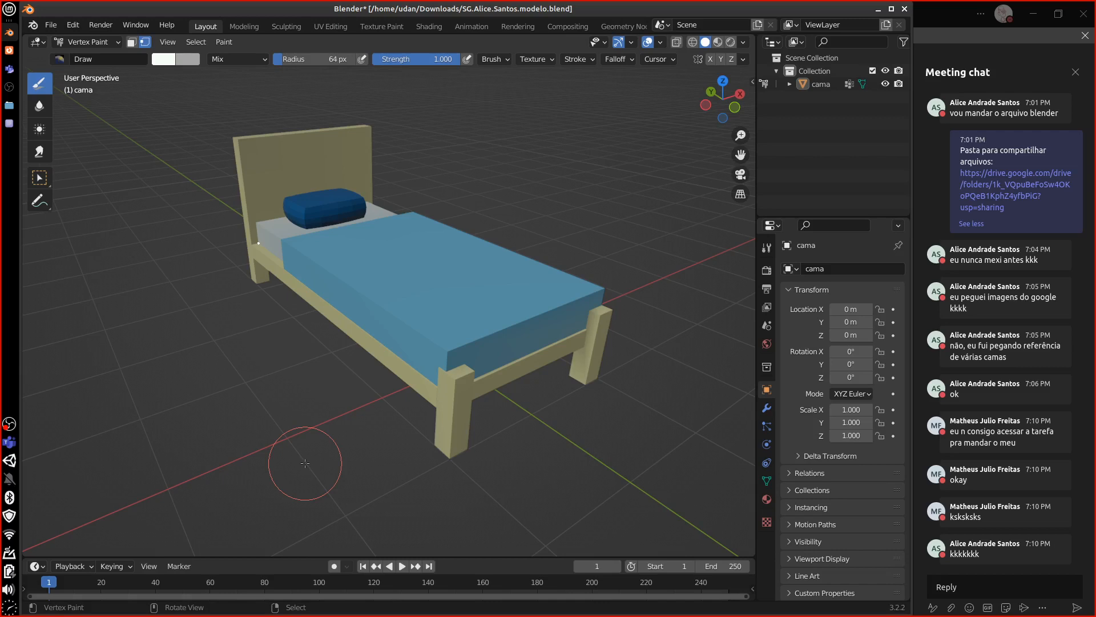
middle_click_drag(567, 446, 578, 438)
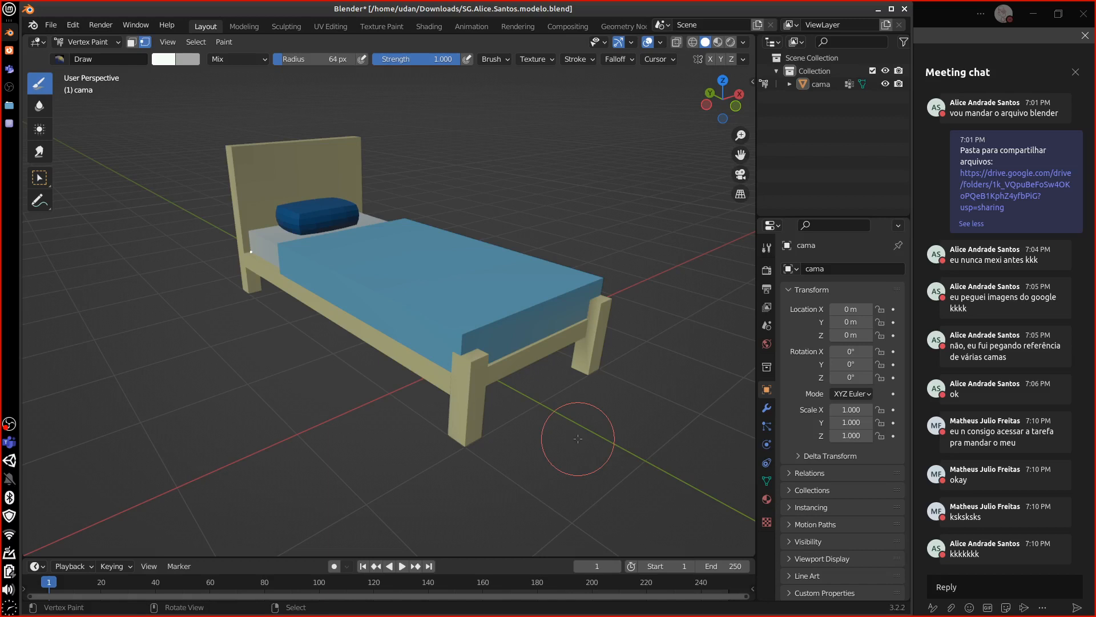
left_click(9, 50)
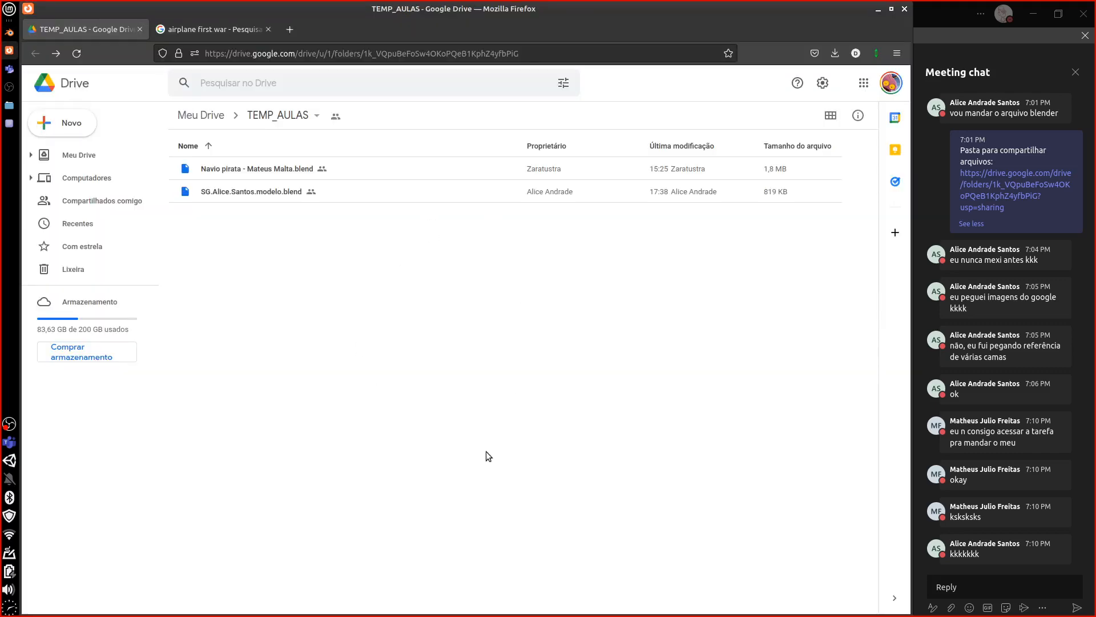
left_click(877, 9)
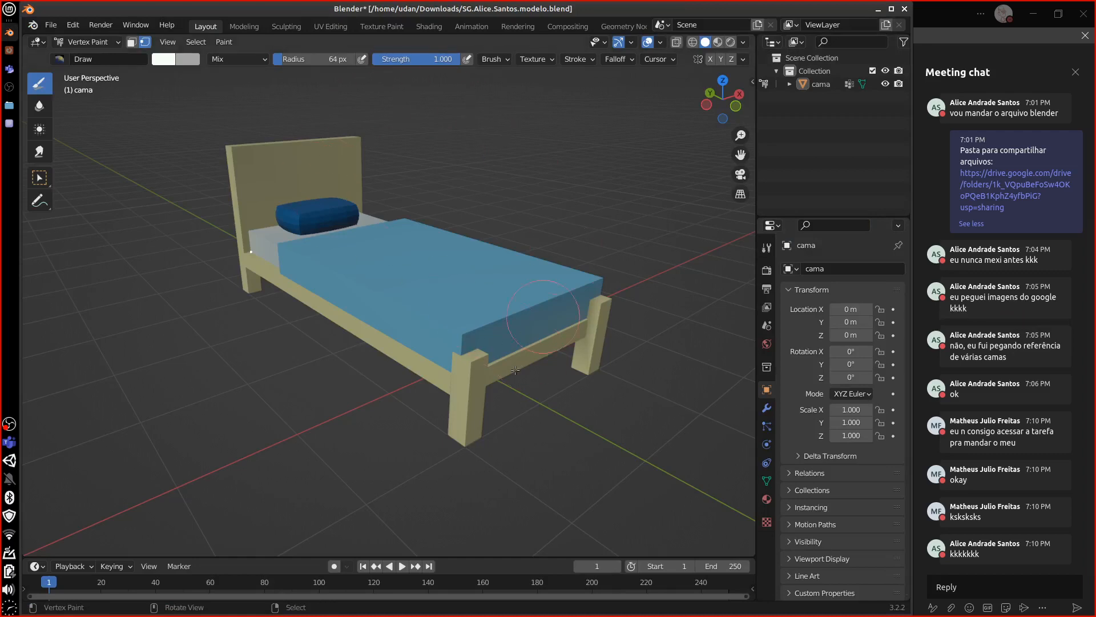
middle_click_drag(521, 433, 525, 424)
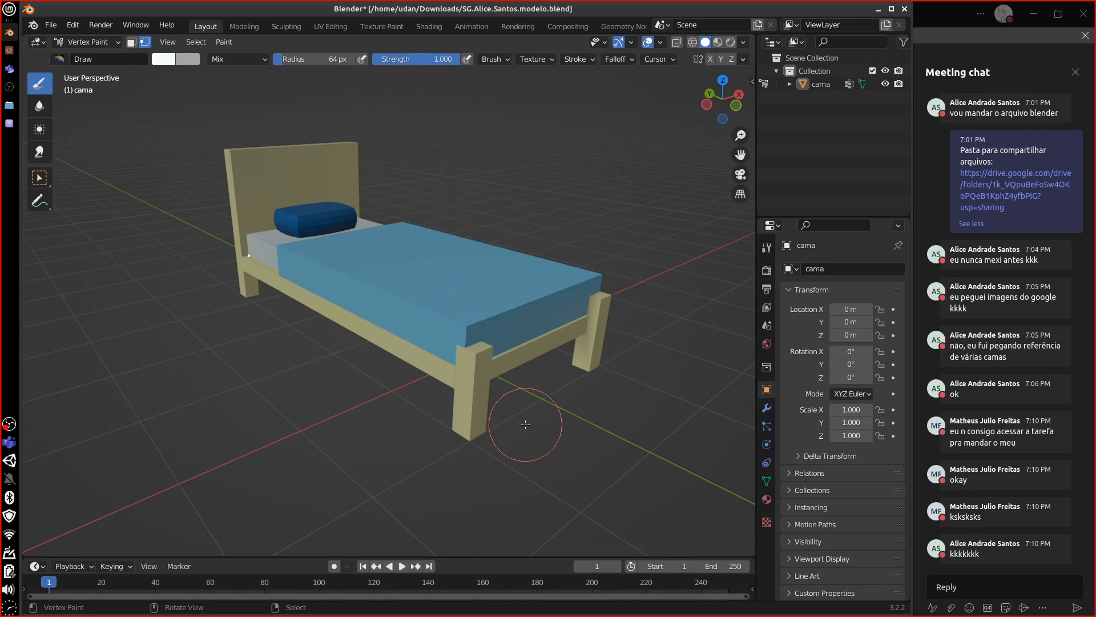
middle_click_drag(612, 446, 553, 425, "shift")
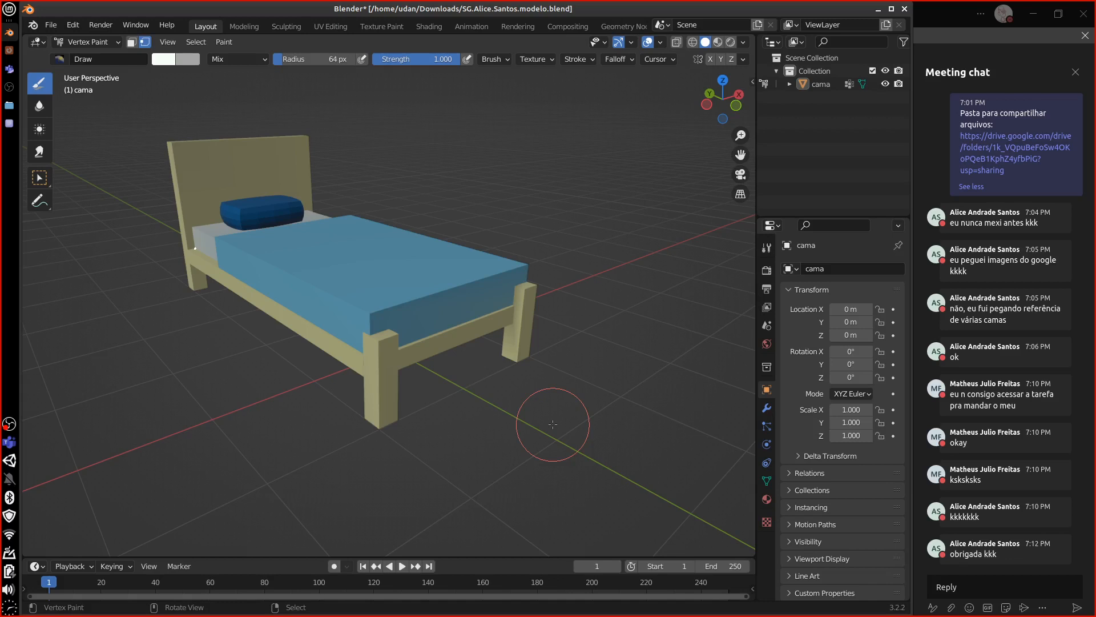
middle_click_drag(548, 425, 619, 449)
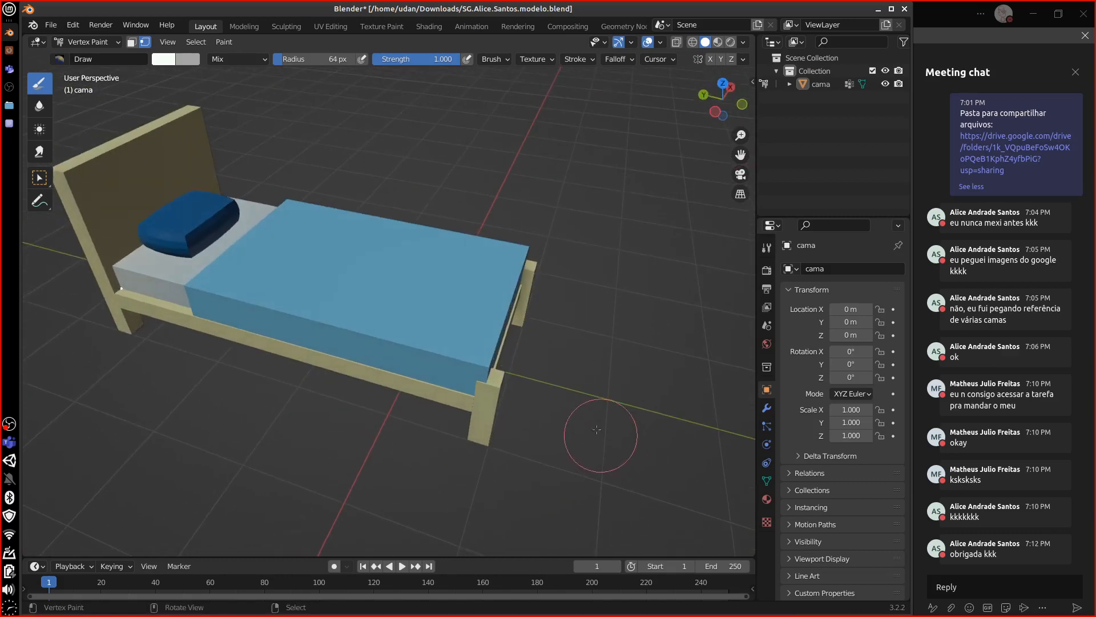
middle_click_drag(578, 392, 637, 407, "shift")
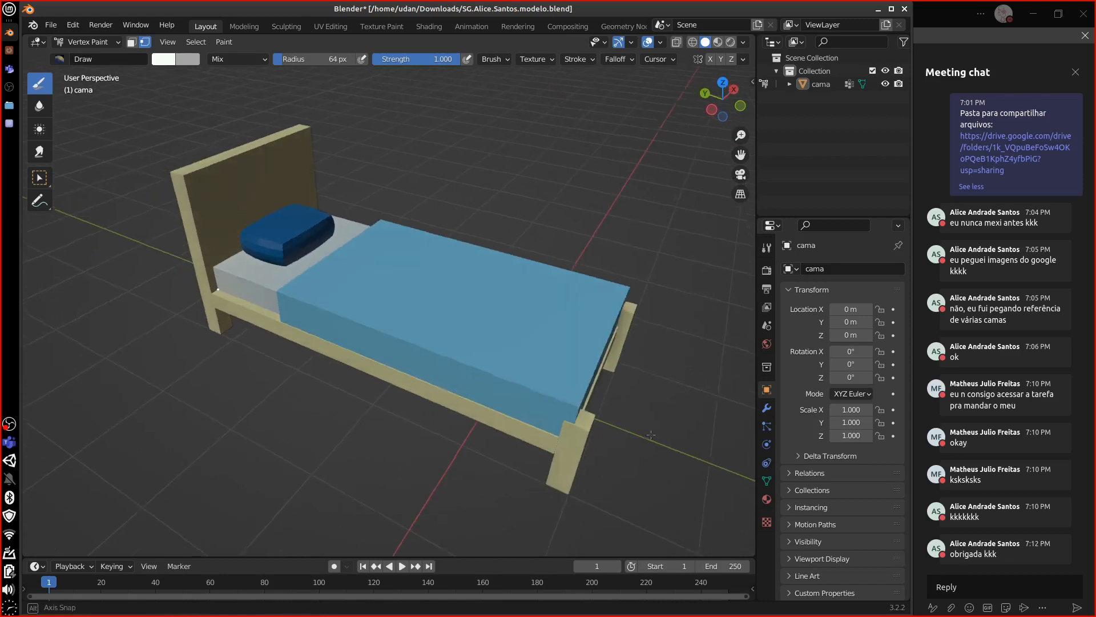
Switch the bed to Object Mode, and widen the outliner to expand the bed's hierarchy down to its mesh and material.
left_click(117, 43)
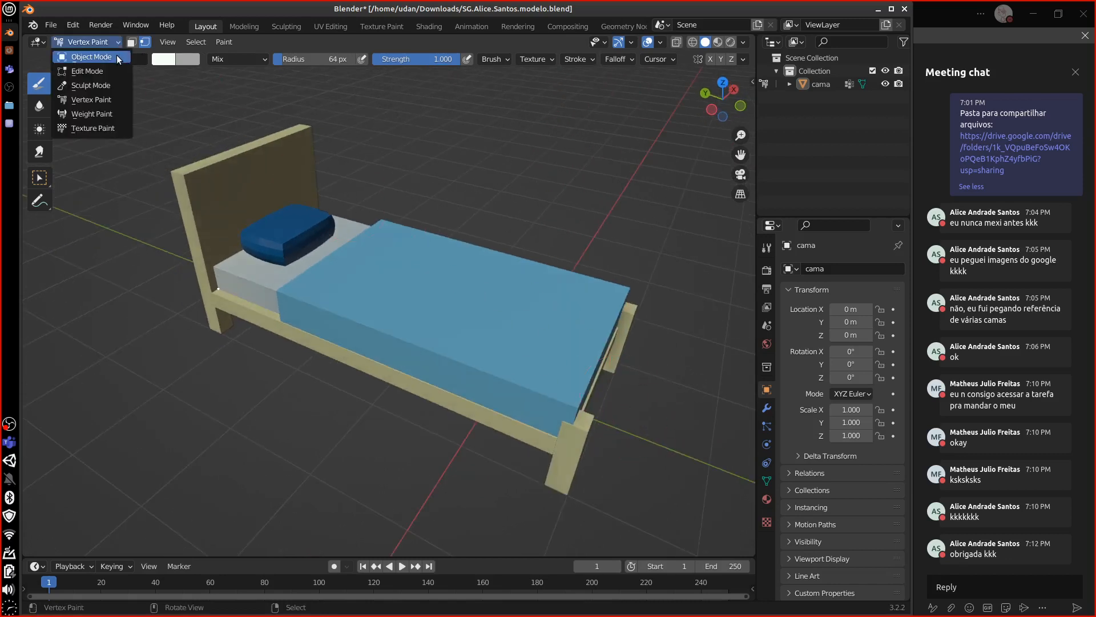
left_click(118, 55)
middle_click_drag(642, 456, 663, 430)
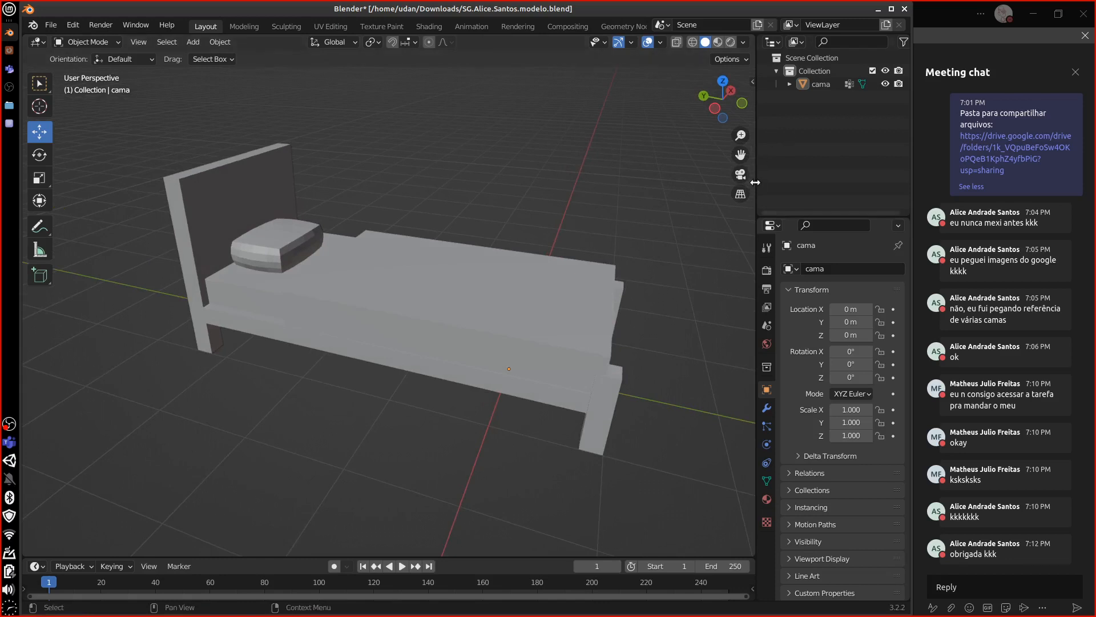
left_click_drag(757, 189, 715, 188)
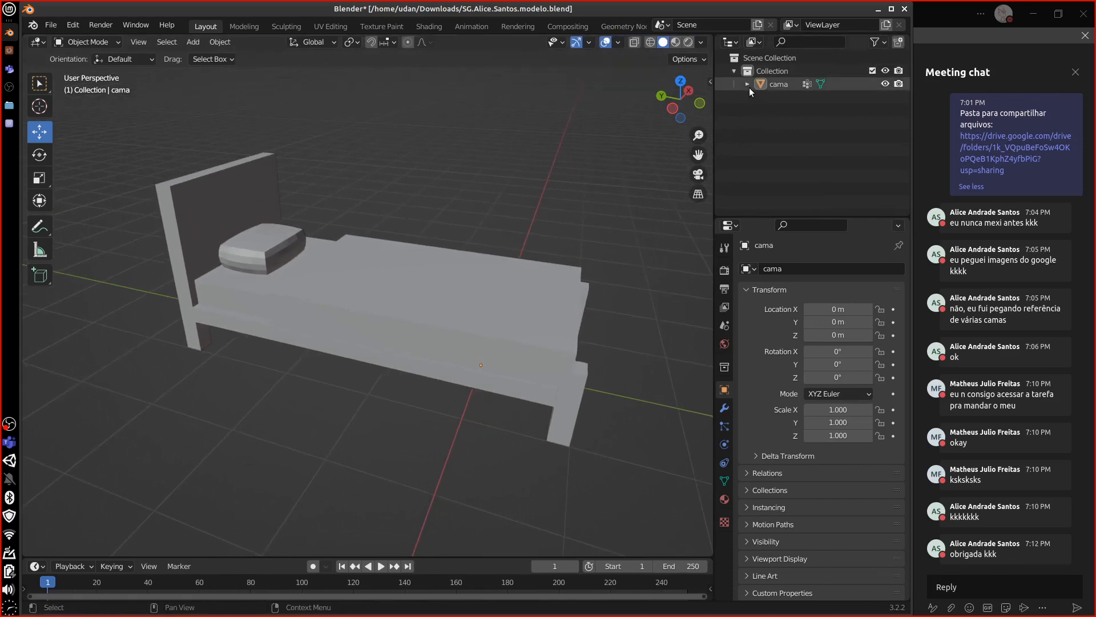
left_click(747, 84)
left_click(760, 97)
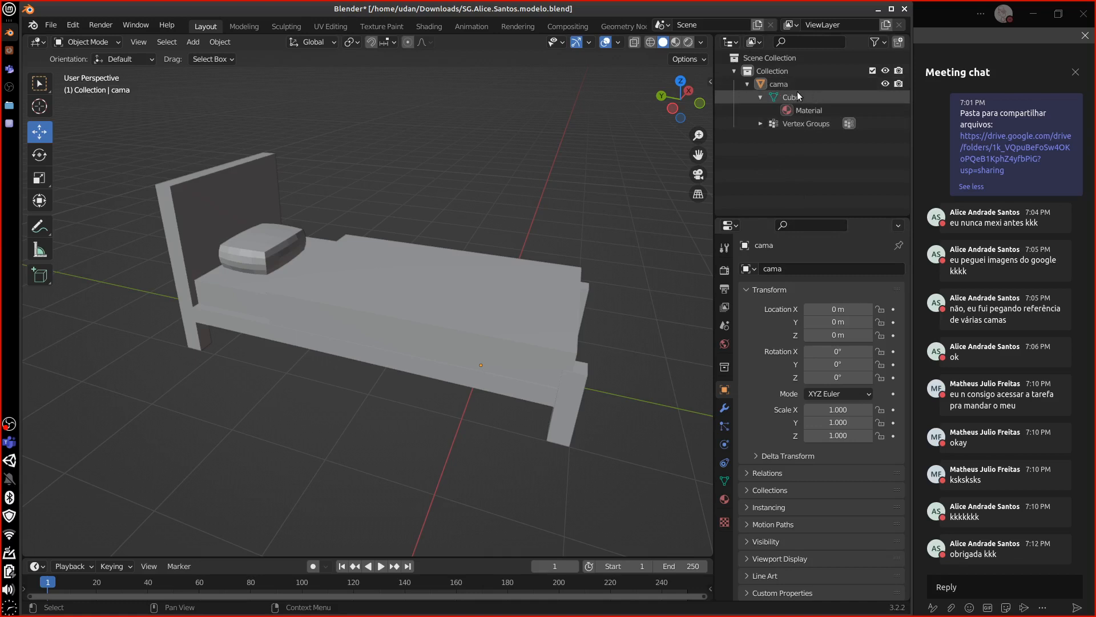
Rename the bed object to CamaHospital.
double_click(779, 84)
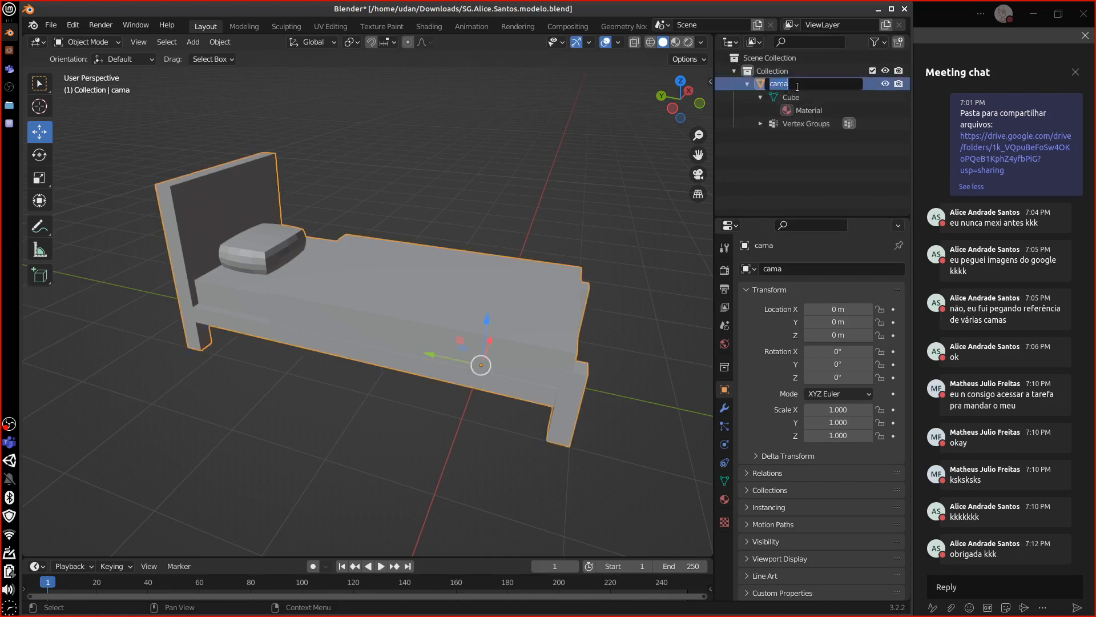
key("End")
key("Home")
key("Delete")
type("C")
left_click(797, 84)
type("Hospital")
key("Return")
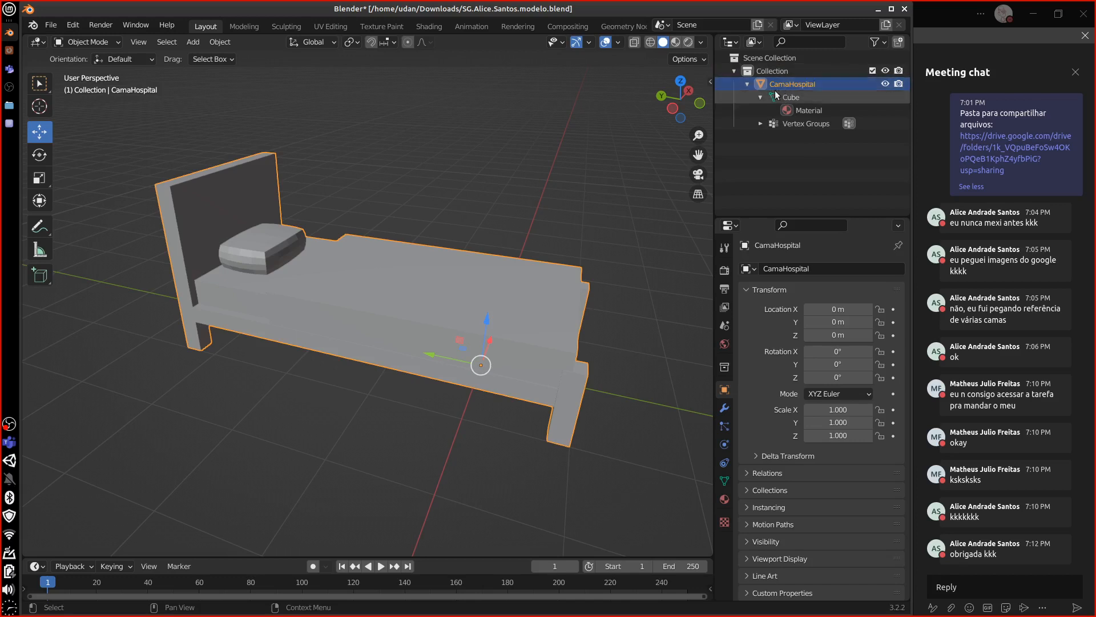
Shorten the bed object's name to Cama.
double_click(799, 84)
left_click(820, 87)
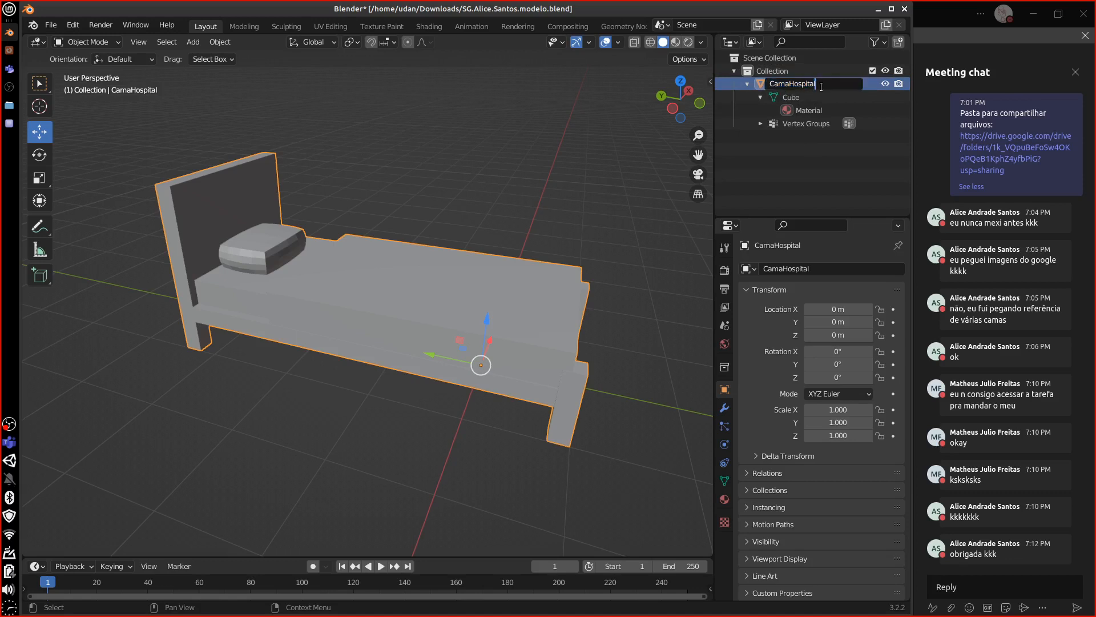
key("BackSpace")
key("BackSpace")
key("BackSpace")
key("BackSpace")
key("BackSpace")
key("BackSpace")
key("BackSpace")
key("BackSpace")
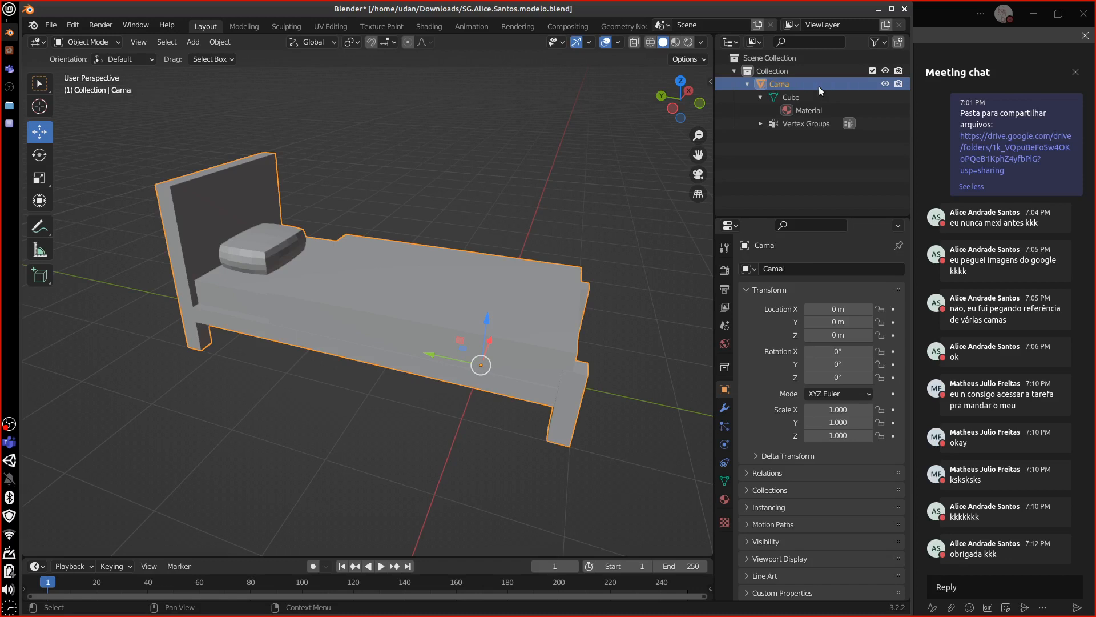
key("Return")
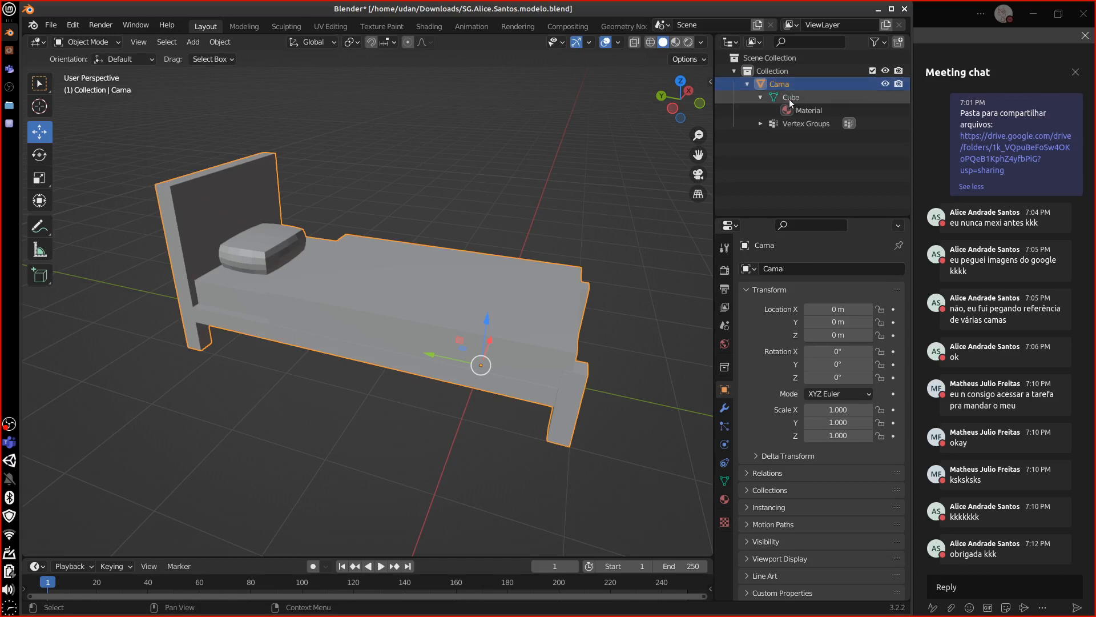
Rename the bed's mesh data to Cama.
double_click(791, 97)
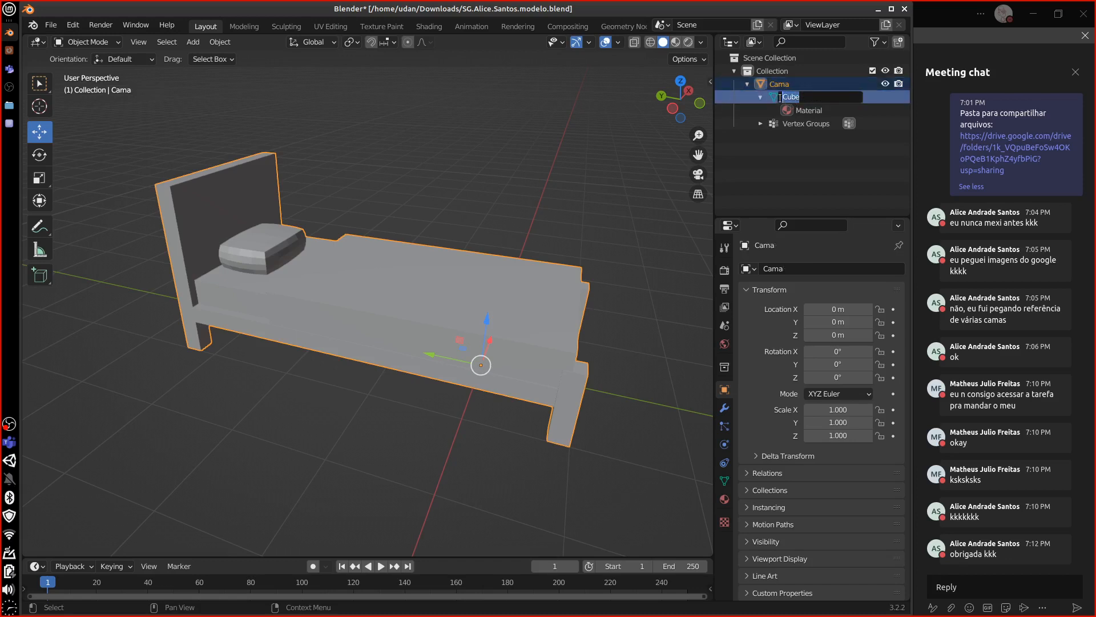
type("Cama")
key("Return")
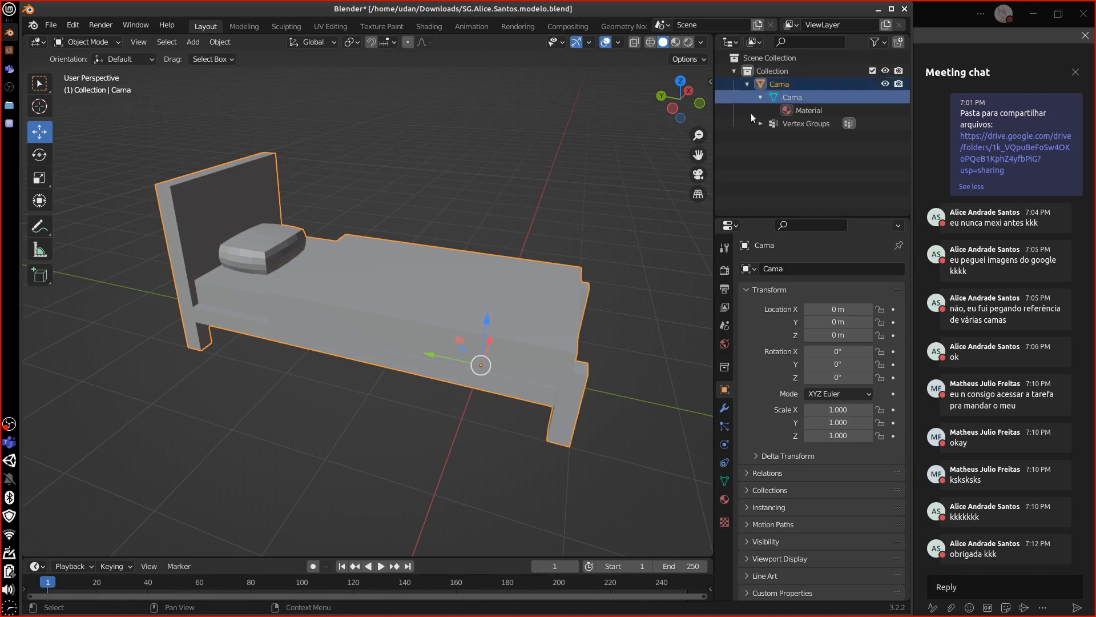
Hide the gizmos in the viewport to leave the bed's origin point unobstructed.
middle_click_drag(563, 400, 590, 383)
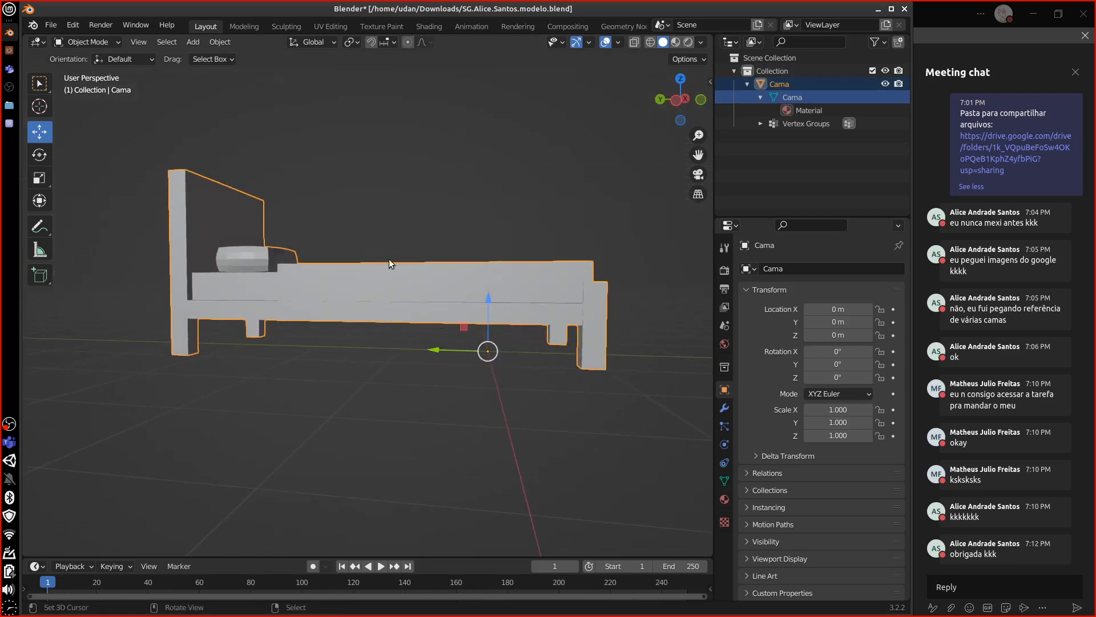
left_click(576, 43)
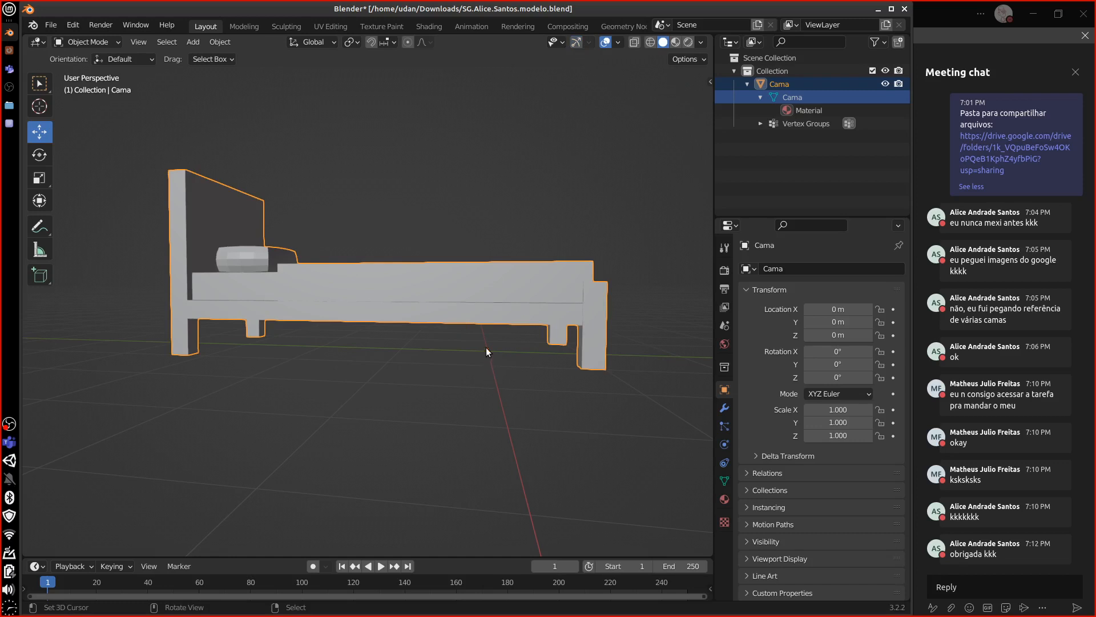
Annotate the bed's origin point and the area above the headboard freehand, and erase the annotations.
key("d")
left_click_drag(489, 345, 478, 353)
left_click_drag(501, 386, 497, 358)
left_click_drag(232, 125, 197, 166)
mouse_move(604, 280)
right_mouse_down()
mouse_move(491, 325)
mouse_move(210, 134)
right_mouse_up()
left_click_drag(452, 401, 486, 355)
right_click_drag(469, 386, 438, 443)
Display the settings of the bed's material and enlarge the properties editor.
left_click(814, 109)
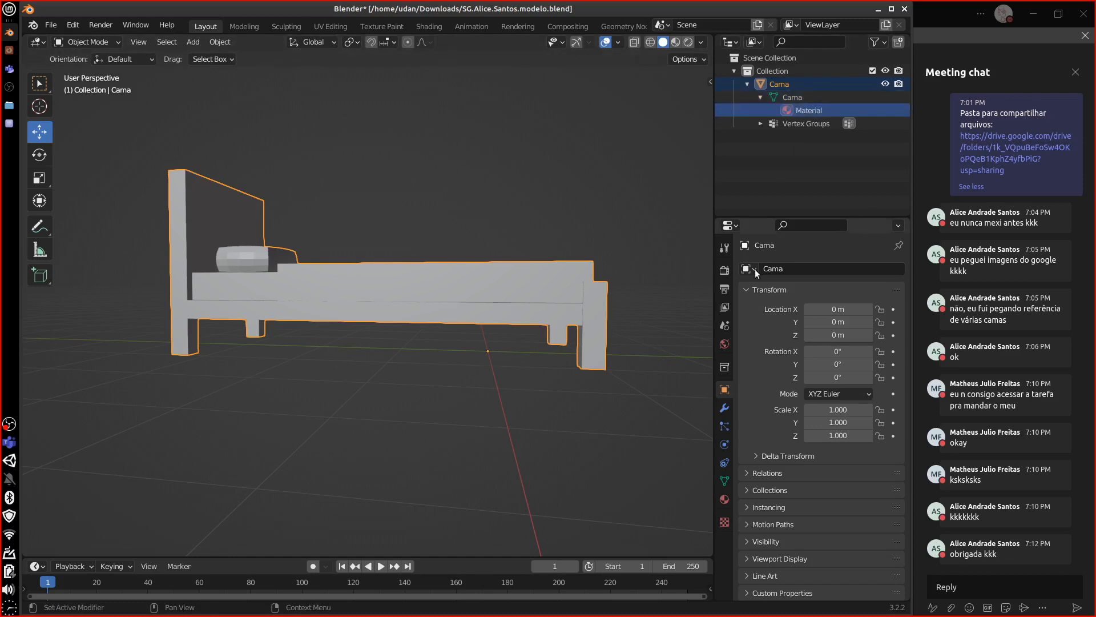
left_click(724, 499)
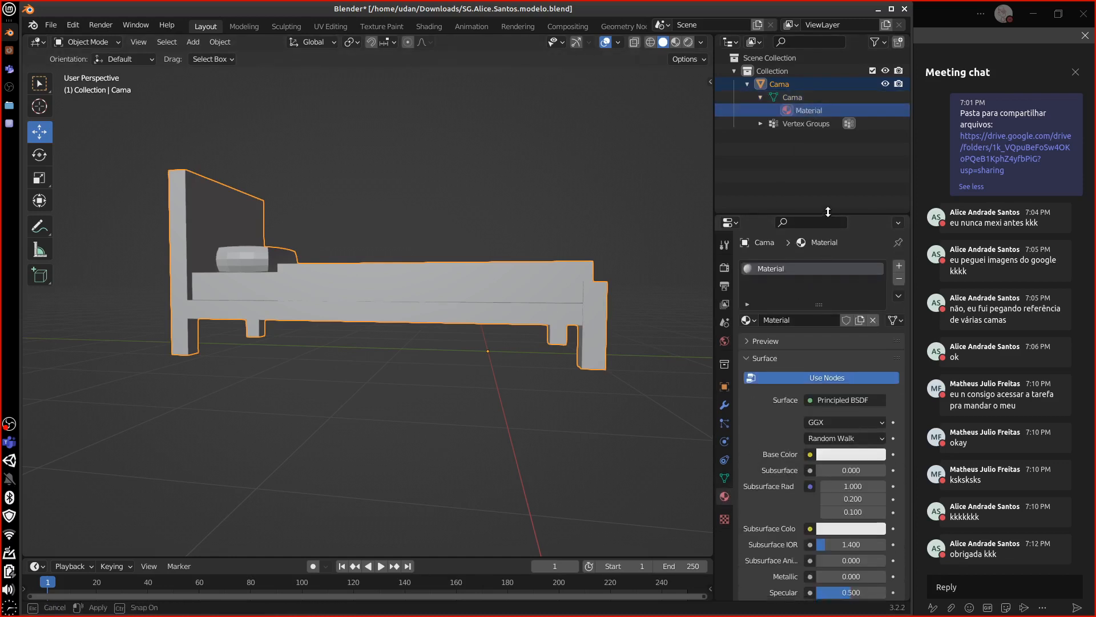
left_click_drag(828, 218, 828, 192)
middle_click_drag(643, 316, 560, 411)
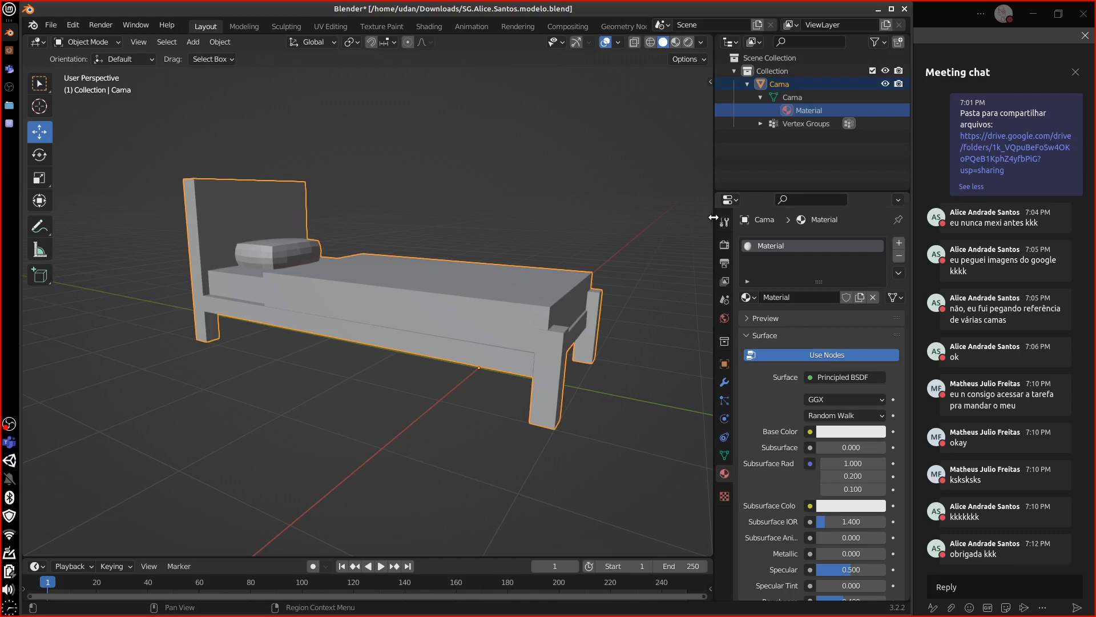
left_click_drag(715, 224, 689, 224)
left_click(776, 199)
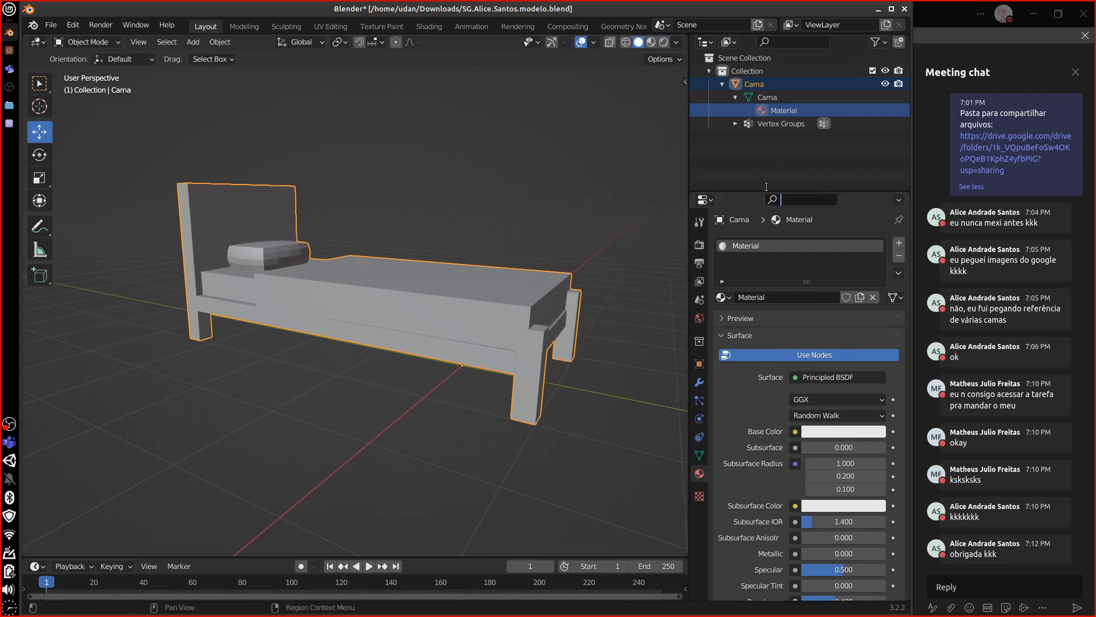
left_click_drag(766, 189, 767, 160)
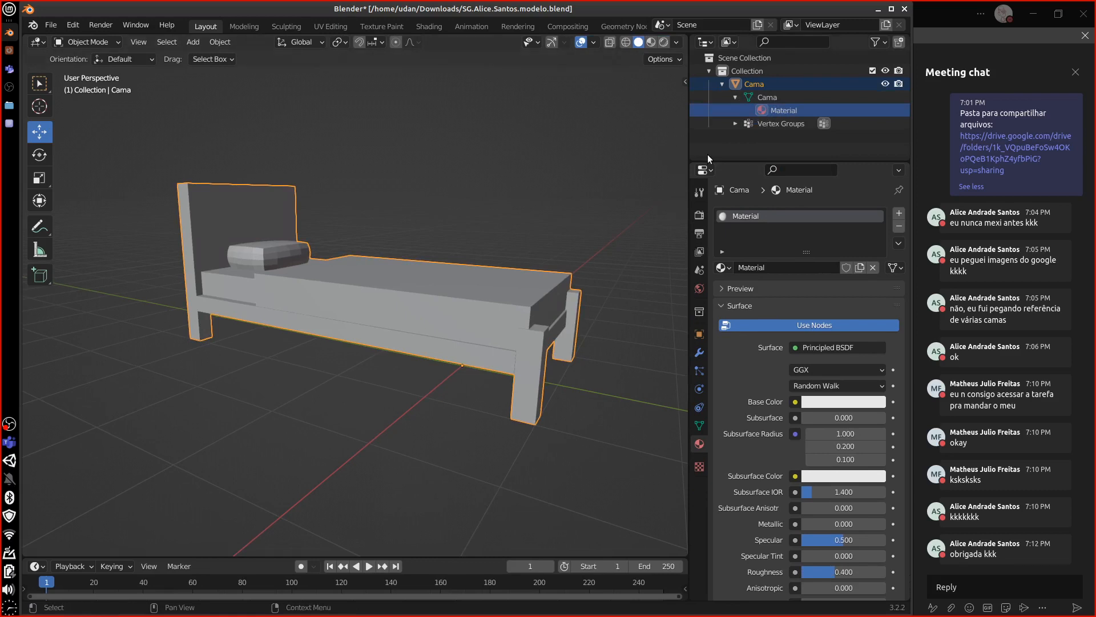
Remove the material slot from the bed and erase the annotation curve drawn beside the outliner and material settings.
mouse_move(683, 108)
left_mouse_down()
mouse_move(652, 140)
mouse_move(621, 312)
mouse_move(679, 451)
left_mouse_up()
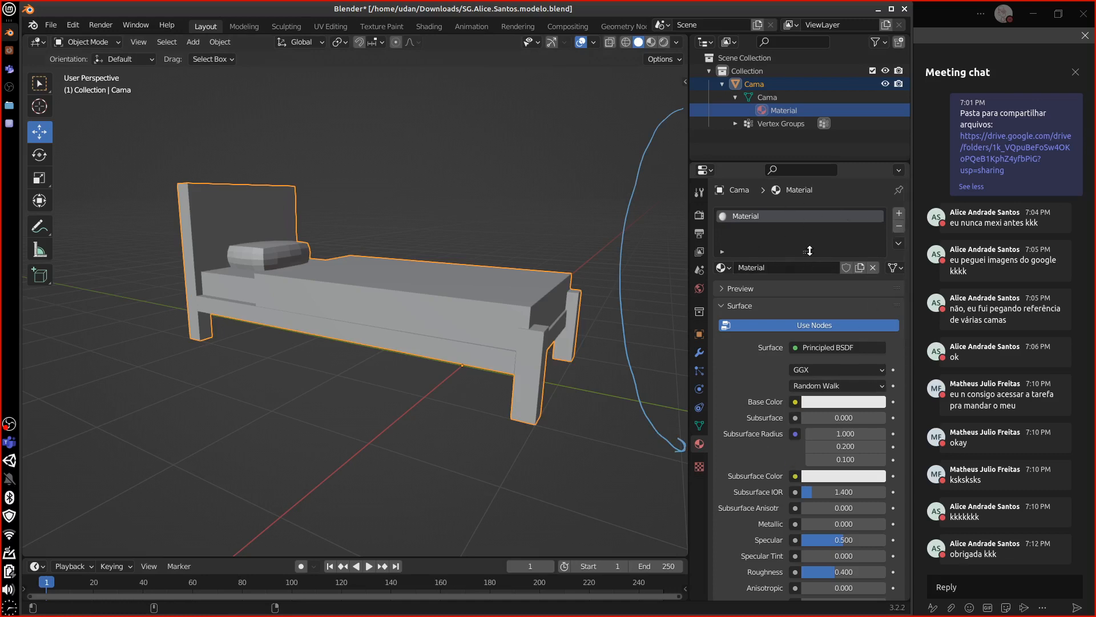
left_click_drag(807, 252, 807, 277)
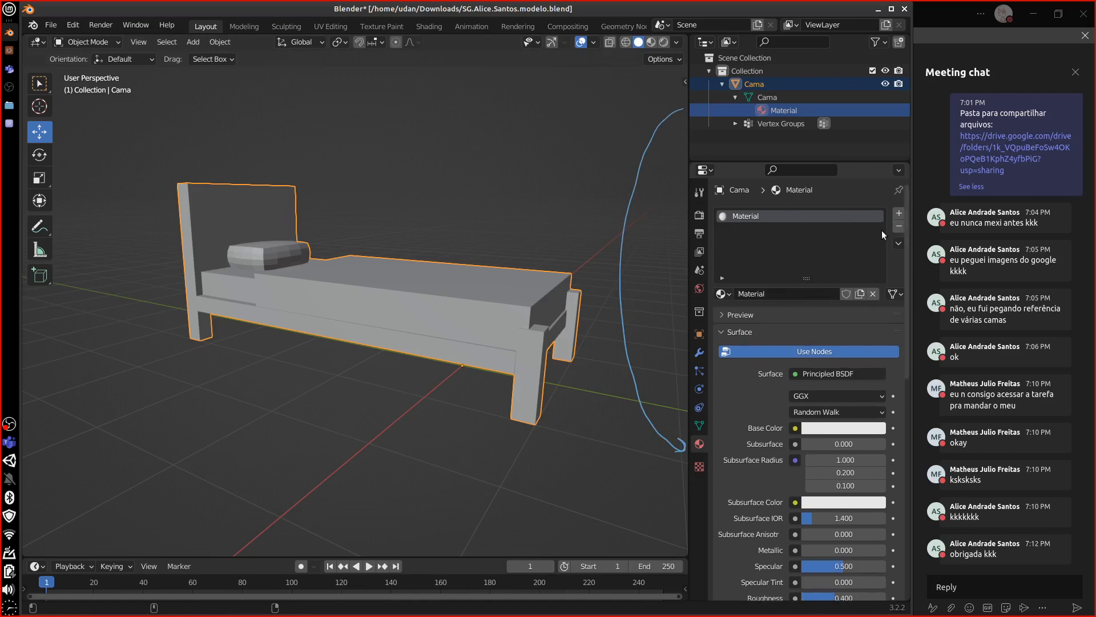
left_click(899, 227)
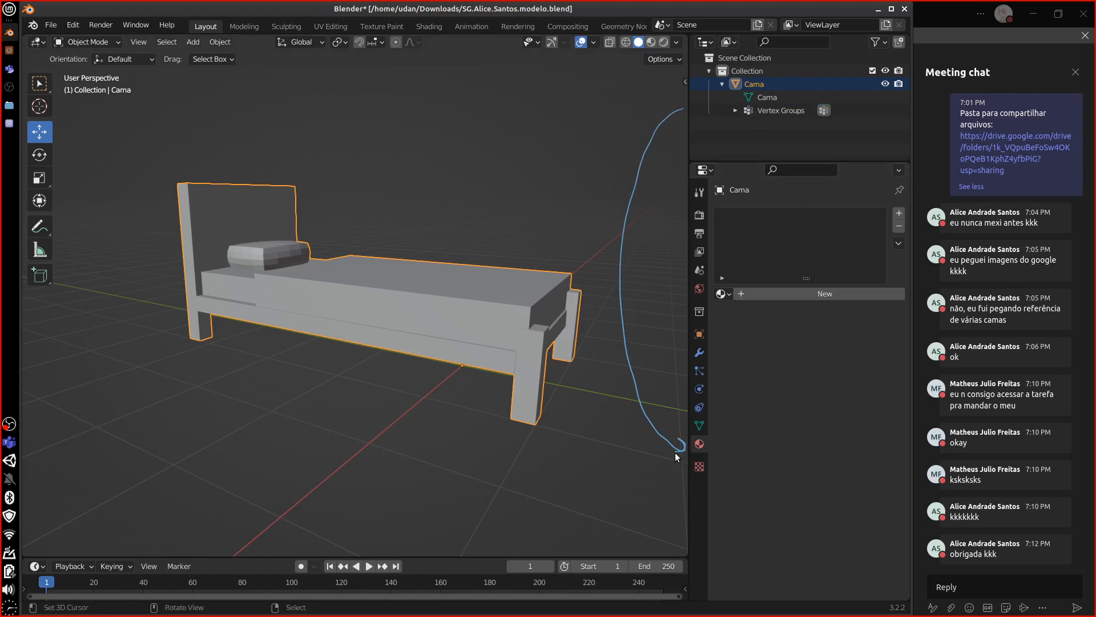
mouse_move(677, 453)
right_mouse_down()
mouse_move(639, 393)
mouse_move(671, 116)
mouse_move(626, 340)
right_mouse_up()
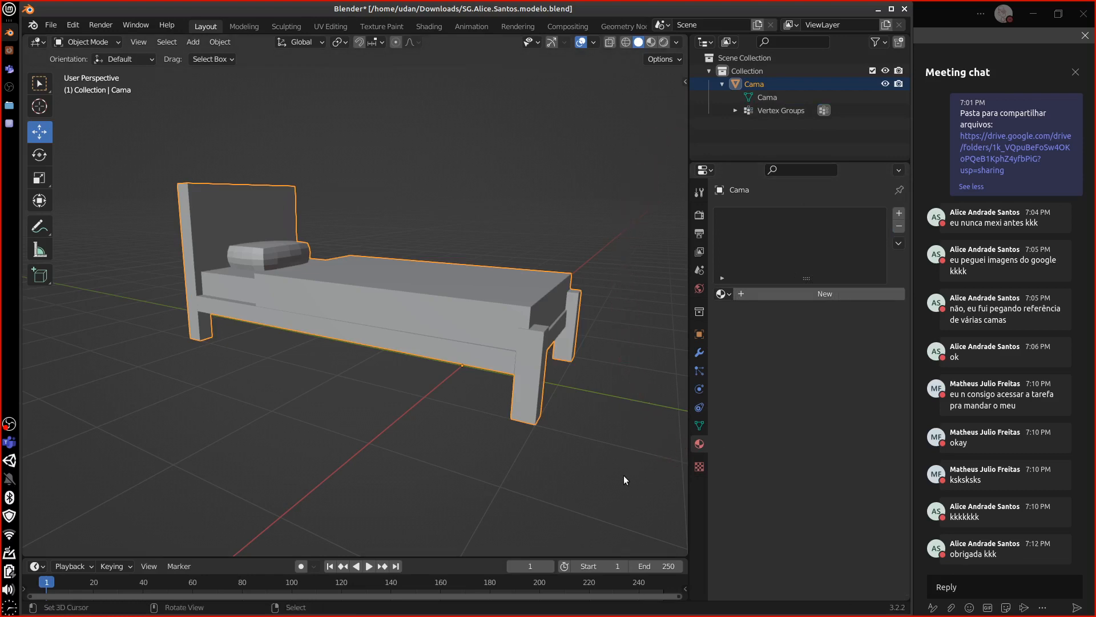
Switch the bed to Vertex Paint mode and inspect its painted colours from several angles.
mouse_move(558, 419)
middle_mouse_down()
mouse_move(605, 396)
mouse_move(537, 420)
middle_mouse_up()
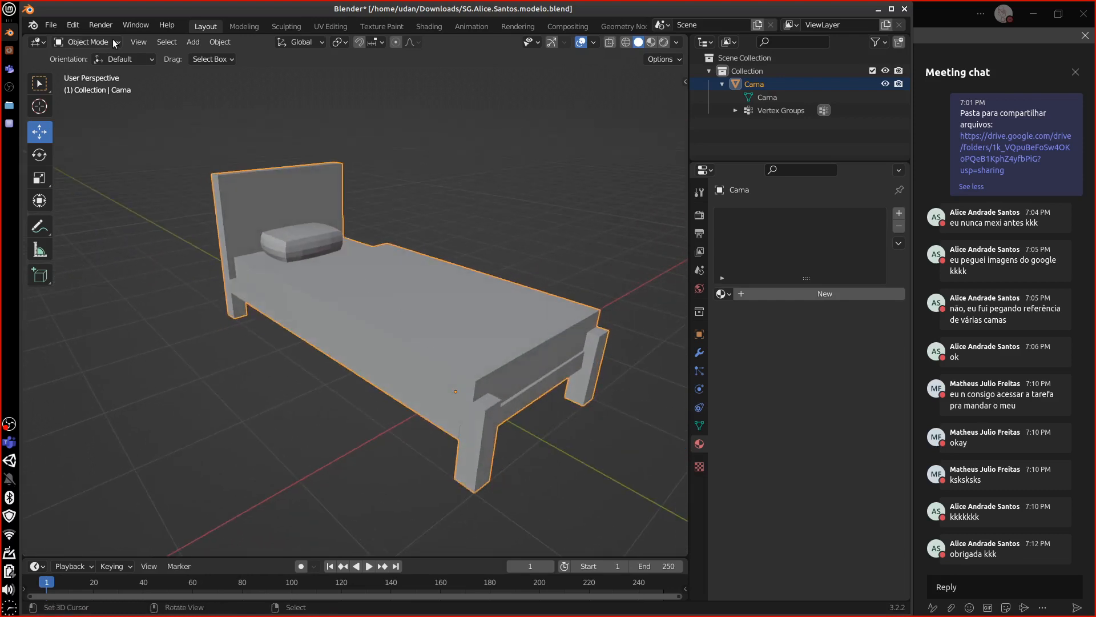
left_click(89, 41)
left_click(86, 97)
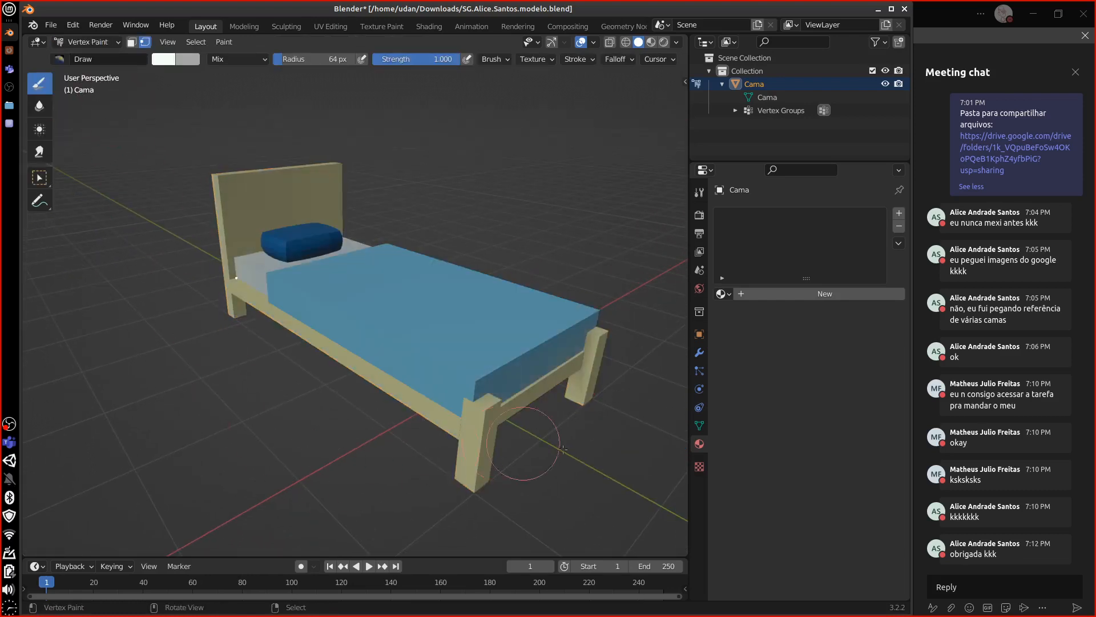
middle_click_drag(526, 446, 579, 317)
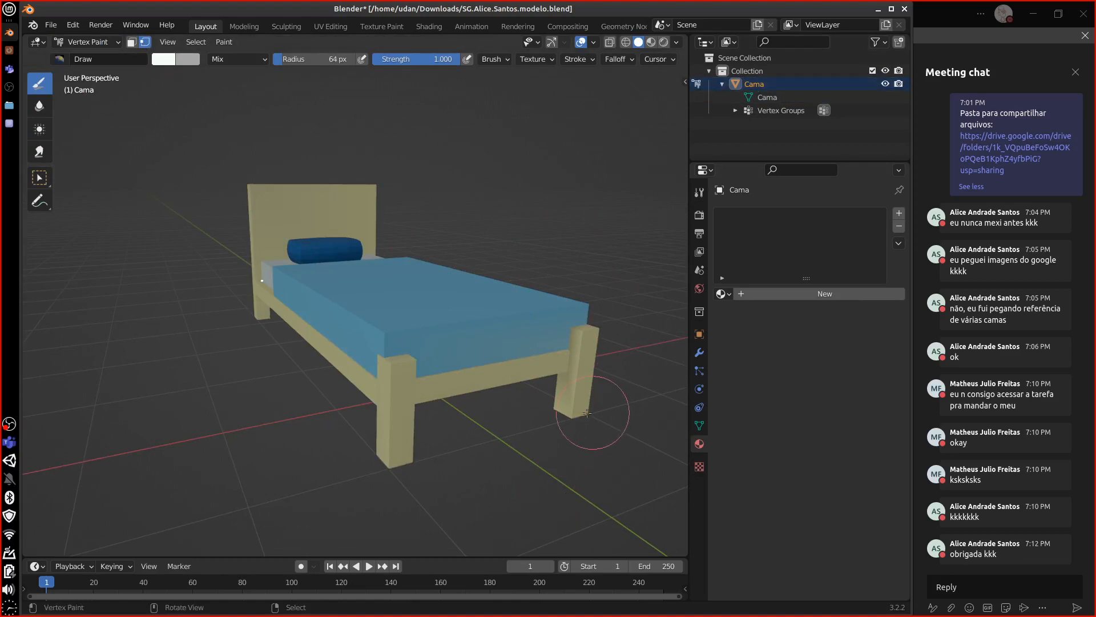
mouse_move(592, 412)
middle_mouse_down()
mouse_move(577, 434)
mouse_move(597, 451)
middle_mouse_up()
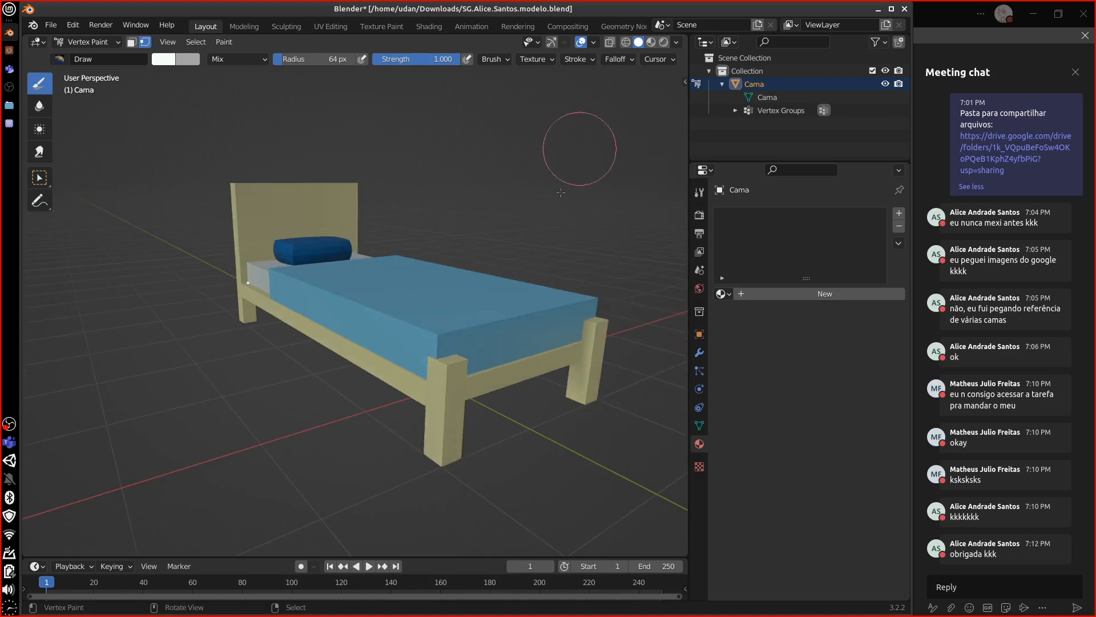
Enlarge the outliner and select the Vertex Groups entry of the bed.
left_click_drag(747, 161, 747, 202)
left_click_drag(689, 142, 669, 143)
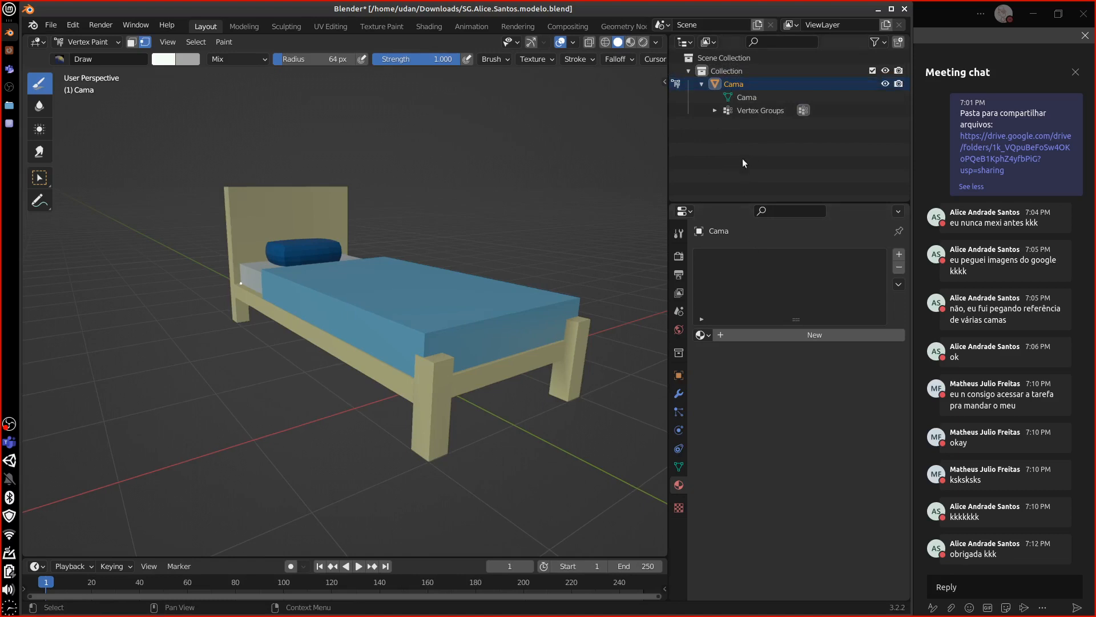
left_click(737, 111)
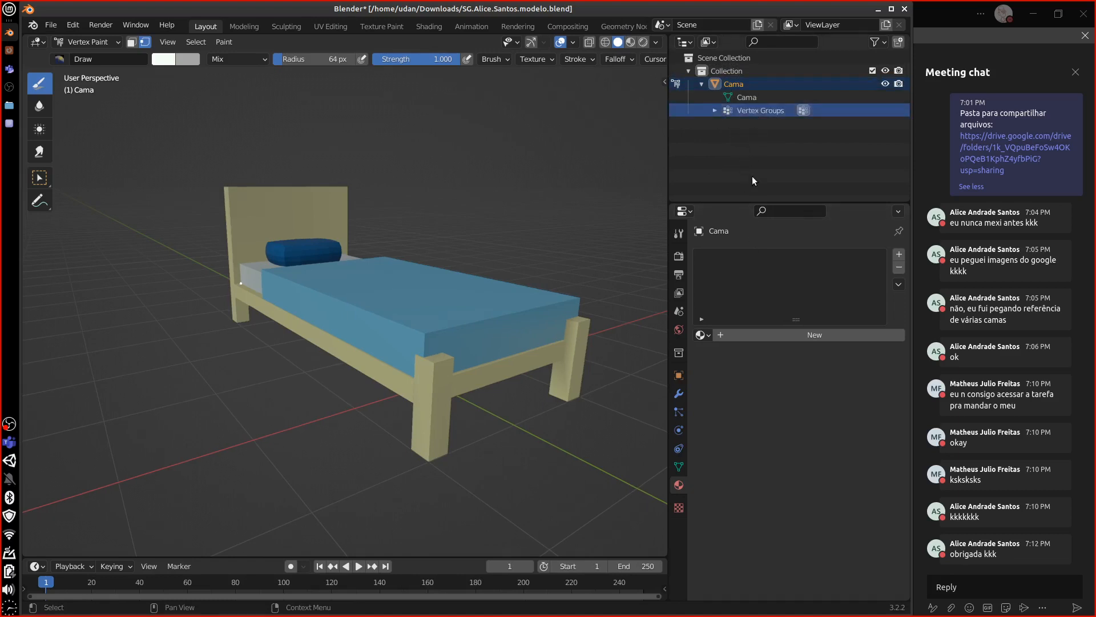
List the bed's vertex groups in the outliner, return the bed to Object Mode and widen the 3D viewport.
left_click(715, 110)
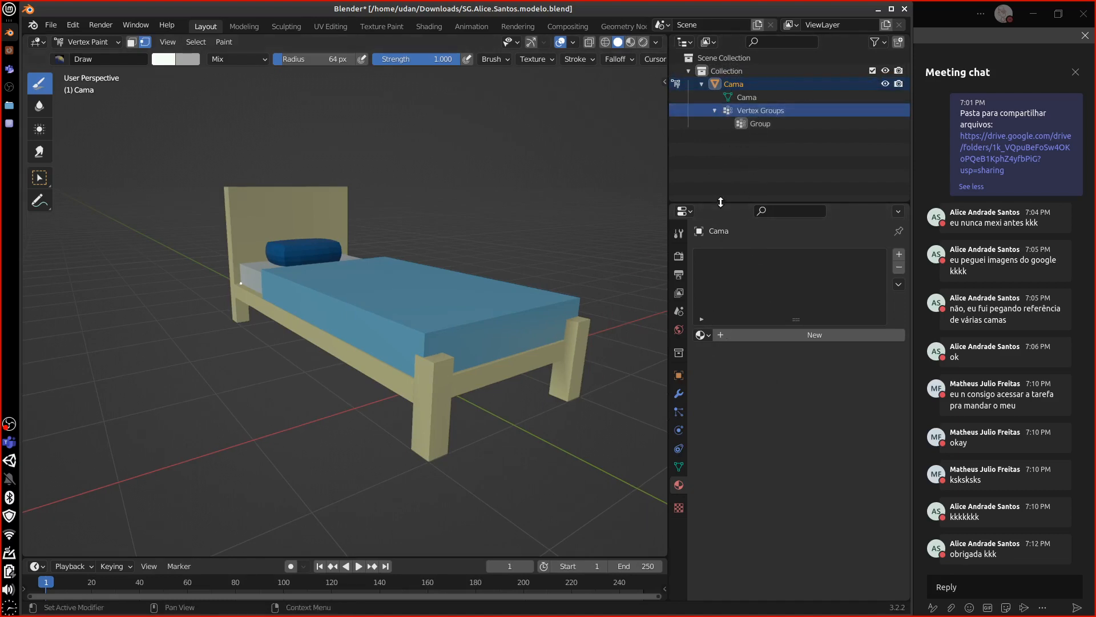
left_click_drag(722, 203, 735, 158)
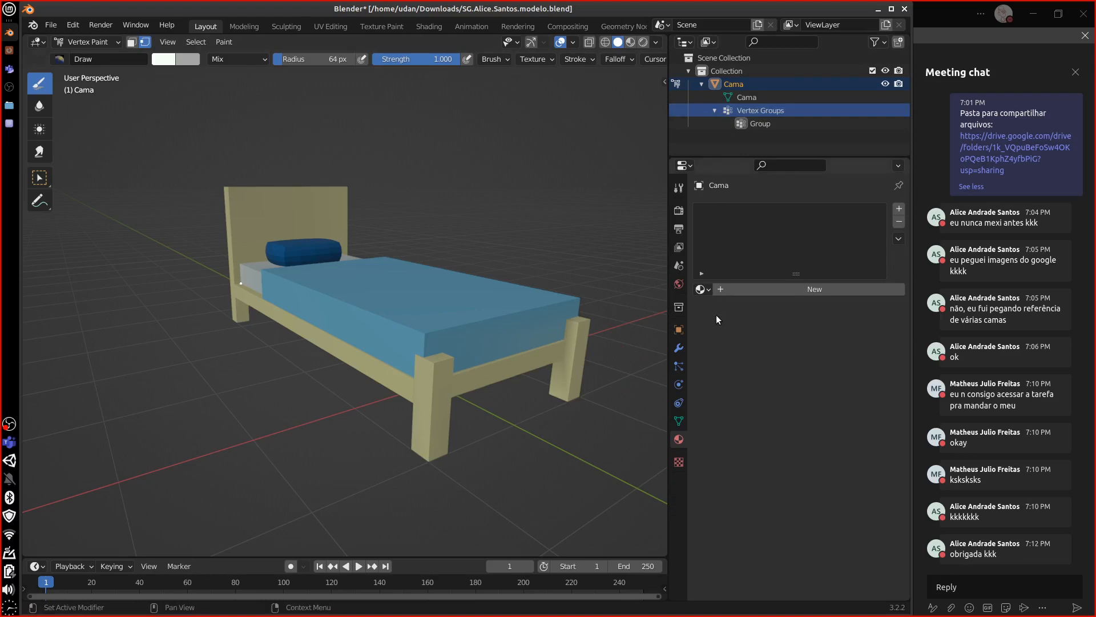
left_click(118, 43)
left_click(115, 60)
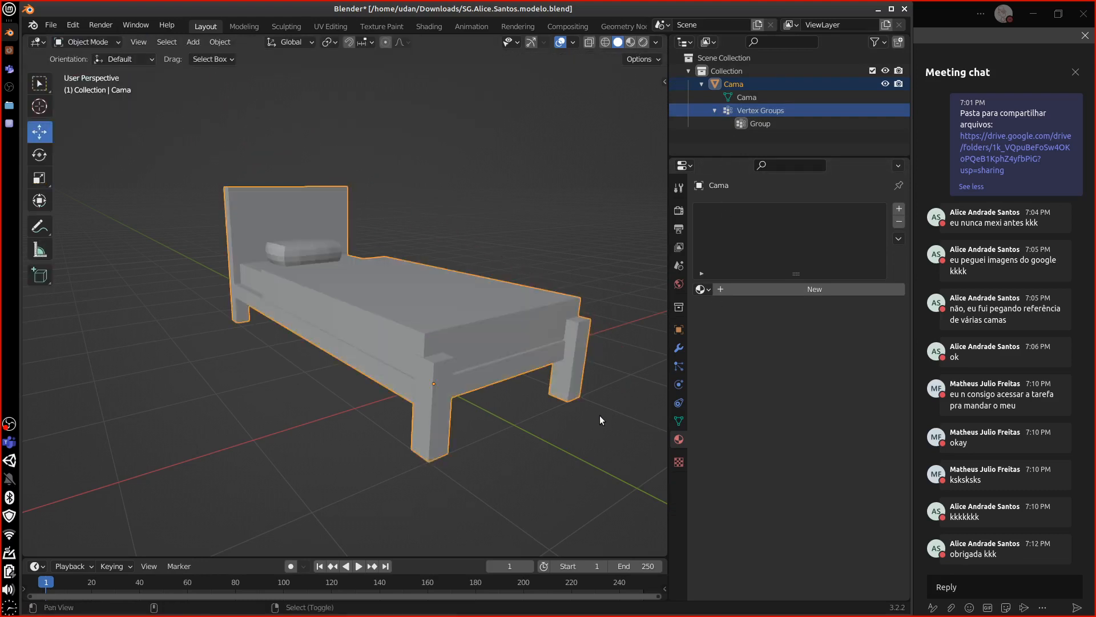
middle_click_drag(579, 428, 494, 409)
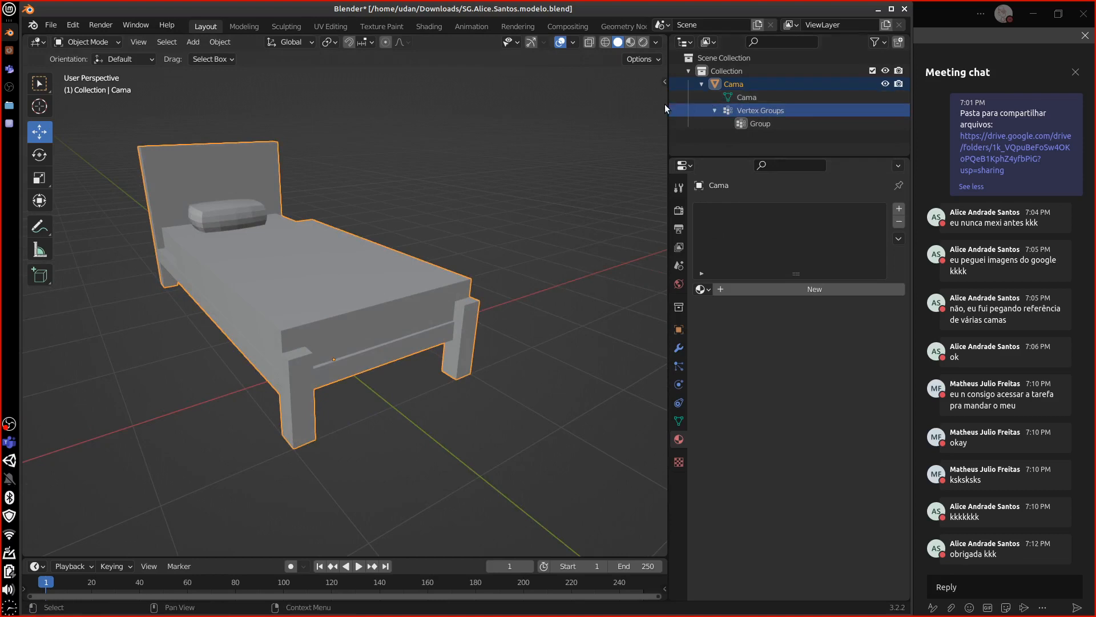
left_click_drag(667, 109, 706, 156)
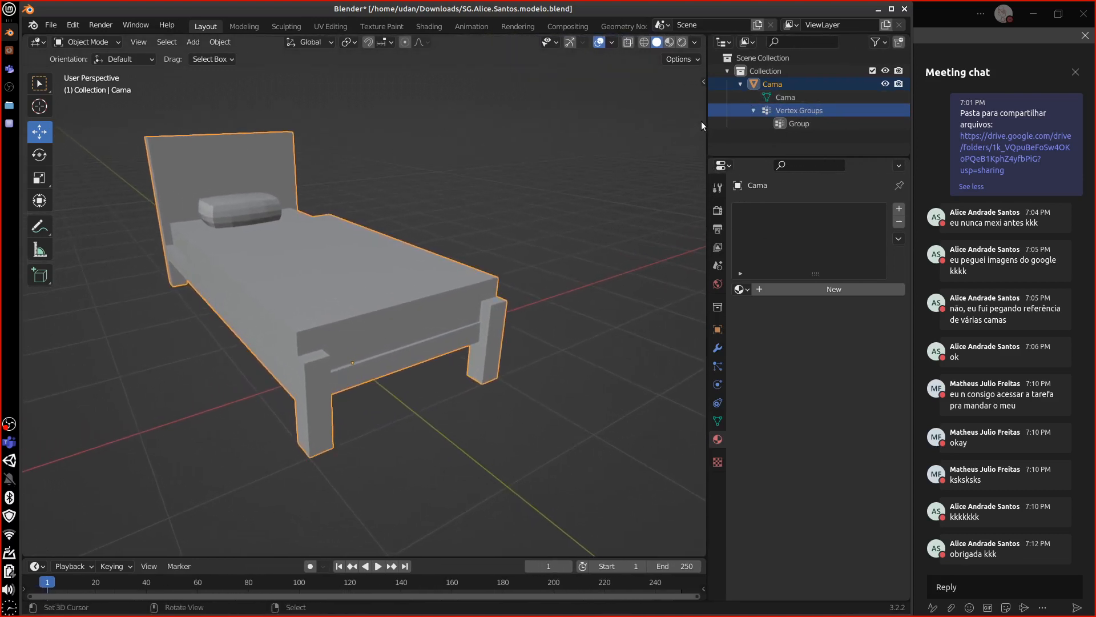
Sketch an annotation arrow from the outliner to the mesh data settings and remove the bed's vertex group named Group.
mouse_move(701, 98)
left_mouse_down()
mouse_move(623, 200)
mouse_move(642, 366)
mouse_move(702, 420)
left_mouse_up()
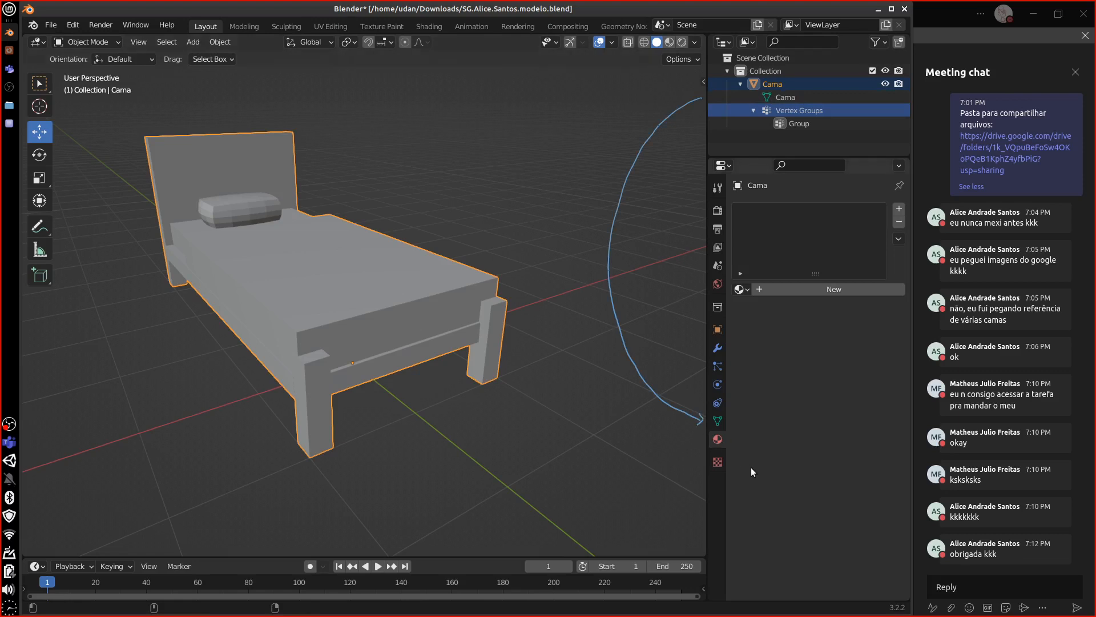
left_click(719, 420)
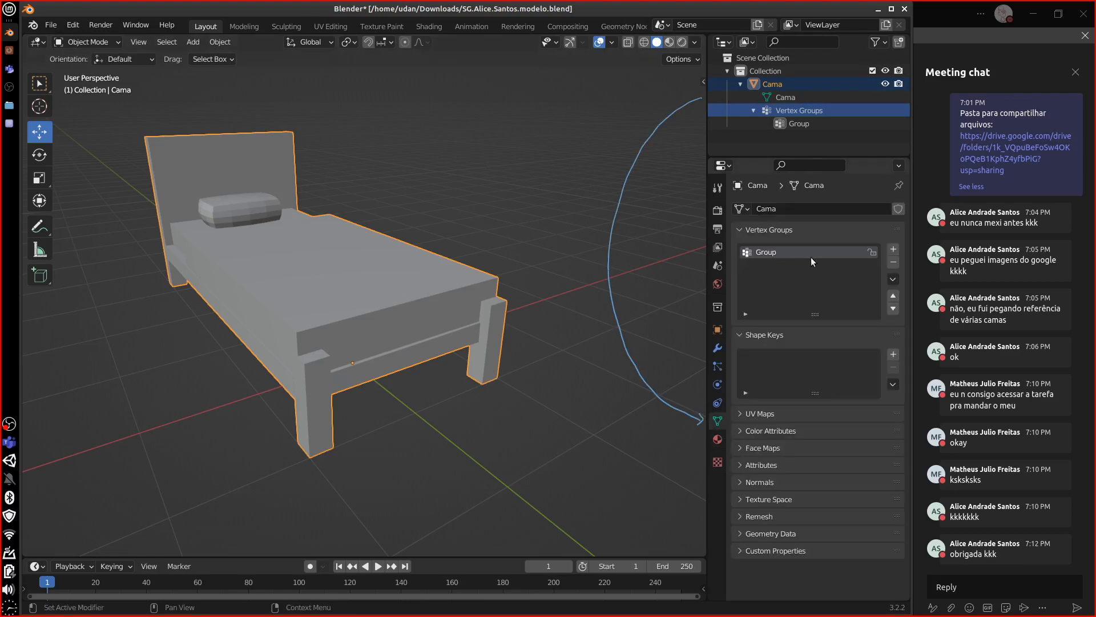
left_click(894, 263)
left_click(762, 231)
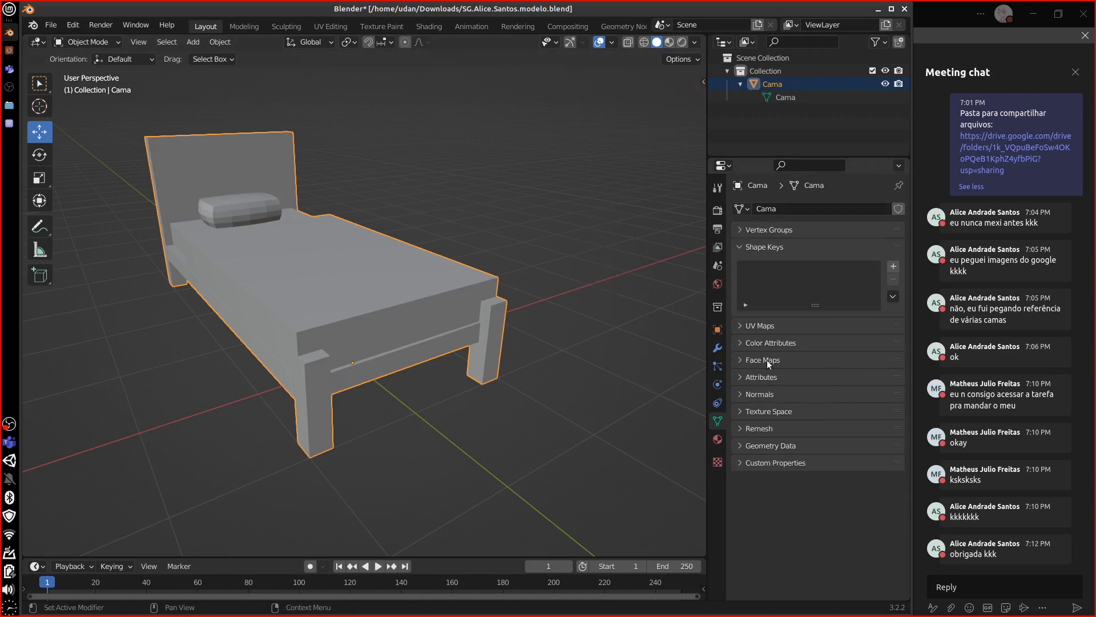
Show the mesh's Color Attributes and switch the bed to Vertex Paint mode, slightly enlarging the outliner.
left_click(766, 345)
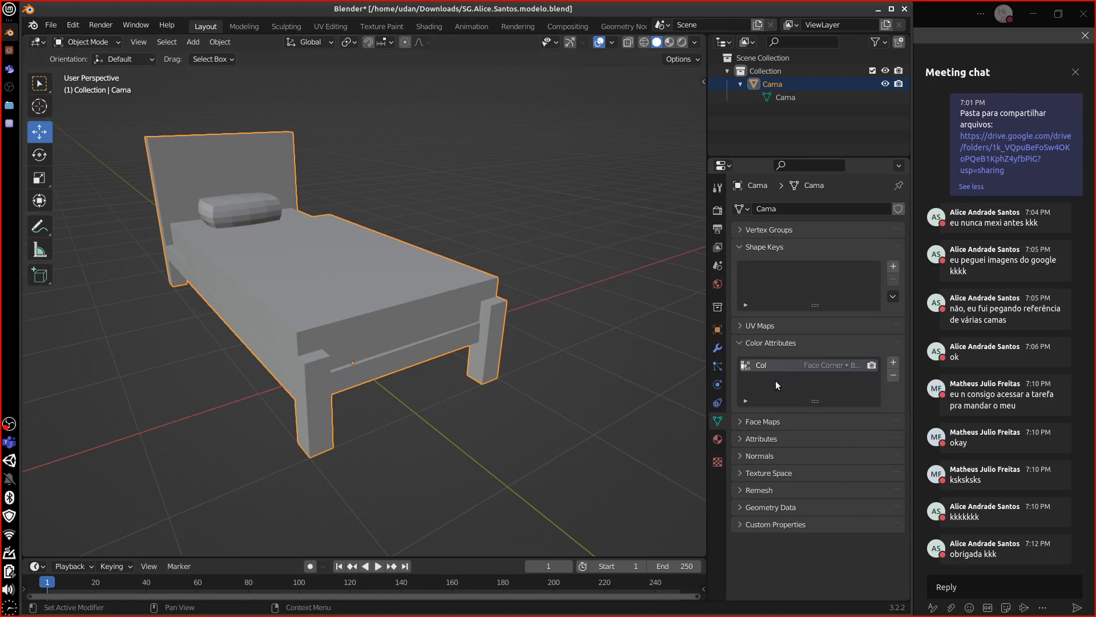
left_click(98, 42)
left_click(111, 102)
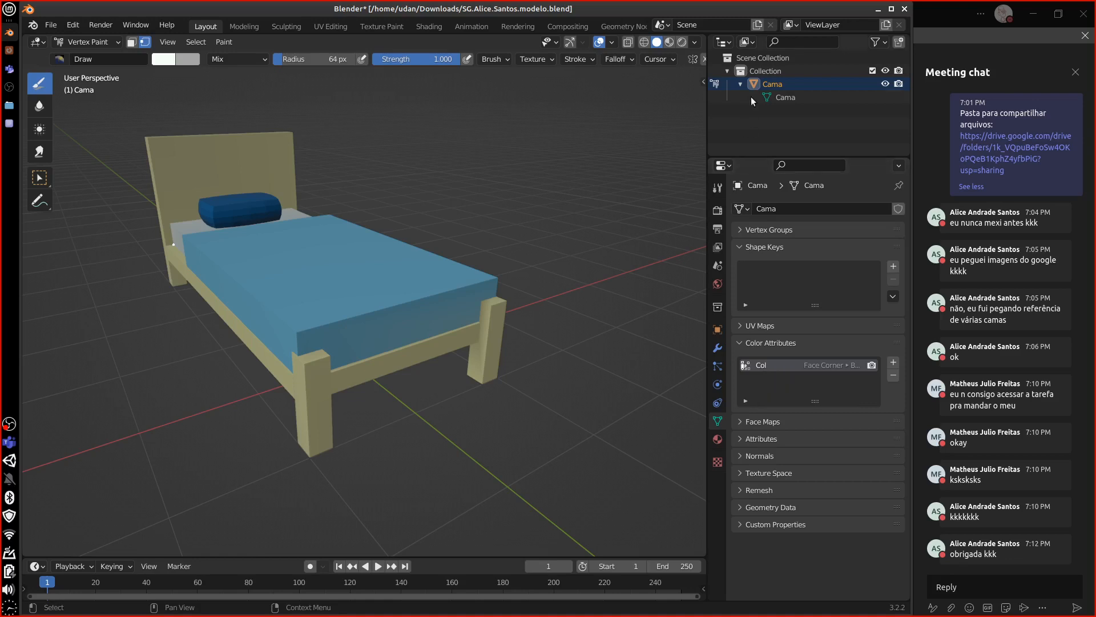
left_click_drag(757, 155, 759, 168)
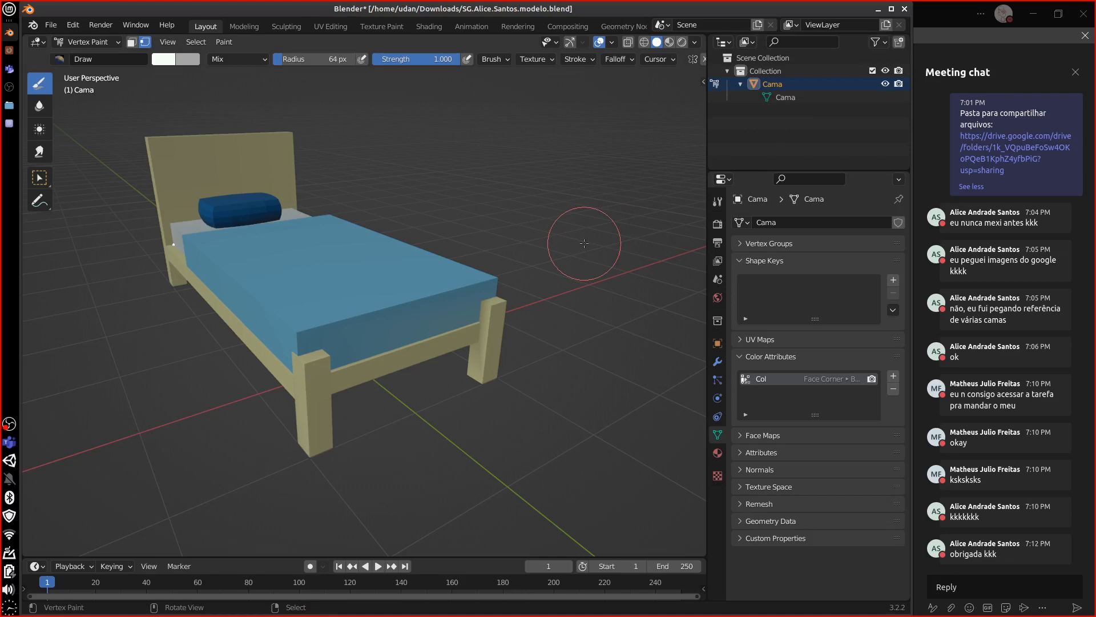
Switch to the assets1-txt notes in the text editor, highlight the sentence about colouring or texturing the models, and minimise the notes.
left_click(9, 123)
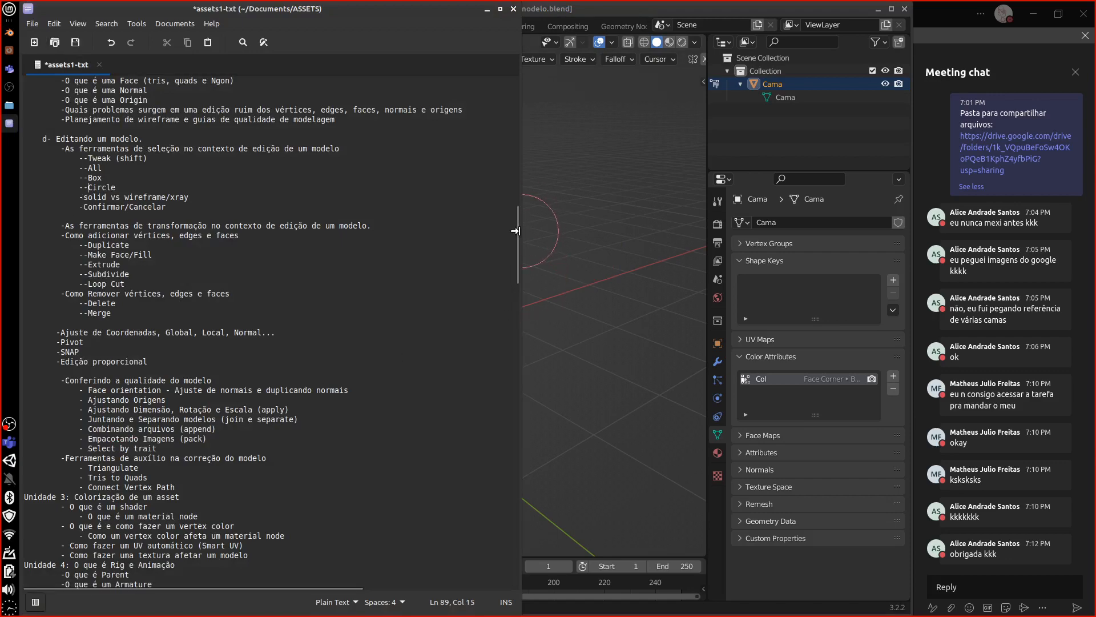
left_click_drag(516, 231, 514, 328)
double_click(69, 322)
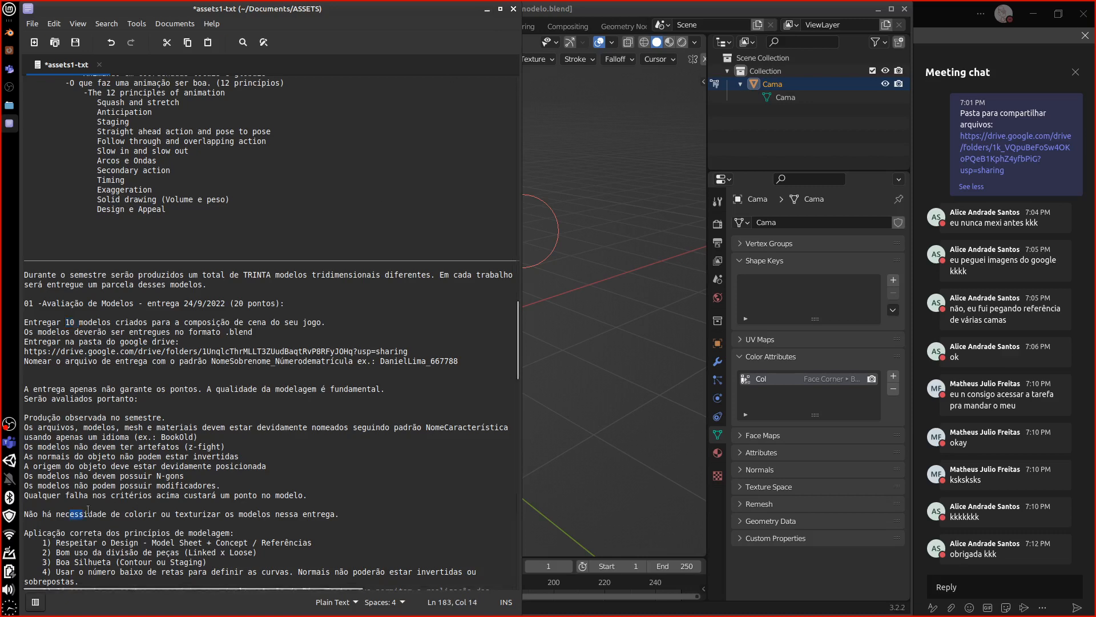
left_click_drag(69, 514, 317, 514)
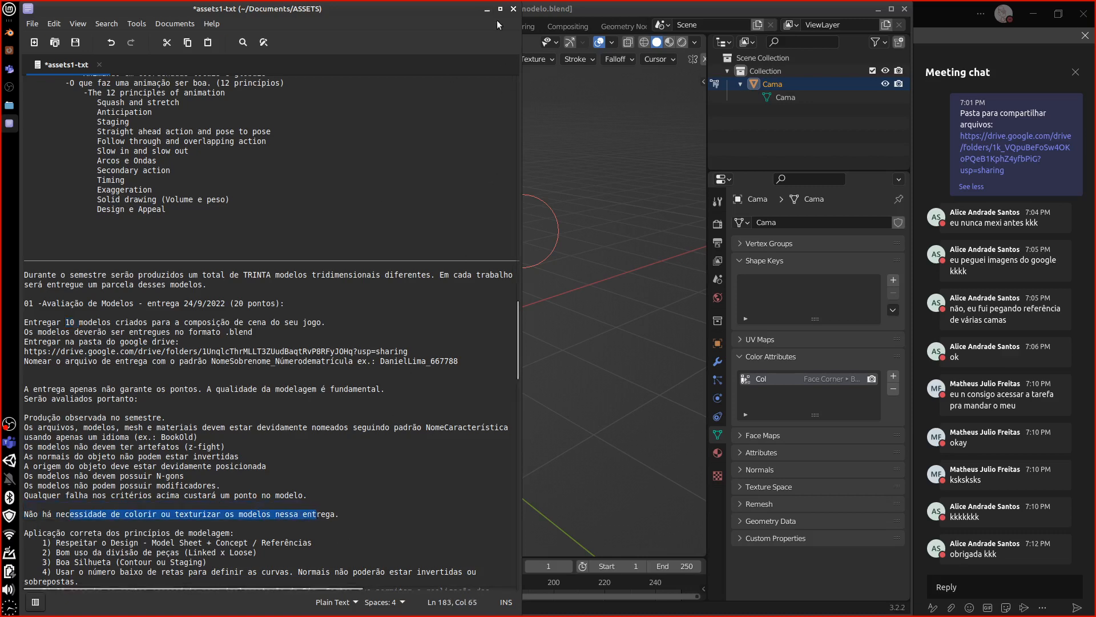
left_click(487, 9)
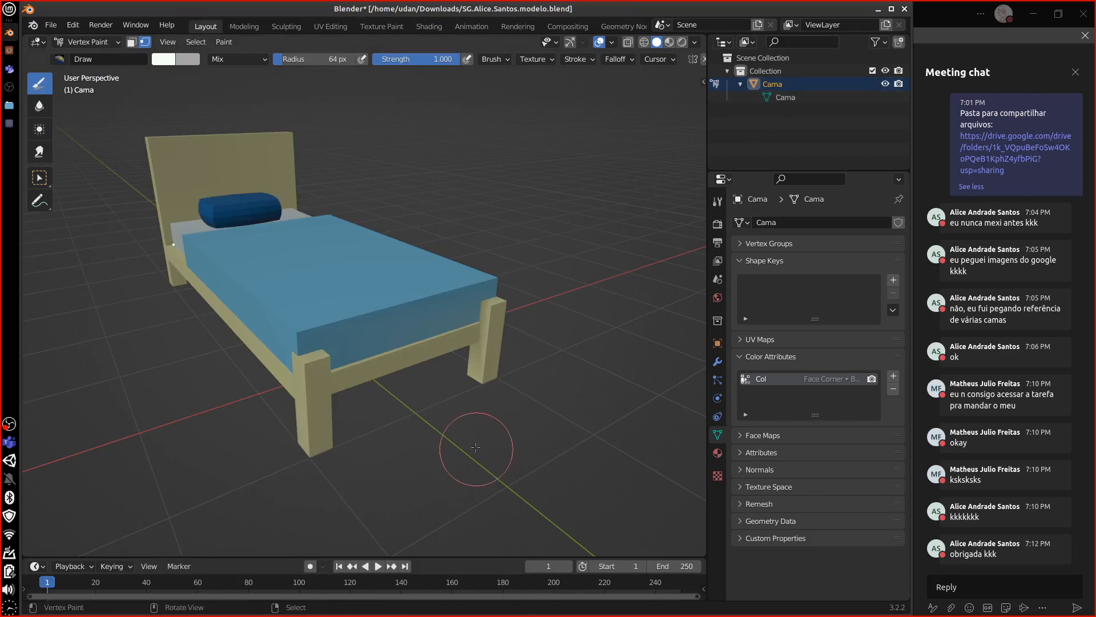
Enter Edit Mode on the bed and select both foot-end legs with all their linked geometry.
middle_click_drag(477, 447, 465, 440)
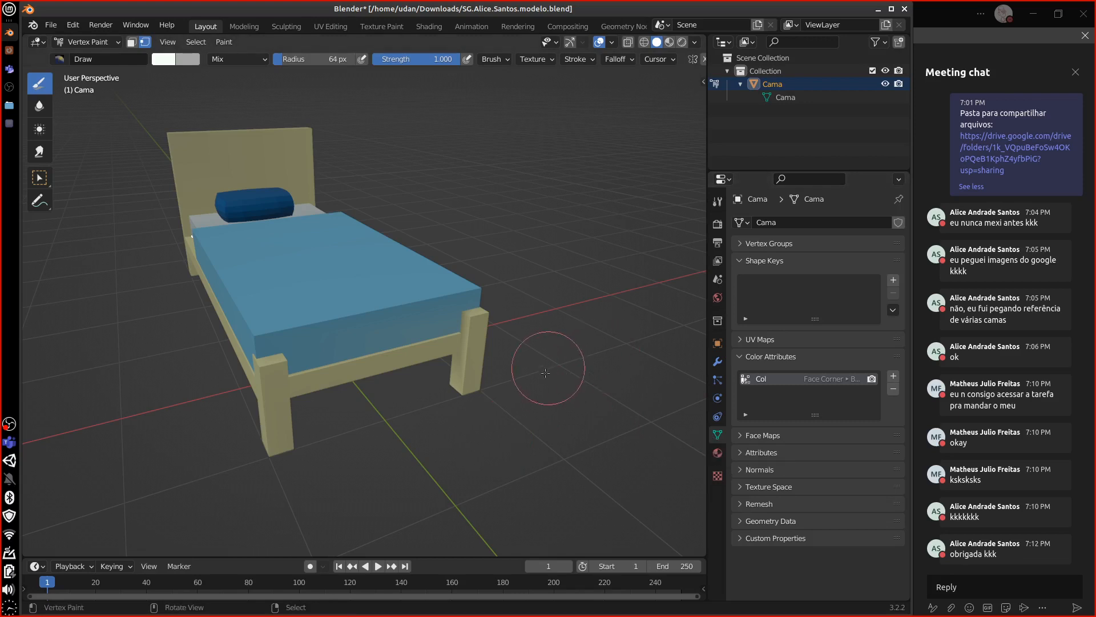
mouse_move(543, 374)
middle_mouse_down()
mouse_move(505, 402)
mouse_move(545, 402)
mouse_move(498, 405)
mouse_move(565, 416)
middle_mouse_up()
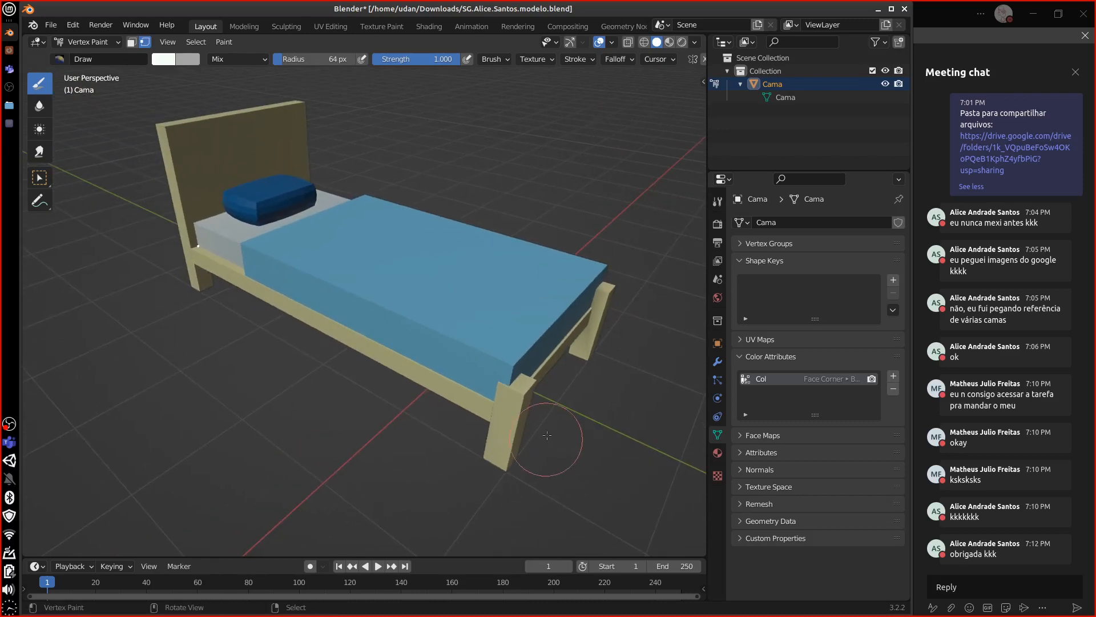
mouse_move(563, 414)
middle_mouse_down()
mouse_move(548, 420)
mouse_move(580, 363)
middle_mouse_up()
key("Tab")
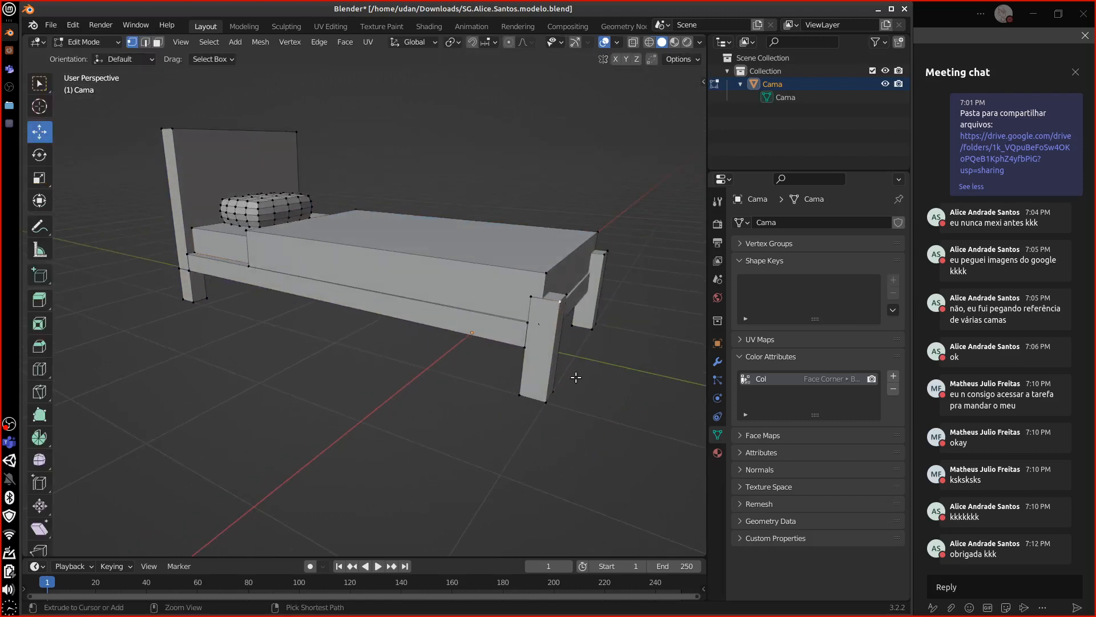
key("ctrl+l")
middle_click_drag(595, 399, 505, 369)
left_click(505, 369)
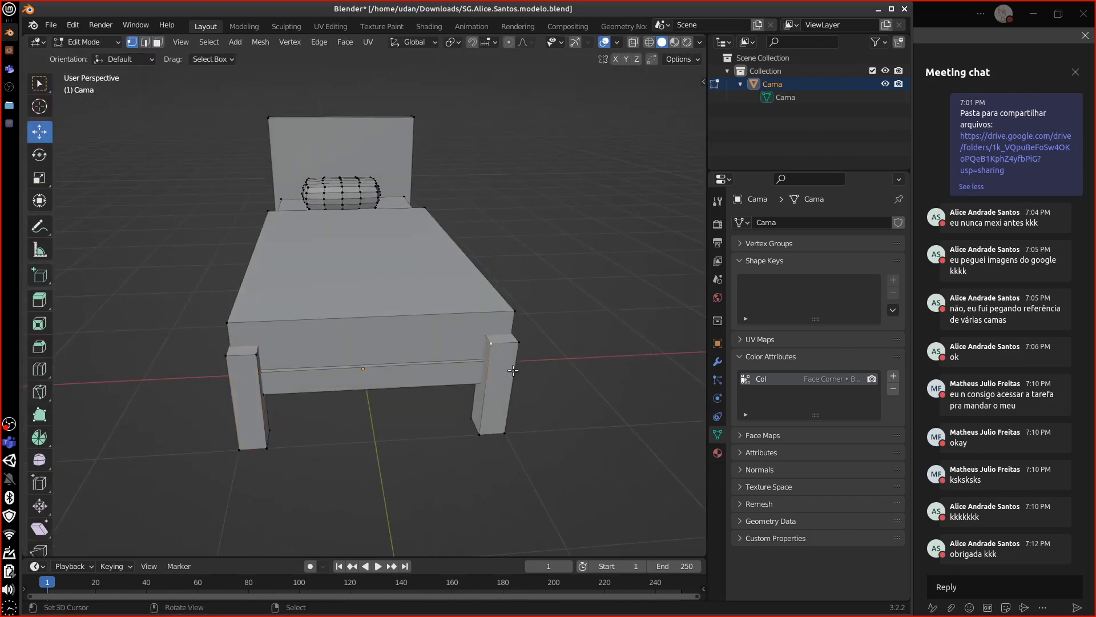
key("ctrl+l")
middle_click_drag(529, 416, 635, 441)
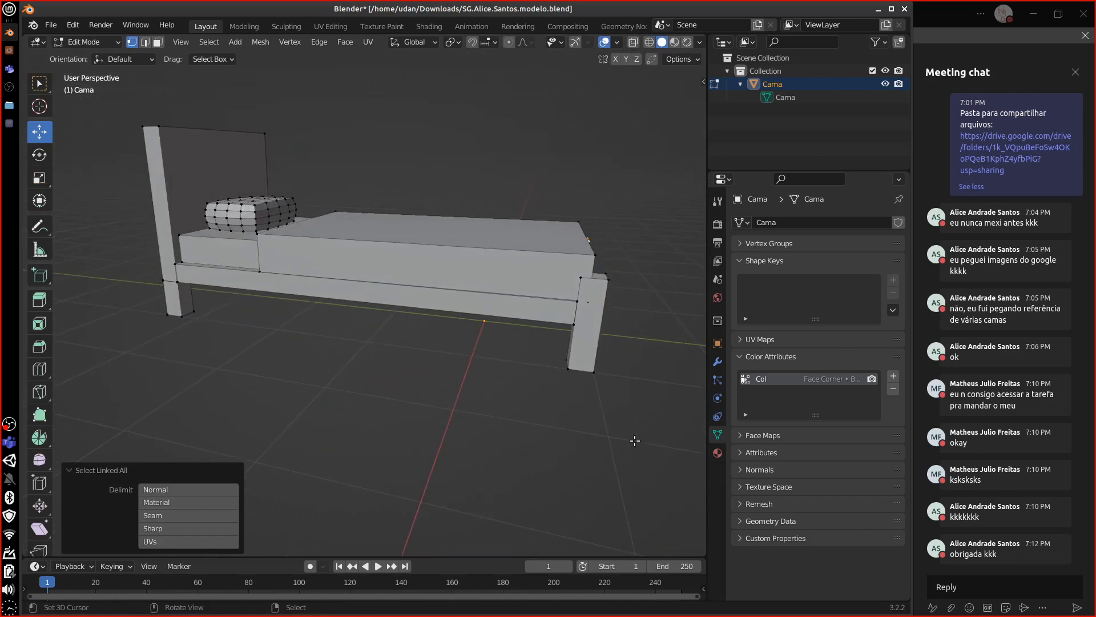
left_click(610, 283, "shift")
key("ctrl+l")
Try to move the two foot-end legs about 0.37 m away from the bed in top orthographic view.
middle_click_drag(616, 338, 587, 381)
key("KP_7")
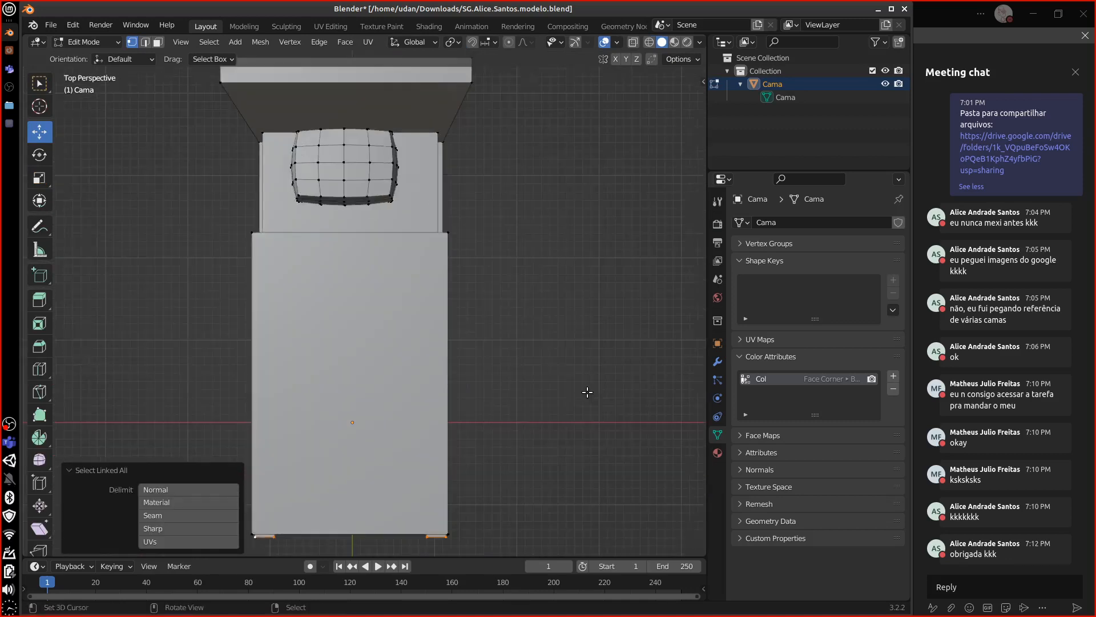
middle_click_drag(524, 420, 554, 360, "shift")
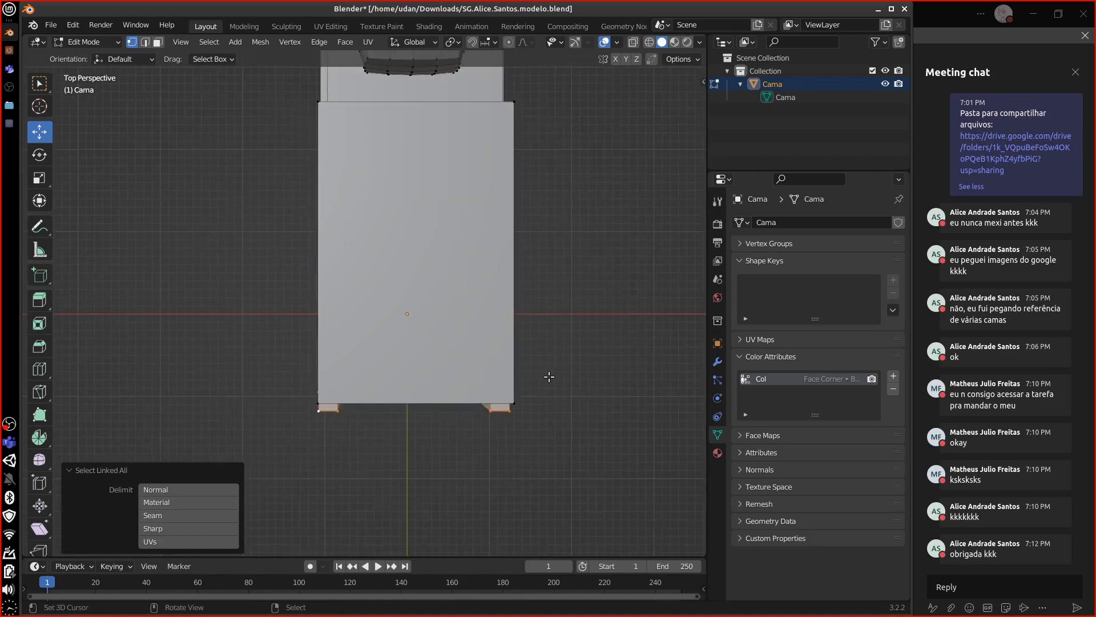
key("KP_5")
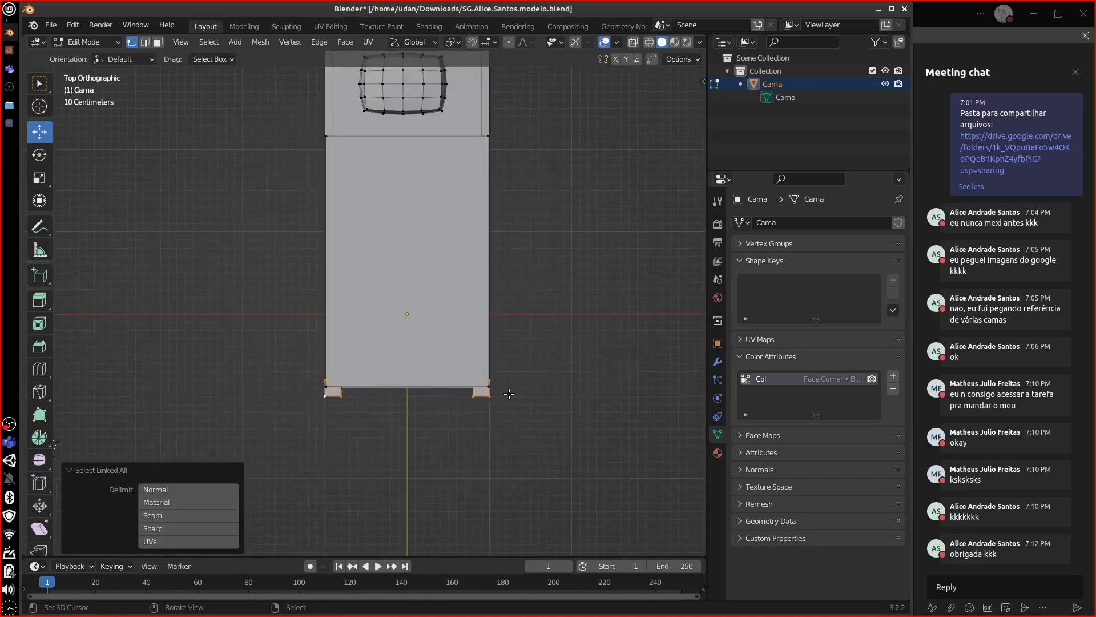
key("g")
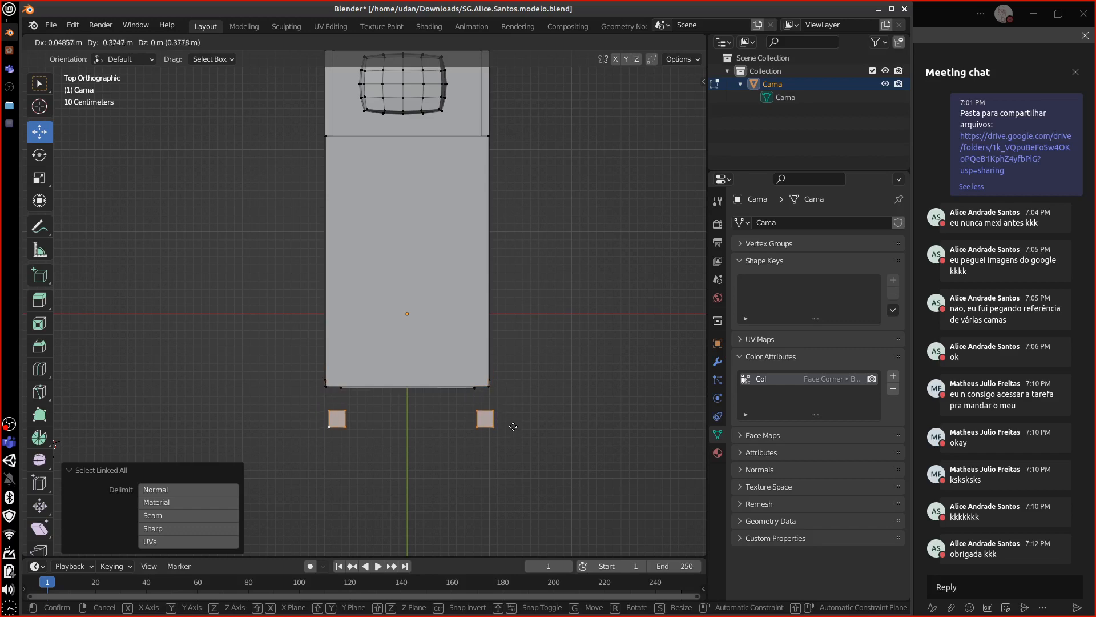
left_click(513, 426)
middle_click_drag(514, 425, 579, 327)
key("Tab")
key("Tab")
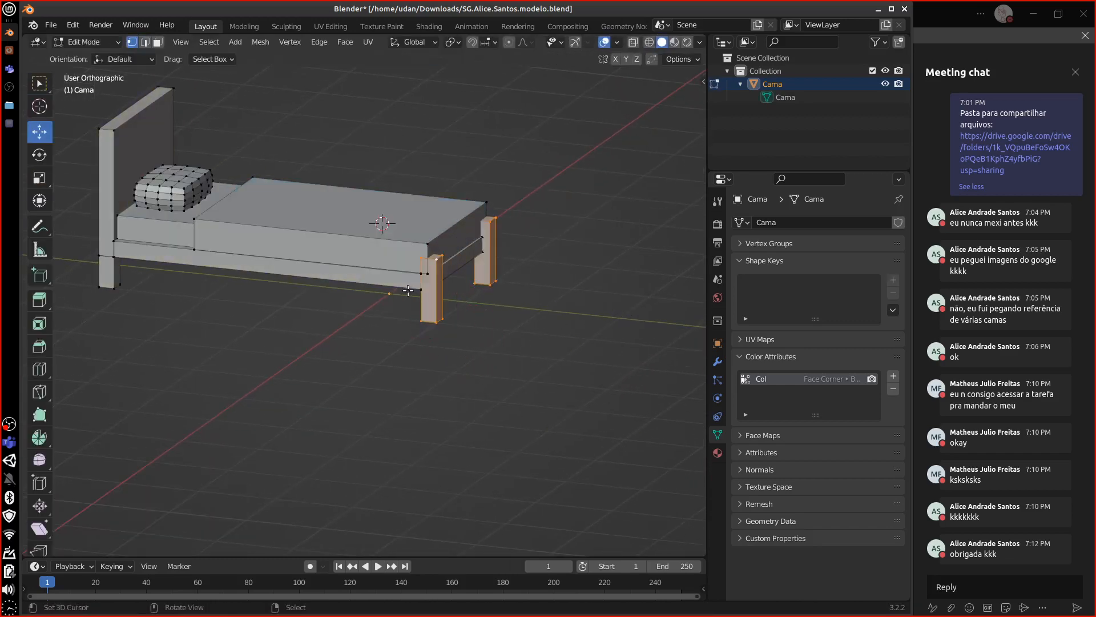
Select the linked geometry of the near head-end leg, followed by that of the long side rail.
right_click(408, 293)
right_click(120, 250)
key("ctrl+l")
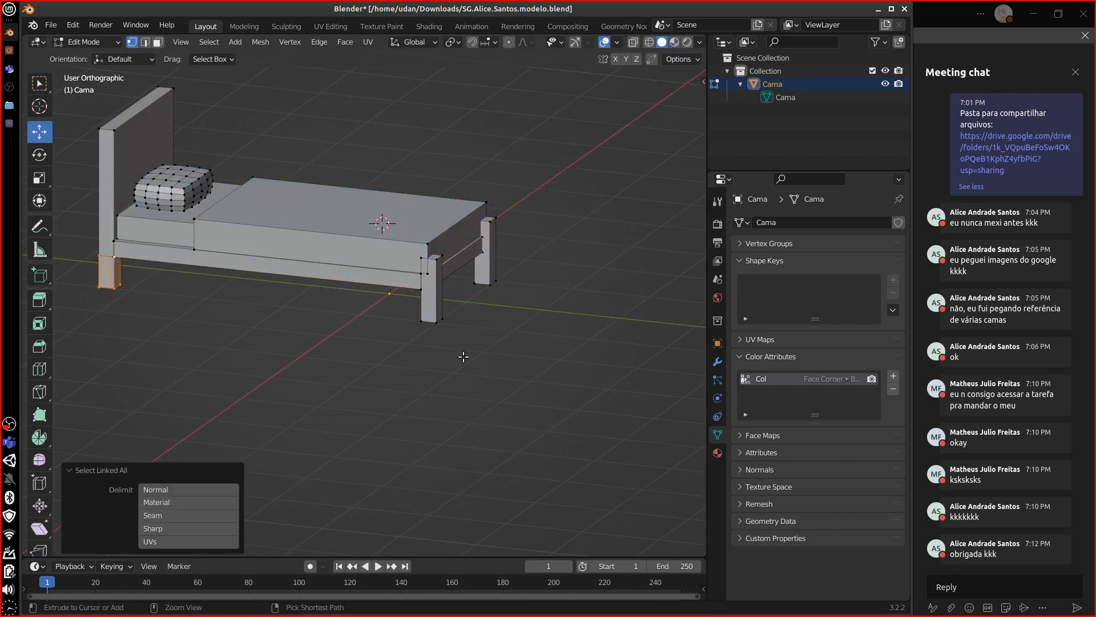
middle_click_drag(500, 378, 558, 435)
right_click(287, 284)
key("ctrl+l")
scroll(540, 407, "up", 2)
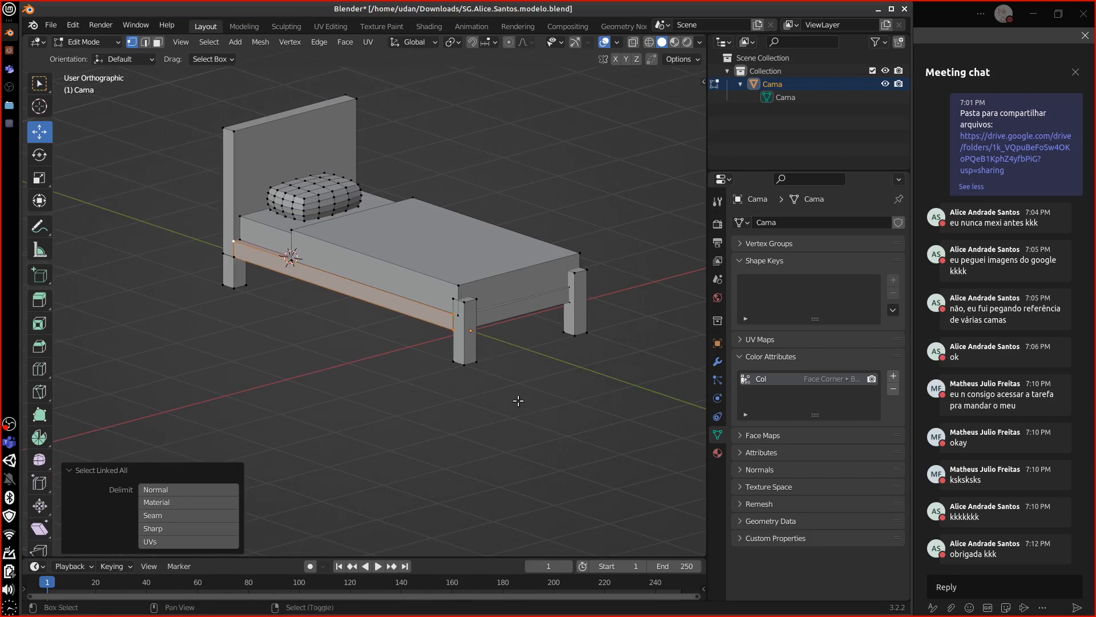
middle_click_drag(516, 399, 535, 313, "shift")
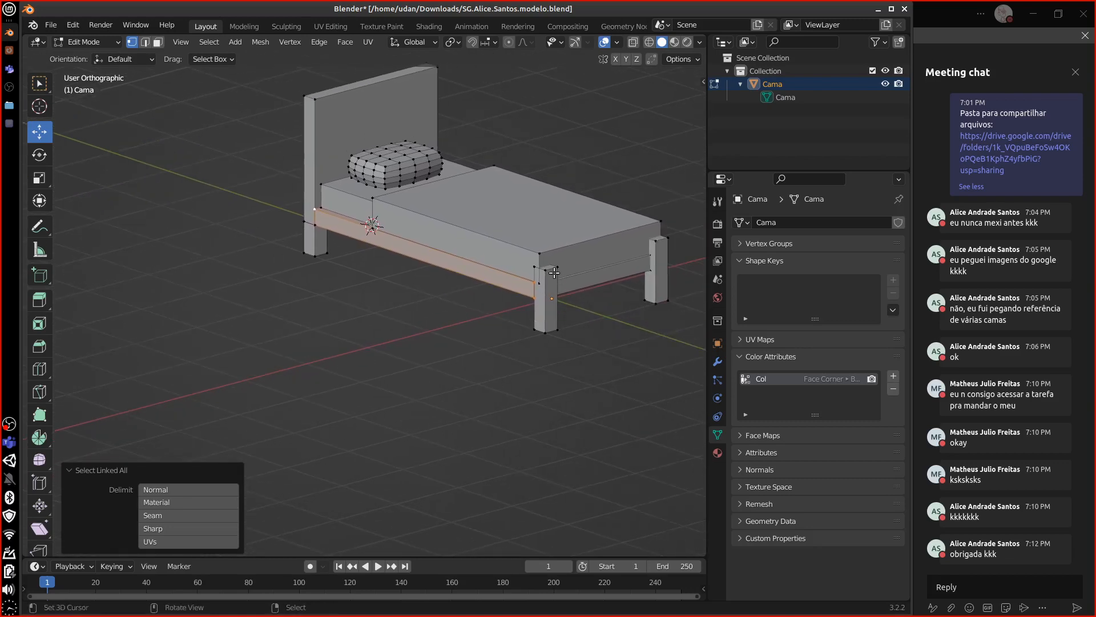
Select one vertex on each of the bed's four legs and extend the selection to their linked geometry.
right_click(549, 273)
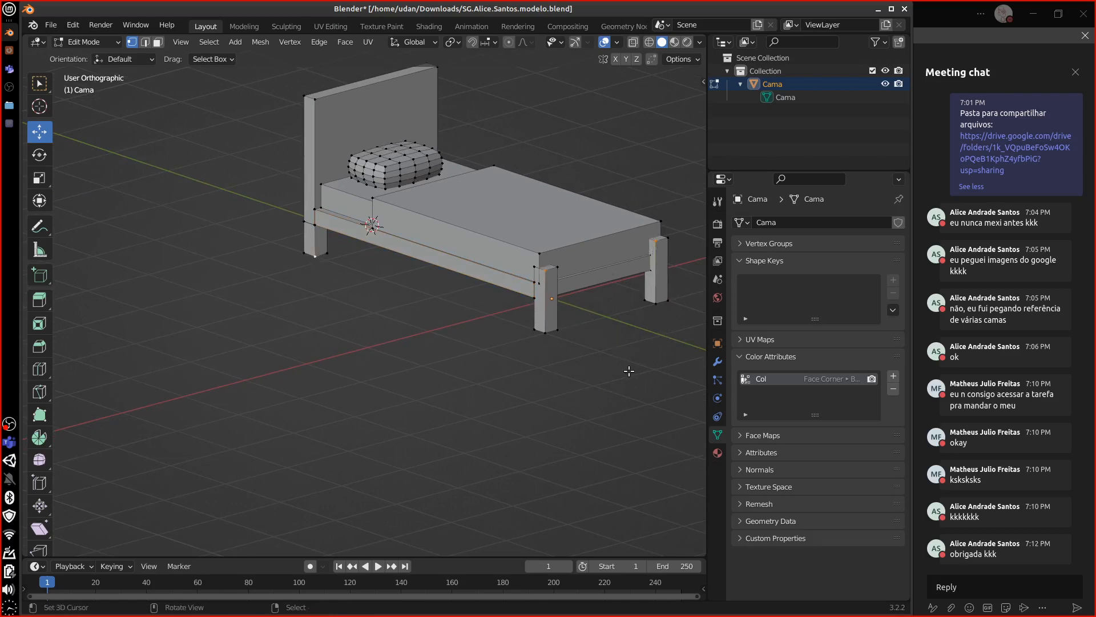
middle_click_drag(639, 378, 526, 300, "shift")
middle_click_drag(473, 253, 536, 303)
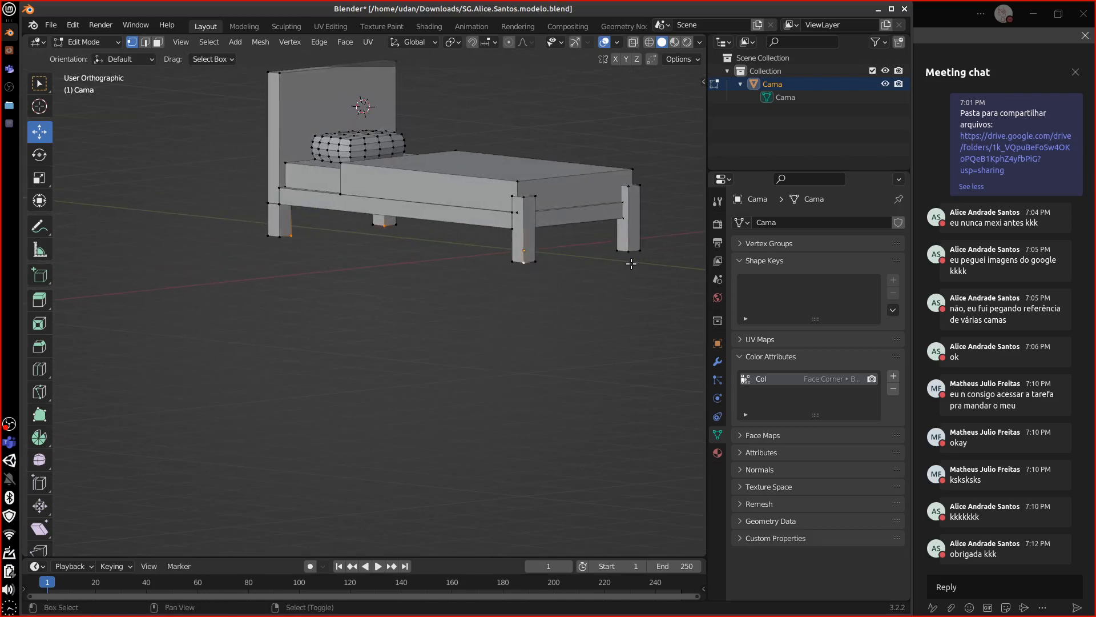
middle_click_drag(629, 306, 588, 326)
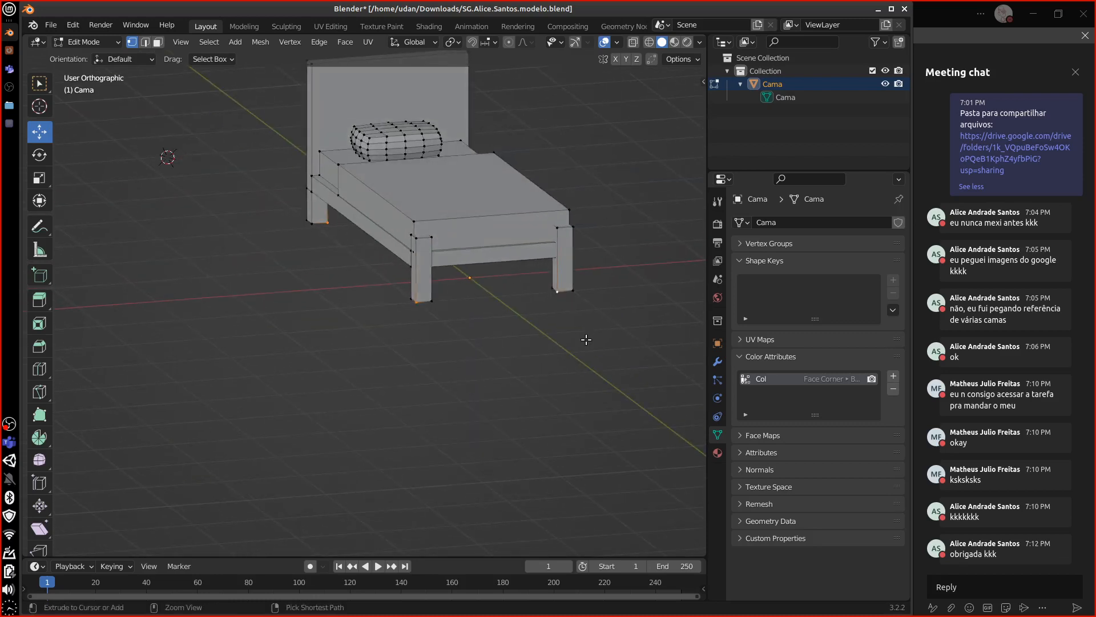
key("ctrl+l")
Duplicate the four selected legs and place the copies -3.5 m along the X axis.
key("KP_7")
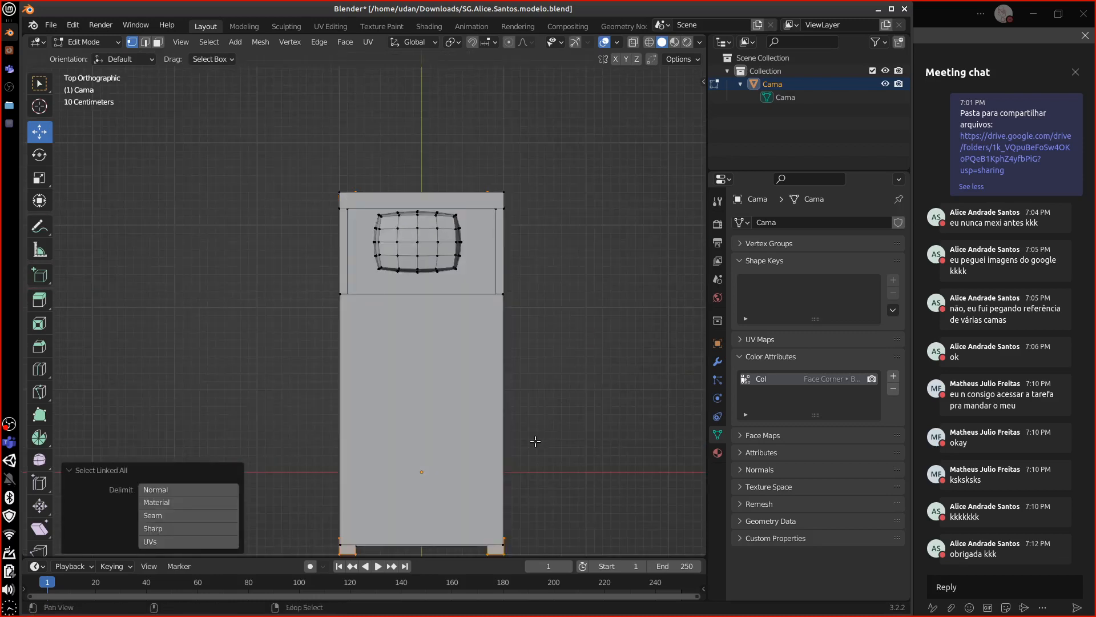
middle_click_drag(561, 401, 624, 355, "shift")
key("shift+d")
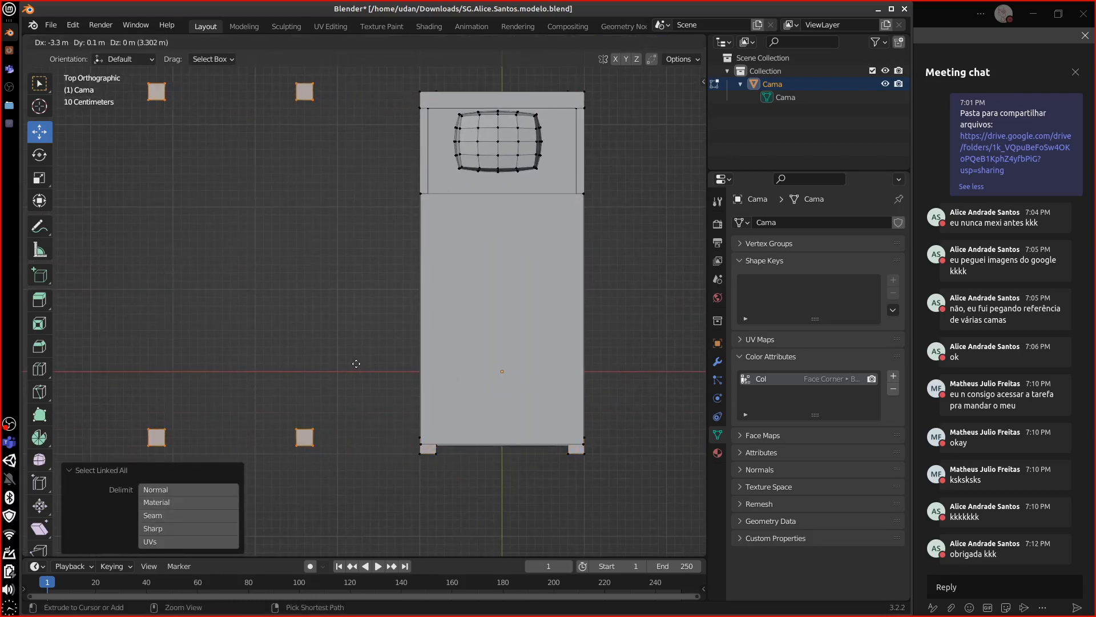
type("x-3.5")
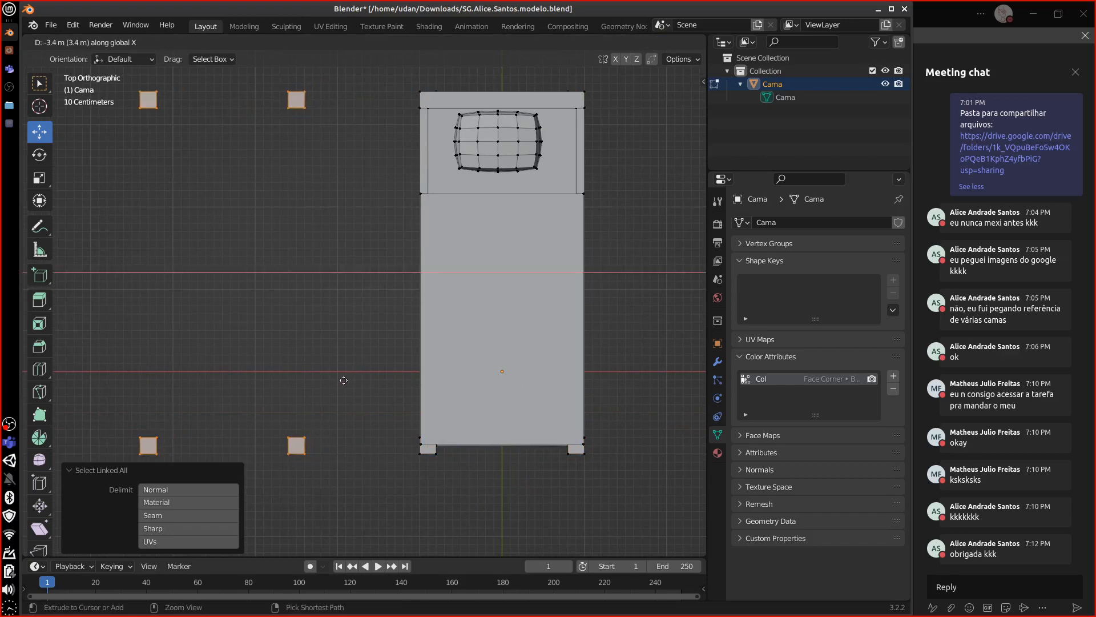
key("Return")
middle_click_drag(363, 411, 593, 376)
left_click_drag(593, 377, 563, 354, "alt")
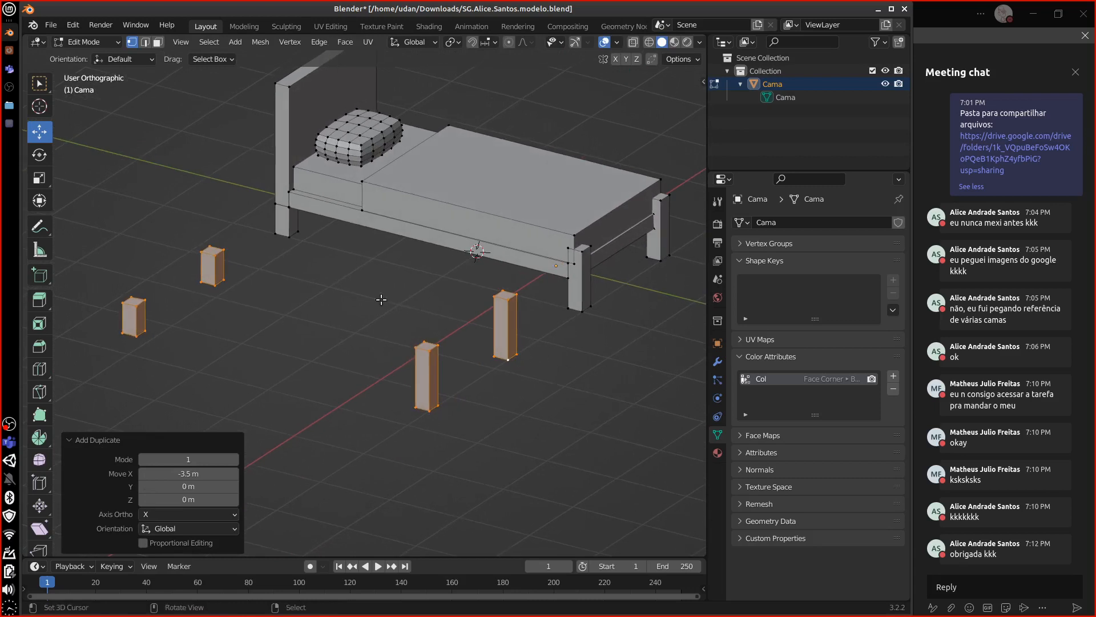
Select the top vertices of the two head-end leg copies and raise them 1.6 m along the Z axis.
right_click(224, 255)
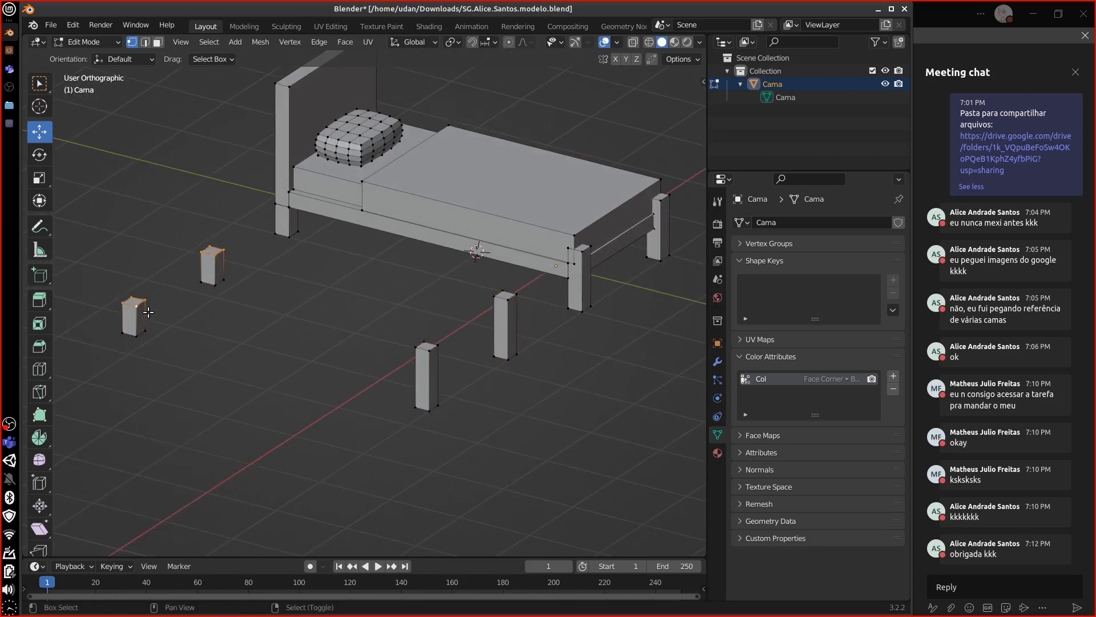
left_click_drag(536, 410, 522, 308, "alt")
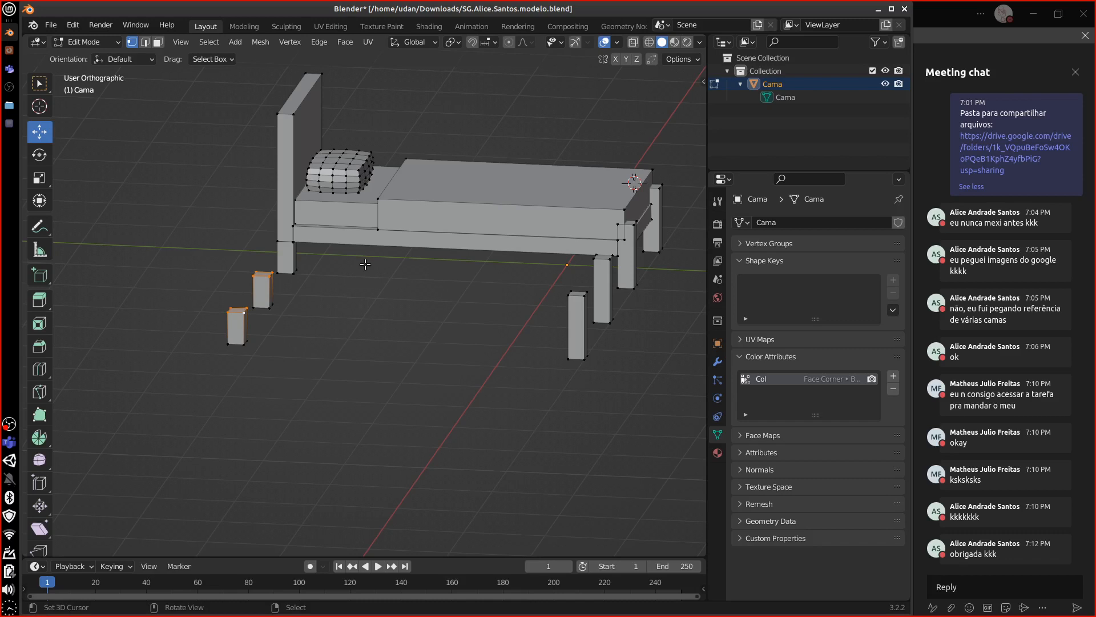
middle_click_drag(358, 362, 346, 289)
key("g")
key("z")
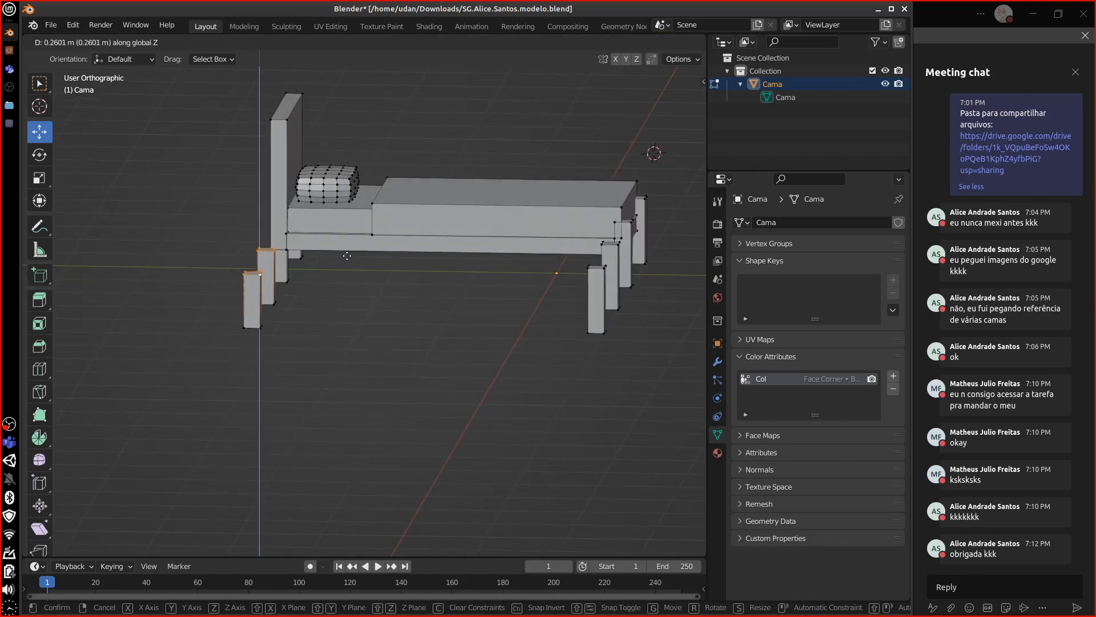
left_click(349, 164)
Launch Screenkey from the desktop applications to display keystrokes, and test it with a cancelled move in Blender.
left_click(9, 9)
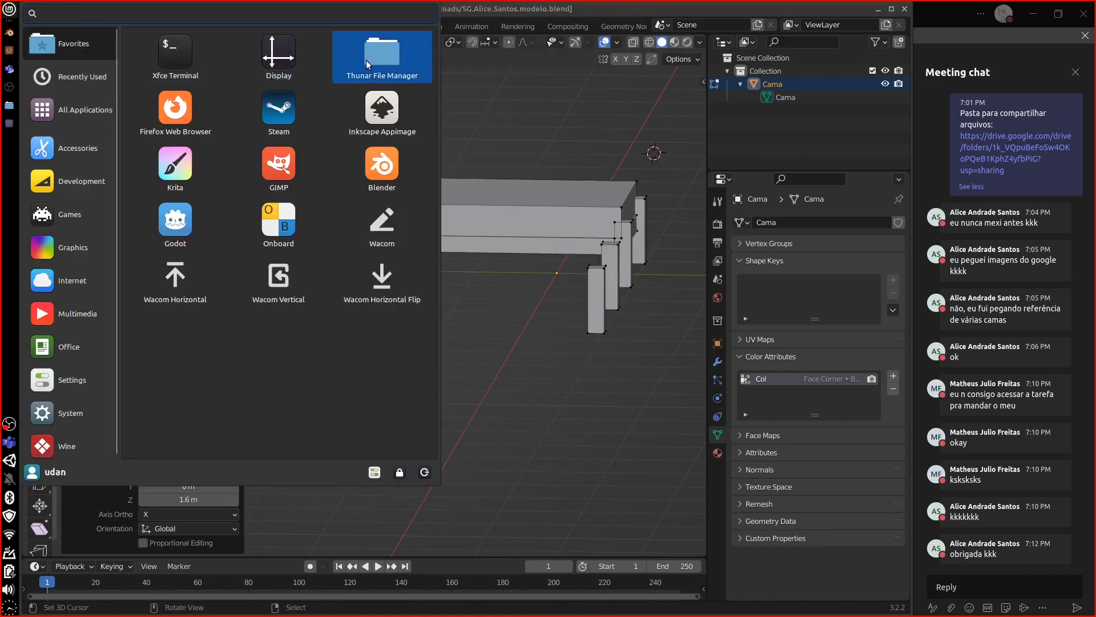
type("sc")
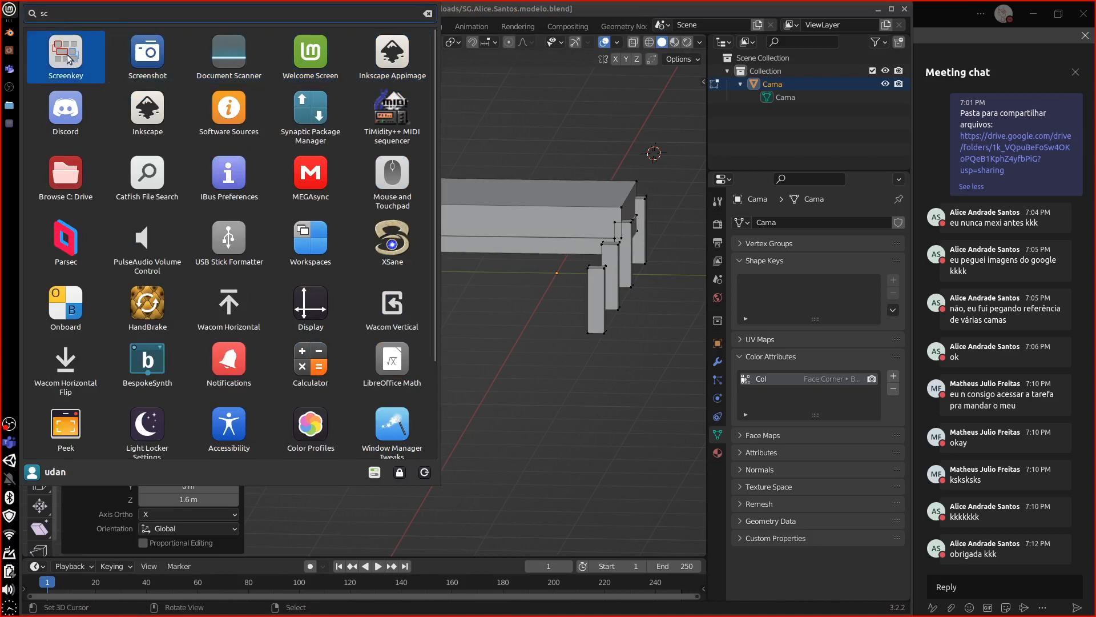
left_click(69, 56)
key("g")
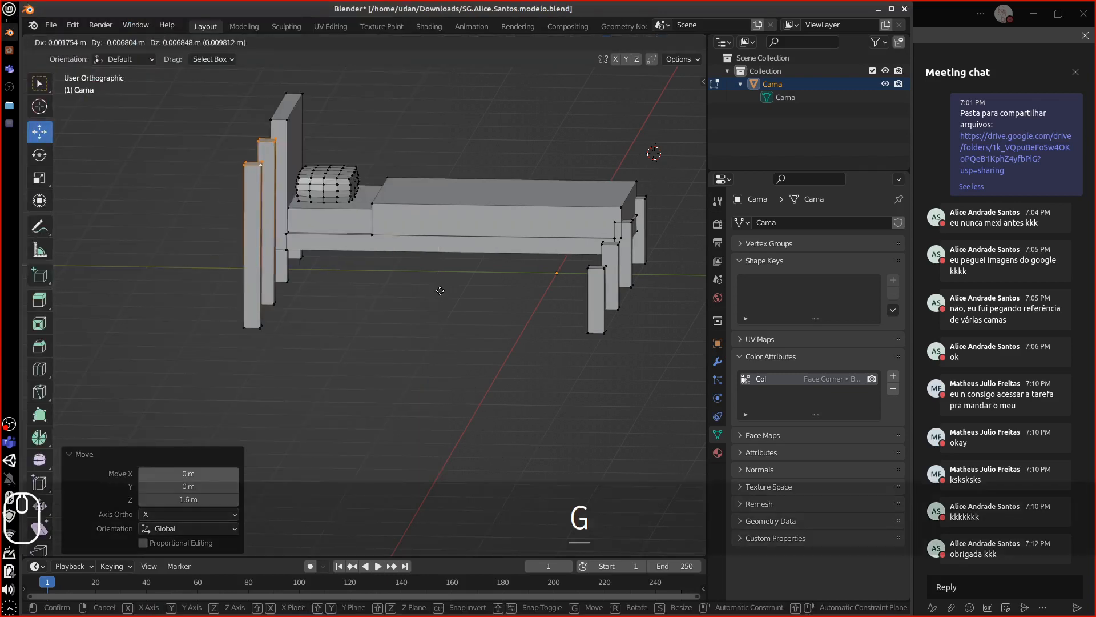
key("Escape")
Select the linked geometry of the original bed's long side rail.
middle_click_drag(473, 301, 578, 368)
left_click(589, 270)
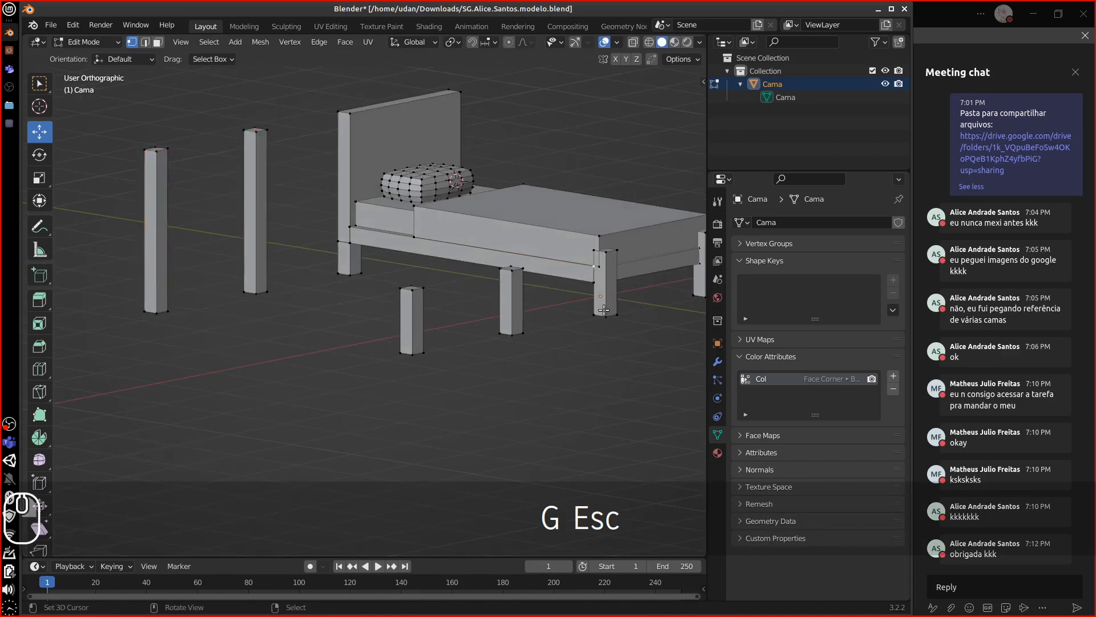
key("ctrl+l")
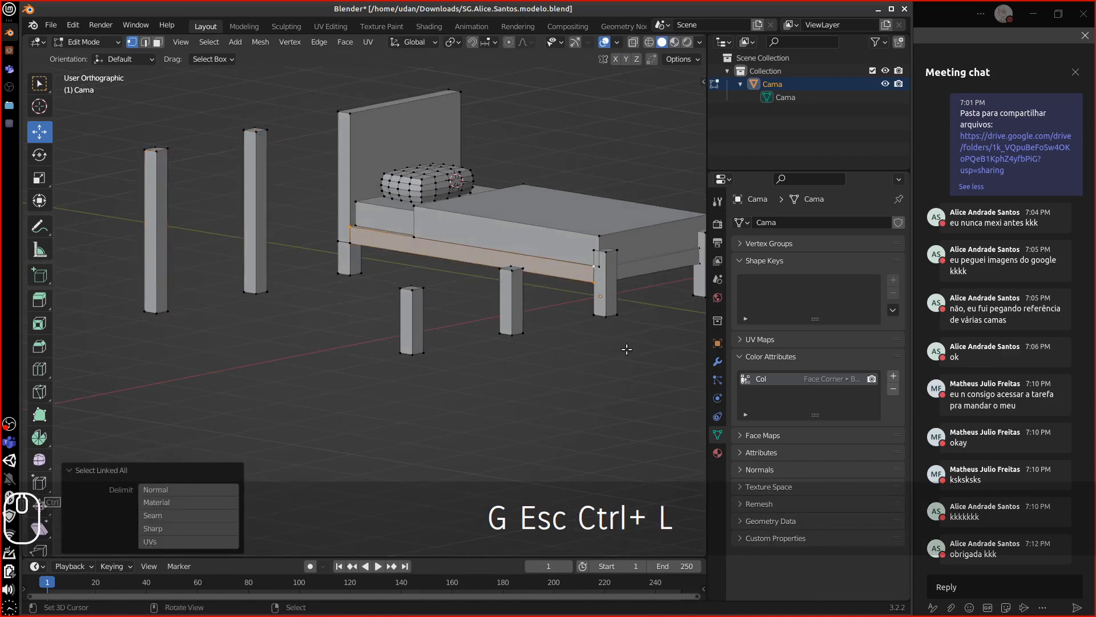
middle_click_drag(628, 349, 580, 379)
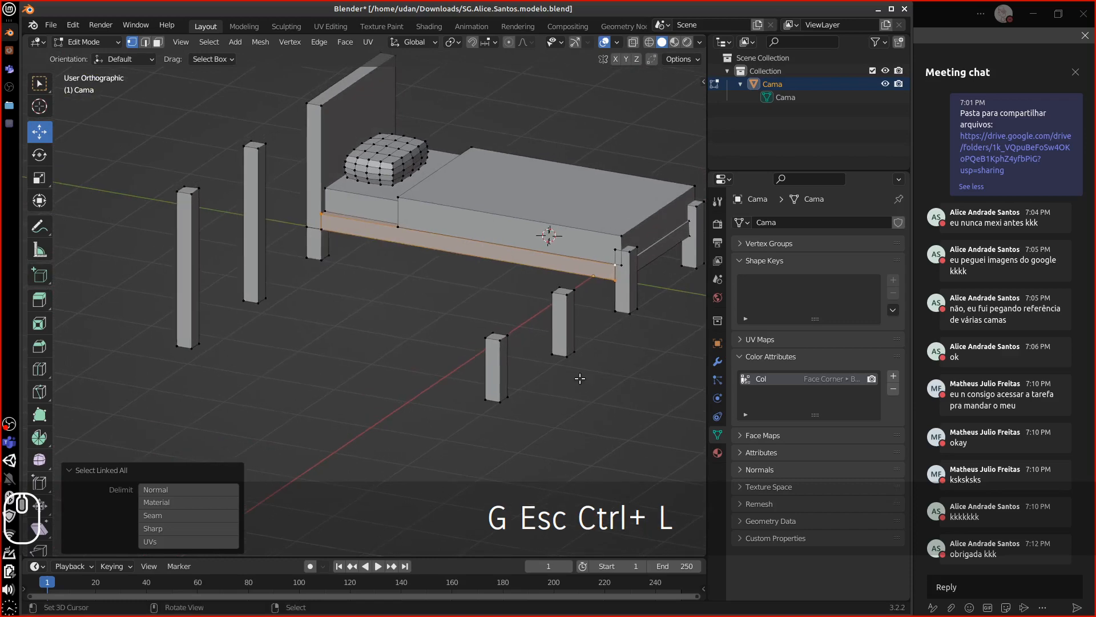
Select all linked geometry of the outer foot-end leg copy.
left_click(501, 341)
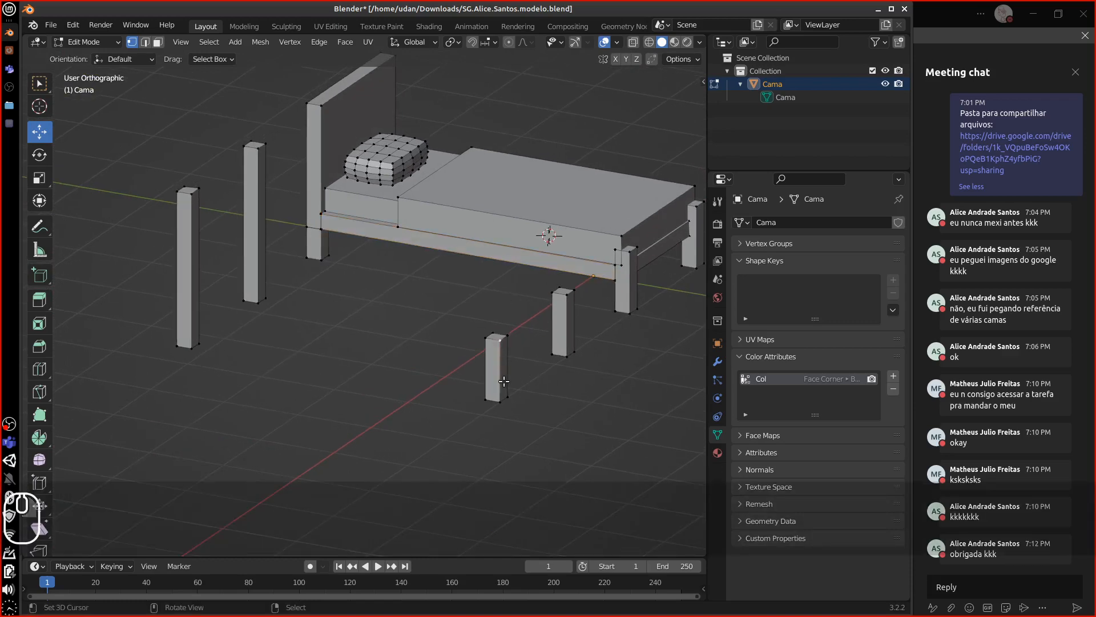
key("ctrl+l")
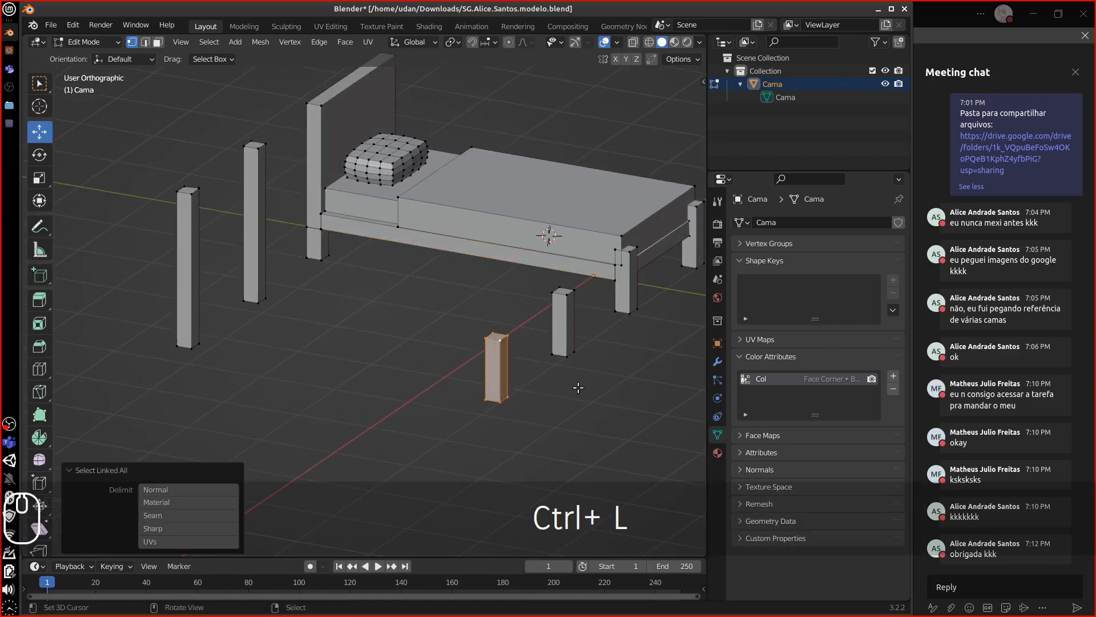
left_click_drag(579, 387, 594, 334, "alt")
left_click_drag(572, 328, 575, 357, "alt+shift")
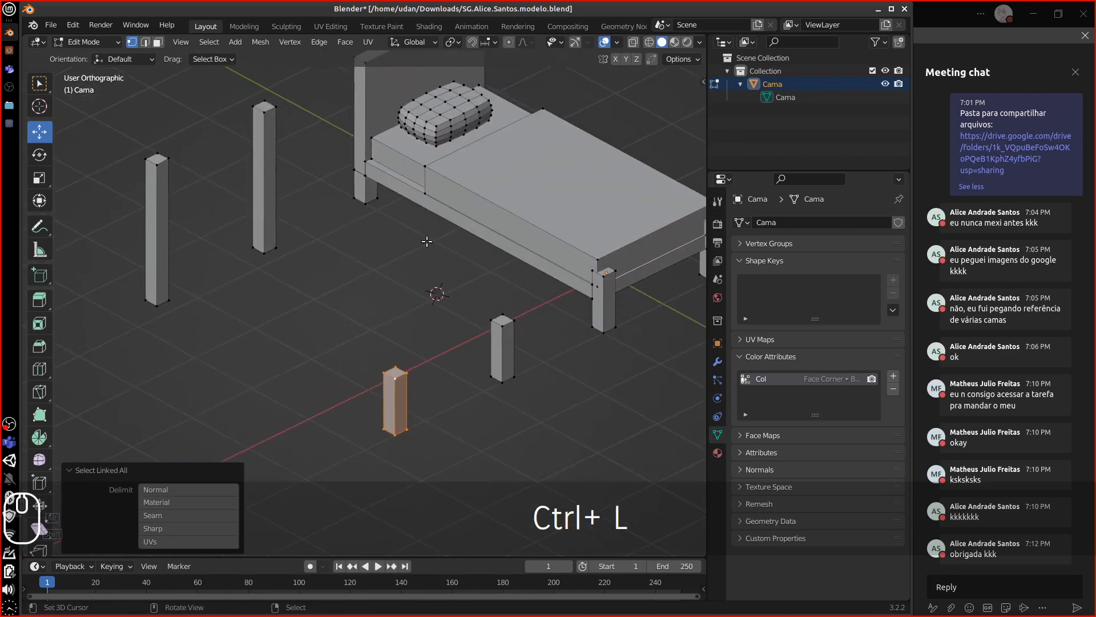
left_click_drag(488, 418, 502, 379, "alt+shift")
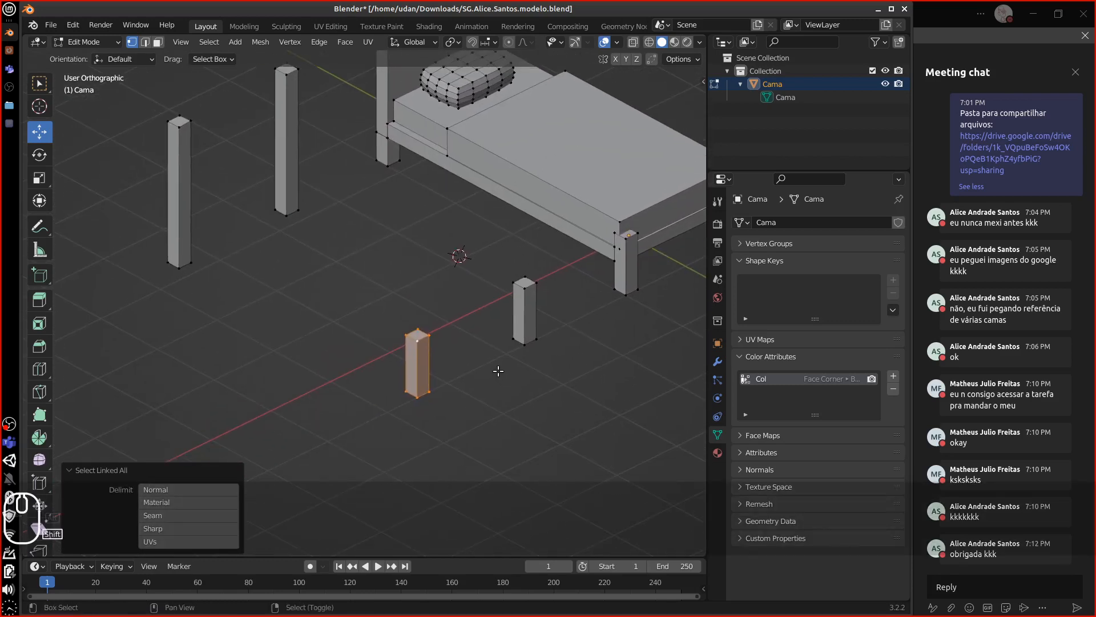
Try snapping the selected leg copy to the 3D cursor, and undo the snap.
key("shift+s")
left_click(495, 348)
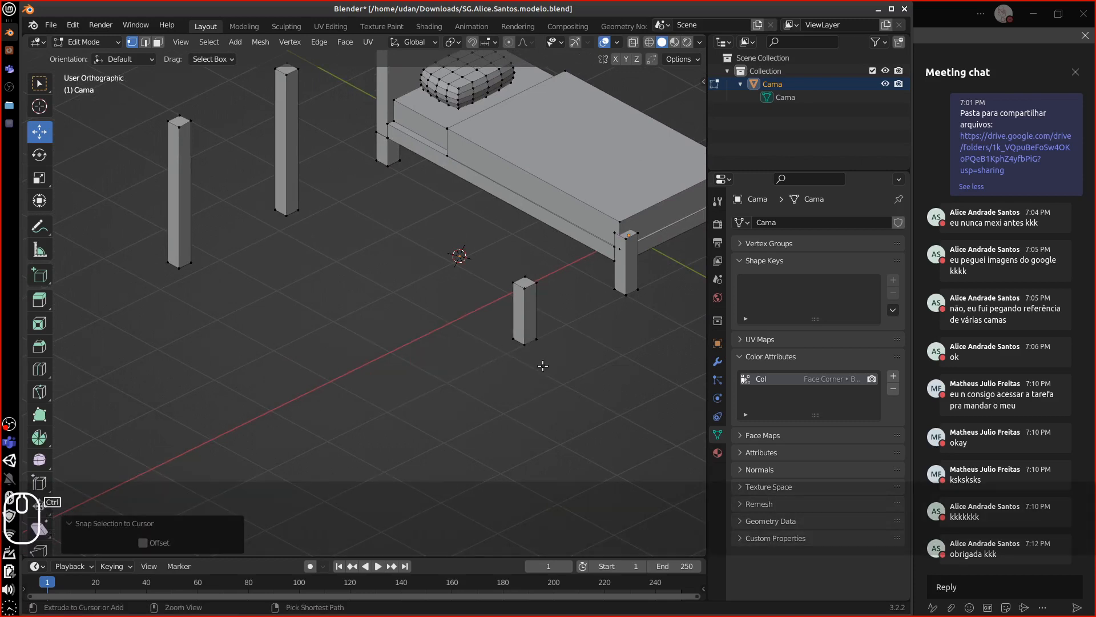
key("ctrl+z")
key("shift+s")
left_click(486, 367)
key("Escape")
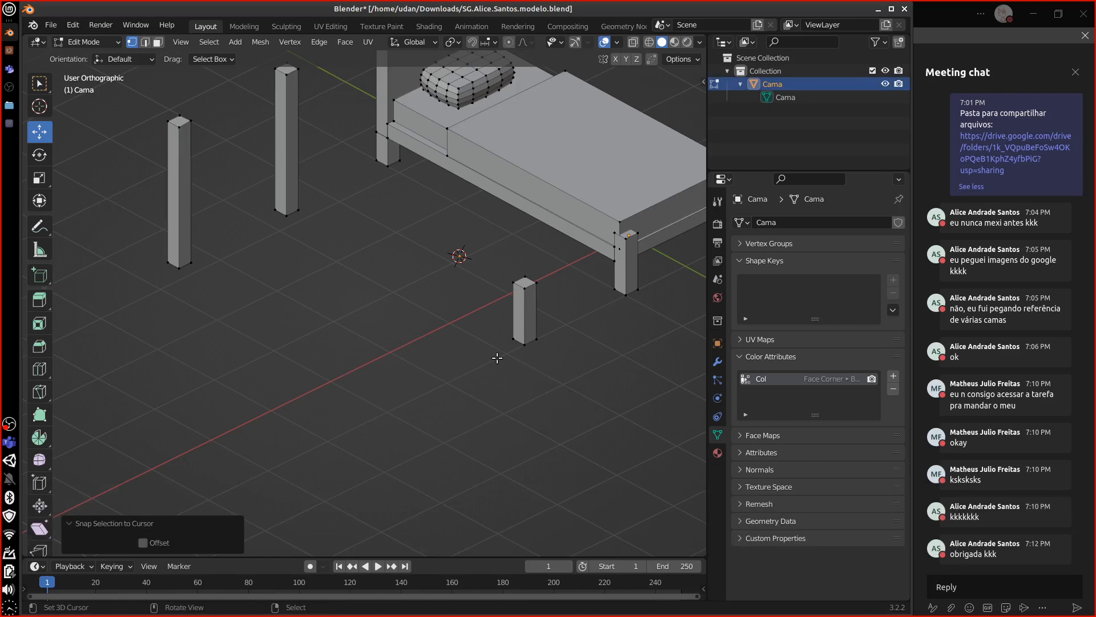
middle_click_drag(558, 394, 542, 411)
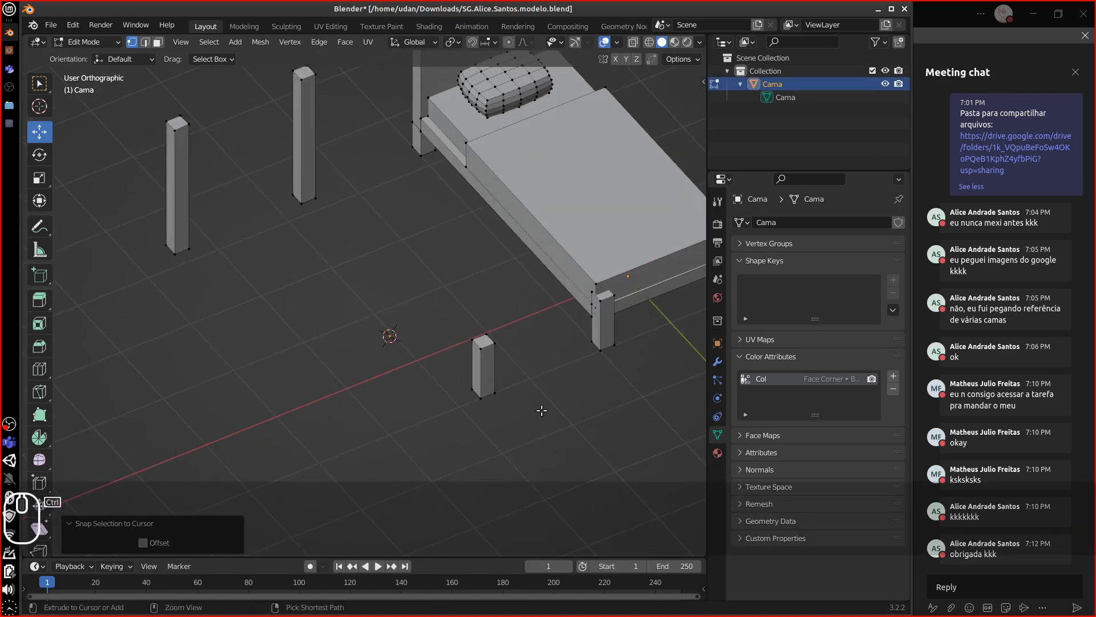
key("ctrl+z")
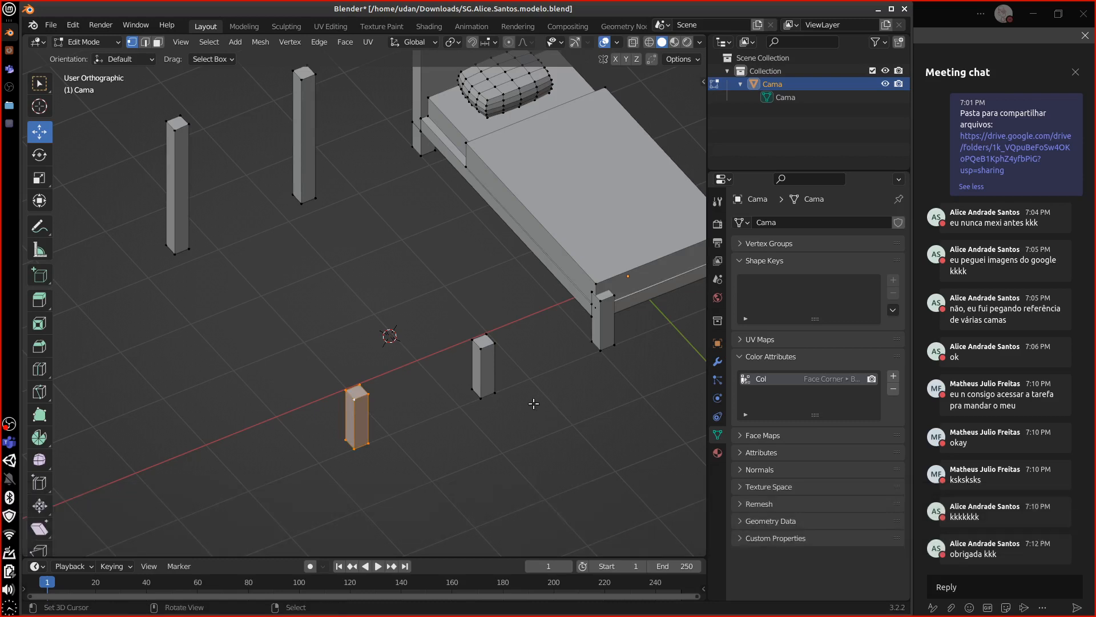
Duplicate the selected leg in place and move the duplicate 2.1 m along Y in left orthographic view.
middle_click_drag(536, 407, 542, 418)
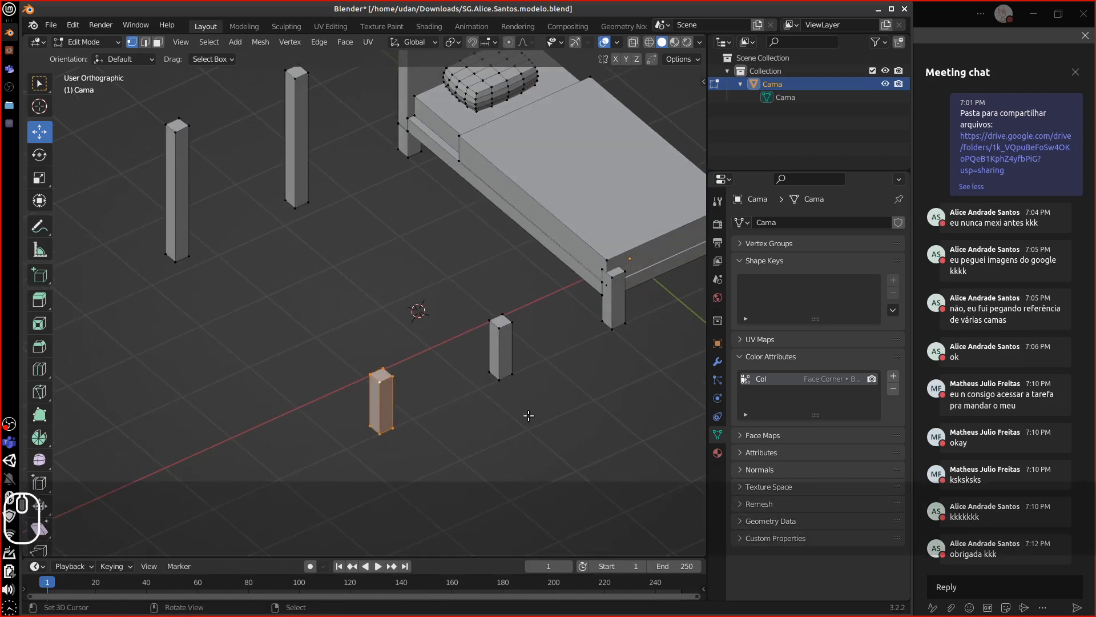
key("shift+d")
key("Escape")
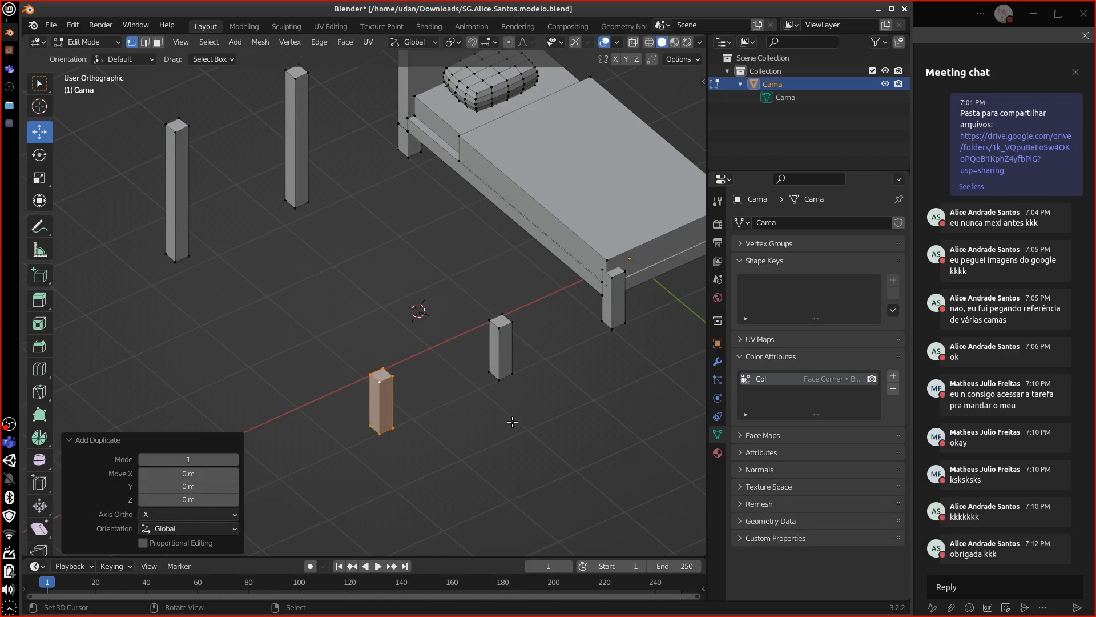
key("KP_3")
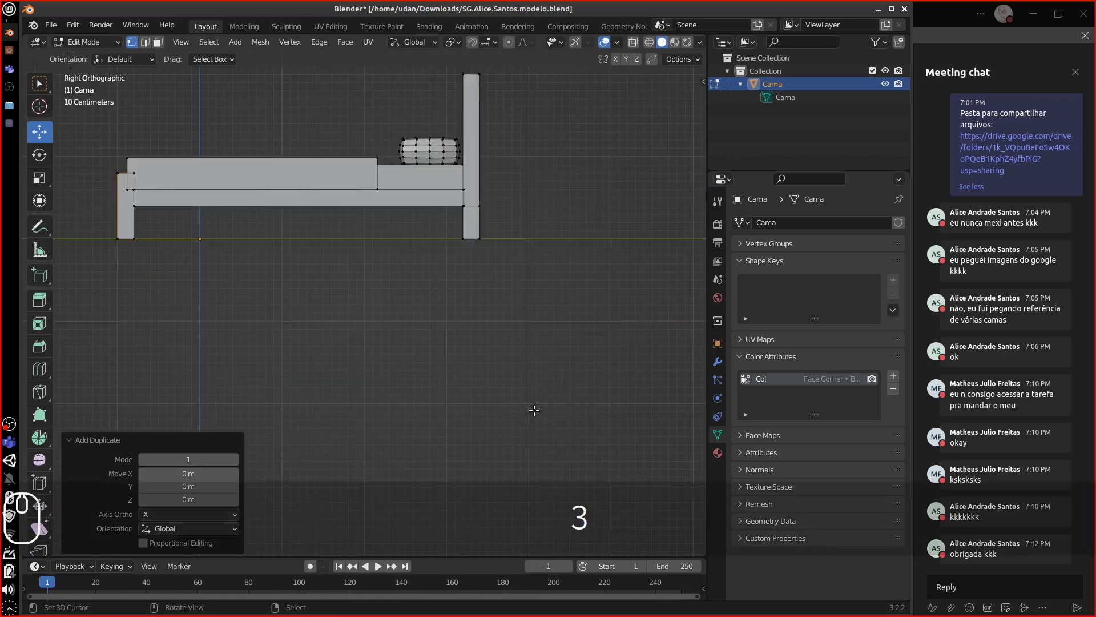
key("ctrl+KP_3")
middle_click_drag(590, 280, 586, 347, "shift")
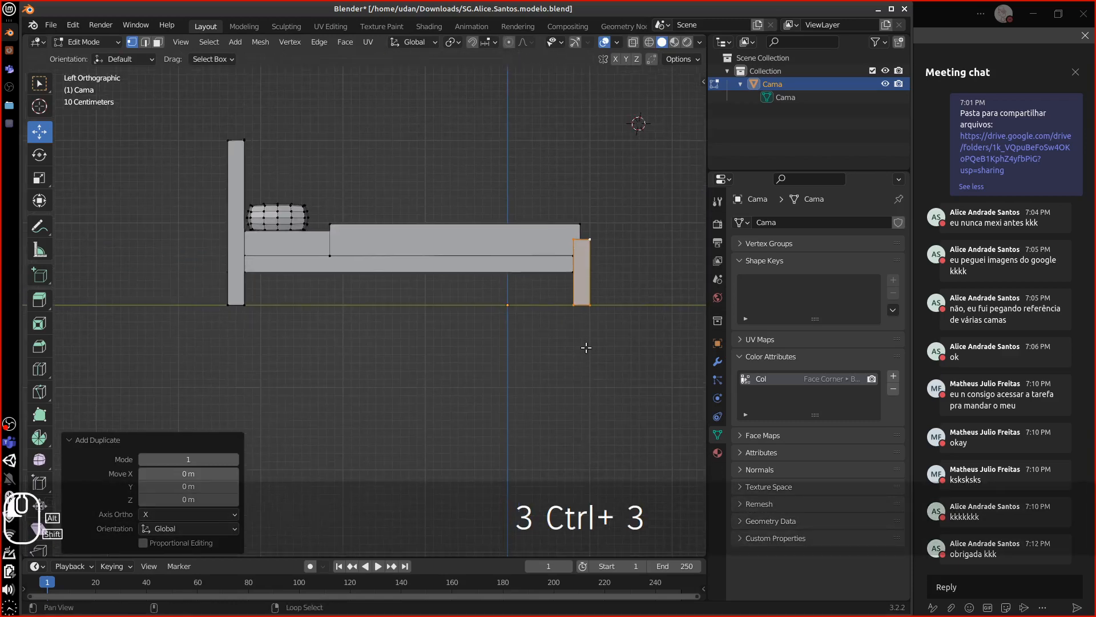
key("g")
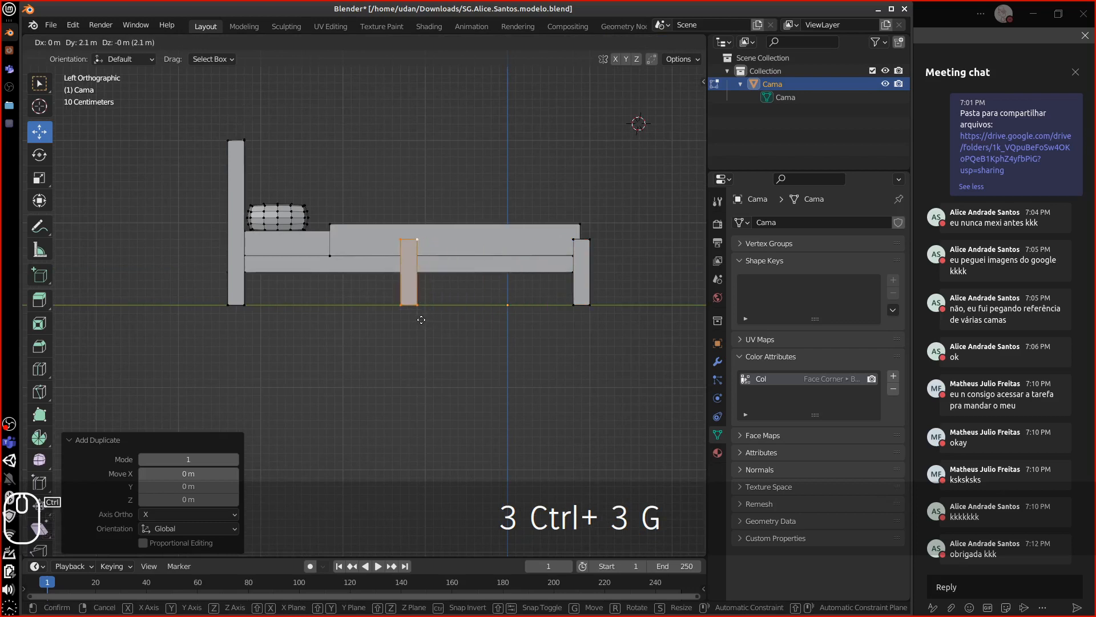
left_click(421, 319)
Scale the duplicated leg to about 0.3 along Z and raise it about 0.104 m to the side rail's height.
key("s")
key("z")
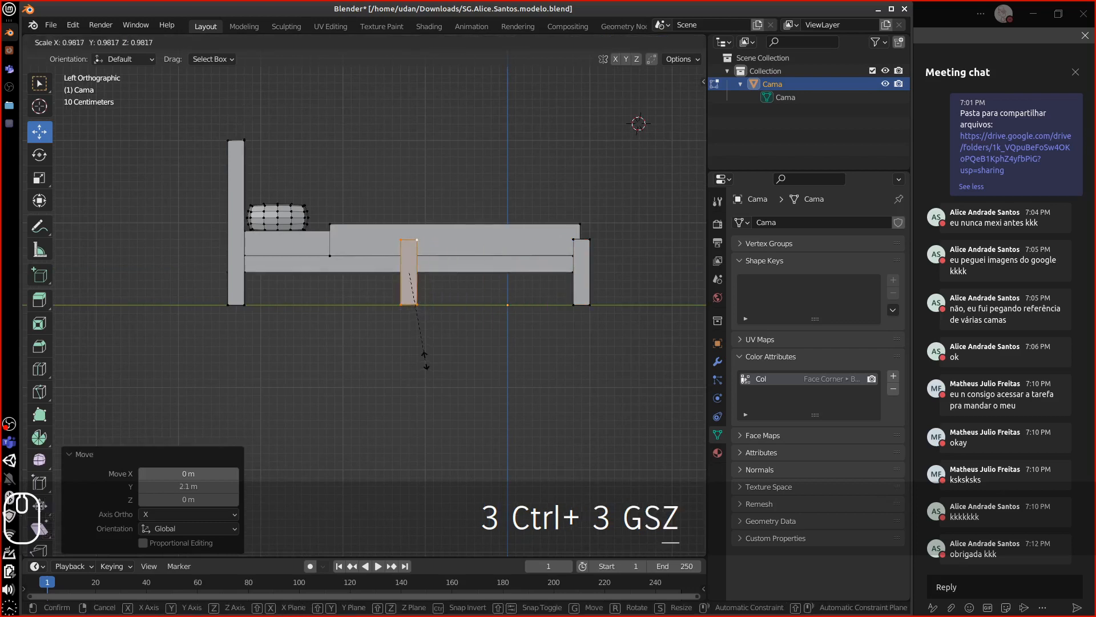
left_click(419, 298)
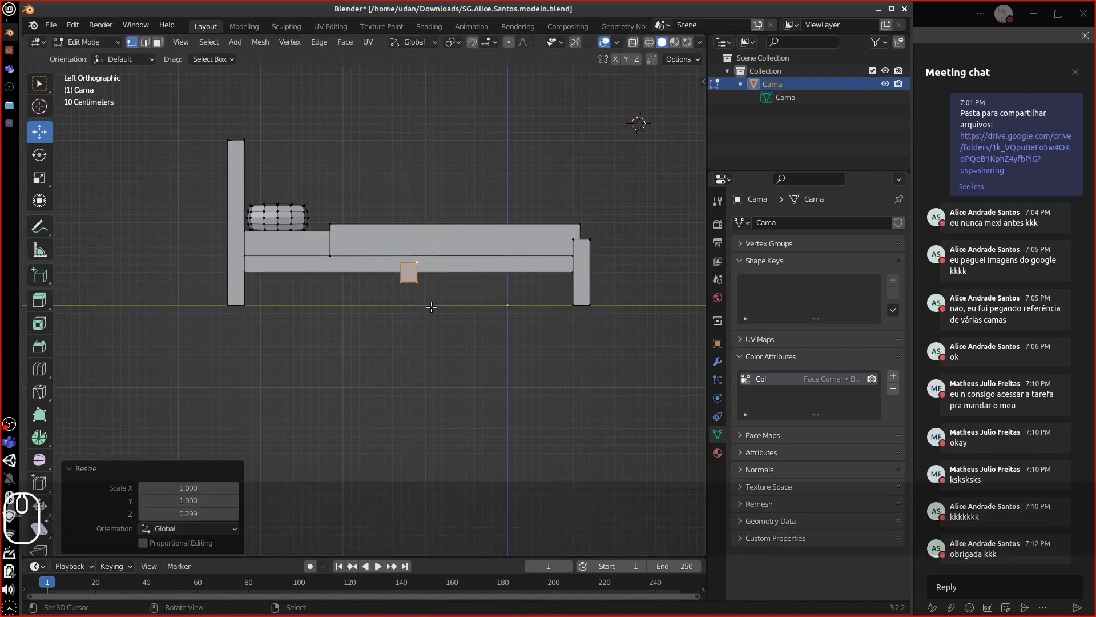
key("g")
key("z")
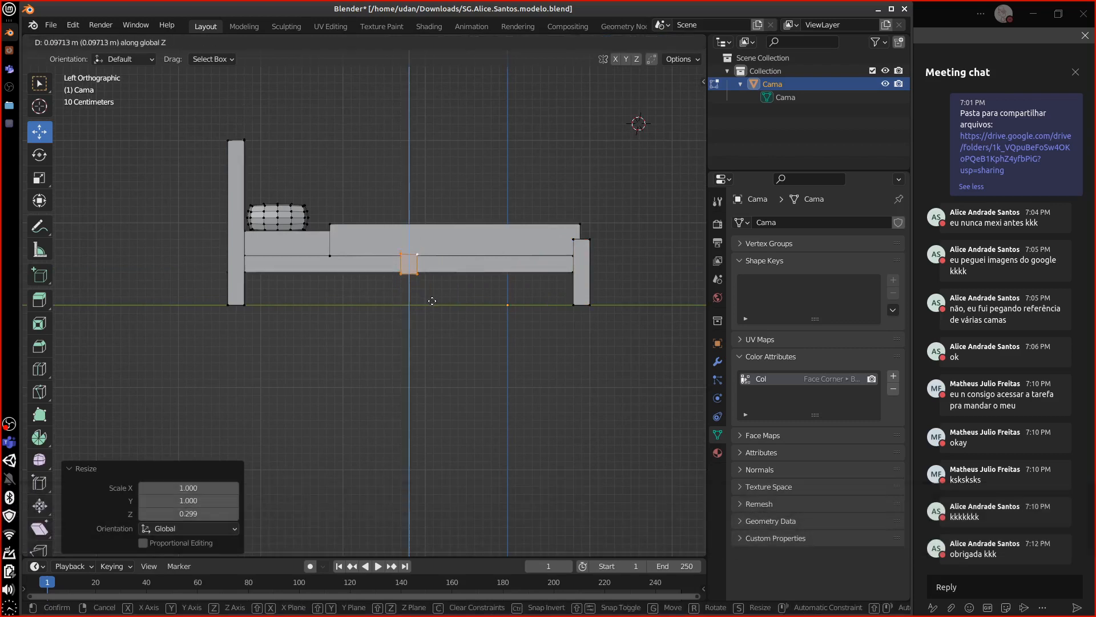
left_click(431, 300)
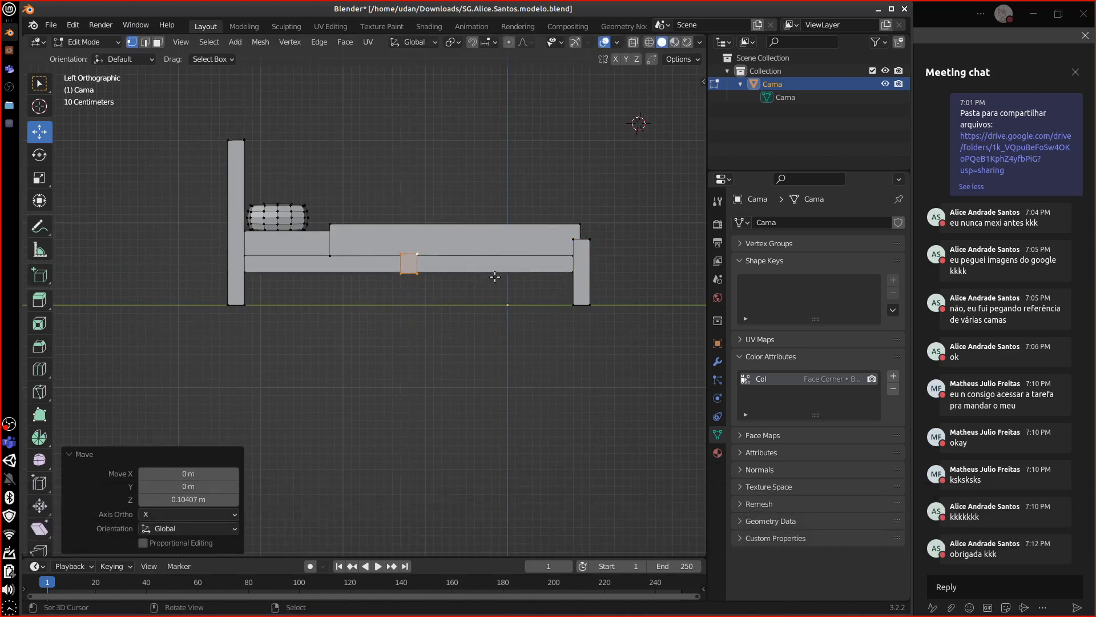
Stretch the block along Y by about 3.5 and again by about 5.7 so it spans between the head and foot legs.
key("s")
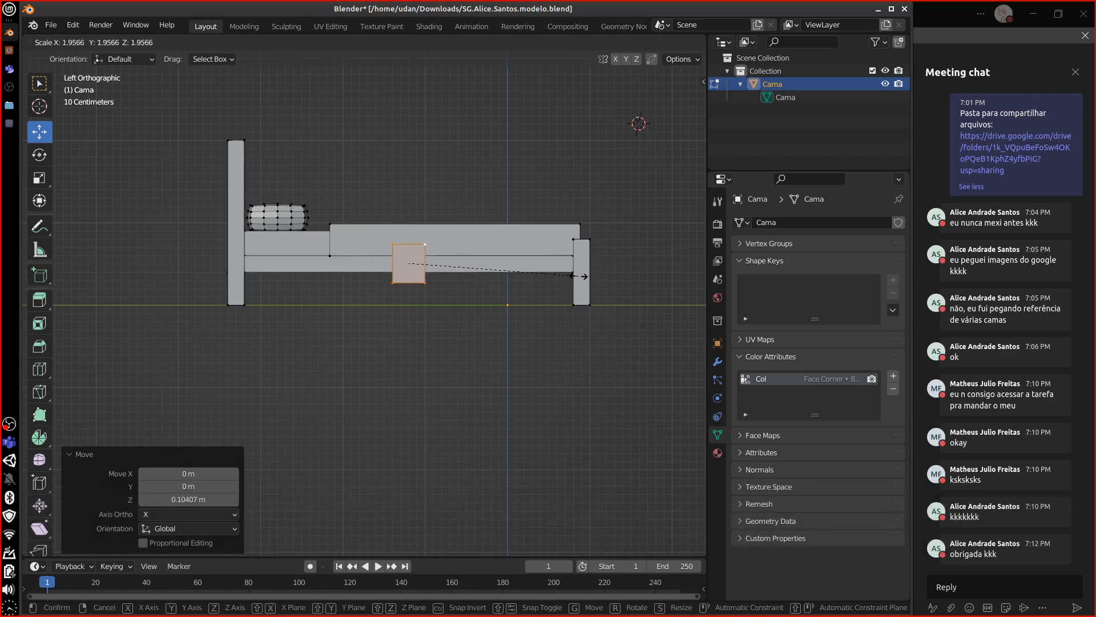
key("y")
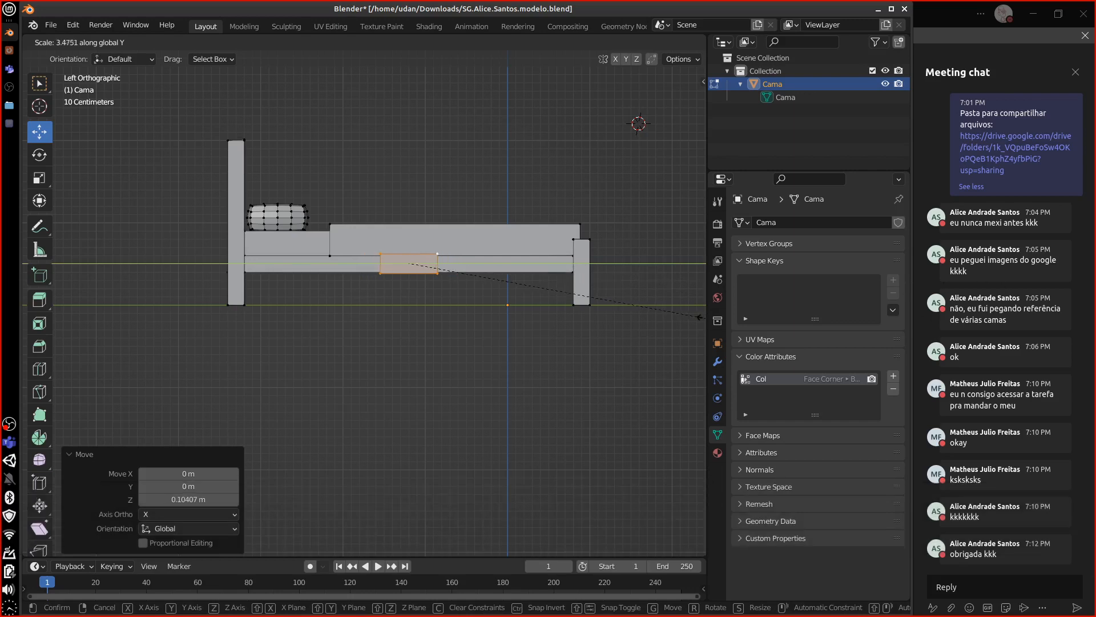
left_click(540, 323)
key("s")
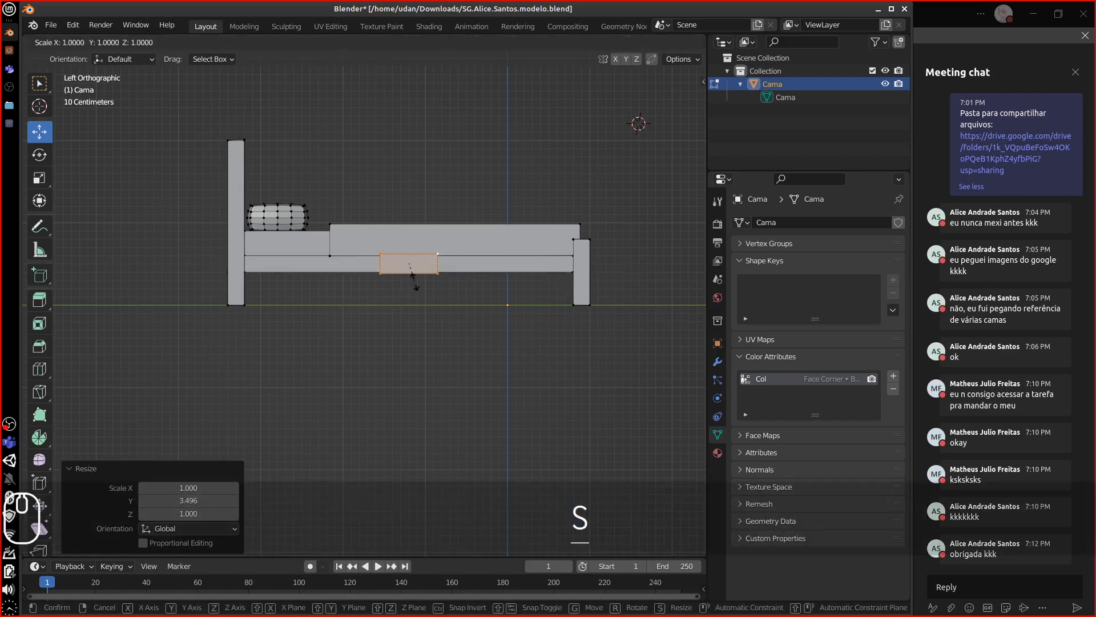
key("y")
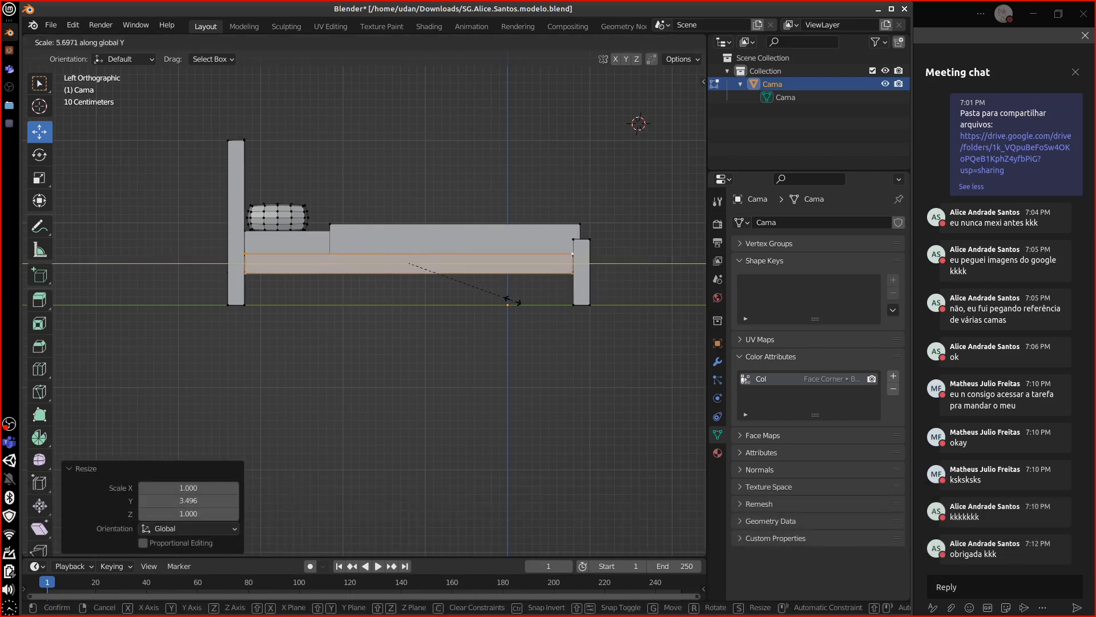
left_click(507, 301)
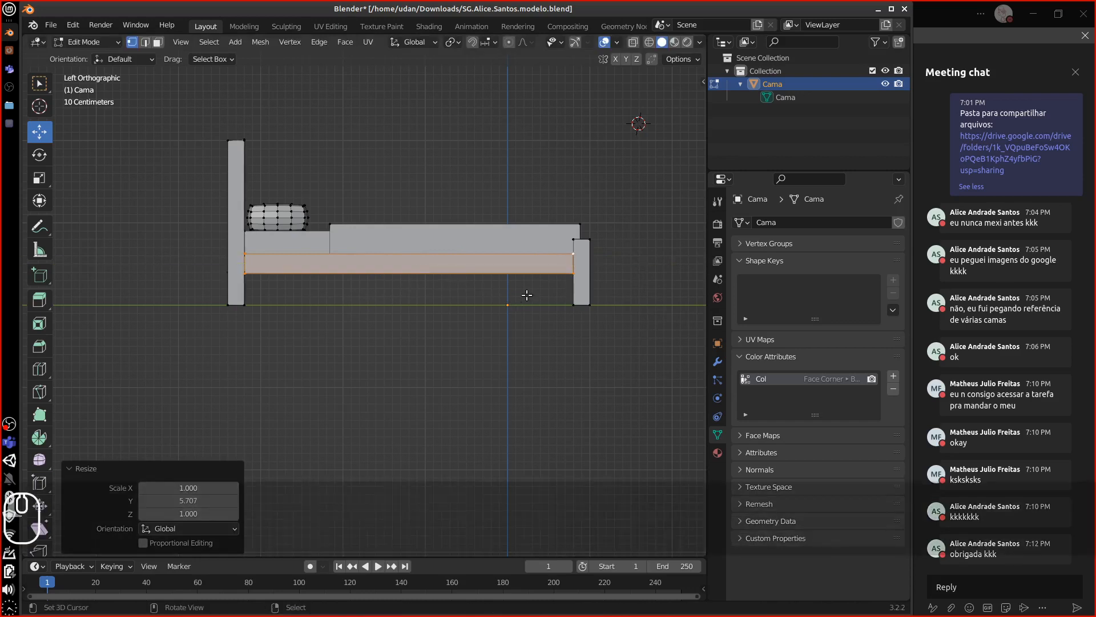
Thin the new side rail by scaling it to about 0.715 along the X axis.
middle_click_drag(526, 294, 405, 349)
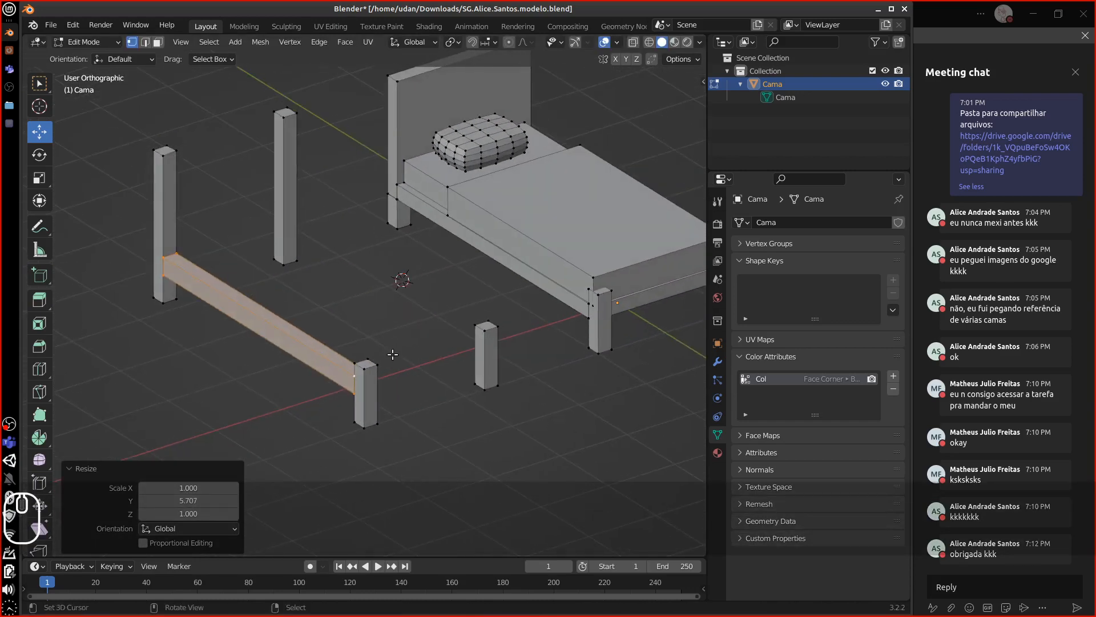
key("s")
key("x")
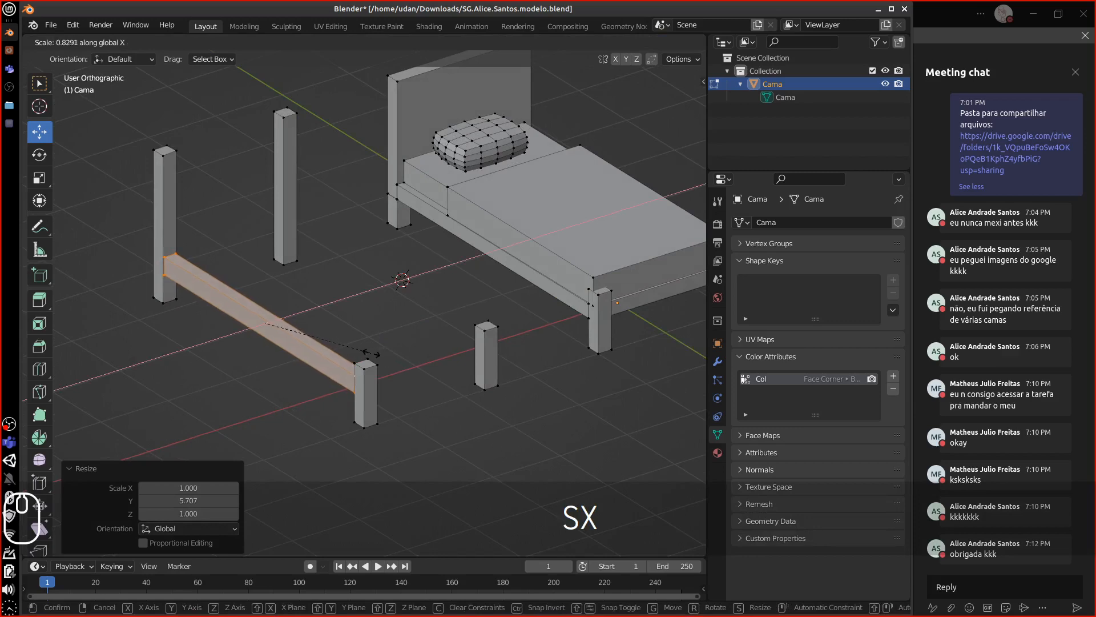
left_click(355, 352)
middle_click_drag(356, 350, 486, 358)
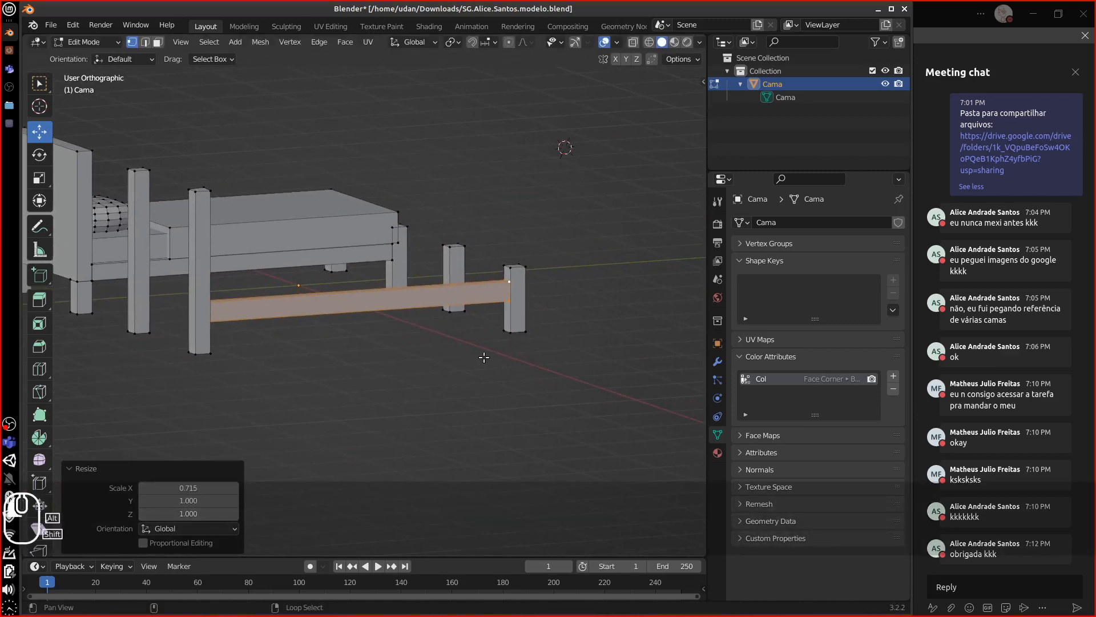
key("equal")
key("equal")
key("equal")
key("equal")
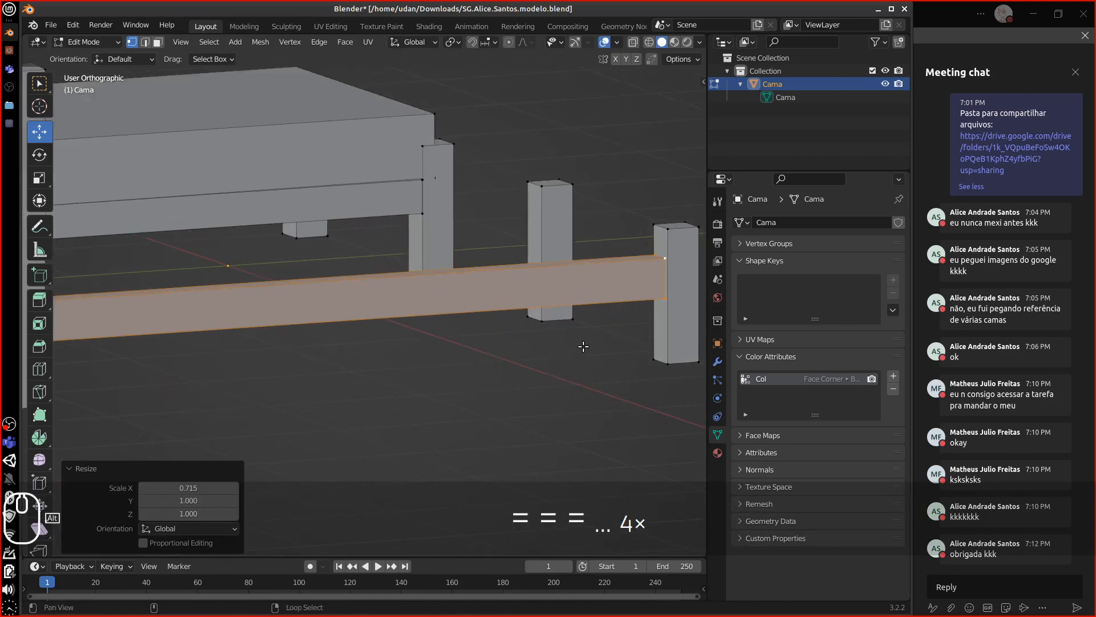
Scale the new side rail by about 1.47 along Z and raise it about 0.071 m.
middle_click_drag(560, 383, 613, 350, "shift")
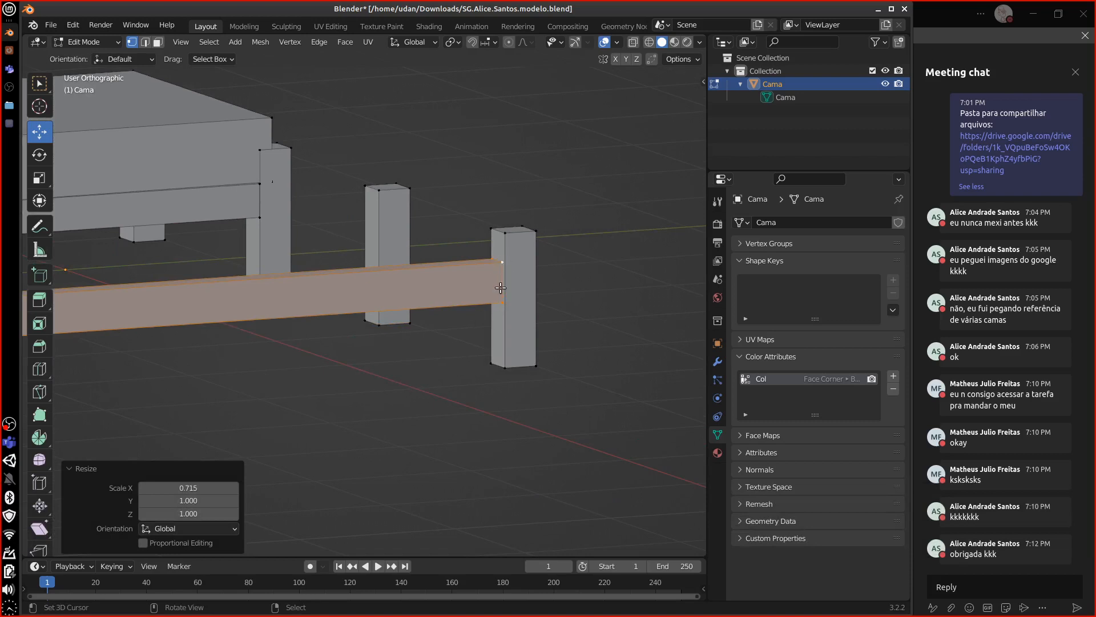
middle_click_drag(473, 354, 521, 396, "shift")
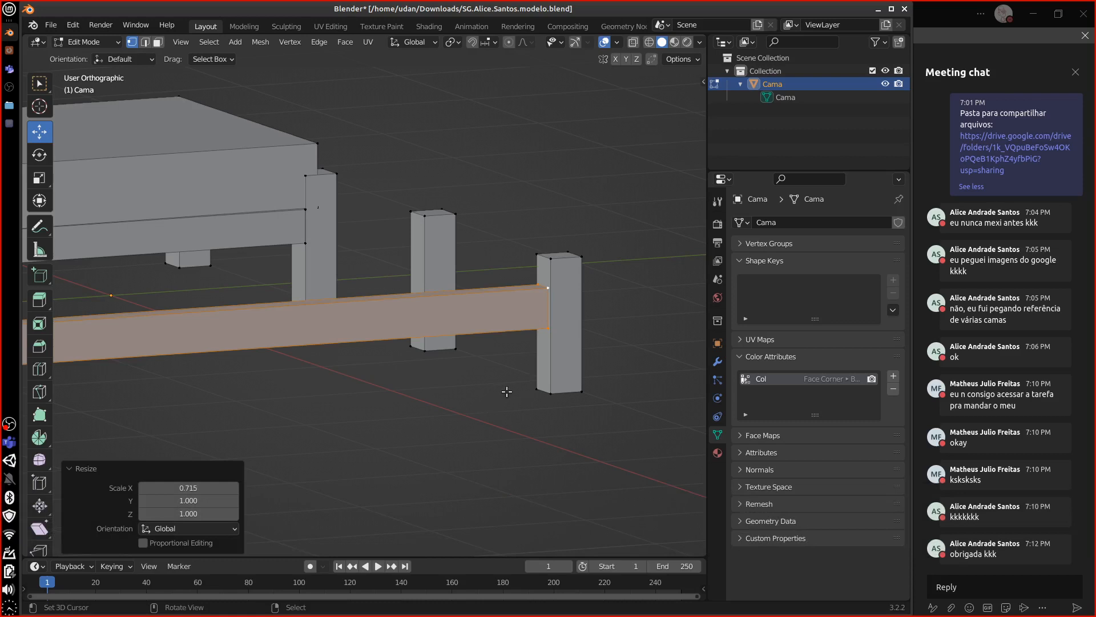
key("s")
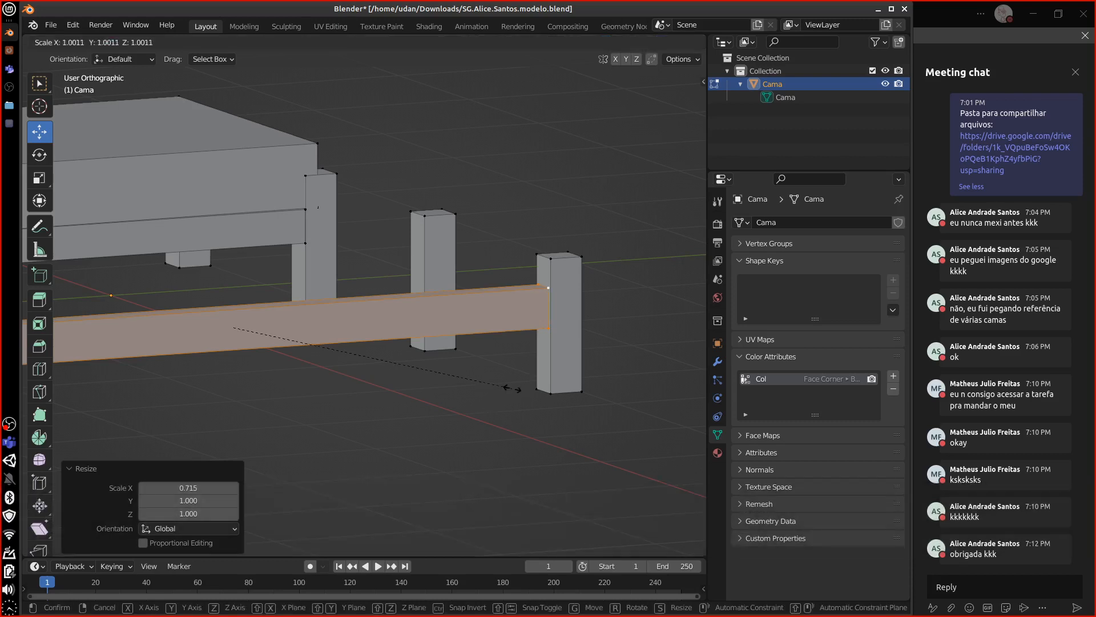
key("z")
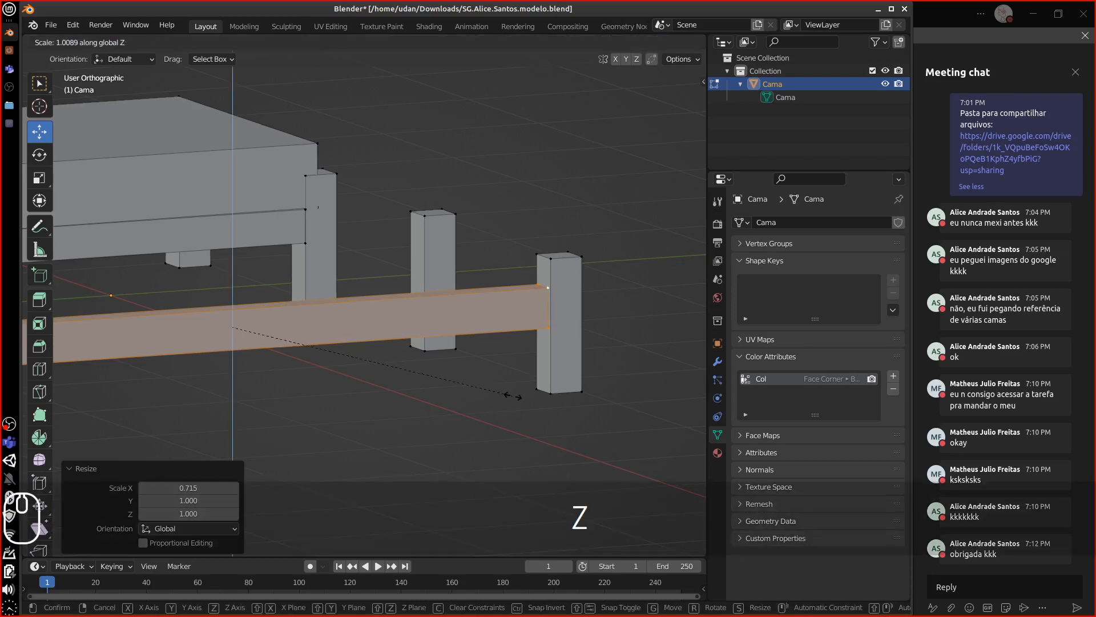
left_click(636, 449)
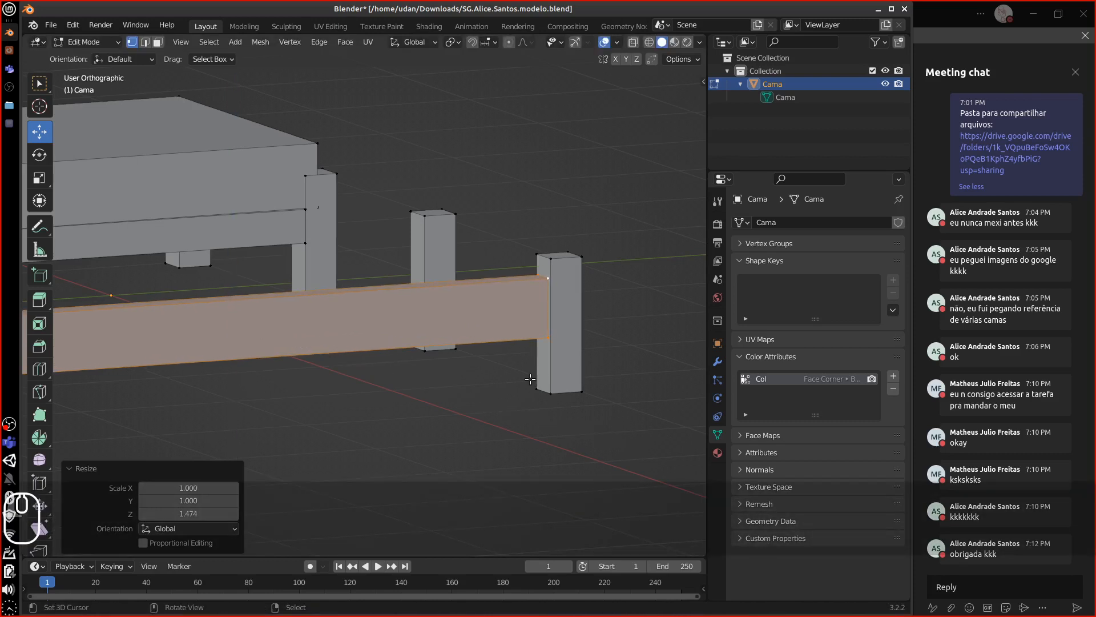
key("g")
key("z")
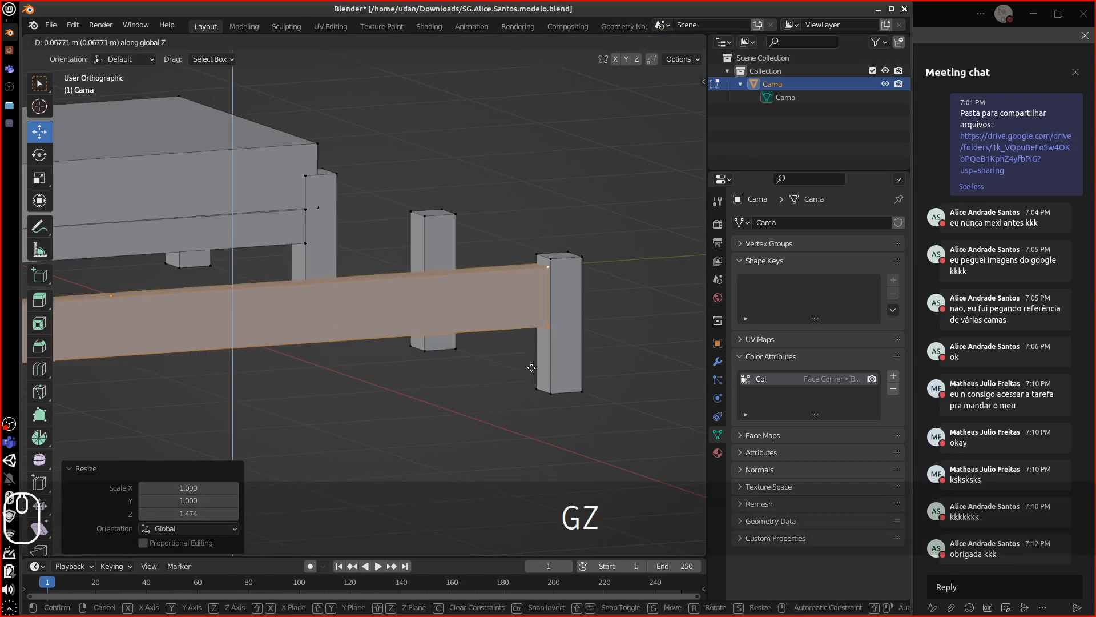
left_click(527, 377)
Duplicate the side rail about 1.79 m along X so the copy joins the other pair of posts.
middle_click_drag(527, 378, 350, 340)
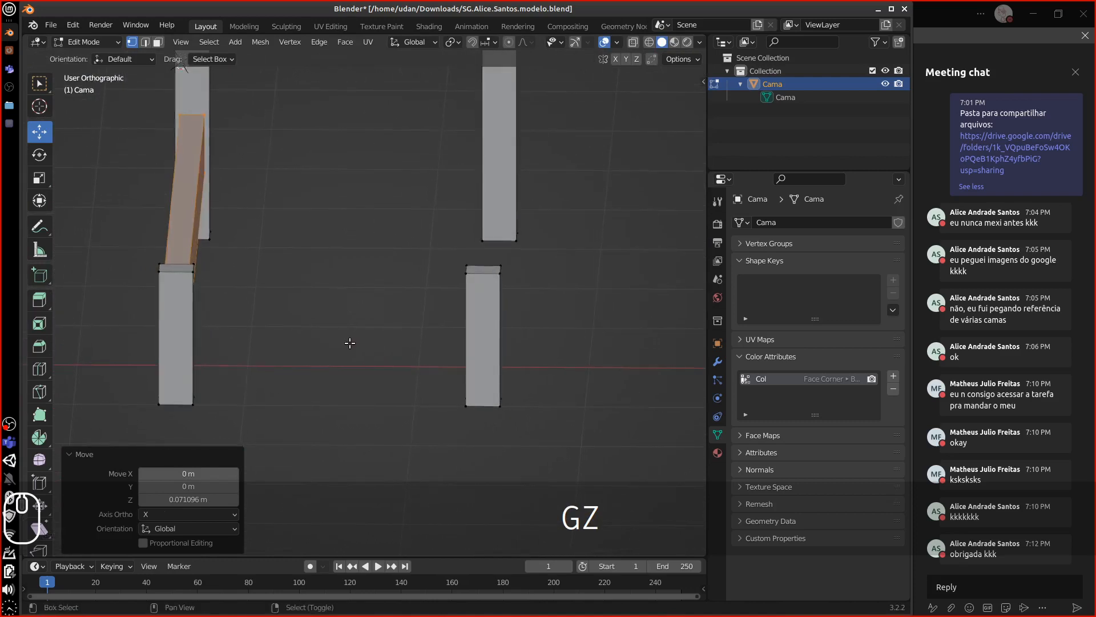
key("shift+d")
key("x")
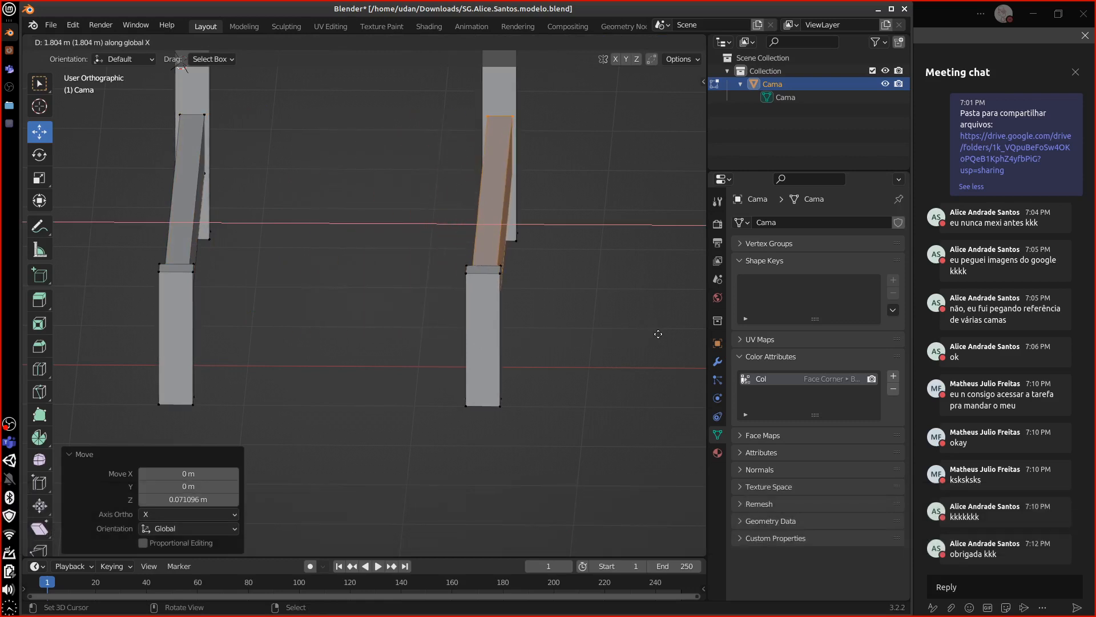
left_click(657, 333)
Duplicate the original bed's whole headboard and move the copy about -3.45 m along X between the new bed's tall posts.
mouse_move(657, 333)
middle_mouse_down()
mouse_move(602, 343)
mouse_move(228, 98)
mouse_move(610, 269)
mouse_move(564, 335)
mouse_move(652, 333)
mouse_move(559, 338)
mouse_move(702, 304)
mouse_move(641, 335)
middle_mouse_up()
key("KP_Subtract")
key("KP_Subtract")
key("KP_Subtract")
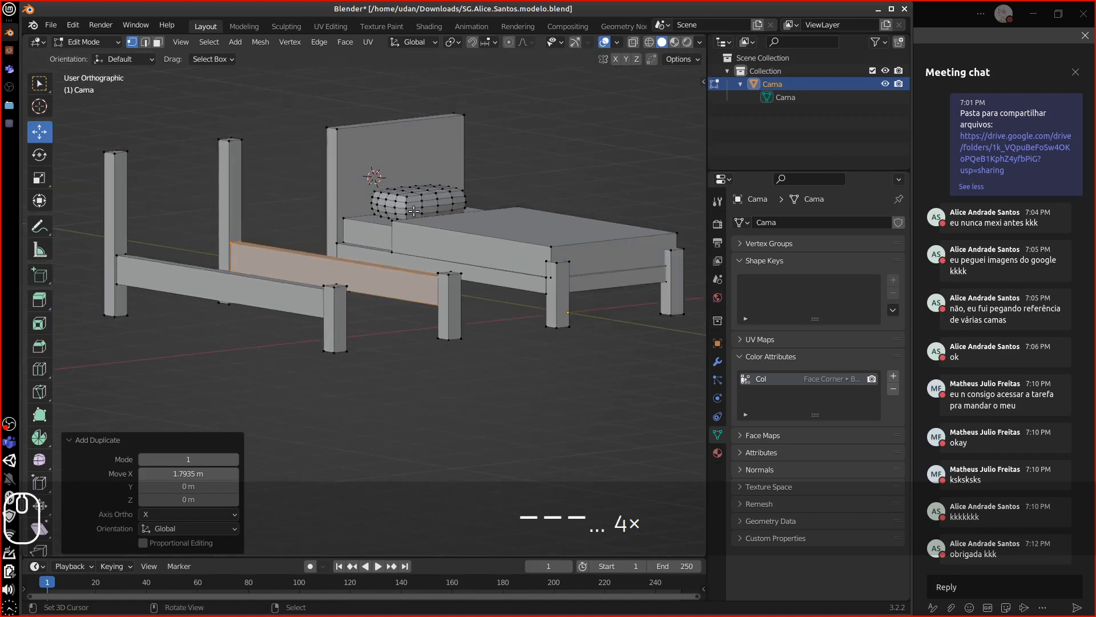
right_click(338, 128)
key("ctrl+l")
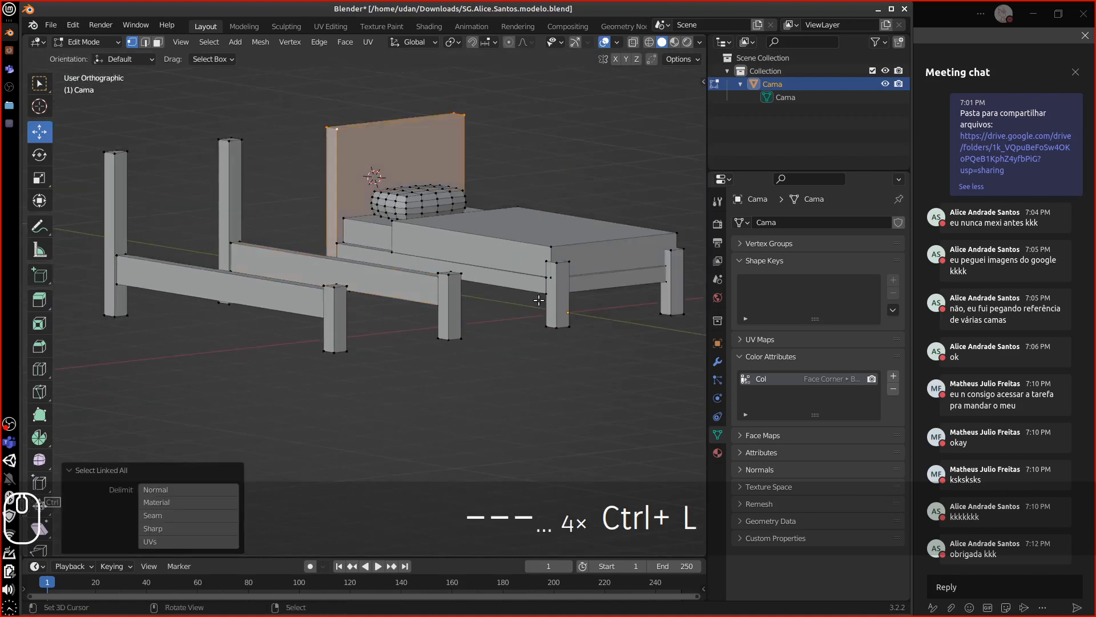
middle_click_drag(539, 300, 512, 347)
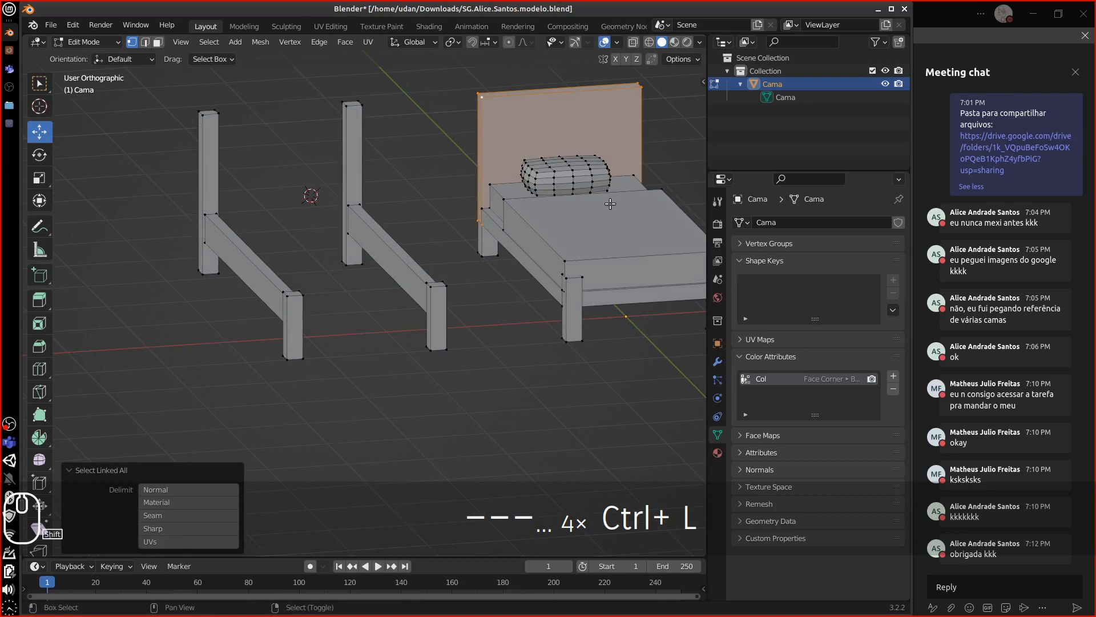
key("shift+d")
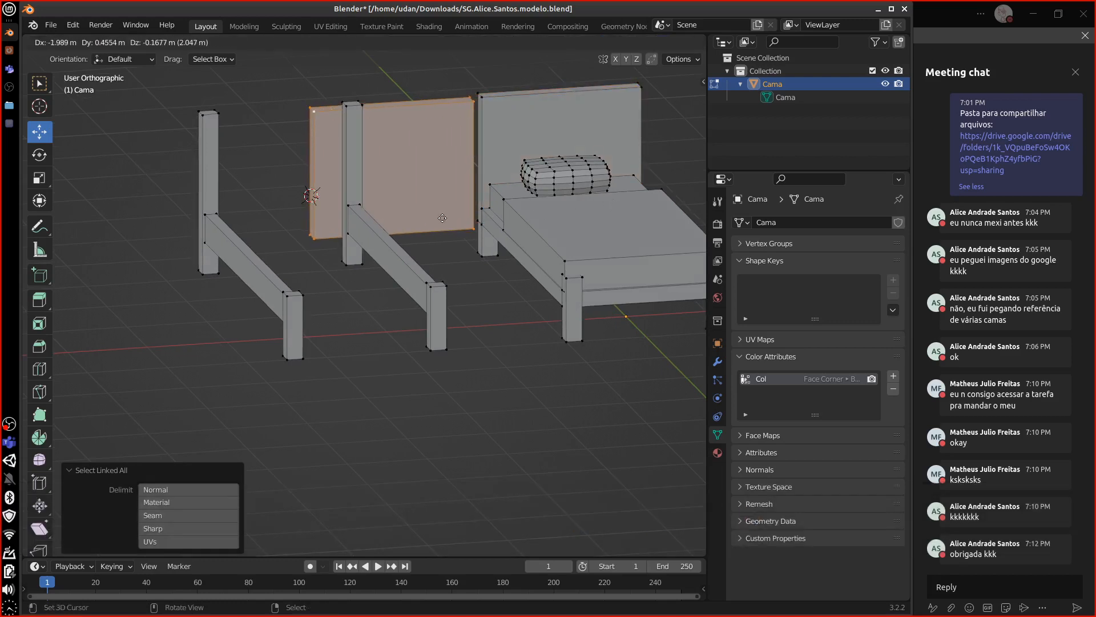
key("g")
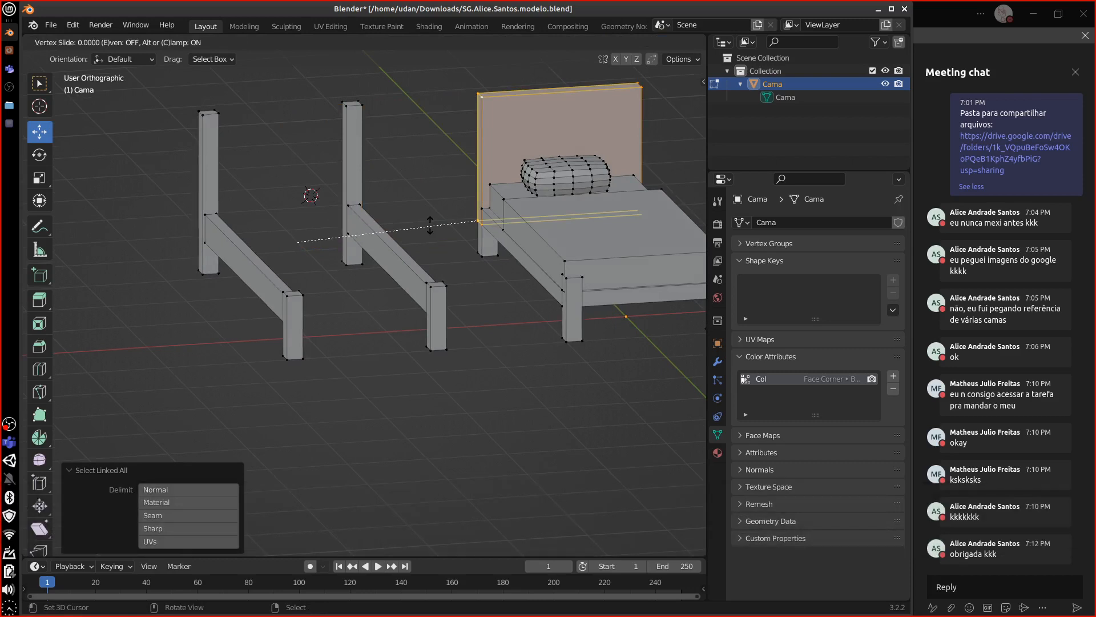
key("Escape")
key("g")
key("x")
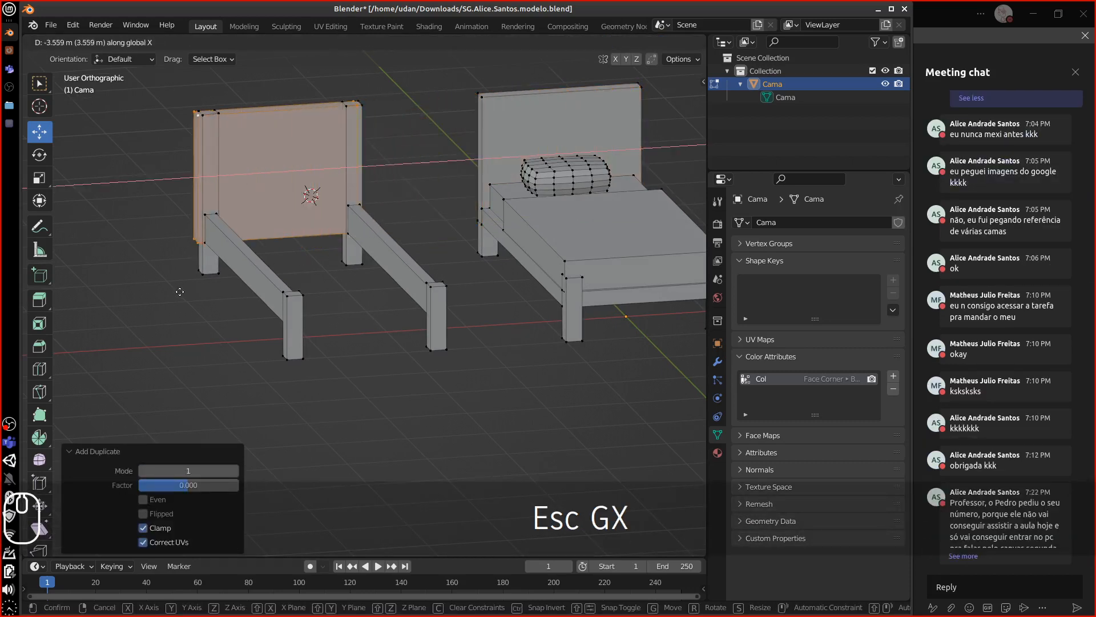
left_click(188, 289)
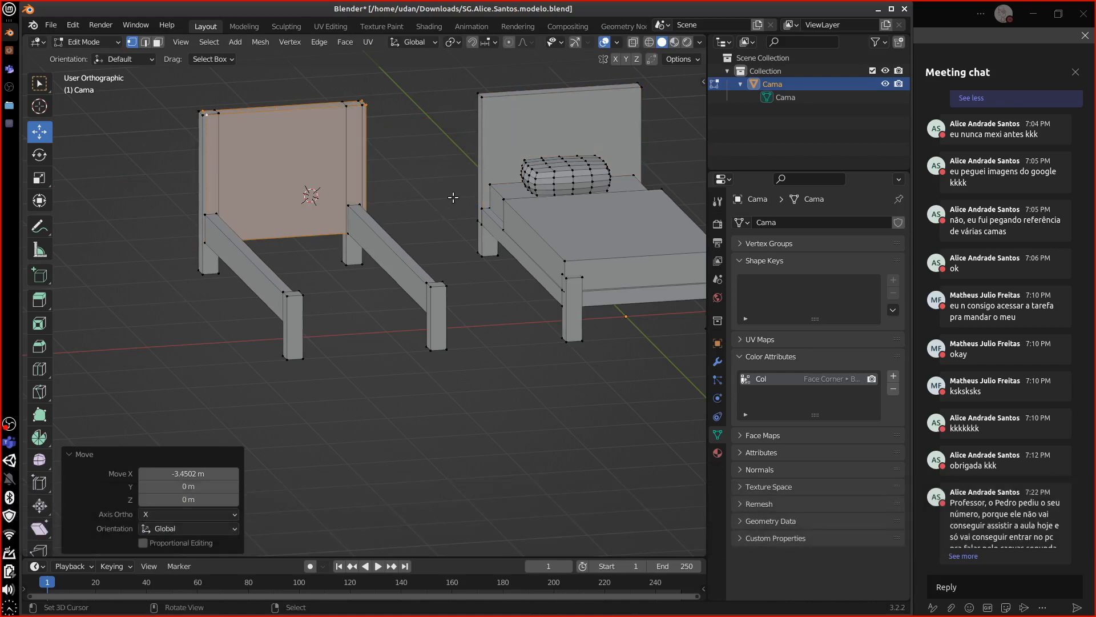
Shrink the duplicated headboard to about 0.841 along X and about 0.842 along Z.
key("s")
key("y")
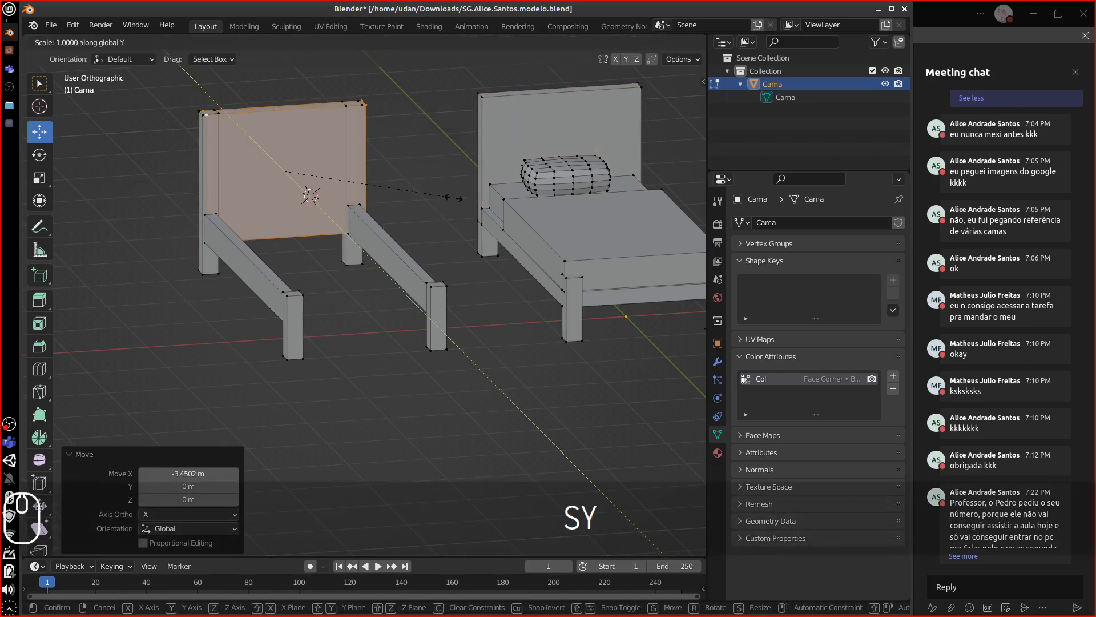
key("x")
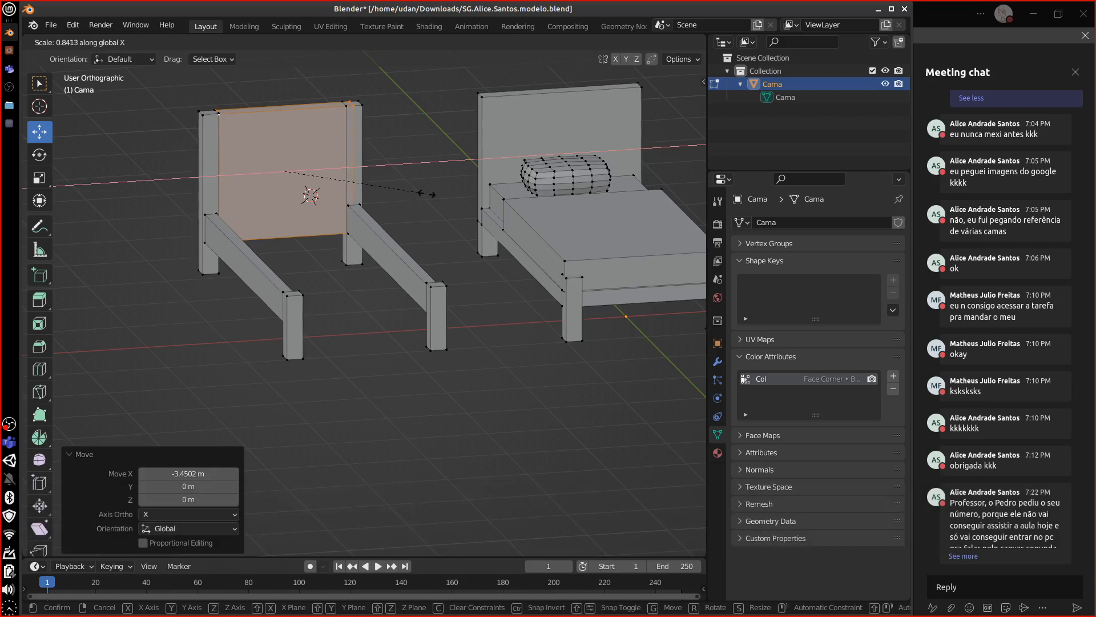
left_click(427, 194)
key("s")
key("z")
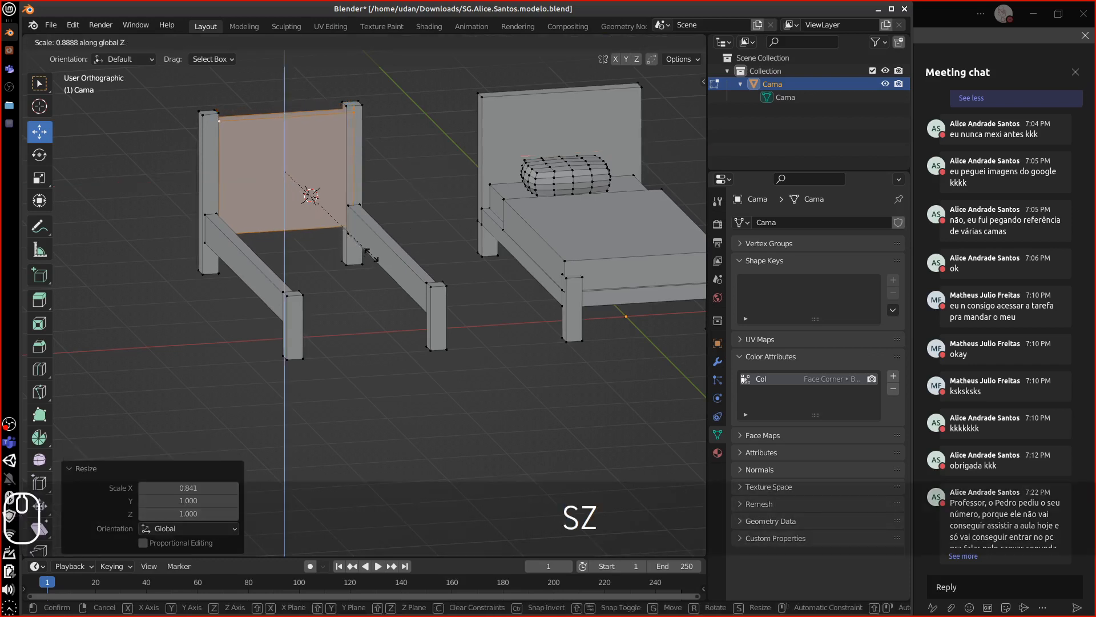
left_click(372, 250)
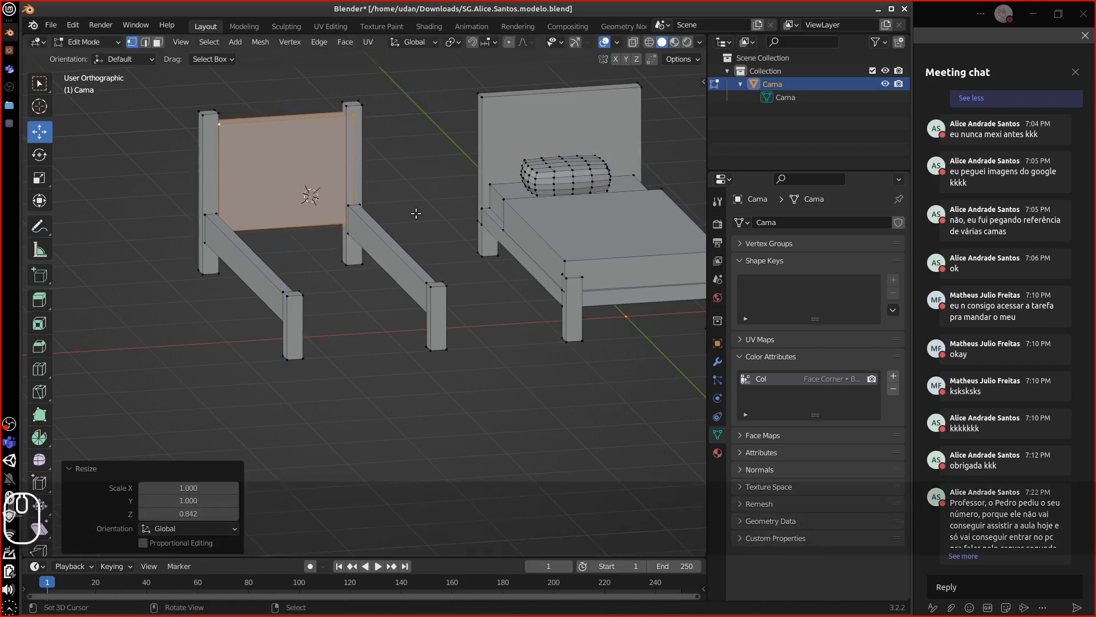
Shift the duplicated headboard about -0.057 m along X and scale it to about 0.96 along X.
key("g")
key("x")
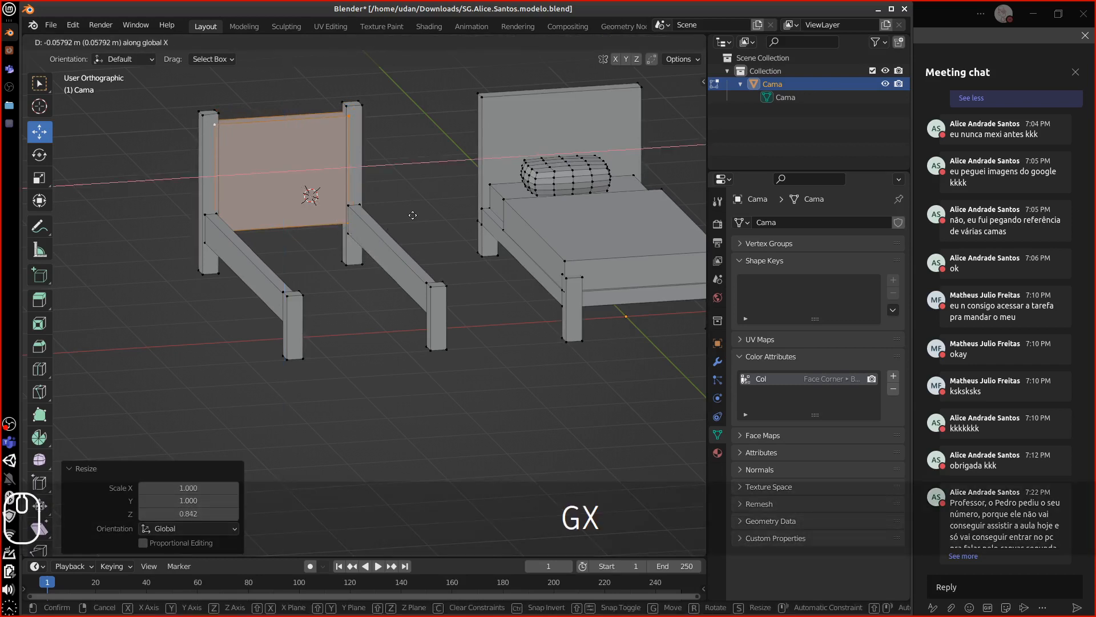
left_click(414, 215)
key("s")
key("x")
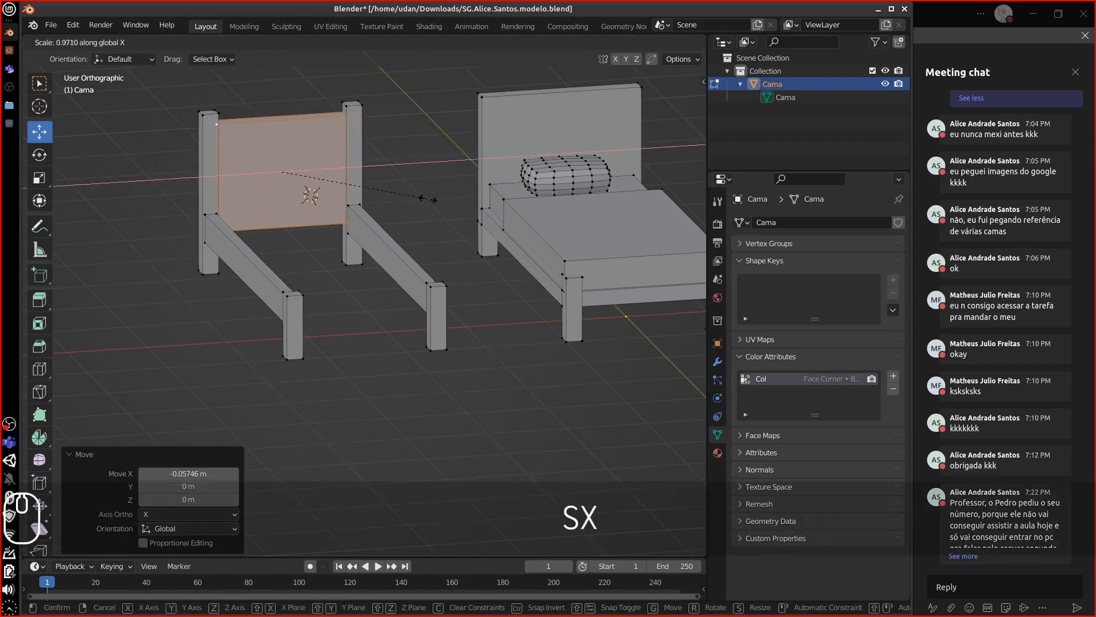
left_click(426, 201)
middle_click_drag(445, 293, 506, 332)
key("equal")
key("equal")
key("equal")
key("equal")
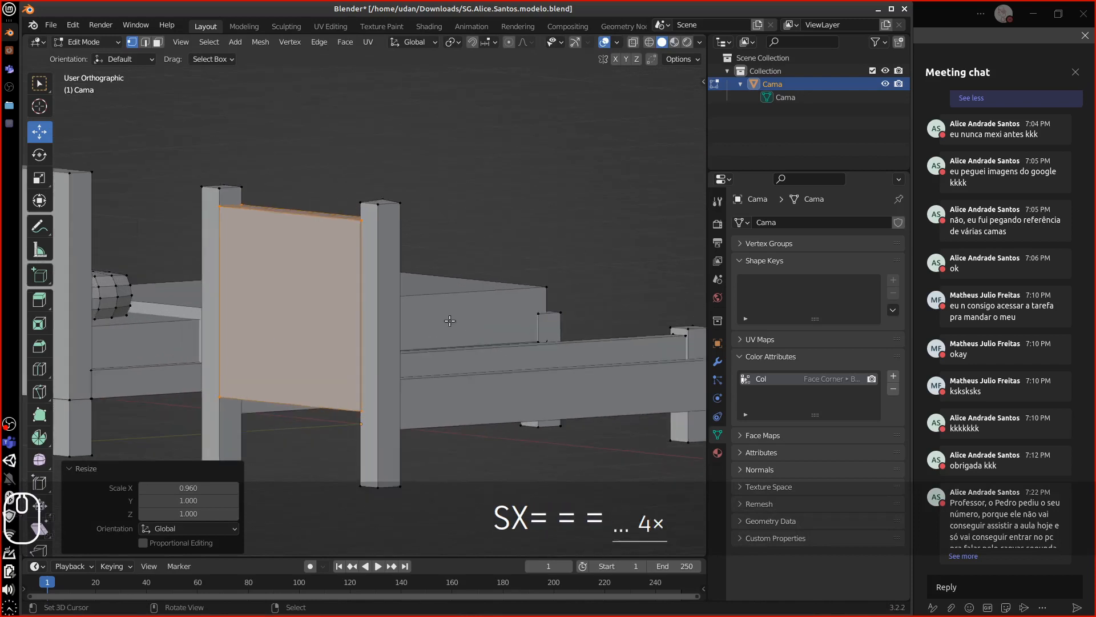
key("g")
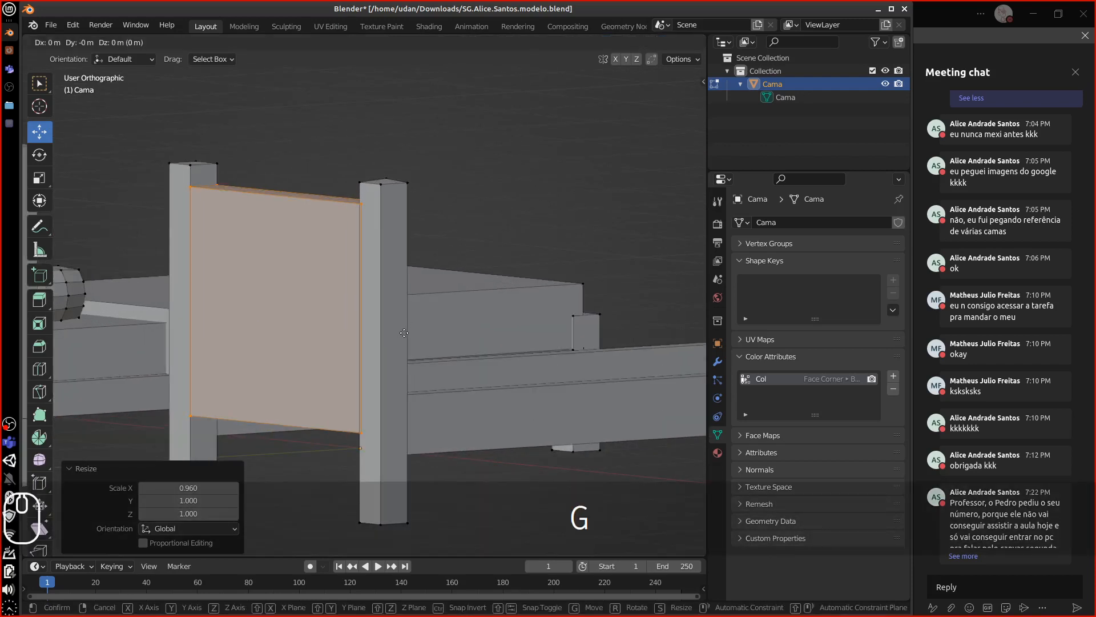
key("z")
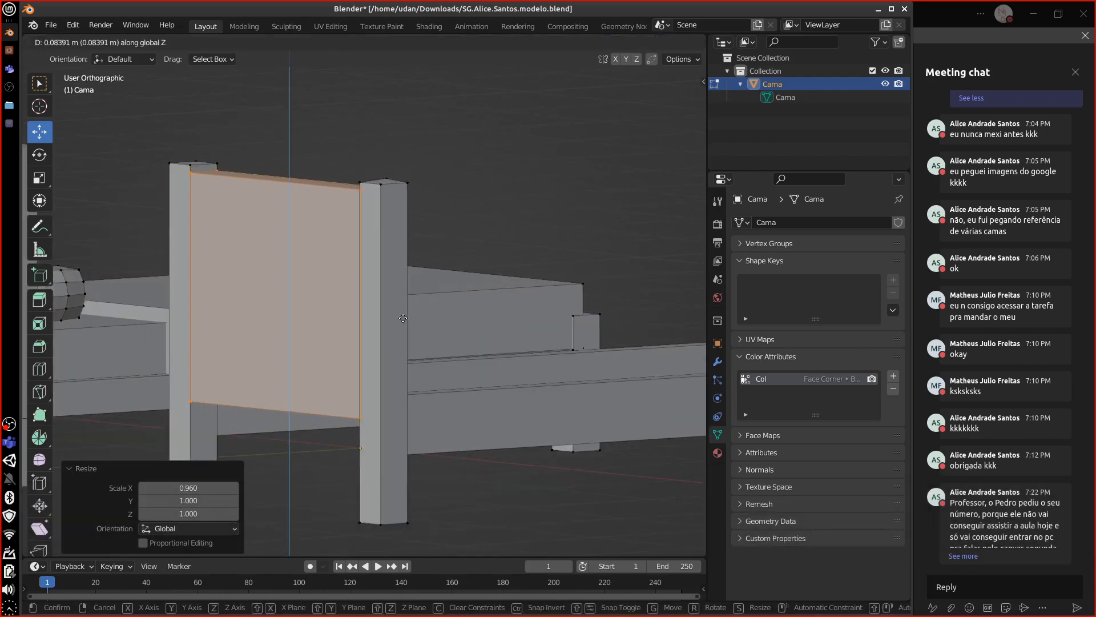
key("Escape")
Lower the duplicated headboard about 0.11 m along Z.
middle_click_drag(551, 425, 521, 398)
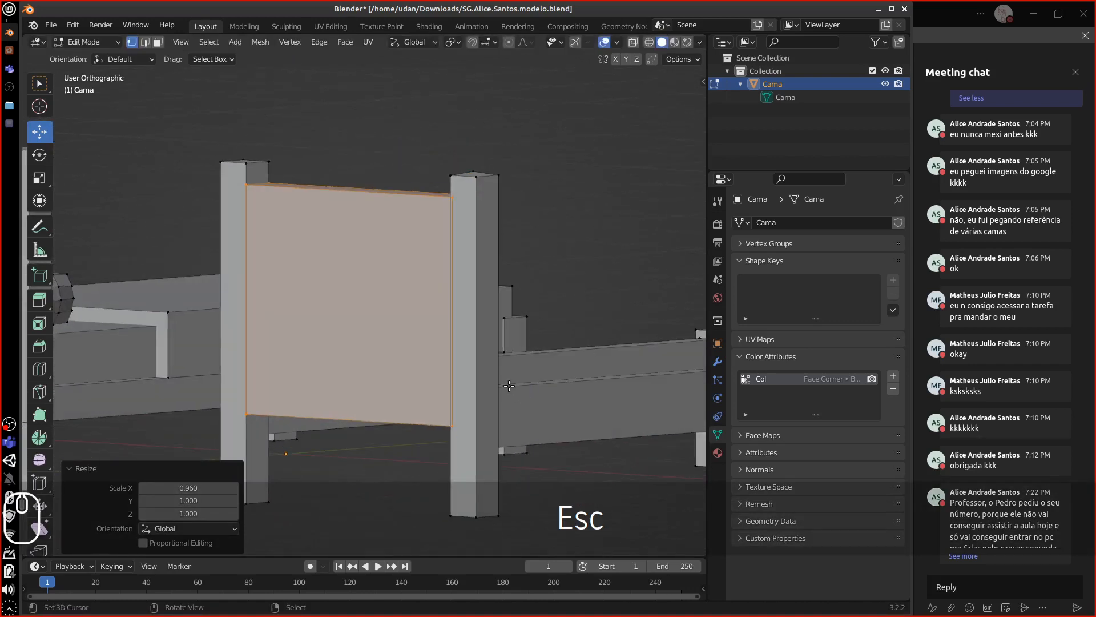
key("g")
key("z")
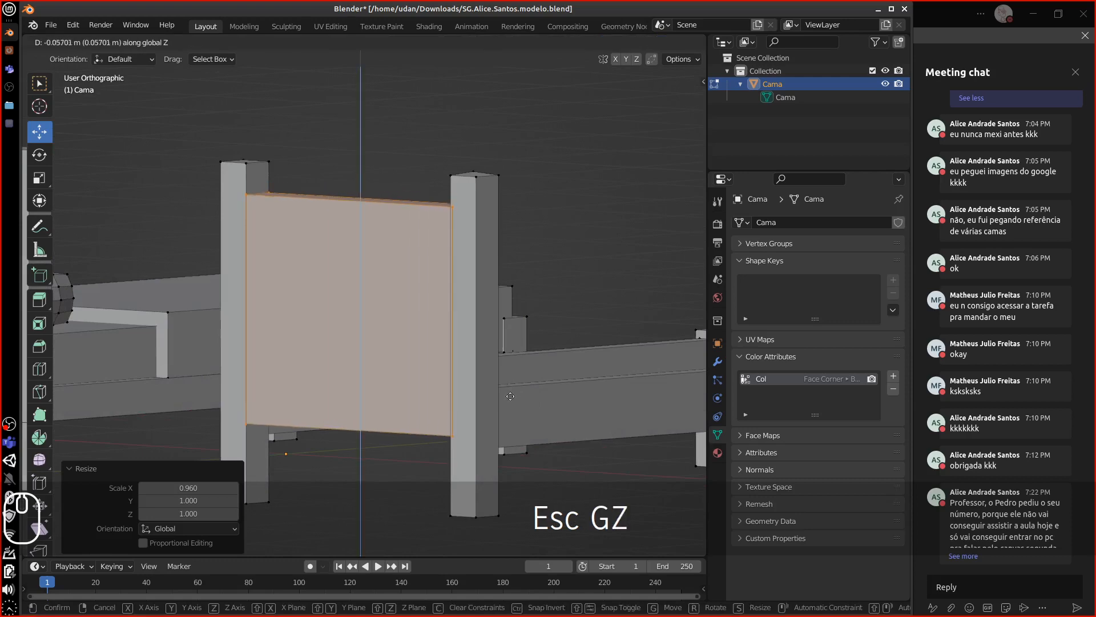
left_click(519, 402)
Thin the duplicated headboard by scaling it to about 0.692 along Y.
middle_click_drag(519, 401, 396, 407)
left_click_drag(448, 417, 566, 436, "alt")
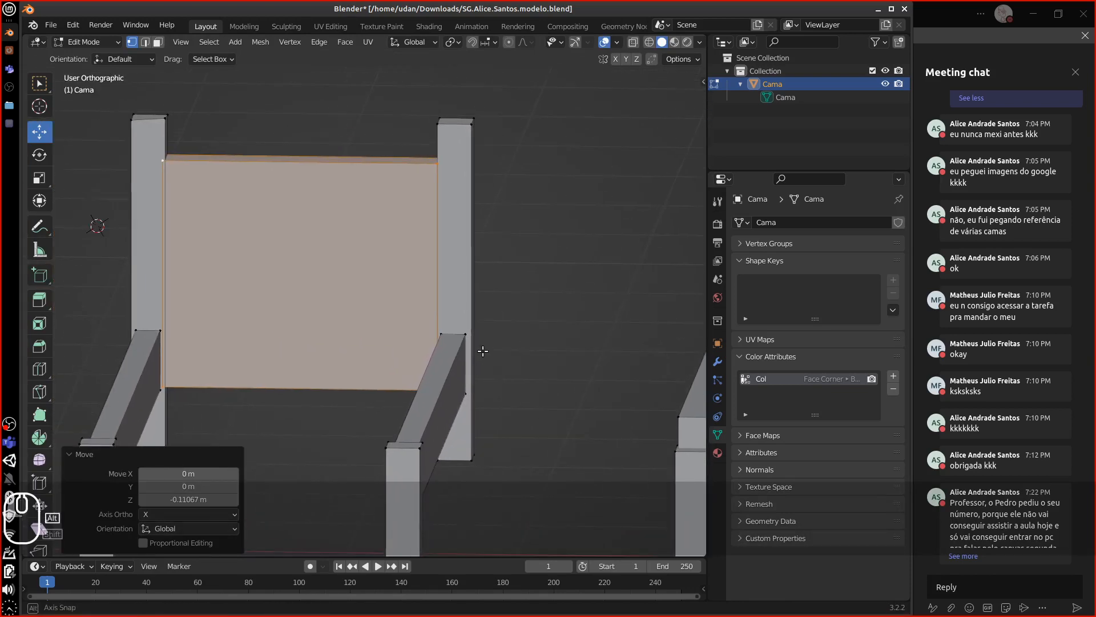
left_click_drag(482, 350, 493, 322, "alt")
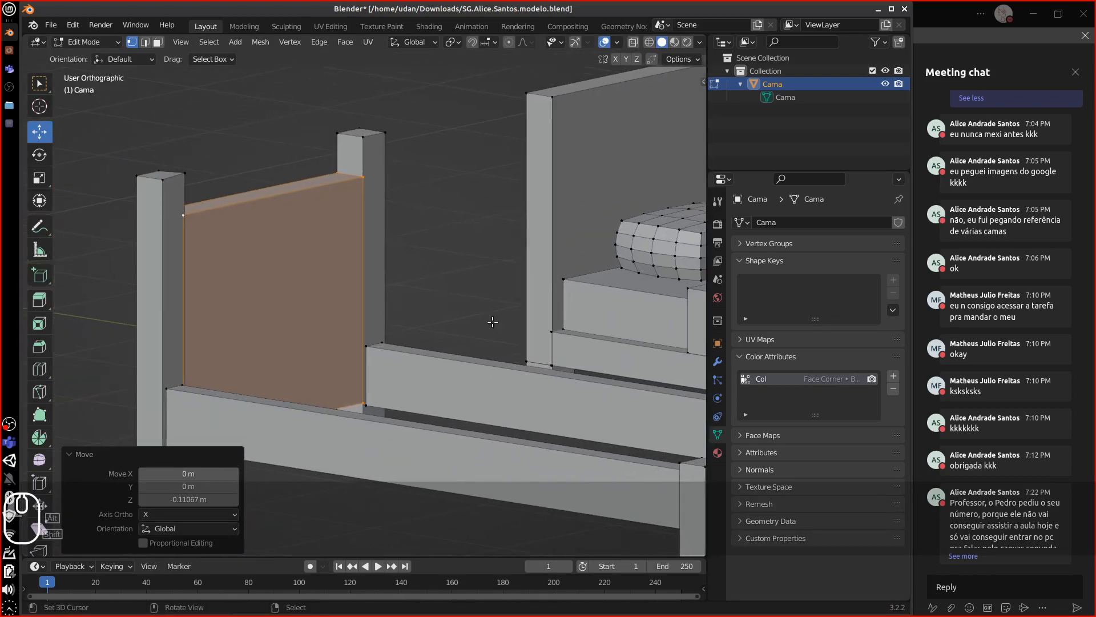
key("s")
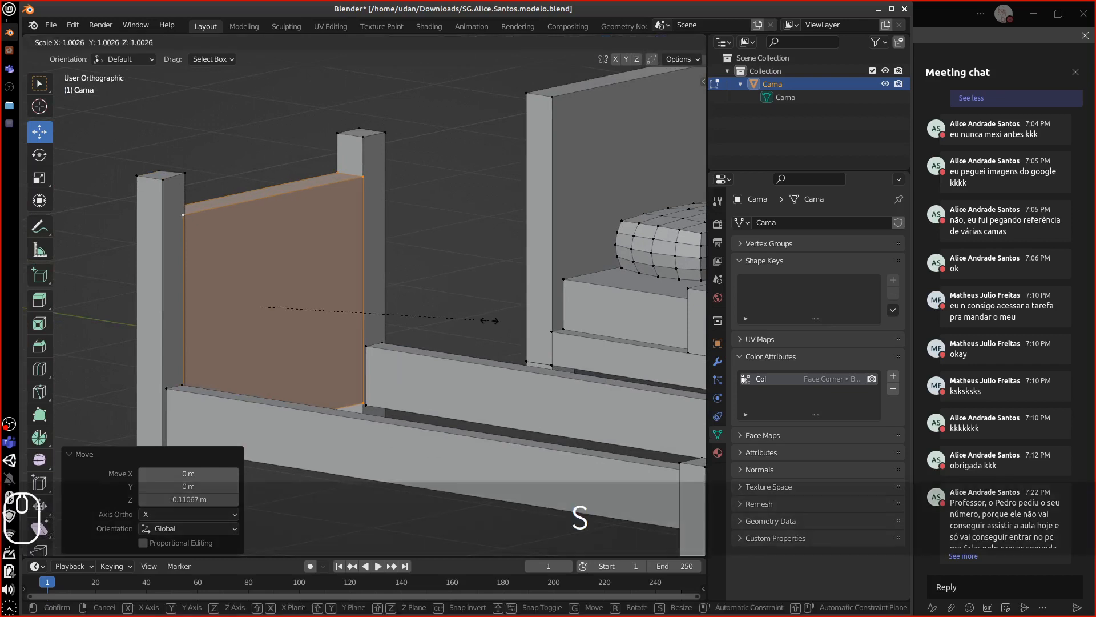
key("y")
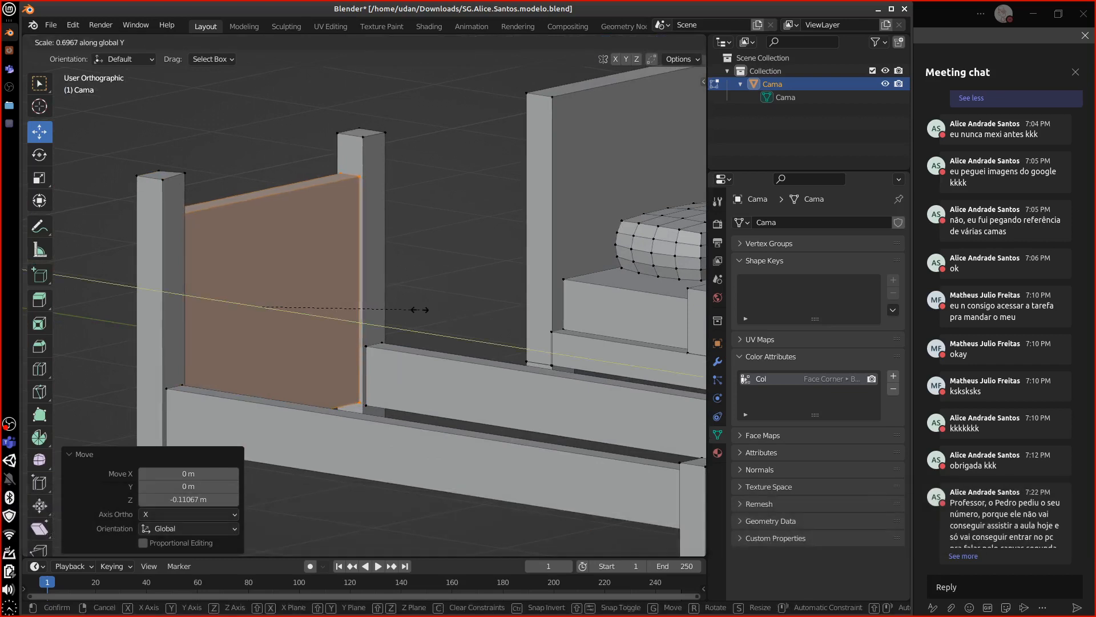
left_click(393, 307)
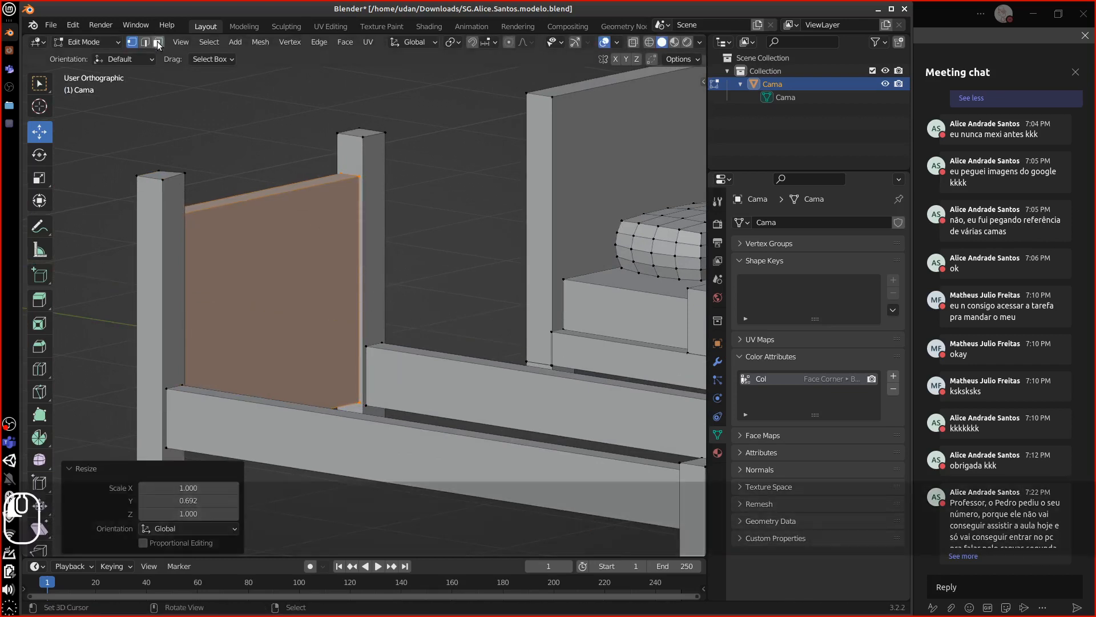
Select the top face of the duplicated headboard in face mode and raise it about 0.146 m along Z.
left_click(158, 42)
left_click(280, 199)
key("g")
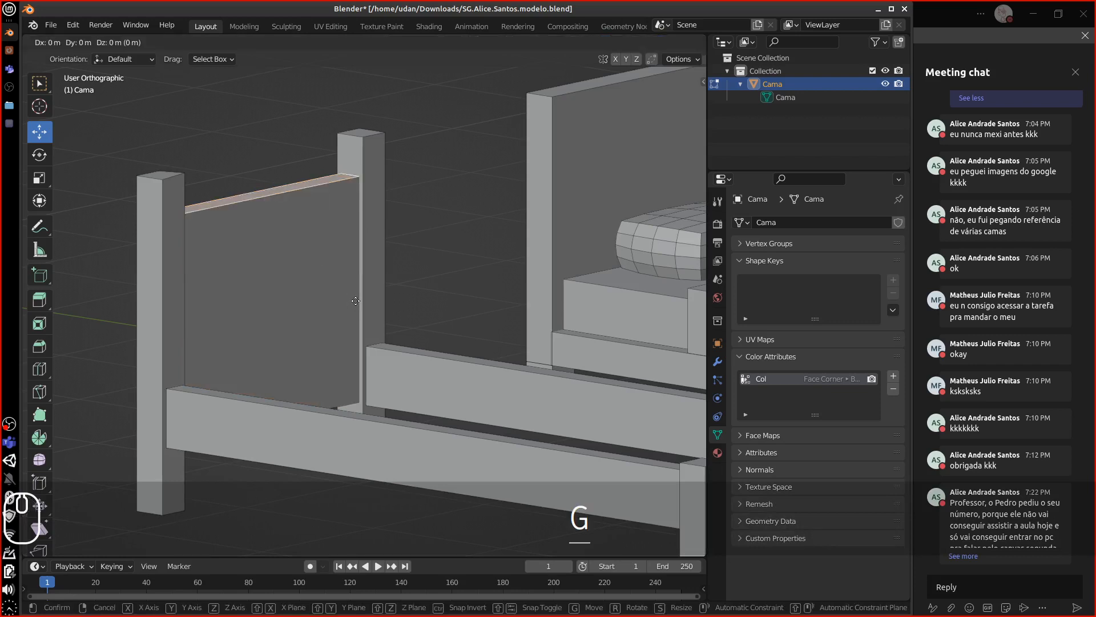
key("z")
left_click(354, 277)
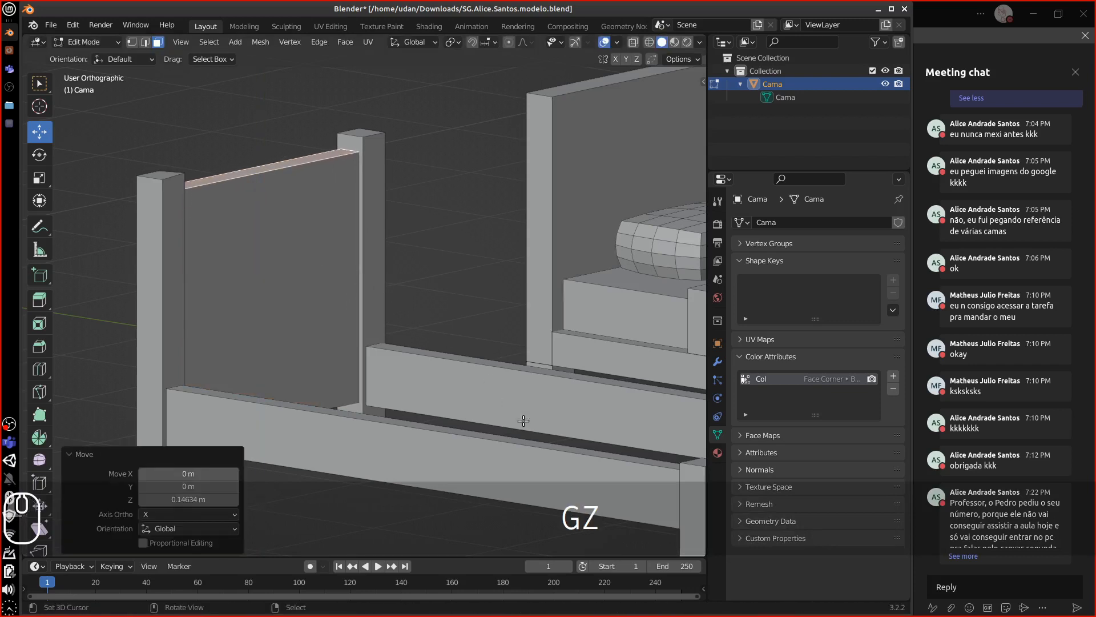
scroll(535, 425, "down", 4)
mouse_move(535, 425)
middle_mouse_down()
mouse_move(521, 434)
mouse_move(450, 421)
mouse_move(543, 421)
mouse_move(615, 453)
mouse_move(645, 413)
mouse_move(657, 420)
mouse_move(630, 406)
mouse_move(555, 417)
middle_mouse_up()
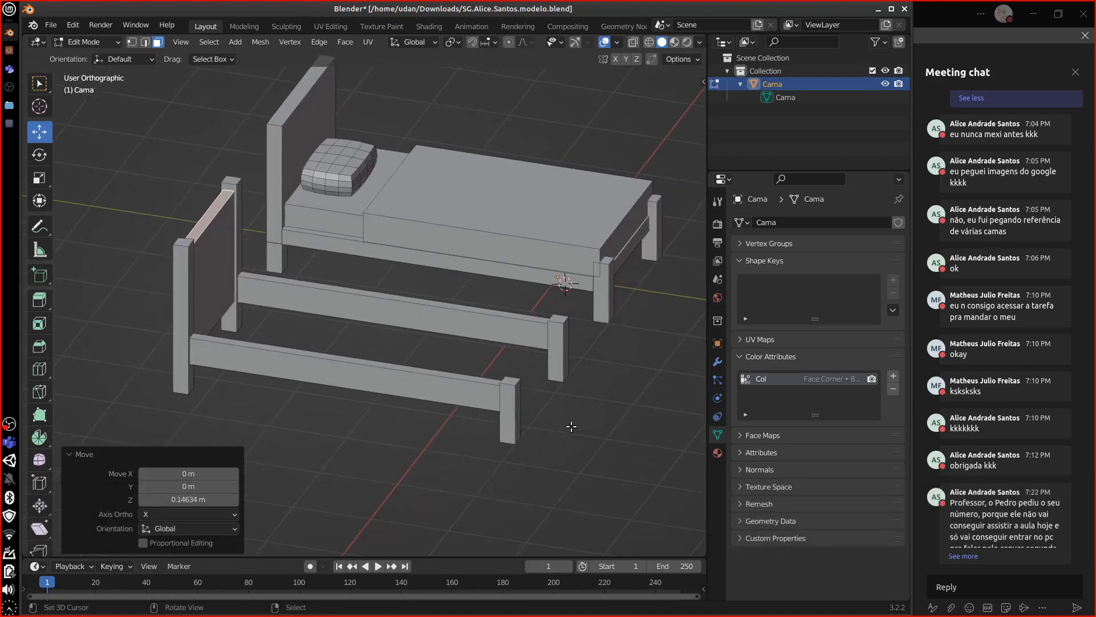
middle_click_drag(571, 426, 531, 431)
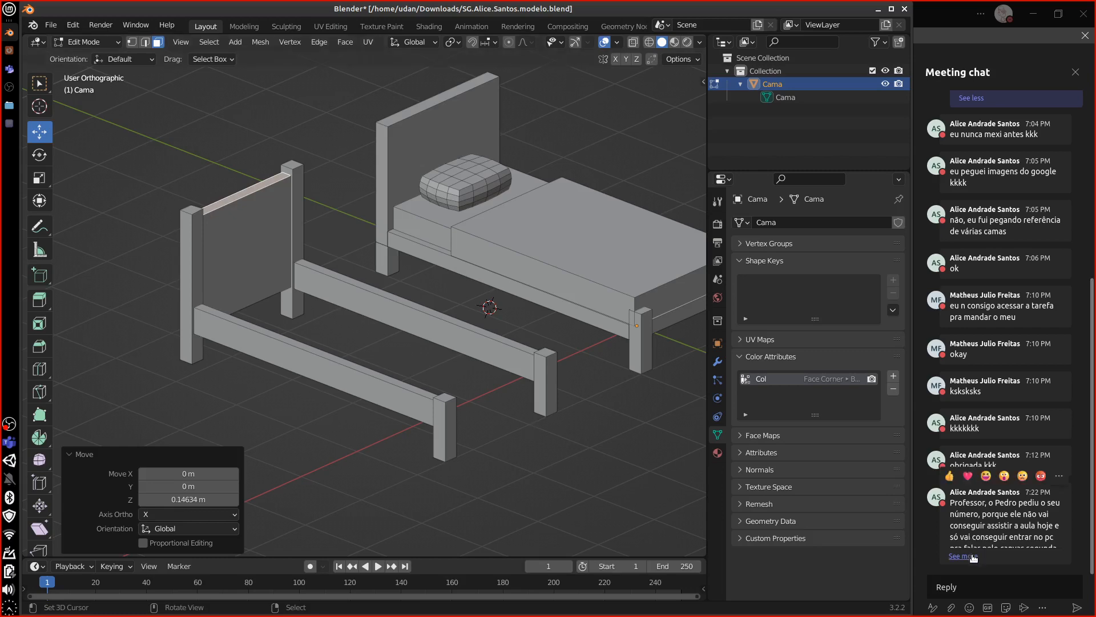
Expand the truncated last message in the Teams meeting chat and return to Blender.
left_click(951, 555)
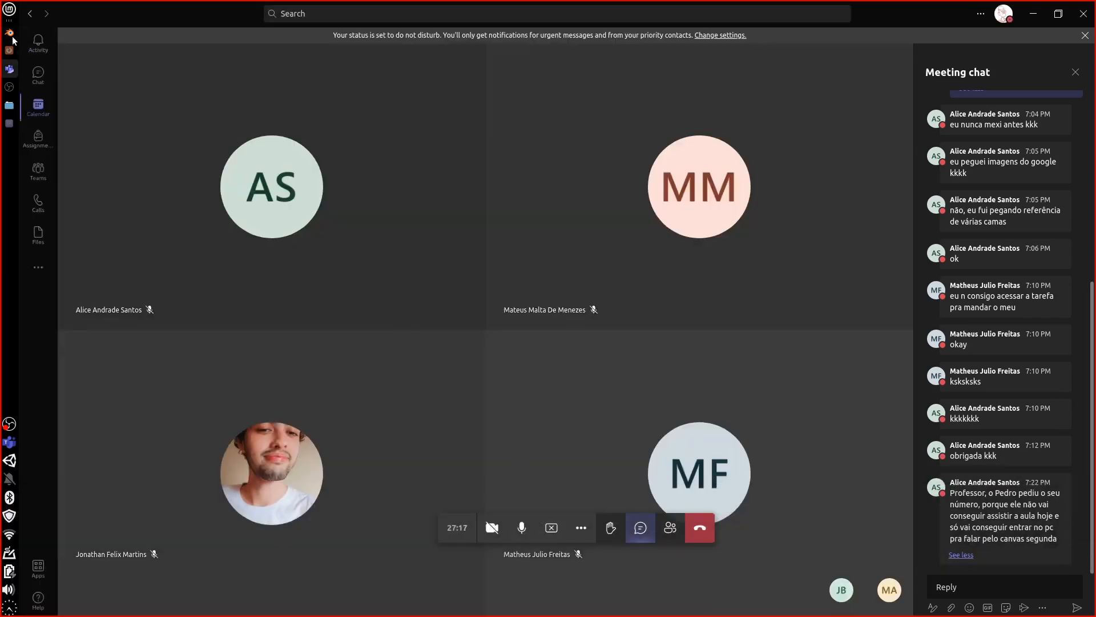
left_click(9, 33)
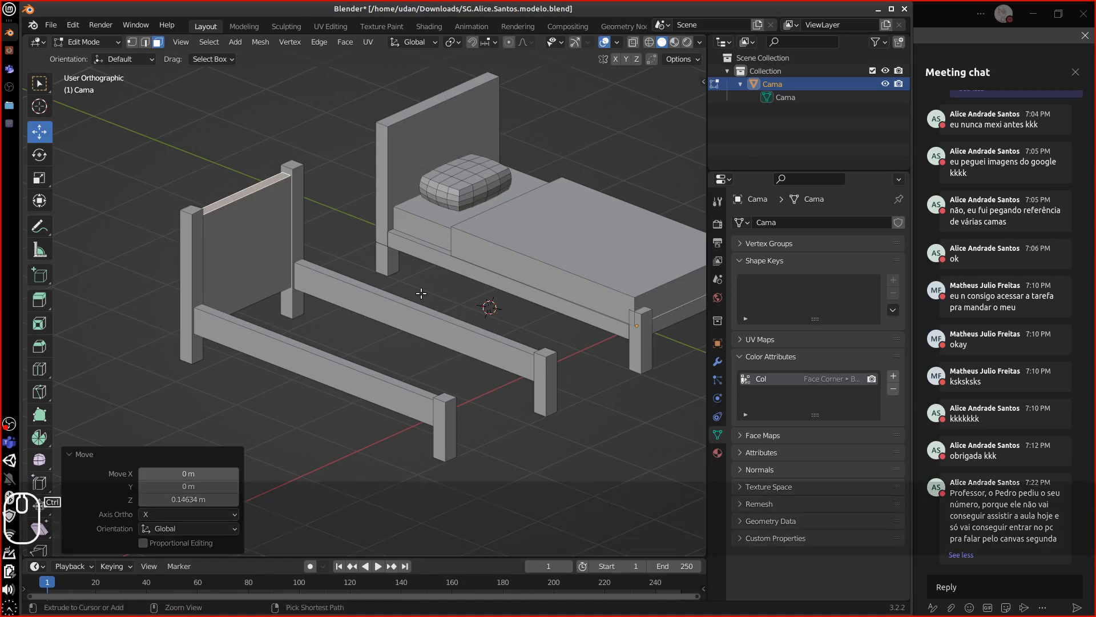
Select the whole headboard panel of the new bed frame and duplicate it about -4.21 m along Y, between the foot posts.
key("ctrl+l")
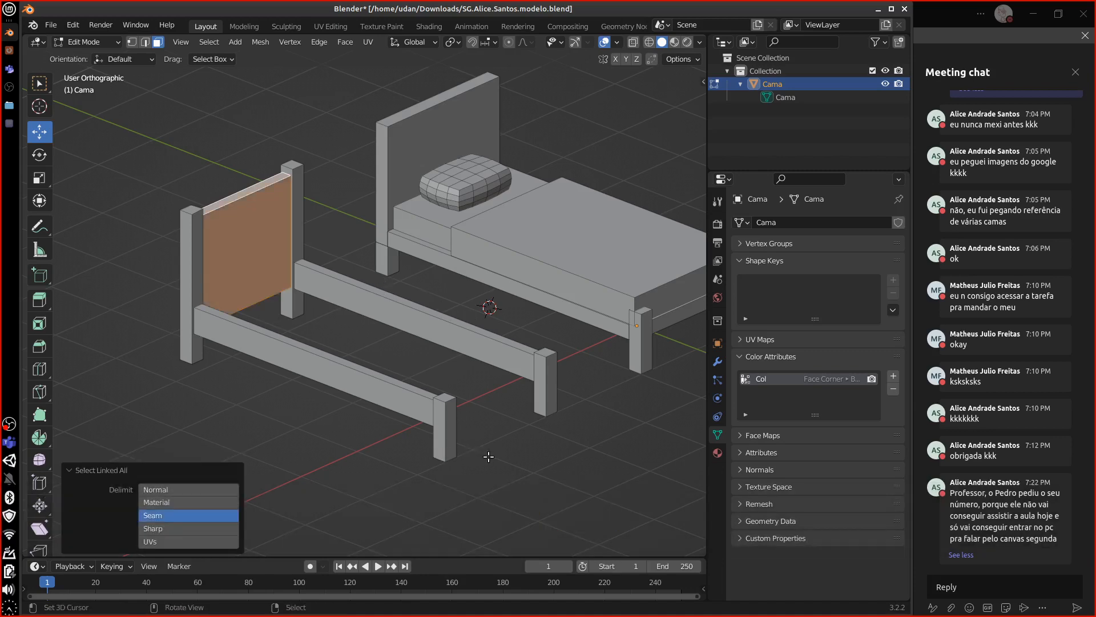
left_click_drag(489, 457, 516, 455, "alt")
left_click_drag(520, 383, 495, 349, "alt+shift")
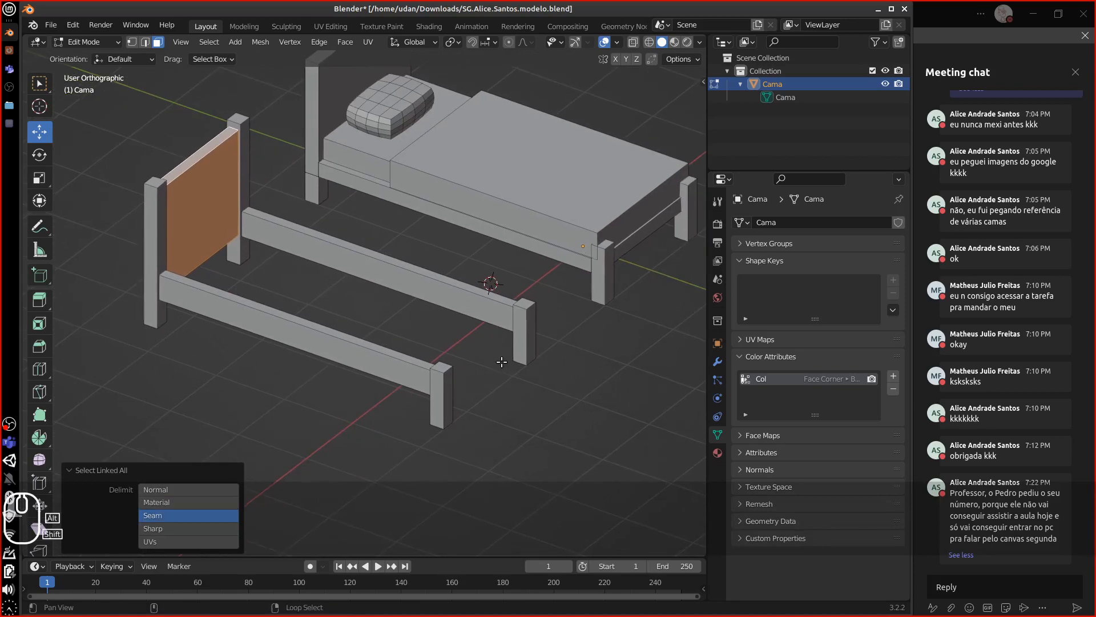
key("KP_7")
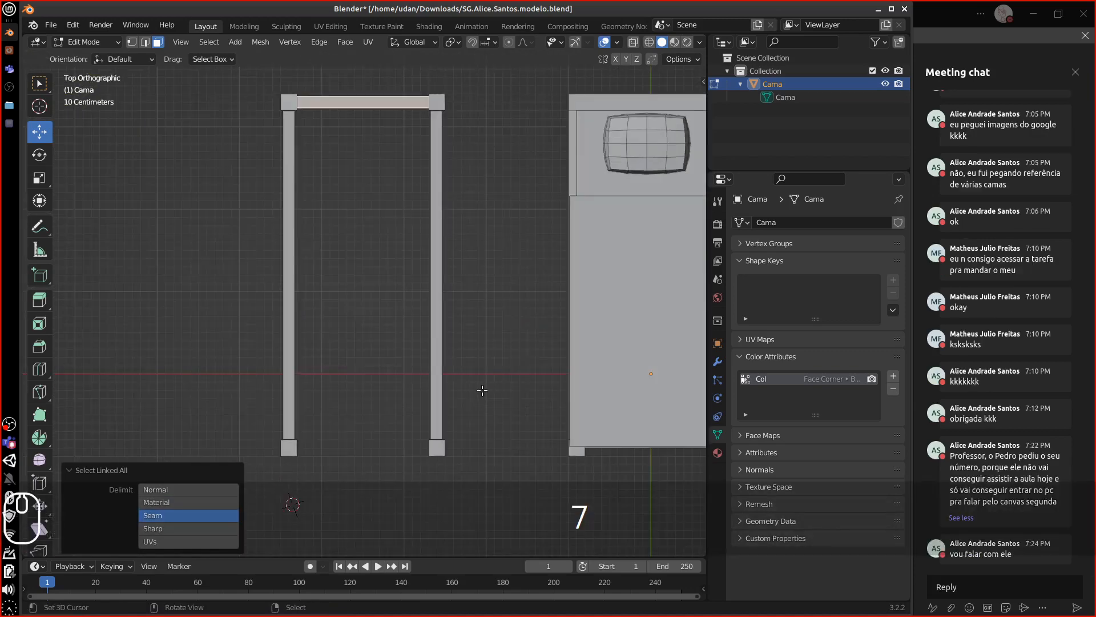
key("shift+d")
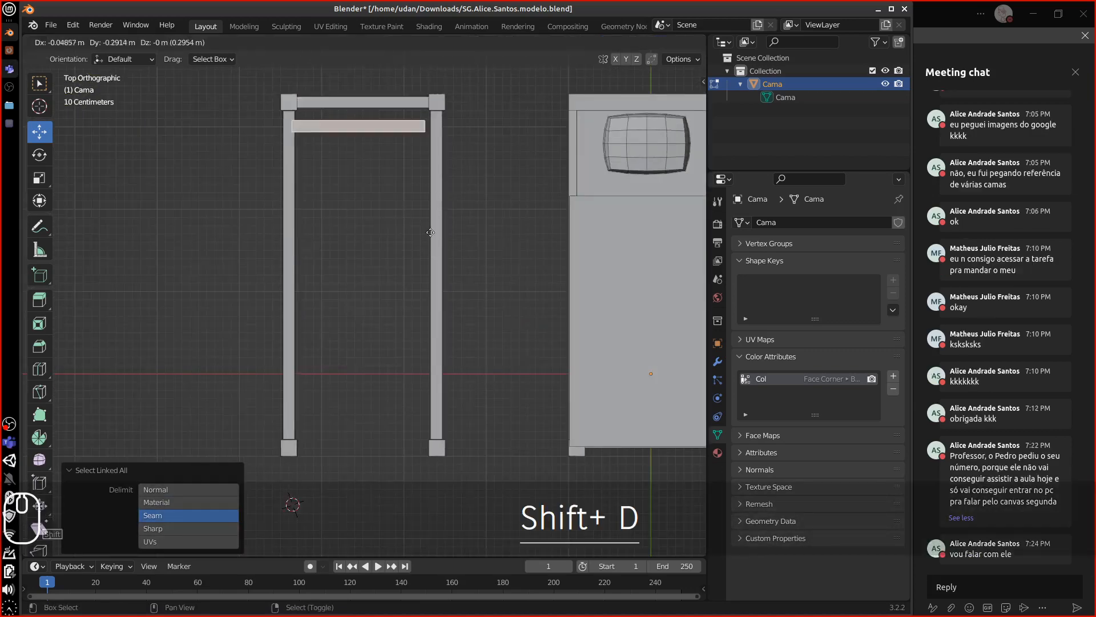
key("z")
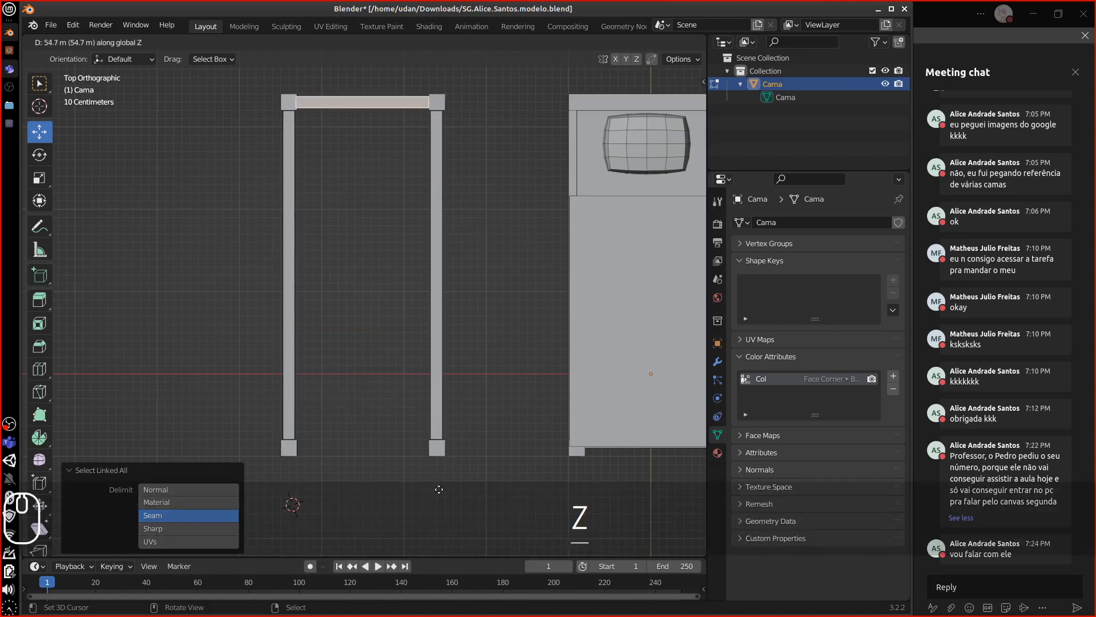
key("y")
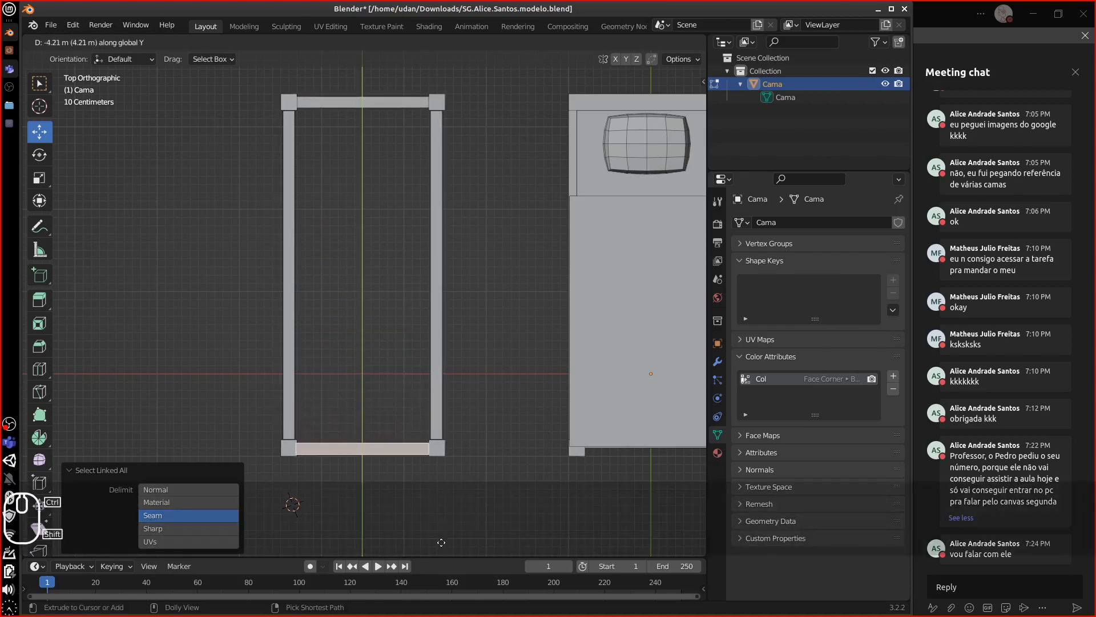
left_click(438, 528)
Select the top face of the duplicated panel at the foot end and lower it about 1.162 m along Z.
middle_click_drag(441, 511, 415, 239)
right_click(424, 229)
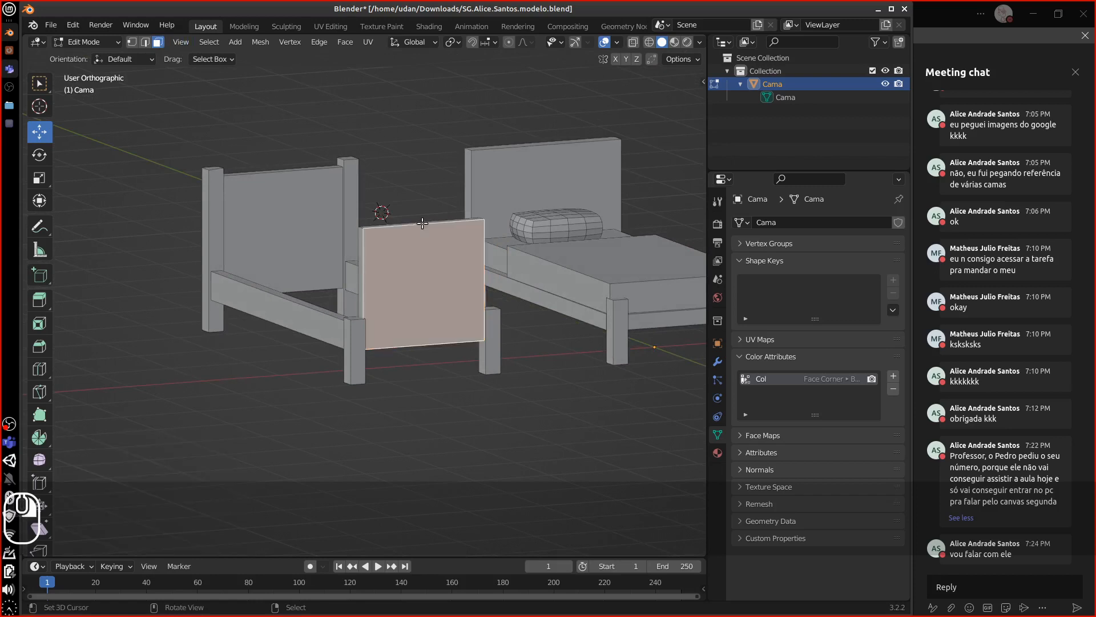
right_click(422, 221)
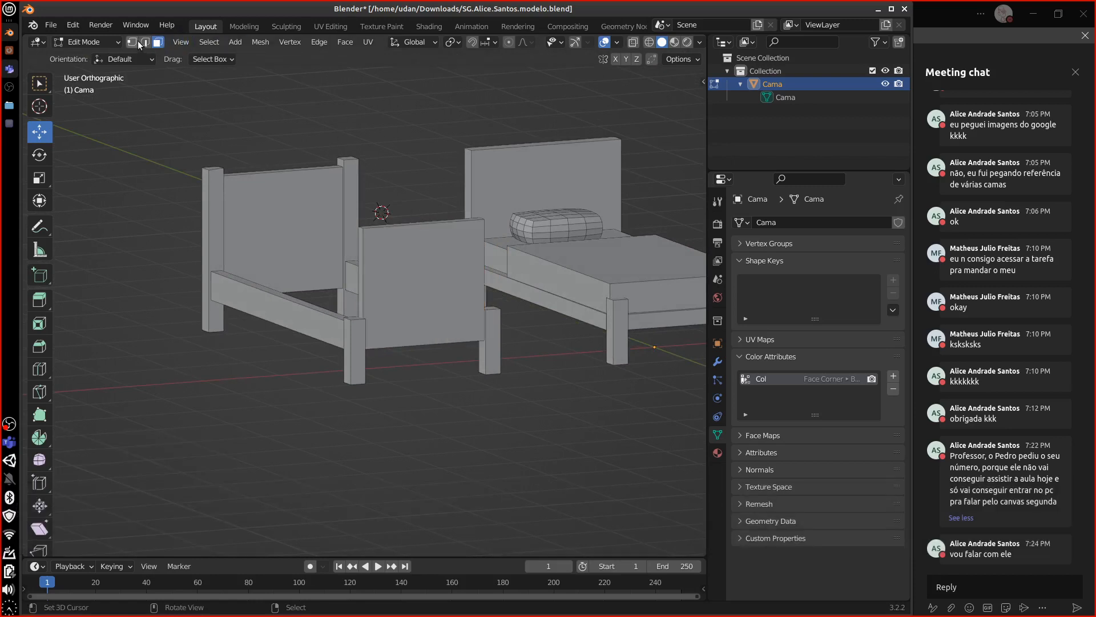
right_click(422, 224)
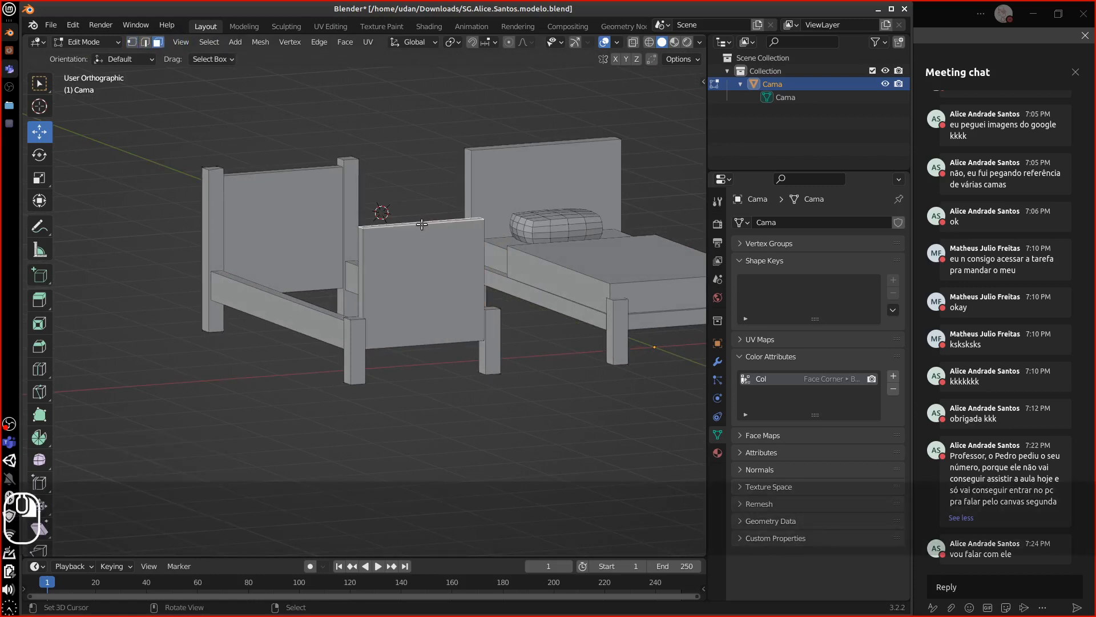
middle_click_drag(471, 337, 472, 279)
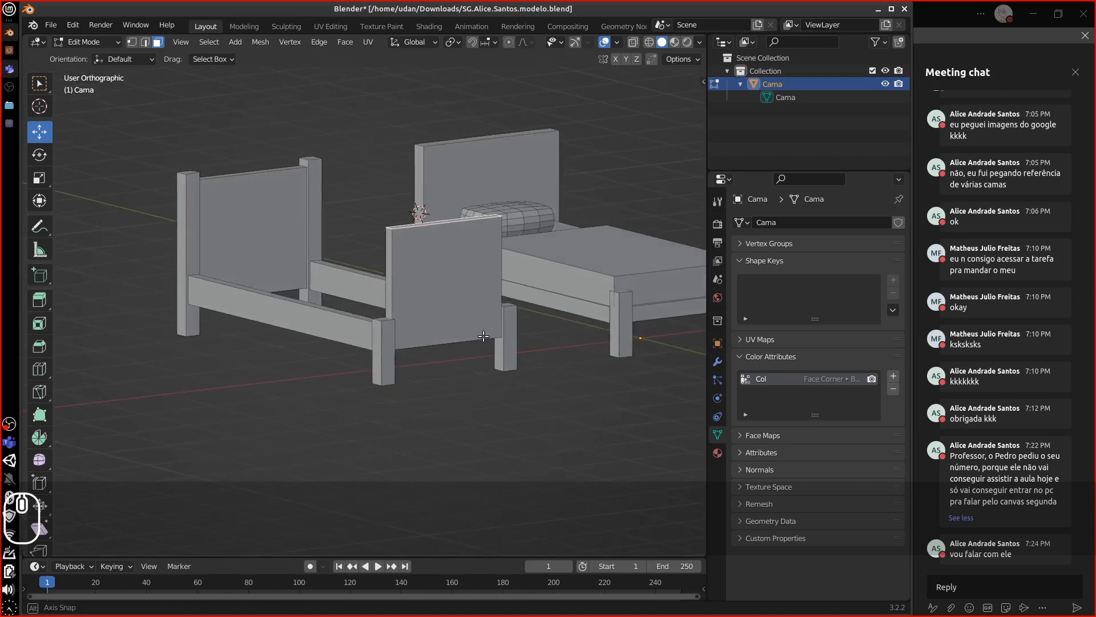
key("g")
key("z")
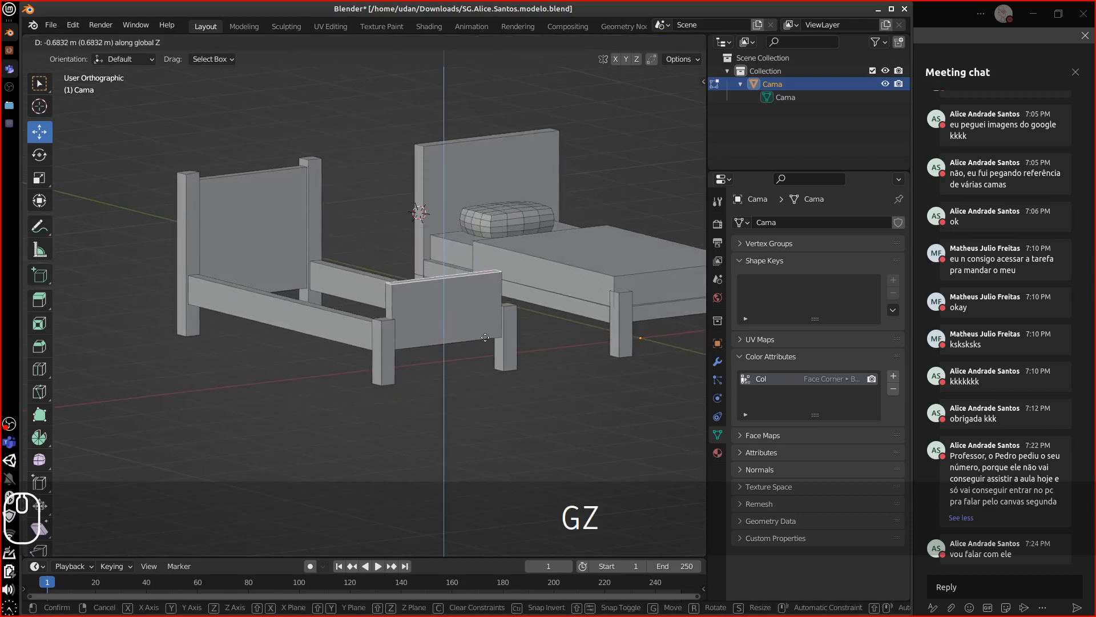
left_click(486, 371)
middle_click_drag(486, 370, 562, 369)
scroll(562, 369, "up", 1)
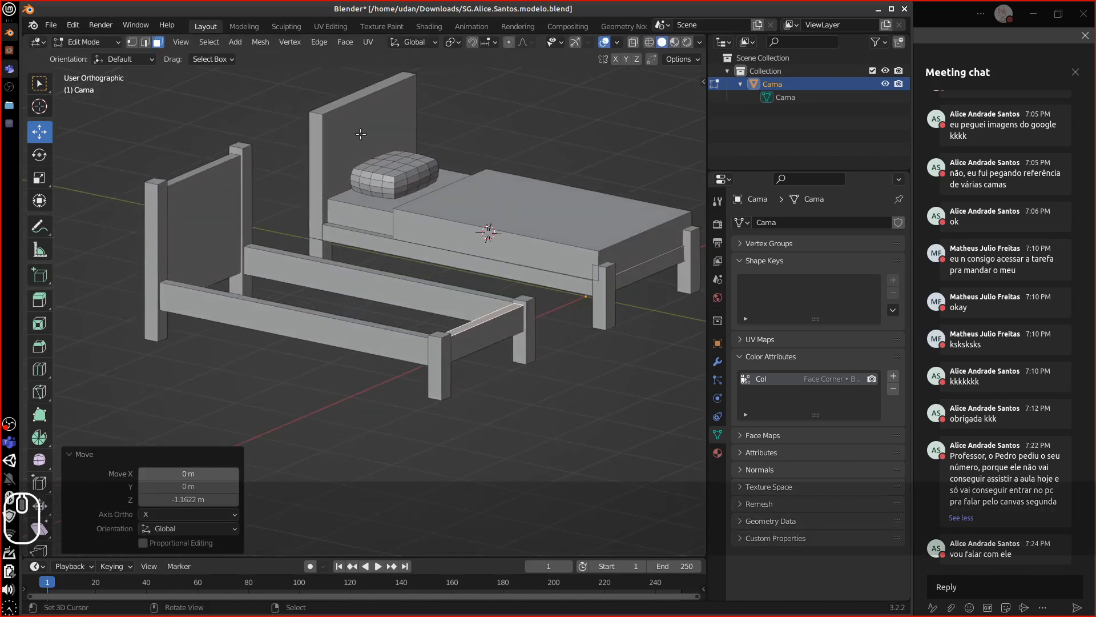
Raise the top face of the new bed's headboard about 0.058 m along Z.
key("g")
key("z")
left_click(261, 190)
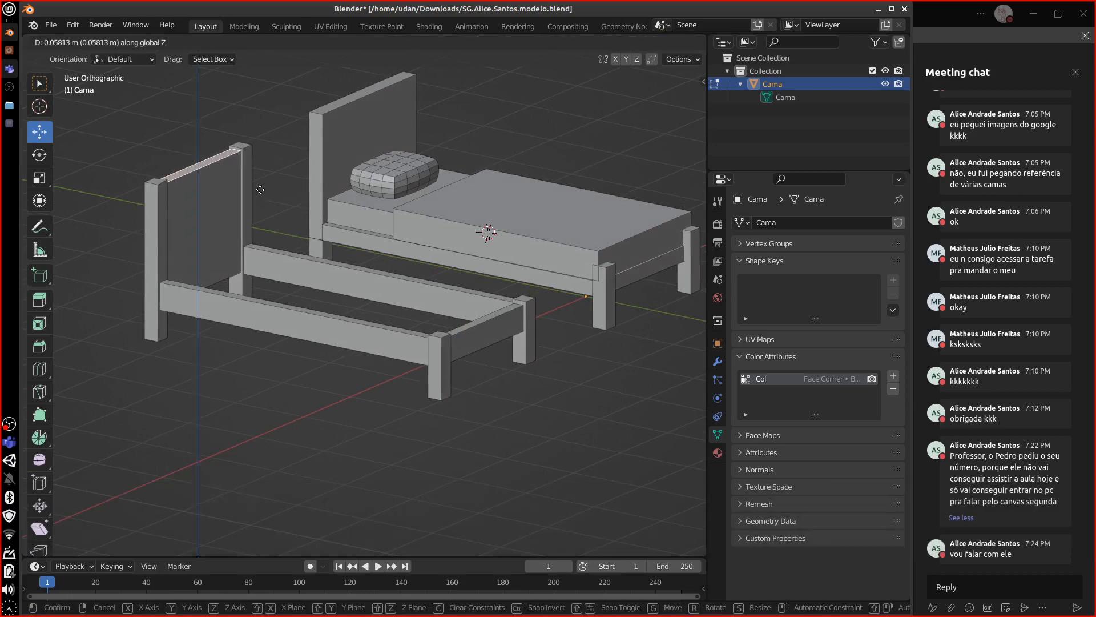
Leave Edit Mode and examine the vertex-painted colours on both beds.
key("Tab")
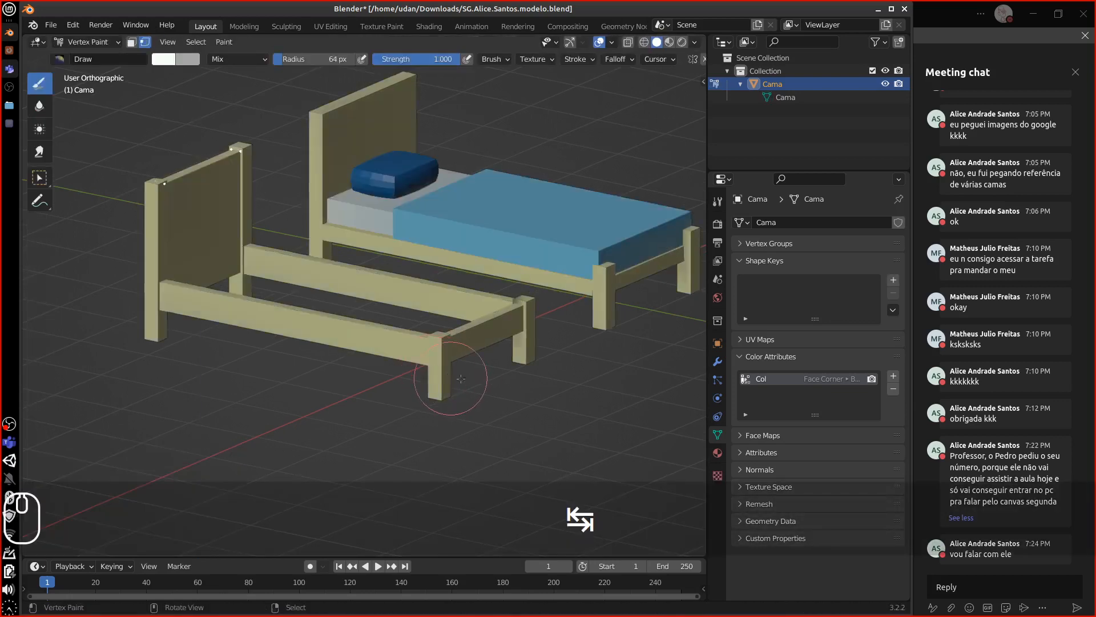
mouse_move(431, 378)
middle_mouse_down()
mouse_move(456, 378)
mouse_move(404, 329)
middle_mouse_up()
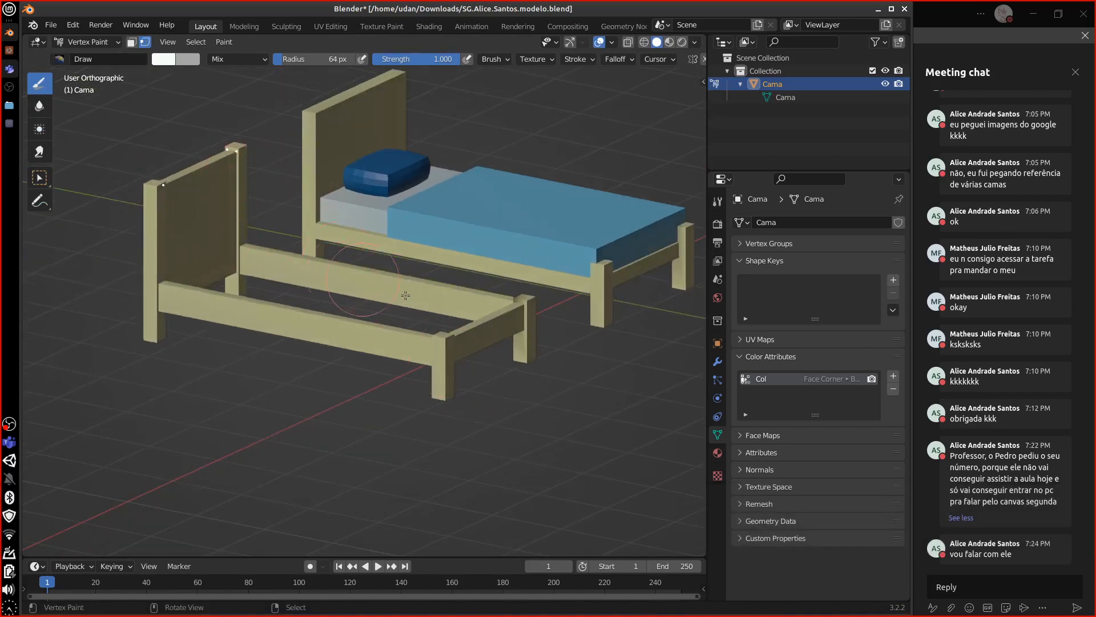
mouse_move(349, 313)
middle_mouse_down()
mouse_move(483, 387)
mouse_move(528, 357)
middle_mouse_up()
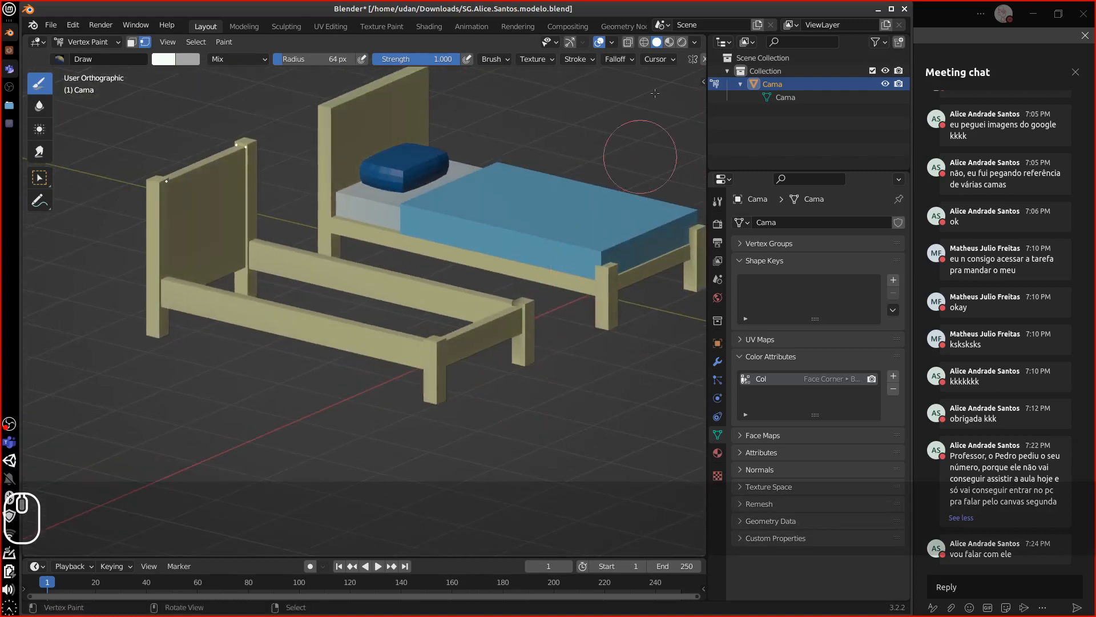
key("Tab")
key("Tab")
Switch from Vertex Paint to Object Mode, re-enter Edit Mode and select the original bed's whole mattress with its linked faces.
left_click(91, 42)
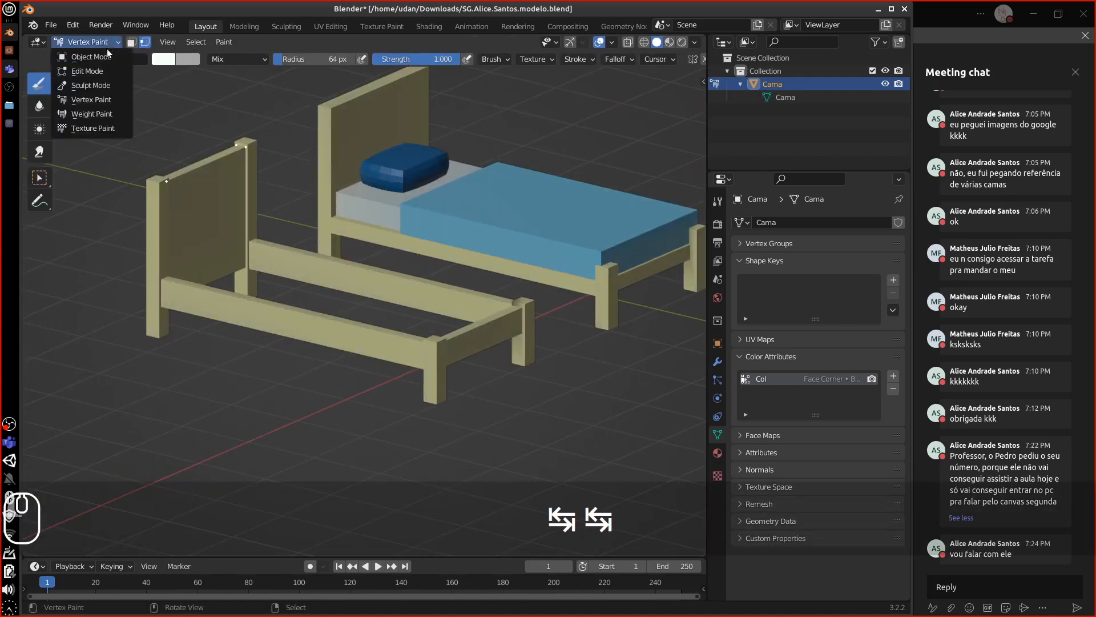
left_click(91, 57)
mouse_move(503, 400)
middle_mouse_down()
mouse_move(574, 400)
mouse_move(520, 403)
middle_mouse_up()
key("Tab")
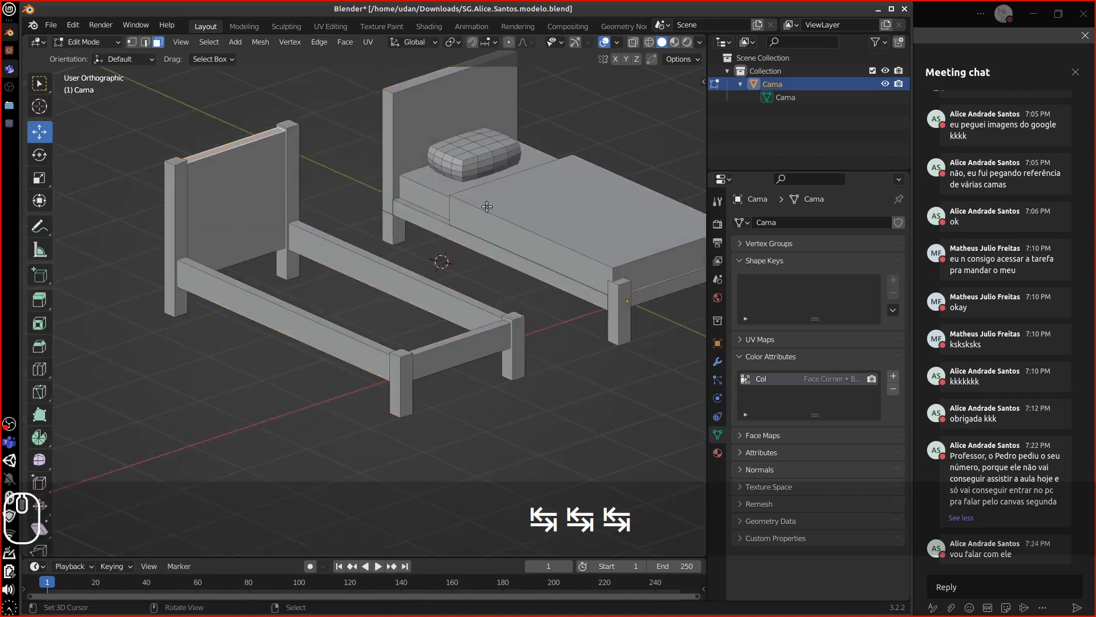
left_click(437, 196)
key("ctrl+l")
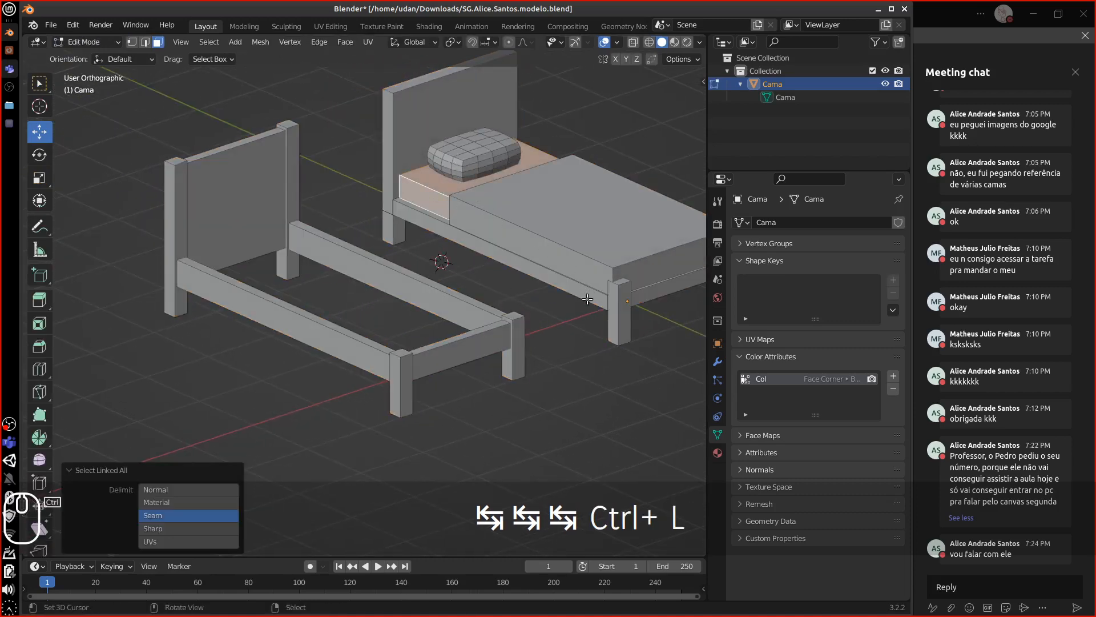
middle_click_drag(589, 291, 614, 278)
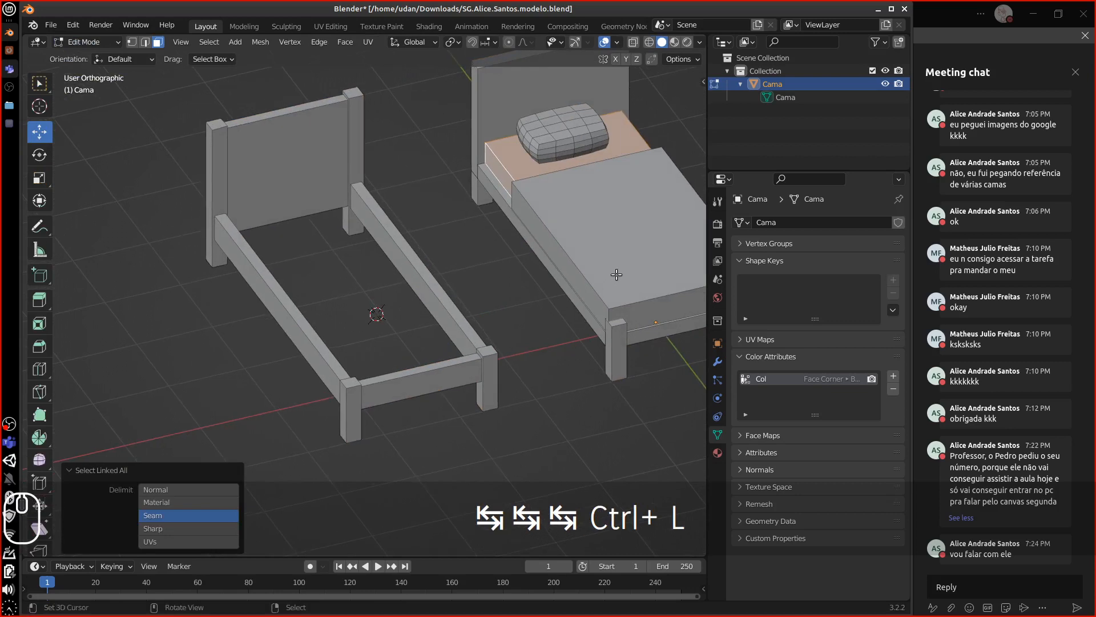
key("g")
key("x")
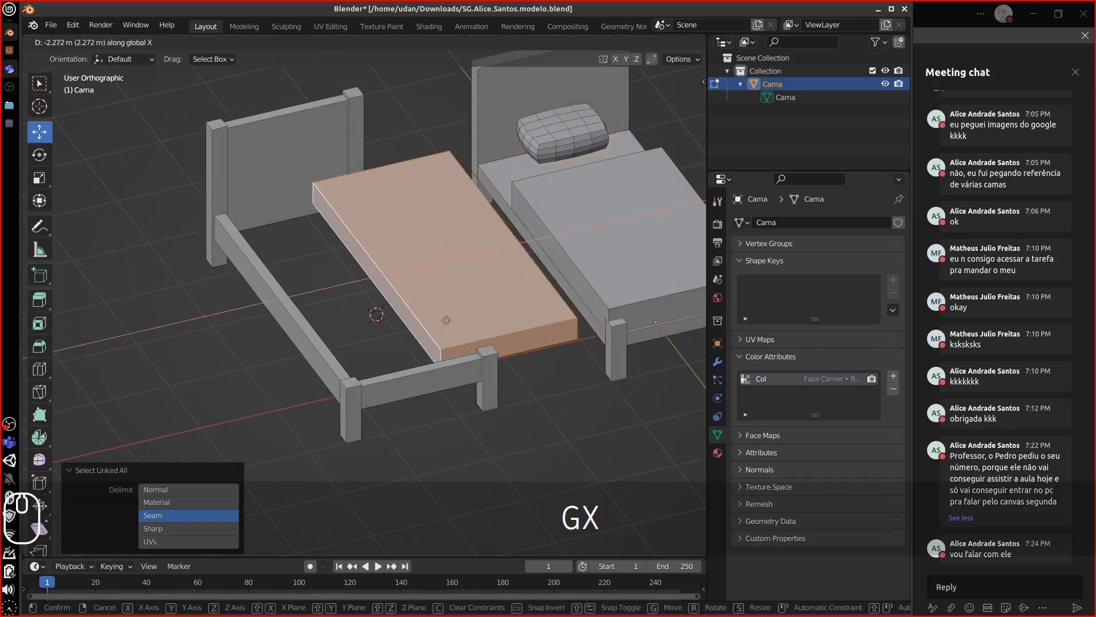
key("Escape")
Duplicate the selected mattress and place the copy about -3.393 m along X, onto the new bed frame.
key("shift+d")
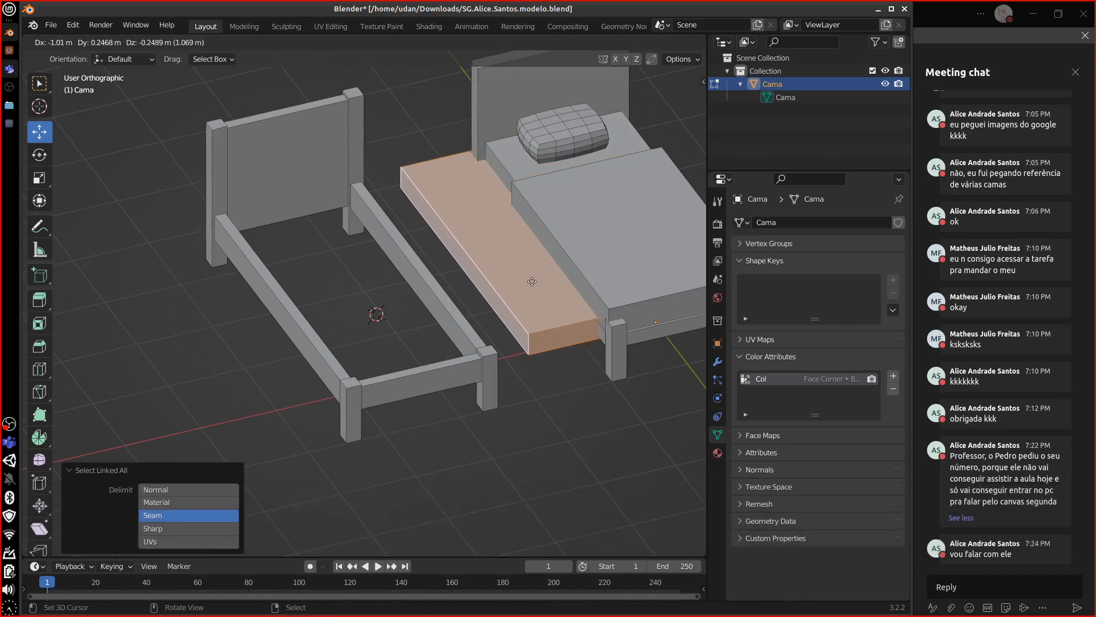
key("x")
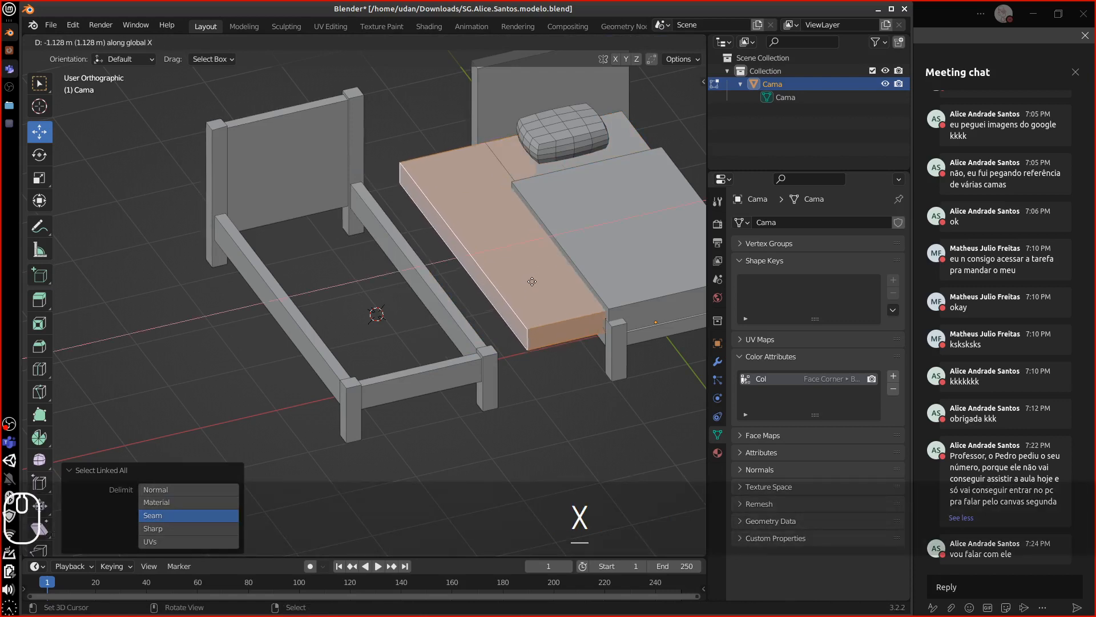
key("shift")
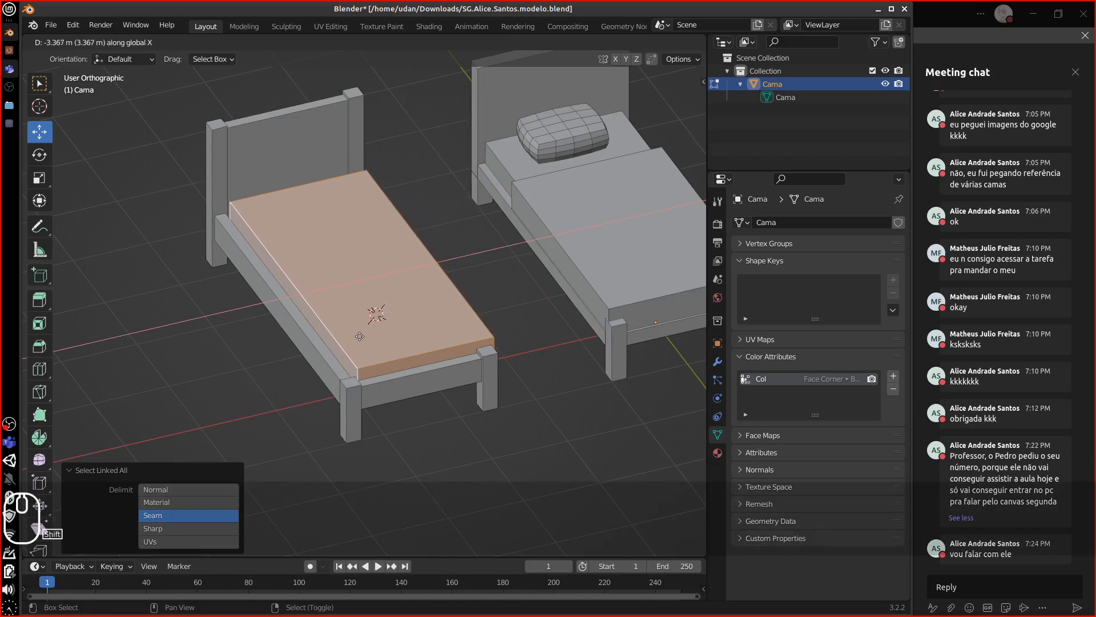
left_click(341, 344)
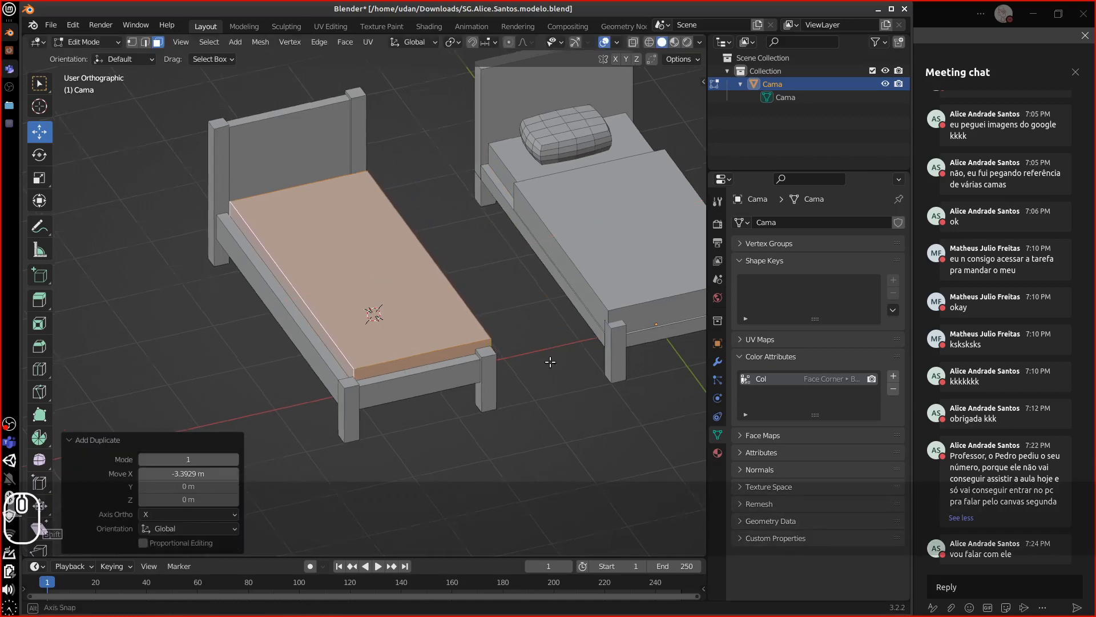
Shift the duplicated mattress about -0.102 m along X to centre it on the frame in top view.
middle_click_drag(341, 344, 486, 336)
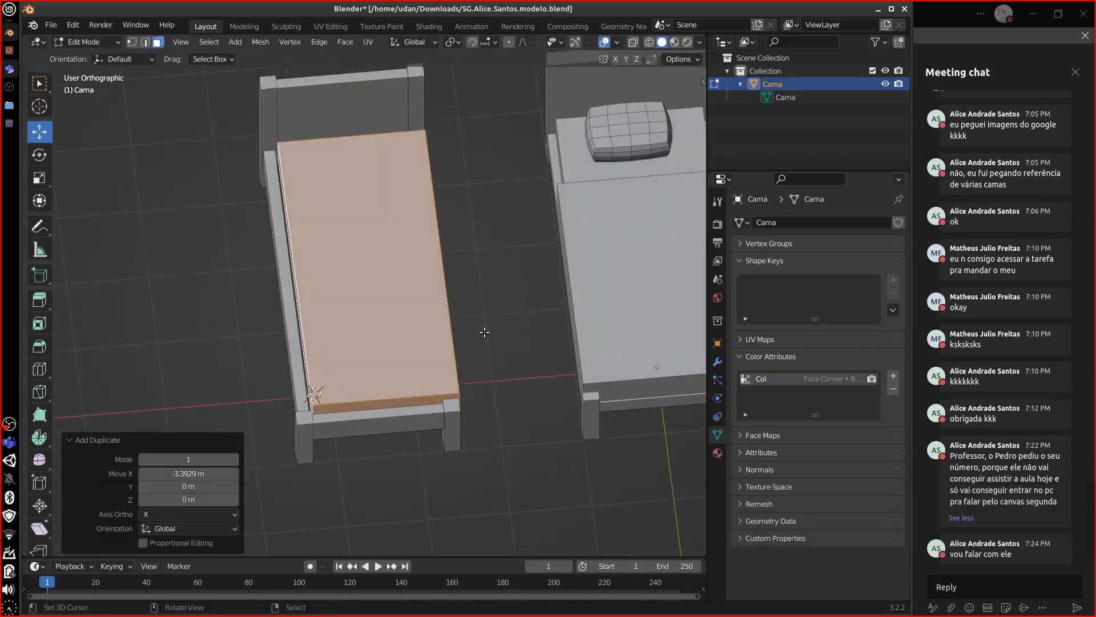
key("KP_7")
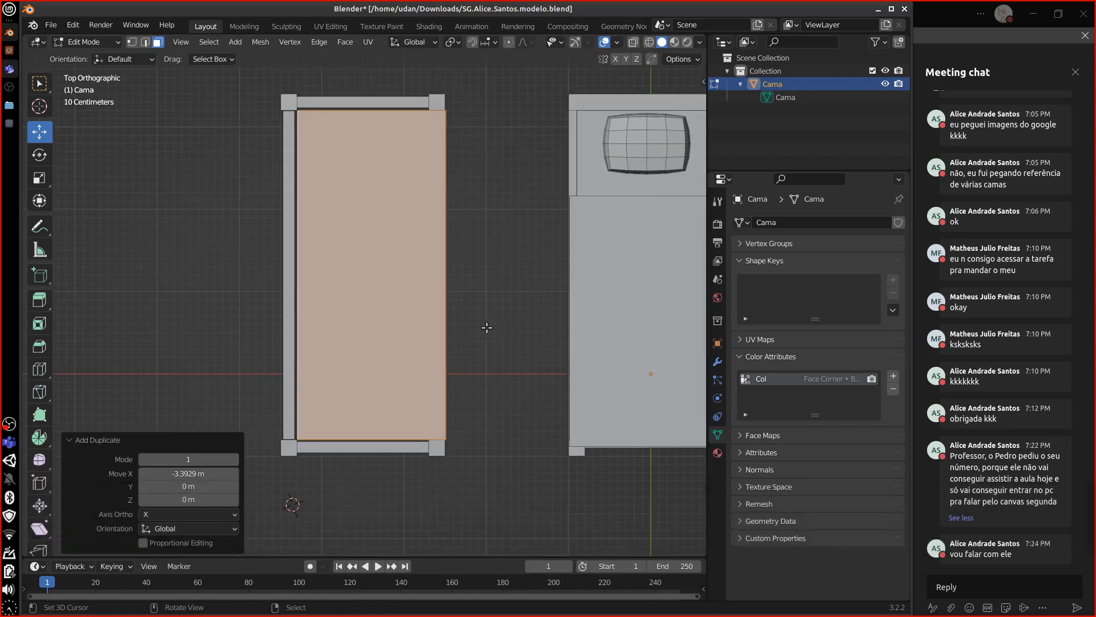
key("g")
key("x")
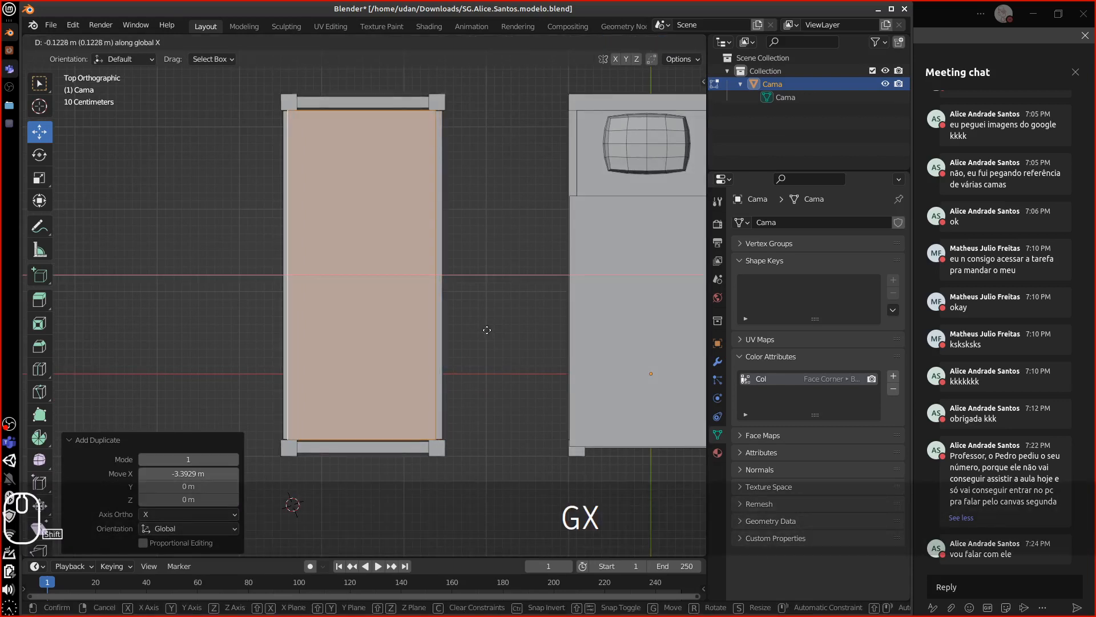
left_click(497, 348)
Scale the duplicated mattress uniformly to 0.905, and stretch it to 1.118 along Y so it fills the frame's length.
key("s")
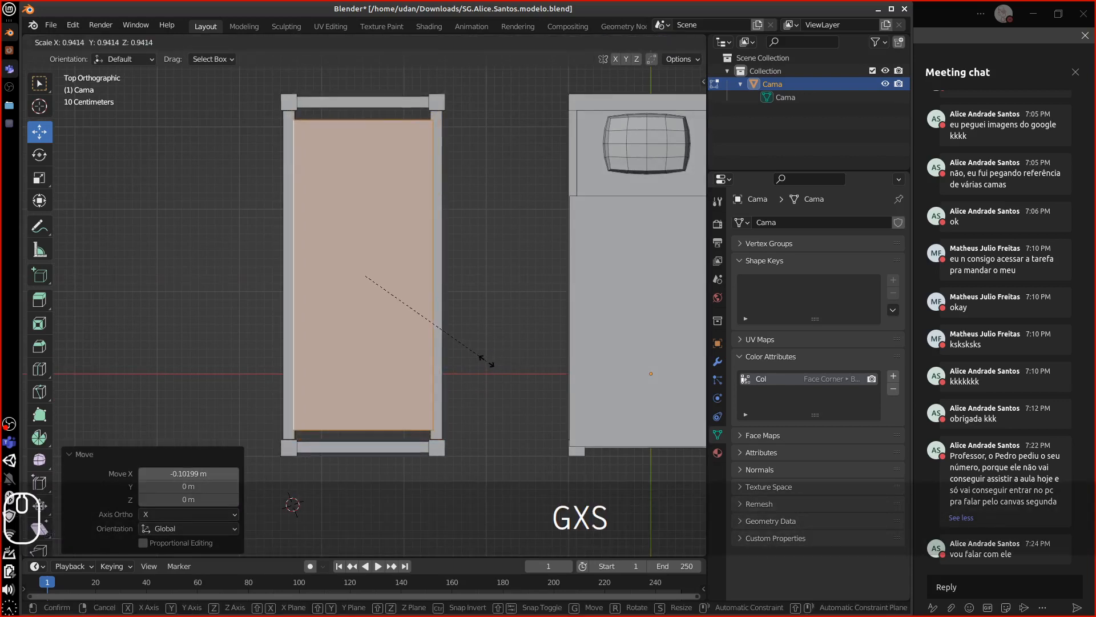
left_click(479, 359)
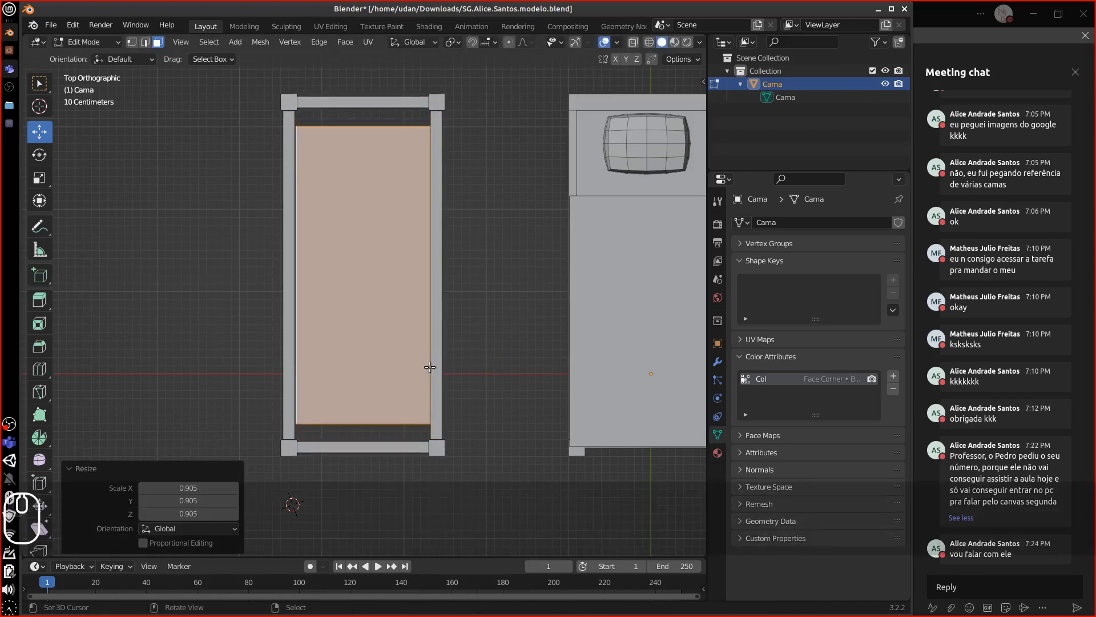
key("s")
key("y")
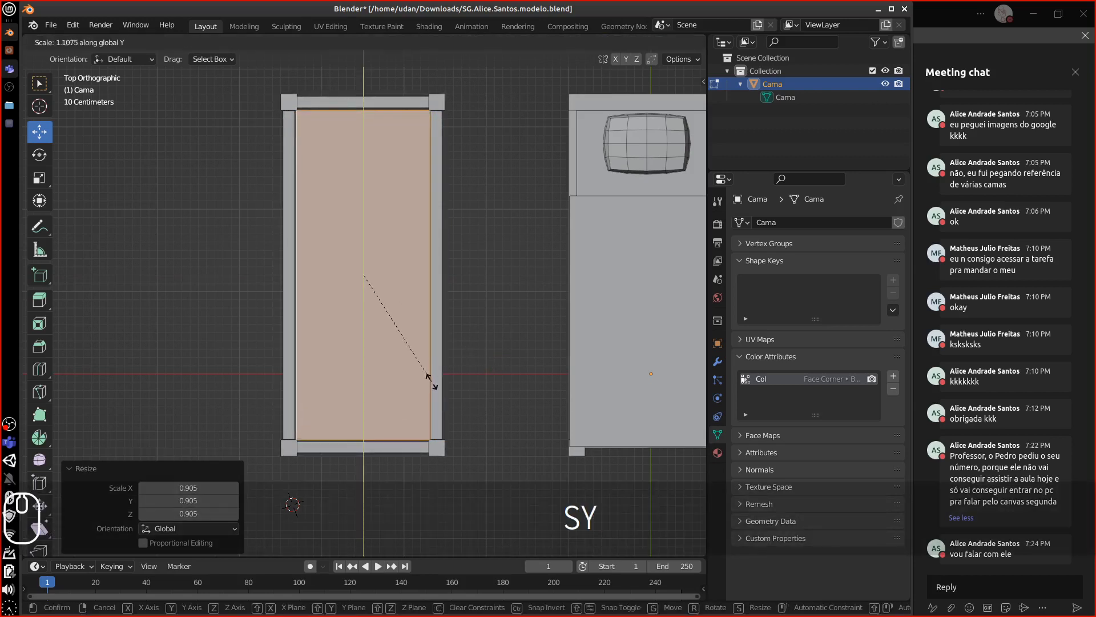
left_click(430, 381)
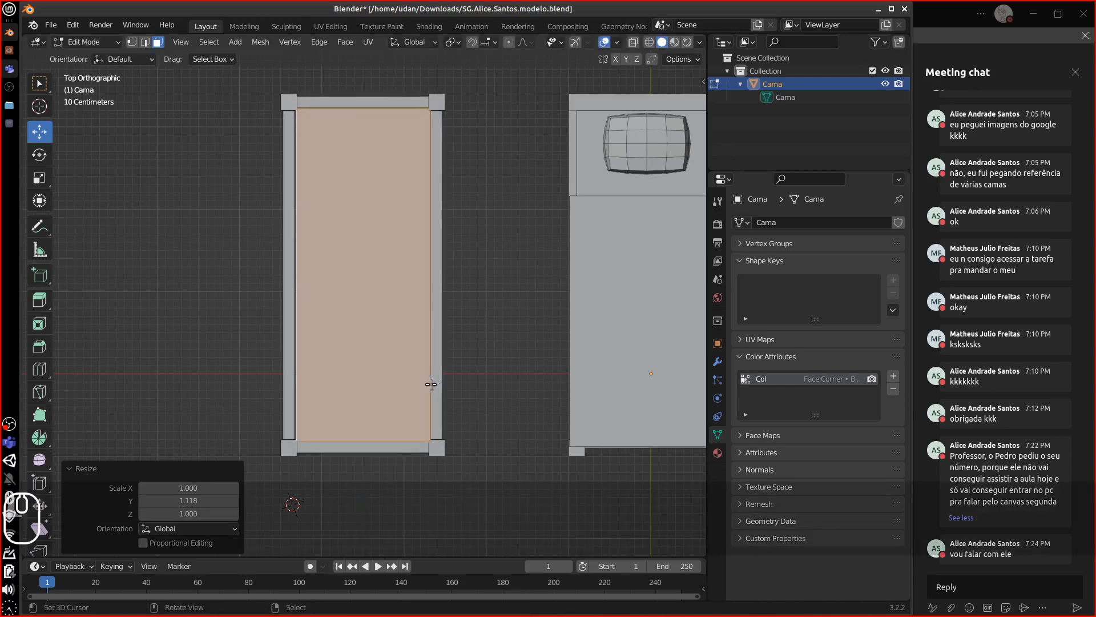
middle_click_drag(431, 384, 543, 258)
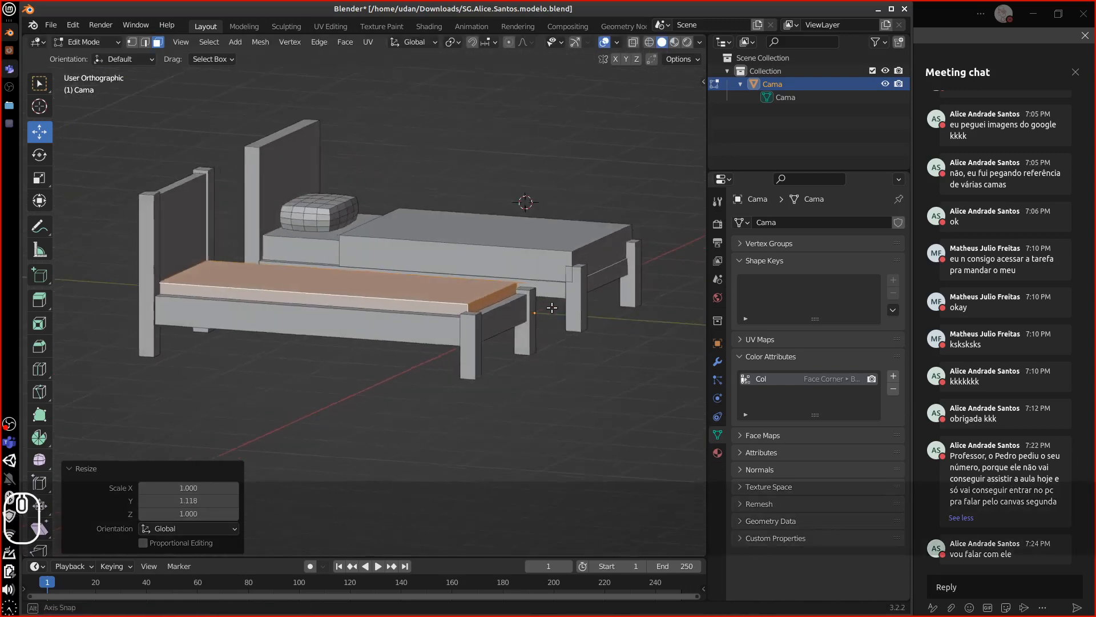
Lower the top face of the duplicated mattress about 0.043 m along Z in front view to make the mattress thinner.
scroll(513, 222, "up", 2)
scroll(487, 325, "up", 2)
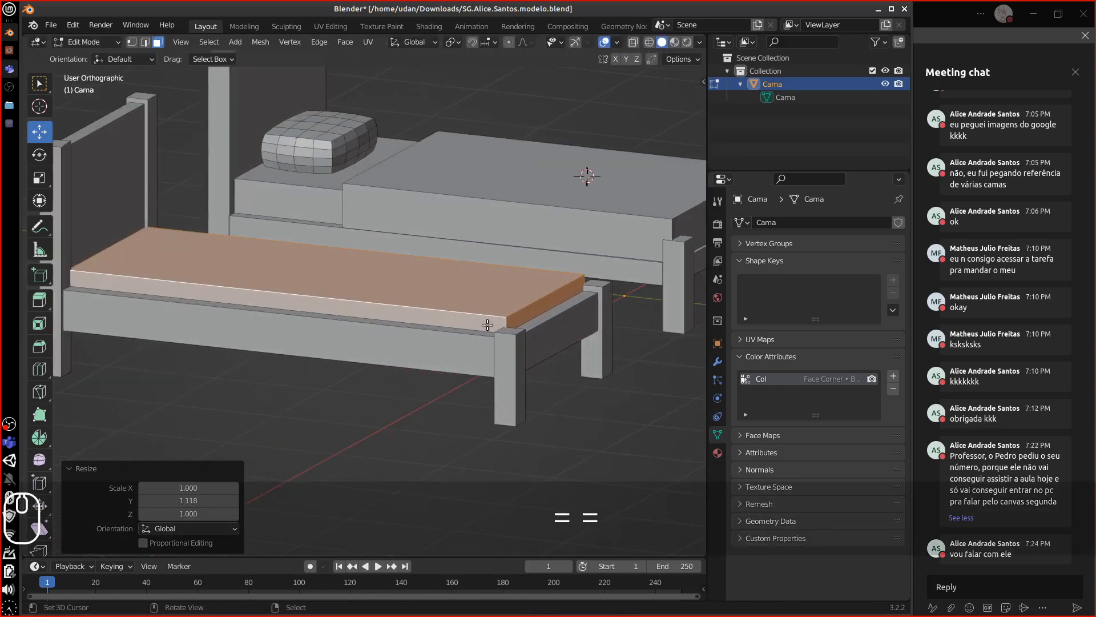
left_click_drag(380, 245, 420, 251, "alt+shift")
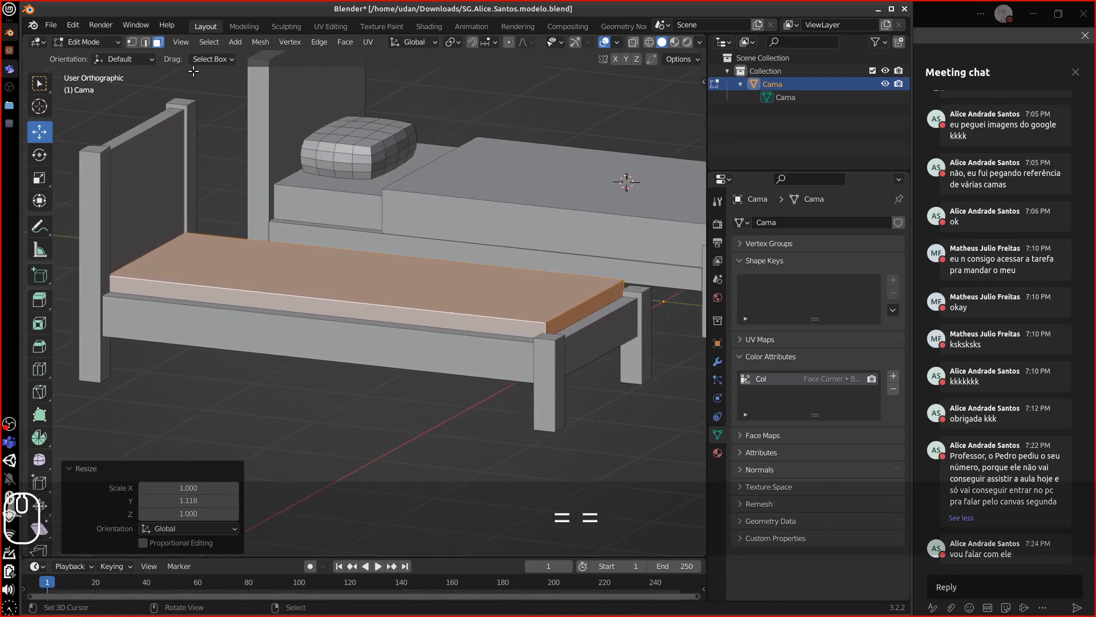
left_click(360, 278)
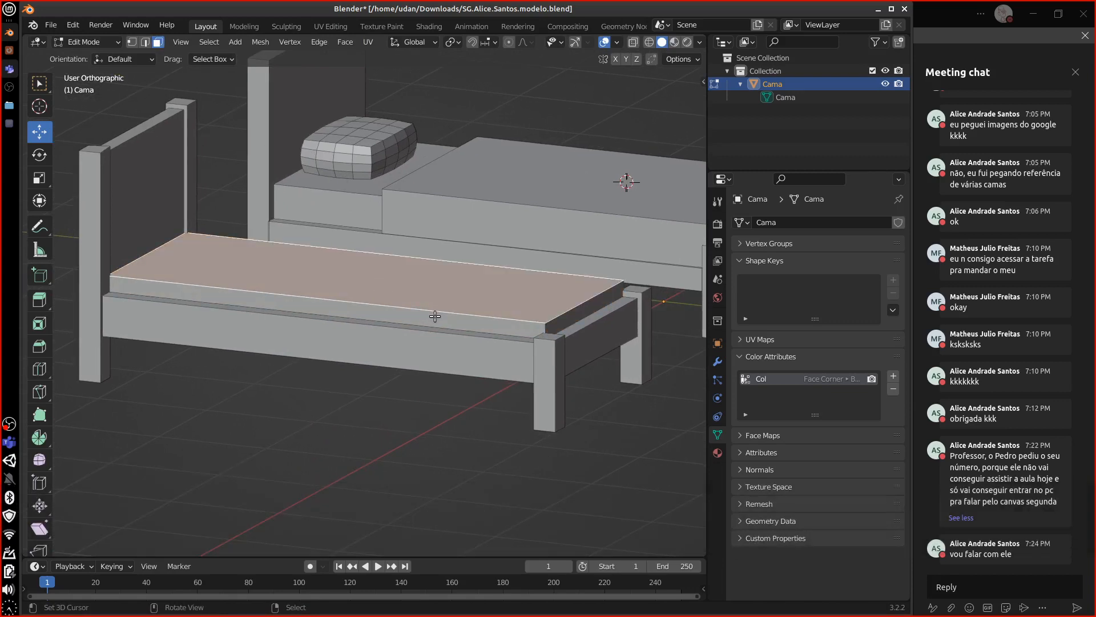
key("KP_1")
key("equal")
key("equal")
key("equal")
key("equal")
key("equal")
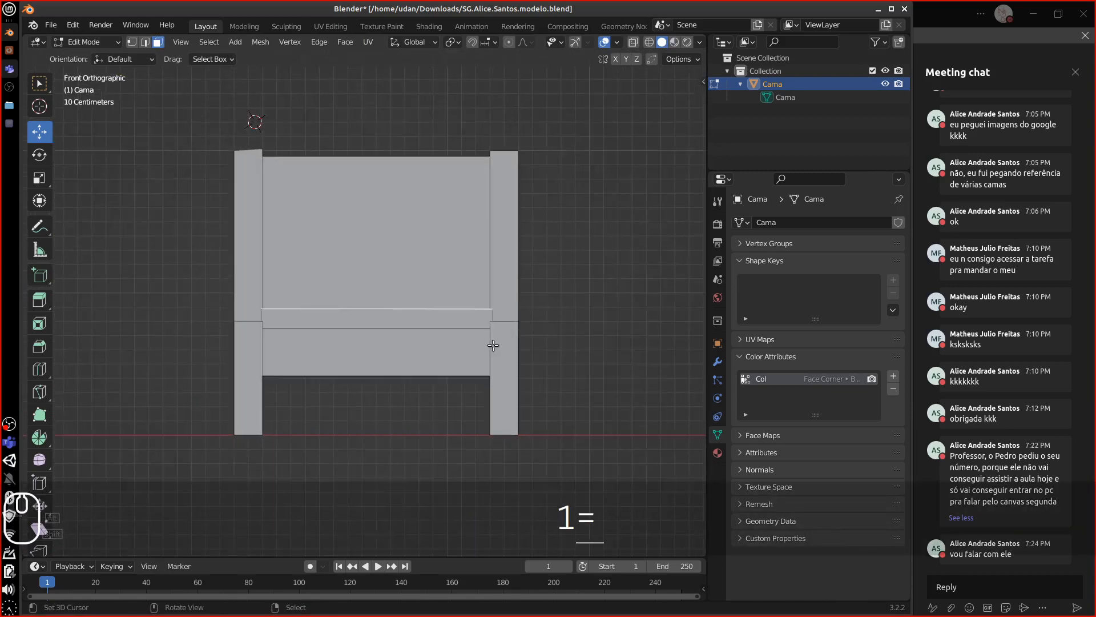
key("g")
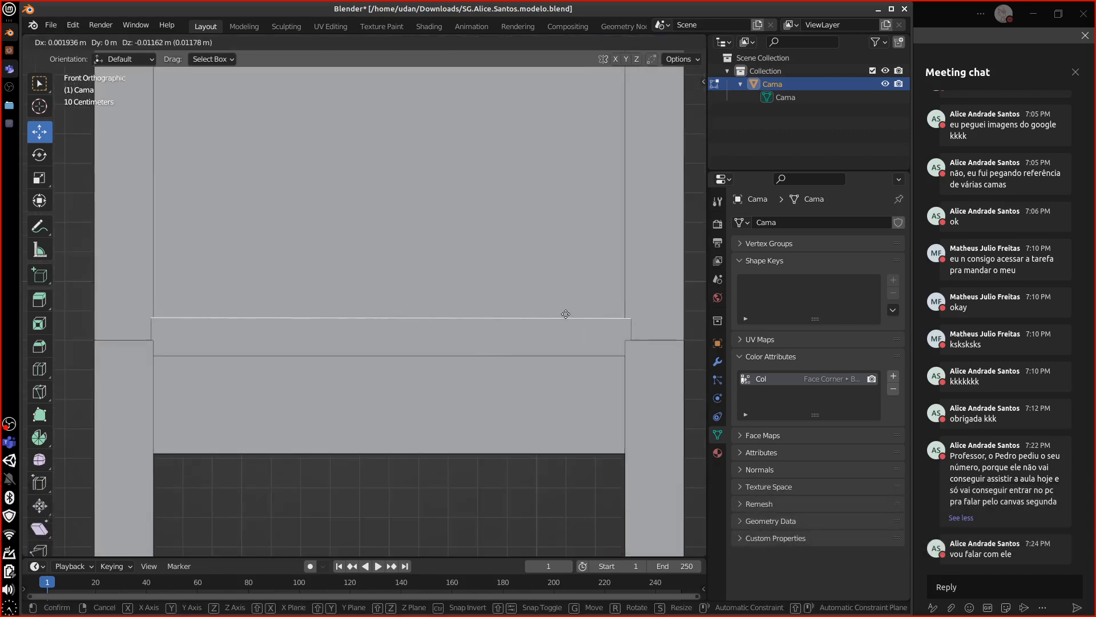
key("z")
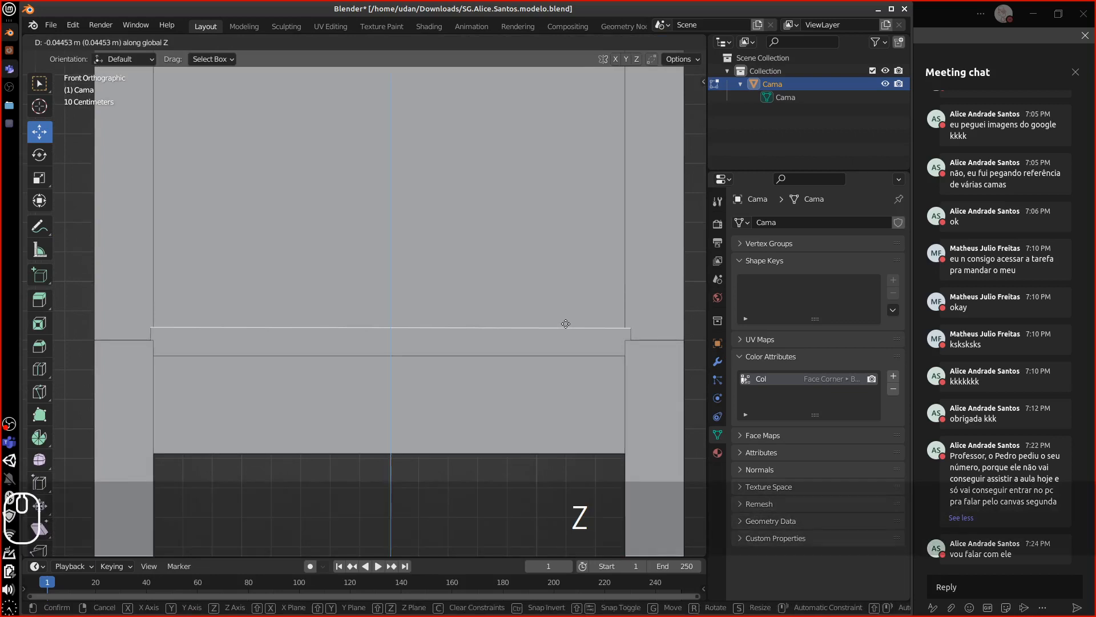
left_click(578, 333)
Extrude the mattress's top face about 0.025 m upward and scale it to 0.983 to start a rounded edge.
key("e")
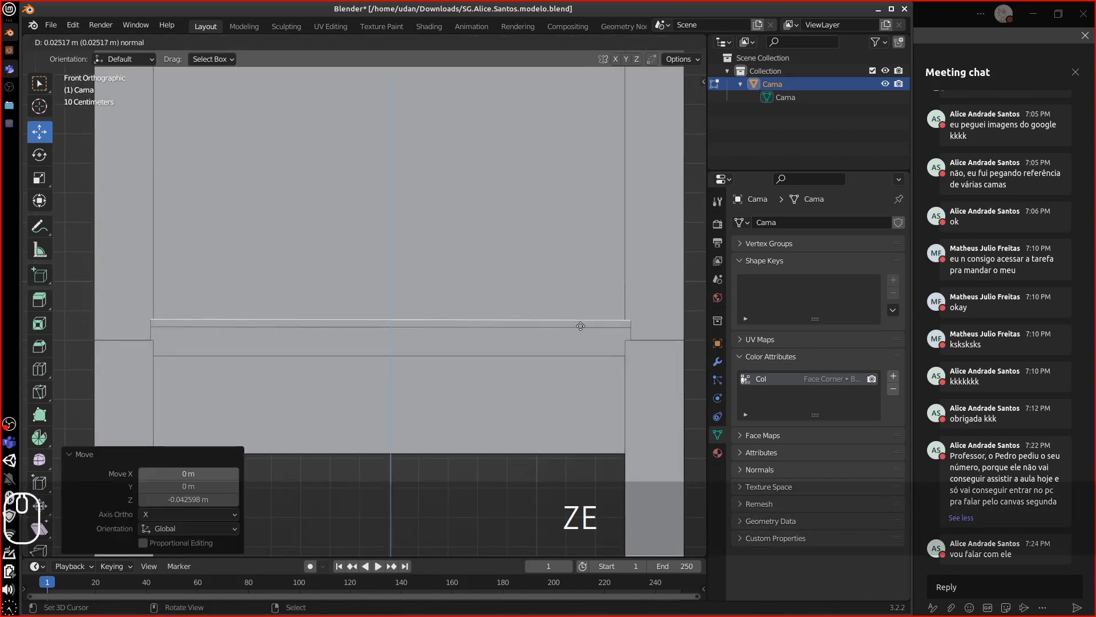
left_click(581, 326)
key("s")
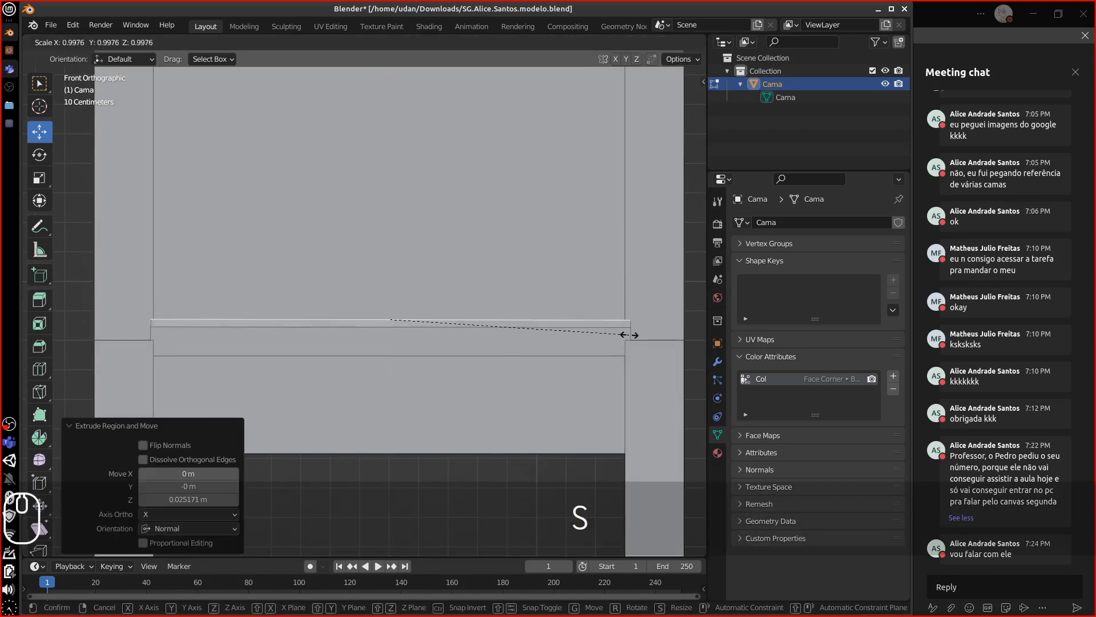
left_click(621, 346)
Extrude the mattress's top face about 0.021 m more, shrink it to about 0.95, and check the result in Object Mode.
middle_click_drag(621, 346, 626, 361)
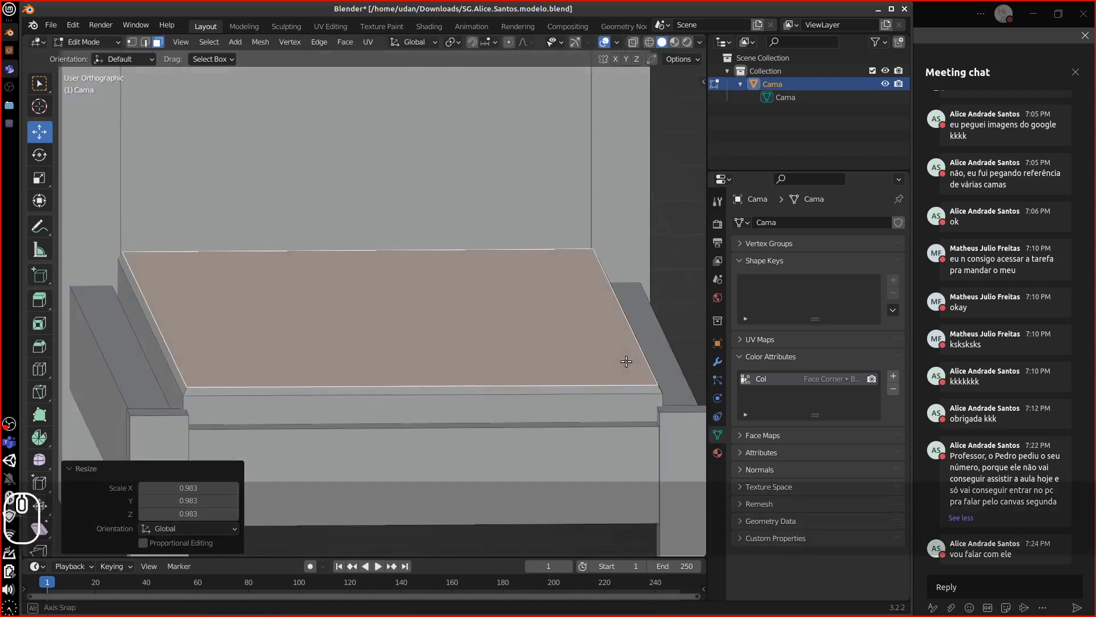
key("e")
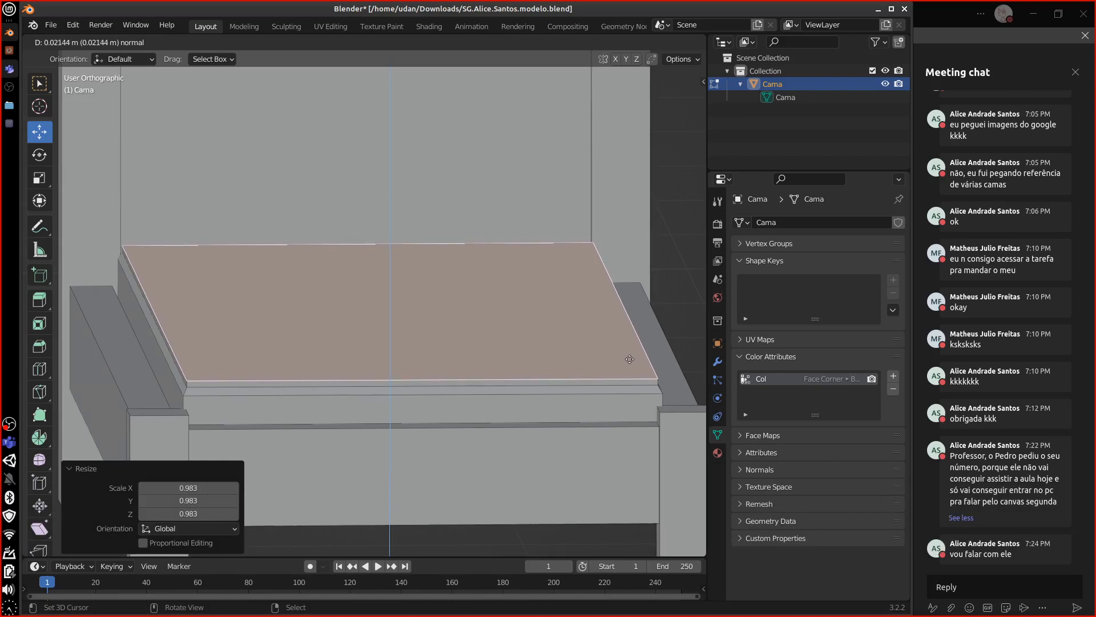
left_click(646, 365)
key("s")
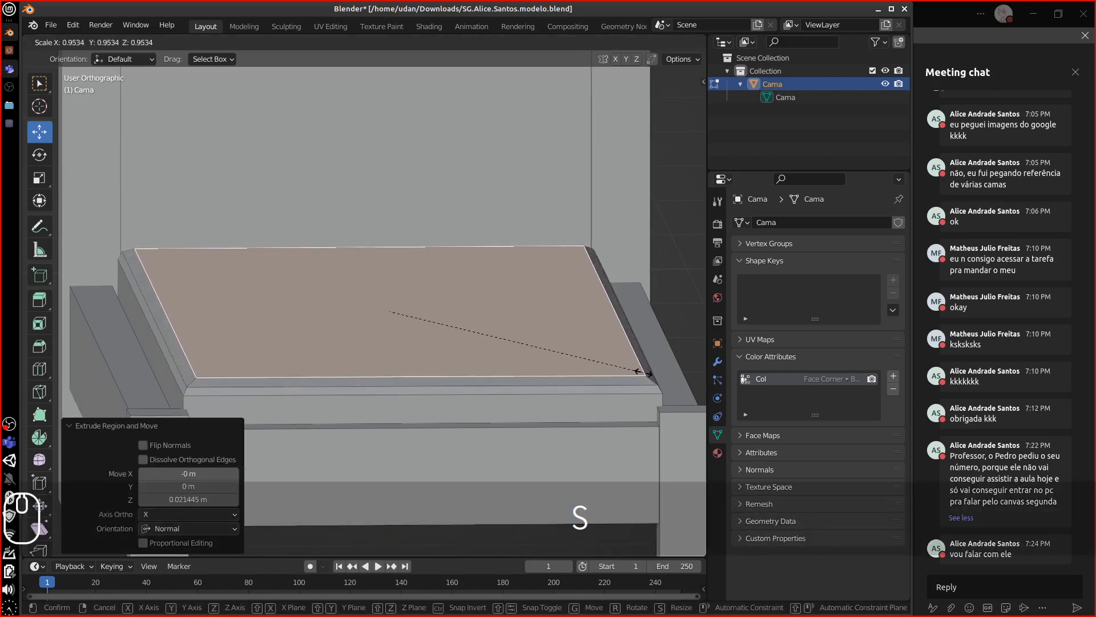
left_click(641, 377)
key("Tab")
middle_click_drag(639, 377, 639, 407)
key("0")
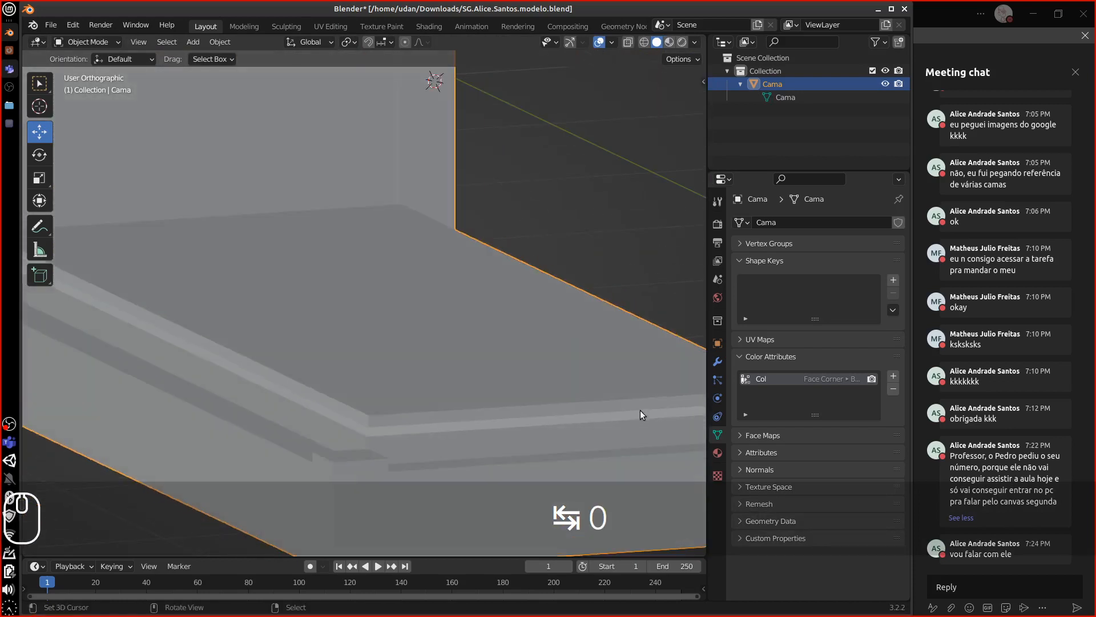
scroll(640, 410, "down", 5)
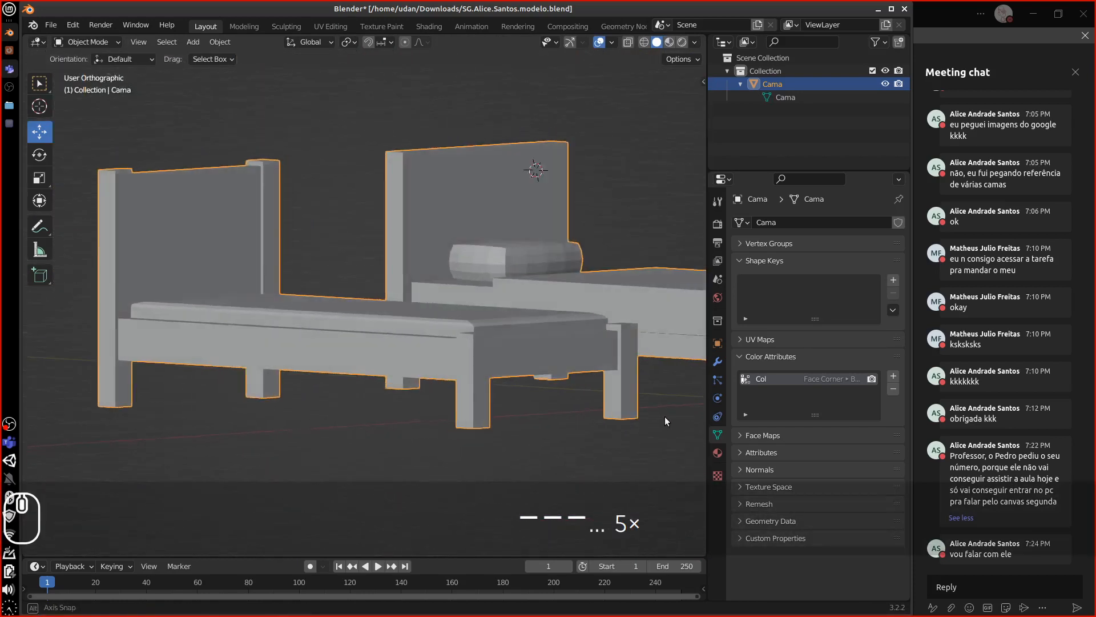
middle_click_drag(666, 422, 644, 433)
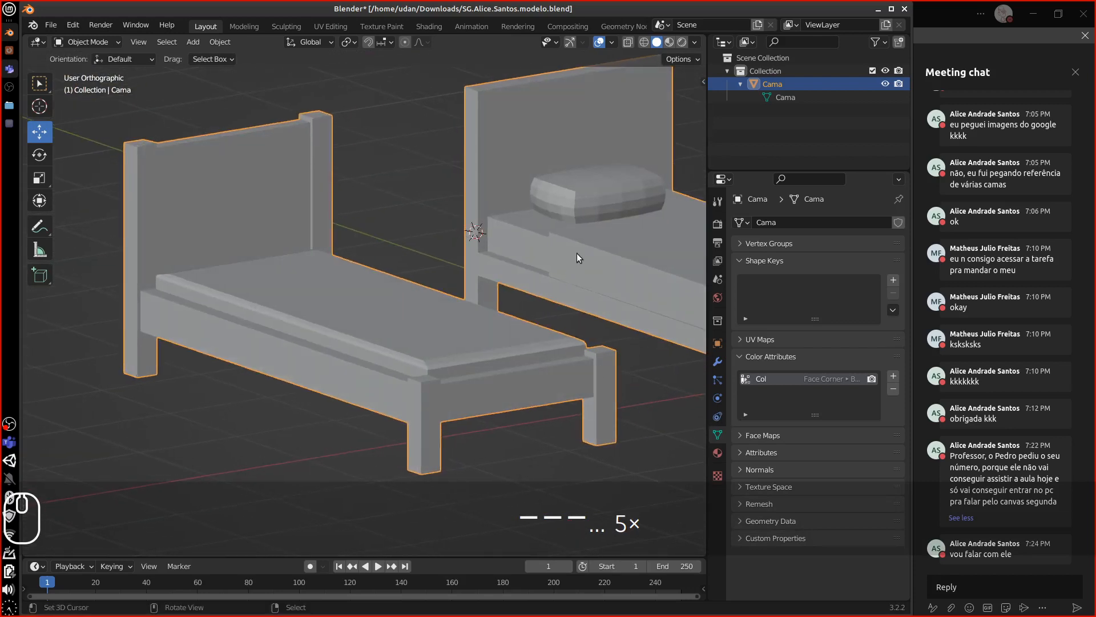
In Edit Mode, duplicate the original bed's whole pillow and move the copy -3.5 m along X onto the new bed.
key("Tab")
left_click(591, 205)
key("ctrl+l")
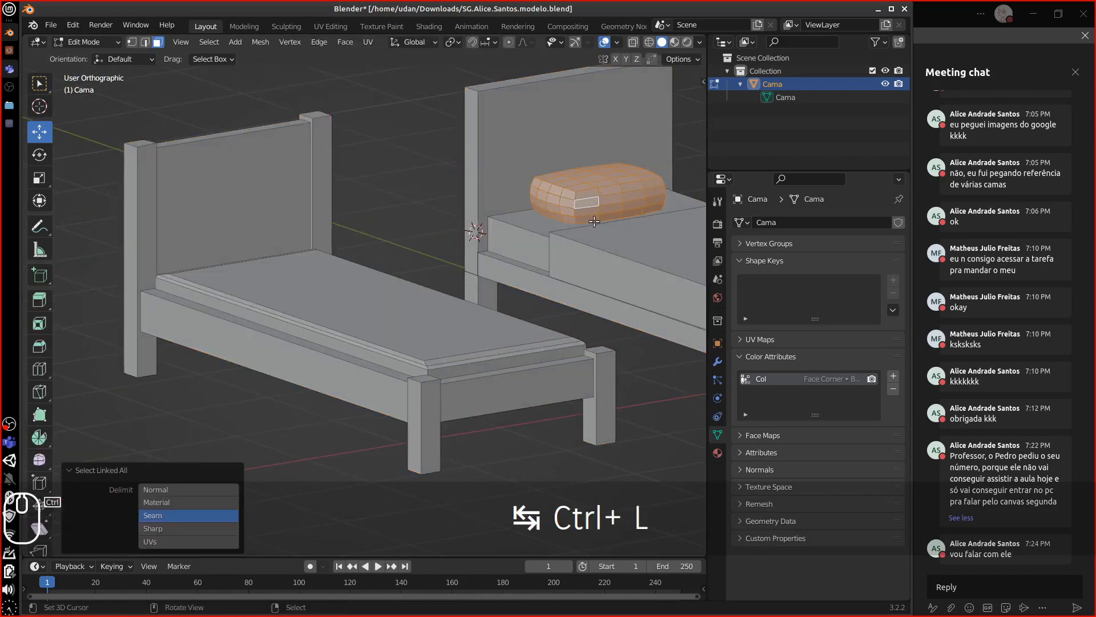
key("shift+d")
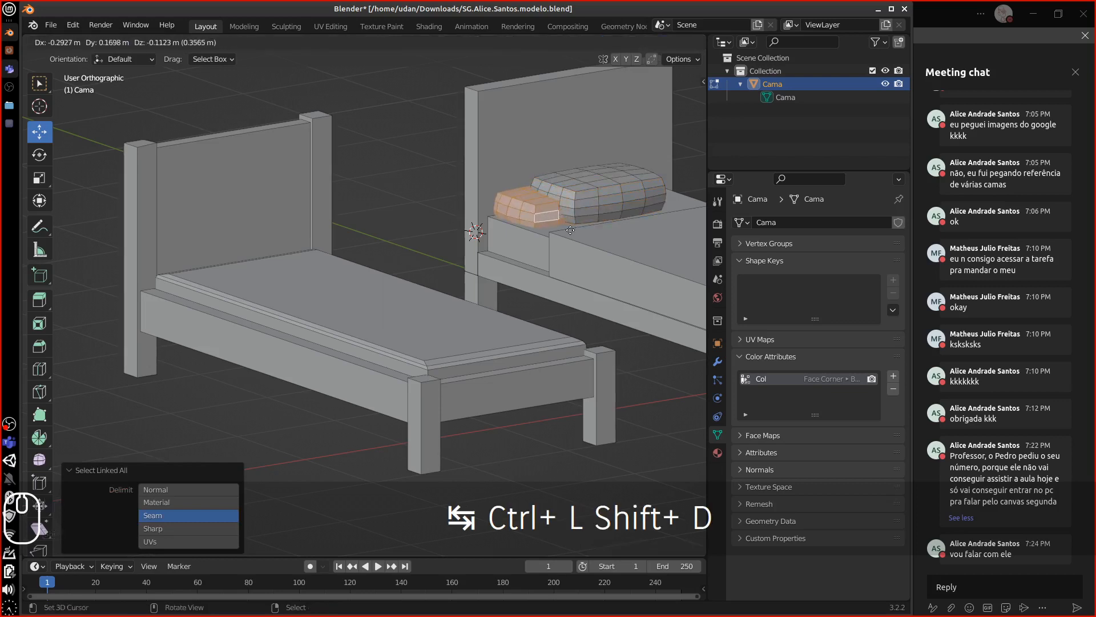
key("g")
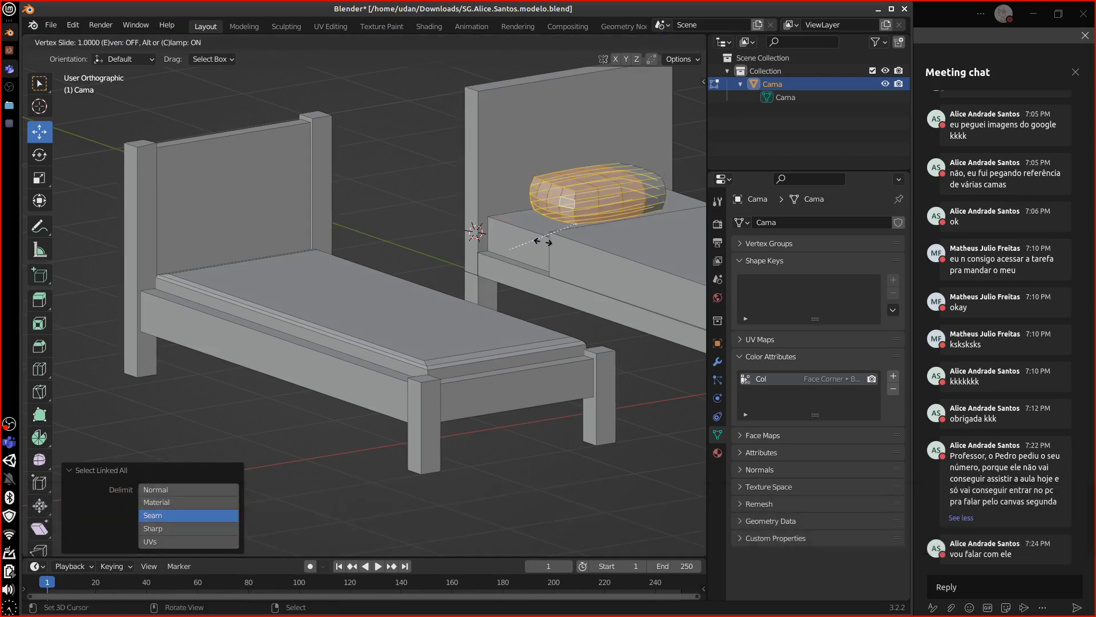
key("Escape")
key("g")
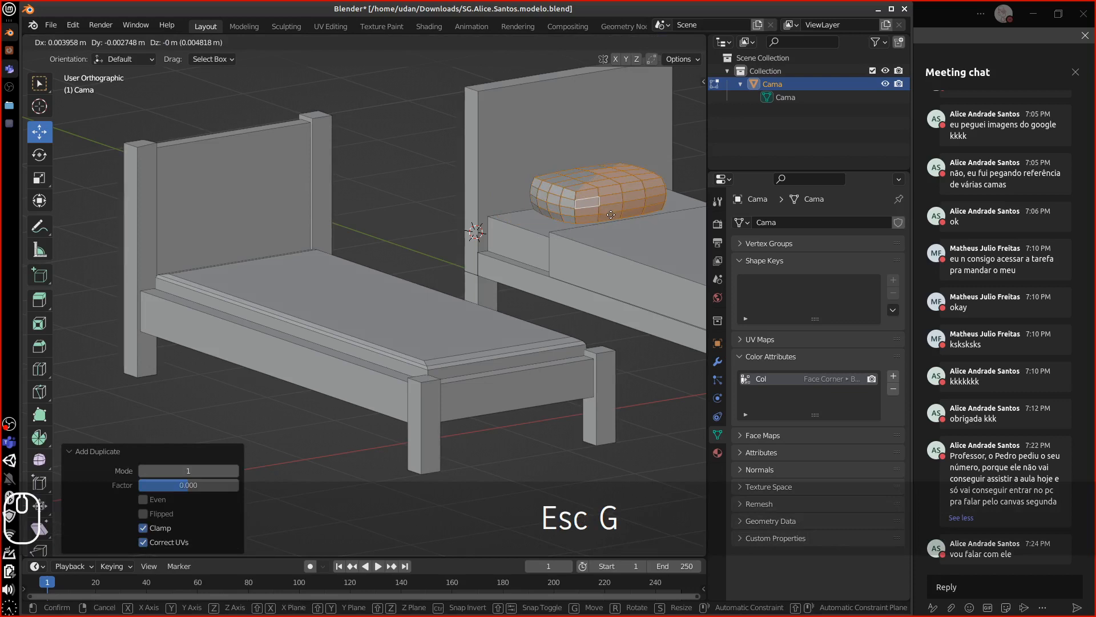
key("x")
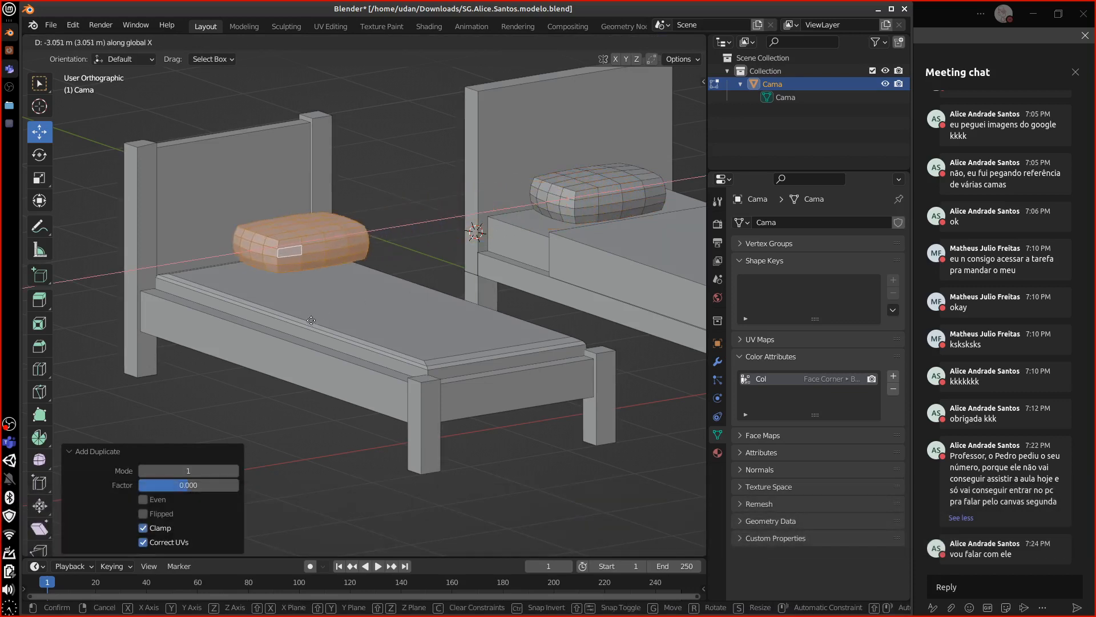
left_click(294, 339, "ctrl+shift")
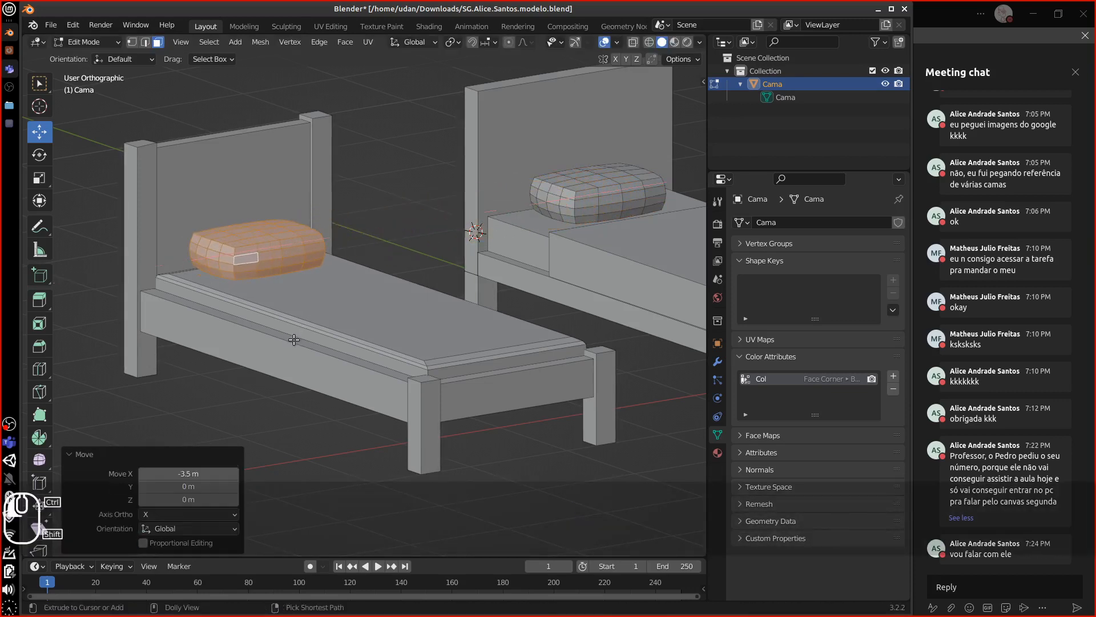
Duplicate the top and long side faces of the original bed's blanket and place the copy about -3.55 m along X over the new mattress.
middle_click_drag(391, 361, 615, 260)
left_click(615, 260)
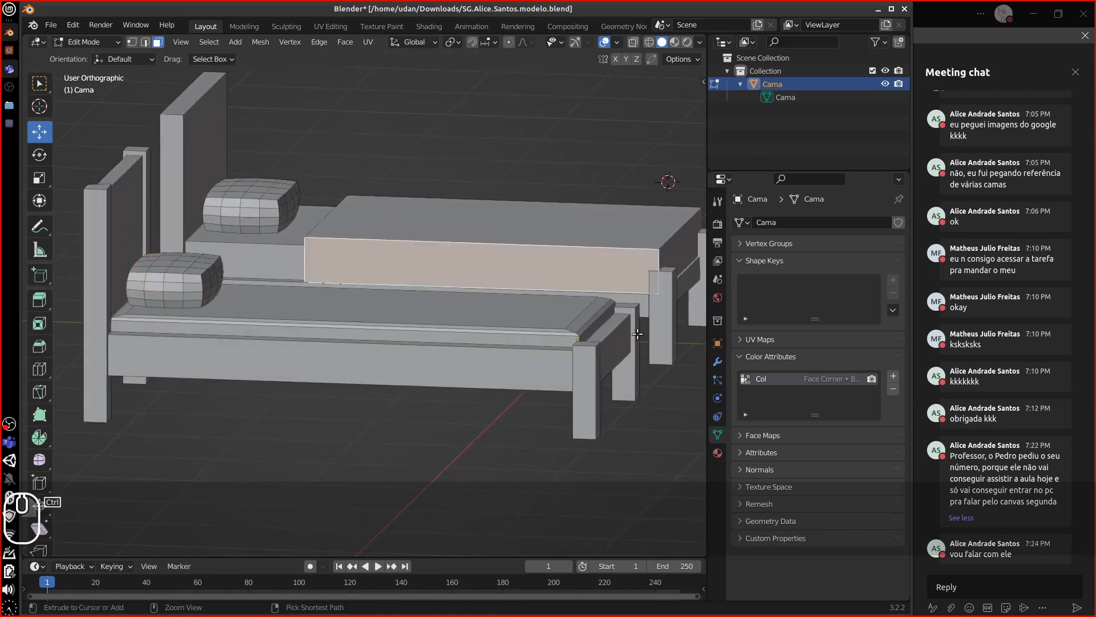
key("ctrl+o")
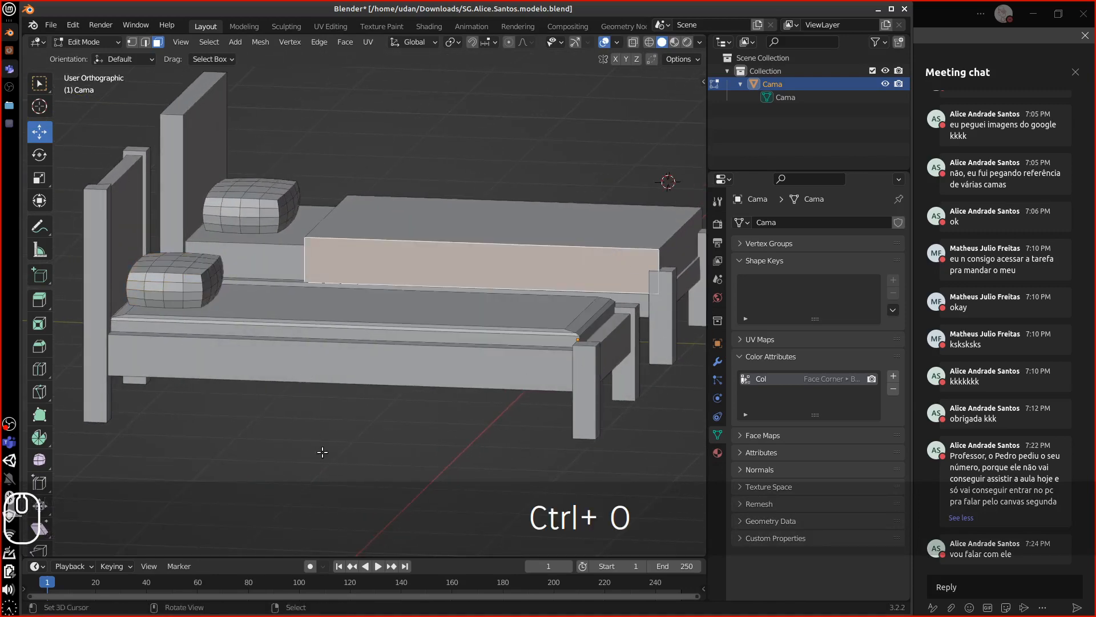
middle_click_drag(446, 408, 596, 359)
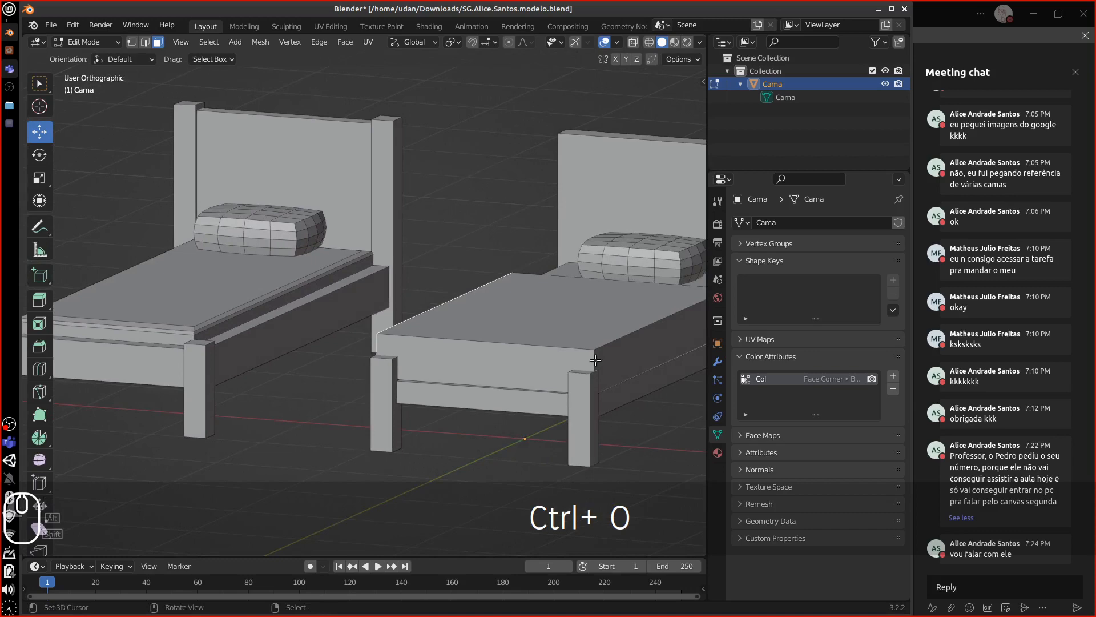
left_click(567, 347)
middle_click_drag(636, 409, 633, 362)
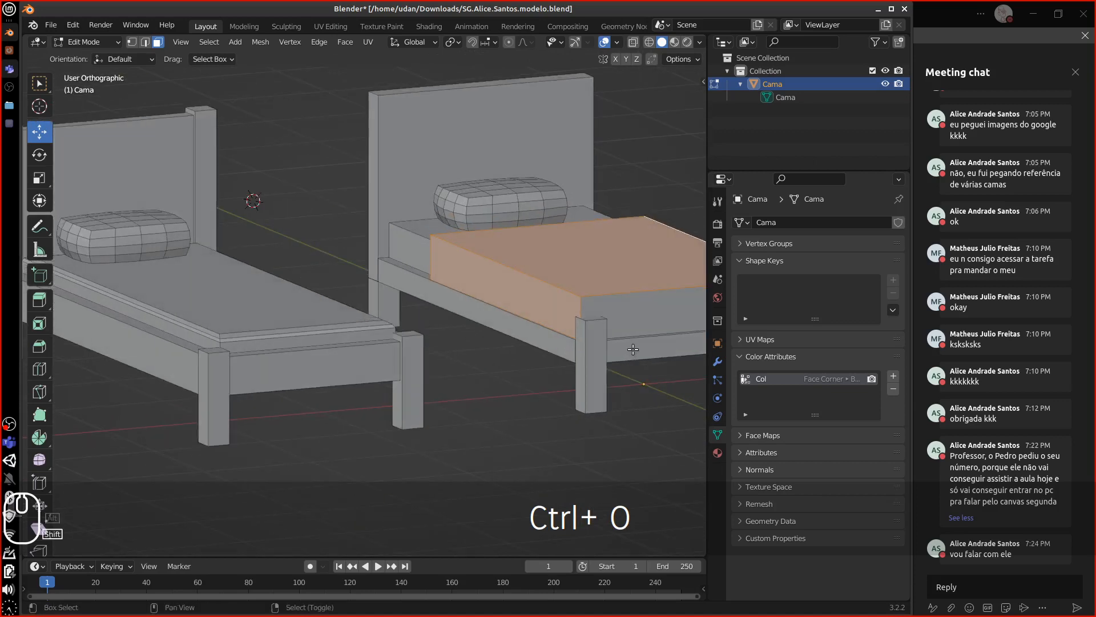
key("shift+d")
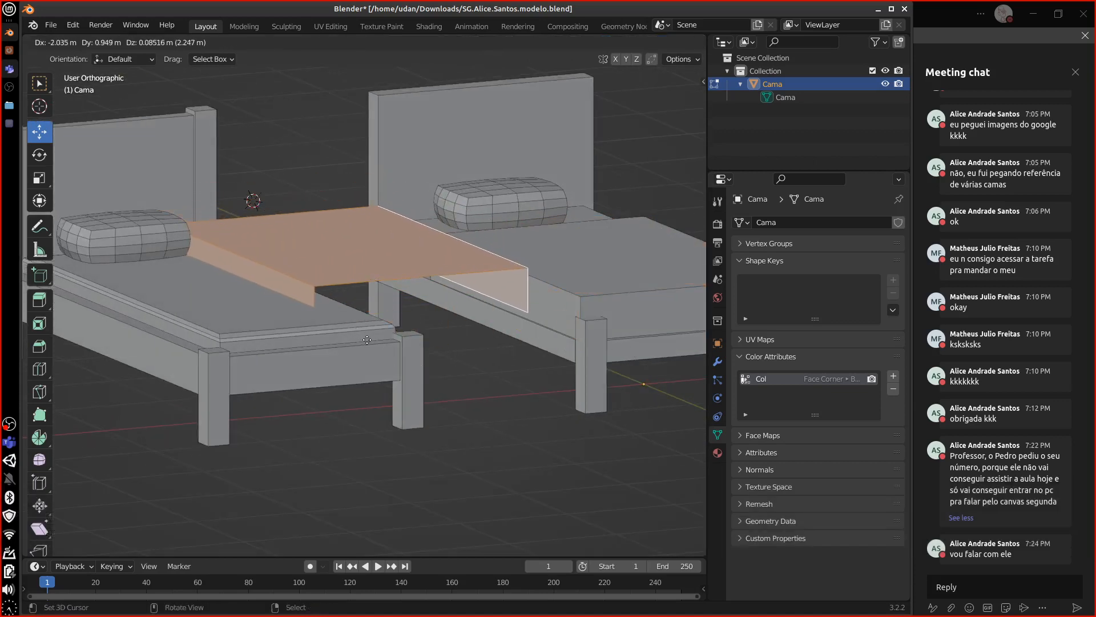
key("x")
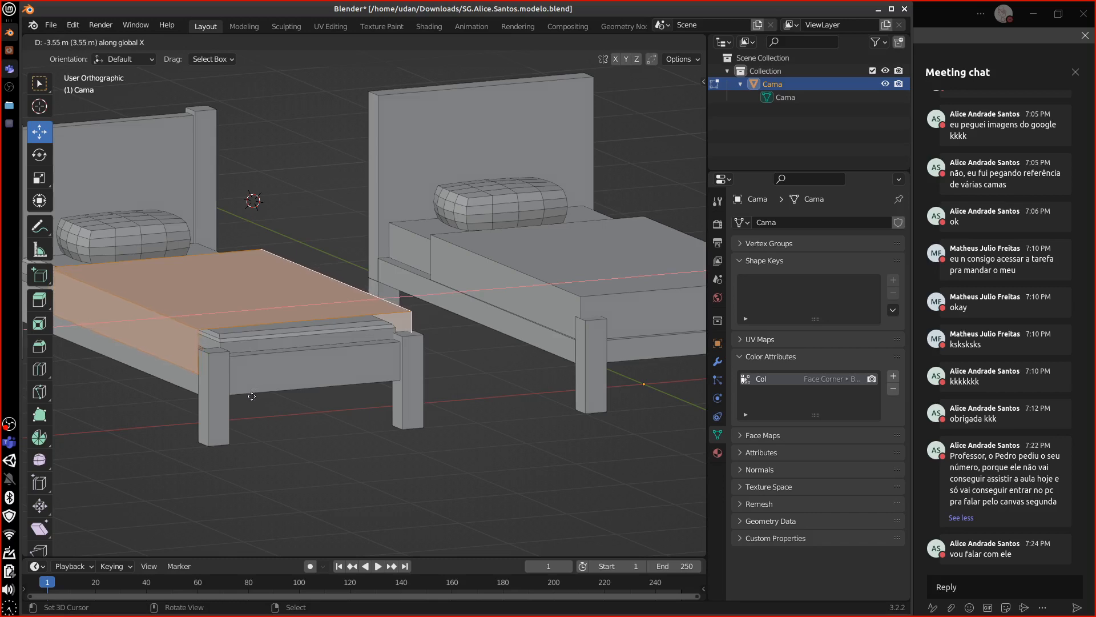
left_click(251, 395)
Lower the duplicated blanket about 0.08 m in front view so it rests on the new mattress.
middle_click_drag(252, 396, 345, 360)
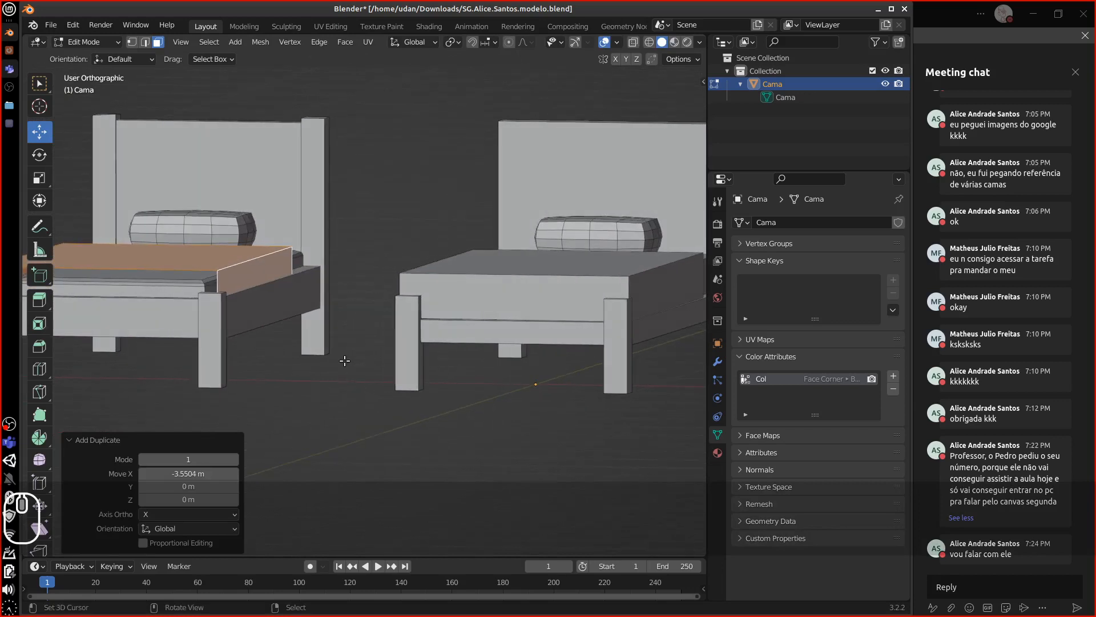
scroll(345, 361, "up", 2)
key("KP_1")
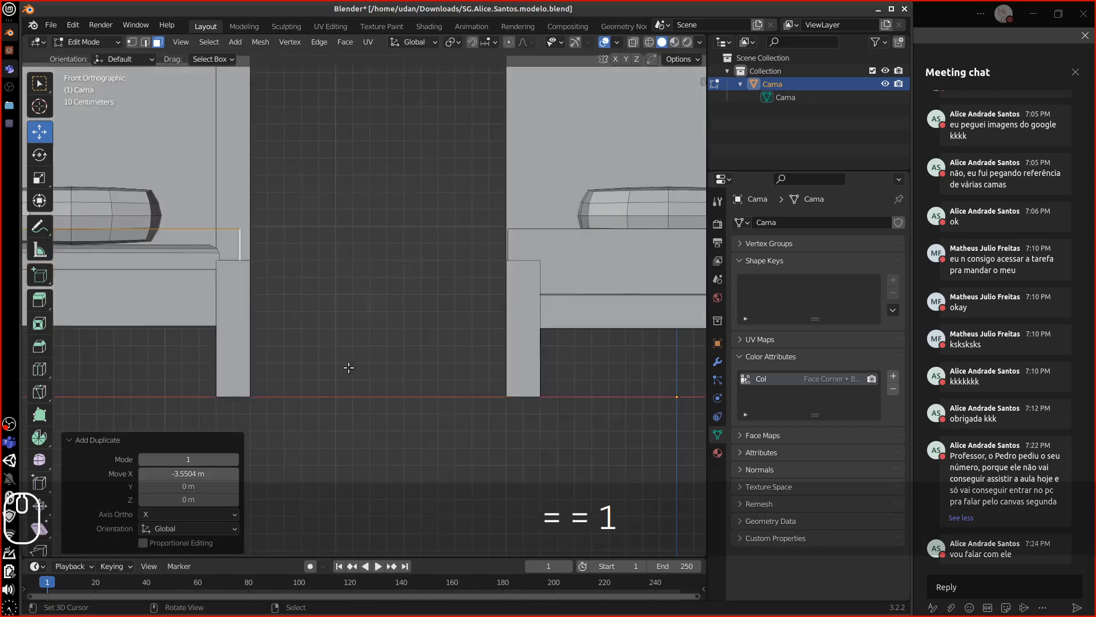
middle_click_drag(327, 315, 500, 322, "shift")
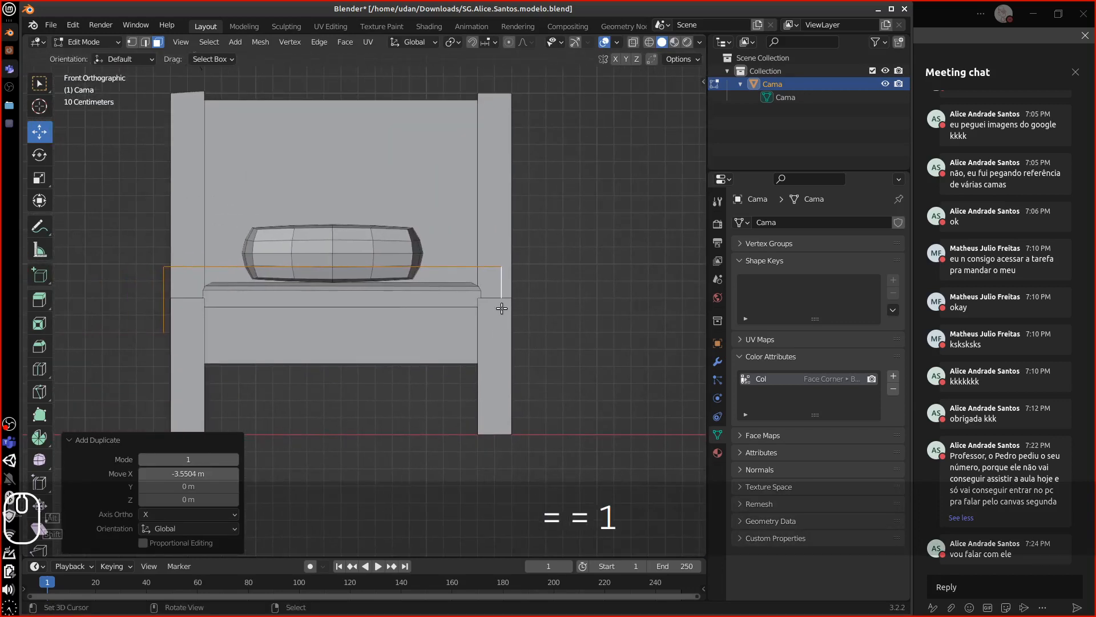
key("g")
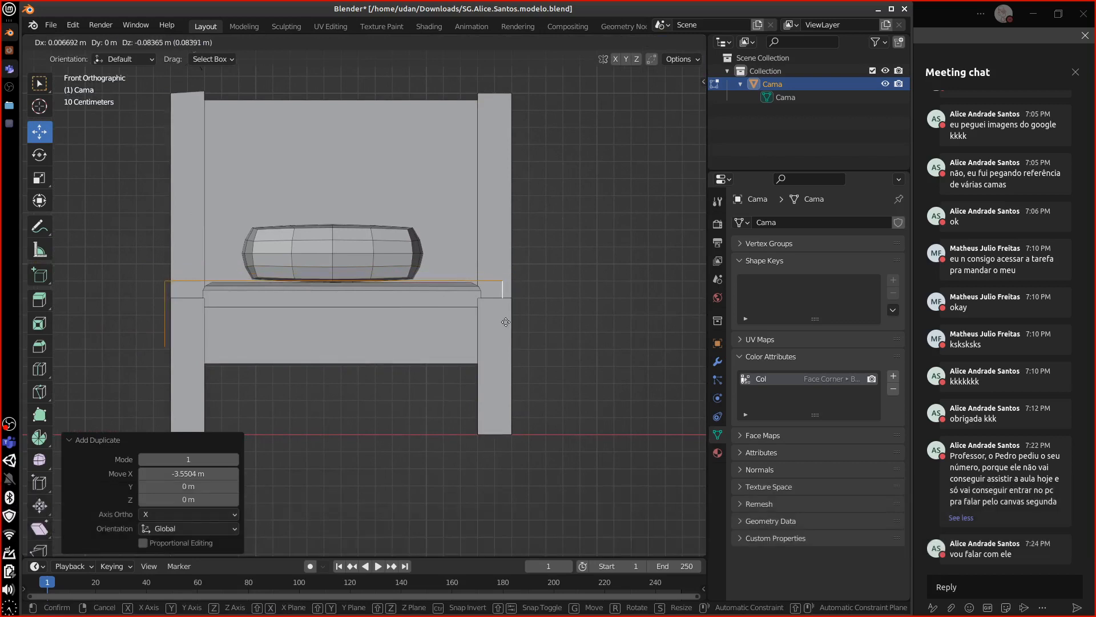
left_click(510, 319)
Select the whole duplicated blanket and shift it in top view about 0.03 m along X and 0.11 m along Y.
middle_click_drag(529, 309, 446, 345)
key("1")
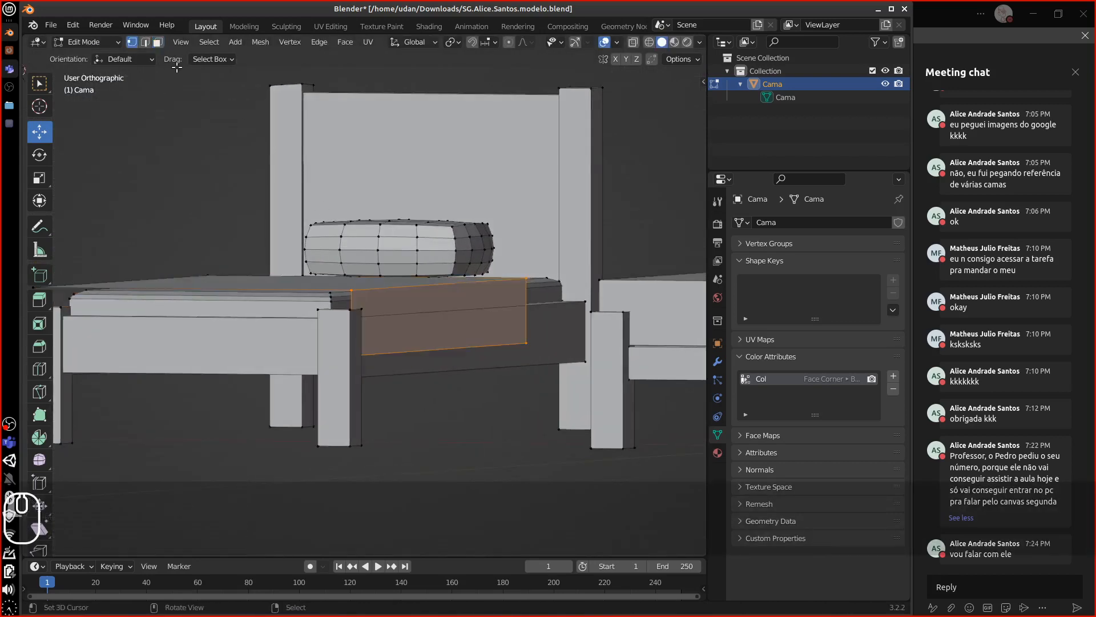
left_click(550, 336)
middle_click_drag(512, 365, 430, 356)
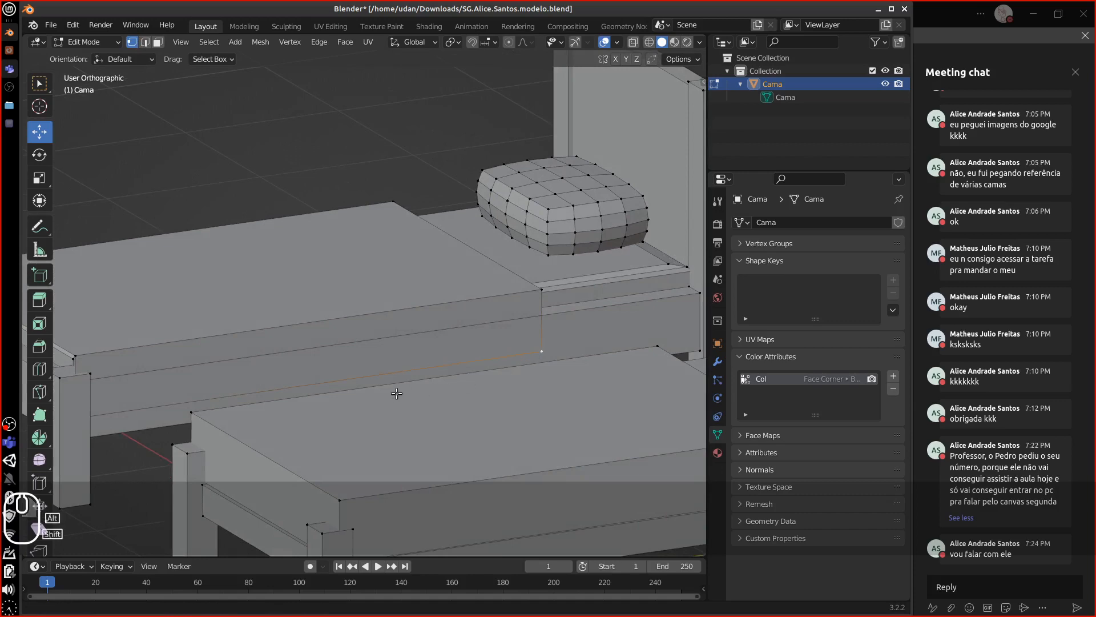
middle_click_drag(397, 393, 488, 354)
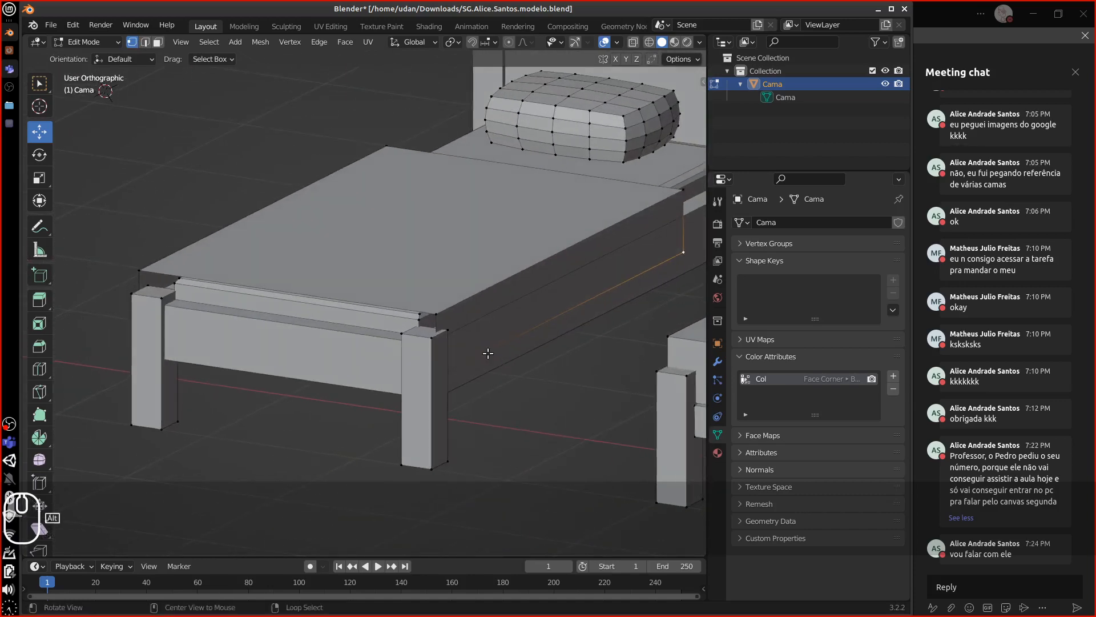
key("ctrl+l")
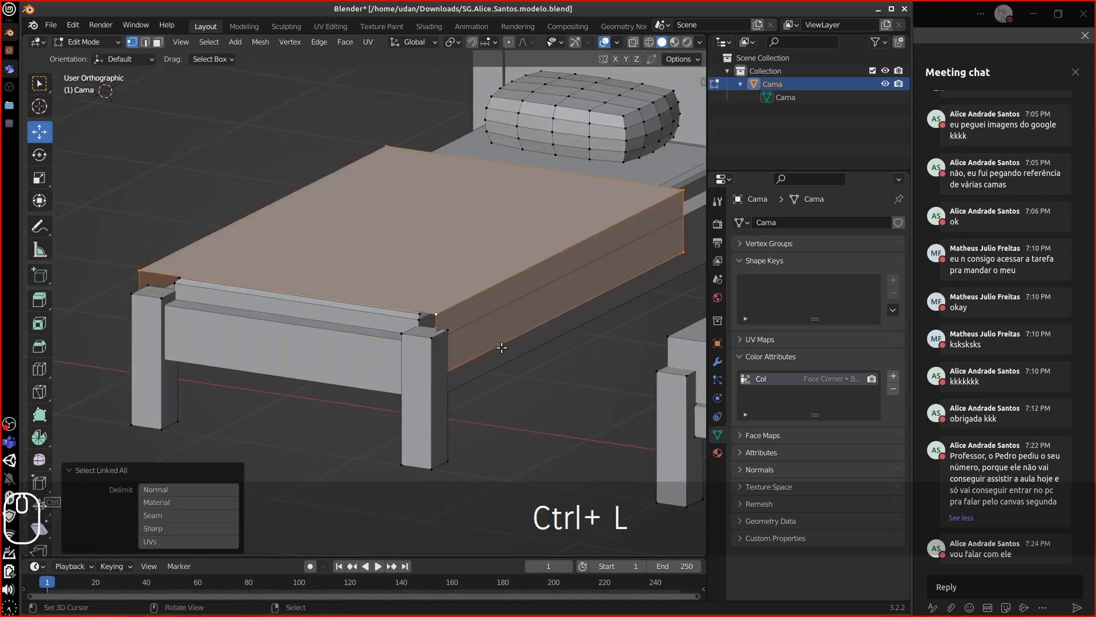
key("KP_7")
middle_click_drag(613, 451, 559, 311, "shift")
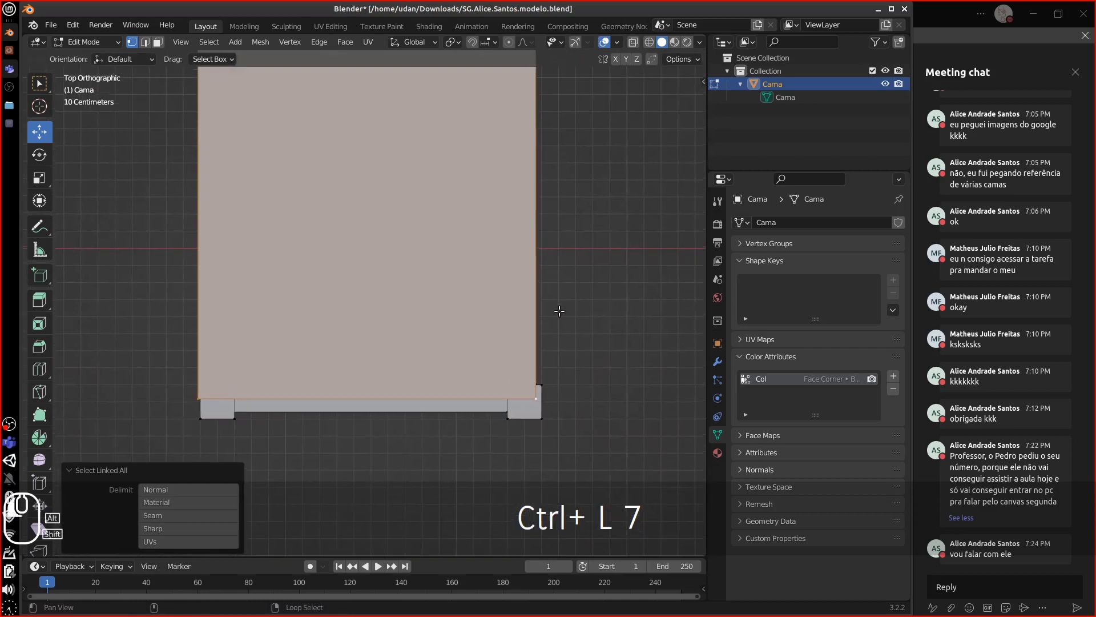
key("g")
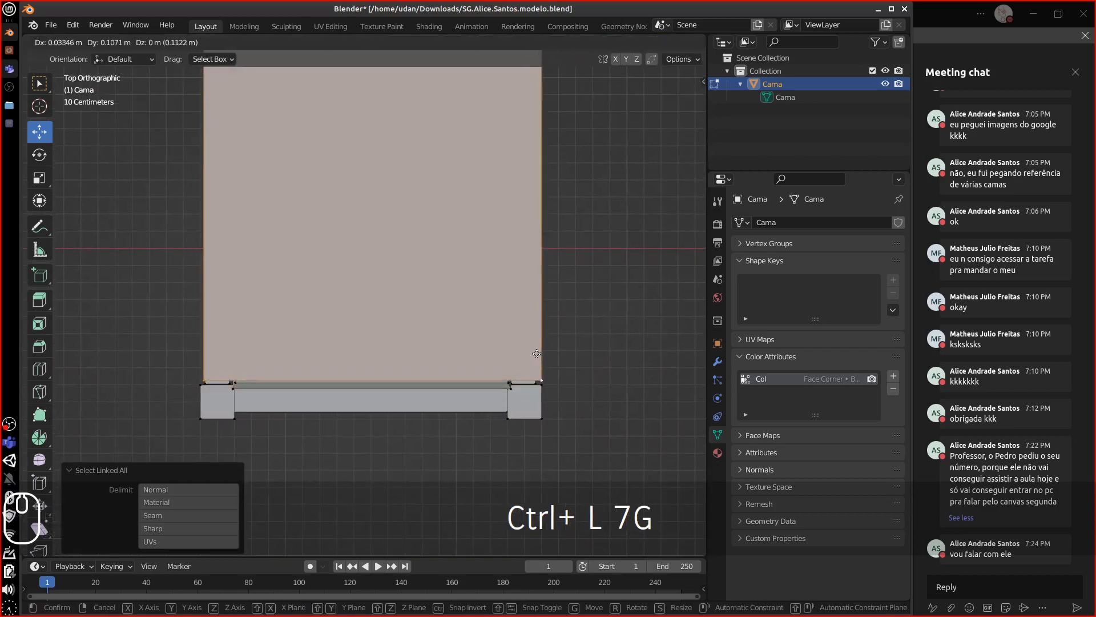
left_click(537, 353)
Add two lengthwise loop cuts to the new blanket's top, one near each long edge, at factors -0.8 and 0.794.
left_click_drag(573, 298, 598, 448, "alt+shift")
left_click_drag(599, 343, 602, 354, "alt+shift")
left_click_drag(592, 309, 616, 330, "alt")
left_click(550, 246)
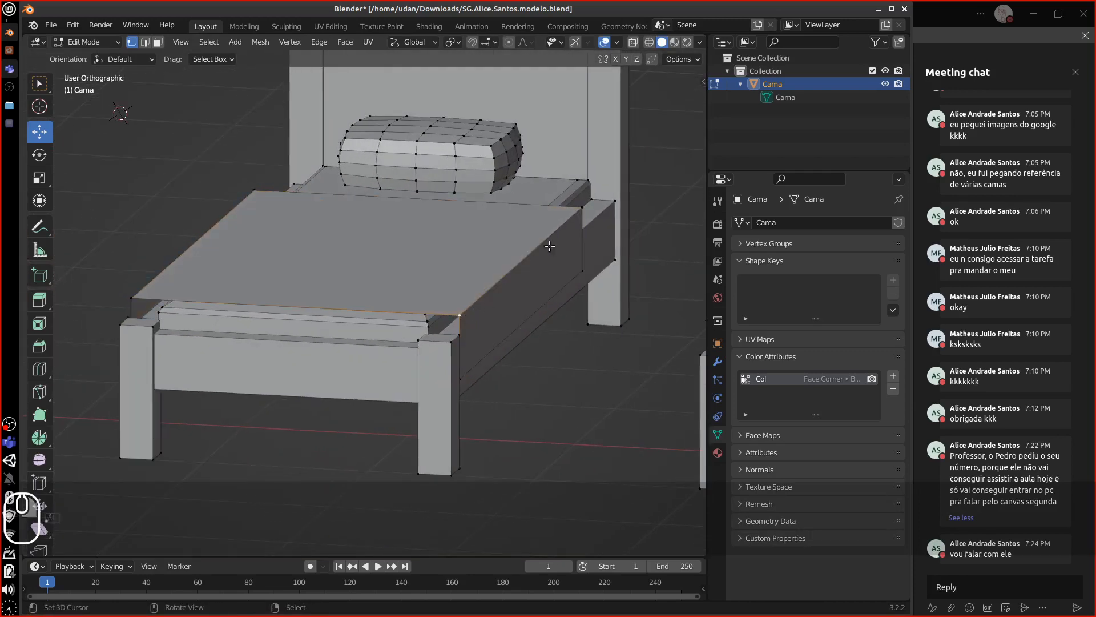
left_click_drag(576, 218, 608, 286, "alt")
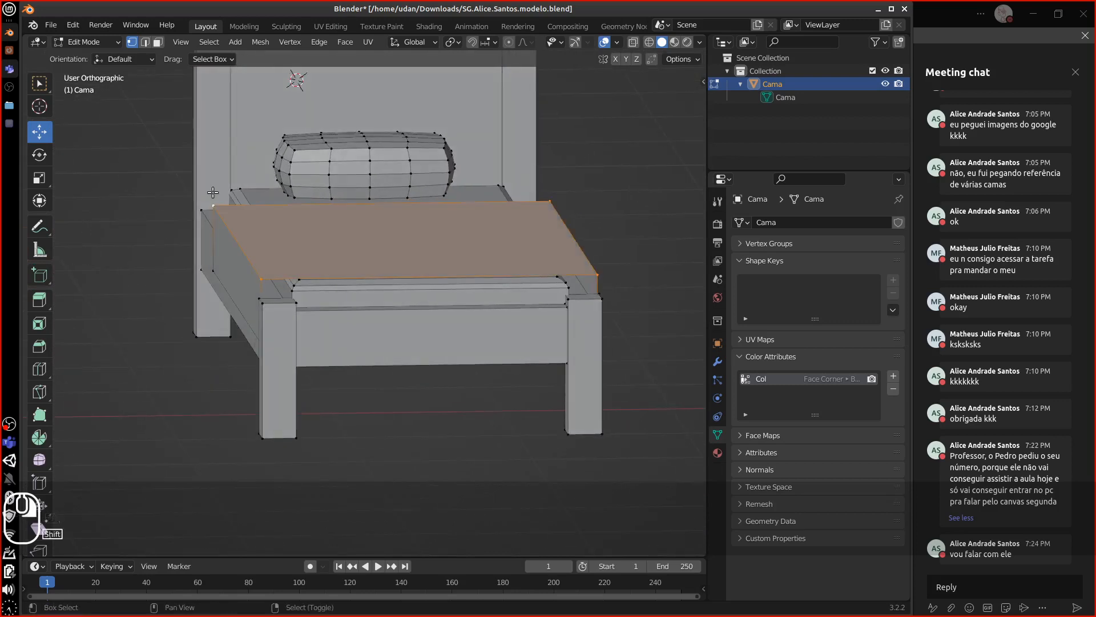
left_click_drag(471, 274, 551, 302, "alt")
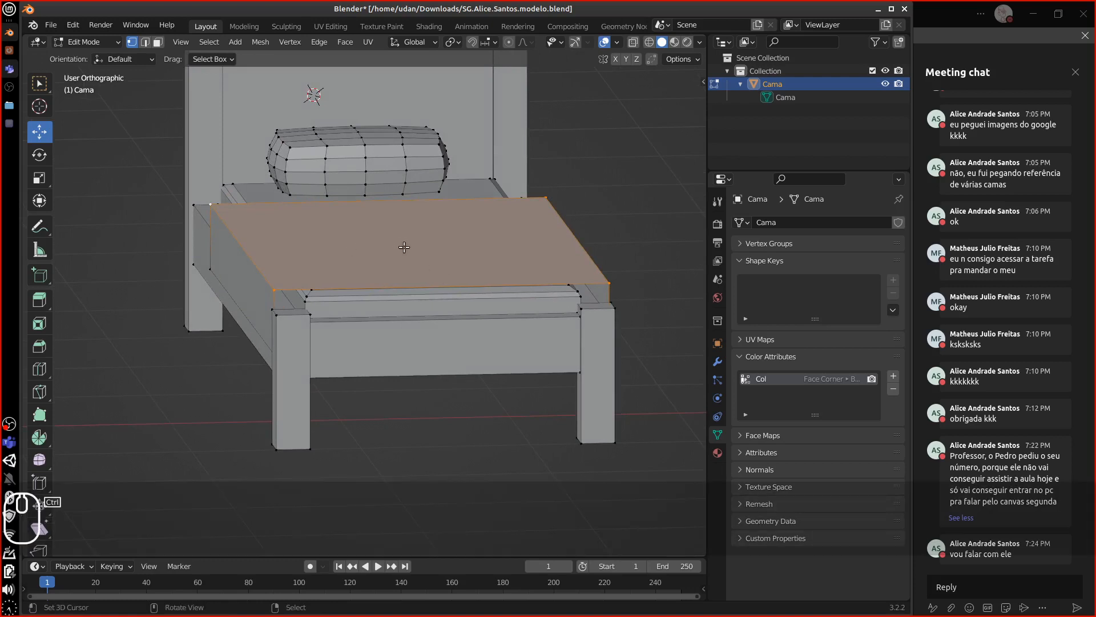
key("ctrl+r")
left_click(418, 206)
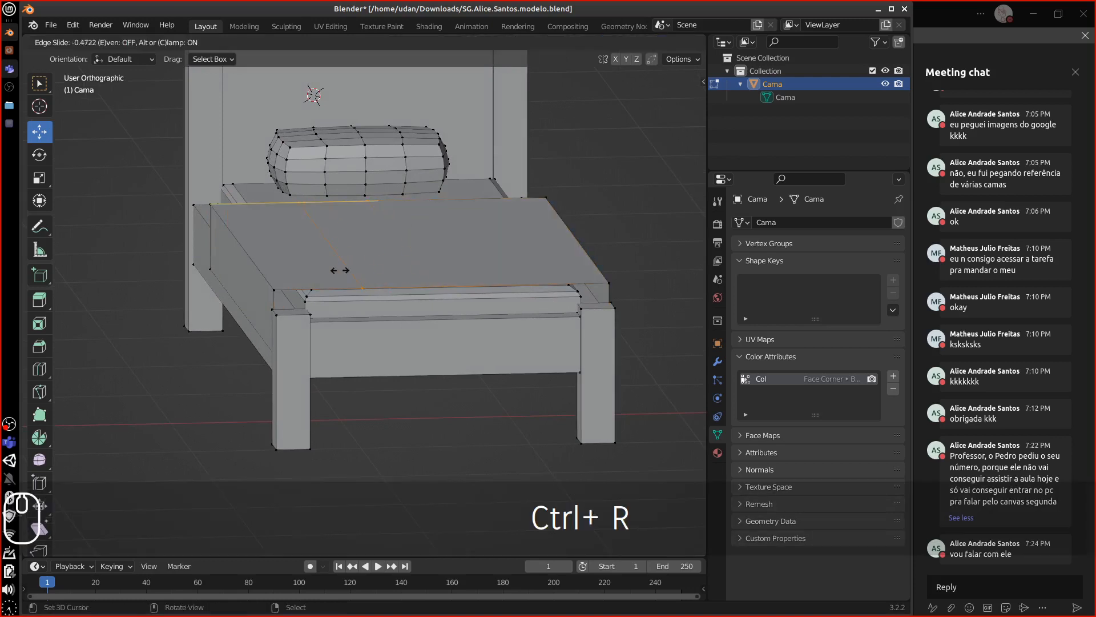
left_click(299, 322, "ctrl")
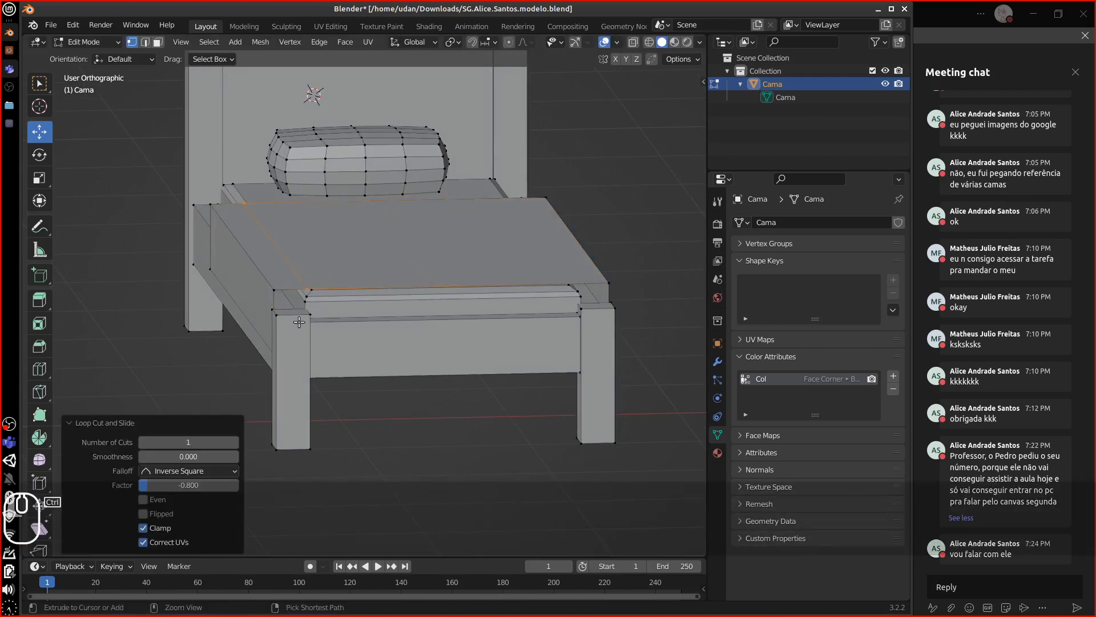
key("ctrl+r")
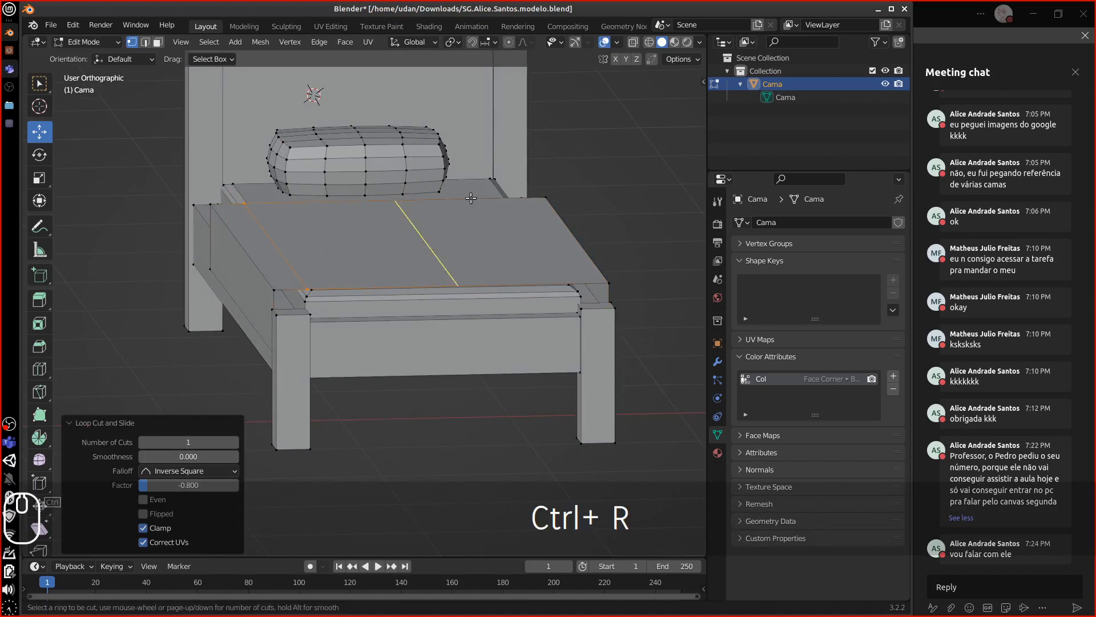
left_click(514, 218)
left_click(590, 238)
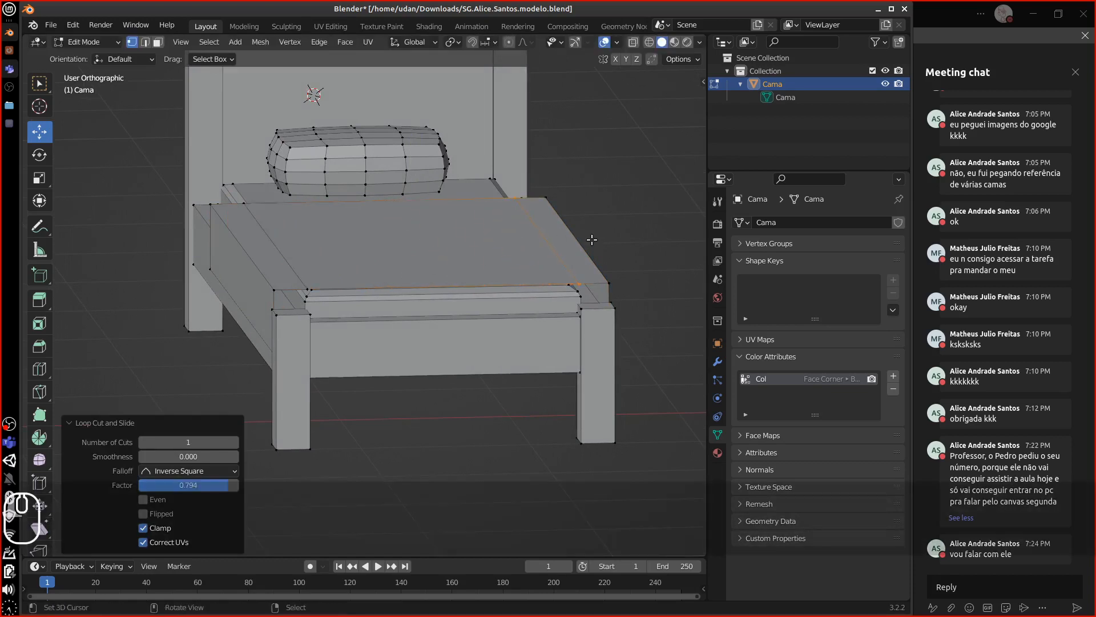
Lower the four outer corner vertices of the new blanket's top along Z so both long edges slope, and check in Object Mode.
middle_click_drag(635, 301, 589, 309)
right_click(560, 305)
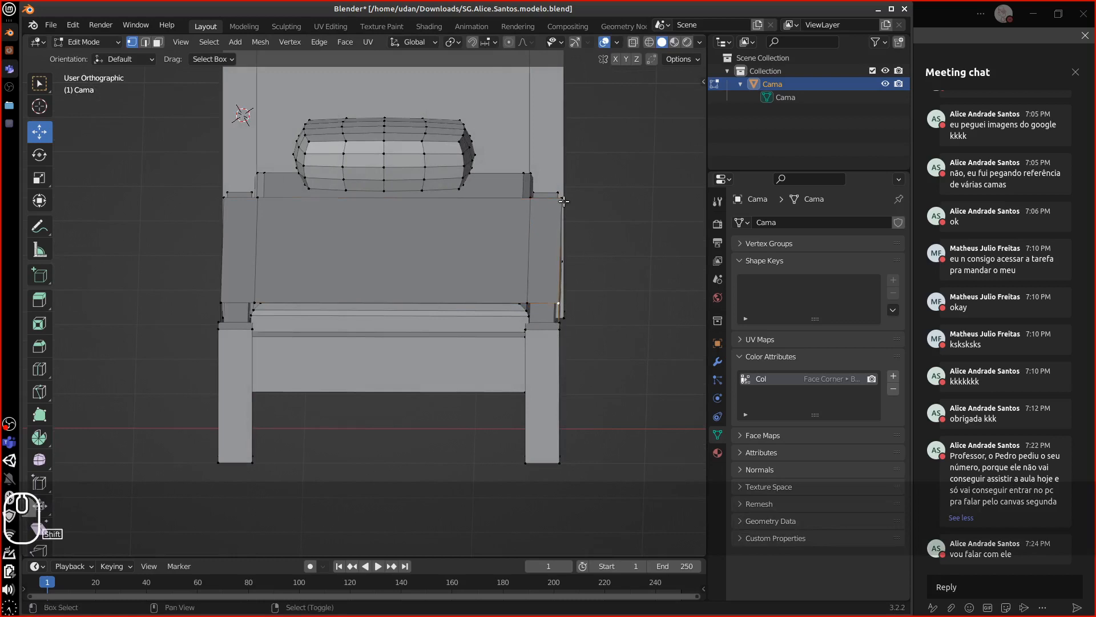
right_click(561, 195, "shift")
middle_click_drag(608, 294, 580, 289)
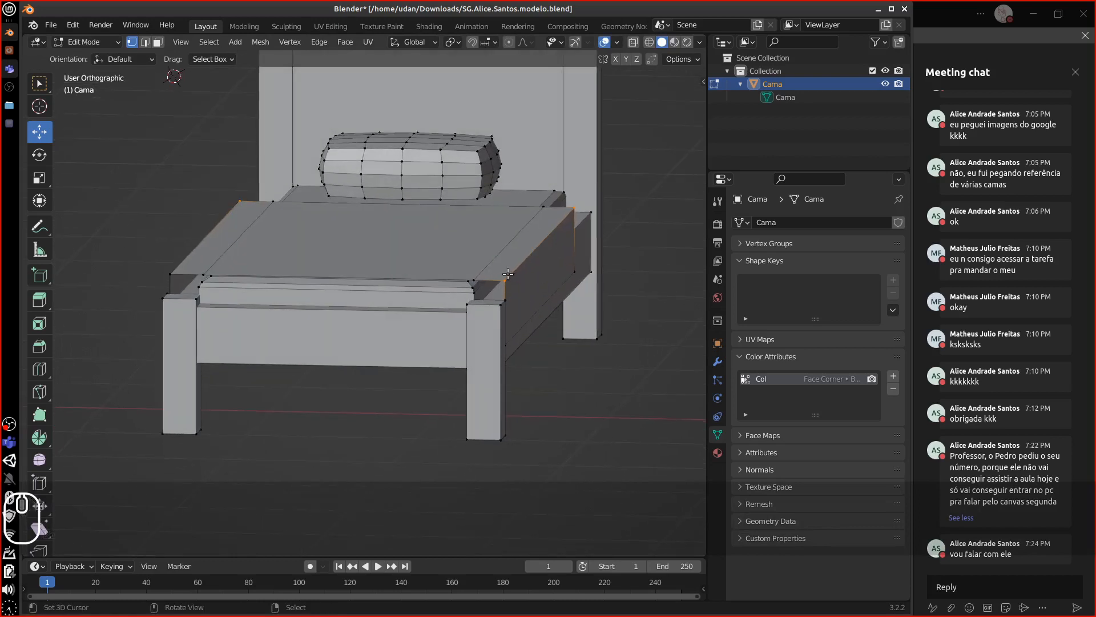
right_click(170, 273, "shift")
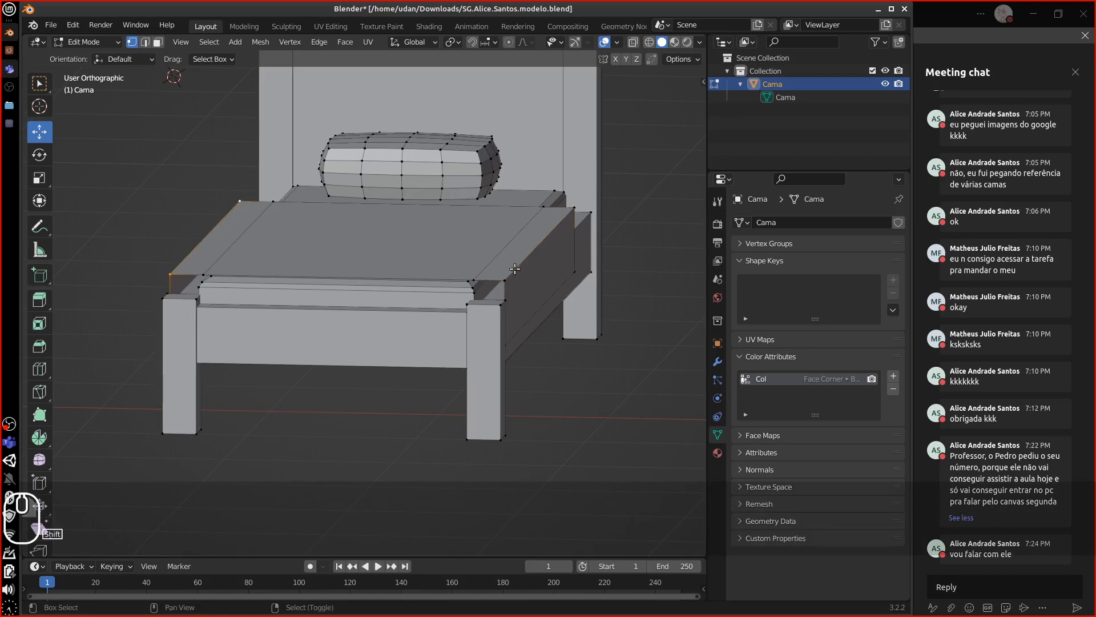
middle_click_drag(566, 209, 582, 281)
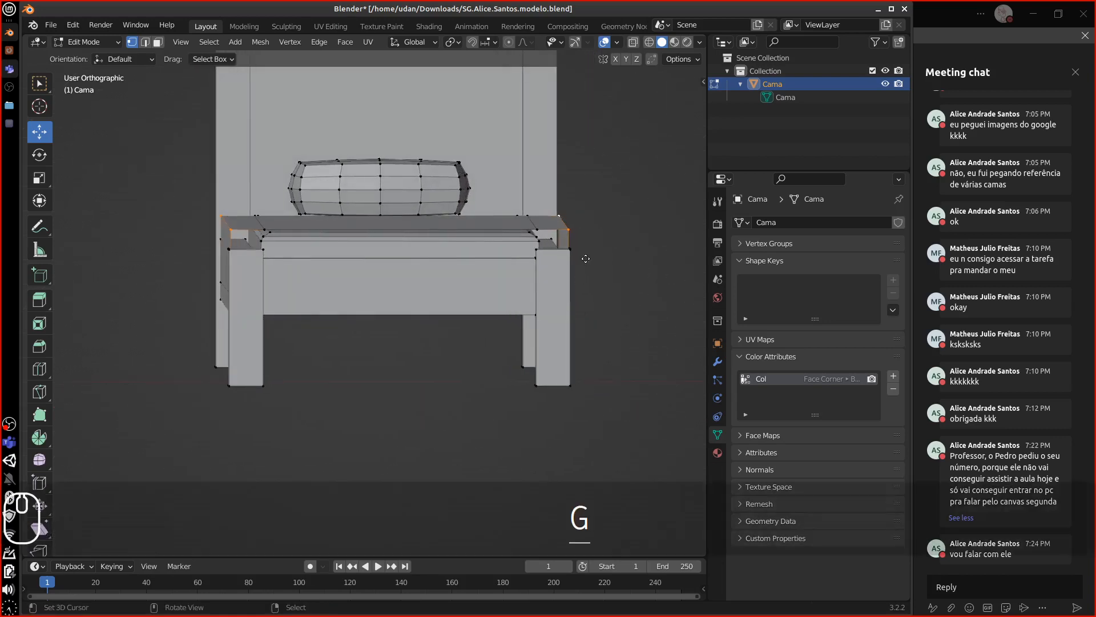
key("g")
key("z")
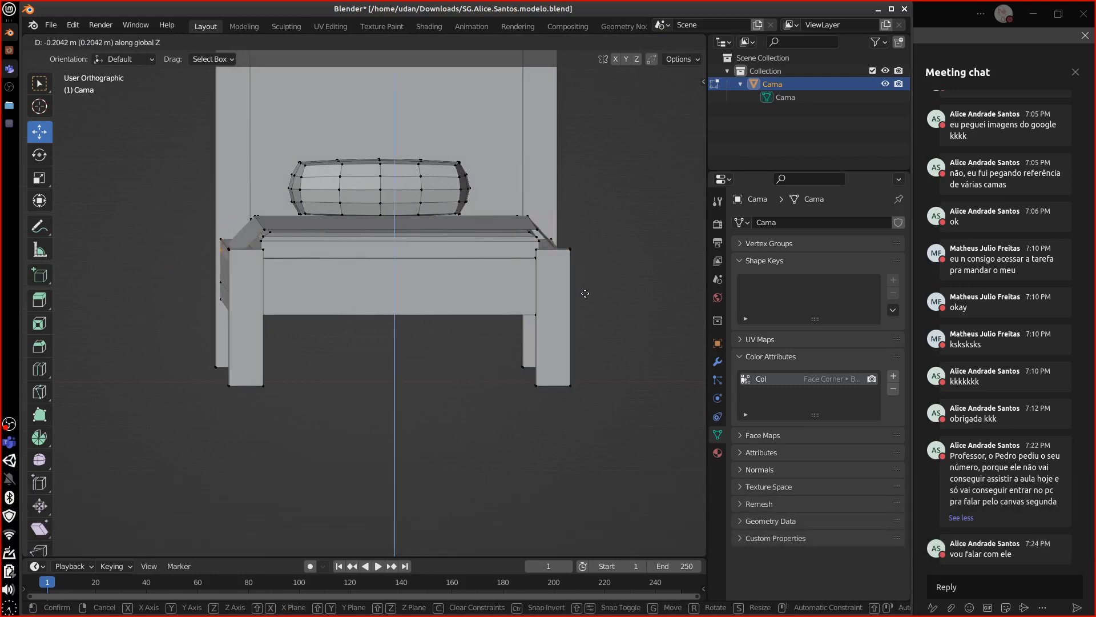
left_click(585, 282)
middle_click_drag(587, 283, 612, 330)
key("Tab")
key("KP_Subtract")
key("KP_Subtract")
Lower the bottom foot-end vertex on the new blanket's outer side about 0.242 m along Z.
key("Tab")
key("g")
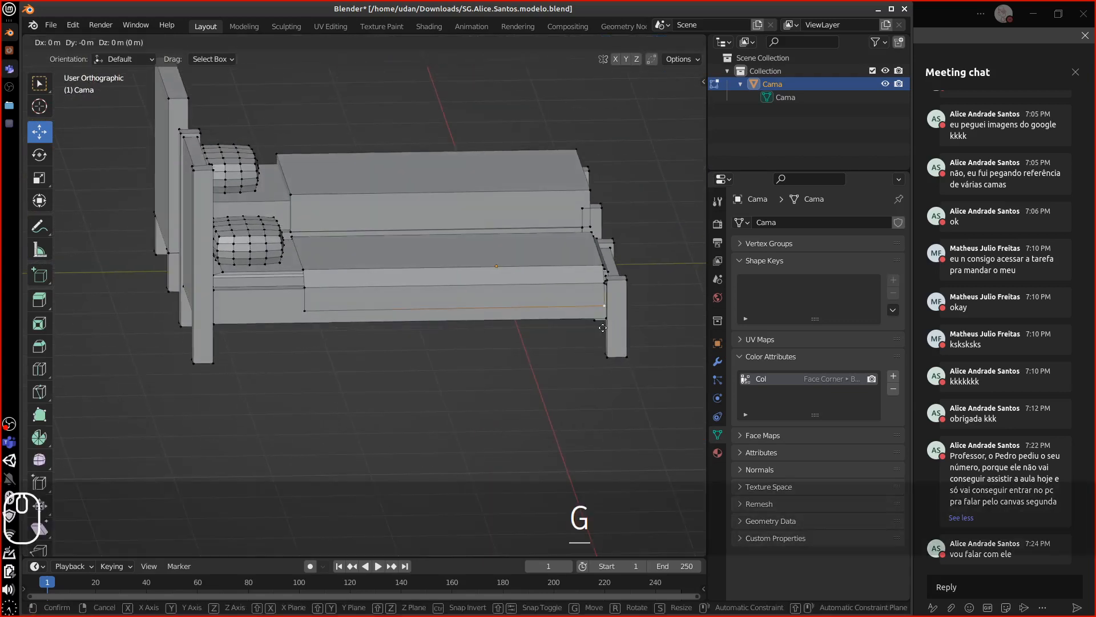
key("z")
left_click(602, 351)
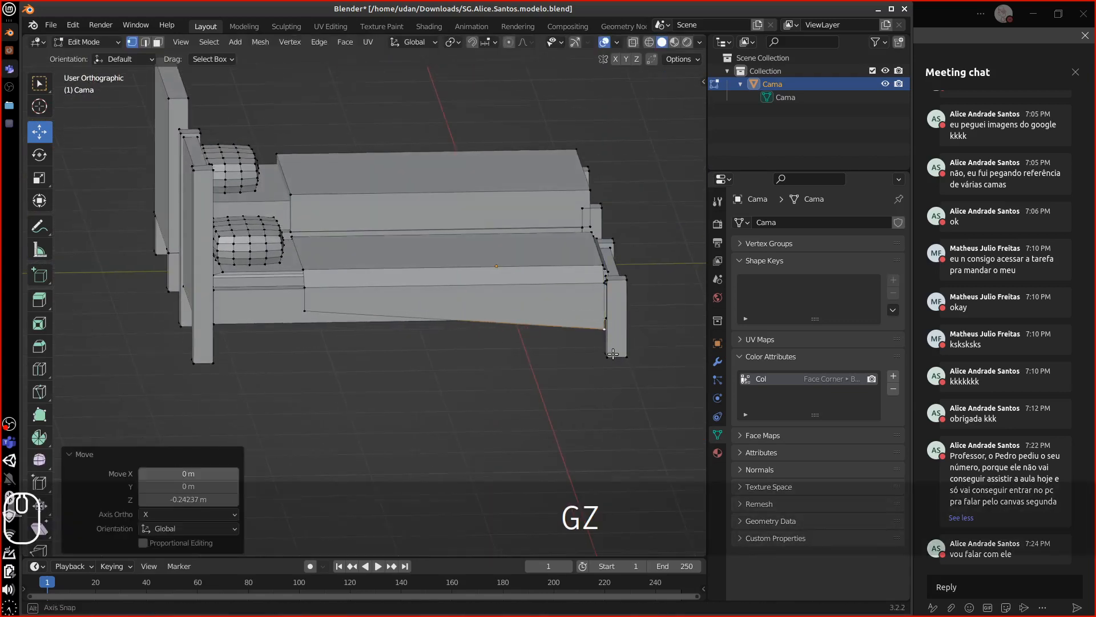
Lower the bottom head-end vertex on the new blanket's side facing the original bed 0.184 m along Z.
middle_click_drag(486, 422, 368, 470)
middle_click_drag(588, 374, 470, 327)
right_click(486, 321)
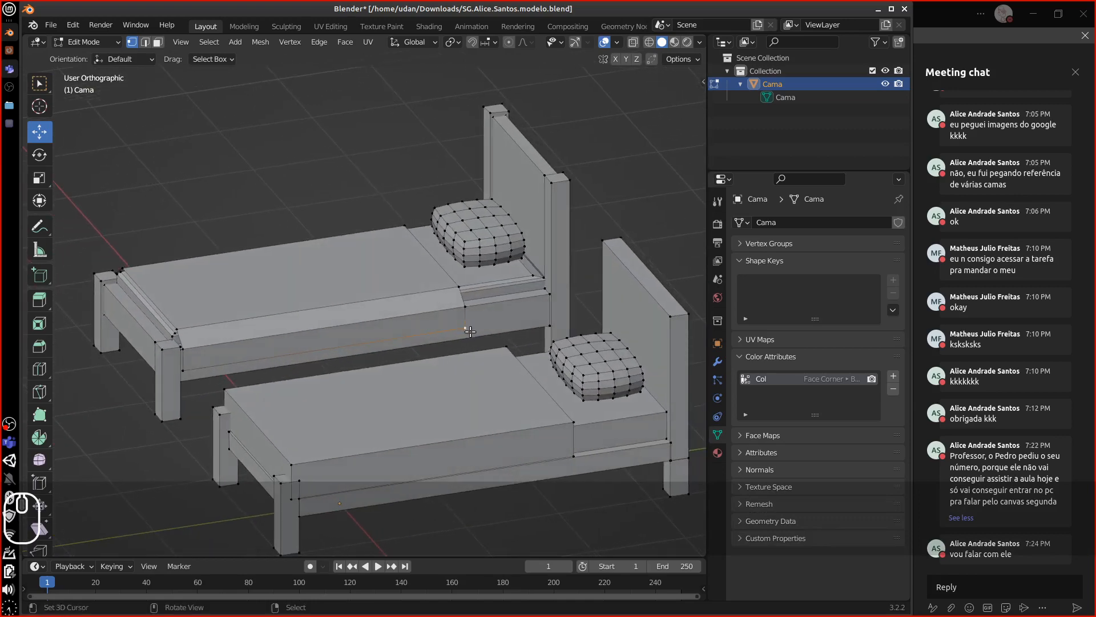
key("g")
key("z")
left_click(468, 357)
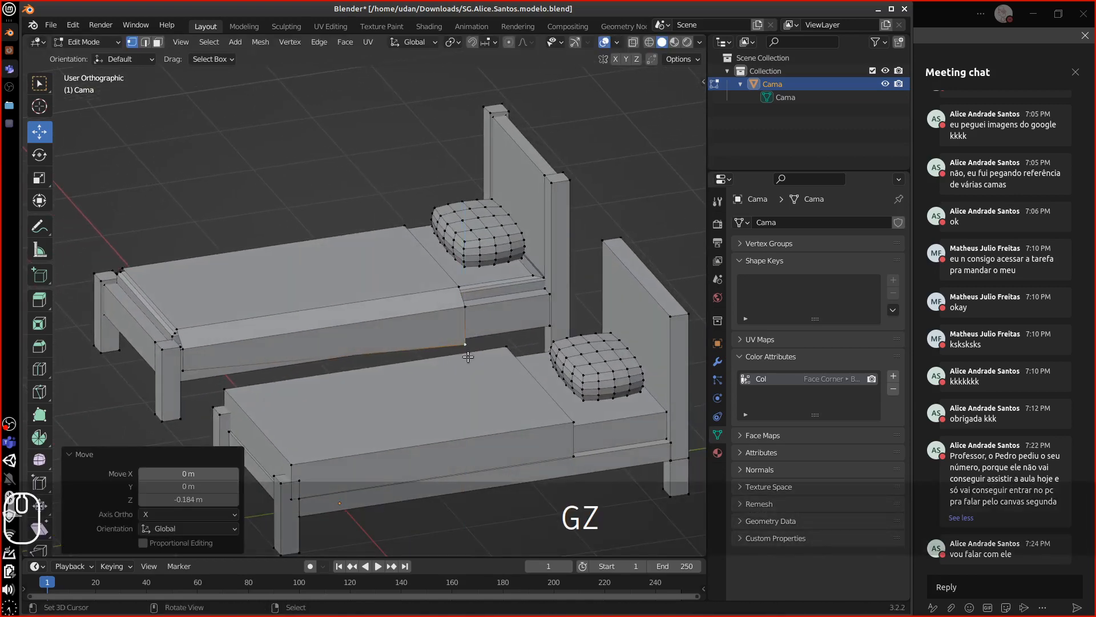
Move the three head-end vertices on the new blanket's outer side about -0.231 m along Y and check the beds in Object Mode.
middle_click_drag(468, 356, 306, 327)
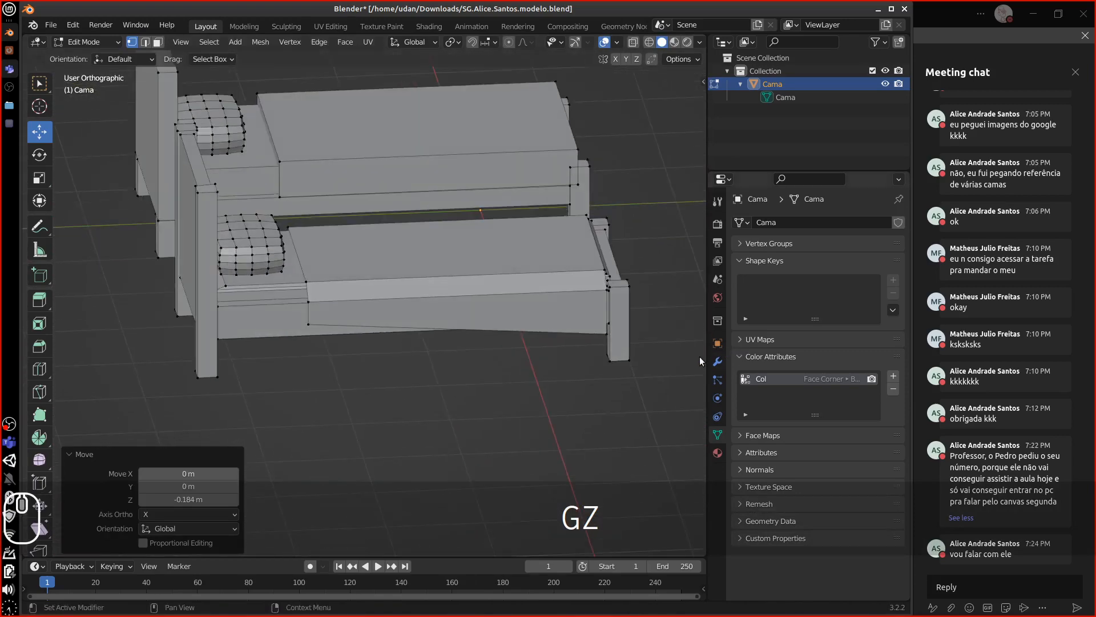
right_click(307, 326)
right_click(309, 302, "shift")
right_click(307, 283, "shift")
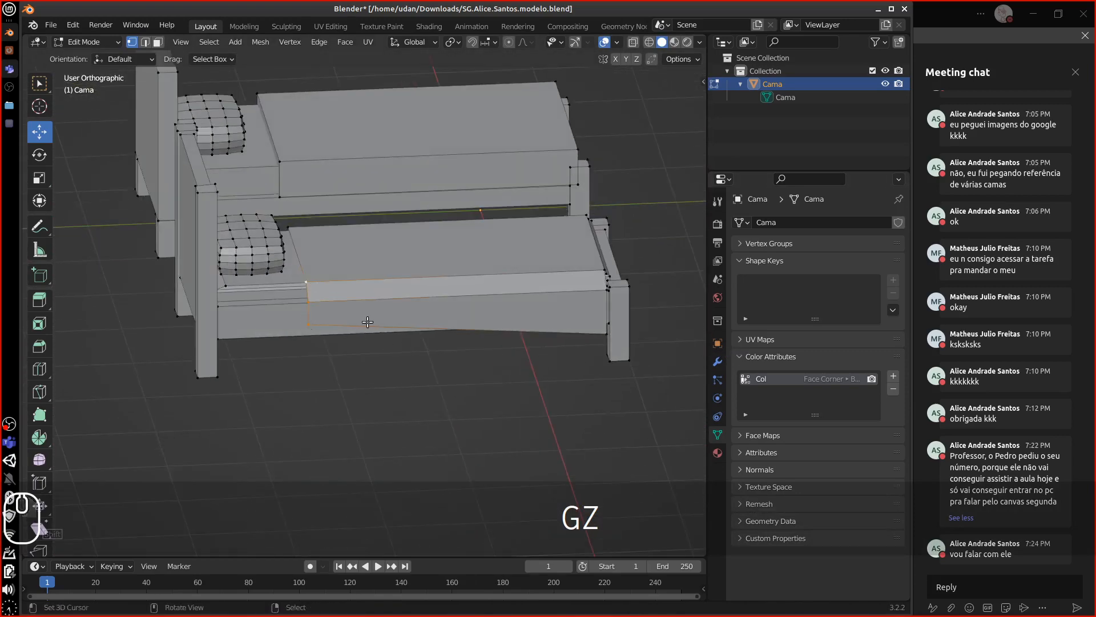
key("g")
key("y")
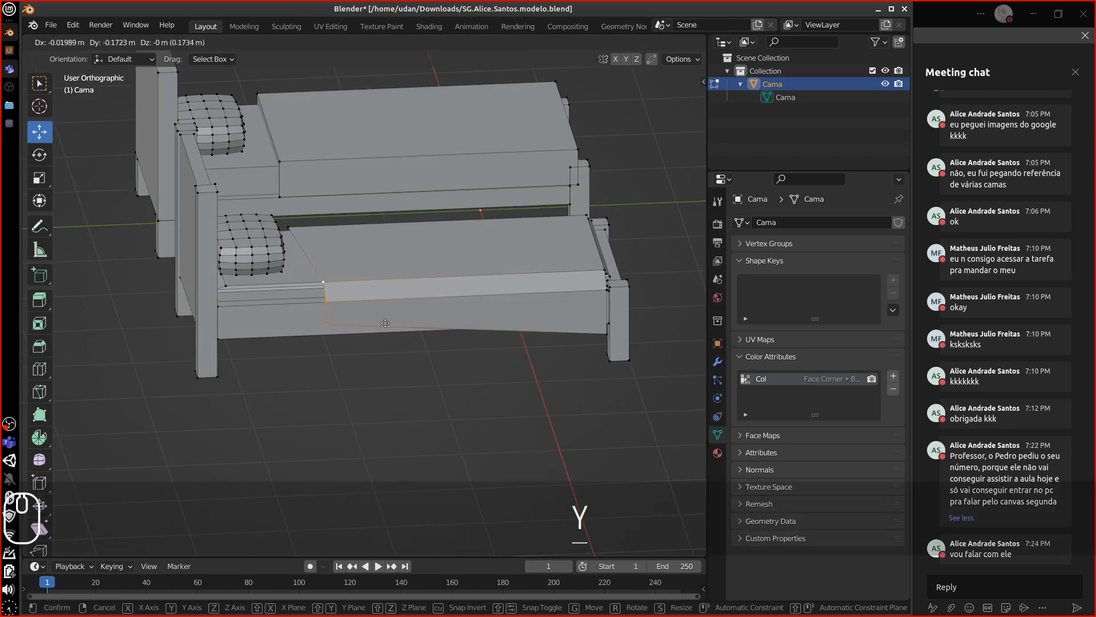
left_click(423, 340)
middle_click_drag(423, 340, 433, 427)
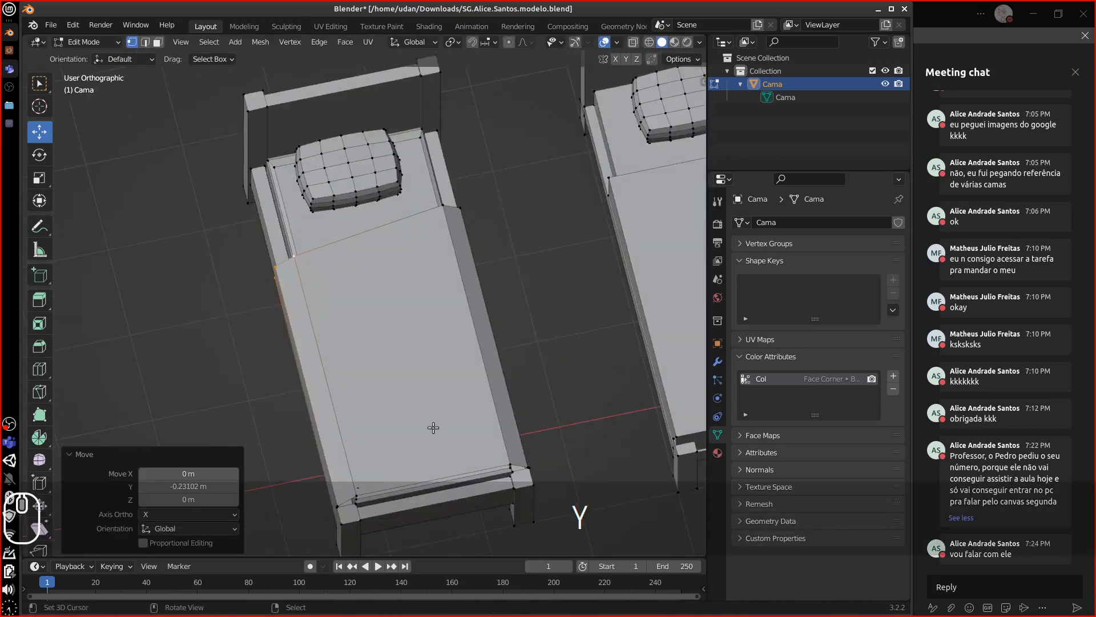
middle_click_drag(501, 390, 533, 371)
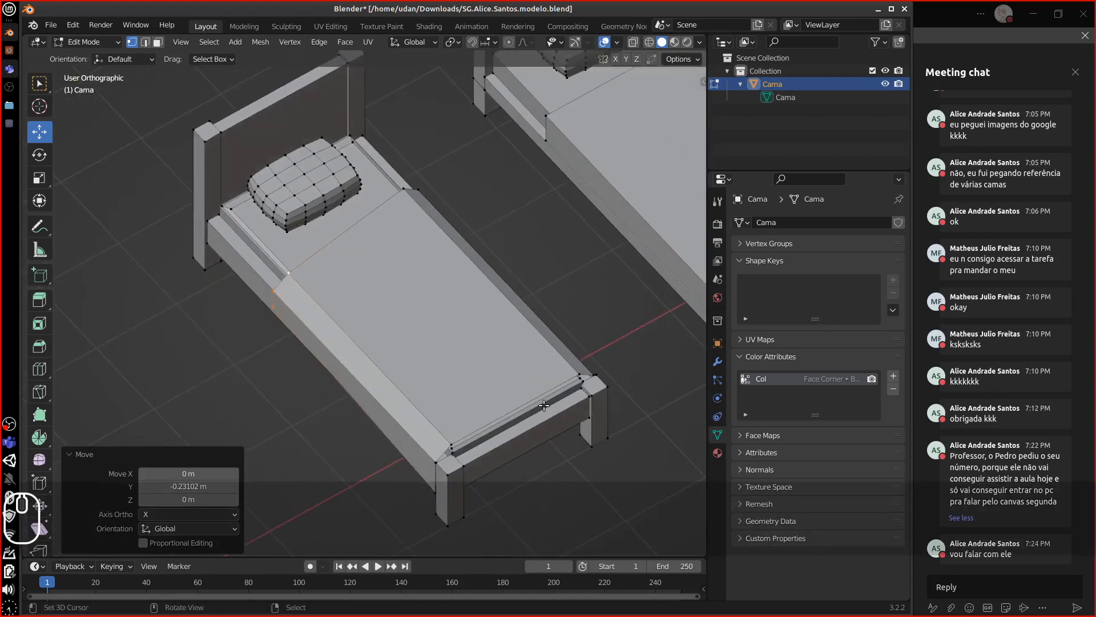
scroll(544, 405, "down", 4)
scroll(453, 497, "down", 2)
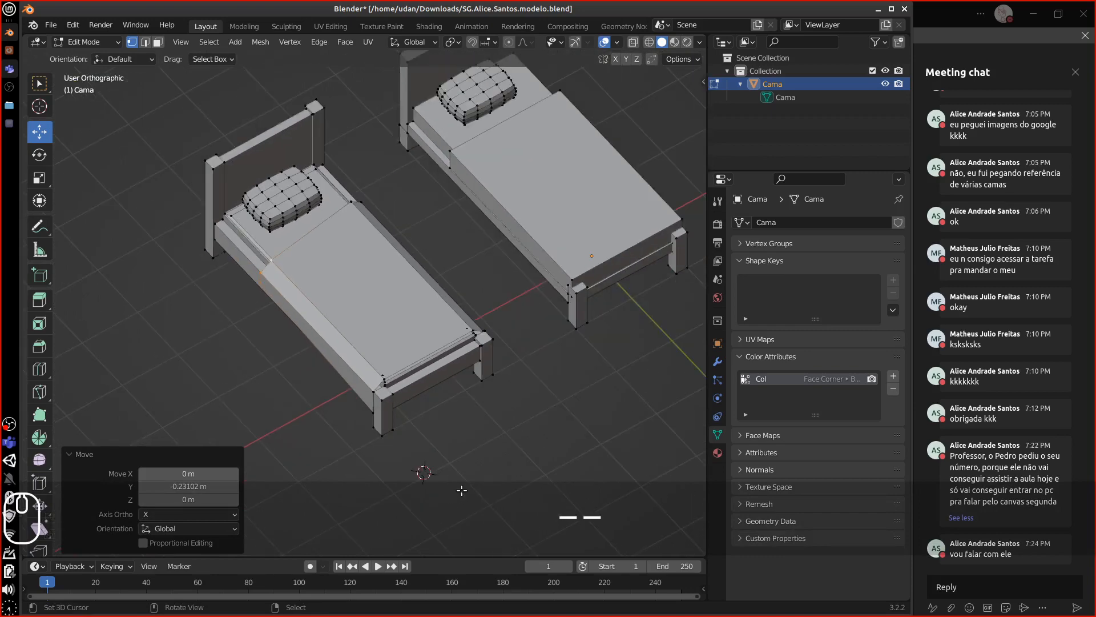
middle_click_drag(509, 442, 651, 384)
key("Tab")
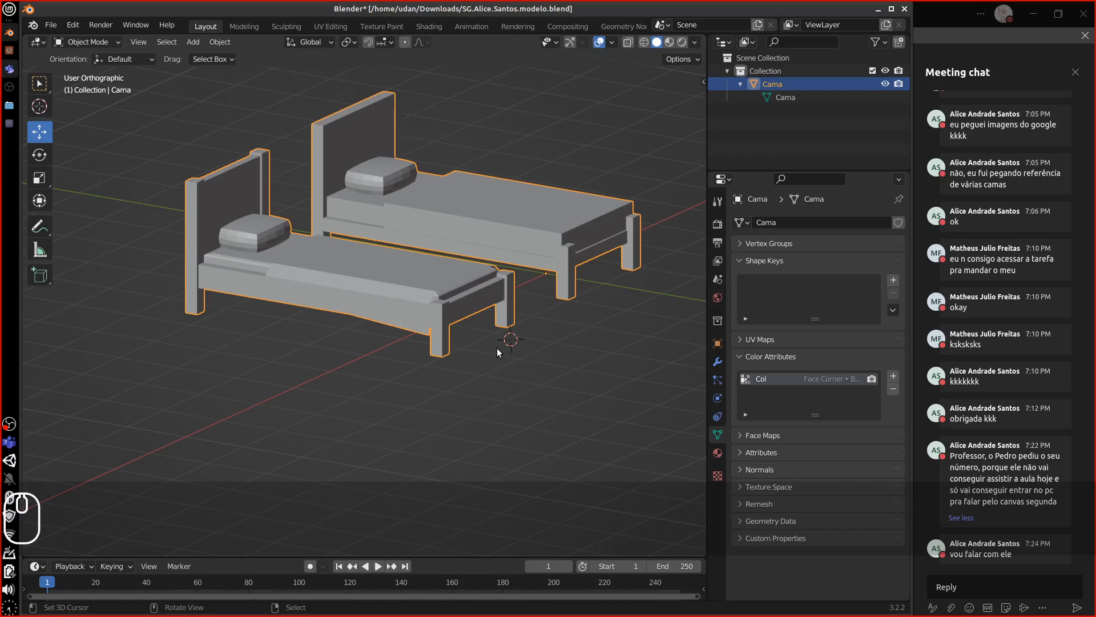
In Edit Mode, select the new bed's two foot-end legs as linked geometry and hide them.
scroll(495, 345, "up", 3)
key("Tab")
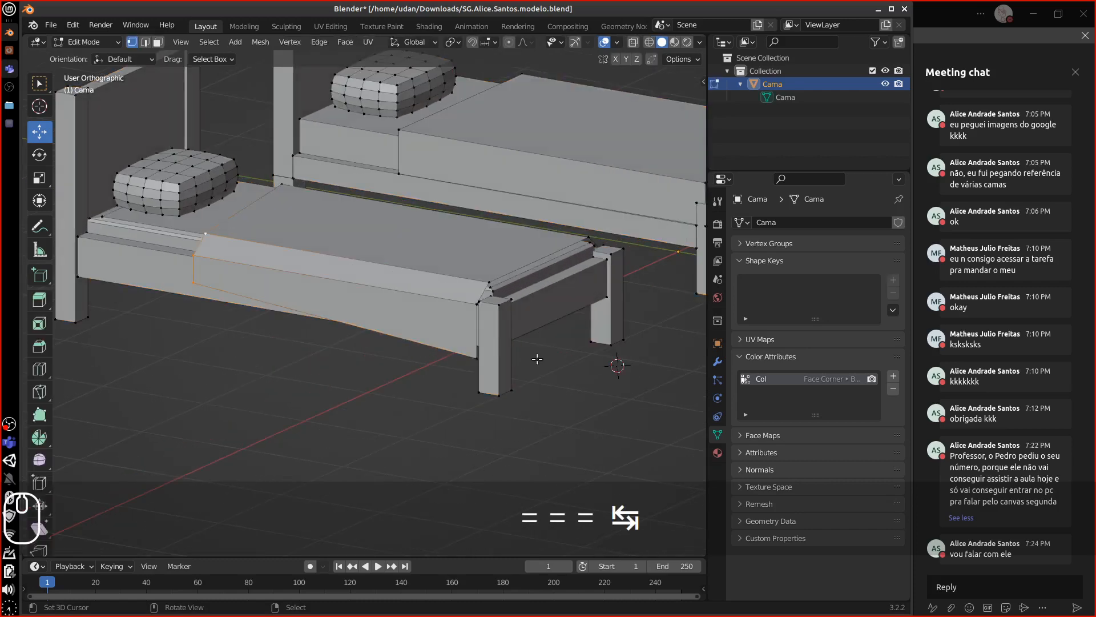
middle_click_drag(536, 358, 485, 360)
left_click(442, 340)
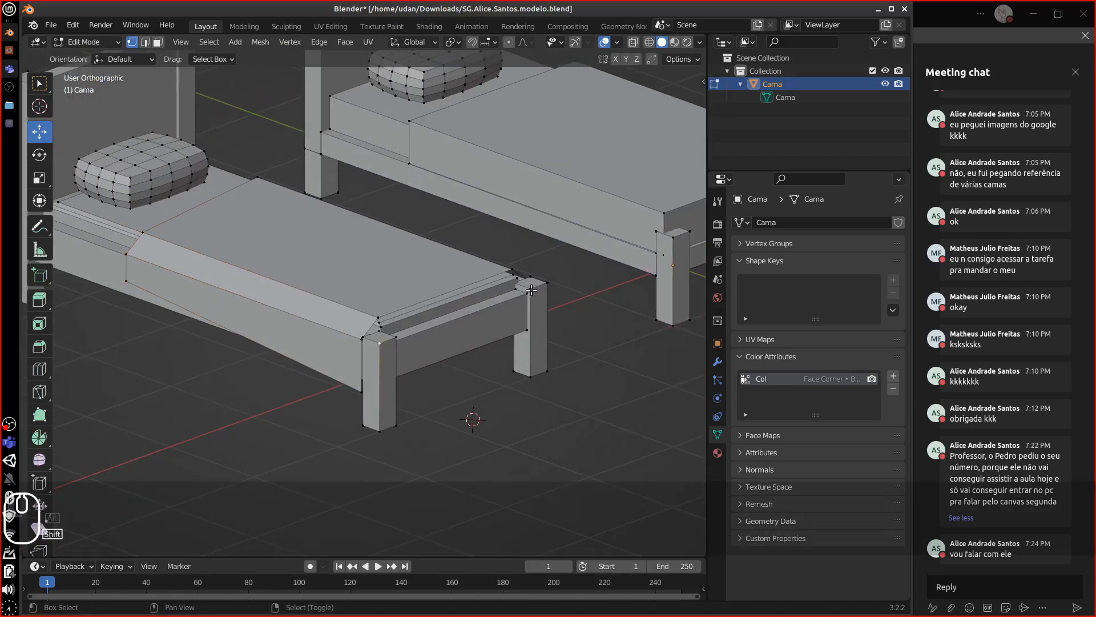
key("ctrl+l")
middle_click_drag(548, 345, 458, 316)
key("h")
Delete the foot-end faces of the new bed's side rails and the end faces of its foot rail.
left_click(158, 41)
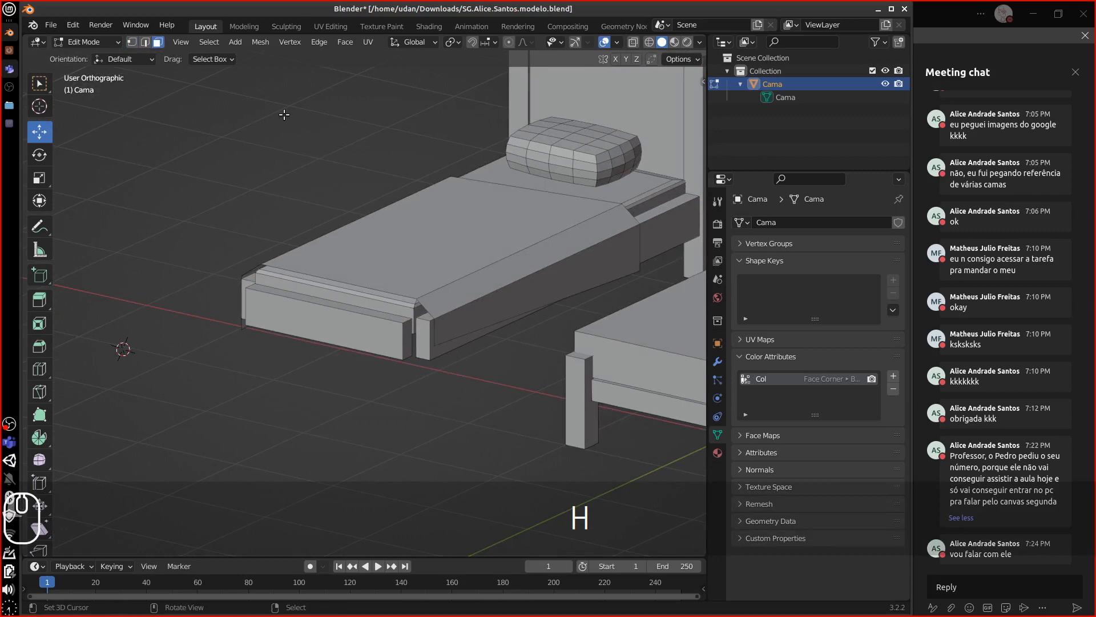
left_click(422, 344)
middle_click_drag(398, 372, 492, 336)
left_click(492, 303, "shift")
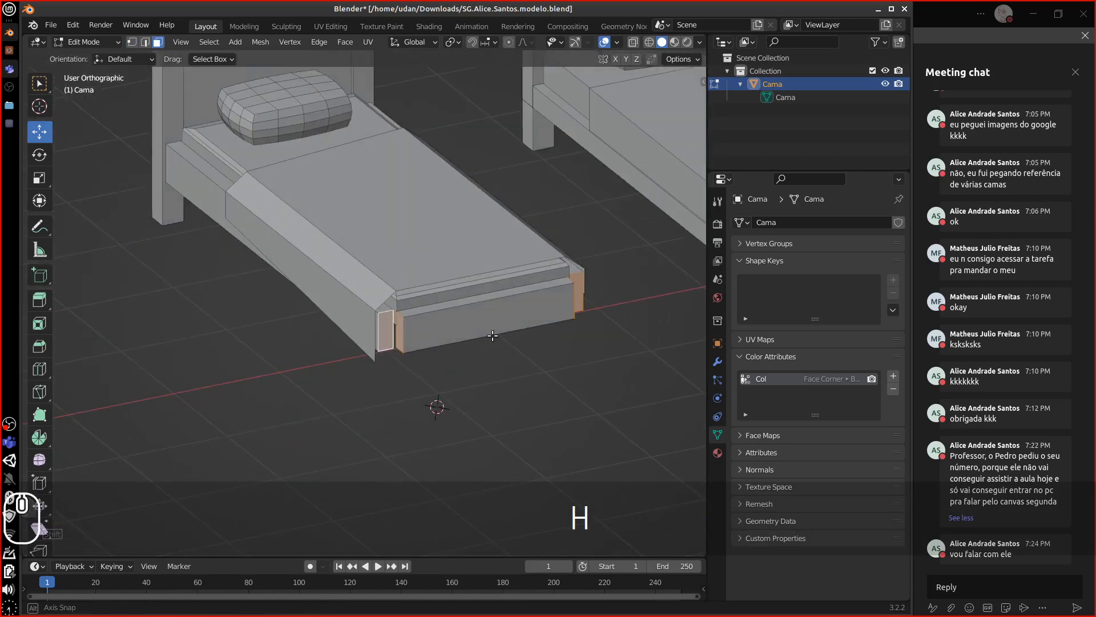
key("x")
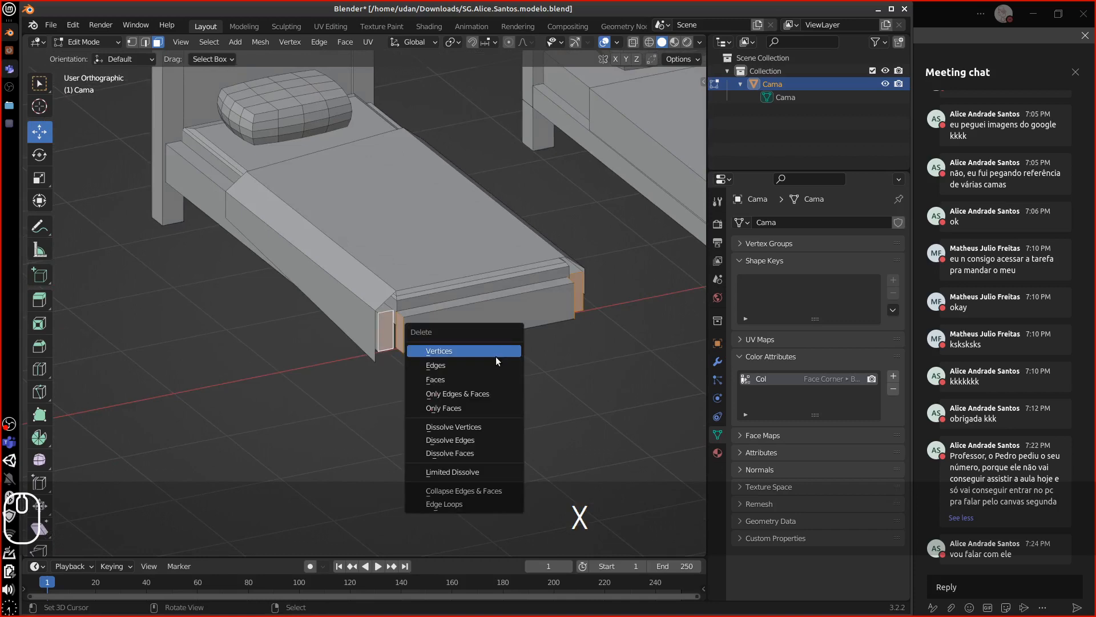
left_click(483, 379)
middle_click_drag(483, 379, 542, 372)
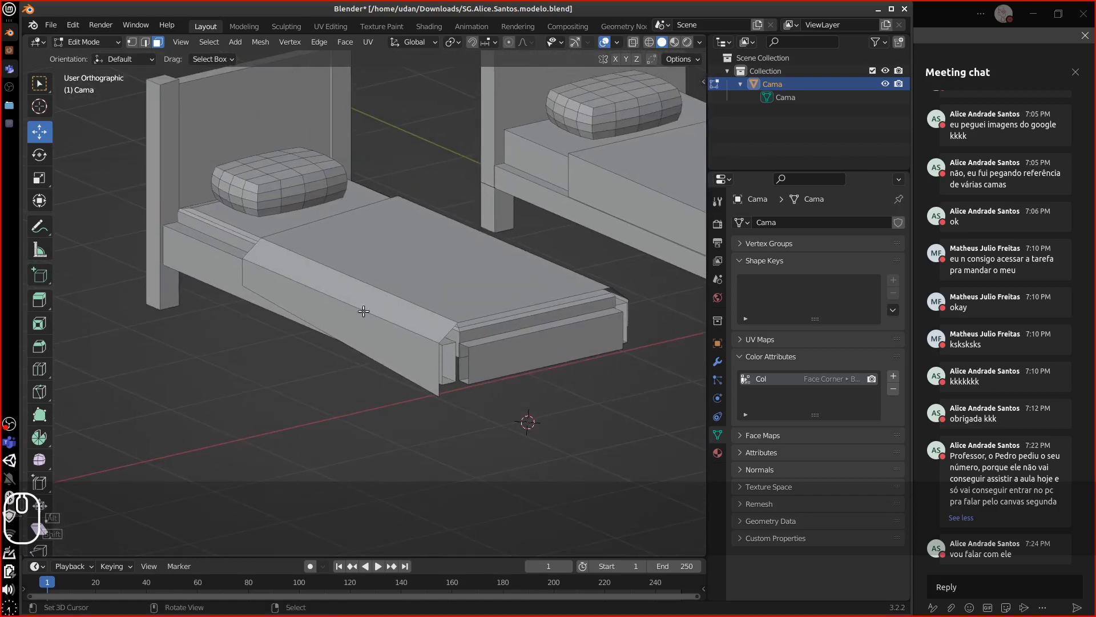
Reveal the new bed's hidden foot-end legs, then select its two head-end posts as linked geometry and hide them.
key("alt+h")
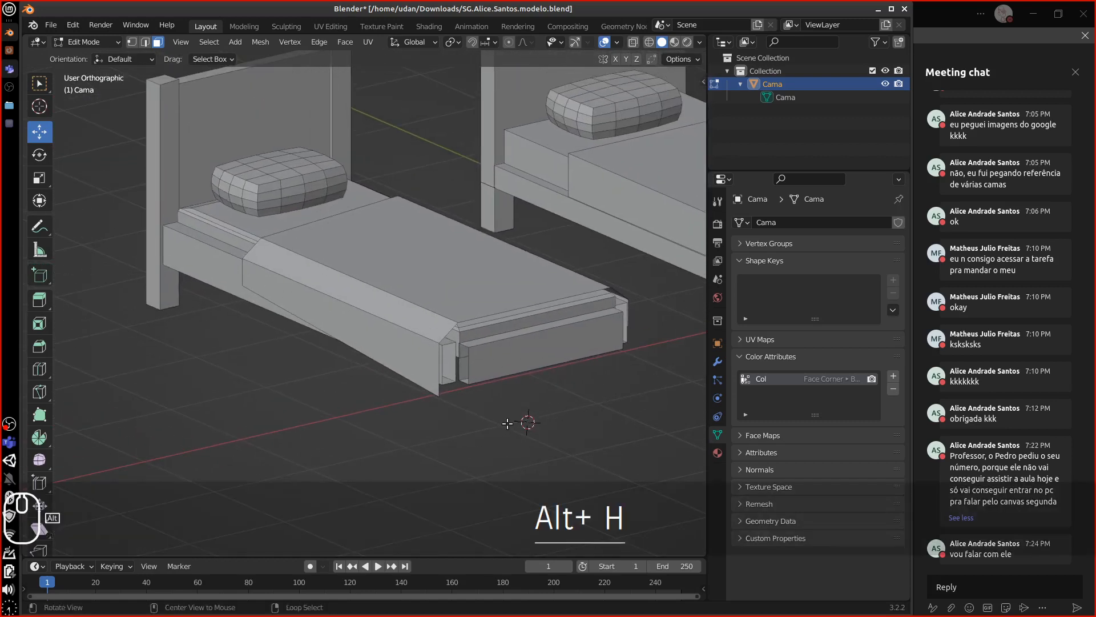
right_click(184, 258)
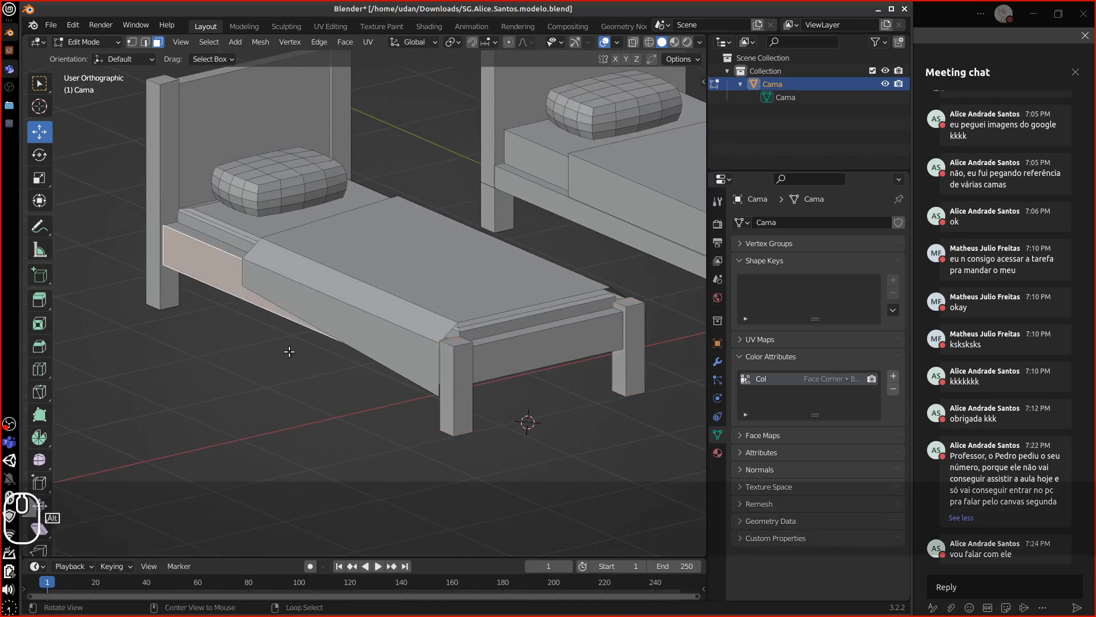
left_click_drag(289, 350, 375, 350, "alt")
left_click_drag(316, 384, 465, 387, "alt+shift")
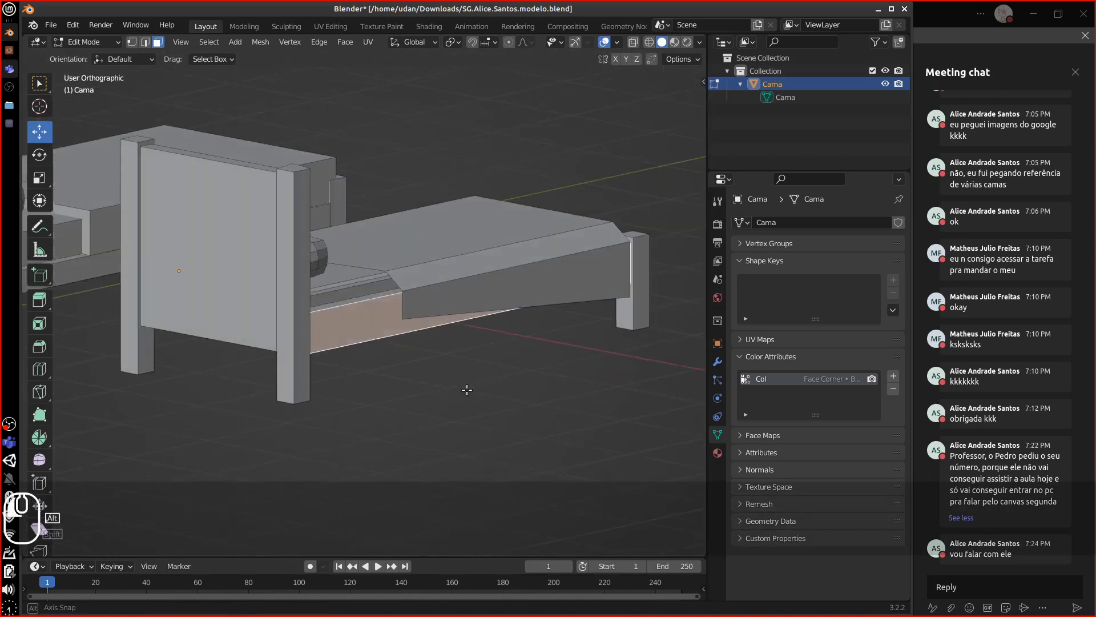
left_click(286, 314)
left_click(126, 240, "shift")
key("ctrl+l")
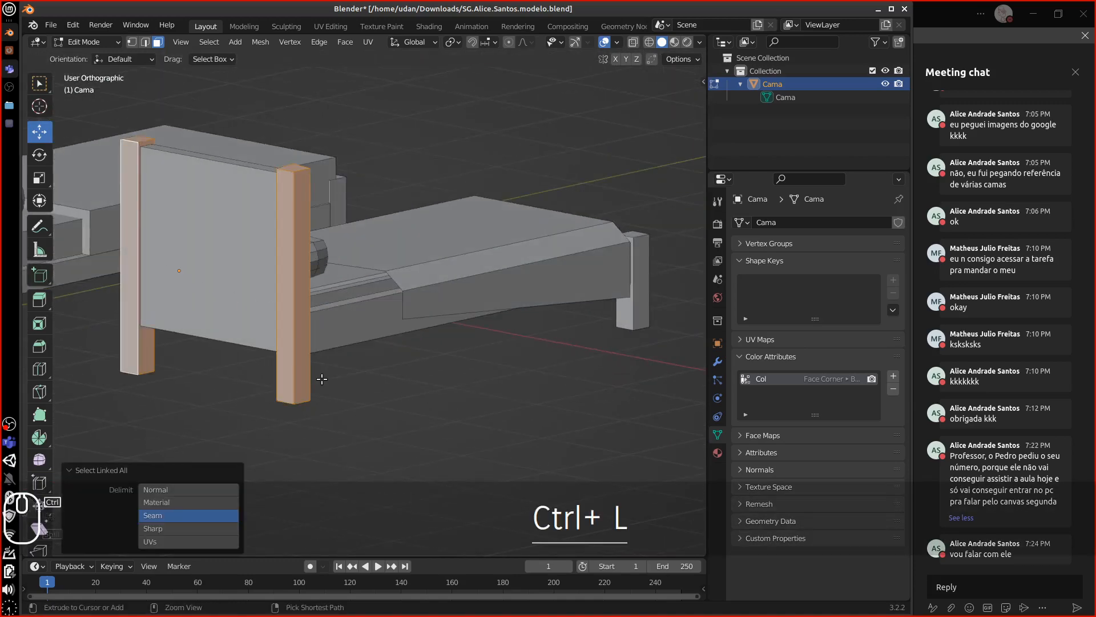
key("h")
Delete both side faces of the new bed's headboard and the head-end faces of its two side rails.
left_click(301, 337)
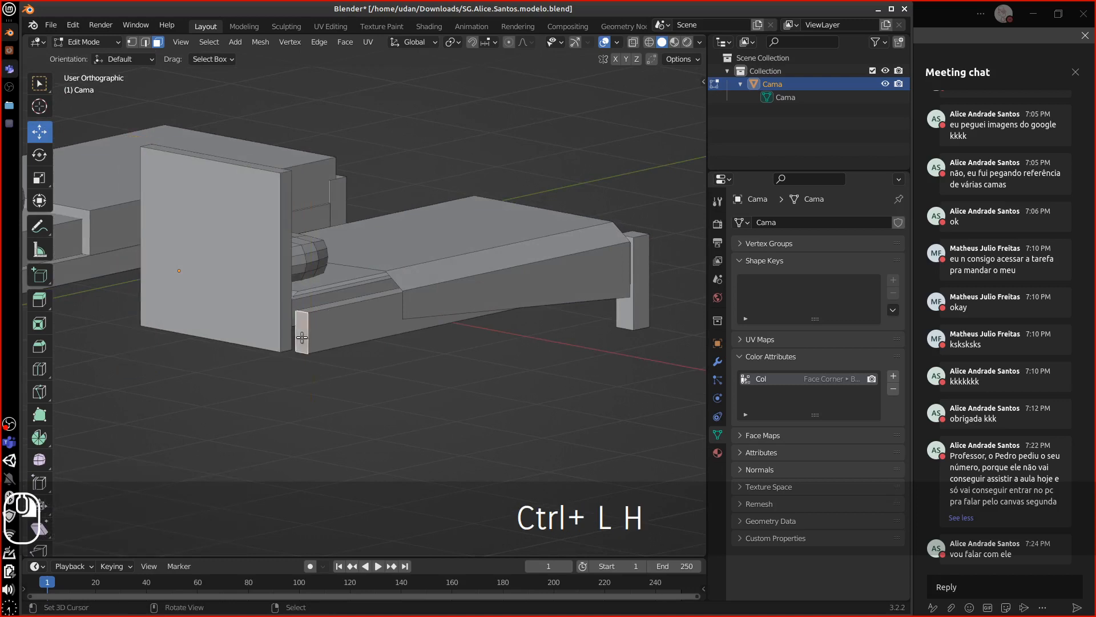
left_click(286, 337, "shift")
middle_click_drag(275, 355, 404, 308)
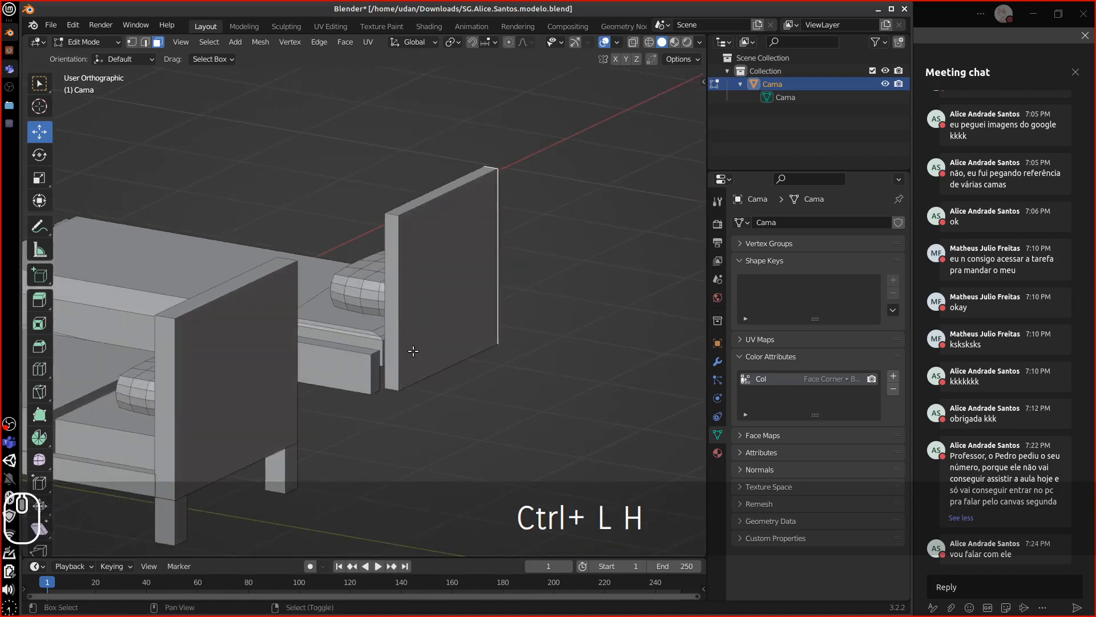
middle_click_drag(465, 389, 350, 382)
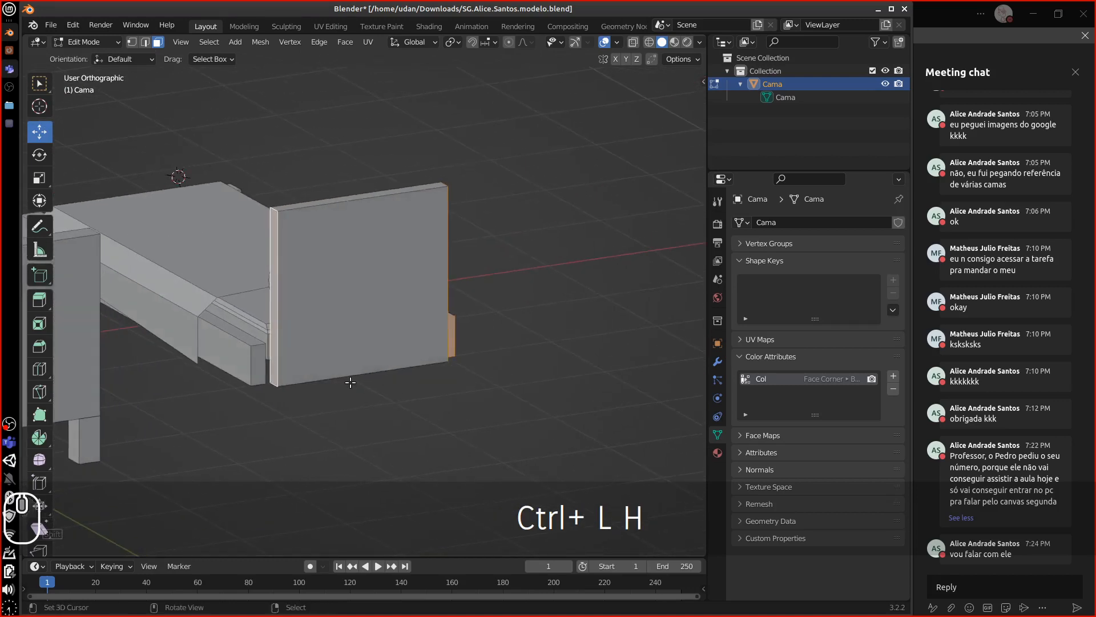
left_click(263, 370, "shift")
middle_click_drag(474, 379, 358, 375)
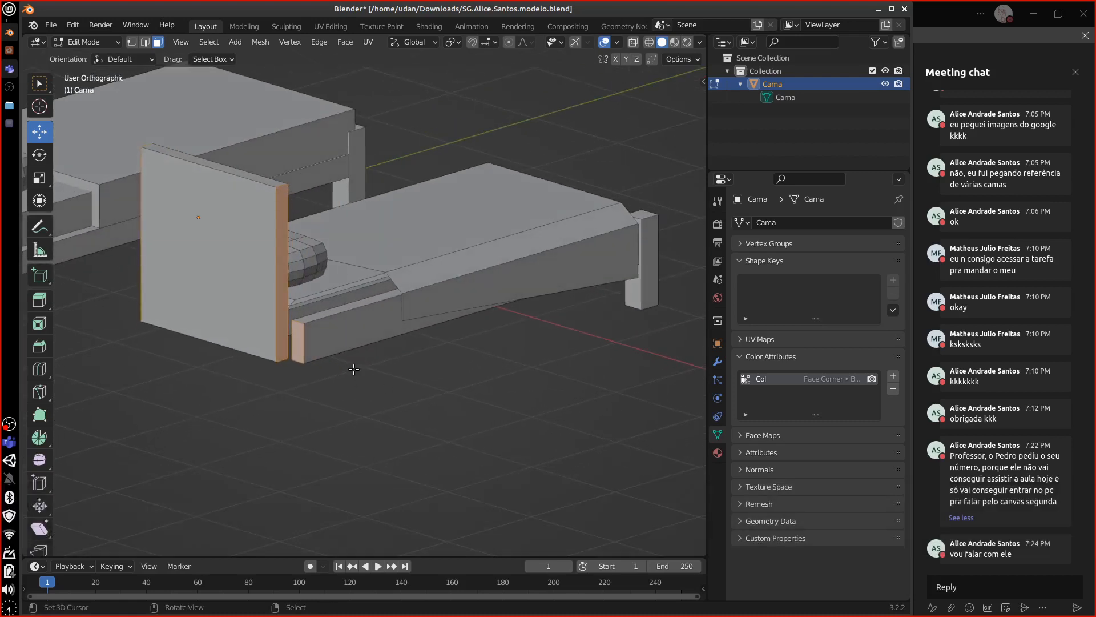
key("Delete")
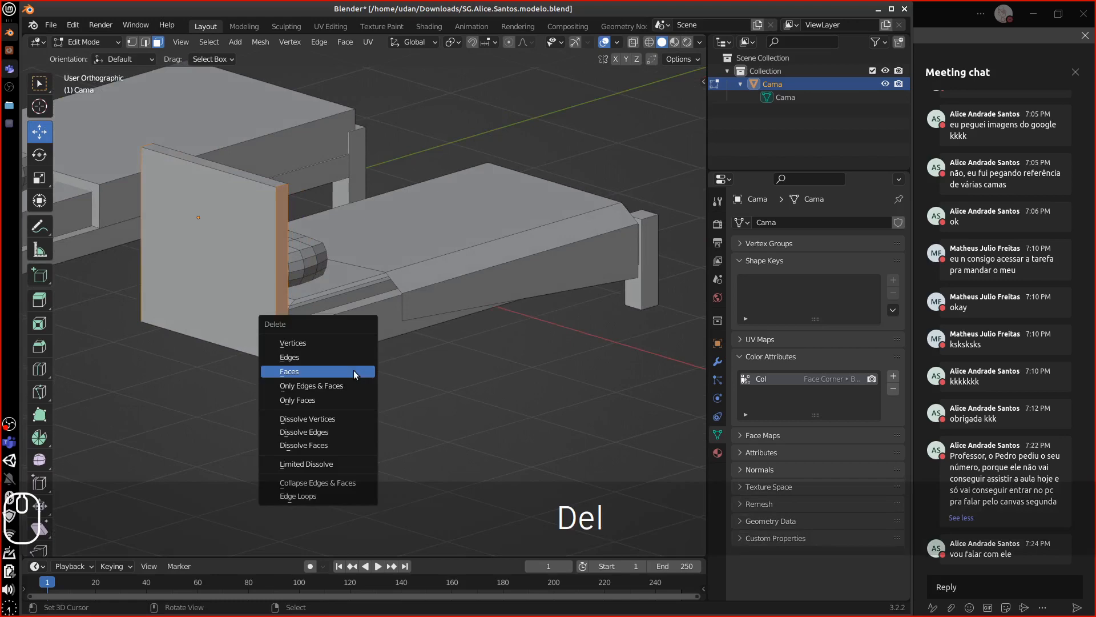
left_click(341, 370)
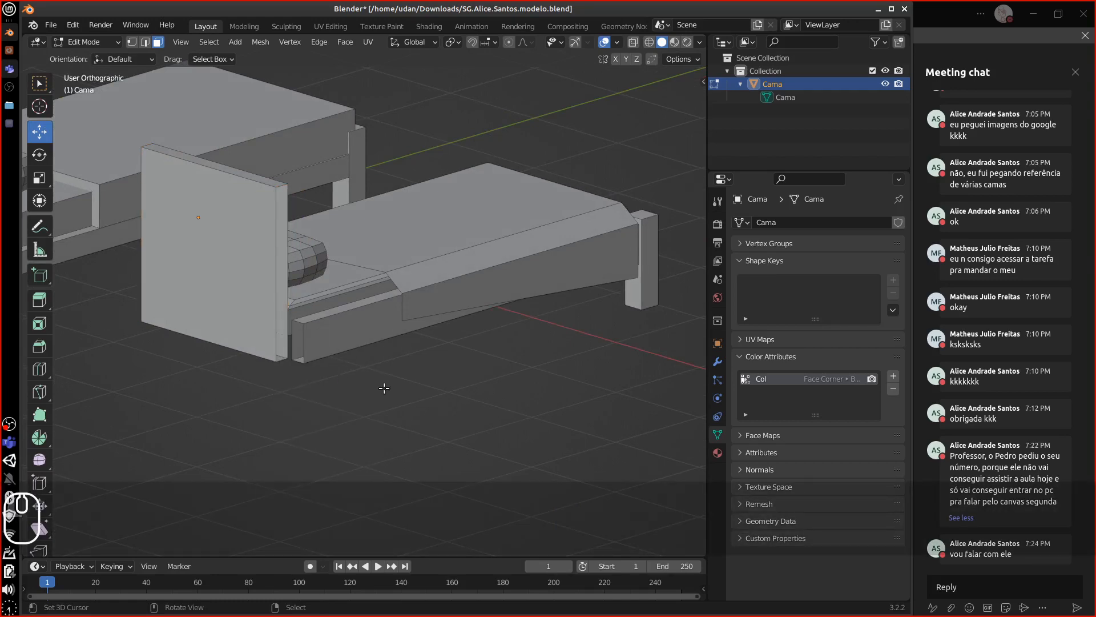
Reveal the new bed's hidden geometry and check the bed from its foot end.
key("alt+h")
middle_click_drag(495, 362, 427, 374)
middle_click_drag(536, 383, 504, 369)
middle_click_drag(562, 344, 505, 341, "shift")
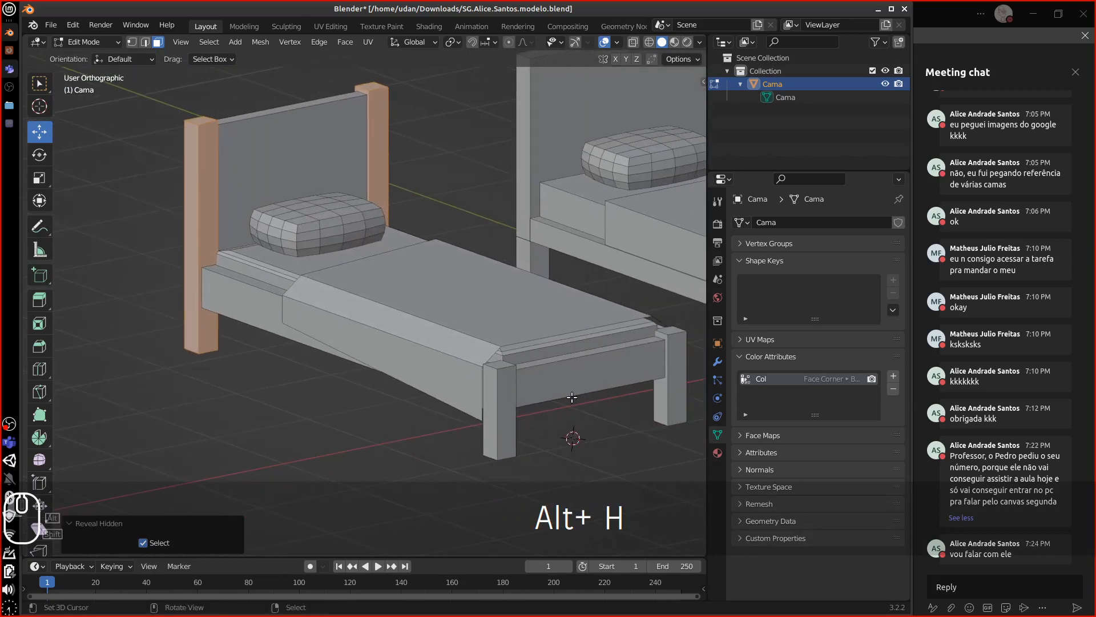
middle_click_drag(571, 397, 617, 374)
left_click(278, 239)
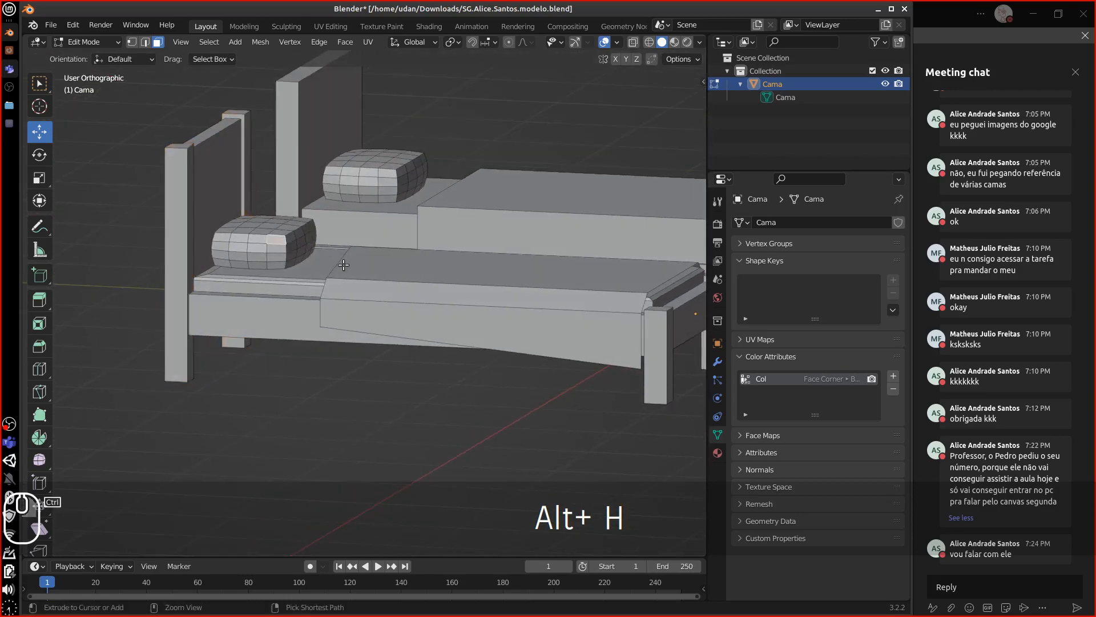
key("ctrl+l")
key("g")
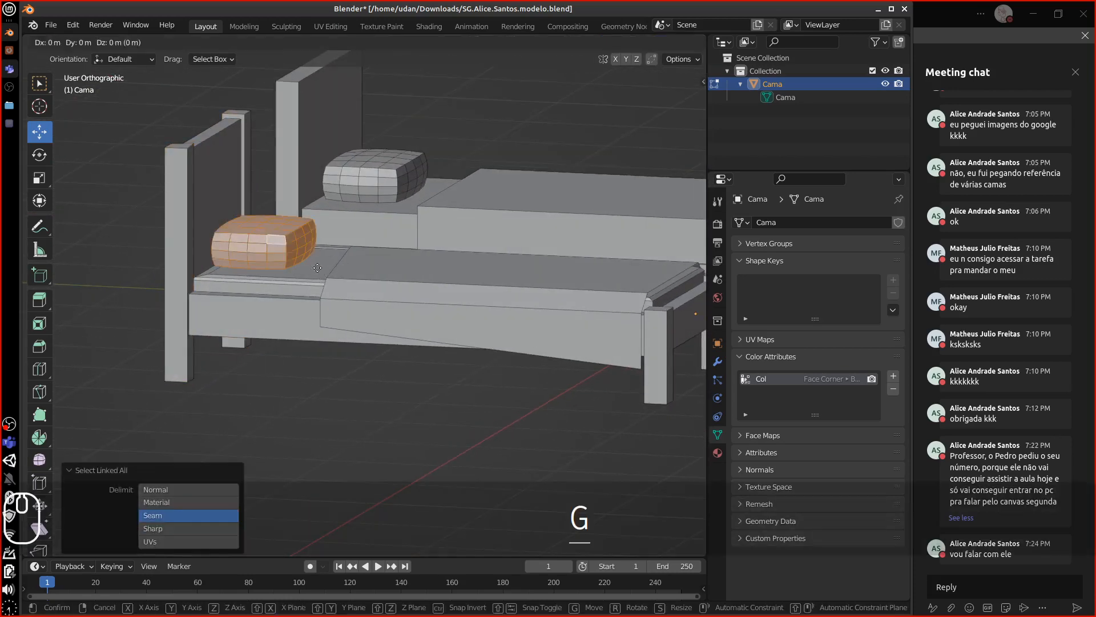
key("Escape")
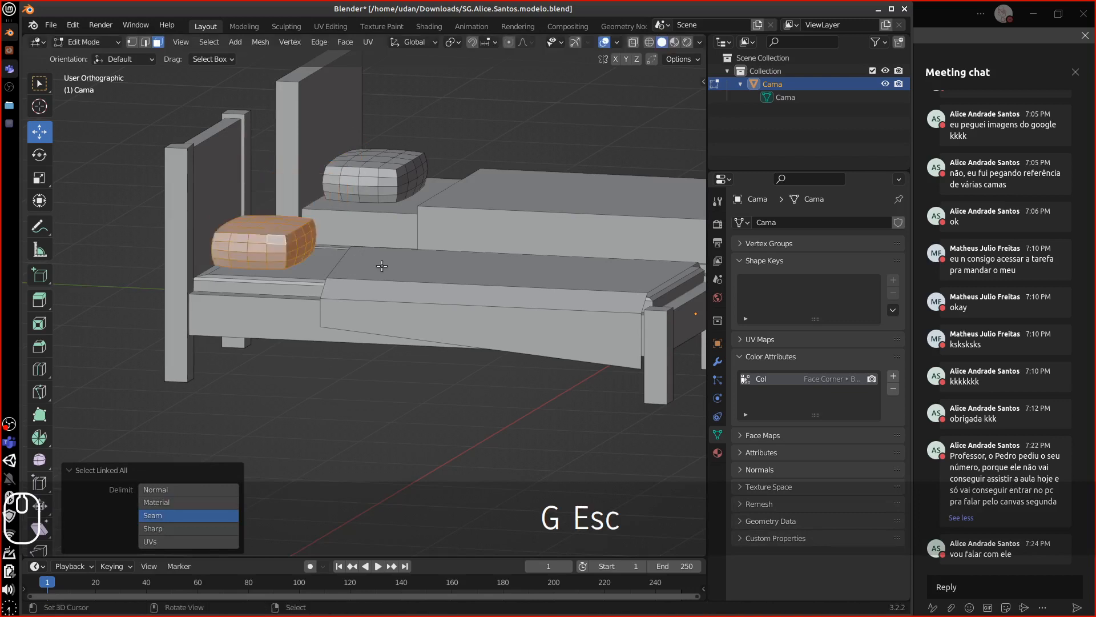
Select all geometry of both beds and merge the vertices by distance at 0.0001 m.
middle_click_drag(382, 265, 560, 424)
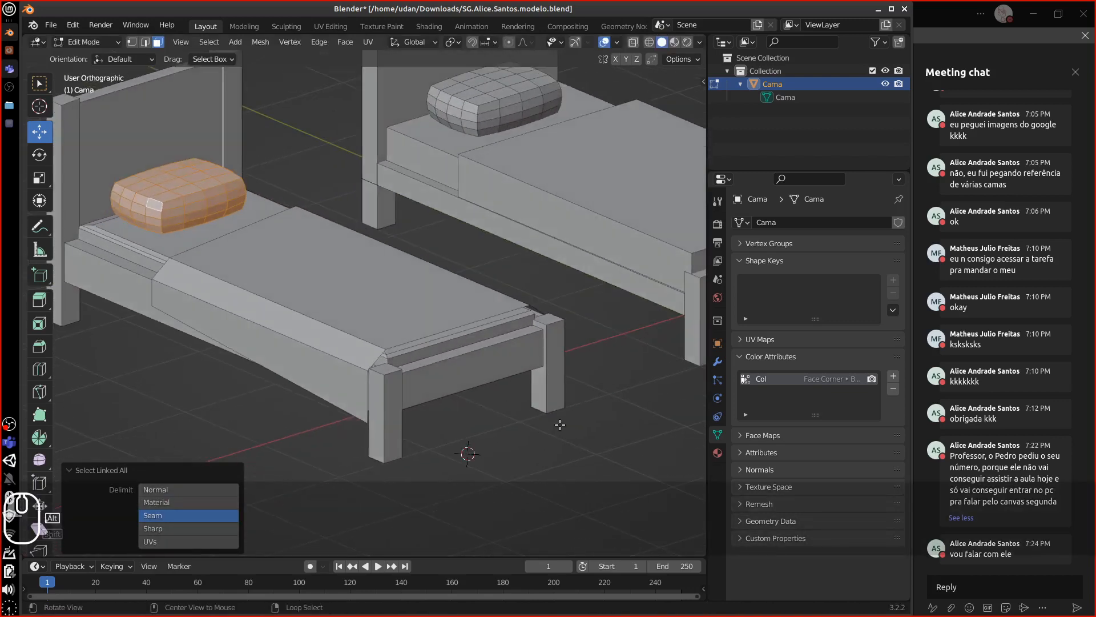
scroll(561, 425, "down", 4)
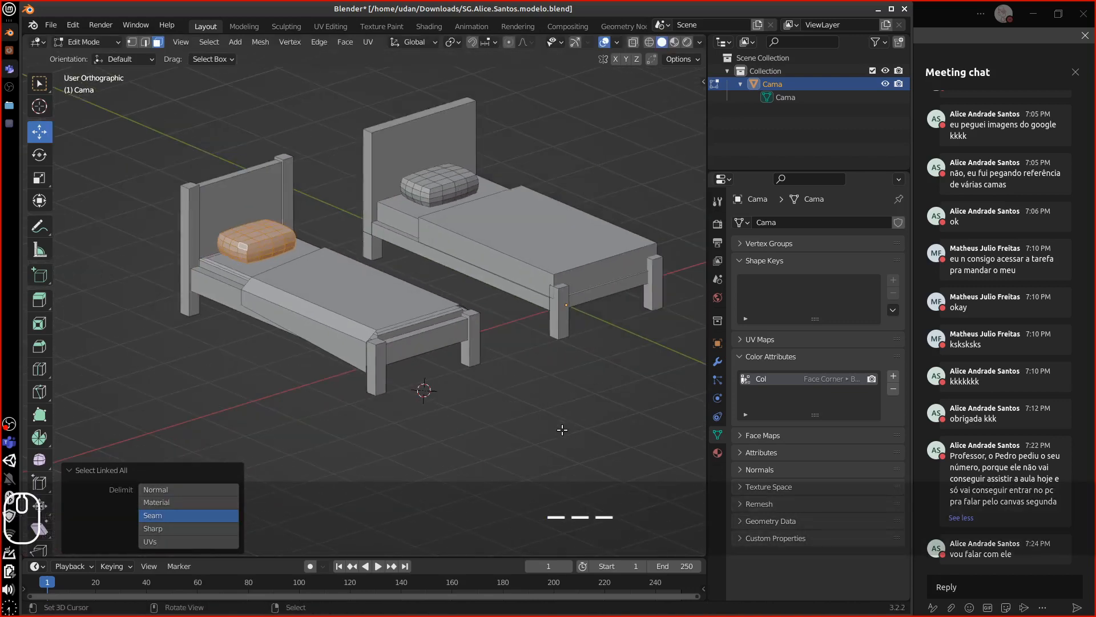
middle_click_drag(562, 430, 501, 423)
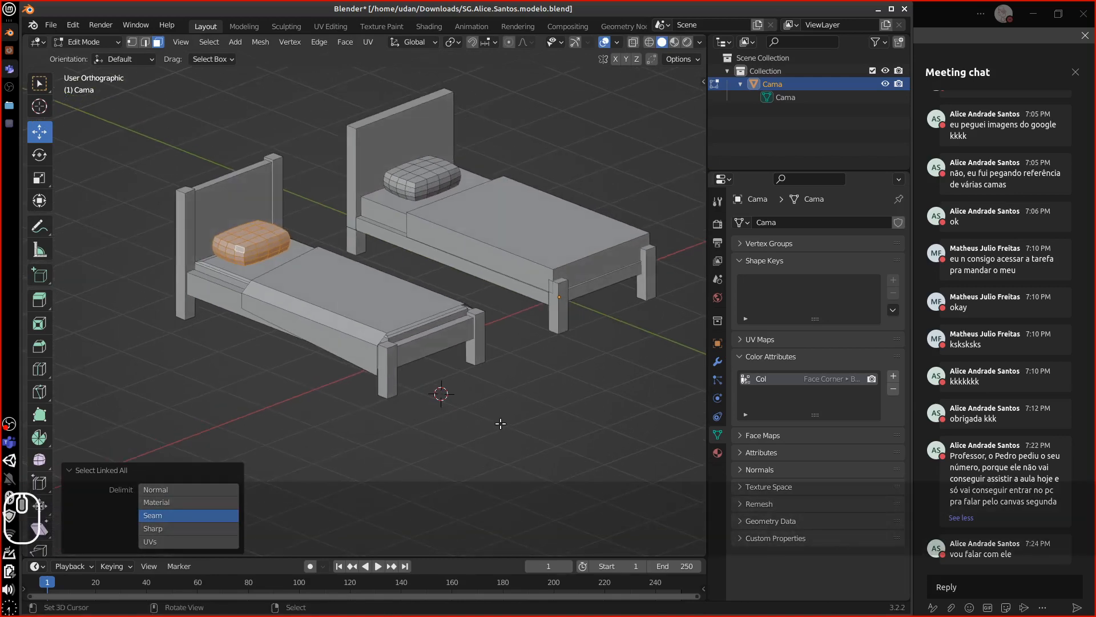
key("Tab")
key("Tab")
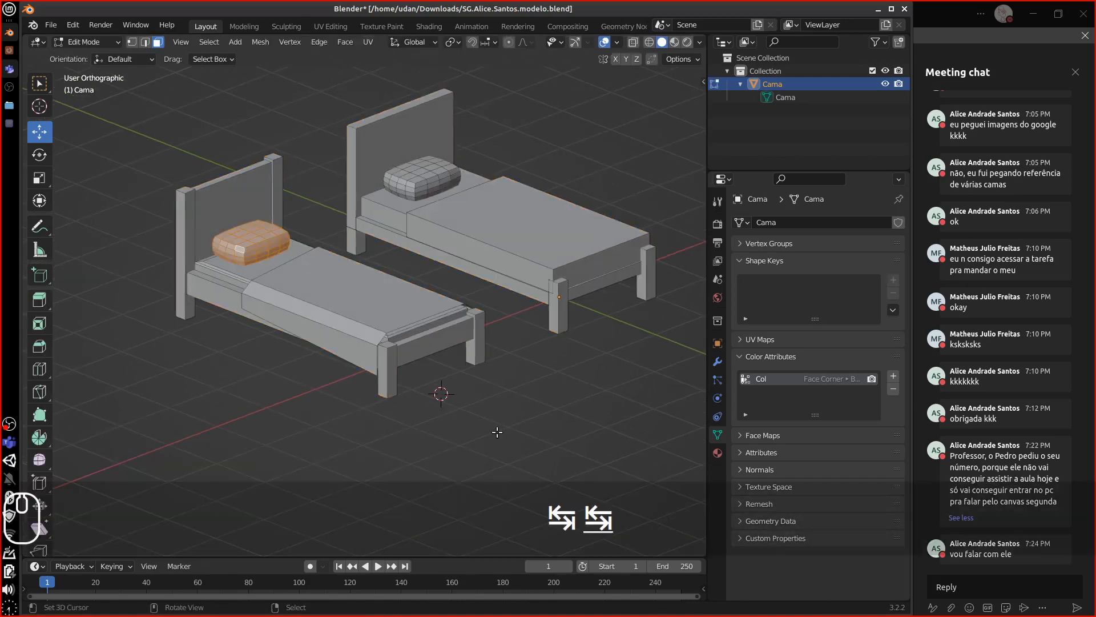
key("a")
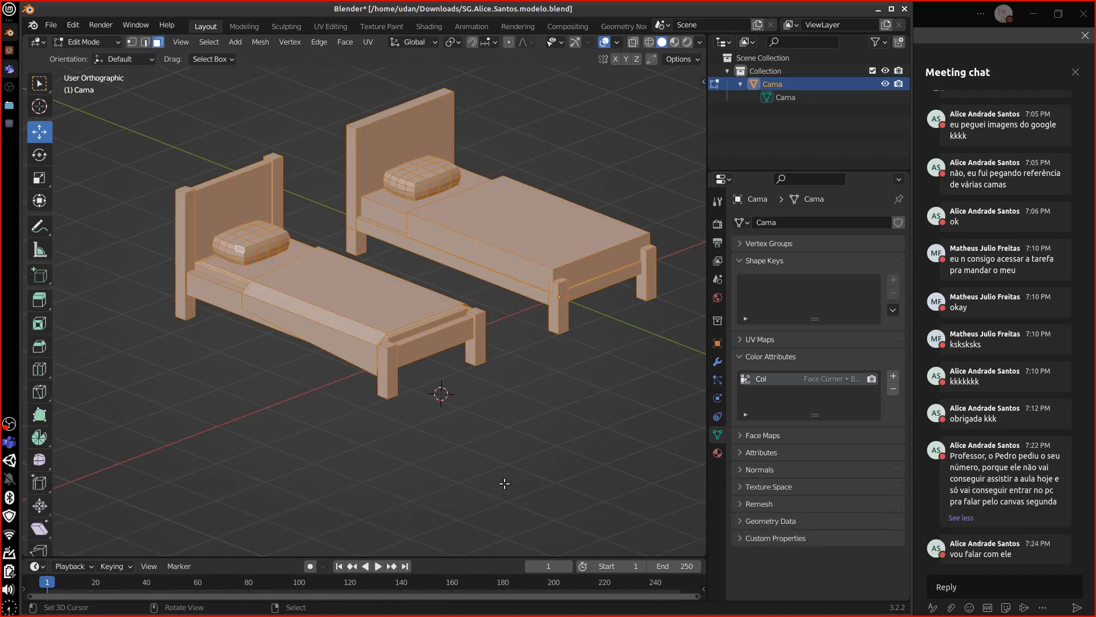
key("m")
left_click(490, 343)
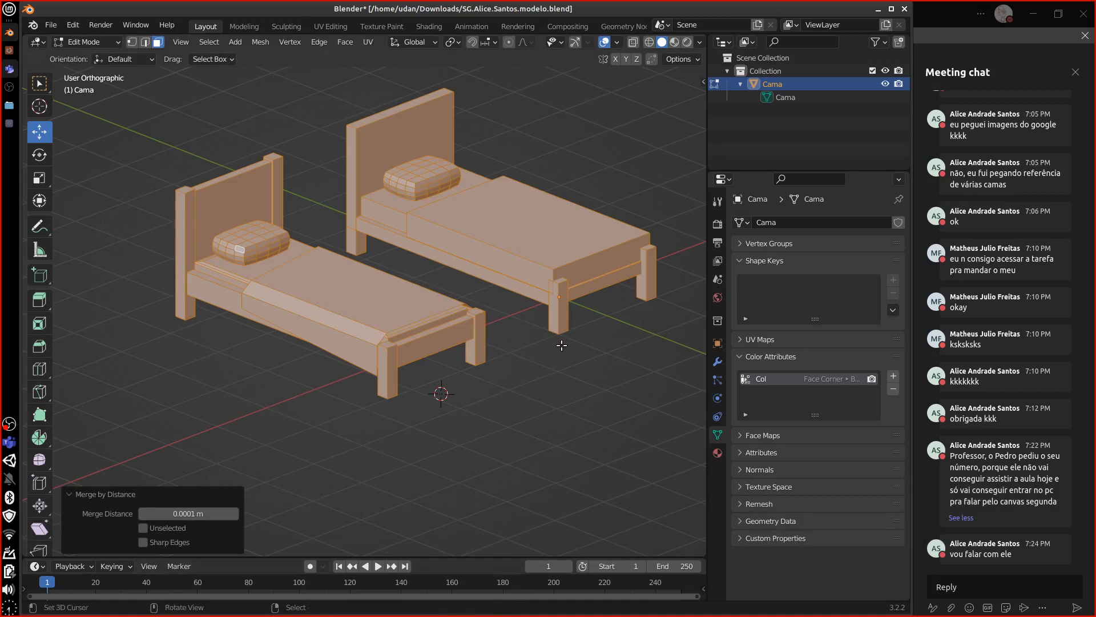
middle_click_drag(565, 367, 483, 377)
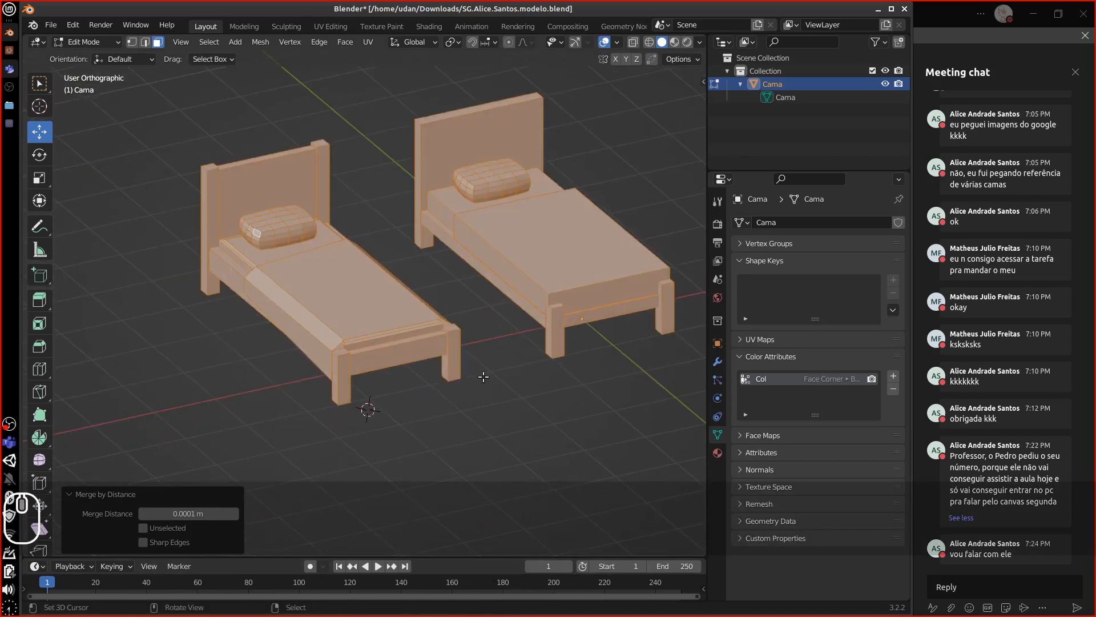
left_click(456, 348)
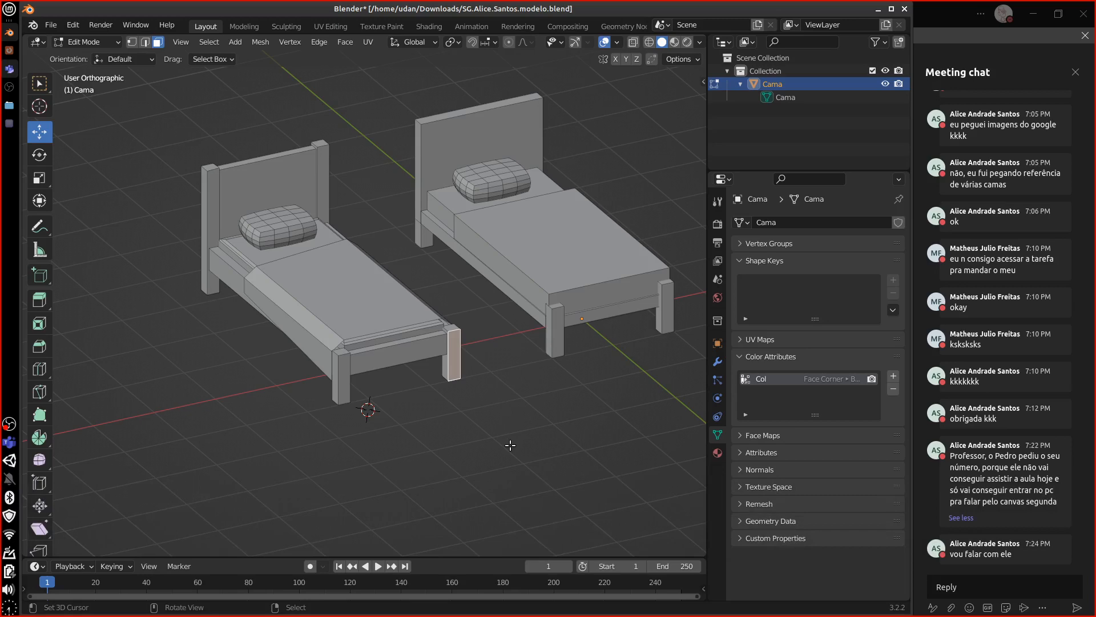
middle_click_drag(493, 406, 531, 398)
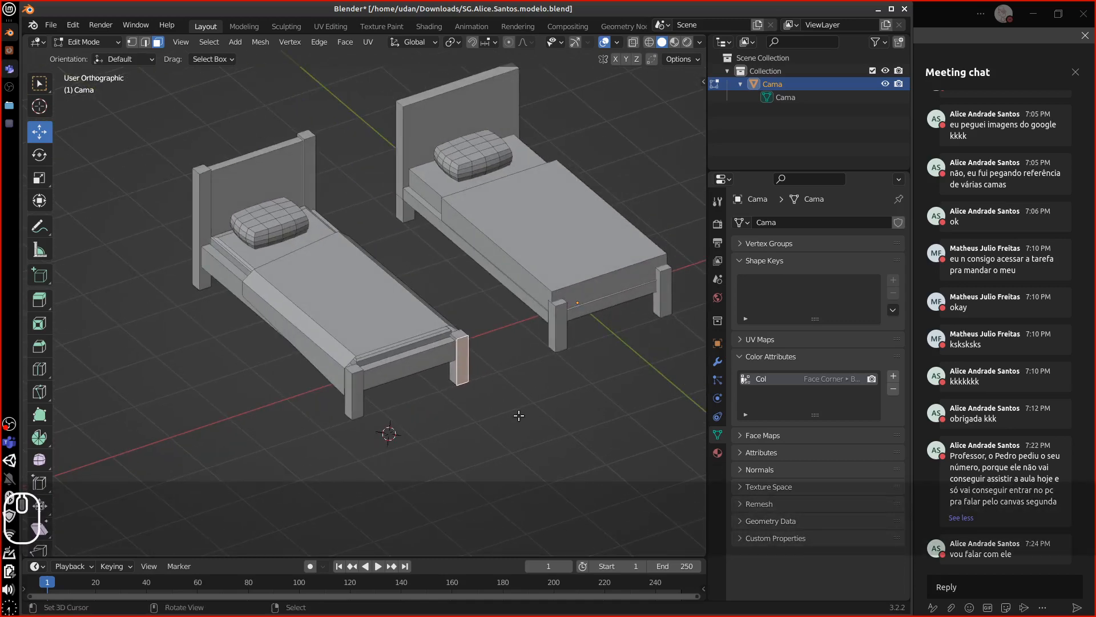
scroll(473, 415, "down", 2)
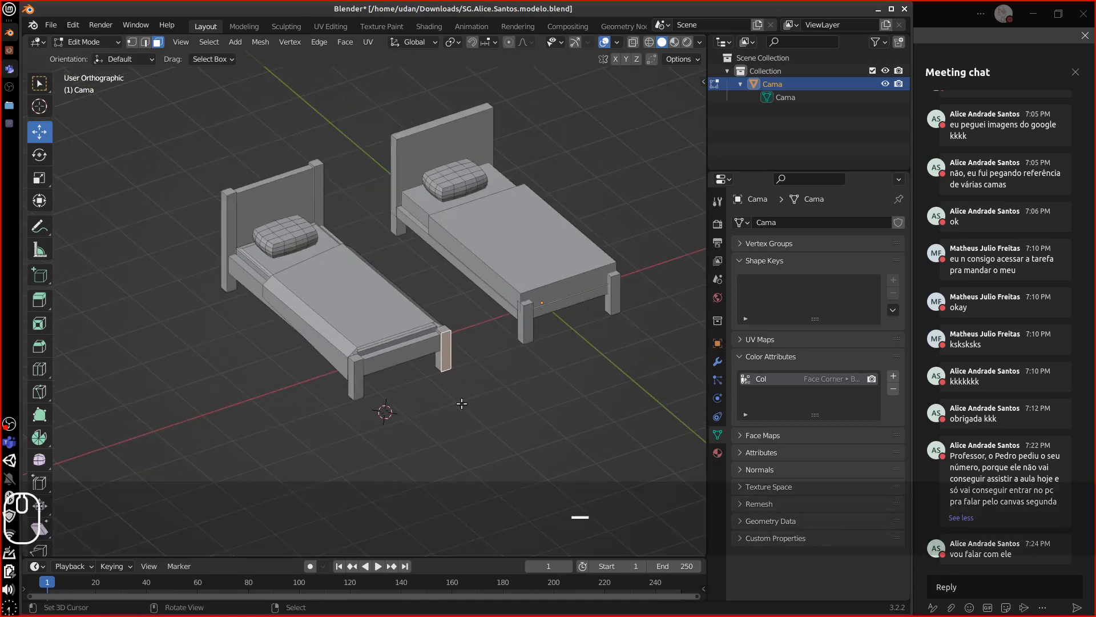
middle_click_drag(462, 403, 431, 438)
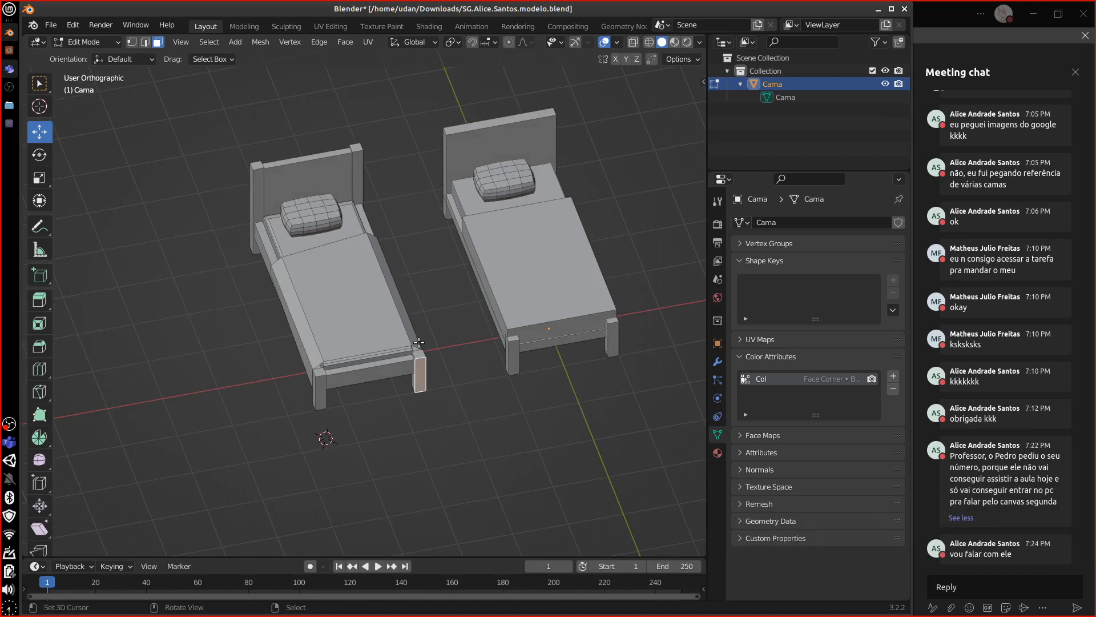
From the top view with X-ray on, box-select the entire new bed and delete its vertices, then turn X-ray off.
key("KP_7")
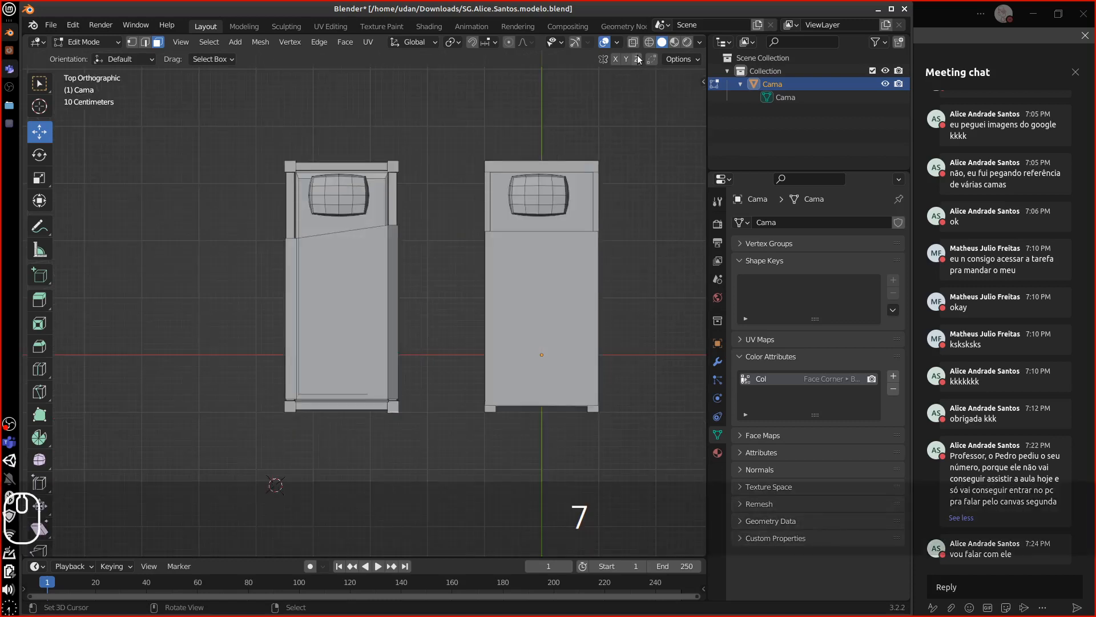
key("alt+z")
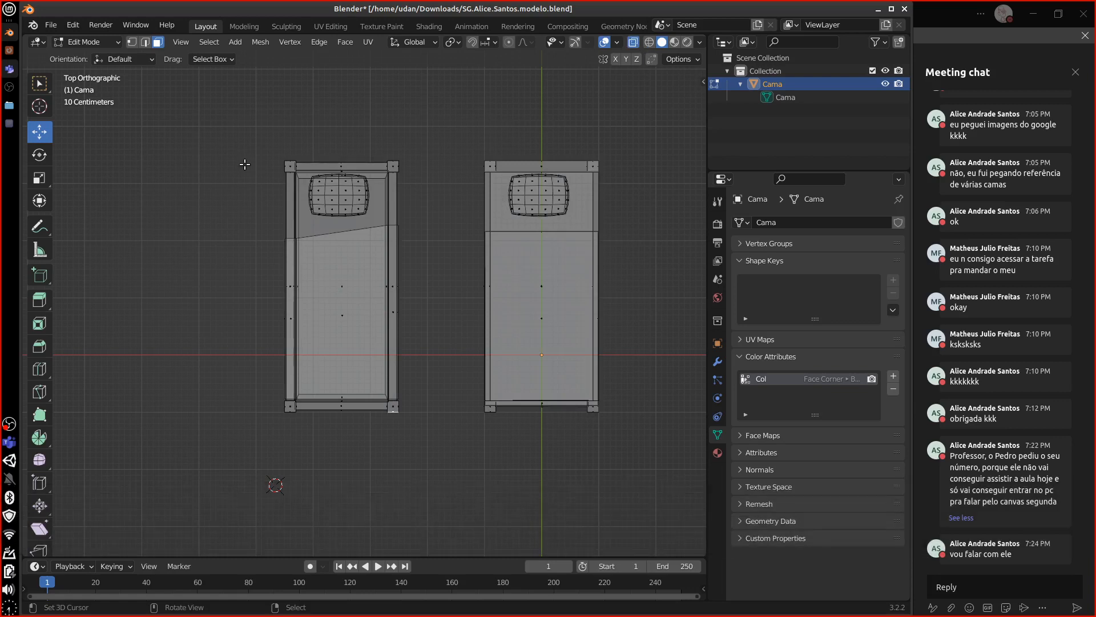
key("b")
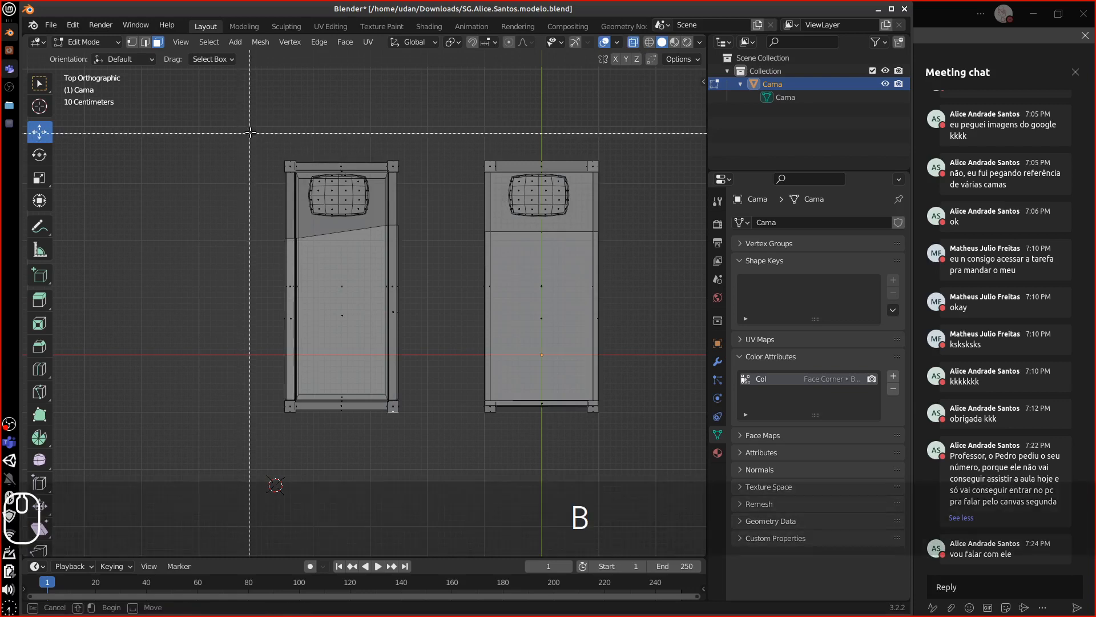
left_click_drag(253, 137, 425, 437)
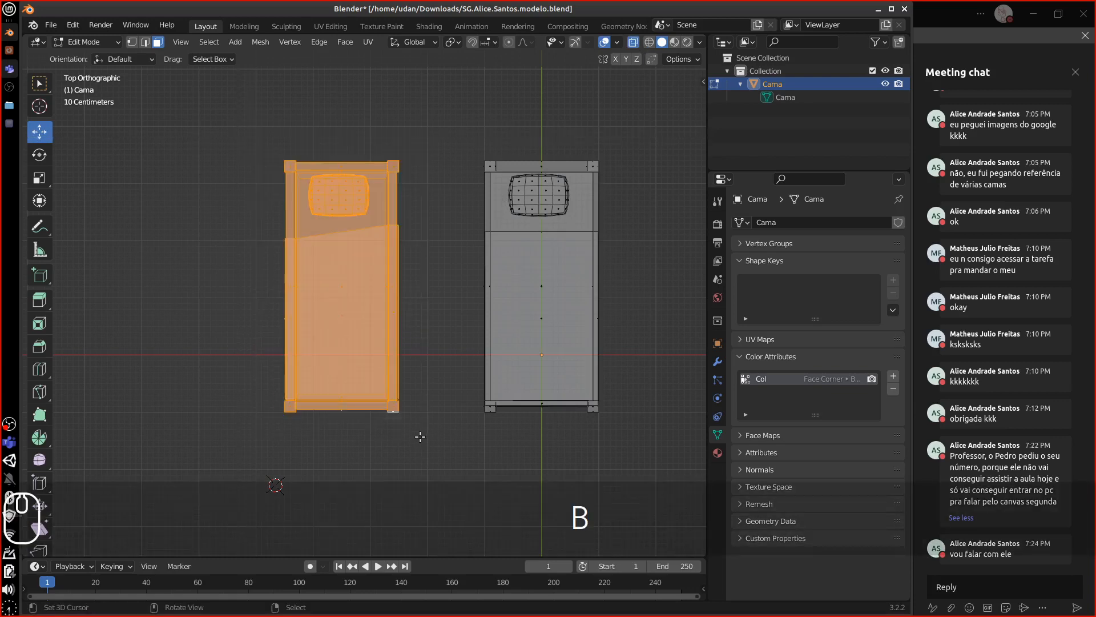
key("Delete")
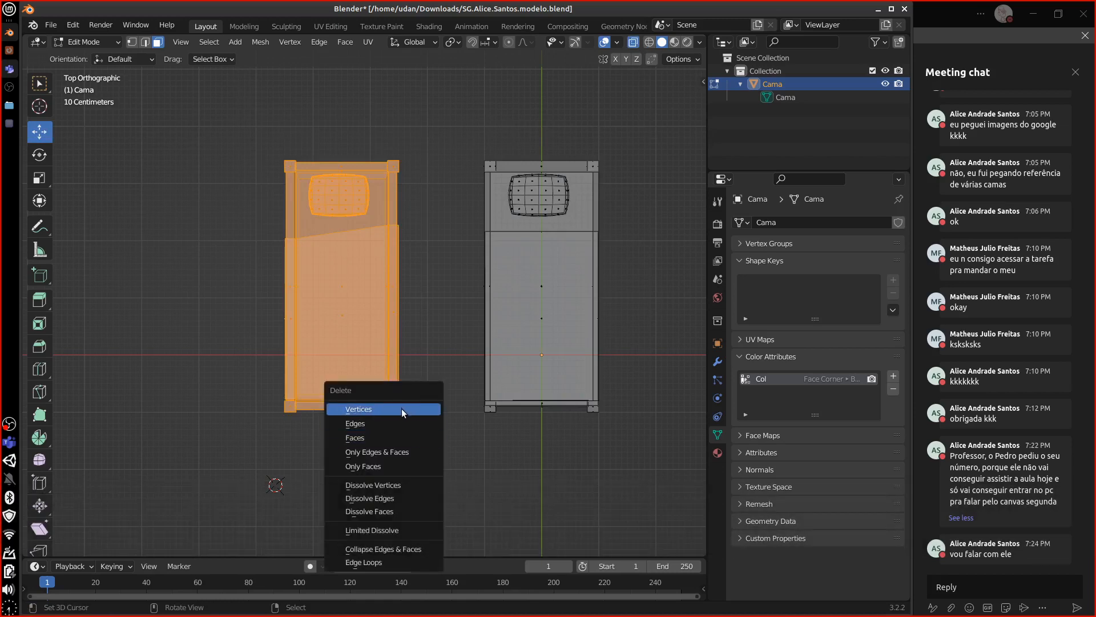
left_click(402, 409)
middle_click_drag(391, 485, 585, 369)
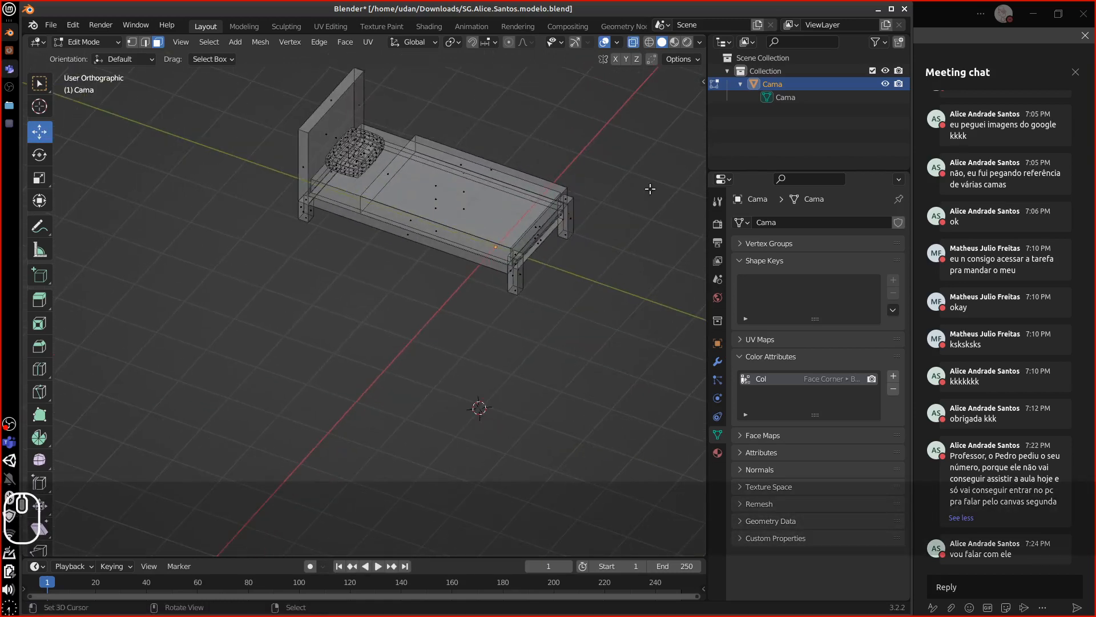
left_click(634, 42)
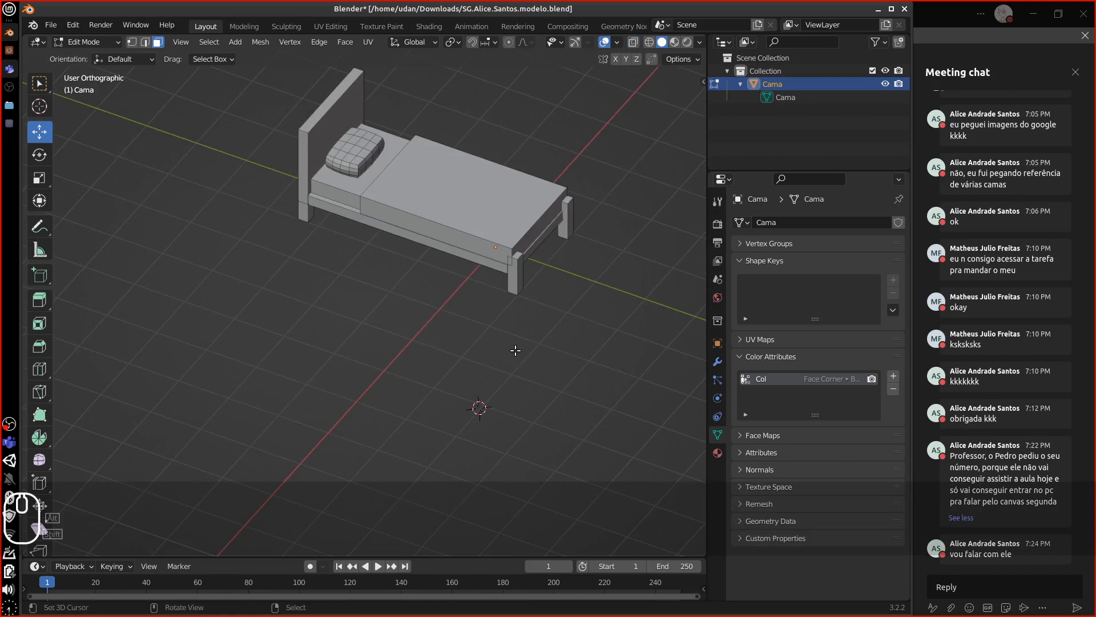
Select the whole bed mesh and mark the object's origin with a small annotation circle in the right side view.
key("a")
key("KP_1")
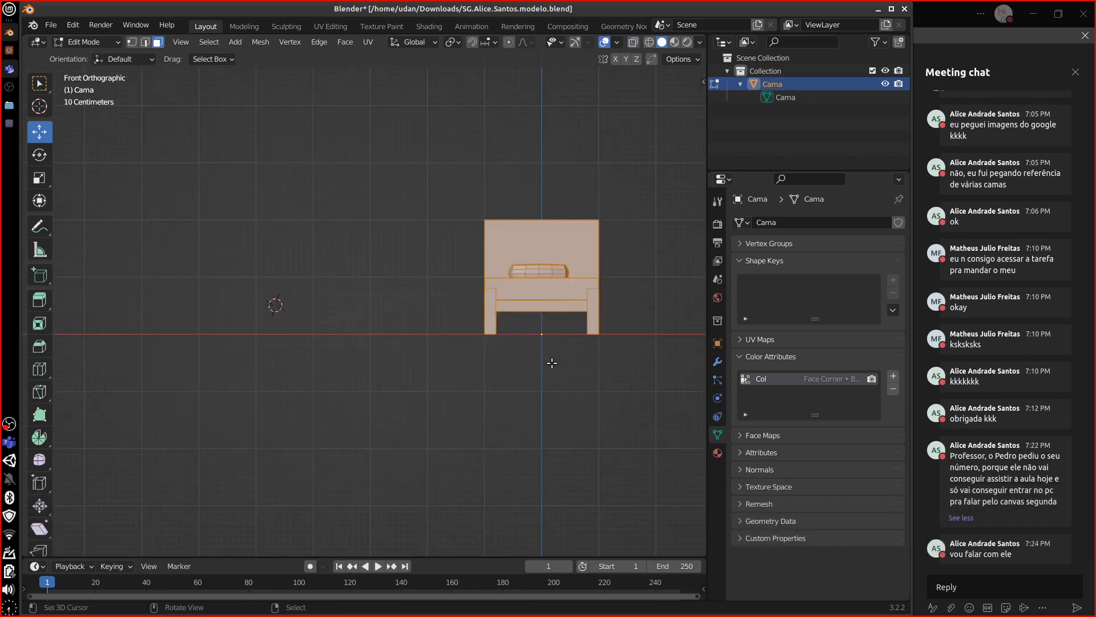
key("KP_3")
middle_click_drag(499, 345, 577, 329, "shift")
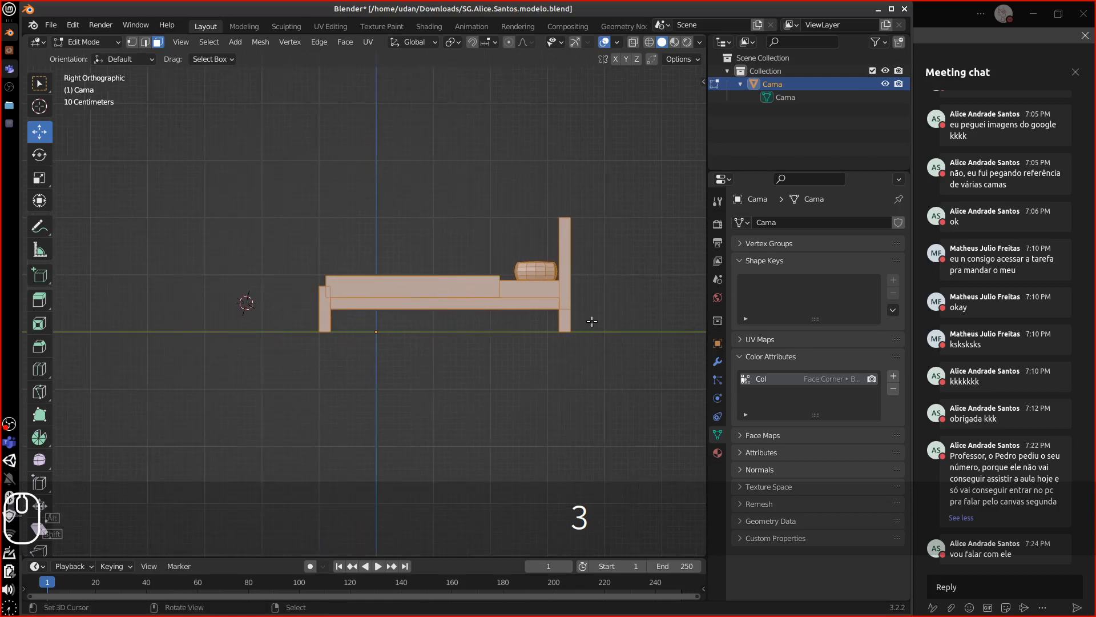
key("g")
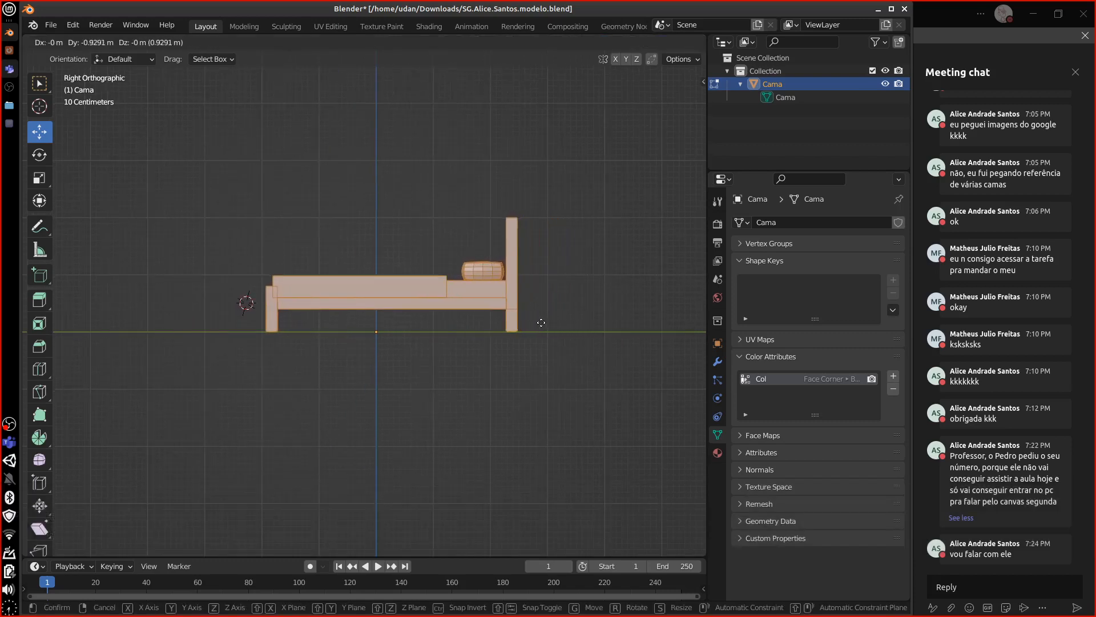
key("Escape")
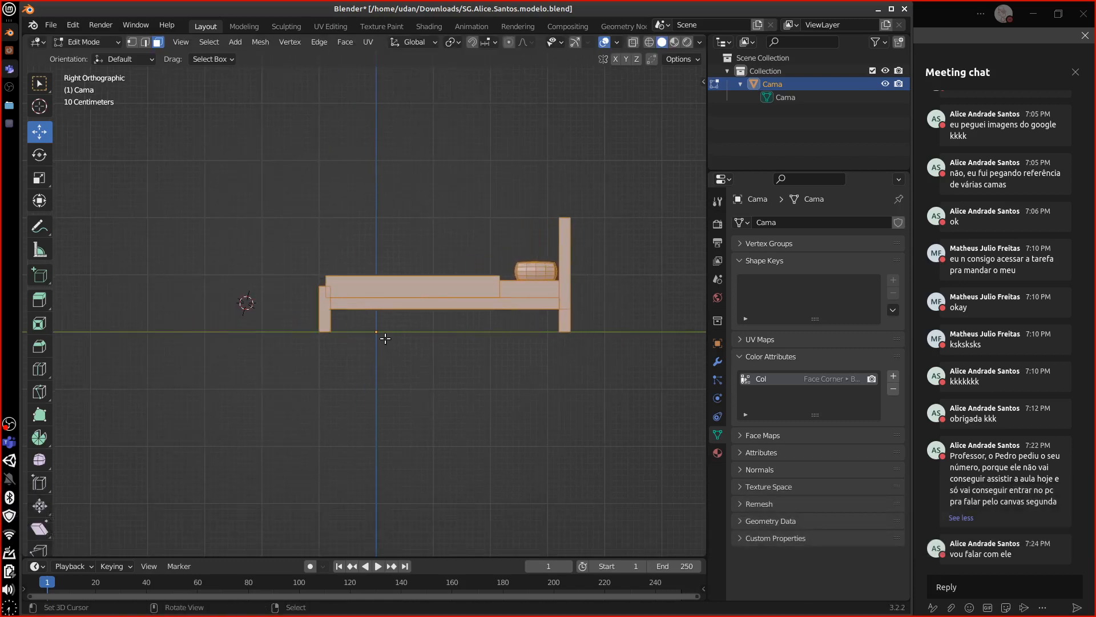
key("d")
left_click_drag(377, 320, 376, 323)
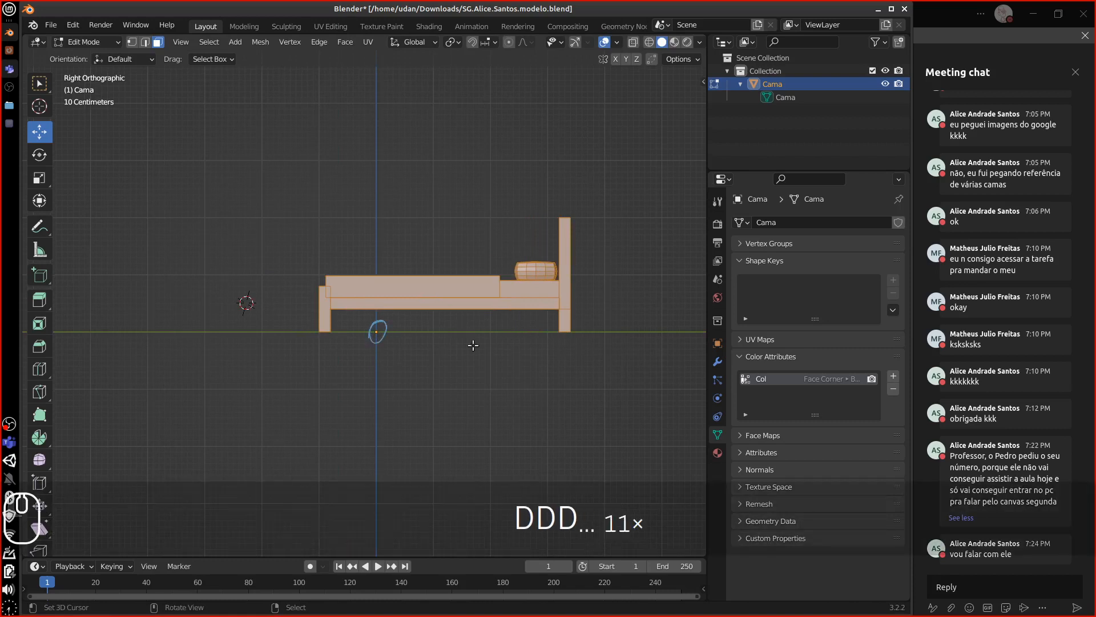
left_click_drag(441, 365, 441, 253)
right_click_drag(449, 410, 444, 304)
key("d")
key("d")
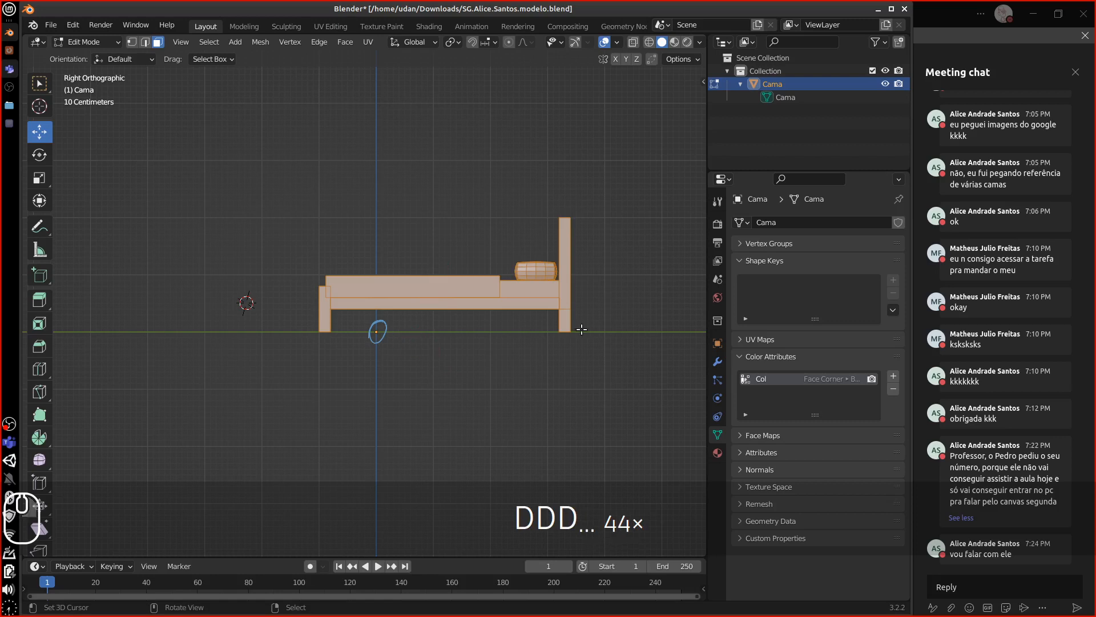
Move the selected bed mesh -1.17 m along Y to centre it over its origin, erase the annotation and return to Object Mode.
key("g")
key("y")
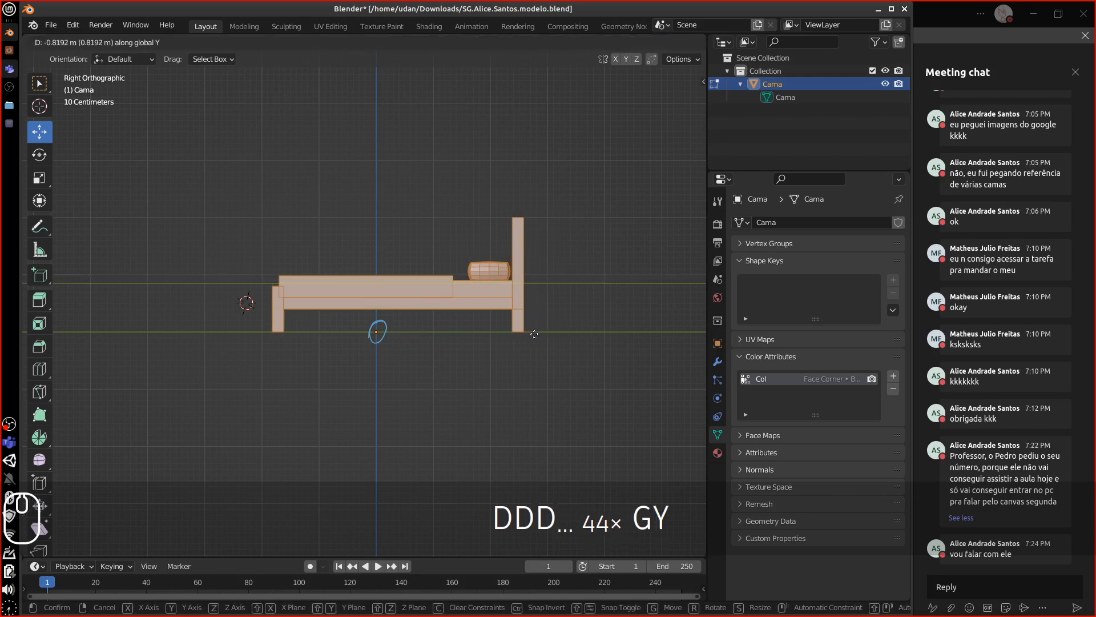
left_click(518, 336)
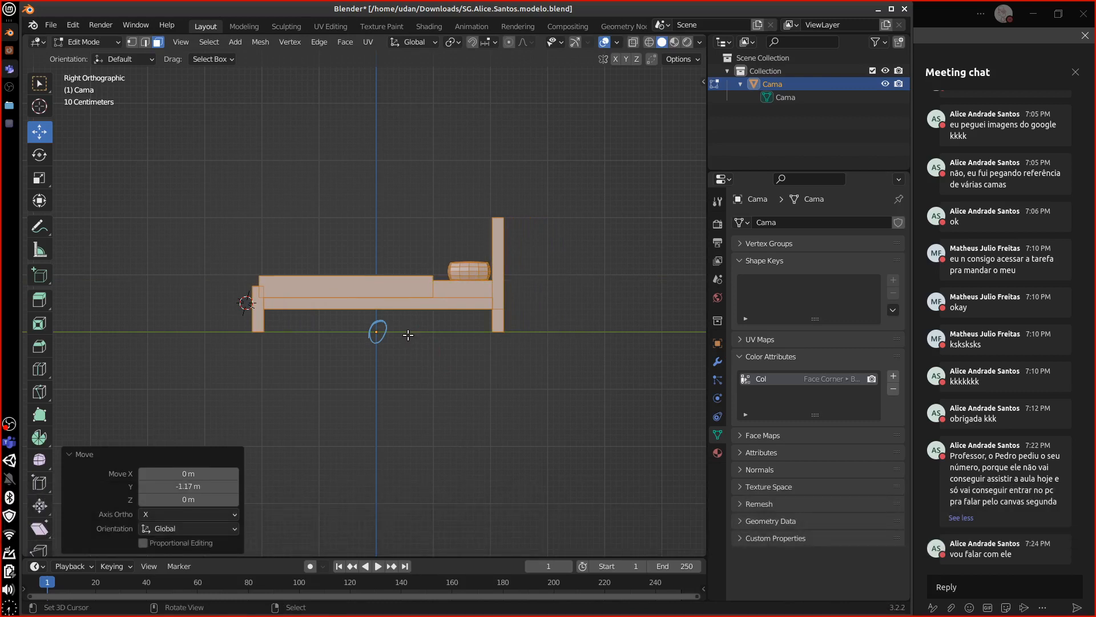
key("d")
right_click_drag(394, 333, 374, 341)
key("Tab")
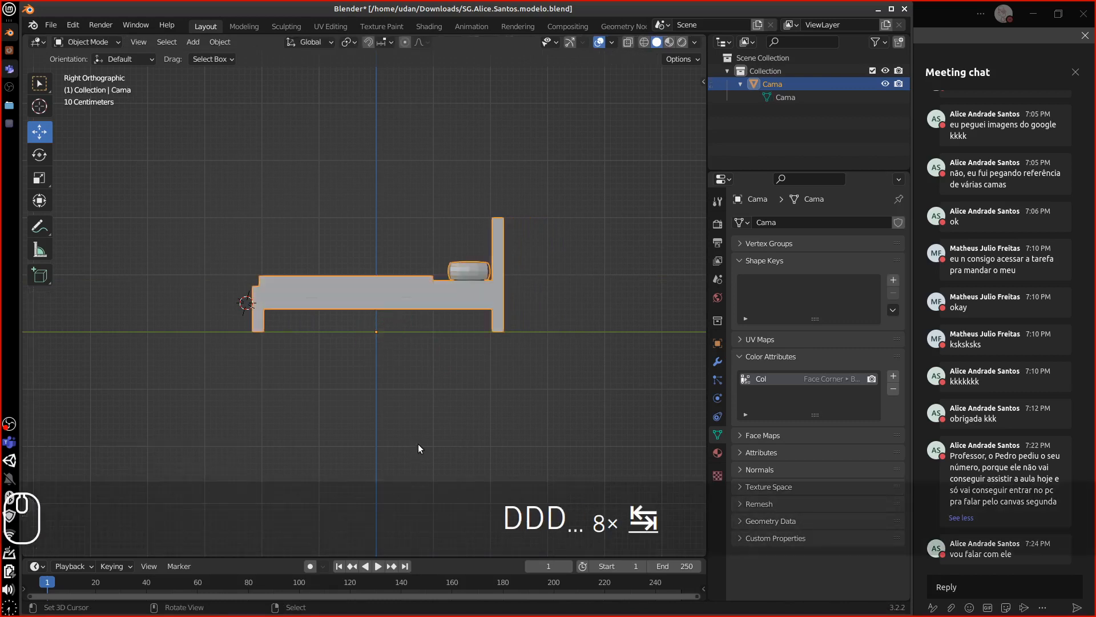
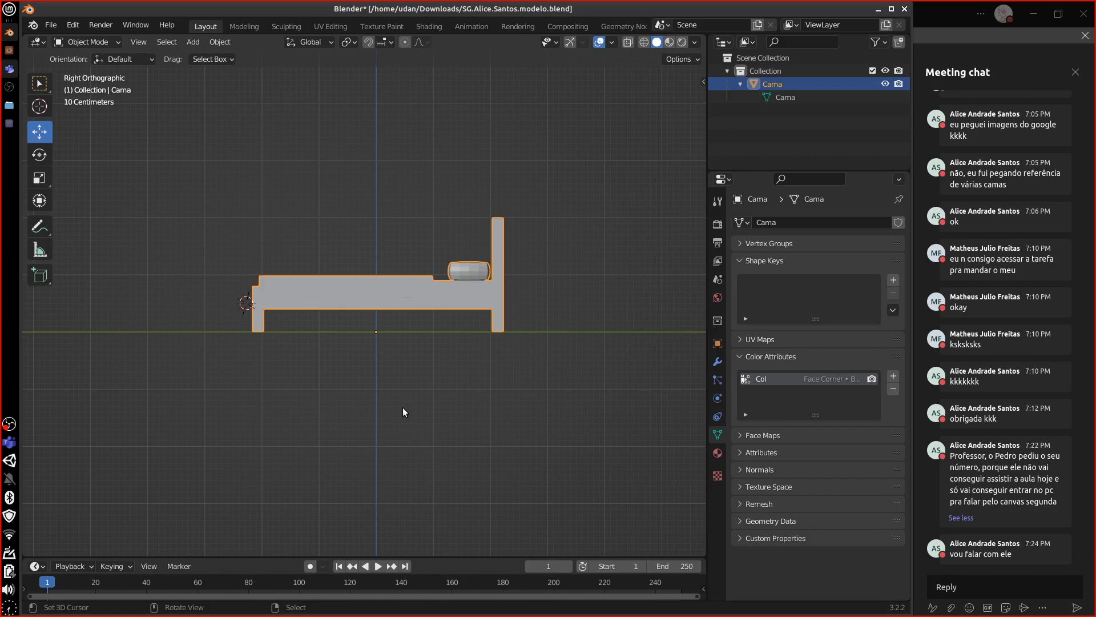
Undo the recent edits back to before the second bed was deleted and return to Object Mode.
middle_click_drag(403, 406, 510, 426)
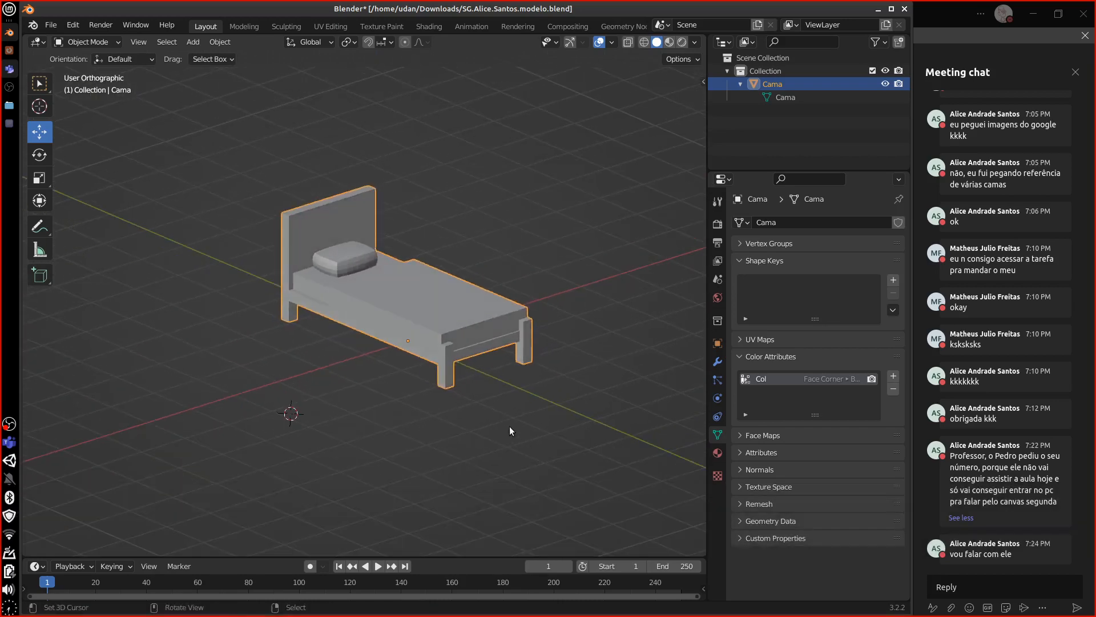
key("ctrl+z")
key("ctrl+z")
key("ctrl+z")
key("ctrl+z")
key("ctrl+z")
key("ctrl+z")
key("ctrl+z")
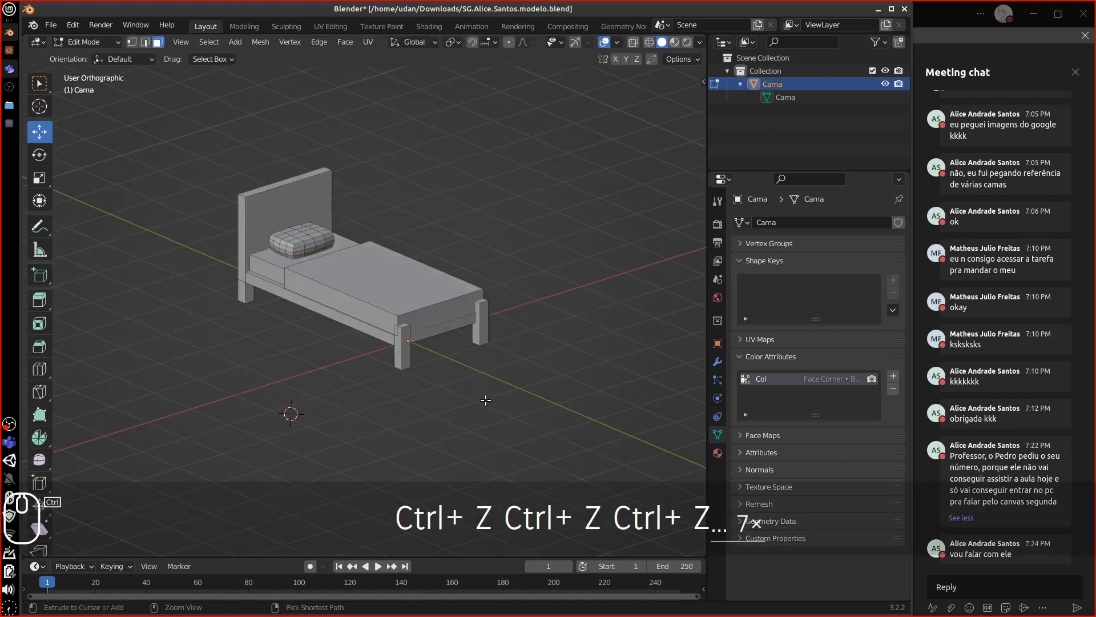
key("ctrl+z")
key("ctrl+z")
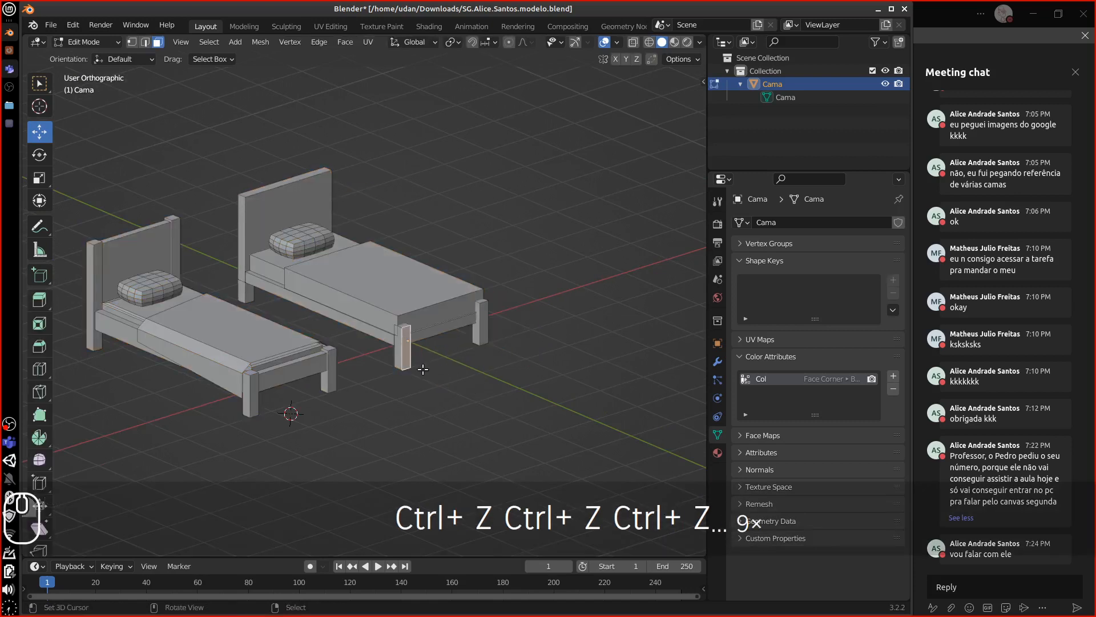
key("Tab")
middle_click_drag(451, 392, 509, 381)
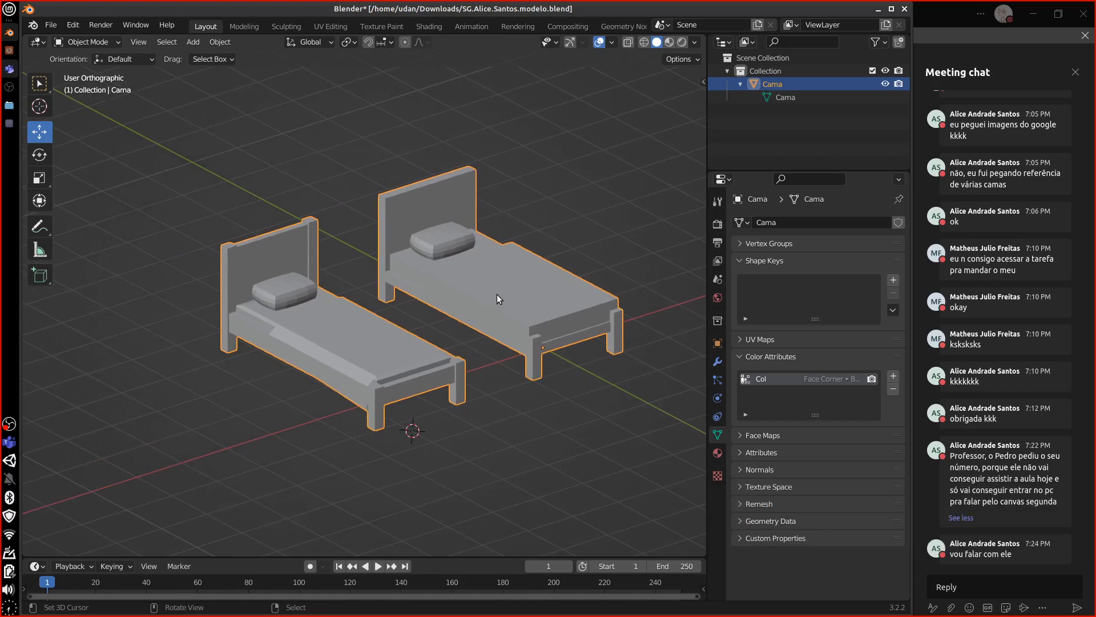
Circle the mattress side and headboard corner of both beds with annotations, and erase the annotations.
key("d")
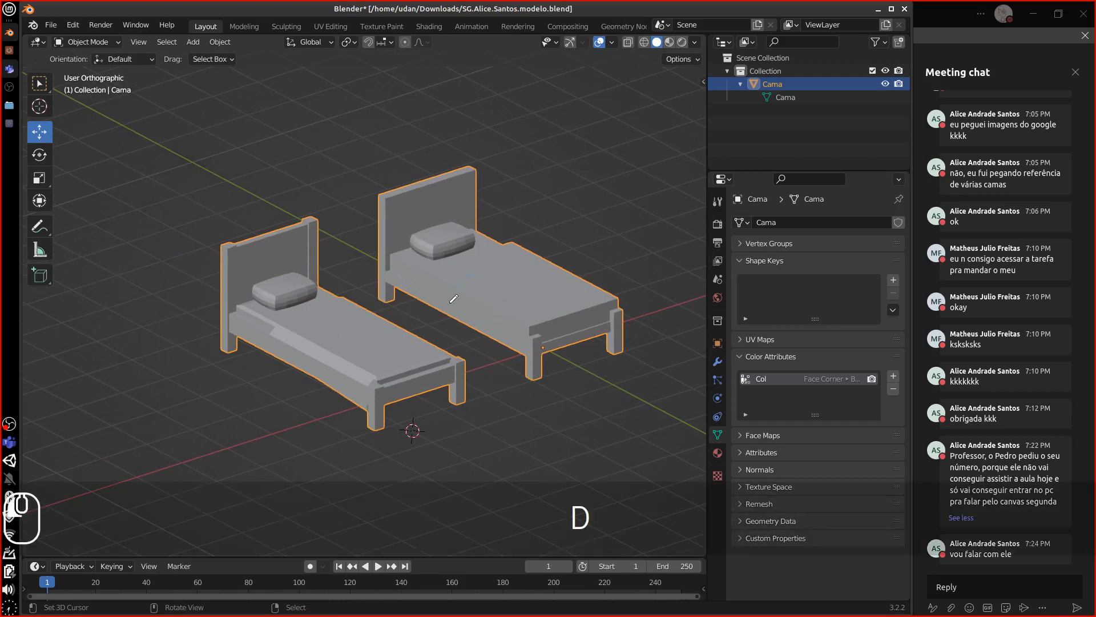
left_click_drag(478, 273, 474, 273)
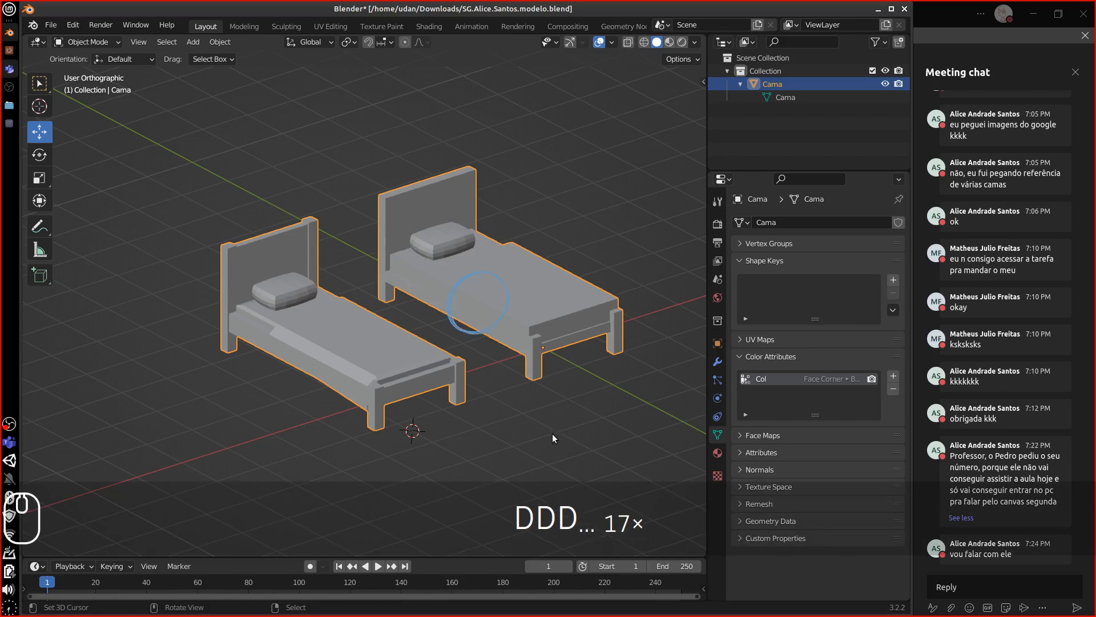
key("d")
mouse_move(320, 333)
left_mouse_down()
mouse_move(294, 379)
mouse_move(300, 394)
left_mouse_up()
key("d")
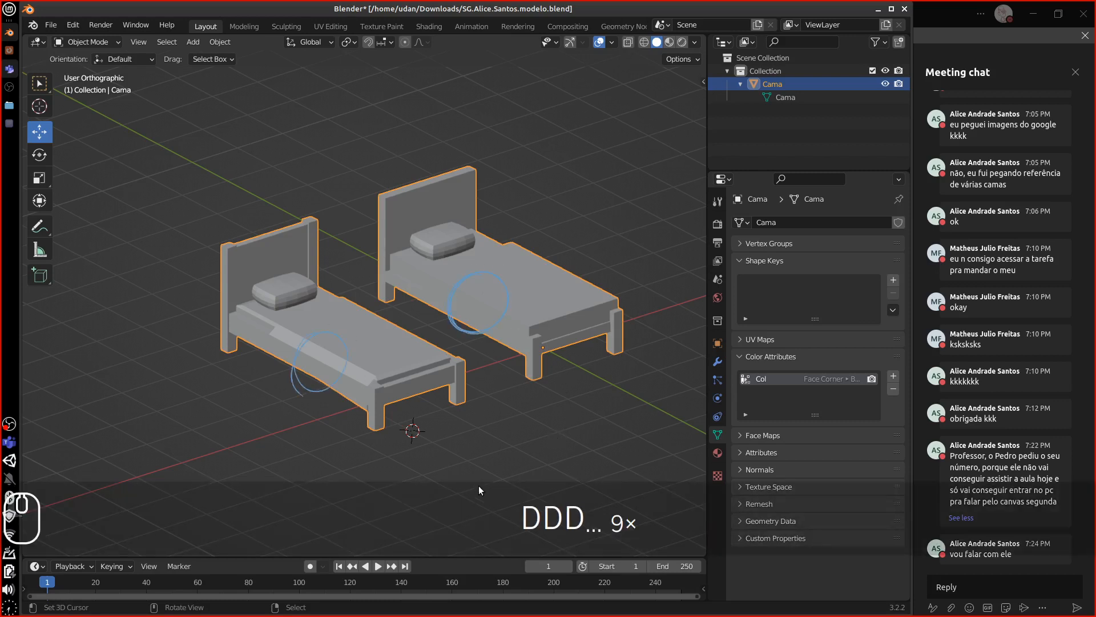
left_click_drag(311, 223, 293, 227)
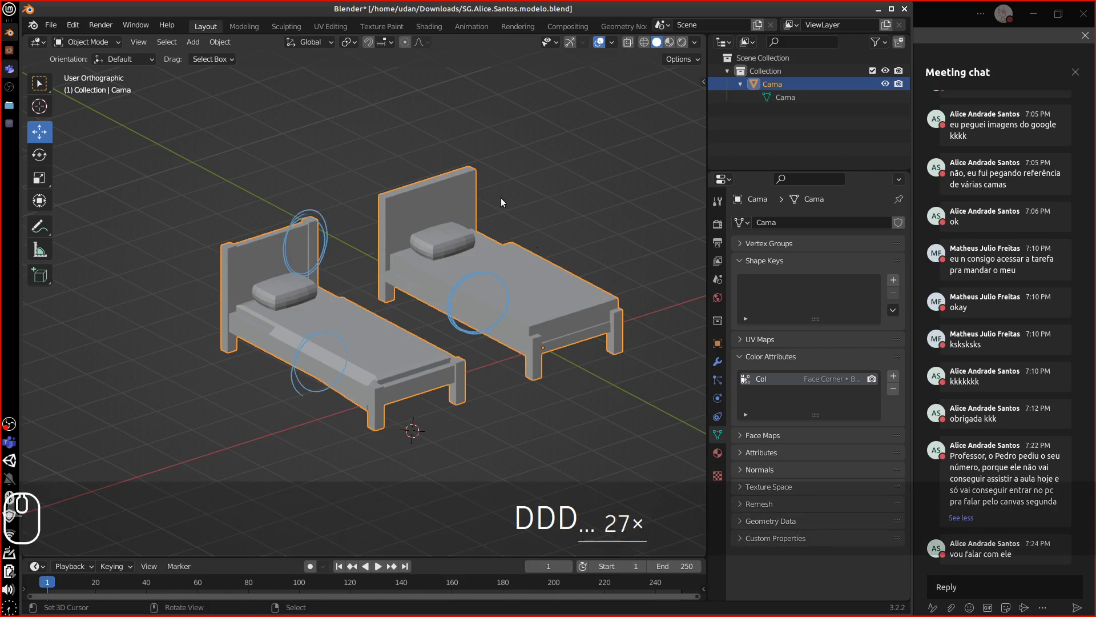
left_click_drag(494, 172, 485, 222)
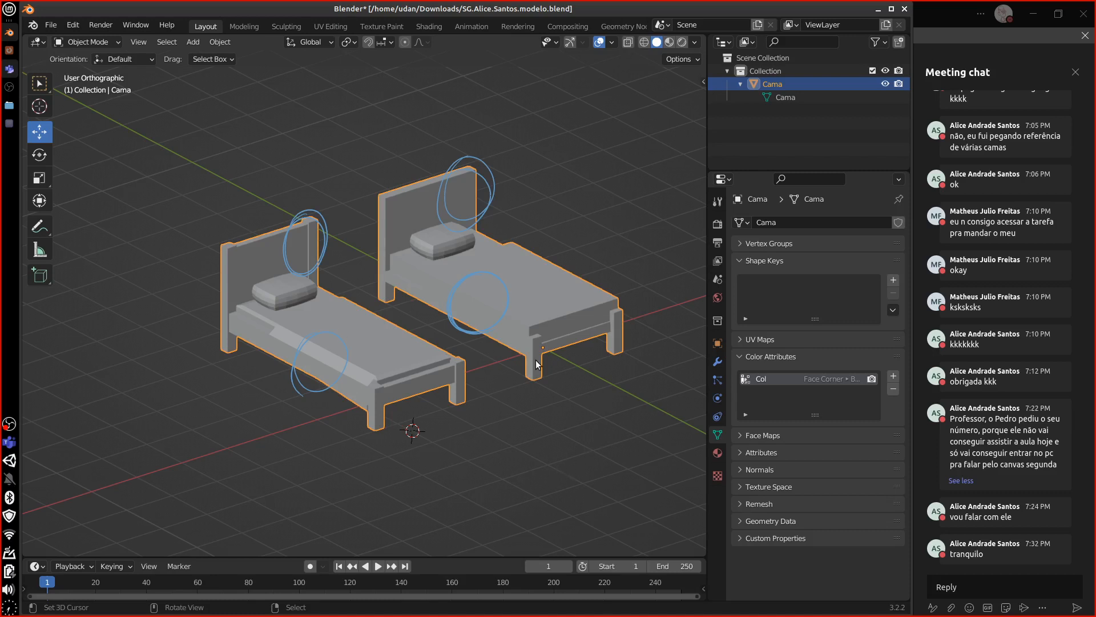
key("d")
mouse_move(512, 269)
right_mouse_down()
mouse_move(489, 287)
mouse_move(367, 303)
mouse_move(351, 324)
mouse_move(501, 313)
mouse_move(436, 274)
mouse_move(428, 225)
mouse_move(289, 255)
mouse_move(328, 244)
mouse_move(324, 283)
right_mouse_up()
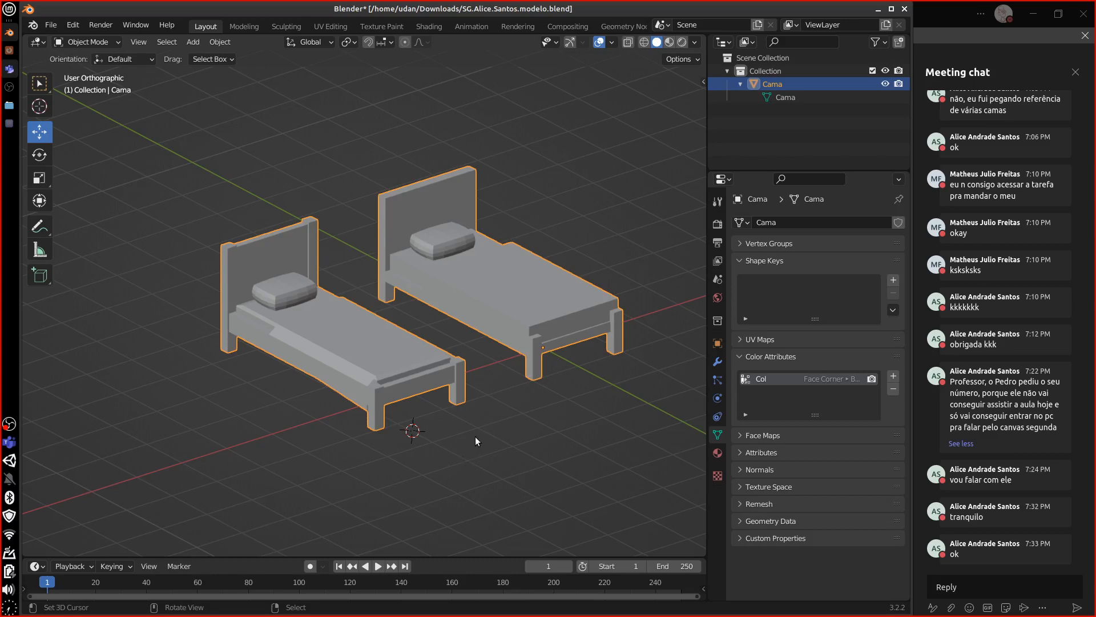
Open the pirate ship model (Navio pirata) from the recent files in place of the bed file.
left_click(51, 25)
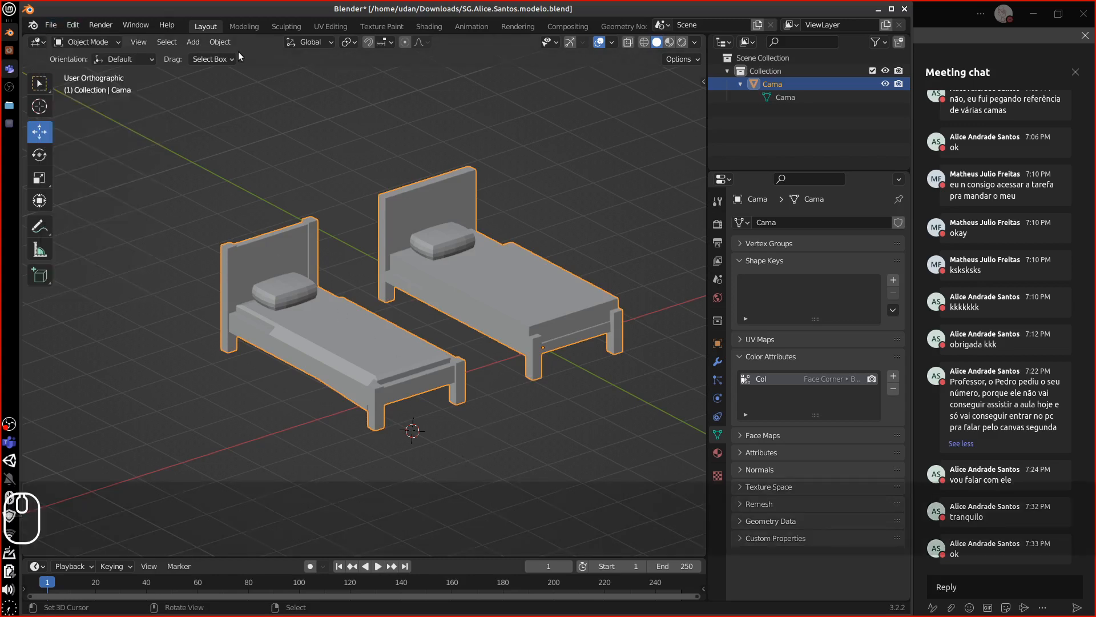
left_click(51, 25)
mouse_move(97, 67)
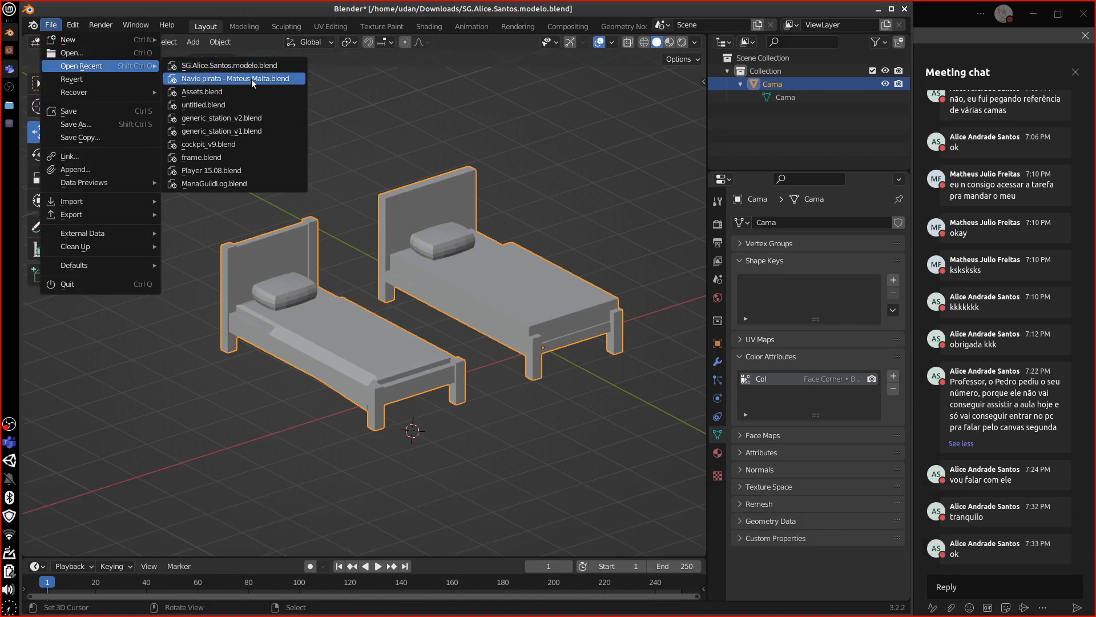
left_click(251, 80)
left_click(407, 338)
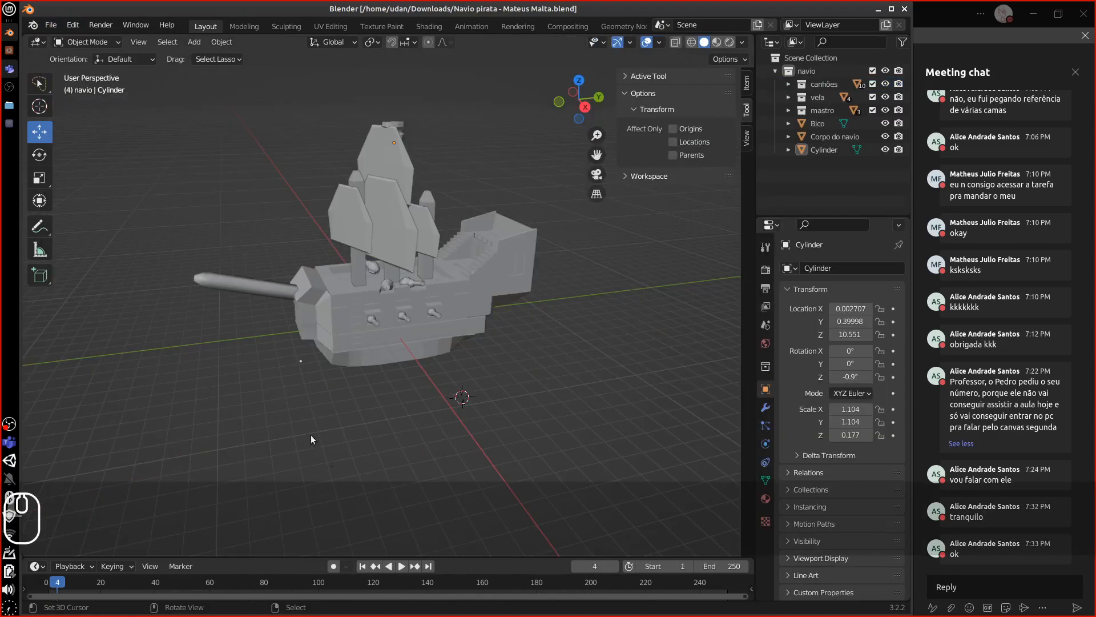
Check the TEMP_AULAS folder in Google Drive in Firefox and look at the pirate ship from its bow in Blender.
key("alt+Tab")
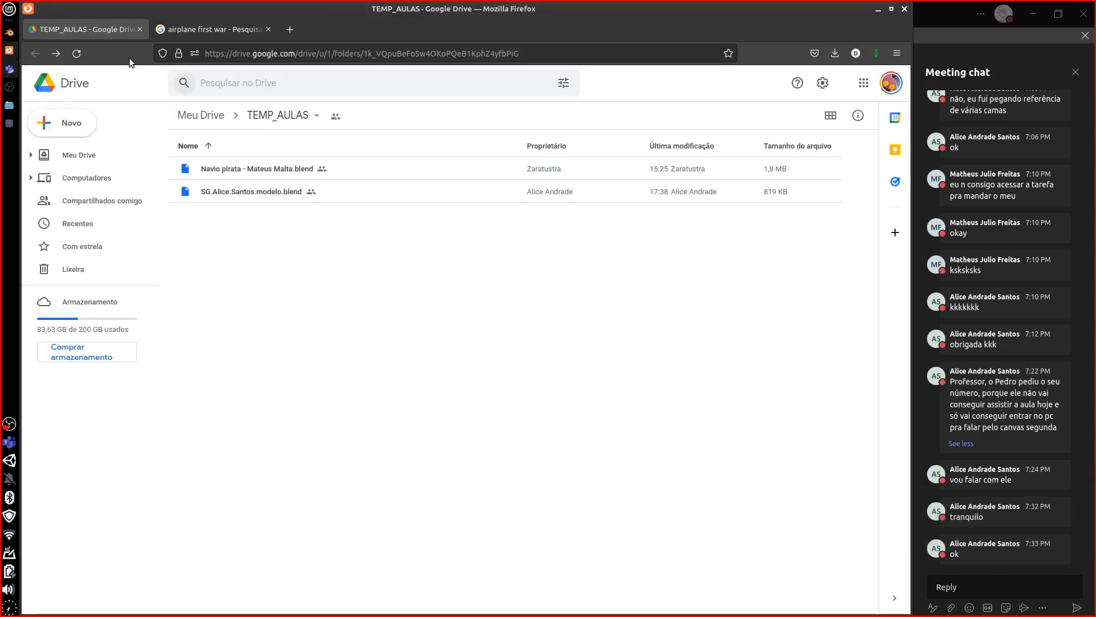
left_click(9, 32)
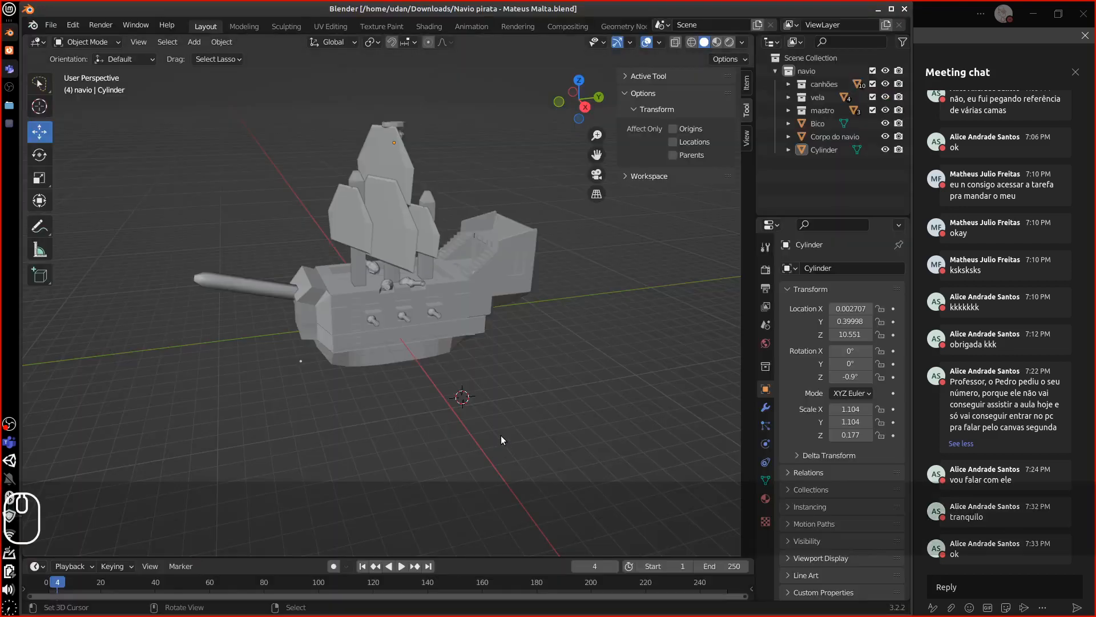
middle_click_drag(502, 437, 581, 415)
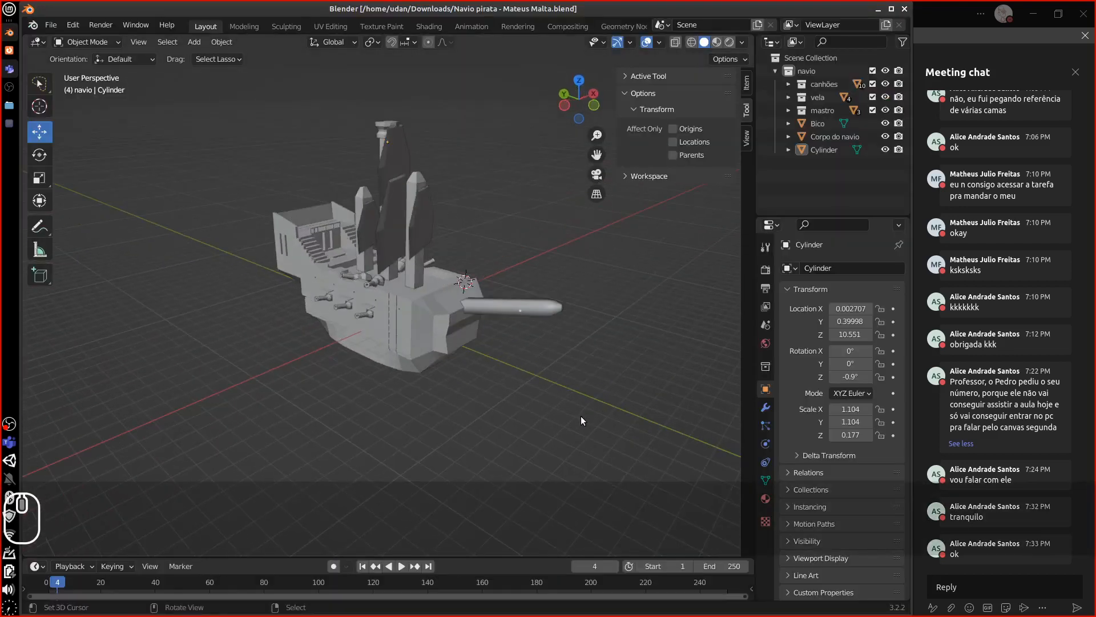
left_click(10, 51)
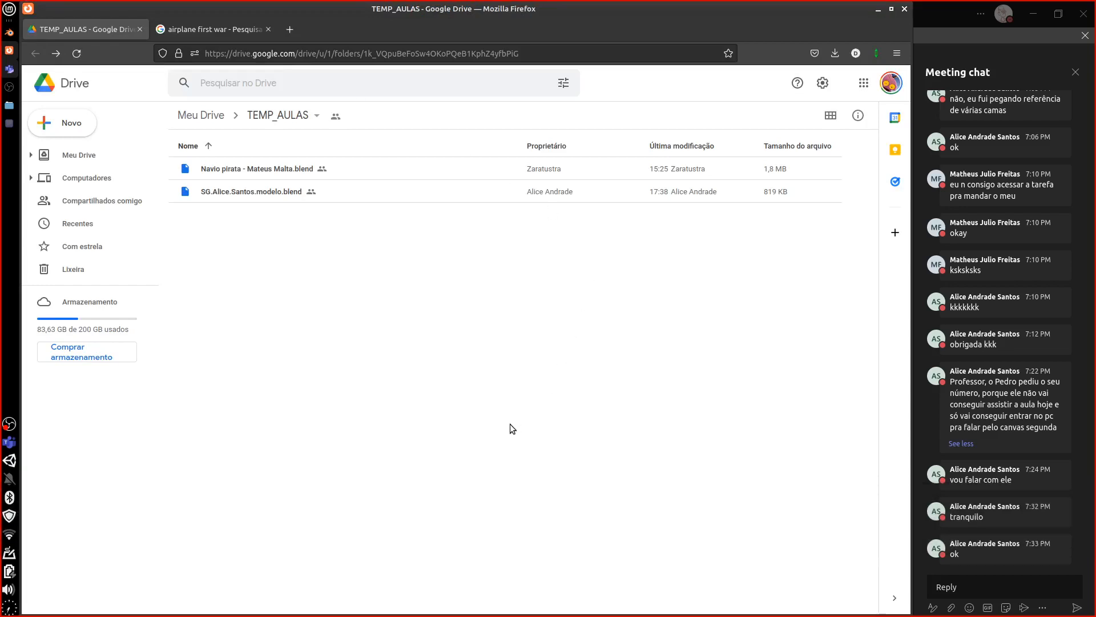
left_click(9, 32)
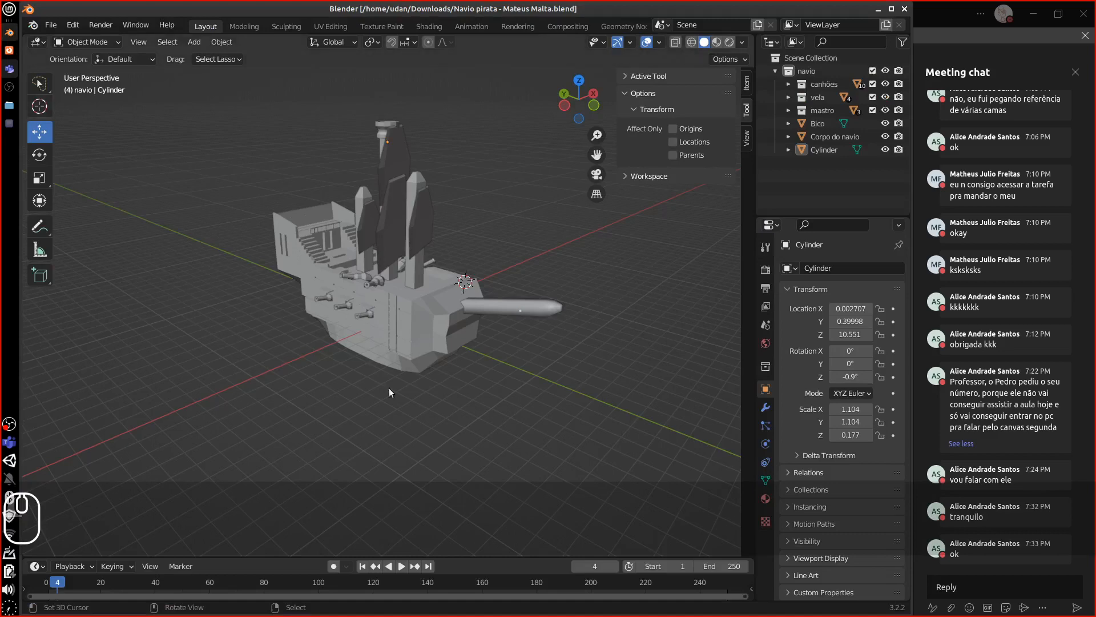
Select the ship's hull, Corpo do navio, and hide the viewport's sidebar and gizmos.
mouse_move(515, 408)
middle_mouse_down()
mouse_move(482, 383)
mouse_move(446, 382)
mouse_move(561, 389)
mouse_move(496, 424)
mouse_move(513, 425)
middle_mouse_up()
right_click(434, 355)
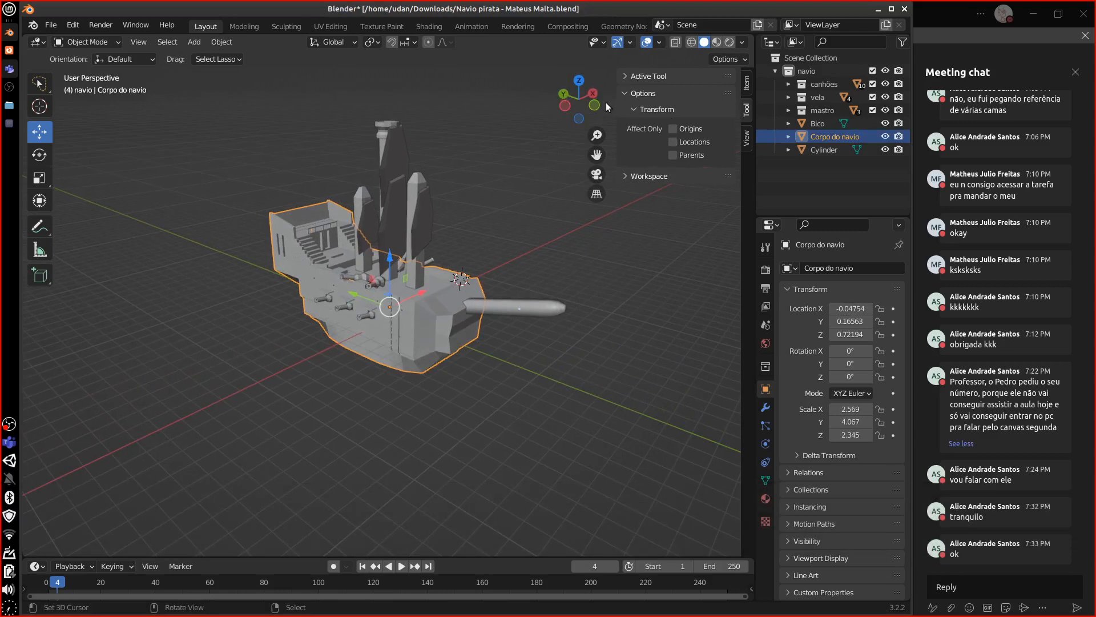
left_click_drag(618, 99, 844, 107)
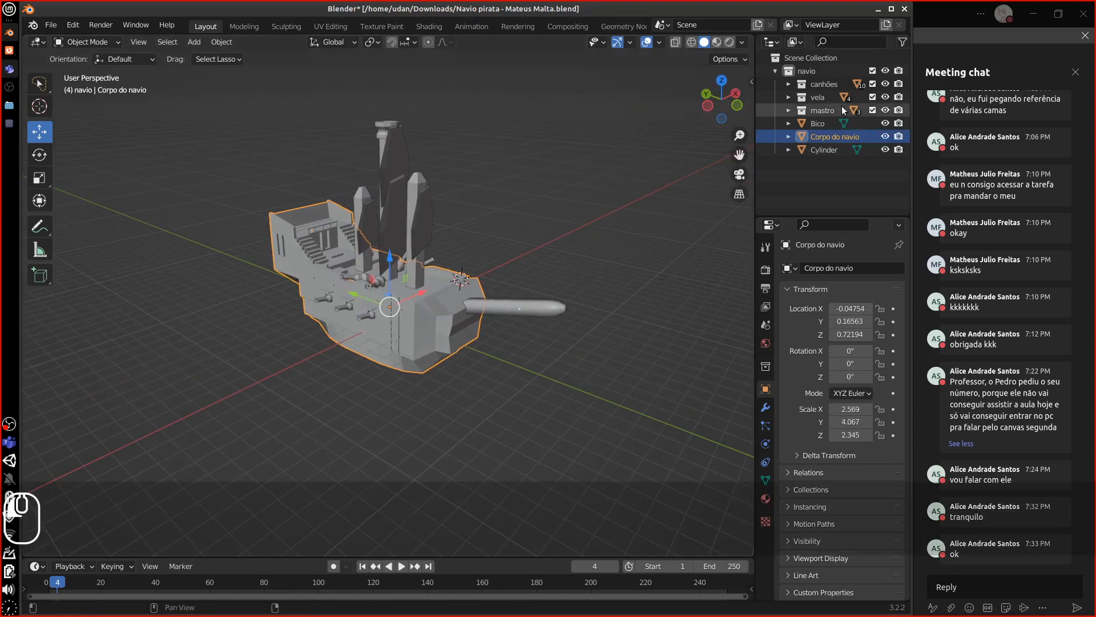
left_click(617, 42)
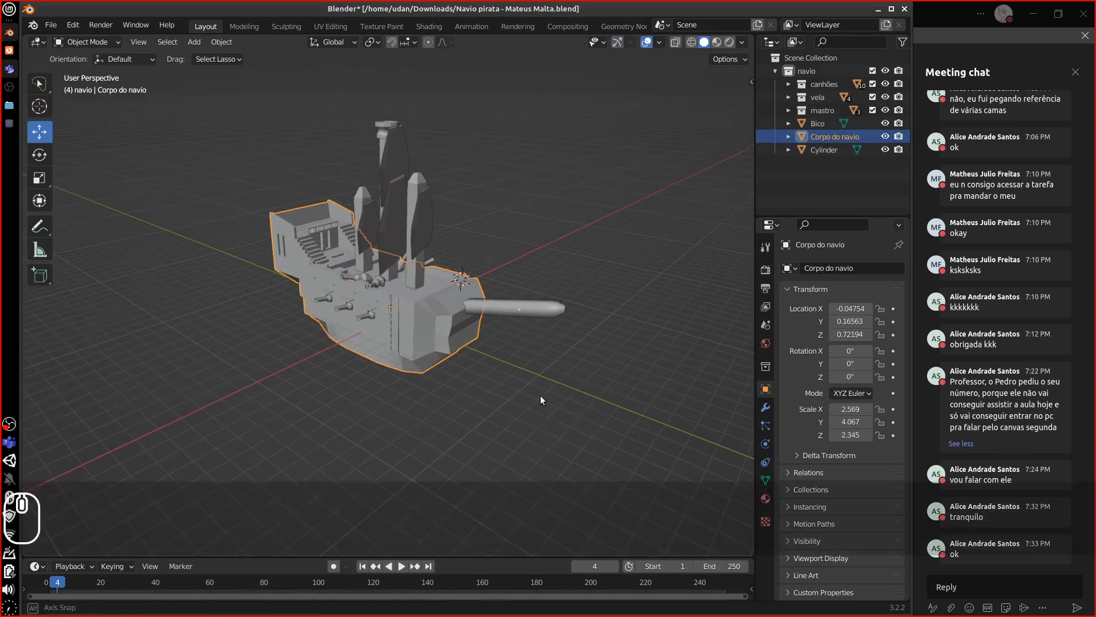
View the ship closer from its bow, widen the Outliner and Properties area, and expand the Cylinder object to show its mesh data.
middle_click_drag(541, 396, 555, 370)
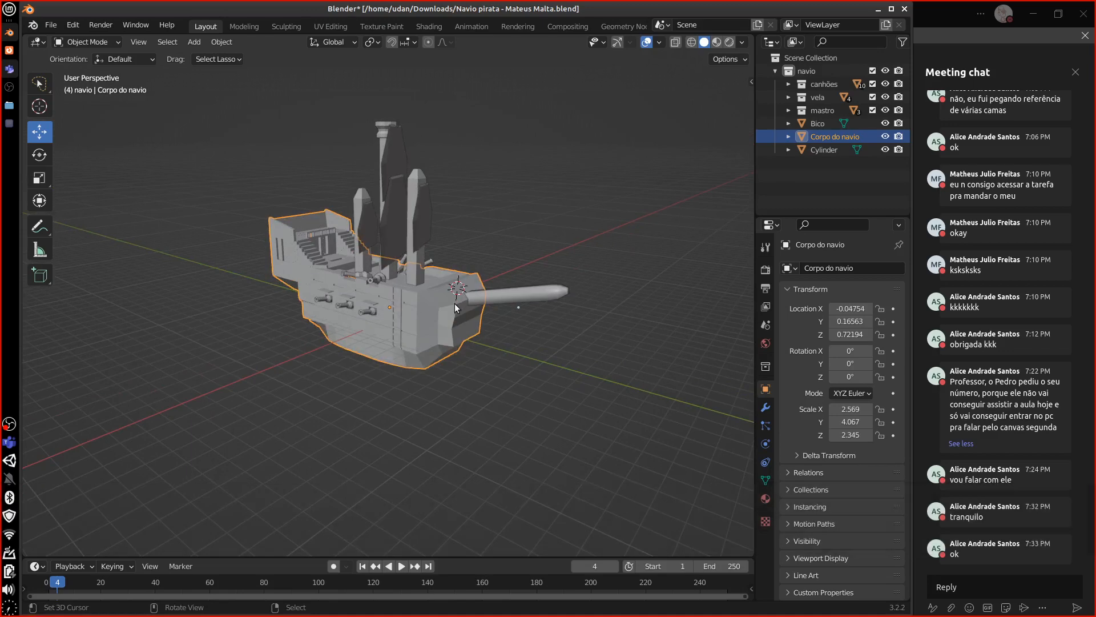
middle_click_drag(510, 427, 509, 403, "alt")
scroll(514, 403, "up", 2)
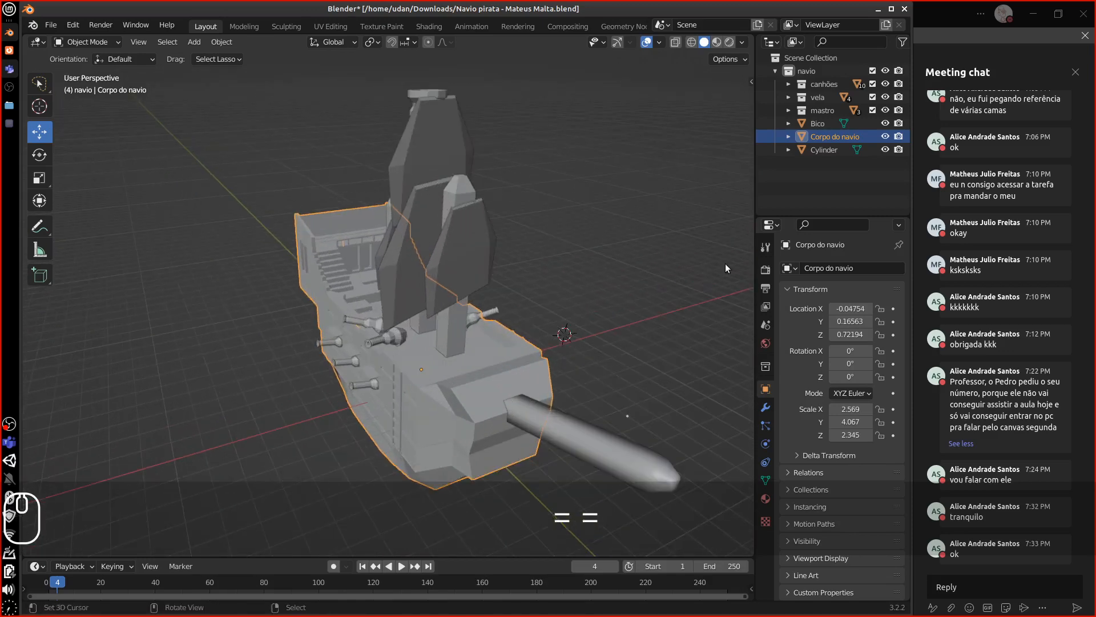
left_click_drag(755, 172, 690, 171)
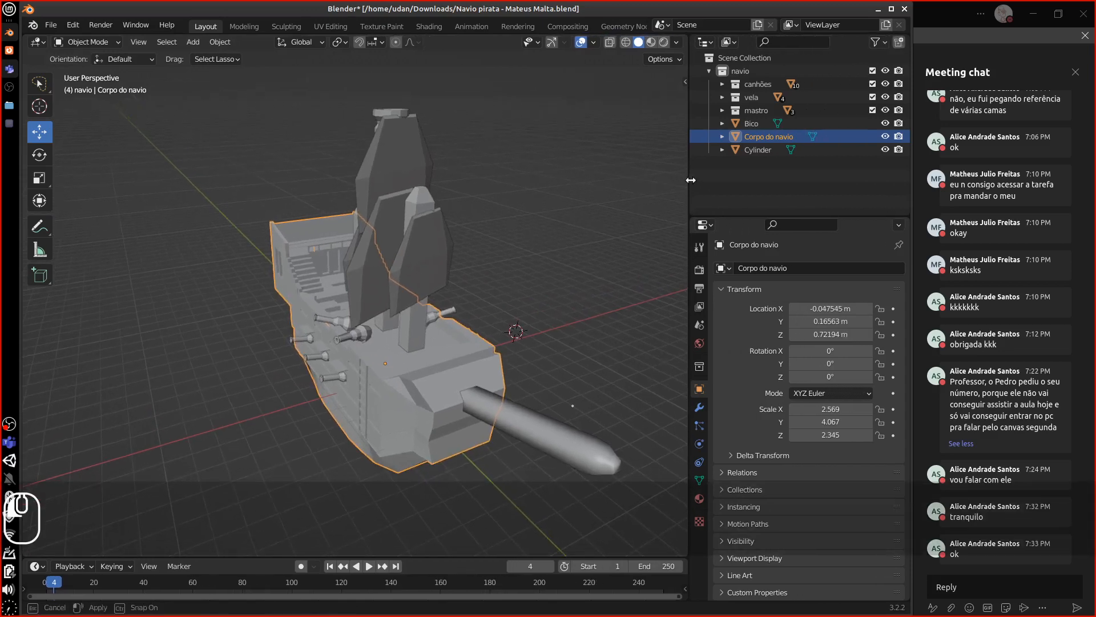
left_click(722, 150)
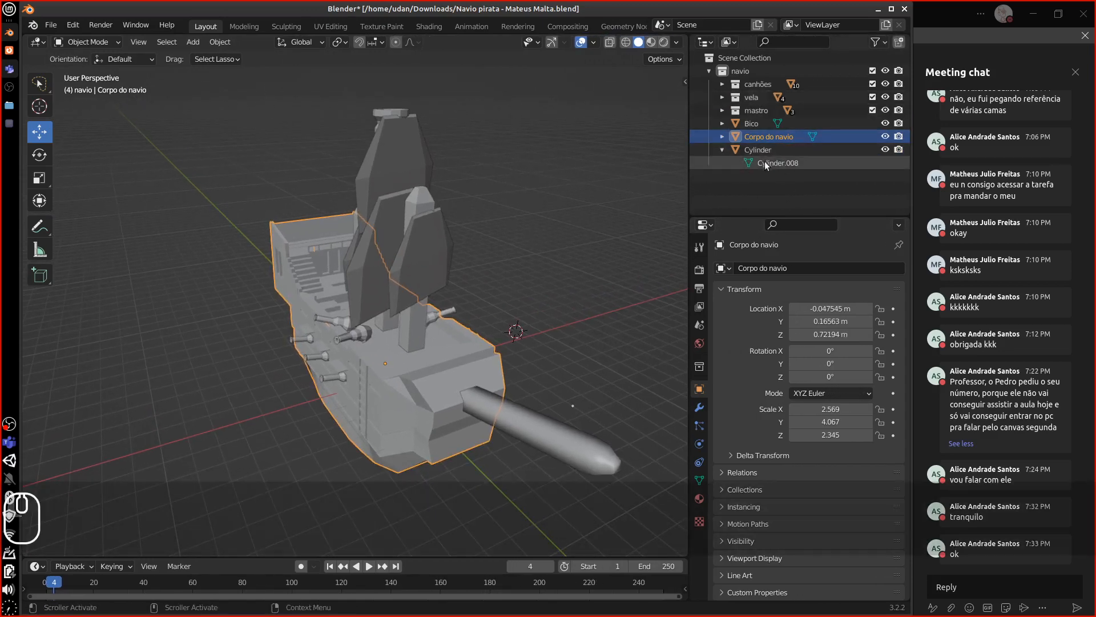
Select the Cylinder object and its mesh data to see which part of the ship it is.
left_click(757, 150)
middle_click_drag(511, 222, 564, 218)
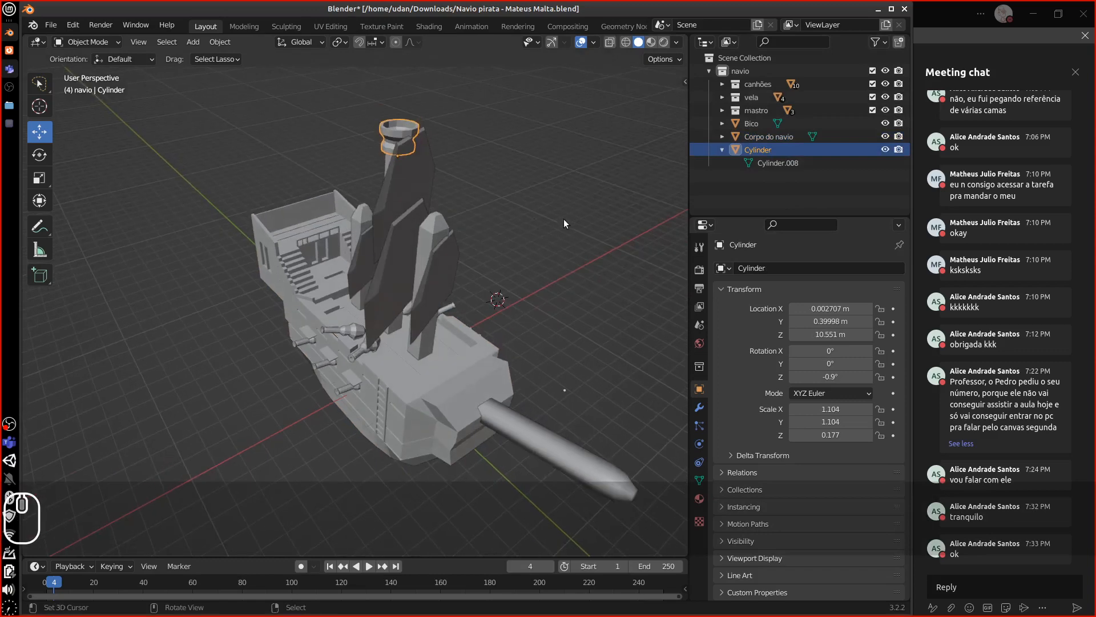
left_click(780, 163)
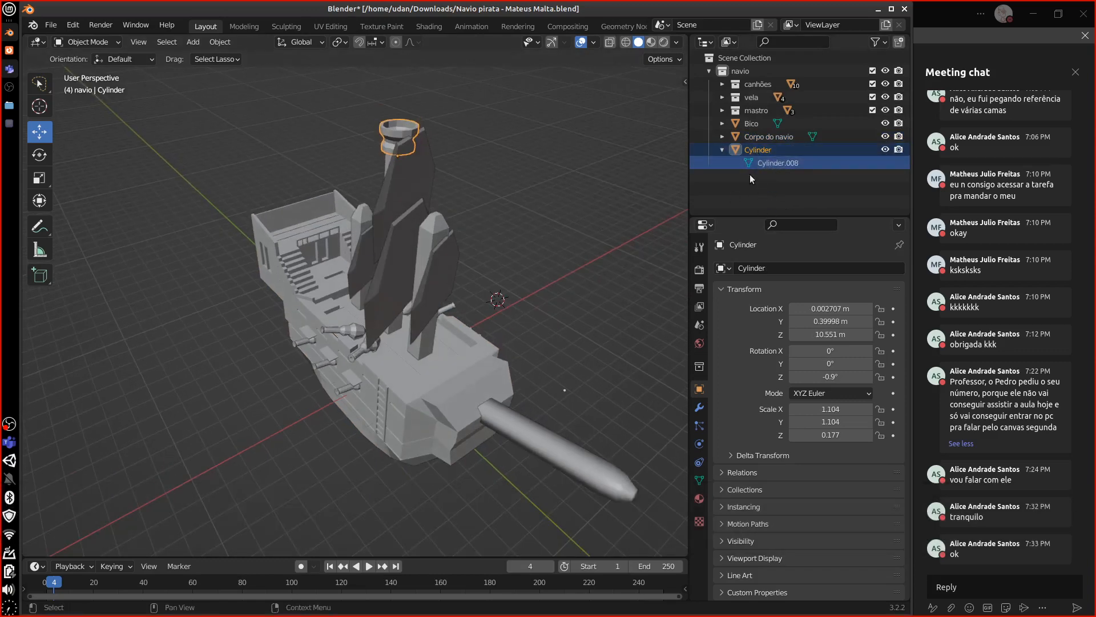
Expand the hull object Corpo do navio in the Outliner and rename it CorpoNavio.
left_click(723, 137)
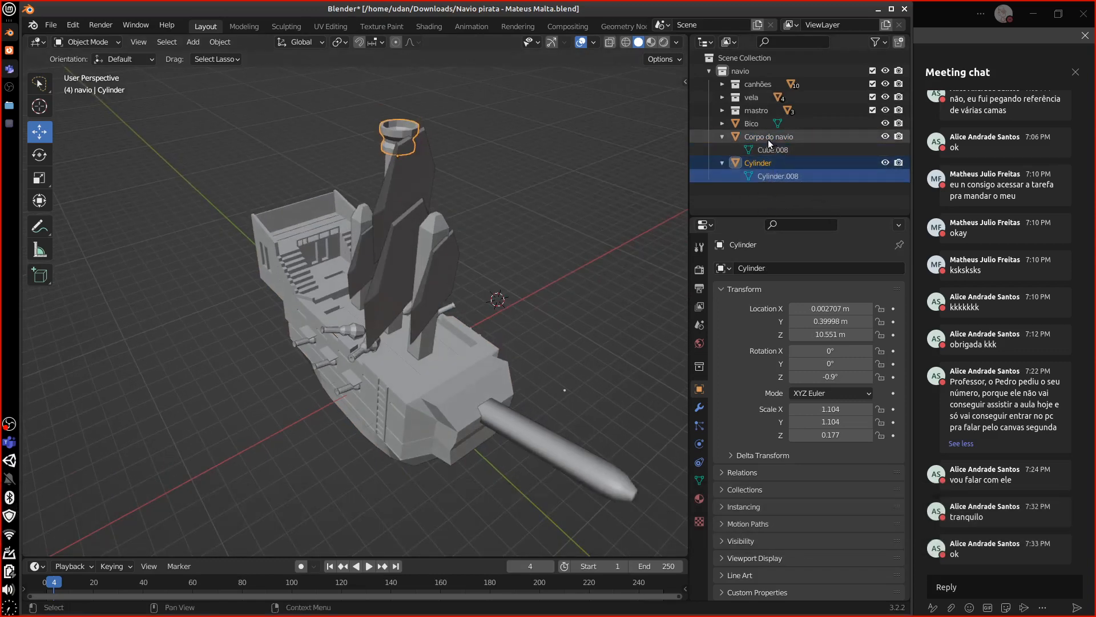
double_click(768, 138)
left_click(766, 137)
left_click(777, 137)
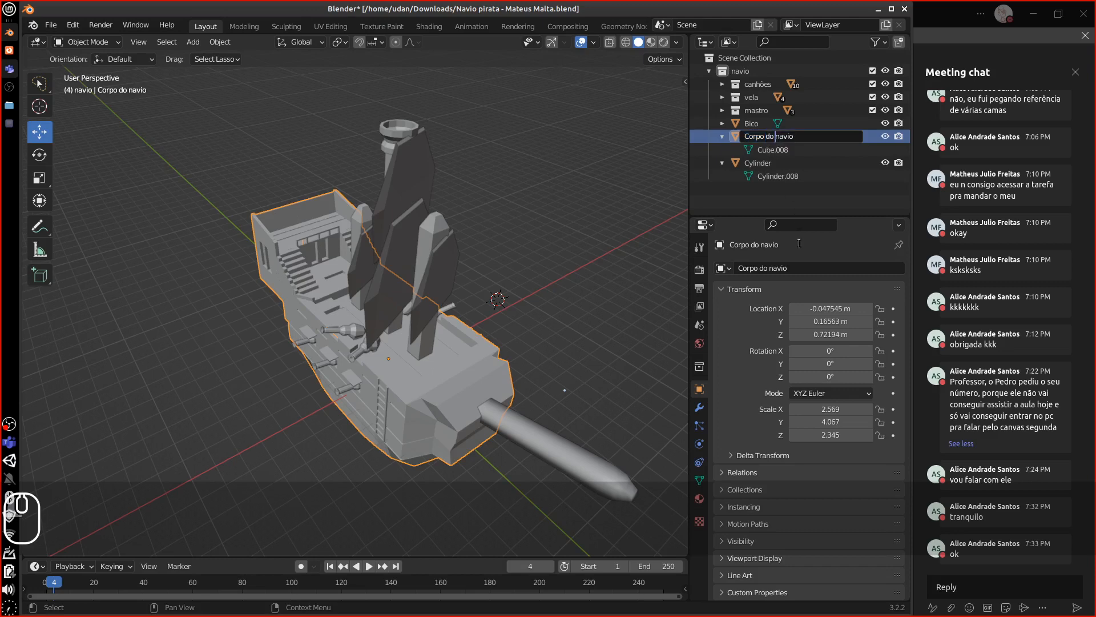
key("Right")
key("Right")
key("Left")
key("BackSpace")
key("BackSpace")
key("BackSpace")
key("BackSpace")
key("BackSpace")
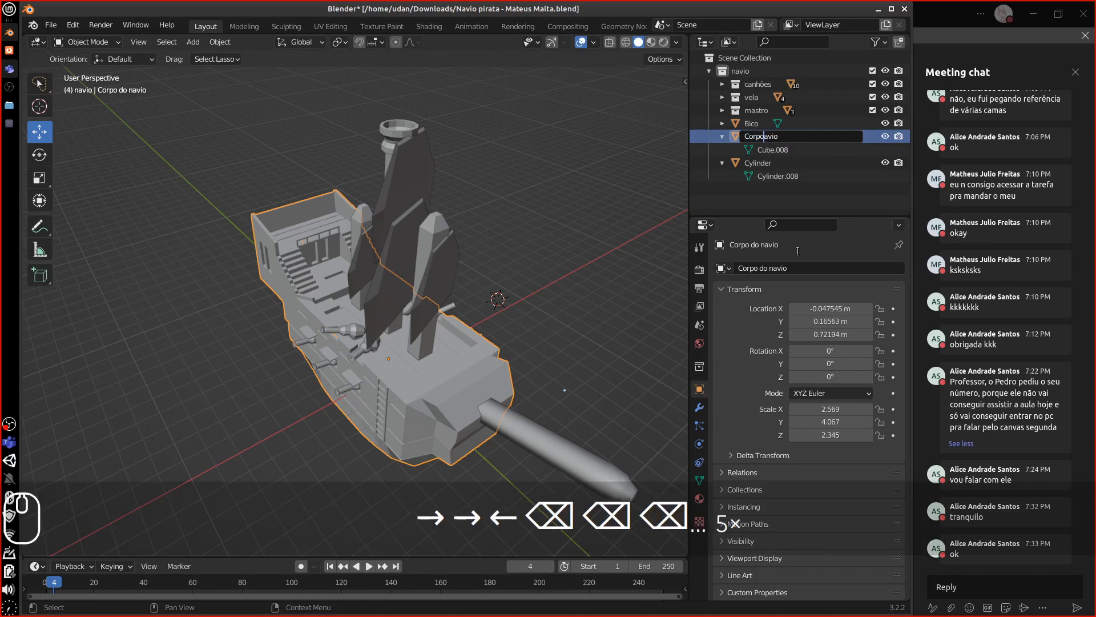
type("N")
key("Return")
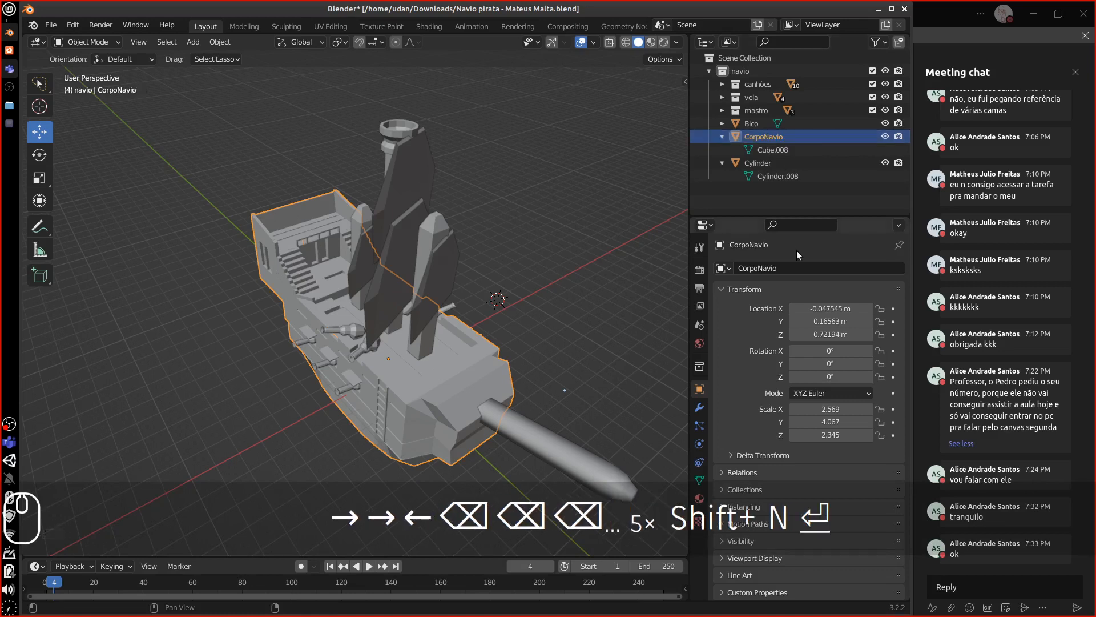
Rename the hull's mesh data Cube.008 as CorpoNavio.
double_click(782, 149)
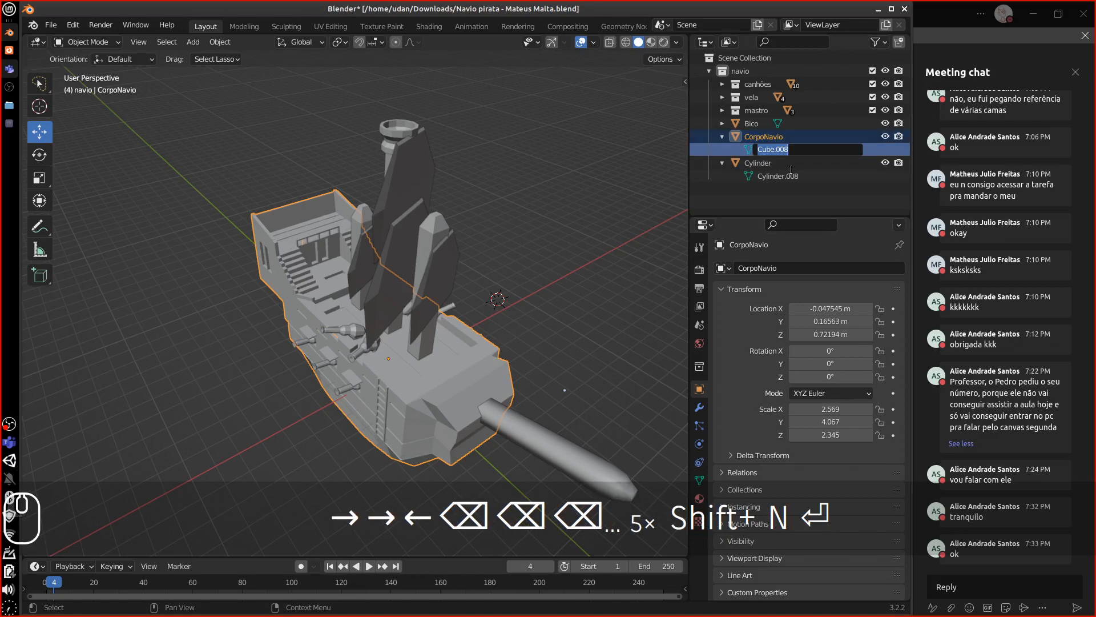
type("Corm")
key("BackSpace")
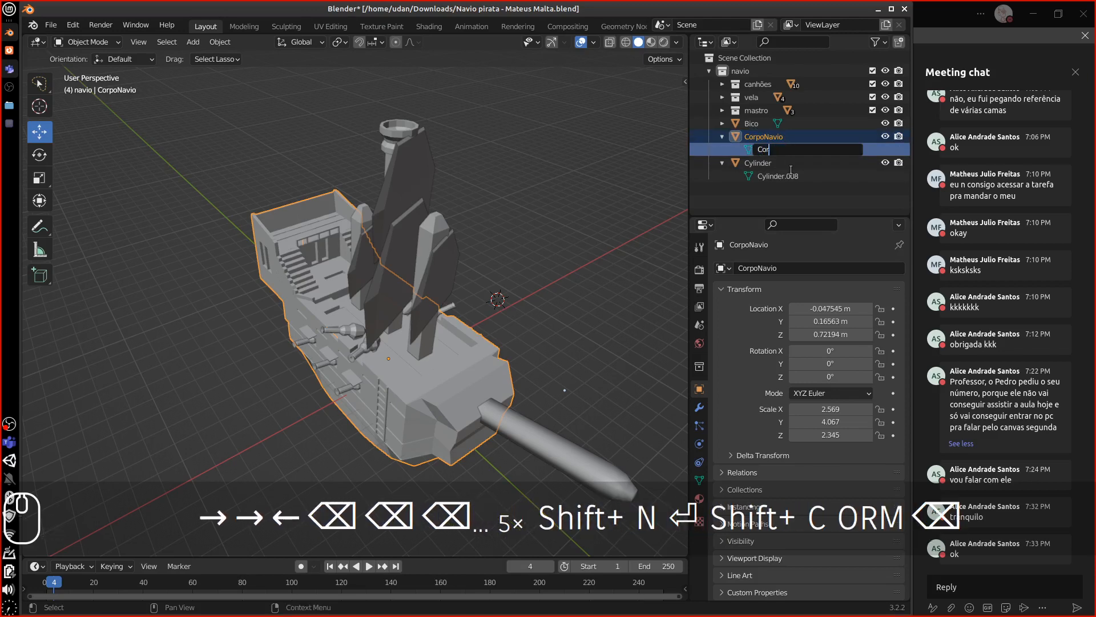
type("po")
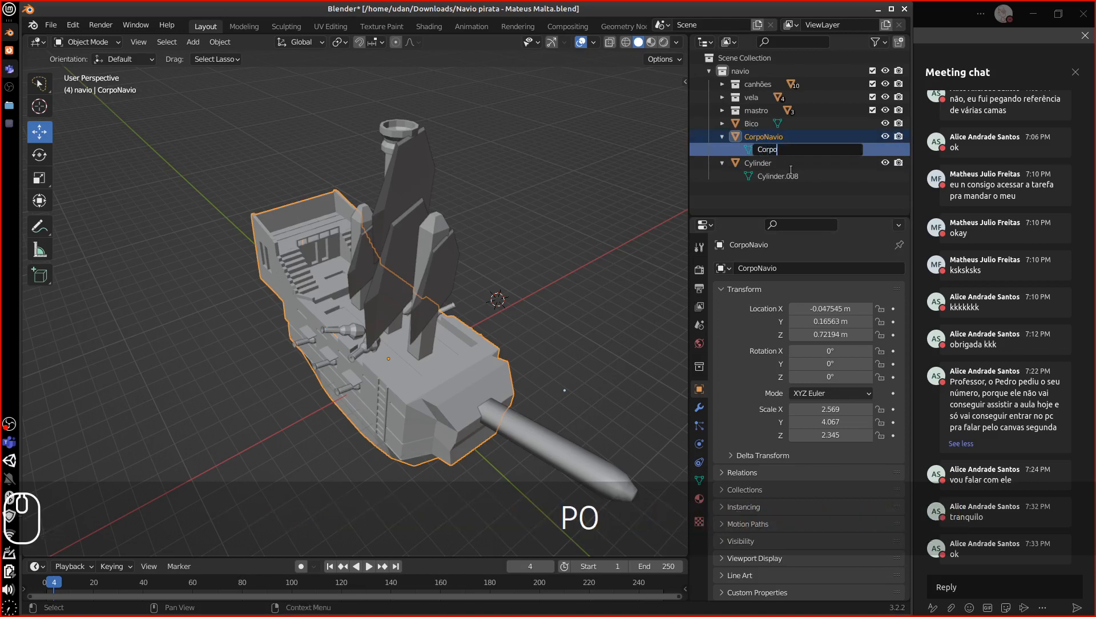
type("Nac")
key("BackSpace")
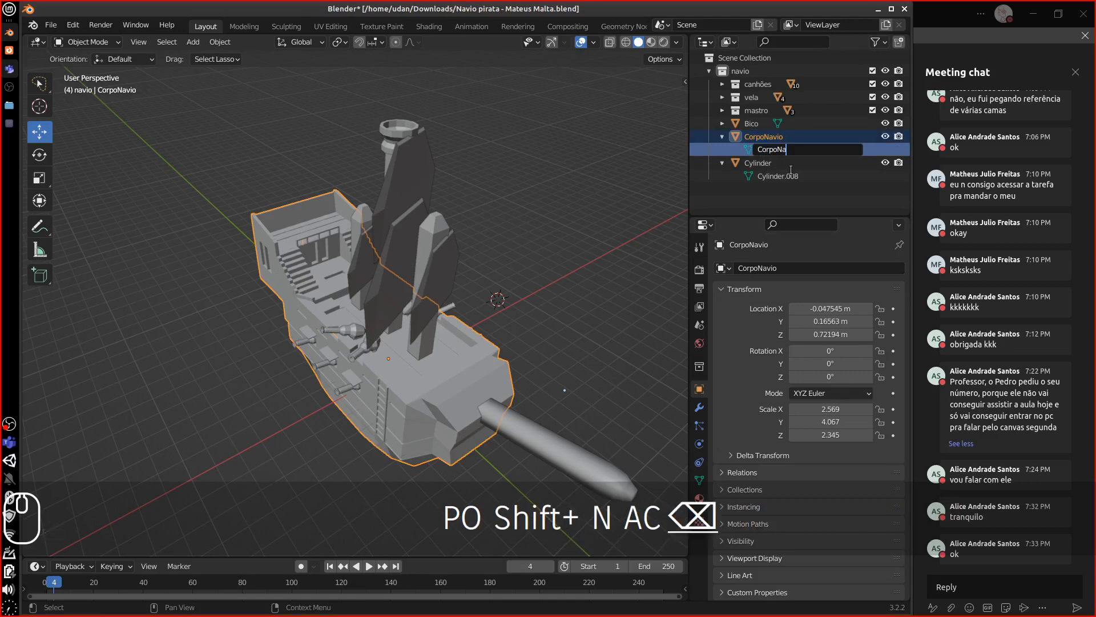
type("vio")
key("Return")
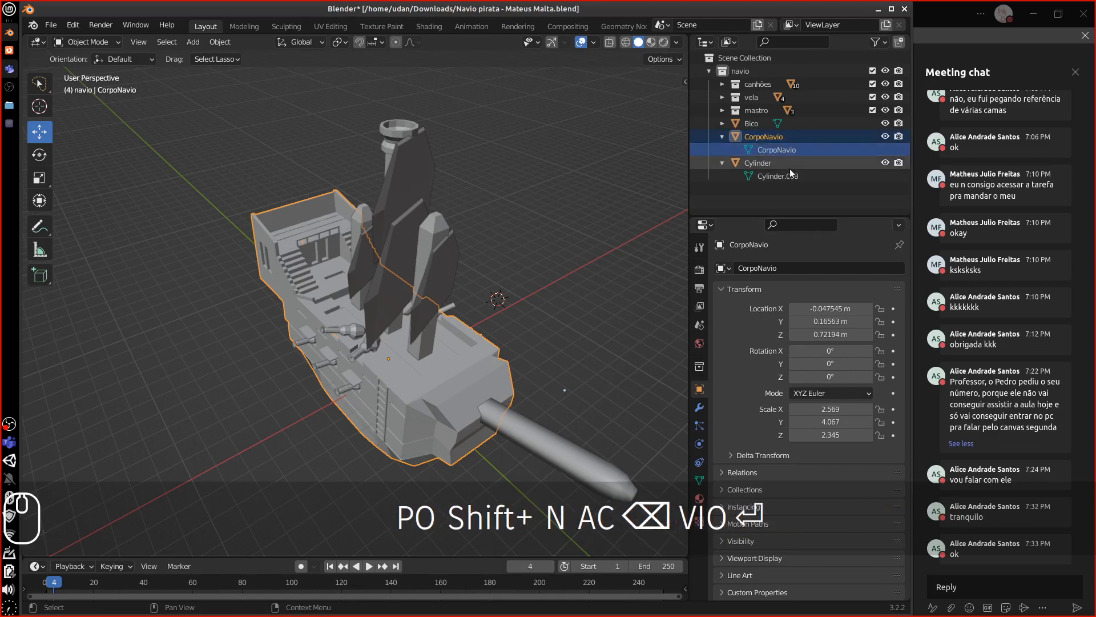
Expand the mastro collection and examine Mastro 1, Mastro 2 and Mastro 3 on the ship one by one.
left_click(779, 177)
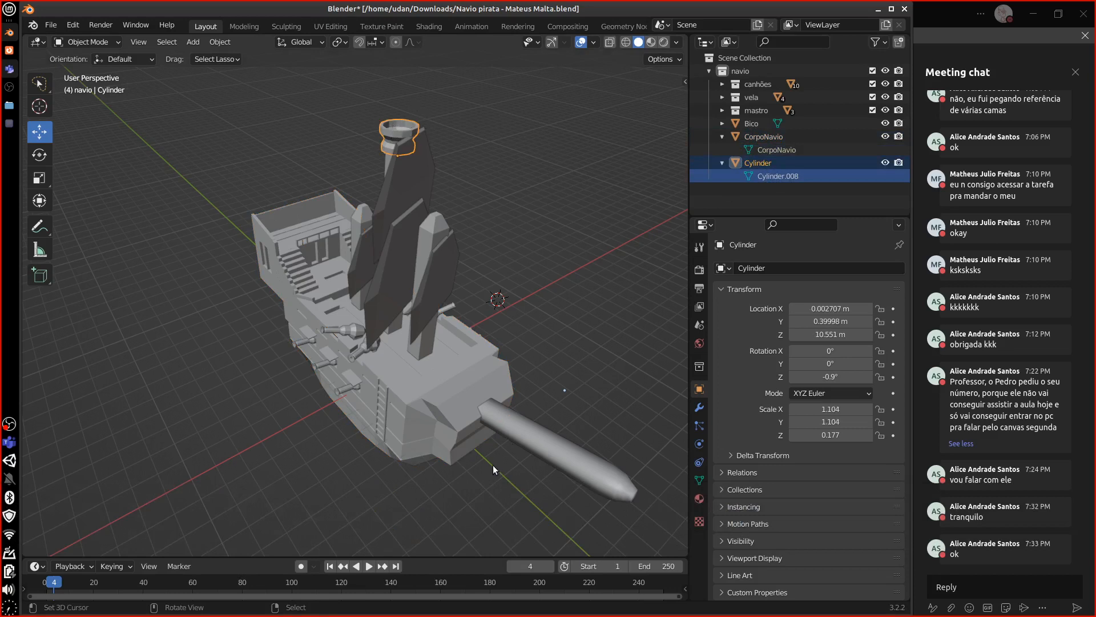
left_click(723, 110)
left_click(771, 123)
middle_click_drag(594, 308, 620, 351)
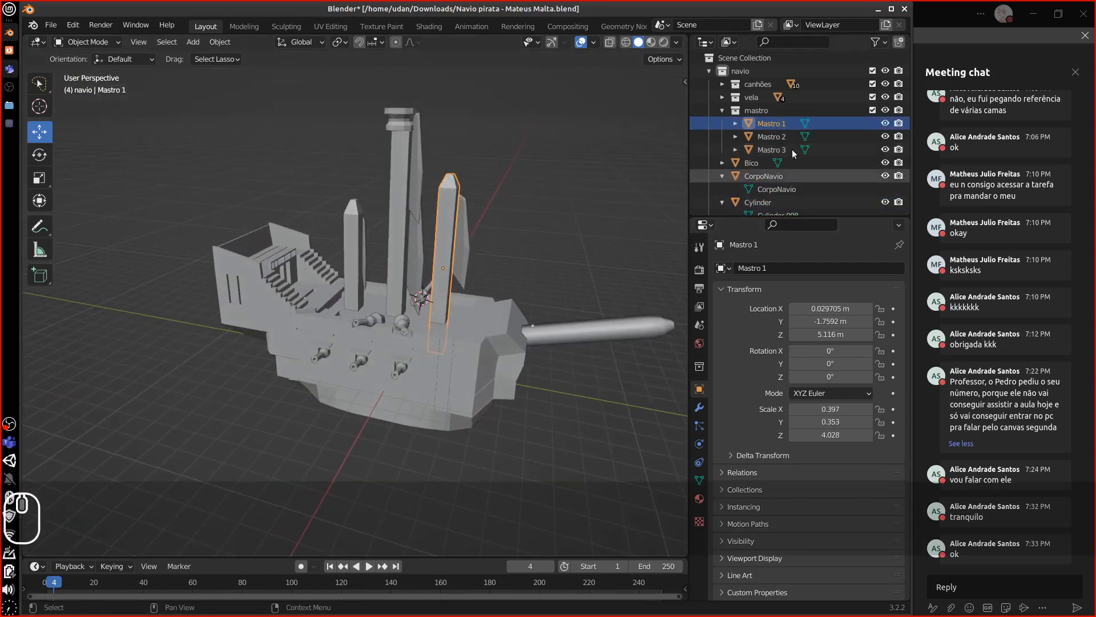
left_click(774, 137)
left_click(770, 150)
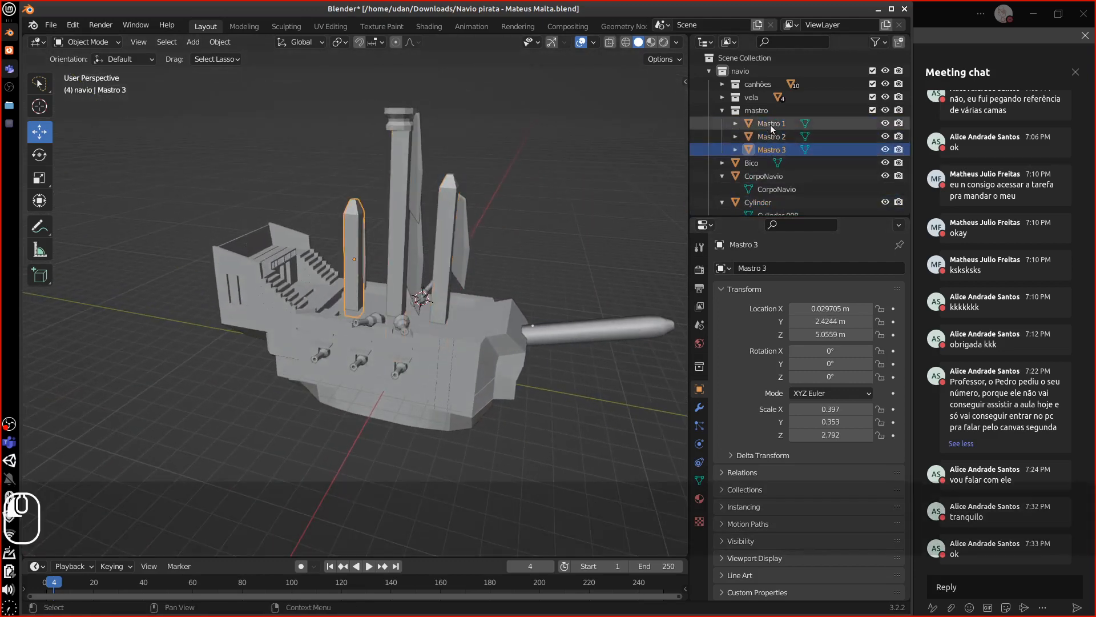
left_click(771, 137)
middle_click_drag(491, 365, 610, 358)
scroll(467, 283, "up", 3)
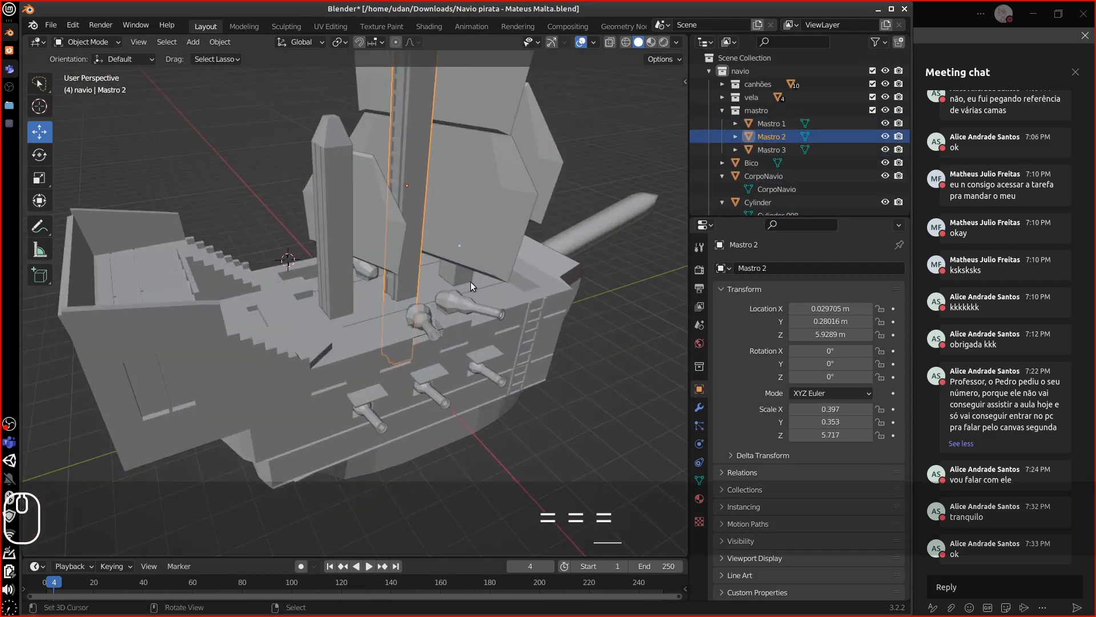
middle_click_drag(499, 216, 482, 376)
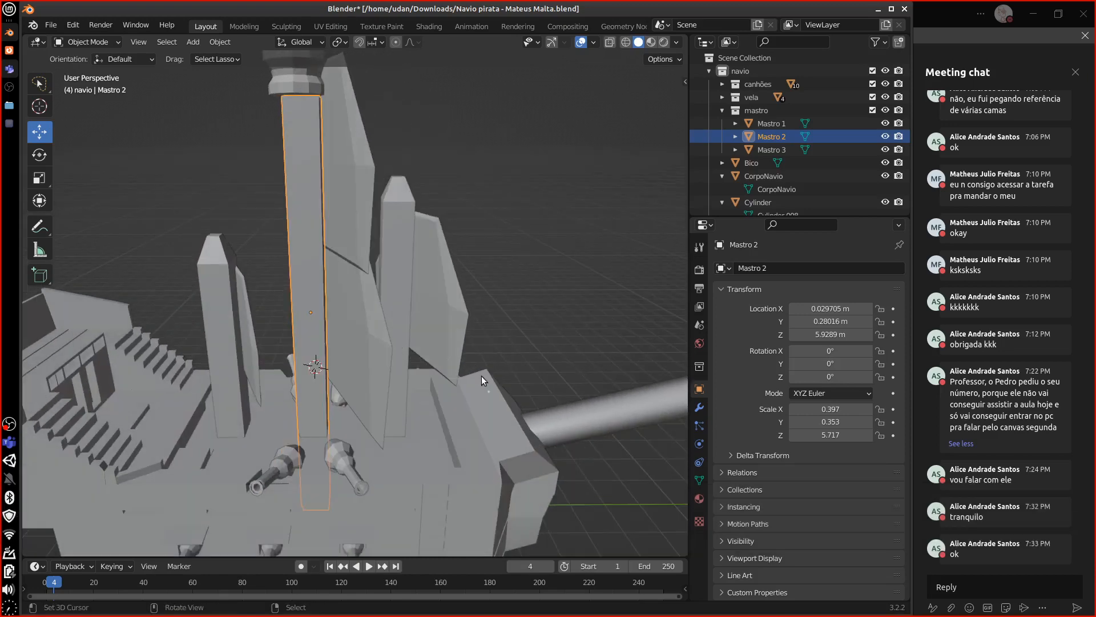
Inspect the sail vela2 on the main mast and the ship's hull from the side.
left_click(364, 224)
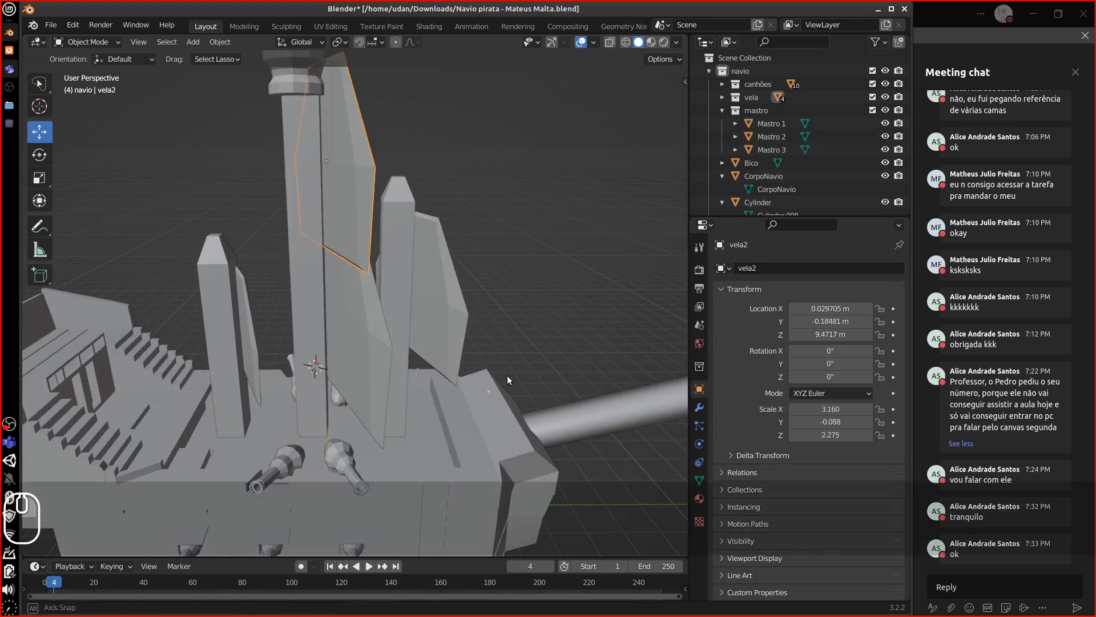
middle_click_drag(507, 375, 433, 419)
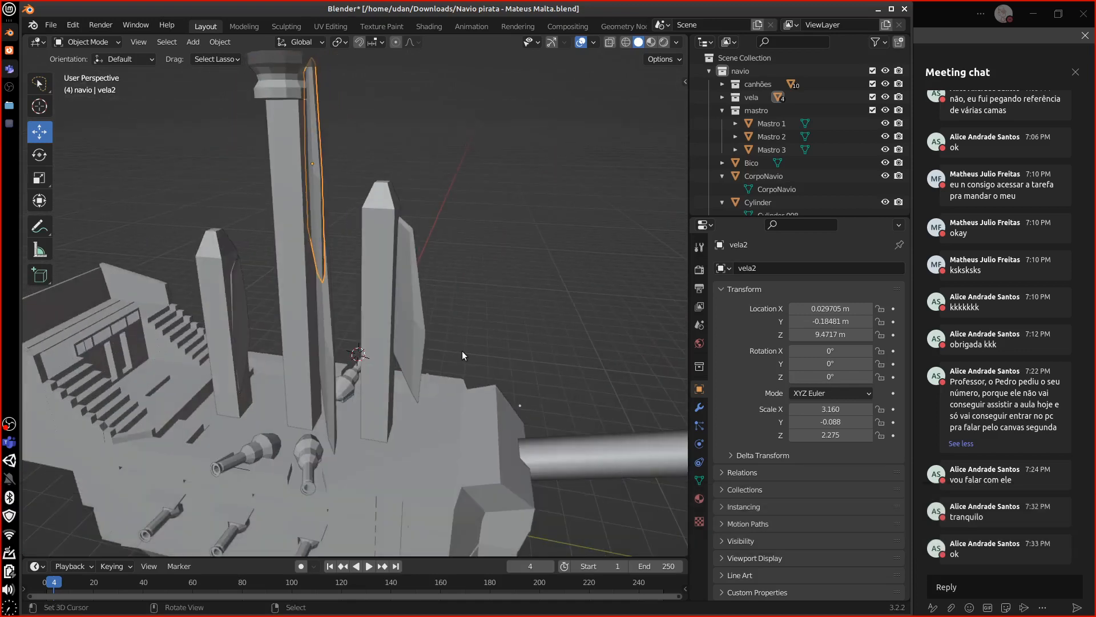
middle_click_drag(479, 370, 502, 357)
left_click(473, 420)
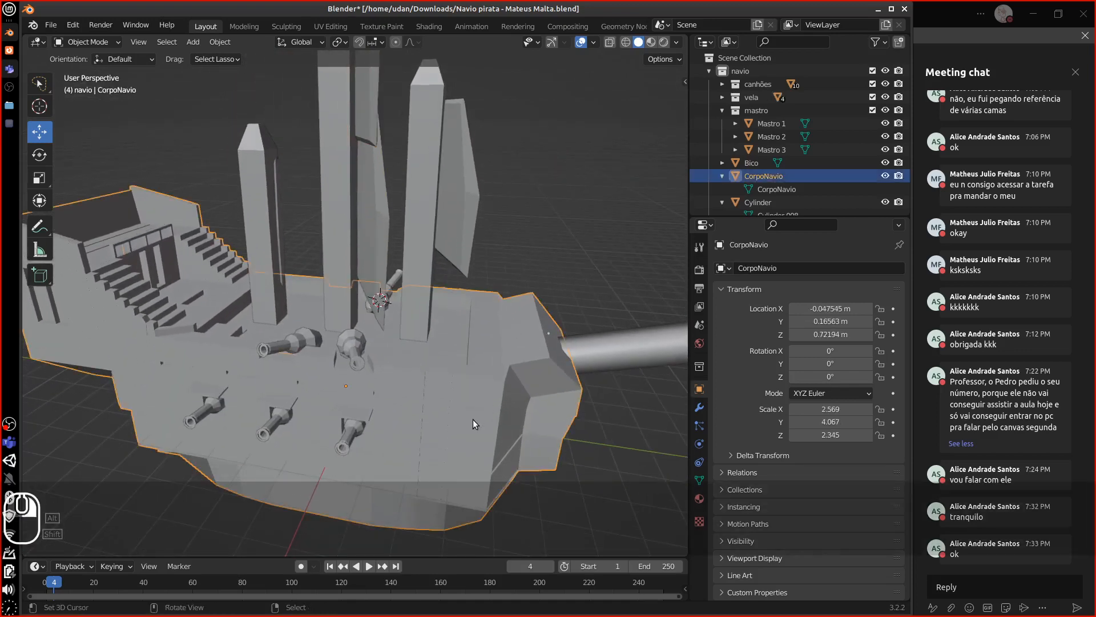
Collapse the mastro collection and the CorpoNavio and Cylinder objects in the Outliner.
left_click(722, 110)
middle_click_drag(526, 326, 482, 353)
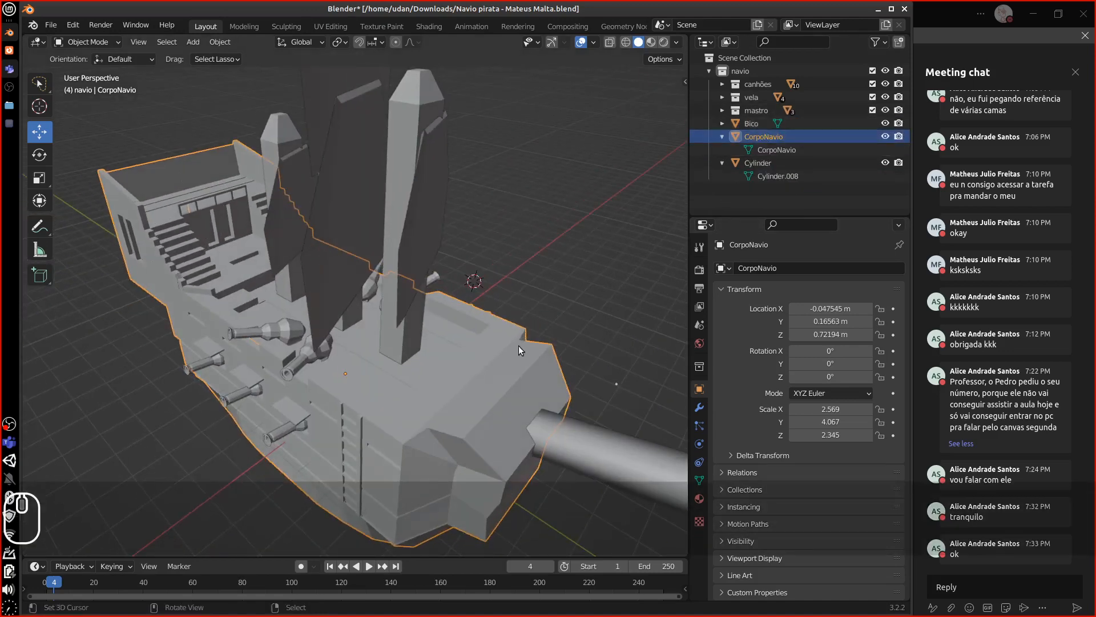
left_click(723, 136)
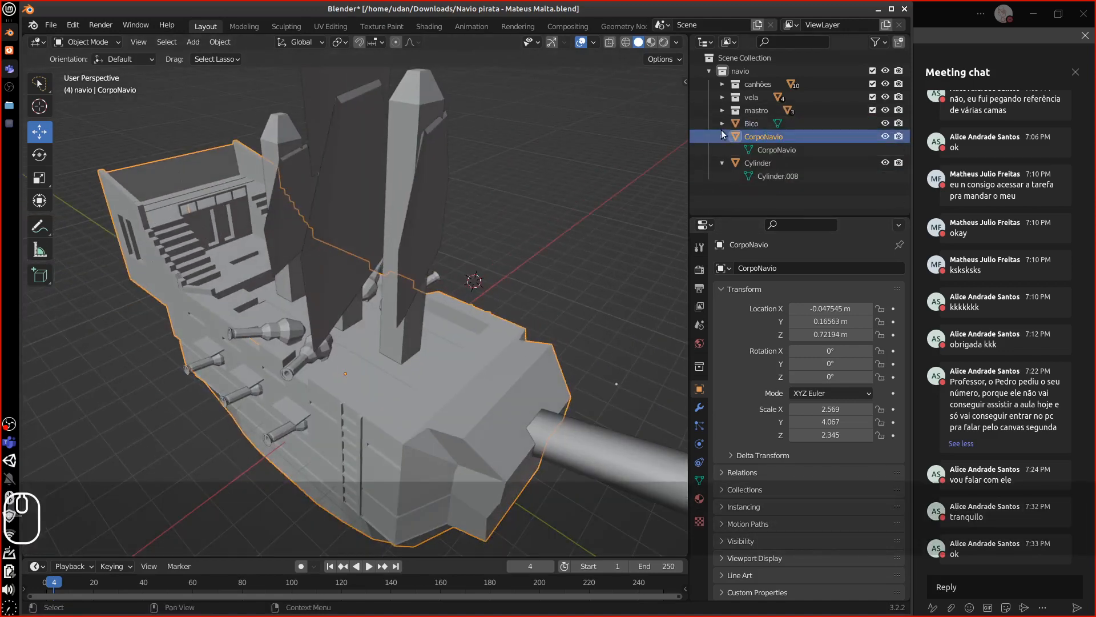
left_click(723, 149)
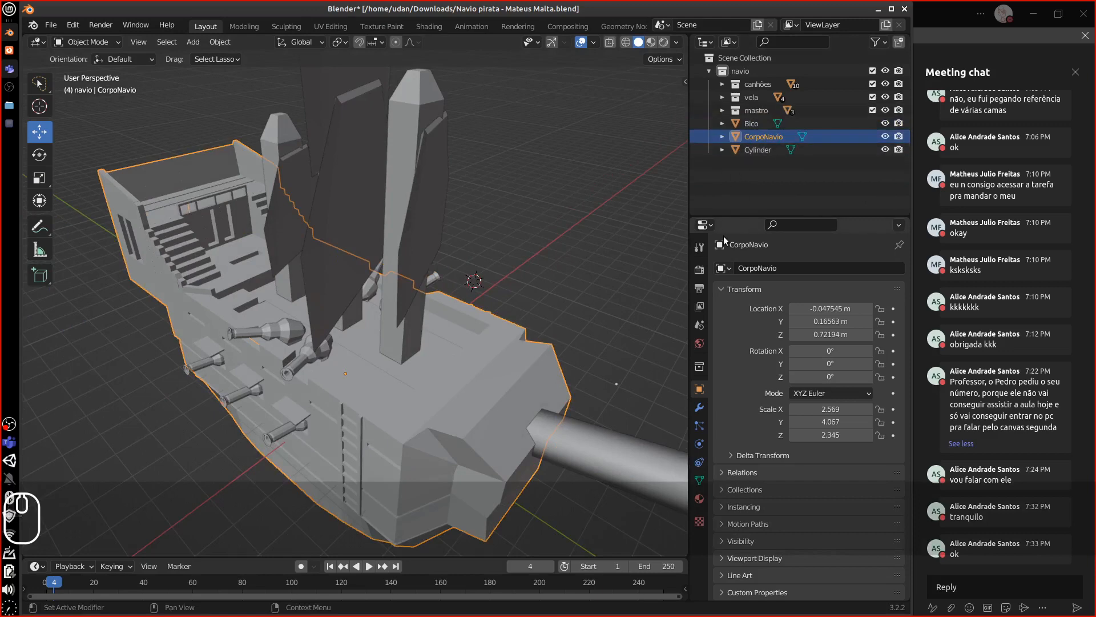
Create a new collection inside navio and move Bico, CorpoNavio and Cylinder into it.
right_click(746, 71)
left_click(680, 72)
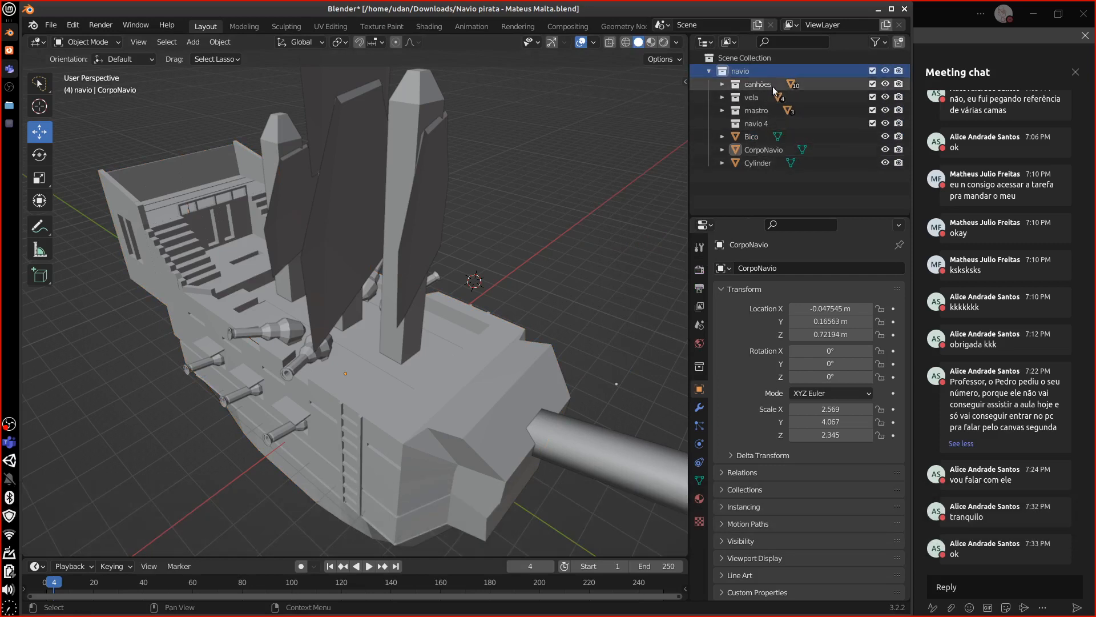
double_click(761, 125)
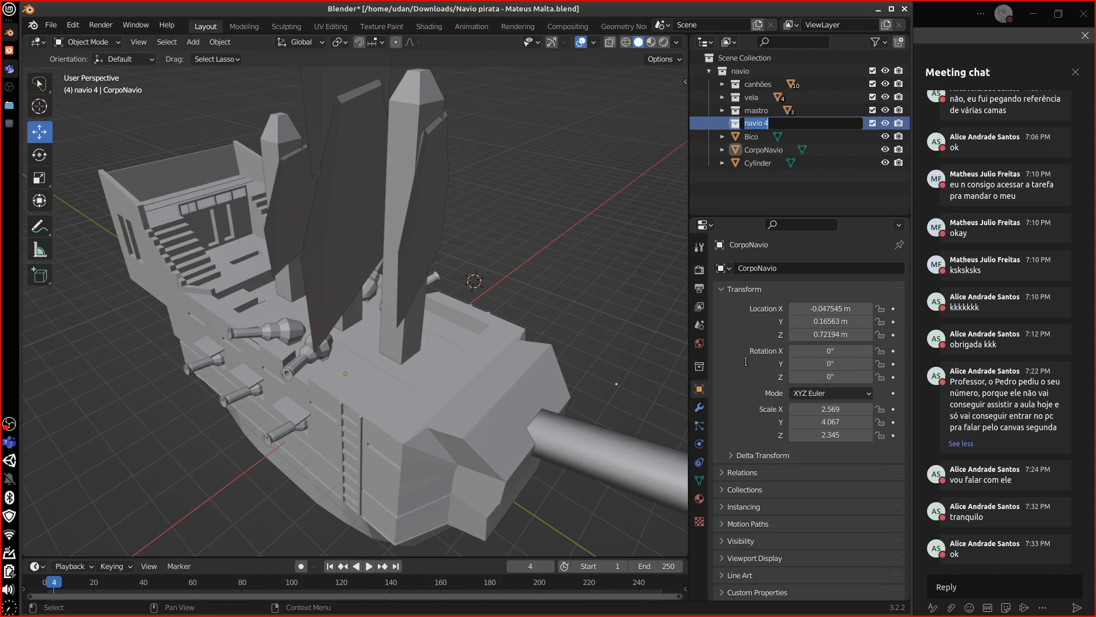
left_click(887, 142)
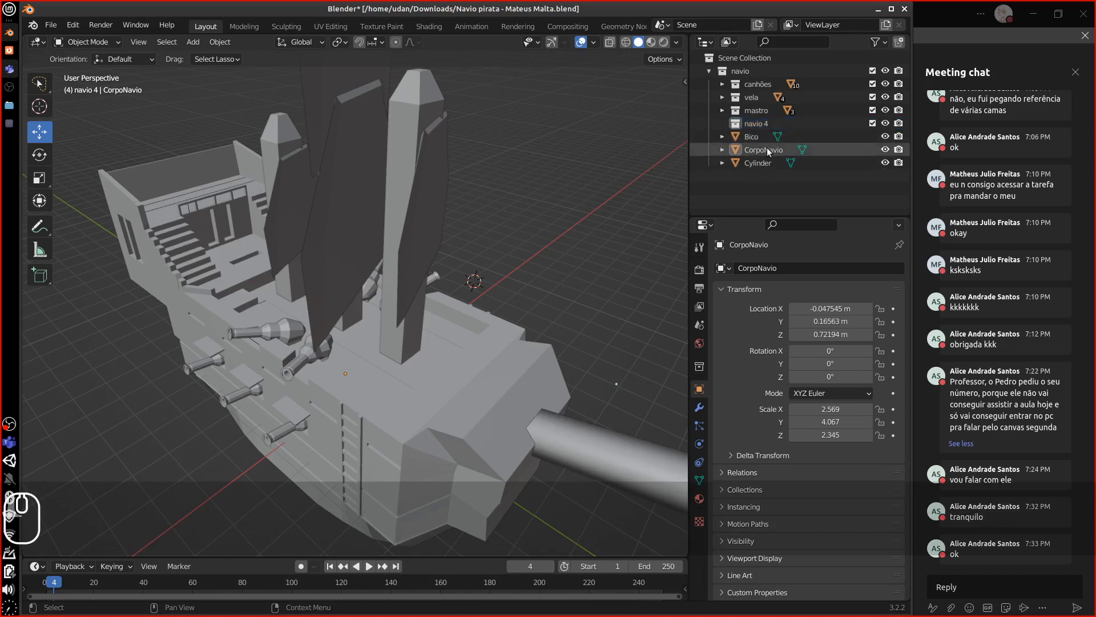
left_click_drag(763, 137, 759, 124)
left_click_drag(765, 165, 770, 125)
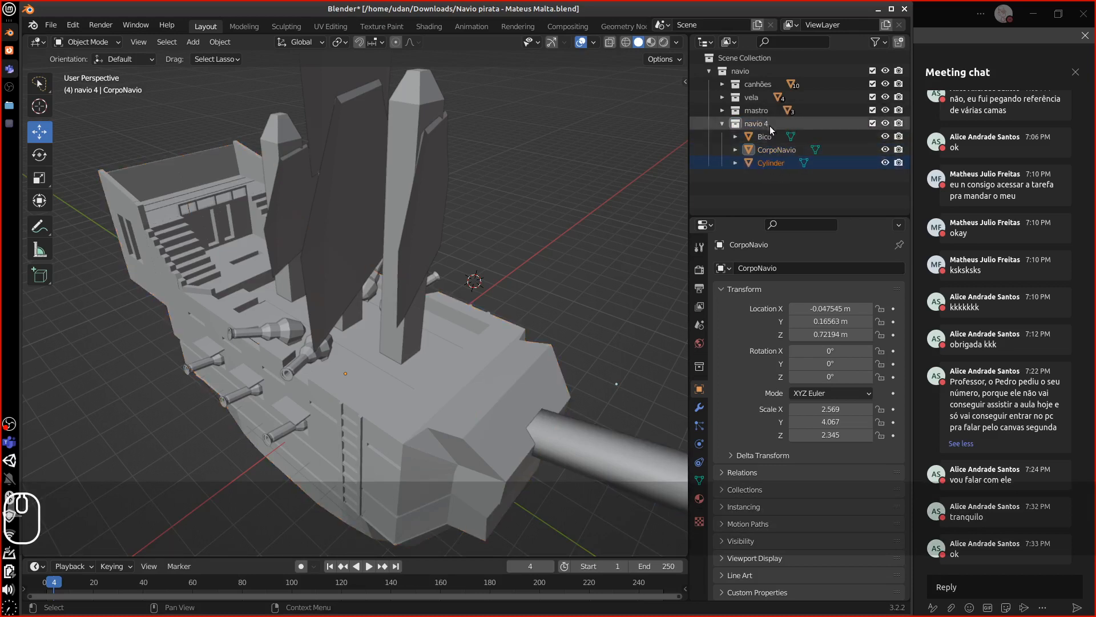
Rename the new collection holding the hull parts as corpo.
double_click(769, 126)
type("corpo")
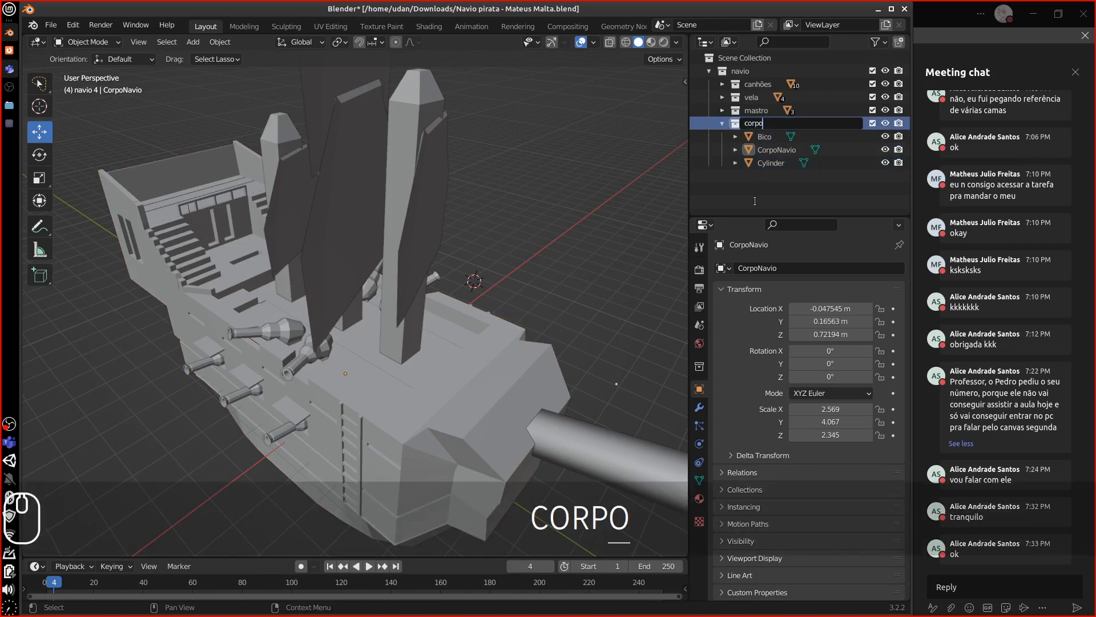
key("Return")
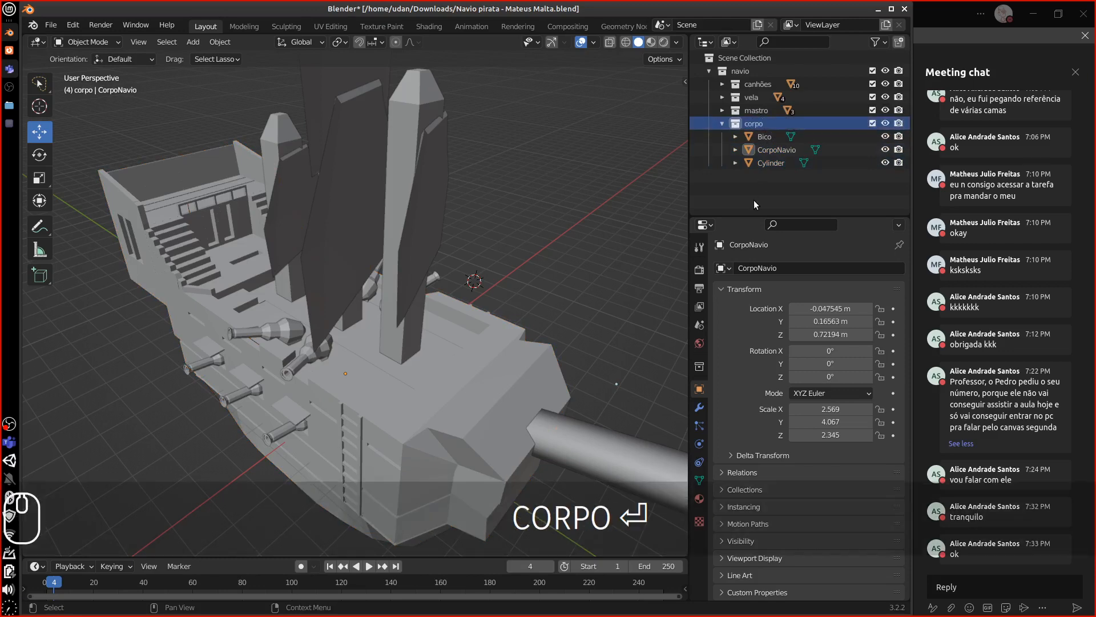
Select the crow's nest object Cylinder on the main mast and move it from corpo into the mastro collection.
left_click_drag(438, 347, 495, 382, "alt")
left_click(365, 143)
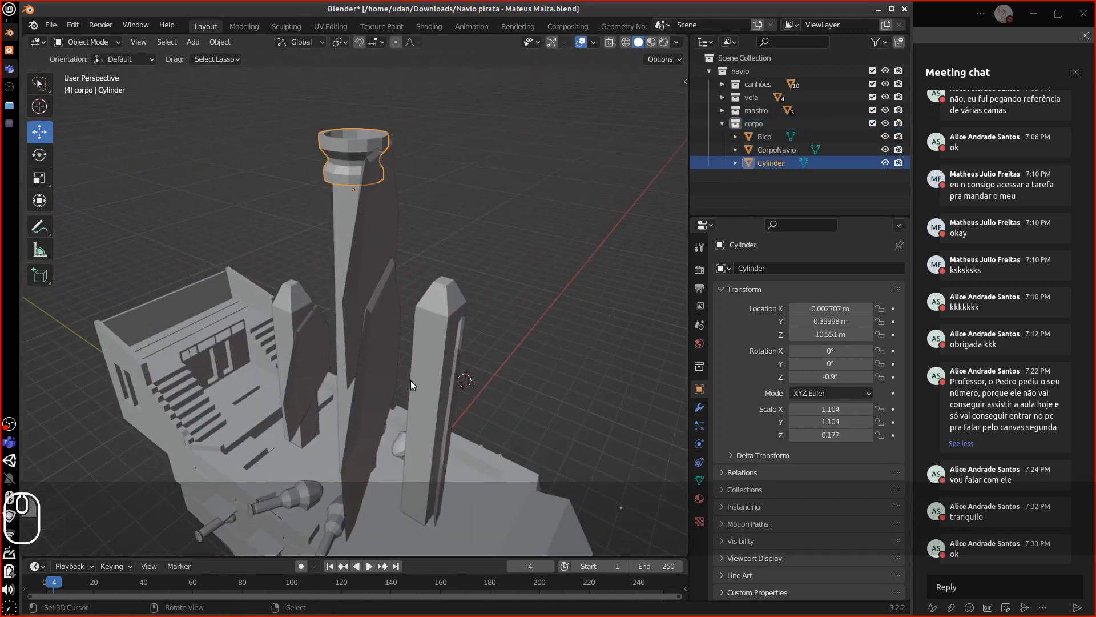
left_click_drag(444, 300, 485, 315, "alt")
left_click(769, 177)
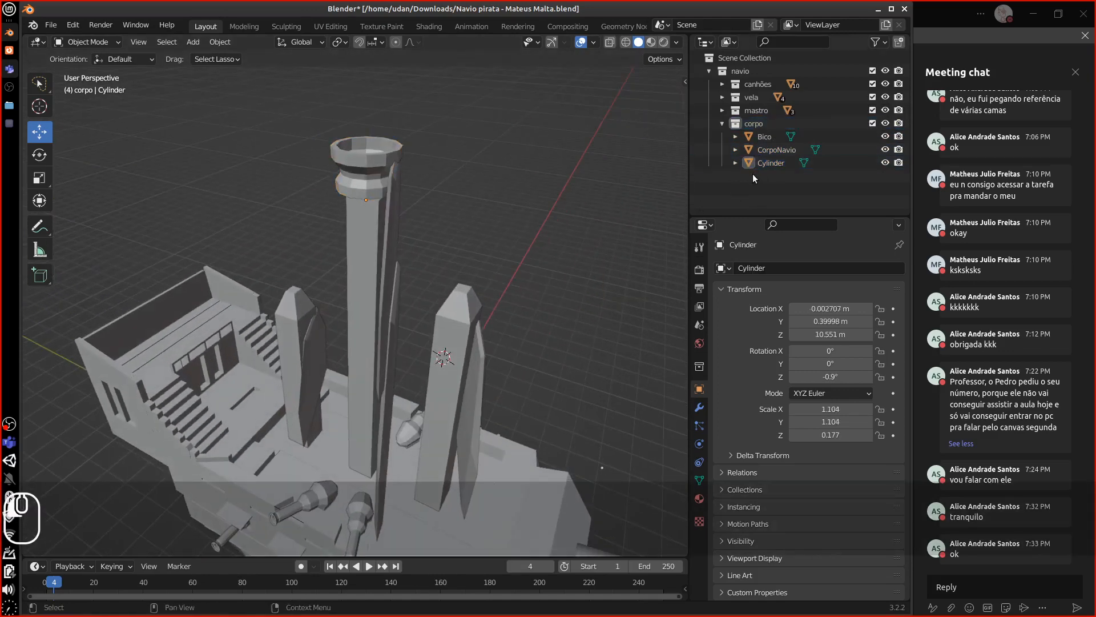
left_click_drag(749, 163, 735, 110)
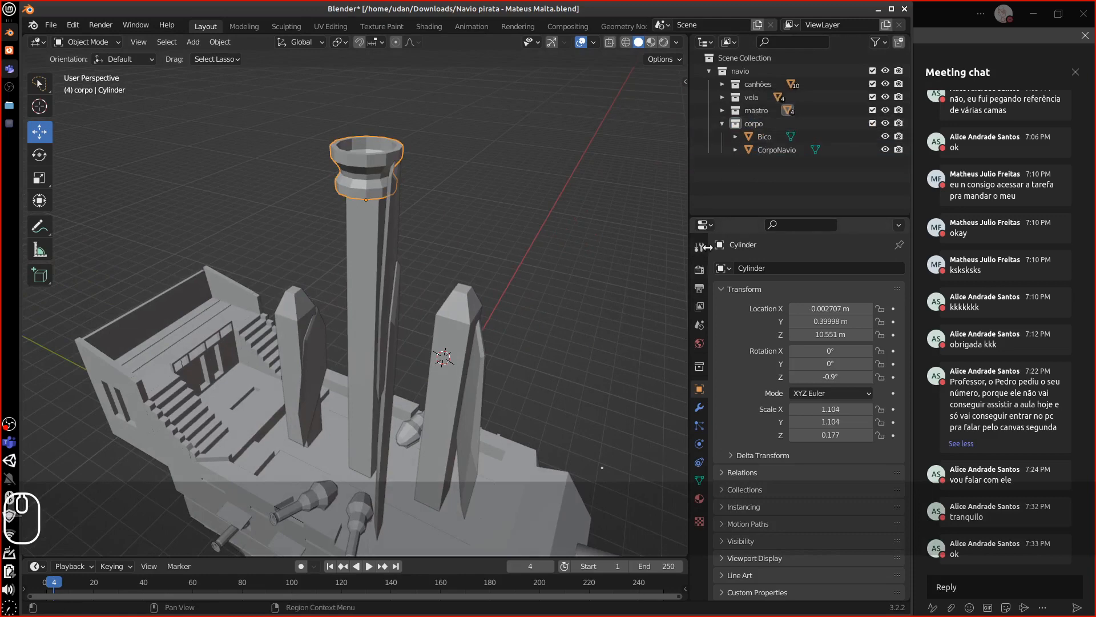
View the ship from the side and check the crow's nest object Cylinder within the mastro collection.
middle_click_drag(679, 205, 400, 289)
left_click(401, 288)
left_click(414, 152)
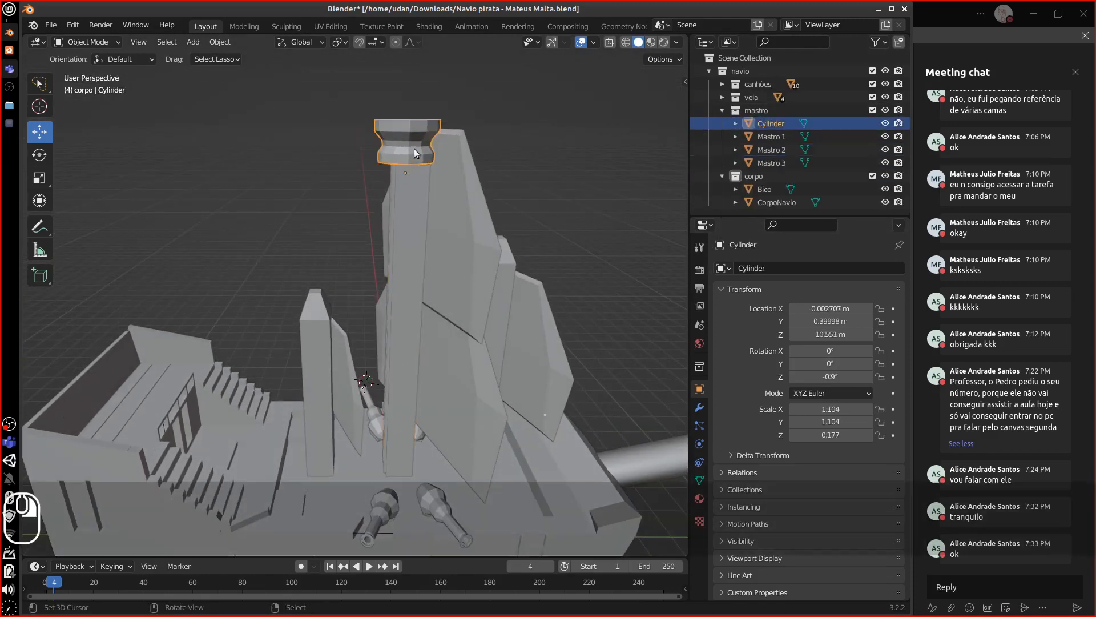
Rename the front mast object Mastro 1 in the mastro collection as MastroFrontal.
middle_click_drag(501, 338, 537, 338)
left_click(782, 136)
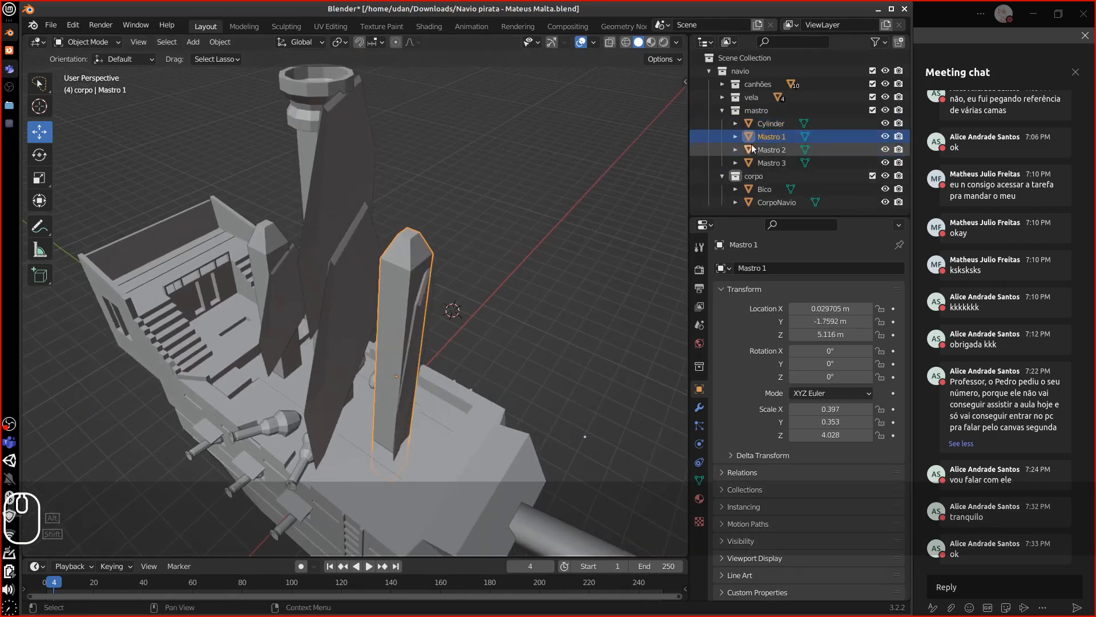
left_click(735, 137)
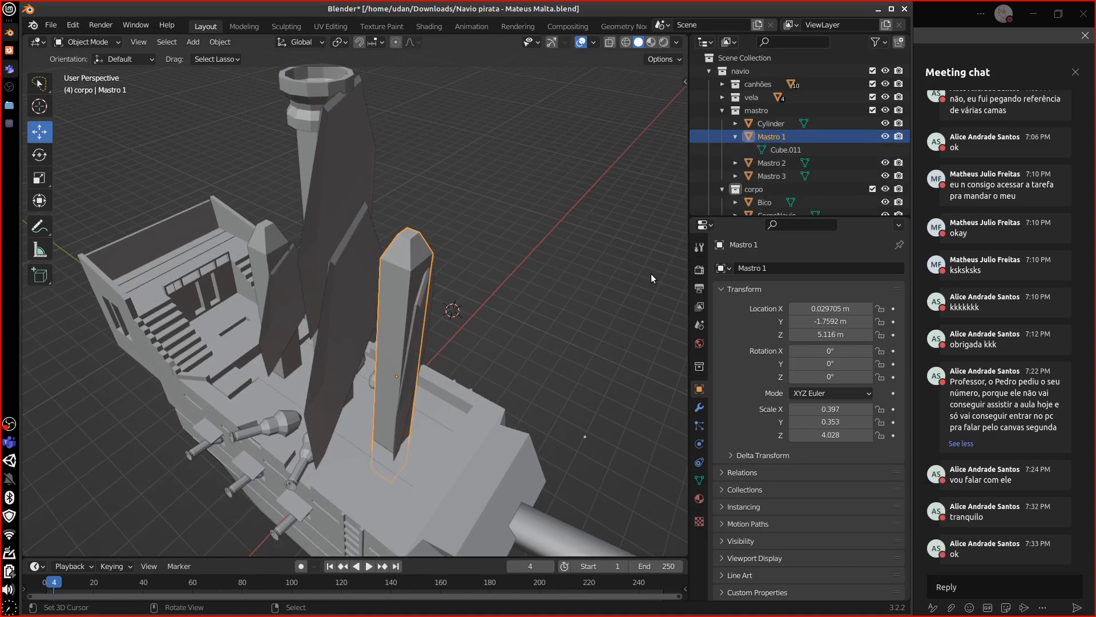
double_click(785, 140)
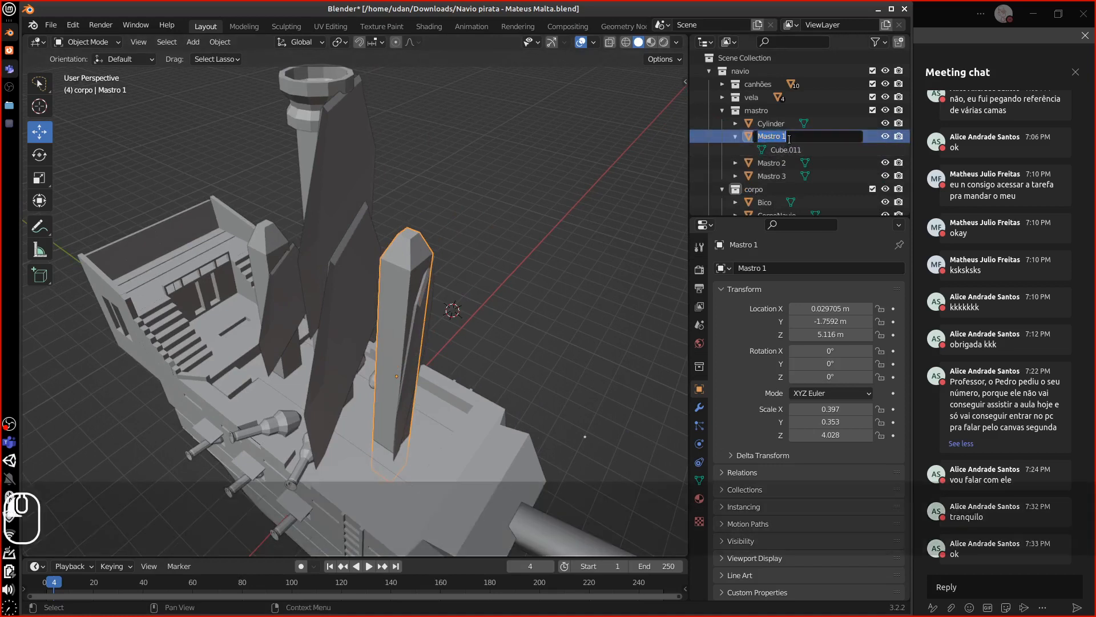
key("Right")
key("BackSpace")
key("BackSpace")
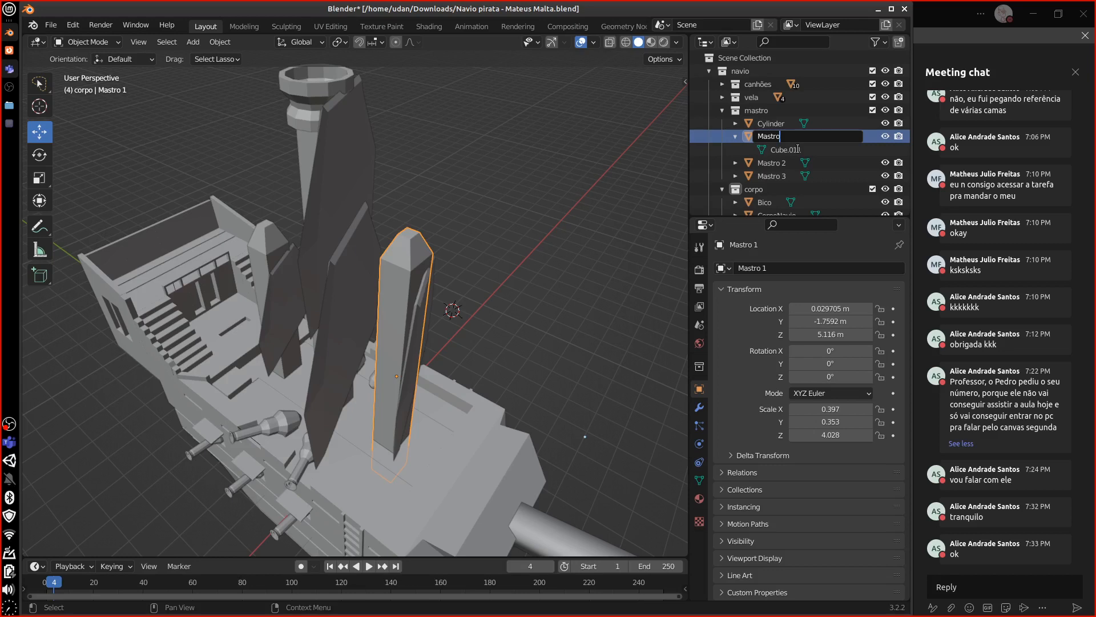
type("Fr")
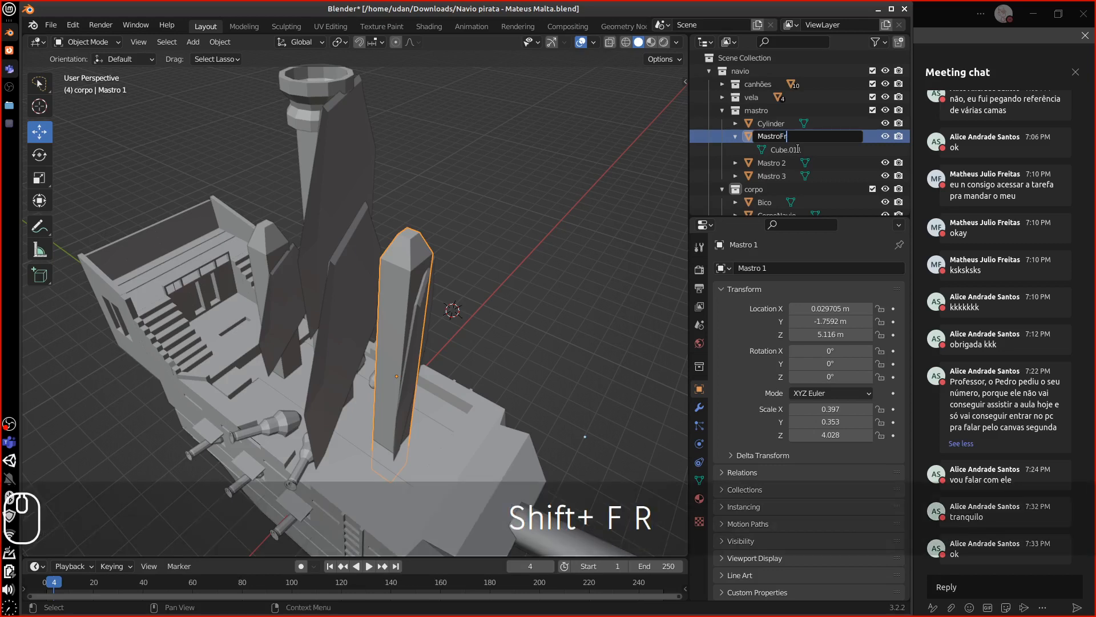
type("ontal")
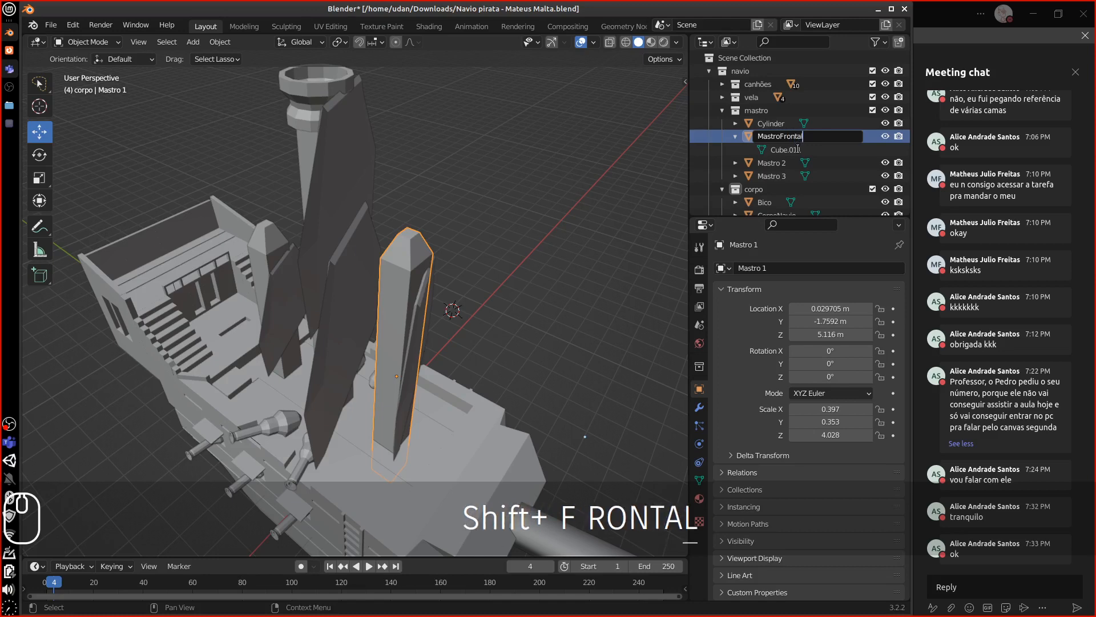
key("Return")
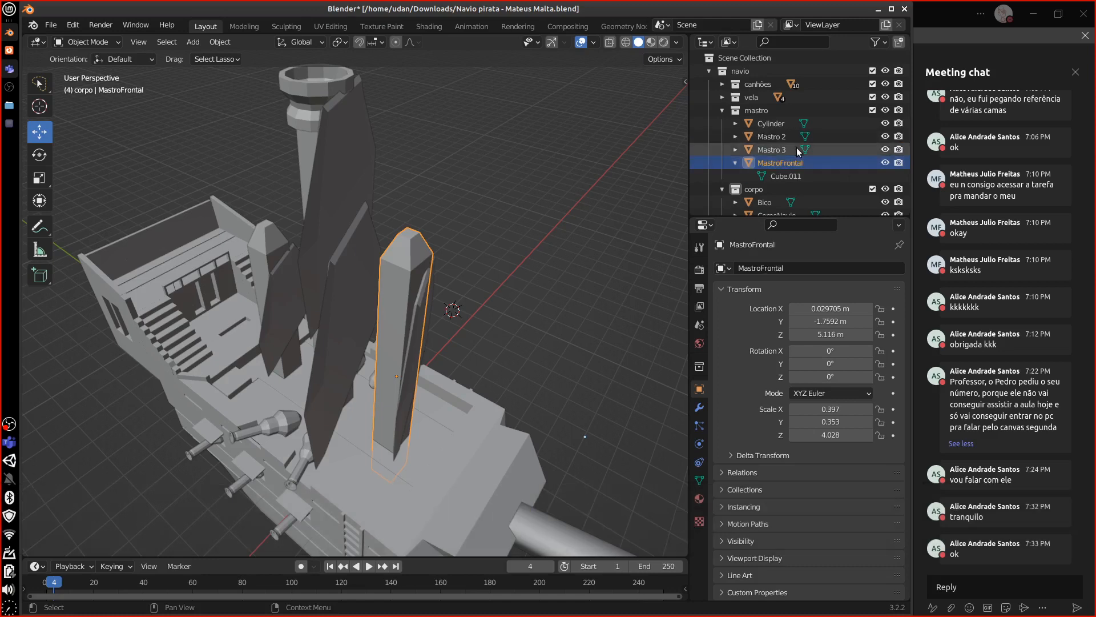
Copy the front mast's object name and give its mesh data the same name, MastroFrontal.
double_click(810, 163)
scroll(811, 165, "down", 1)
key("ctrl+c")
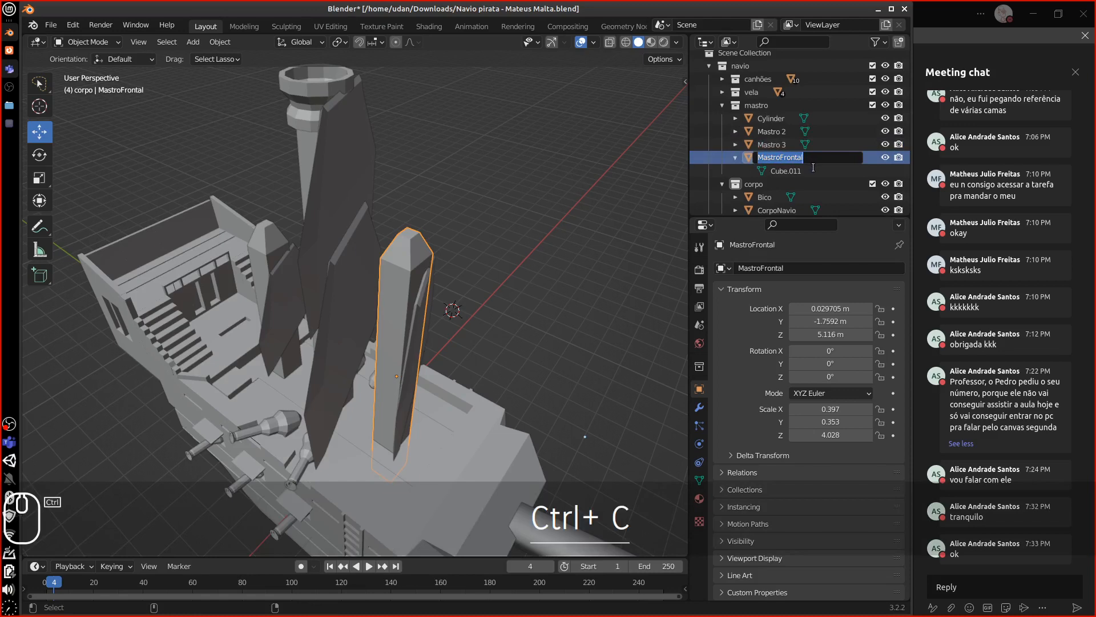
double_click(809, 171)
key("ctrl+v")
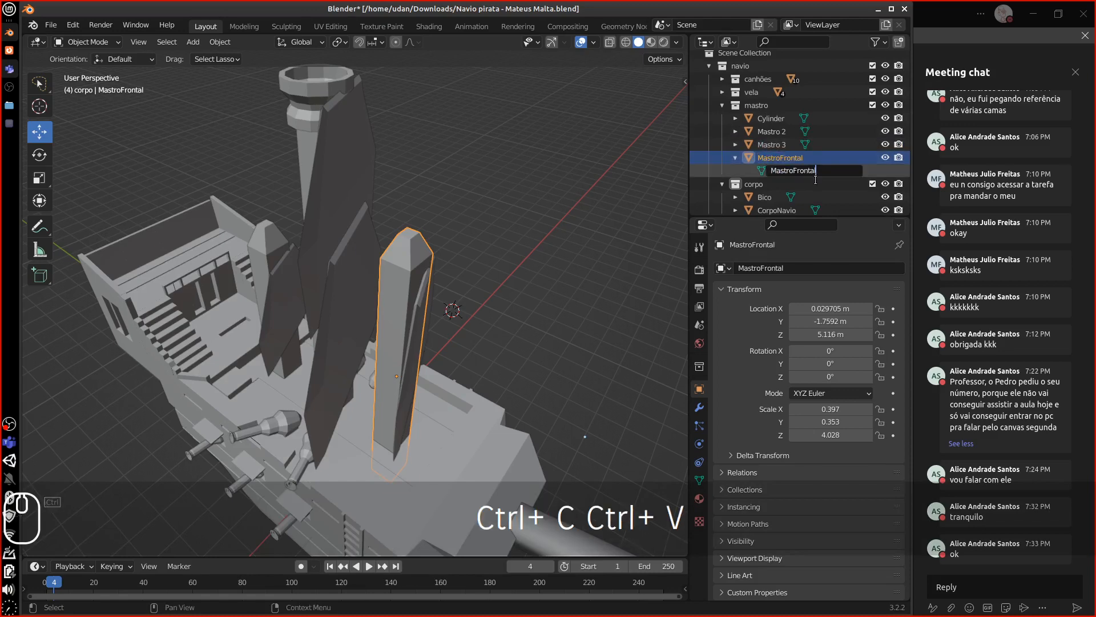
key("Return")
Rename the rear mast object Mastro 3 as MastroTraseiro and copy the new name.
left_click(780, 144)
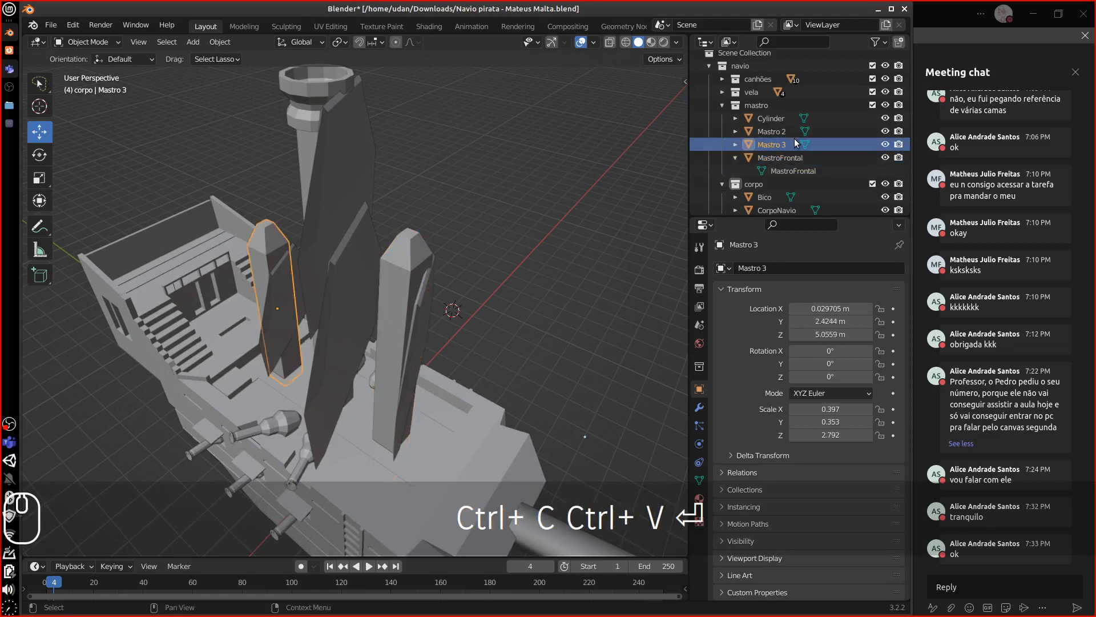
double_click(793, 144)
key("Down")
key("Right")
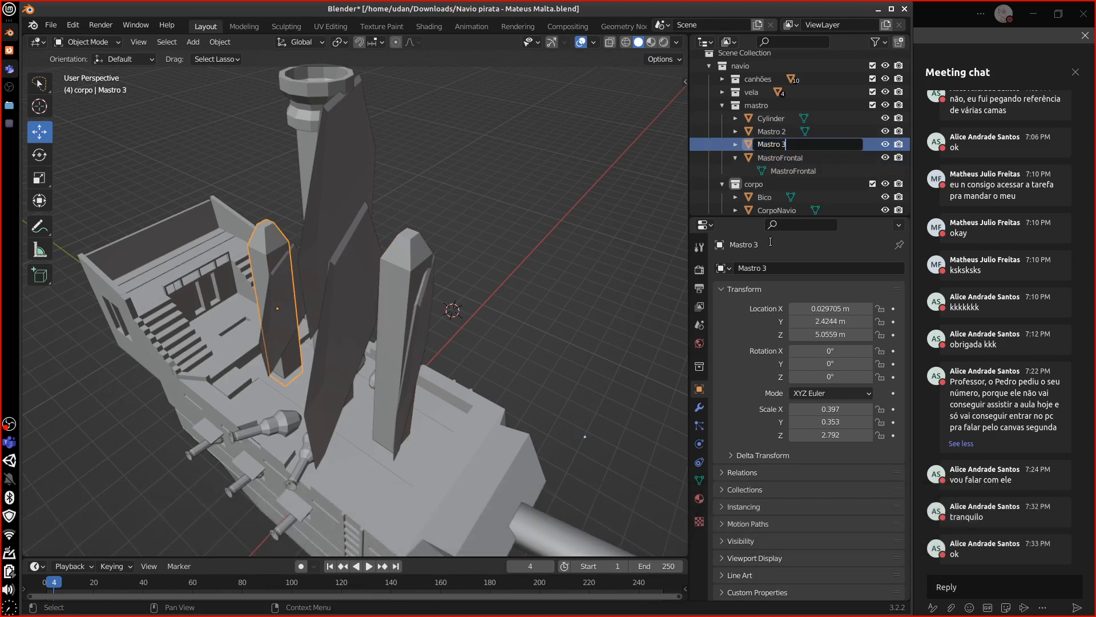
key("BackSpace")
key("BackSpace")
type("T")
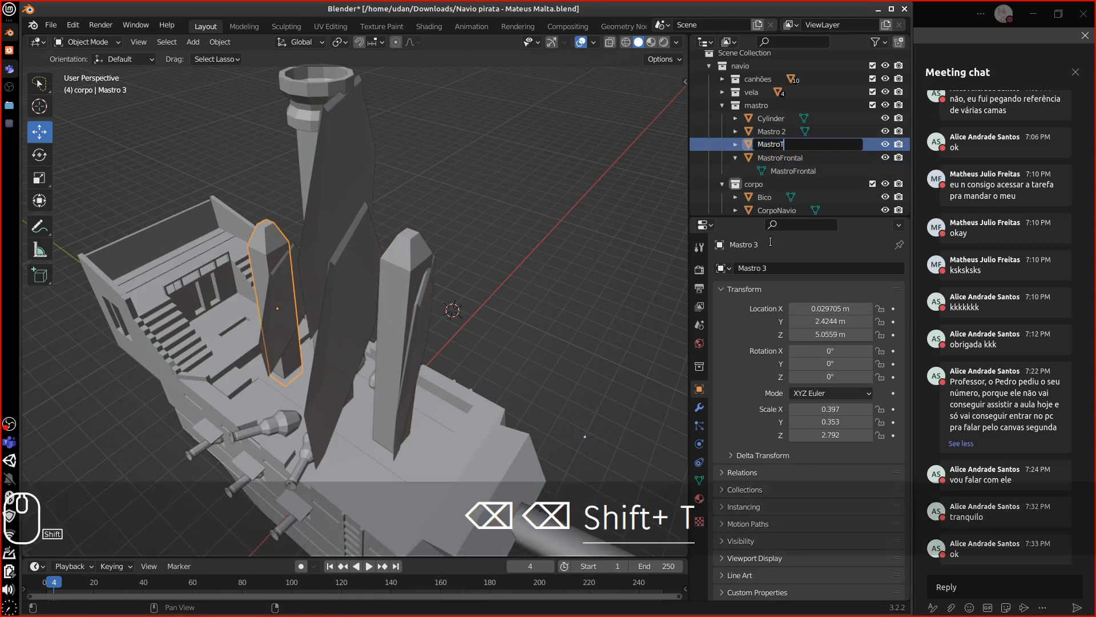
type("raseiro")
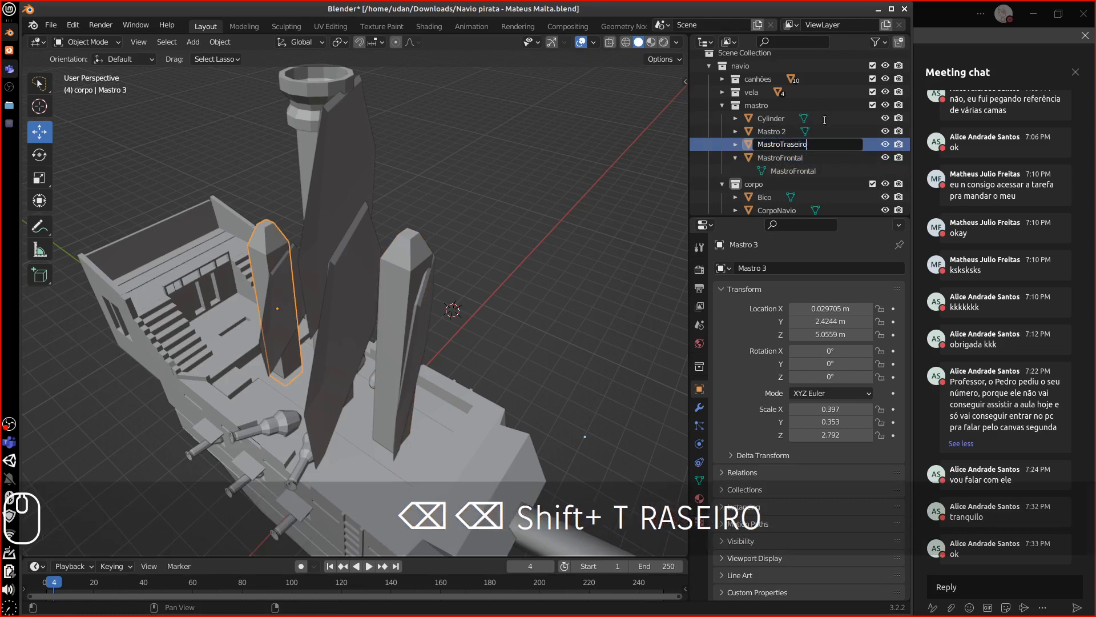
key("ctrl+a")
key("ctrl+c")
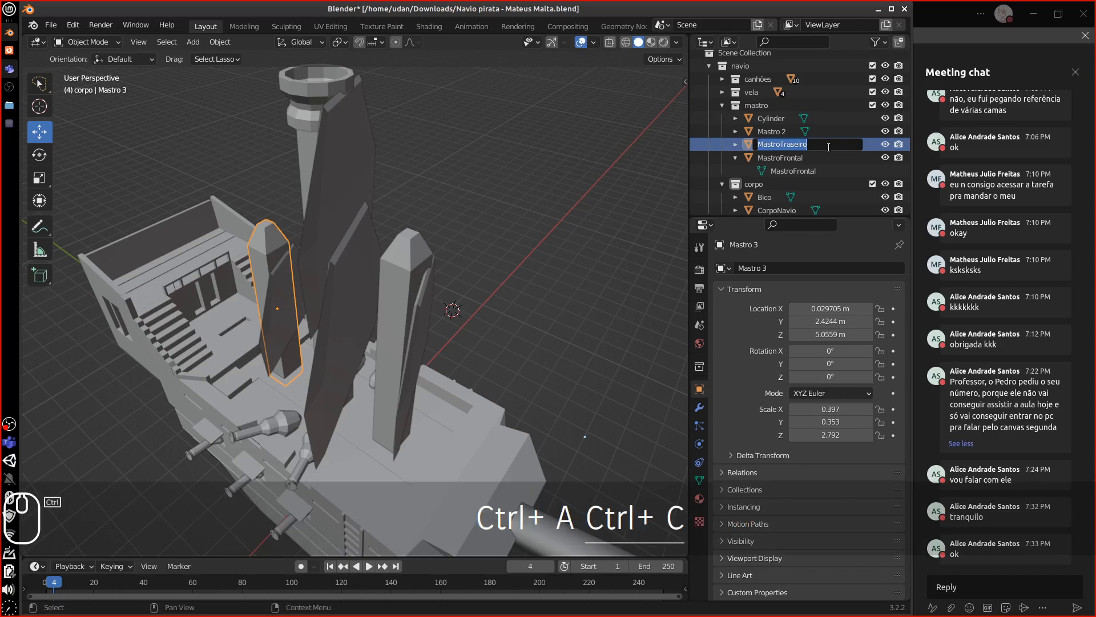
key("Return")
Rename the rear mast's mesh data as MastroTraseiro, matching its object.
left_click(735, 171)
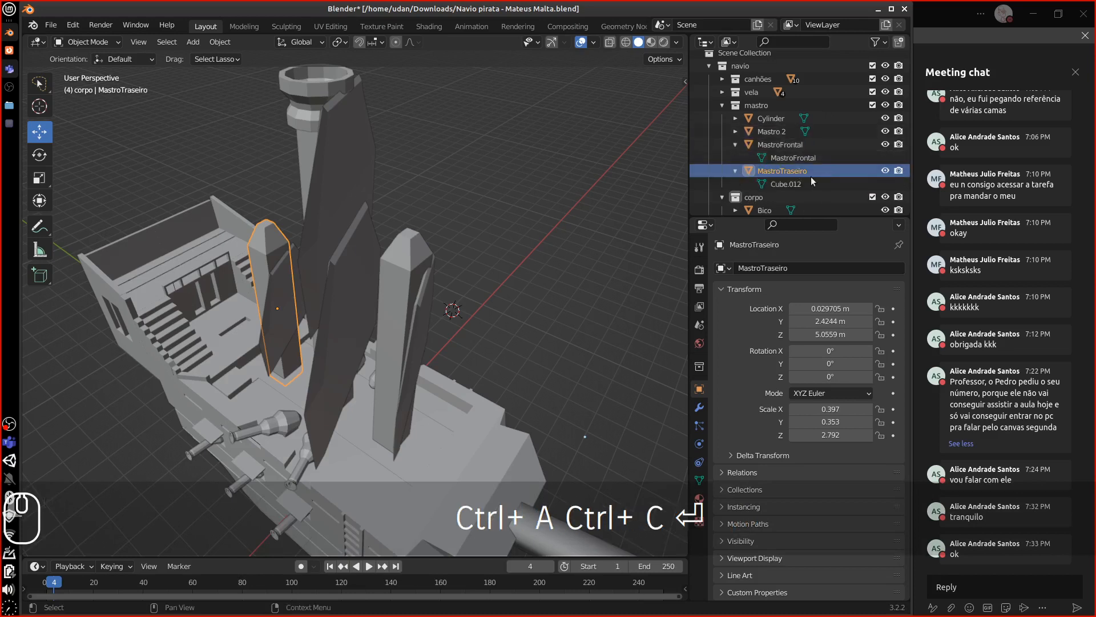
double_click(799, 184)
key("ctrl+v")
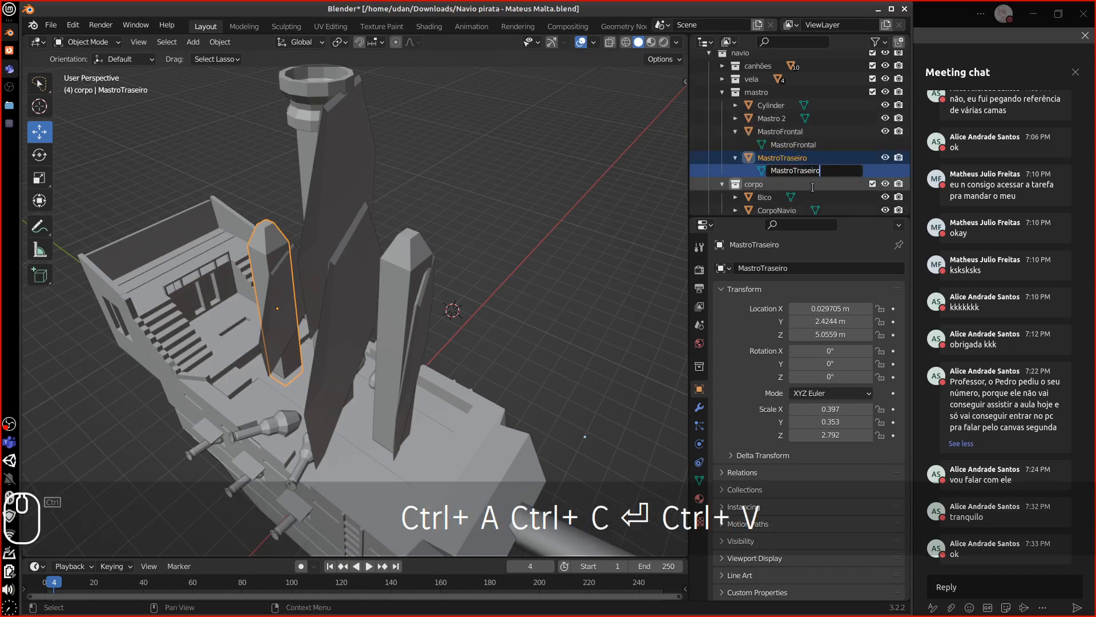
key("Return")
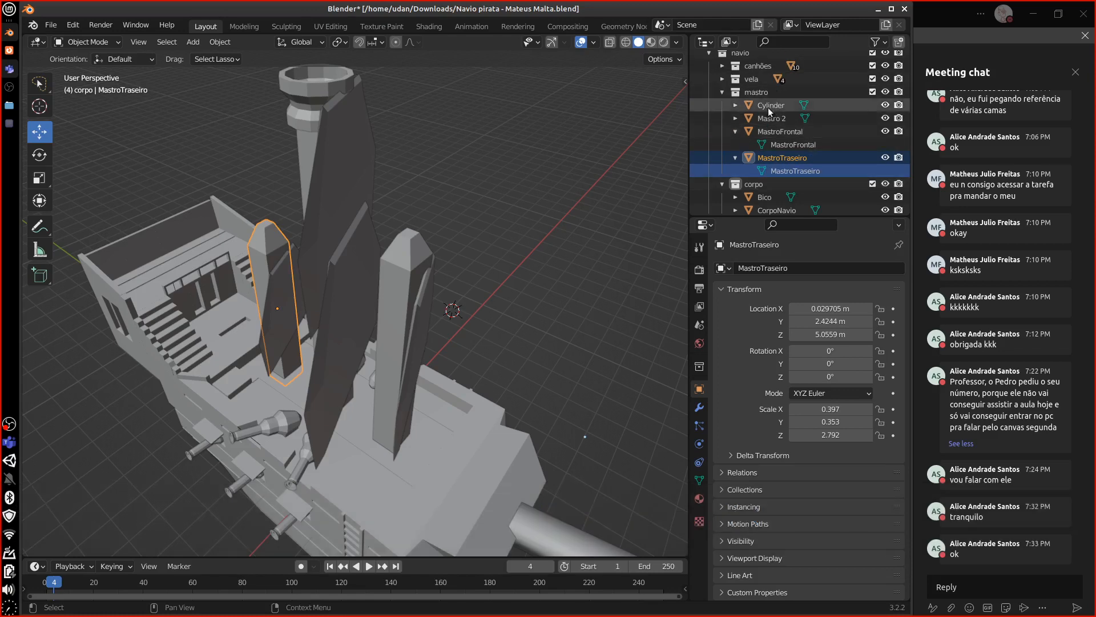
Rename the middle mast object Mastro 2 as MastroCentral and copy the new name.
left_click(769, 118)
left_click(736, 118)
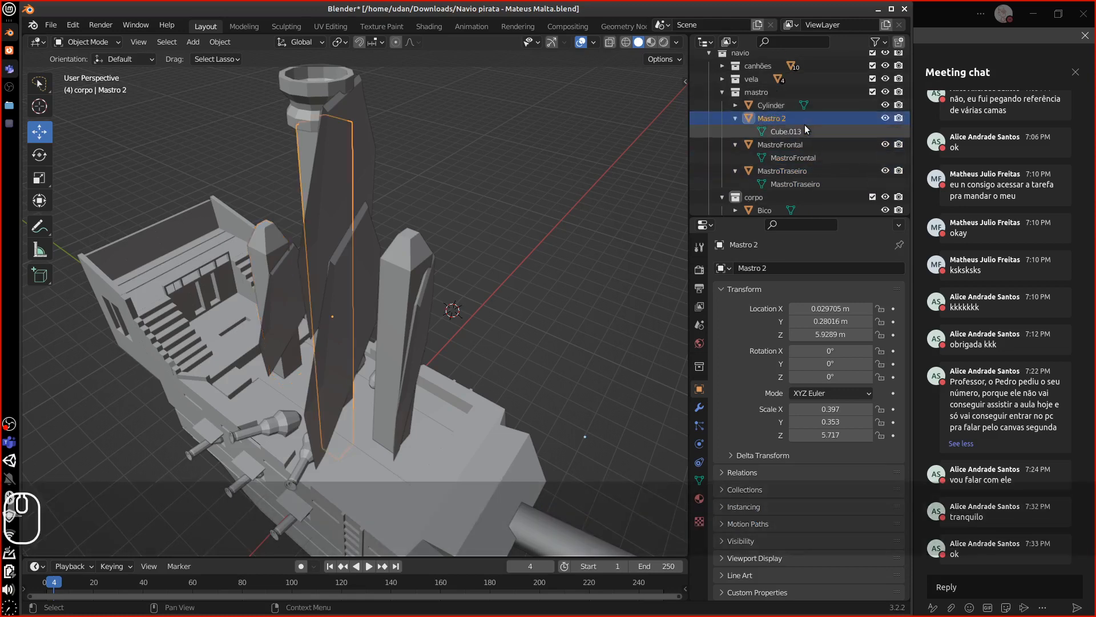
double_click(784, 120)
type("Ma")
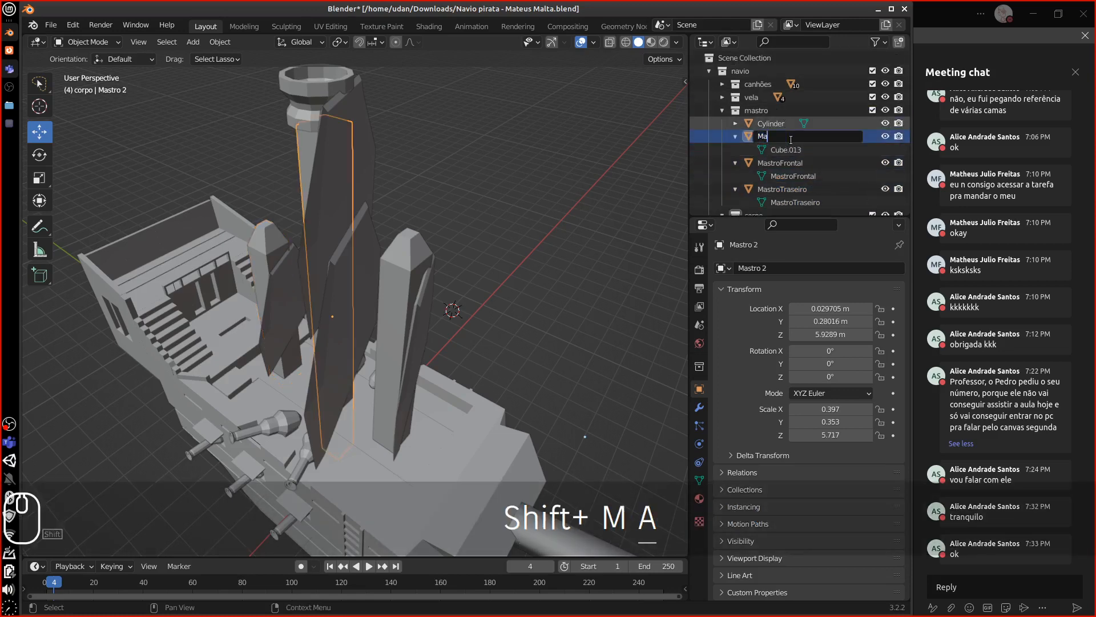
type("stroCent")
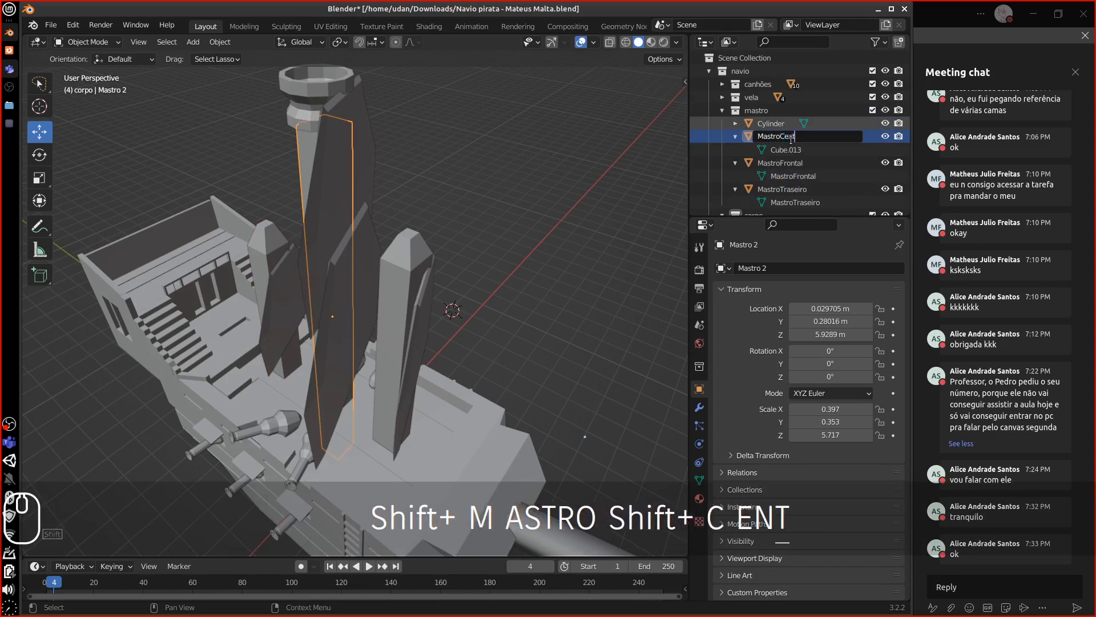
type("ral")
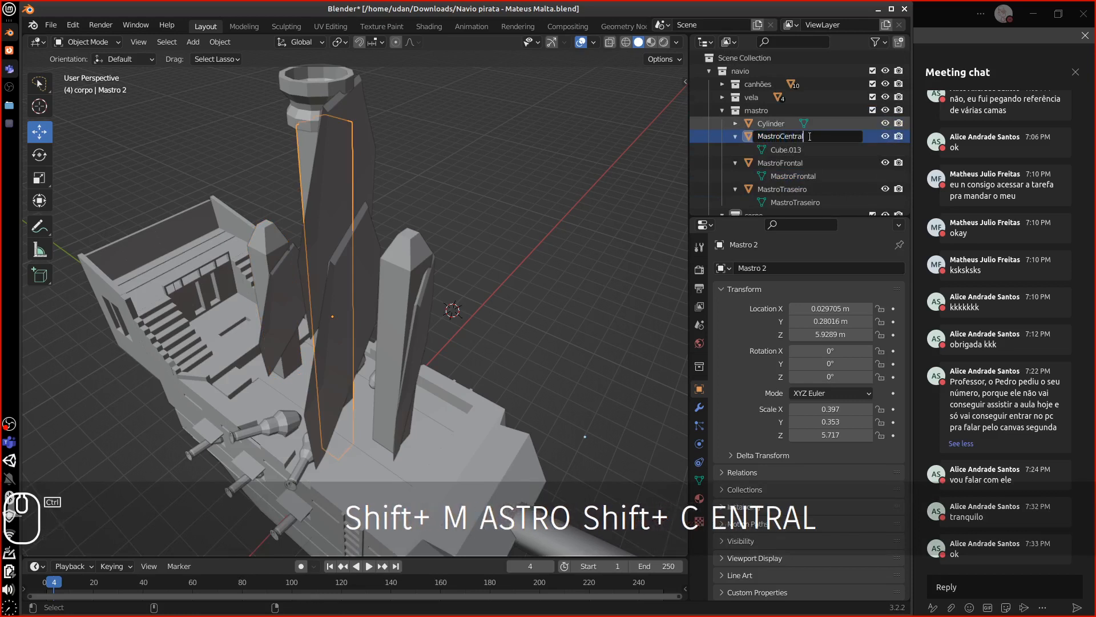
key("ctrl+a")
key("ctrl+c")
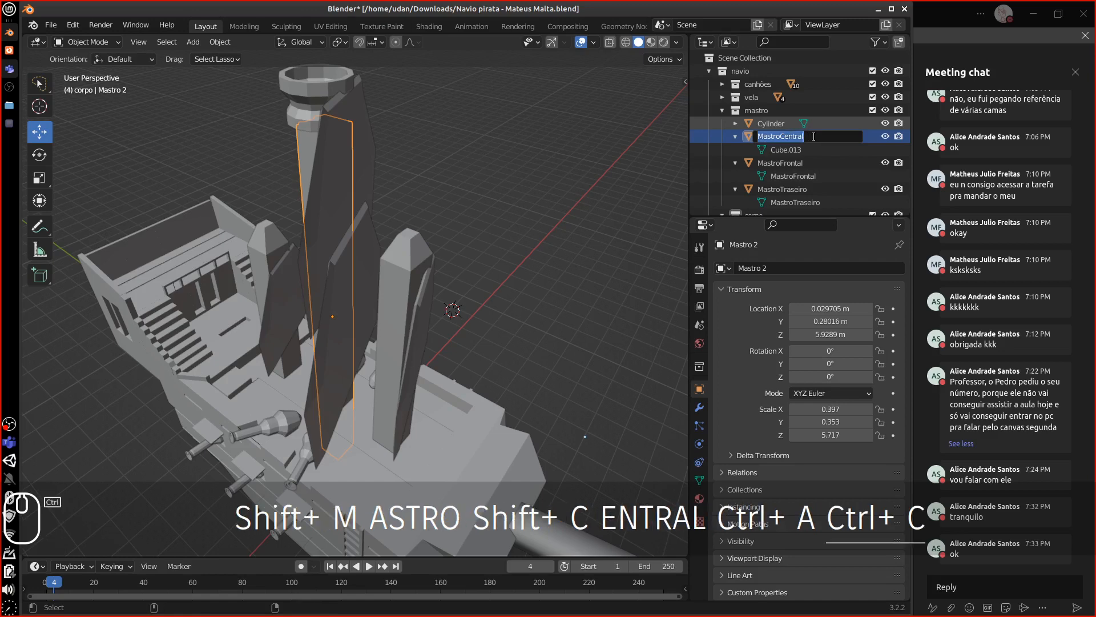
Rename the middle mast's mesh data as MastroCentral and collapse that object's hierarchy.
double_click(806, 150)
scroll(805, 150, "down", 1)
key("ctrl+v")
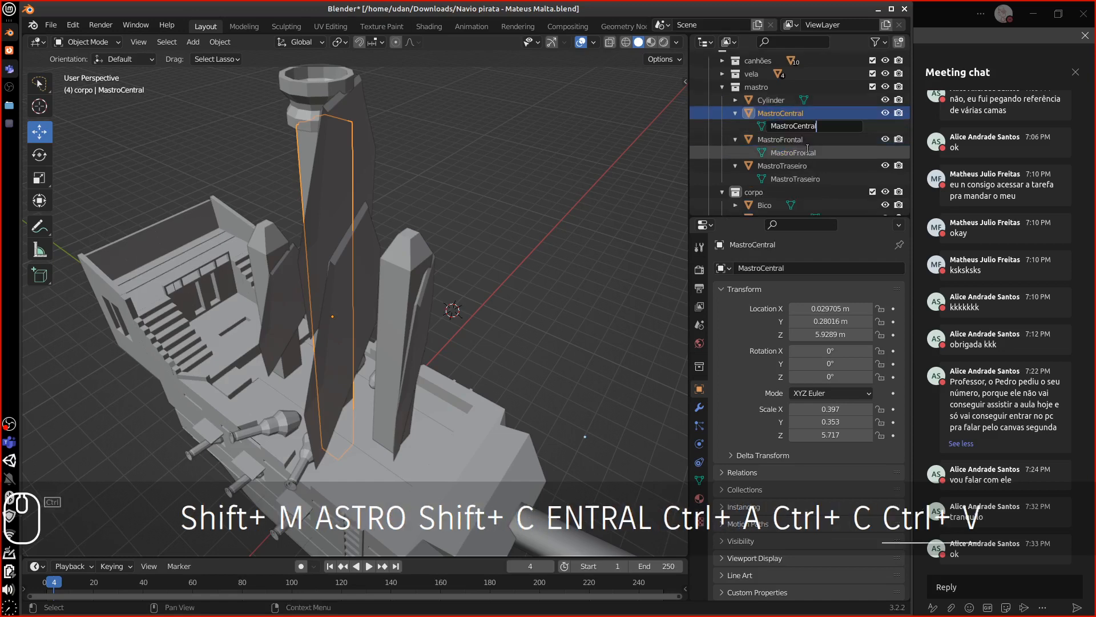
key("Return")
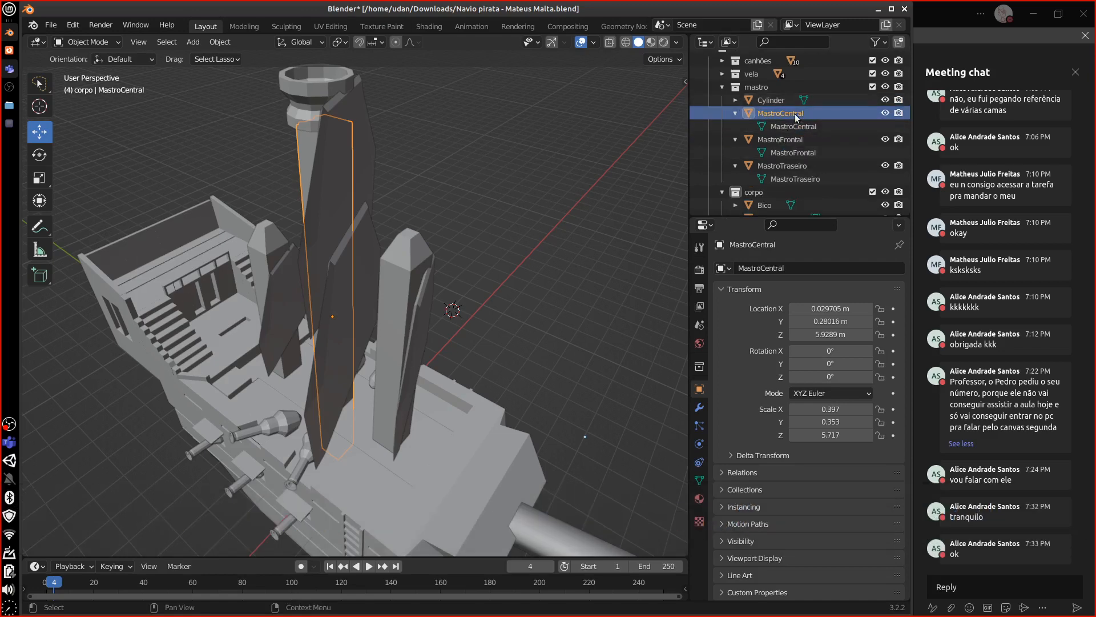
left_click(735, 113)
Select the Cylinder object atop the central mast and expand it to inspect its mesh data.
left_click(771, 100)
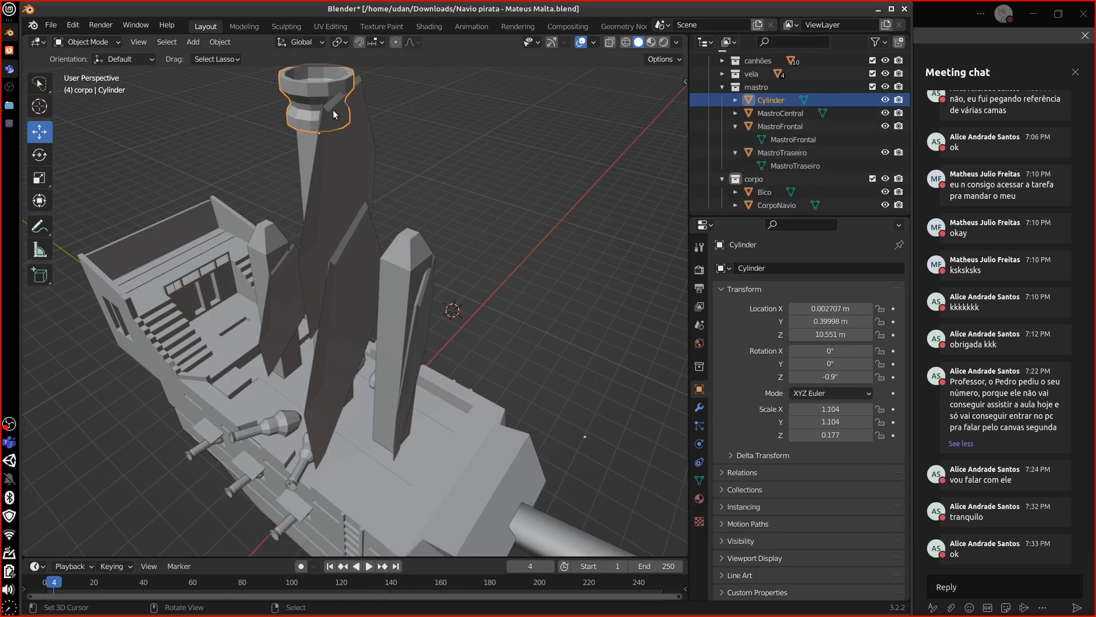
left_click(736, 100)
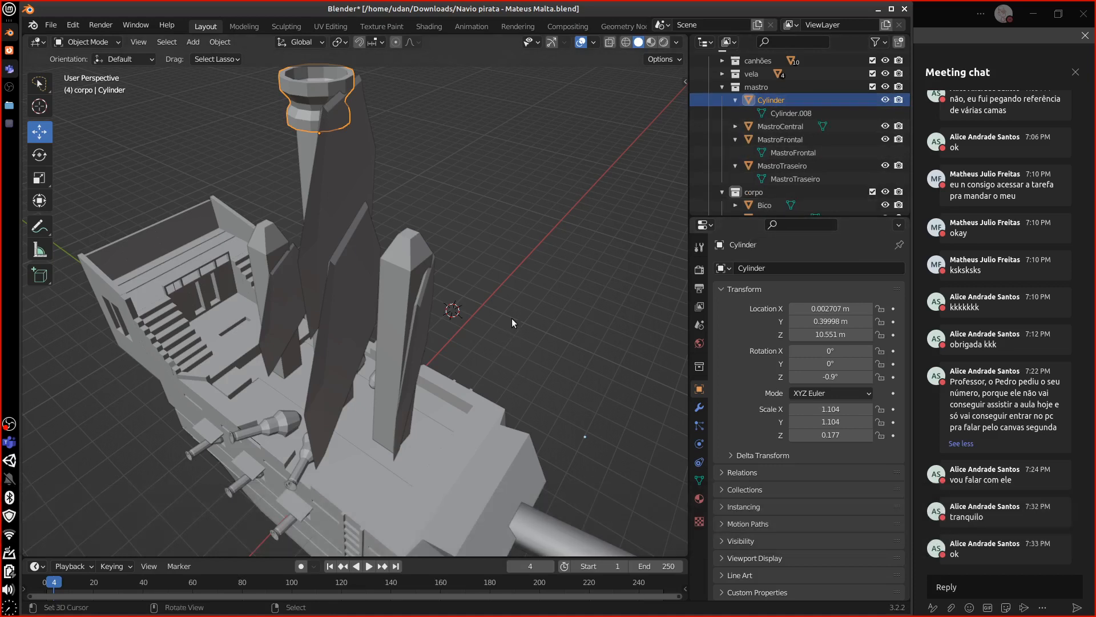
middle_click_drag(571, 246, 577, 292, "shift")
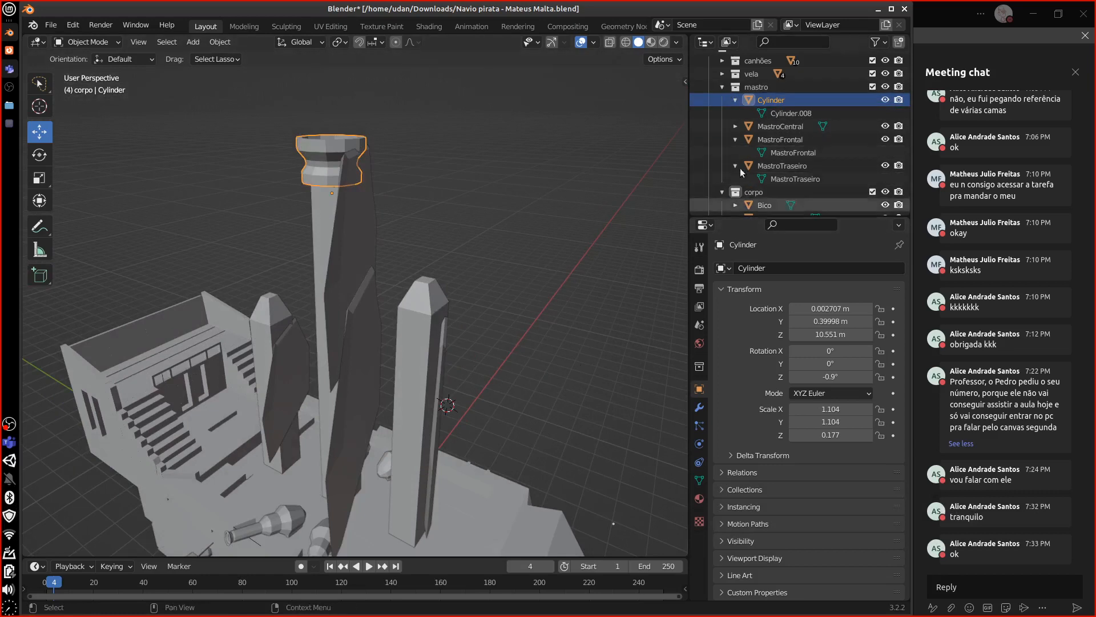
Collapse the mastro collection and expand the vela collection to list the sail objects.
left_click(723, 87)
left_click(741, 98)
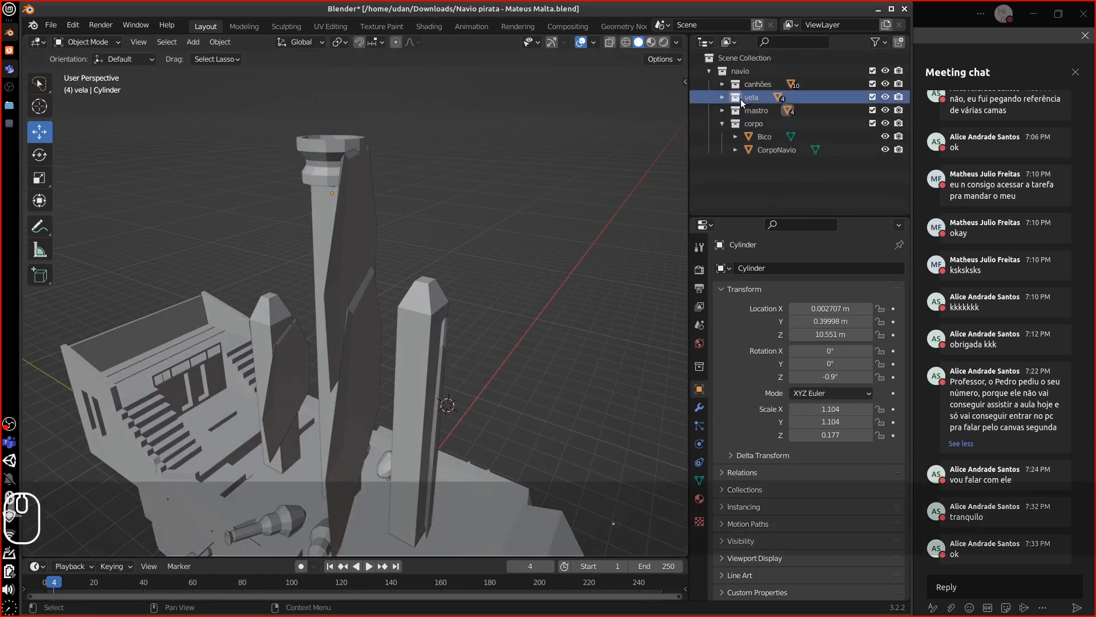
left_click(722, 98)
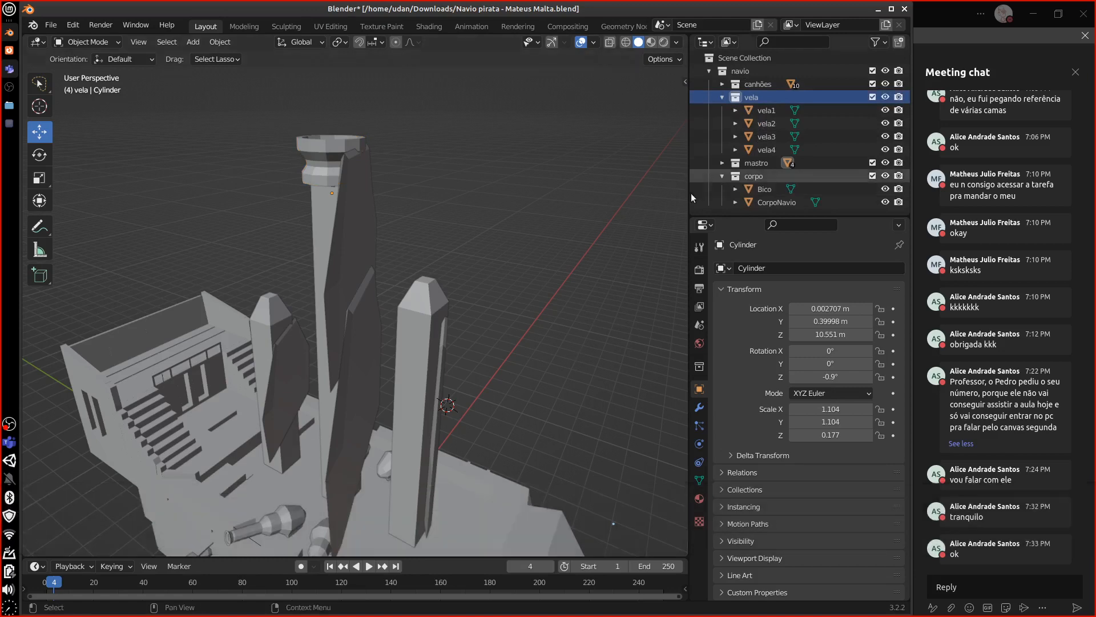
Rename the sail object vela1 on the front mast as VelaFrontal.
left_click_drag(552, 368, 491, 330, "alt+shift")
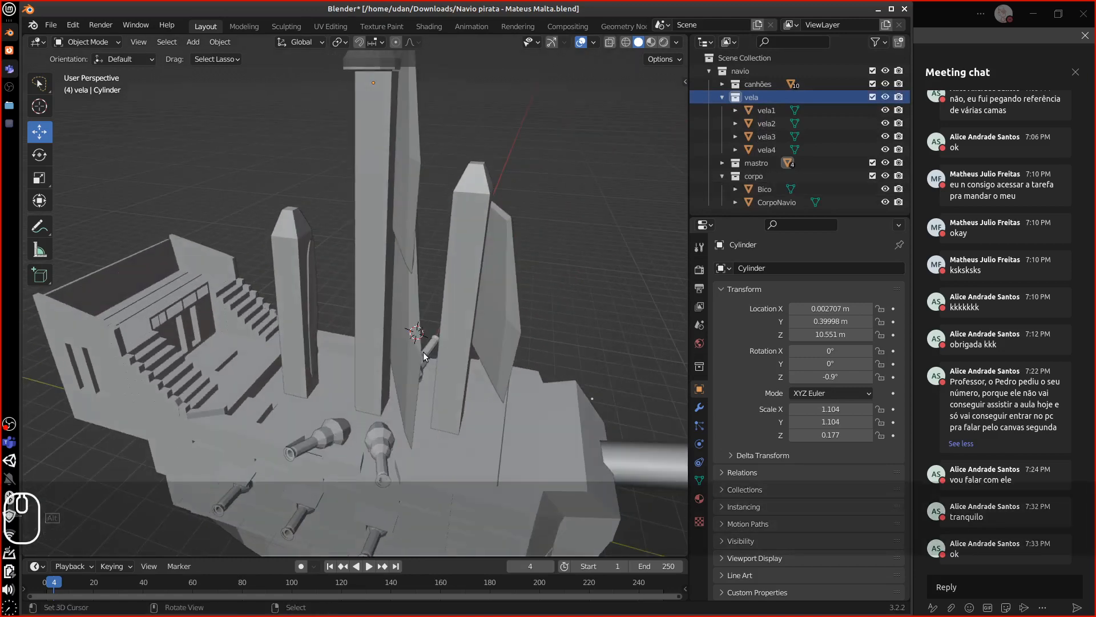
left_click(513, 339)
double_click(772, 111)
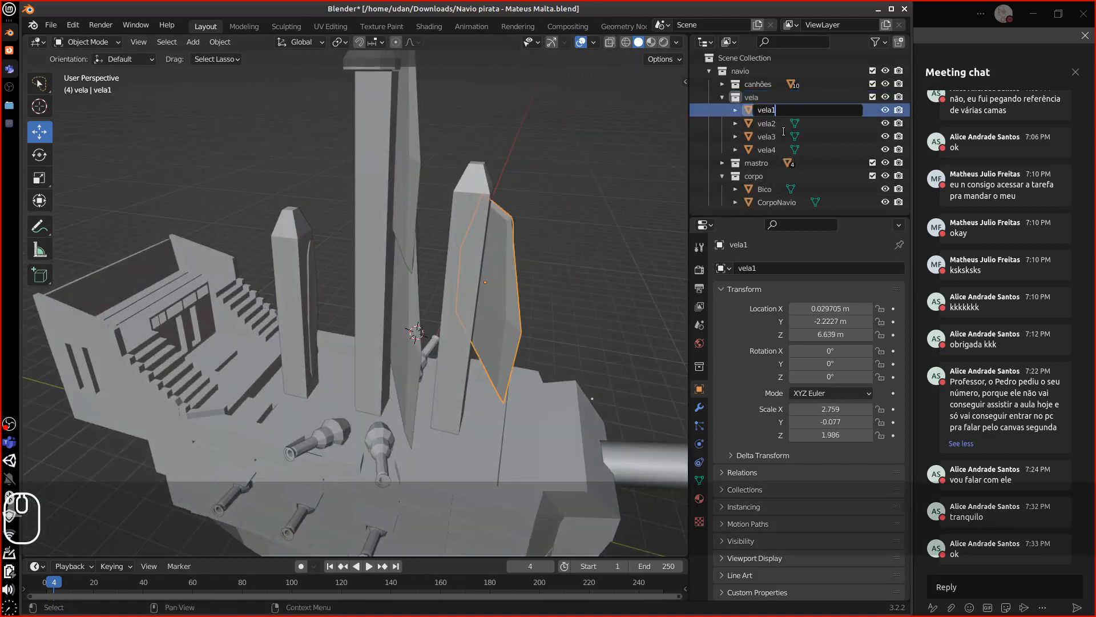
key("BackSpace")
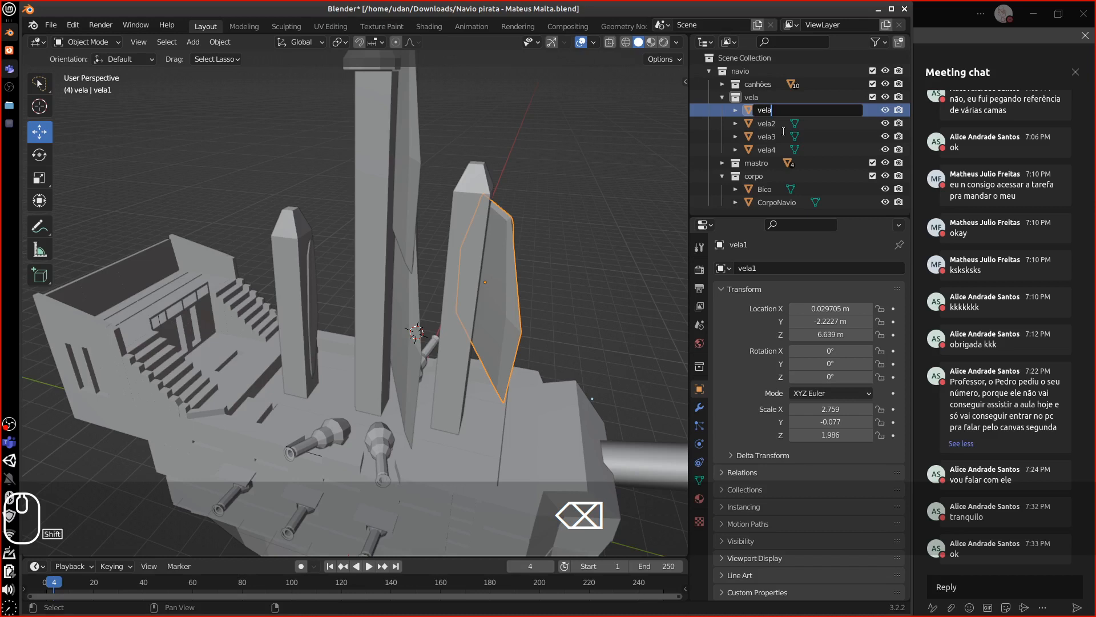
type("Frontal")
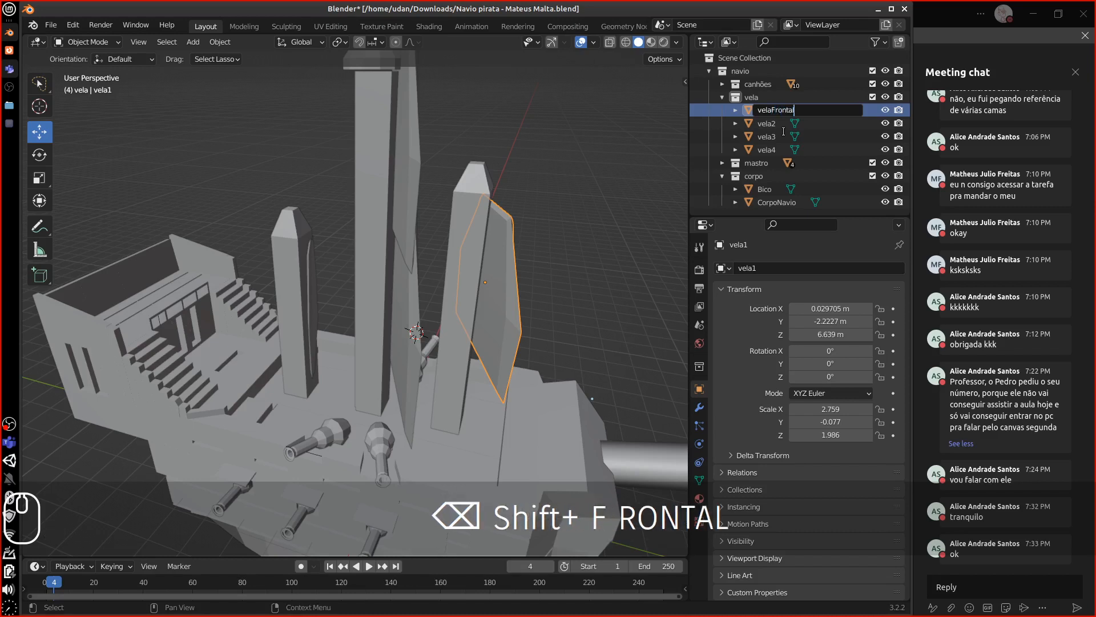
key("Left")
key("Left")
key("Left")
key("Left")
key("Left")
key("Left")
key("Left")
key("Left")
key("Left")
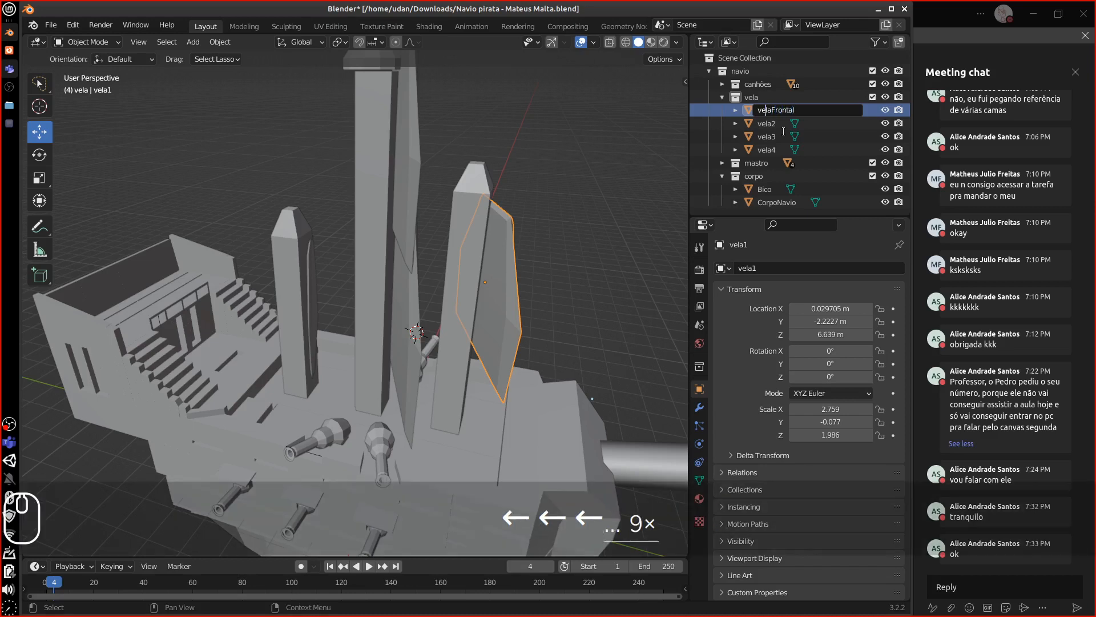
key("BackSpace")
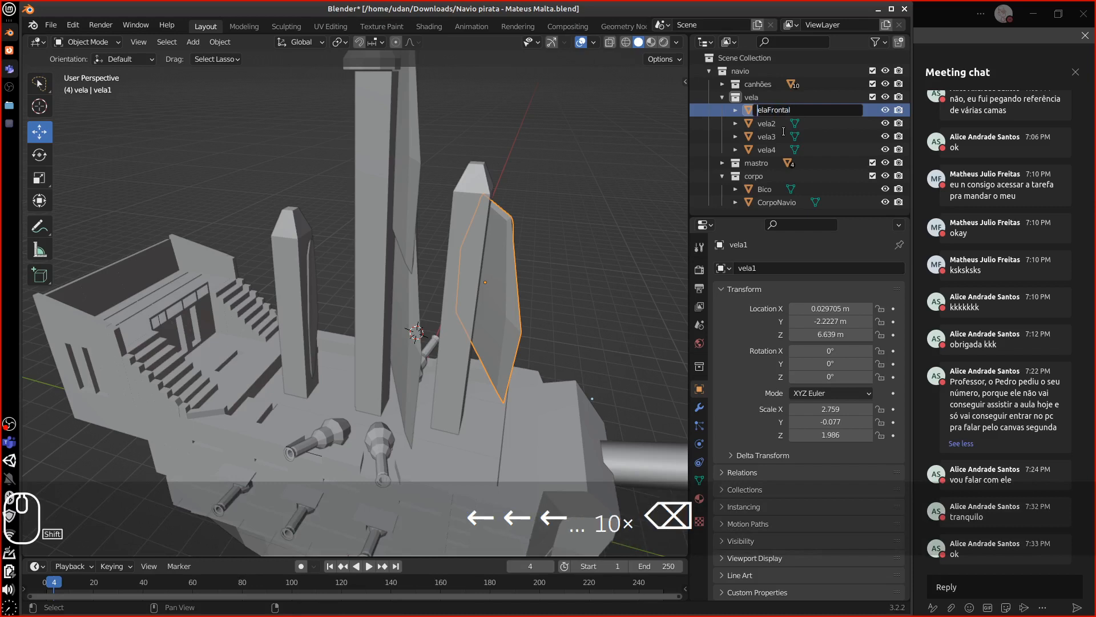
type("V")
key("Return")
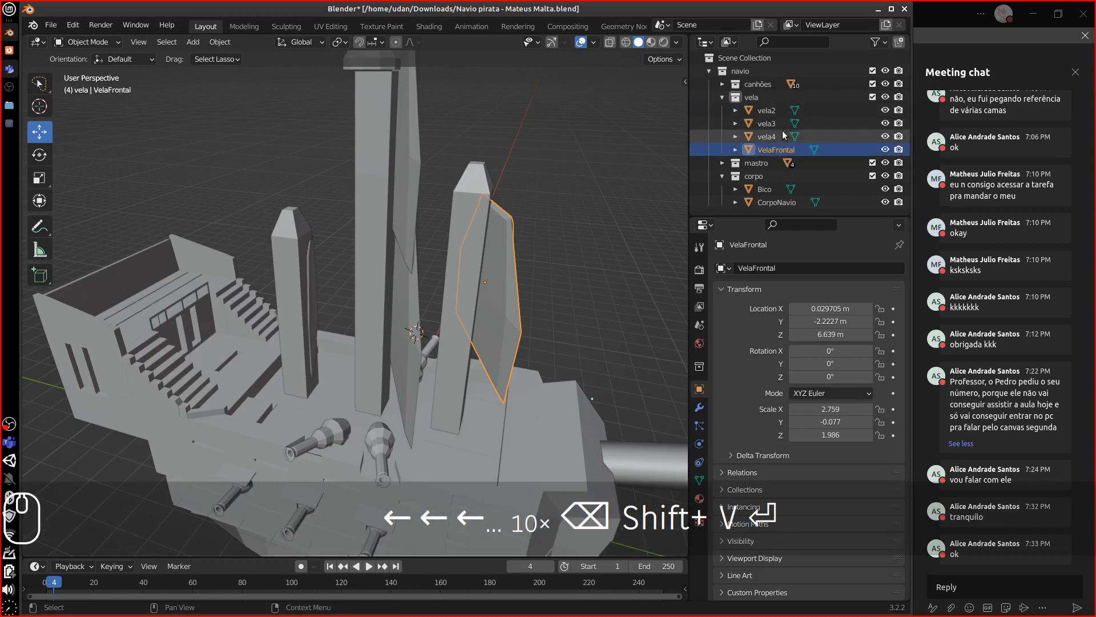
Rename the rear mast's sail object vela4 as VelaTraseira.
left_click(773, 135)
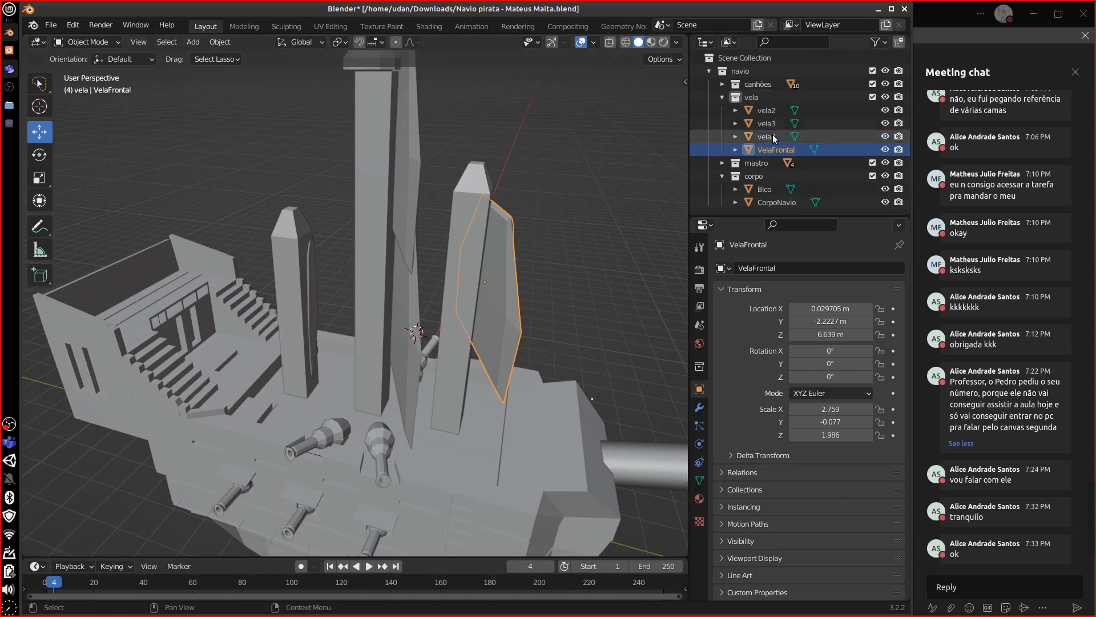
double_click(775, 136)
key("shift")
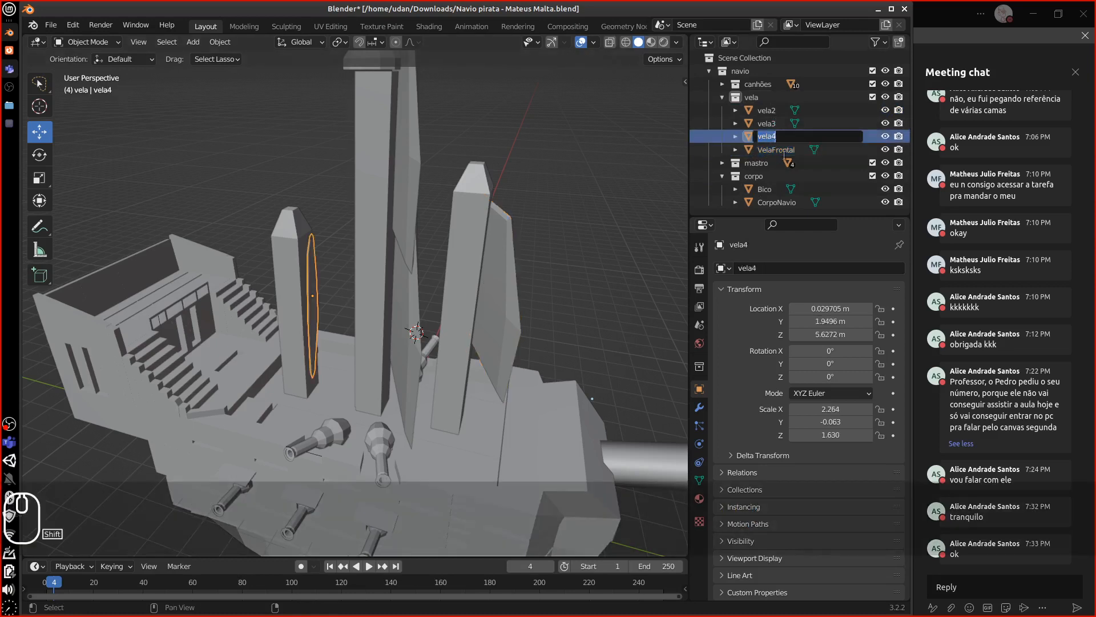
type("VelaT")
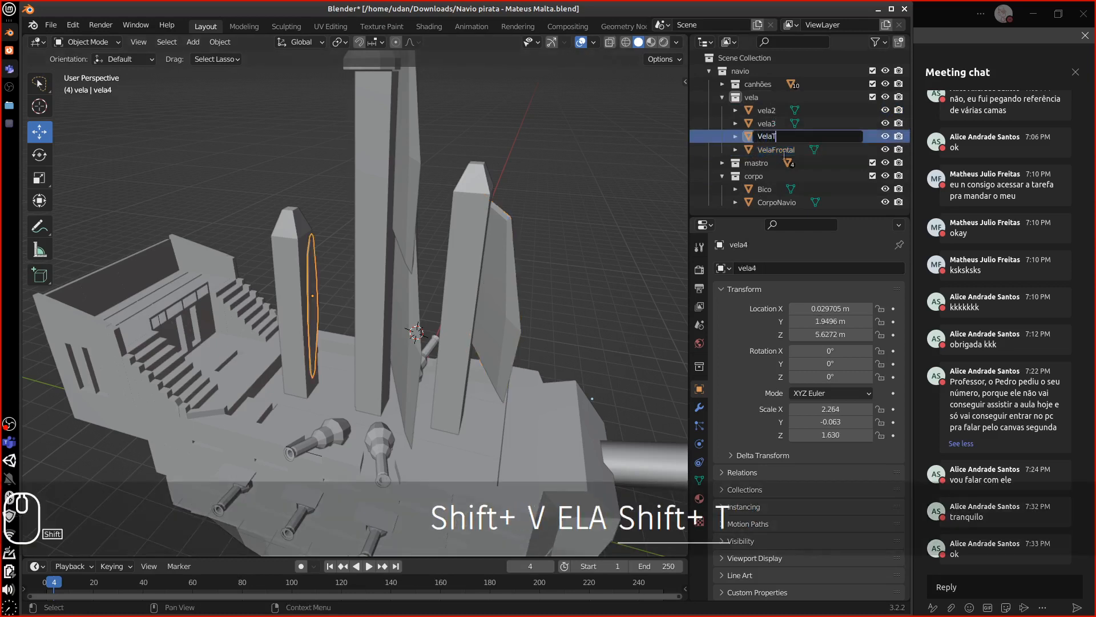
type("raseira")
key("Return")
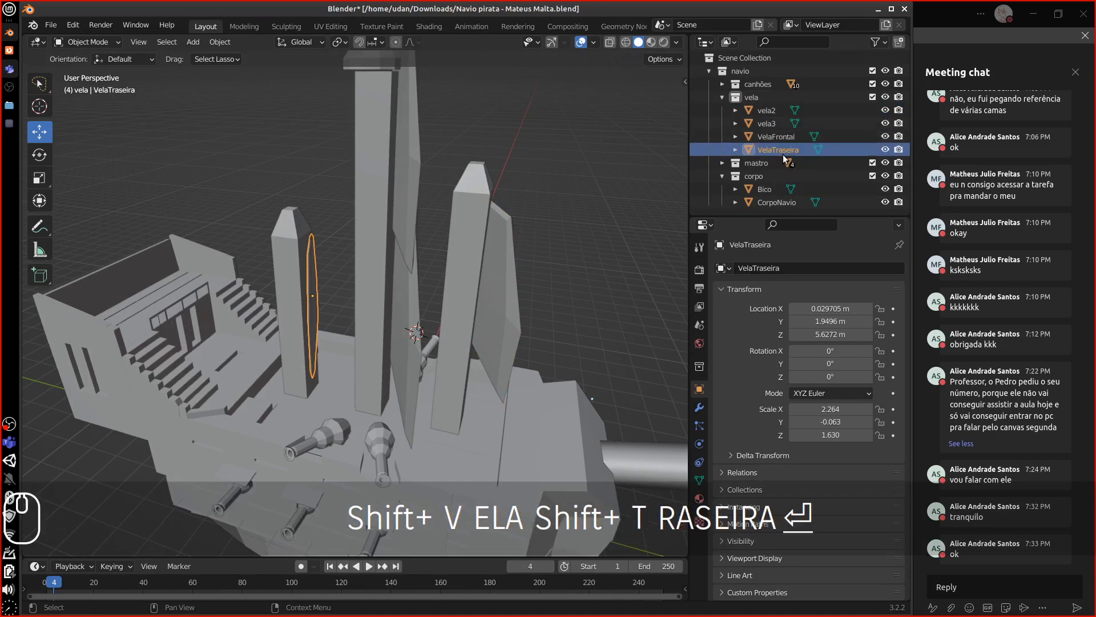
Rename the lower sail object vela3 on the central mast as VelaCentral.
left_click(768, 123)
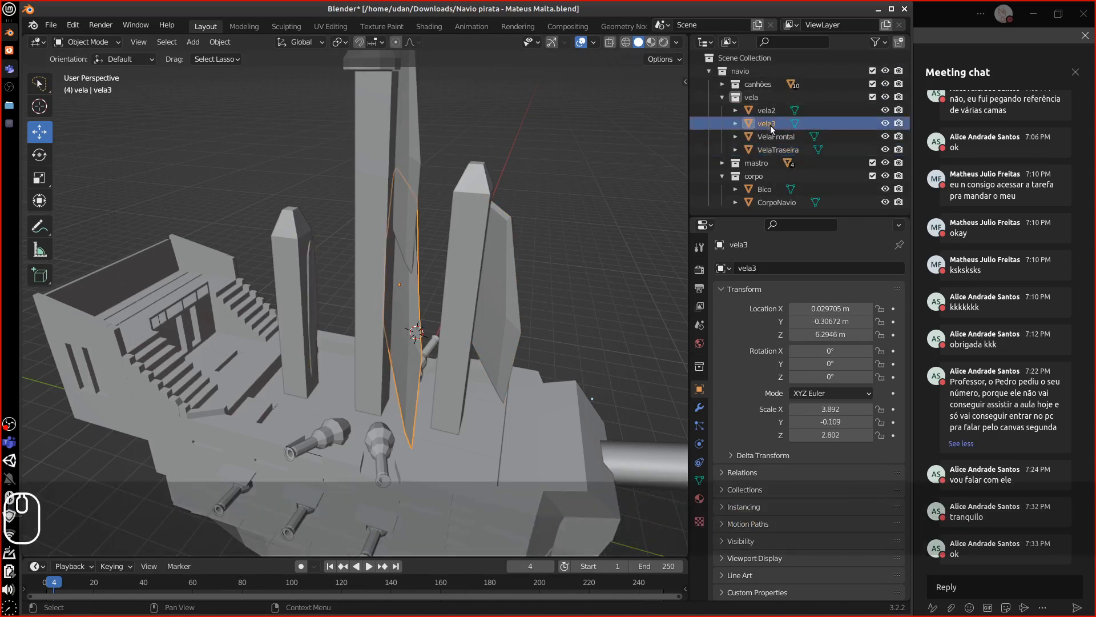
double_click(768, 124)
type("C")
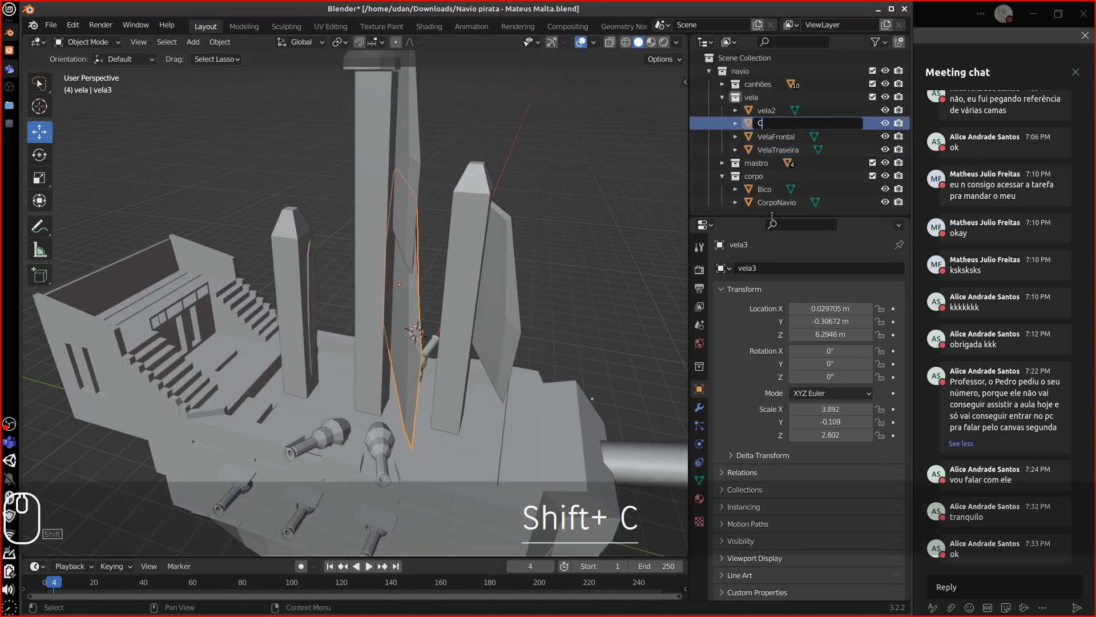
type("ela")
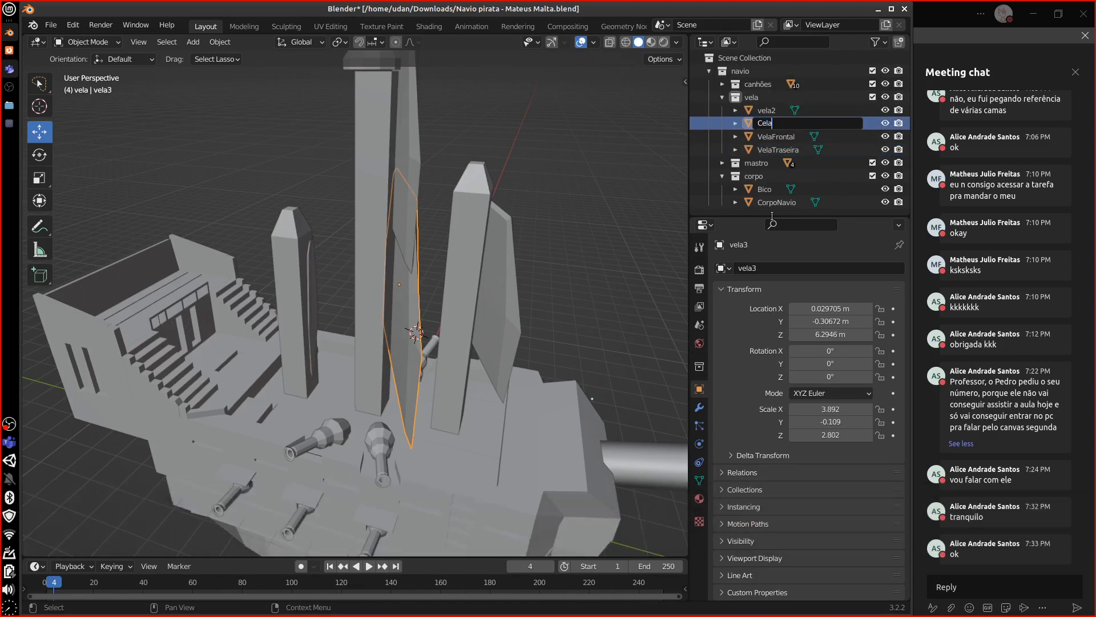
key("BackSpace")
key("BackSpace")
key("BackSpace")
key("BackSpace")
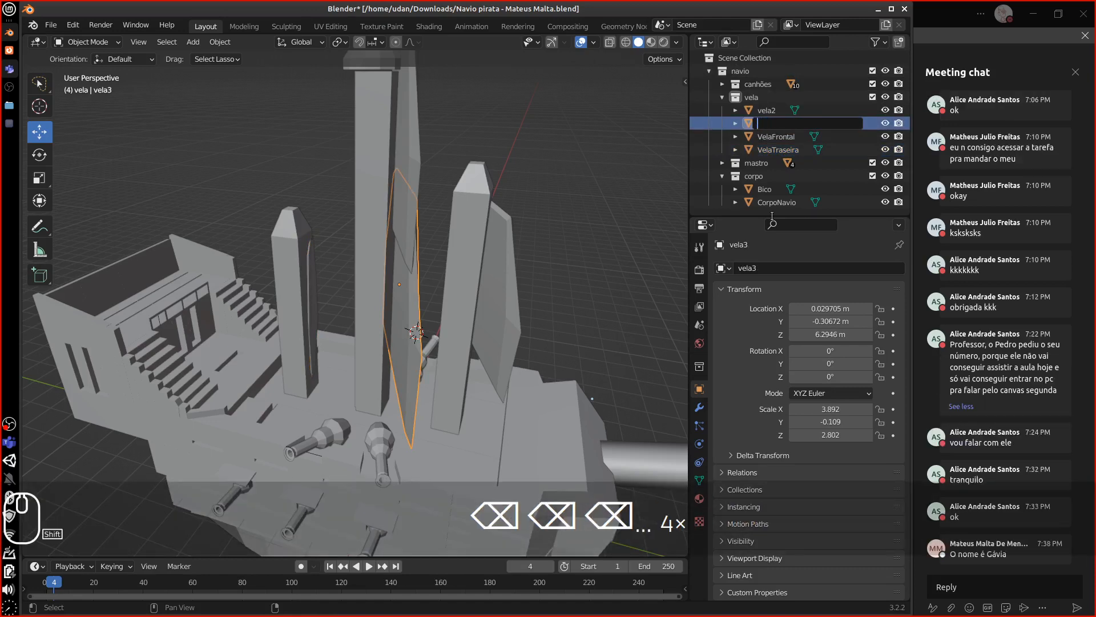
type("Ve")
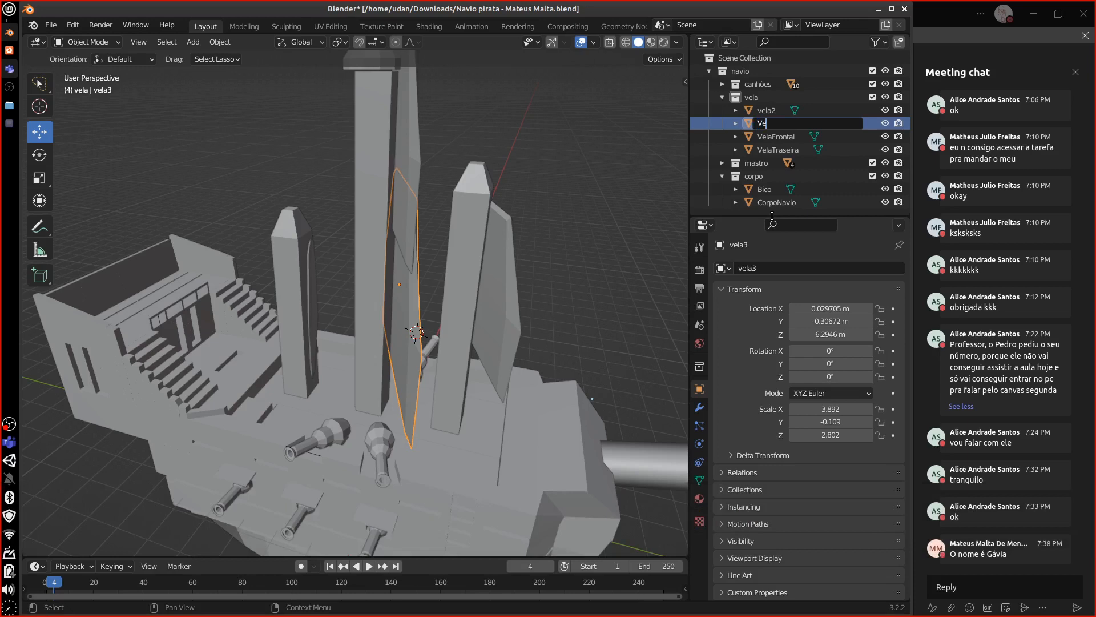
type("l")
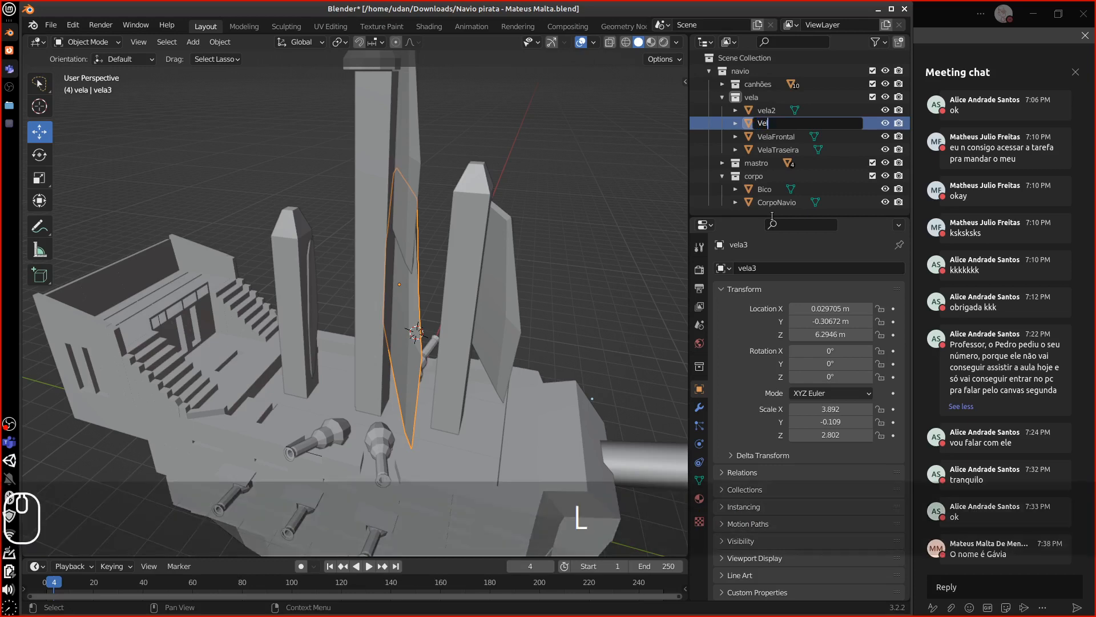
type("aCent")
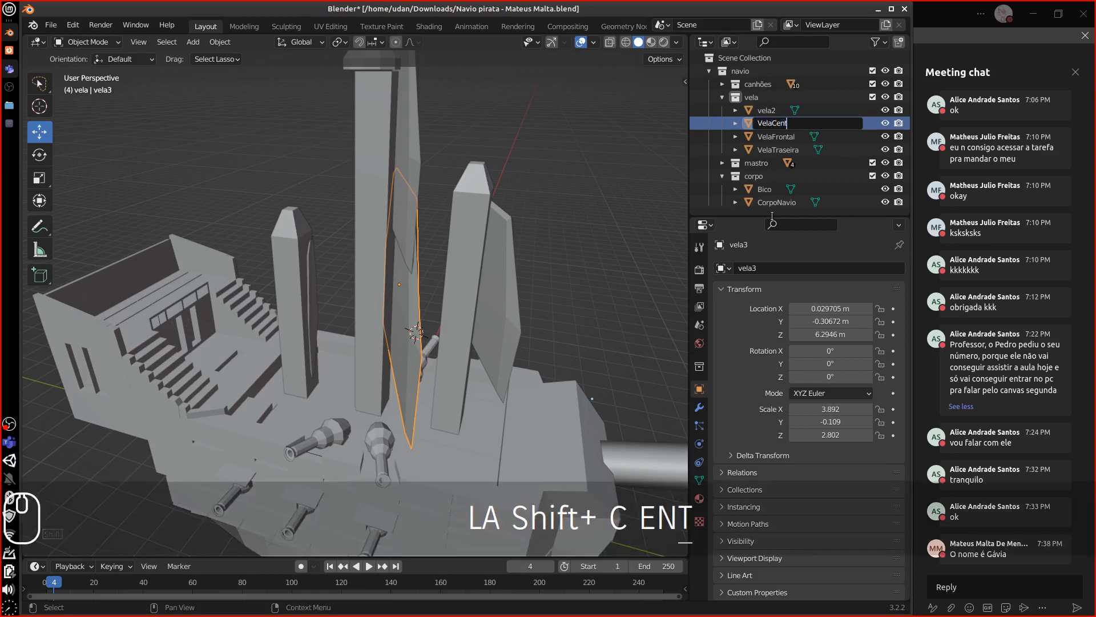
type("ral")
key("Return")
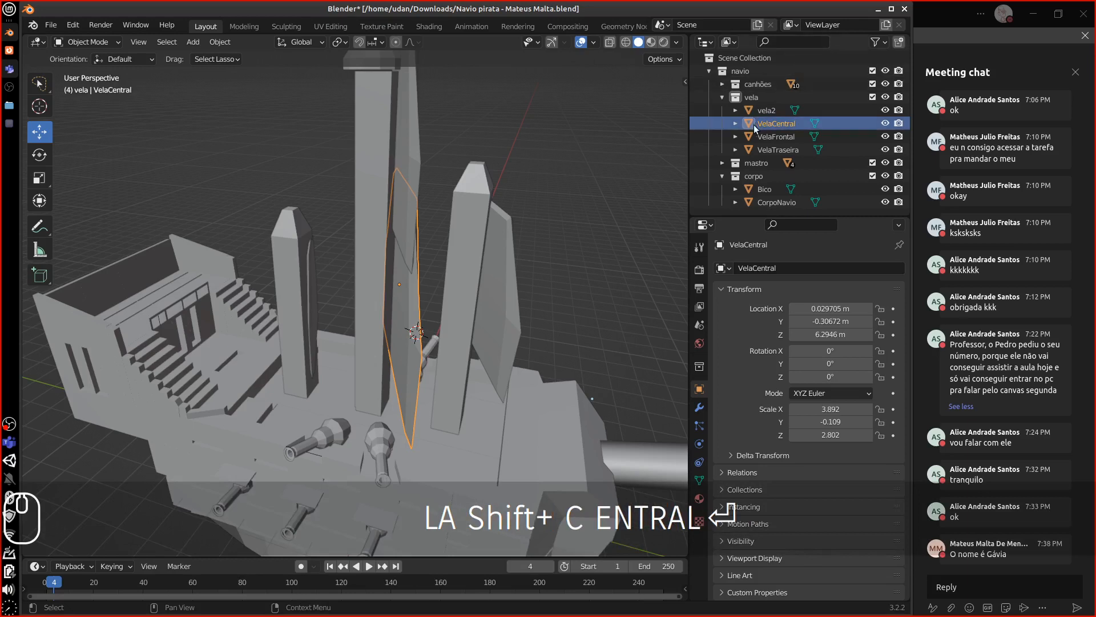
Expand the VelaCentral object and give its mesh data the same name, VelaCentral.
left_click(735, 124)
double_click(801, 127)
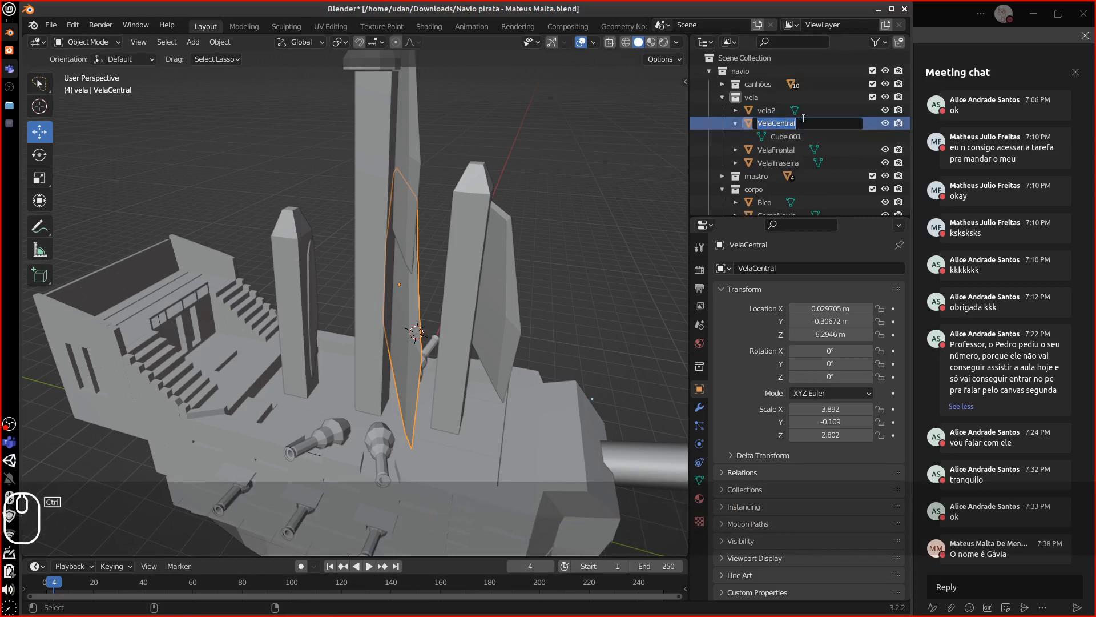
key("ctrl+c")
double_click(801, 136)
key("ctrl+v")
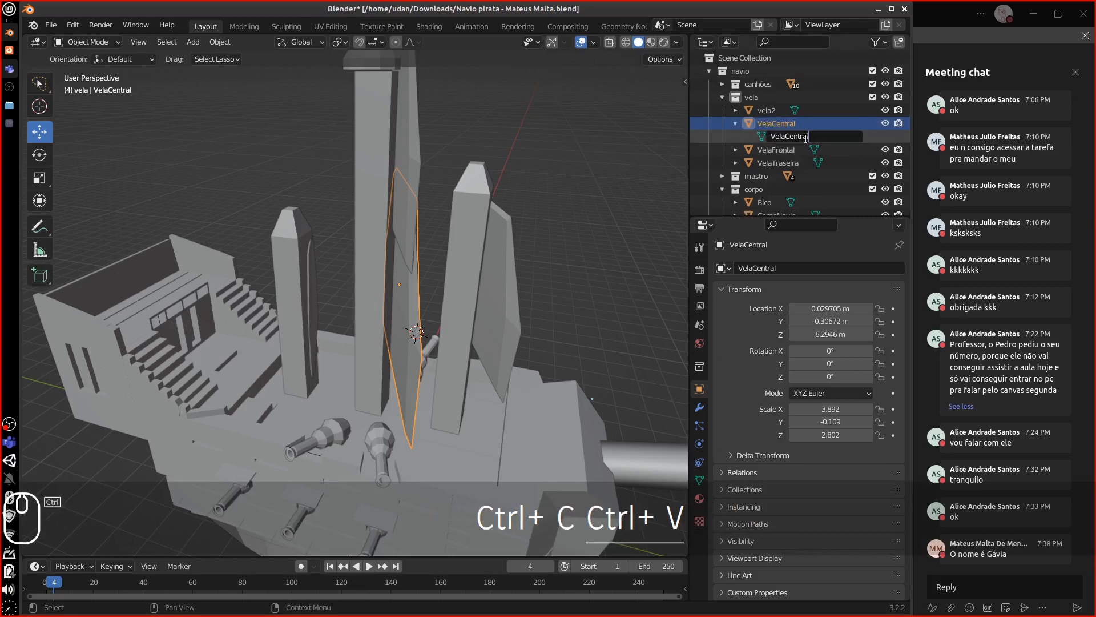
key("Return")
Expand the VelaFrontal object and copy its name onto its mesh data.
left_click(735, 150)
double_click(789, 151)
scroll(788, 156, "down", 1)
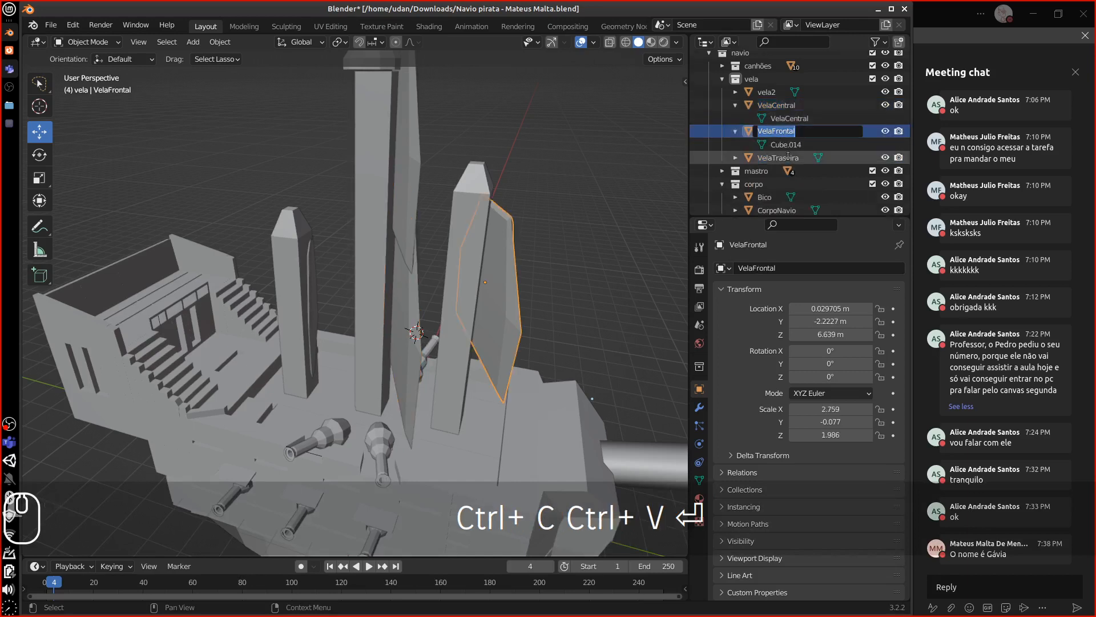
key("ctrl+c")
double_click(795, 144)
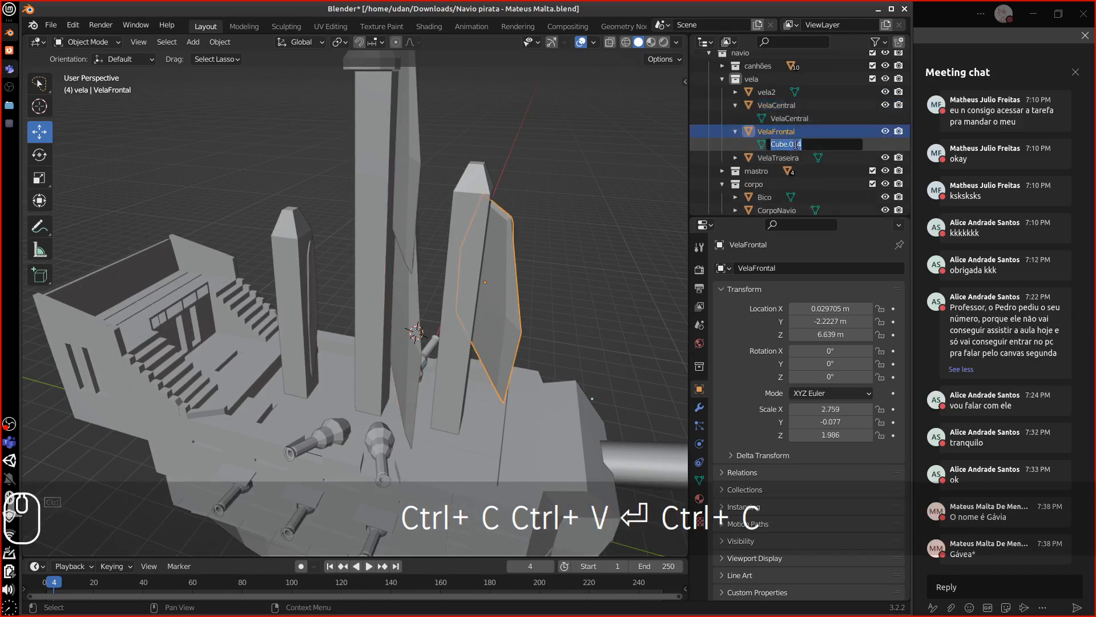
key("ctrl+v")
Copy the rear sail's object name and rename its mesh data Cube.020 as VelaTraseira.
left_click(793, 158)
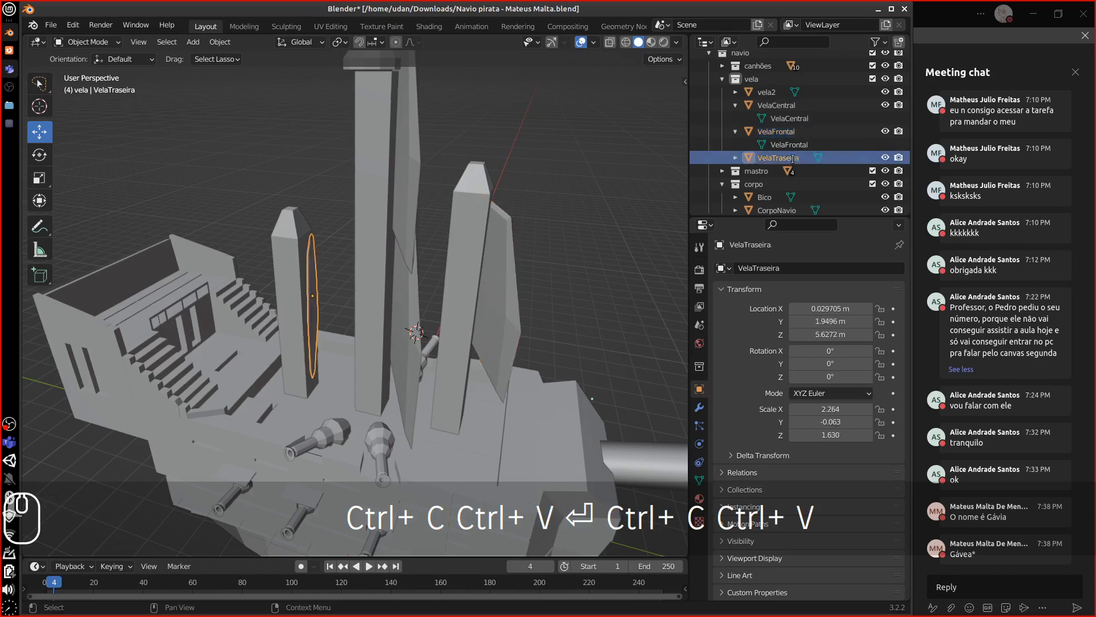
double_click(794, 158)
key("ctrl+c")
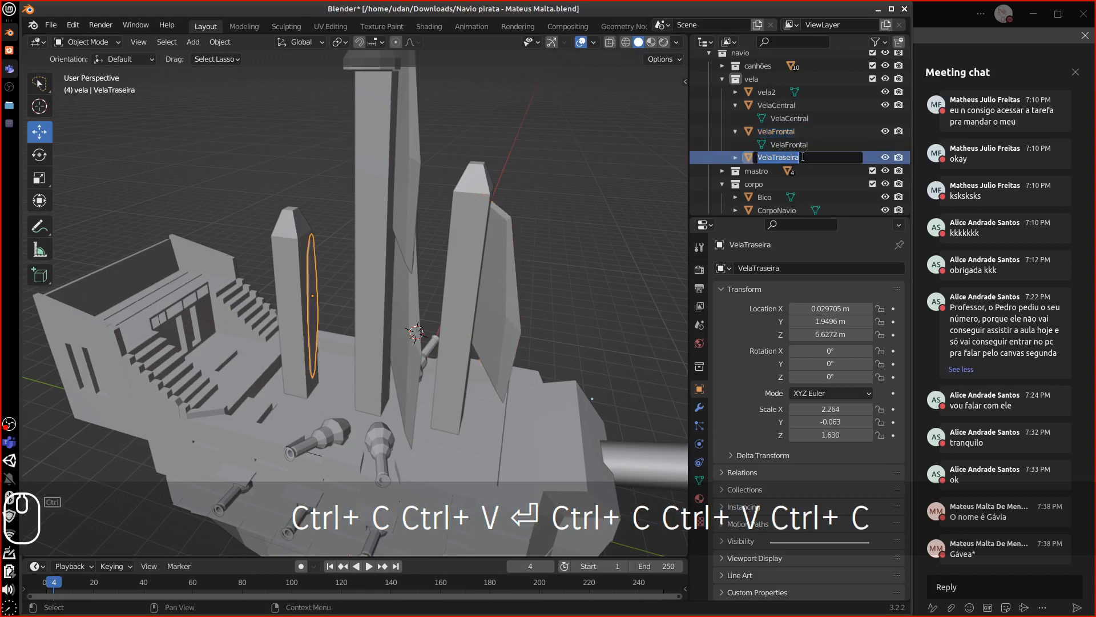
left_click(743, 155)
left_click(736, 158)
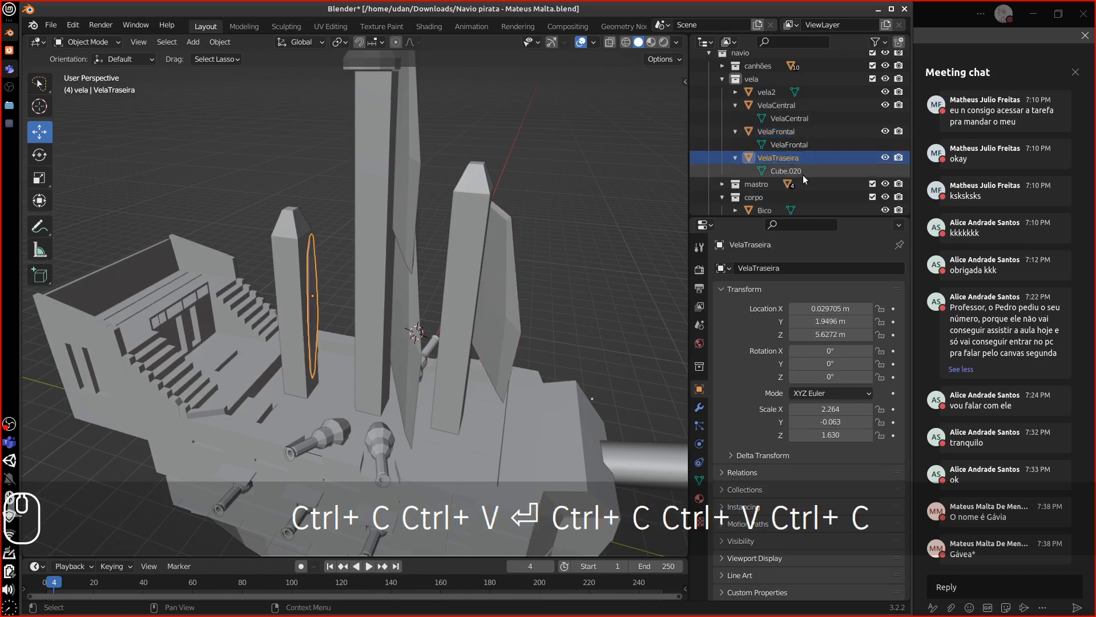
double_click(802, 170)
key("ctrl+v")
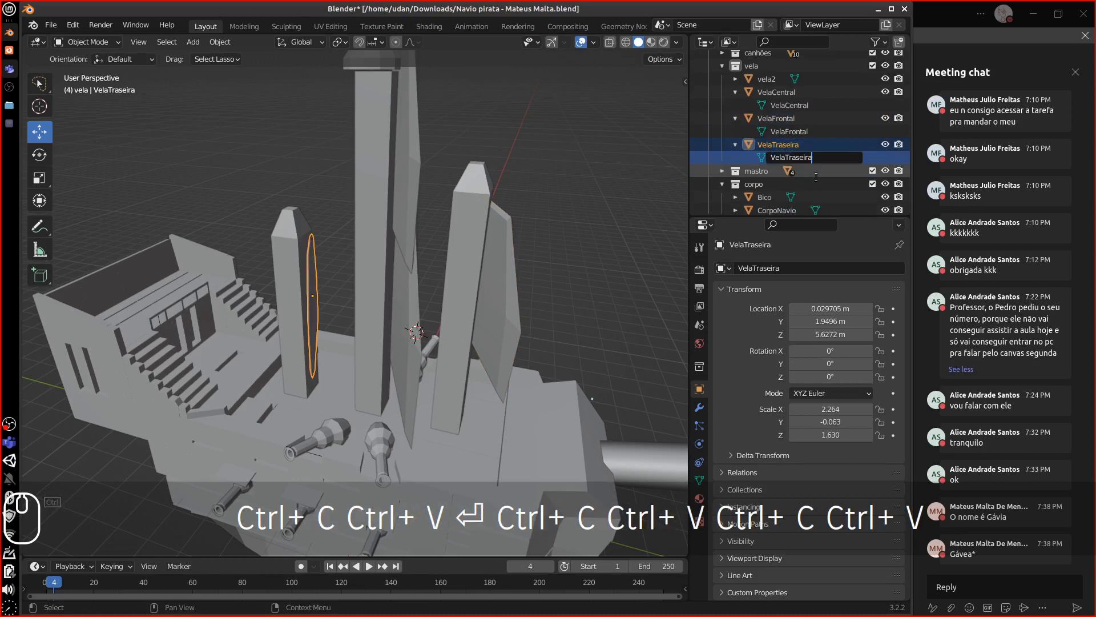
left_click(816, 177)
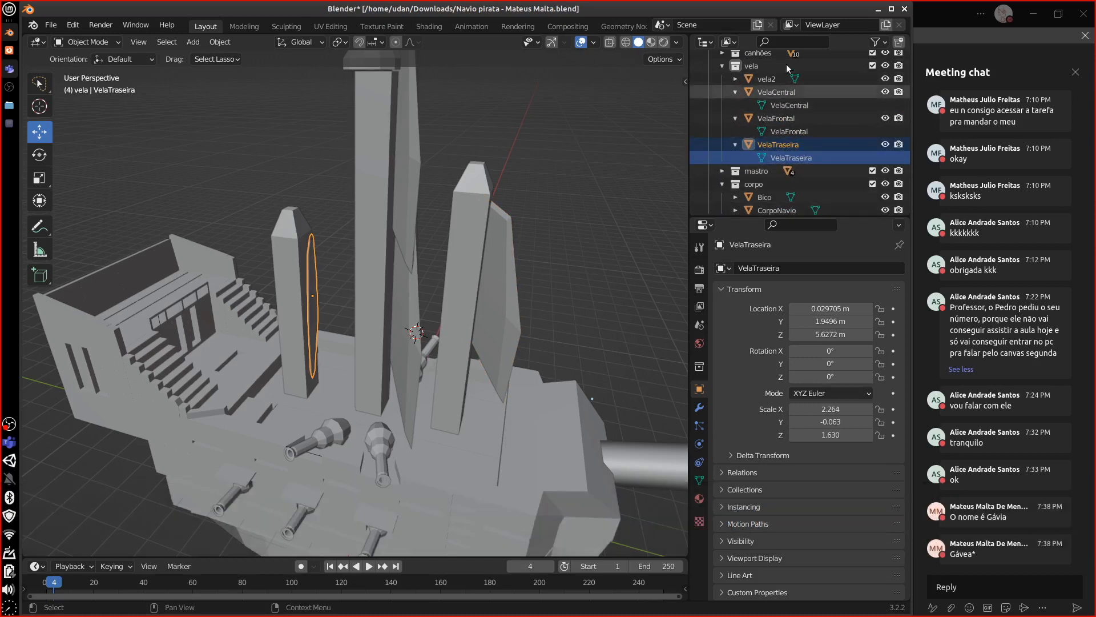
Rename the upper sail object vela2 on the central mast as VelaAlta.
left_click(768, 78)
double_click(772, 81)
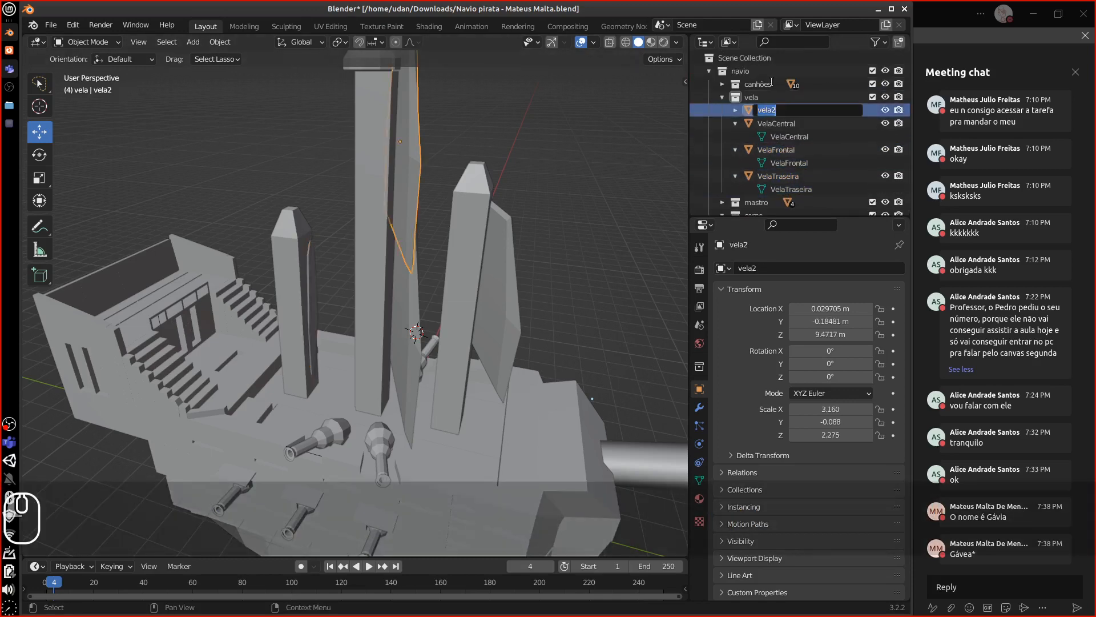
type("Vel")
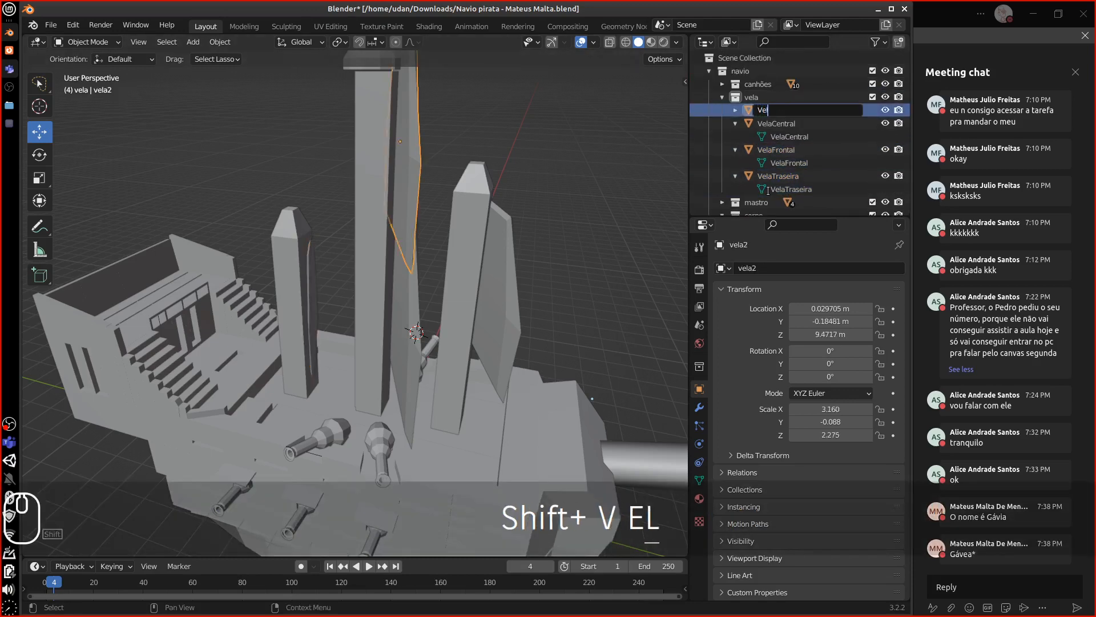
type("aAlta")
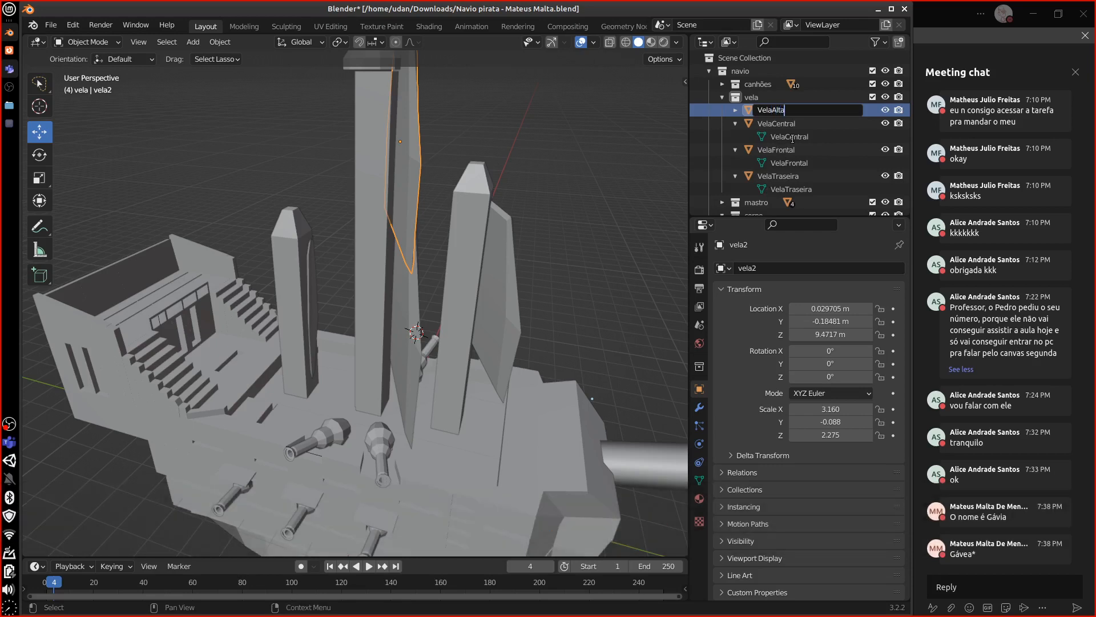
key("Return")
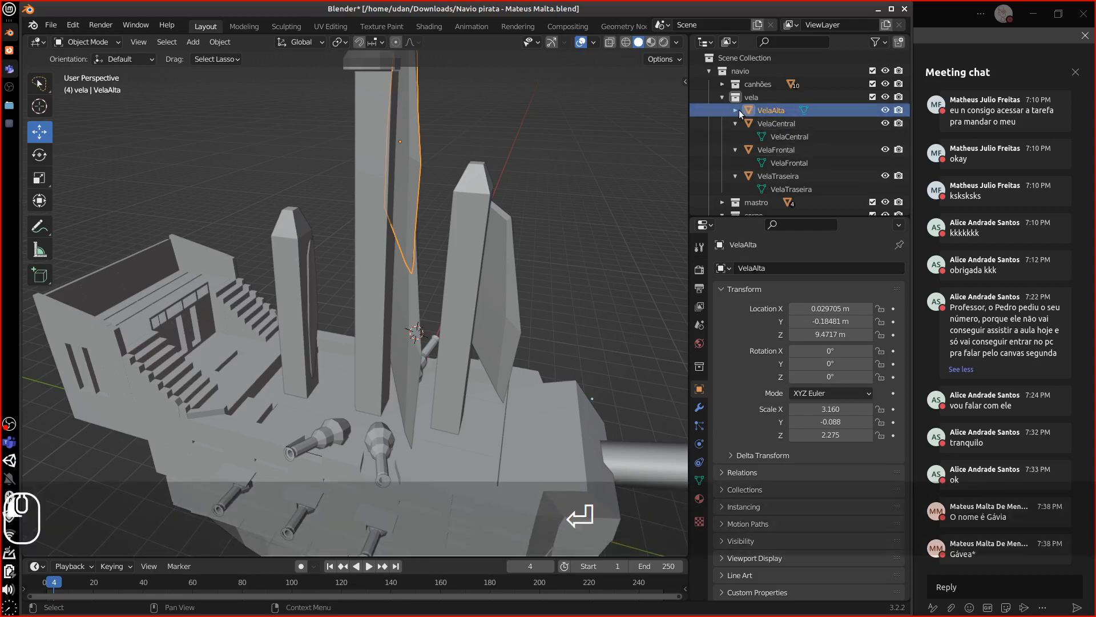
Copy the upper sail's object name and rename its mesh data Cube.019 as VelaAlta.
double_click(804, 112)
key("ctrl+c")
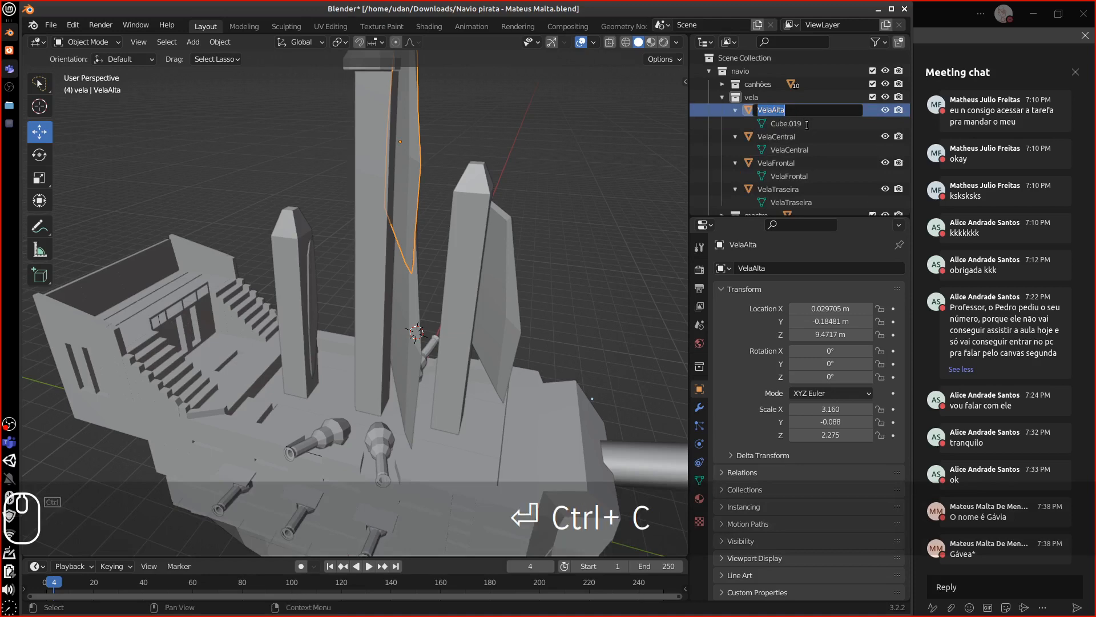
double_click(809, 123)
key("ctrl+v")
key("Return")
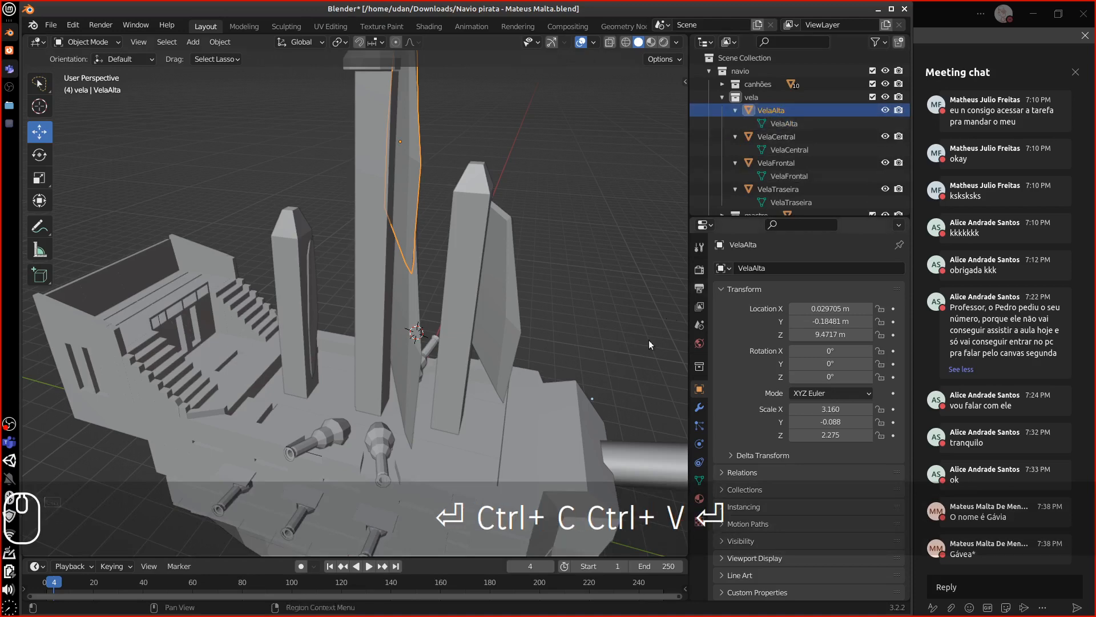
middle_click_drag(649, 340, 625, 358)
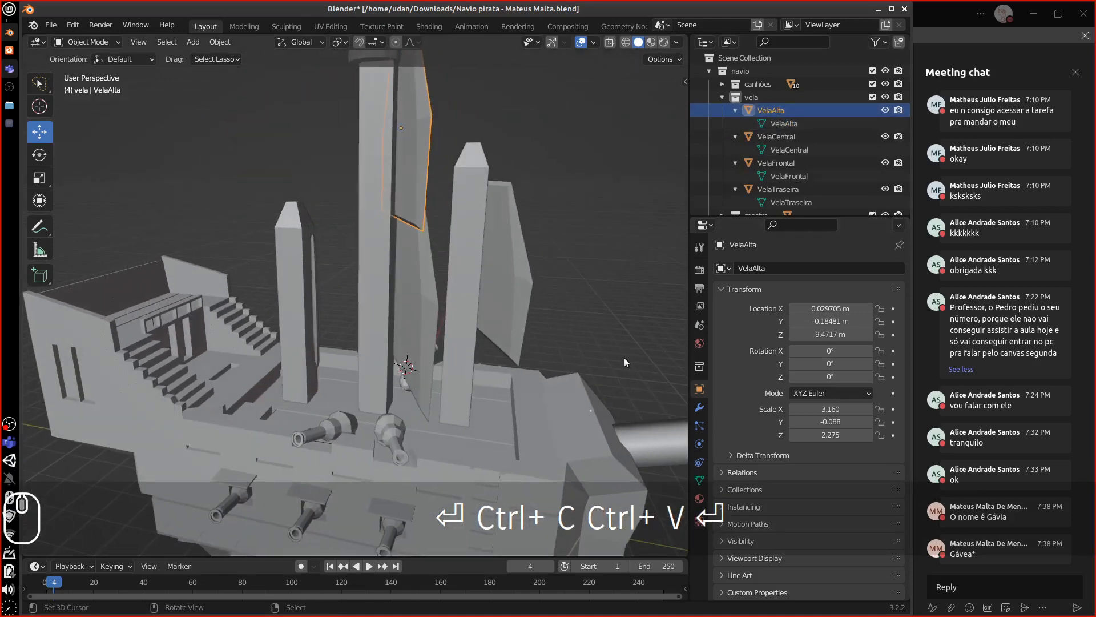
Enlarge the outliner, collapse the vela collection and expand the canhões collection.
left_click_drag(798, 217, 810, 264)
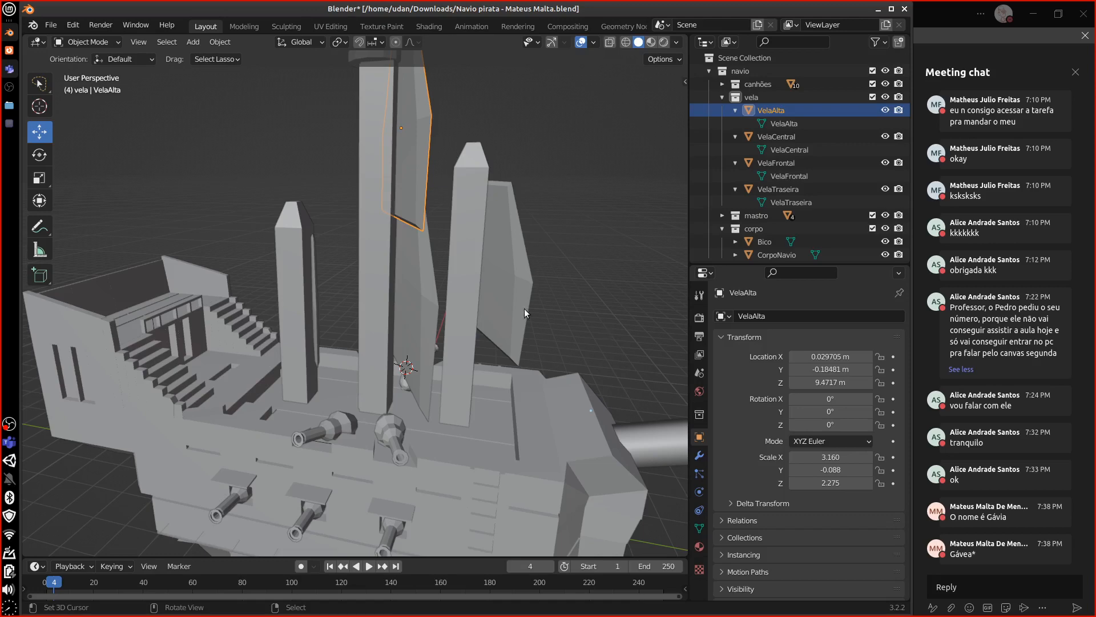
key("Tab")
key("Tab")
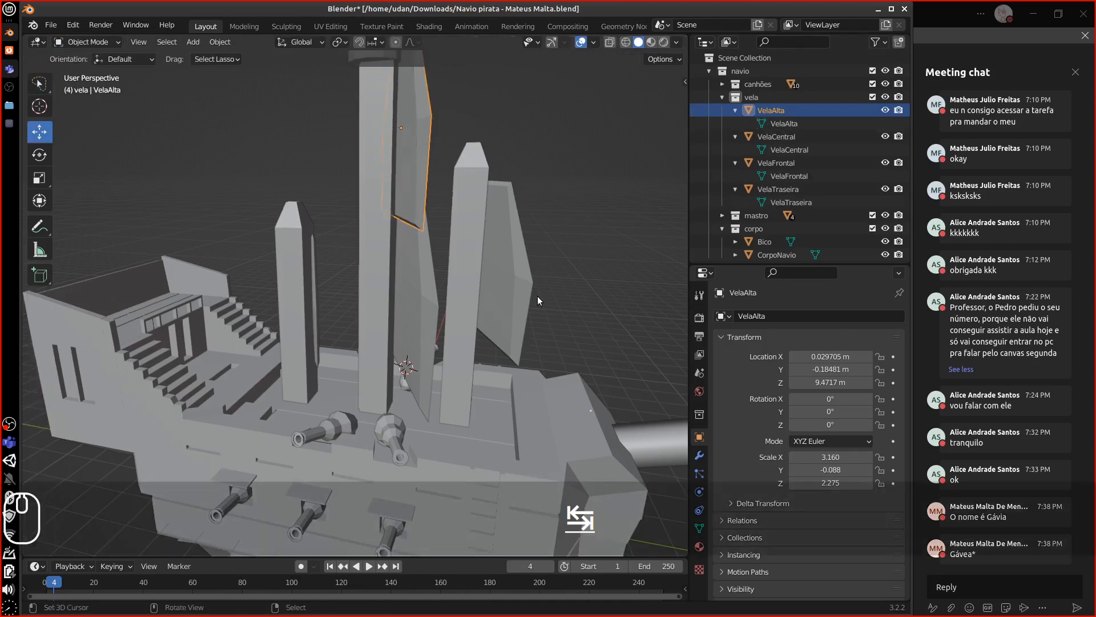
key("Tab")
middle_click_drag(567, 331, 561, 332)
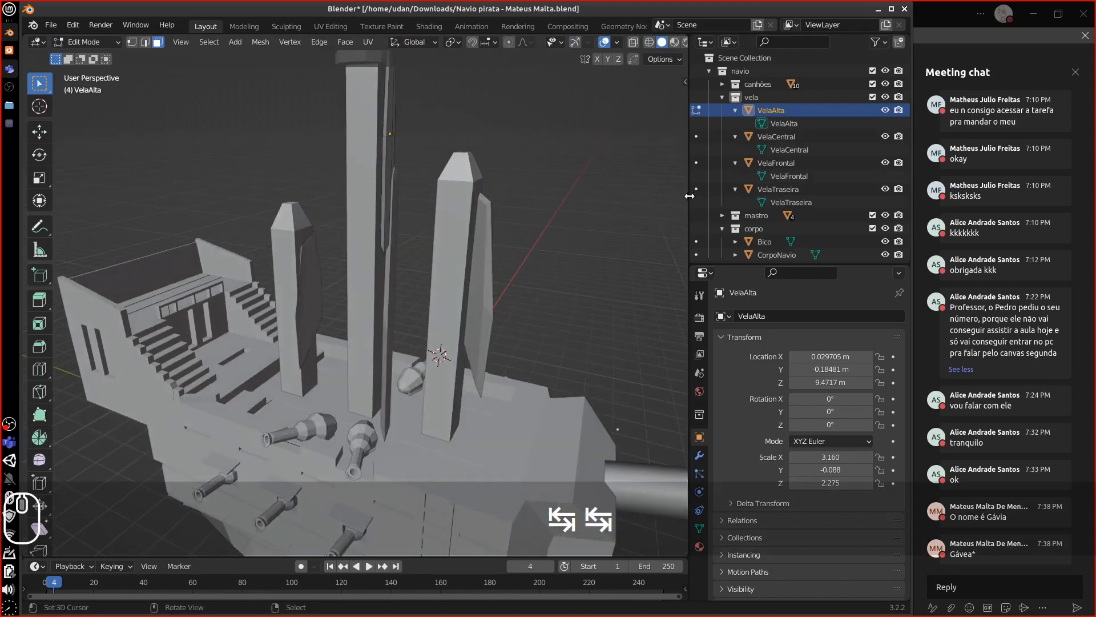
left_click(722, 98)
left_click_drag(553, 299, 575, 281, "alt+shift")
left_click(722, 84)
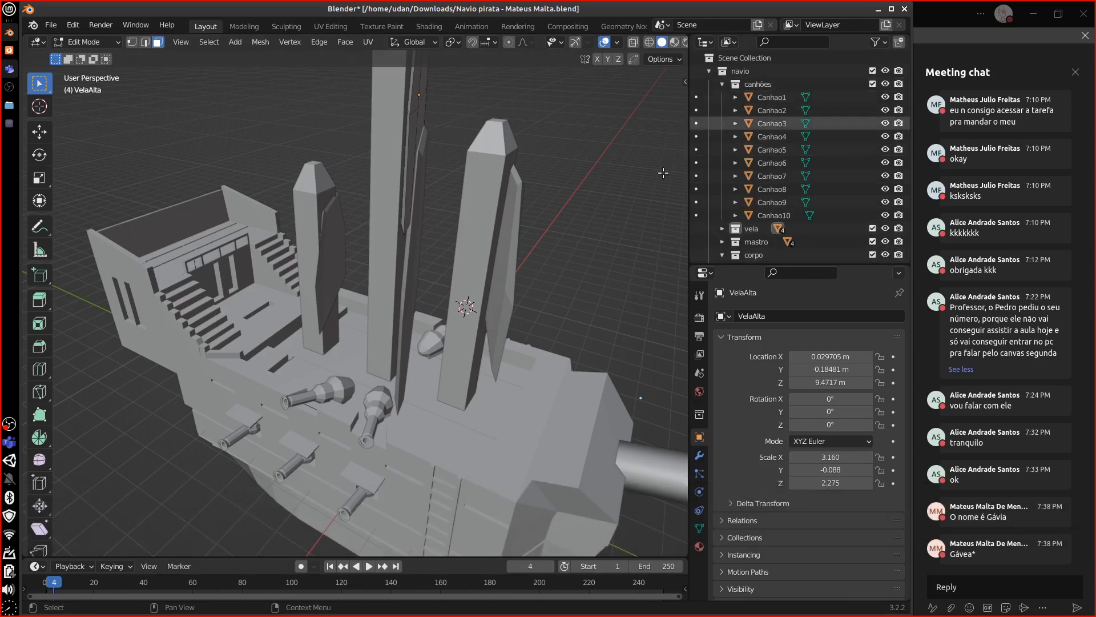
Examine the cannons along the ship's side and deck from several angles.
middle_click_drag(502, 365, 477, 343)
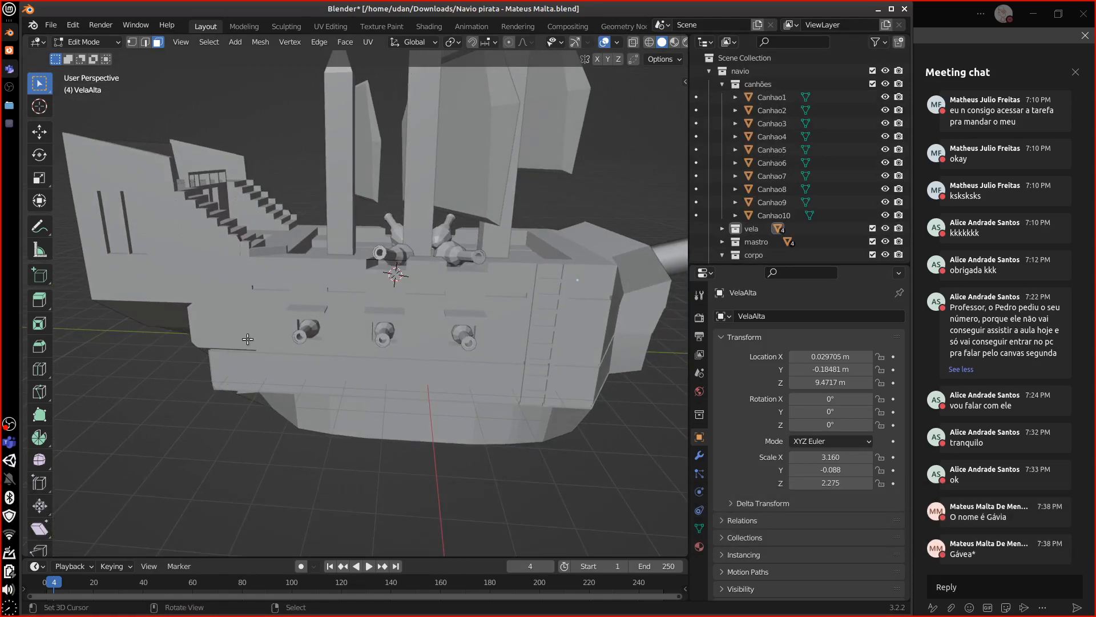
middle_click_drag(501, 468, 418, 289)
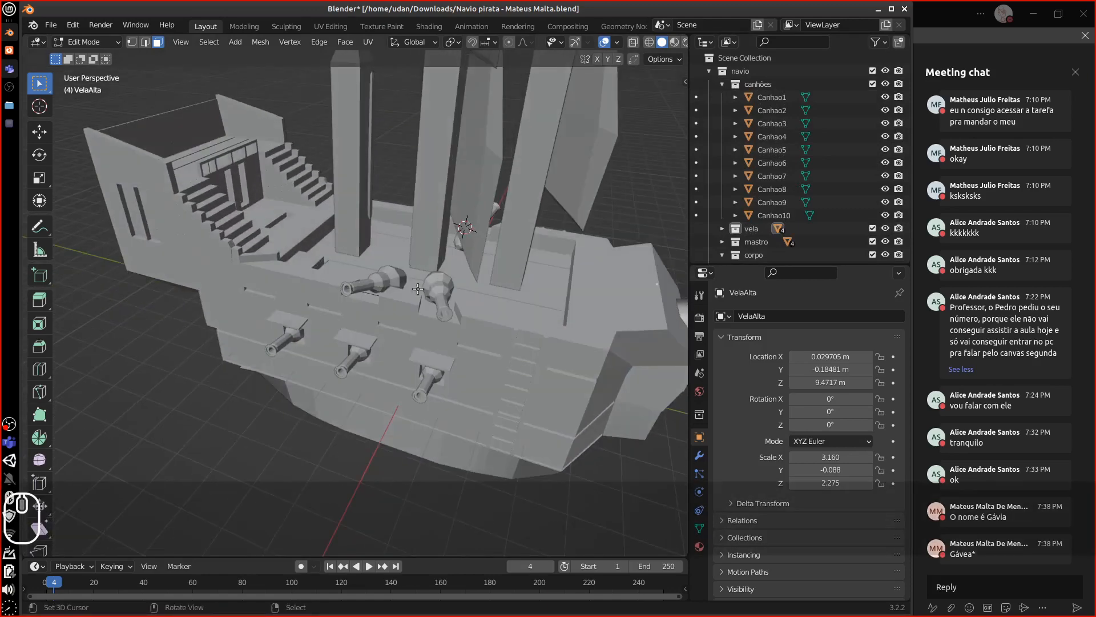
middle_click_drag(593, 304, 480, 325)
middle_click_drag(400, 394, 552, 388)
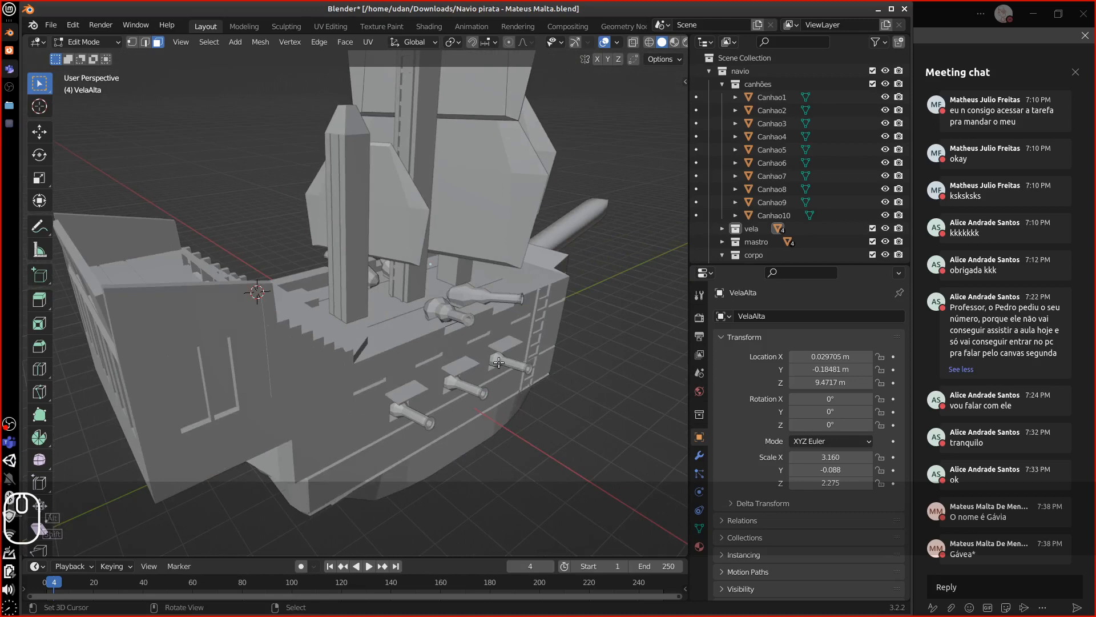
middle_click_drag(499, 362, 575, 382)
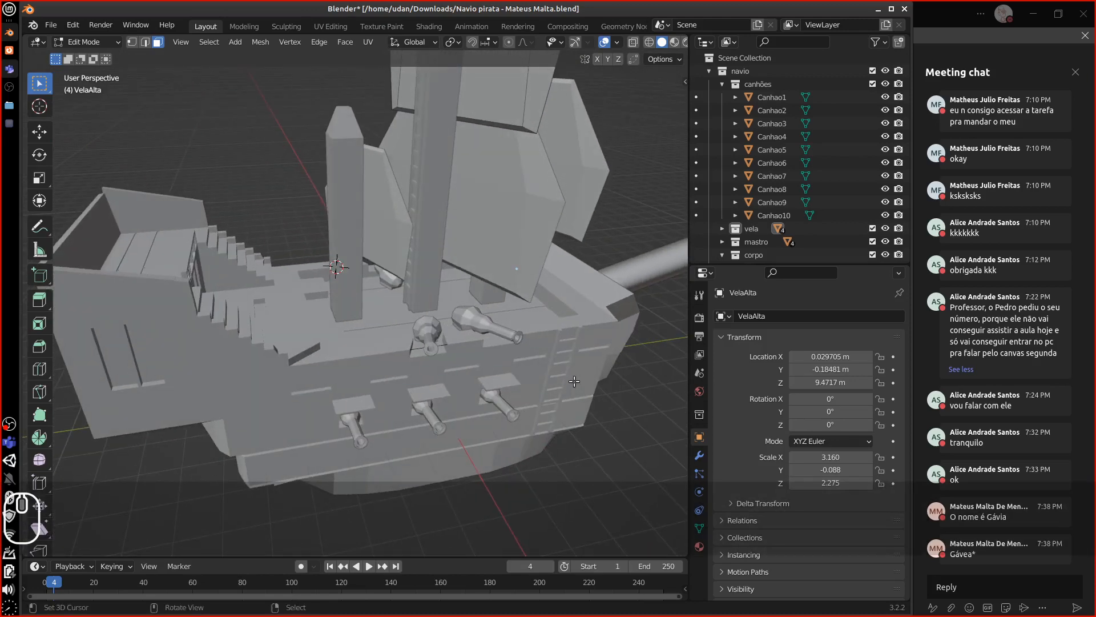
key("Tab")
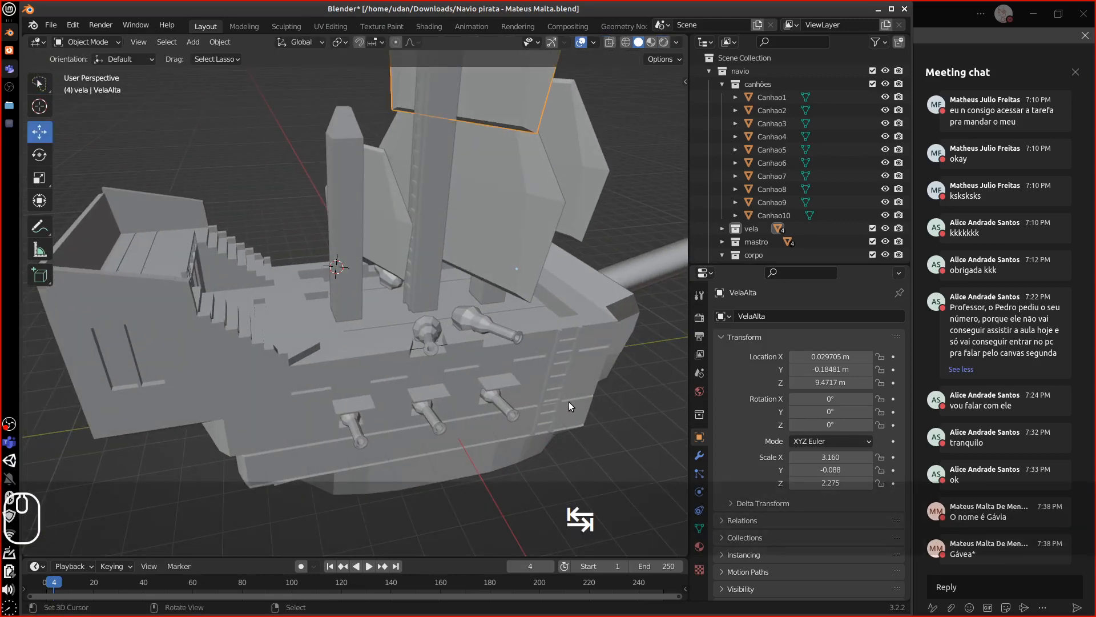
key("Tab")
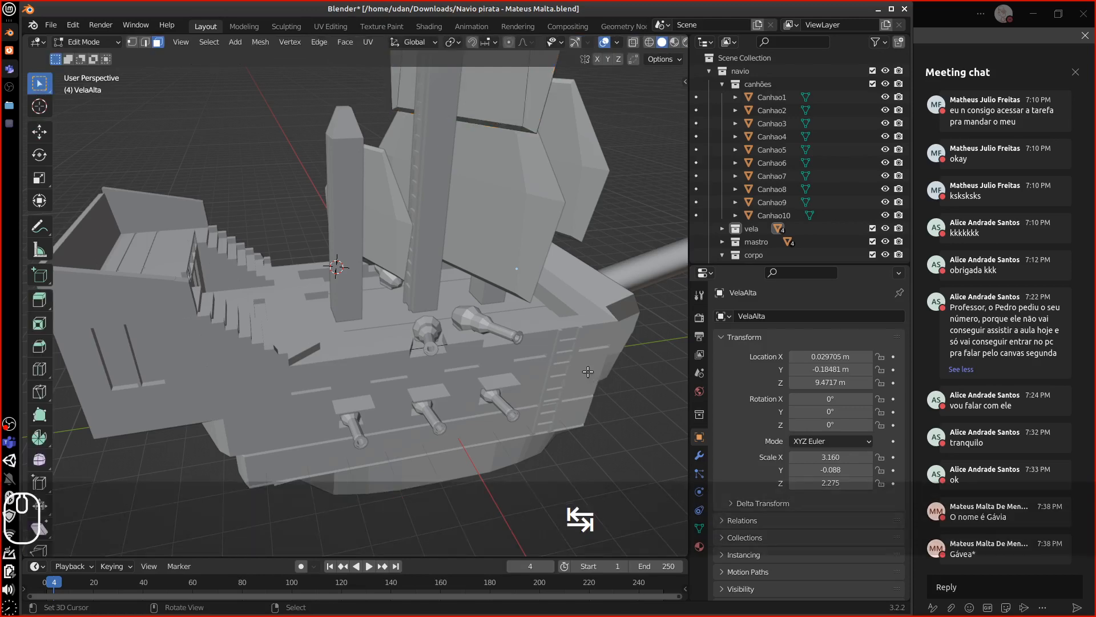
key("Tab")
Select the ship's hull object CorpoNavio and collapse the canhões collection.
left_click(594, 380)
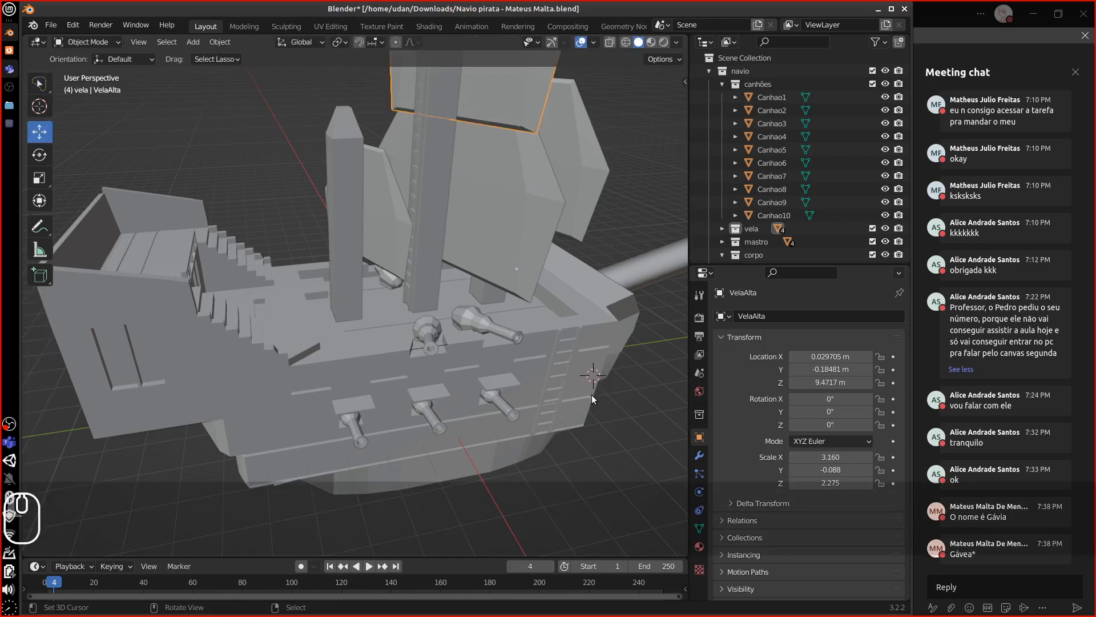
right_click(593, 389)
middle_click_drag(595, 387, 578, 403)
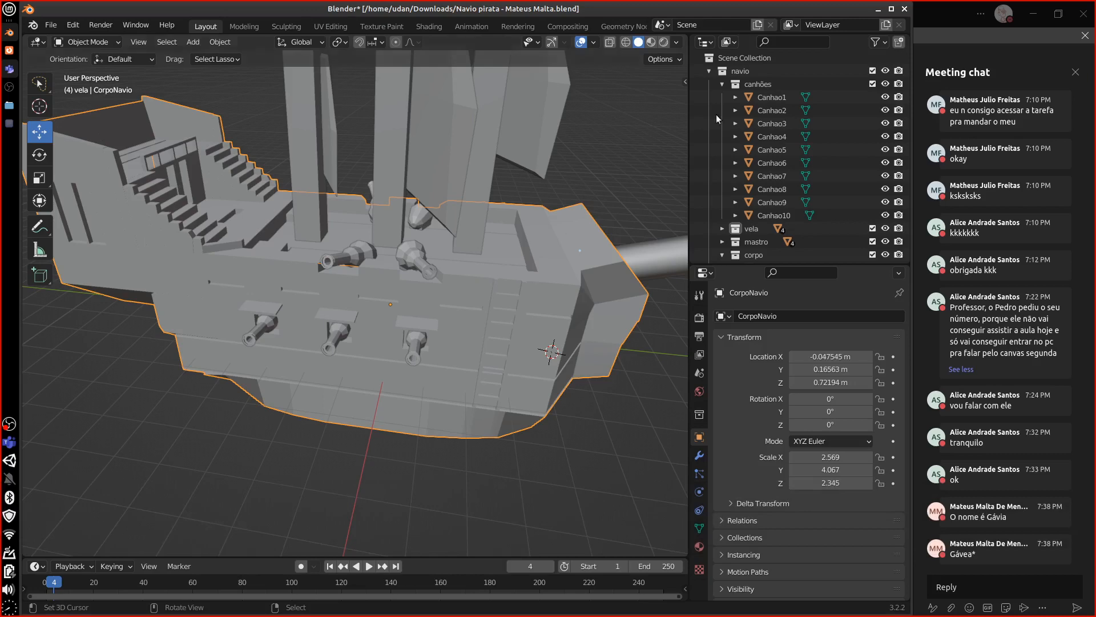
left_click(722, 84)
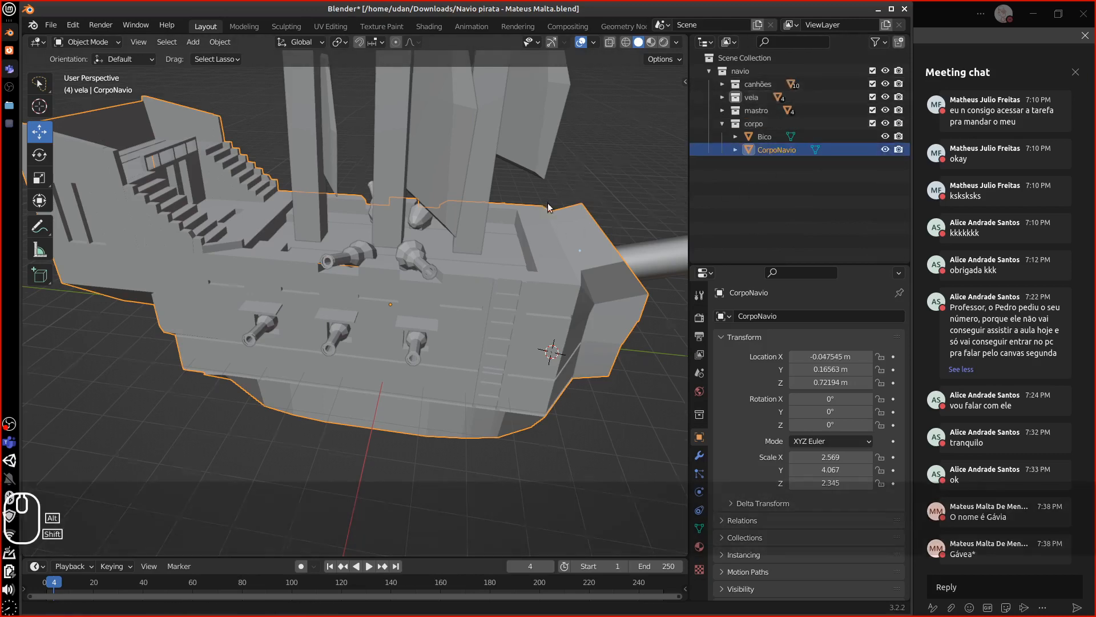
Rename the crow's nest object on top of the central mast as Gavea.
middle_click_drag(547, 203, 531, 321)
left_click(436, 88)
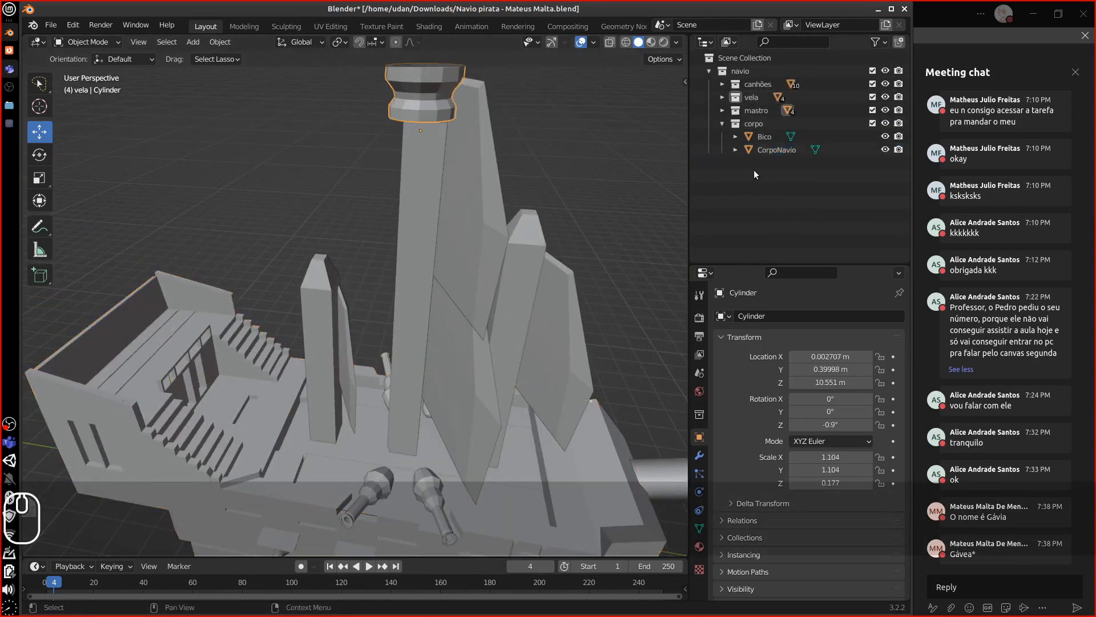
left_click(722, 110)
double_click(779, 123)
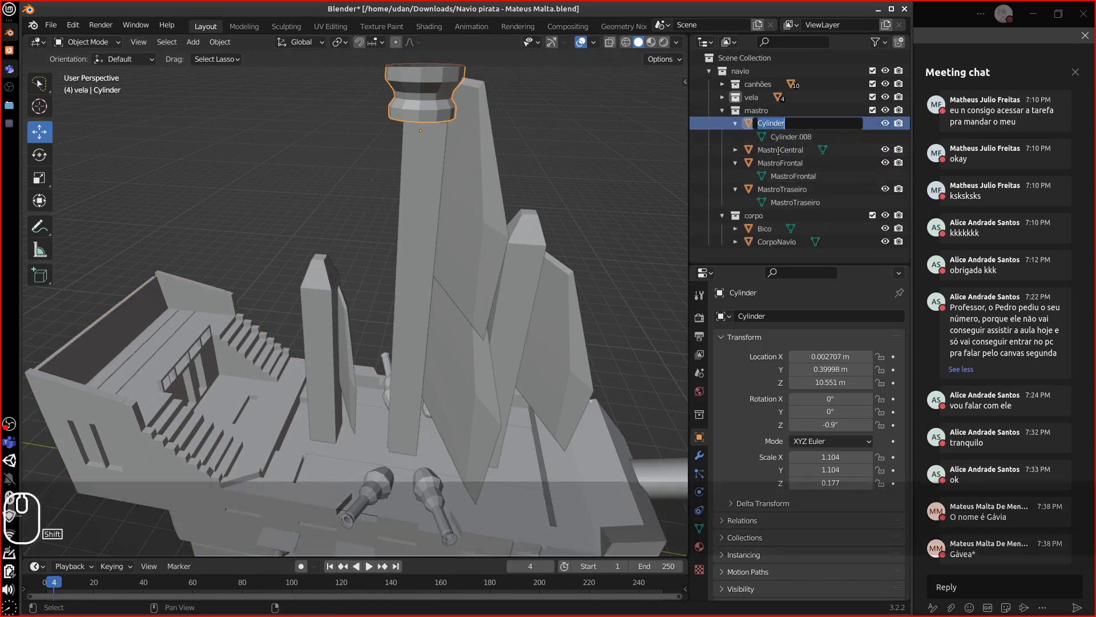
type("Ga")
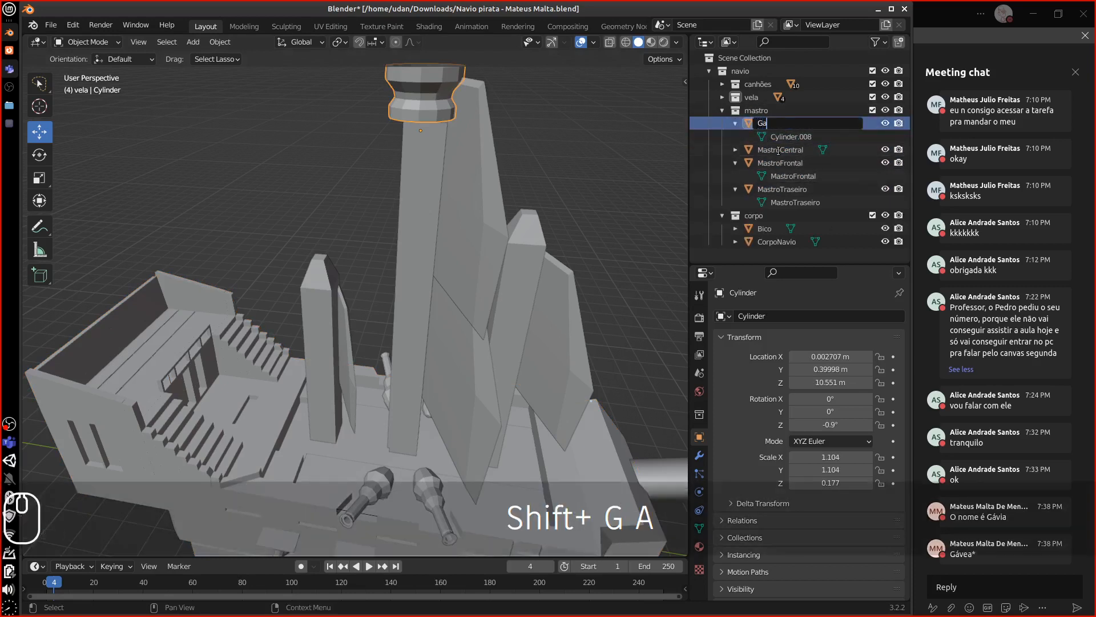
type("vea")
key("Return")
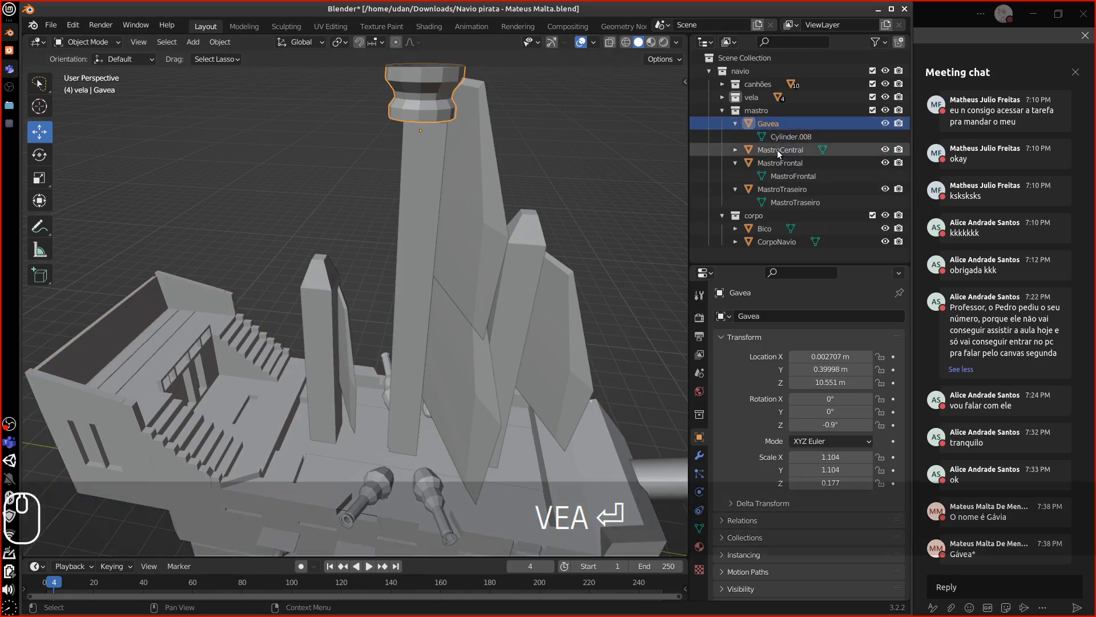
Rename the crow's nest's mesh data as Gavea.
double_click(800, 136)
type("G")
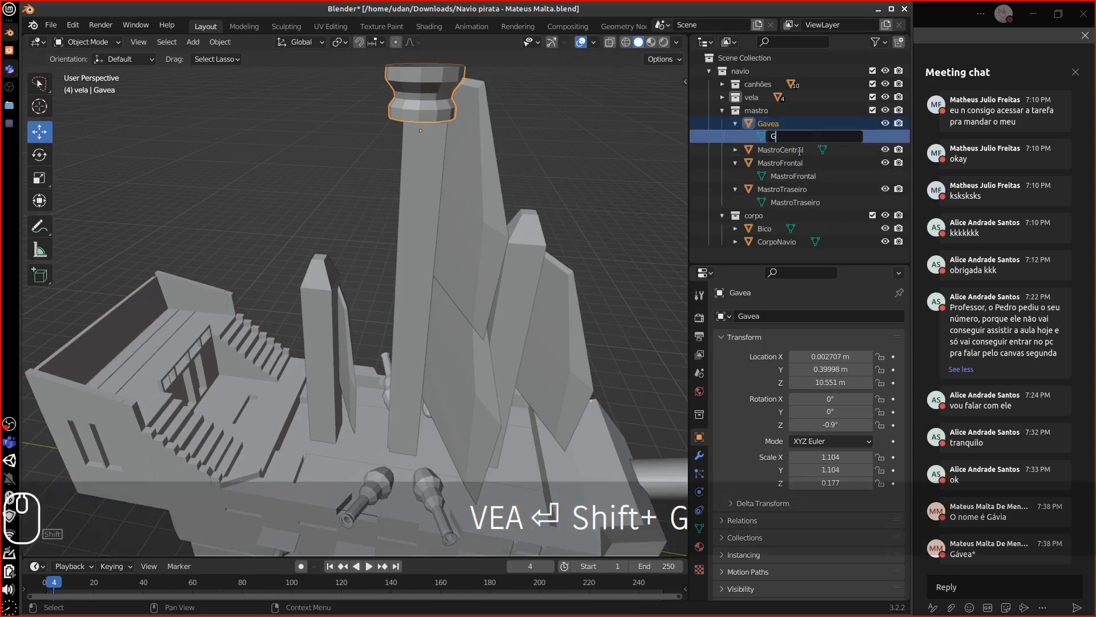
type("avea")
key("Return")
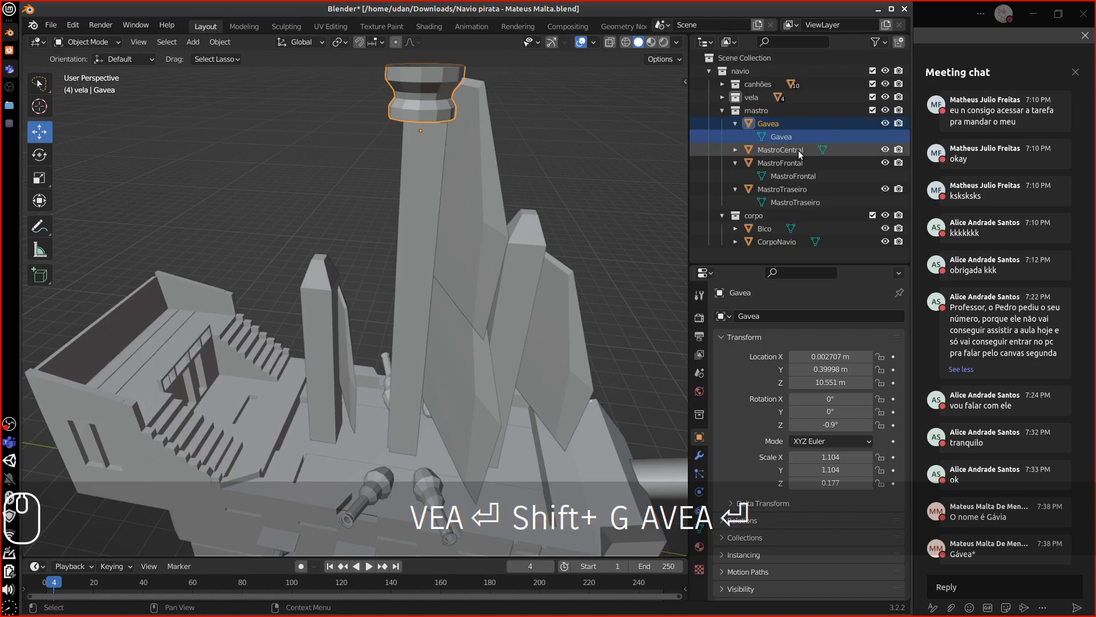
Put the CorpoNavio hull in Edit Mode and select all geometry linked to the front gun port's lid.
middle_click_drag(593, 400, 583, 239)
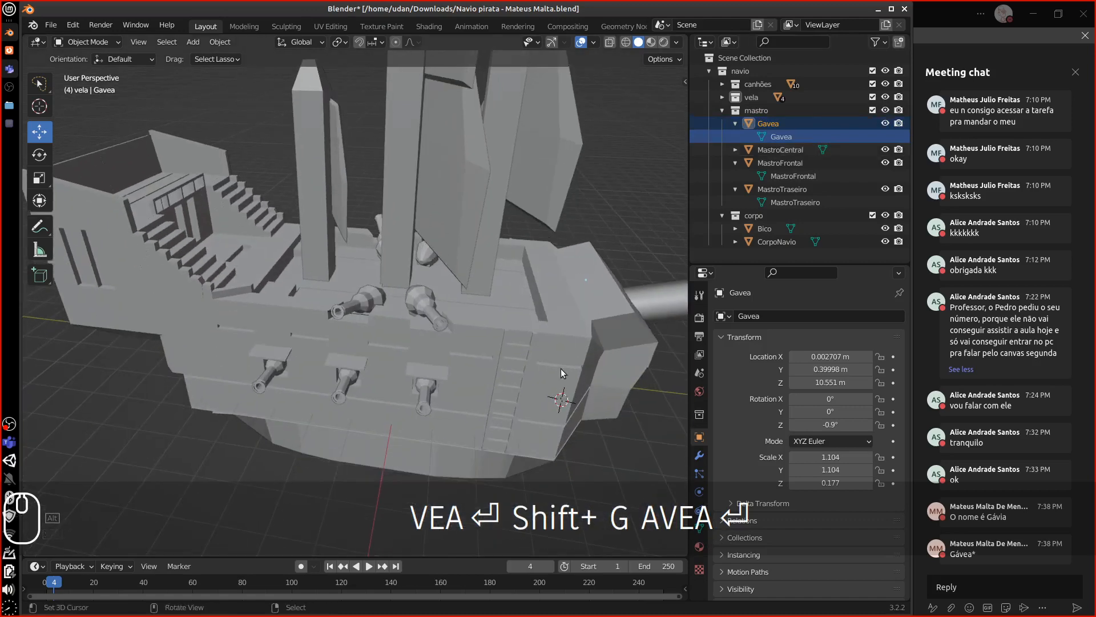
middle_click_drag(592, 399, 558, 399)
left_click(565, 341)
key("Tab")
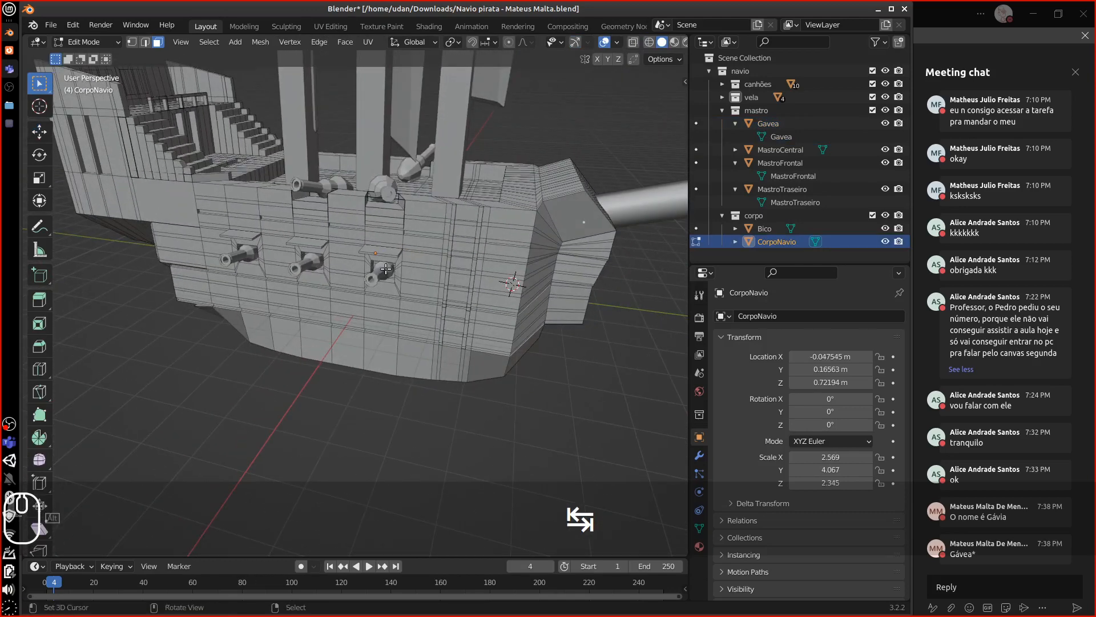
key("ctrl+l")
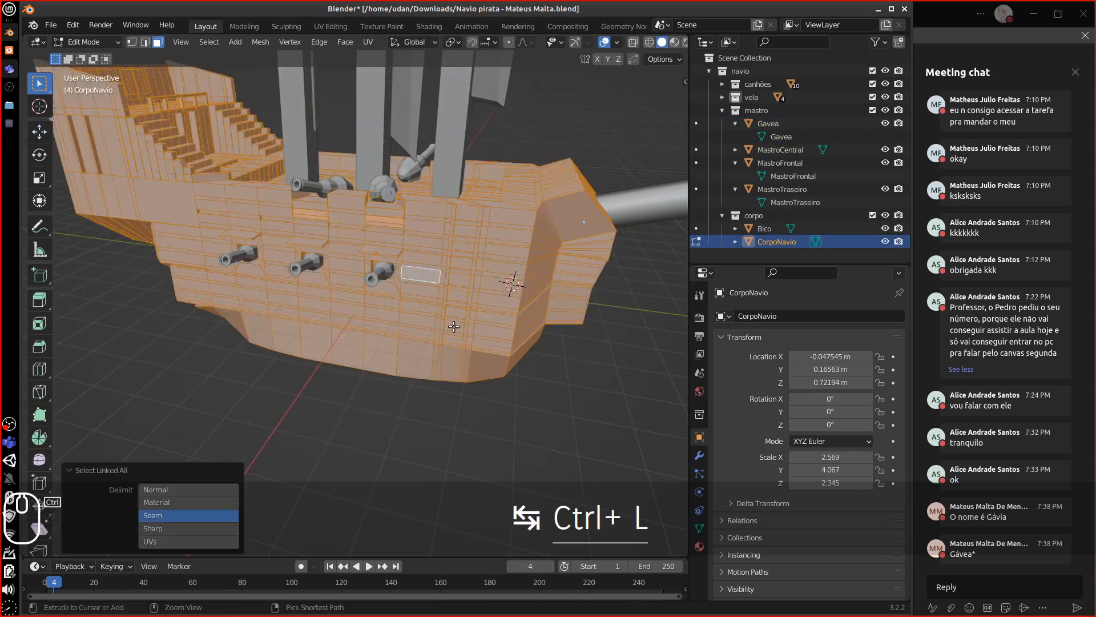
right_click(393, 272)
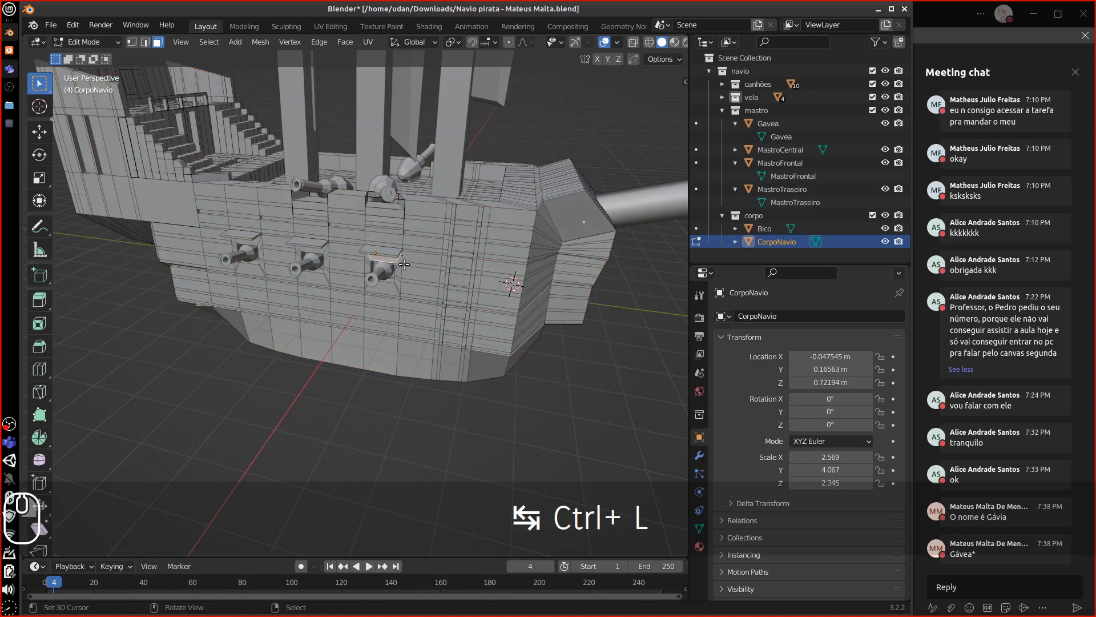
key("ctrl+l")
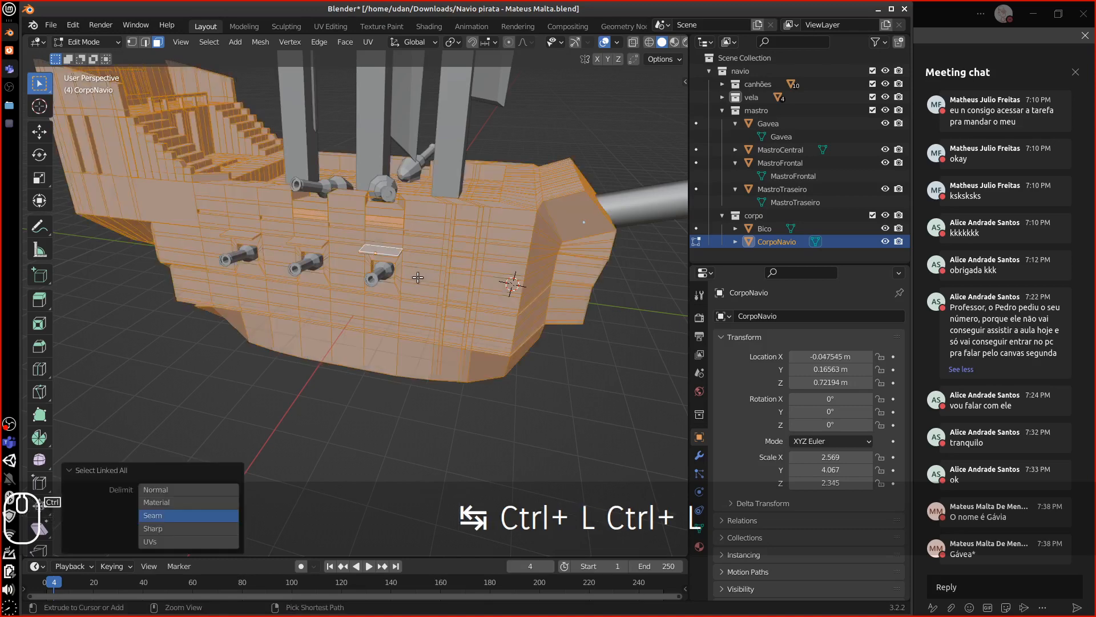
Select only the overlapping face on the hull's side between the front gun port's lid and the deck cannon notch.
middle_click_drag(418, 277, 428, 313)
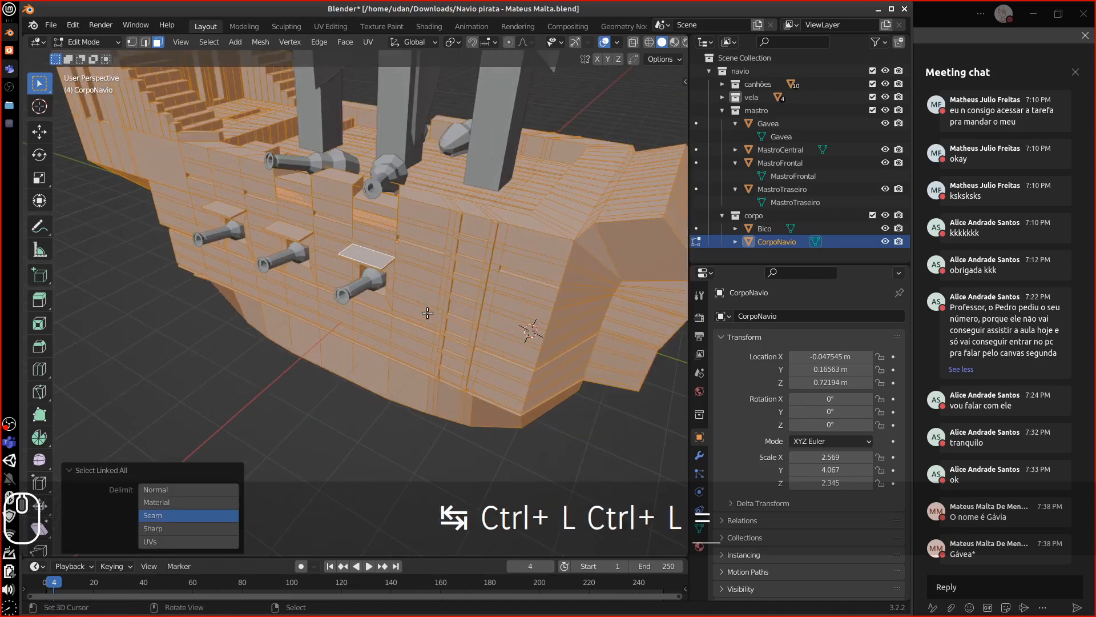
scroll(414, 278, "up", 2)
middle_click_drag(453, 272, 400, 214)
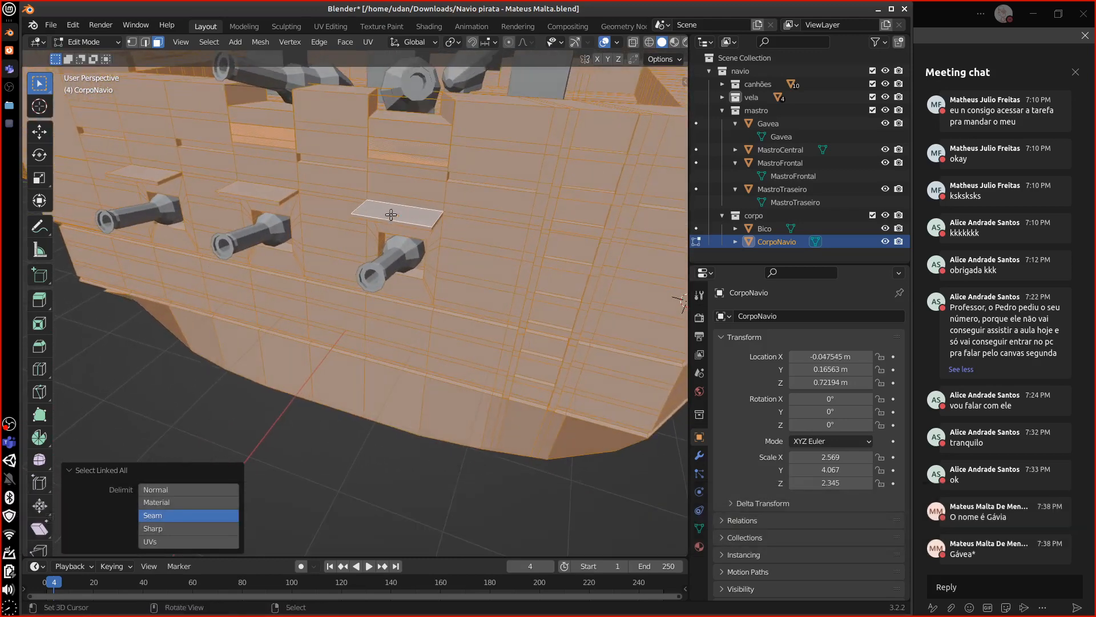
middle_click_drag(473, 237, 479, 194, "alt")
left_click(479, 194)
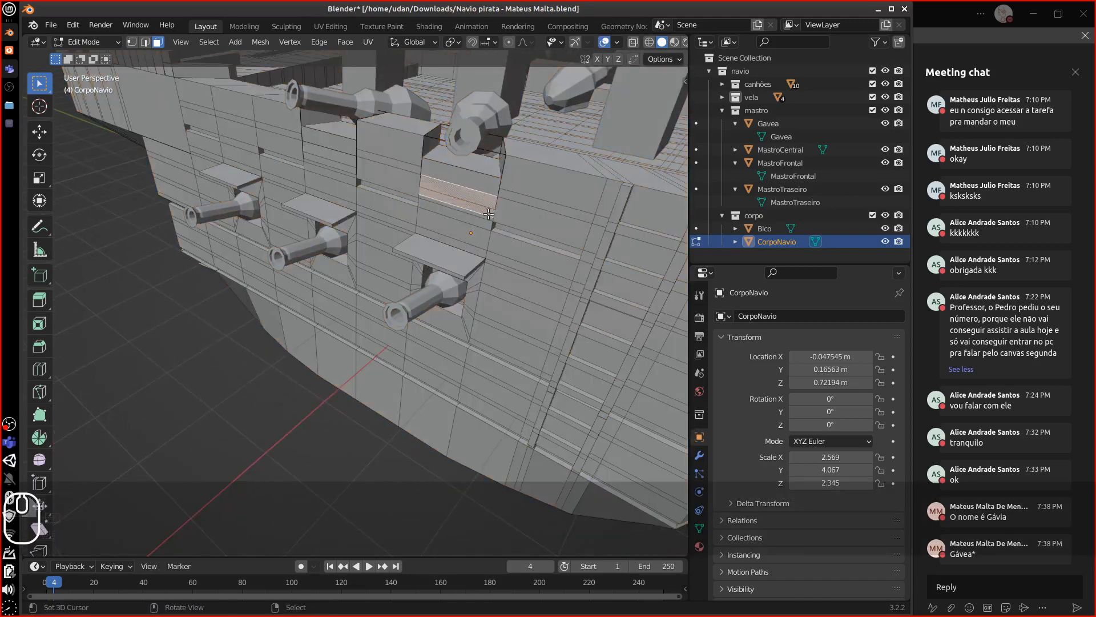
left_click_drag(488, 214, 442, 271, "alt")
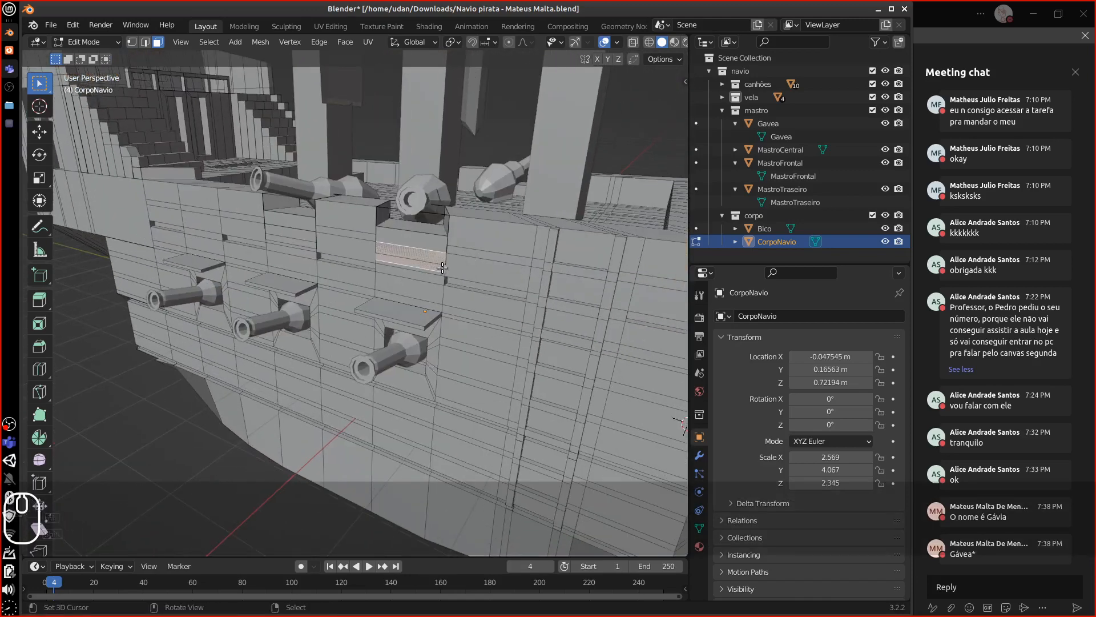
scroll(443, 267, "up", 5)
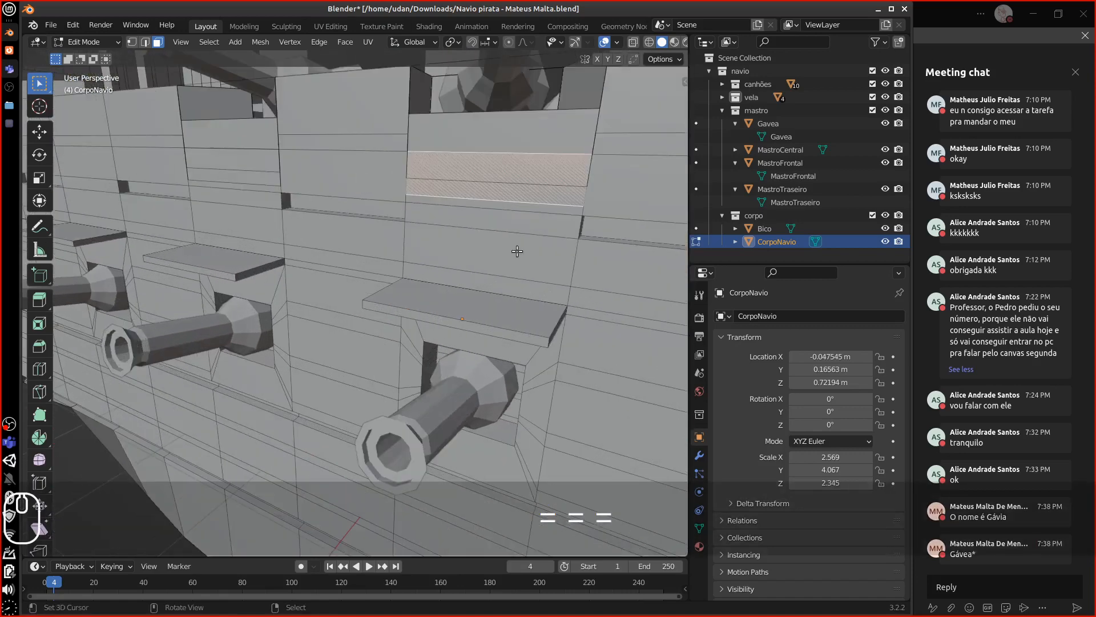
Annotate the overlapping hull face with a freehand line and a handwritten note, and erase the annotation.
mouse_move(533, 245)
left_mouse_down("alt")
mouse_move(470, 287)
mouse_move(400, 286)
mouse_move(408, 259)
mouse_move(378, 315)
left_mouse_up("alt")
key("d")
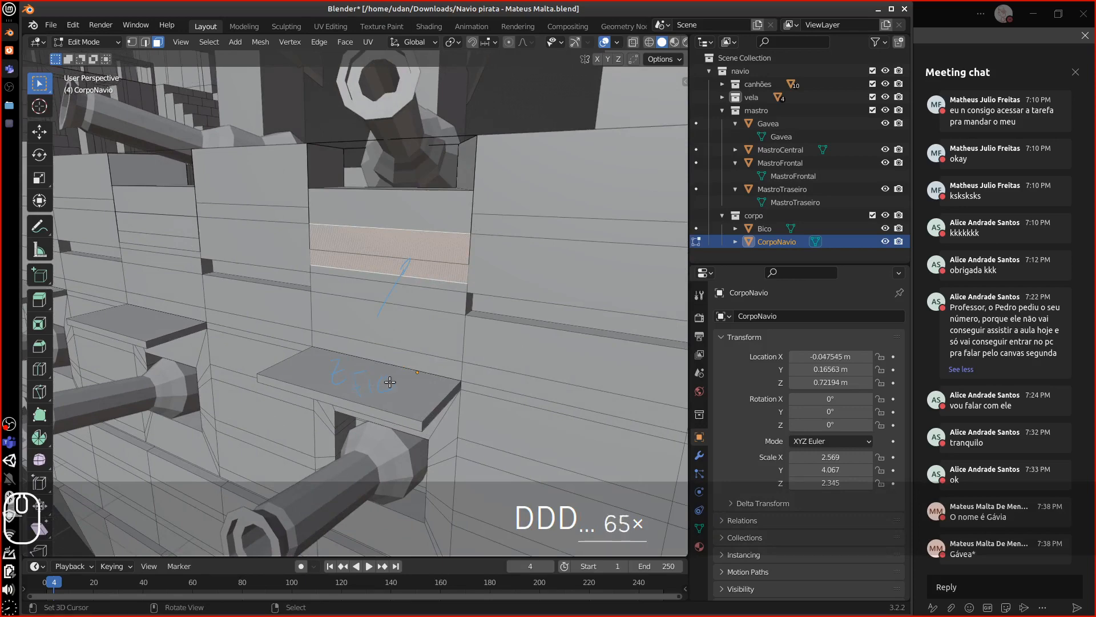
mouse_move(379, 367)
right_mouse_down()
mouse_move(417, 259)
mouse_move(410, 278)
right_mouse_up()
Try moving the overlapping face off the hull's side, and select all hull geometry linked to it.
middle_click_drag(503, 319, 468, 350)
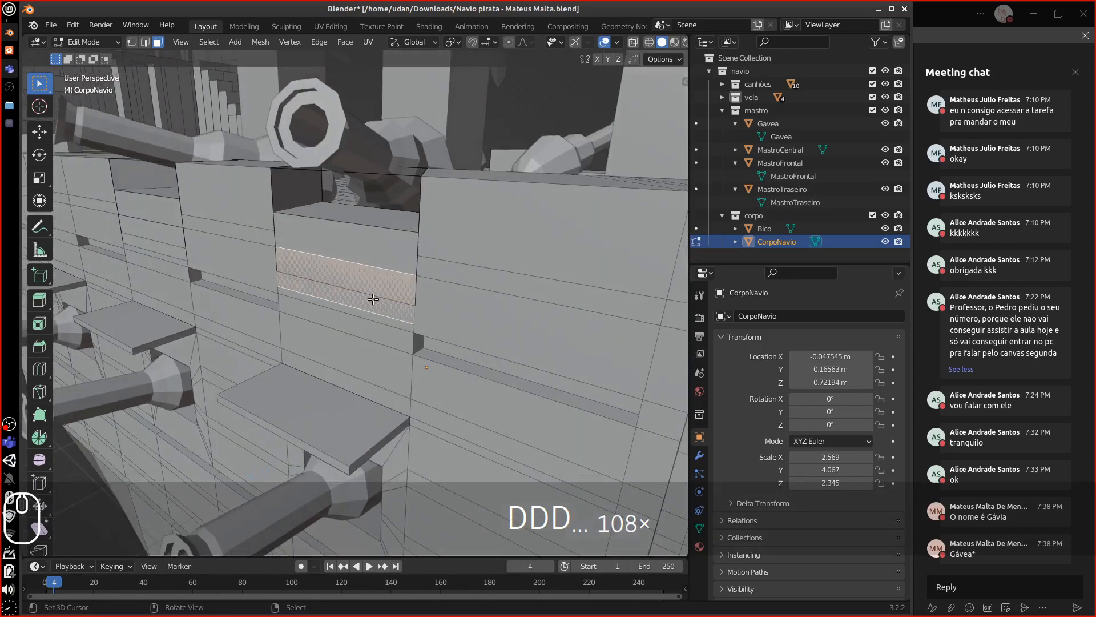
key("g")
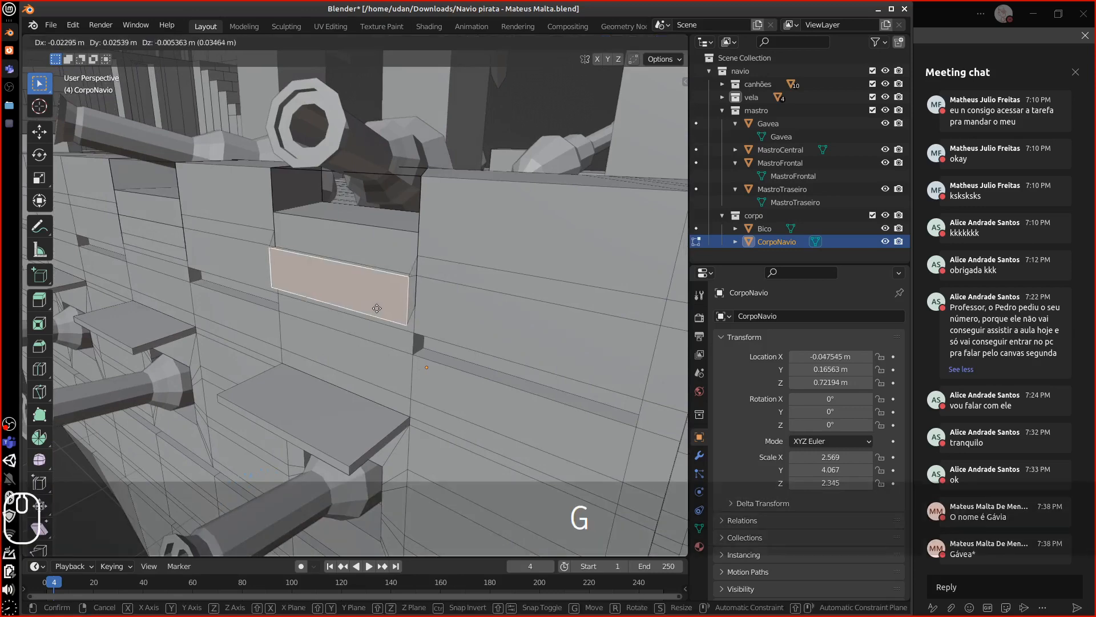
key("Escape")
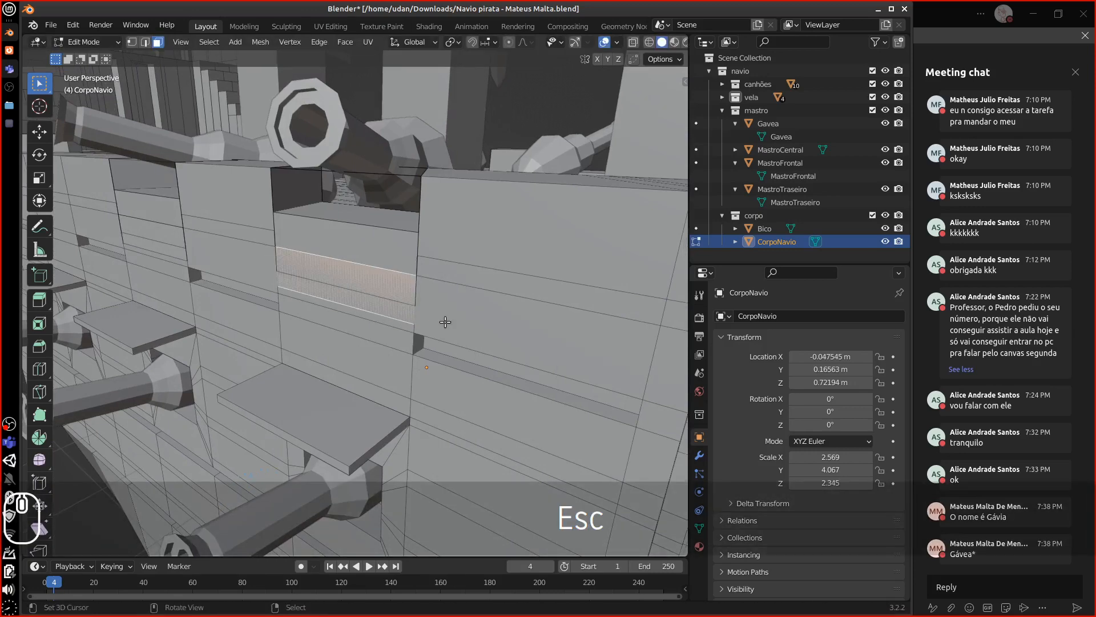
middle_click_drag(445, 322, 468, 324)
key("0")
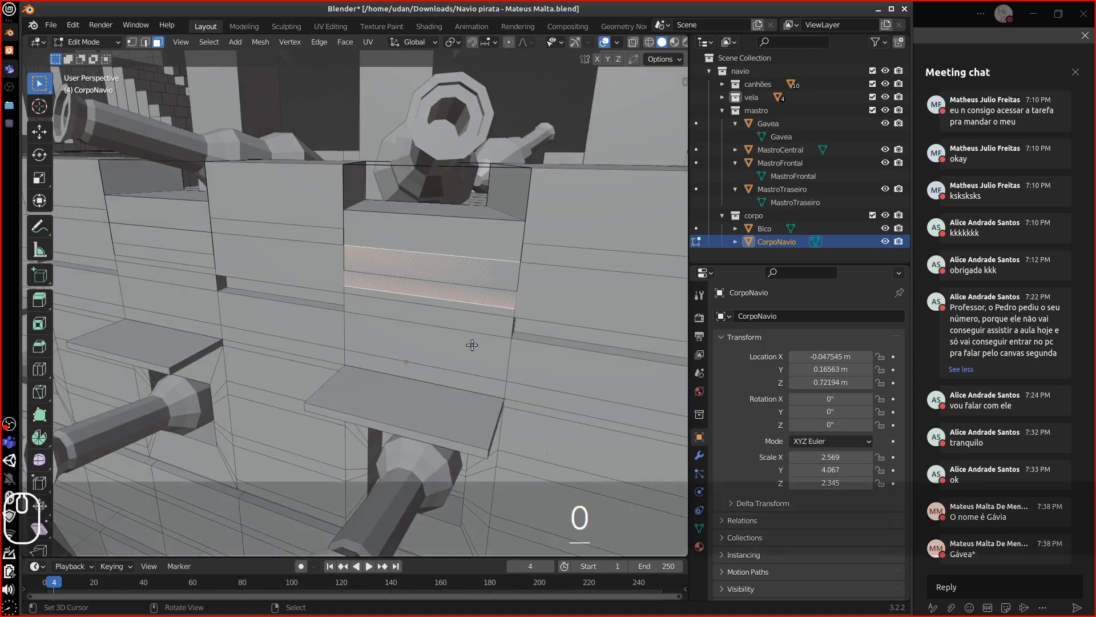
key("ctrl+l")
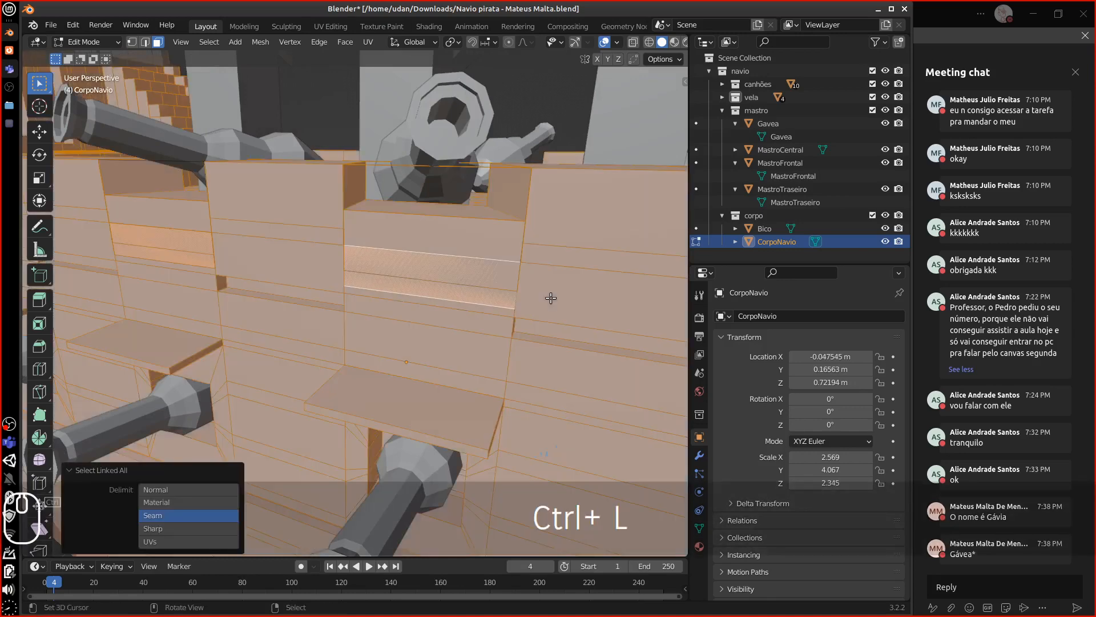
Merge all selected hull vertices by distance in vertex selection mode, using a merge distance of 0.0001 m.
scroll(549, 303, "down", 6)
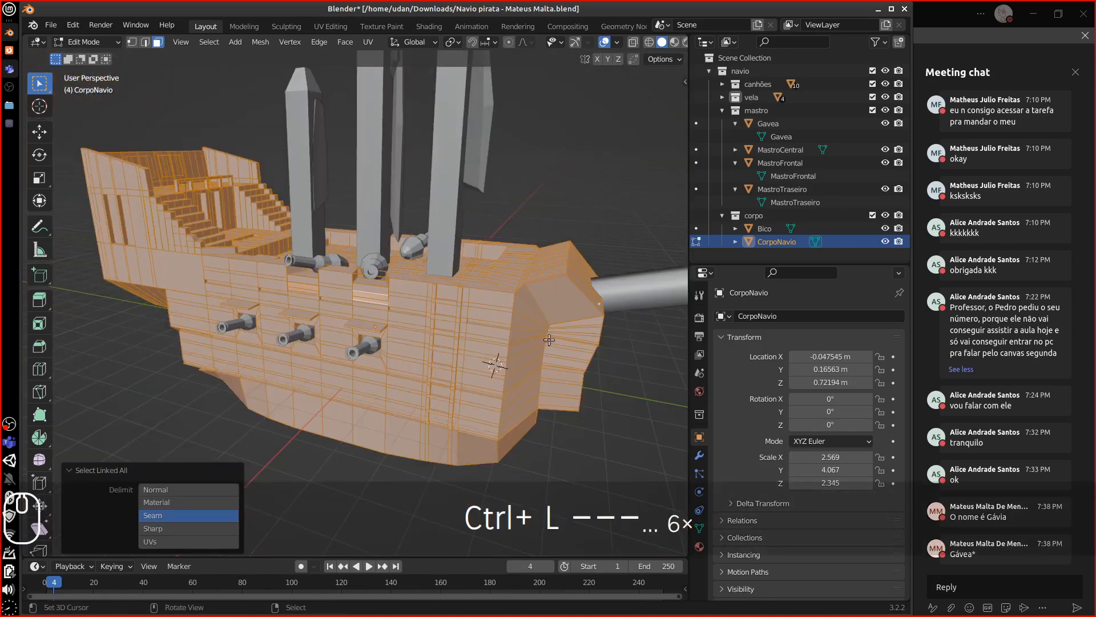
middle_click_drag(514, 400, 498, 417)
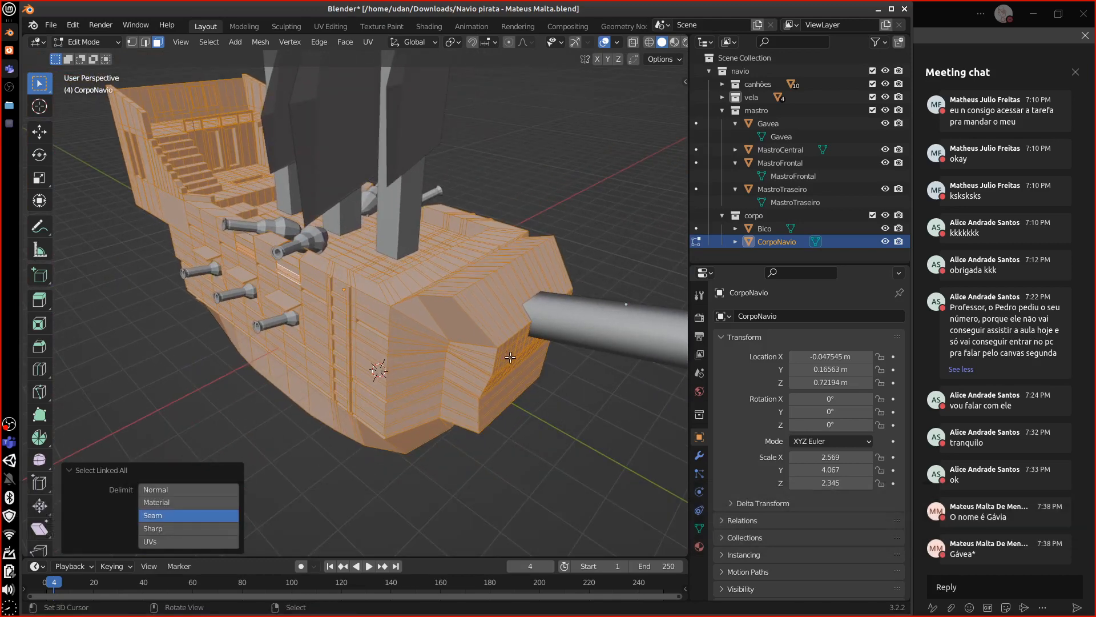
left_click(132, 43)
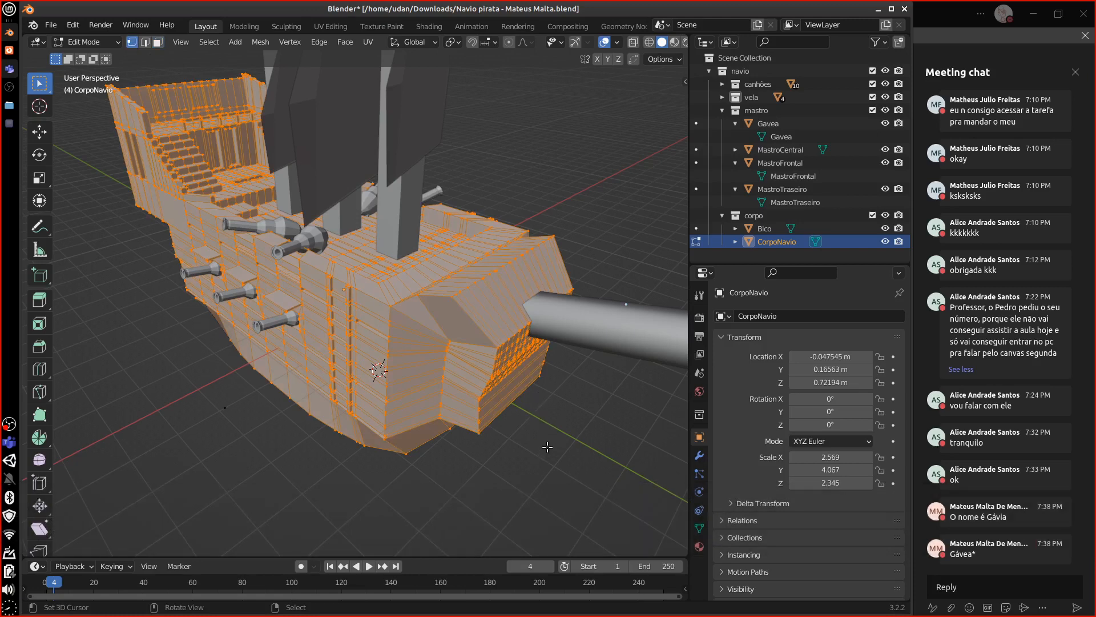
key("m")
left_click(548, 446)
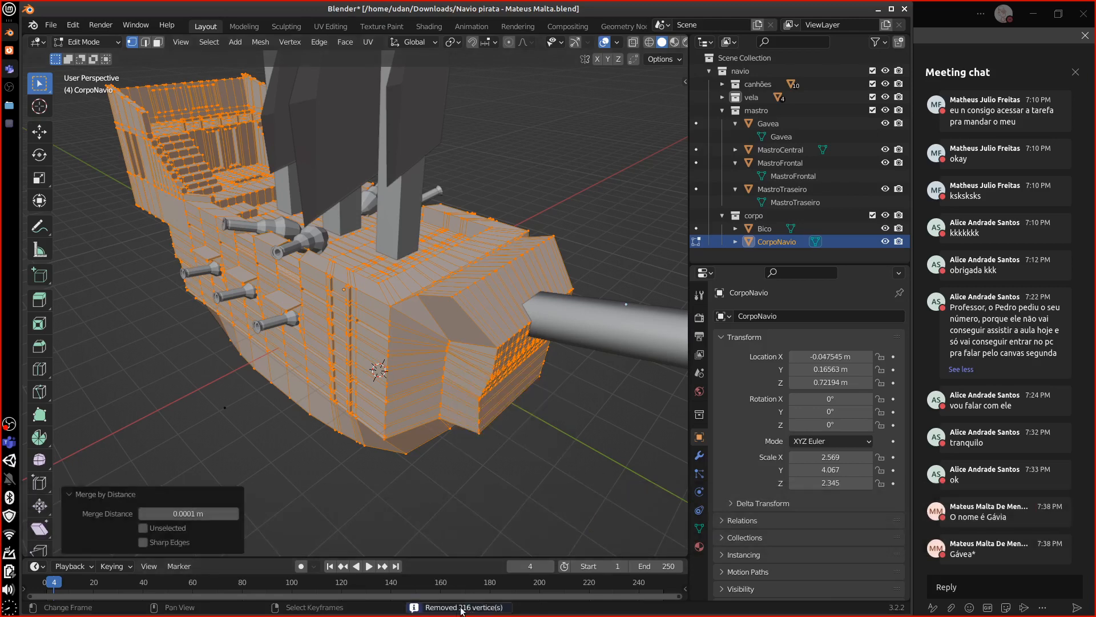
Select one vertex on the hull's side and extend the selection to all linked geometry to check the merged mesh.
middle_click_drag(400, 397, 489, 404)
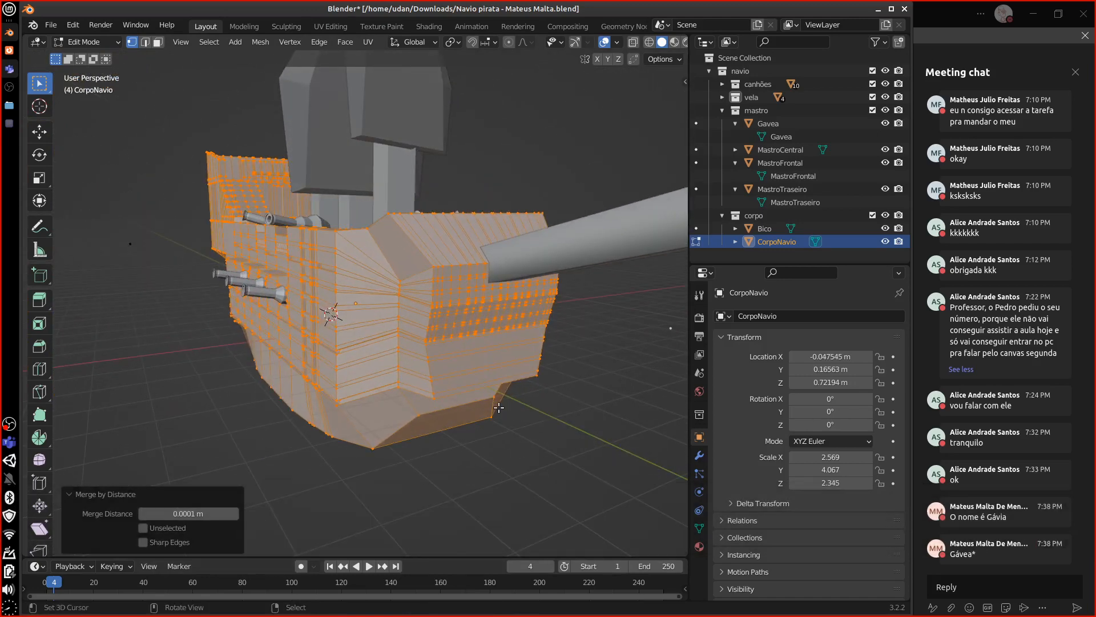
middle_click_drag(499, 408, 635, 371)
left_click_drag(635, 371, 555, 403, "alt+shift")
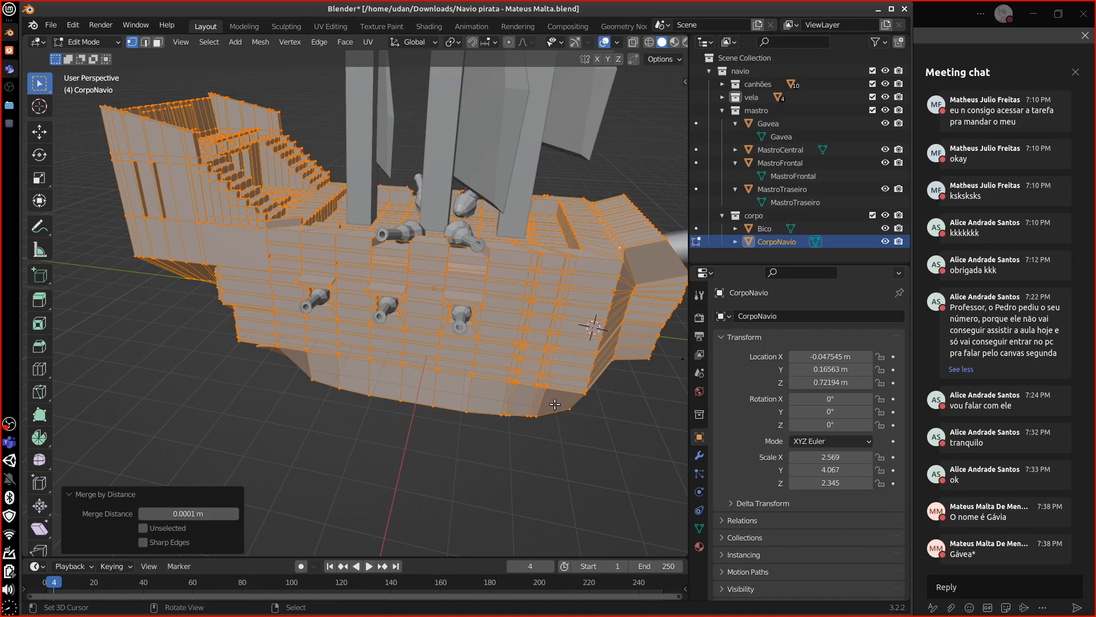
left_click_drag(555, 404, 638, 418, "alt")
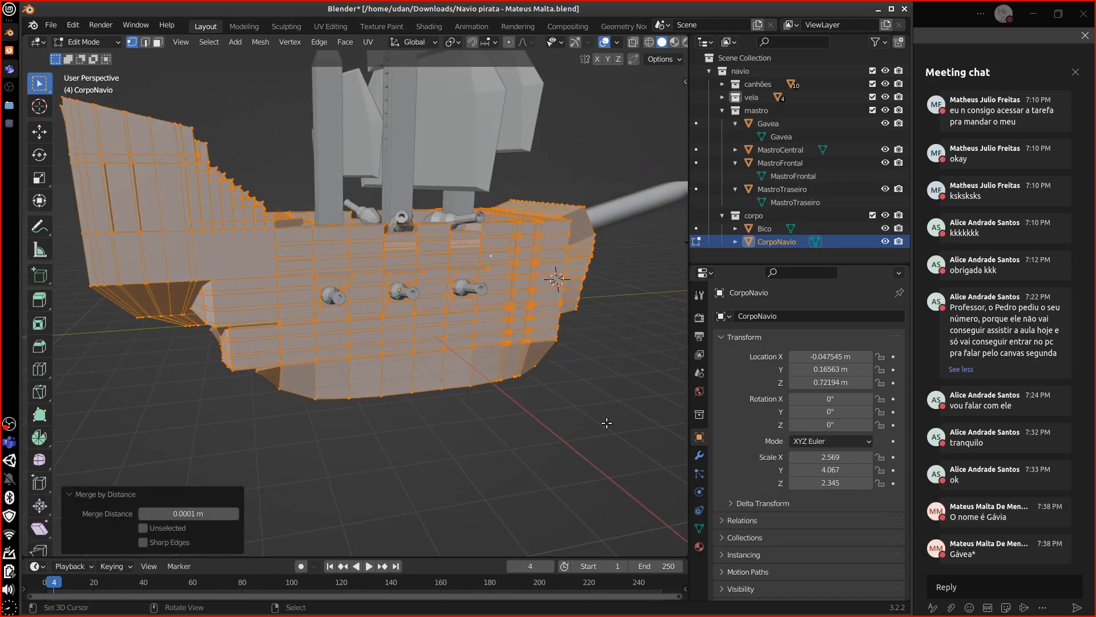
left_click_drag(607, 422, 536, 354, "alt")
right_click(520, 321)
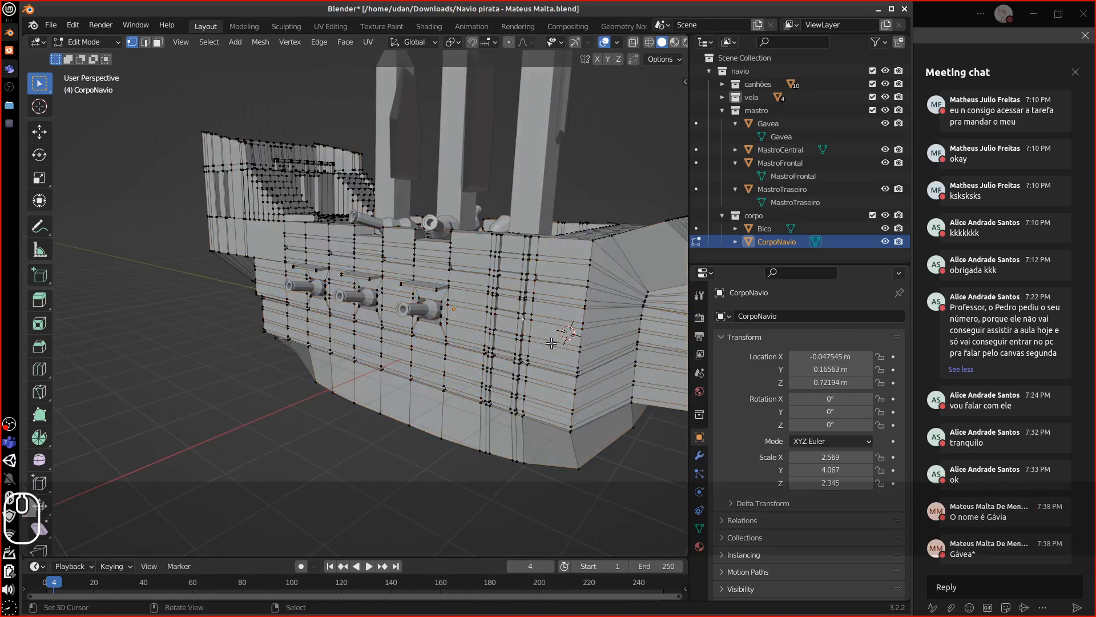
key("ctrl+l")
middle_click_drag(550, 350, 555, 320)
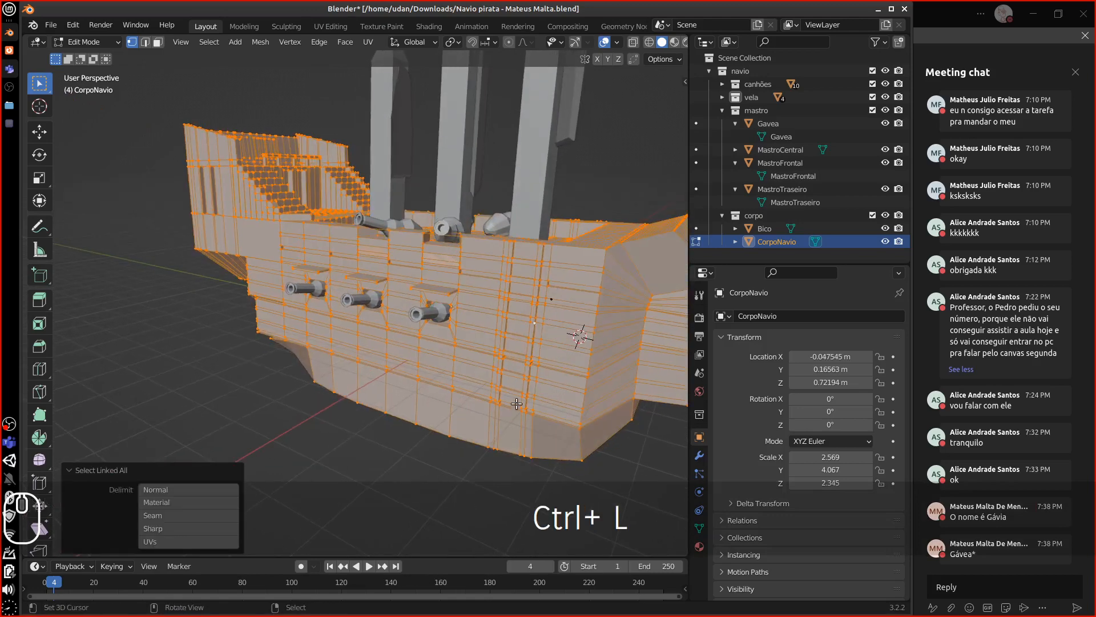
Select a vertex near the front gun port, and check the hull in Object Mode before returning to Edit Mode.
middle_click_drag(517, 403, 552, 372)
right_click(459, 299)
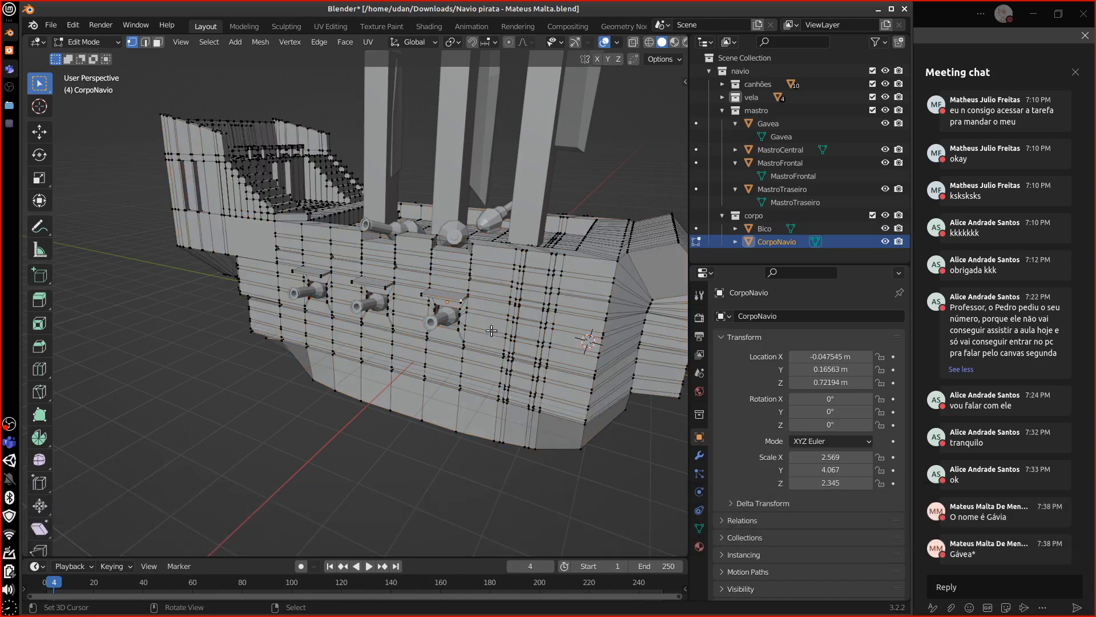
middle_click_drag(358, 265, 474, 358)
key("Tab")
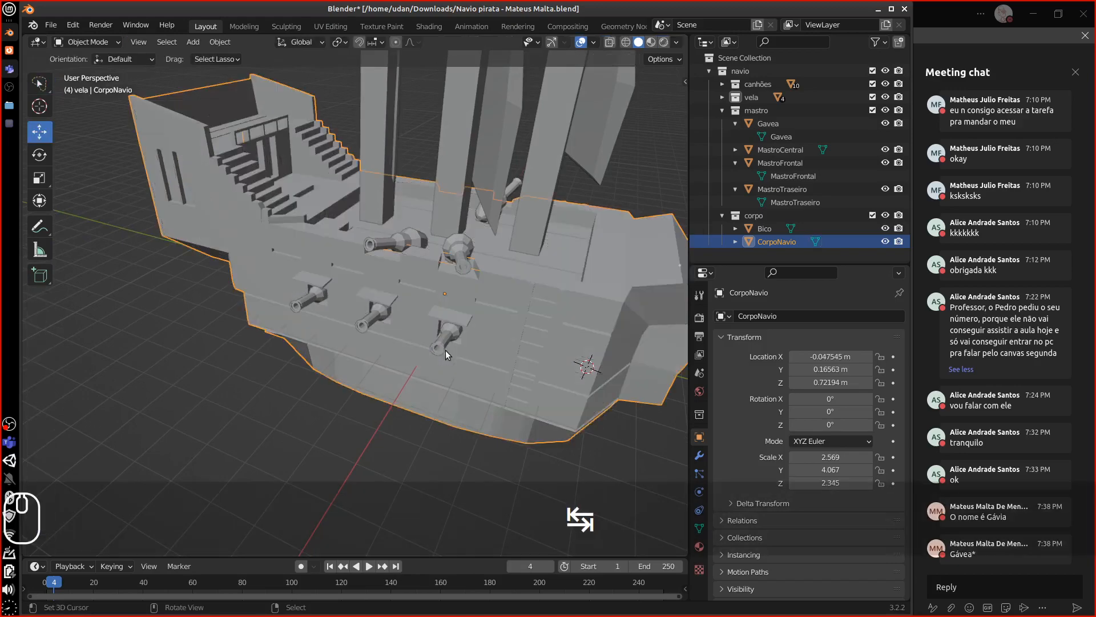
key("Tab")
left_click_drag(480, 271, 481, 281, "alt+shift")
middle_click_drag(481, 281, 375, 330)
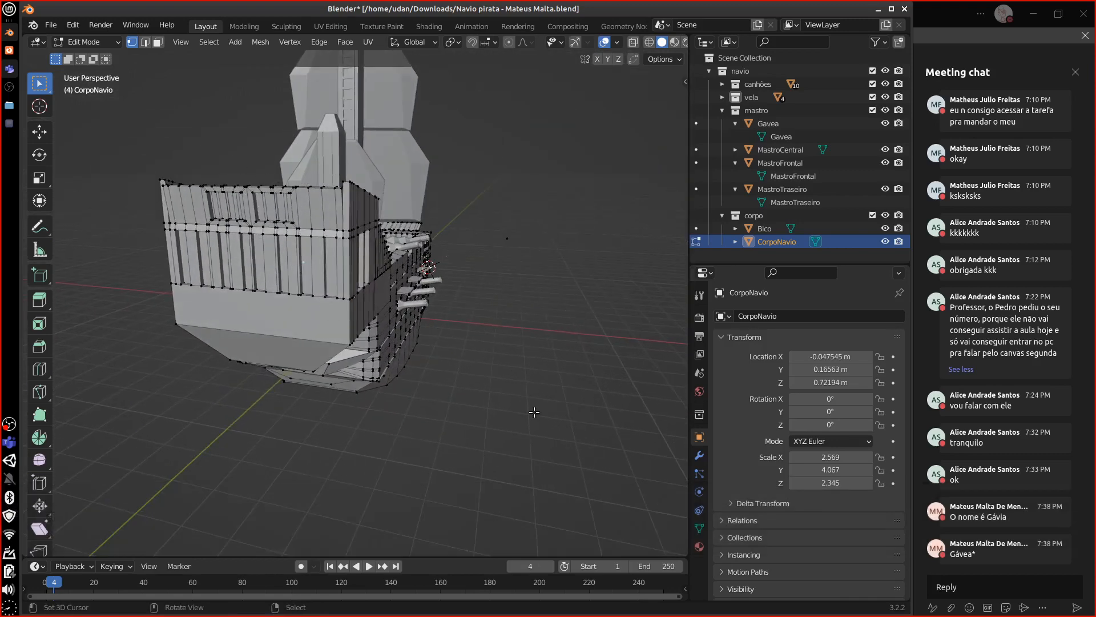
Try moving a vertex on the lower edge of the stern's window row.
middle_click_drag(342, 240, 334, 274)
scroll(475, 356, "up", 6)
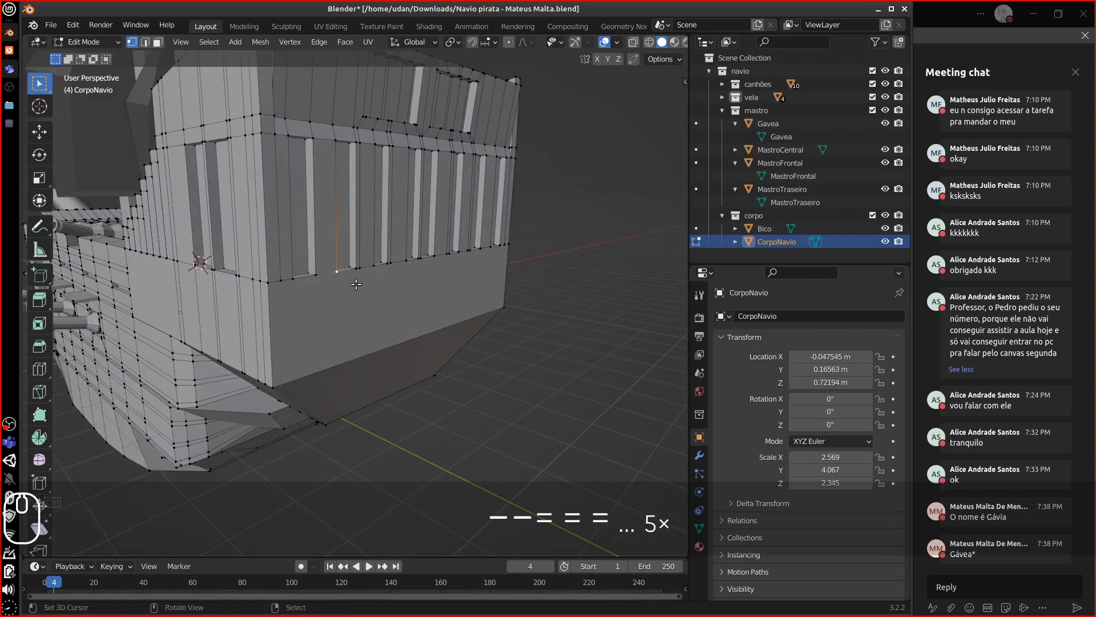
key("g")
key("Escape")
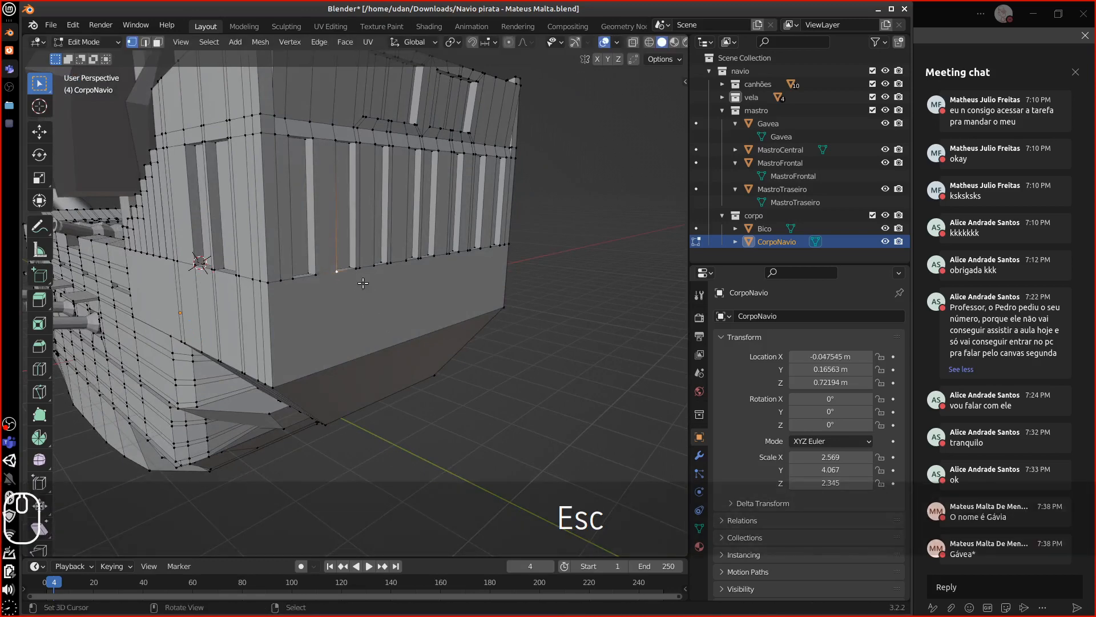
middle_click_drag(362, 262, 404, 282)
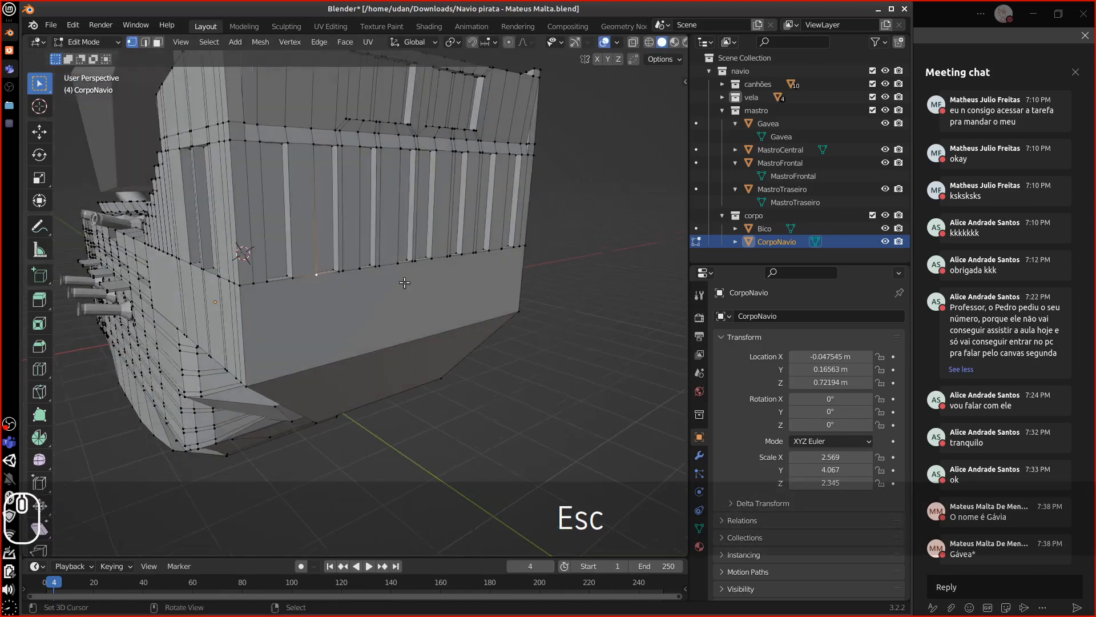
Switch to face selection and check the stern's window-row faces by selecting them one at a time.
left_click(158, 43)
left_click(309, 234)
left_click(357, 229)
left_click(391, 224)
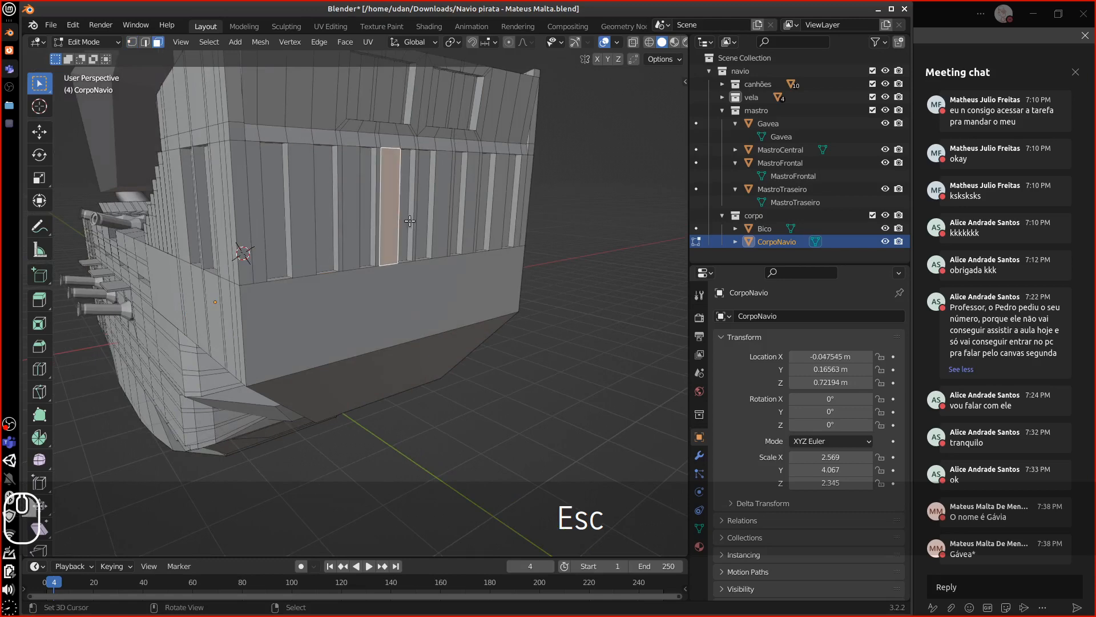
left_click(426, 220)
left_click(454, 217)
middle_click_drag(508, 285, 550, 377)
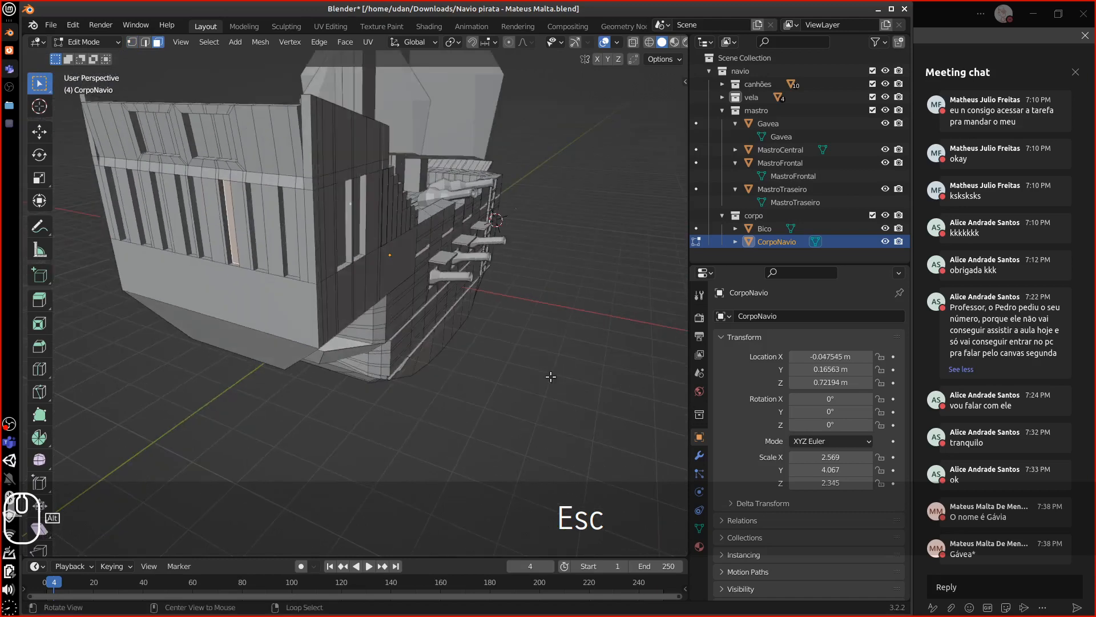
left_click_drag(592, 377, 433, 338, "alt+shift")
left_click_drag(528, 357, 518, 386, "alt")
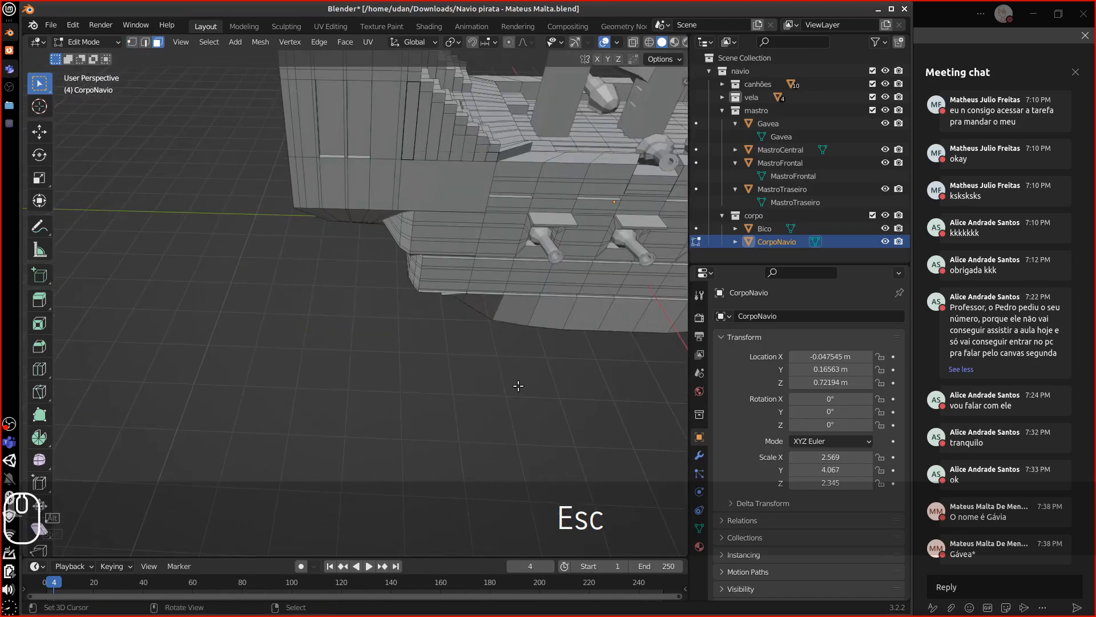
Return the hull to Object Mode and bring the whole ship into view.
key("Tab")
left_click_drag(581, 358, 496, 365, "alt")
left_click_drag(496, 364, 543, 391, "alt+shift")
left_click_drag(542, 392, 416, 370, "alt")
key("minus")
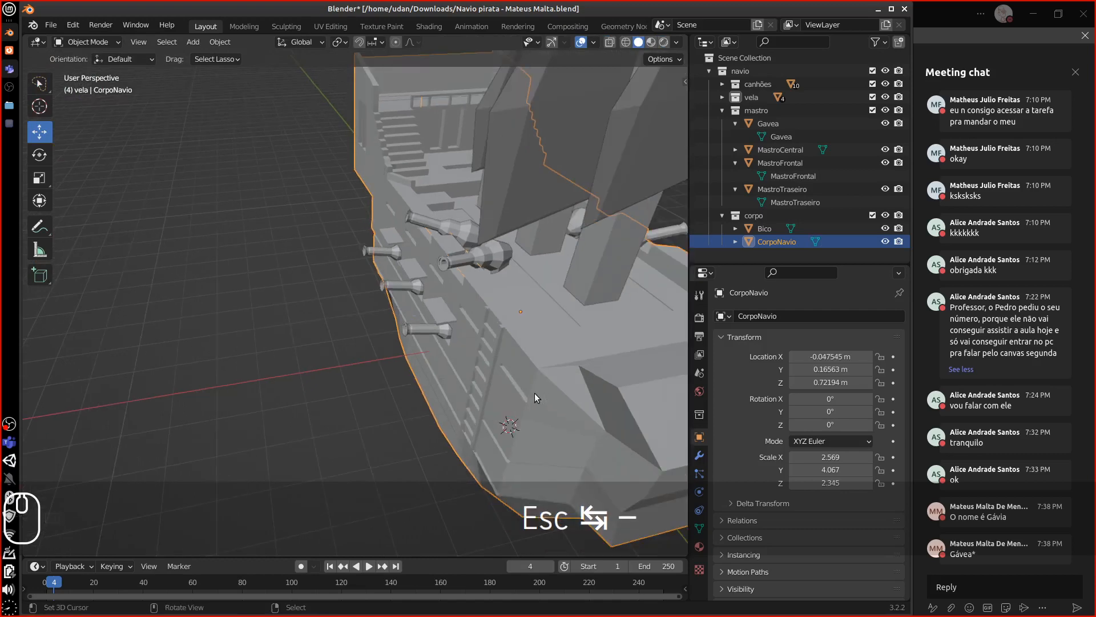
key("minus")
key("minus")
key("minus")
key("minus")
key("minus")
left_click_drag(553, 348, 493, 377, "alt")
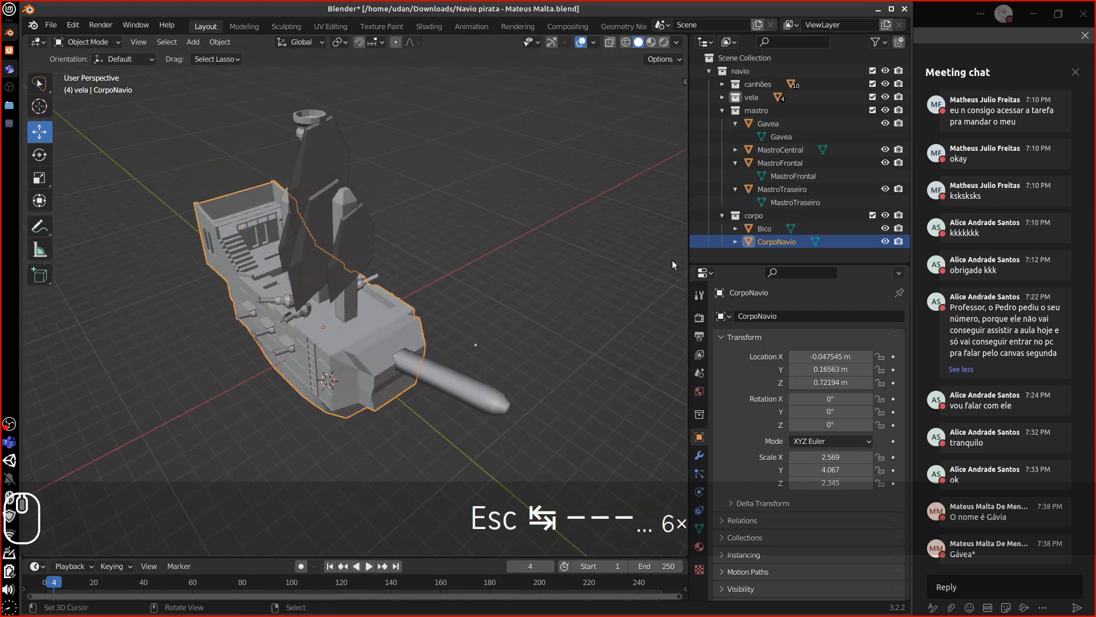
Hide the CorpoNavio and Bico objects and show them again.
left_click(885, 242)
left_click(885, 229)
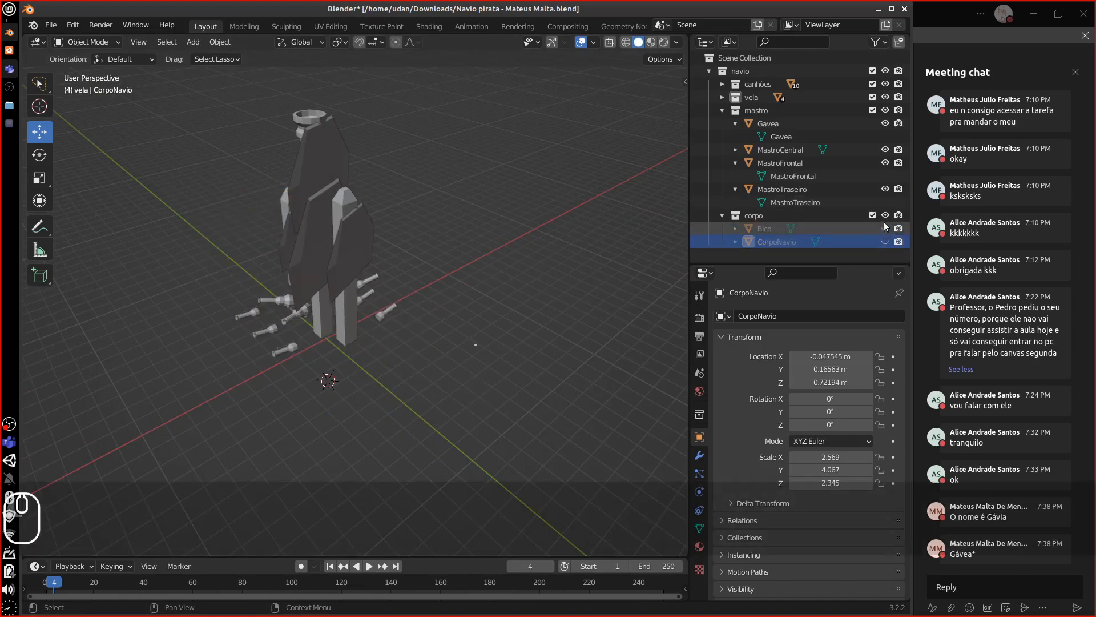
left_click(886, 228)
left_click(885, 241)
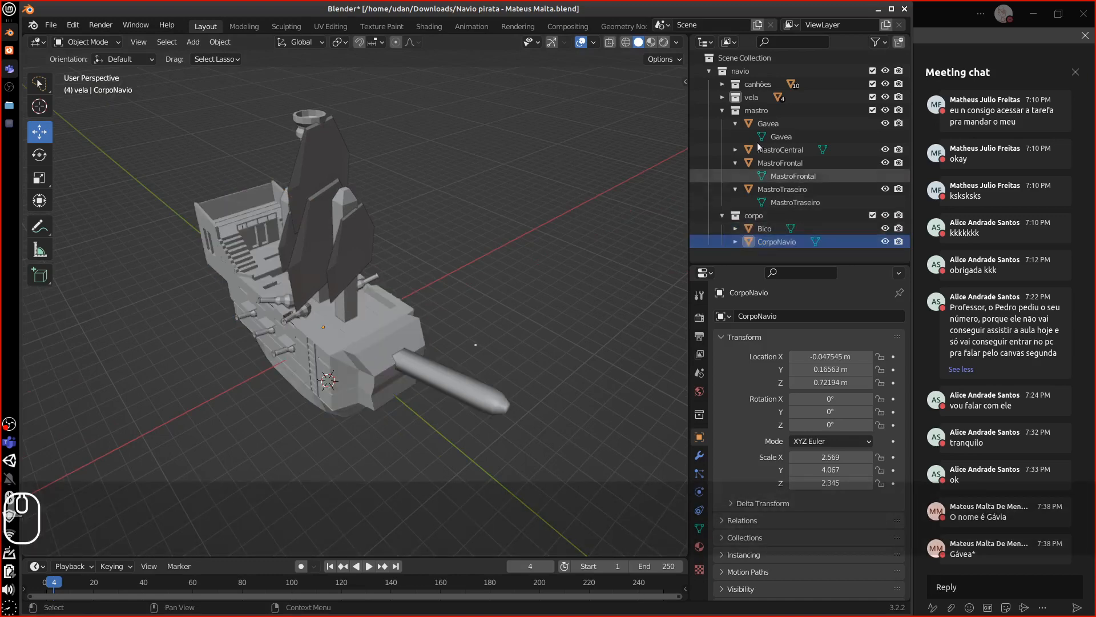
Collapse the mastro and corpo collections, and exclude canhões, vela, mastro and corpo from the view layer.
left_click(722, 111)
left_click(722, 123)
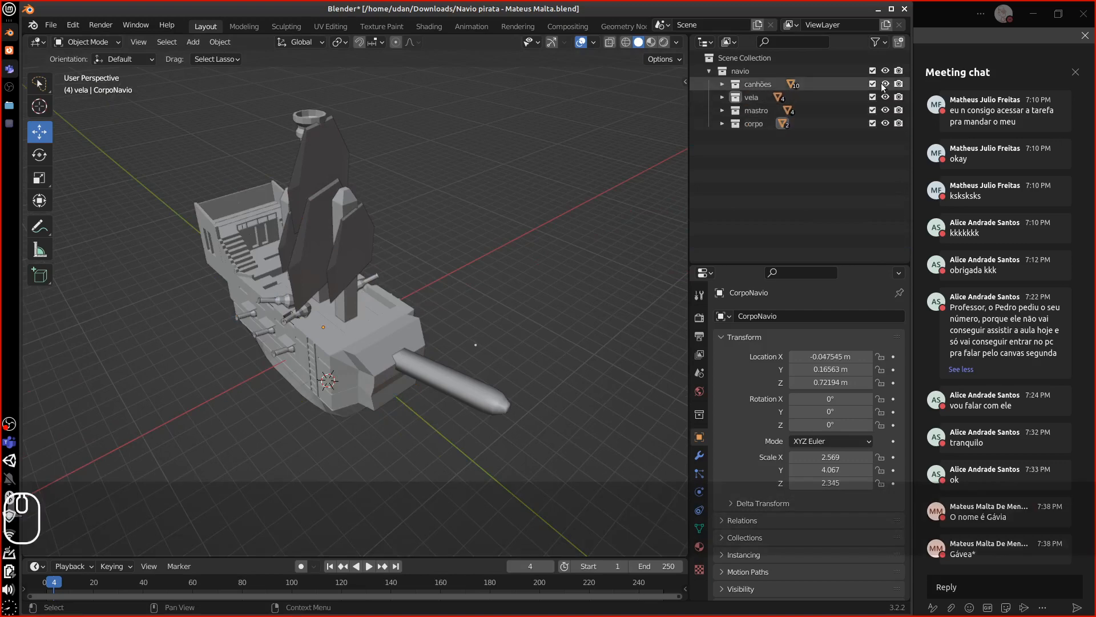
left_click_drag(872, 84, 869, 126)
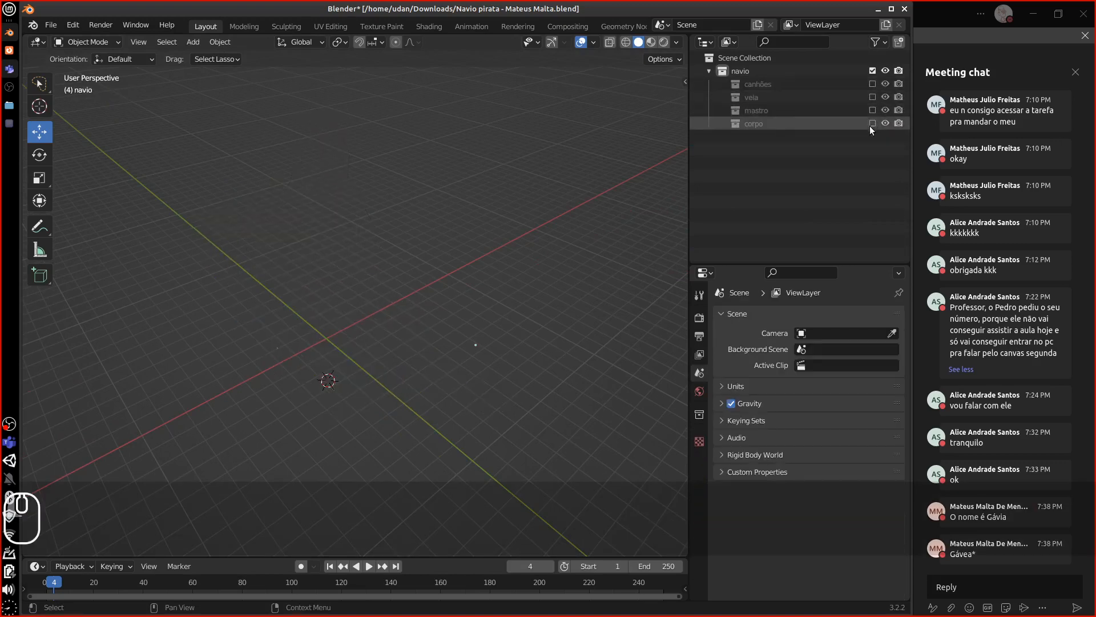
Reset the 3D cursor to the world origin.
key("shift+c")
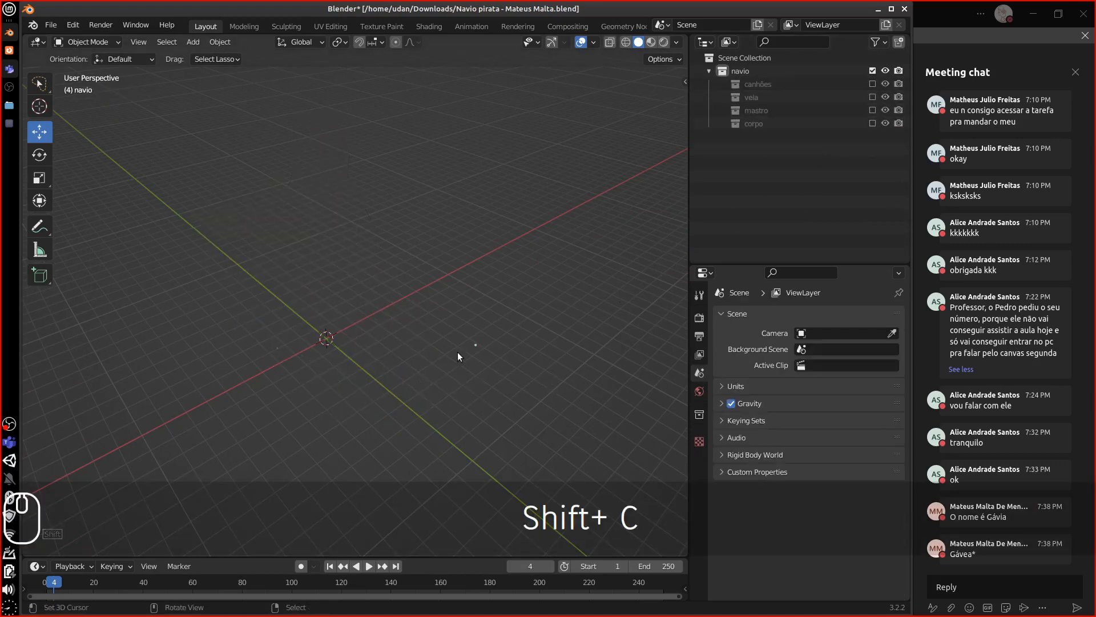
key("d")
key("d")
key("d")
key("d")
key("d")
key("d")
key("d")
key("d")
key("d")
key("d")
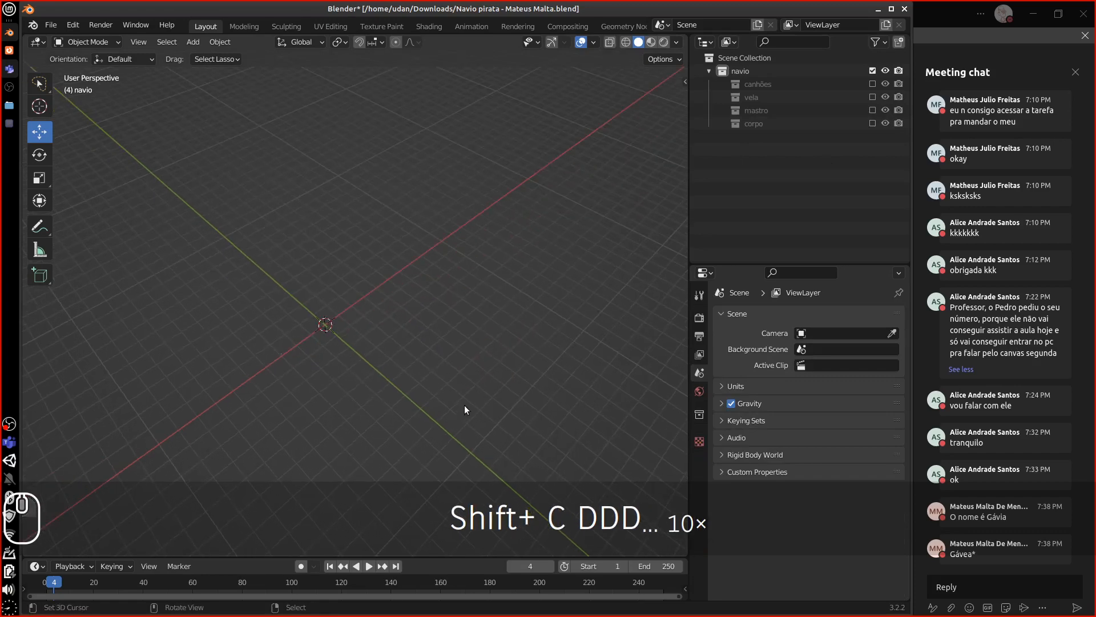
middle_click_drag(465, 406, 467, 398)
Add a 2 m cube at the world origin and put it in Edit Mode.
key("shift+a")
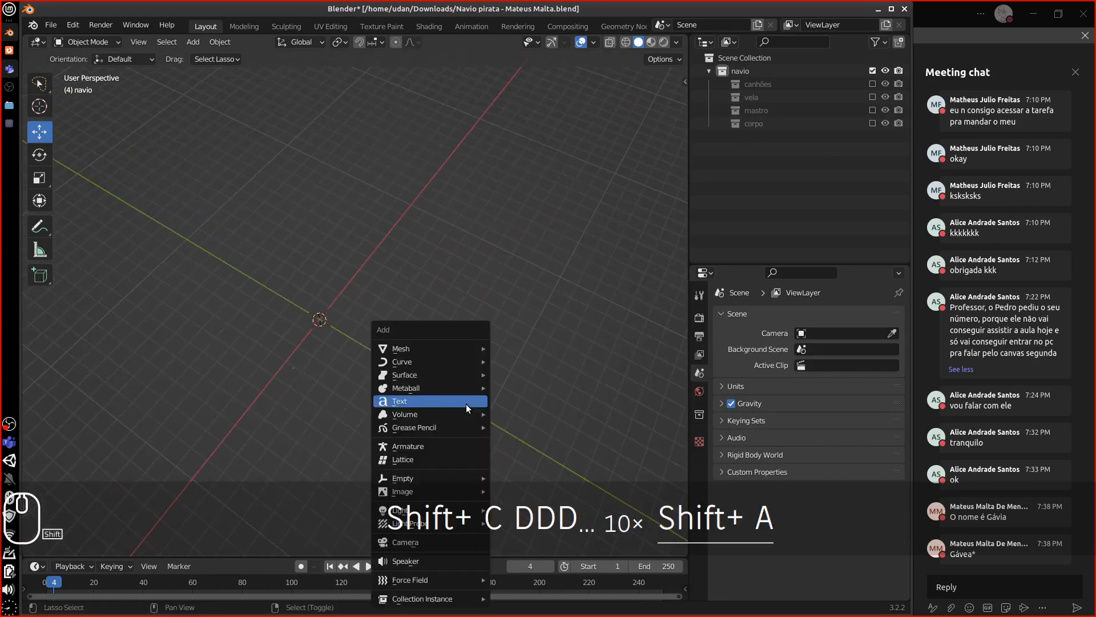
mouse_move(467, 362)
left_click(560, 351)
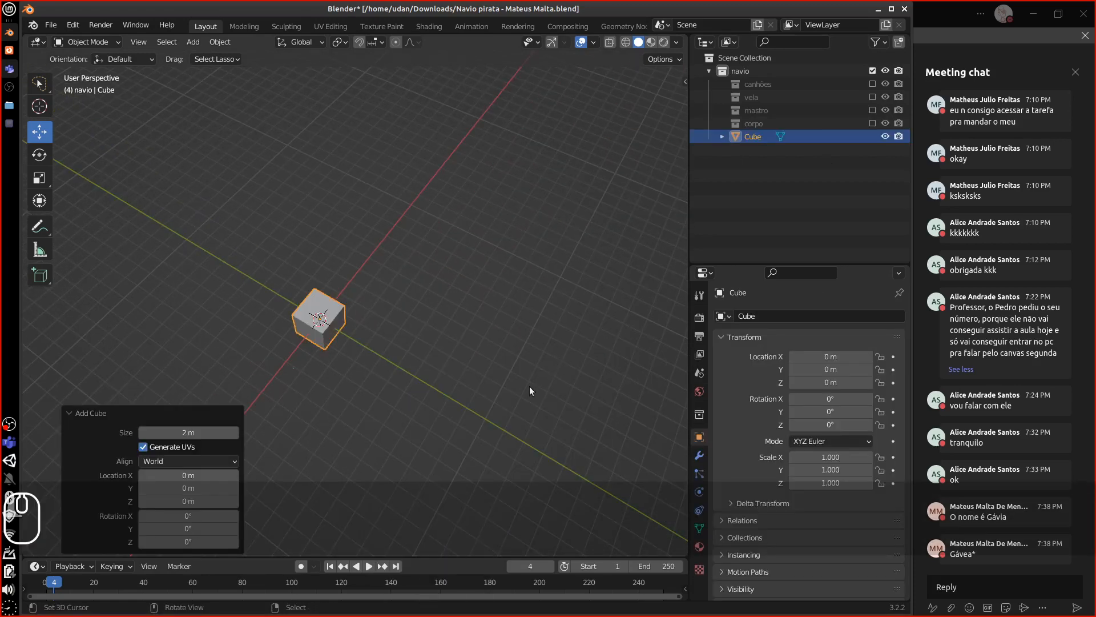
middle_click_drag(530, 391, 485, 415)
key("Tab")
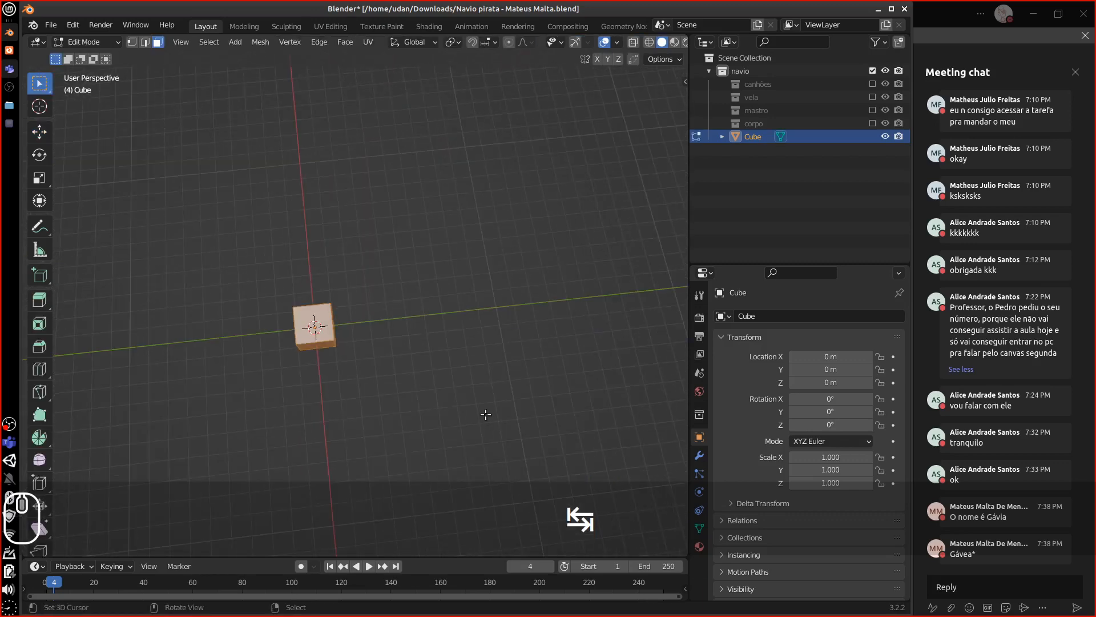
Switch to the top orthographic view and try scaling the cube's geometry uniformly to about 3 times its size.
key("7")
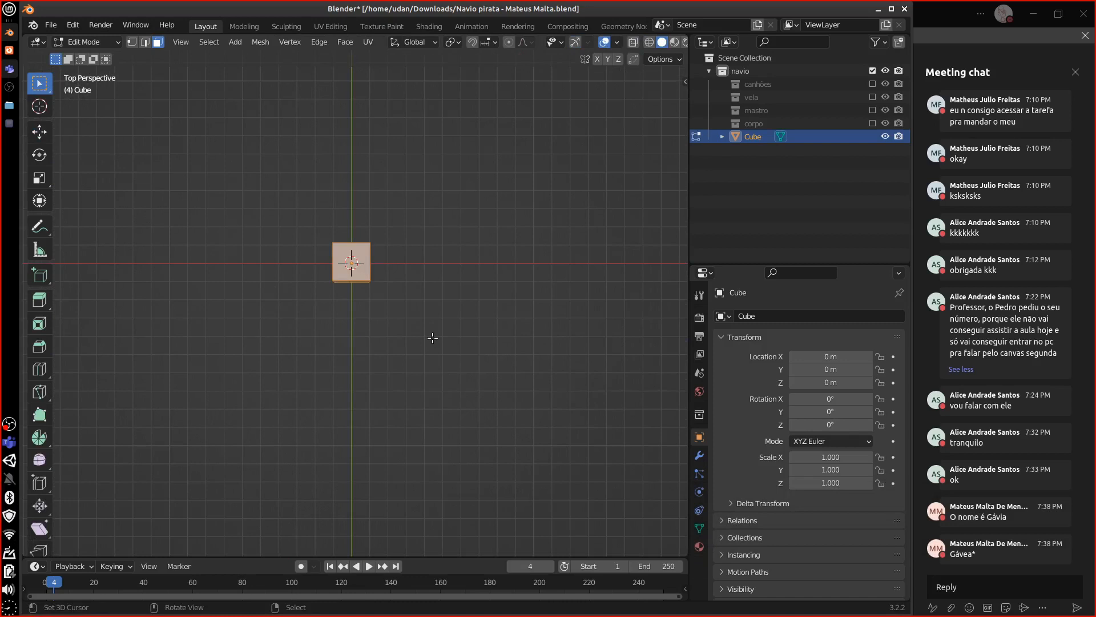
key("7")
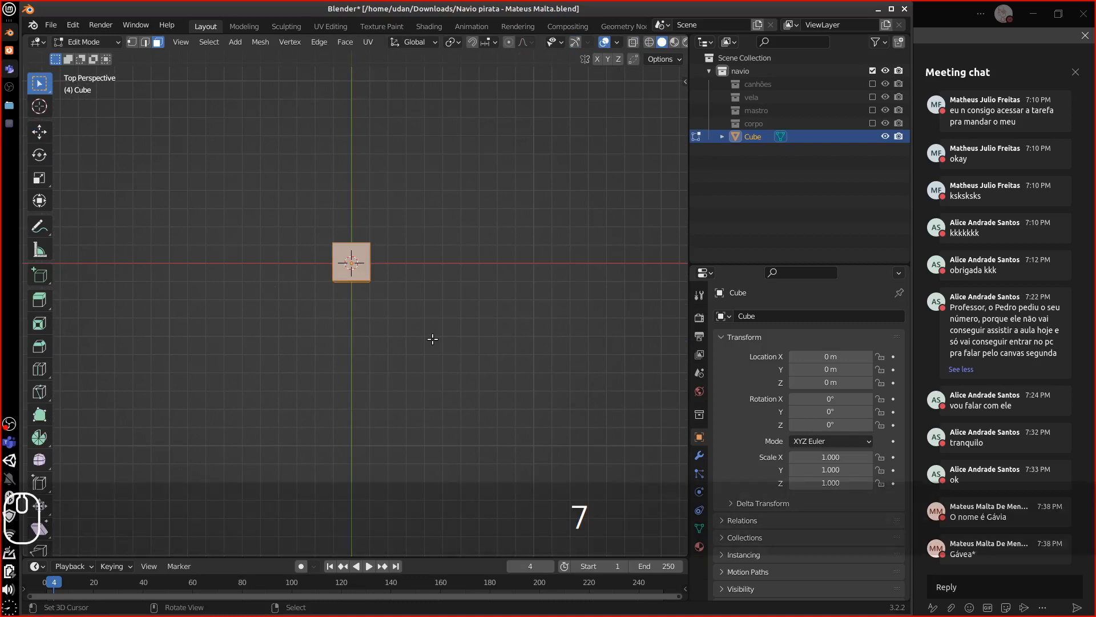
key("7")
key("5")
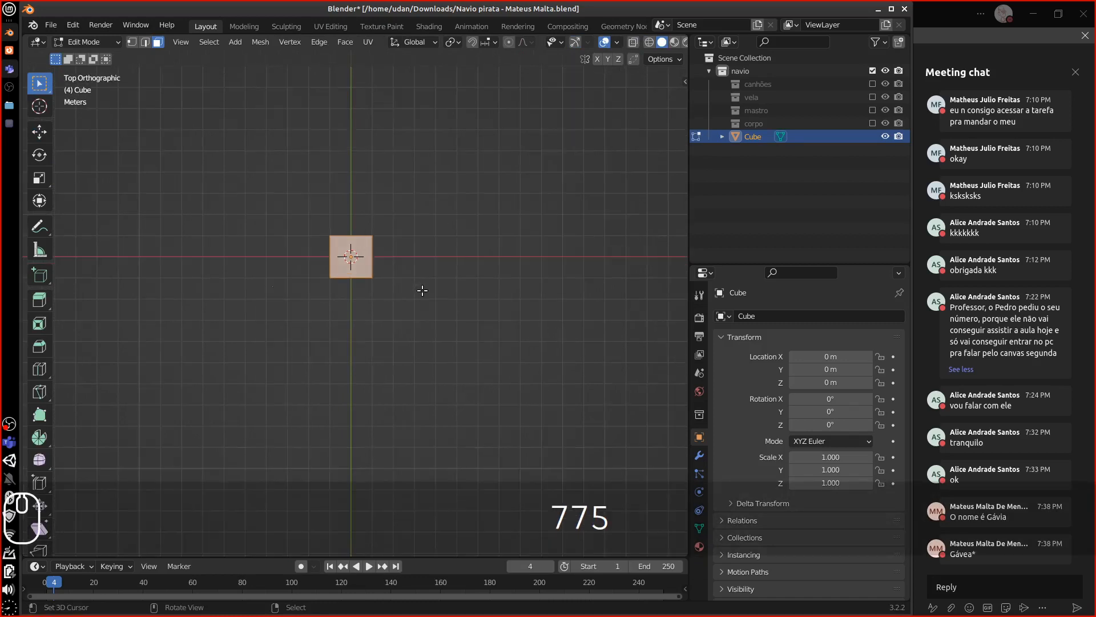
middle_click_drag(421, 289, 445, 342, "shift")
scroll(481, 296, "up", 4)
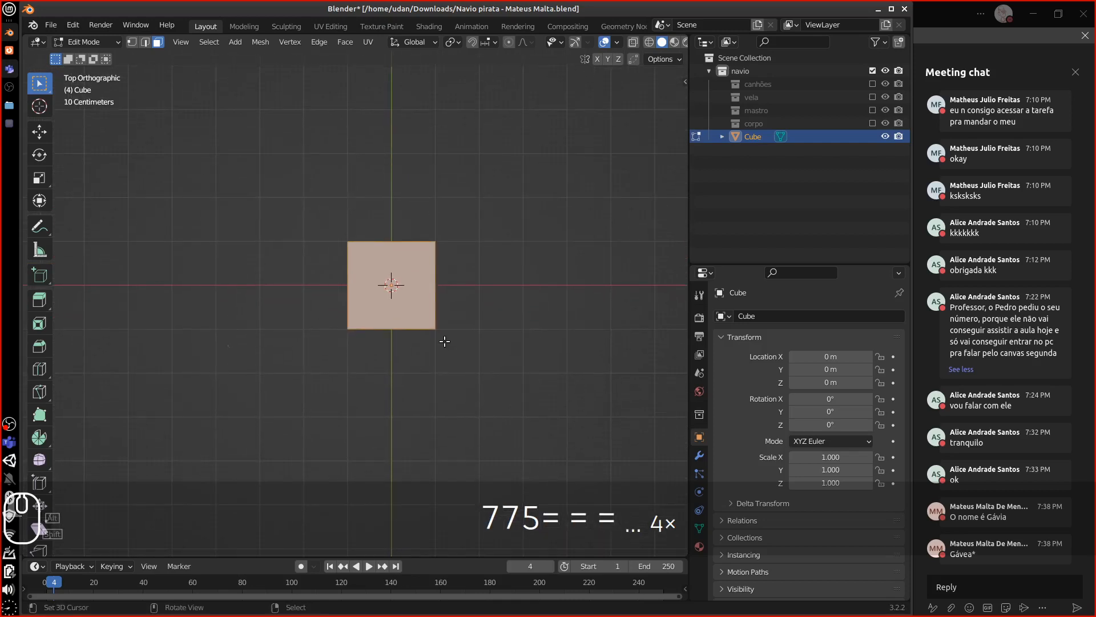
key("s")
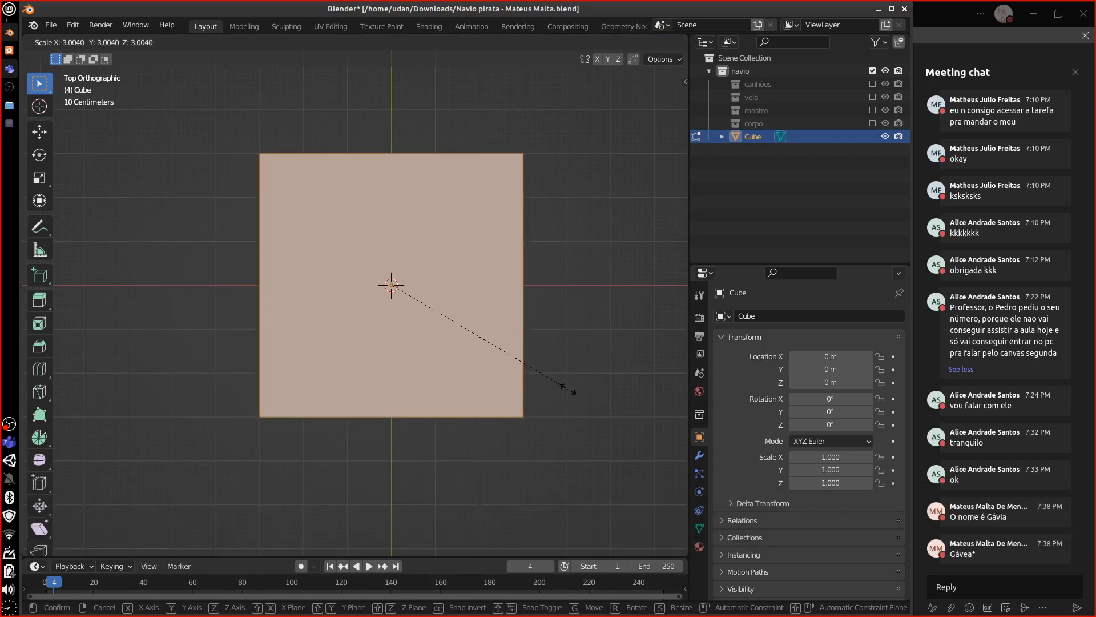
key("Escape")
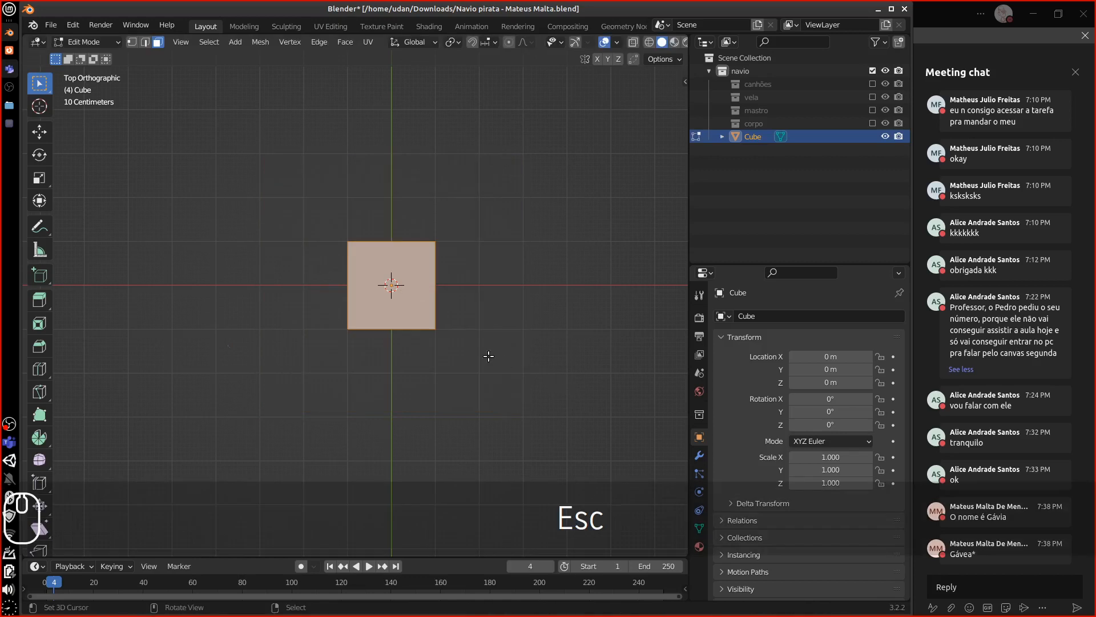
Scale the cube's geometry by 4 along X and about 3 along Y in the top view.
key("s")
key("x")
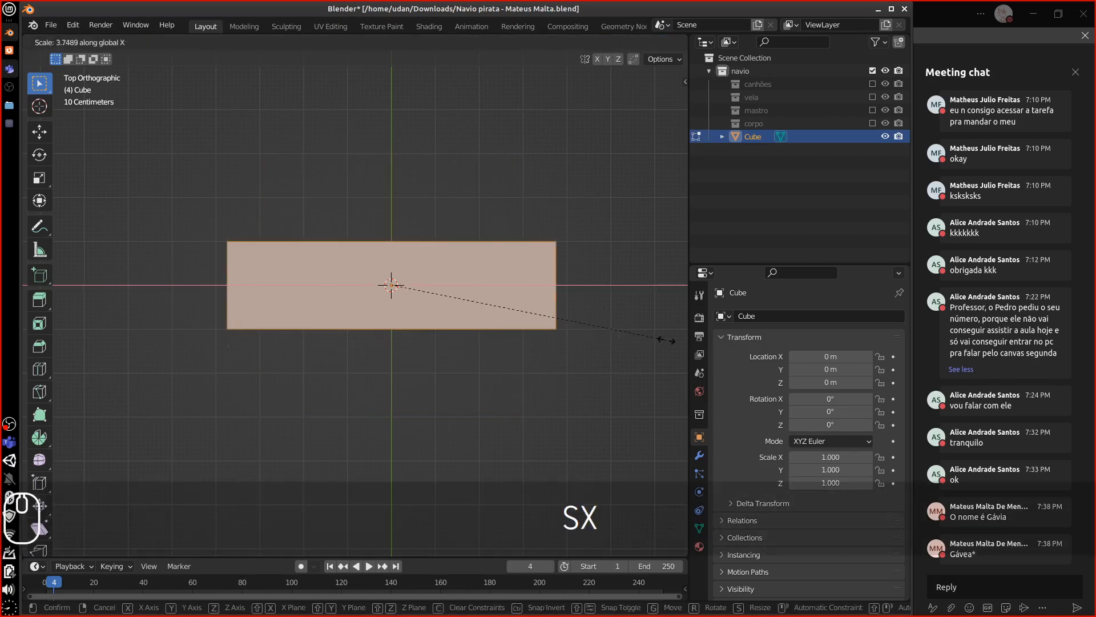
left_click(685, 342)
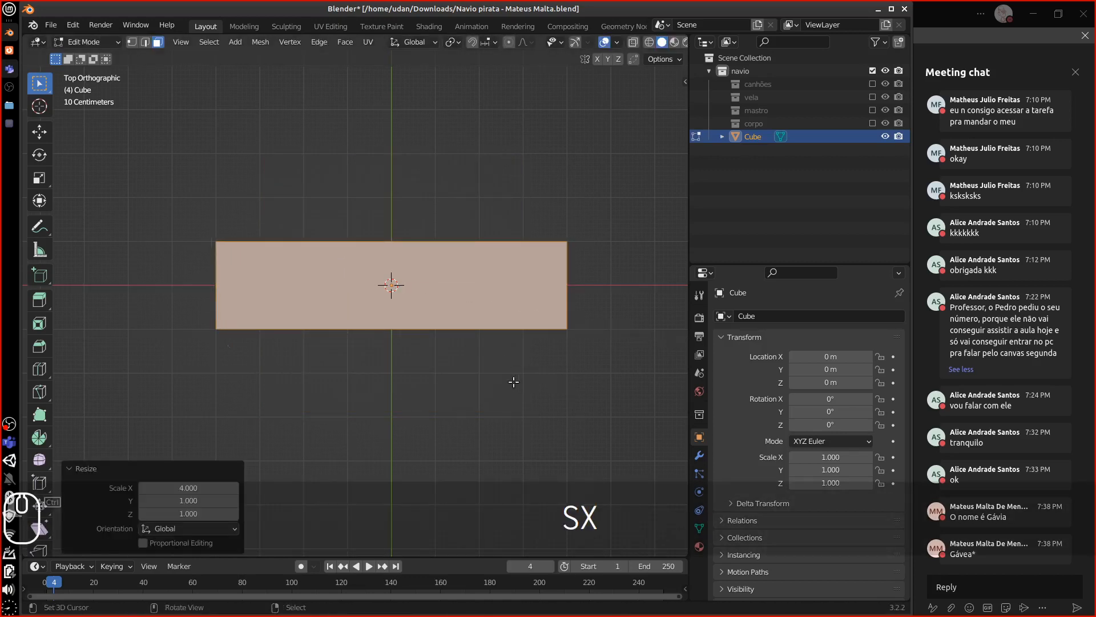
key("s")
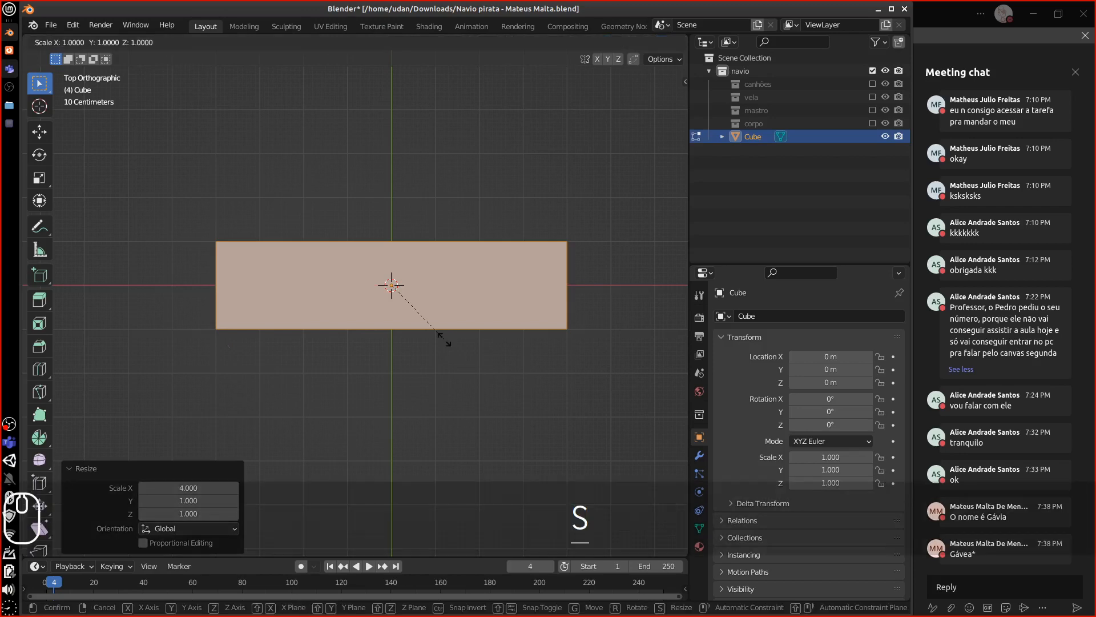
key("y")
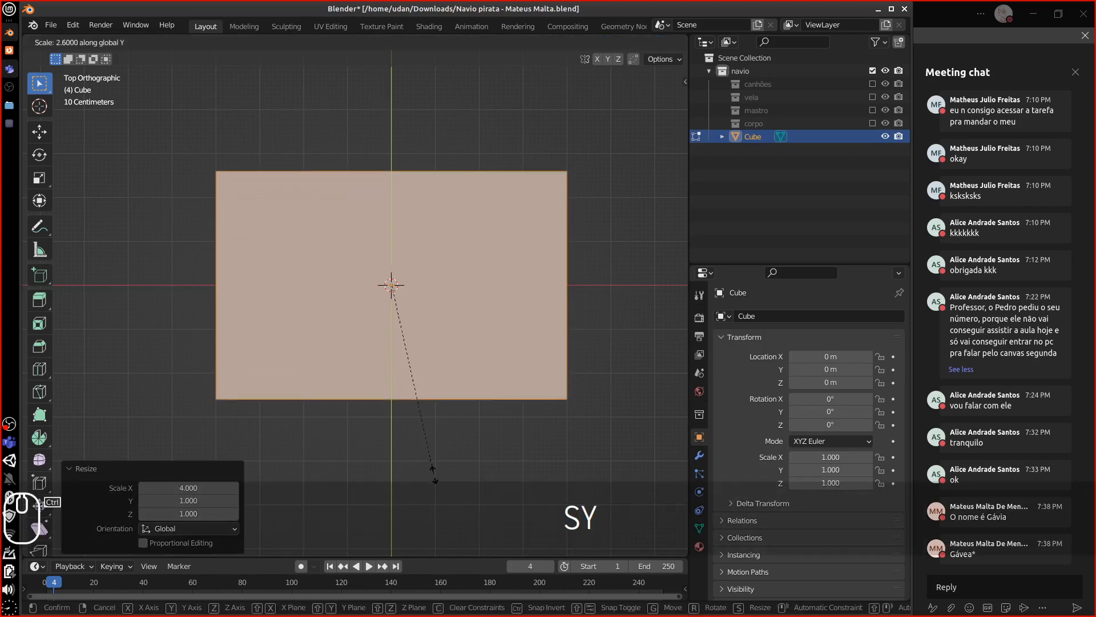
left_click(432, 503, "ctrl")
Select all of the block's geometry in the right view and flatten it by scaling 0.2 along Z.
middle_click_drag(491, 453, 532, 275)
key("KP_3")
mouse_move(423, 386)
middle_mouse_down()
mouse_move(455, 391)
mouse_move(438, 380)
middle_mouse_up()
left_click(339, 332)
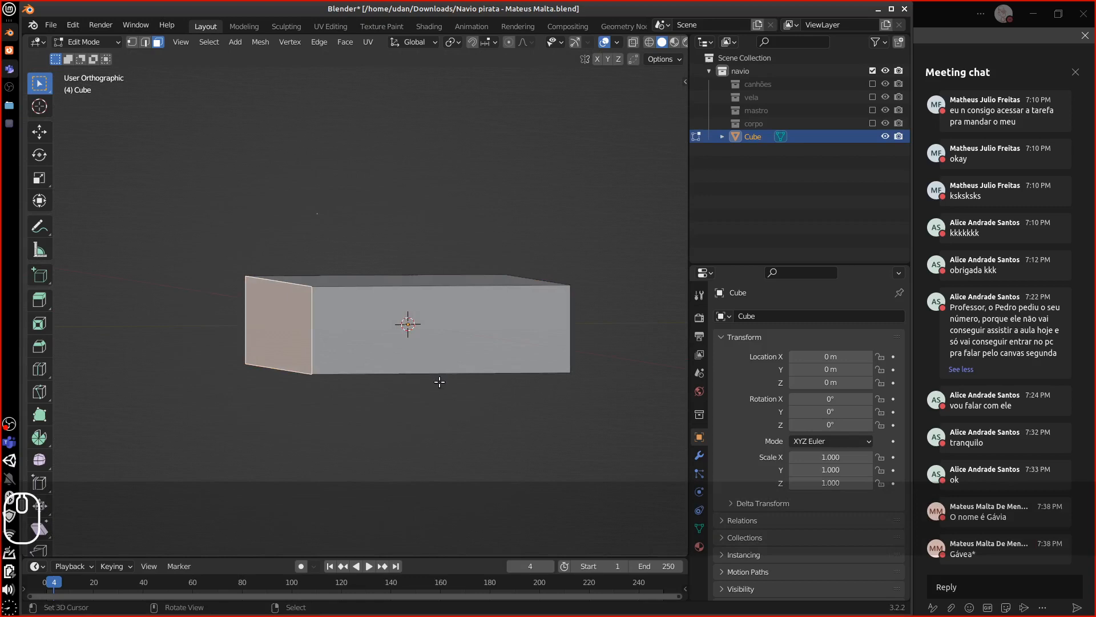
key("1")
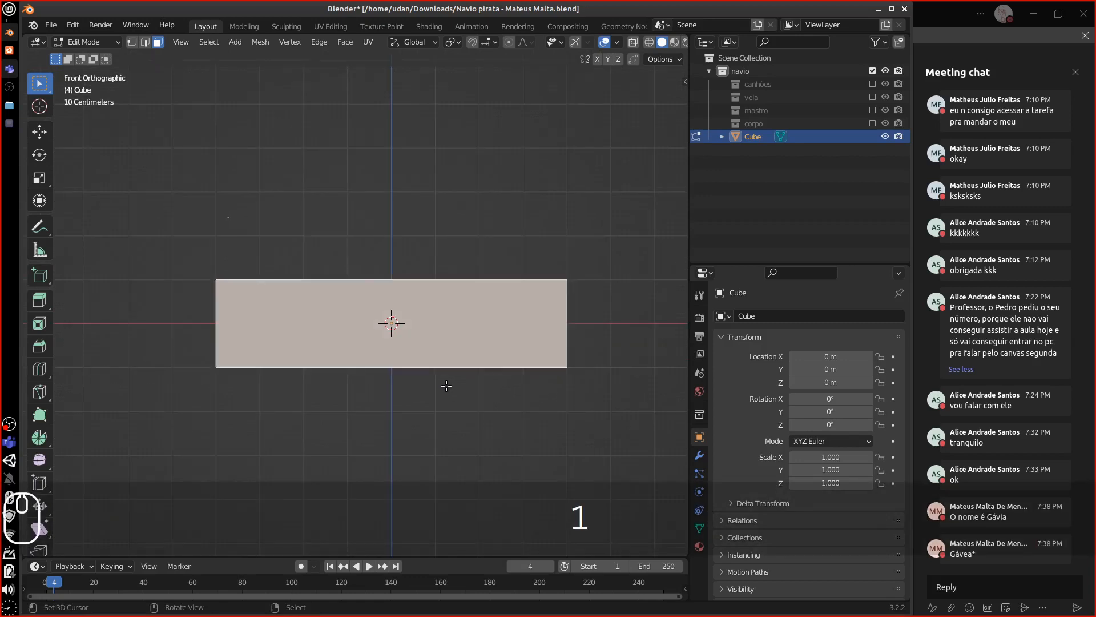
key("3")
middle_click_drag(430, 365, 531, 349, "shift")
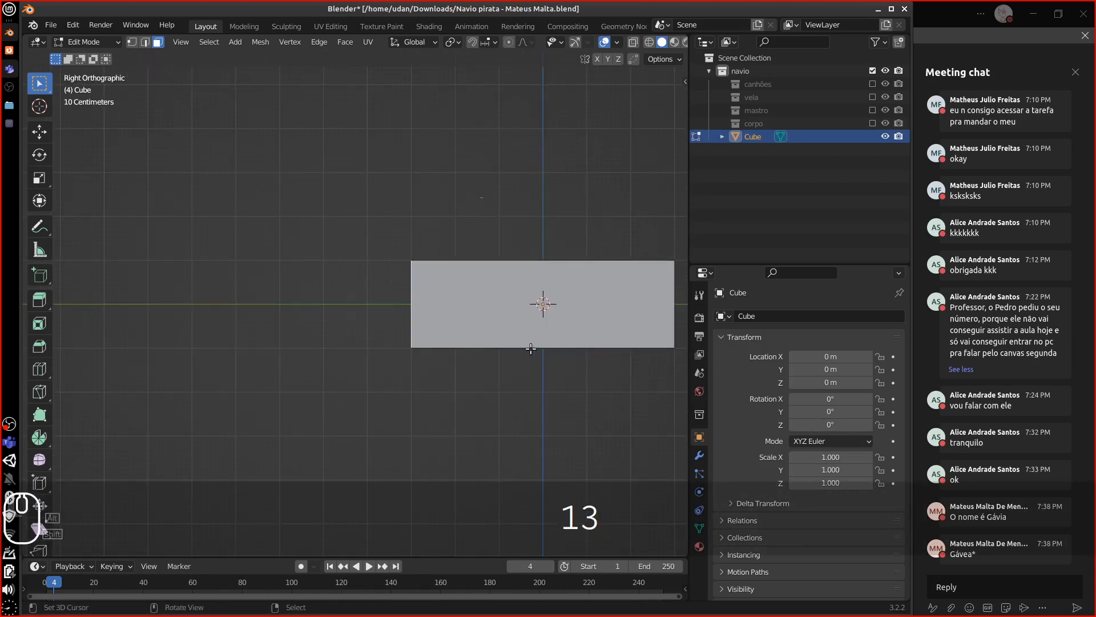
key("a")
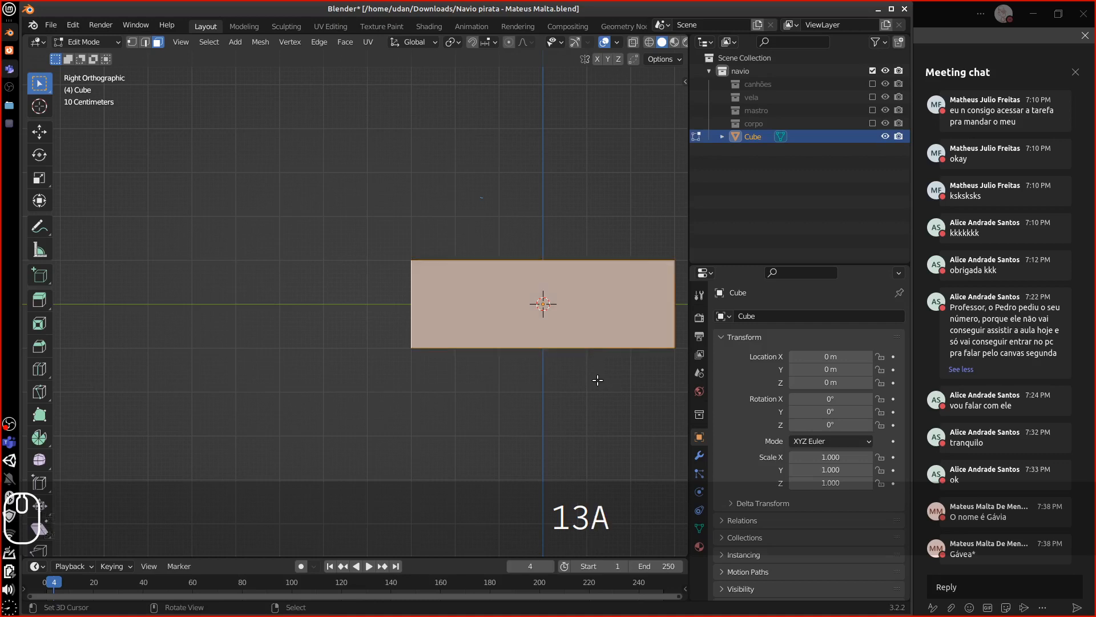
key("s")
key("z")
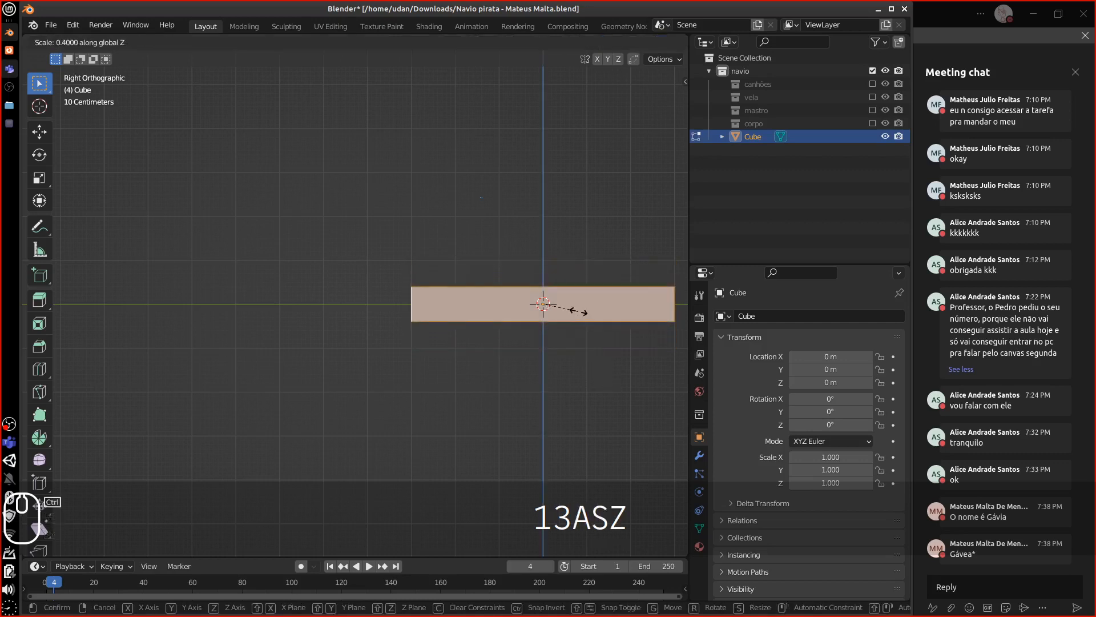
left_click(563, 301, "ctrl")
Raise the flattened slab 8 m along Z in the front orthographic view.
middle_click_drag(563, 301, 680, 357)
key("KP_1")
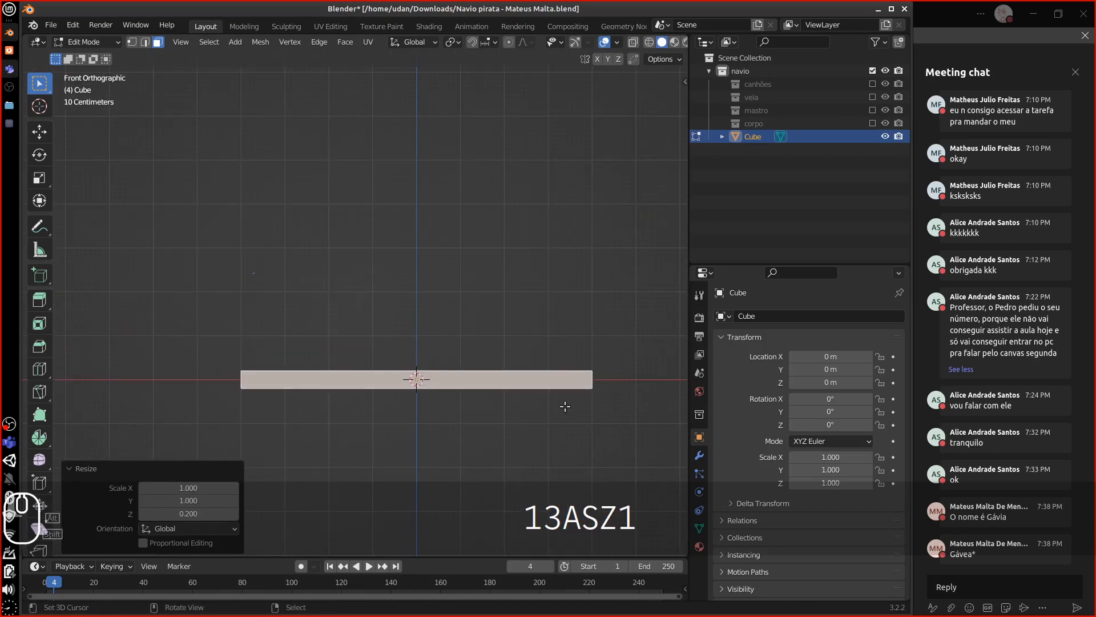
key("KP_Subtract")
key("KP_Subtract")
key("KP_Subtract")
key("KP_Subtract")
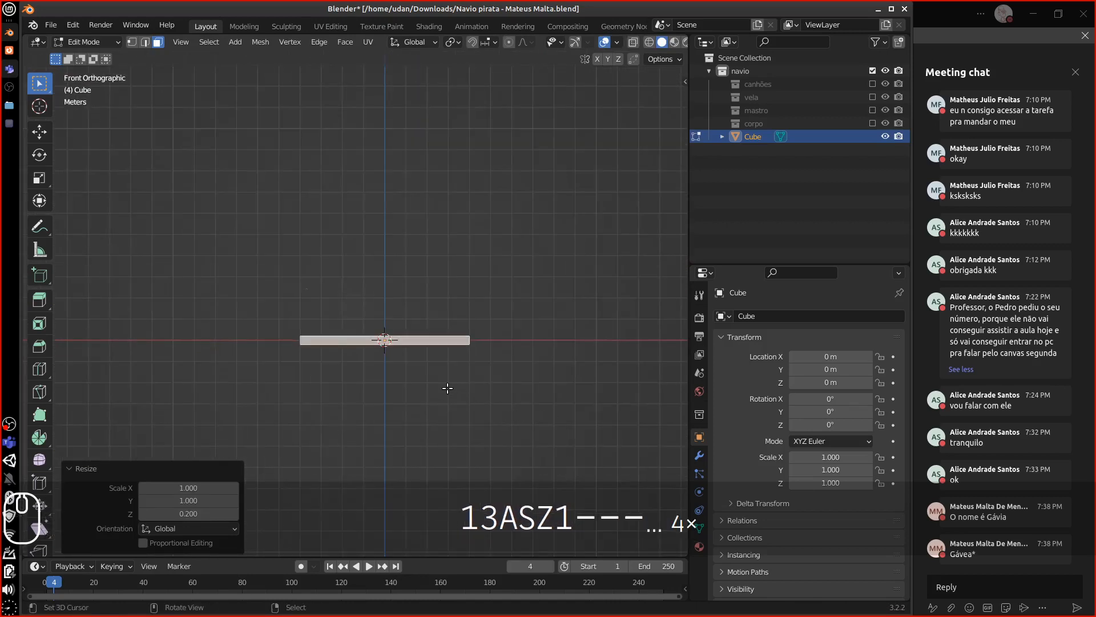
key("g")
key("z")
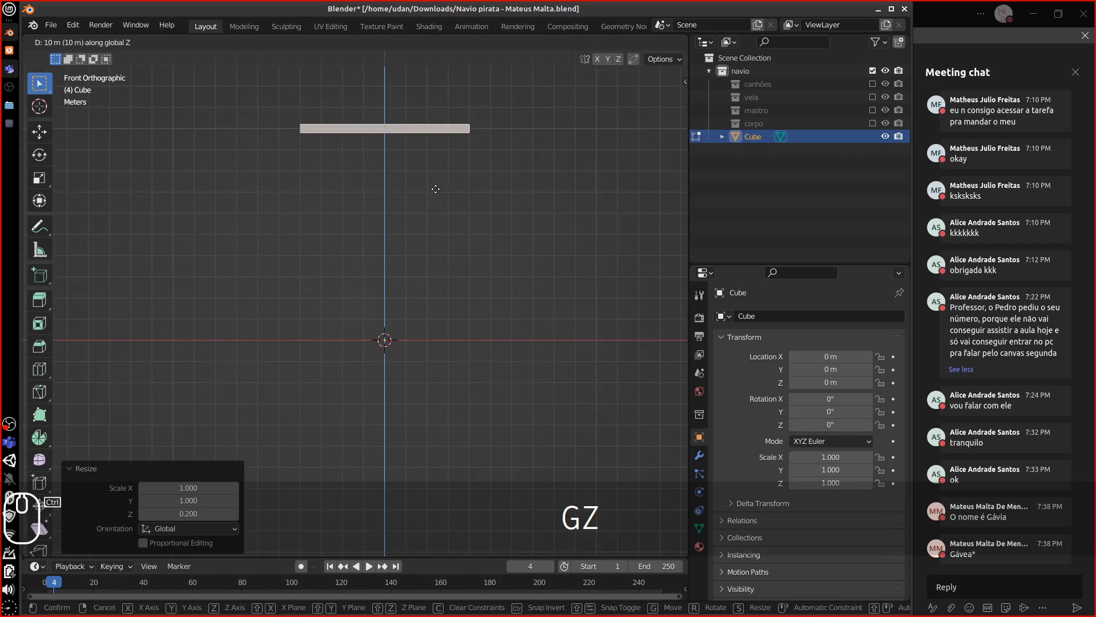
left_click(421, 229)
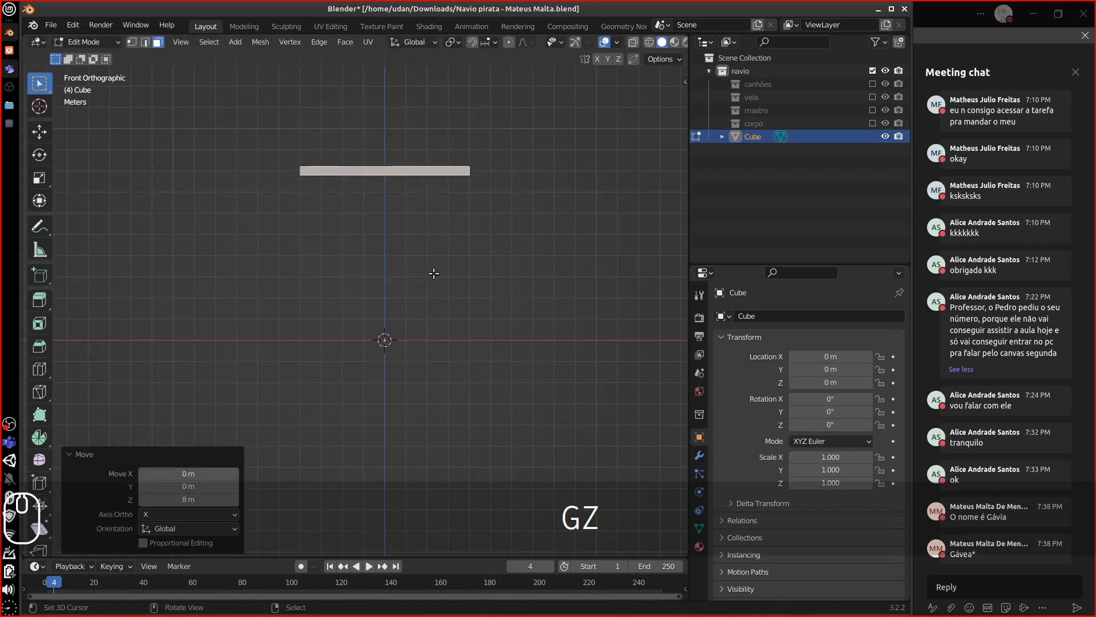
Compare the slab from an angled view in perspective and orthographic projection.
key("KP_7")
left_click(427, 314)
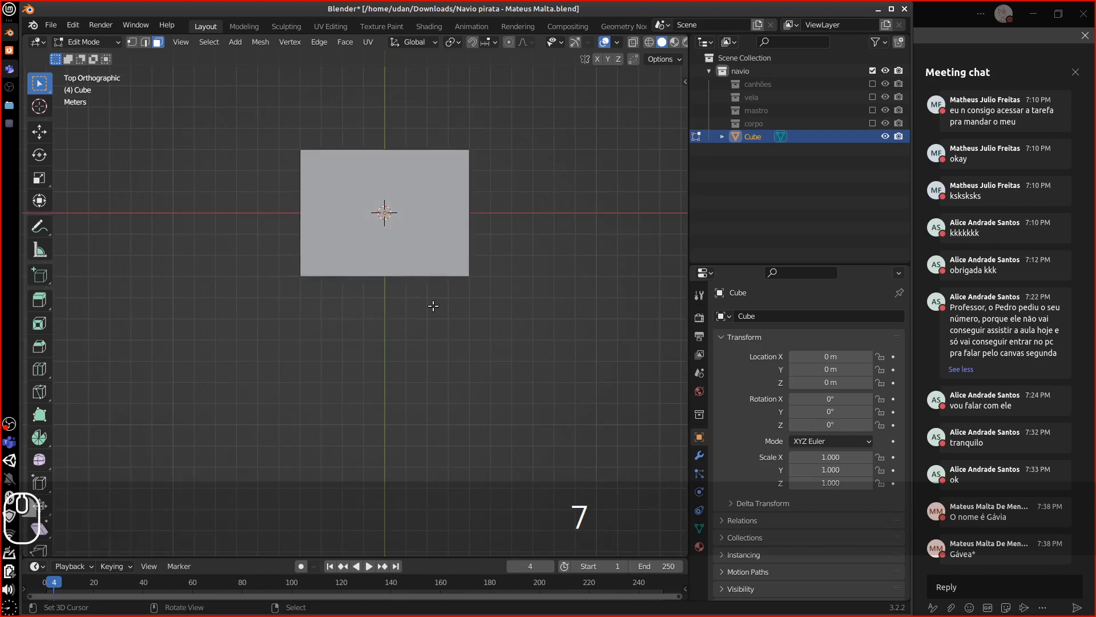
middle_click_drag(433, 306, 427, 227)
left_click(422, 223)
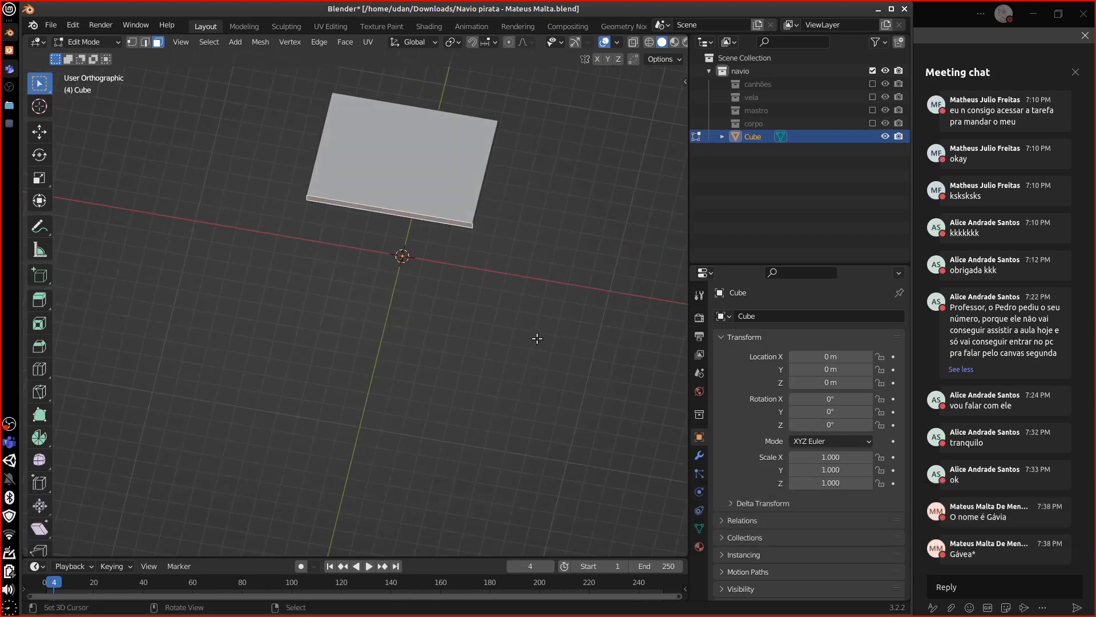
key("KP_5")
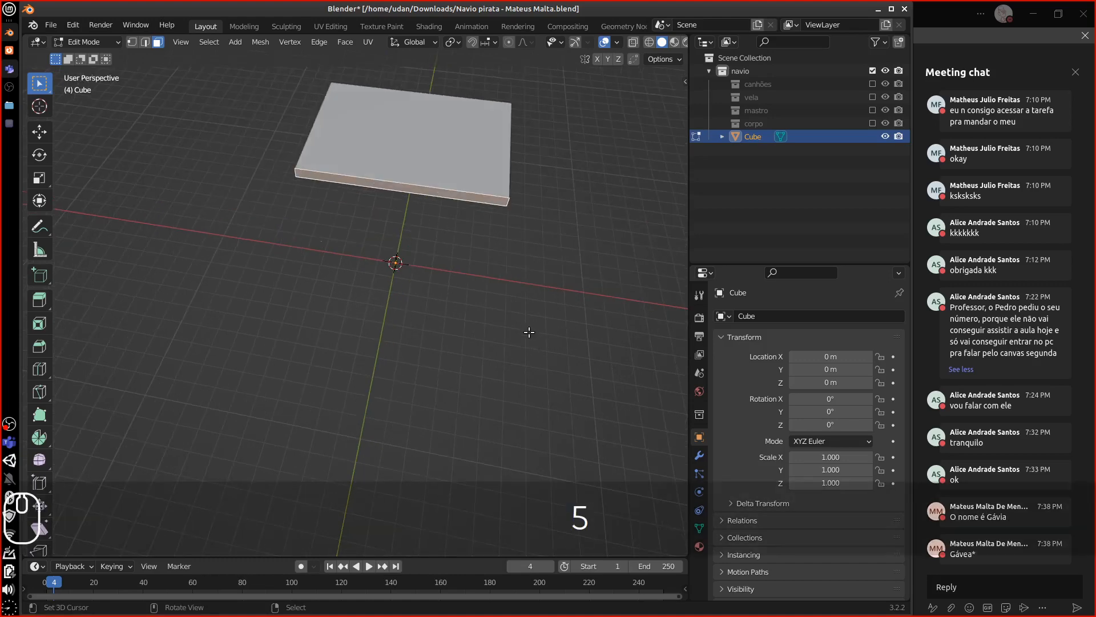
key("KP_5")
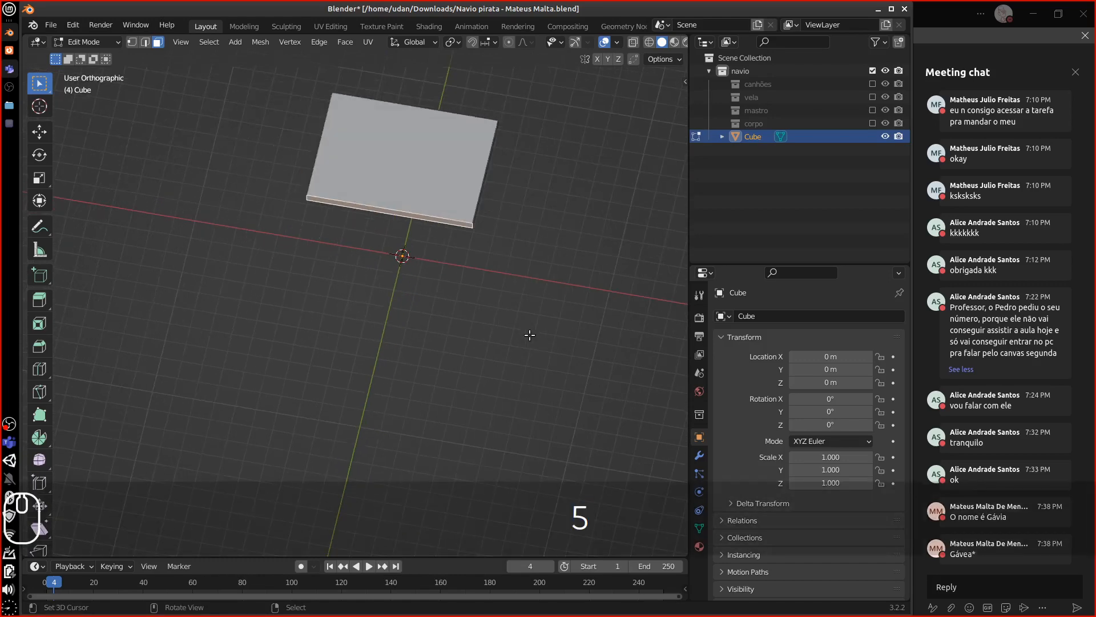
Annotate a freehand ship hull outline around the slab in the top view, pointed towards negative Y and flat across the positive Y end.
key("KP_7")
key("KP_Subtract")
key("KP_Subtract")
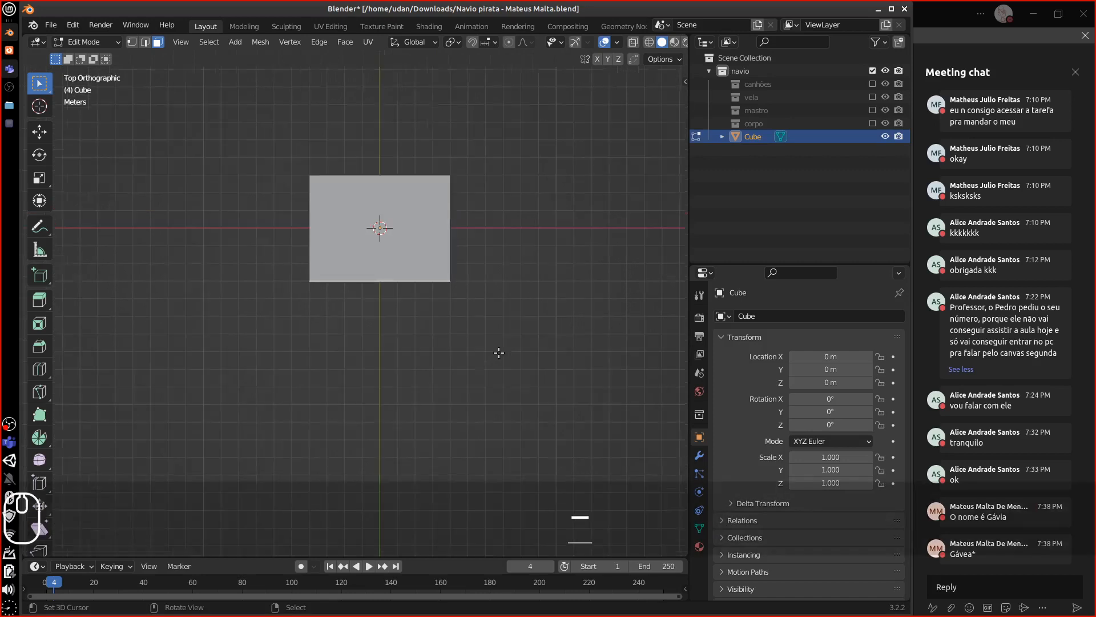
key("d")
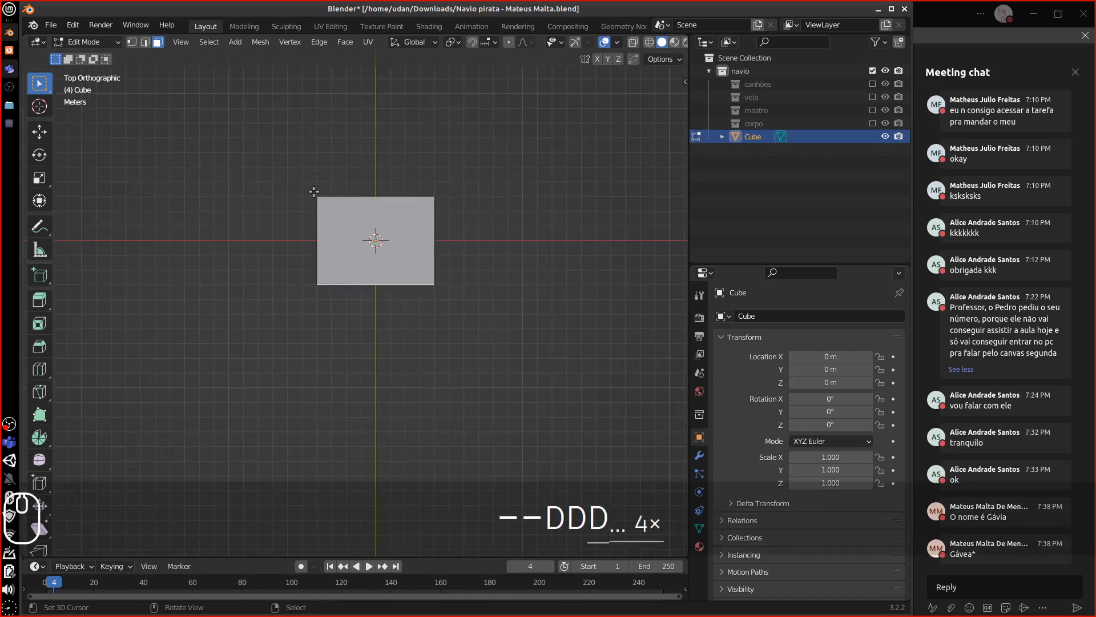
mouse_move(321, 162)
left_mouse_down()
mouse_move(329, 391)
mouse_move(354, 440)
left_mouse_up()
left_click_drag(311, 262, 355, 446)
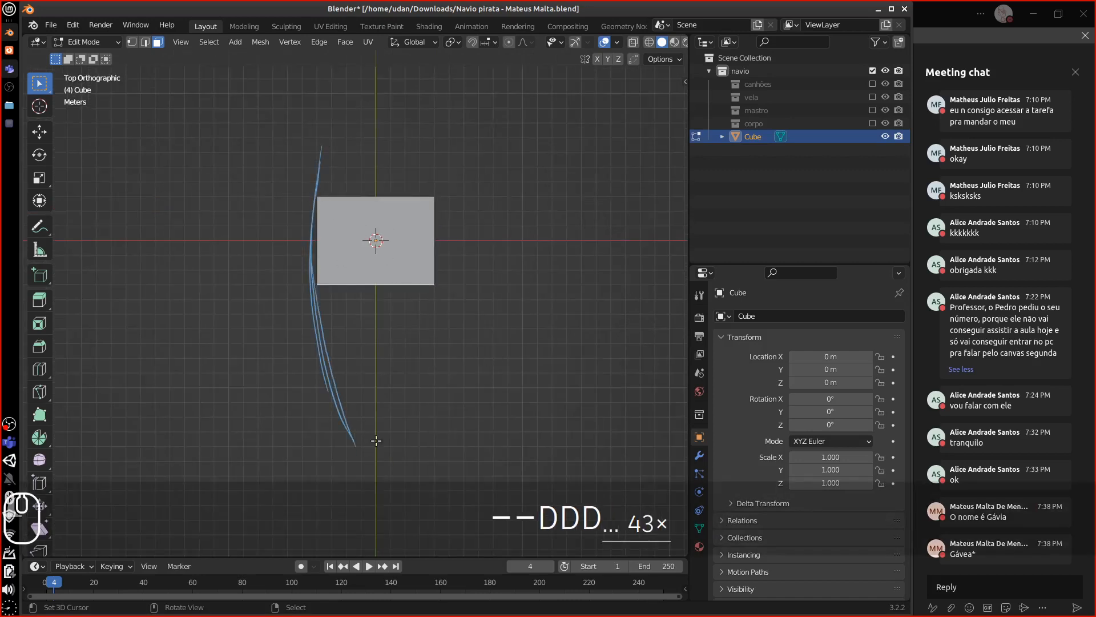
left_click_drag(322, 324, 371, 465)
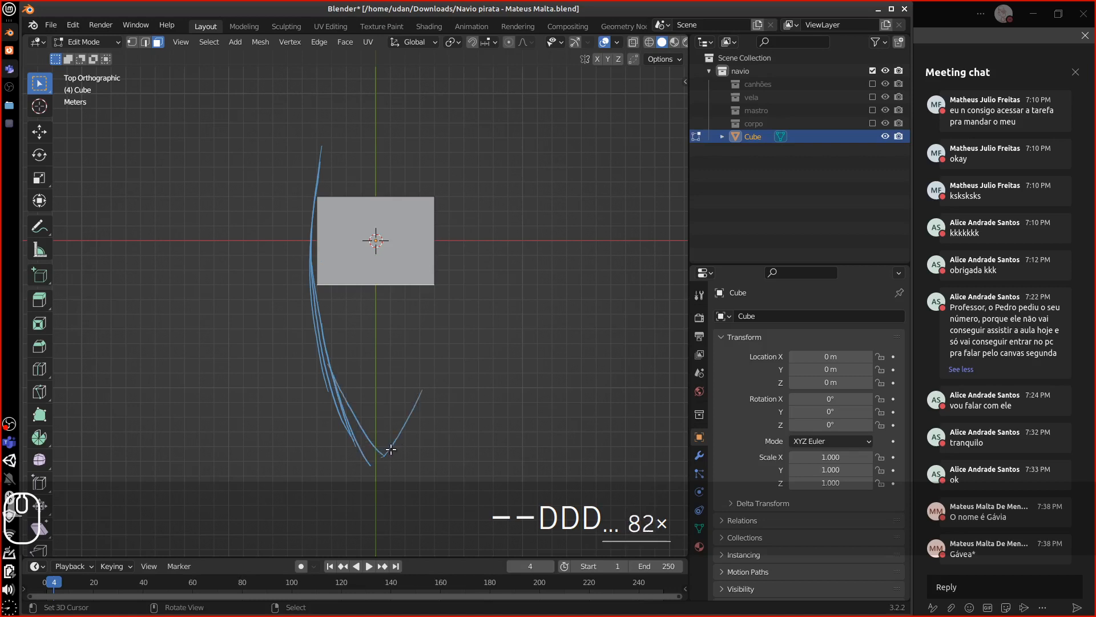
mouse_move(416, 404)
left_mouse_down()
mouse_move(449, 240)
mouse_move(429, 134)
left_mouse_up()
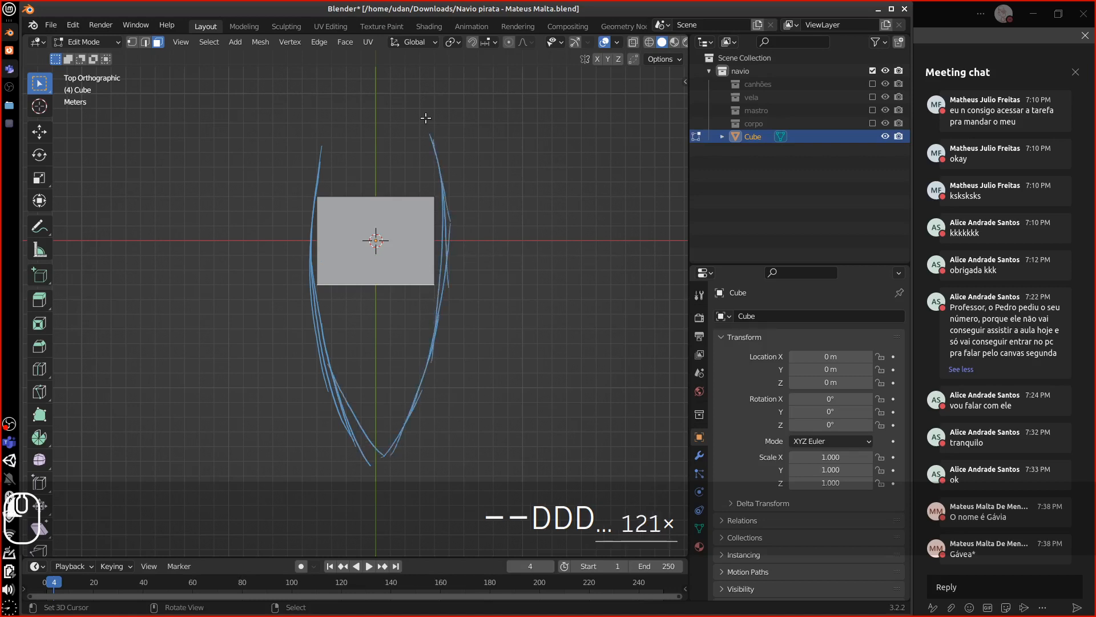
mouse_move(313, 240)
left_mouse_down()
mouse_move(330, 135)
mouse_move(406, 131)
left_mouse_up()
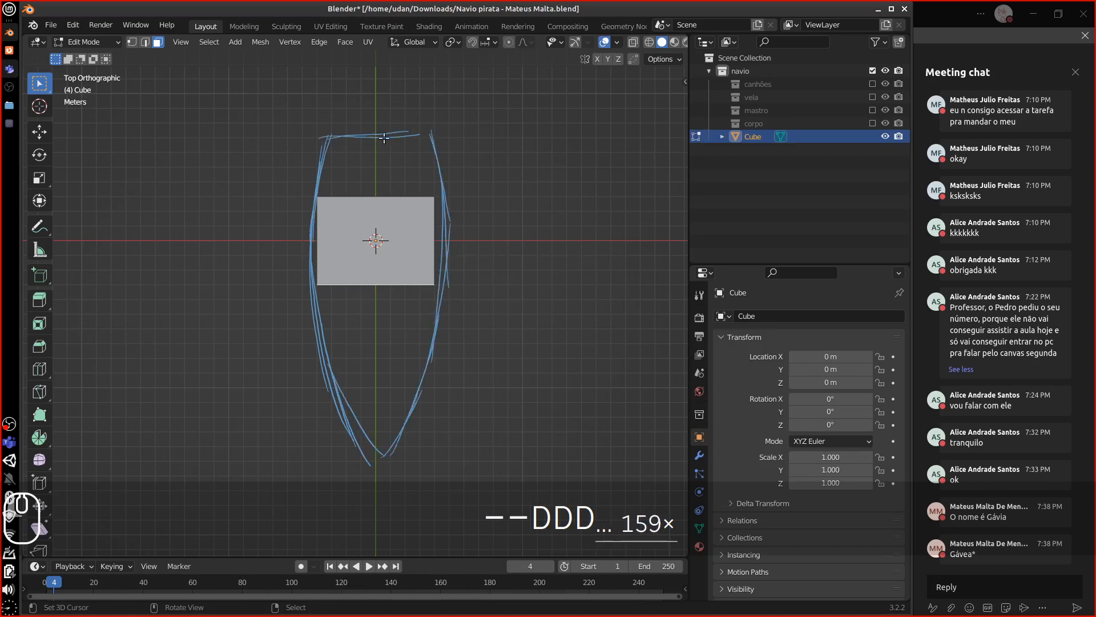
left_click_drag(336, 137, 427, 144)
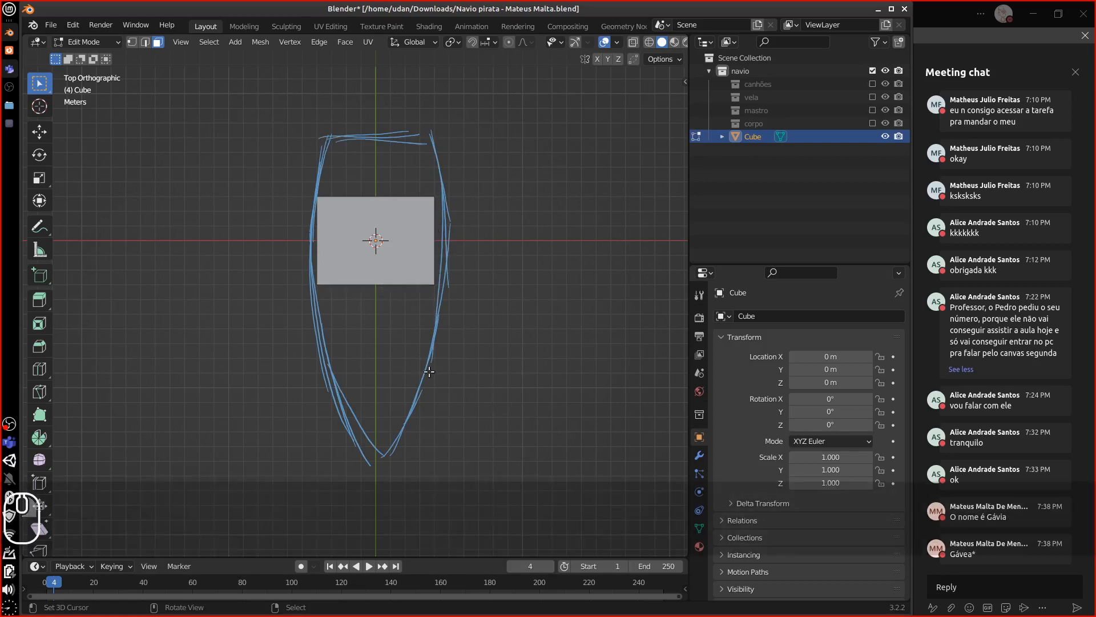
Select the slab's linked geometry and move it 0.2 m in X and 4.2 m in Y to the flat end of the hull sketch.
left_click(436, 253)
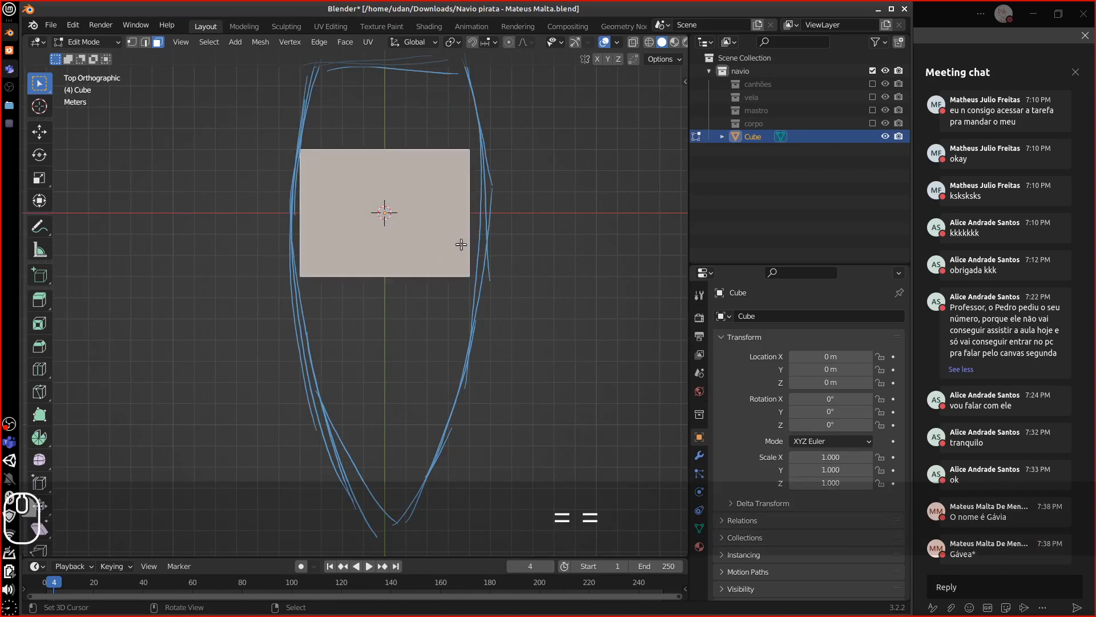
key("ctrl+l")
middle_click_drag(488, 226, 483, 336, "shift")
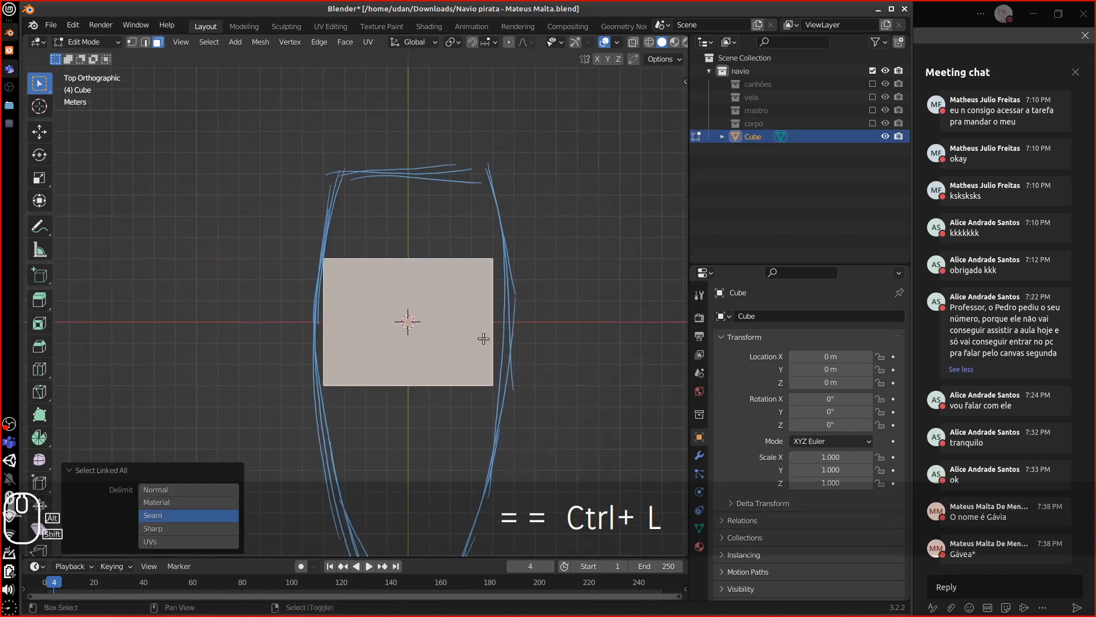
key("g")
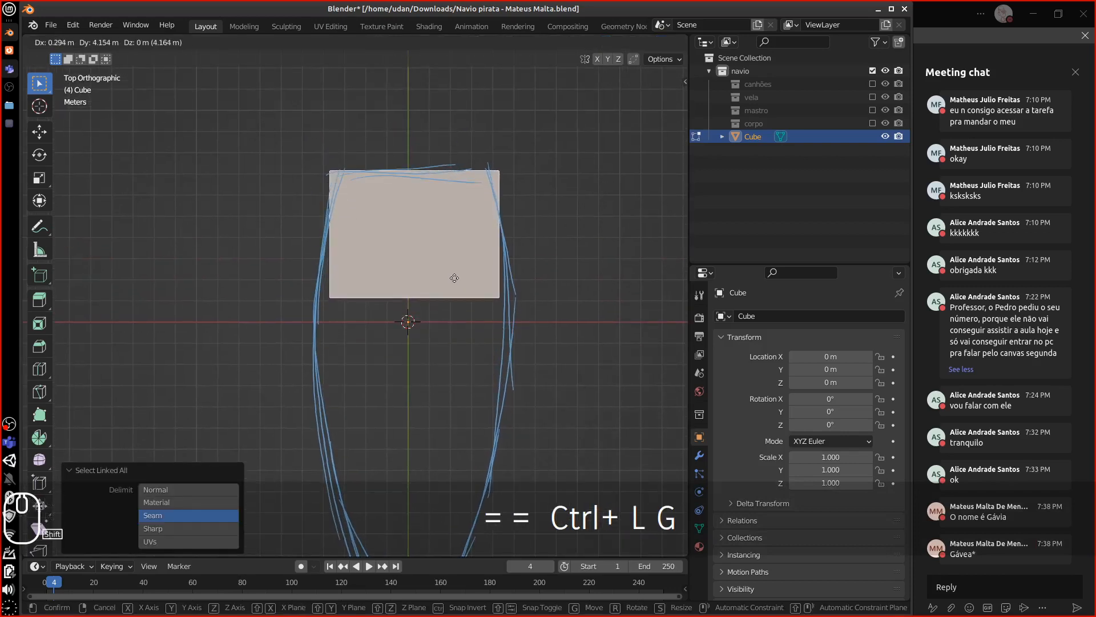
left_click(438, 274)
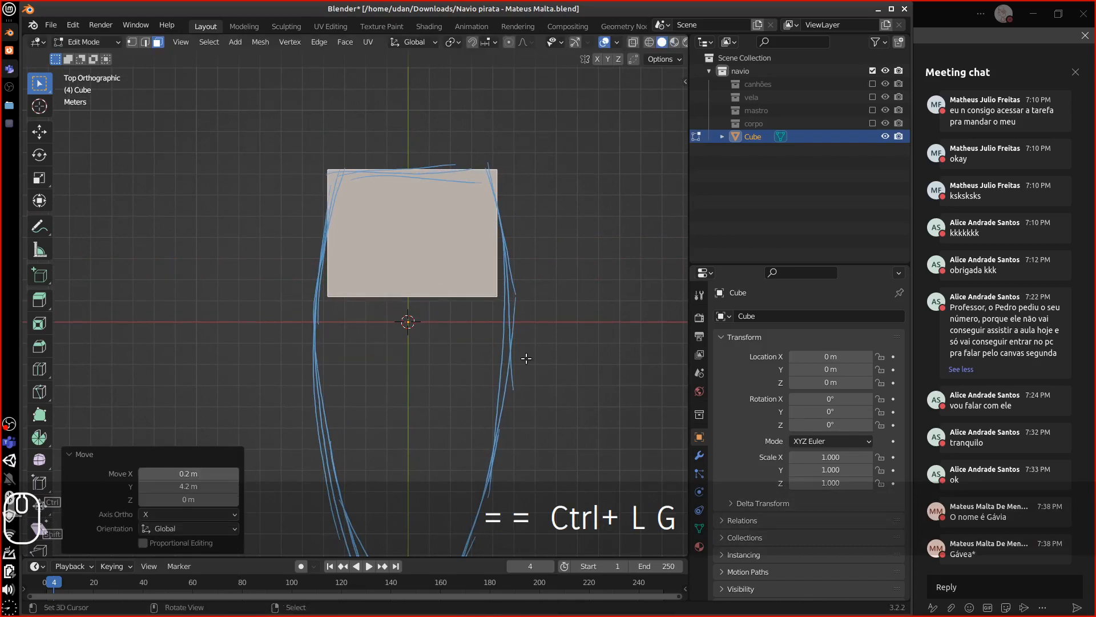
Enable X-ray in vertex mode and narrow the slab's stern-end vertices by scaling 0.84 along X to match the sketch.
key("1")
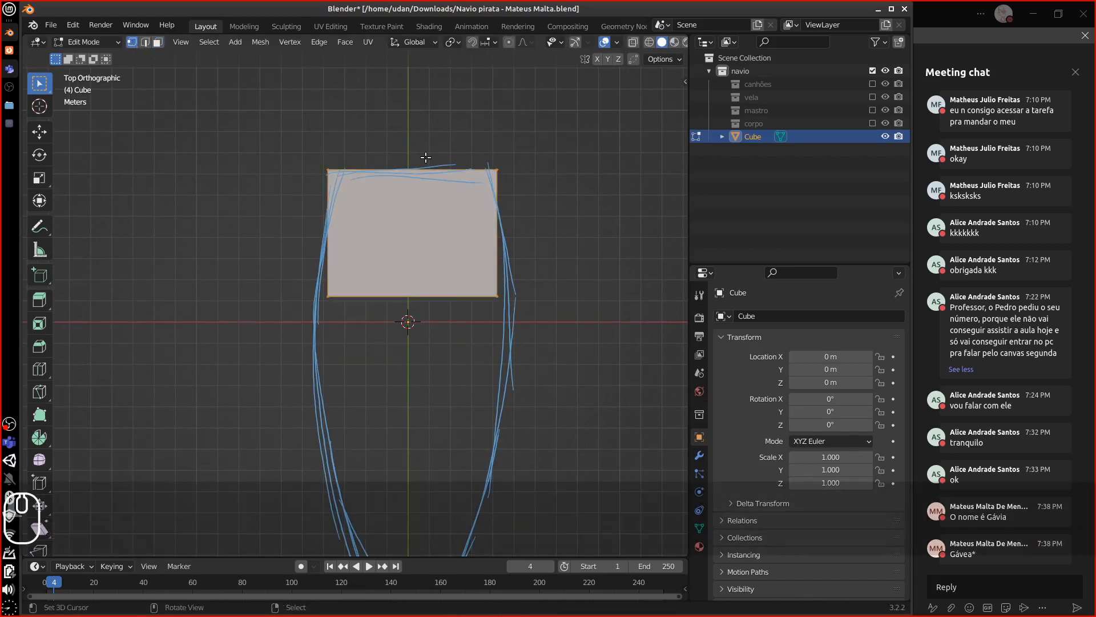
left_click(337, 143)
mouse_move(520, 246)
middle_mouse_down()
mouse_move(582, 276)
mouse_move(507, 207)
mouse_move(571, 248)
mouse_move(526, 298)
middle_mouse_up()
key("KP_7")
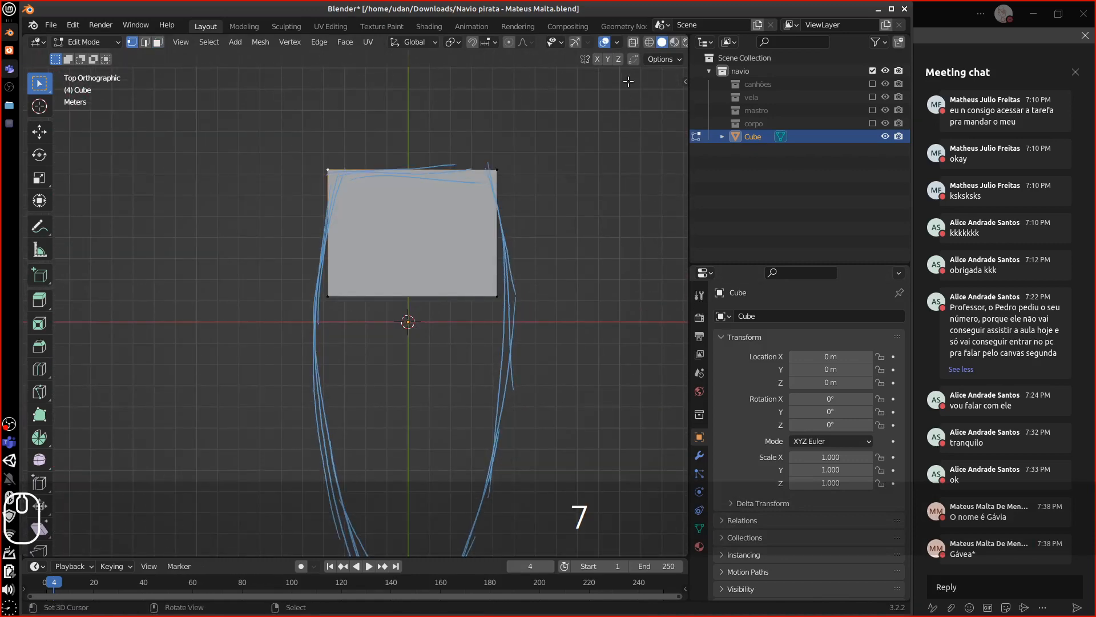
left_click(633, 43)
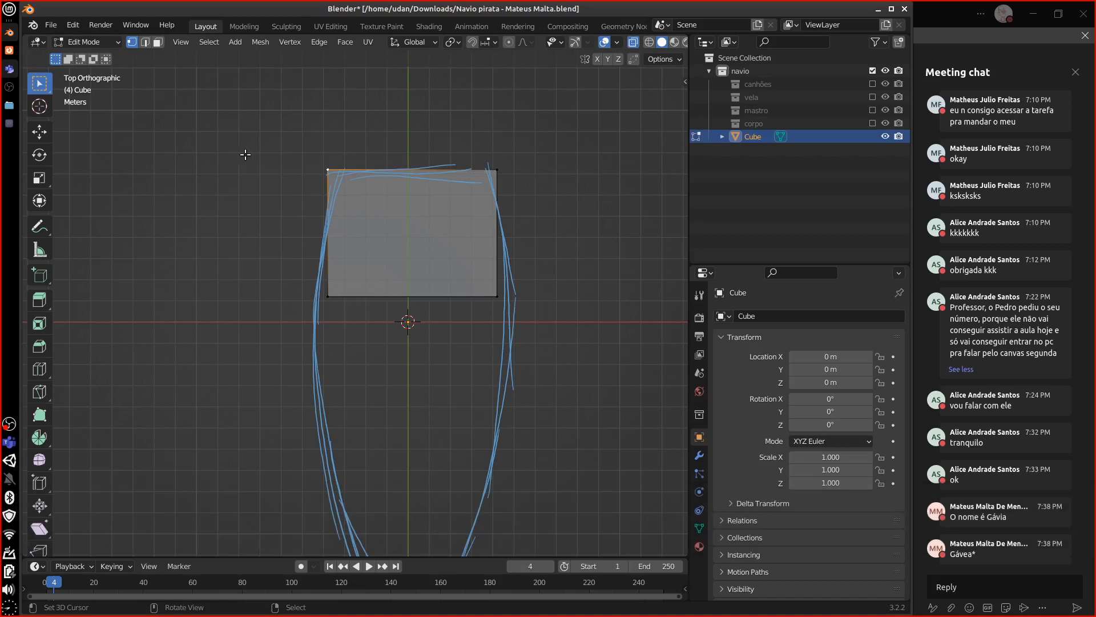
key("b")
left_click_drag(256, 130, 544, 267)
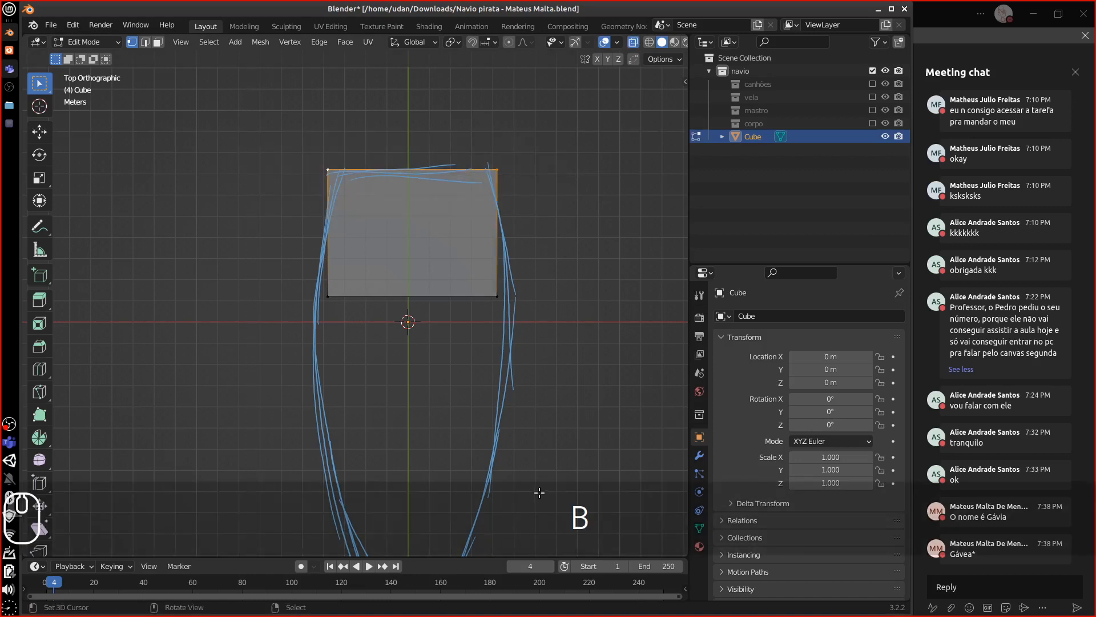
key("s")
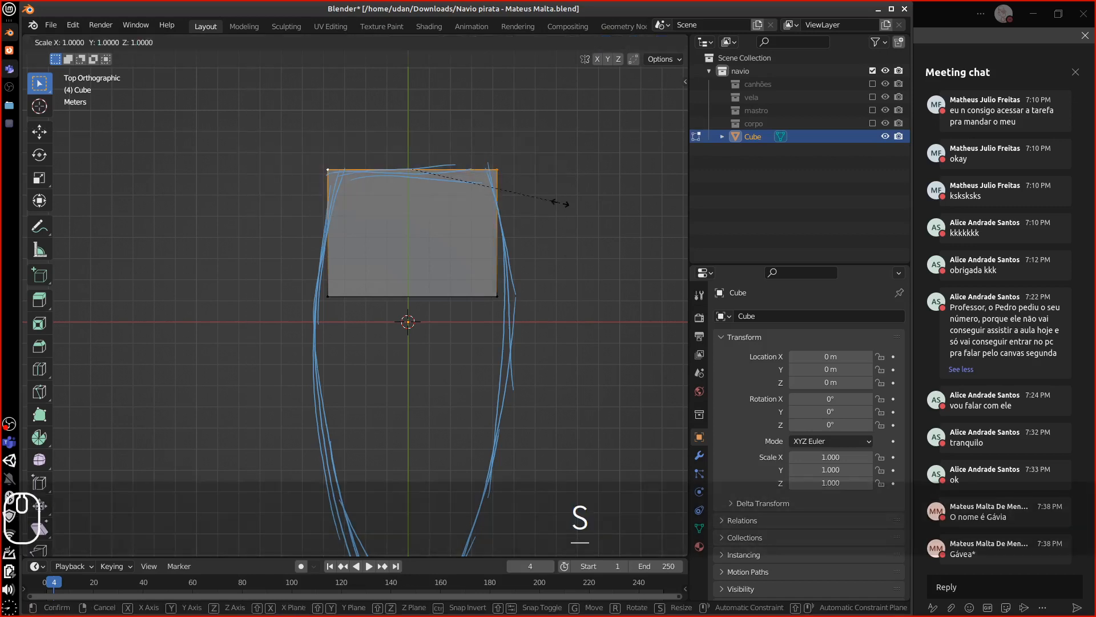
key("x")
left_click(536, 197)
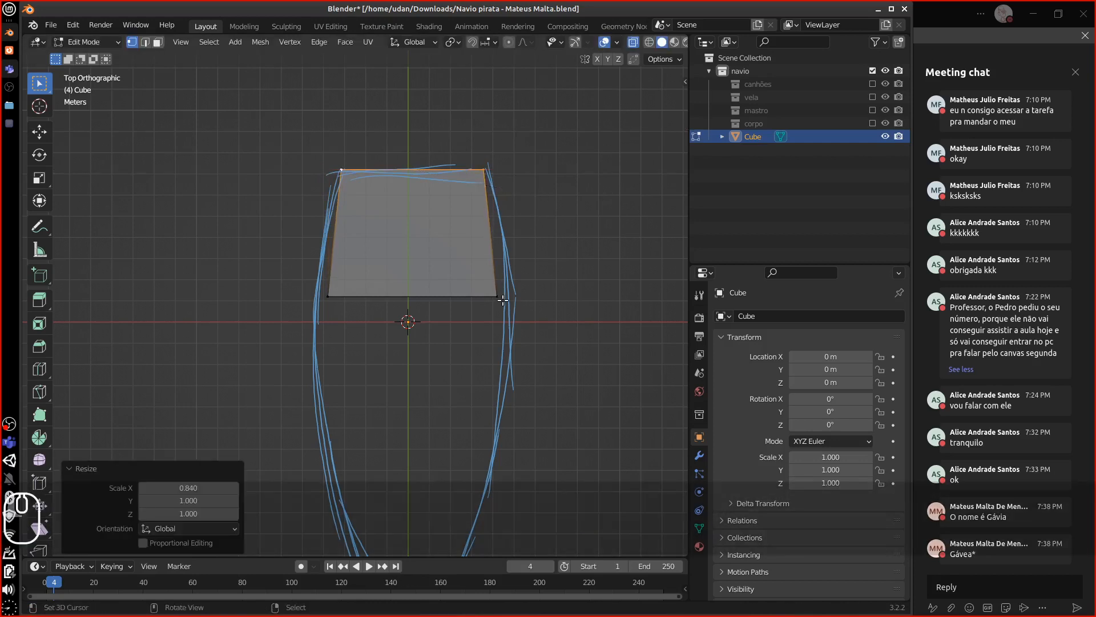
Select the slab's forward-end vertices through the mesh and widen them along X to meet the hull sketch's sides.
left_click(421, 343)
key("b")
left_click_drag(289, 252, 518, 314)
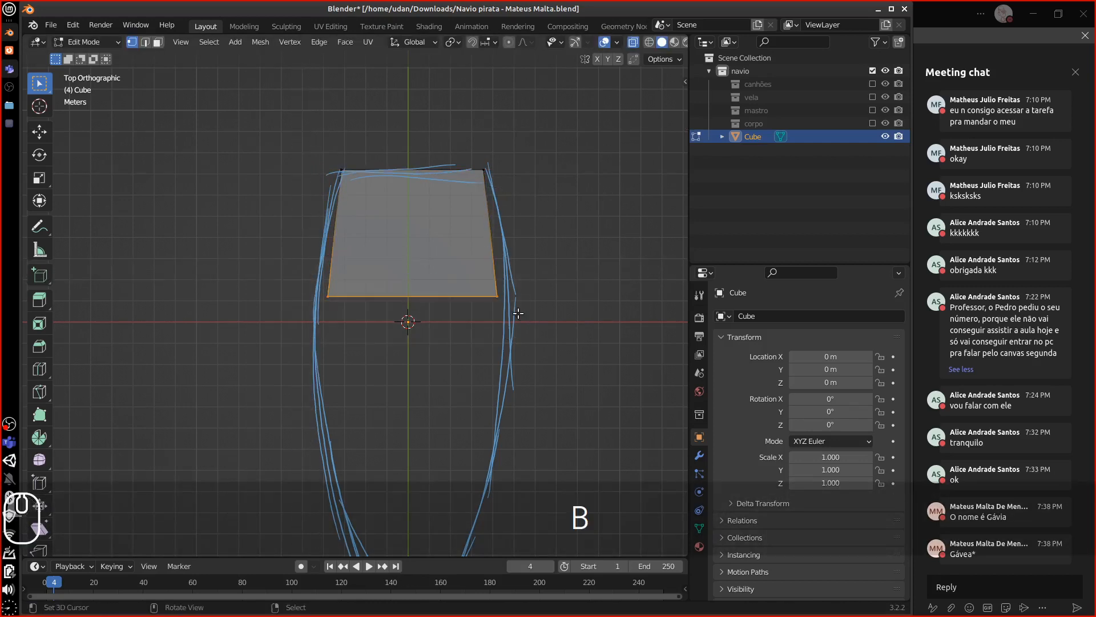
key("s")
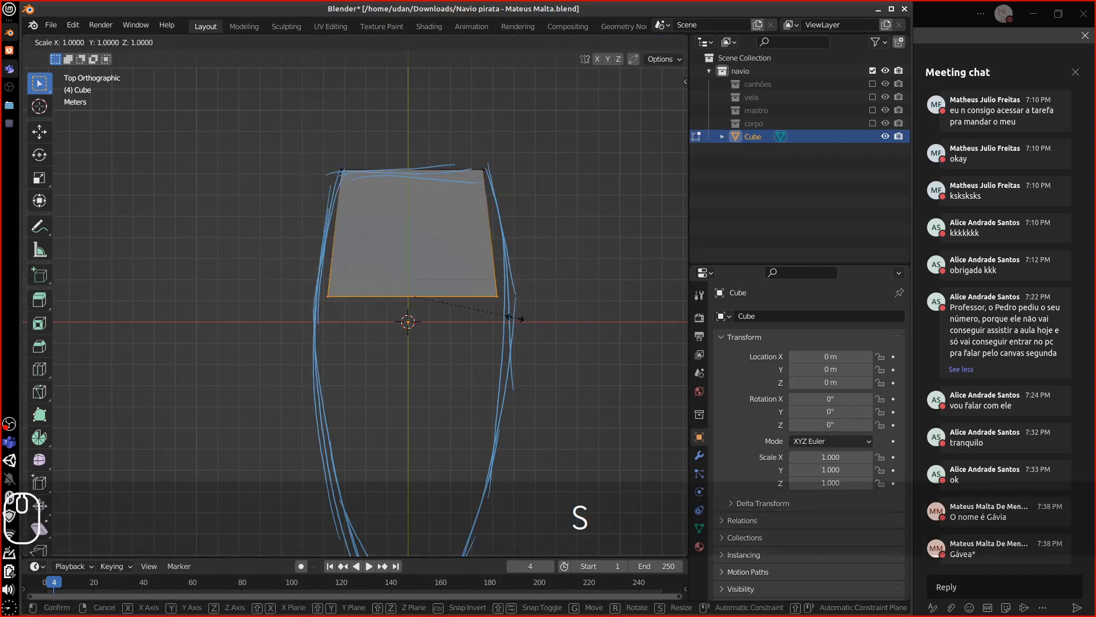
key("x")
left_click(524, 319)
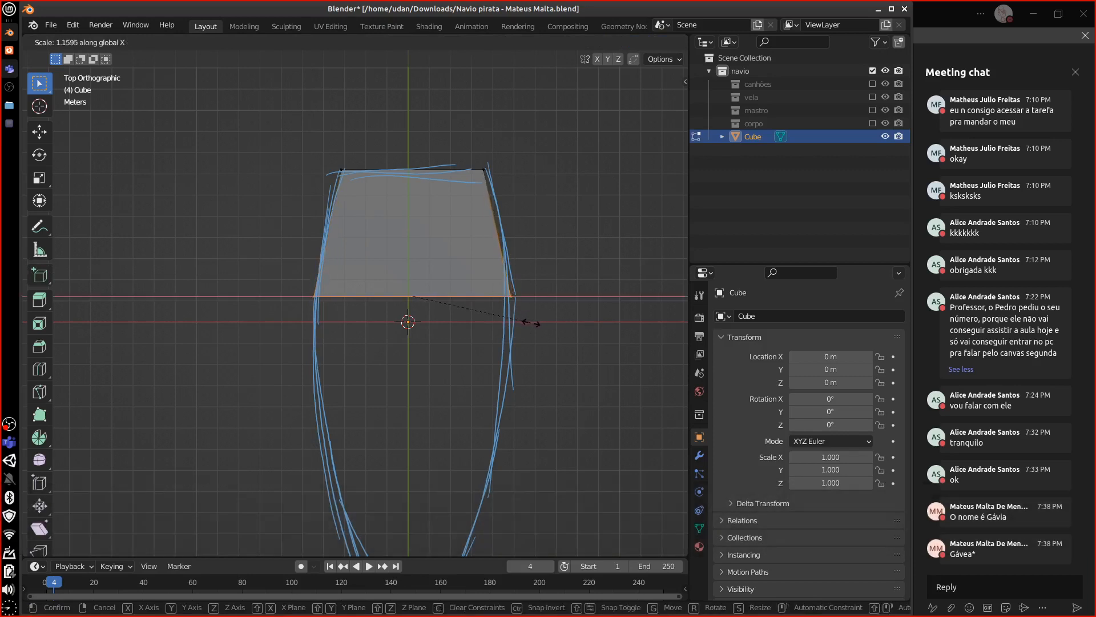
Add a single centred loop cut across the slab, midway between its stern and forward ends.
key("ctrl+r")
left_click(498, 226)
key("Escape")
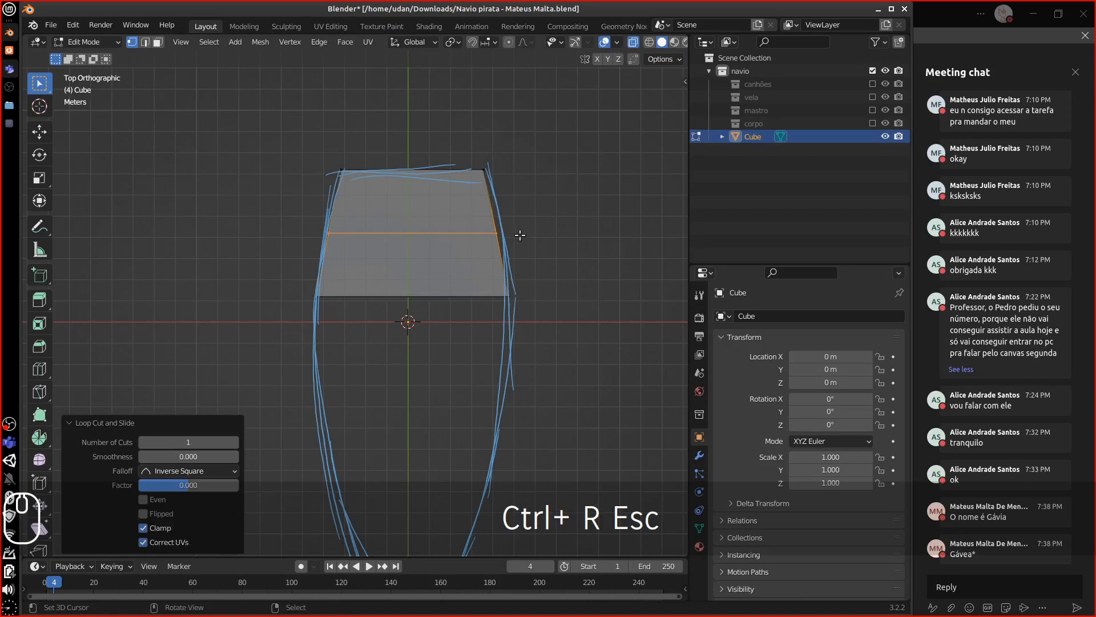
key("s")
left_click(527, 238)
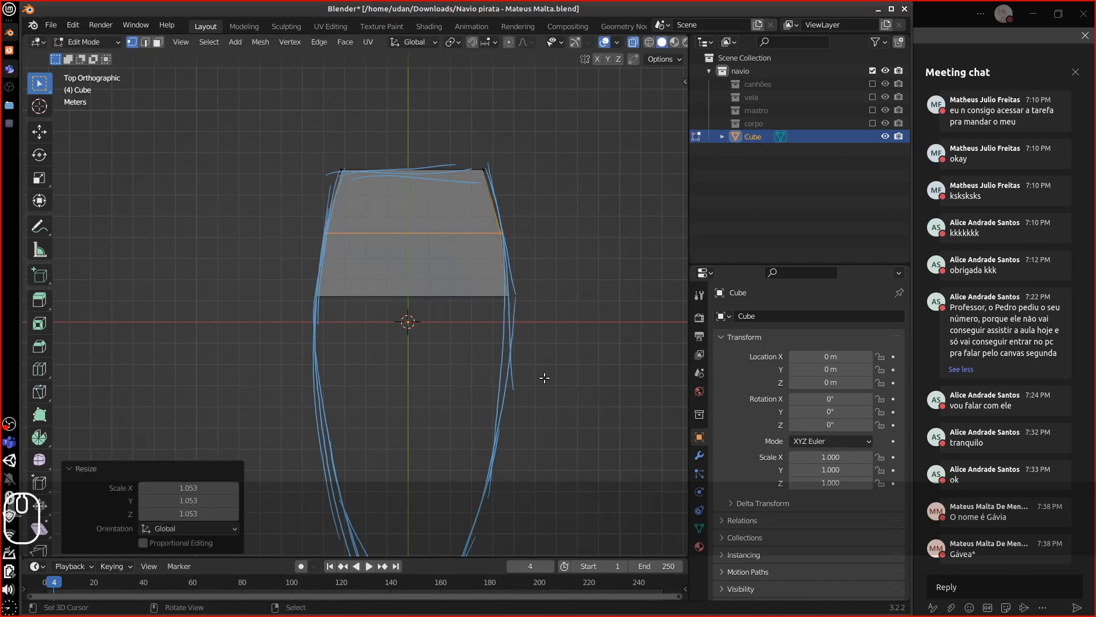
middle_click_drag(544, 377, 562, 275)
key("ctrl+z")
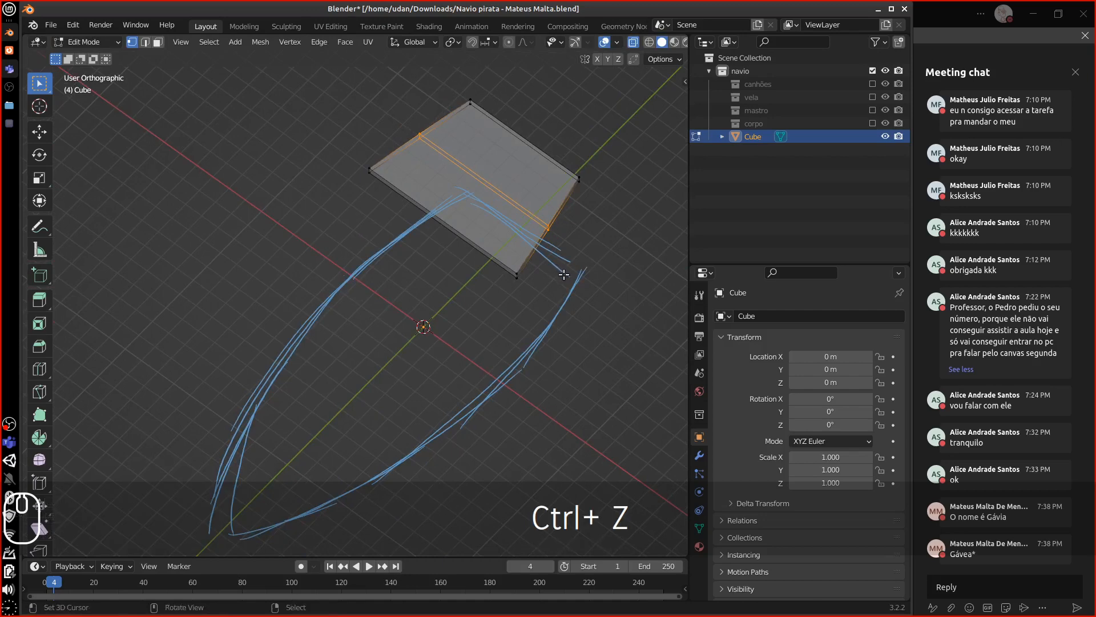
Widen the slab's middle edge loop along X only, fitting it to the hull sketch in the top view.
key("7")
key("s")
key("x")
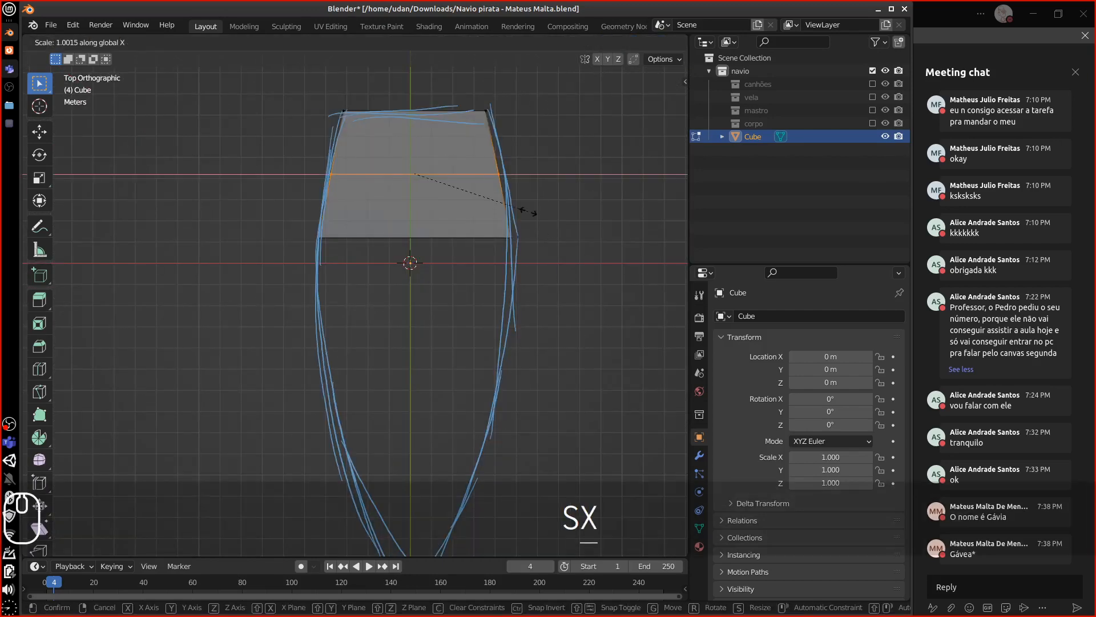
left_click(535, 212)
Extrude the slab's forward end face about 3.5 m toward the bow and scale it 0.981 along X.
middle_click_drag(528, 305, 449, 201)
left_click(158, 41)
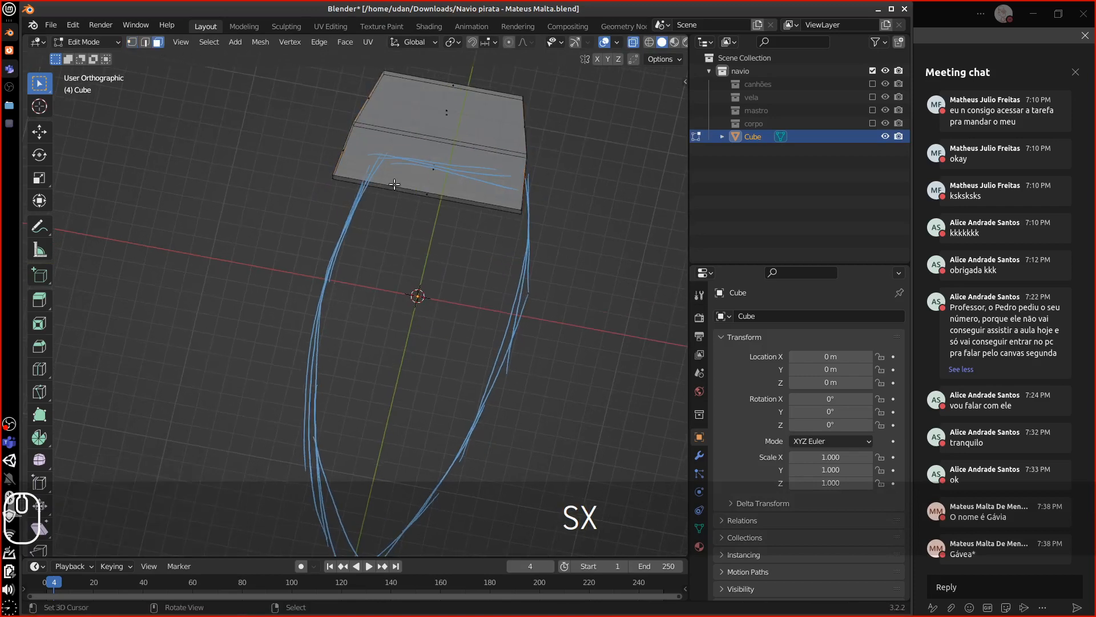
left_click(447, 202)
key("KP_7")
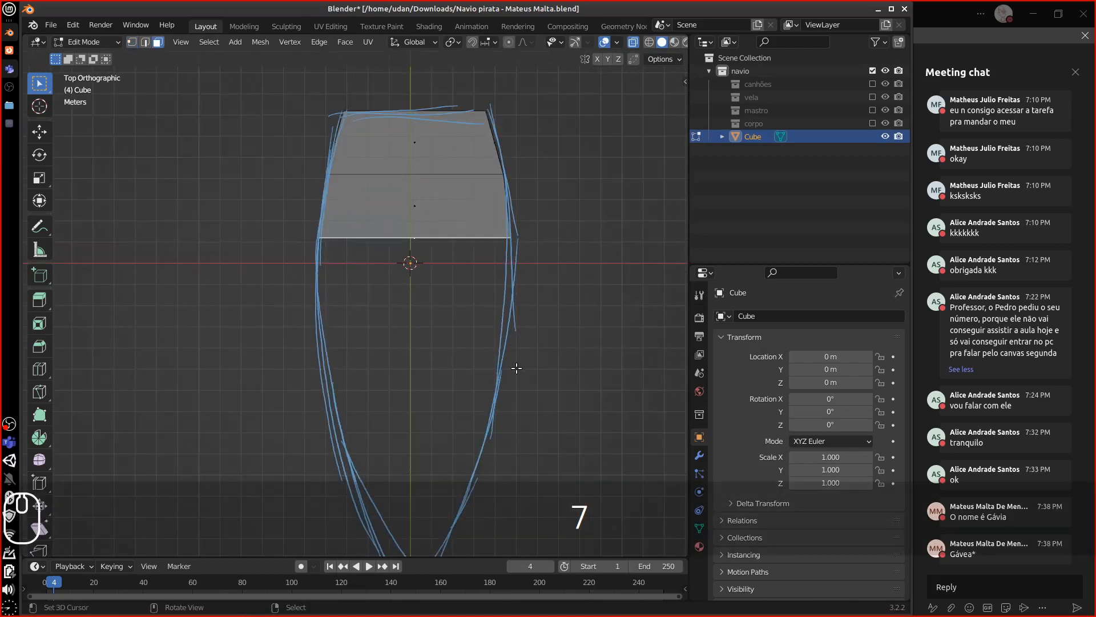
middle_click_drag(518, 368, 480, 308, "shift")
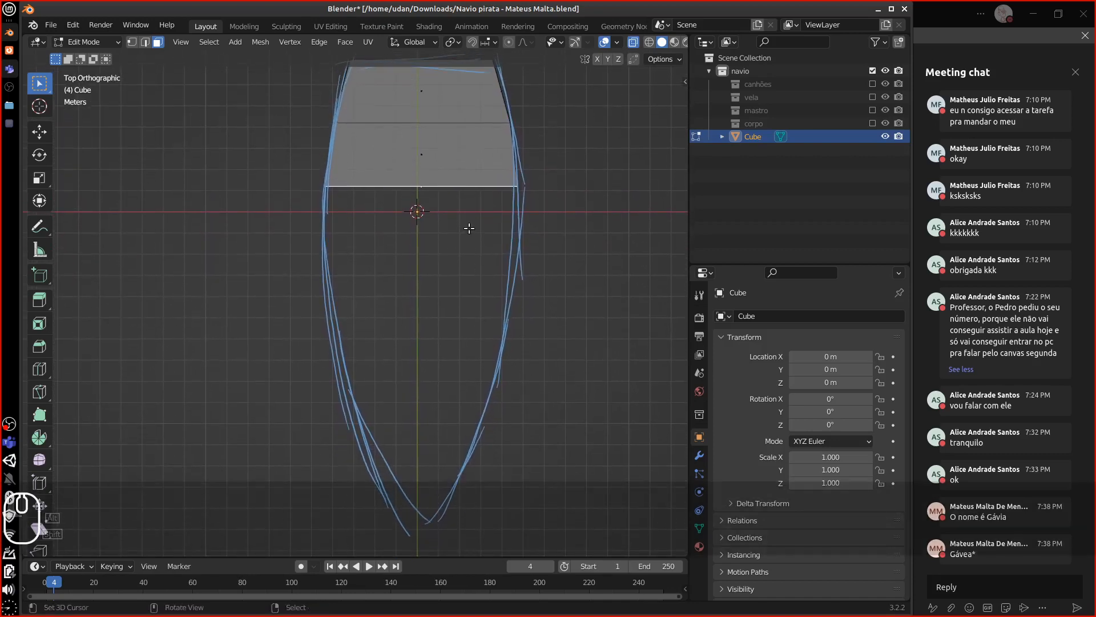
key("e")
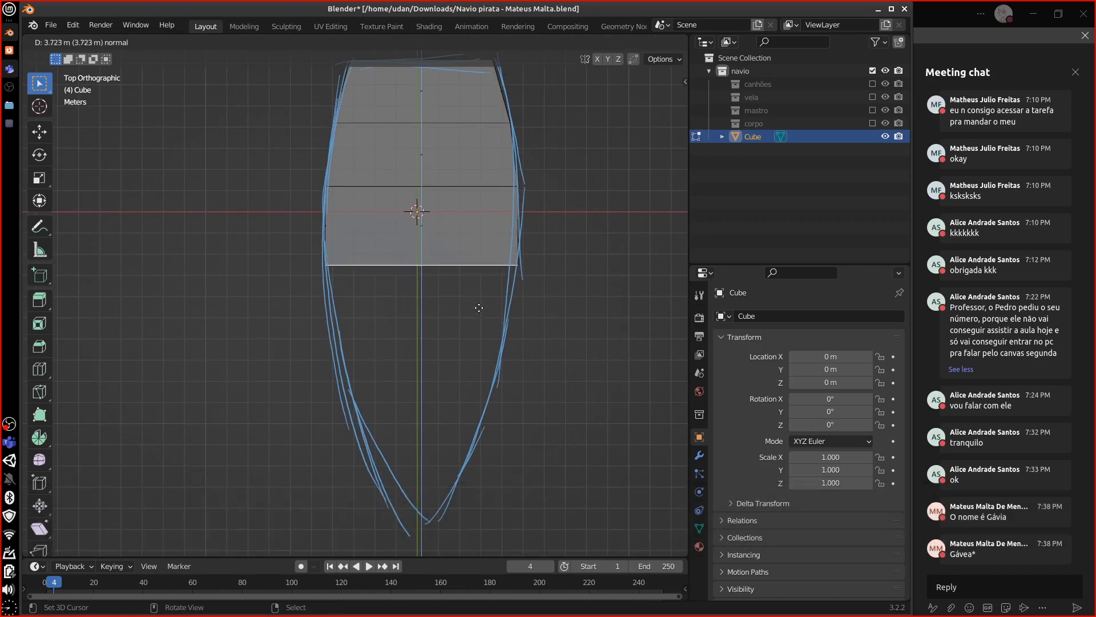
left_click(480, 304)
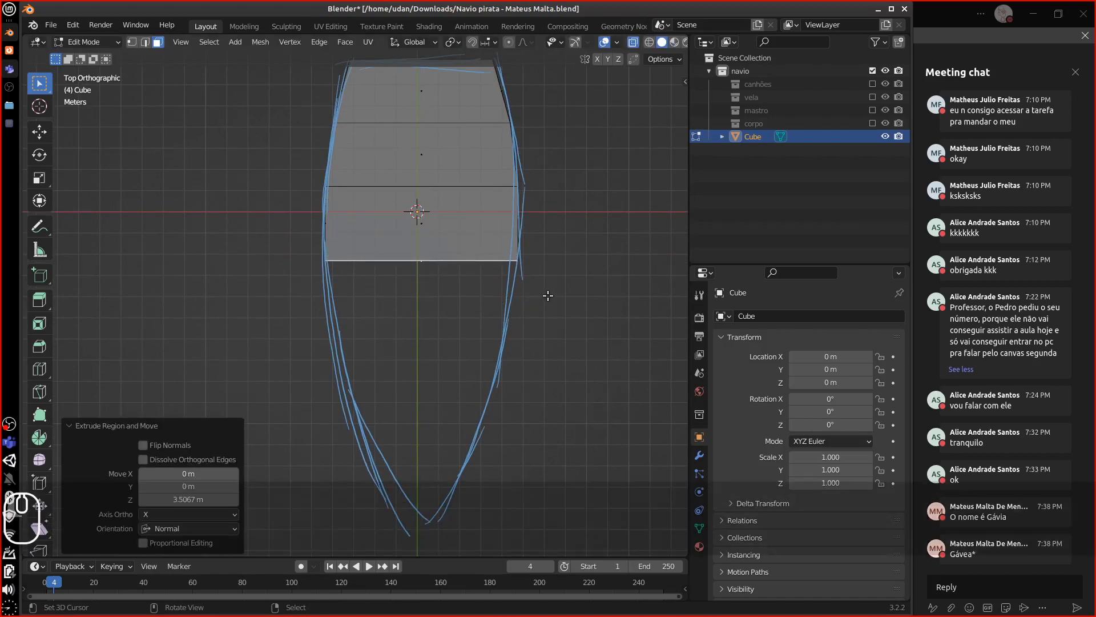
key("s")
key("x")
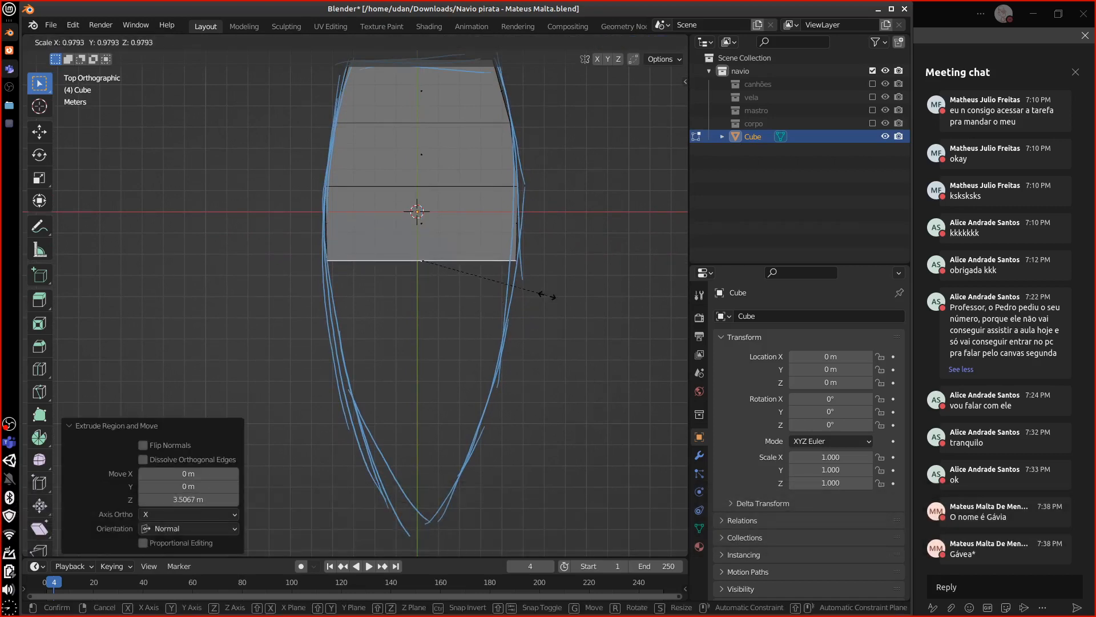
left_click(550, 298)
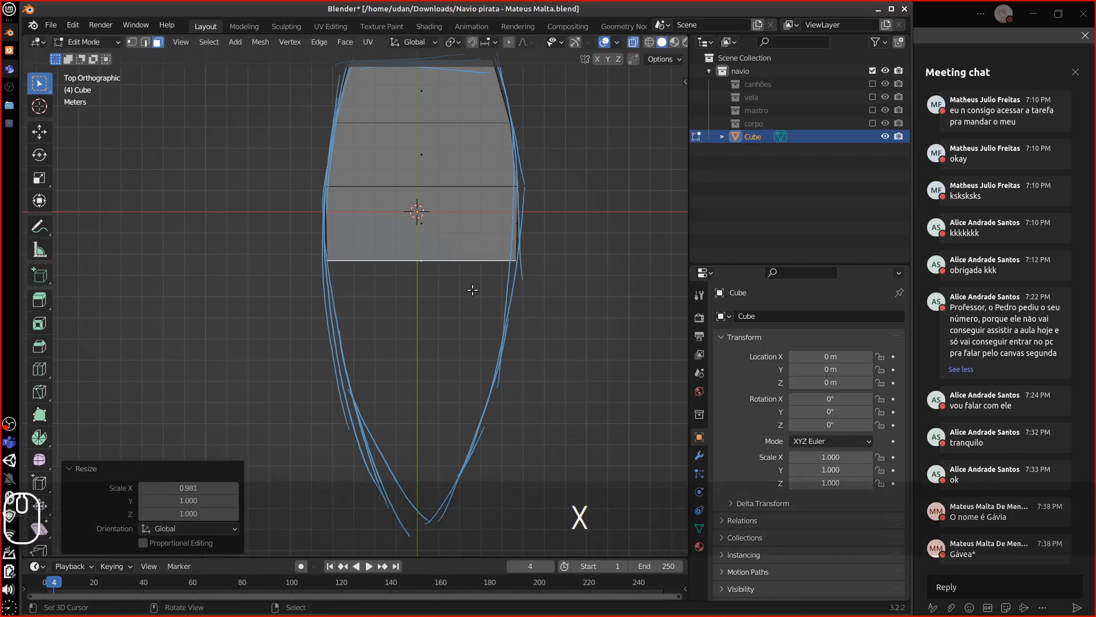
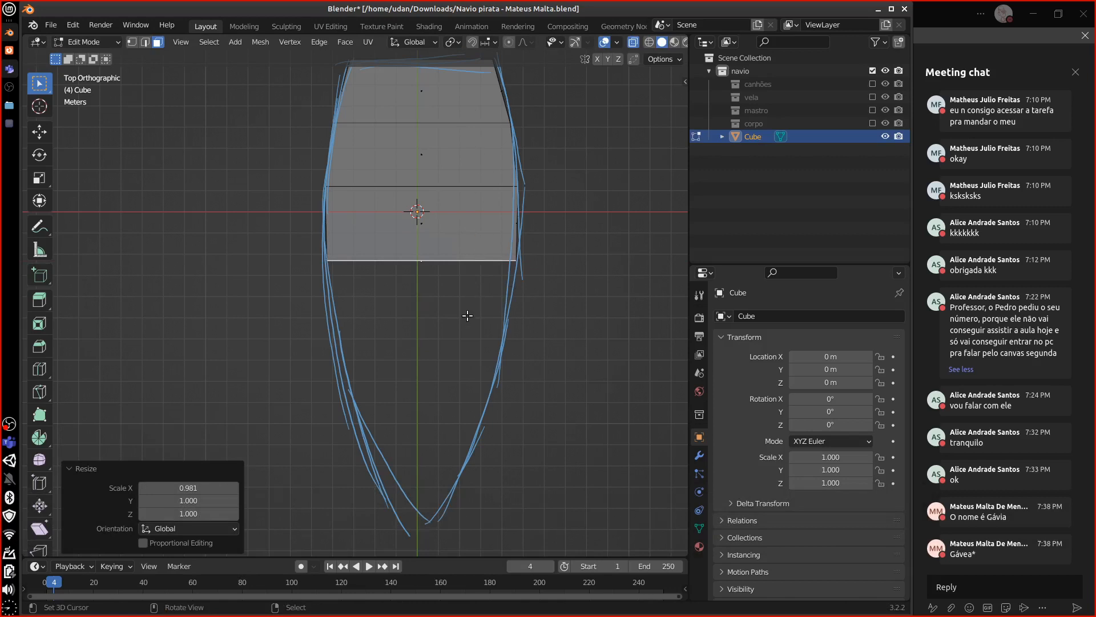
Extrude the forward end face another 3.75 m or so toward the bow and narrow it by 0.866 along X.
key("e")
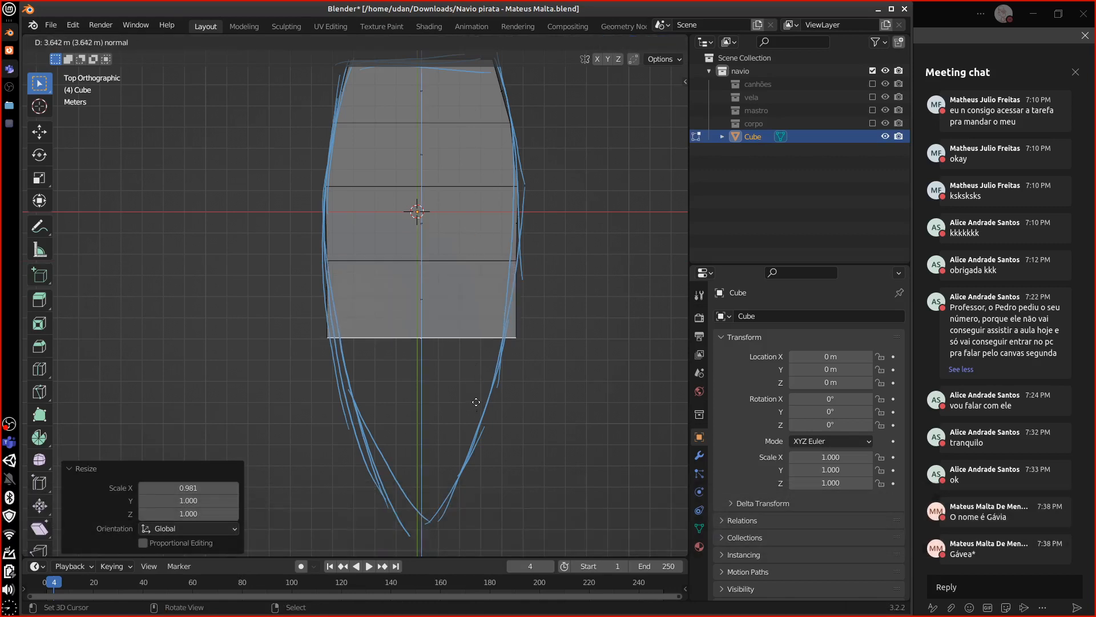
left_click(482, 398)
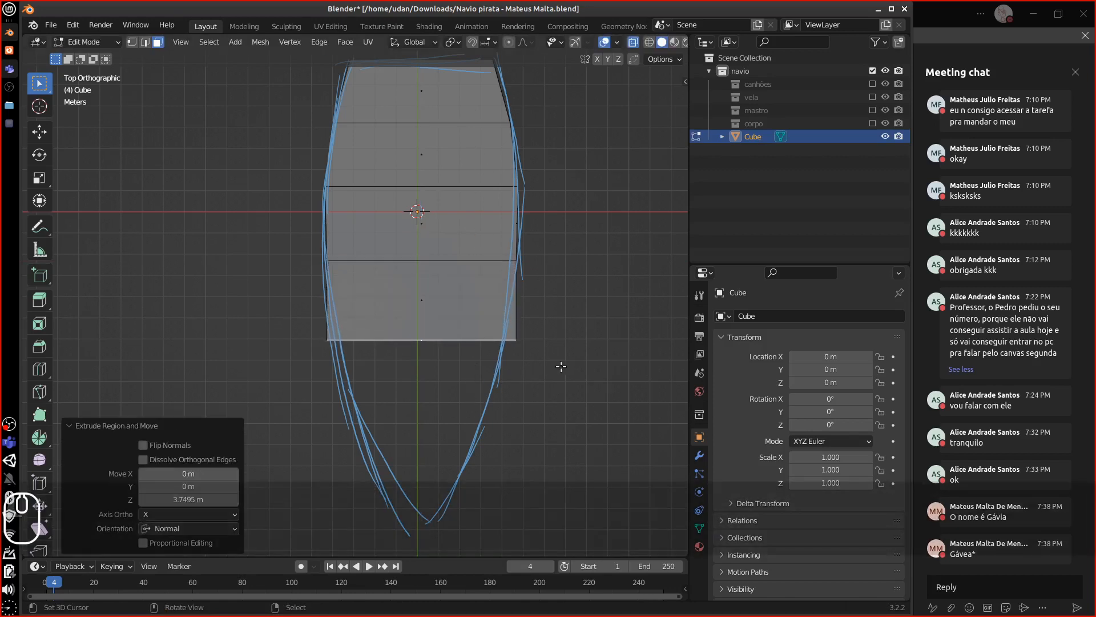
key("s")
key("x")
left_click(518, 367)
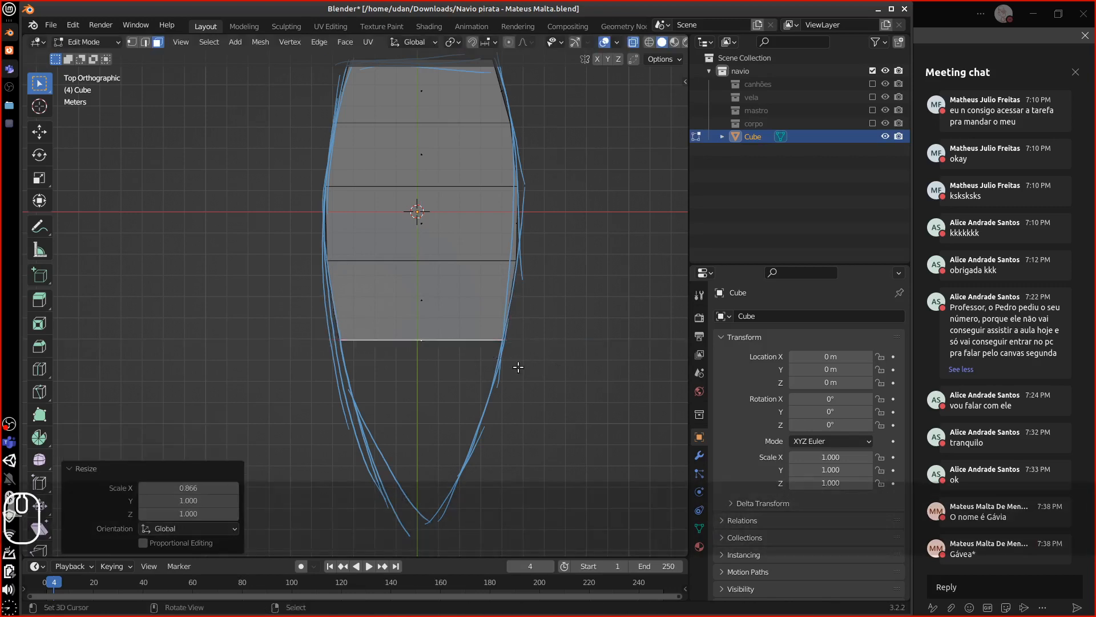
Extrude the forward end face about 3.88 m further along the hull sketch and narrow it by 0.707 along X.
key("e")
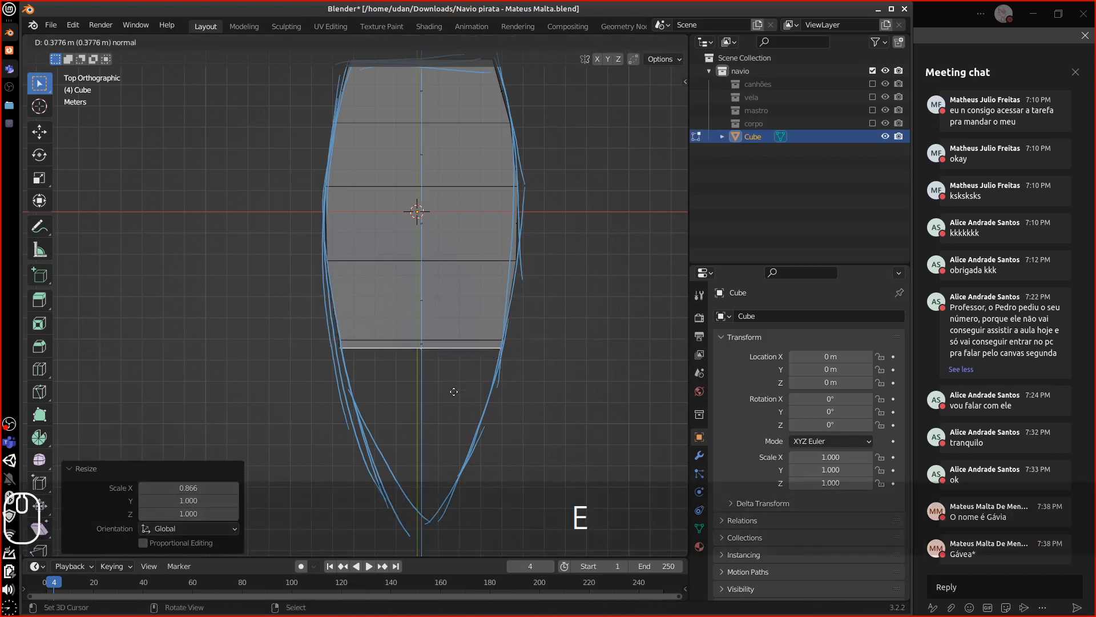
left_click(453, 460)
key("s")
key("x")
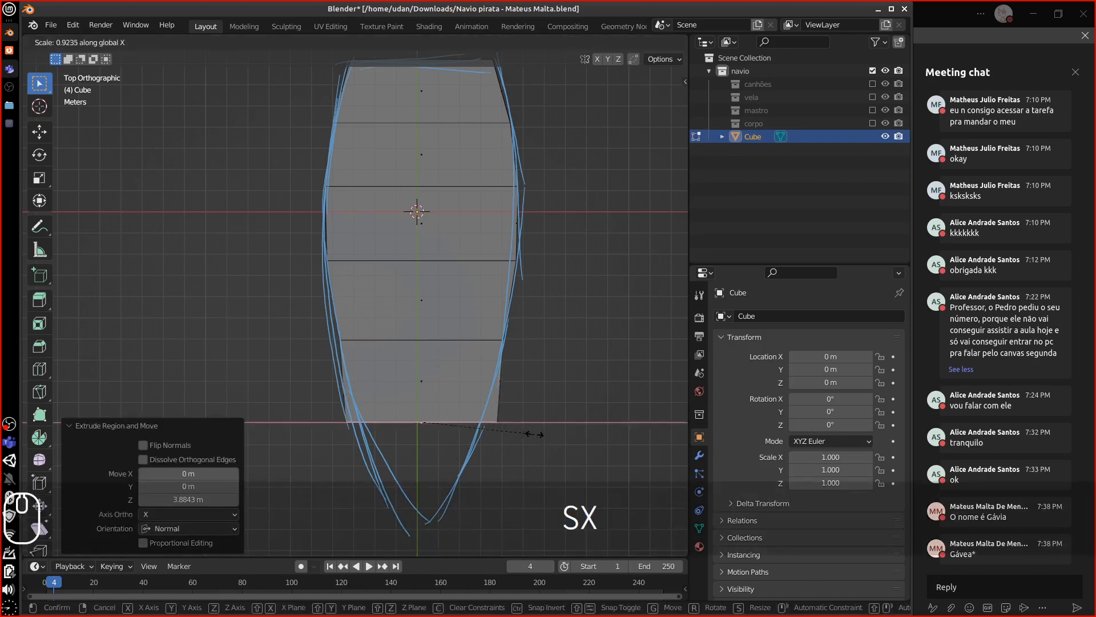
left_click(456, 435)
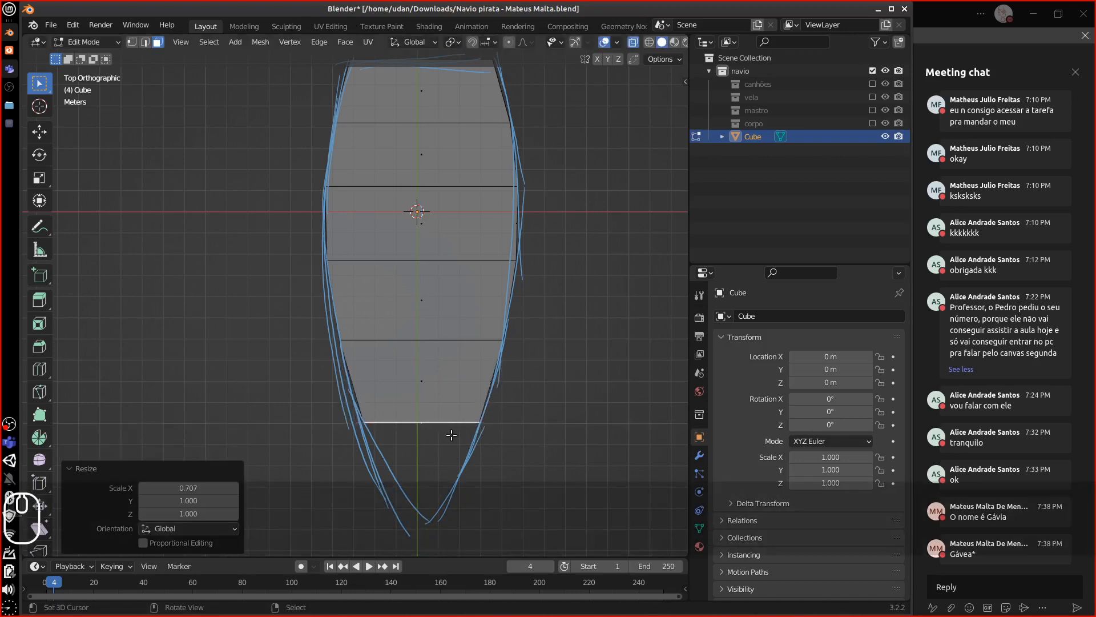
Extrude a short bow section of about 2.21 m and narrow its end face by 0.604 along X.
key("e")
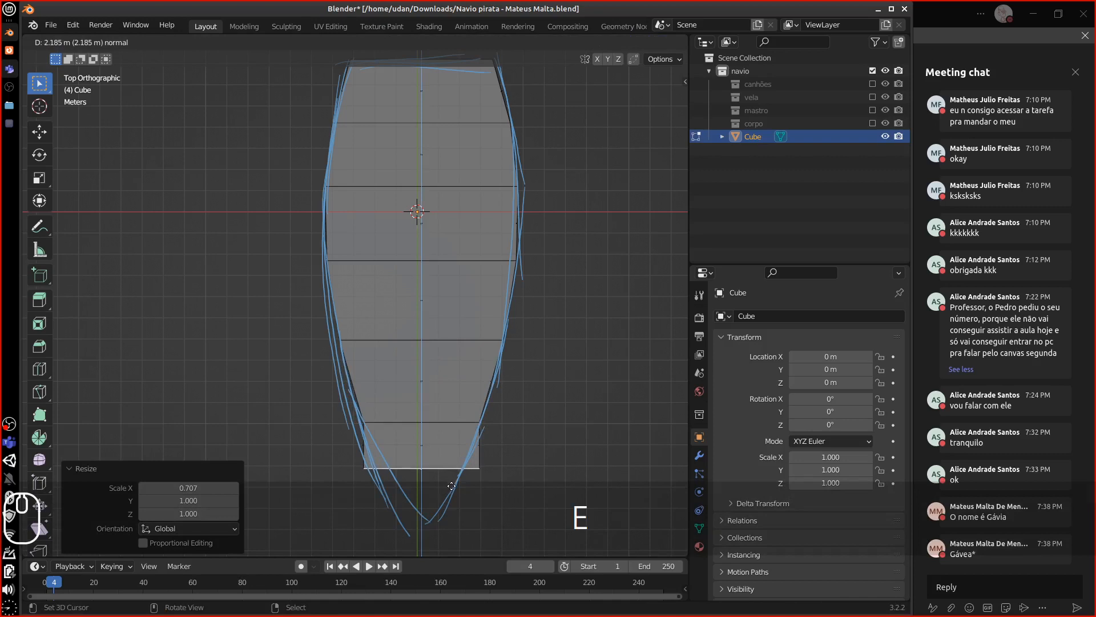
left_click(495, 474)
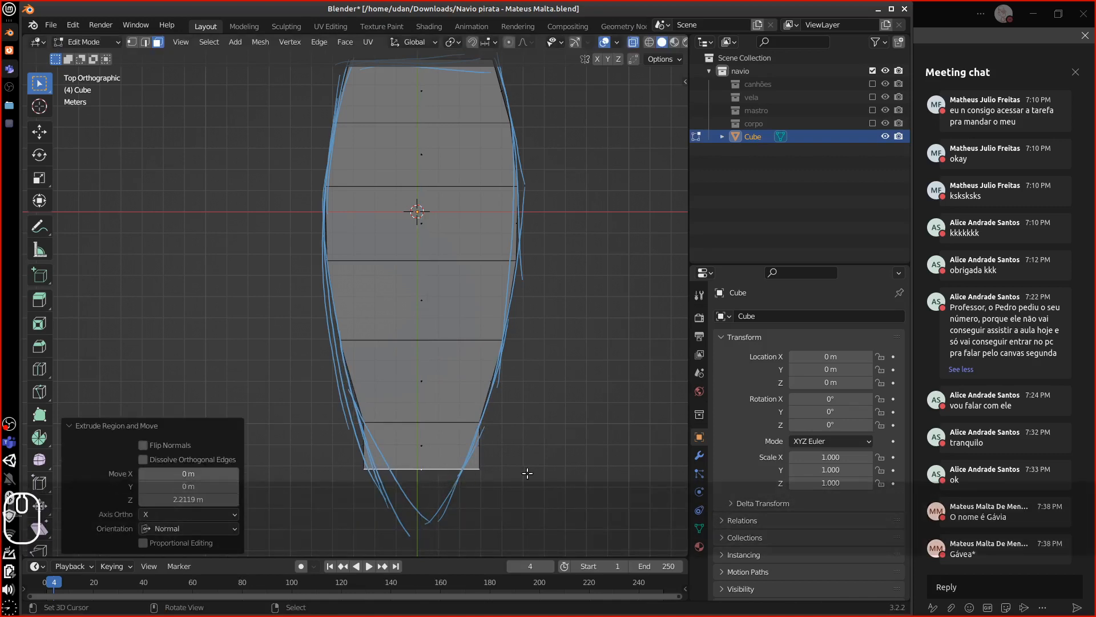
key("s")
key("x")
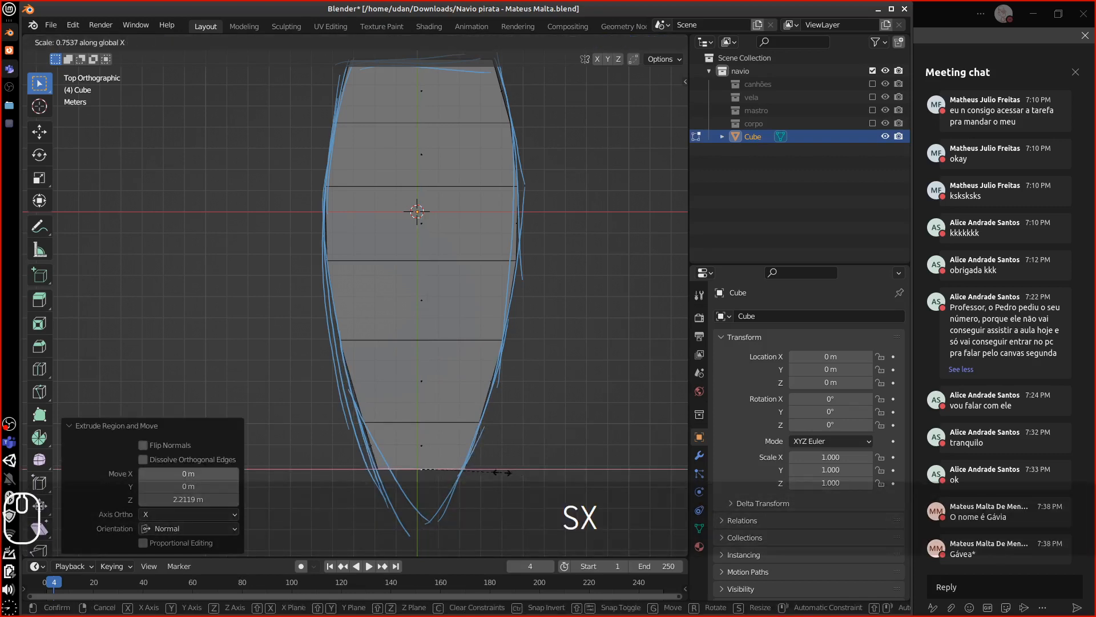
left_click(485, 477)
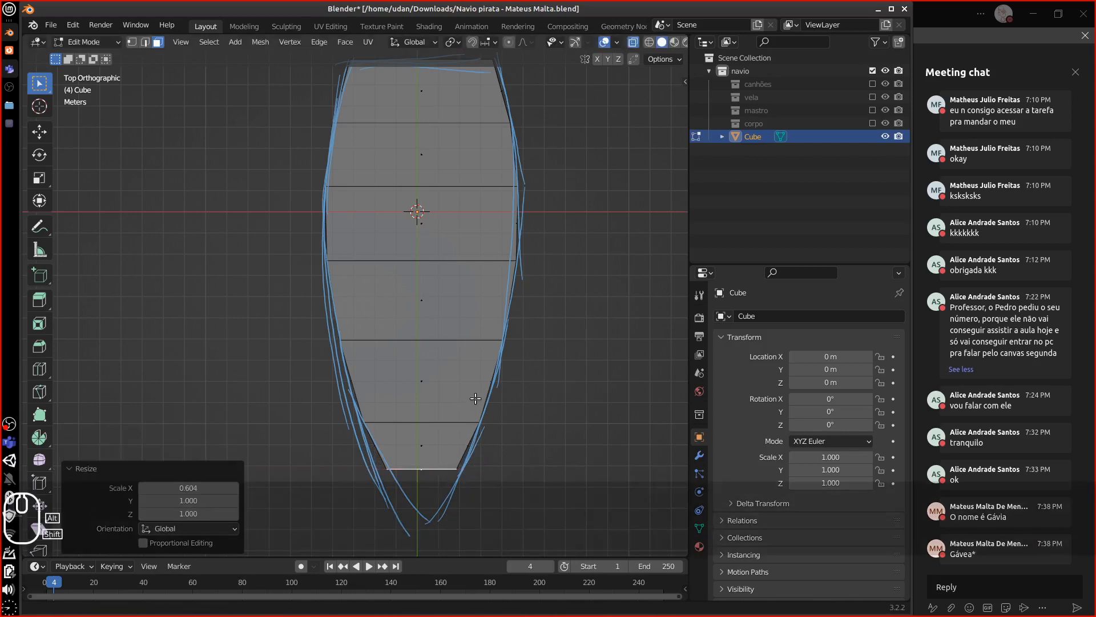
Add a single centred loop cut lengthwise through the hull, running from stern to bow.
left_click_drag(466, 411, 504, 431, "alt+shift")
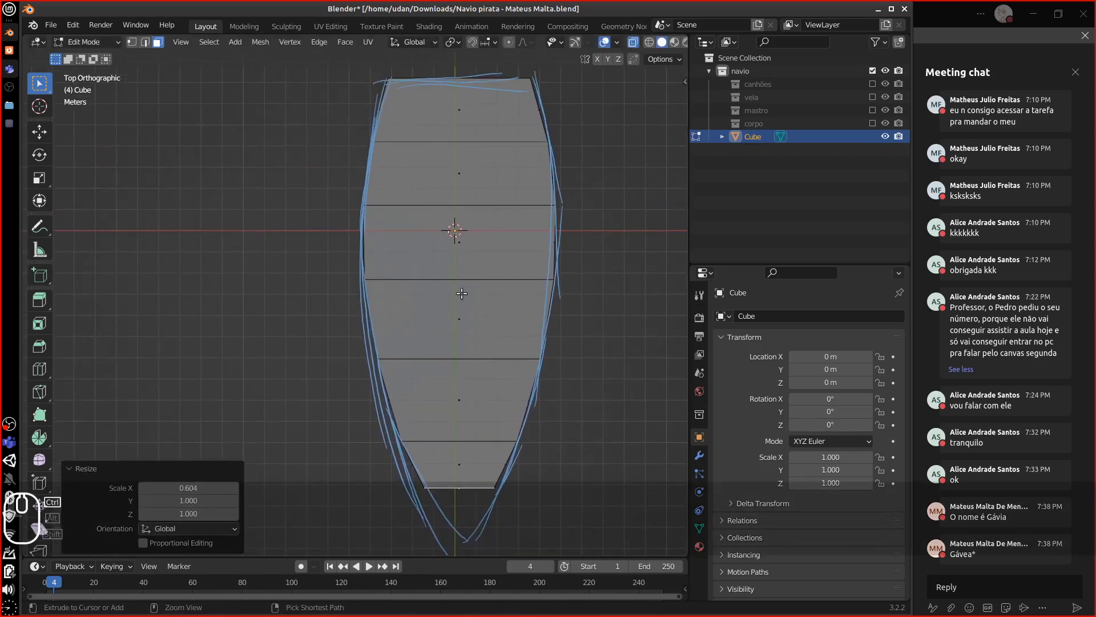
key("ctrl+r")
left_click(464, 246)
key("Escape")
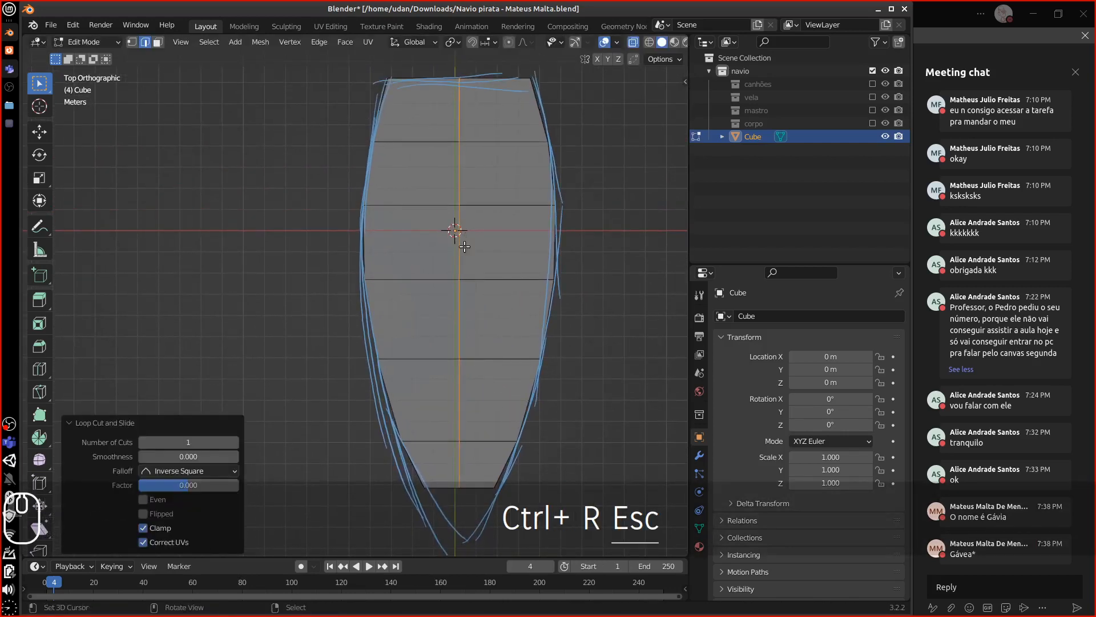
Select the bow's vertical centre edge and move it about -1.65 m along Y to form a pointed tip.
left_click_drag(542, 445, 538, 343, "alt+shift")
left_click_drag(544, 404, 521, 374, "alt")
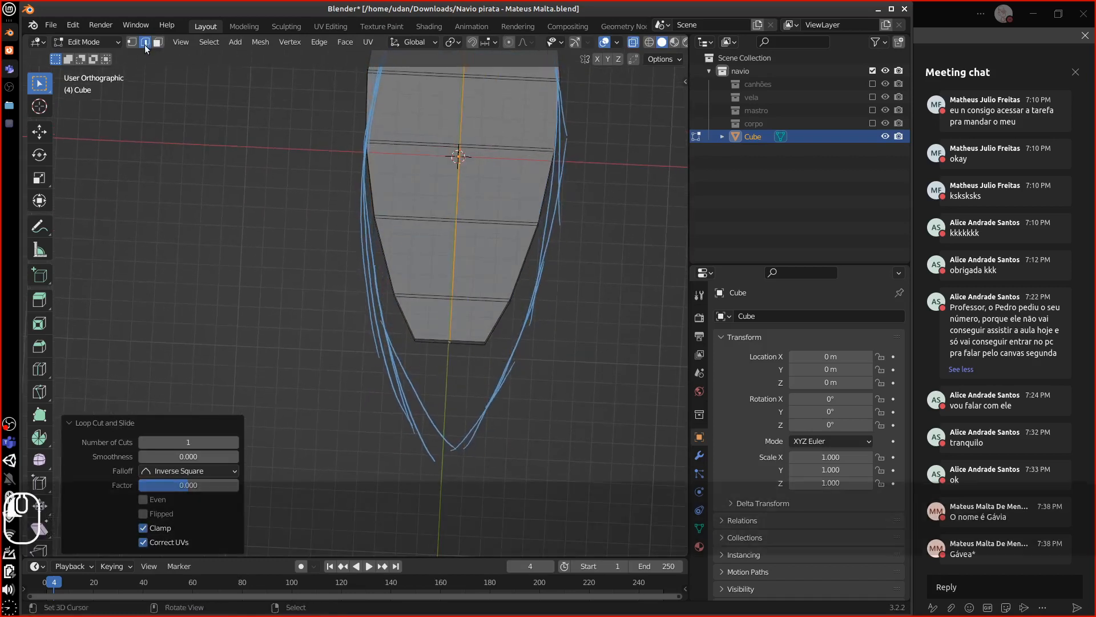
left_click(451, 342)
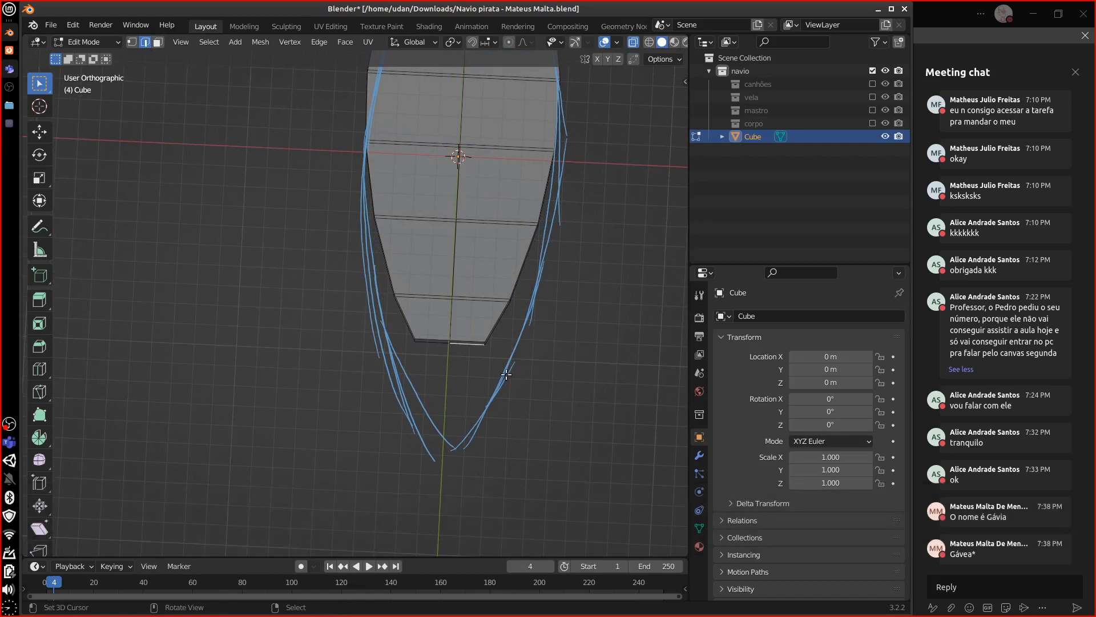
middle_click_drag(506, 374, 452, 254)
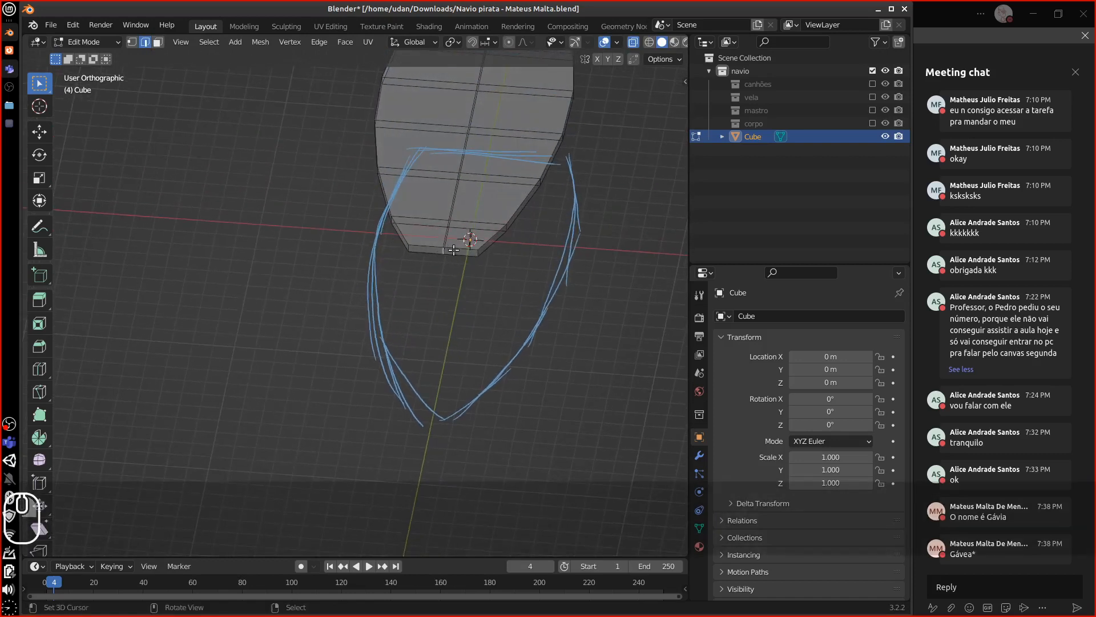
key("1")
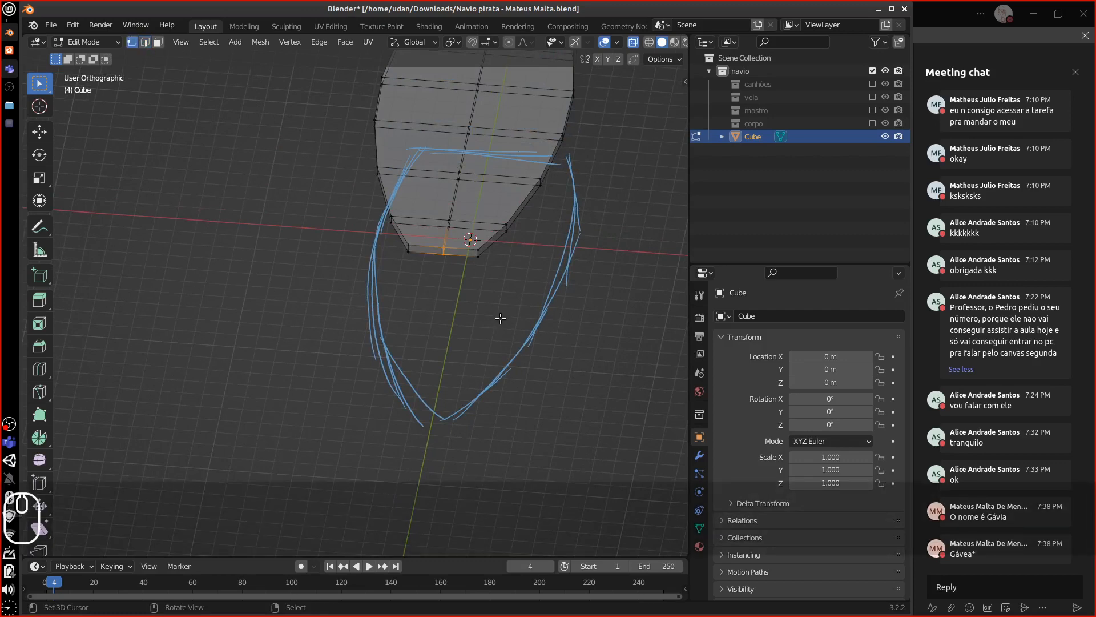
key("KP_7")
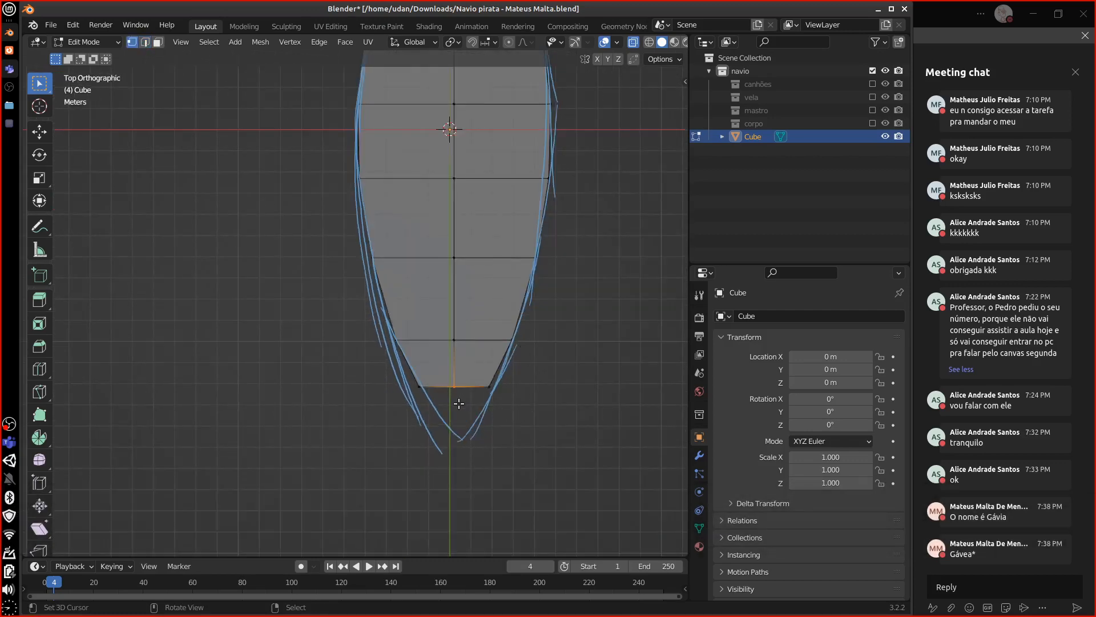
key("g")
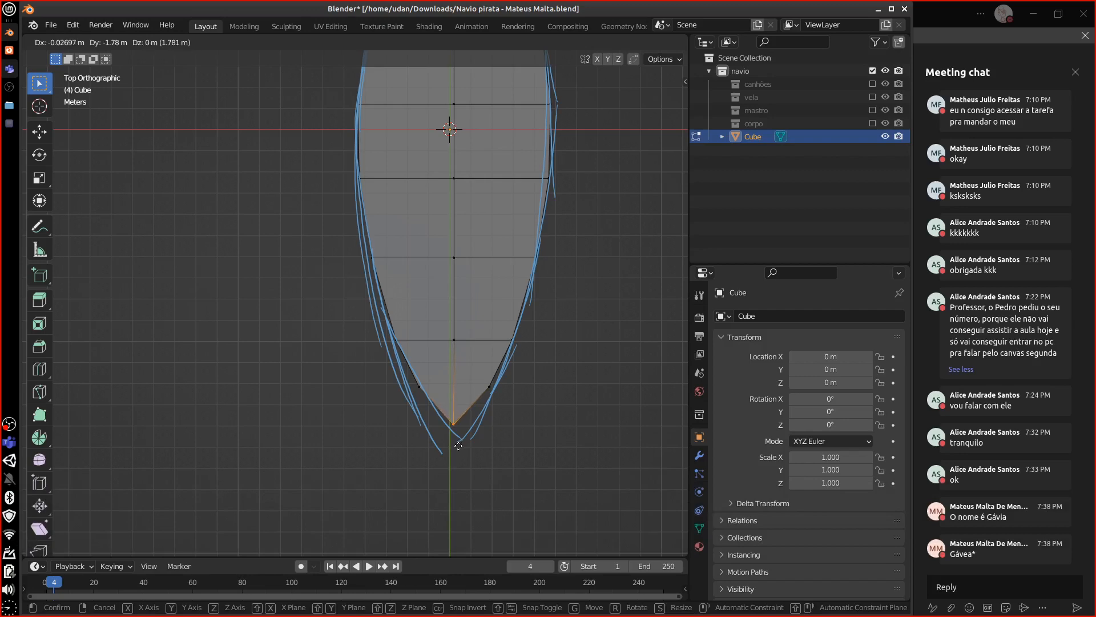
key("y")
left_click(456, 443)
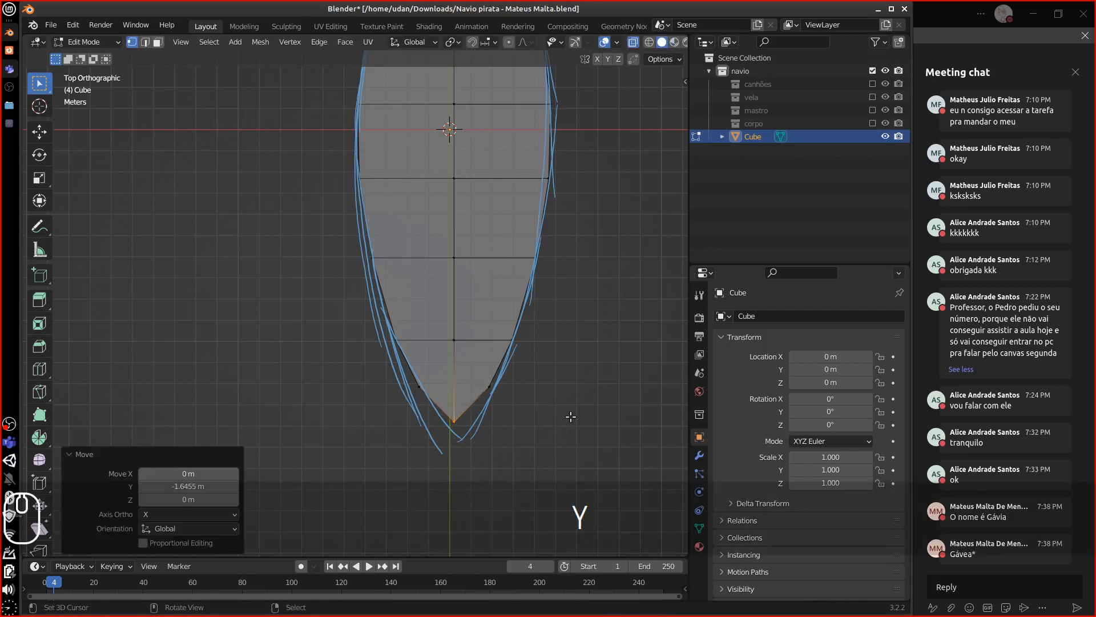
Select every face on the hull's underside, from bow to stern on both sides of the centreline, and delete them.
middle_click_drag(570, 416, 524, 250)
left_click(158, 43)
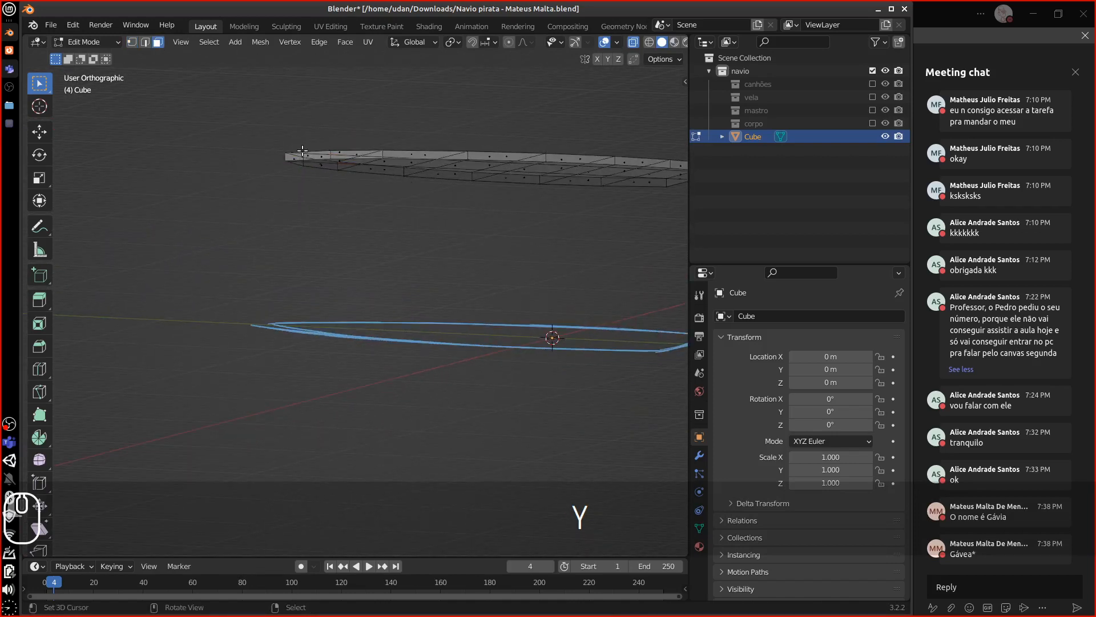
middle_click_drag(303, 150, 489, 196)
left_click(363, 130)
left_click(357, 139)
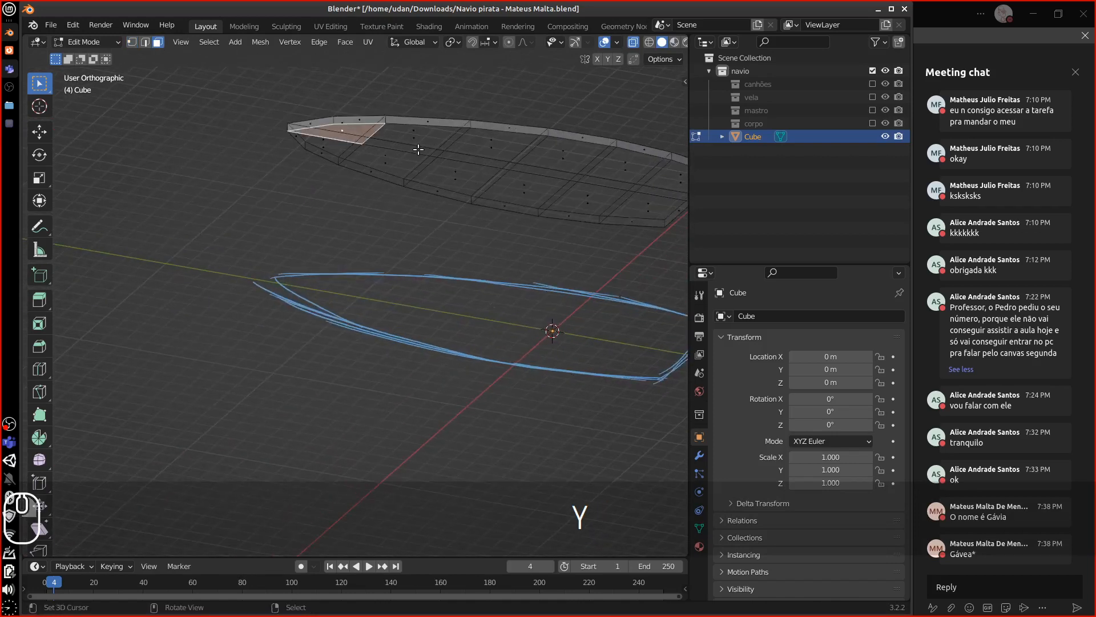
left_click(434, 150, "shift")
left_click(499, 150, "shift")
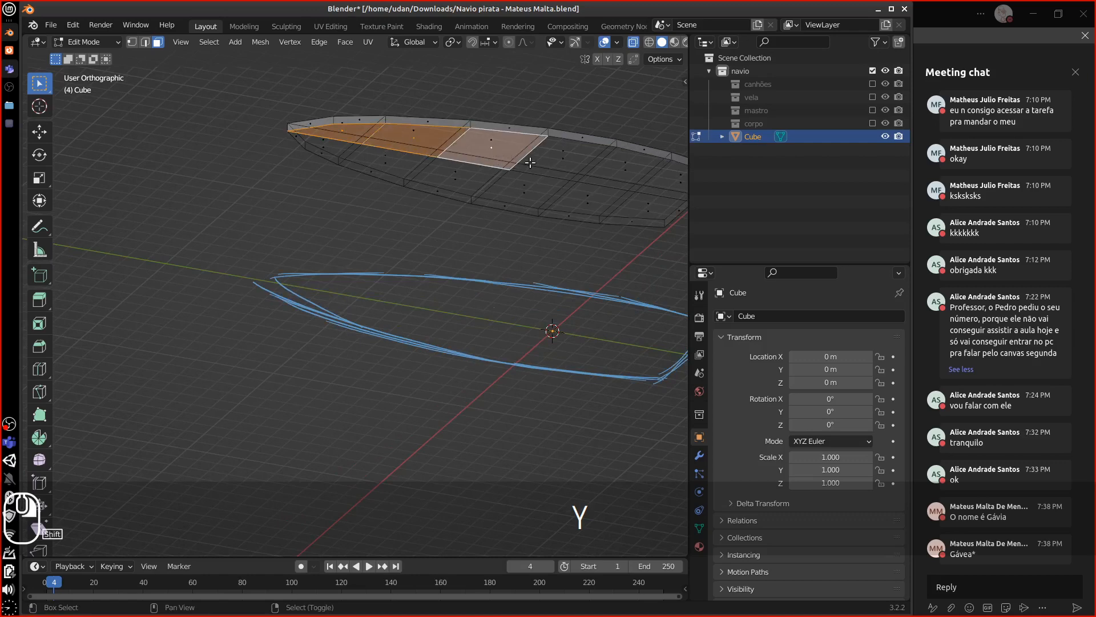
right_click(573, 164, "shift")
right_click(625, 176, "shift")
left_click_drag(612, 229, 508, 238, "alt+shift")
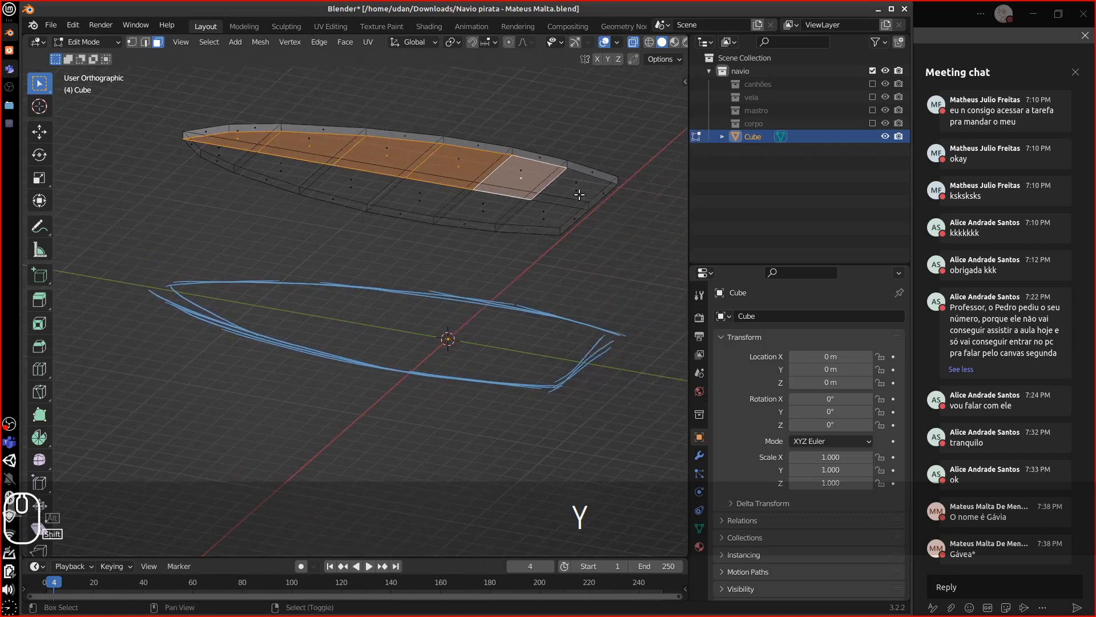
left_click(580, 195, "shift")
left_click(547, 222, "shift")
left_click(479, 209, "shift")
left_click(423, 201, "shift")
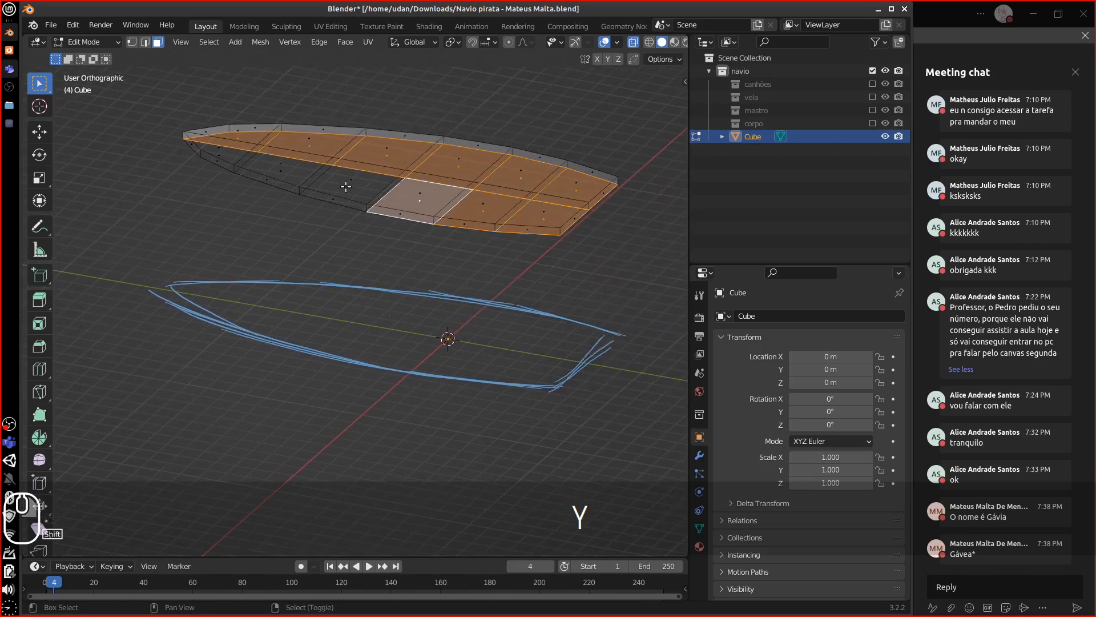
left_click(346, 186, "shift")
left_click(288, 172, "shift")
right_click(223, 159, "shift")
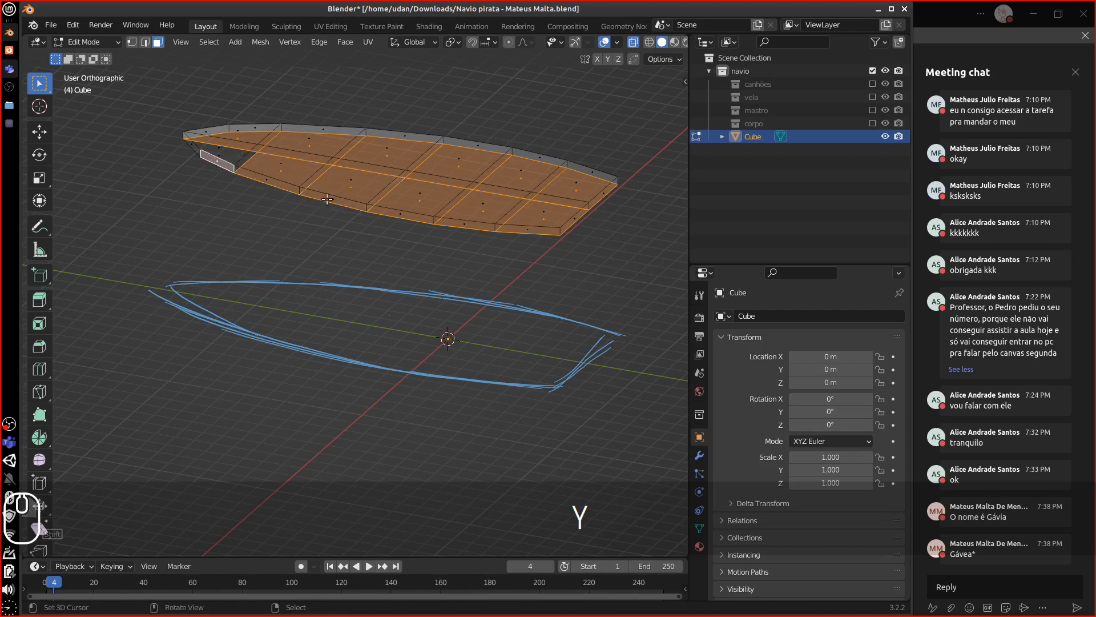
key("ctrl+z")
right_click(224, 154, "shift")
mouse_move(258, 186)
middle_mouse_down()
mouse_move(457, 275)
mouse_move(554, 283)
mouse_move(526, 264)
mouse_move(545, 309)
mouse_move(473, 337)
middle_mouse_up()
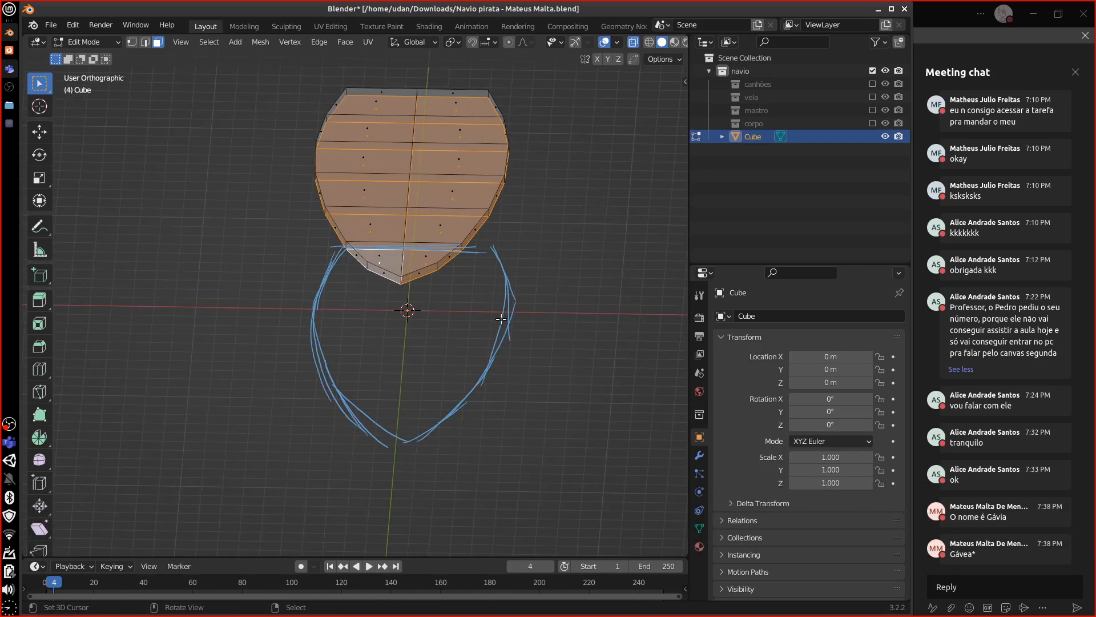
mouse_move(539, 336)
middle_mouse_down()
mouse_move(472, 286)
mouse_move(474, 266)
middle_mouse_up()
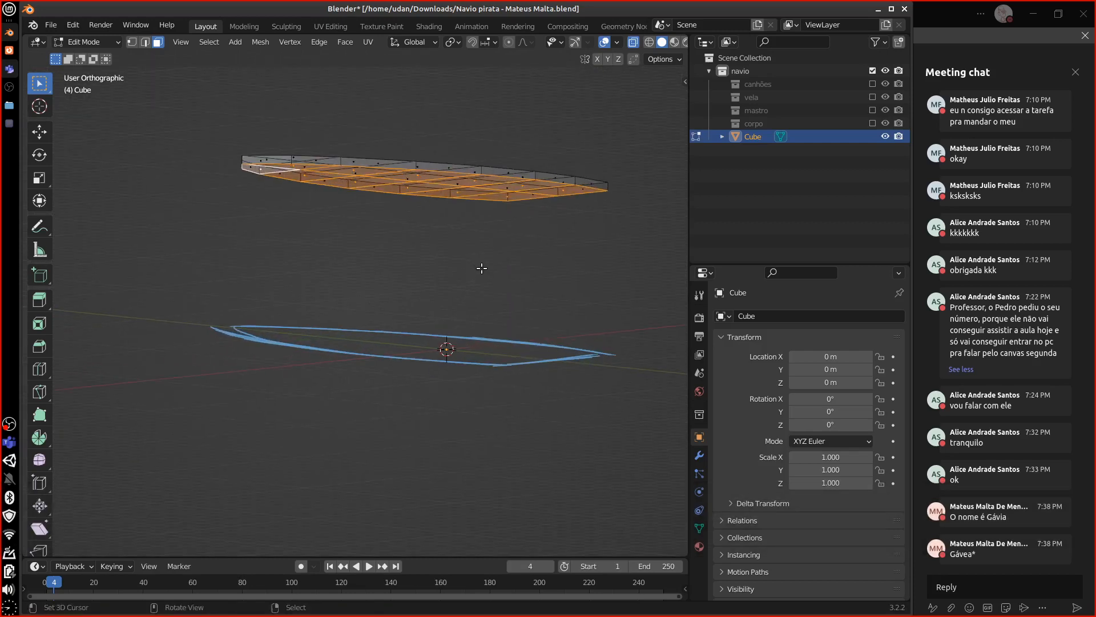
key("x")
left_click(474, 293)
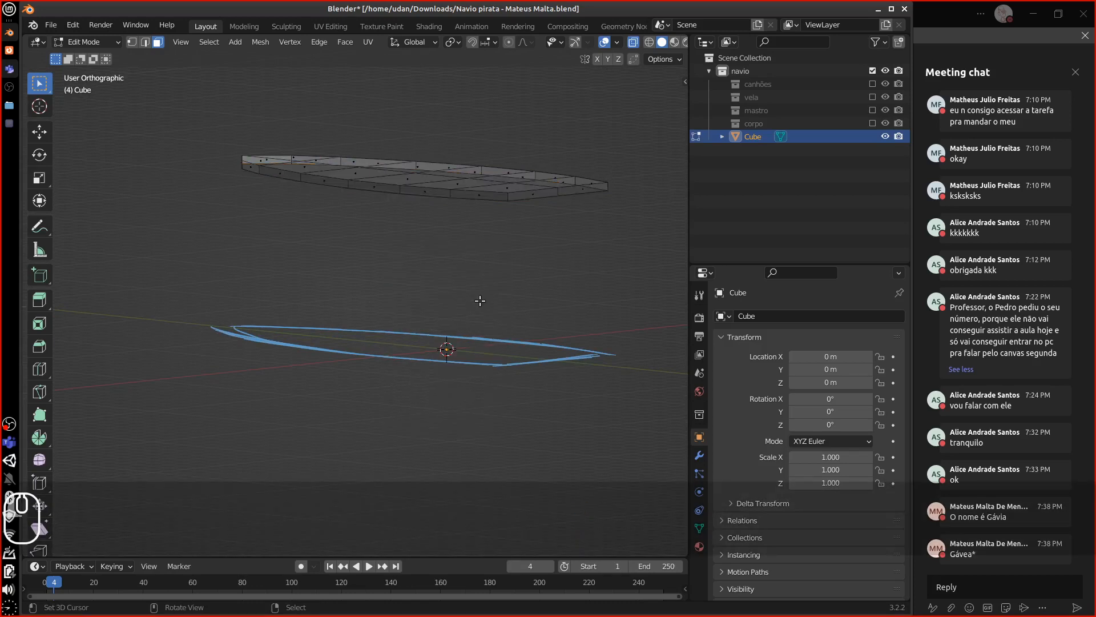
Select the edge loop around the hull's open underside and scale it uniformly by 0.975.
mouse_move(479, 303)
middle_mouse_down()
mouse_move(588, 341)
mouse_move(528, 268)
middle_mouse_up()
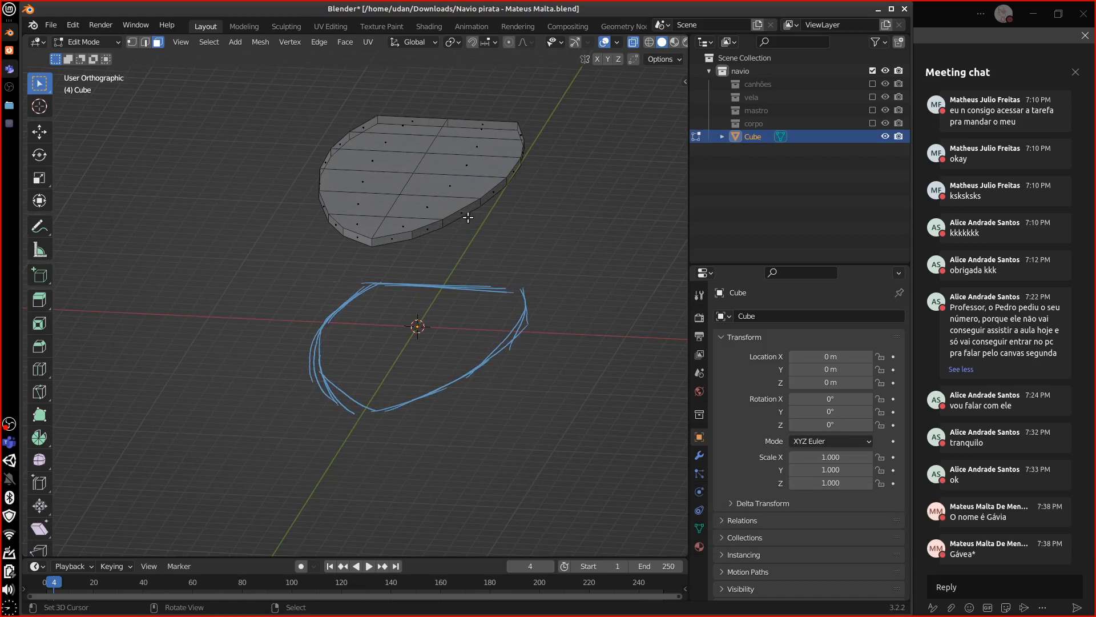
key("alt")
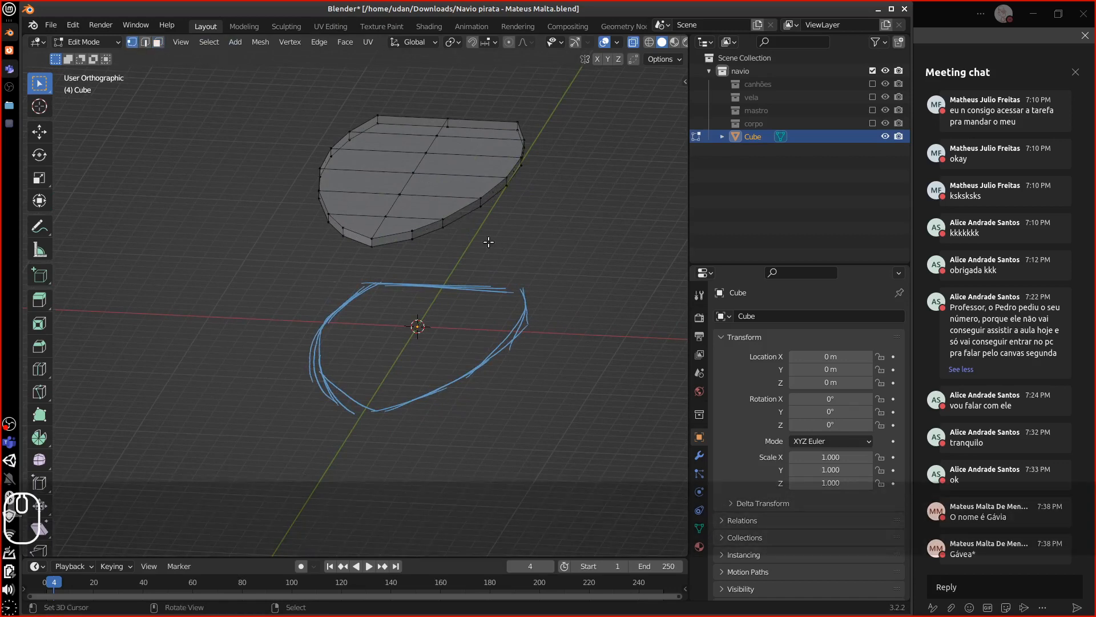
left_click(470, 215, "alt")
key("KP_1")
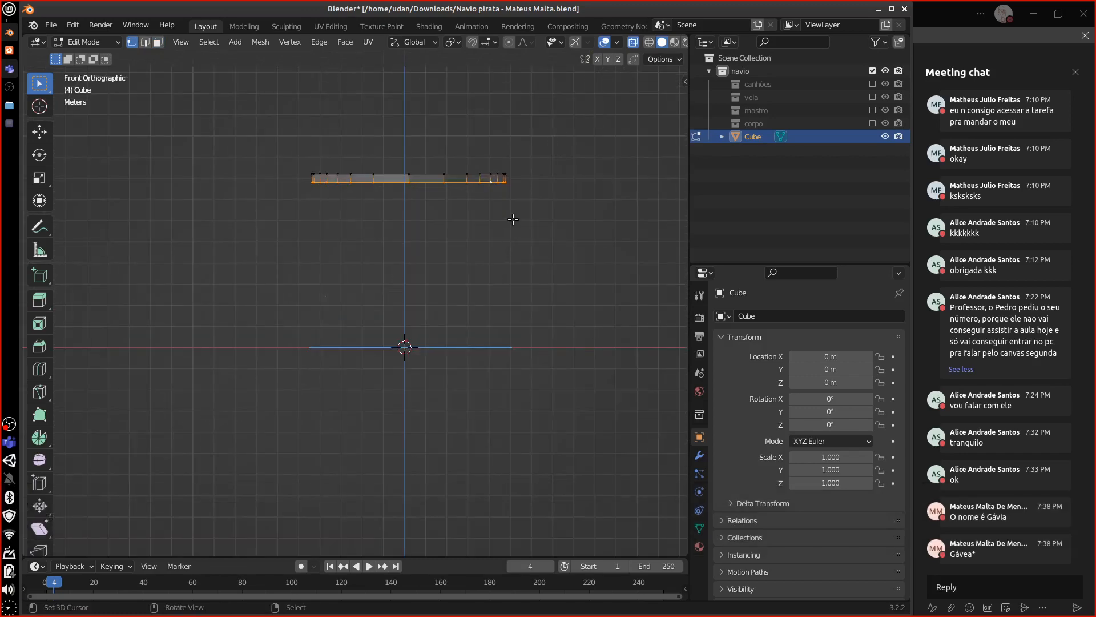
key("s")
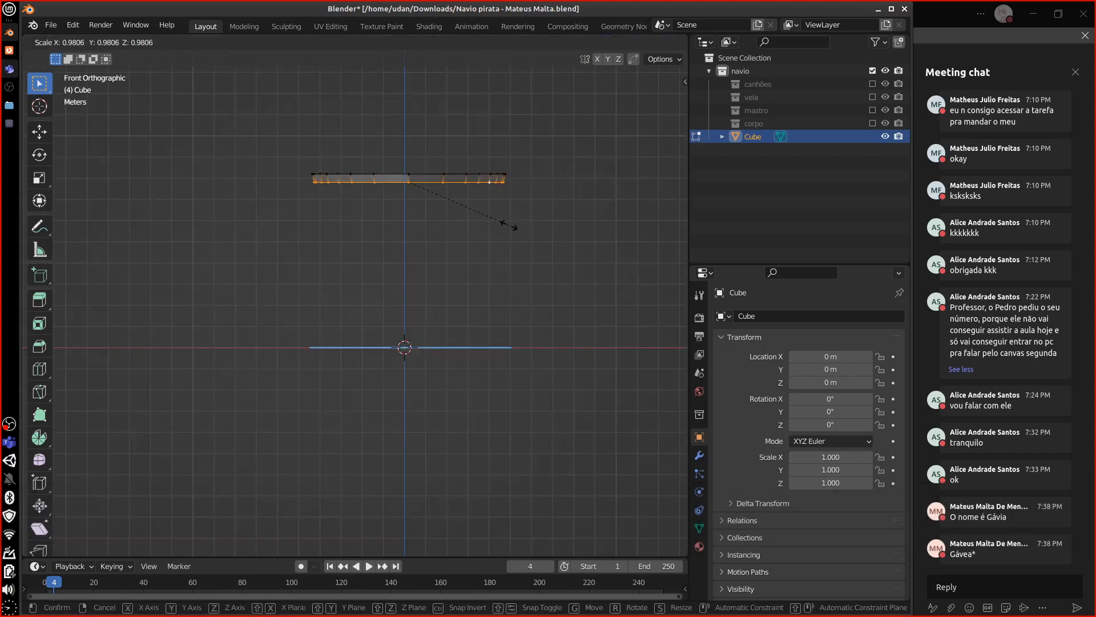
left_click(507, 225)
Lower the open bottom edge loop about 1.21 m along Z and scale it by 0.933.
middle_click_drag(506, 223, 519, 264)
key("1")
key("g")
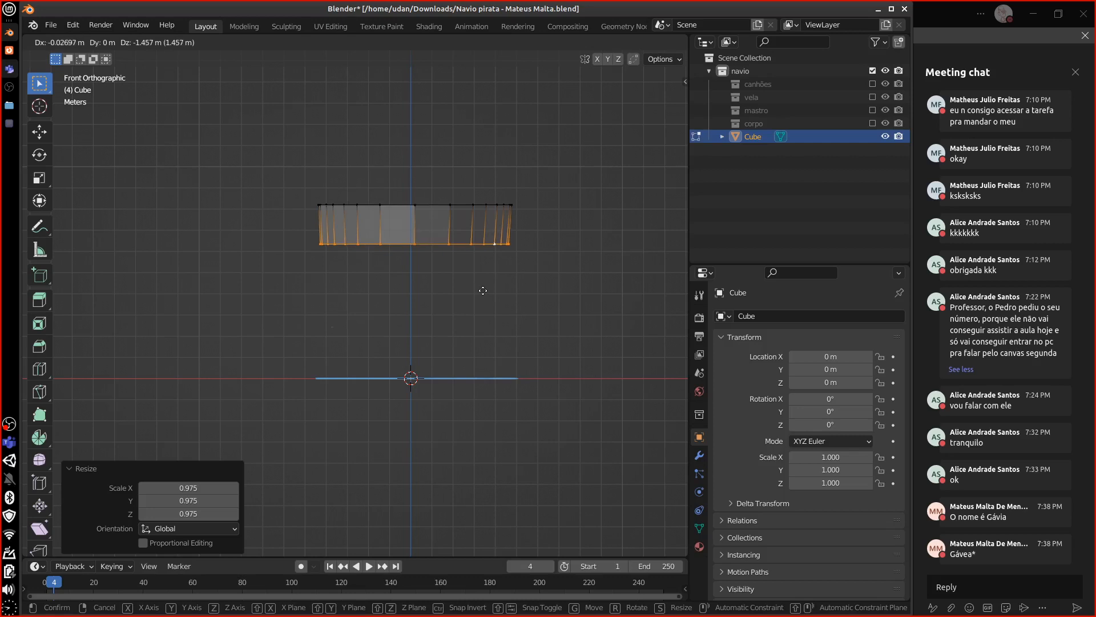
key("z")
left_click(481, 285)
key("s")
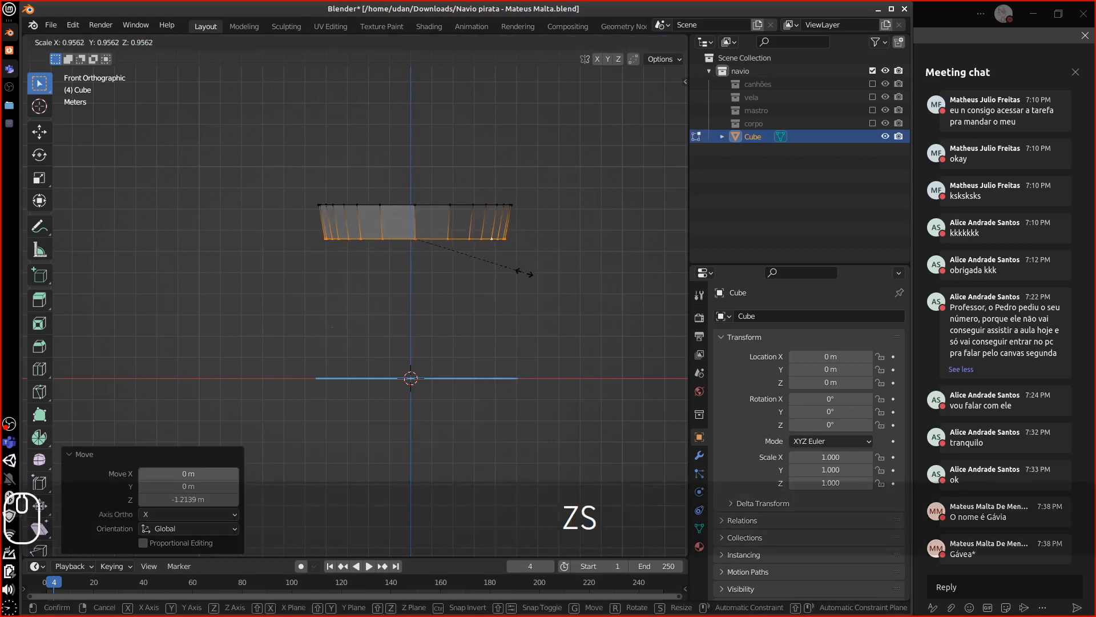
left_click(511, 278)
Extrude the bottom edge loop about 1.86 m downward along Z and scale the new loop by 0.789.
key("e")
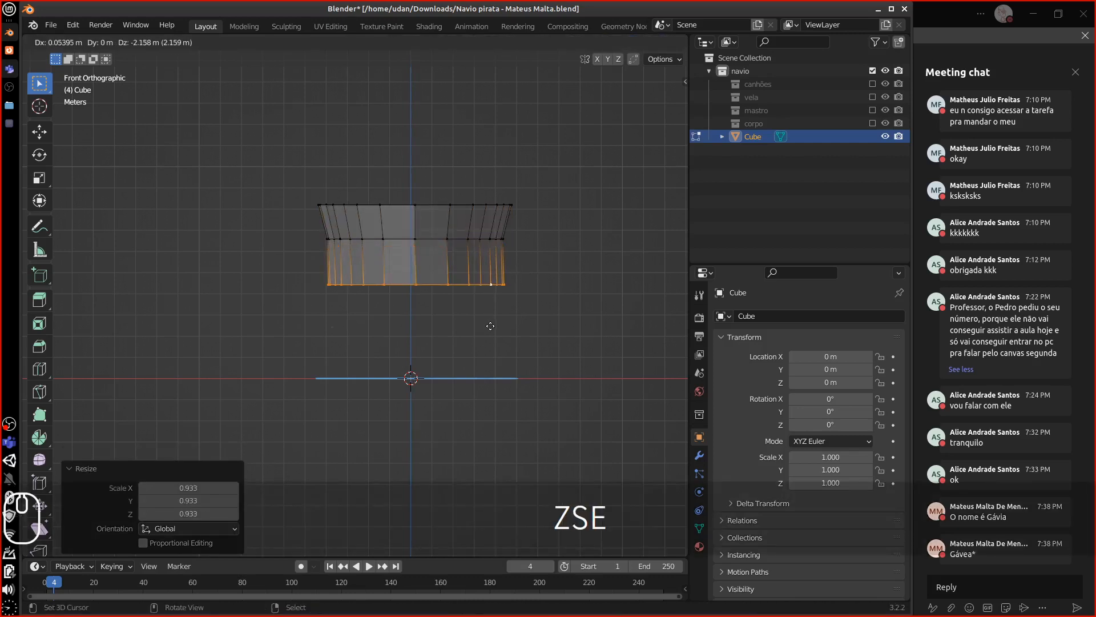
key("z")
left_click(487, 316)
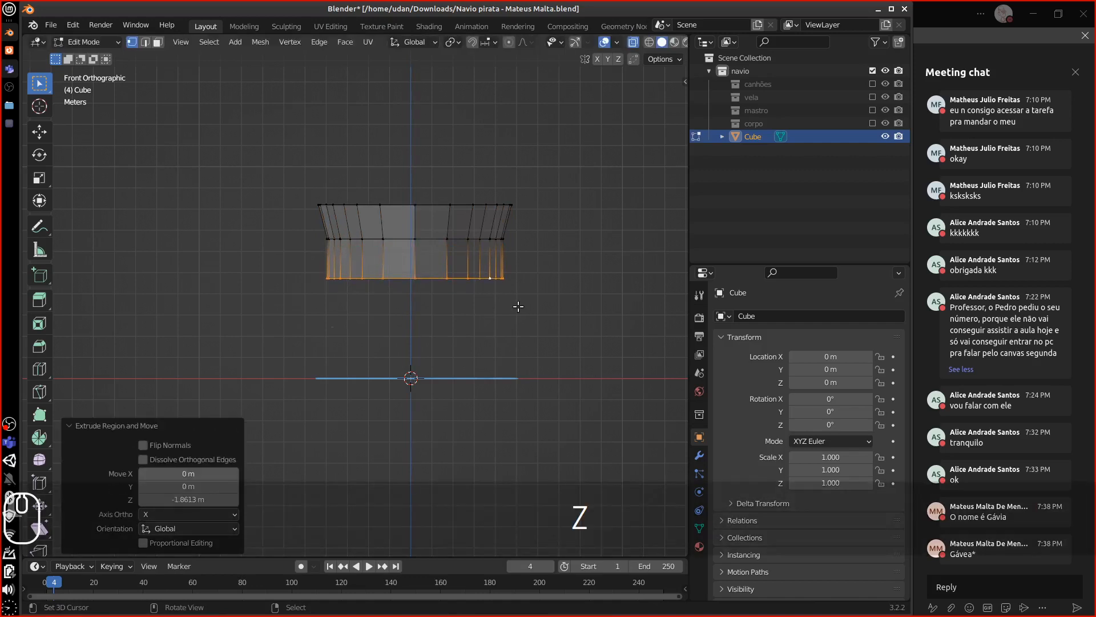
key("s")
left_click(474, 316)
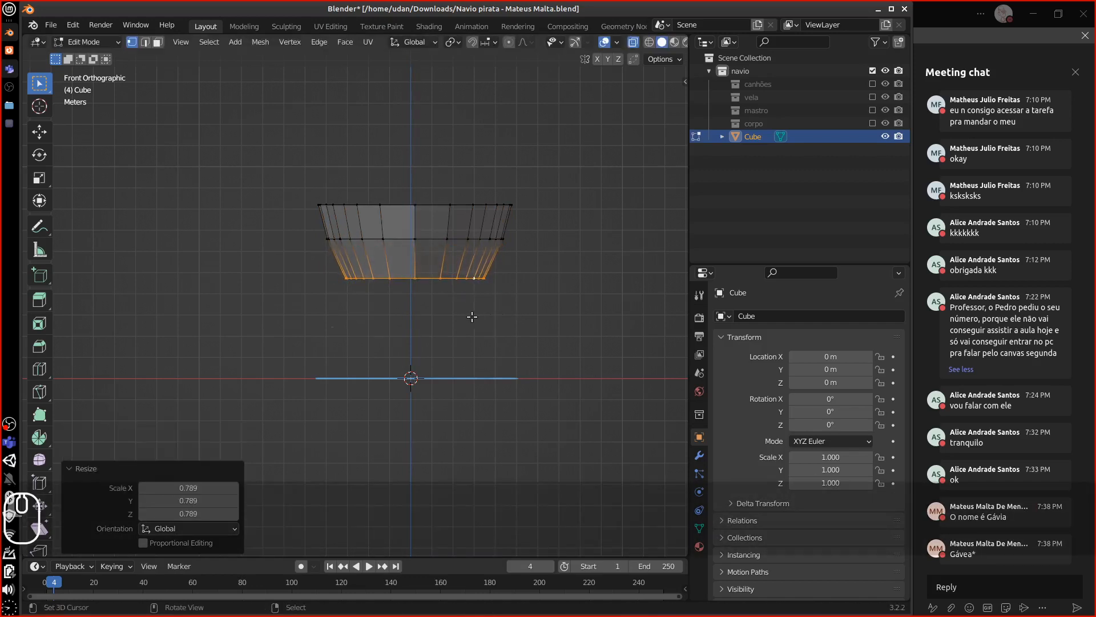
Extrude the bottom edge loop another 1.73 m or so downward in the right side view.
middle_click_drag(468, 314, 613, 324)
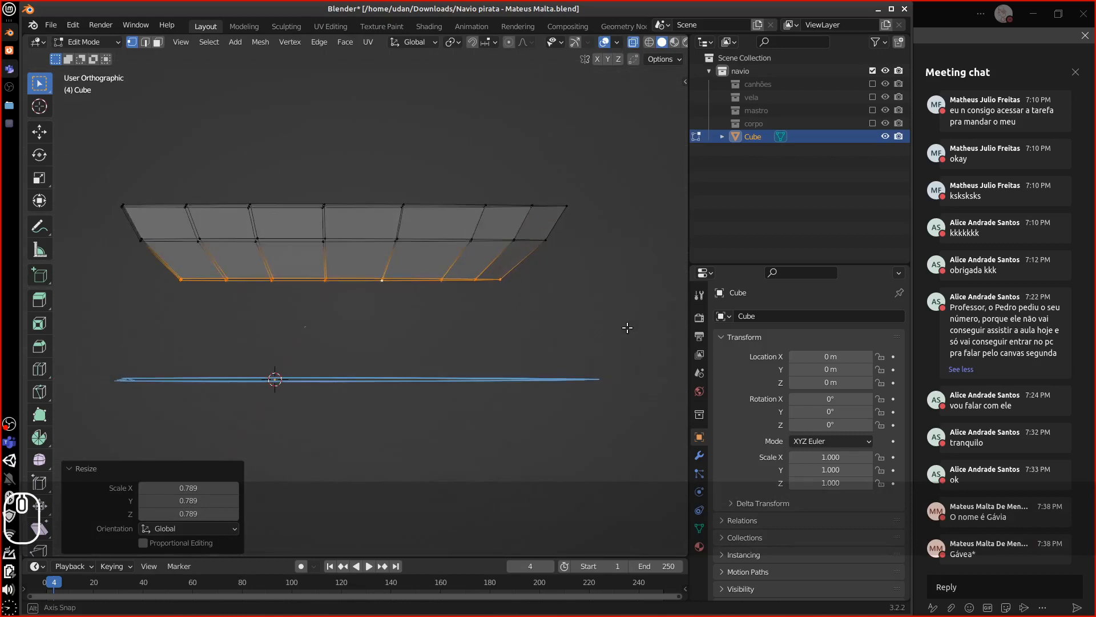
key("KP_1")
key("KP_3")
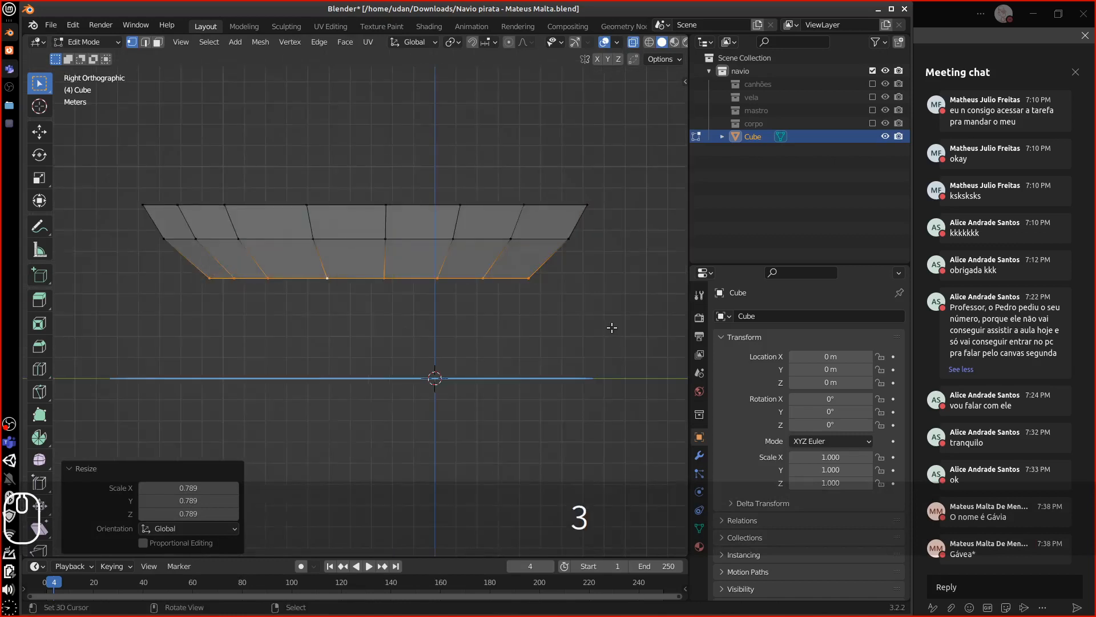
middle_click_drag(517, 318, 552, 324, "shift")
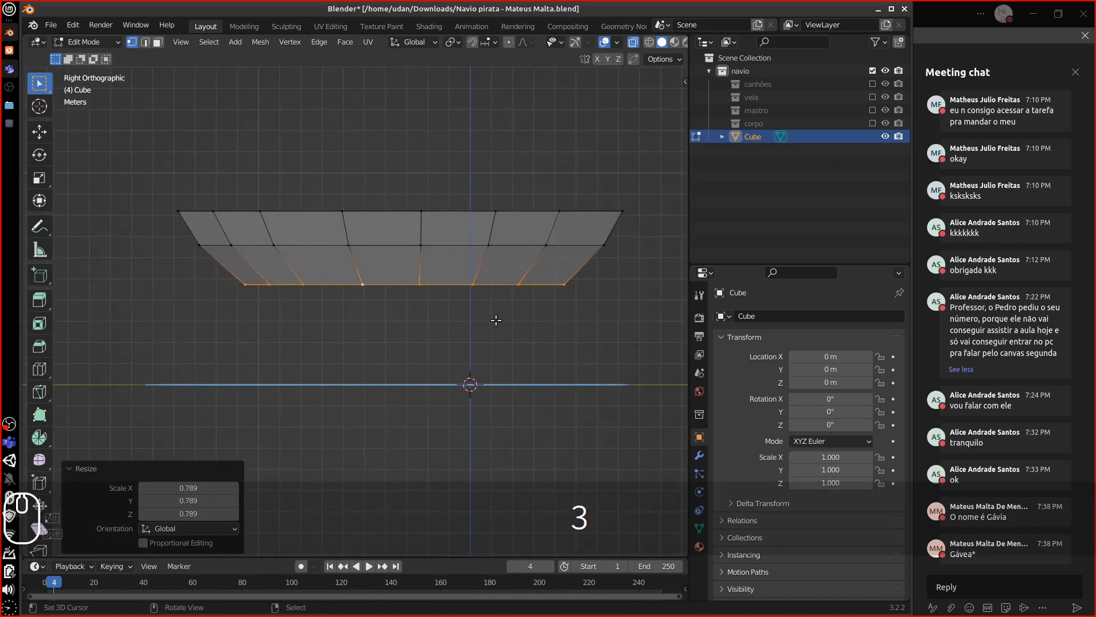
key("e")
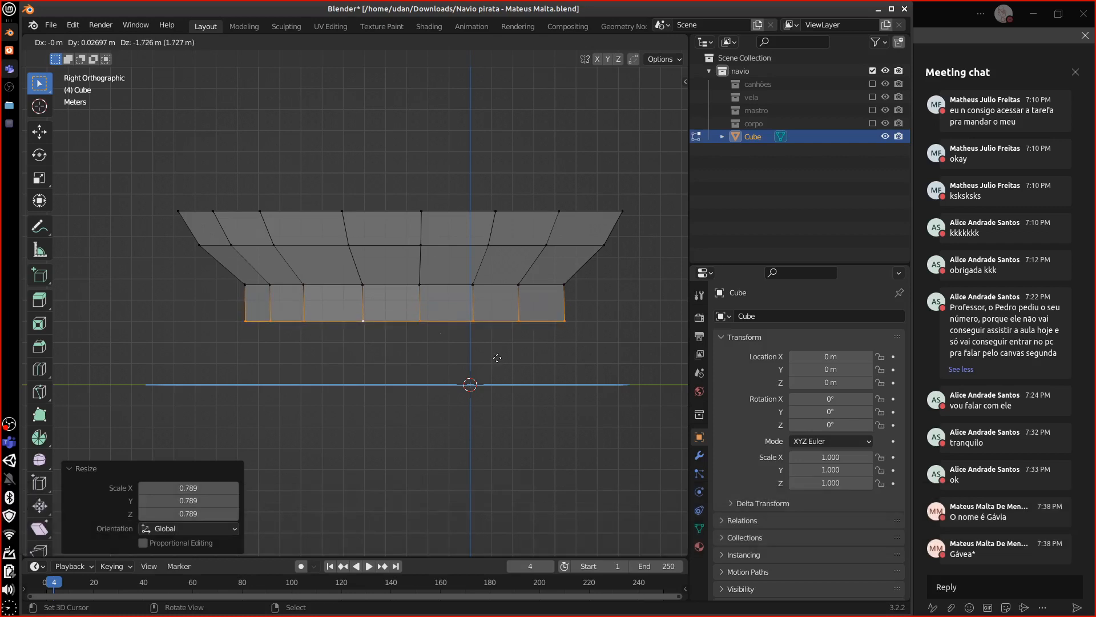
left_click(498, 358)
Scale the newly extruded bottom loop by 0.798 and shift it about 0.62 m along Y toward the stern.
key("s")
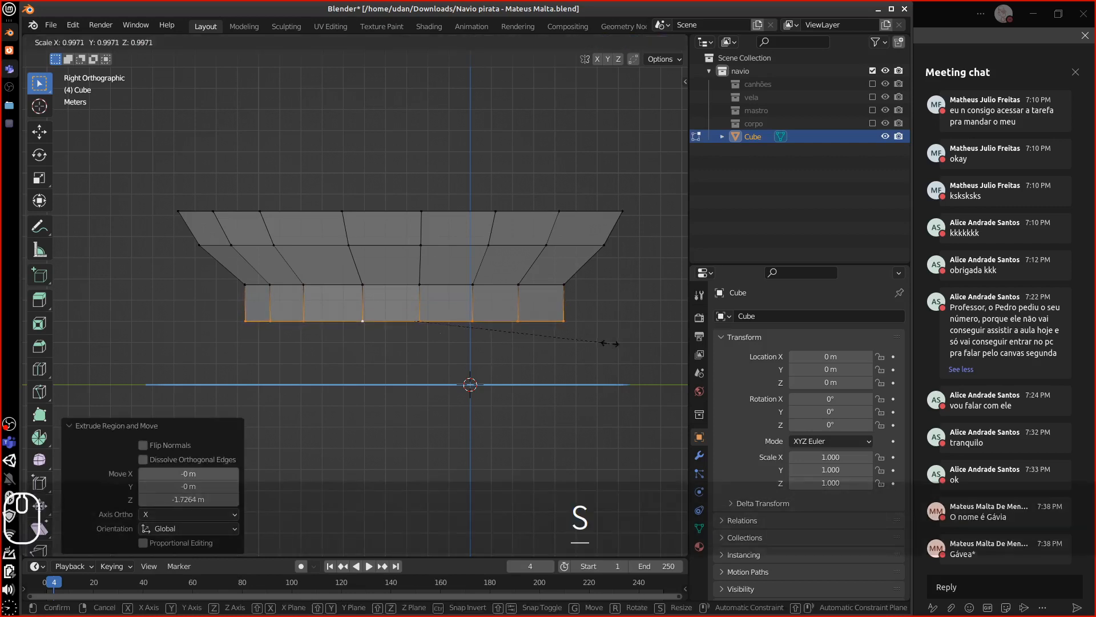
left_click(569, 330)
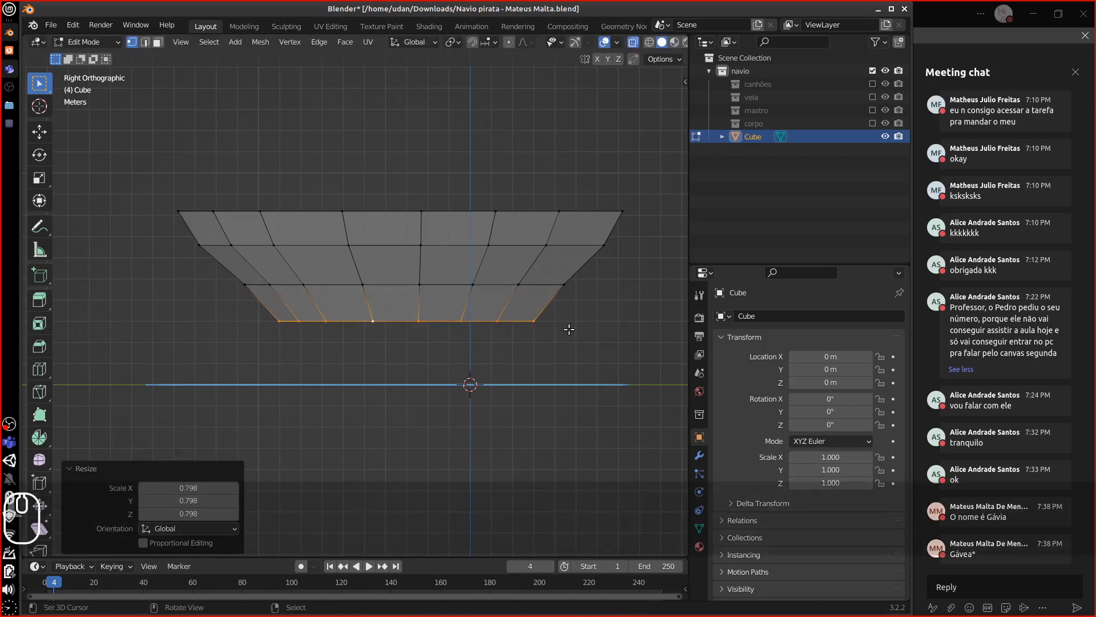
key("g")
left_click(587, 308)
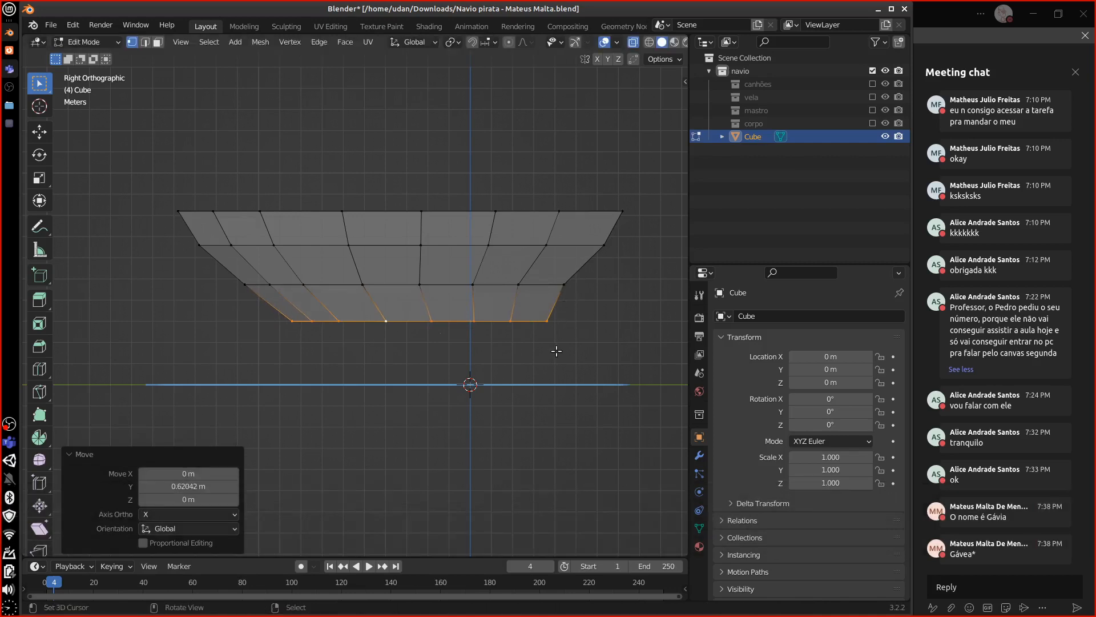
Extrude the bottom loop about 1.48 m further down along Z and scale it by 0.508 toward the keel.
middle_click_drag(557, 351, 678, 354)
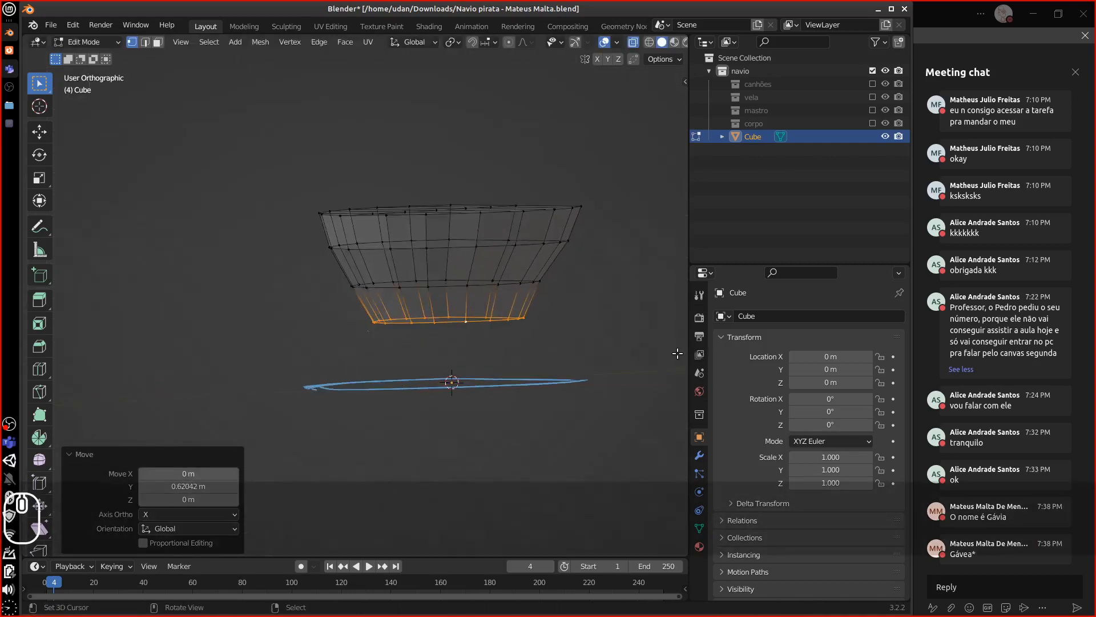
key("KP_1")
key("e")
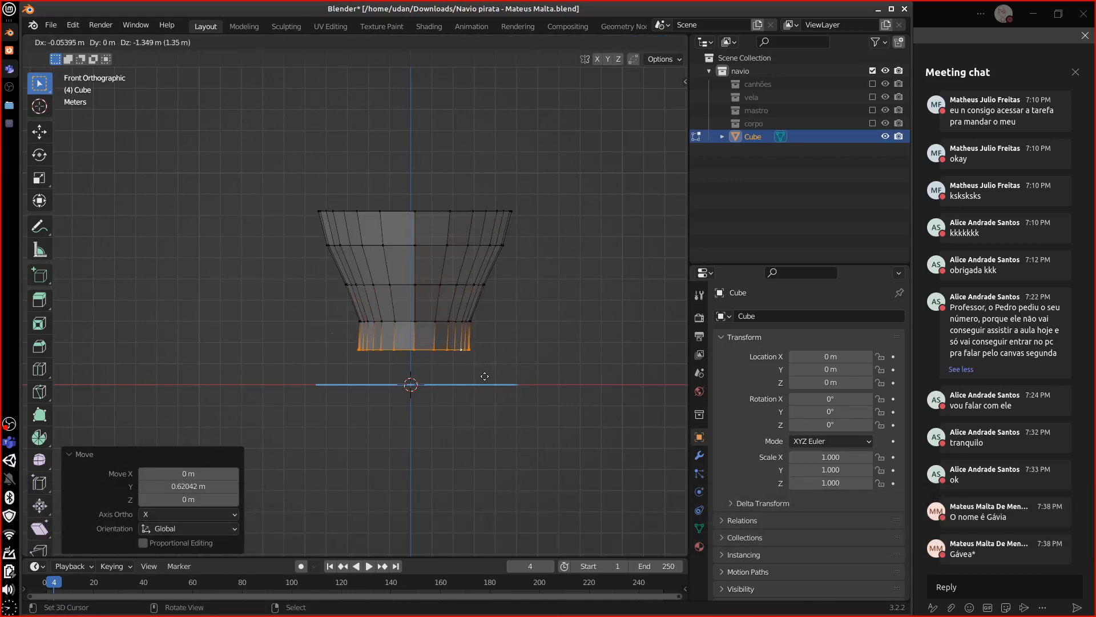
key("z")
left_click(491, 375)
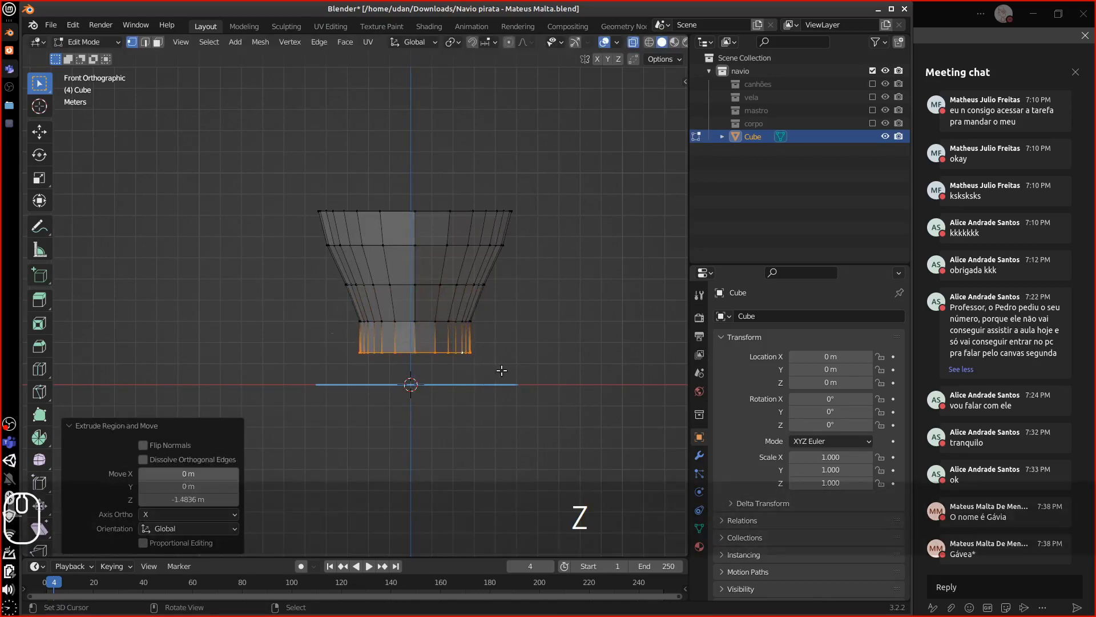
key("s")
left_click(462, 350)
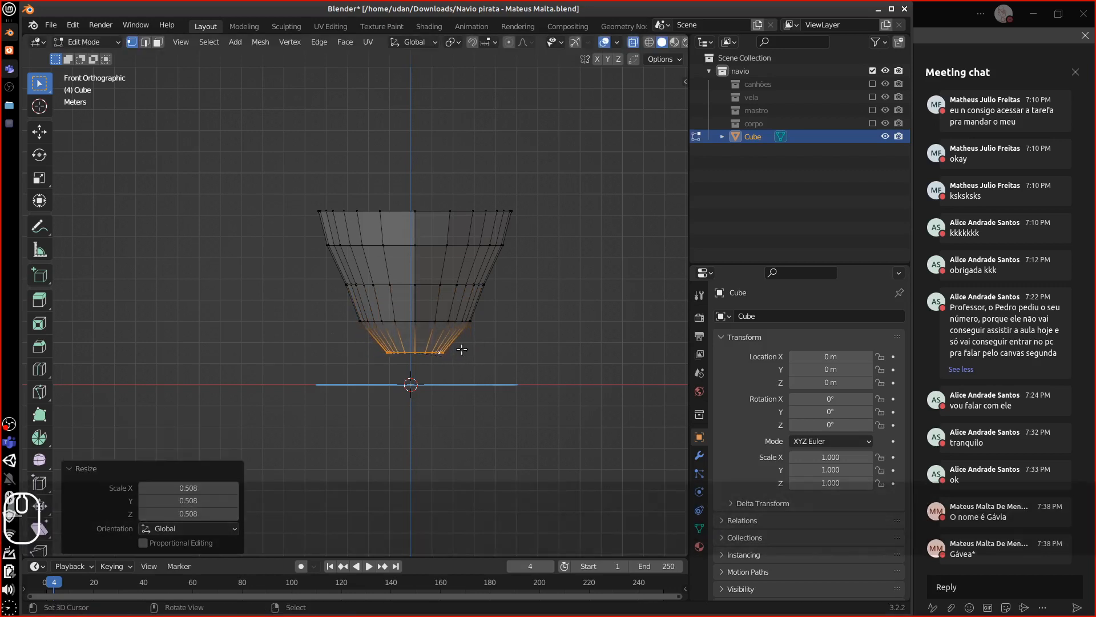
Slightly widen the loop just above the lowest one, and scale the loop above that by about 1.11.
left_click(430, 319, "alt")
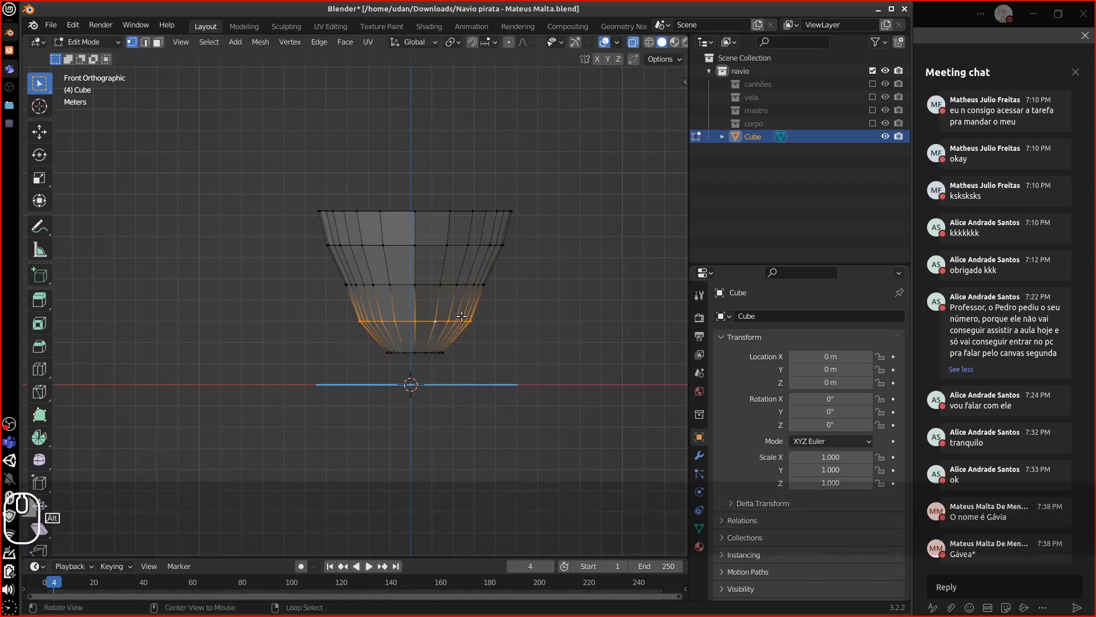
key("s")
left_click(495, 321)
left_click(451, 284, "alt")
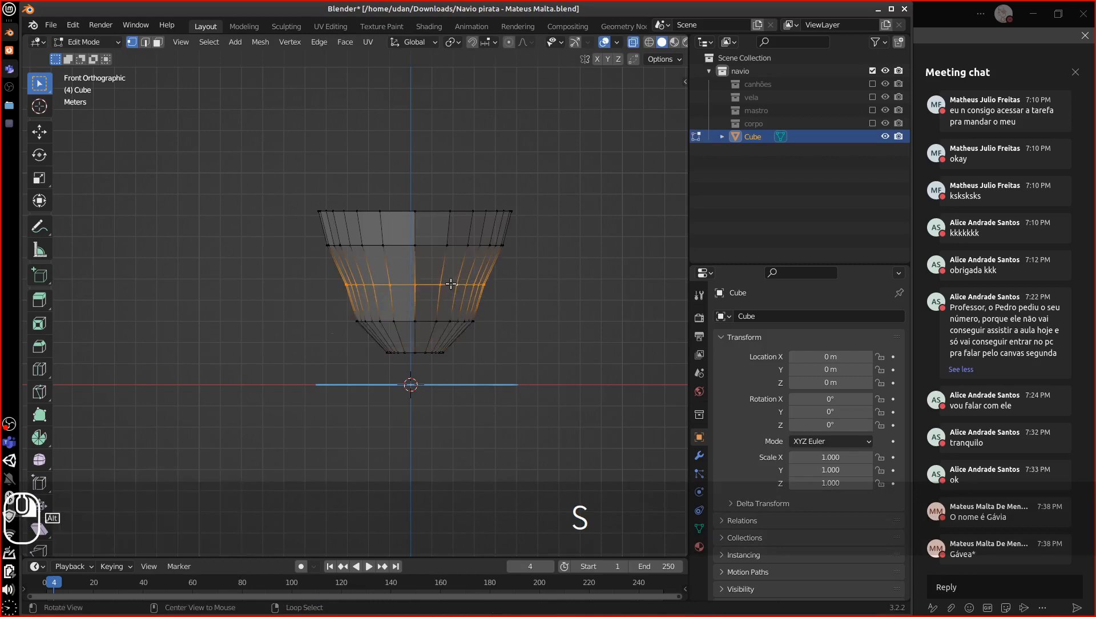
key("s")
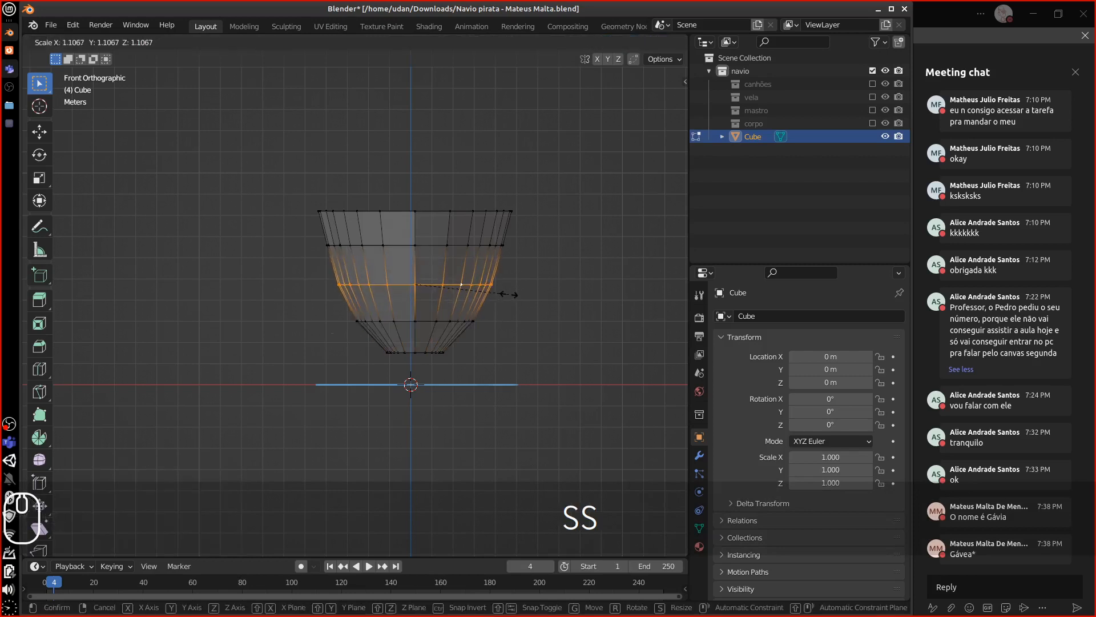
left_click(510, 294)
Scale the edge loop just below the hull's top rim by 1.034 to round out the side profile.
left_click(482, 247, "alt")
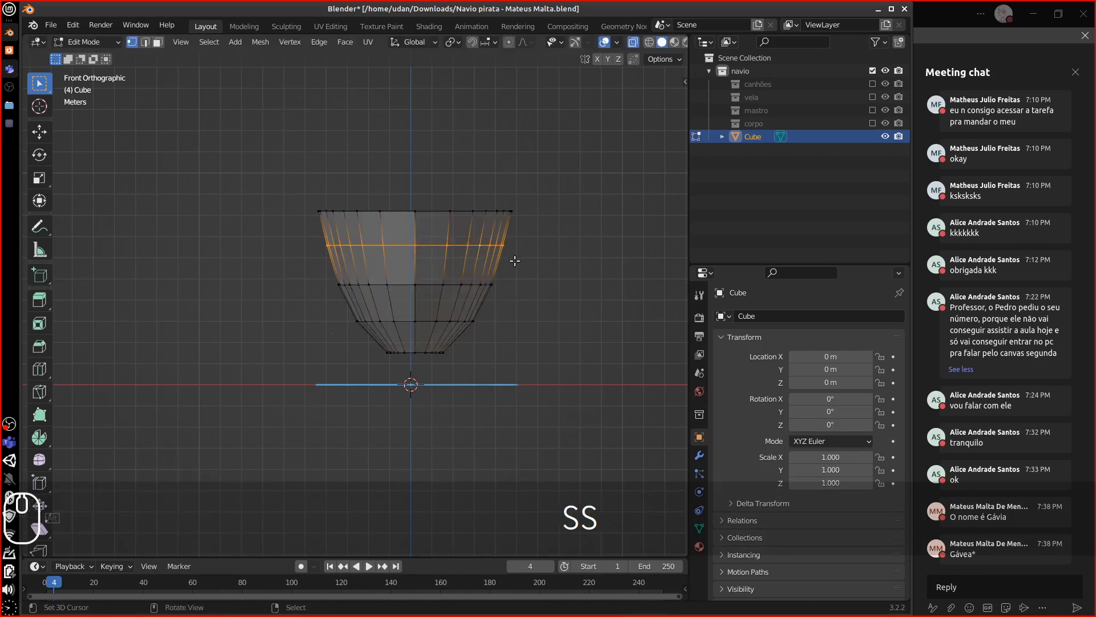
key("s")
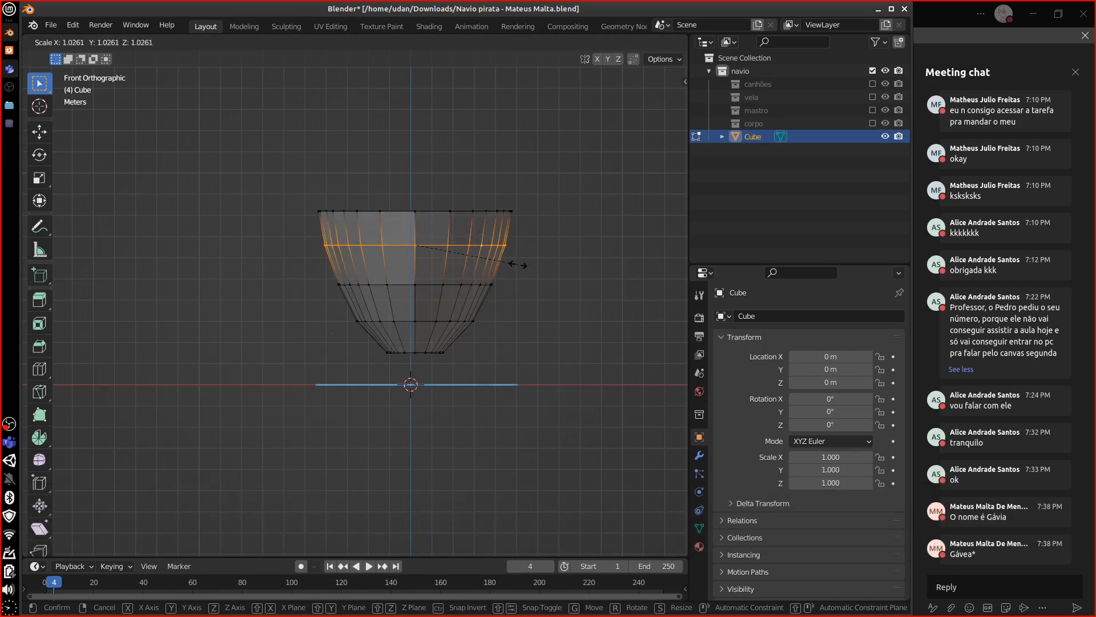
left_click(522, 267)
mouse_move(531, 336)
middle_mouse_down("alt")
mouse_move(553, 336)
mouse_move(544, 338)
middle_mouse_up("alt")
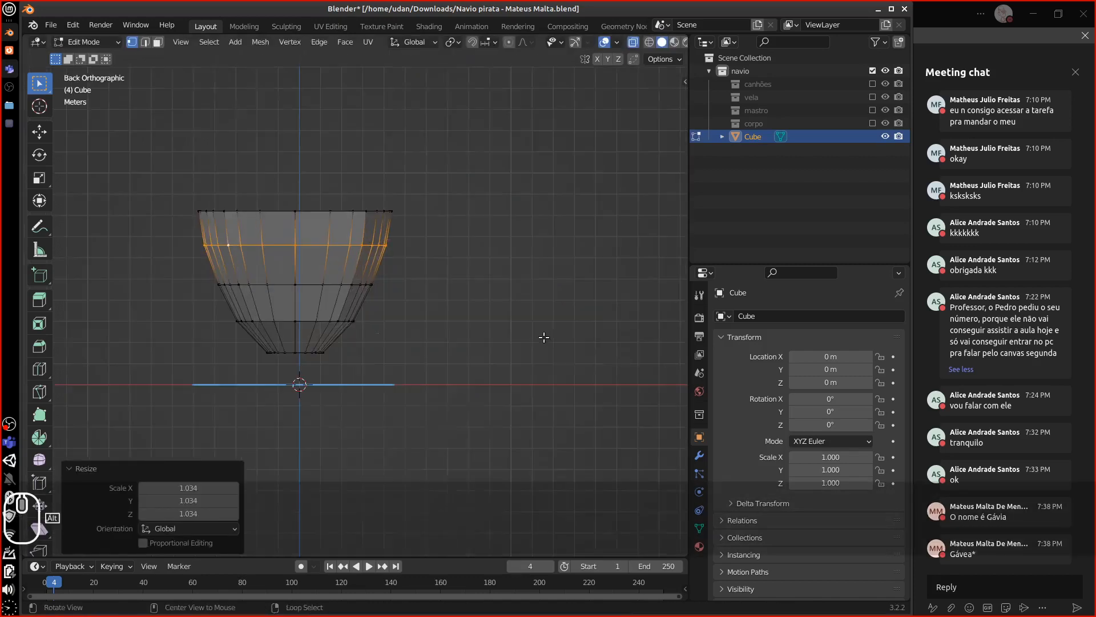
In the side view, move the midship vertices of the hull's fourth loop from the top about -0.40 m along Y.
key("KP_1")
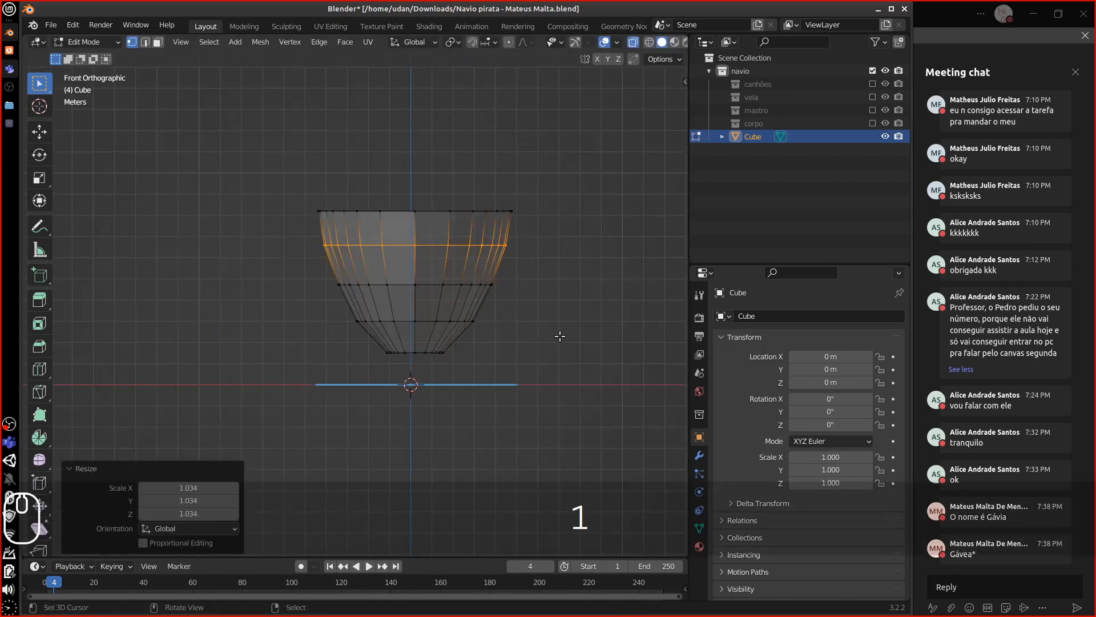
key("KP_3")
middle_click_drag(489, 315, 476, 307, "shift")
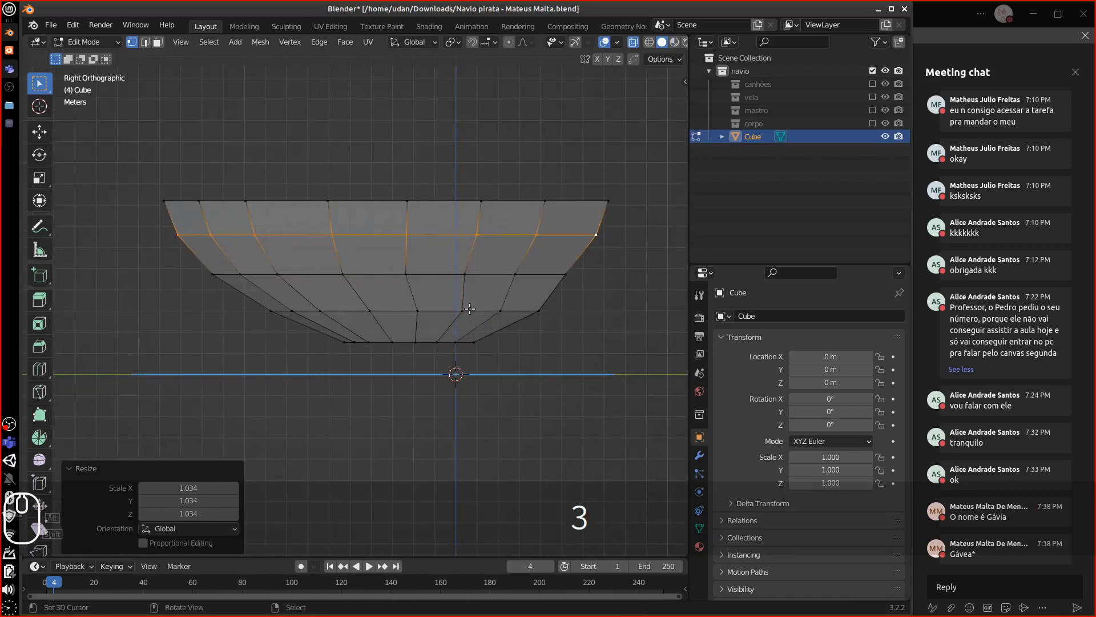
left_click(469, 308)
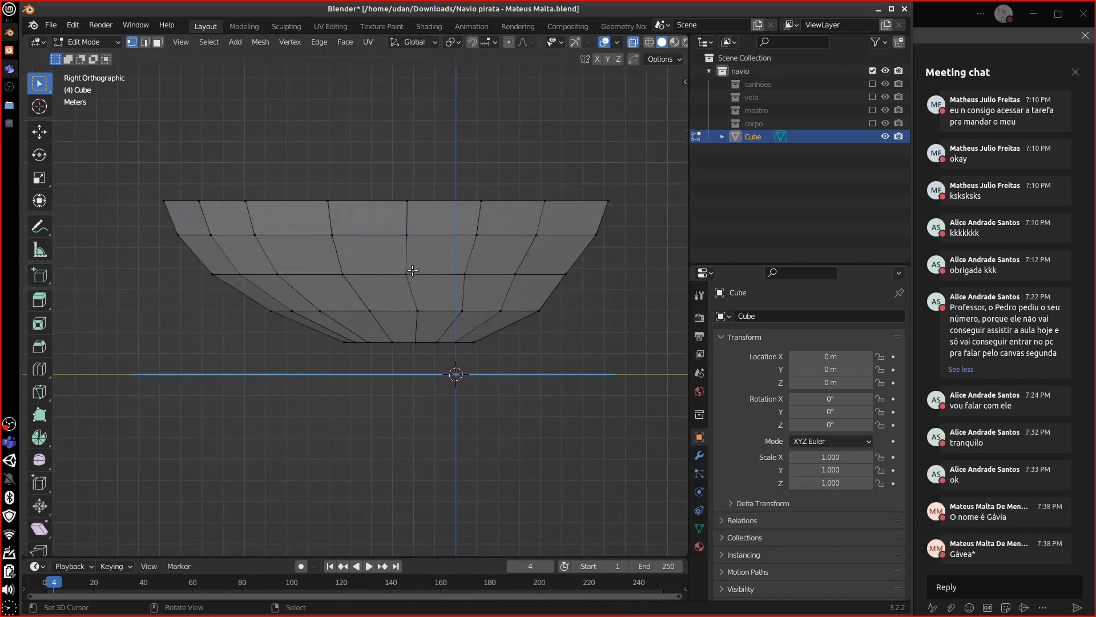
left_click(407, 256, "alt")
right_click(420, 312)
key("b")
left_click_drag(402, 297, 436, 320)
key("g")
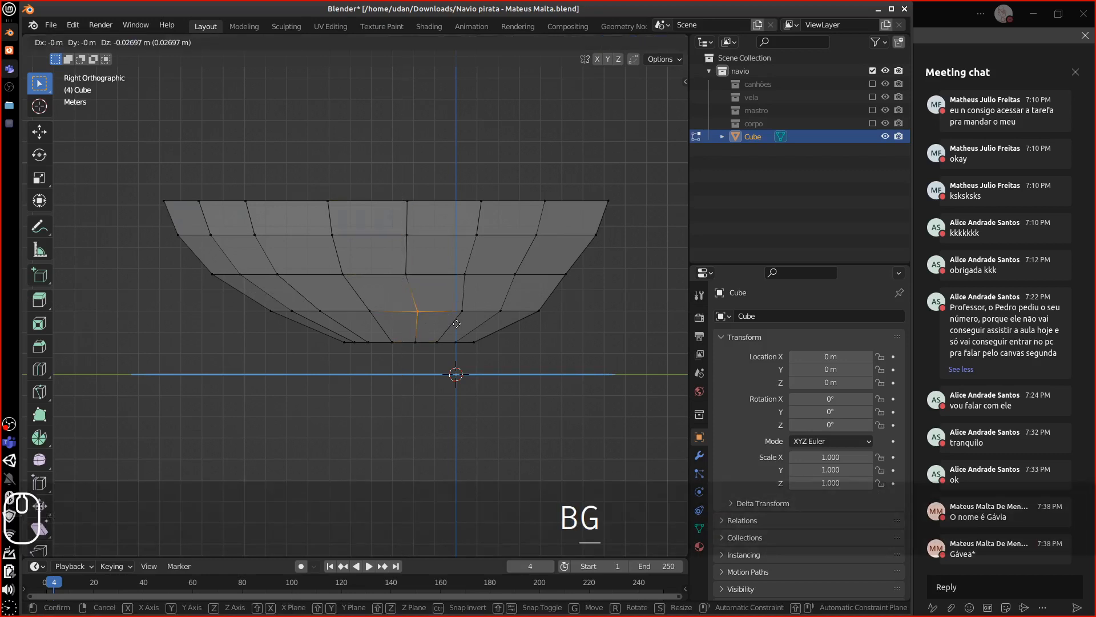
key("y")
left_click(435, 294)
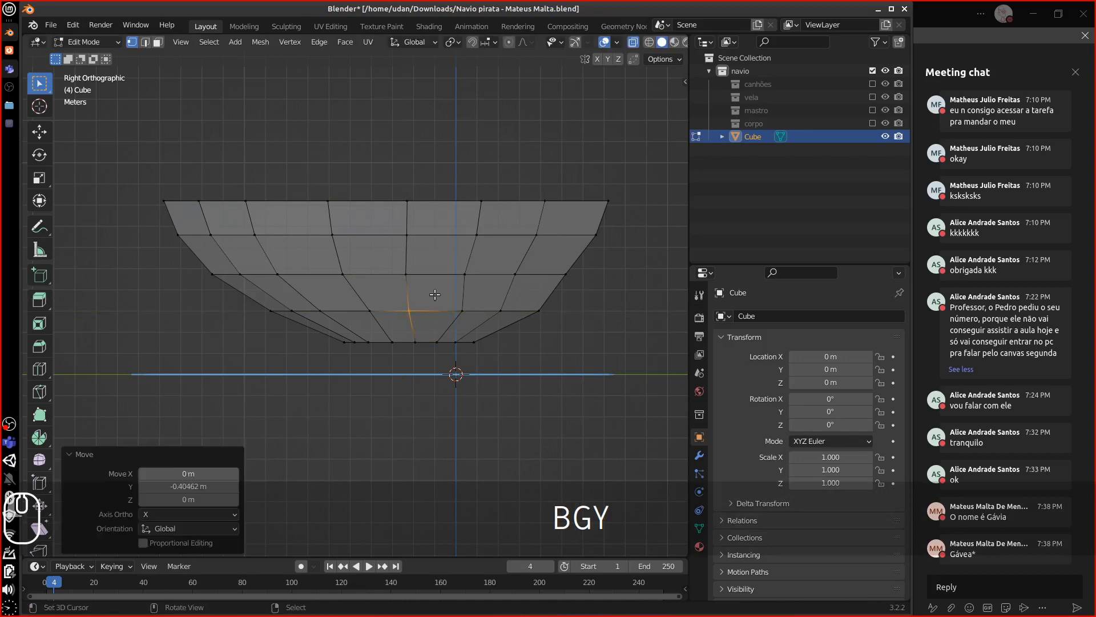
Move the third-loop vertices just aft of midship about 0.30 m along Y to smooth their vertical edge line.
left_click(472, 274)
key("b")
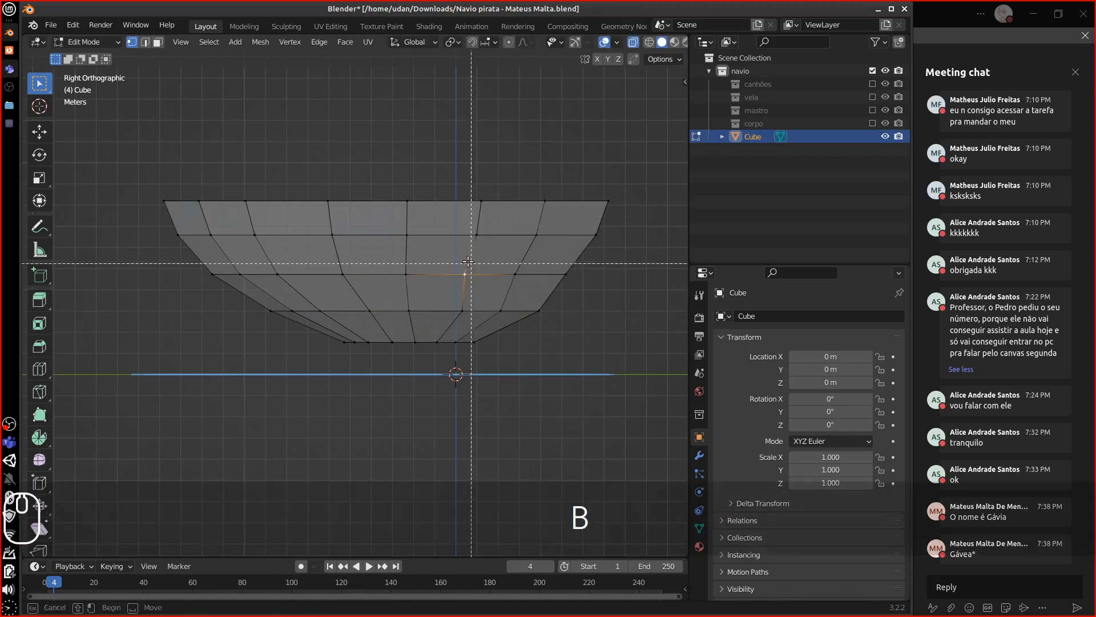
key("g")
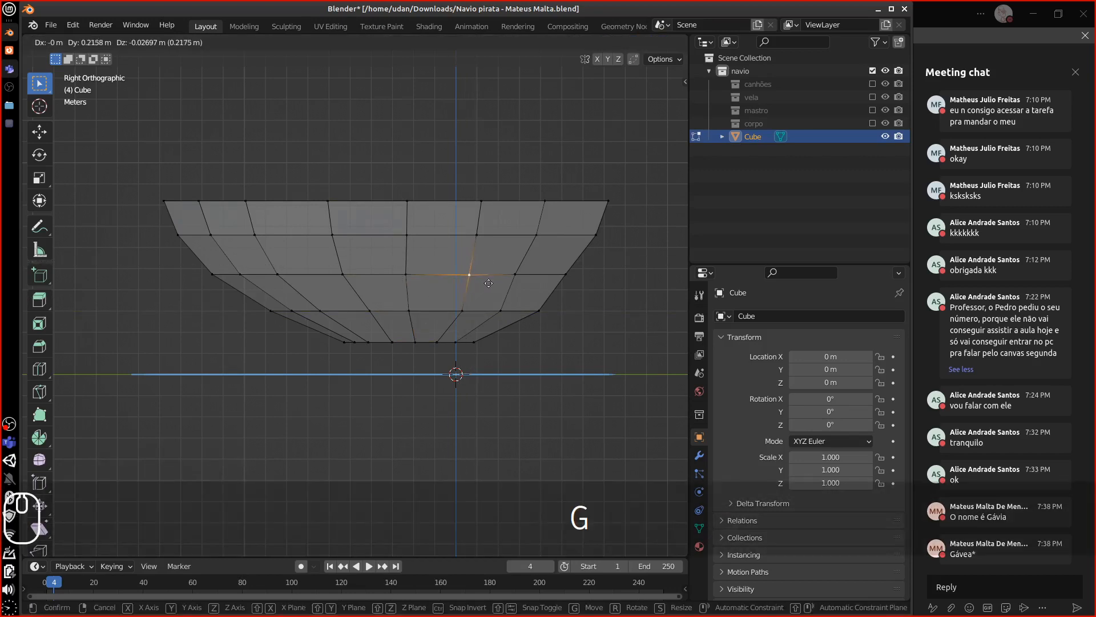
key("y")
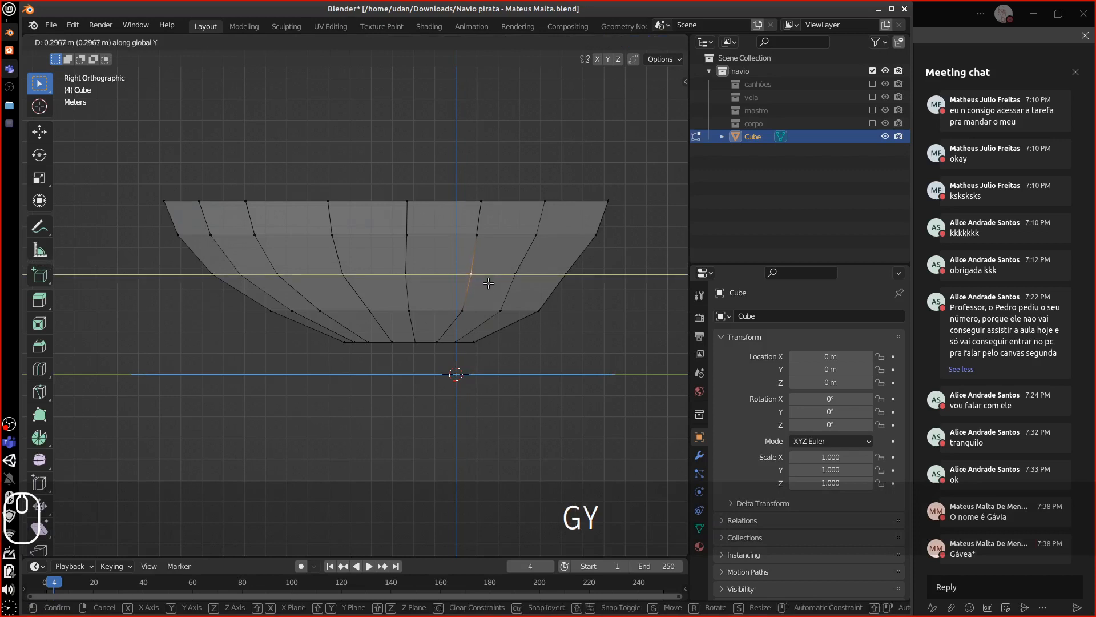
left_click(488, 283)
left_click(375, 277)
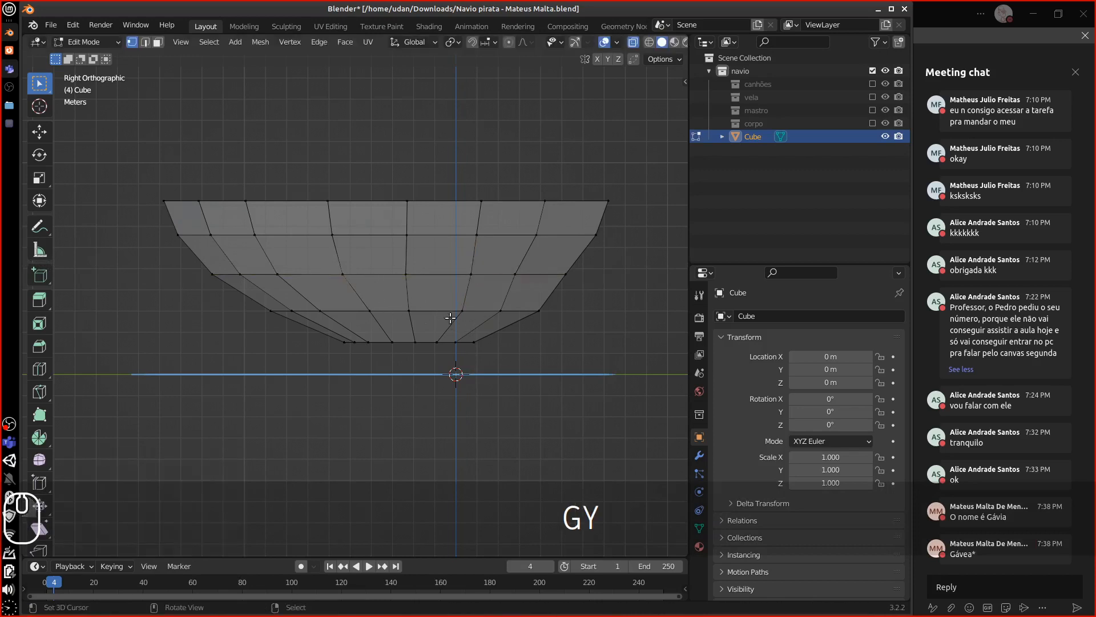
Move the fourth-loop vertices just aft of midship about -0.27 m along Y.
left_click(474, 307)
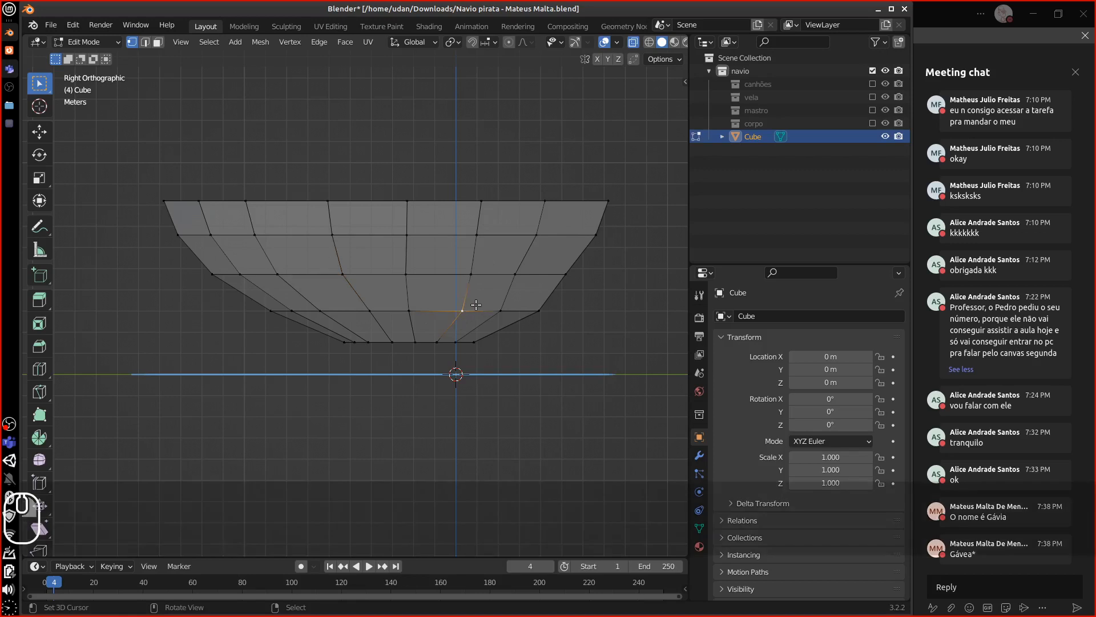
key("b")
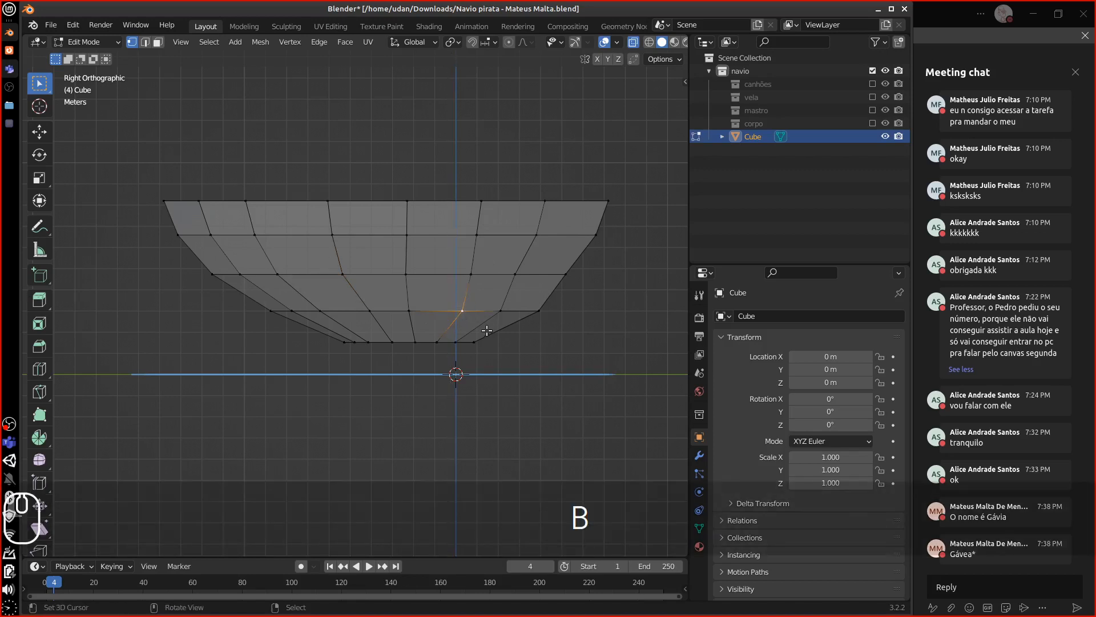
key("g")
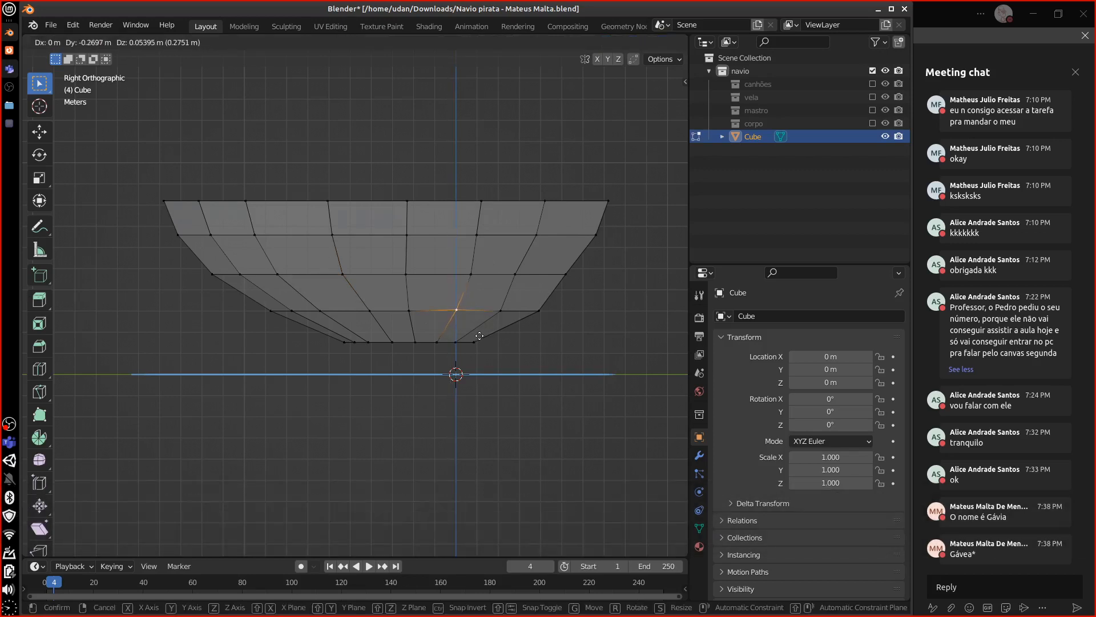
key("y")
left_click(479, 336)
Move the fourth-loop vertices next to the stern end about -0.40 m along Y.
right_click(498, 315)
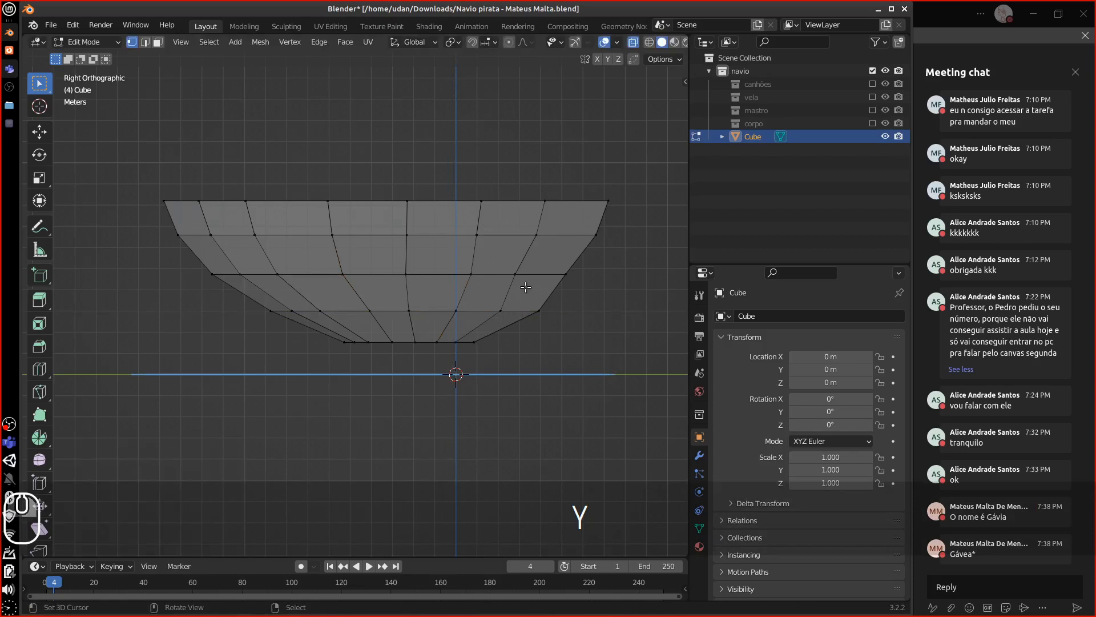
key("b")
left_click_drag(490, 307, 519, 315)
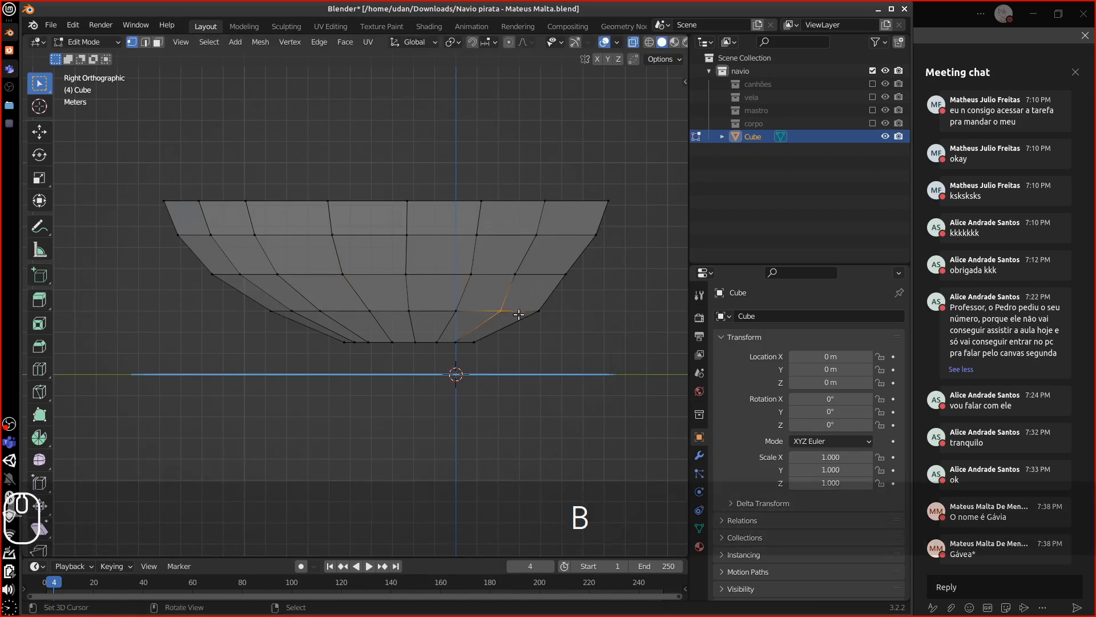
key("g")
key("y")
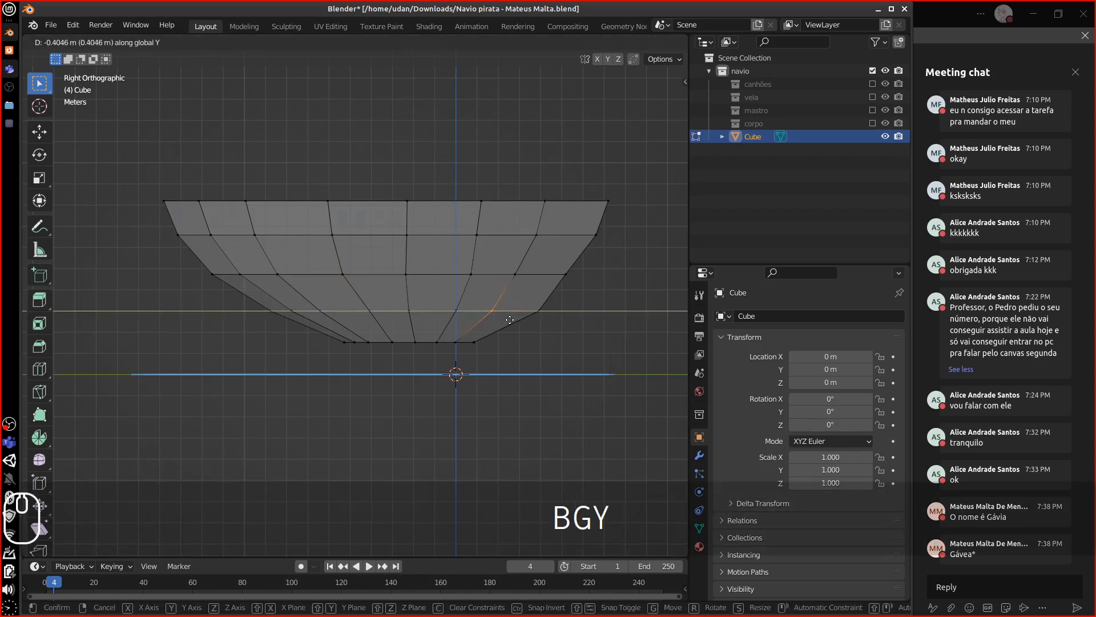
left_click(510, 319)
Move the third-loop vertices next to the stern end about 0.11 m along Y.
right_click(519, 265)
key("b")
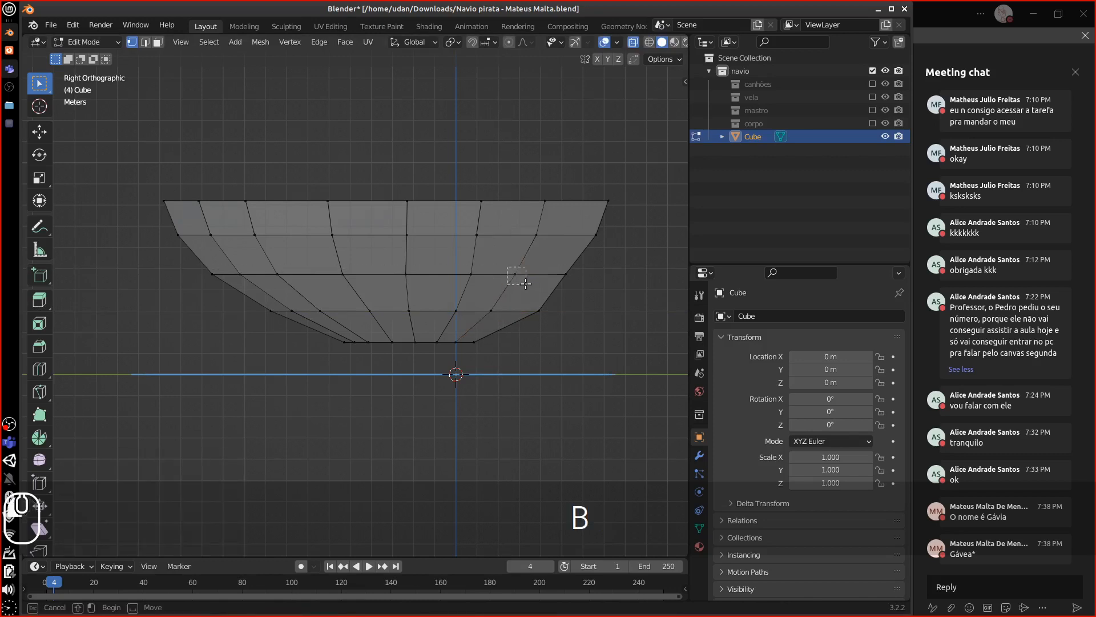
left_click_drag(510, 267, 526, 281)
key("g")
key("y")
left_click(535, 287)
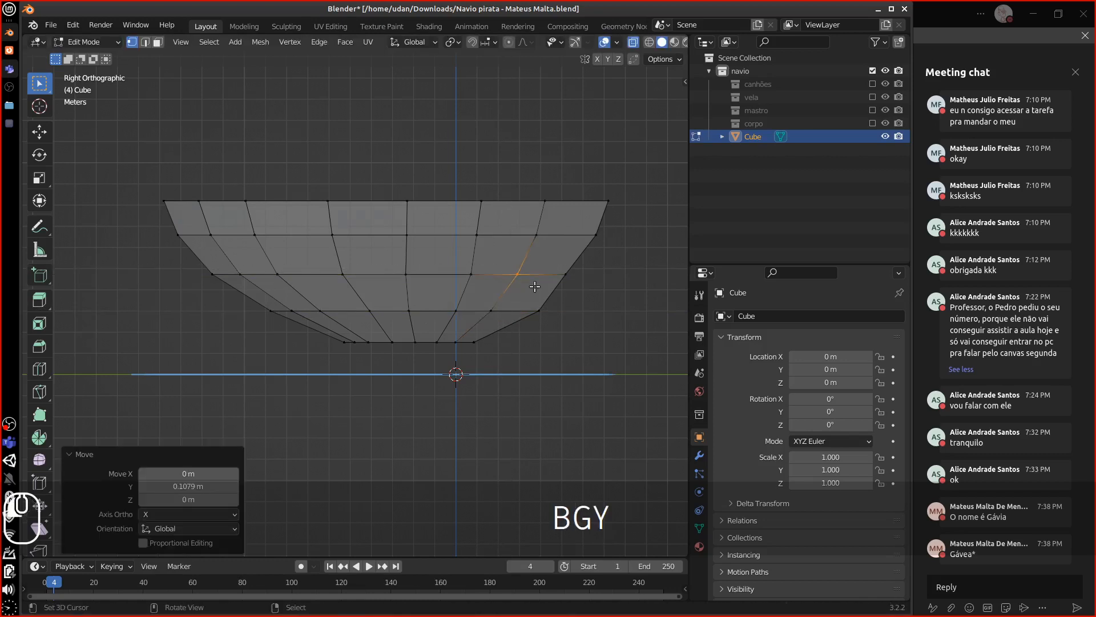
Move the fourth loop's sternmost vertices about -0.27 m along Y and 0.08 m up along Z.
right_click(542, 309)
key("b")
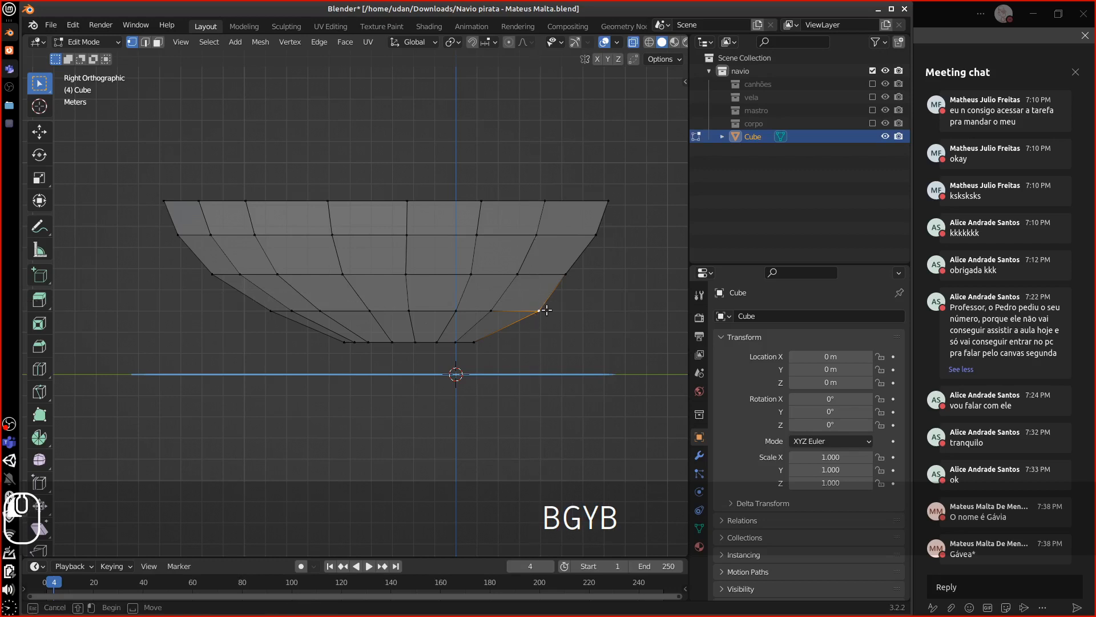
key("g")
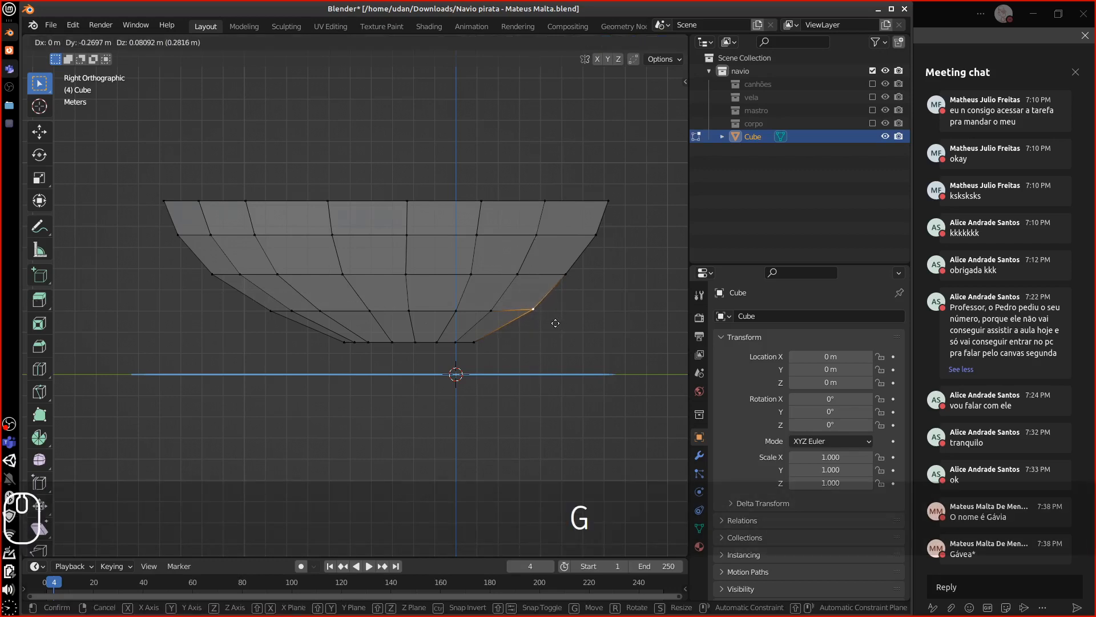
left_click(556, 320)
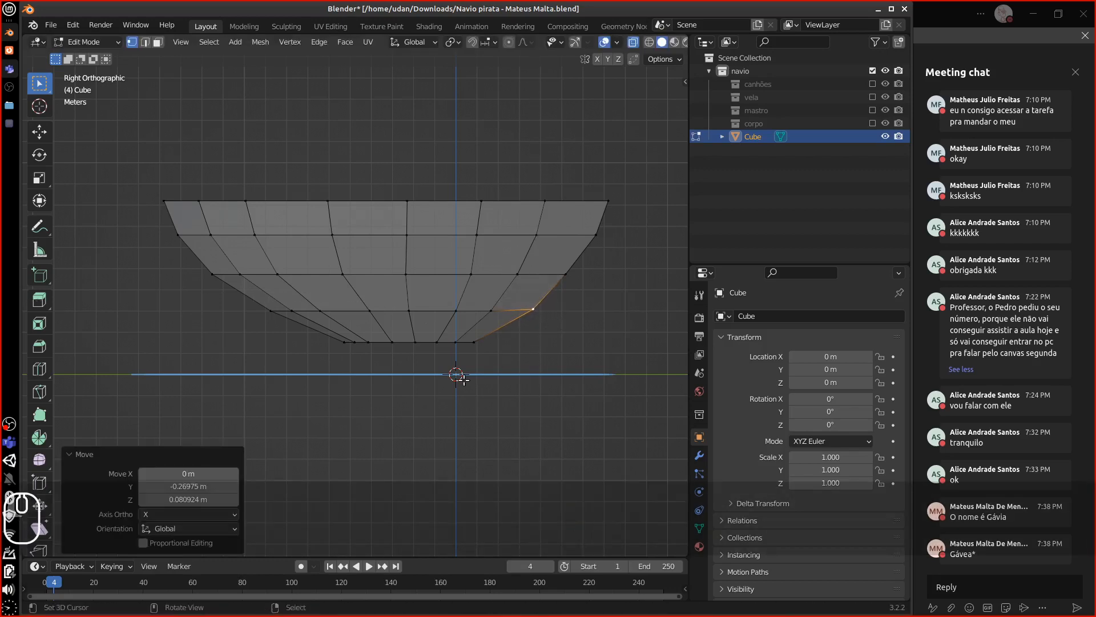
Extrude the hull's lowest edge loop about 0.59 m down along Z and scale it by 0.460.
right_click(423, 347, "alt")
middle_click_drag(483, 350, 495, 316)
scroll(502, 329, "up", 3)
key("KP_1")
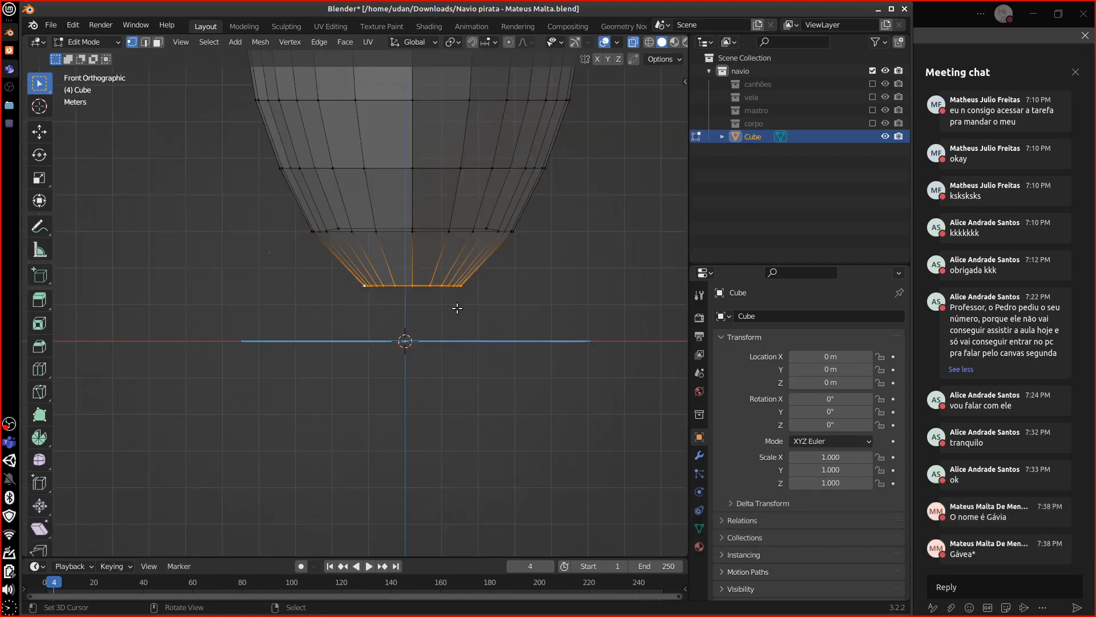
key("e")
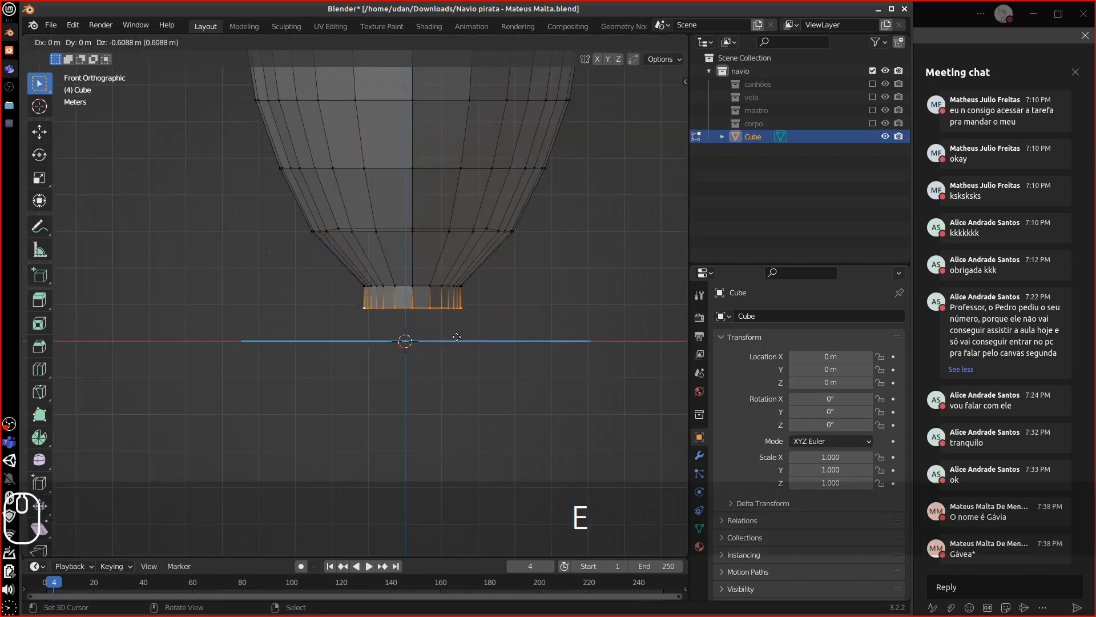
left_click(457, 334)
key("s")
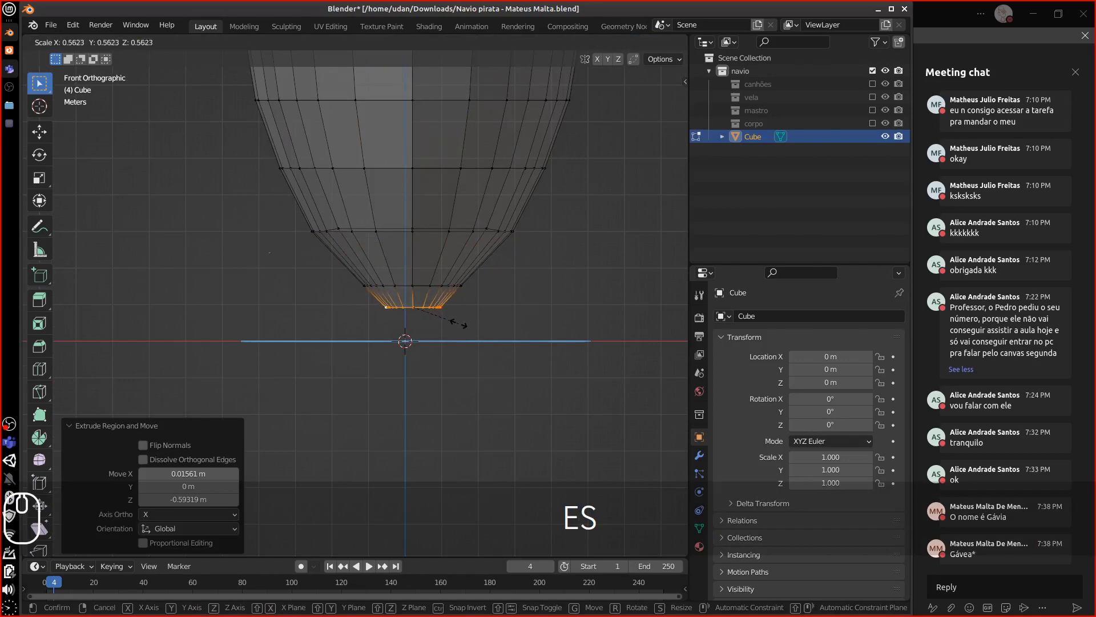
left_click(450, 323)
Try merging the bottom opening's vertices at their center, inspect the keel shape, and undo the merge.
middle_click_drag(448, 321, 478, 261)
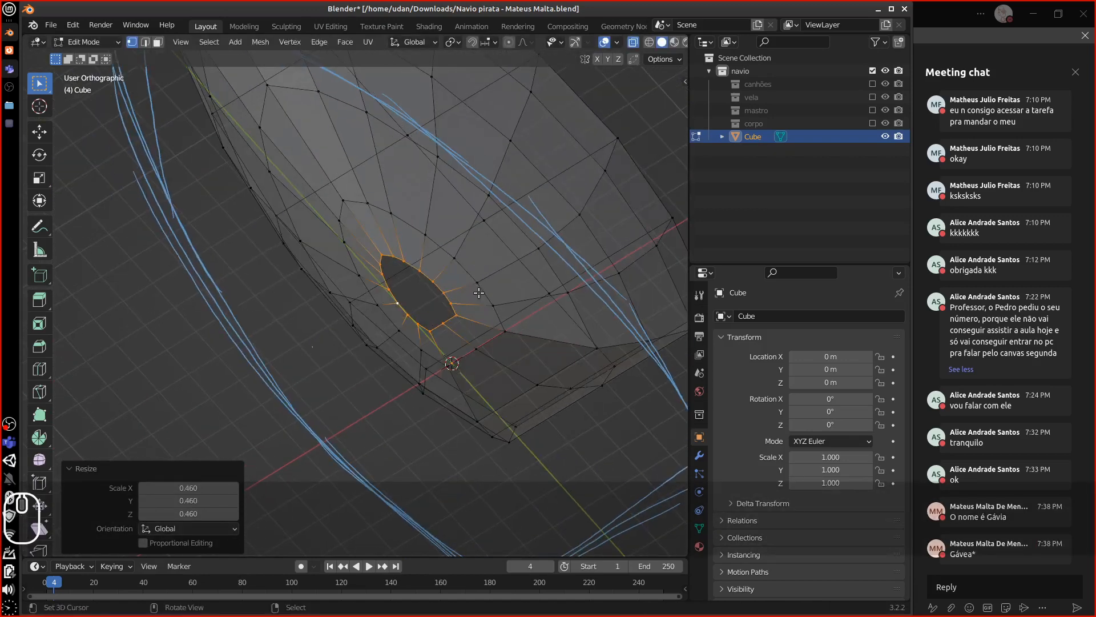
key("equal")
key("equal")
key("equal")
key("equal")
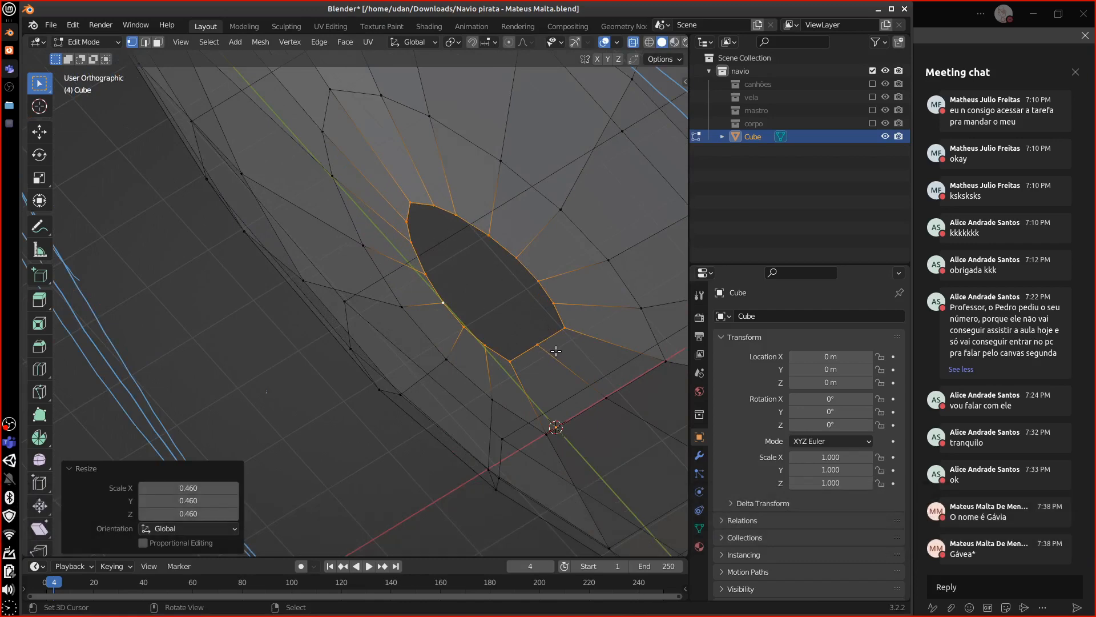
middle_click_drag(438, 232, 504, 364)
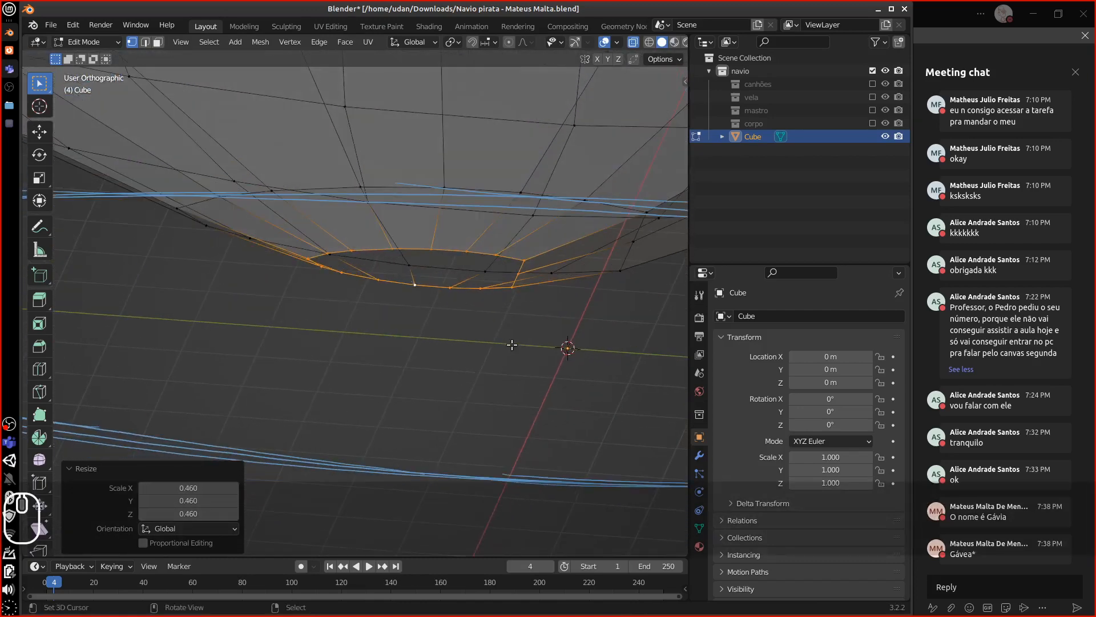
key("m")
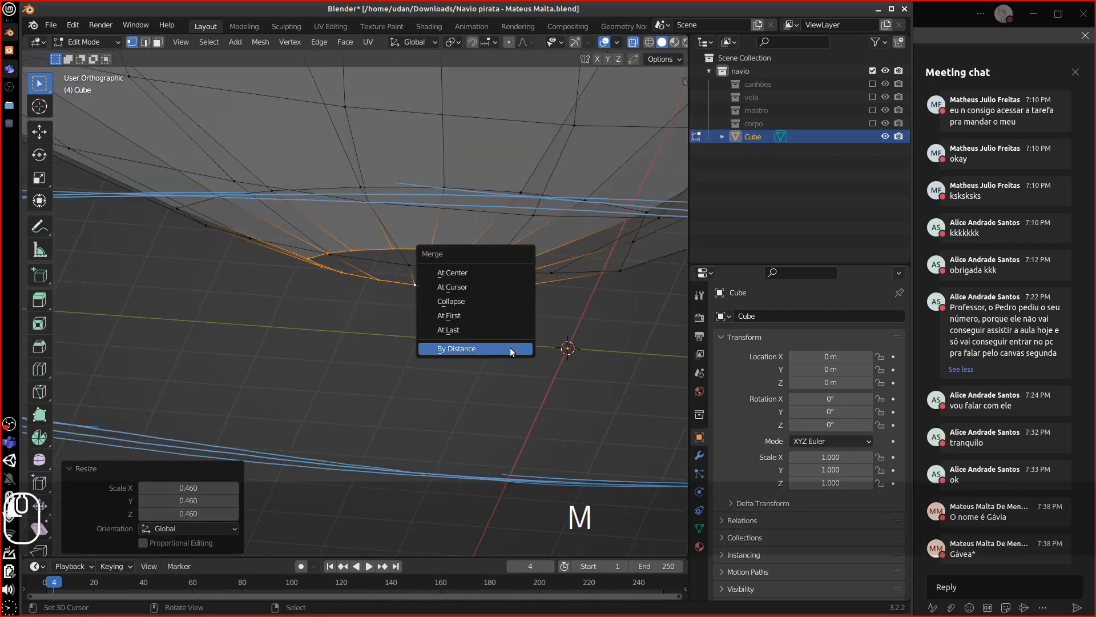
left_click(505, 272)
middle_click_drag(503, 301, 496, 350)
key("KP_1")
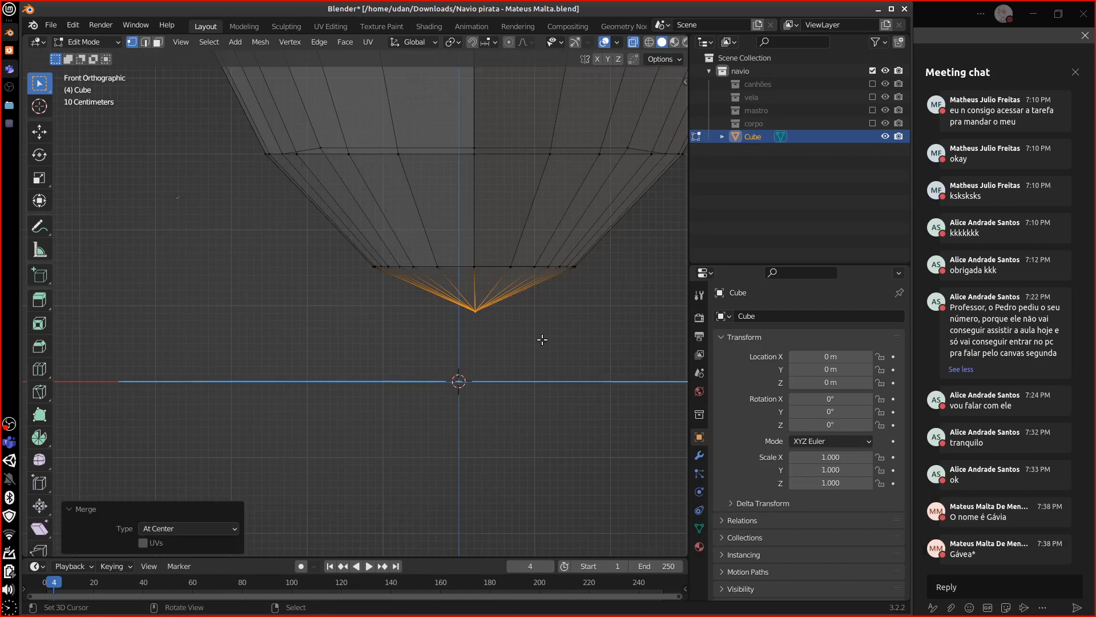
middle_click_drag(543, 339, 554, 267)
key("ctrl+z")
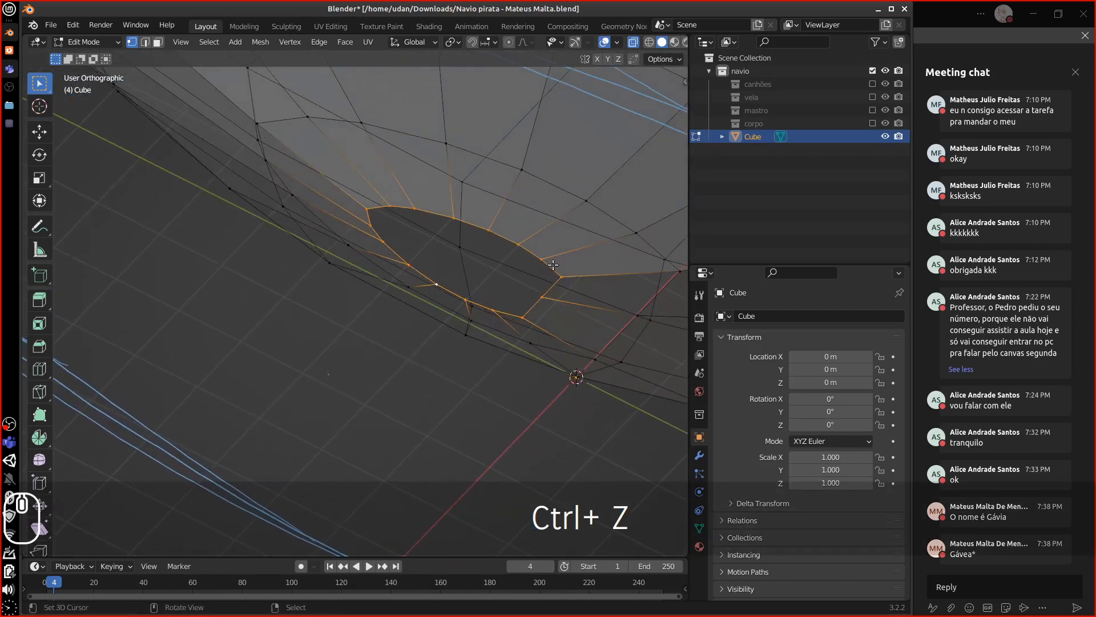
Fill a quad face across the middle of the bottom opening, joining two vertices from each side of its rim.
left_click(465, 299)
left_click(436, 284, "shift")
left_click(490, 231, "shift")
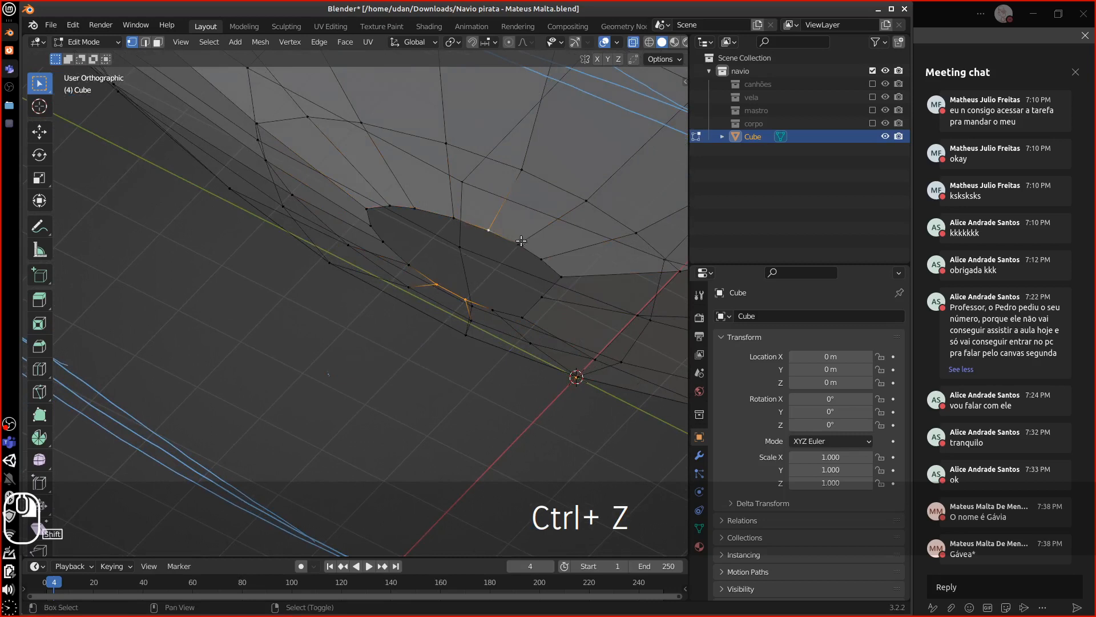
left_click(518, 245, "shift")
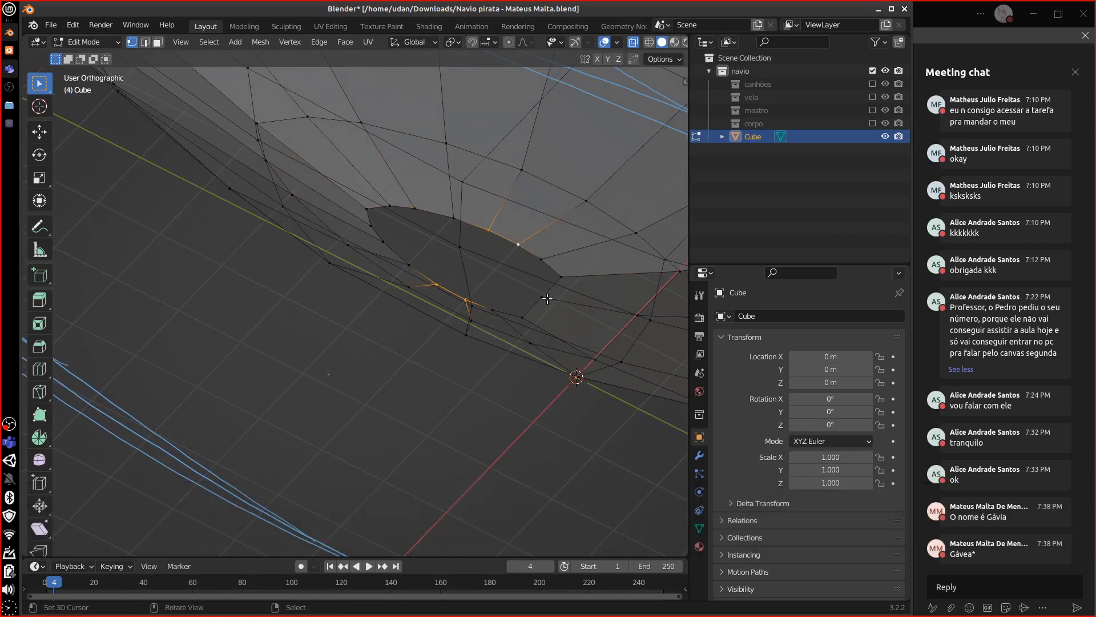
key("f")
Fill the adjoining quad toward the bow, using the next pair of opposite rim vertices of the bottom opening.
left_click(437, 284)
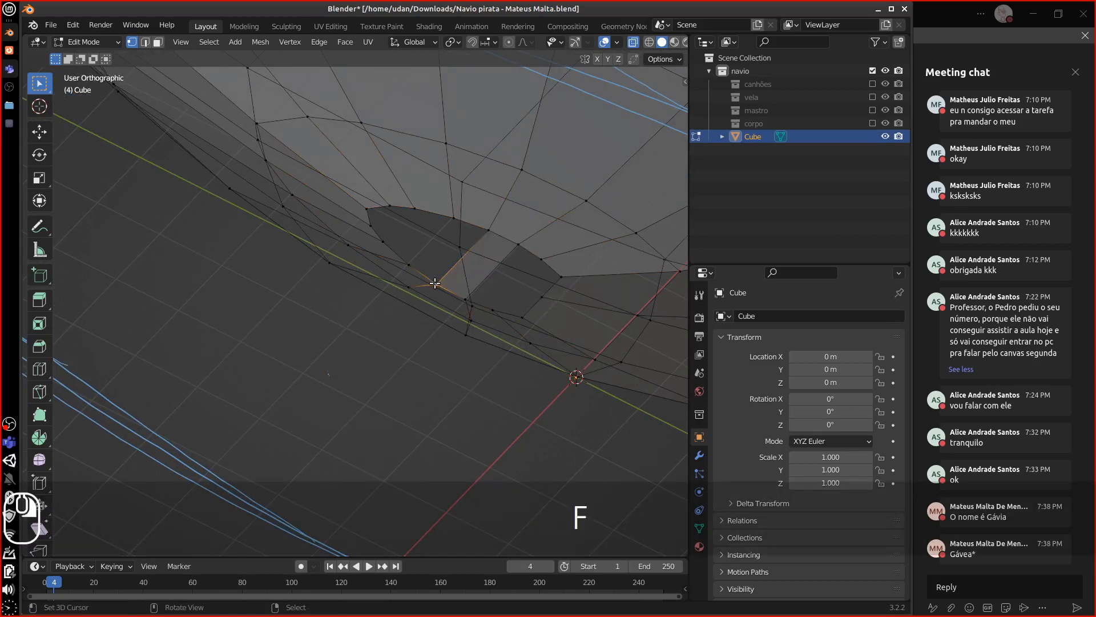
left_click(410, 262, "shift")
left_click(499, 232, "shift")
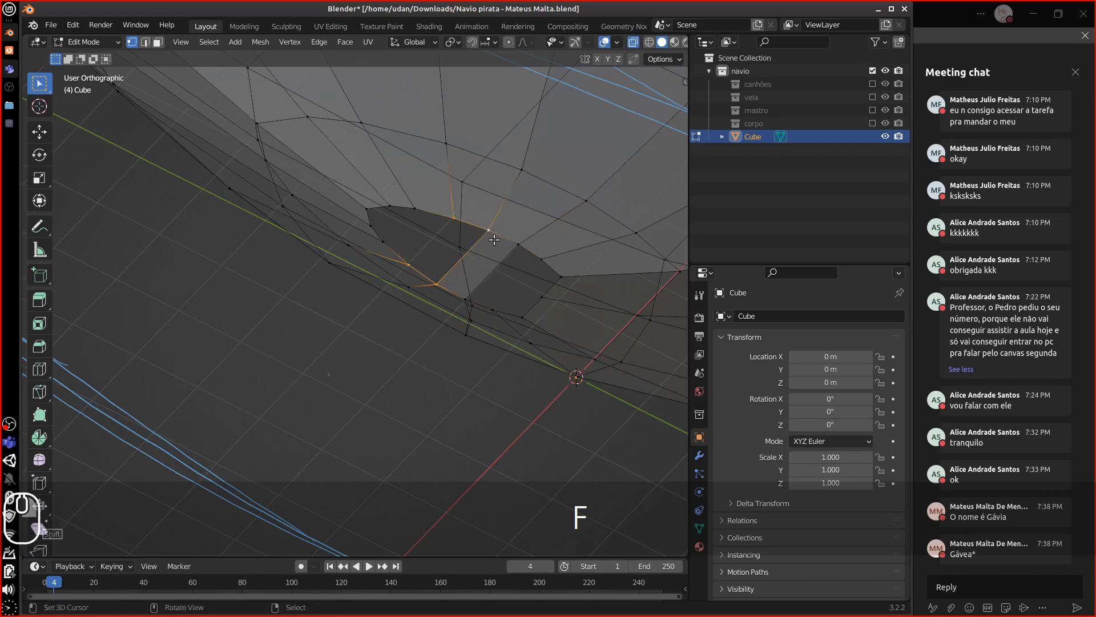
key("f")
Fill the next quad toward the bow, using two vertices from each side of the bottom opening's rim.
left_click(408, 265)
left_click(383, 241, "shift")
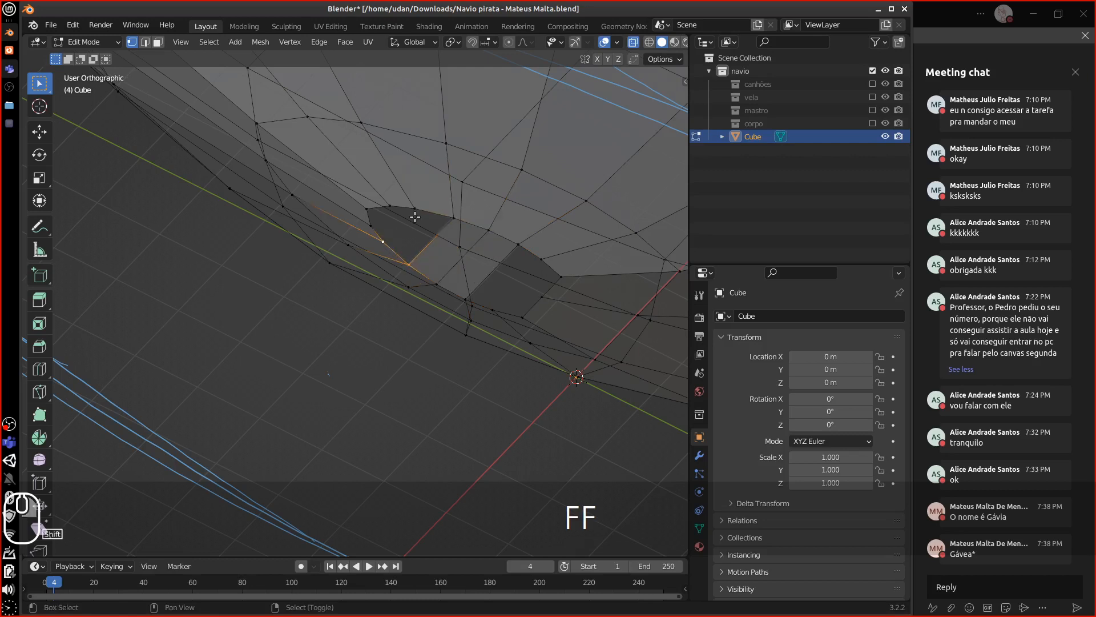
left_click(414, 207, "shift")
left_click(452, 217, "shift")
key("g")
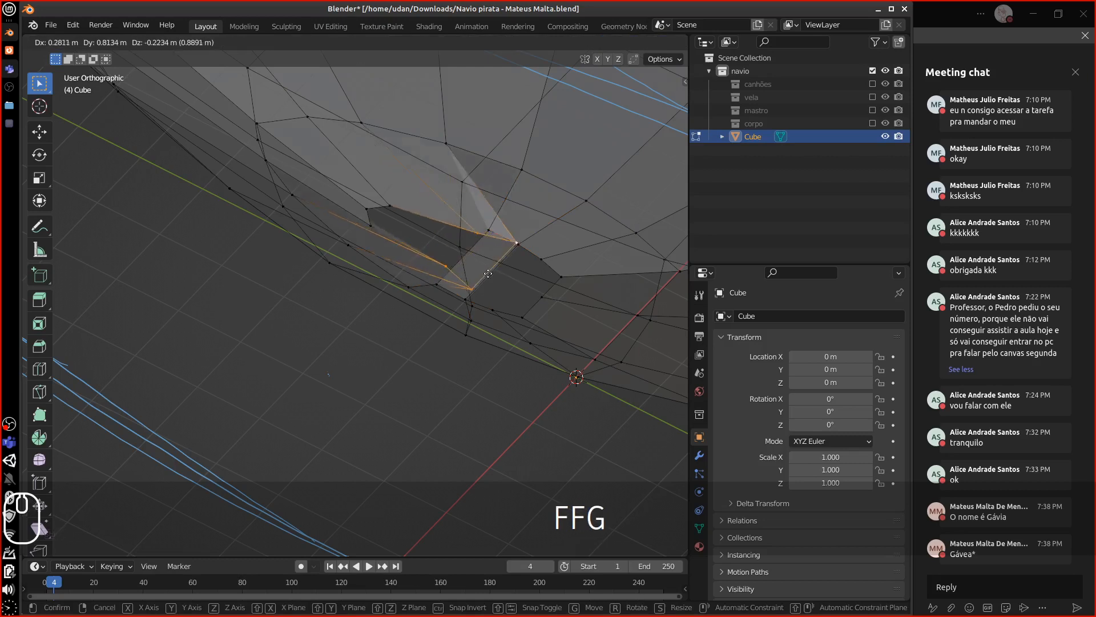
key("Escape")
key("f")
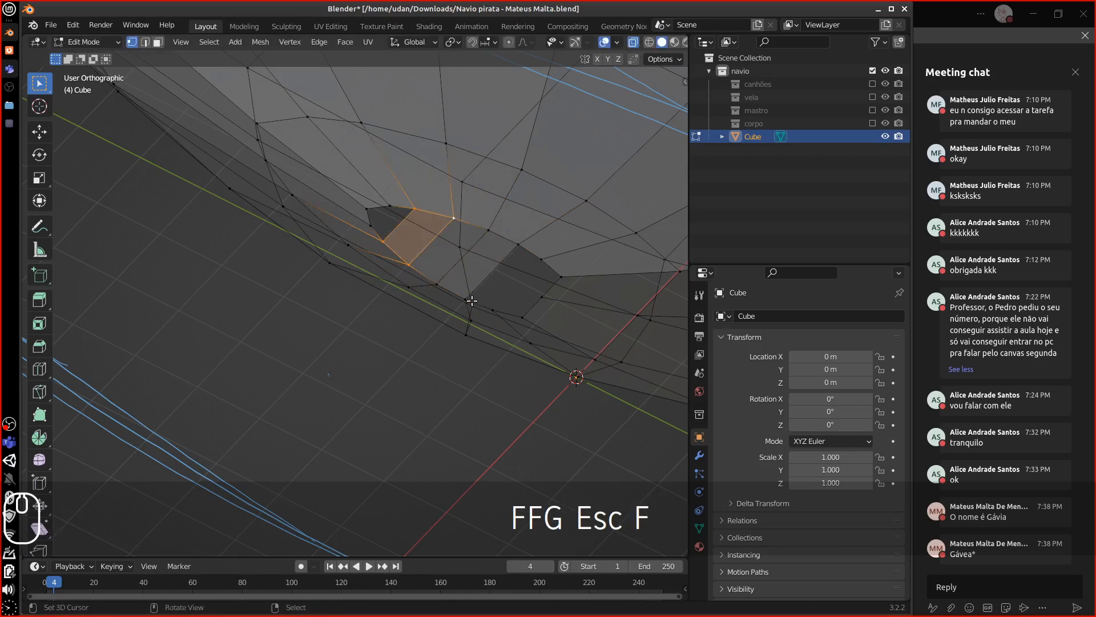
Fill the adjoining quad toward the stern and add a centered lengthwise loop cut through the bottom strip of faces.
left_click(471, 300)
left_click(523, 249, "shift")
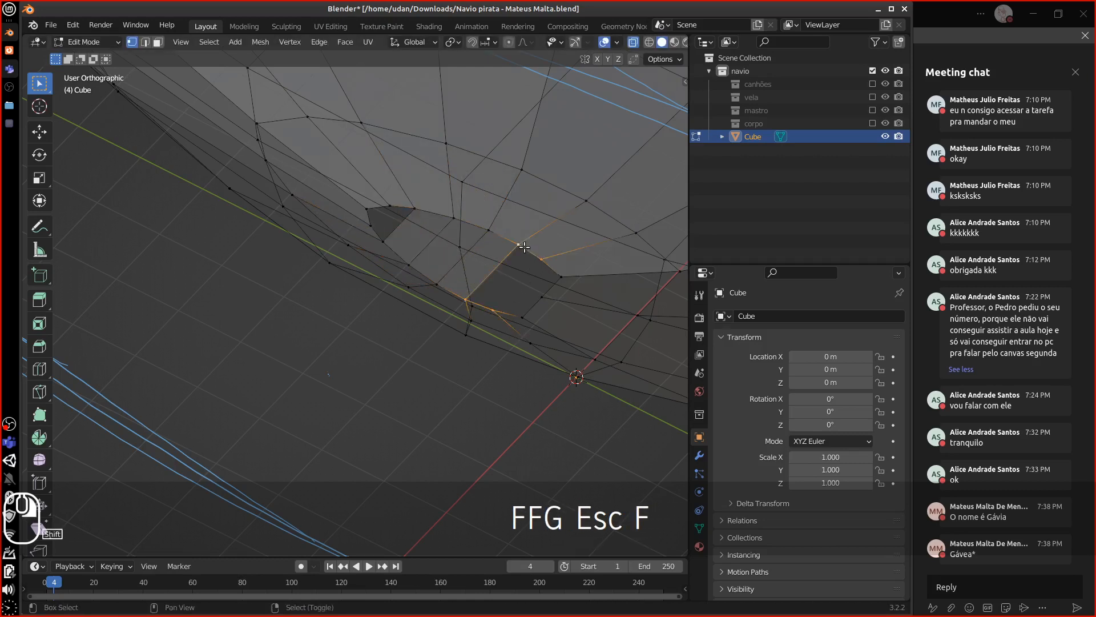
key("f")
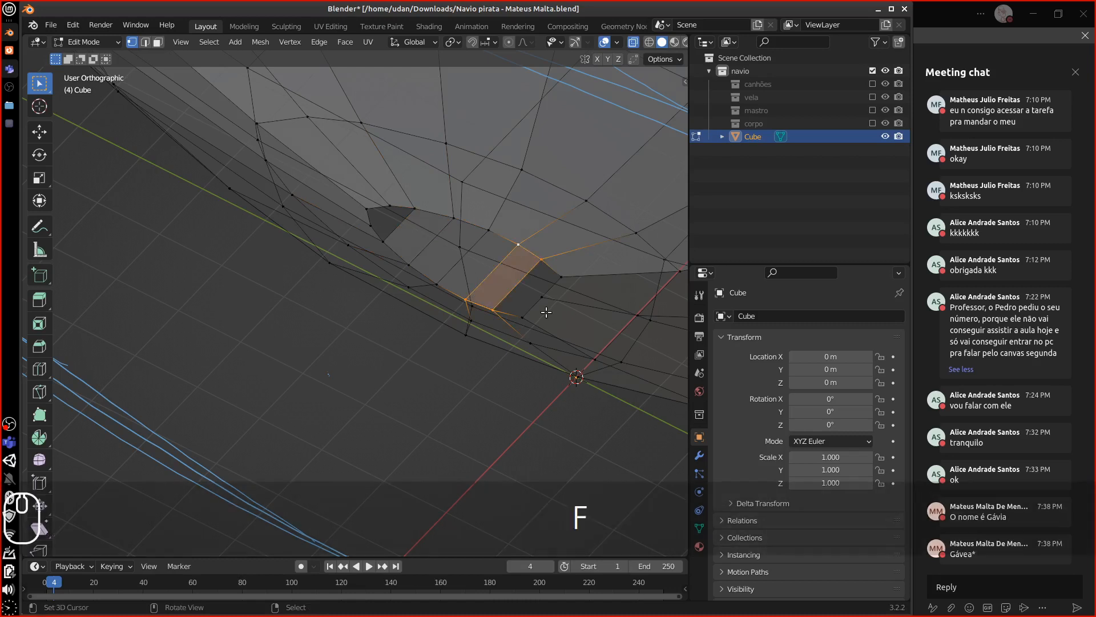
key("ctrl+r")
left_click(517, 285)
key("Escape")
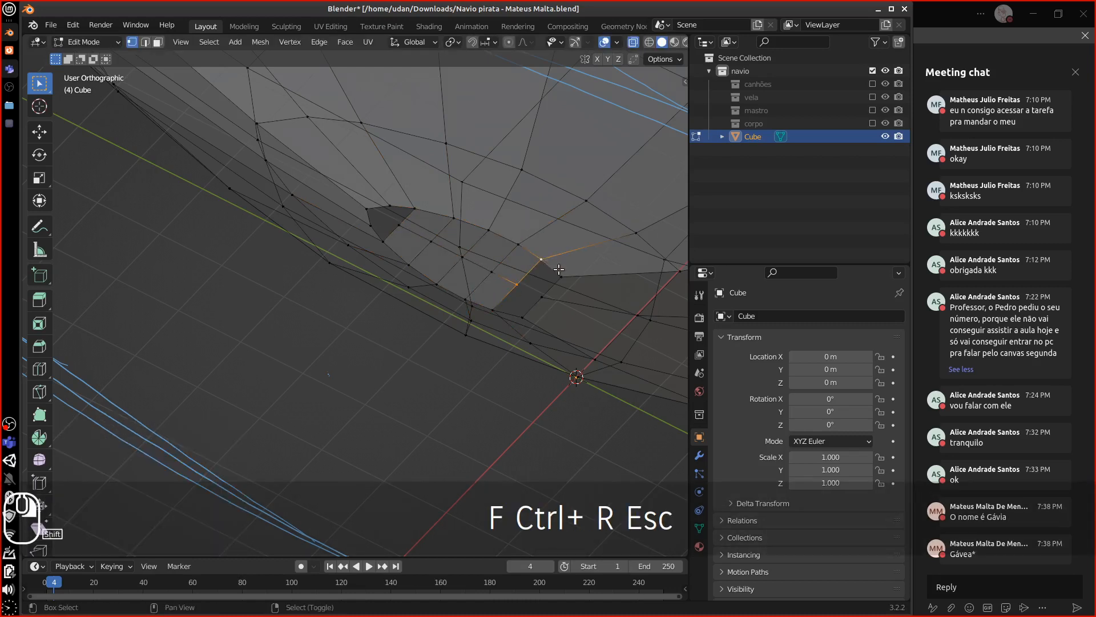
Close the stern end of the bottom opening with two quads, one on each side of the center line.
right_click(544, 297, "shift")
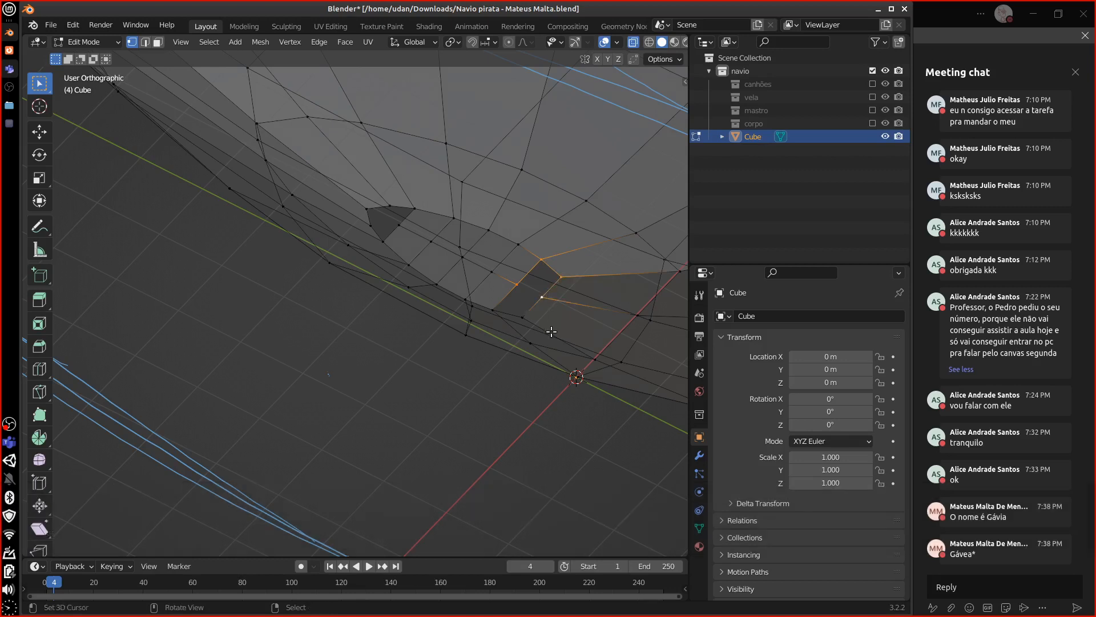
key("f")
right_click(525, 318)
right_click(539, 299, "shift")
right_click(498, 307, "shift")
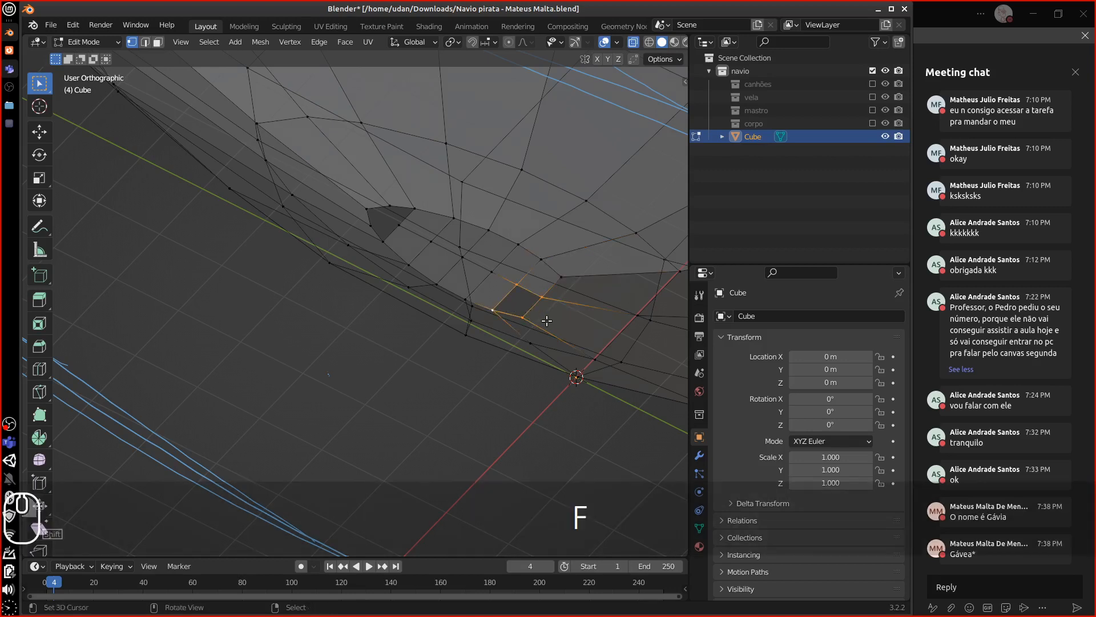
key("f")
Close the bow end of the bottom opening with two quads, one on each side of the center line.
right_click(403, 228)
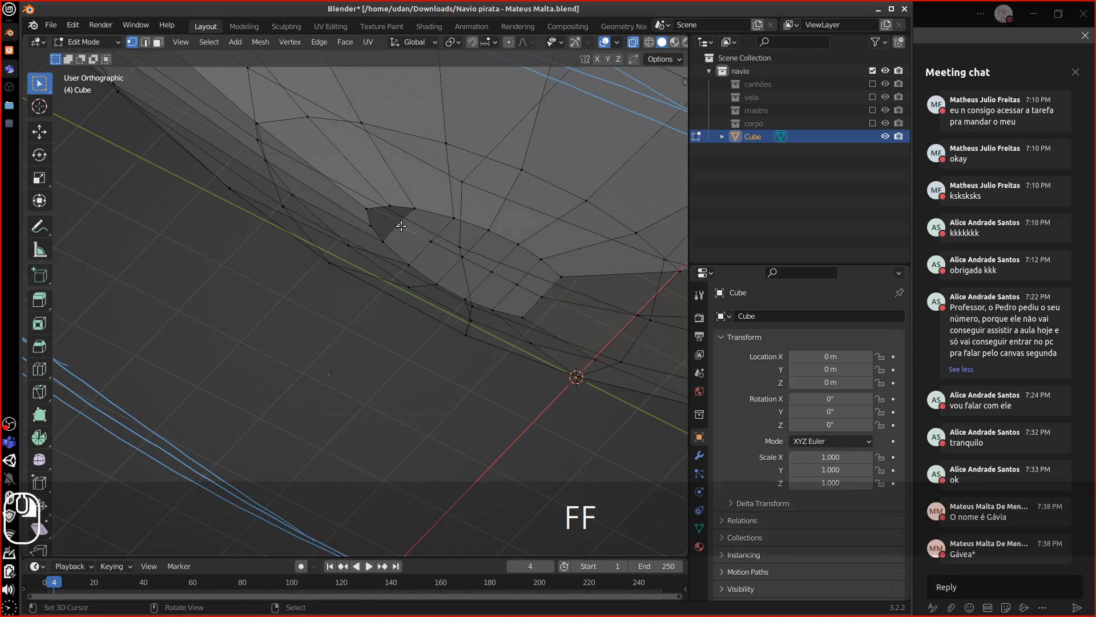
right_click(369, 211, "shift")
right_click(396, 206, "shift")
right_click(415, 207, "shift")
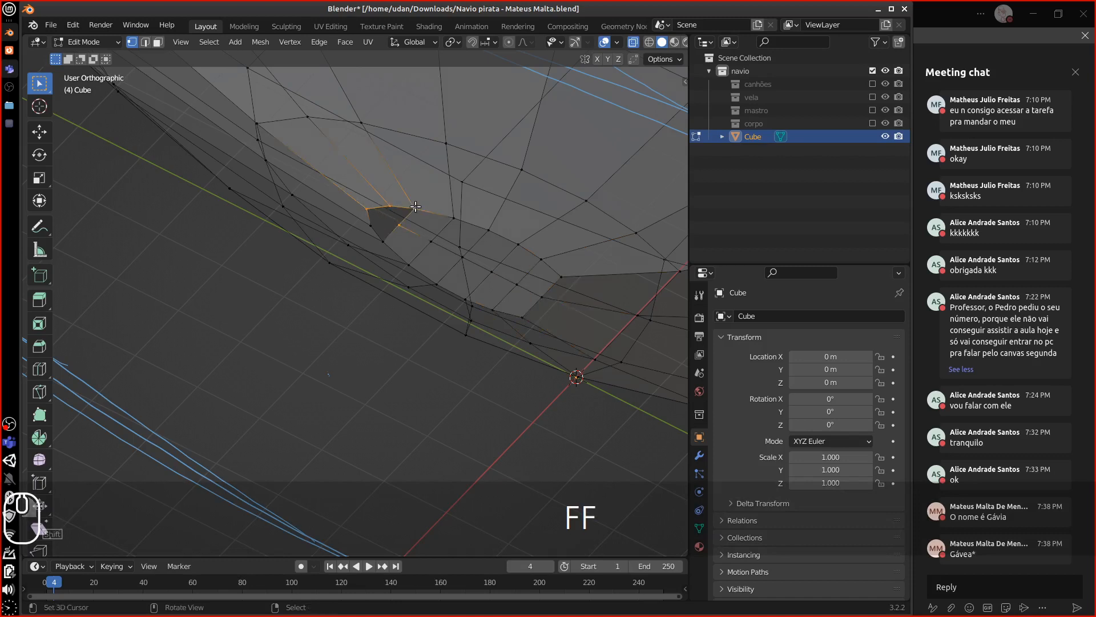
key("f")
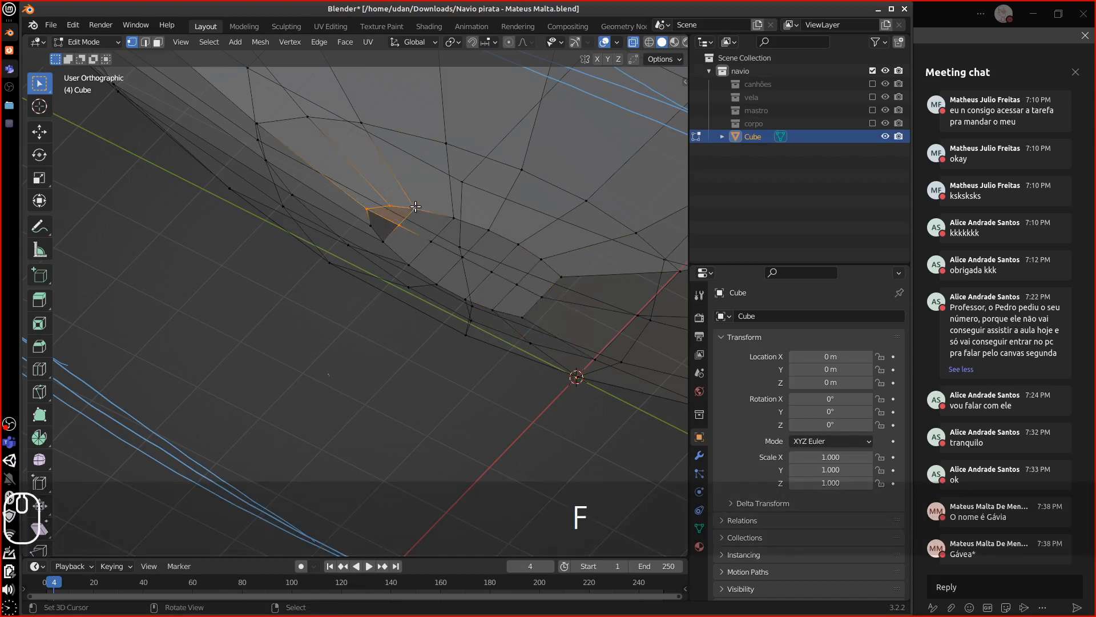
left_click(370, 216, "shift")
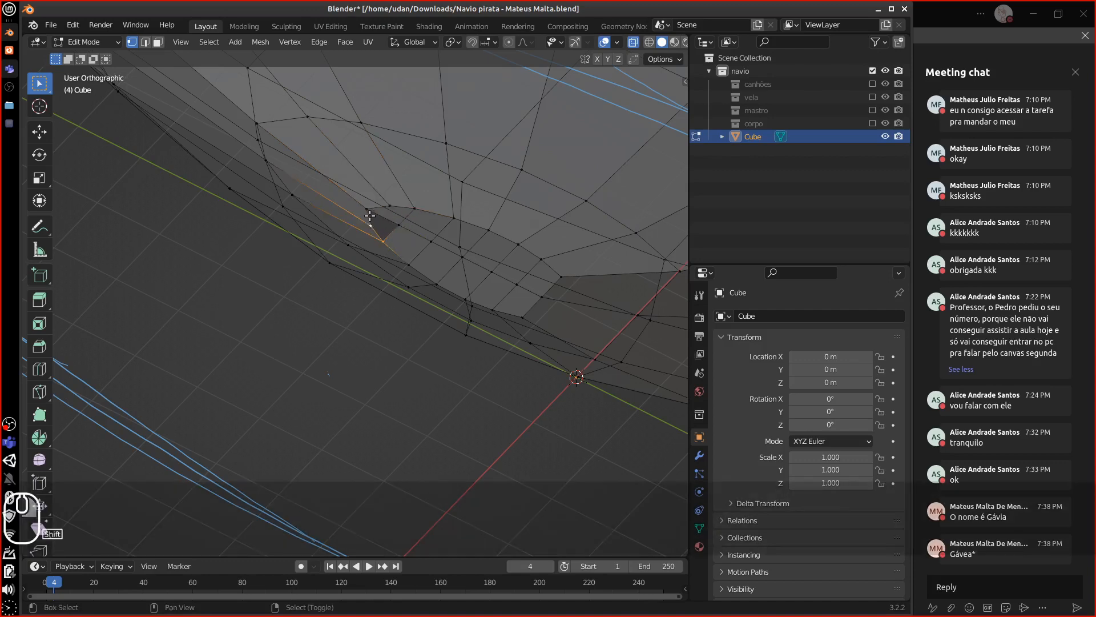
right_click(372, 225, "shift")
right_click(369, 213, "shift")
right_click(399, 225, "shift")
key("f")
Examine the closed hull from the side and from above, in Edit Mode and in Object Mode.
middle_click_drag(524, 276, 508, 352)
key("KP_Subtract")
key("KP_Subtract")
key("KP_Subtract")
key("KP_Subtract")
key("KP_Subtract")
key("KP_Subtract")
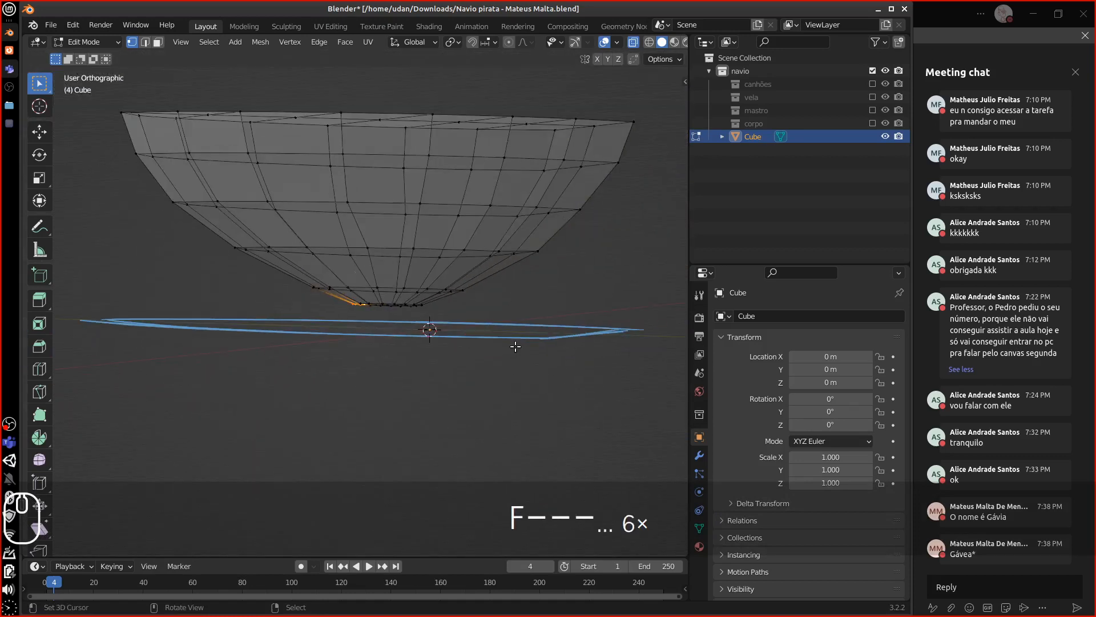
key("KP_3")
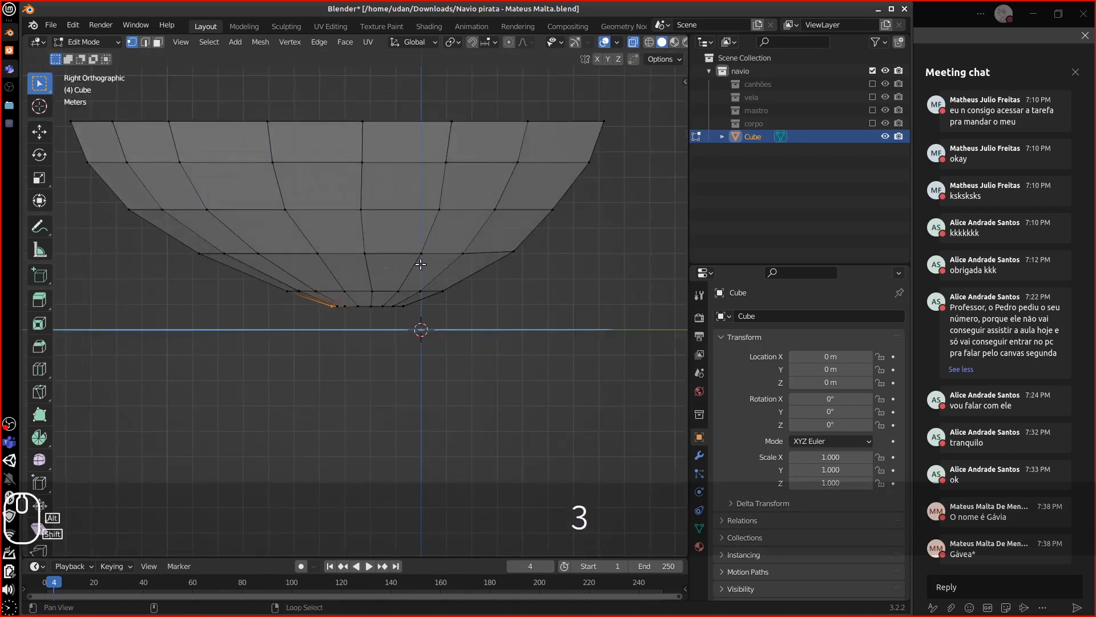
middle_click_drag(475, 321, 540, 385, "shift")
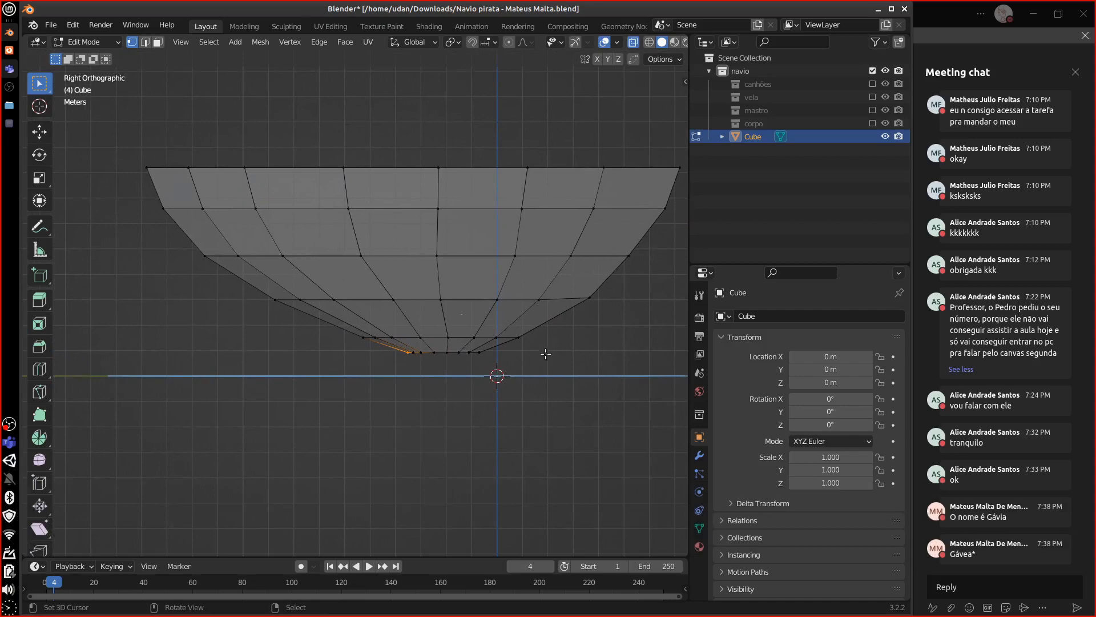
key("Tab")
middle_click_drag(513, 350, 614, 390)
key("1")
middle_click_drag(560, 344, 529, 306)
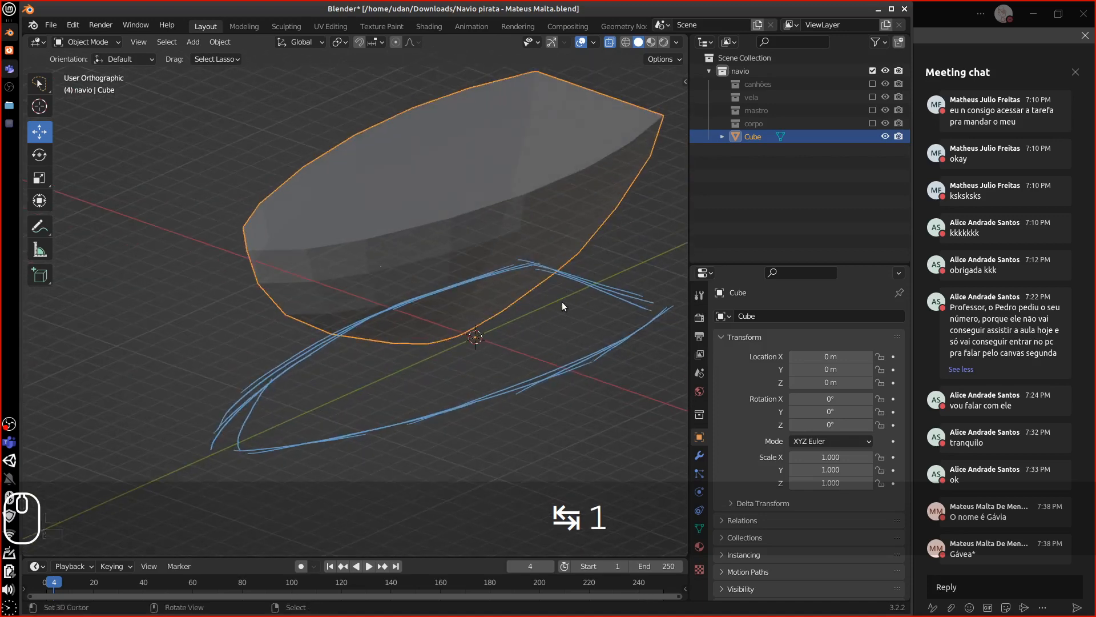
middle_click_drag(553, 316, 515, 388, "shift")
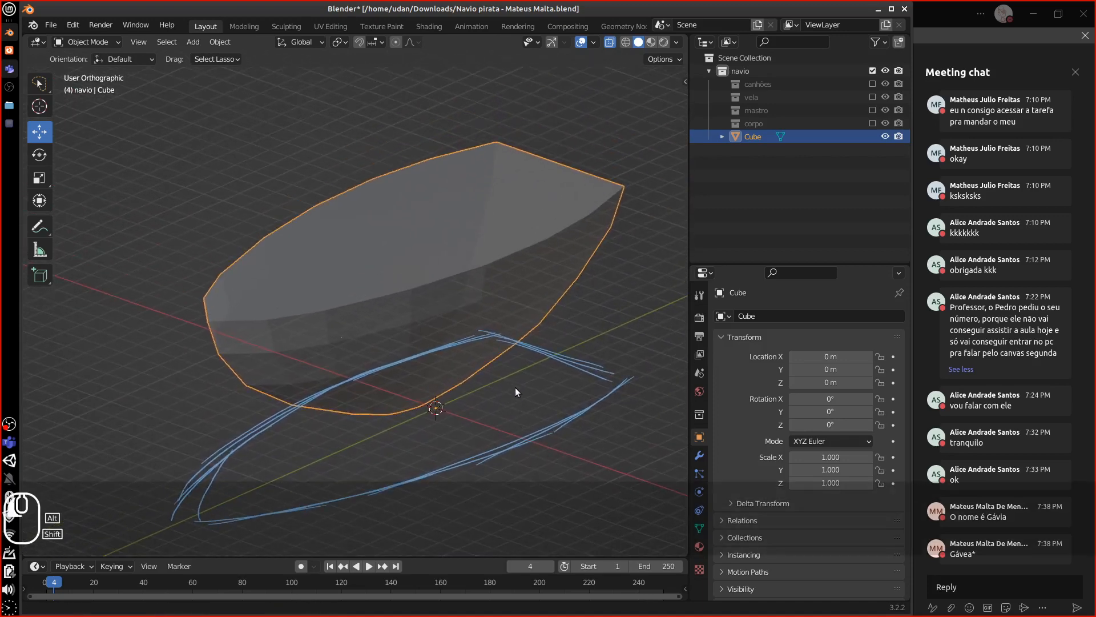
Return to Edit Mode in the right orthographic view and turn off X-ray display.
key("Tab")
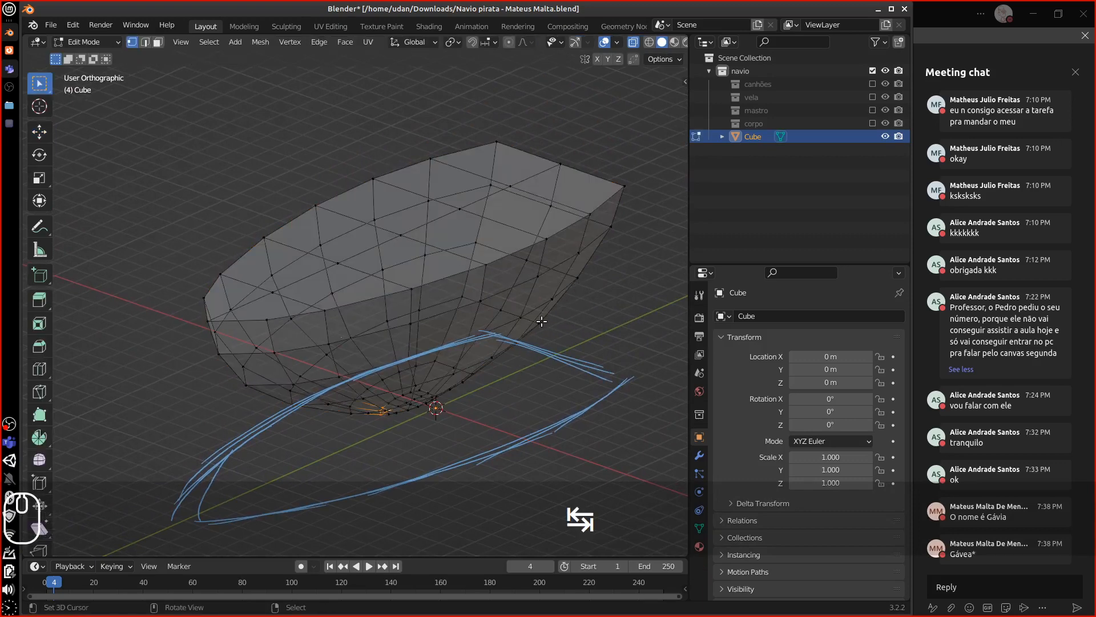
key("KP_3")
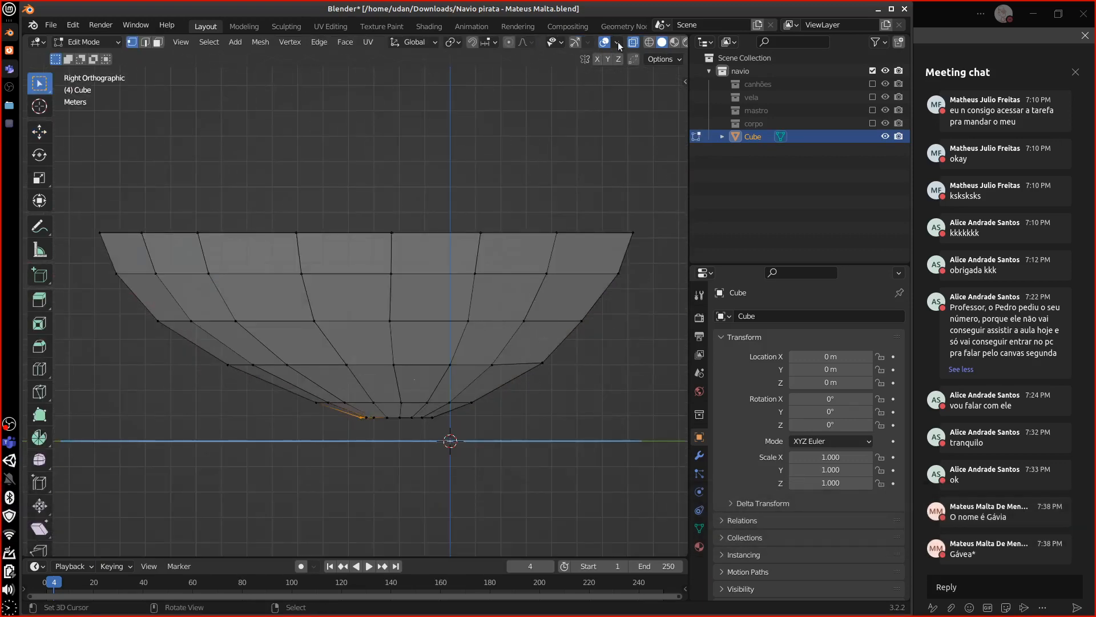
left_click(632, 42)
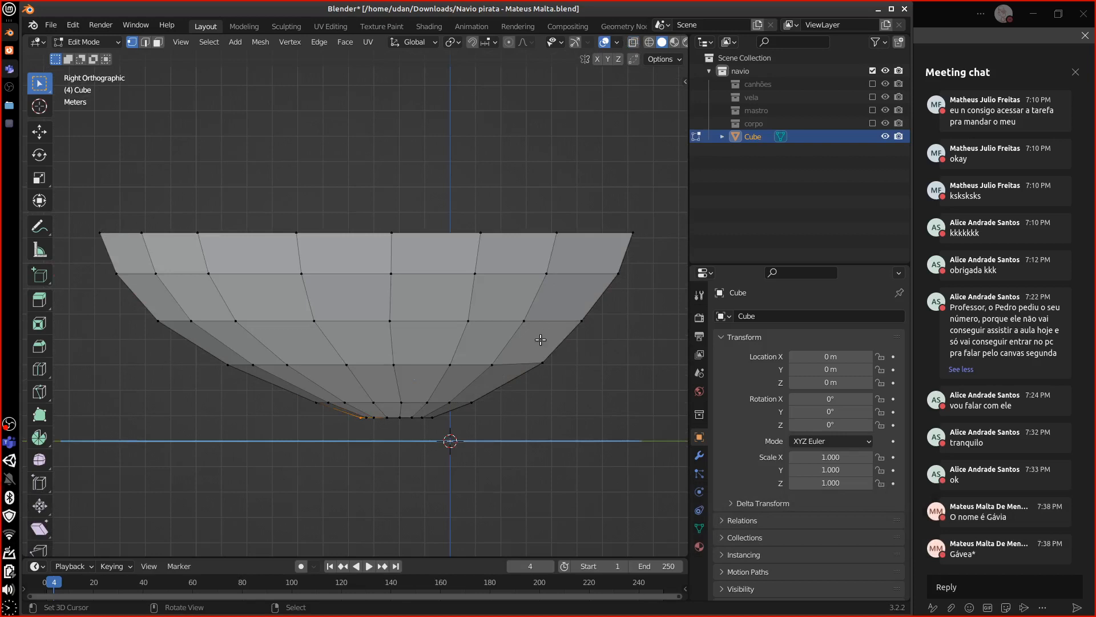
key("KP_7")
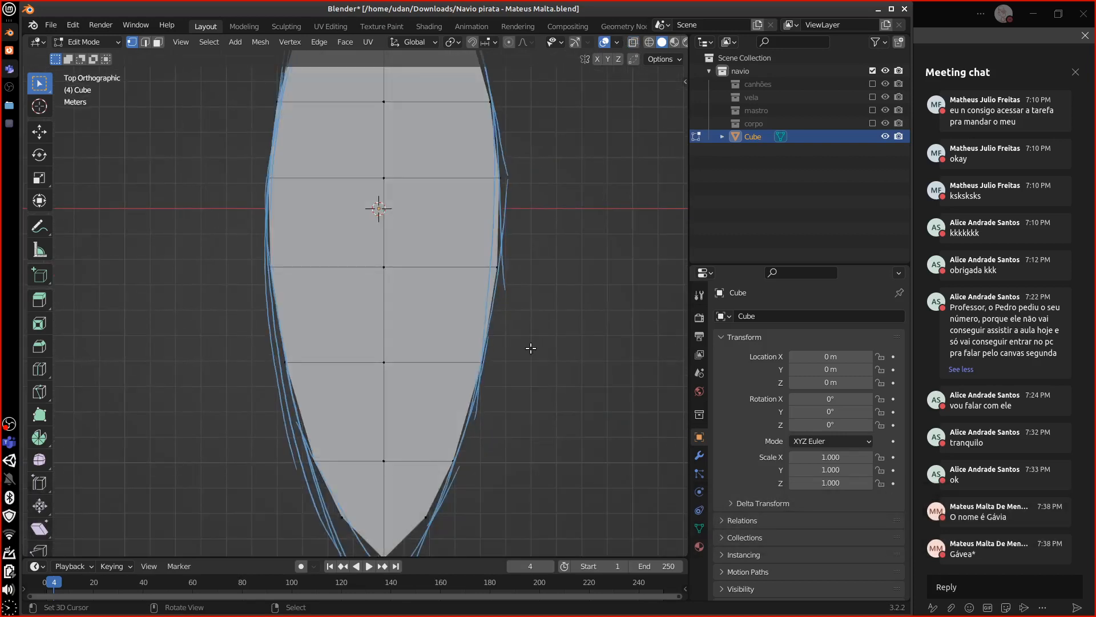
key("e")
key("r")
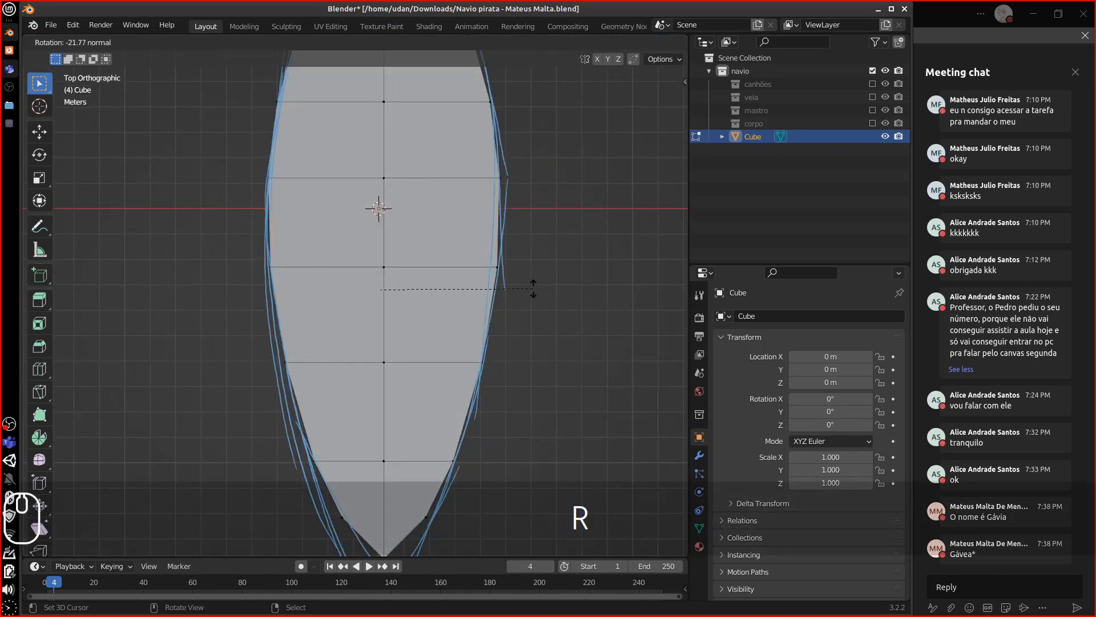
key("Escape")
key("Escape")
middle_click_drag(541, 303, 357, 373)
key("3")
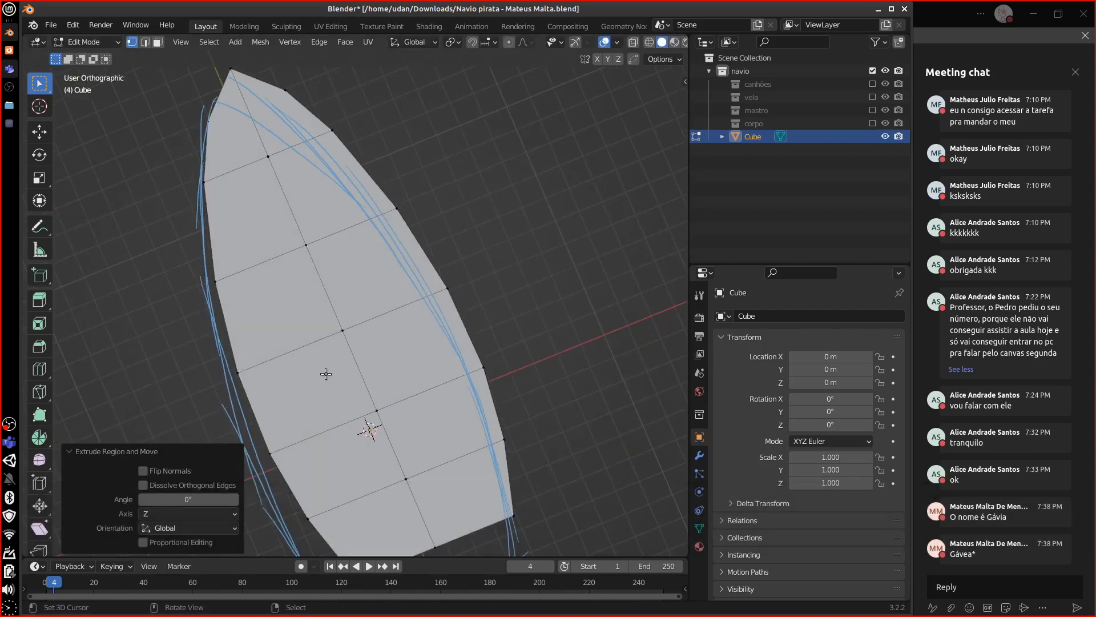
key("7")
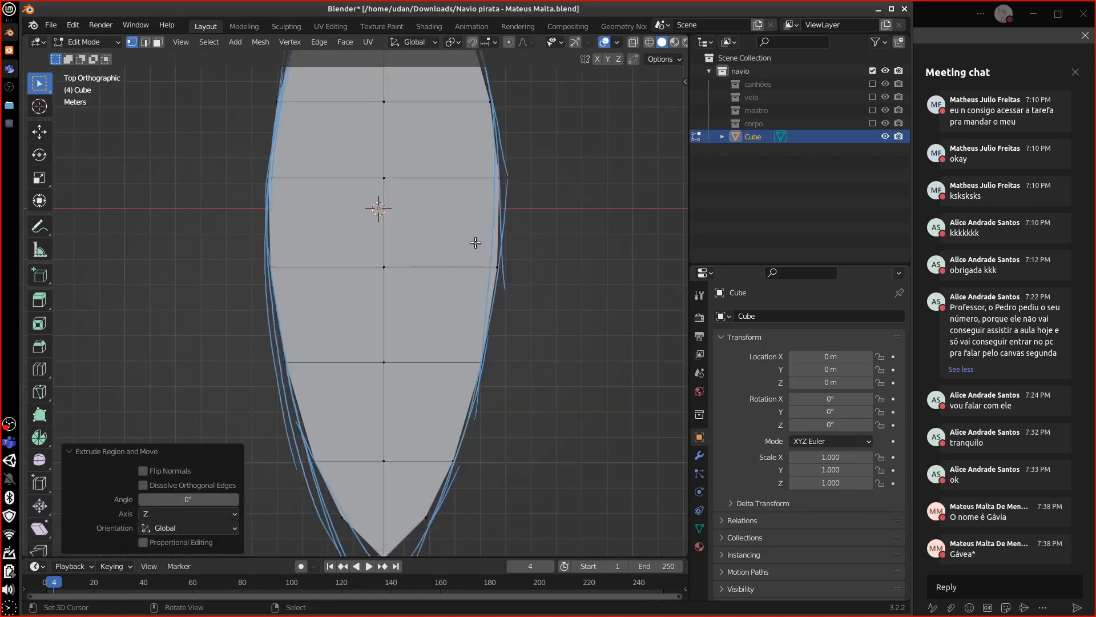
Erase the blue annotation strokes that outline the hull, working in the top view.
key("d")
mouse_move(492, 181)
left_mouse_down()
mouse_move(453, 378)
mouse_move(399, 494)
left_mouse_up()
mouse_move(391, 518)
right_mouse_down()
mouse_move(286, 342)
mouse_move(350, 311)
mouse_move(491, 384)
mouse_move(505, 210)
mouse_move(400, 212)
mouse_move(264, 286)
mouse_move(443, 421)
mouse_move(433, 496)
mouse_move(337, 542)
mouse_move(501, 140)
mouse_move(464, 336)
mouse_move(484, 263)
right_mouse_up()
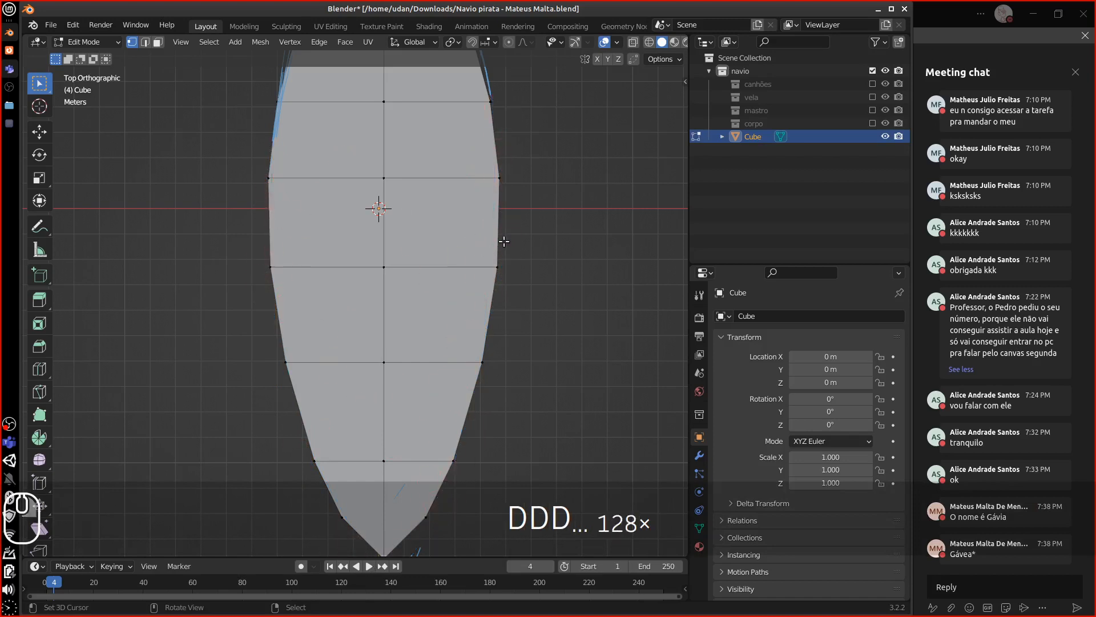
left_click_drag(513, 240, 530, 422, "alt+shift")
mouse_move(289, 314)
right_mouse_down()
mouse_move(326, 206)
mouse_move(514, 289)
mouse_move(460, 205)
mouse_move(520, 288)
right_mouse_up()
left_click_drag(557, 327, 551, 99, "alt+shift")
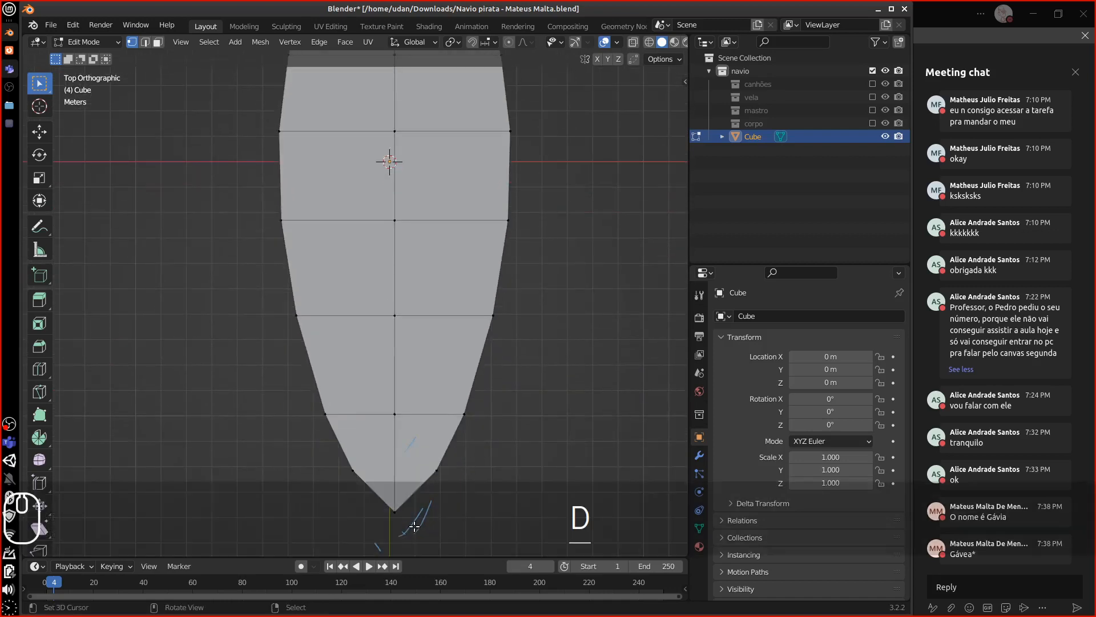
right_click_drag(415, 525, 428, 514)
Try adding a mesh circle at the 3D cursor just above the middle of the deck, and delete it.
mouse_move(465, 440)
middle_mouse_down()
mouse_move(526, 361)
mouse_move(475, 302)
middle_mouse_up()
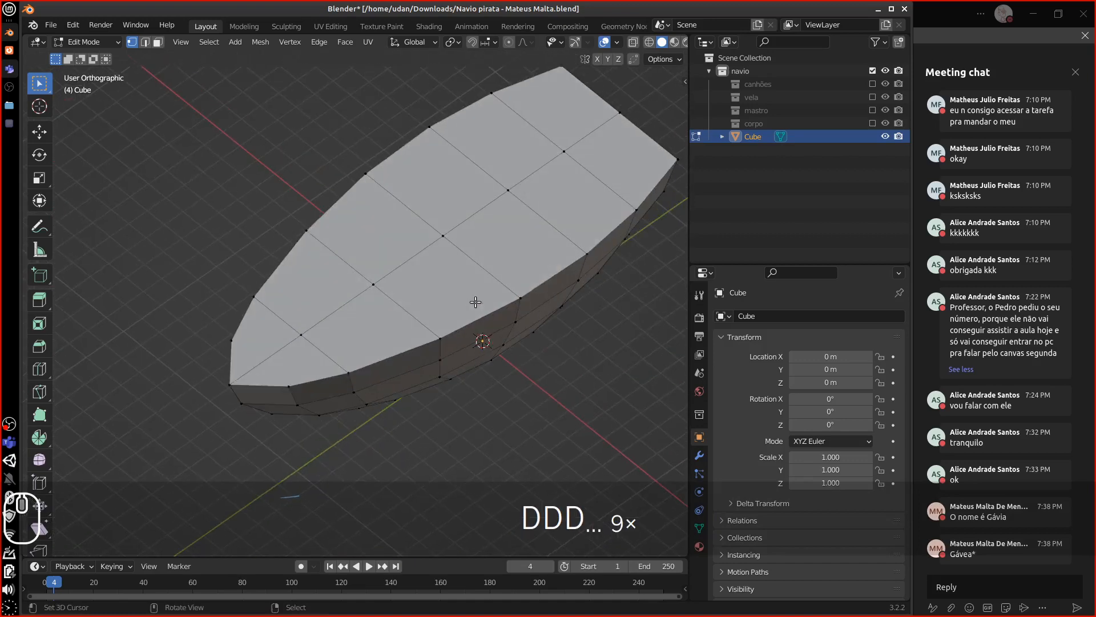
key("KP_2")
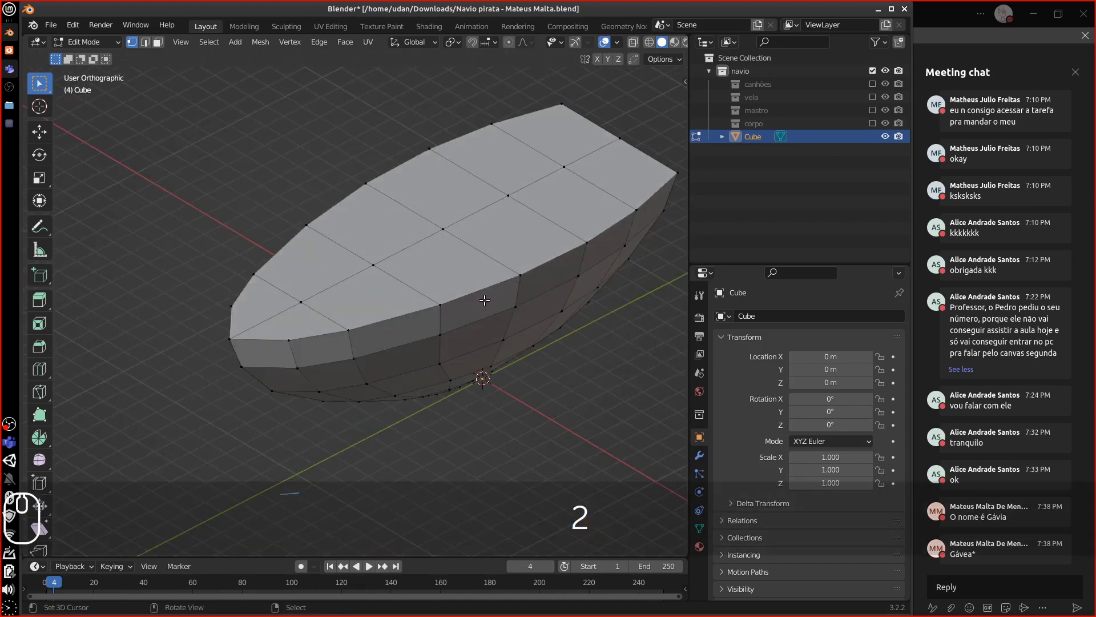
key("KP_3")
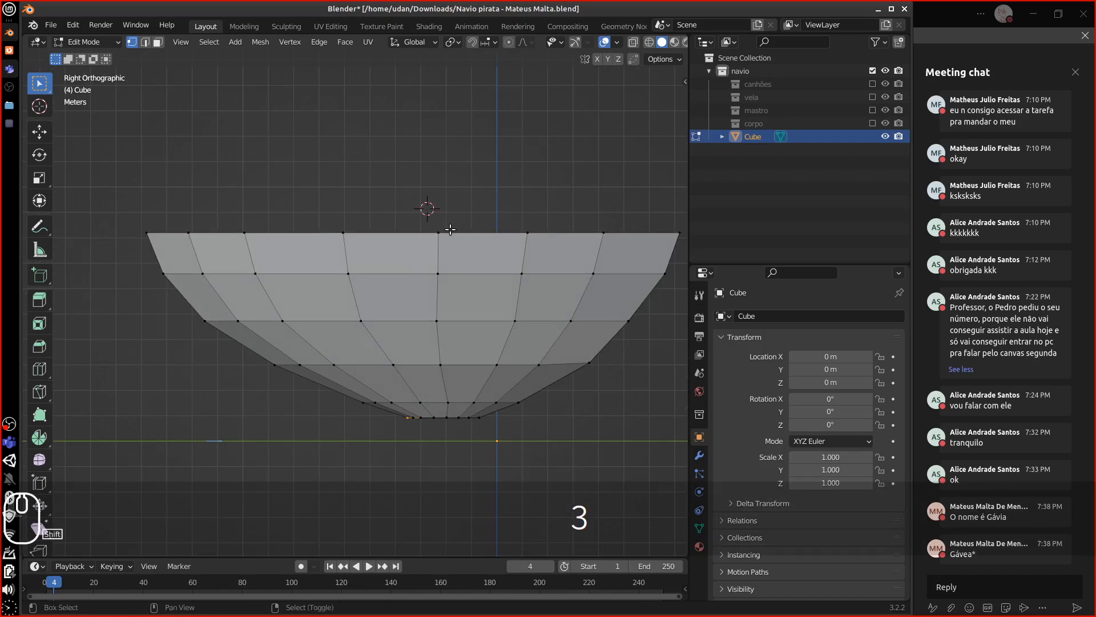
key("shift+a")
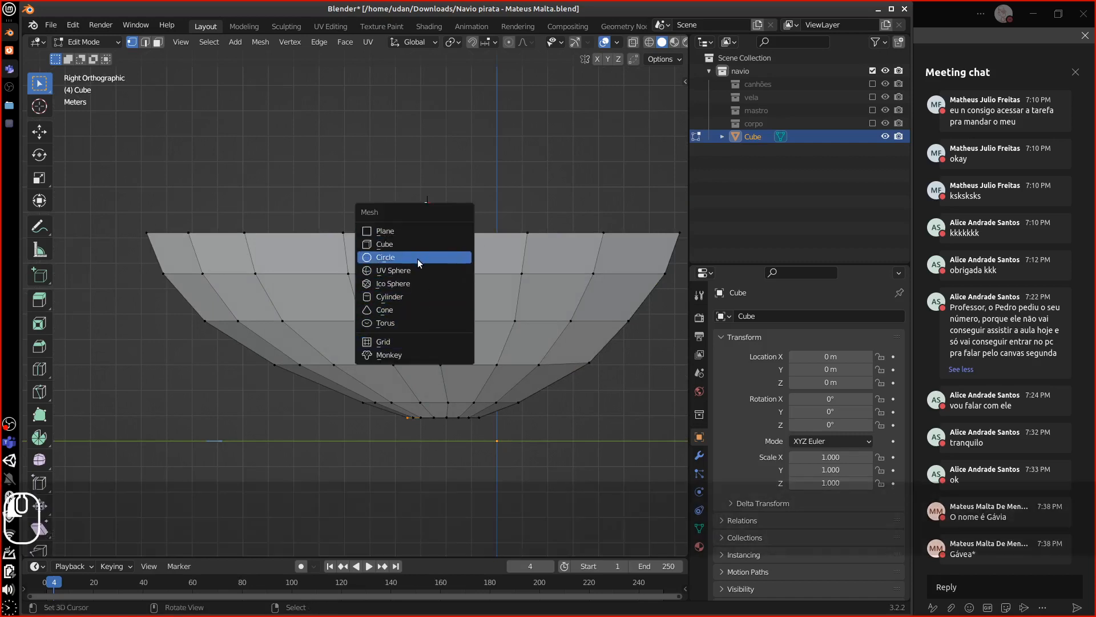
left_click(417, 258)
middle_click_drag(417, 258, 464, 206)
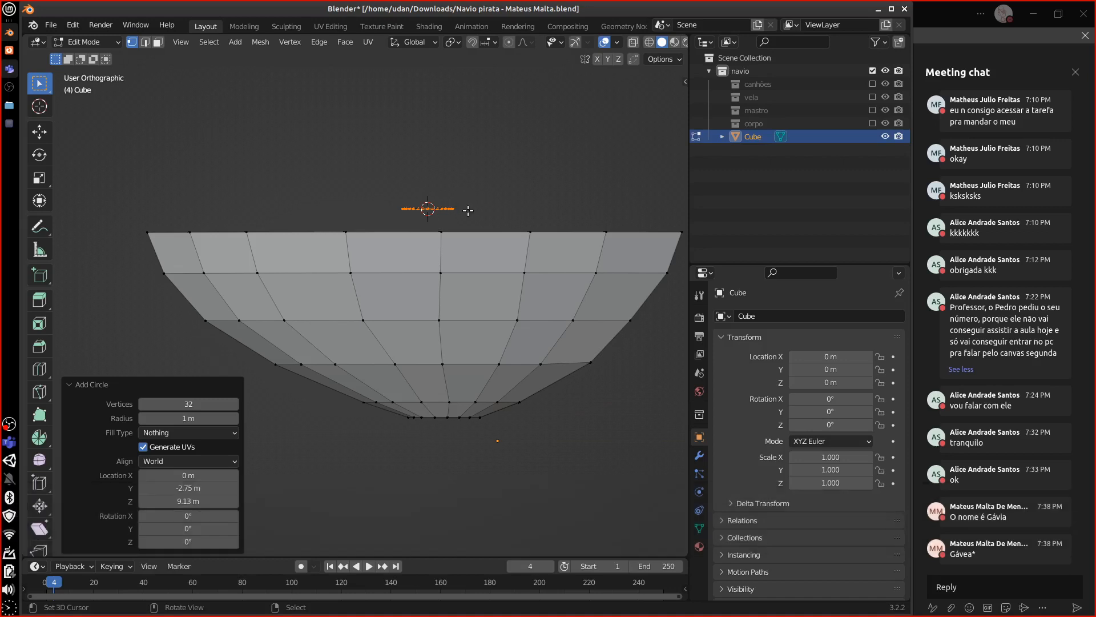
key("Delete")
left_click(452, 183)
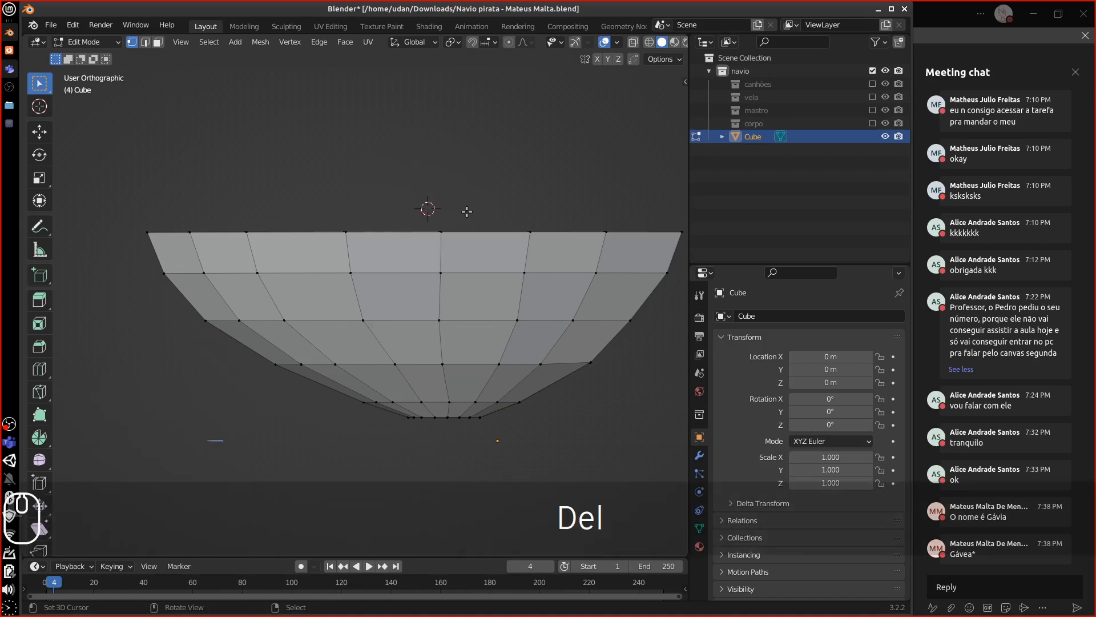
Add a mesh cylinder at the 3D cursor with 8 vertices and the cap fill type set to Nothing.
key("shift+a")
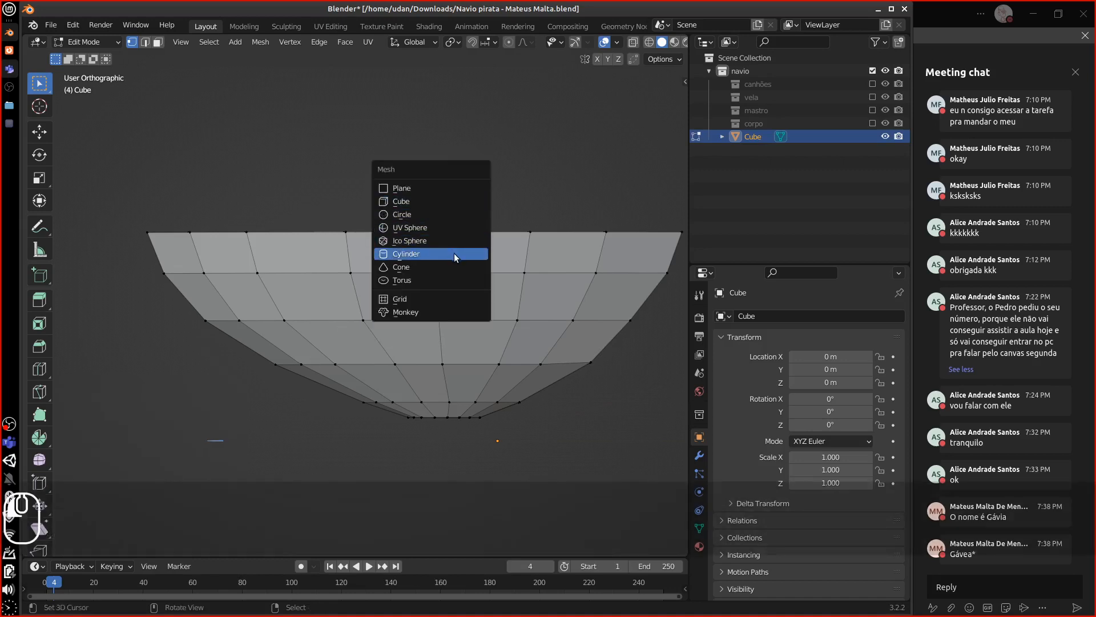
left_click(455, 257)
left_click(225, 391)
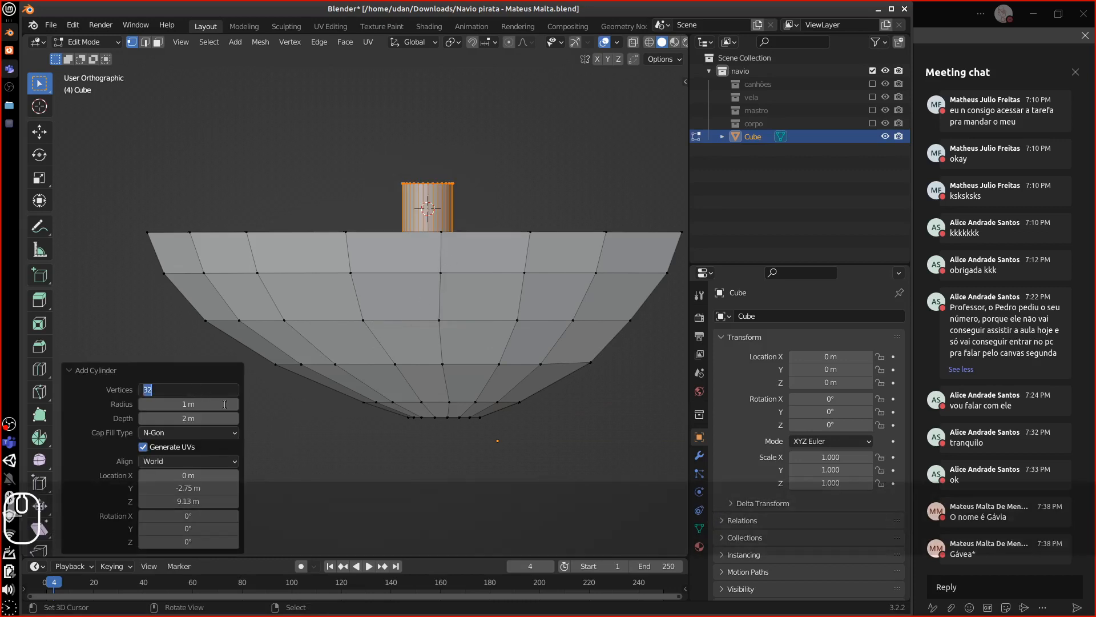
type("8")
key("Return")
left_click(211, 432)
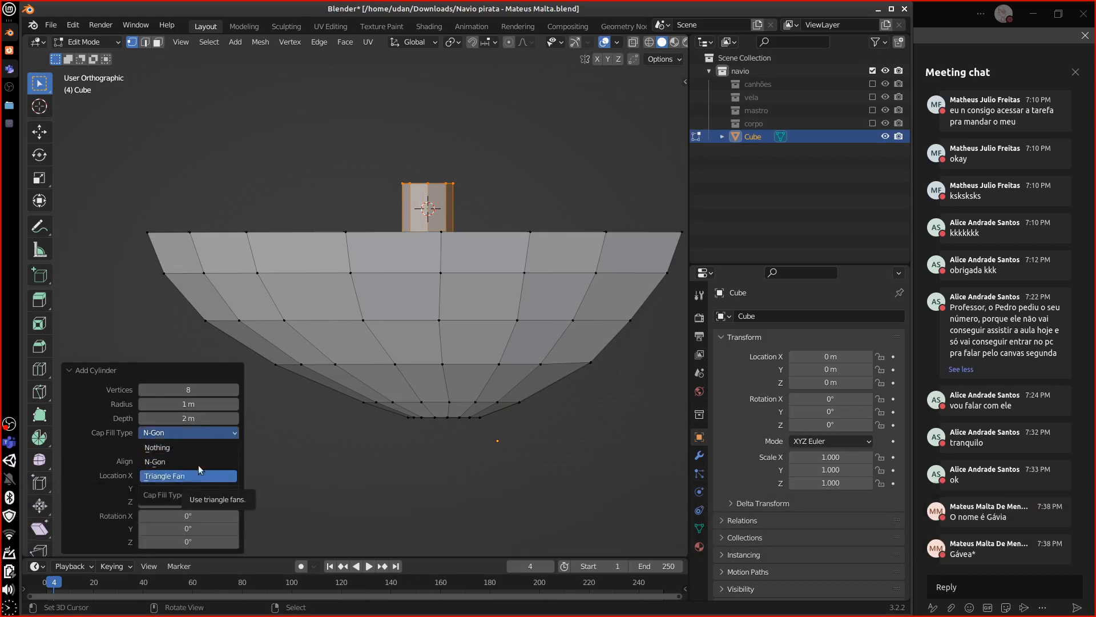
left_click(197, 447)
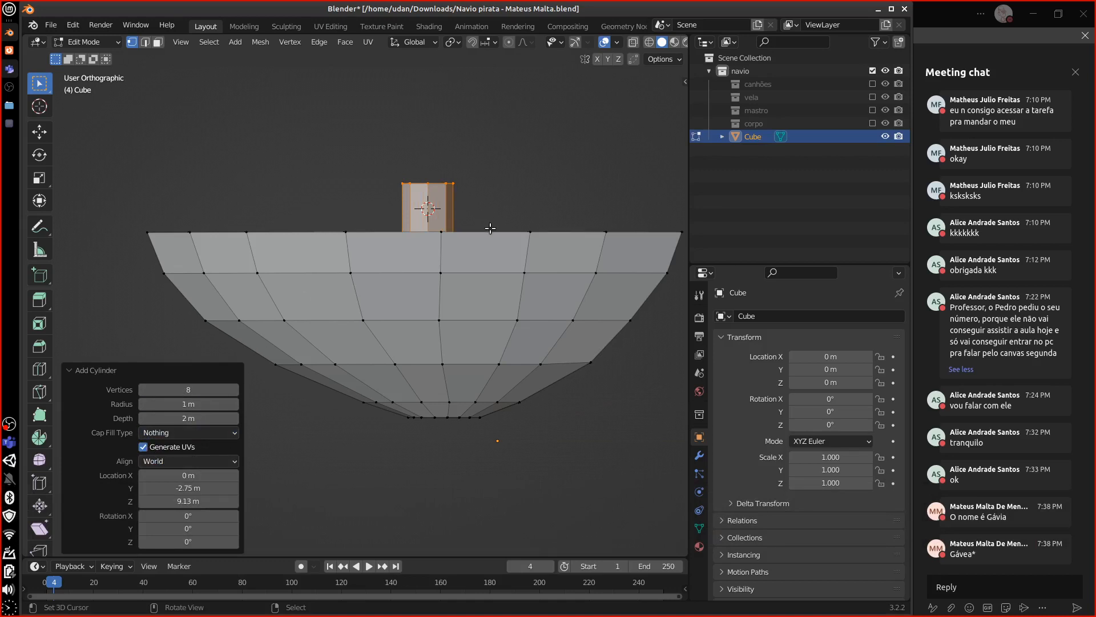
Scale the cylinder to 0.4 and move it 4.2 m along X and 2.3 m along Y, beside the deck's edge.
key("s")
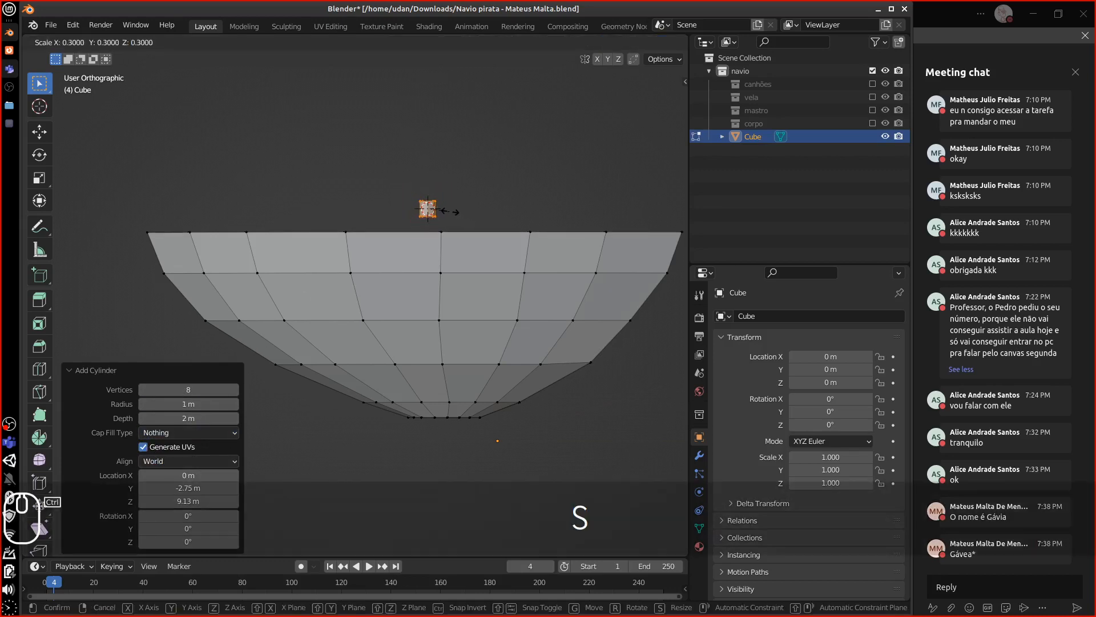
left_click(451, 211, "ctrl")
key("ctrl+equal")
key("ctrl+equal")
key("ctrl+equal")
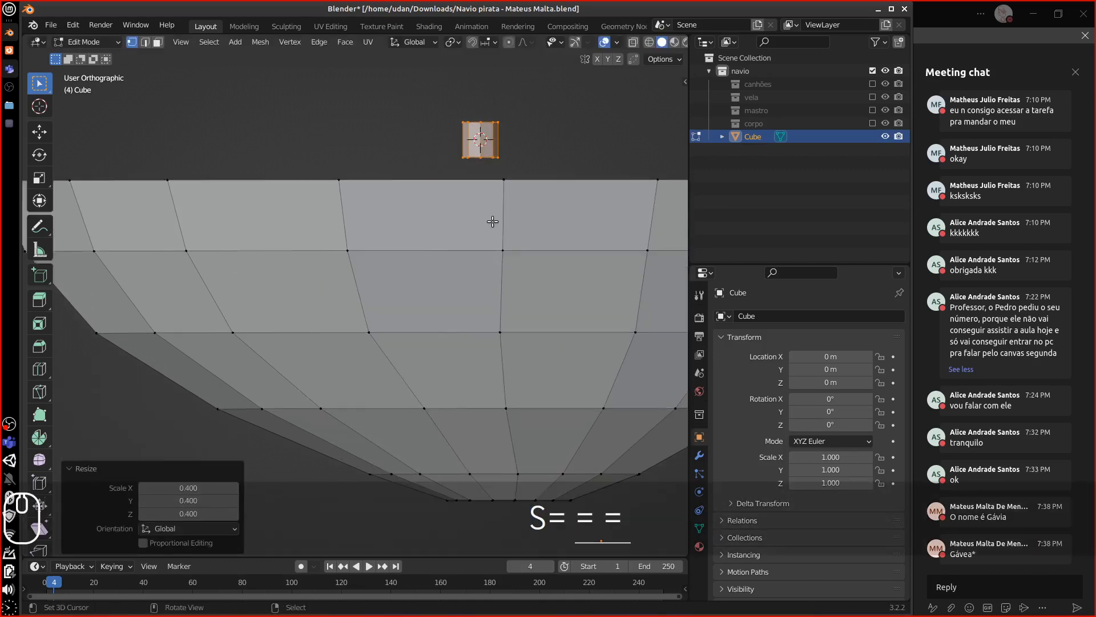
key("7")
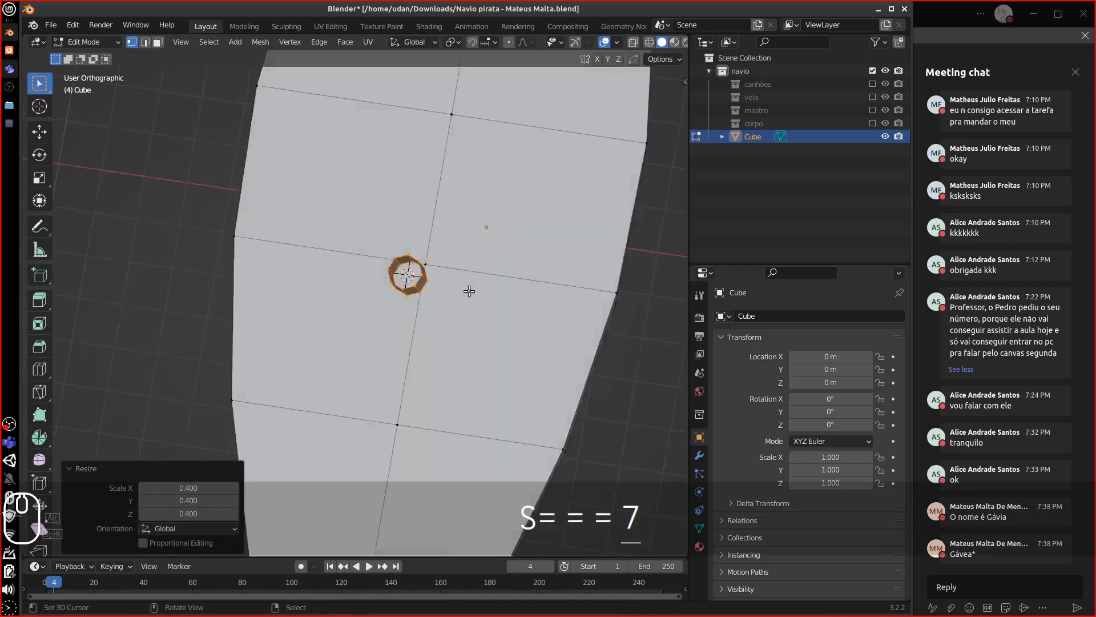
key("g")
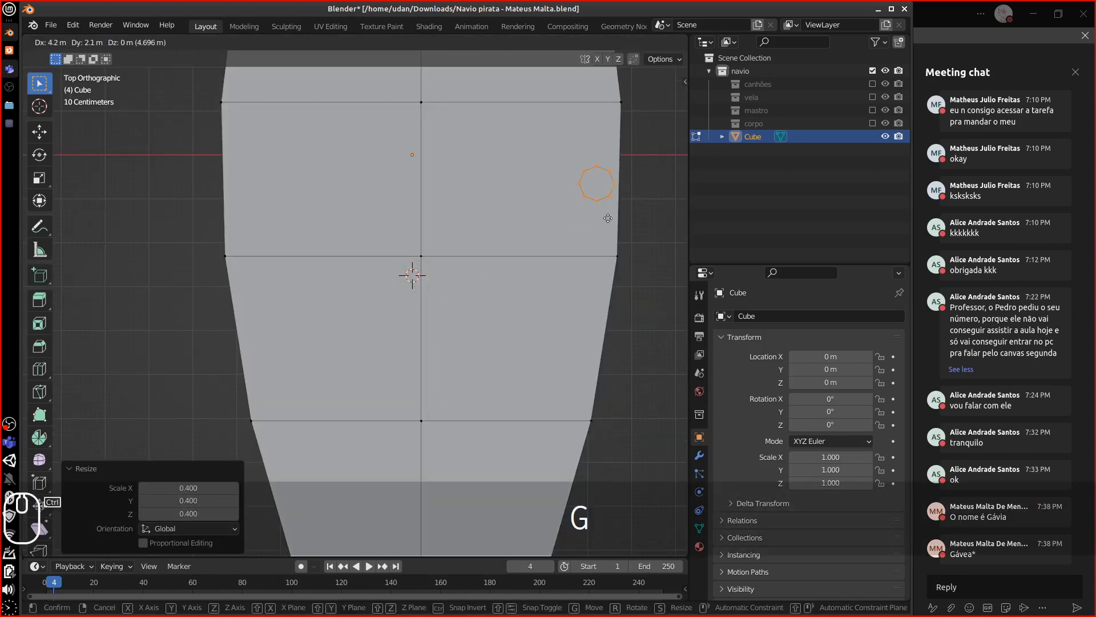
left_click(608, 215)
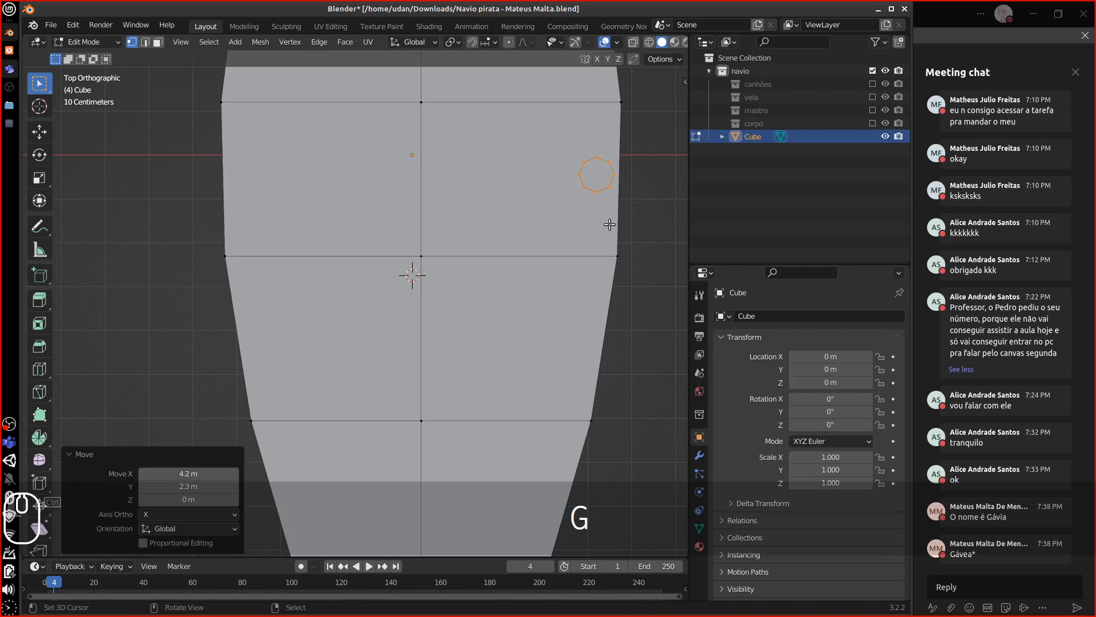
Scale the cylinder to 0.6 overall, and stretch it by 3.9 along Z into a slim upright post.
key("3")
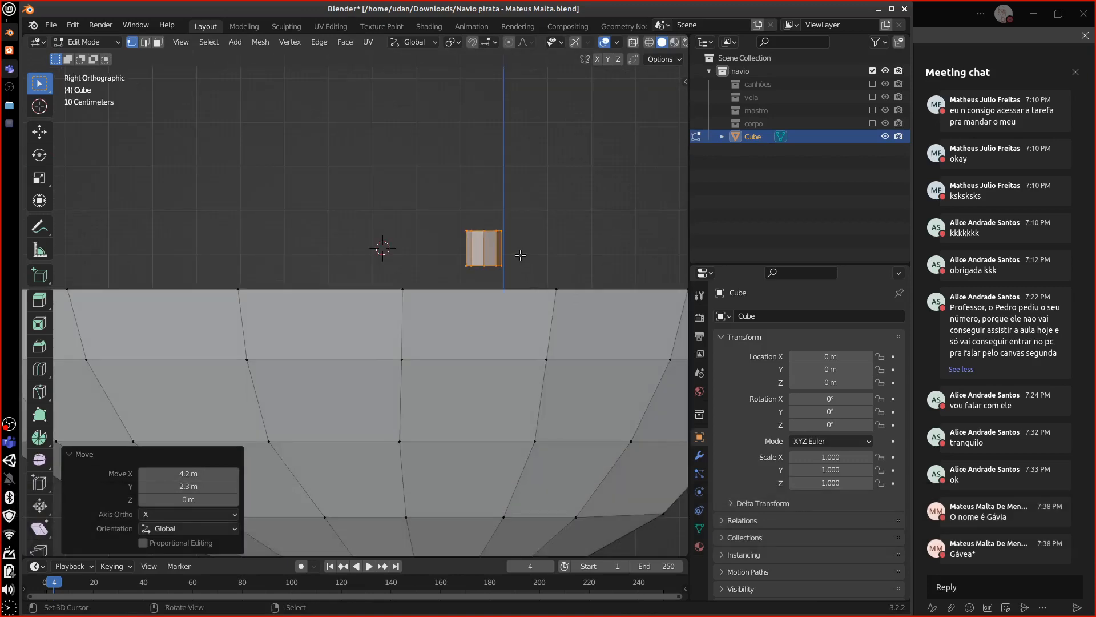
key("s")
left_click(510, 269)
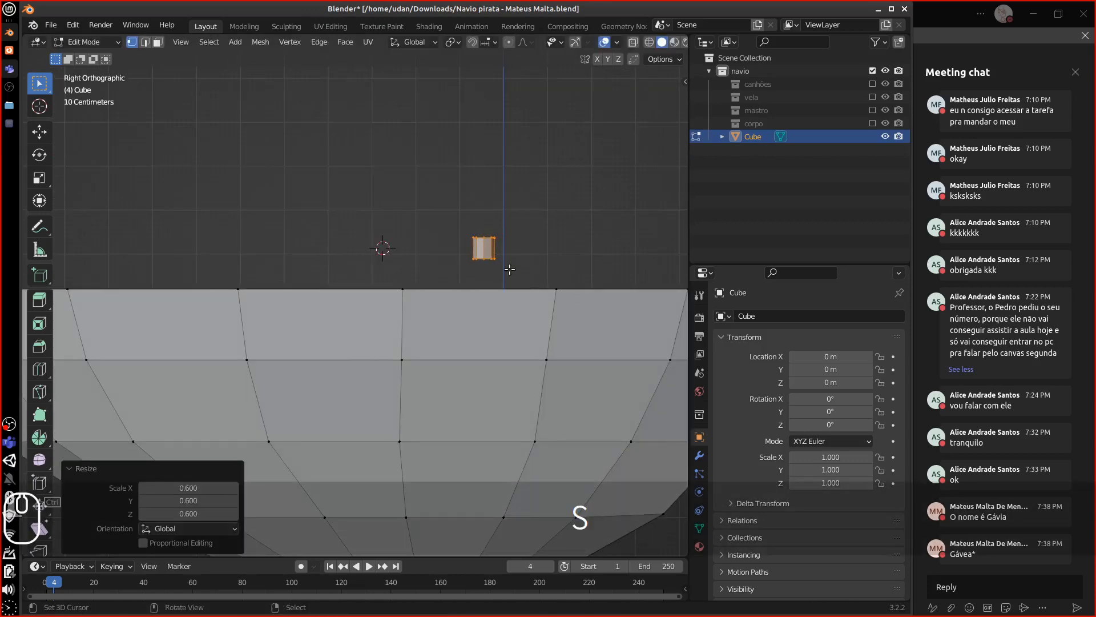
key("s")
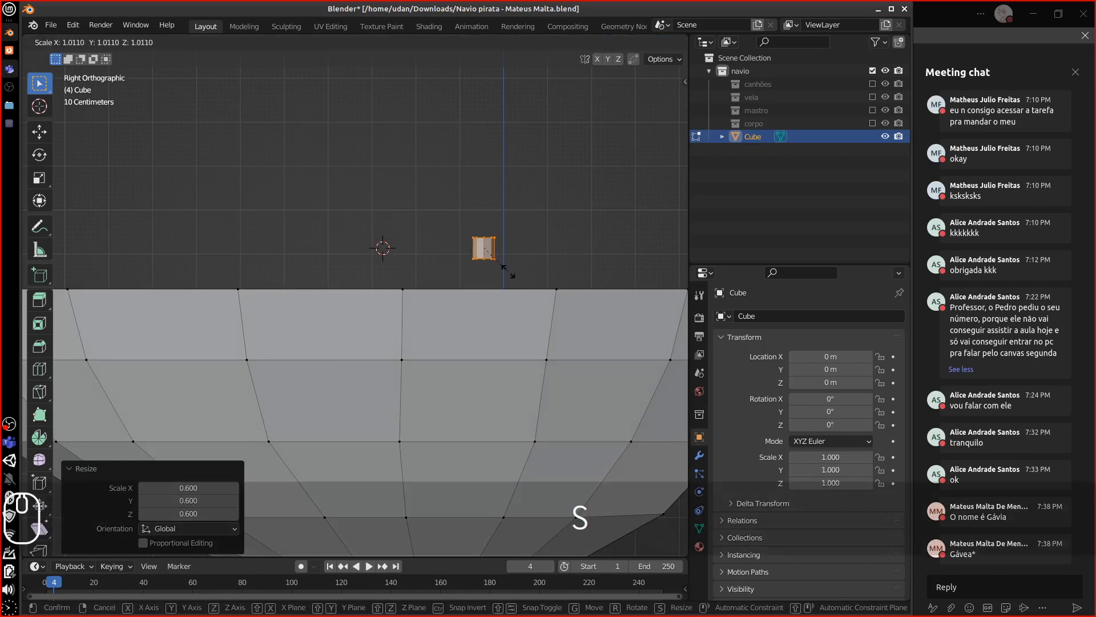
key("z")
key("ctrl")
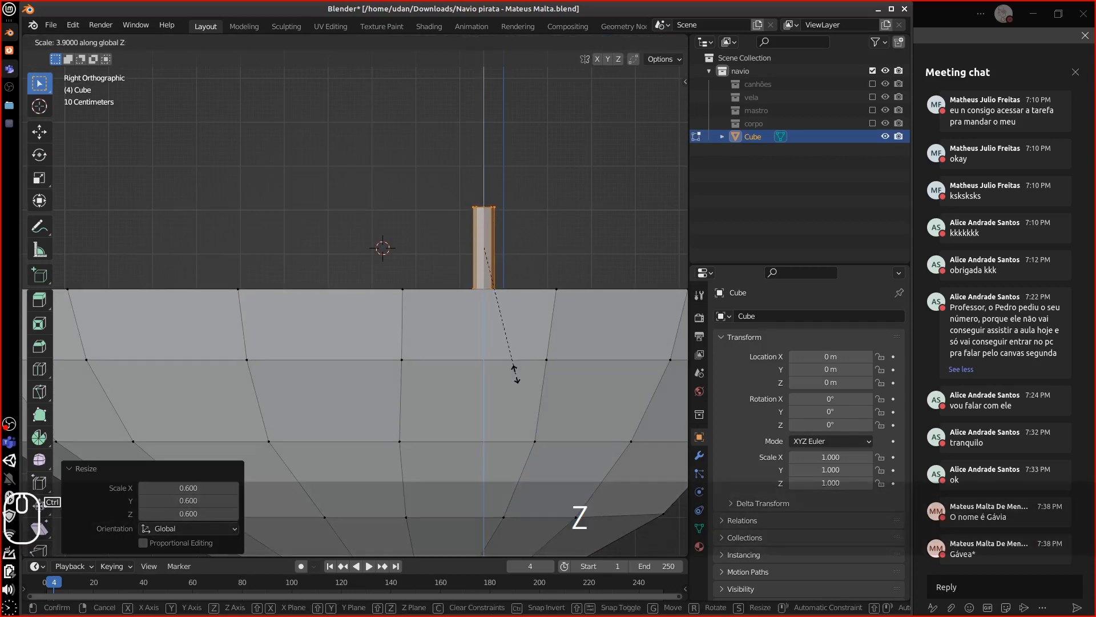
left_click(515, 372)
Select all geometry linked to the post's top edge loop and raise the whole post clear of the deck.
left_click(489, 208, "alt+shift")
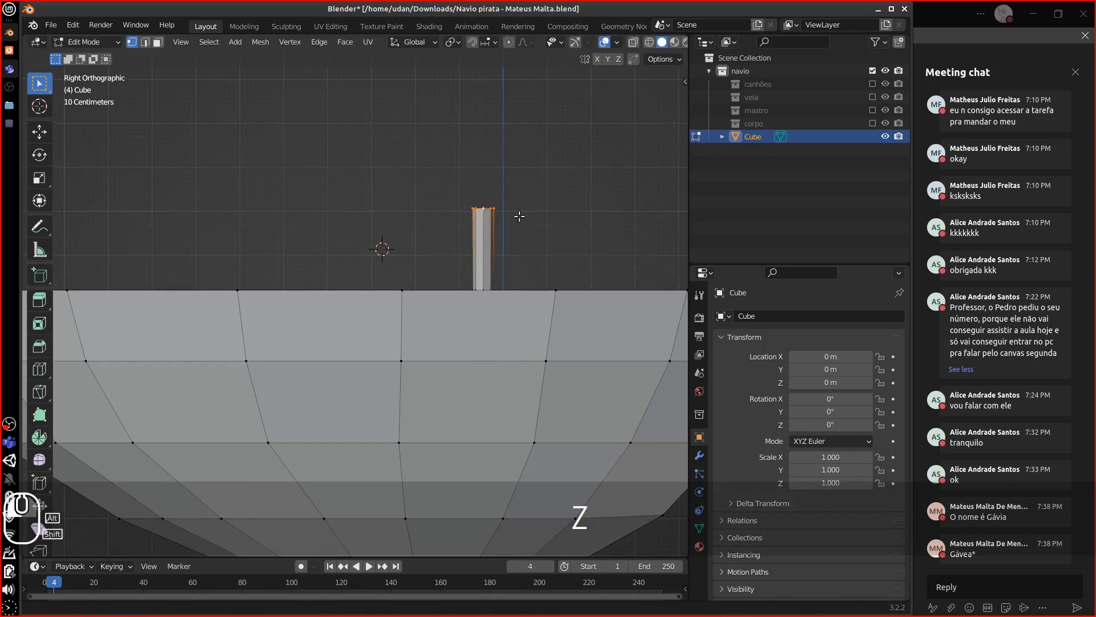
key("equal")
key("equal")
key("equal")
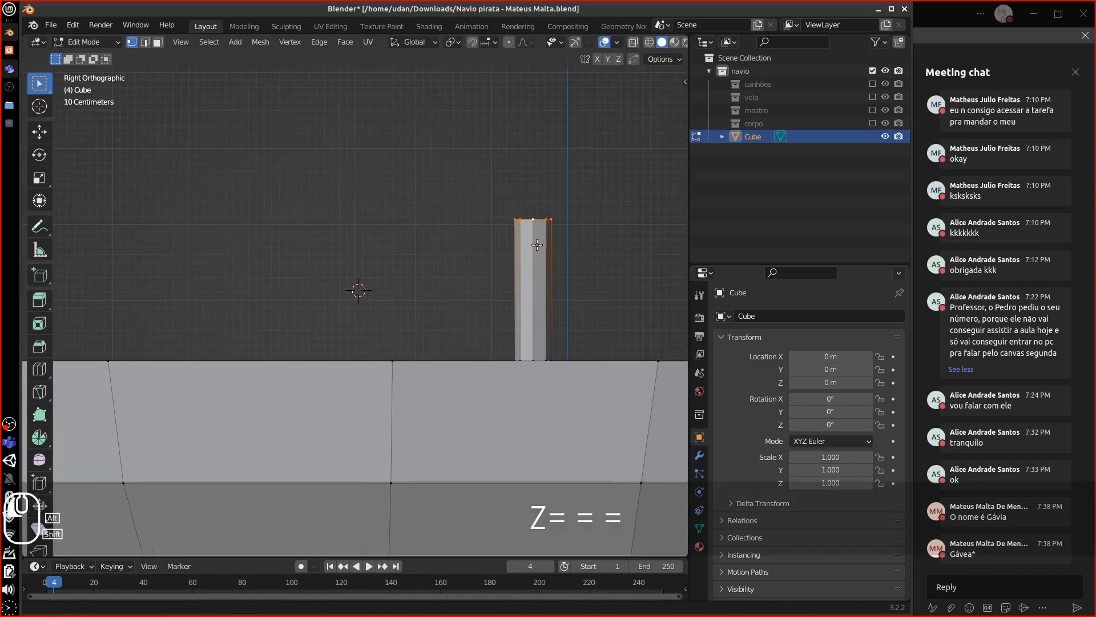
left_click_drag(537, 245, 487, 250, "alt+shift")
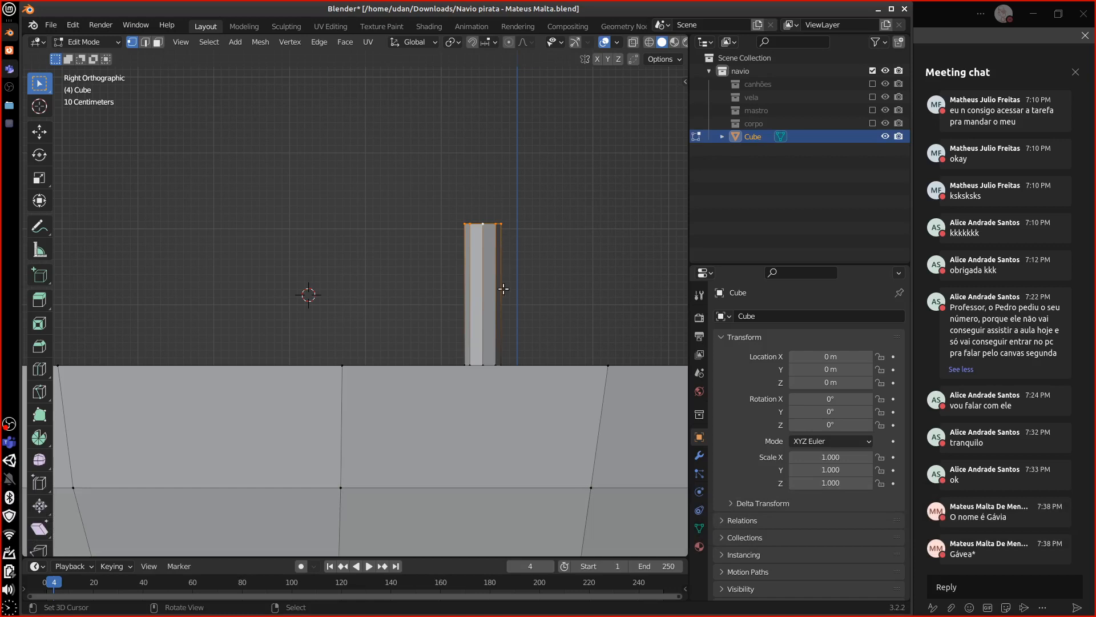
key("ctrl+l")
key("g")
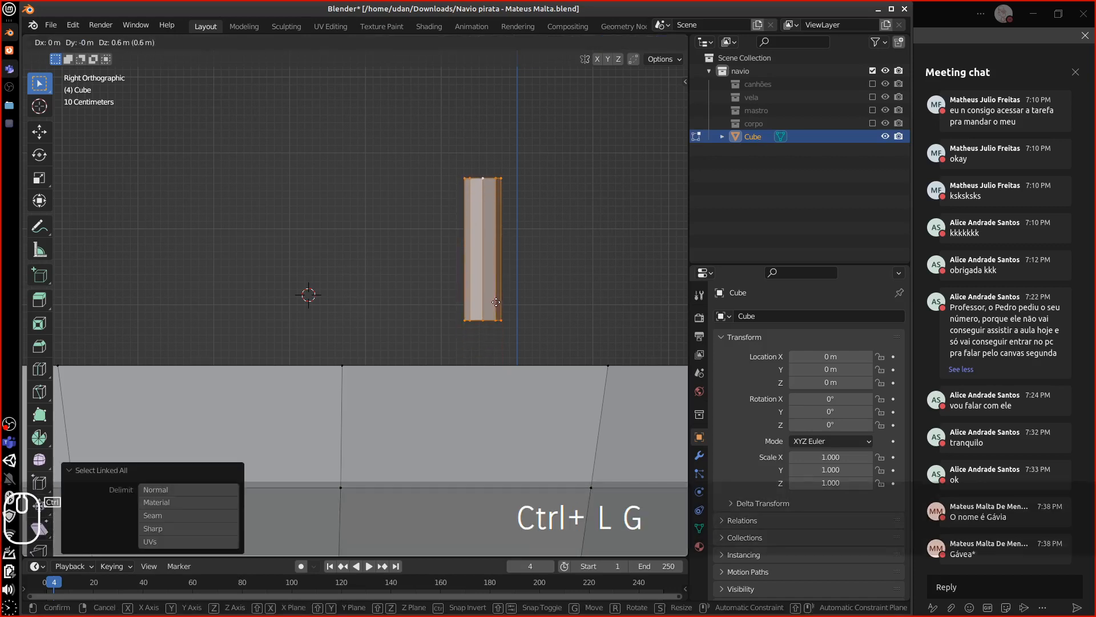
left_click(496, 309)
Shorten the post by lowering its top edge loop 0.6 m.
left_click(501, 191, "alt")
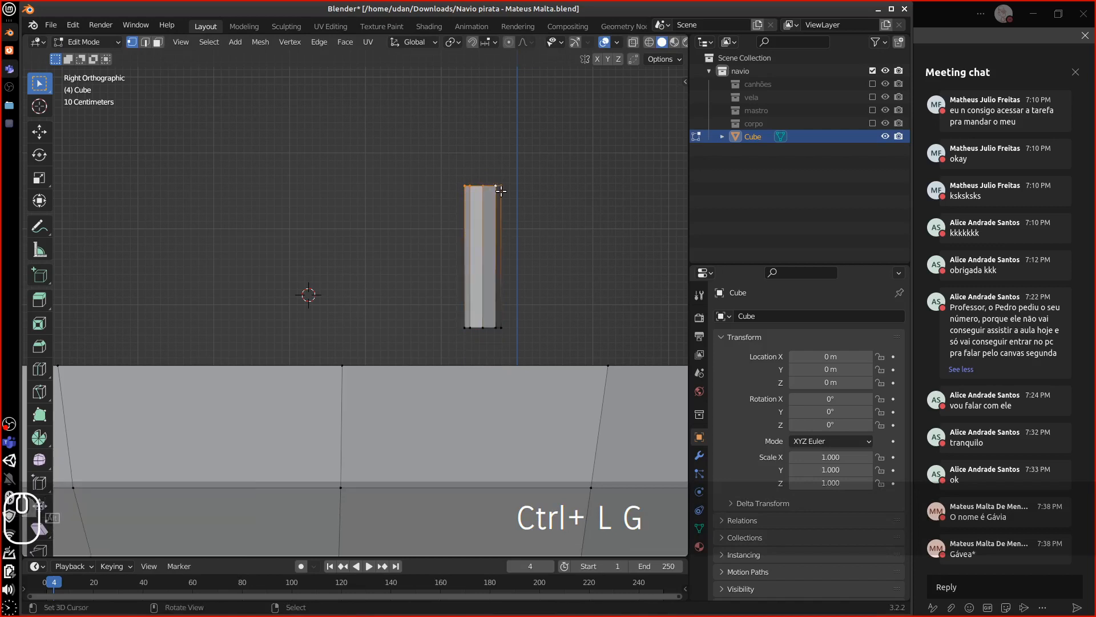
key("g")
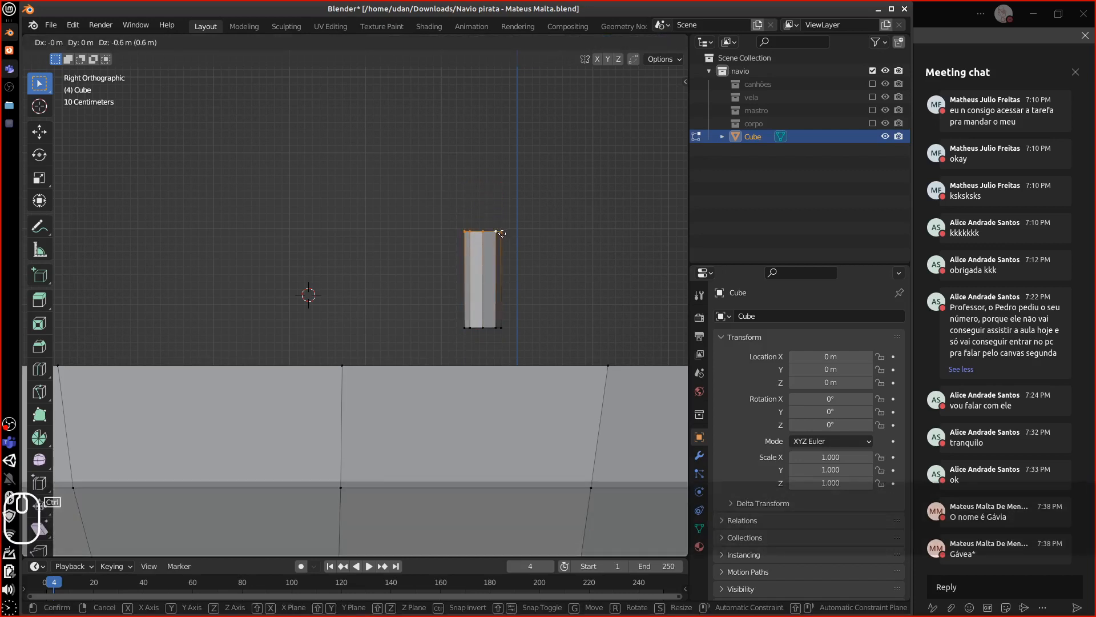
left_click(502, 233)
Form a collar by extruding the top loop up 0.05 m, scaling it to about 1.25, and extruding it about 0.13 m along Z.
key("e")
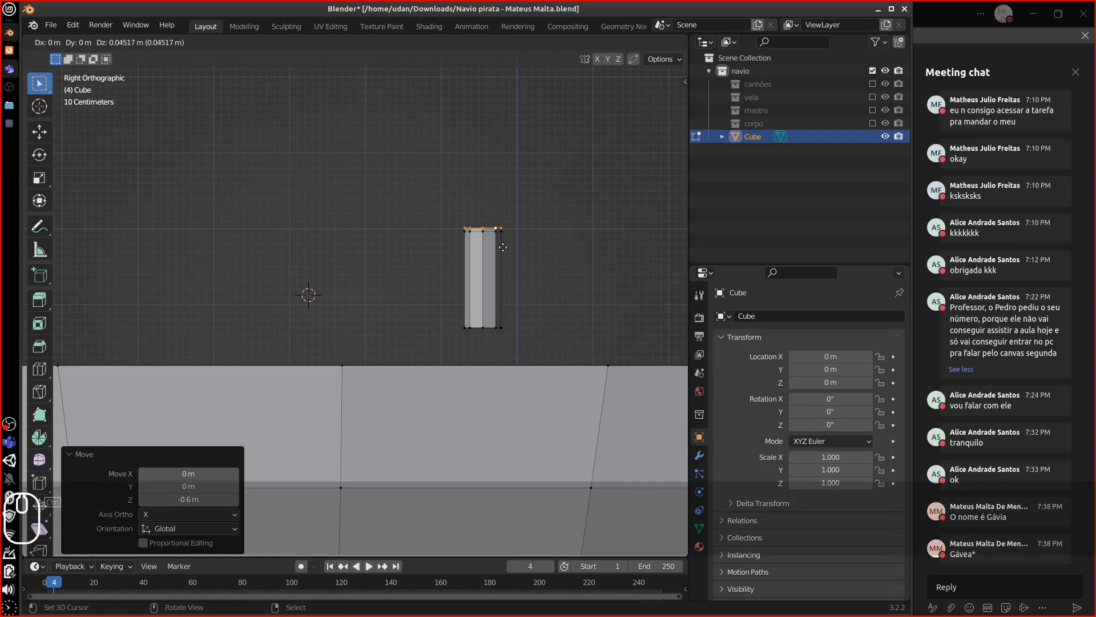
left_click(507, 241, "ctrl+shift")
key("s")
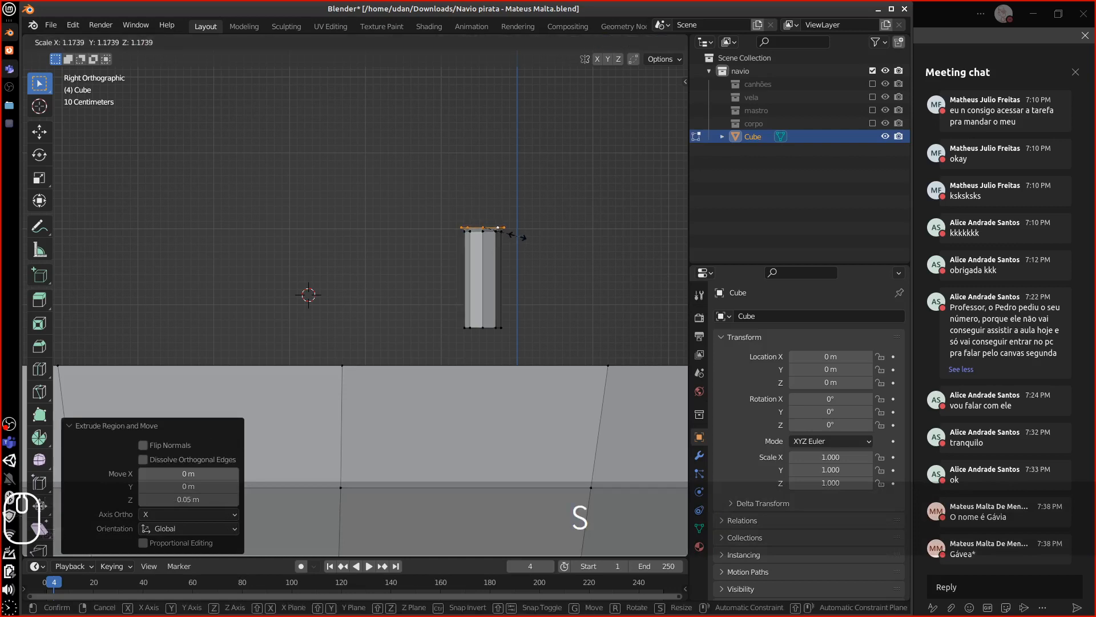
left_click(518, 234)
key("e")
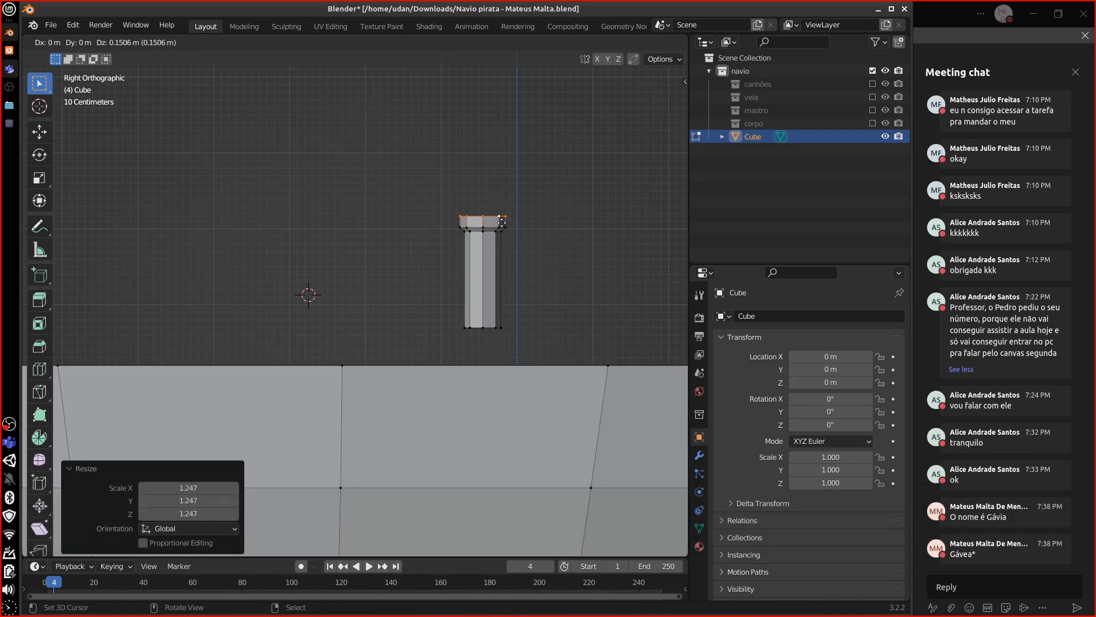
key("z")
left_click(502, 223)
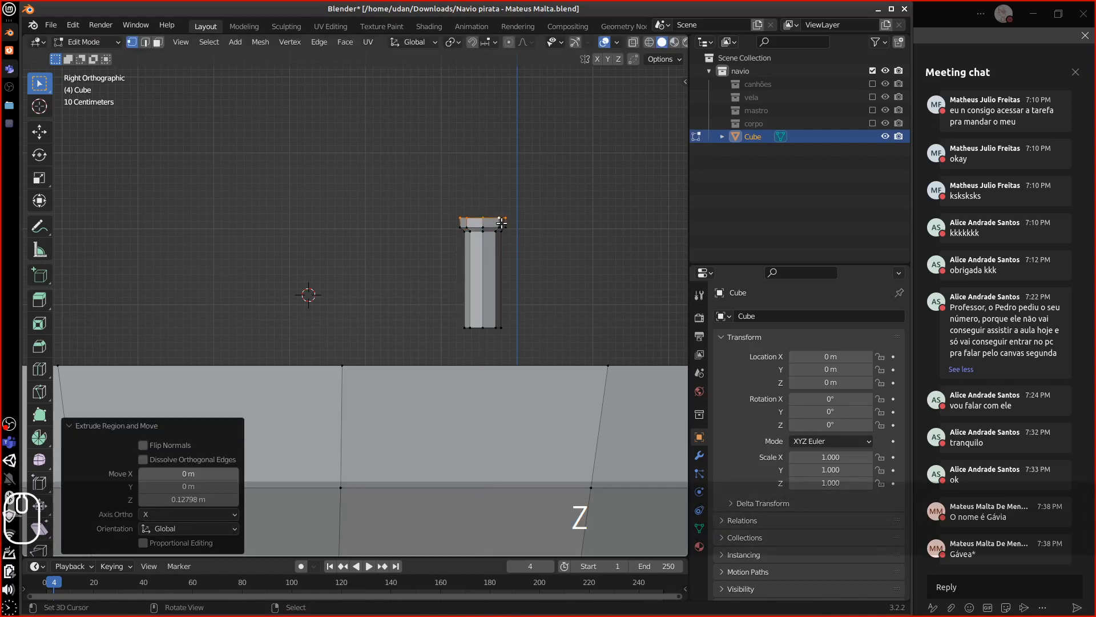
Extrude the collar's top loop in place, scale it inward to about 0.47, and extrude it up 0.3 m as a narrow neck.
key("e")
key("Escape")
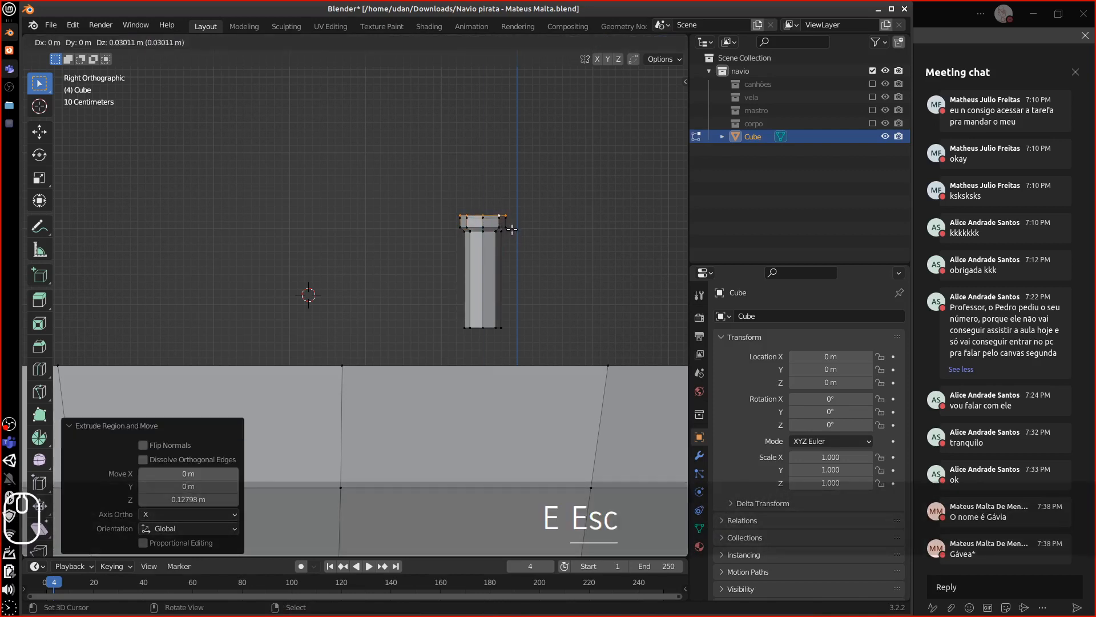
key("s")
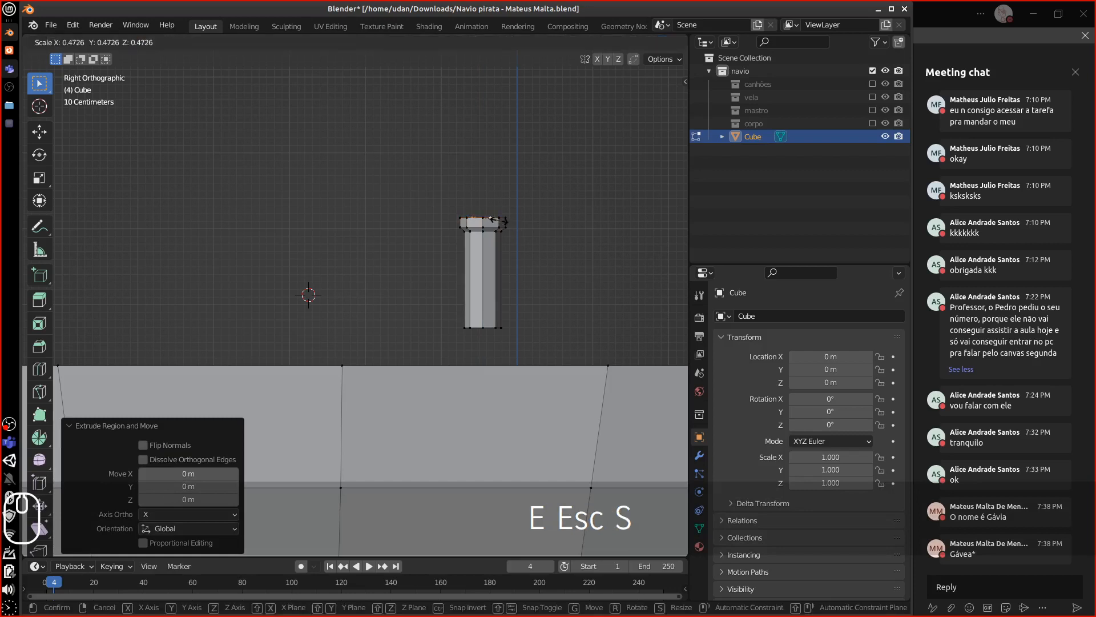
left_click(503, 221)
middle_click_drag(518, 226, 471, 305, "shift")
key("equal")
key("equal")
key("e")
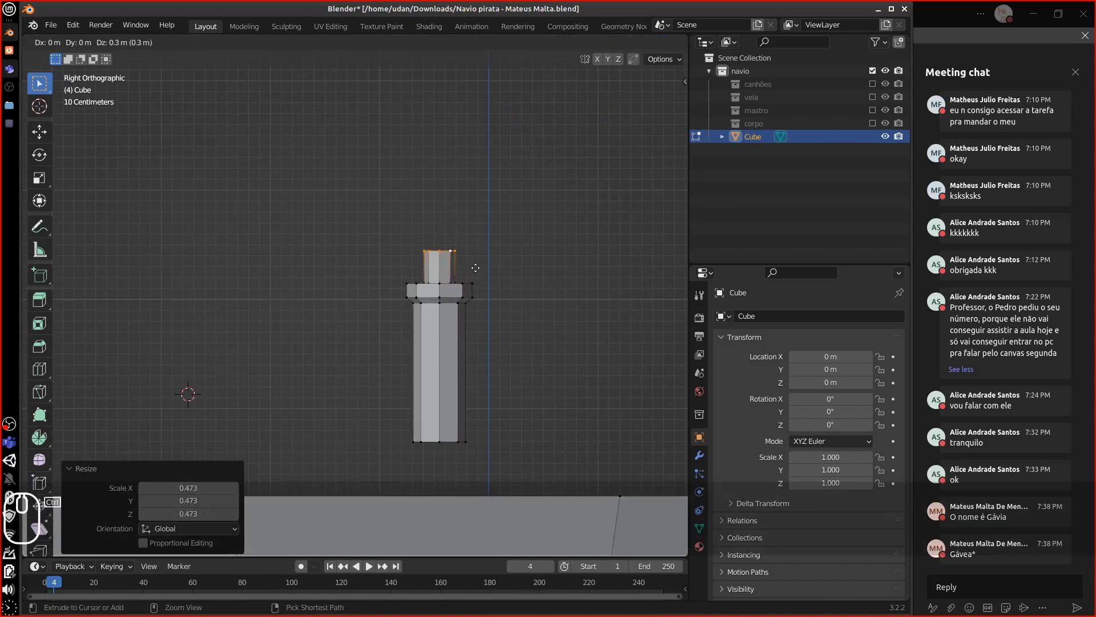
left_click(476, 269, "ctrl")
Close the top of the neck by extruding its open loop in place and merging the vertices at center.
left_click_drag(490, 289, 467, 345, "alt")
left_click_drag(423, 408, 533, 299, "alt+shift")
mouse_move(485, 342)
left_mouse_down("alt")
mouse_move(457, 380)
mouse_move(474, 354)
left_mouse_up("alt")
key("e")
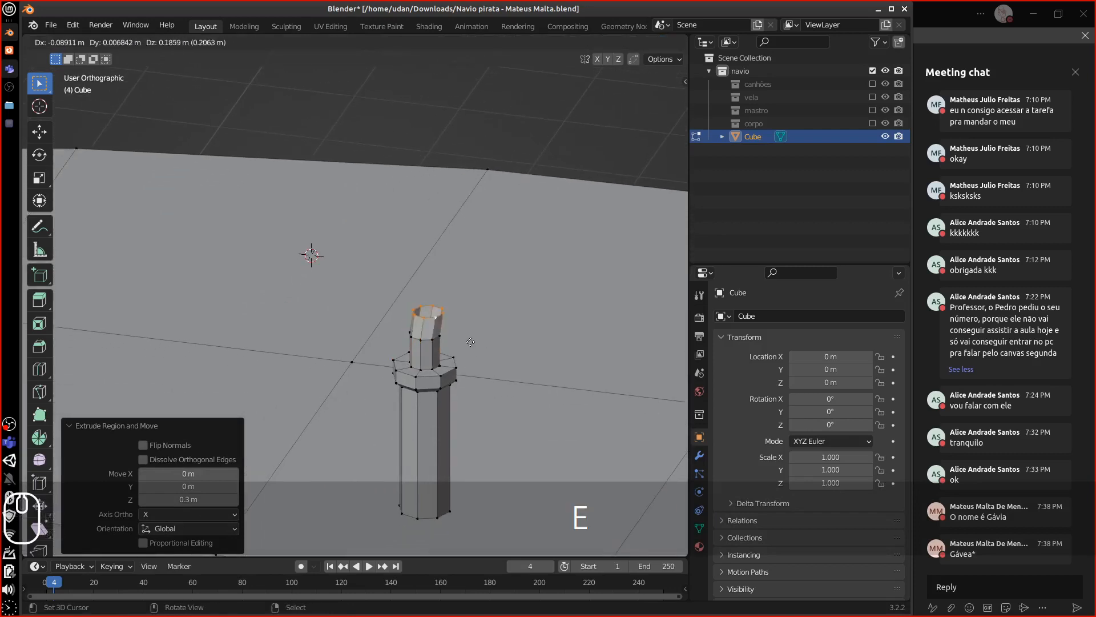
key("Escape")
key("m")
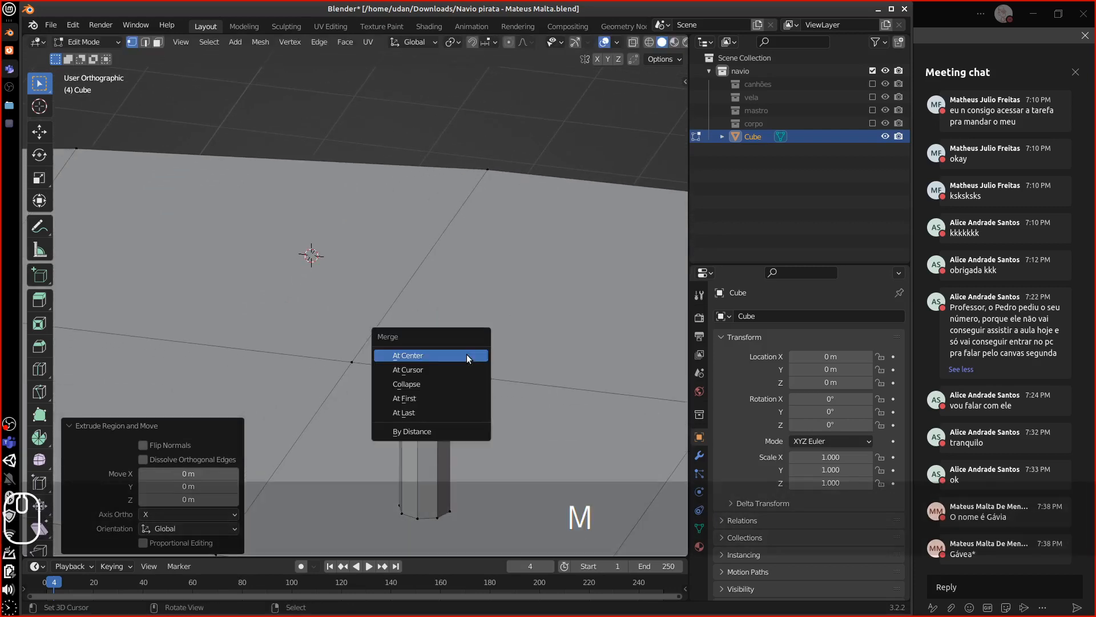
left_click(464, 355)
Select the whole linked post and lower it 0.52 m onto the deck in the right view, with a 0.03 m shift along Y.
middle_click_drag(484, 424, 489, 396)
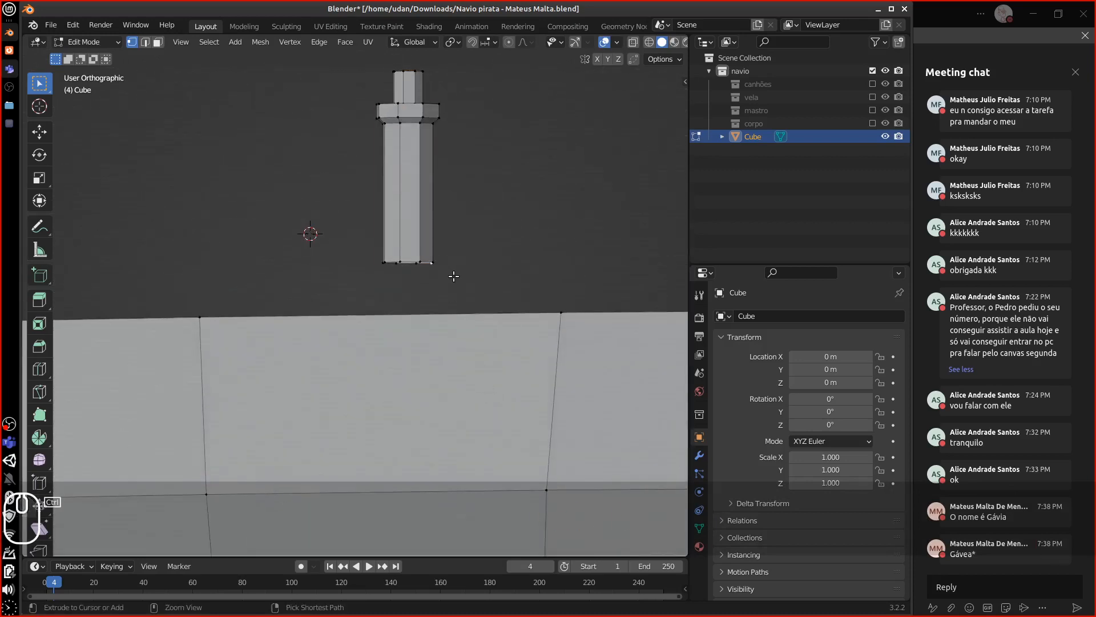
key("ctrl+l")
key("KP_1")
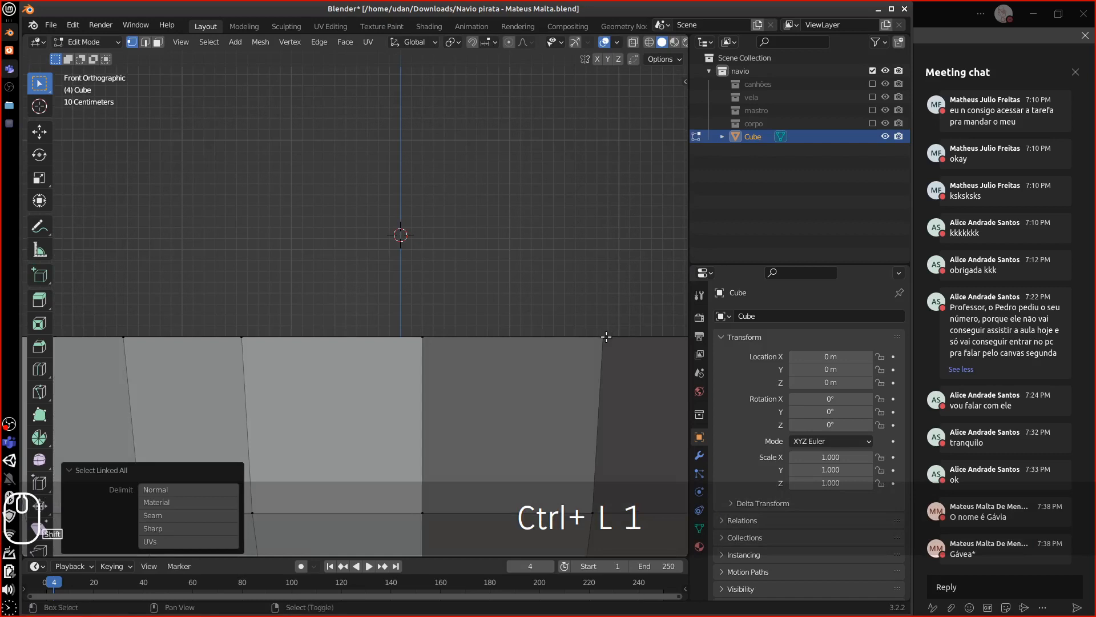
middle_click_drag(604, 335, 533, 314, "shift")
key("KP_3")
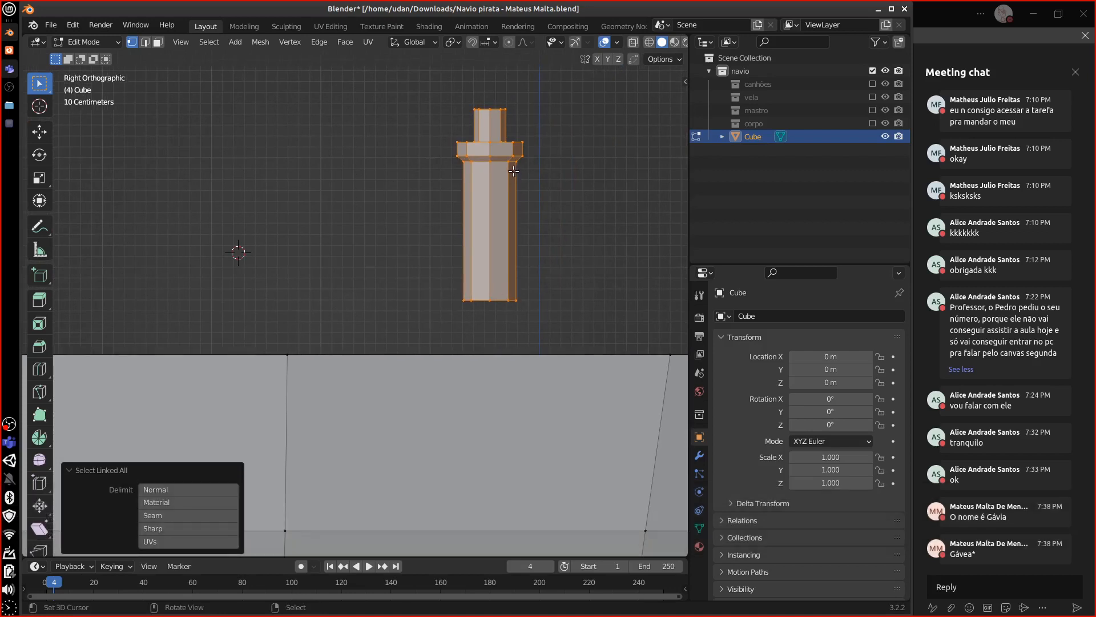
key("g")
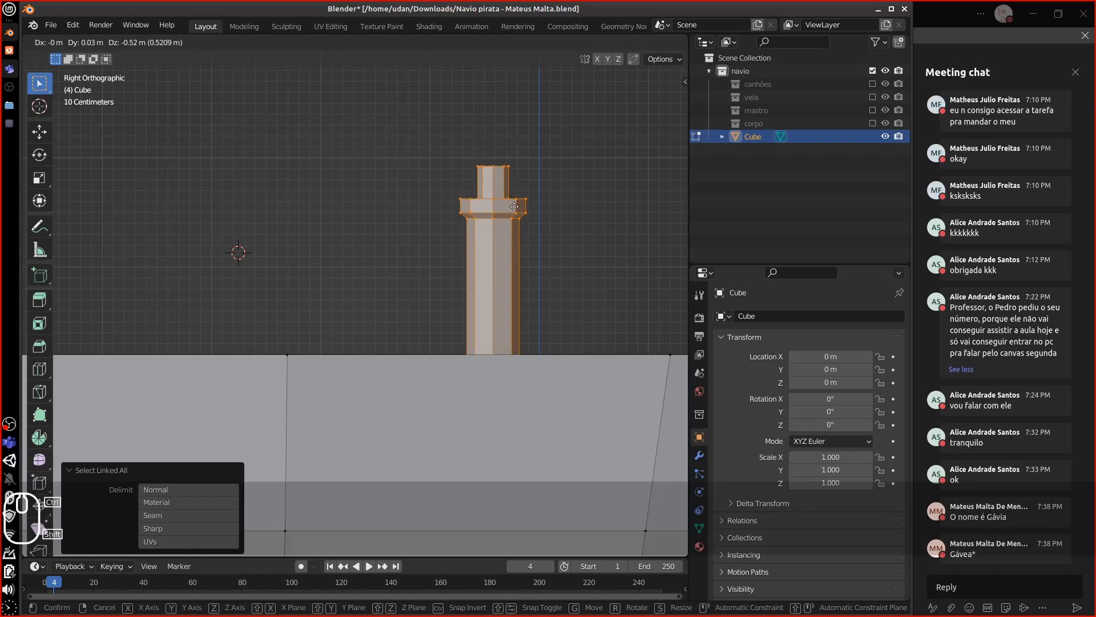
left_click(514, 207)
Move the post -1.6 m along Y and duplicate it with a 2.9 m offset along Y.
middle_click_drag(515, 207, 521, 380)
key("1")
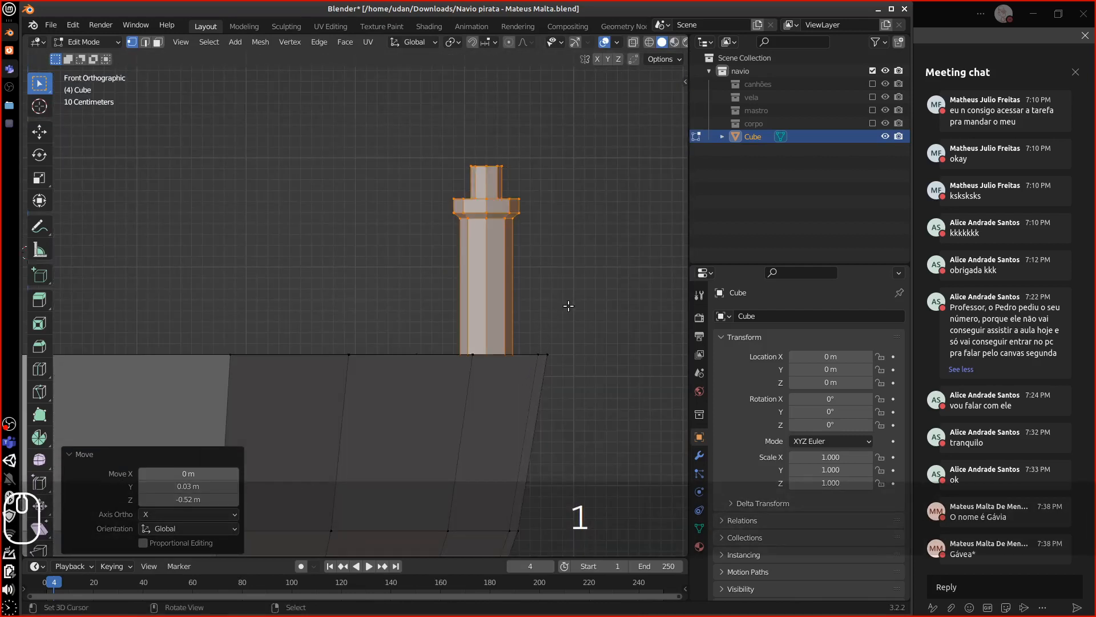
key("3")
middle_click_drag(557, 334, 663, 241, "shift")
key("g")
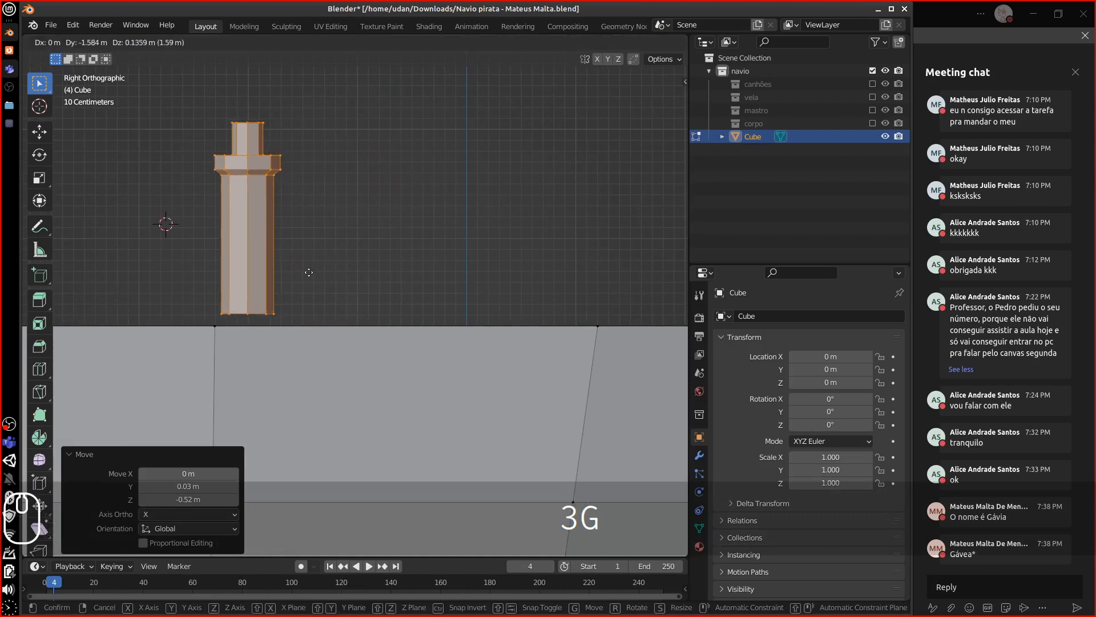
left_click(308, 273)
key("shift+d")
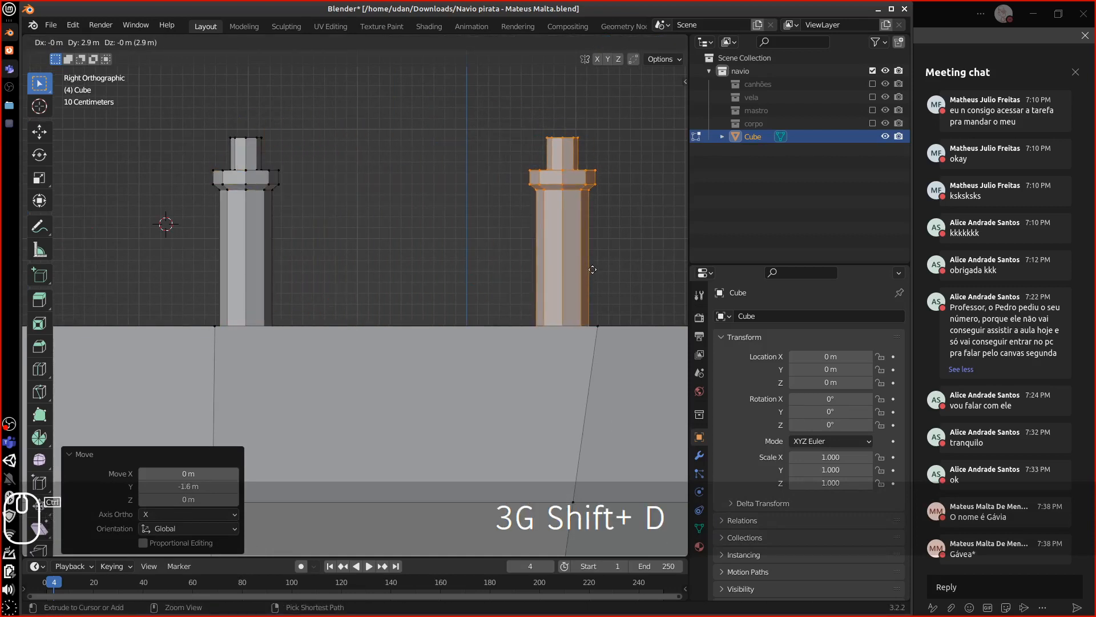
left_click(592, 269)
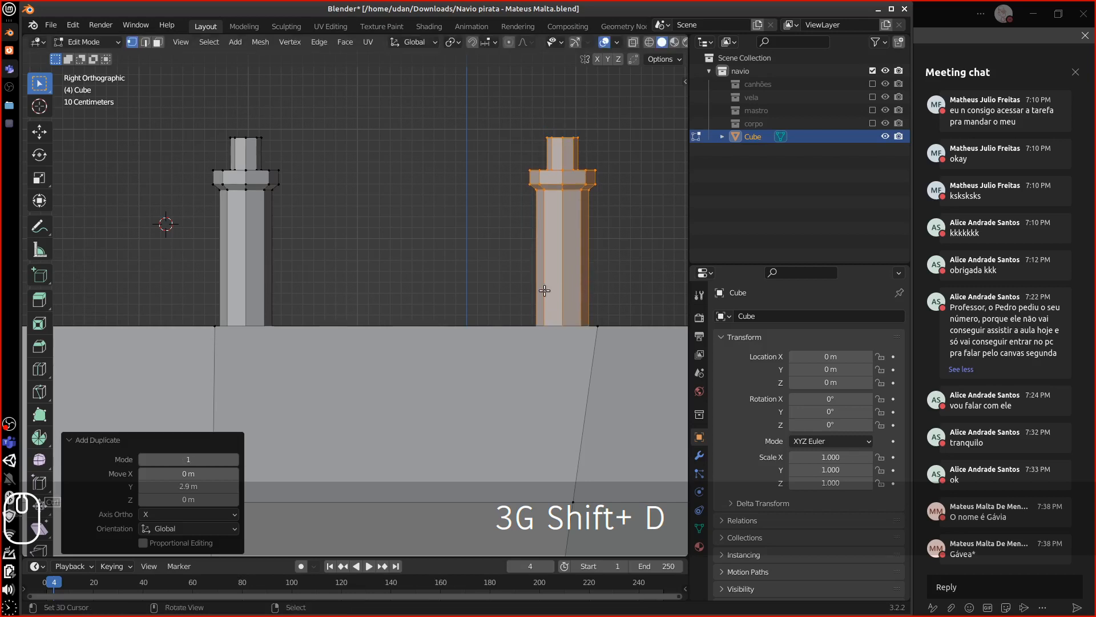
Add a 2 m mesh cube at the 3D cursor beside the posts.
key("shift+a")
left_click(487, 226)
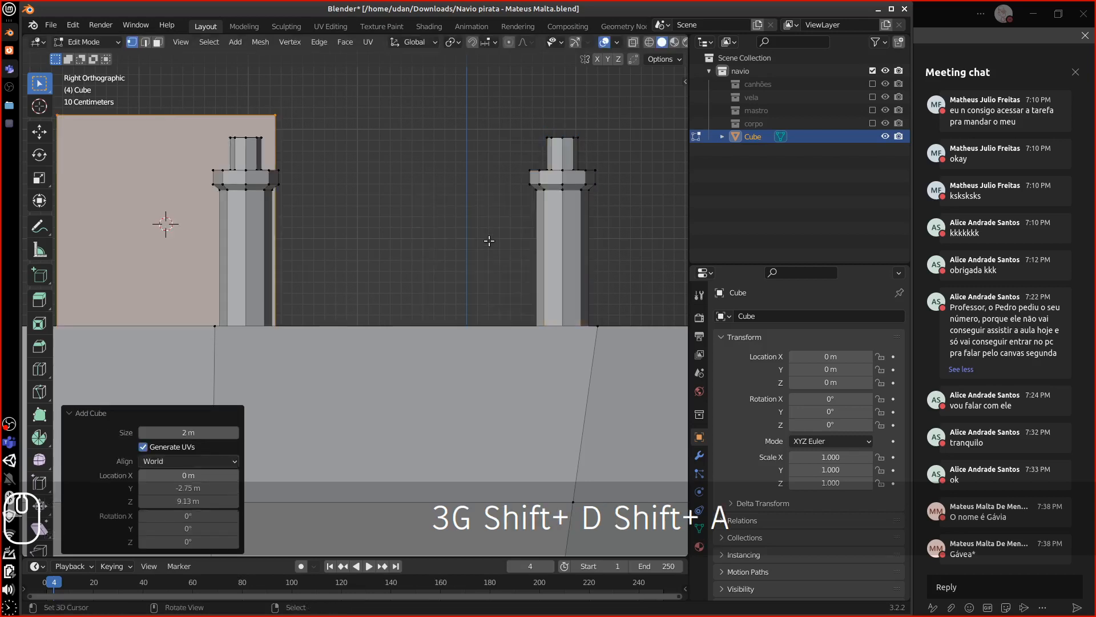
Move the new cube 2.2 m along Y between the two posts and scale it to 0.1 along X.
key("g")
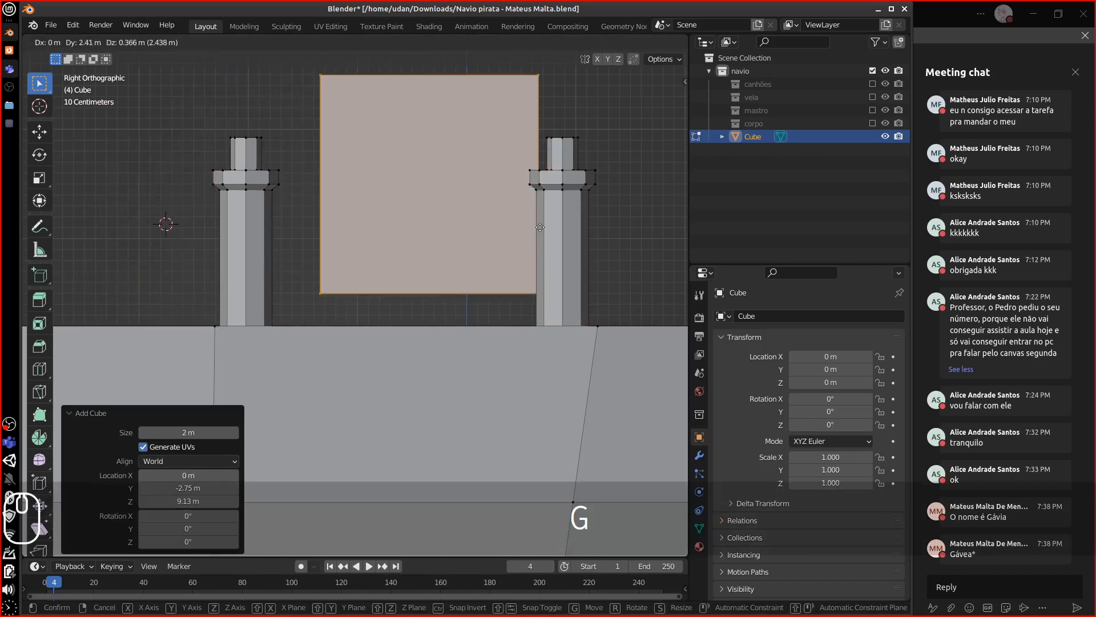
left_click(500, 271)
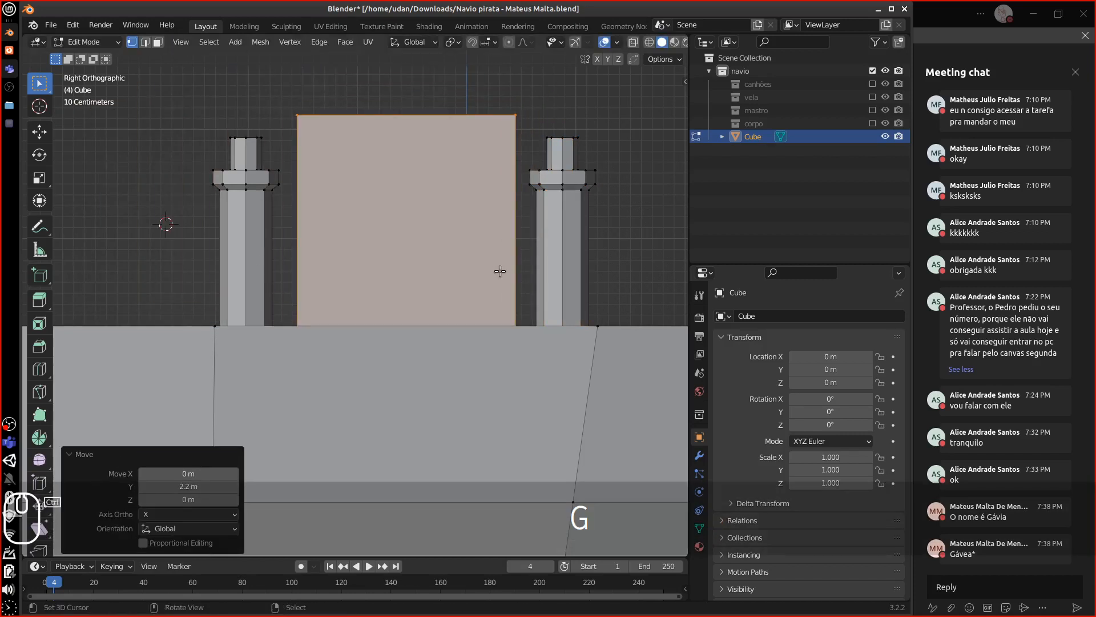
key("KP_7")
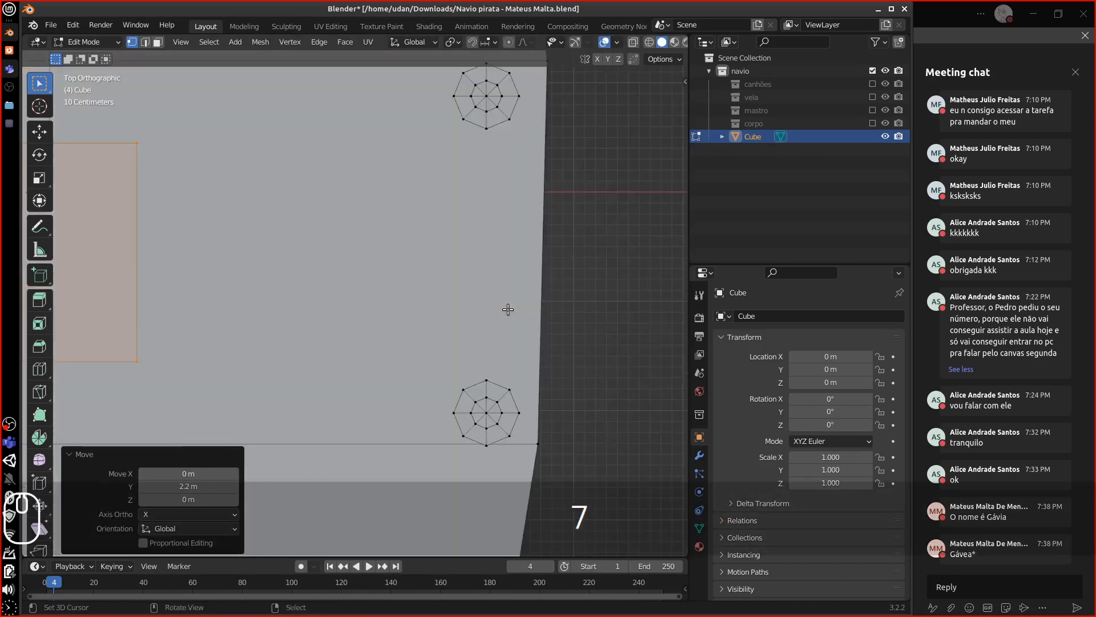
middle_click_drag(297, 311, 540, 300, "shift")
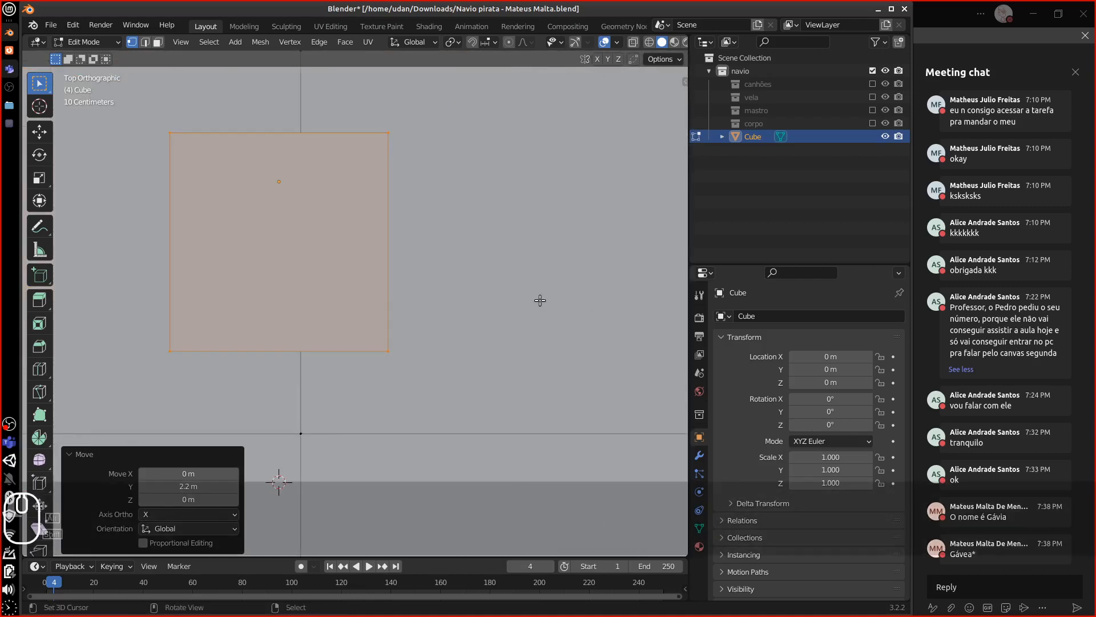
key("s")
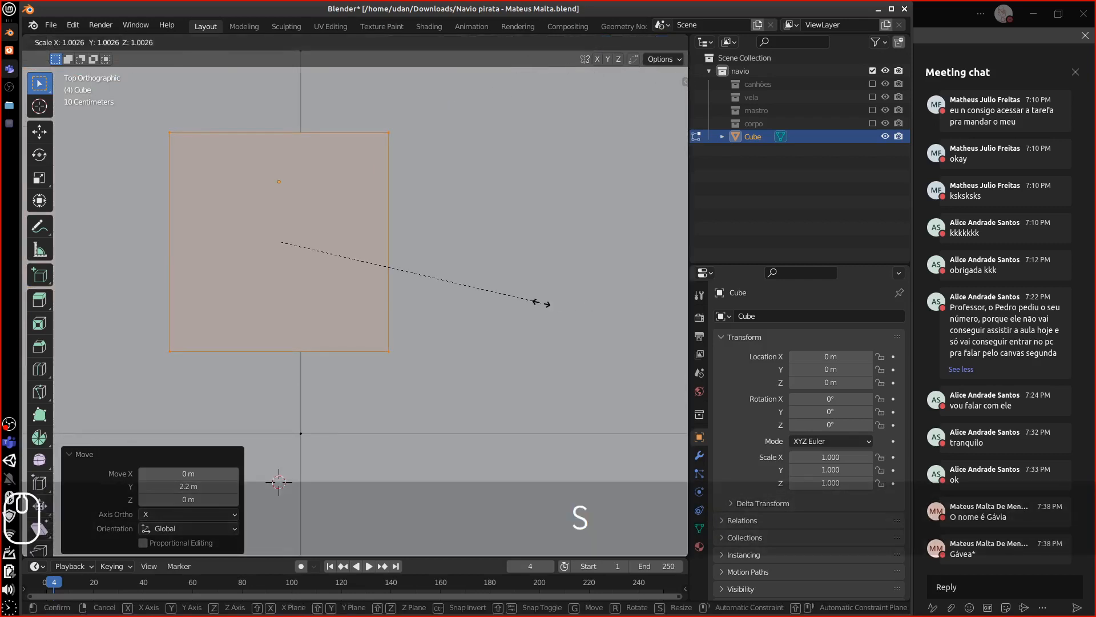
key("x")
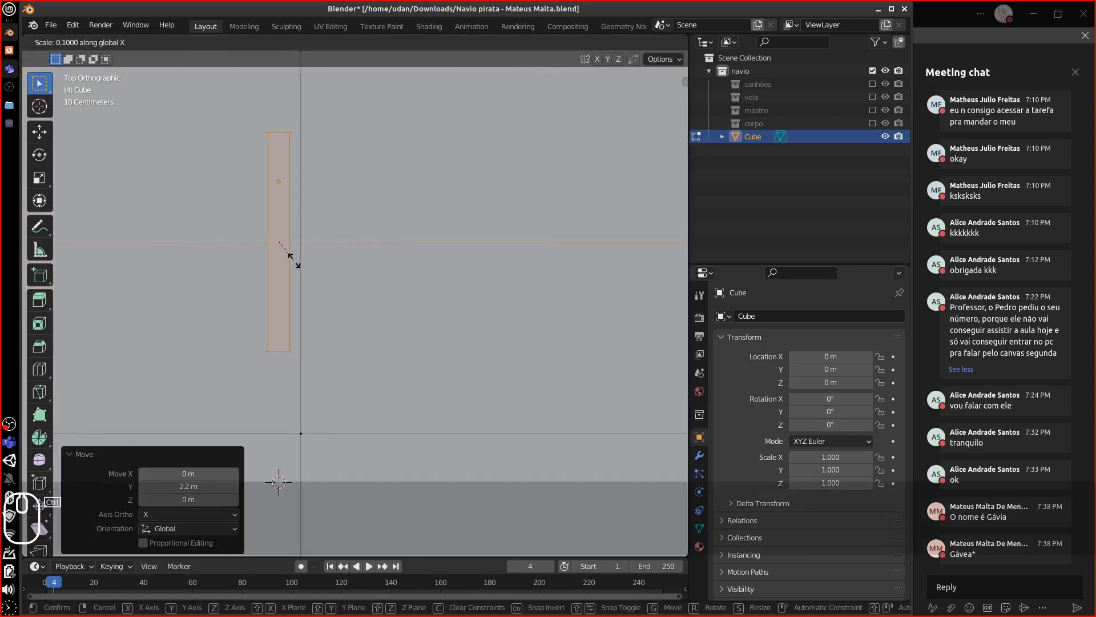
left_click(288, 258)
Move the thin block 4.21 m along X so it lines up with the two posts near the deck edge.
middle_click_drag(343, 282, 306, 350, "shift")
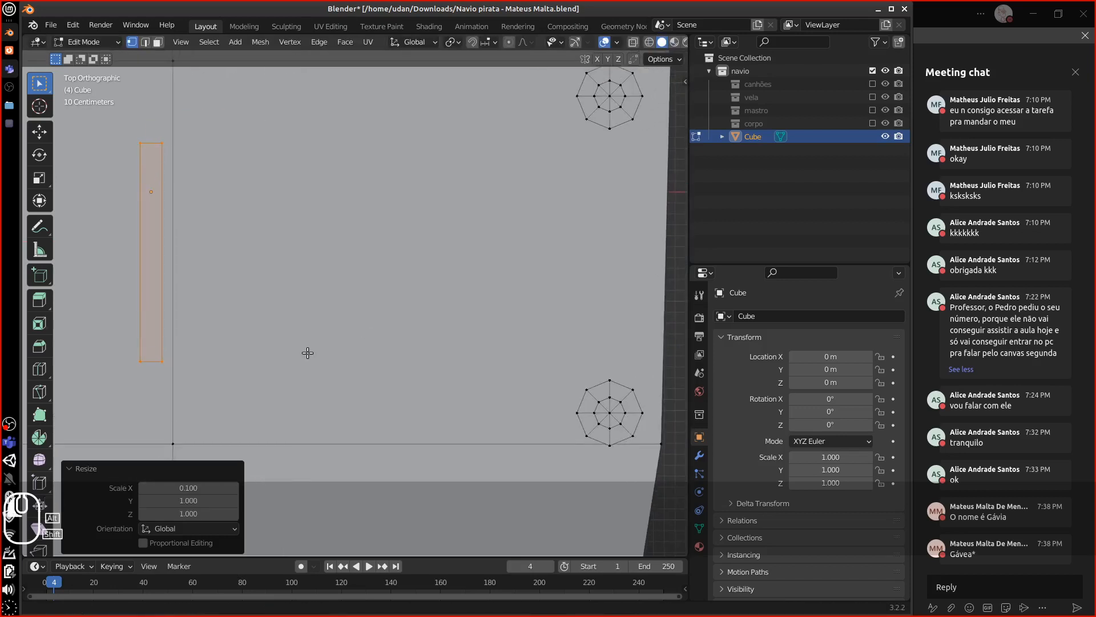
key("g")
key("x")
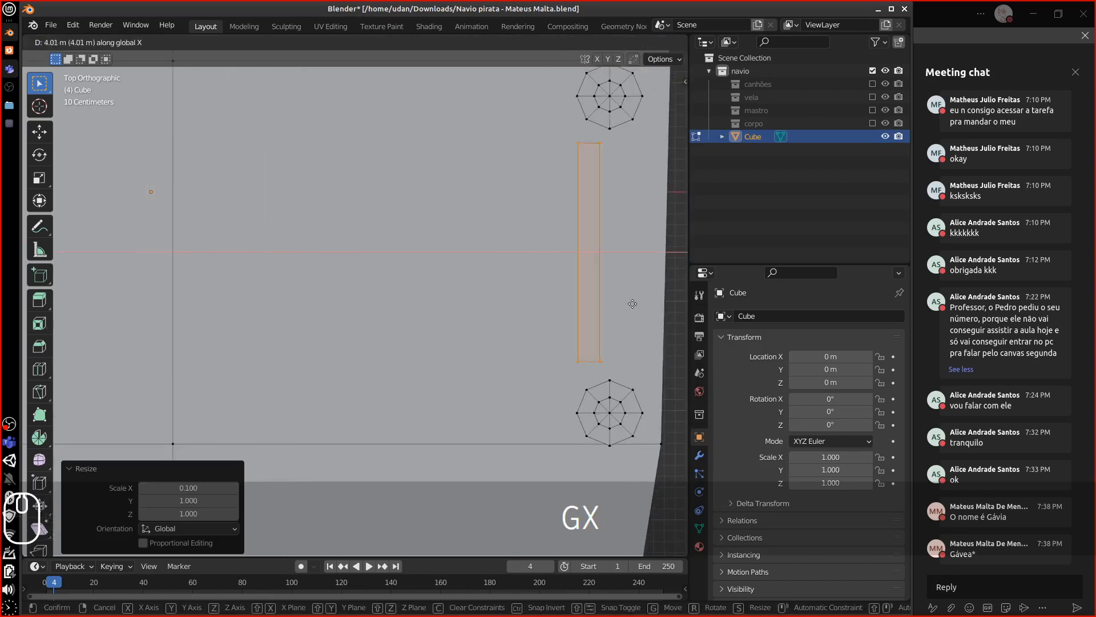
left_click(631, 303)
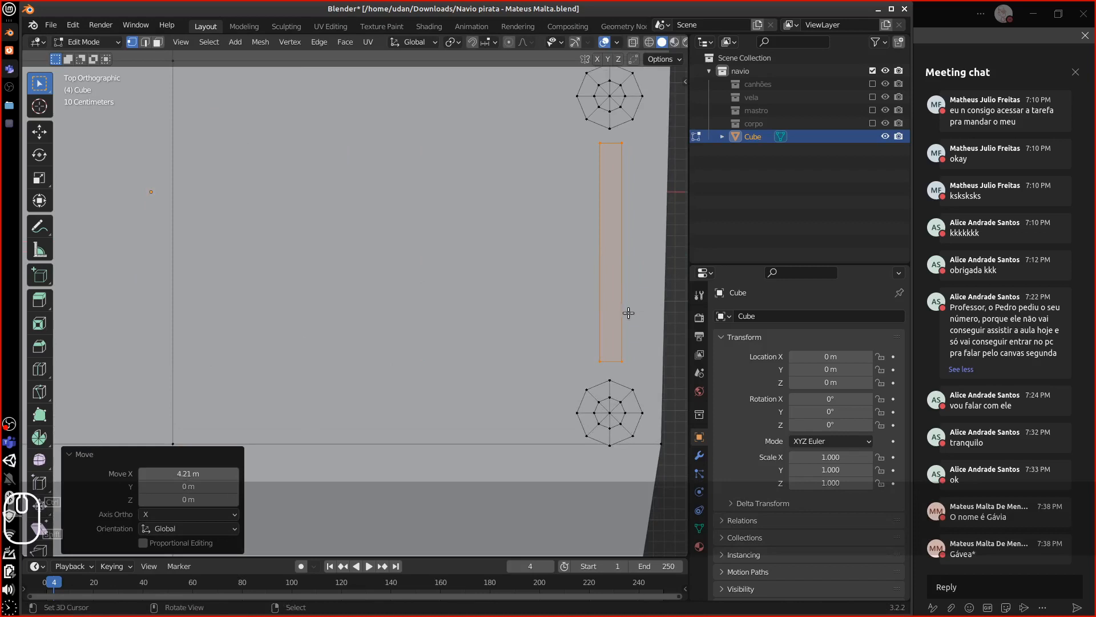
Scale the block to 0.157 along Z to form a rail and raise it 0.1 m.
key("KP_1")
key("KP_3")
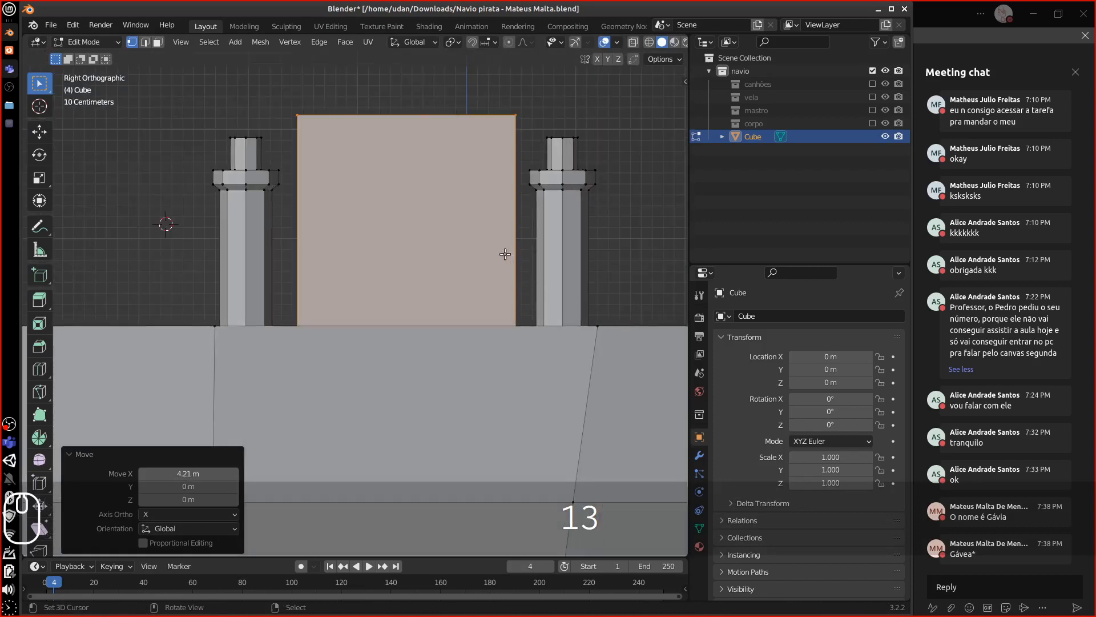
key("s")
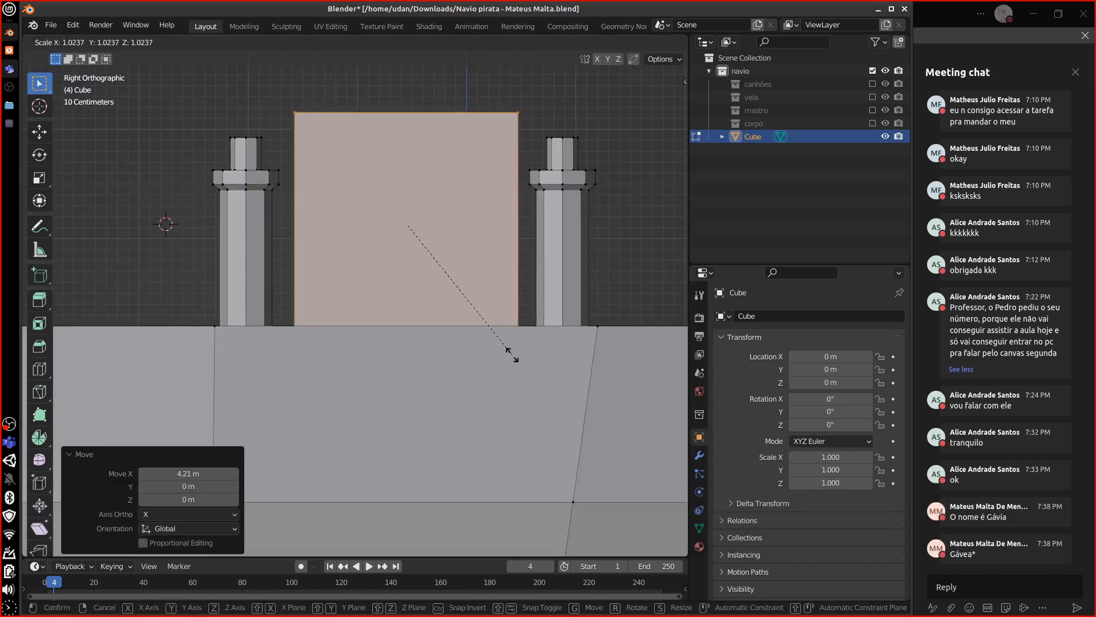
key("z")
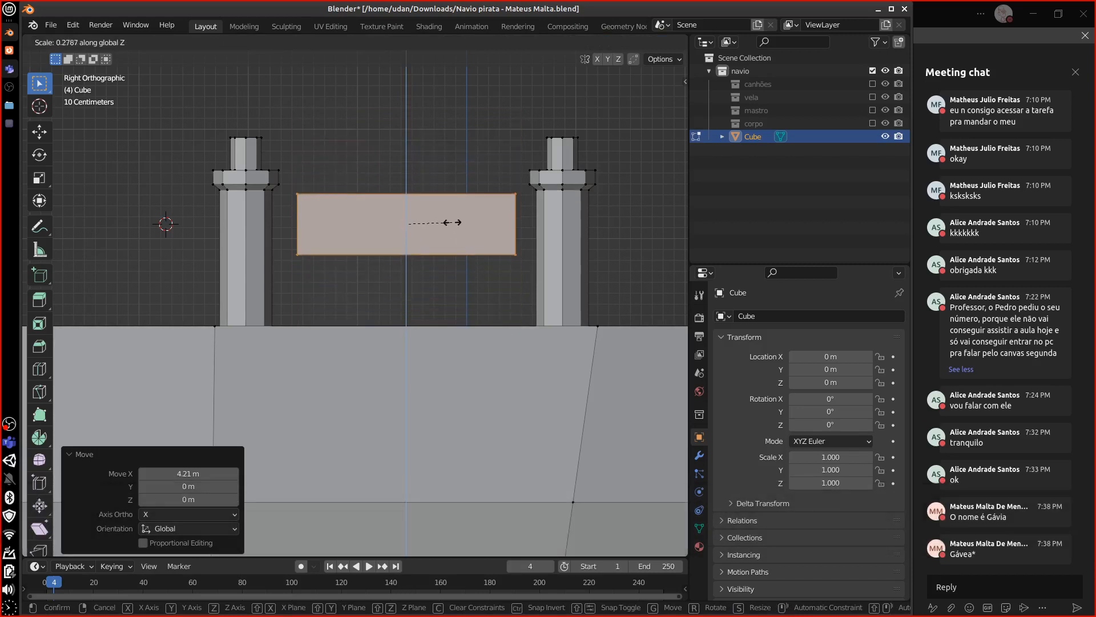
left_click(432, 223)
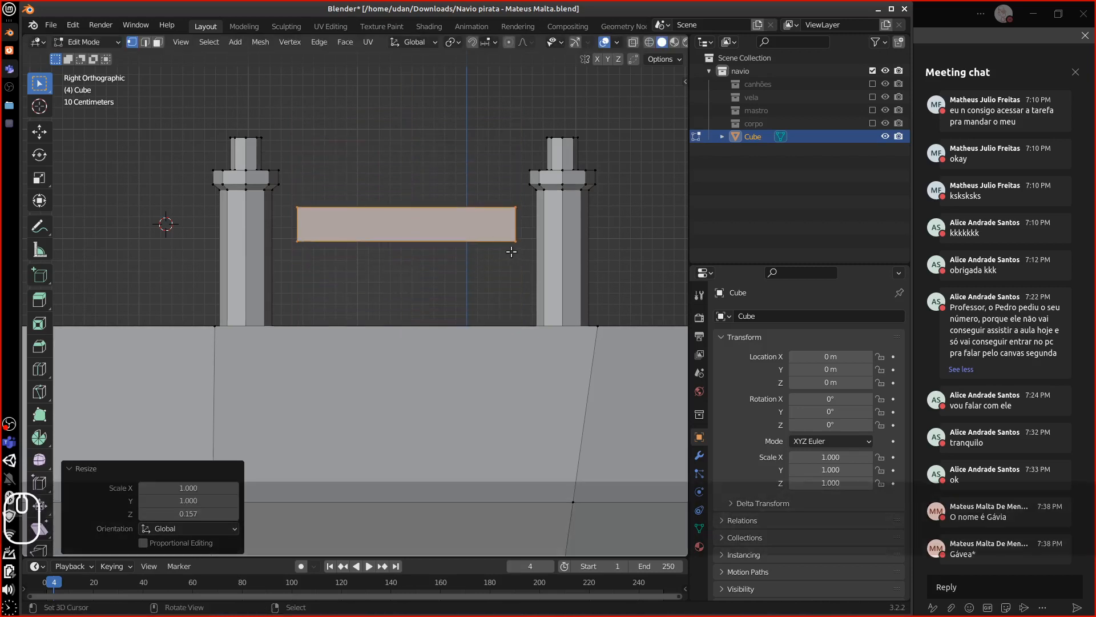
key("g")
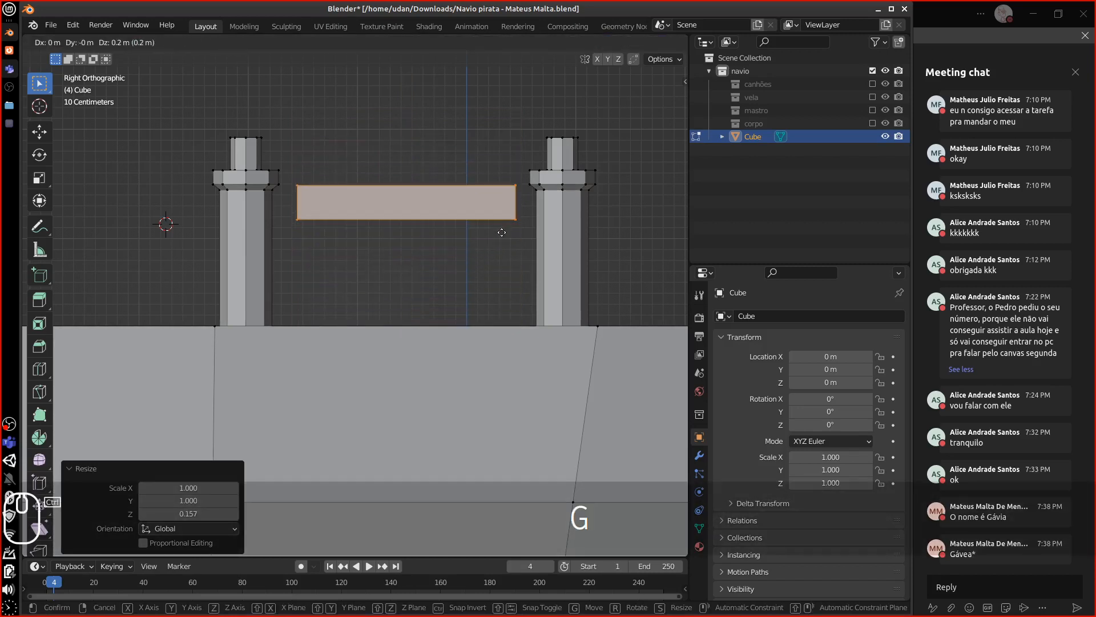
left_click(502, 237)
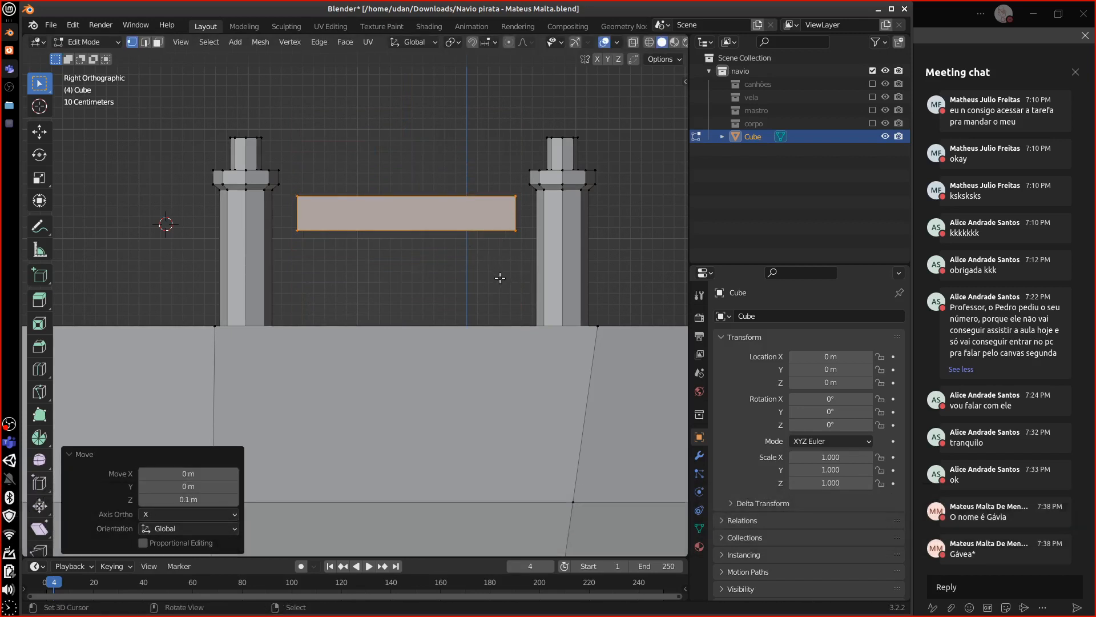
Delete the two end faces of the rail that face the posts.
middle_click_drag(518, 291, 528, 305)
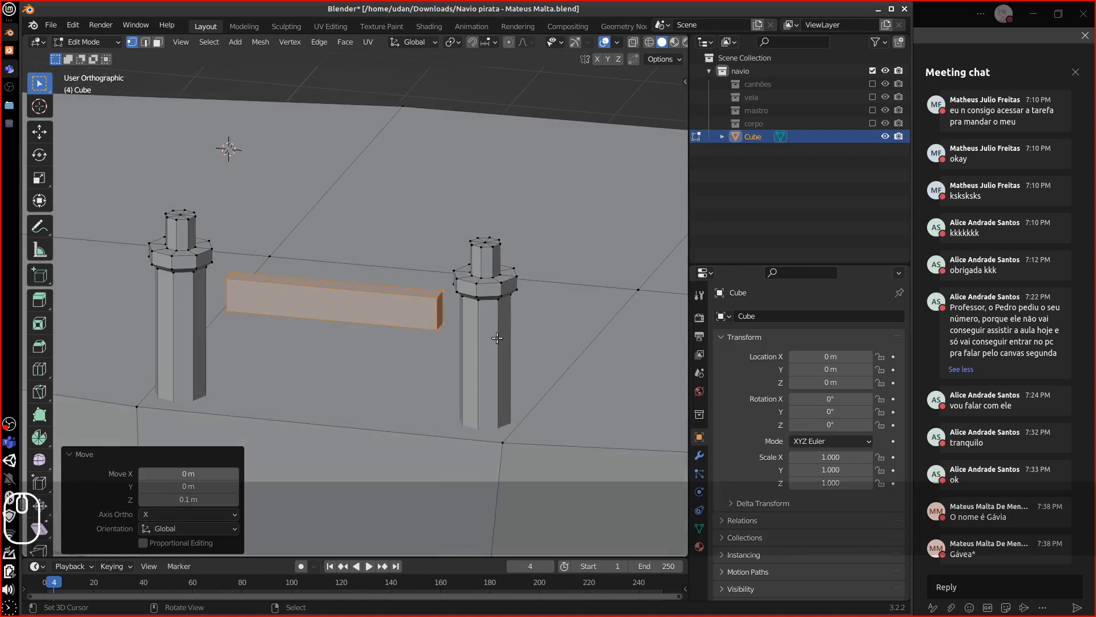
key("s")
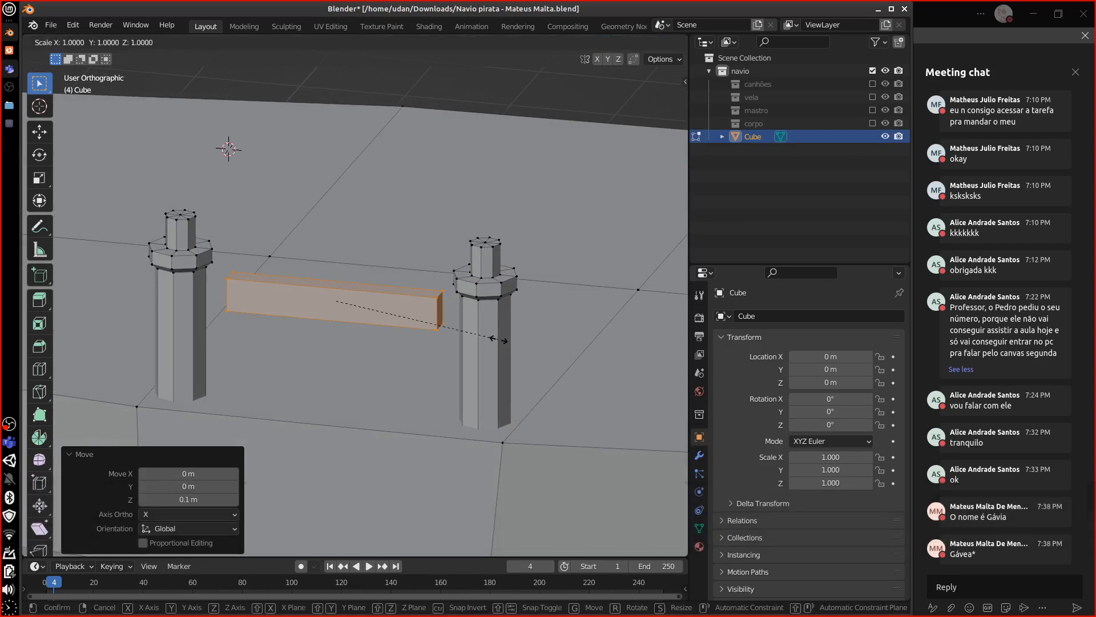
key("Escape")
middle_click_drag(504, 341, 443, 353)
key("3")
left_click(381, 307)
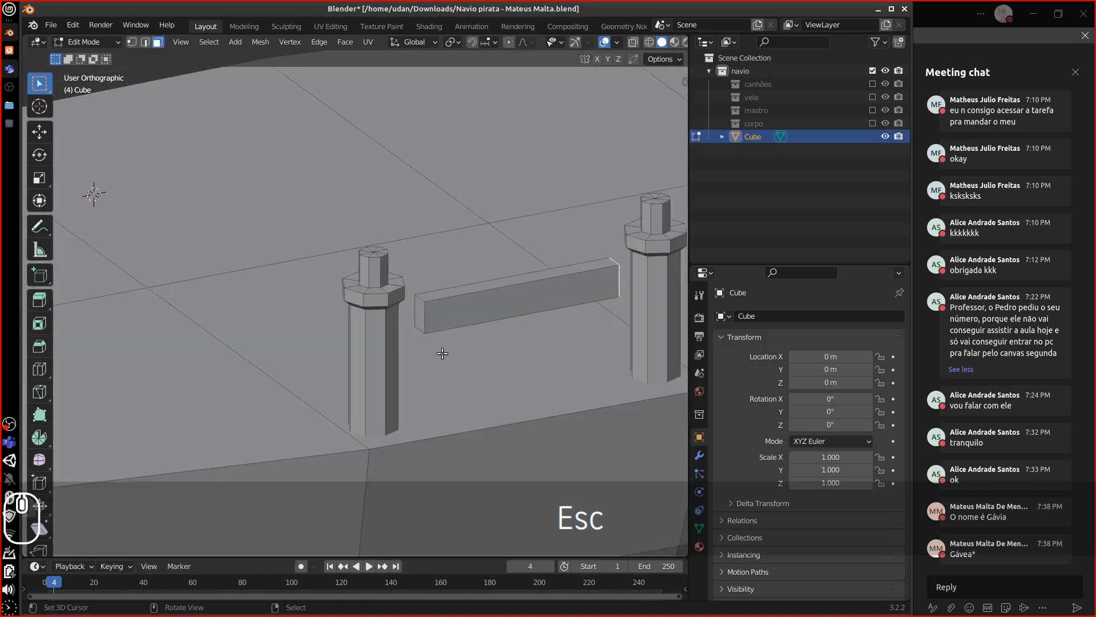
key("x")
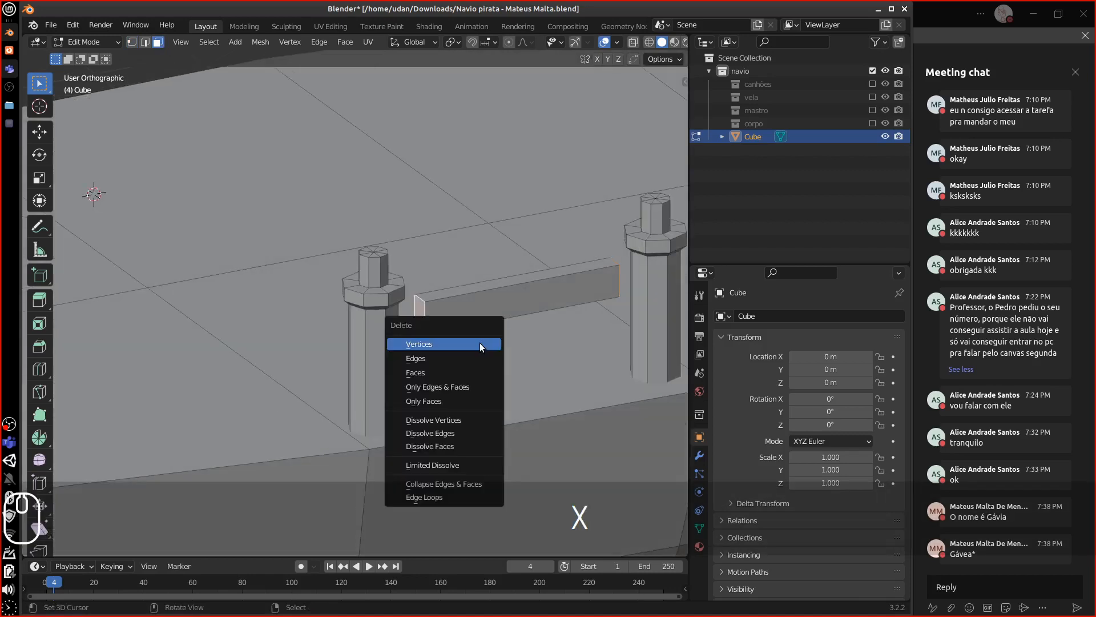
left_click(467, 372)
Stretch the whole rail along Y by factors of 1.256 and 1.020 so its ends reach into both posts.
left_click(485, 311)
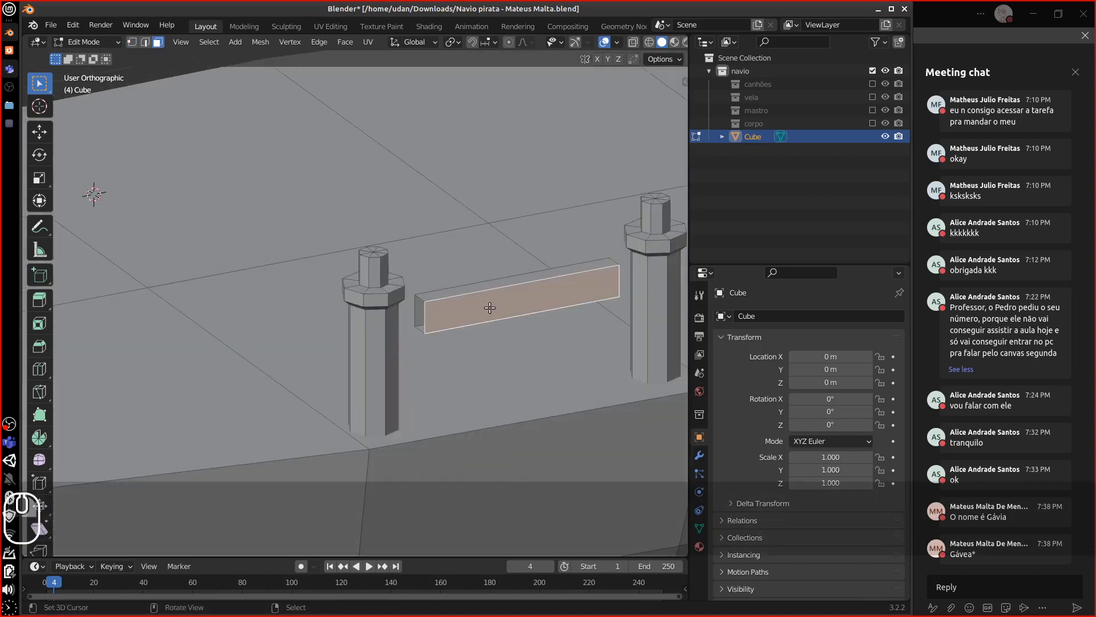
key("ctrl+l")
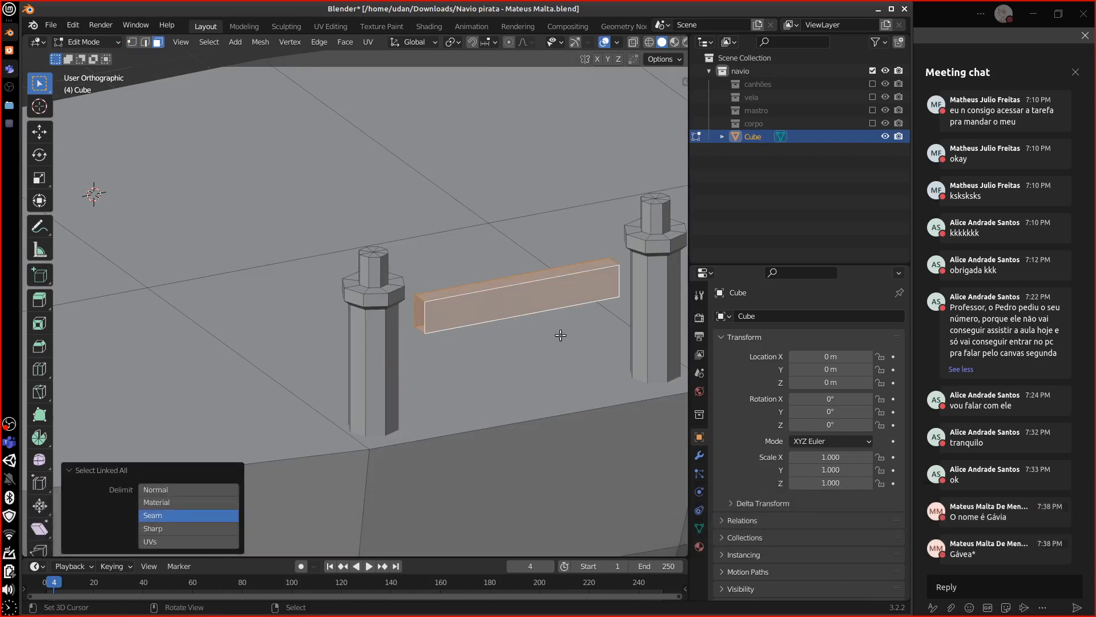
key("s")
key("y")
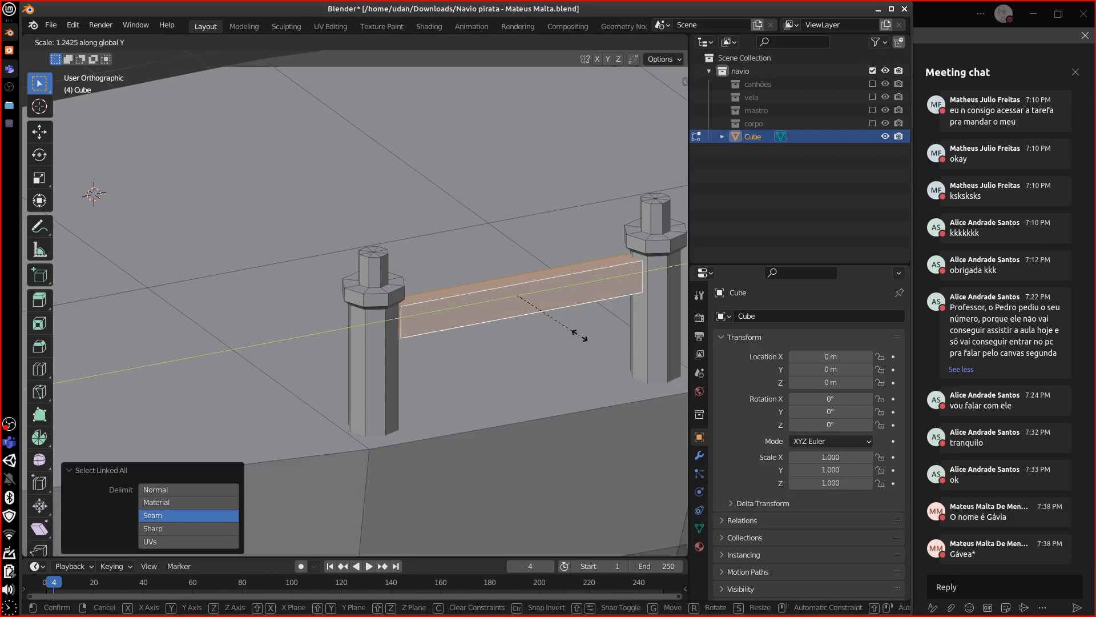
left_click(580, 335)
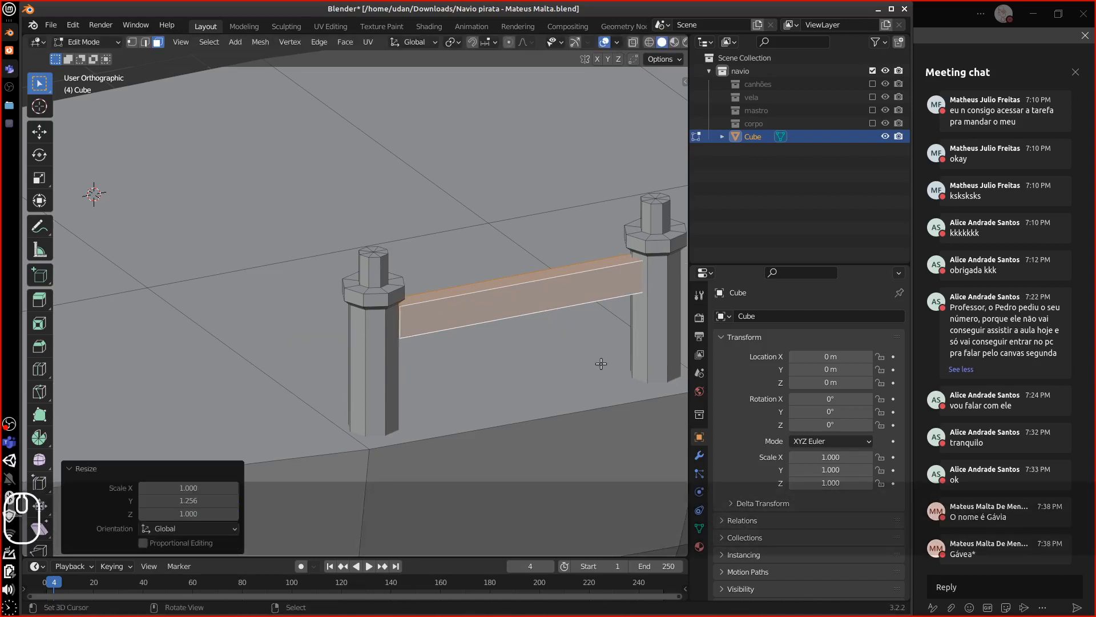
middle_click_drag(601, 363, 549, 349)
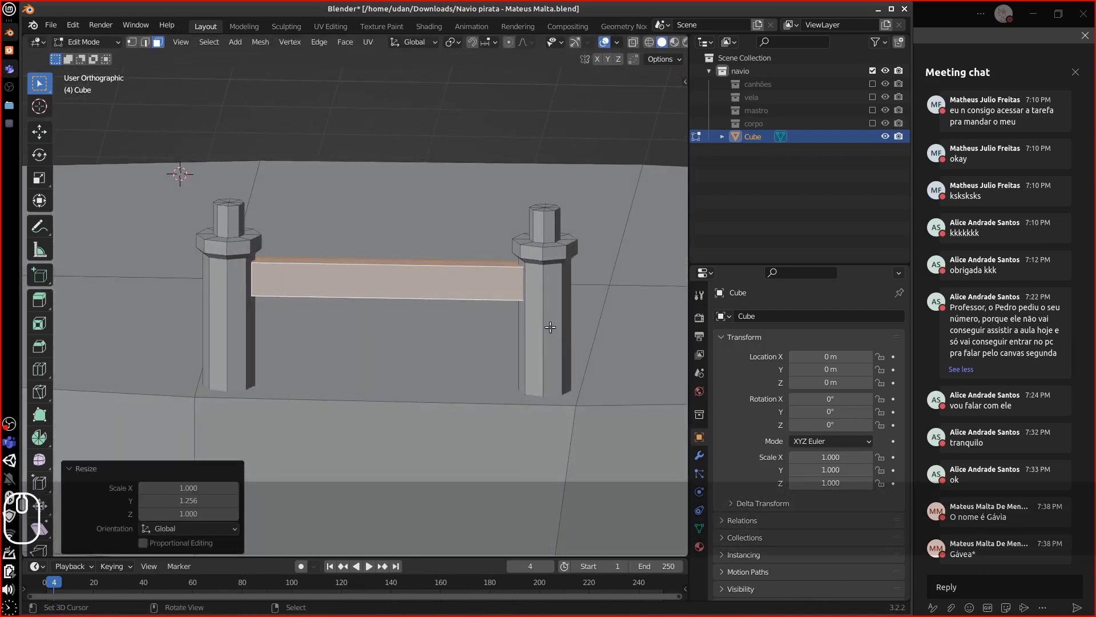
key("s")
key("y")
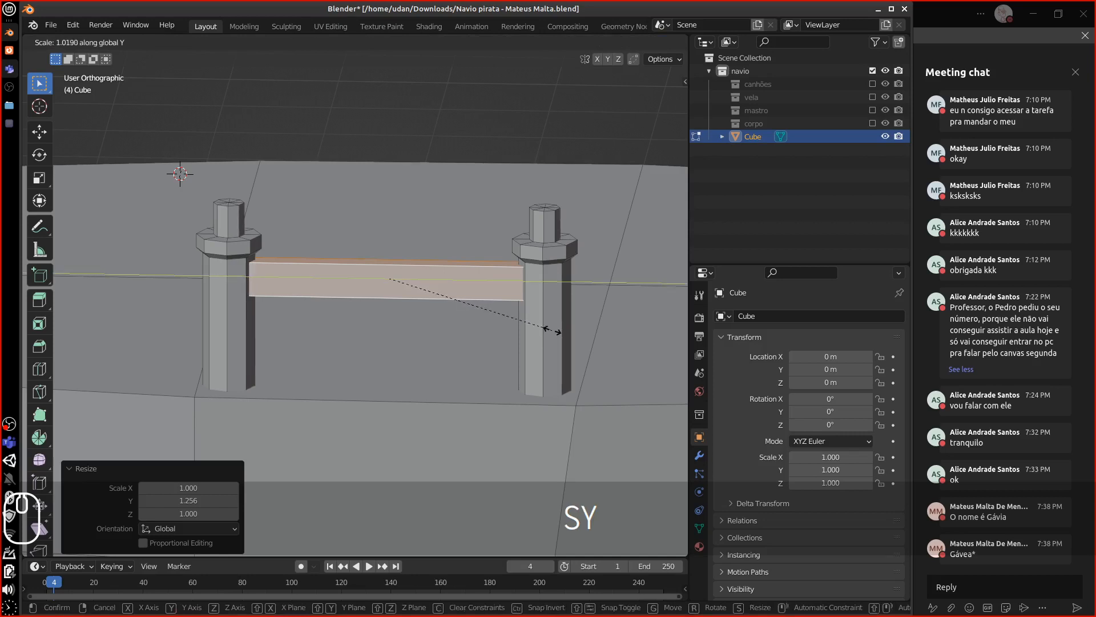
left_click(535, 371)
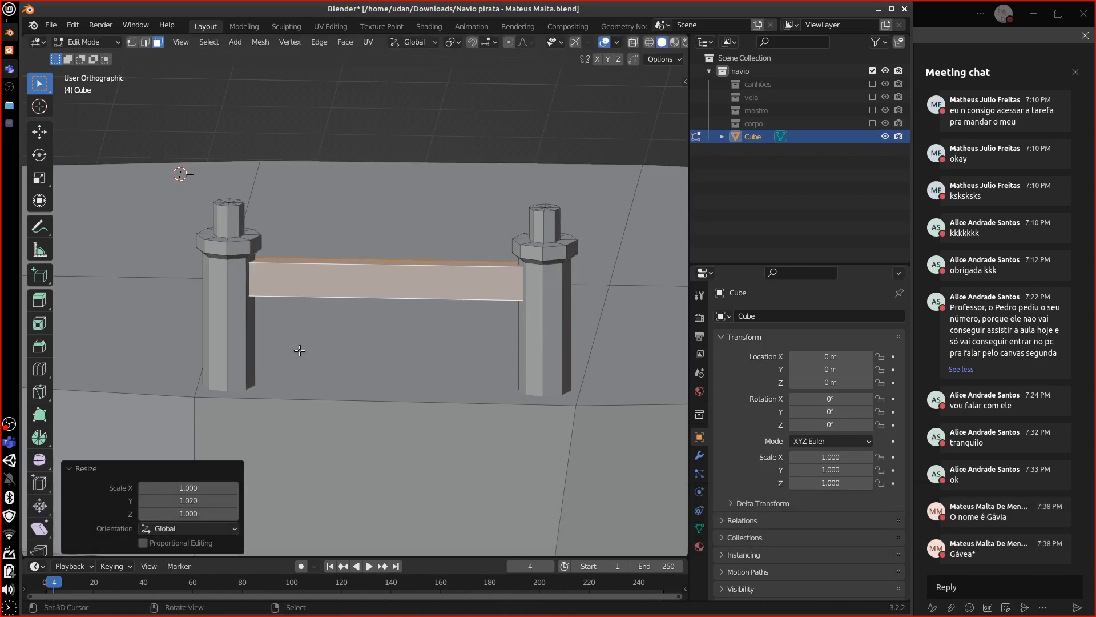
Select both complete posts together with the rail and rotate them 3° about Z in the top view to follow the hull edge.
left_click(237, 337, "shift")
left_click(551, 334, "shift")
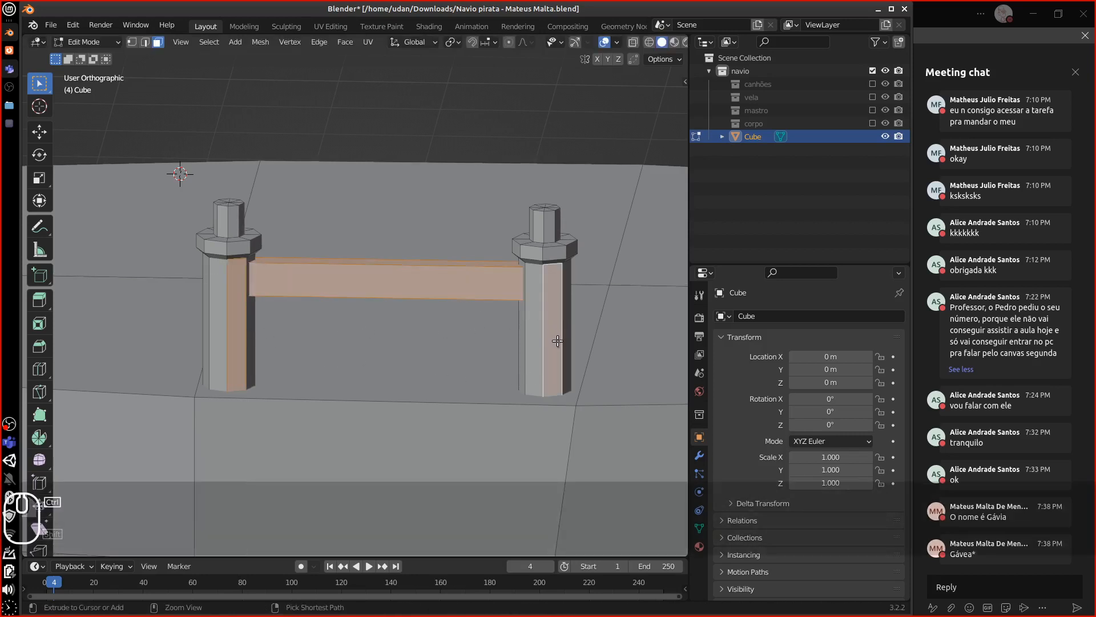
key("ctrl+l")
key("7")
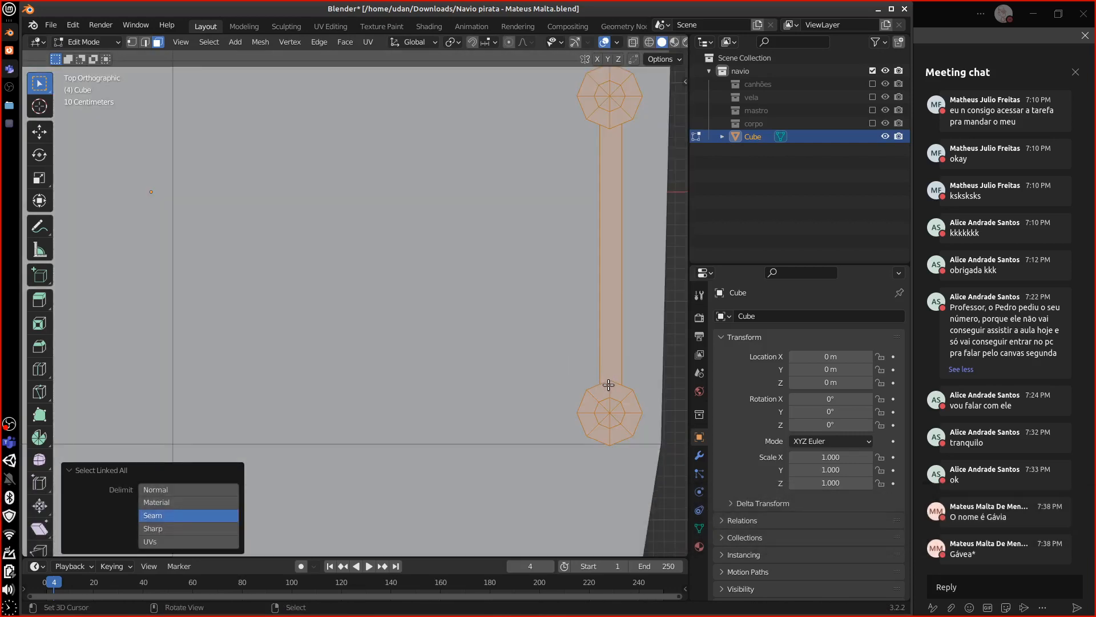
scroll(609, 384, "down", 5)
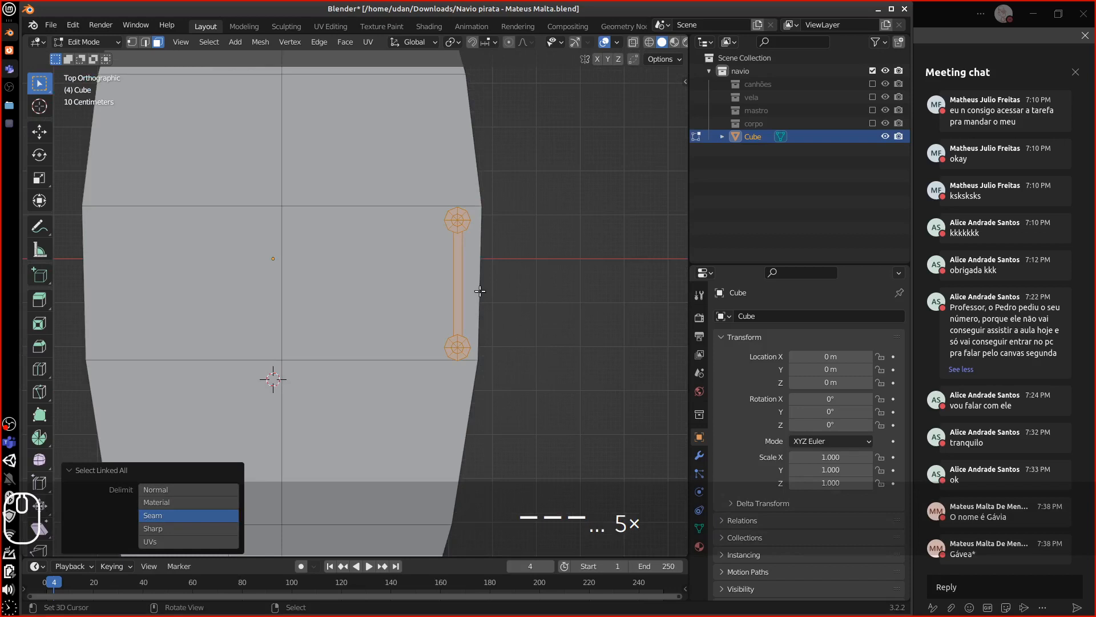
key("y")
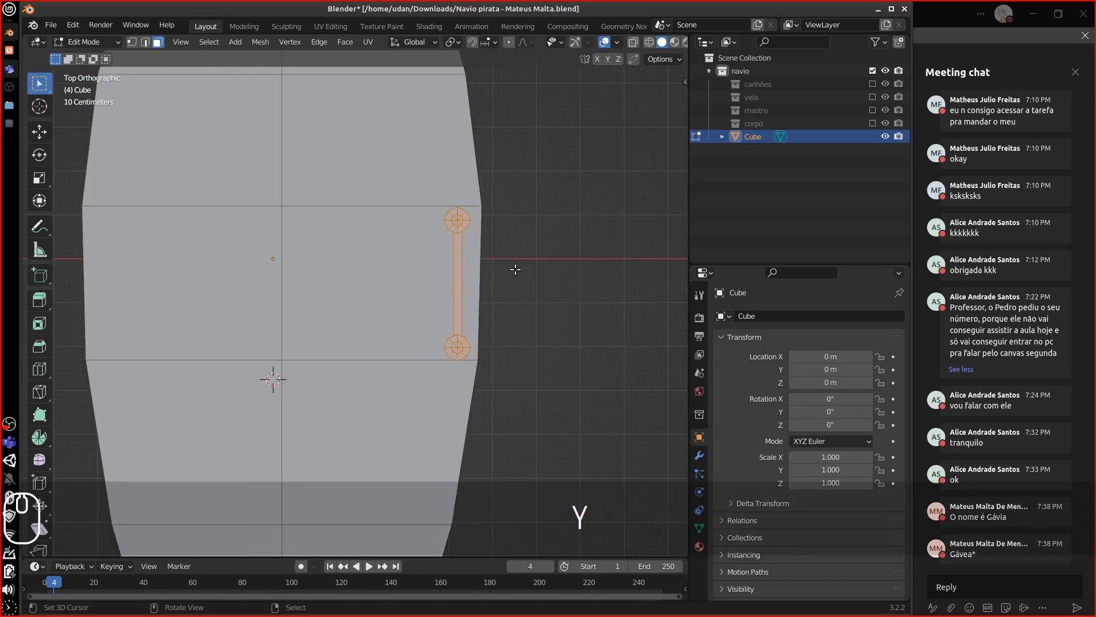
key("r")
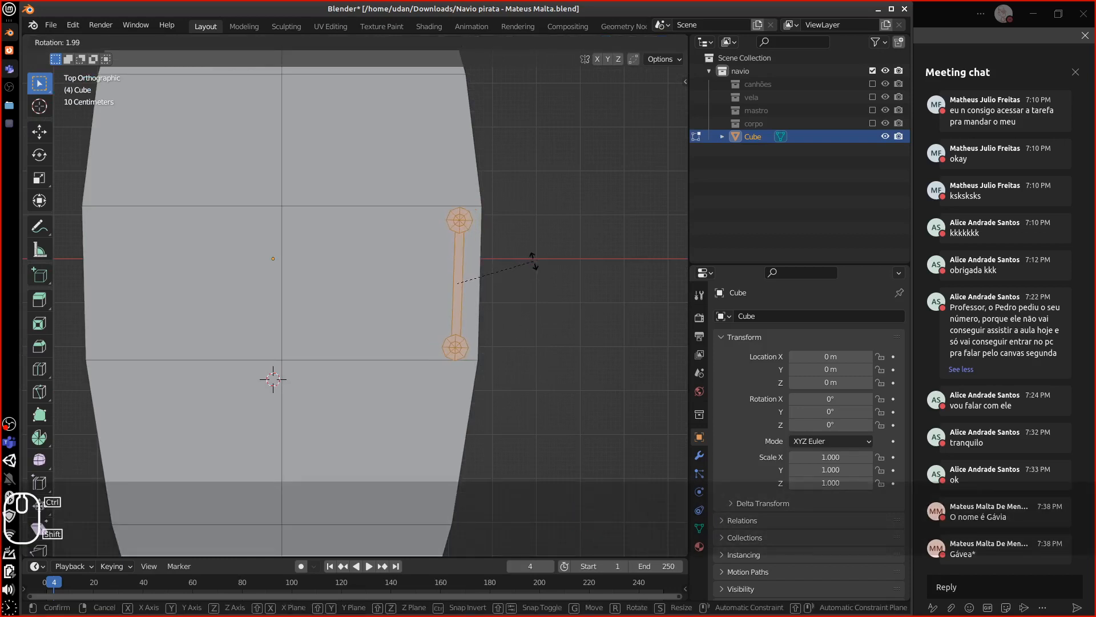
left_click(547, 305)
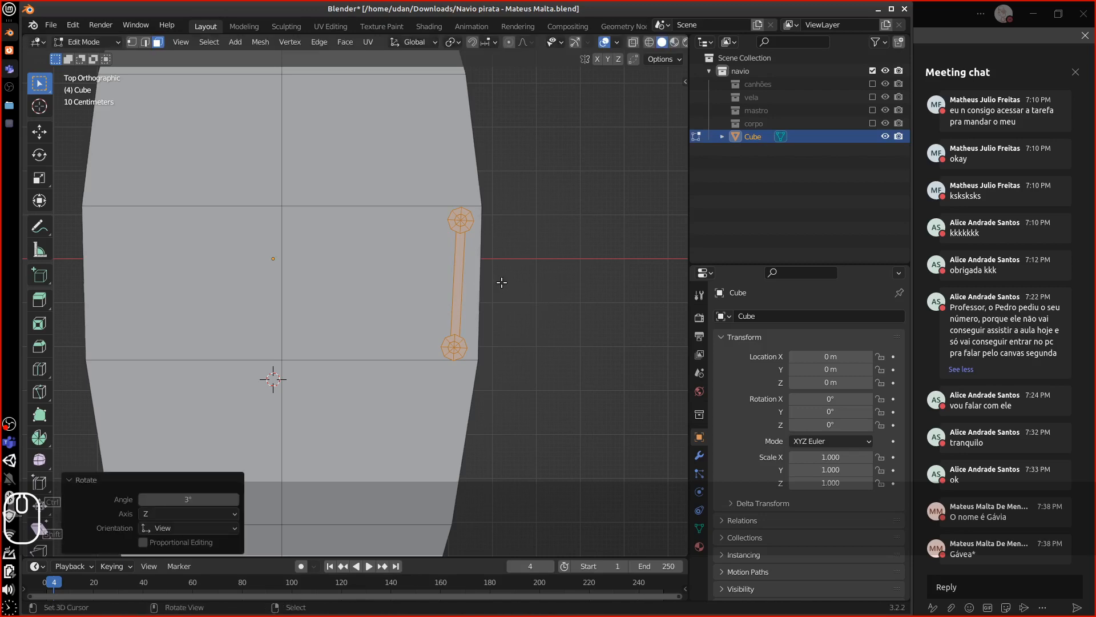
Move the railing section 0.18 m along X and 0.04 m along Y towards the deck edge and check its placement from the front.
key("g")
key("ctrl+shift")
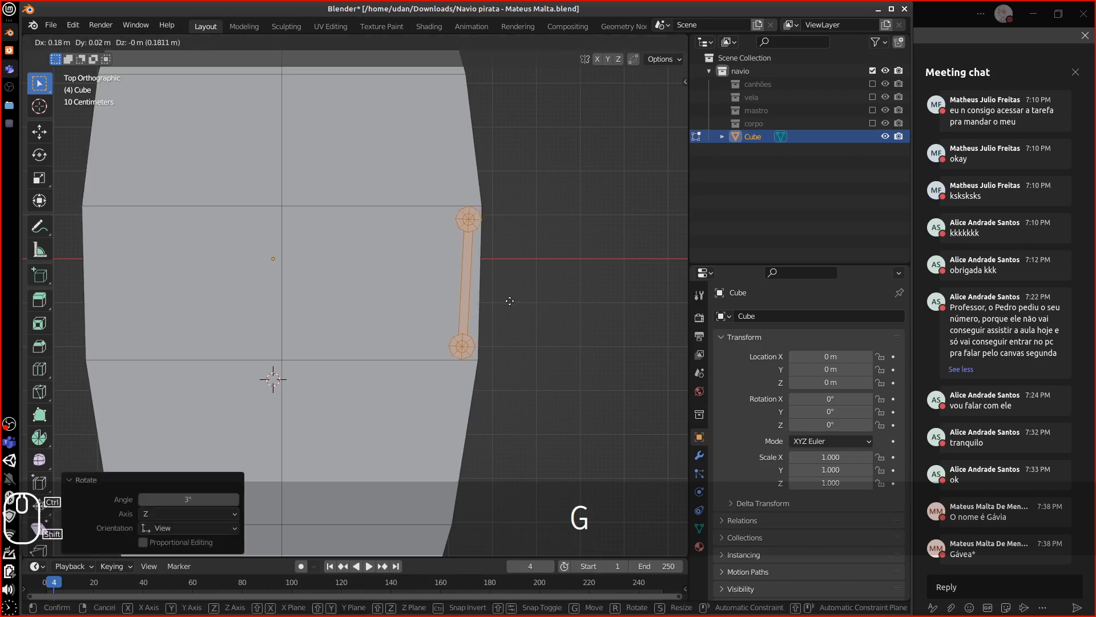
left_click(510, 301)
middle_click_drag(510, 301, 453, 336)
middle_click_drag(517, 345, 513, 329)
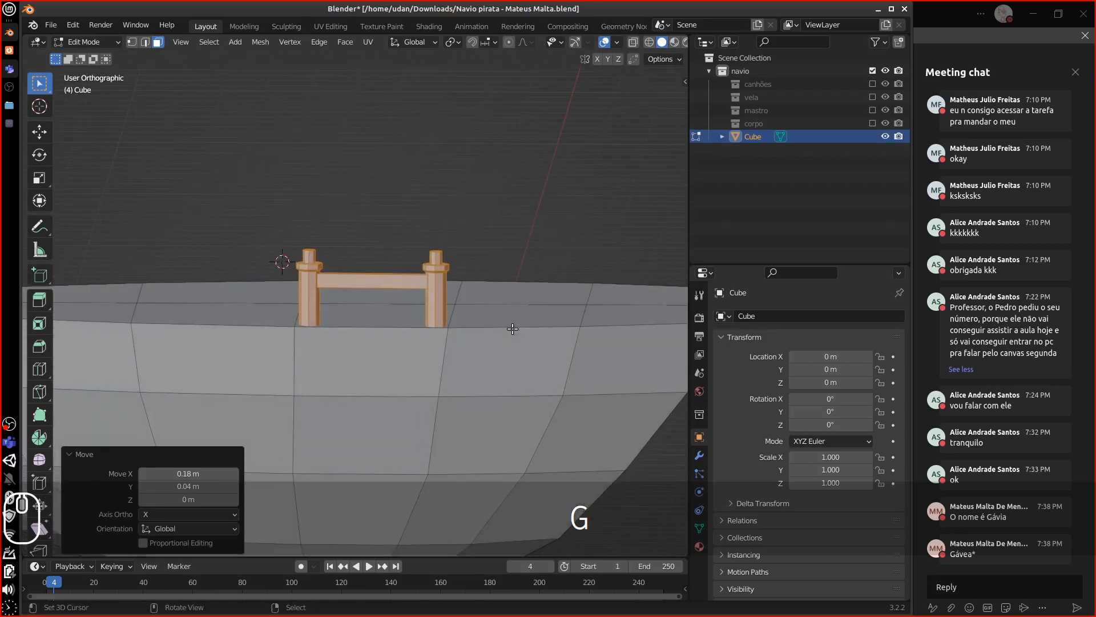
key("1")
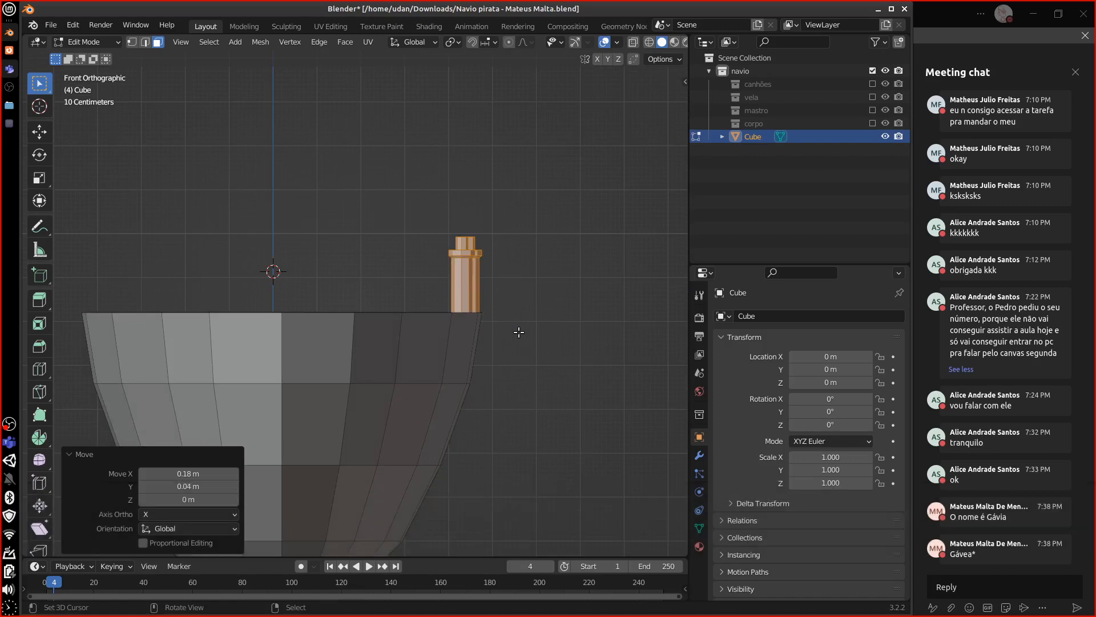
Try to move the complete post at the rail's +Y end about 0.58 m along Y, and undo the move.
key("3")
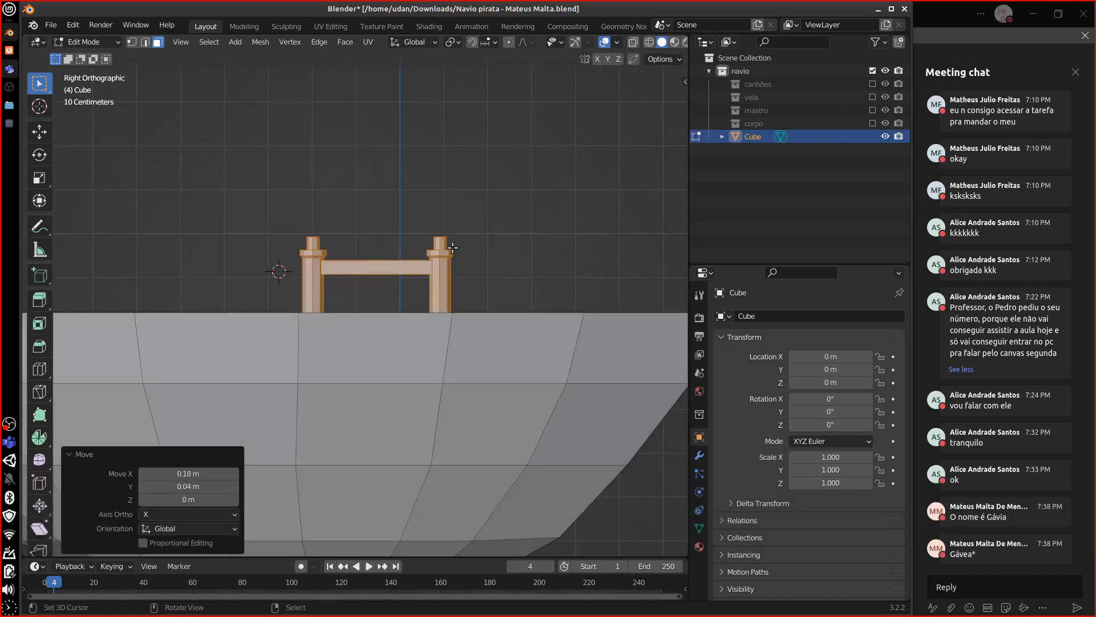
right_click(436, 254)
key("ctrl+l")
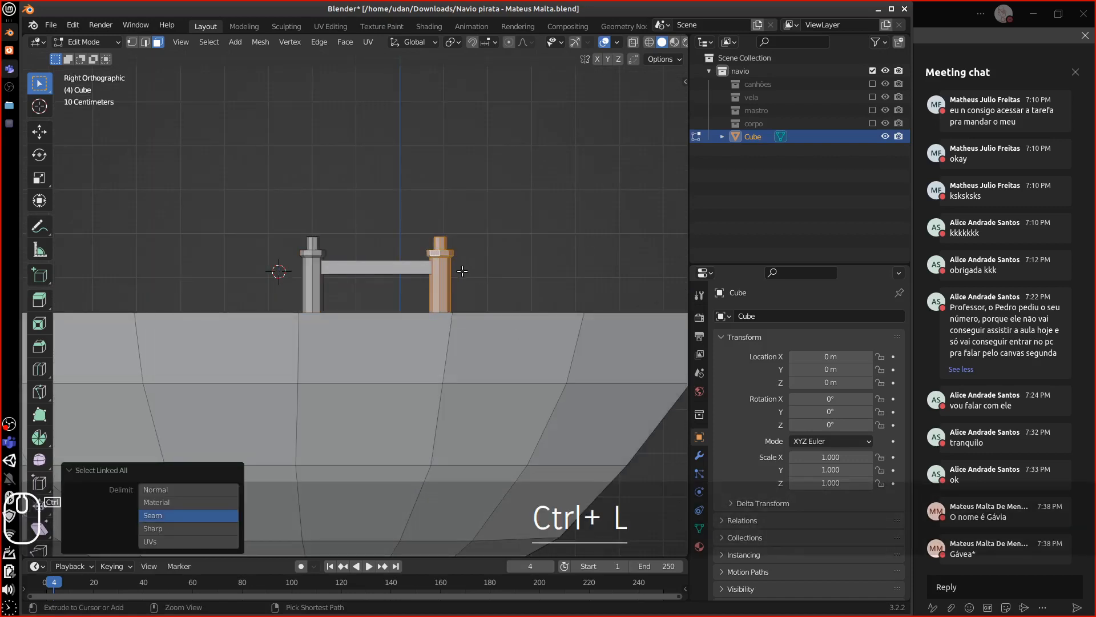
right_click(403, 271)
key("ctrl+l")
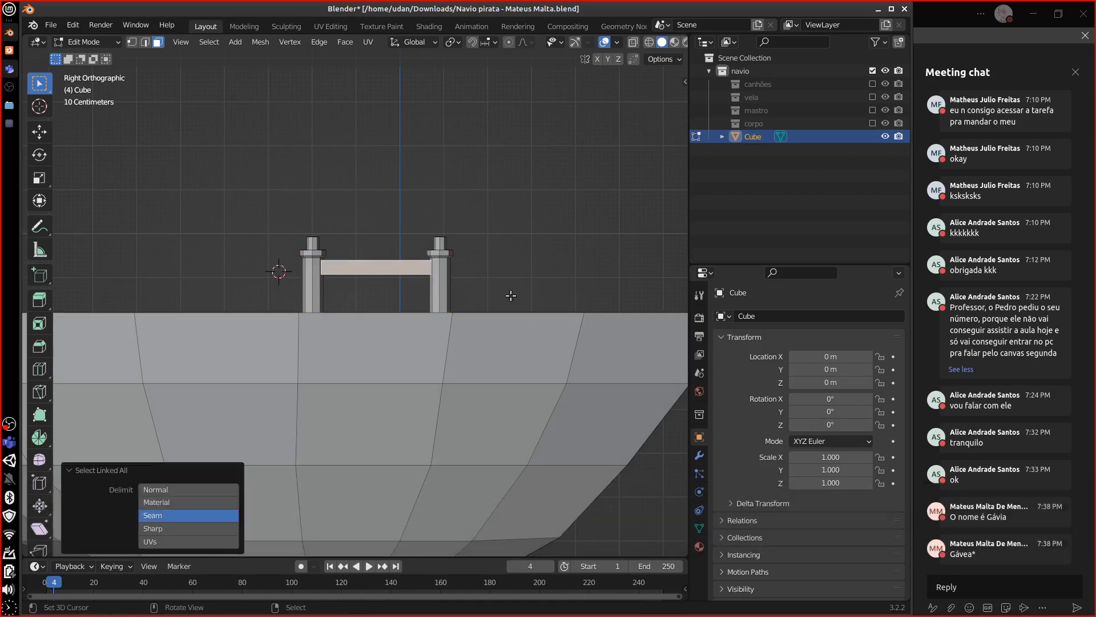
middle_click_drag(511, 295, 497, 313, "shift")
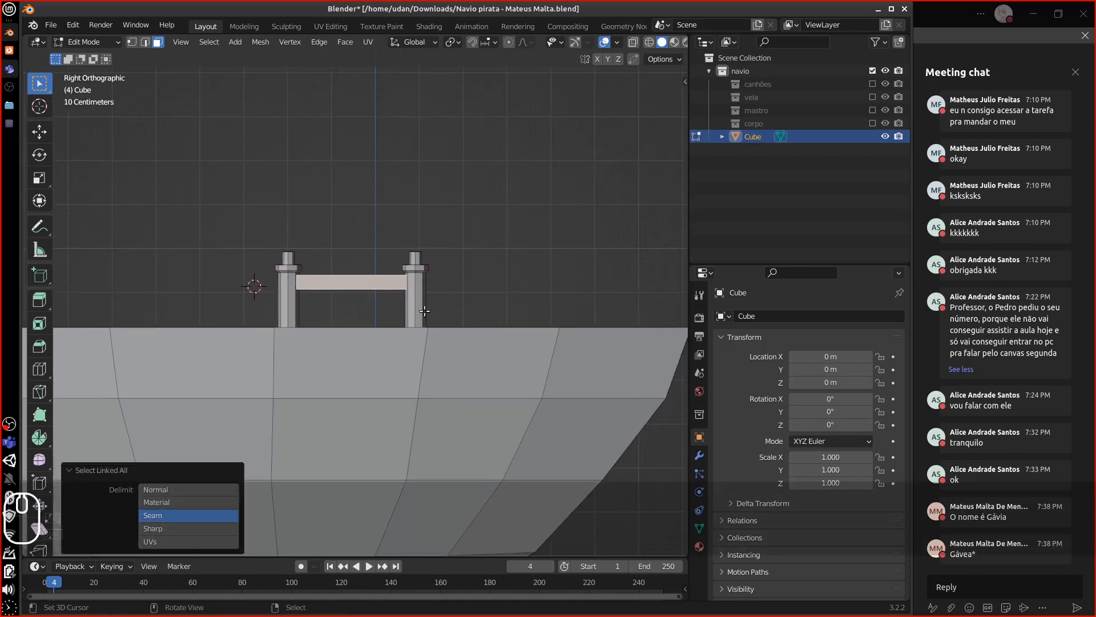
left_click(427, 274)
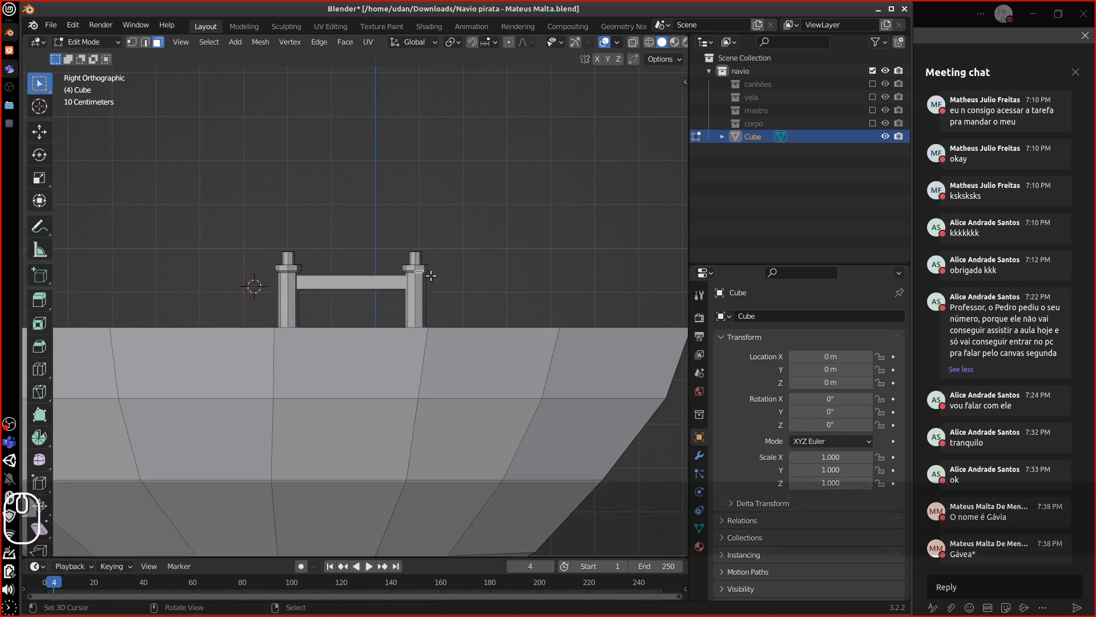
key("ctrl+l")
key("g")
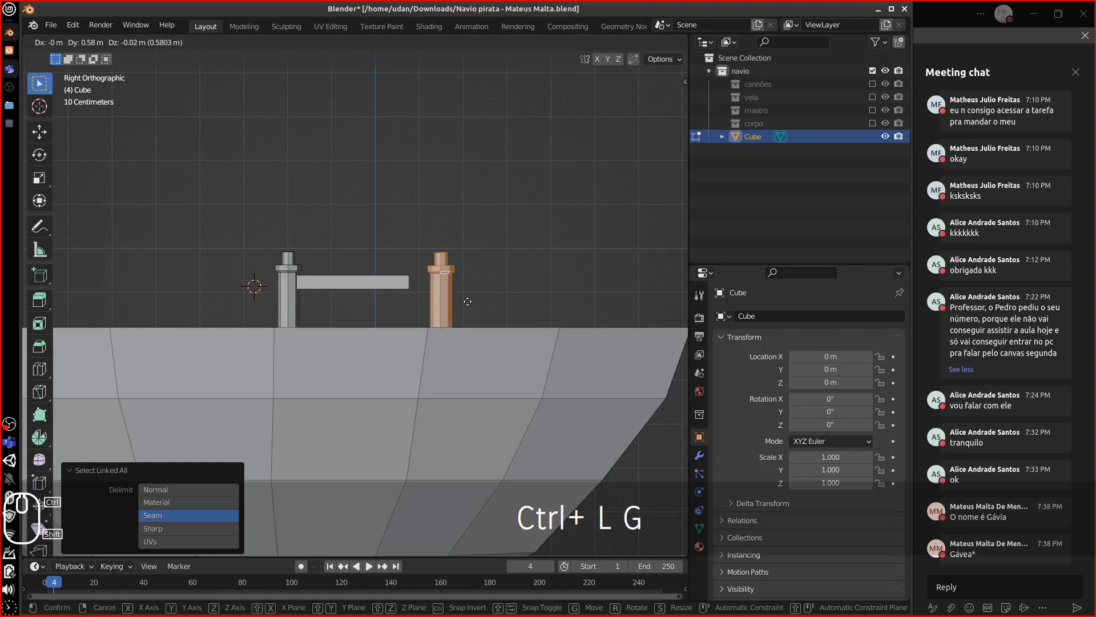
left_click(467, 301)
middle_click_drag(479, 335, 461, 381)
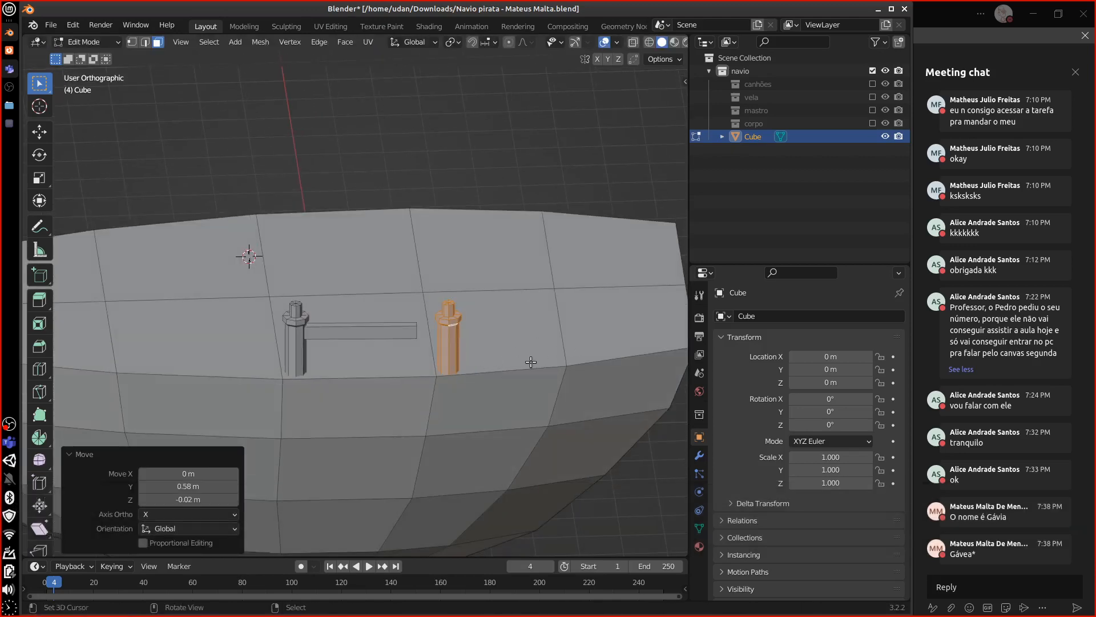
key("ctrl+z")
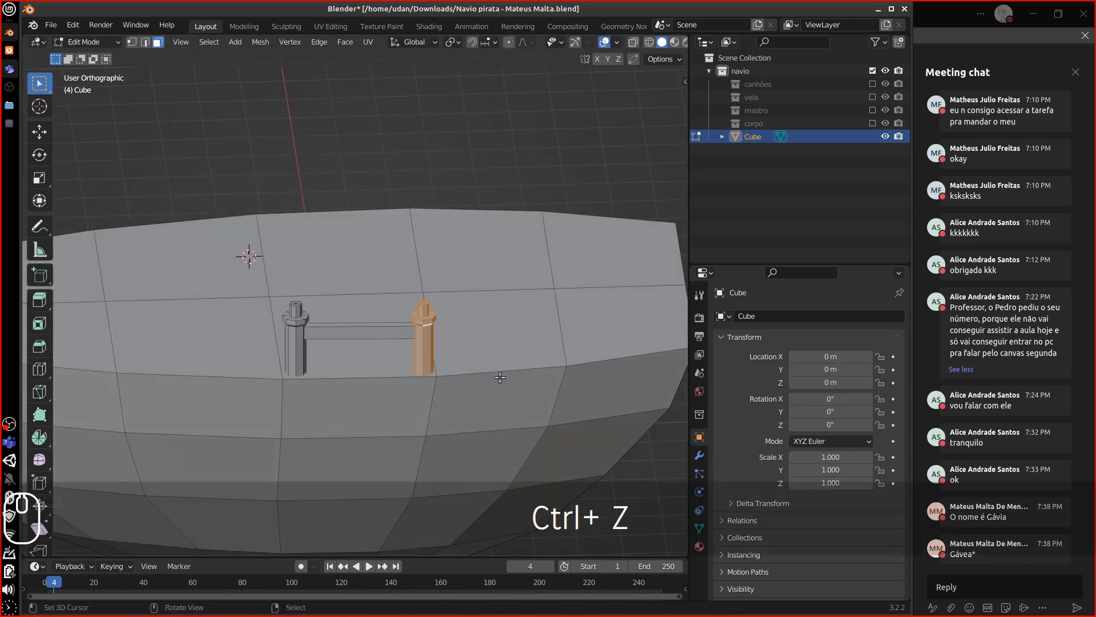
Select the whole rail and place a duplicate of it 3 m along Y, beyond the +Y end post.
middle_click_drag(494, 381, 398, 336)
left_click(397, 337, "alt")
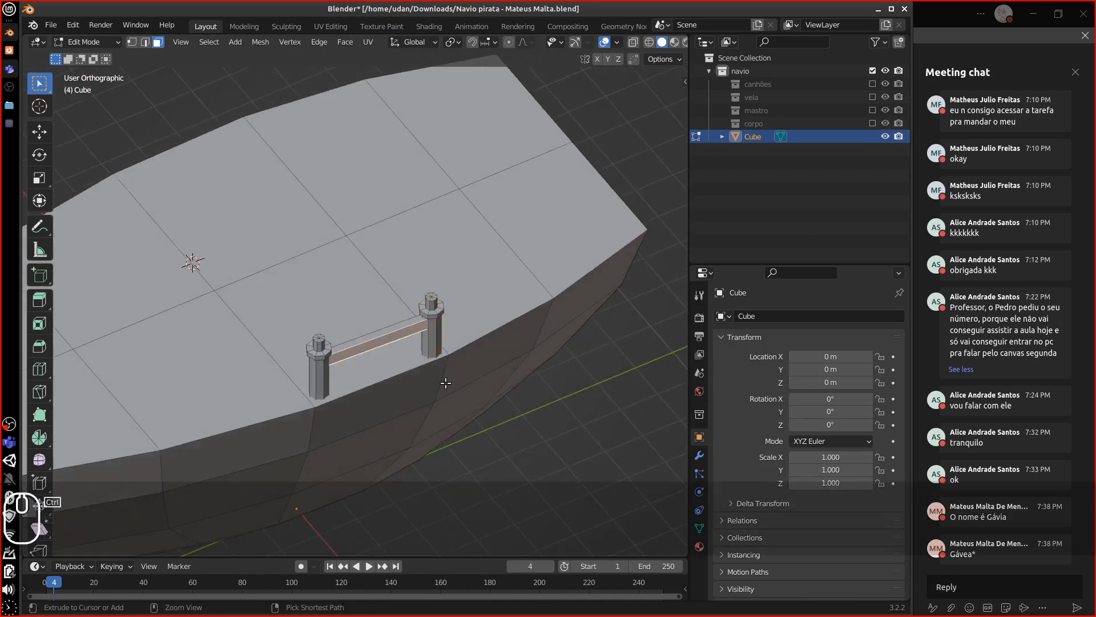
key("ctrl+l")
key("KP_7")
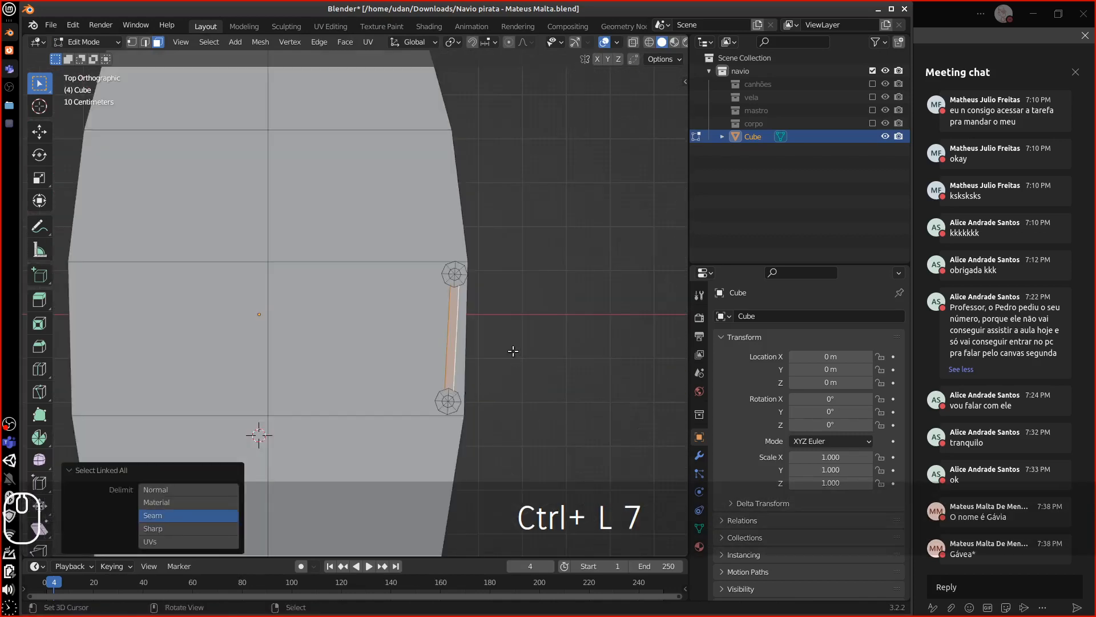
middle_click_drag(493, 337, 516, 346, "shift")
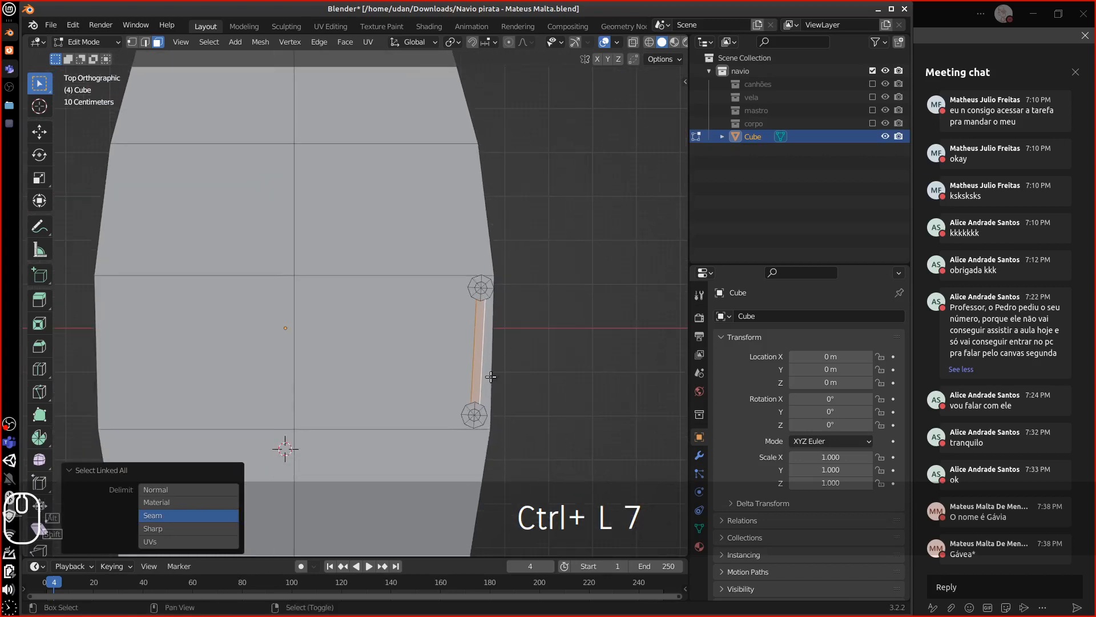
key("shift+d")
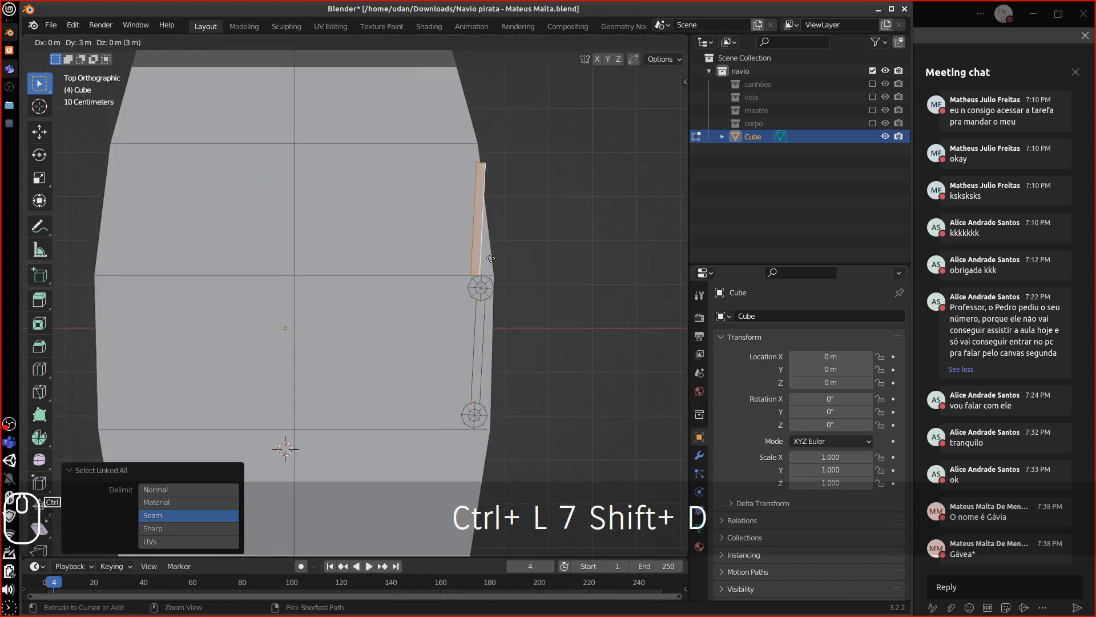
left_click(491, 258)
Rotate the duplicated rail -8° about Z in the top view and nudge it so its end meets the post.
key("r")
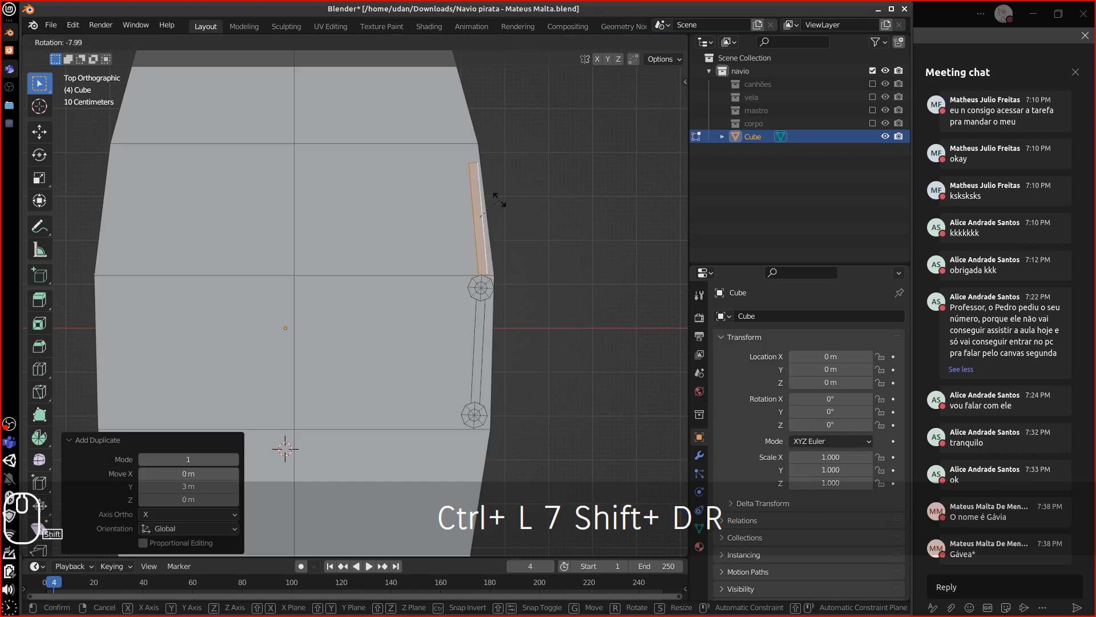
left_click(509, 202)
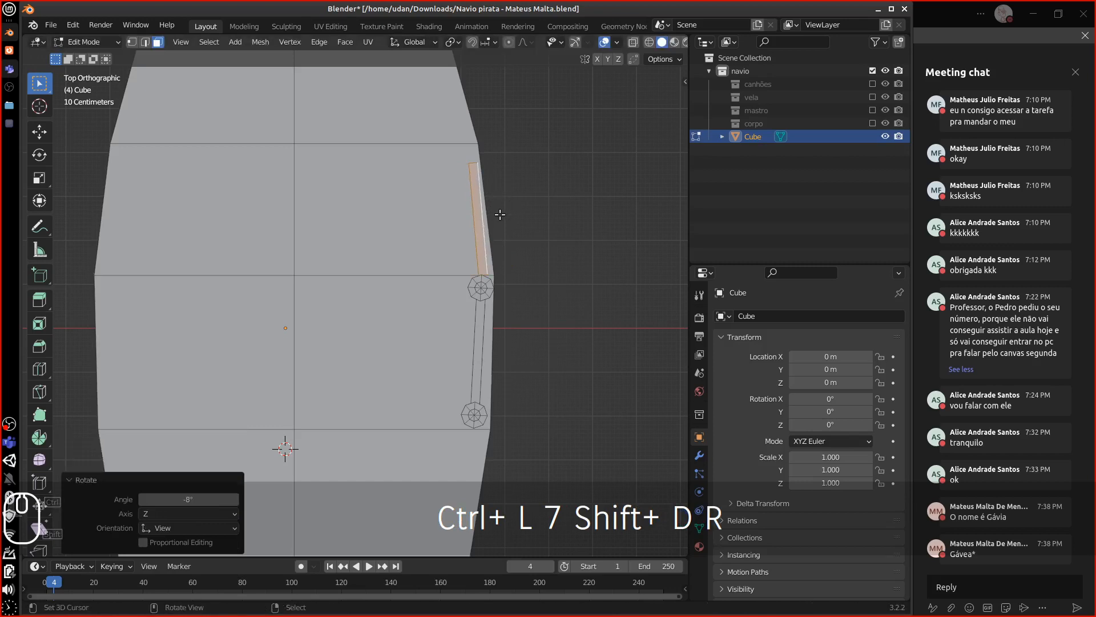
key("g")
left_click(497, 218)
Duplicate the middle post about -0.33 m along X and 2.94 m along Y to the free end of the second rail.
left_click(508, 290)
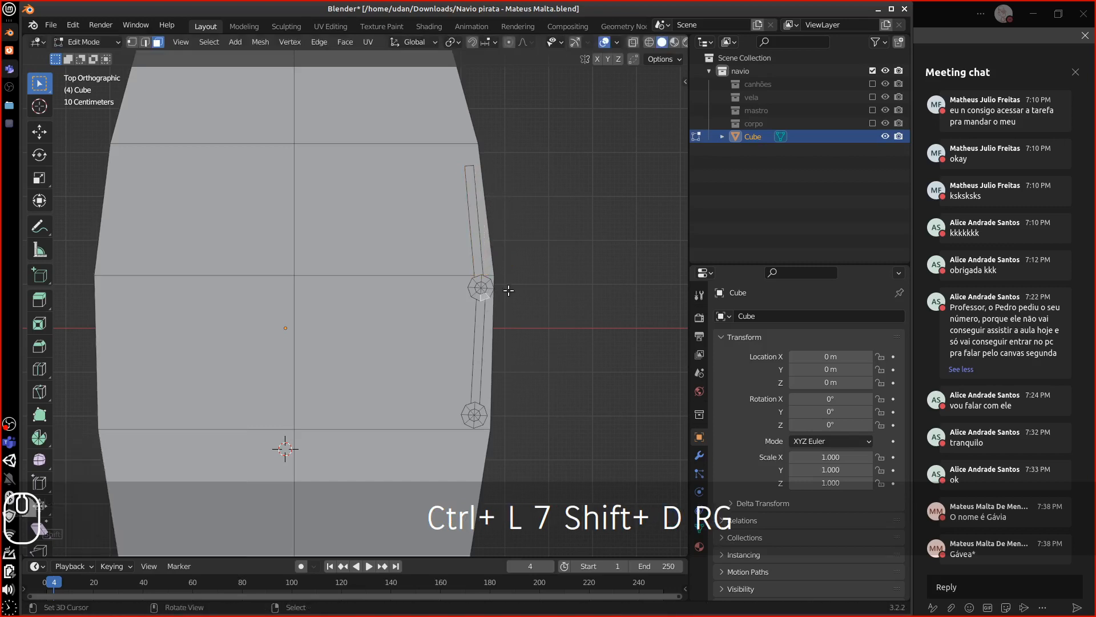
key("ctrl+l")
key("shift+d")
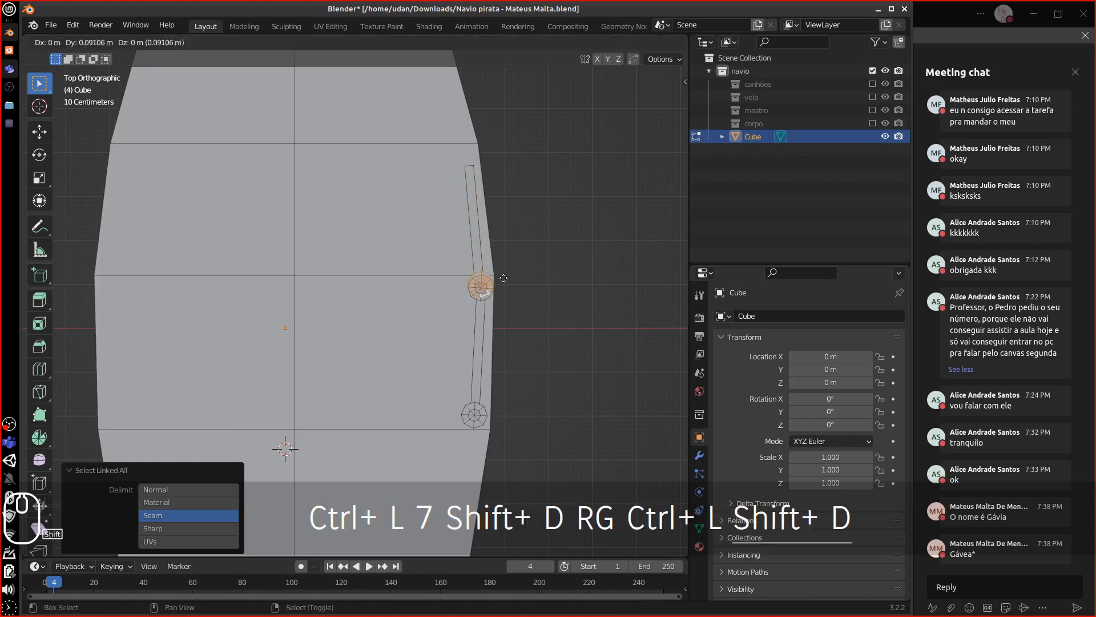
left_click(486, 177)
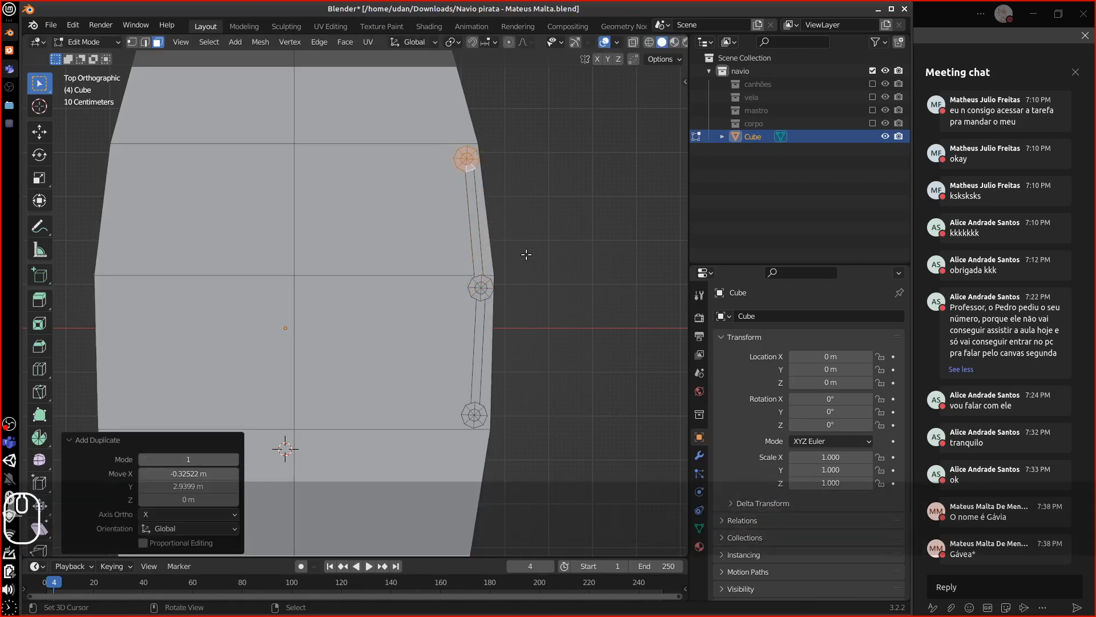
Duplicate all three posts with both rails -8 m along X to the opposite deck edge and rotate the copy -175° about Z.
middle_click_drag(576, 364, 508, 385)
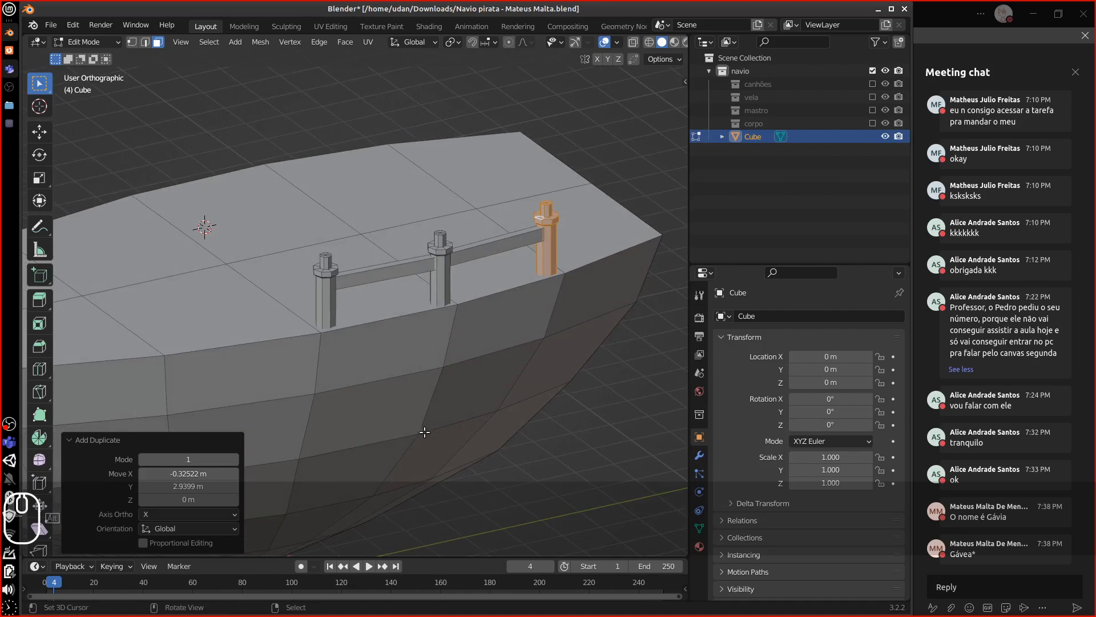
left_click(464, 253, "shift")
left_click(447, 265, "shift")
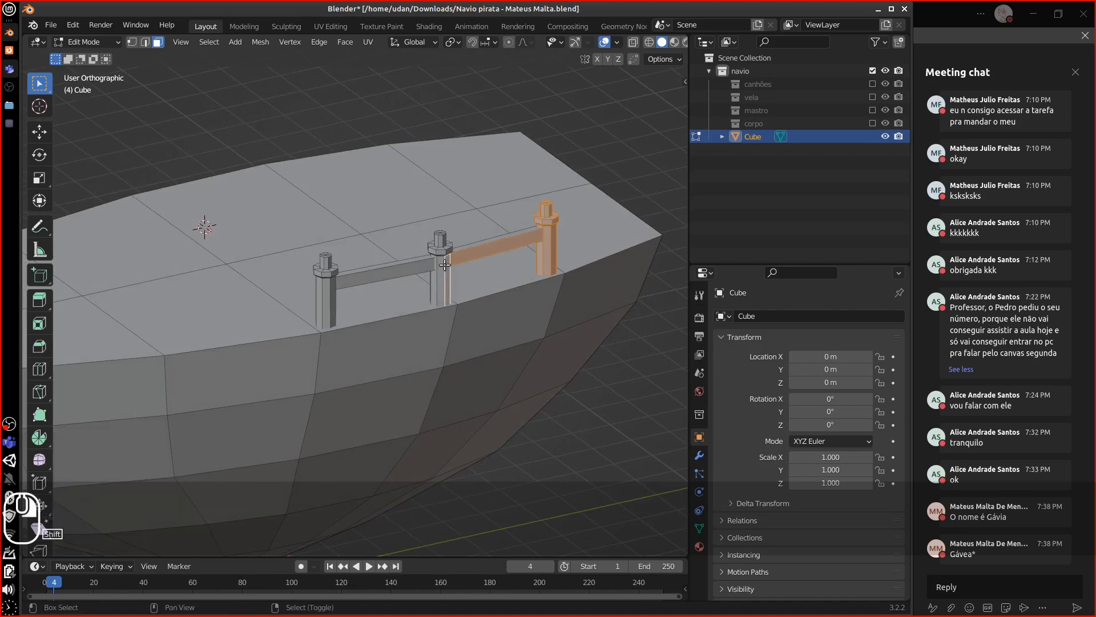
left_click(418, 266, "shift")
left_click(336, 291, "shift")
key("ctrl+l")
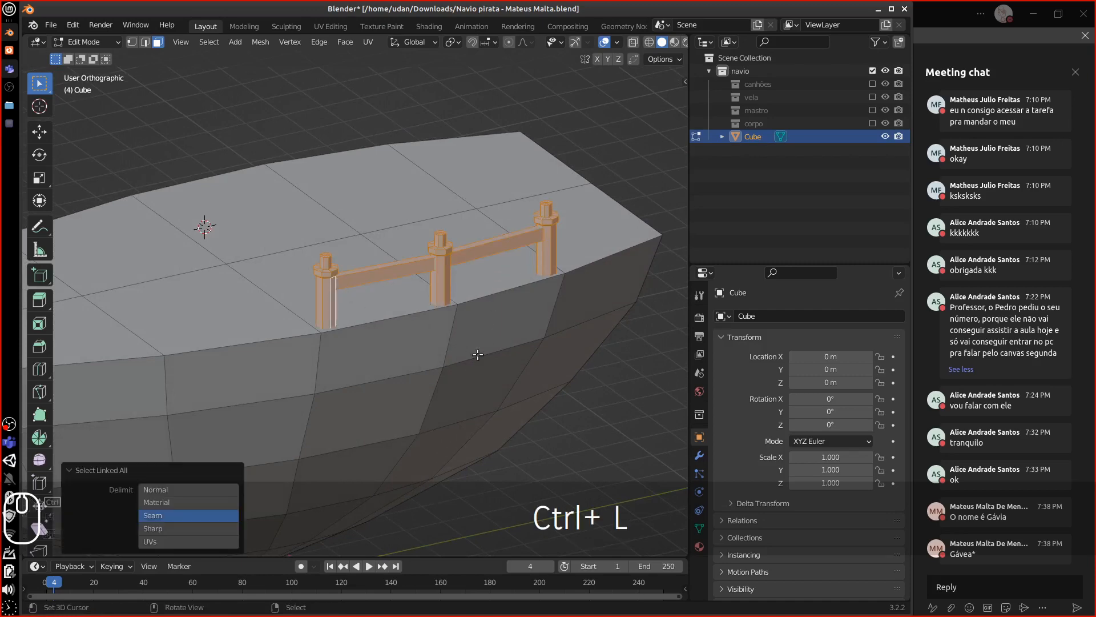
key("KP_7")
scroll(515, 372, "down", 3)
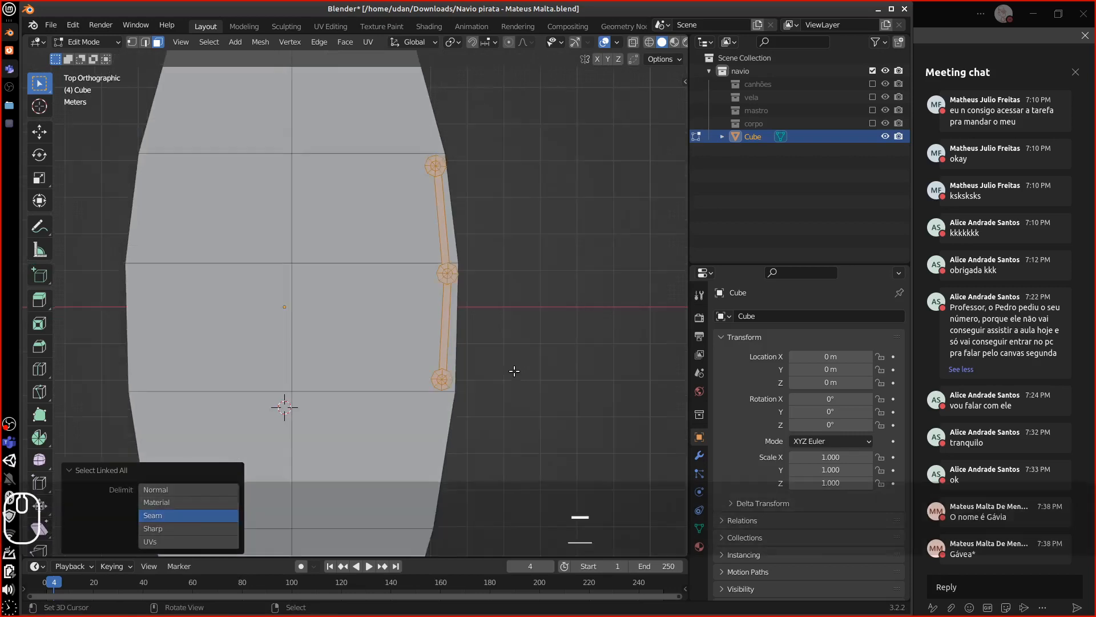
key("shift+d")
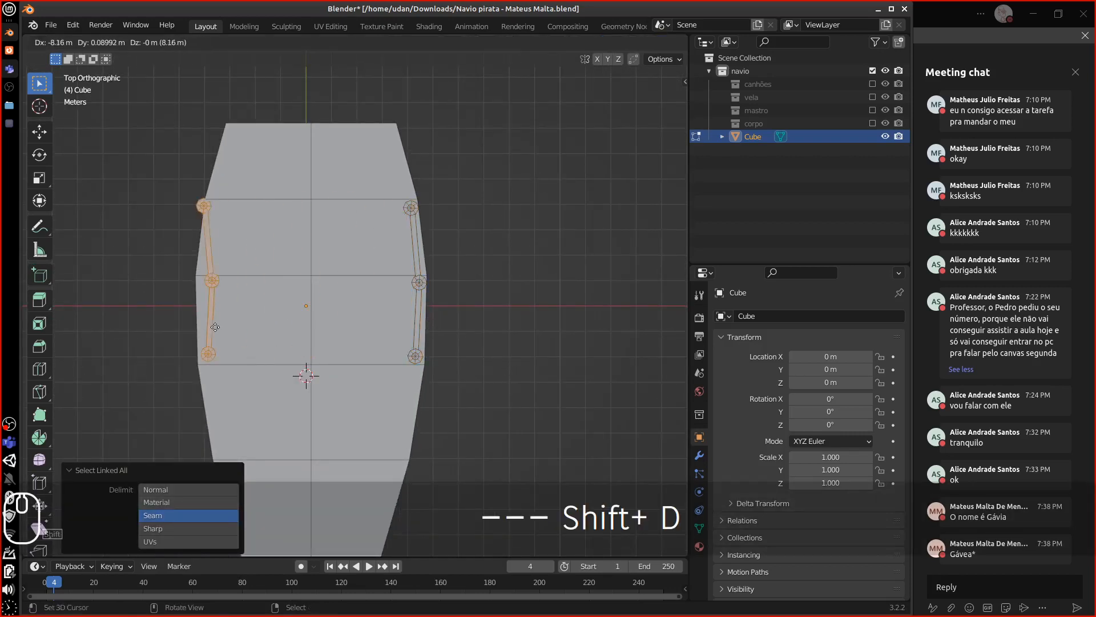
left_click(226, 317, "ctrl")
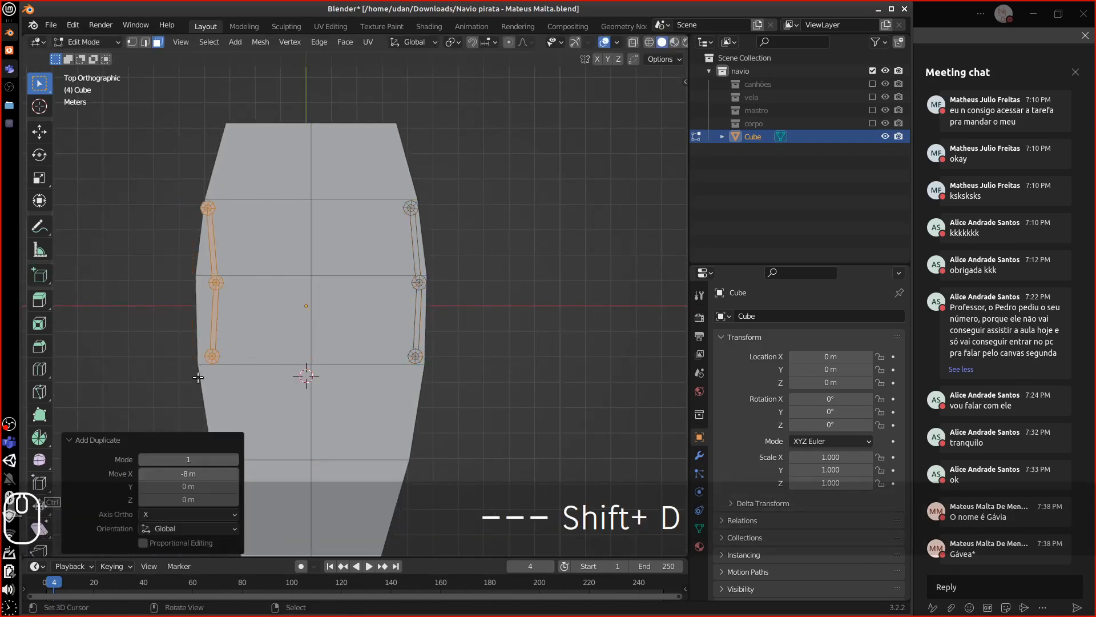
key("r")
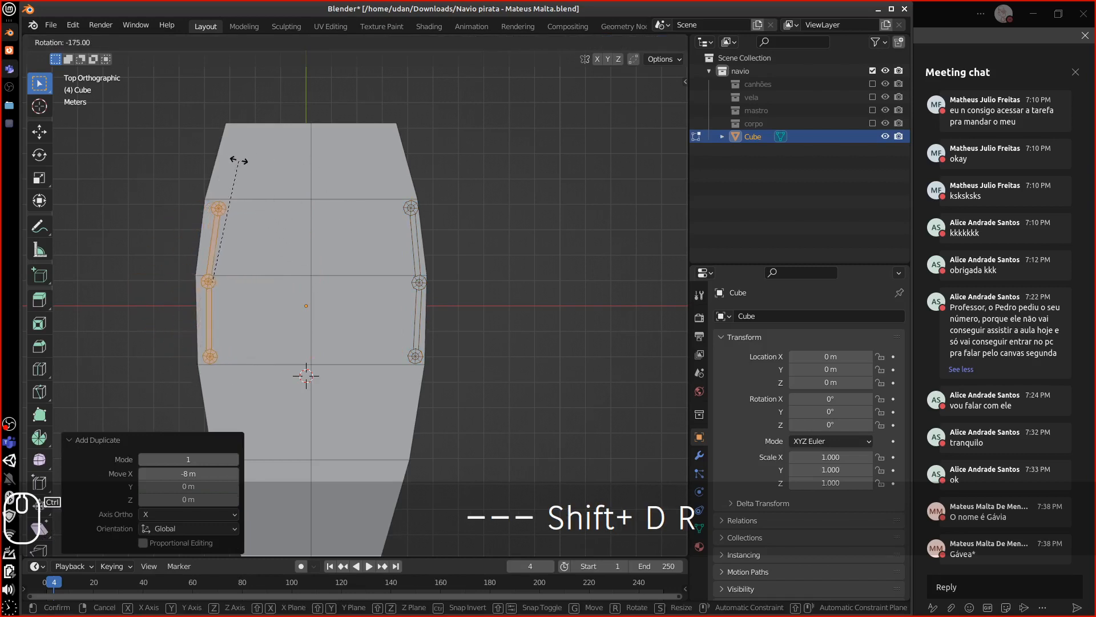
left_click(239, 164, "ctrl")
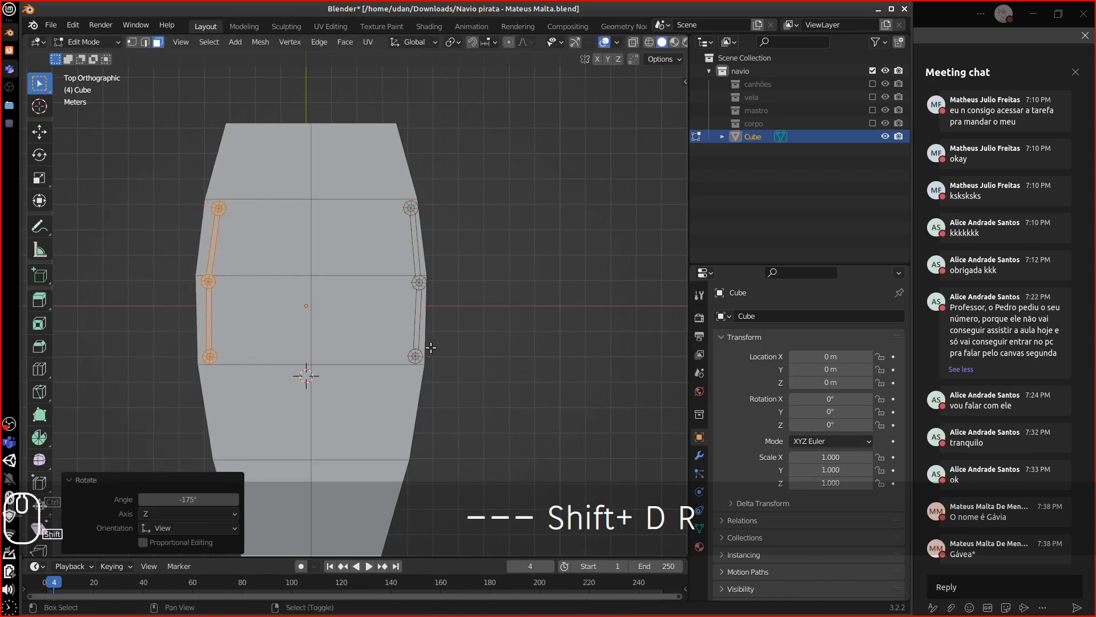
Duplicate that railing about 1.33 m along X and -7.51 m along Y, and rotate the new copy -20° about Z.
middle_click_drag(239, 294, 283, 213, "shift")
key("shift+d")
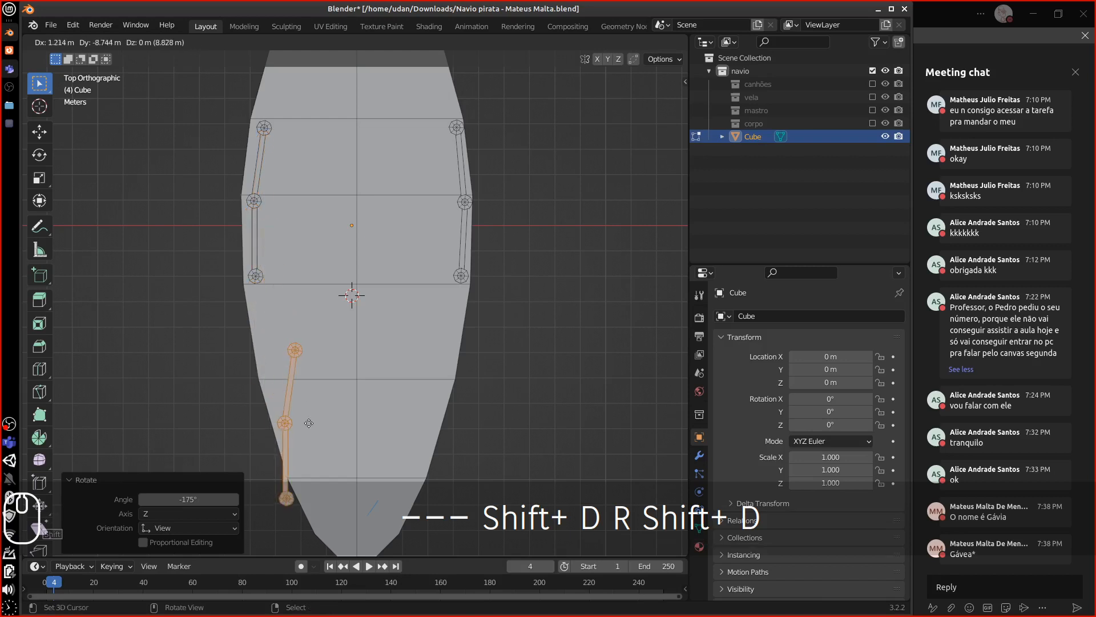
left_click(318, 385)
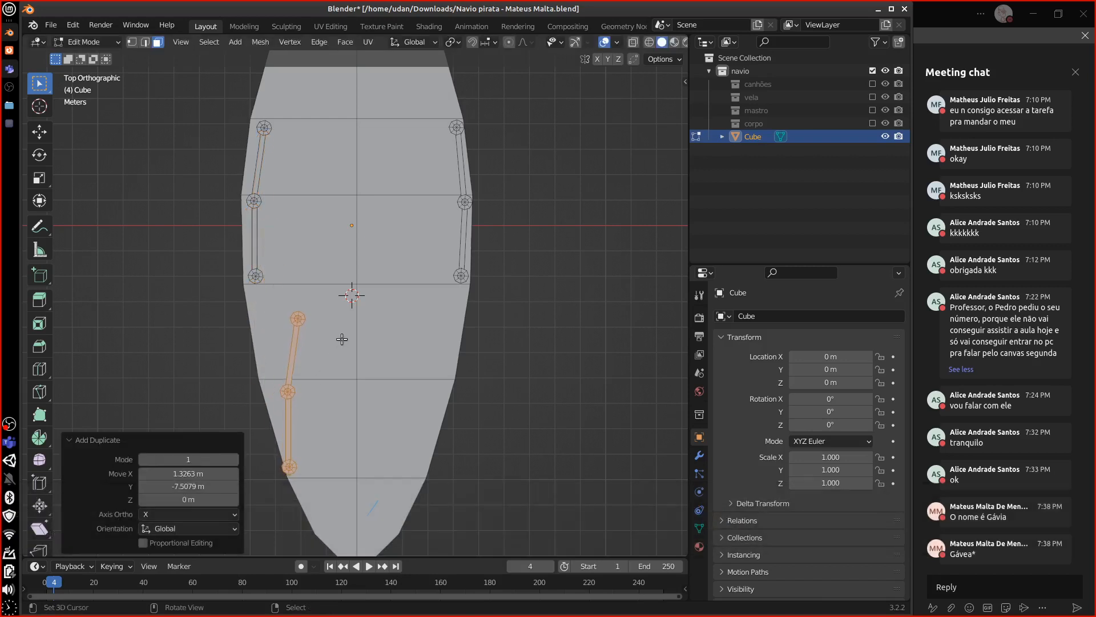
key("r")
left_click(325, 324, "ctrl")
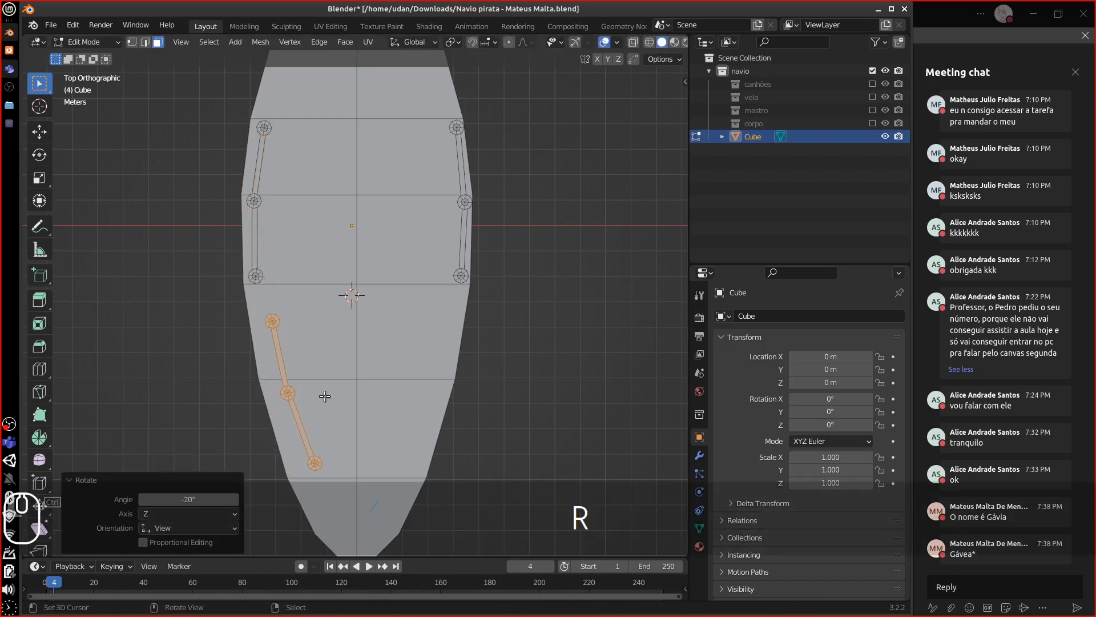
Move the new railing copy about -0.56 m along X and 0.27 m along Y, and rotate it 2.46° to follow the hull edge.
key("g")
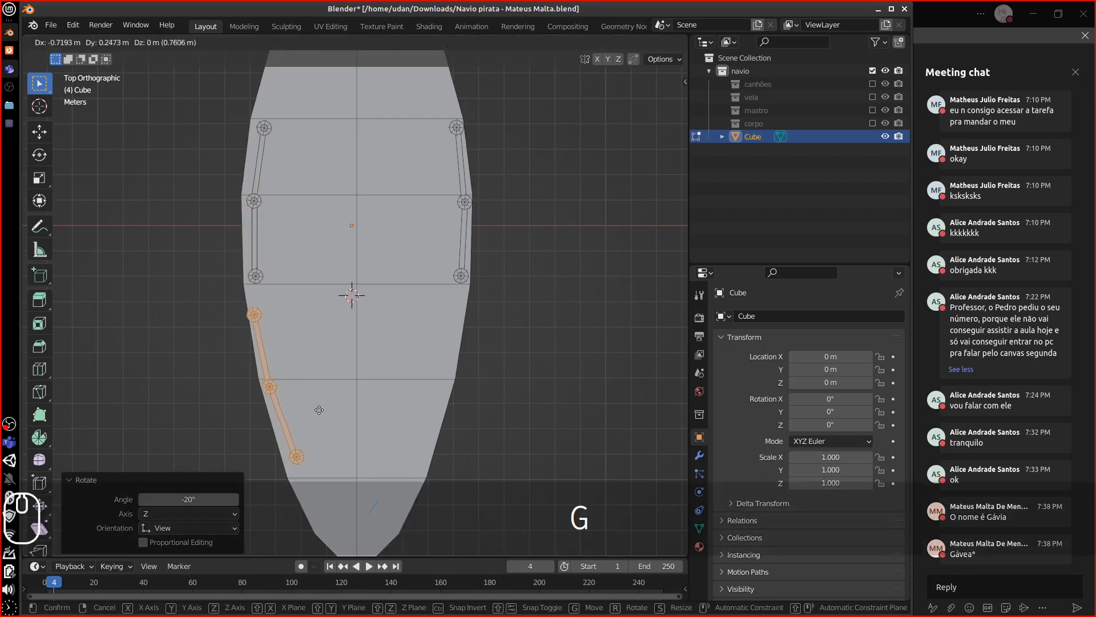
left_click(326, 419)
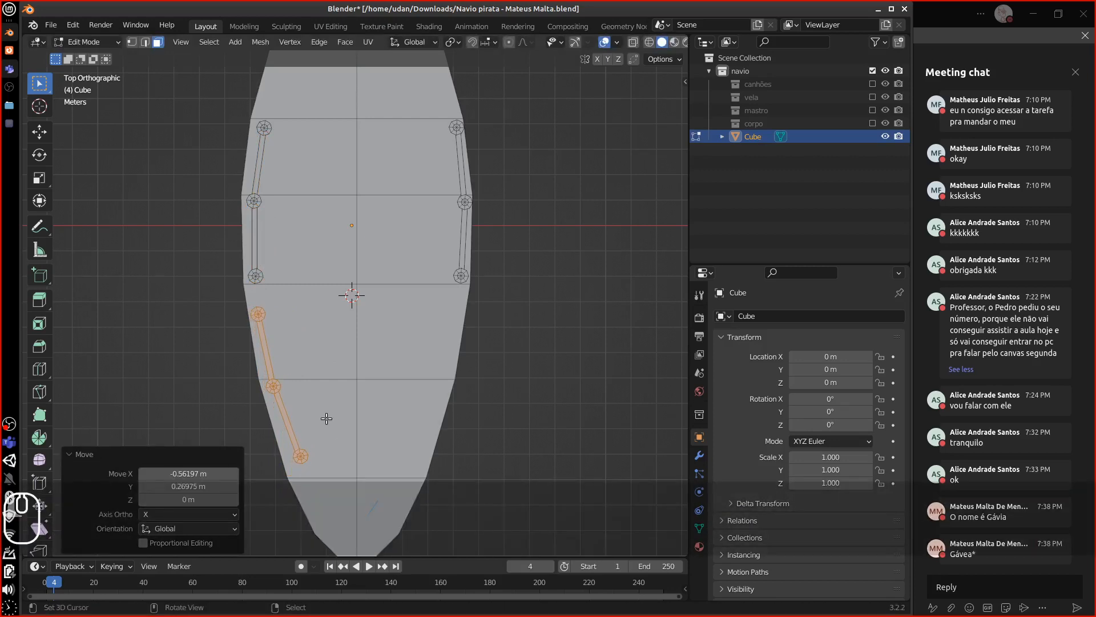
key("r")
left_click(341, 438)
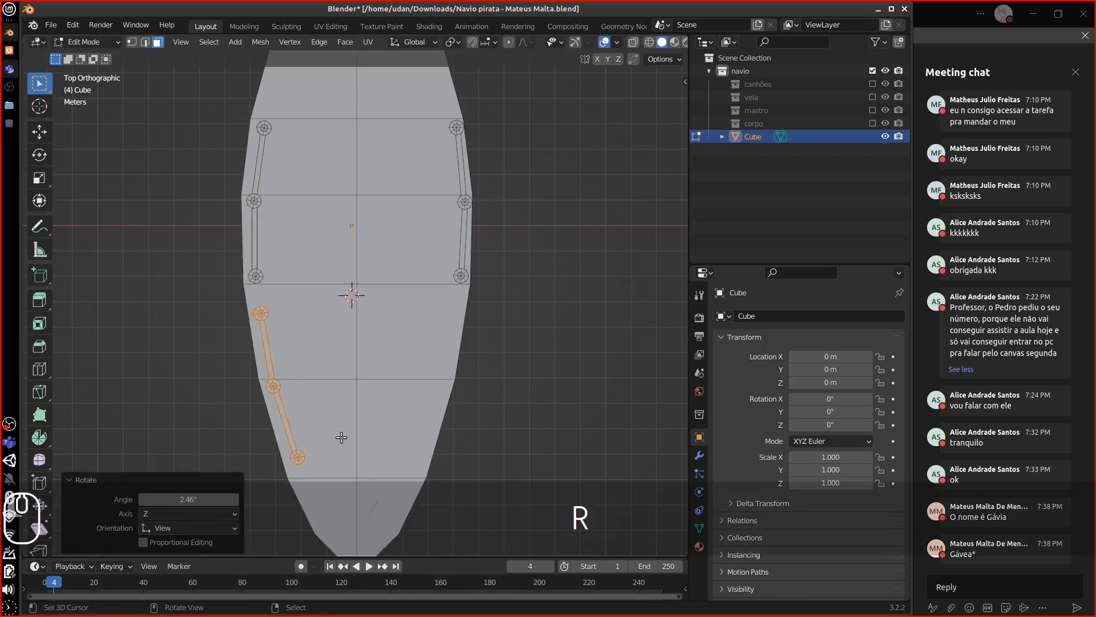
Duplicate the railing onto the opposite hull edge, rotate the copy -150° about Z, and move it 0.4 m along X and 0.3 m along Y.
middle_click_drag(418, 438, 417, 354, "shift")
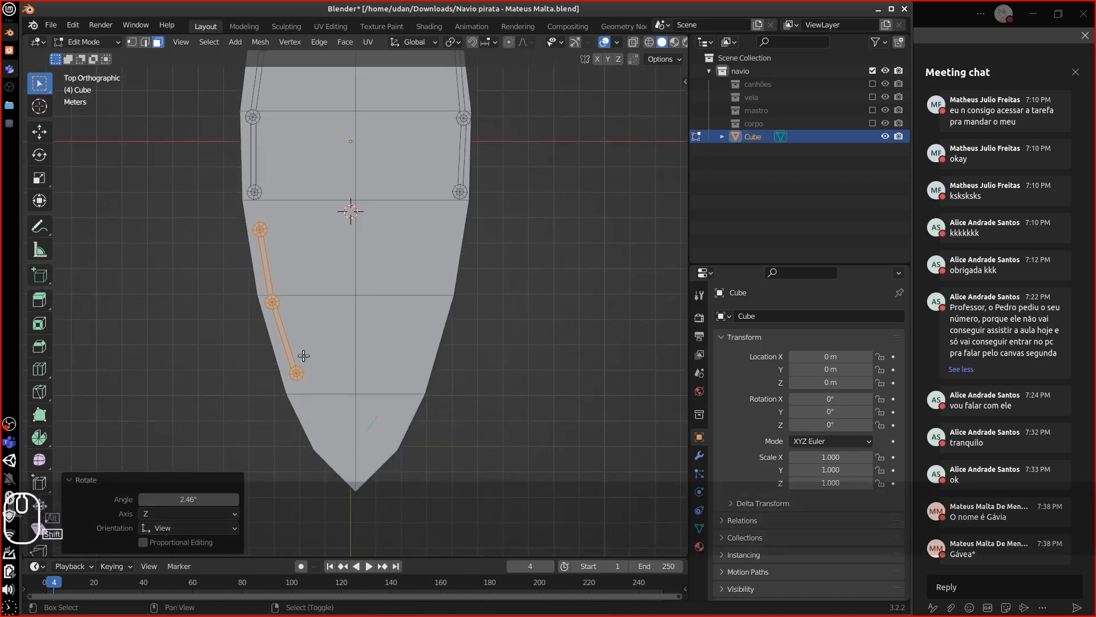
key("shift+d")
left_click(441, 378)
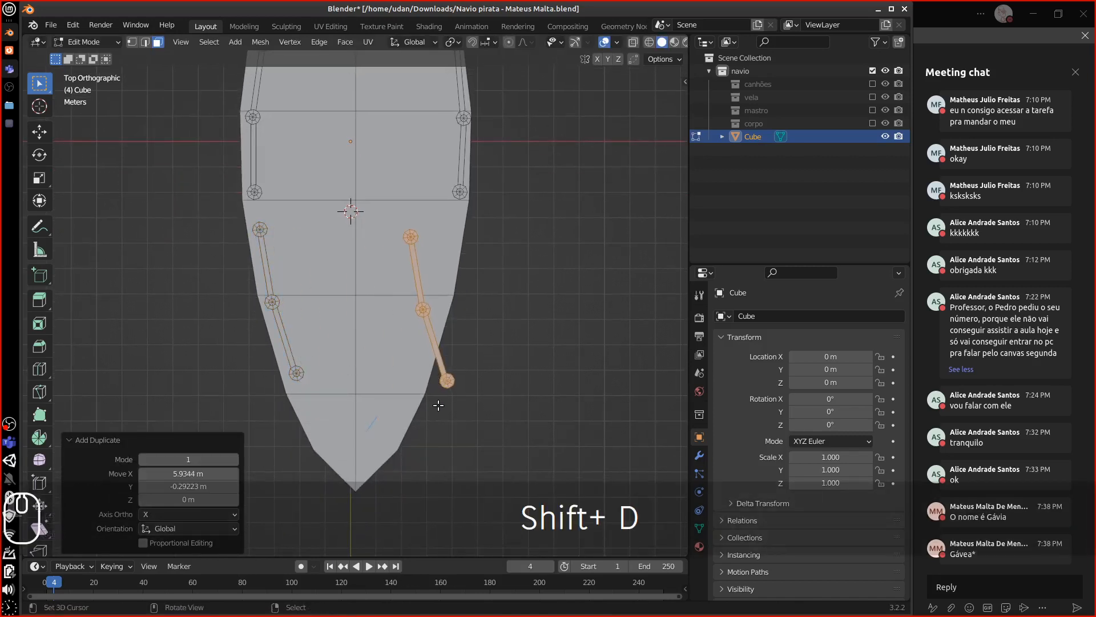
key("r")
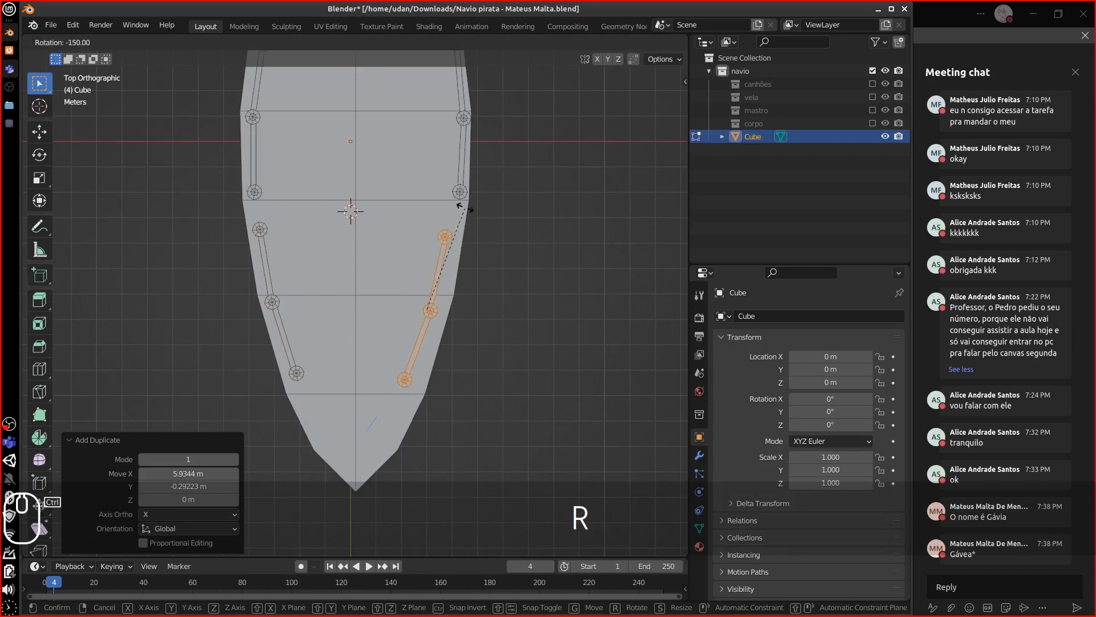
left_click(463, 207)
key("g")
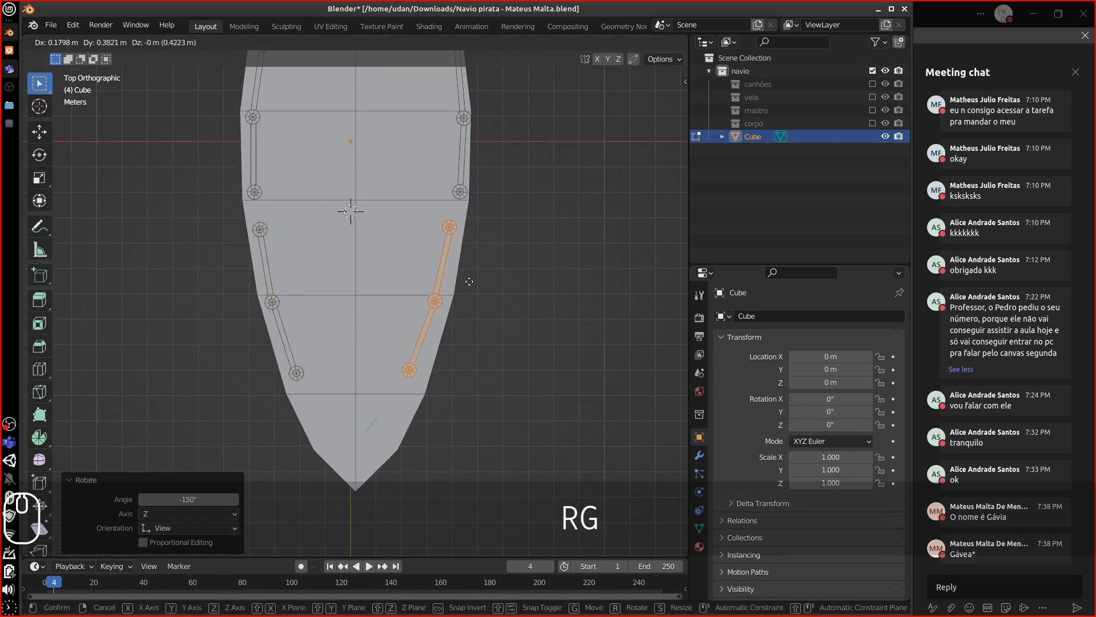
left_click(480, 286)
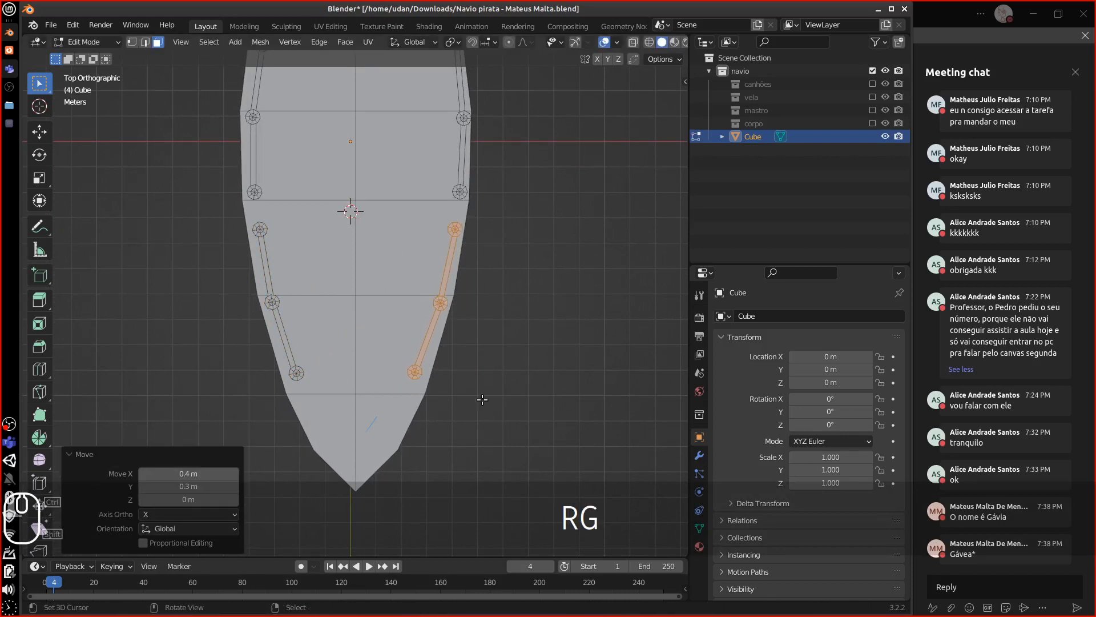
Extrude the two deck faces at the pointed bow upward about 1.48 m to form a raised platform.
middle_click_drag(485, 402, 448, 342)
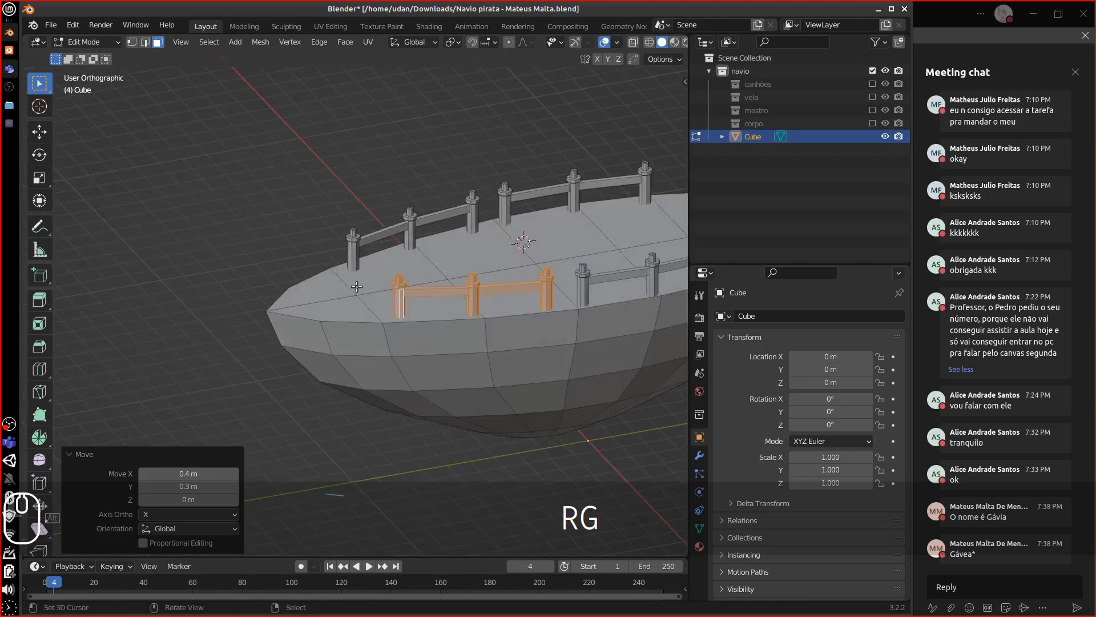
left_click(369, 304)
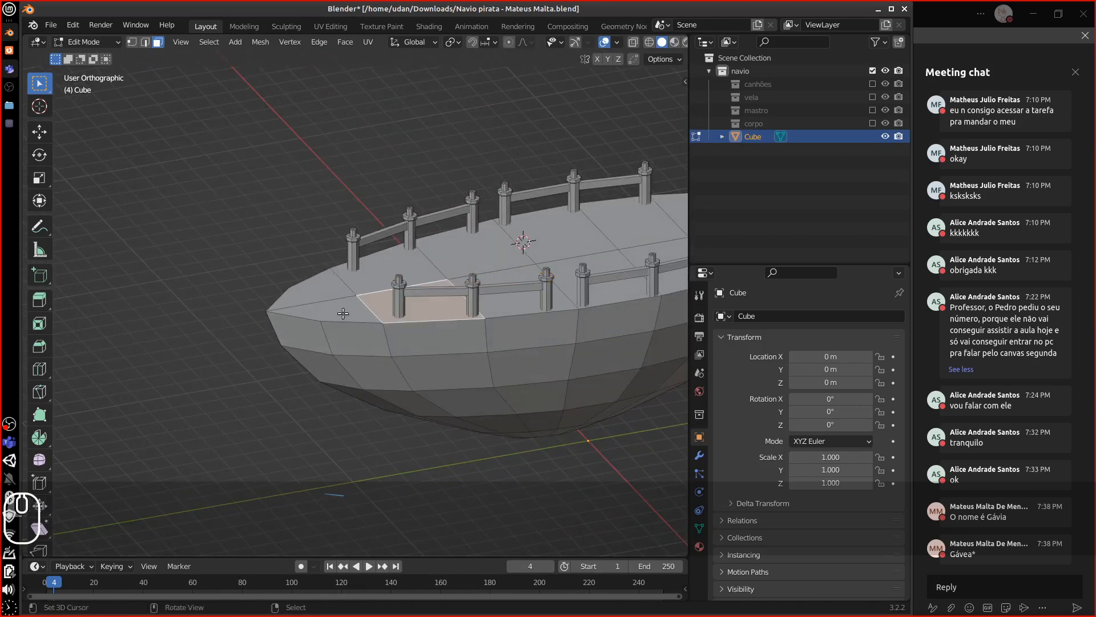
left_click(342, 313)
middle_click_drag(343, 313, 429, 301)
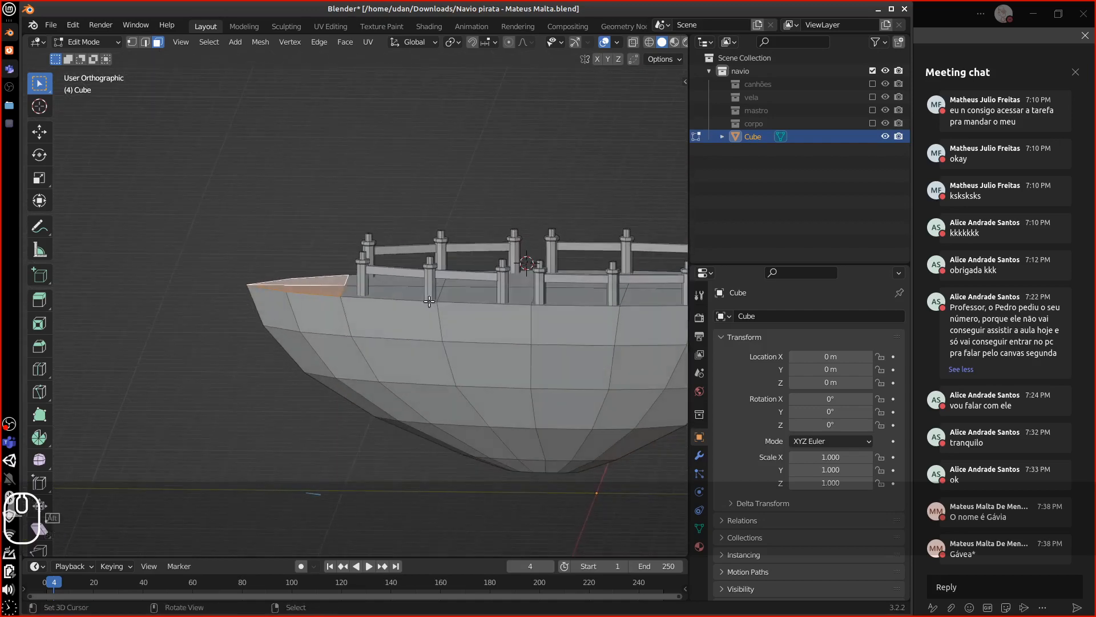
key("KP_3")
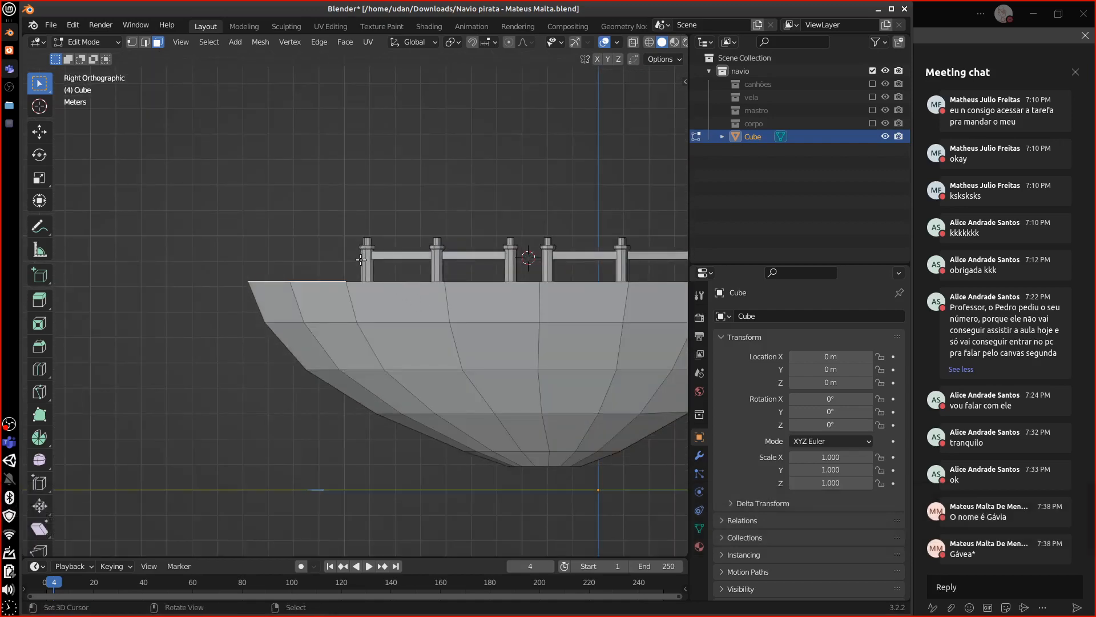
key("e")
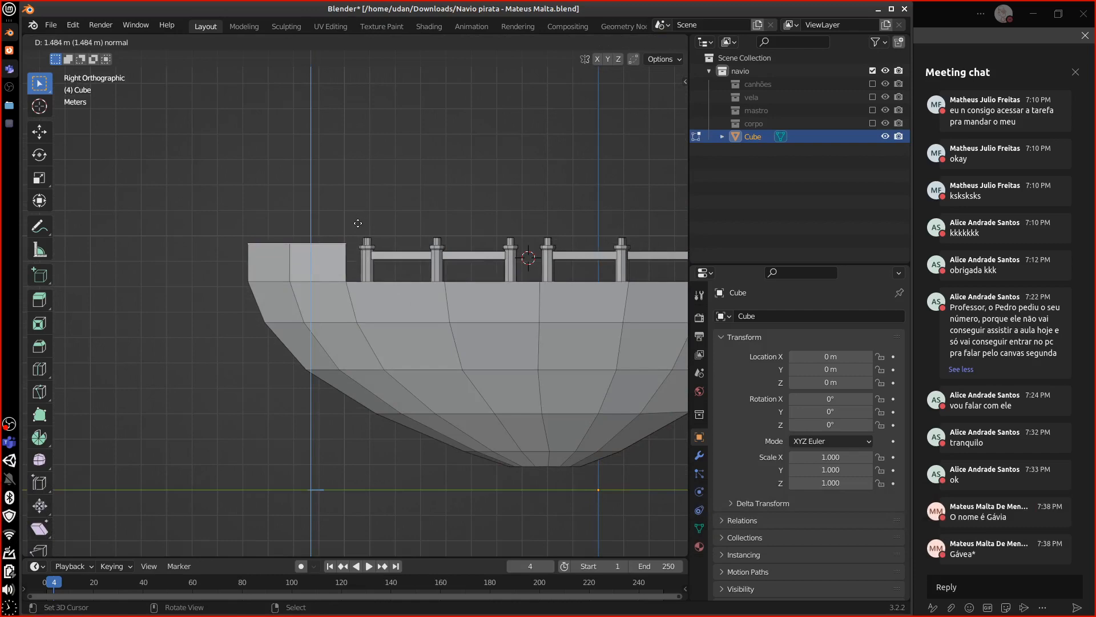
left_click(358, 222)
Extrude the two deck faces at the stern upward 3 m to form the rear cabin block.
middle_click_drag(358, 222, 502, 379)
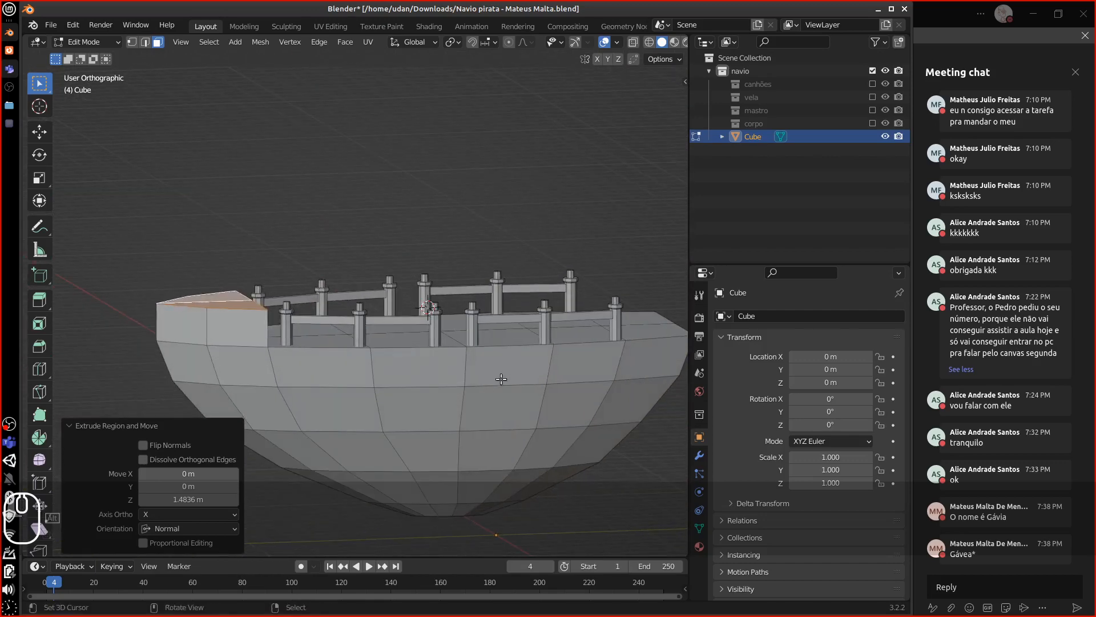
middle_click_drag(585, 402, 581, 436)
left_click_drag(581, 437, 580, 449, "alt")
right_click(514, 460)
right_click(586, 453, "shift")
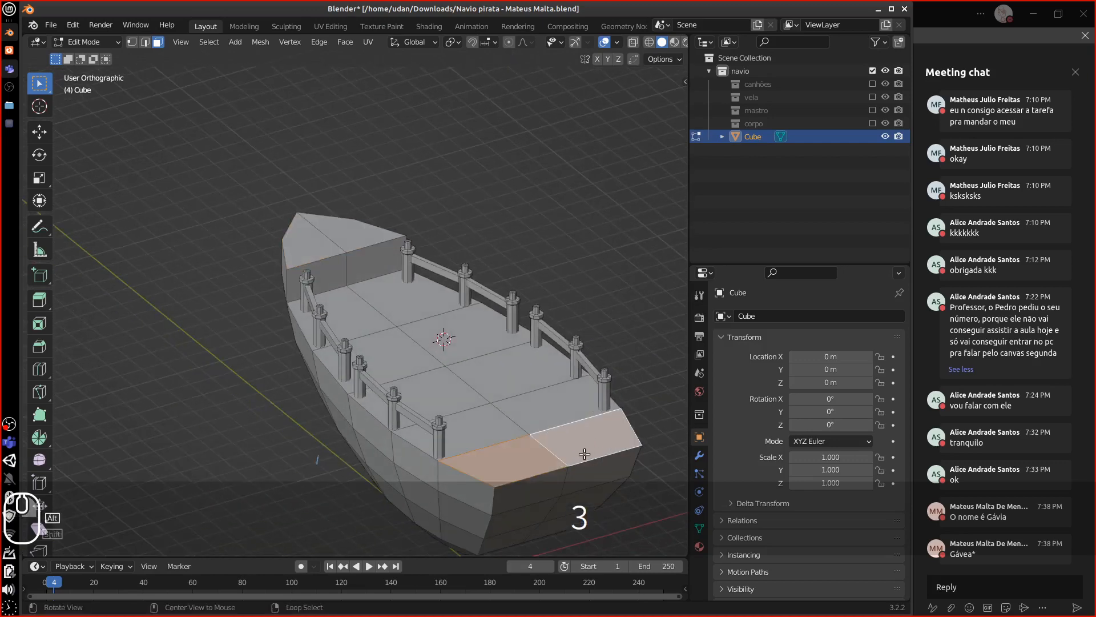
key("KP_1")
key("KP_3")
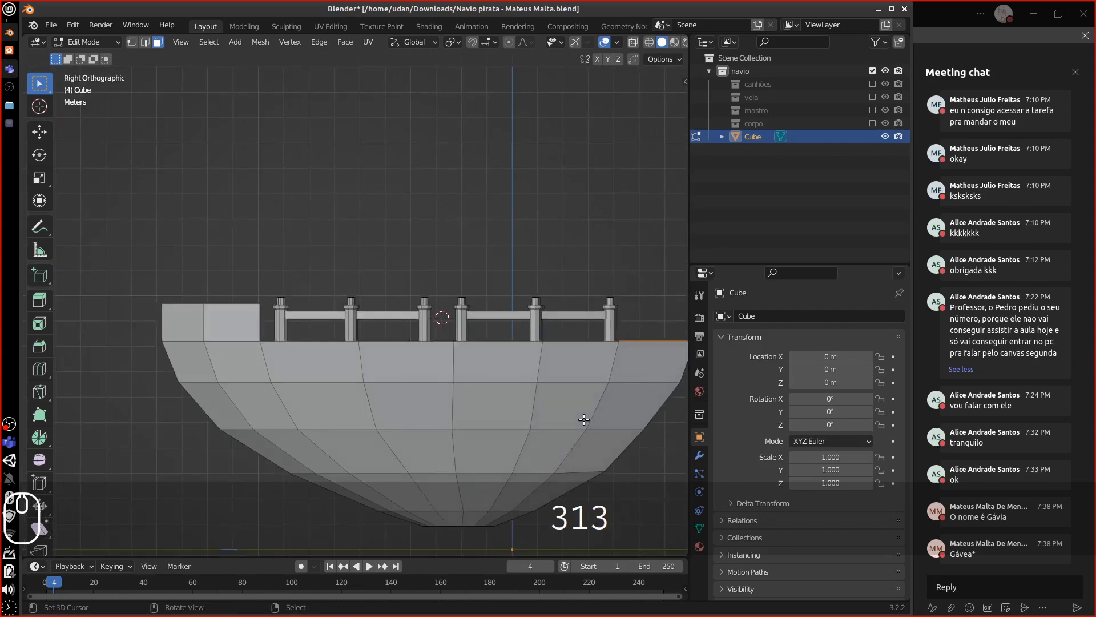
left_click_drag(580, 402, 534, 422, "alt+shift")
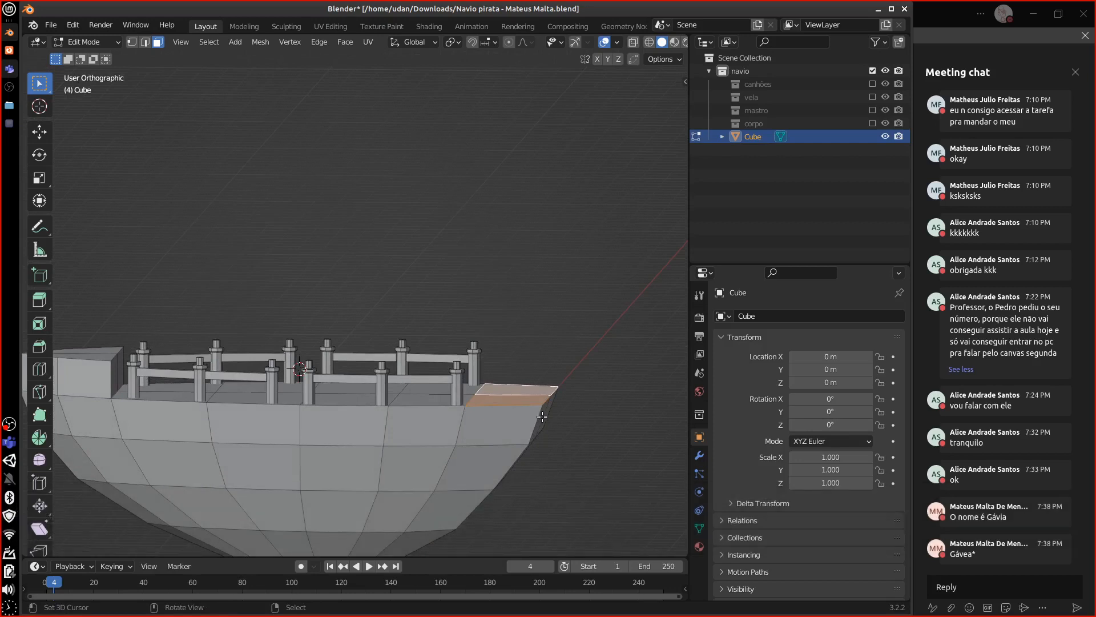
key("KP_3")
key("e")
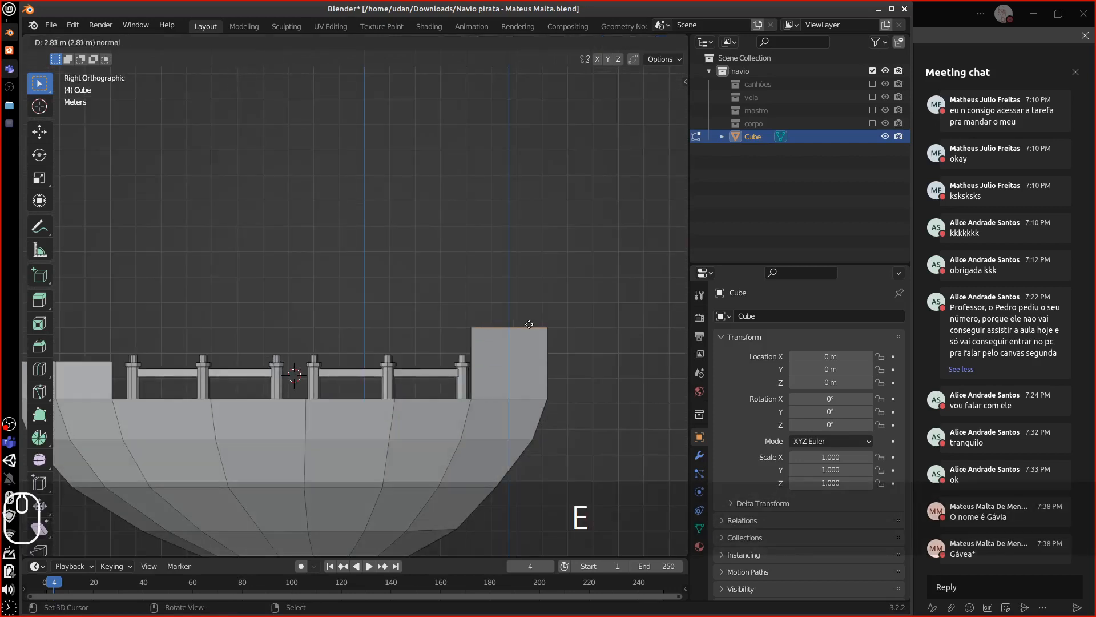
left_click(527, 309)
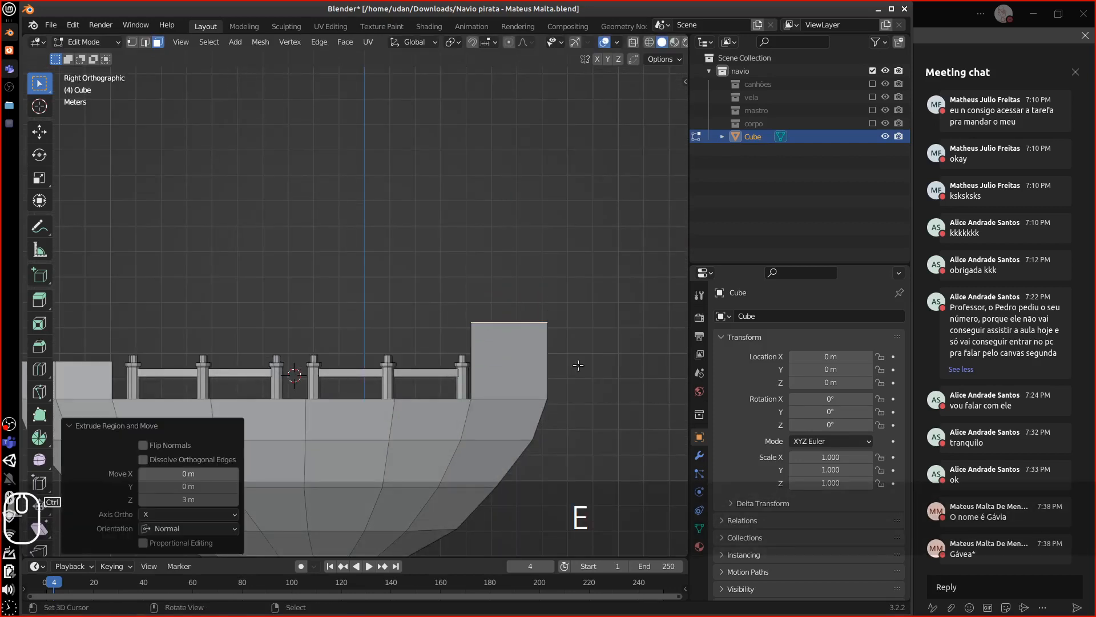
Move all rear faces of the stern, from the hull bottom up to the cabin block's top, about 1.54 m along Y.
middle_click_drag(575, 411, 540, 435)
left_click_drag(497, 515, 465, 395, "alt+shift")
right_click(399, 456)
right_click(417, 419, "shift")
right_click(444, 350, "shift")
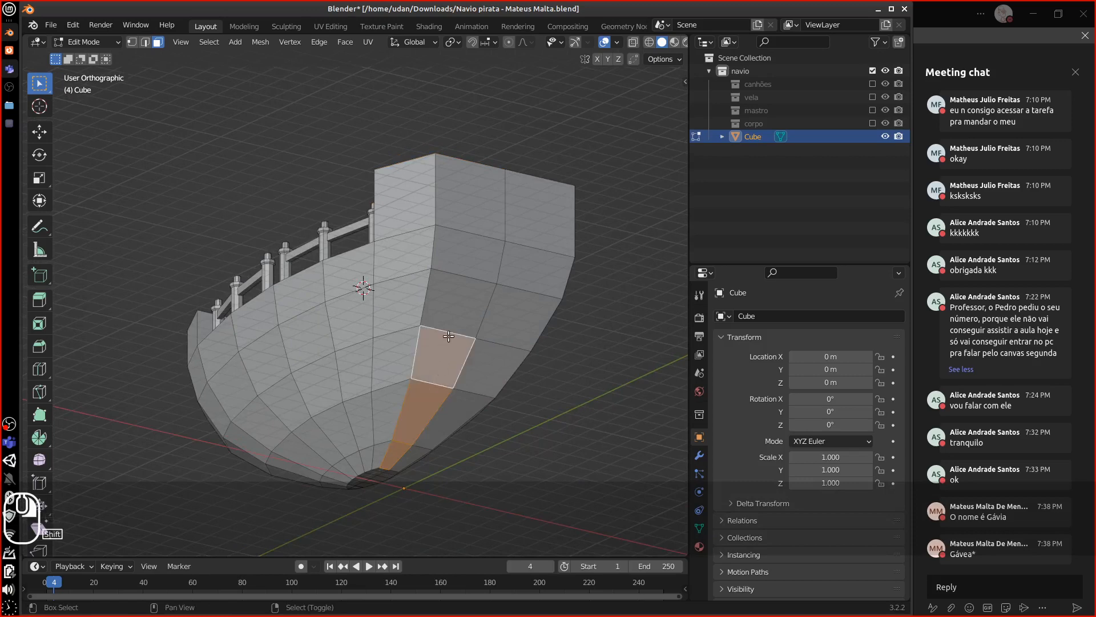
right_click(455, 302, "shift")
right_click(461, 253, "shift")
right_click(474, 209, "shift")
right_click(521, 222, "shift")
right_click(526, 268, "shift")
right_click(510, 317, "shift")
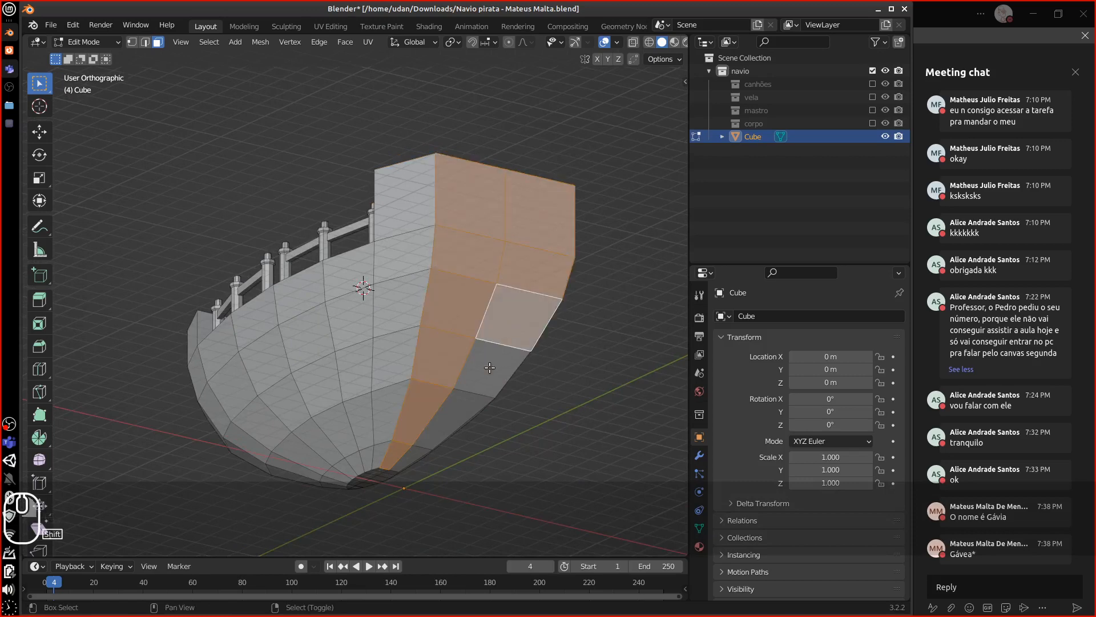
right_click(485, 369, "shift")
right_click(440, 427, "shift")
right_click(410, 458, "shift")
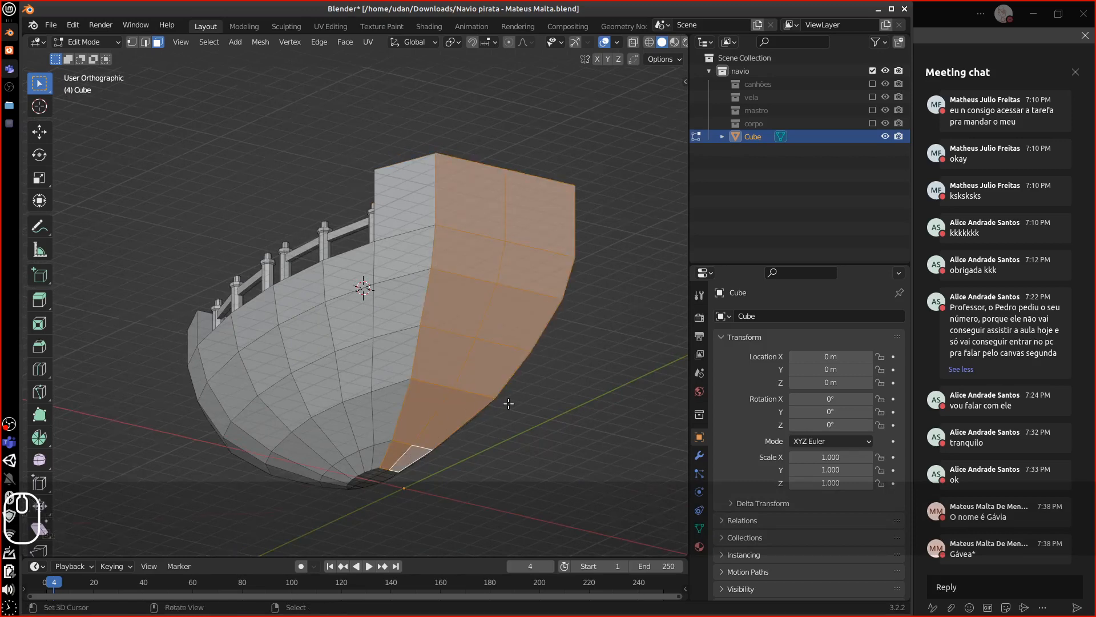
key("KP_5")
key("KP_5")
key("KP_3")
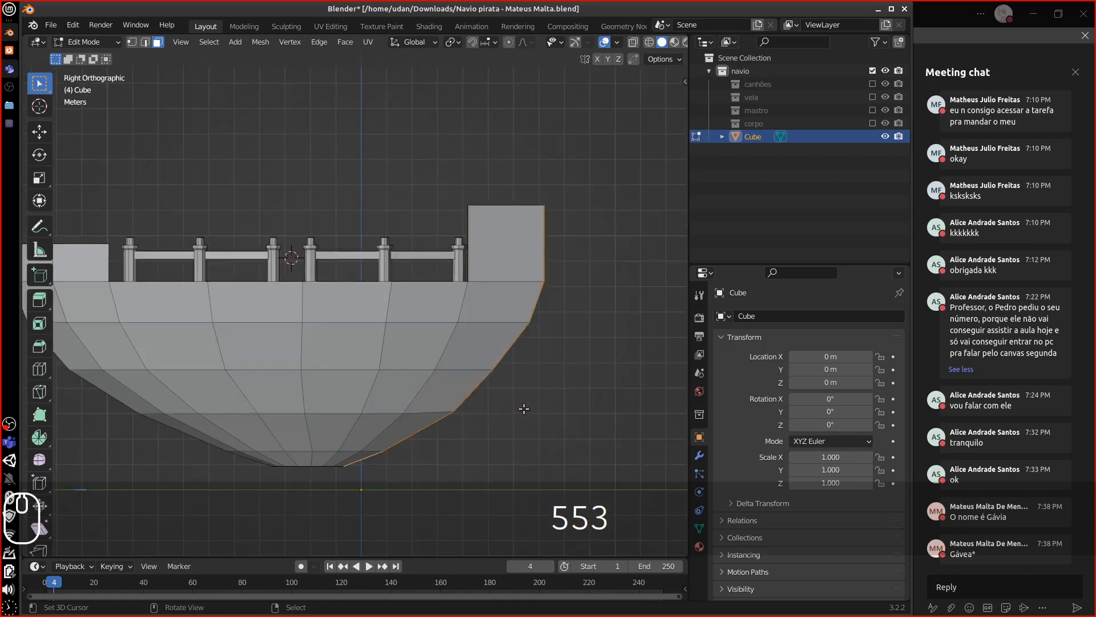
middle_click_drag(528, 401, 508, 389, "shift")
key("g")
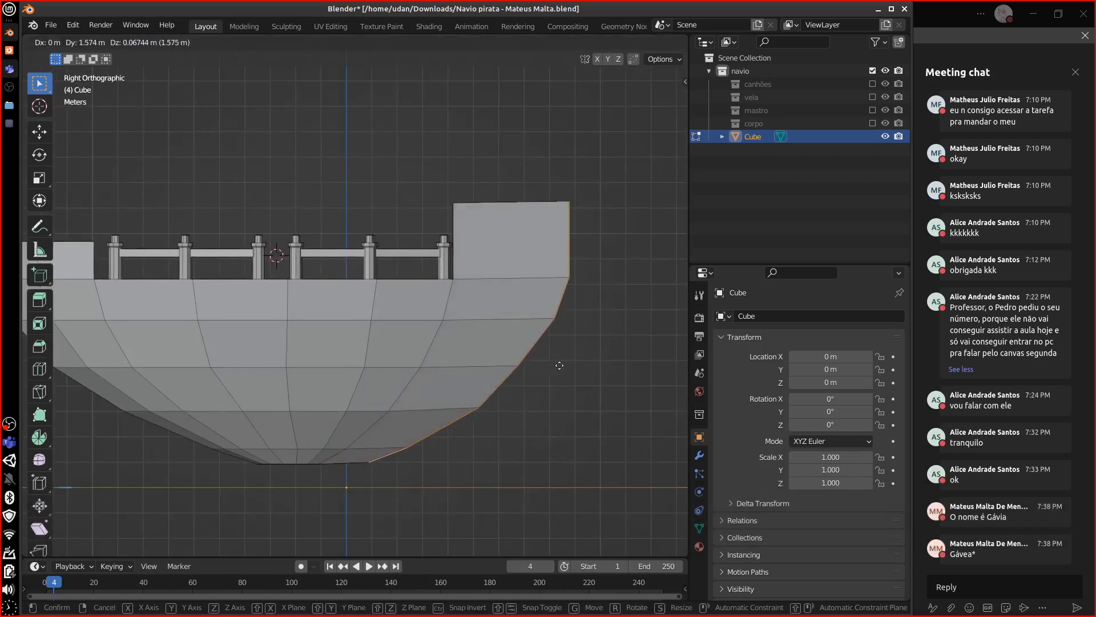
key("y")
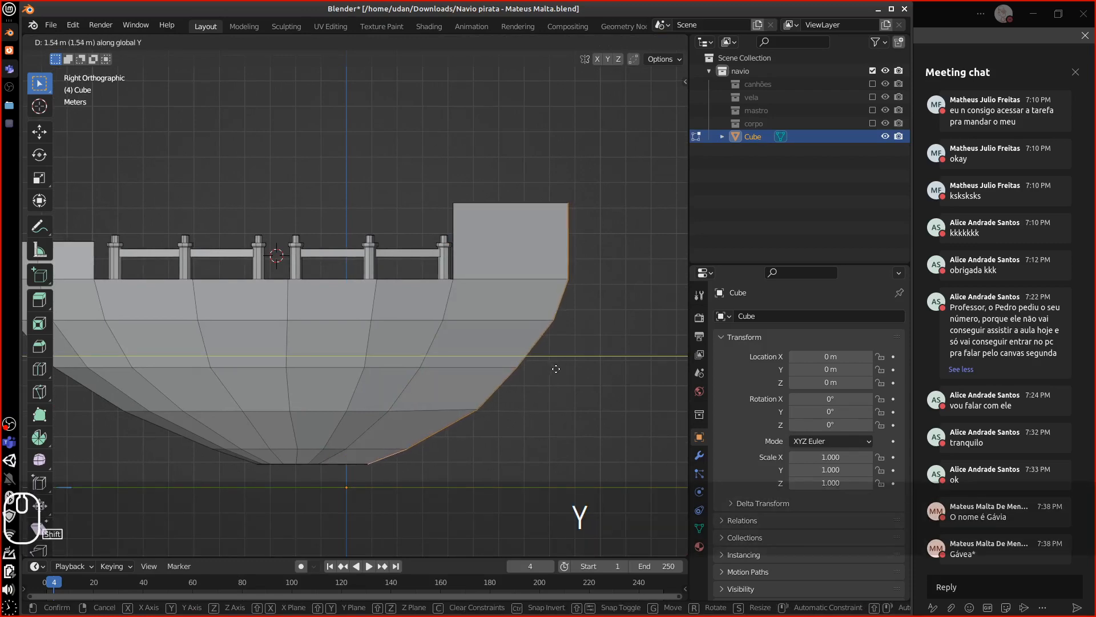
left_click(556, 369)
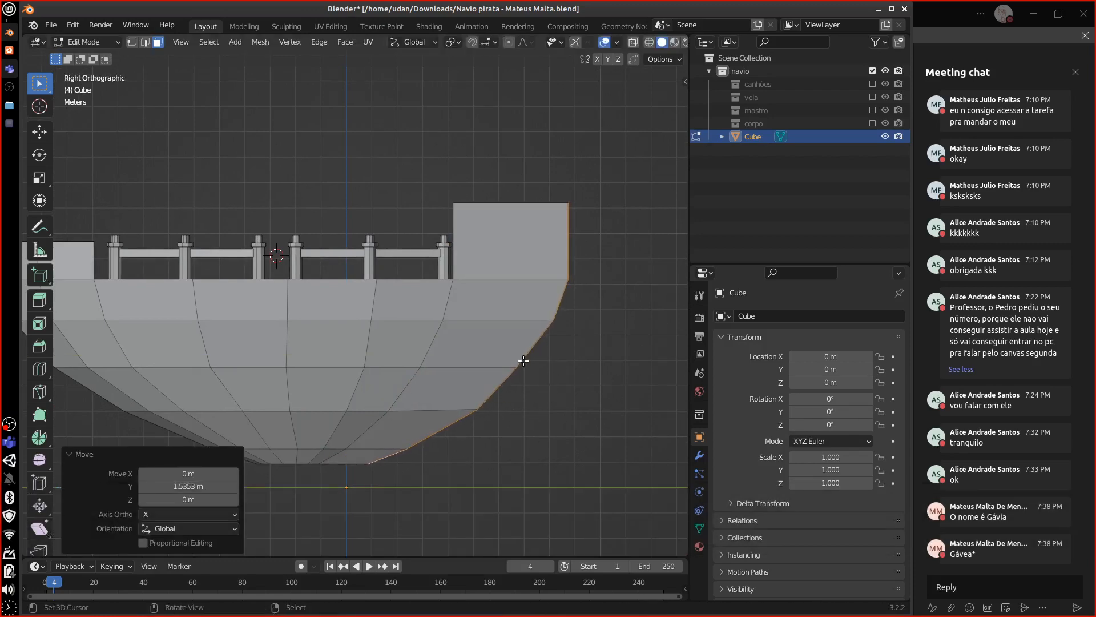
Raise the two top faces of the stern cabin block slightly along Z.
middle_click_drag(531, 349, 502, 185)
left_click(502, 184)
left_click(465, 162, "shift")
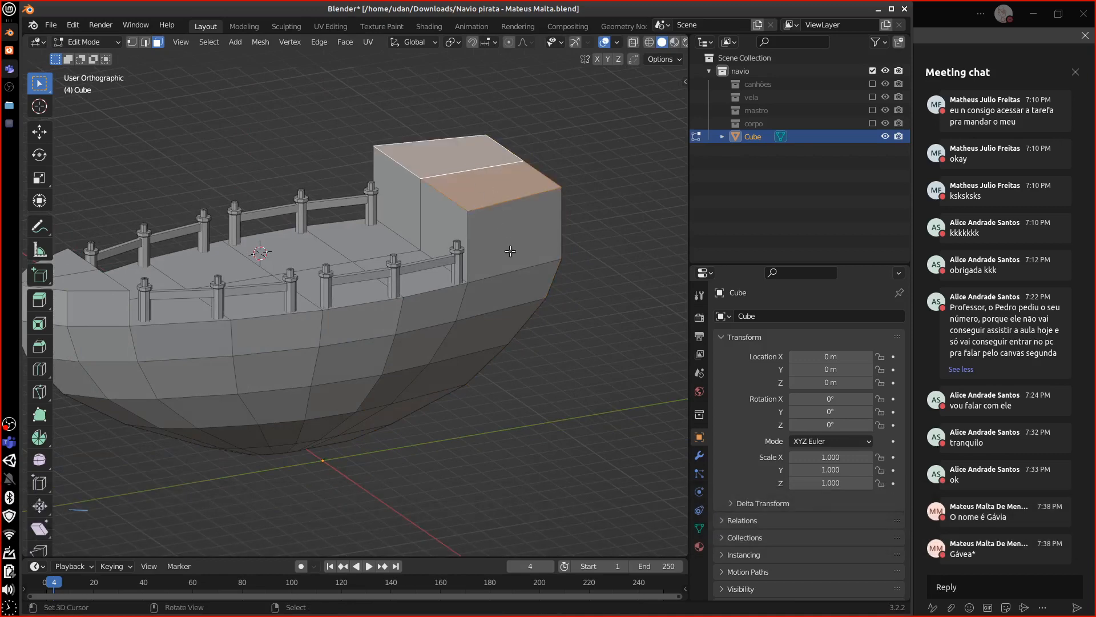
key("KP_3")
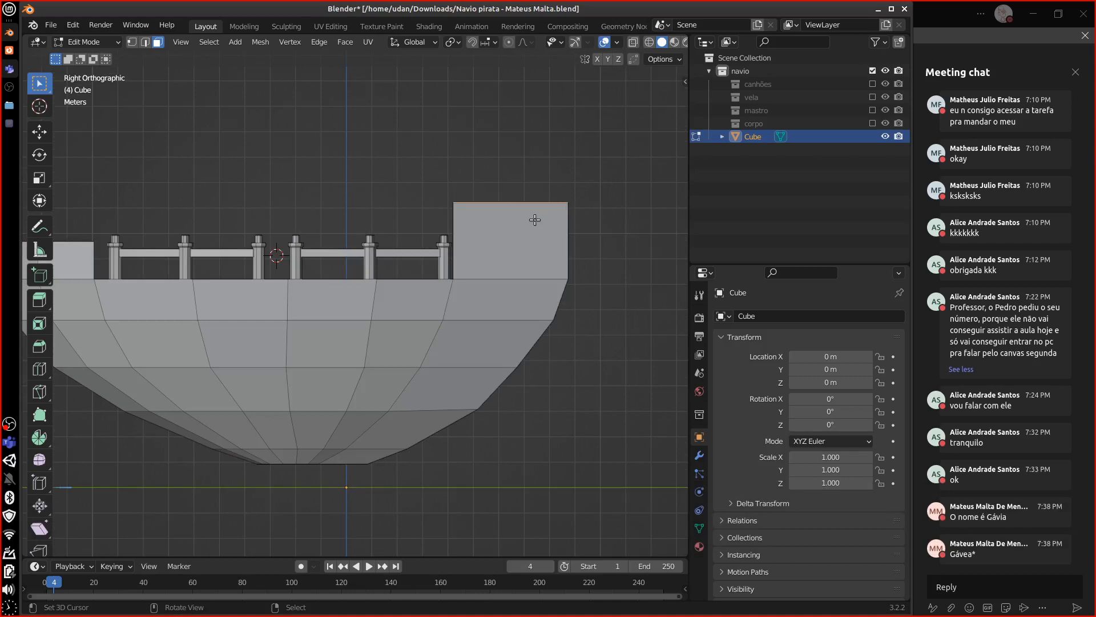
key("g")
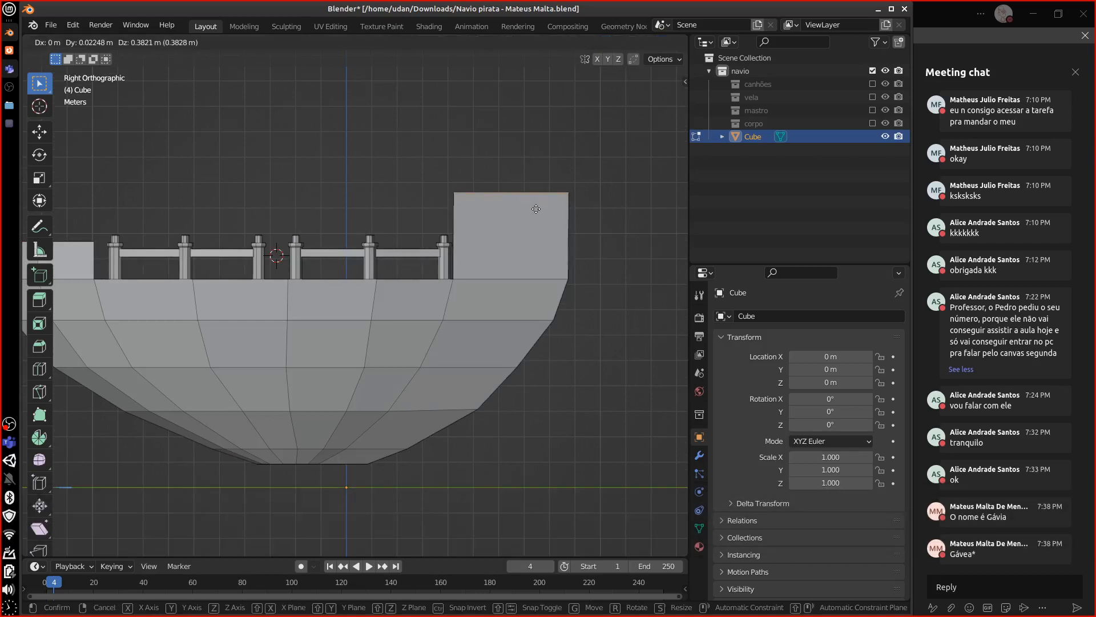
key("z")
left_click(594, 262)
Extrude the cabin block's two rear faces in place and scale the new faces to about 0.685 to form an inner panel.
middle_click_drag(594, 263, 507, 267)
left_click(507, 268)
left_click(542, 285, "shift")
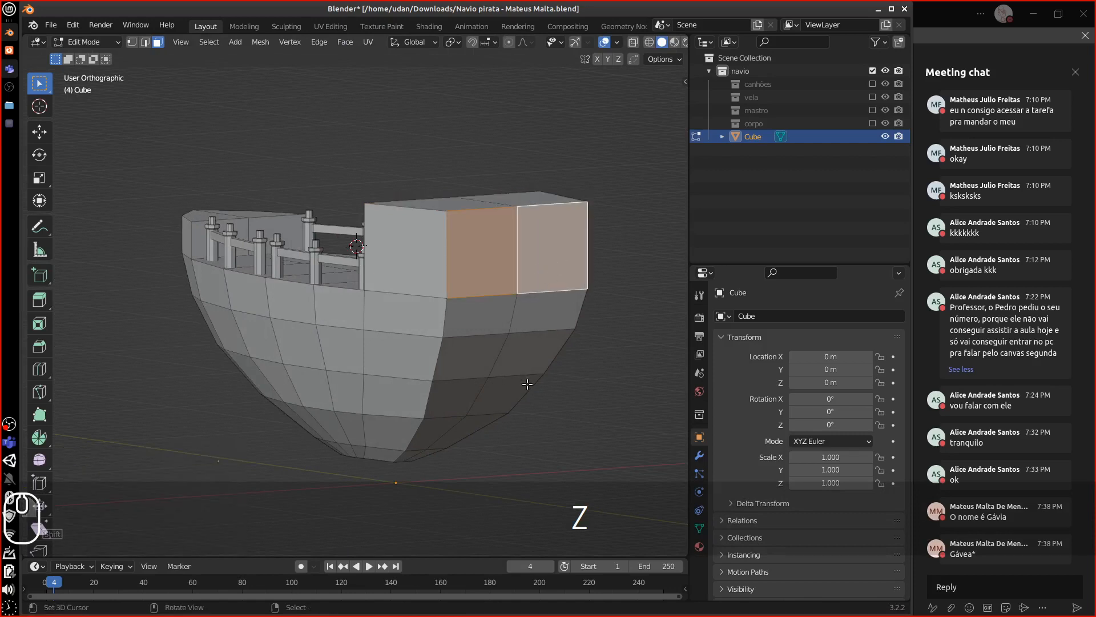
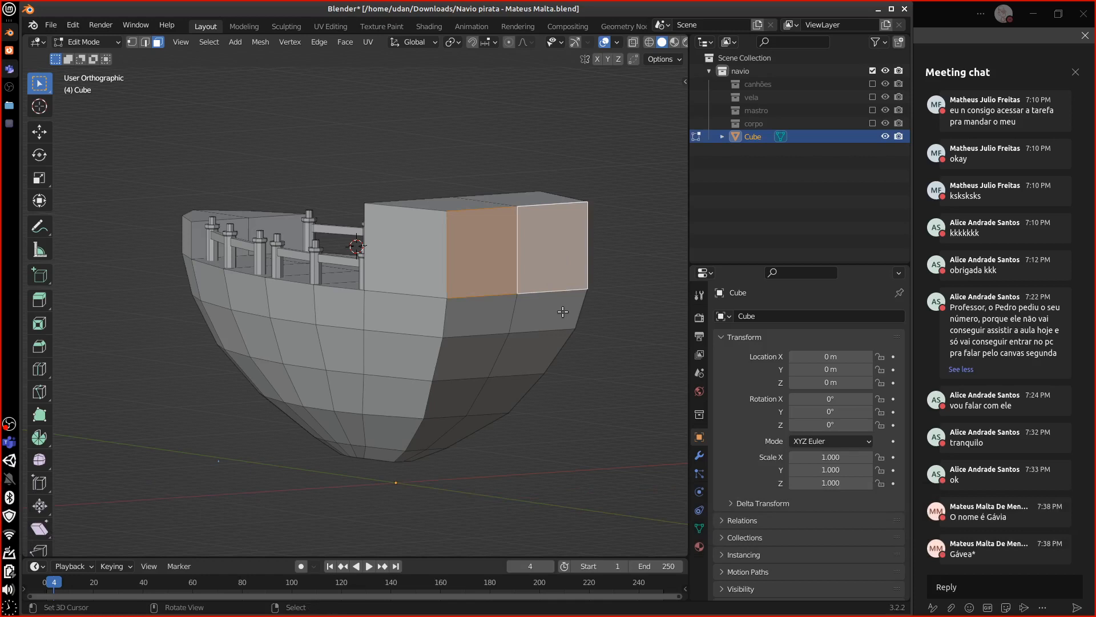
key("e")
key("Escape")
key("s")
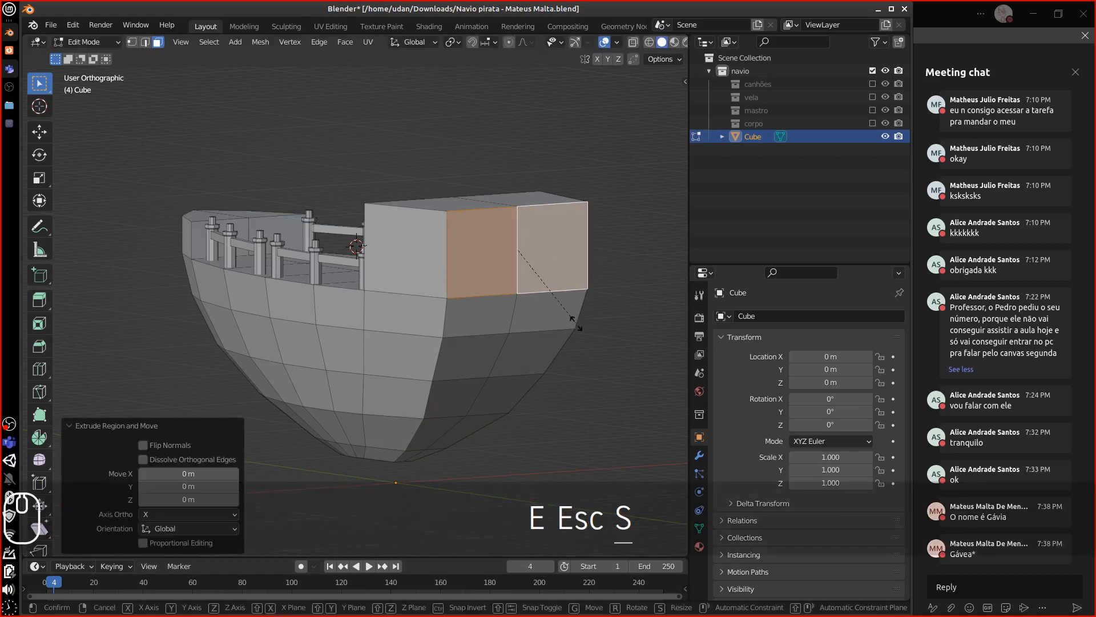
left_click(565, 295)
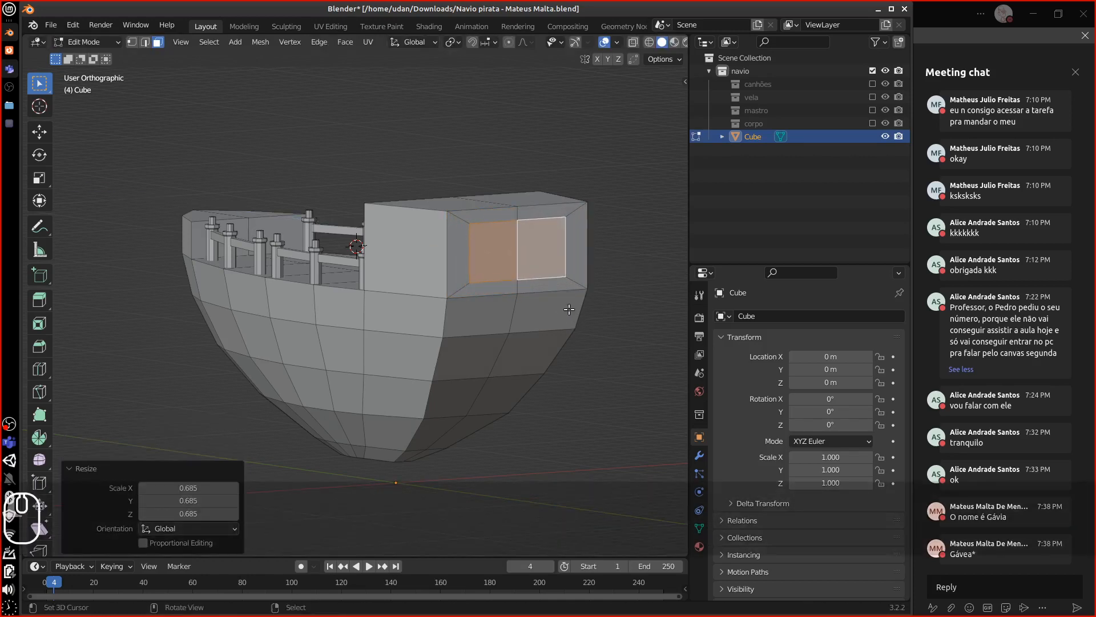
Extrude the inner rear panel about -0.58 m into the cabin block, and move it about 0.23 m along Y to reduce the recess.
middle_click_drag(564, 295, 596, 308)
key("e")
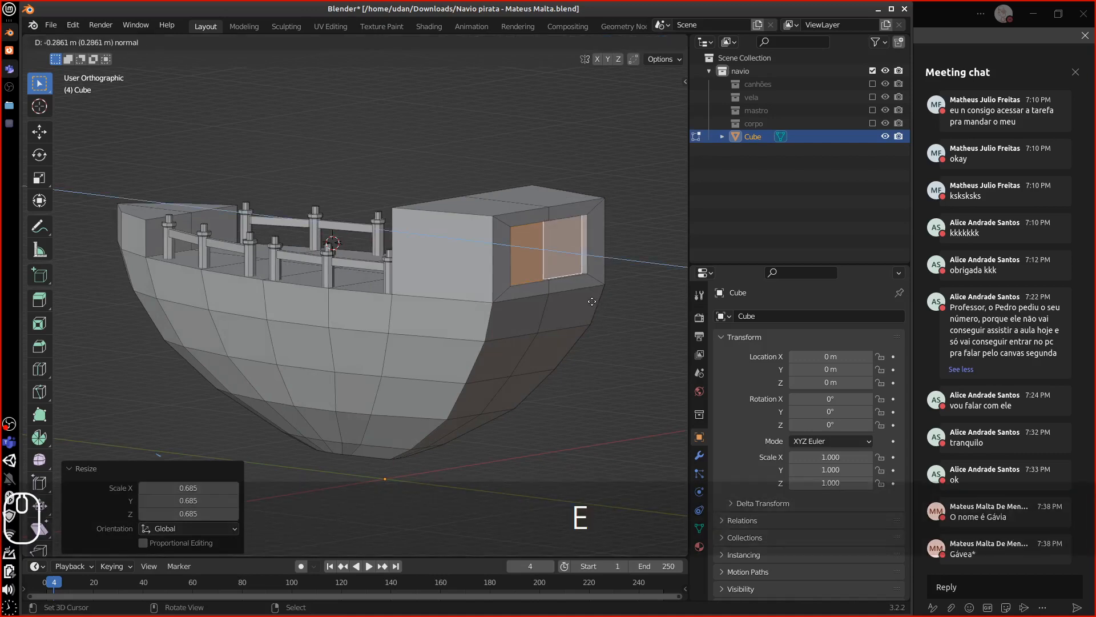
left_click(579, 306)
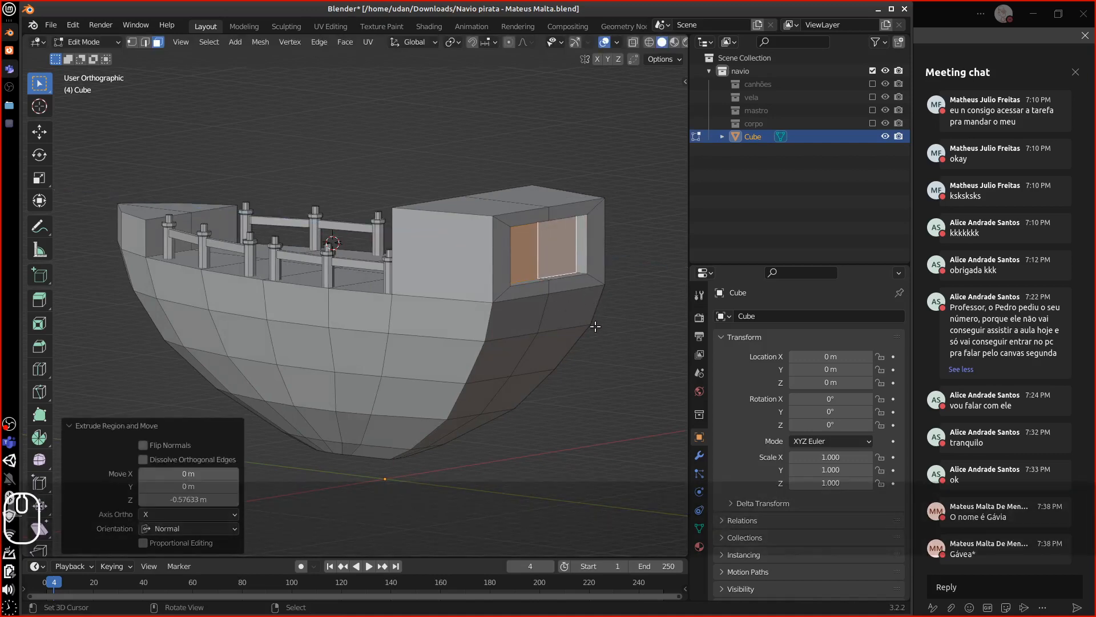
mouse_move(595, 326)
middle_mouse_down()
mouse_move(548, 328)
mouse_move(588, 330)
middle_mouse_up()
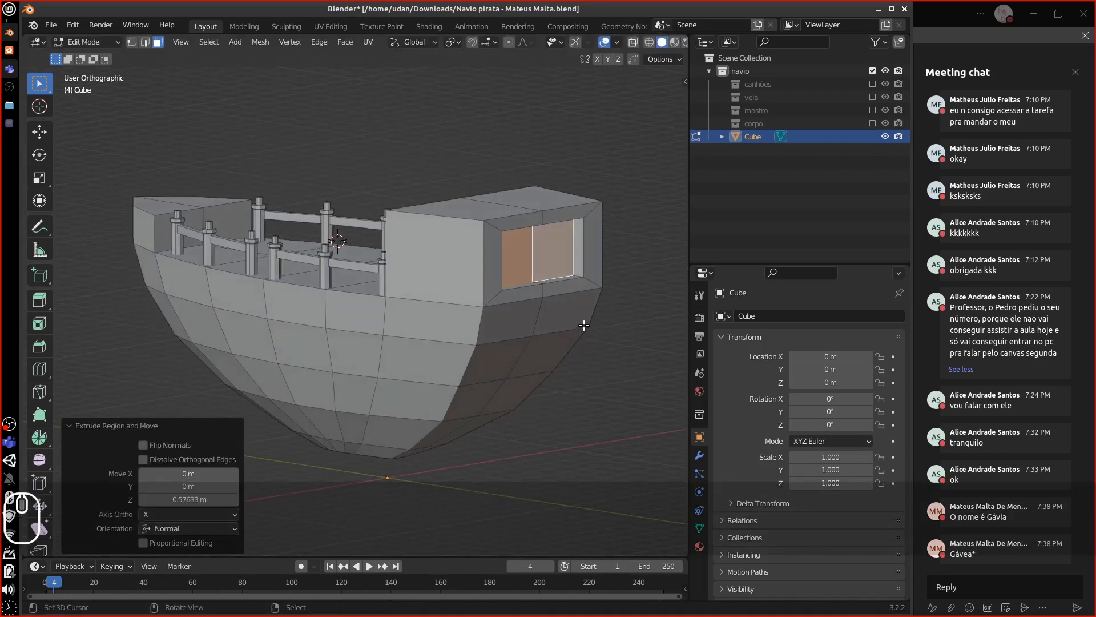
key("g")
key("y")
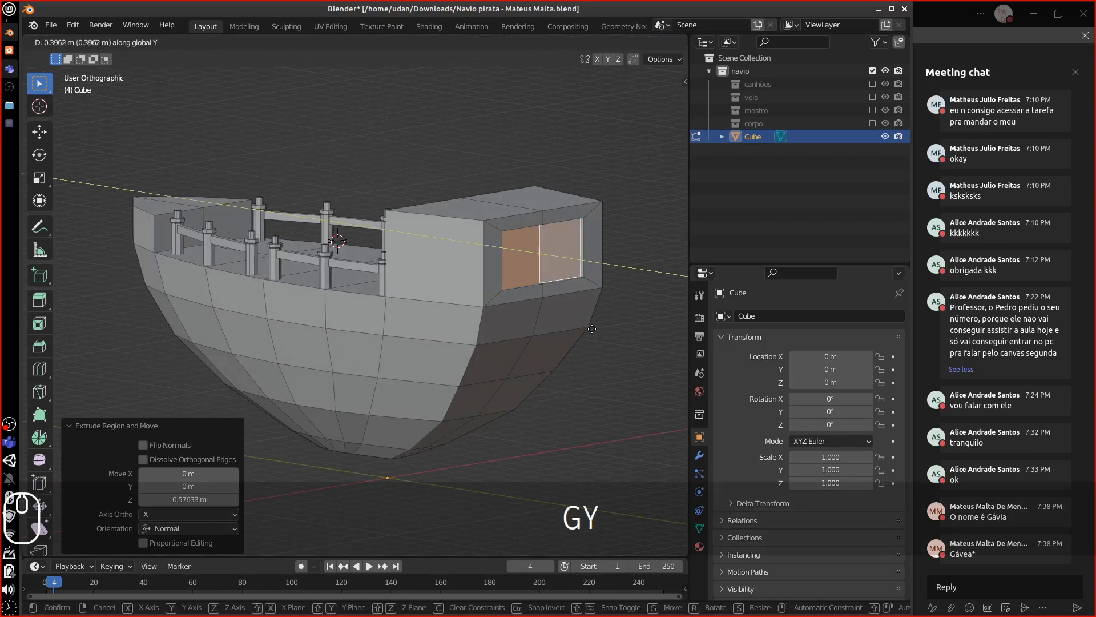
left_click(588, 327)
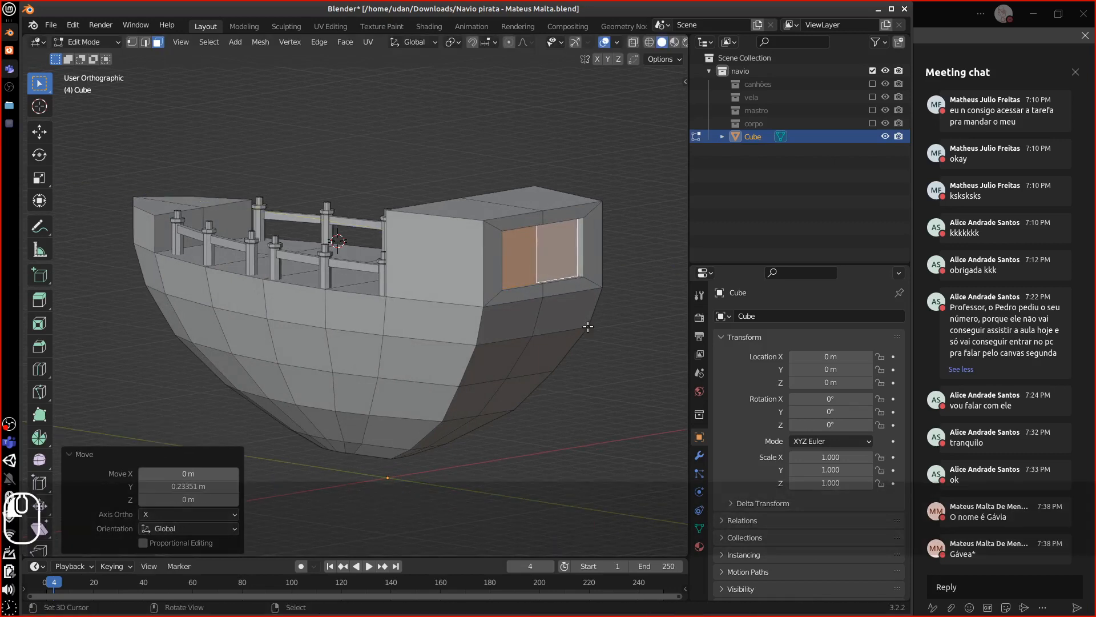
Select the two inner faces of the stern cabin's rear window recess and scale them about 1.199 along X.
left_click(581, 261, "alt")
right_click(580, 277, "alt")
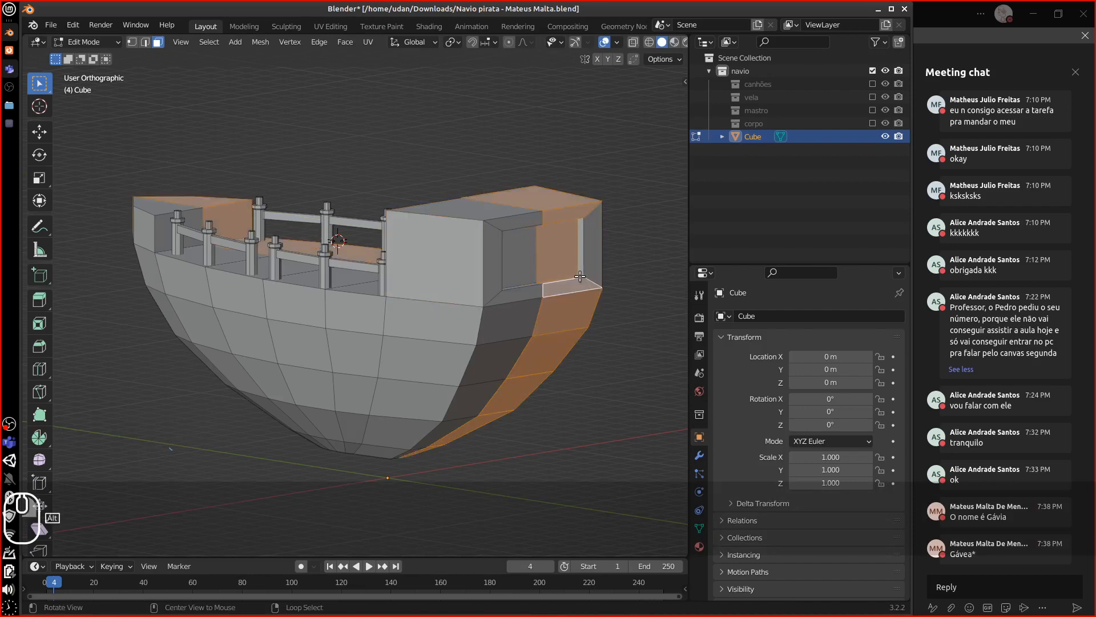
right_click(580, 277, "alt")
right_click(557, 262, "shift")
right_click(531, 262, "shift")
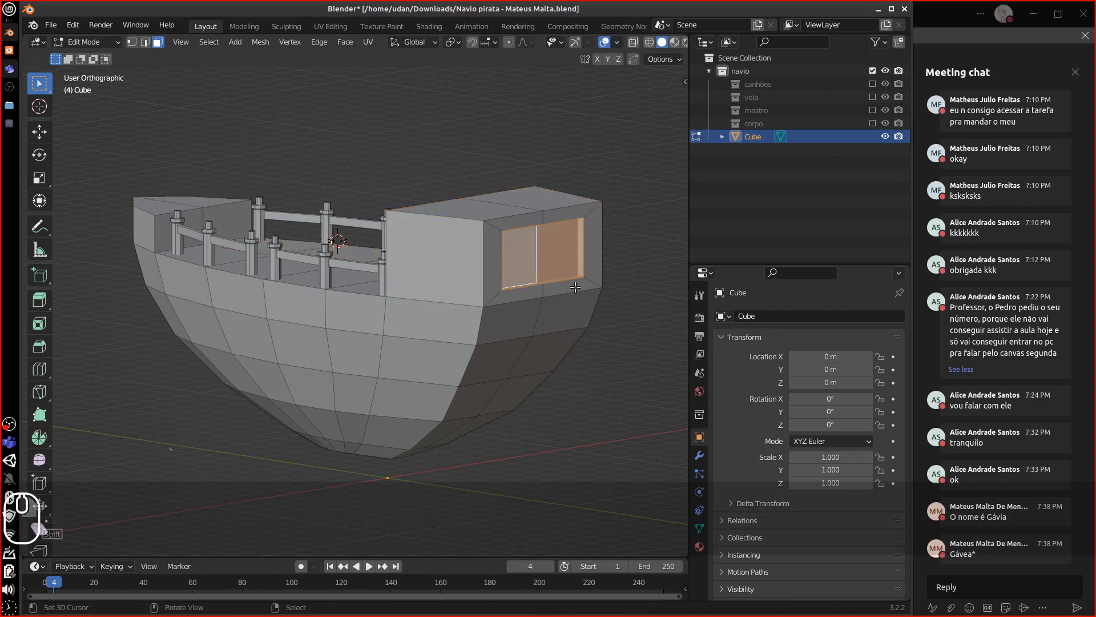
key("KP_1")
key("ctrl+KP_1")
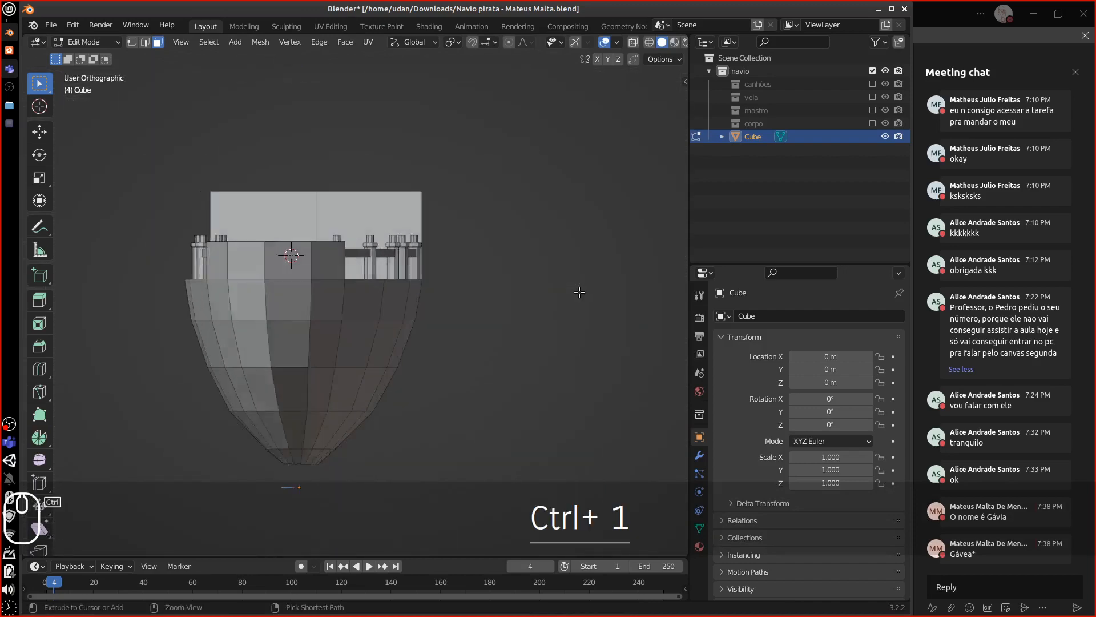
middle_click_drag(495, 252, 502, 316, "shift")
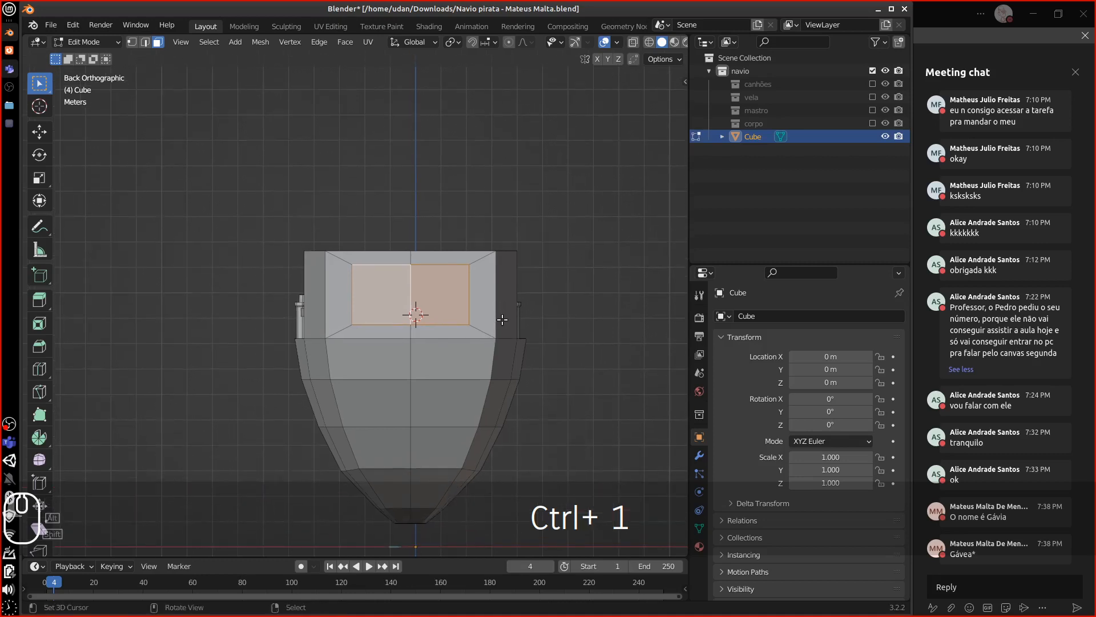
key("equal")
key("equal")
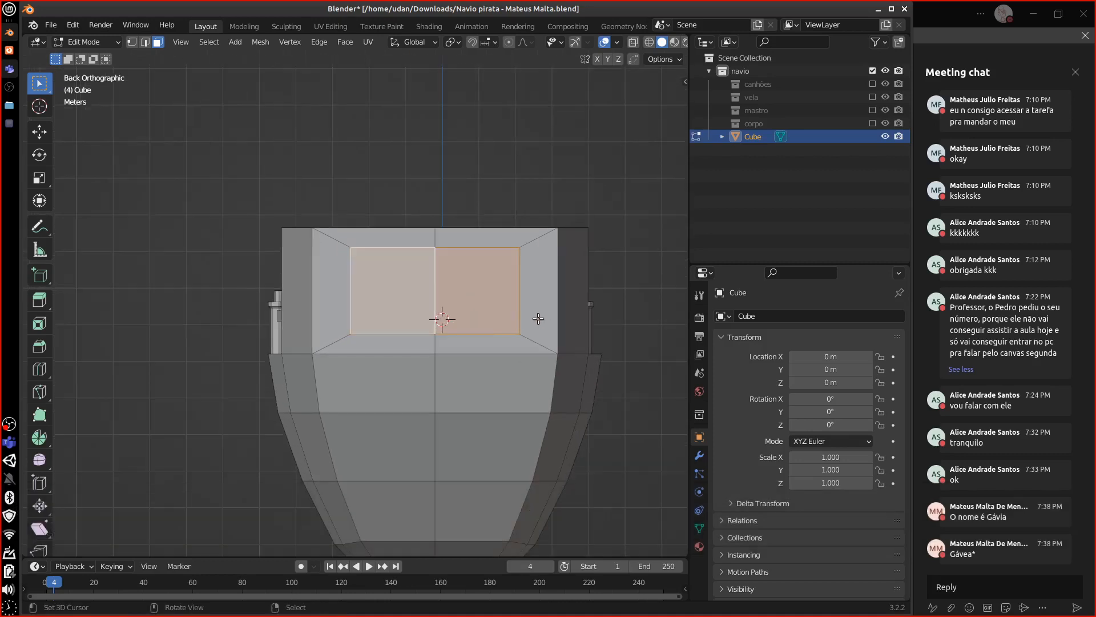
key("s")
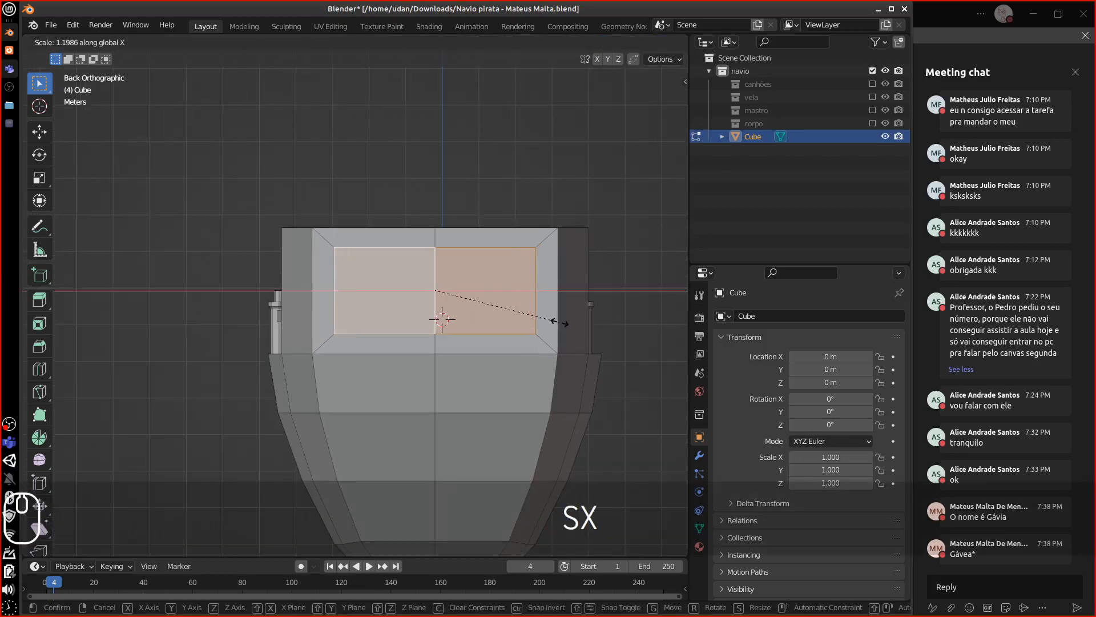
left_click(559, 323)
middle_click_drag(560, 328, 560, 372)
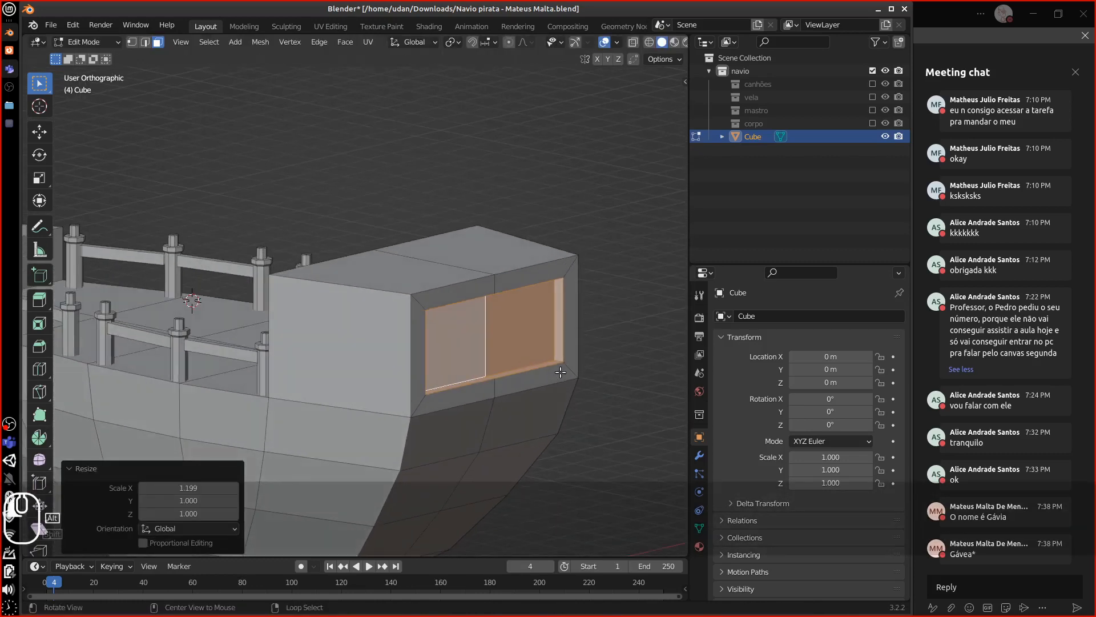
Place the 3D cursor at the middle of the stern cabin's rear top edge and add a 2 m cube there.
left_click(516, 373, "shift")
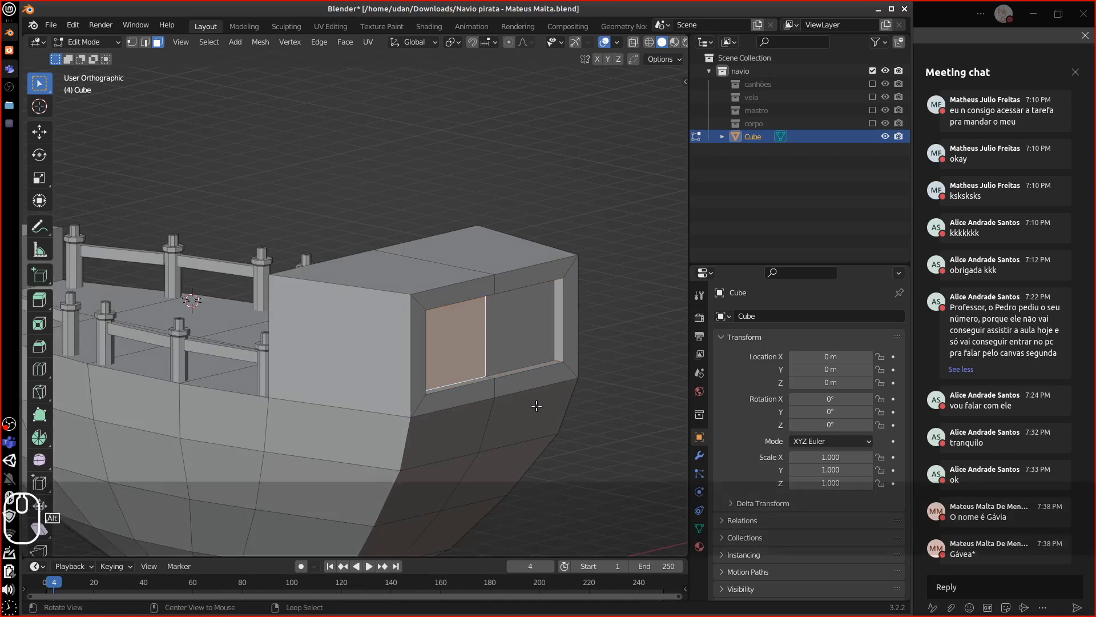
middle_click_drag(539, 401, 434, 373)
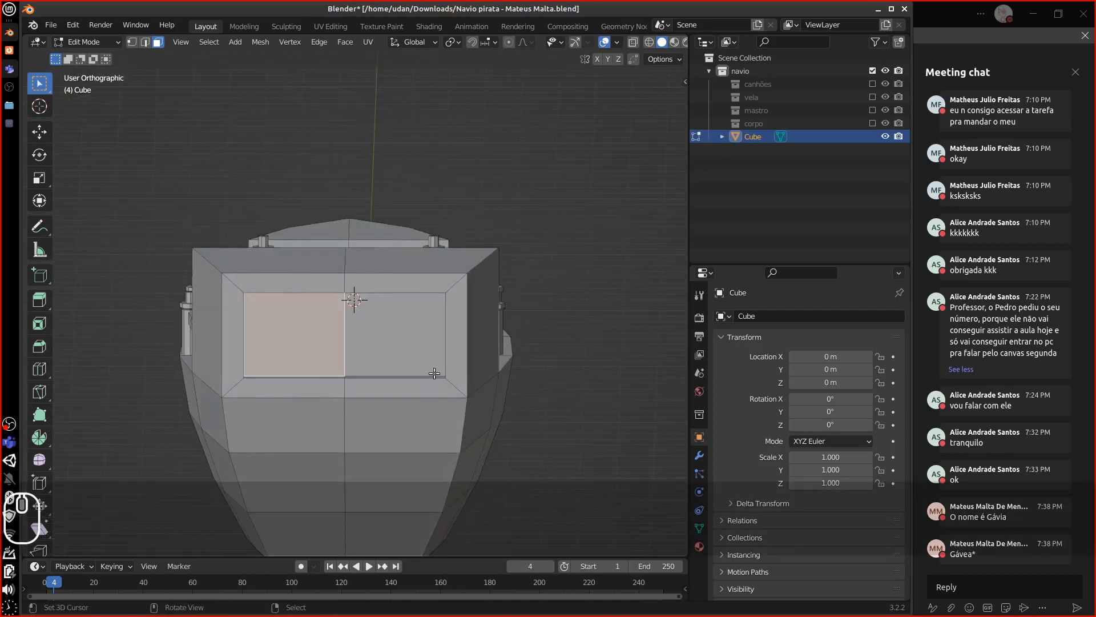
key("KP_7")
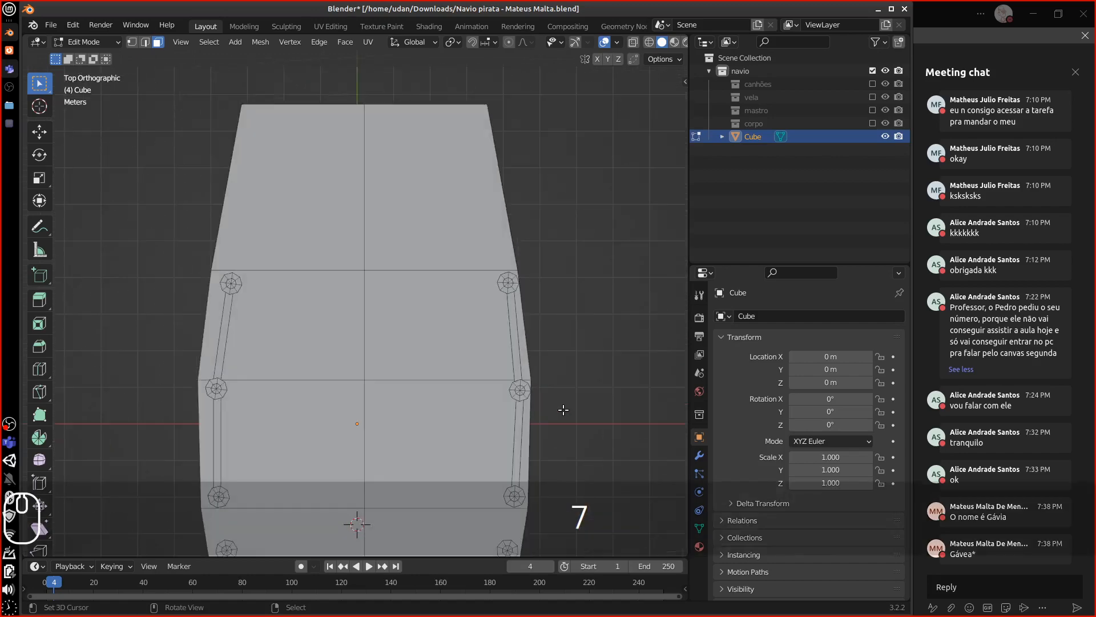
left_click(364, 106)
key("ctrl+KP_1")
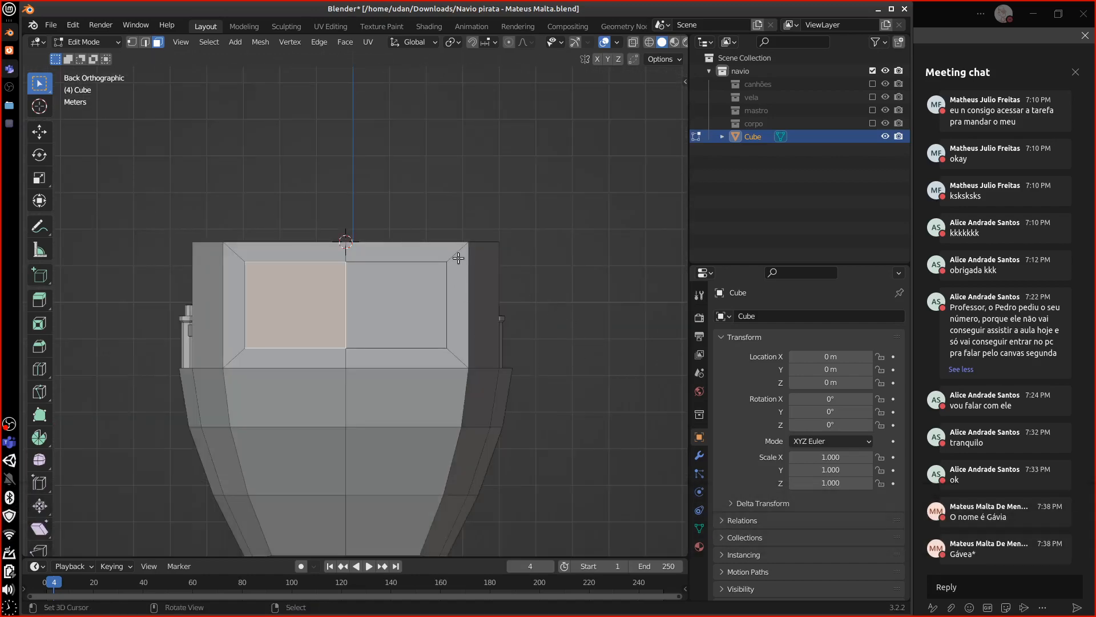
key("shift+a")
left_click(513, 223)
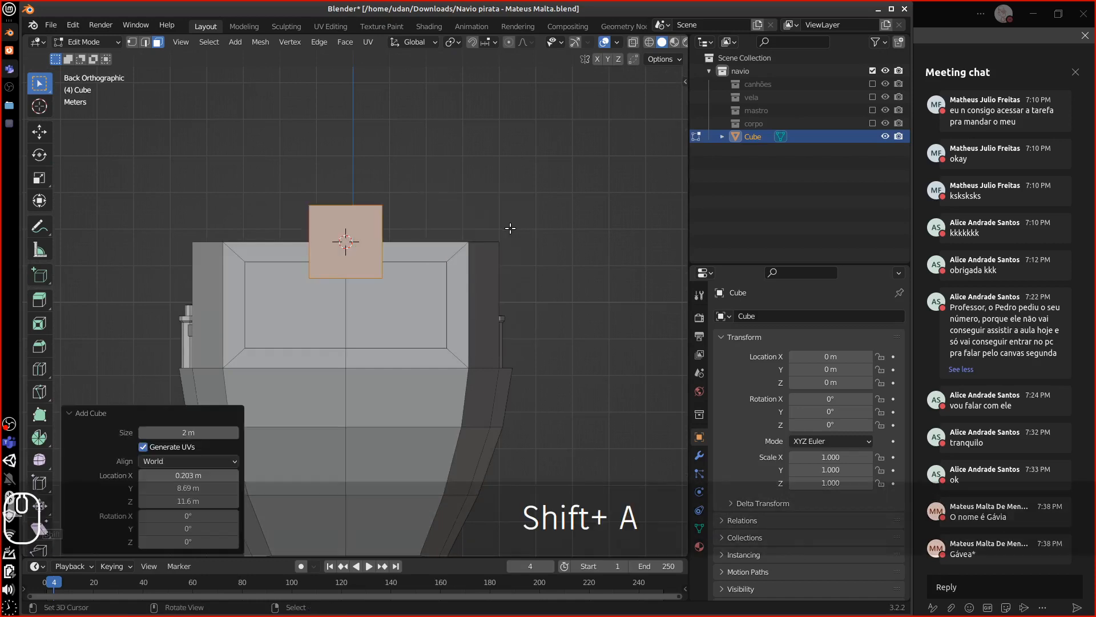
Scale the new cube down to 0.2 and stretch it about 6.615 along Z into a thin vertical bar.
key("s")
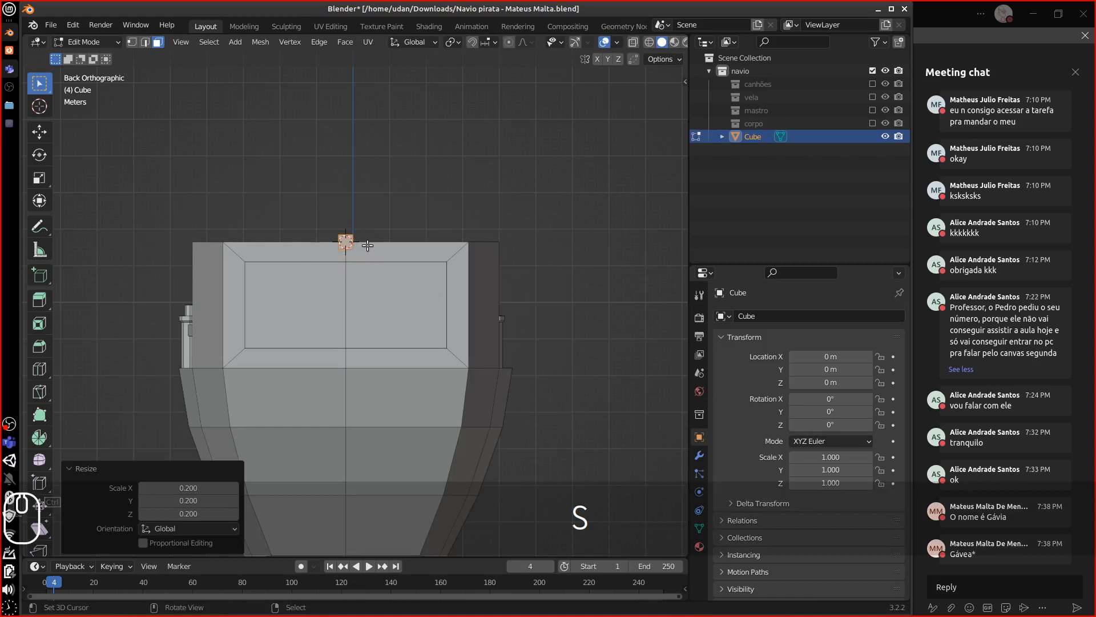
key("s")
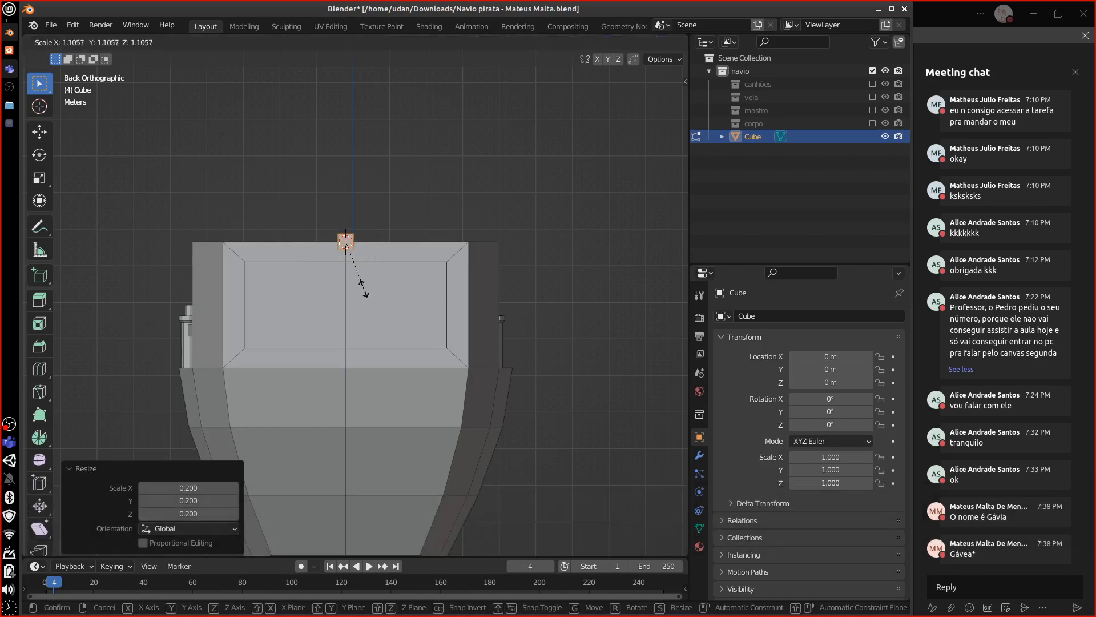
key("y")
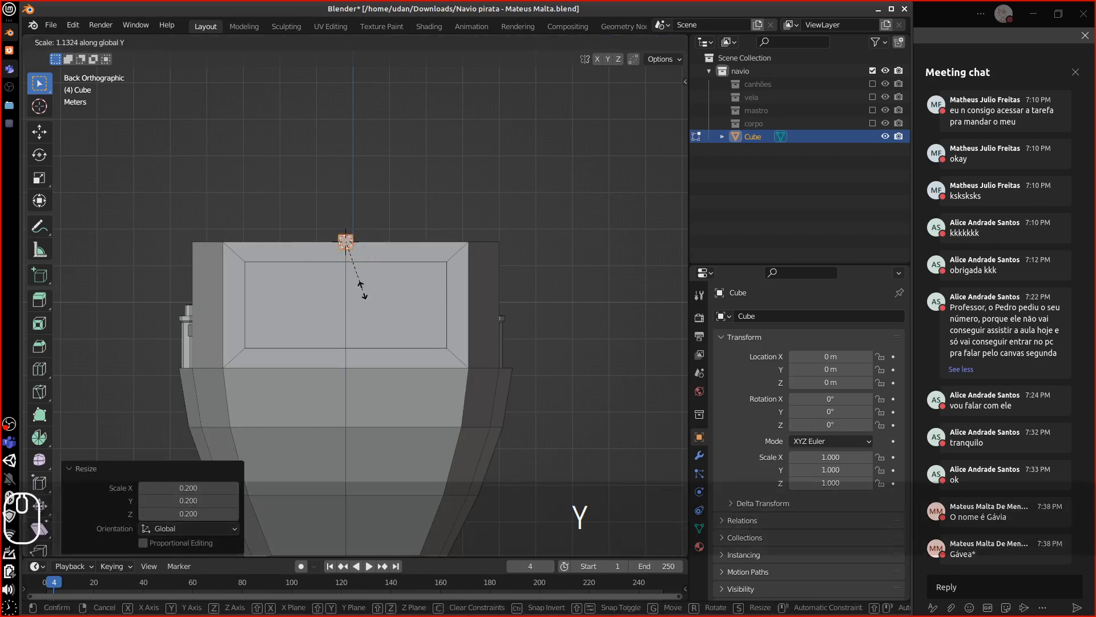
key("z")
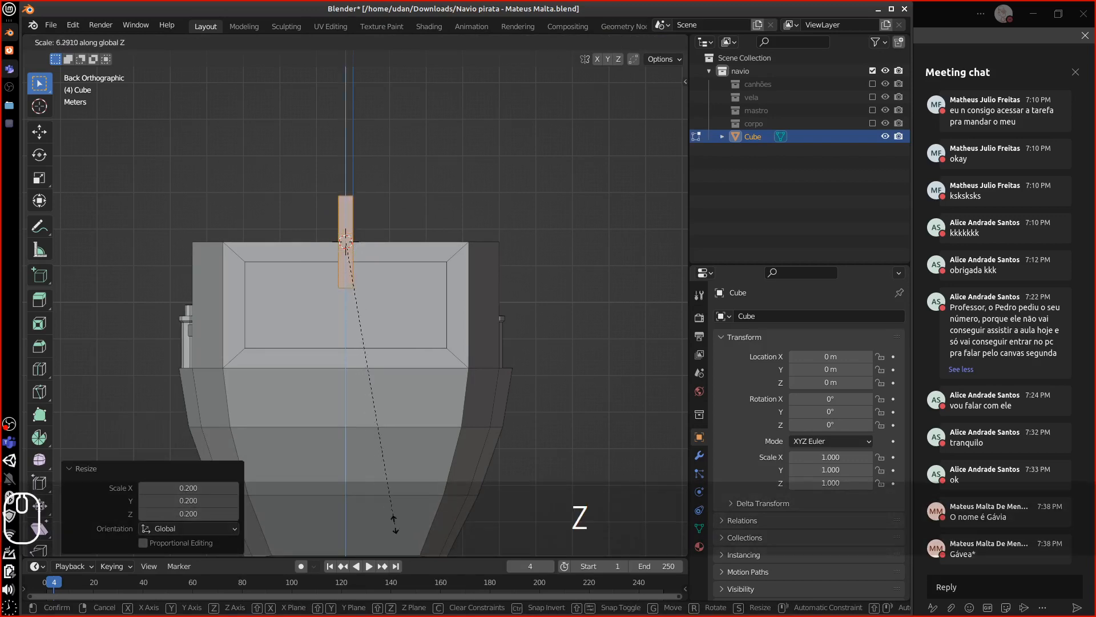
left_click(431, 485)
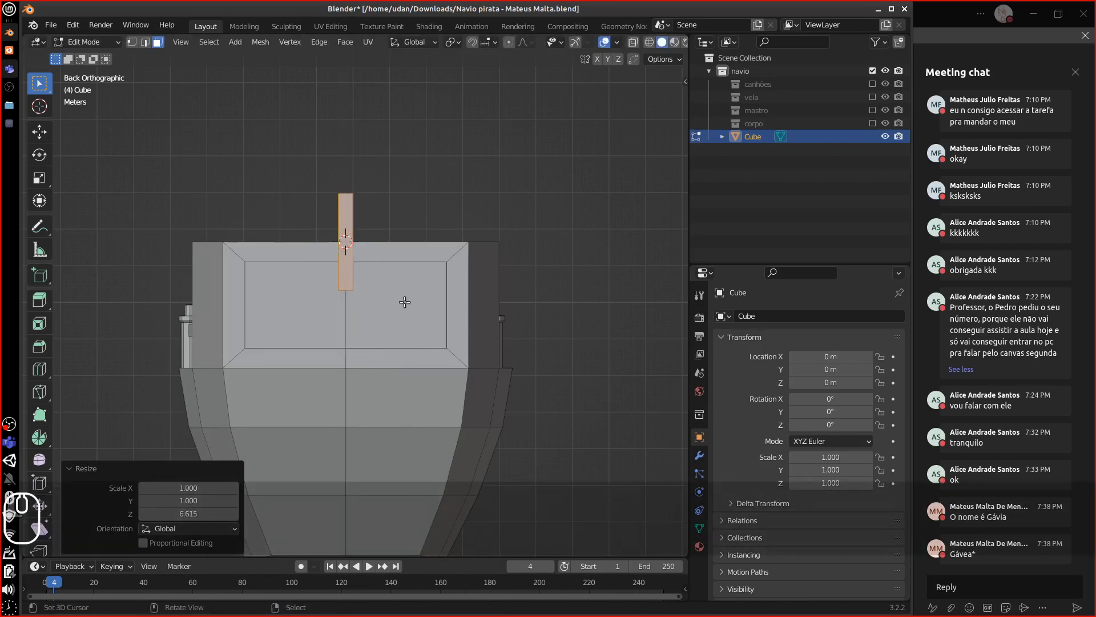
Select the whole linked bar and move it along Y until it stands clear behind the stern cabin.
middle_click_drag(404, 302, 550, 232)
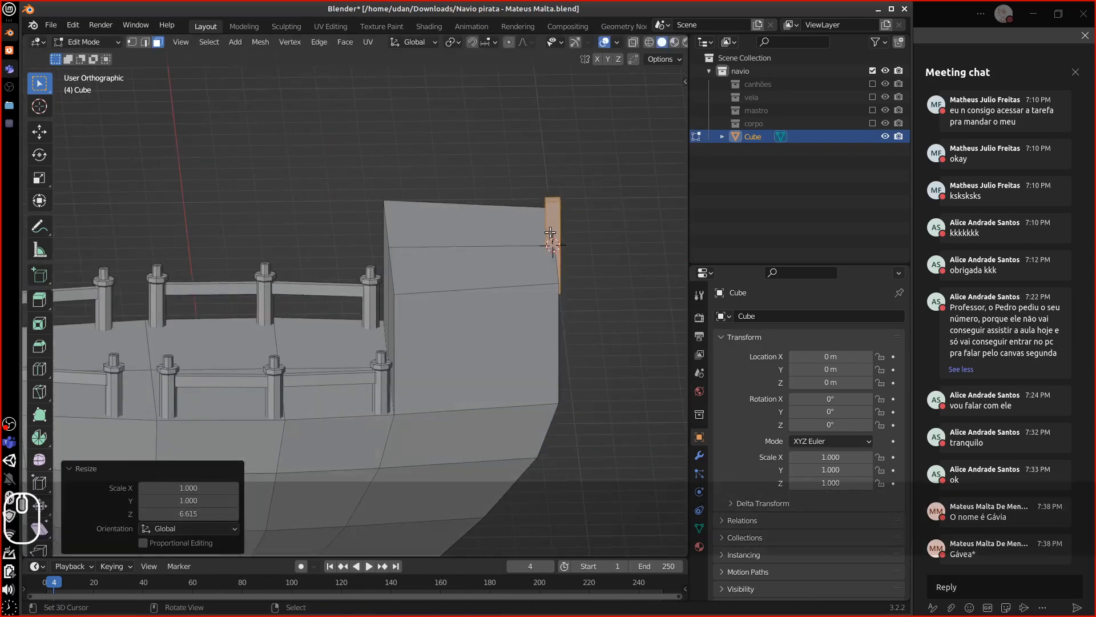
left_click(550, 223)
left_click(560, 219)
key("ctrl+l")
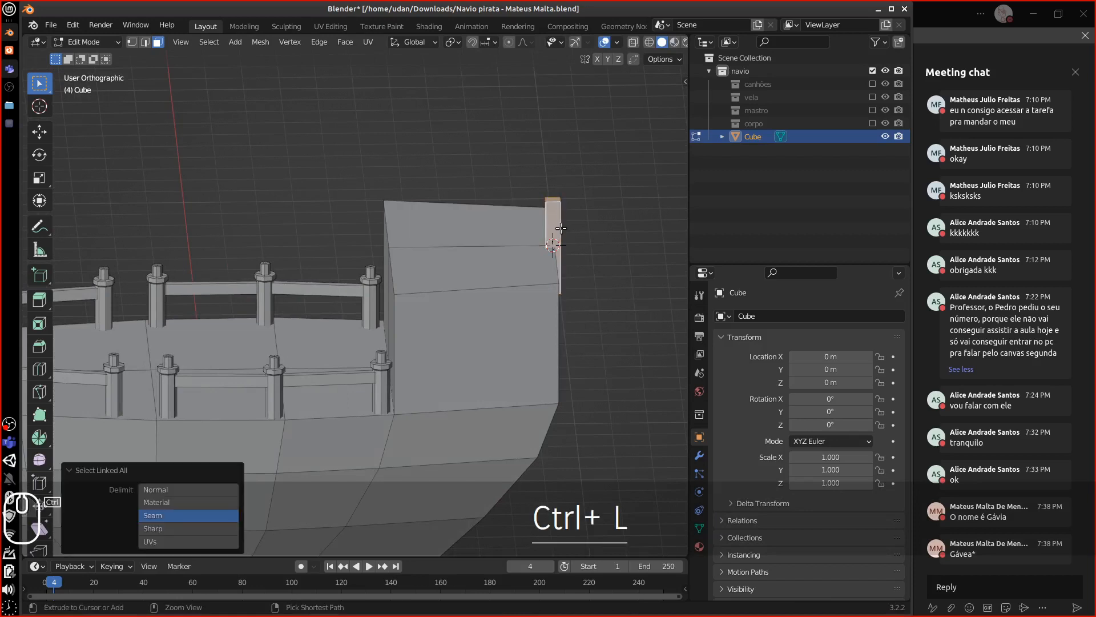
key("g")
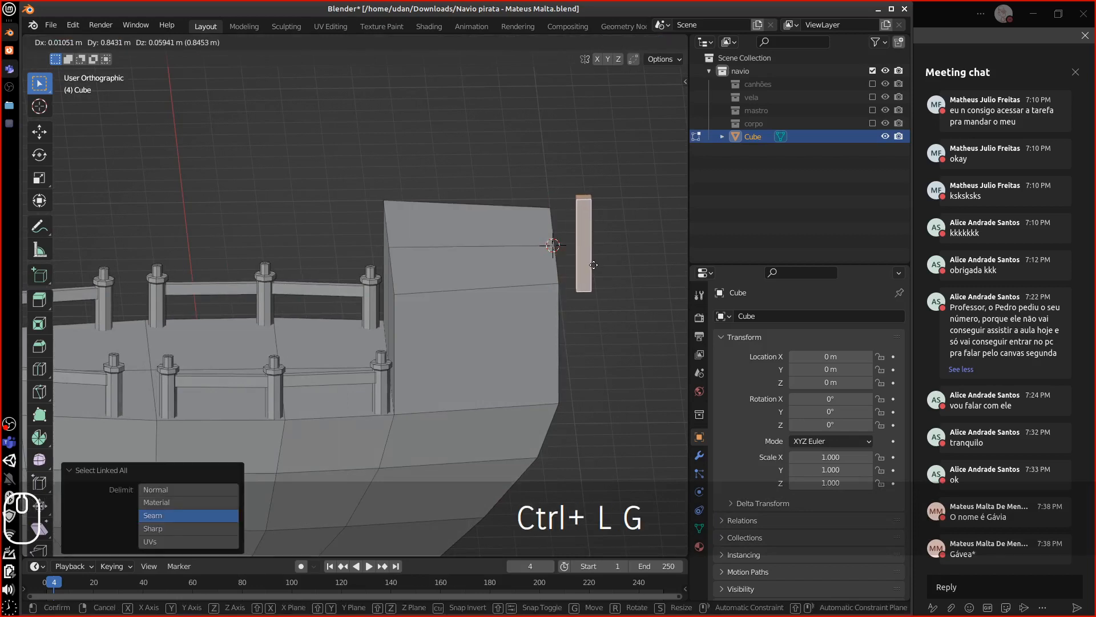
key("y")
left_click(595, 265)
Delete the bottom face of the vertical bar behind the stern cabin.
mouse_move(595, 265)
middle_mouse_down()
mouse_move(551, 192)
mouse_move(558, 313)
mouse_move(582, 272)
middle_mouse_up()
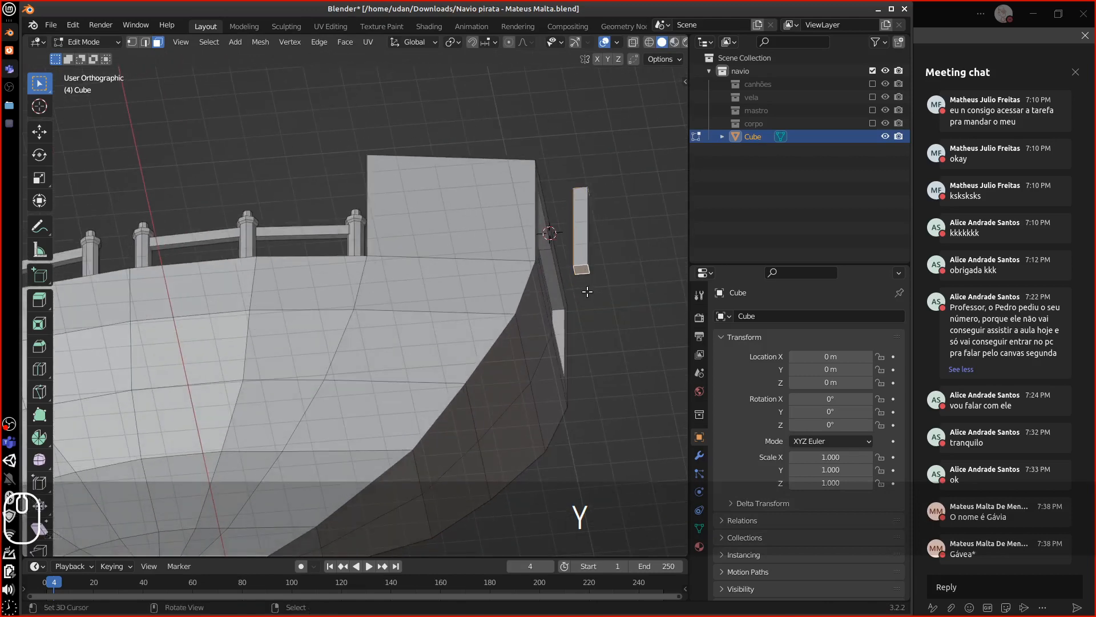
key("x")
left_click(585, 292)
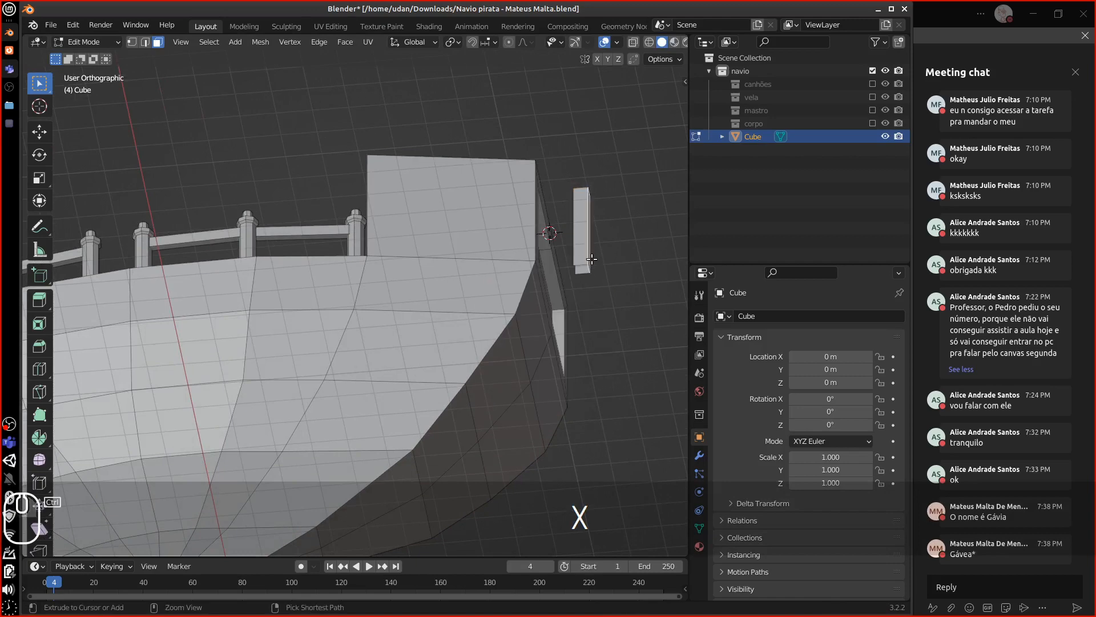
Select the whole linked bar and move it about -1.69 m along Z, centred on the rear window's height.
key("ctrl+l")
key("ctrl+1")
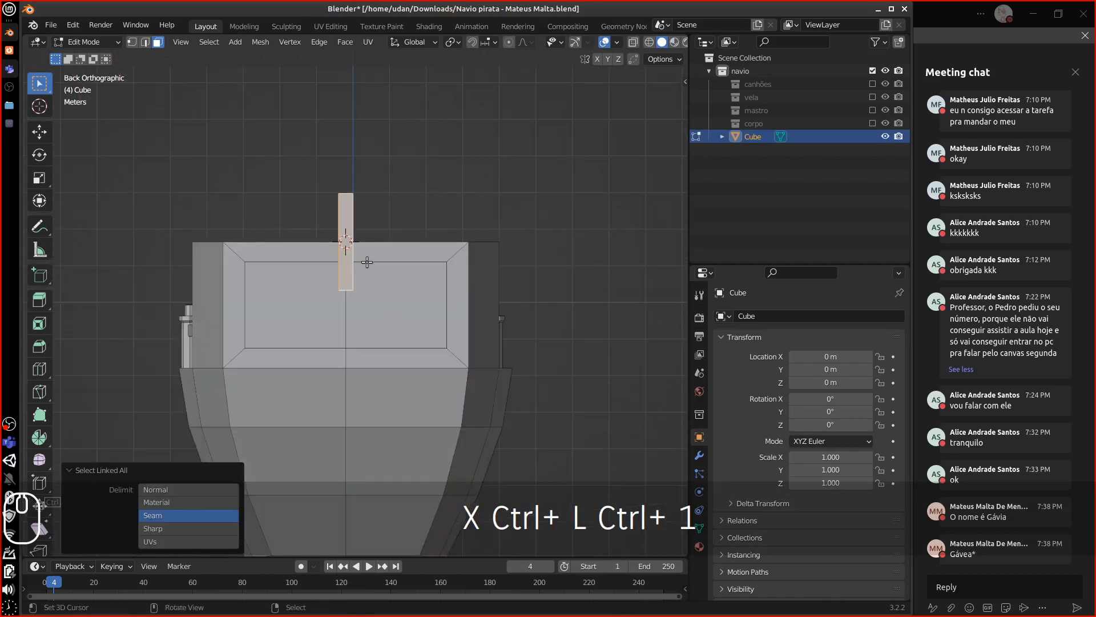
key("g")
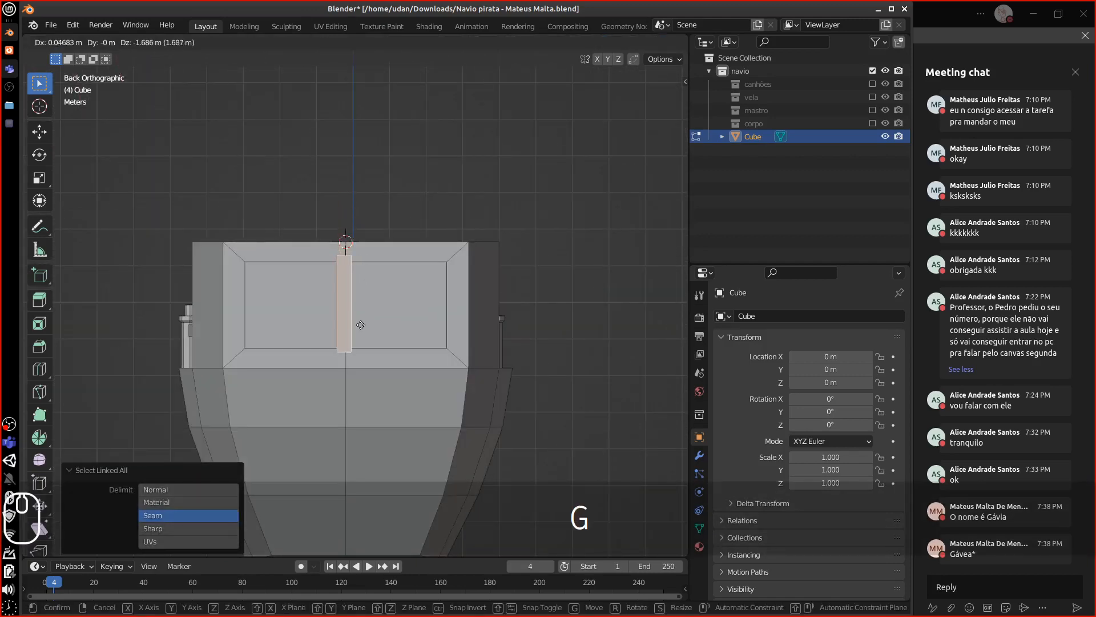
key("z")
left_click(361, 324)
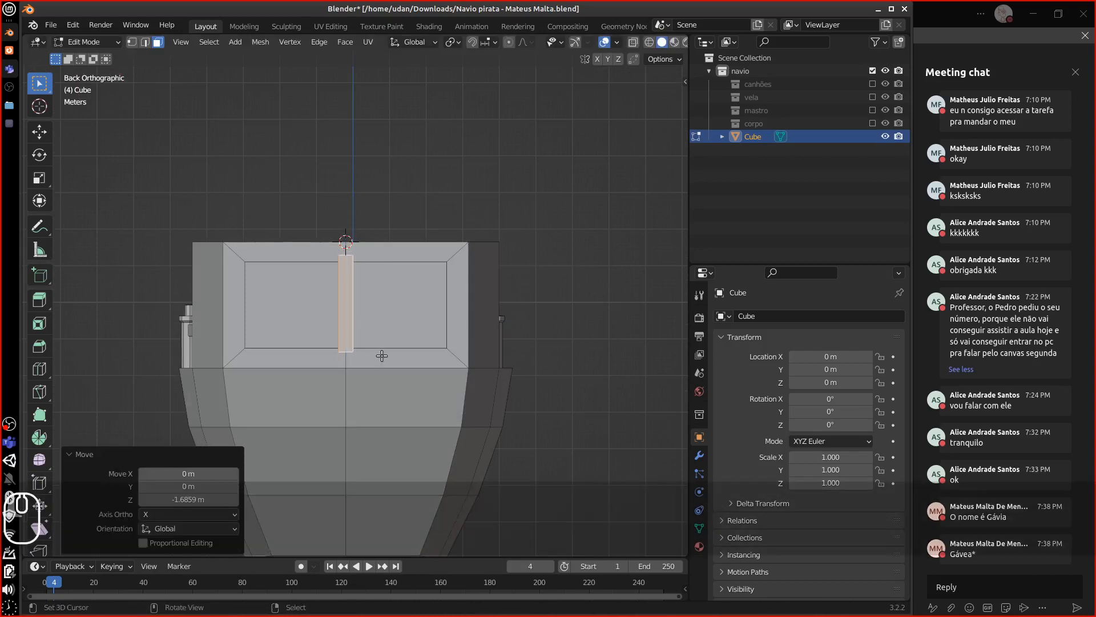
Thin the bar to about 0.521 along Y and move it about -1.01 m along Y into the rear window recess.
middle_click_drag(448, 355, 613, 334)
key("s")
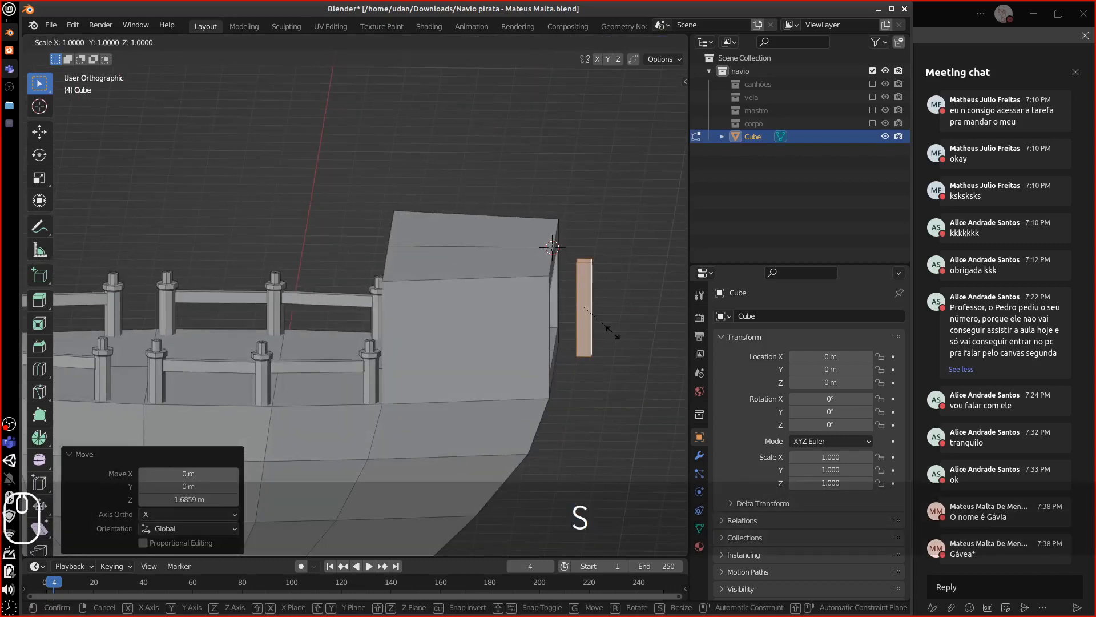
key("y")
left_click(605, 323)
key("g")
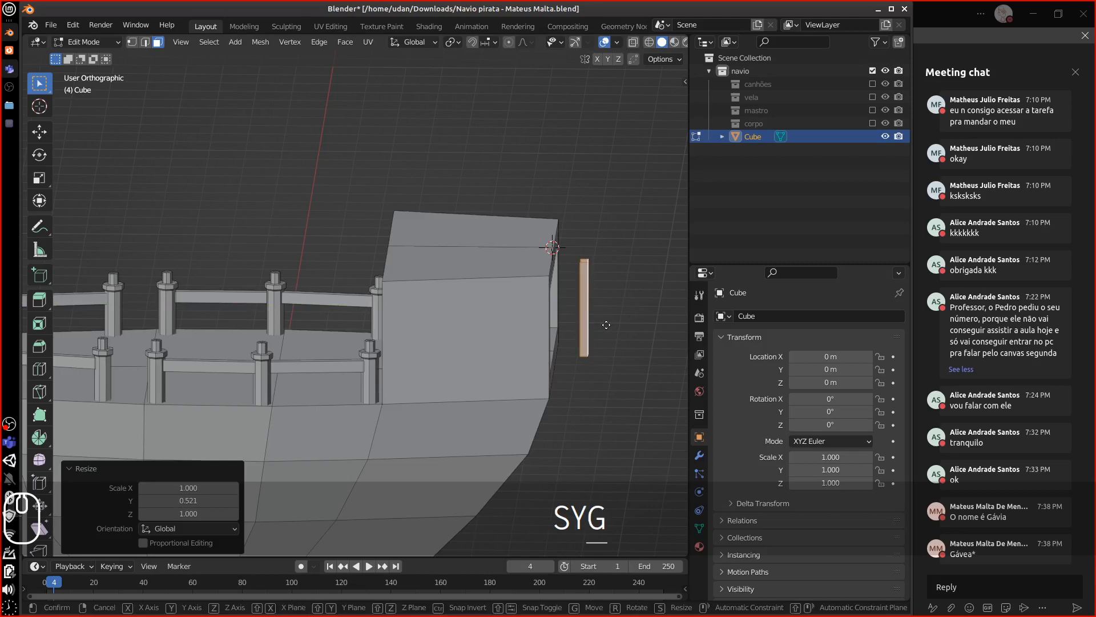
key("y")
left_click(570, 328)
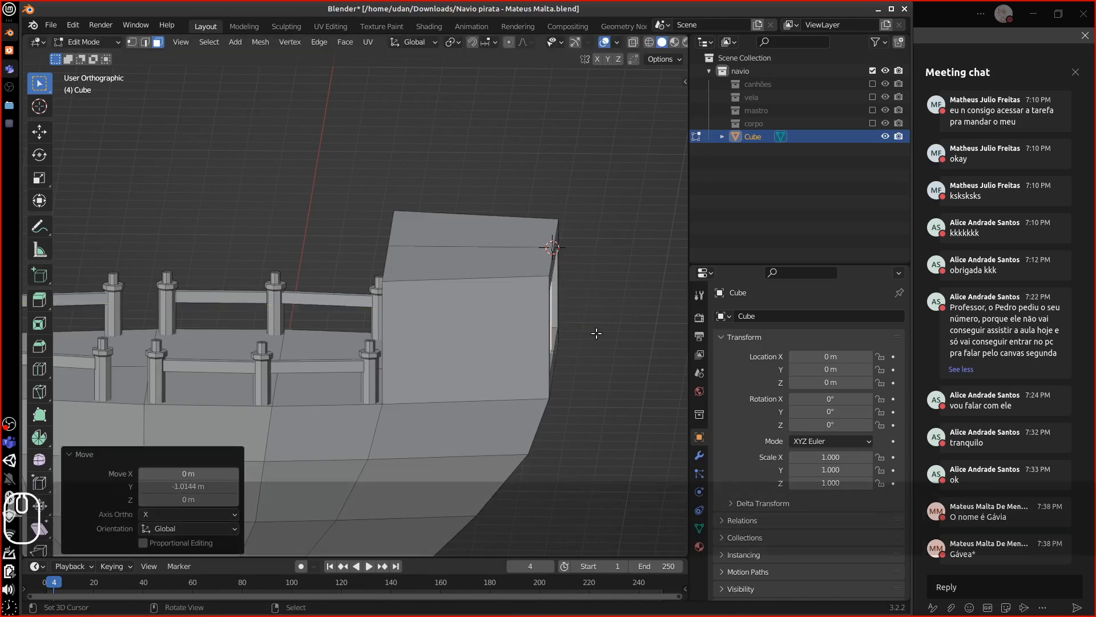
Duplicate the window bar twice within the rear window, offsetting each copy -1 m along X from the previous one.
middle_click_drag(570, 328, 464, 324)
key("1")
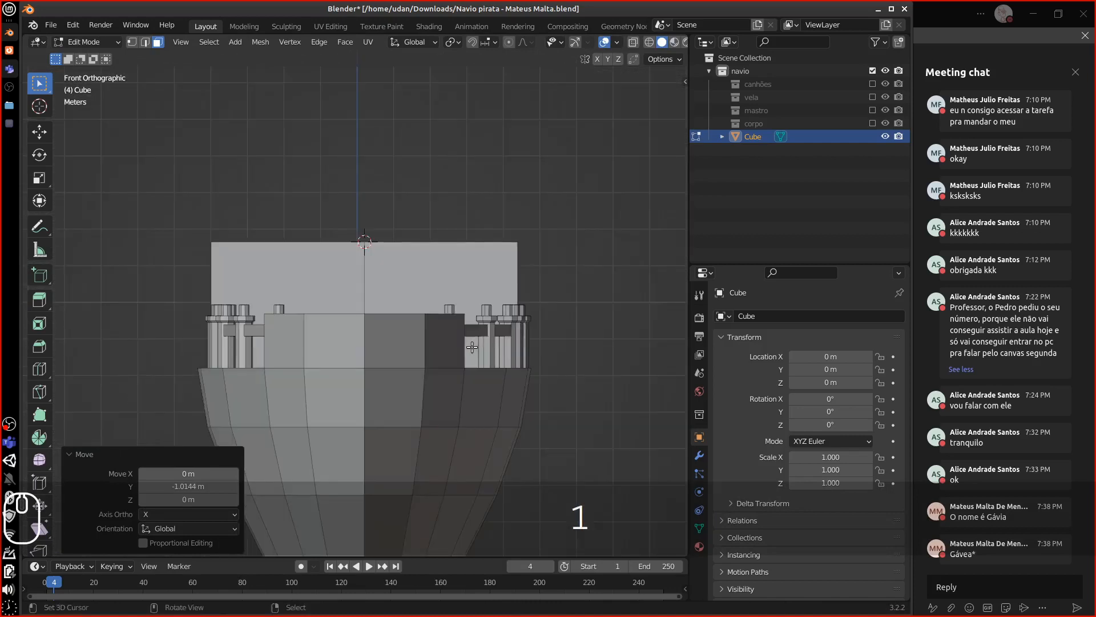
key("ctrl+1")
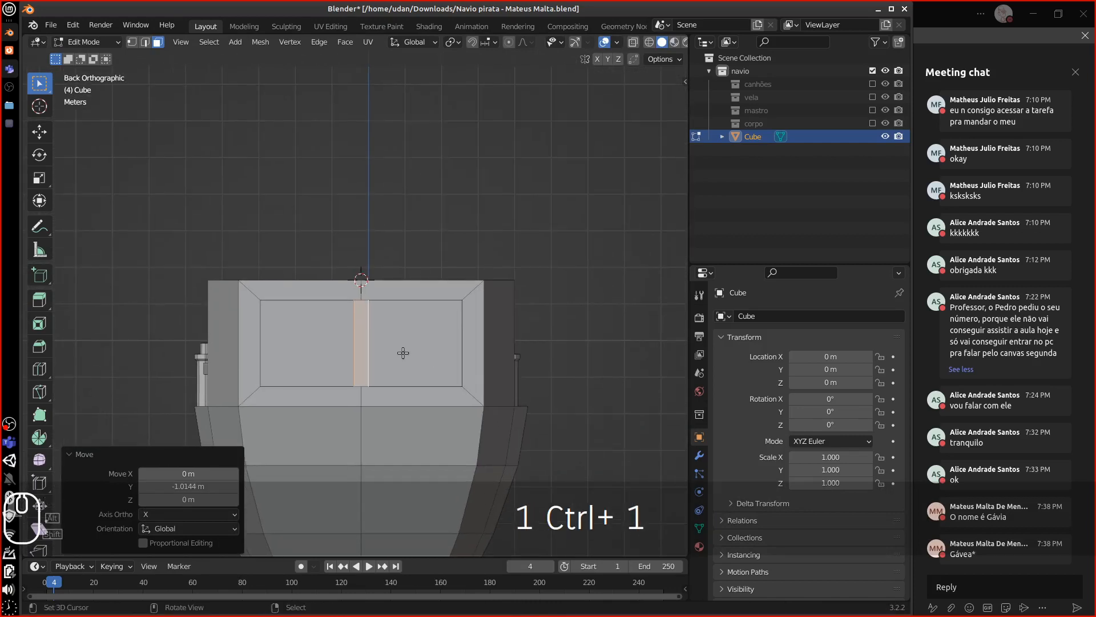
key("alt+d")
key("Escape")
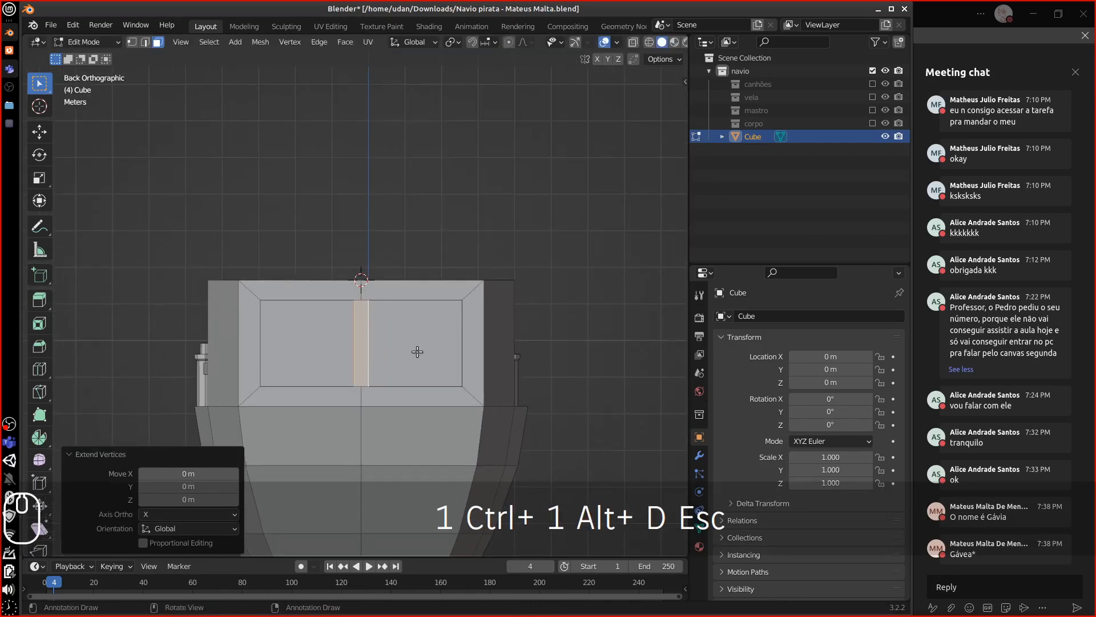
key("shift+d")
left_click(450, 351)
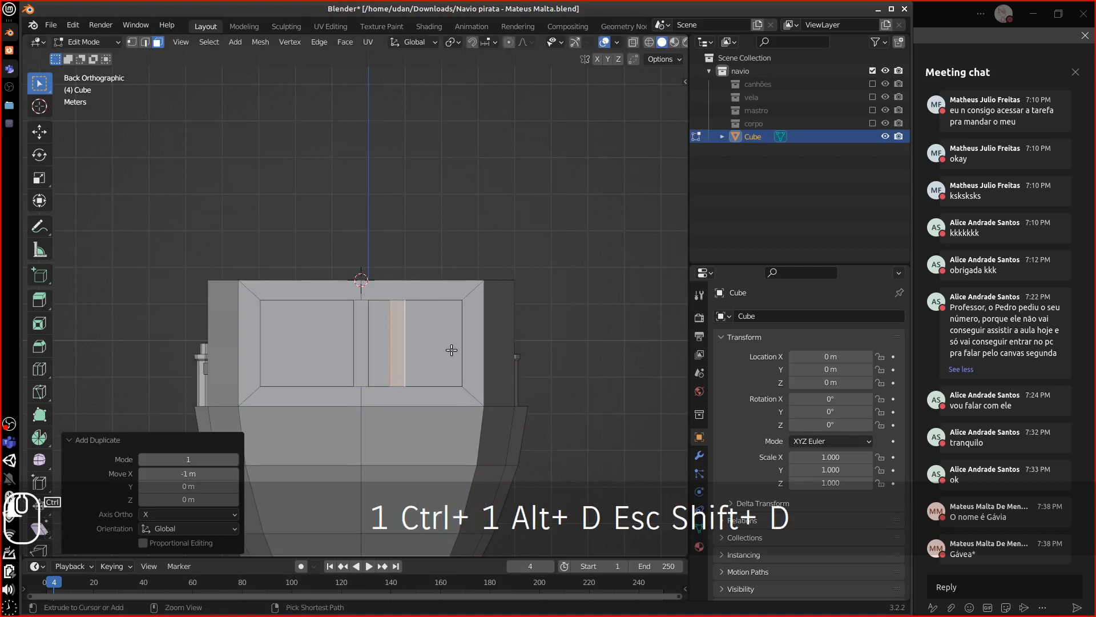
key("shift+d")
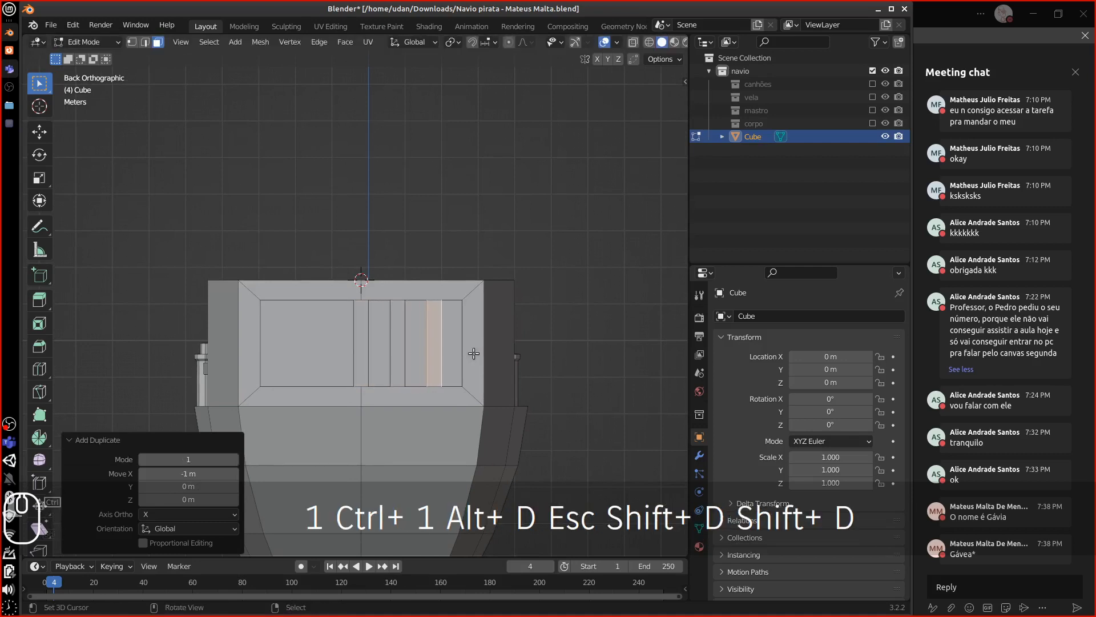
left_click(465, 354)
Duplicate the outermost window bar 3 m along X to the other side of the central bar.
key("shift+d")
left_click(355, 354)
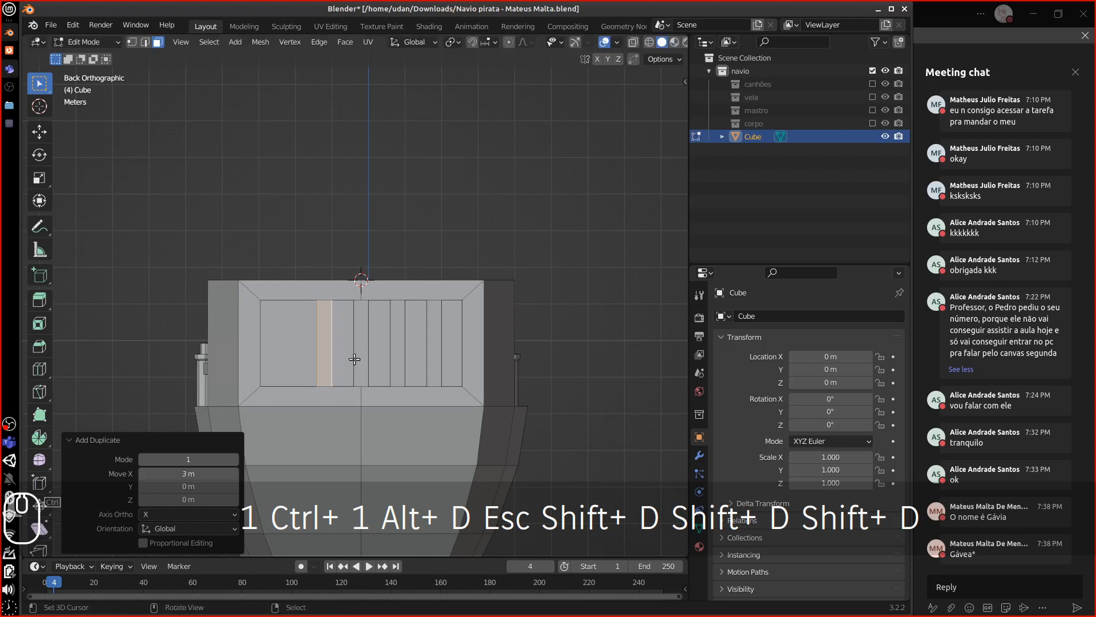
key("shift+s")
key("Escape")
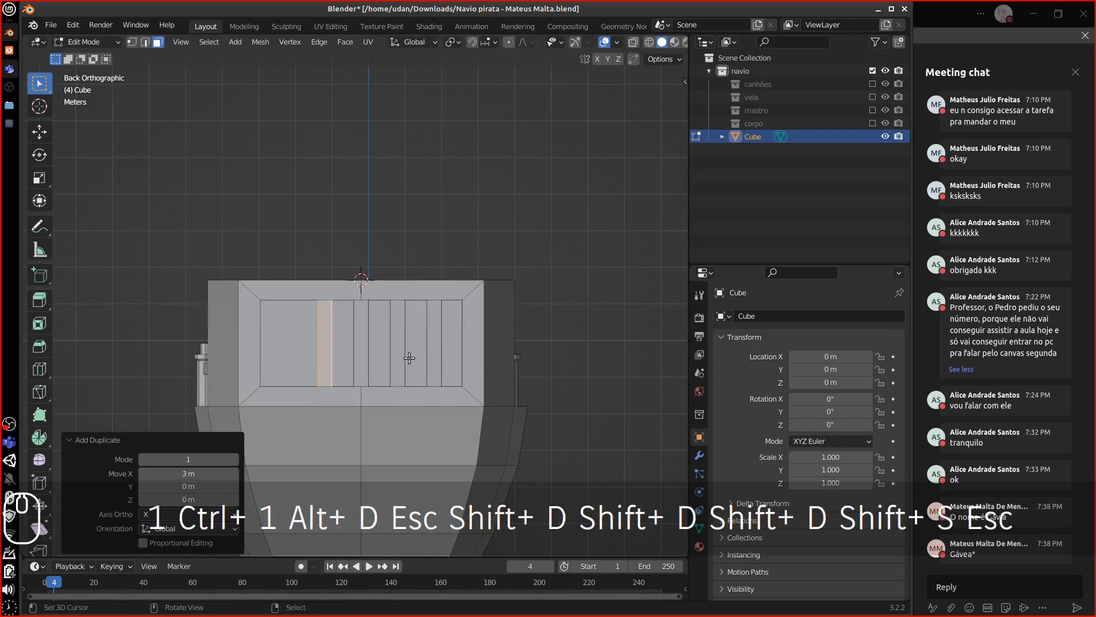
Duplicate the outermost window bar 1 m along X to complete the row in the rear window.
key("shift+d")
left_click(367, 357)
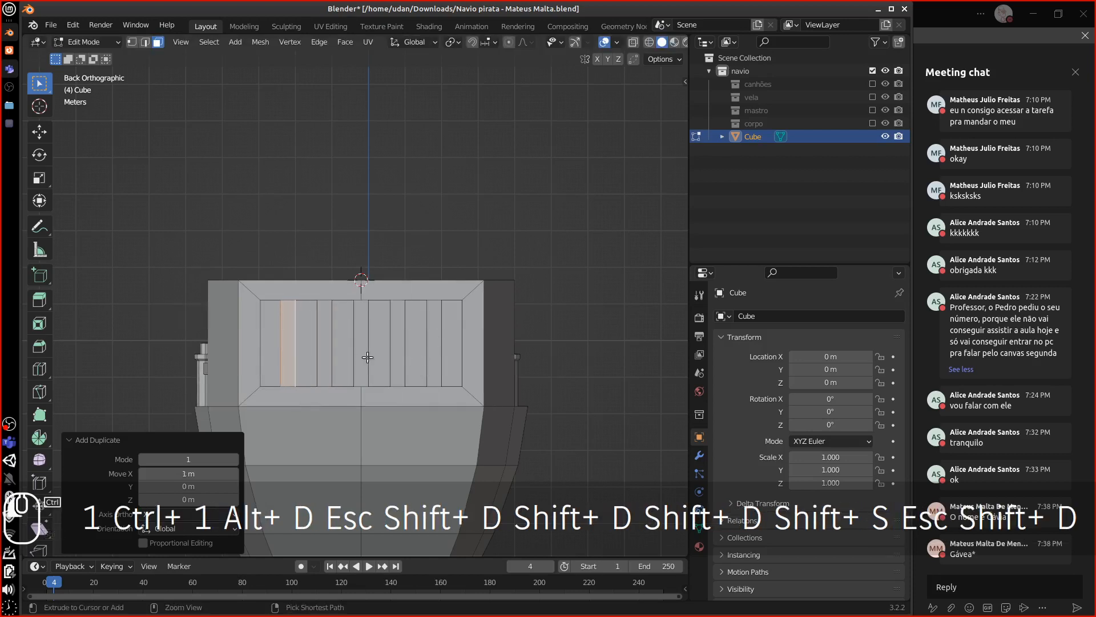
middle_click_drag(367, 357, 423, 370)
left_click(422, 370)
key("ctrl+l")
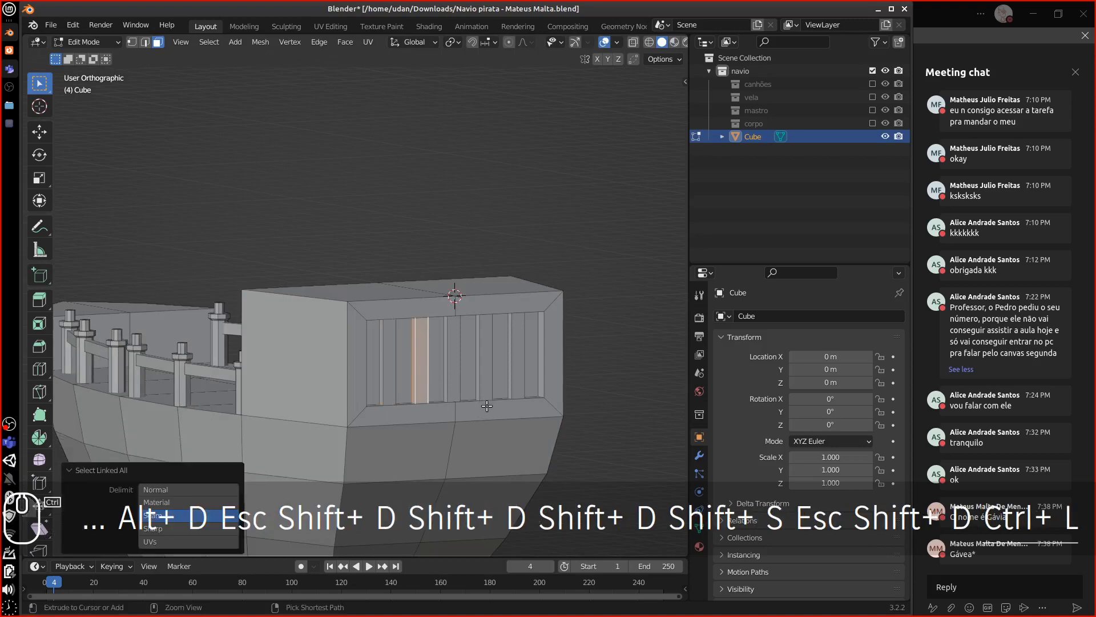
Select the deck railing section nearest the stern cabin, with both posts and rail, and duplicate it about 3.89 m along Y and 3.47 m along Z.
middle_click_drag(498, 406, 635, 430)
scroll(599, 419, "down", 5)
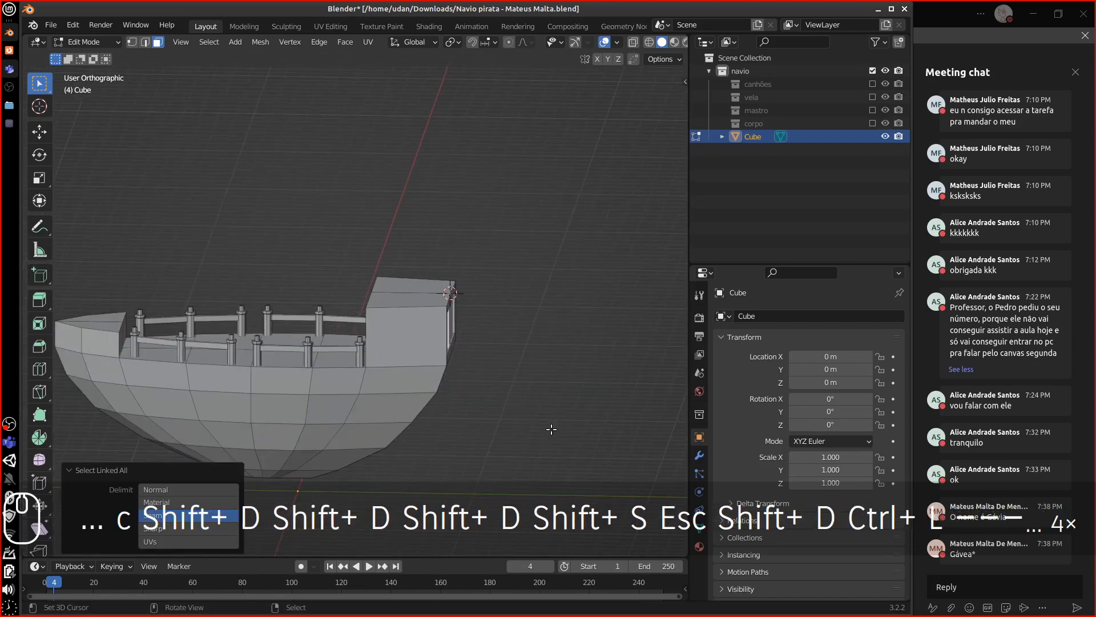
middle_click_drag(501, 420, 519, 379)
scroll(491, 388, "up", 4)
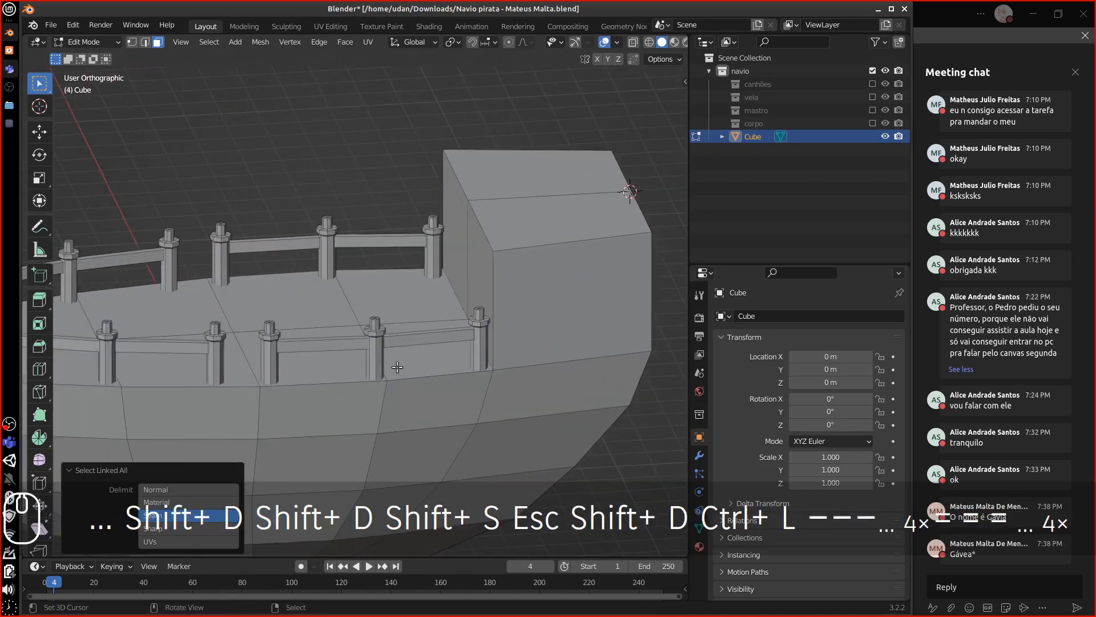
left_click(377, 338)
key("ctrl+l")
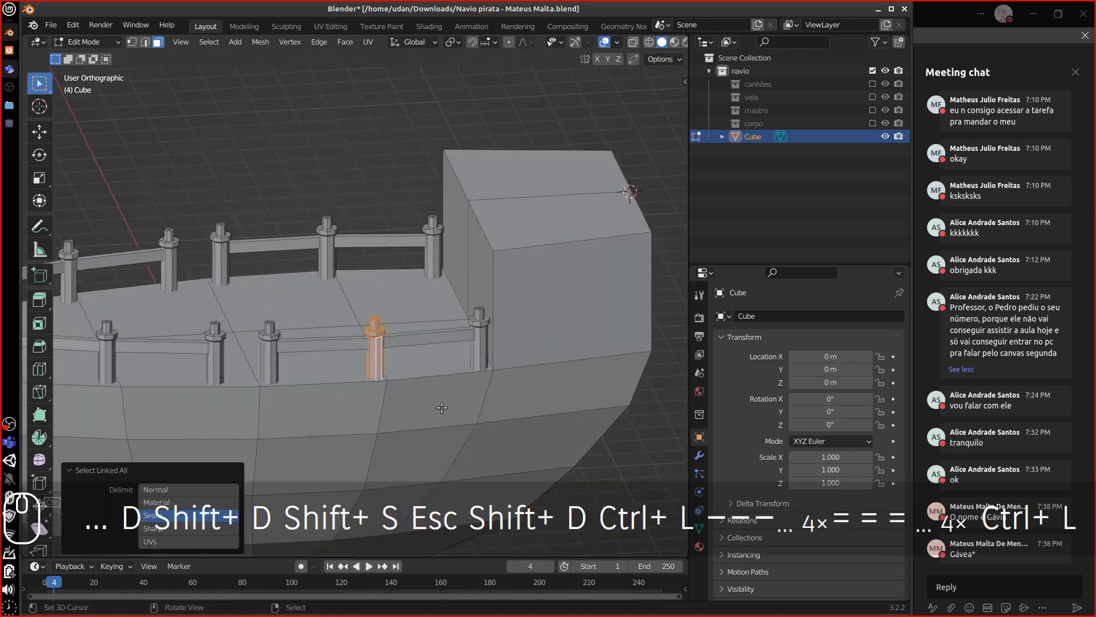
right_click(456, 337, "shift")
right_click(482, 339, "shift")
key("ctrl+l")
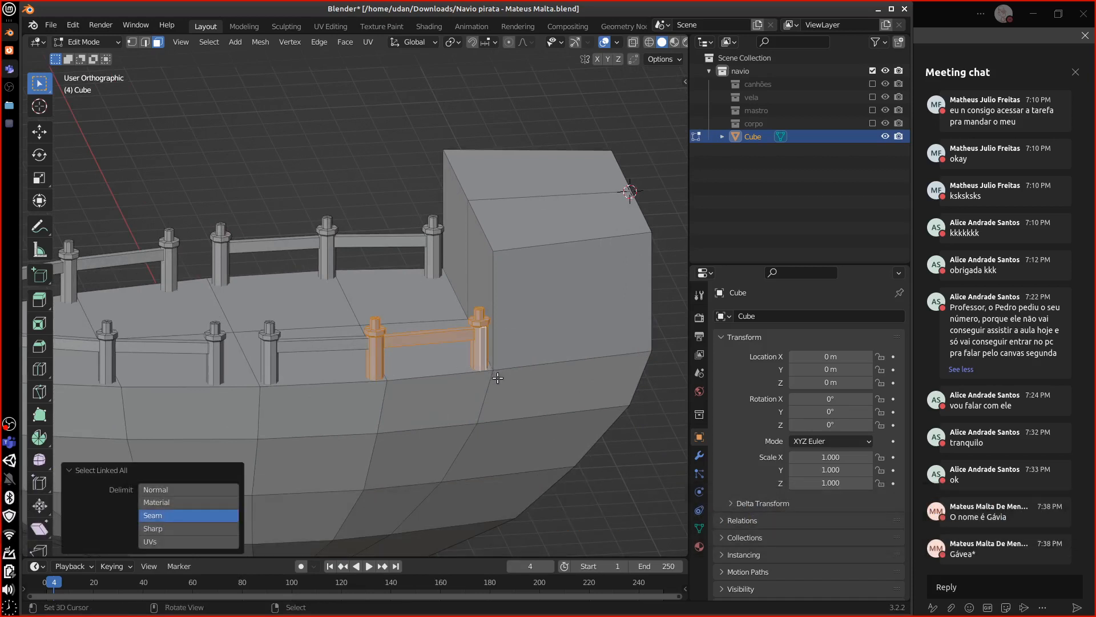
key("KP_3")
key("shift+d")
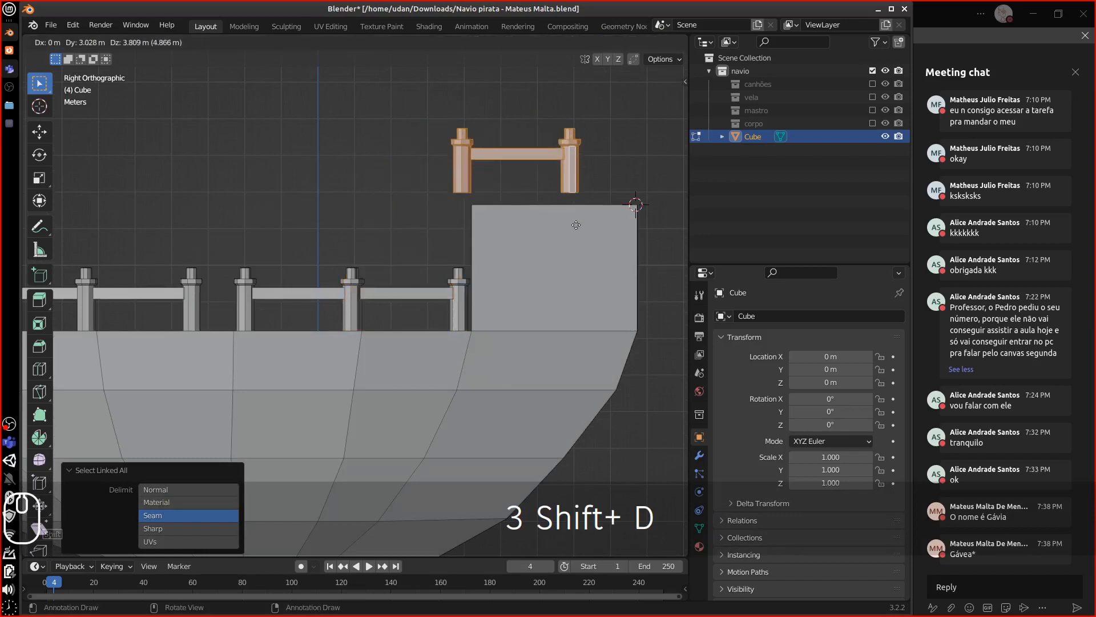
left_click(621, 243)
Align the copied railing section with the cabin roof's side edge, moving it about -0.81 m along X and 0.62 m along Y and rotating it -3.87°.
key("KP_7")
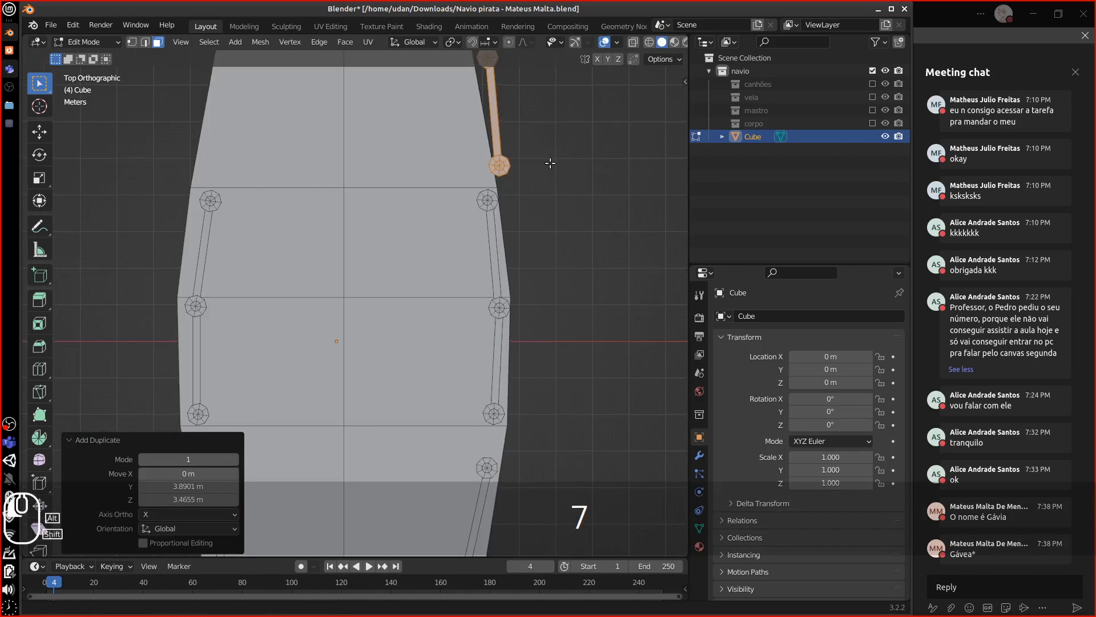
left_click_drag(543, 137, 564, 266, "alt+shift")
key("g")
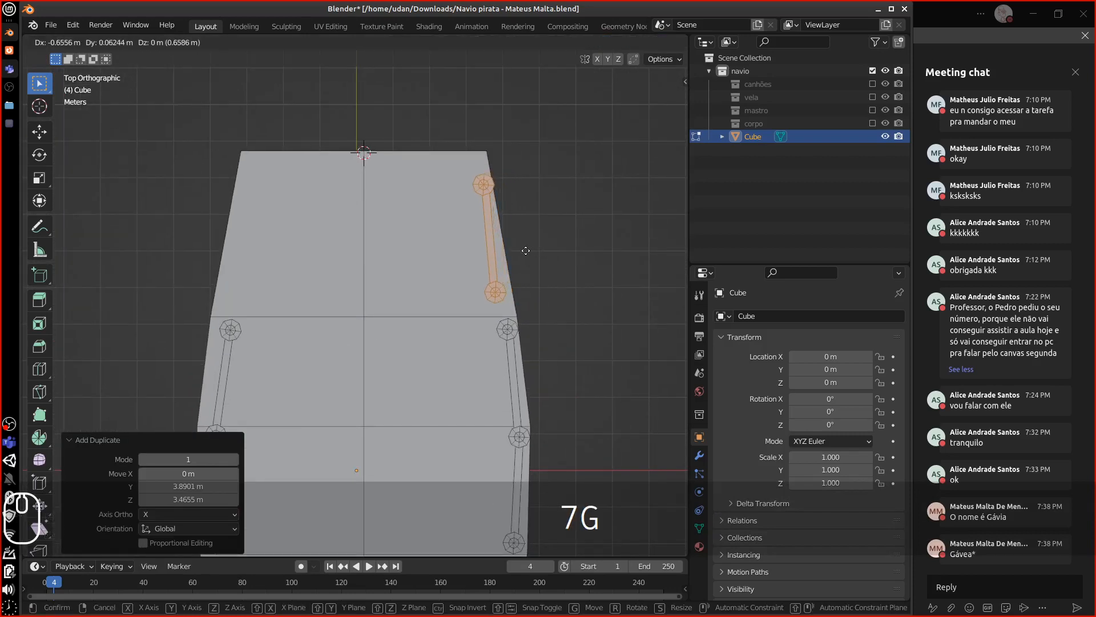
left_click(530, 231)
key("r")
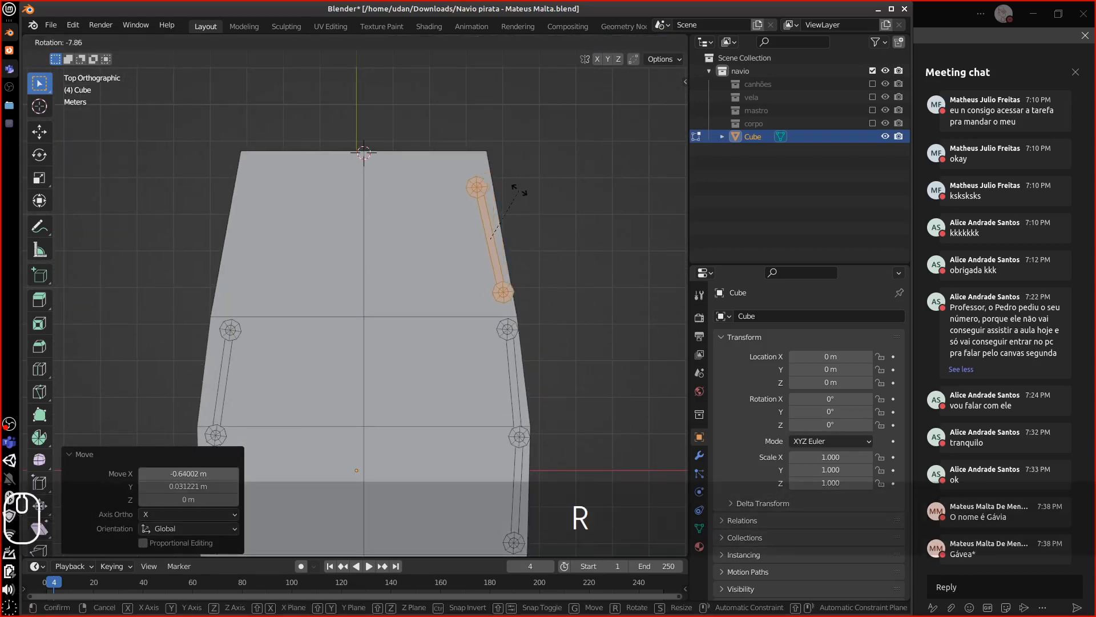
left_click(523, 190)
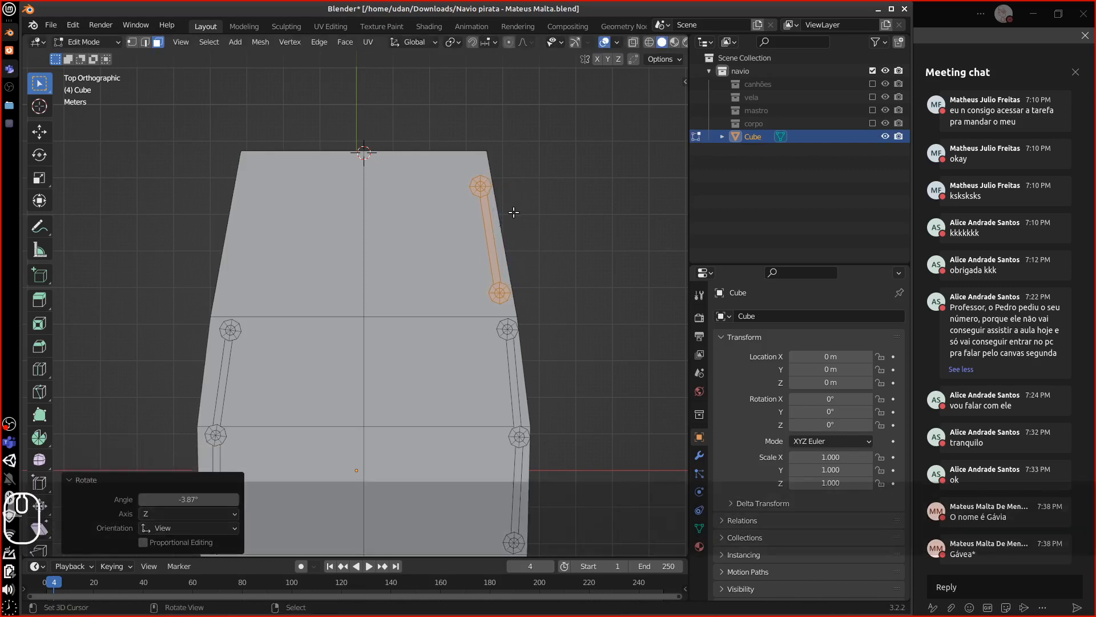
key("g")
left_click(508, 193)
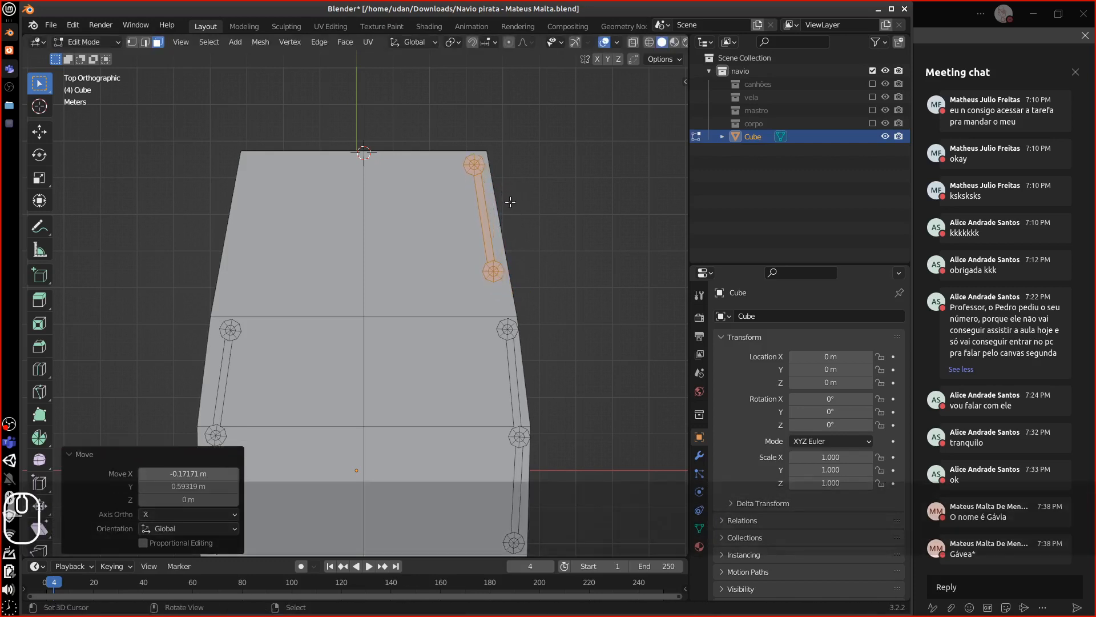
Copy the section's front post along the roof's rear edge at X offsets -2.3, -2.3 and -2 m, plus a side copy offset X -0.3, Y -1.8 m.
right_click(504, 278)
right_click(499, 278)
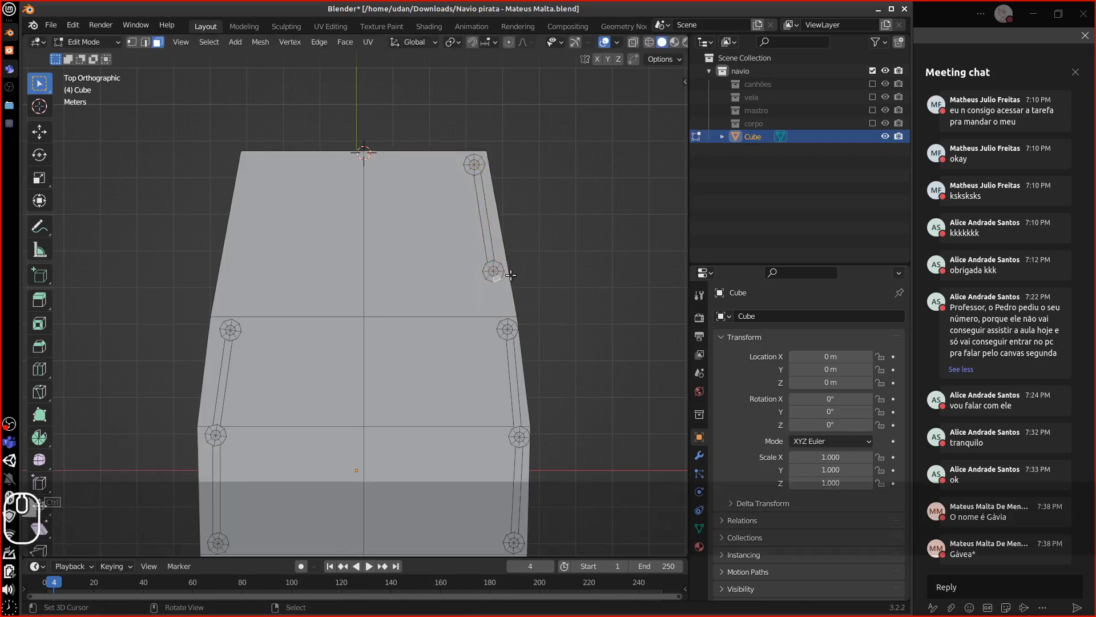
key("ctrl+l")
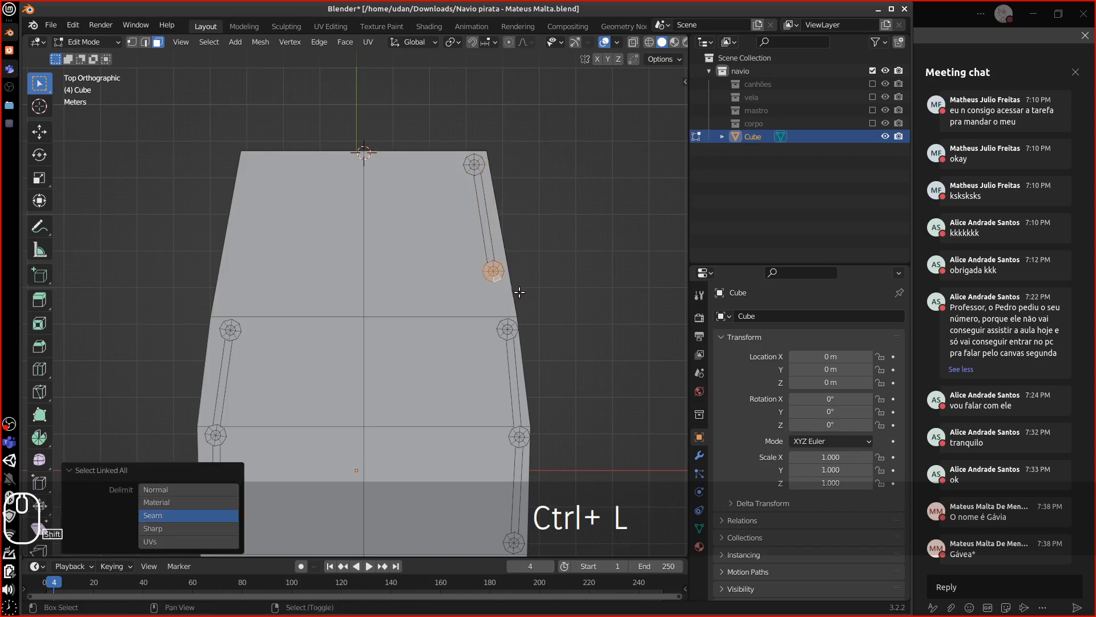
key("shift+d")
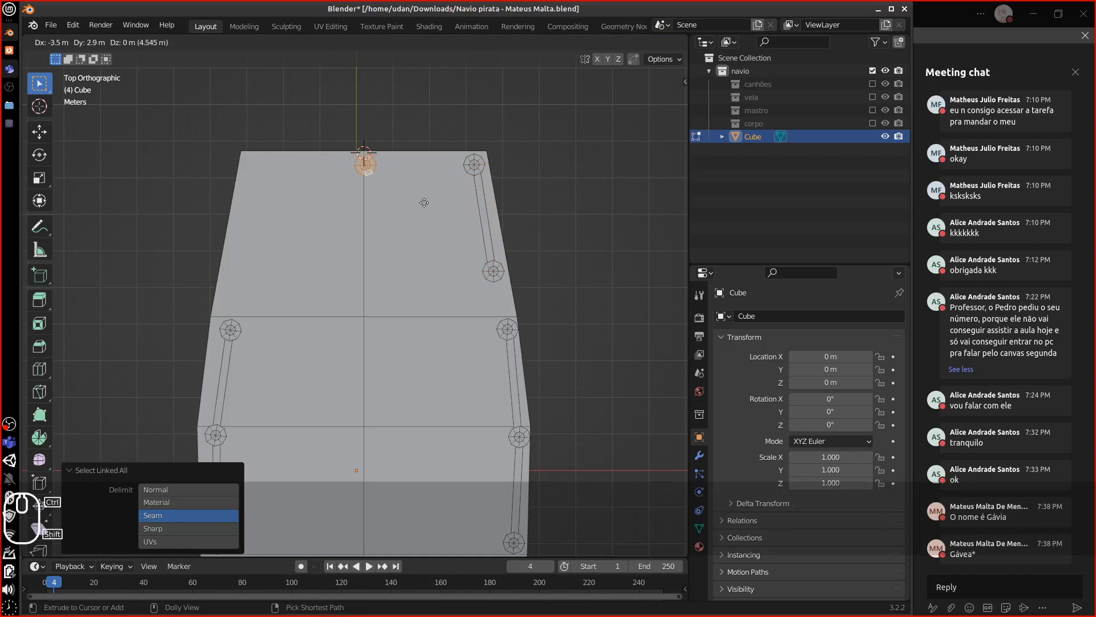
left_click(451, 207)
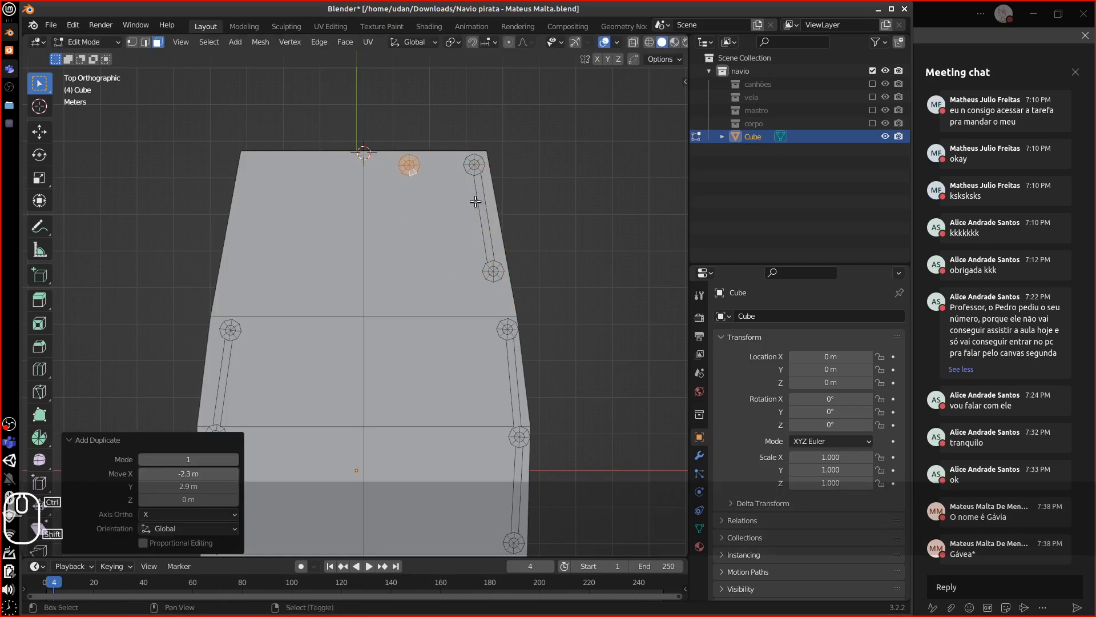
key("shift+d")
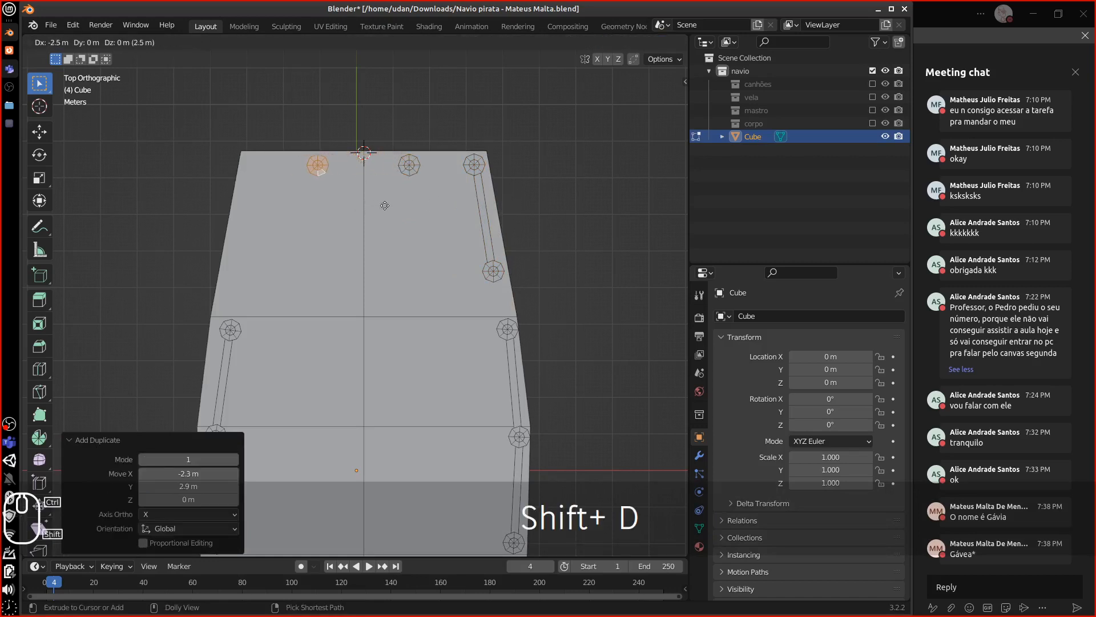
left_click(459, 208)
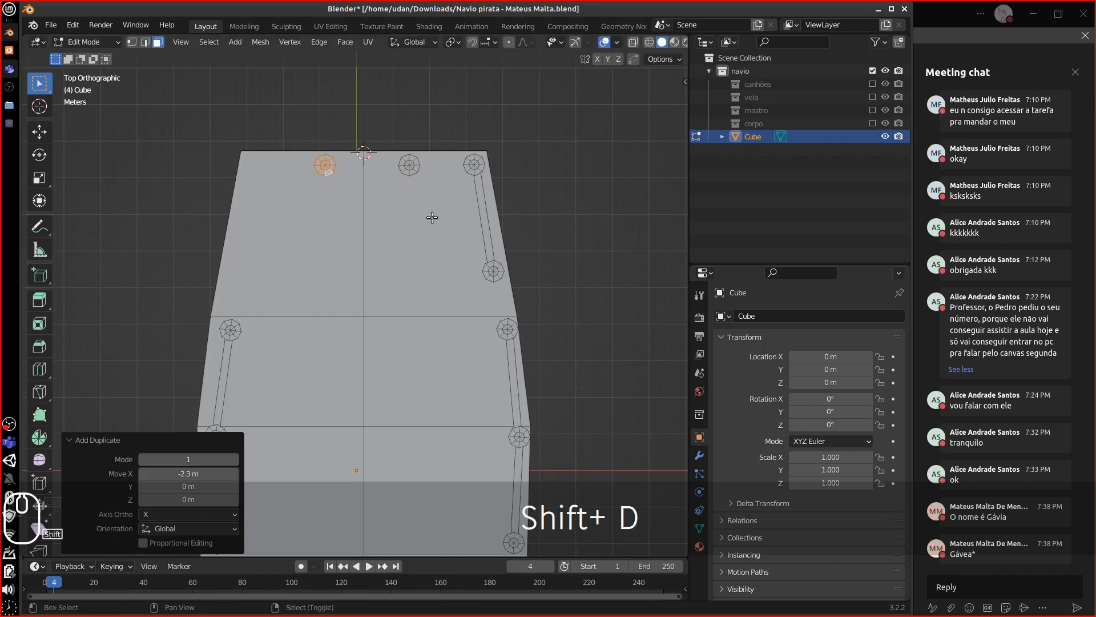
key("shift+d")
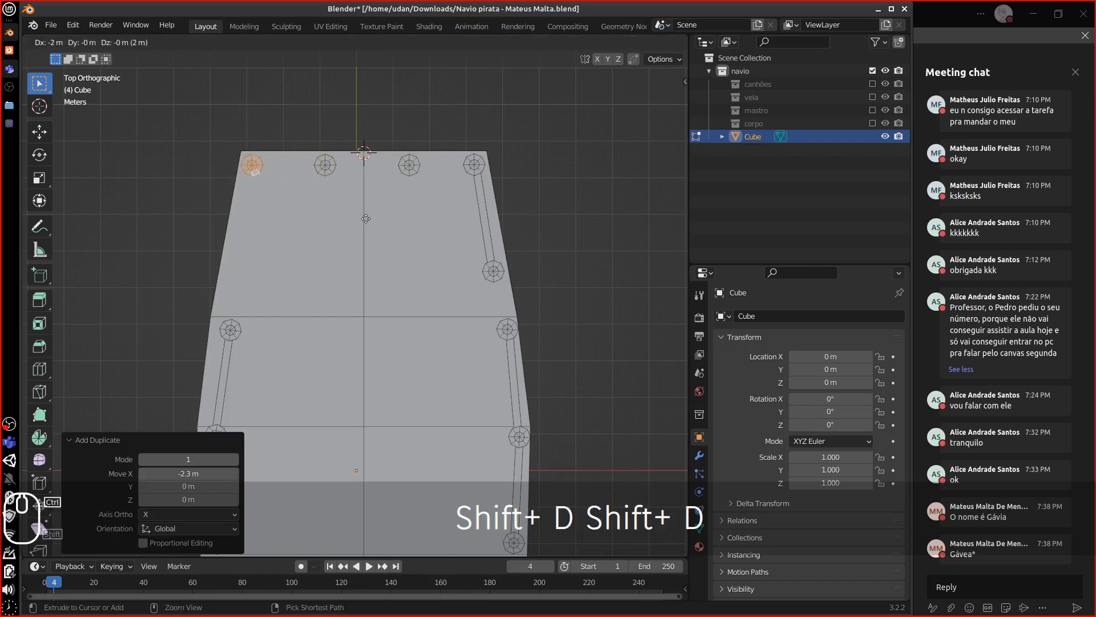
left_click(366, 218)
key("shift+d")
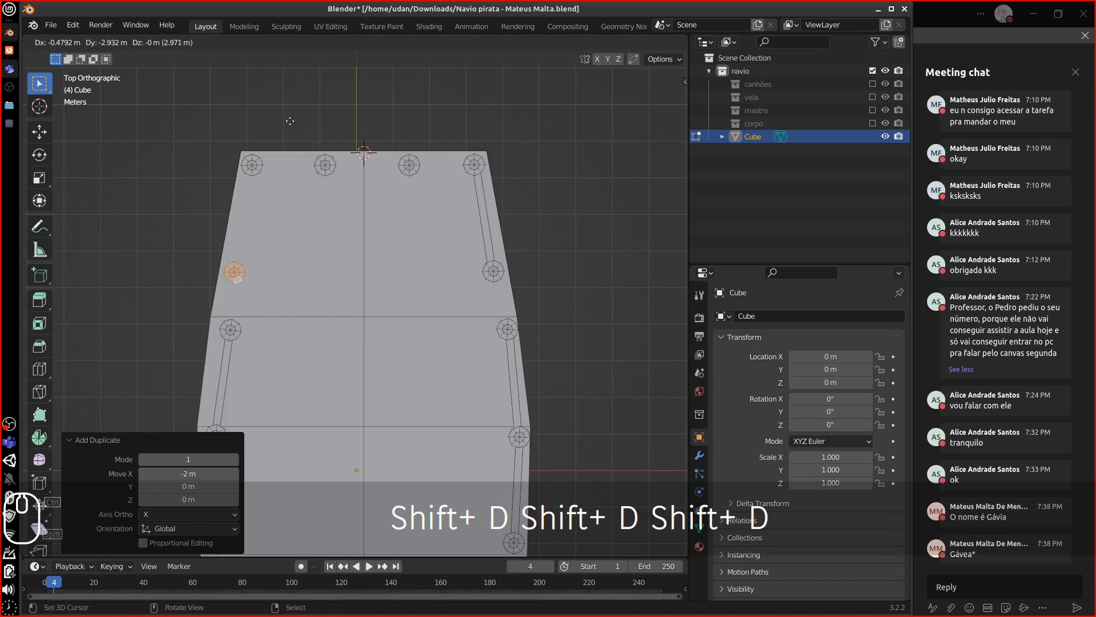
left_click(295, 83)
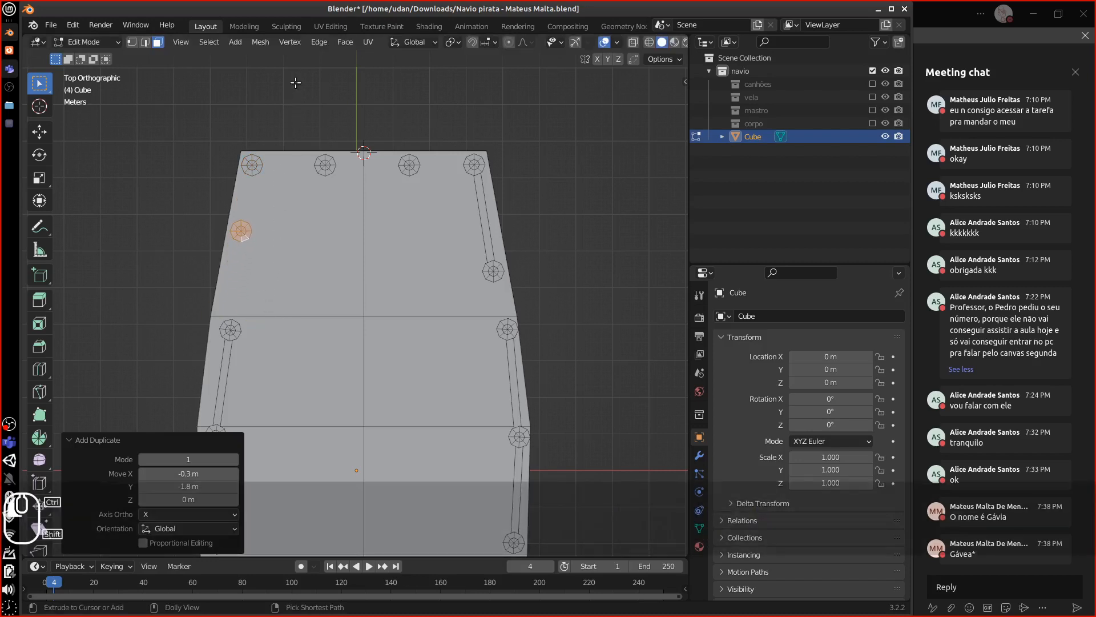
Move the section's original front post X -0.2, Y 1.2 m, and duplicate it X 0.4, Y -2 m to the cabin roof's front corner.
left_click(512, 266)
left_click(505, 280)
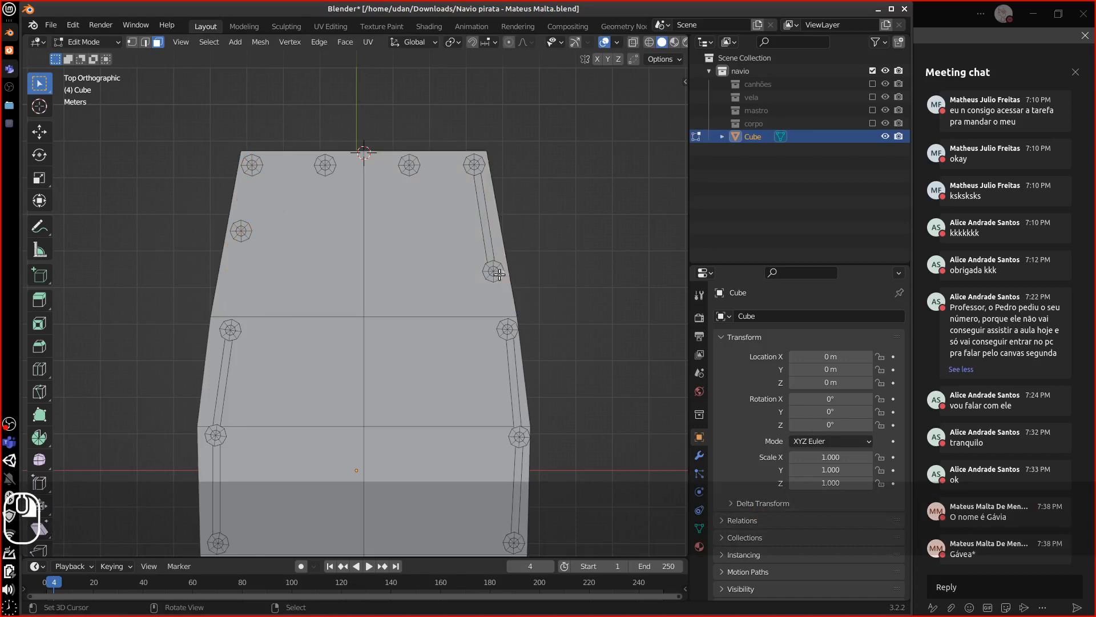
key("ctrl+l")
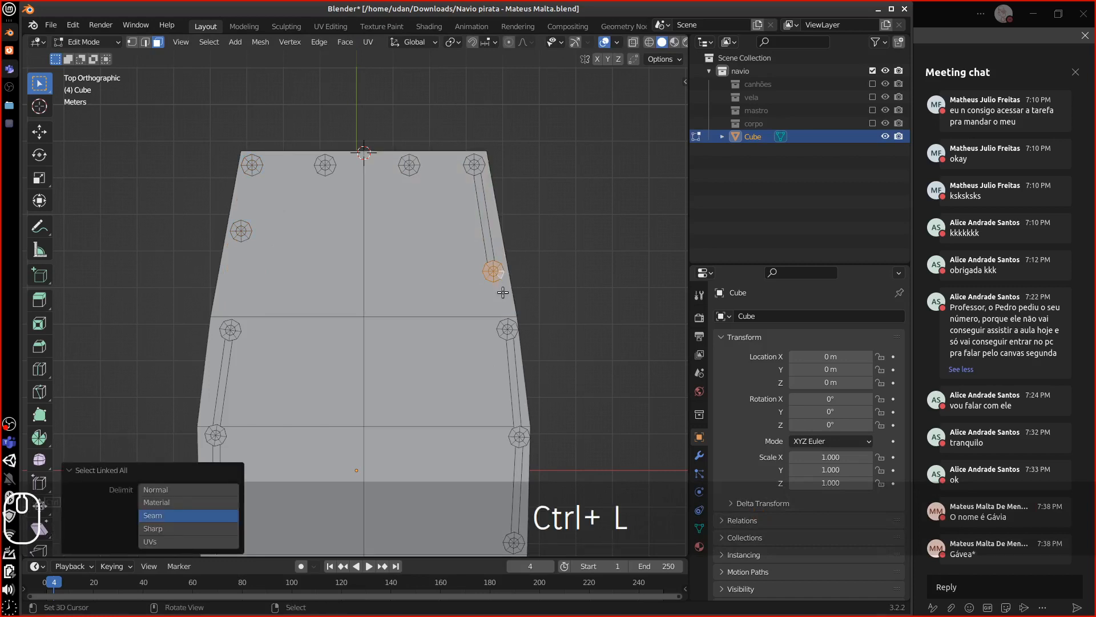
key("g")
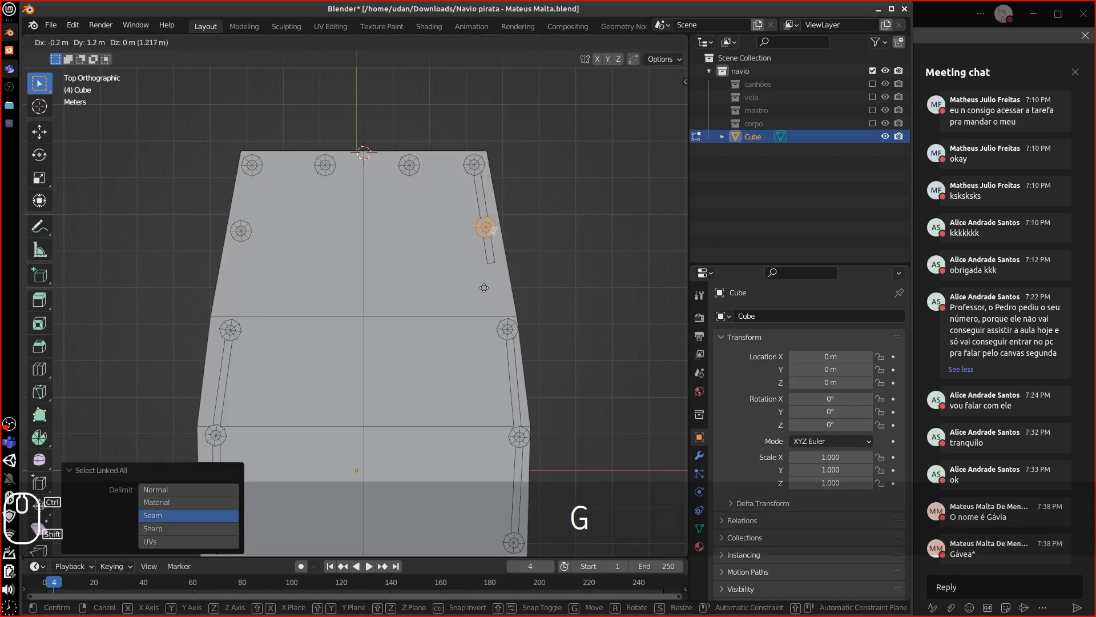
left_click(485, 305)
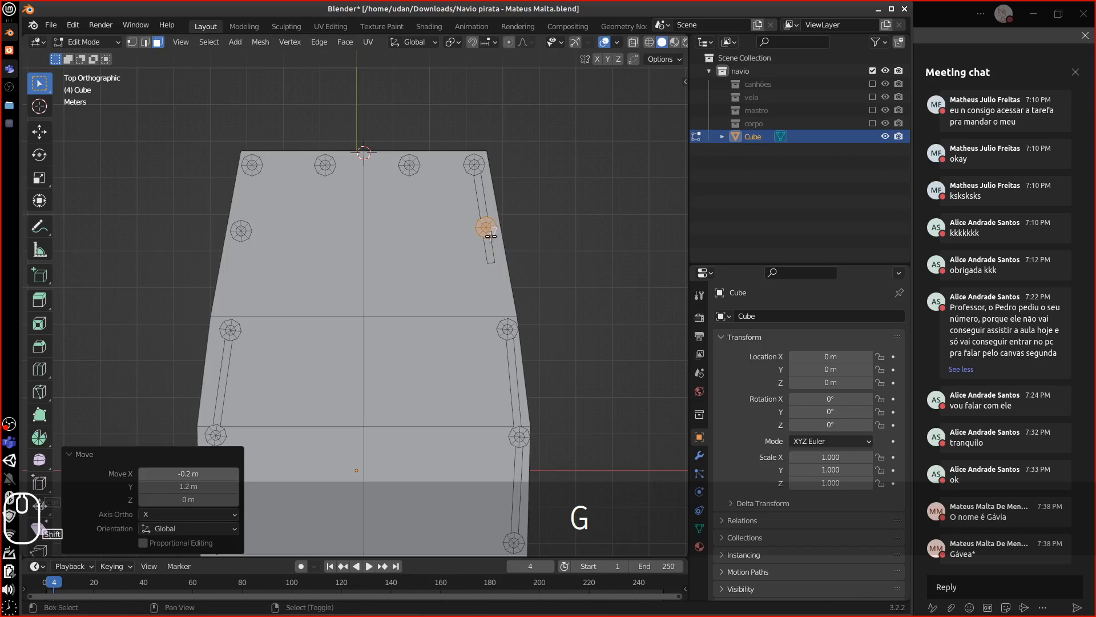
key("shift+d")
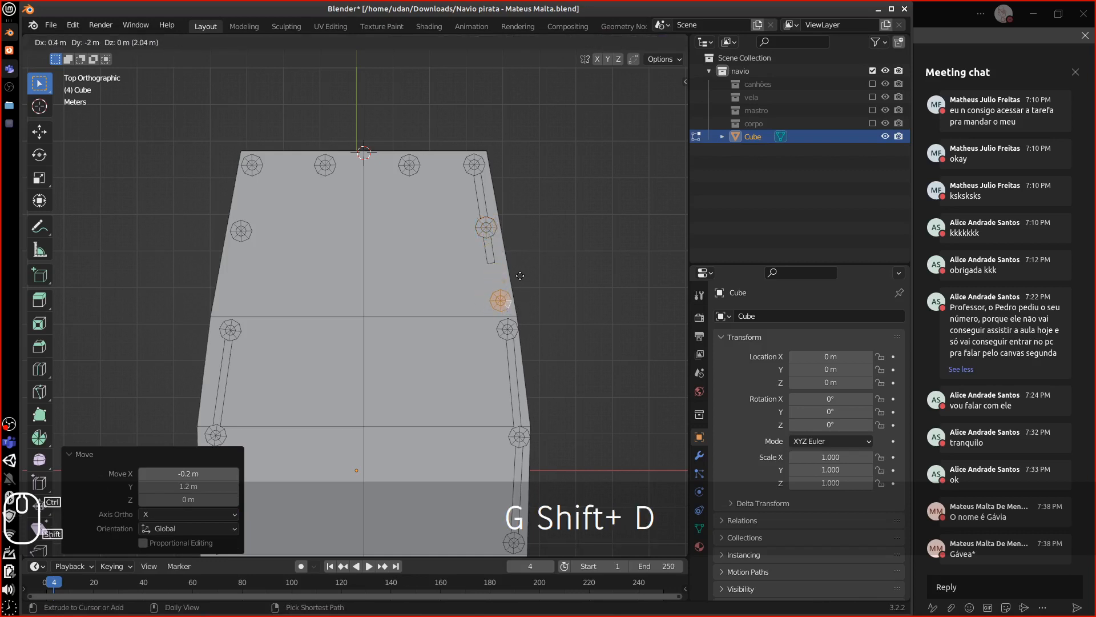
left_click(520, 276)
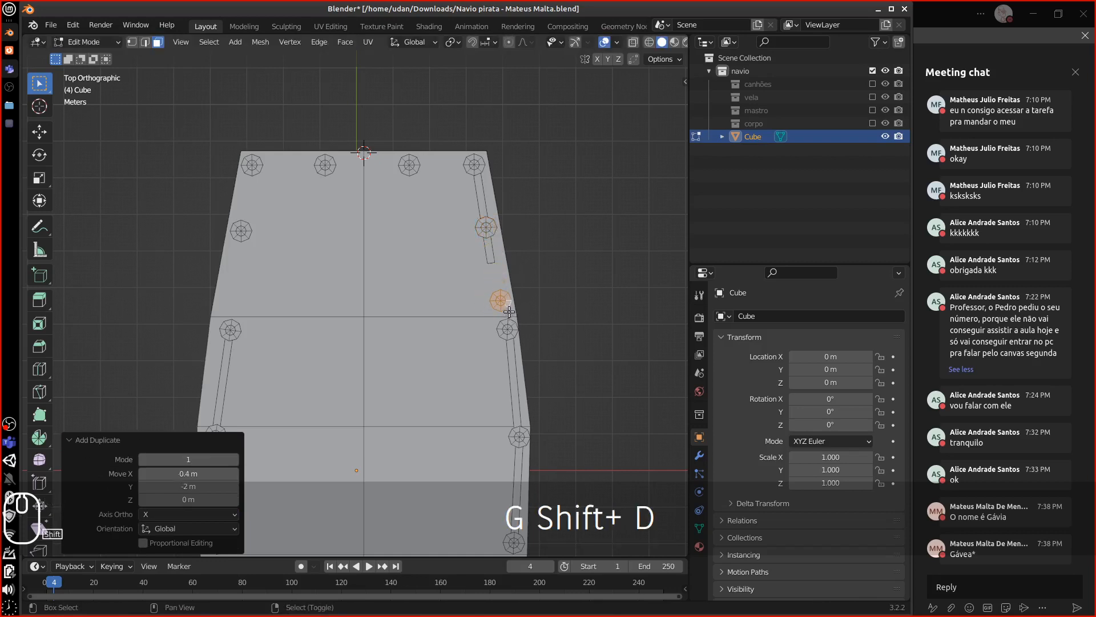
Duplicate the corner post across the cabin roof's front edge, offsetting the first two copies -2.3 m and -2.6 m along X and ending at the opposite corner.
key("shift+d")
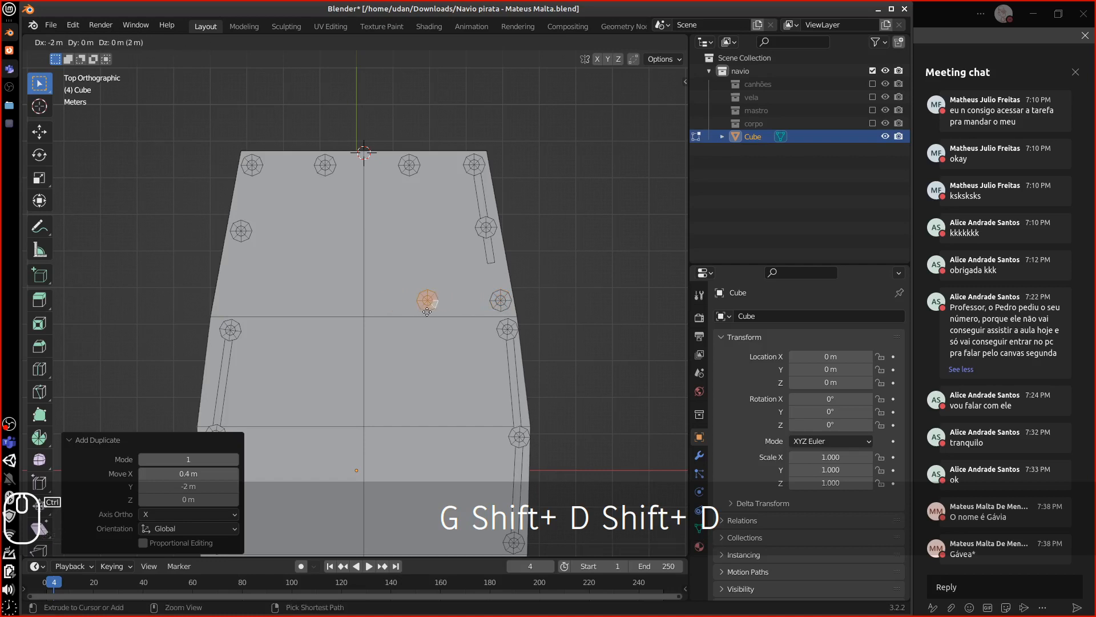
left_click(421, 314)
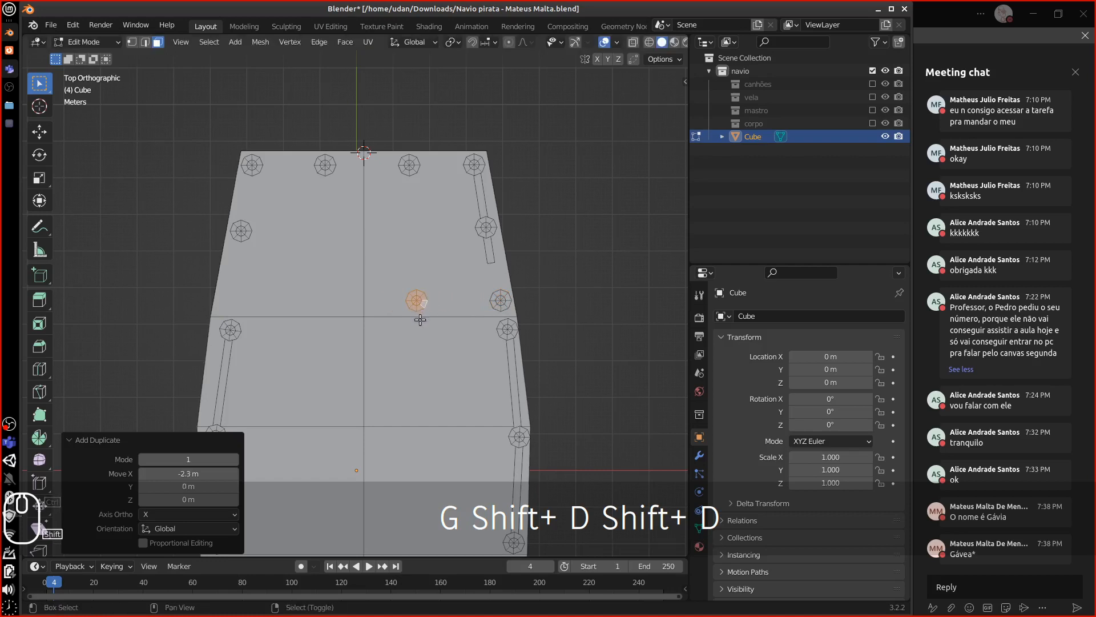
key("shift+d")
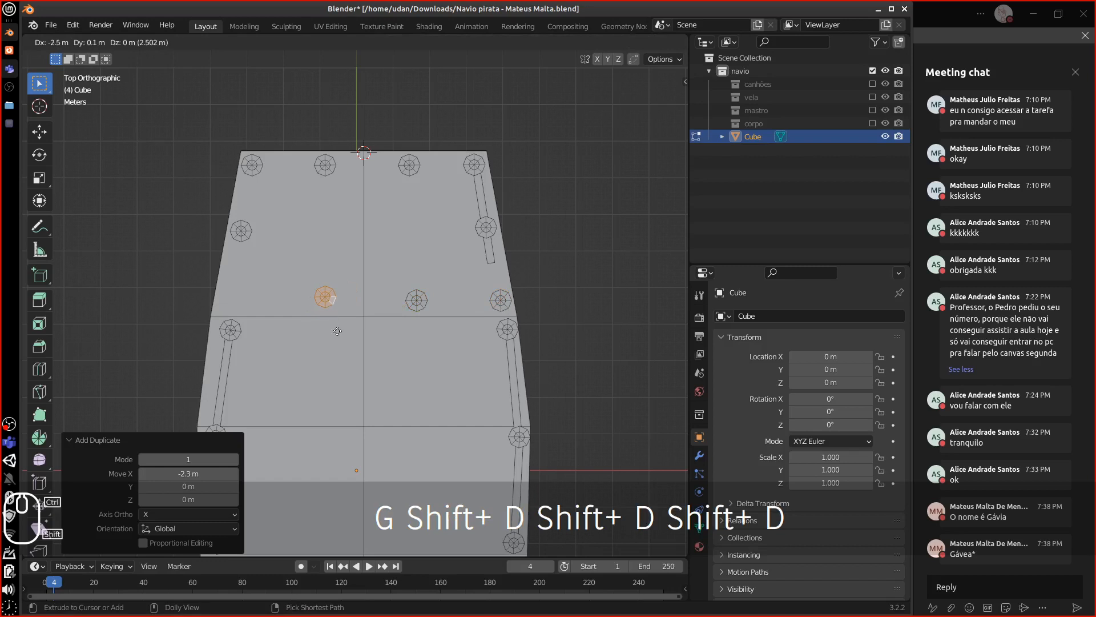
left_click(325, 347)
key("shift+d")
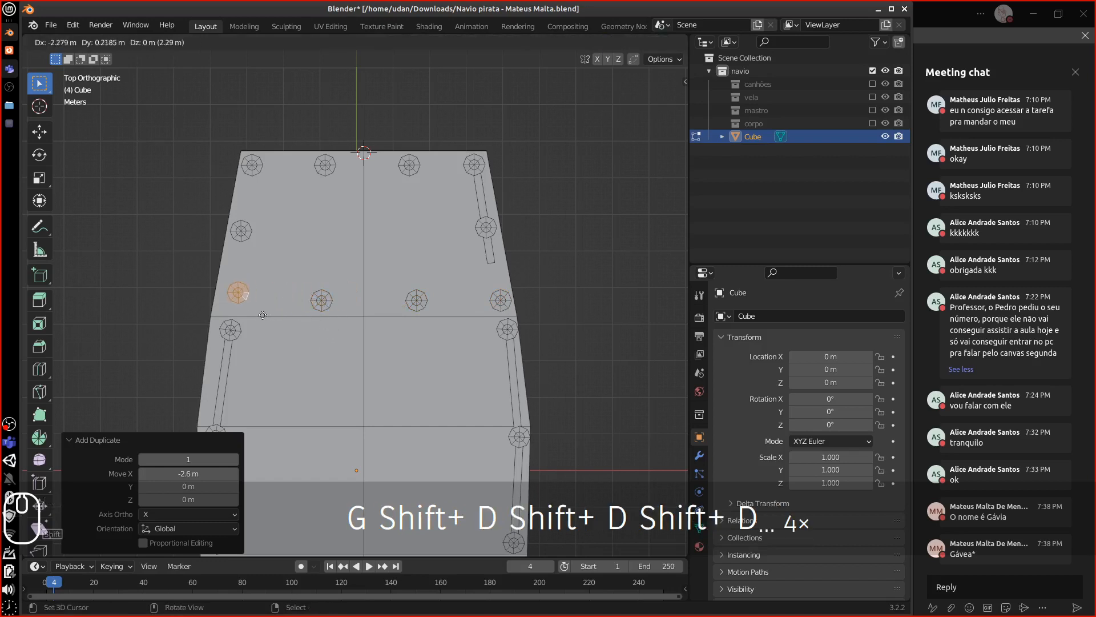
left_click(258, 366)
Move the cabin roof's entire side rail outside the roof by about X 1.45 m, Y -1.08 m, and rotate it 8°.
middle_click_drag(554, 374, 487, 301)
left_click(488, 228)
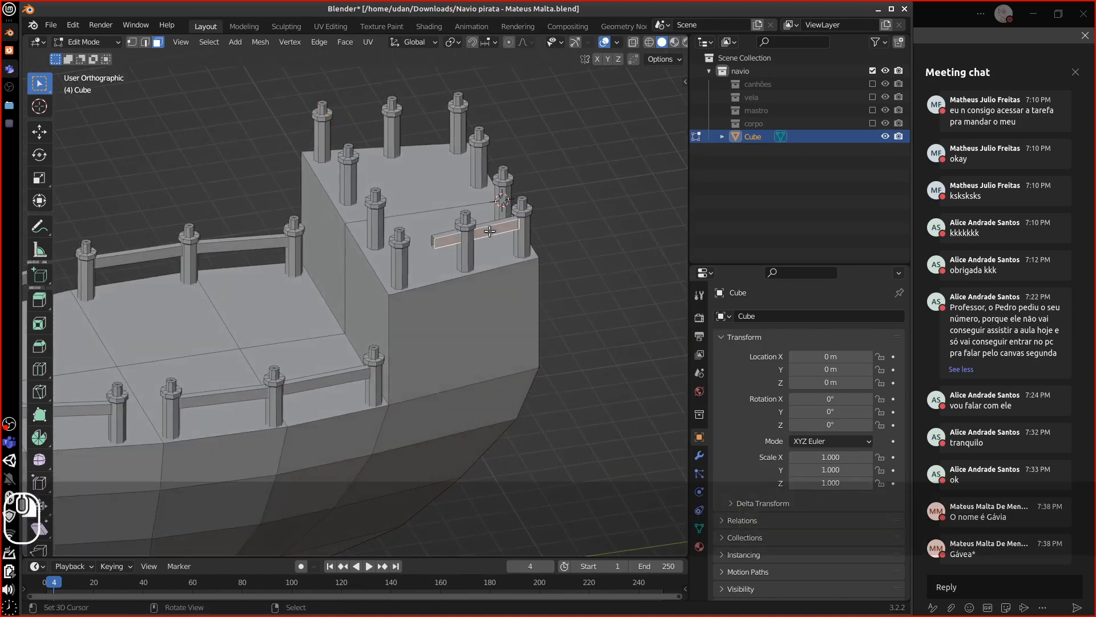
key("ctrl+l")
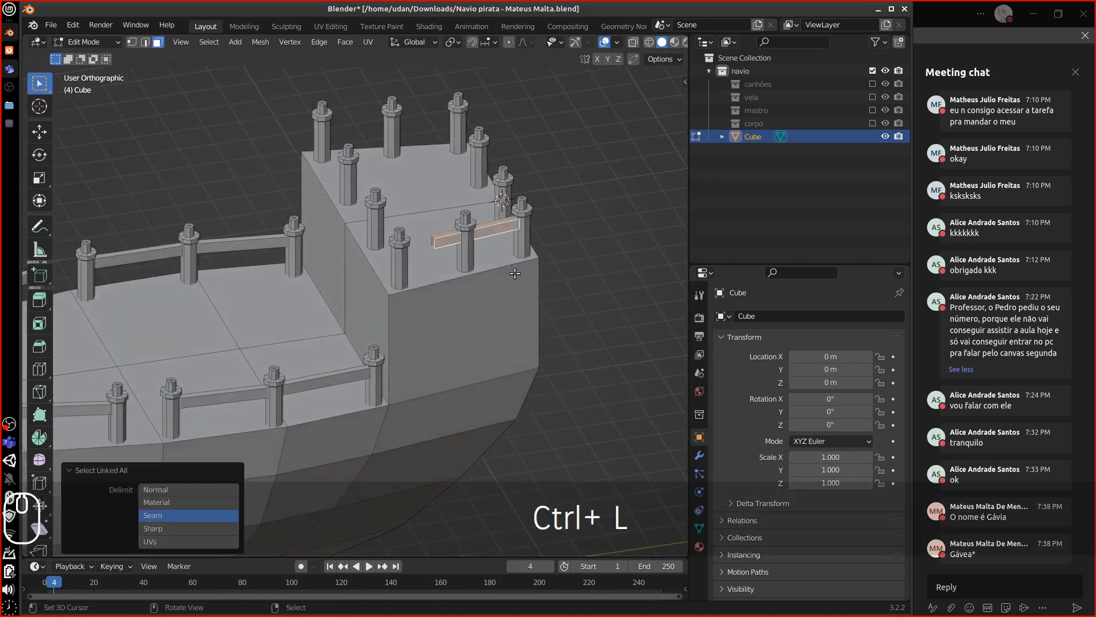
key("KP_7")
key("g")
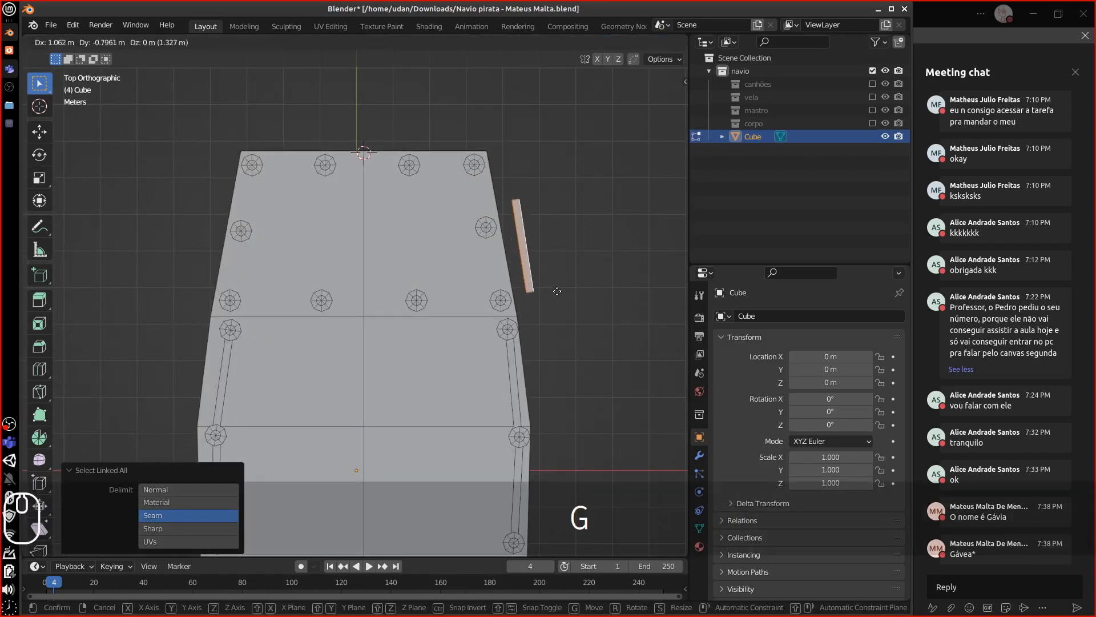
left_click(565, 292)
key("r")
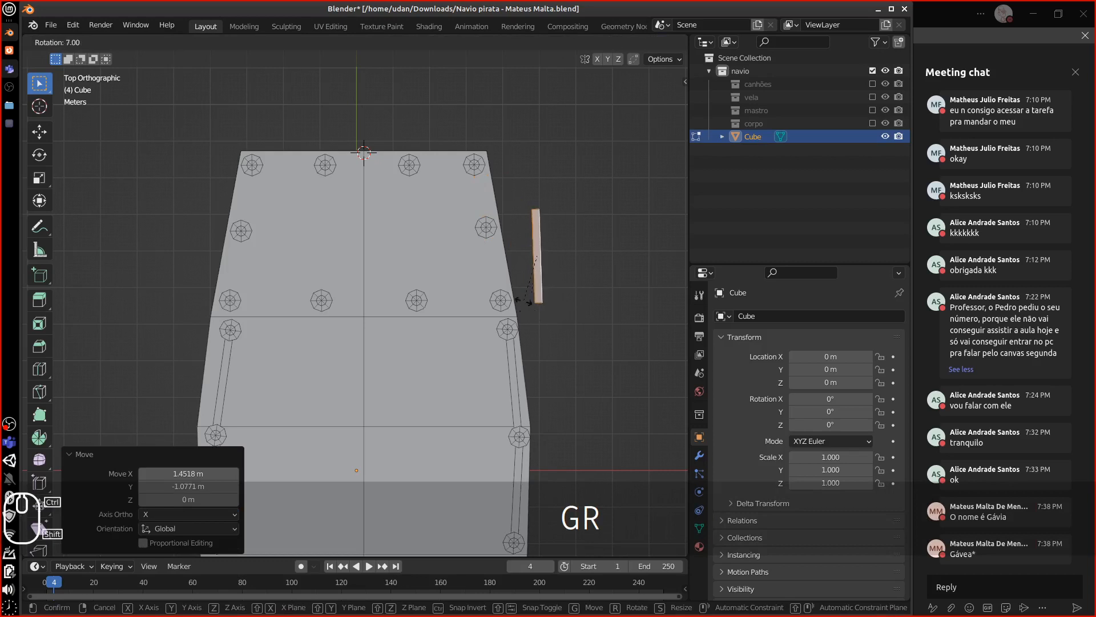
left_click(528, 266)
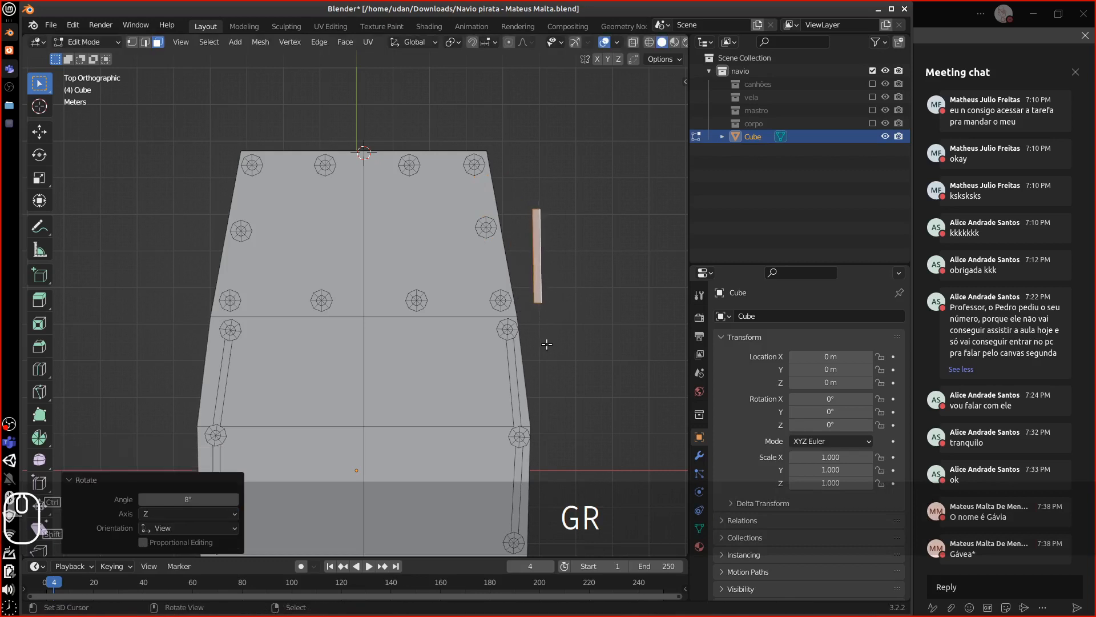
Scale the rail to 0.72 along Y and fit it between the front two side posts, moving X -1.19, Y -0.25 m and rotating -9°.
key("s")
key("y")
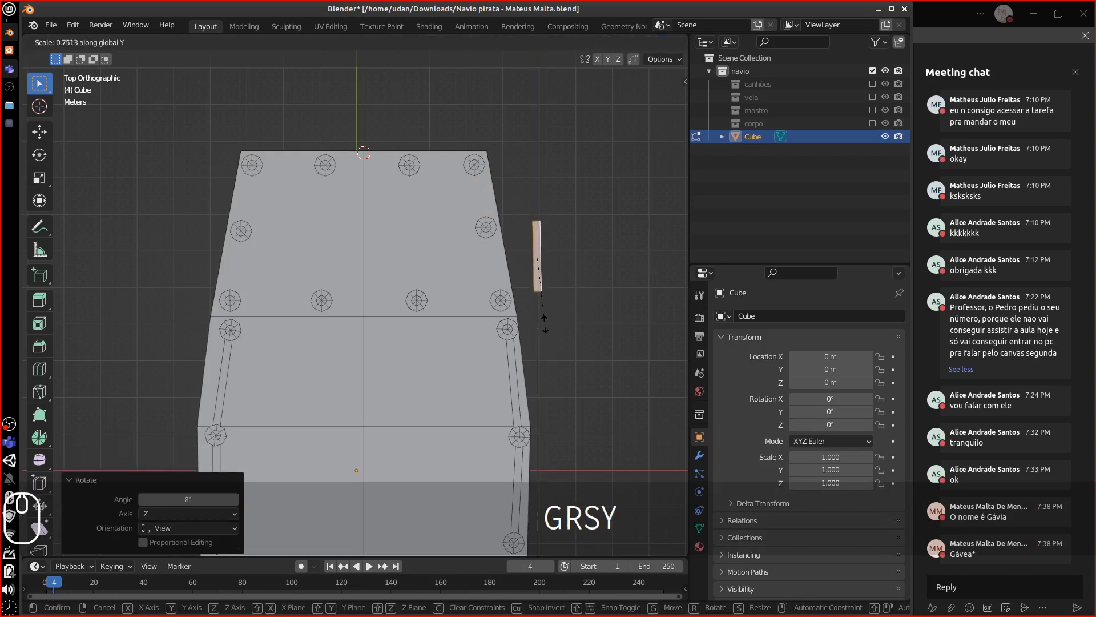
left_click(544, 323)
key("g")
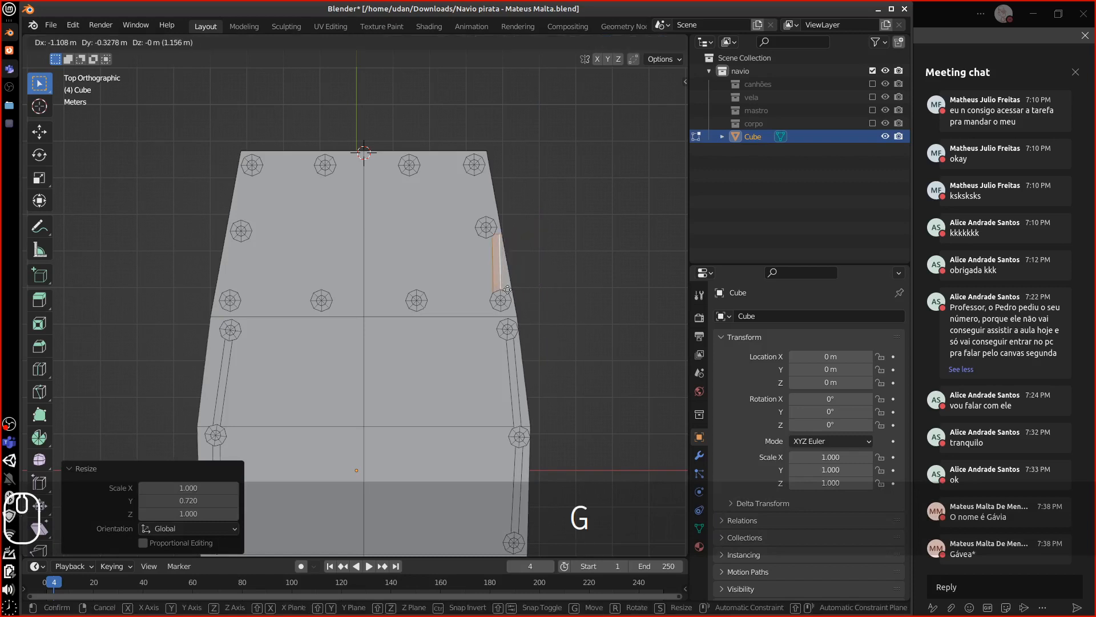
left_click(508, 290)
key("r")
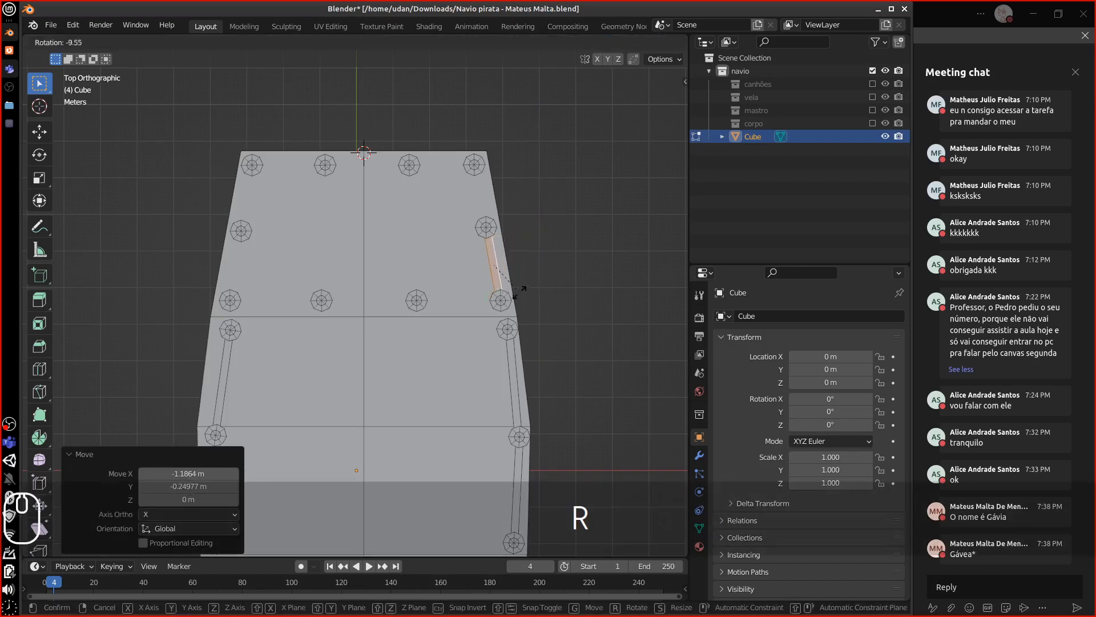
left_click(419, 284)
middle_click_drag(472, 276, 518, 284)
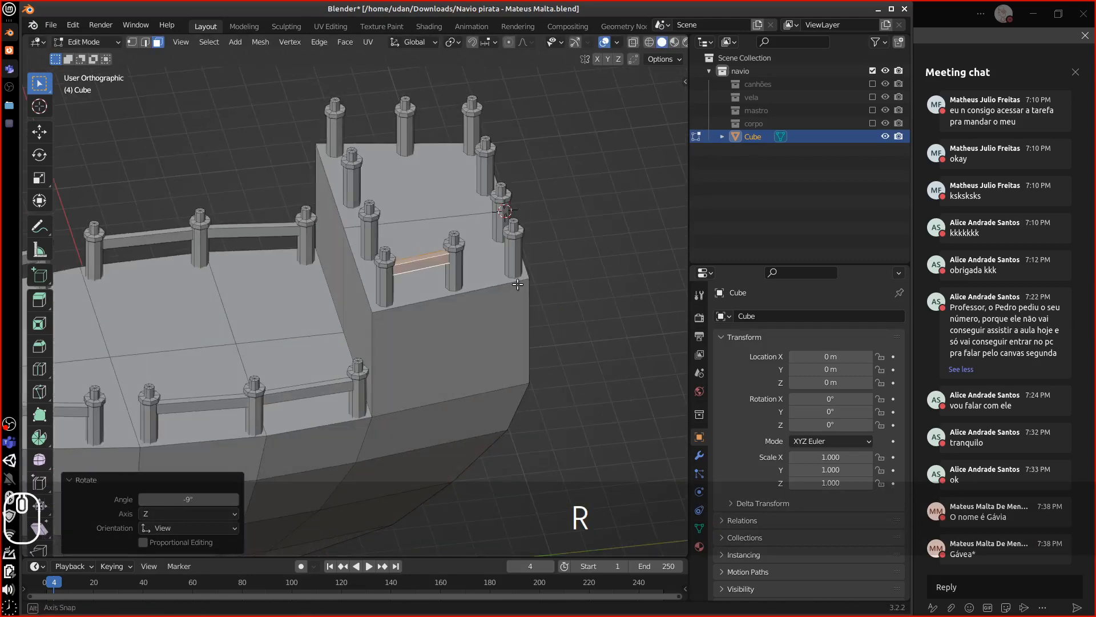
key("KP_7")
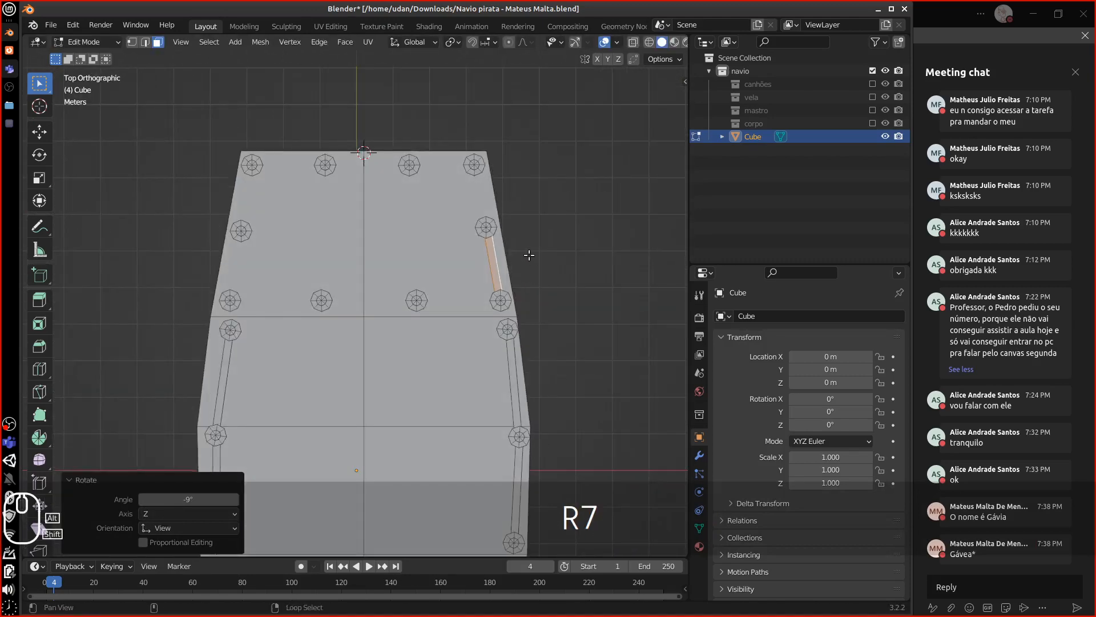
Copy the side rail X -0.4, Y 2 m into the next gap, and align another copy with the rear edge by rotating it -85° and 5°.
key("shift+d")
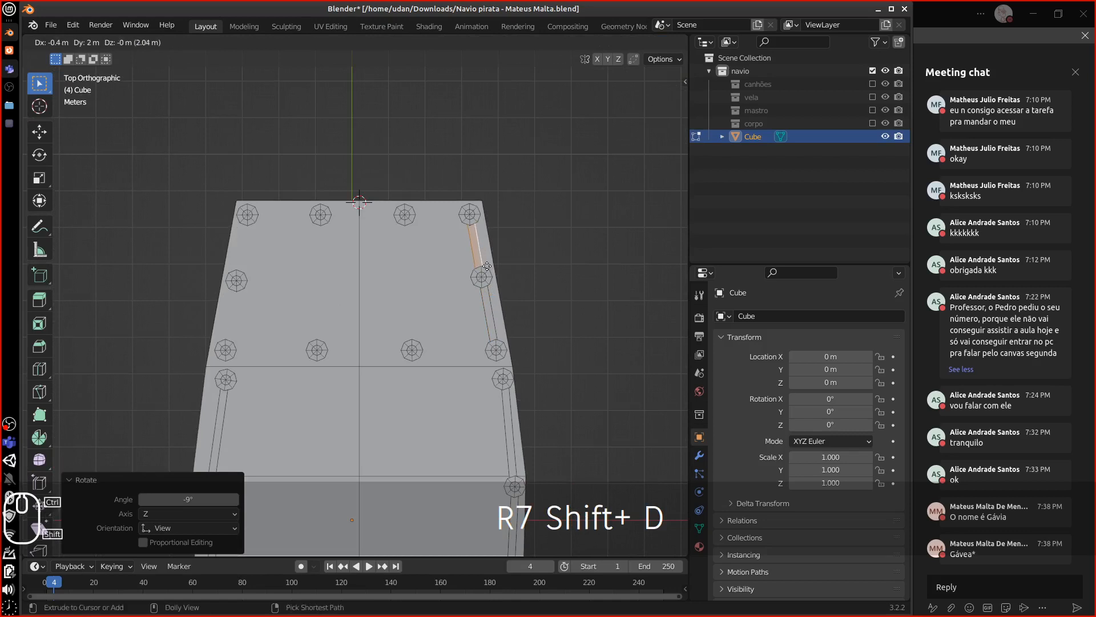
left_click(498, 272, "ctrl")
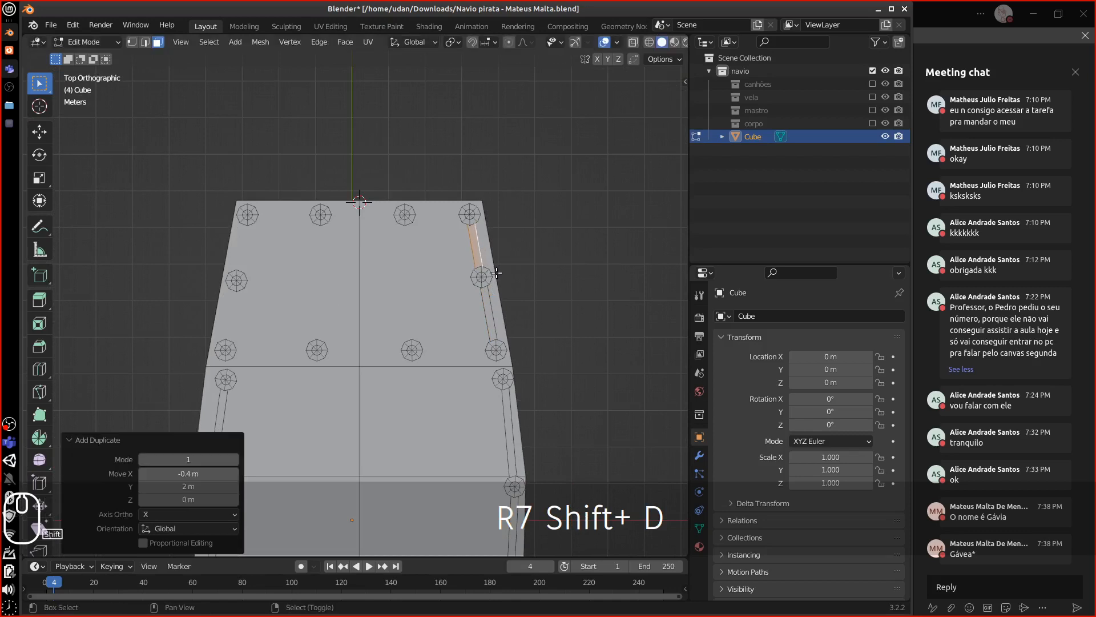
key("shift+d")
left_click(444, 254)
key("r")
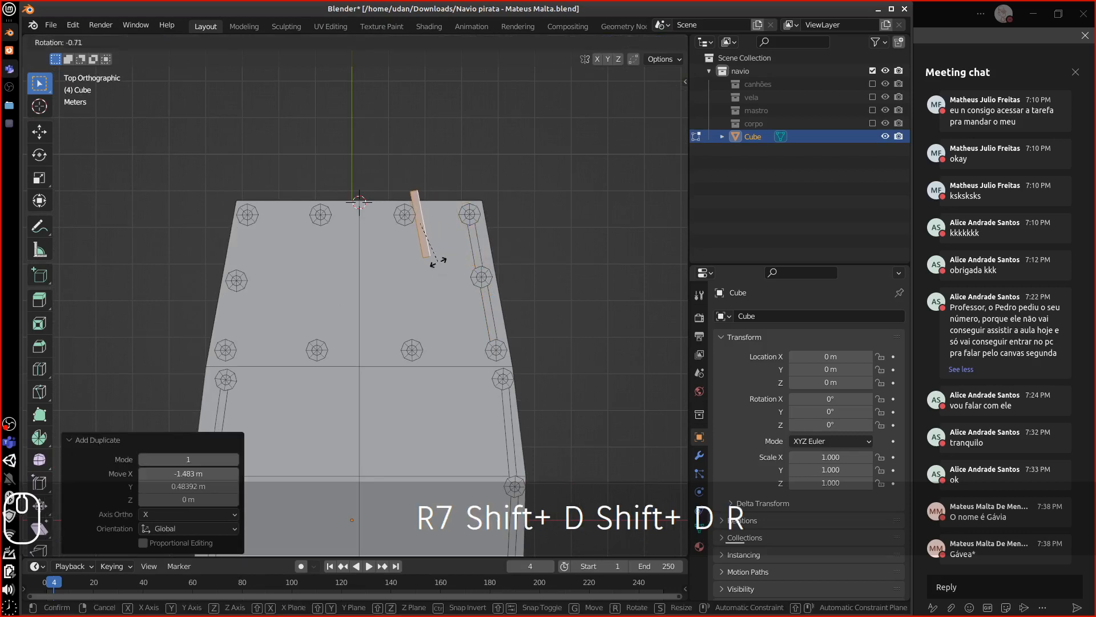
left_click(468, 226, "ctrl")
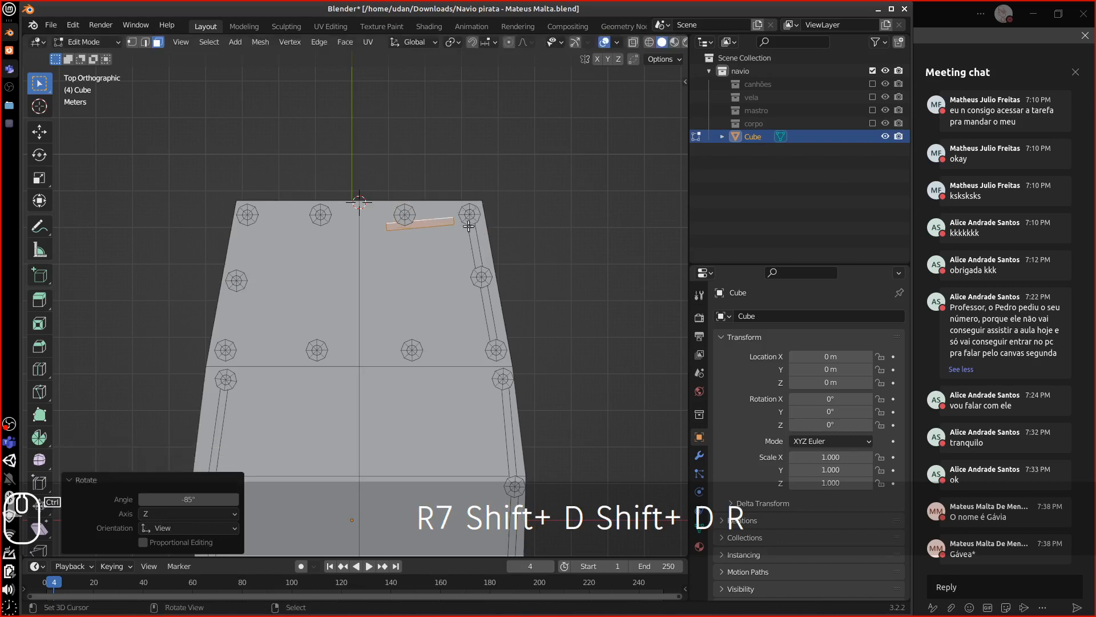
key("r")
left_click(498, 226, "ctrl")
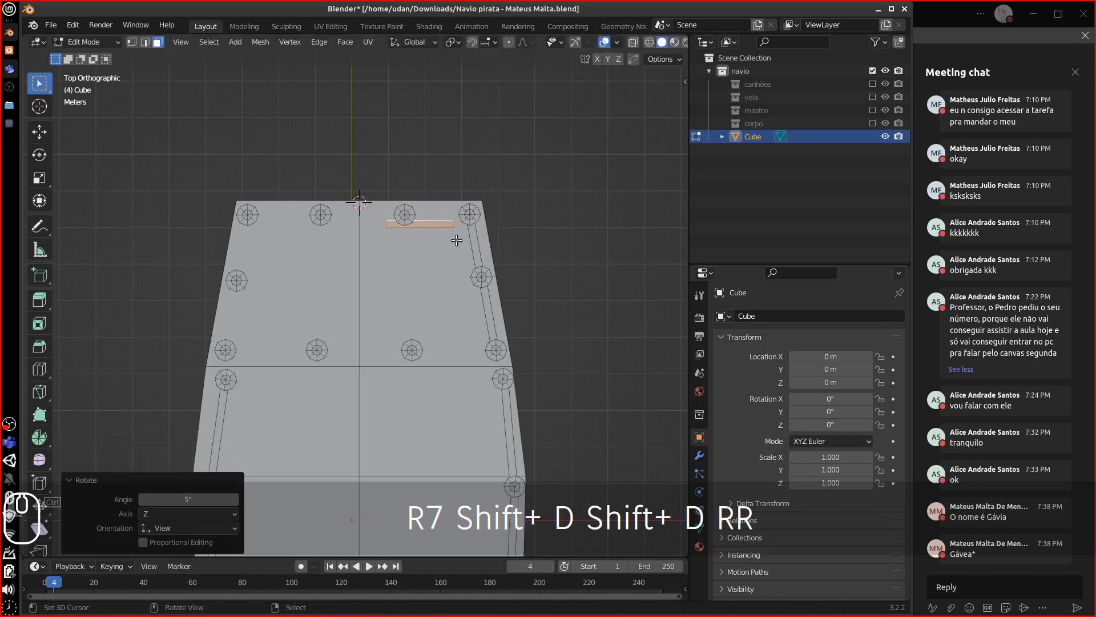
key("g")
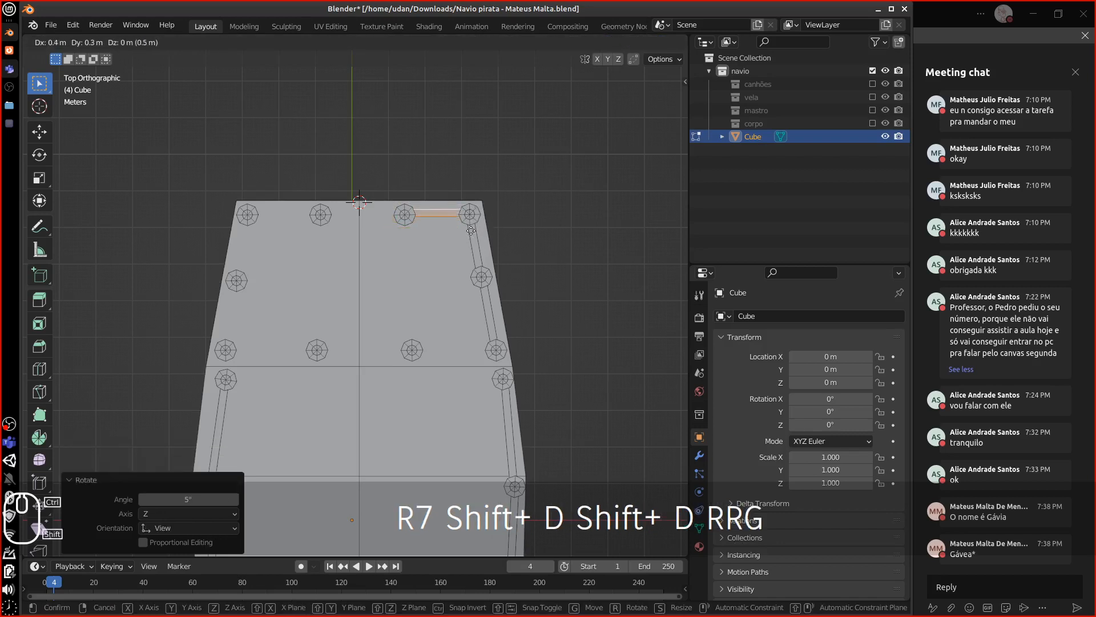
left_click(471, 231, "ctrl")
Duplicate the rear-edge rail into the remaining two rear gaps, offsetting the copies -2 m and -2.1 m along X.
key("shift+d")
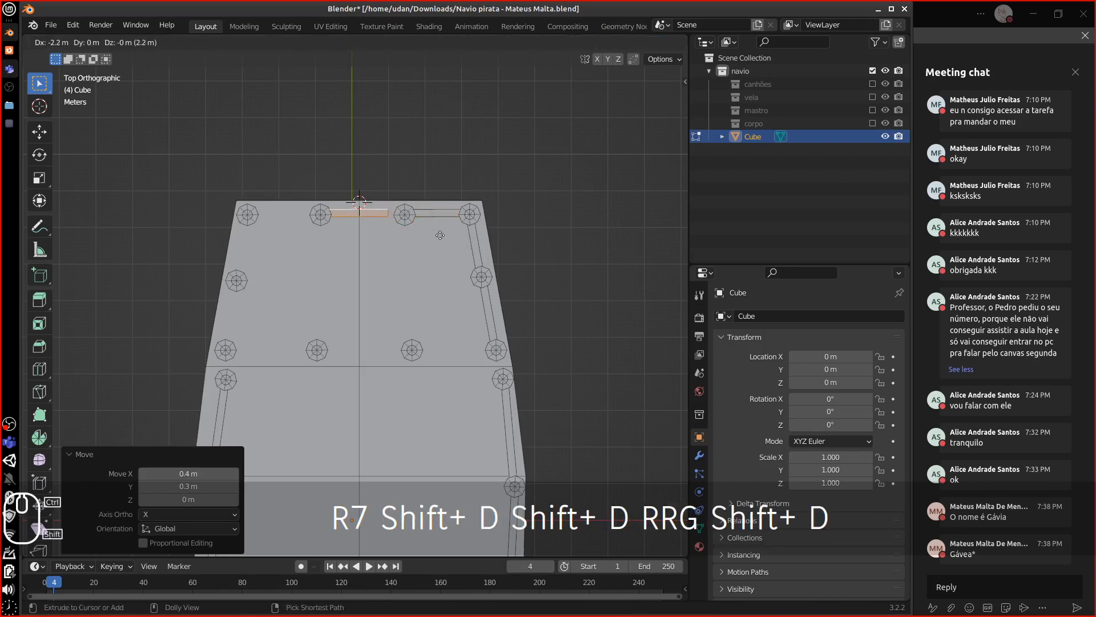
left_click(519, 248, "ctrl")
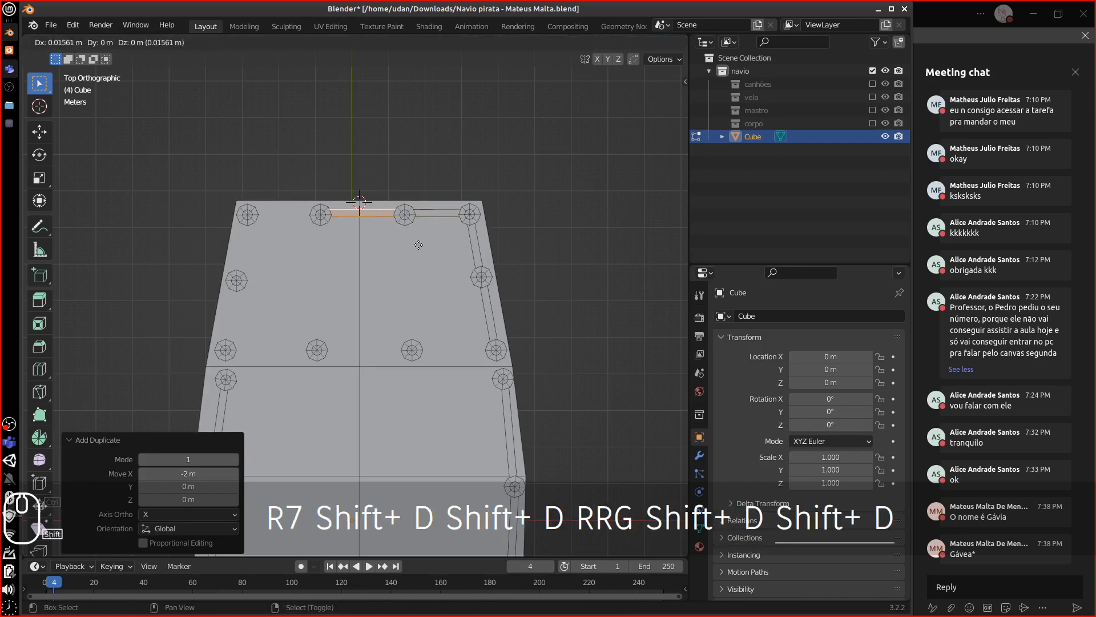
key("shift+d")
left_click(348, 246, "ctrl")
Duplicate the last rear rail onto the opposite side edge, offset about X -1.37, Y -0.92 m, rotated -80° and shifted 0.2 m along X.
key("shift+d")
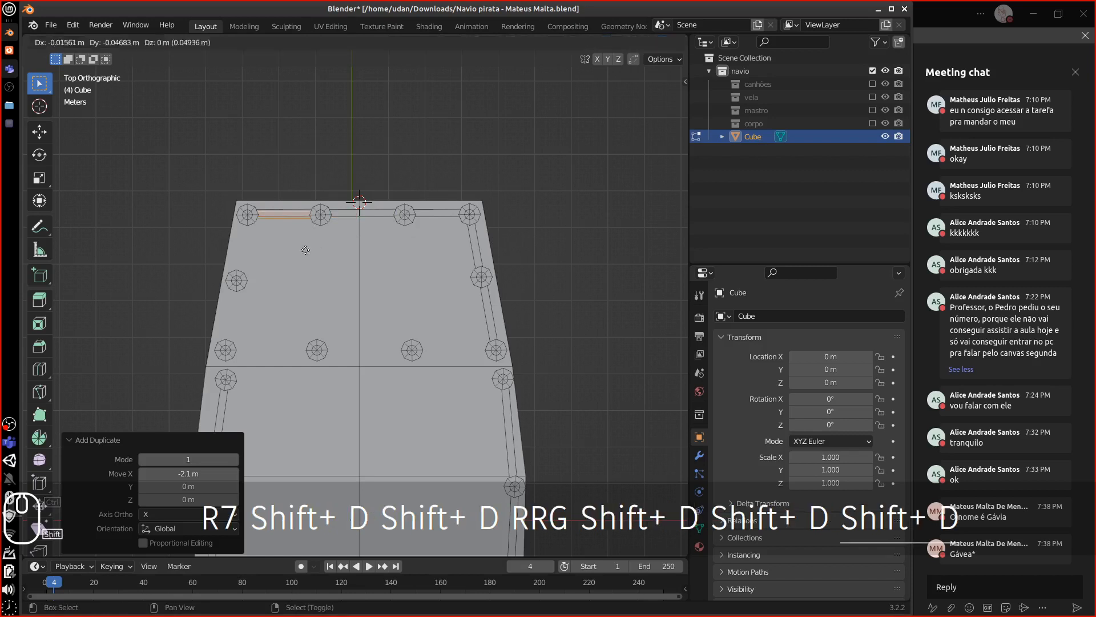
left_click(261, 268)
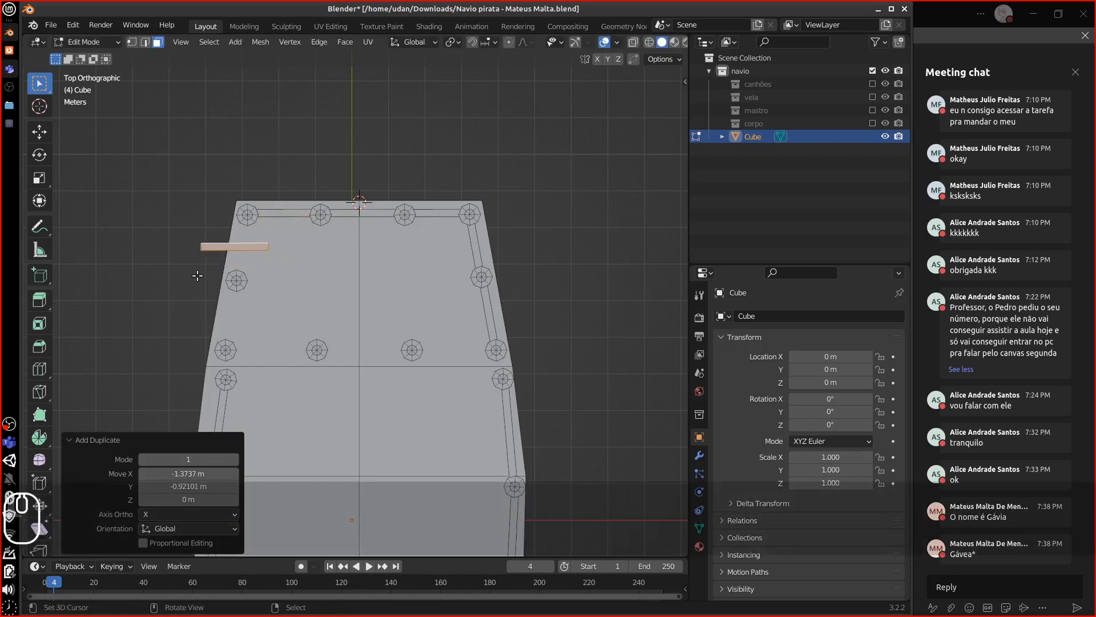
key("r")
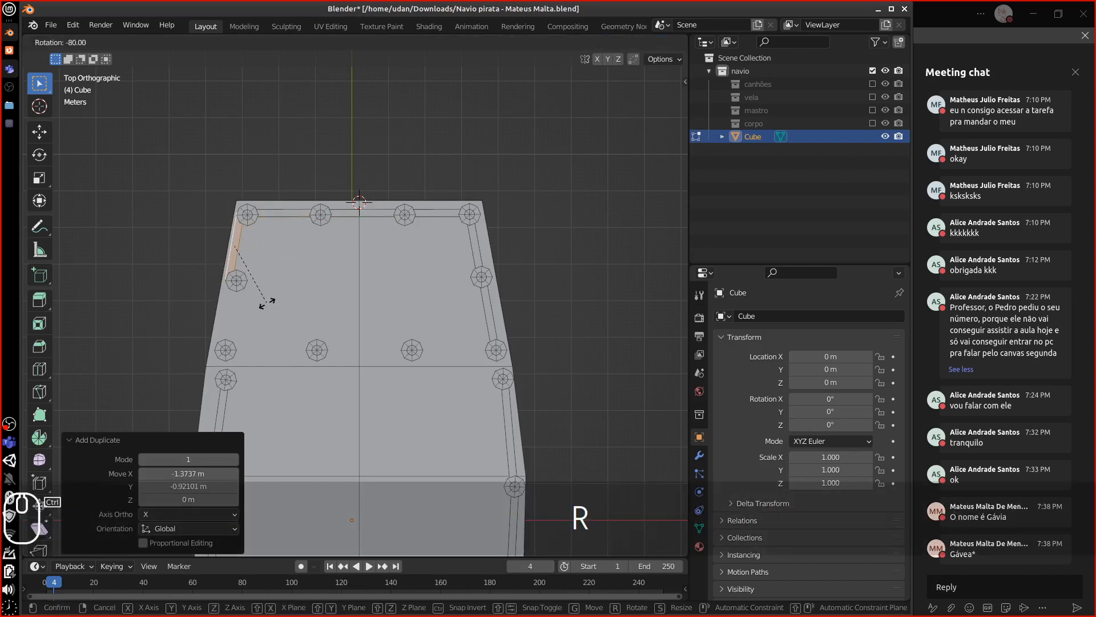
left_click(267, 303)
key("g")
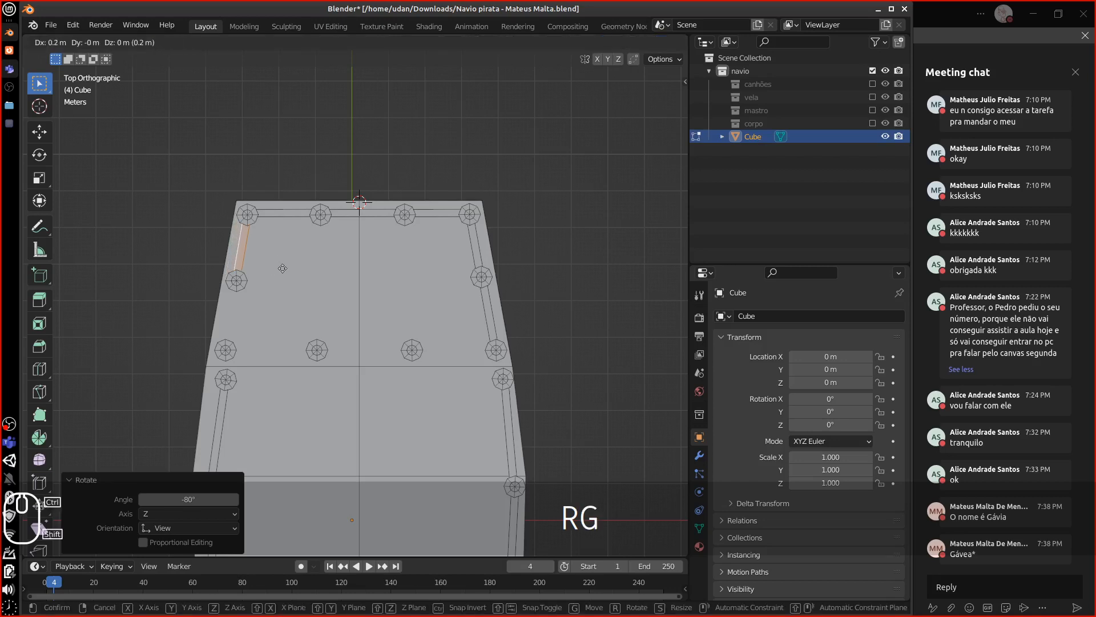
left_click(278, 264)
Duplicate that side rail X -0.3 m, Y -1.9 m into the front side gap, and snap the 3D cursor to the copy.
key("shift+d")
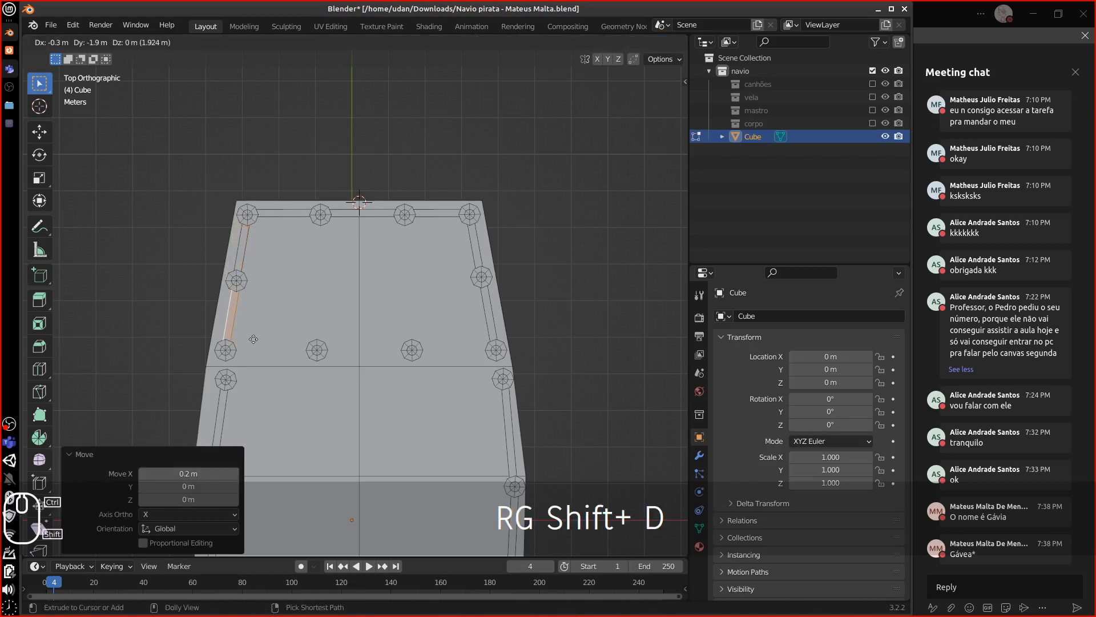
left_click(253, 339)
key("shift+s")
left_click(263, 376)
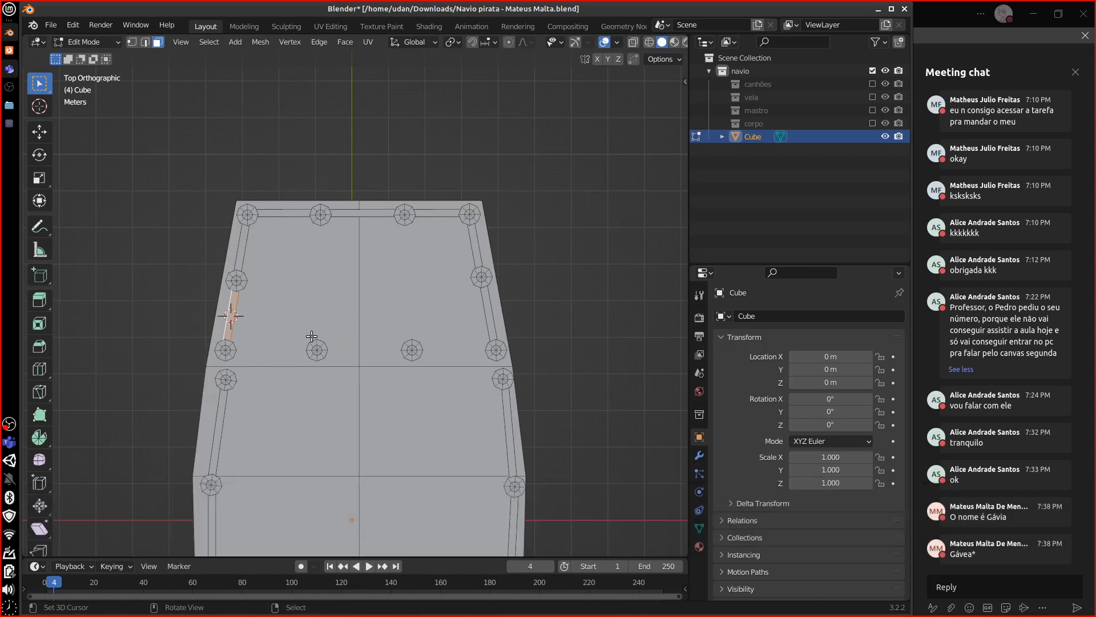
Copy the side rail X 1.25, Y -0.69 m, rotate it -100°, and move it X -0.15, Y -0.22 m onto the roof's front edge.
key("shift+d")
left_click(278, 398)
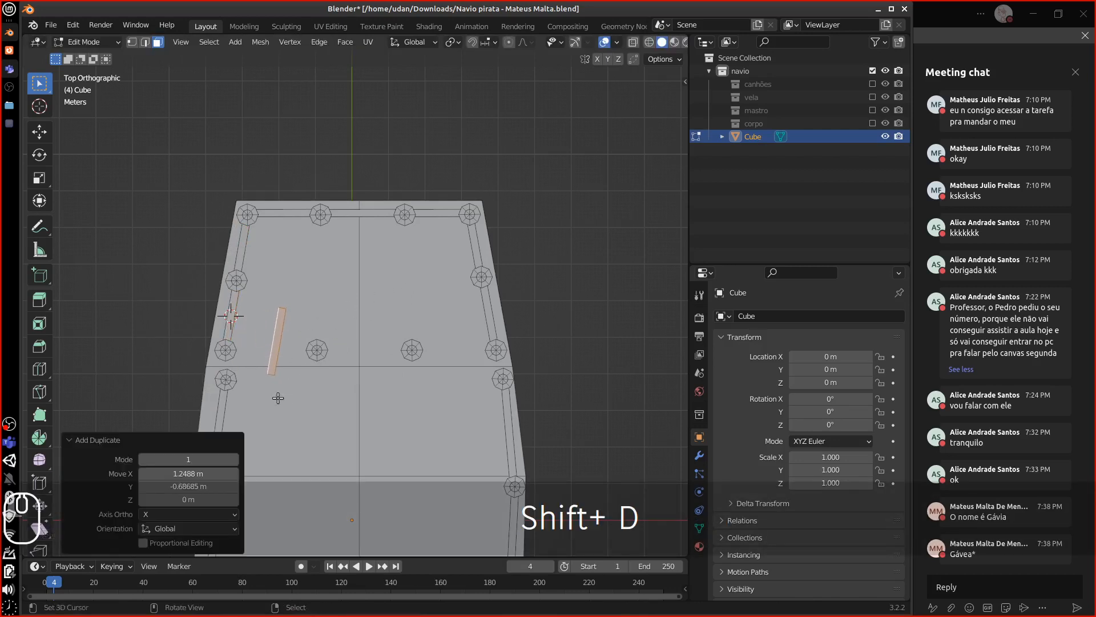
key("r")
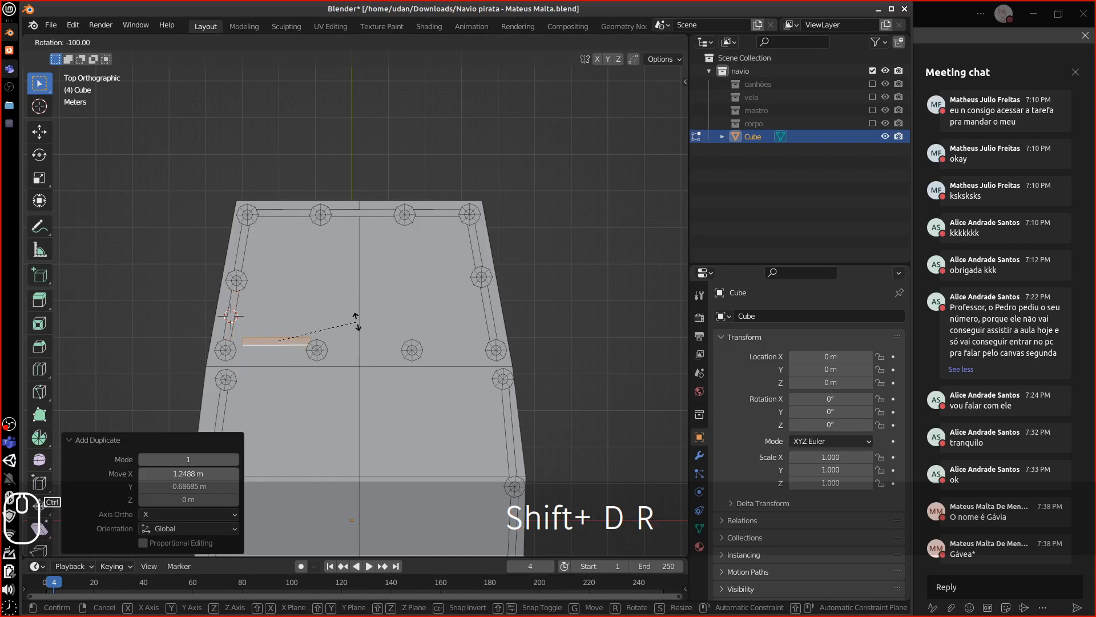
left_click(356, 321)
key("g")
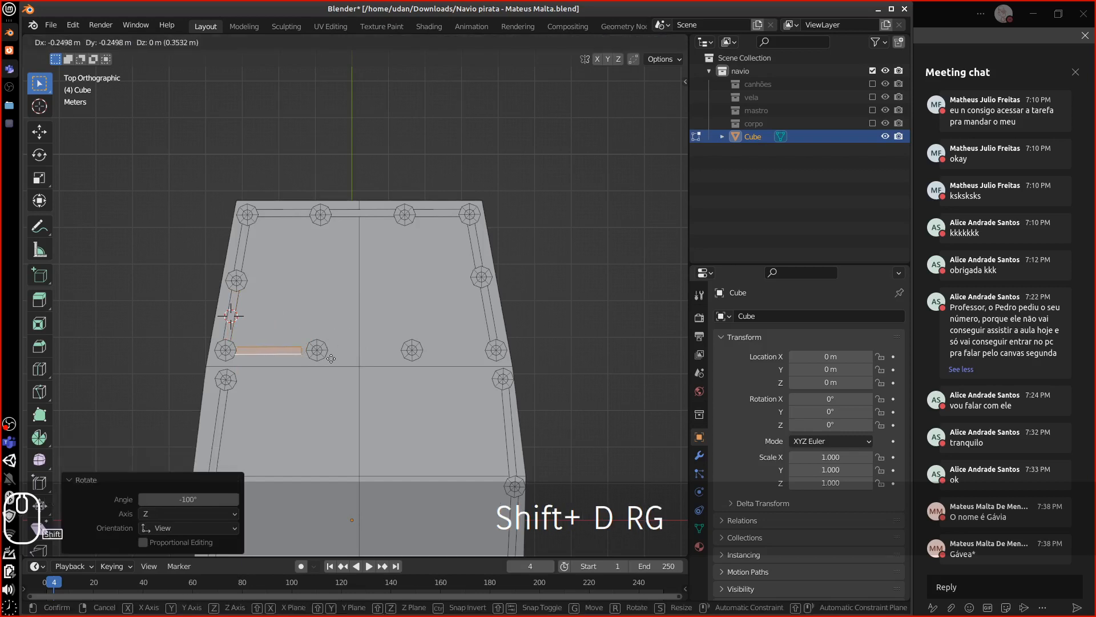
left_click(368, 352)
Lengthen the front-edge rail by scaling it to 1.201 along X, and duplicate it about 2.48 m along X into the middle gap.
key("1")
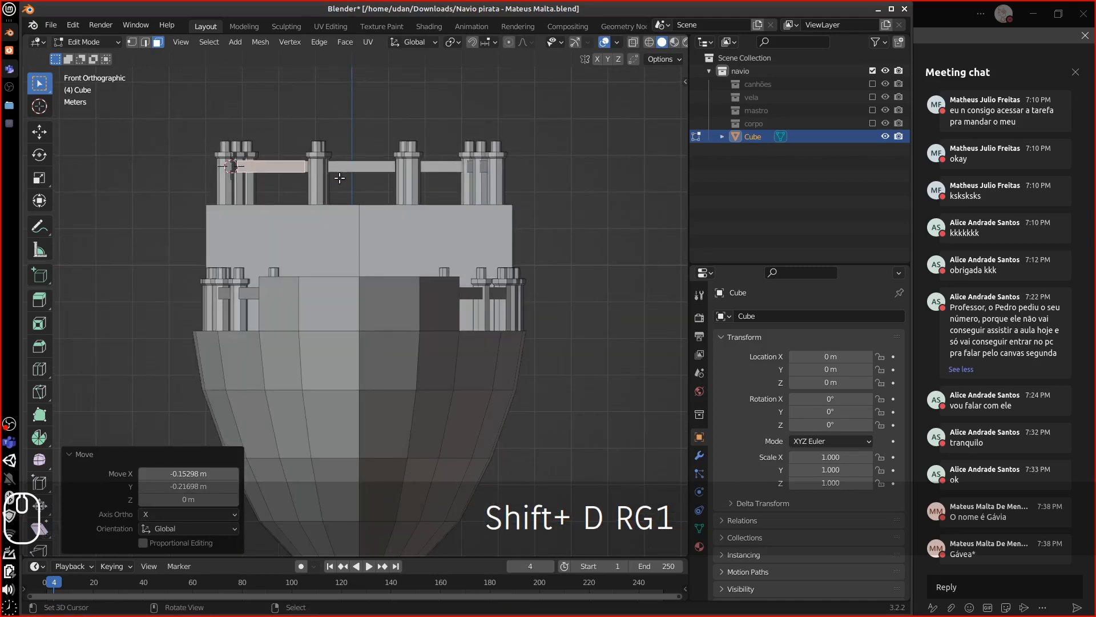
key("s")
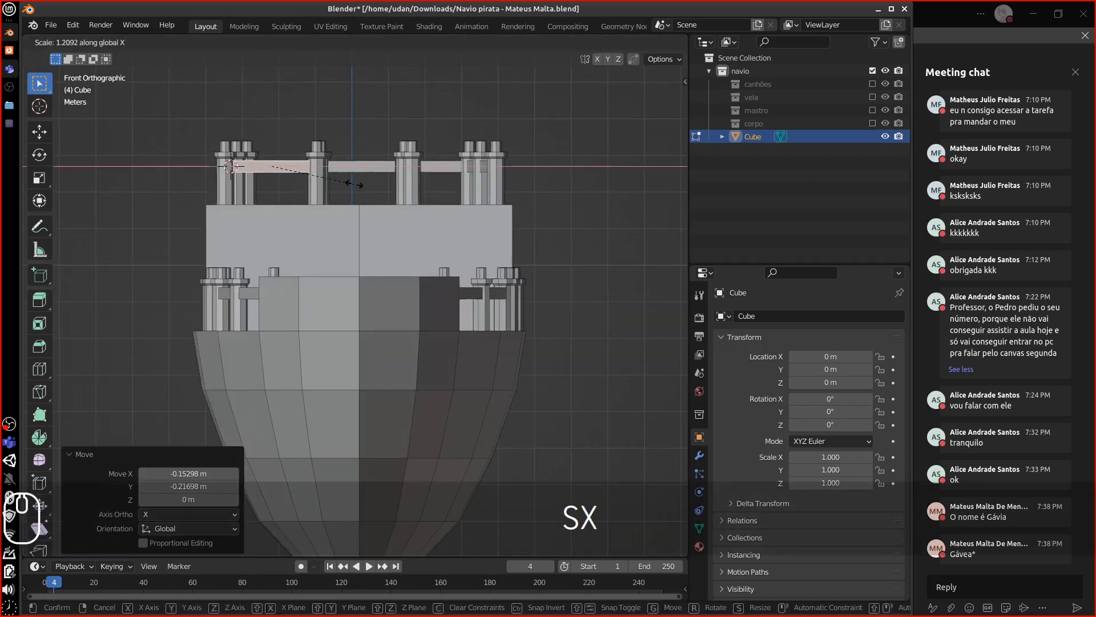
left_click(353, 184)
key("7")
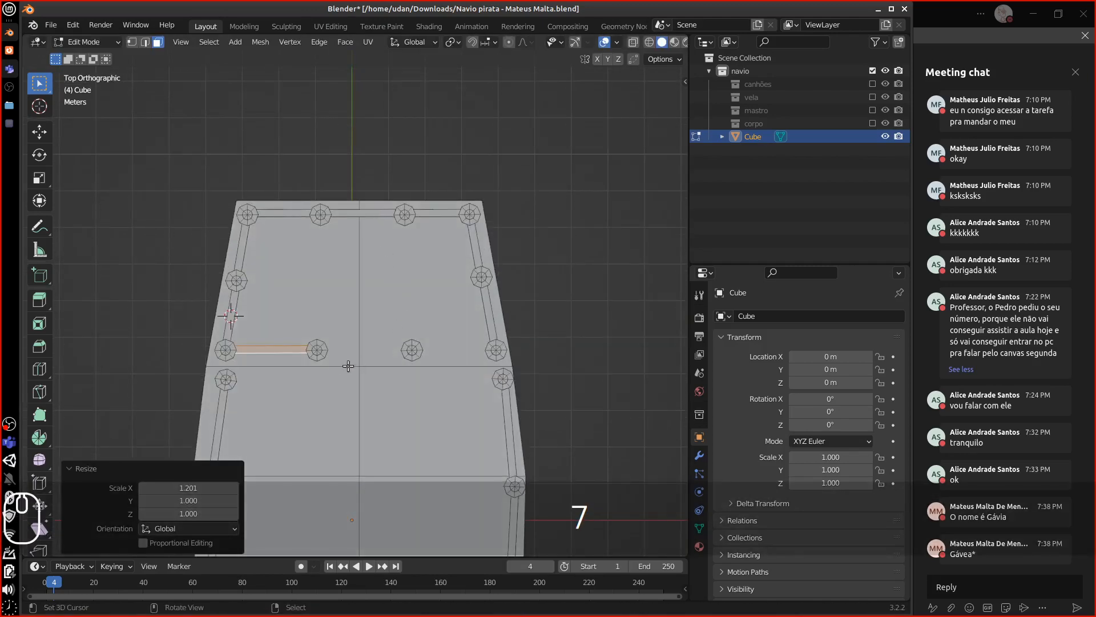
key("shift+d")
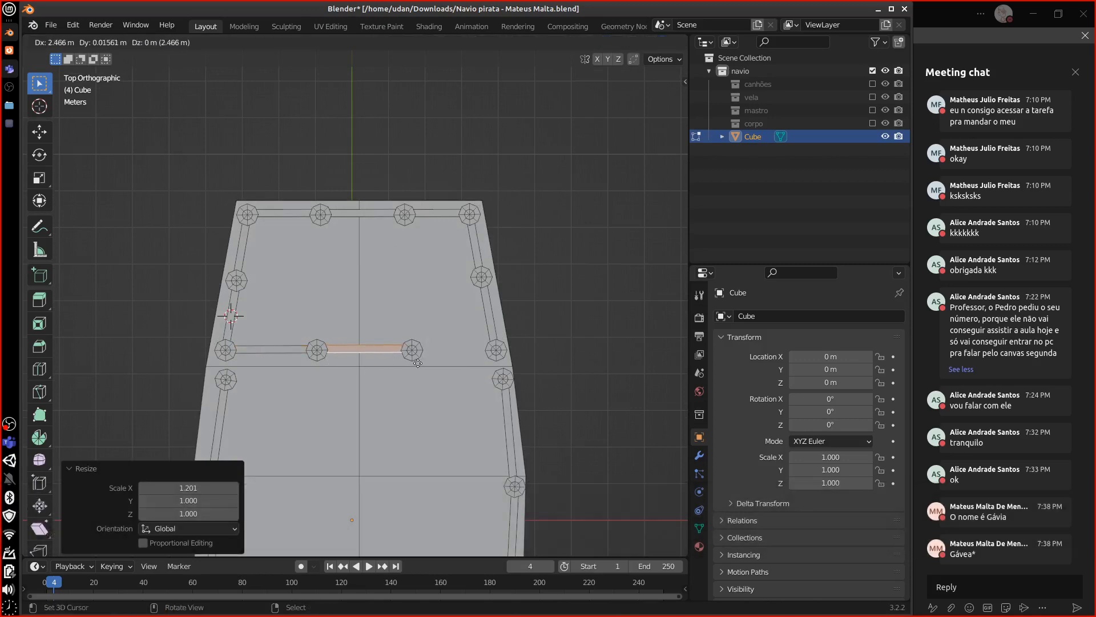
left_click(419, 363)
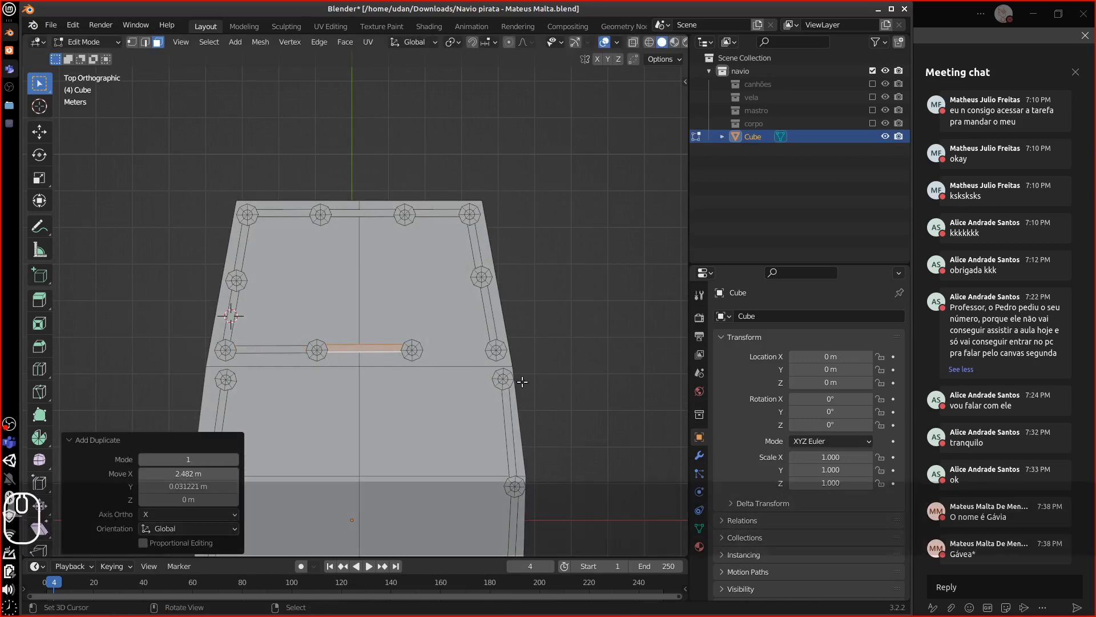
Examine the ship's deck railing and the cabin roof's rails and posts from several angles and distances.
middle_click_drag(561, 420, 528, 341)
scroll(528, 341, "down", 5)
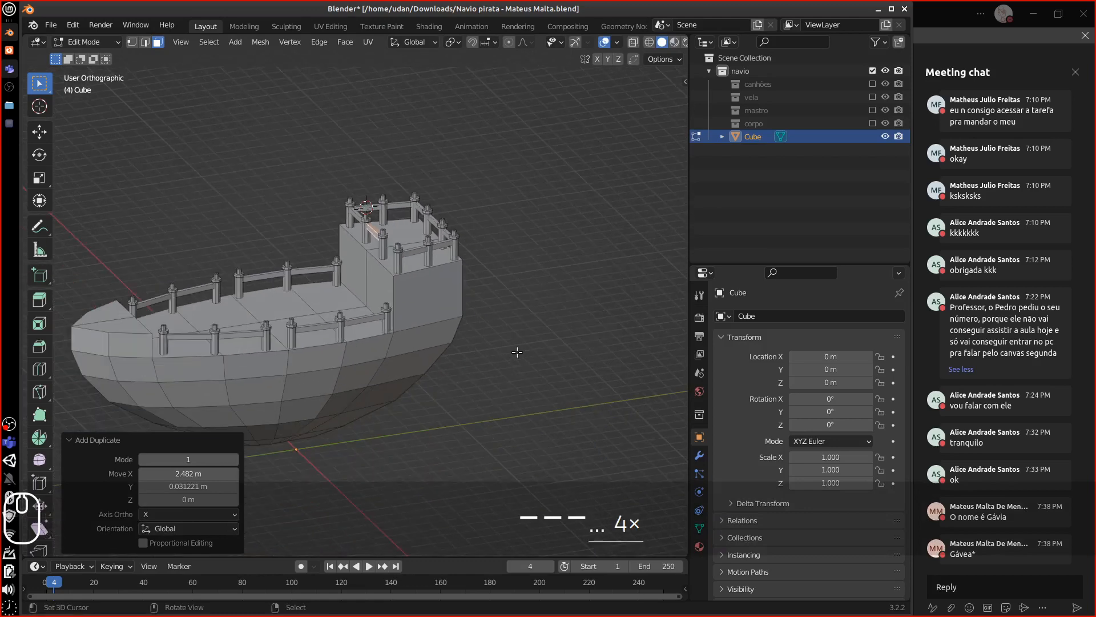
middle_click_drag(477, 379, 516, 299, "shift")
middle_click_drag(406, 206, 489, 290)
left_click_drag(488, 290, 497, 345, "alt")
key("minus")
key("minus")
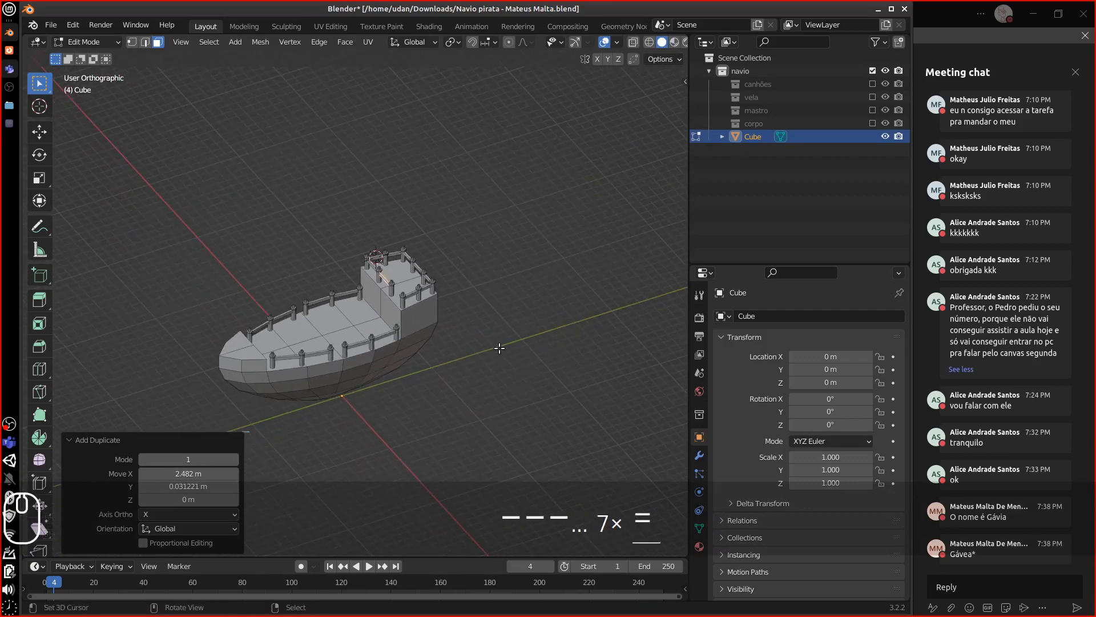
key("equal")
key("equal")
key("equal")
key("equal")
key("equal")
key("equal")
middle_click_drag(556, 312, 513, 270)
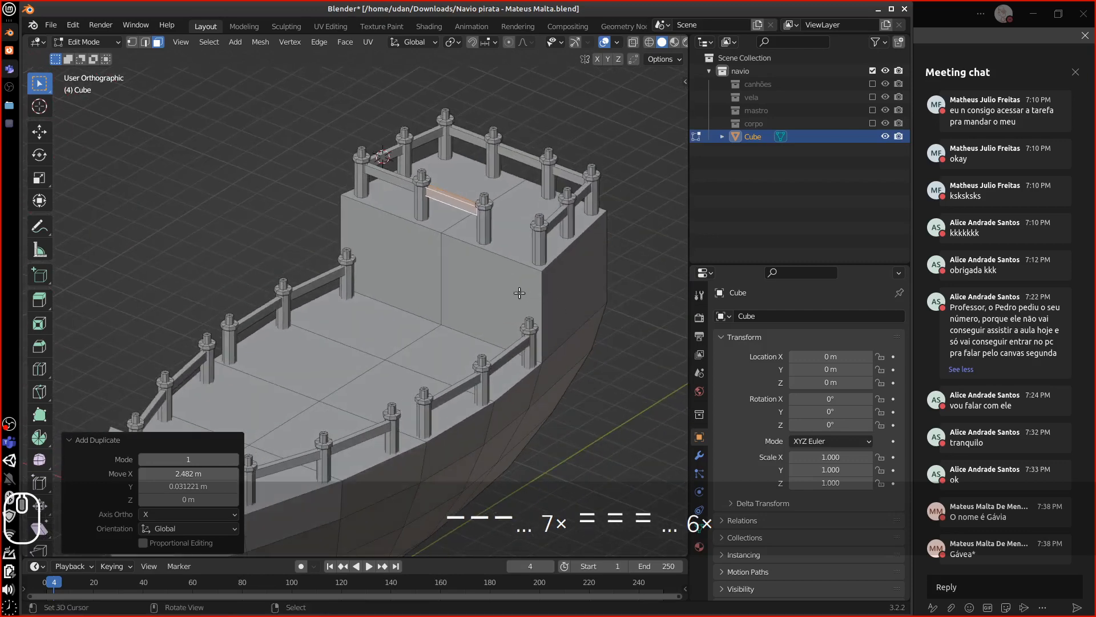
Select the whole third post along the cabin roof's front edge and move it along negative X, closer to the middle post.
left_click(520, 293)
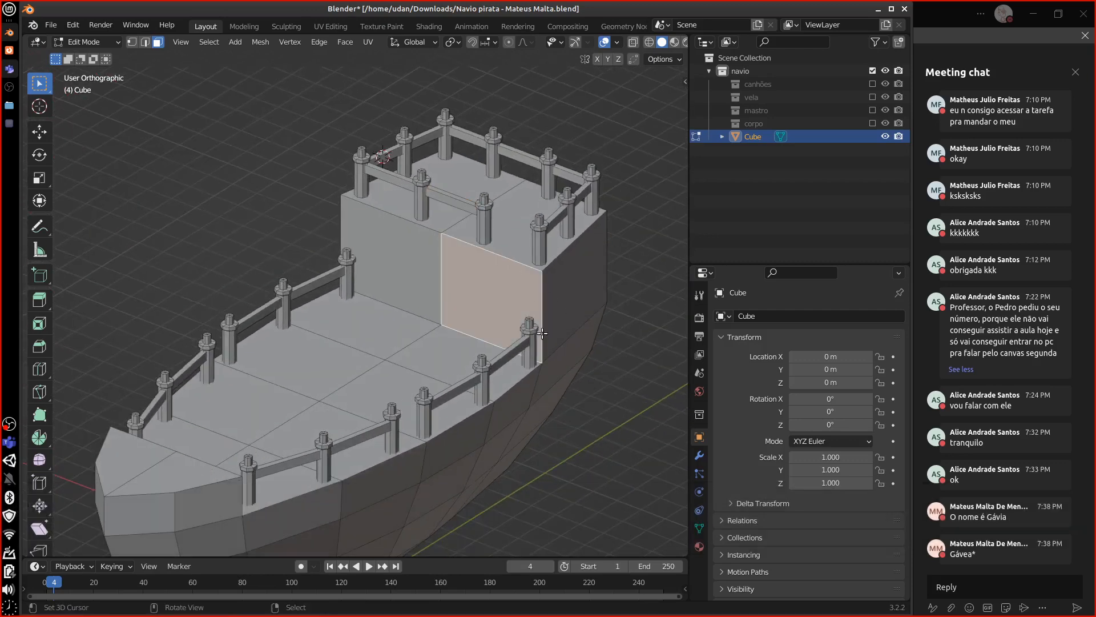
middle_click_drag(482, 219, 488, 197)
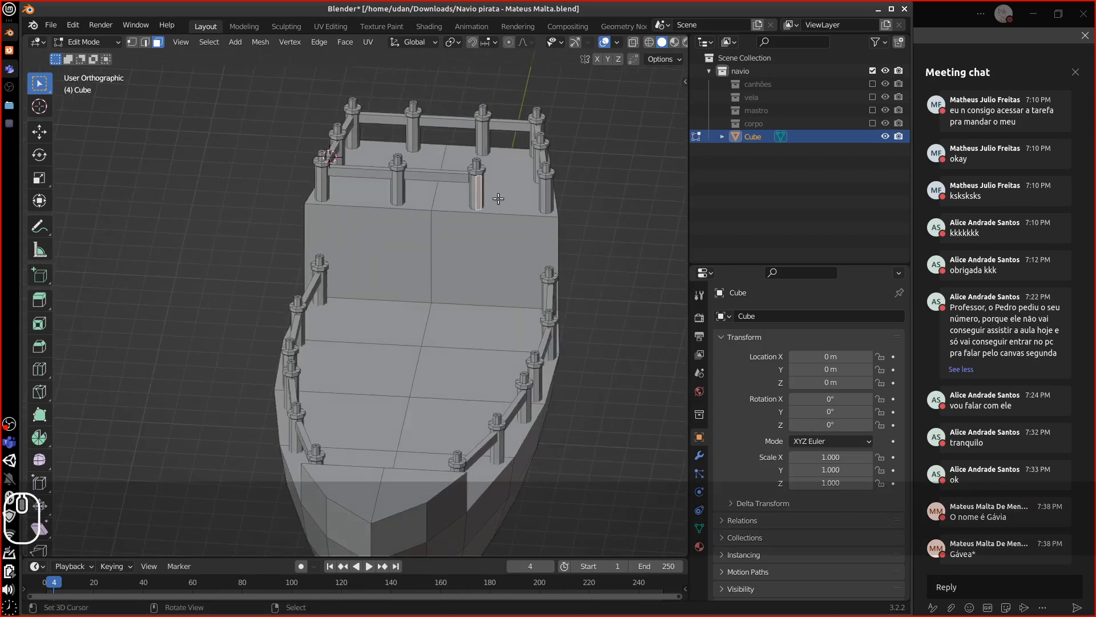
key("ctrl+l")
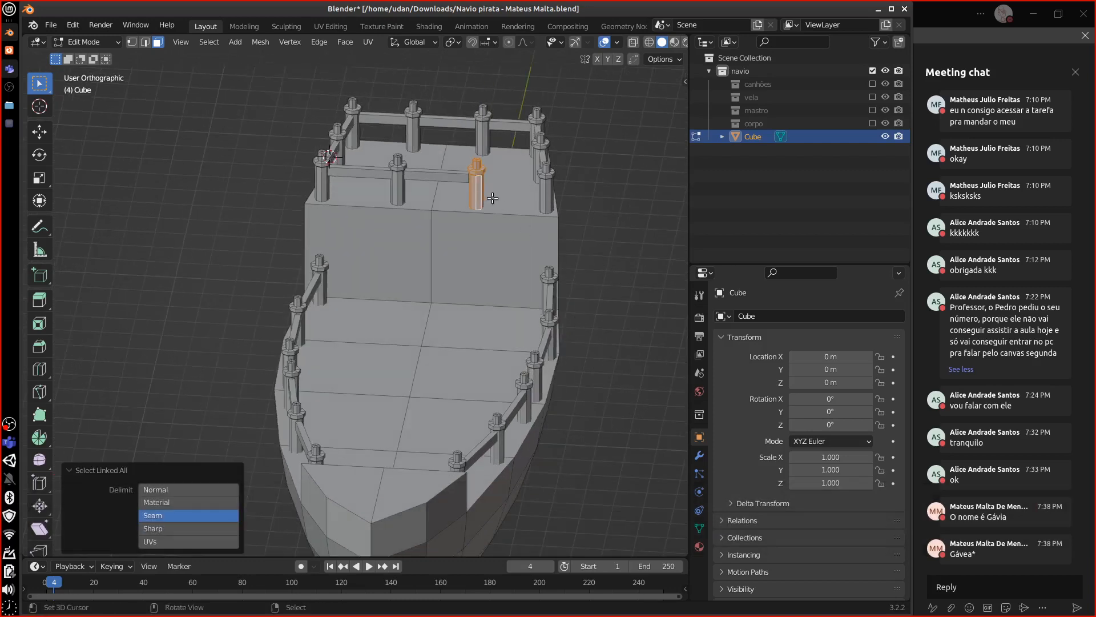
key("g")
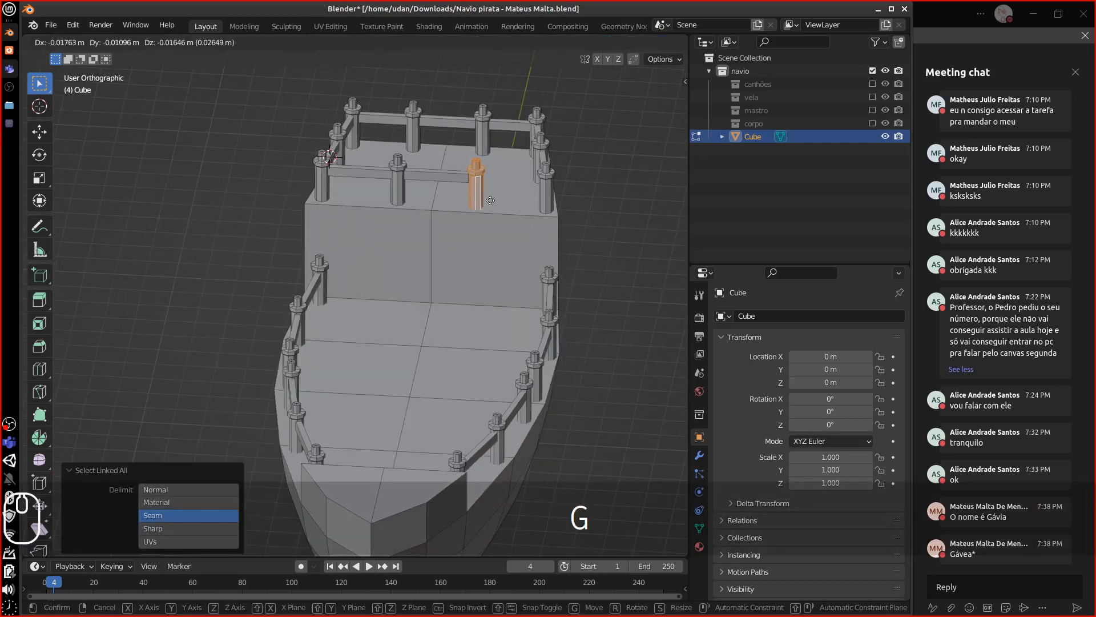
key("x")
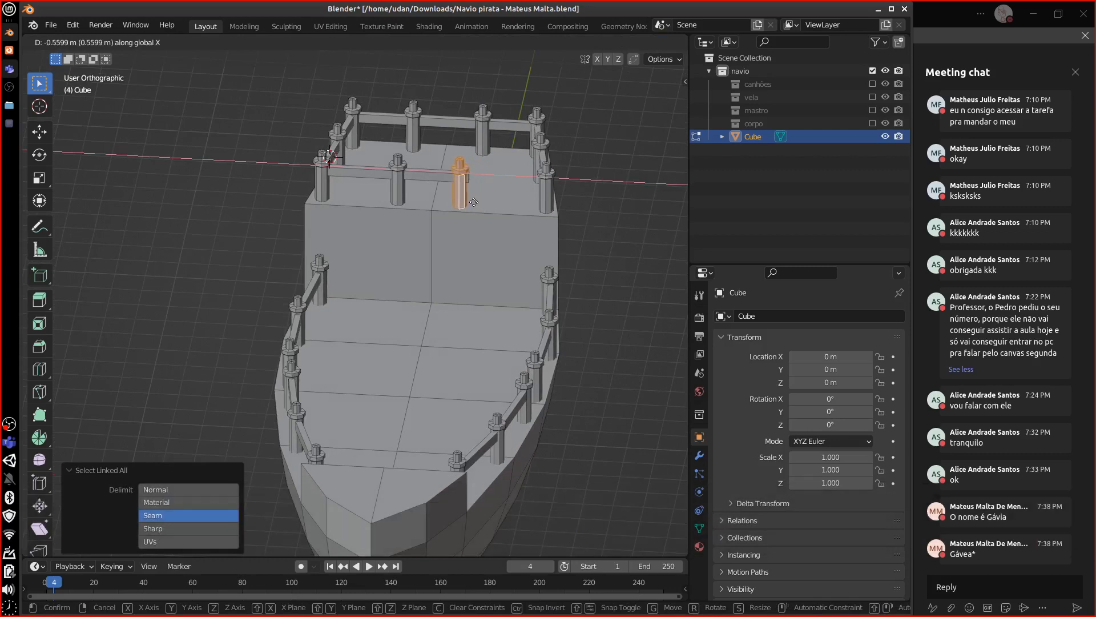
left_click(471, 180)
left_click(471, 180)
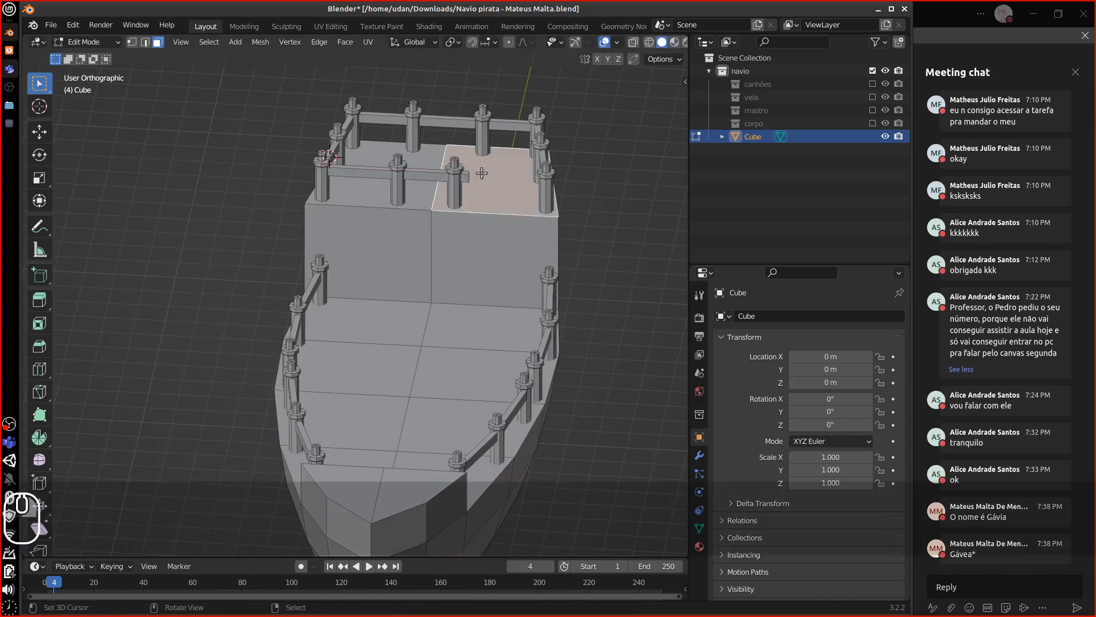
Shorten the front-edge rail by moving its protruding end vertices about -0.61 m along X into the shifted post.
key("1")
right_click_drag(471, 181, 472, 180)
right_click(472, 176, "shift")
right_click(472, 173, "shift")
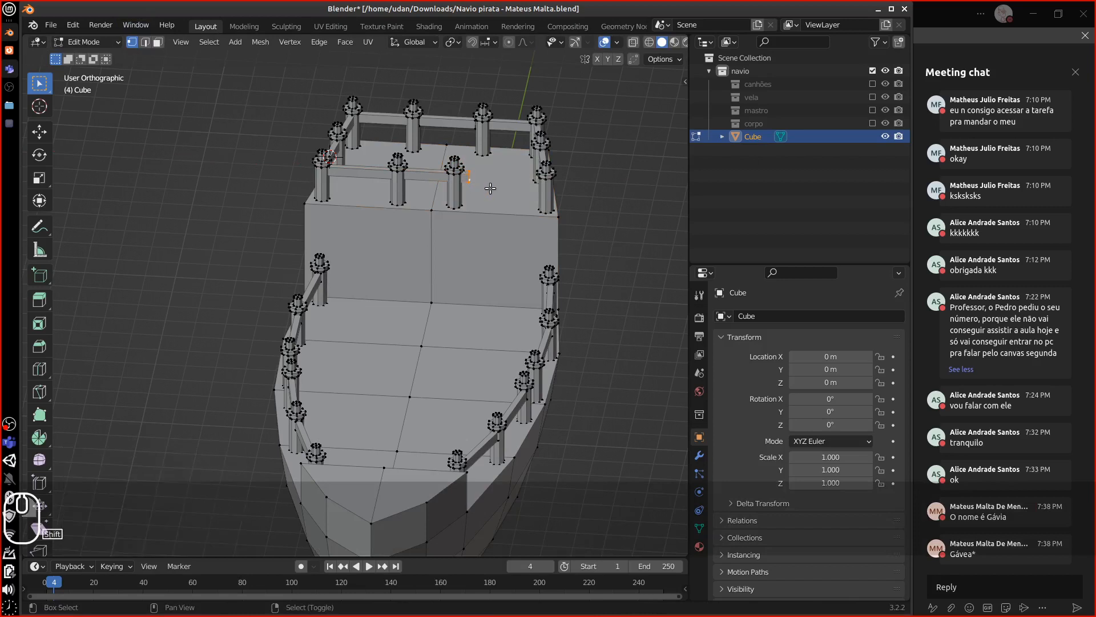
key("g")
key("x")
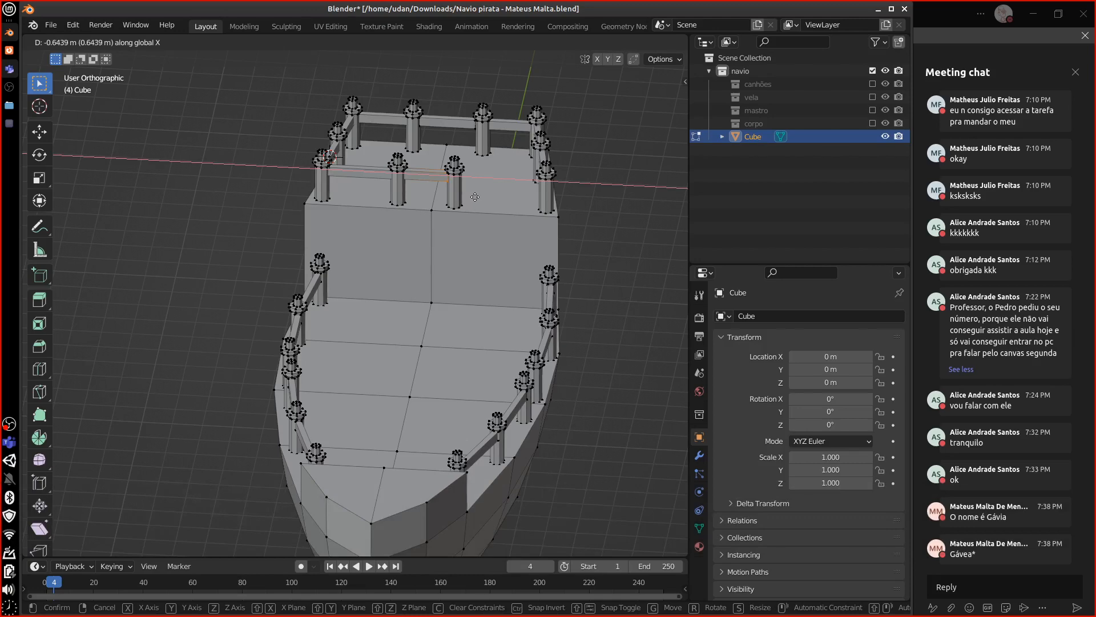
left_click(485, 213)
Examine the stern cabin and the roof and deck railings from several angles.
middle_click_drag(517, 259, 559, 340)
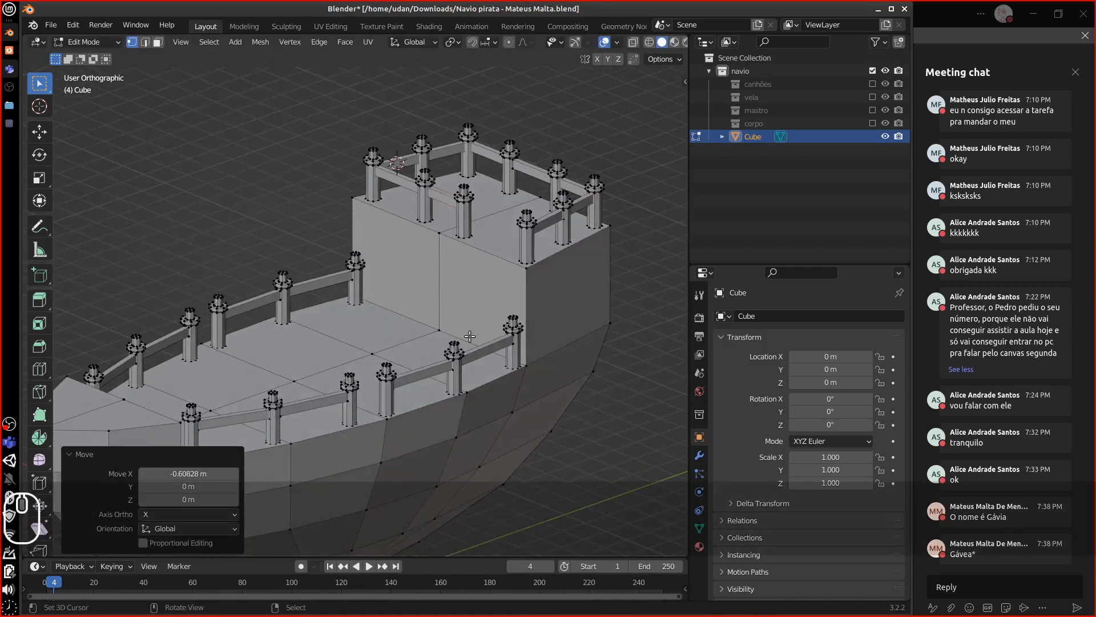
middle_click_drag(586, 387, 573, 392)
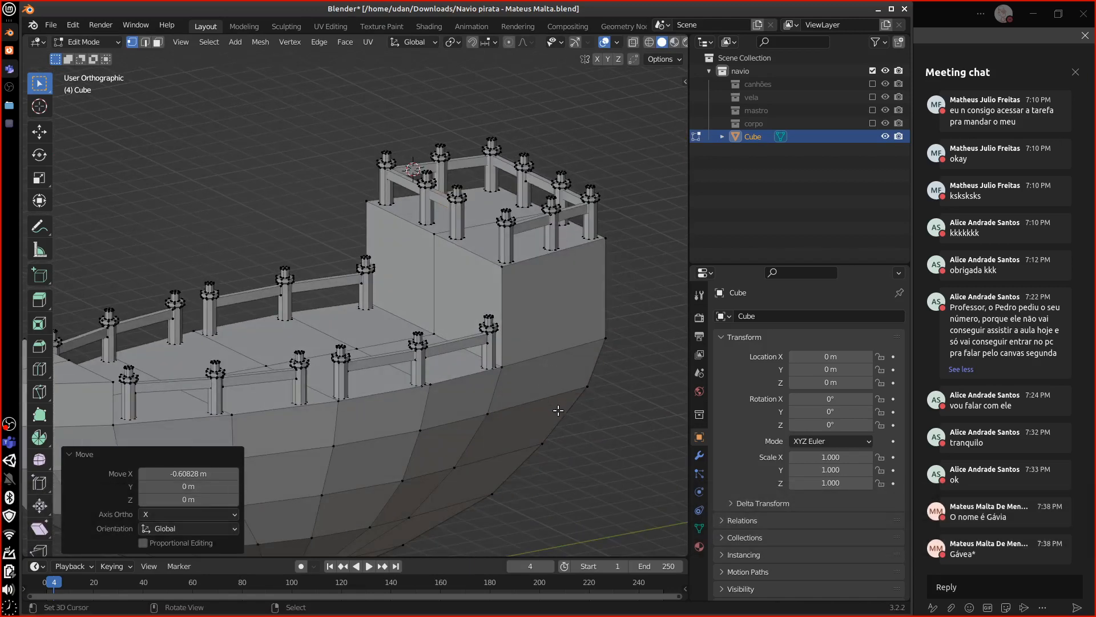
middle_click_drag(558, 411, 574, 415)
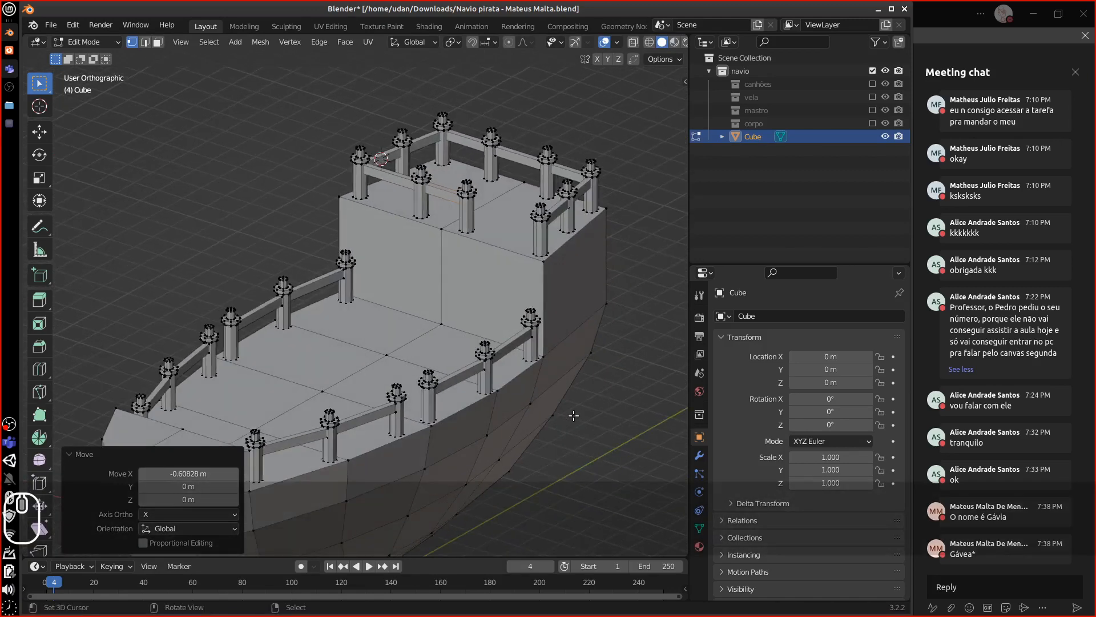
middle_click_drag(610, 379, 571, 379)
key("KP_3")
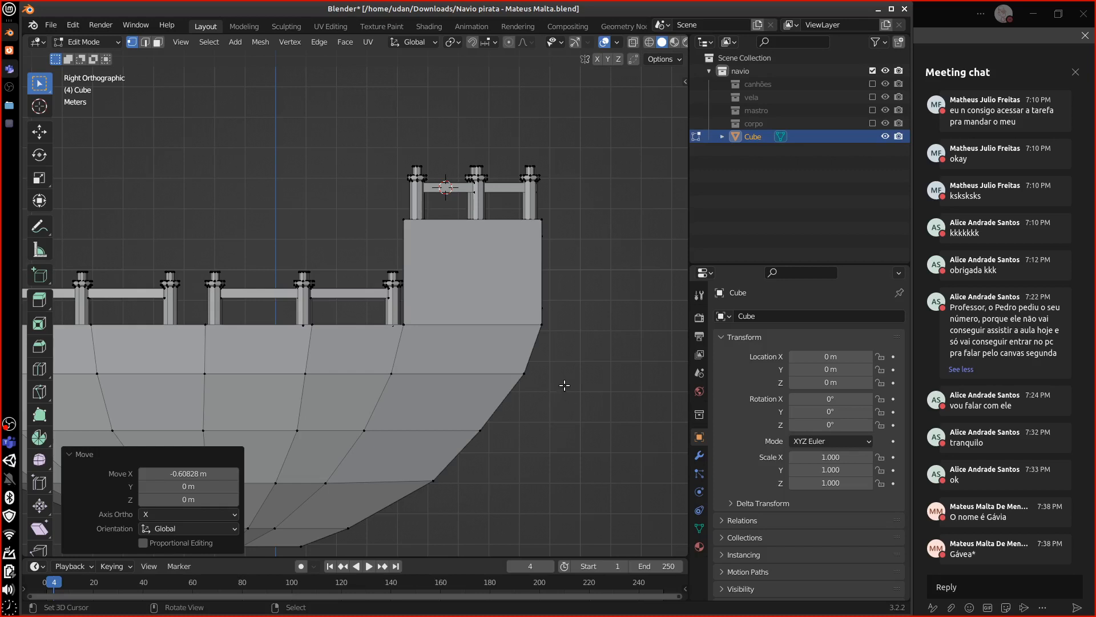
middle_click_drag(564, 386, 547, 410)
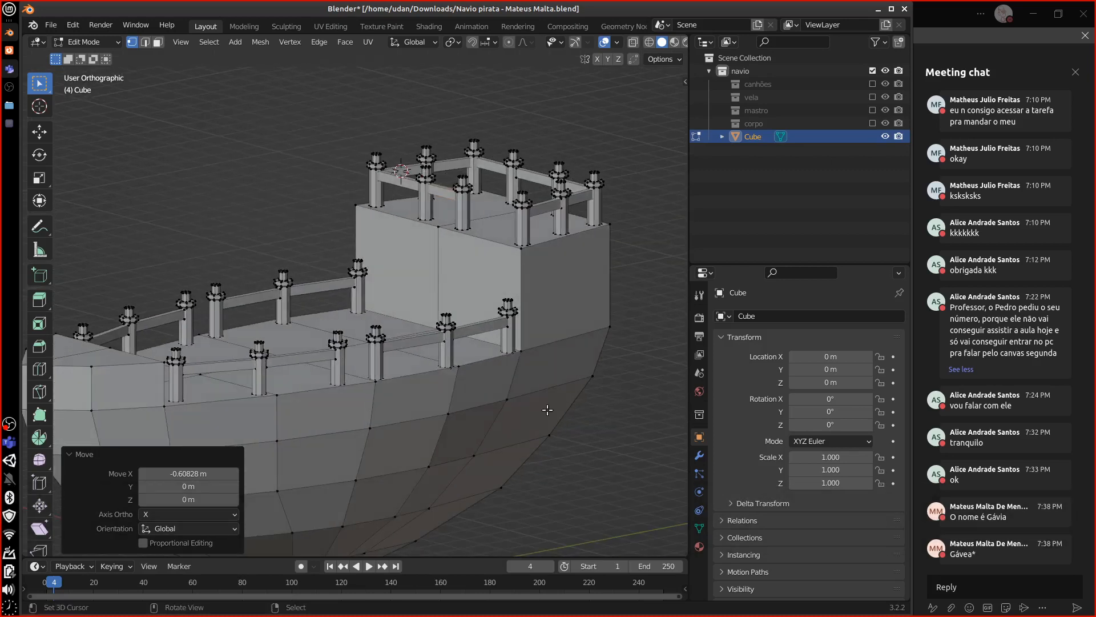
middle_click_drag(518, 263, 524, 273)
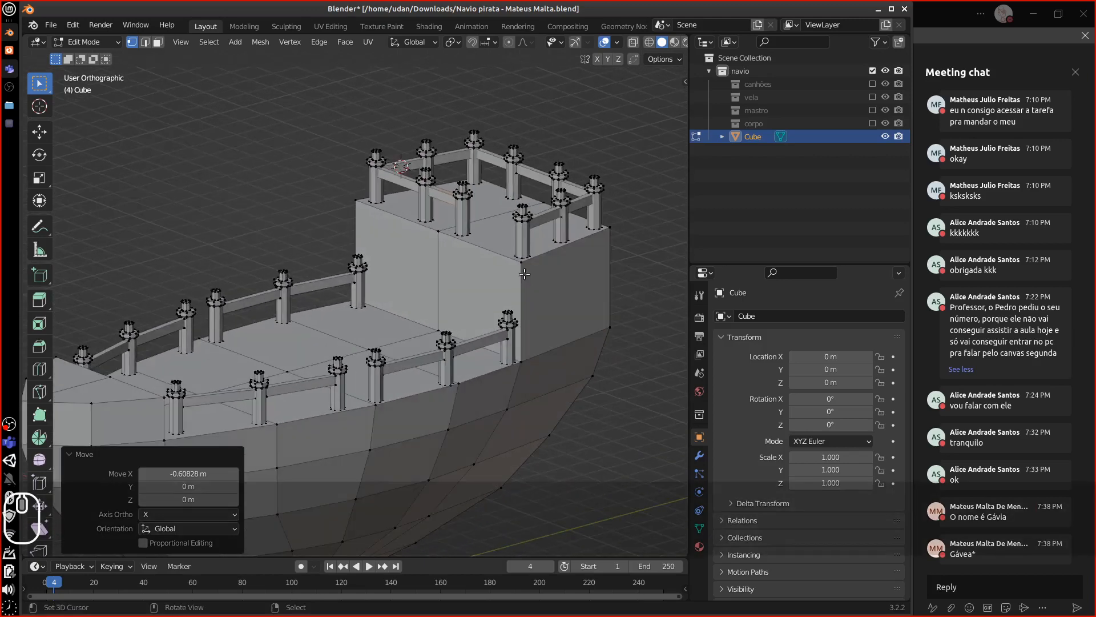
Place the 3D cursor behind the stern in side view, add a 2 m cube there, and scale it to 0.4.
key("KP_3")
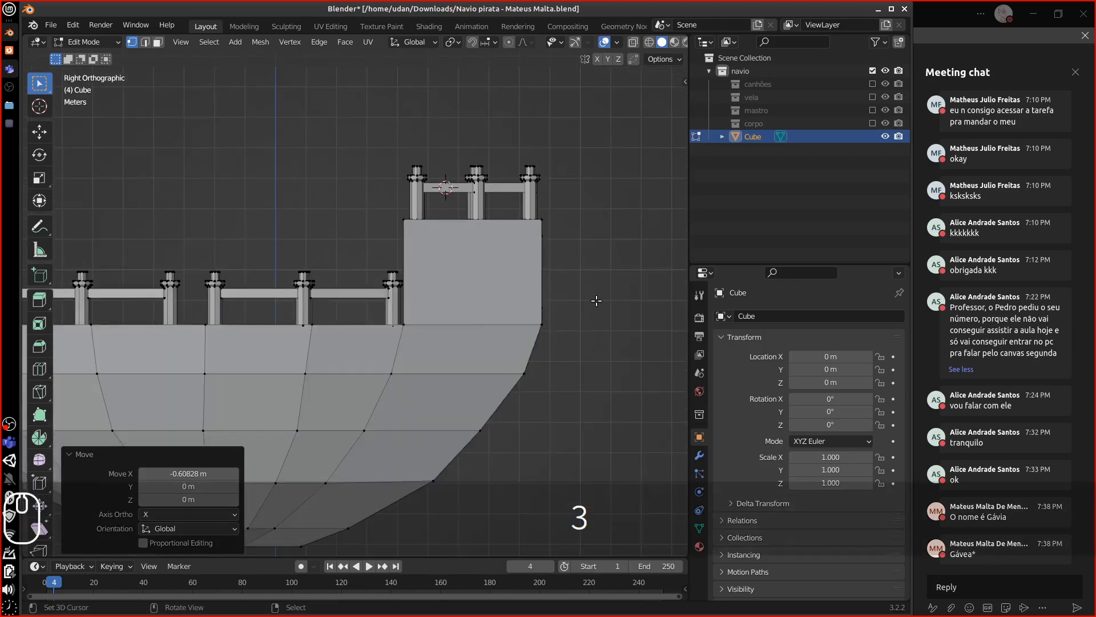
middle_click_drag(635, 243, 538, 262, "shift")
left_click(550, 255)
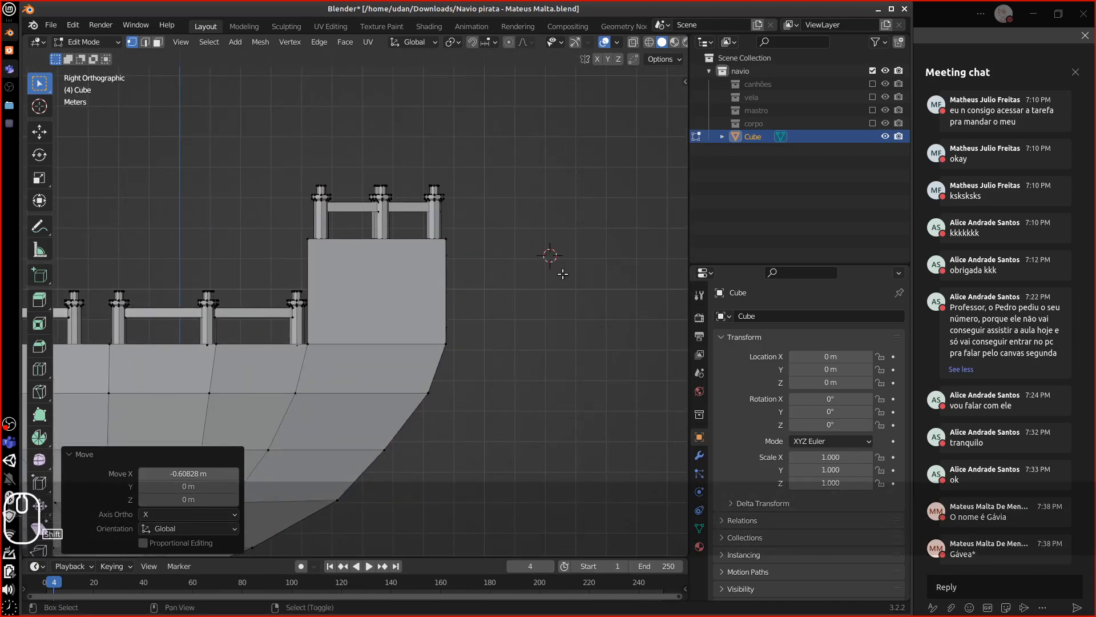
key("shift+a")
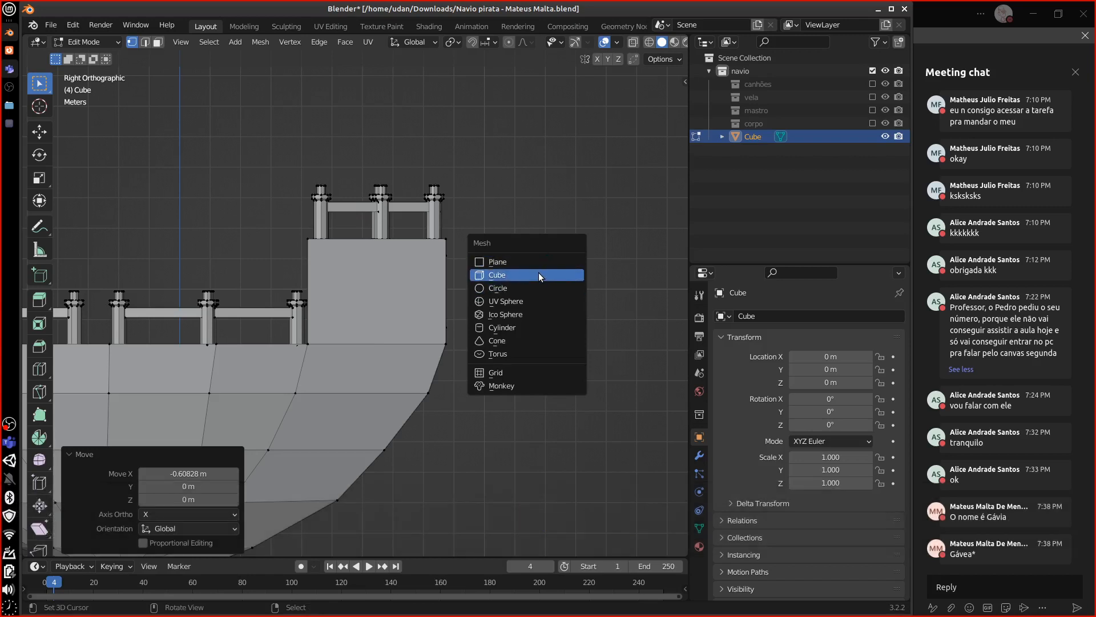
left_click(541, 277)
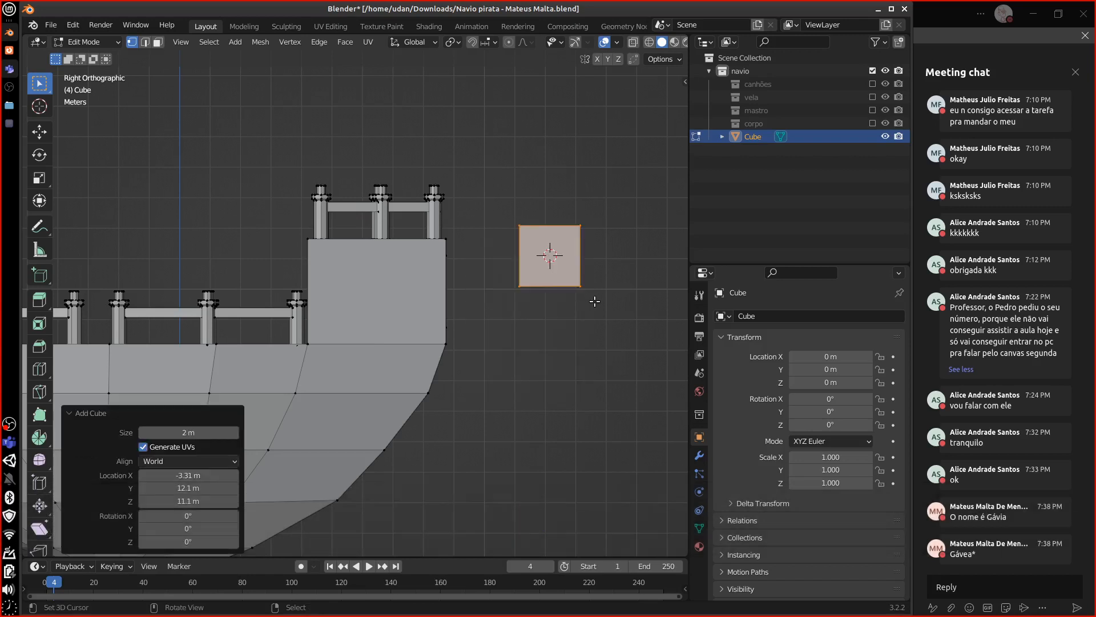
key("s")
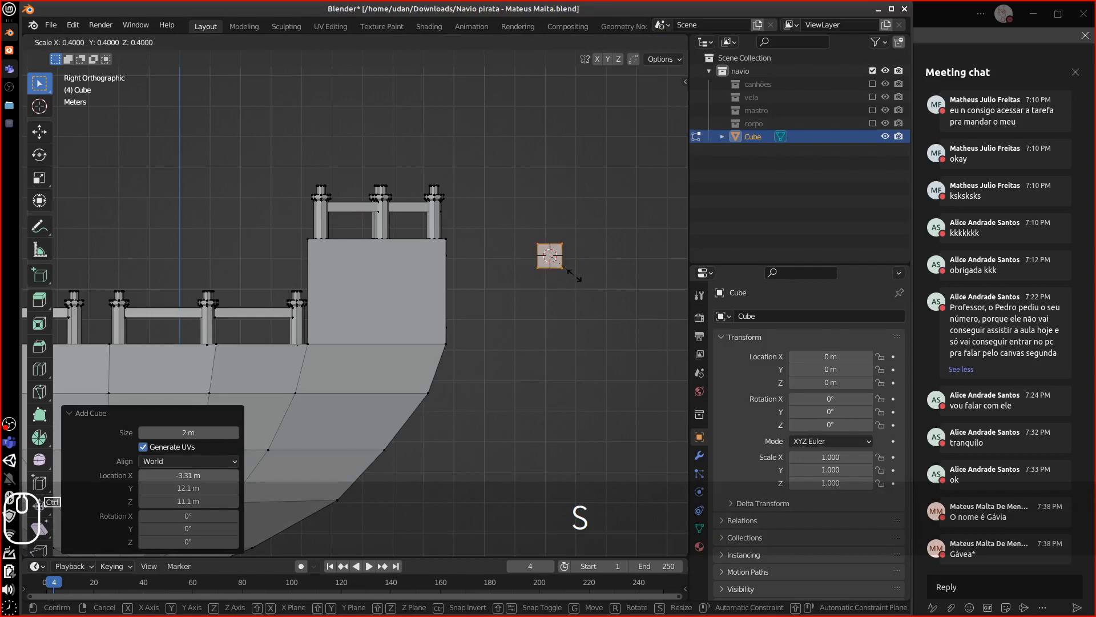
left_click(571, 280)
Move the small cube X 5.7 m, Y -8.3 m to the cabin's front wall, and shift it another -0.3 m along Y.
middle_click_drag(571, 280, 573, 313)
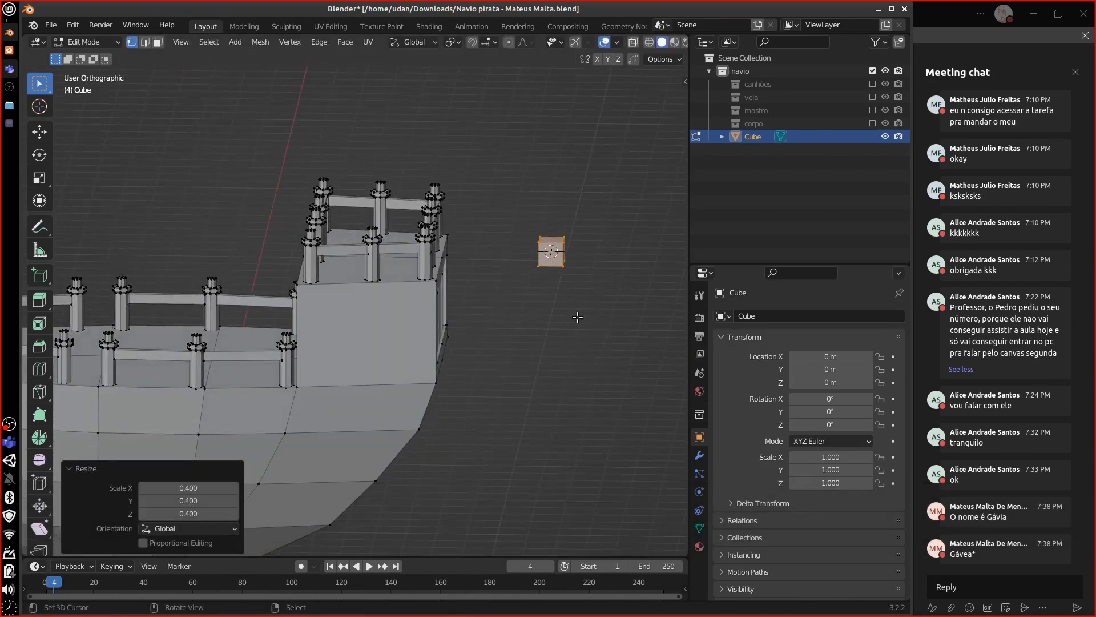
key("7")
key("g")
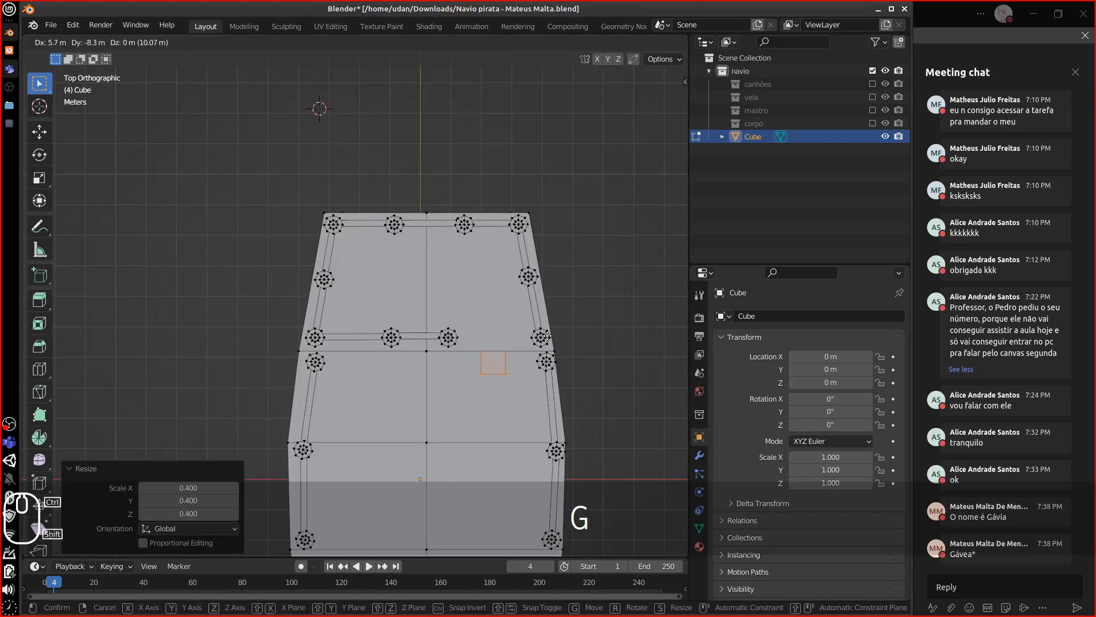
left_click(548, 337)
key("3")
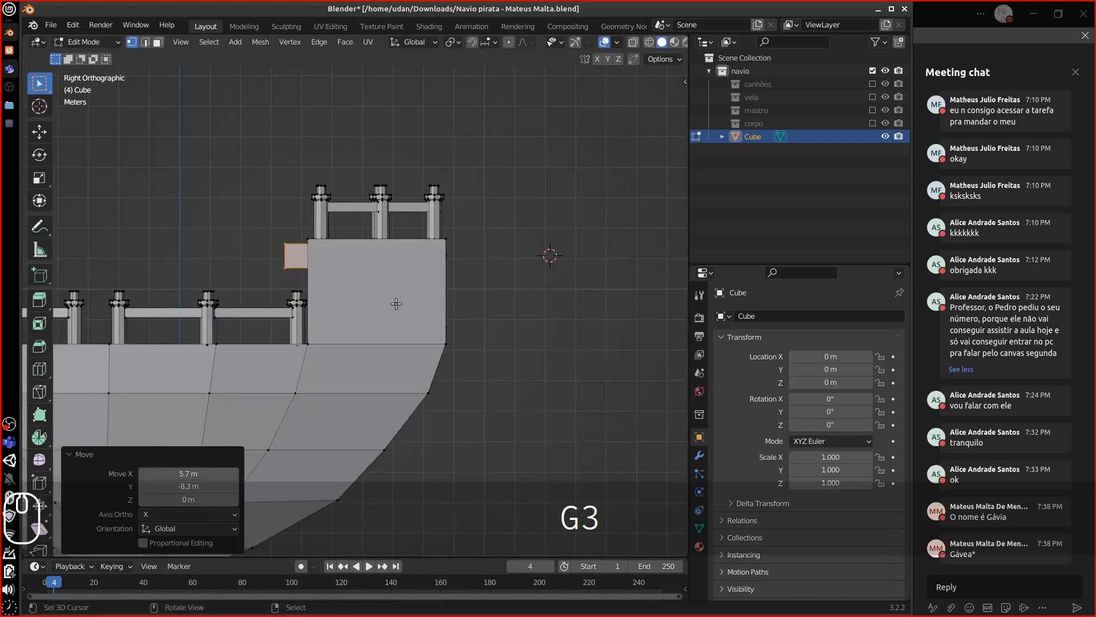
middle_click_drag(396, 303, 574, 339, "shift")
key("g")
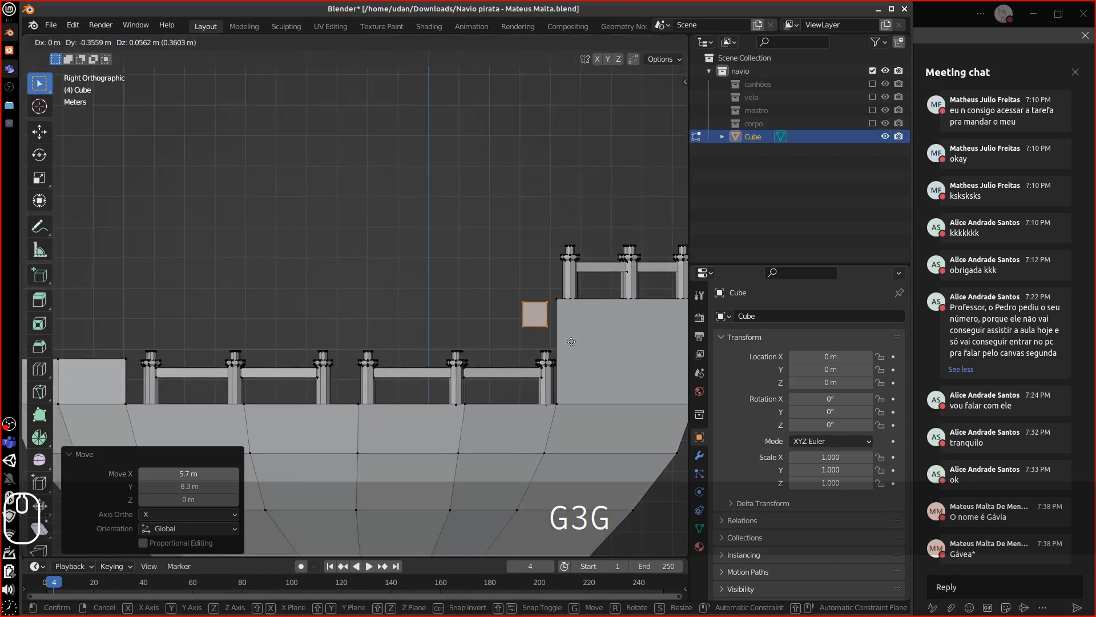
key("ctrl")
key("shift")
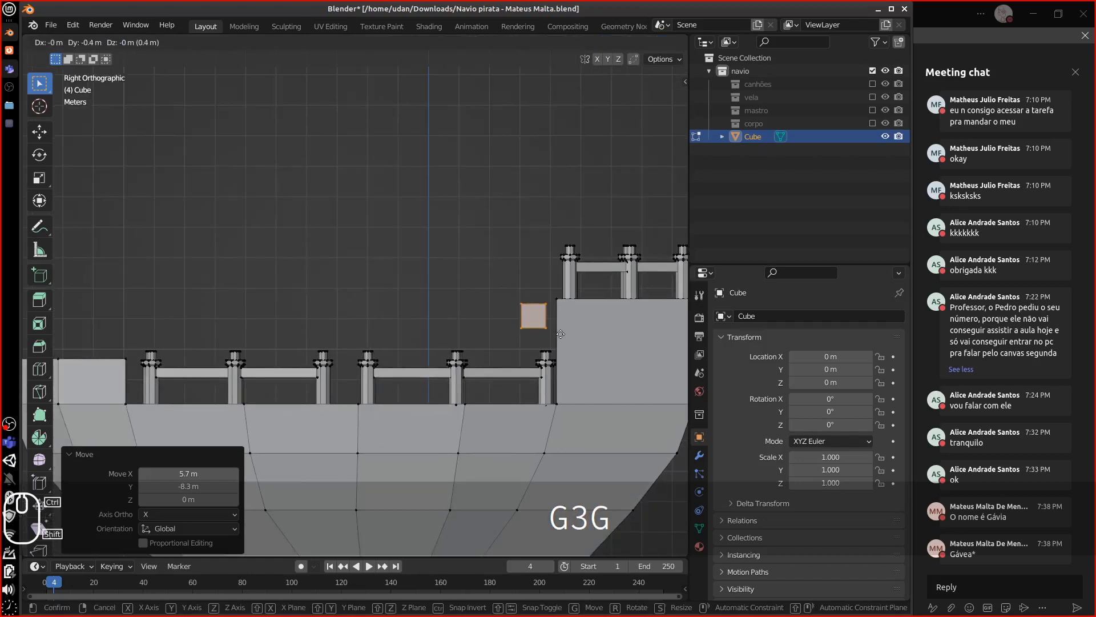
left_click(591, 338)
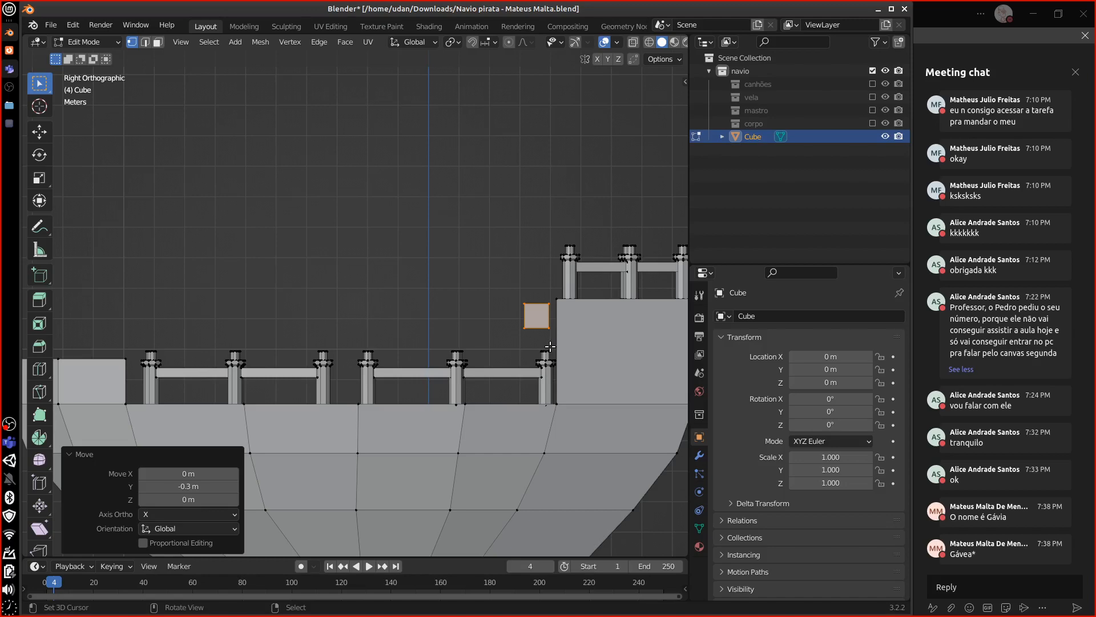
Stretch the cube into a wide block by scaling it to 3.2 along X and about 0.811 along Z.
key("KP_1")
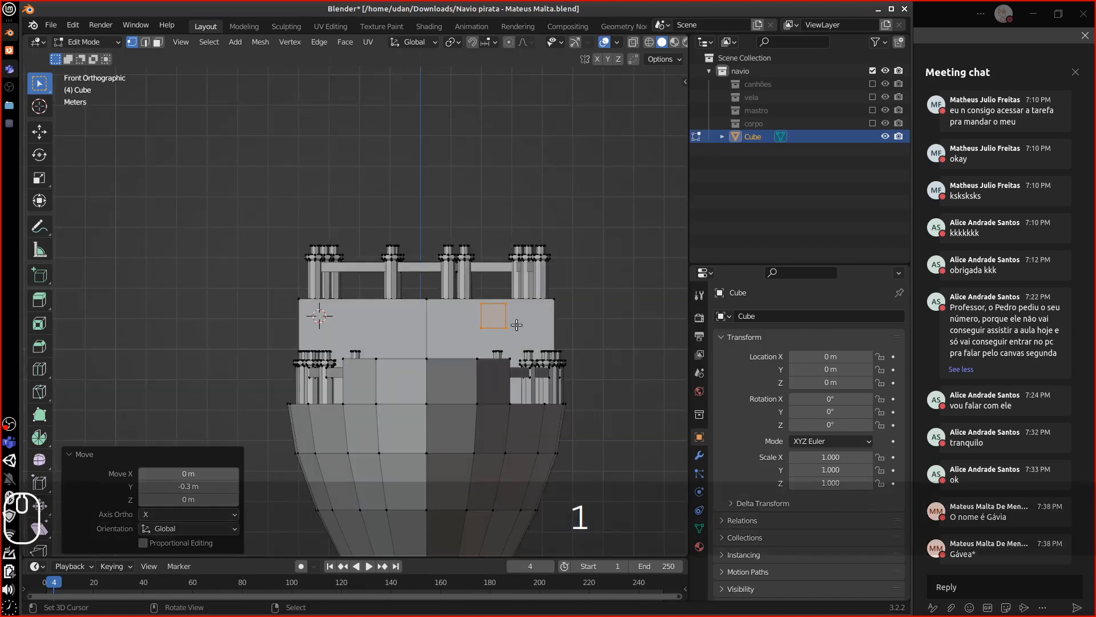
mouse_move(517, 325)
middle_mouse_down()
mouse_move(524, 338)
mouse_move(534, 323)
middle_mouse_up()
key("KP_1")
key("s")
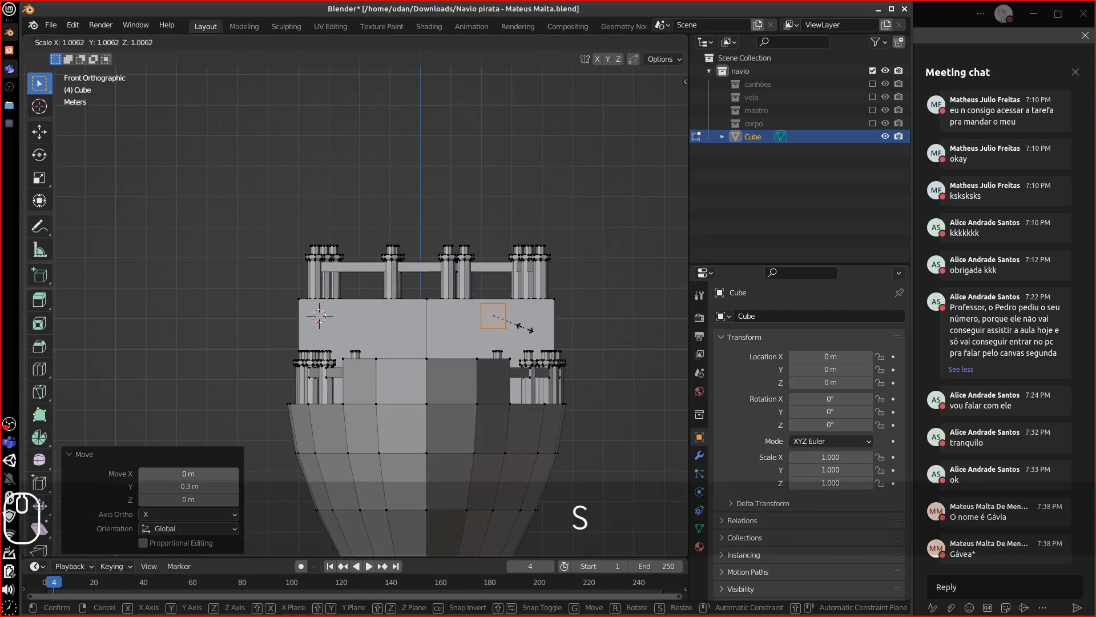
key("x")
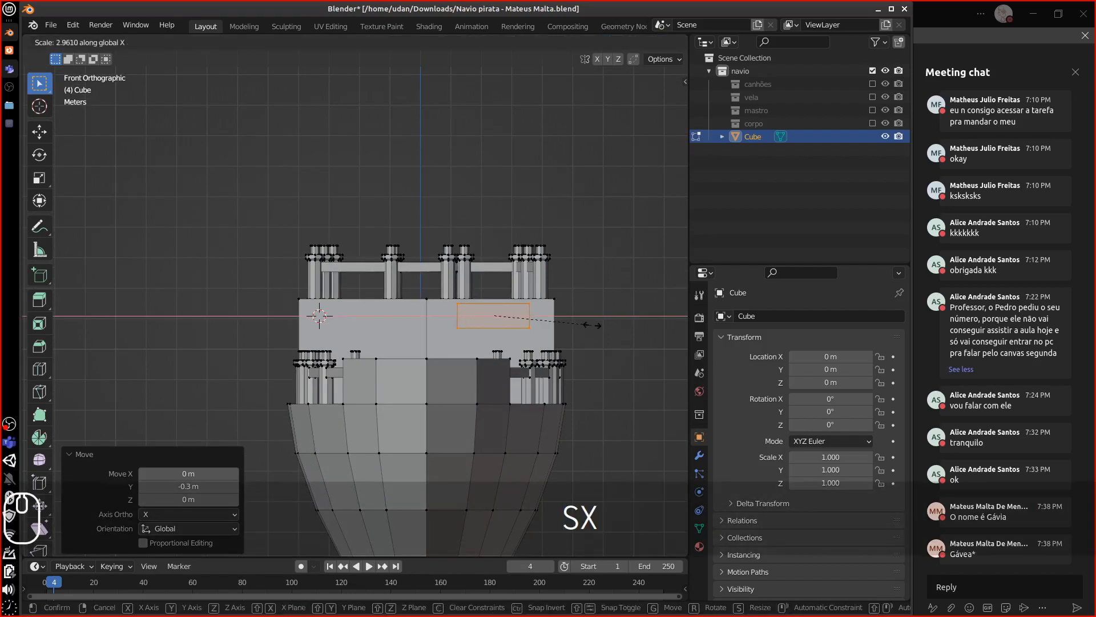
key("ctrl")
left_click(604, 324, "ctrl")
key("s")
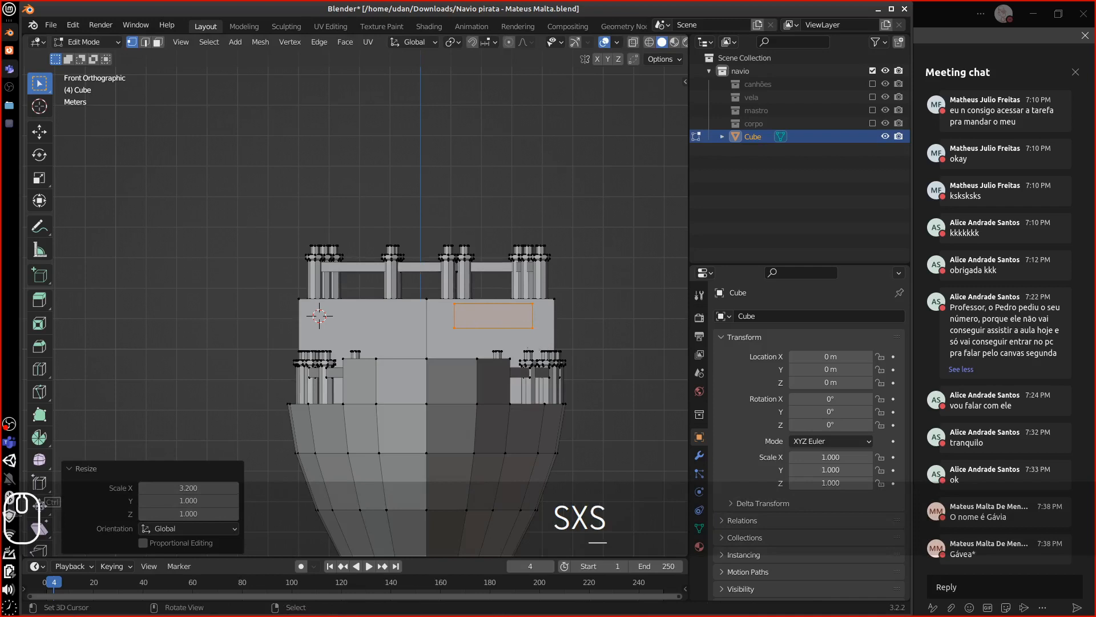
key("z")
left_click(530, 334)
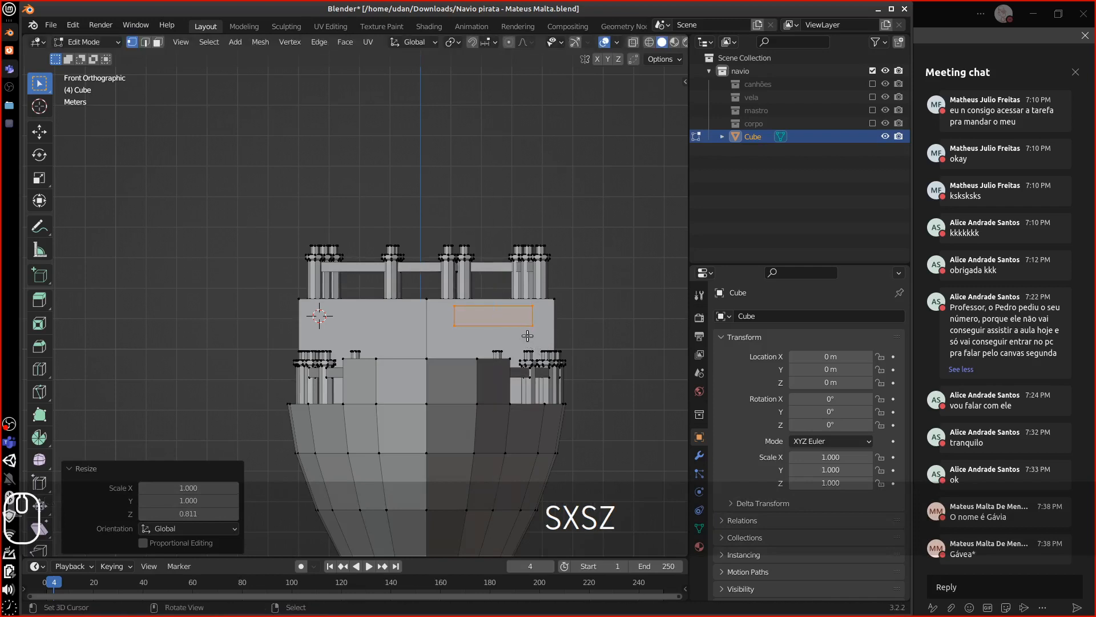
Lower the block 0.3 m along Z and move it along positive Y up against the cabin's front wall.
key("g")
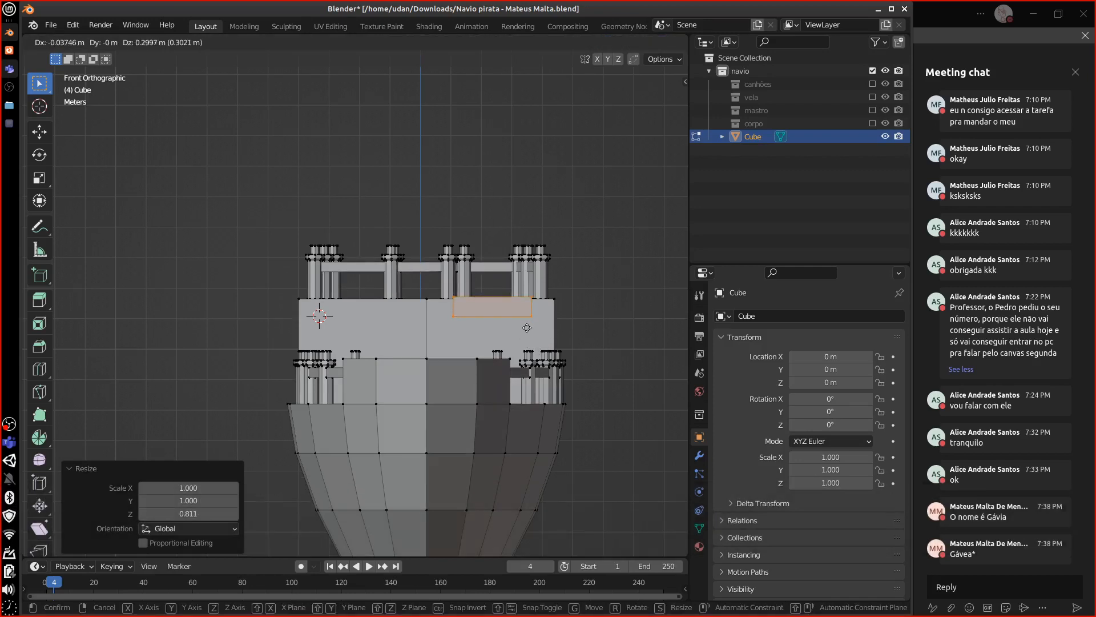
key("ctrl")
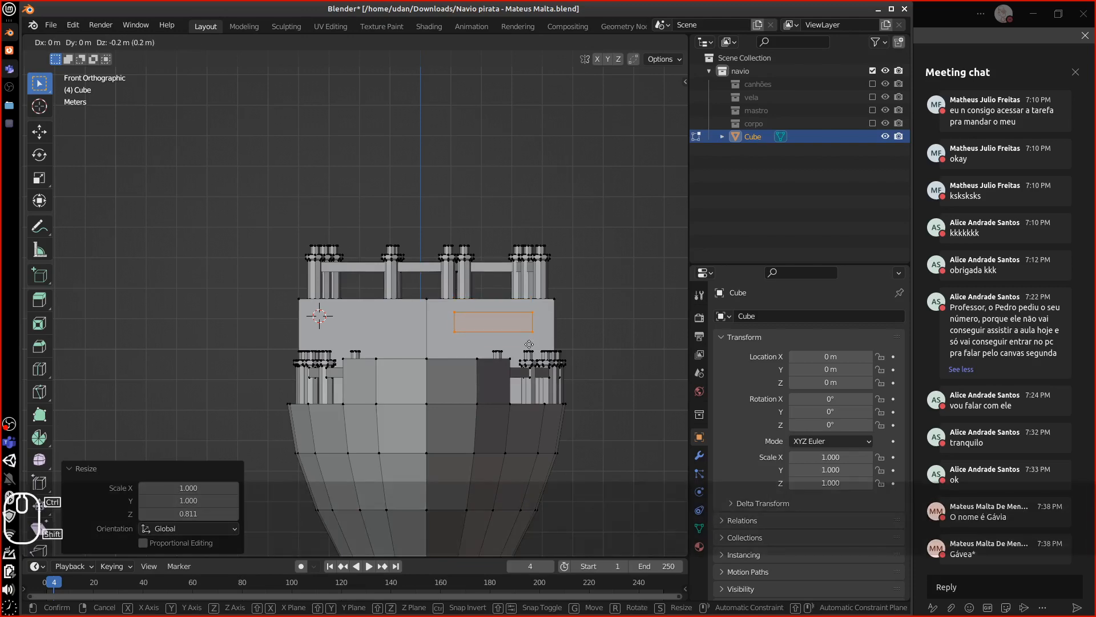
left_click(530, 376, "ctrl")
middle_click_drag(651, 331, 583, 348)
middle_click_drag(655, 350, 618, 338)
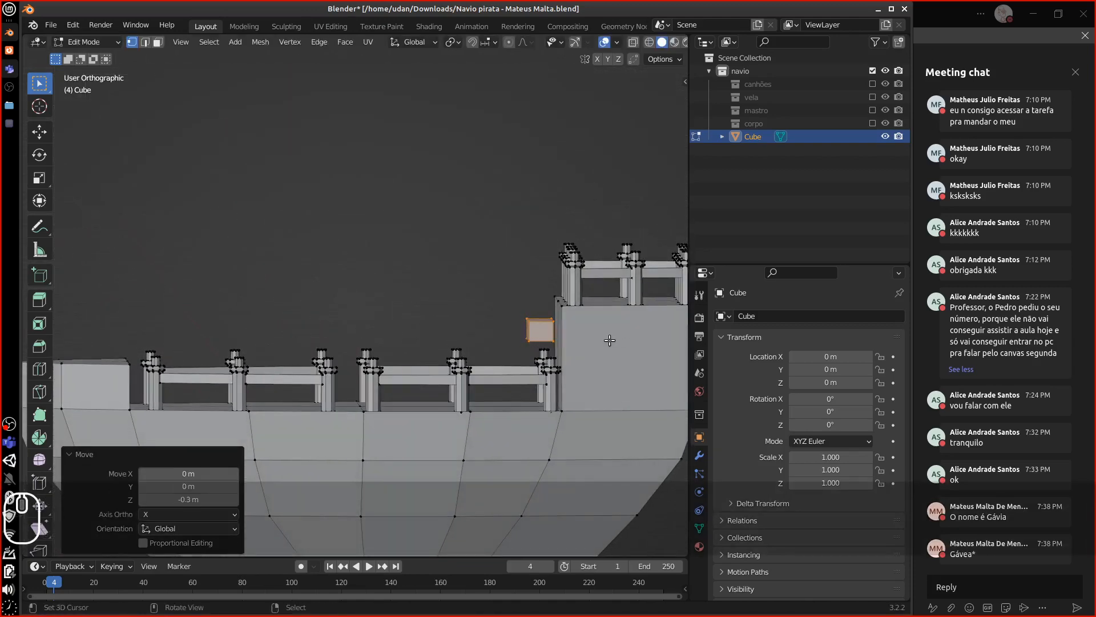
key("KP_3")
key("g")
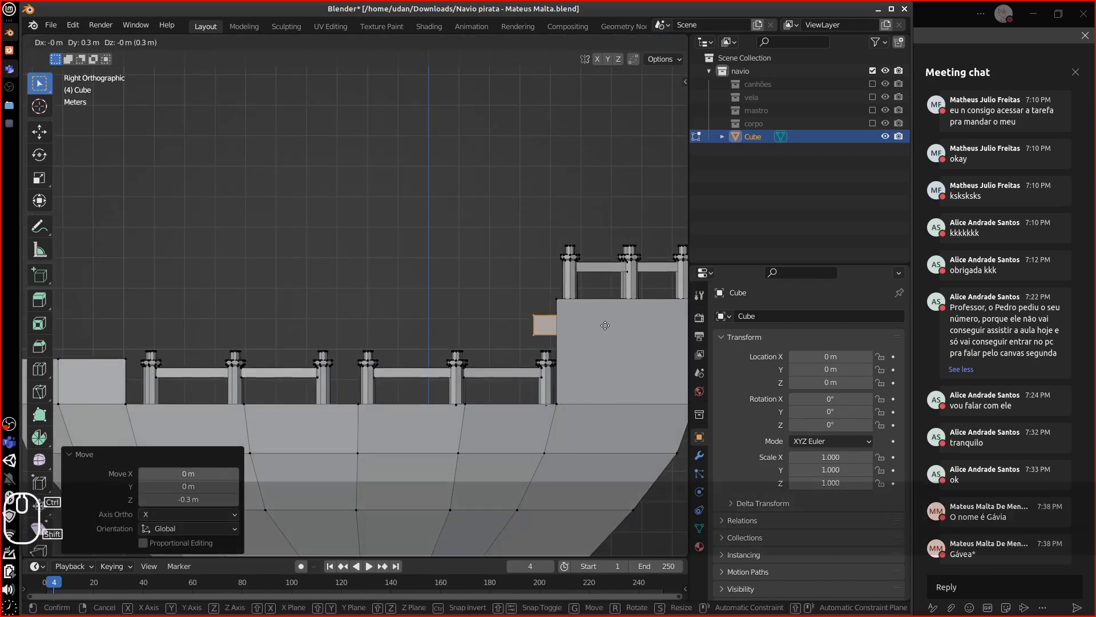
left_click(596, 326)
Thin the block on the cabin's front wall by moving its bottom face up about 0.5 m along Z.
middle_click_drag(600, 321, 558, 329)
left_click(558, 329, "alt")
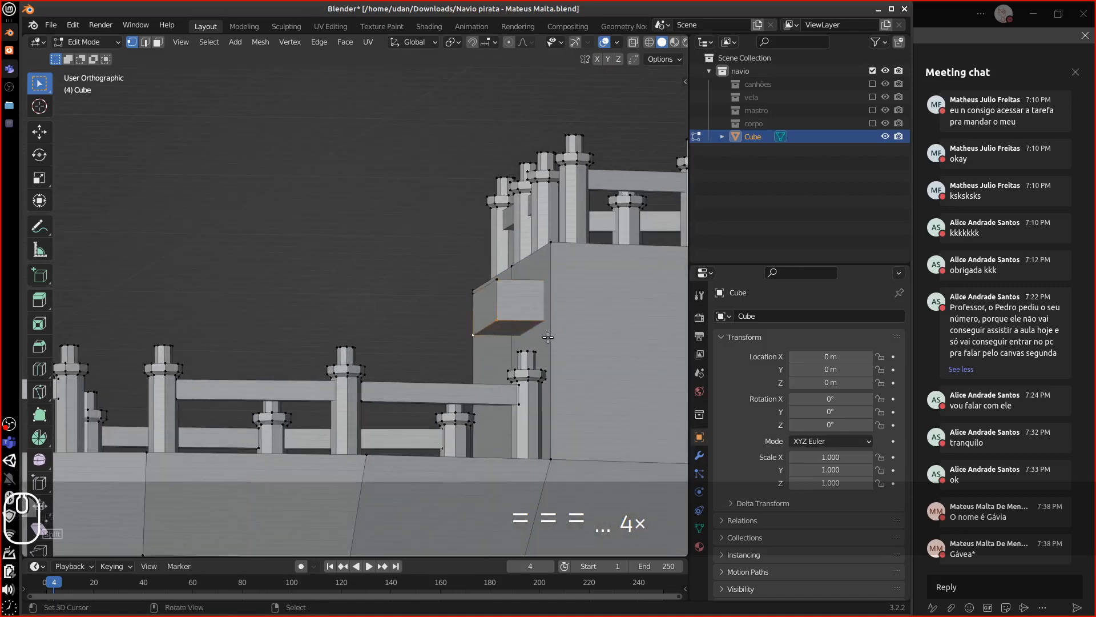
key("3")
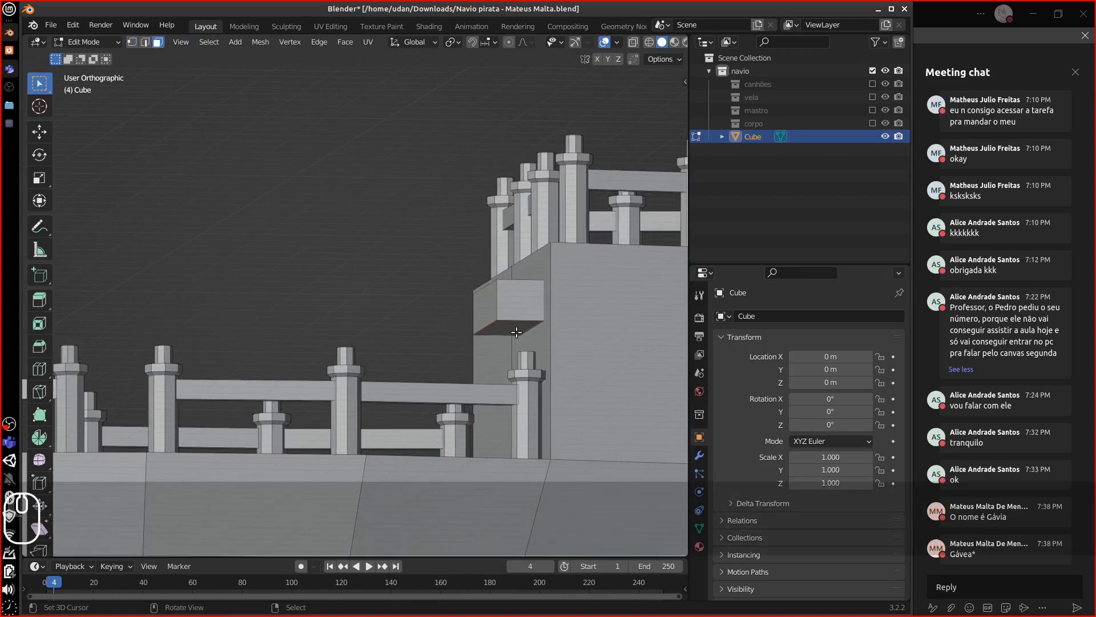
key("ctrl+l")
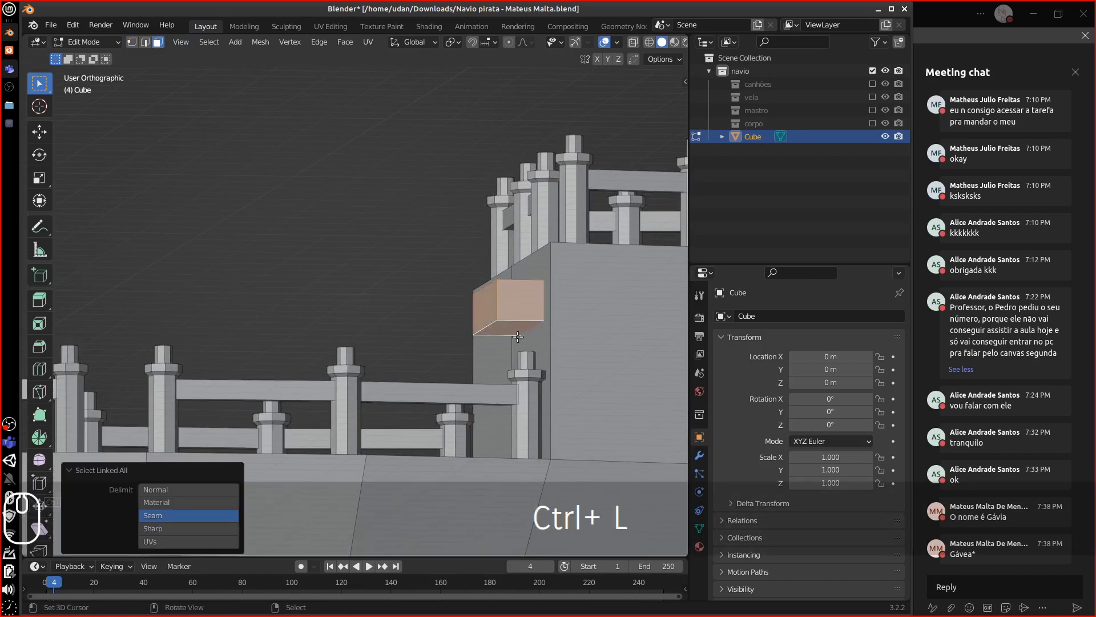
left_click(518, 336)
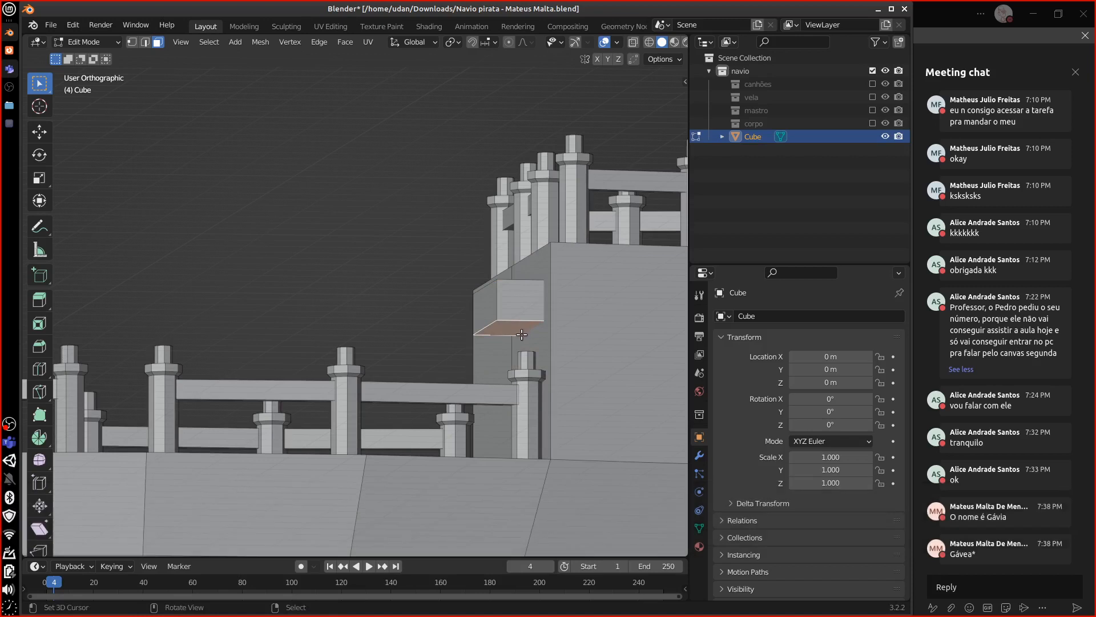
key("g")
key("z")
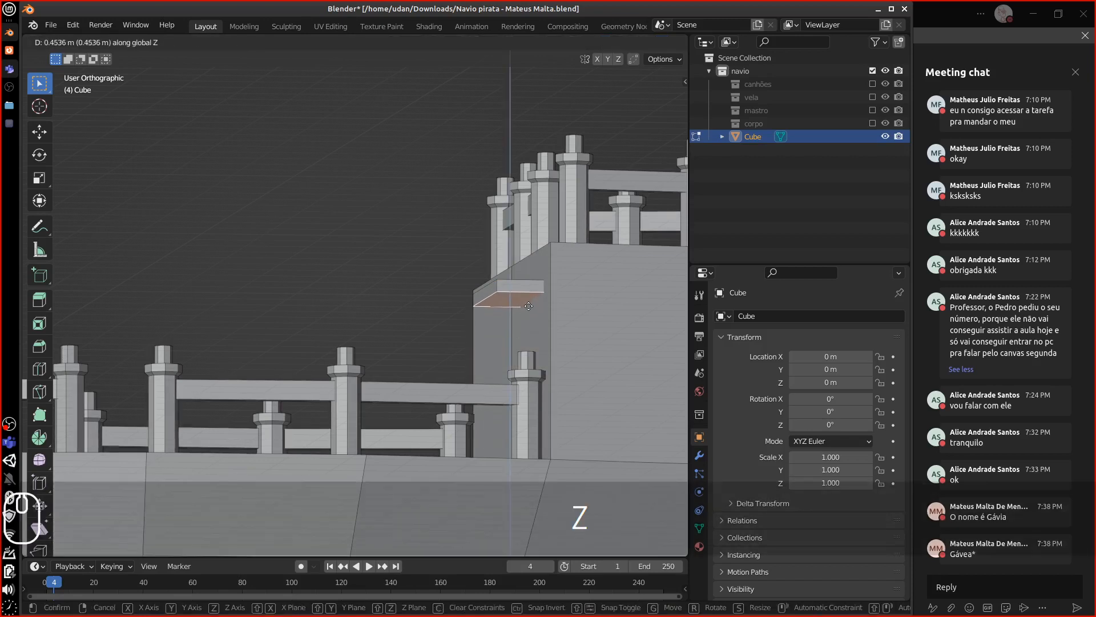
left_click(529, 308)
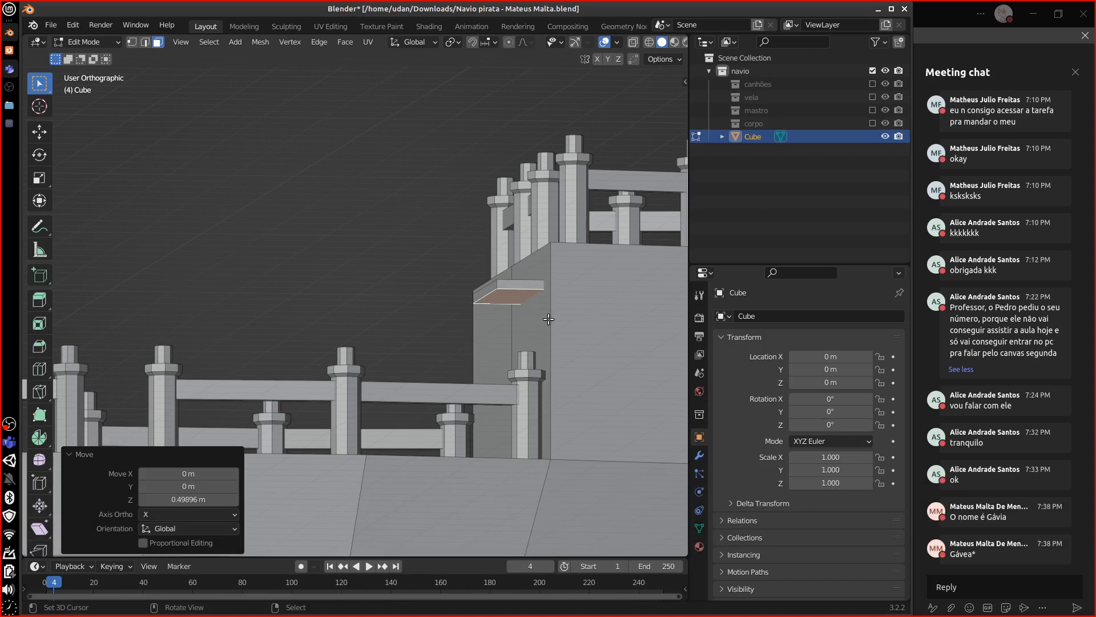
Extrude the block's bottom face in place, scale it to about 0.78, and extrude it downward about 0.23 m.
key("e")
key("Escape")
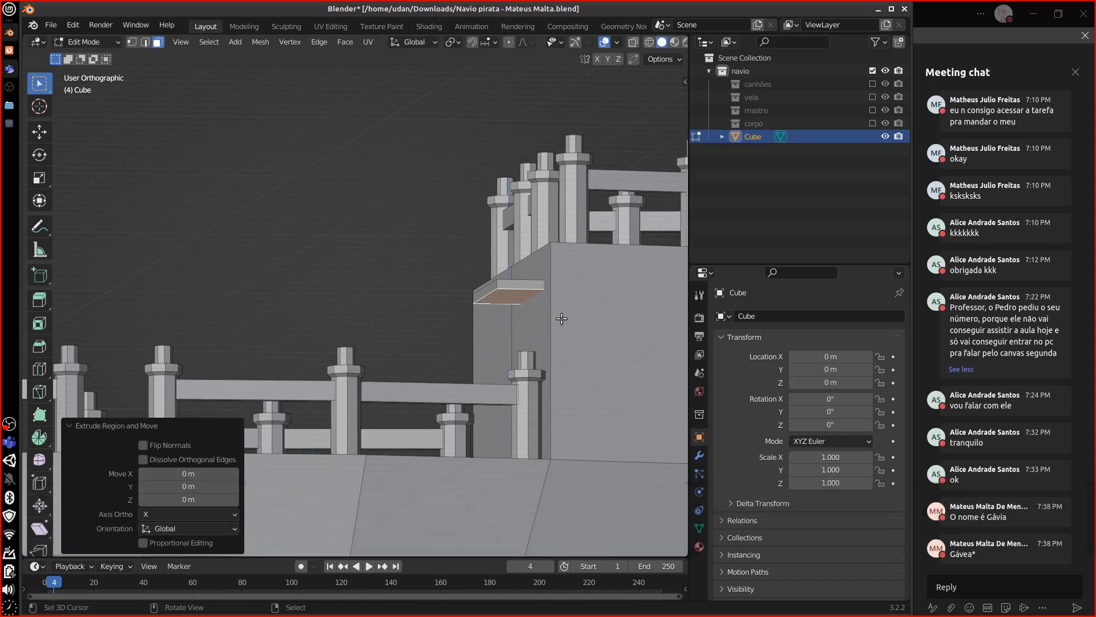
key("s")
left_click(543, 313)
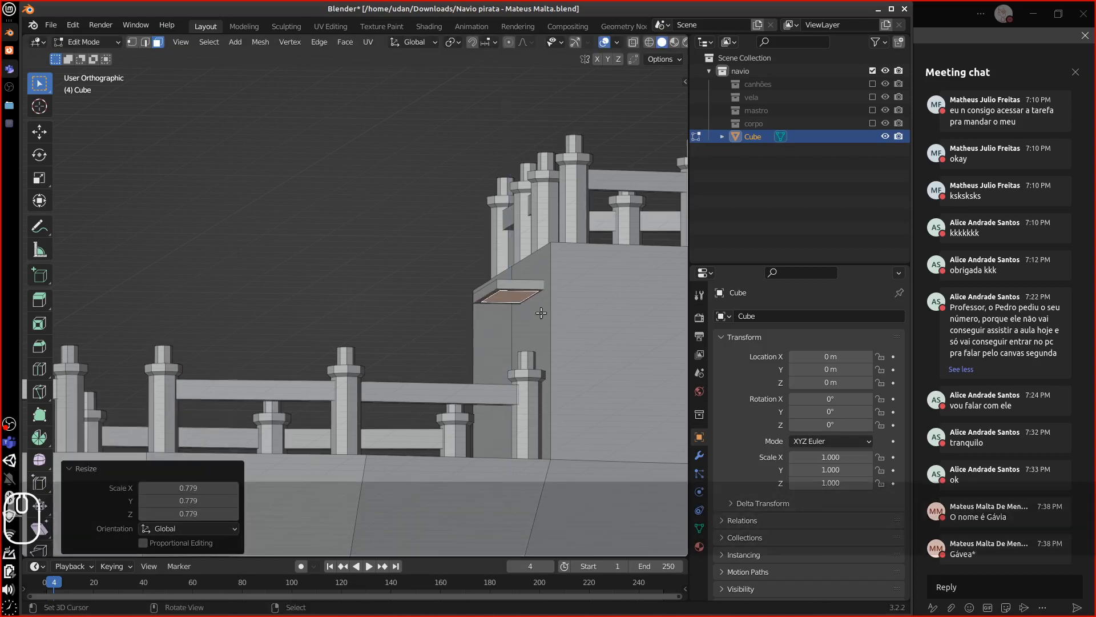
key("e")
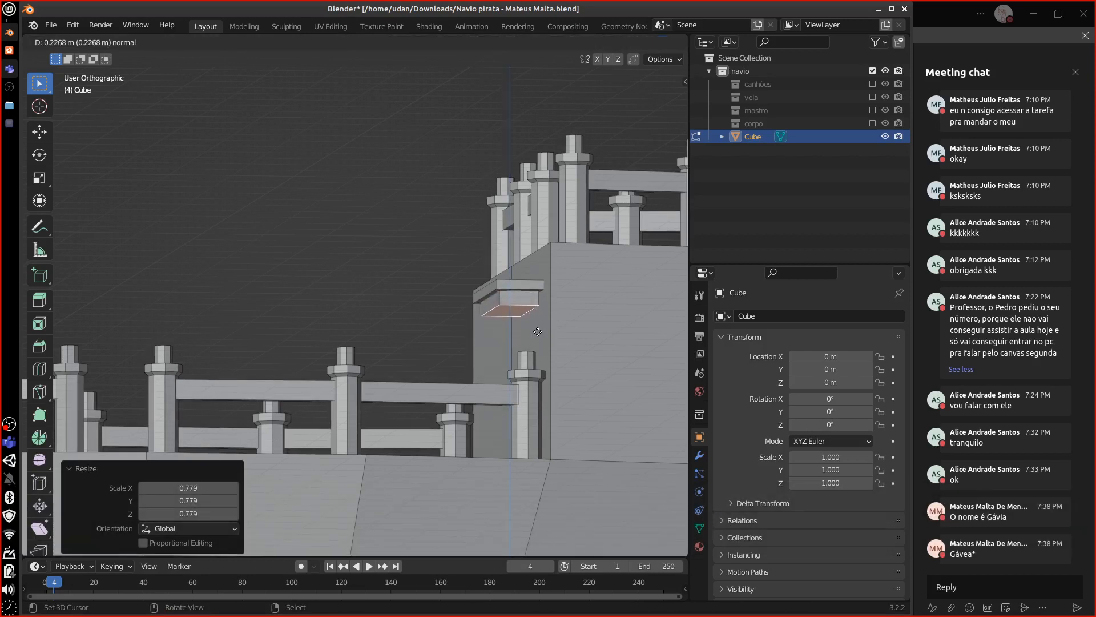
left_click(538, 332)
Select the whole stair block and make three successive duplicates in side view, each offset about -0.72 m along Y and -0.39 m along Z.
middle_click_drag(558, 318, 564, 339)
key("ctrl+l")
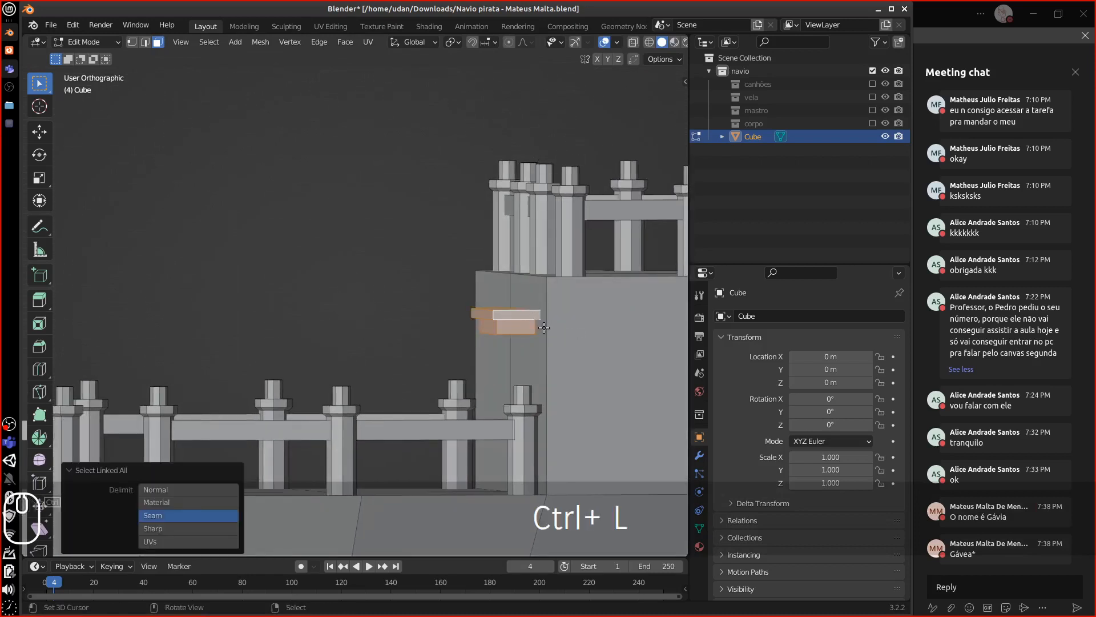
key("KP_3")
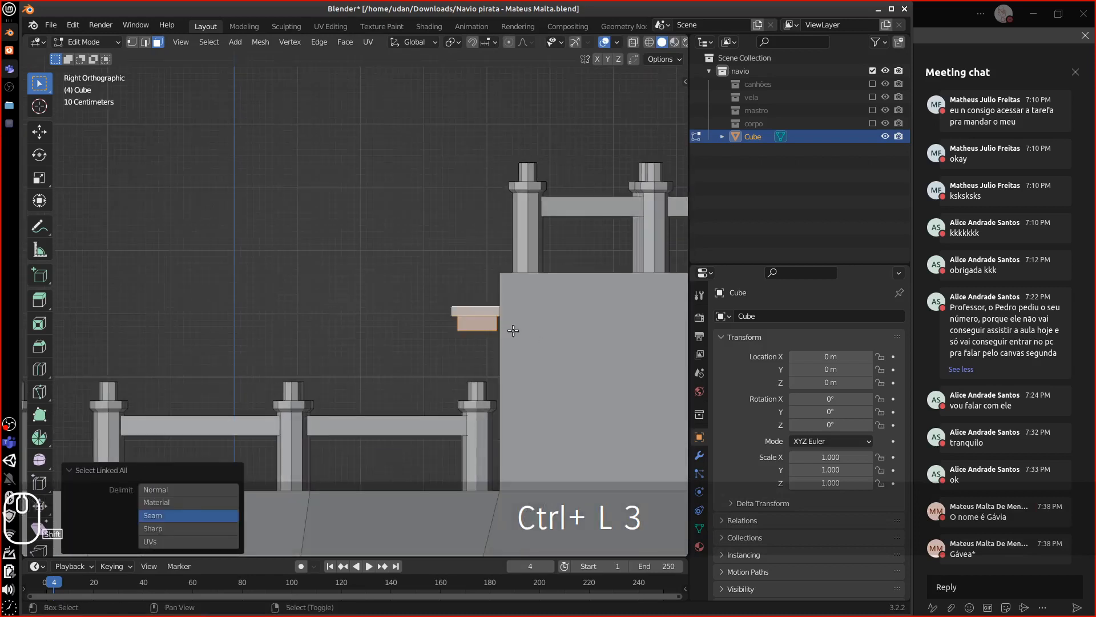
key("shift+d")
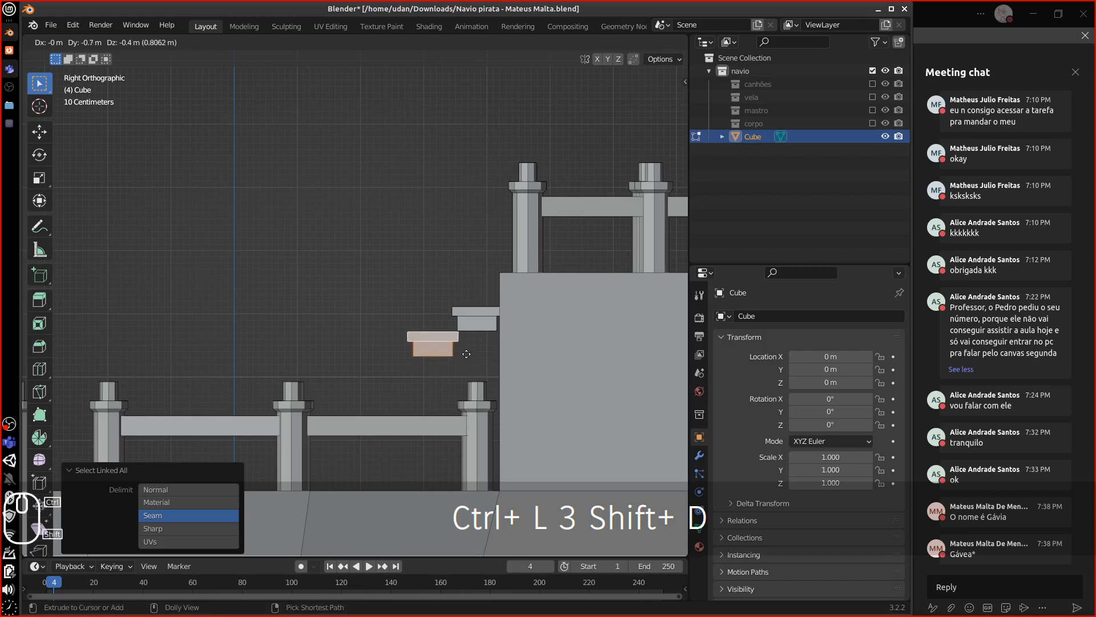
left_click(459, 342)
middle_click_drag(459, 341, 576, 287, "shift")
key("shift+d")
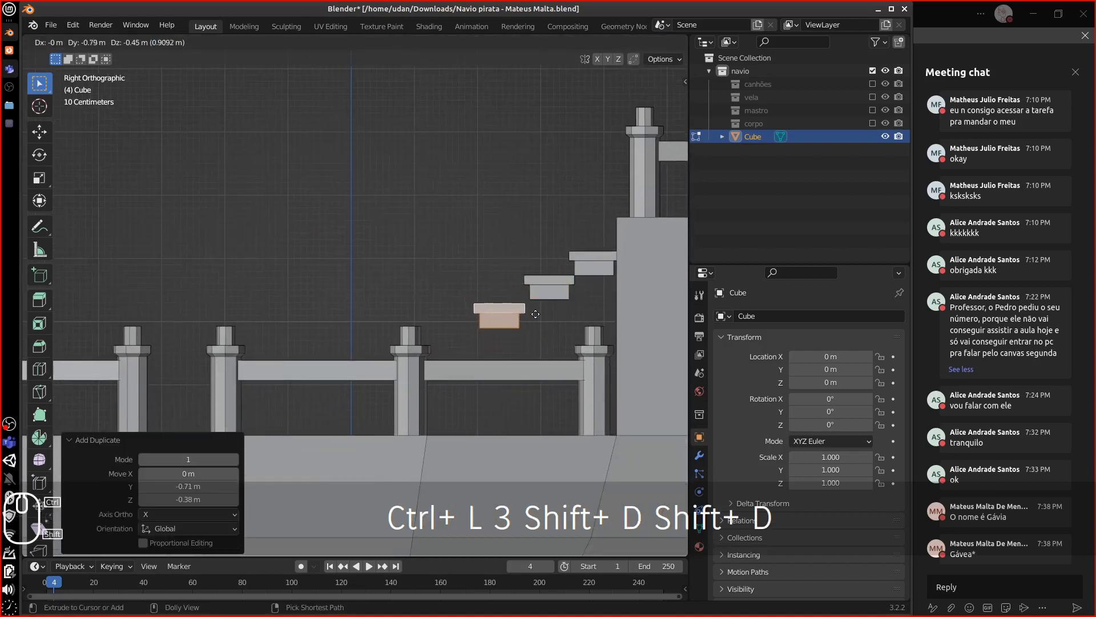
left_click(578, 284)
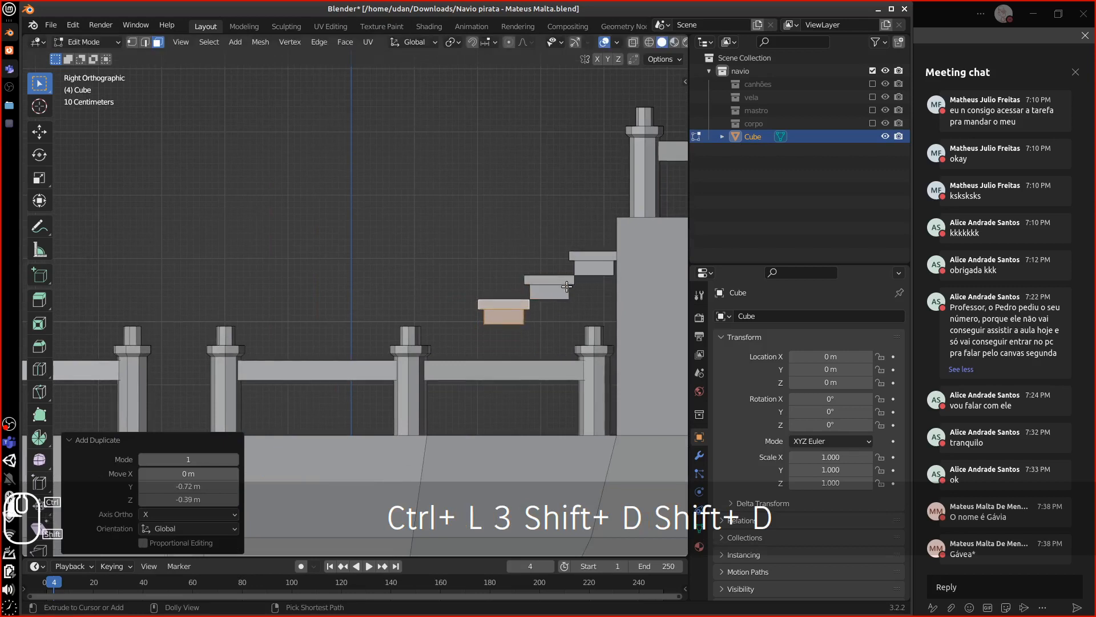
key("shift+d")
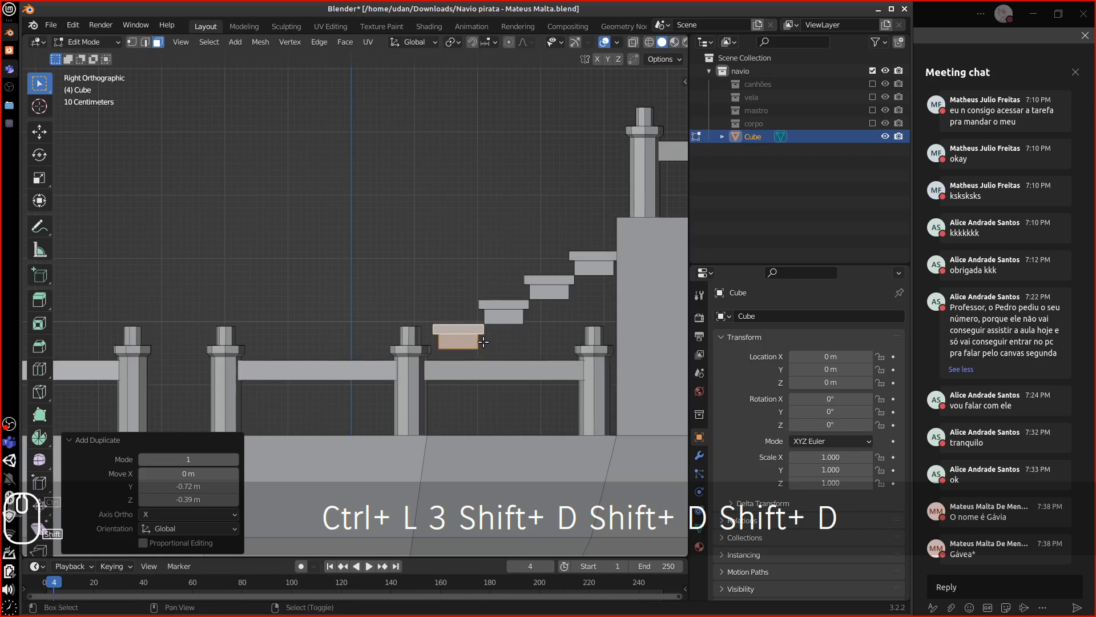
Duplicate the lowest stair block twice more, offset Y -0.7 m, Z -0.4 m for the first copy and Y -0.8 m, Z -0.5 m for the second.
key("shift+d")
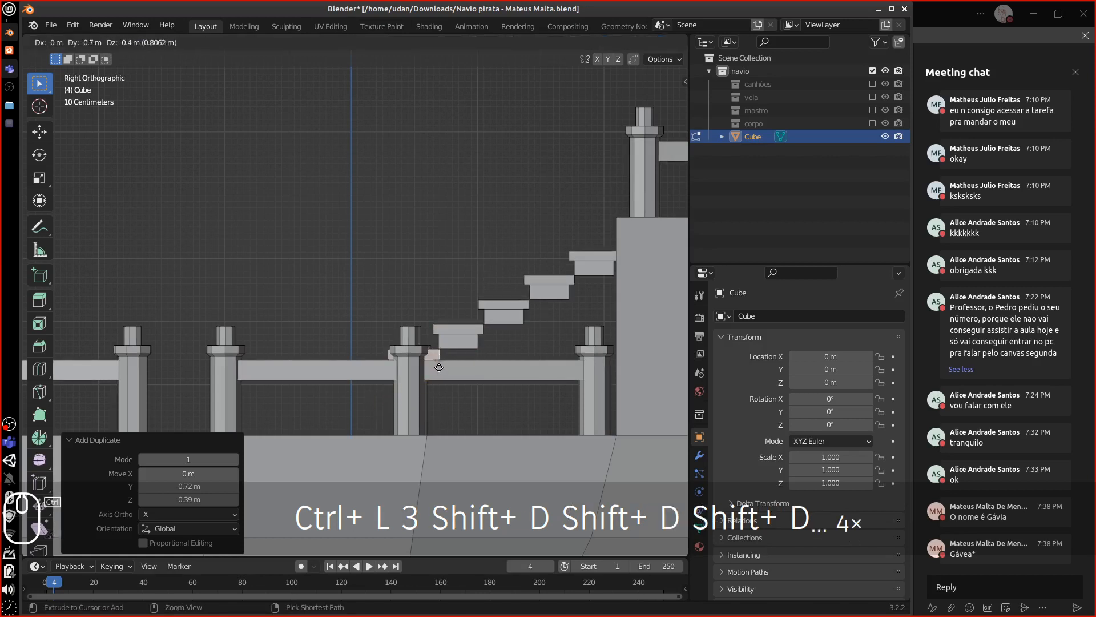
left_click(439, 368)
key("shift+d")
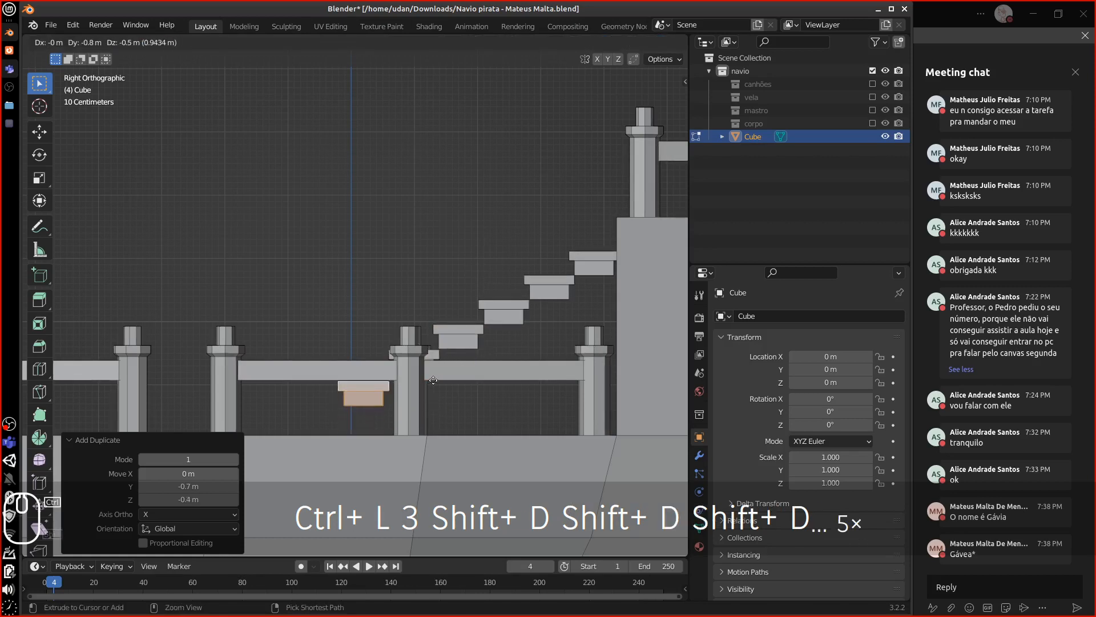
left_click(433, 376)
Turn on X-ray in side view and move the lowest stair block about 0.08 m along Y and 0.13 m along Z.
middle_click_drag(432, 377, 503, 407)
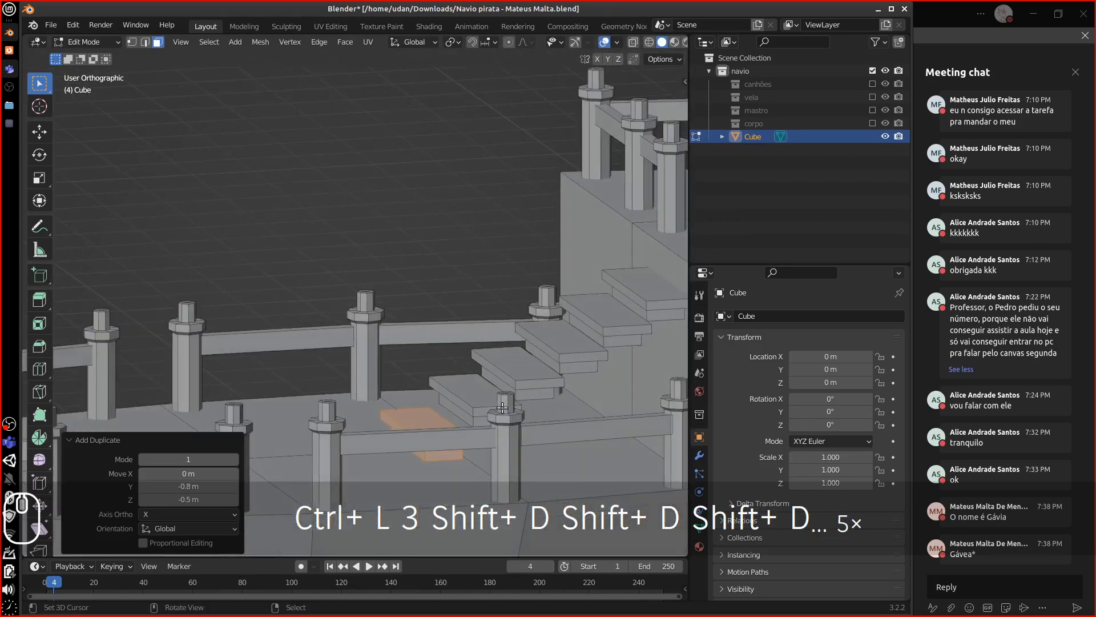
key("3")
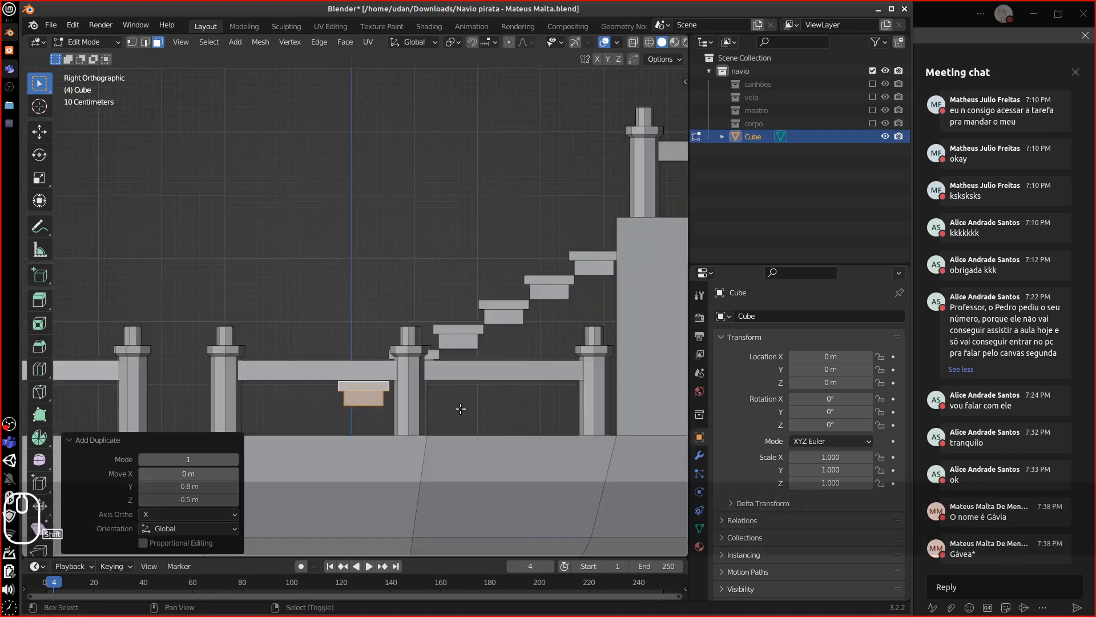
key("alt+z")
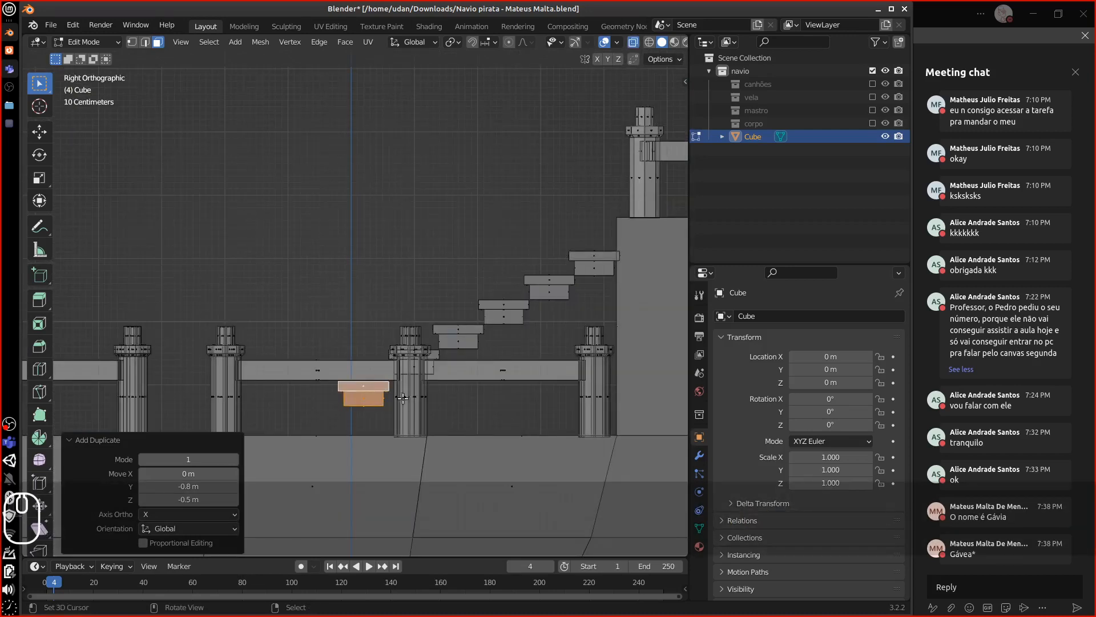
key("g")
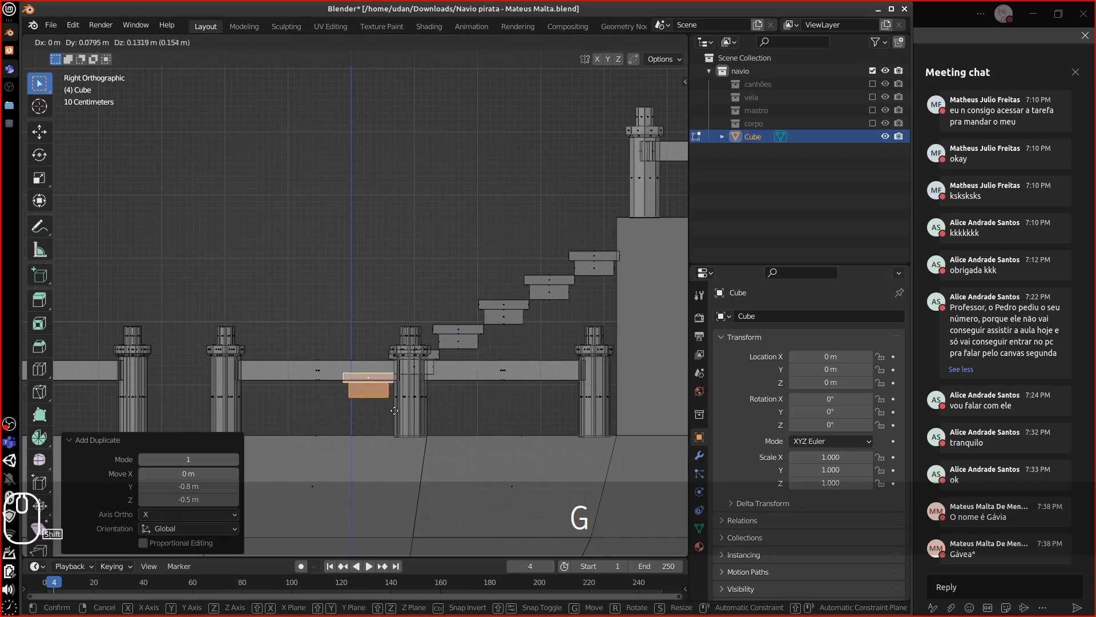
left_click(394, 411)
Continue the stairs to the deck with two more duplicates of the lowest block, the first offset about -0.72 m along Y and -0.38 m along Z.
key("shift+d")
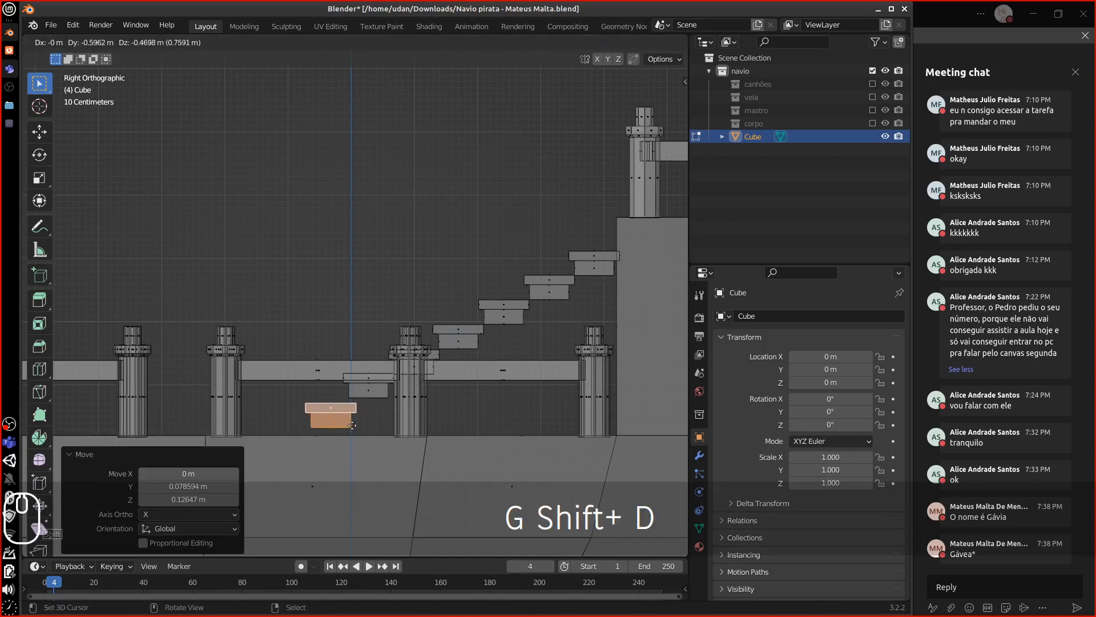
left_click(365, 421)
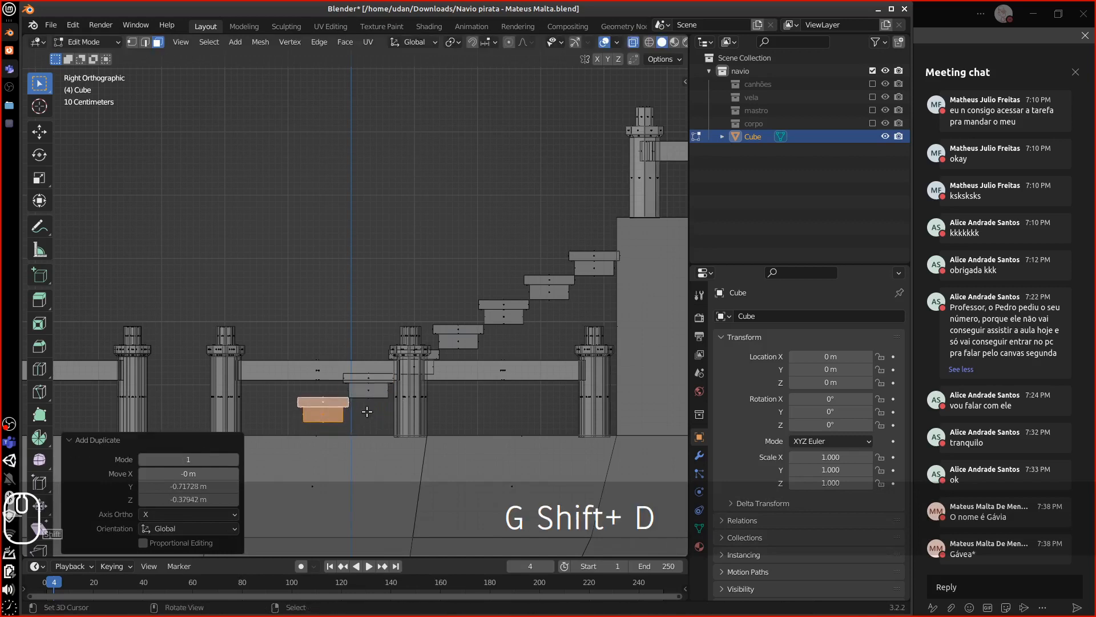
key("shift+d")
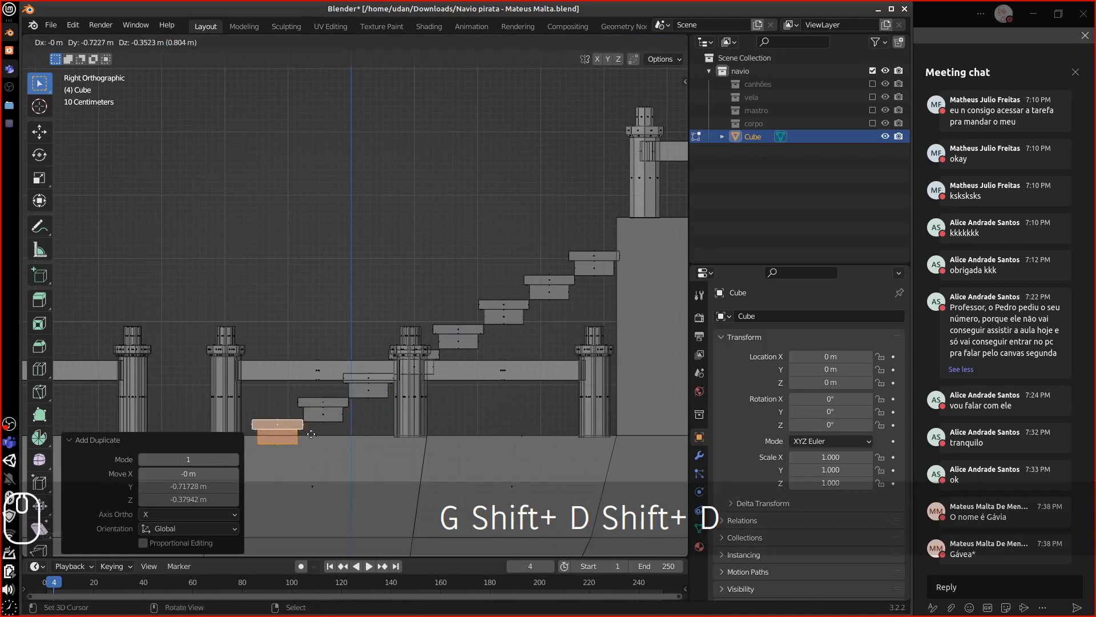
left_click(312, 439)
Select a face on each of the remaining stair blocks and extend the selection to the complete linked geometry of all eight steps.
middle_click_drag(313, 440, 510, 416)
middle_click_drag(455, 394, 404, 423)
right_click(336, 422, "shift")
right_click(391, 418, "shift")
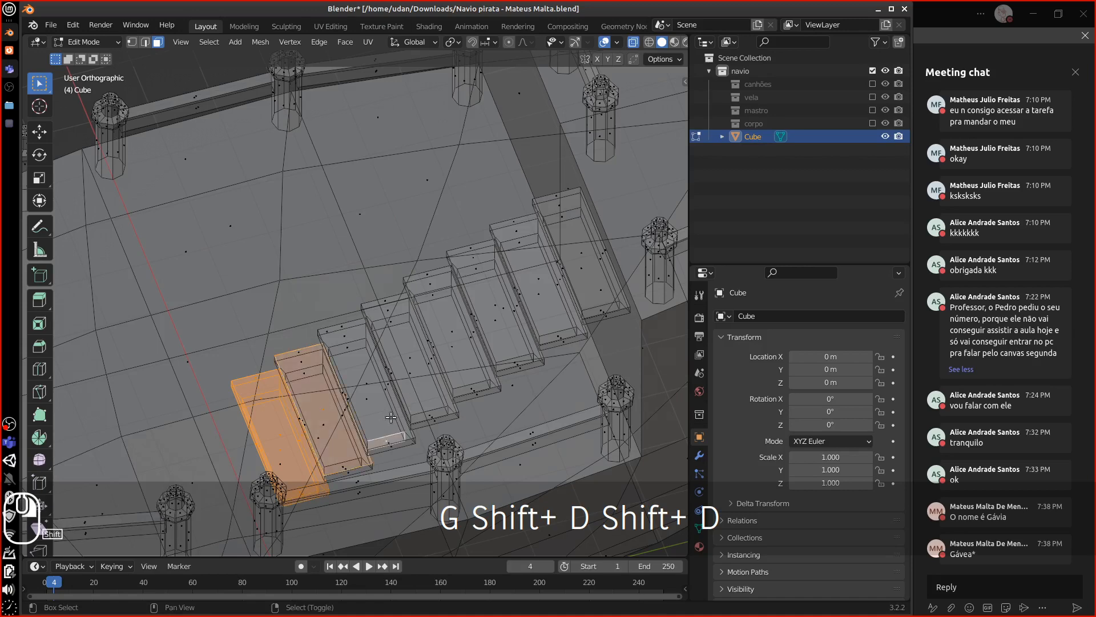
right_click(429, 393, "shift")
right_click(462, 378, "shift")
right_click(517, 351, "shift")
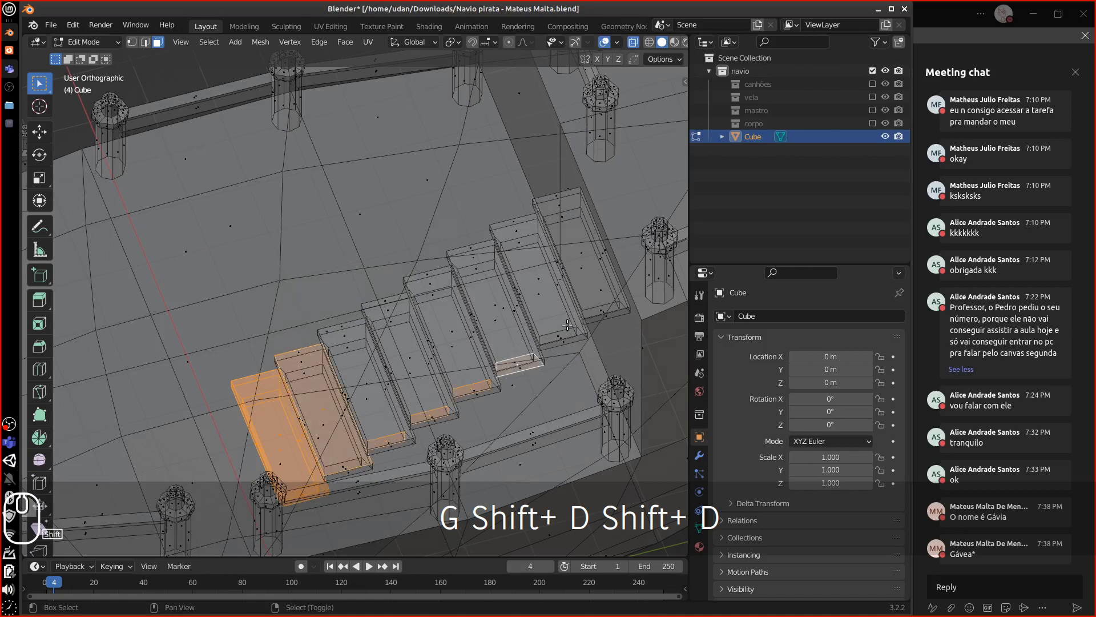
right_click(562, 328, "shift")
right_click(600, 298, "shift")
key("ctrl+z")
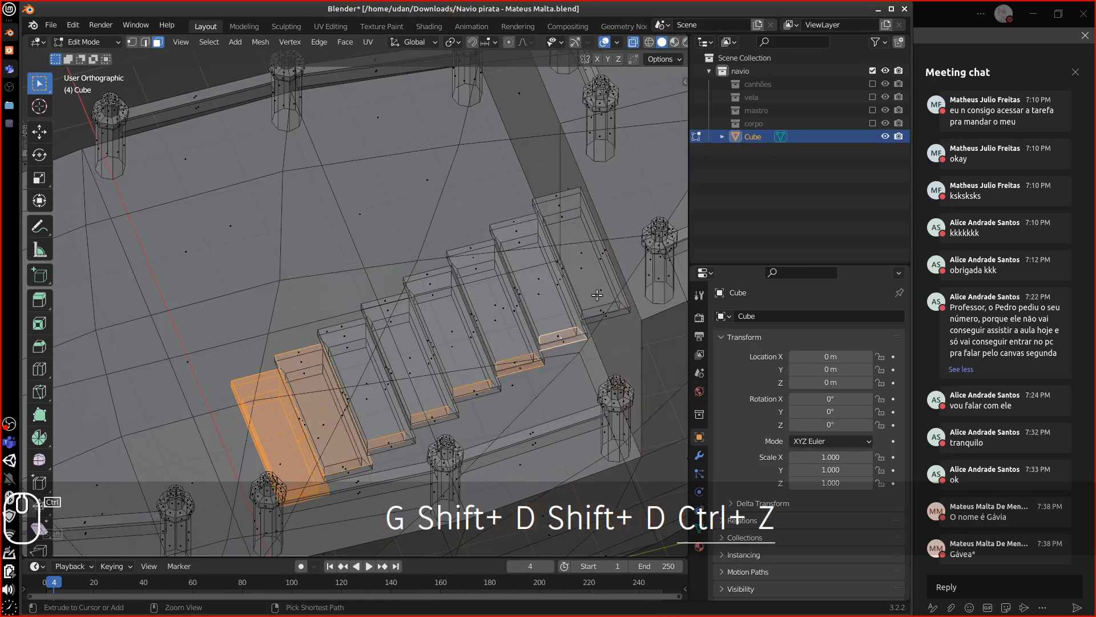
right_click(585, 260, "shift")
key("ctrl+l")
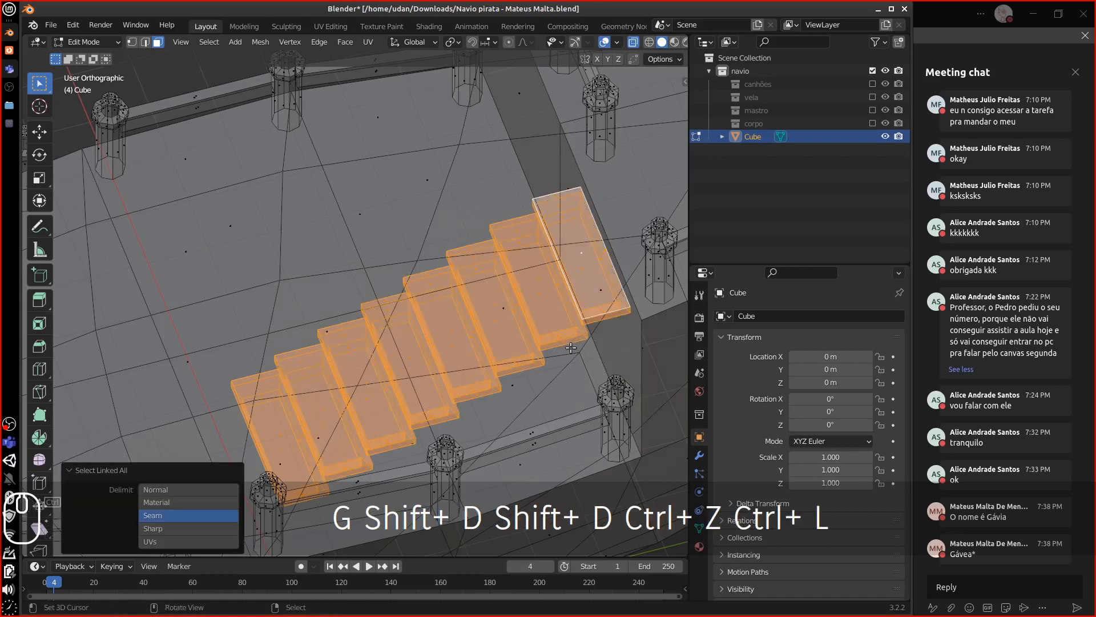
Compress the whole staircase in side view by scaling it to 0.6 along Y.
key("KP_3")
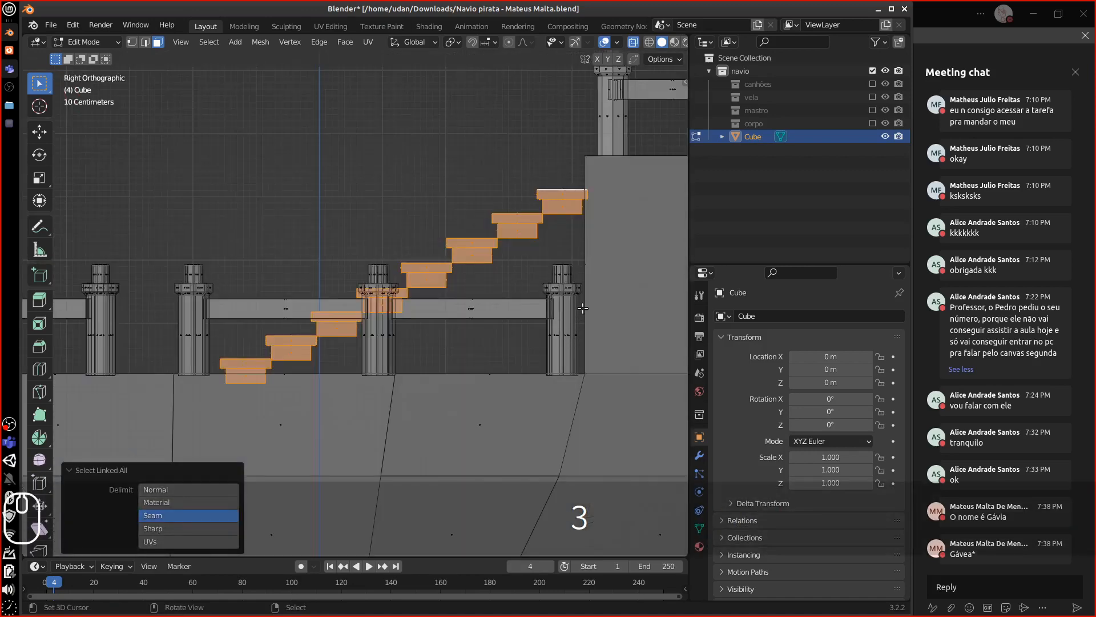
key("s")
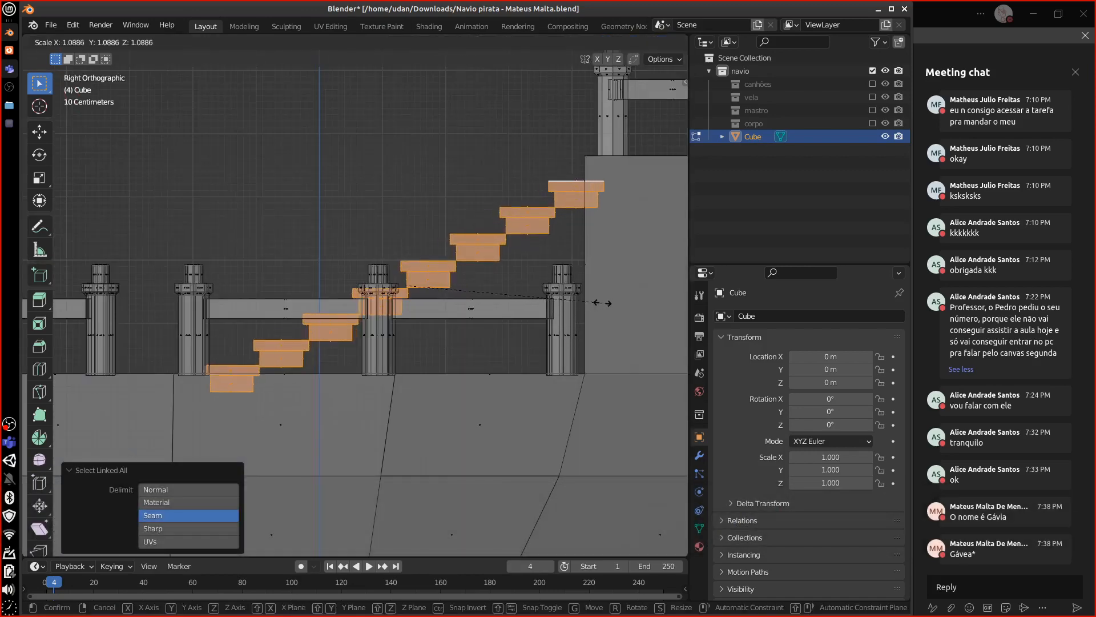
key("y")
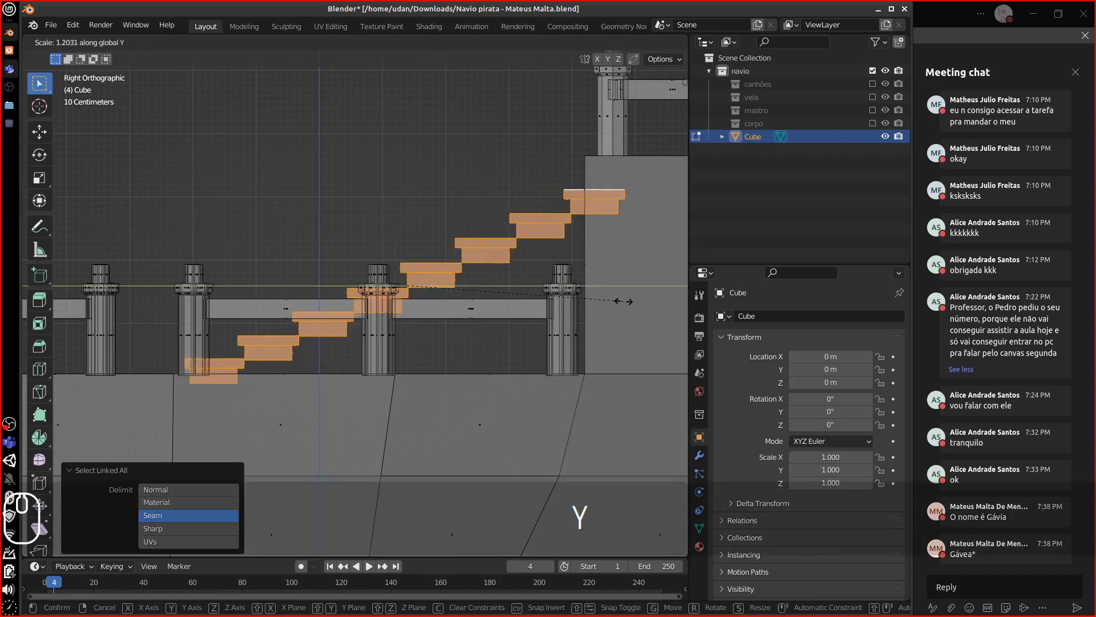
key("ctrl")
left_click(516, 307)
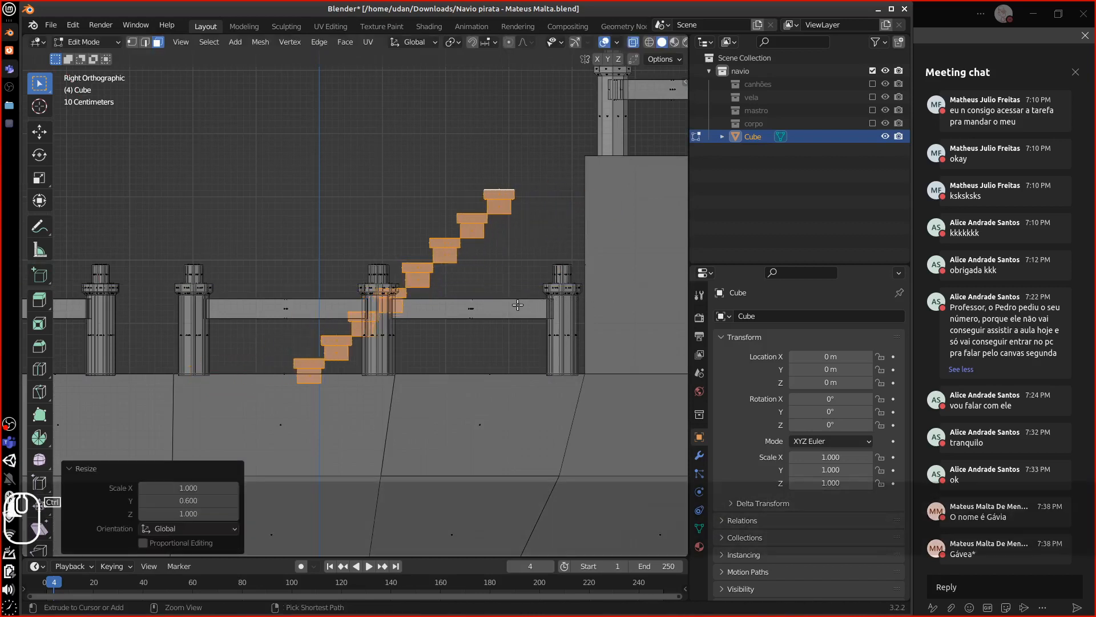
Move the staircase 1.11 m along Y and 0.17 m along Z against the cabin's front wall, and turn off X-ray.
key("g")
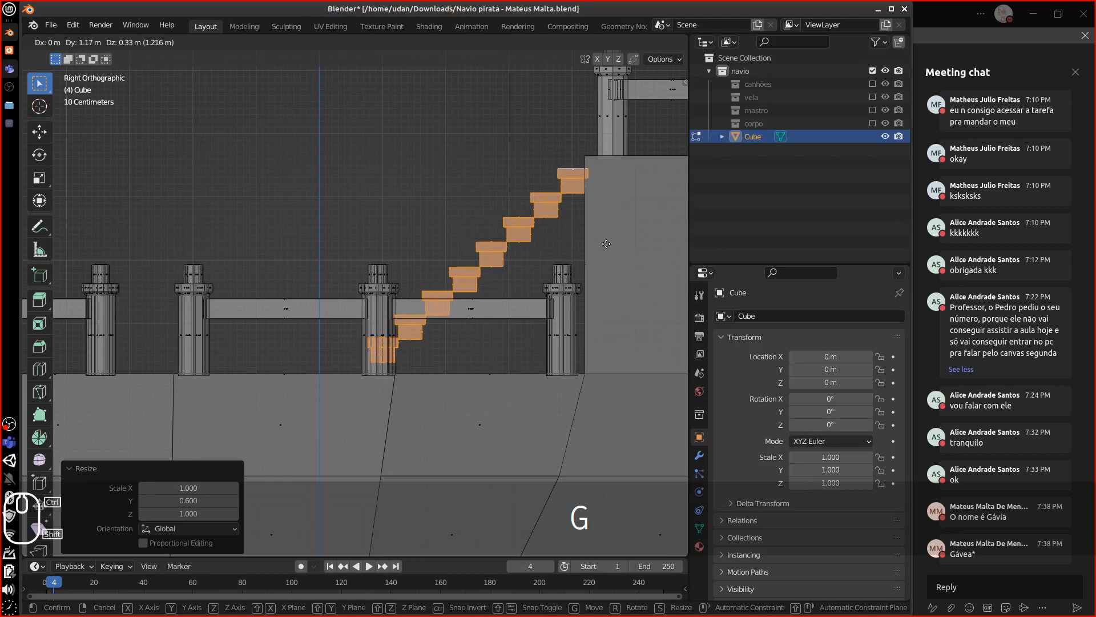
key("ctrl+shift")
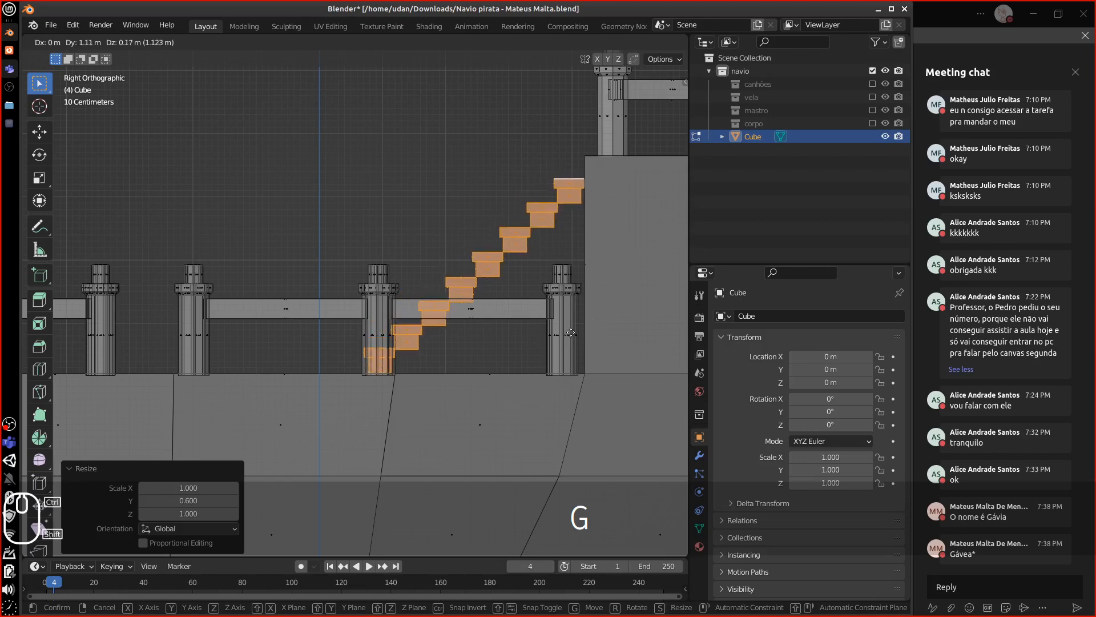
left_click(570, 332)
mouse_move(571, 332)
middle_mouse_down()
mouse_move(701, 392)
mouse_move(654, 314)
mouse_move(468, 262)
mouse_move(286, 176)
mouse_move(666, 339)
middle_mouse_up()
left_click(634, 42)
middle_click_drag(535, 284, 550, 303)
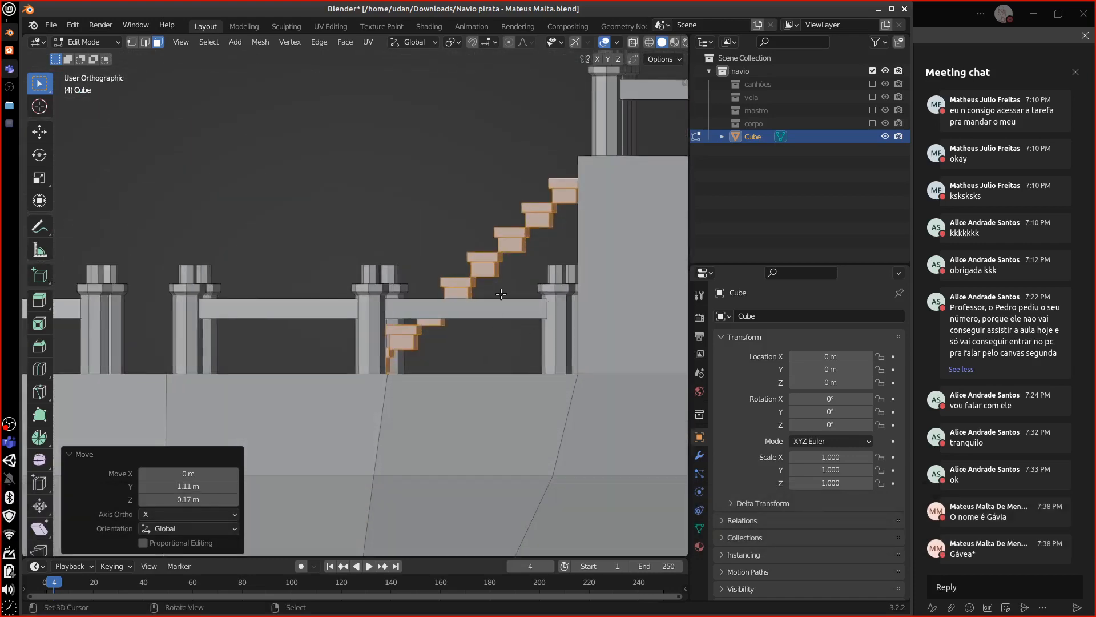
Add a 2 m cube at the 3D cursor and scale it to 0.2 along X.
middle_click_drag(521, 337, 586, 369)
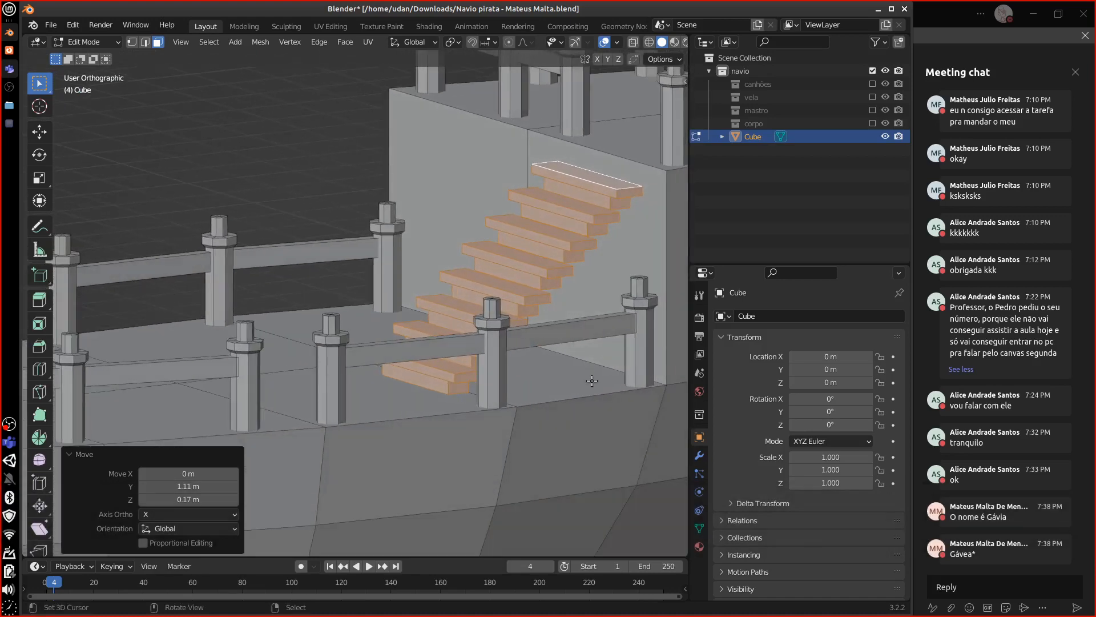
key("KP_3")
scroll(575, 392, "down", 3)
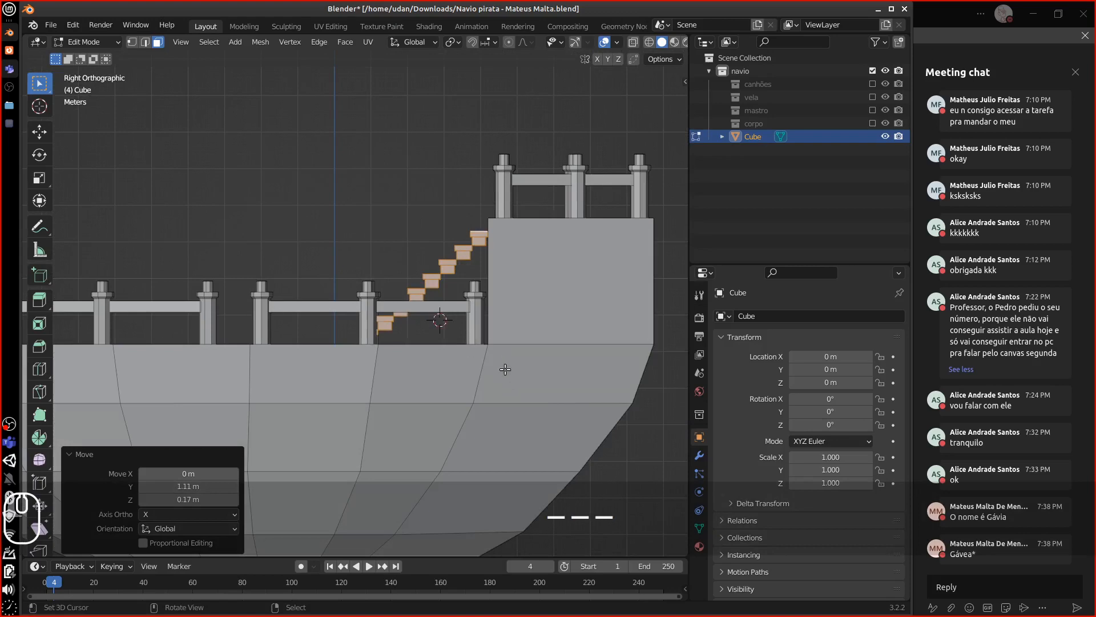
key("shift+a")
left_click(465, 378)
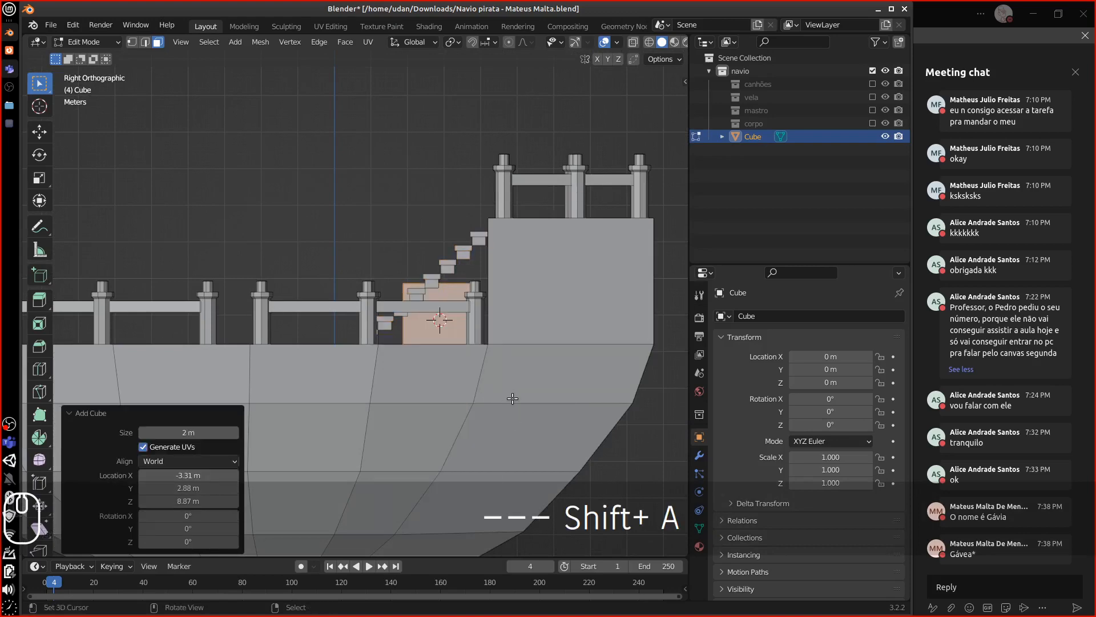
key("KP_7")
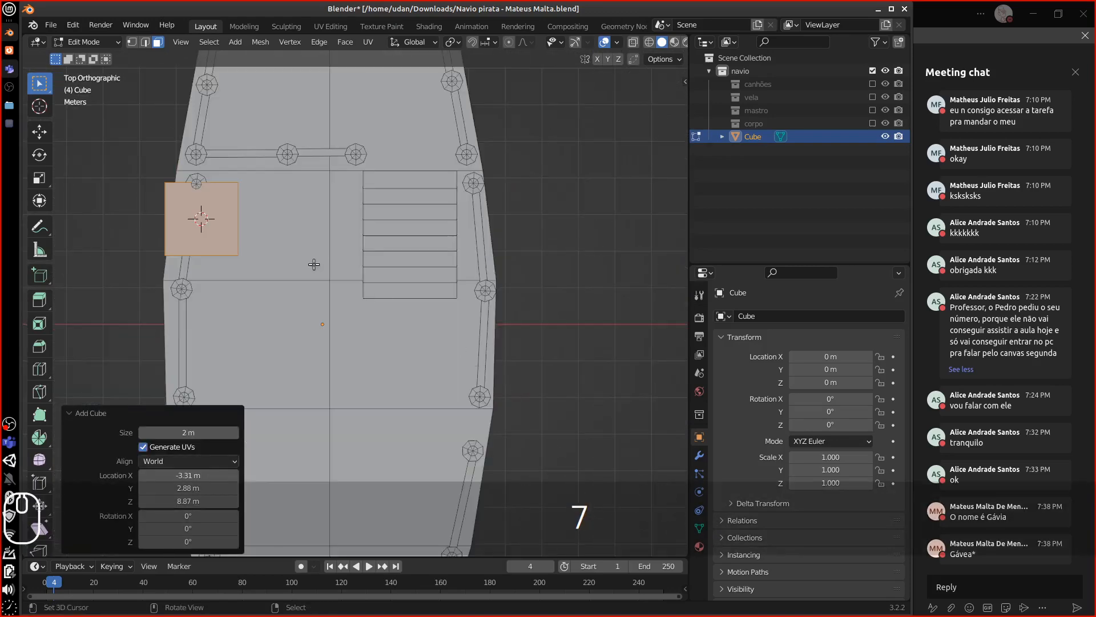
key("s")
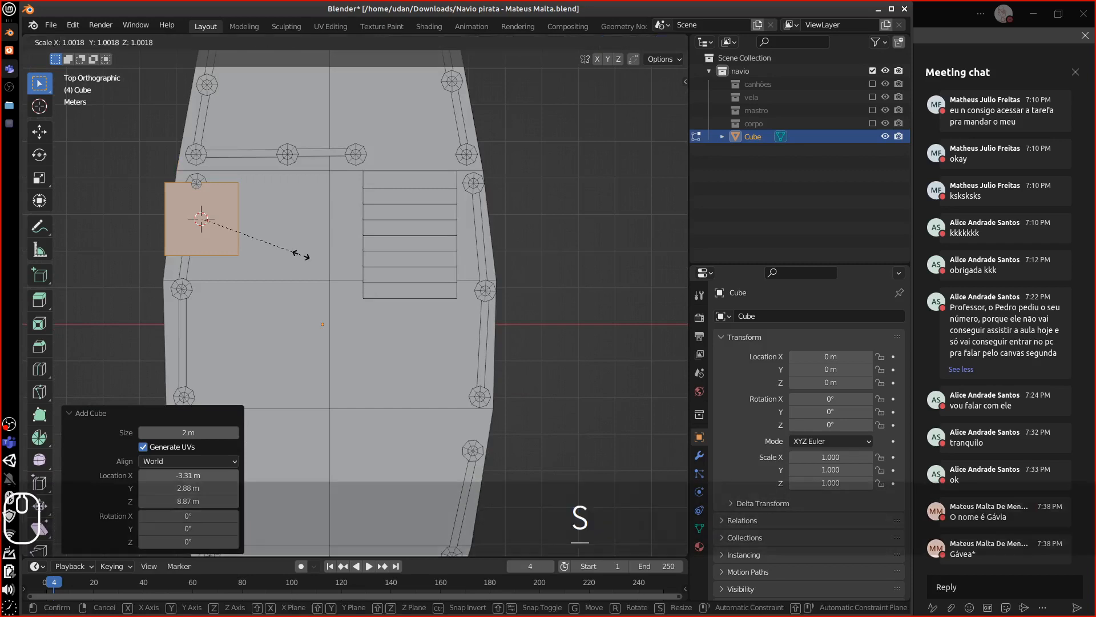
key("x")
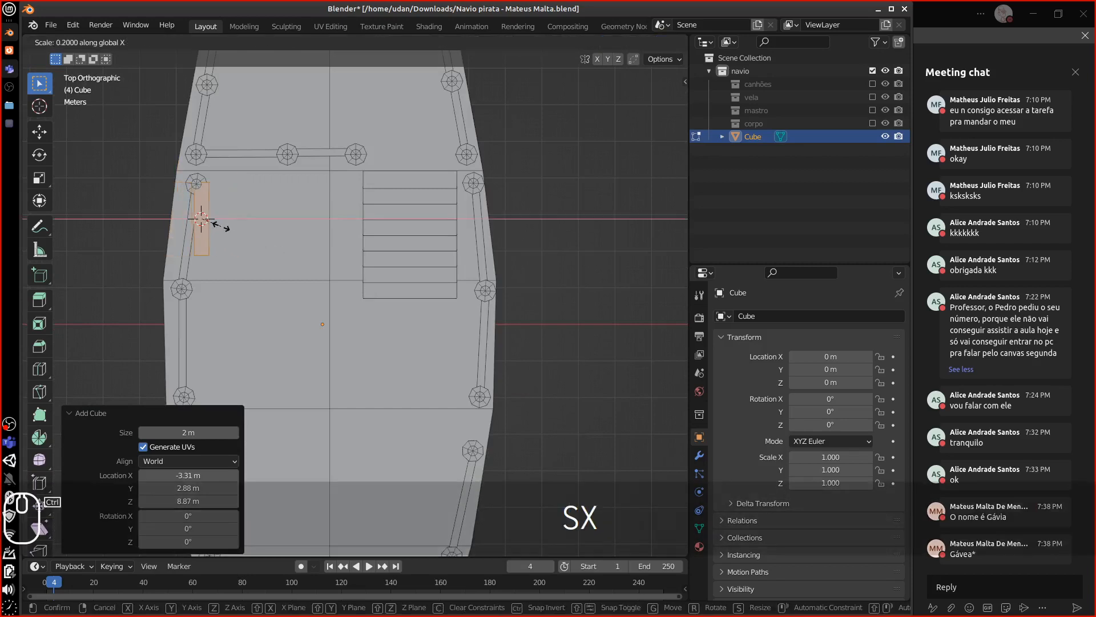
left_click(223, 227)
Move the thin block about 6.84 m along X to the outer side of the staircase.
key("g")
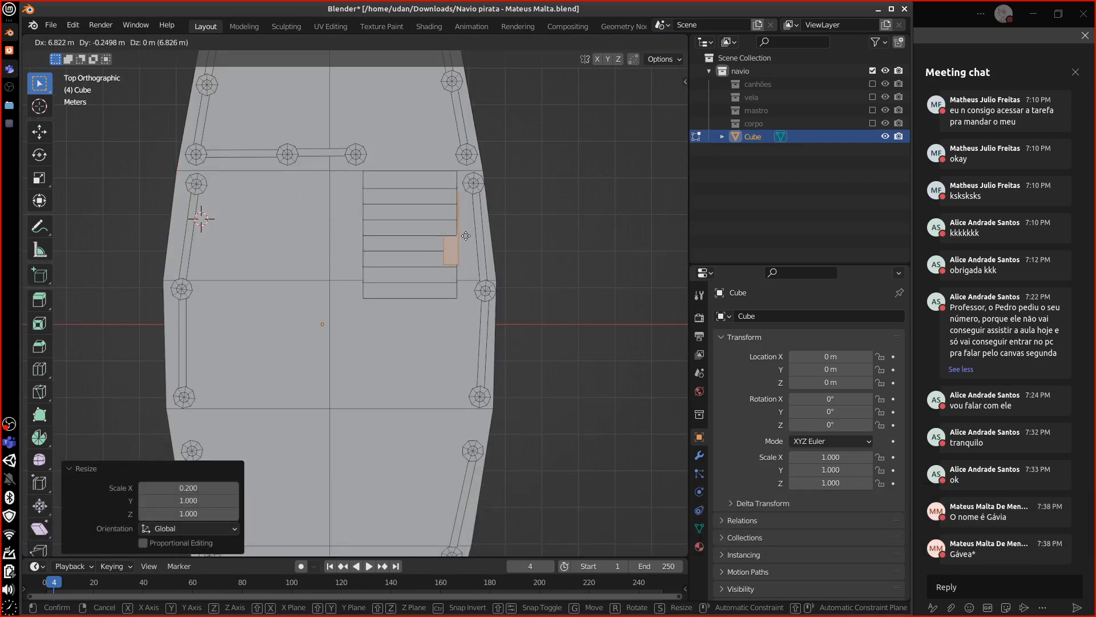
key("x")
left_click(472, 236)
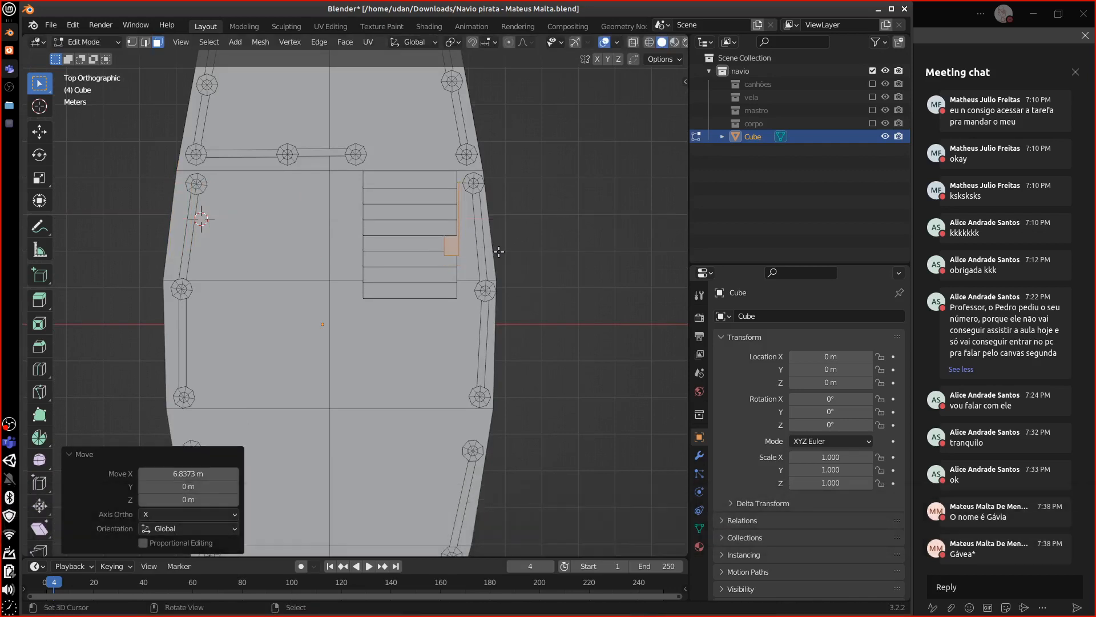
Select the block's top edge farthest from the cabin in vertex mode and lower it about 0.78 m along Z.
key("KP_3")
middle_click_drag(494, 313, 510, 245, "shift")
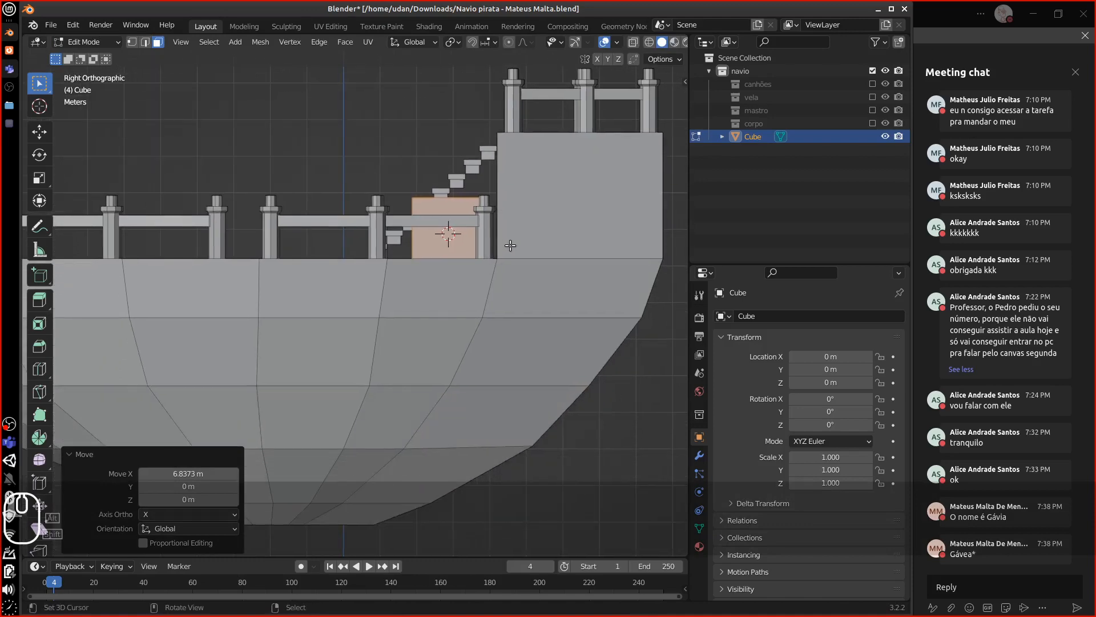
scroll(512, 254, "up", 3)
middle_click_drag(547, 180, 307, 147, "shift")
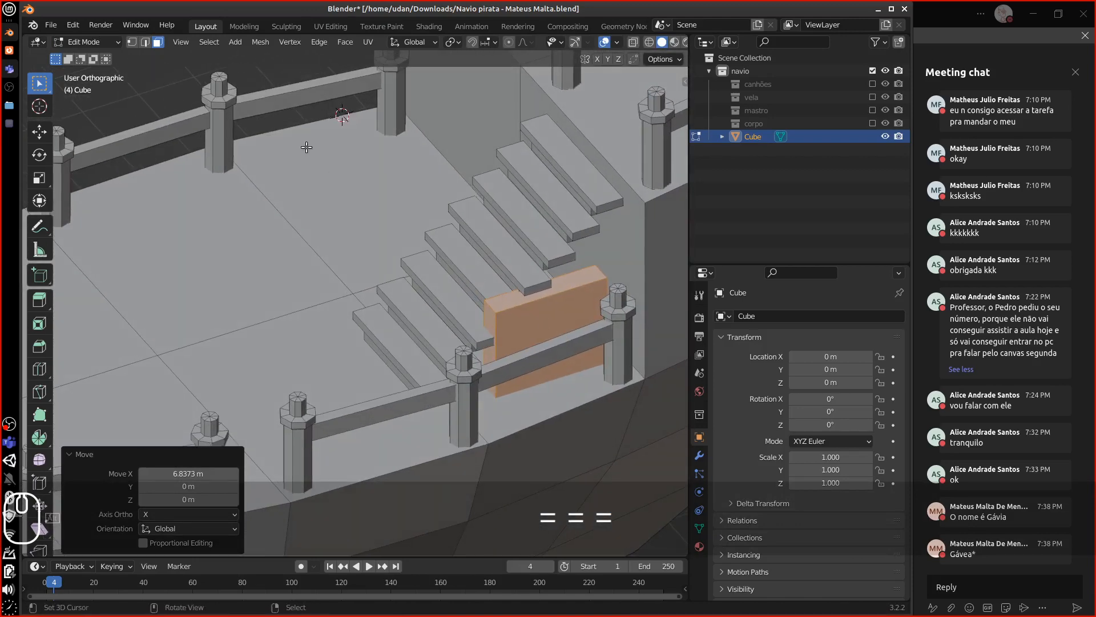
left_click(137, 42)
left_click(515, 310)
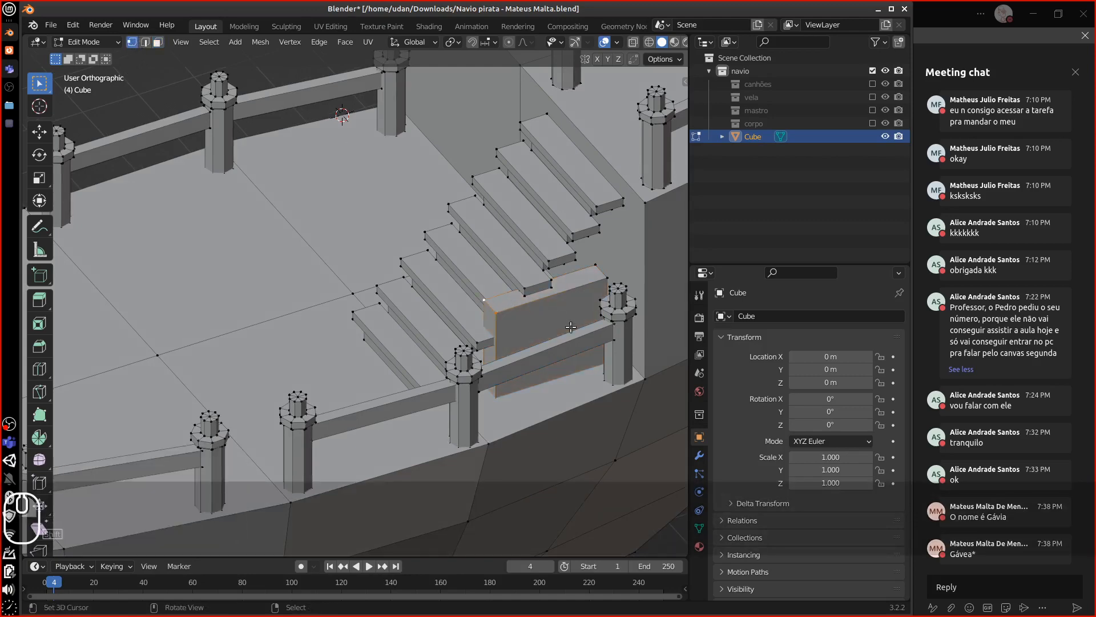
key("KP_2")
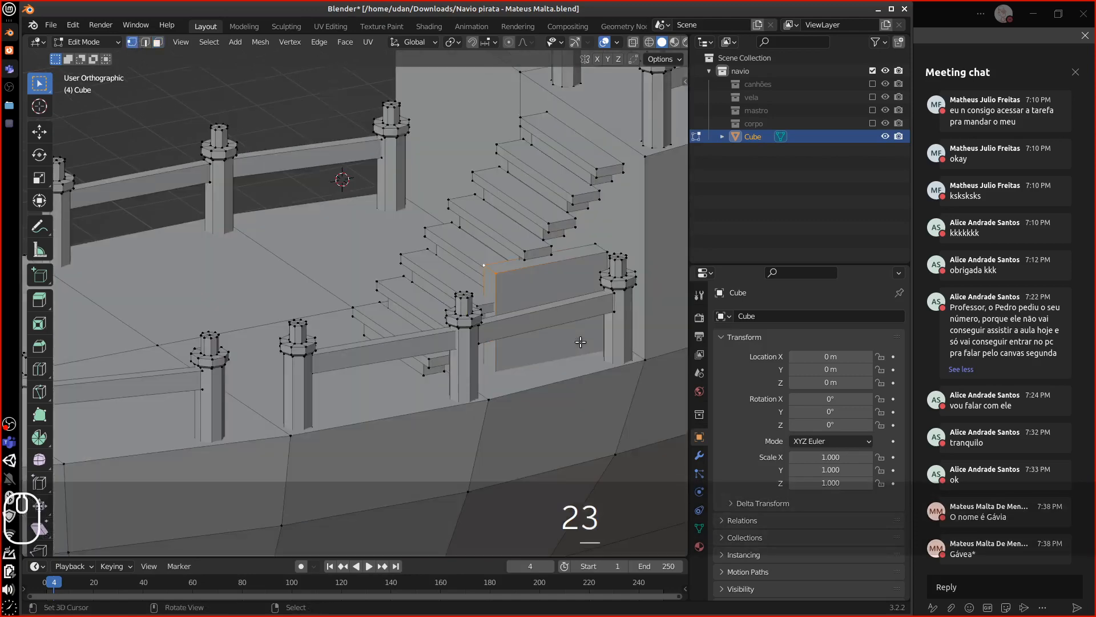
key("g")
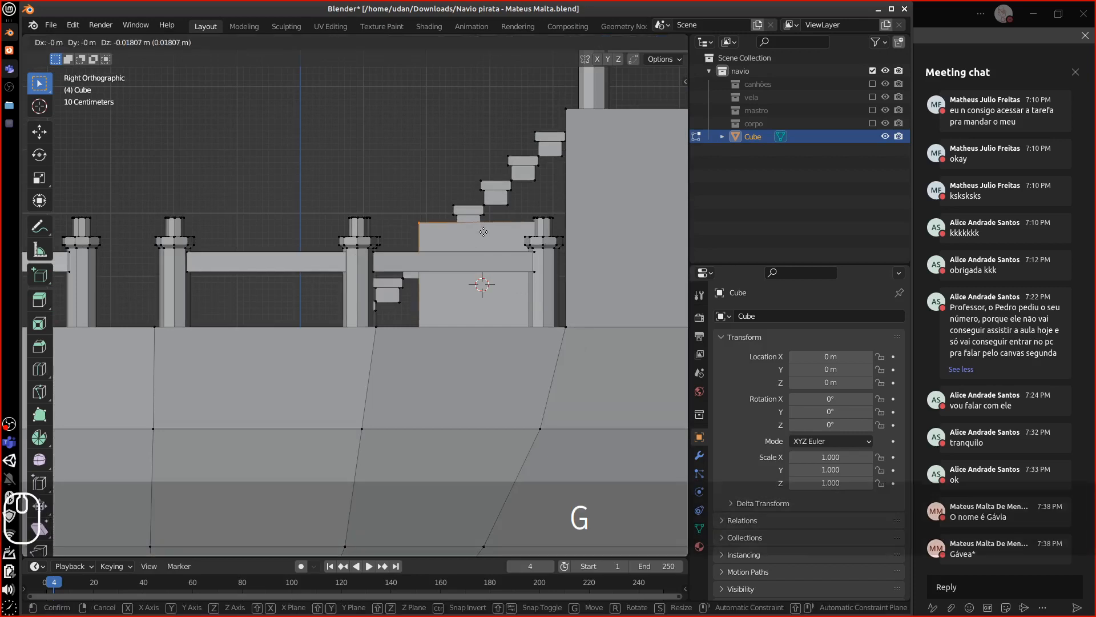
key("z")
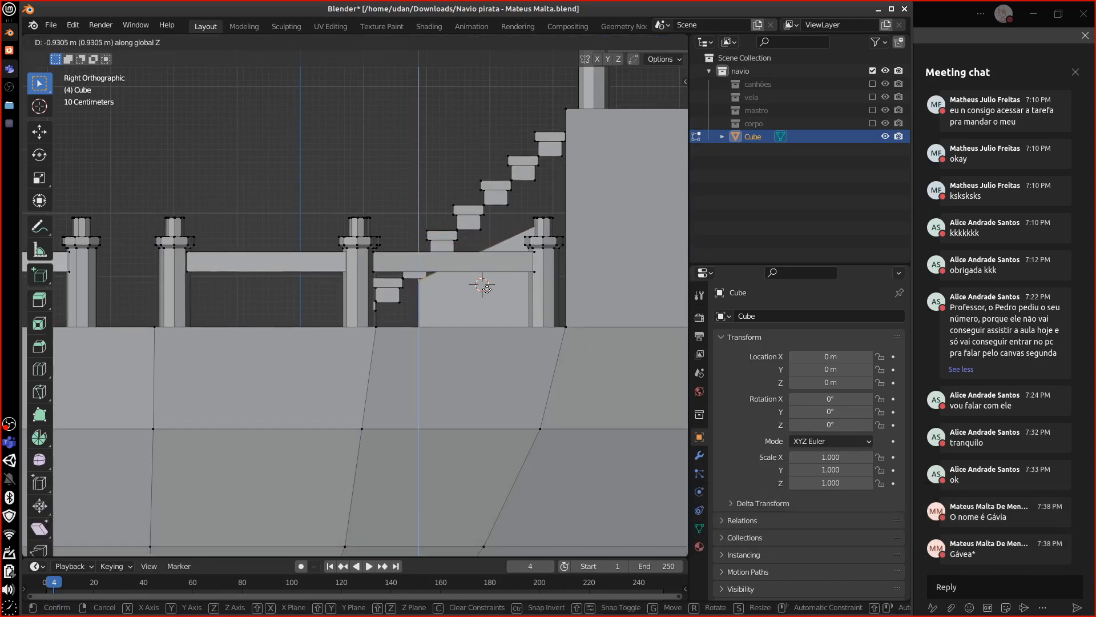
left_click(485, 279)
Raise the block's top edge nearest the cabin about 1.0 m along Z to match the slope of the stairs.
middle_click_drag(575, 221, 597, 297)
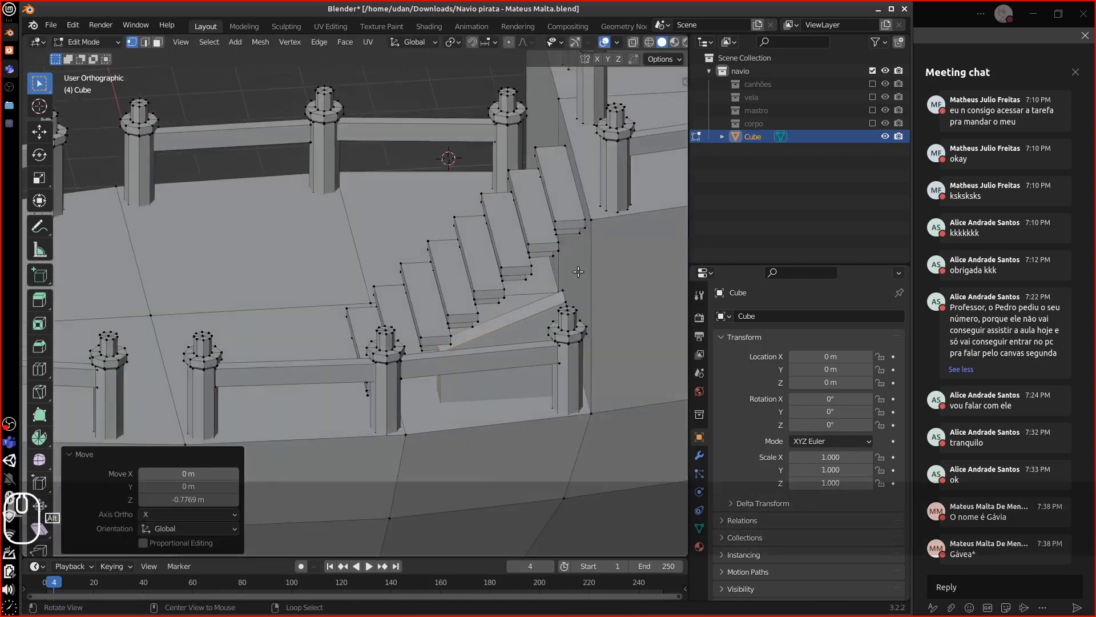
key("KP_3")
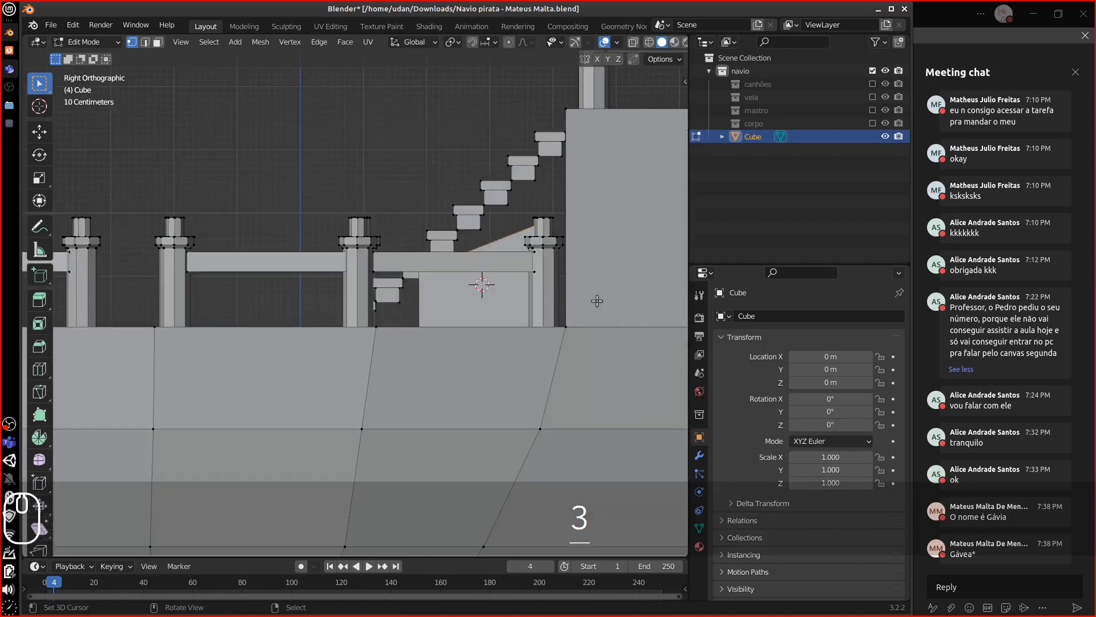
key("g")
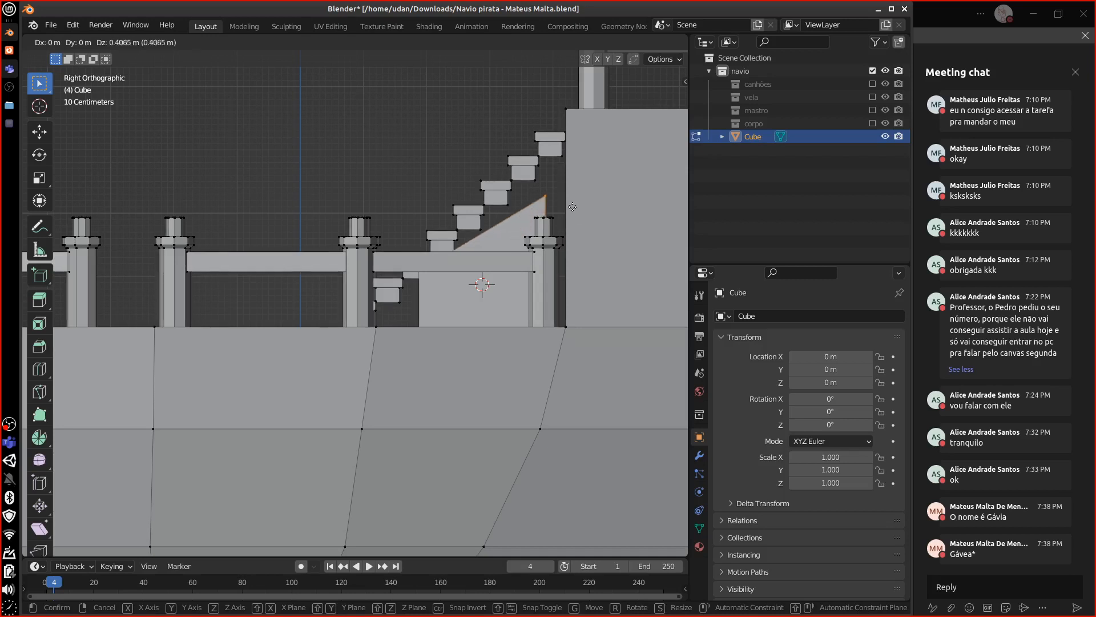
key("z")
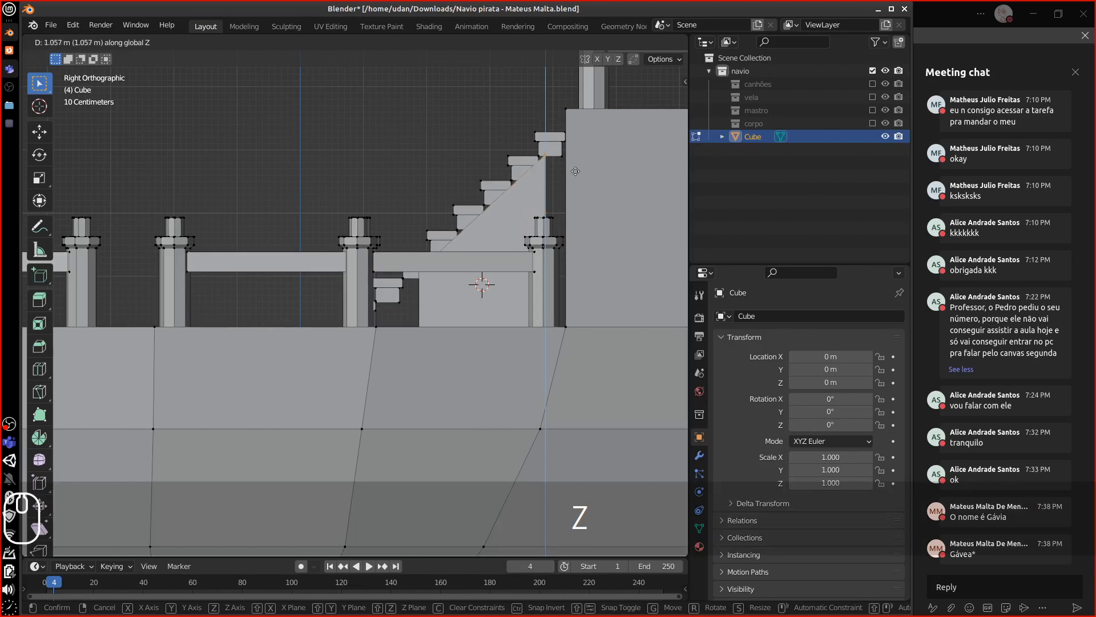
left_click(576, 176)
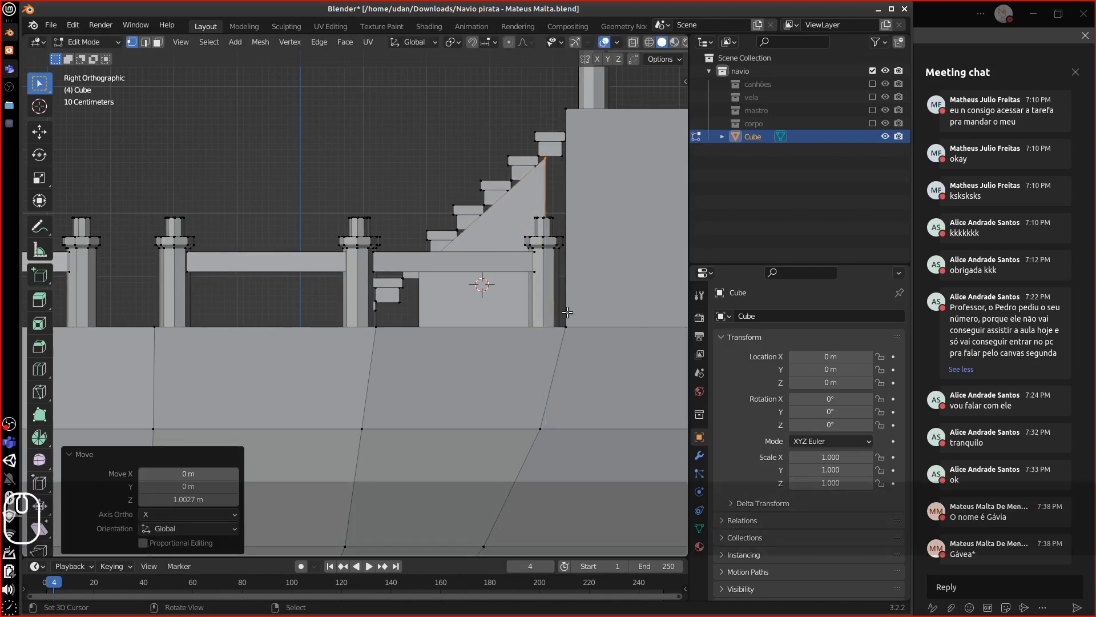
Sketch annotation strokes for a slanted support over the staircase in side view and erase them.
middle_click_drag(578, 325, 474, 294)
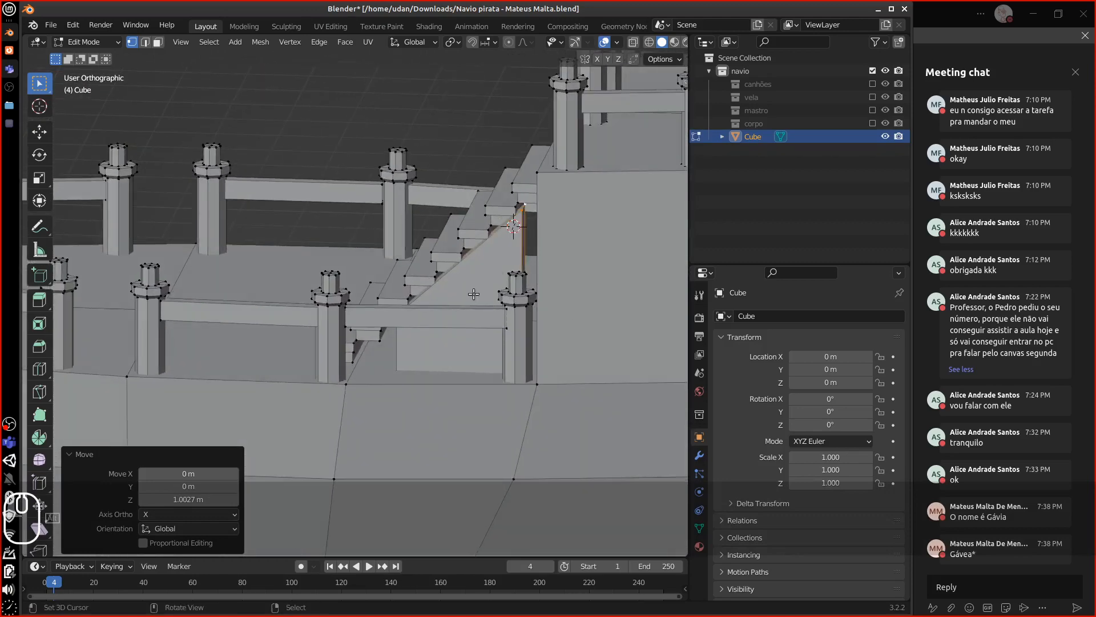
key("KP_3")
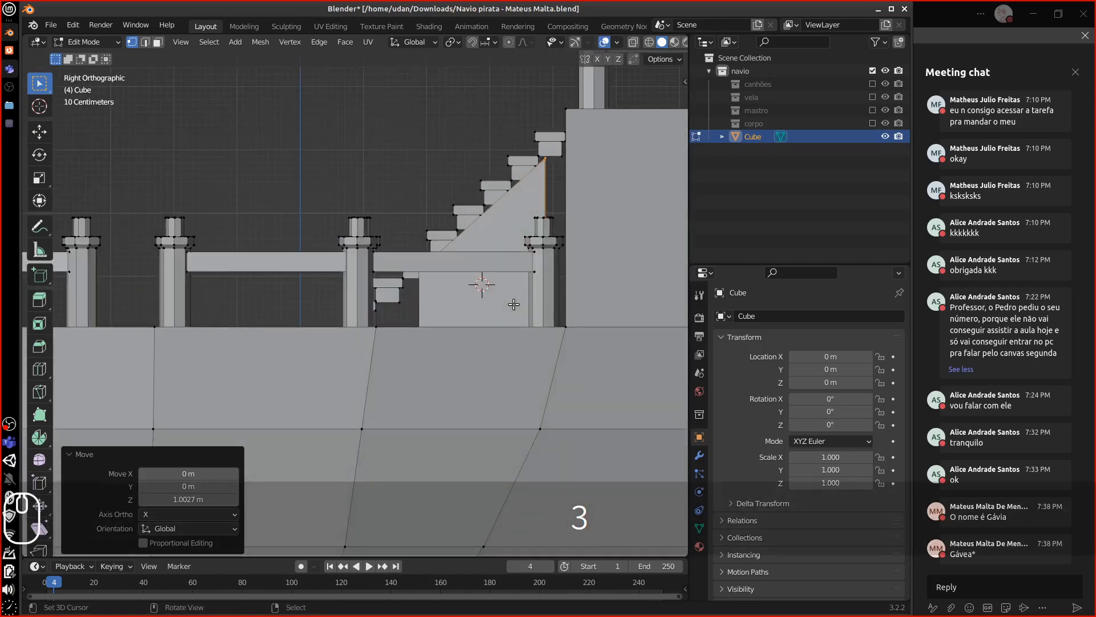
key("d")
key("d")
key("d")
key("d")
key("d")
key("d")
key("d")
key("d")
key("d")
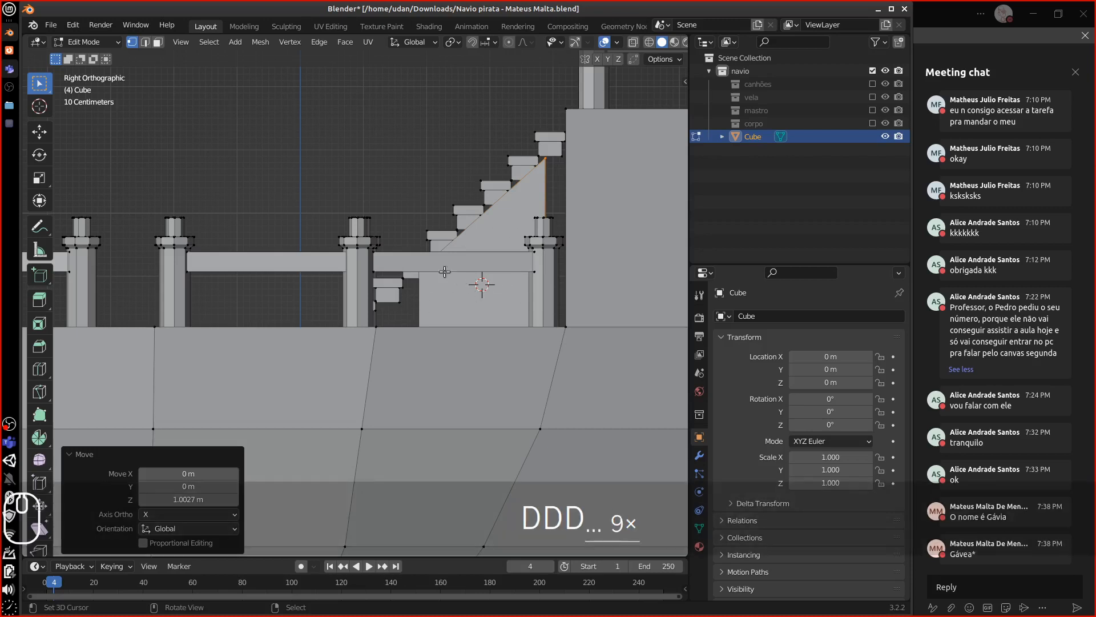
left_click_drag(602, 160, 355, 323)
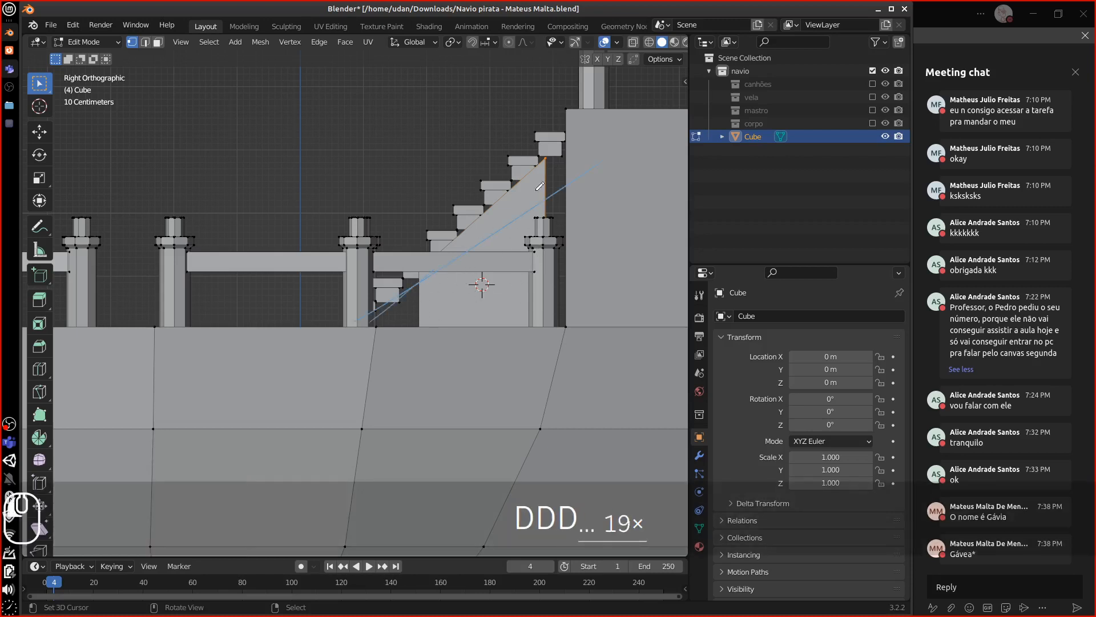
left_click_drag(577, 162, 513, 220)
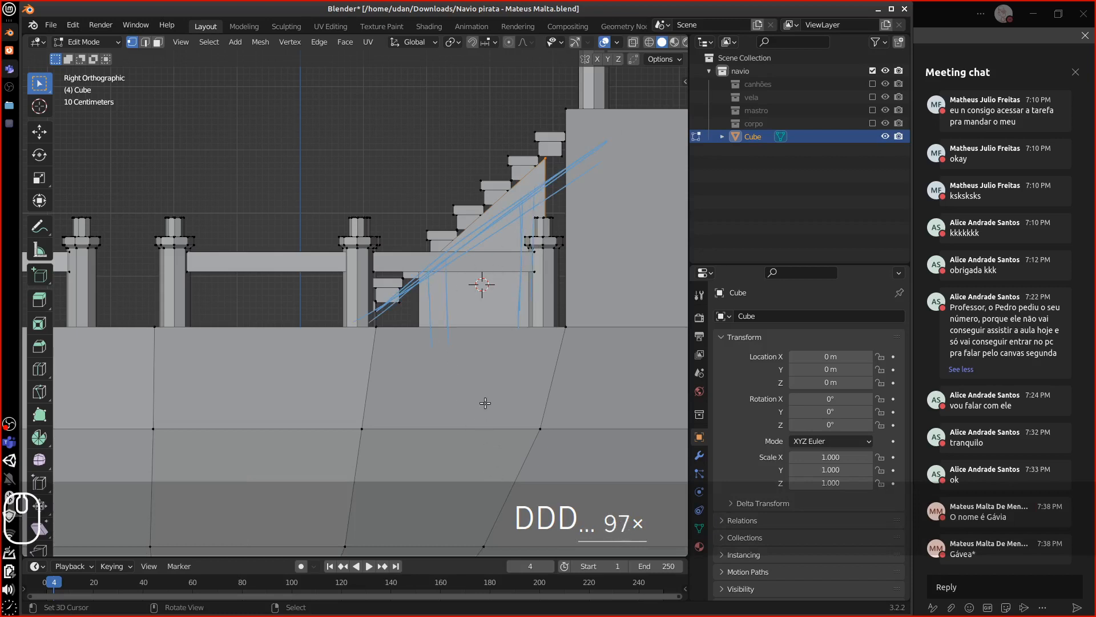
mouse_move(485, 403)
right_mouse_down()
mouse_move(488, 240)
mouse_move(543, 178)
right_mouse_up()
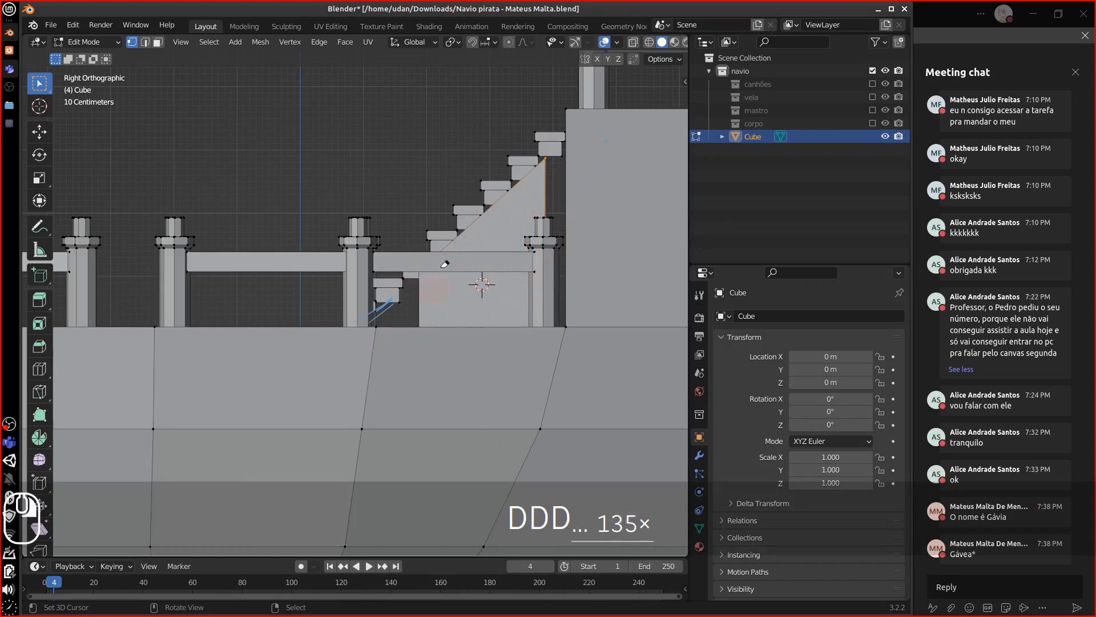
middle_click_drag(538, 318, 432, 267)
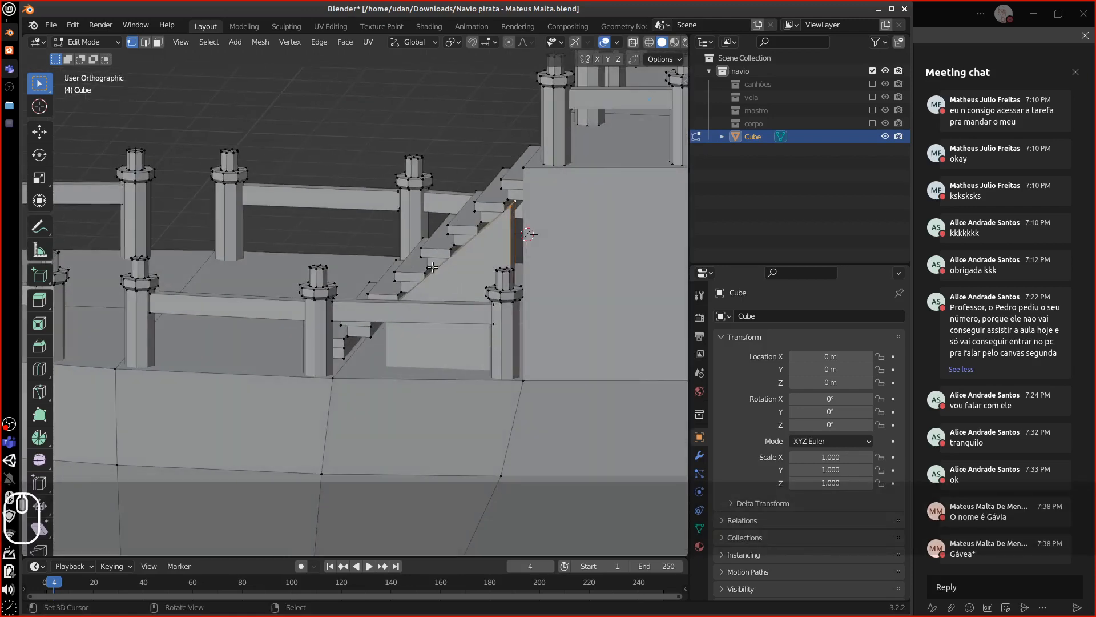
left_click(157, 42)
left_click(514, 257)
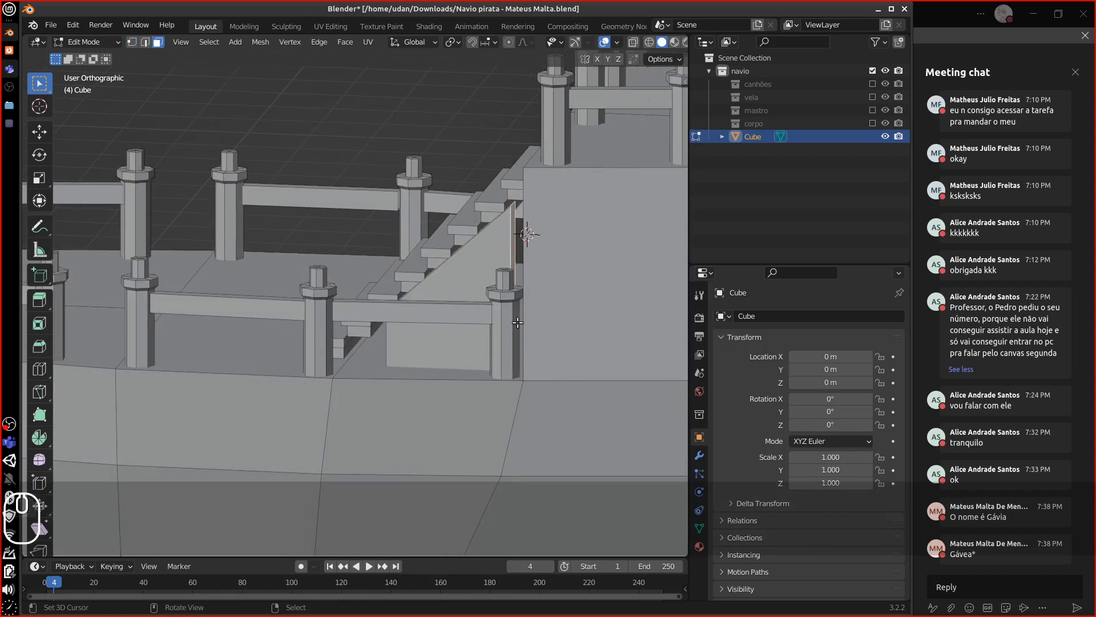
key("x")
key("Escape")
Turn on X-ray, select the block's bottom vertices and raise them along Z in side view to just below the block's lower front corner.
middle_click_drag(479, 334, 470, 328)
left_click(133, 42)
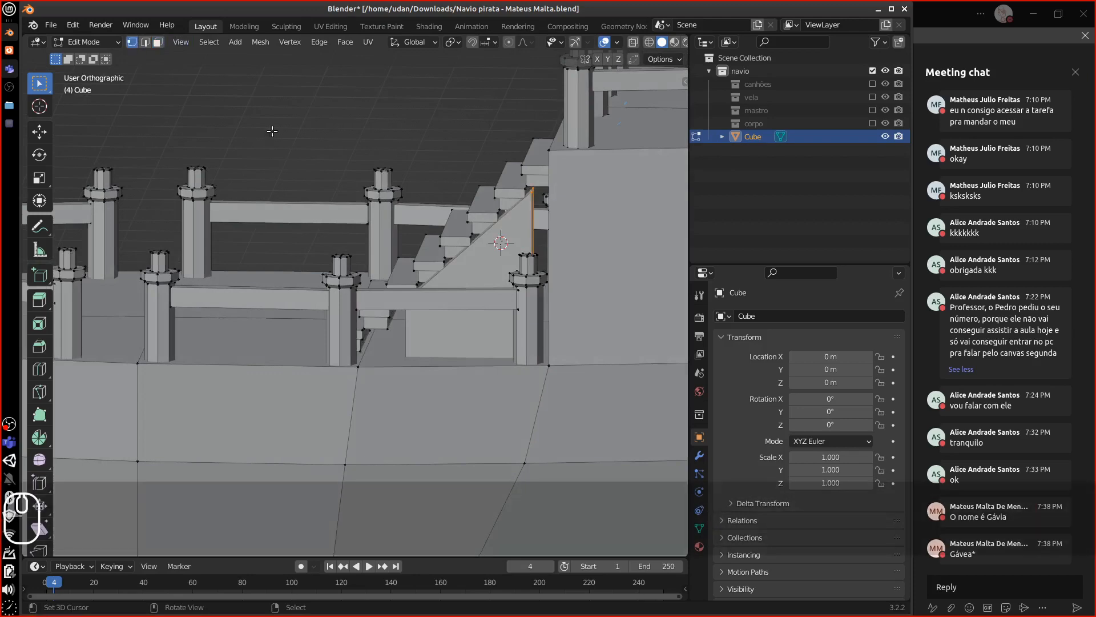
key("alt+z")
left_click(407, 375)
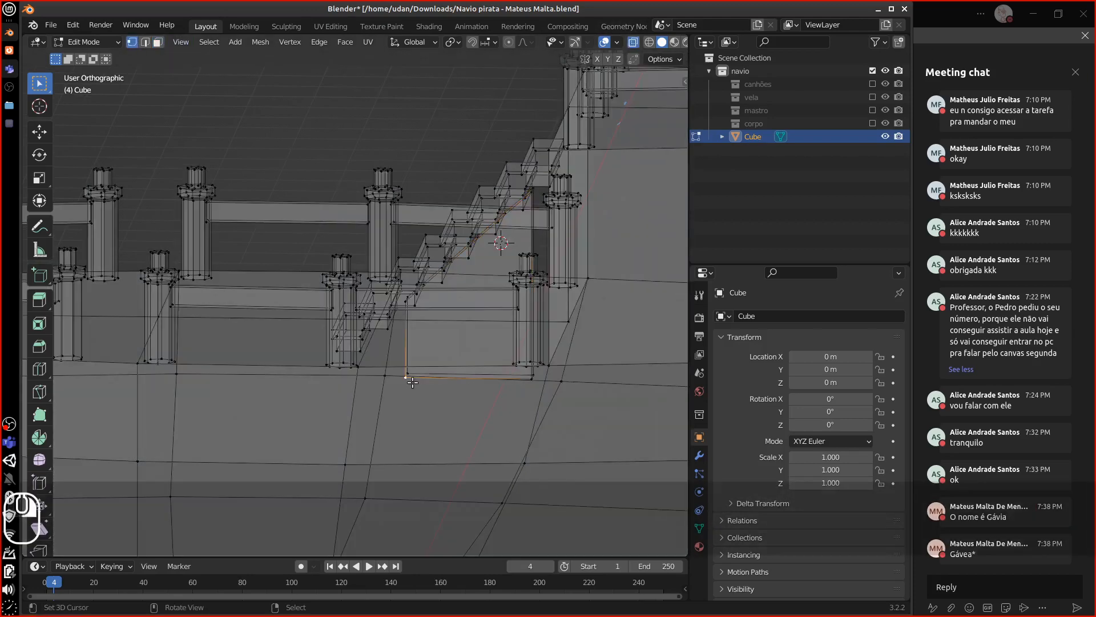
left_click(530, 379, "shift")
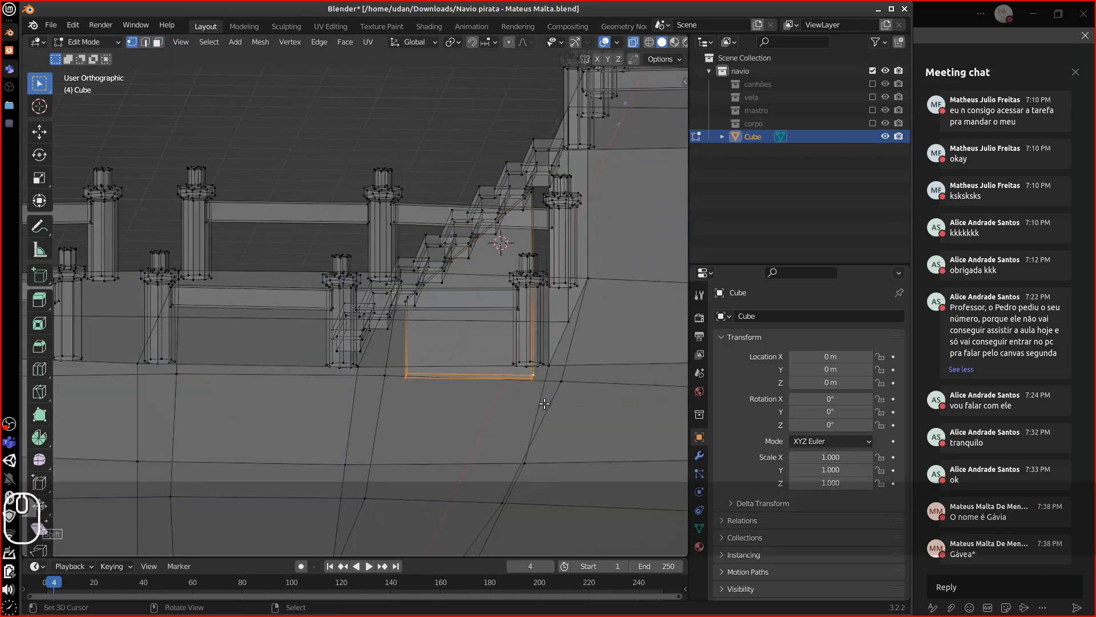
key("1")
key("3")
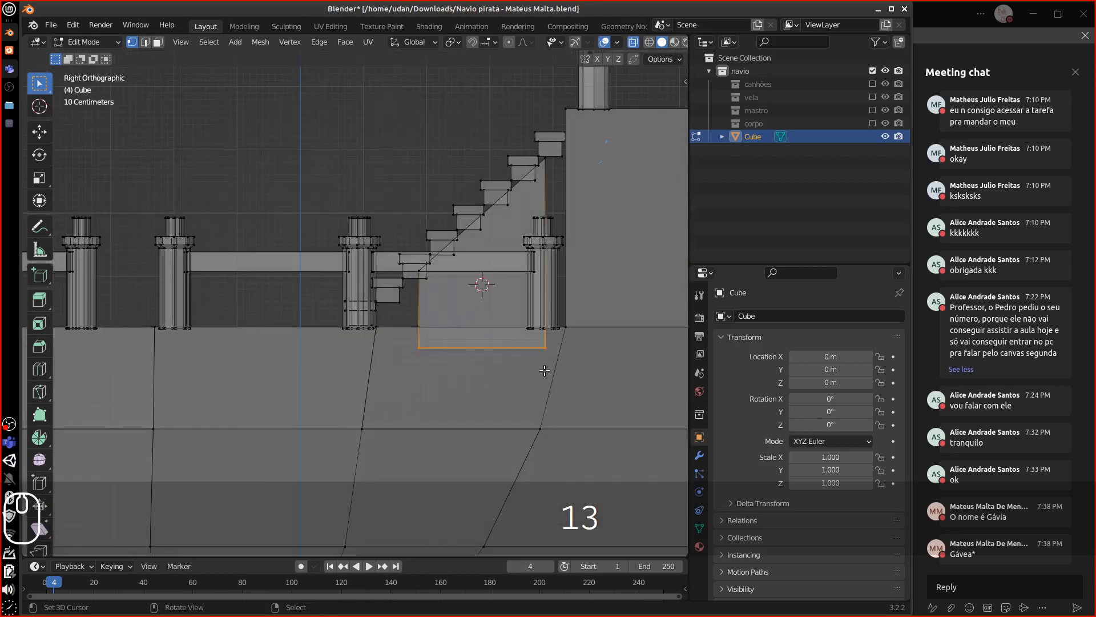
key("g")
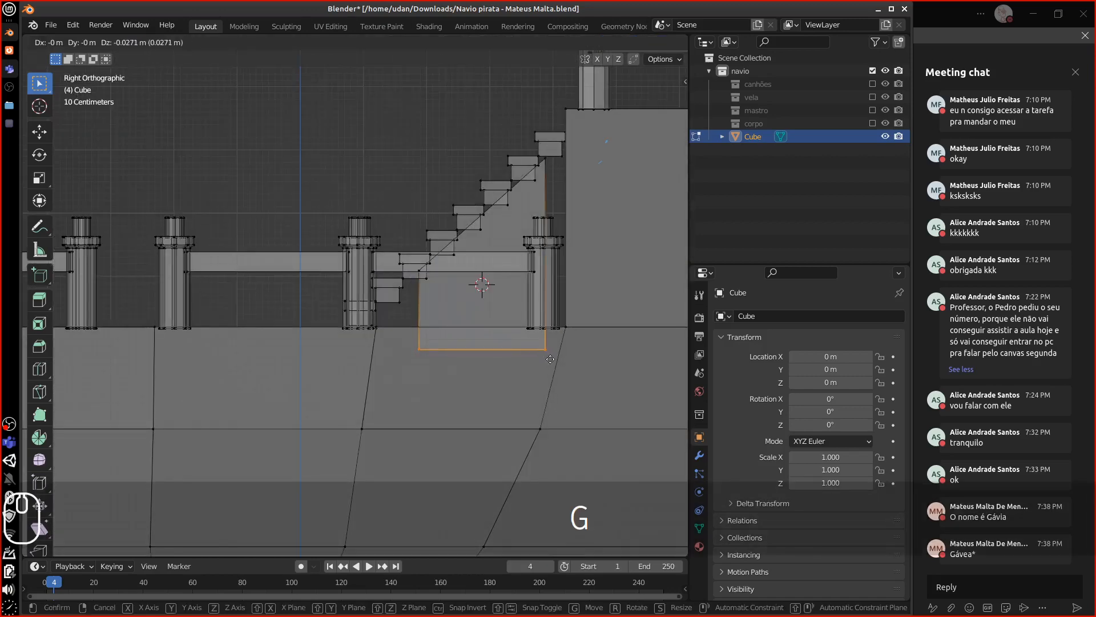
key("z")
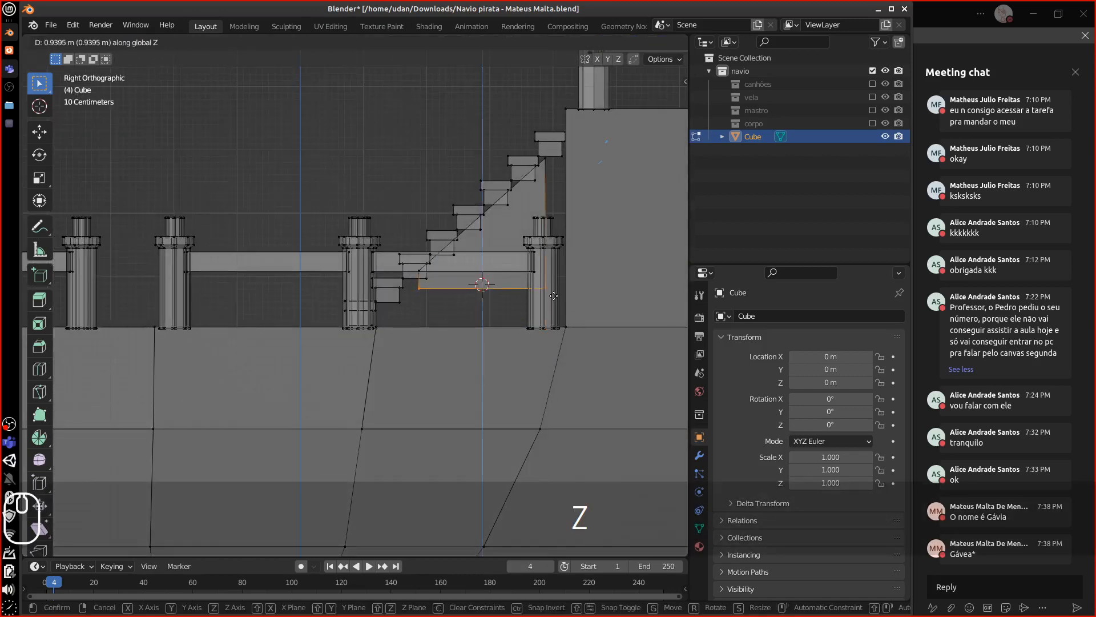
left_click(552, 281)
Raise the support block's lower vertices nearest the cabin 1.77 m along Z in side view, making its underside follow the stair slope.
middle_click_drag(552, 281, 457, 351)
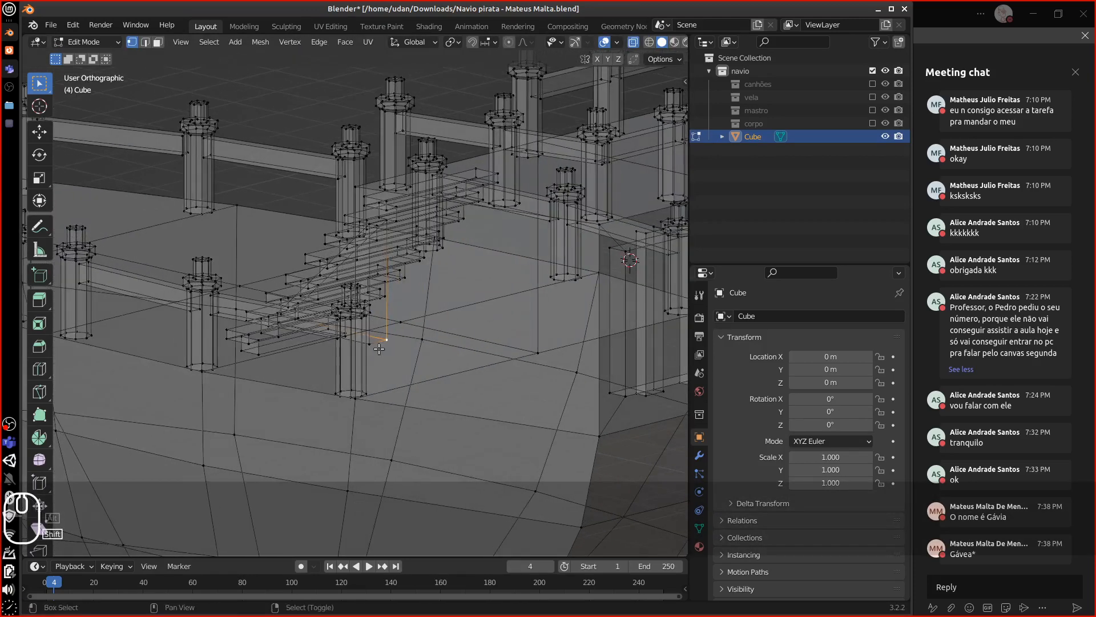
key("KP_2")
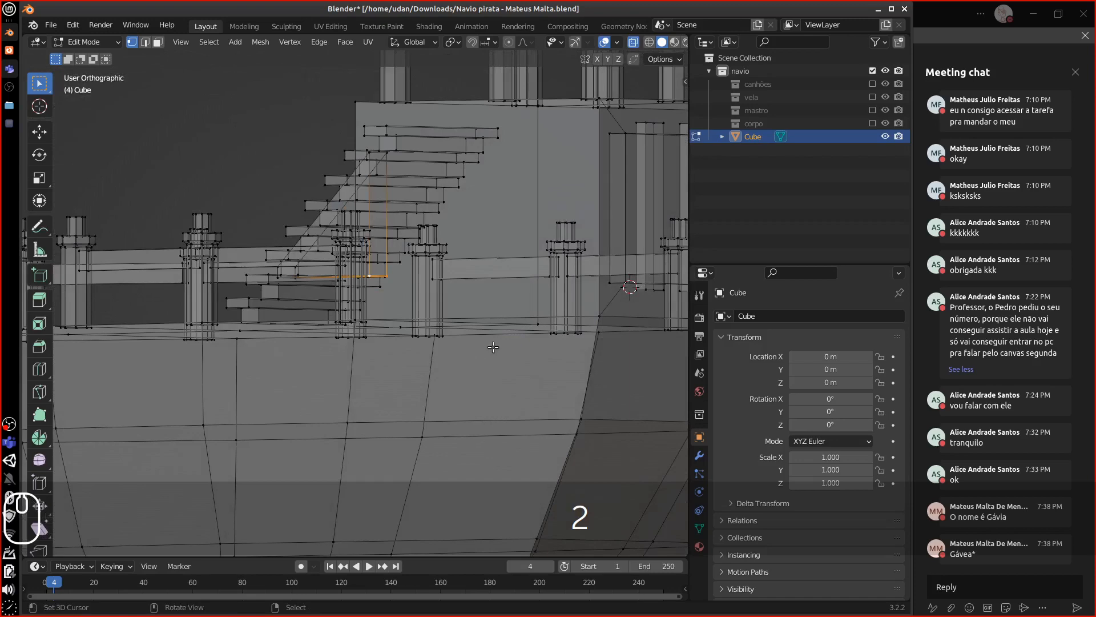
key("KP_2")
key("KP_5")
key("KP_5")
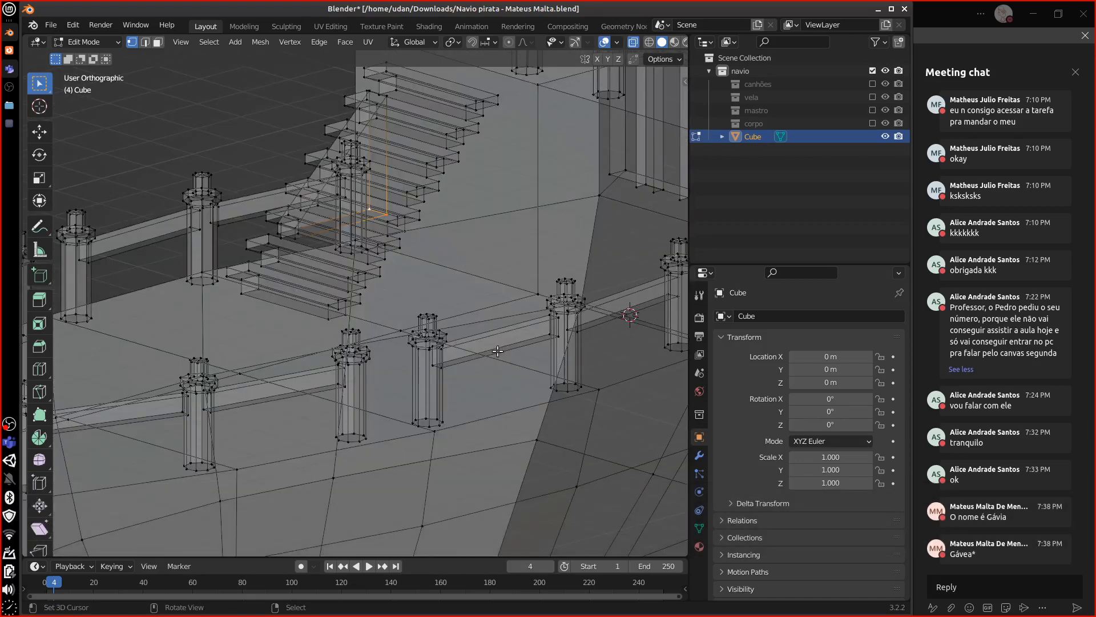
key("KP_1")
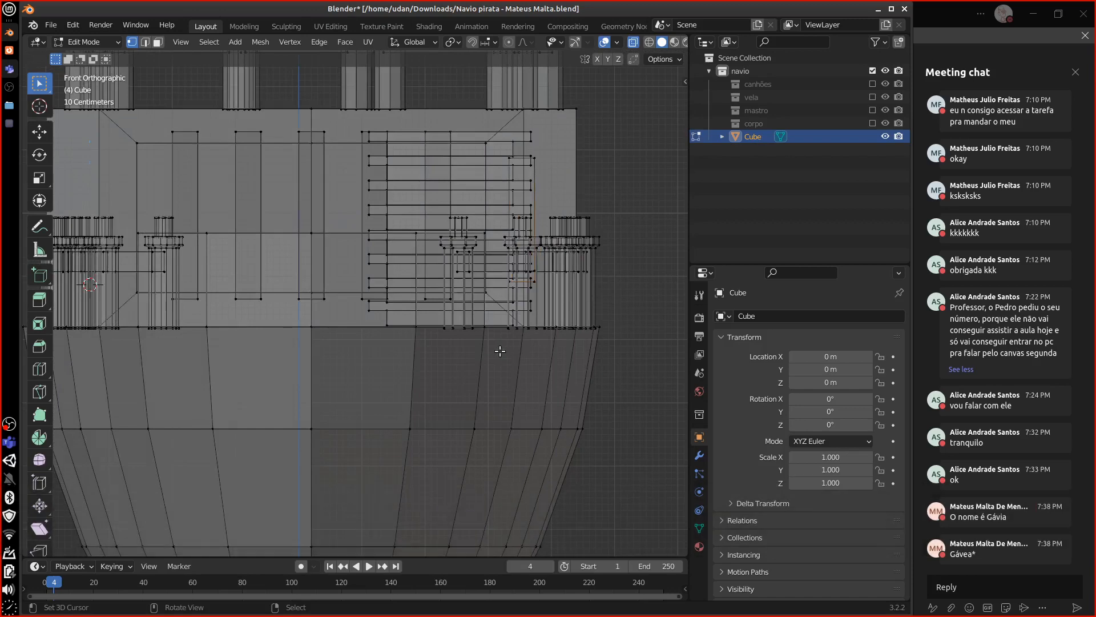
key("KP_3")
middle_click_drag(552, 327, 548, 354, "shift")
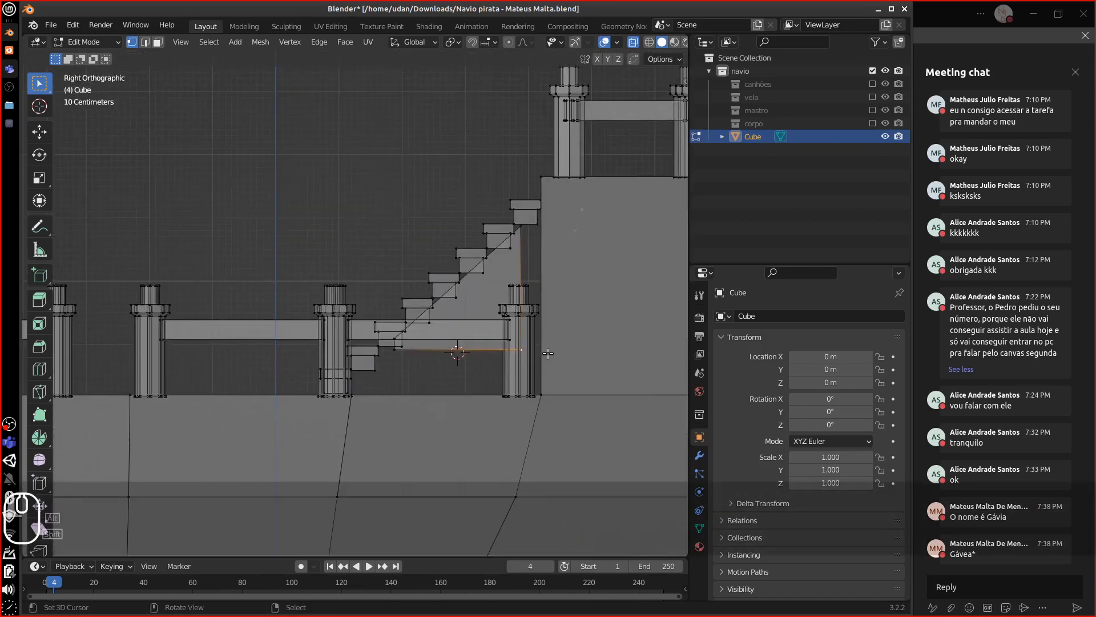
key("equal")
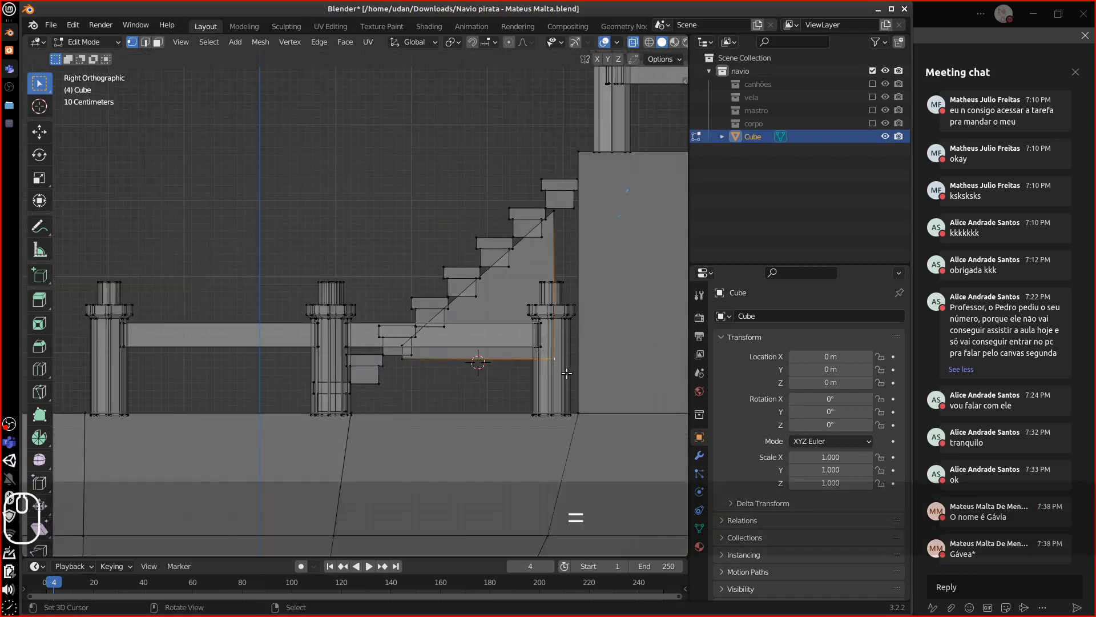
key("g")
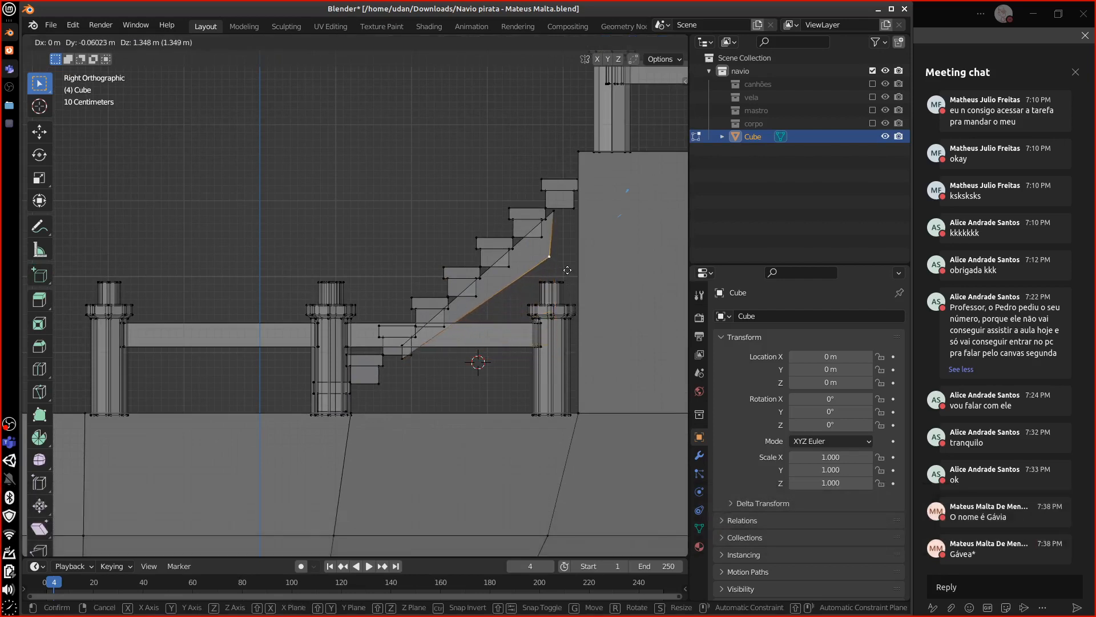
key("z")
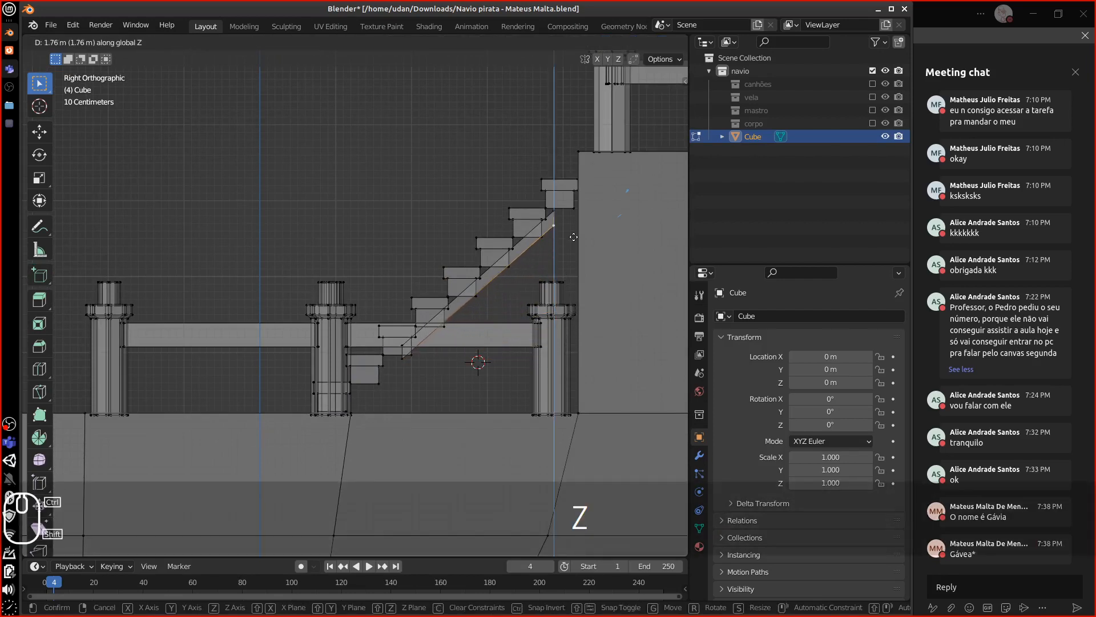
left_click(571, 235)
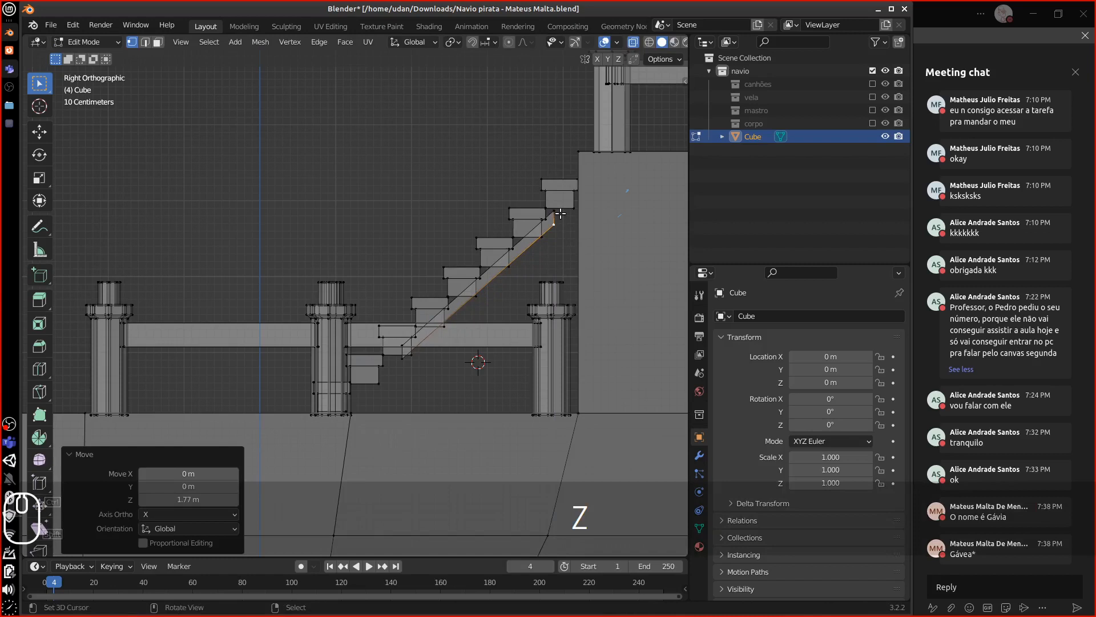
Select the vertices at the slanted support's upper end and move them about 0.33 m in Y and 0.27 m in Z to the cabin wall.
key("b")
left_click_drag(552, 207, 566, 235)
left_click(562, 221)
key("b")
key("g")
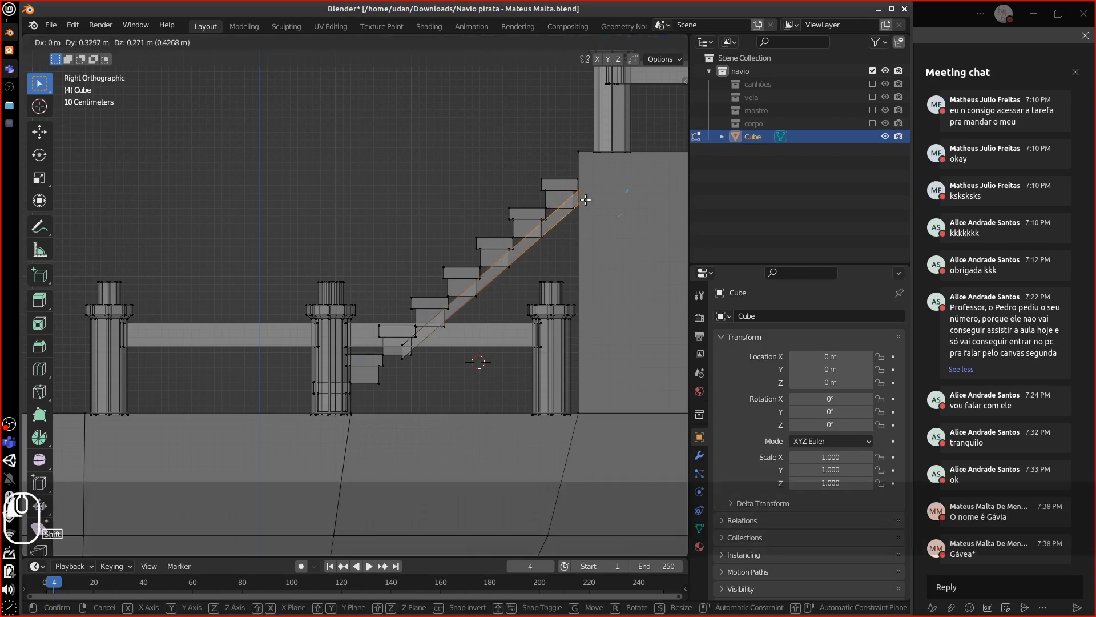
left_click(586, 199)
Select the vertices at the support's lower end and move them -0.82 m in Y and -0.77 m in Z down to the deck.
middle_click_drag(407, 362, 468, 346, "shift")
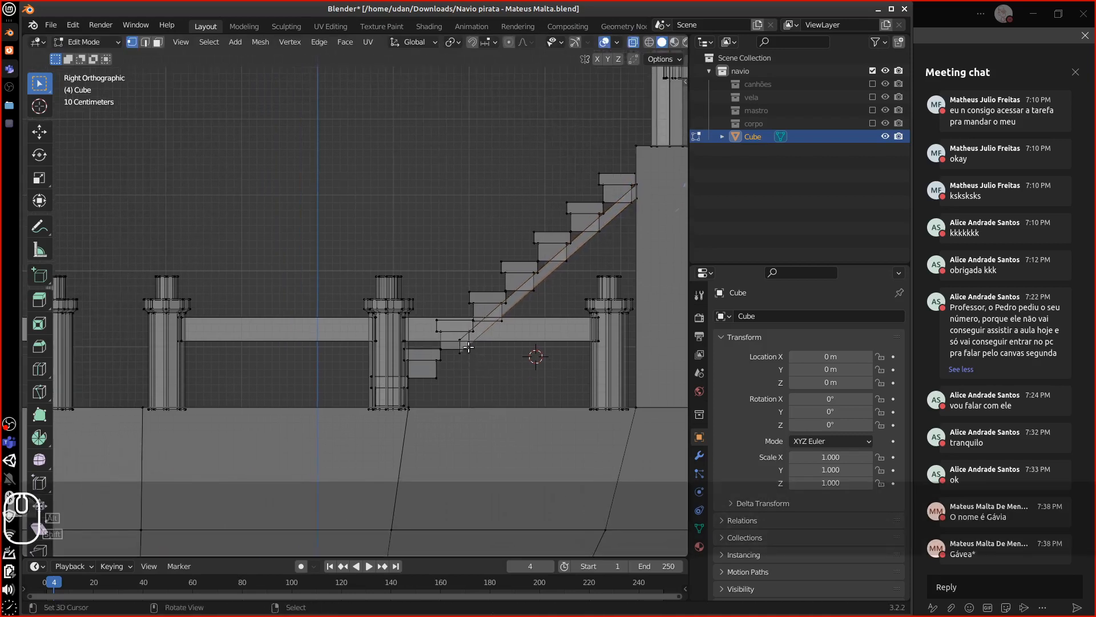
key("b")
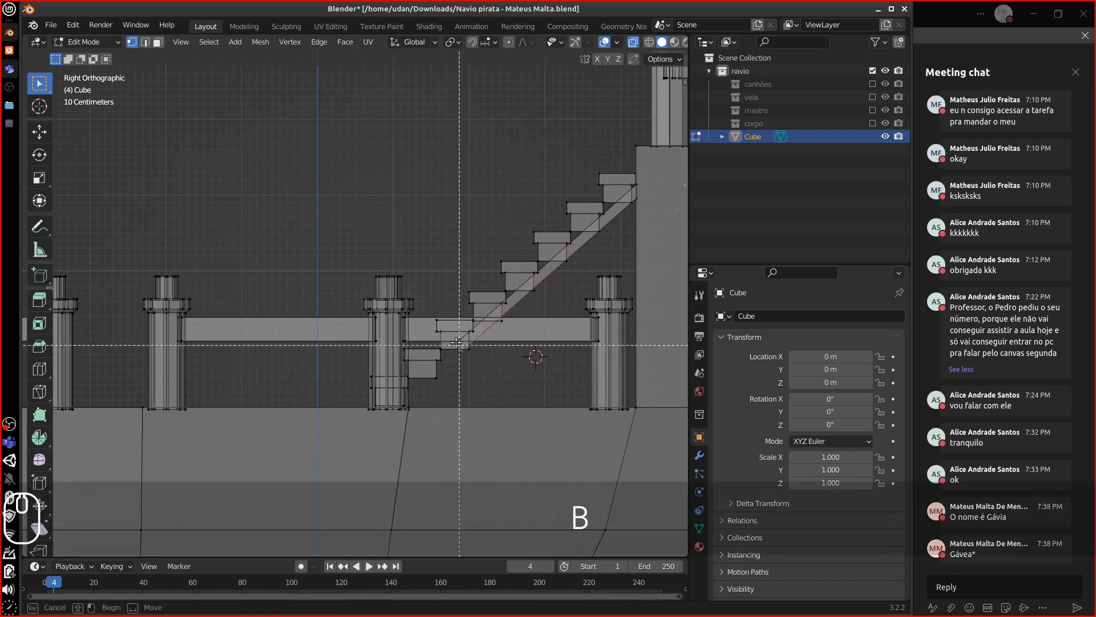
left_click_drag(454, 336, 466, 359)
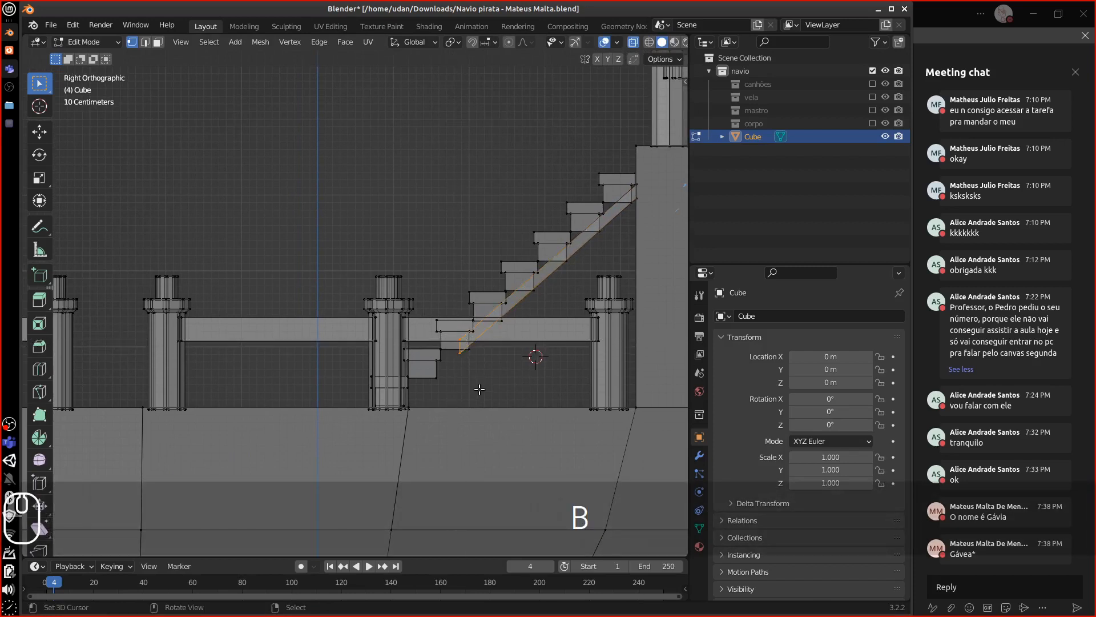
middle_click_drag(469, 355, 523, 332, "shift")
key("g")
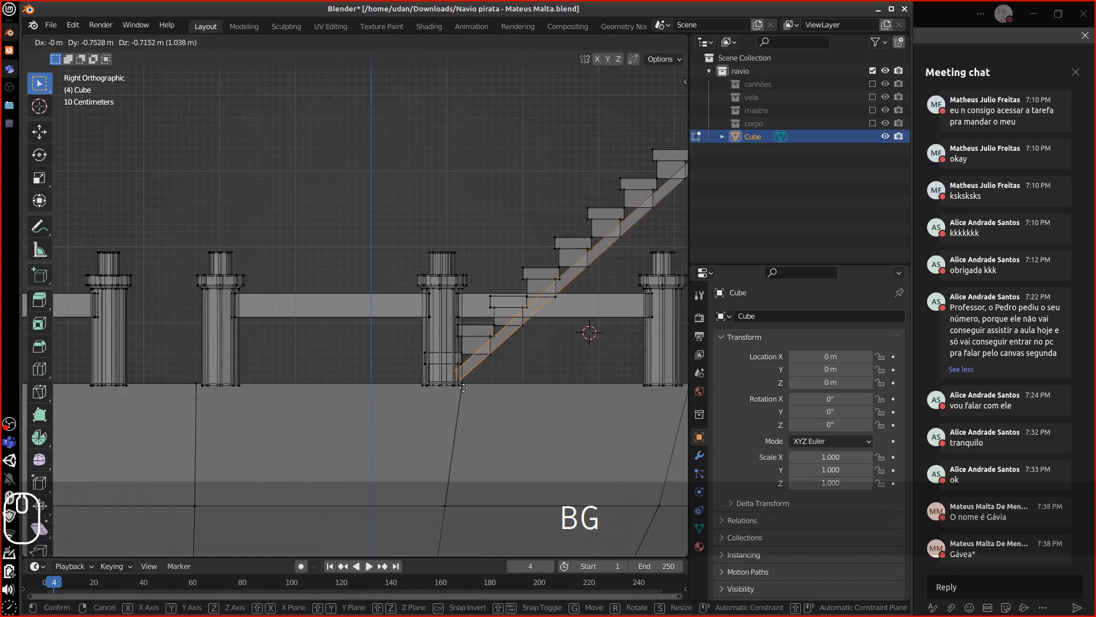
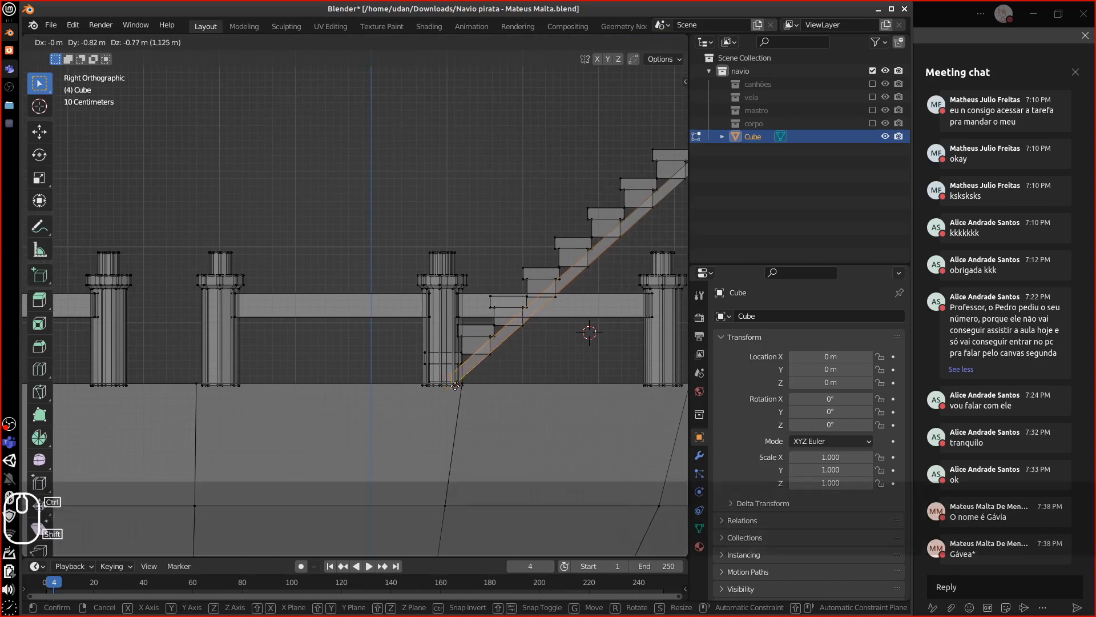
left_click(455, 386)
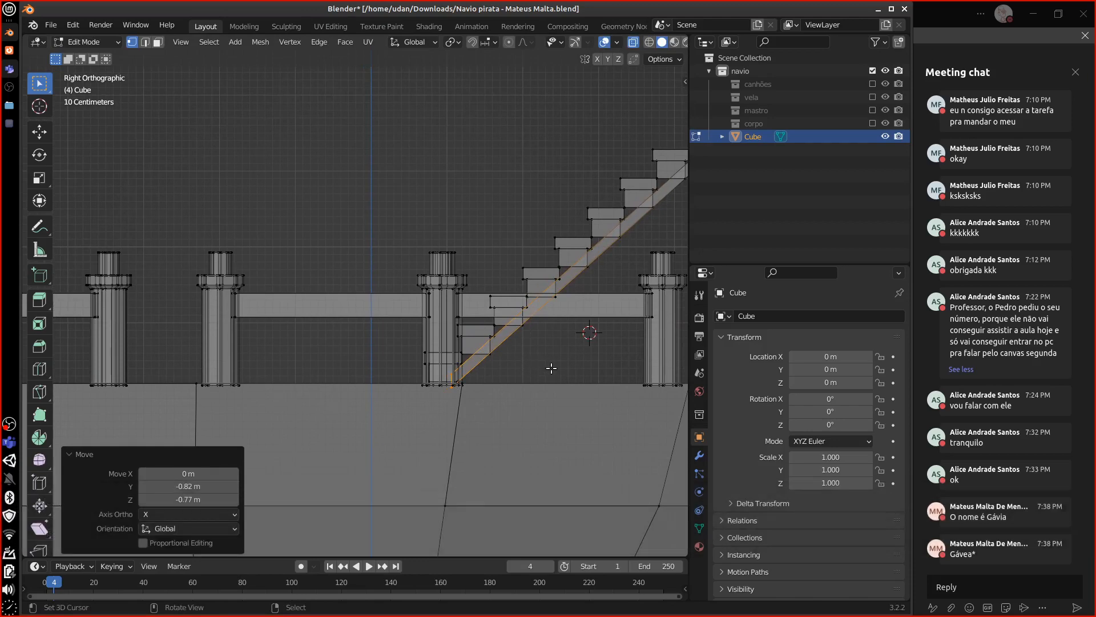
Turn off X-ray, select the whole linked support and duplicate it -2.3581 m along X to the other side of the staircase.
key("Tab")
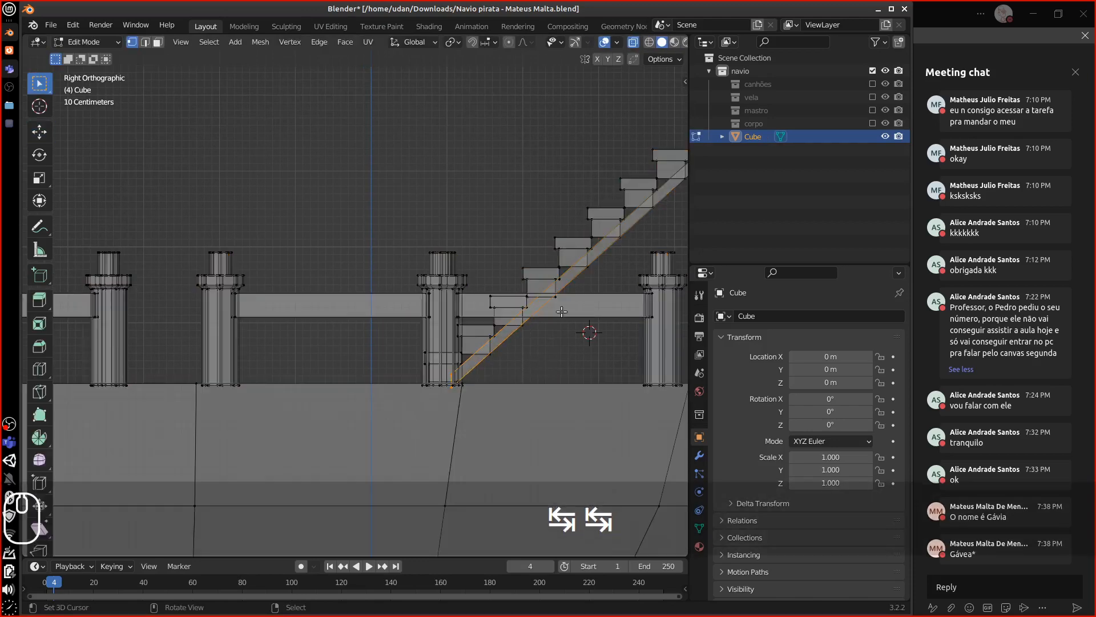
left_click(635, 41)
middle_click_drag(599, 350, 717, 387)
middle_click_drag(640, 185, 551, 359, "shift")
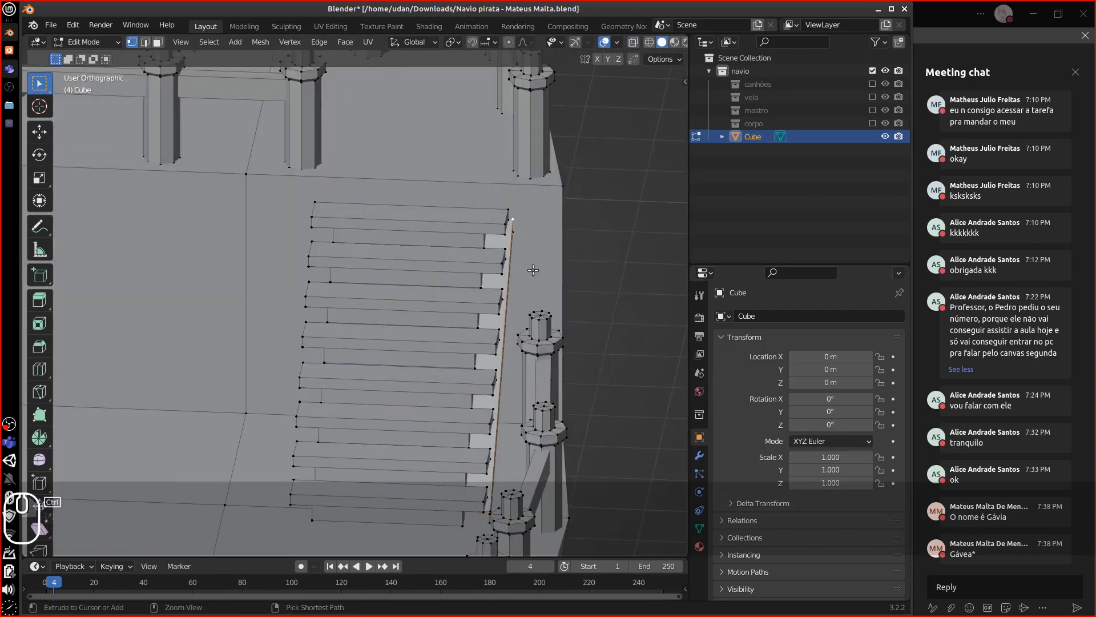
key("ctrl+l")
middle_click_drag(540, 200, 560, 345)
key("shift+d")
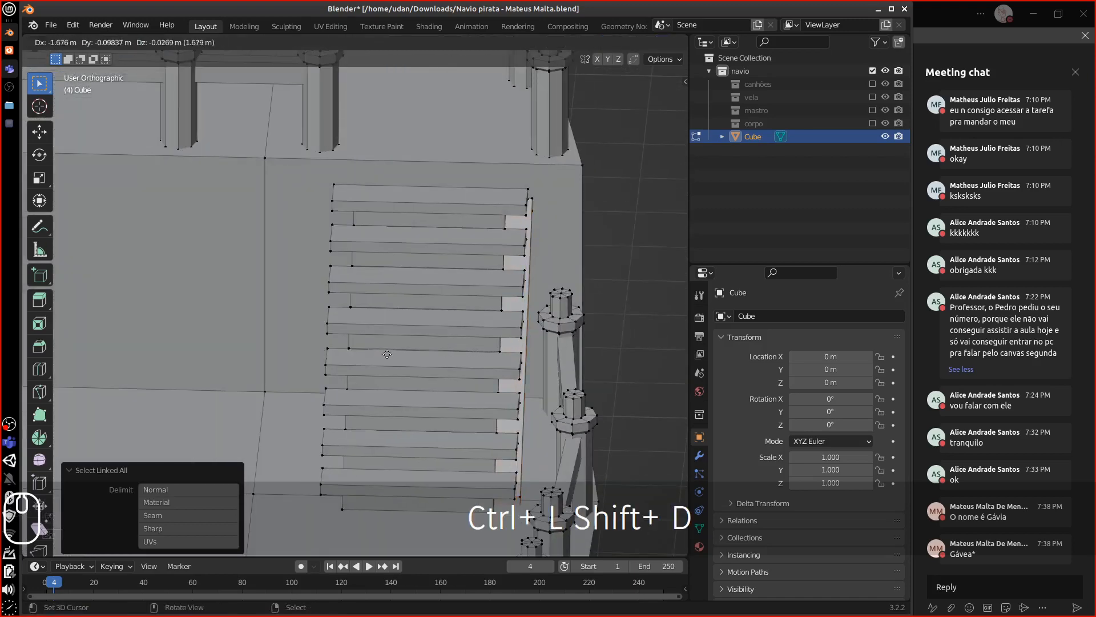
key("x")
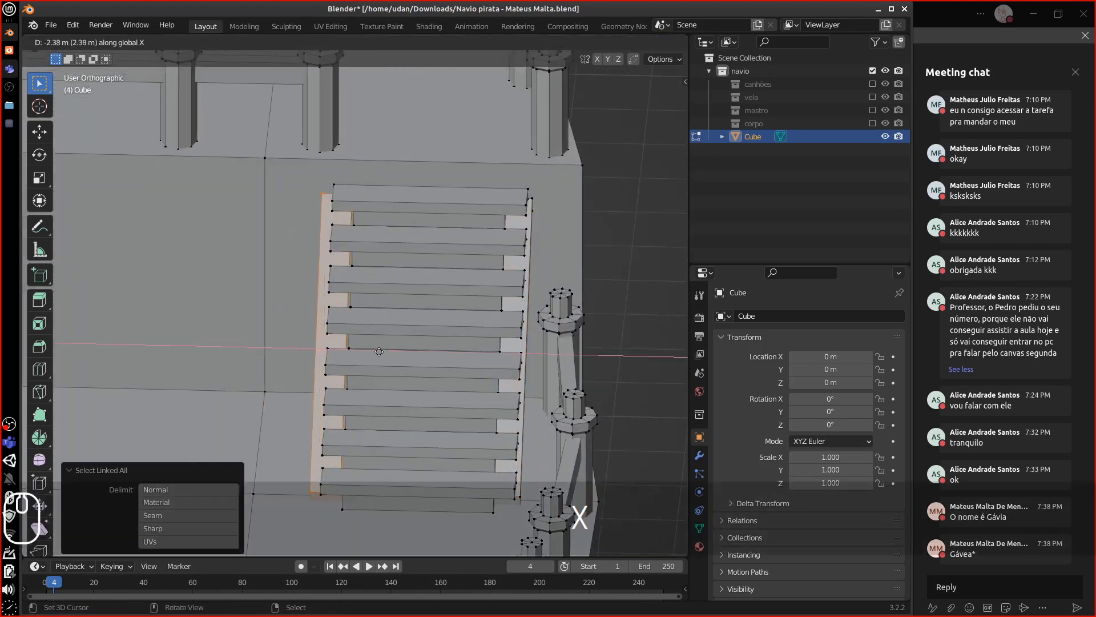
left_click(398, 352)
Examine the staircase with its two side supports and the whole ship from several angles.
middle_click_drag(398, 352, 613, 405)
left_click_drag(612, 405, 517, 272, "alt+shift")
left_click_drag(576, 360, 496, 311, "alt")
middle_click_drag(504, 315, 535, 325)
scroll(535, 325, "down", 8)
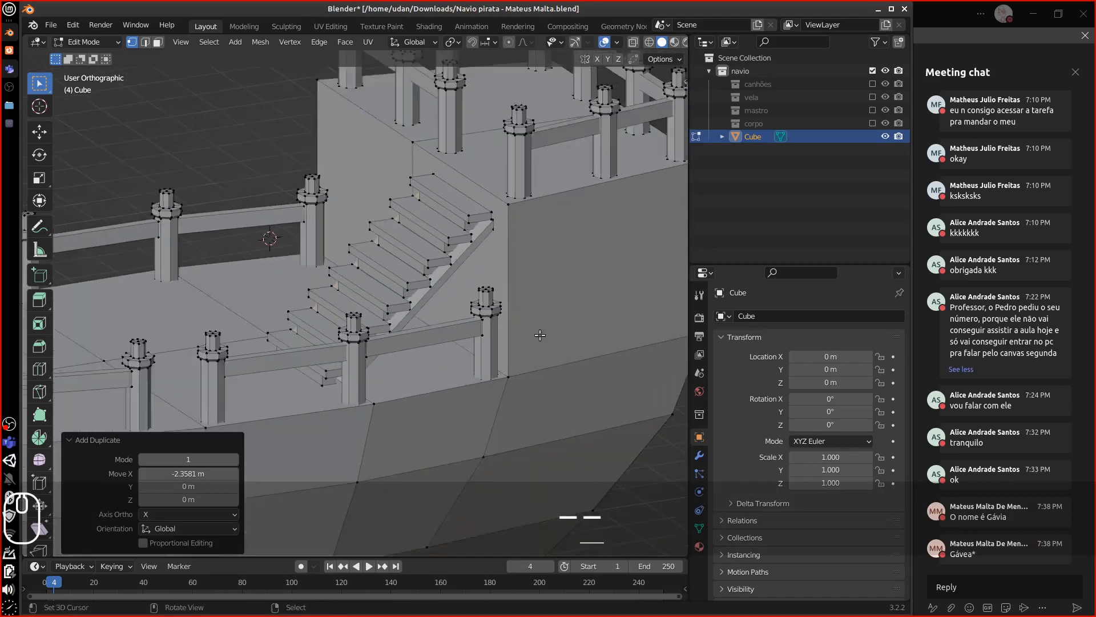
middle_click_drag(485, 373, 526, 382, "alt")
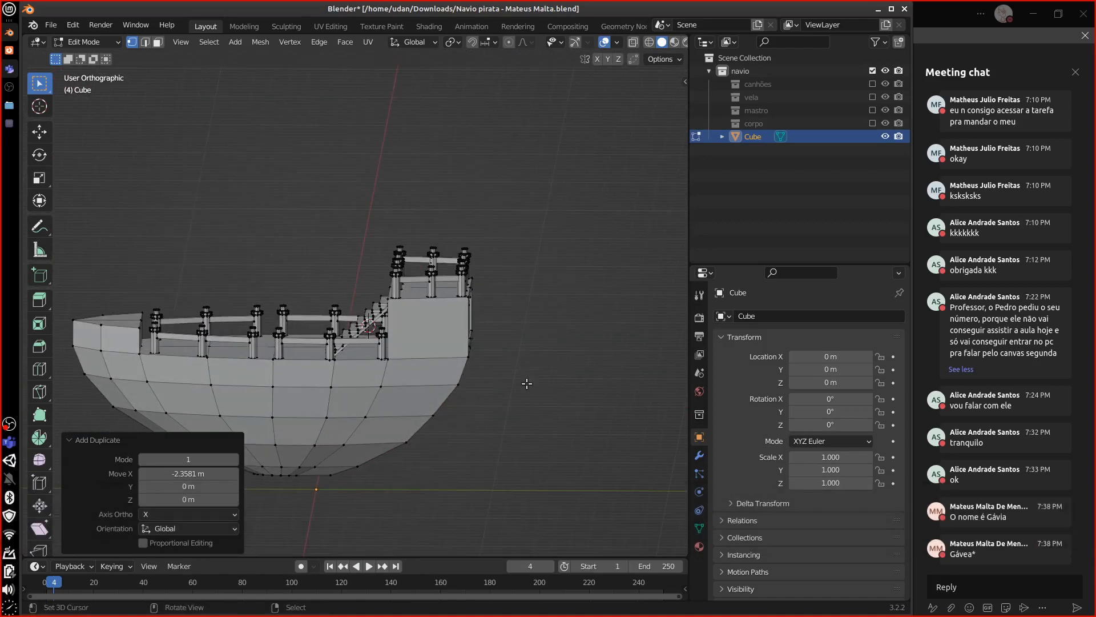
middle_click_drag(427, 450, 536, 360, "shift")
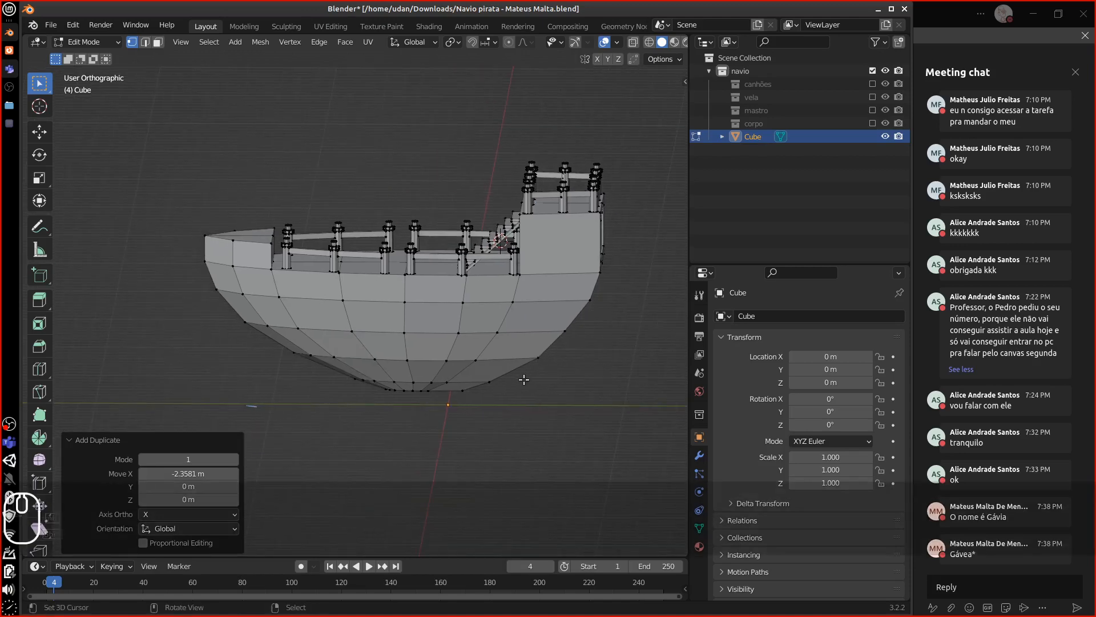
scroll(524, 379, "up", 4)
In face mode, select the midship hull side face in the second row below the deck, extrude it in place and scale it to 0.6.
left_click(160, 44)
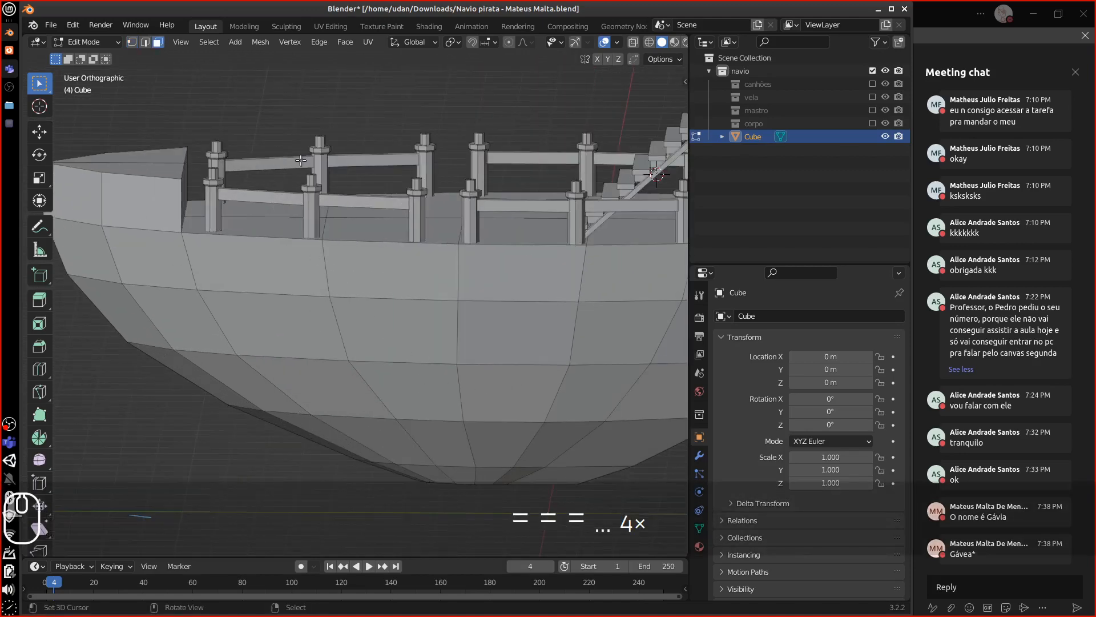
left_click_drag(536, 363, 418, 353, "alt")
right_click(476, 334)
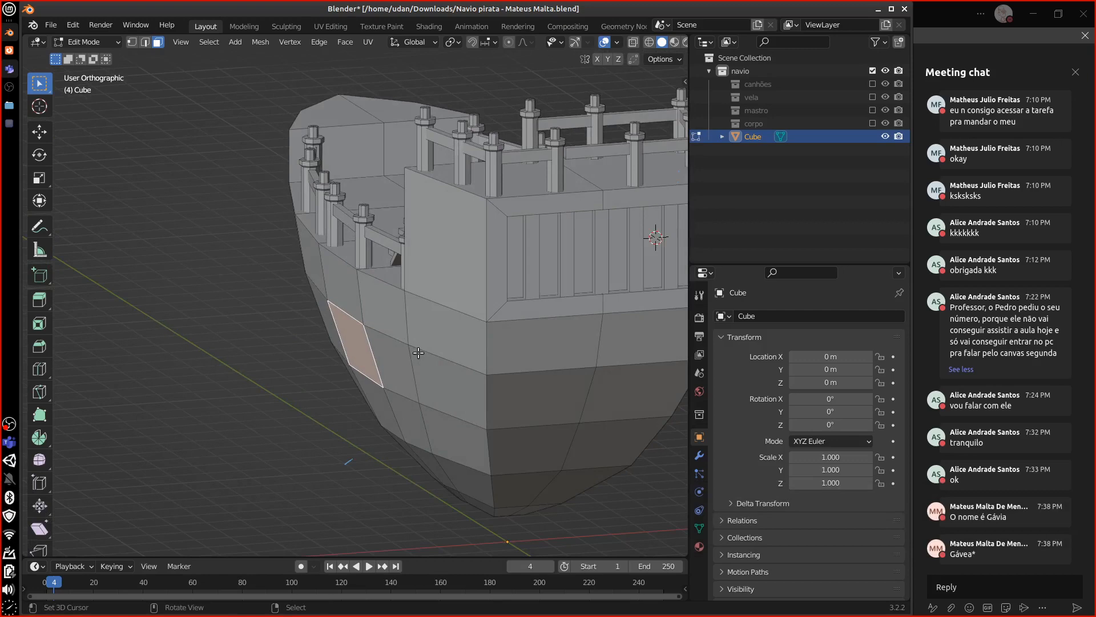
key("KP_3")
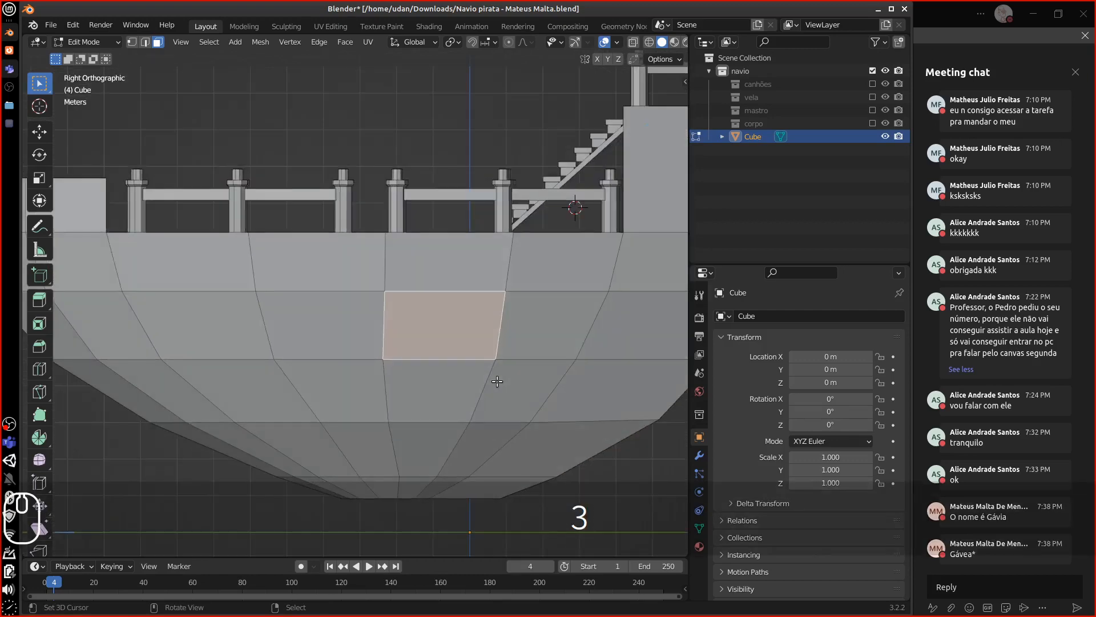
key("e")
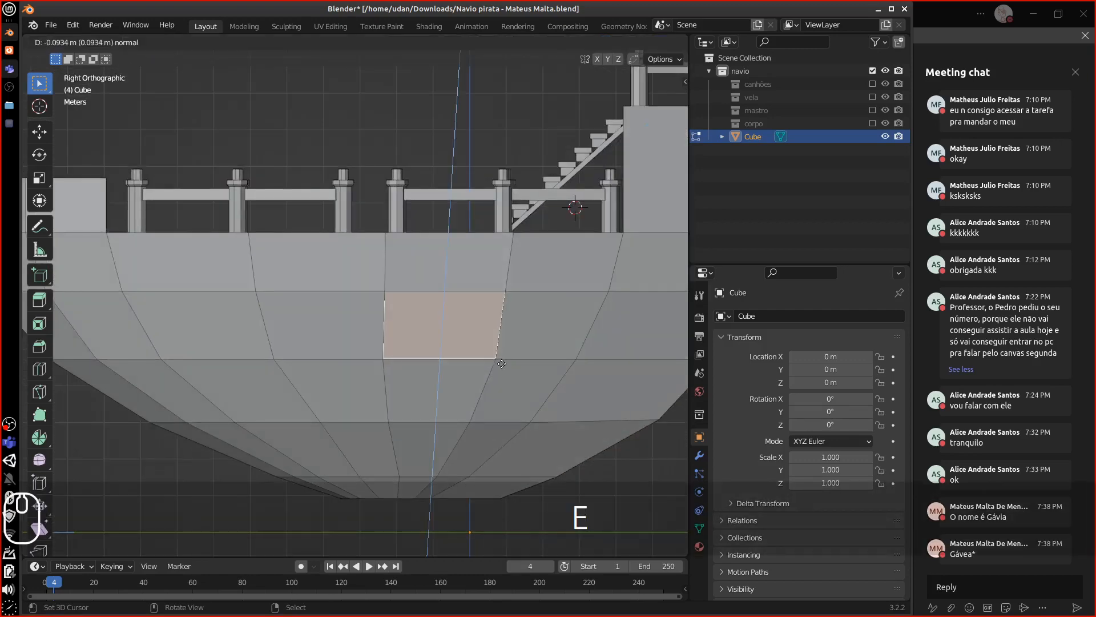
key("Escape")
key("s")
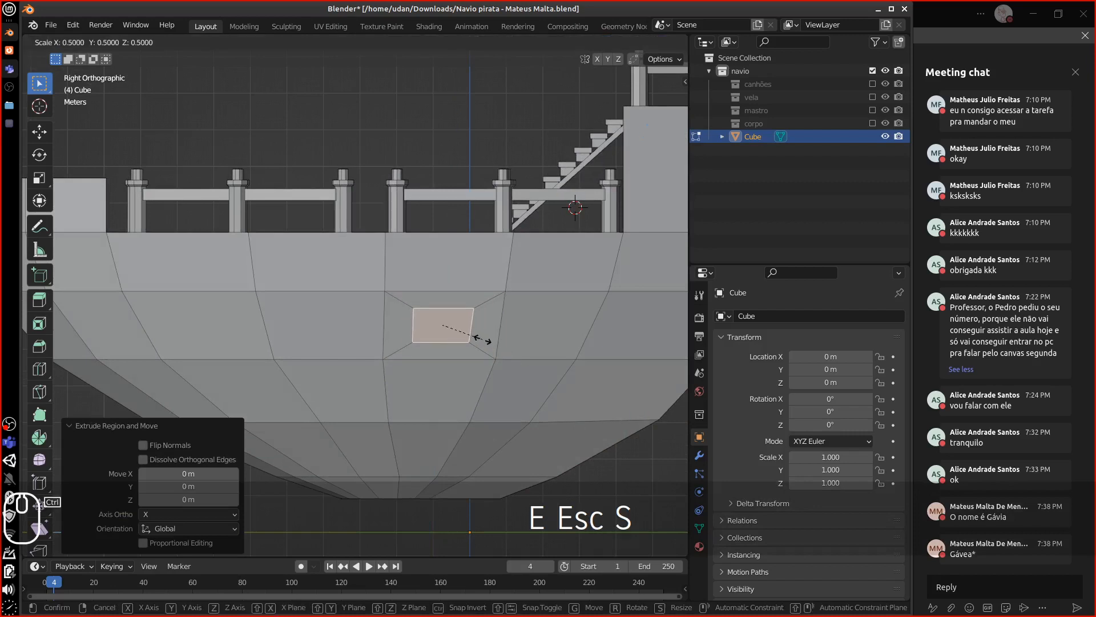
left_click(487, 343)
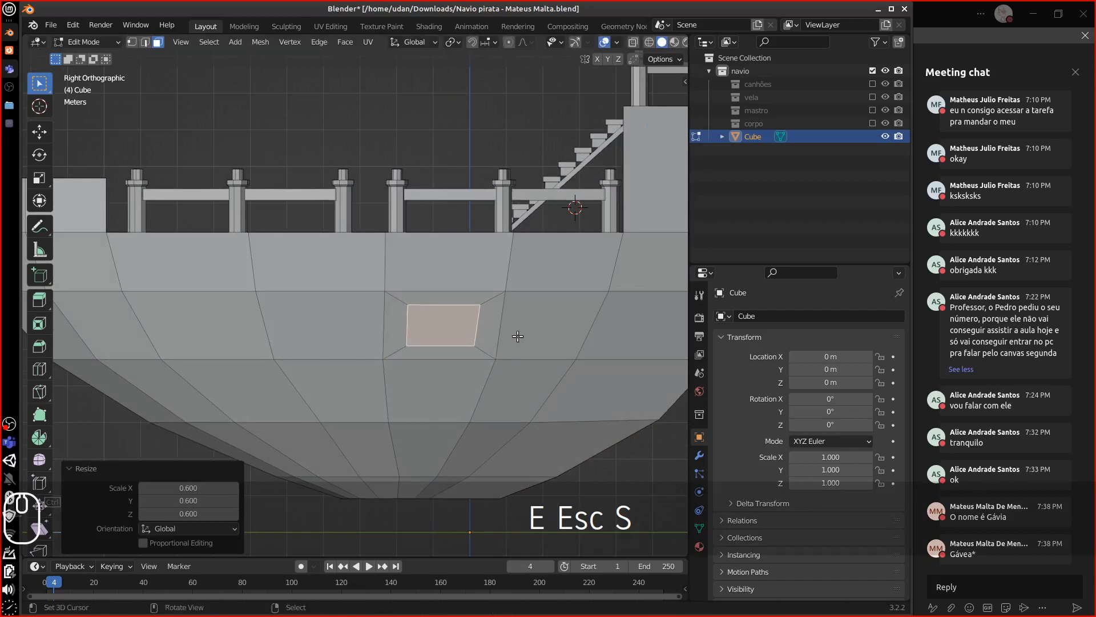
Scale the inner midship hull face to 0.6 along Y to make it roughly square.
key("s")
key("x")
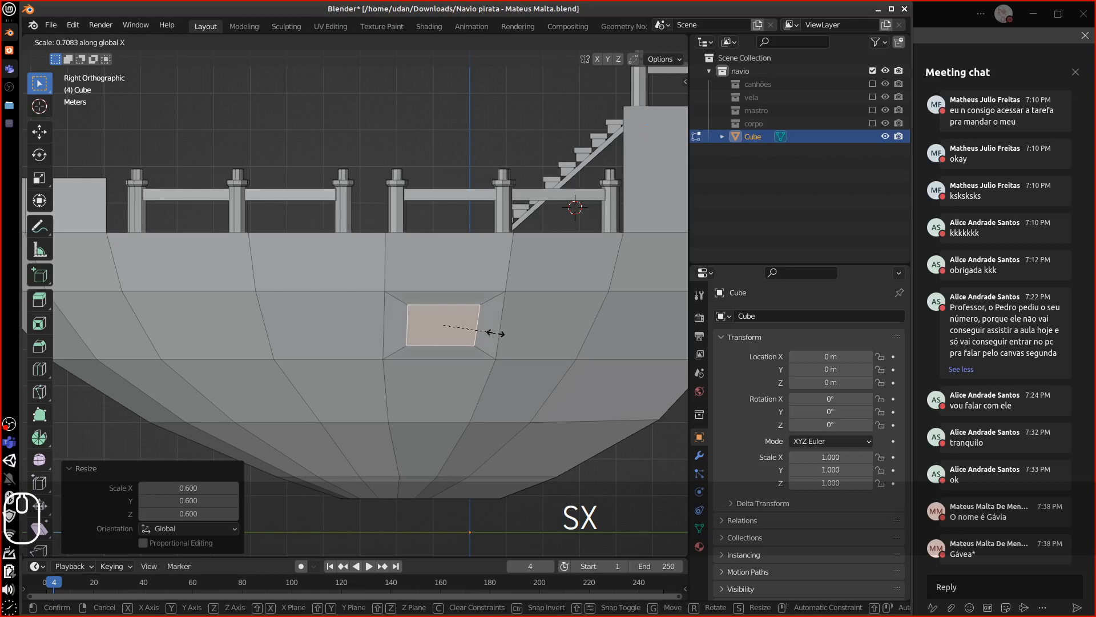
key("y")
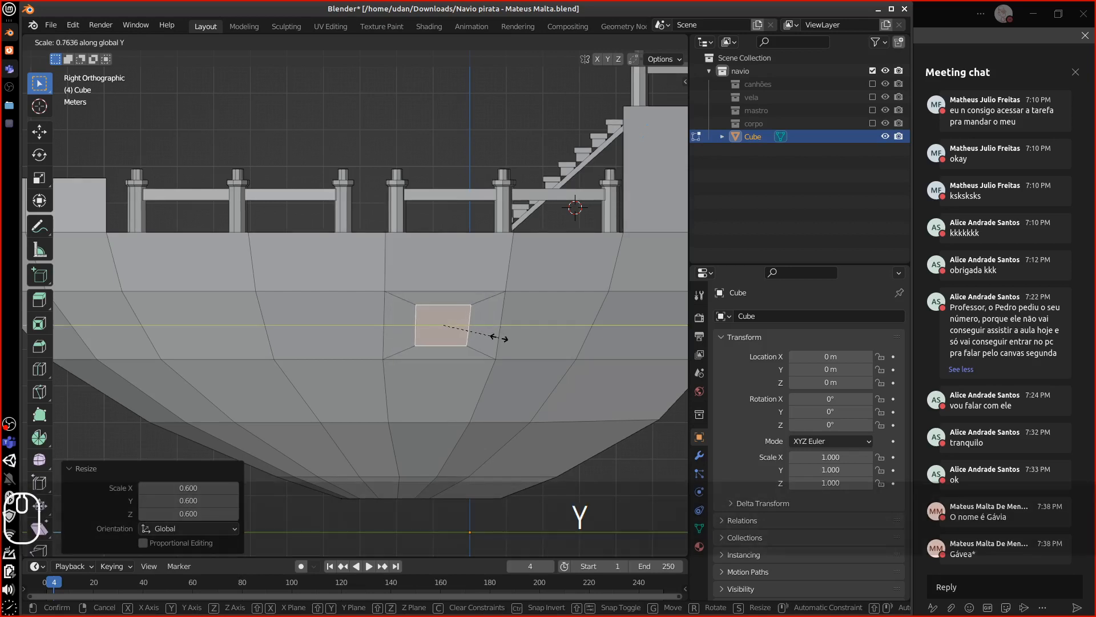
key("ctrl")
left_click(488, 341)
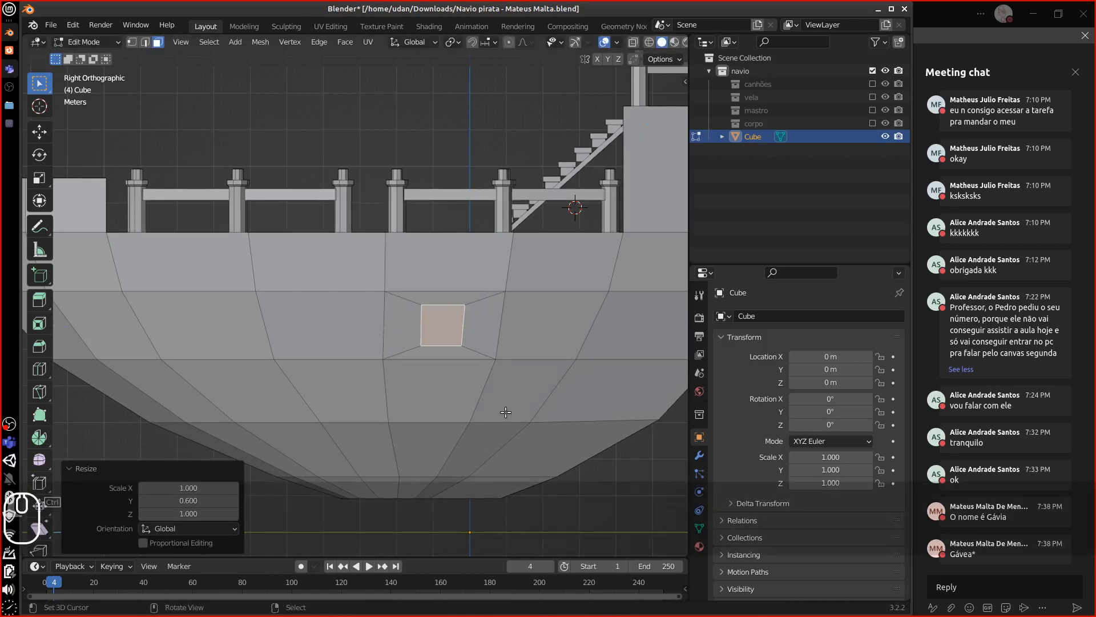
Select the neighbouring hull face toward the bow, extrude it in place and scale it to 0.5.
left_click(343, 332)
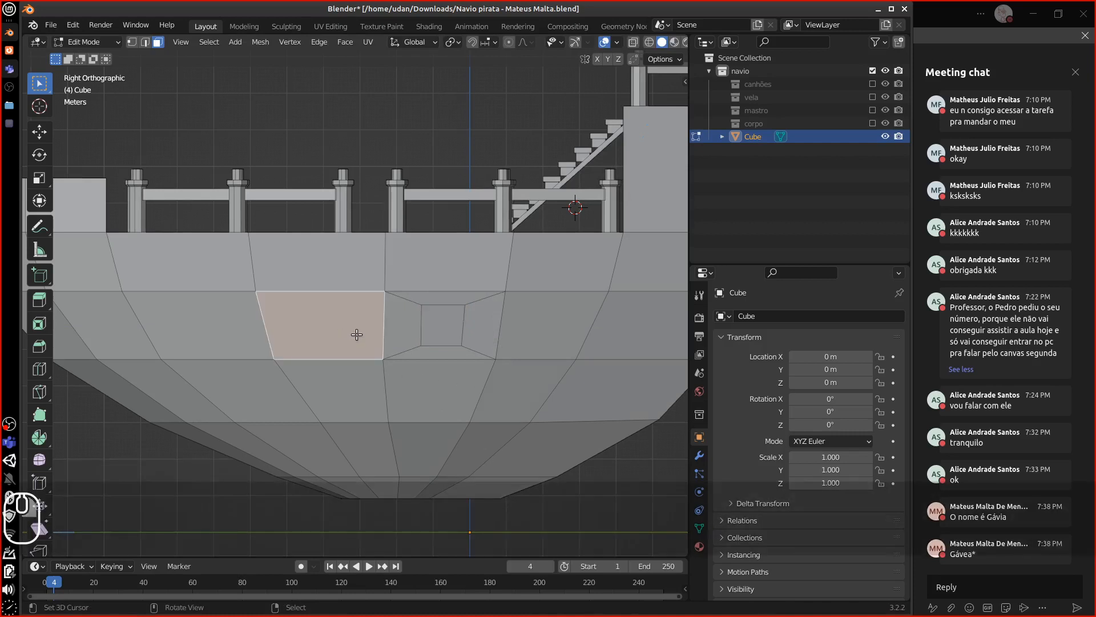
middle_click_drag(357, 332, 453, 387, "shift")
key("e")
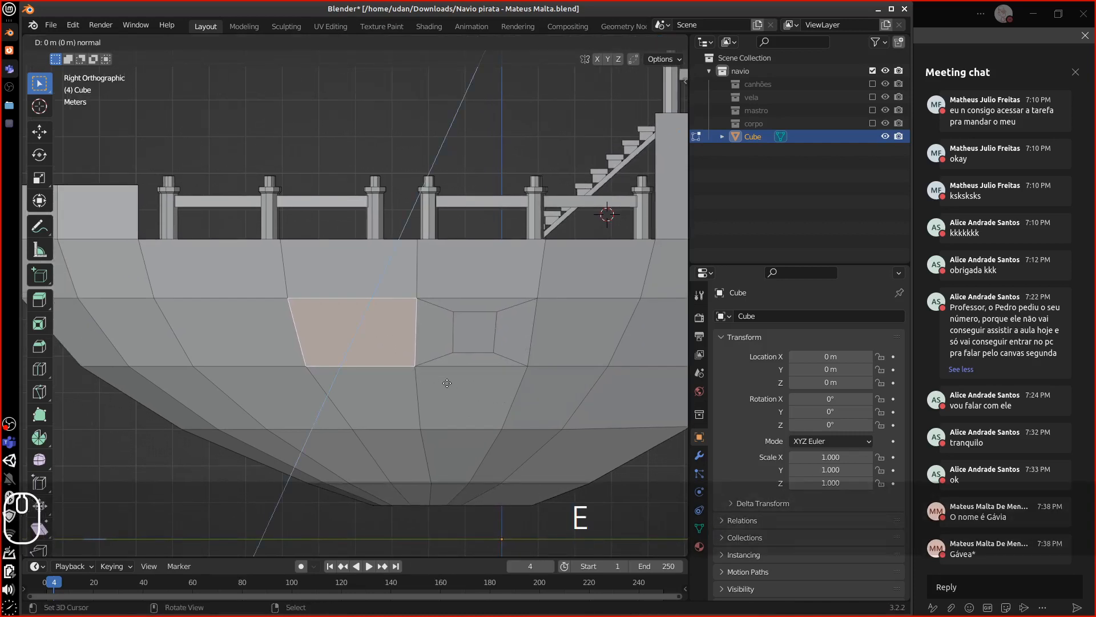
key("Escape")
key("s")
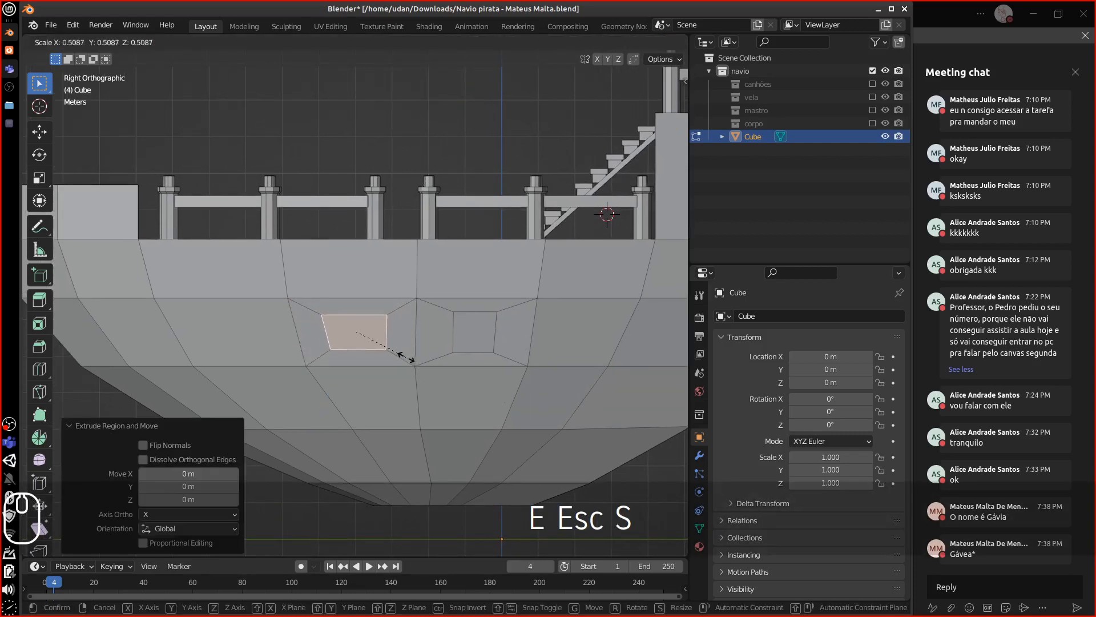
key("ctrl")
left_click(402, 360)
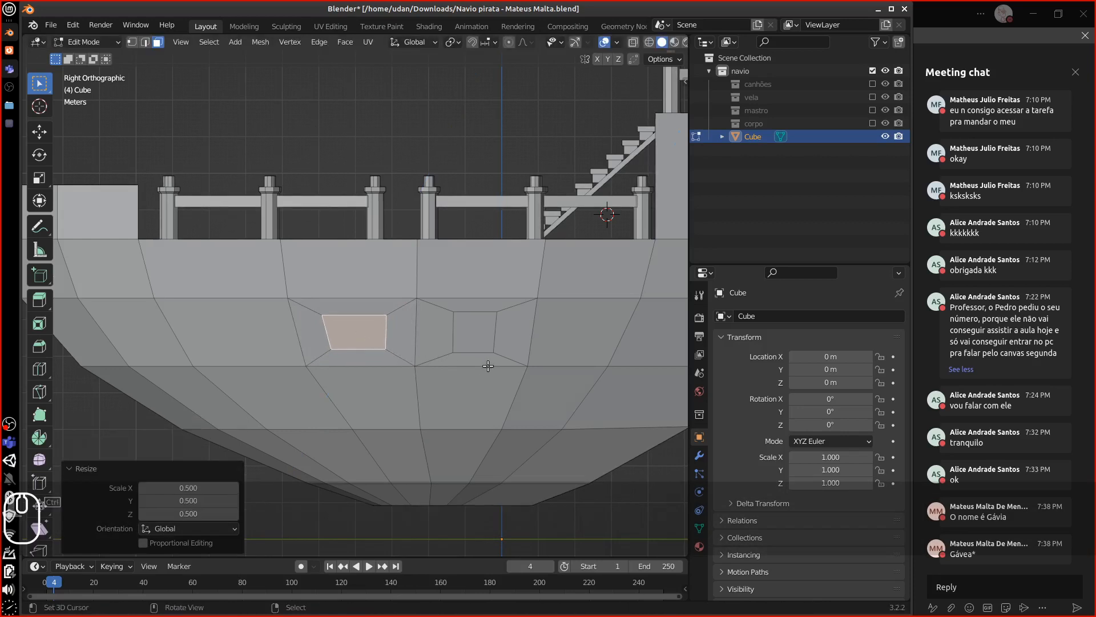
Enlarge the selected inset hull face by 1.15 and narrow it to 0.7 along the Y axis.
key("s")
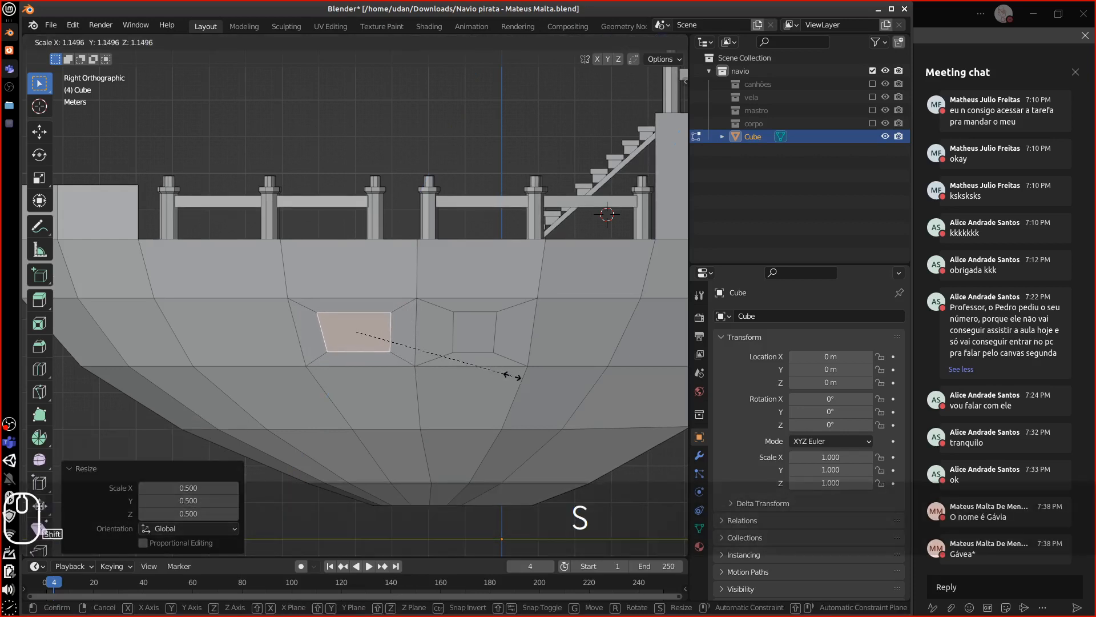
left_click(508, 374)
key("s")
key("x")
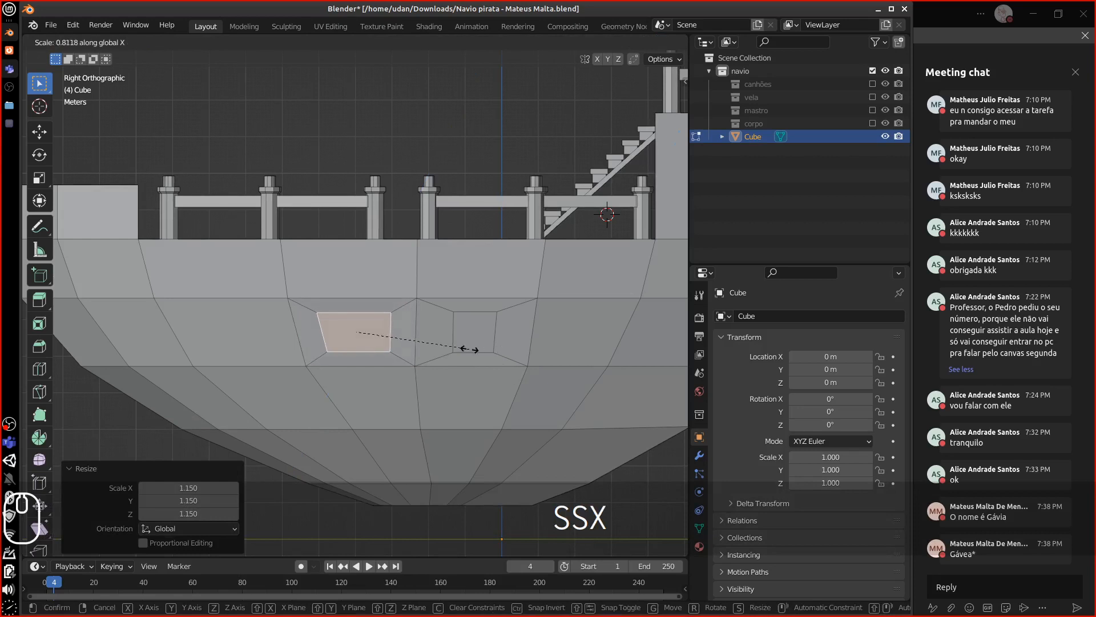
key("y")
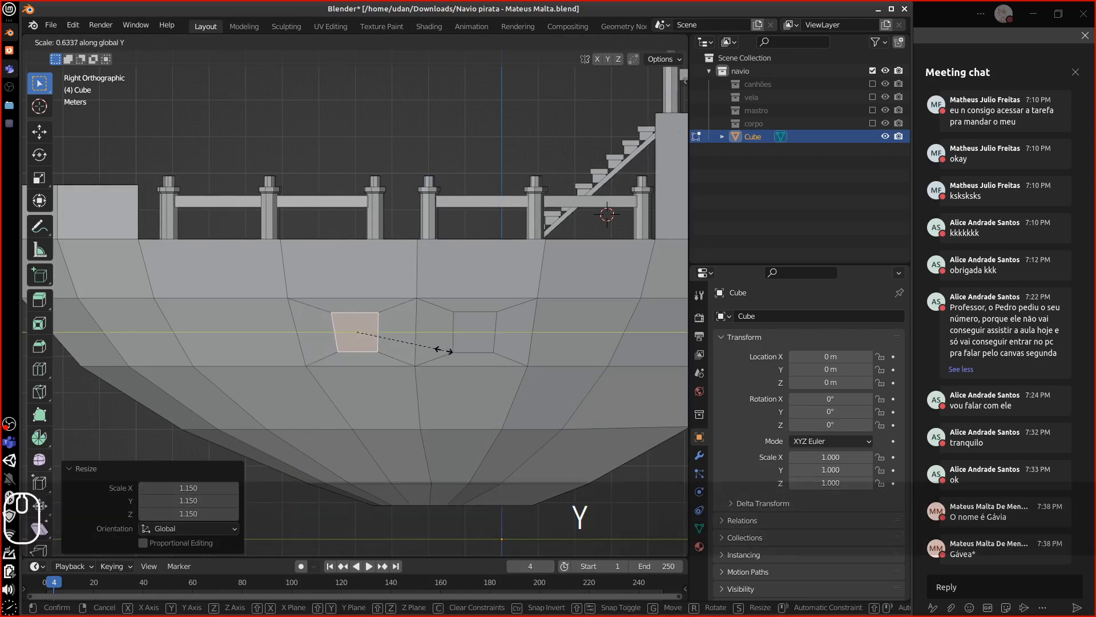
key("ctrl")
left_click(456, 353)
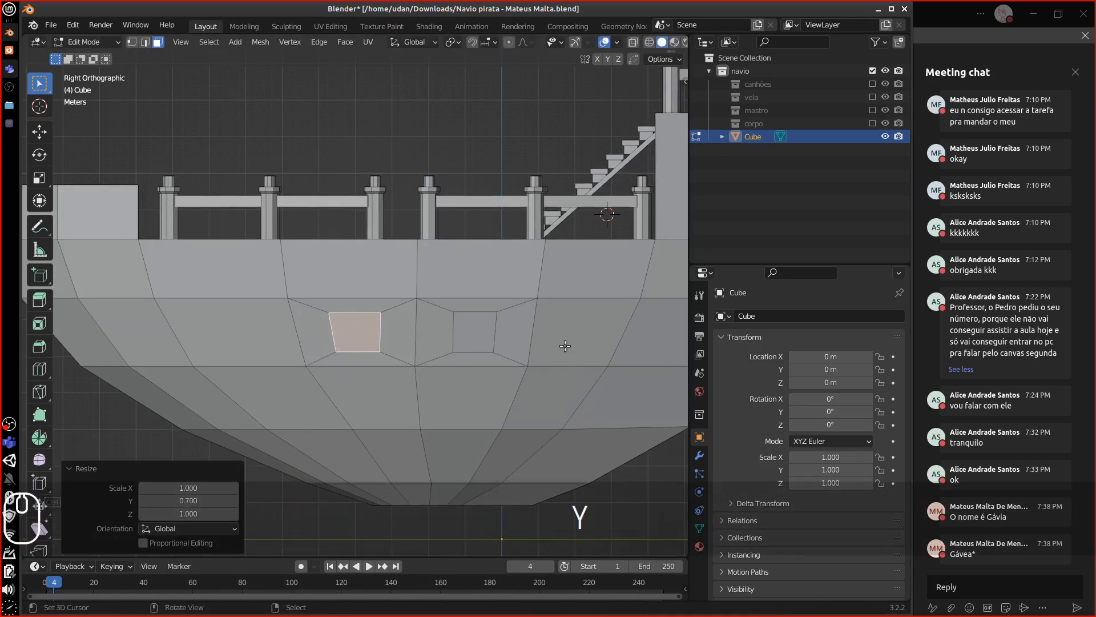
Extrude the next hull face in the window row in place and scale the new face to 0.55.
left_click(300, 354)
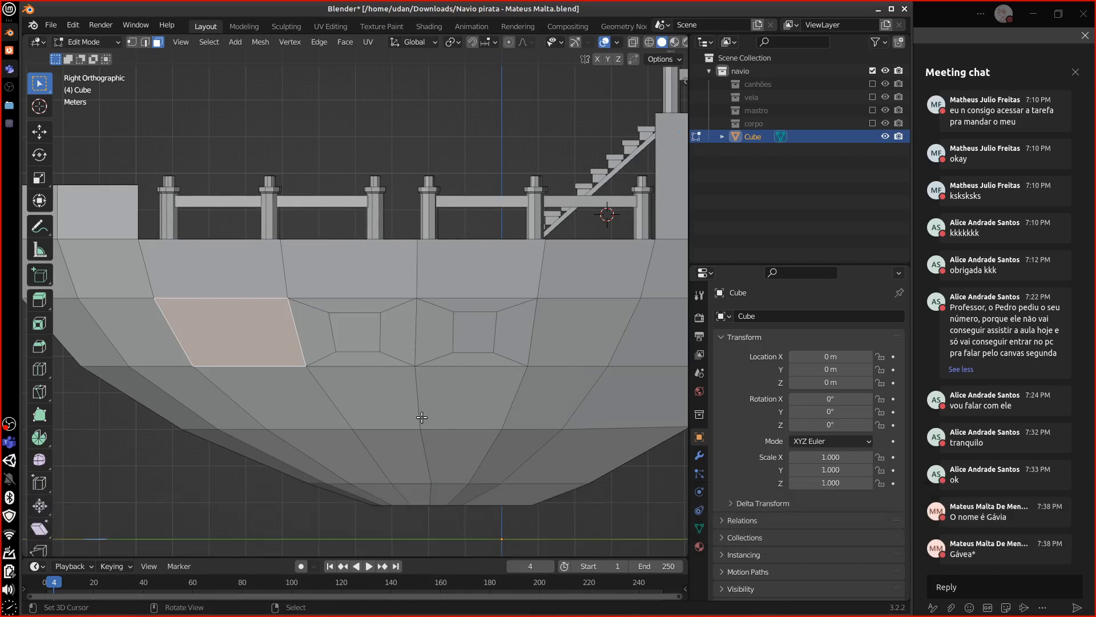
key("e")
key("Escape")
key("s")
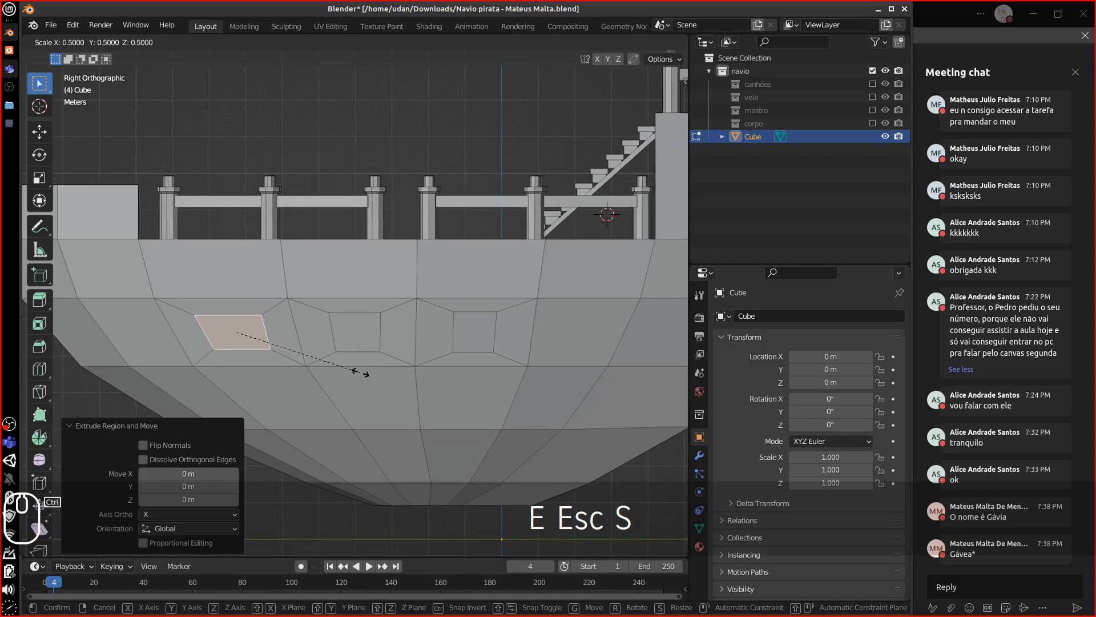
left_click(366, 373)
Narrow the newly inset third window face to about 0.76 along the Y axis.
key("s")
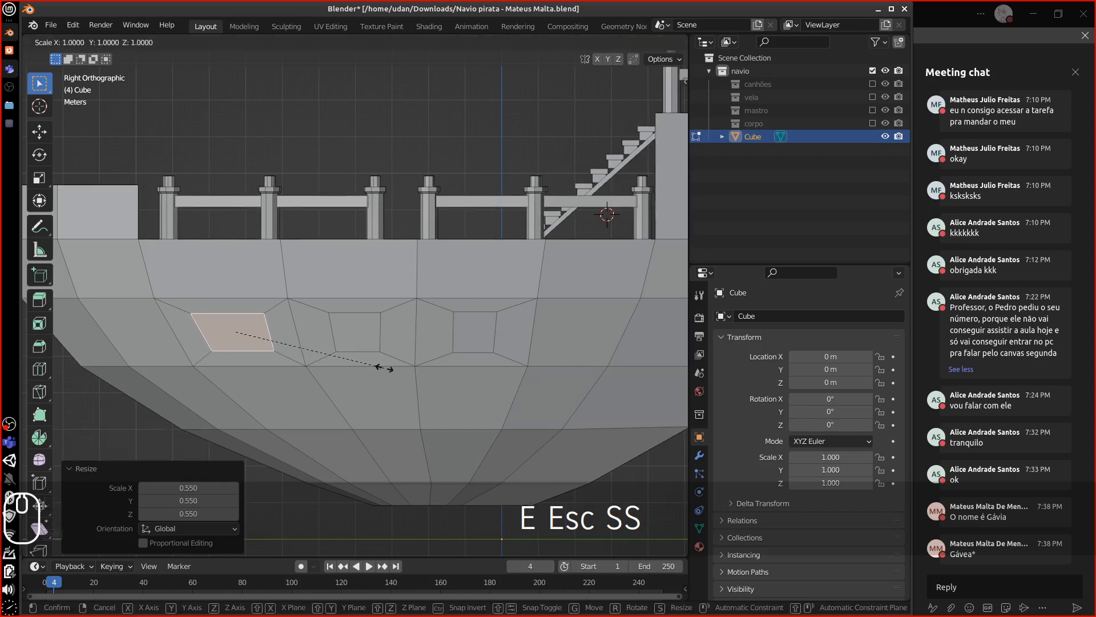
key("x")
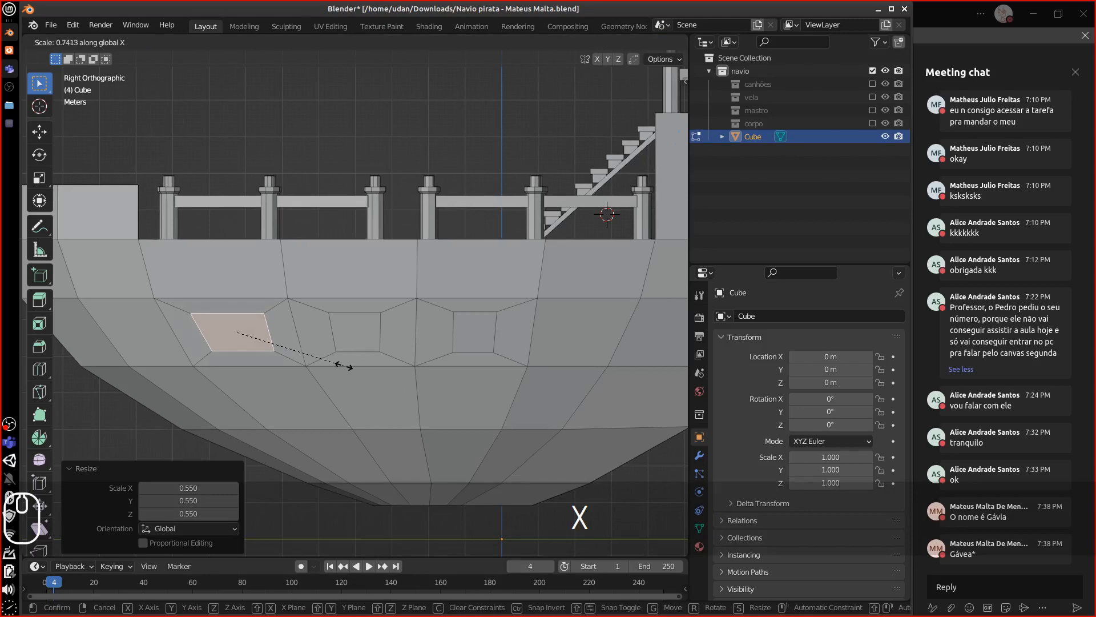
key("y")
left_click(337, 366)
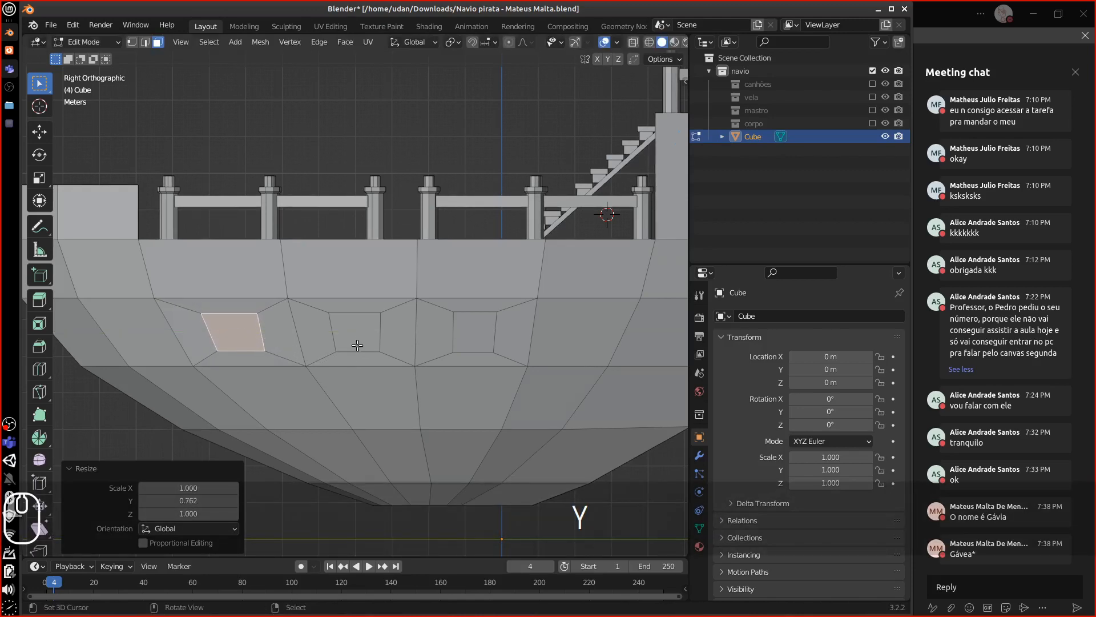
Select all three inset window faces and extrude them about 0.36 m into the hull.
left_click(357, 337, "shift")
left_click(477, 334, "shift")
middle_click_drag(482, 337, 456, 386)
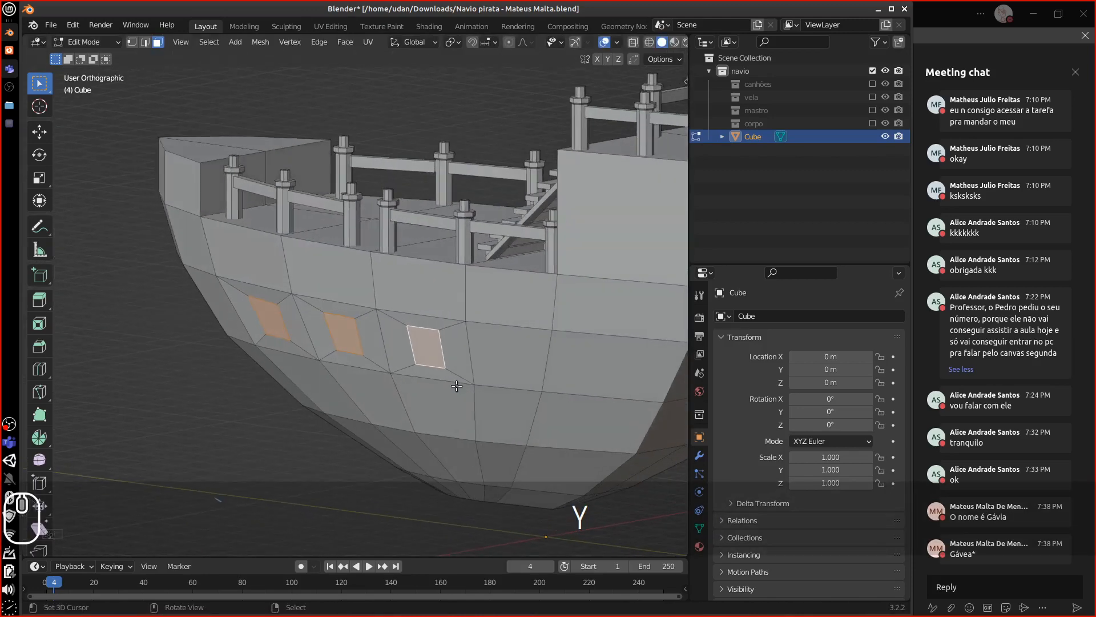
key("e")
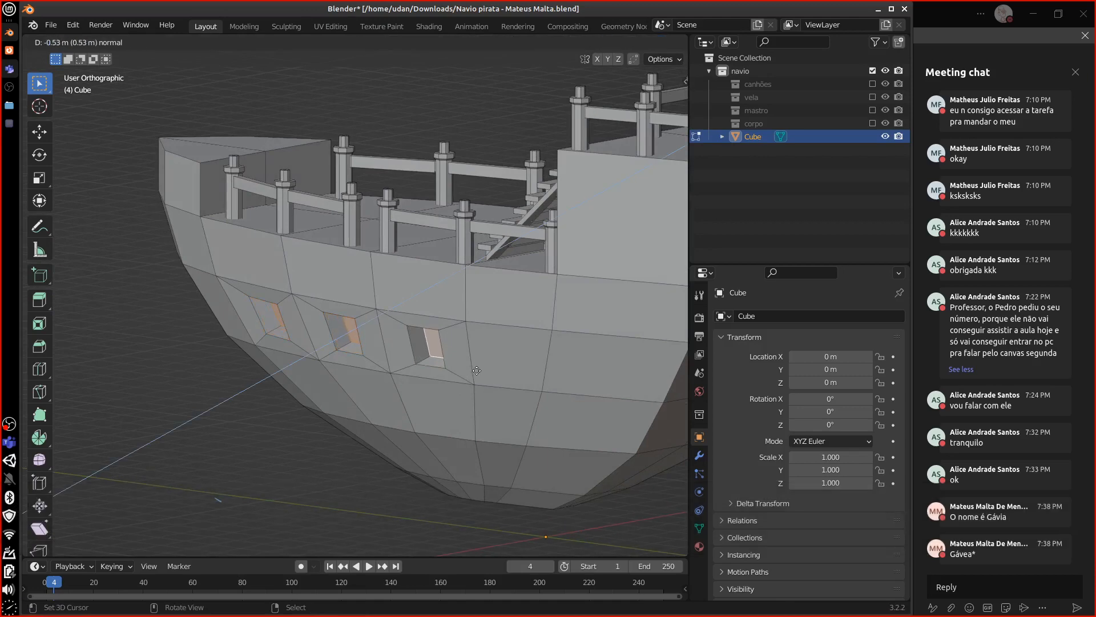
left_click(476, 374)
Select the upper edge of the window opening nearest the stairs in edge mode and place the 3D cursor on it.
middle_click_drag(477, 374, 509, 359)
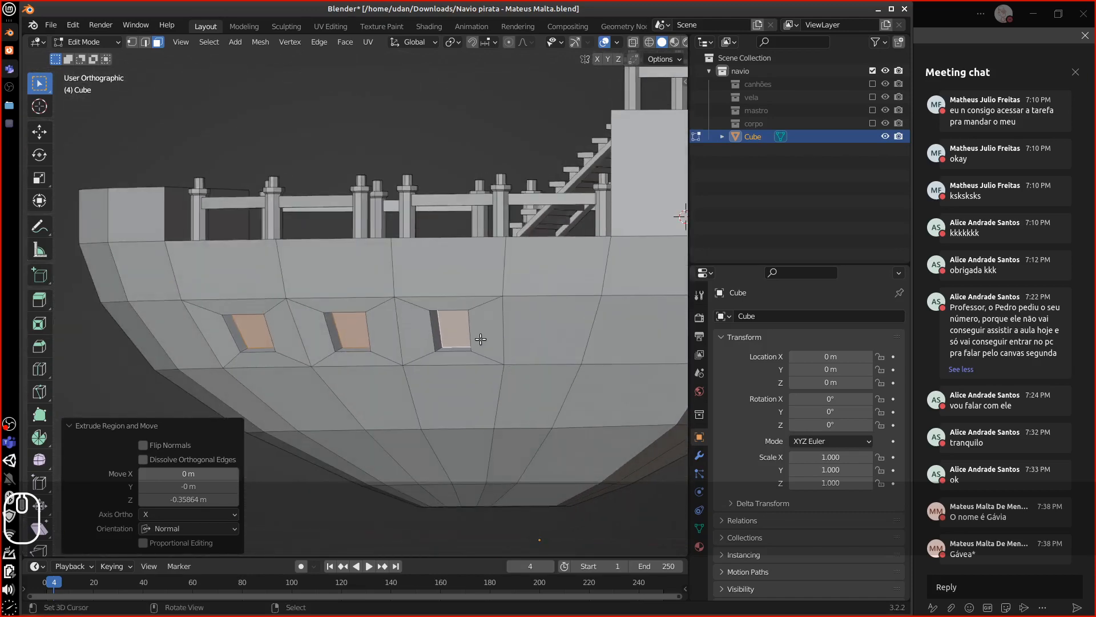
left_click(456, 312)
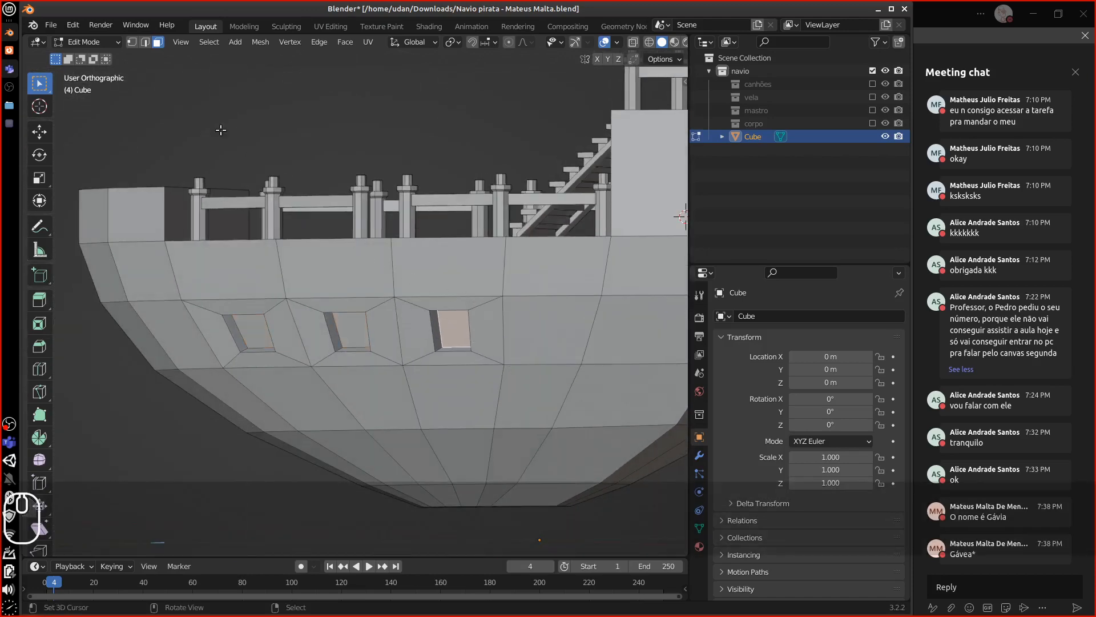
left_click(145, 42)
left_click(453, 318)
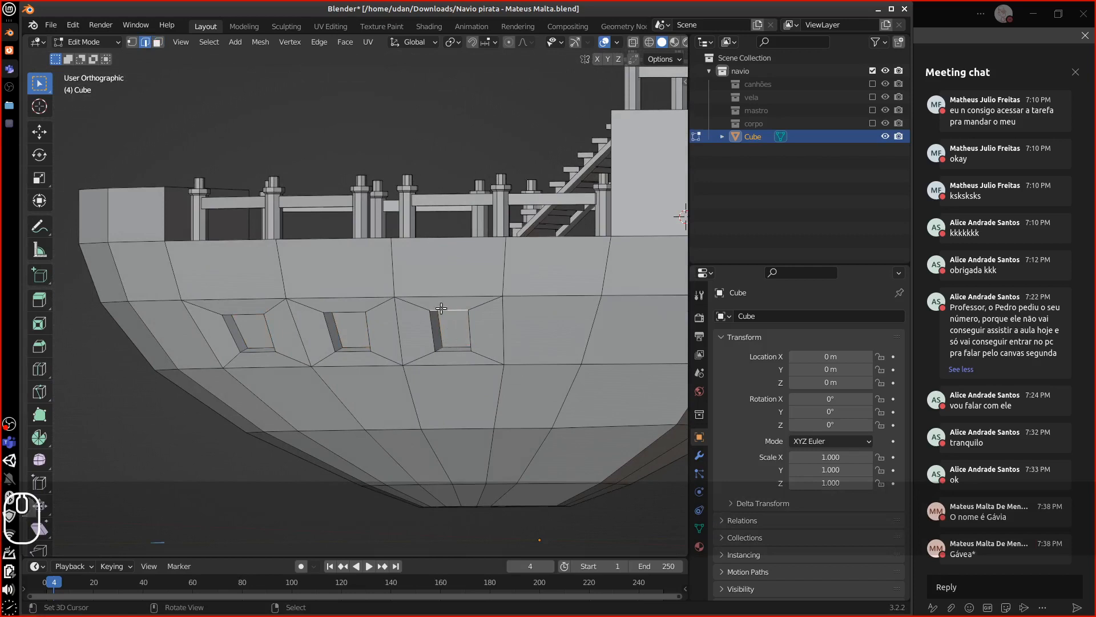
middle_click_drag(466, 345, 380, 310)
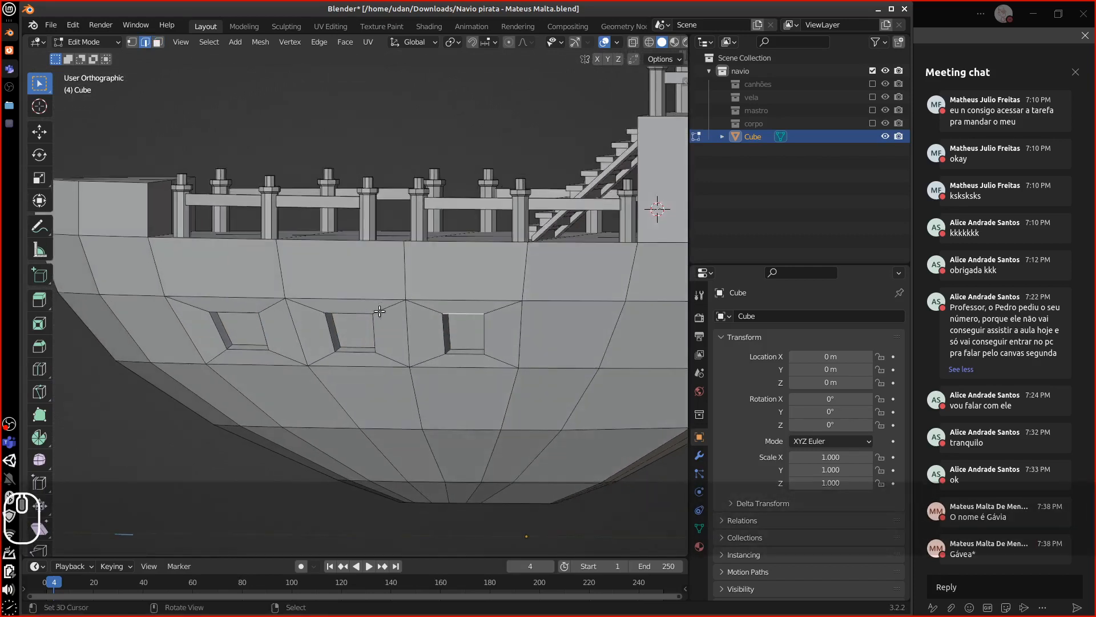
right_click(464, 314, "shift")
key("KP_1")
Add a 2 m cube to the mesh at the 3D cursor.
middle_click_drag(511, 362, 421, 365)
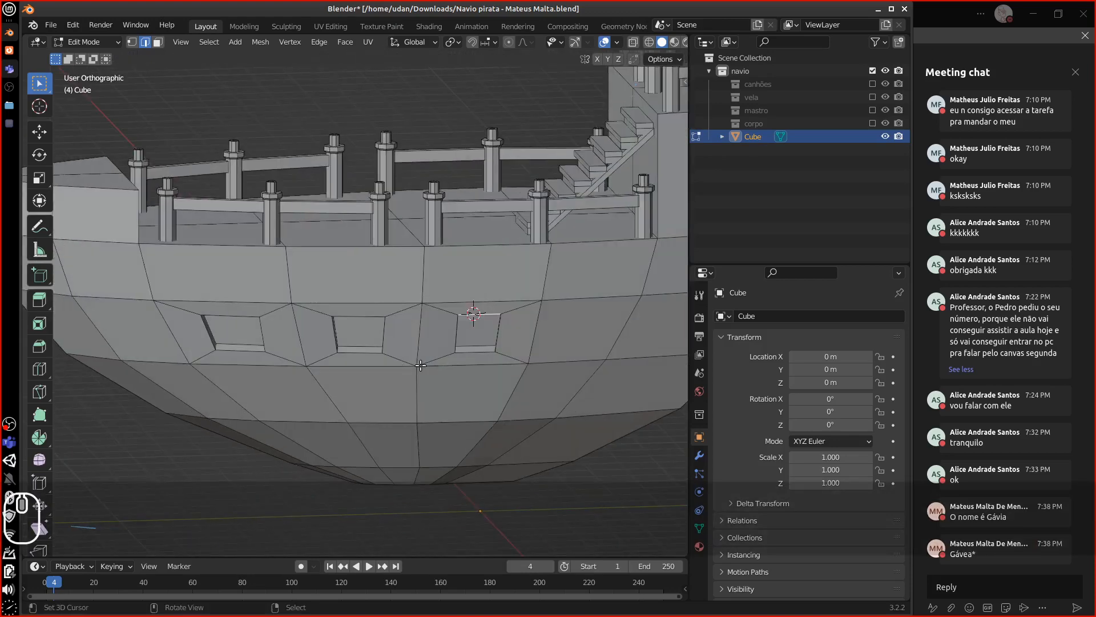
key("shift+a")
left_click(516, 349)
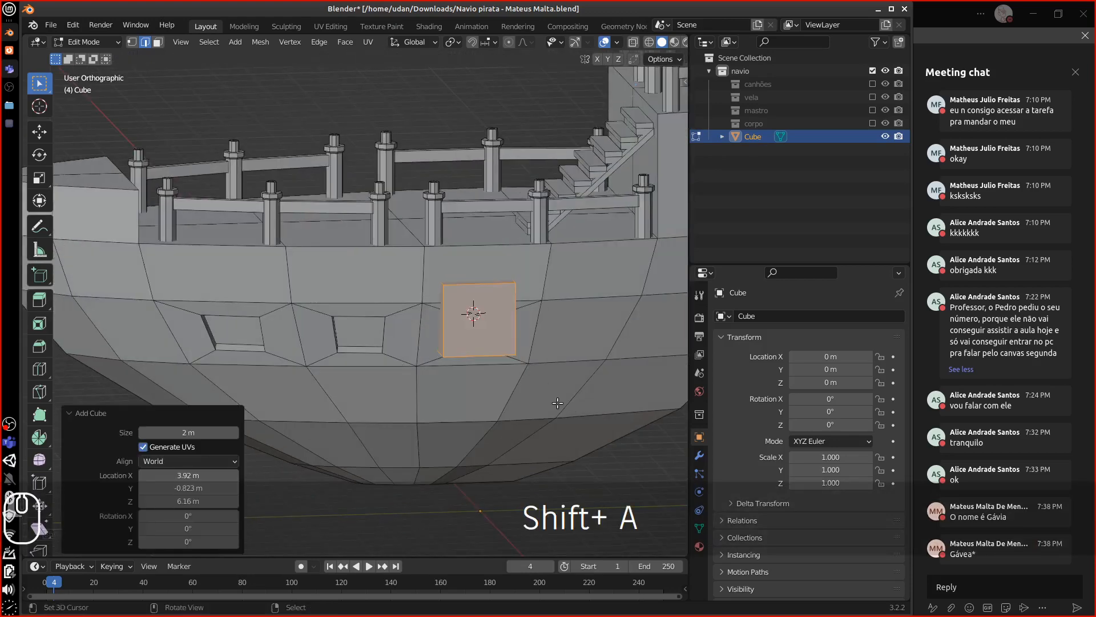
Flatten the new cube to about 0.13 along Z and narrow it to about 0.65 along Y.
key("KP_1")
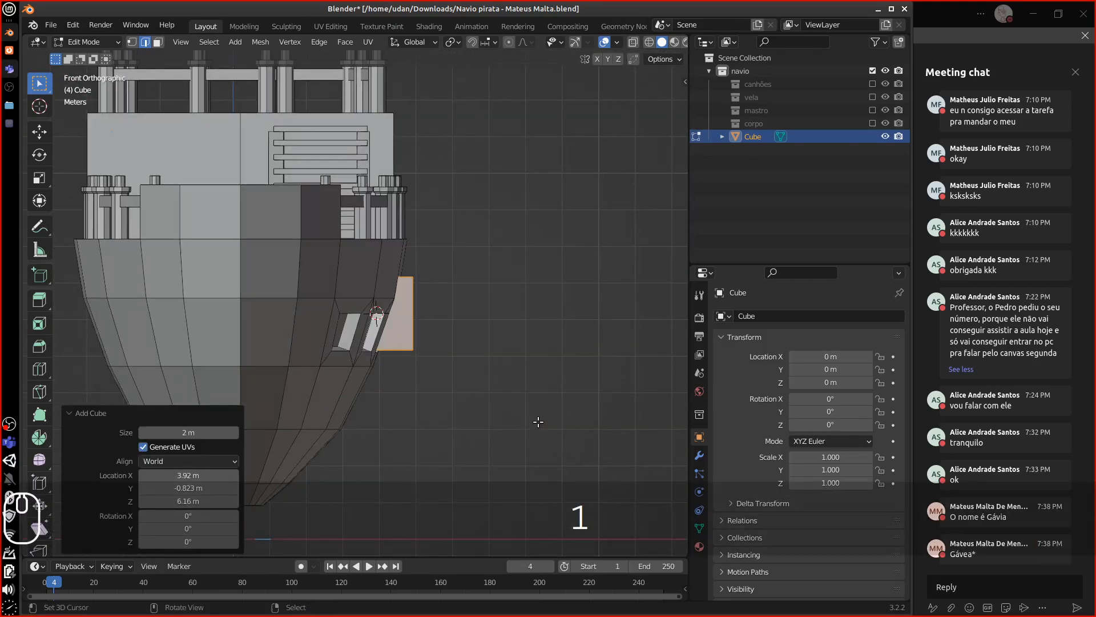
key("KP_3")
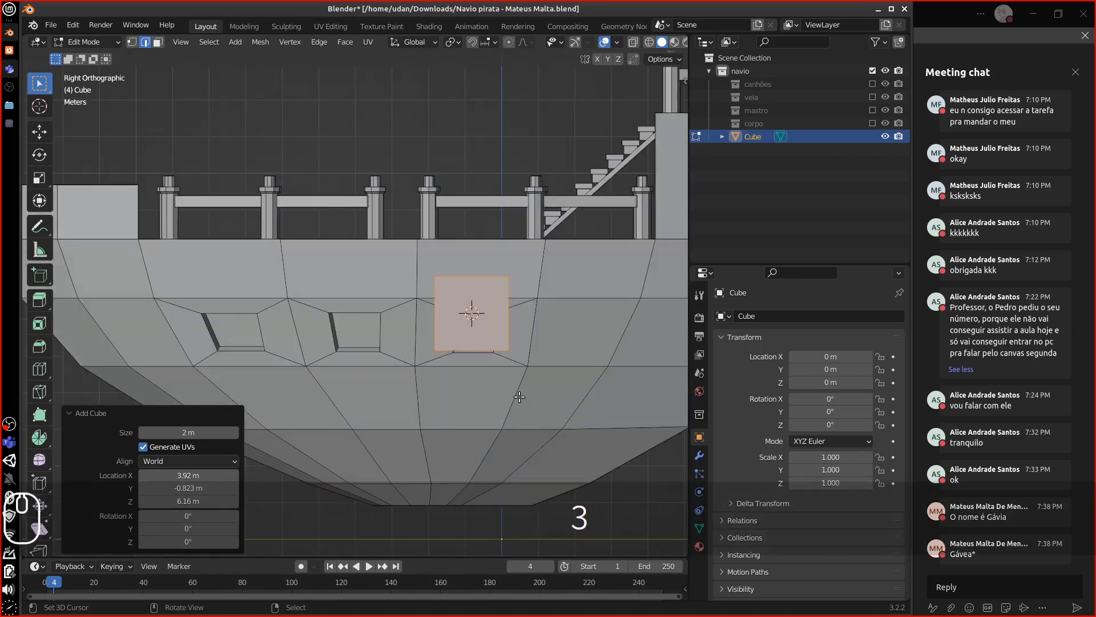
key("s")
key("z")
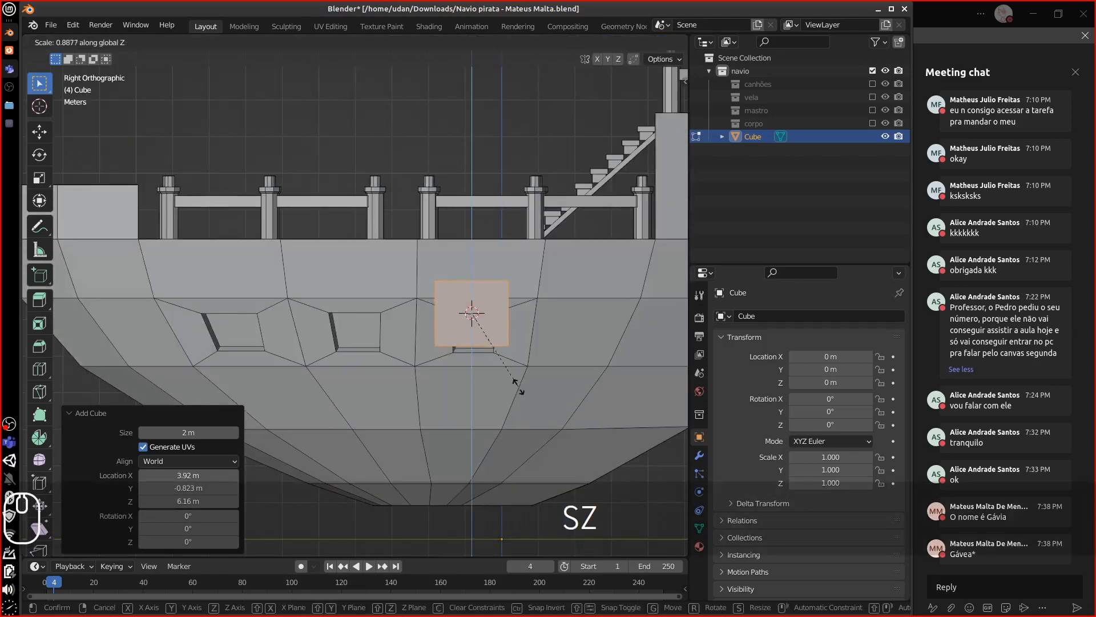
left_click(478, 314)
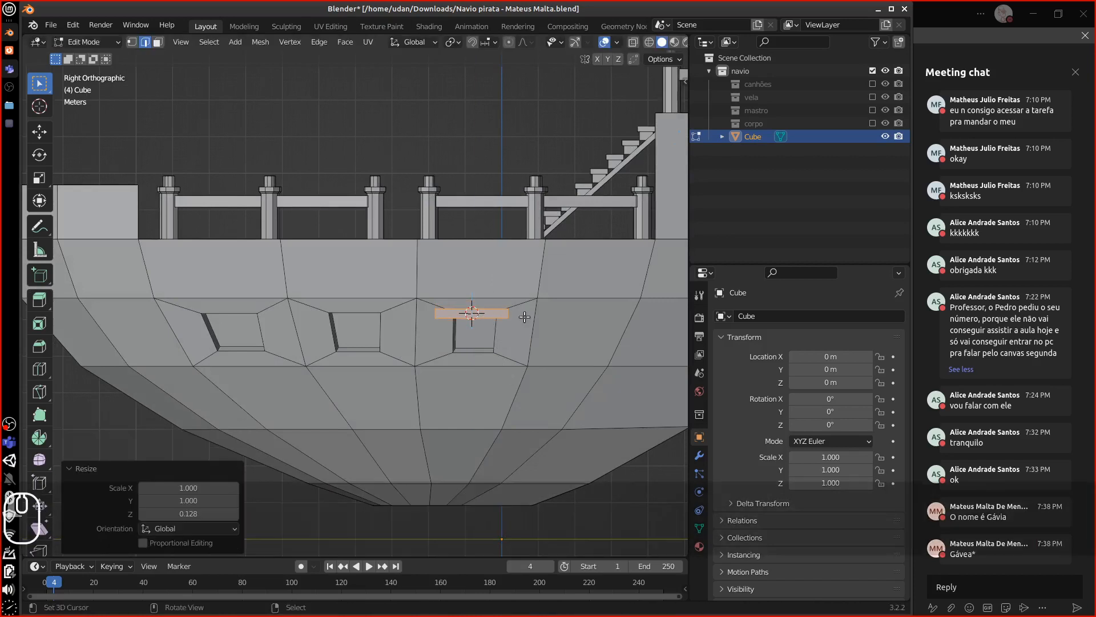
key("s")
key("x")
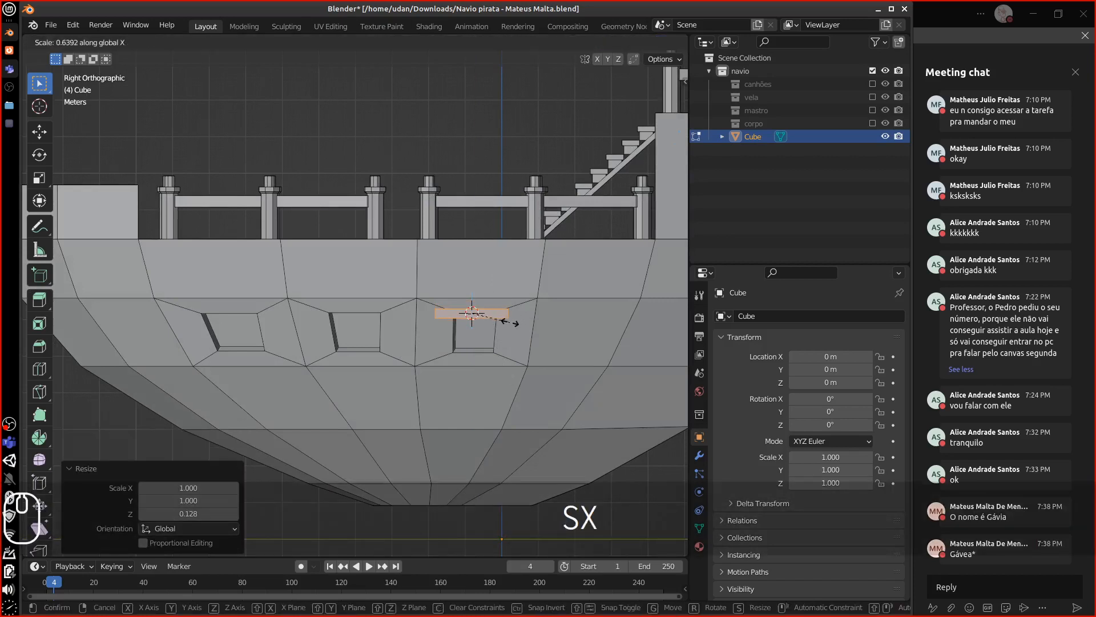
key("y")
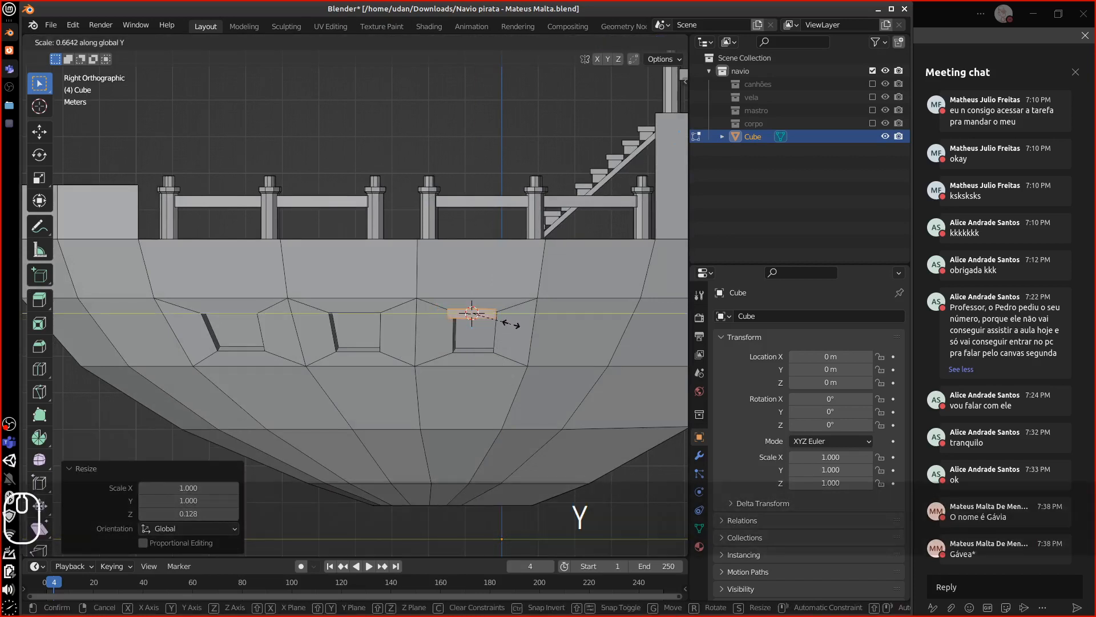
left_click(511, 334)
Select the whole linked slab and move it about 2.36 m along X, clear of the hull, in front view.
key("3")
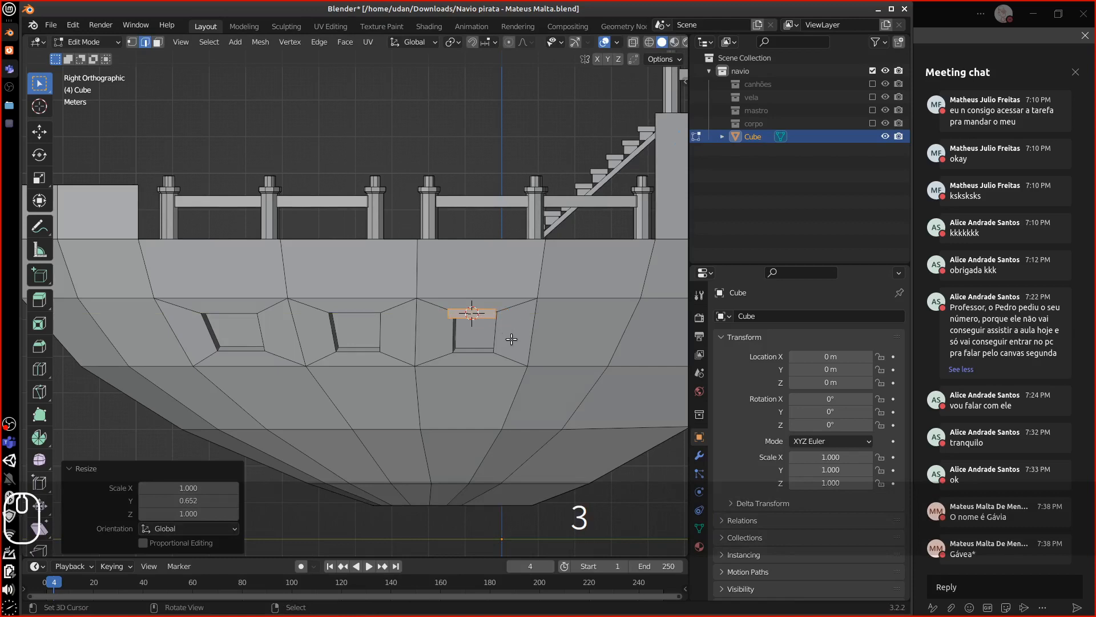
left_click(535, 344)
key("1")
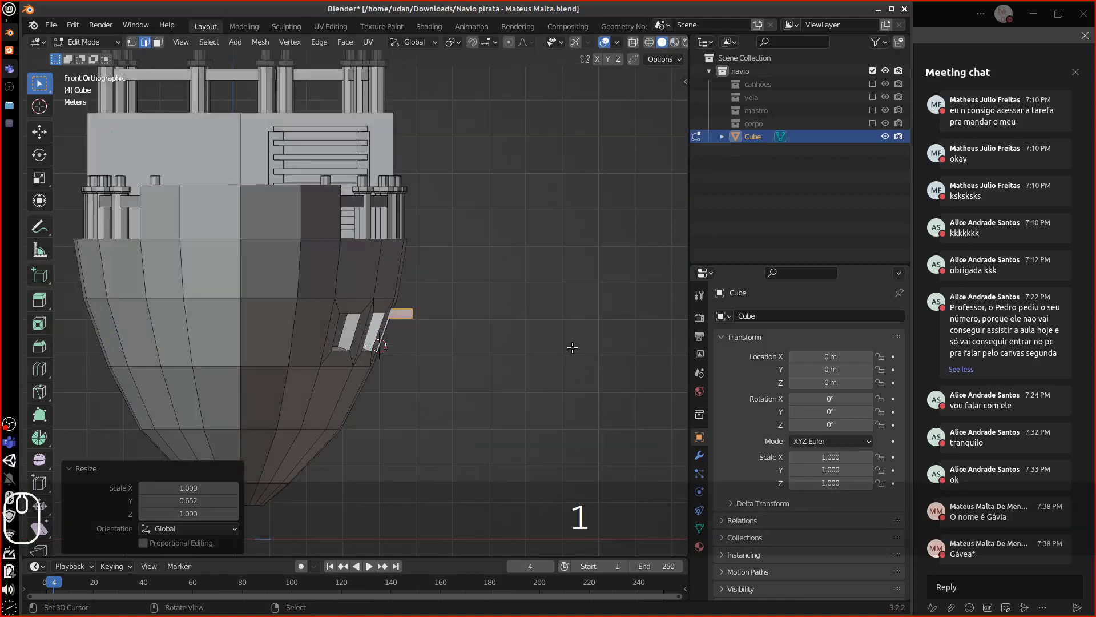
key("ctrl+l")
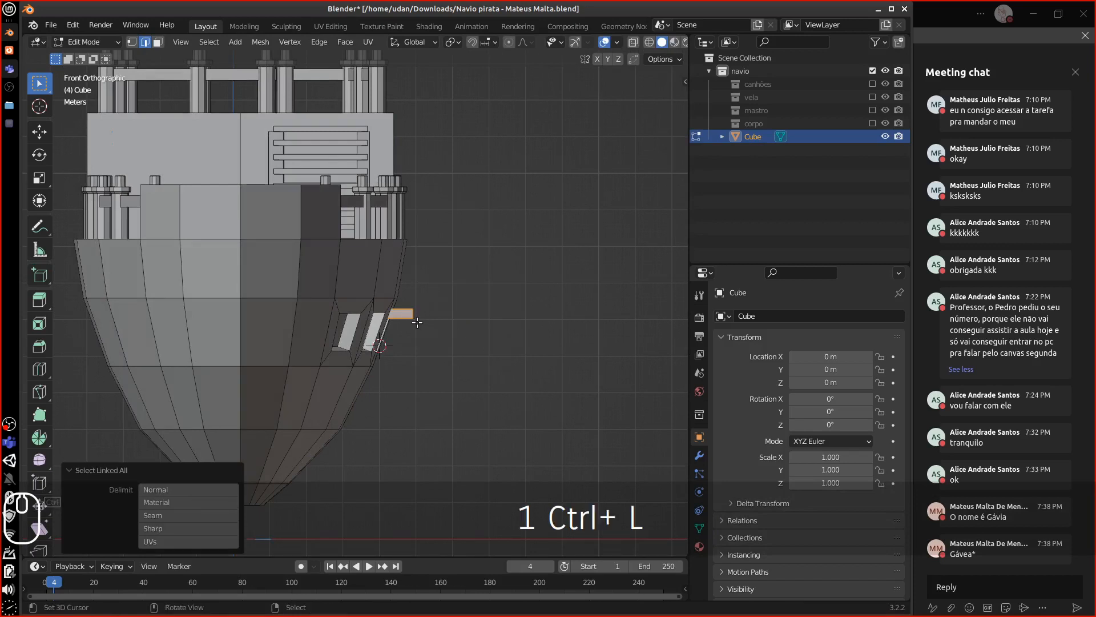
key("g")
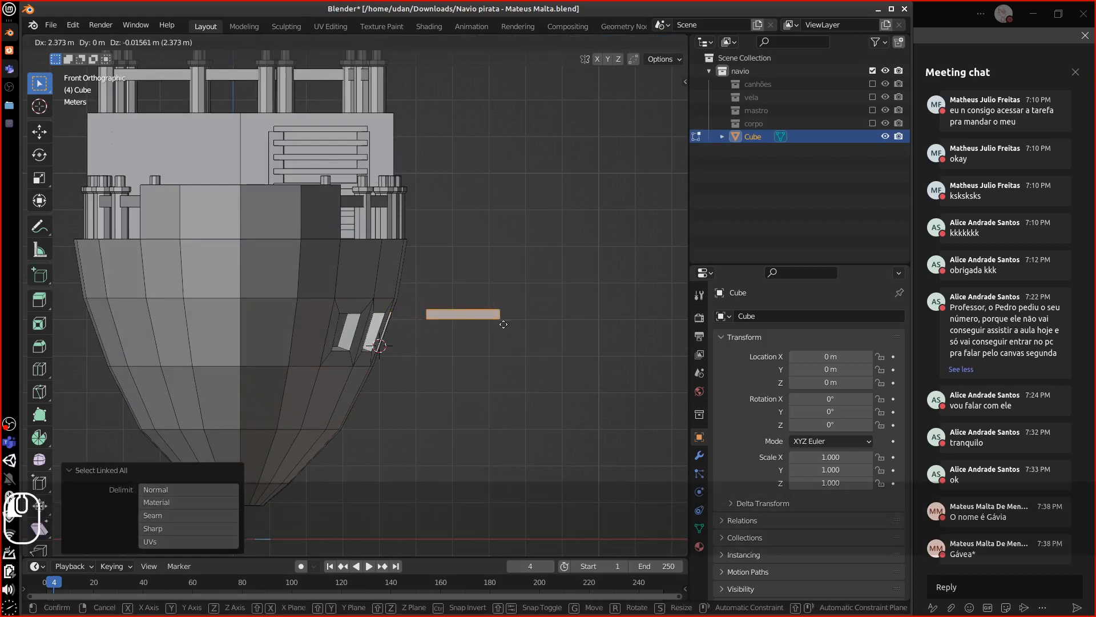
left_click(504, 324)
Shorten the slab to about 0.55 along X and move it about 1.3 m back to the hull.
key("s")
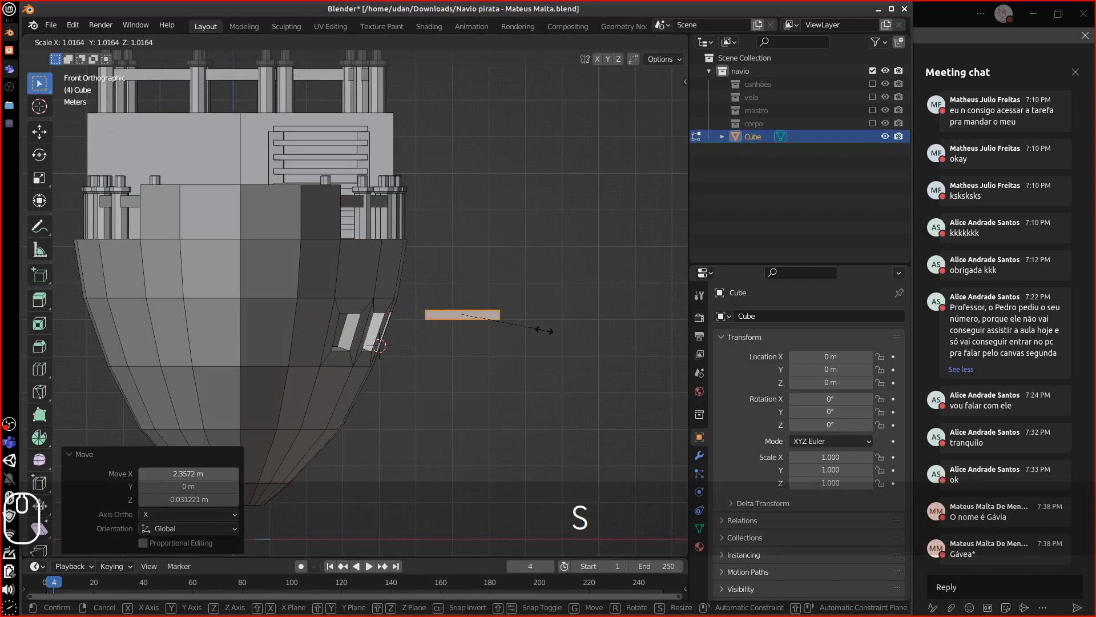
key("x")
left_click(505, 324)
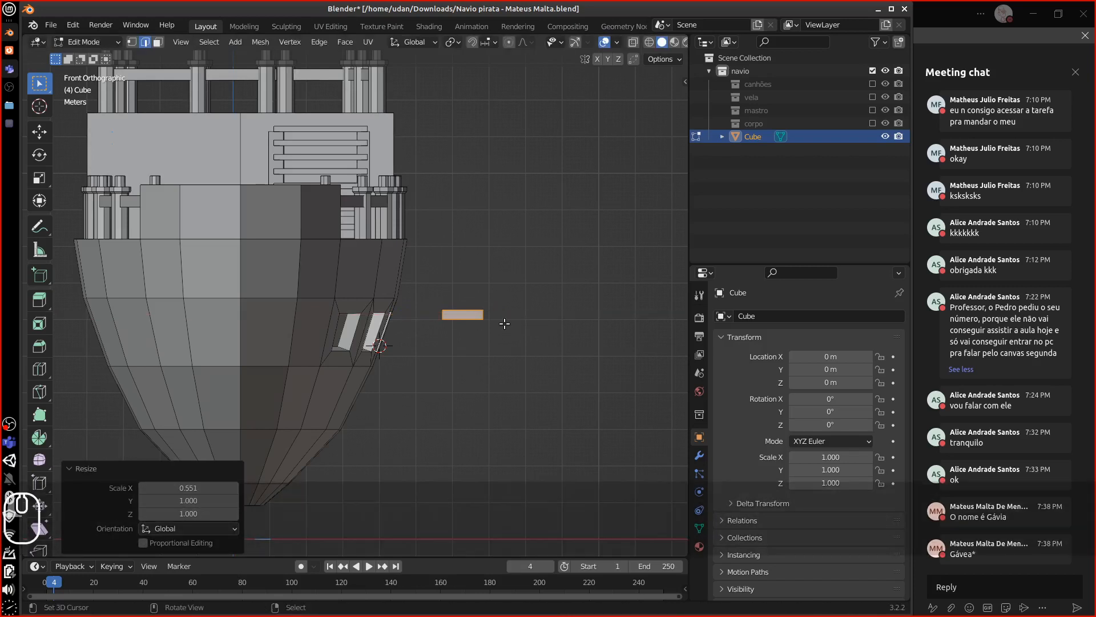
key("g")
left_click(449, 321)
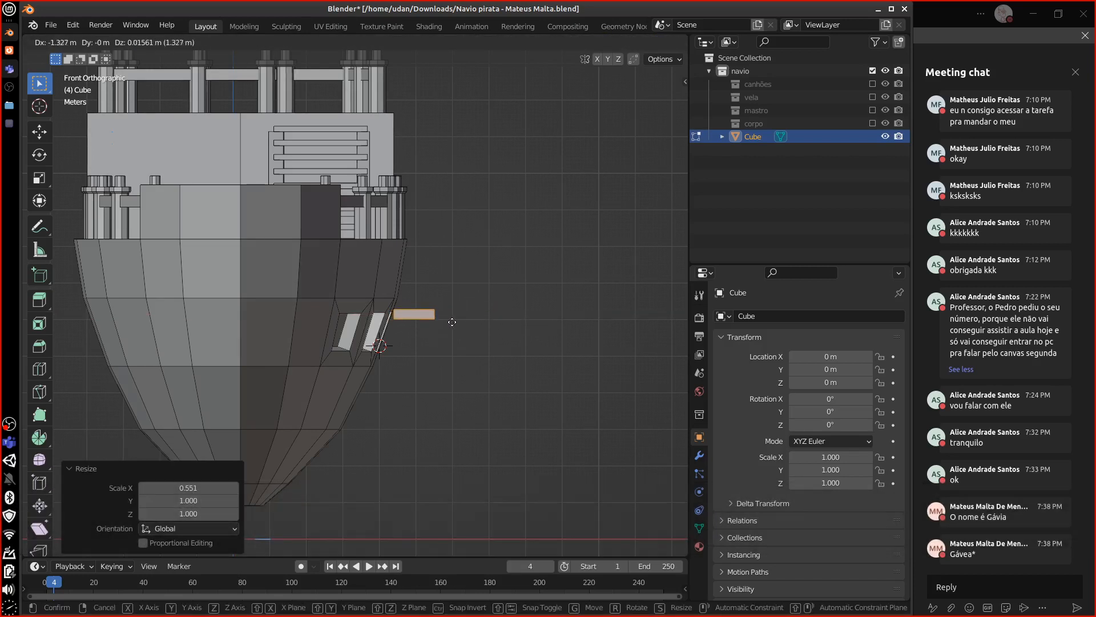
Thin the slab along Z and tilt it by about -28.2° so its outer end points upward.
key("s")
key("z")
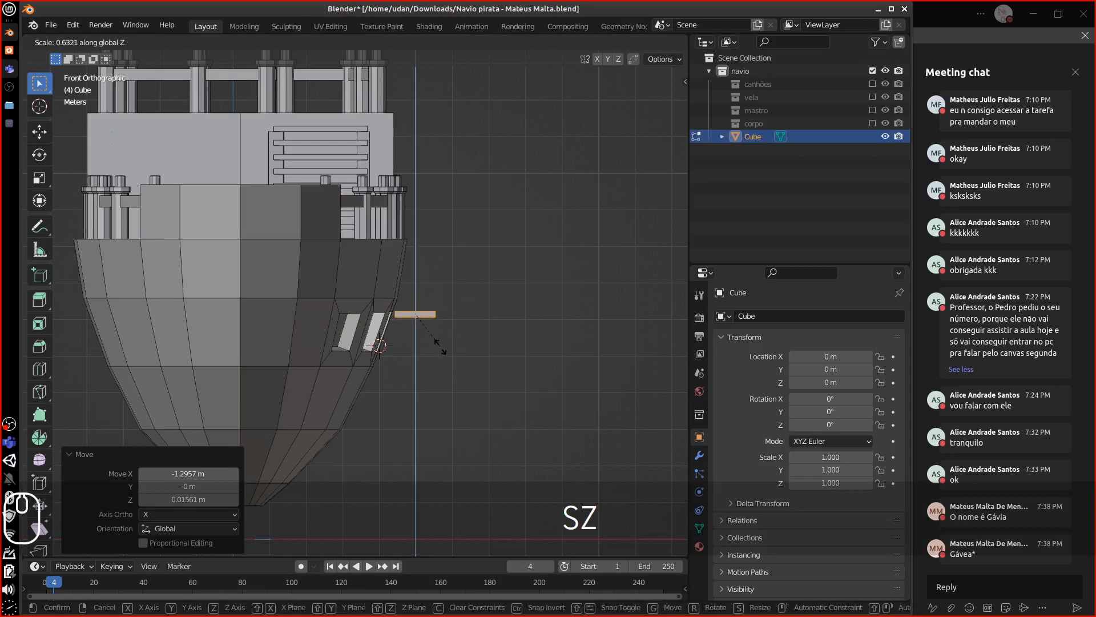
left_click(451, 330)
key("r")
left_click(450, 309)
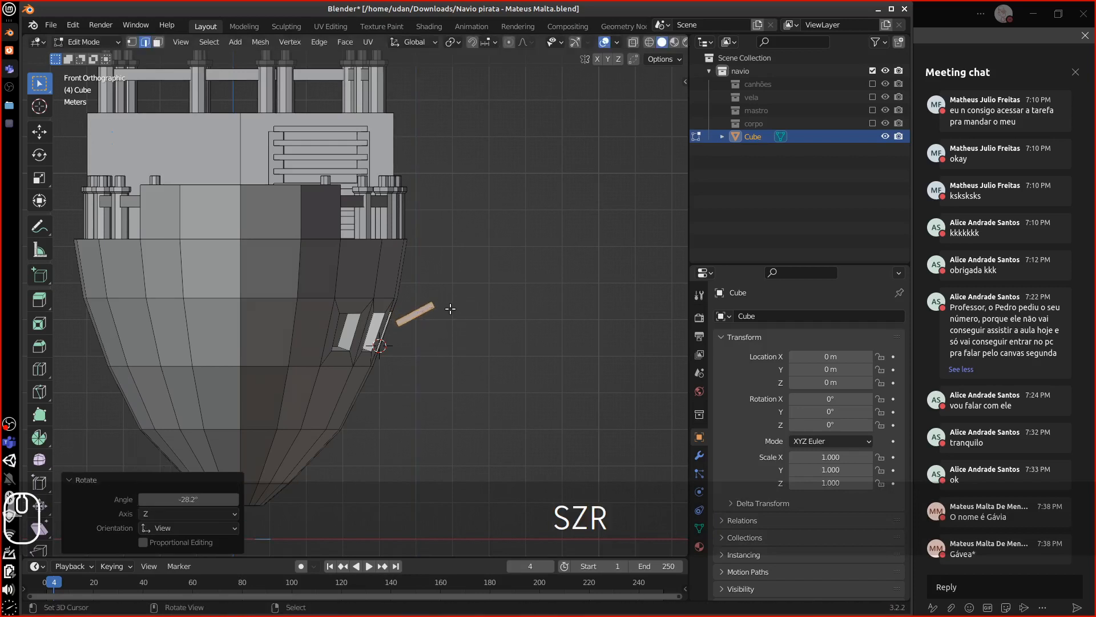
key("f")
key("Escape")
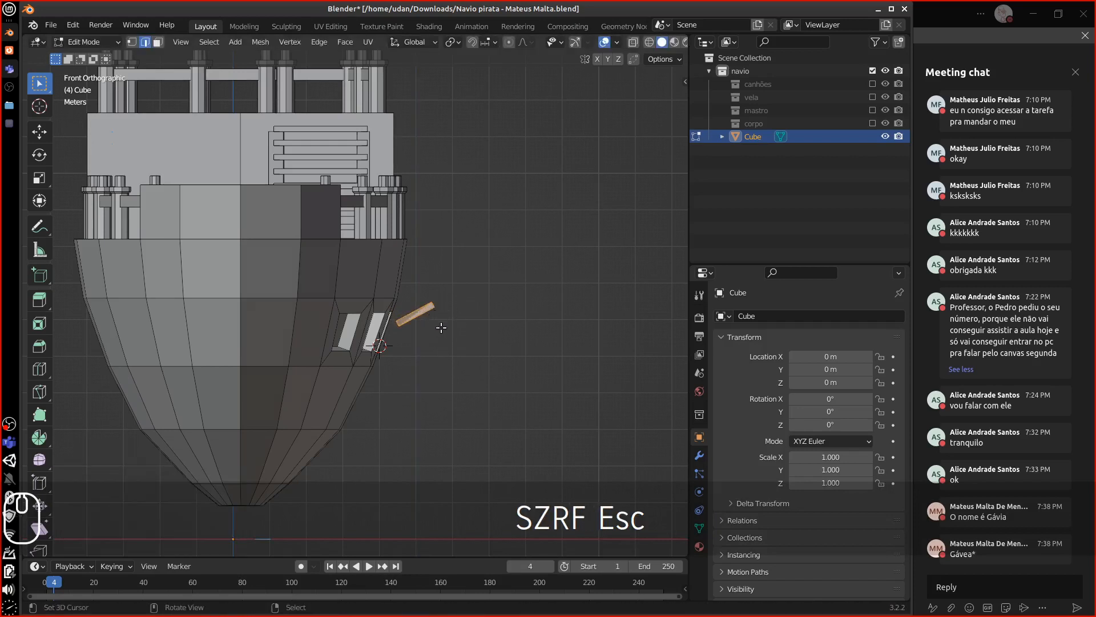
key("ctrl+z")
Move the tilted slab about -0.17 m in X and 0.27 m in Z onto the window opening's upper edge.
key("g")
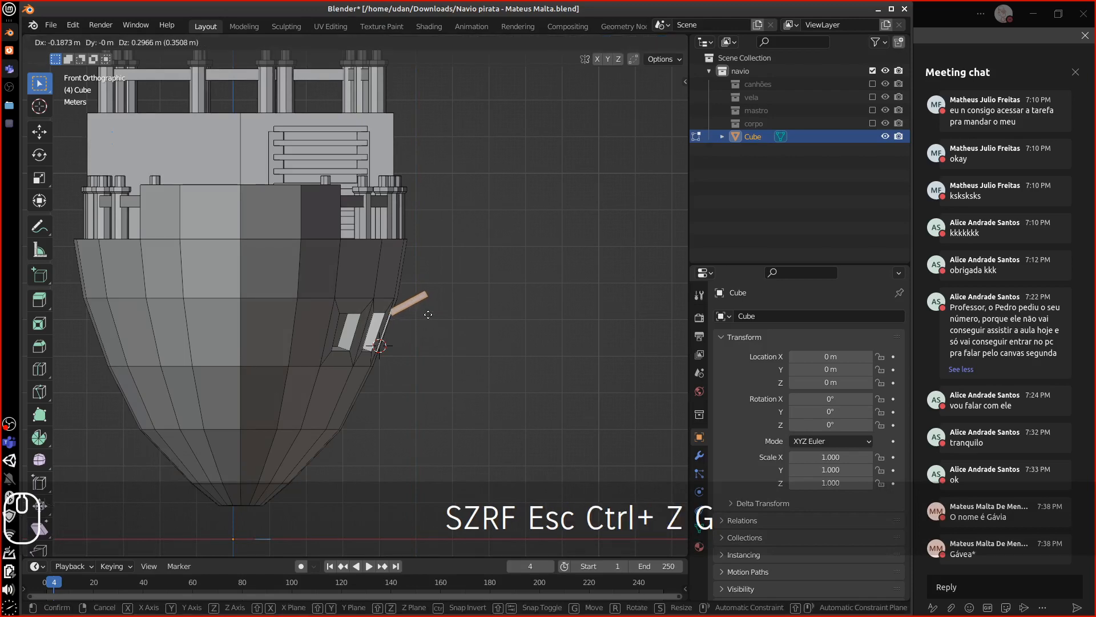
left_click(428, 315)
middle_click_drag(622, 337, 505, 391)
key("KP_7")
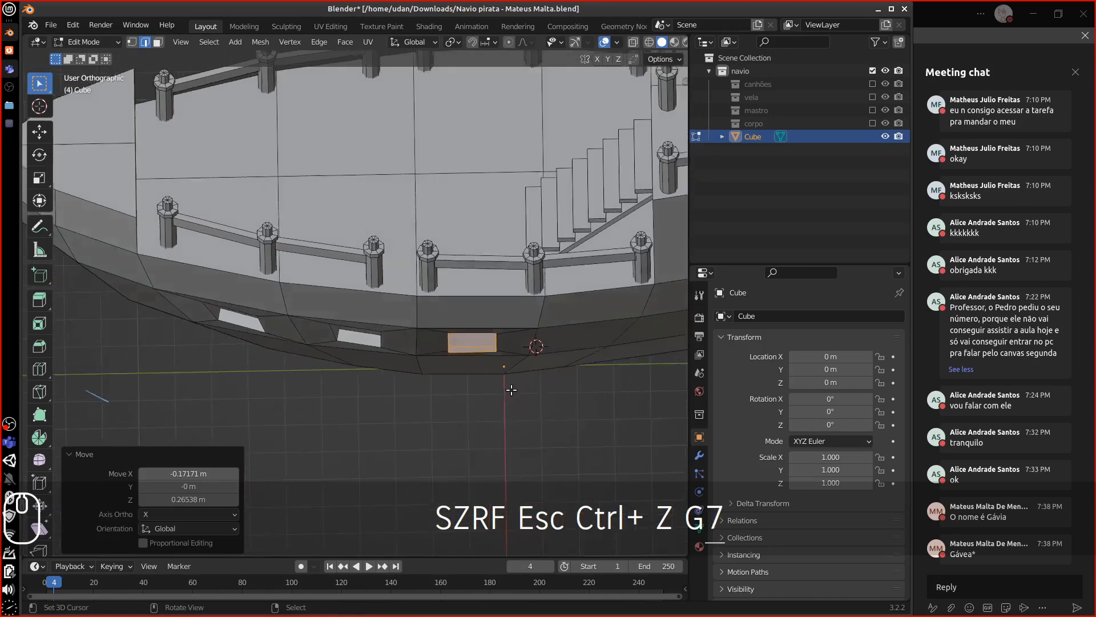
Turn the tilted cover a few degrees about Z to follow the hull, and fine-tune its Y position over the opening nearest the stern.
key("g")
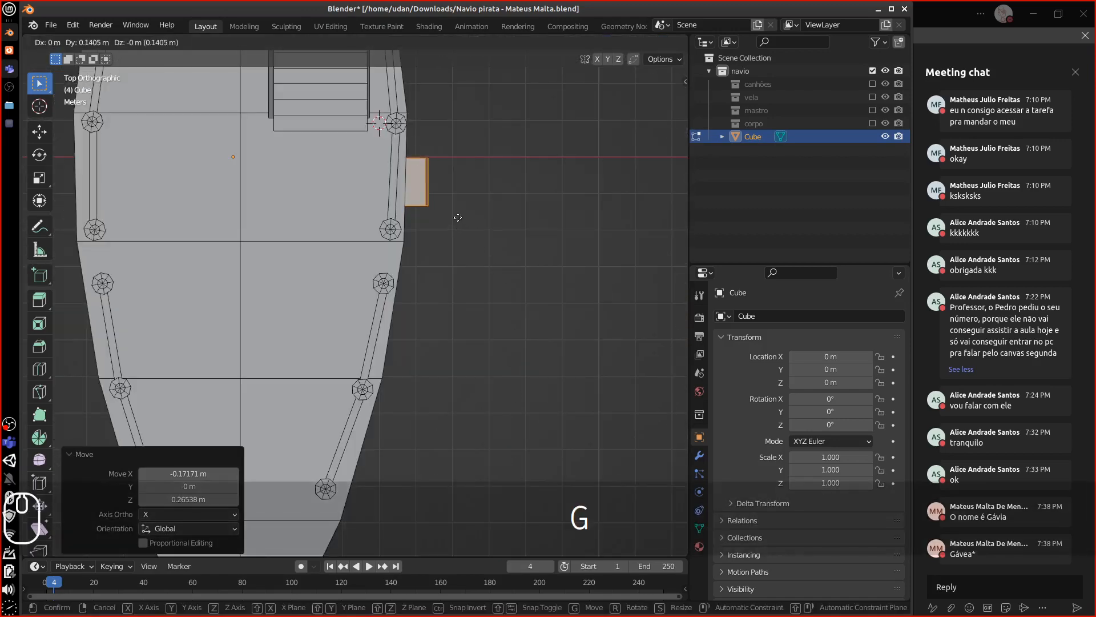
left_click(459, 217)
middle_click_drag(512, 274, 536, 324)
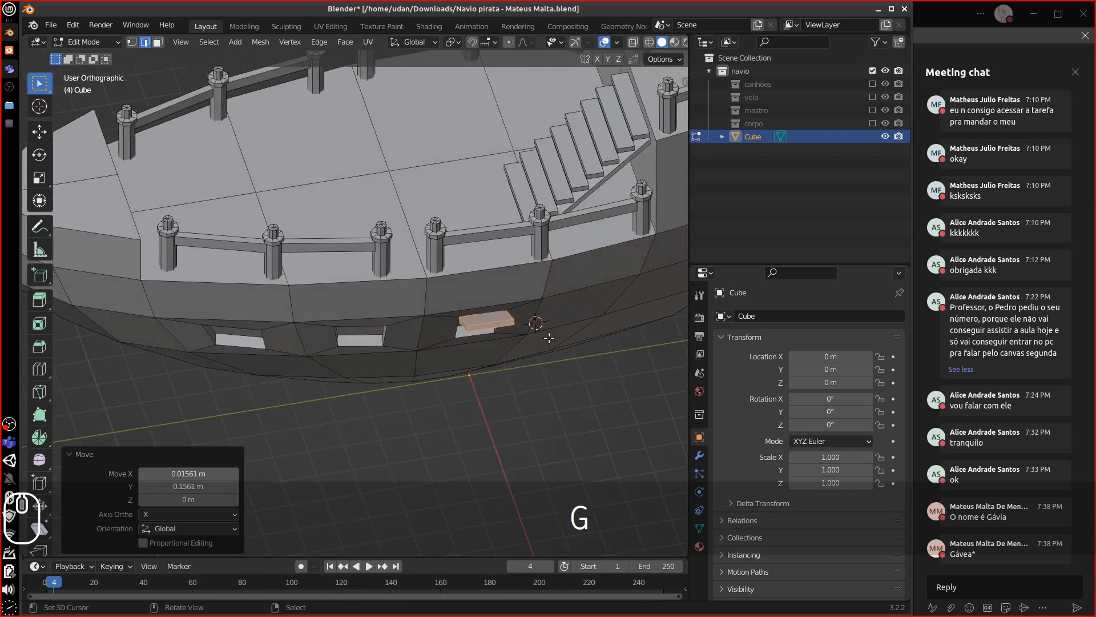
key("r")
key("z")
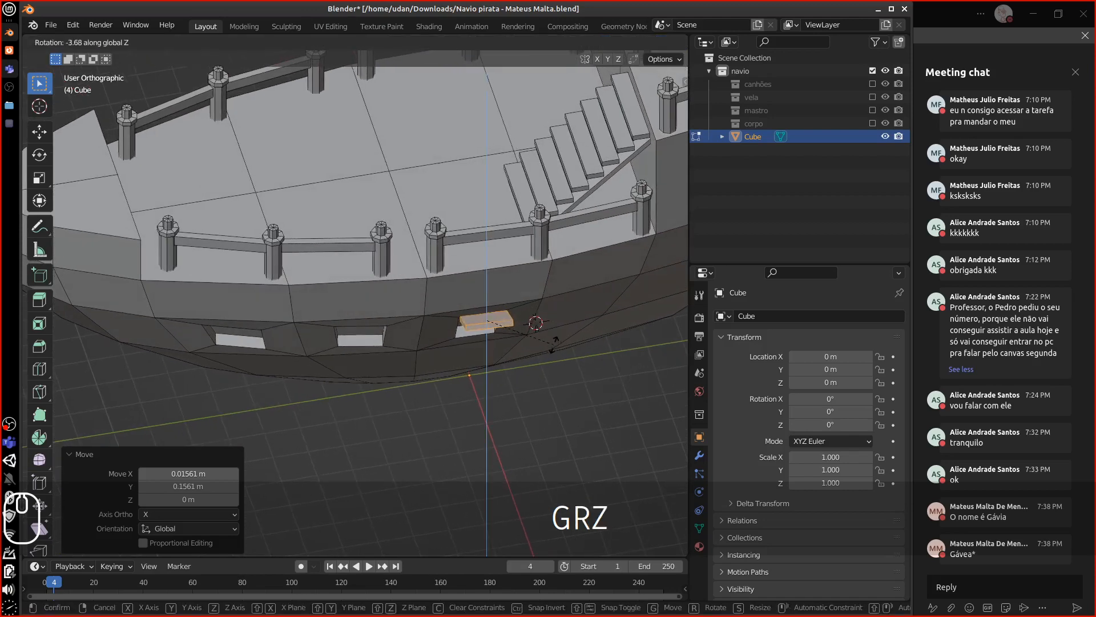
left_click(554, 341)
key("g")
left_click(547, 339)
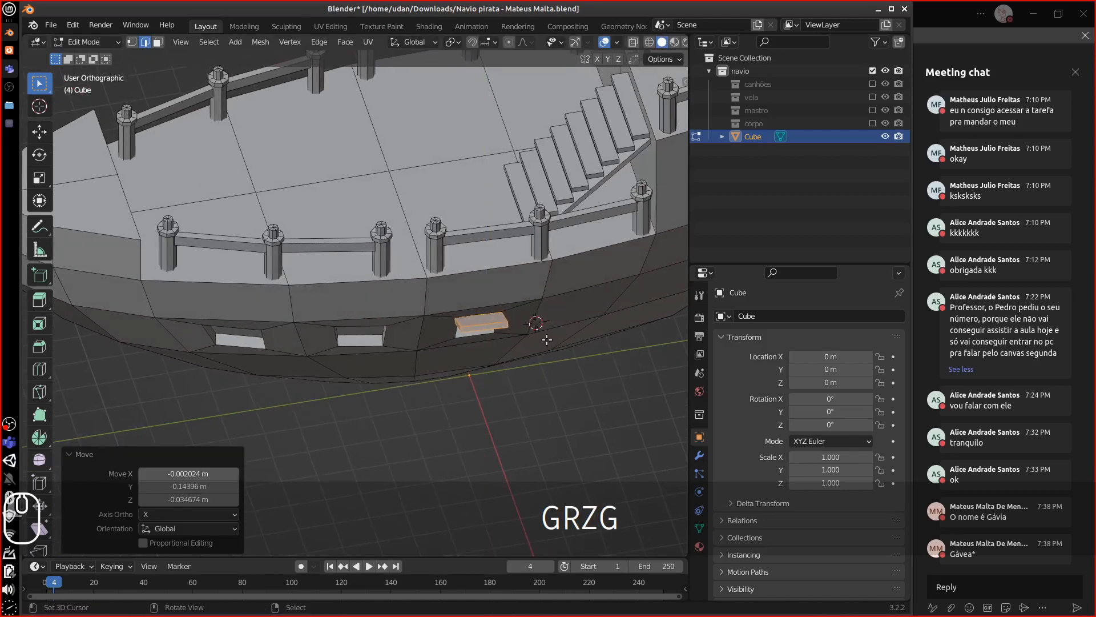
Duplicate the cover and move the copy about -3.27 m along Y and -0.4 m along X onto the middle opening.
key("shift+d")
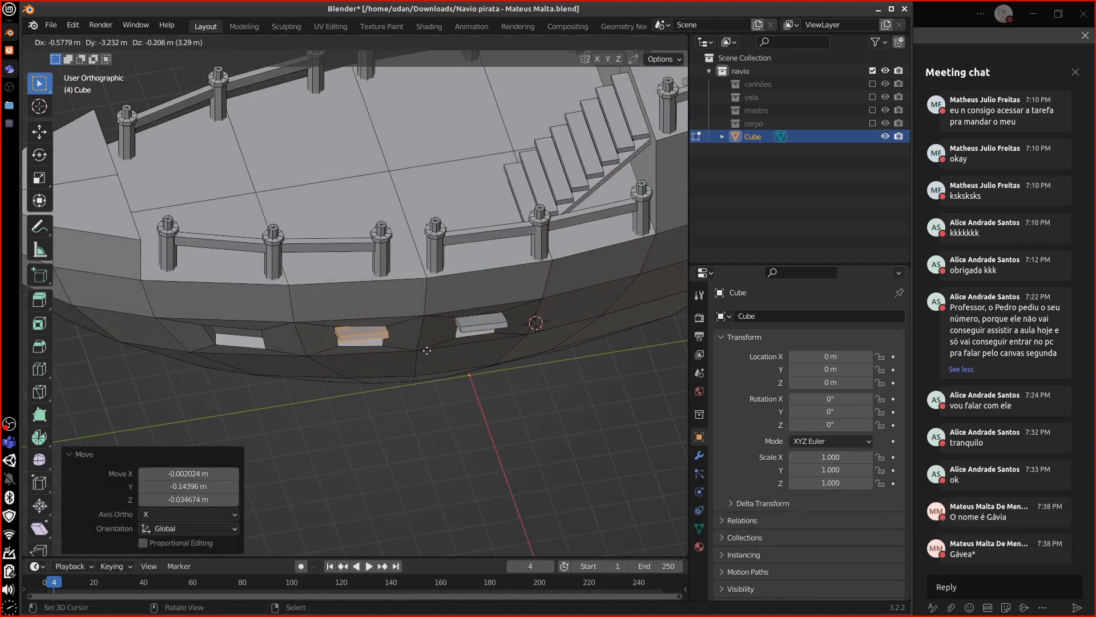
key("y")
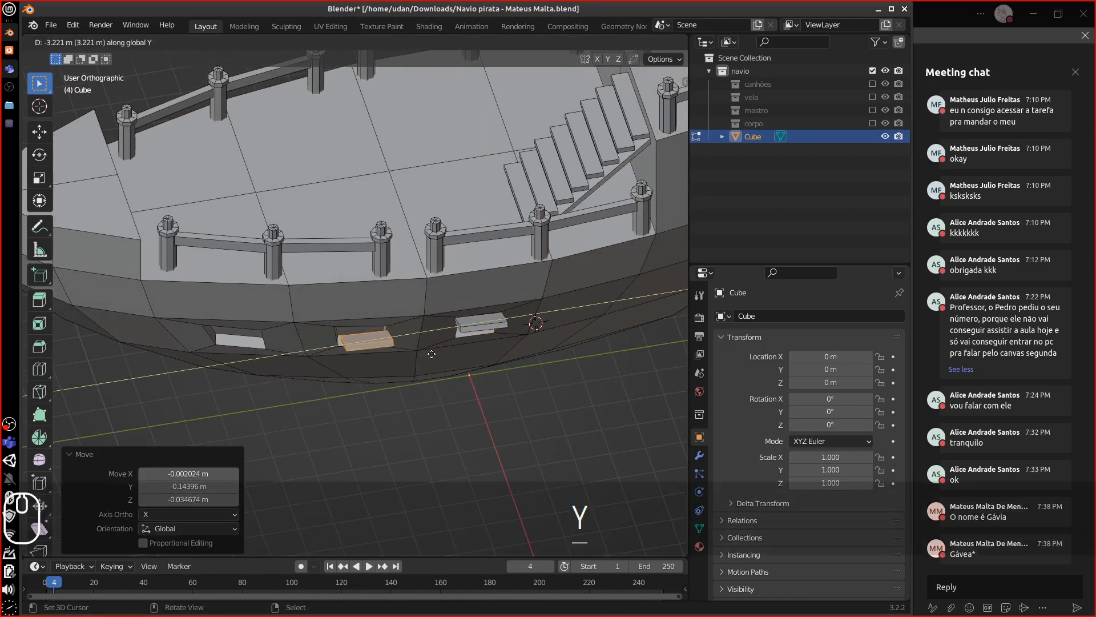
left_click(430, 358)
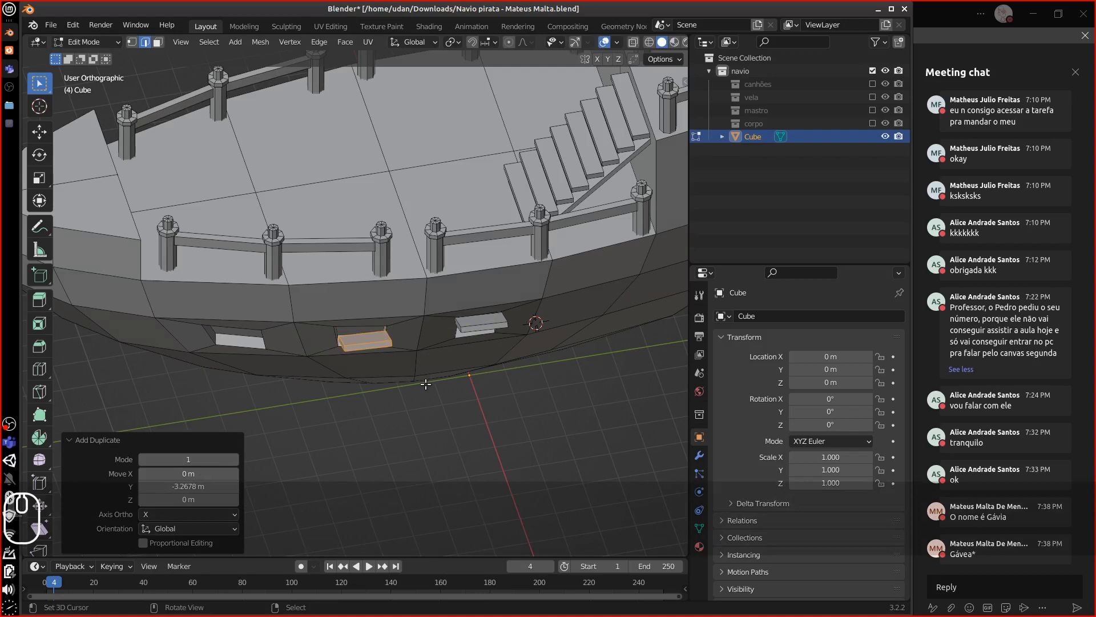
key("g")
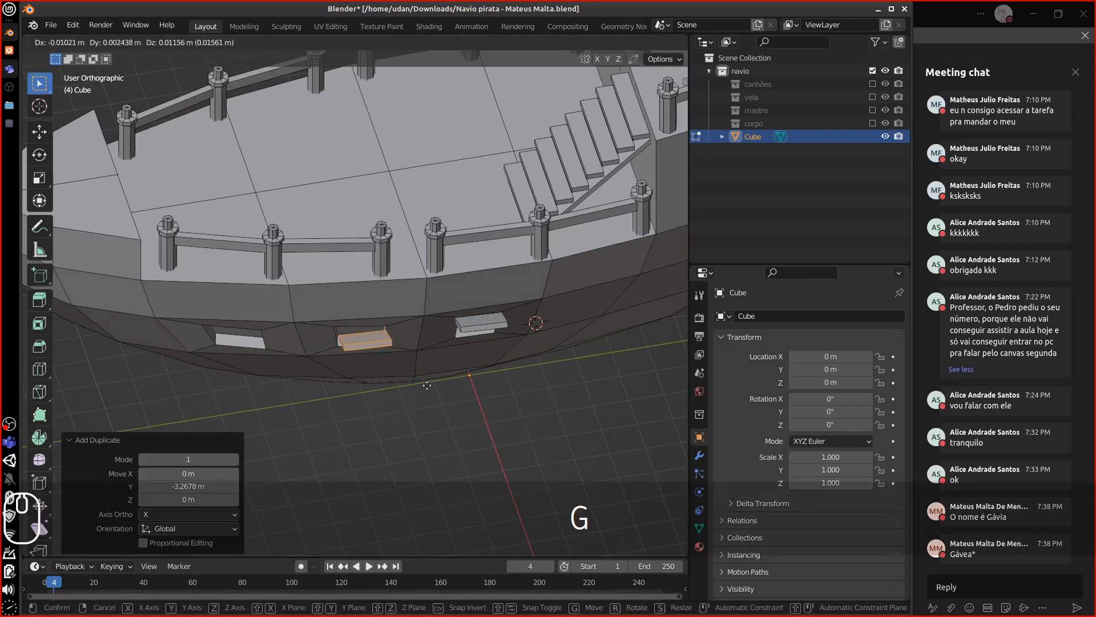
key("x")
left_click(432, 348)
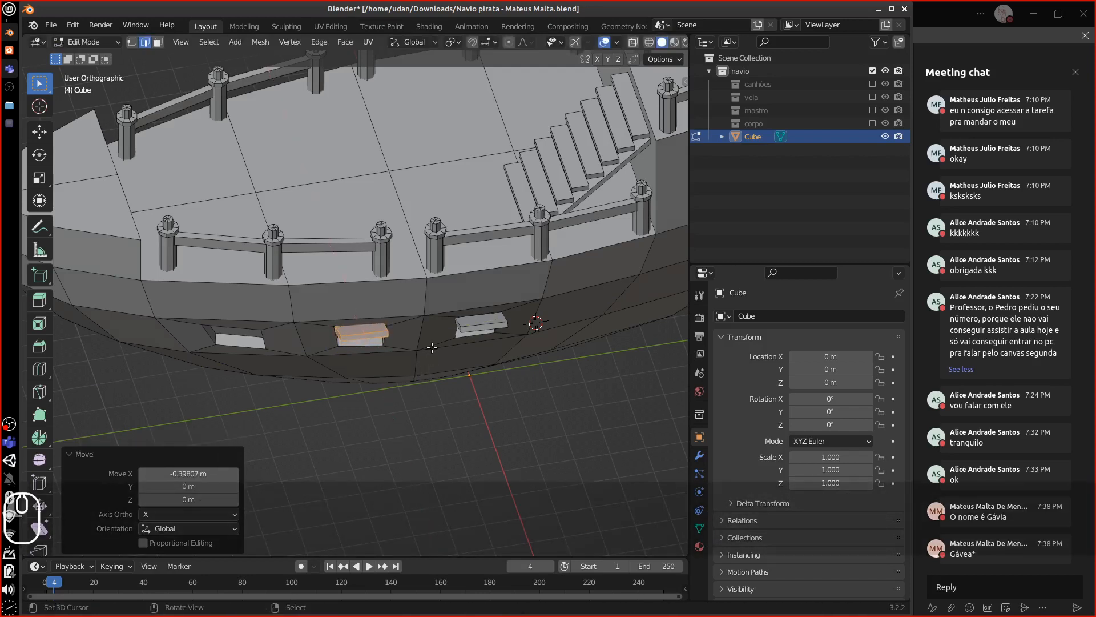
Rotate the middle cover about -6° around Z and check its alignment with the hull from the top view.
key("r")
key("z")
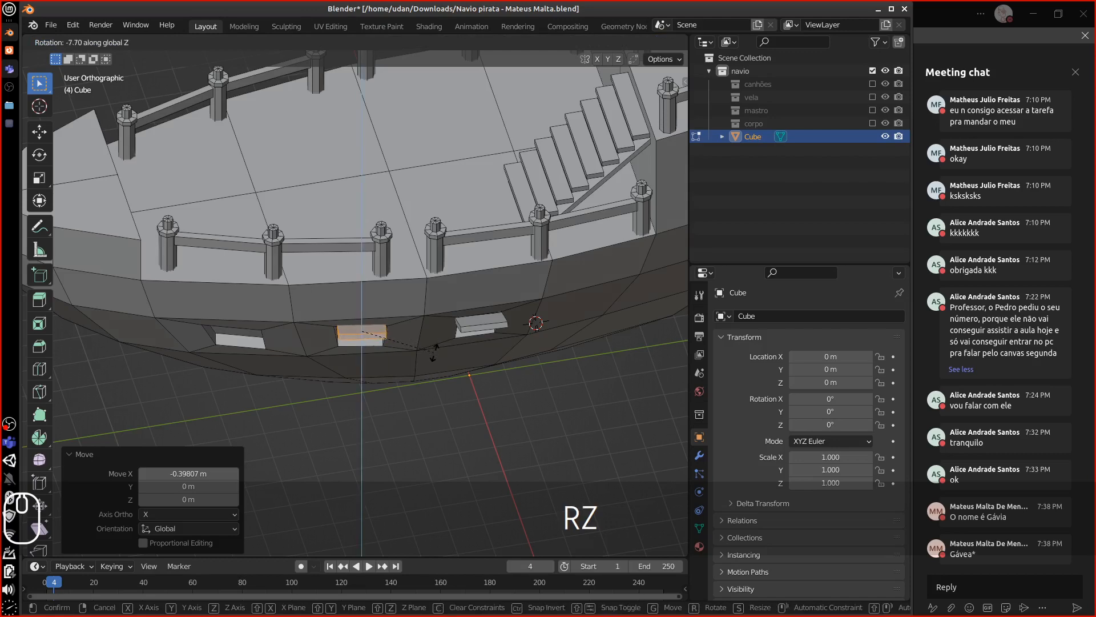
left_click(459, 383)
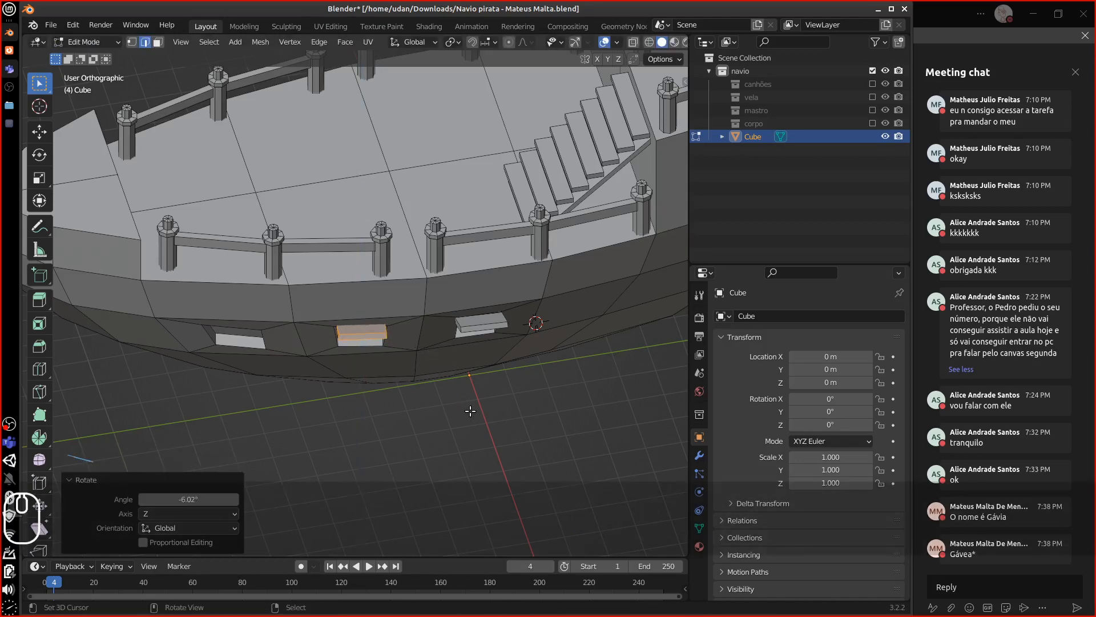
middle_click_drag(470, 411, 439, 339)
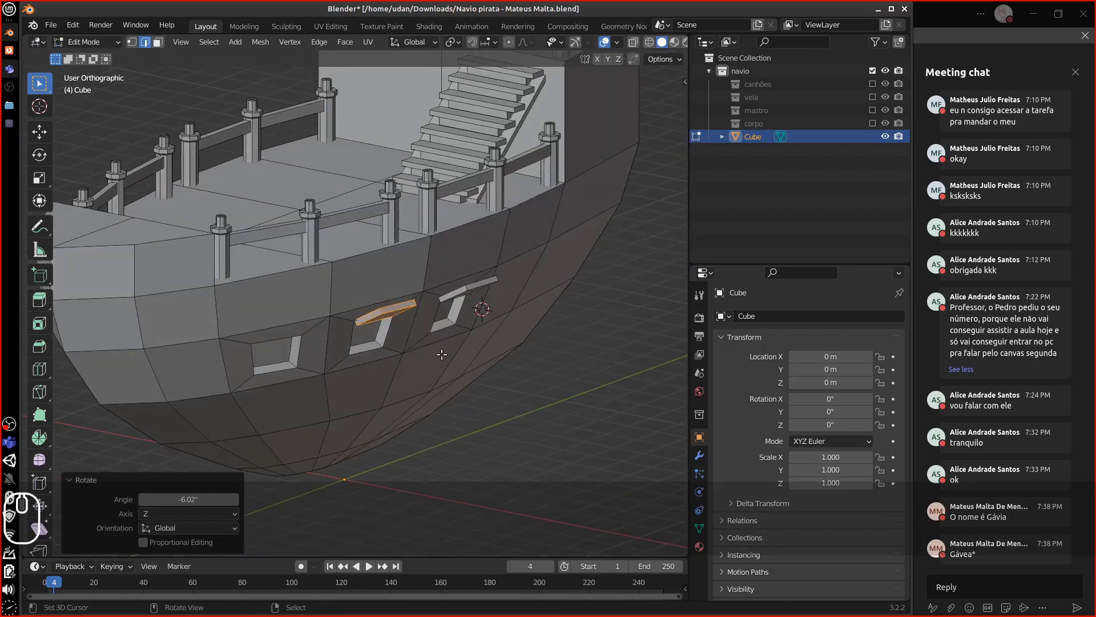
key("KP_7")
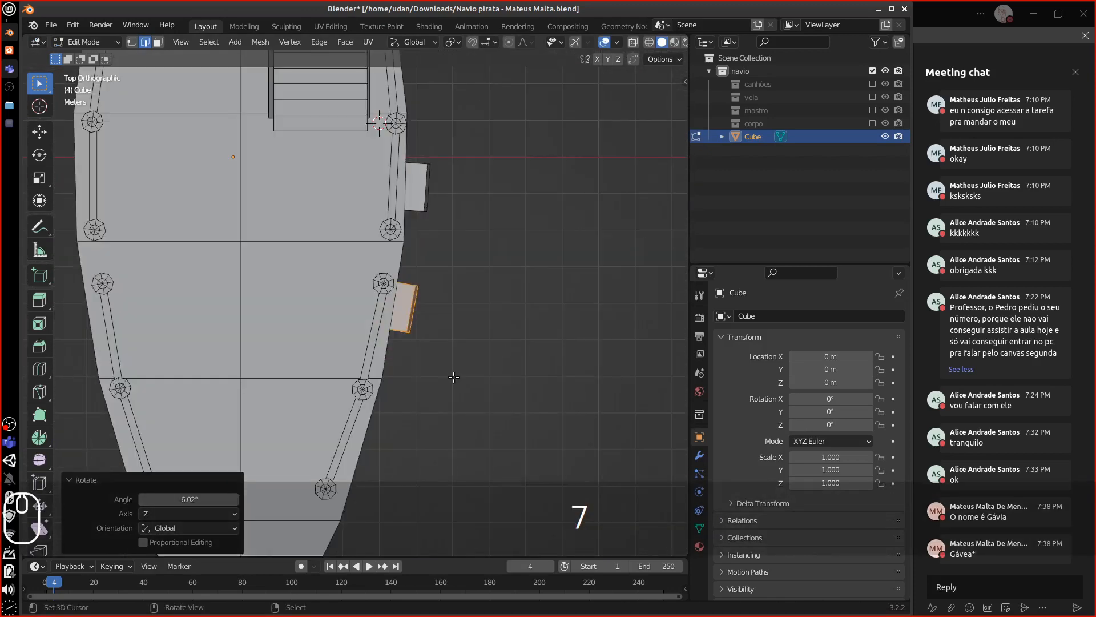
Duplicate the middle cover and move the copy about -3.53 m along Y toward the opening nearest the bow.
middle_click_drag(478, 373, 442, 331)
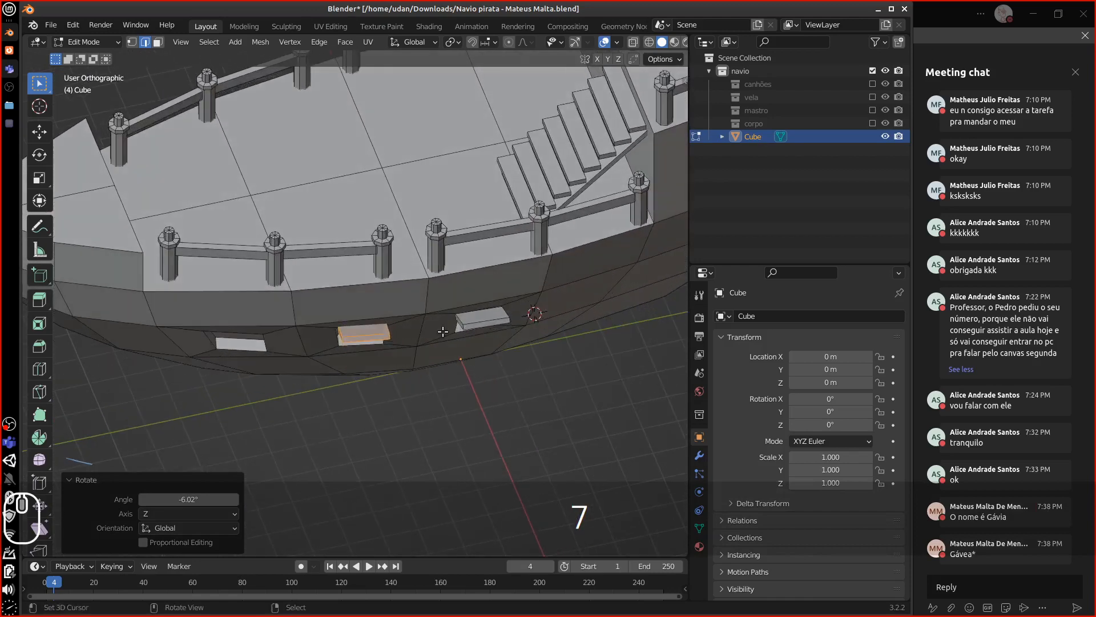
key("shift+d")
key("g")
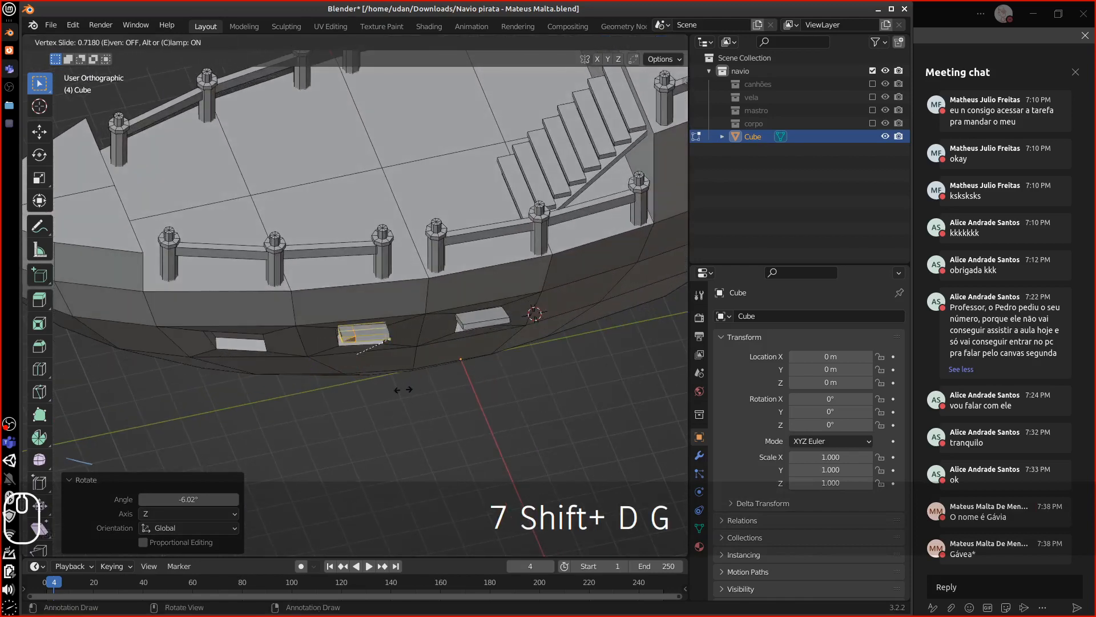
key("y")
key("Escape")
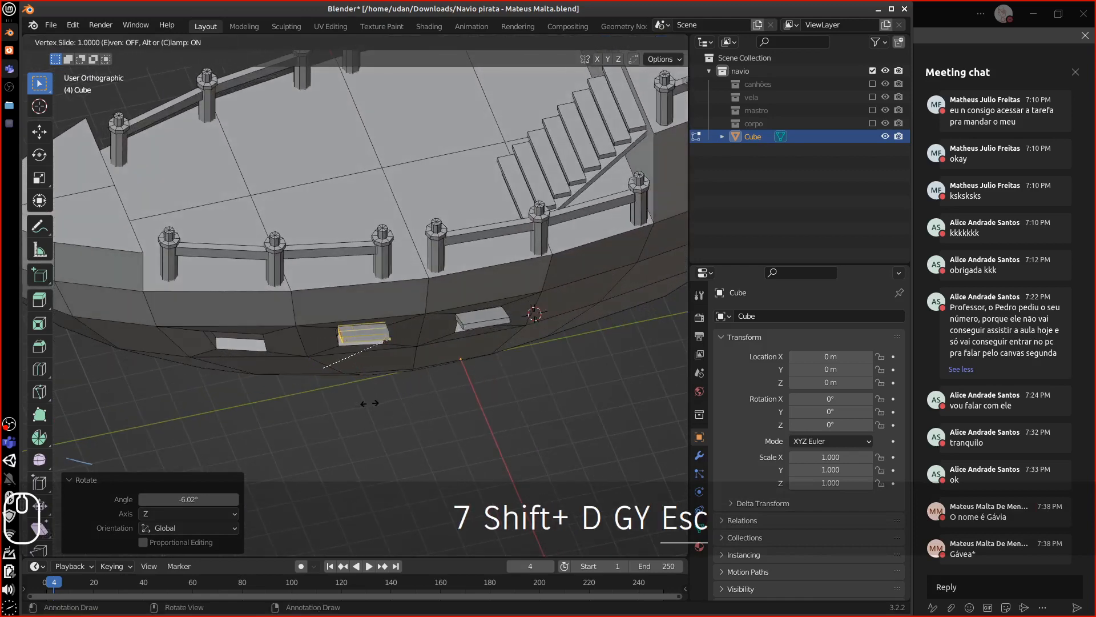
key("g")
key("y")
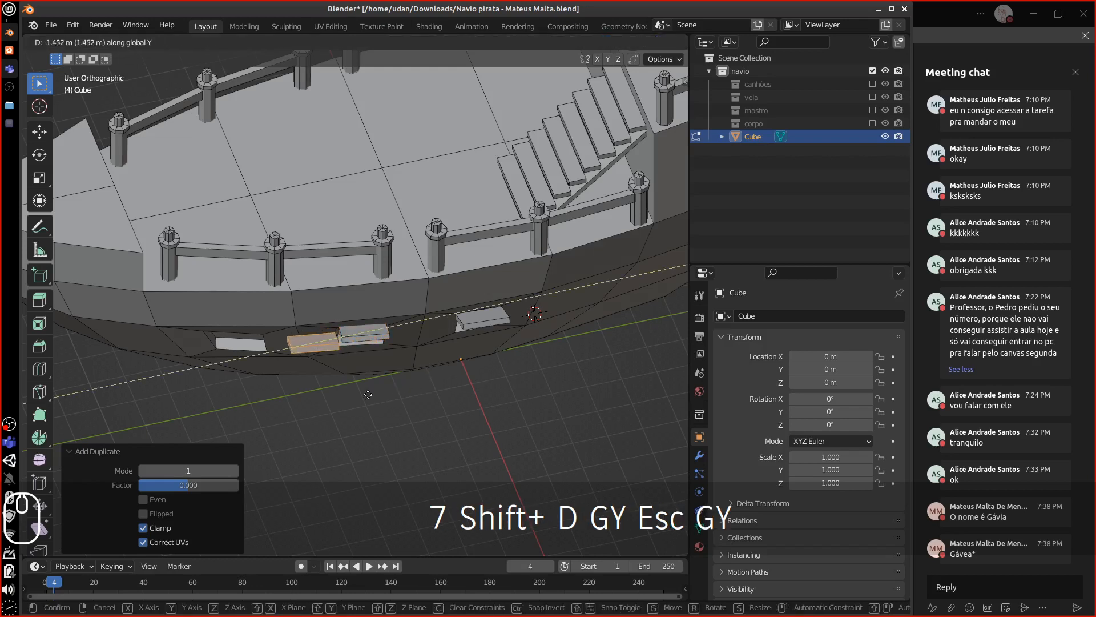
left_click(304, 398)
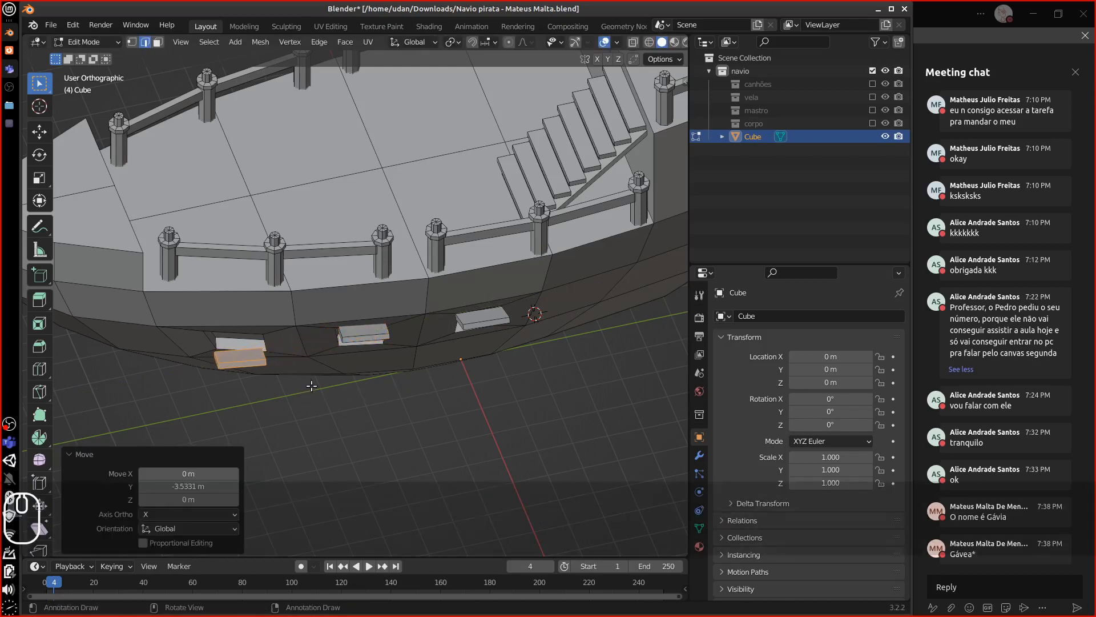
Move the third cover about -0.66 m along X and 0.14 m along Y onto the opening nearest the bow.
key("g")
key("x")
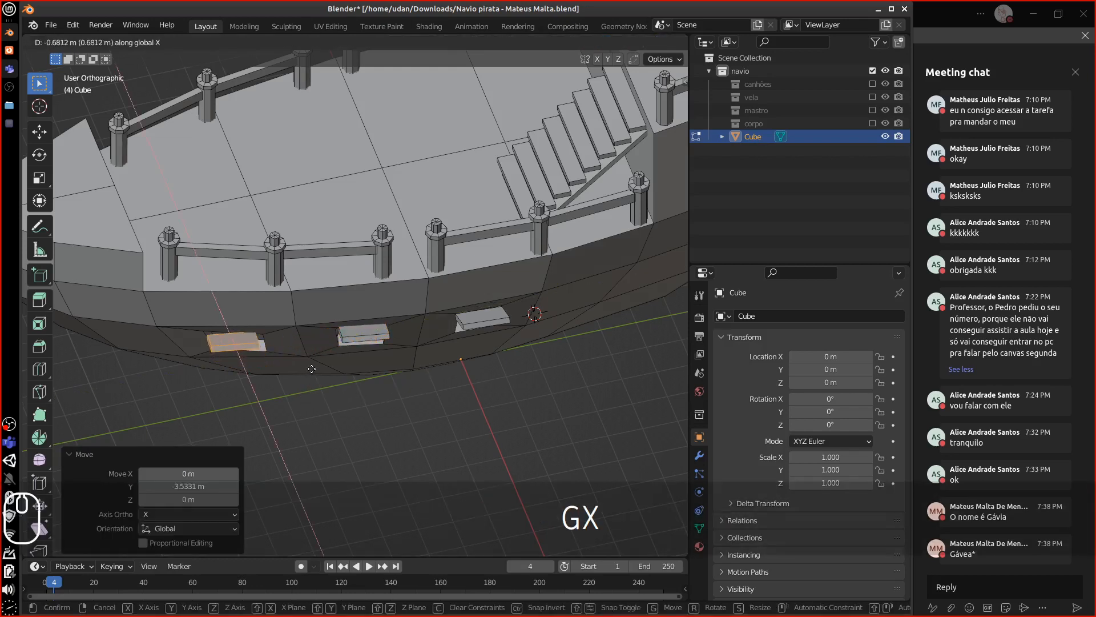
left_click(309, 359)
key("g")
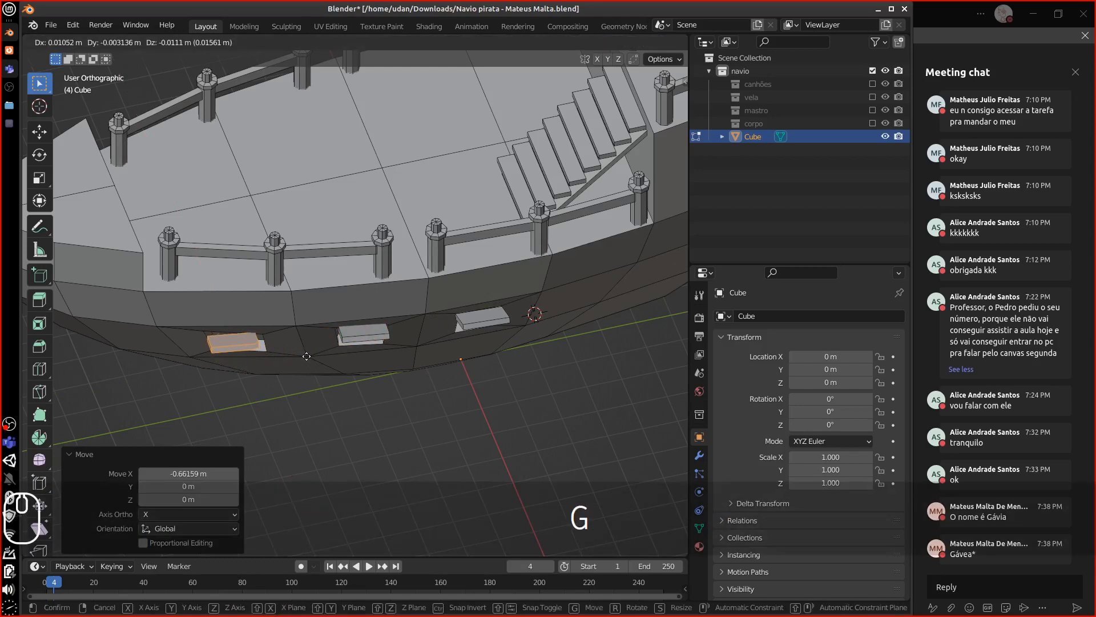
key("y")
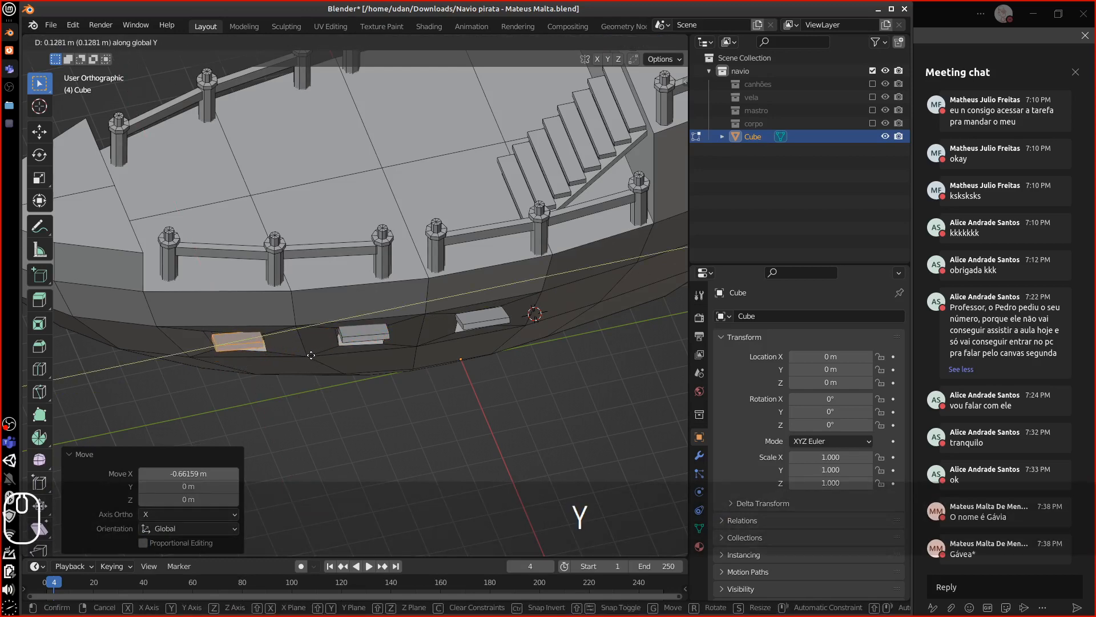
left_click(312, 354)
Rotate the third cover about -10.7° around Z to follow the hull, and switch to vertex selection.
key("z")
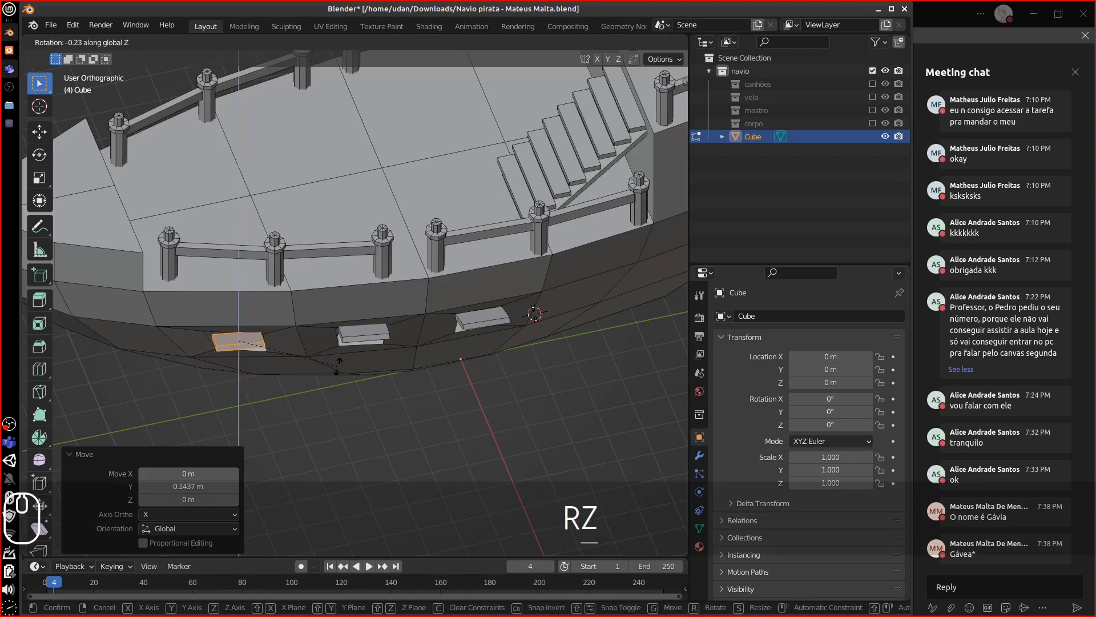
left_click(334, 386)
middle_click_drag(337, 384, 388, 319)
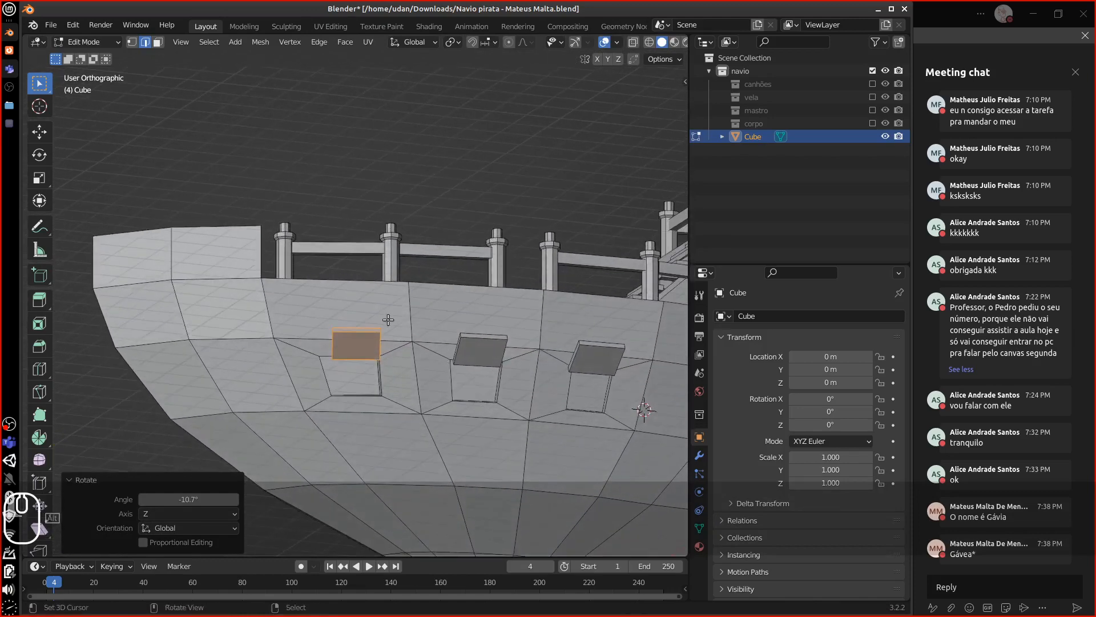
left_click(133, 42)
right_click(322, 357)
mouse_move(371, 372)
left_mouse_down("alt")
mouse_move(331, 359)
mouse_move(390, 395)
mouse_move(378, 380)
left_mouse_up("alt")
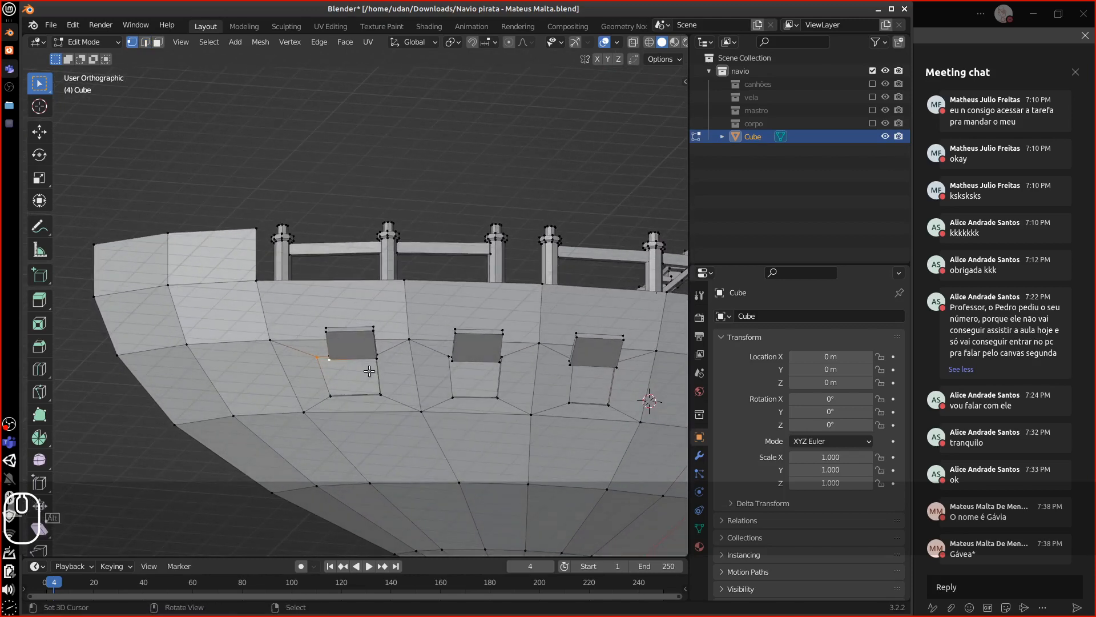
key("g")
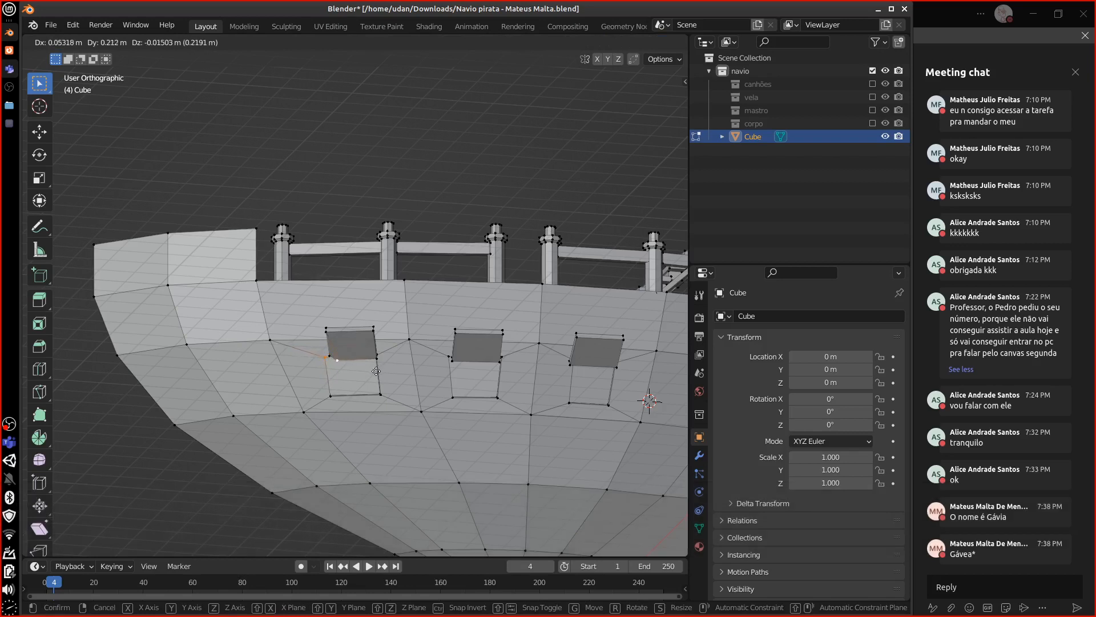
key("Escape")
left_click(321, 358, "shift")
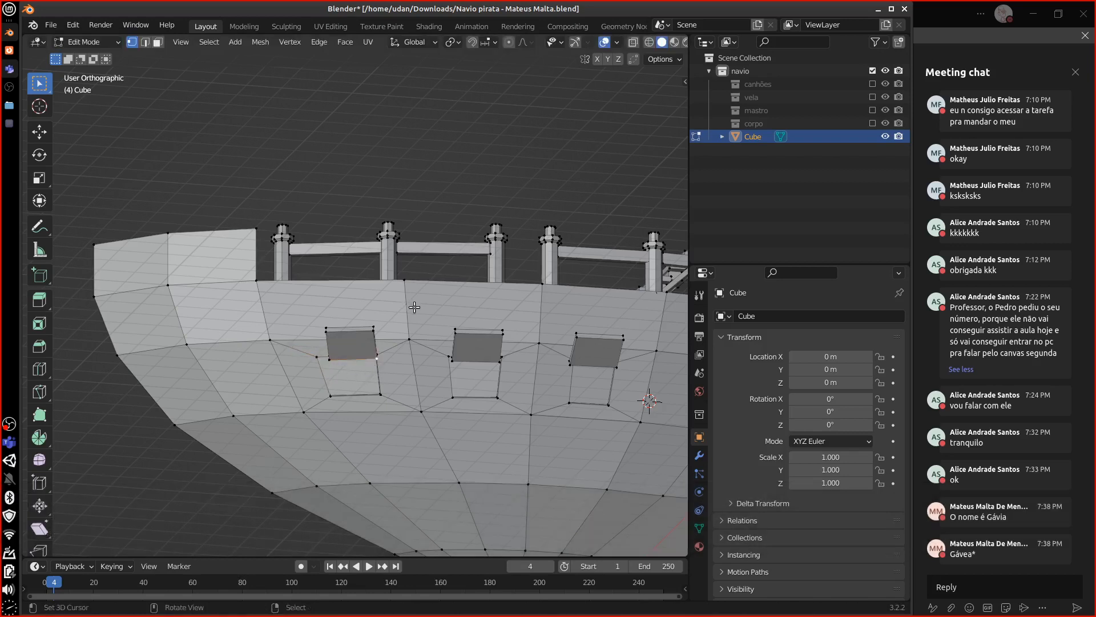
Select only the bow-side upper corner of the third opening using X-ray and move it inward about 0.07 m in X and 0.22 m in Y.
key("a")
key("a")
left_click(635, 42)
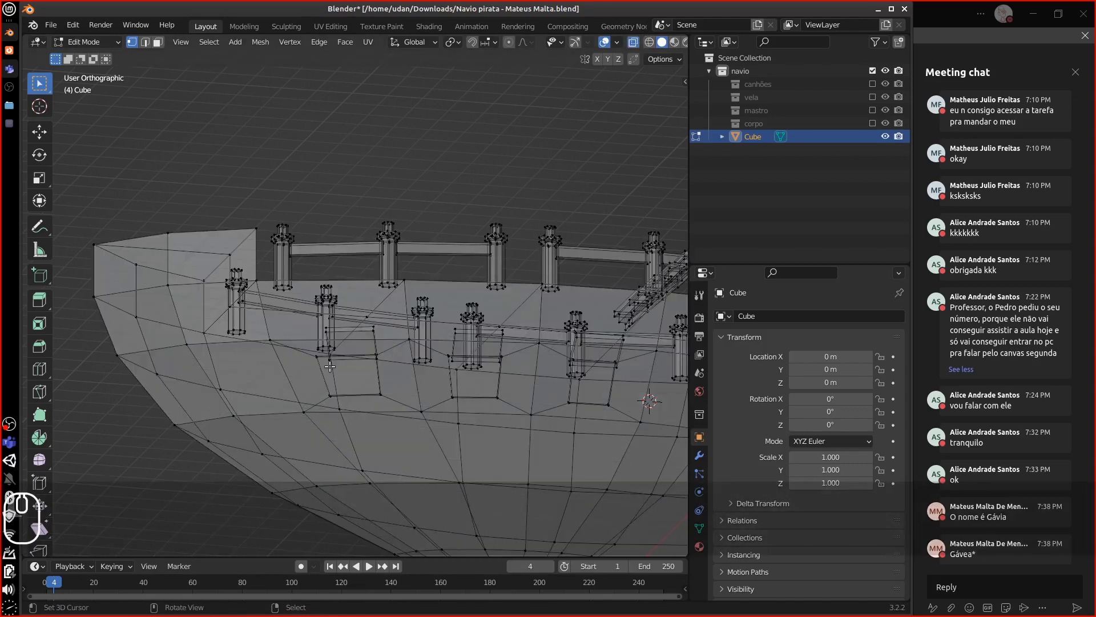
left_click(319, 358, "shift")
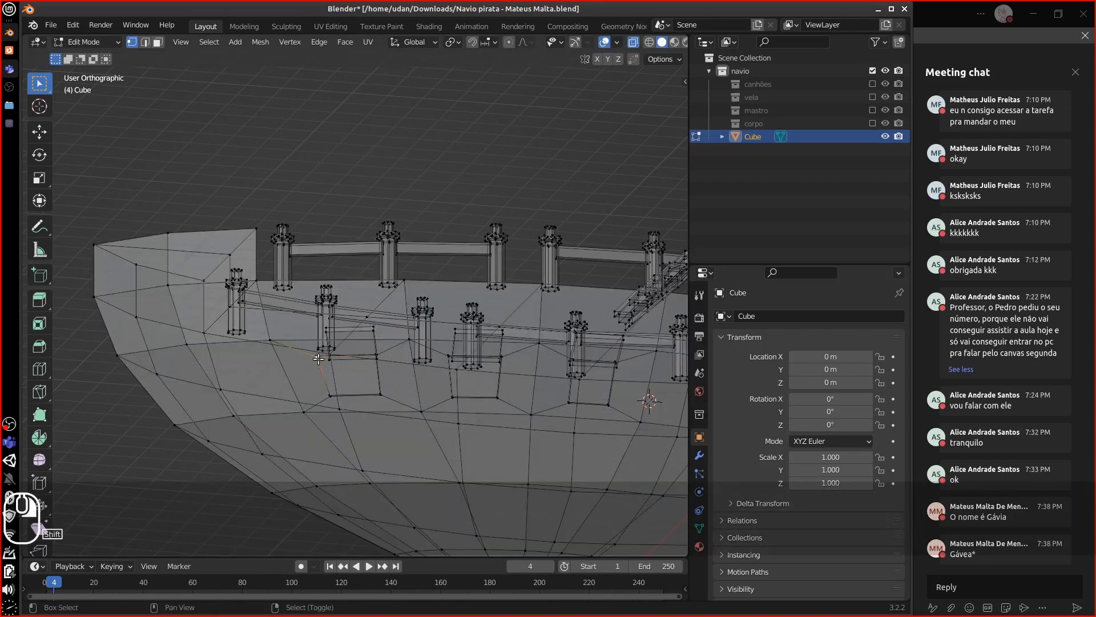
left_click(635, 45)
key("g")
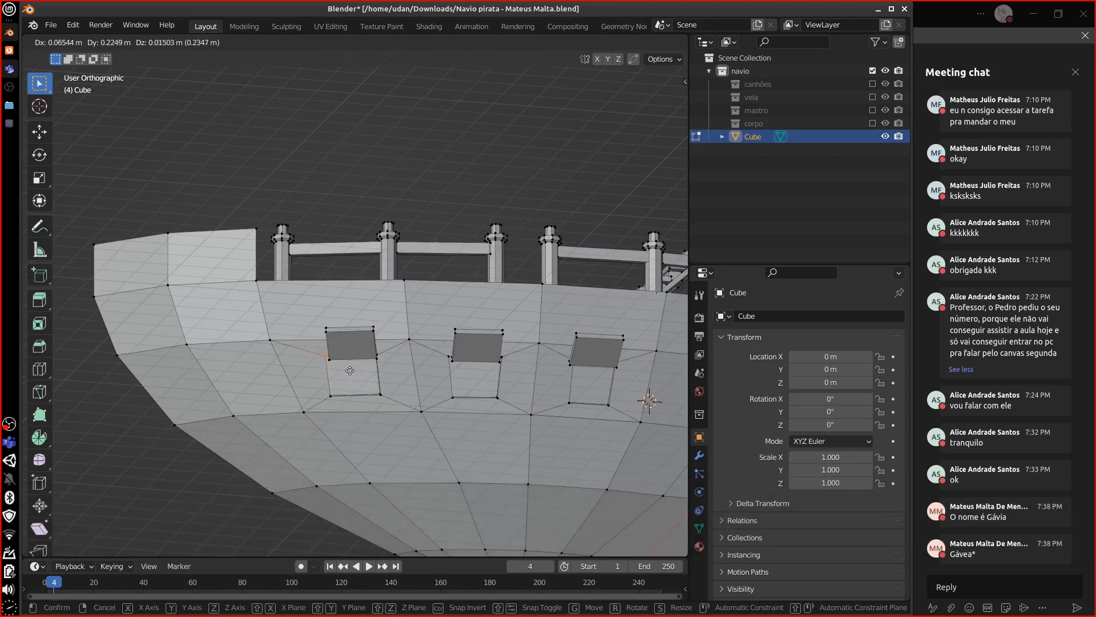
left_click(350, 371)
Return to Object Mode and inspect the whole ship with its three hatch covers from outside.
key("Tab")
middle_click_drag(543, 427, 599, 443)
scroll(585, 446, "down", 6)
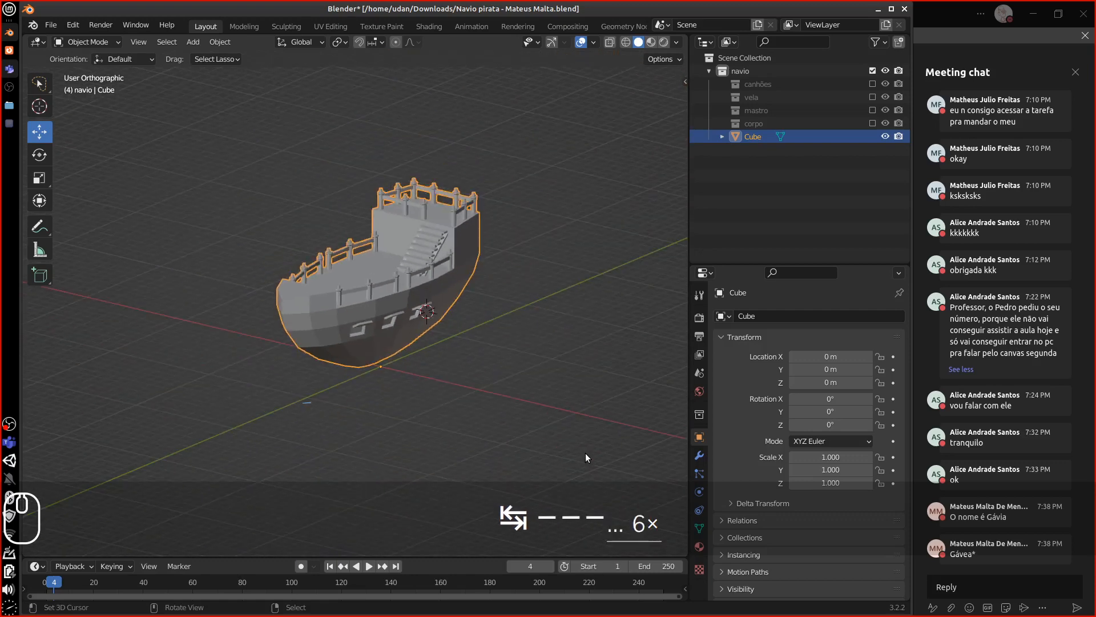
middle_click_drag(464, 384, 492, 416)
left_click_drag(491, 417, 513, 420, "alt")
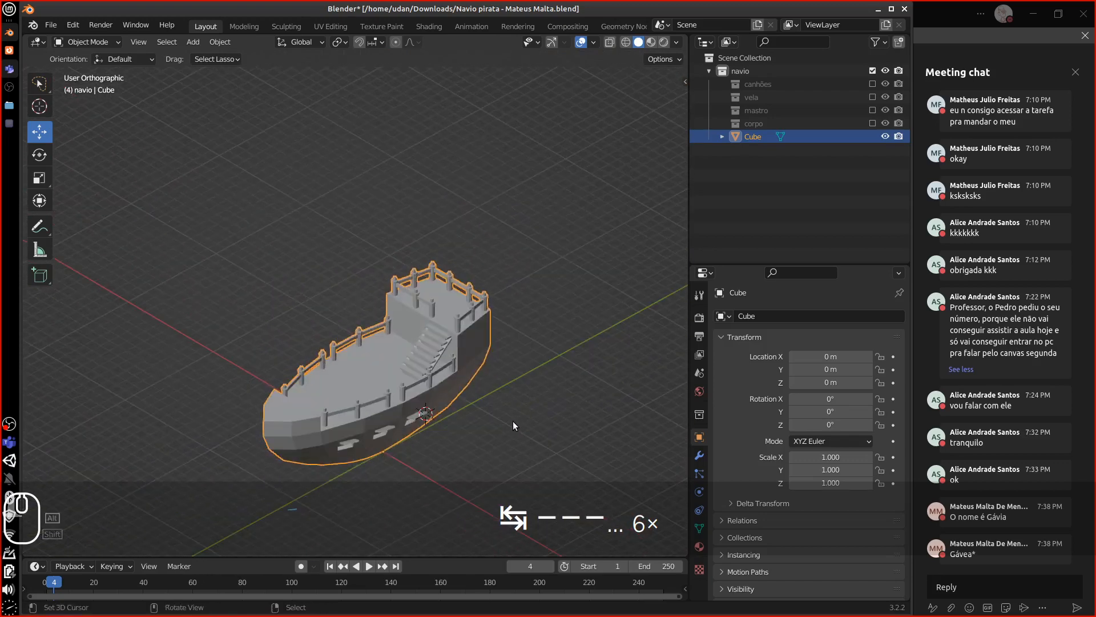
key("equal")
key("equal")
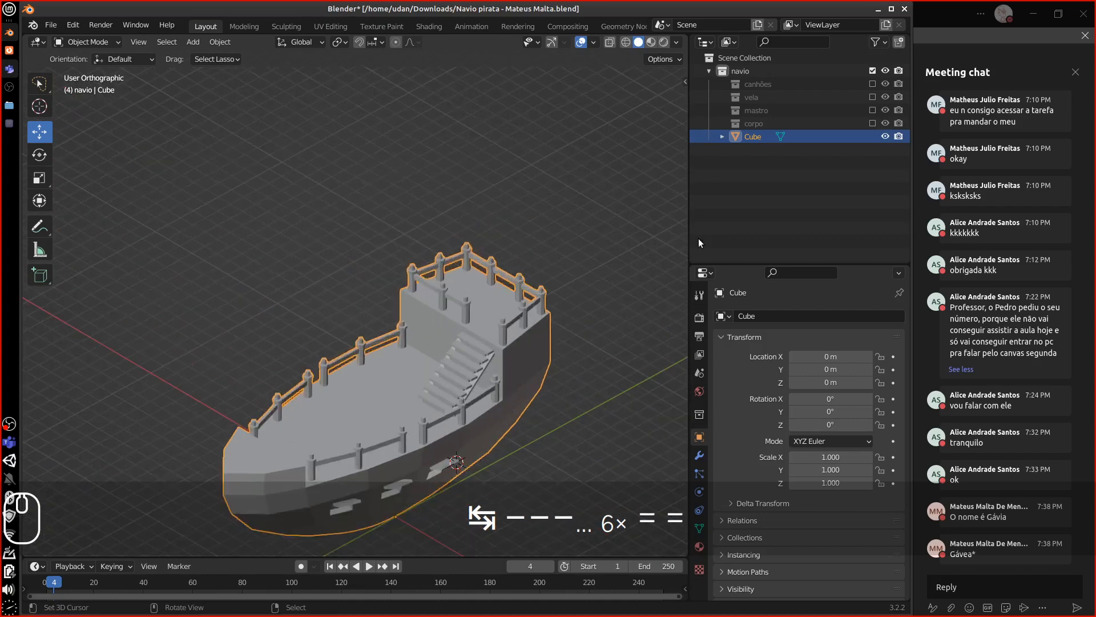
Hide the Cube hull, show the corpo collection to view the reference ship body, and restore the original visibility of both.
left_click(885, 137)
left_click(873, 124)
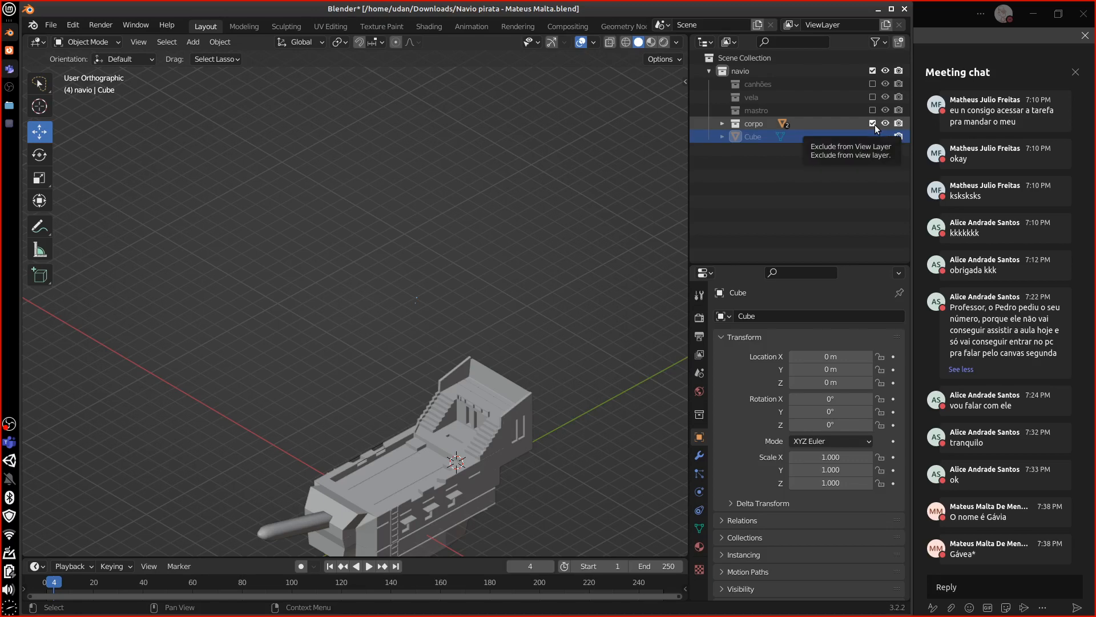
left_click(873, 124)
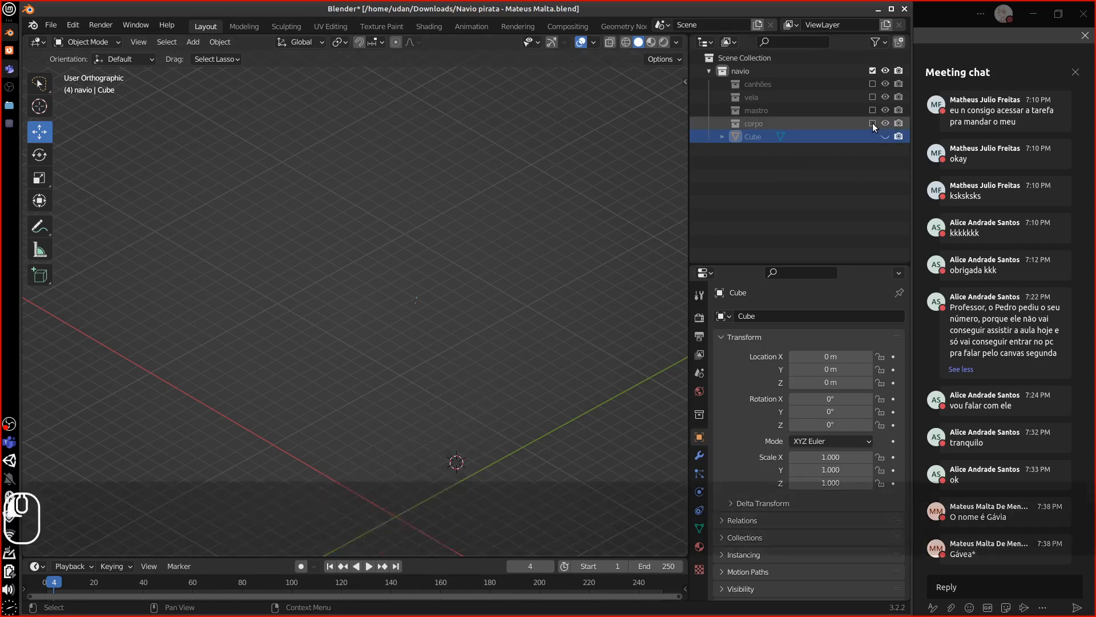
left_click(872, 123)
left_click(873, 123)
left_click(885, 136)
middle_click_drag(500, 382, 375, 358)
right_click(410, 371)
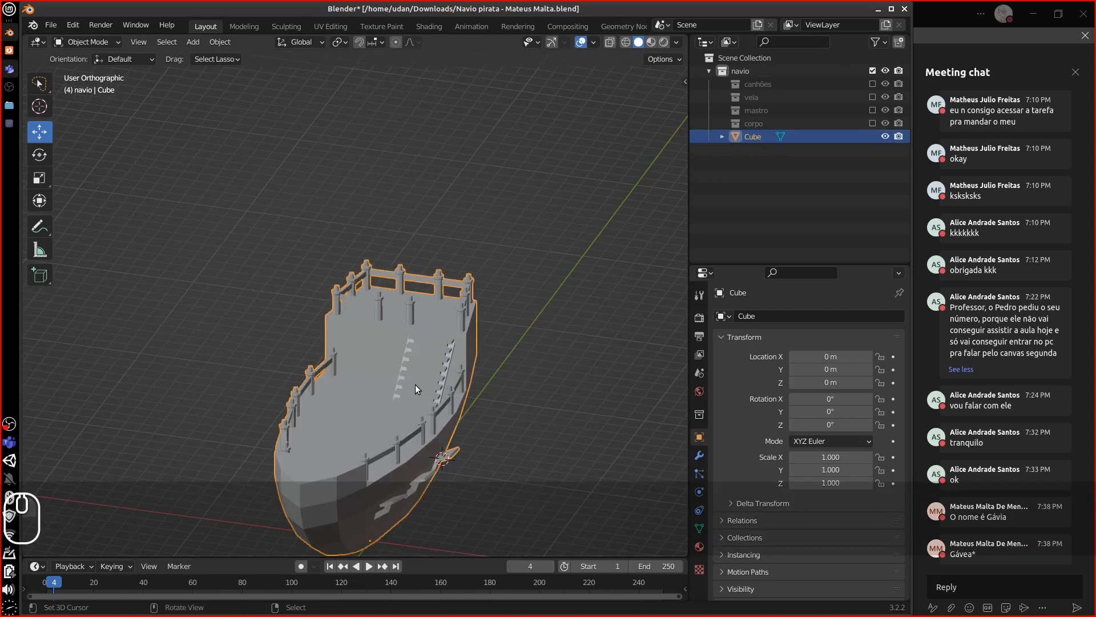
Enter Edit Mode on the ship's Cube mesh and switch to face selection near the stern cabin.
key("Tab")
key("equal")
key("equal")
key("equal")
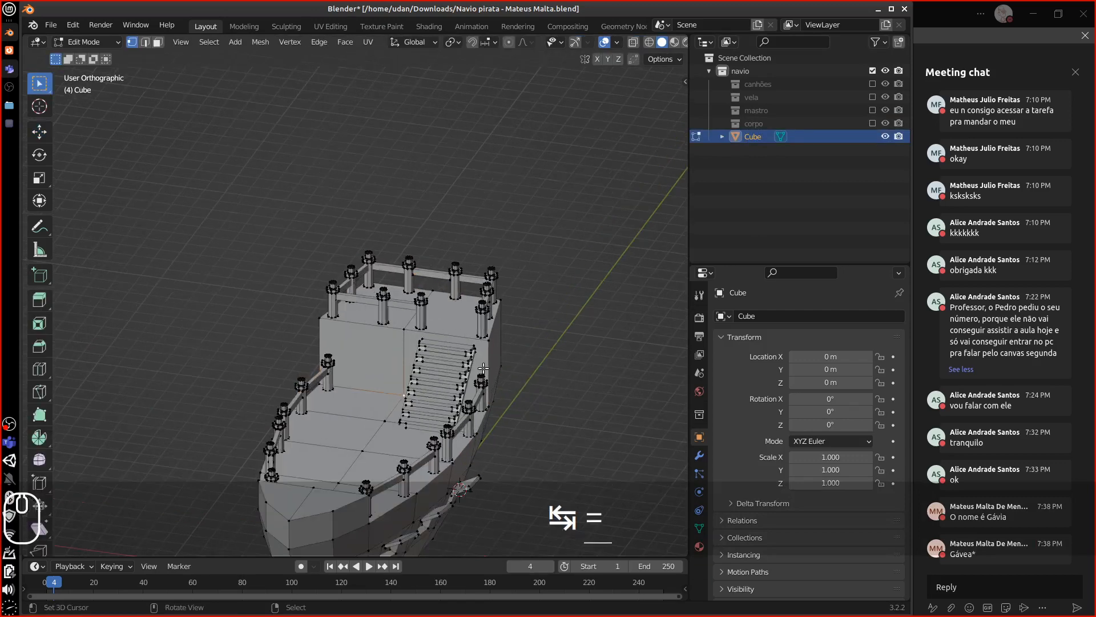
left_click(158, 42)
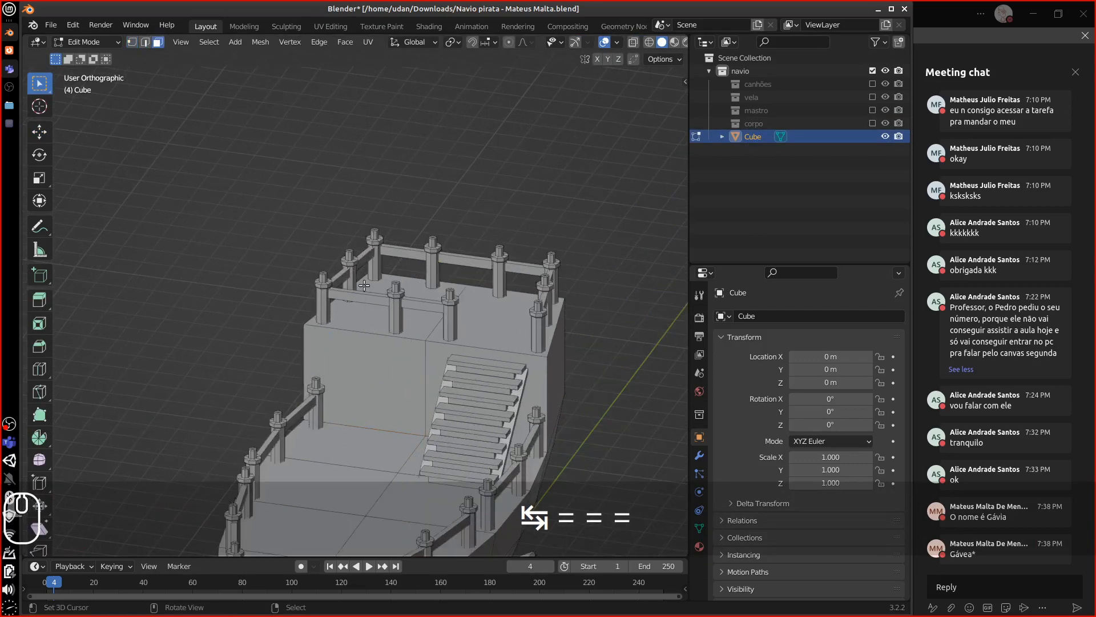
Try to inset the cabin's front wall face beside the stairs by extruding it in place and scaling it to about 0.734.
right_click(373, 389)
middle_click_drag(374, 389, 373, 346, "shift")
key("e")
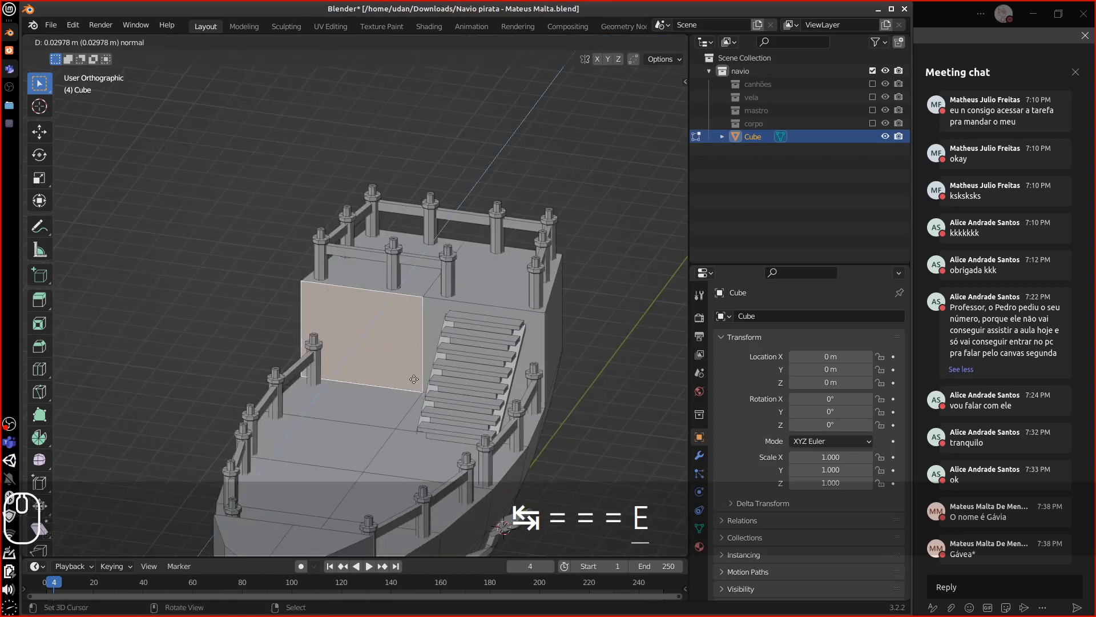
key("Escape")
key("s")
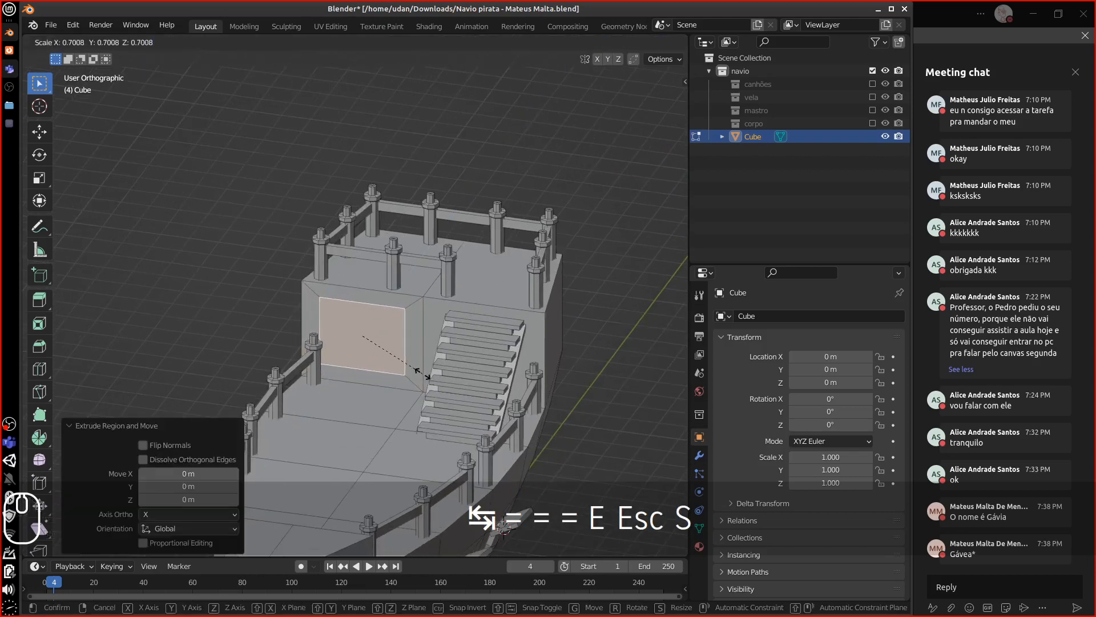
left_click(417, 372)
Narrow the inset wall face to about 0.319 along X and shift it about 0.68 m along X.
key("s")
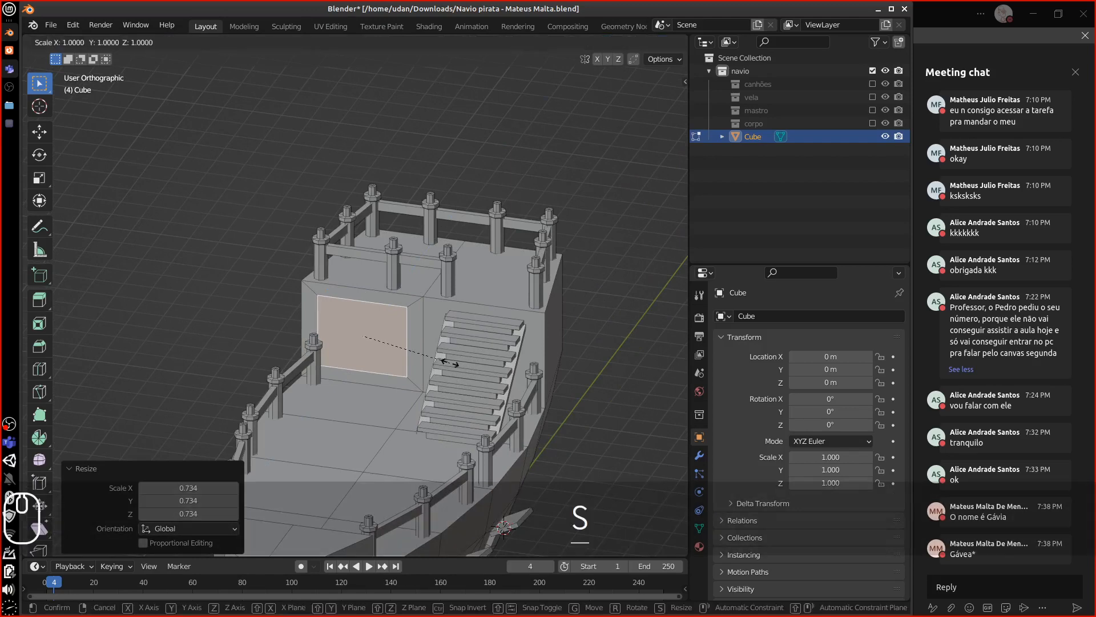
key("z")
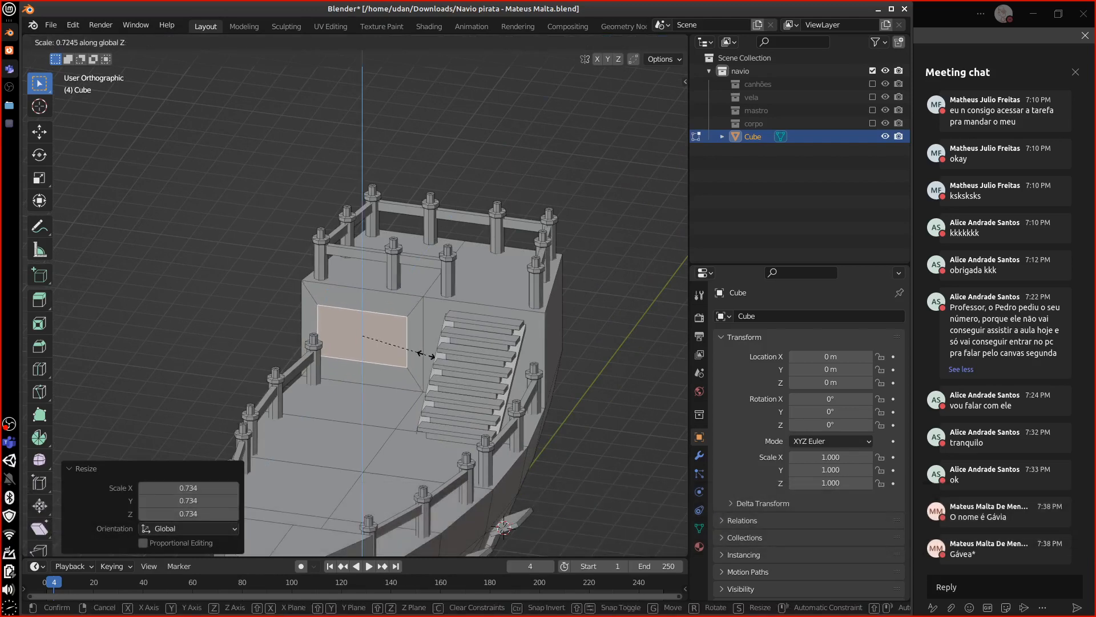
key("x")
left_click(394, 349)
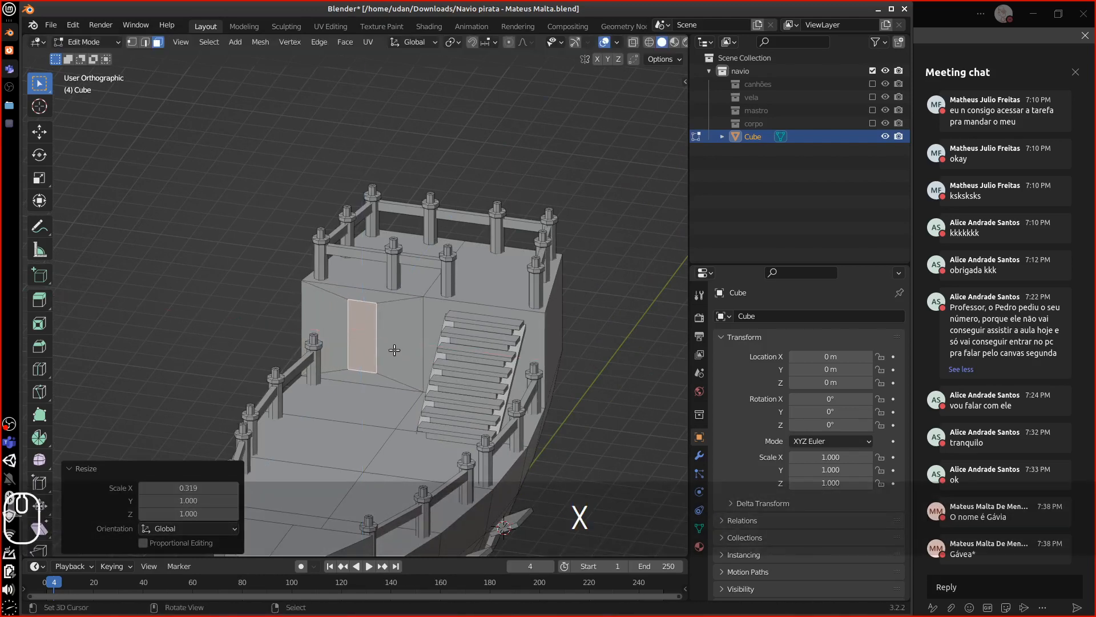
key("g")
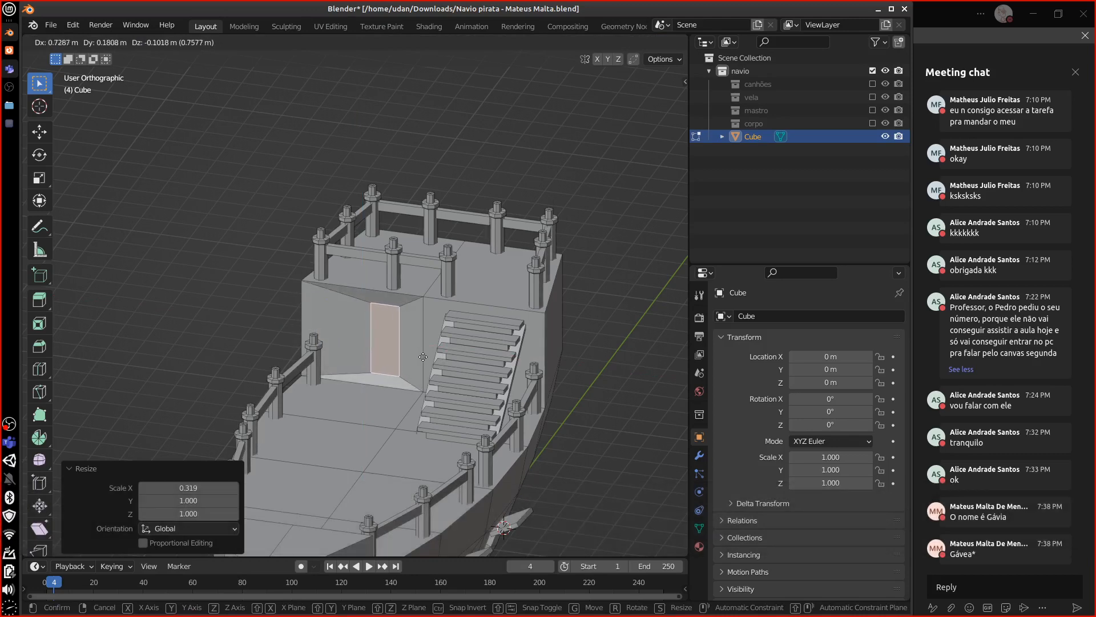
key("x")
left_click(418, 376)
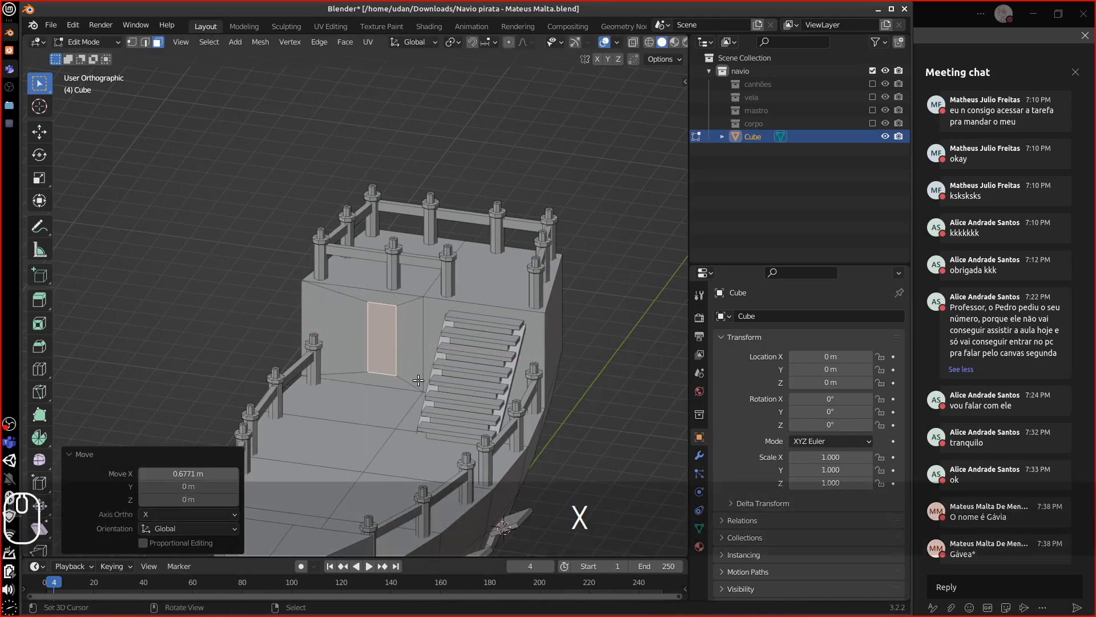
Scale the door-shaped face up to about 1.052 and lower it about 0.14 m along Z.
key("s")
left_click(420, 368)
key("g")
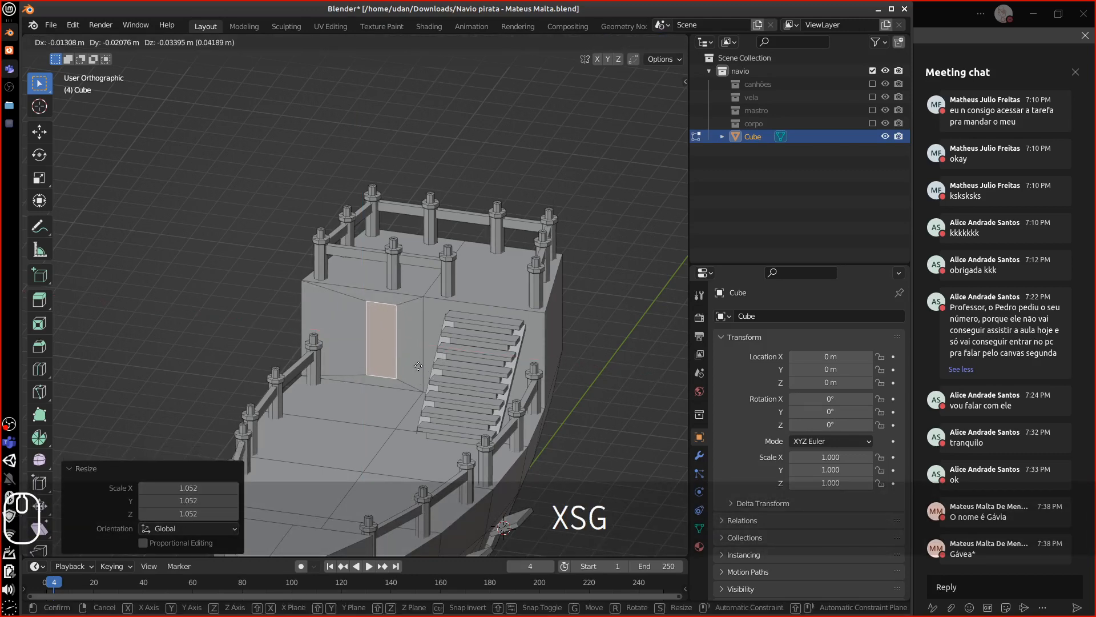
key("z")
left_click(418, 369)
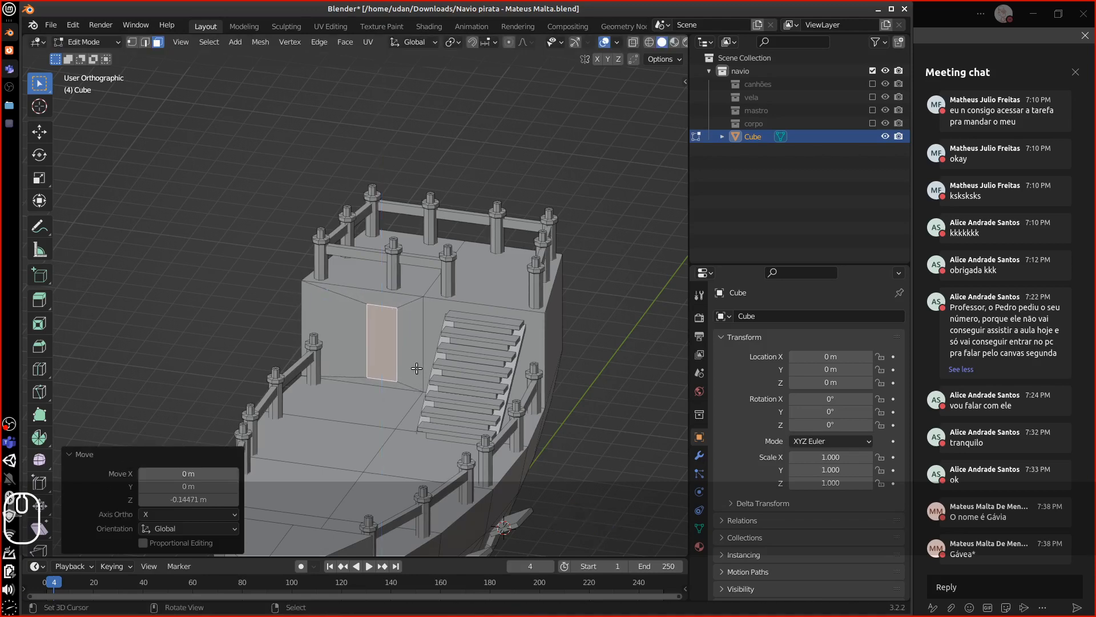
Extrude the door-shaped face about 0.31 m into the cabin wall.
key("e")
left_click(420, 363)
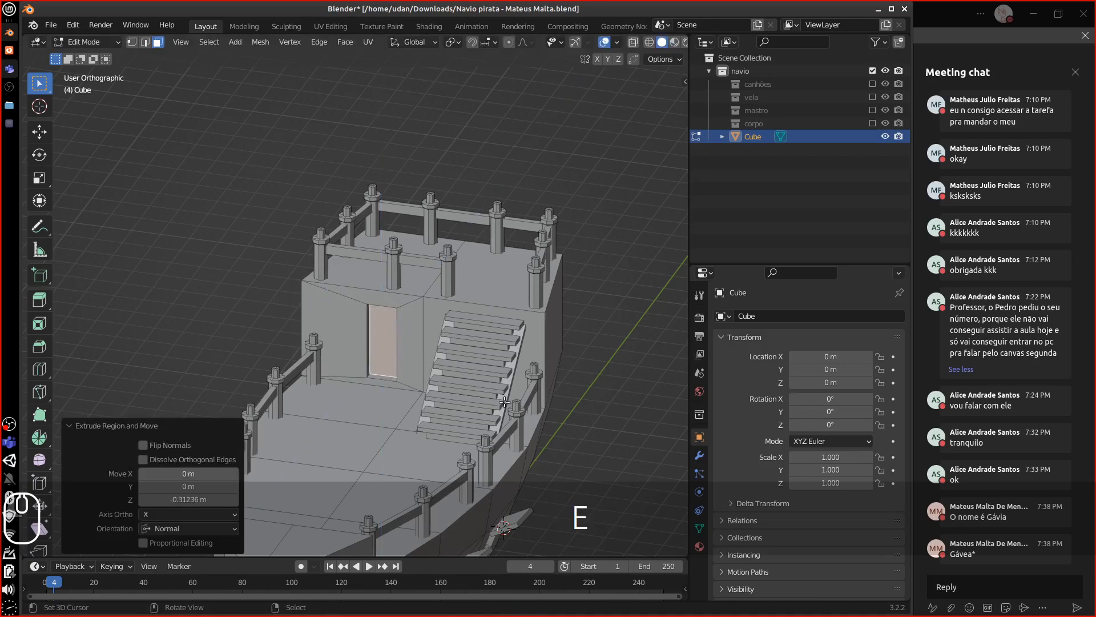
middle_click_drag(504, 401, 526, 411)
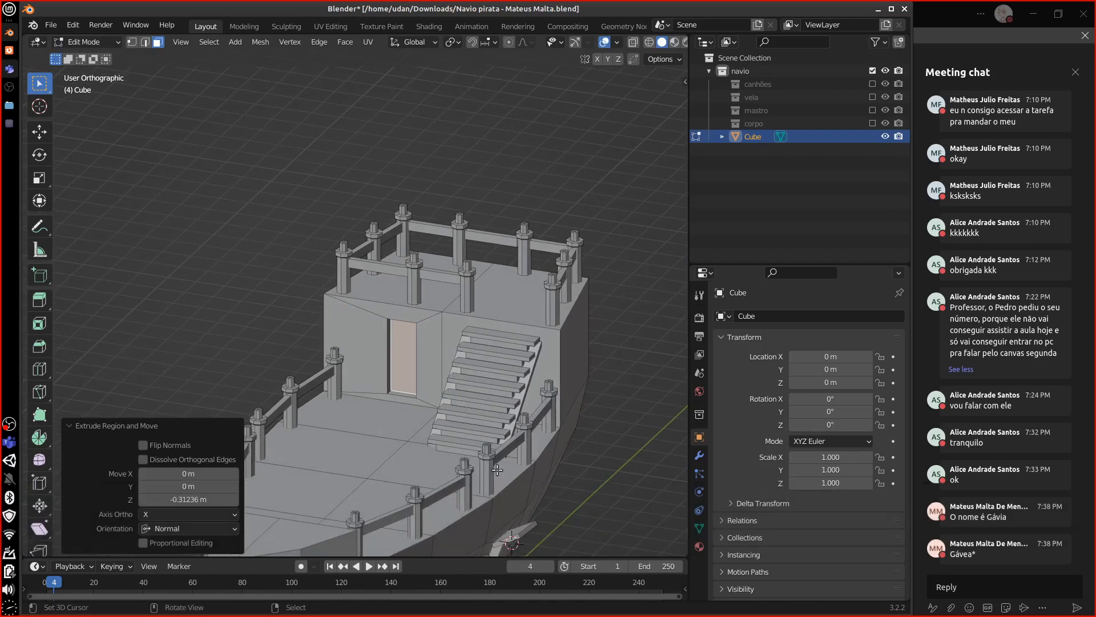
Undo the door extrusion along with the moves, scalings and inset made on the cabin wall.
key("ctrl+z")
key("ctrl+z")
key("ctrl+z")
key("ctrl+z")
key("ctrl+z")
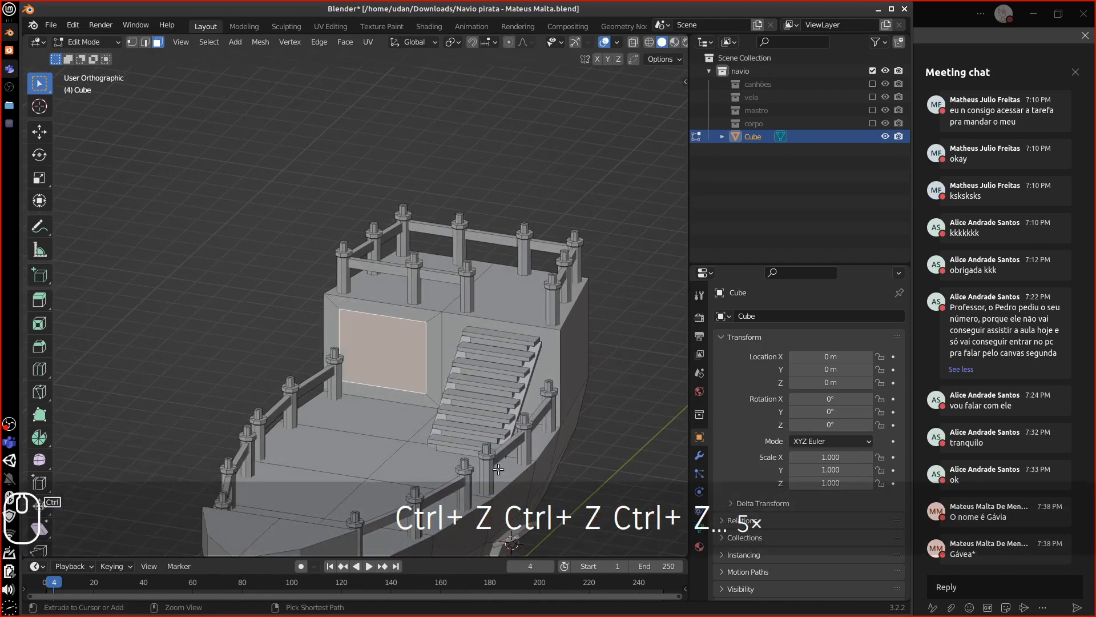
key("ctrl+z")
Place the 3D cursor beside the ship in front view and add a 2 m cube there.
middle_click_drag(508, 434, 499, 379)
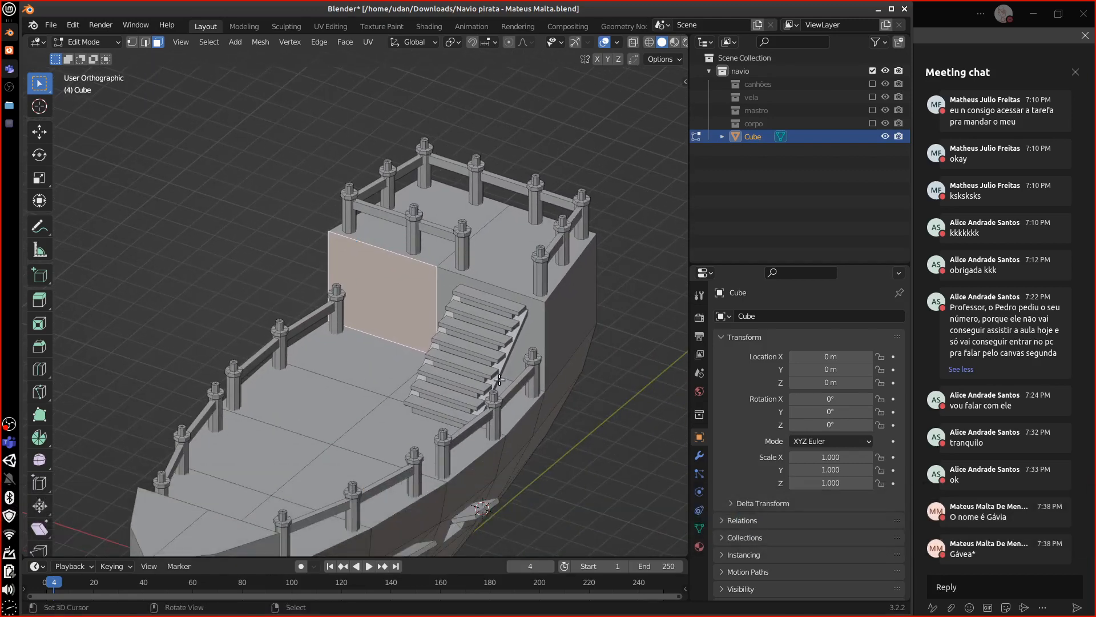
middle_click_drag(500, 380, 530, 376, "shift")
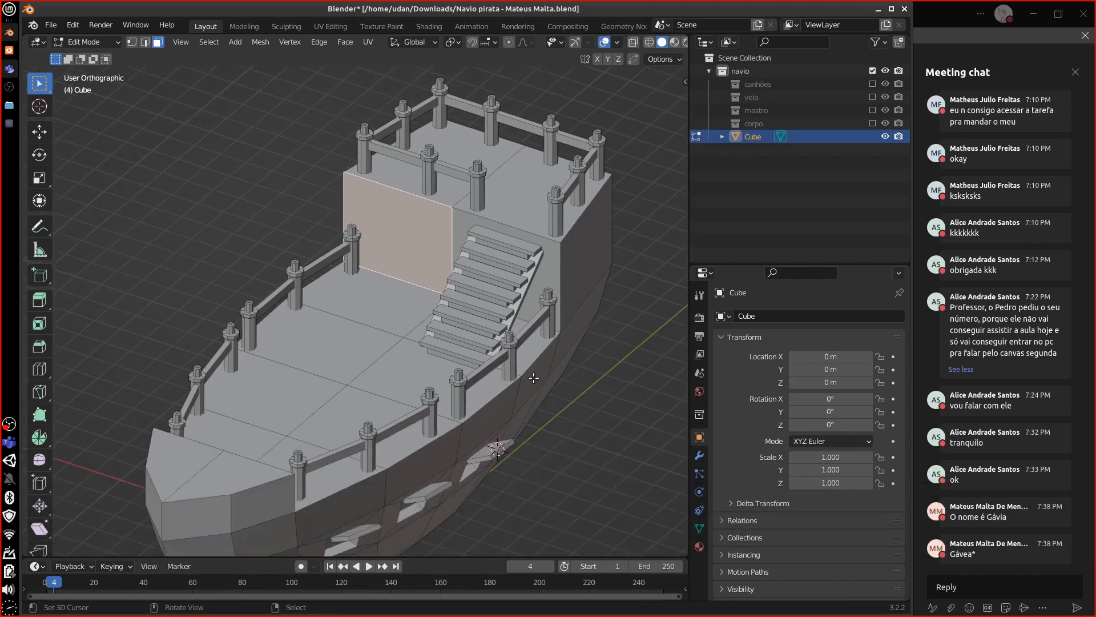
key("shift+a")
key("KP_1")
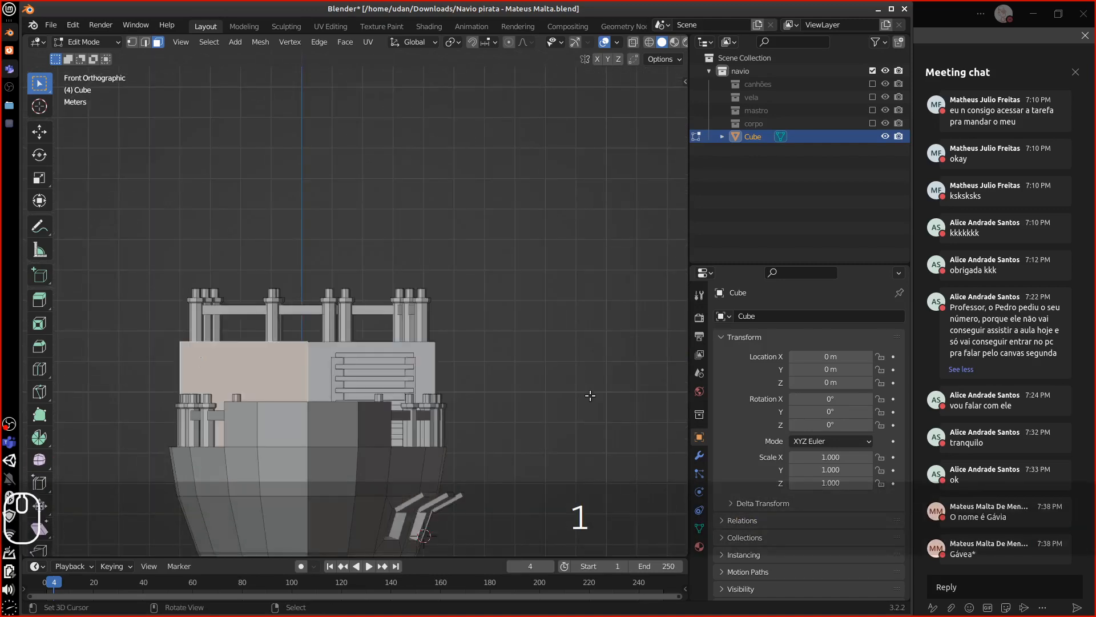
left_click(571, 373)
key("shift+a")
left_click(592, 412)
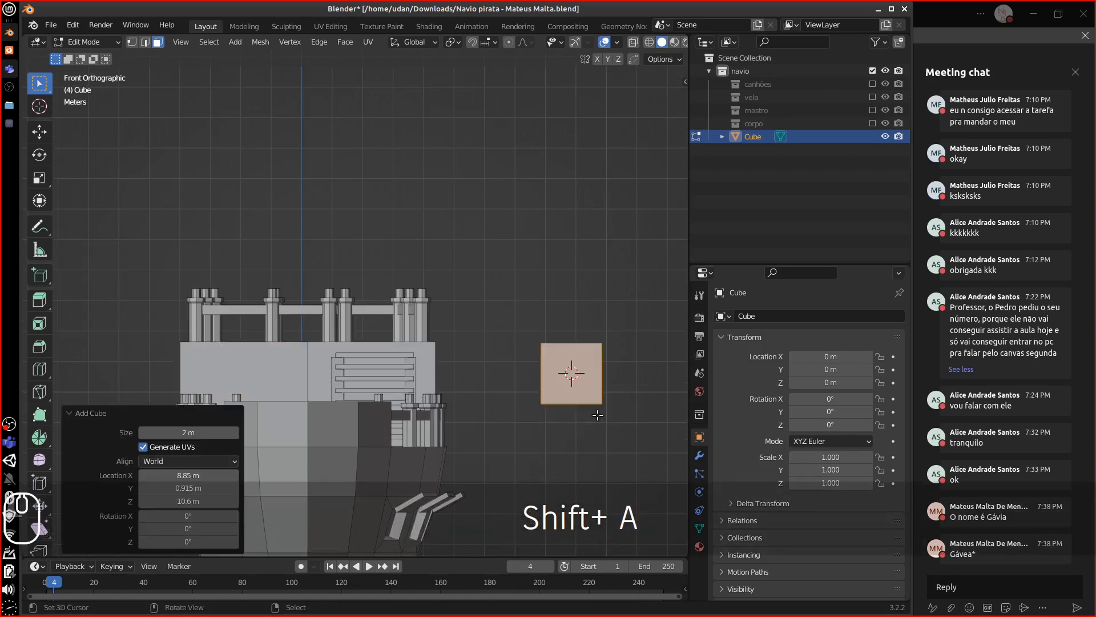
Select all linked faces of the new cube and flatten it to about 0.162 along Y in top view.
middle_click_drag(598, 417, 601, 439)
right_click(626, 324)
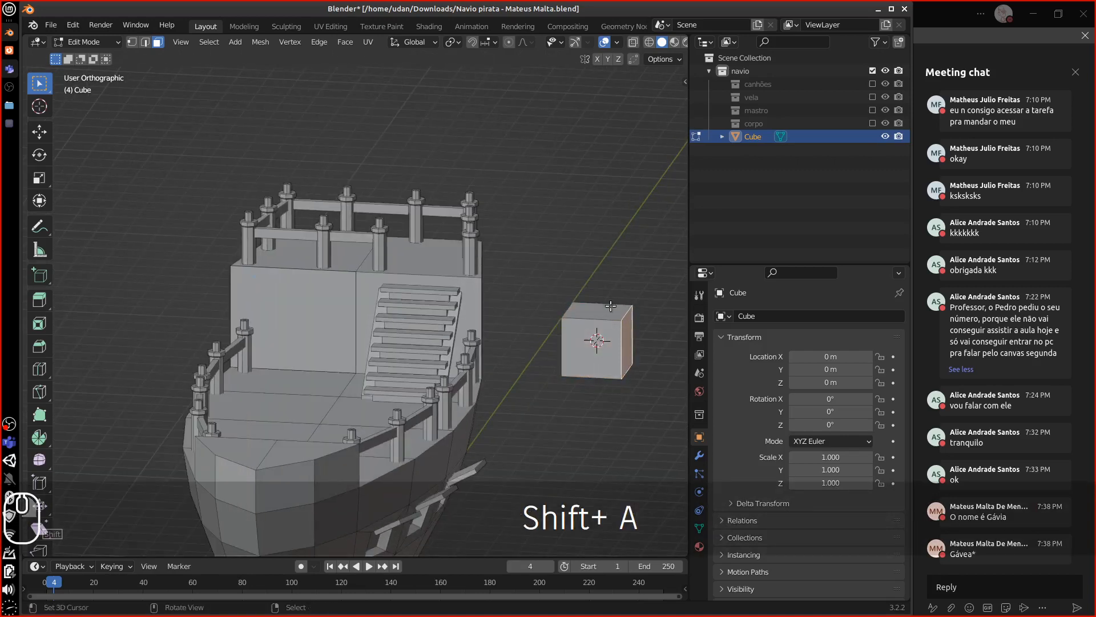
right_click(610, 306)
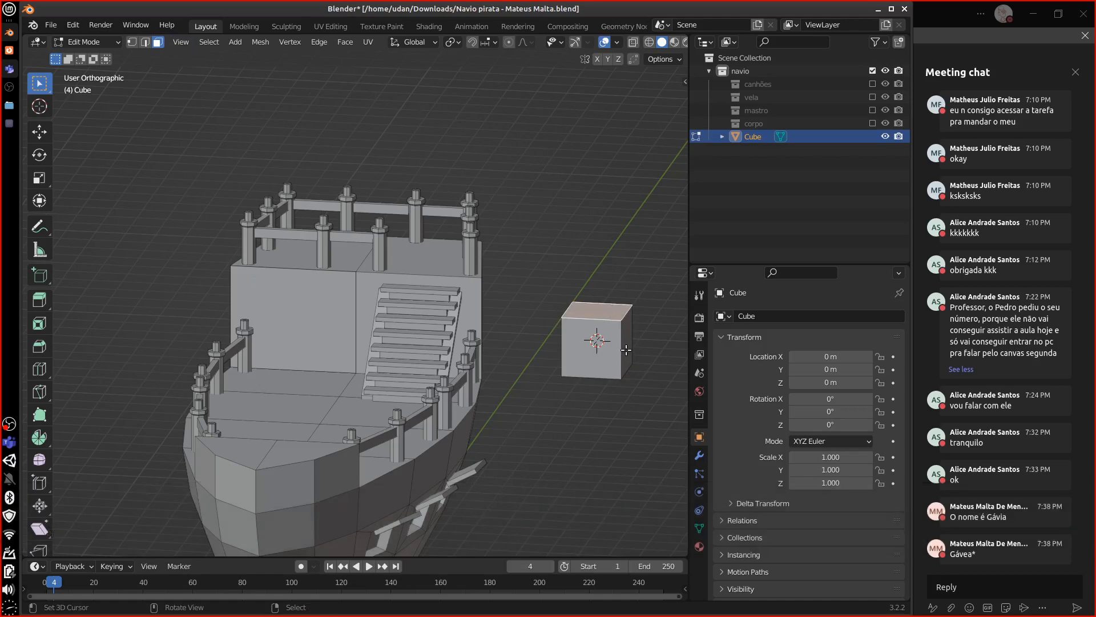
right_click(626, 350)
middle_click_drag(643, 377, 623, 406)
key("ctrl+l")
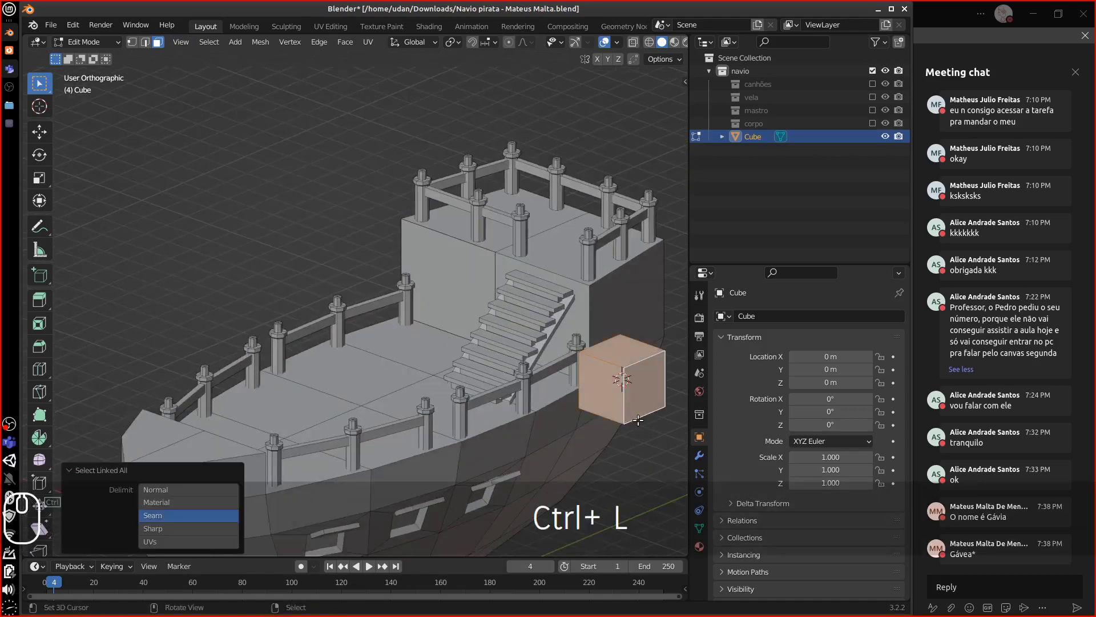
key("KP_7")
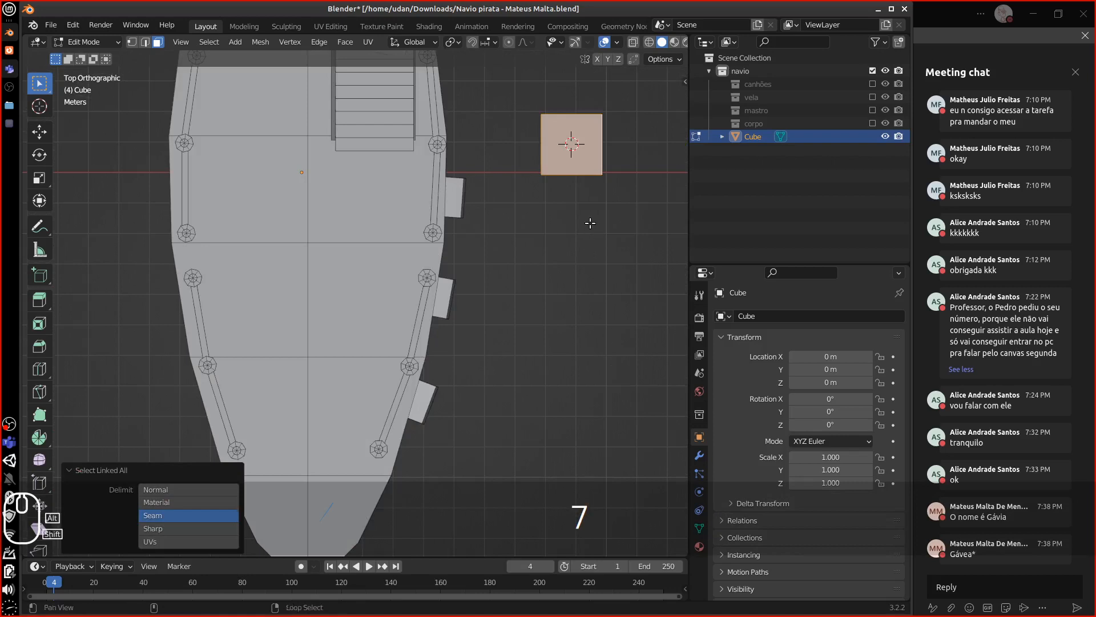
middle_click_drag(588, 240, 580, 396, "shift")
key("s")
key("y")
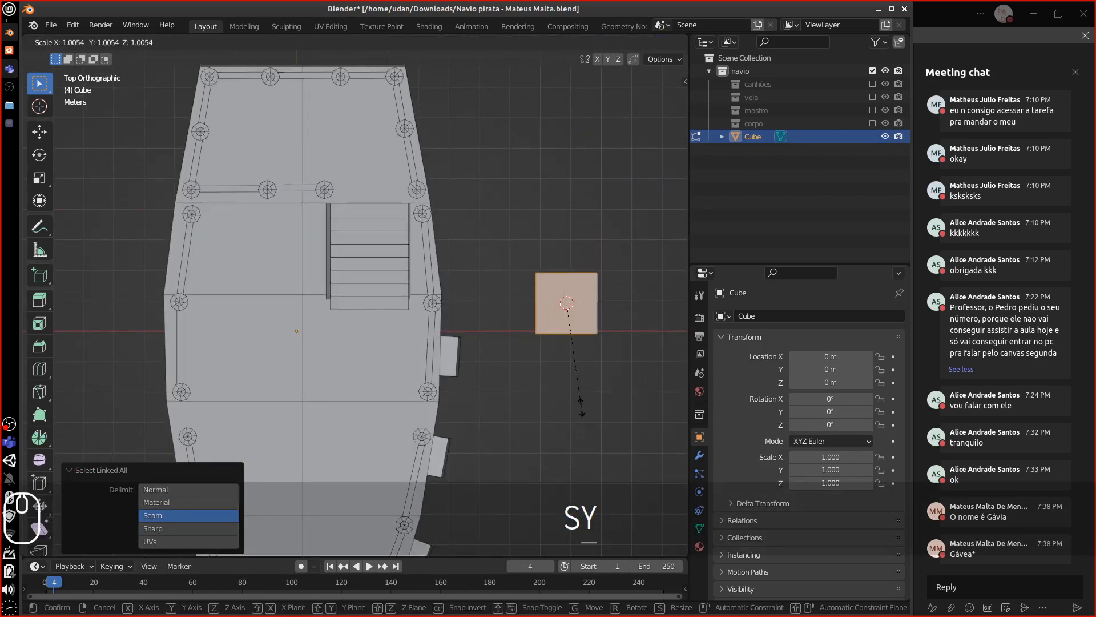
left_click(576, 317)
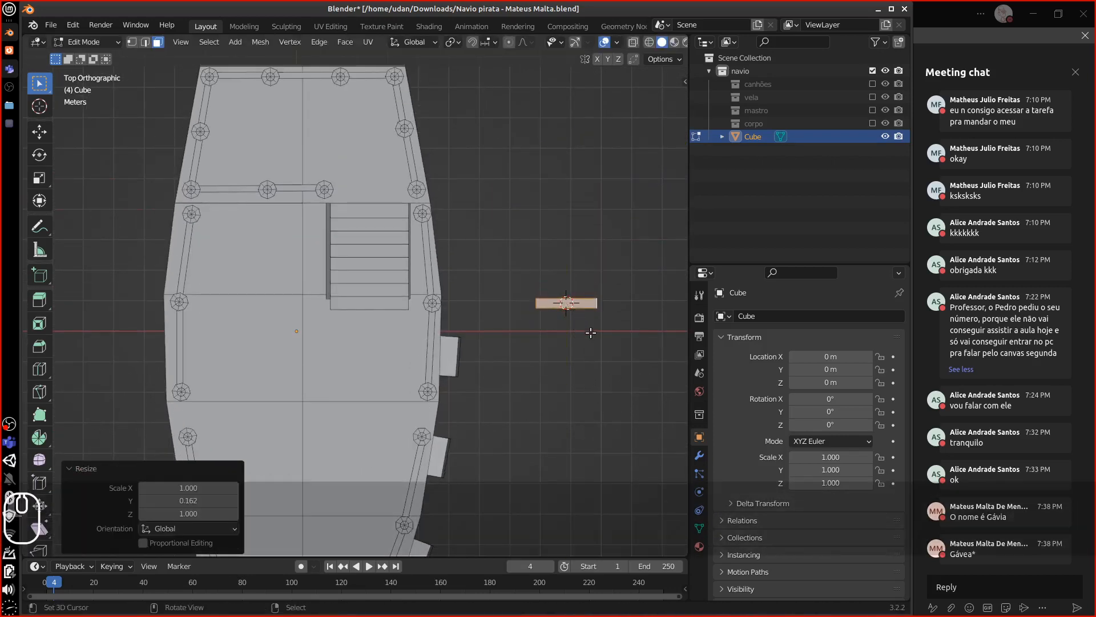
Stretch the flattened cube to about 1.701 along Z in front view to form a door slab.
key("KP_1")
key("s")
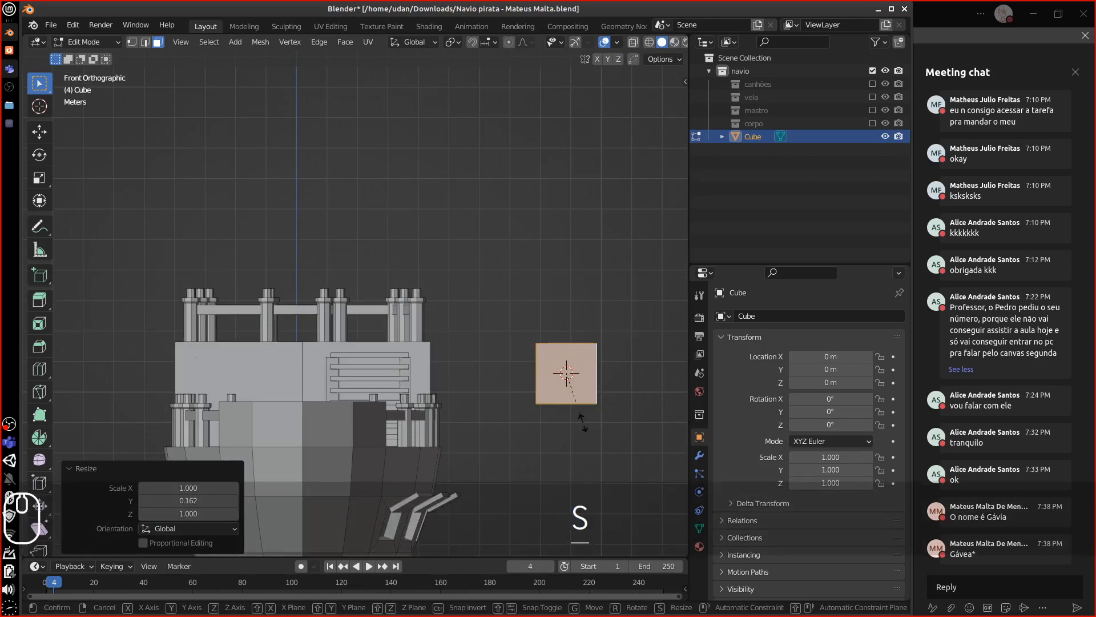
key("z")
left_click(593, 457)
middle_click_drag(595, 441, 627, 418)
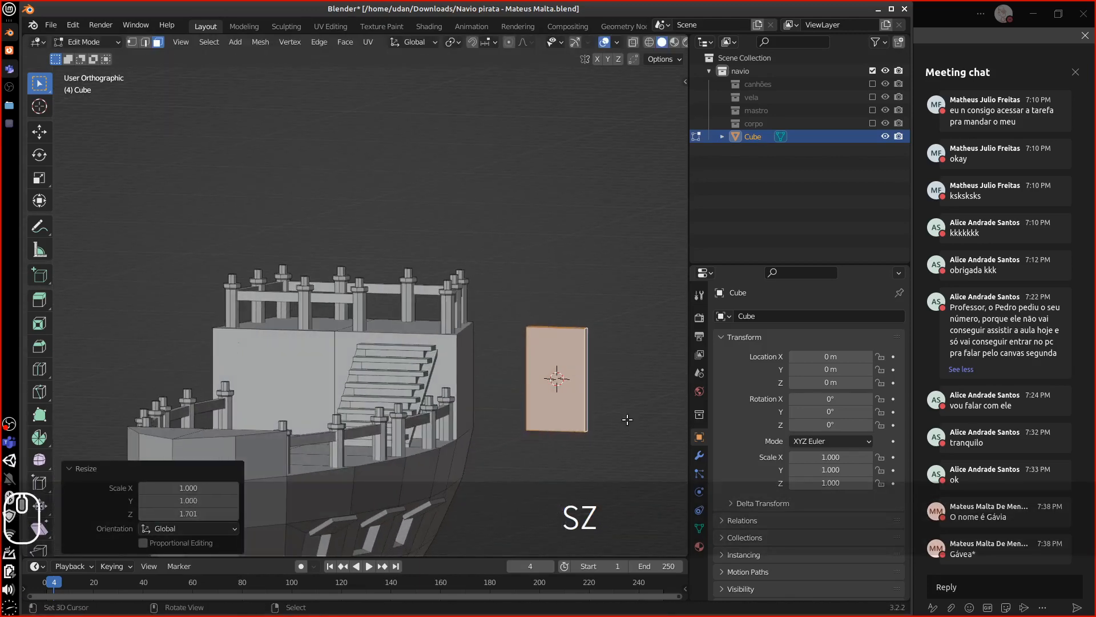
Scale the door slab uniformly to about 0.864 and lower it about 0.86 m, plus a further 0.11 m.
key("KP_1")
key("g")
key("z")
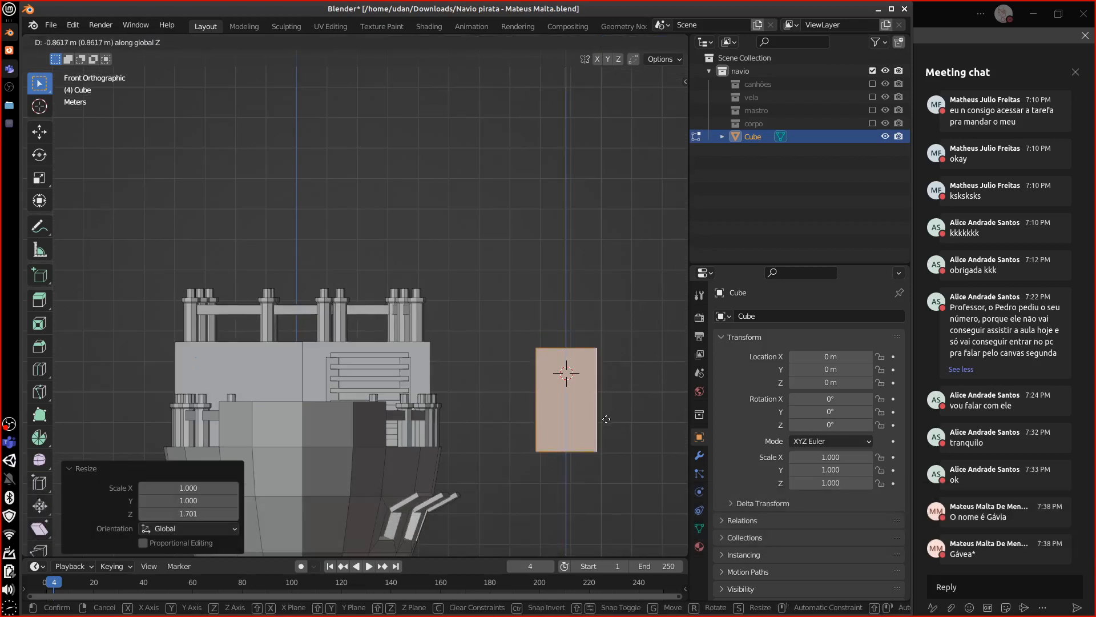
left_click(606, 420)
key("s")
left_click(606, 429)
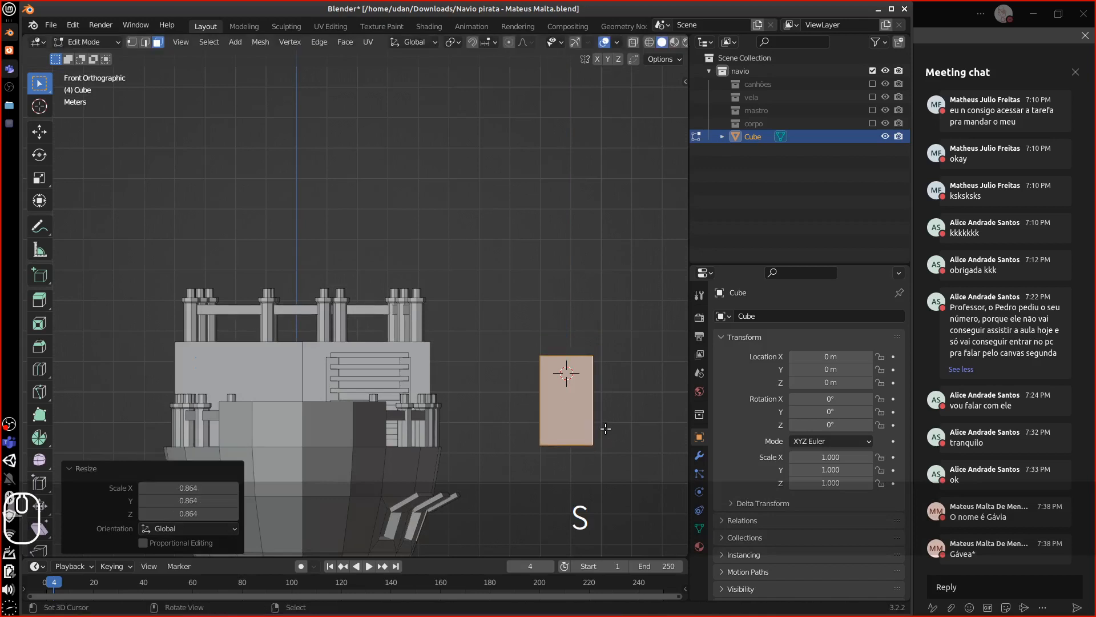
key("g")
left_click(610, 427)
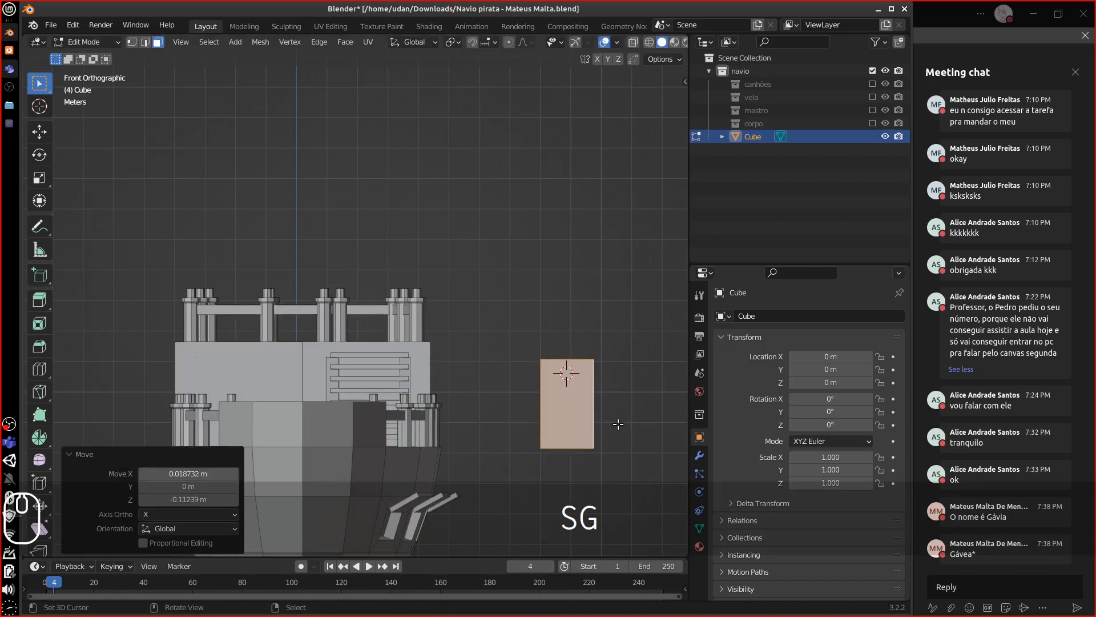
Add a second 2 m cube at the 3D cursor and move it beside the door slab, about 2 m along X and downward.
middle_click_drag(618, 424, 598, 428)
key("KP_1")
key("shift+a")
left_click(605, 441)
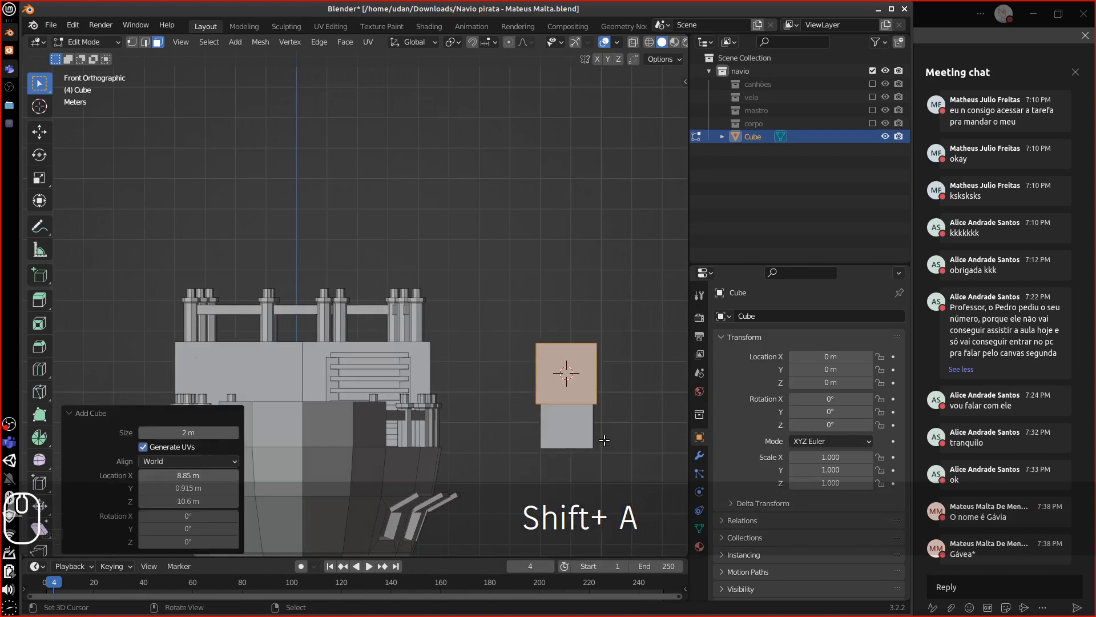
key("g")
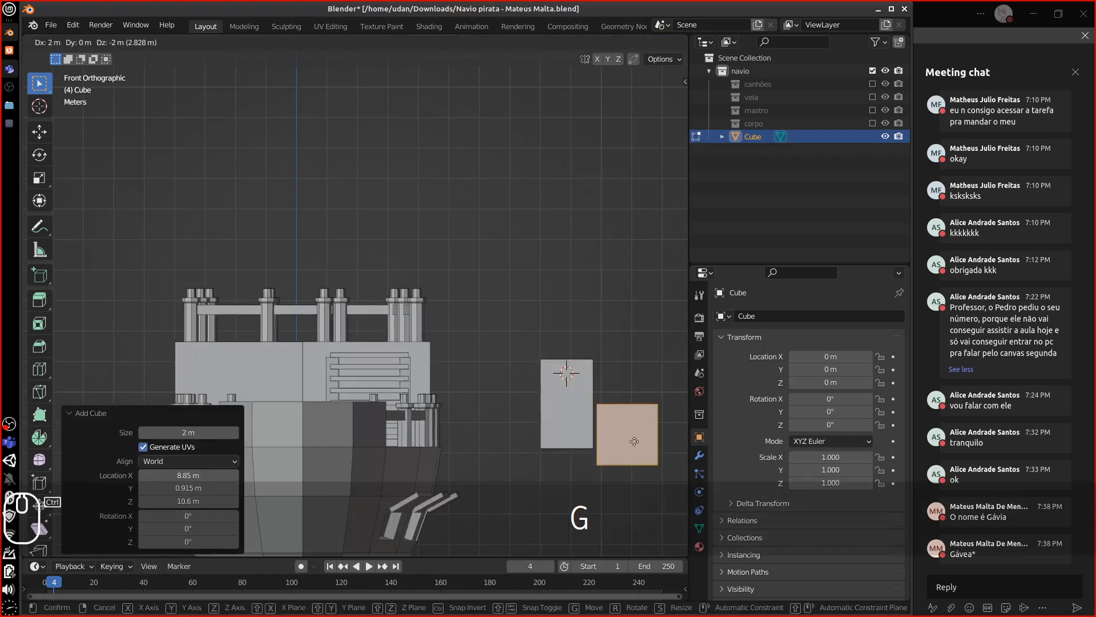
left_click(632, 429)
Thin the second cube by moving only its outer side face about -1.61 m along X.
middle_click_drag(632, 428, 630, 434)
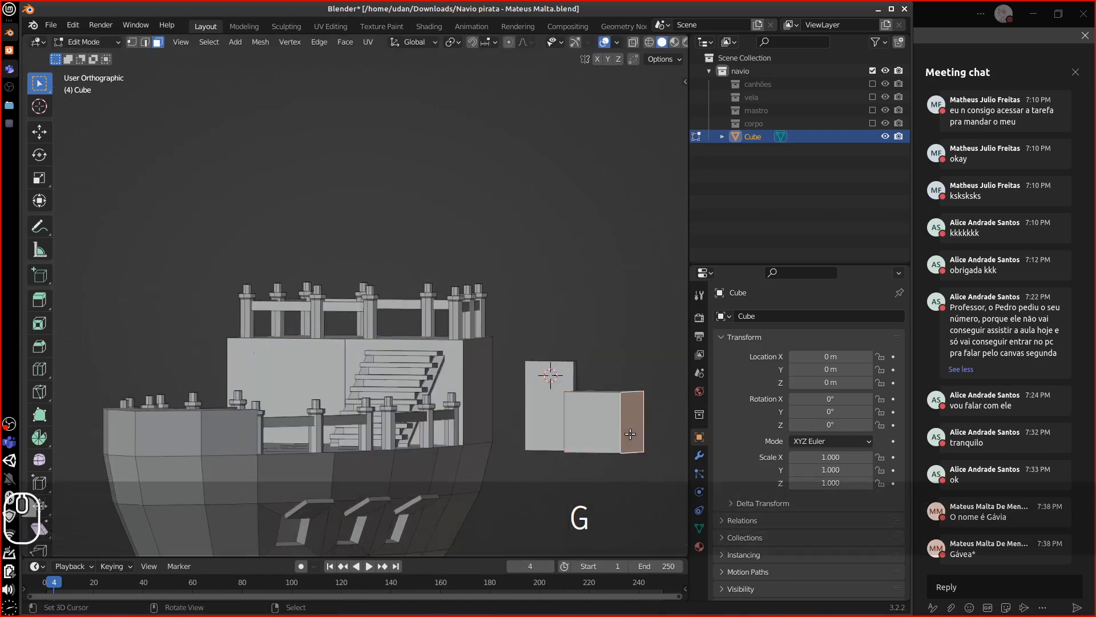
key("KP_1")
key("g")
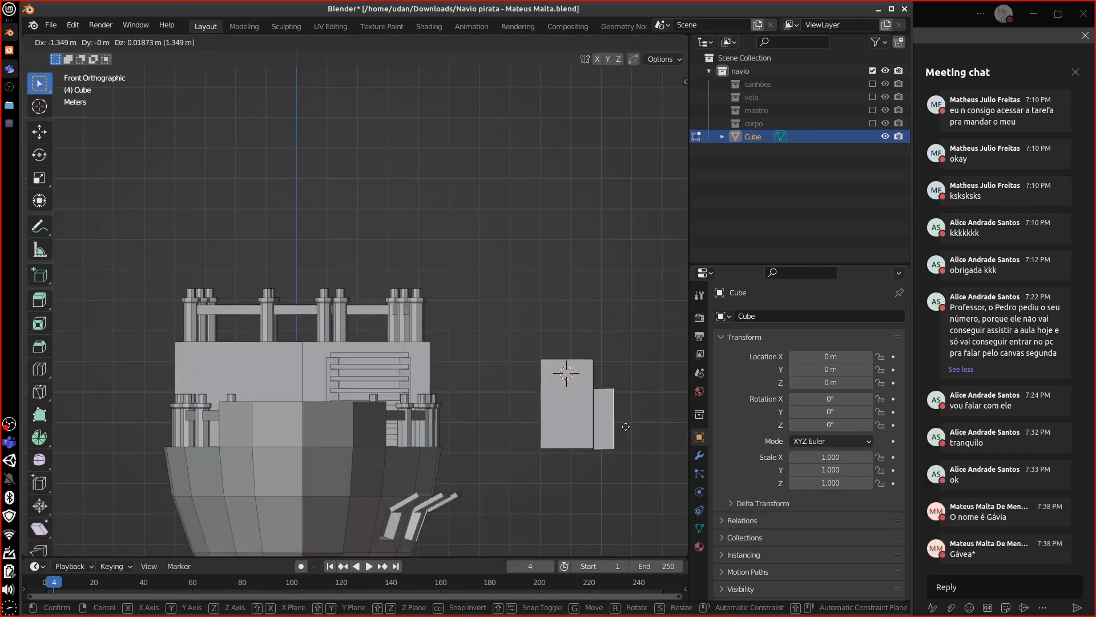
key("x")
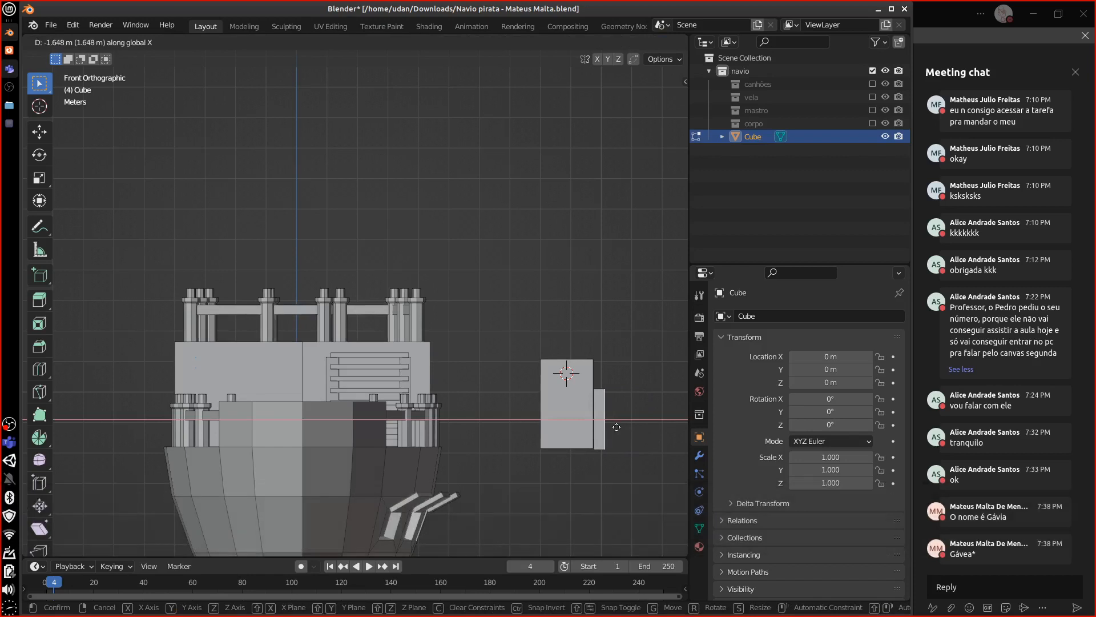
left_click(617, 426)
middle_click_drag(617, 426, 595, 437)
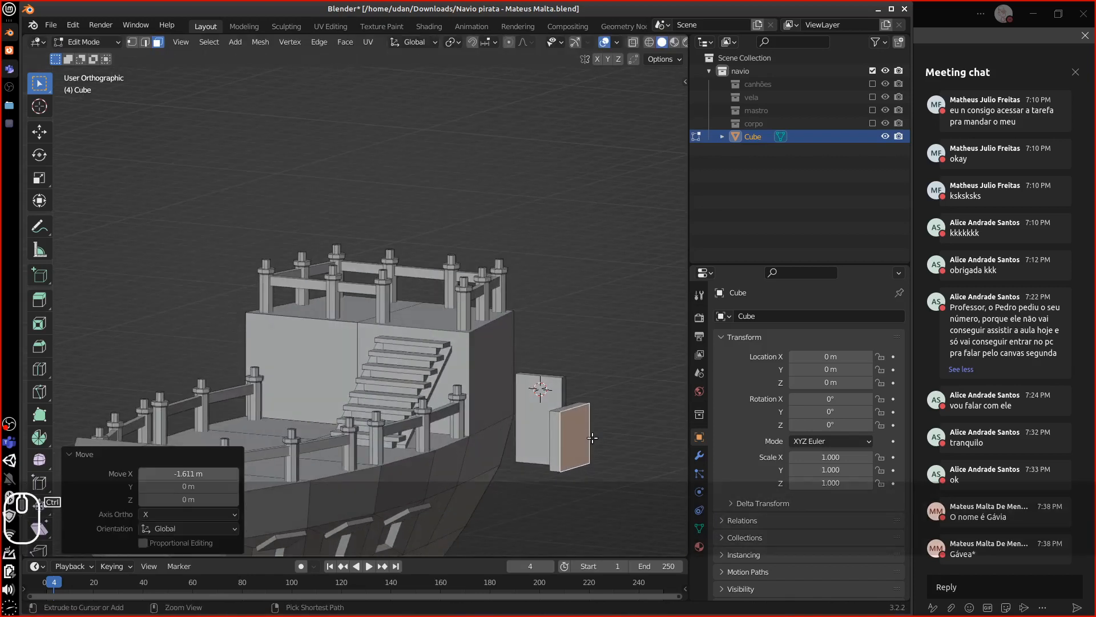
Scale the whole second cube to about 0.241 along Y to make a slim side post for the door frame.
key("ctrl+l")
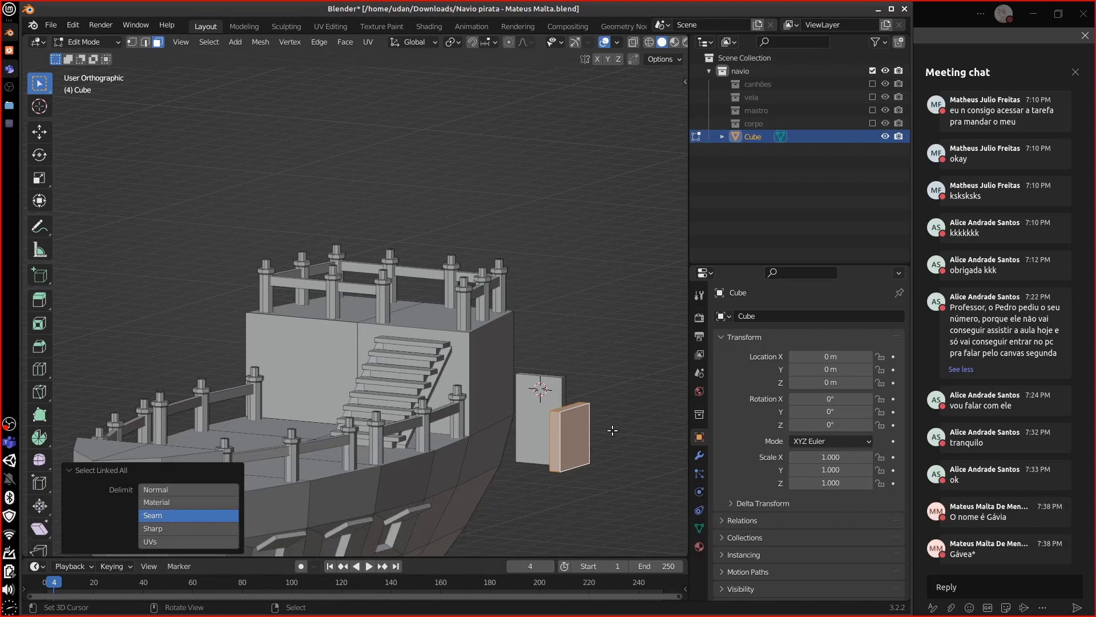
key("z")
key("Escape")
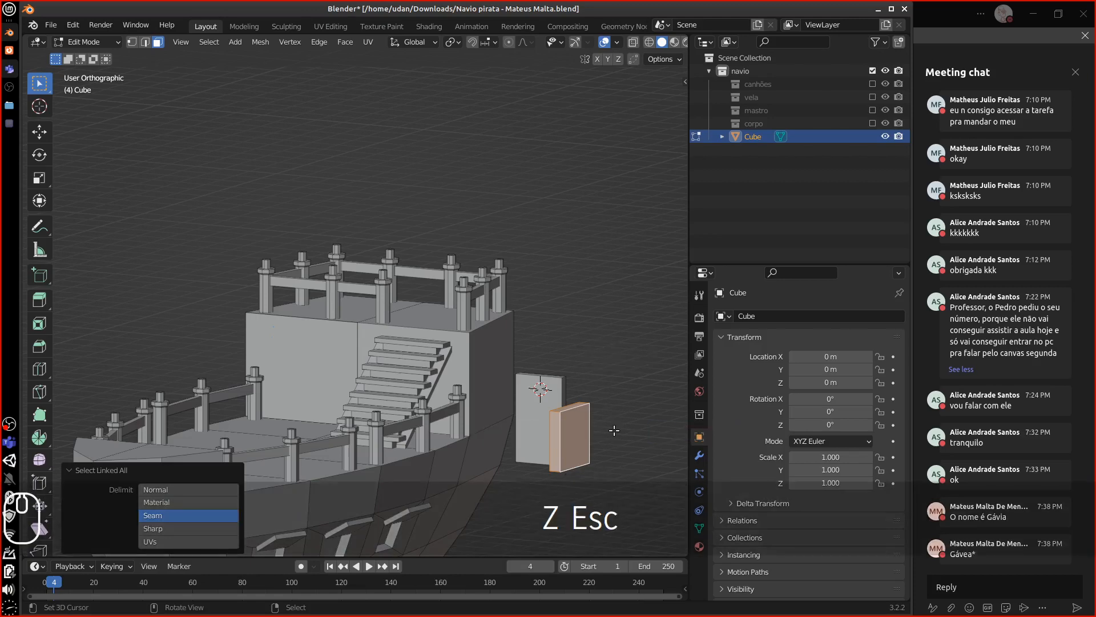
key("s")
key("y")
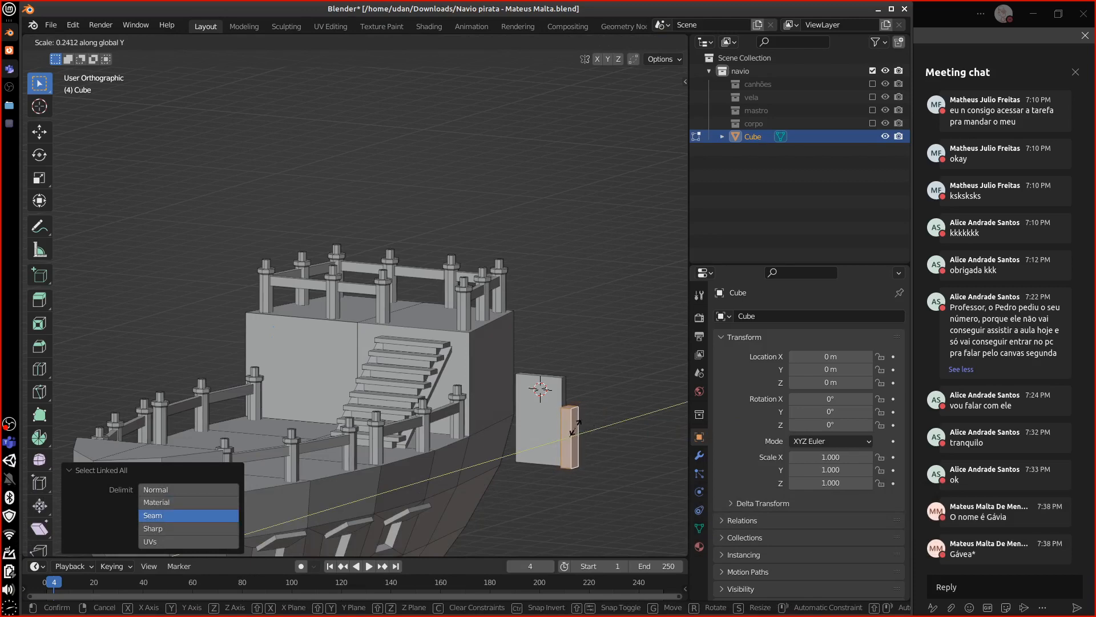
left_click(573, 427)
In front view, move the post's top face up 0.96 m and 0.03 m along X, and extrude it upward about 0.35 m more.
key("KP_1")
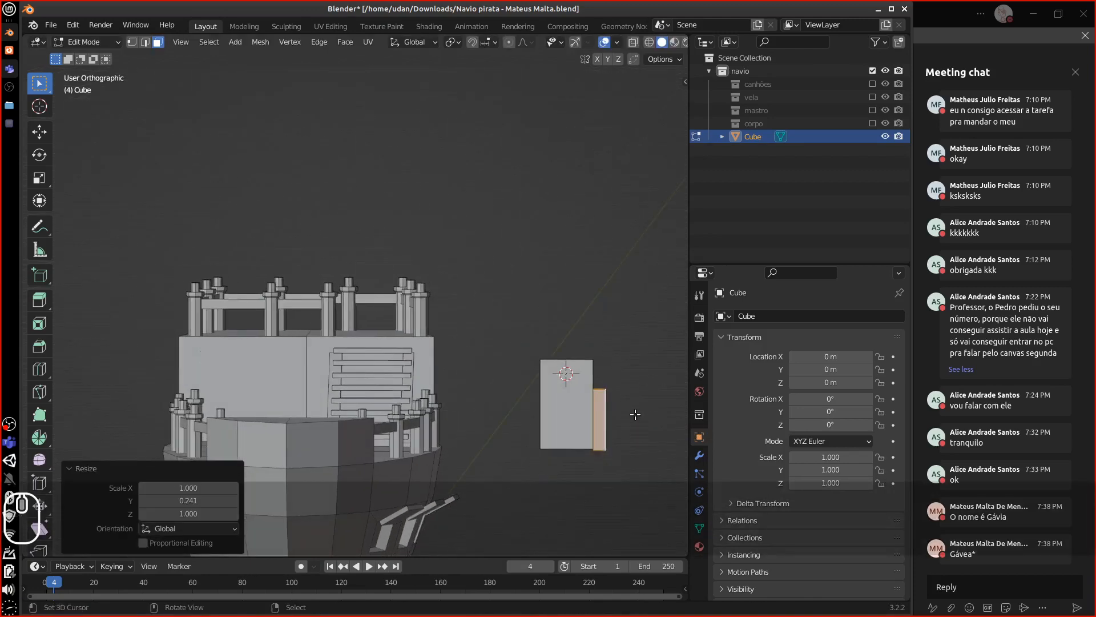
middle_click_drag(634, 408, 578, 430)
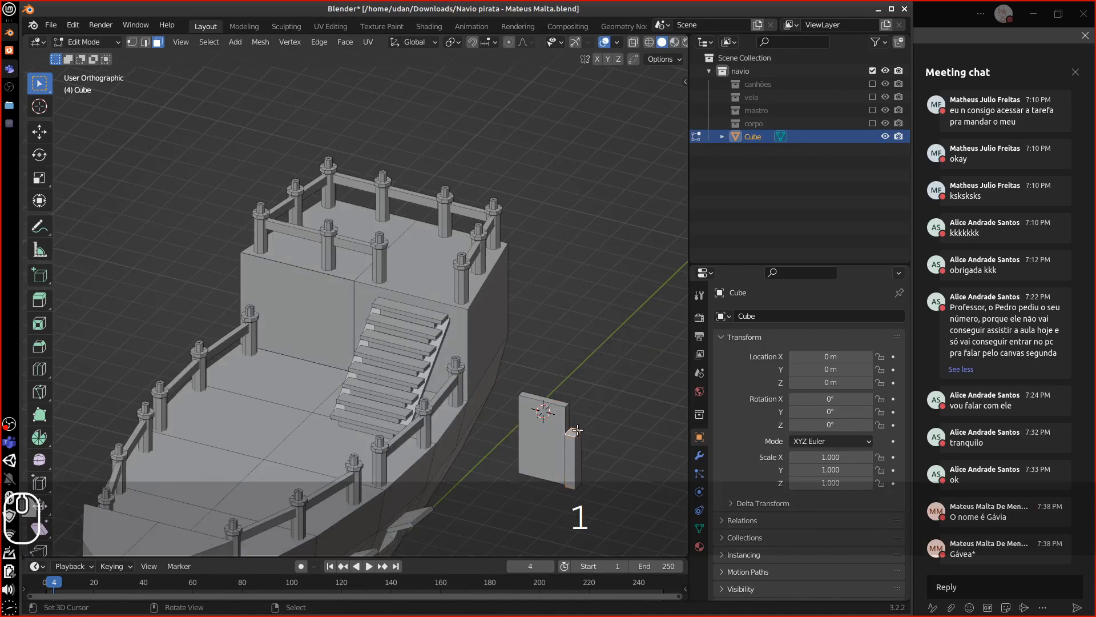
key("1")
left_click_drag(621, 399, 587, 418, "alt+shift")
key("equal")
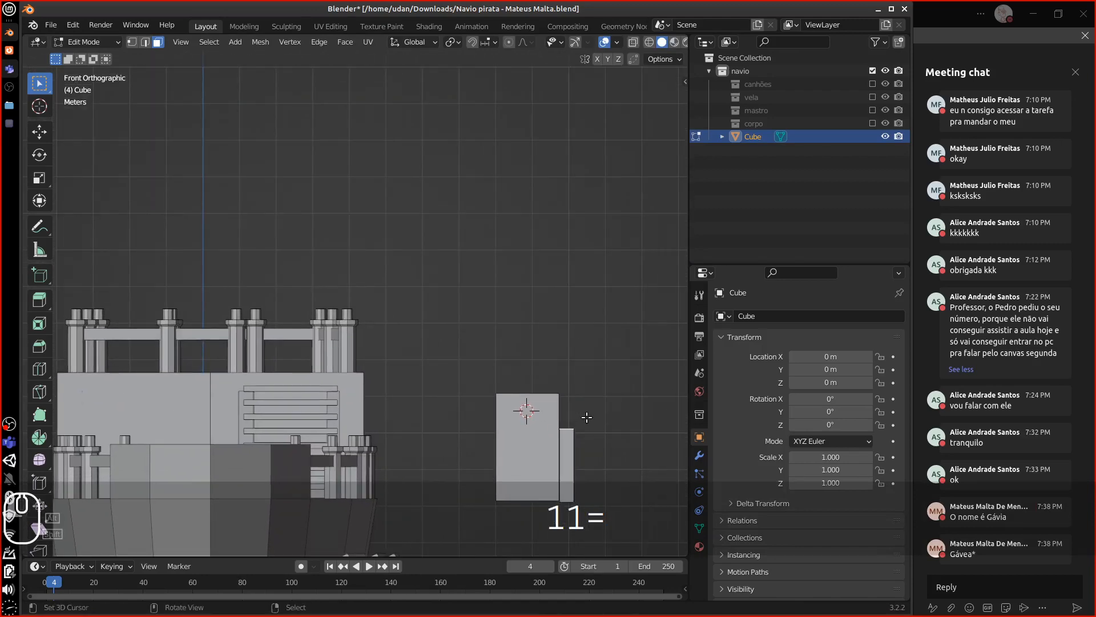
key("equal")
key("equal")
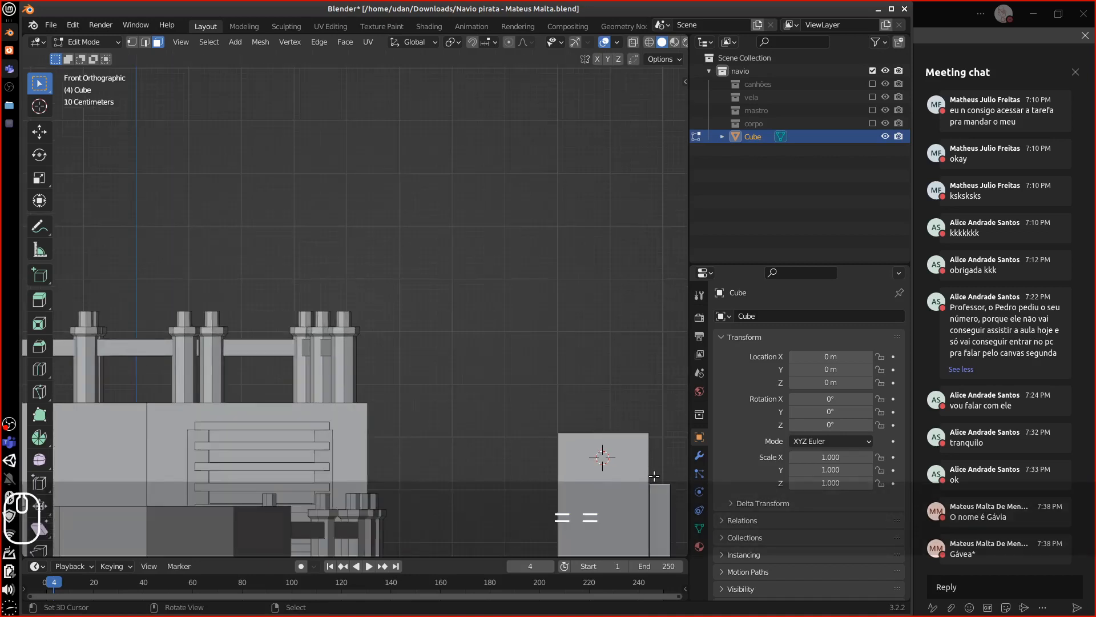
key("g")
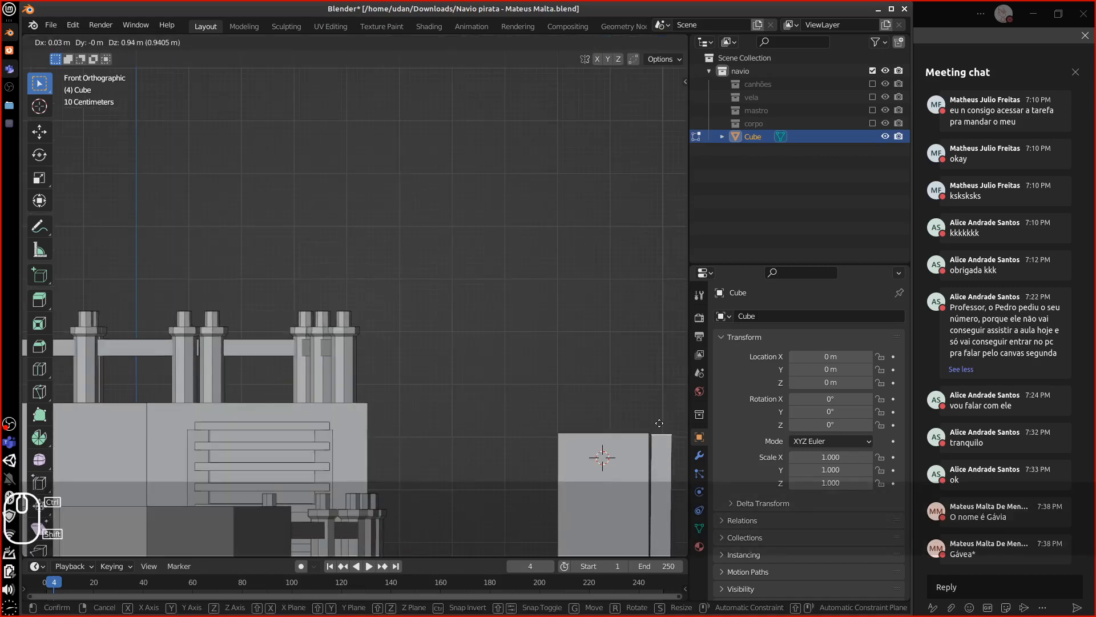
left_click(662, 434)
key("e")
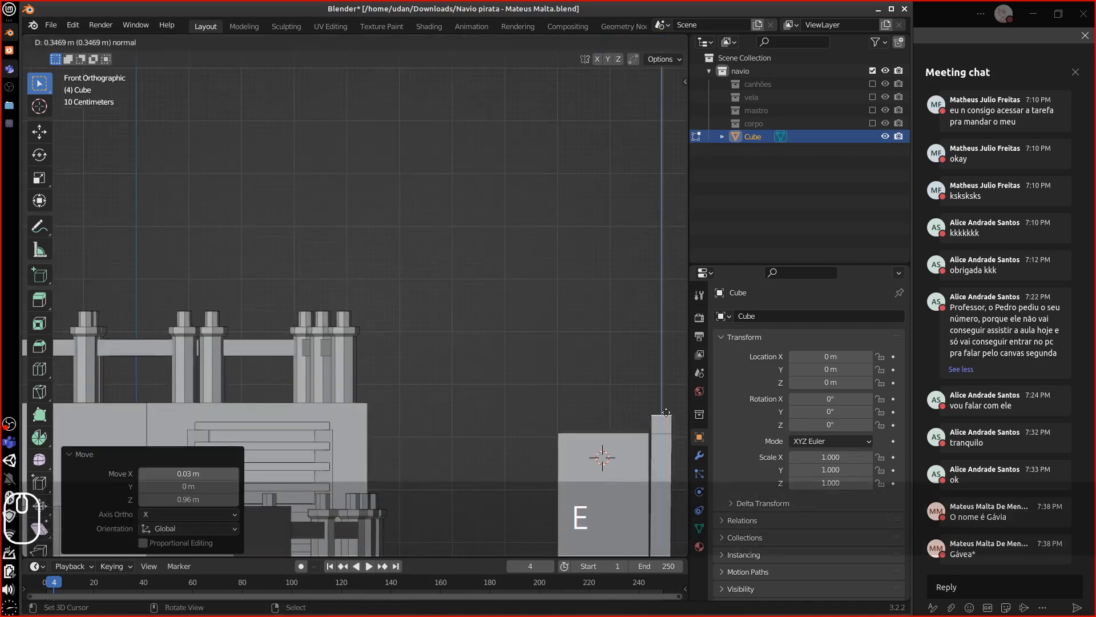
left_click(663, 409)
Extrude the inner side face of the post's top section 1.778 m across the slab, plus a further 0.401 m section for the opposite post.
middle_click_drag(662, 410, 666, 419)
right_click(656, 423)
key("KP_1")
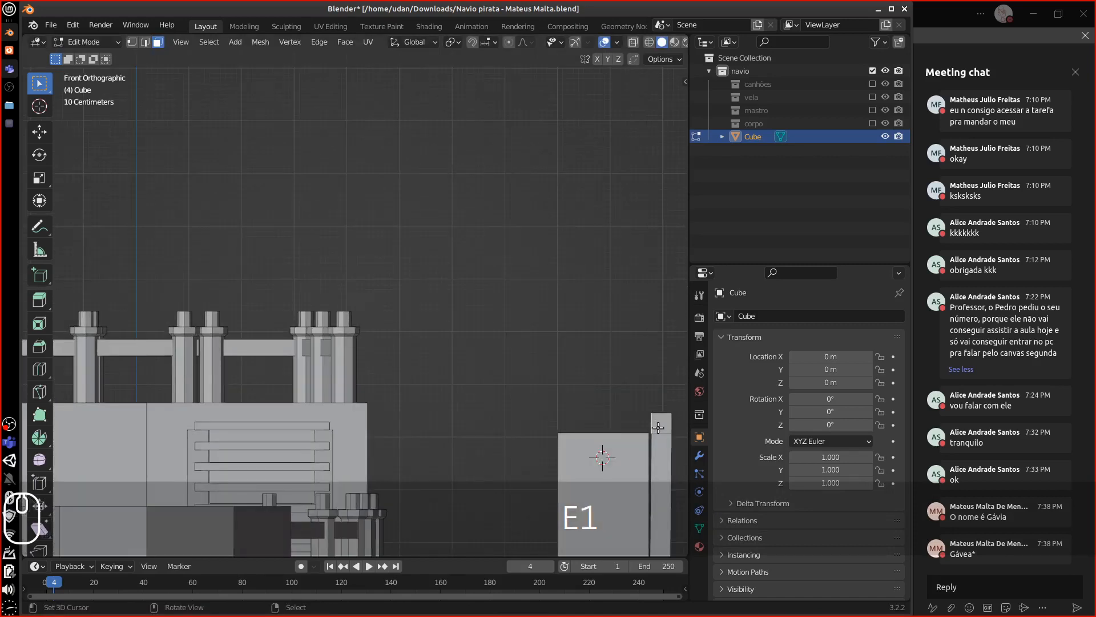
key("e")
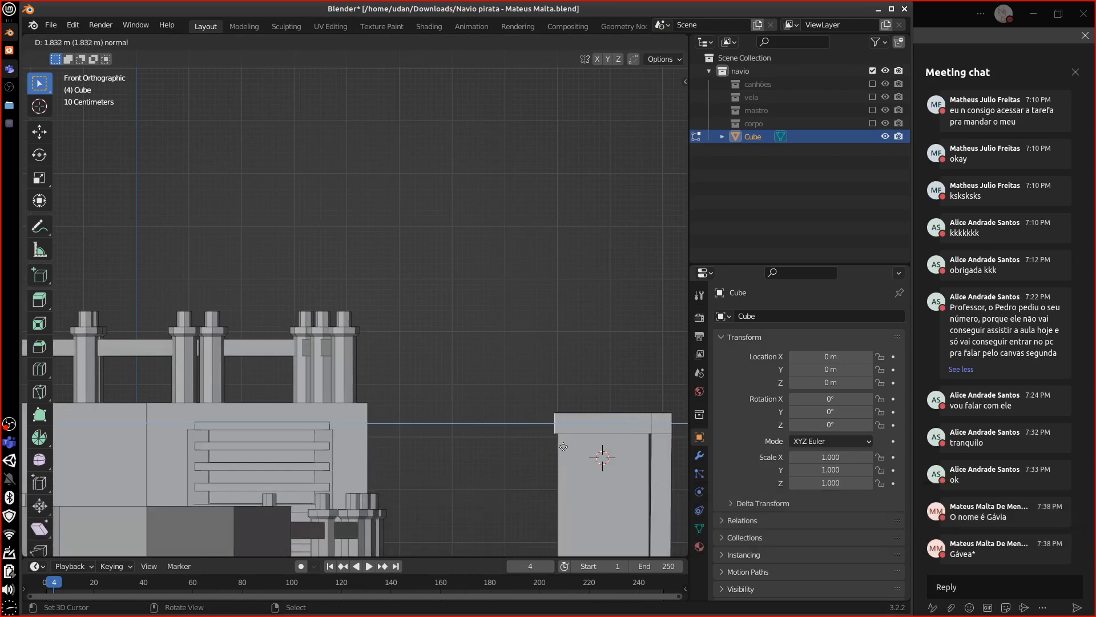
left_click(566, 447)
key("e")
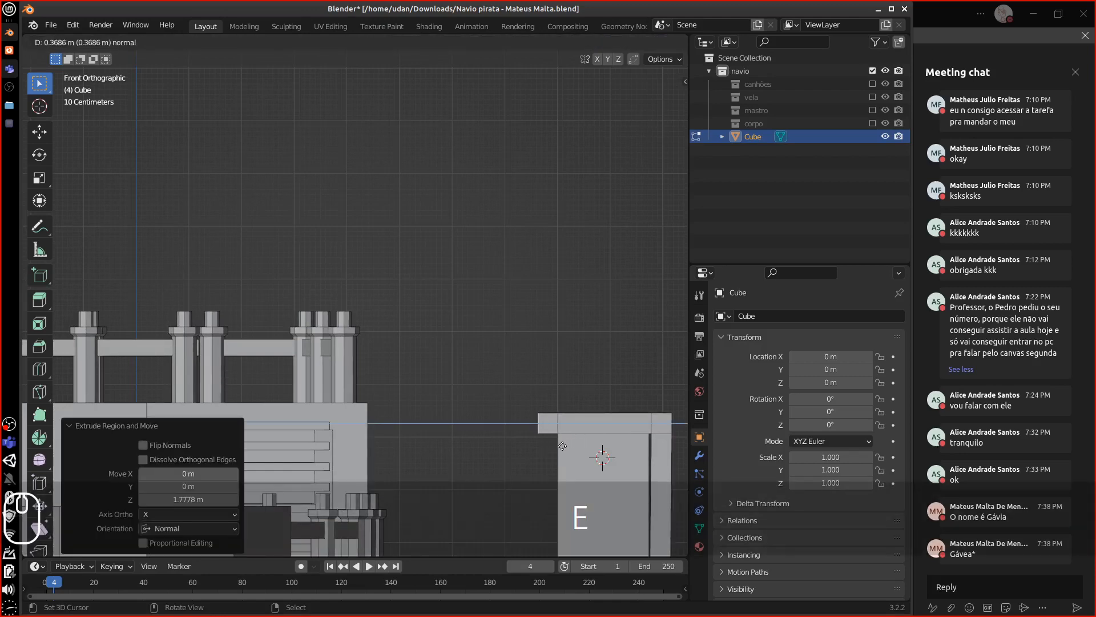
left_click(561, 447)
Extrude the underside of the lintel's end section 2.916 m downward to form the second side post.
left_click_drag(615, 457, 587, 357, "alt+shift")
left_click_drag(612, 409, 550, 363, "alt")
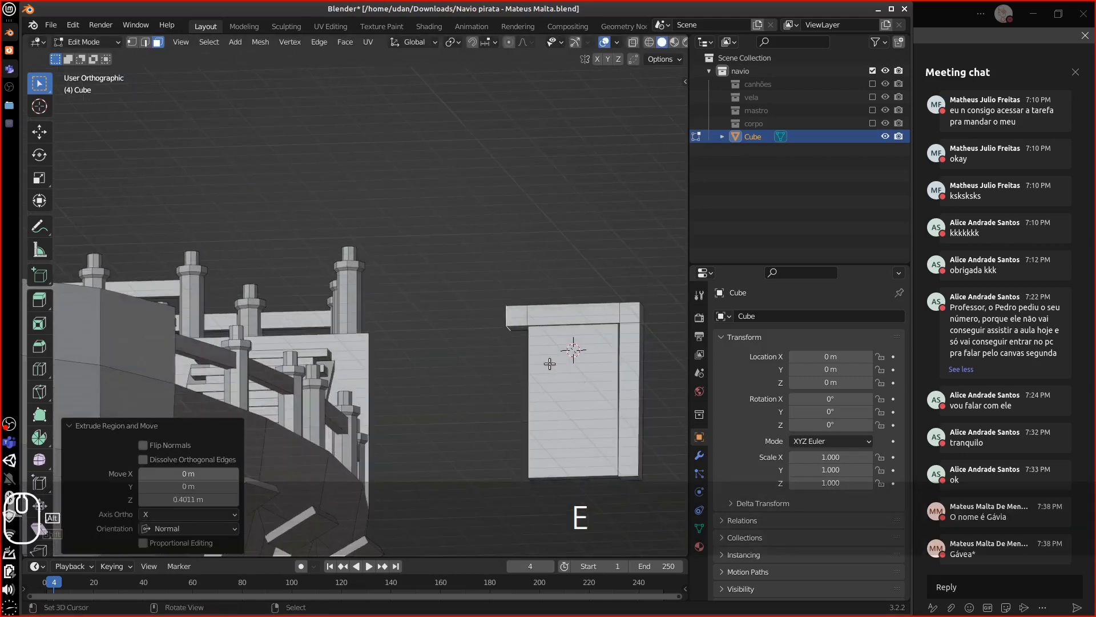
right_click(526, 335)
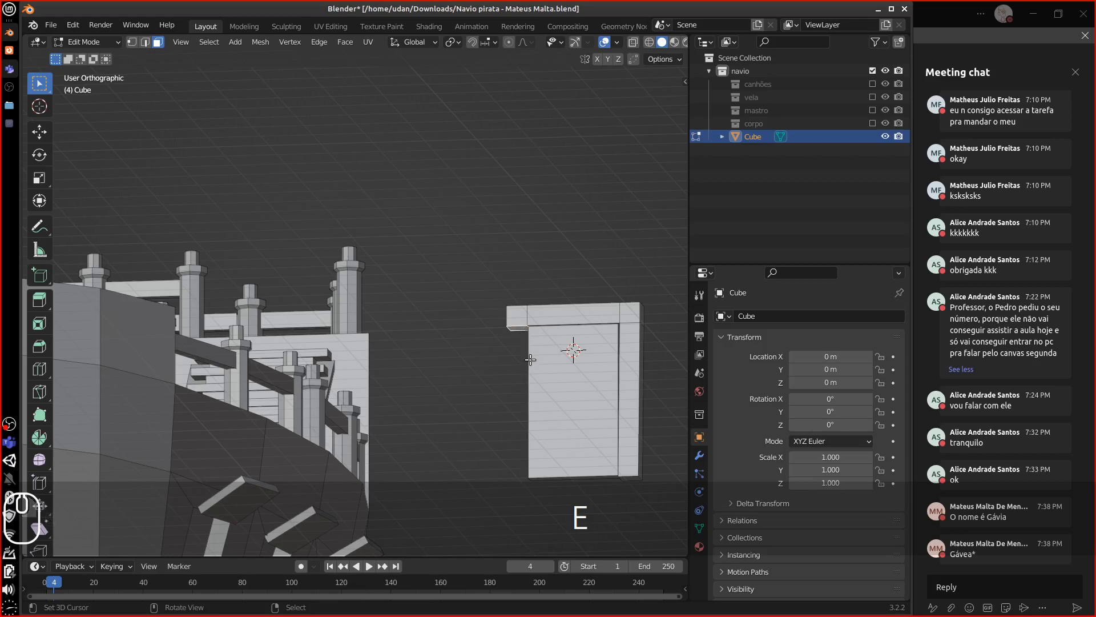
key("KP_1")
key("e")
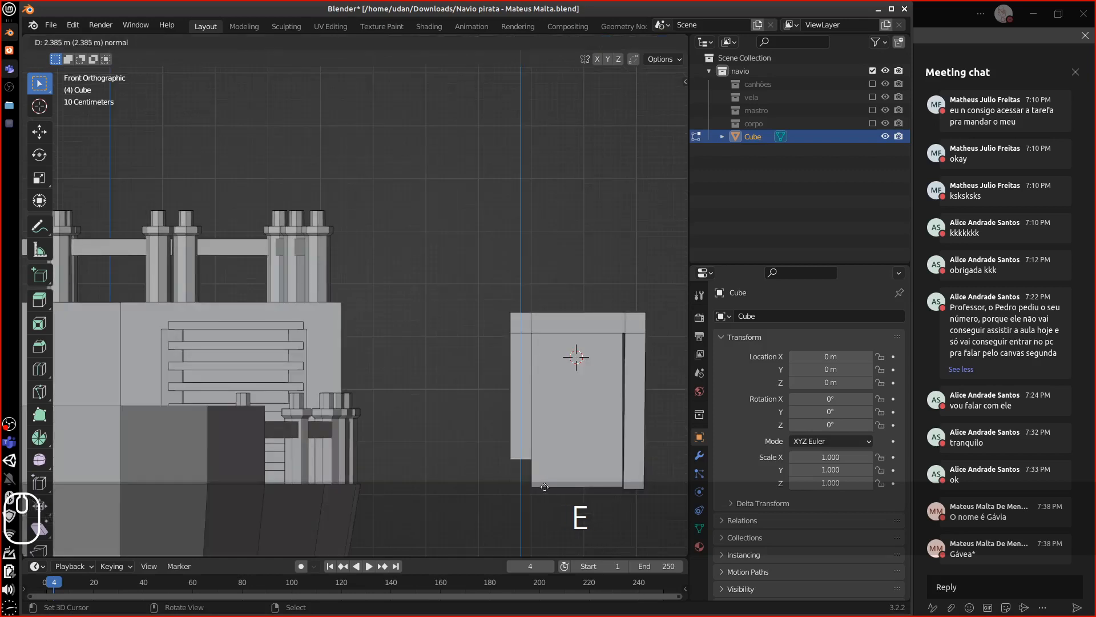
left_click(565, 486)
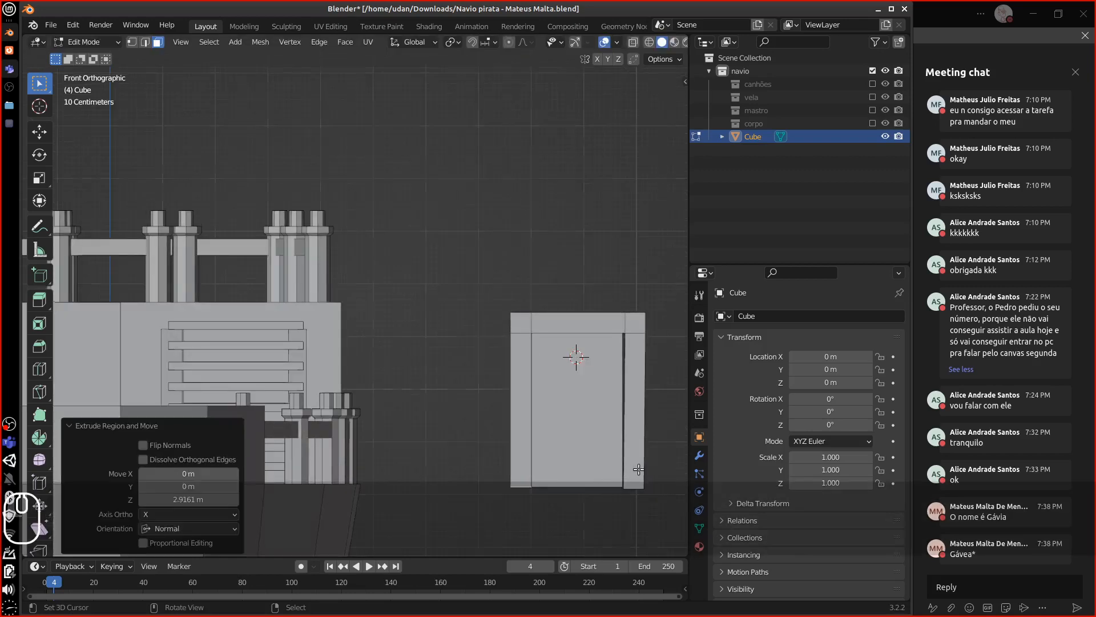
middle_click_drag(638, 469, 575, 379)
left_click(554, 400)
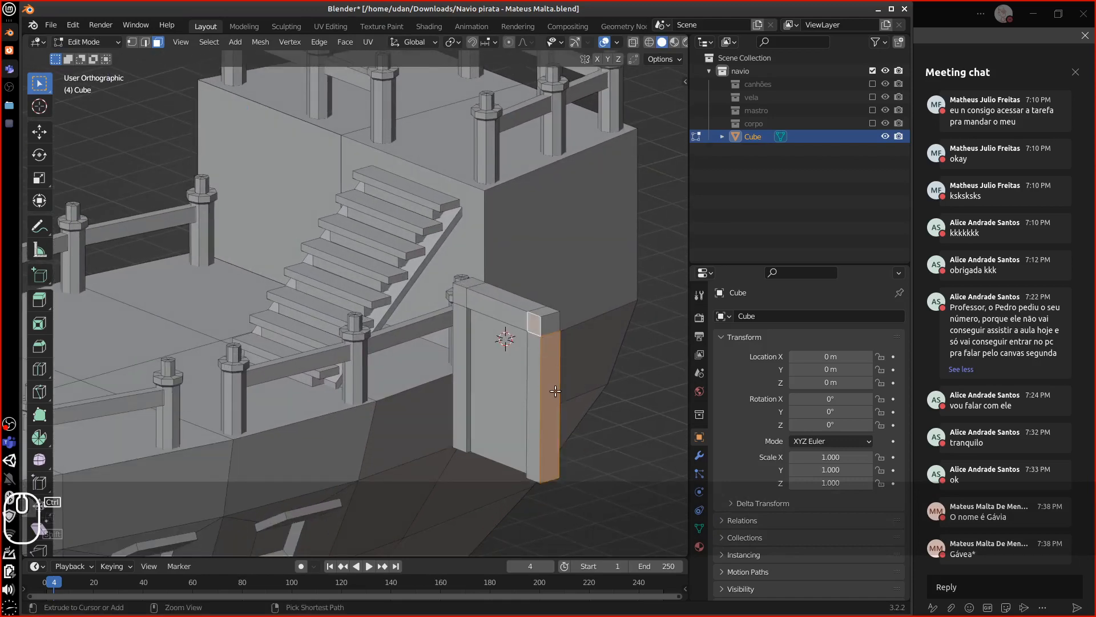
key("ctrl+l")
left_click(517, 370, "shift")
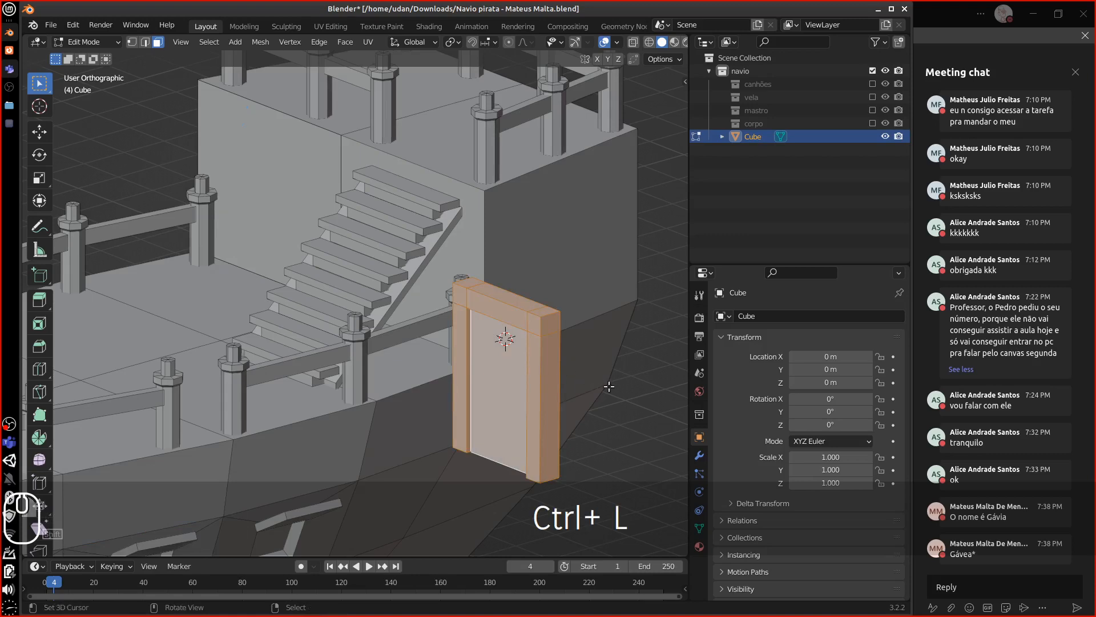
Delete the back and bottom faces of the door slab and its frame.
middle_click_drag(533, 377, 361, 400)
left_click(214, 405)
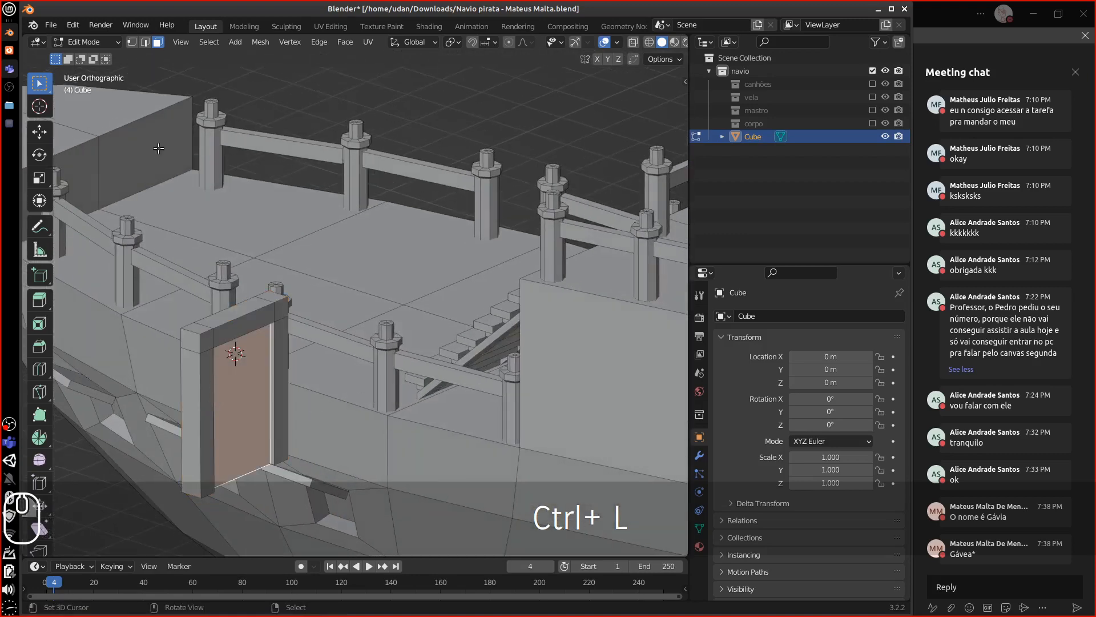
left_click(209, 349, "shift")
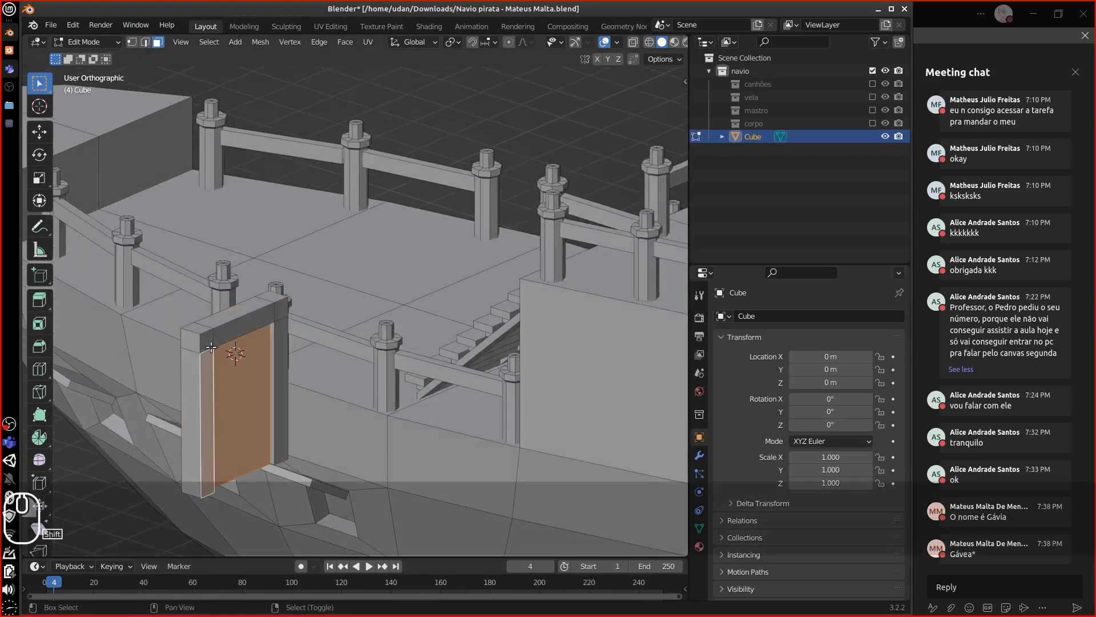
left_click(251, 325, "shift")
left_click(281, 358, "shift")
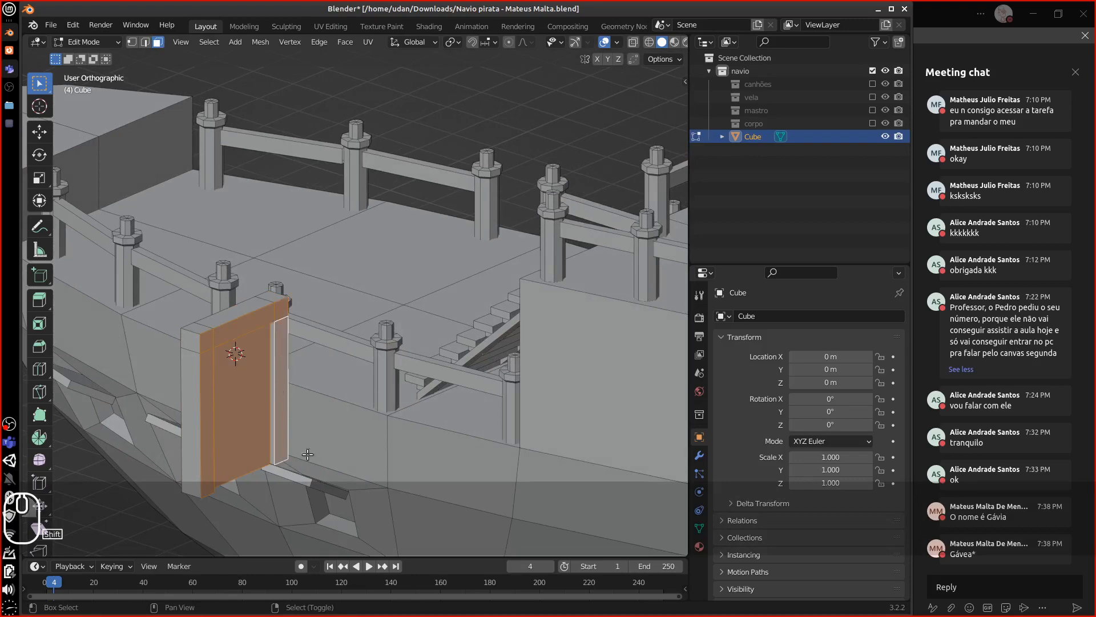
middle_click_drag(326, 468, 315, 394)
middle_click_drag(324, 388, 294, 356)
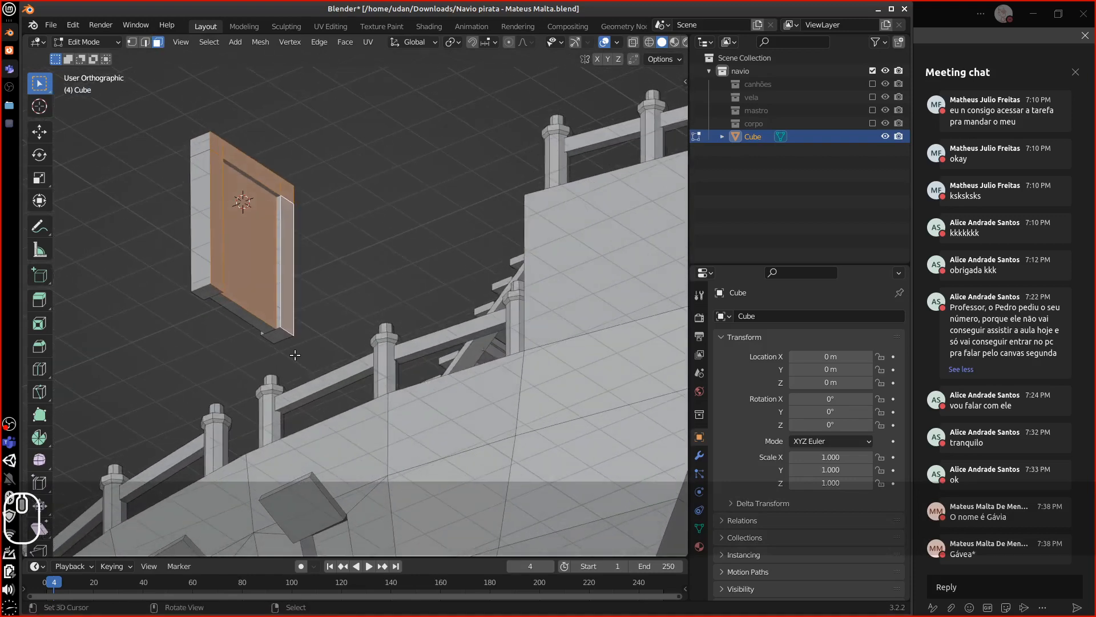
right_click(277, 336, "shift")
right_click(258, 324, "shift")
right_click(213, 296, "shift")
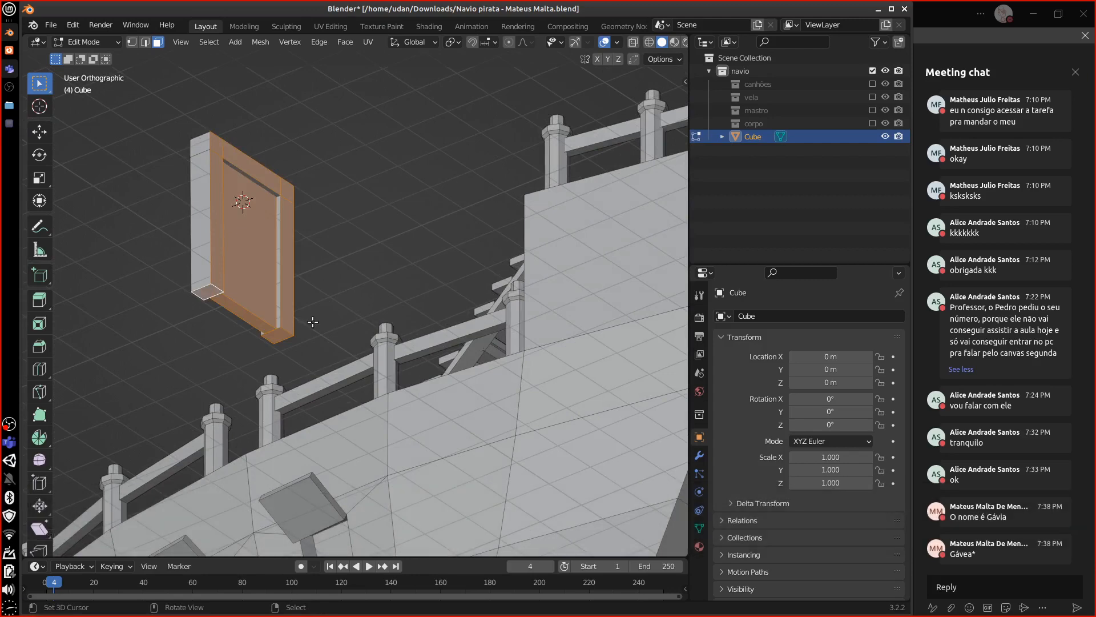
key("Delete")
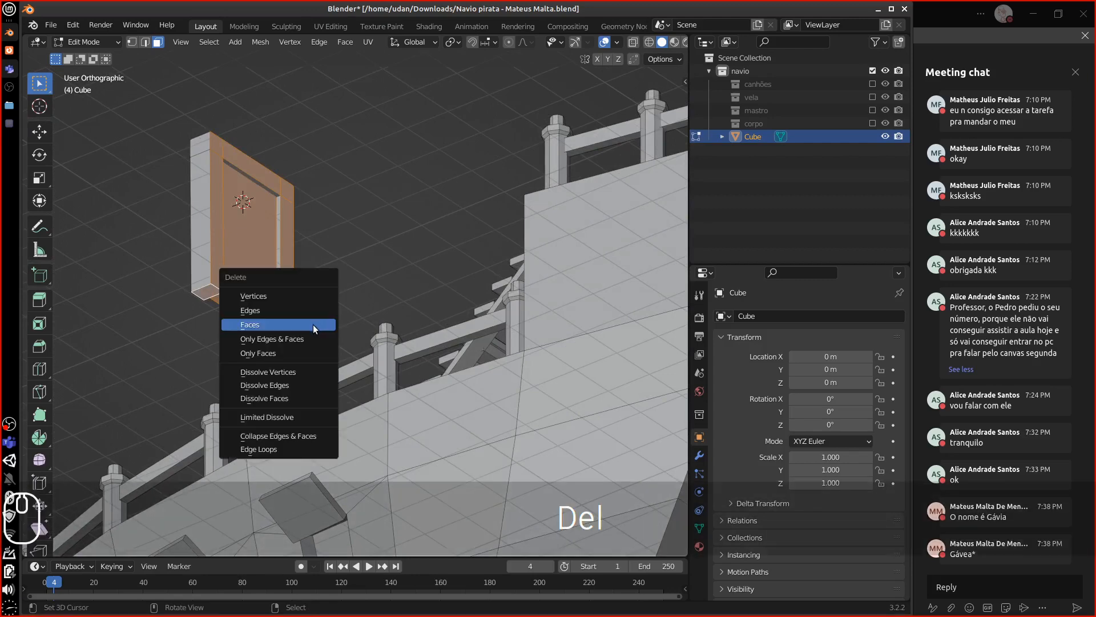
left_click(302, 309)
Scale the whole door slab to 0.365 along Y and move it about 0.149 m along Y within the frame.
middle_click_drag(315, 333, 448, 393)
key("ctrl+l")
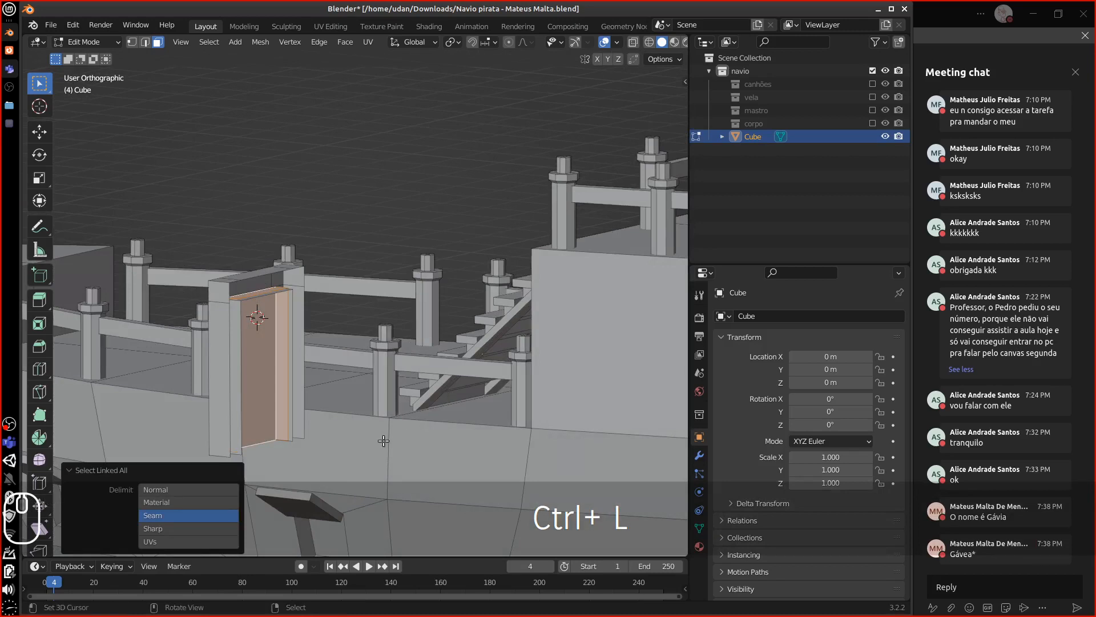
key("s")
key("y")
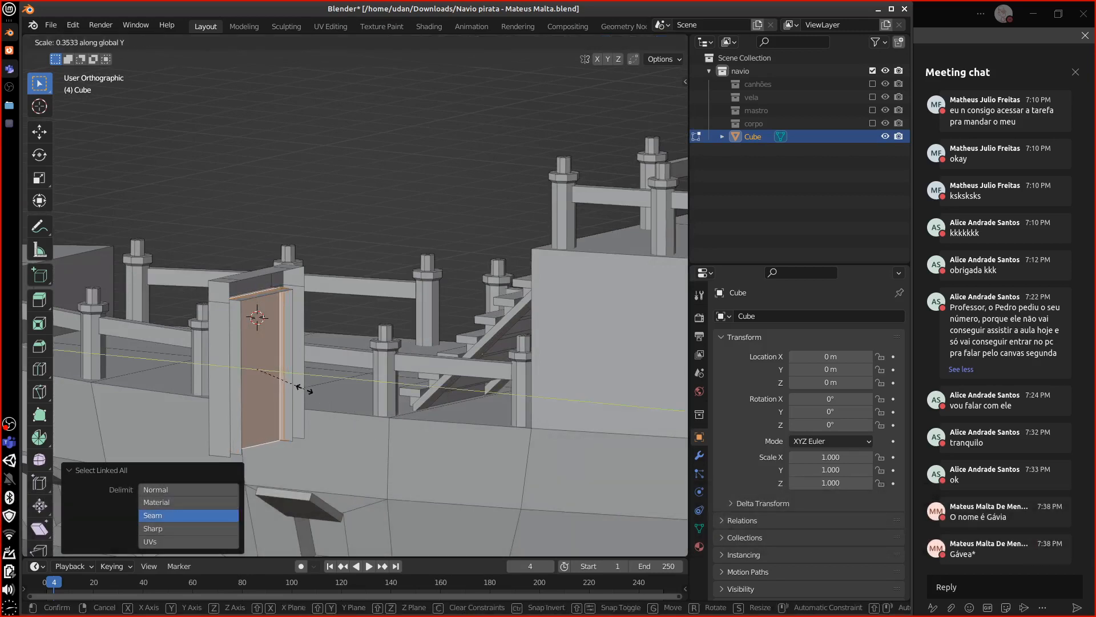
left_click(308, 391)
key("g")
key("y")
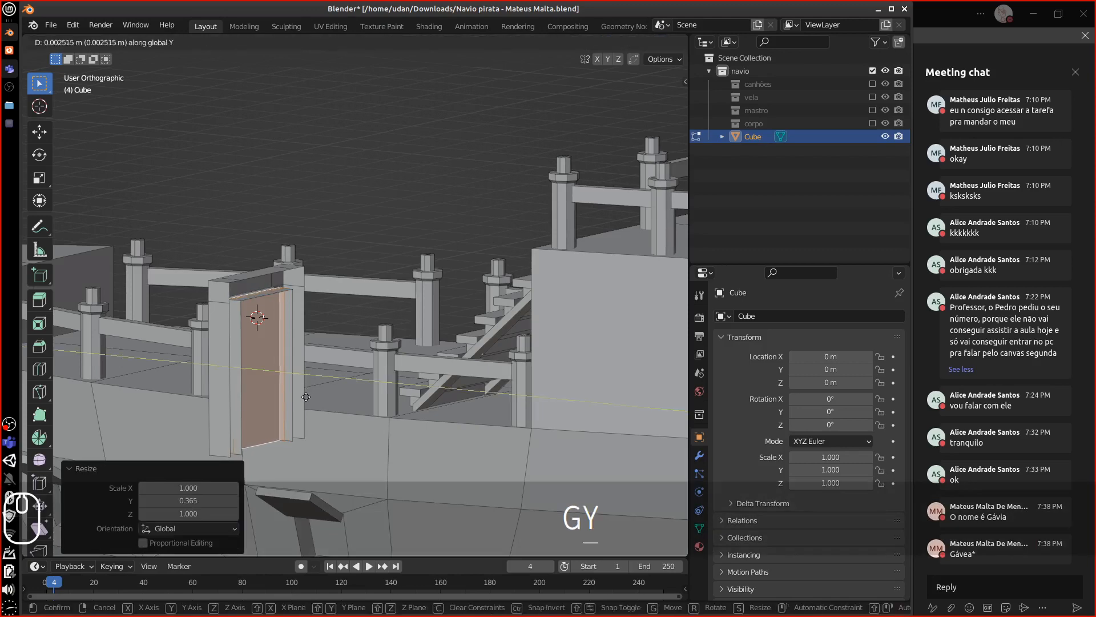
left_click(313, 400)
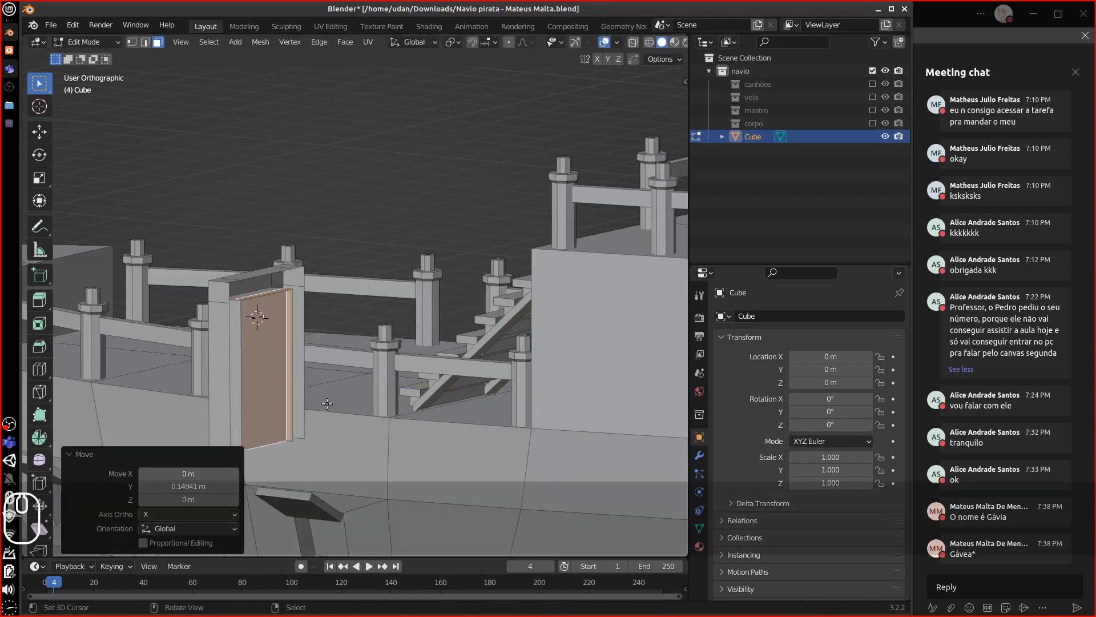
middle_click_drag(326, 402, 603, 420)
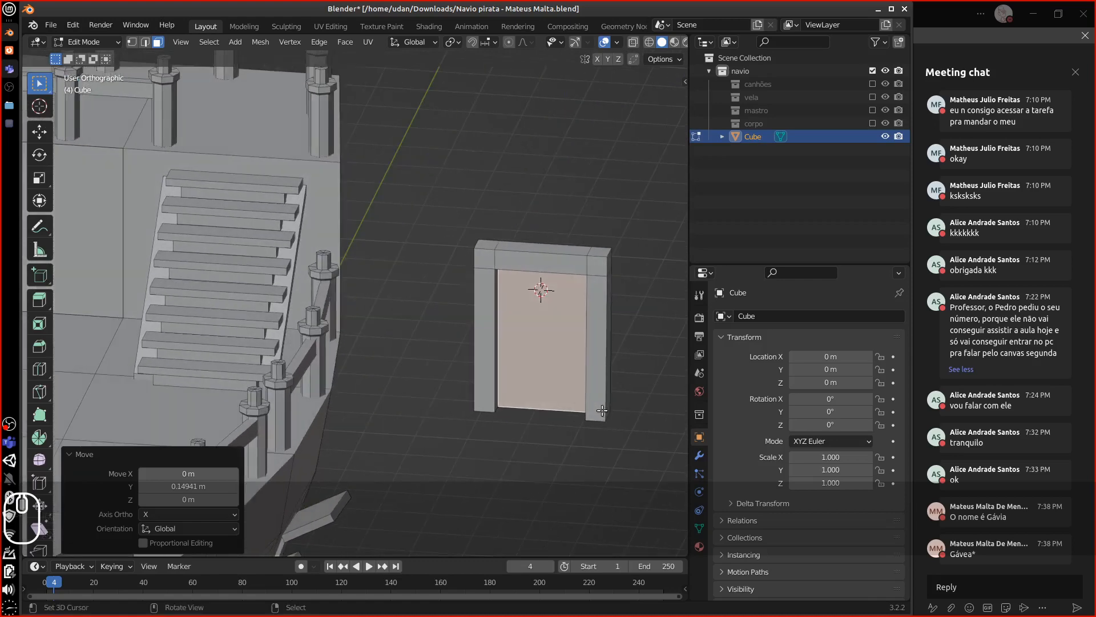
Move the complete door and frame onto the ship in top view, about -10.07 m along X and 1.92 m along Y.
key("Tab")
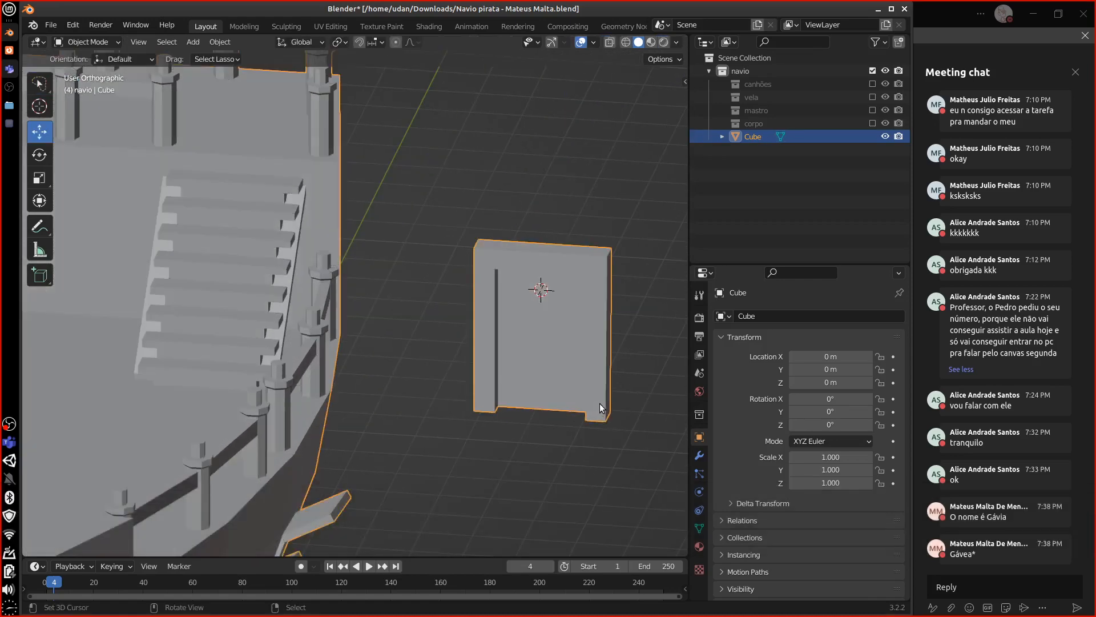
key("Tab")
right_click(598, 331)
right_click(595, 270, "shift")
right_click(525, 261, "shift")
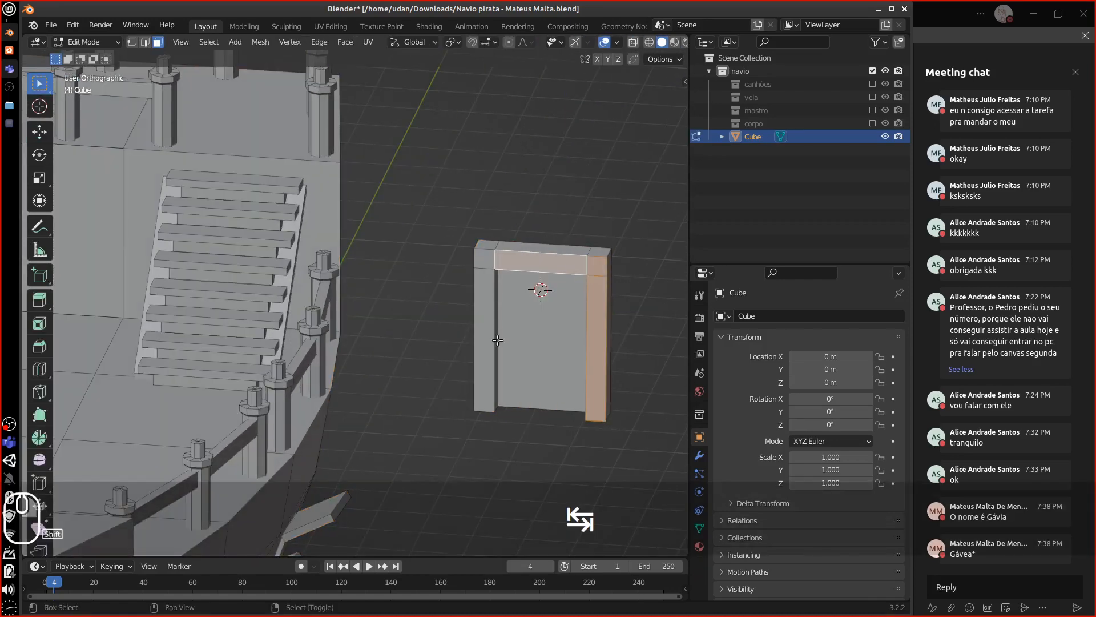
right_click(521, 341, "shift")
right_click(487, 342, "shift")
right_click(485, 260, "shift")
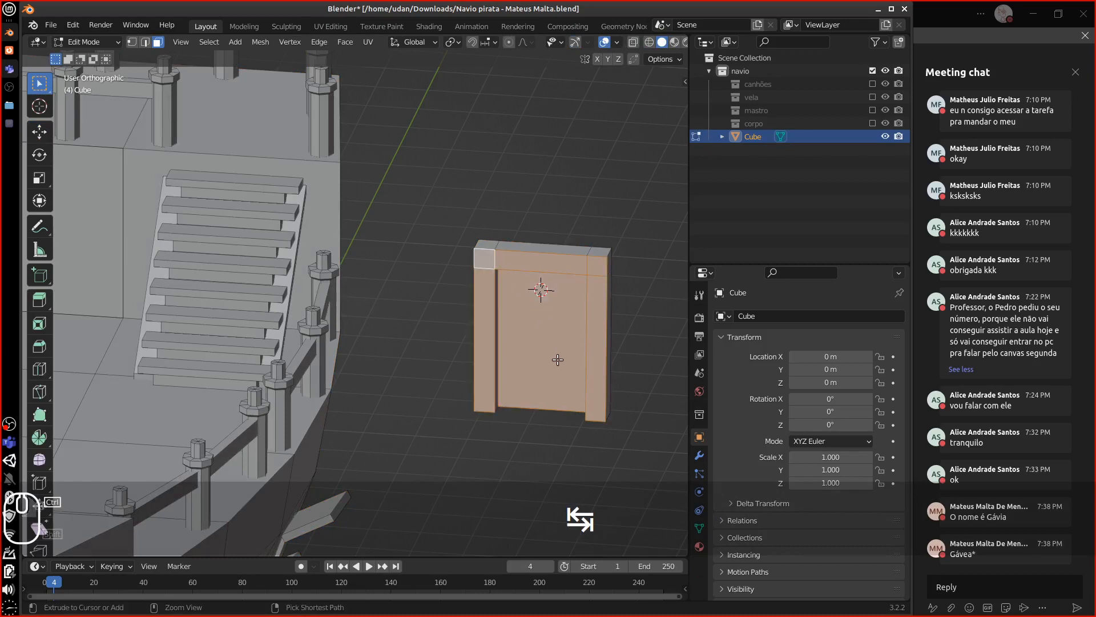
key("ctrl+l")
key("KP_7")
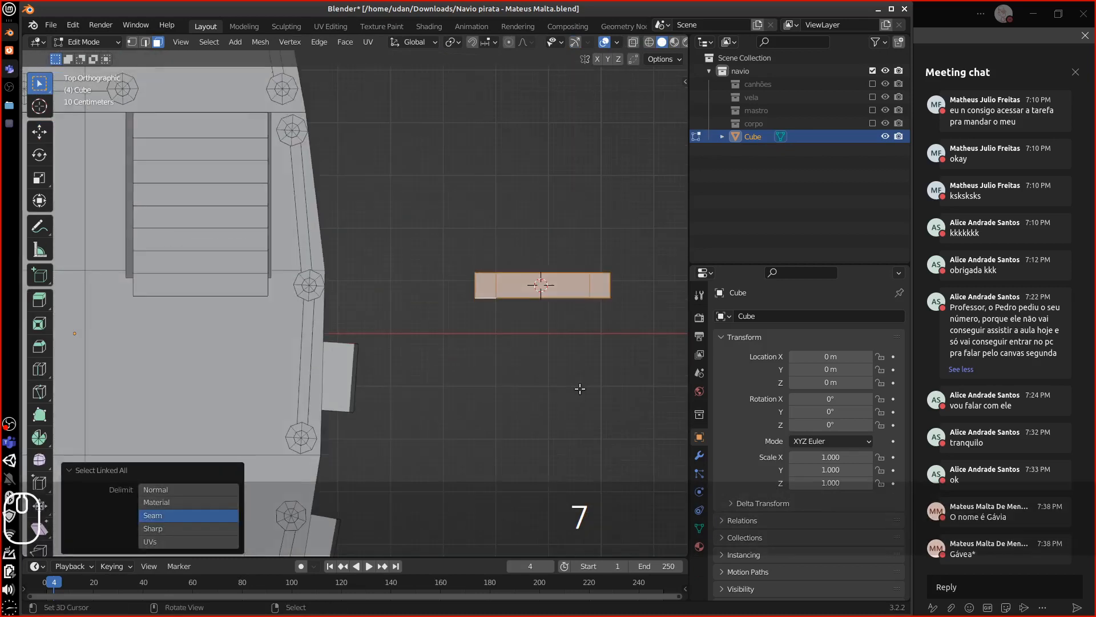
key("g")
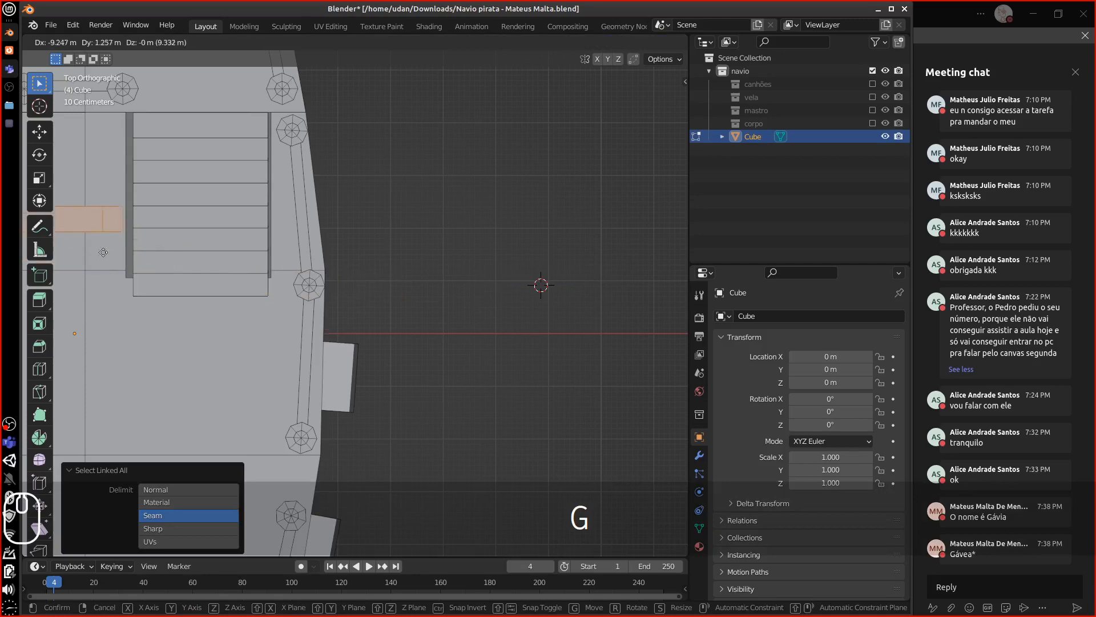
left_click(153, 255)
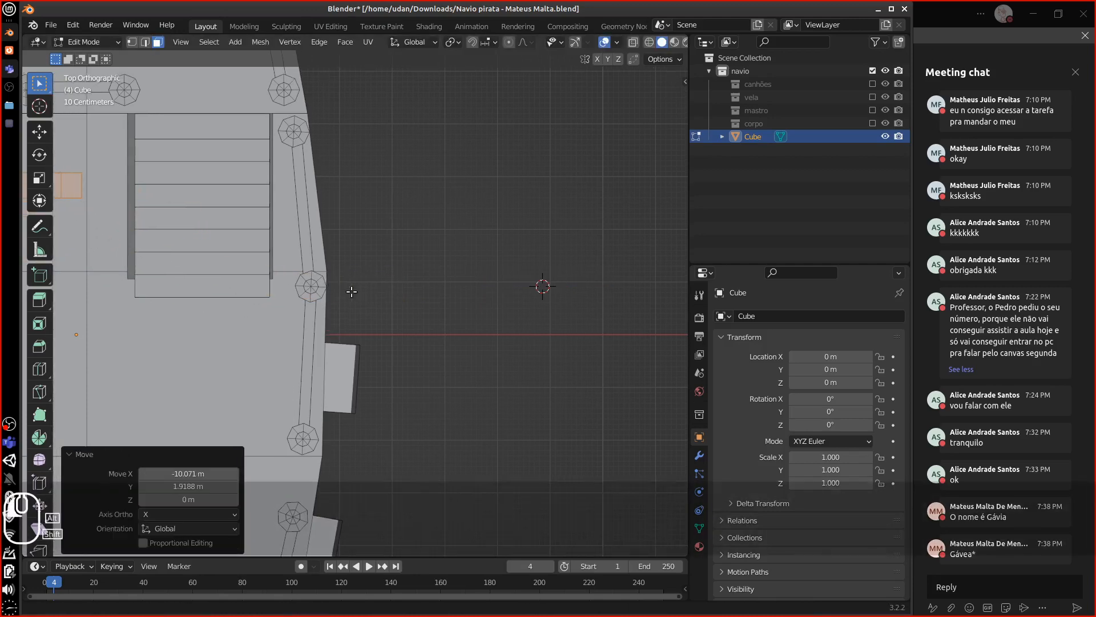
Scale the door frame to about 0.375 along Y to make it thinner.
middle_click_drag(350, 291, 312, 302, "shift")
key("ctrl+l")
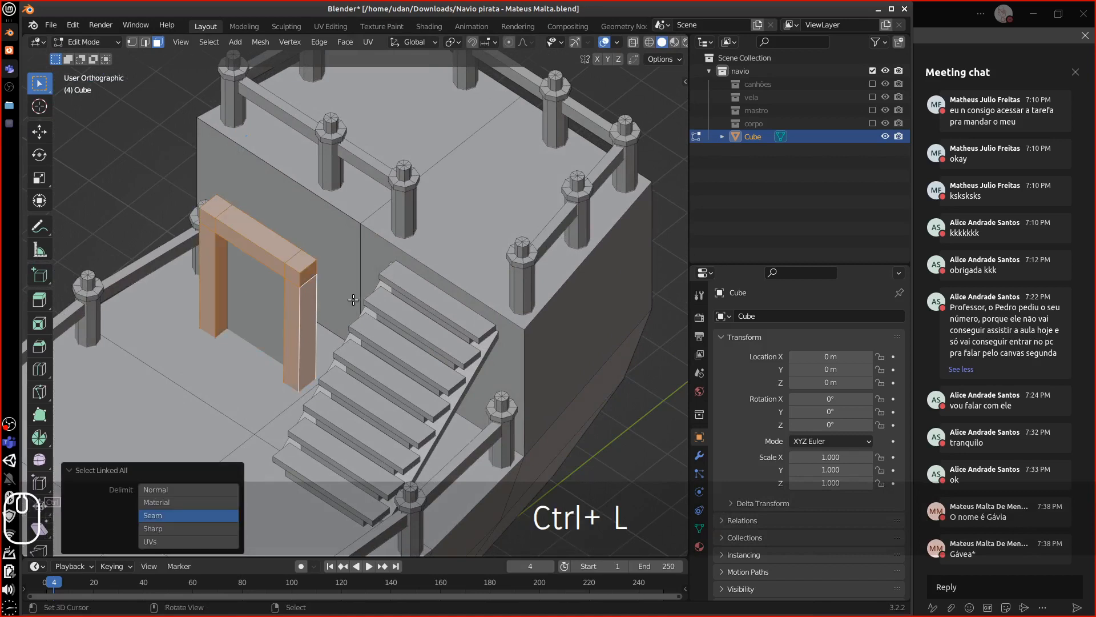
key("s")
key("y")
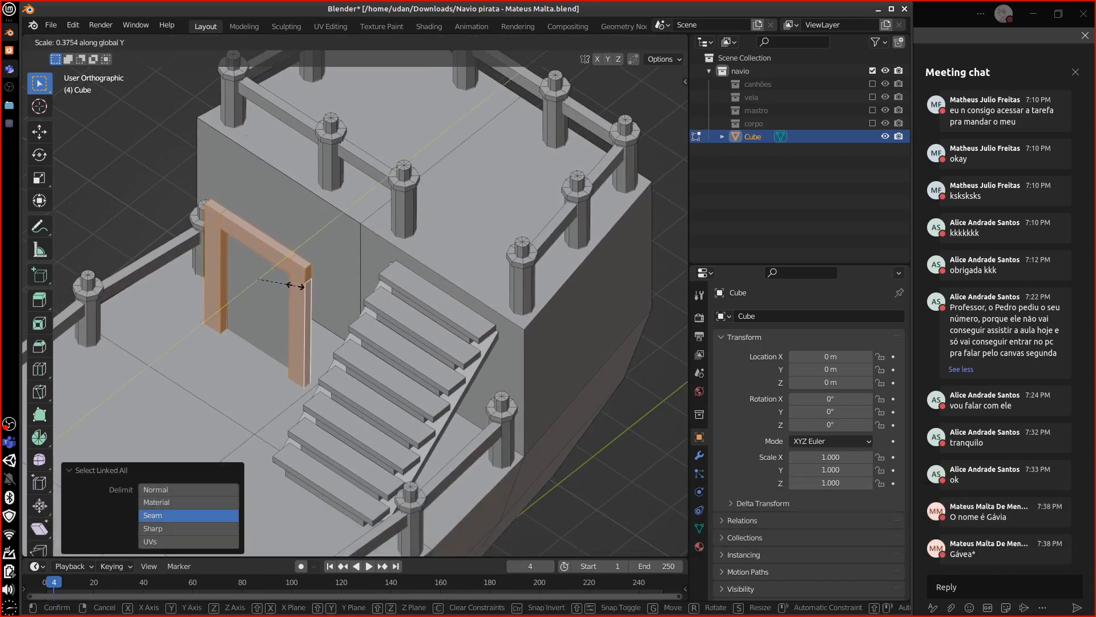
left_click(292, 285)
Move the door slab together with its frame about 1.27 m along Y against the cabin wall and leave Edit Mode.
left_click(278, 290, "shift")
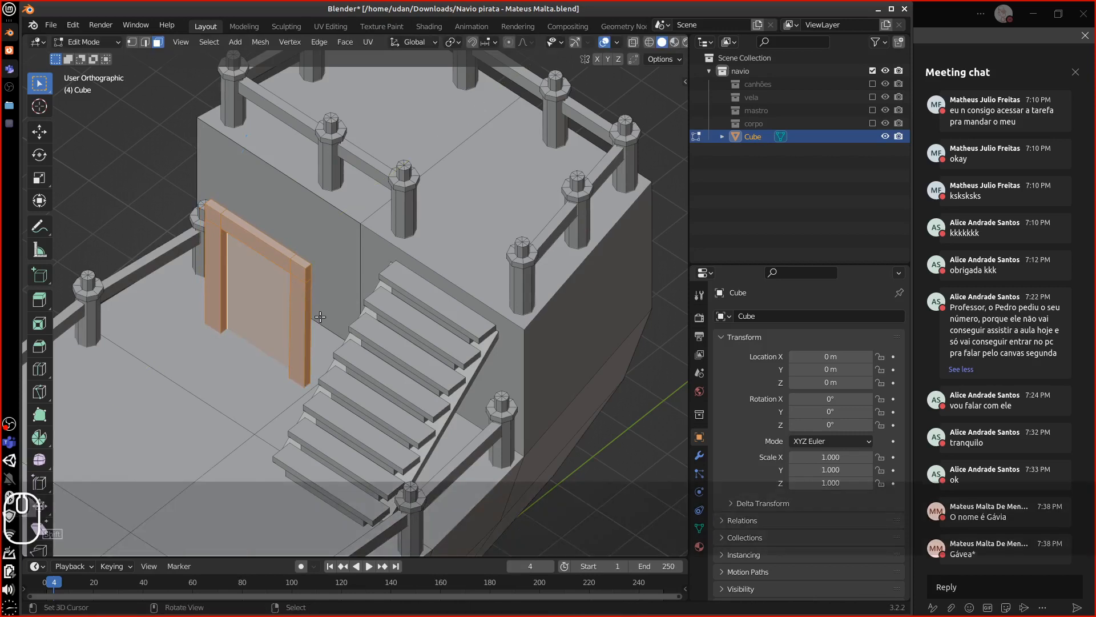
key("ctrl+l")
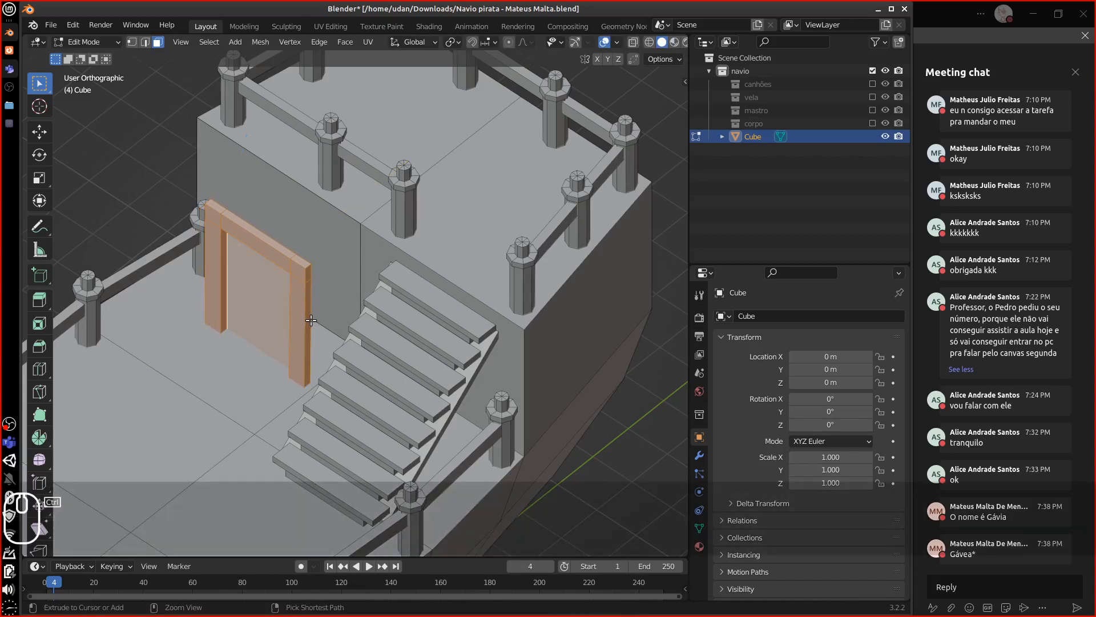
key("g")
key("y")
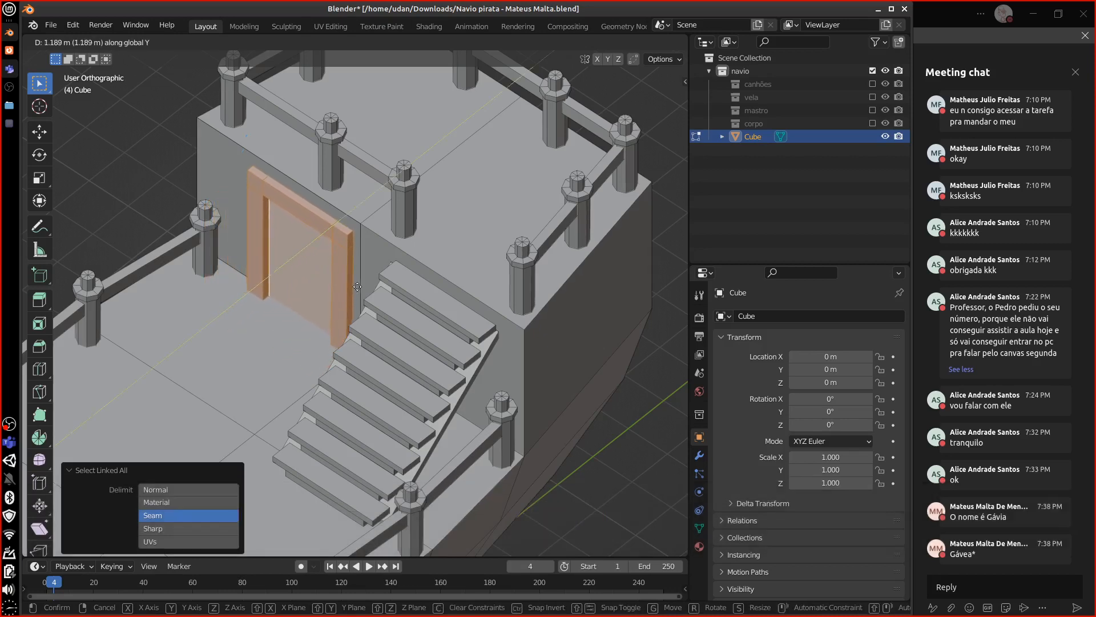
key("shift")
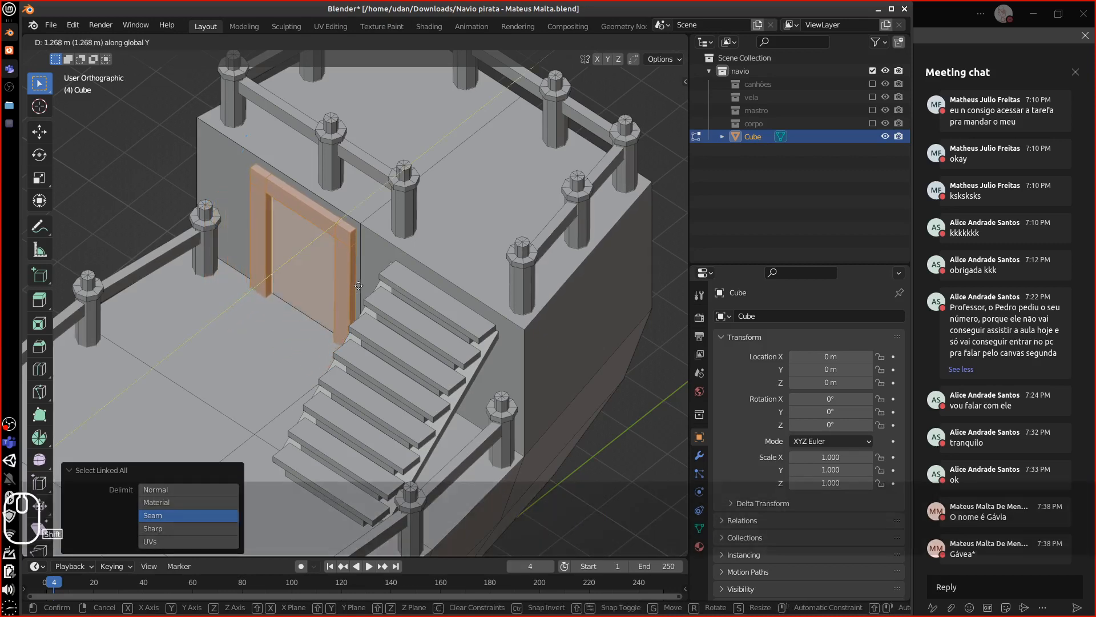
left_click(354, 288)
key("Tab")
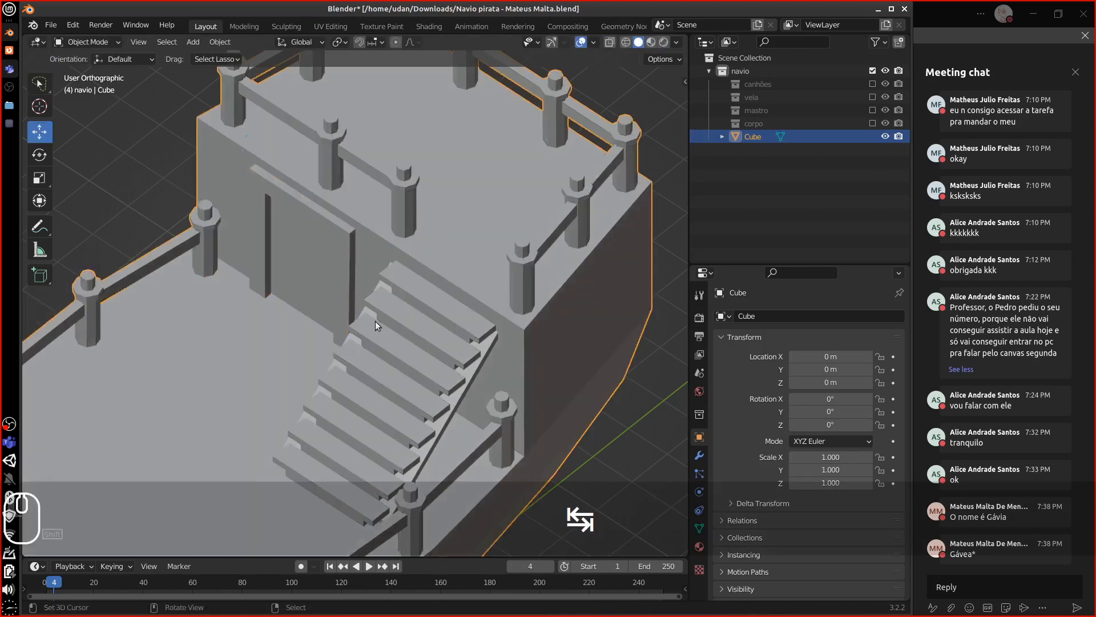
Inspect the door, stairs and railings on the whole ship from several angles.
middle_click_drag(375, 321, 335, 268)
middle_click_drag(435, 344, 468, 363)
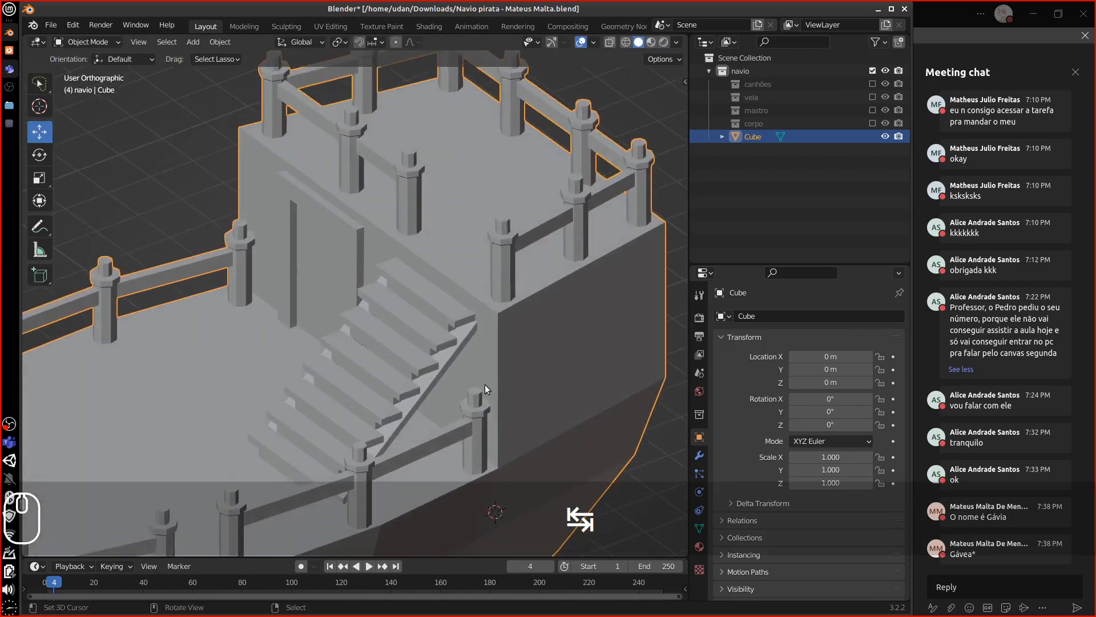
key("0")
key("0")
key("KP_Subtract")
key("KP_Subtract")
key("KP_Subtract")
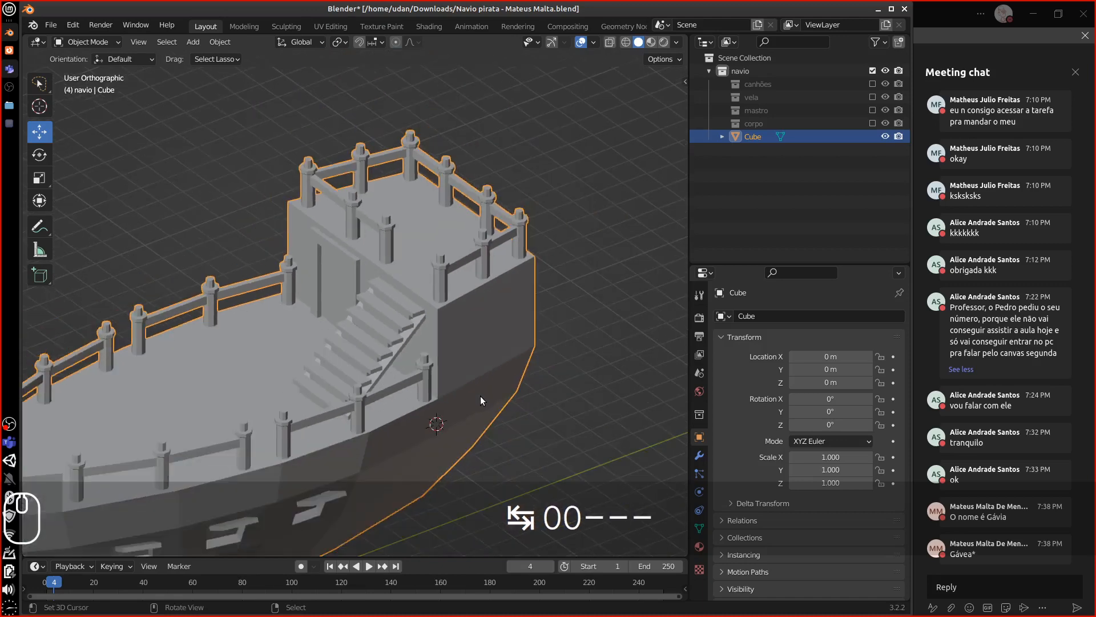
middle_click_drag(481, 396, 478, 327)
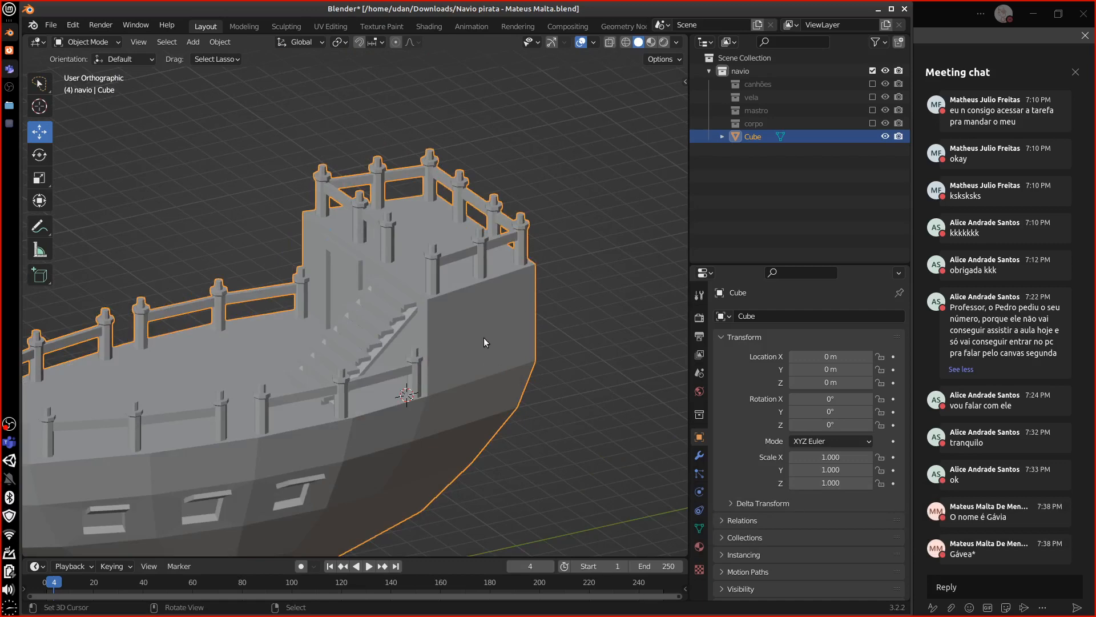
key("KP_Subtract")
key("KP_Subtract")
middle_click_drag(479, 389, 540, 408)
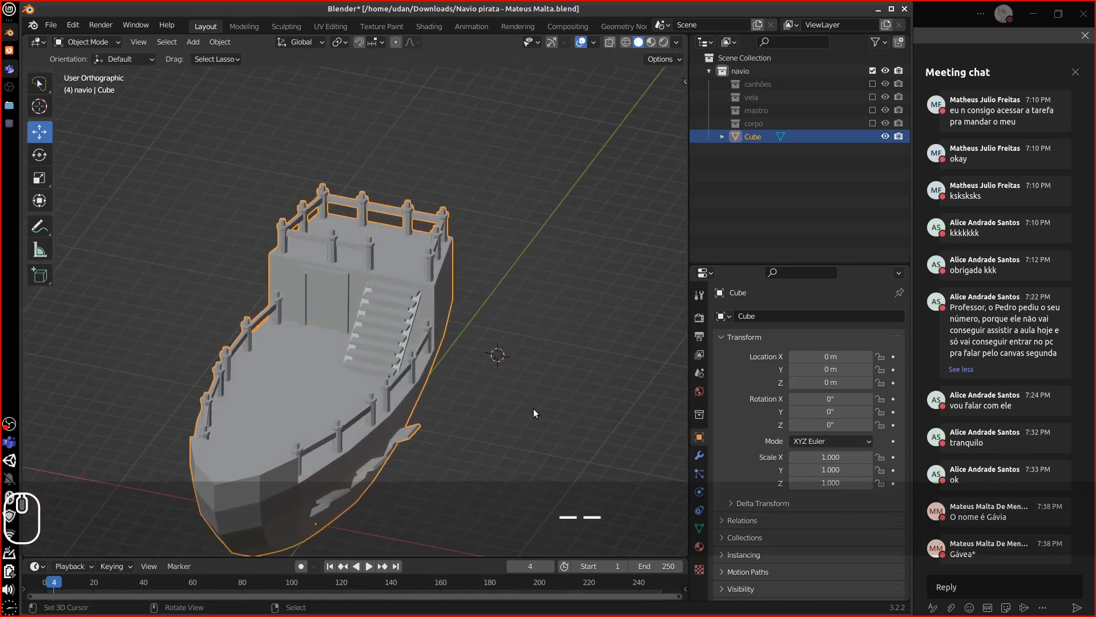
middle_click_drag(465, 420, 338, 403)
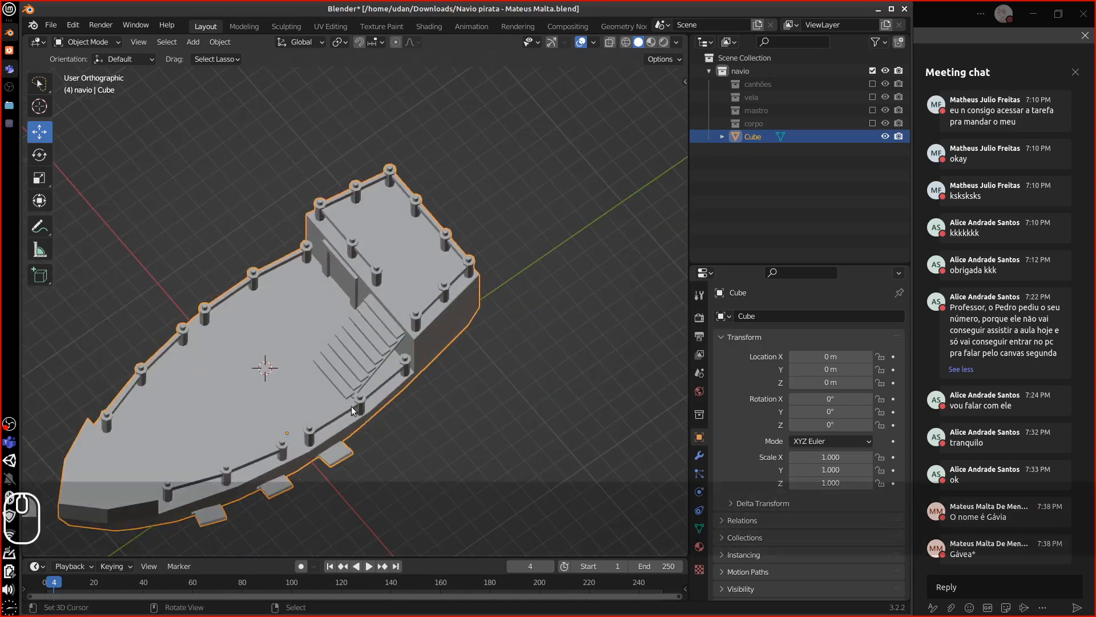
middle_click_drag(473, 413, 419, 368)
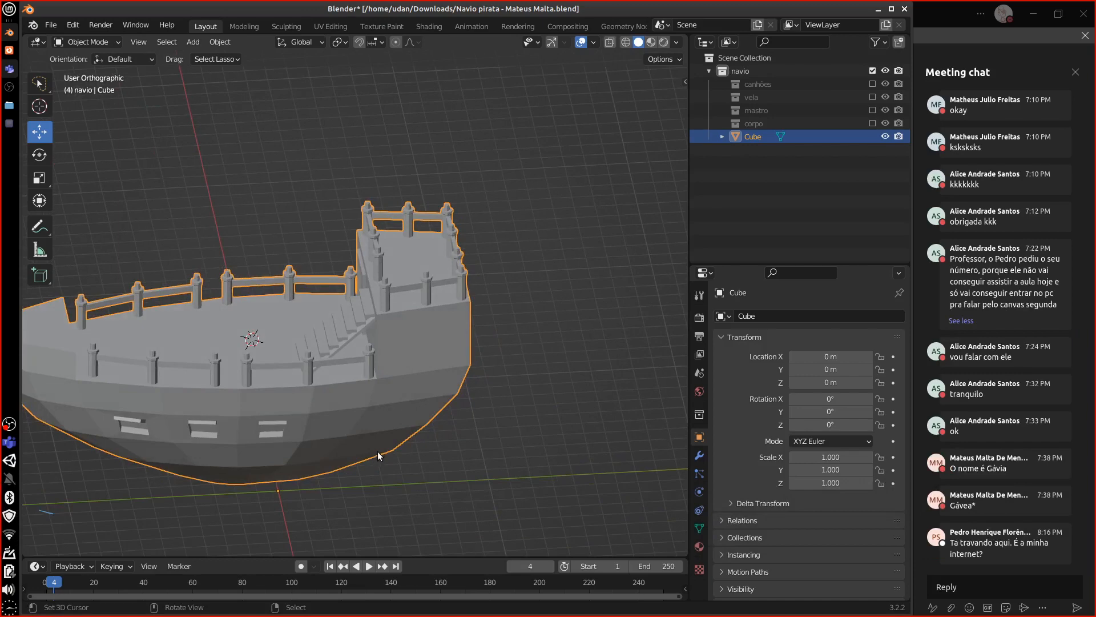
Add an uncapped 8-vertex cylinder, radius 1 m and depth 2 m, on the main deck and enter Edit Mode for it.
key("KP_7")
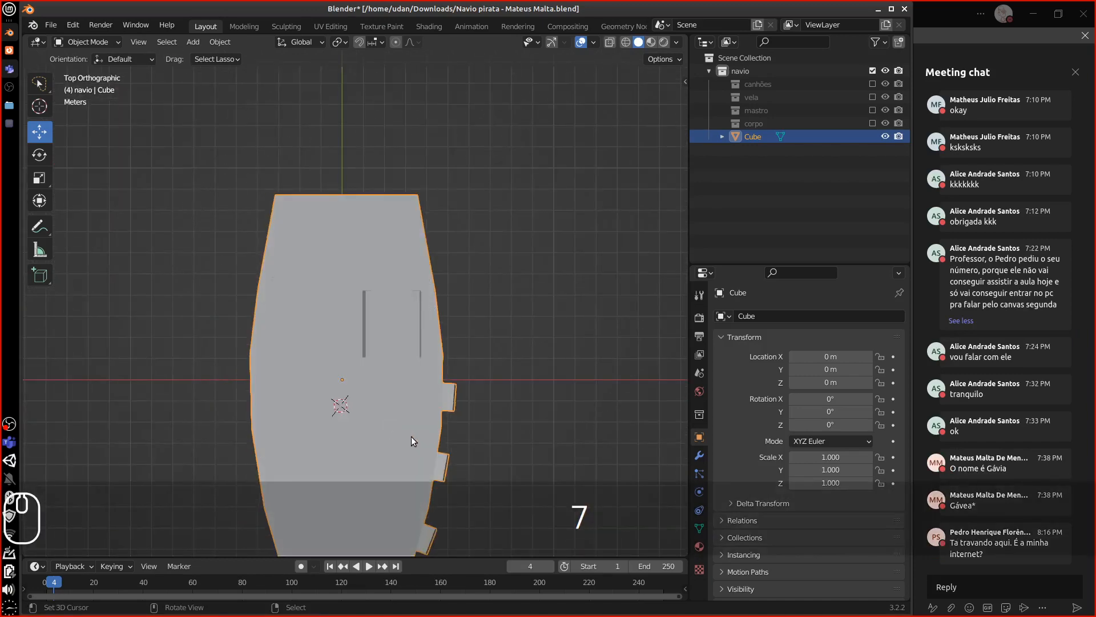
middle_click_drag(412, 436, 424, 352, "shift")
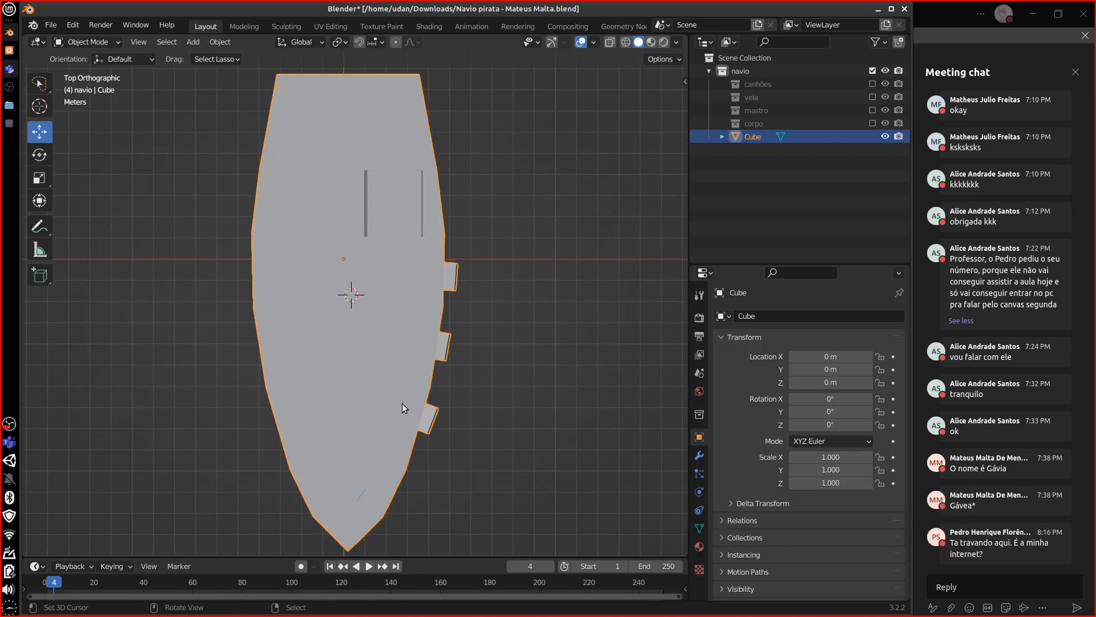
key("shift+a")
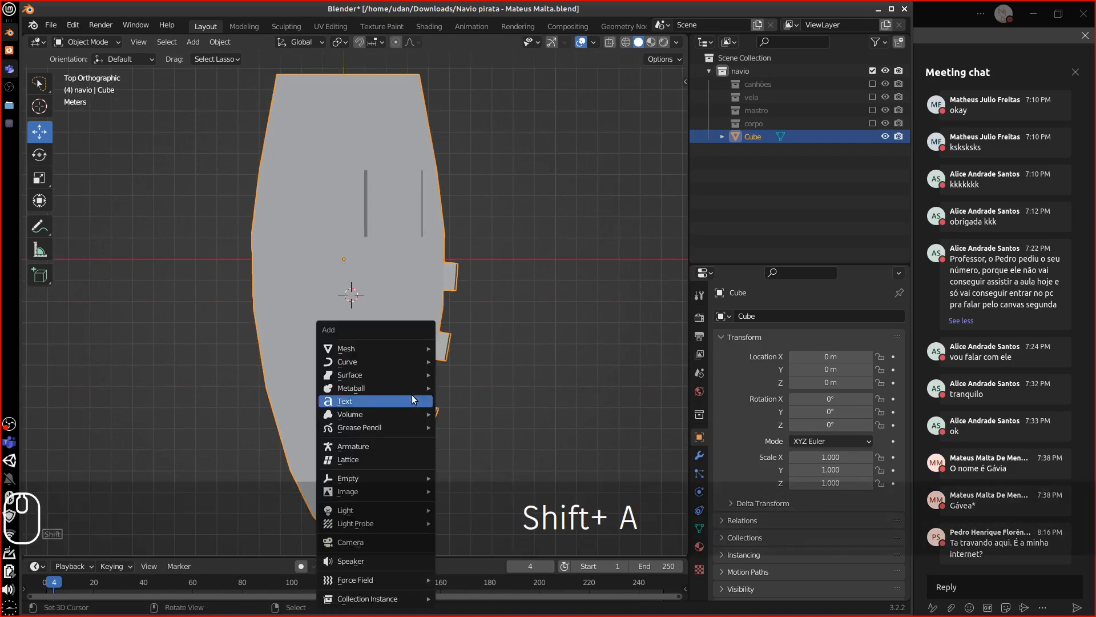
mouse_move(416, 419)
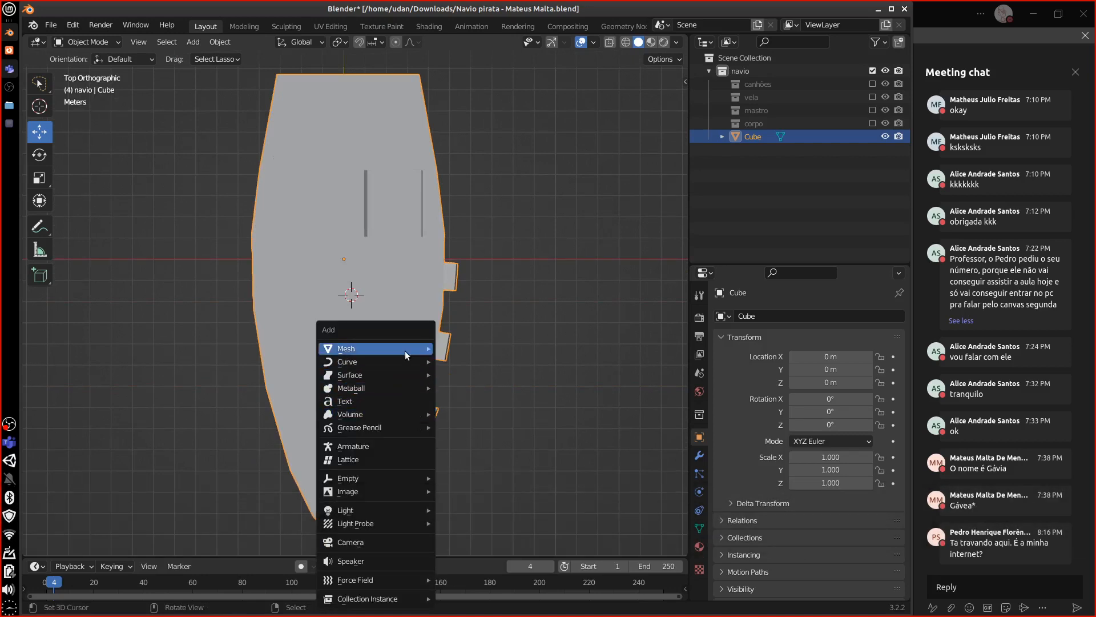
mouse_move(405, 349)
left_click(509, 416)
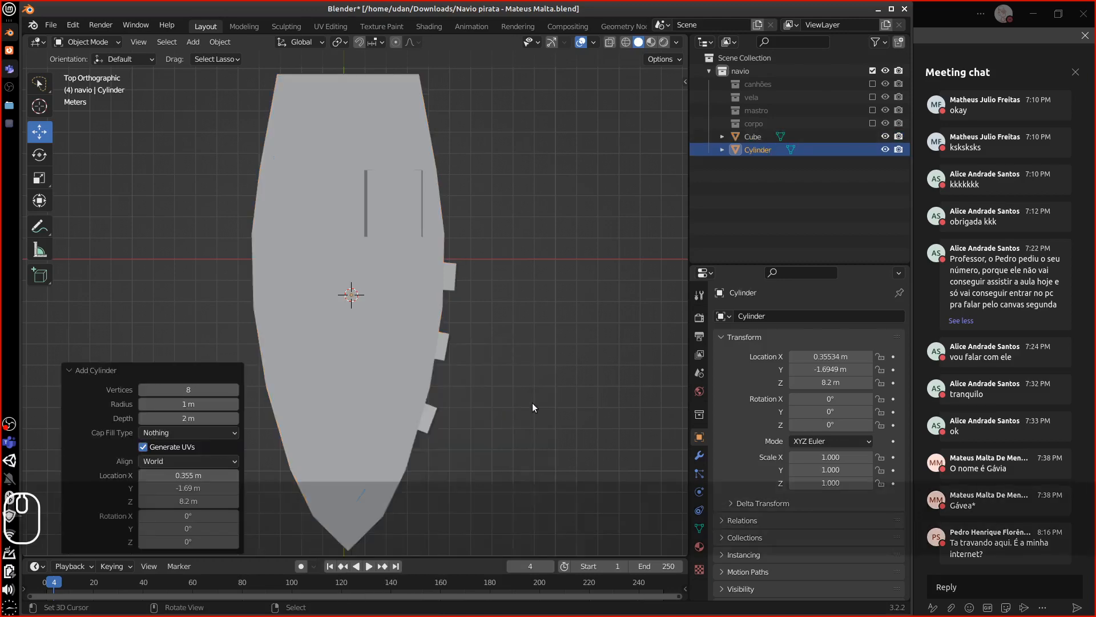
middle_click_drag(532, 403, 435, 299)
key("Tab")
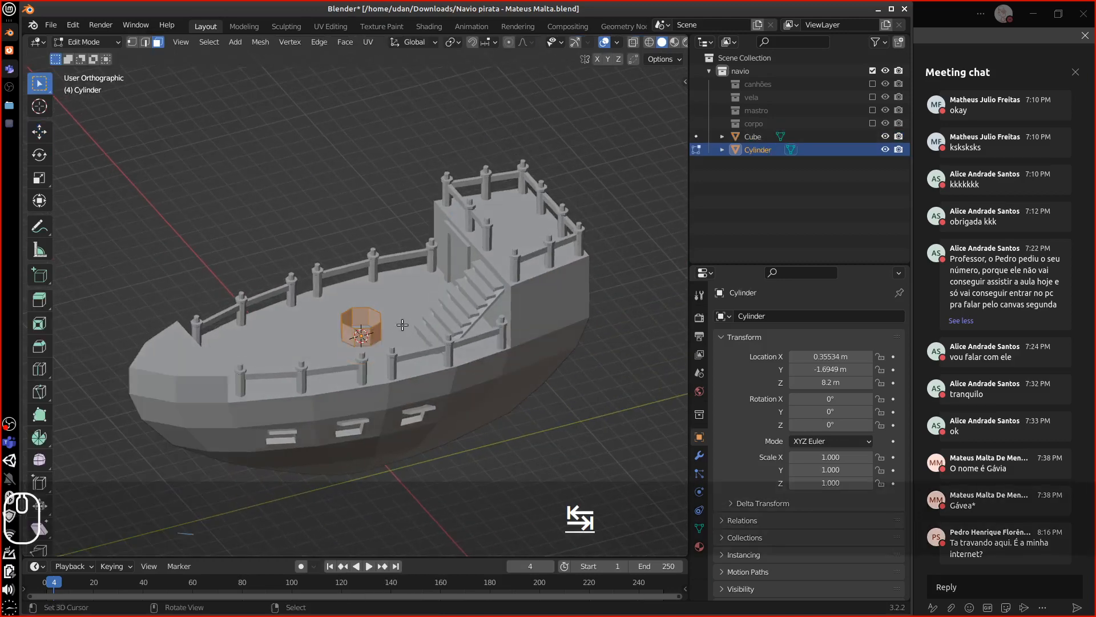
key("KP_2")
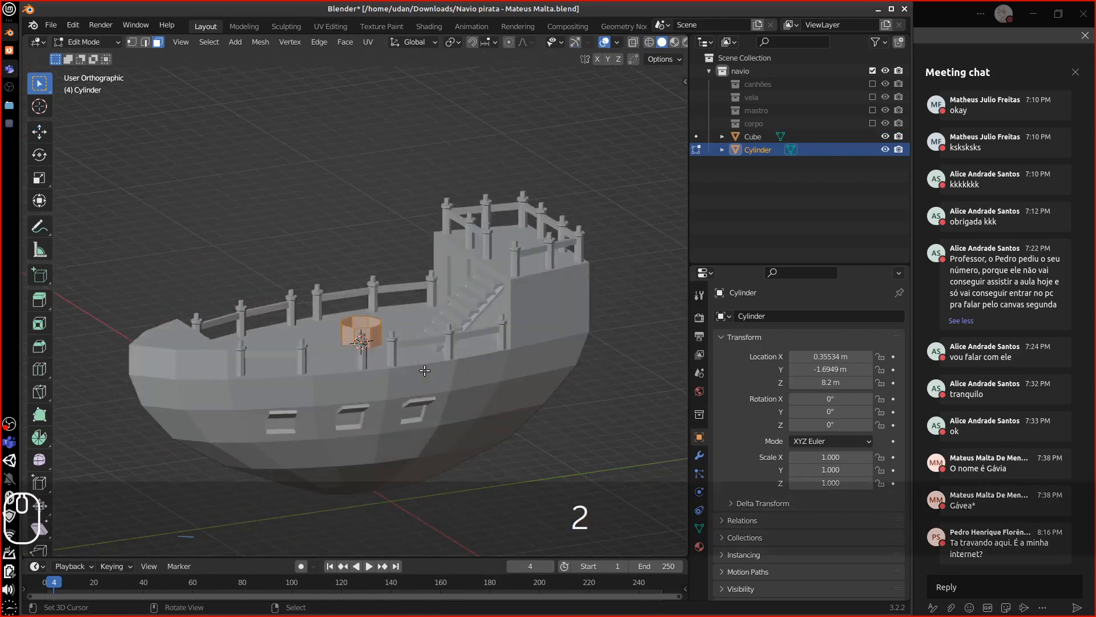
key("KP_3")
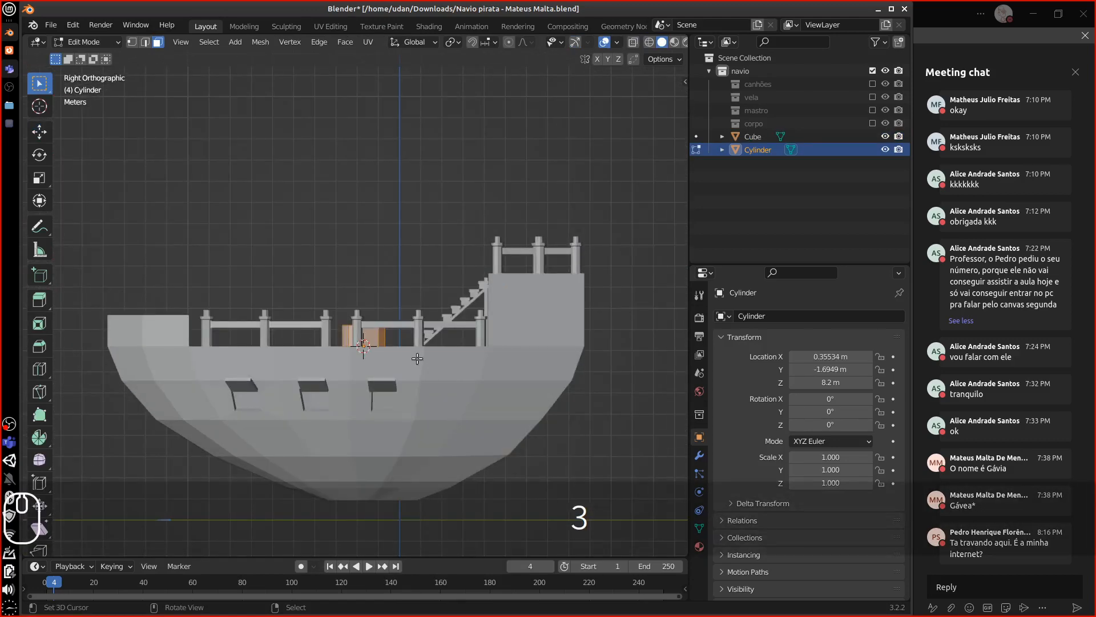
middle_click_drag(418, 348, 427, 330, "shift")
key("g")
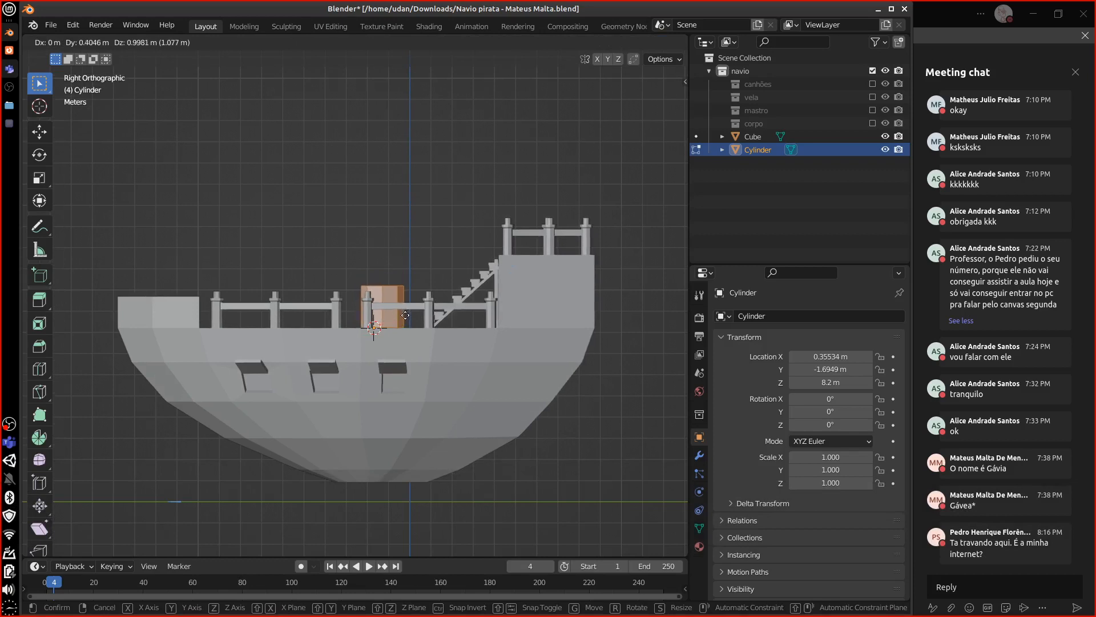
key("g")
key("z")
key("Escape")
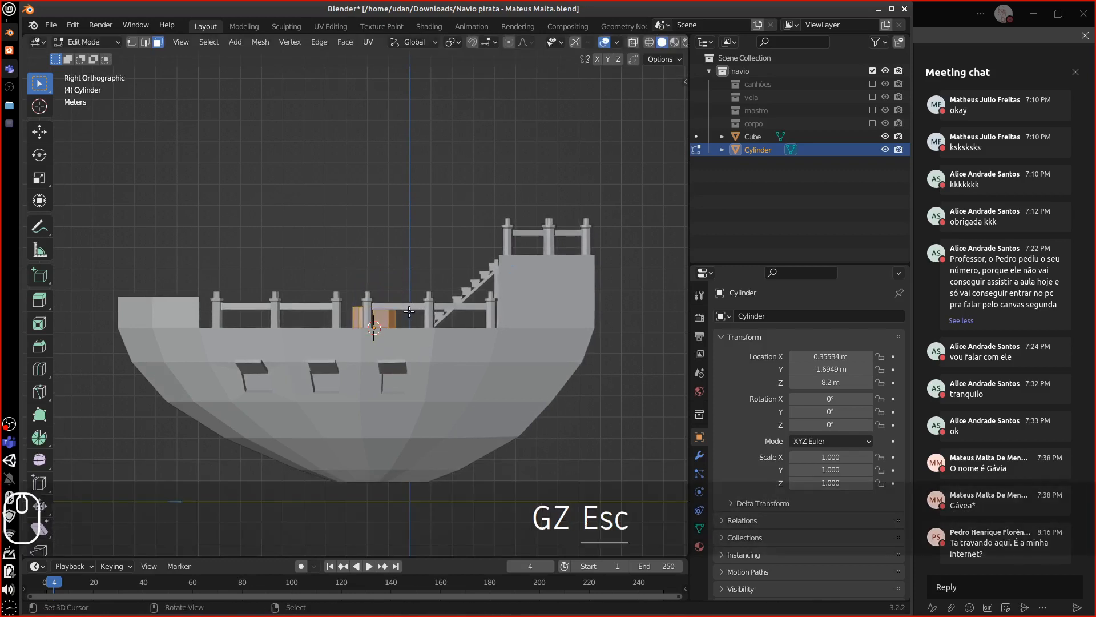
Raise the cylinder about 0.809 m along Z so it stands on the deck.
key("g")
key("z")
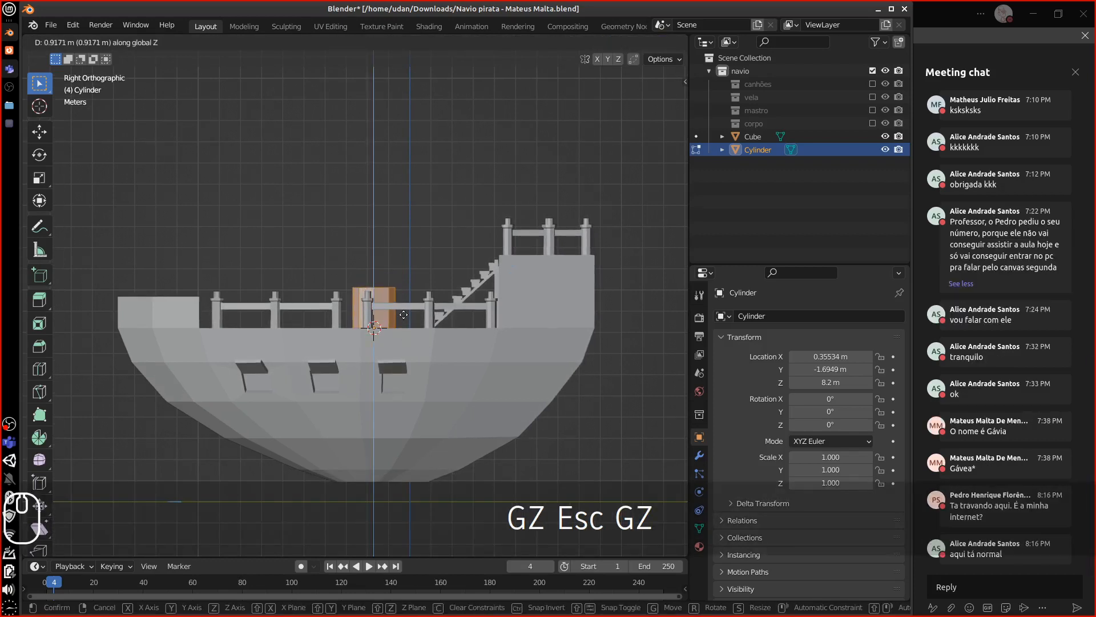
left_click(397, 348)
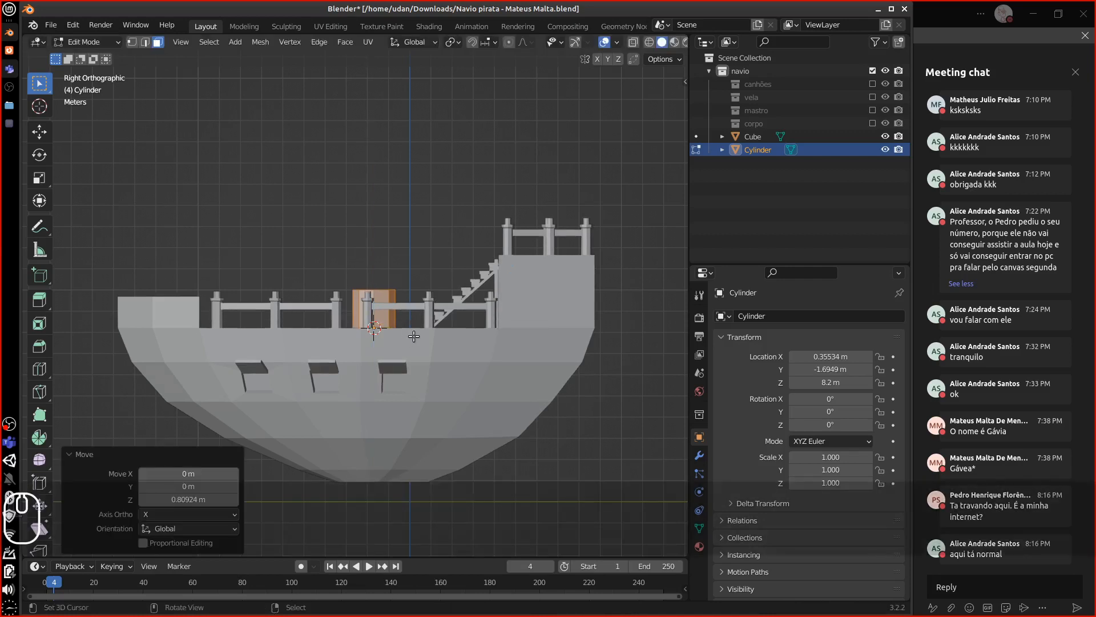
Scale the cylinder to 0.5 in X and Y while keeping its height.
middle_click_drag(414, 337, 465, 387)
key("s")
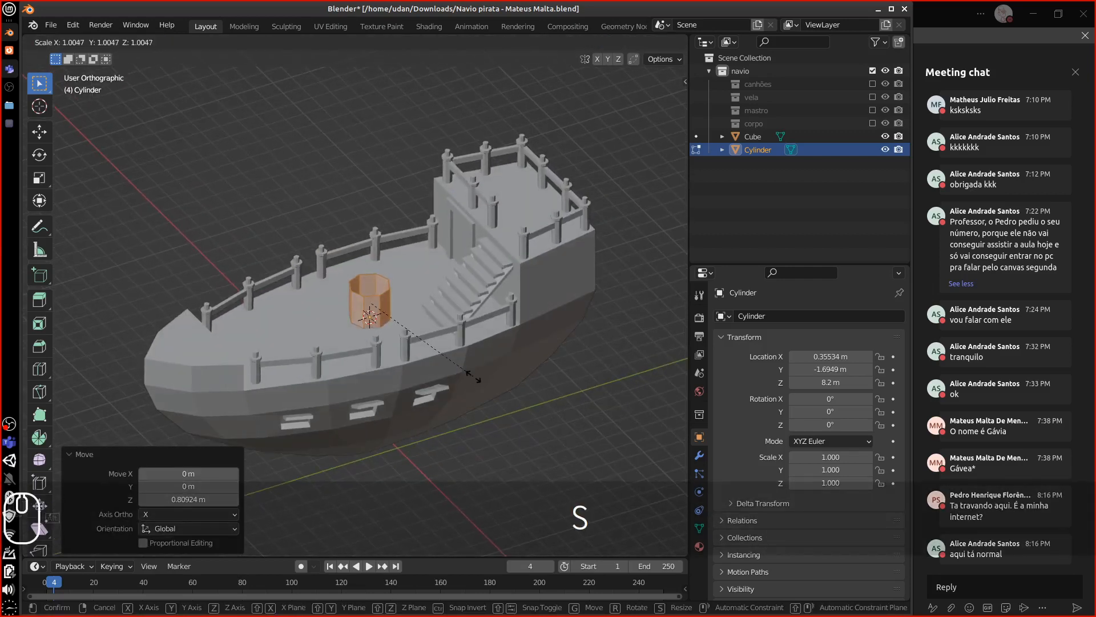
key("shift+z")
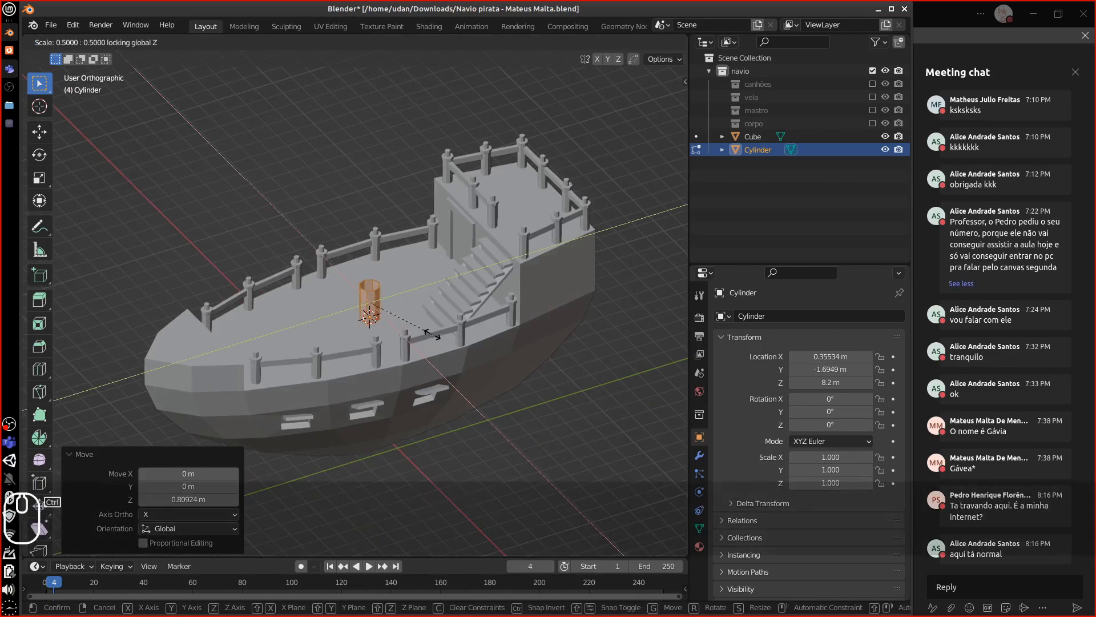
left_click(427, 330)
Select the cylinder's top edge loop and move it 10 m up along Z to form a tall mast.
scroll(458, 391, "up", 3)
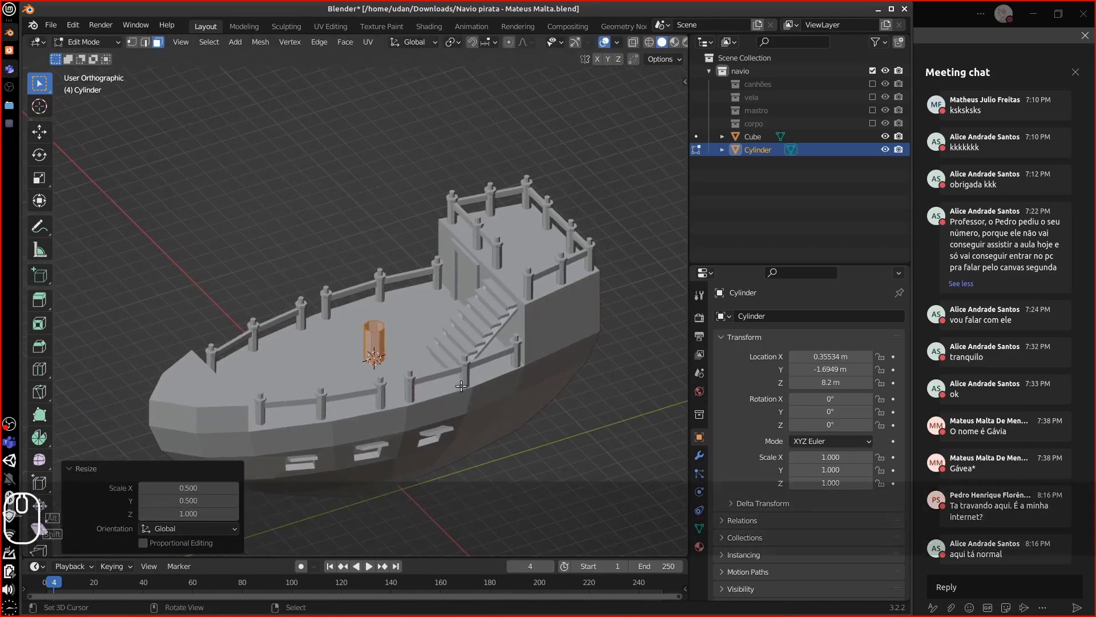
scroll(458, 391, "up", 4)
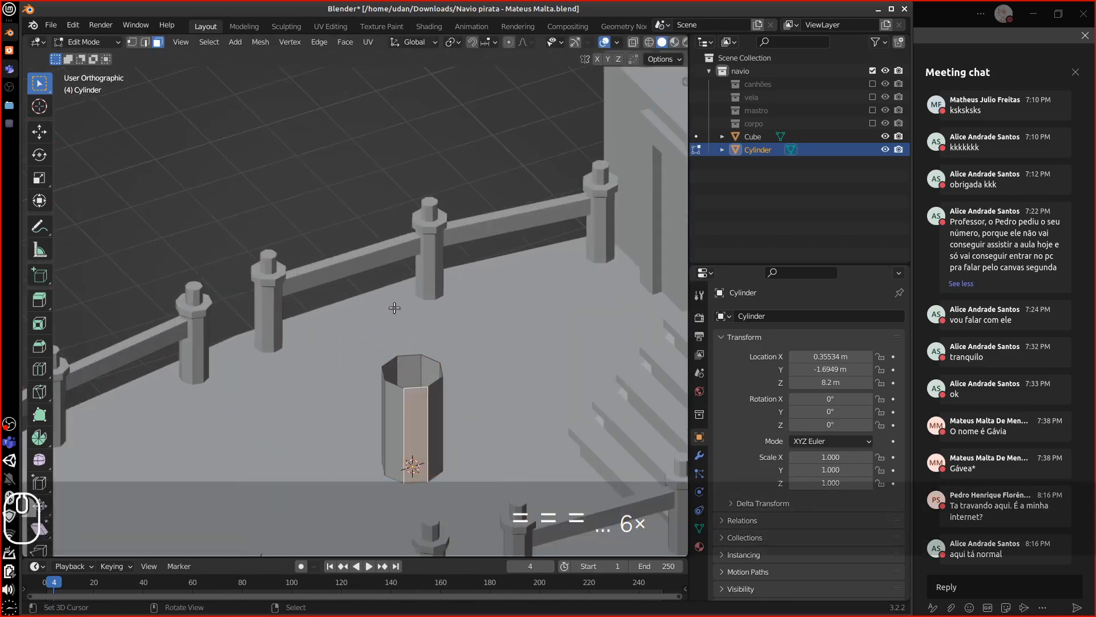
key("2")
left_click(425, 383, "alt")
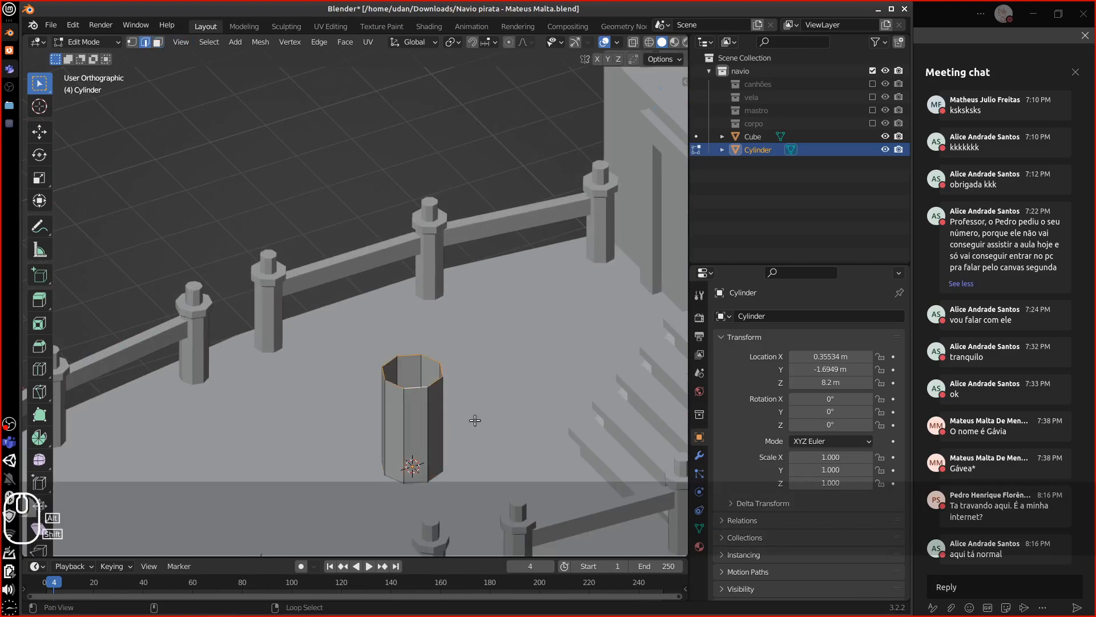
scroll(475, 379, "down", 3)
scroll(480, 390, "down", 3)
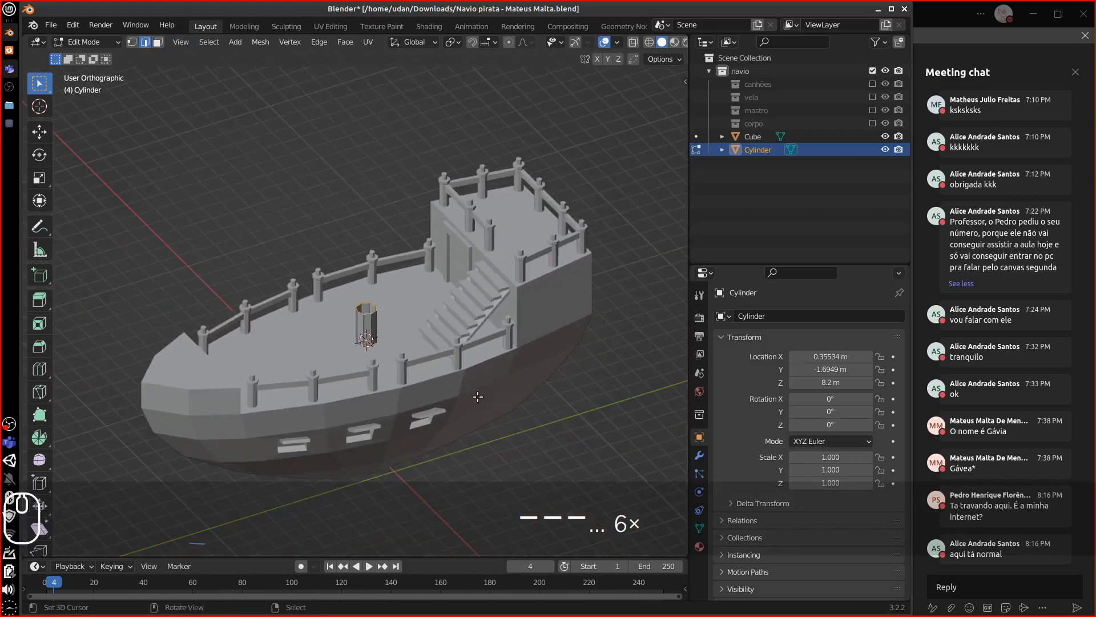
key("KP_3")
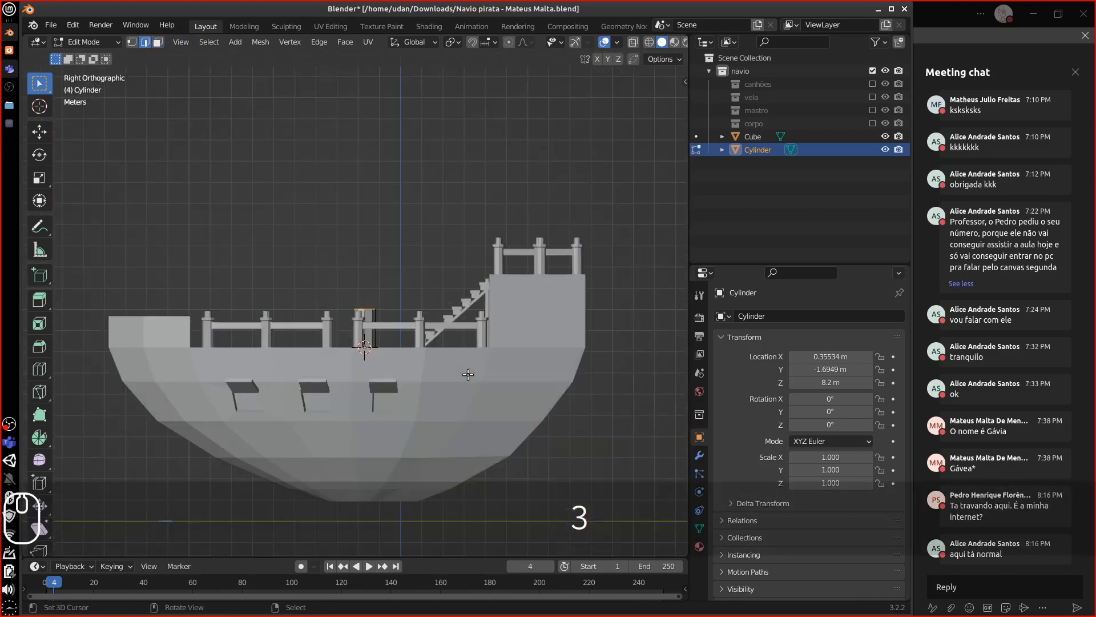
middle_click_drag(428, 354, 428, 410, "shift")
key("g")
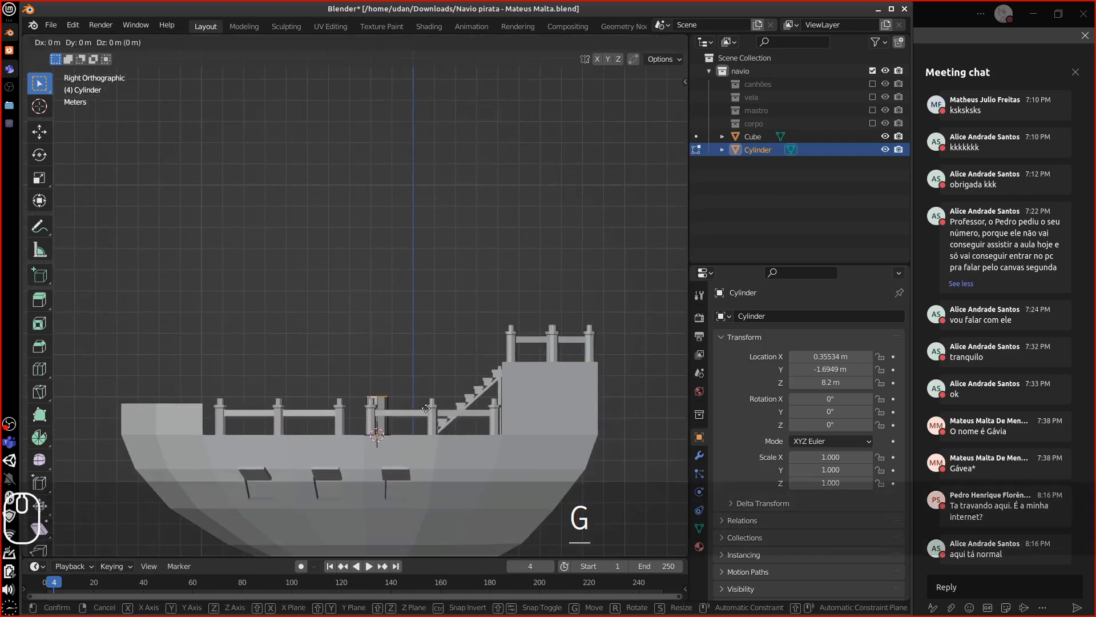
key("z")
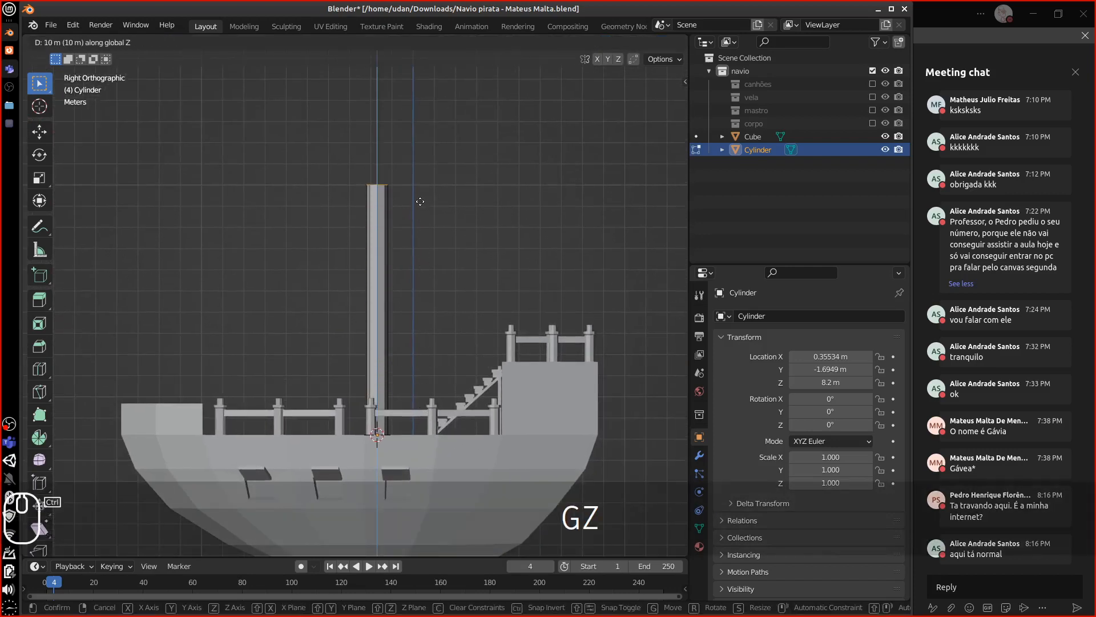
left_click(420, 202)
Scale the mast's top edge loop to 0.7, extrude it in place and merge it at center to cap the mast.
key("s")
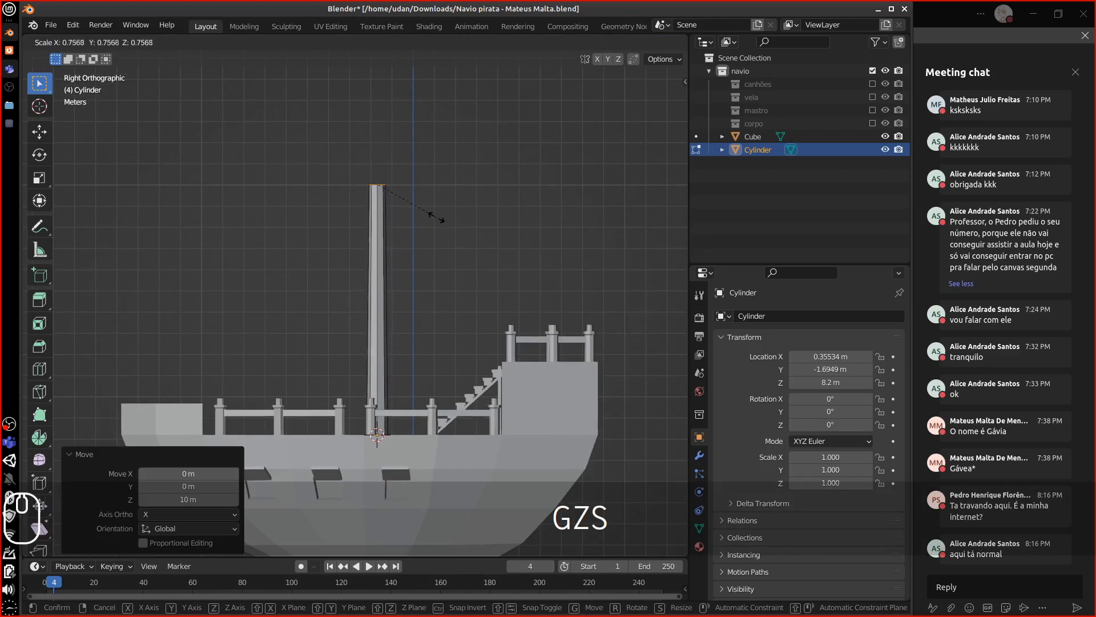
left_click(433, 218)
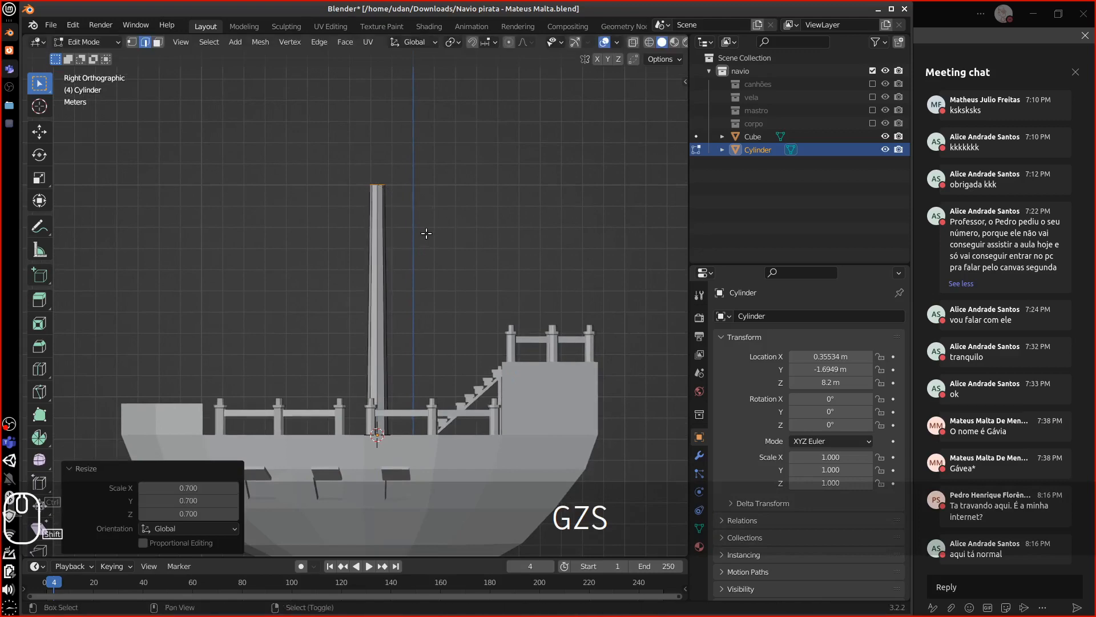
middle_click_drag(427, 222, 531, 303, "shift")
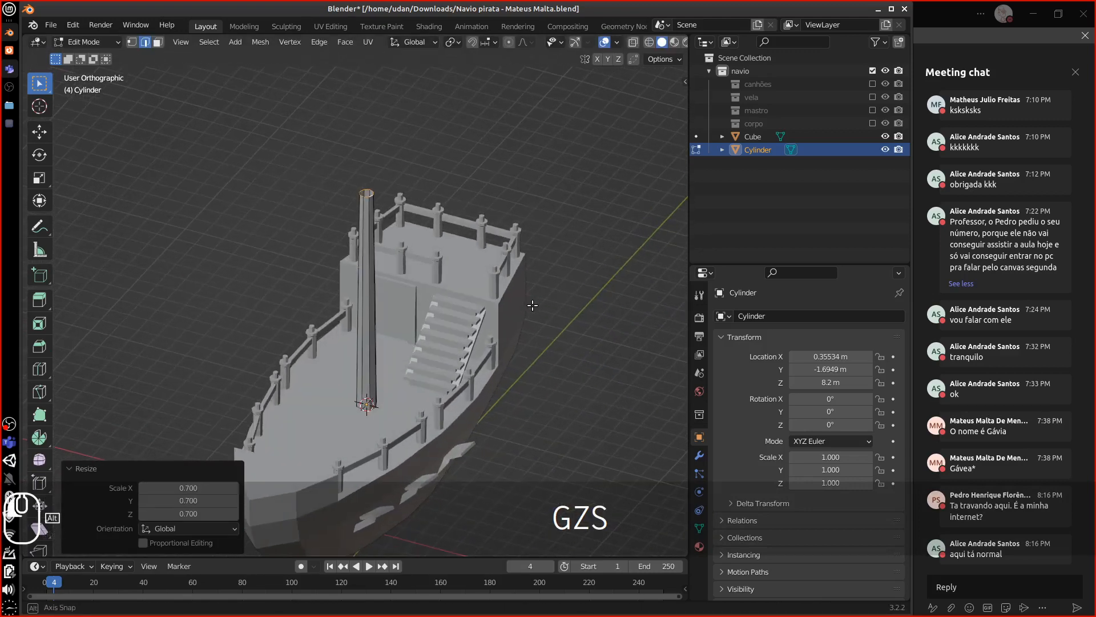
scroll(438, 270, "up", 6)
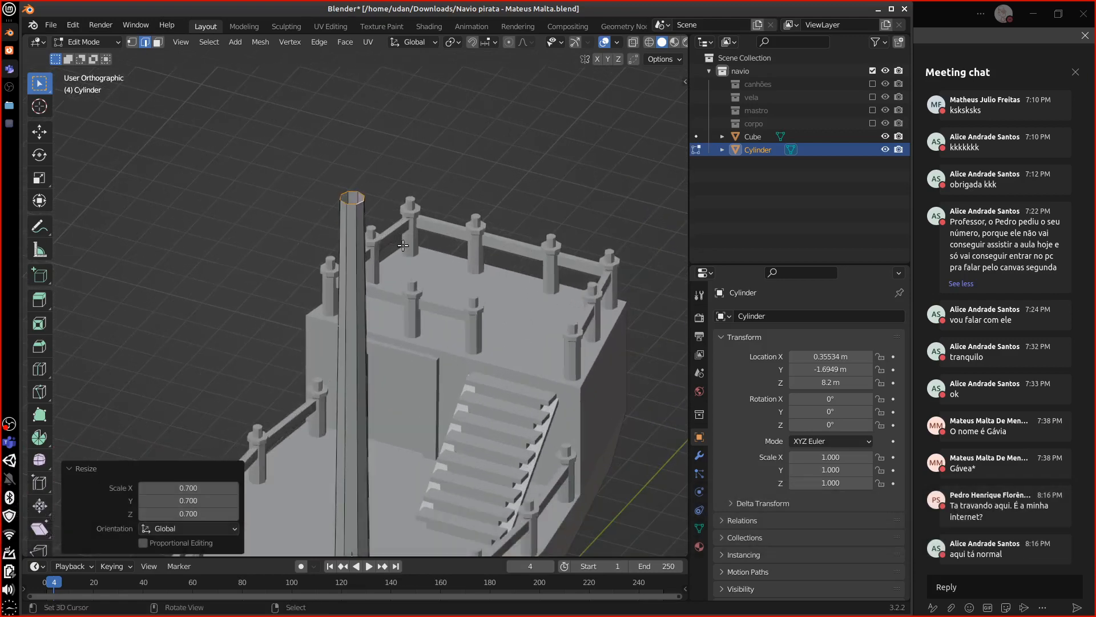
key("e")
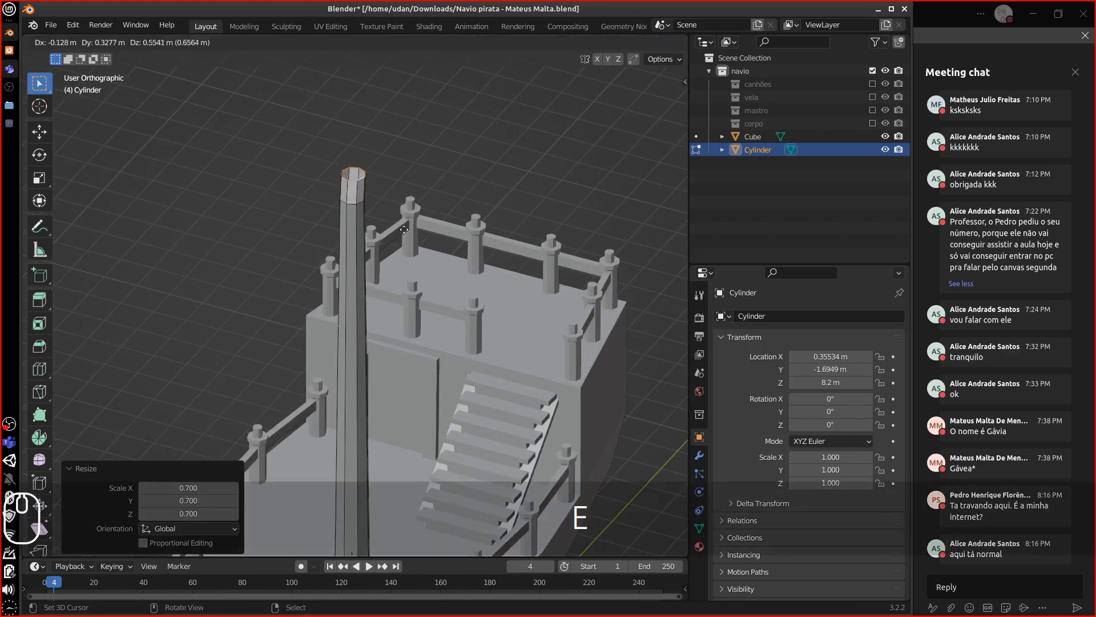
key("Escape")
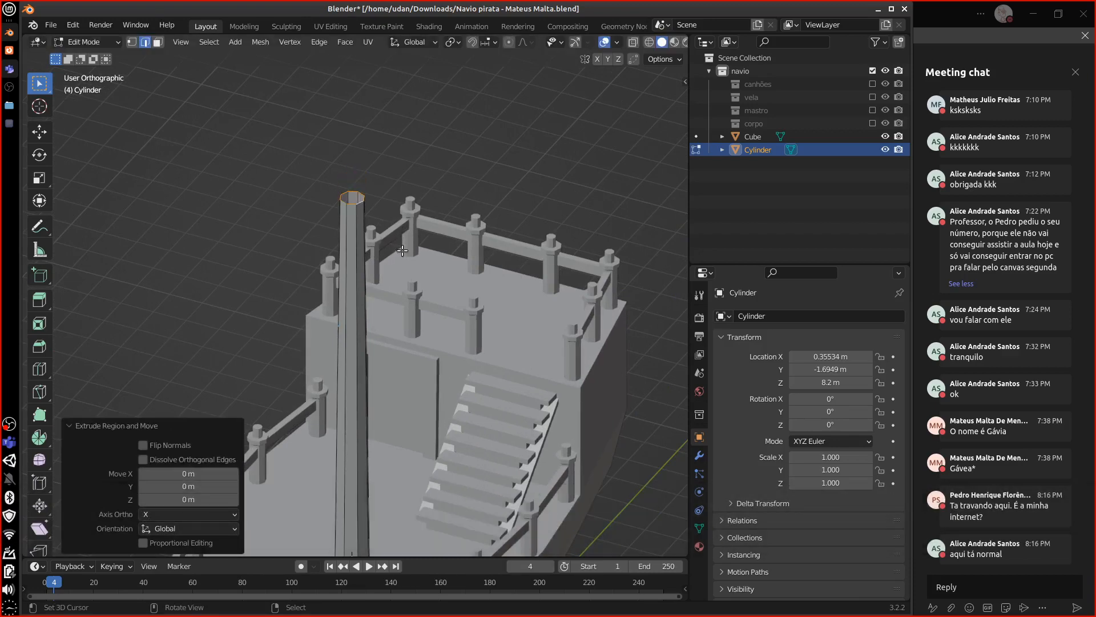
key("m")
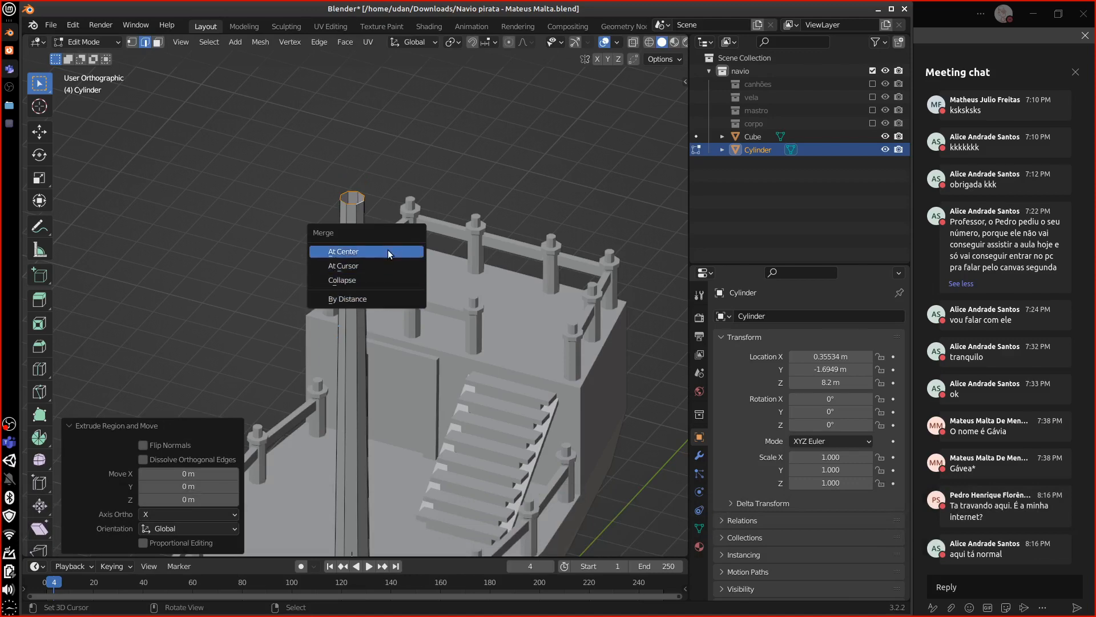
left_click(388, 251)
Select the whole linked mast and place a duplicate -4 m along Y, toward the bow.
left_click_drag(382, 490, 416, 296, "alt+shift")
left_click(416, 296)
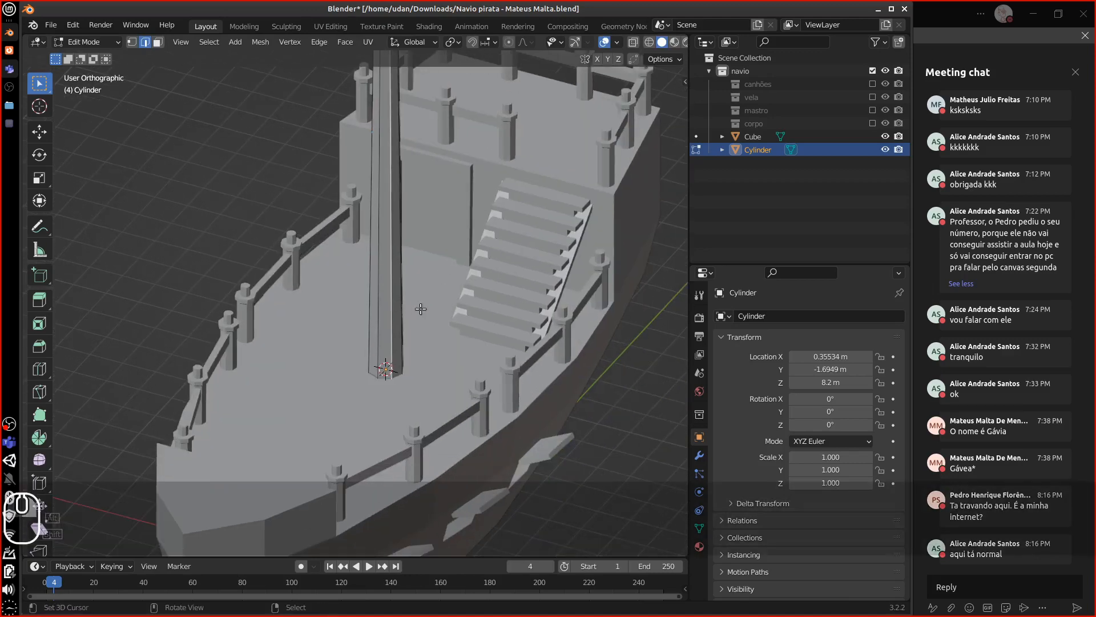
key("ctrl+l")
key("3")
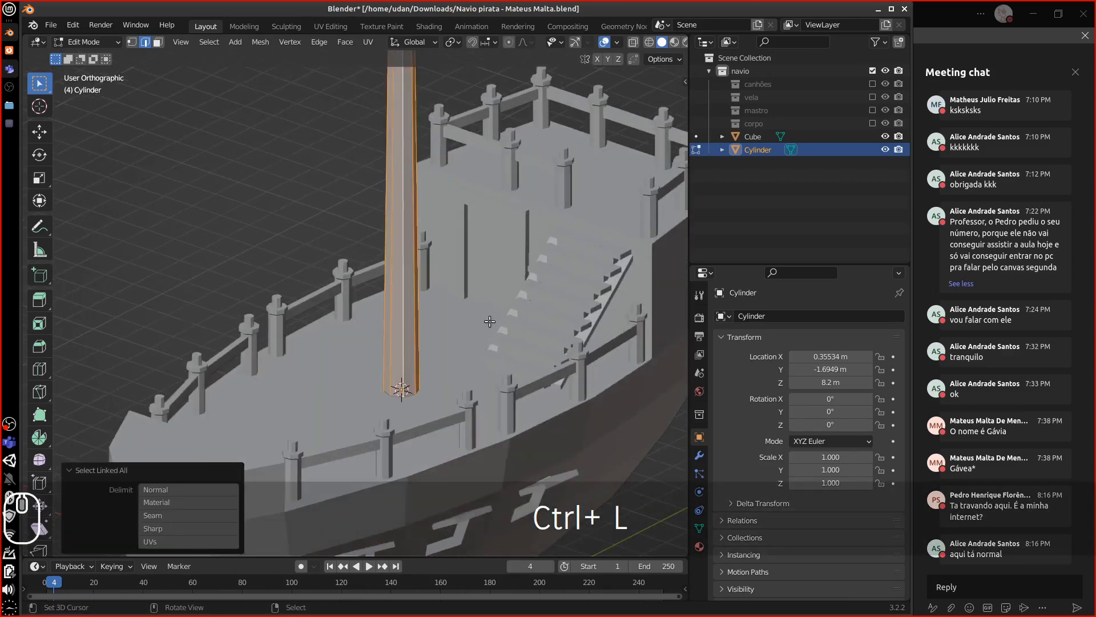
left_click_drag(511, 328, 562, 337, "alt+shift")
key("shift+d")
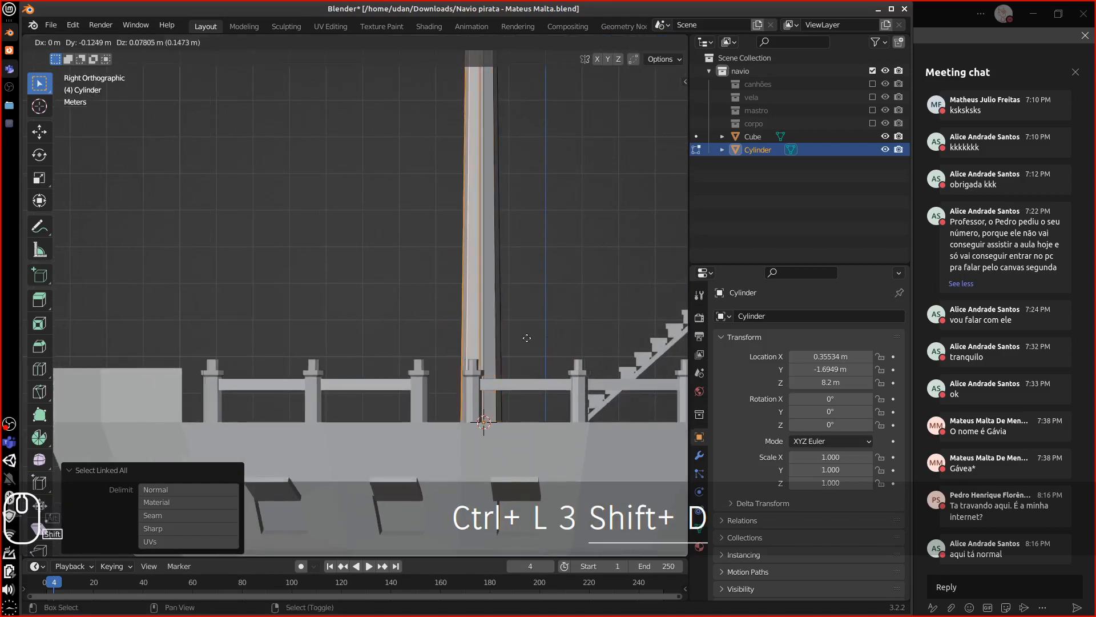
left_click(402, 336)
Select both masts and move them together -2 m along Y.
left_click_drag(413, 308, 555, 440, "alt")
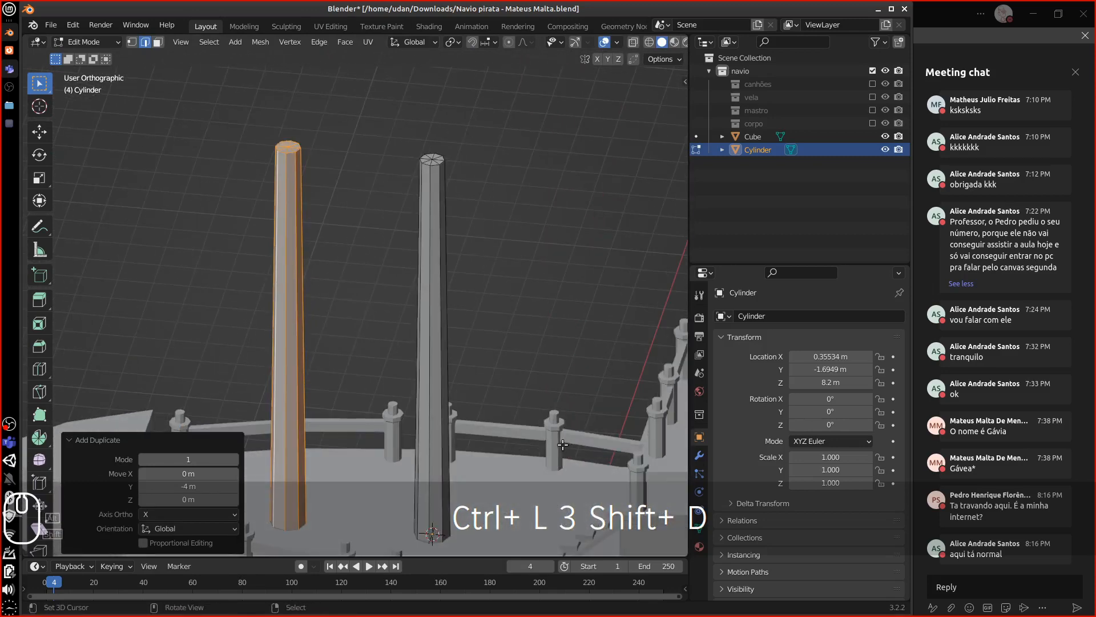
left_click_drag(551, 374, 592, 415, "alt")
left_click_drag(591, 415, 608, 313, "alt+shift")
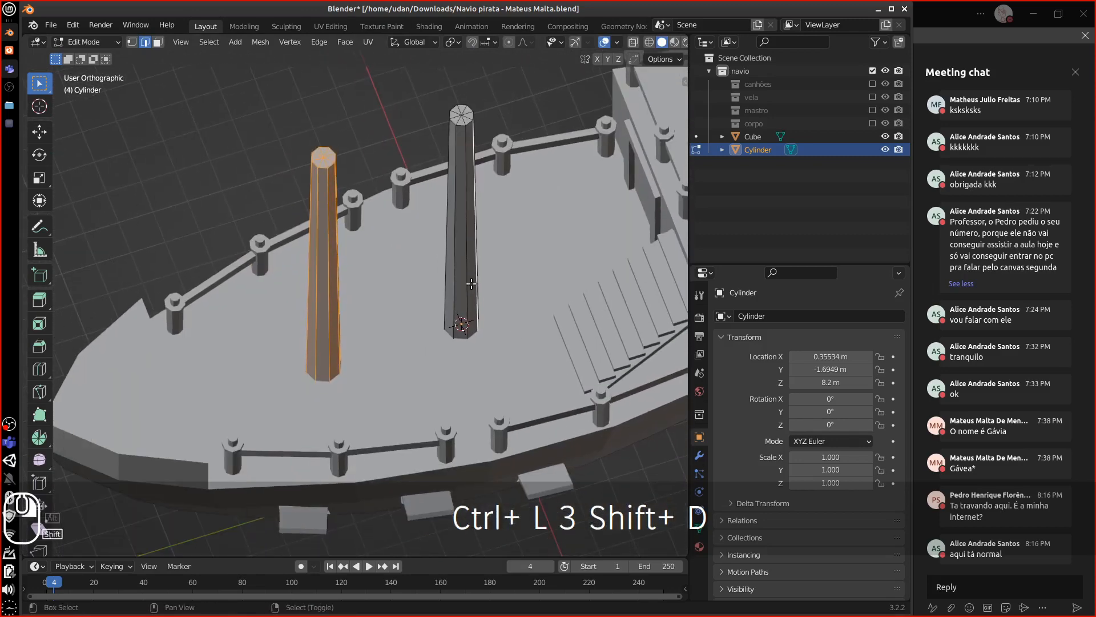
key("ctrl+l")
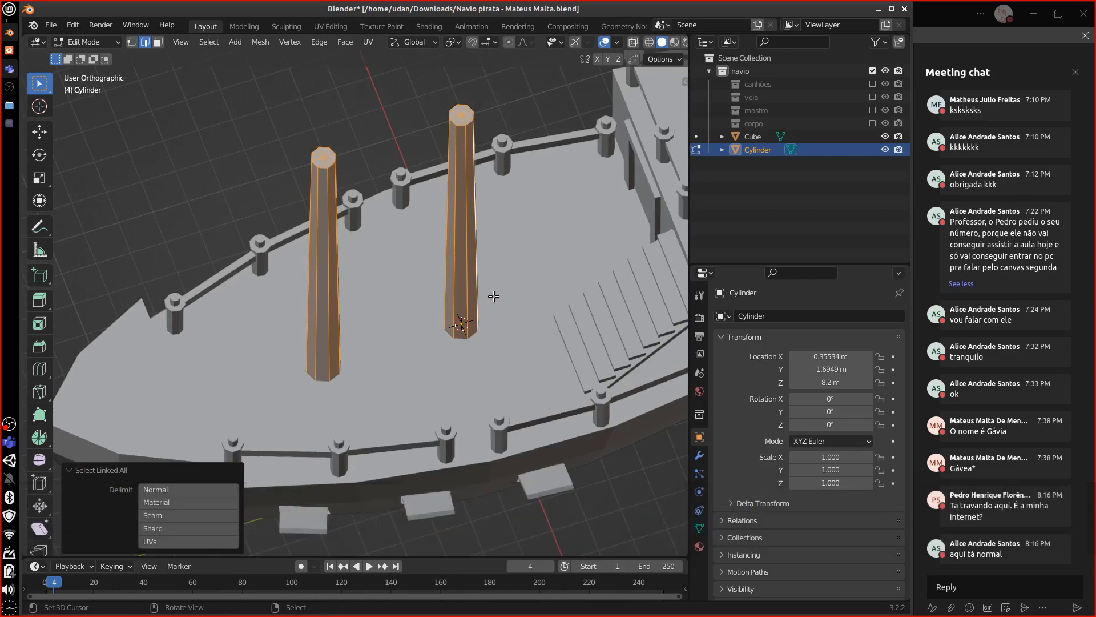
key("g")
key("y")
left_click(436, 320)
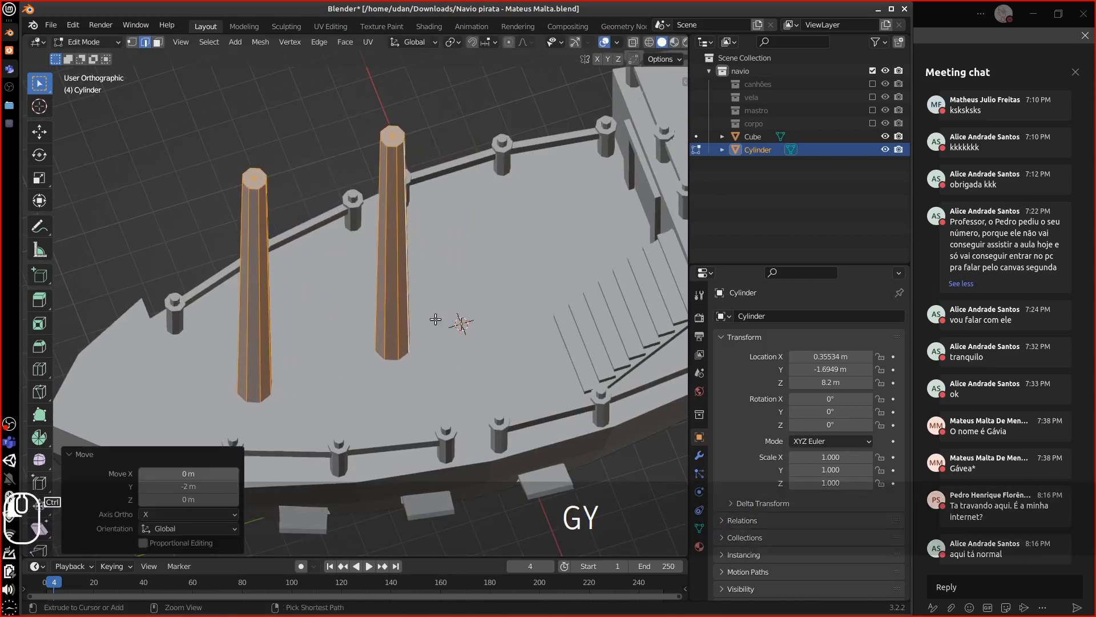
Duplicate only the mast nearer the stairs and move the copy about 5 m along Y toward the stern.
right_click(402, 296)
key("ctrl+l")
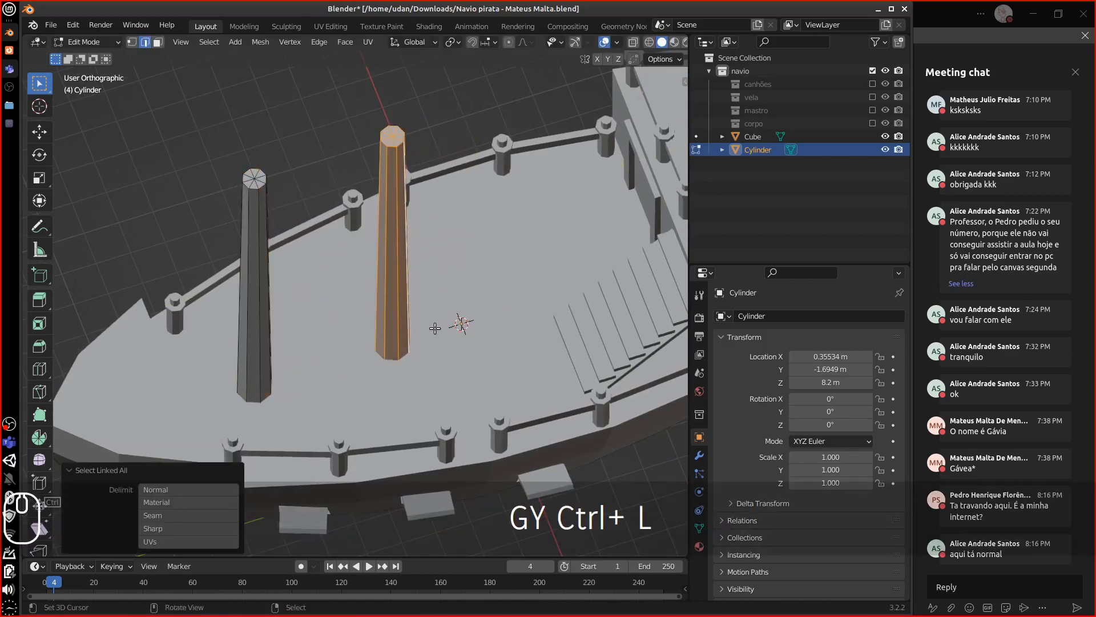
key("shift+d")
key("g")
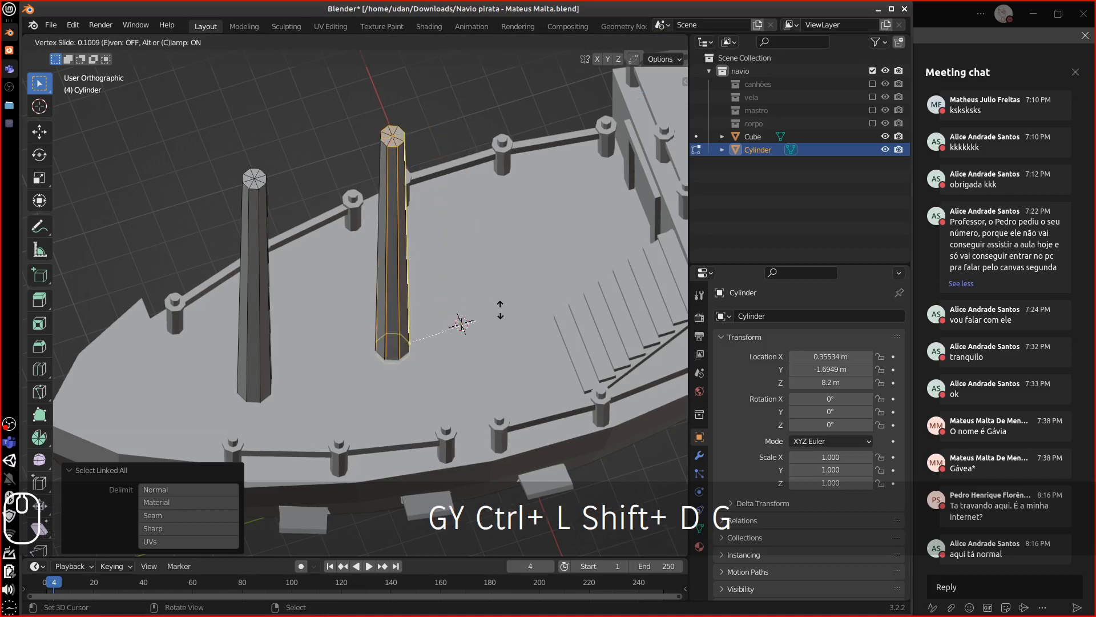
key("y")
key("Escape")
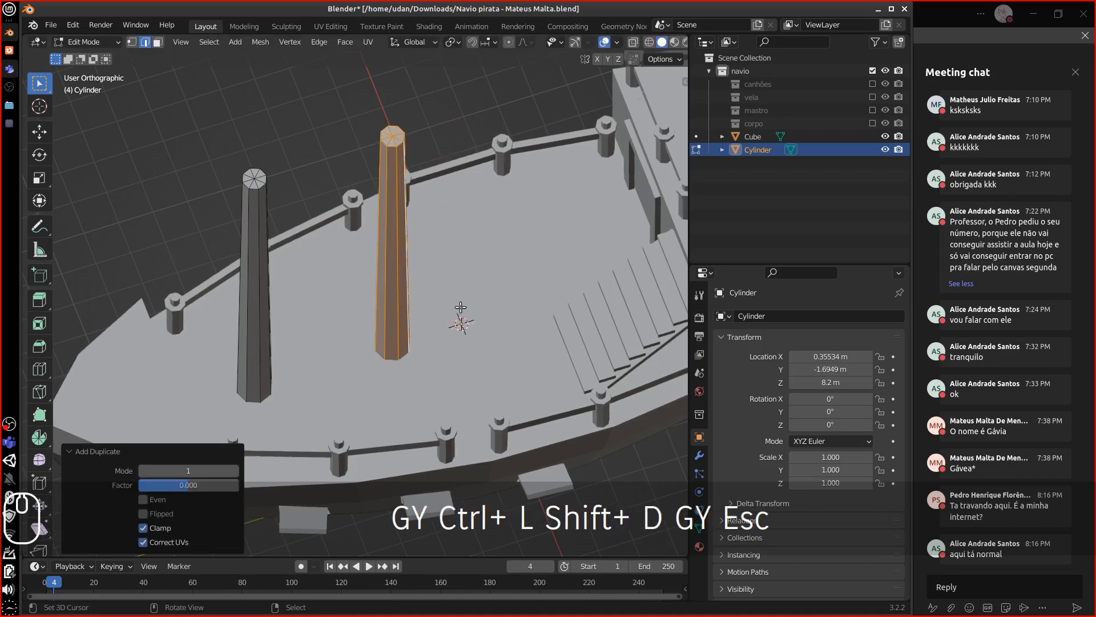
key("g")
key("y")
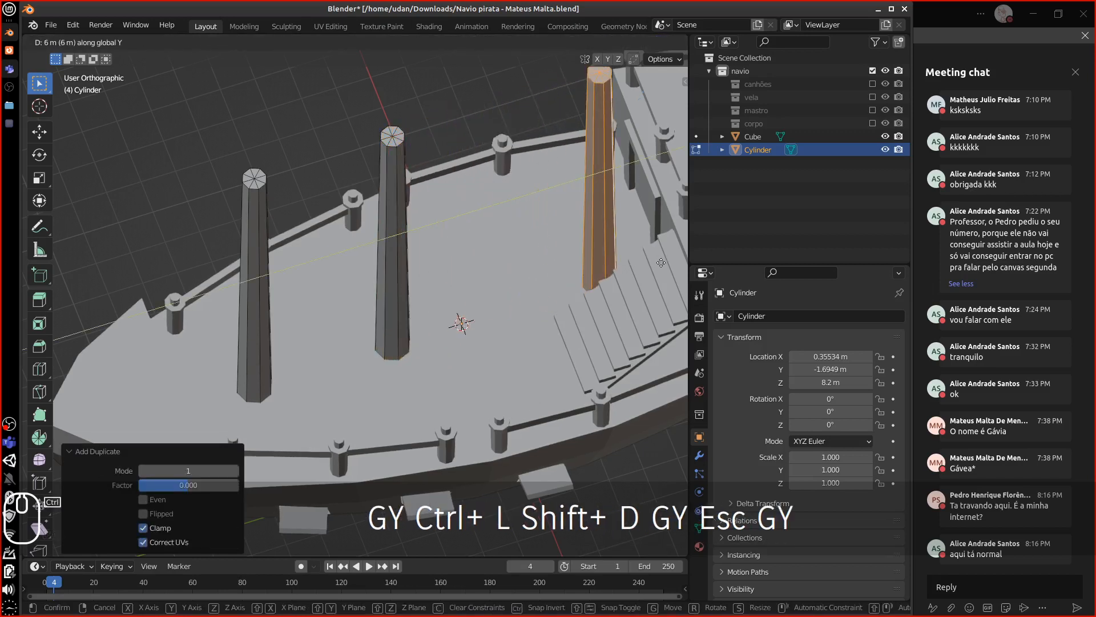
left_click(642, 279)
Select the top vertices of the stern mast and lower them 3 m along Z to shorten it.
middle_click_drag(635, 281, 533, 177)
left_click(524, 150)
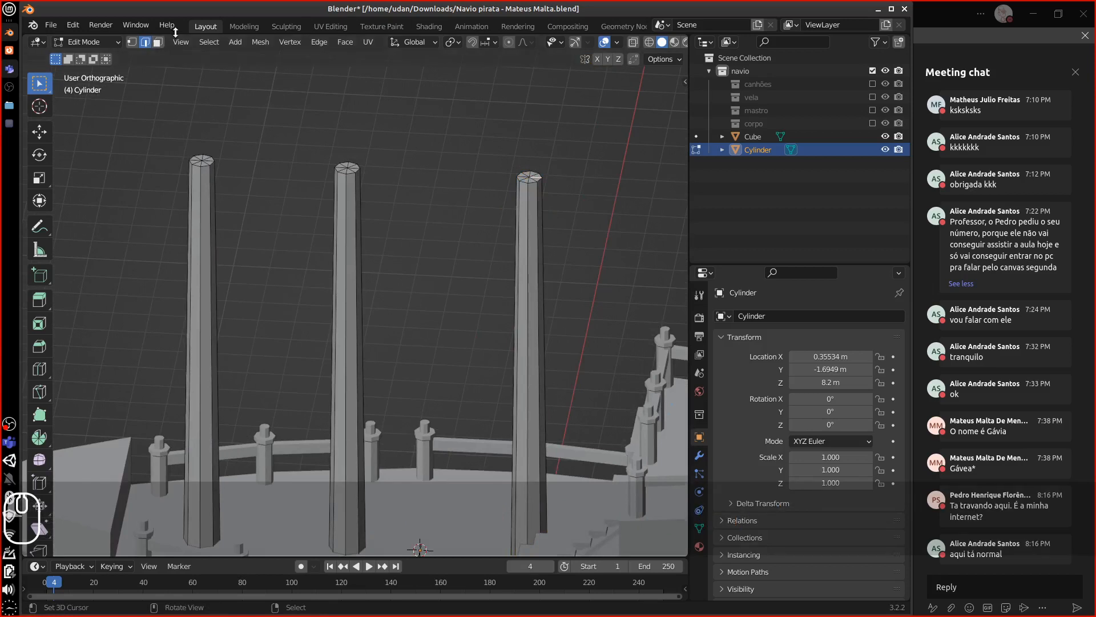
key("3")
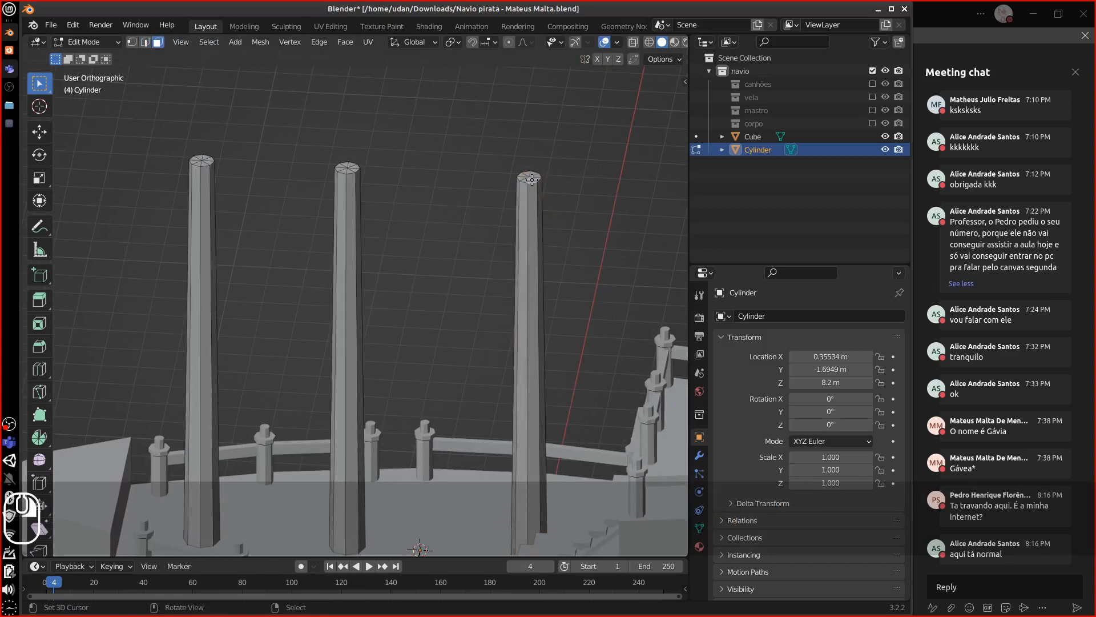
key("1")
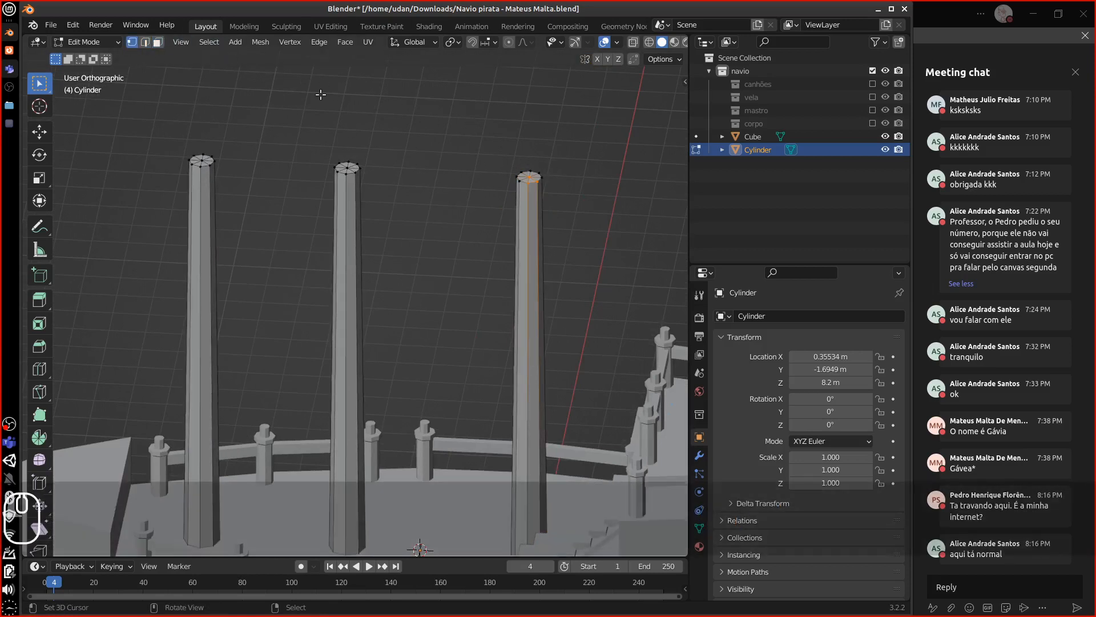
key("b")
left_click_drag(500, 146, 568, 187)
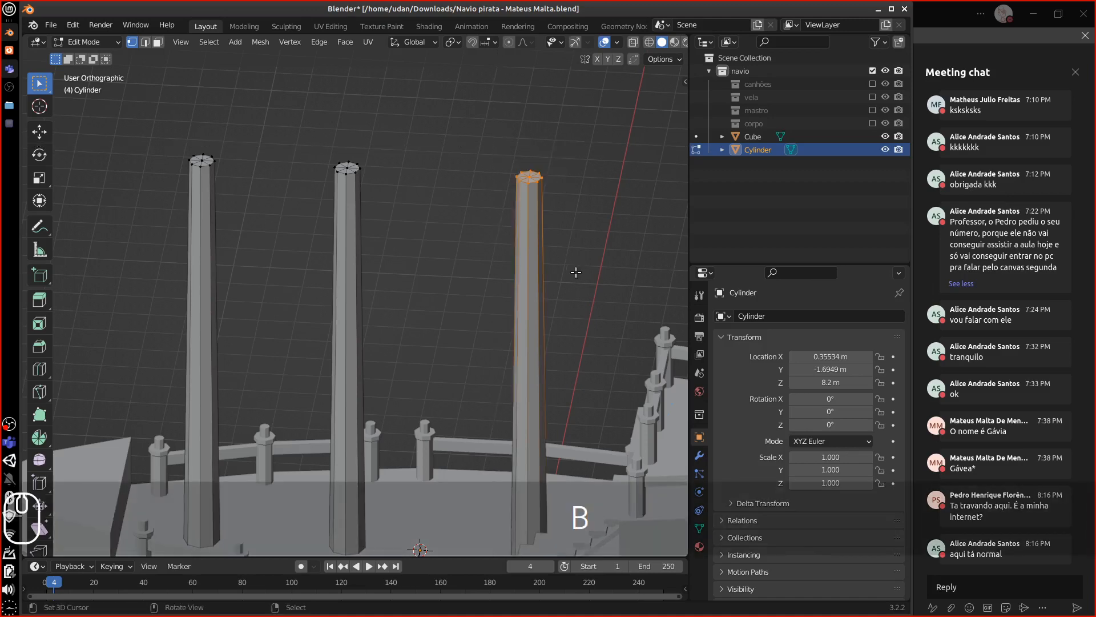
key("KP_1")
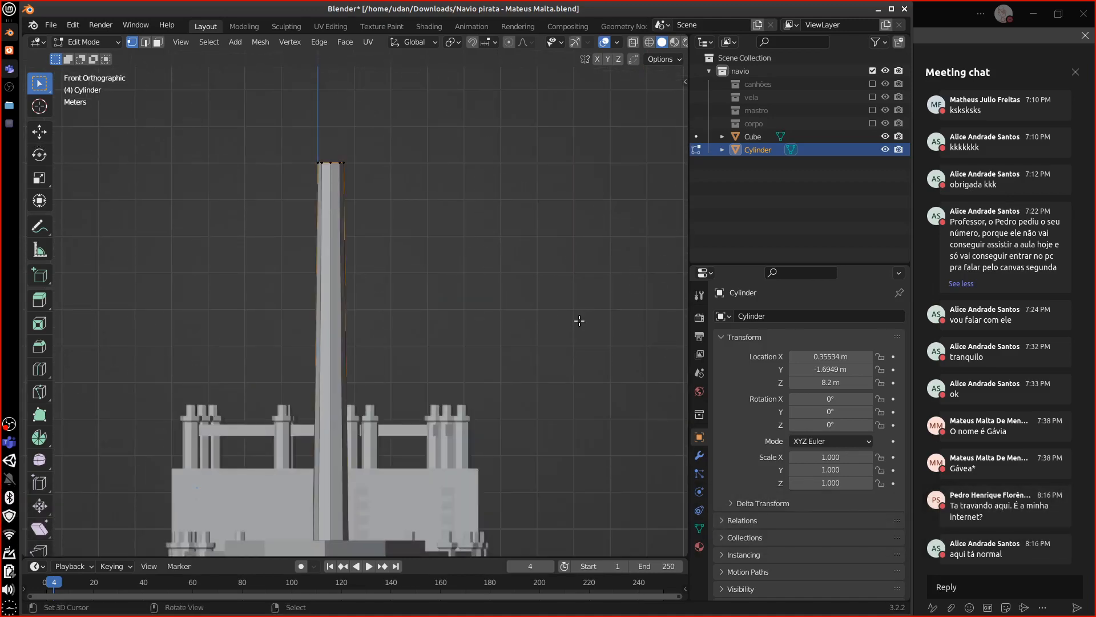
key("KP_3")
key("g")
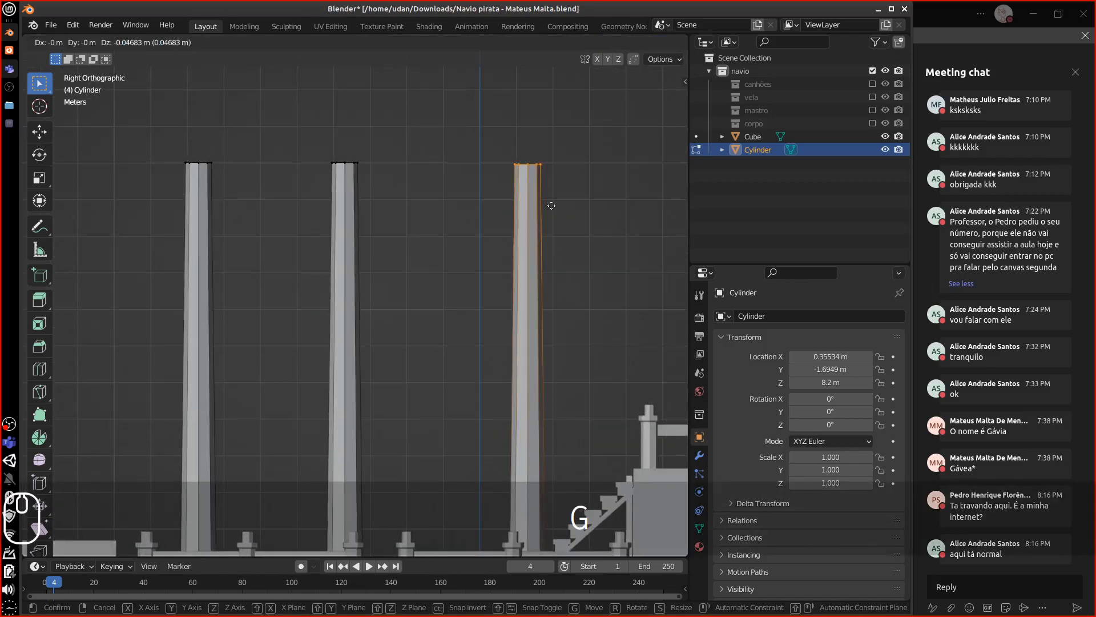
key("z")
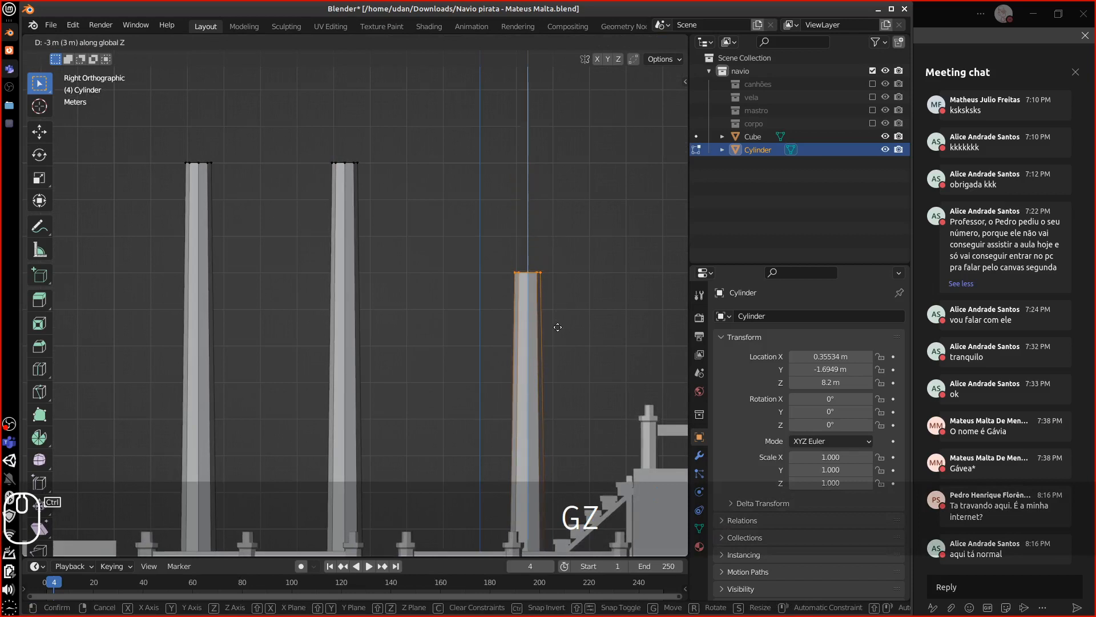
left_click(553, 295)
left_click(175, 130)
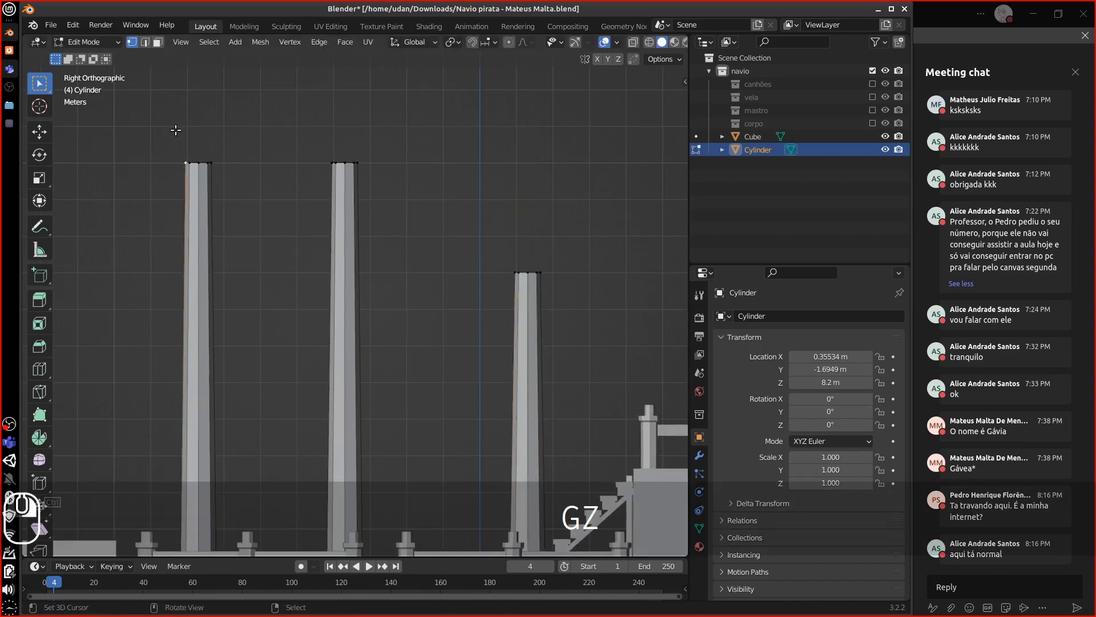
key("b")
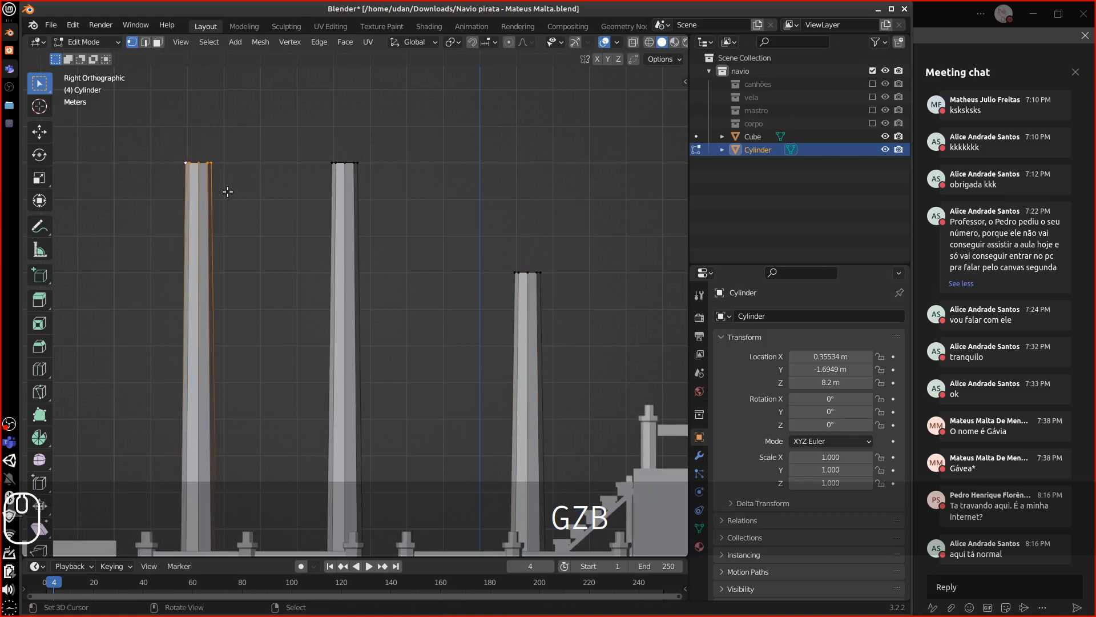
key("g")
key("z")
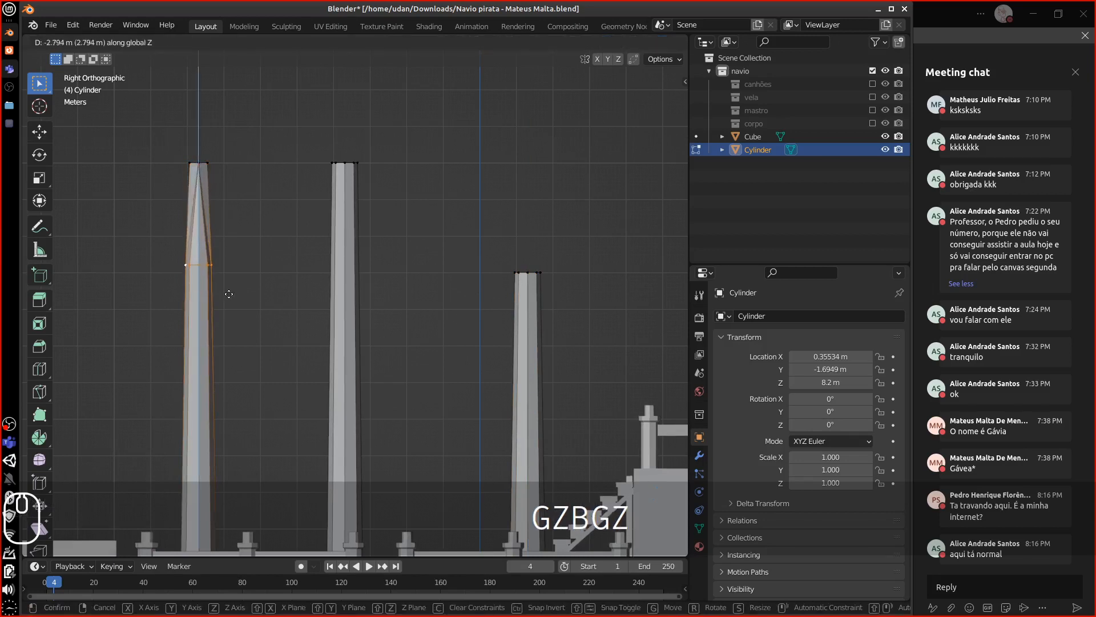
key("Escape")
Turn on X-ray and box-select all the top vertices of the bow mast, including the hidden ones.
middle_click_drag(229, 264, 313, 173)
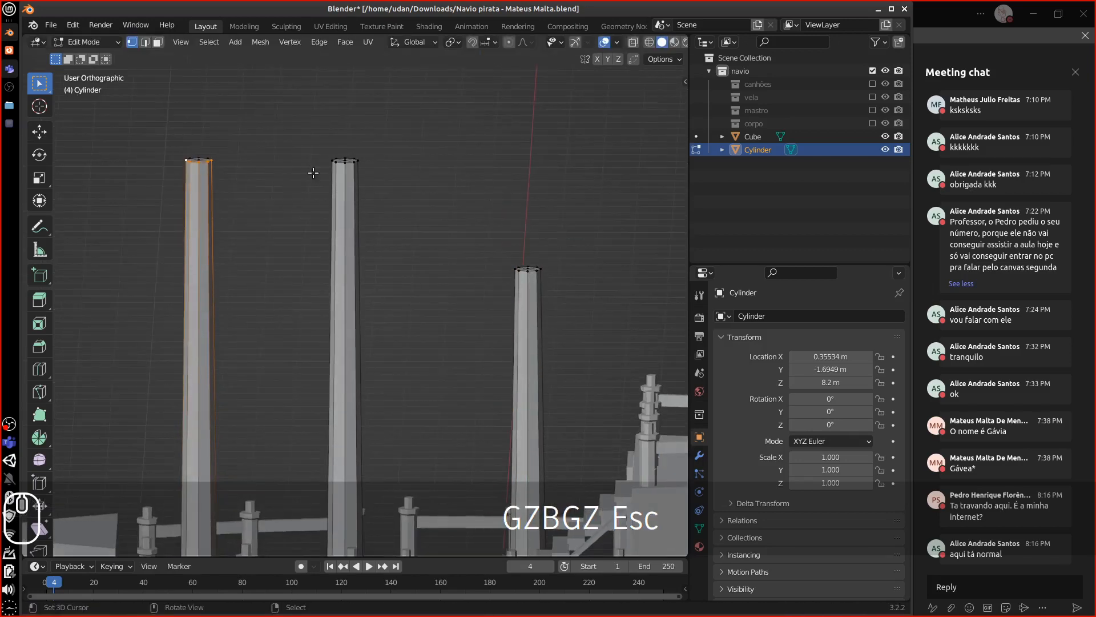
left_click(633, 42)
key("b")
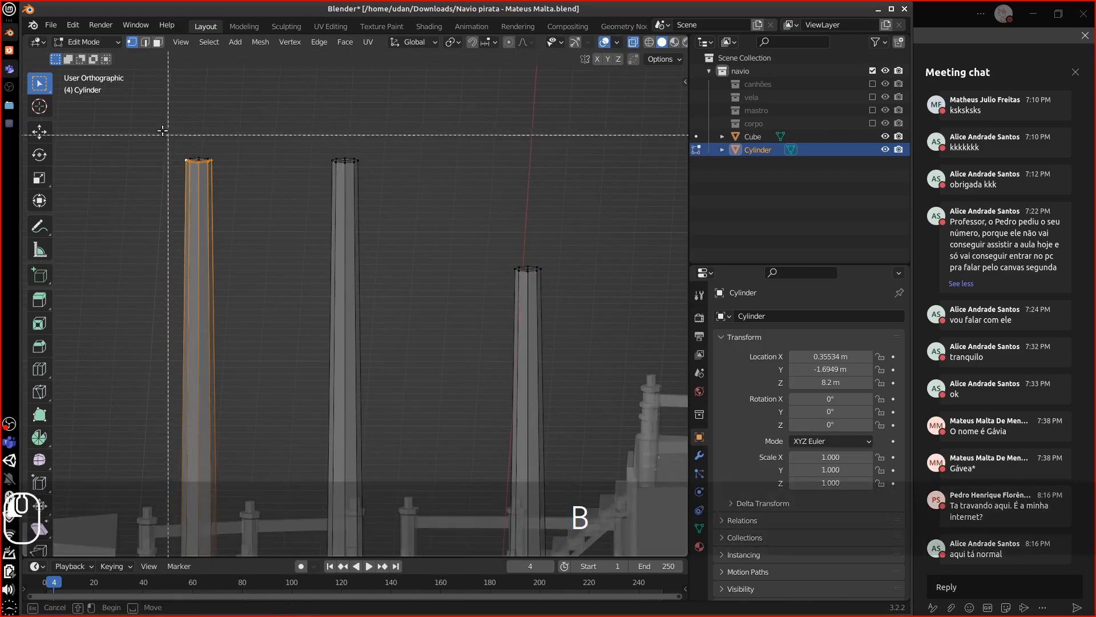
key("KP_3")
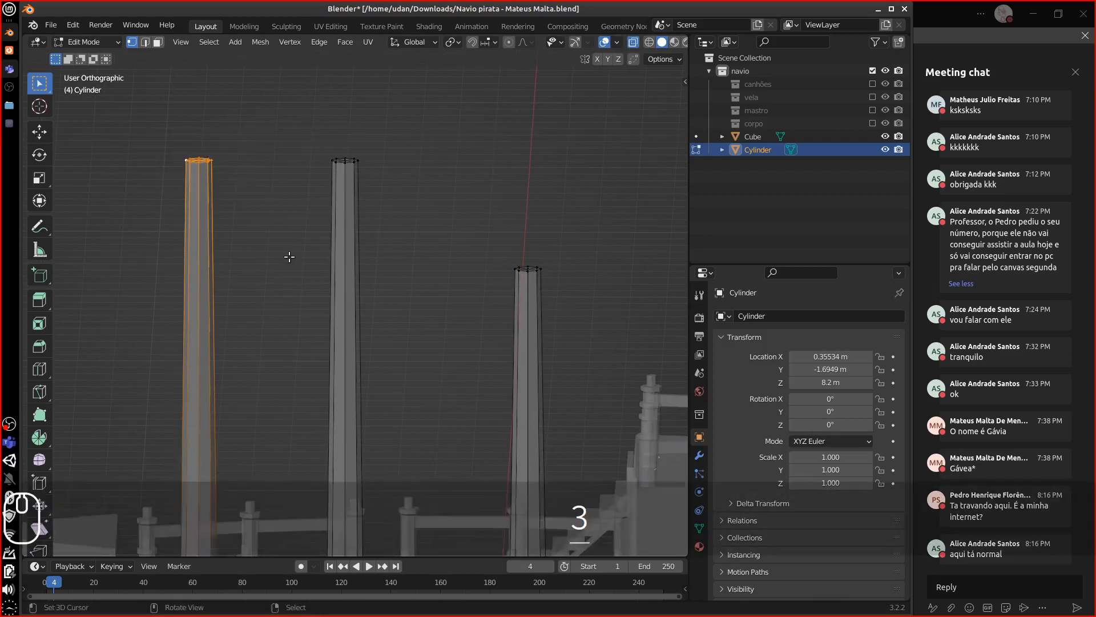
key("g")
key("x")
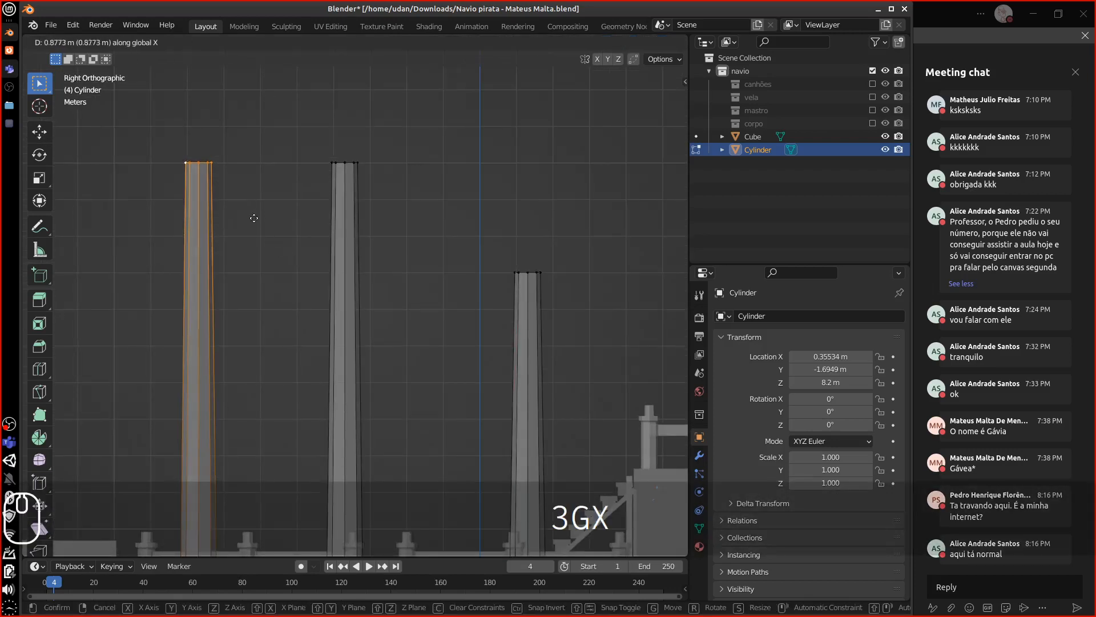
key("Escape")
Lower the selected top of the bow mast 2 m along Z.
key("g")
key("z")
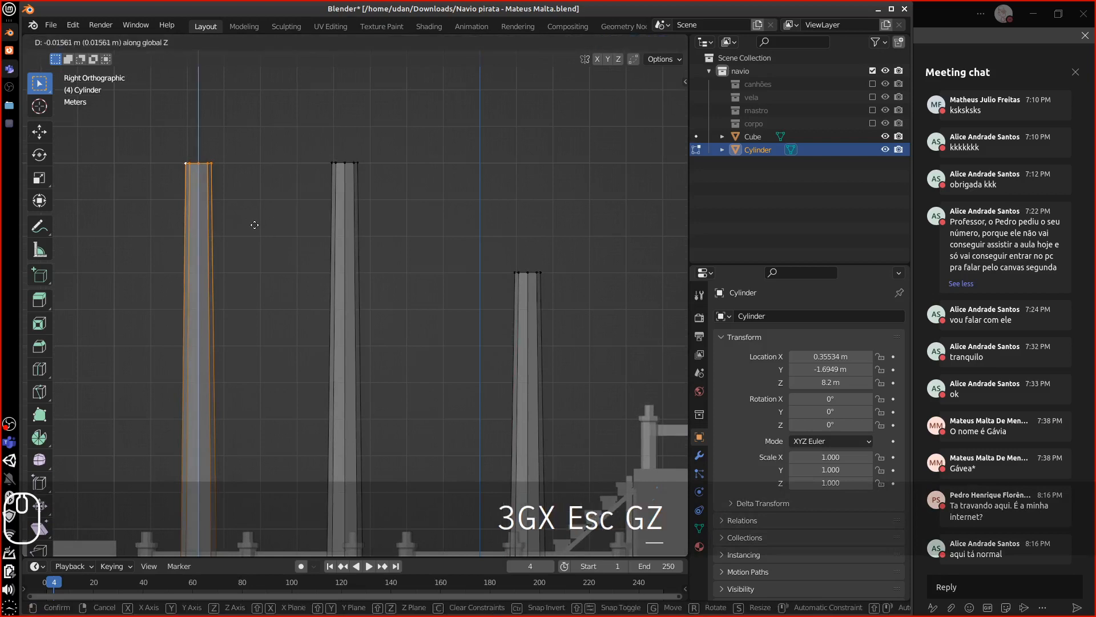
key("ctrl")
left_click(235, 307, "ctrl")
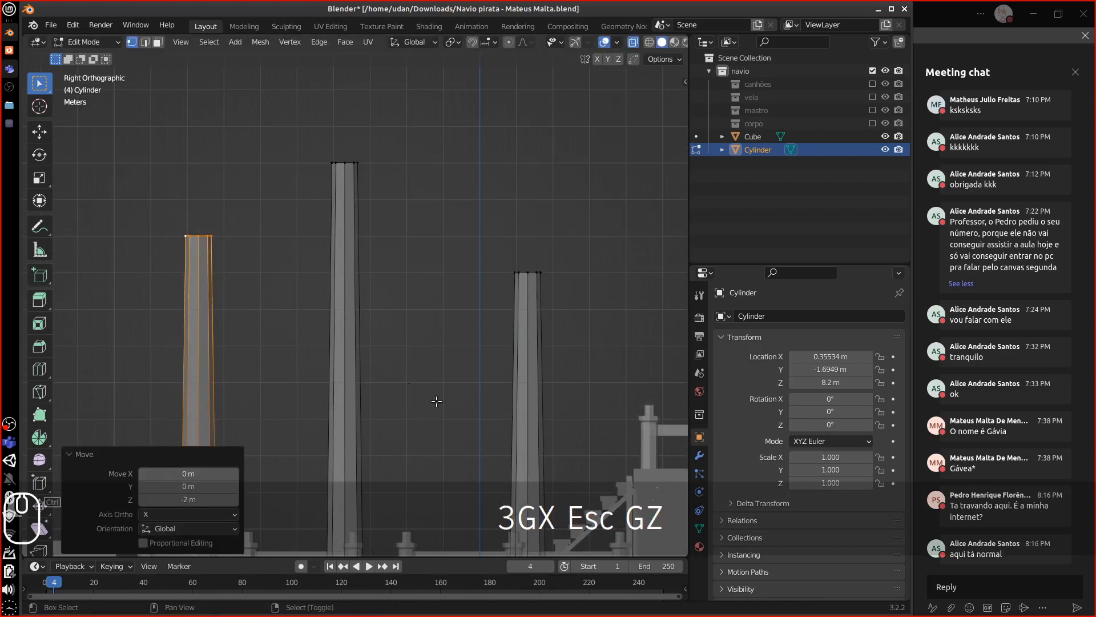
Select the entire bow mast through its linked geometry, duplicate it and move the copy -8 m along Y beyond the bow.
middle_click_drag(472, 450, 591, 316, "shift")
key("ctrl+l")
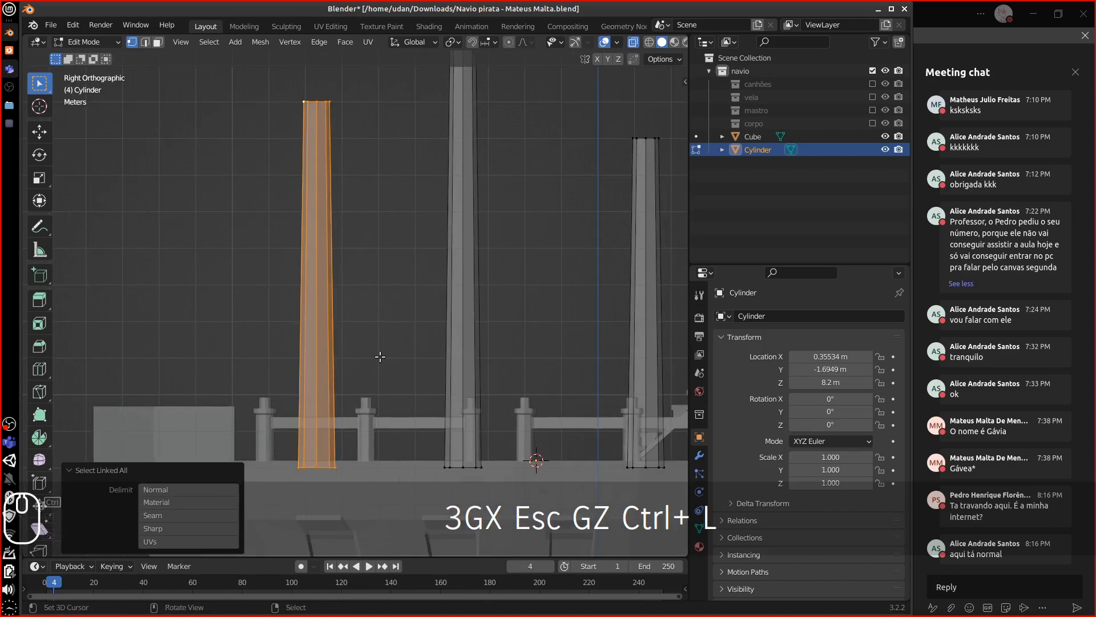
middle_click_drag(358, 371, 489, 227, "shift")
scroll(480, 235, "up", 1)
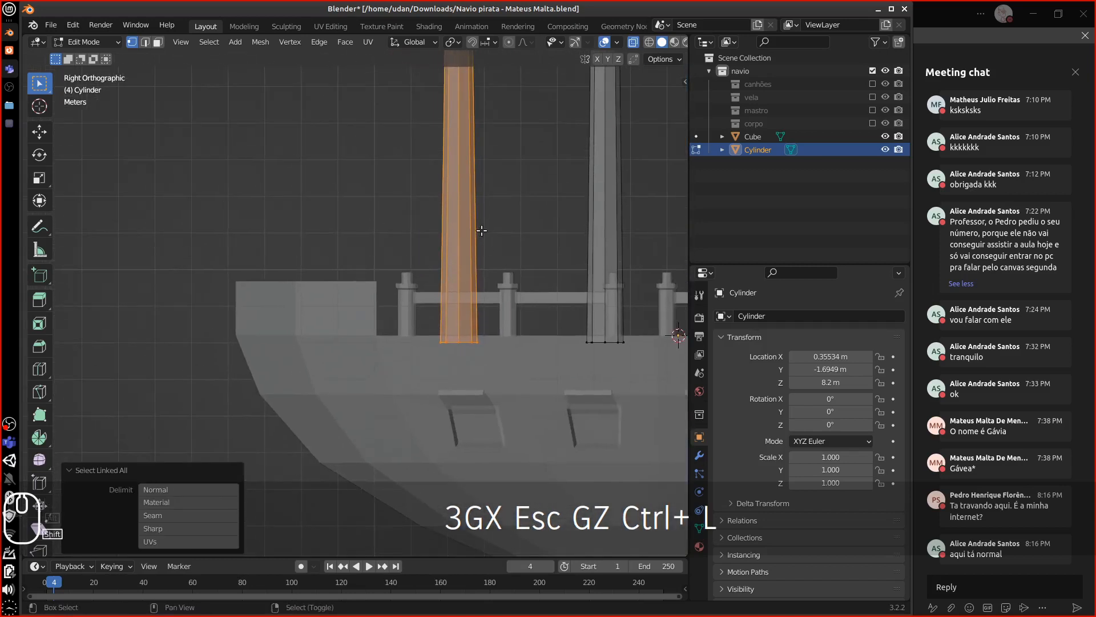
key("shift+d")
left_click(178, 236, "ctrl")
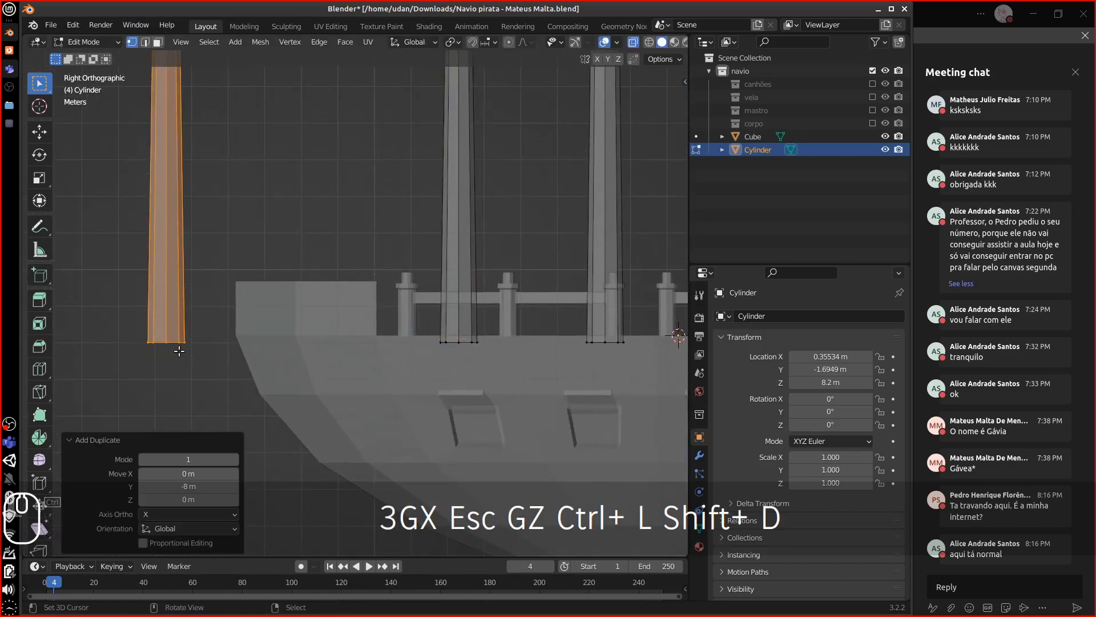
Rotate the copy by -85° and move it -2.7 m in Y and -3.9 m in Z onto the bow as a bowsprit.
key("r")
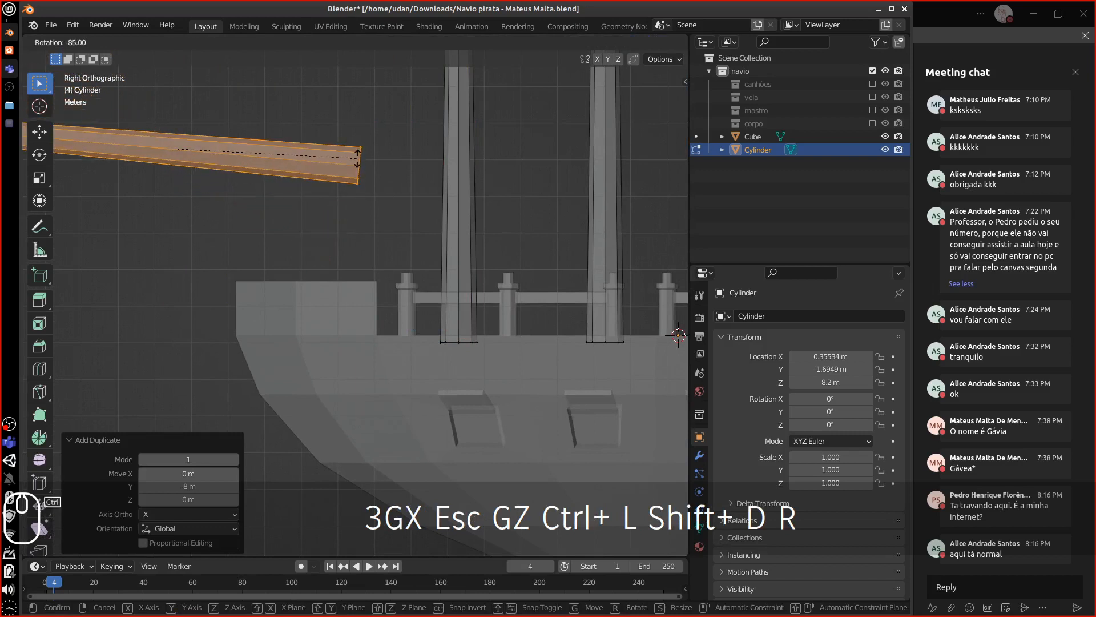
left_click(357, 155)
middle_click_drag(321, 227, 455, 245, "shift")
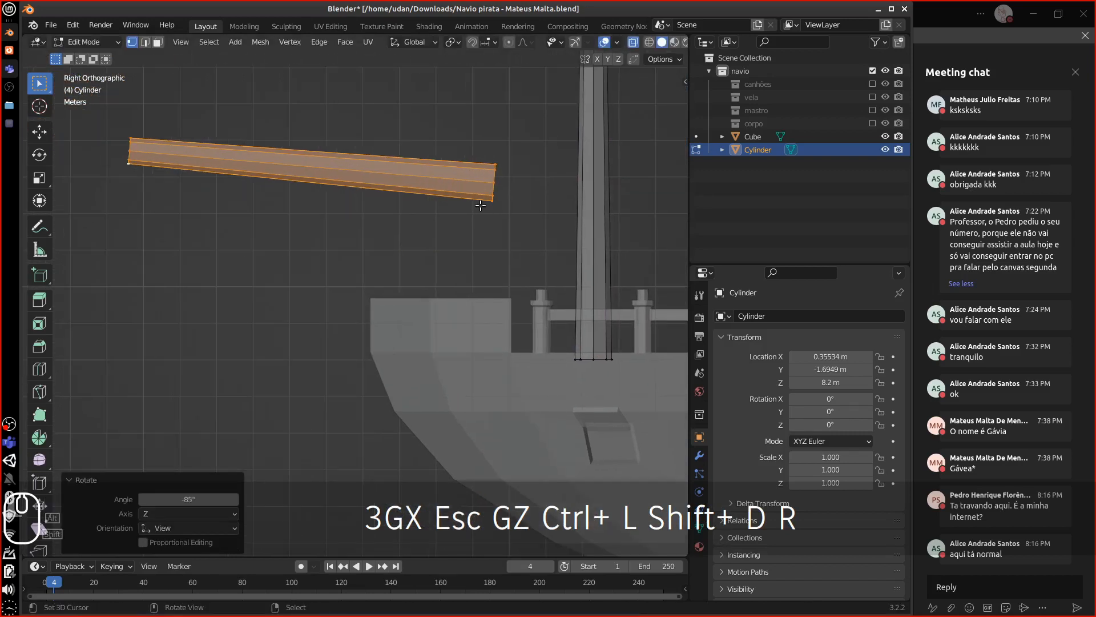
key("g")
left_click(399, 371)
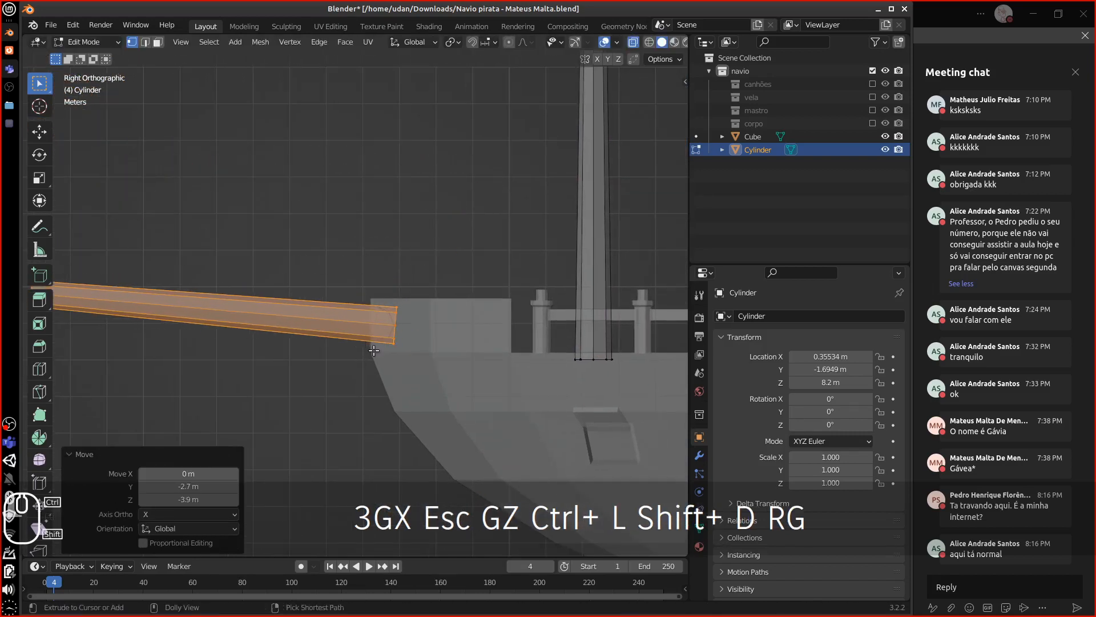
In top view, move the bowsprit about -0.15 m in X to centre it on the bow's tip.
middle_click_drag(399, 371, 535, 416)
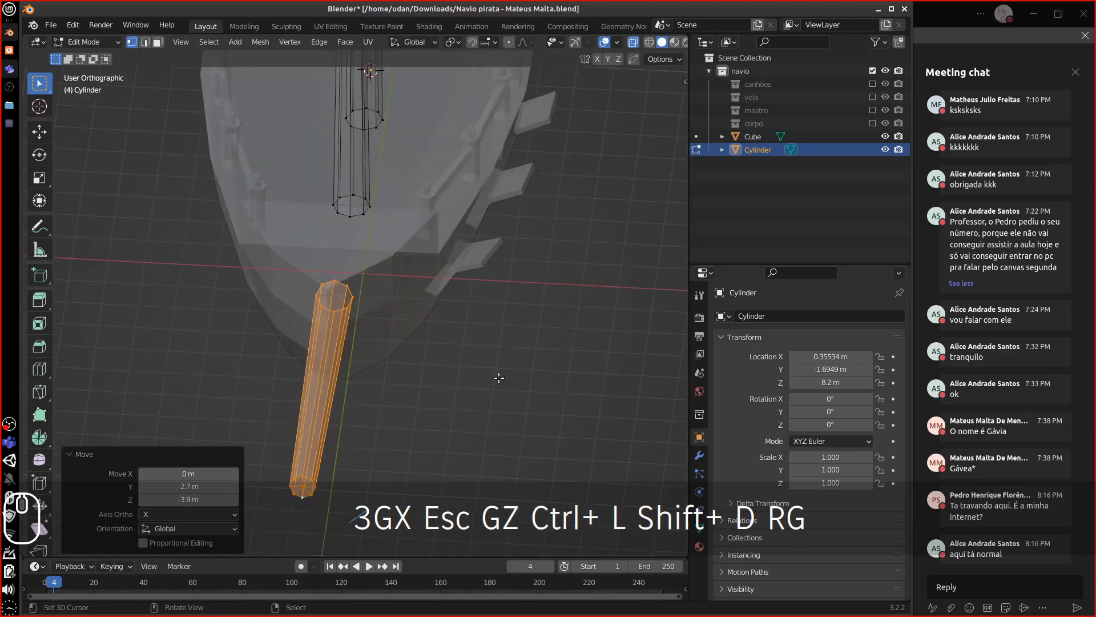
key("KP_7")
middle_click_drag(462, 409, 502, 282, "shift")
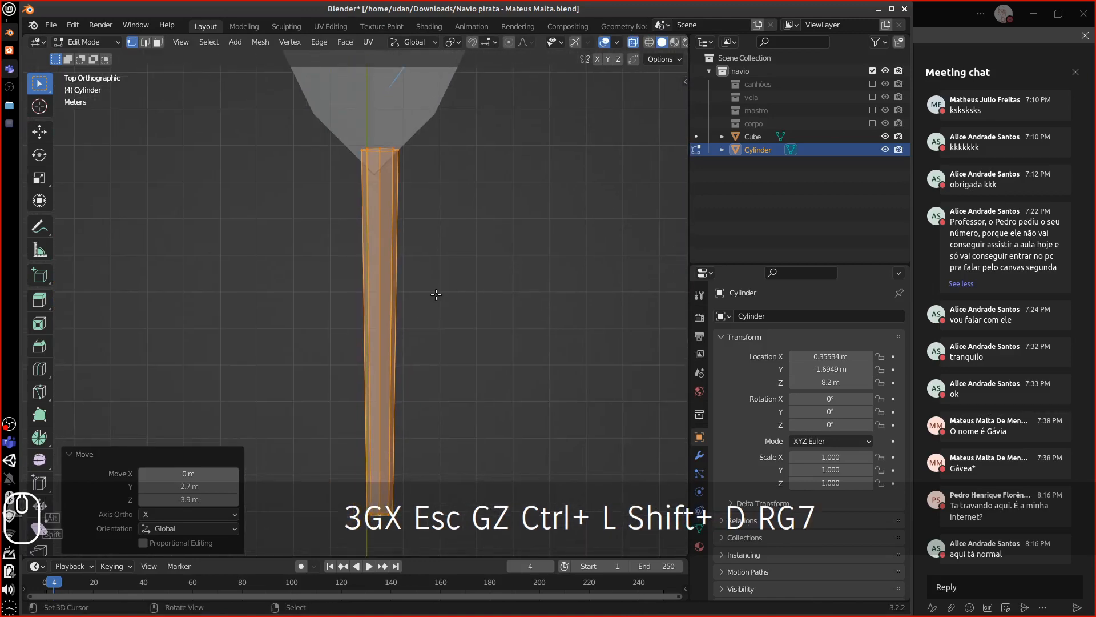
key("g")
key("ctrl")
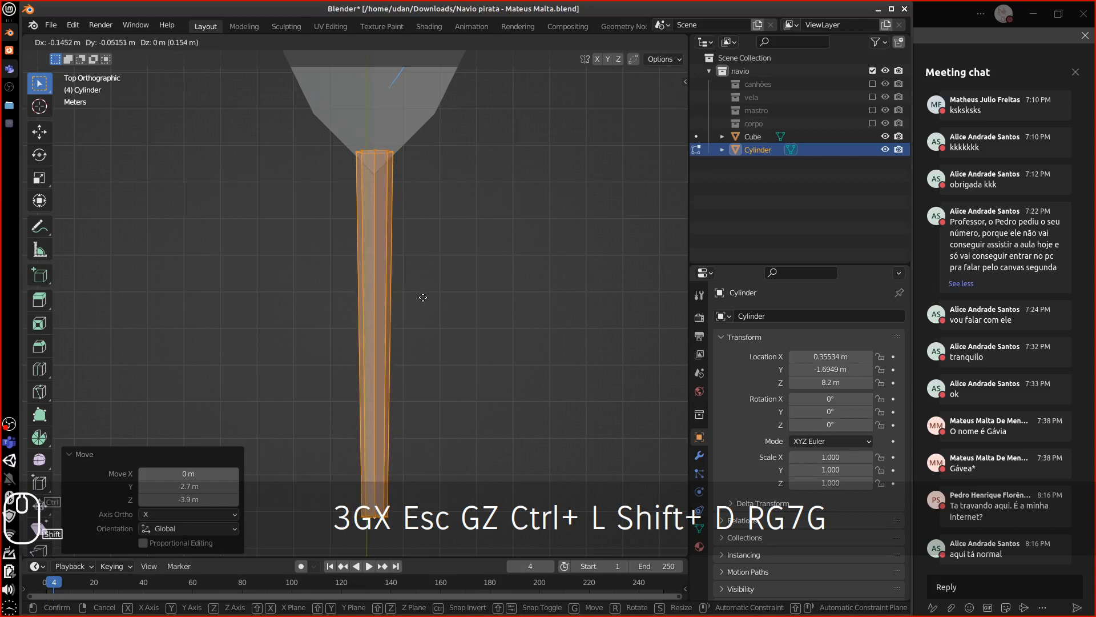
left_click(423, 306)
Select the edge loop at the bowsprit's outer end and edge-slide it by a factor of -0.034, away from the cap's centre vertex.
left_click_drag(442, 301, 444, 238, "alt+shift")
right_click(387, 430)
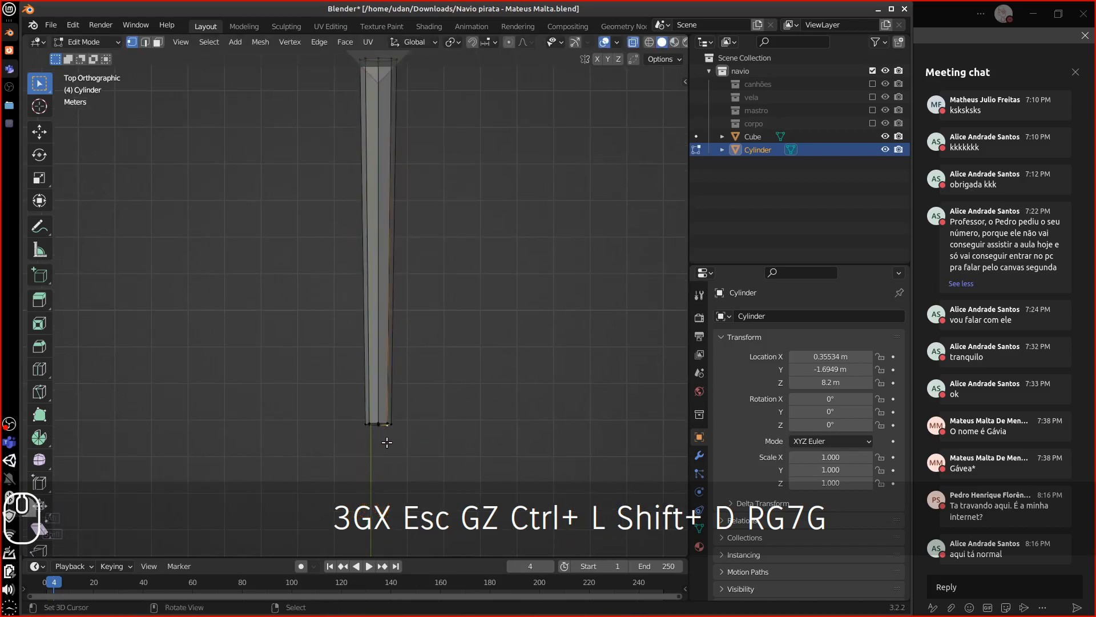
right_click(384, 419, "alt")
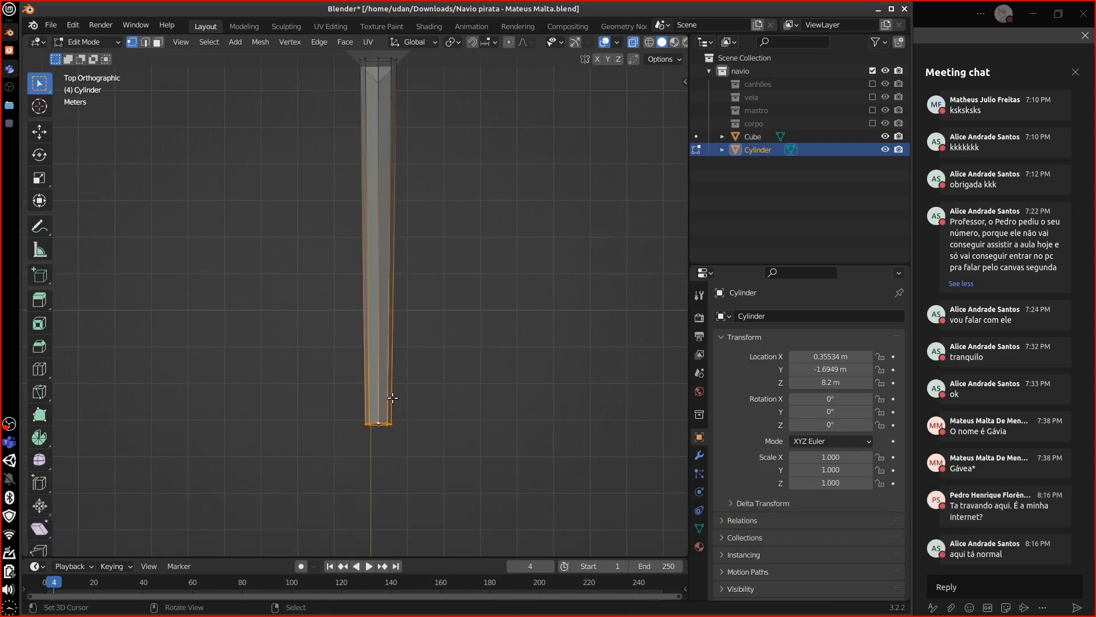
key("g")
key("g")
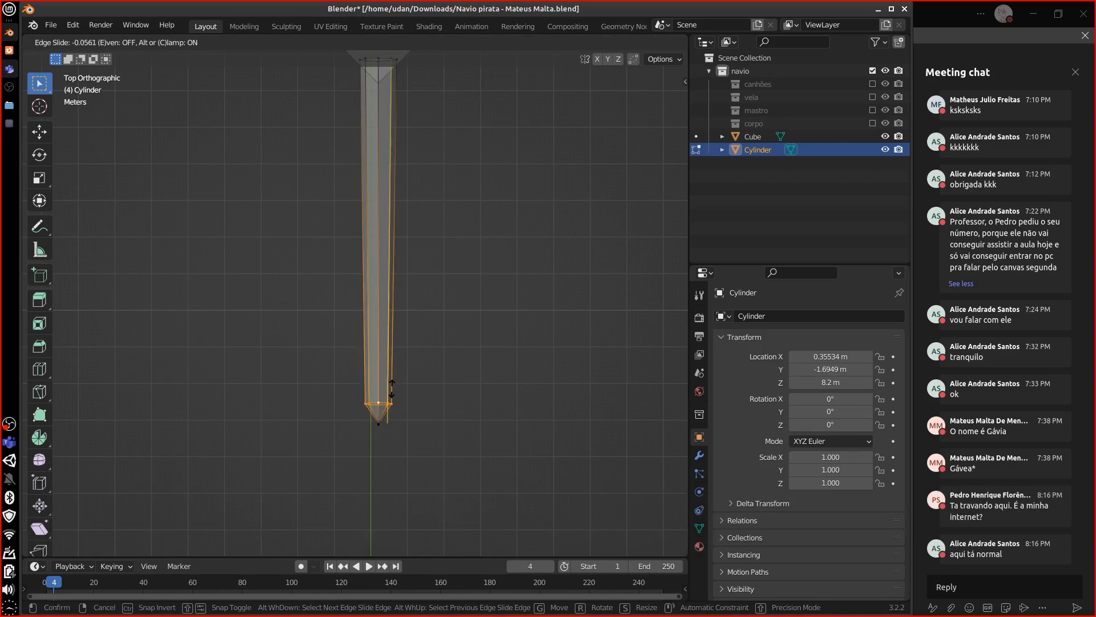
left_click(391, 398)
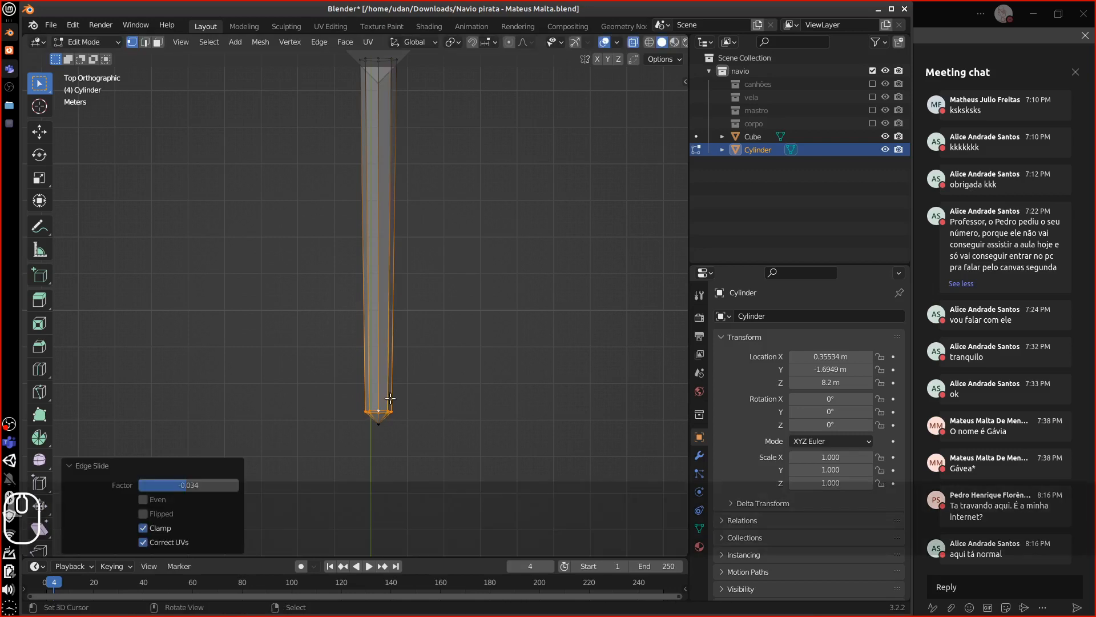
middle_click_drag(400, 387, 400, 417, "shift")
key("g")
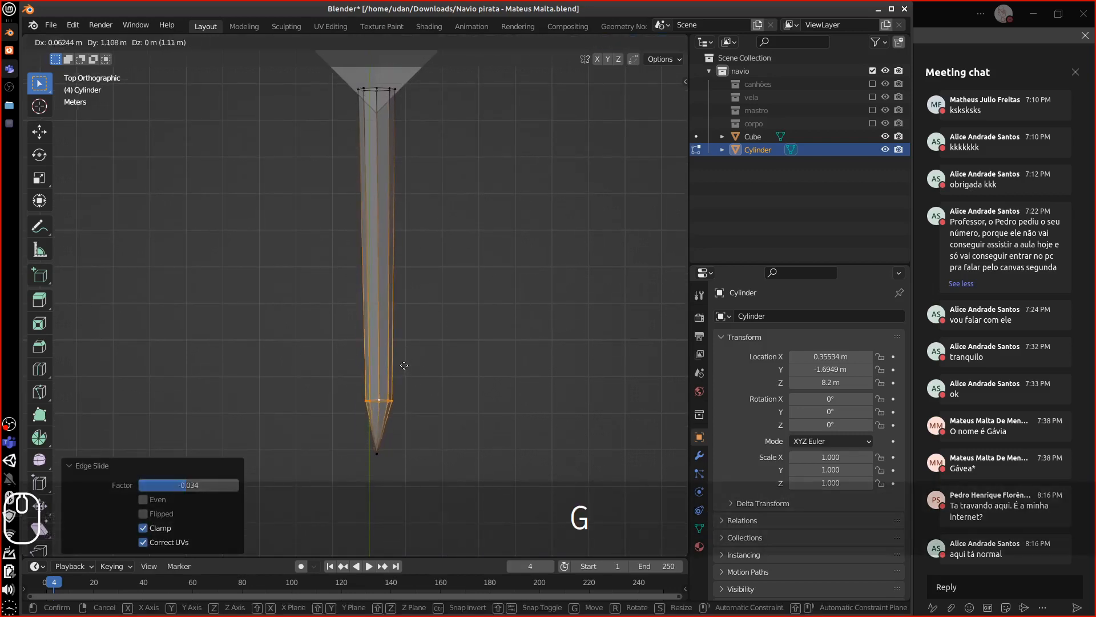
key("Escape")
Delete the centre vertex of the cap at the bowsprit's outer end.
left_click(391, 469)
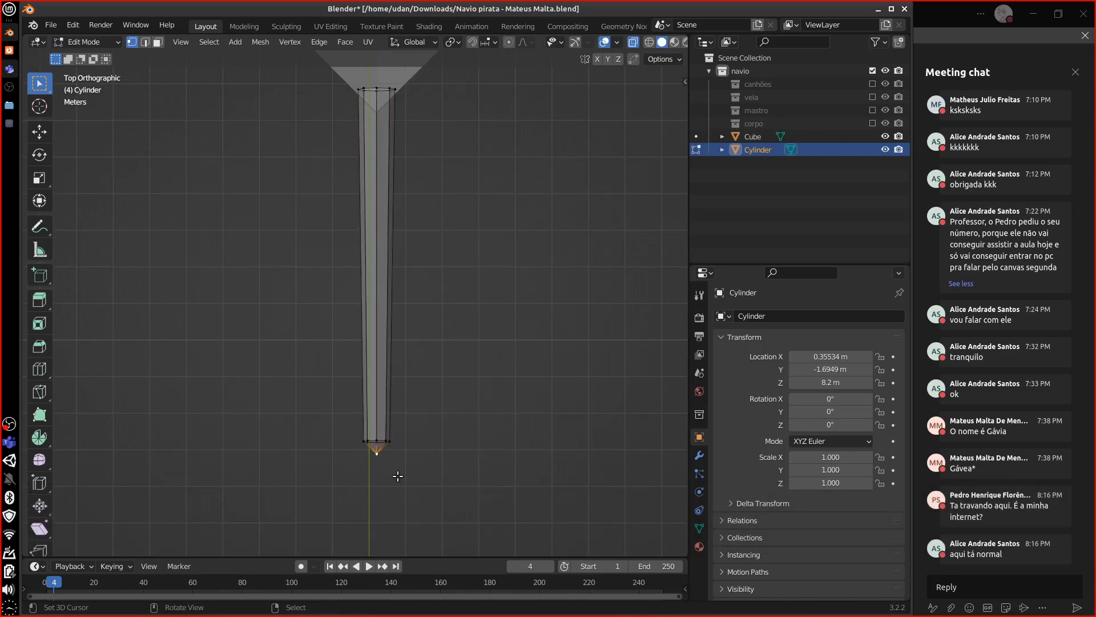
key("Delete")
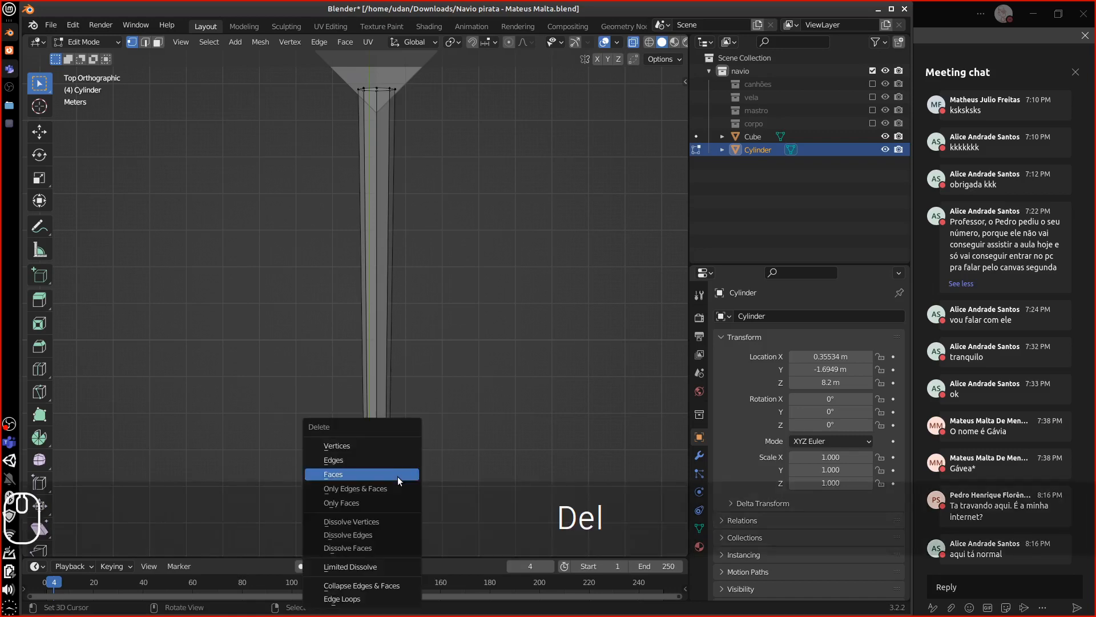
left_click(387, 447)
Edge-slide the open outer end loop toward the hull by a factor of 0.522 to shorten the bowsprit.
left_click(382, 441, "alt")
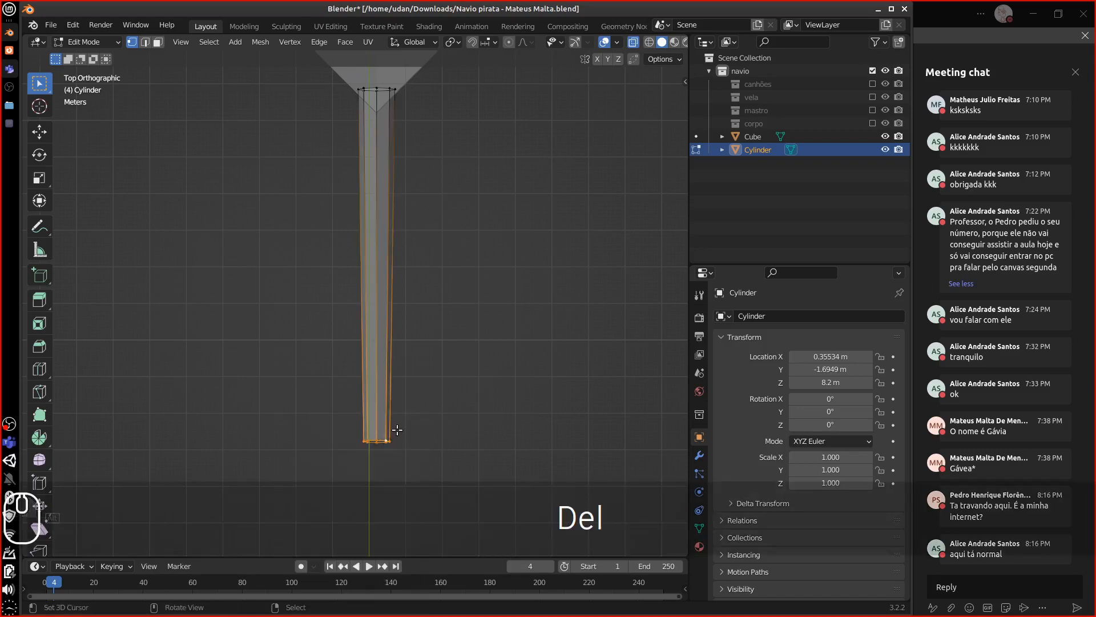
key("g")
key("g")
left_click(401, 339)
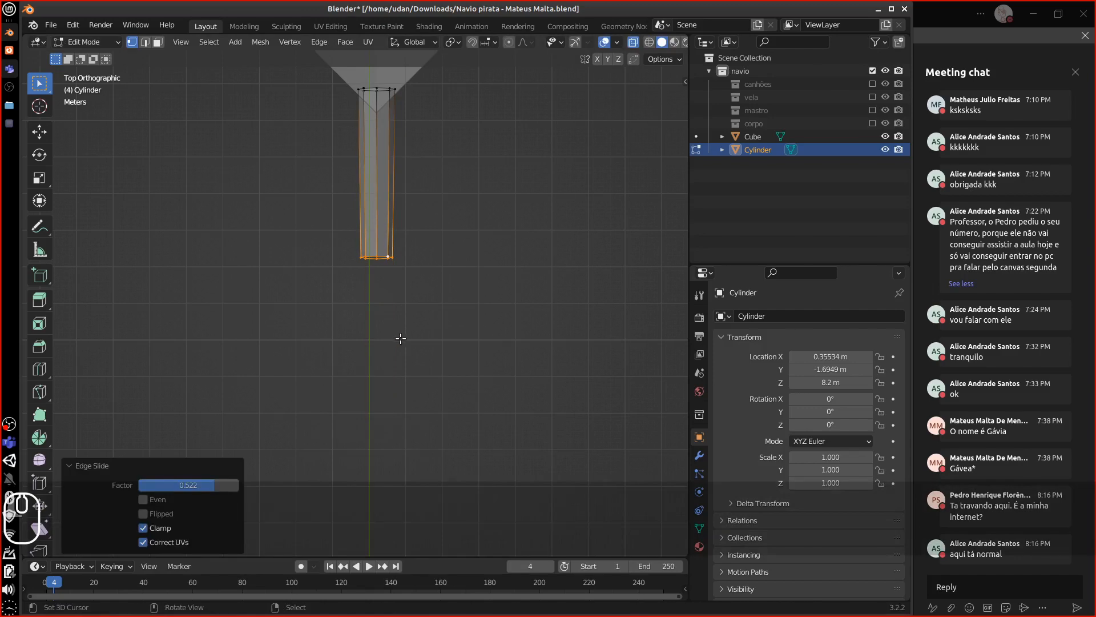
In right view, extrude the bowsprit's open end -1.9 m in Y and 0.2 m in Z, and scale it to 0.734.
key("KP_3")
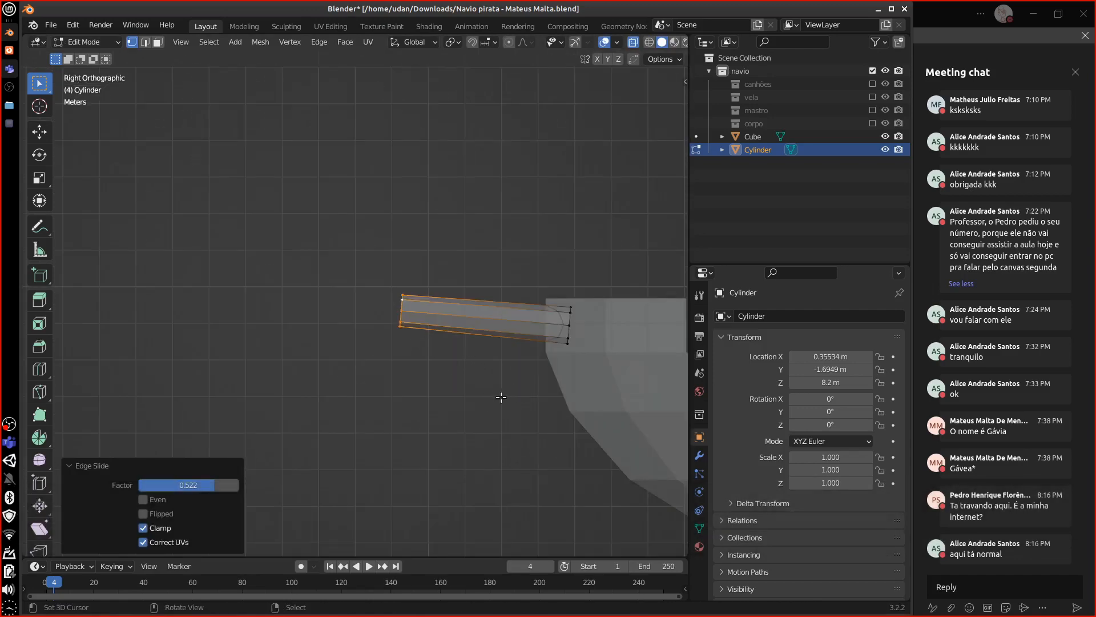
key("e")
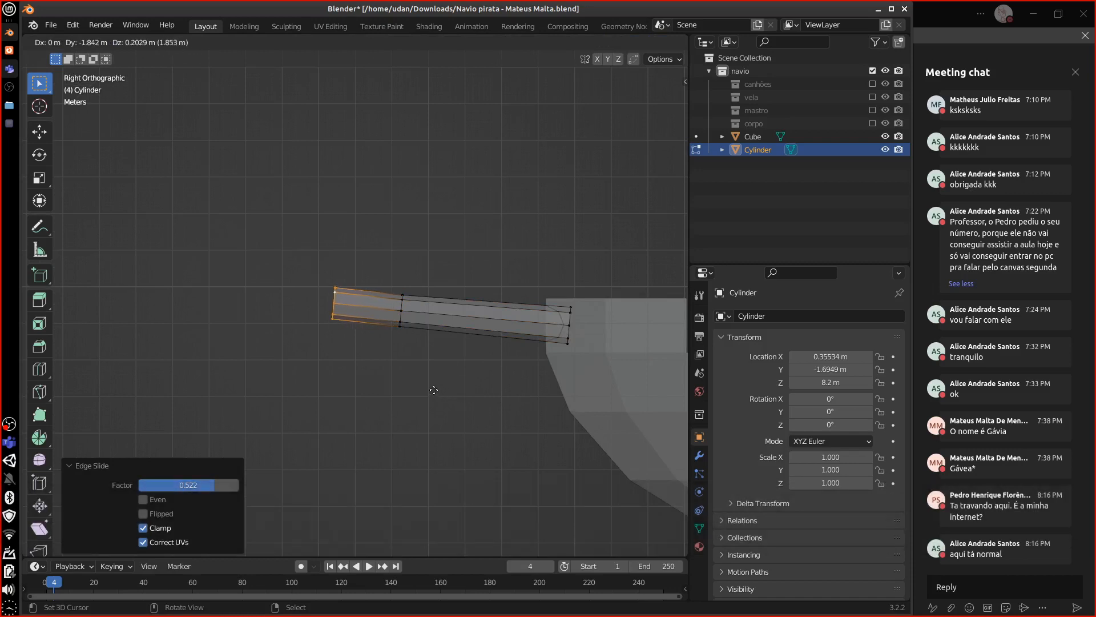
left_click(429, 391)
key("s")
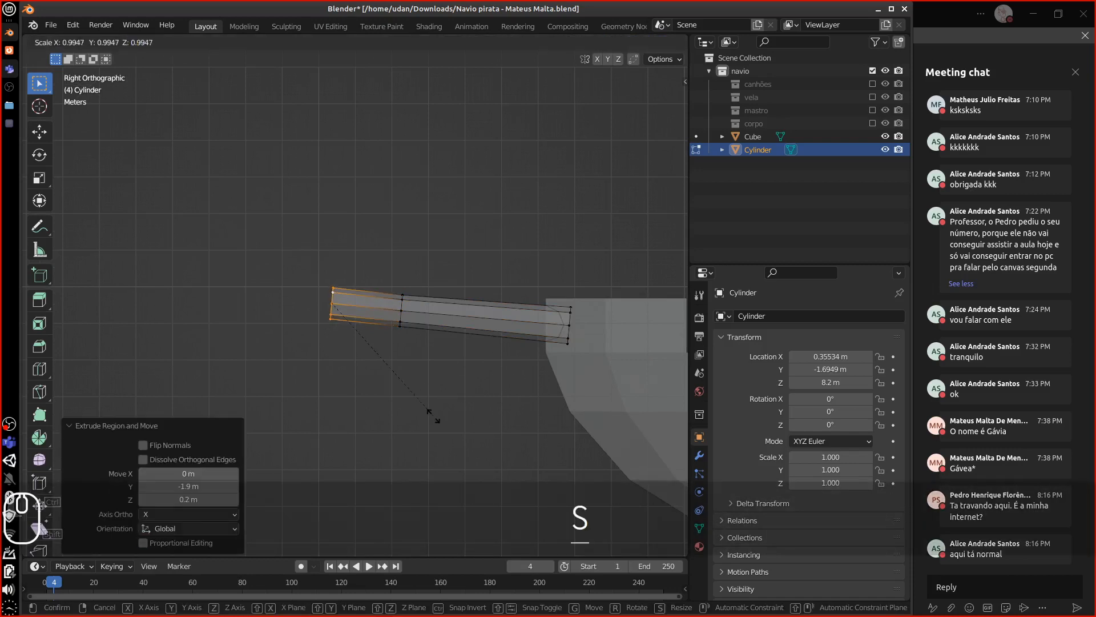
left_click(395, 394)
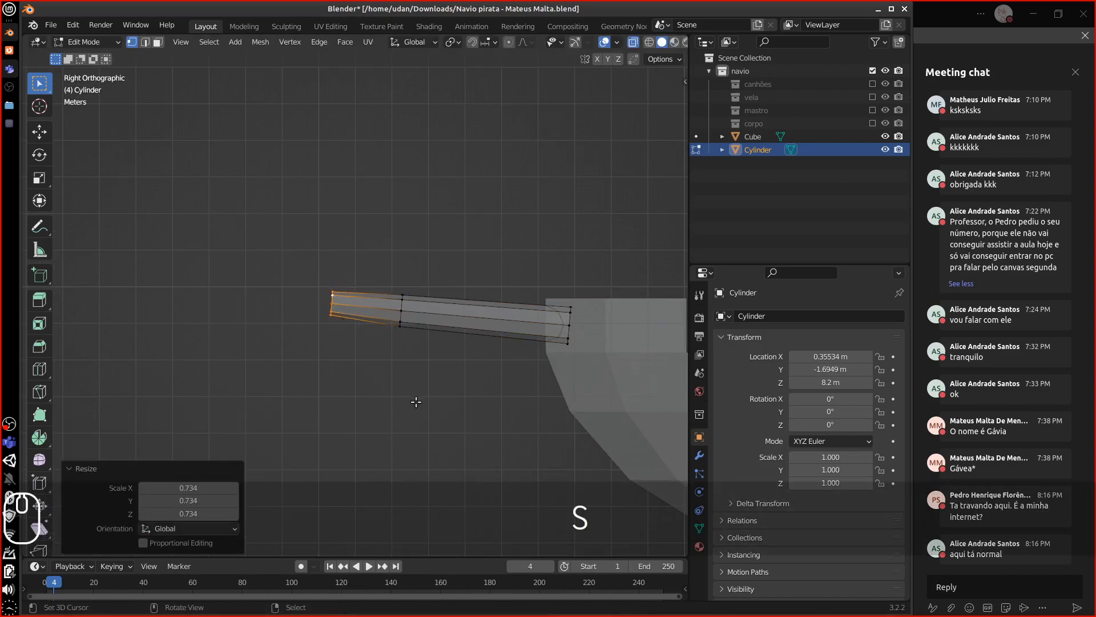
Extrude the end again about -1.22 m in Y and 0.12 m in Z, and scale it to 0.540.
key("e")
left_click(371, 398)
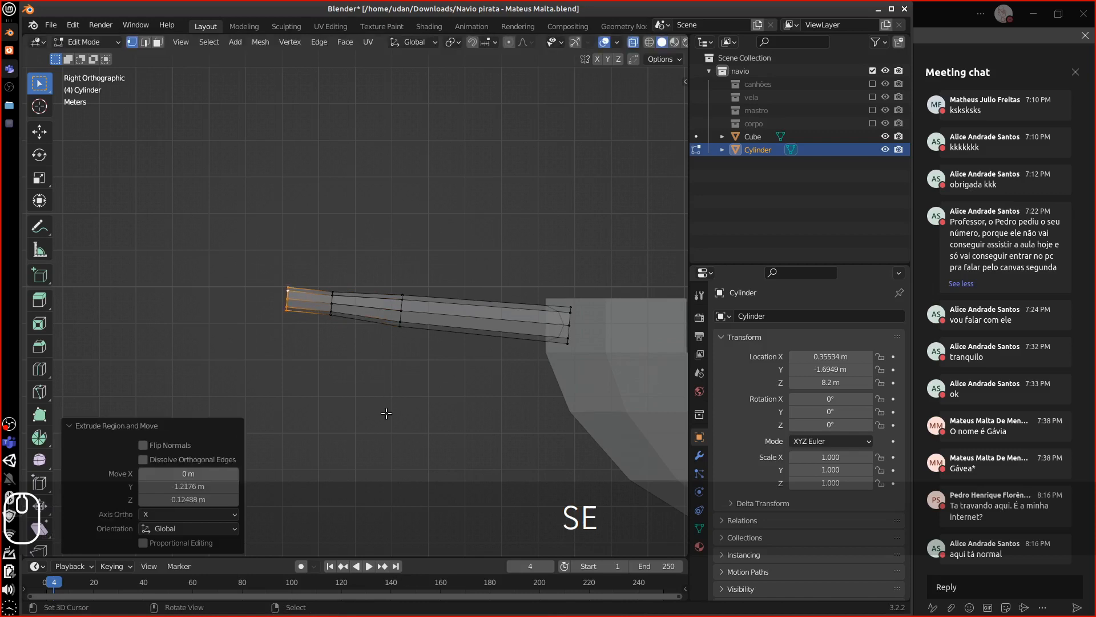
key("s")
left_click(398, 375)
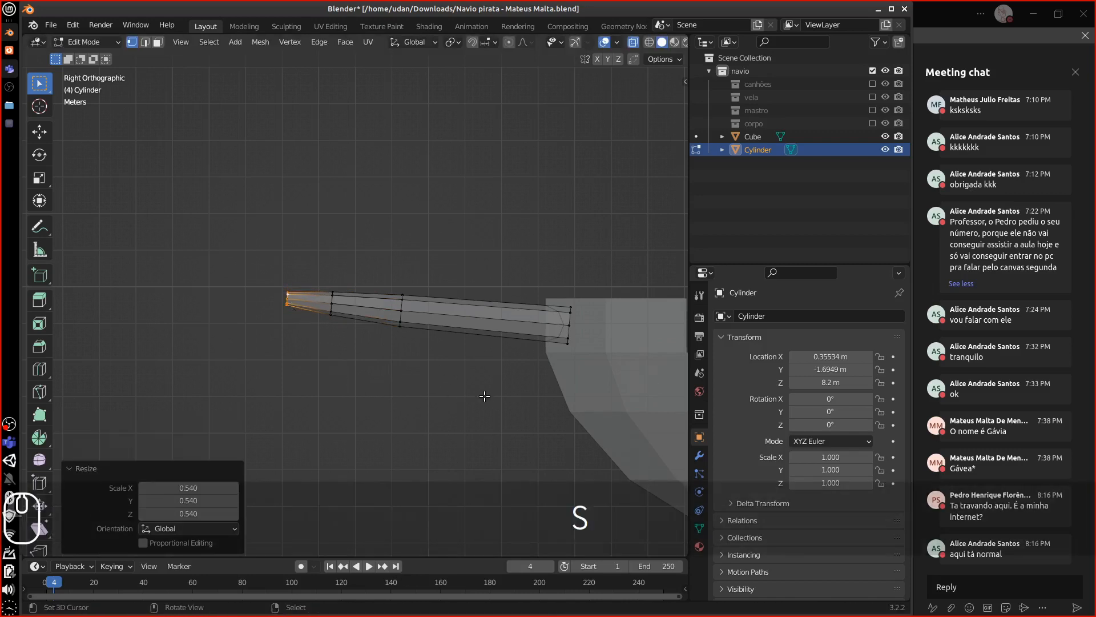
Extrude a third section about -0.70 m in Y and 0.08 m in Z, and scale its end to 0.350.
middle_click_drag(485, 396, 559, 435)
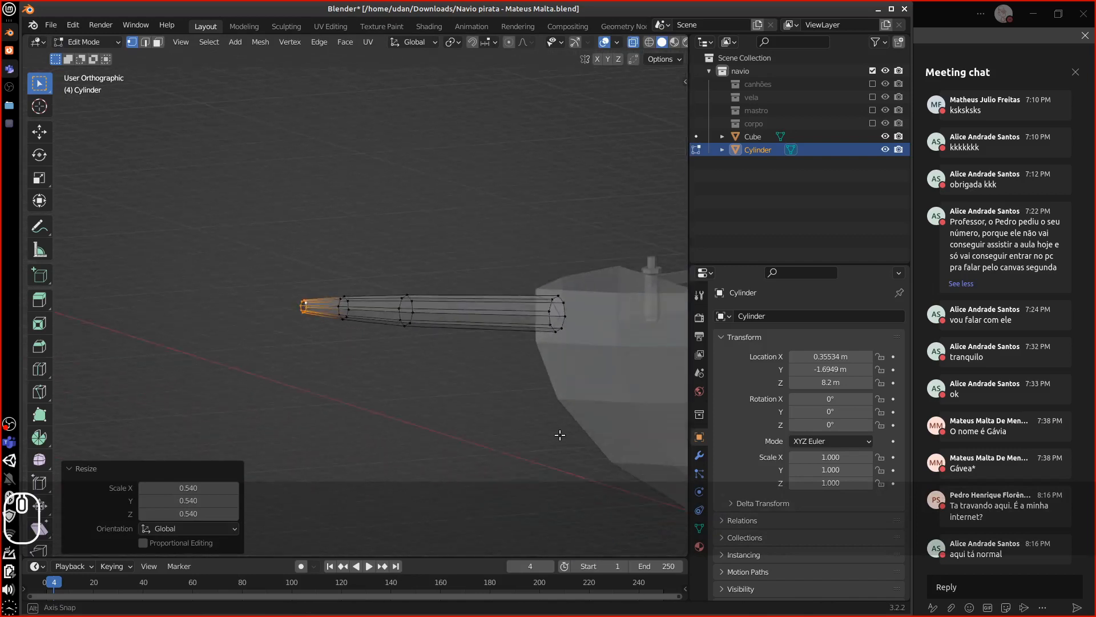
key("3")
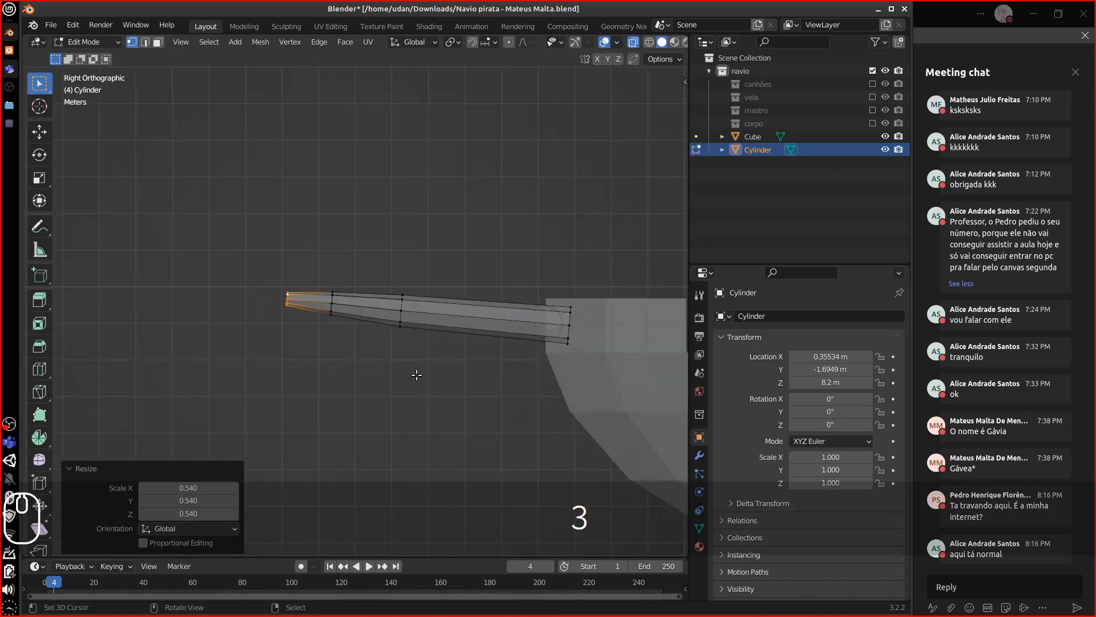
middle_click_drag(417, 375, 490, 401, "shift")
key("equal")
key("equal")
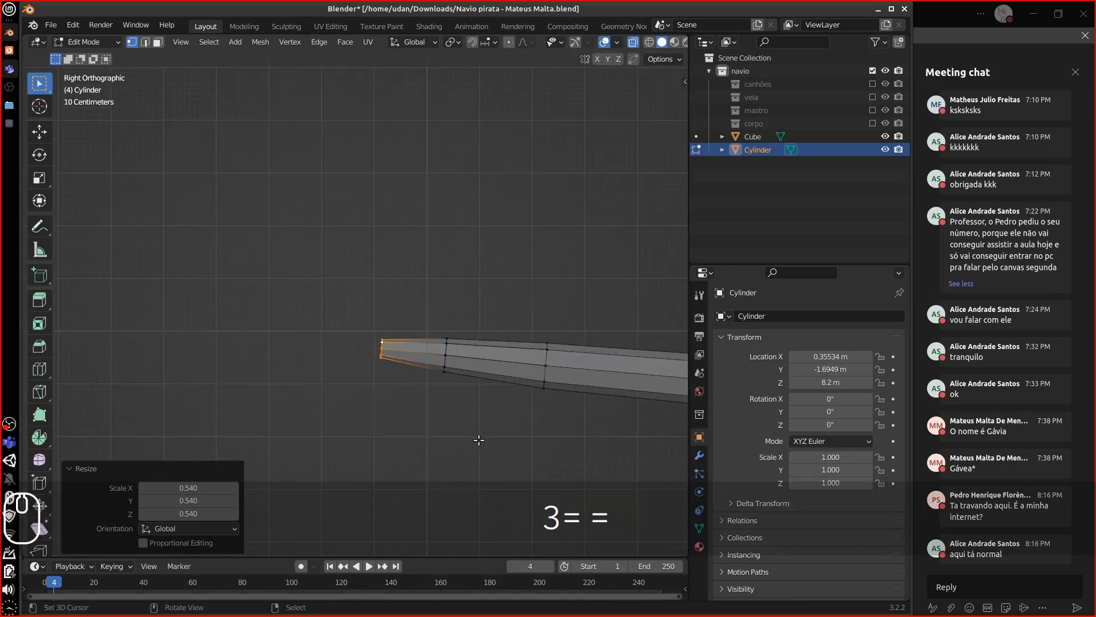
key("e")
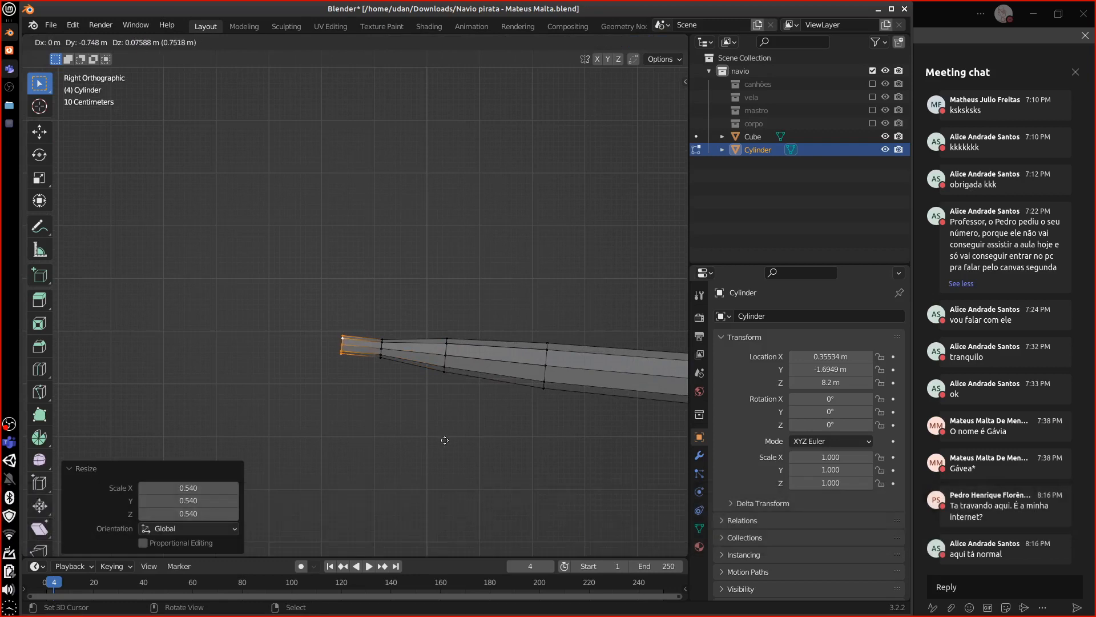
left_click(444, 441)
key("s")
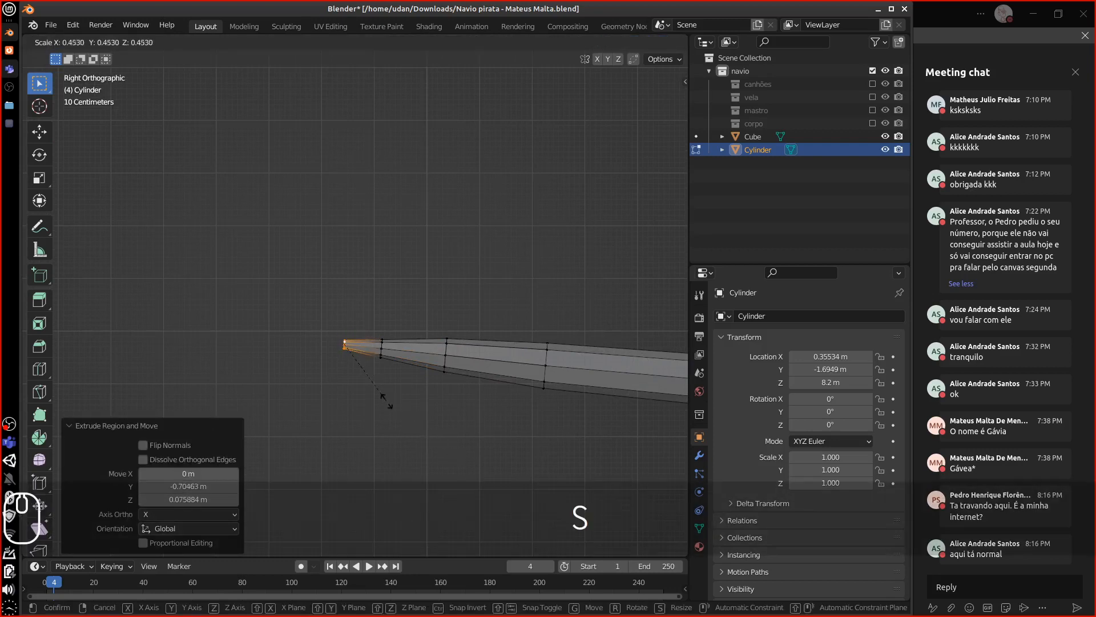
left_click(398, 394)
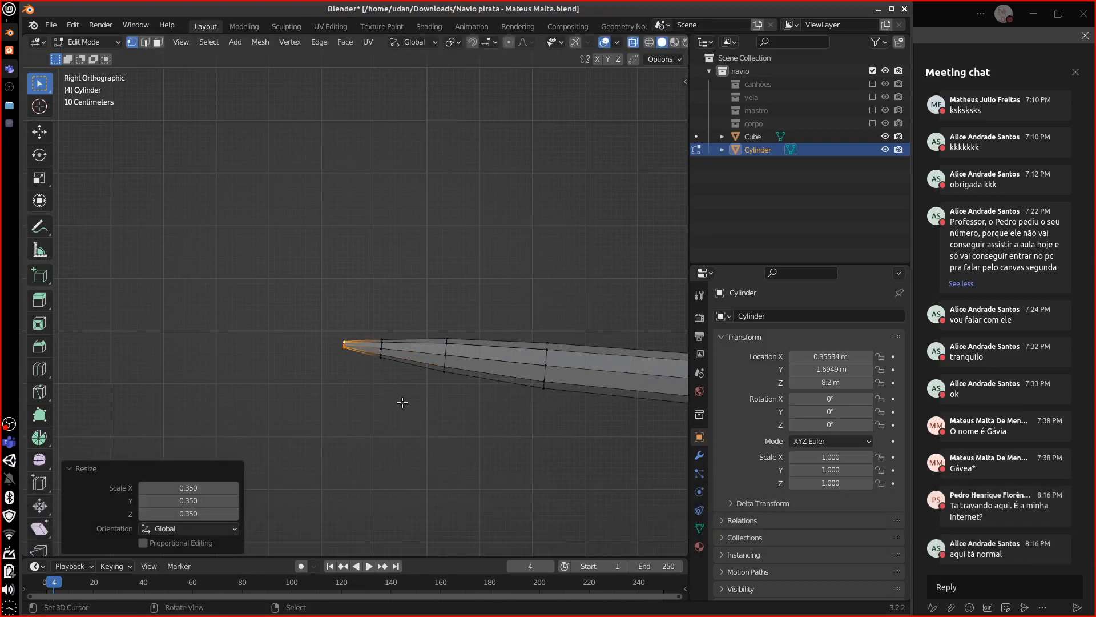
Extrude the end about -0.21 m in Y and merge its vertices at center to form a pointed tip.
key("e")
left_click(391, 403)
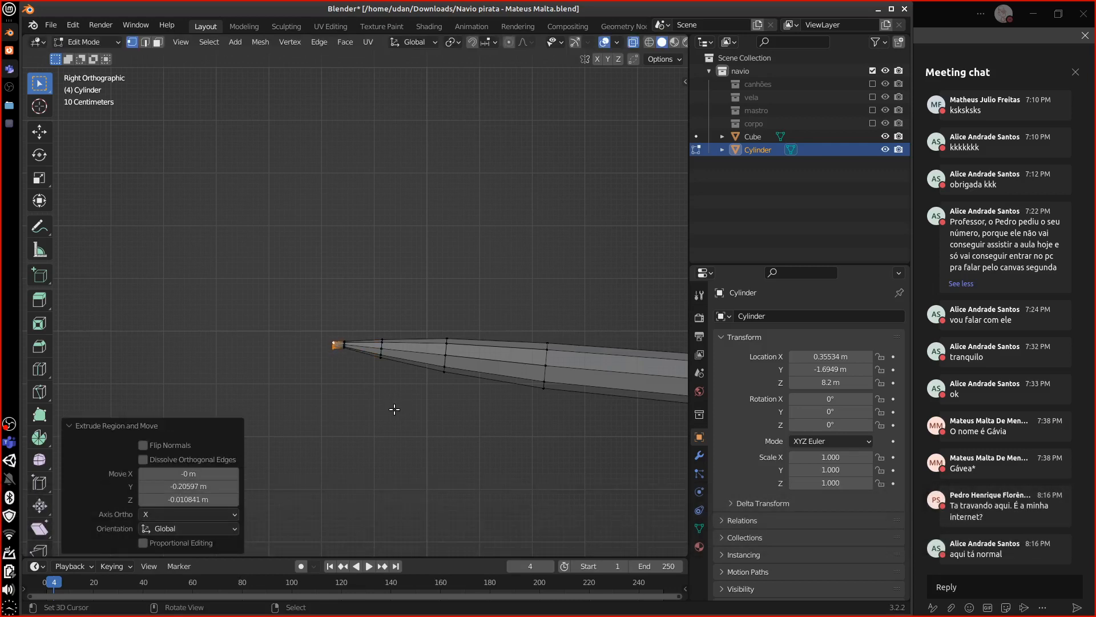
key("m")
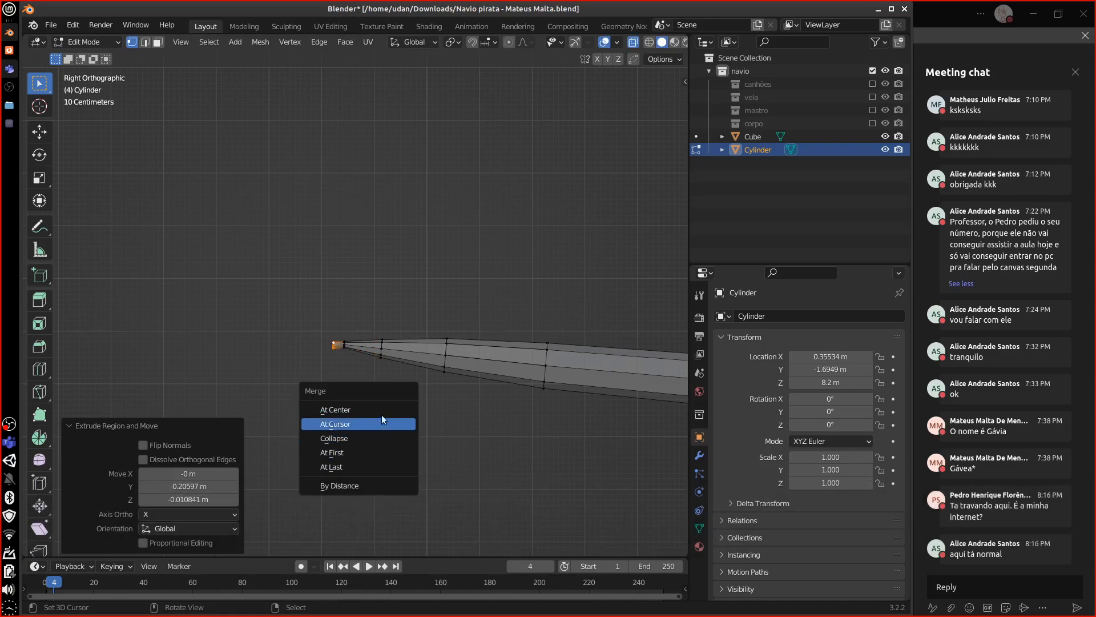
left_click(380, 410)
Move the bowsprit's tip vertex slightly upward by about 0.02 m and return to Object Mode.
key("g")
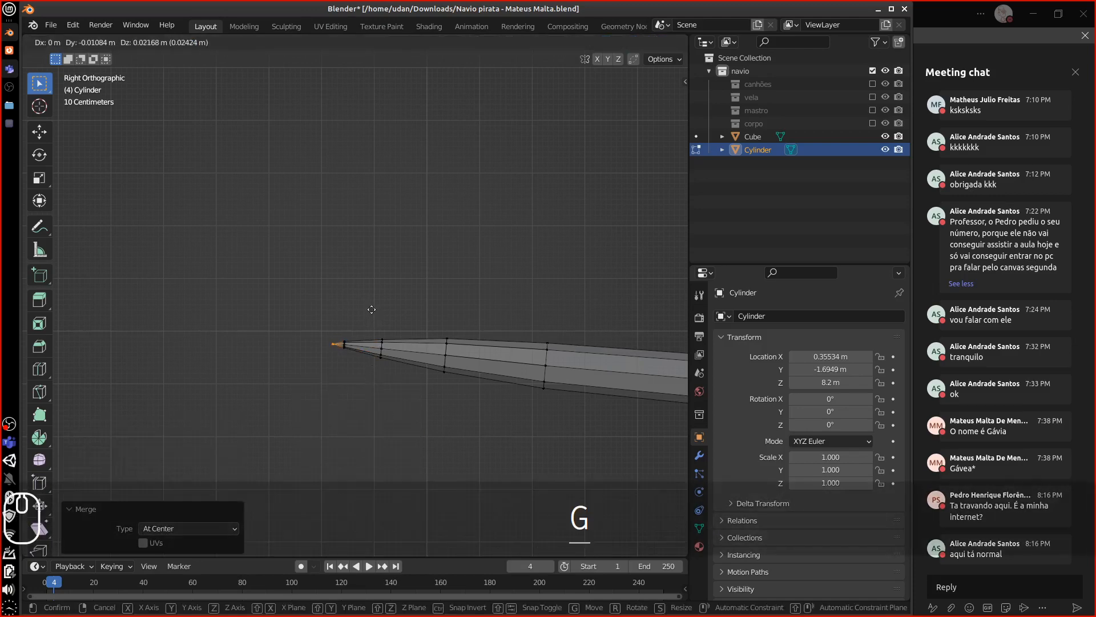
left_click(371, 309)
key("Tab")
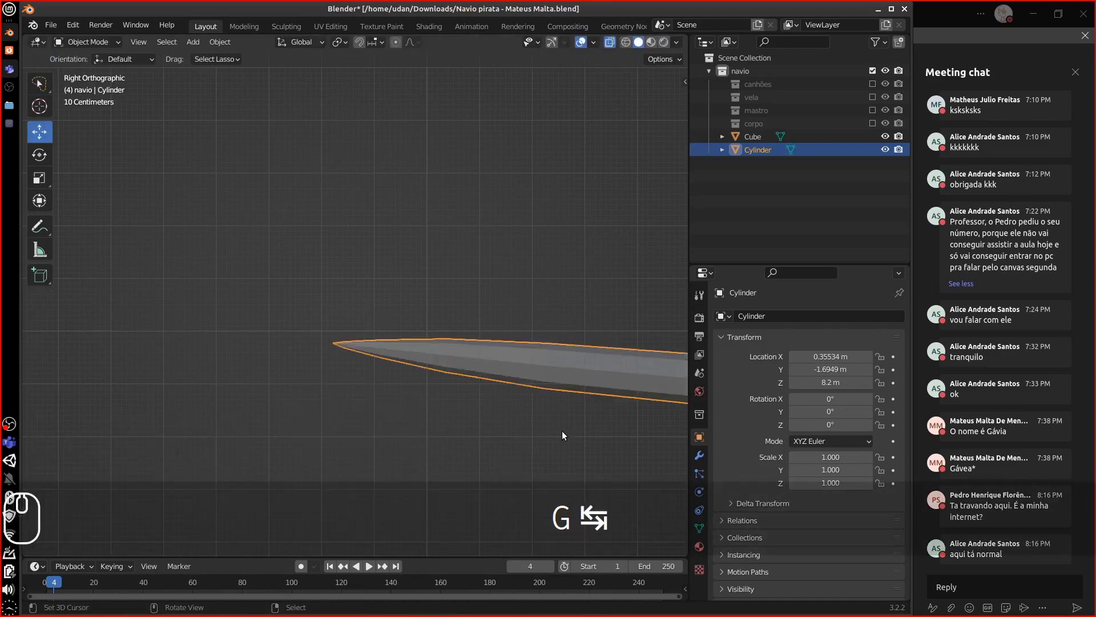
scroll(574, 443, "down", 8)
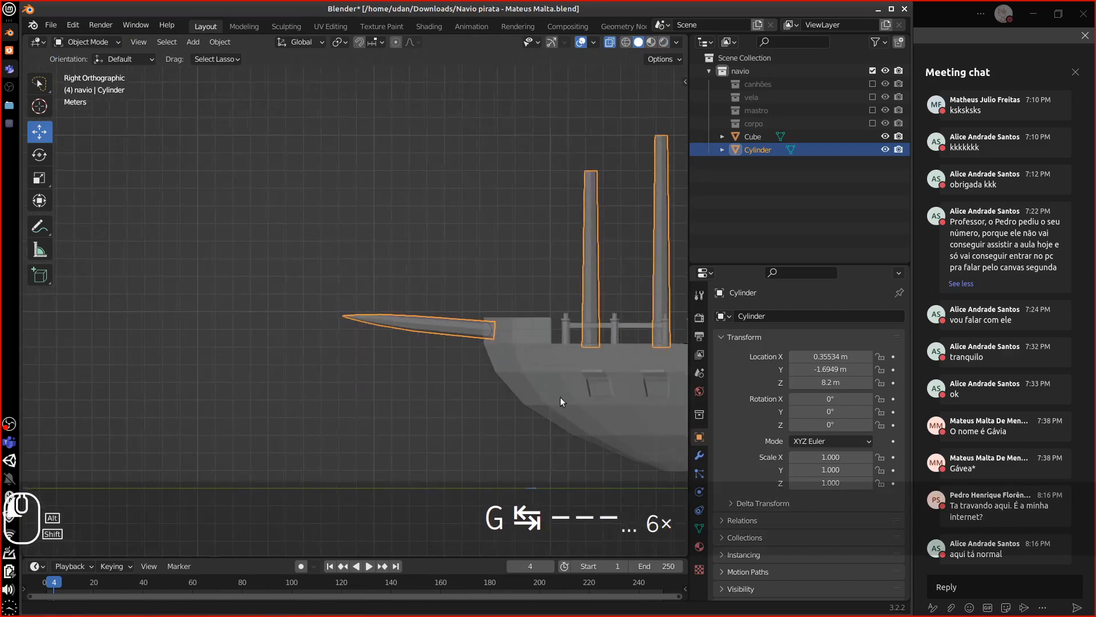
Turn off X-ray display and examine the masts and bowsprit on the ship from several angles.
scroll(560, 396, "down", 3)
middle_click_drag(503, 407, 588, 440)
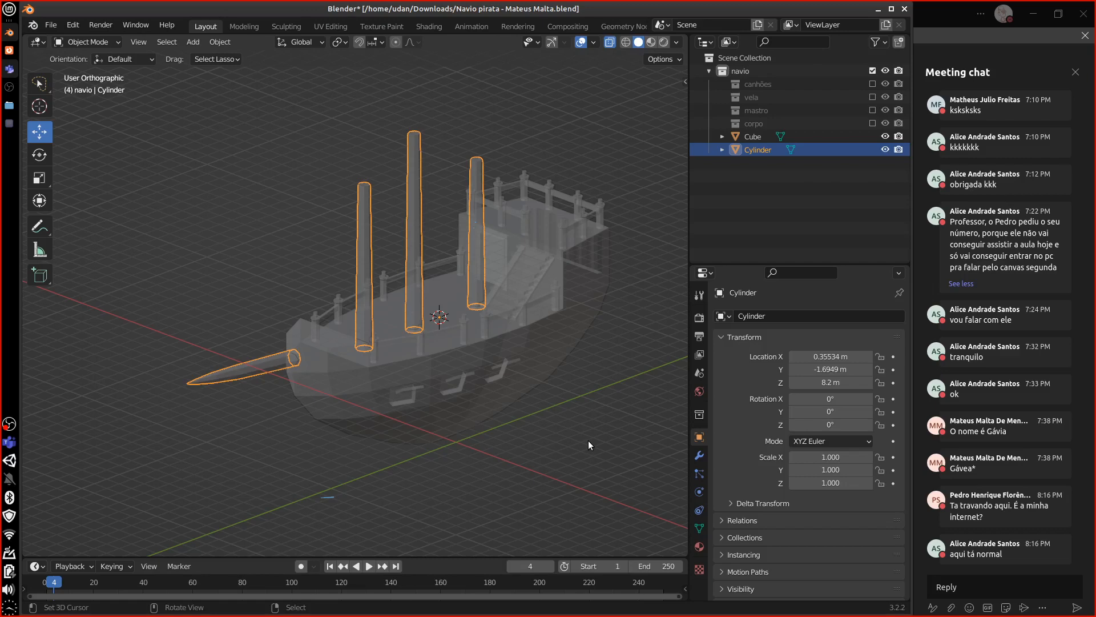
middle_click_drag(570, 389, 543, 417)
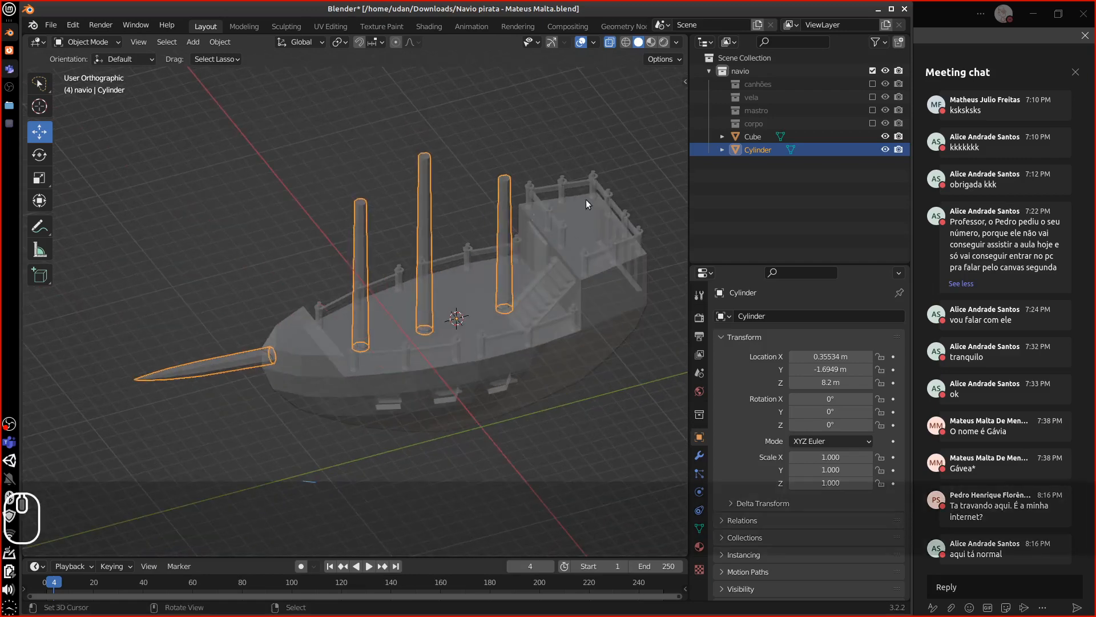
middle_click_drag(586, 199, 555, 379)
middle_click_drag(540, 336, 471, 332)
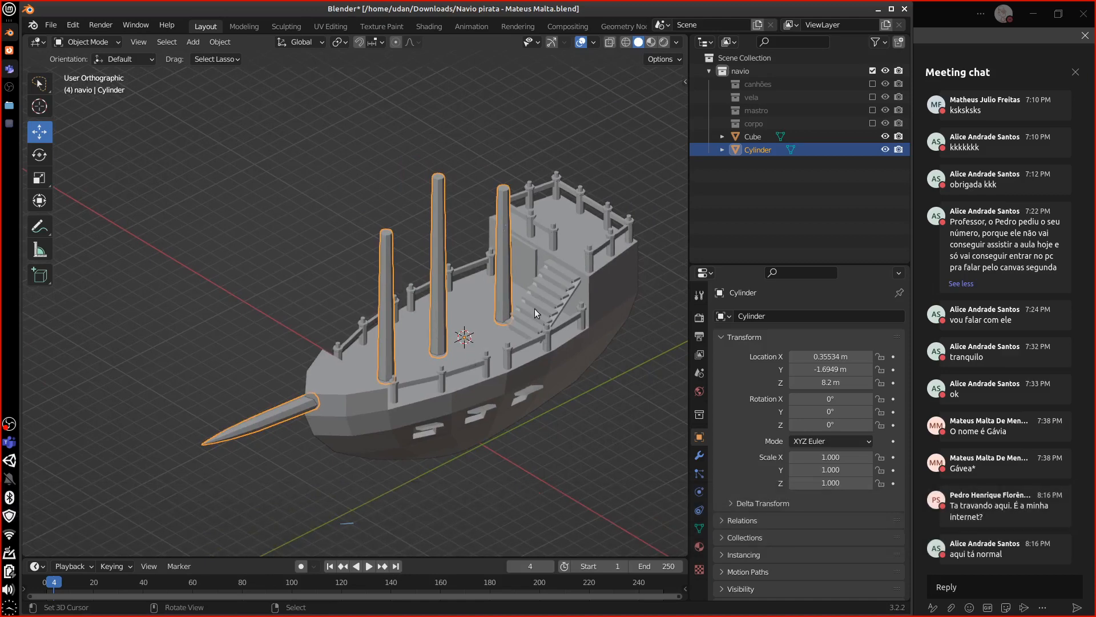
middle_click_drag(535, 308, 586, 412)
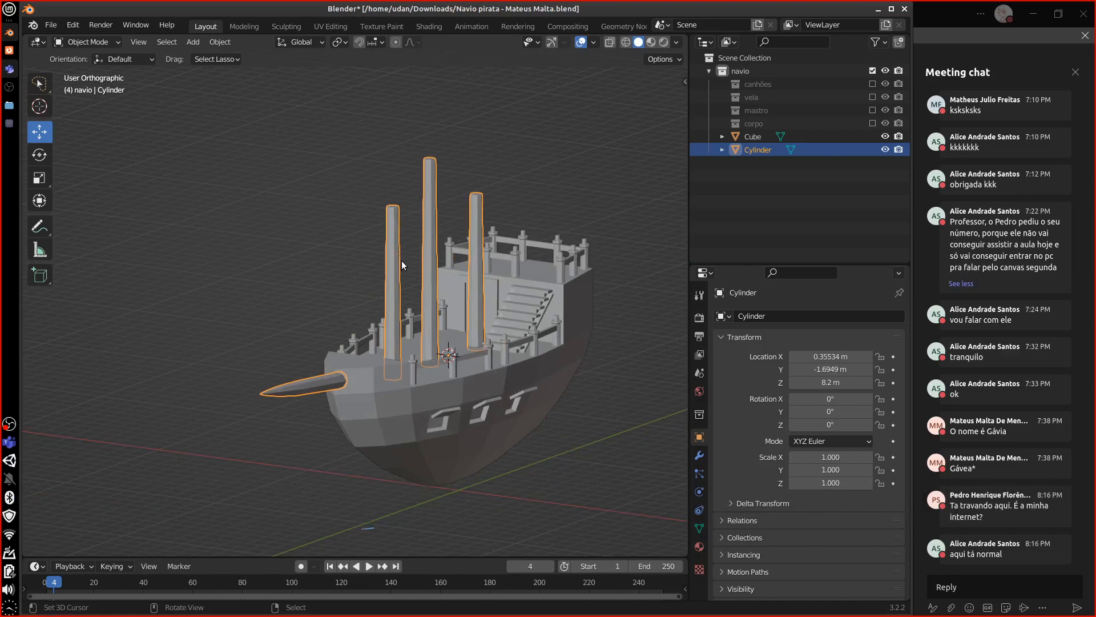
middle_click_drag(402, 264, 419, 283)
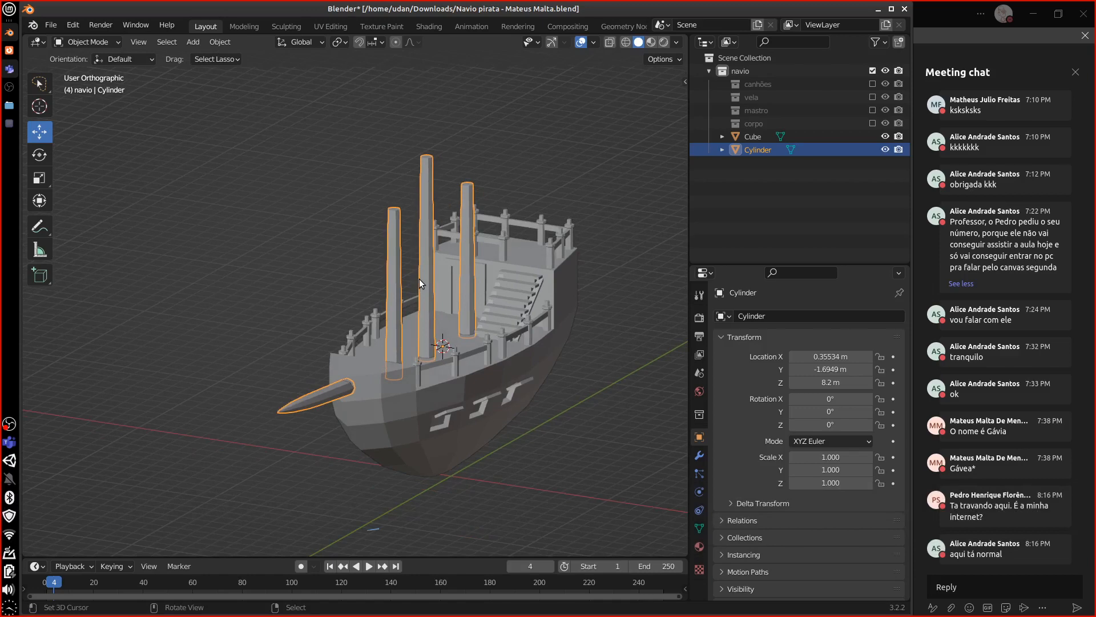
Add an 8-vertex cylinder of 1 m radius and 2 m depth at the foremast's top in the mast mesh, rotated -90° in front view.
key("KP_1")
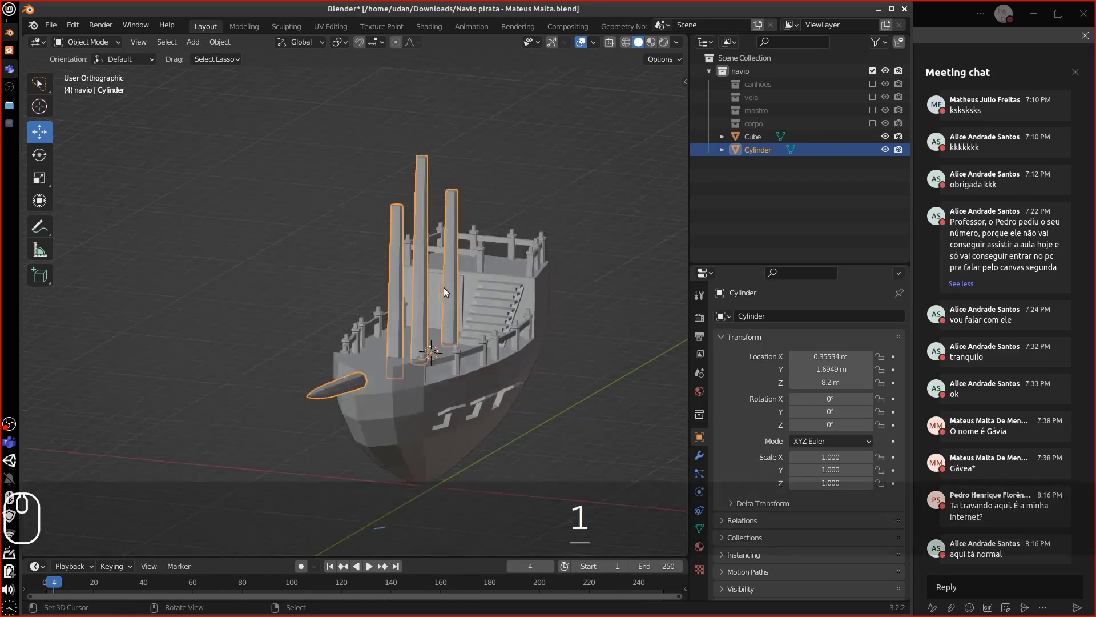
key("Tab")
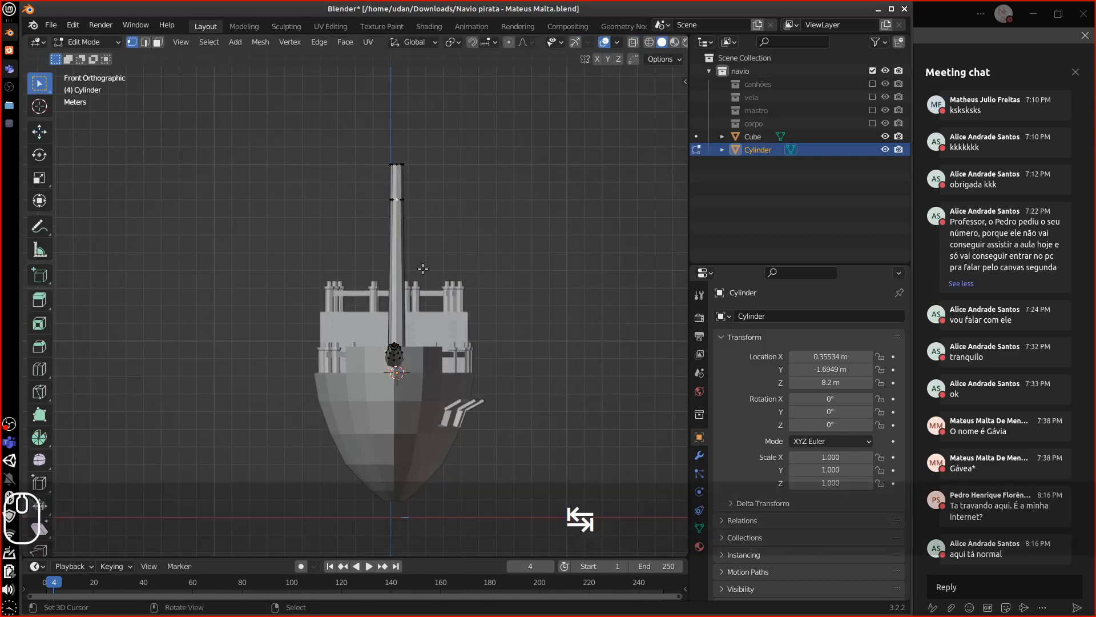
left_click(398, 199)
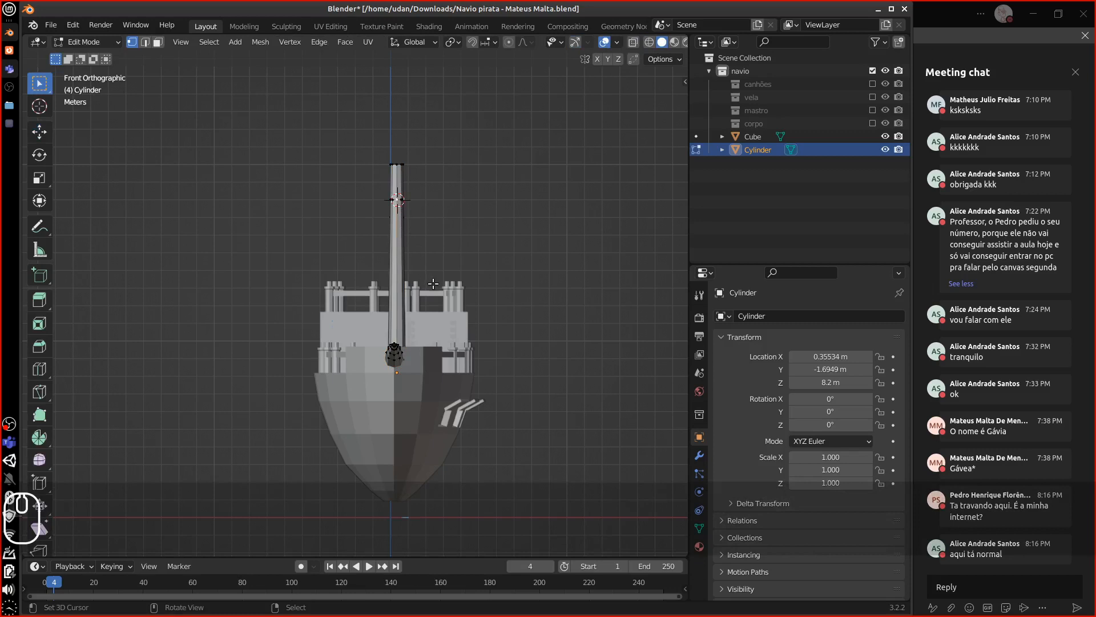
key("shift+a")
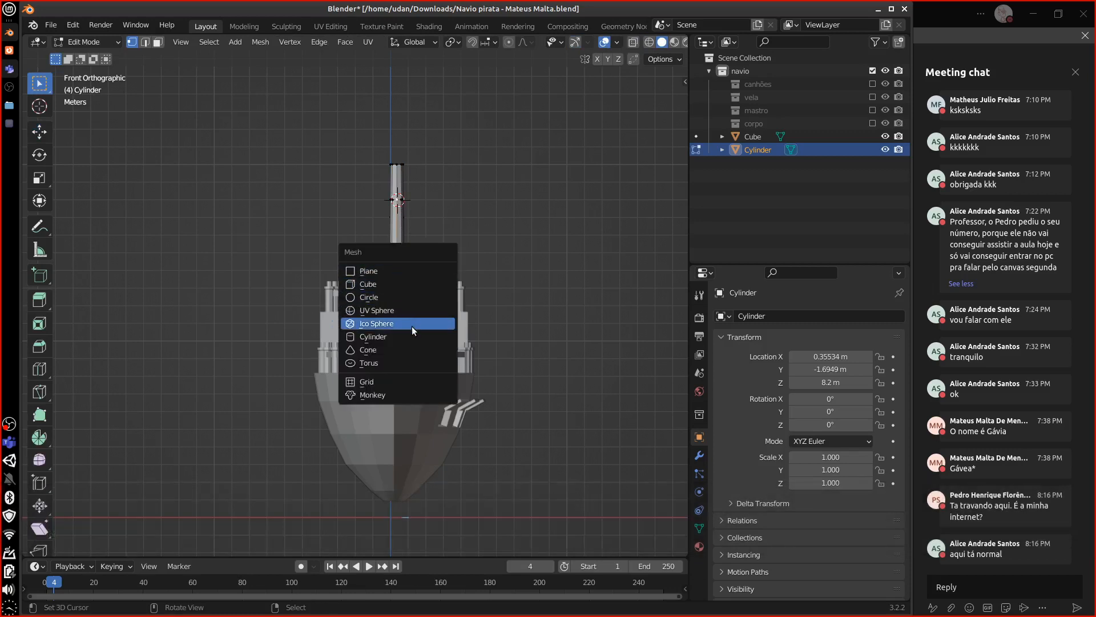
left_click(400, 336)
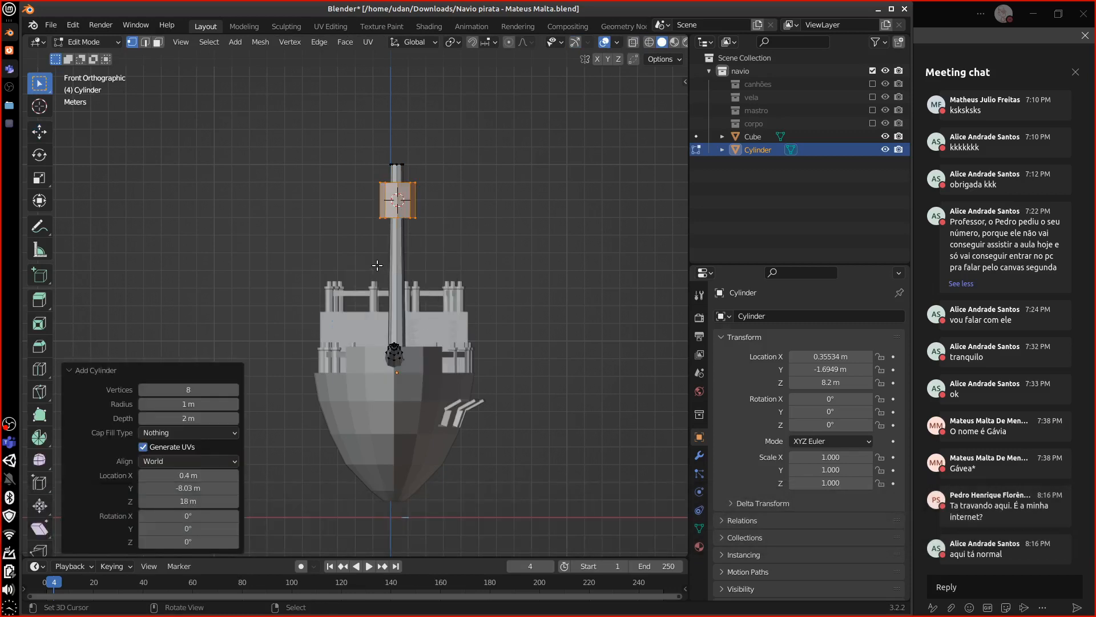
key("r")
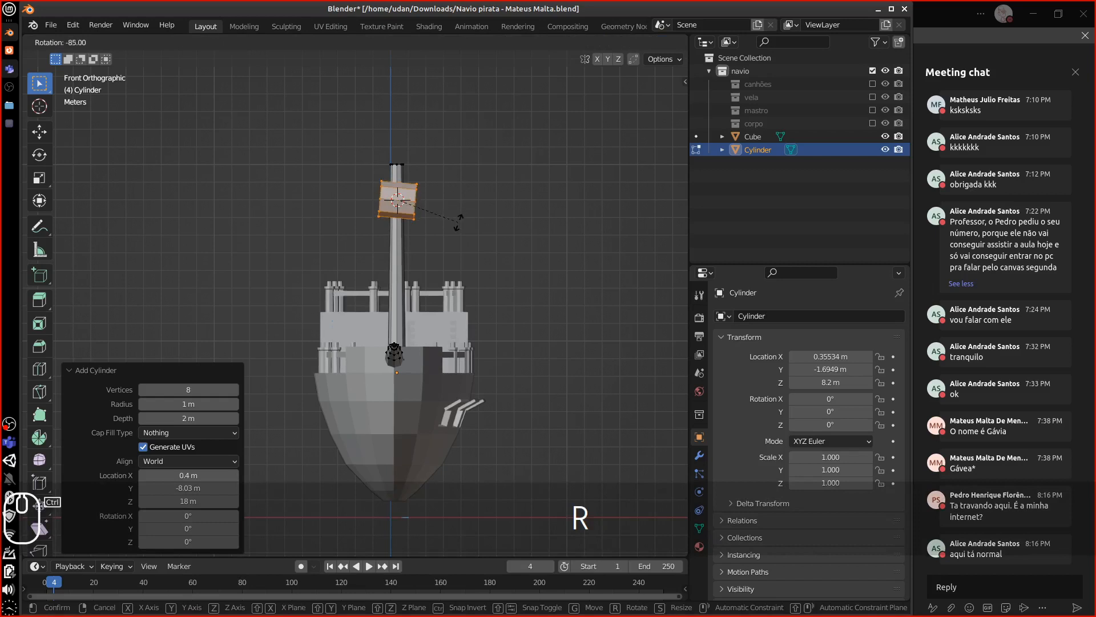
left_click(458, 220)
Scale the new cylinder to 0.200, then stretch it along X by 14.533 and again by 1.300 to form a yard.
key("s")
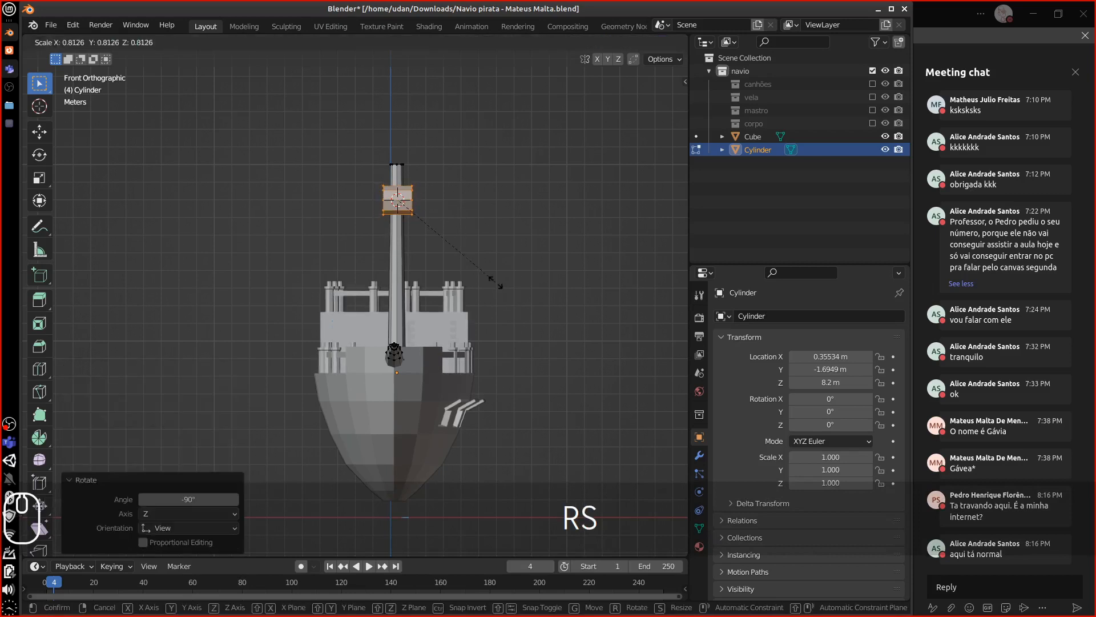
left_click(425, 216)
key("s")
key("x")
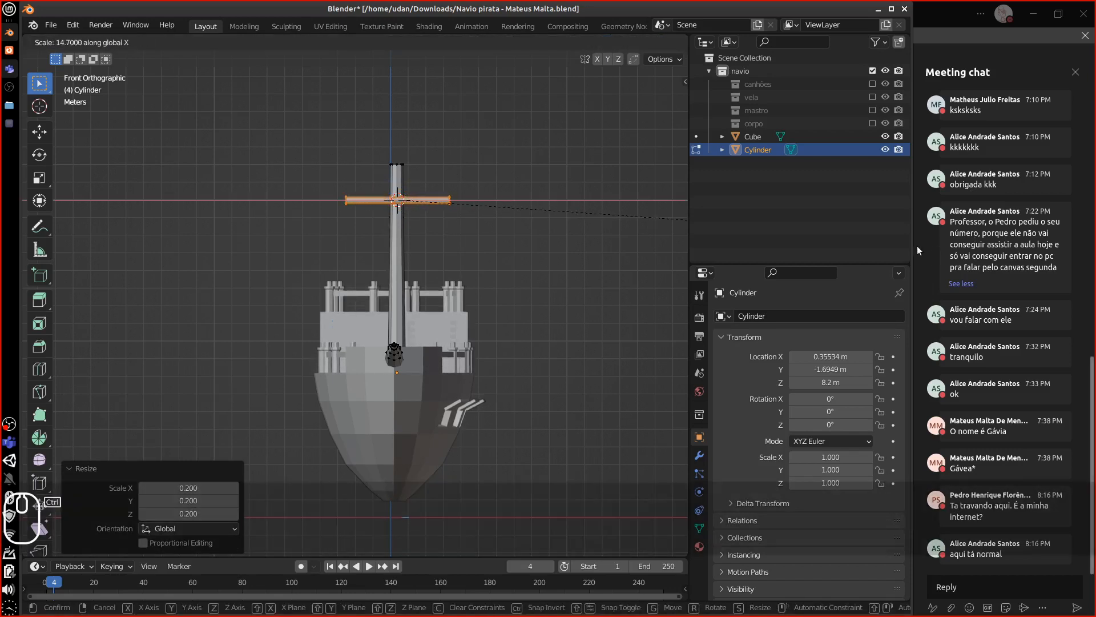
left_click(900, 243)
key("s")
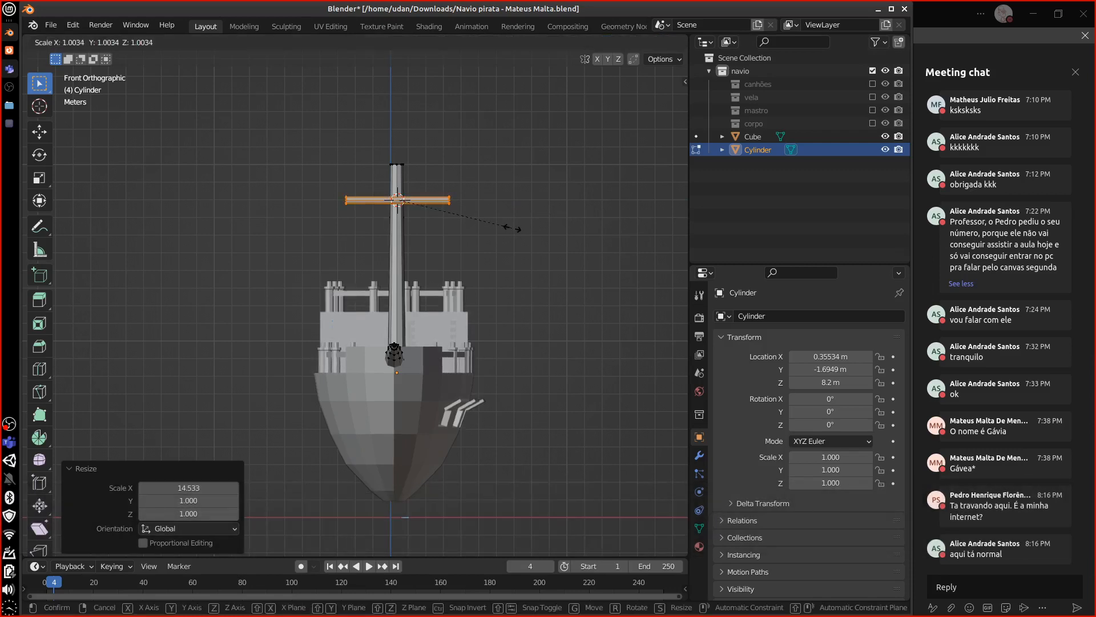
key("x")
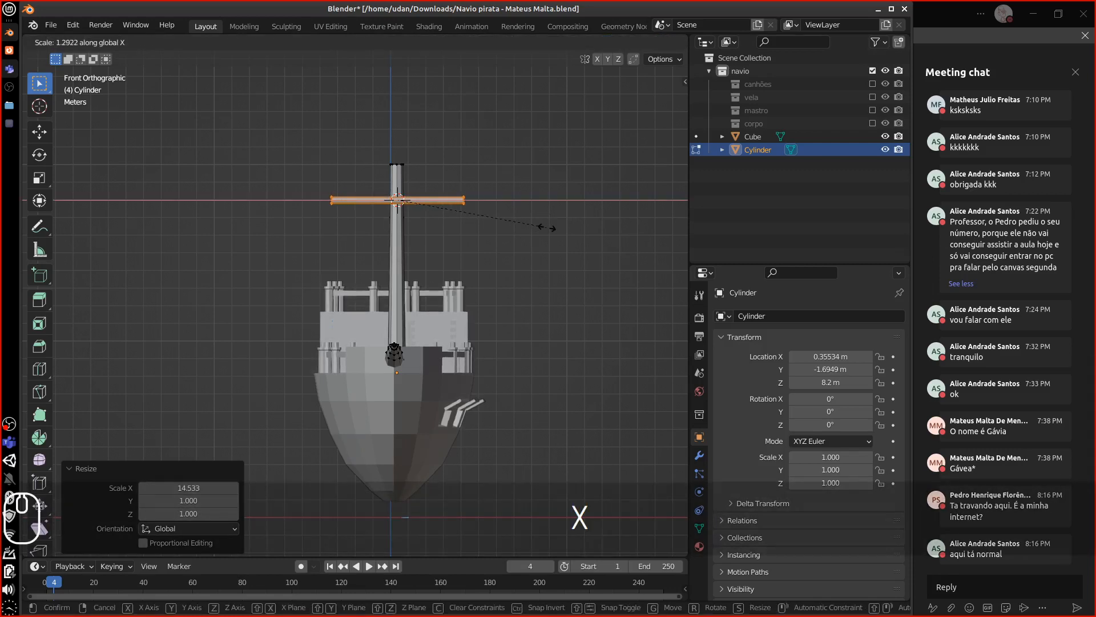
left_click(547, 227)
Duplicate the yard -6 m in Z and shift the copy -0.3 m in Y toward the bow.
key("shift+d")
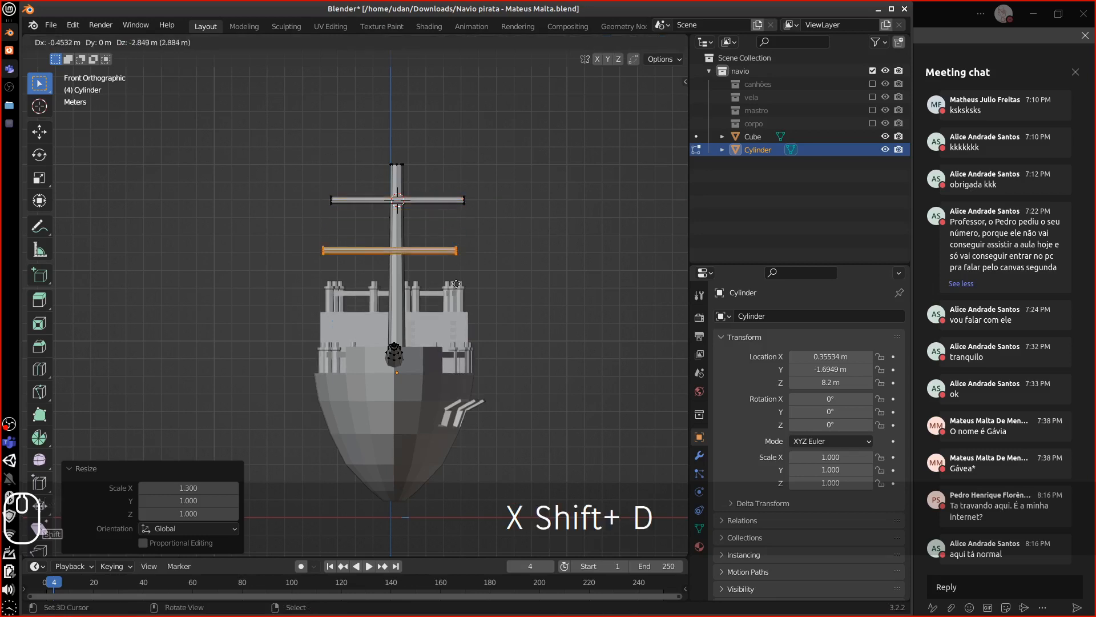
left_click(468, 332)
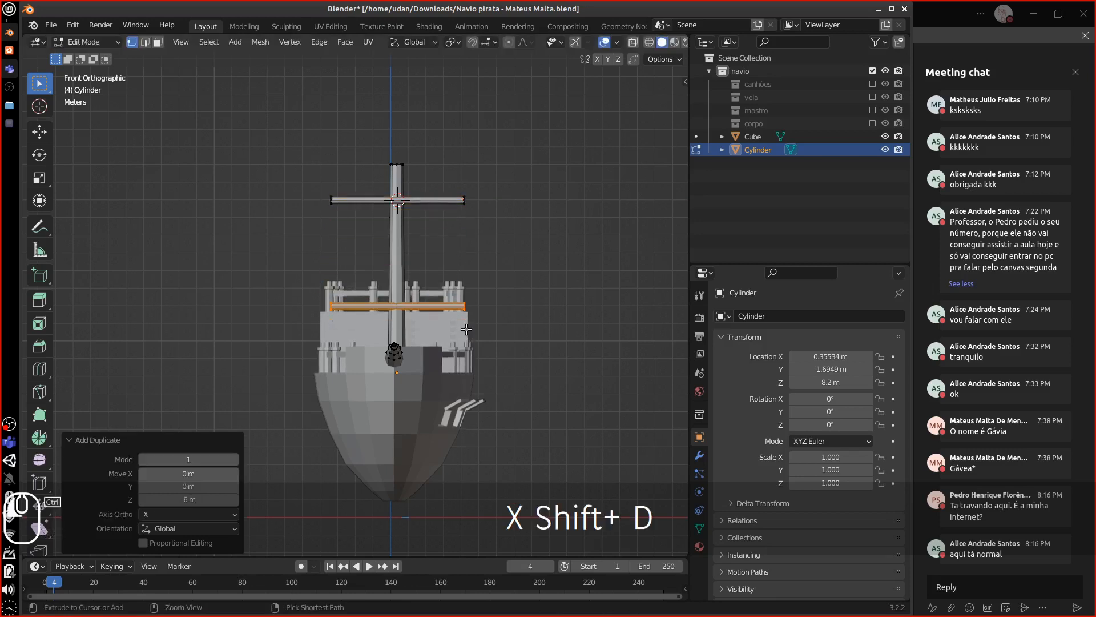
key("3")
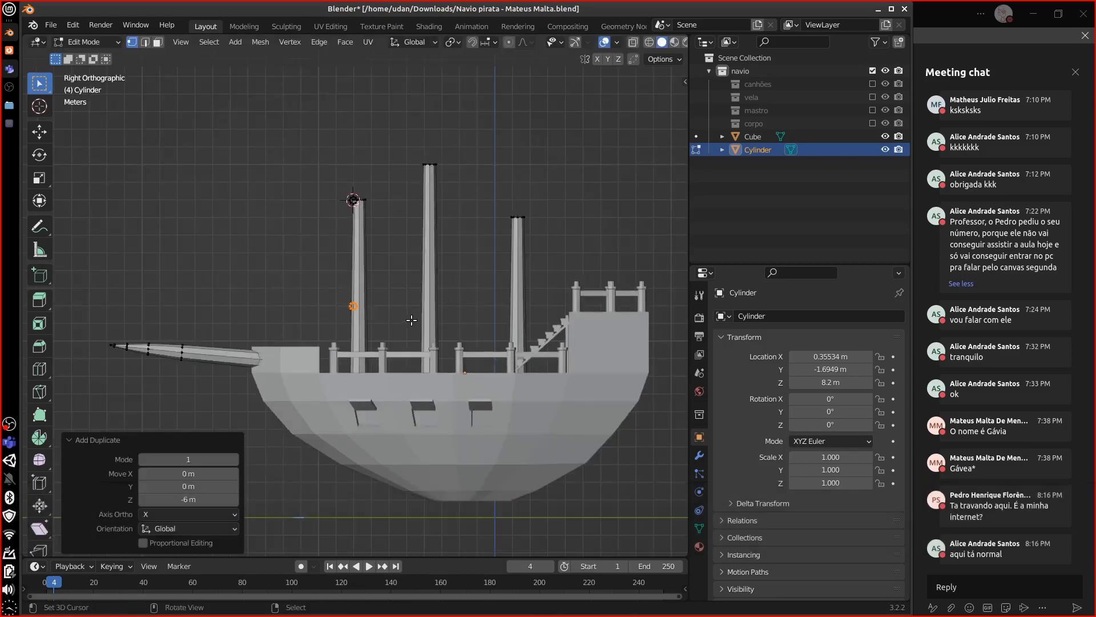
middle_click_drag(413, 321, 501, 304, "shift")
key("equal")
key("equal")
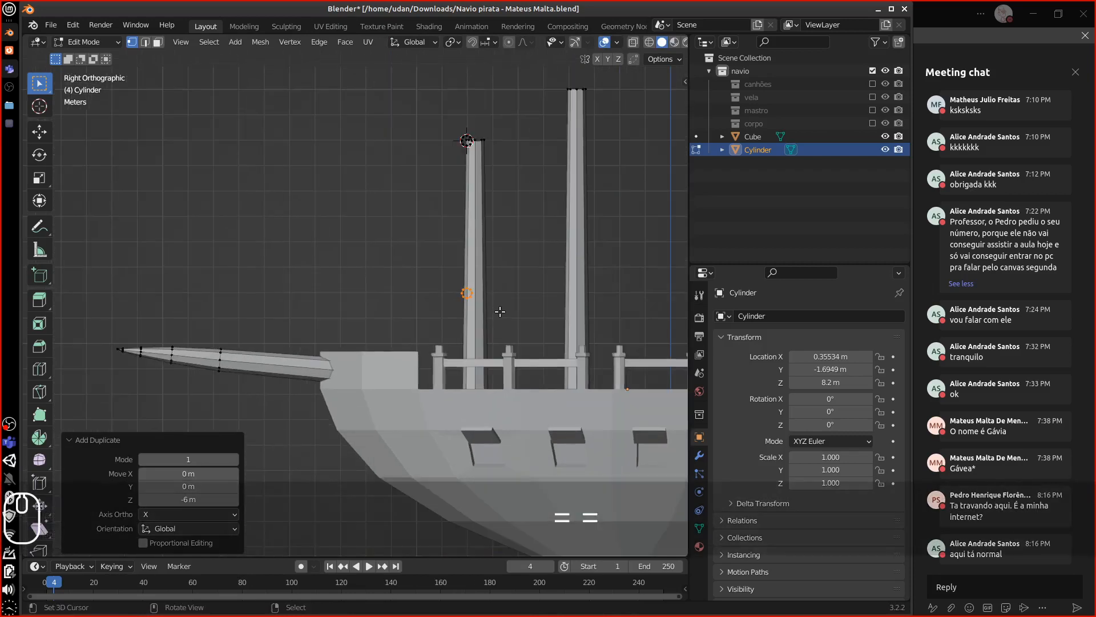
key("g")
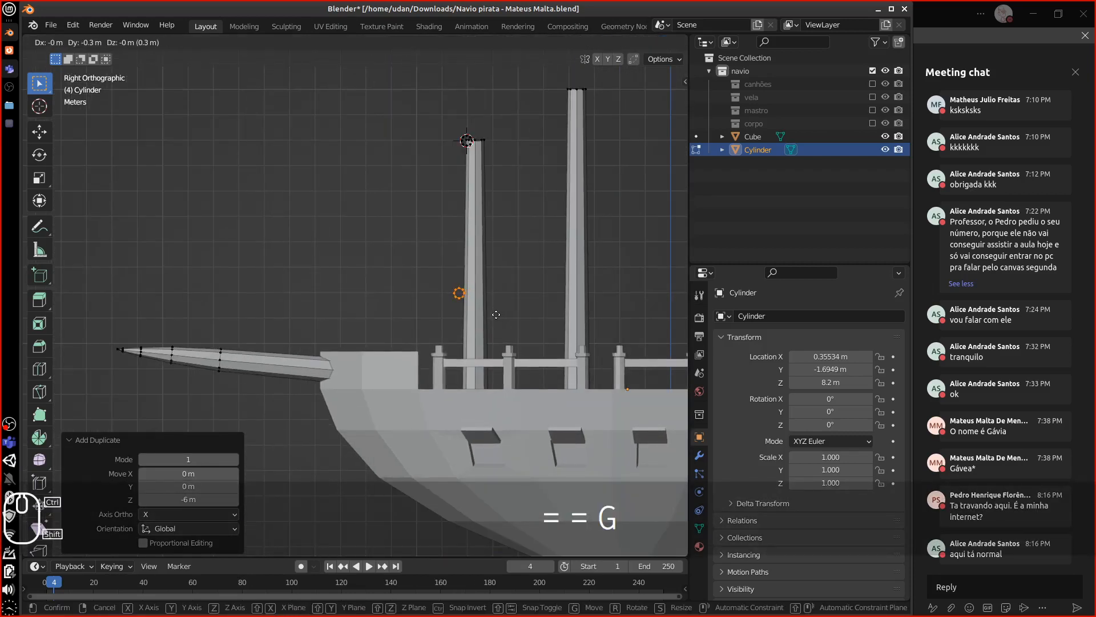
left_click(501, 307, "ctrl+shift")
Select both yards, move them about -0.18 m in Y and -0.52 m in Z, and rotate them about -1.22° in side view.
middle_click_drag(501, 308, 542, 164)
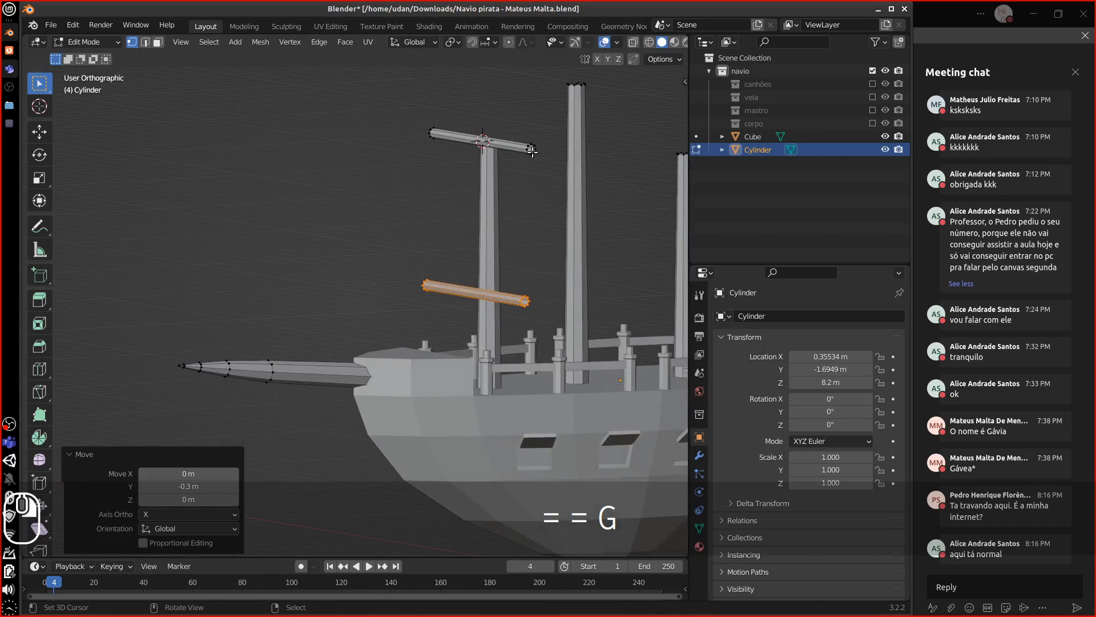
key("ctrl+l")
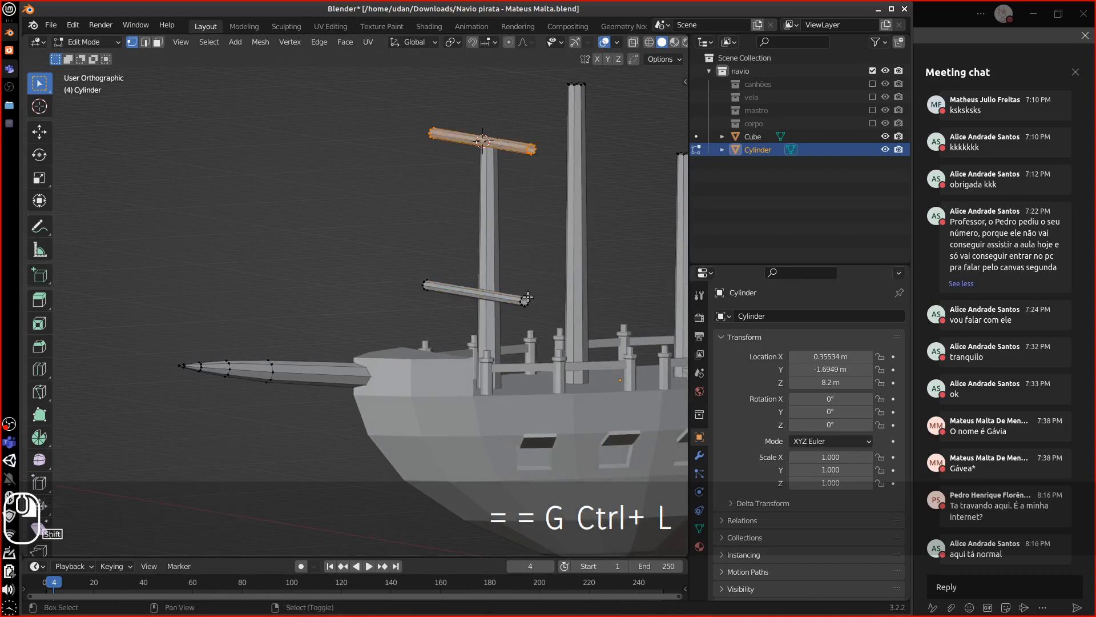
key("ctrl+l")
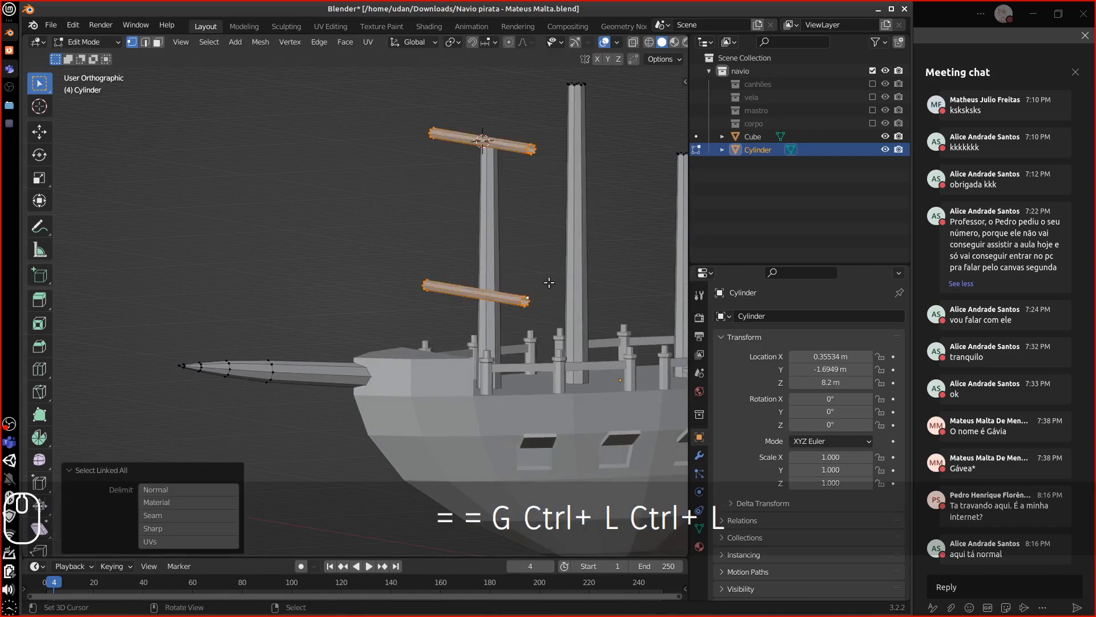
key("3")
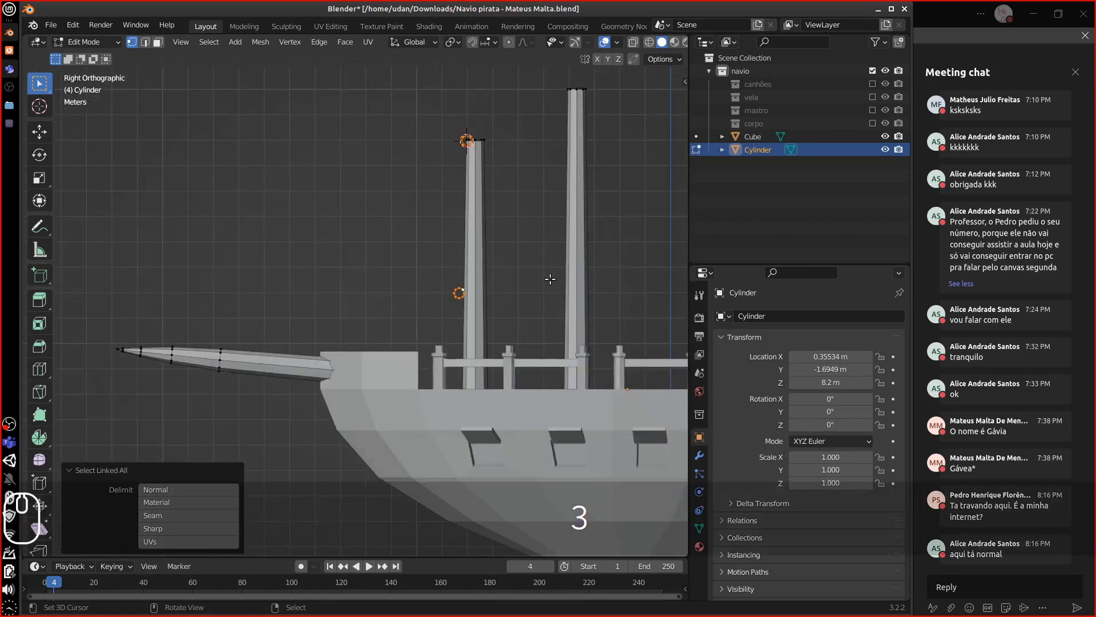
key("g")
left_click(497, 228)
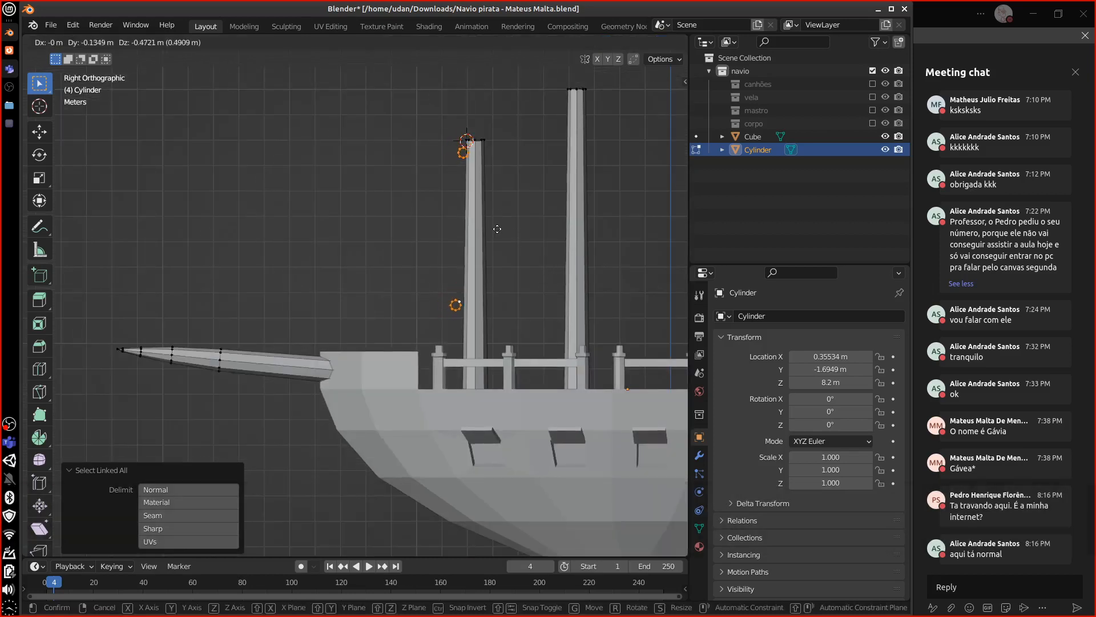
key("r")
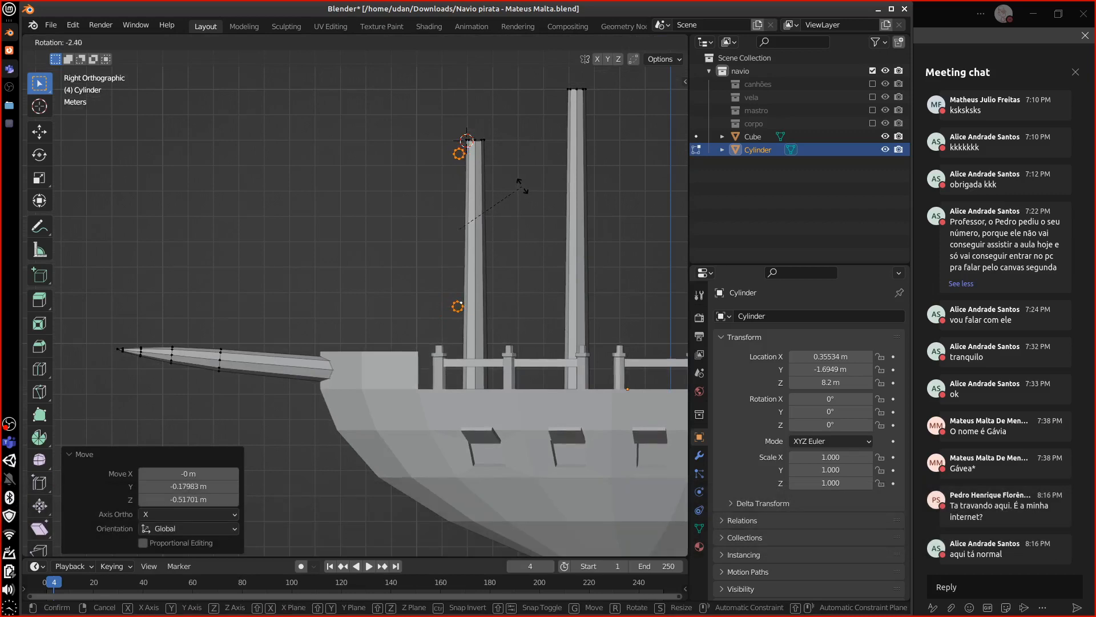
left_click(522, 189)
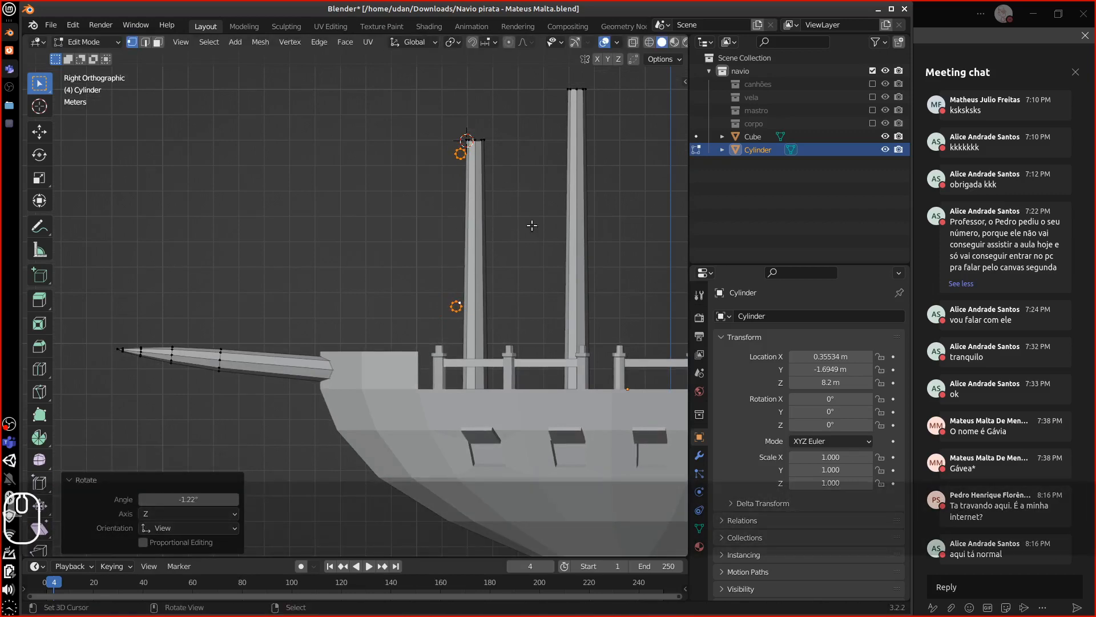
Thin the lower yard by scaling it to 0.448 in Y and Z while keeping its X length.
middle_click_drag(534, 311, 588, 337)
left_click(519, 310)
key("ctrl+l")
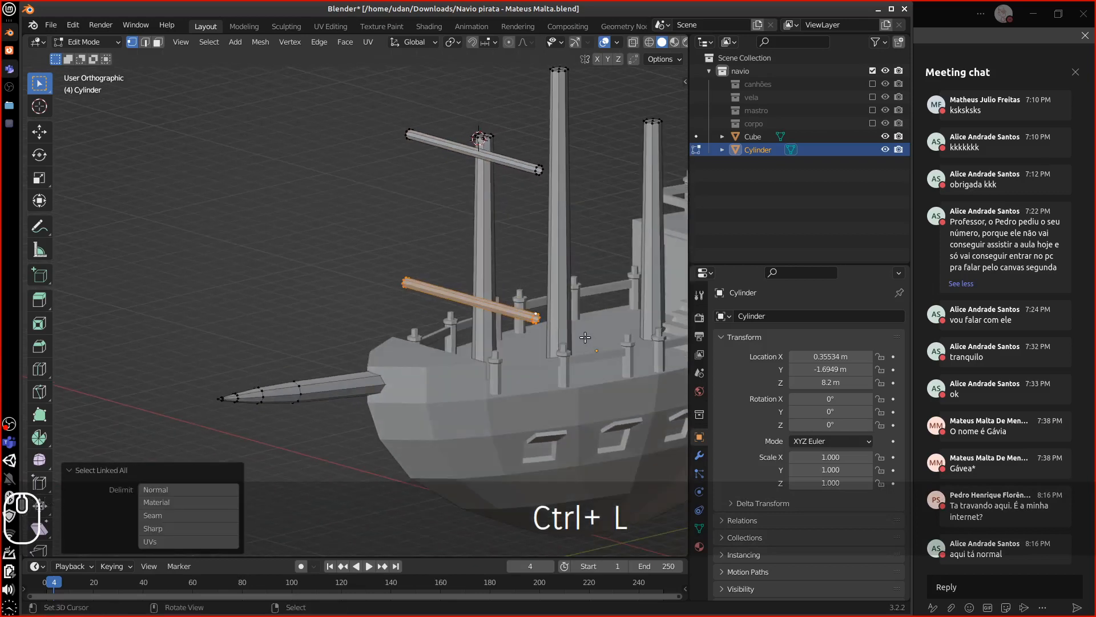
scroll(582, 338, "up", 4)
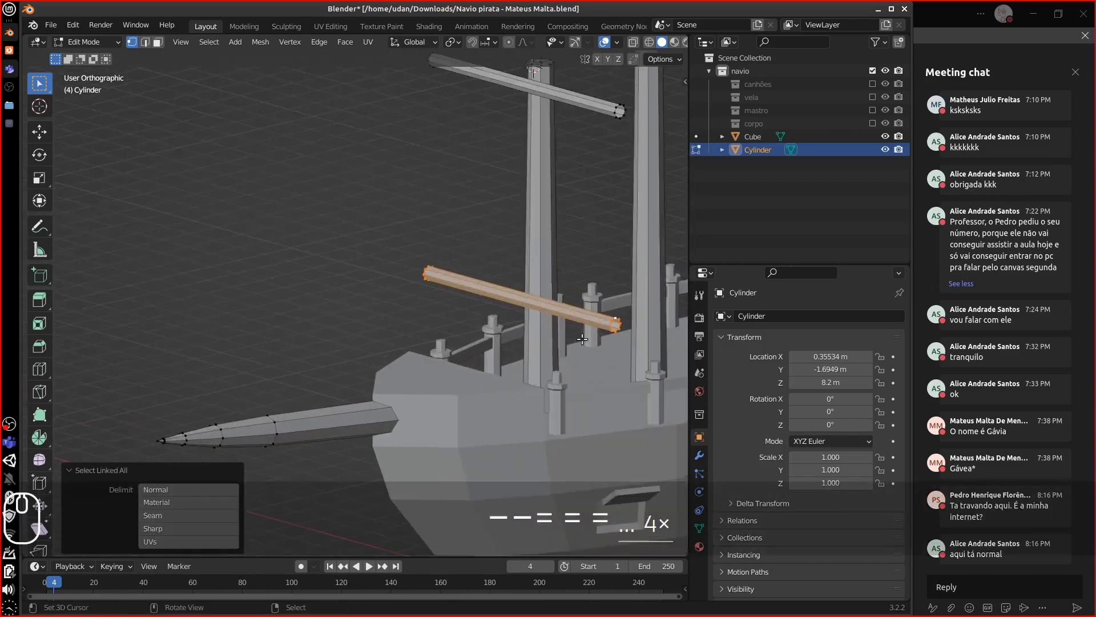
scroll(582, 339, "up", 1)
middle_click_drag(624, 295, 452, 277, "shift")
key("s")
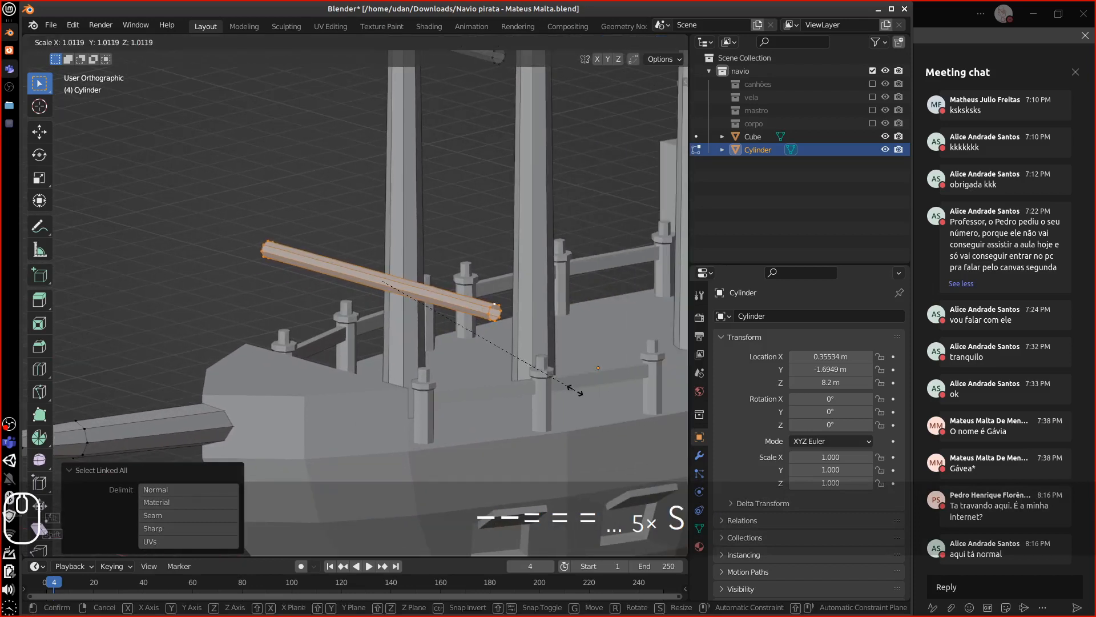
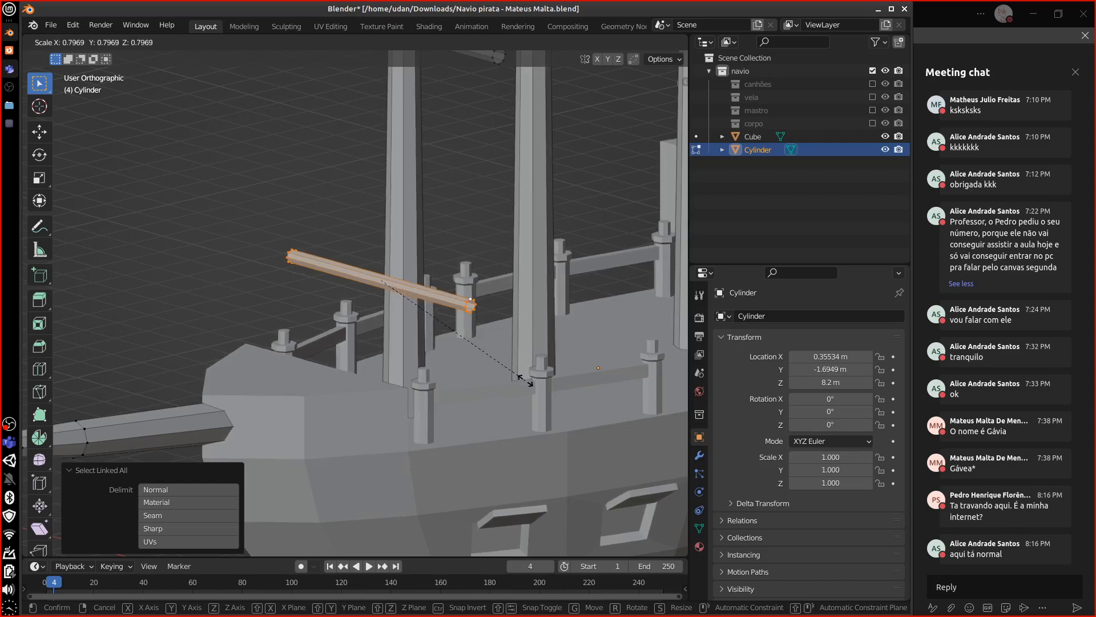
key("shift+x")
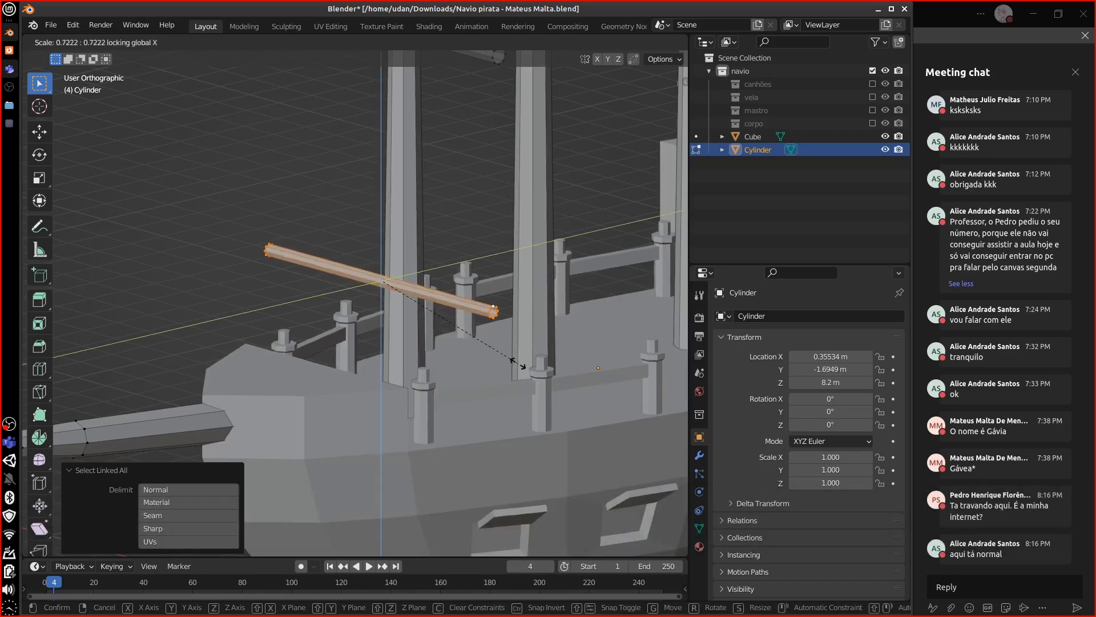
left_click(472, 321)
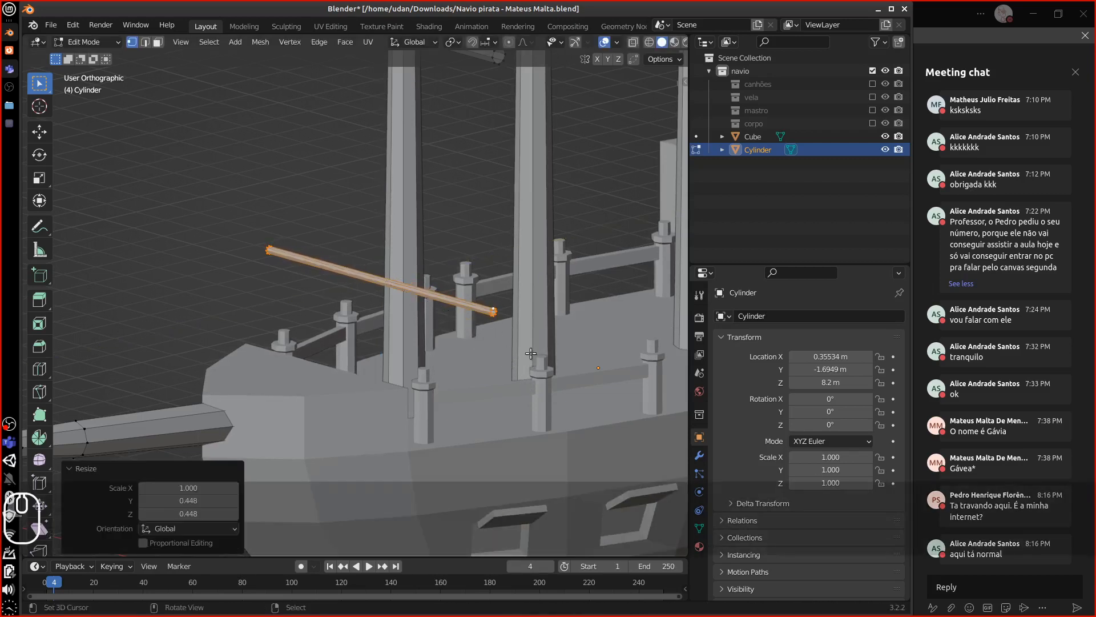
Thin the whole upper yard by scaling it to 0.545 in Y and Z while keeping its X length.
middle_click_drag(540, 136, 547, 224, "shift")
key("alt+a")
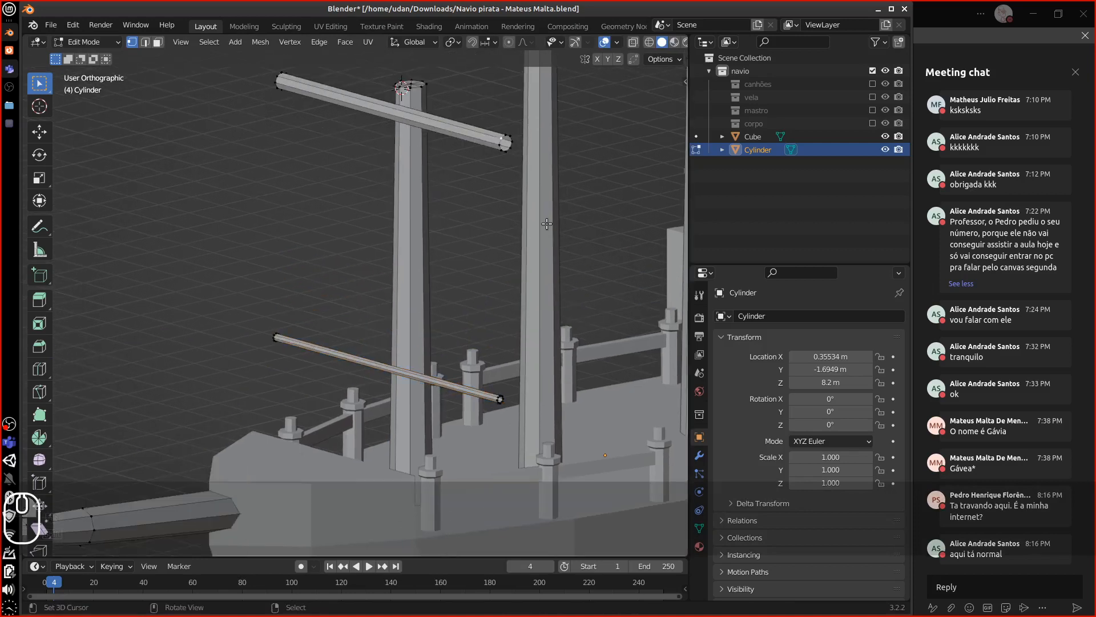
key("ctrl+l")
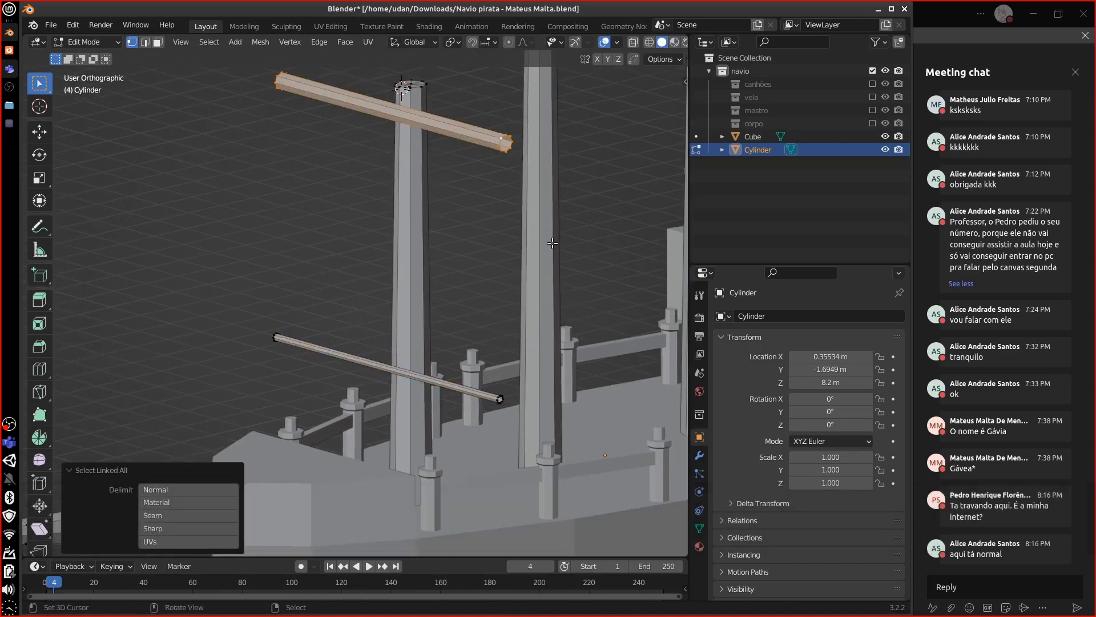
key("s")
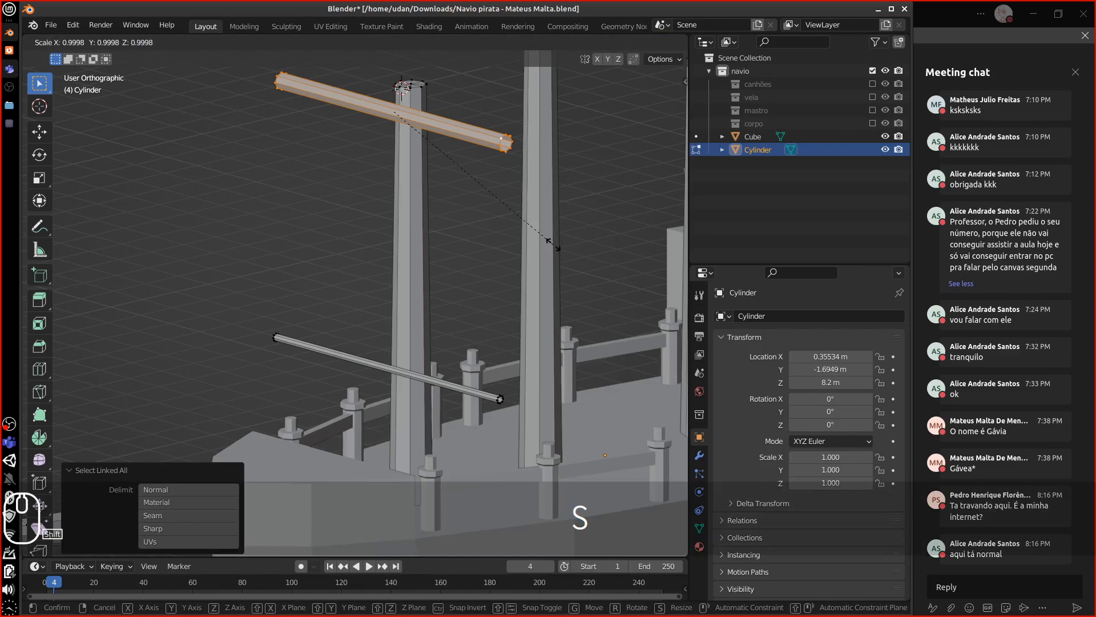
key("shift+x")
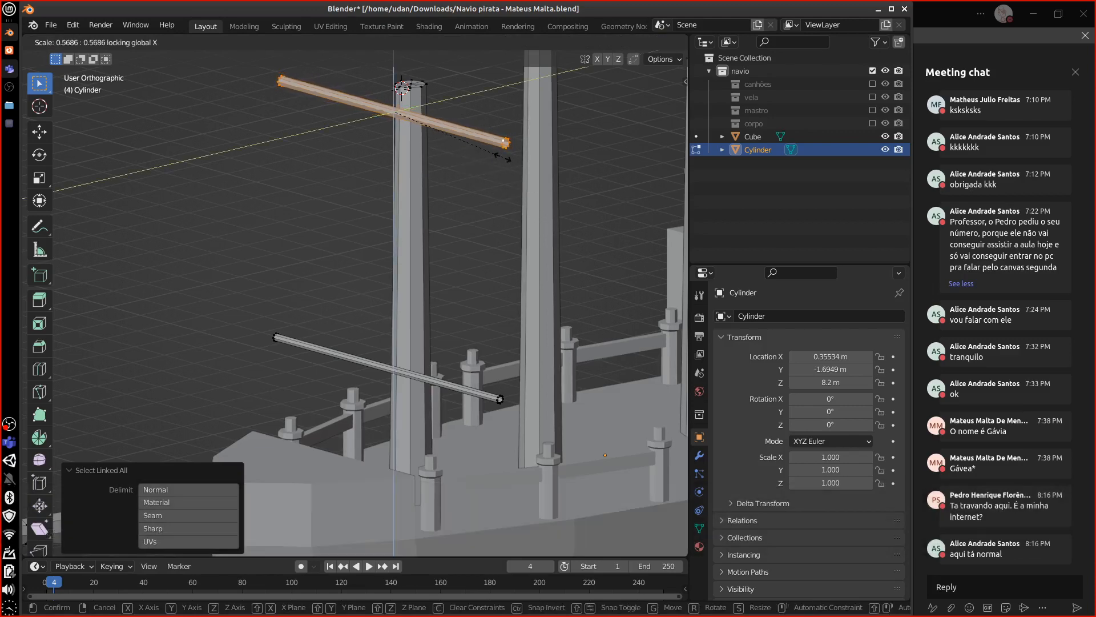
left_click(500, 153)
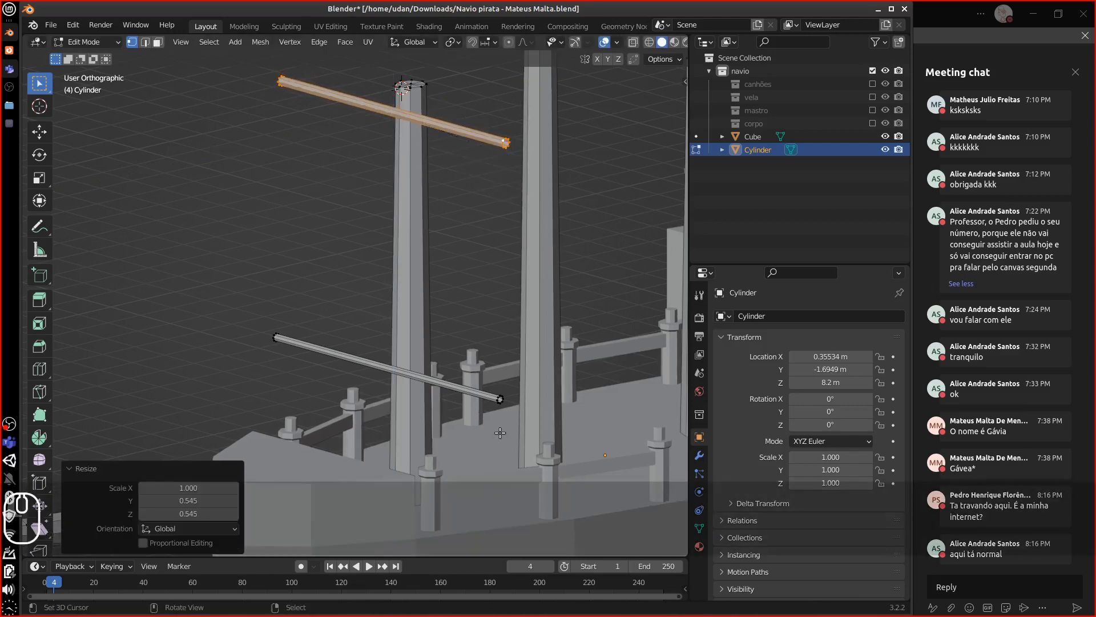
Extrude the upper yard's +X end ring in place and merge the new vertices at center to cap it.
middle_click_drag(501, 433, 553, 219)
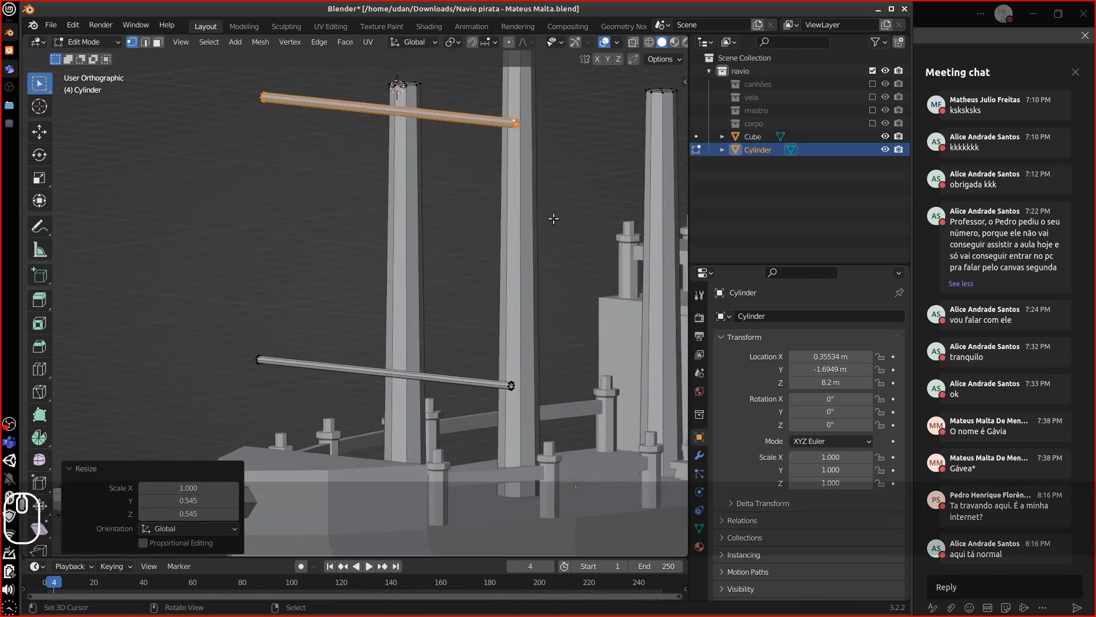
left_click(521, 122)
key("b")
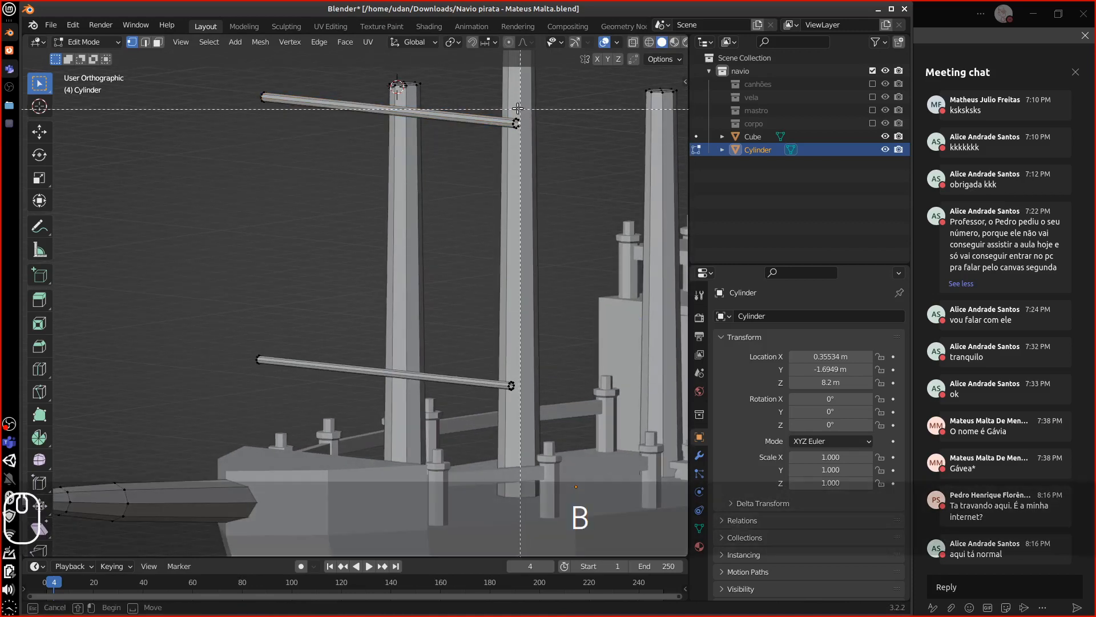
left_click_drag(506, 112, 530, 145)
middle_click_drag(542, 196, 539, 206)
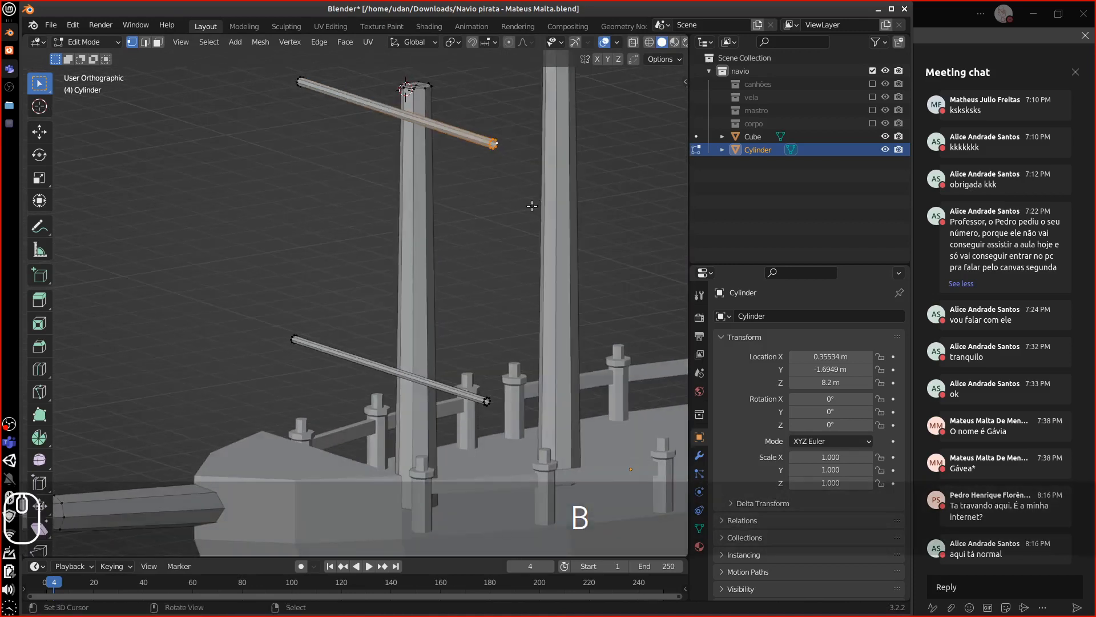
key("e")
key("Escape")
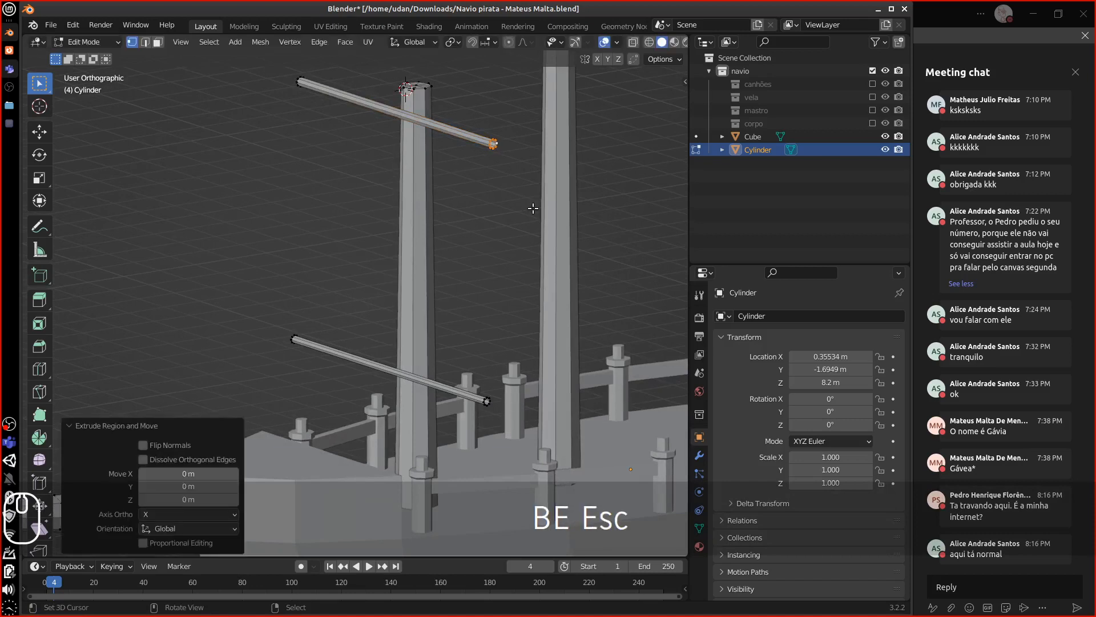
key("m")
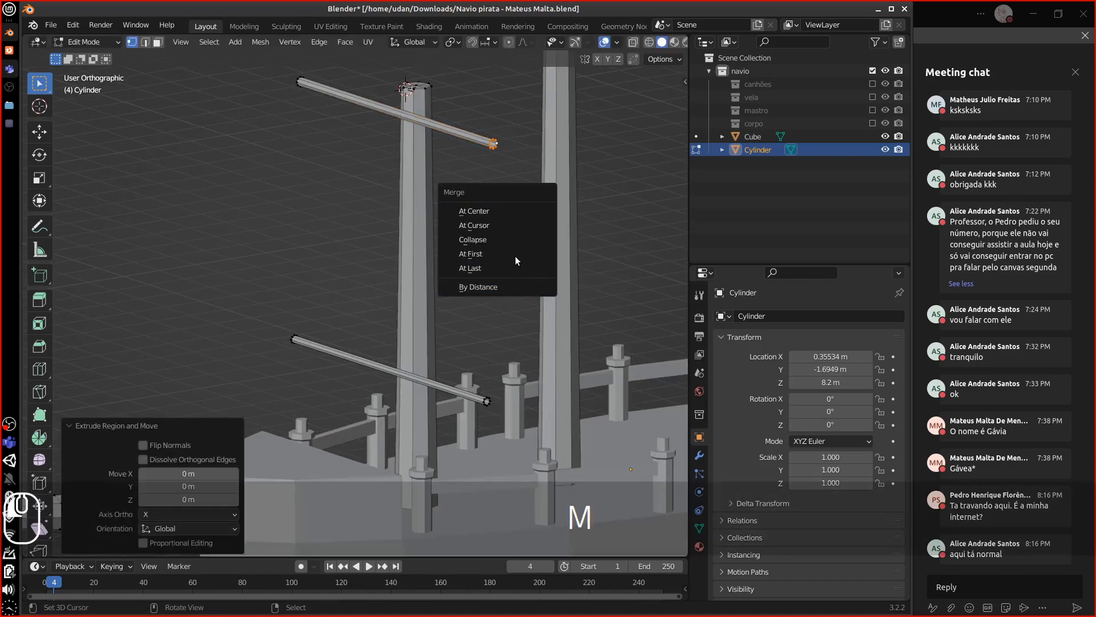
left_click(509, 211)
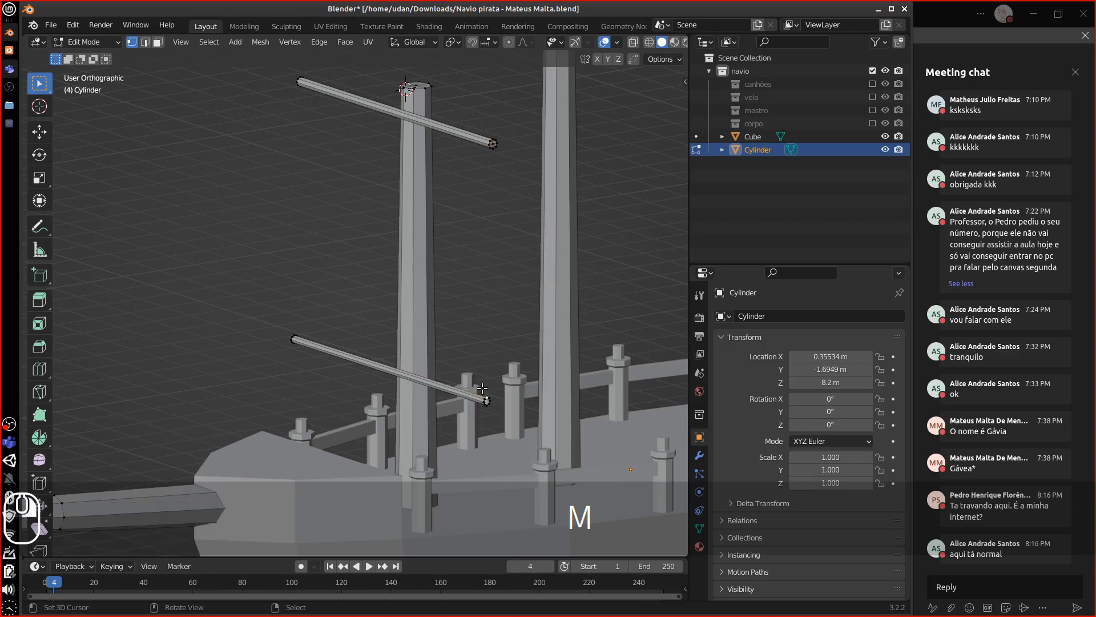
Cap the lower yard's +X end by extruding its ring in place and merging it at center.
key("b")
left_click_drag(474, 385, 501, 413)
key("e")
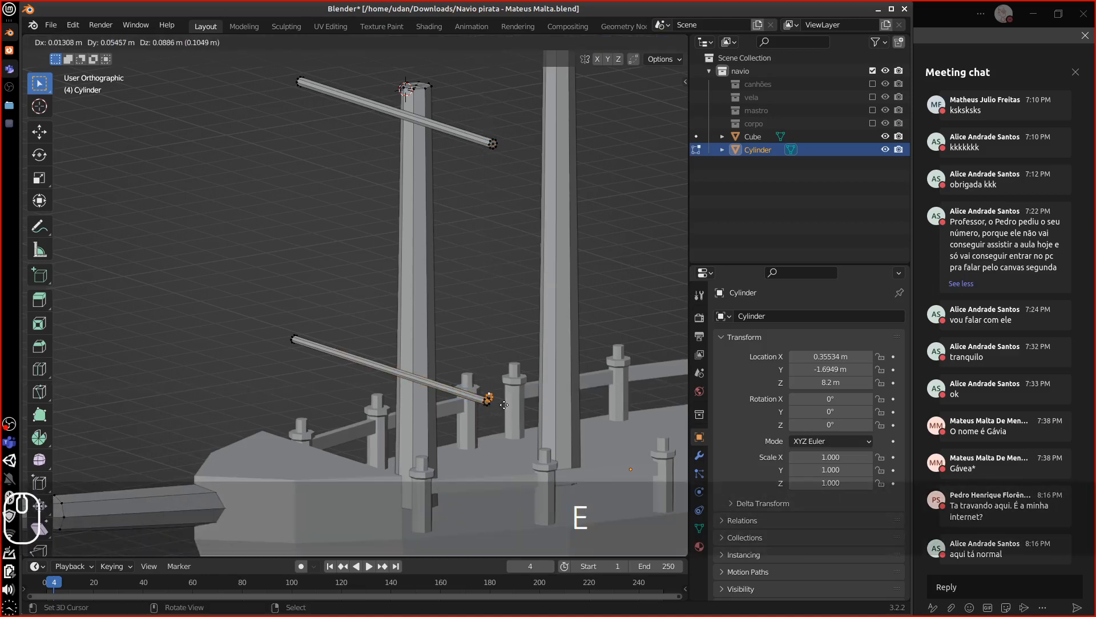
key("Escape")
key("m")
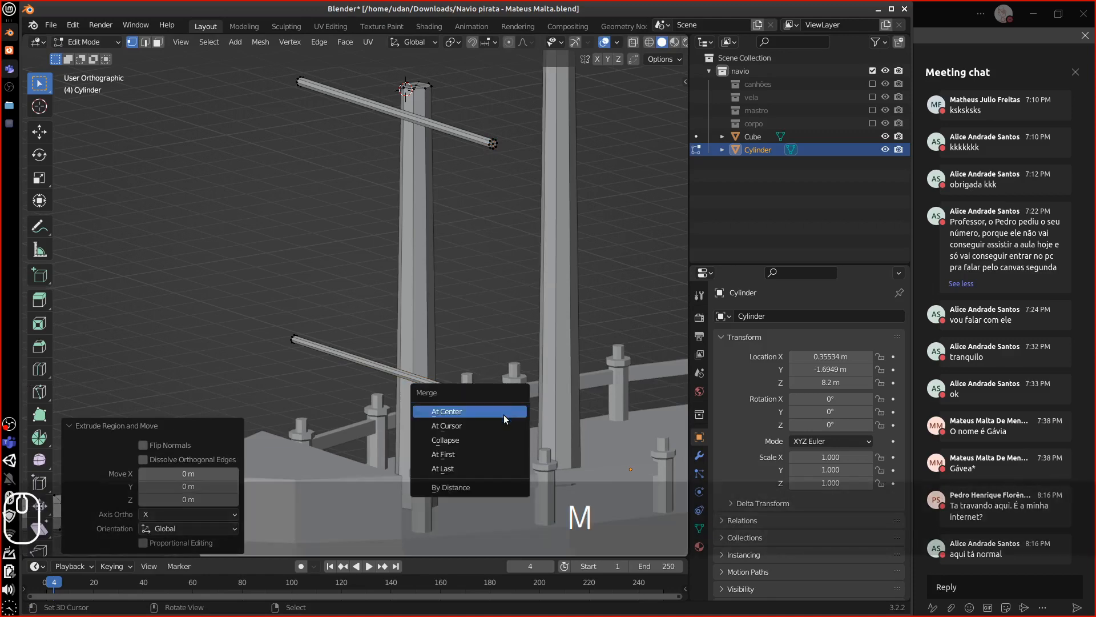
left_click(488, 410)
Cap the lower yard's -X end by extruding its ring in place and merging it at center.
middle_click_drag(488, 410, 244, 400)
left_click(229, 400)
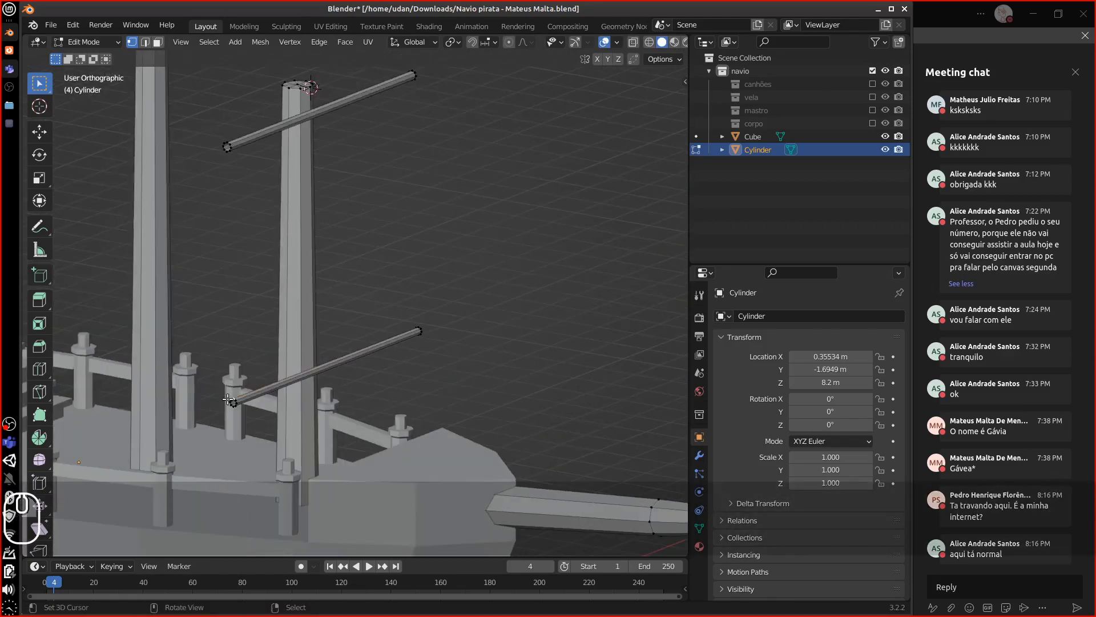
key("b")
left_click_drag(225, 396, 275, 422)
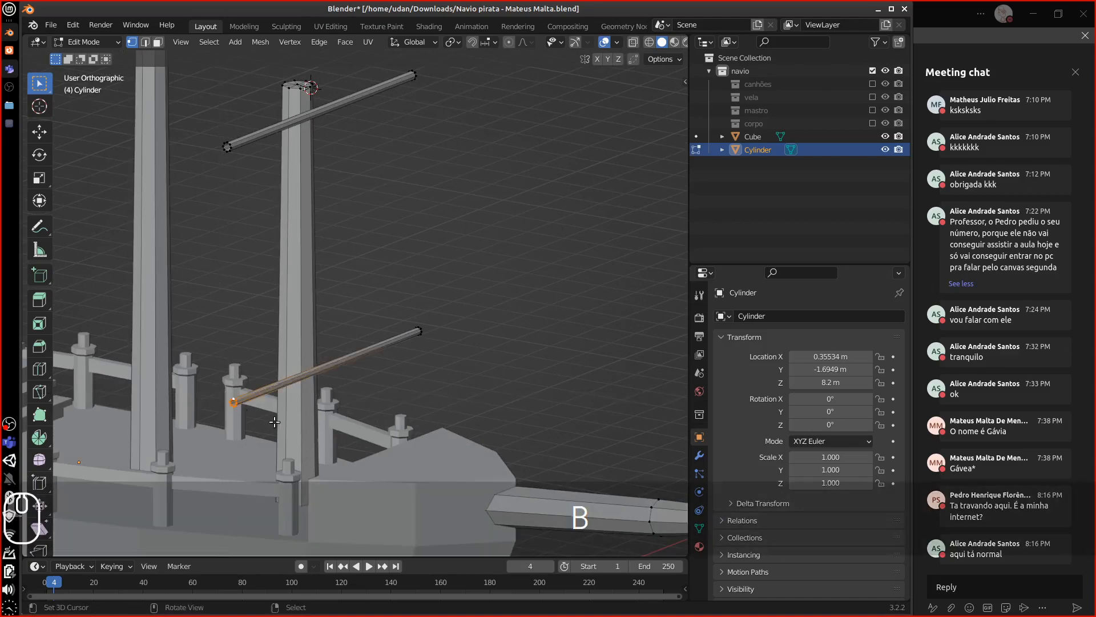
middle_click_drag(421, 377, 411, 385)
key("e")
key("Escape")
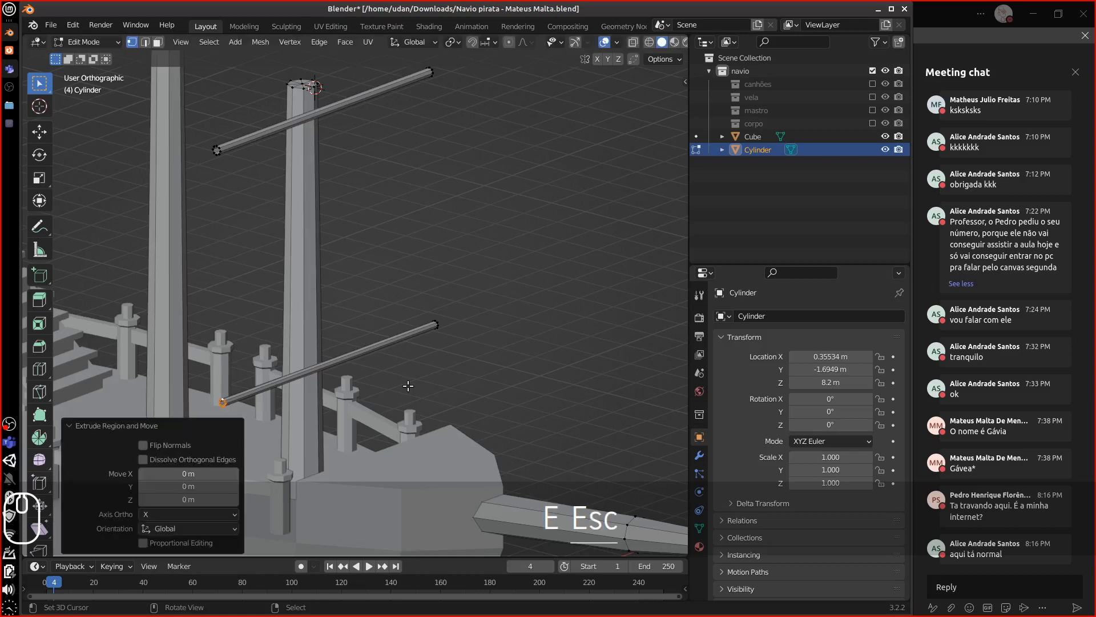
key("m")
left_click(404, 394)
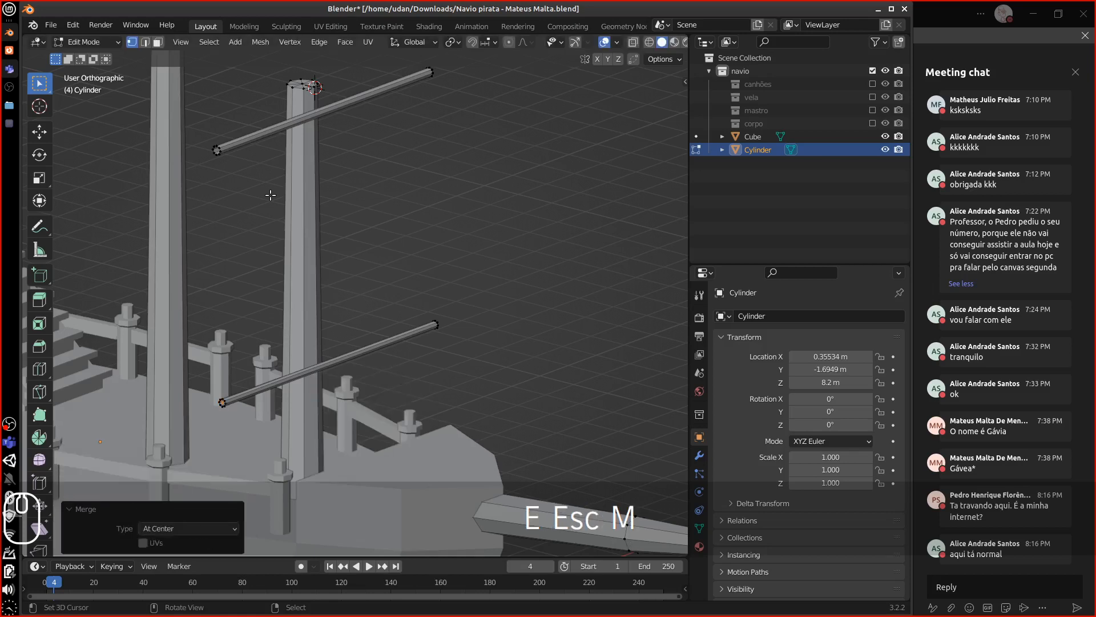
Cap the upper yard's -X end by extruding its ring in place and merging it at center.
left_click(227, 154)
key("b")
left_click_drag(213, 147, 273, 187)
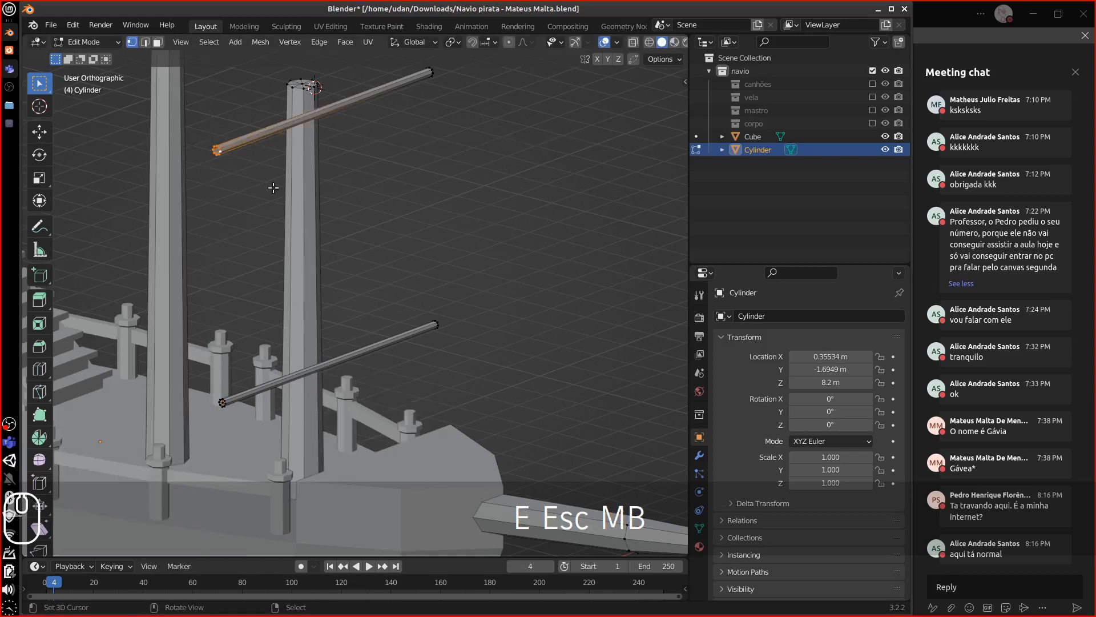
key("e")
key("Escape")
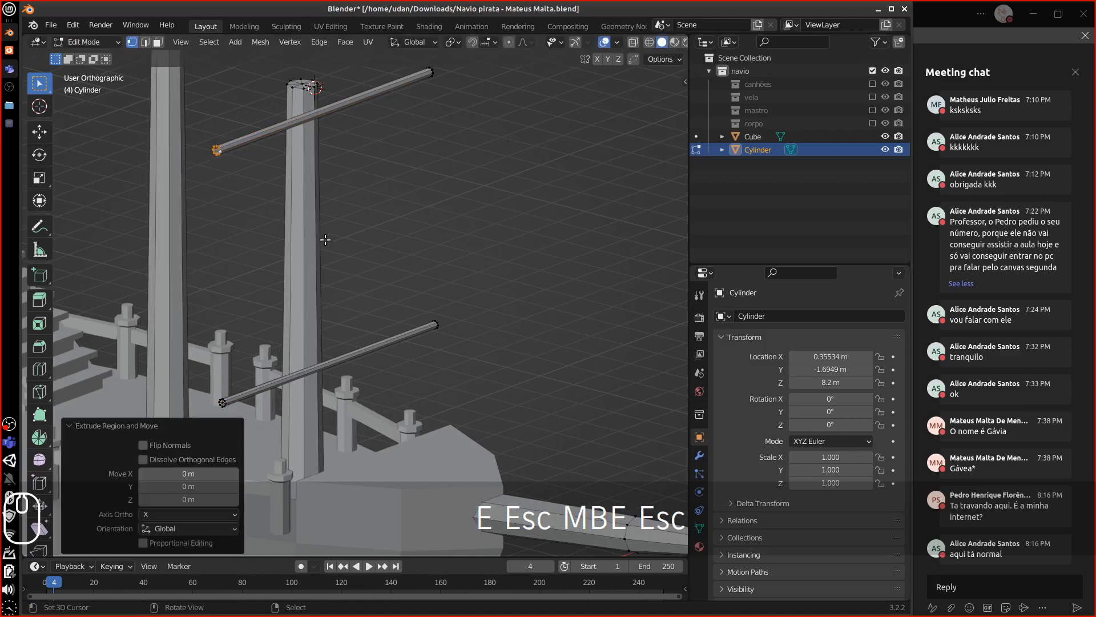
key("m")
left_click(329, 247)
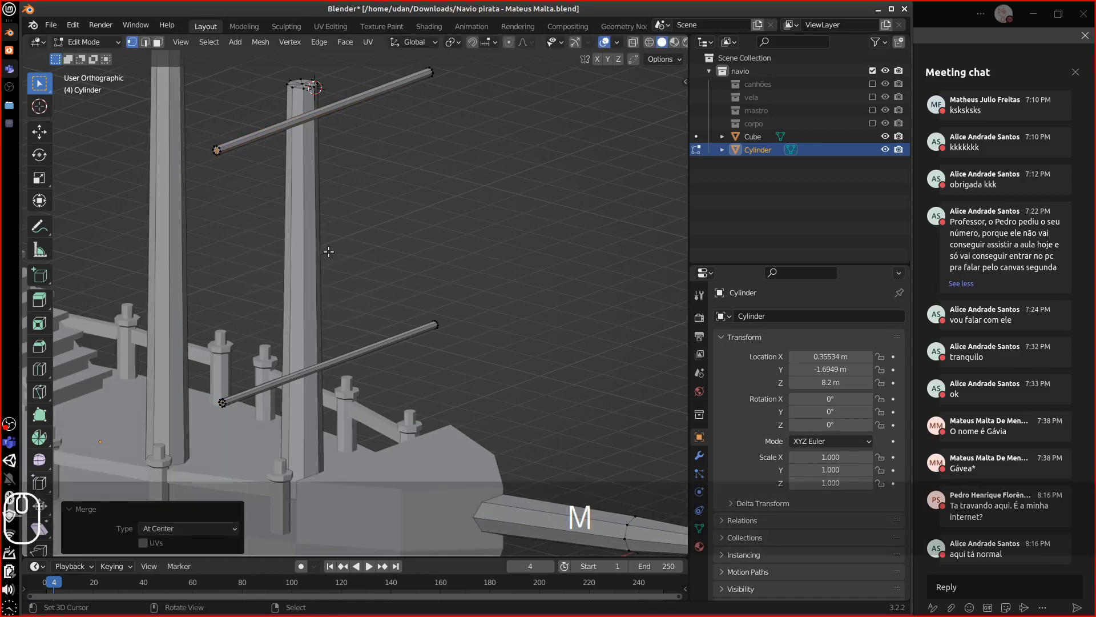
Select both whole yards, move them about 0.15 m in Y and -0.03 m in Z toward the mast, and rotate them about -1° in side view.
middle_click_drag(486, 300, 421, 221)
key("KP_3")
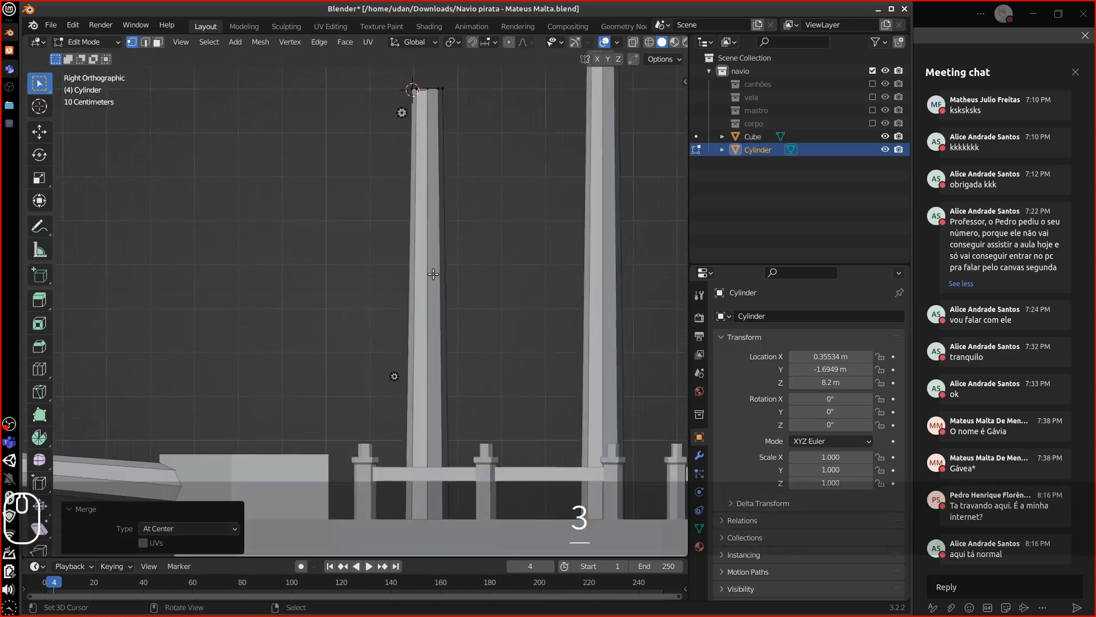
right_click(403, 109)
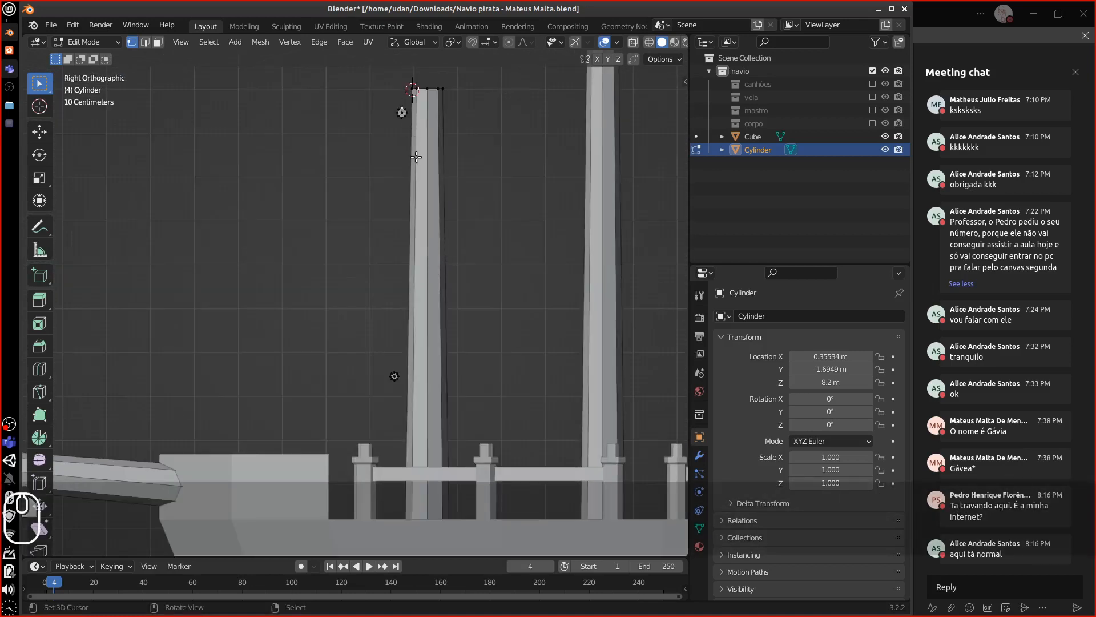
right_click(395, 371, "shift")
key("ctrl+l")
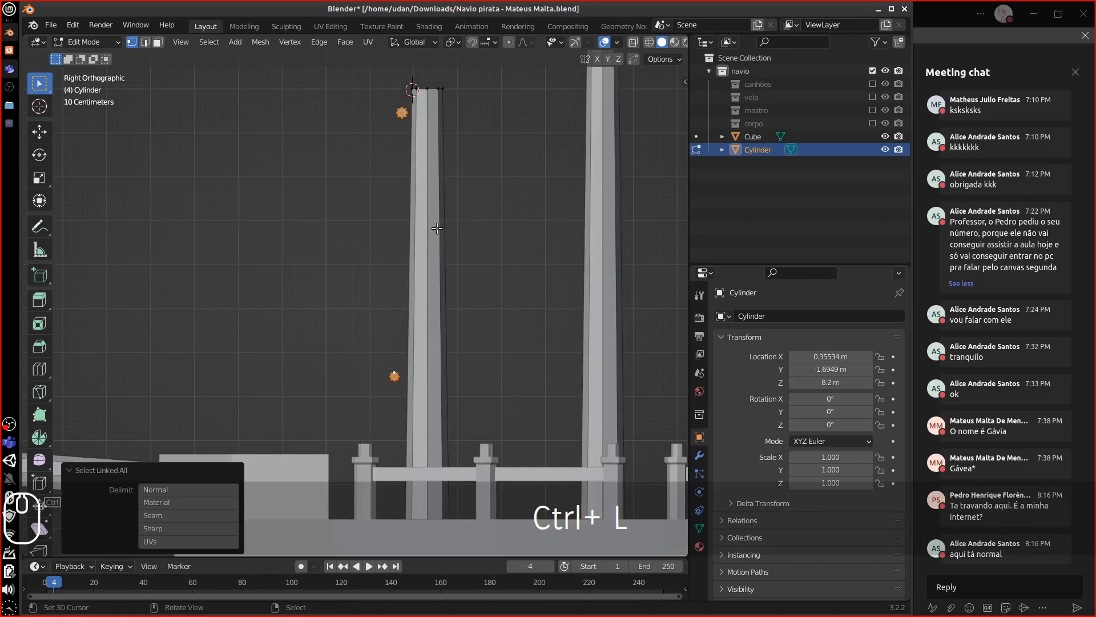
key("g")
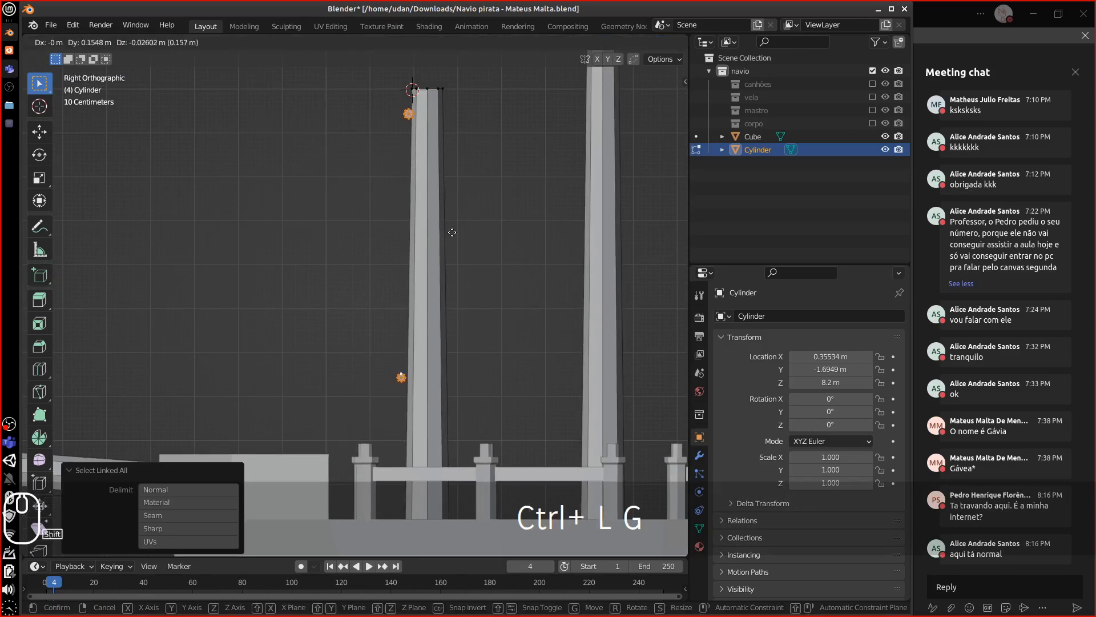
left_click(448, 232)
key("r")
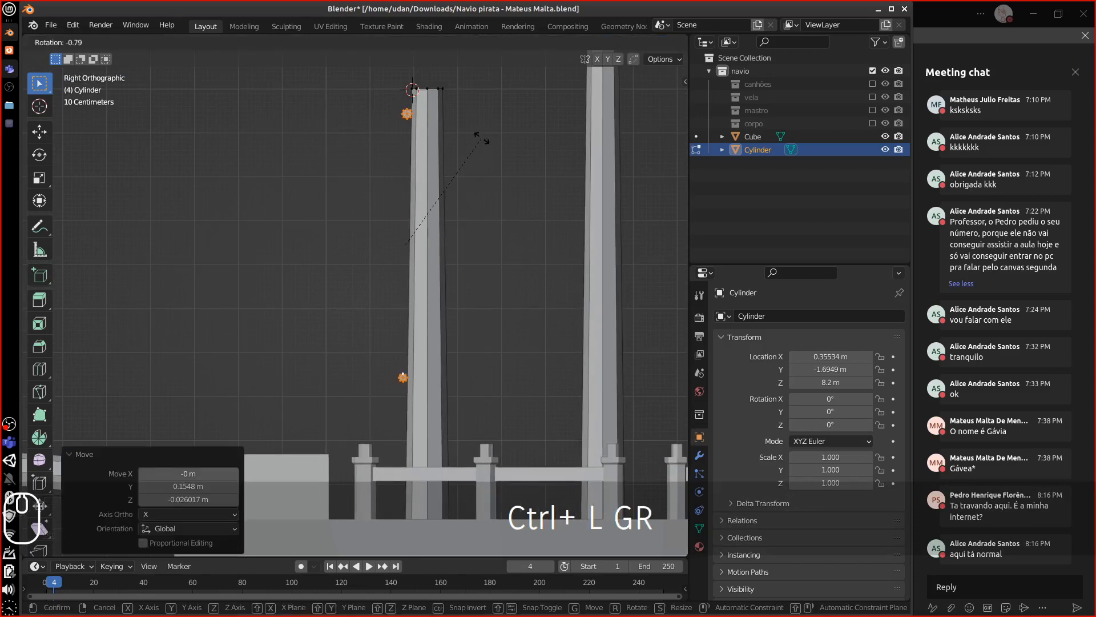
left_click(476, 148)
Place the 3D cursor between the yards in front of the foremast, add a plane there and scale it to 3.900.
left_click(406, 170)
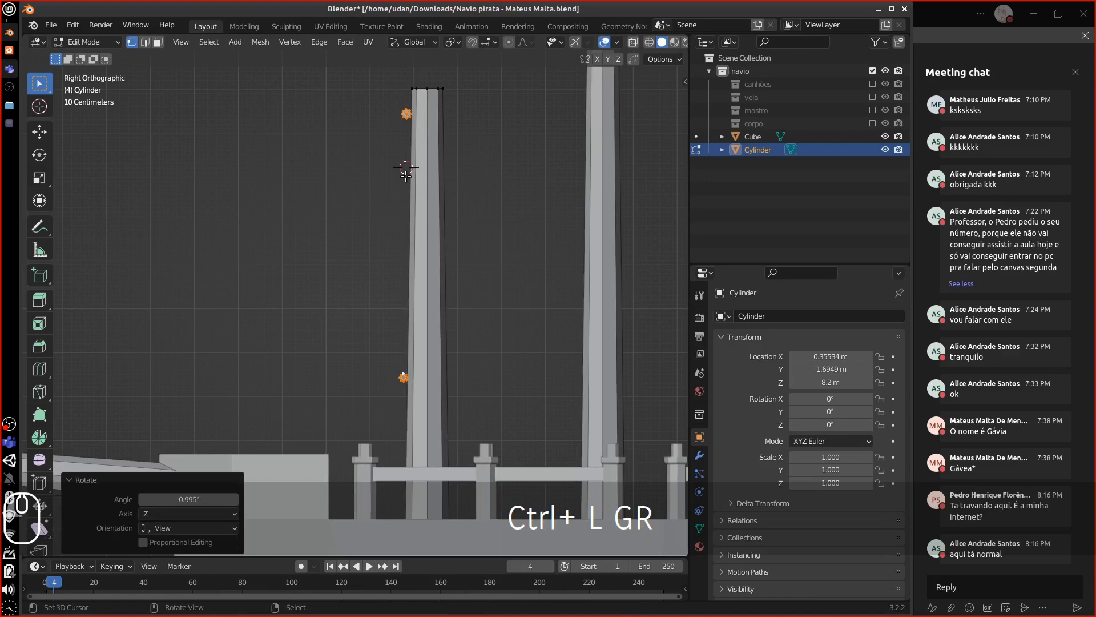
left_click(368, 240)
key("KP_1")
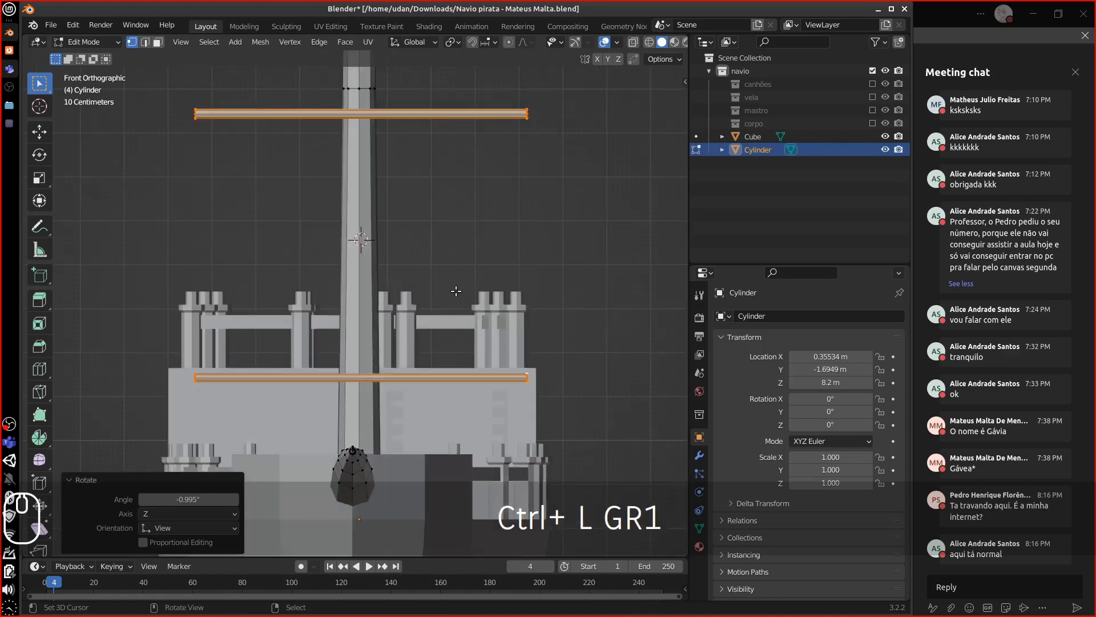
key("shift+a")
left_click(436, 216)
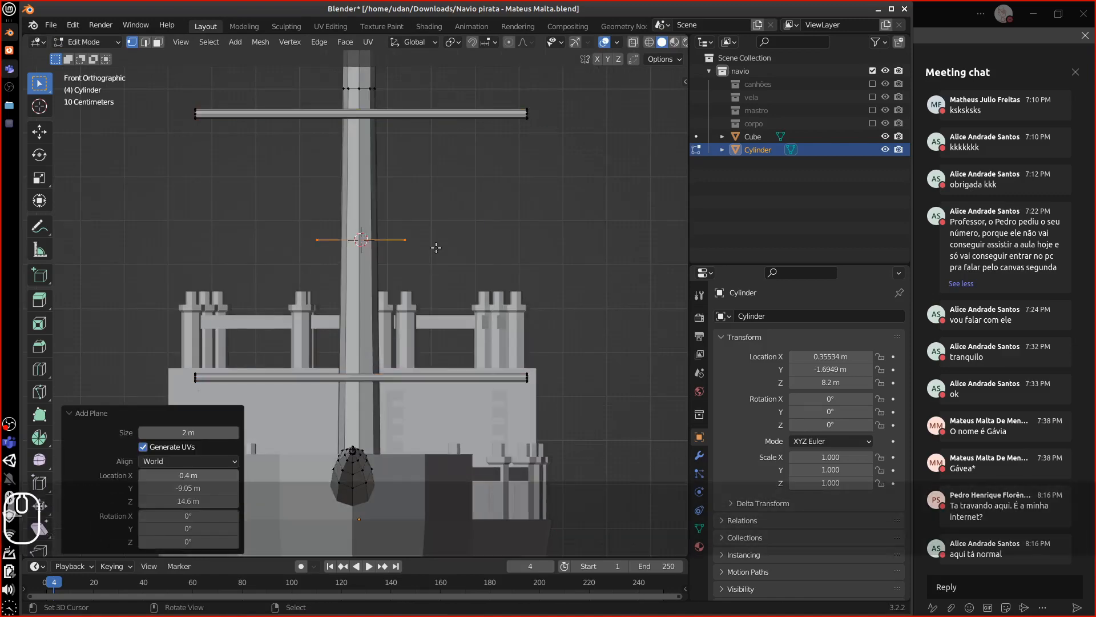
key("s")
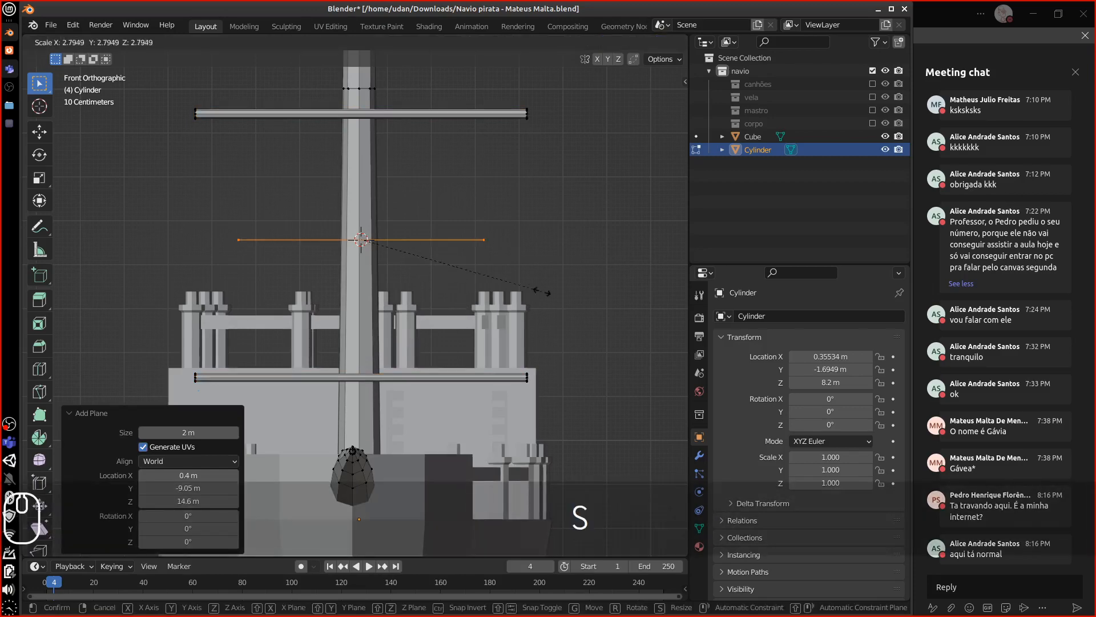
left_click(606, 305)
Rotate the new plane -90° in side view so it stands upright in front of the foremast.
key("KP_3")
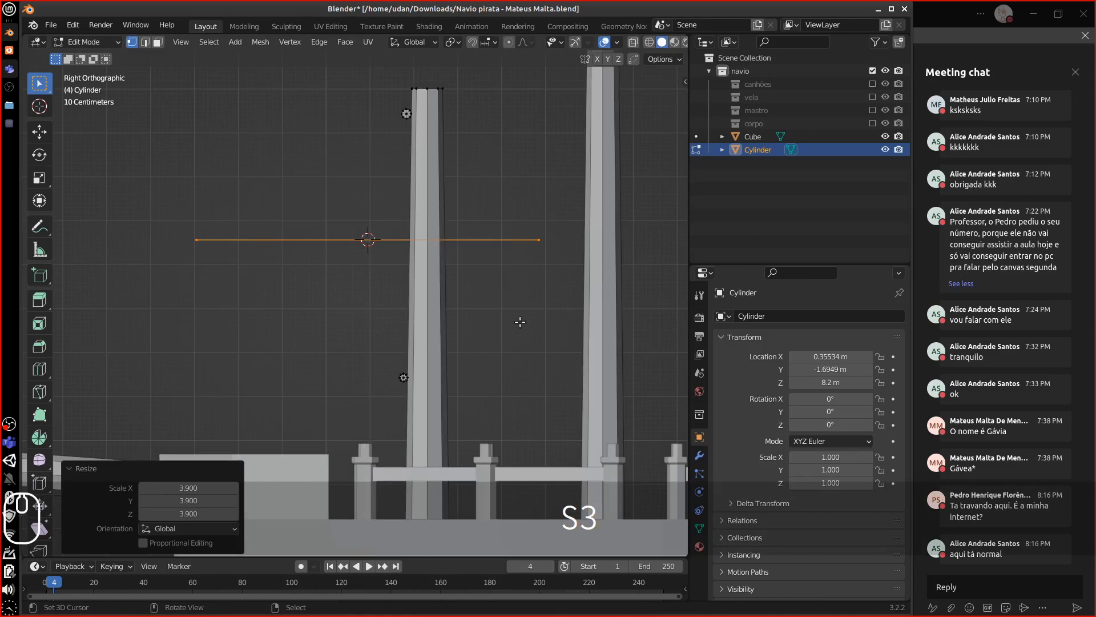
key("r")
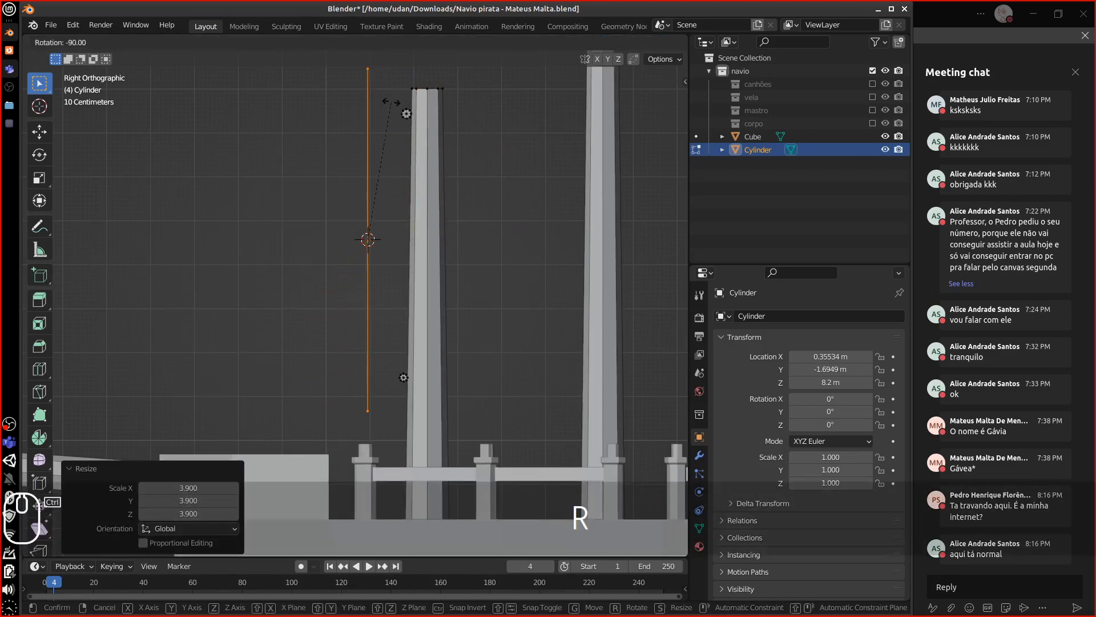
left_click(400, 104)
In front view, scale the upright plane to 0.750 in Z and move it about -0.14 m in Z between the yards.
key("KP_1")
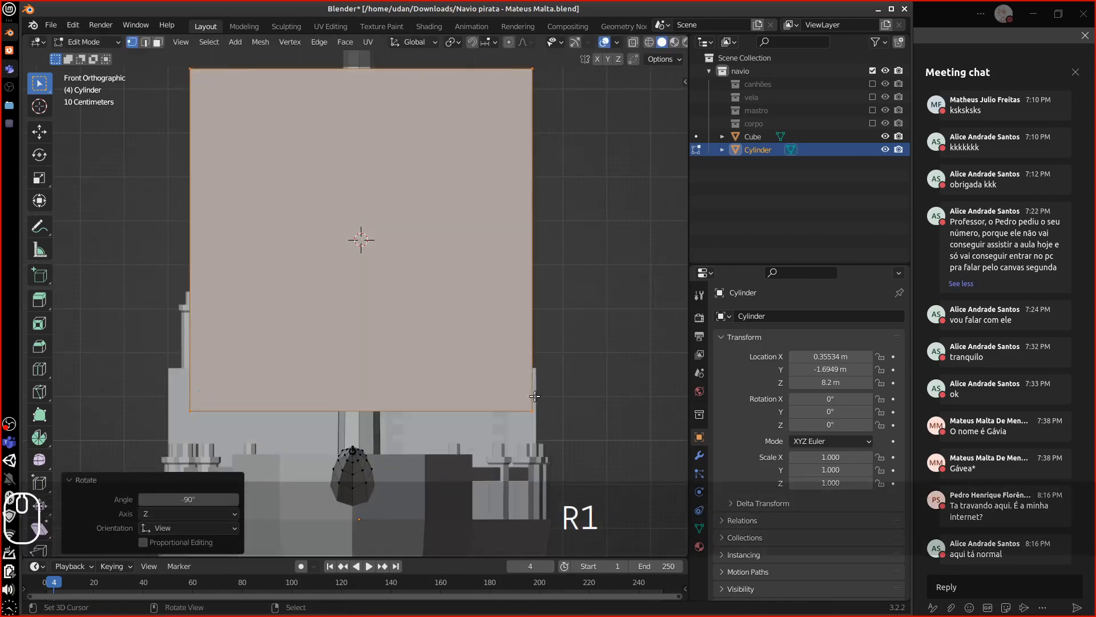
key("s")
key("z")
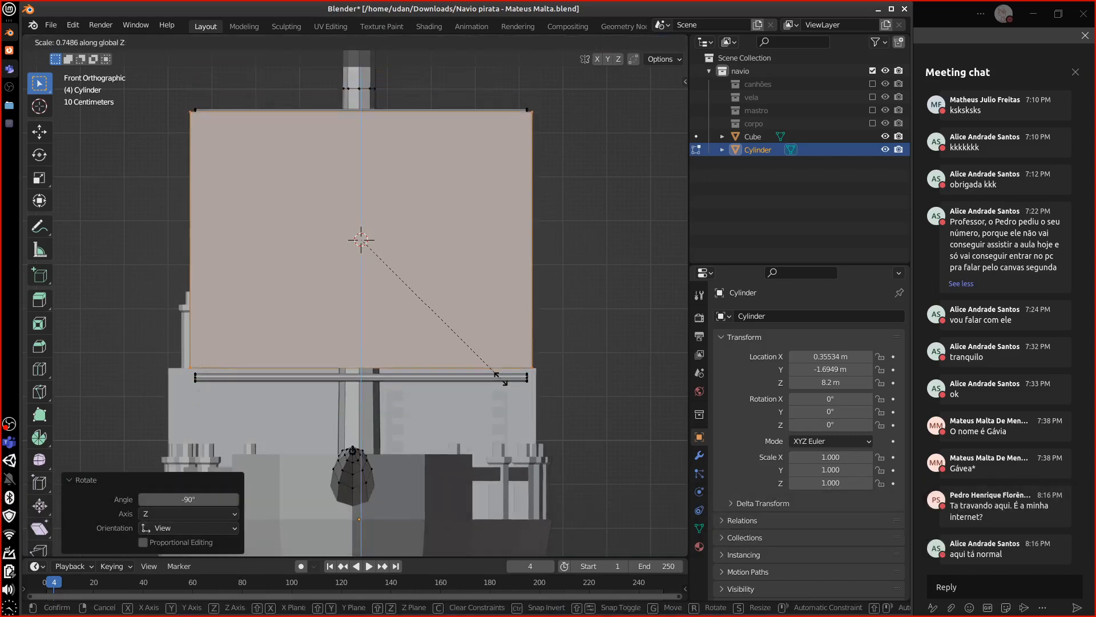
left_click(501, 313)
key("g")
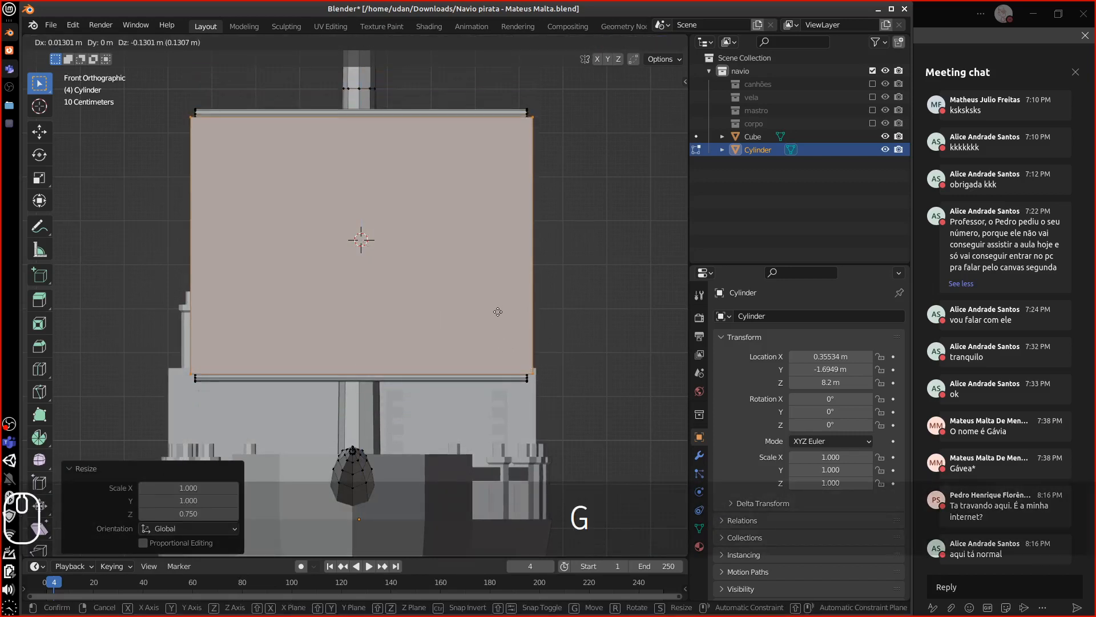
left_click(559, 324)
Scale the sail plane to 0.971 in X to match the yards' width.
key("s")
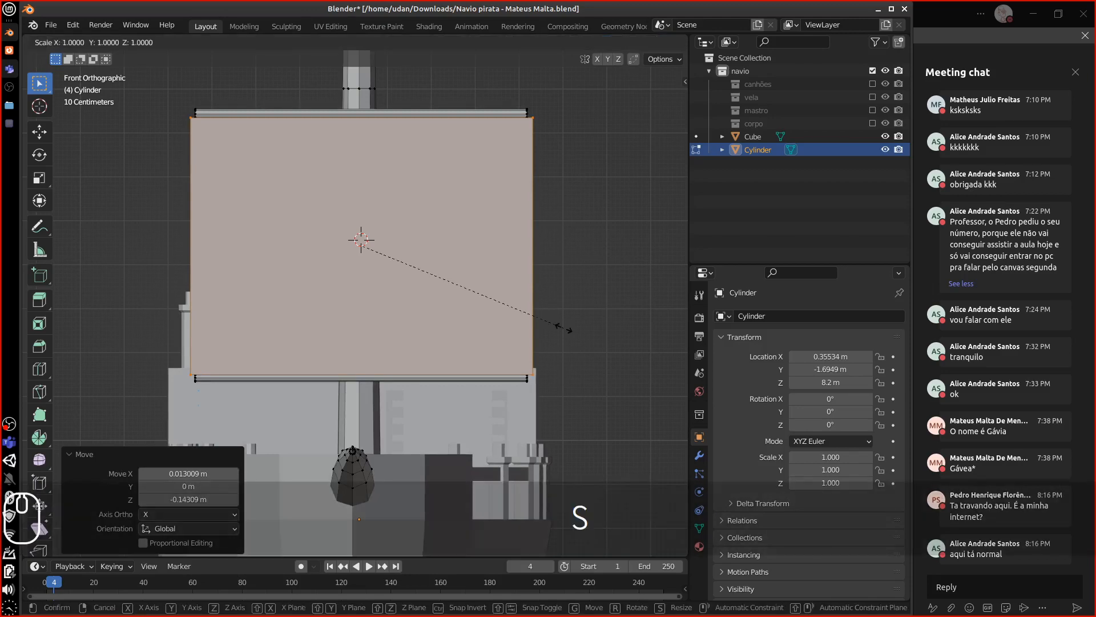
key("x")
left_click(558, 326)
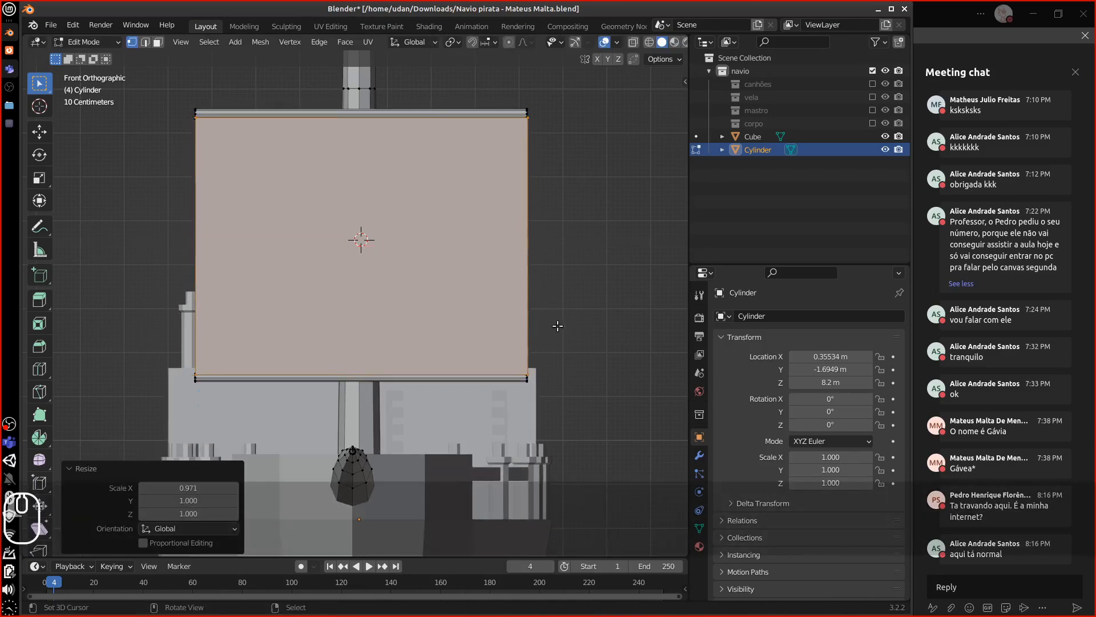
In side view, move the sail plane about 0.82 m in Y to the yards and rotate it about 0.96° to align with both.
key("KP_3")
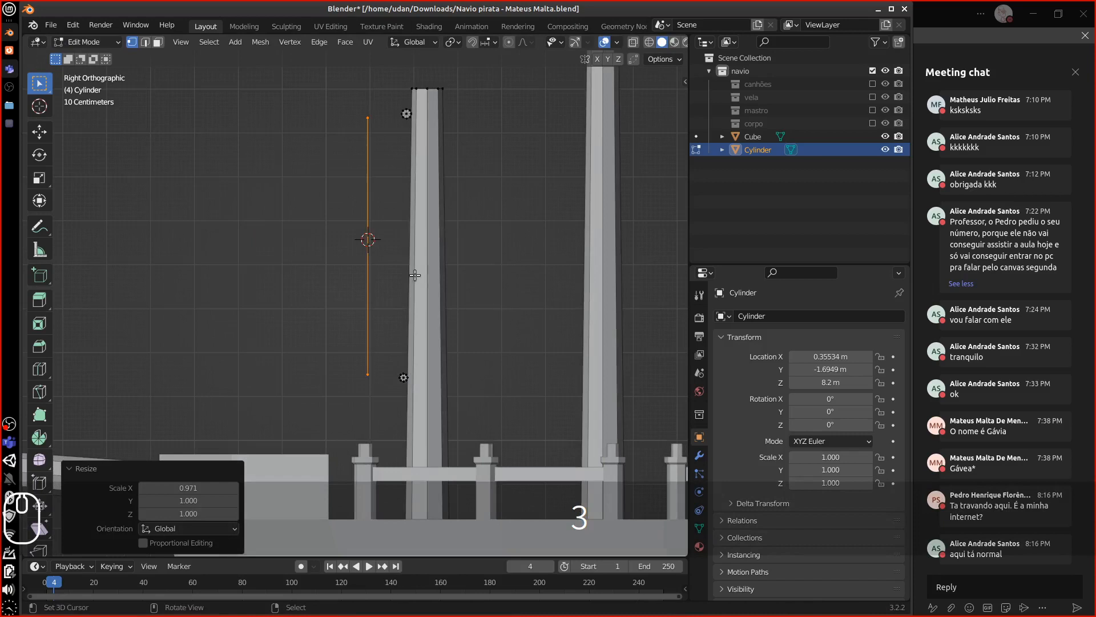
key("g")
key("y")
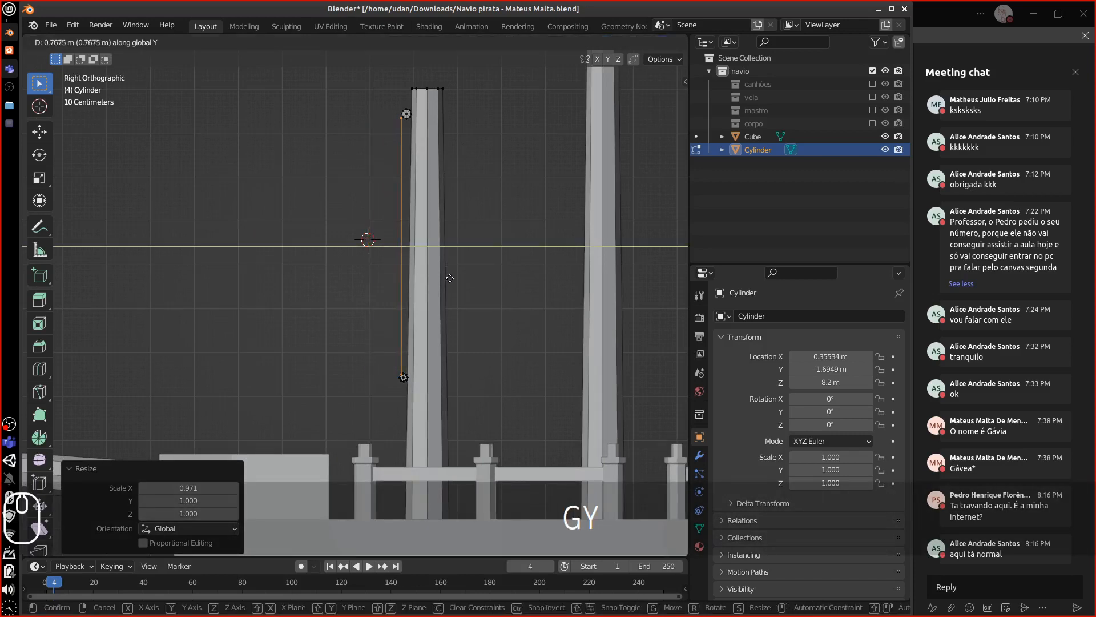
left_click(450, 278)
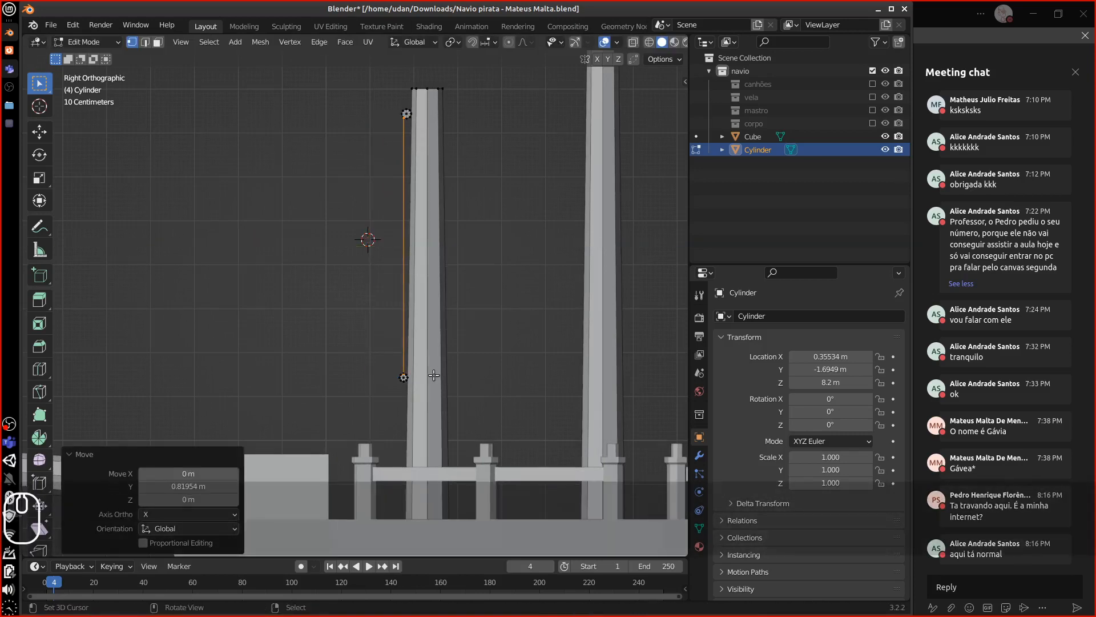
key("r")
left_click(437, 376)
Add a centered horizontal loop cut across the sail and move it -1.1 m in Y and 0.1 m in Z.
middle_click_drag(434, 374, 493, 304)
key("ctrl+r")
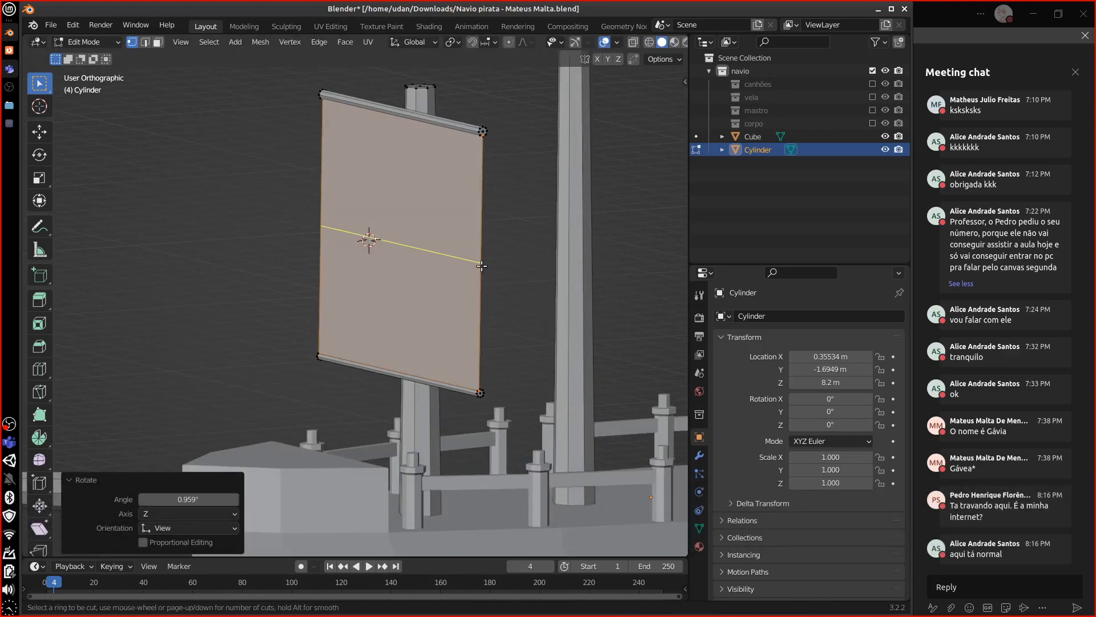
left_click(481, 266)
key("Escape")
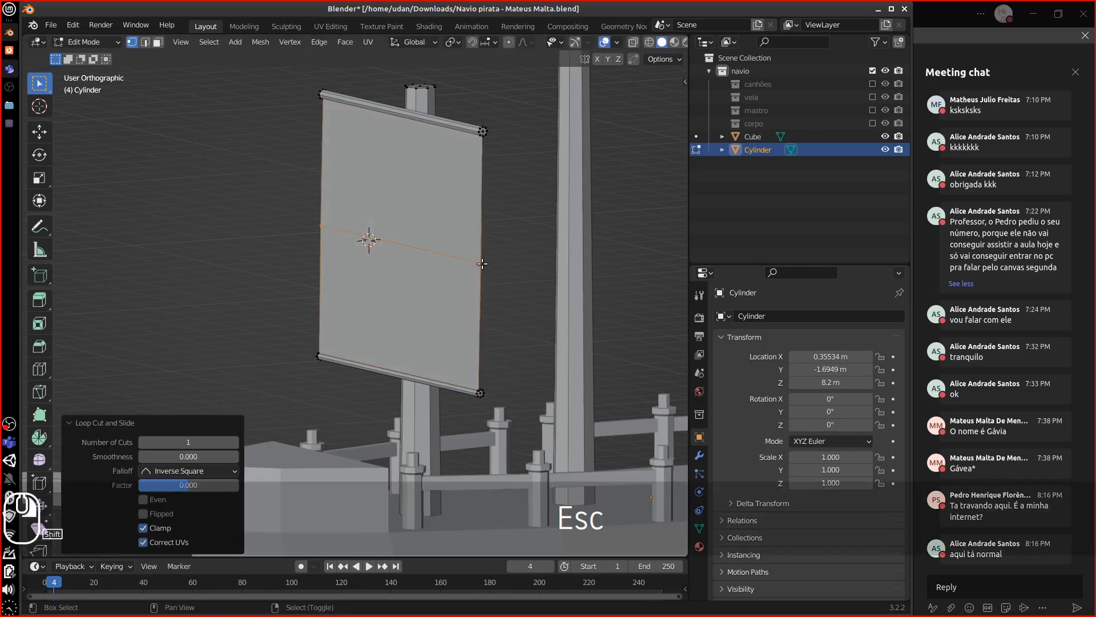
left_click(483, 263, "shift")
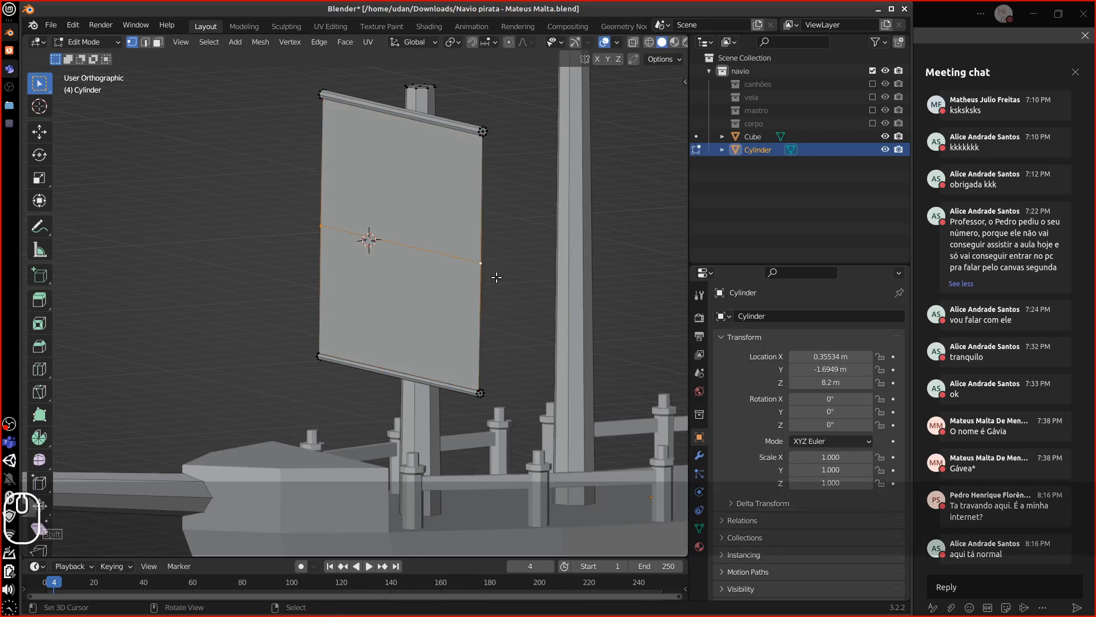
key("KP_3")
key("g")
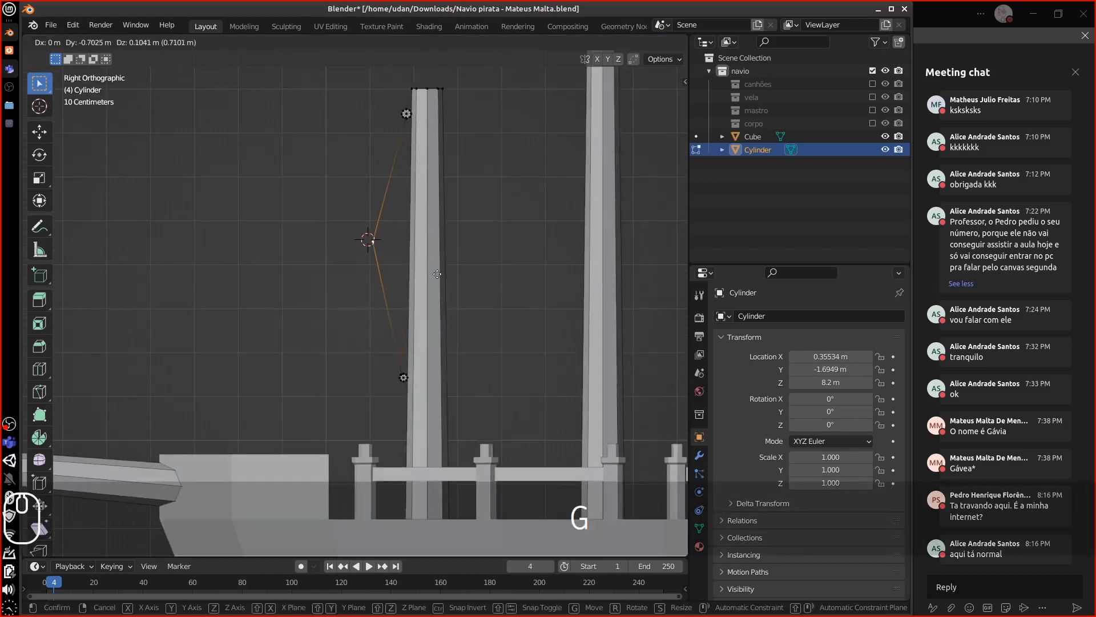
left_click(423, 272)
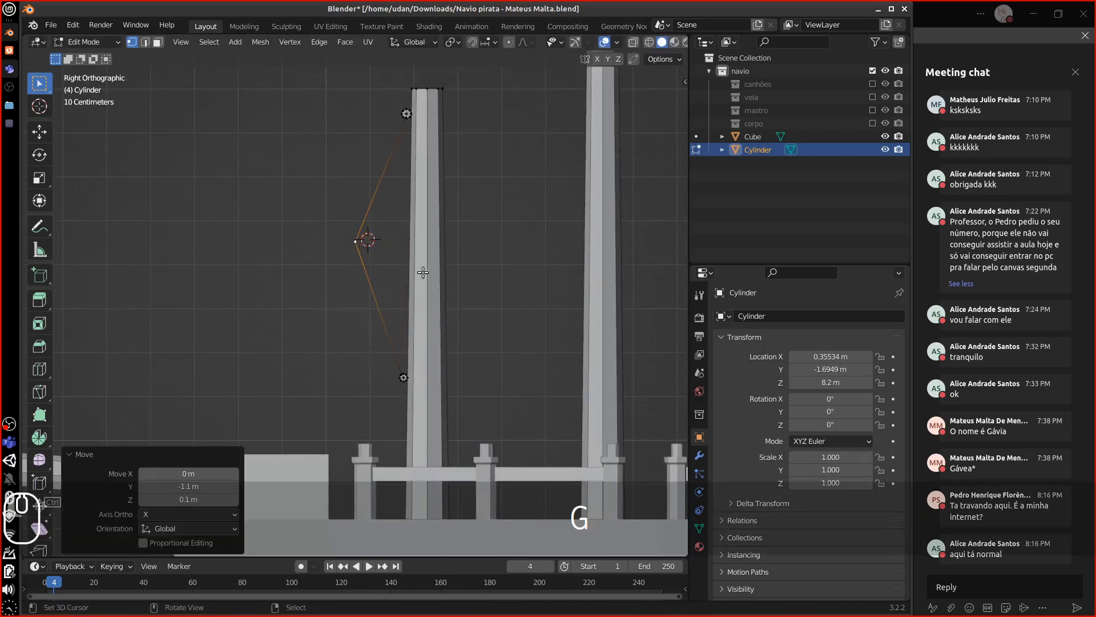
Add one centered horizontal loop cut to each of the sail's upper and lower halves.
middle_click_drag(423, 272, 479, 230)
key("ctrl+r")
left_click(469, 210)
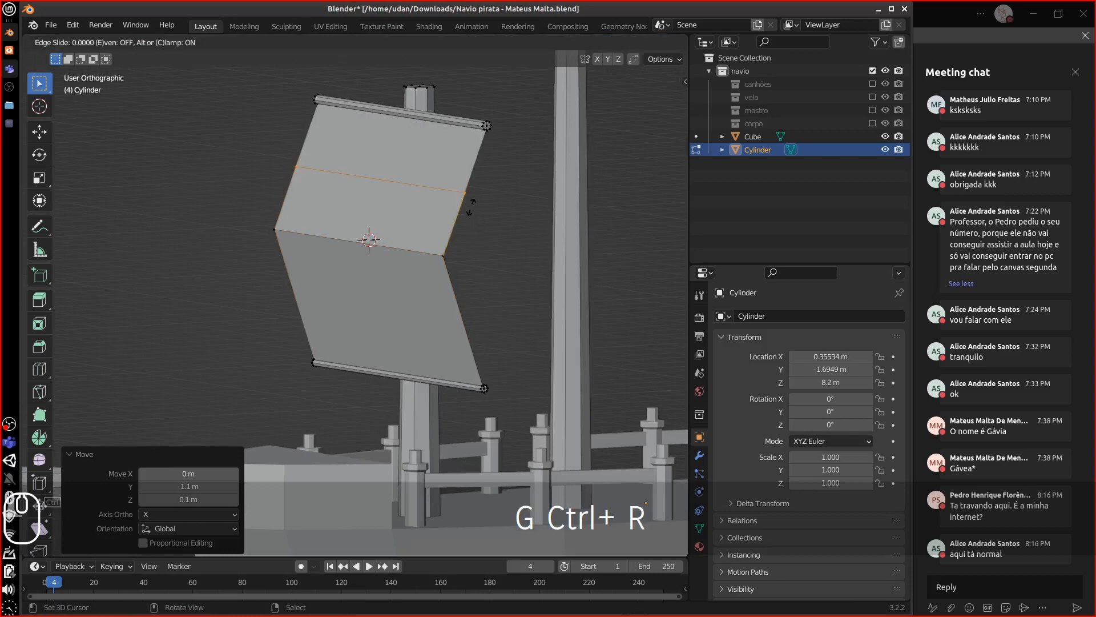
key("Escape")
key("ctrl+r")
left_click(469, 349)
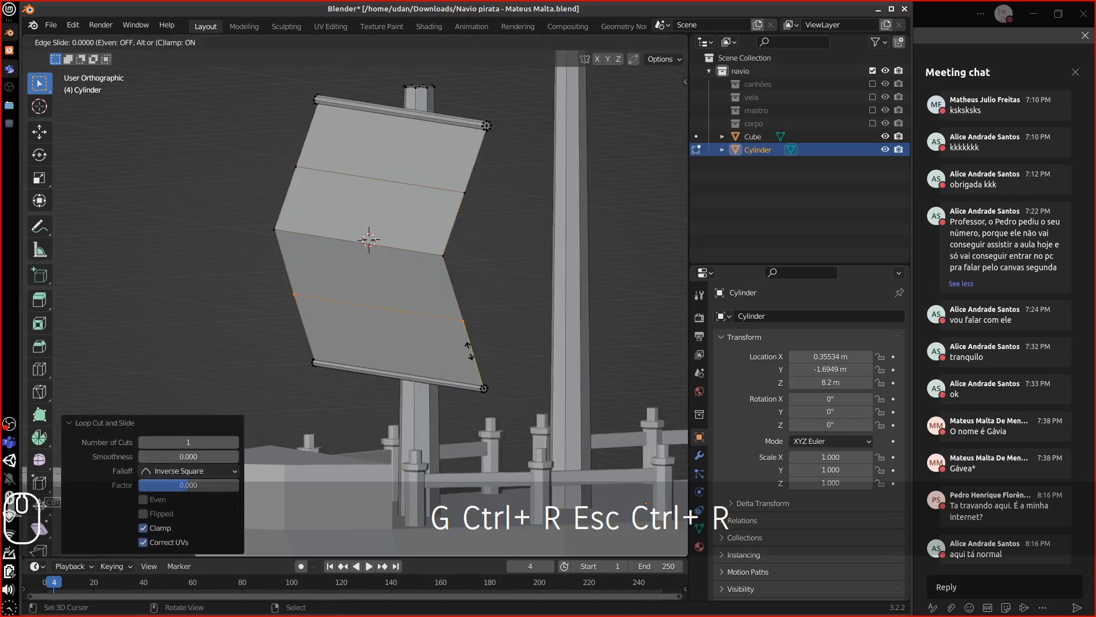
key("Escape")
Select both new loops and move them forward about -0.31 m in Y and 0.07 m in Z to round the sail's curve.
left_click(464, 193, "shift")
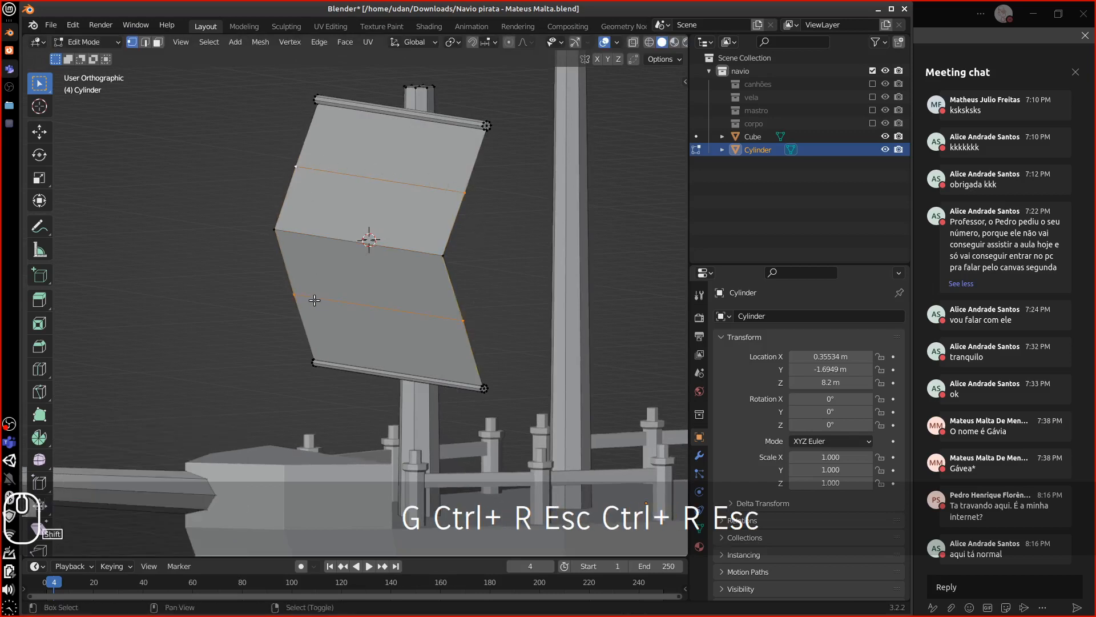
left_click(465, 321, "shift")
key("3")
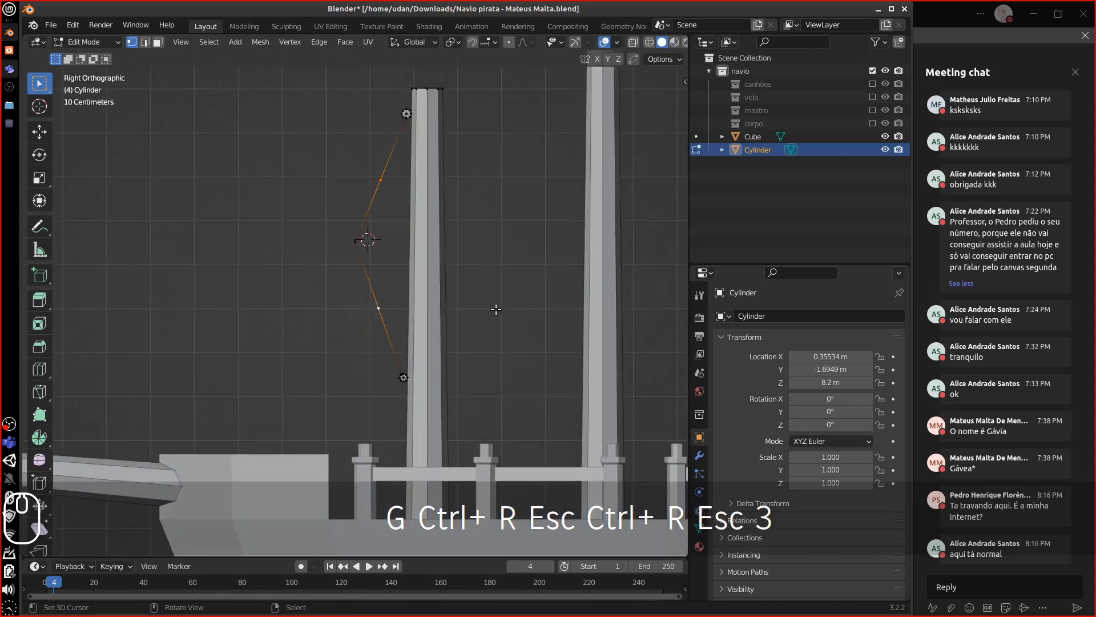
key("g")
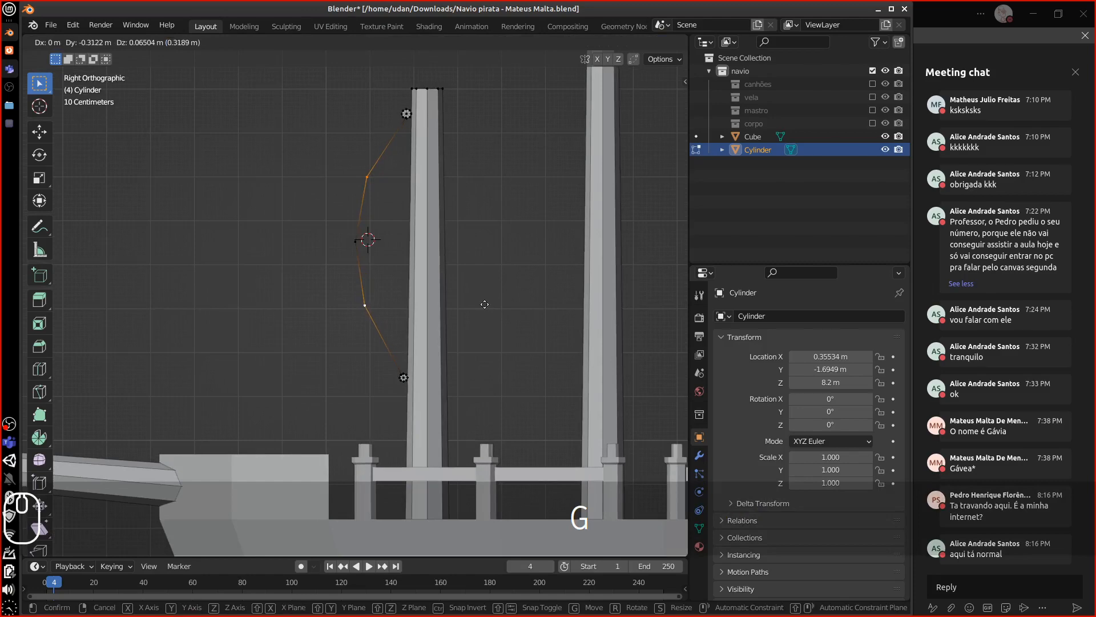
left_click(490, 308)
key("Tab")
key("Tab")
Select the whole sail with both yards and duplicate it about 3.92 m in Y and -1.17 m in Z onto the middle mast.
middle_click_drag(490, 325, 554, 274)
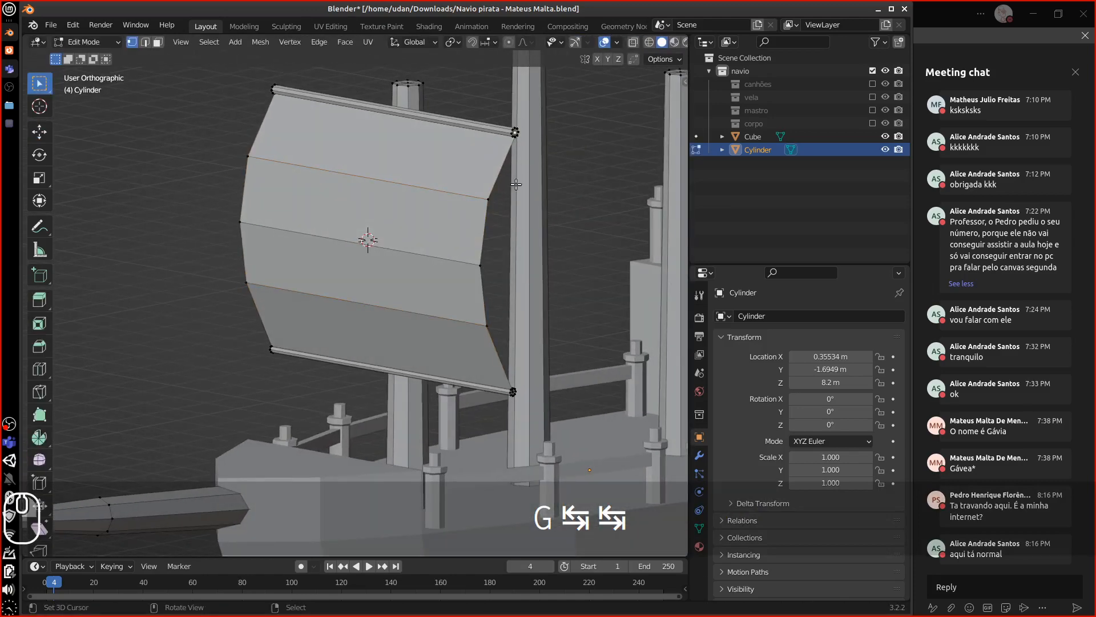
key("ctrl+l")
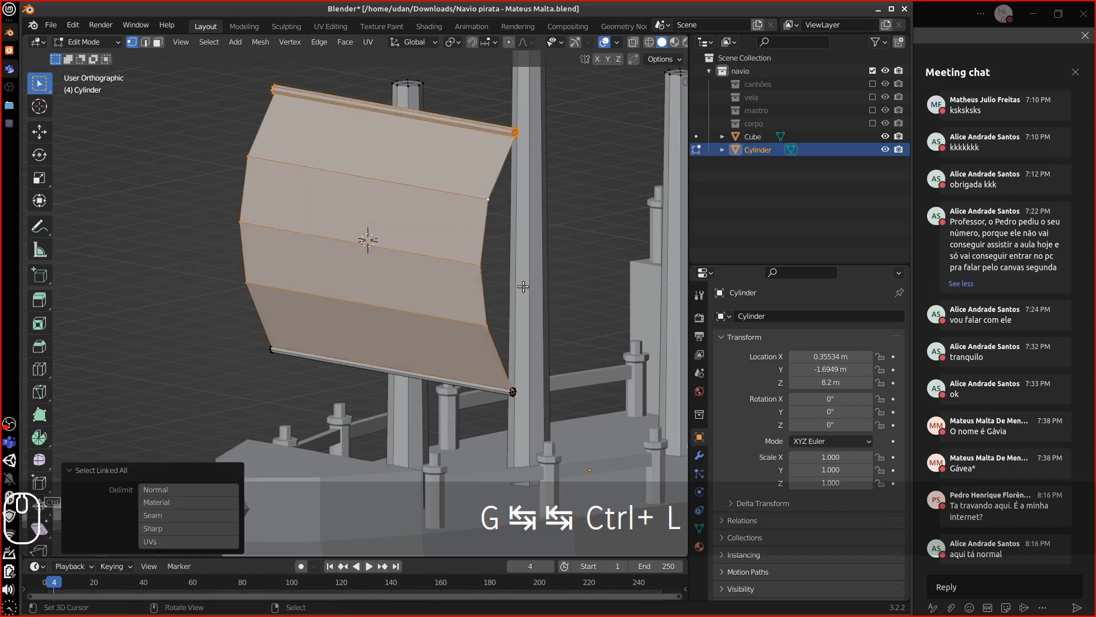
key("ctrl+l")
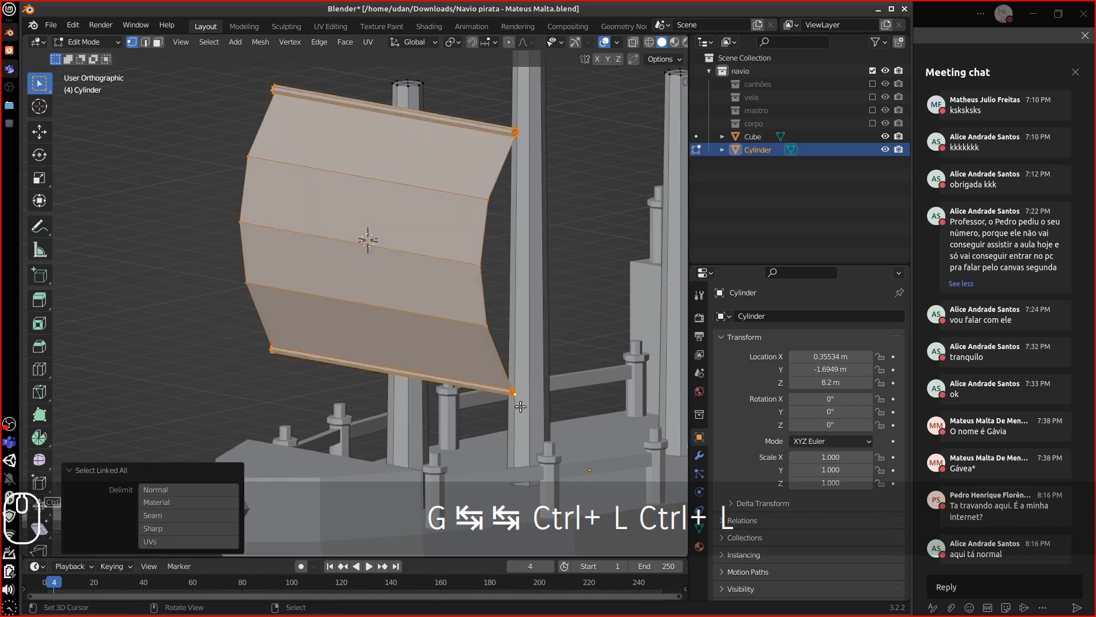
key("KP_4")
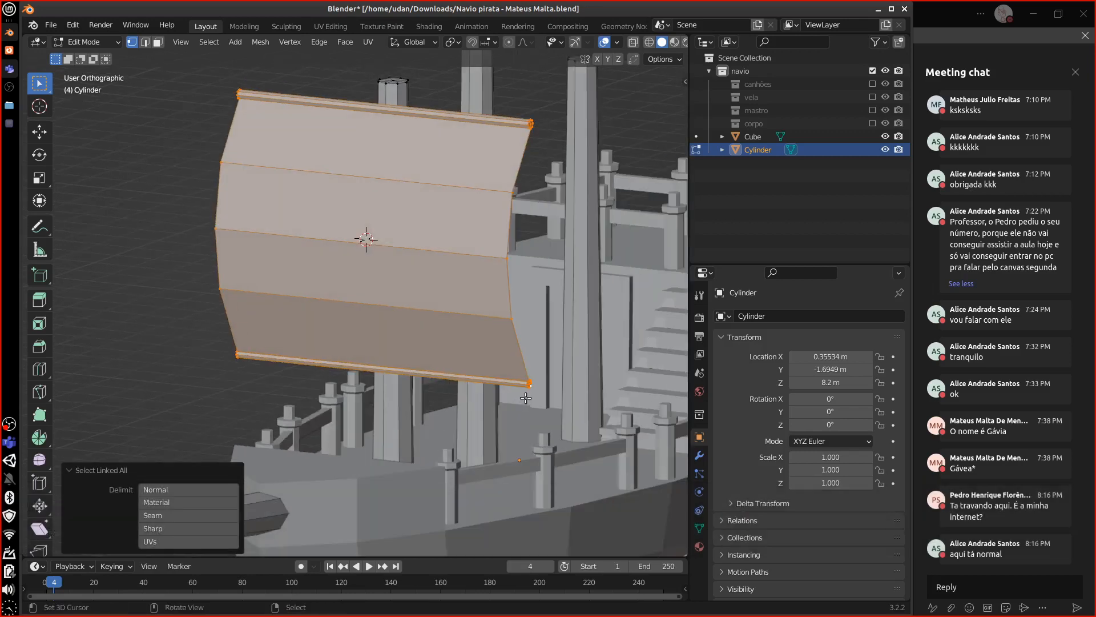
key("KP_3")
key("shift+d")
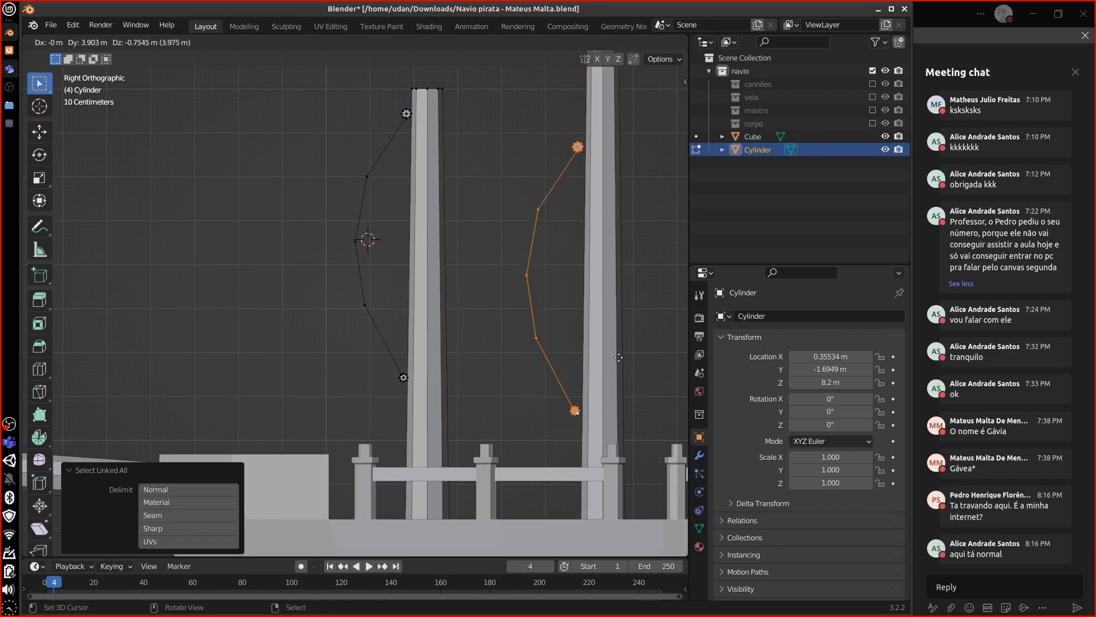
left_click(617, 368)
Duplicate the middle mast's sail and yards about 4.79 m up in Z.
middle_click_drag(621, 358, 591, 400)
key("shift+d")
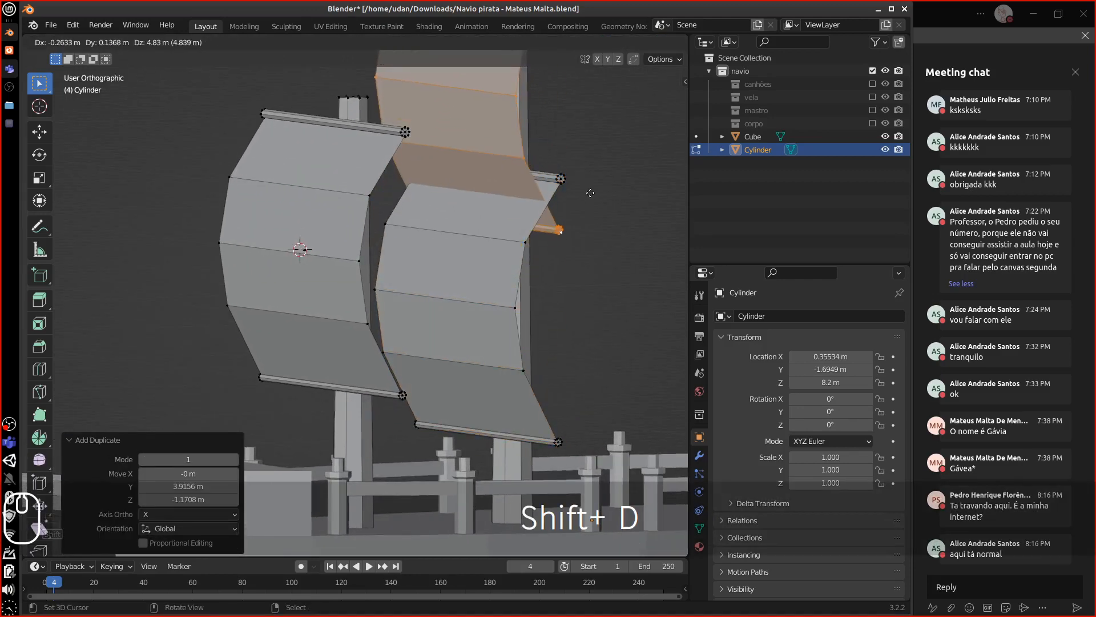
left_click(584, 193)
middle_click_drag(594, 225, 532, 444, "shift")
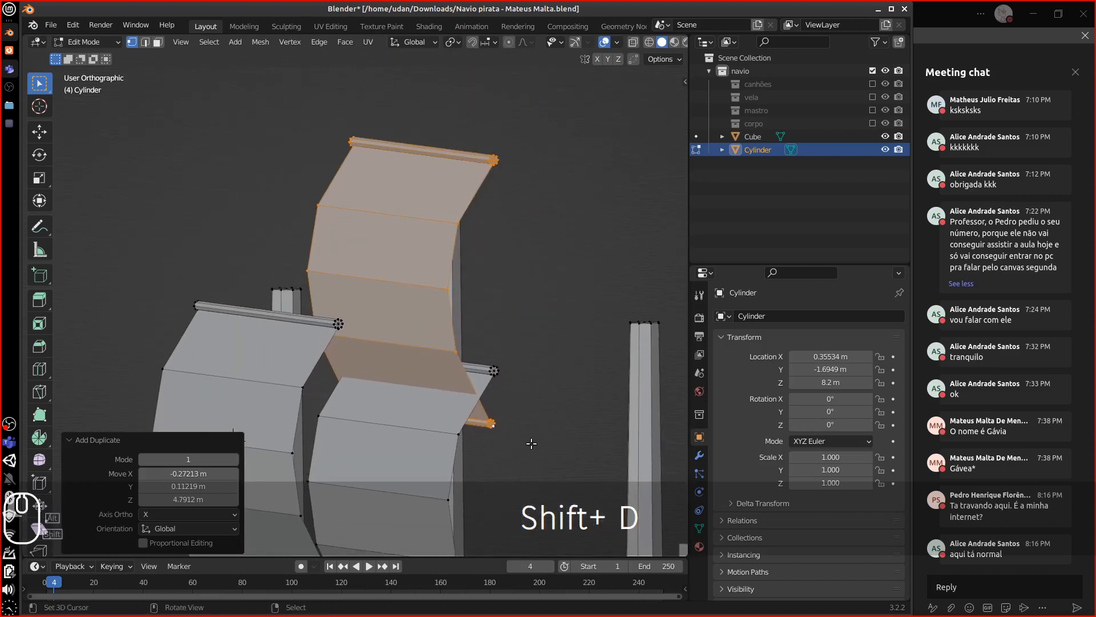
Scale the upper sail copy to 0.442 and move it about 0.08 m in X, 0.14 m in Y and -0.19 m in Z.
key("s")
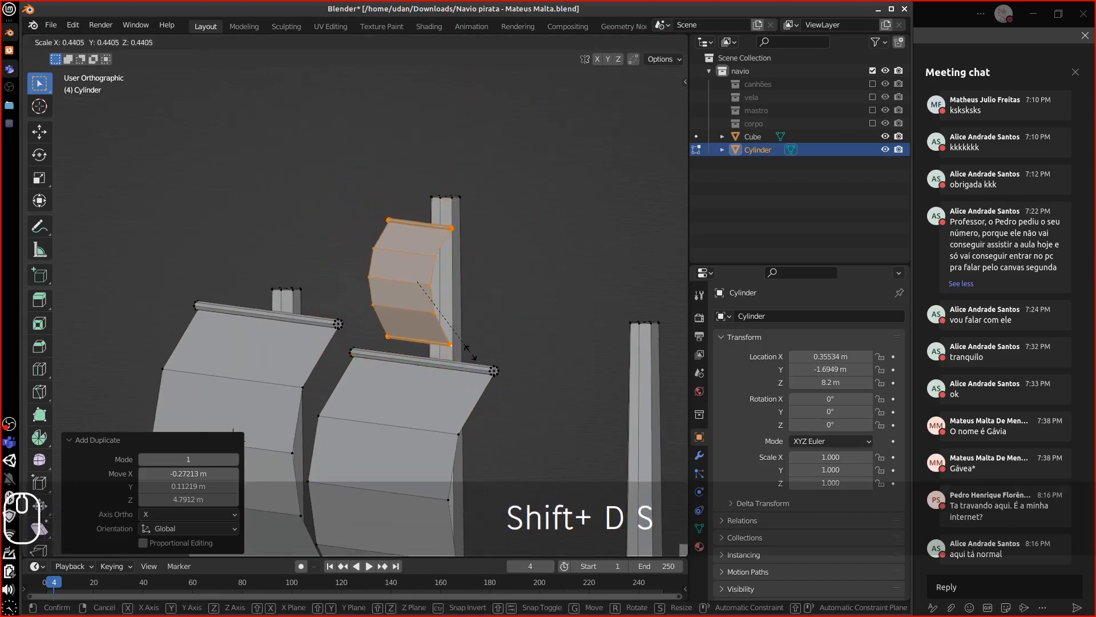
left_click(469, 325)
key("g")
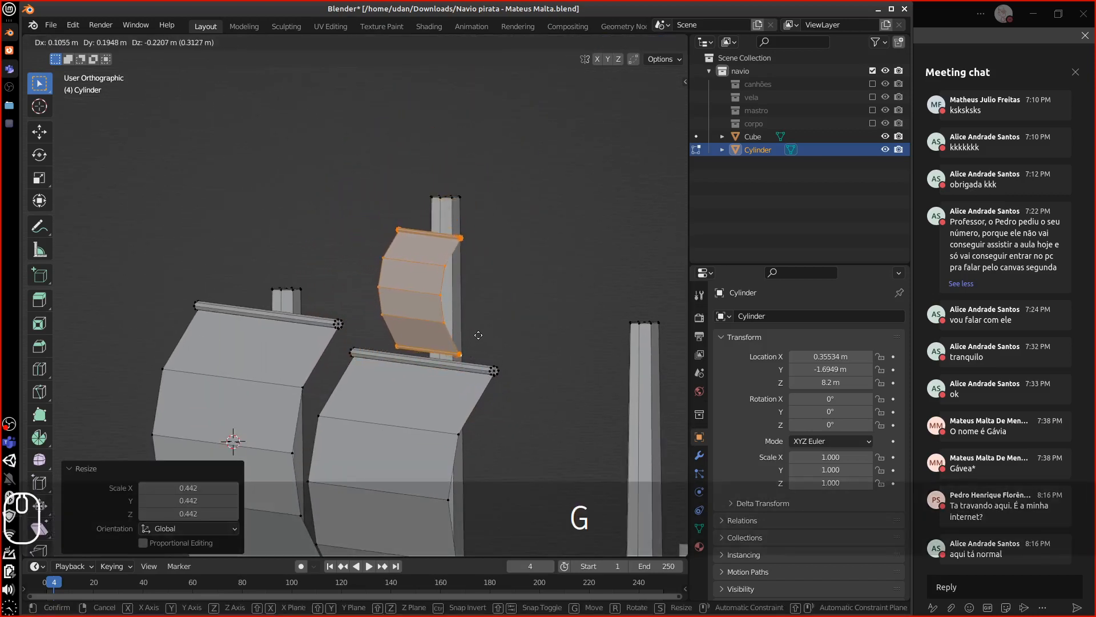
left_click(496, 354)
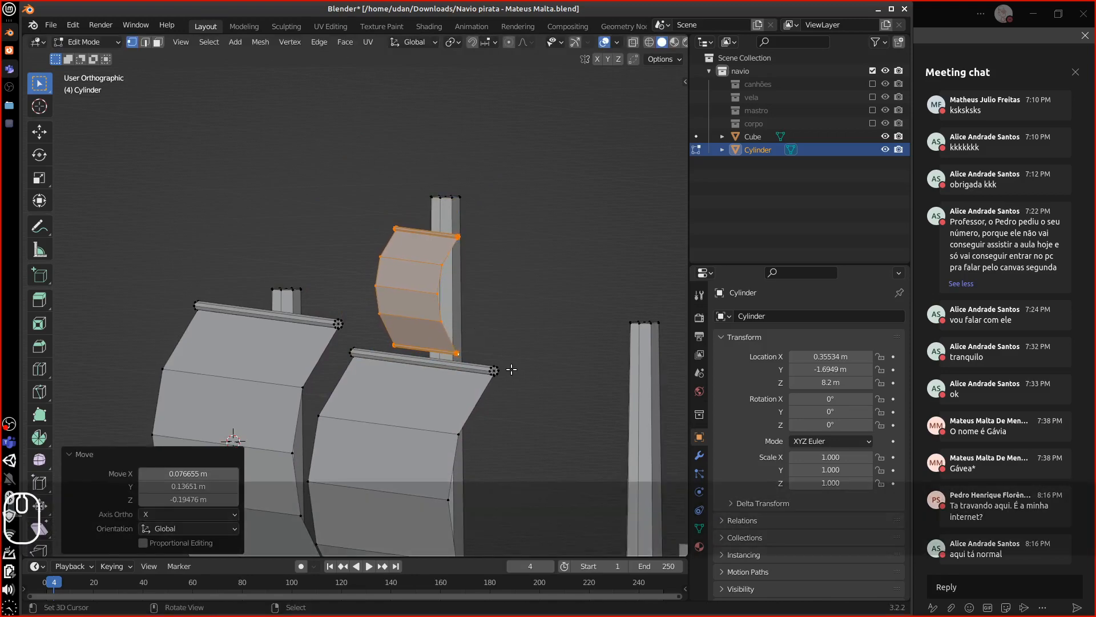
key("1")
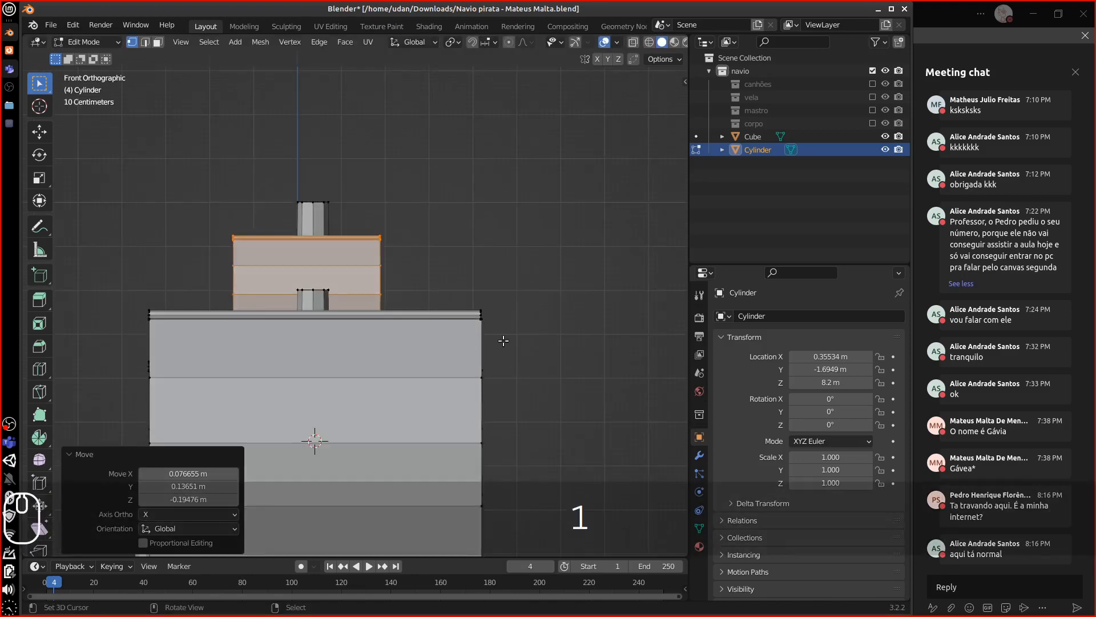
Select points on the foremast's sail and on its upper and lower yards.
middle_click_drag(503, 341, 473, 394)
left_click(515, 368)
key("ctrl+l")
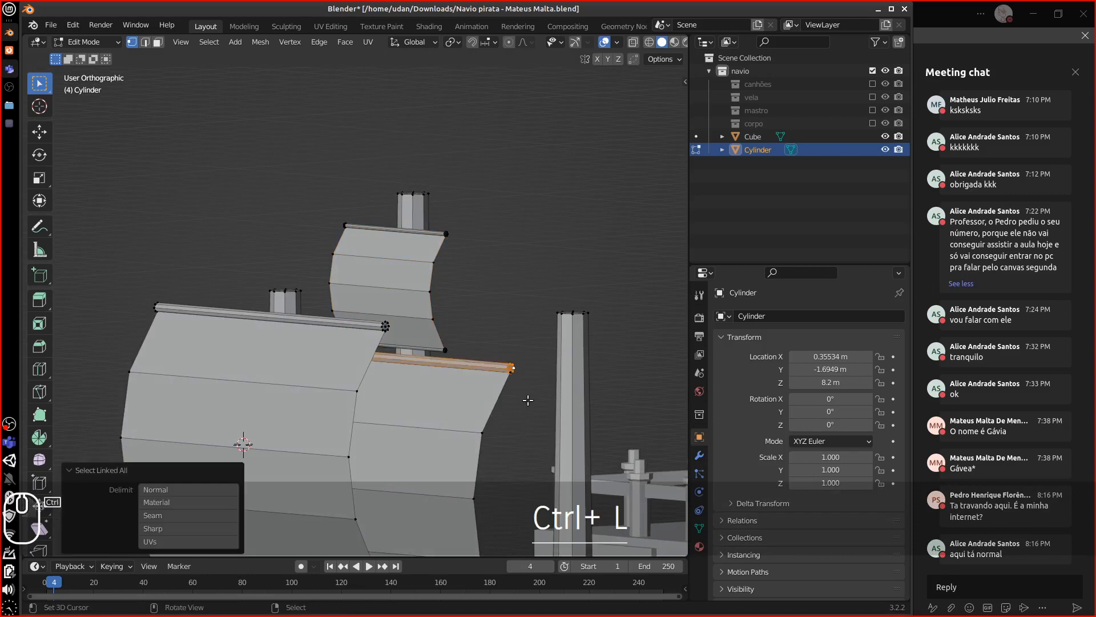
right_click(387, 329)
right_click(356, 394, "shift")
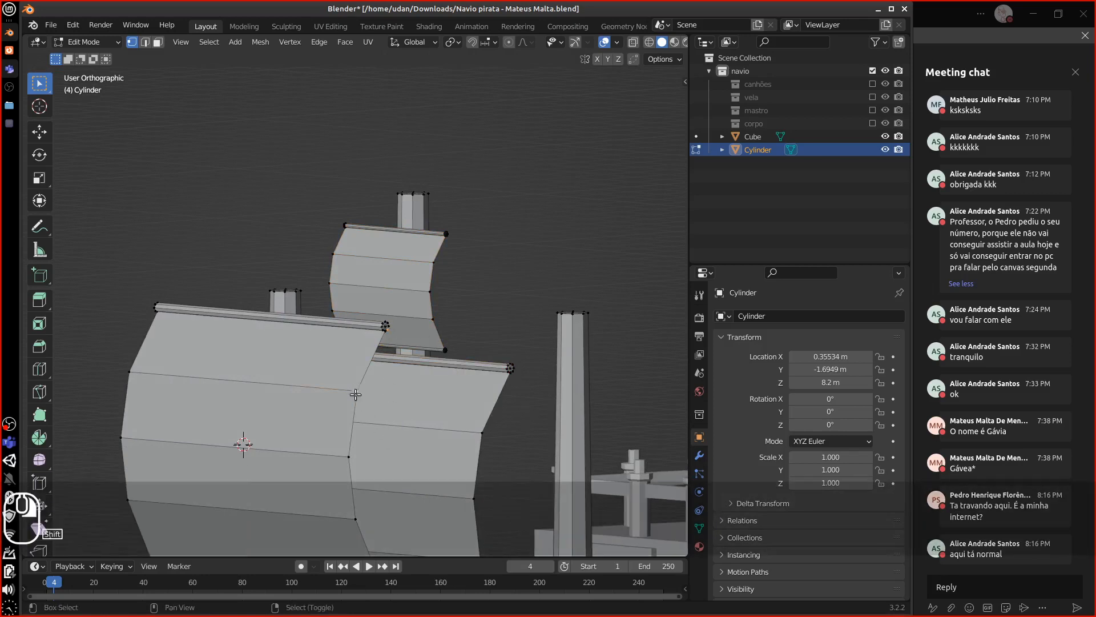
right_click(353, 461, "shift")
left_click_drag(460, 478, 506, 289, "alt+shift")
right_click(432, 401, "shift")
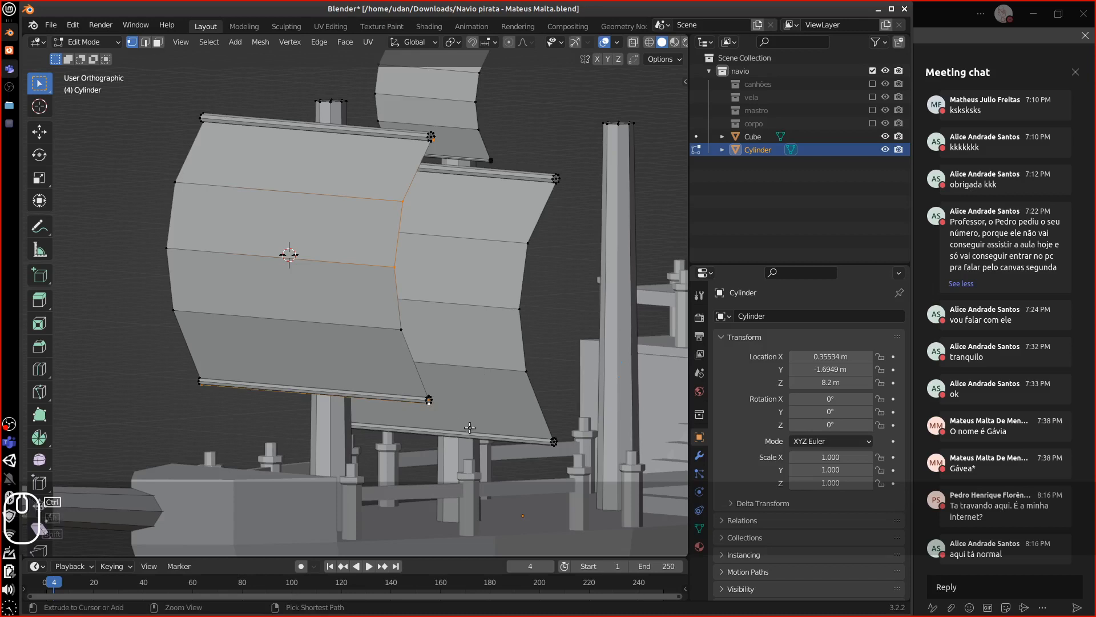
Scale the entire front sail together with its yards uniformly to 0.85.
key("ctrl+l")
key("s")
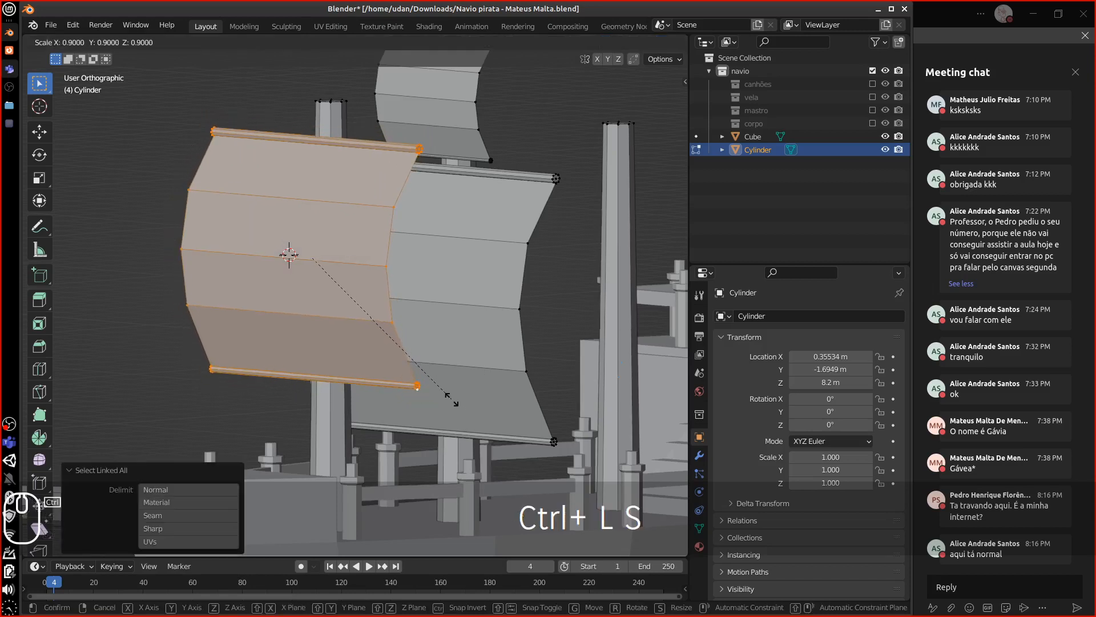
left_click(454, 407)
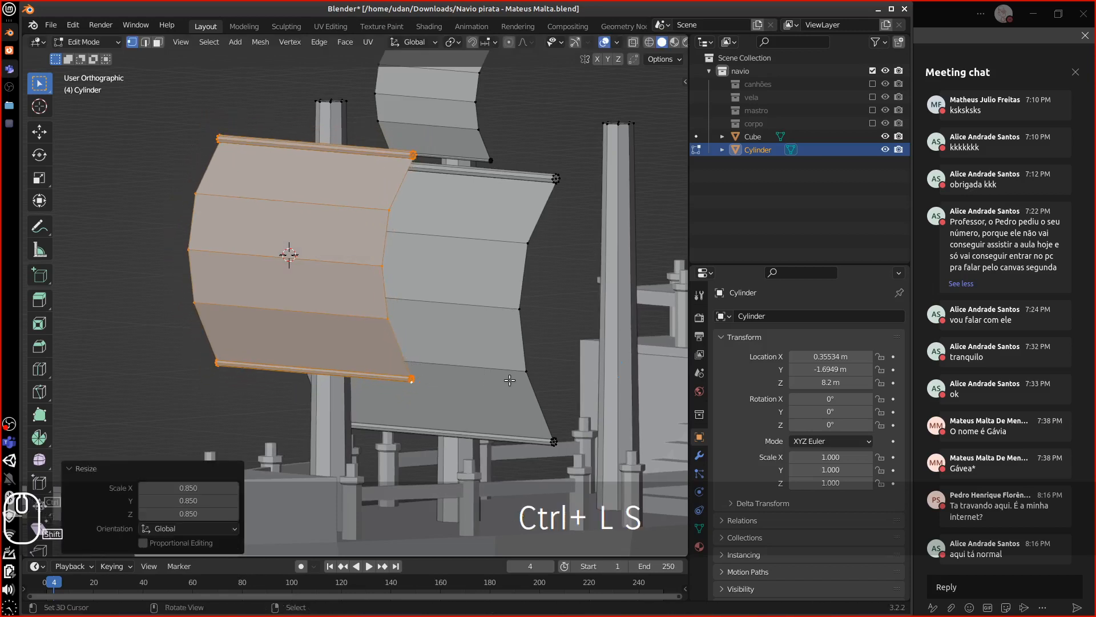
Duplicate the front sail onto the rear mast, moving the copy about 9.1 m in Y and -1 m in Z, and leave Edit Mode.
left_click_drag(574, 371, 449, 371, "alt+shift")
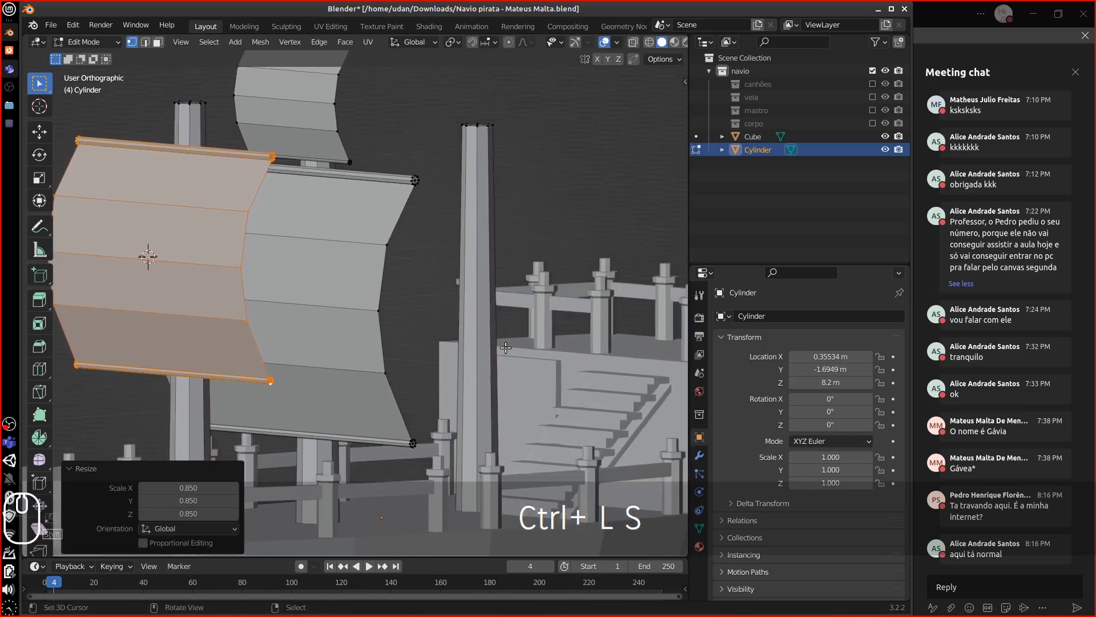
key("KP_3")
key("shift+d")
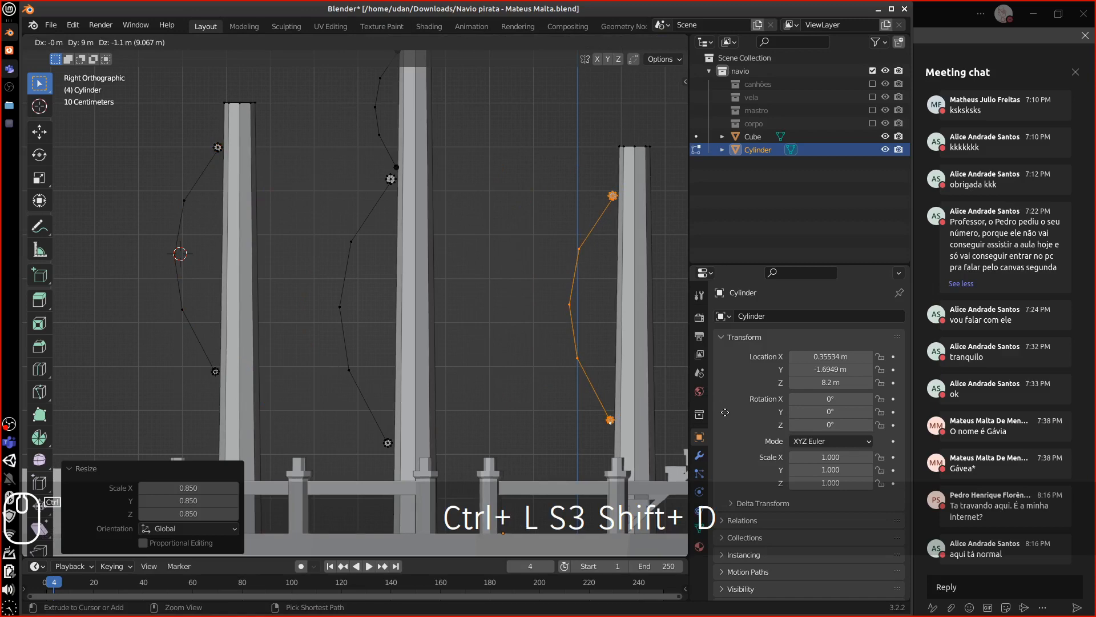
left_click(612, 432)
middle_click_drag(611, 433, 629, 410)
key("1")
scroll(628, 414, "down", 2)
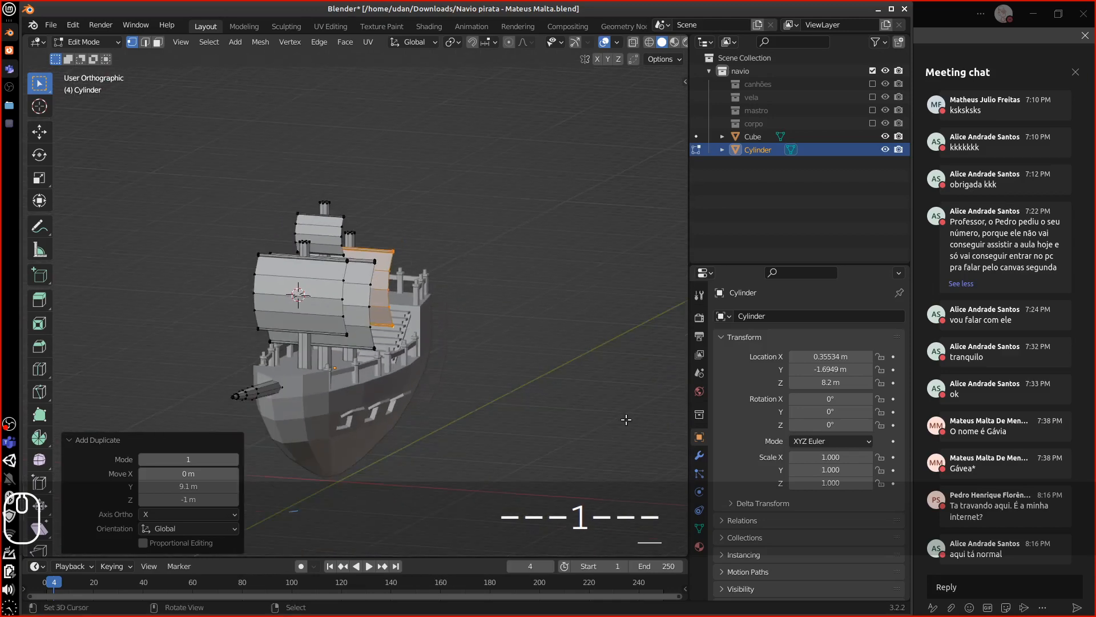
key("Tab")
middle_click_drag(552, 433, 516, 440)
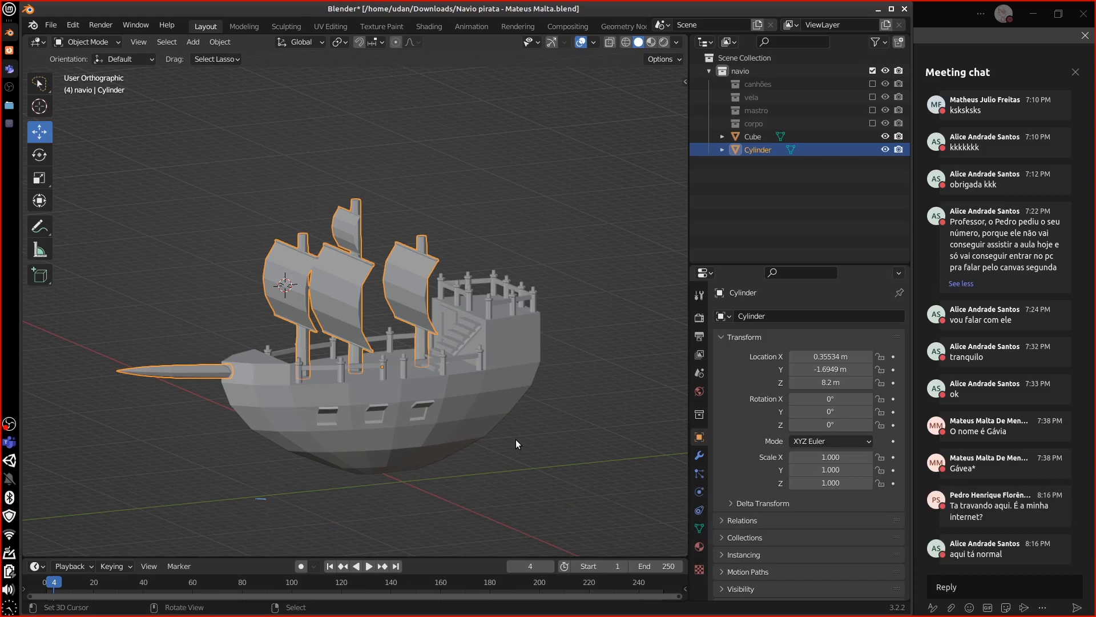
Select the hull, draw annotation curves over both lower sides of it, and erase them.
middle_click_drag(524, 414, 502, 420)
left_click(498, 378)
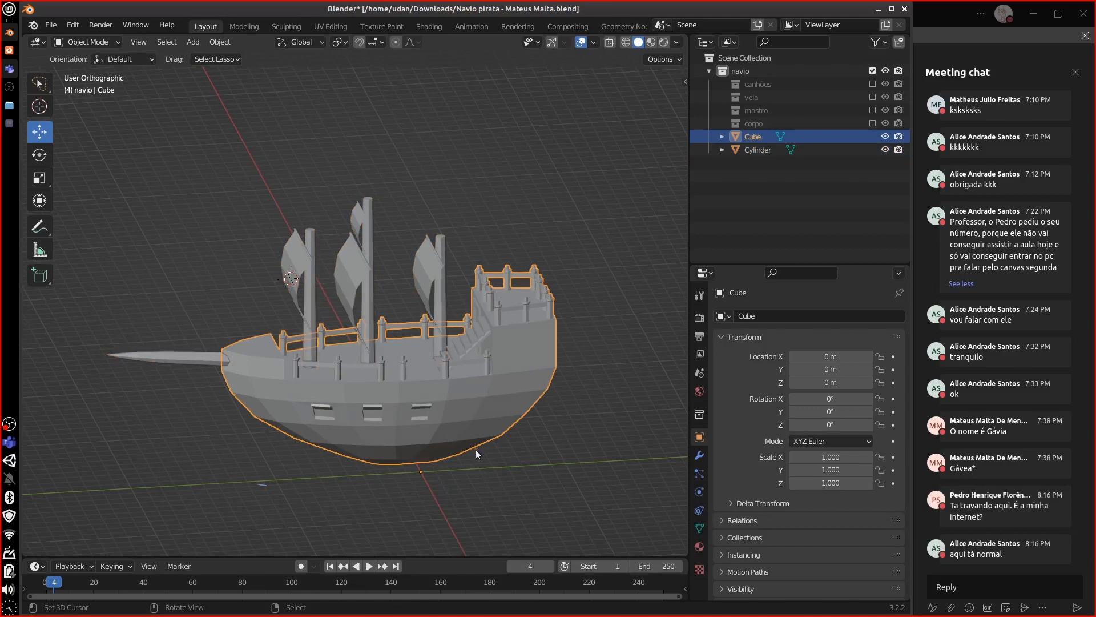
scroll(479, 450, "up", 2)
middle_click_drag(540, 441, 494, 302, "shift")
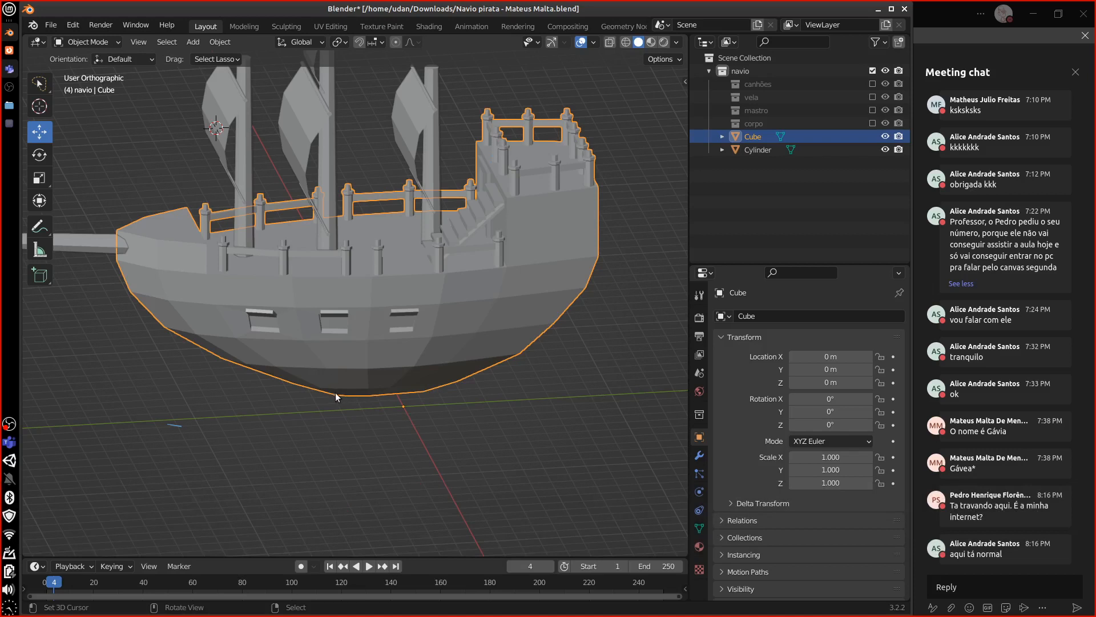
key("d")
left_click_drag(367, 385, 184, 280)
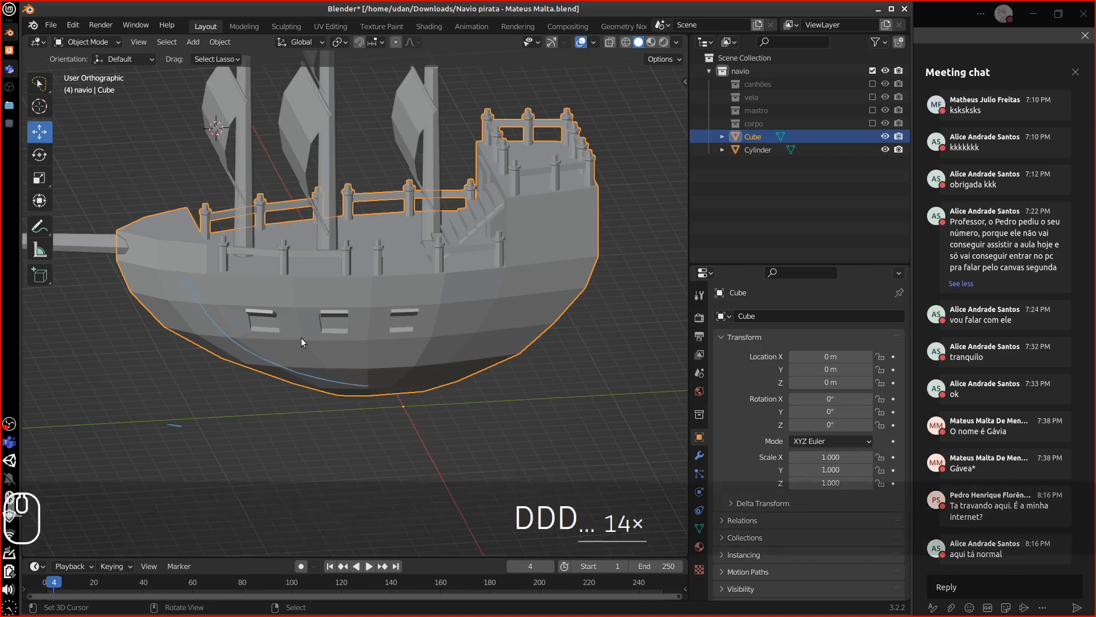
mouse_move(418, 382)
left_mouse_down()
mouse_move(471, 273)
mouse_move(530, 278)
left_mouse_up()
mouse_move(530, 262)
right_mouse_down()
mouse_move(483, 282)
mouse_move(362, 393)
mouse_move(200, 288)
right_mouse_up()
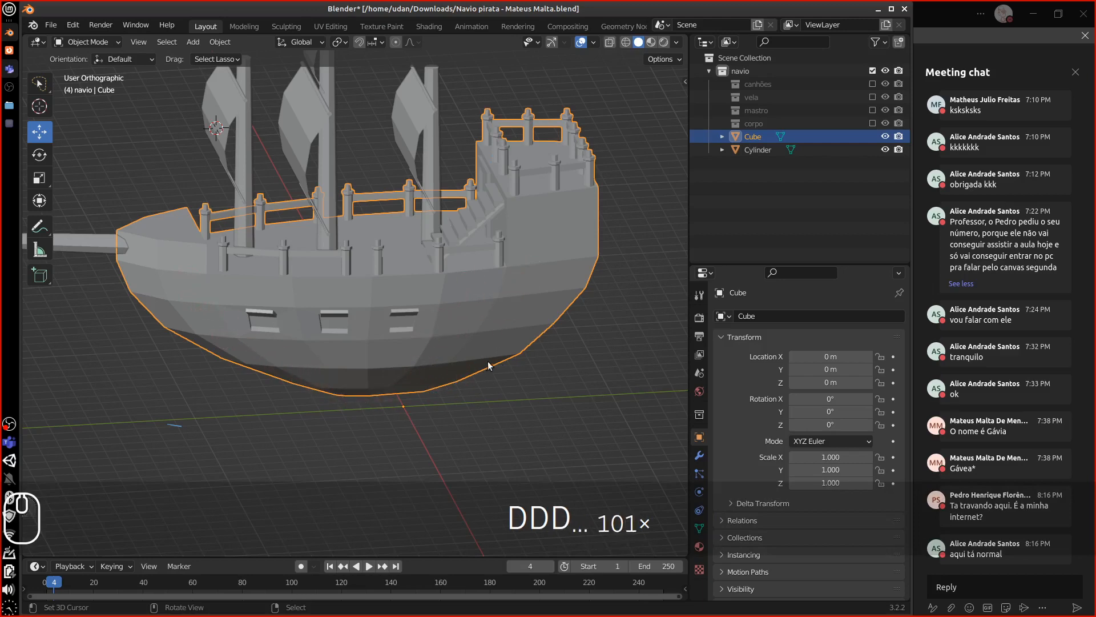
Examine the hull object's separate mesh parts by selecting the linked geometry of a stair step, the hull body and a railing post.
key("Tab")
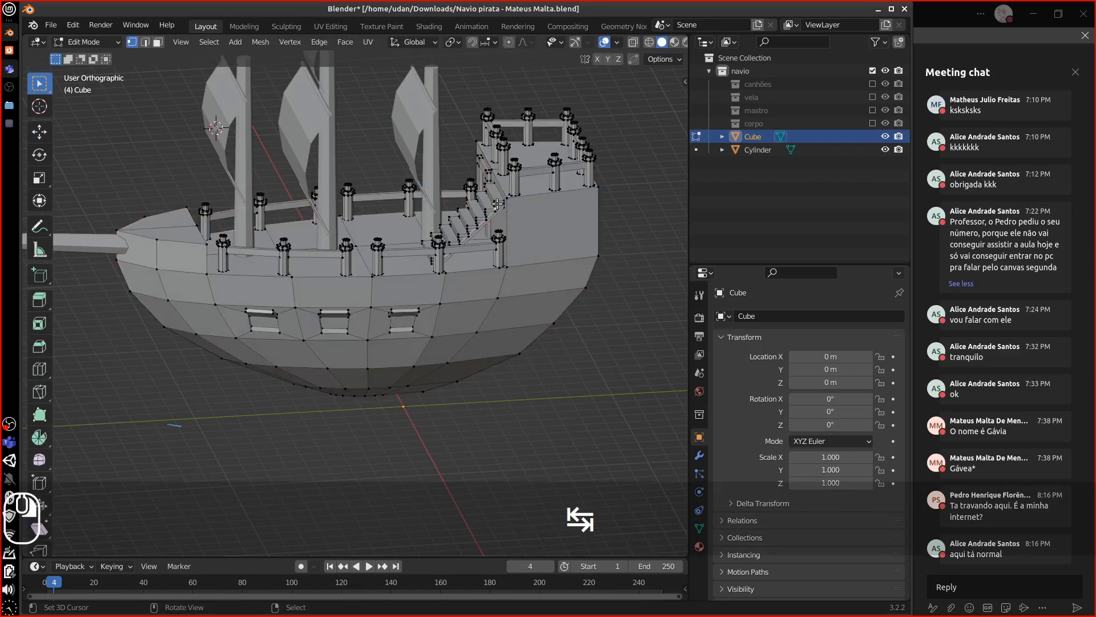
left_click(498, 204)
key("ctrl+l")
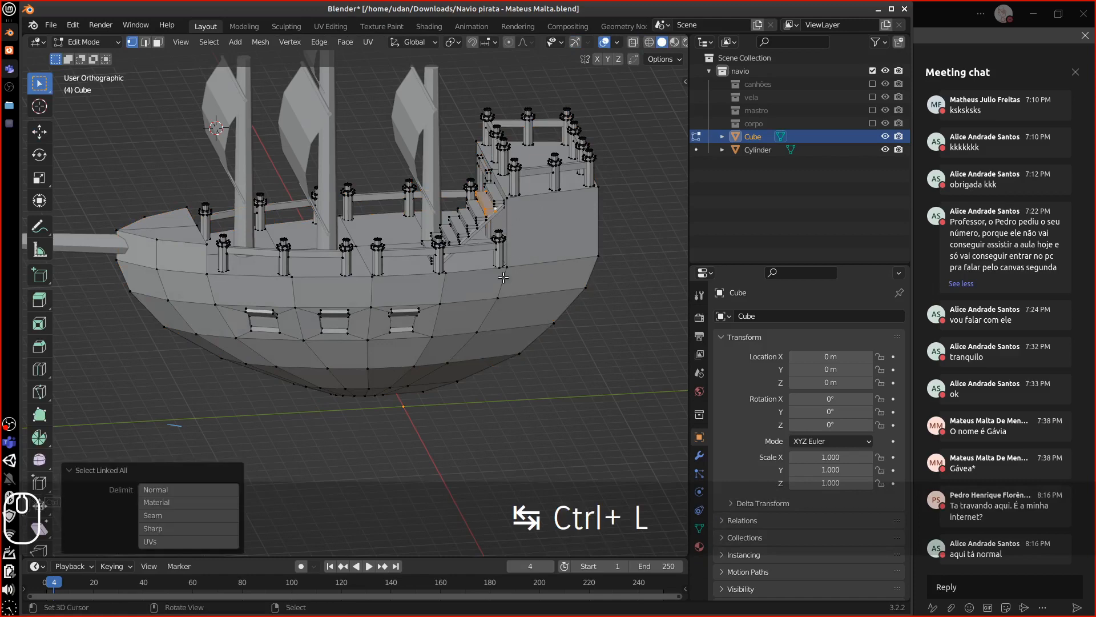
left_click(498, 297)
key("ctrl+l")
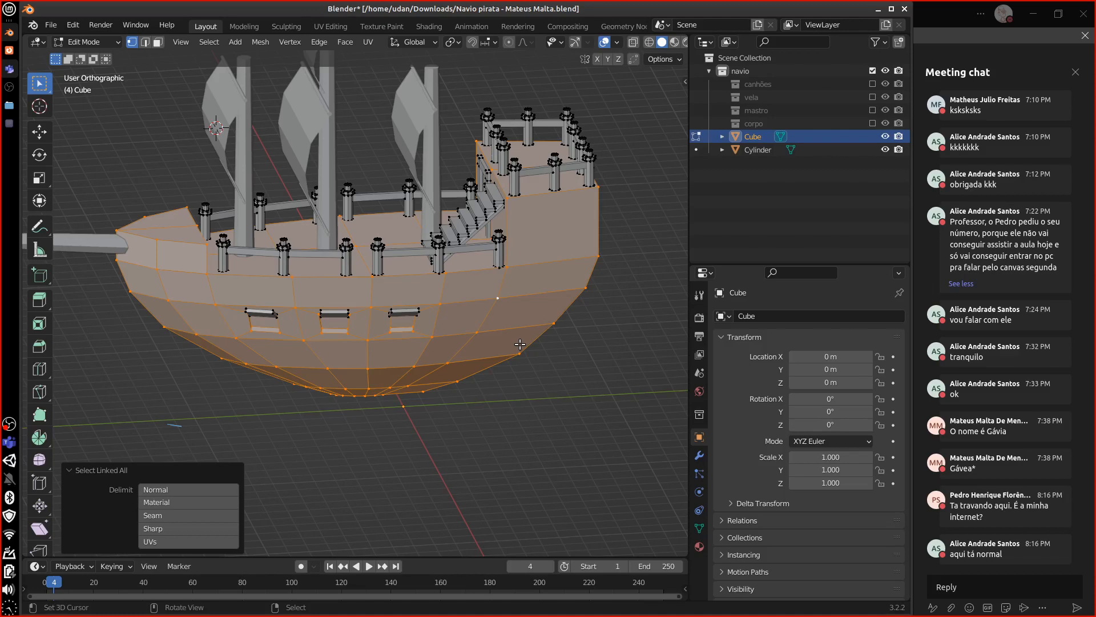
right_click(503, 242)
key("ctrl+l")
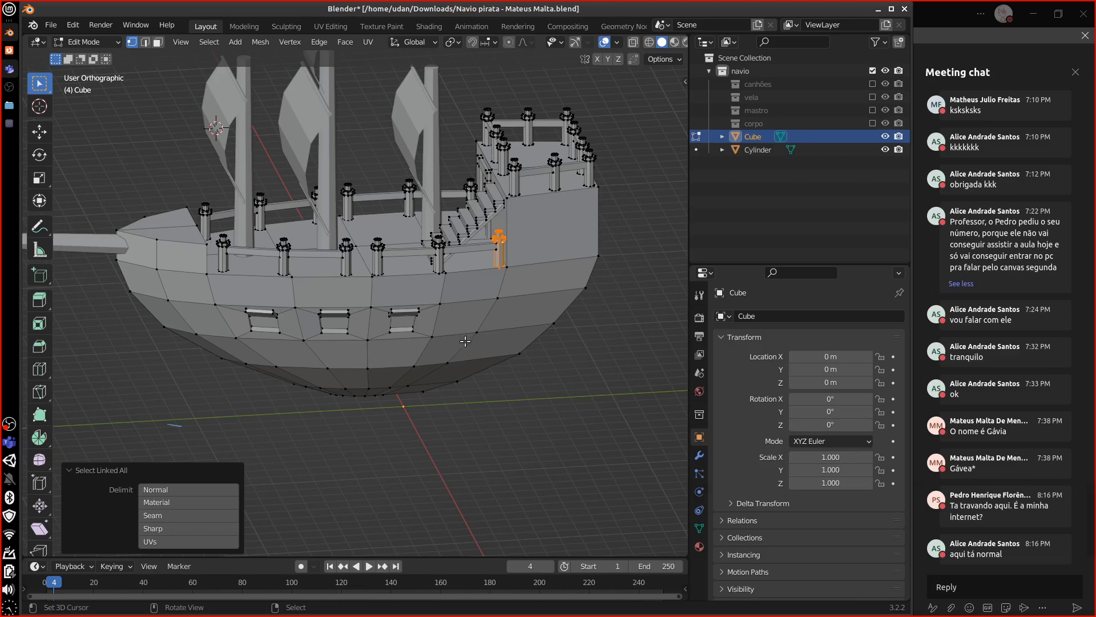
key("Tab")
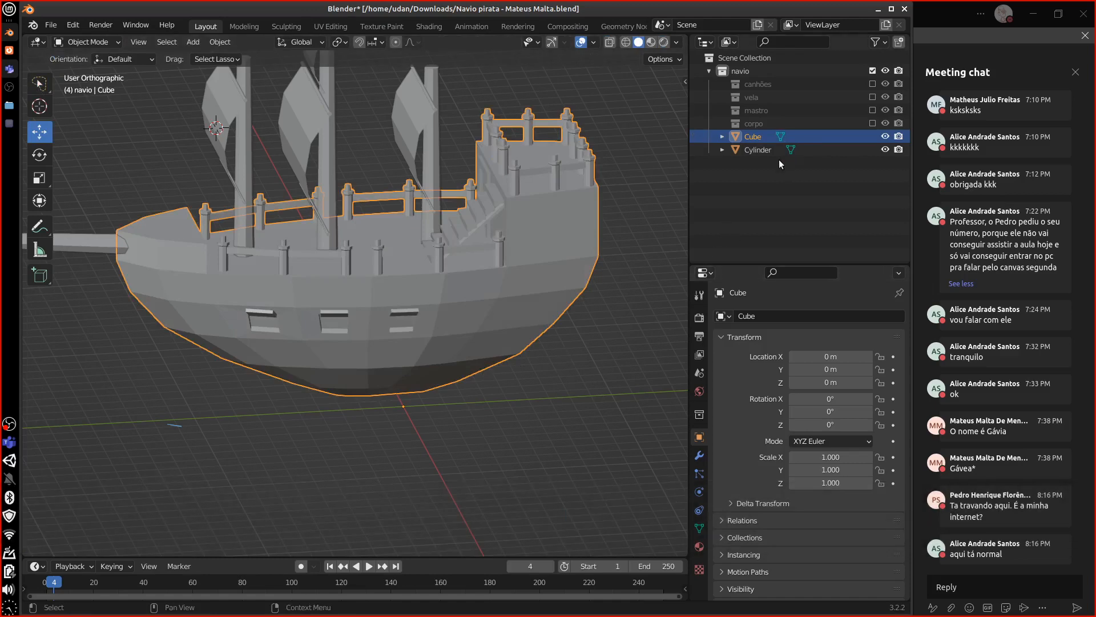
Enable the canhões collection and select the three cannons beside the hull in the right side view.
left_click(872, 83)
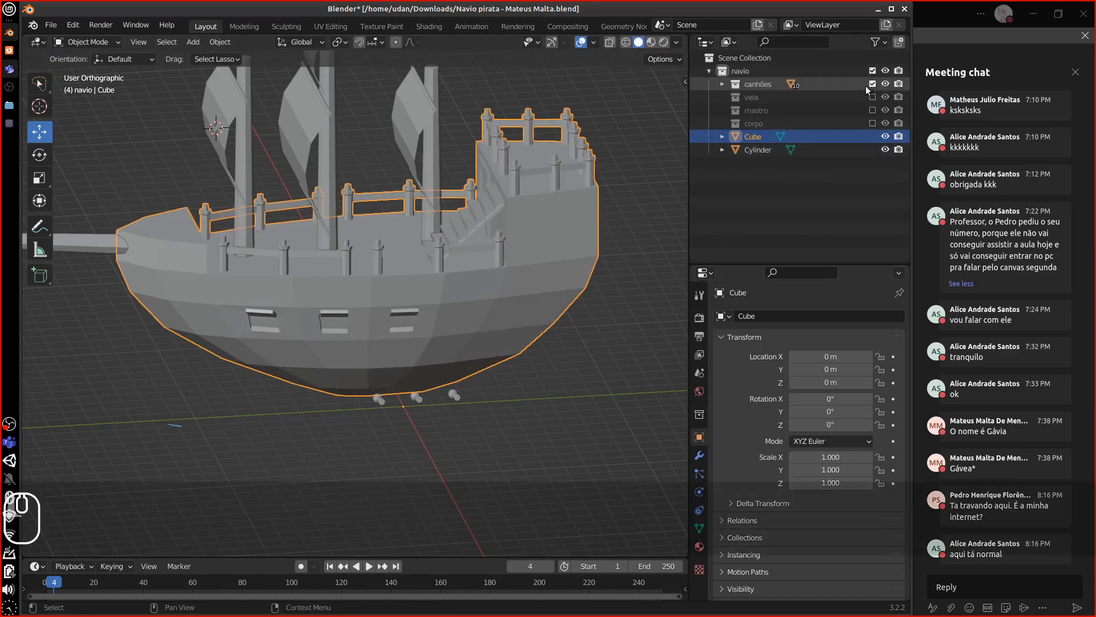
middle_click_drag(497, 432, 463, 430)
left_click(480, 405)
left_click(451, 400, "shift")
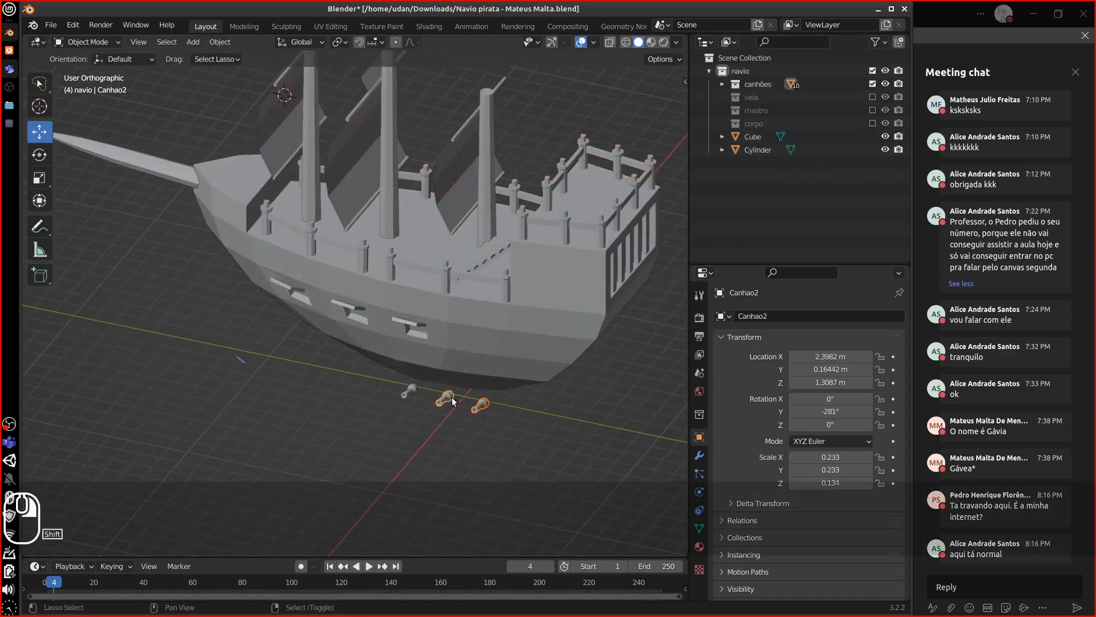
left_click(410, 392, "shift")
middle_click_drag(550, 413, 517, 391)
key("KP_3")
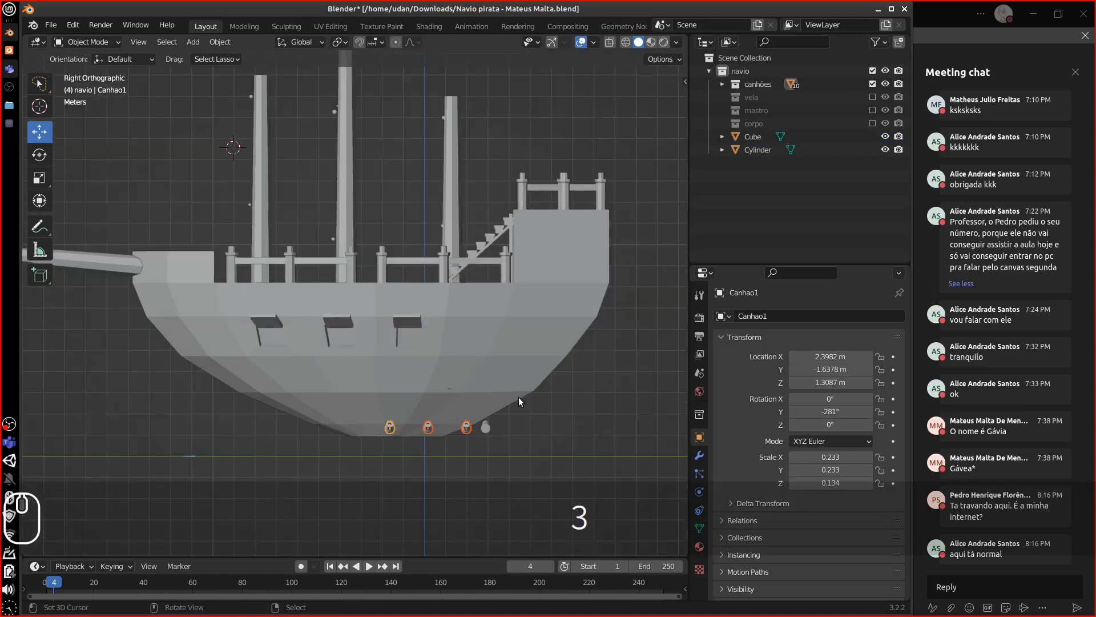
Try to move the three cannons about -3.94 m in Y and 4.26 m in Z toward the hull's gun ports.
key("g")
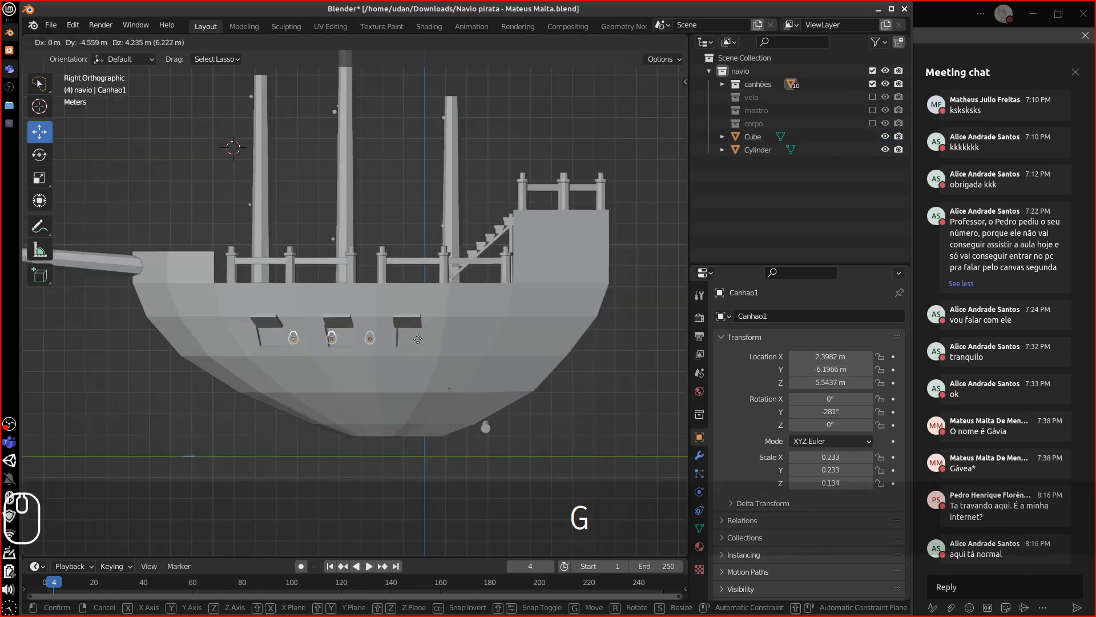
left_click(431, 337)
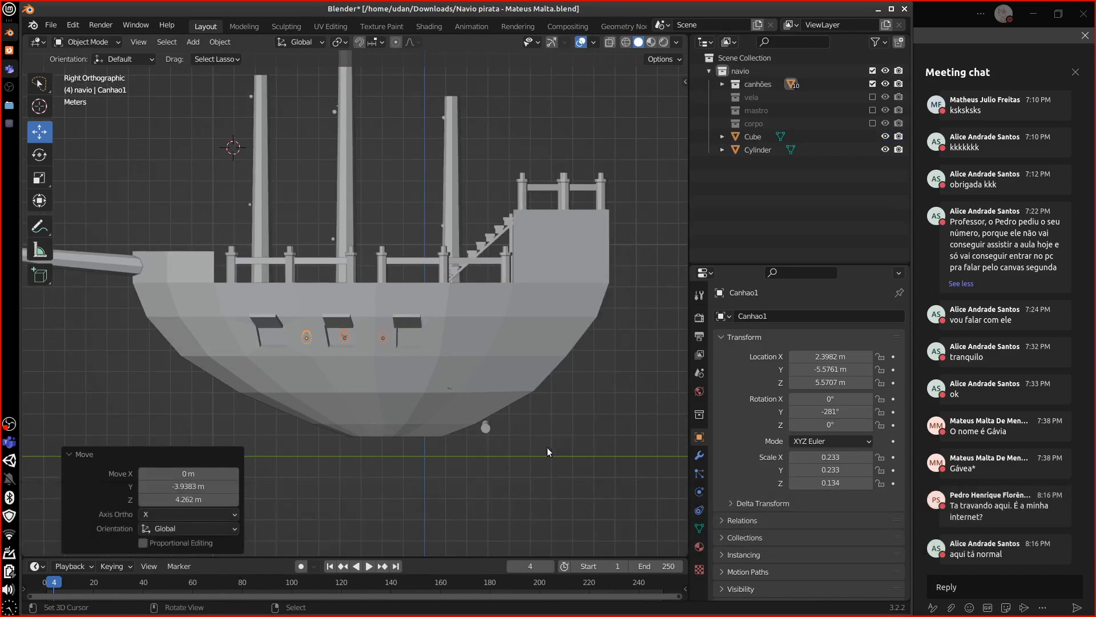
key("ctrl+z")
key("ctrl+z")
middle_click_drag(532, 437, 474, 431)
left_click(502, 391)
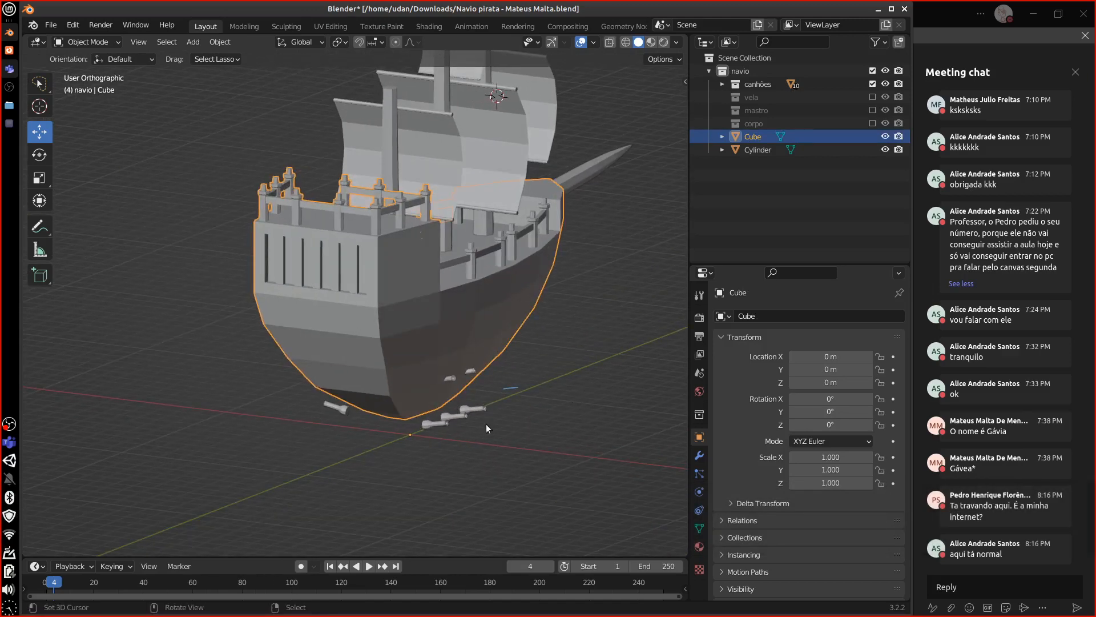
middle_click_drag(485, 424, 495, 239)
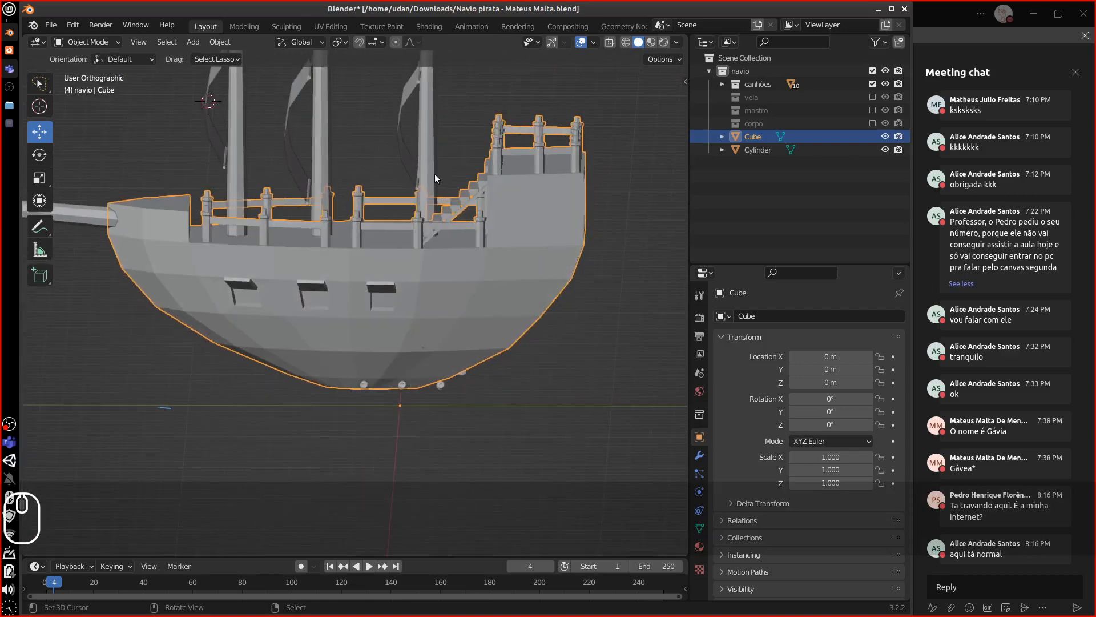
key("Tab")
key("Tab")
Rename the masts-and-sails object and its mesh data to Velas.
left_click(437, 203)
middle_click_drag(436, 203, 605, 320)
double_click(759, 149)
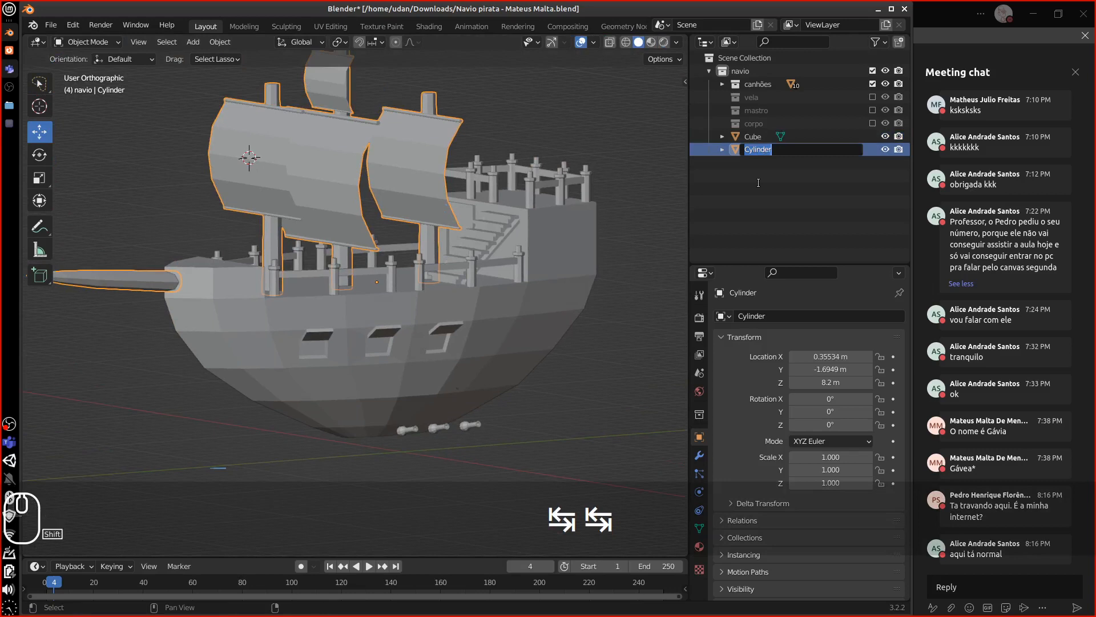
type("Velas")
key("Return")
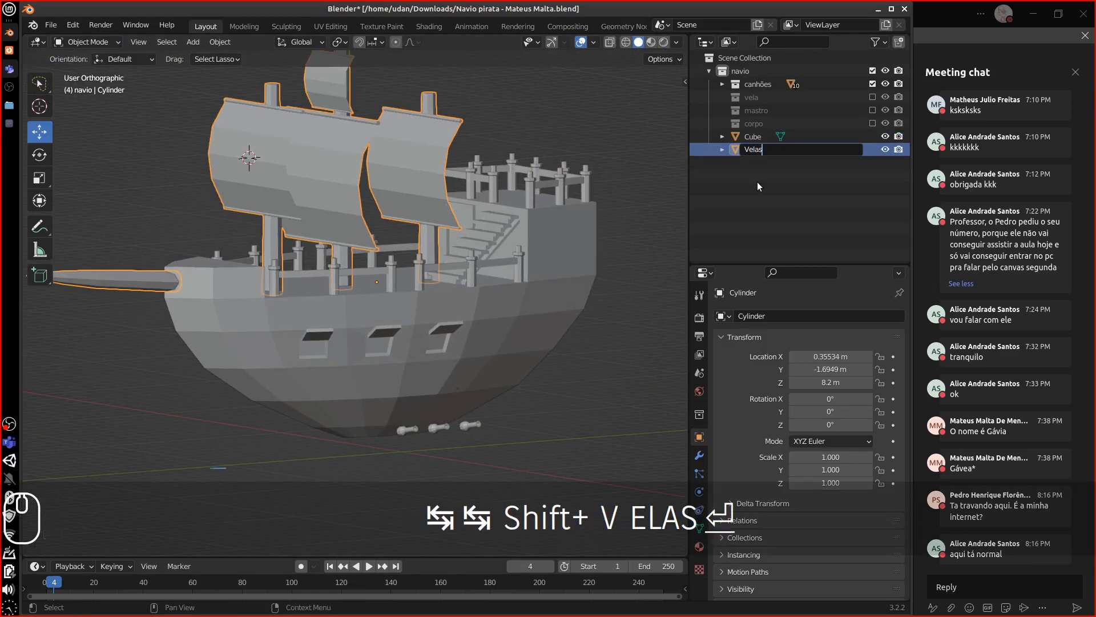
left_click(723, 149)
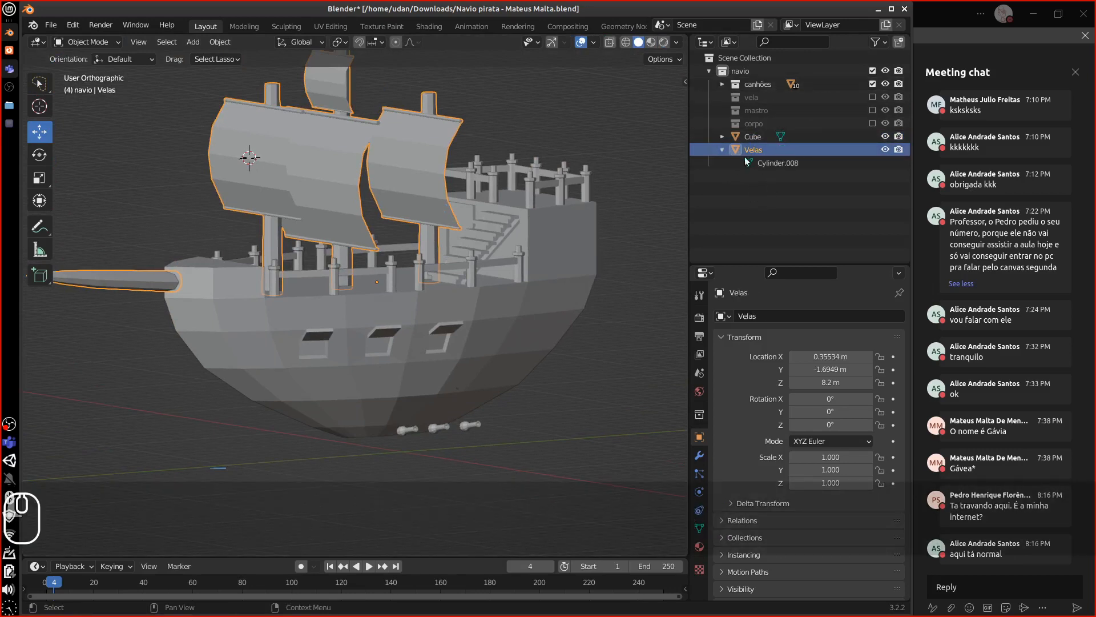
double_click(778, 163)
type("Velas")
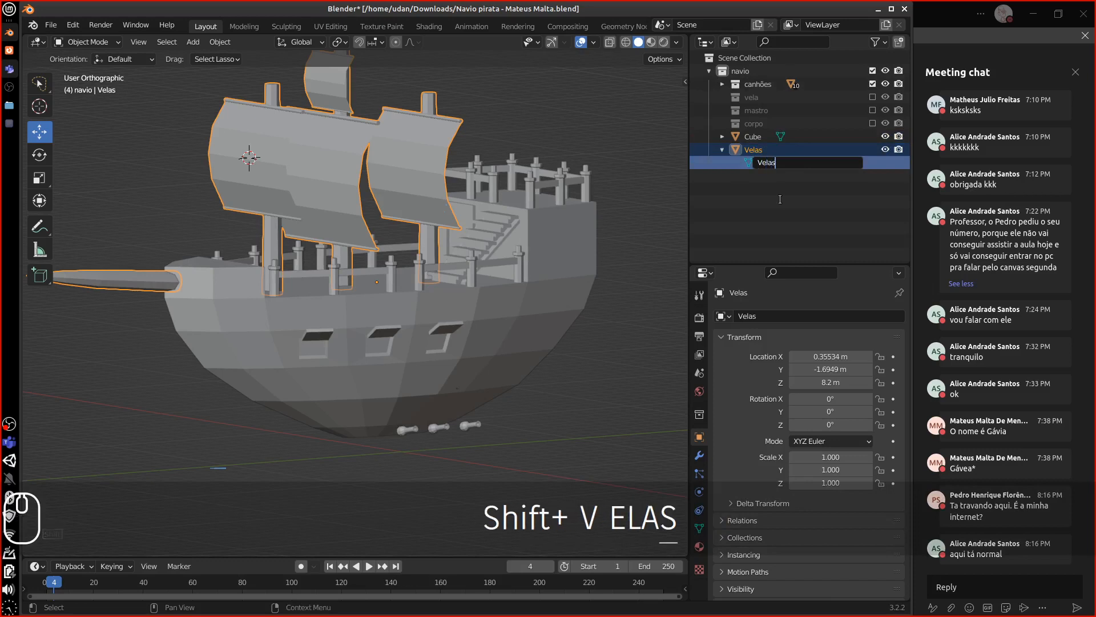
key("Return")
Rename the hull object and its mesh data to Barco.
double_click(759, 137)
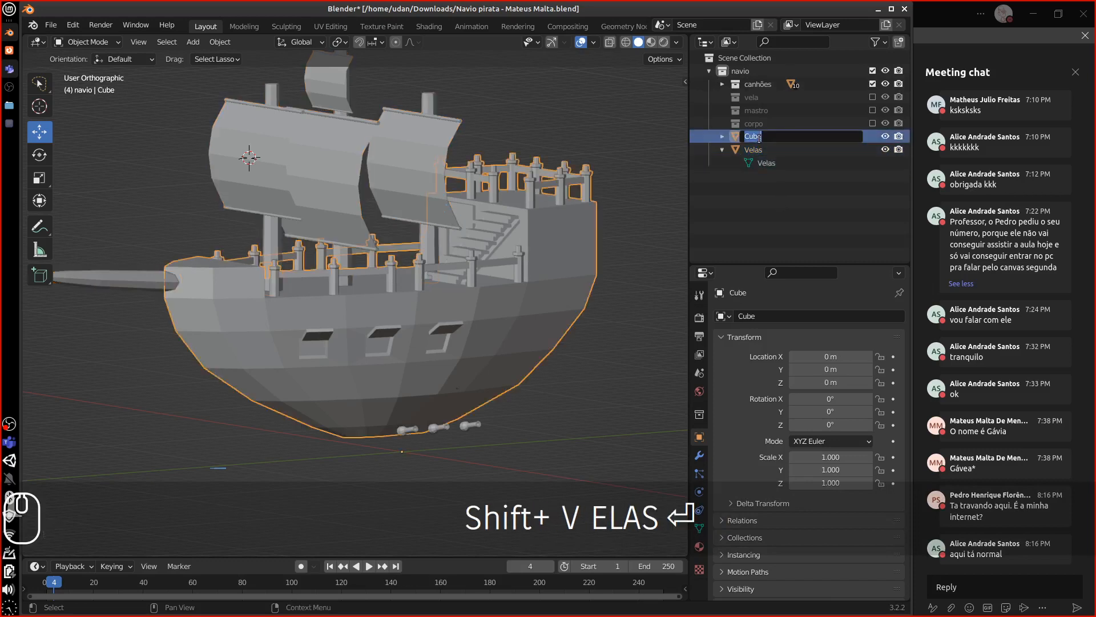
type("Barco")
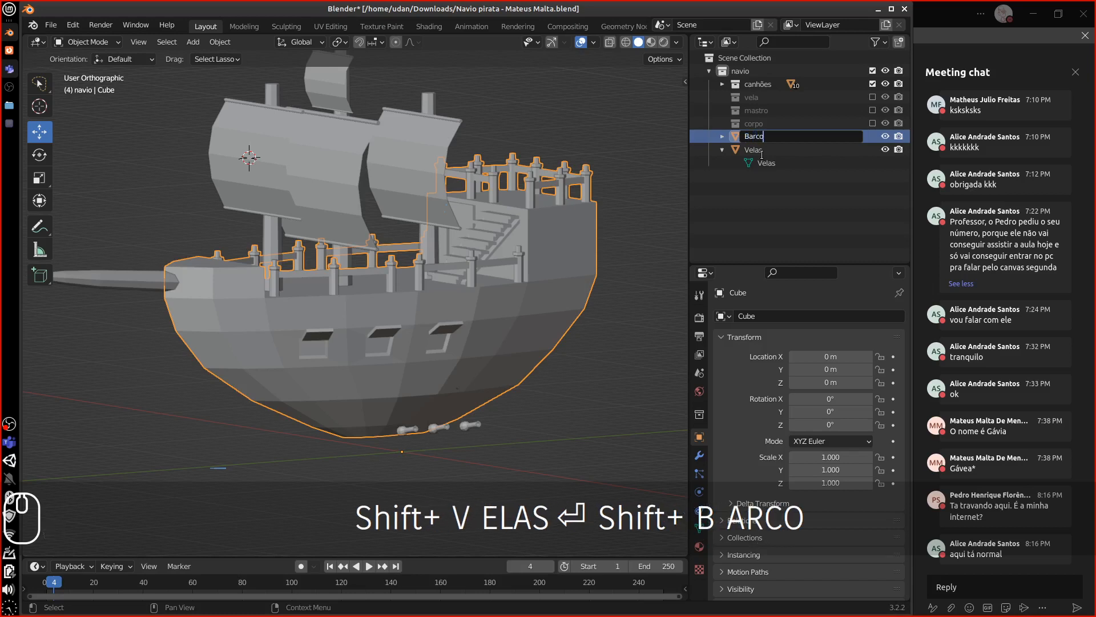
key("Return")
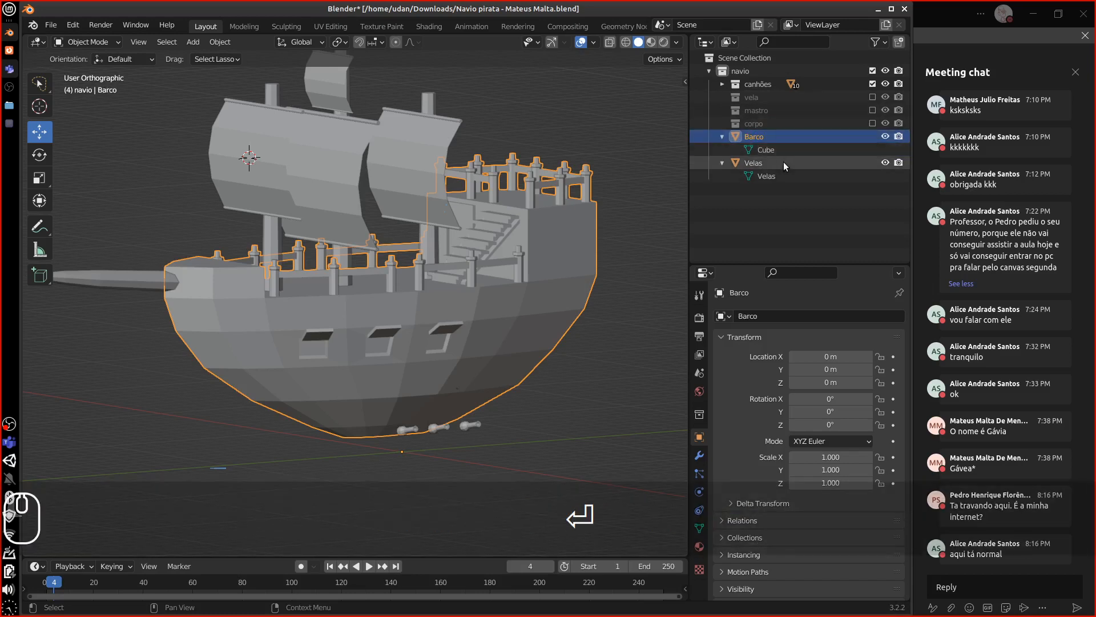
left_click(778, 151)
double_click(777, 151)
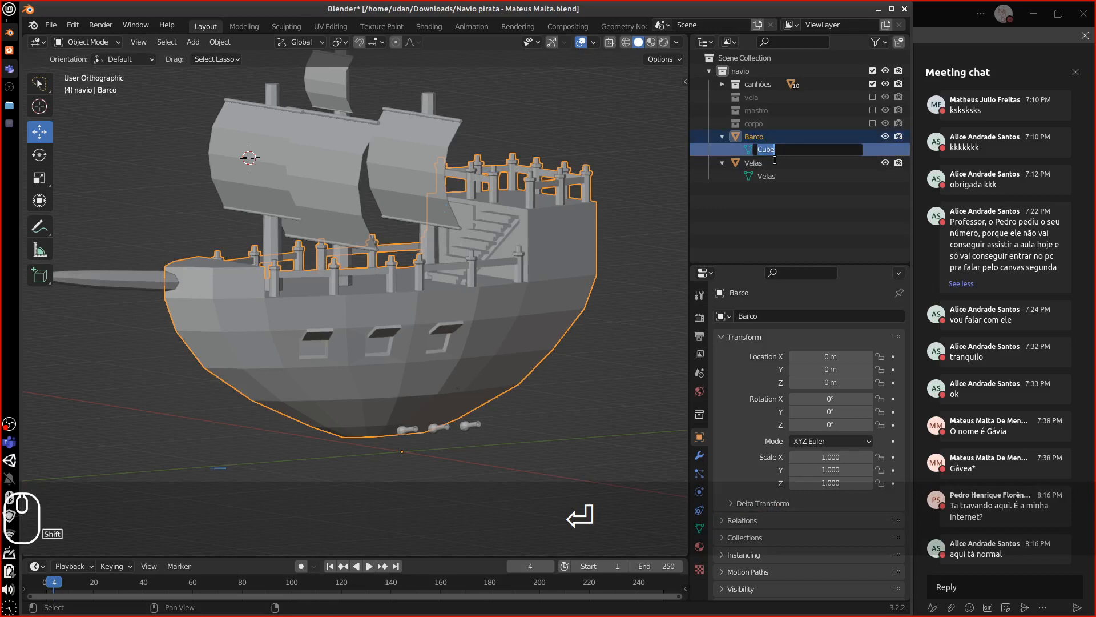
type("Barco")
key("Return")
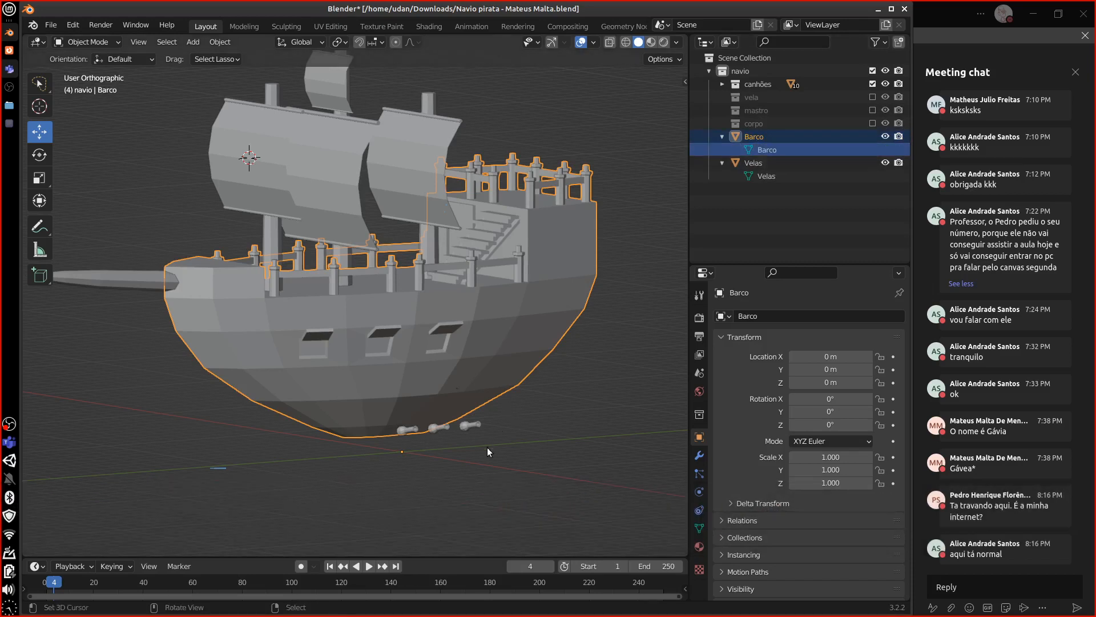
Select the three cannons lying beneath the near side of the hull.
left_click(479, 428)
left_click(408, 430)
left_click(438, 430, "shift")
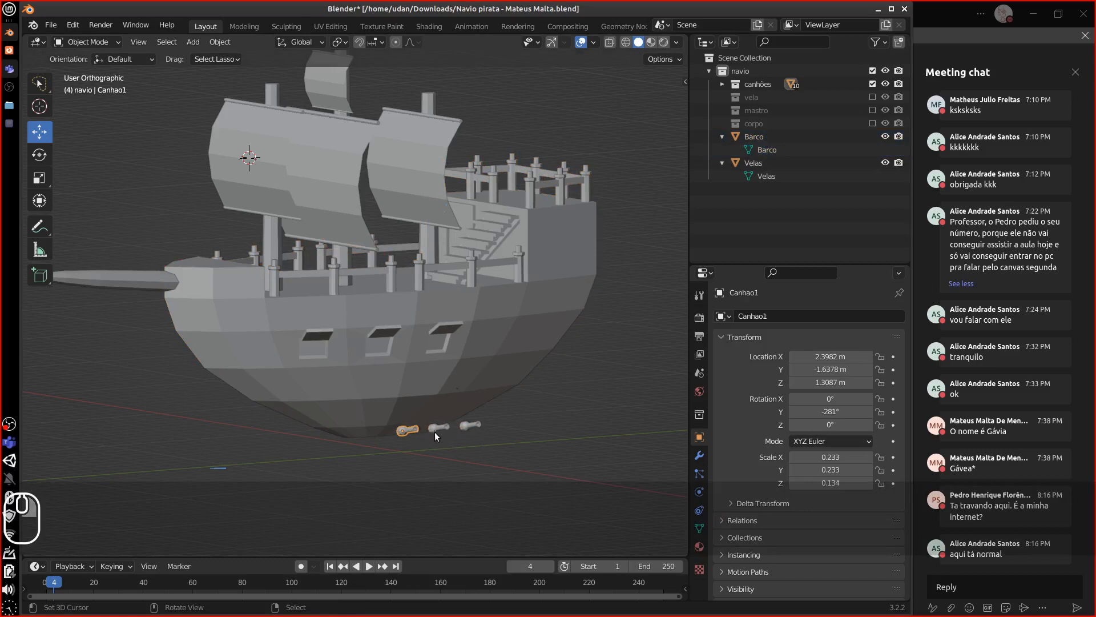
left_click(472, 426, "shift")
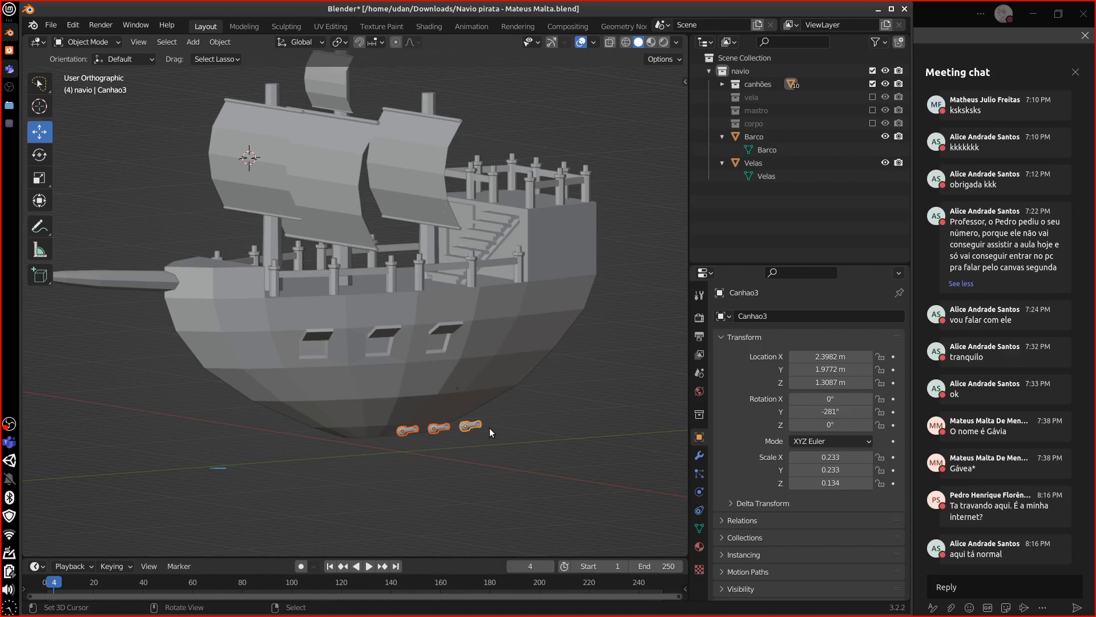
Draw a narrow vertical annotation on the hull's side, between the middle and rear gun ports.
middle_click_drag(521, 318, 496, 353)
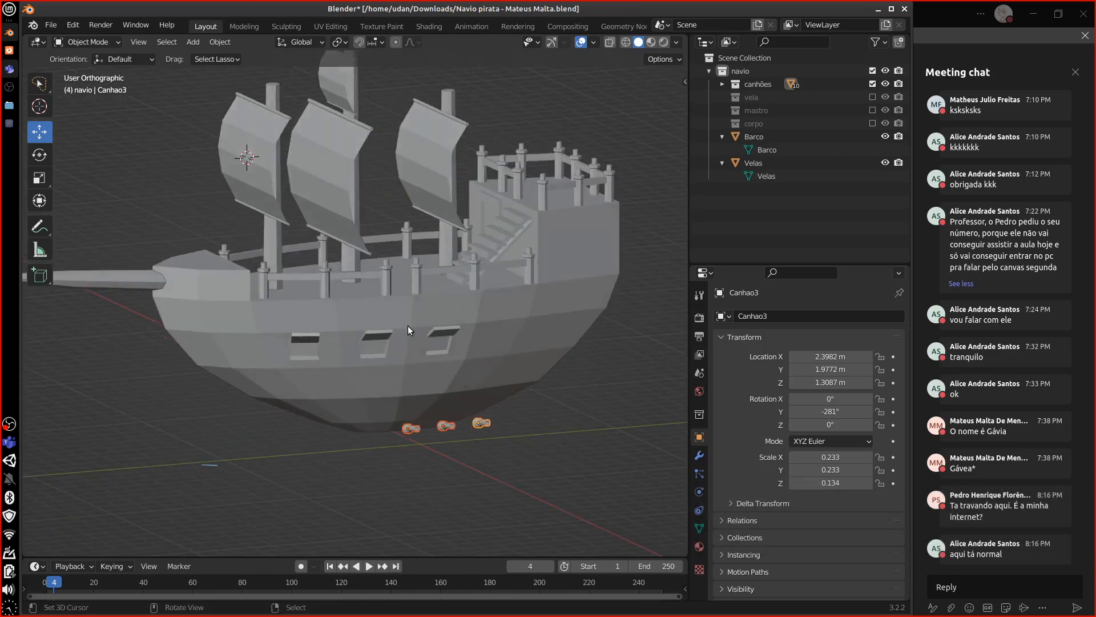
key("d")
mouse_move(396, 298)
left_mouse_down()
mouse_move(397, 376)
mouse_move(400, 300)
left_mouse_up()
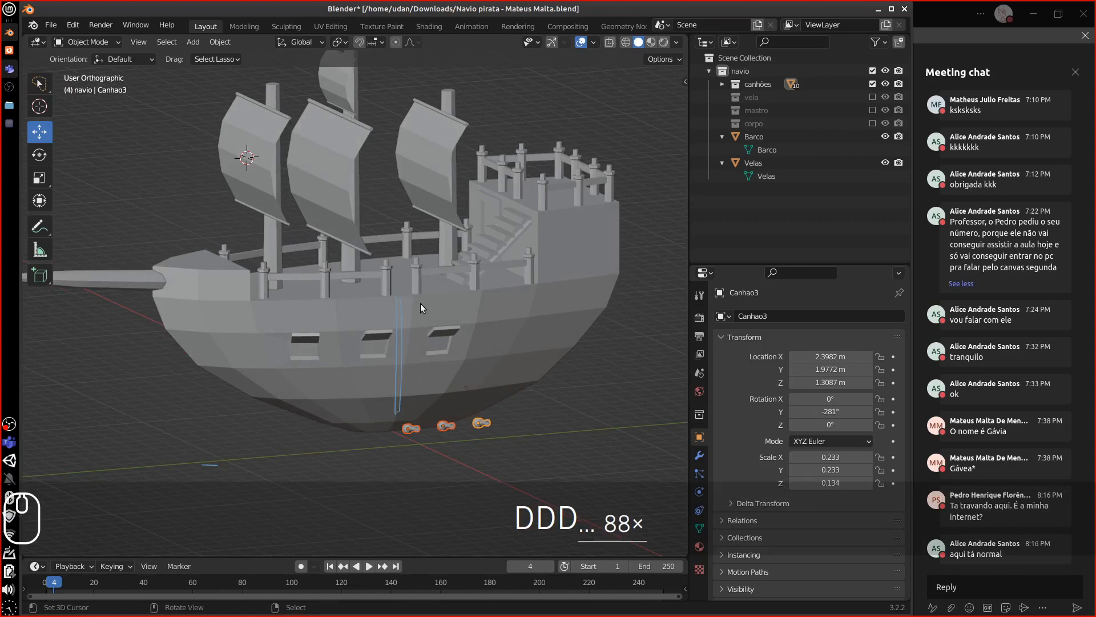
Sketch a second vertical rail and rungs as a ladder annotation on the hull's side, and erase the whole annotation.
left_click_drag(418, 298, 422, 432)
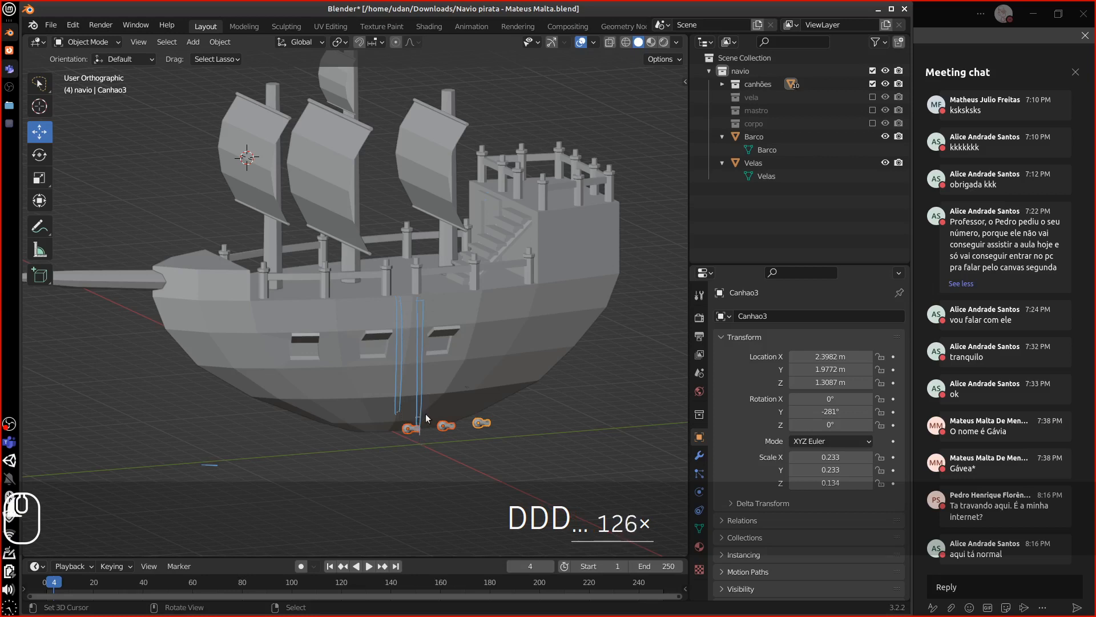
mouse_move(401, 310)
left_mouse_down()
mouse_move(414, 310)
mouse_move(402, 312)
mouse_move(414, 325)
mouse_move(409, 343)
left_mouse_up()
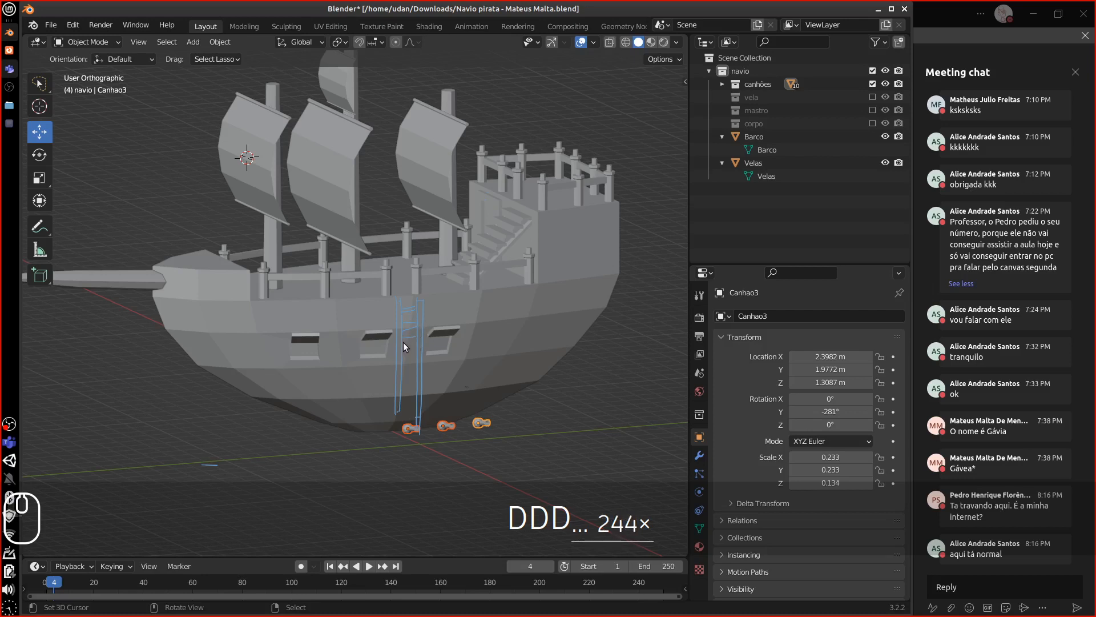
mouse_move(417, 361)
right_mouse_down()
mouse_move(411, 379)
mouse_move(420, 313)
mouse_move(416, 421)
mouse_move(411, 409)
right_mouse_up()
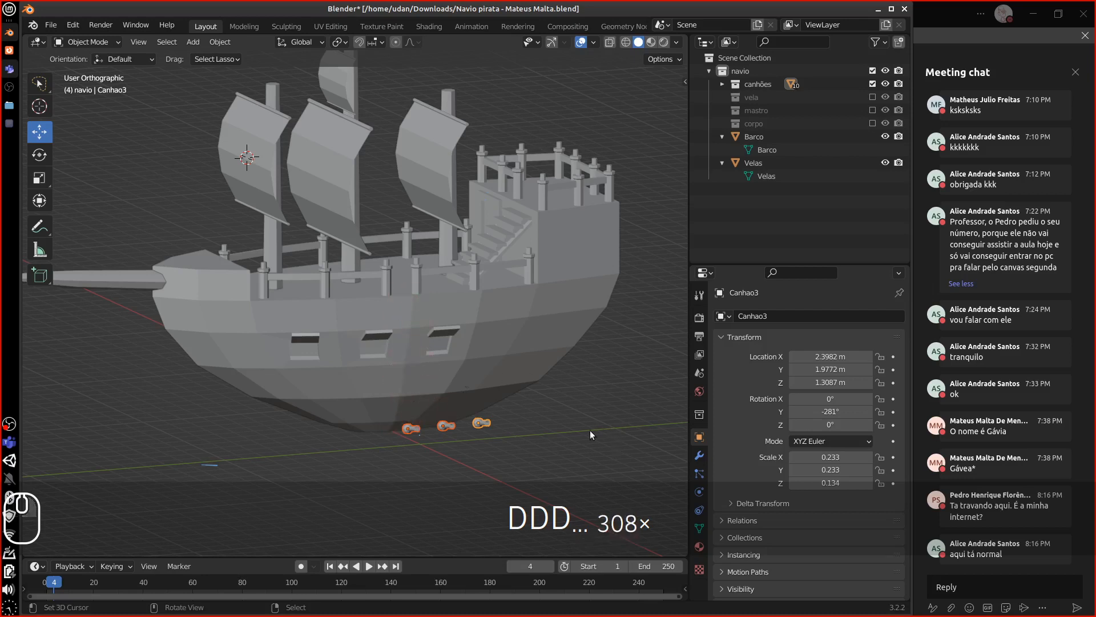
Place the 3D cursor high on the hull's side, between the middle and rear gun ports, and add a cube there.
left_click(408, 313)
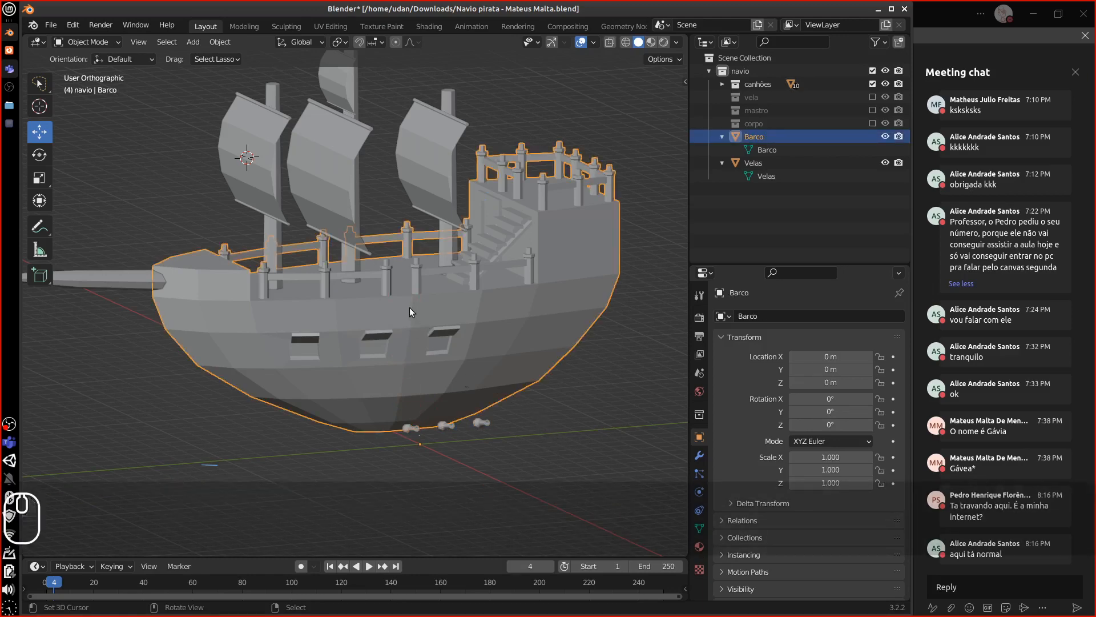
left_click(403, 301)
key("KP_1")
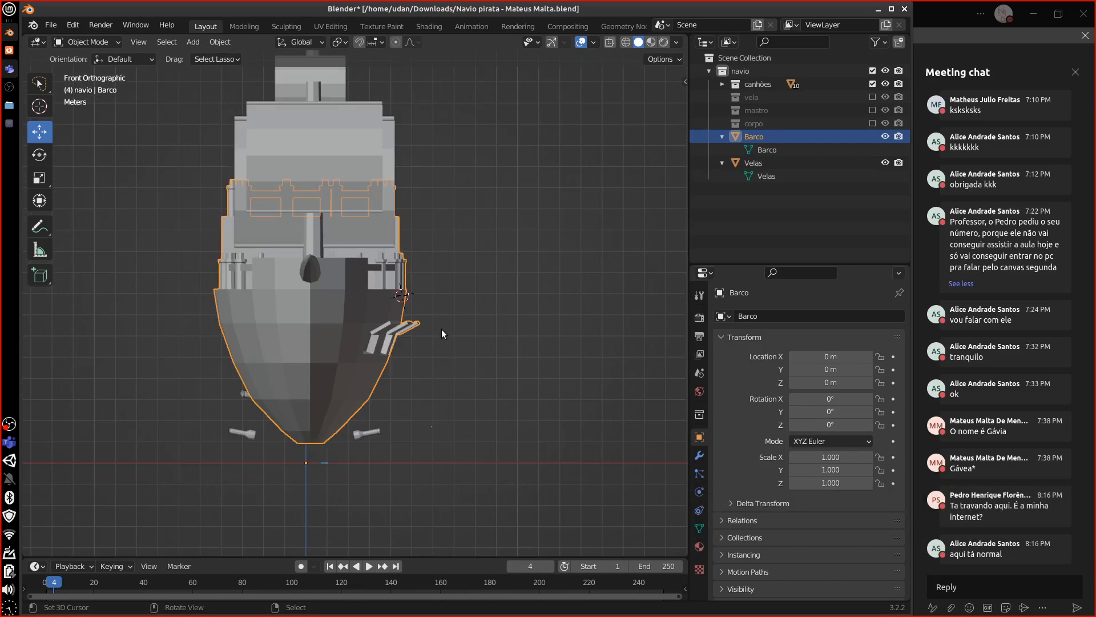
key("shift+a")
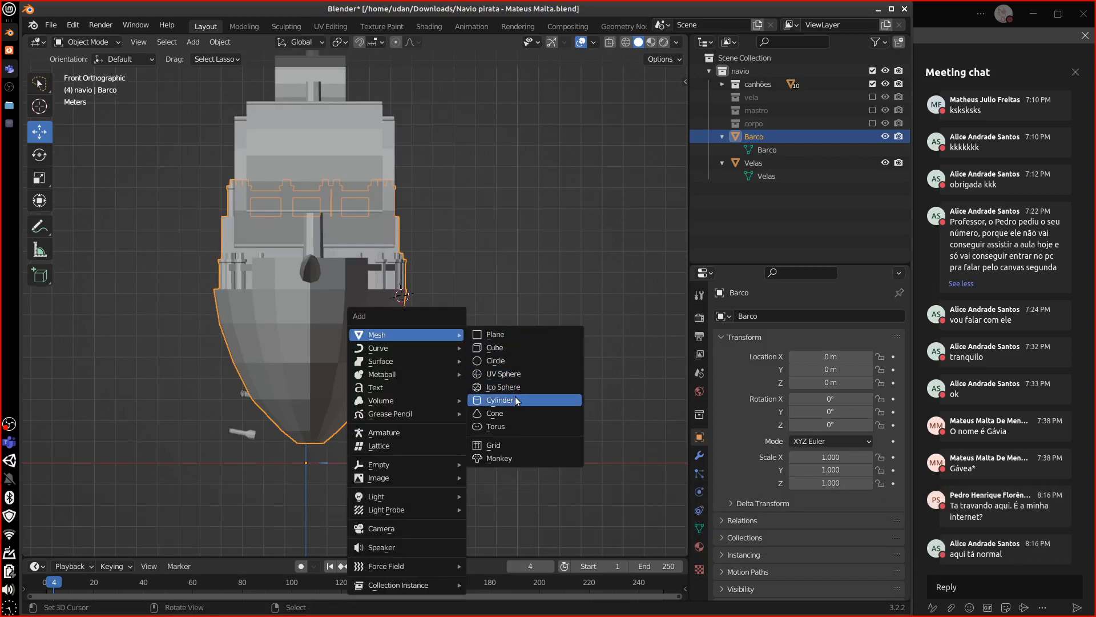
left_click(513, 349)
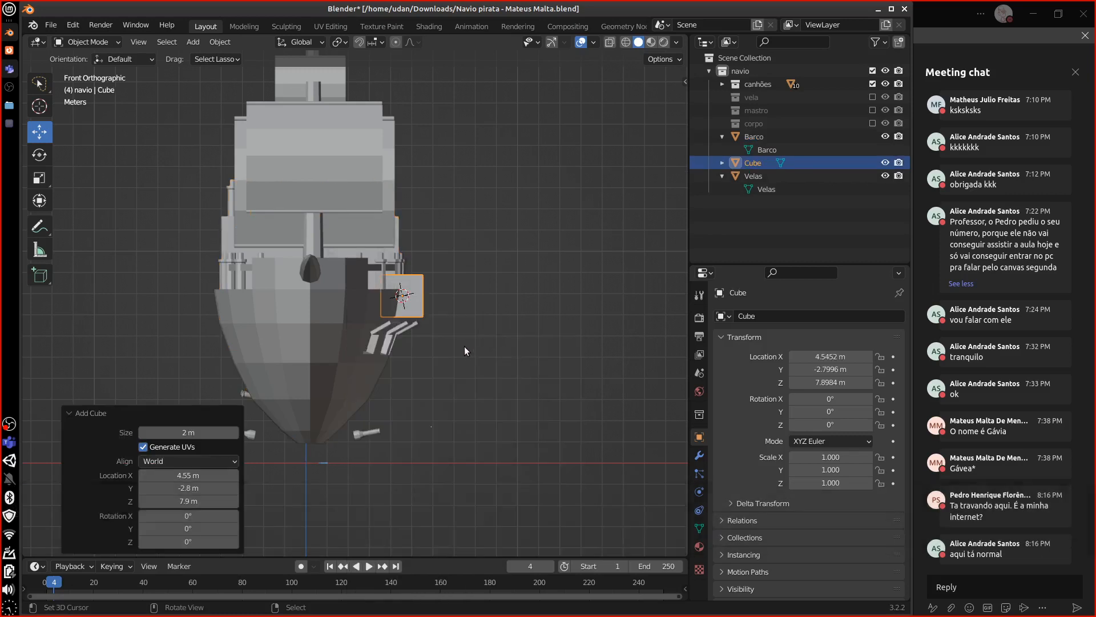
Scale the cube's mesh uniformly by 0.2 and again by 0.6 to make a small block.
key("Tab")
key("s")
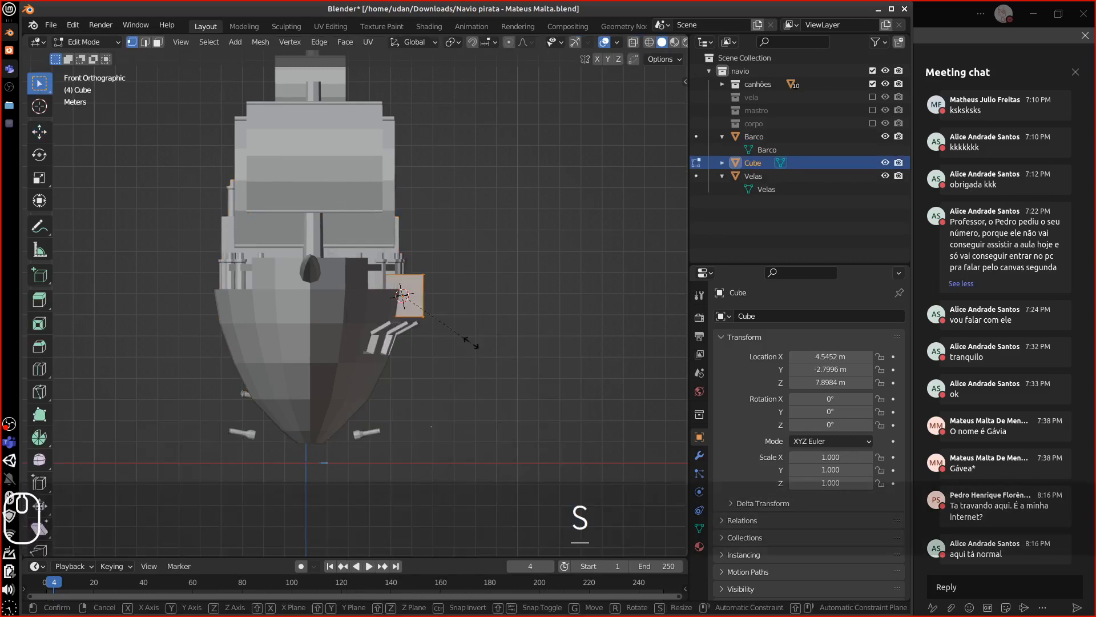
left_click(421, 306)
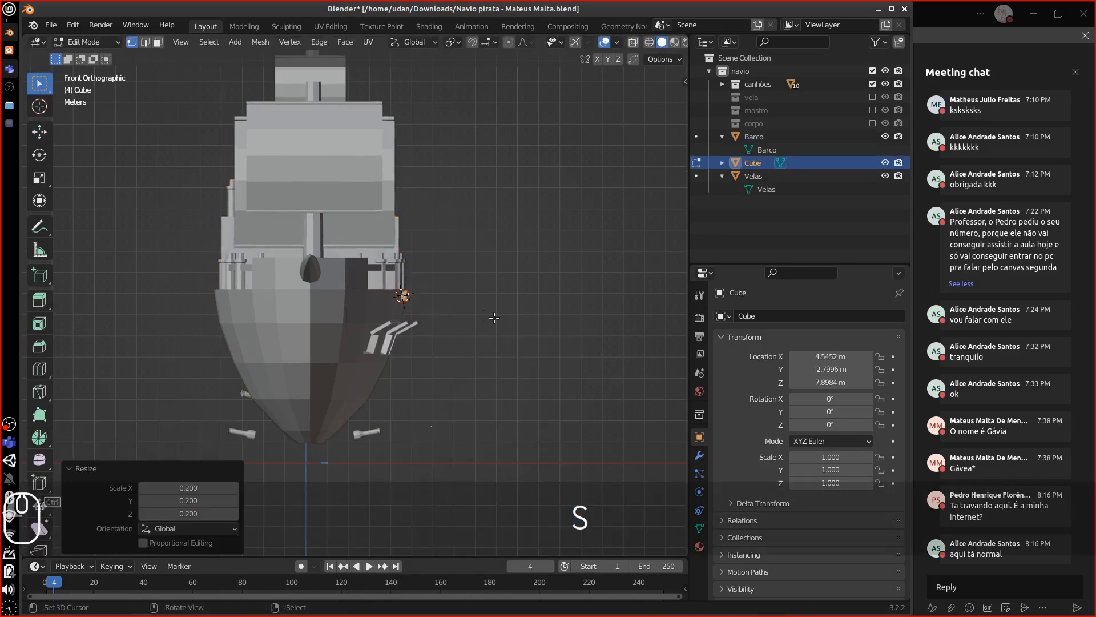
middle_click_drag(421, 307, 438, 318)
key("KP_1")
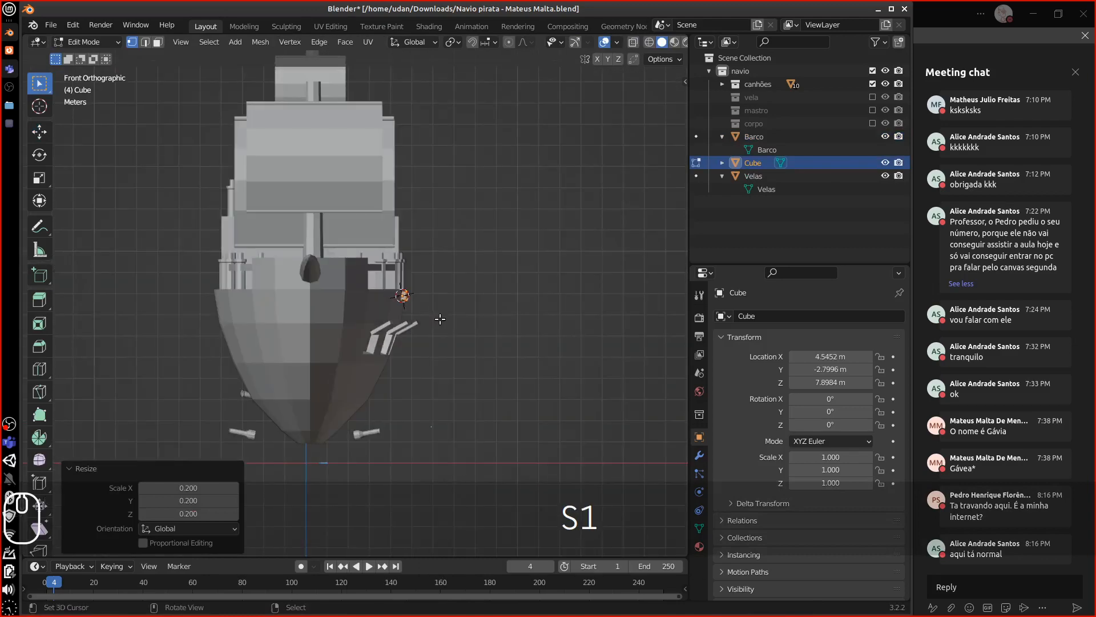
key("KP_3")
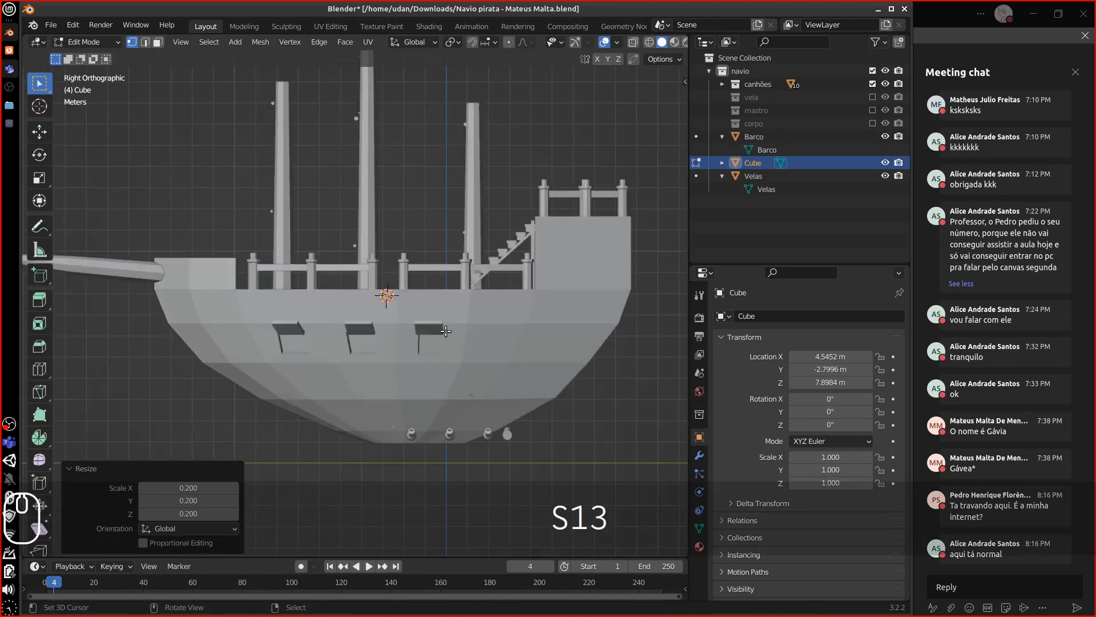
scroll(446, 330, "up", 8)
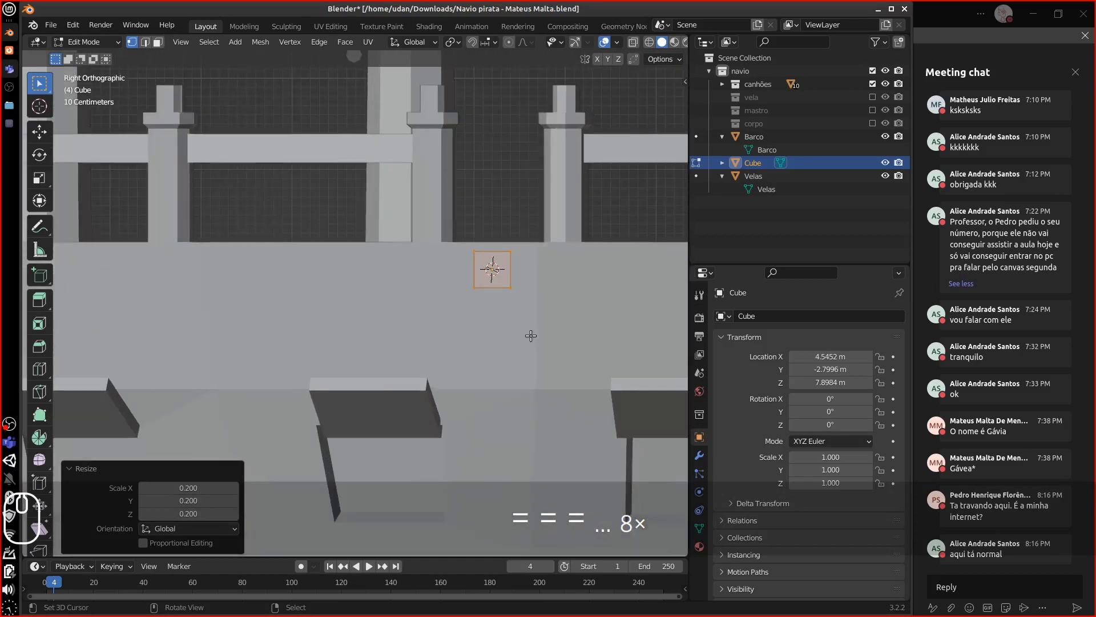
middle_click_drag(536, 292, 549, 363, "shift")
key("s")
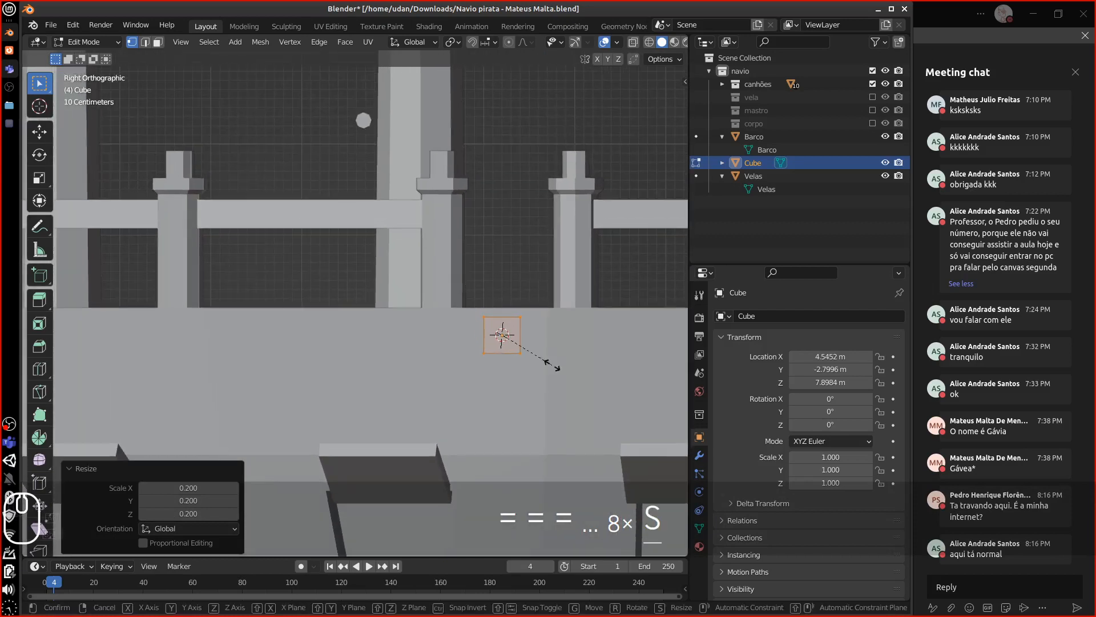
left_click(522, 351)
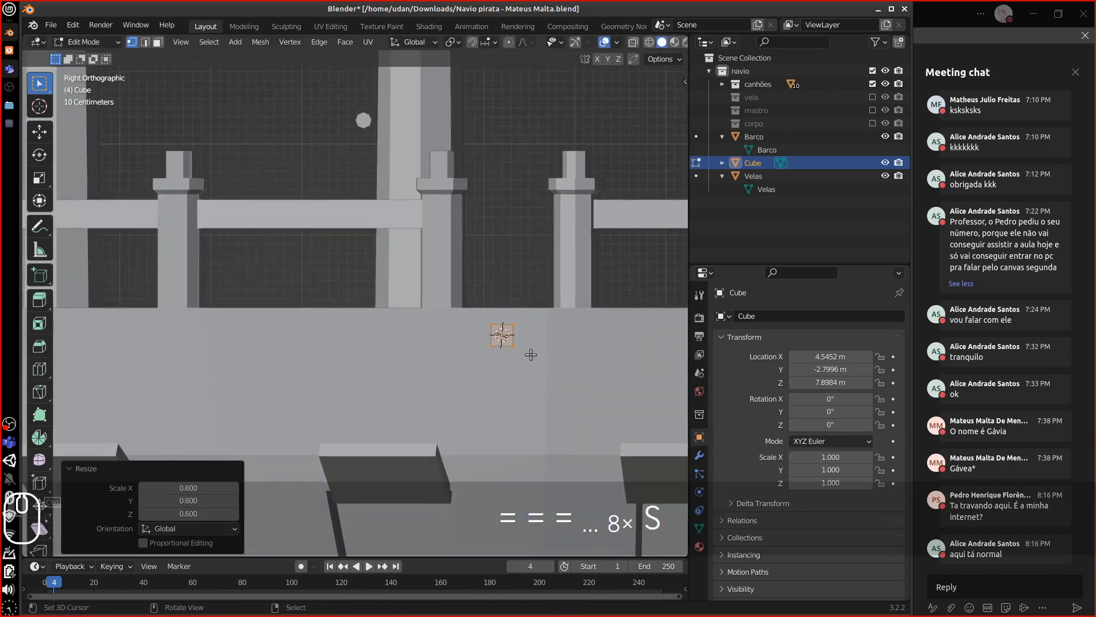
Move the small block about -0.46 m in Y, 0.13 m in Z and 0.22 m in X, just off the hull's upper edge.
key("g")
left_click(488, 343)
middle_click_drag(490, 345, 490, 318)
middle_click_drag(448, 254, 440, 262)
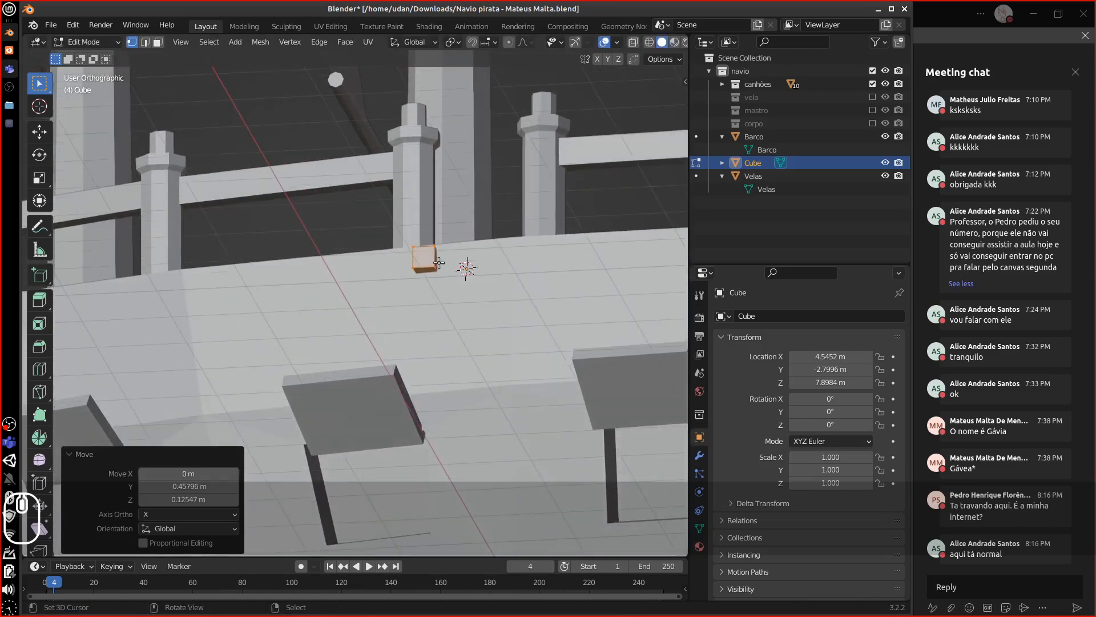
key("g")
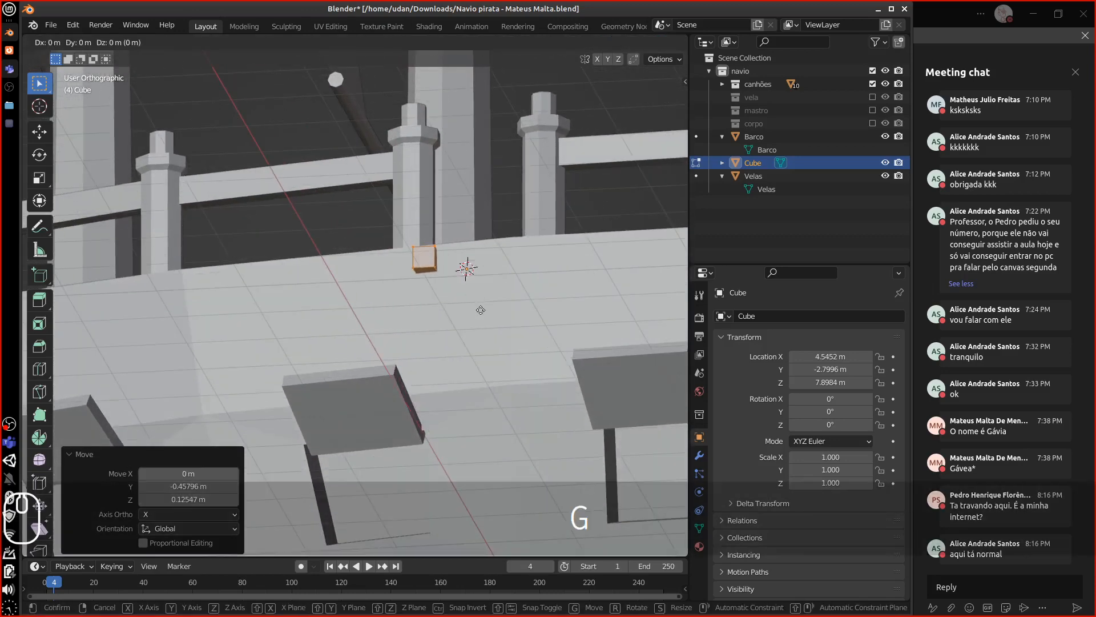
key("x")
left_click(474, 298)
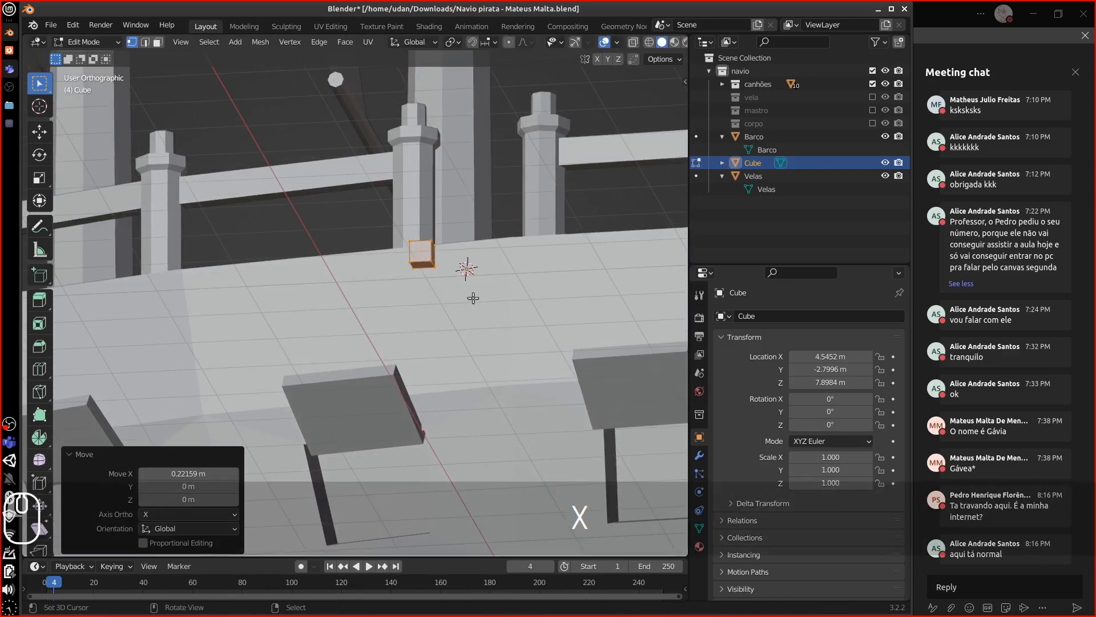
Move the block's bottom face -1.4 m in X and -4.5 m in Z to form a slanted ladder rail along the hull.
left_click(159, 44)
right_click(427, 266)
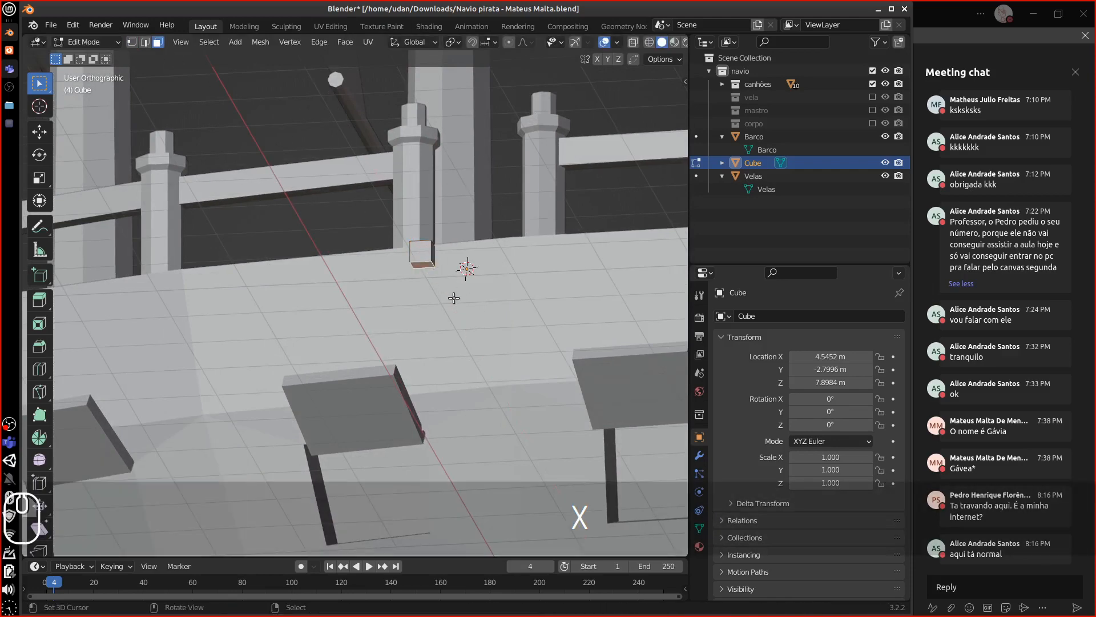
key("KP_1")
middle_click_drag(578, 417, 578, 192, "shift")
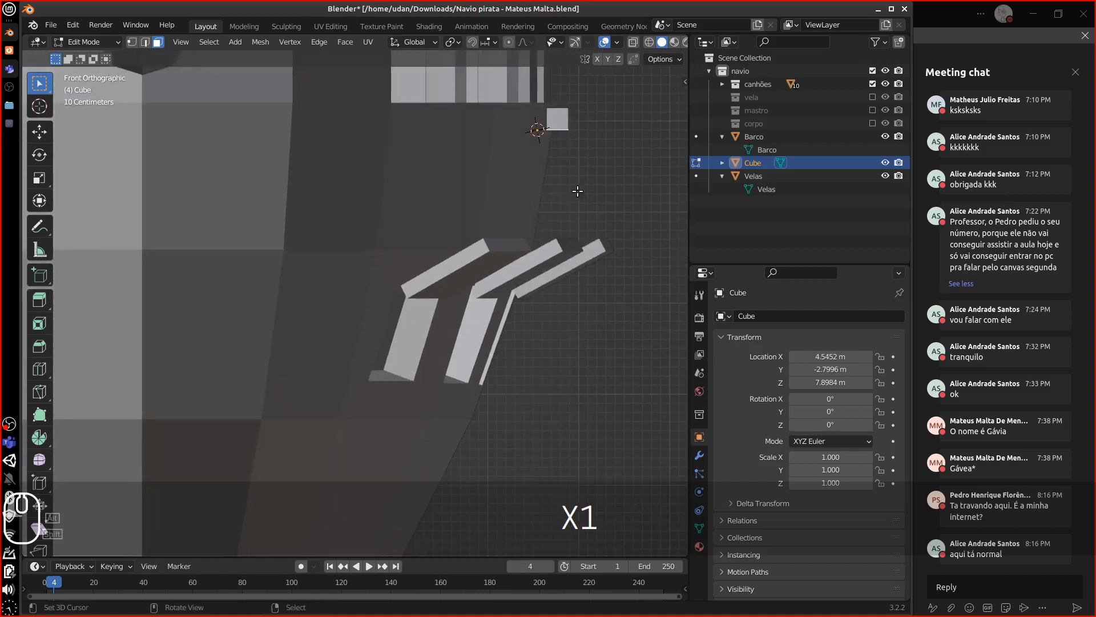
key("g")
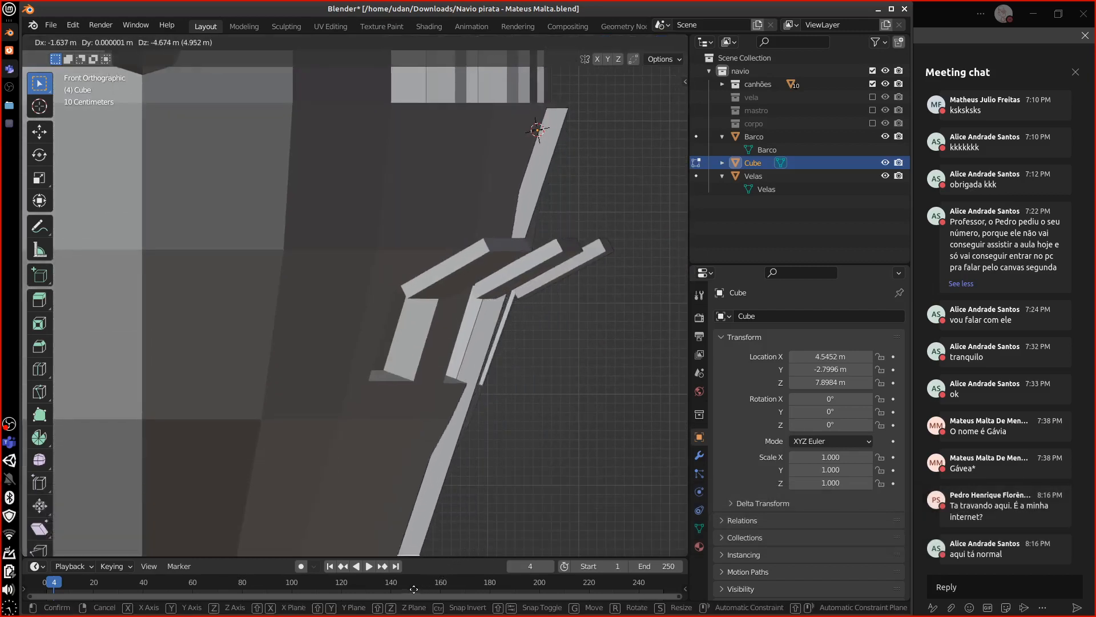
key("ctrl")
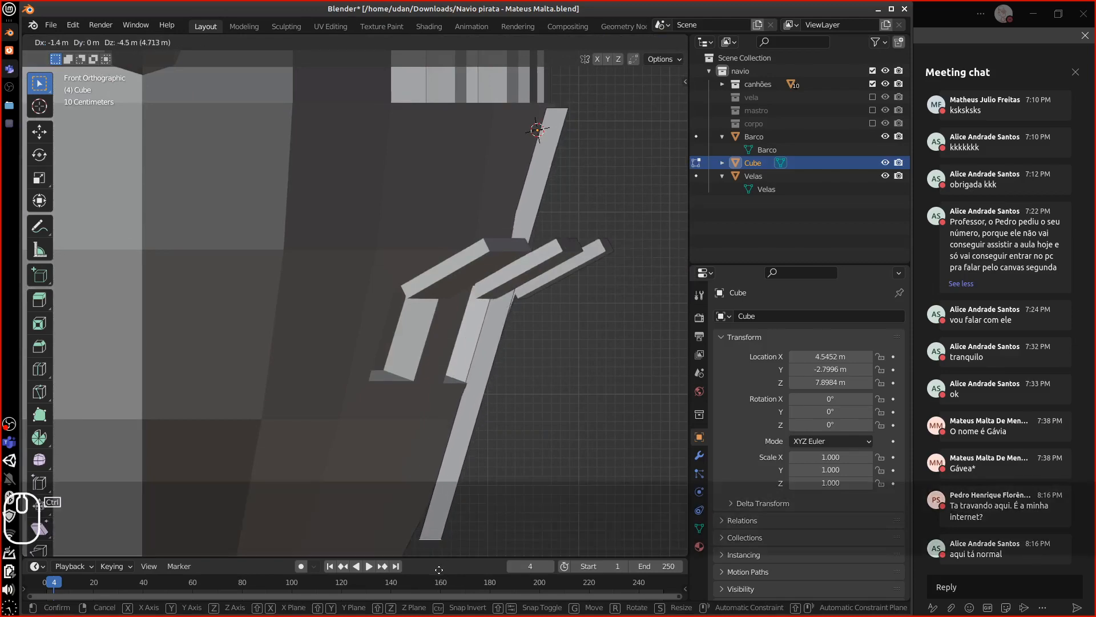
left_click(439, 570)
Select the whole ladder rail and duplicate it 1.1 m along Y to make the second rail.
middle_click_drag(497, 443, 525, 445)
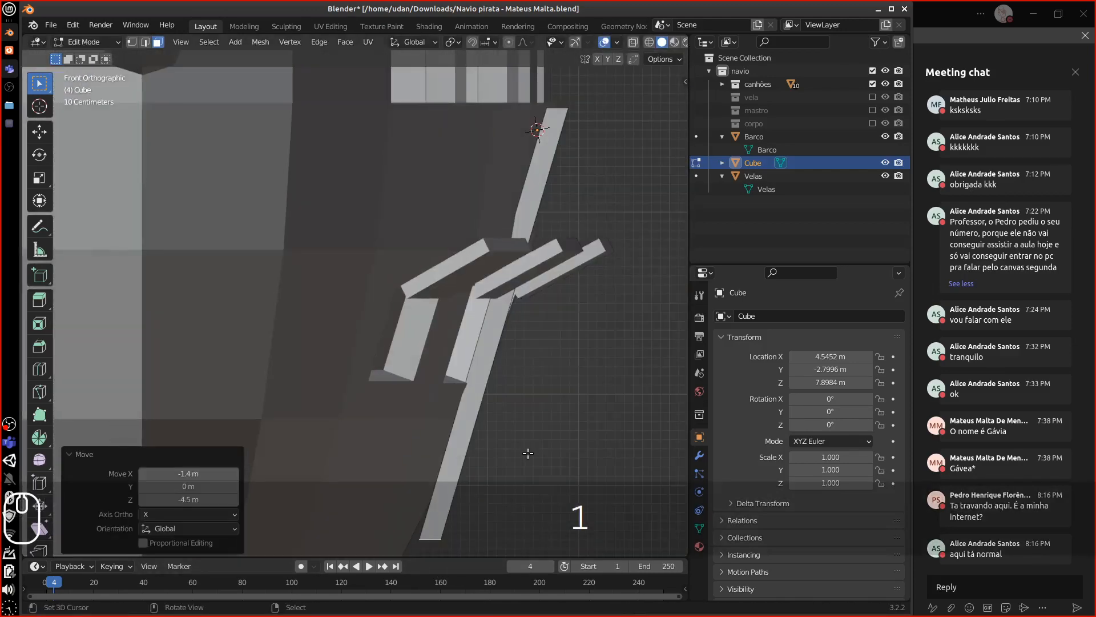
key("3")
left_click_drag(527, 429, 470, 303, "alt+shift")
left_click_drag(471, 375, 518, 348, "alt+shift")
key("1")
key("1")
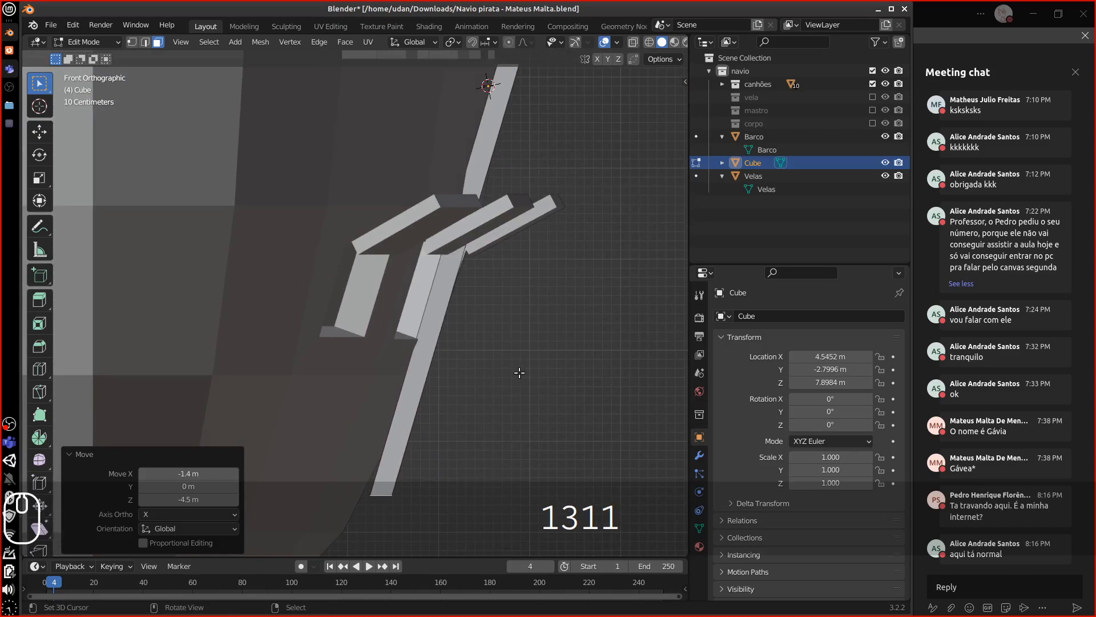
key("3")
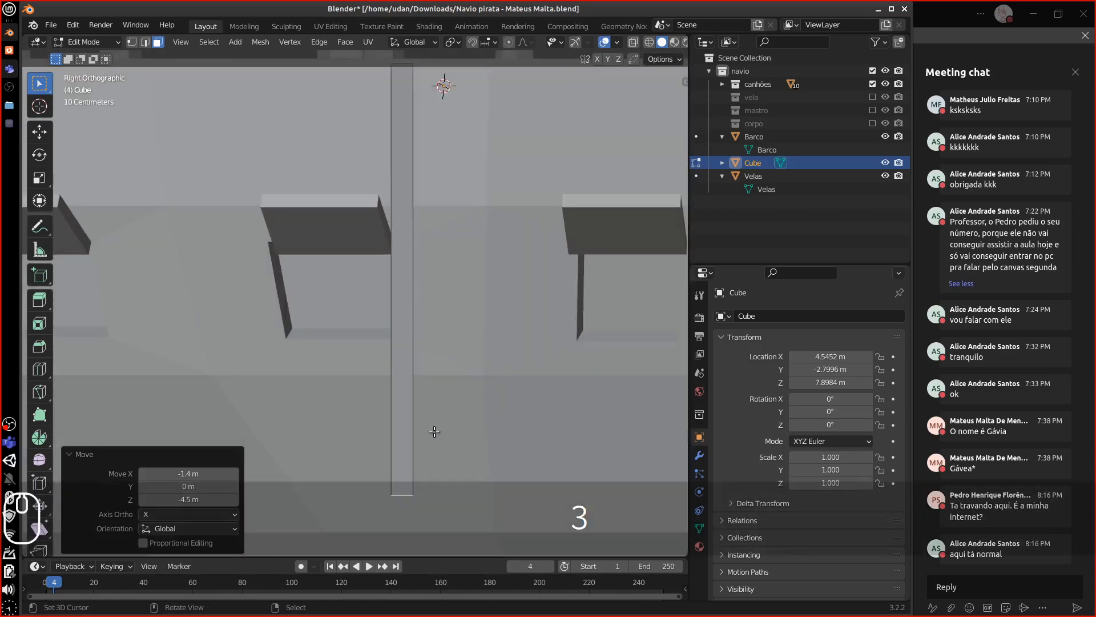
left_click(405, 454)
key("ctrl+l")
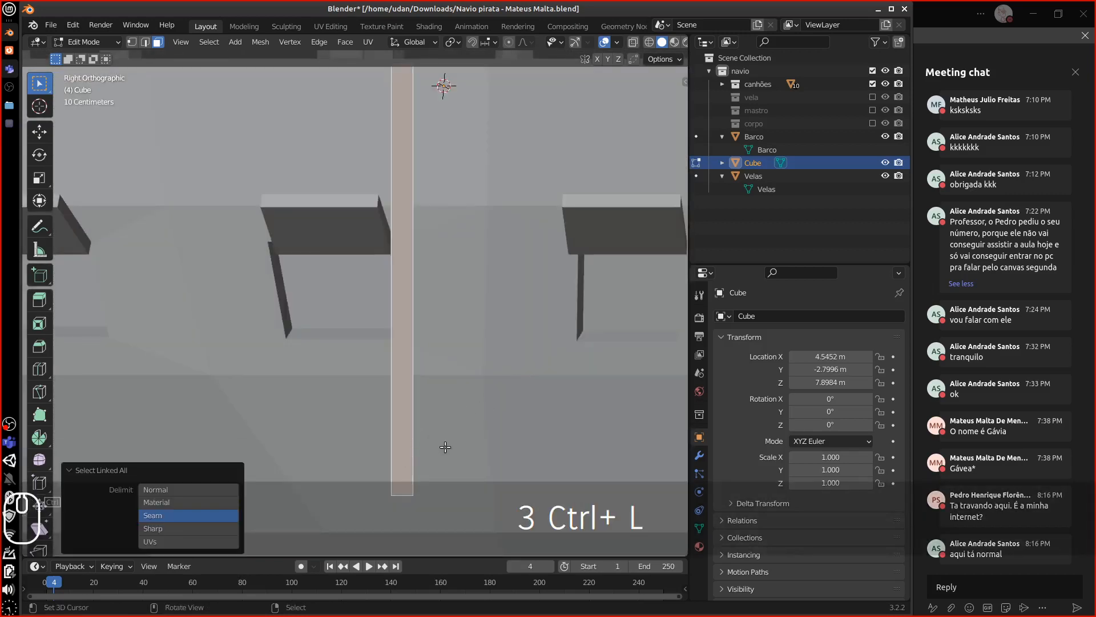
middle_click_drag(463, 328, 457, 406, "shift")
key("shift+d")
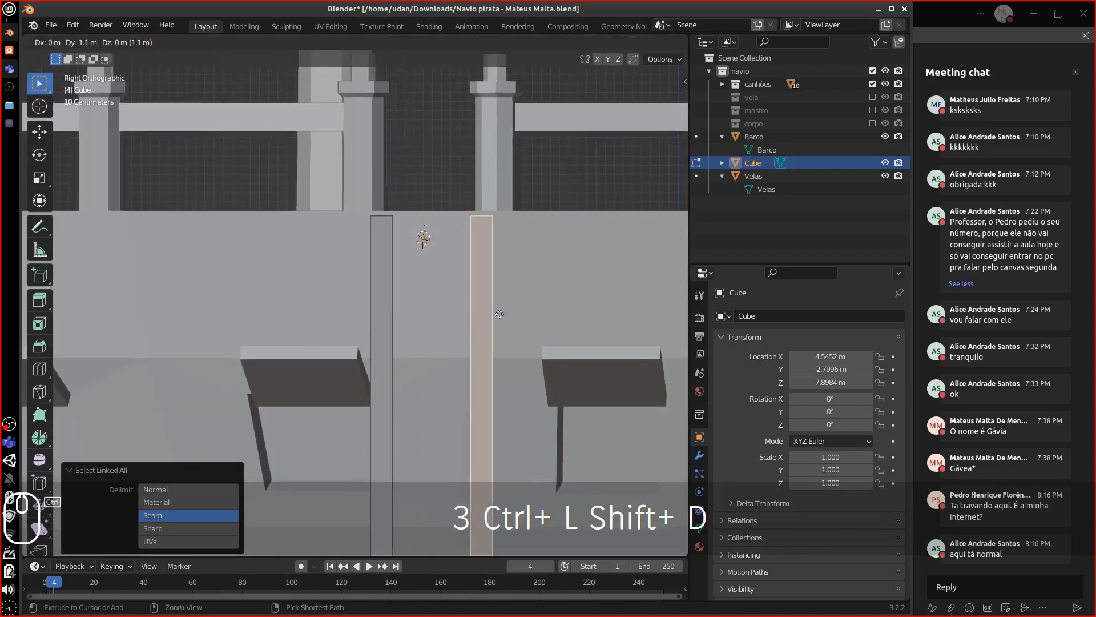
left_click(535, 327)
Select both complete ladder rails and examine their fit against the hull from above and from the front.
middle_click_drag(534, 327, 523, 430)
left_click(393, 419, "shift")
key("ctrl+l")
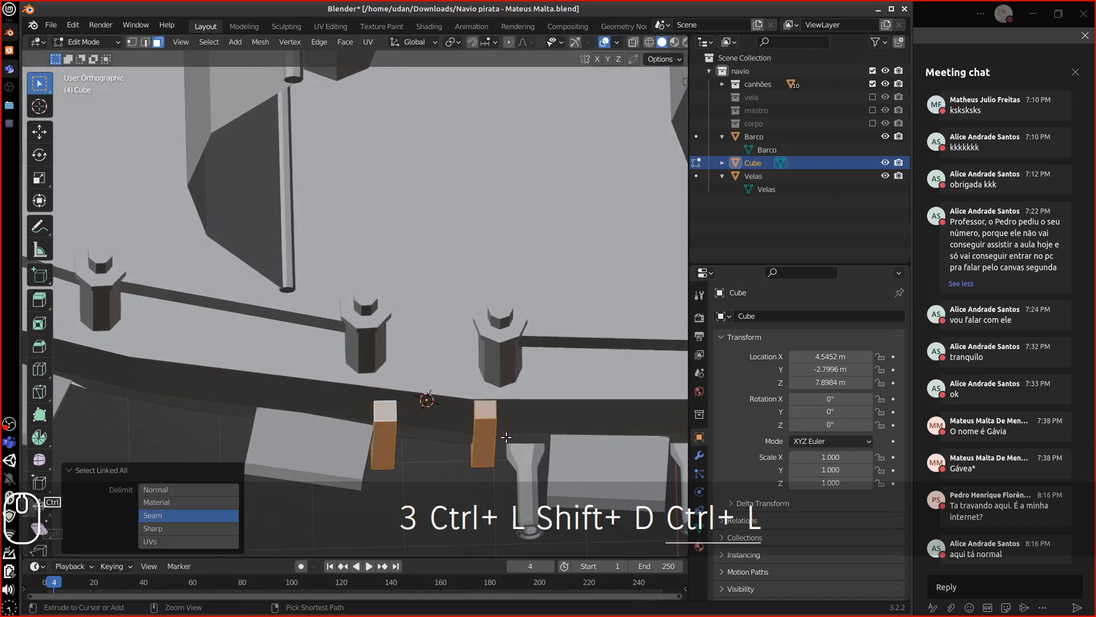
key("KP_7")
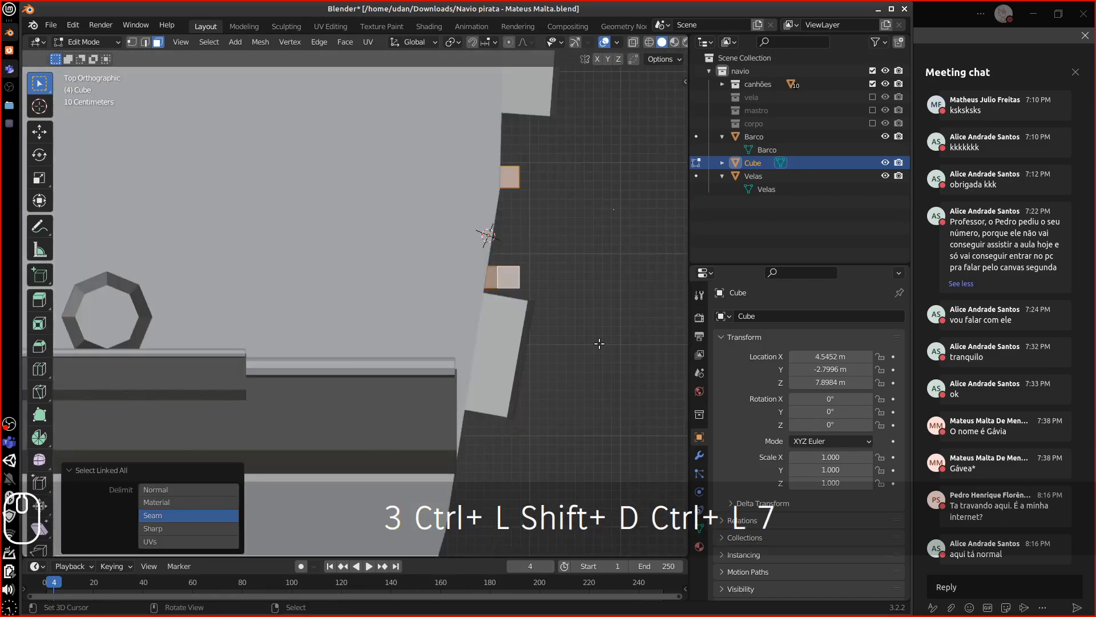
middle_click_drag(599, 344, 497, 274)
key("KP_1")
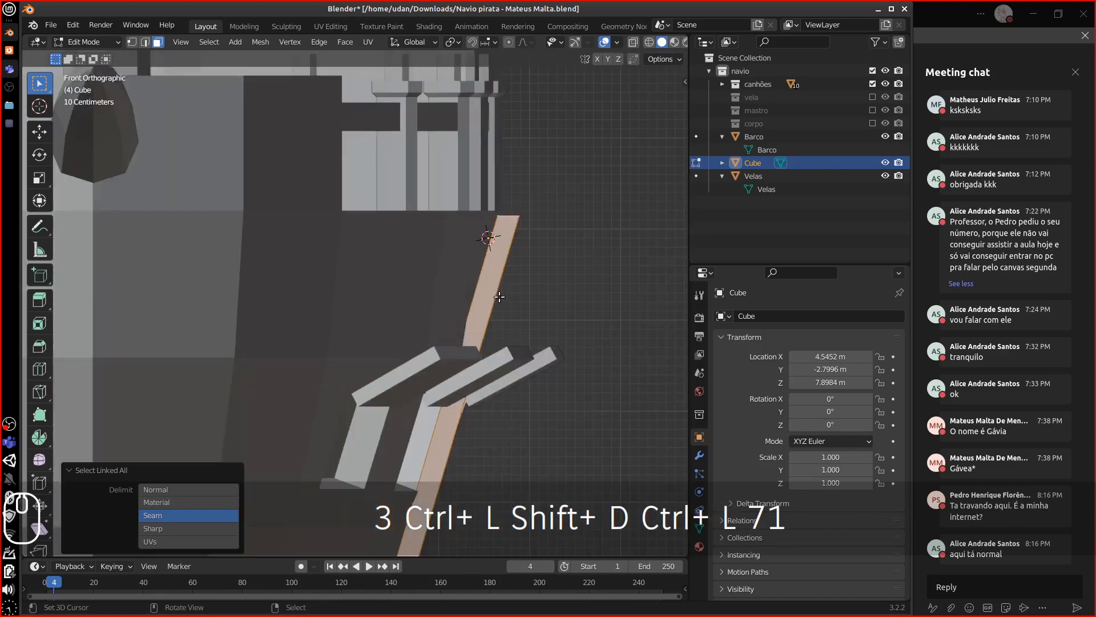
Add a cube at the 3D cursor between the rails and scale it uniformly by about 0.119 for the first rung.
key("KP_3")
key("shift+a")
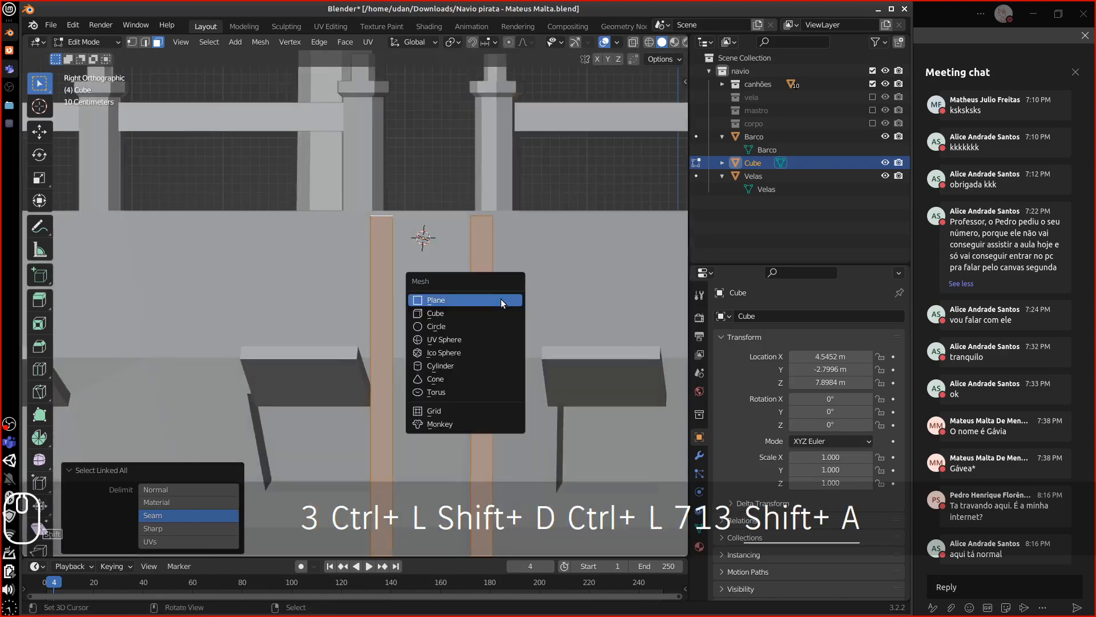
left_click(495, 316)
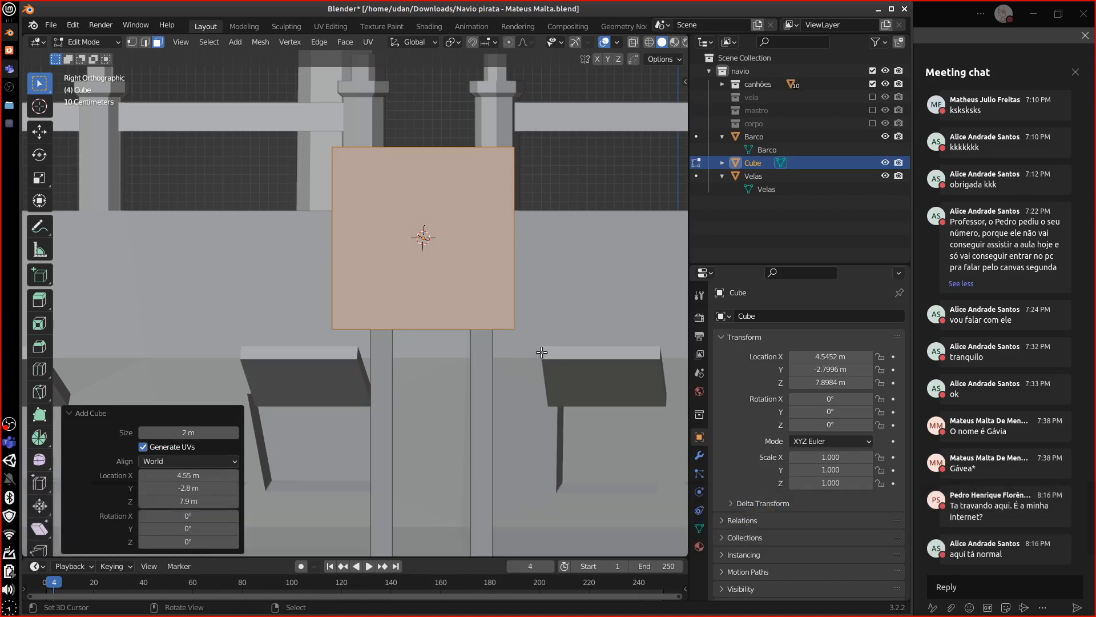
key("s")
left_click(445, 245)
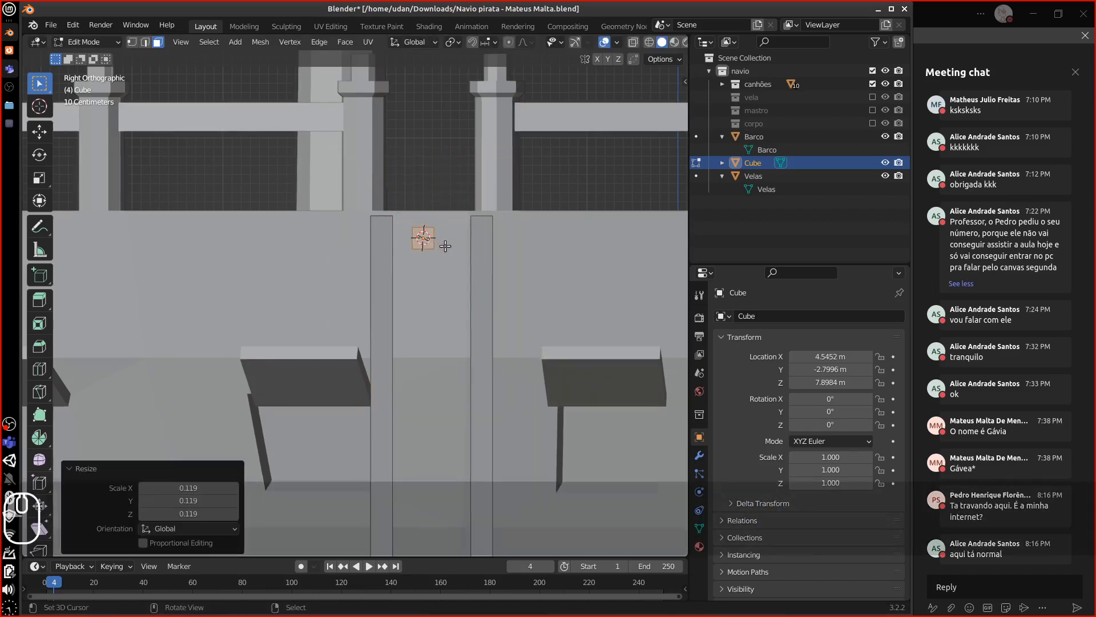
Stretch the rung block along Y by a factor of about 3.9 to span the gap between the rails.
key("s")
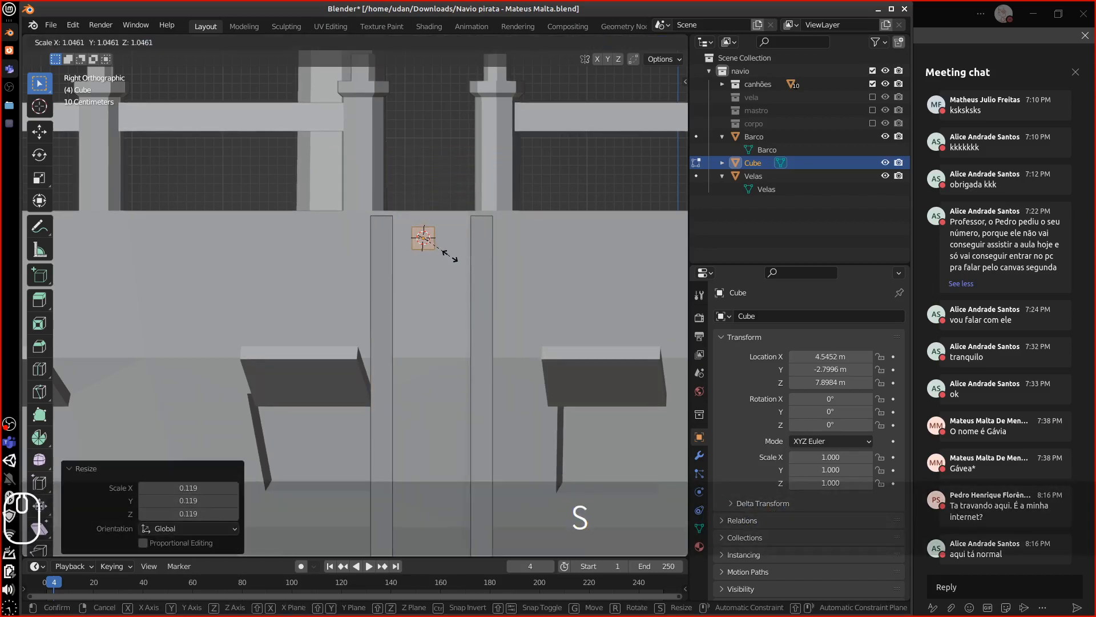
key("x")
key("y")
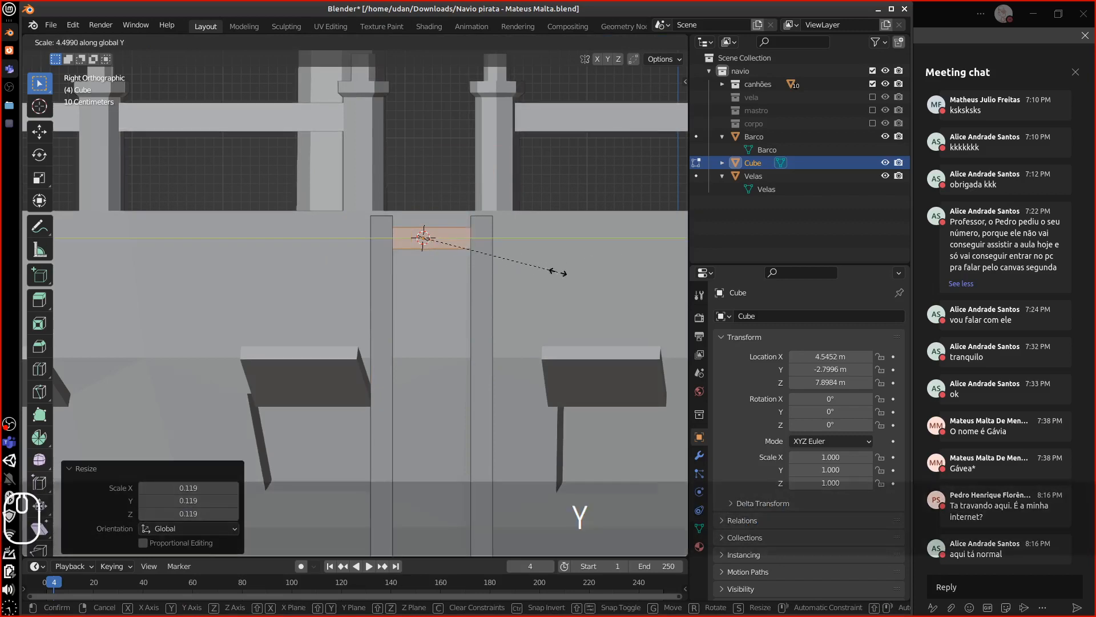
left_click(539, 269)
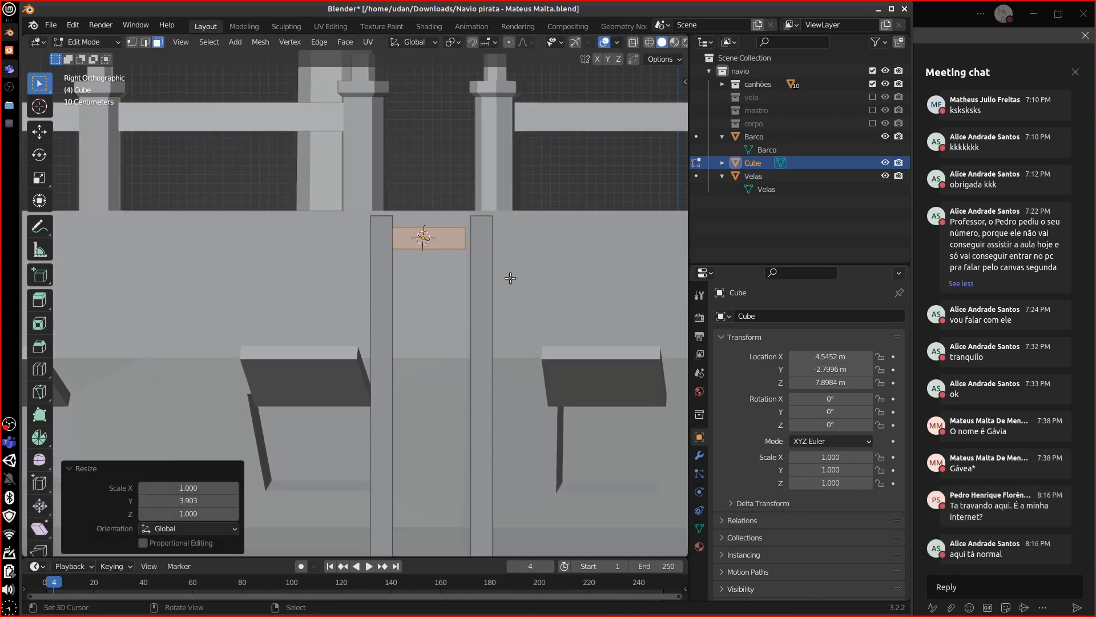
Thin the rung block uniformly: scale it to under half size, then enlarge it by a factor of about 1.48.
key("s")
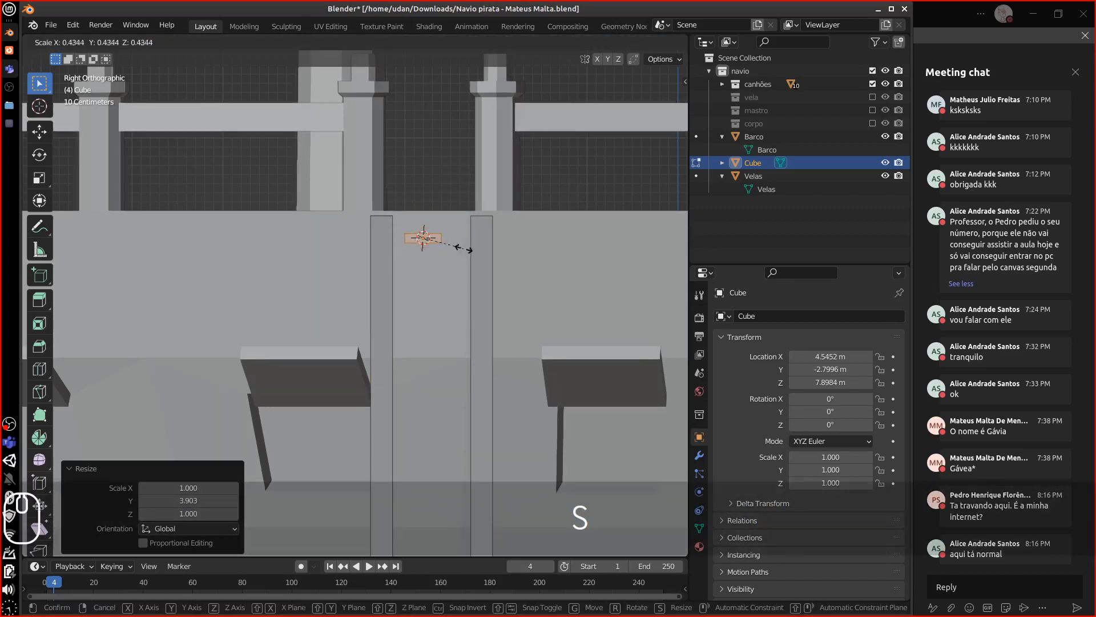
left_click(464, 250)
key("s")
left_click(468, 257)
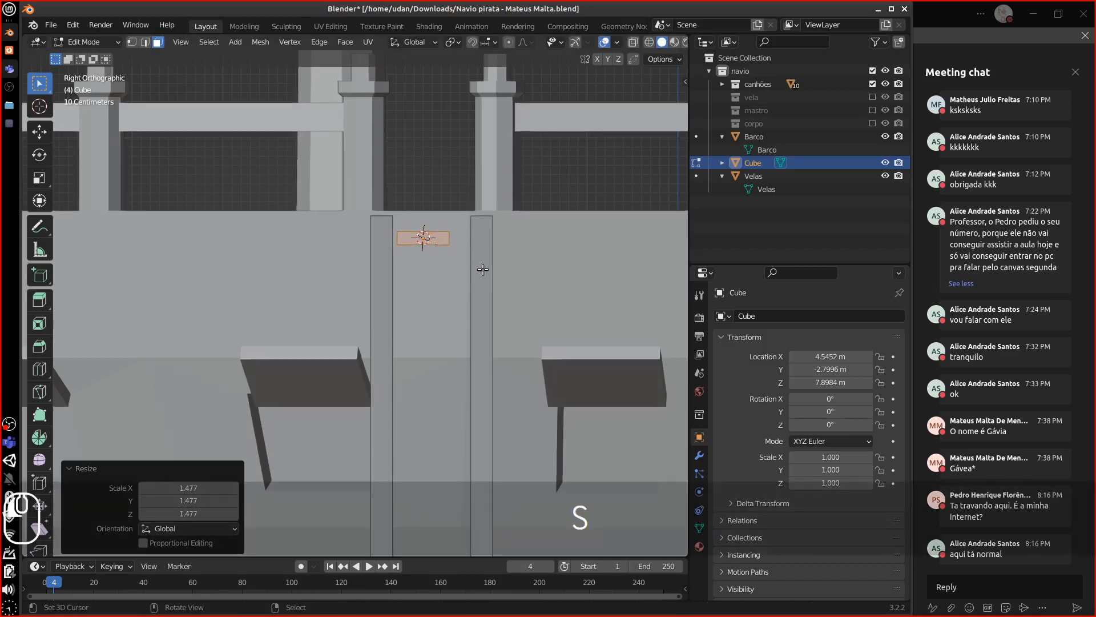
Stretch the rung along Y by a factor of 1.75 and shift it about 0.07 m along Y between the rails.
key("s")
key("x")
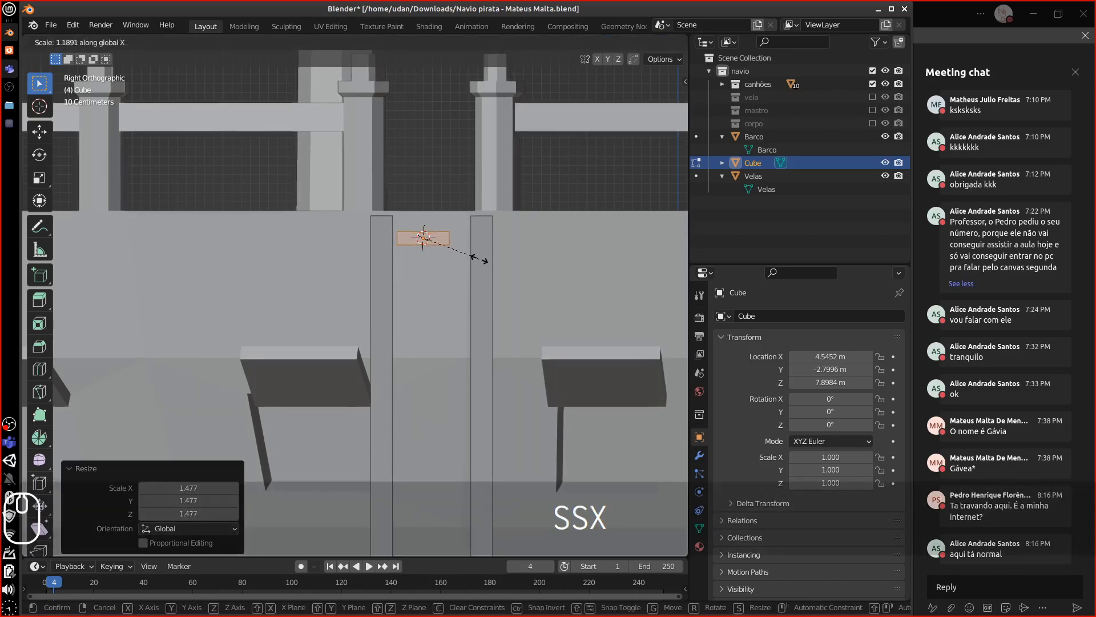
key("y")
left_click(505, 260)
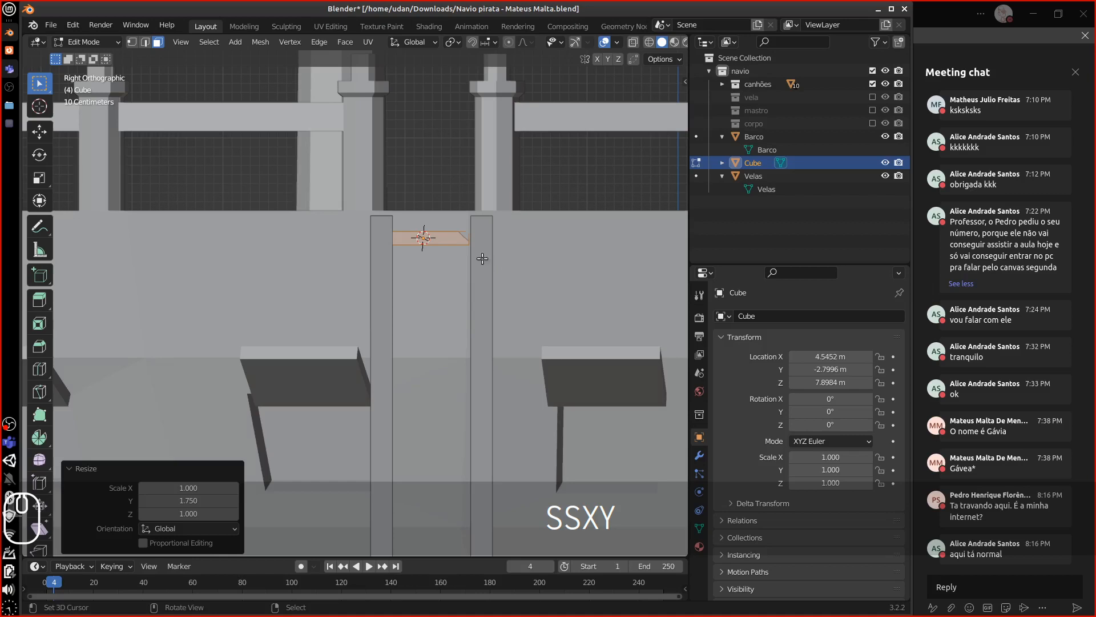
key("g")
left_click(489, 261)
Hide the Barco and Velas objects to isolate the ladder from the ship.
middle_click_drag(494, 271, 541, 279)
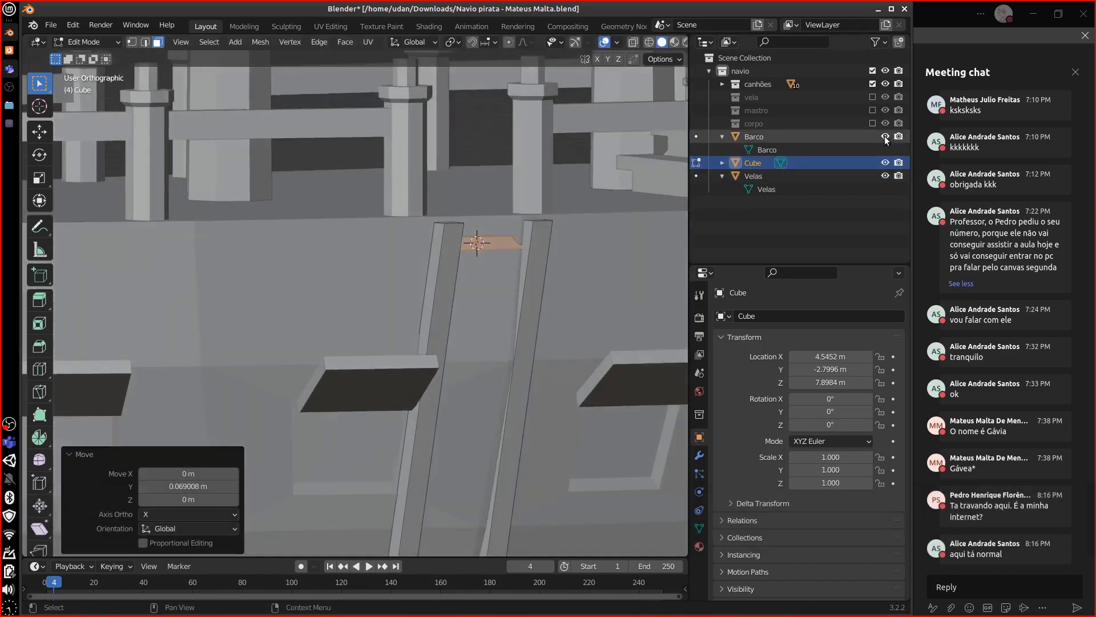
left_click(885, 136)
left_click(886, 176)
middle_click_drag(605, 374, 541, 259)
In front view, move the rung 0.15 m along X and -0.03 m along Z into the rail's profile.
key("1")
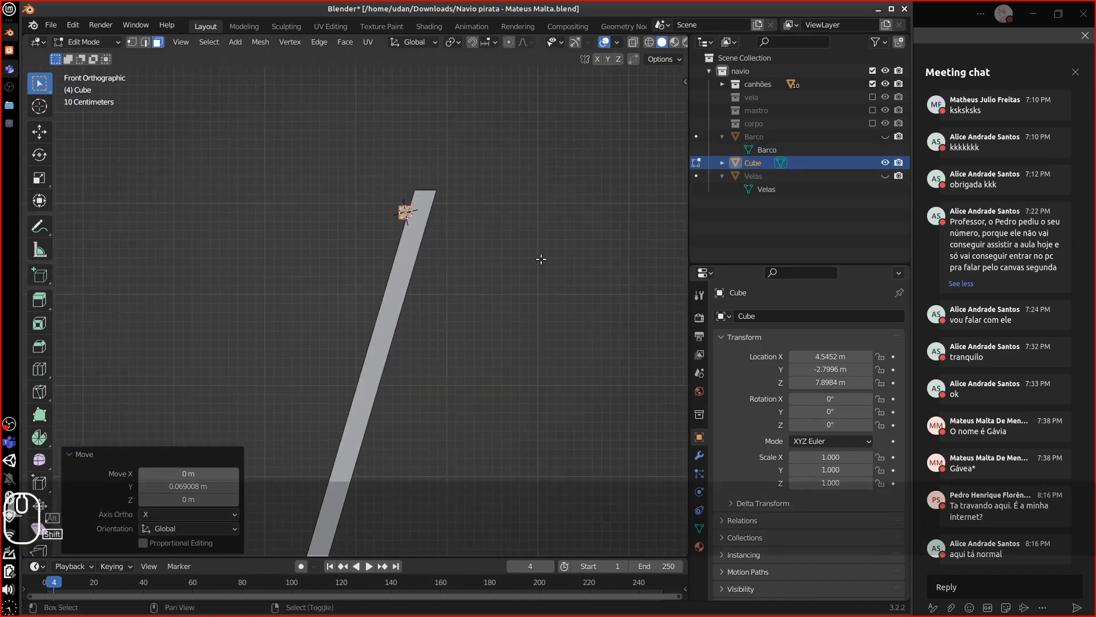
middle_click_drag(442, 259, 431, 240, "shift")
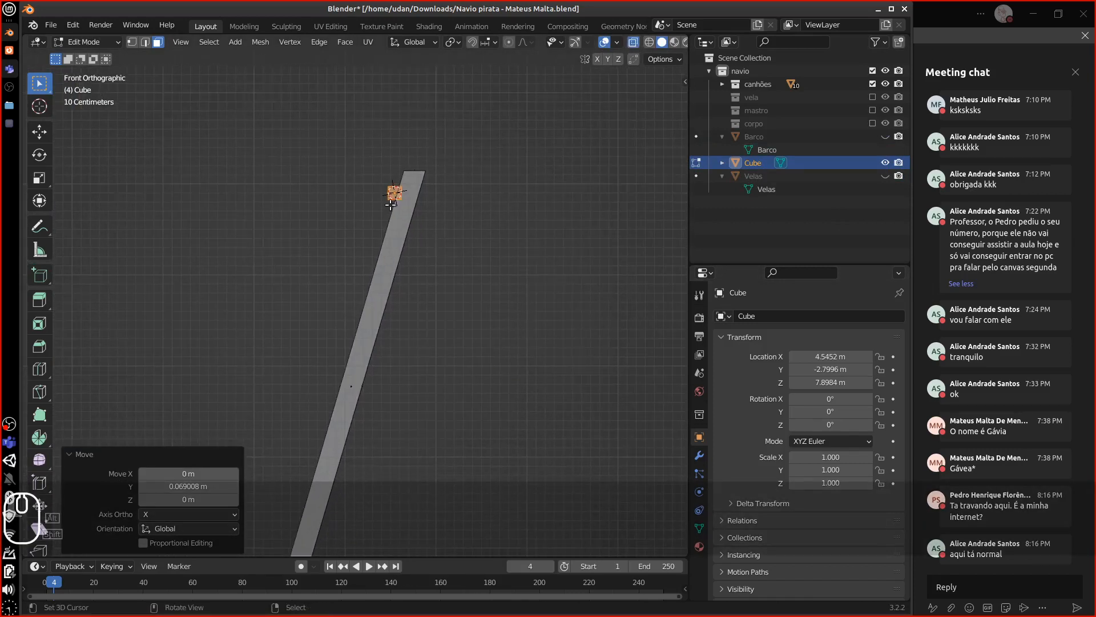
key("g")
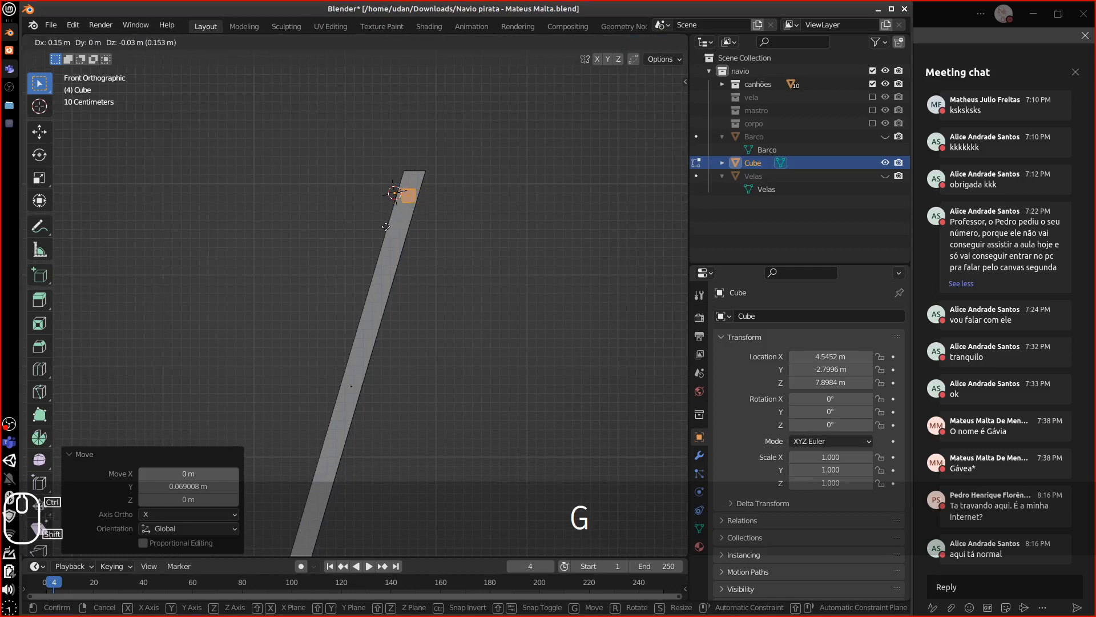
left_click(386, 226)
Duplicate the rung twice down the rail, offset X -0.19 m, Z -0.62 m, and then X -0.22 m, Z -0.68 m.
key("shift+d")
left_click(395, 279)
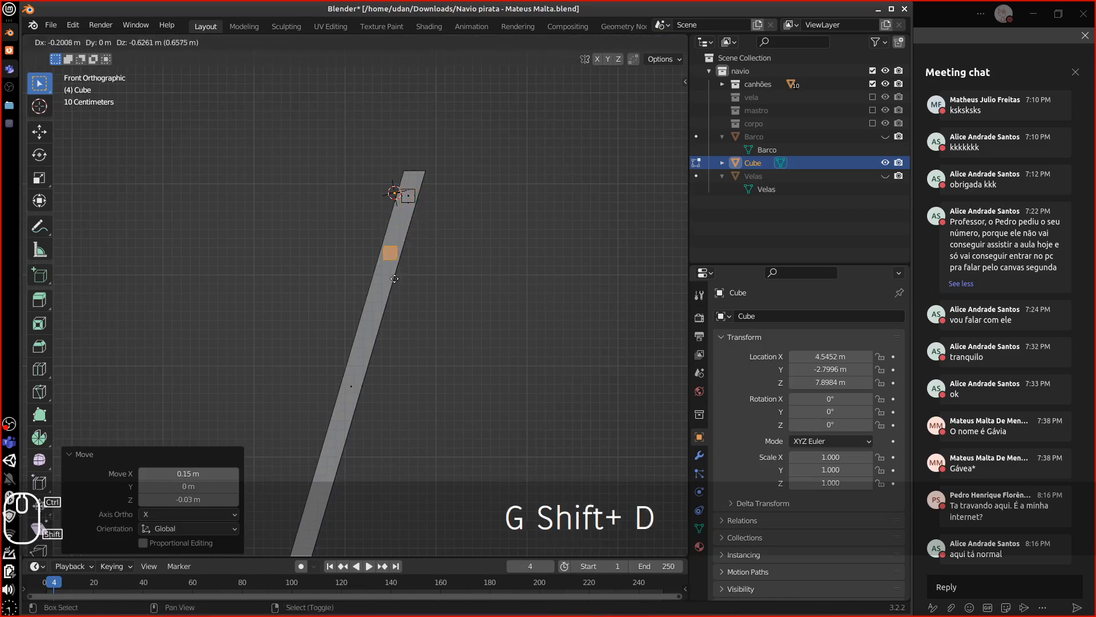
left_click(405, 272)
key("shift+d")
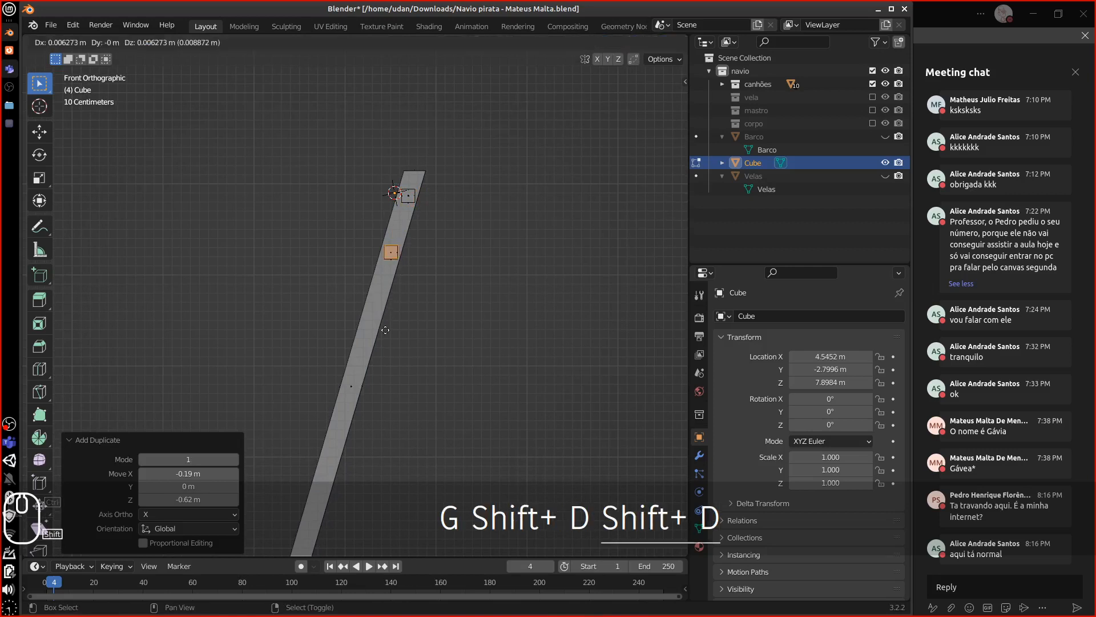
left_click(371, 359)
middle_click_drag(386, 384, 451, 206, "shift")
Add four more rung copies toward the rail's foot, three offset X -0.2 m, Z -0.7 m and the last X -0.22 m, Z -0.77 m.
key("shift+d")
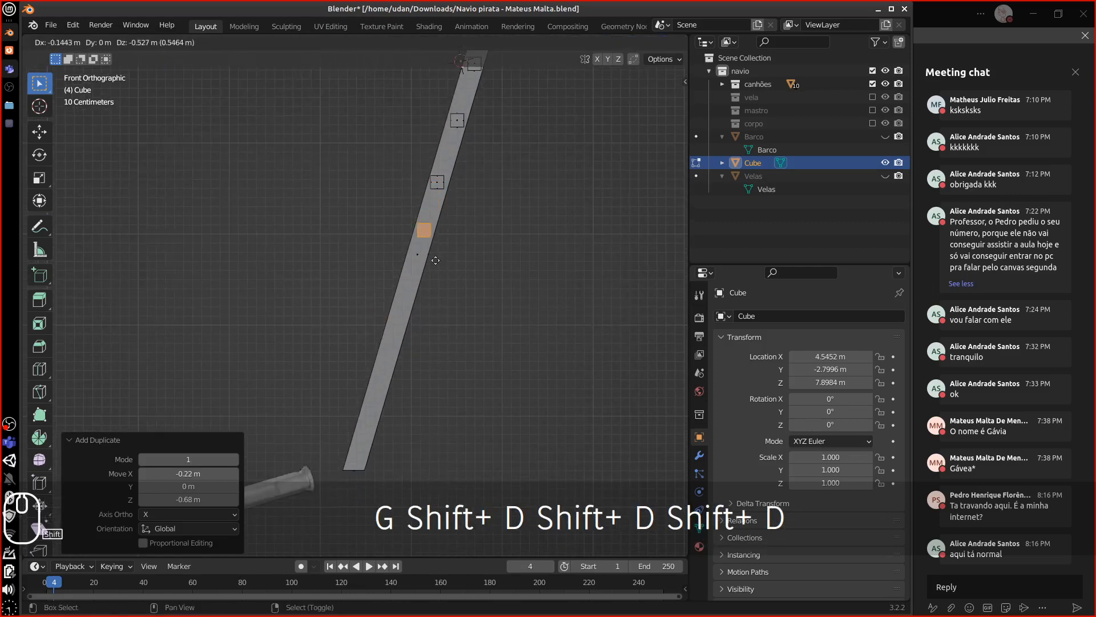
left_click(430, 261, "ctrl")
key("shift+d")
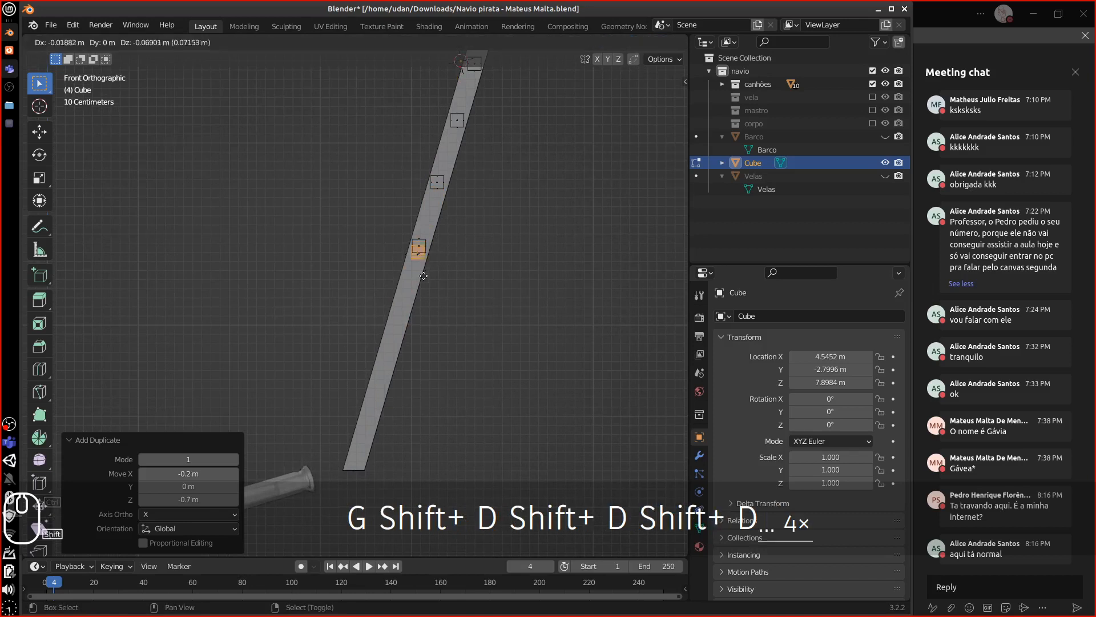
left_click(409, 320, "ctrl")
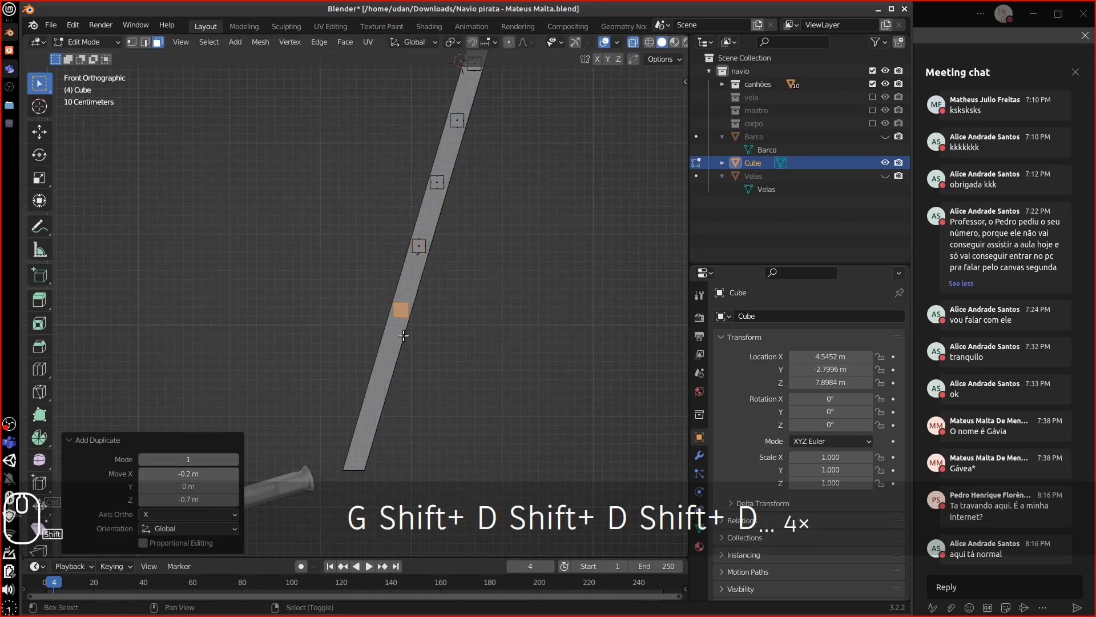
key("shift+d")
left_click(389, 394, "ctrl")
key("shift+d")
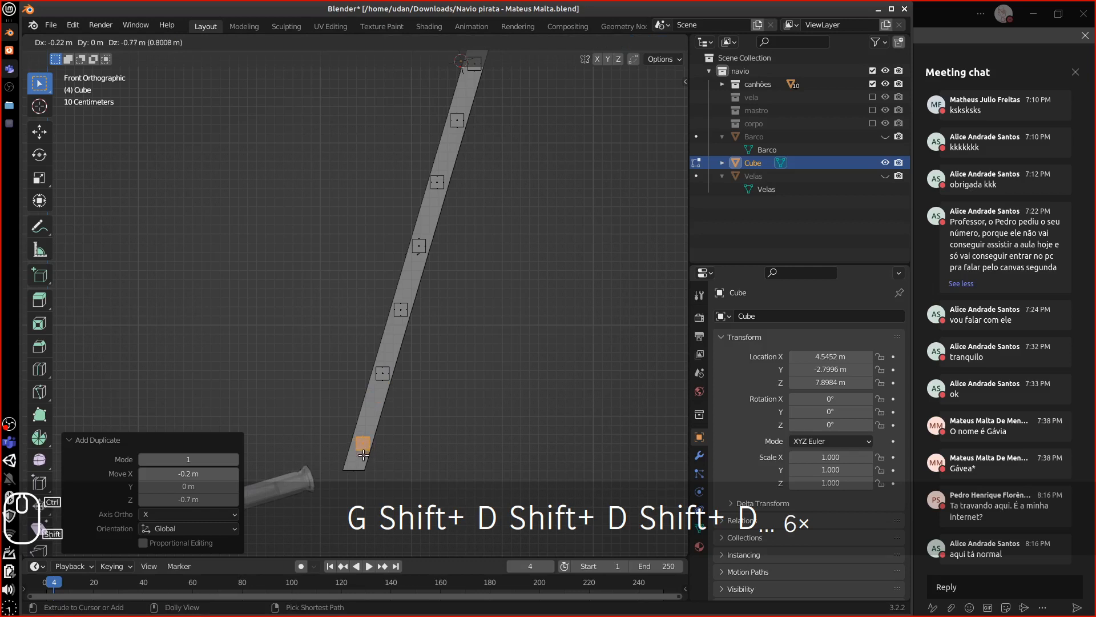
left_click(363, 455)
Return to Object Mode, turn off X-ray and show the Barco and Velas objects again.
key("Tab")
mouse_move(412, 400)
middle_mouse_down()
mouse_move(439, 354)
mouse_move(468, 354)
middle_mouse_up()
key("shift+z")
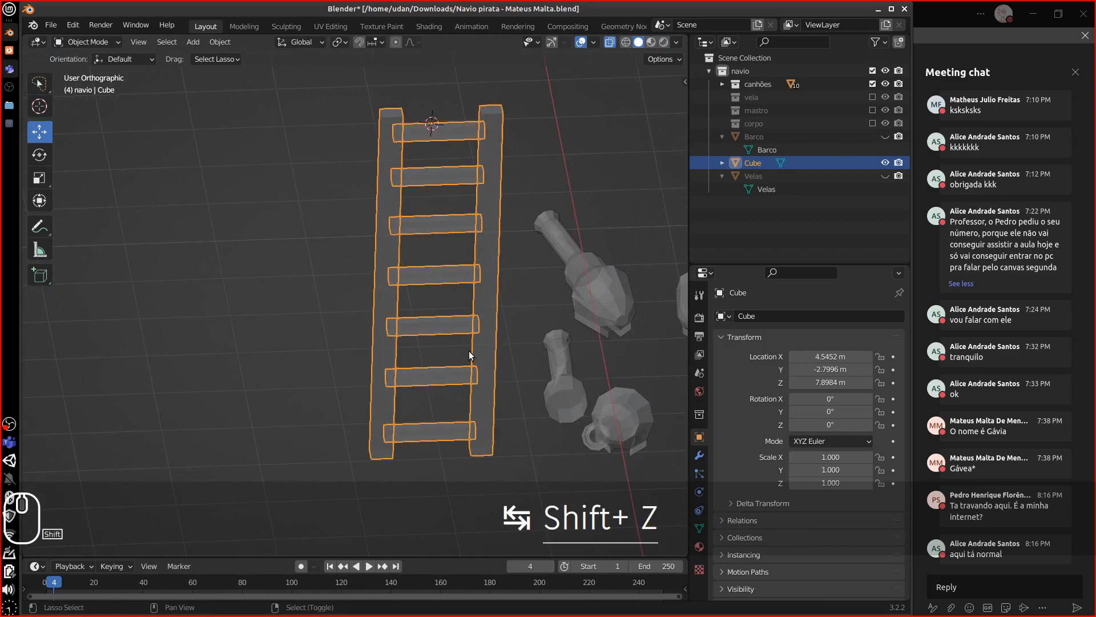
key("shift+z")
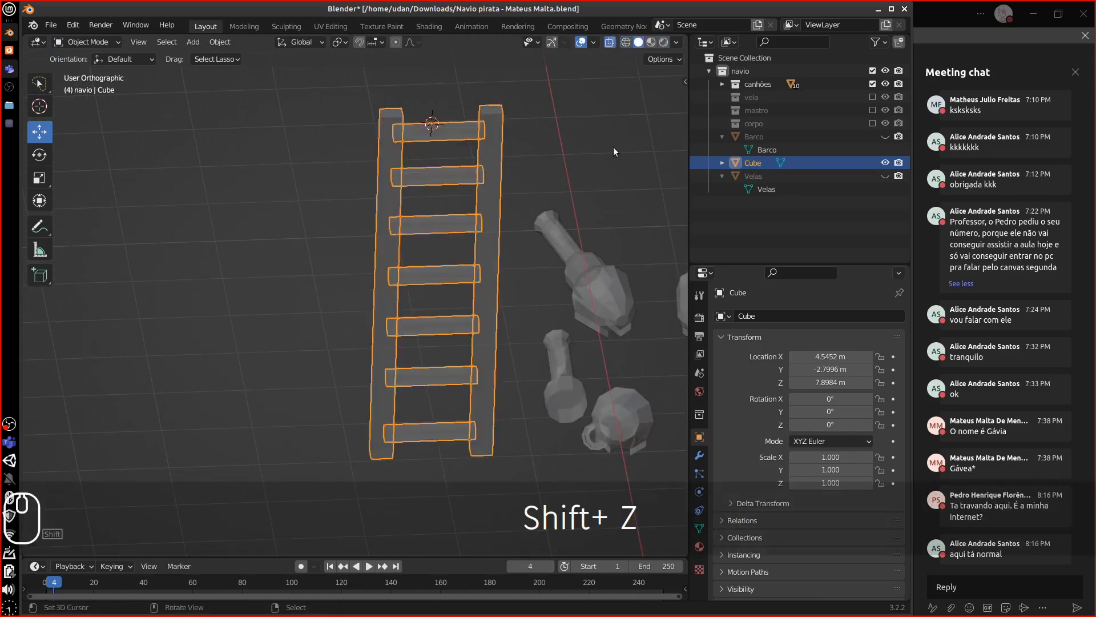
left_click(610, 43)
middle_click_drag(577, 134, 591, 348)
left_click(885, 137)
left_click(886, 176)
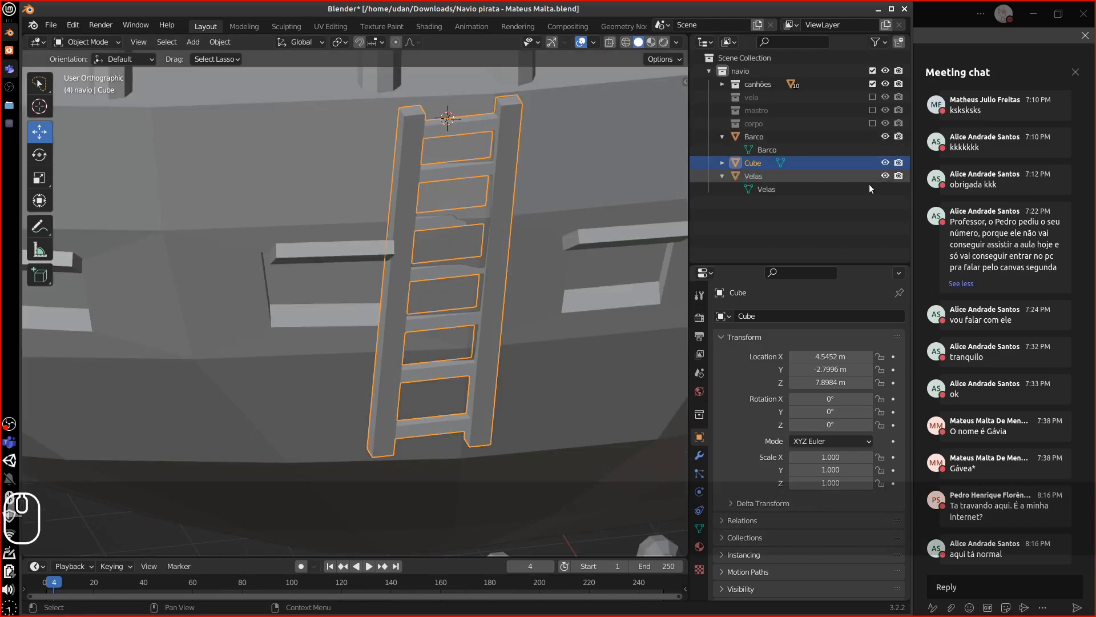
Rotate the ladder -7.47° about Z to follow the hull and nudge it about 0.03 m along X and -0.02 m along Y.
left_click_drag(529, 280, 469, 287, "alt")
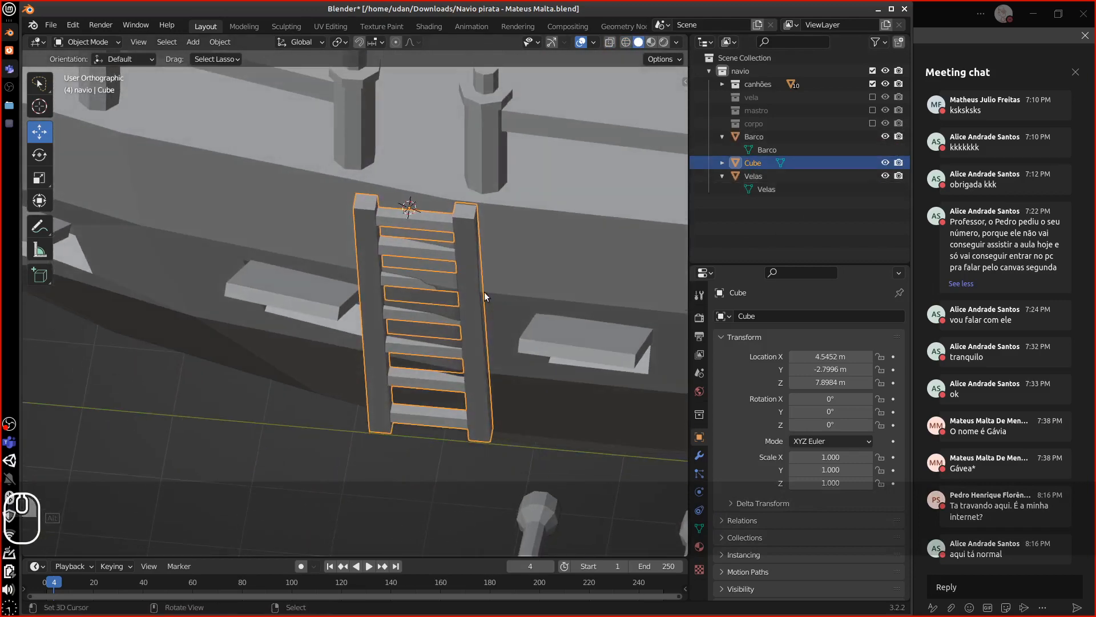
key("KP_7")
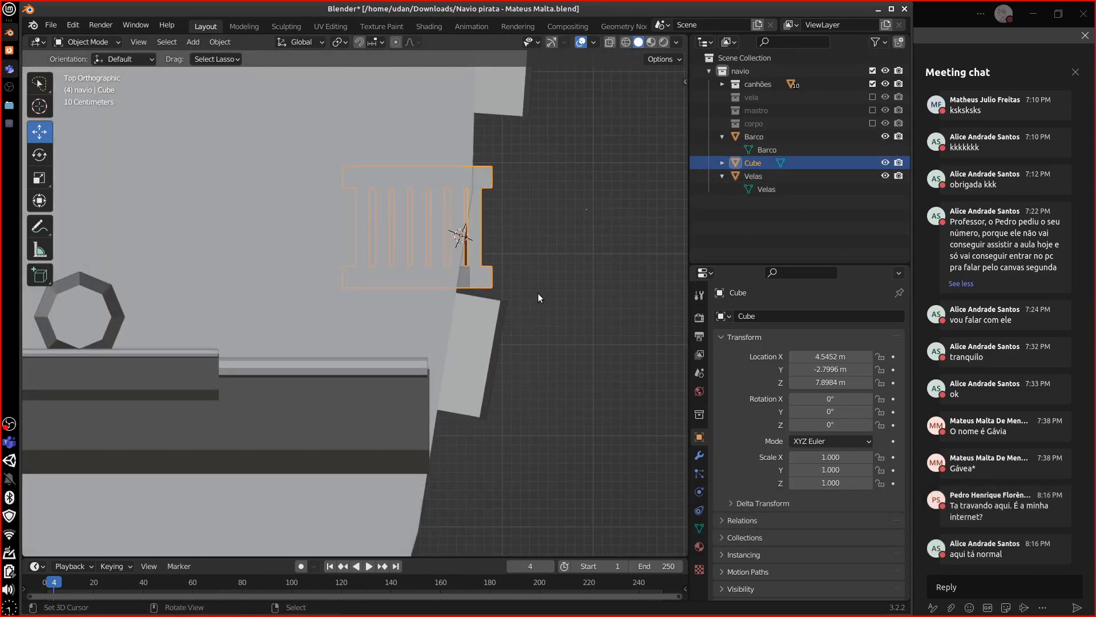
key("r")
left_click(538, 310)
left_click_drag(538, 311, 481, 182, "alt")
middle_click_drag(481, 181, 488, 272)
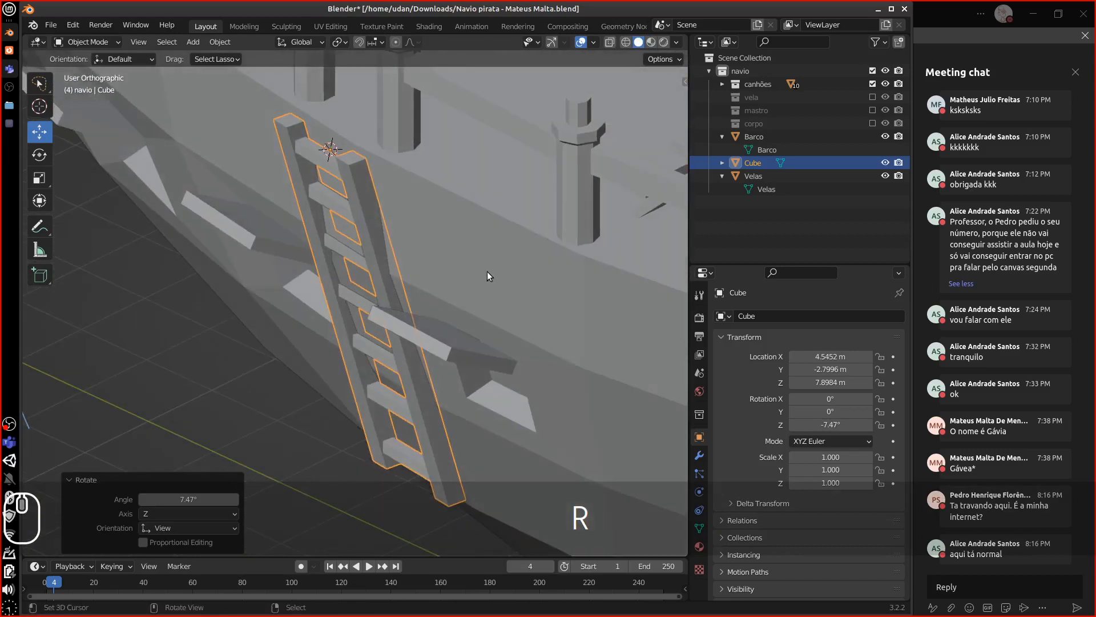
key("g")
left_click(479, 274)
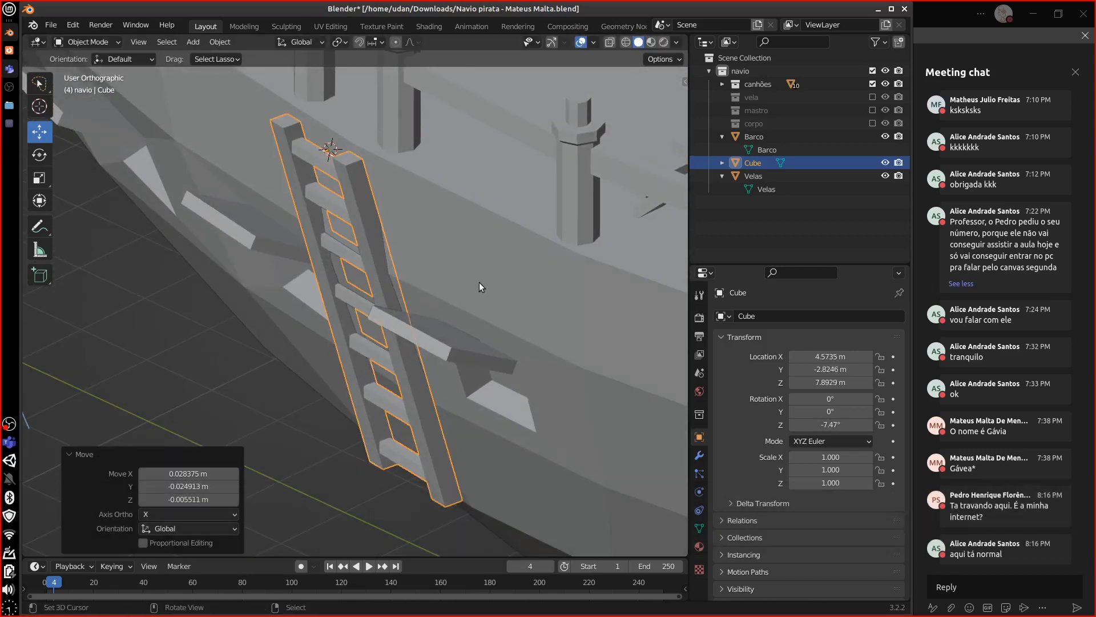
Examine from the front how the ladder rails sit against the hull's bend, briefly using X-ray.
key("1")
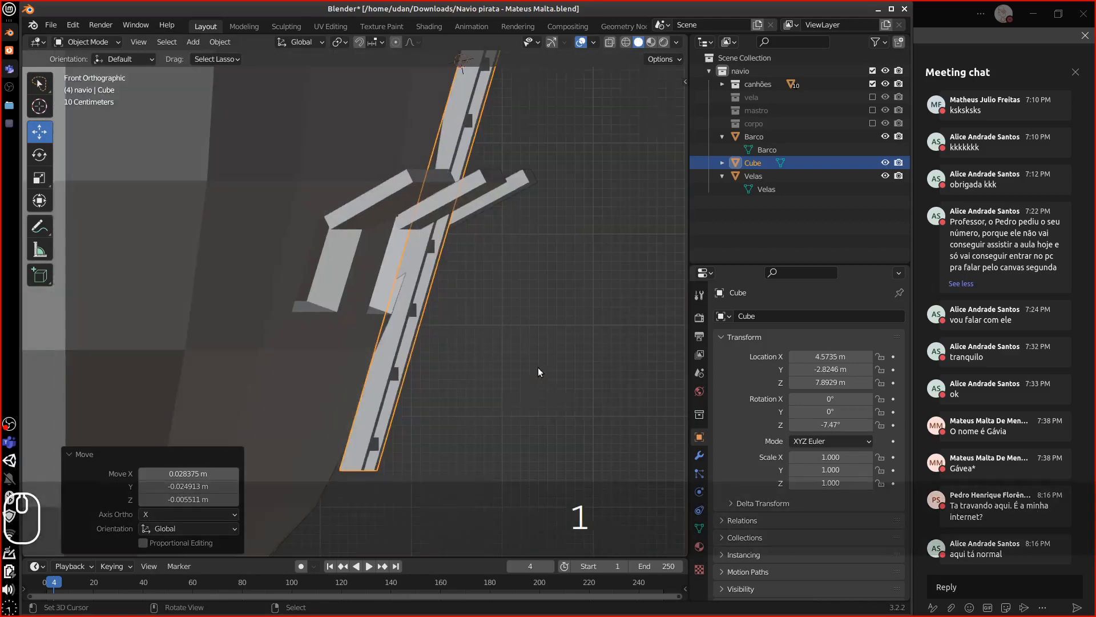
middle_click_drag(543, 228, 526, 381, "shift")
key("Tab")
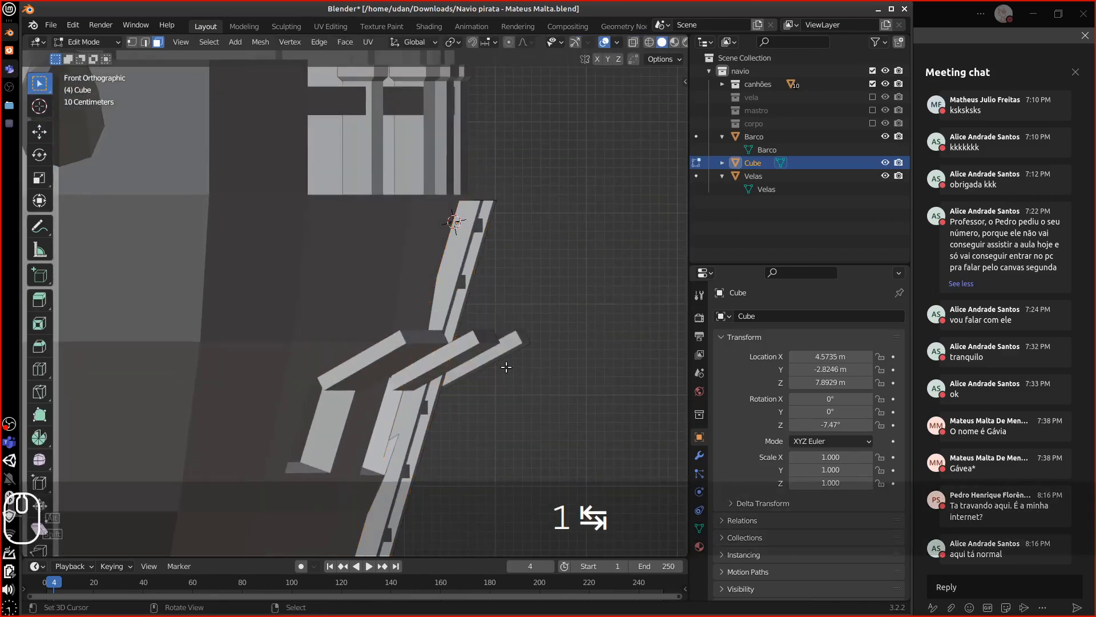
key("Tab")
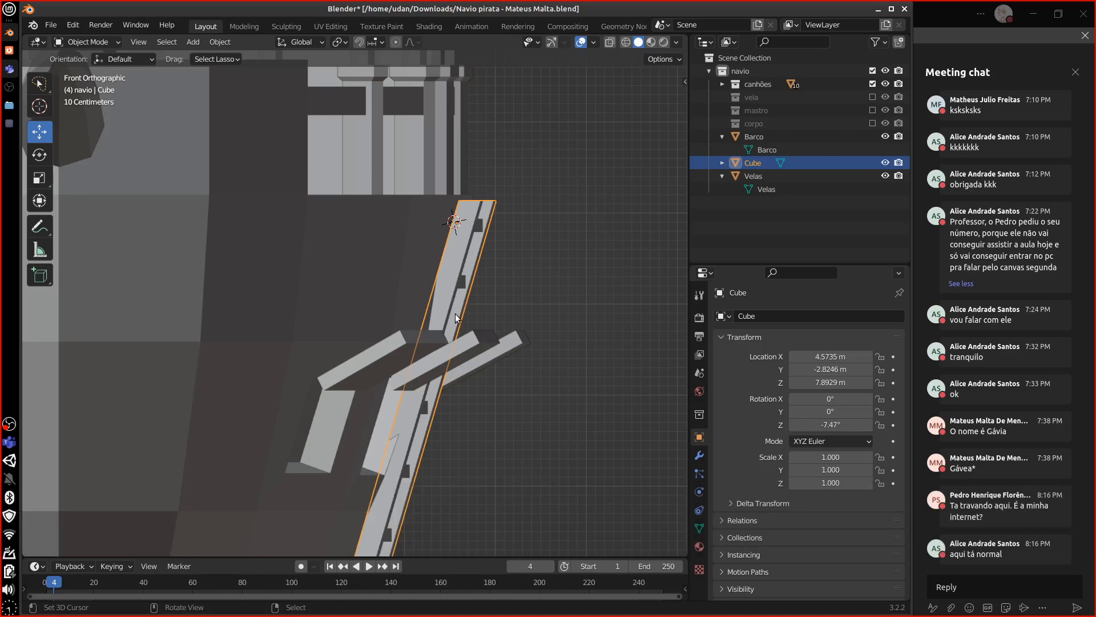
left_click(610, 42)
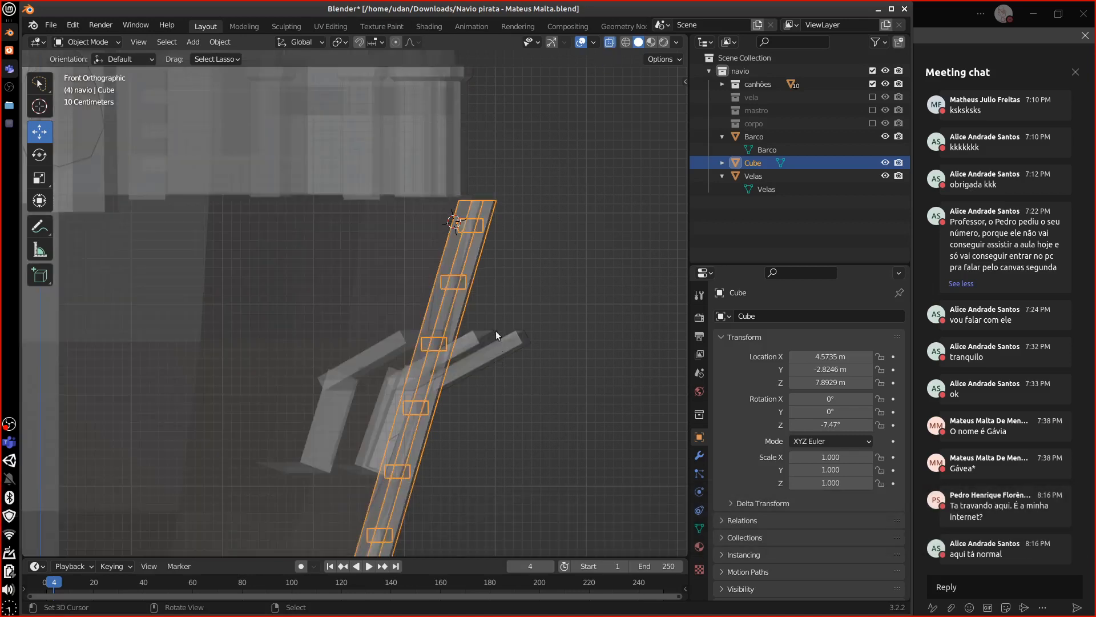
left_click(609, 42)
middle_click_drag(532, 339, 553, 330, "shift")
key("equal")
key("equal")
Cut a crosswise edge loop into the ladder's right-hand rail near the third rung, at the hull's bend, with slide factor -0.350.
key("Tab")
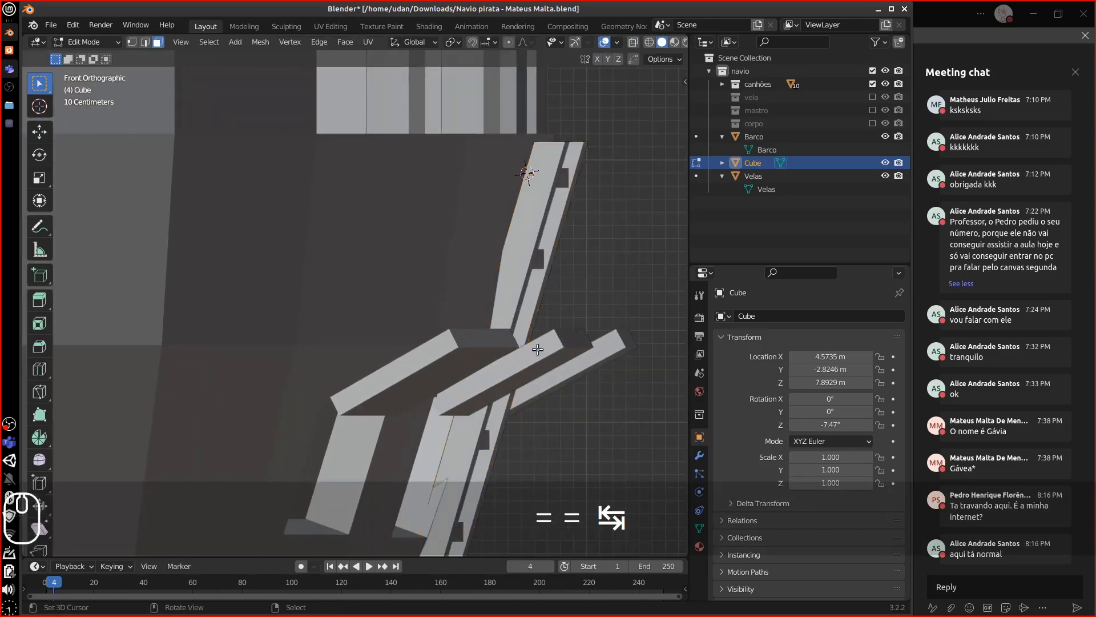
middle_click_drag(520, 348, 516, 372)
key("ctrl+r")
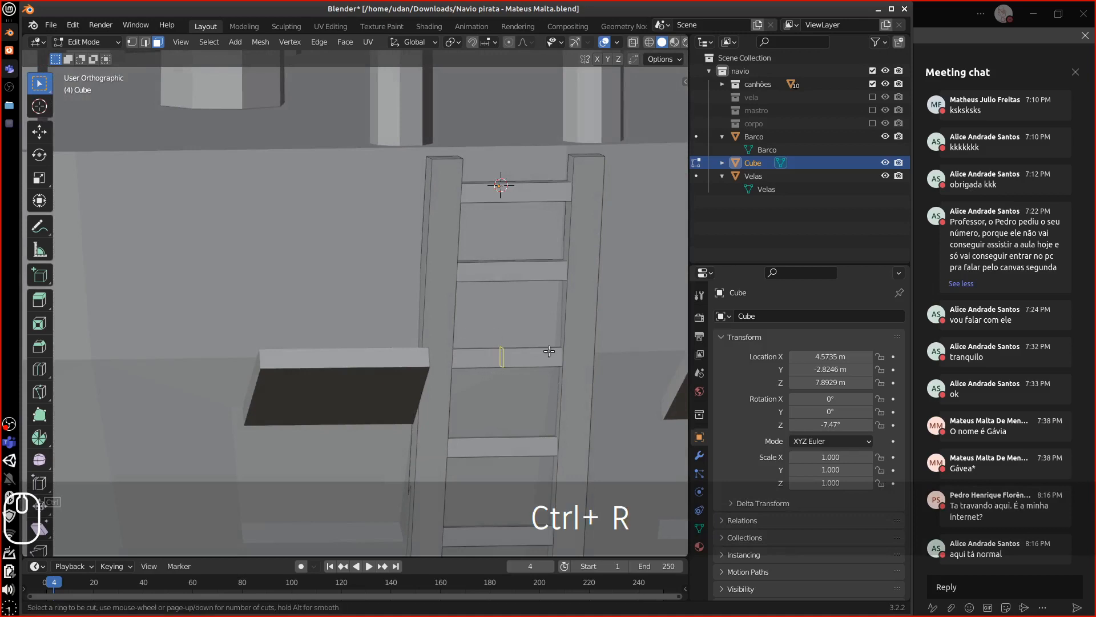
left_click(591, 353)
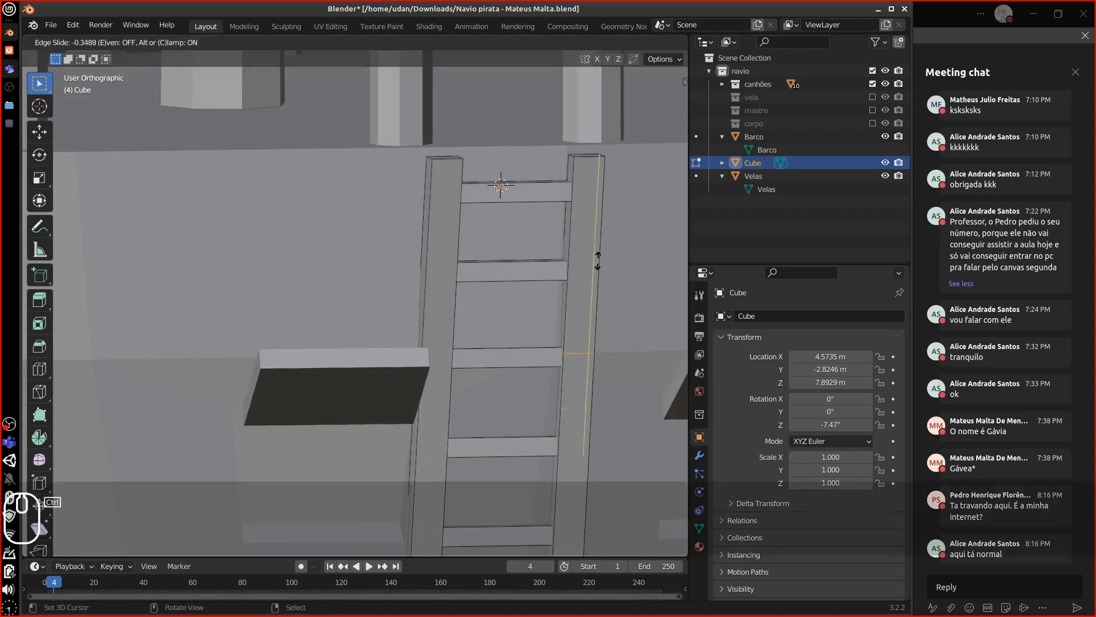
left_click(605, 296)
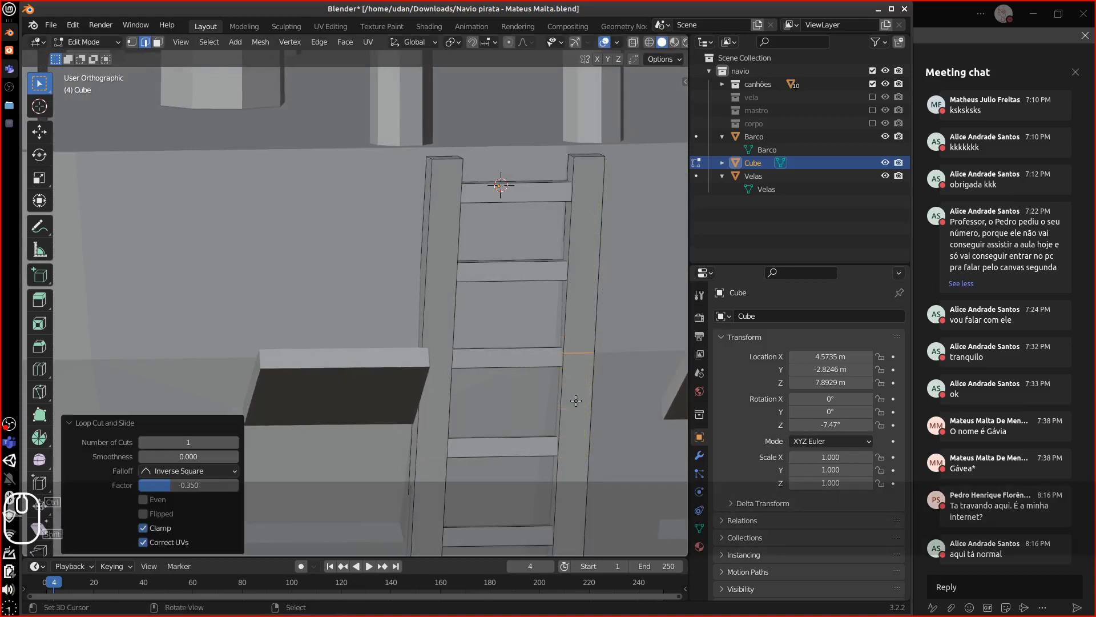
Cut a matching edge loop into the ladder's left-hand rail near the third rung with slide factor -0.350.
middle_click_drag(605, 296, 466, 420)
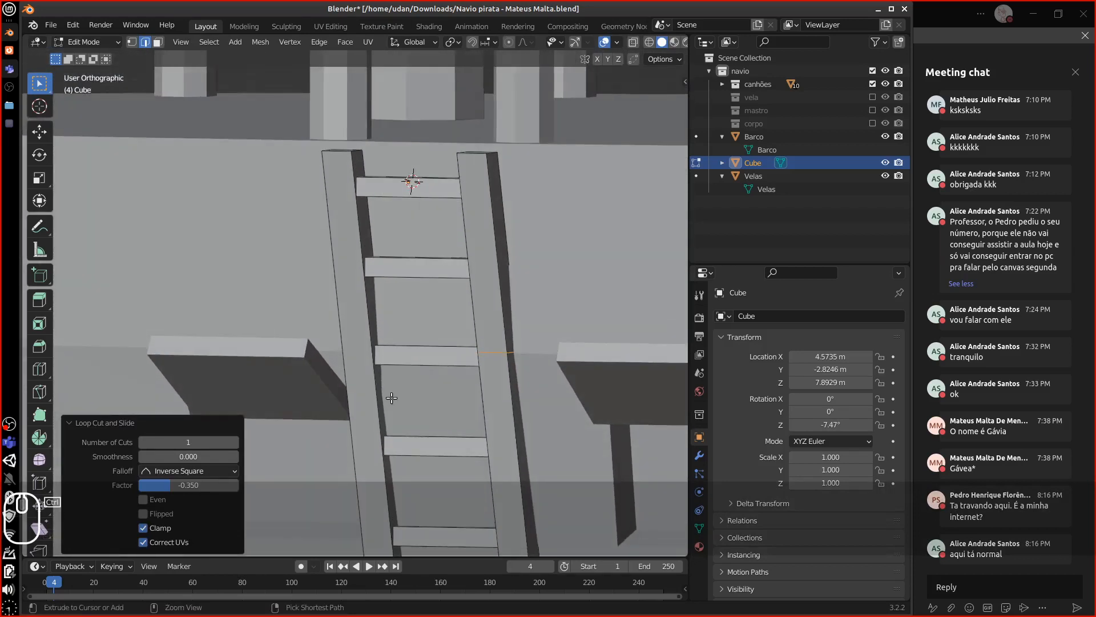
key("ctrl+r")
left_click(374, 441)
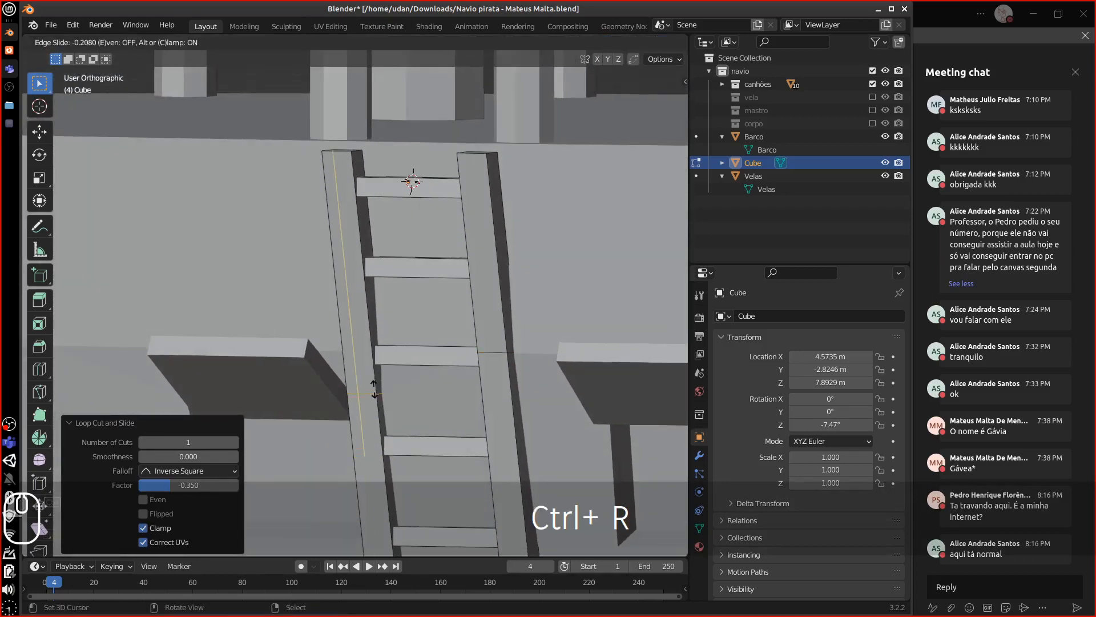
key("ctrl")
left_click(370, 341)
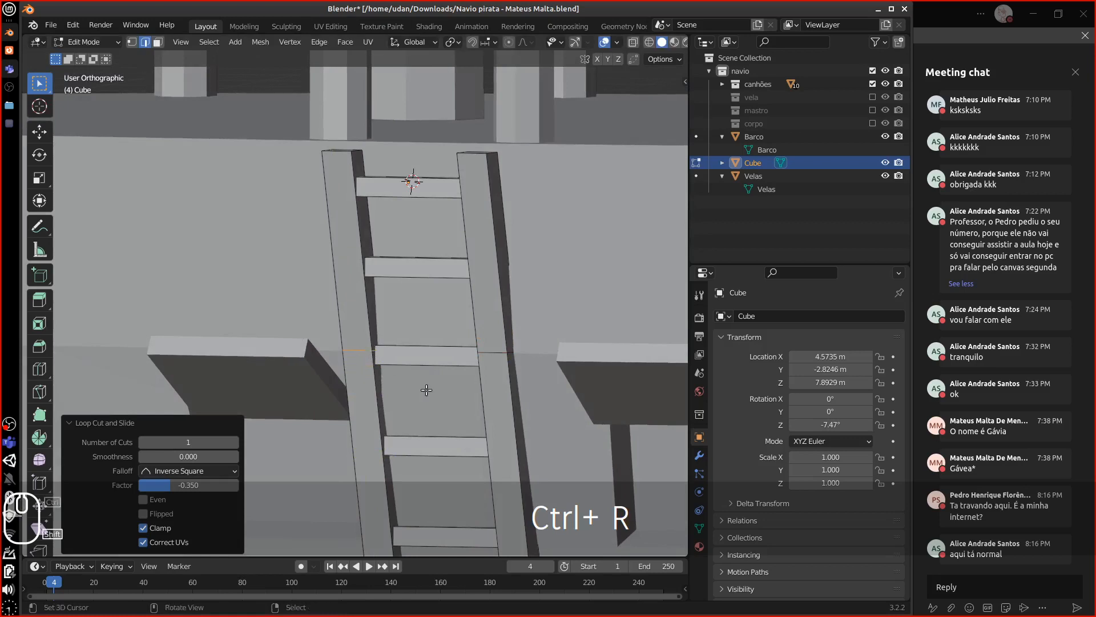
middle_click_drag(531, 454, 547, 386, "shift")
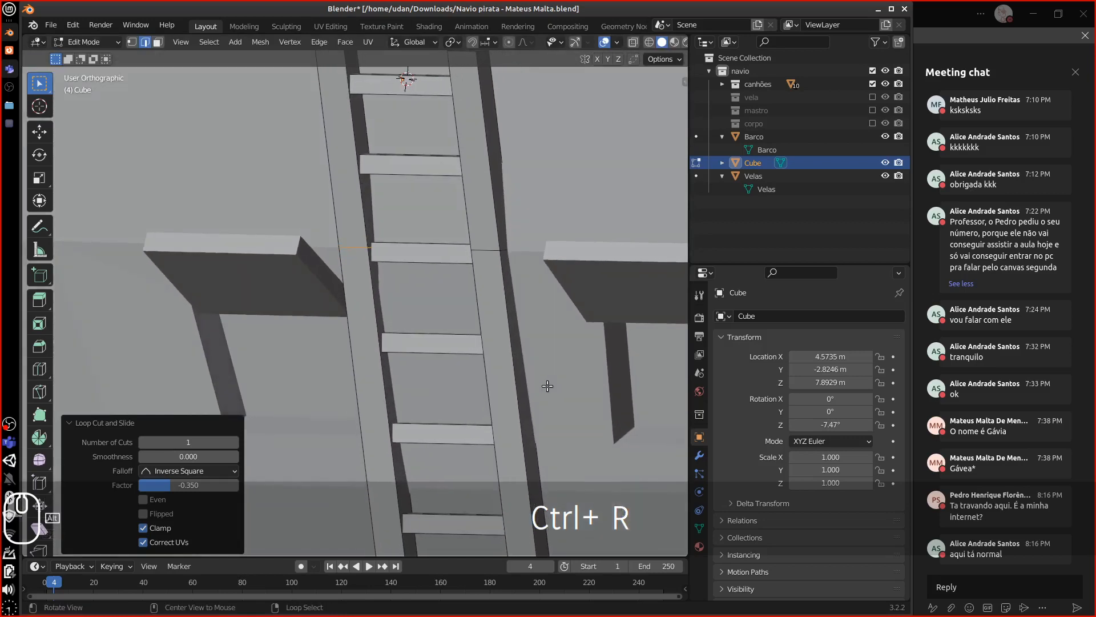
Move the bottom end faces of both ladder rails about -0.23 m along X so the lower rails bend toward the hull.
middle_click_drag(541, 444, 470, 276)
right_click(431, 452, "alt")
right_click(467, 417)
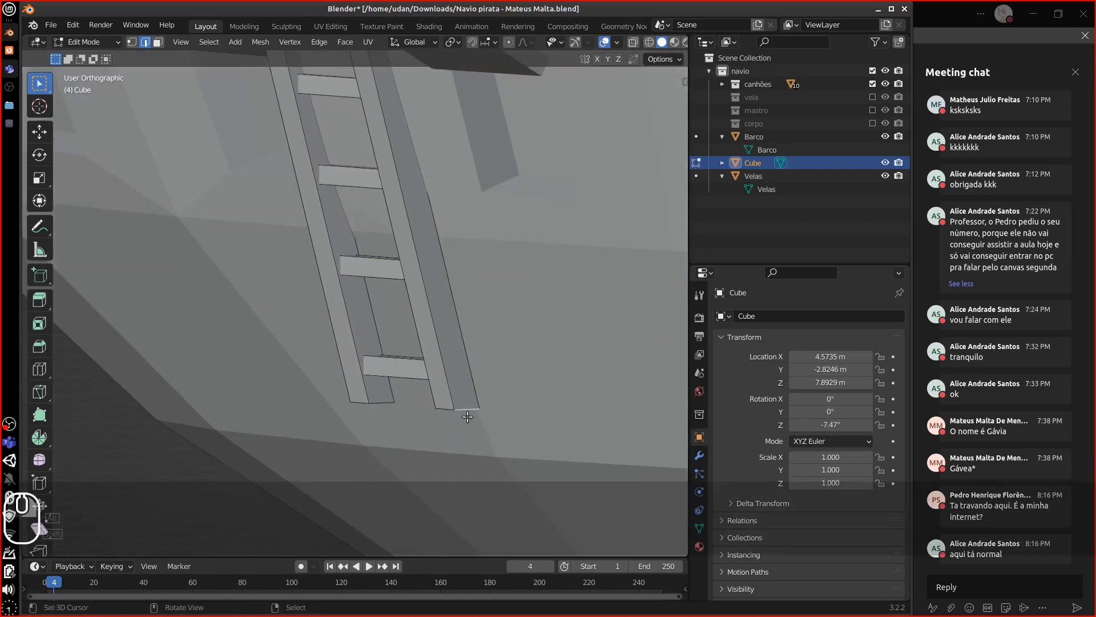
left_click(158, 43)
middle_click_drag(512, 392, 492, 345)
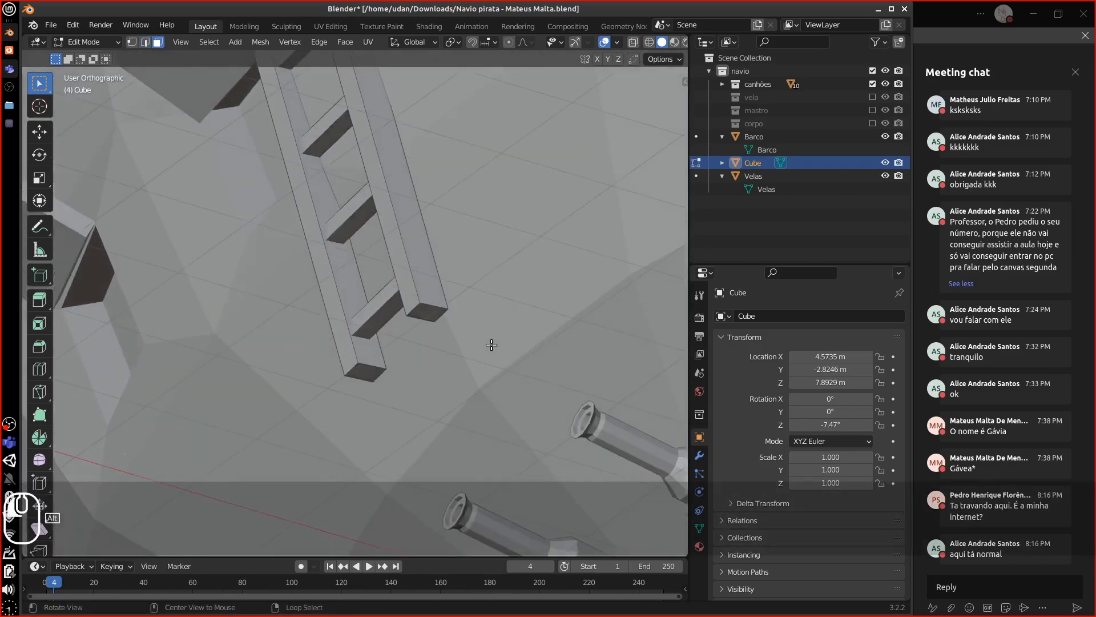
right_click(428, 312)
right_click(364, 367, "shift")
middle_click_drag(455, 259, 497, 376)
key("g")
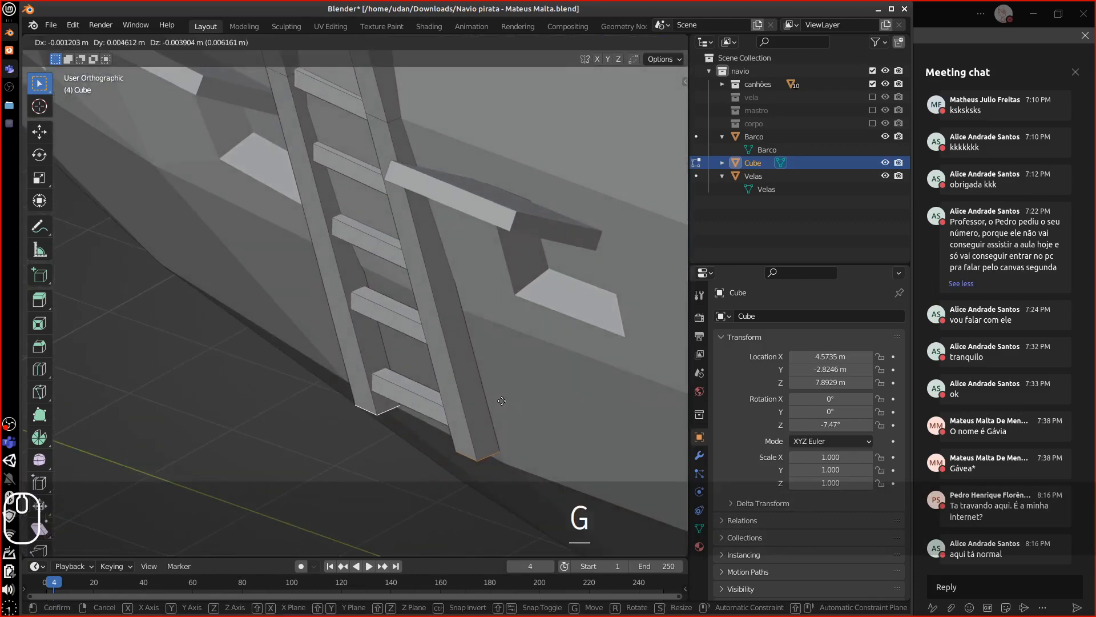
key("y")
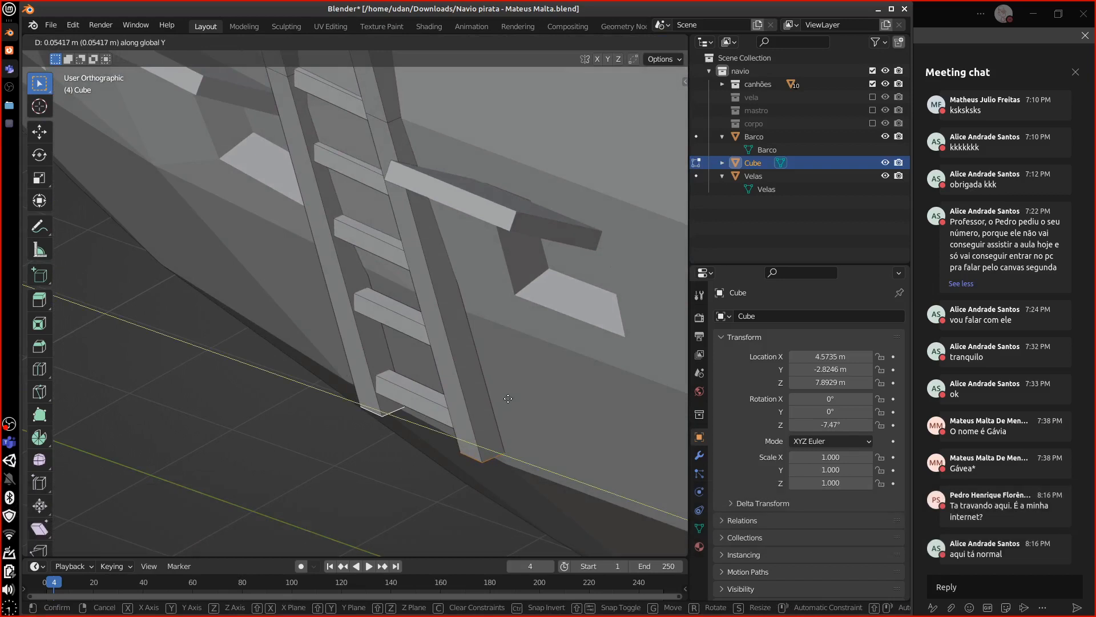
key("x")
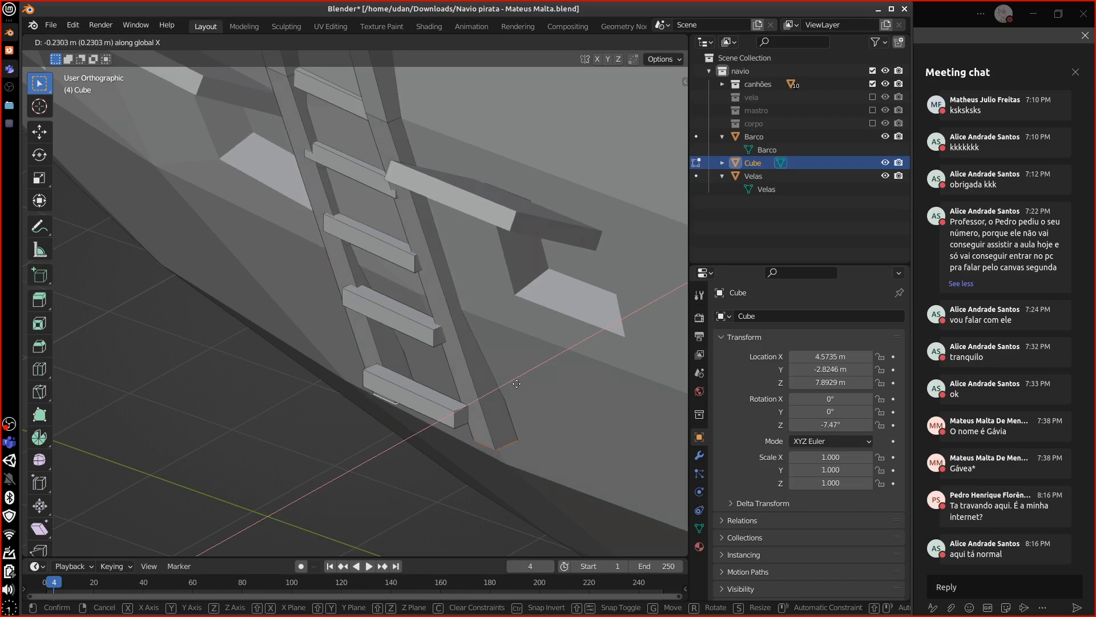
left_click(512, 375)
Cut a crosswise edge loop into the lower section of each rail, with slide factor 0.167 on the right-hand rail and 0.176 on the left-hand one.
key("ctrl+r")
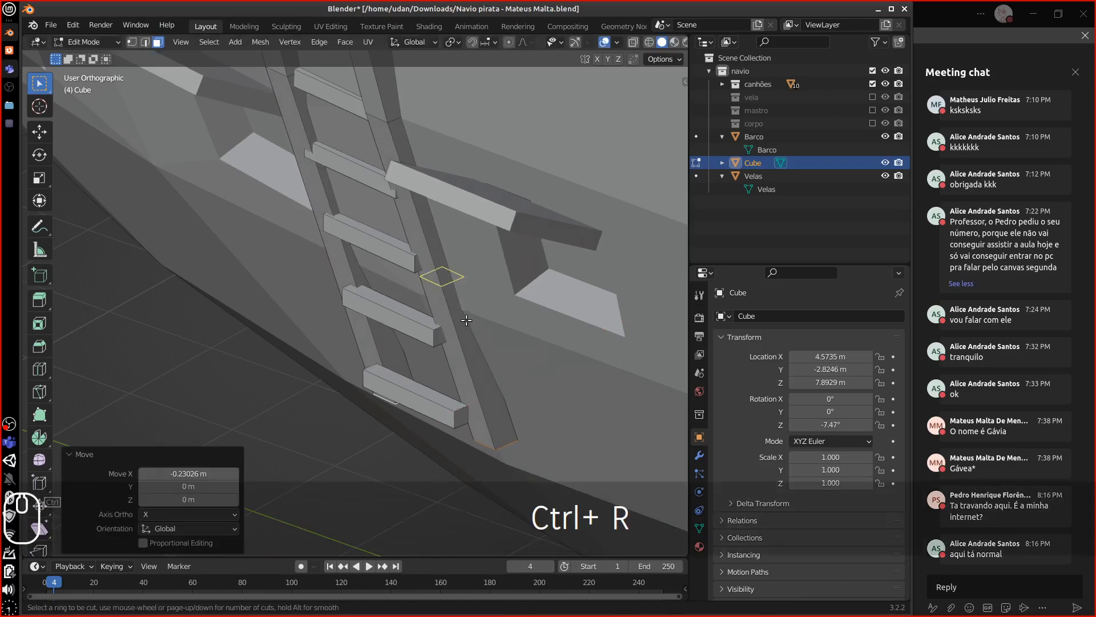
left_click(466, 321)
left_click(472, 347)
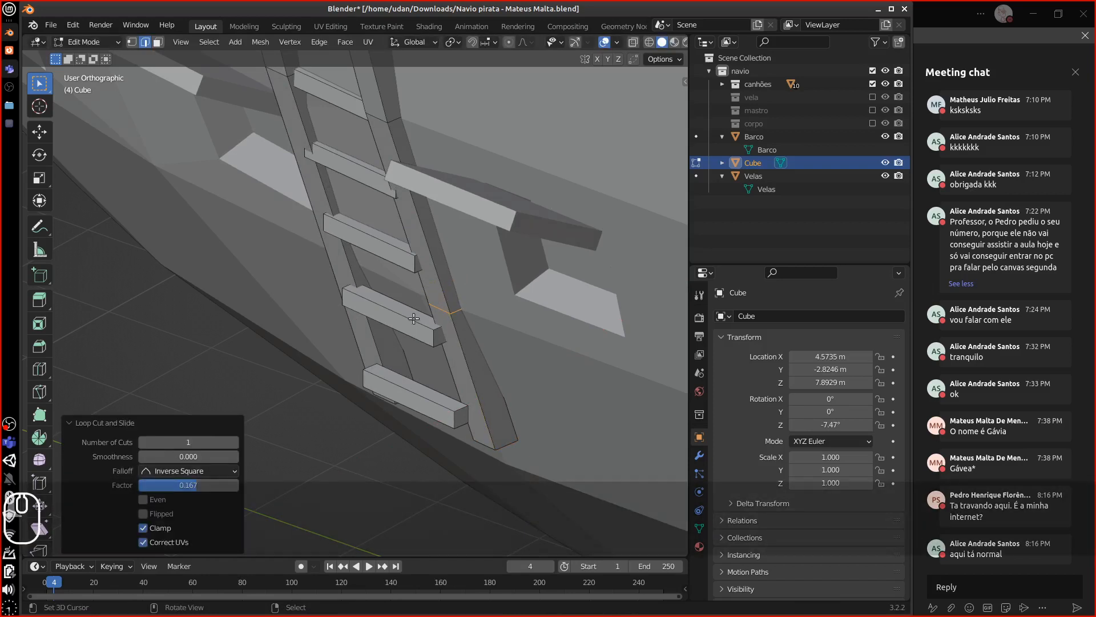
key("ctrl+r")
left_click(343, 271)
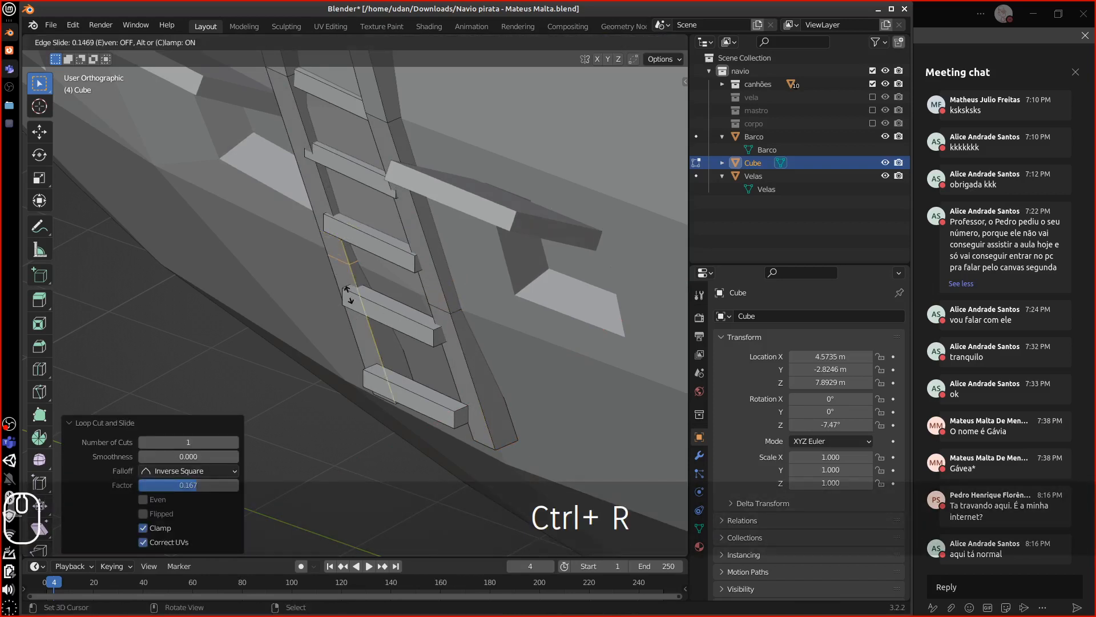
left_click(350, 297)
Move the bottom end faces of both rails a further -0.173 m along X to follow the hull's lower curve.
middle_click_drag(507, 452, 518, 396)
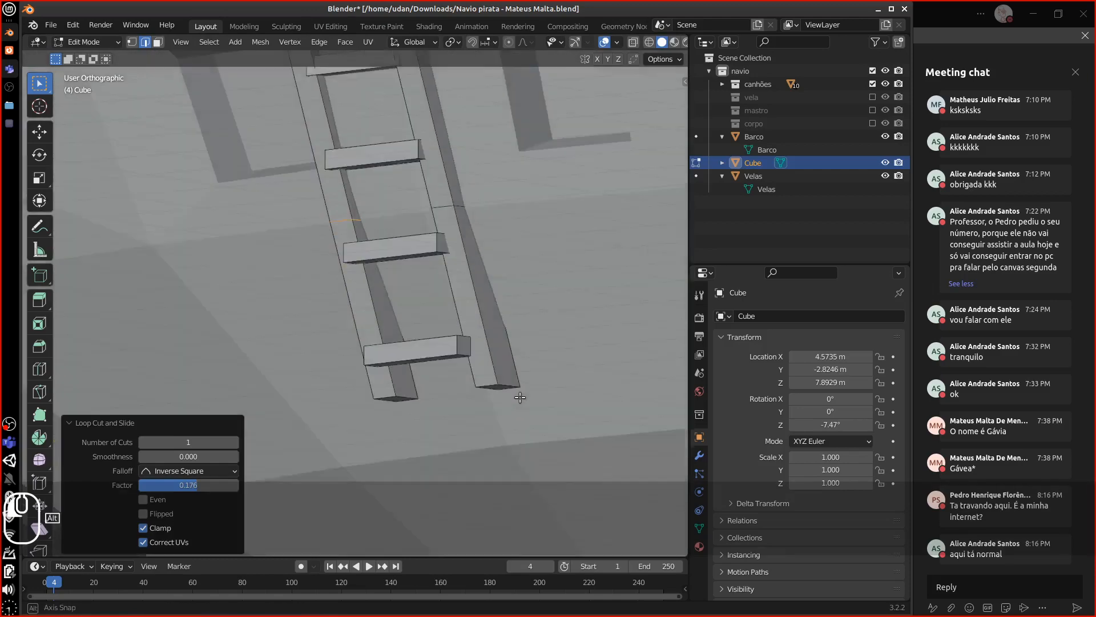
right_click(508, 380, "alt")
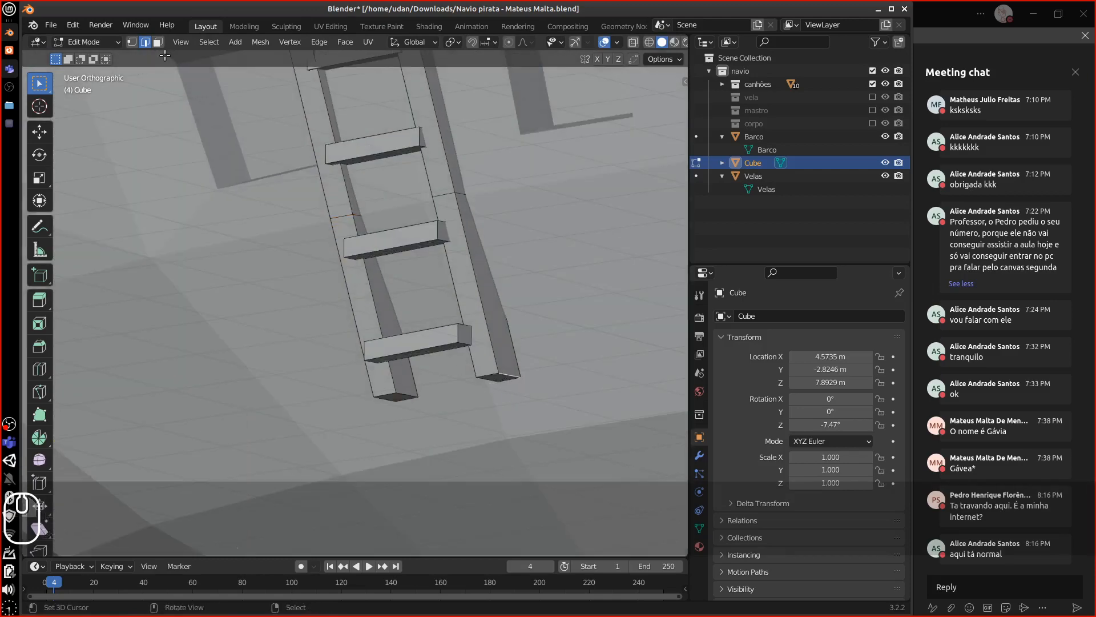
left_click(416, 399)
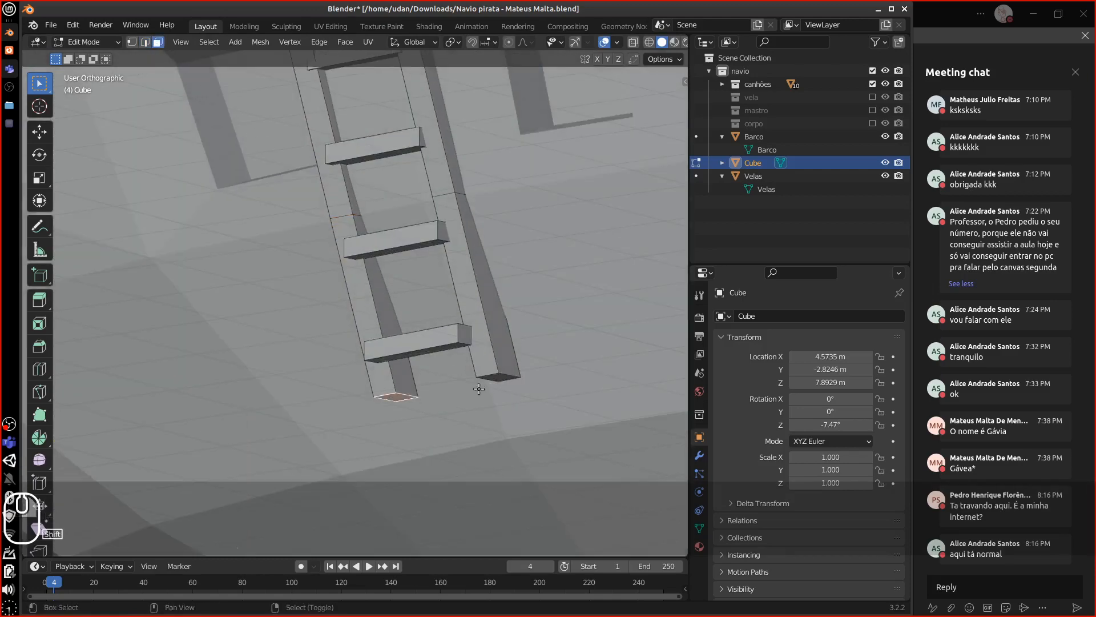
left_click(506, 376)
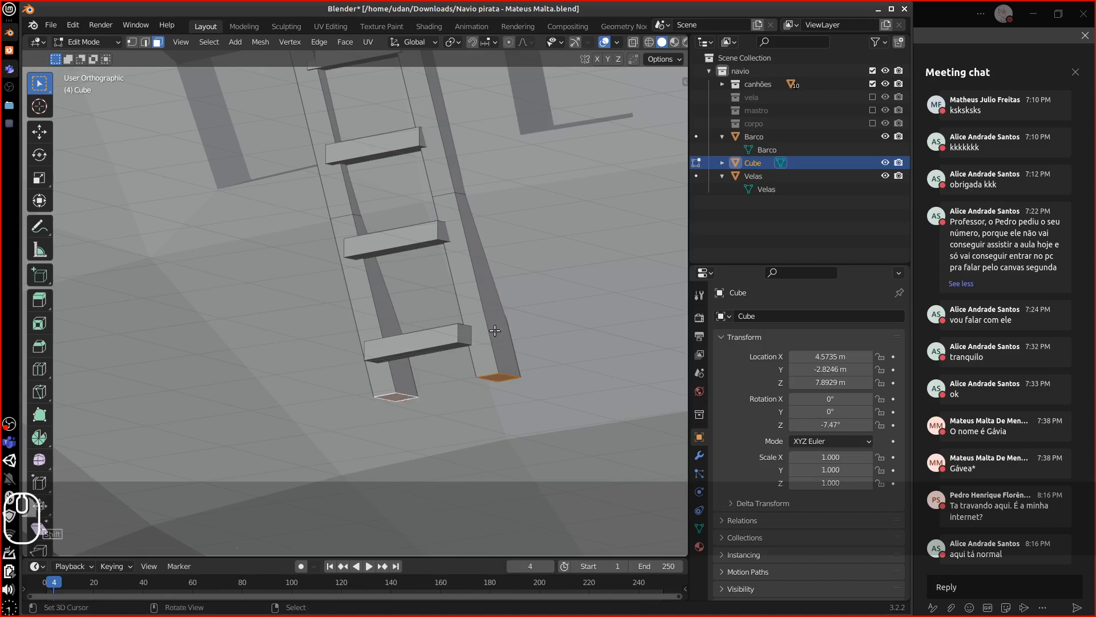
middle_click_drag(495, 330, 481, 354)
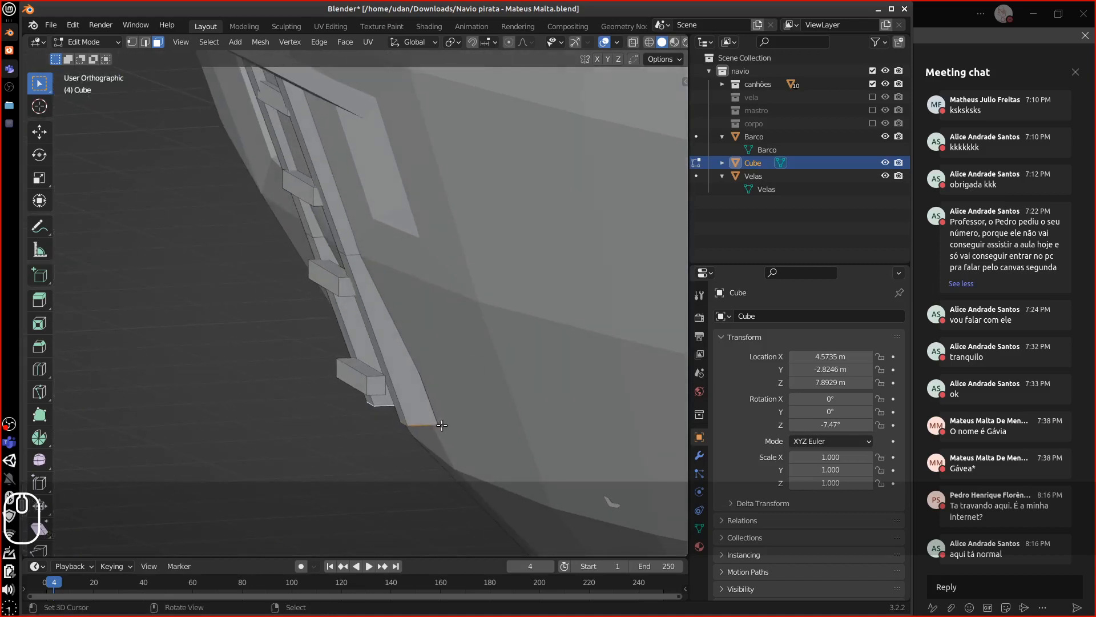
key("g")
key("y")
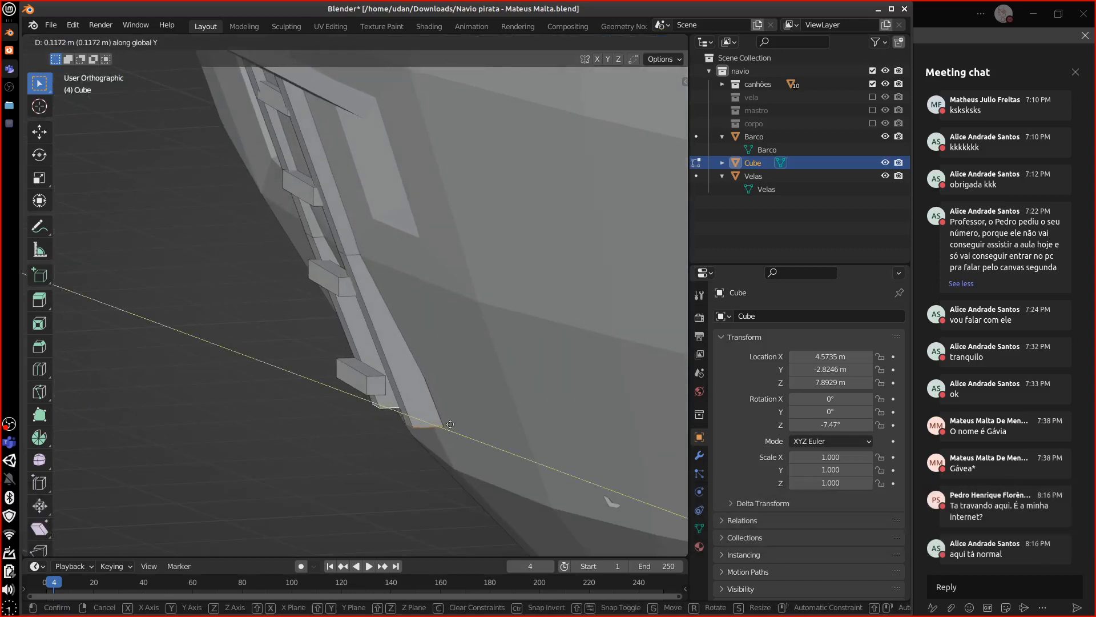
key("x")
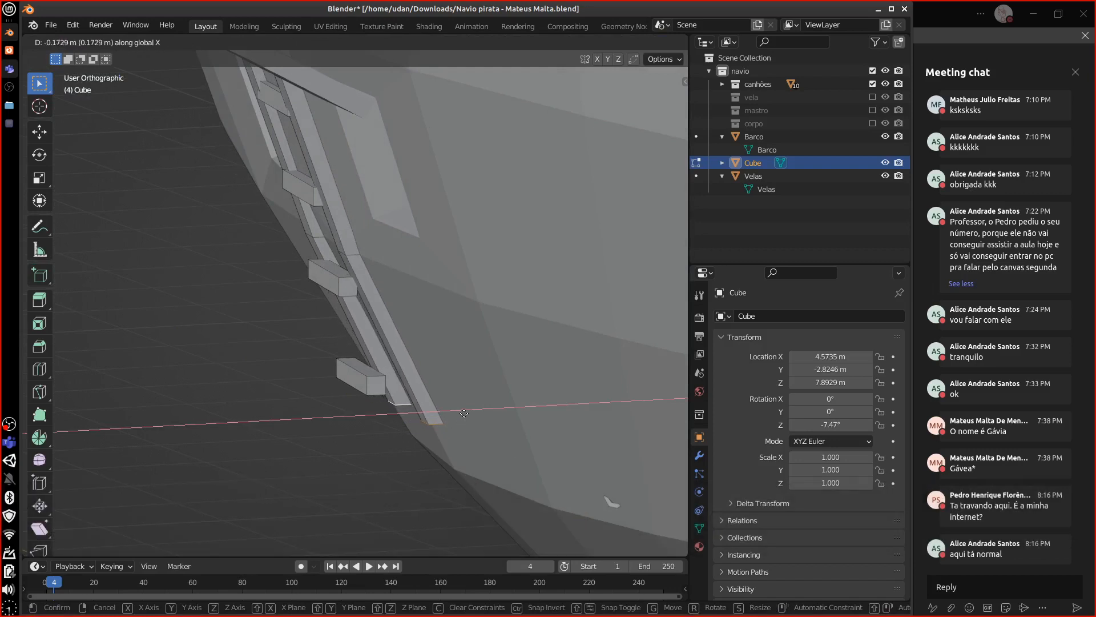
left_click(463, 410)
Move the top end faces of both rails about -0.18 m along X toward the hull.
left_click_drag(451, 197, 476, 528, "alt+shift")
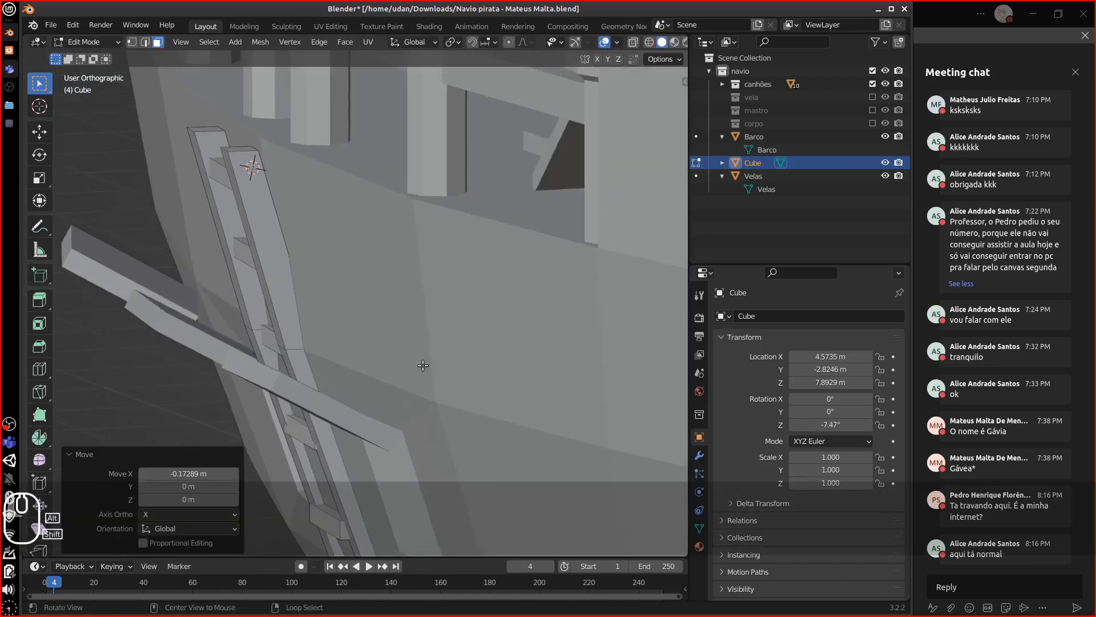
left_click(247, 150)
left_click(220, 132, "shift")
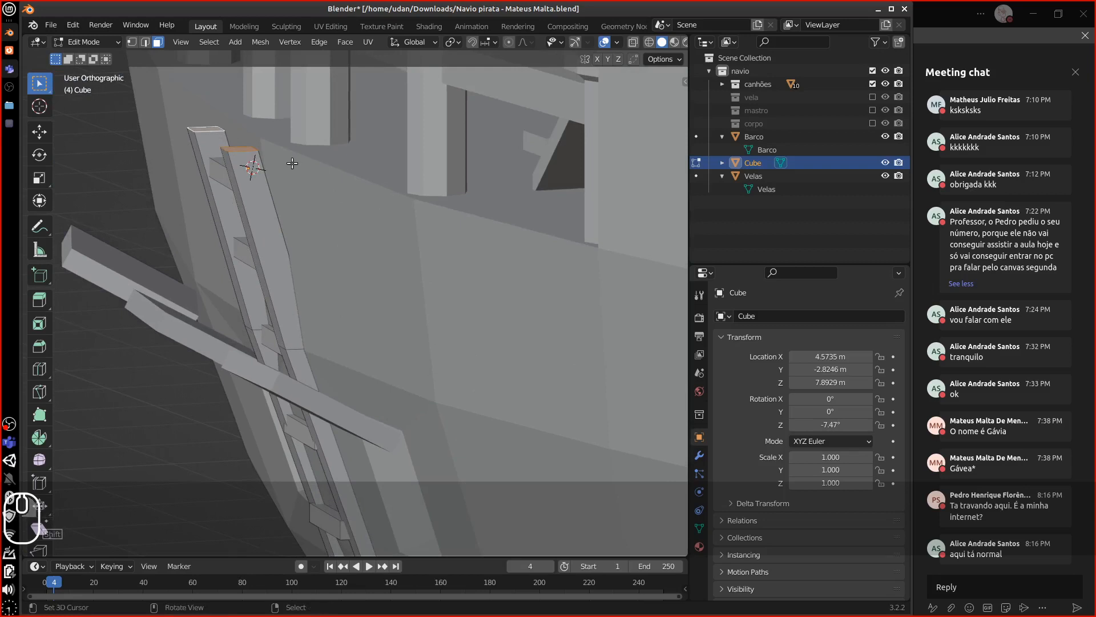
key("g")
key("y")
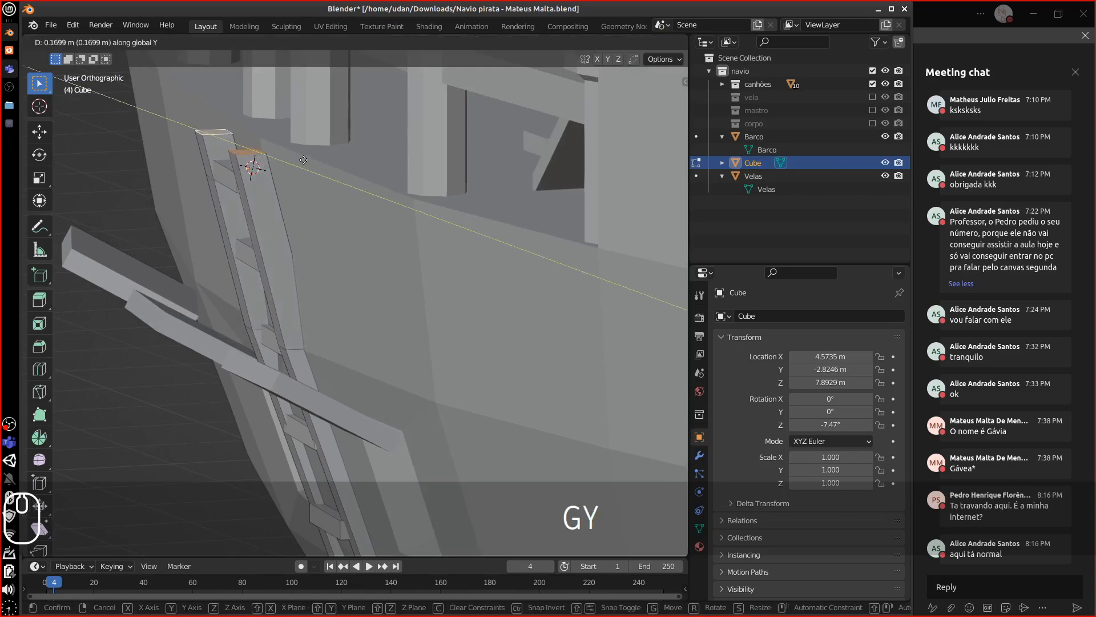
key("x")
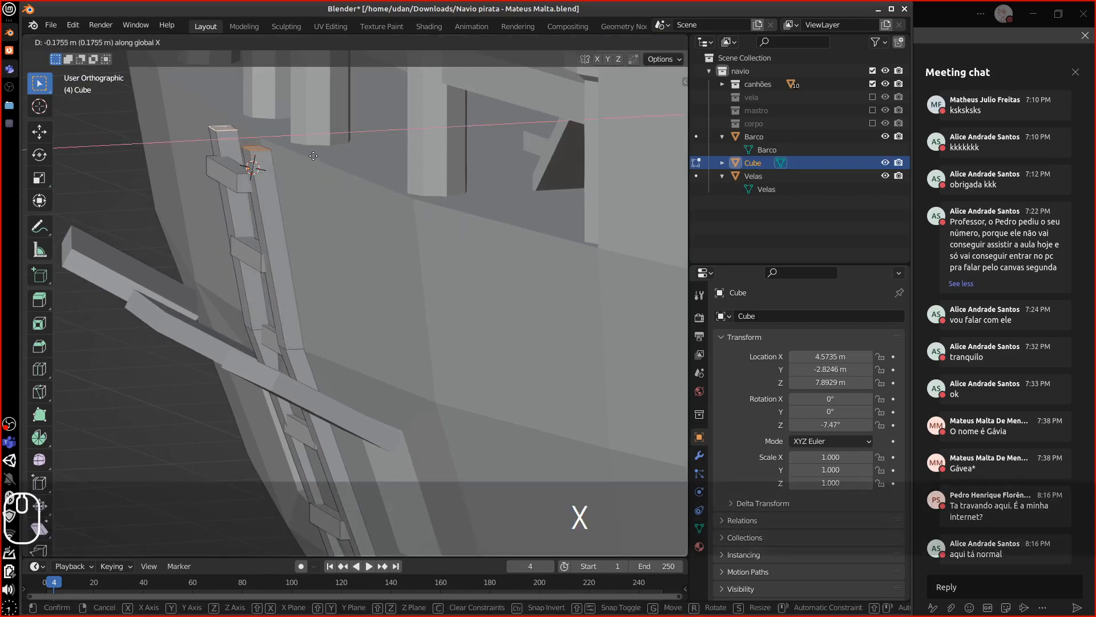
left_click(314, 165)
Select both complete rails and move them about 0.049 m along X, outward from the hull.
key("ctrl+l")
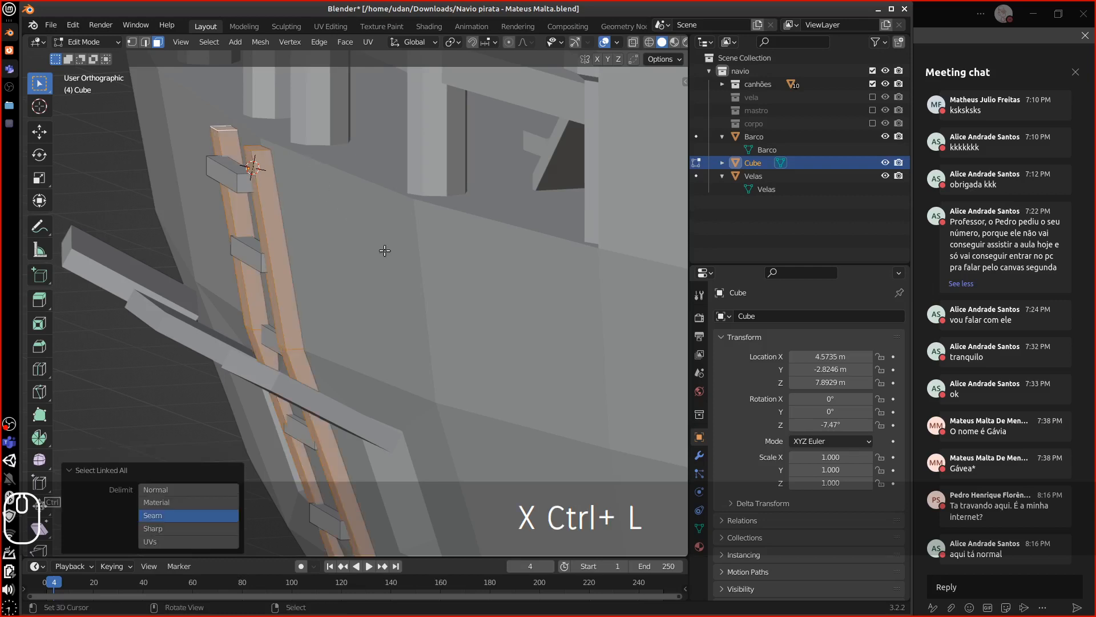
key("g")
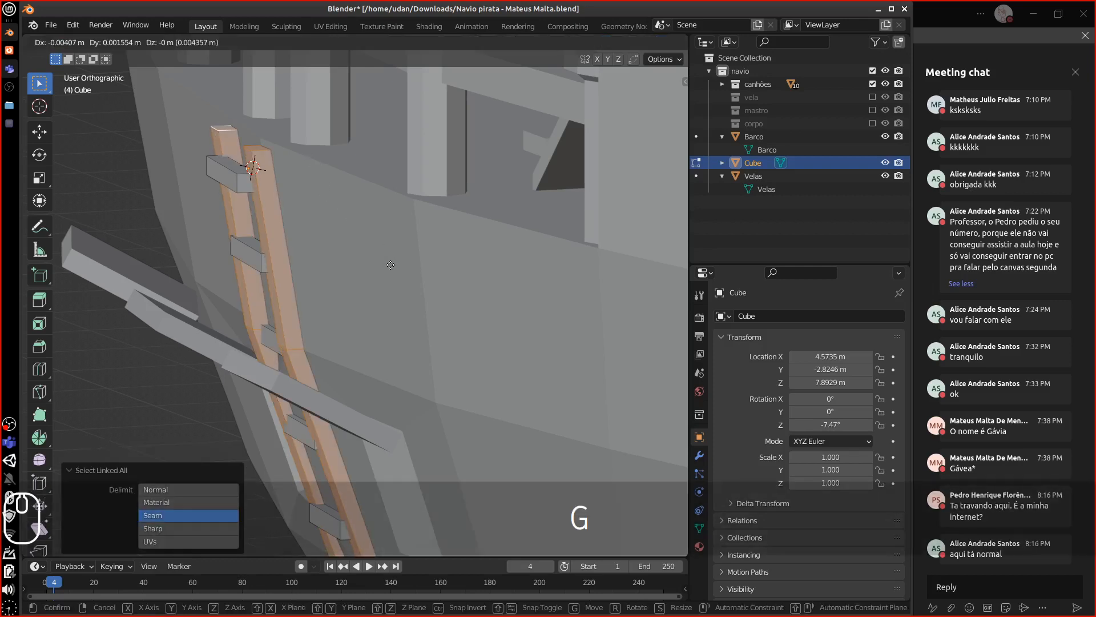
key("y")
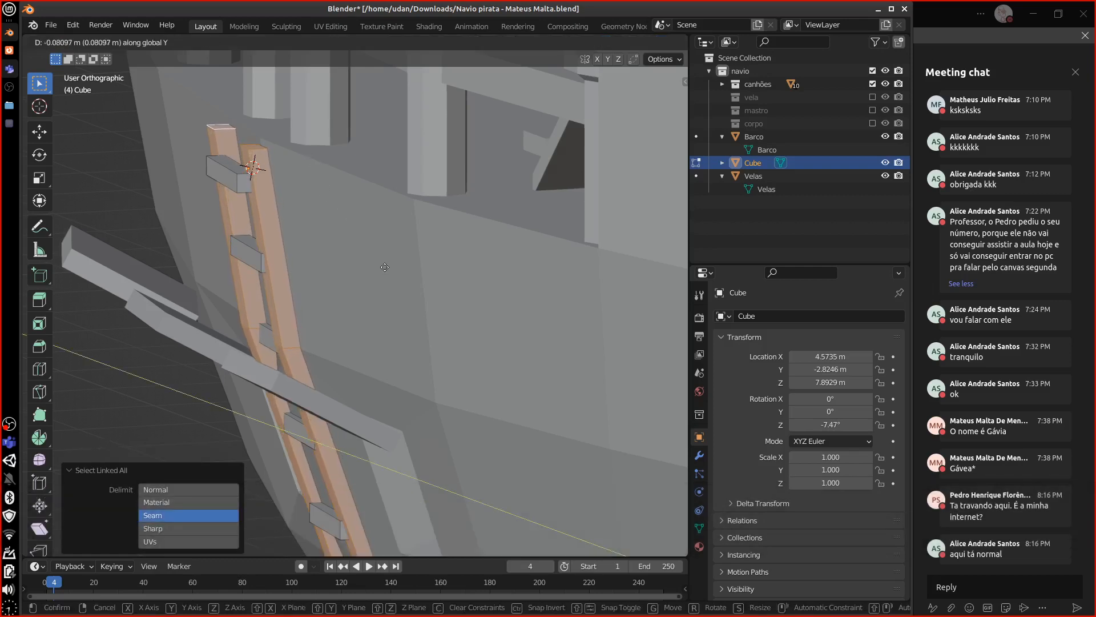
key("x")
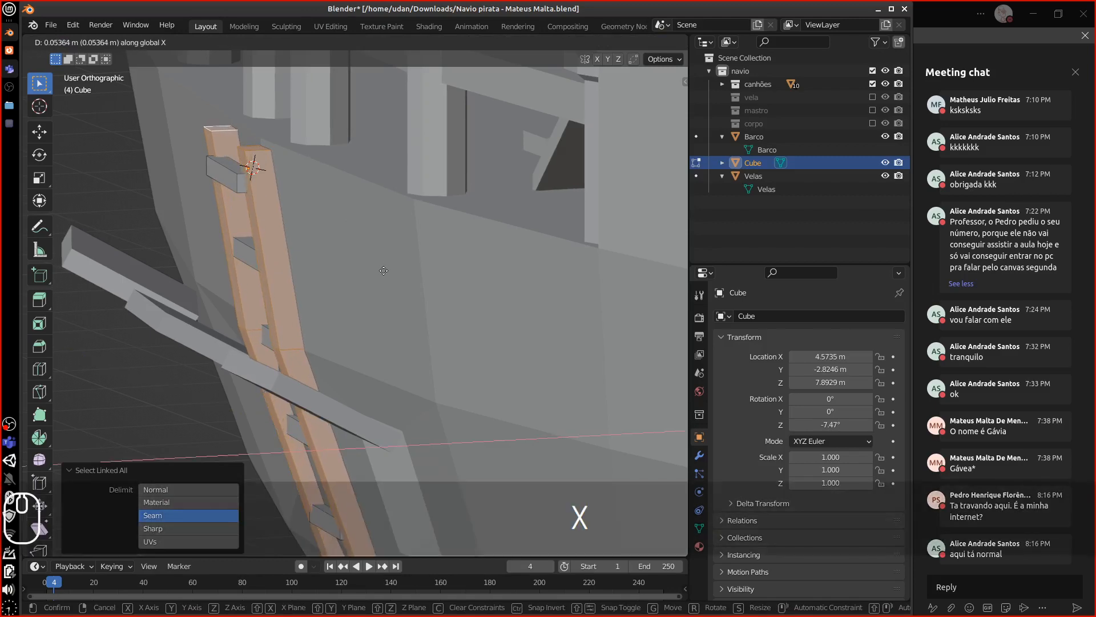
left_click(383, 269)
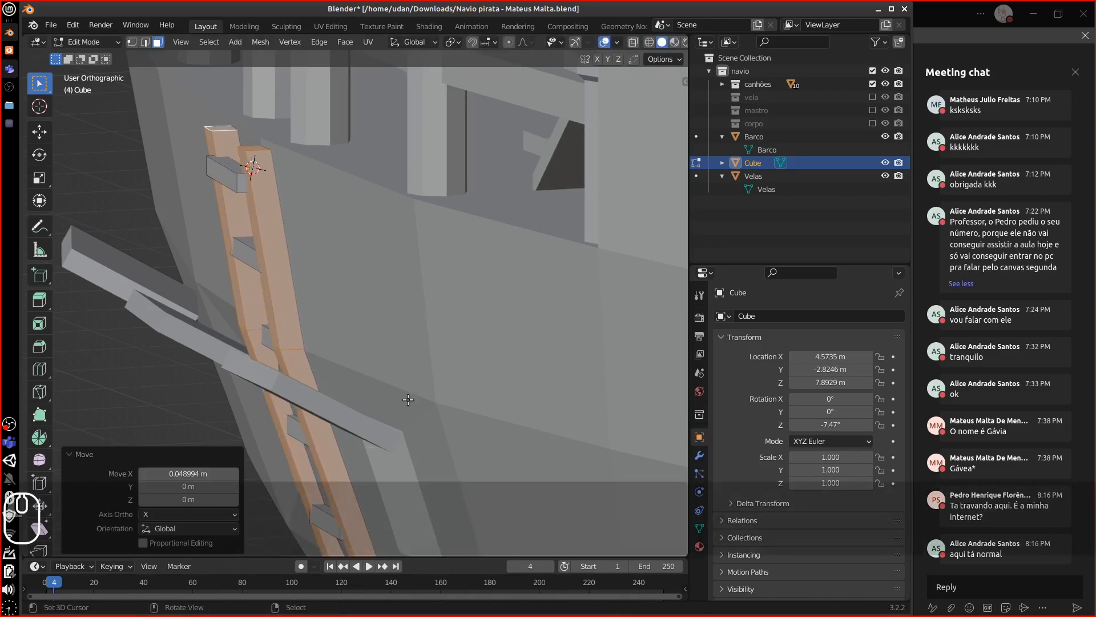
Move the whole top rung about -0.14 m along X so it sits between the rails.
middle_click_drag(378, 434, 514, 398)
left_click_drag(573, 379, 492, 452, "alt")
right_click(378, 372)
key("ctrl+l")
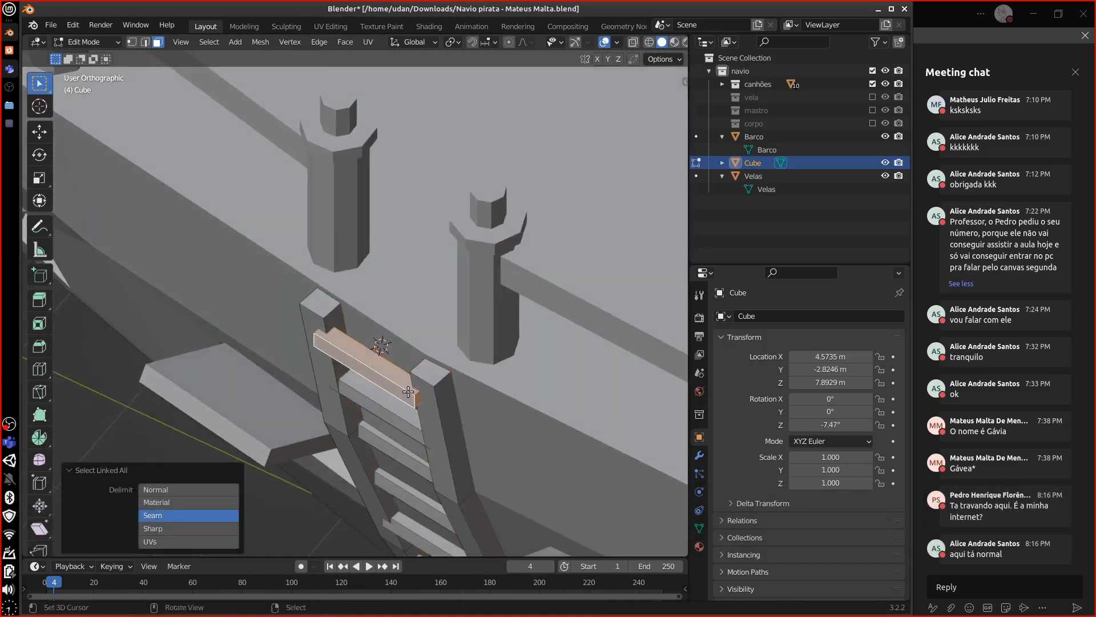
key("g")
key("x")
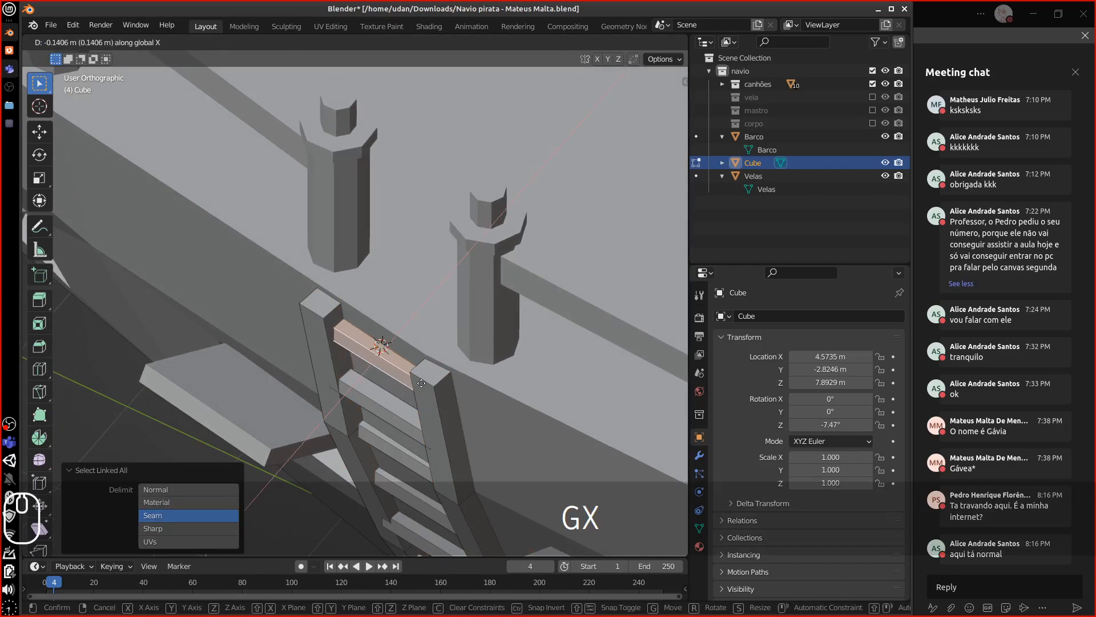
left_click(421, 385)
Move the whole second rung from the top about -0.05 m along X to seat it between the rails.
left_click(397, 408)
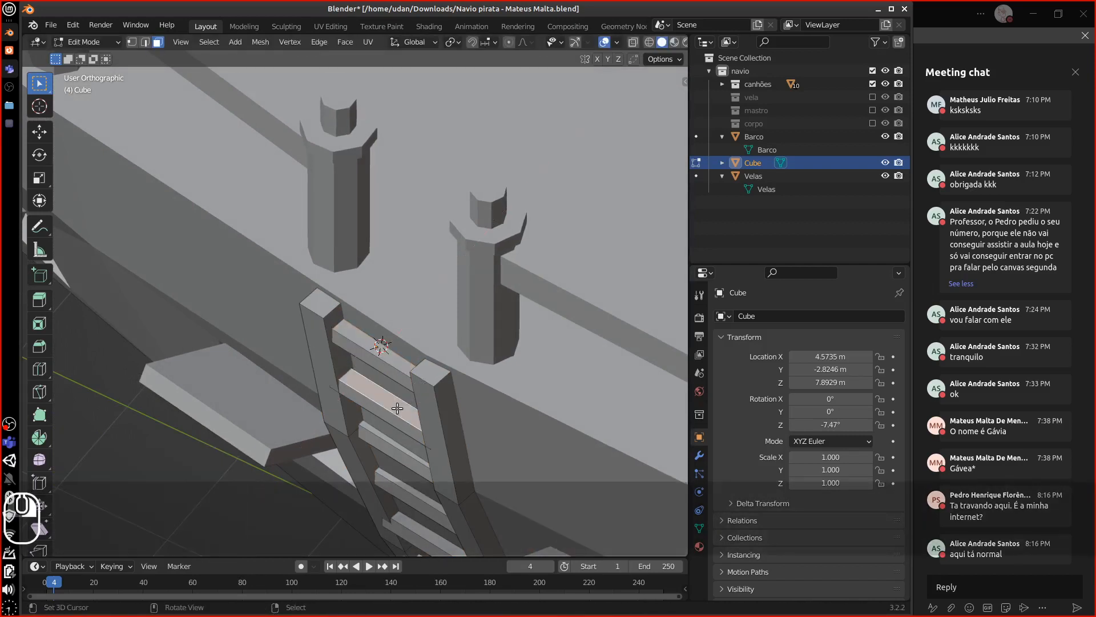
key("ctrl+l")
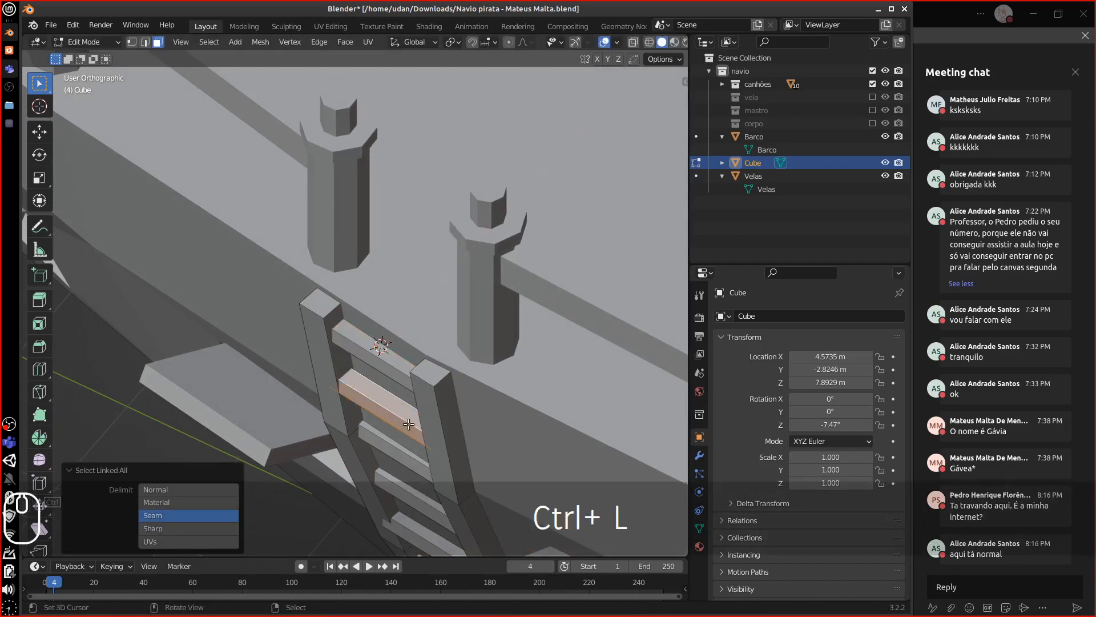
key("g")
key("x")
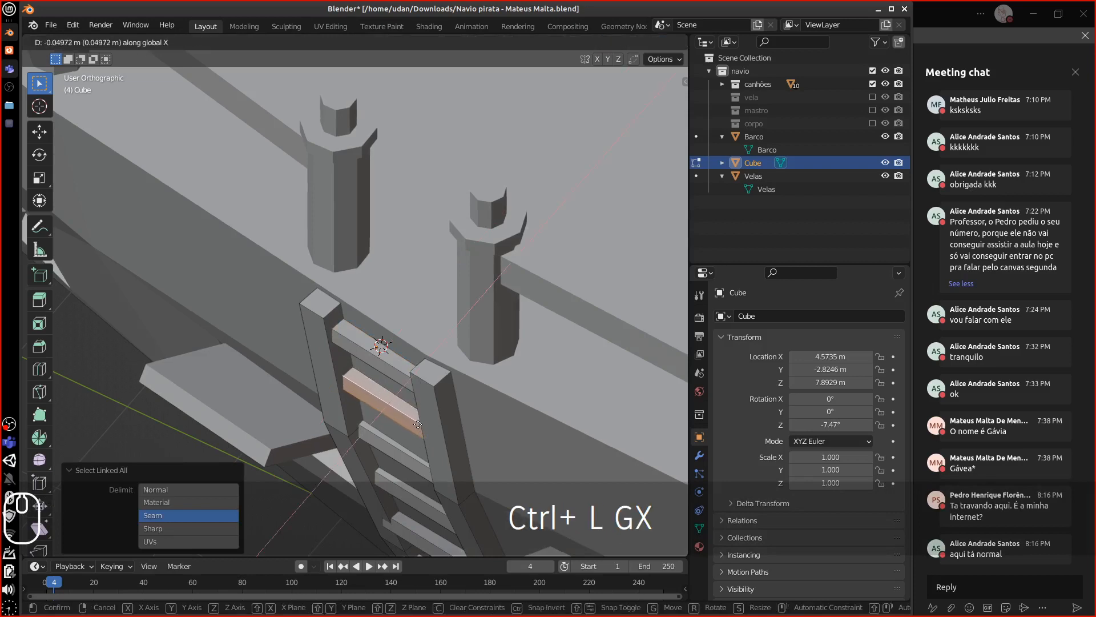
left_click(418, 425)
Shift the whole third rung from the top along X to line it up with the bent rails.
middle_click_drag(419, 421, 431, 398)
left_click(431, 398)
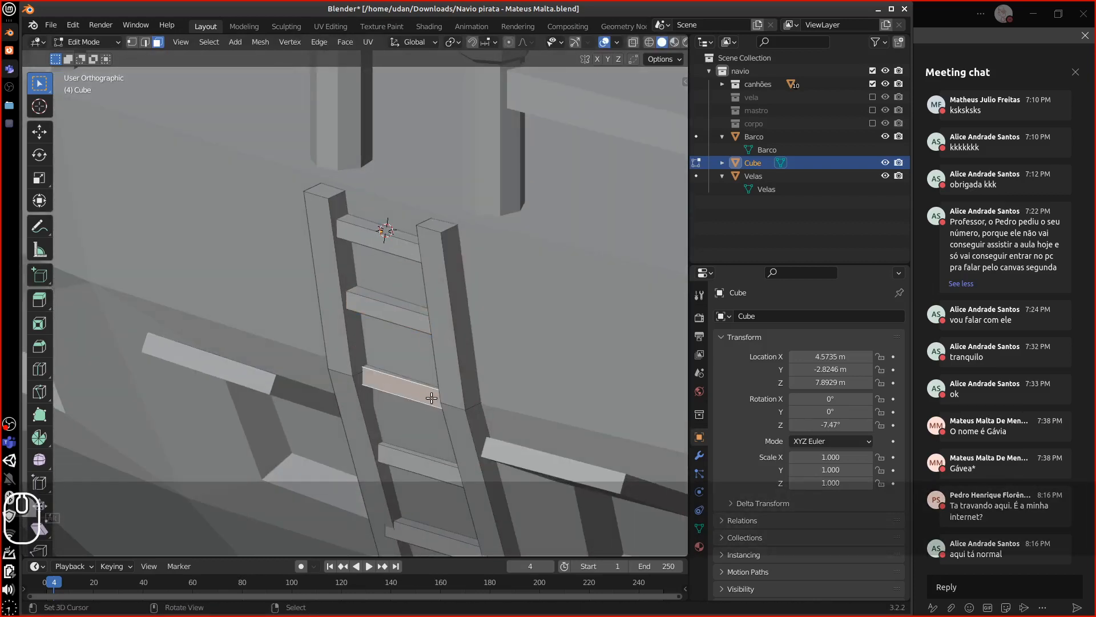
key("ctrl+l")
key("g")
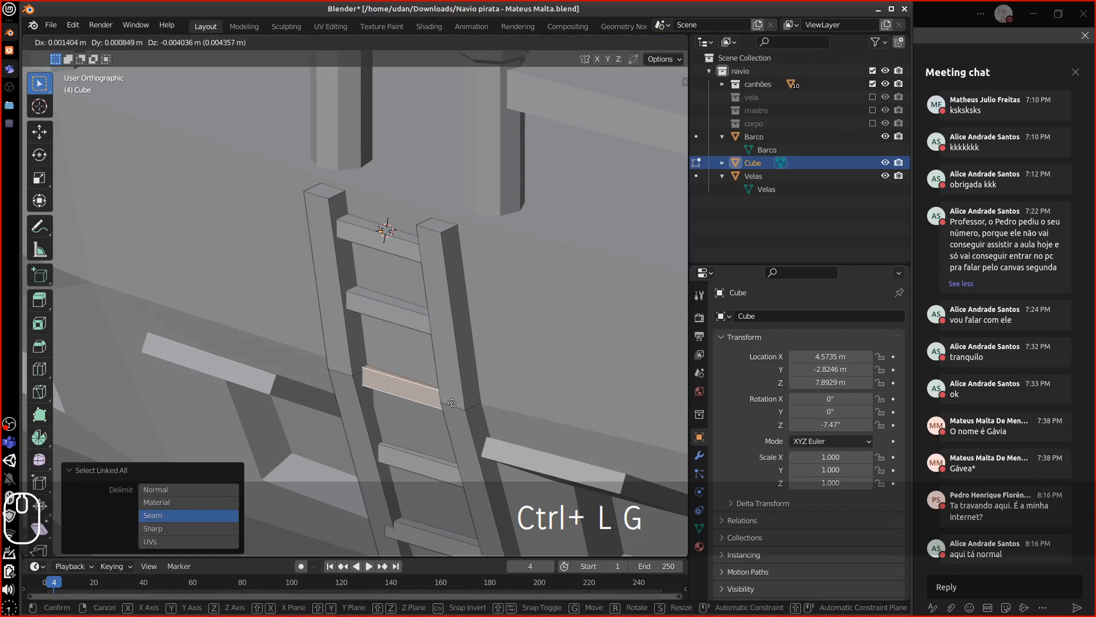
key("x")
left_click(475, 417)
Move the whole fifth rung from the top, just above the lower loop cuts, about -0.039 m along X.
left_click_drag(475, 417, 446, 257, "alt+shift")
right_click(426, 412)
key("ctrl+l")
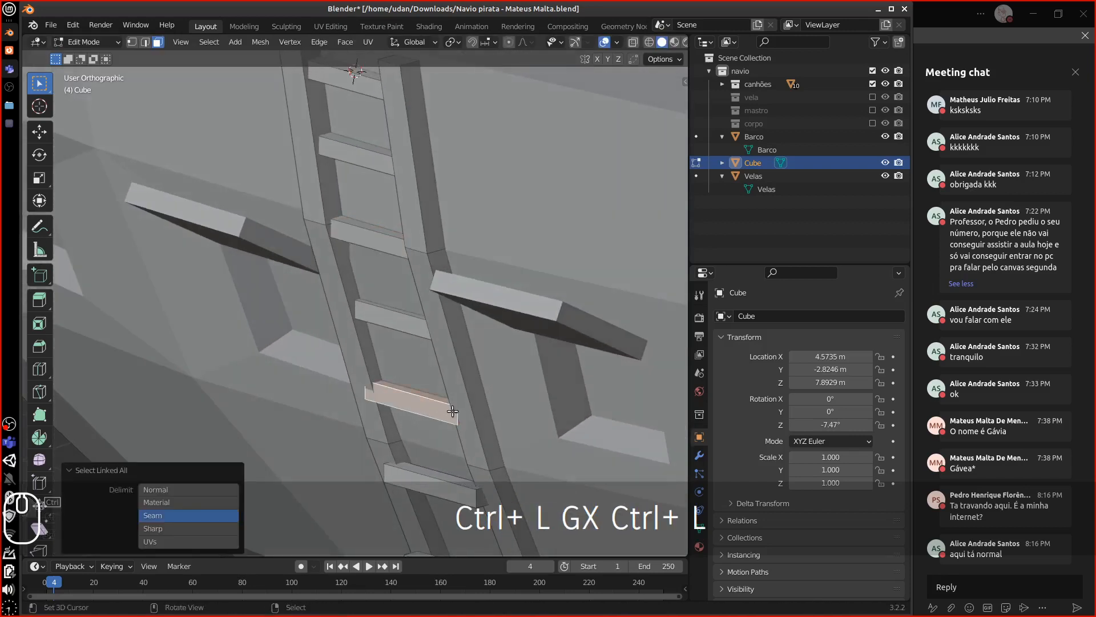
key("g")
key("x")
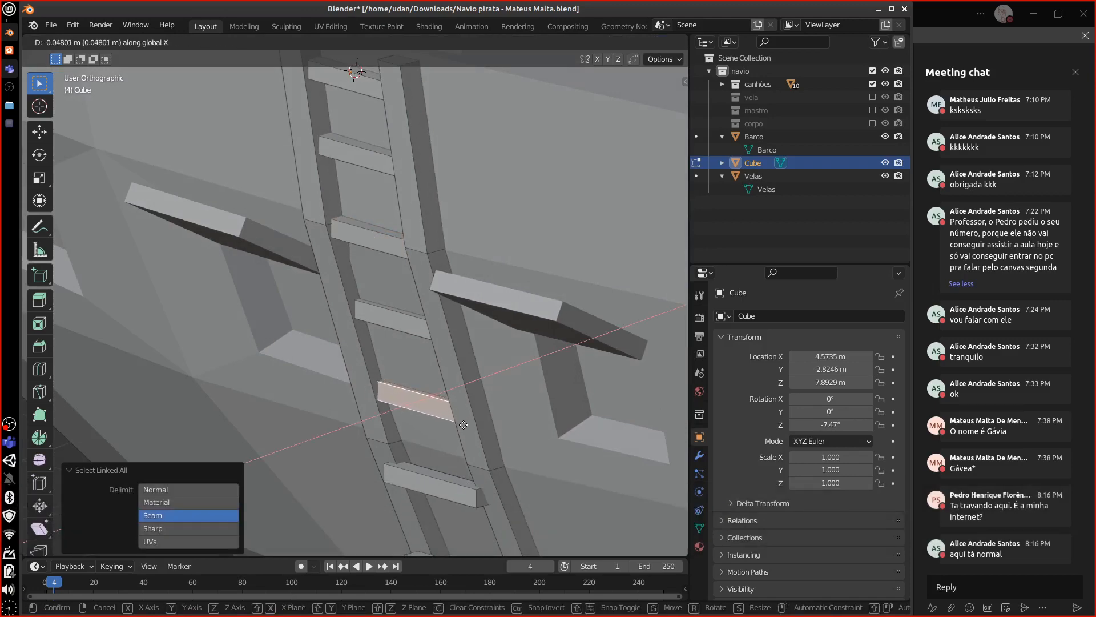
left_click(463, 425)
middle_click_drag(496, 406, 427, 394)
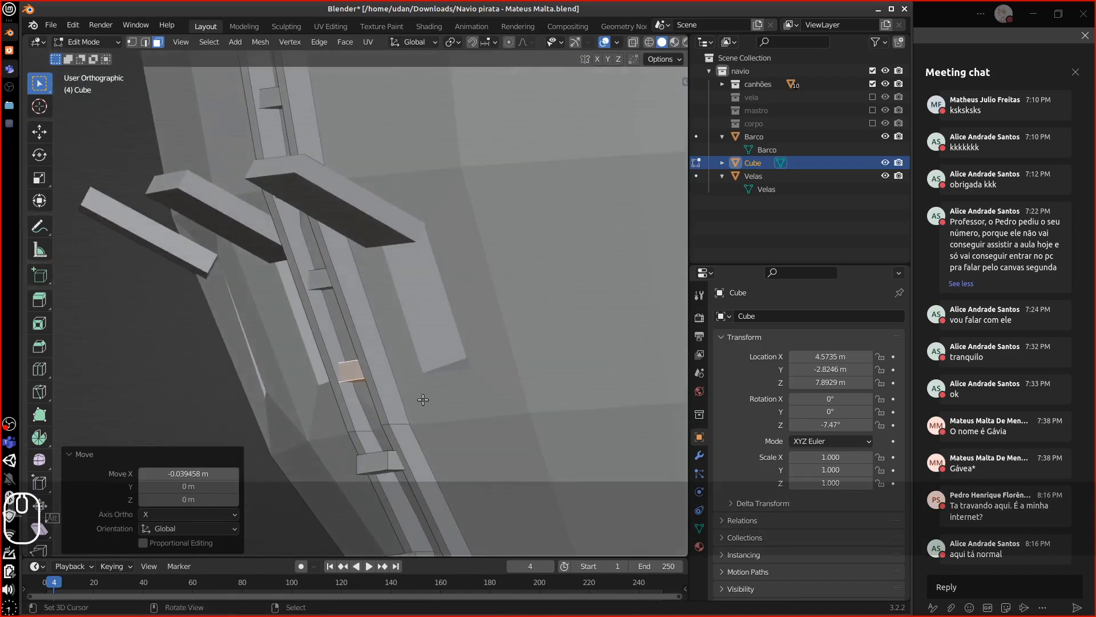
key("r")
key("x")
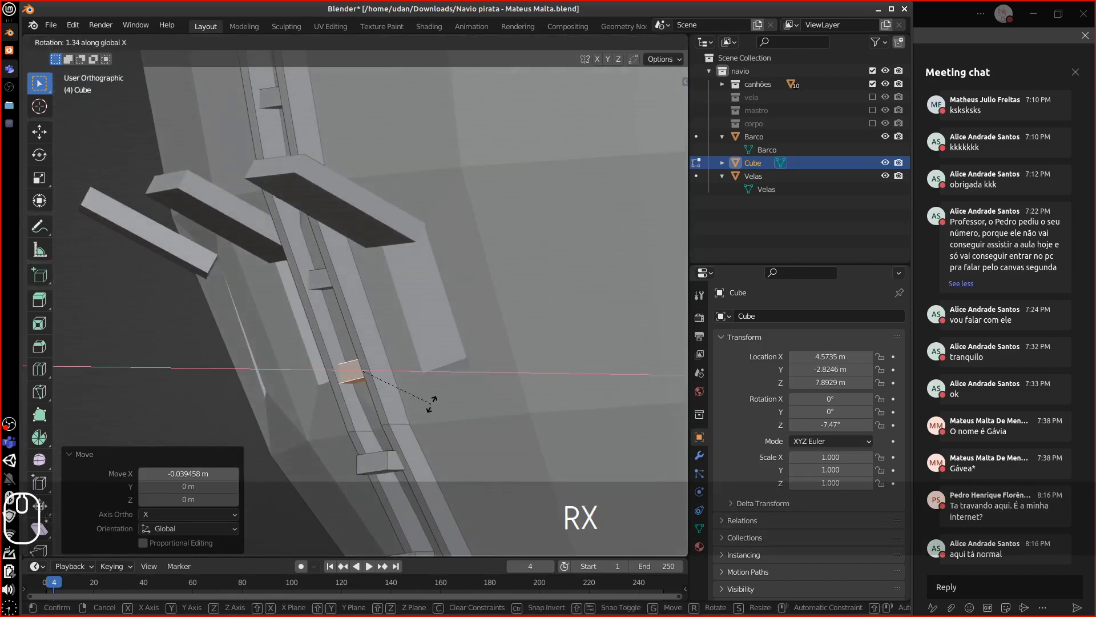
key("y")
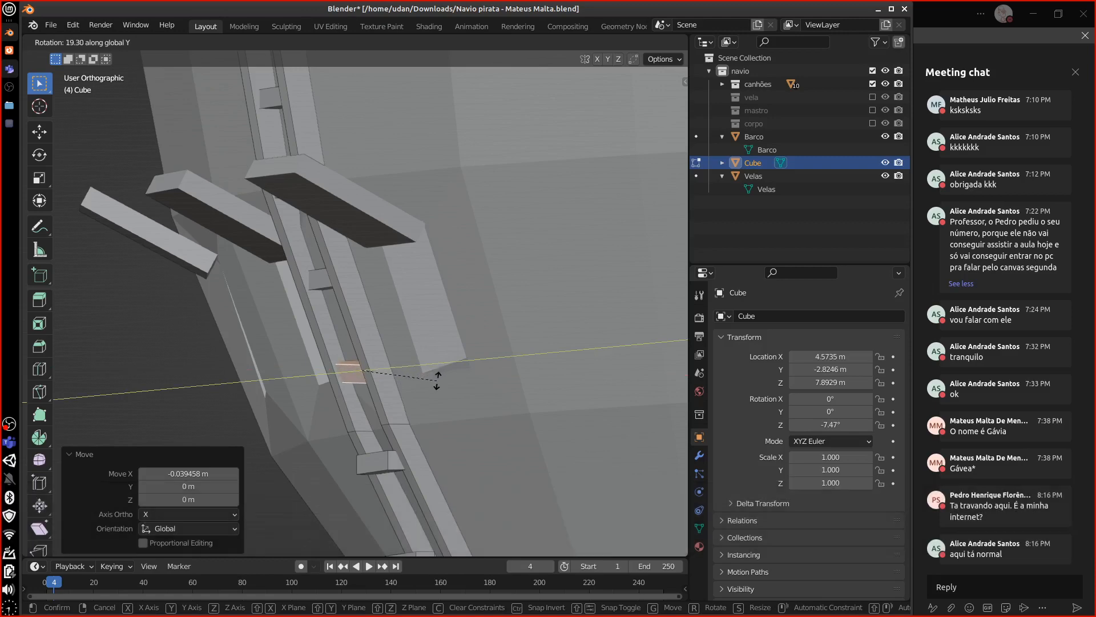
key("Escape")
Rotate the fifth rung from the top 23.5° about global Y, plus about -3° in the view plane to level it between the rails.
middle_click_drag(437, 381, 536, 394)
key("r")
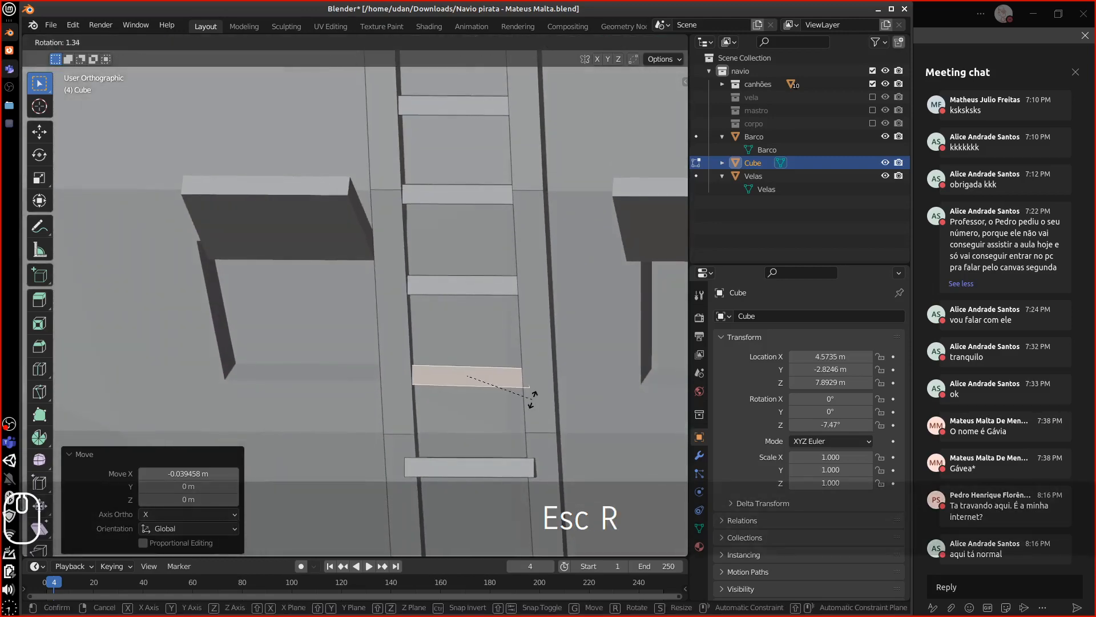
key("y")
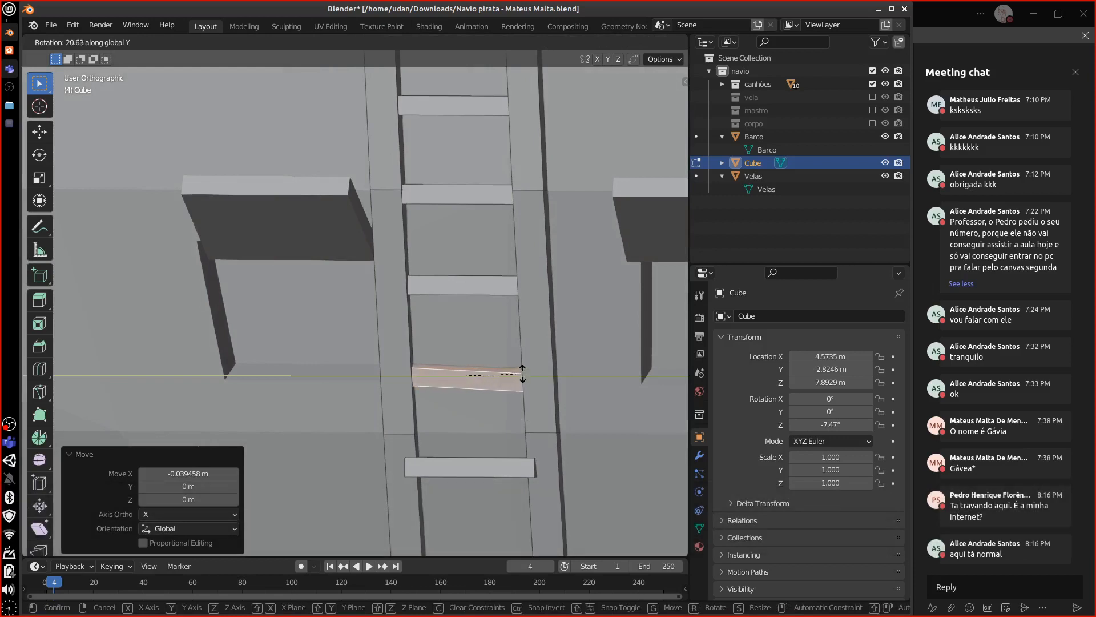
left_click(526, 371)
key("r")
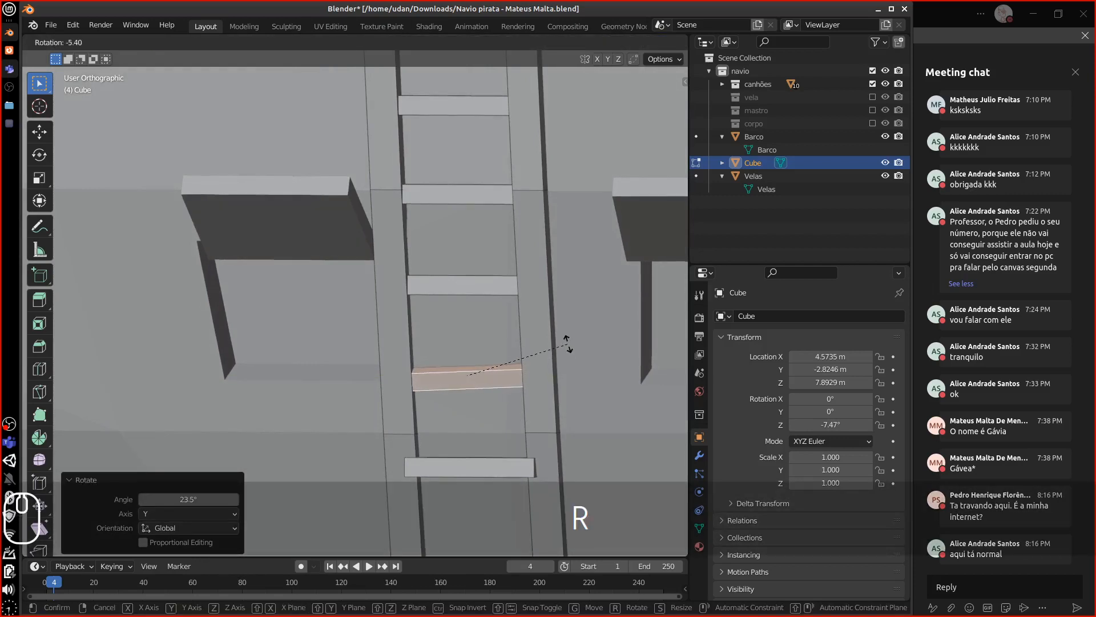
left_click(567, 348)
middle_click_drag(567, 348, 508, 398)
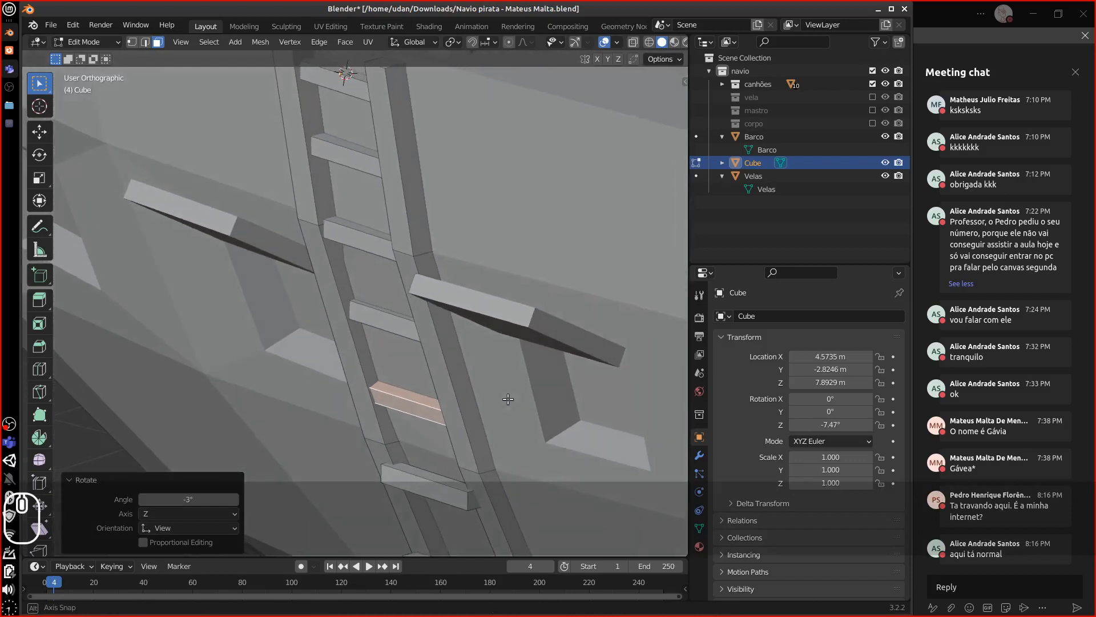
left_click(455, 490)
key("ctrl+l")
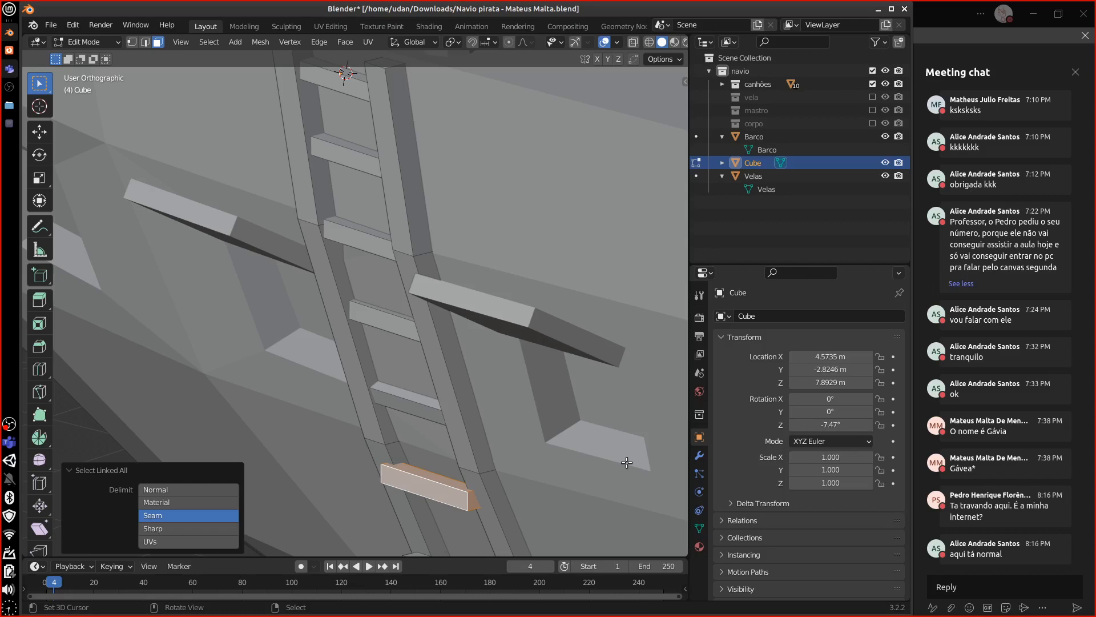
left_click(424, 405, "shift")
left_click(403, 328, "shift")
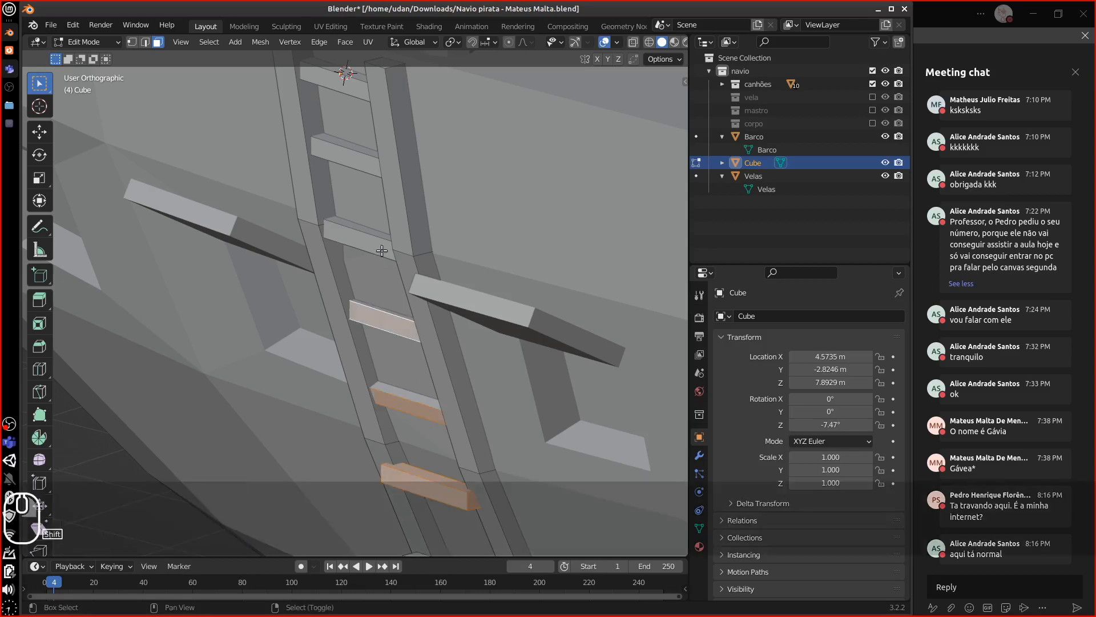
left_click(377, 241, "shift")
left_click(351, 160, "shift")
left_click_drag(451, 196, 505, 335, "shift")
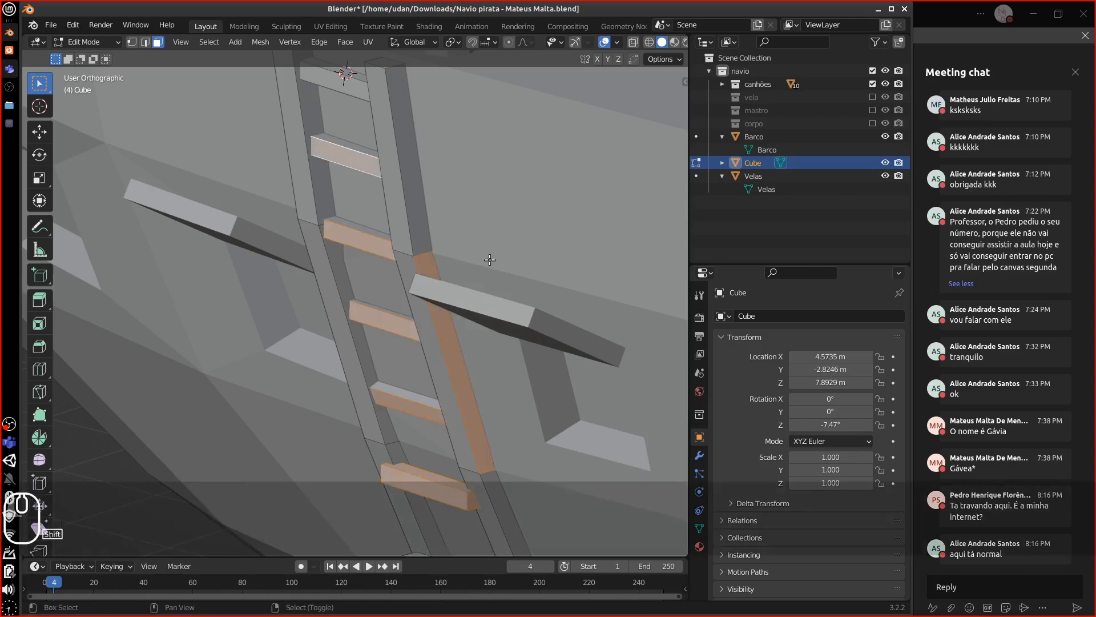
Delete the vertices of all the linked rungs below the top one, from the second down to the lowest rung.
right_click(363, 237)
right_click(358, 162, "shift")
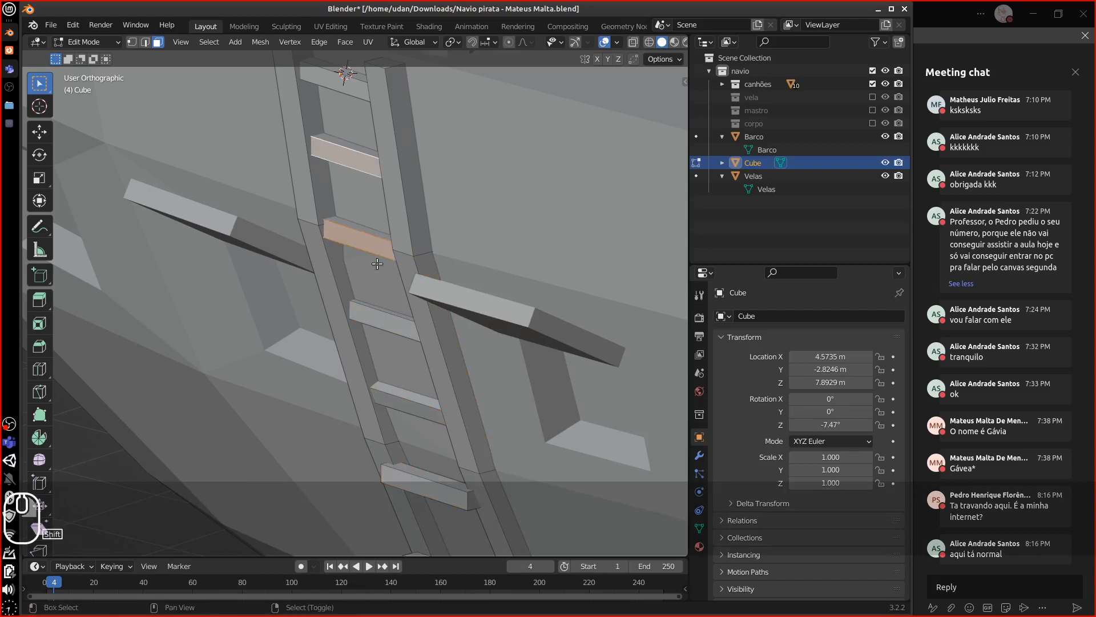
right_click(399, 332, "shift")
right_click(406, 405, "shift")
right_click(425, 478, "shift")
scroll(488, 412, "down", 5, "shift")
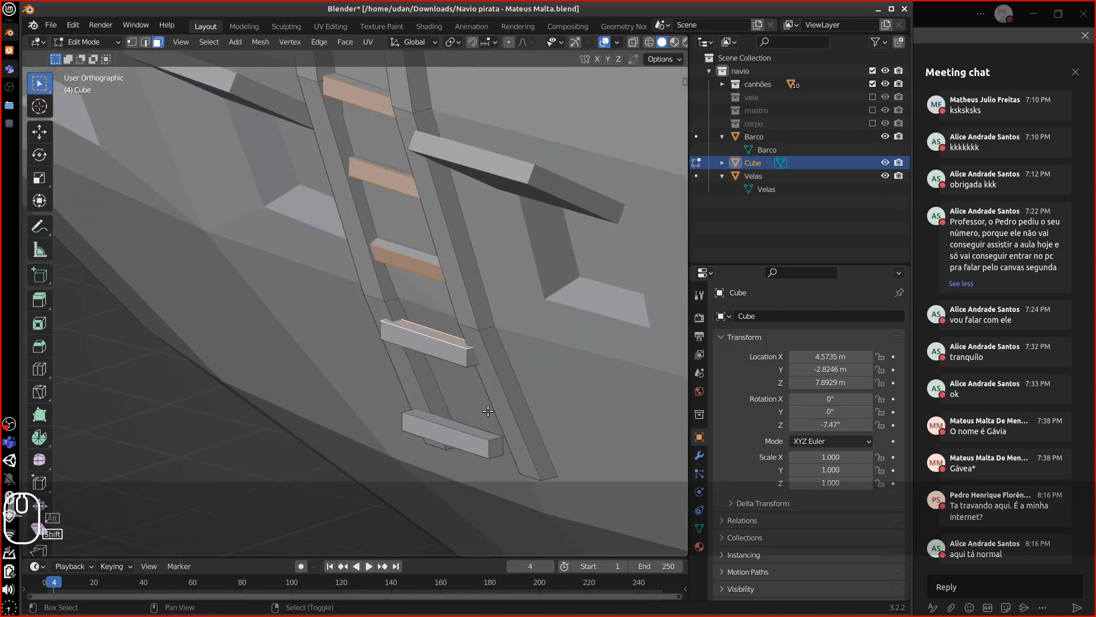
right_click(482, 440, "shift")
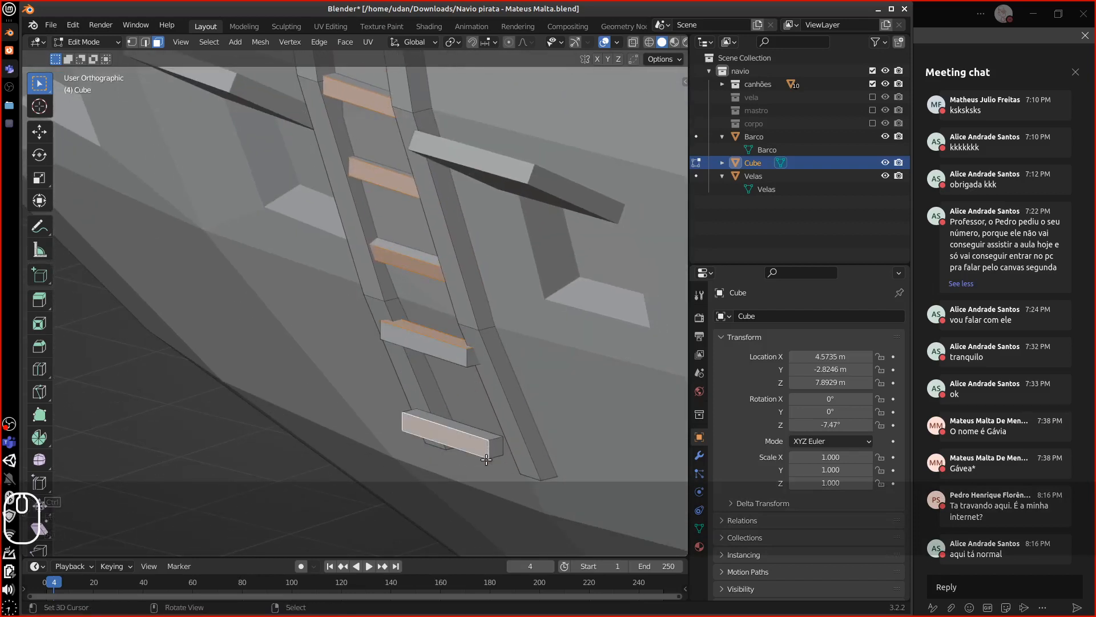
key("ctrl+l")
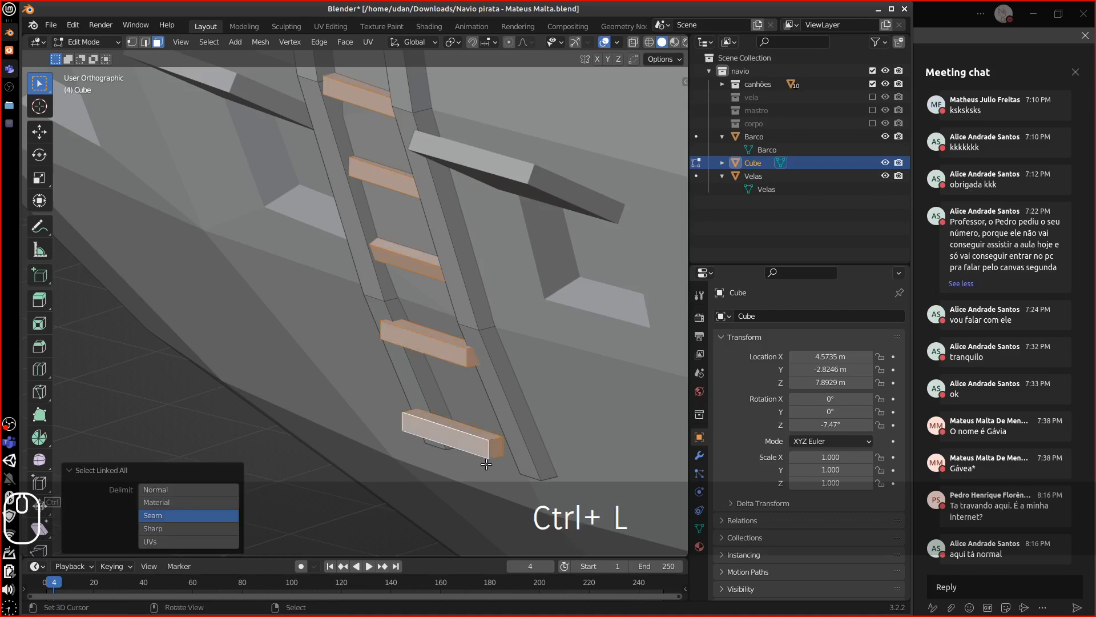
key("x")
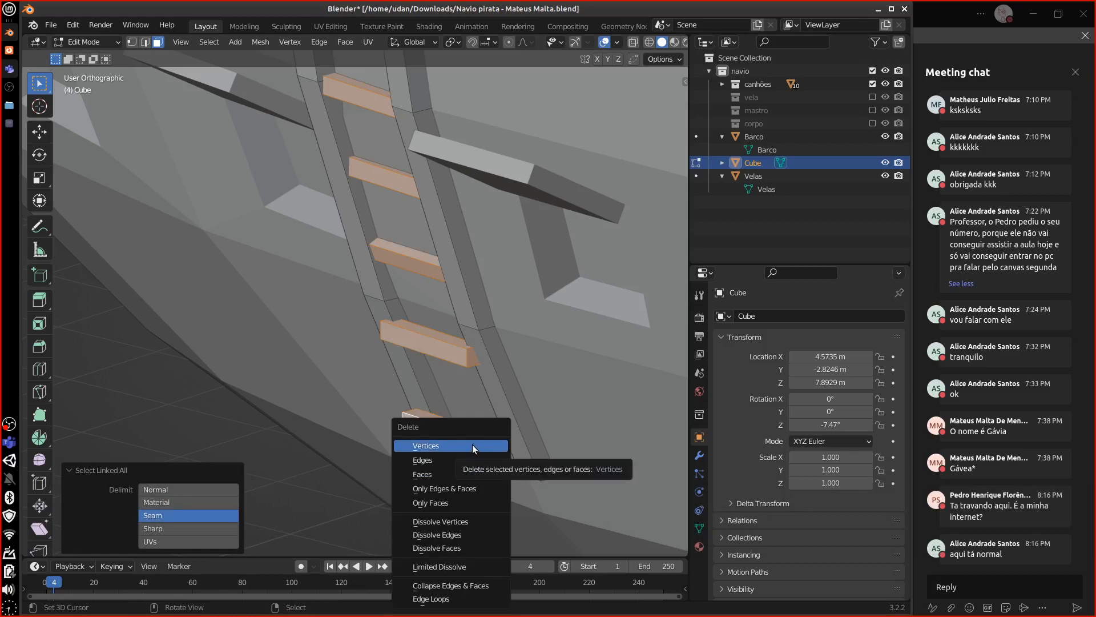
left_click(472, 444)
Delete the remaining top rung's vertices so that only the two bent rails are left.
middle_click_drag(528, 314, 531, 423, "shift")
middle_click_drag(522, 226, 540, 421, "shift")
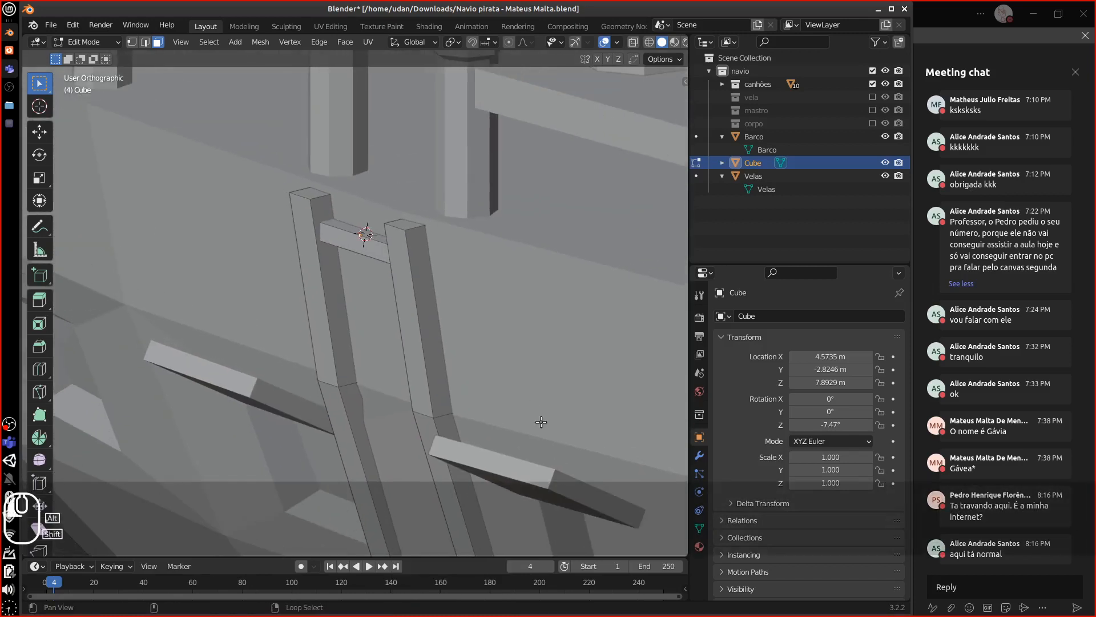
right_click(382, 250, "alt+shift")
key("ctrl+l")
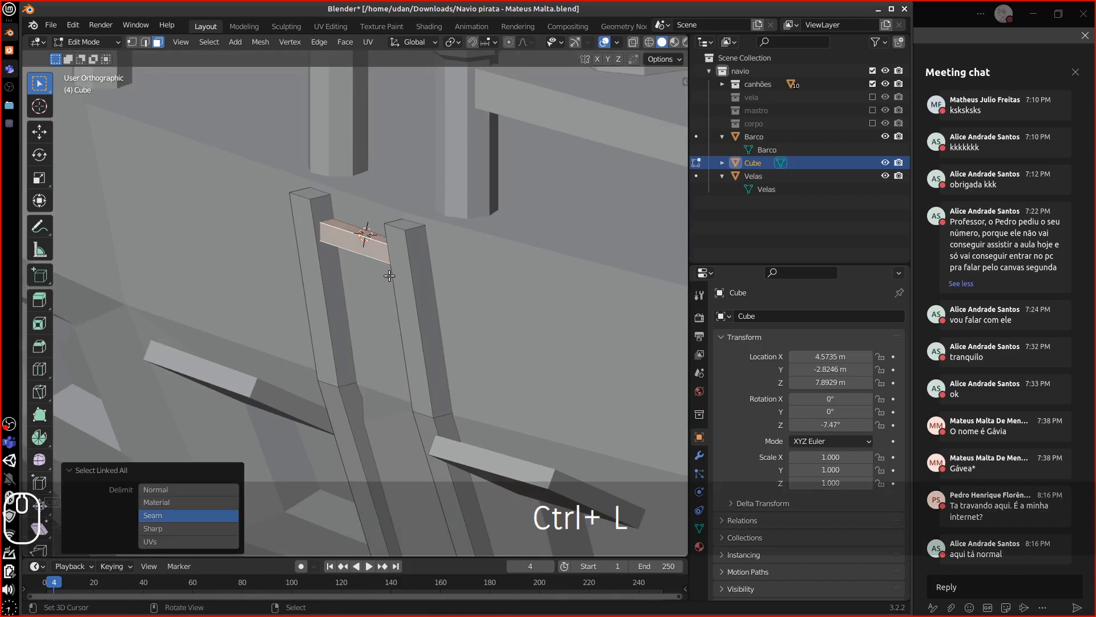
key("x")
left_click(389, 279)
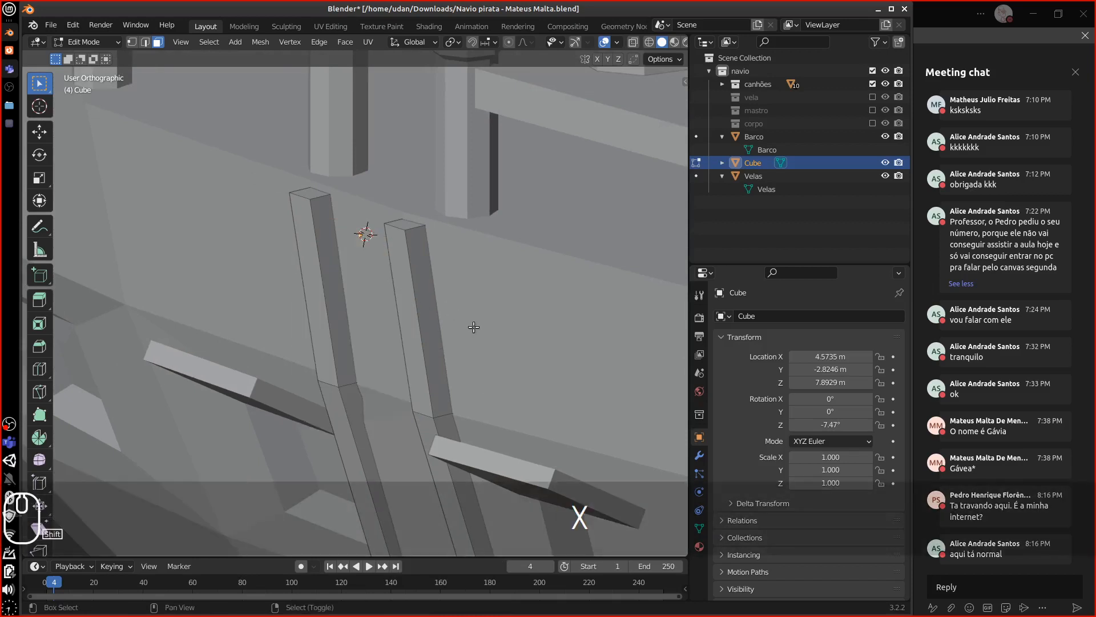
Add an uncapped 8-vertex cylinder at the 3D cursor between the rail tops and scale it to about 0.203.
key("shift+a")
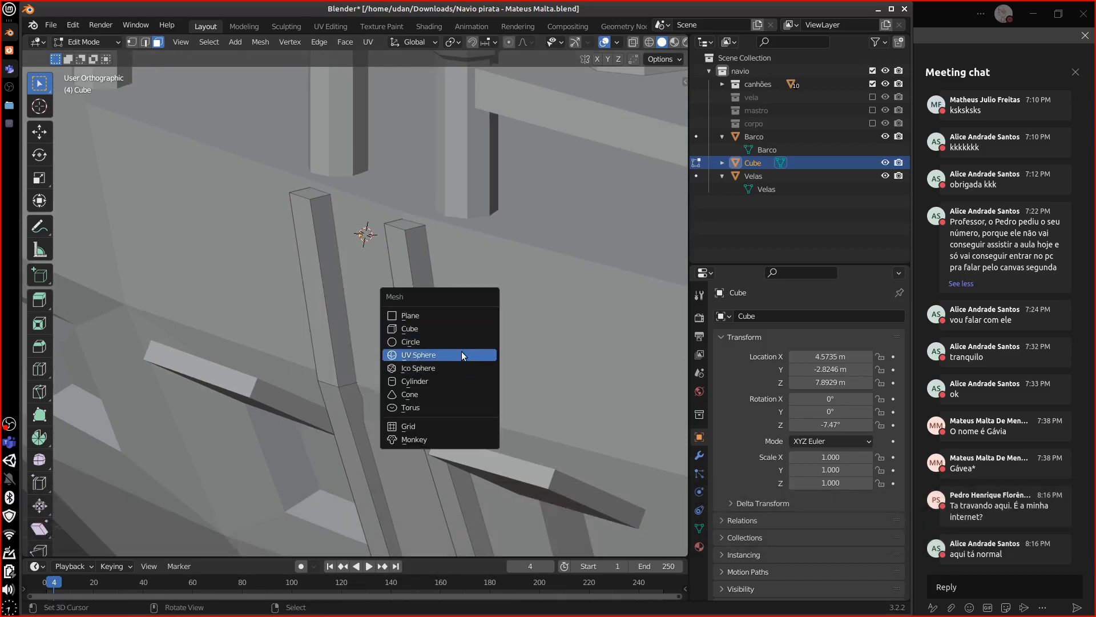
left_click(460, 381)
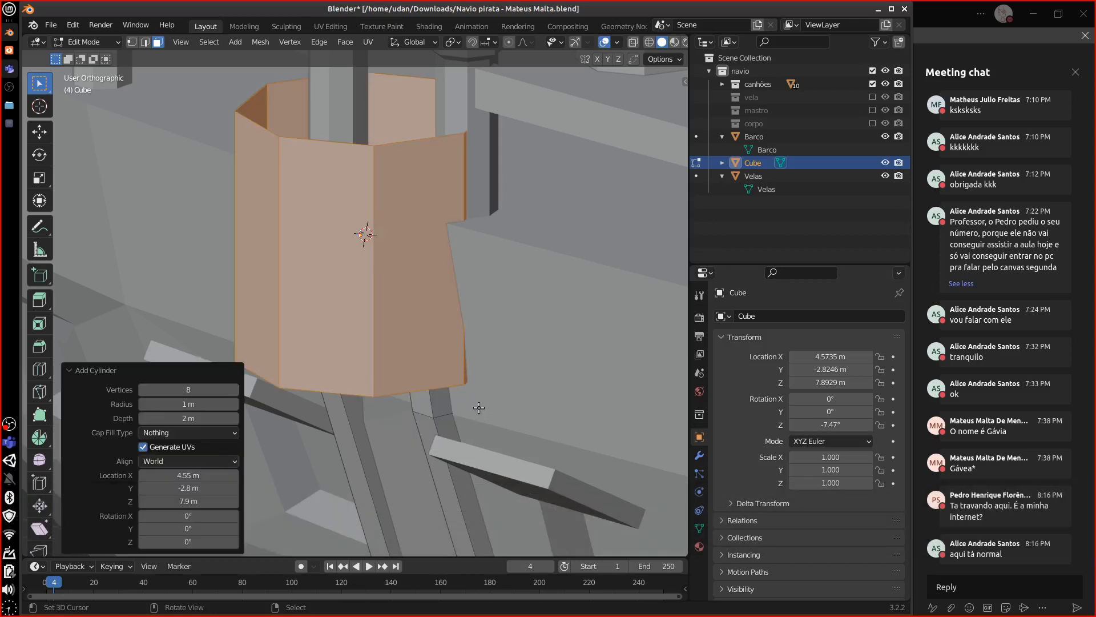
key("s")
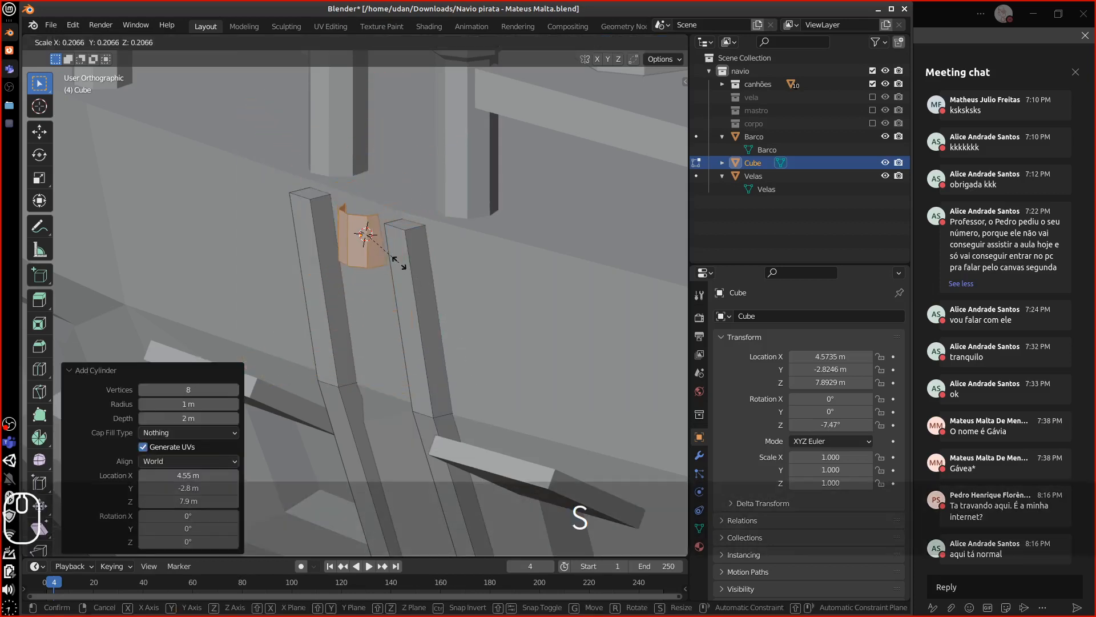
left_click(429, 273)
Rotate the small cylinder 90° about the X axis so it lies across the rails.
key("r")
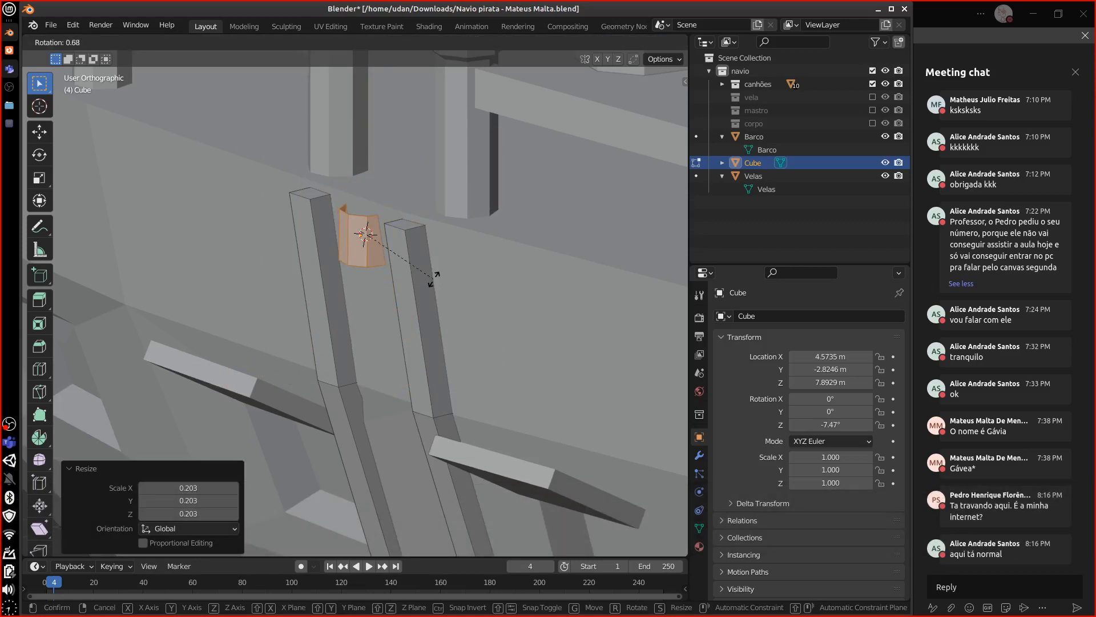
type("x")
type("90")
left_click(434, 282)
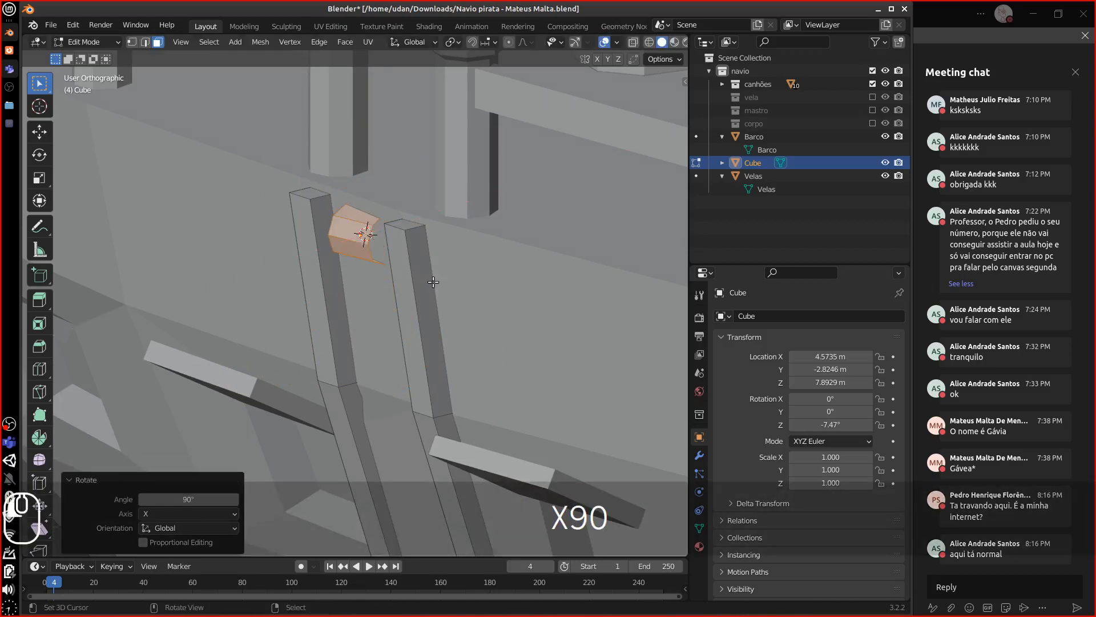
Scale the cylinder uniformly by about 0.375 and stretch it about 5.054 times along Y into a thin rung.
key("s")
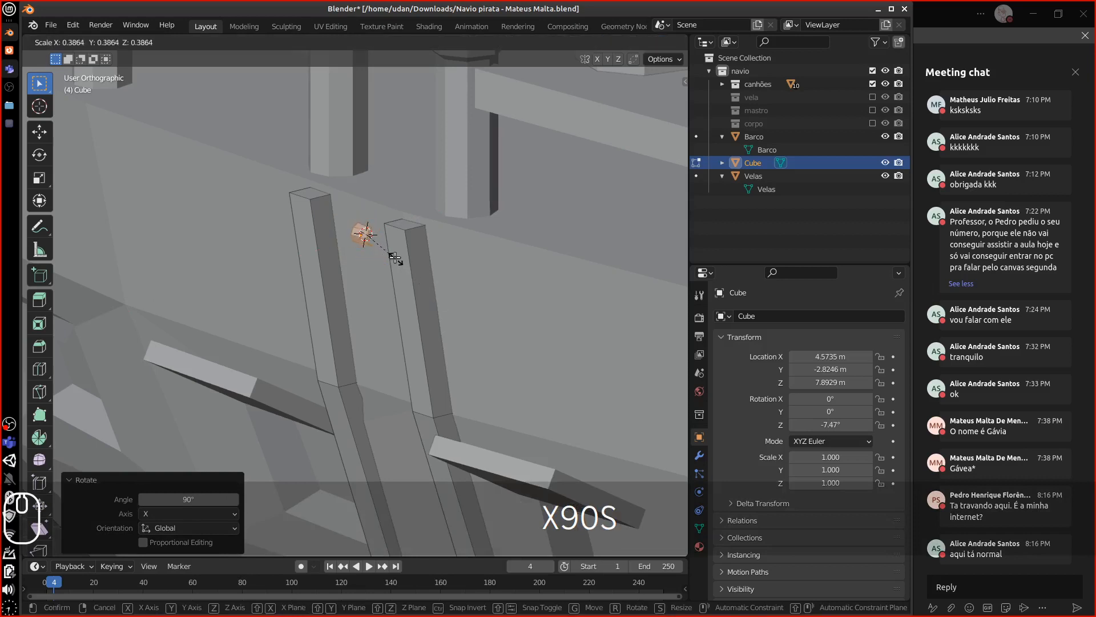
left_click(397, 260)
key("s")
key("y")
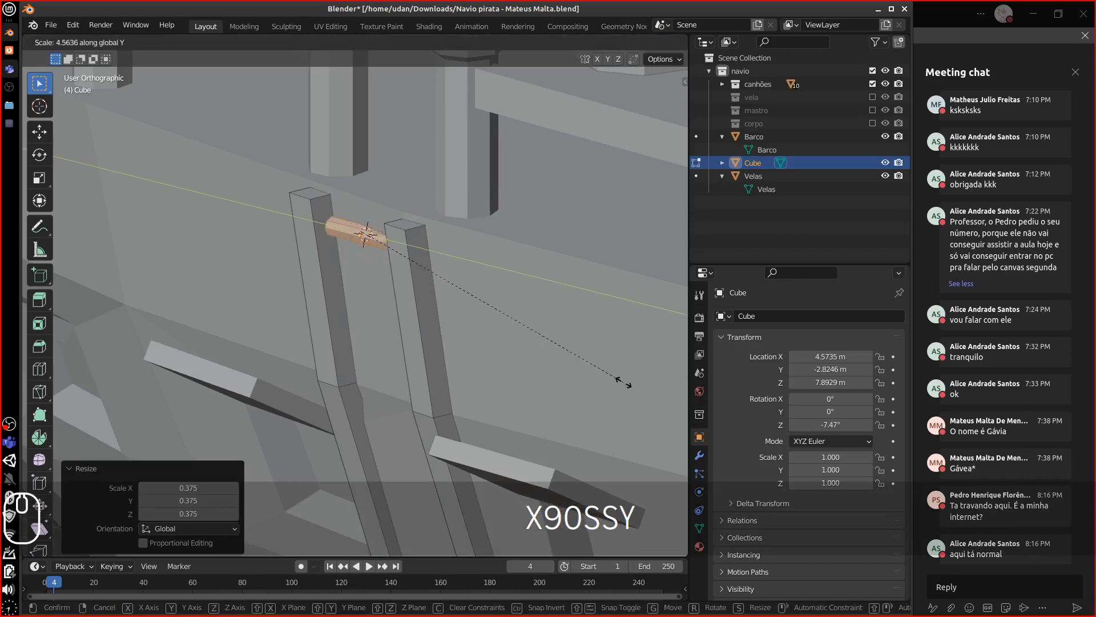
left_click(633, 391)
Rotate the cylinder rung about 10° in the top view to align it with the angle of the two rails.
middle_click_drag(531, 349, 611, 377)
key("KP_7")
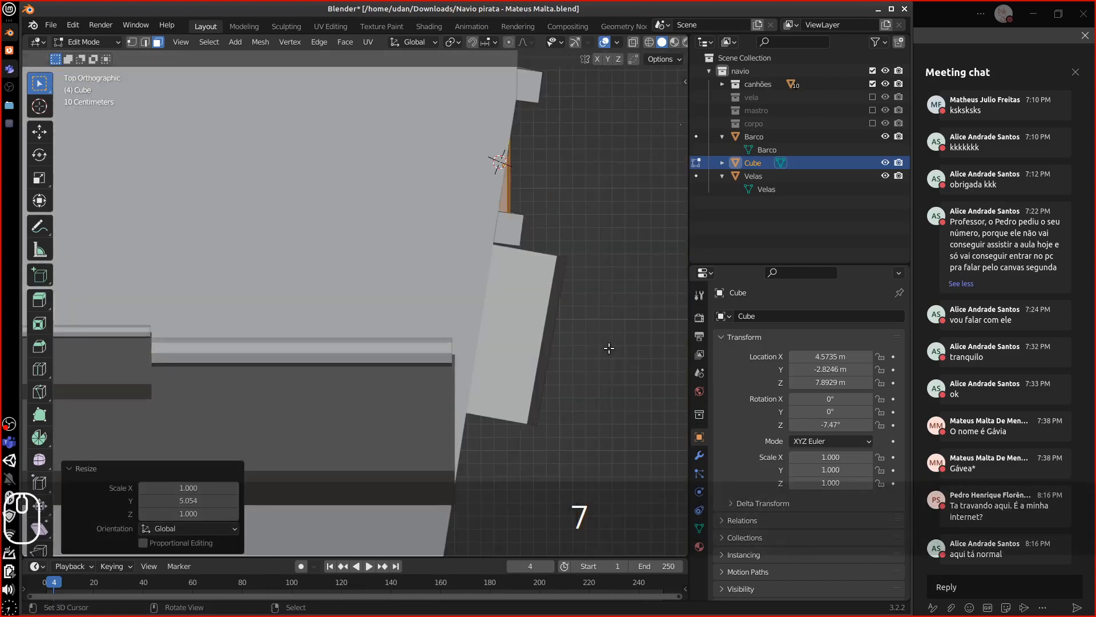
key("r")
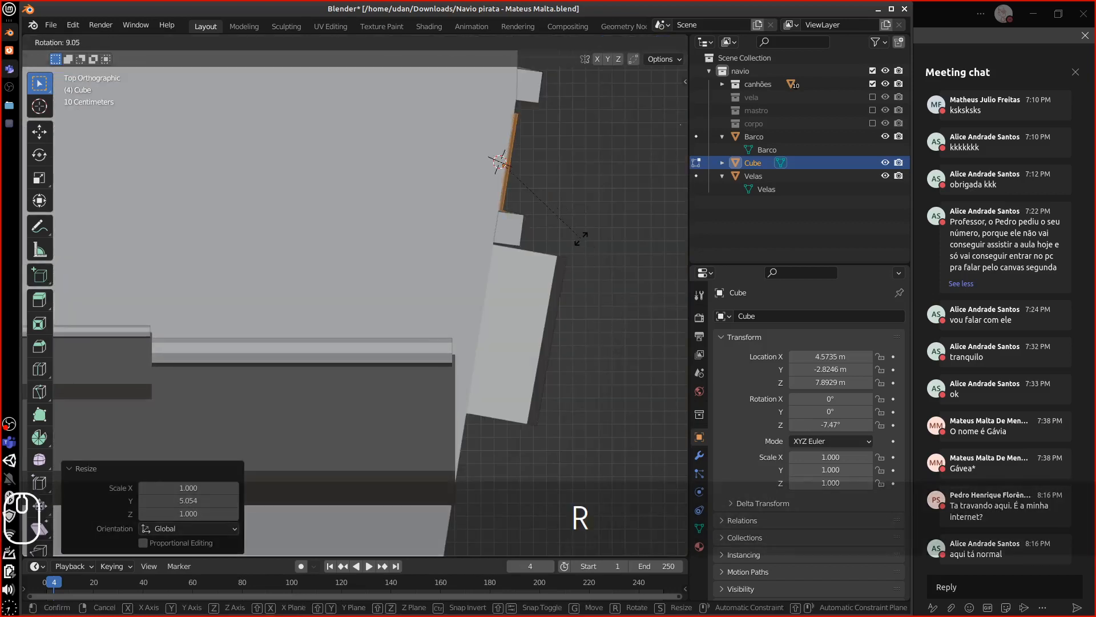
left_click(580, 240)
Scale the cylinder rung uniformly by about 1.299 so it spans the gap between the rails.
middle_click_drag(580, 237, 482, 283)
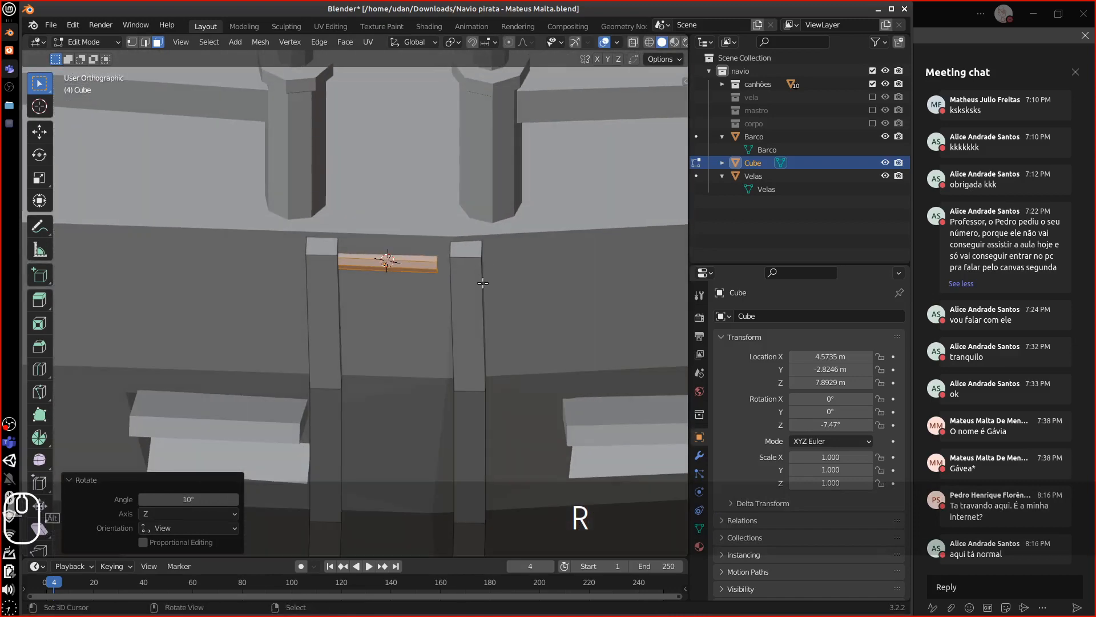
key("s")
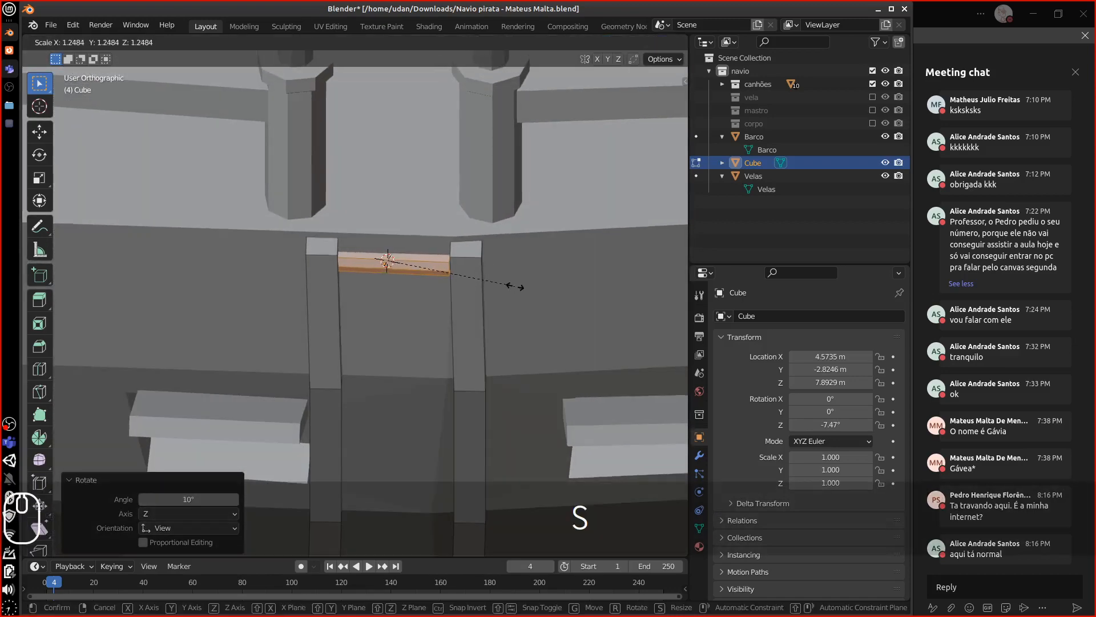
left_click(520, 285)
Move the cylinder rung about 0.066 m along X to seat it within the rails' thickness.
middle_click_drag(520, 285, 458, 264)
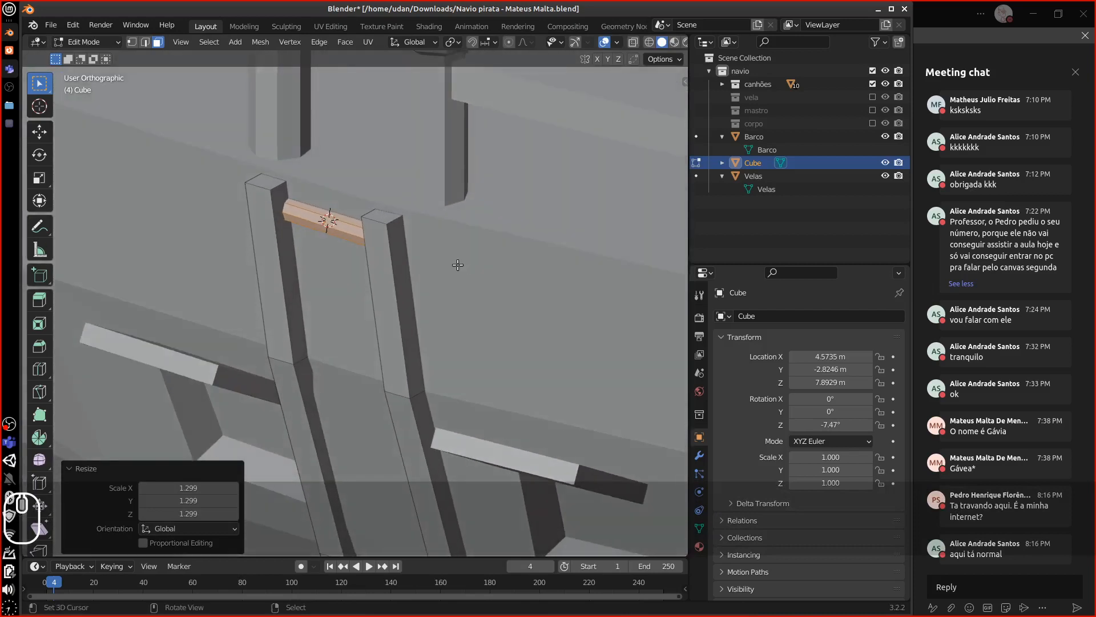
key("g")
key("y")
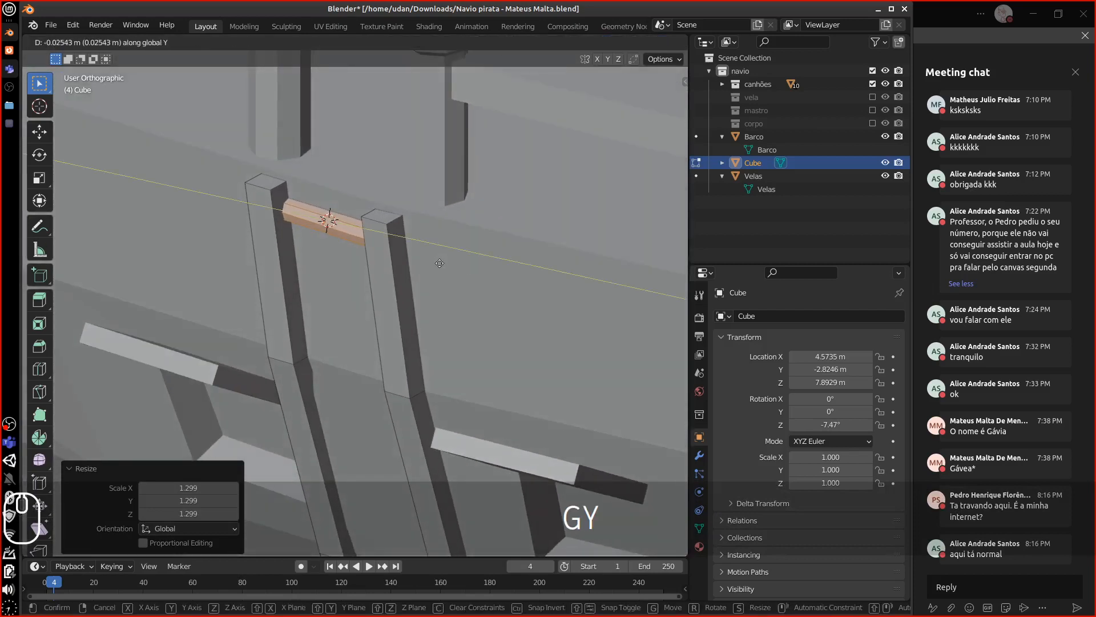
key("x")
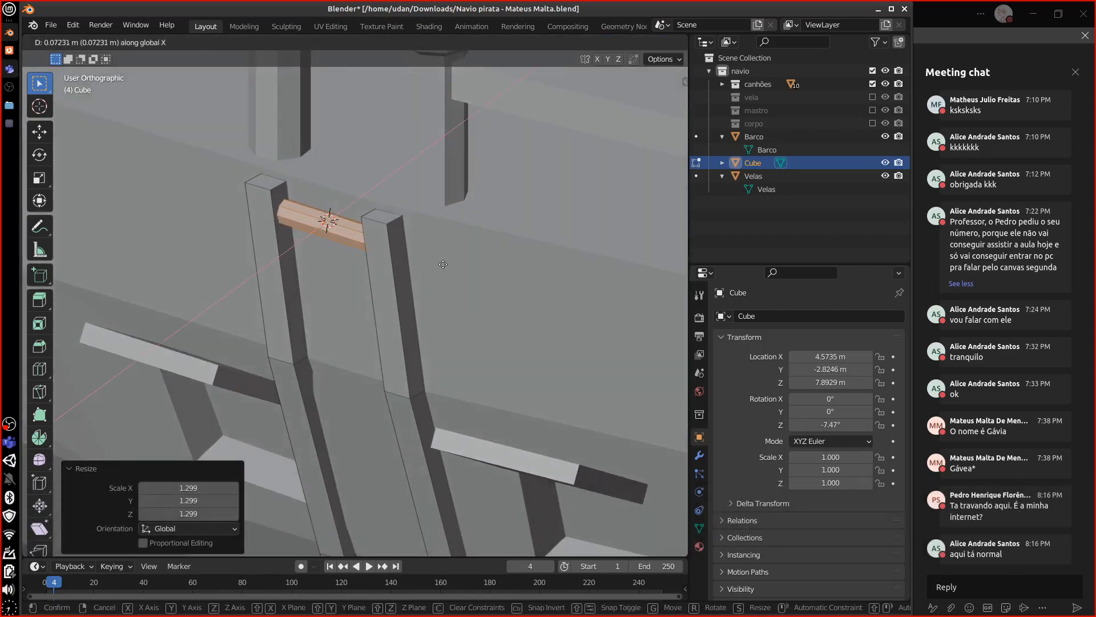
left_click(443, 264)
middle_click_drag(465, 286, 526, 230)
key("KP_1")
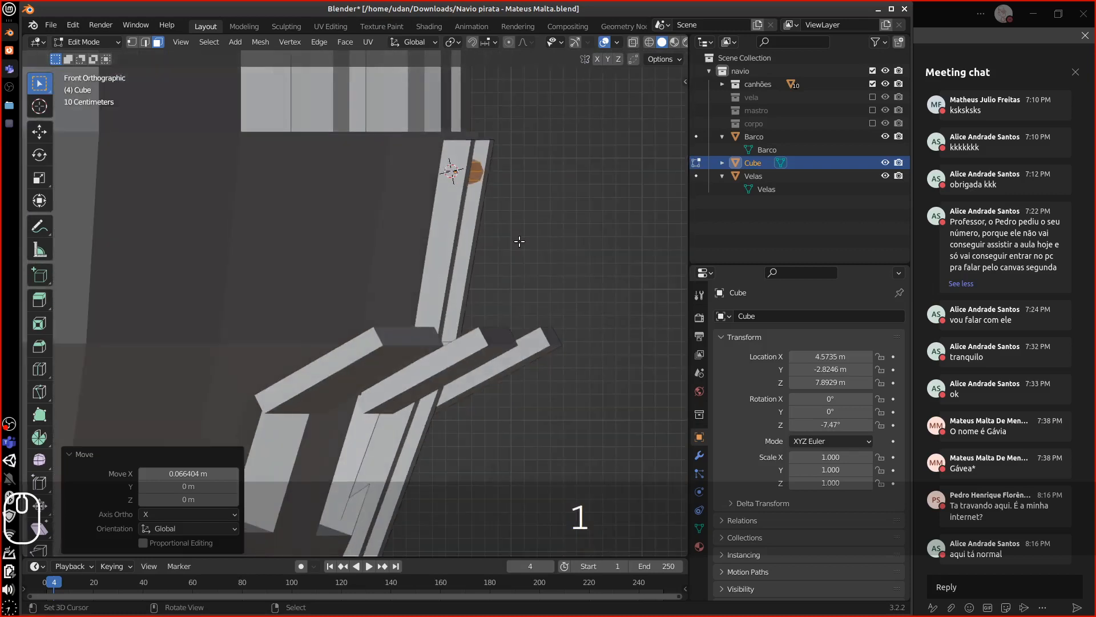
key("shift")
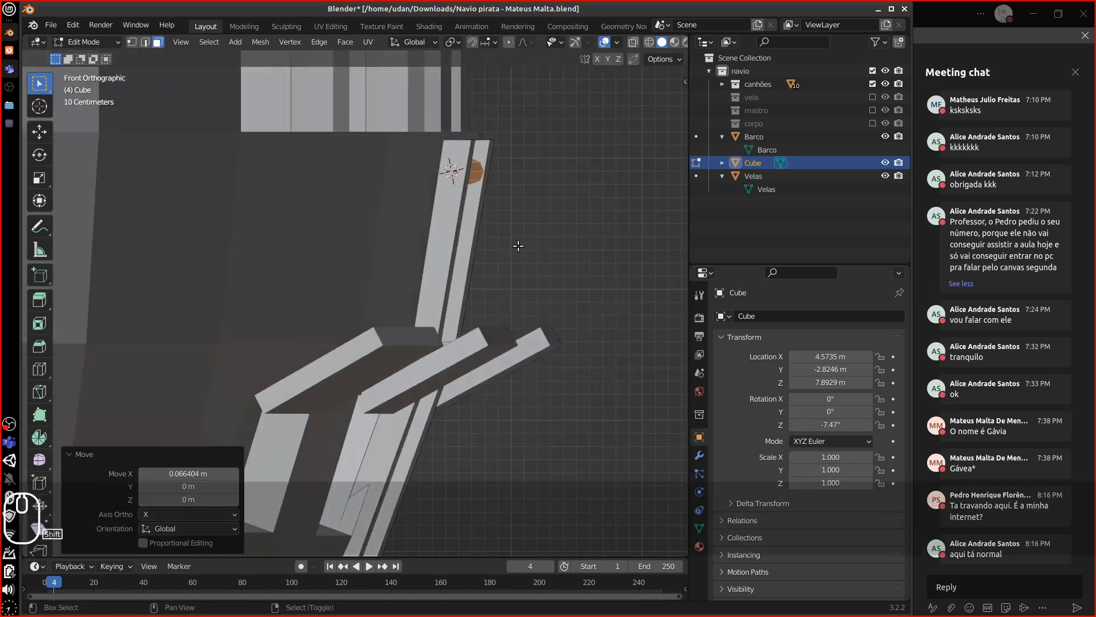
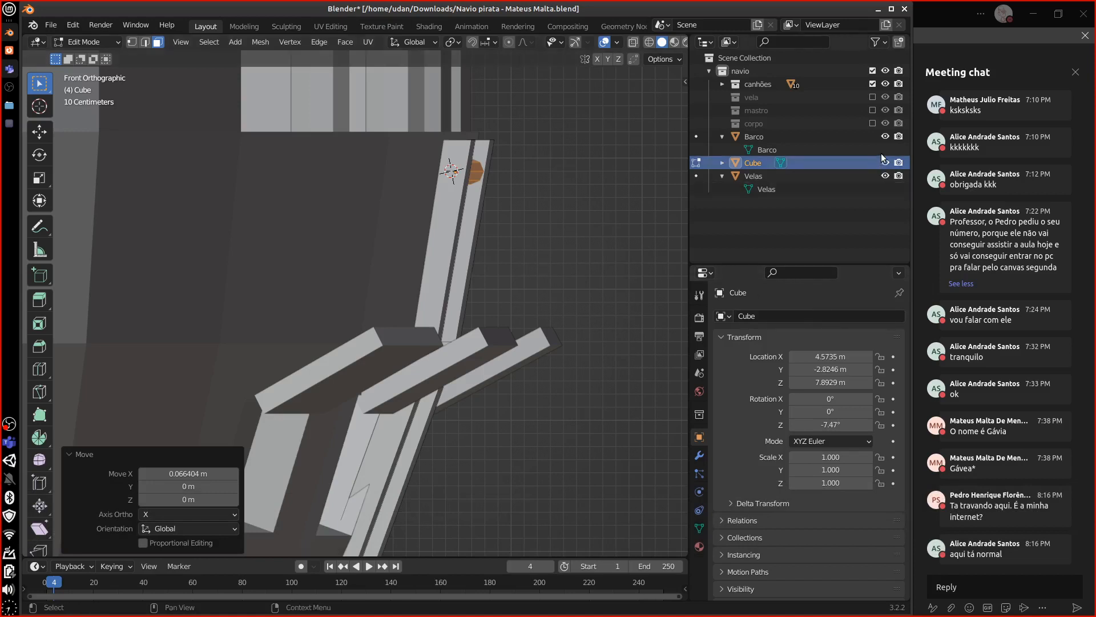
Hide the Barco and Velas objects and make the ladder mesh see-through with X-Ray.
left_click(885, 136)
left_click(885, 176)
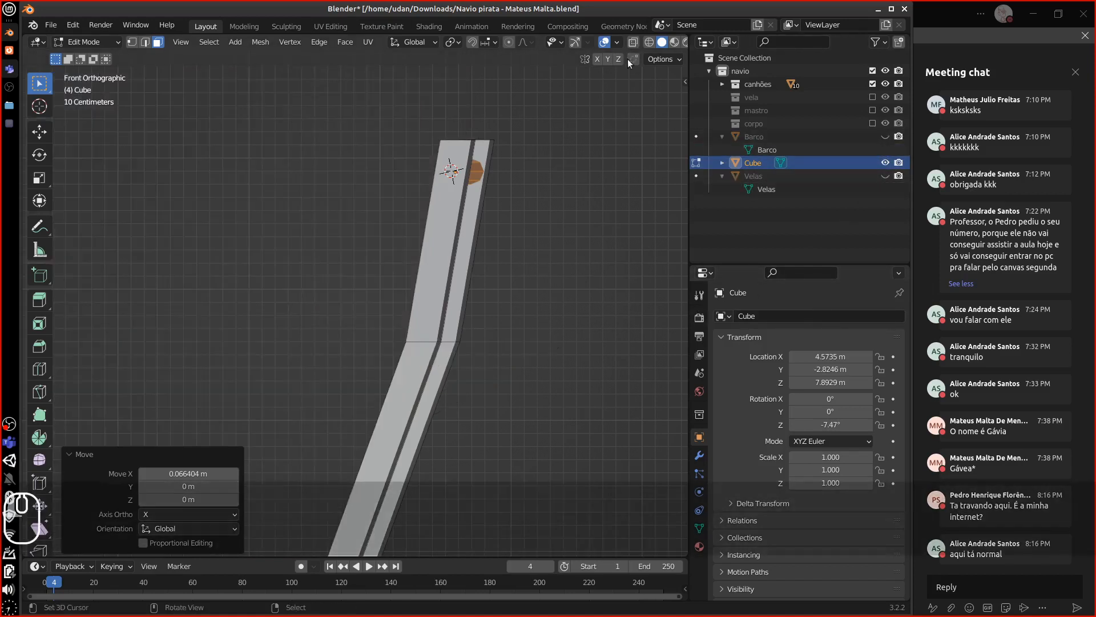
key("alt+z")
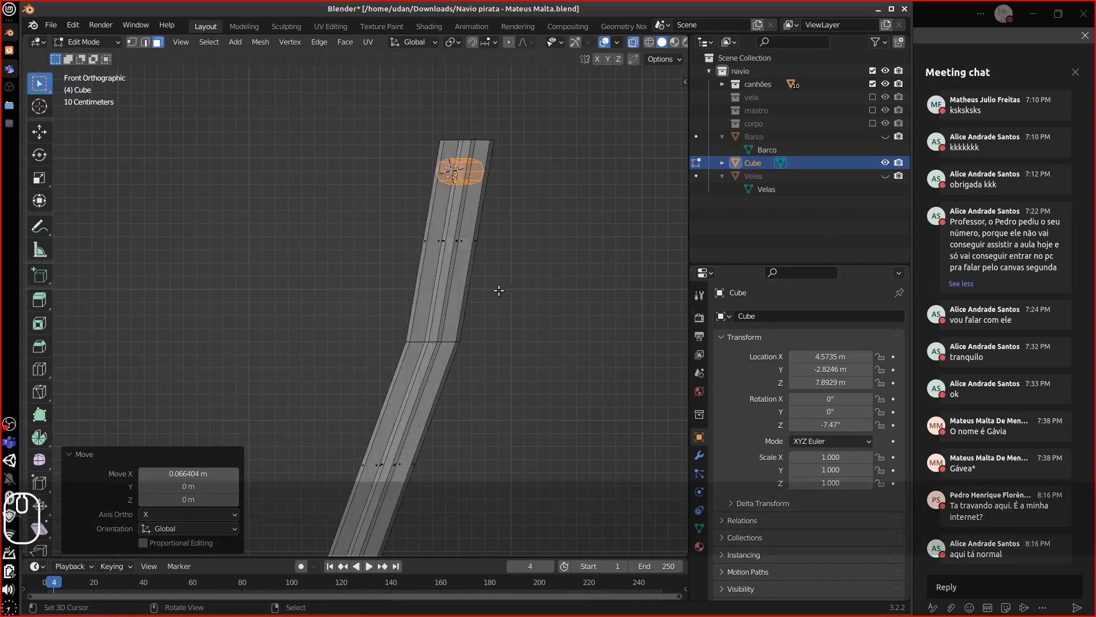
Duplicate the rung twice down the rails, about 0.55 m and 0.5 m apart, shifting the third rung about 0.035 m along X to fit.
key("shift+d")
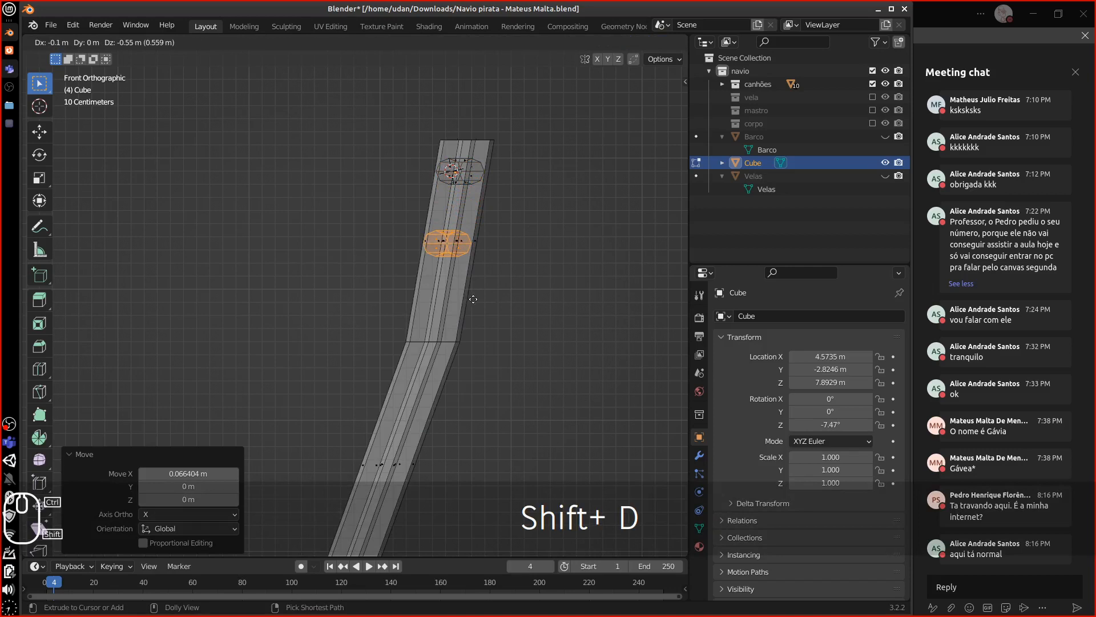
left_click(473, 299)
key("shift+d")
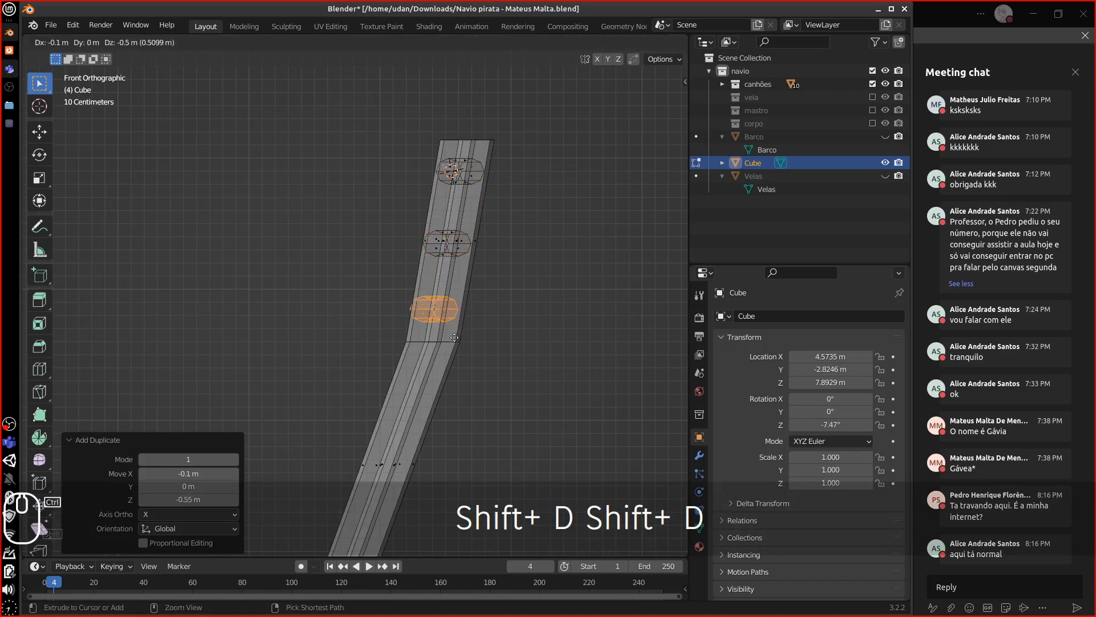
left_click(455, 338, "ctrl")
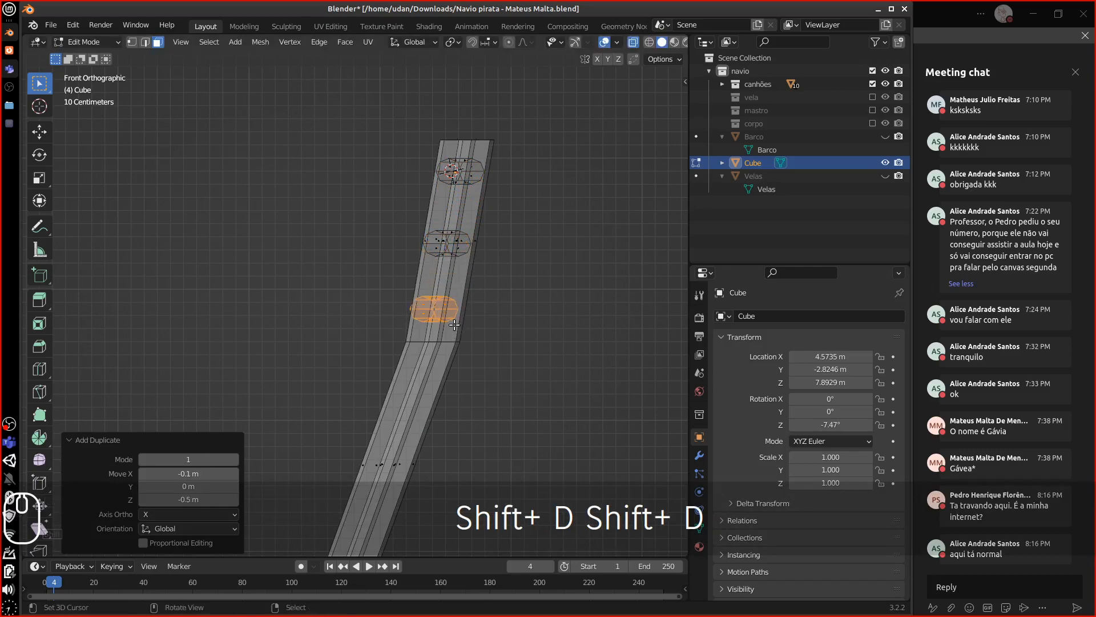
key("g")
left_click(460, 322)
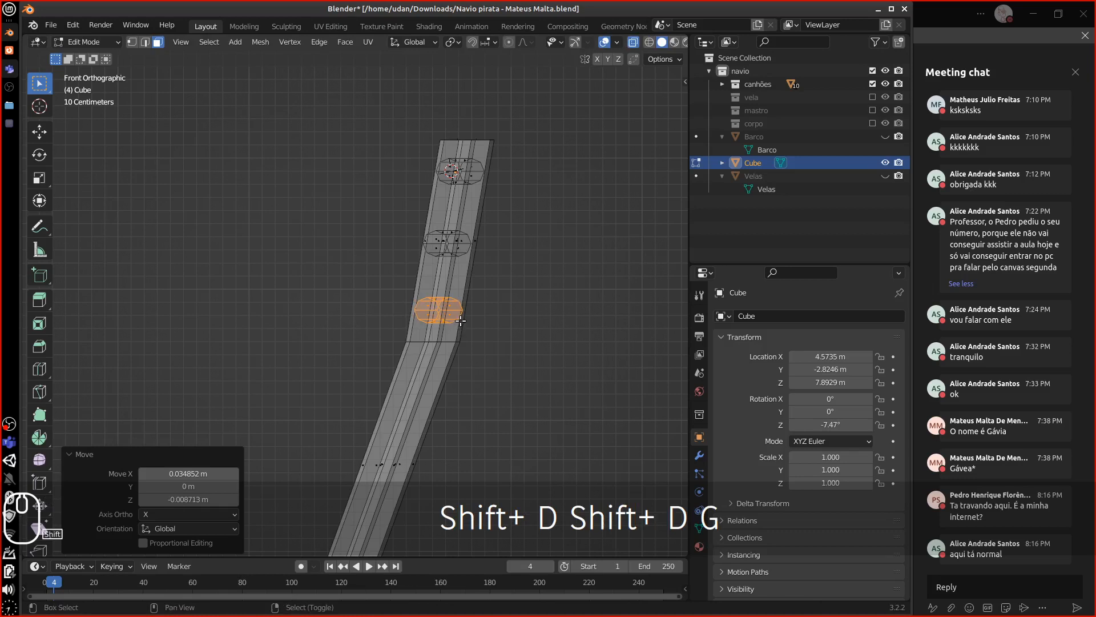
Duplicate two rungs below the first rail bend, offset about -0.2 m in X and -0.64 m and -0.5 m in Z, keeping them within the rails.
key("shift+d")
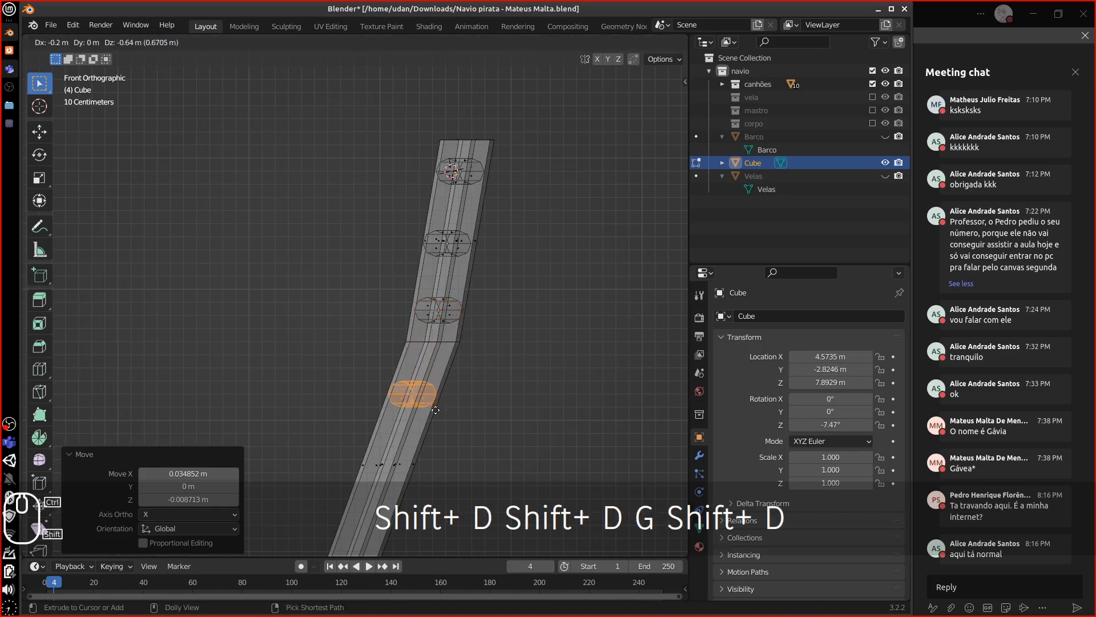
left_click(435, 406, "ctrl")
middle_click_drag(448, 411, 482, 308, "shift")
key("shift+d")
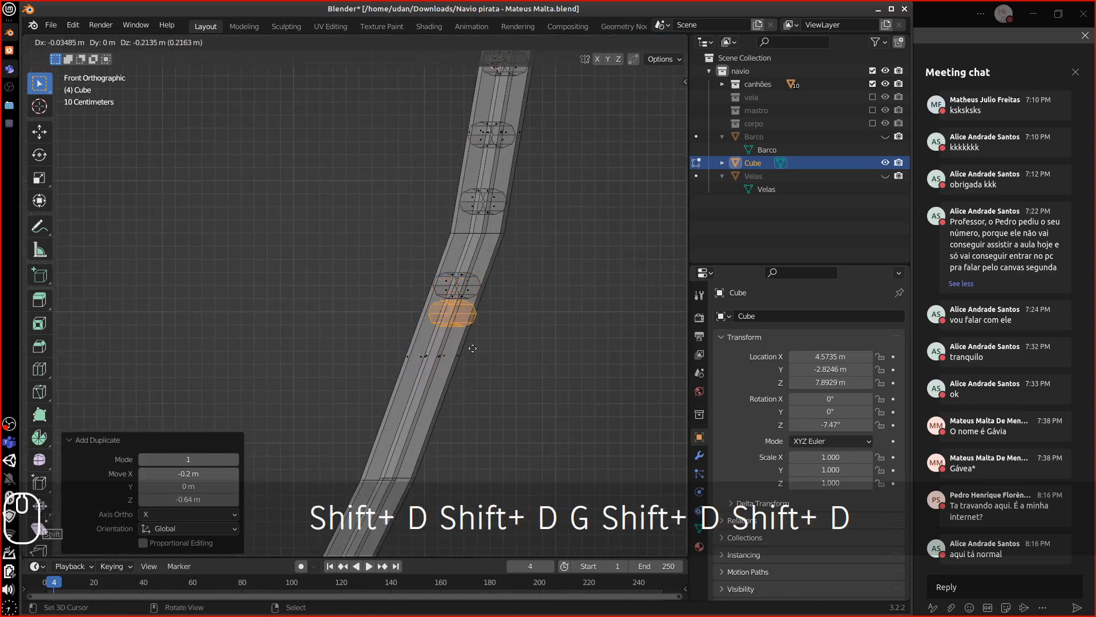
left_click(456, 374, "ctrl")
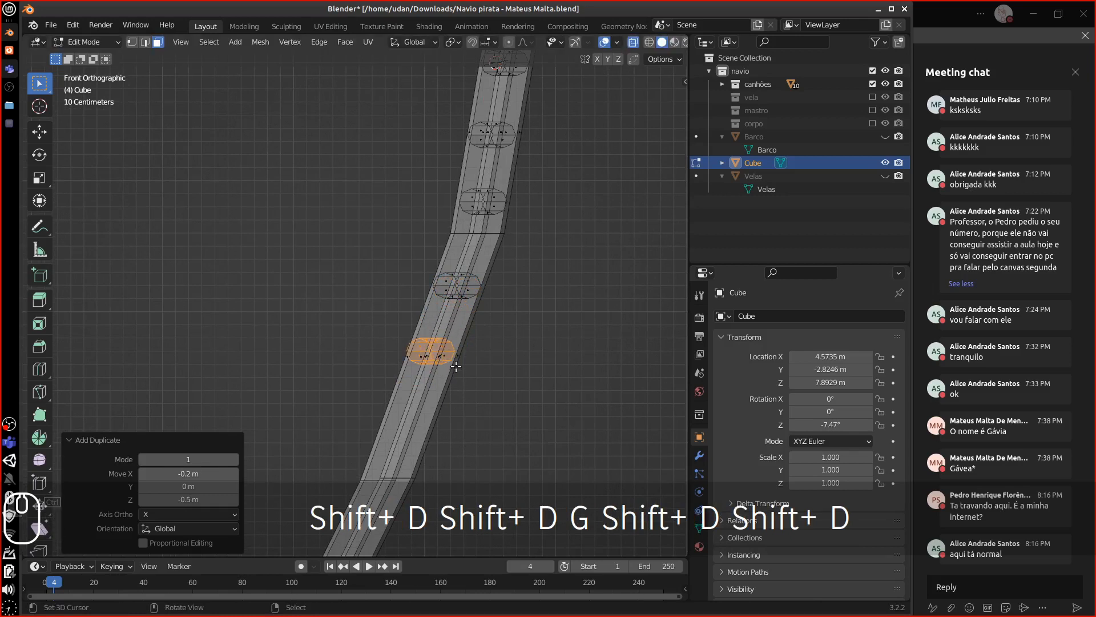
key("g")
left_click(457, 364)
middle_click_drag(457, 364, 486, 303, "shift")
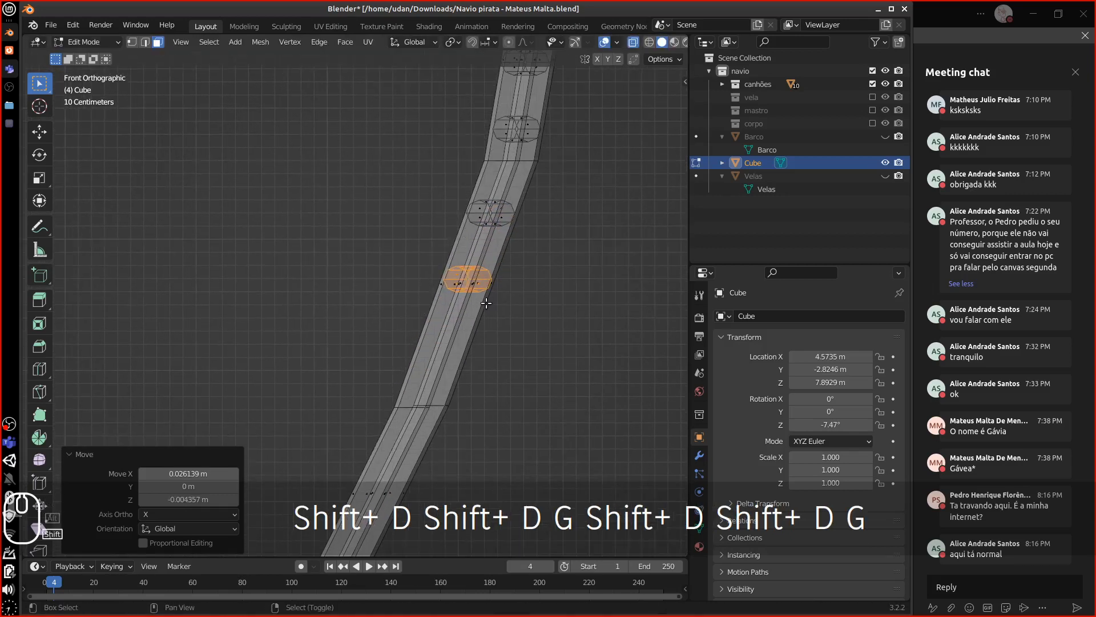
Duplicate the sixth and seventh rungs down the slanted rails, about 0.55 m and 0.48 m lower in turn.
key("shift+d")
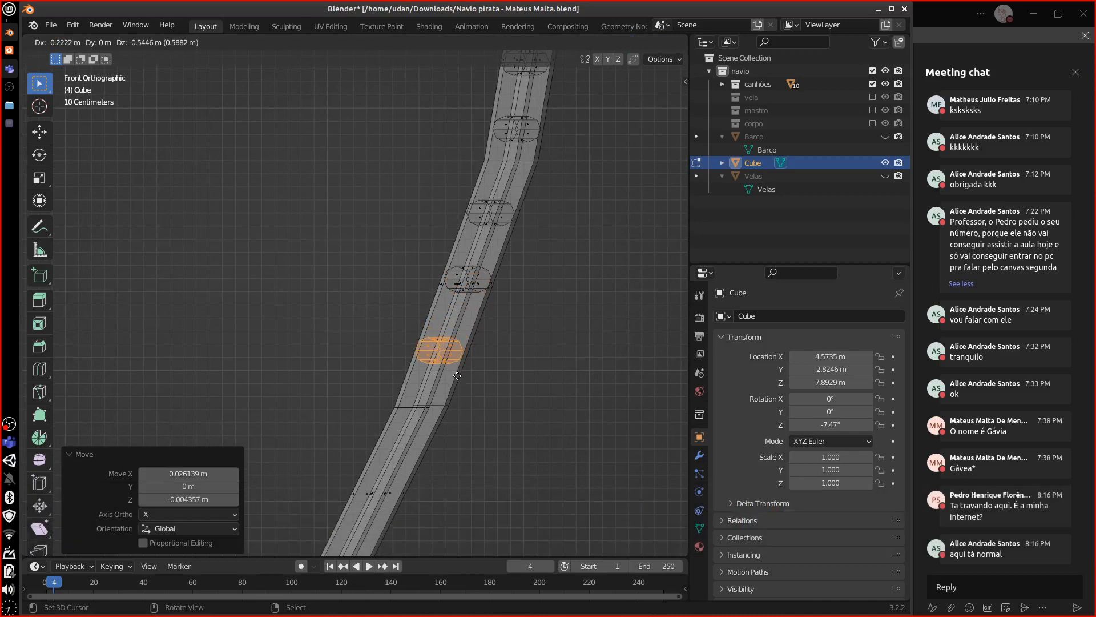
left_click(457, 375)
middle_click_drag(452, 367, 484, 286, "shift")
key("shift+d")
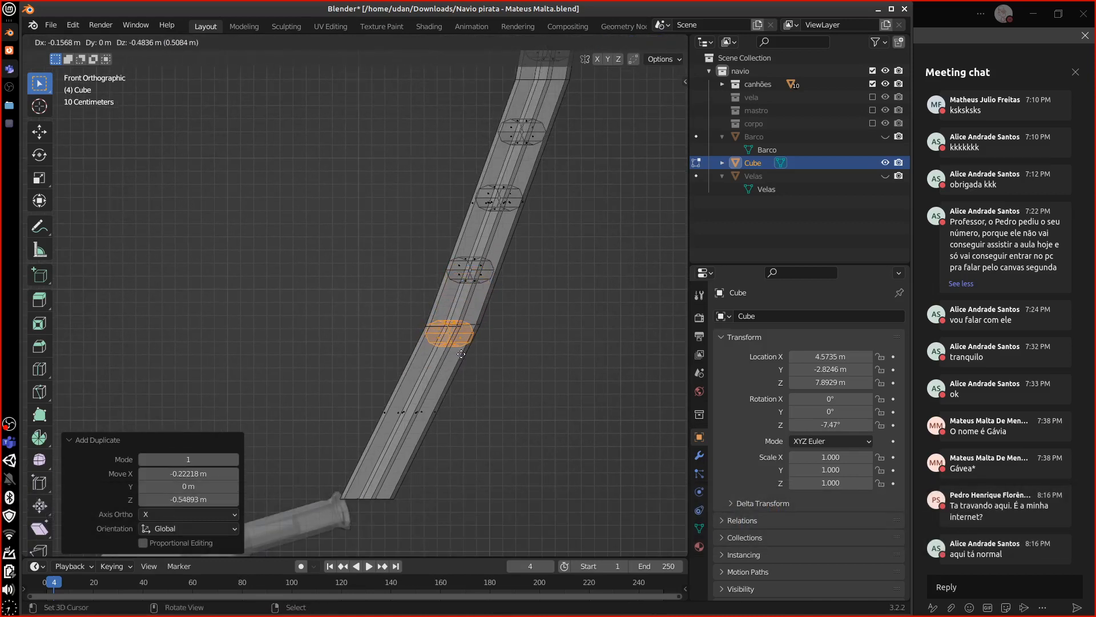
left_click(460, 354)
Duplicate the last two rungs near the ladder's foot, about 0.42 m and 0.47 m lower in turn, and leave Edit Mode.
key("shift+d")
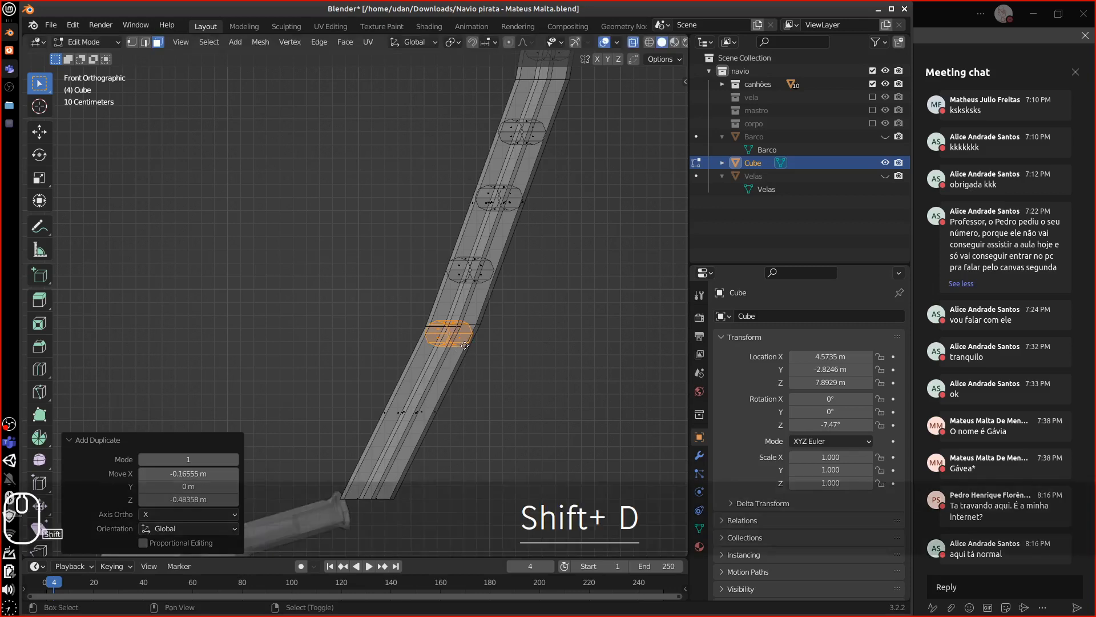
left_click(437, 399)
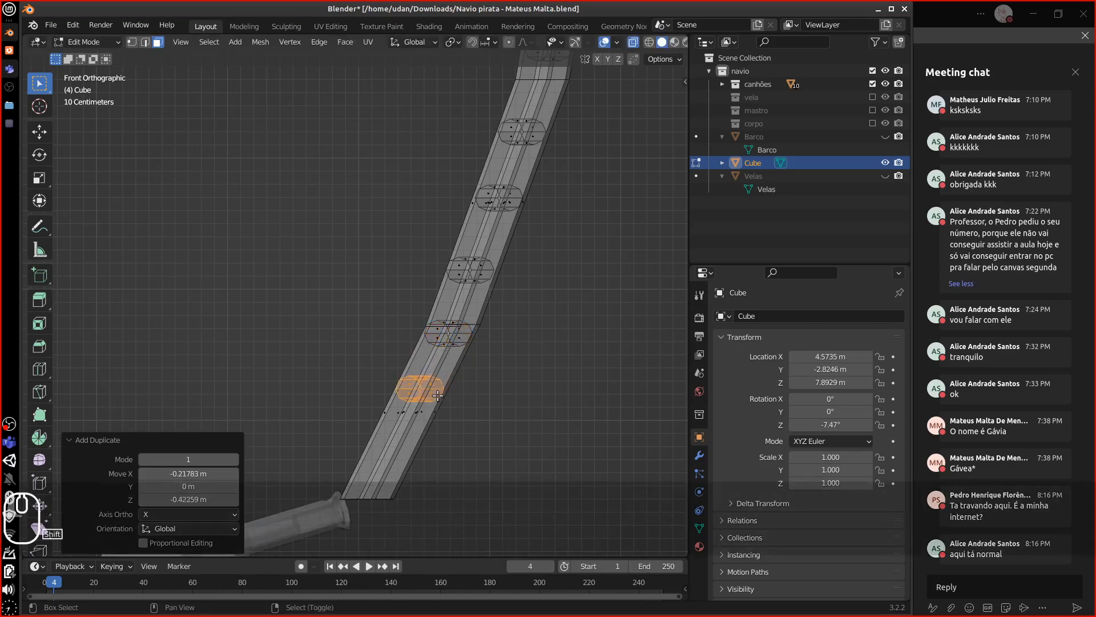
key("shift+d")
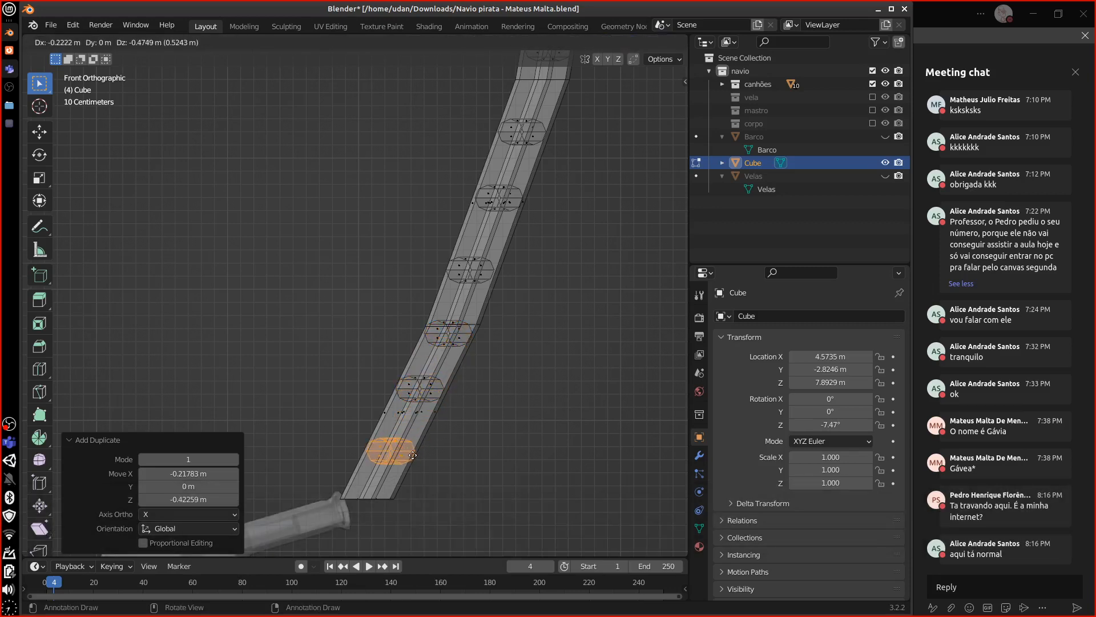
left_click(411, 454)
key("Tab")
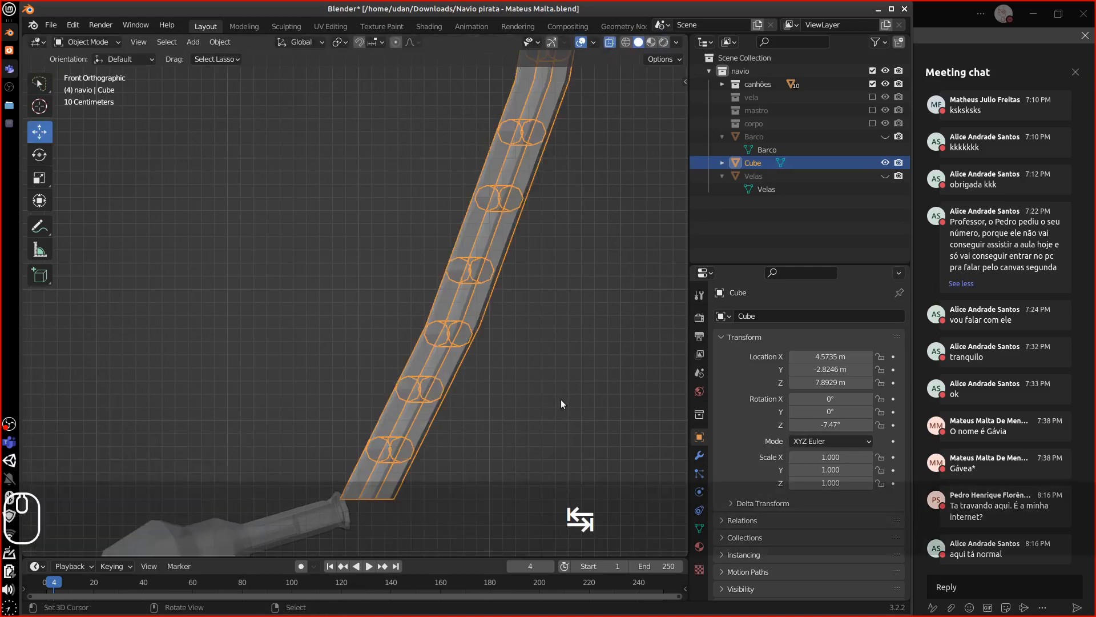
View the ladder from its front and move the lowest rung about 0.19 m along Y so it reaches both rails.
key("shift+z")
middle_click_drag(556, 390, 485, 276)
key("1")
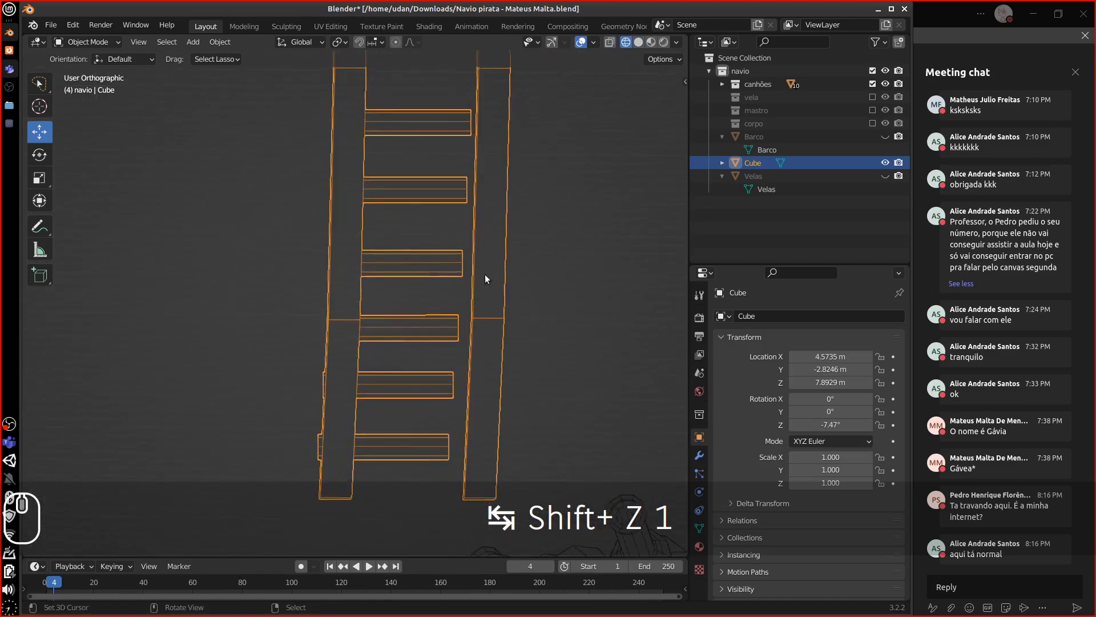
left_click(639, 42)
key("Tab")
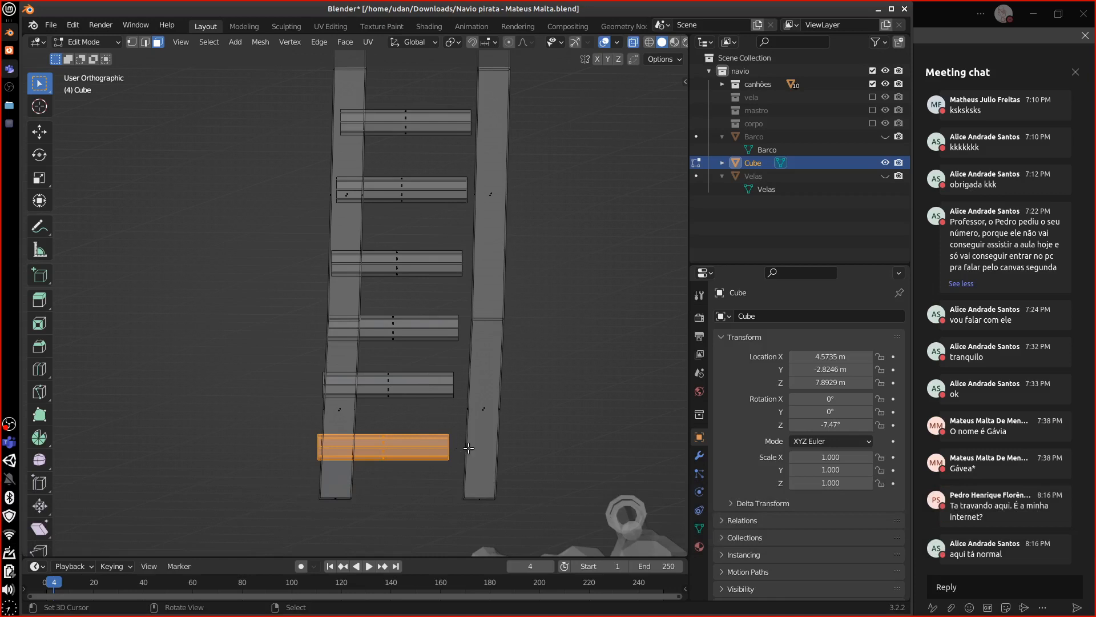
key("g")
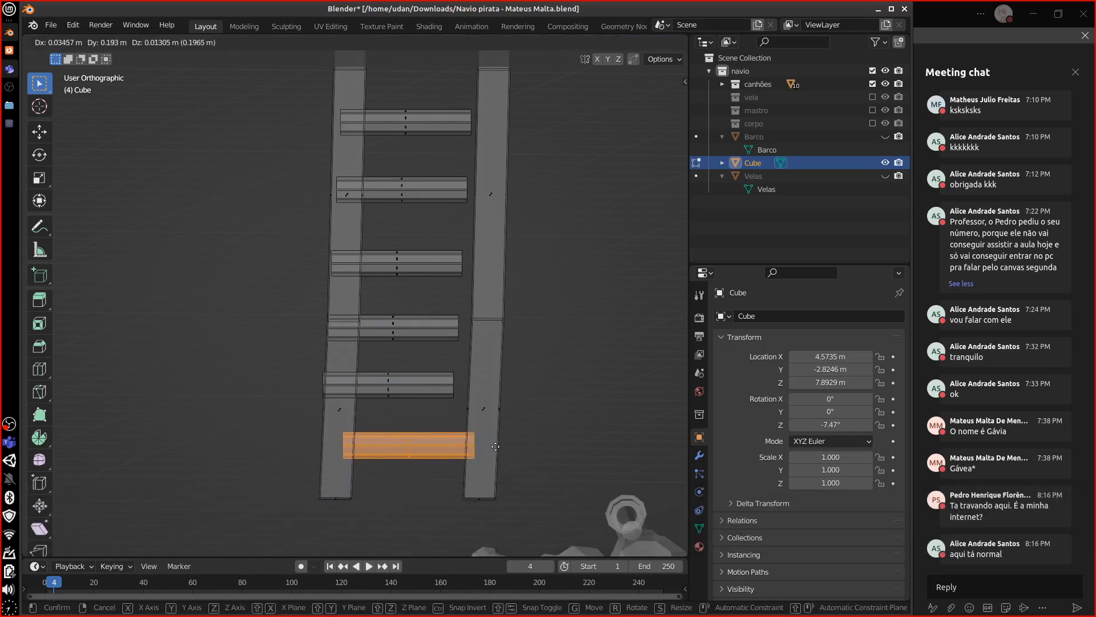
left_click(495, 446)
Move the second and third rungs from the bottom about 0.14 m and 0.15 m along Y to bridge both rails.
key("ctrl+l")
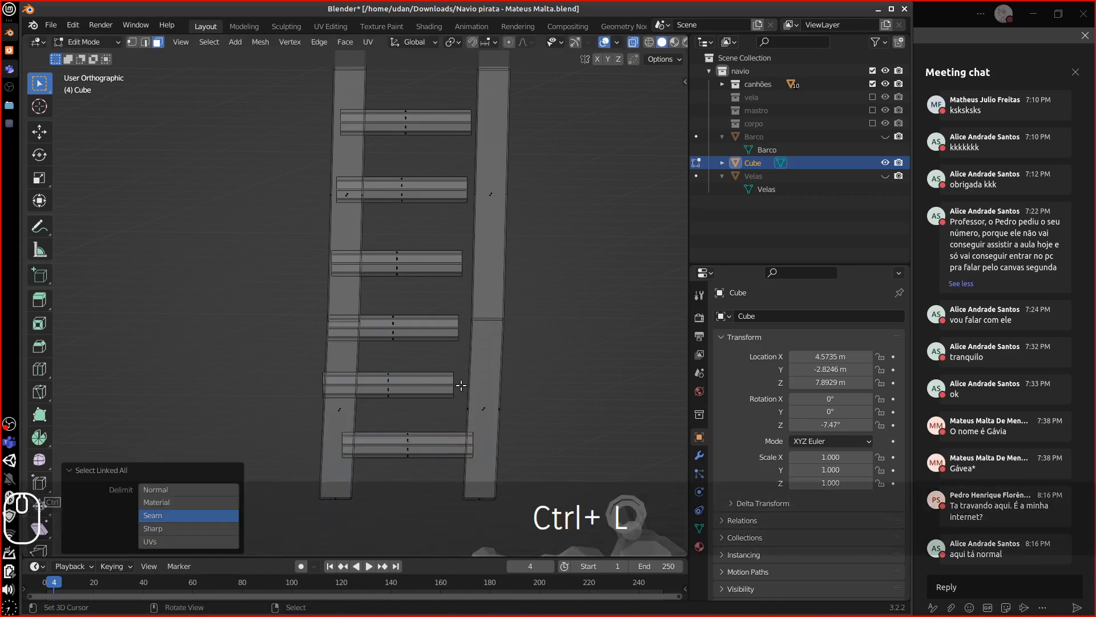
key("ctrl+l")
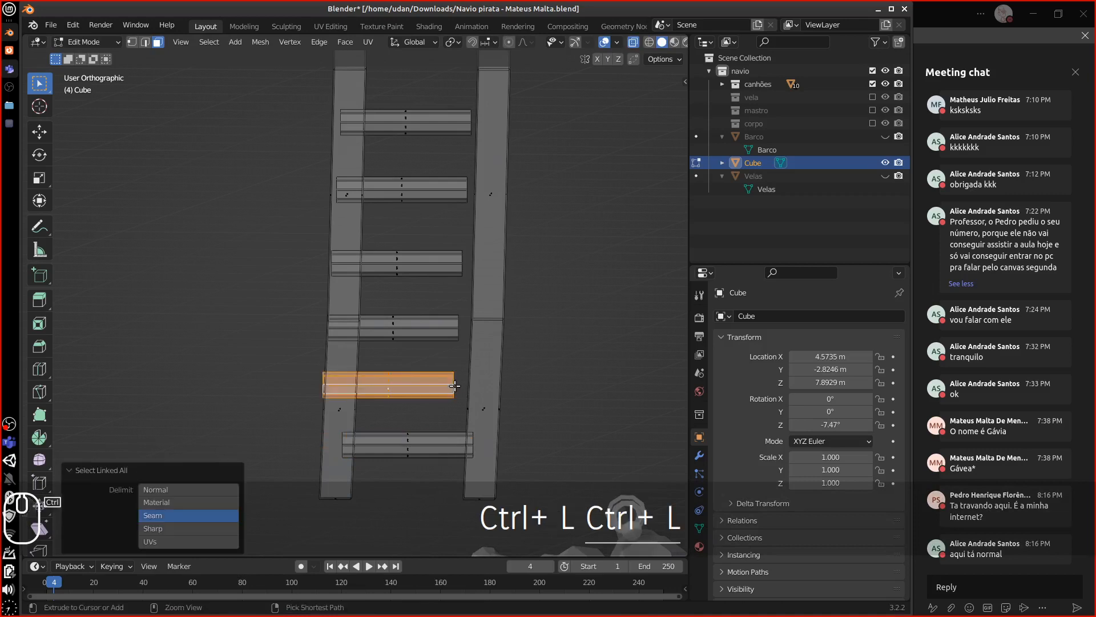
key("g")
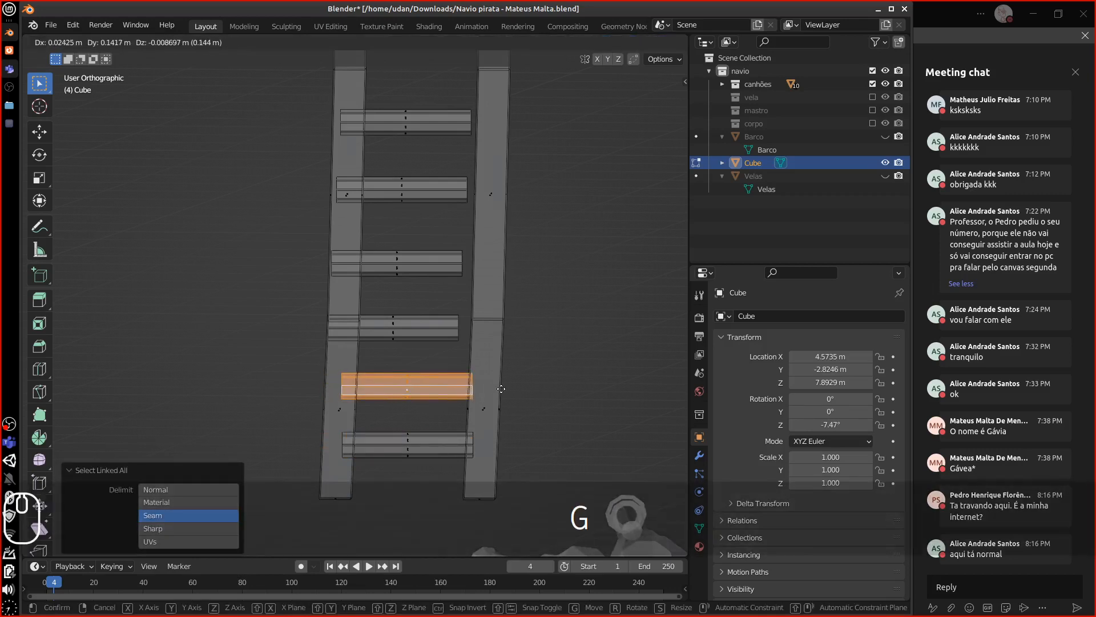
left_click(496, 378)
left_click(424, 328)
key("ctrl+l")
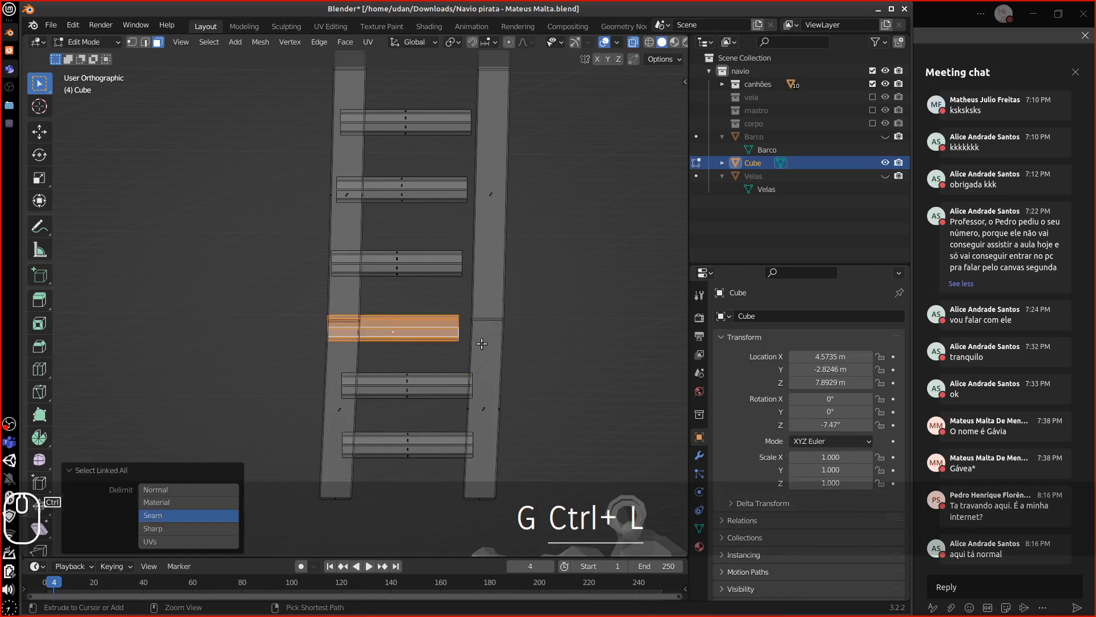
key("g")
left_click(490, 319)
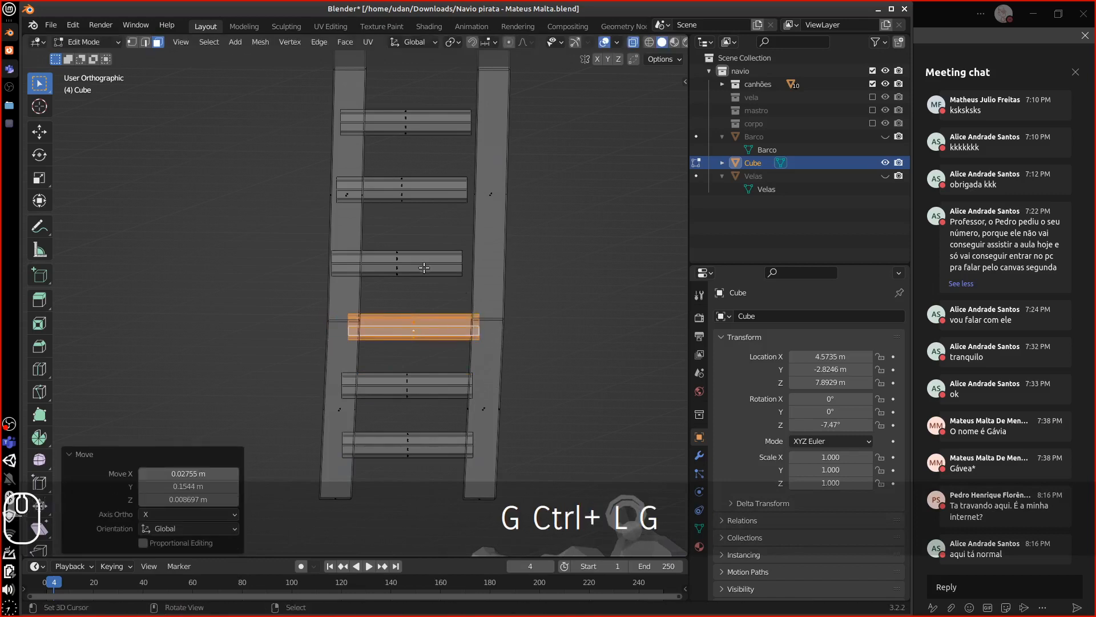
Shift the fourth and fifth linked rungs from the bottom sideways so each spans the gap between the rails.
left_click(423, 267)
key("ctrl+l")
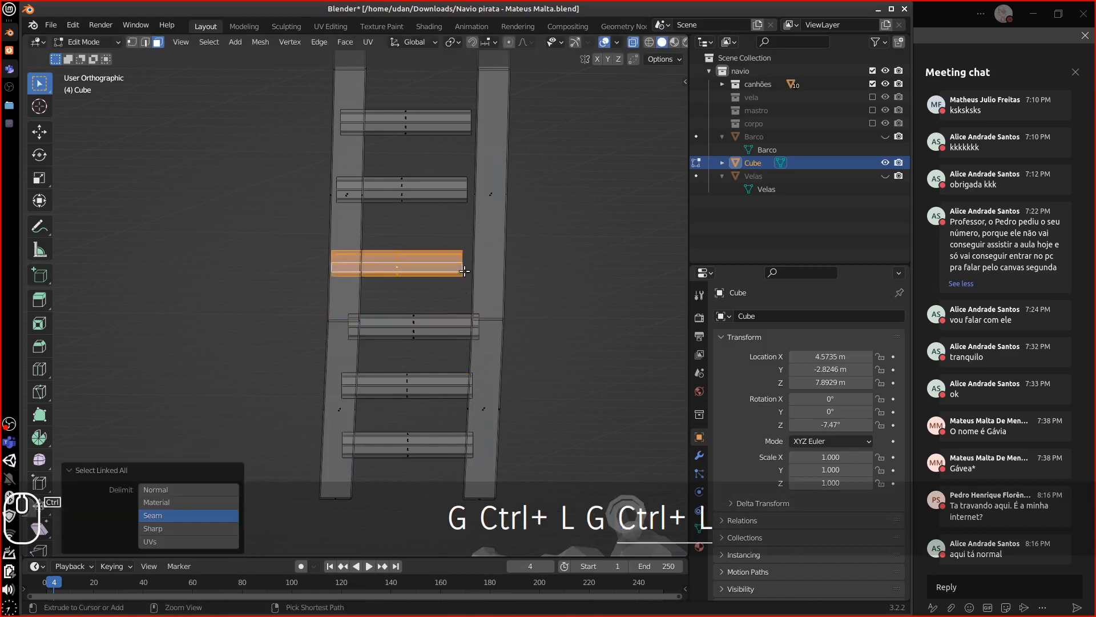
key("g")
left_click(495, 274)
left_click(446, 184)
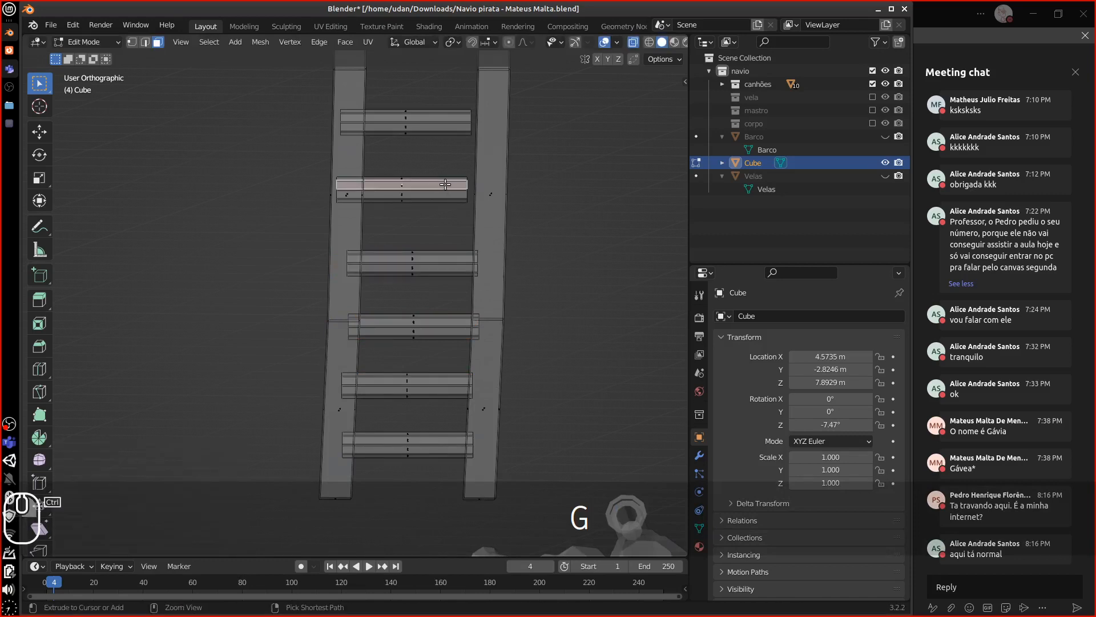
key("ctrl+l")
key("g")
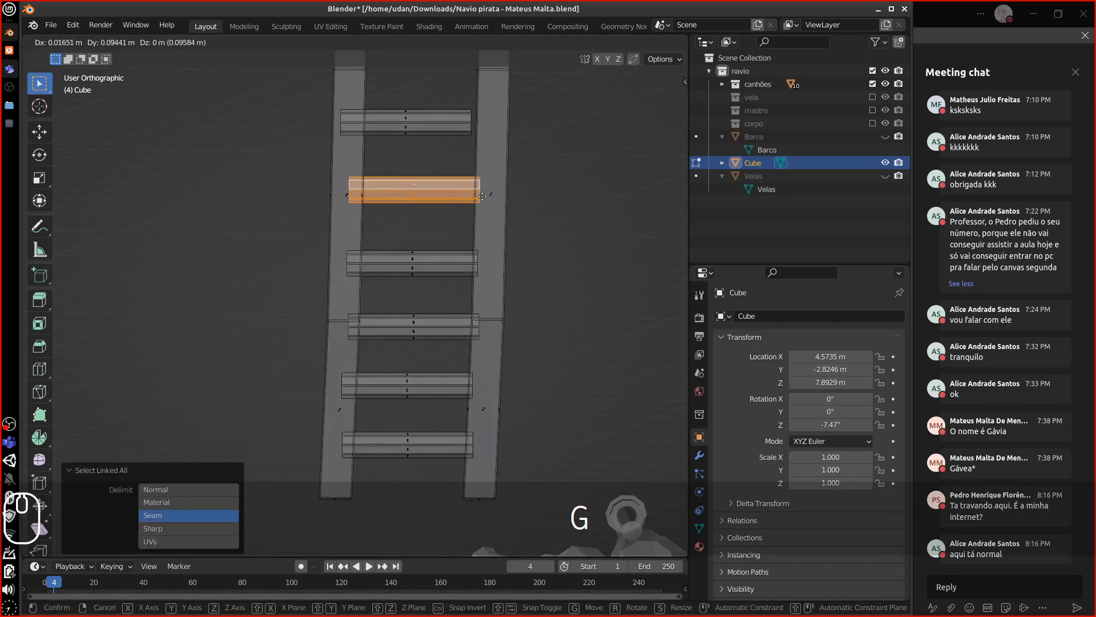
left_click(482, 195)
Shift the fourth rung from the top sideways to bridge the rails, and move the third about 0.06 m along Y.
right_click(443, 118)
left_click_drag(487, 164, 483, 245, "alt+shift")
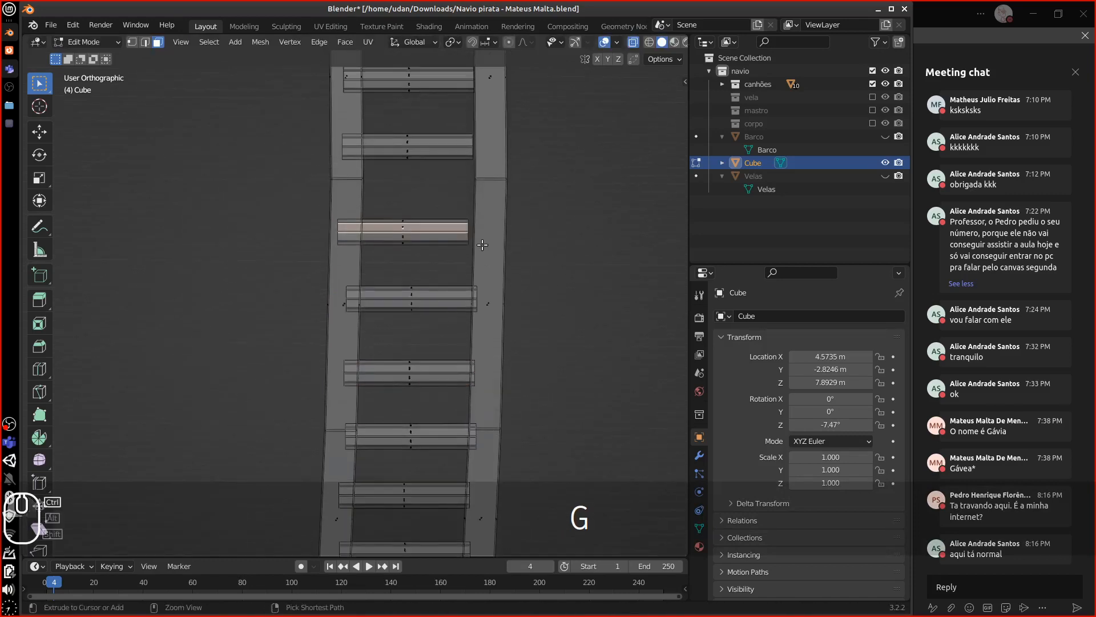
key("ctrl+l")
key("g")
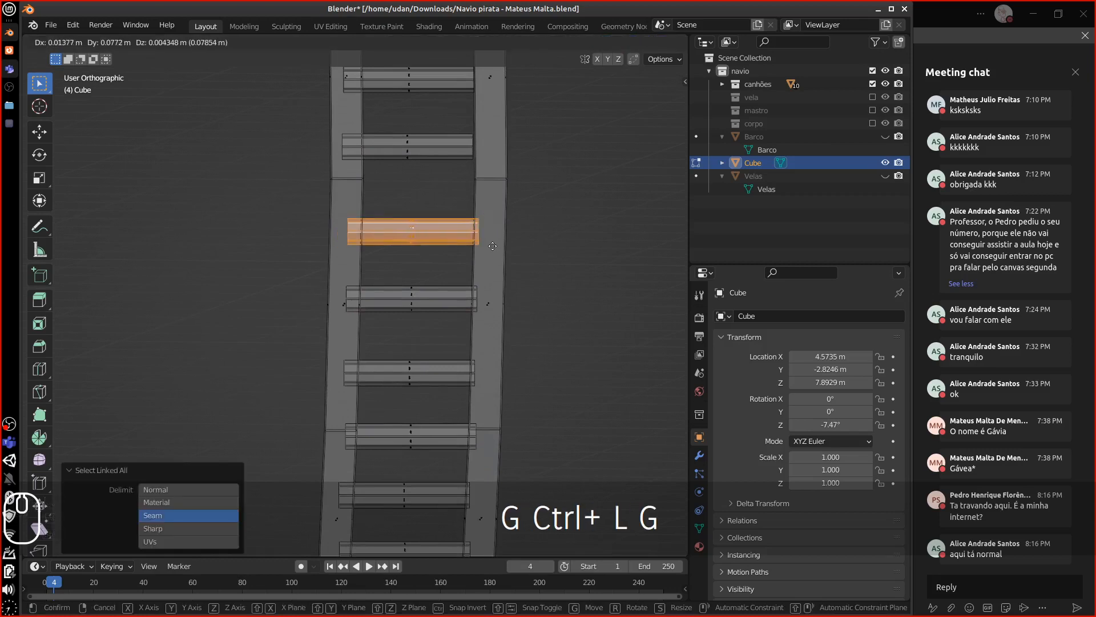
left_click(494, 242)
left_click(457, 146)
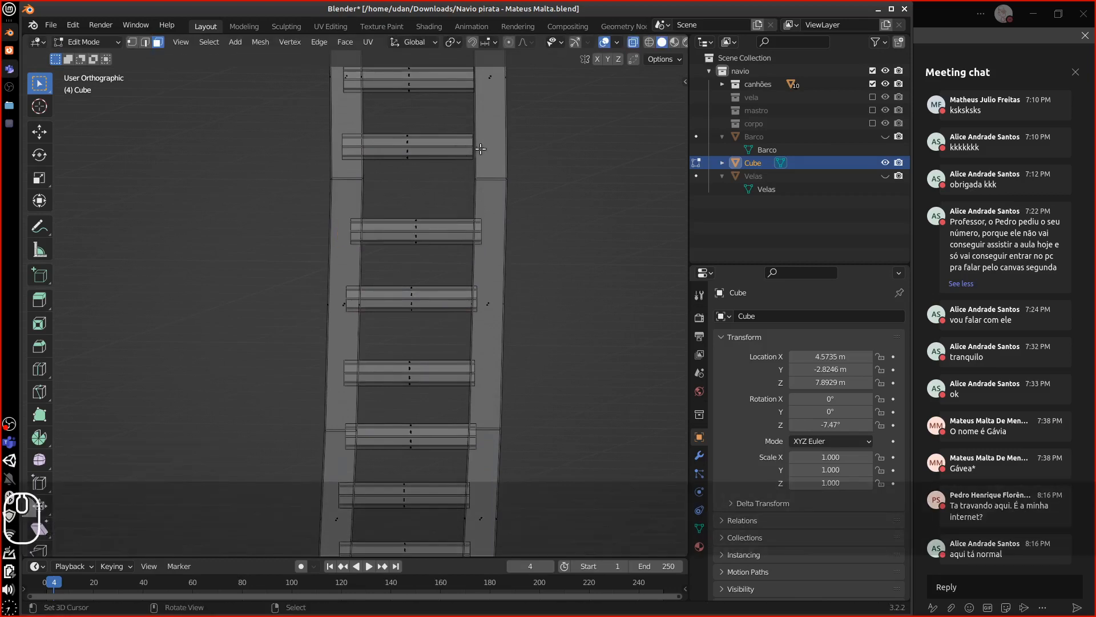
left_click(407, 141)
key("ctrl+l")
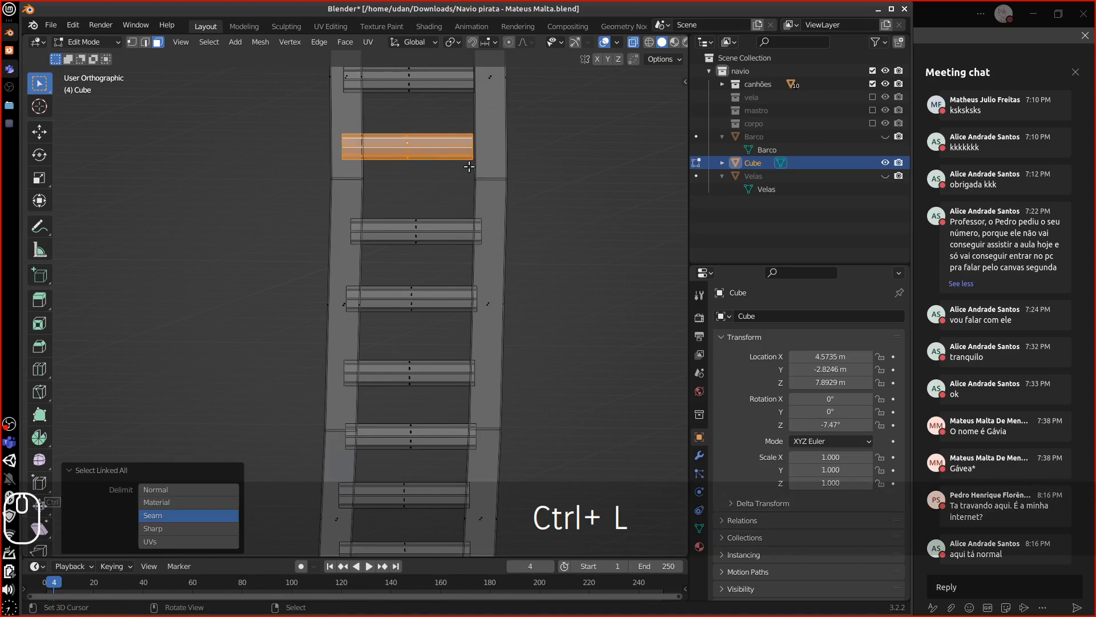
key("g")
left_click(479, 166)
Centre the second rung from the top between the rails, leave Edit Mode and turn off X-Ray.
left_click_drag(484, 129, 477, 194, "alt+shift")
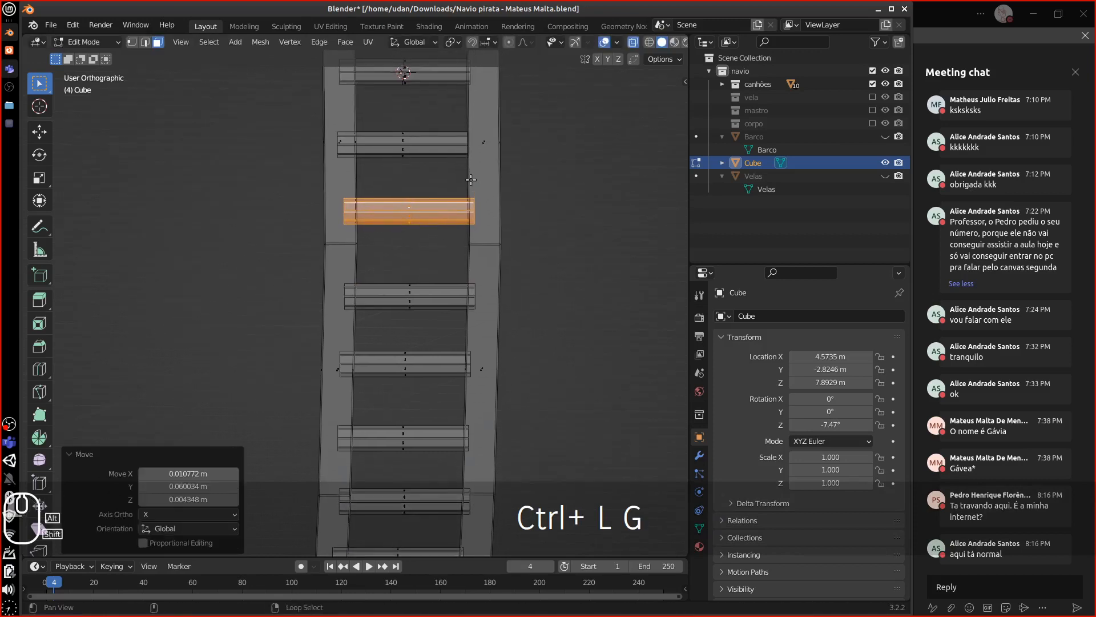
right_click(438, 151)
key("ctrl+l")
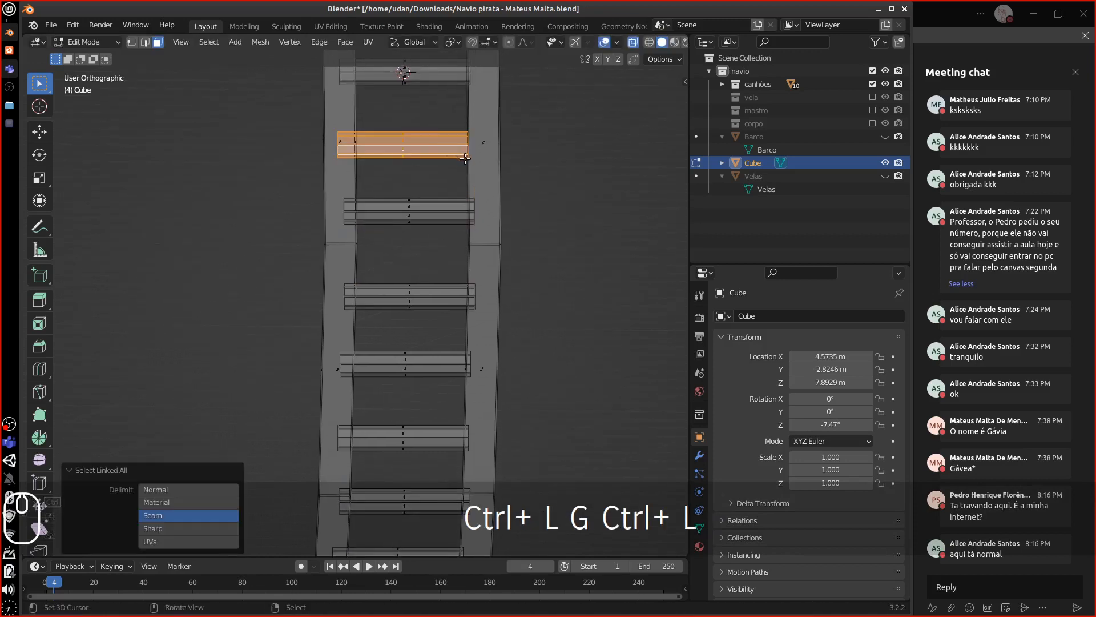
key("g")
left_click(481, 162)
key("Tab")
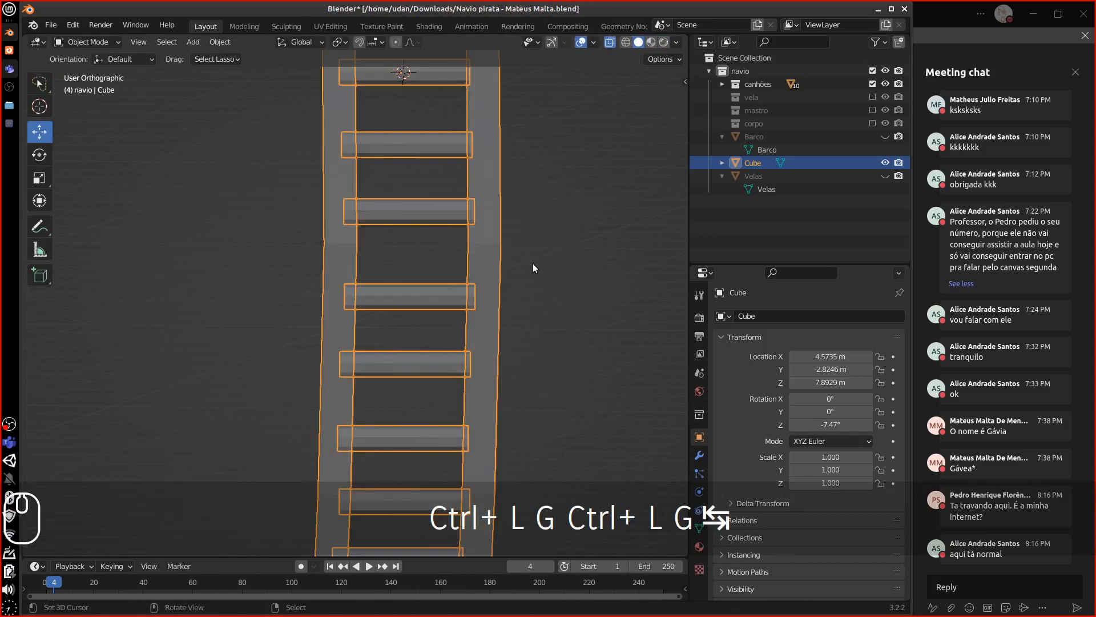
left_click(610, 44)
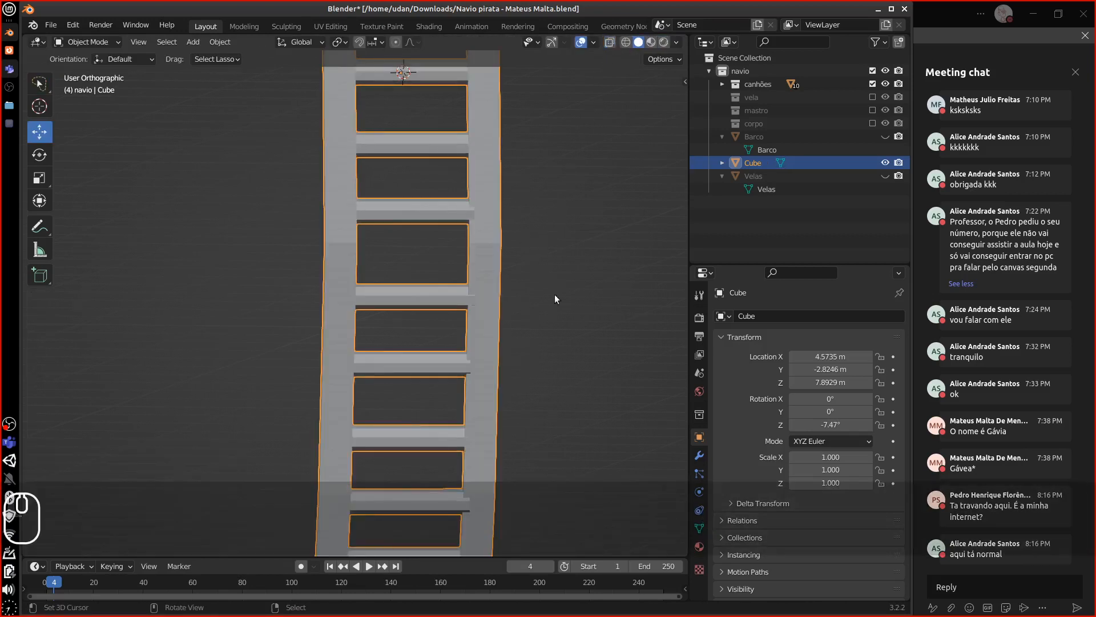
Unhide the Barco and Velas objects and leave the ladder's local view to show it against the whole ship.
middle_click_drag(555, 298, 587, 347)
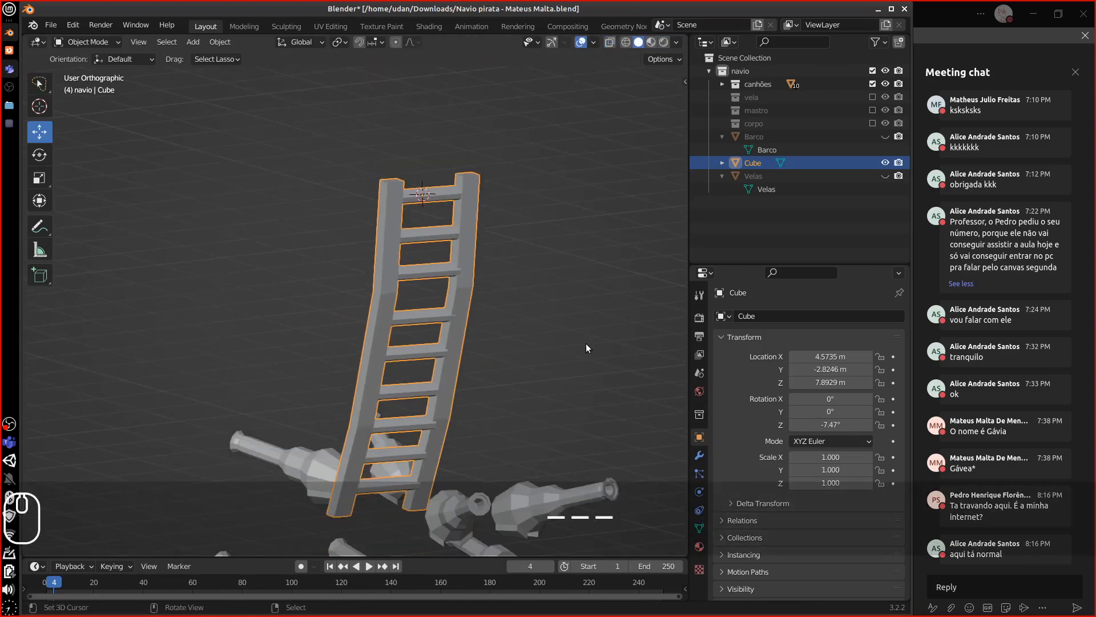
key("KP_Divide")
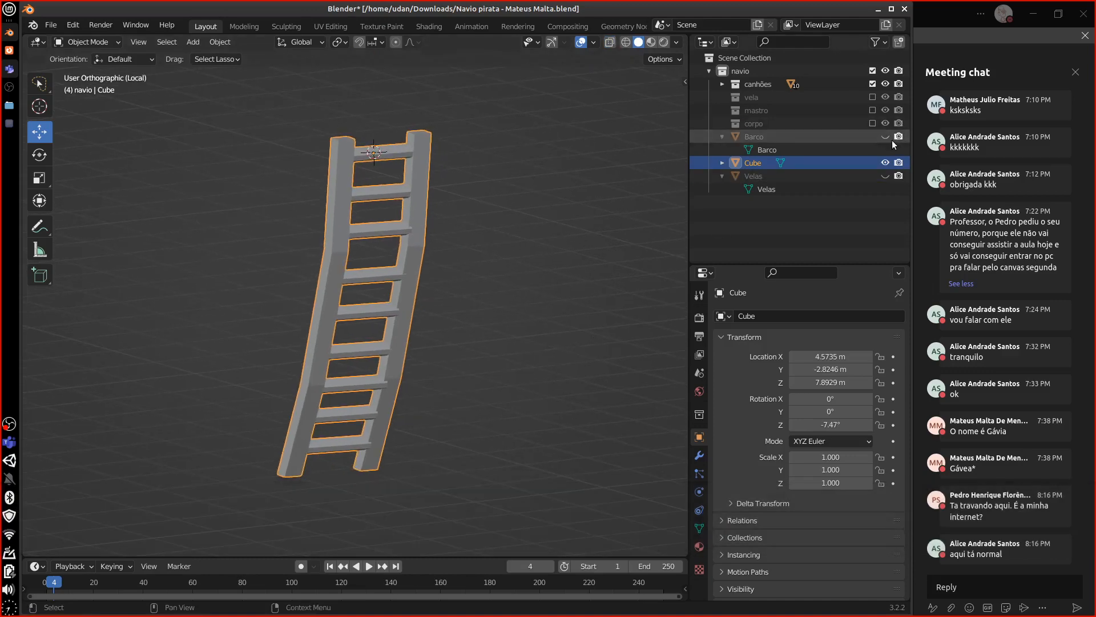
key("KP_Divide")
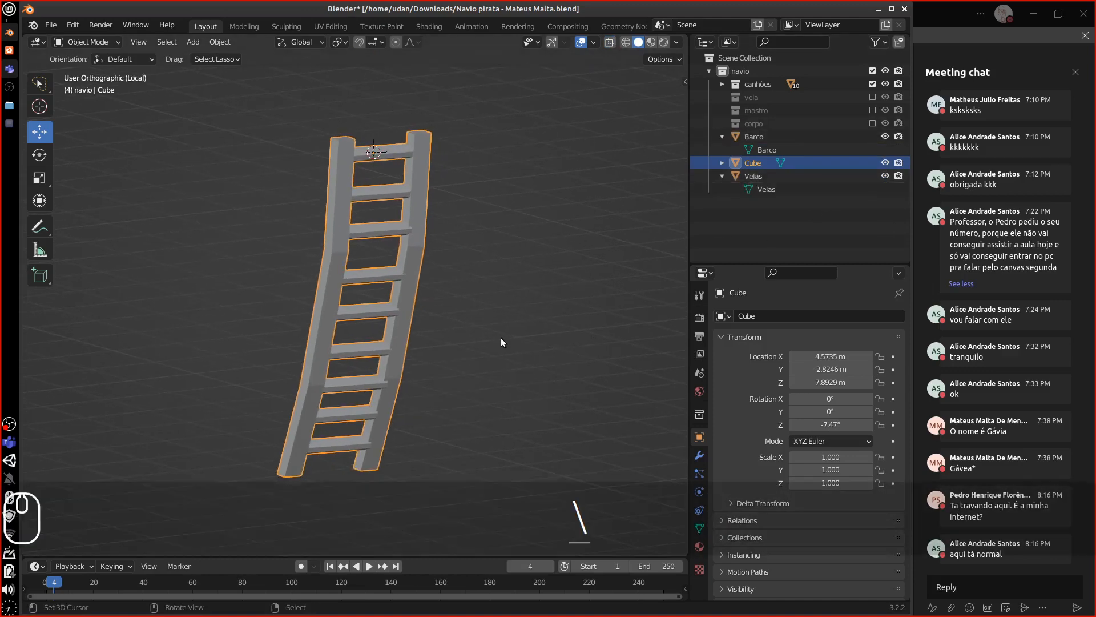
middle_click_drag(513, 390, 362, 510)
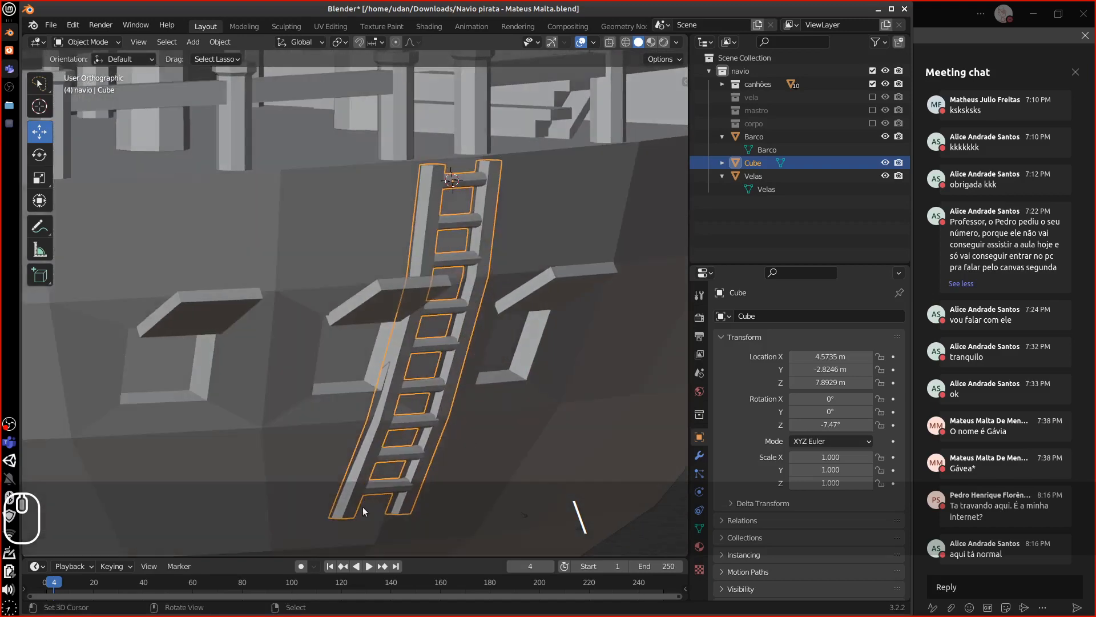
scroll(512, 403, "down", 7)
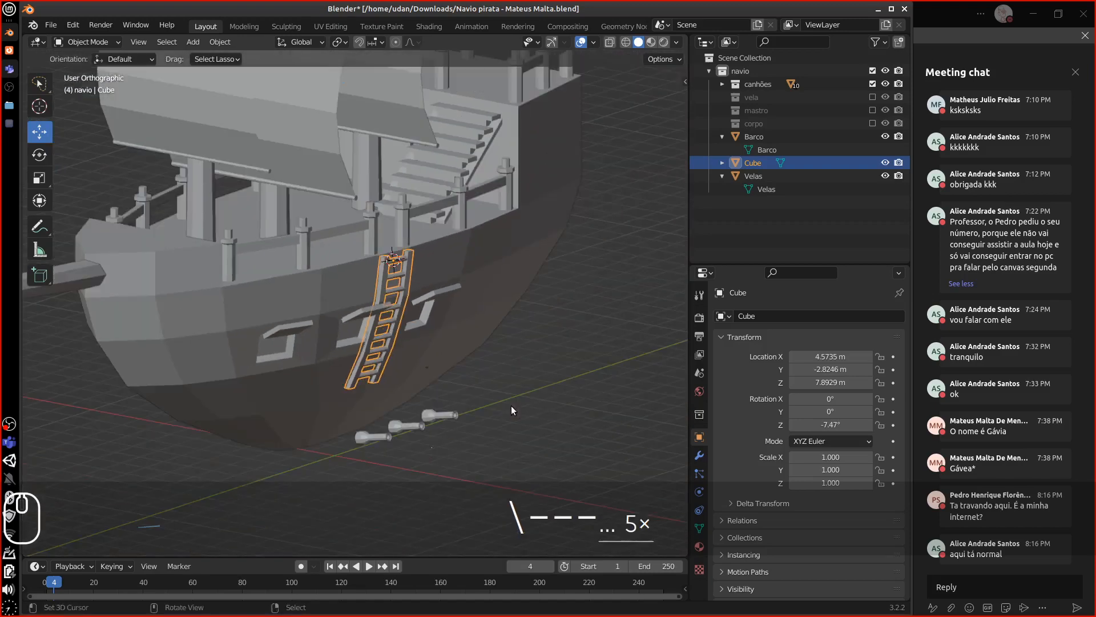
middle_click_drag(512, 413, 513, 438)
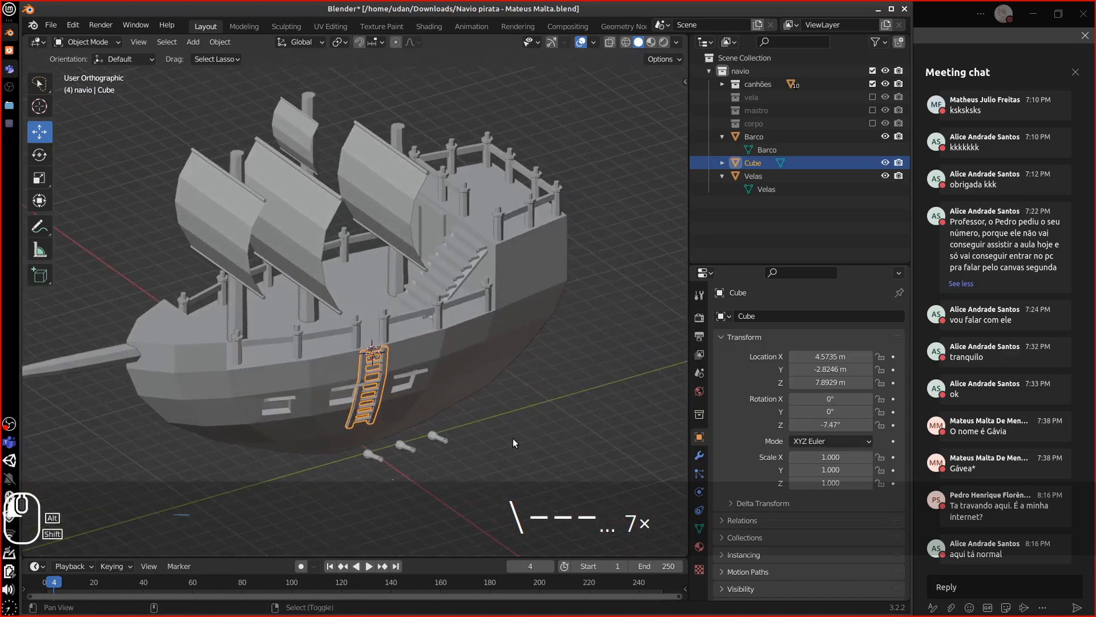
Rename the ladder object from Cube to Escada.
double_click(757, 163)
type("Escda")
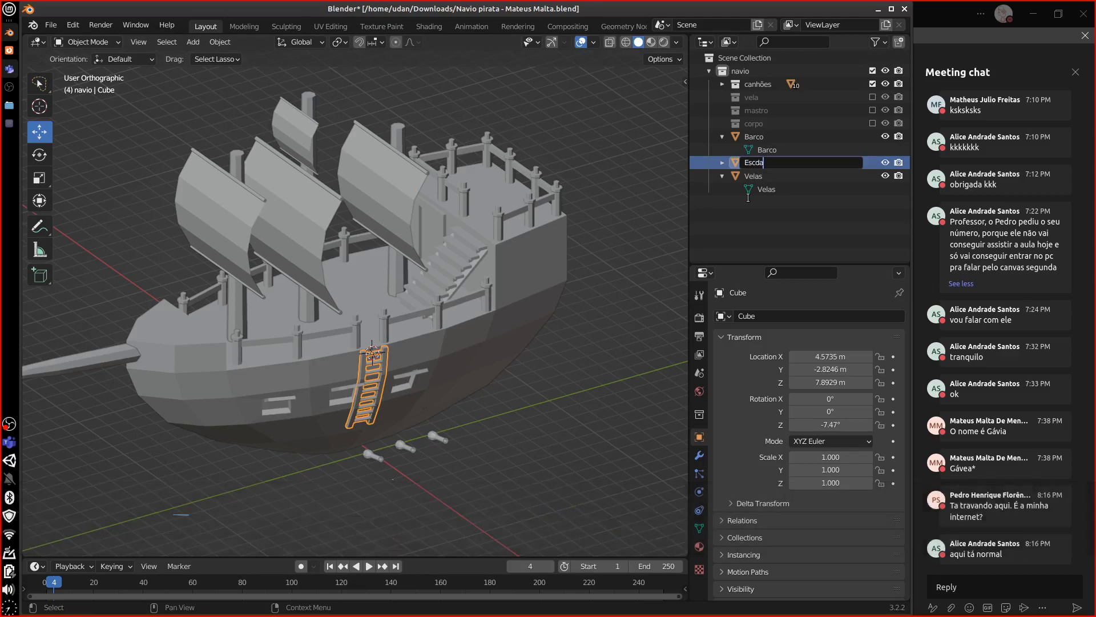
key("BackSpace")
key("BackSpace")
type("a")
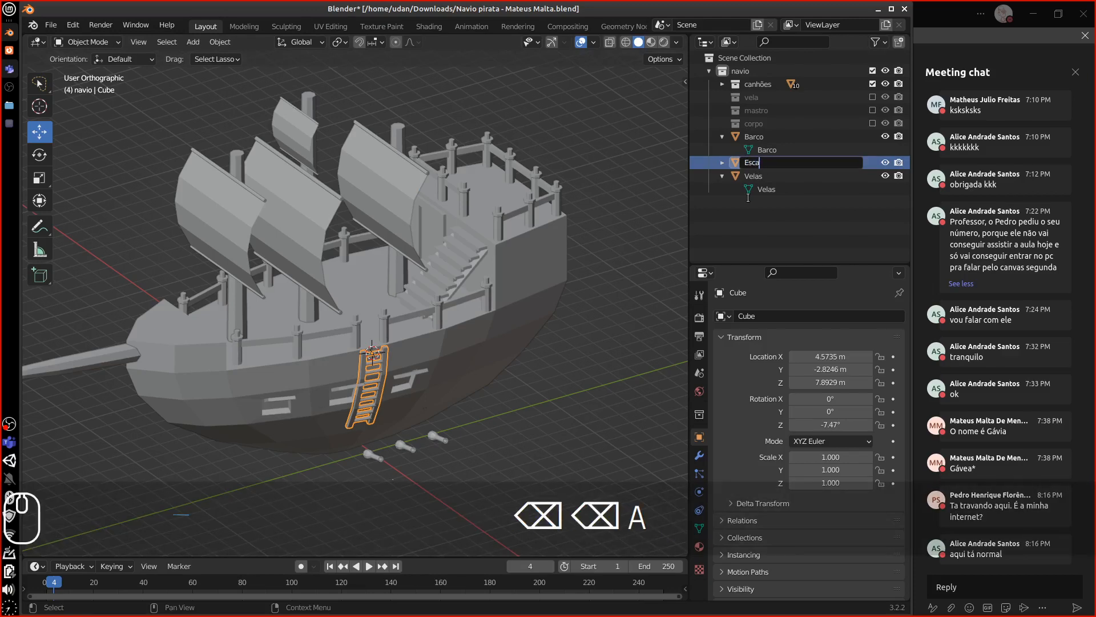
type("da")
left_click(723, 163)
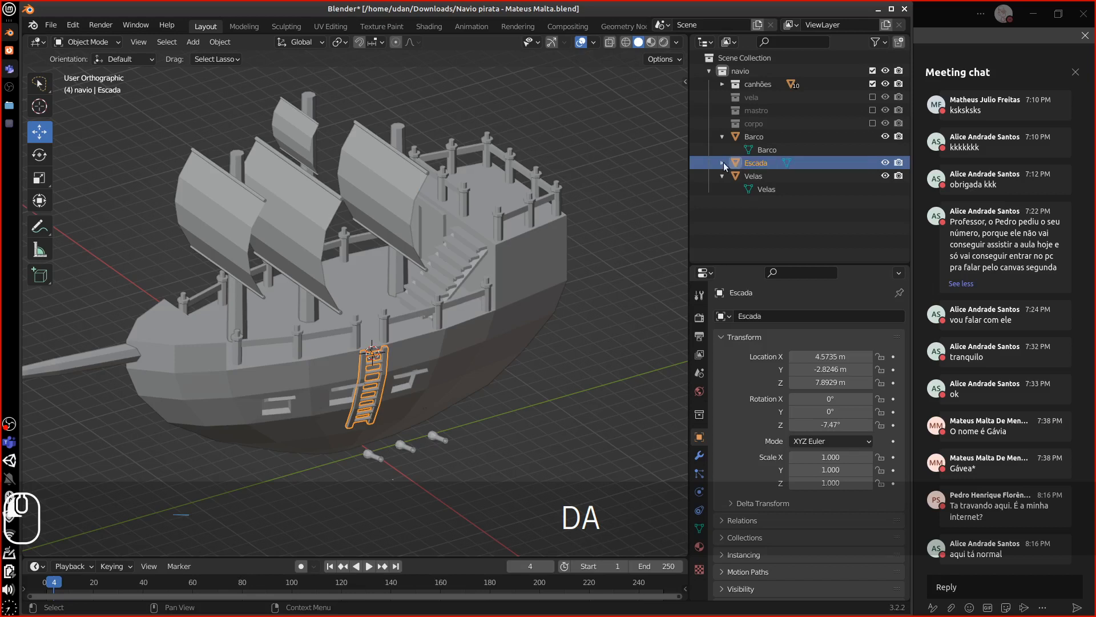
Rename the ladder object's mesh data as Escada, with a capital E.
left_click(722, 163)
double_click(768, 177)
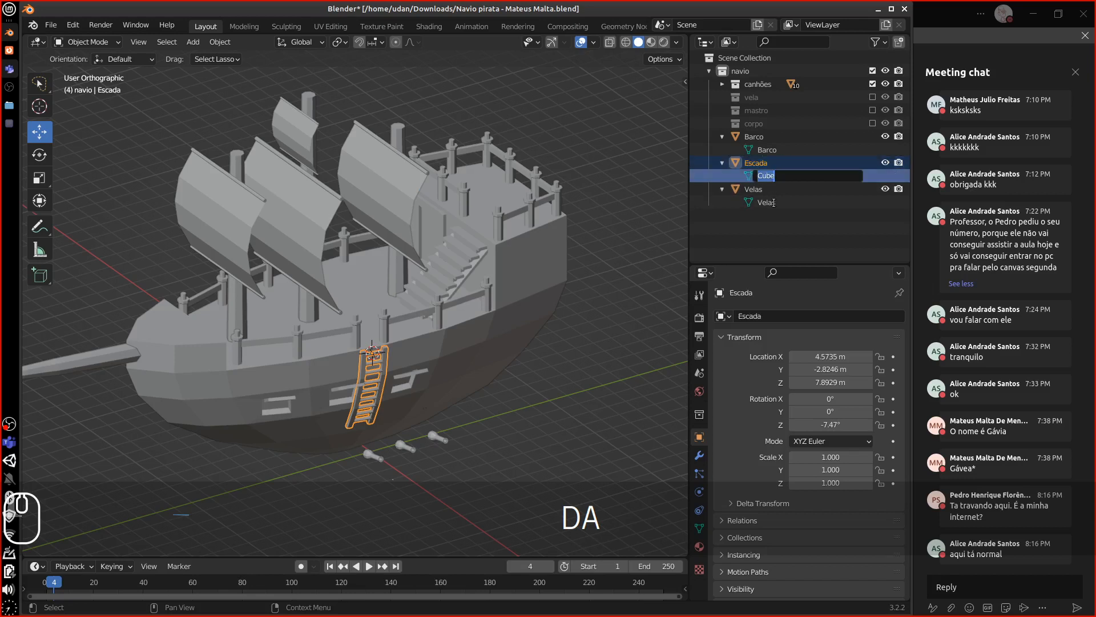
type("escada")
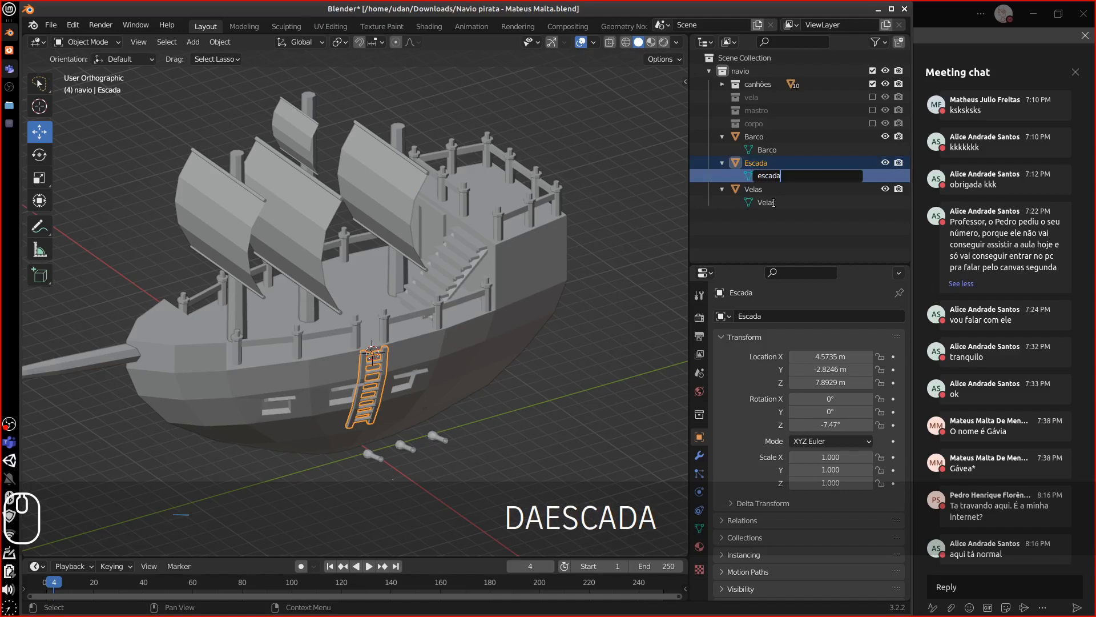
key("Return")
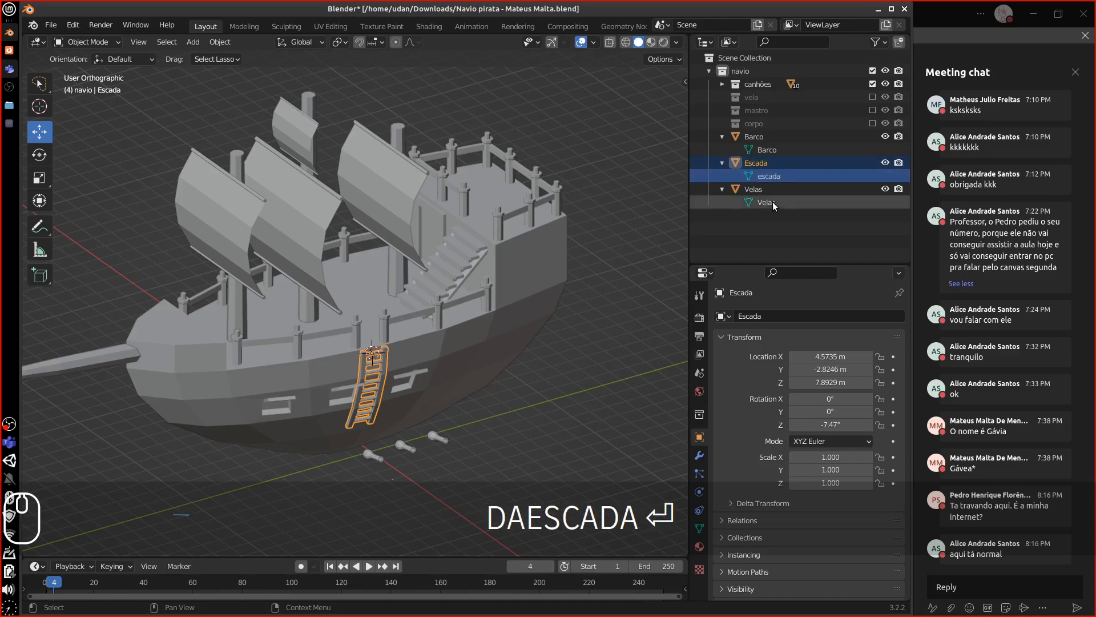
double_click(768, 177)
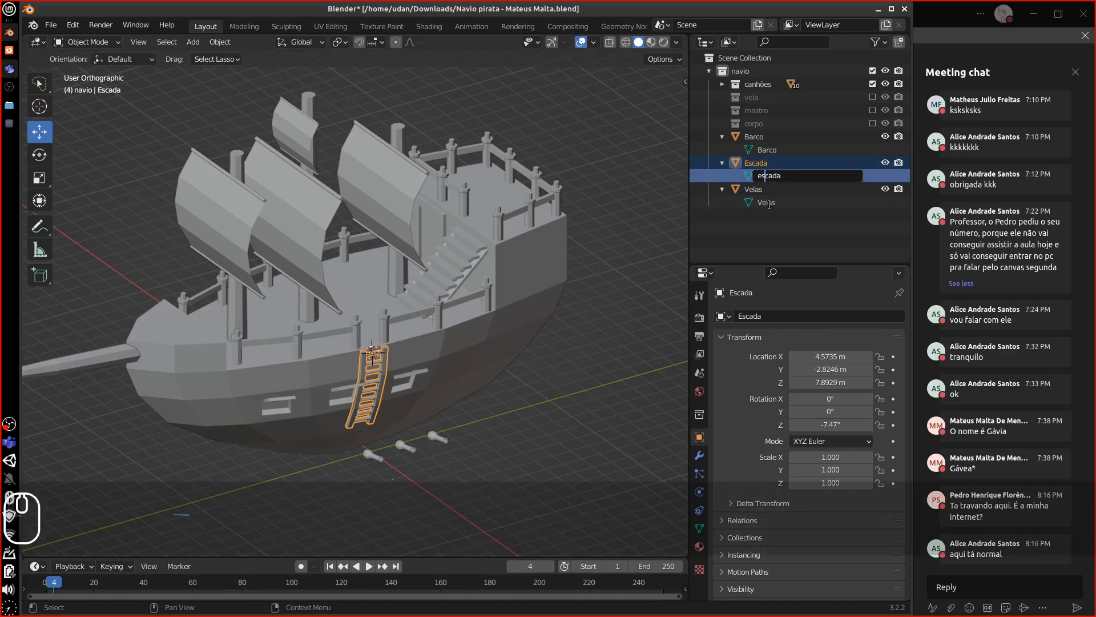
key("Left")
key("BackSpace")
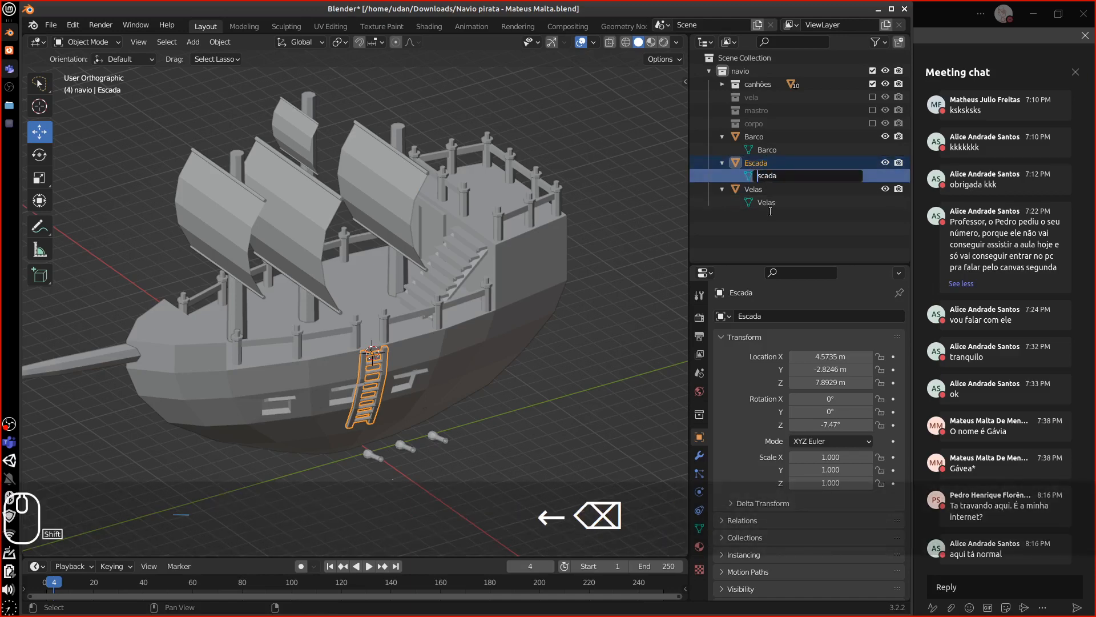
type("E")
key("Return")
Collapse the Barco, Escada and Velas entries in the scene hierarchy so their mesh data are folded away.
middle_click_drag(456, 361, 553, 394)
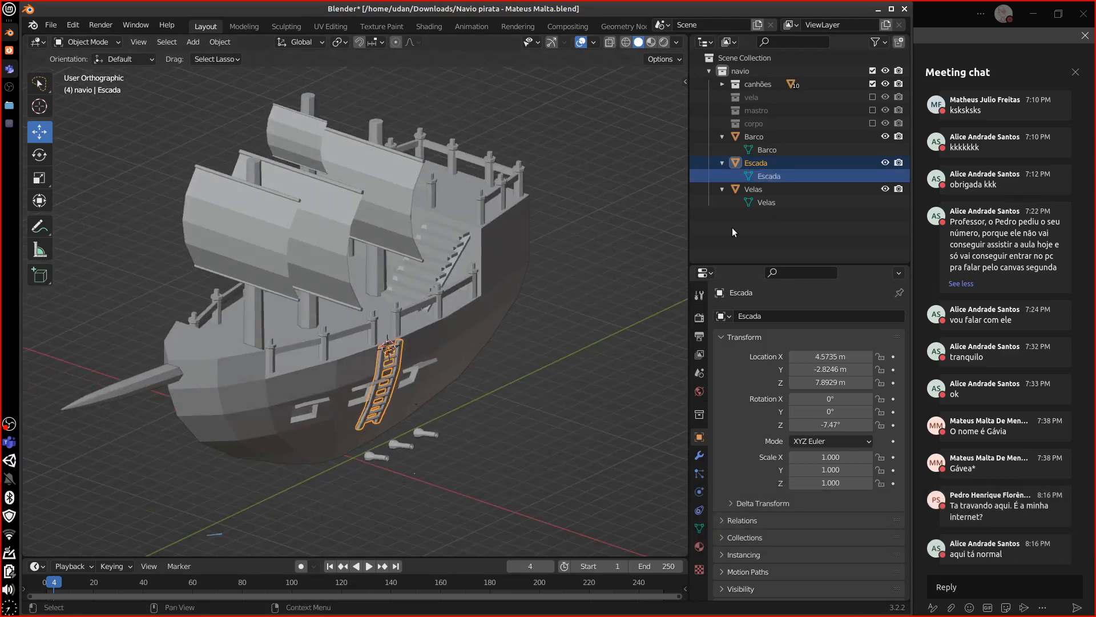
middle_click_drag(517, 393, 543, 382)
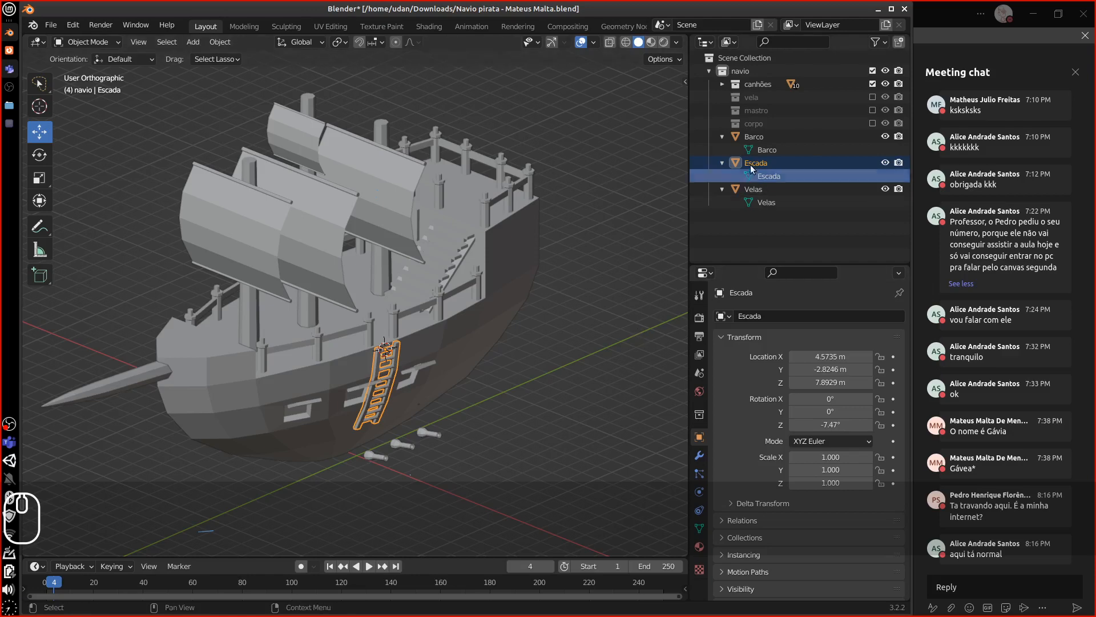
left_click(722, 138)
left_click(722, 150)
left_click(722, 170)
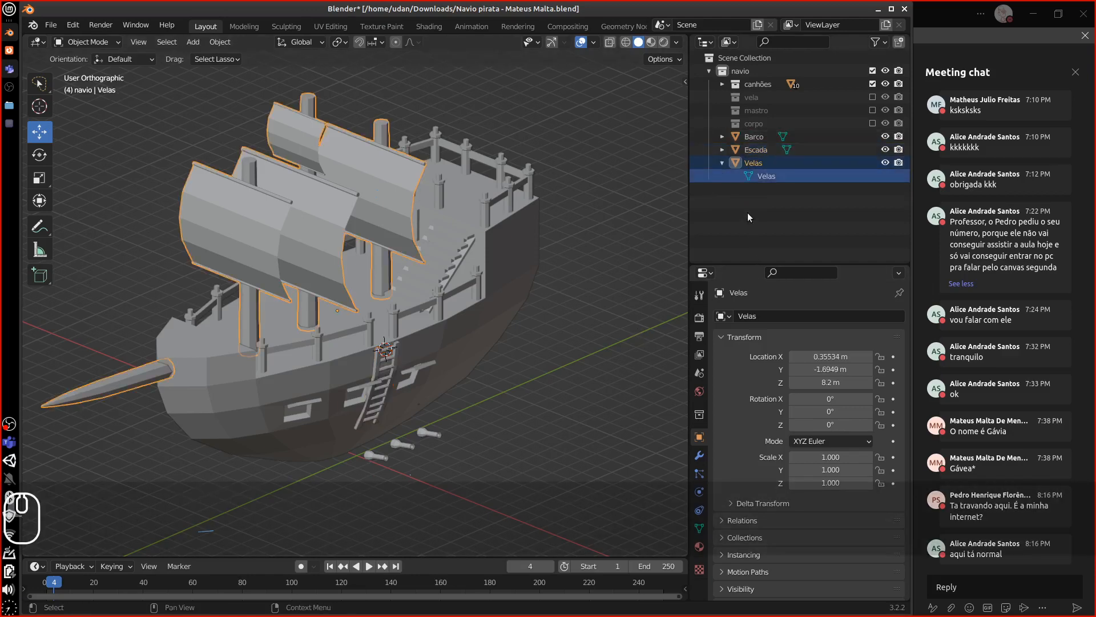
left_click(724, 165)
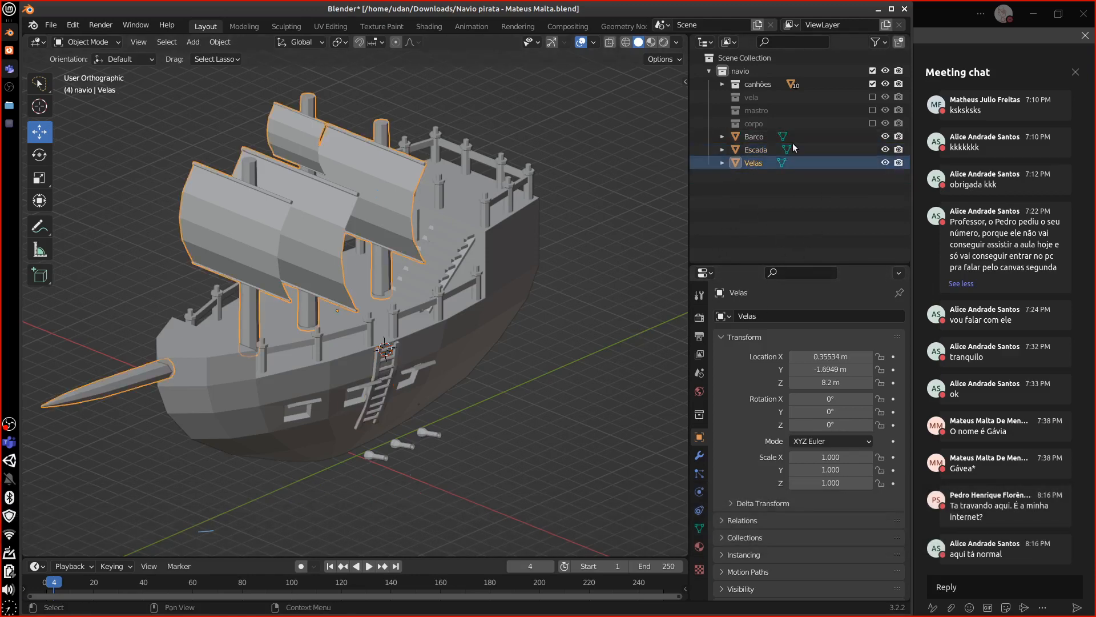
Create a collection named barco outside navio, move the Barco, Escada and Velas objects into it and collapse it.
right_click(759, 55)
left_click(761, 57)
double_click(761, 177)
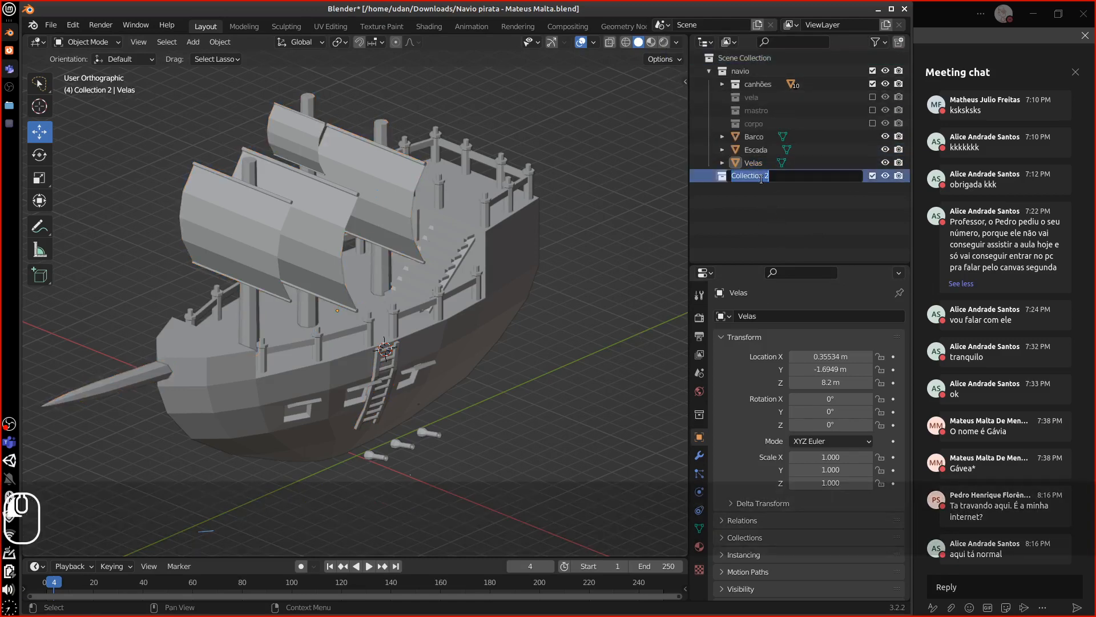
type("ba")
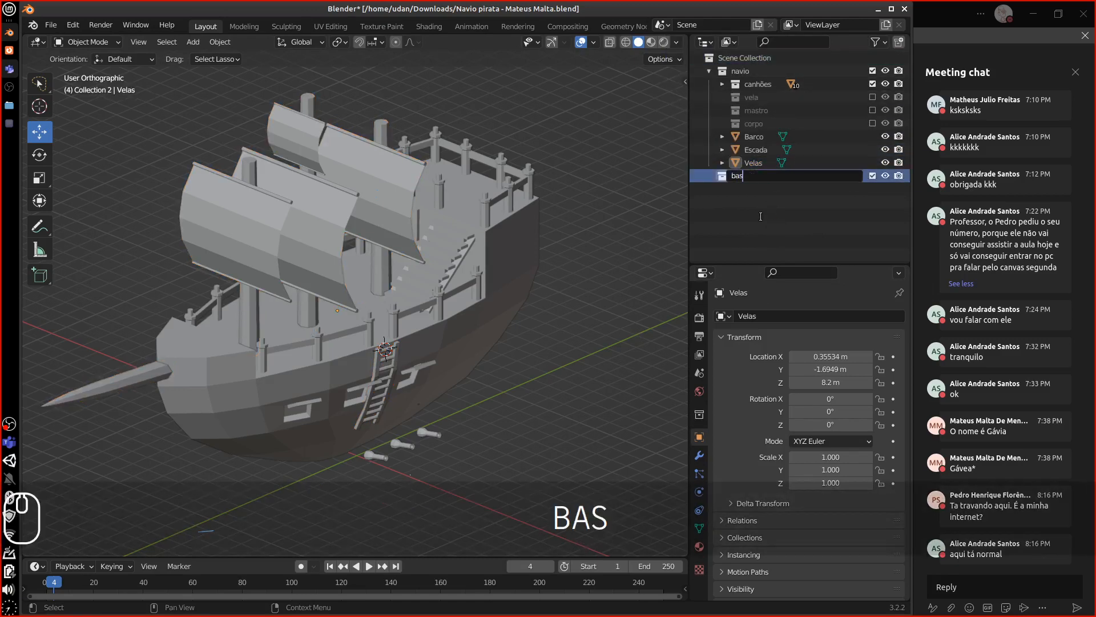
type("s")
key("BackSpace")
type("rco")
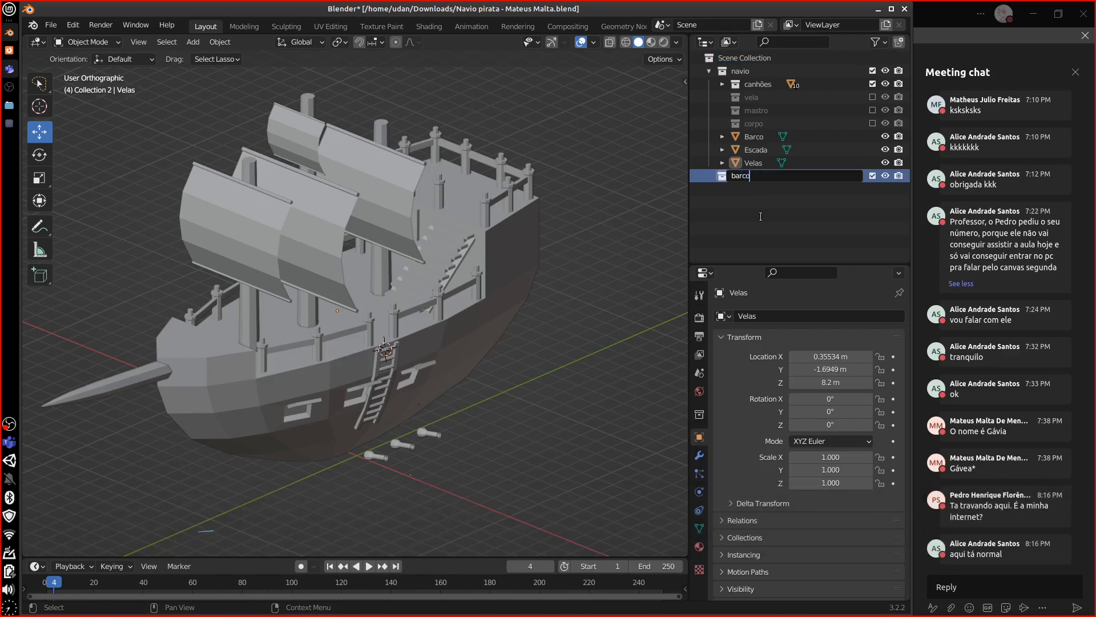
key("Return")
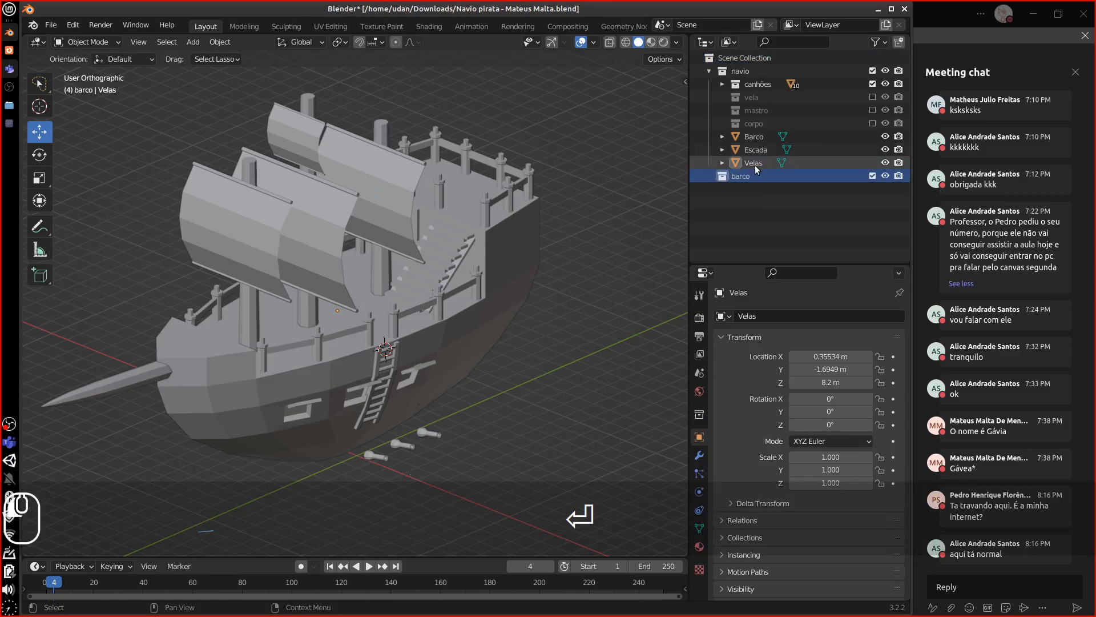
mouse_move(754, 163)
left_mouse_down()
mouse_move(745, 177)
mouse_move(748, 153)
left_mouse_up()
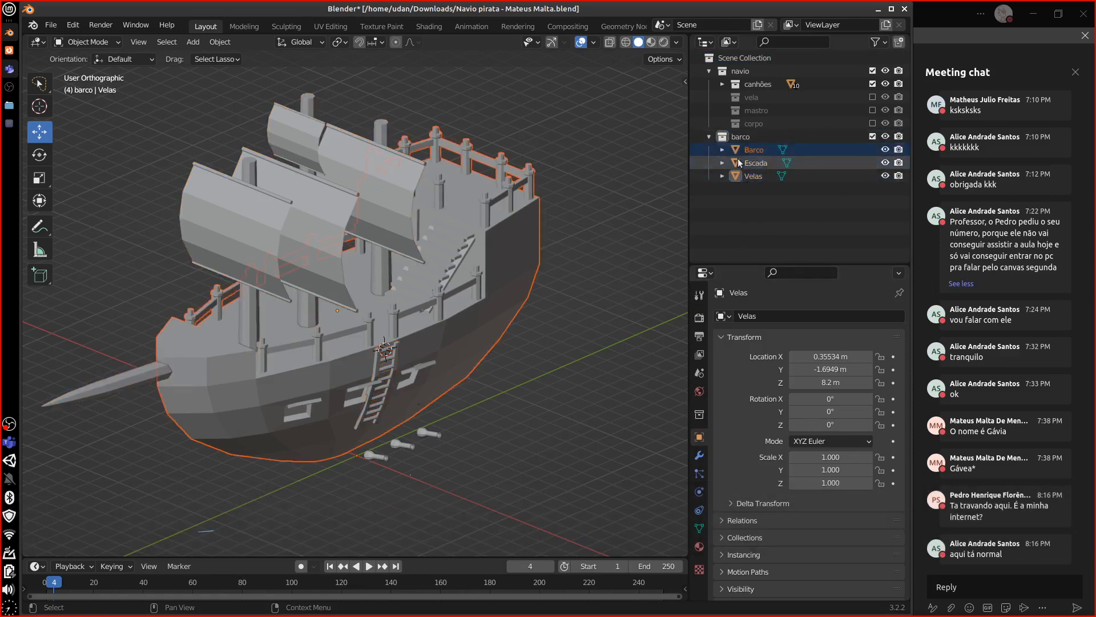
left_click(709, 137)
Turn on the Statistics overlay in the 3D viewport.
middle_click_drag(607, 369, 607, 378)
middle_click_drag(635, 310, 553, 360)
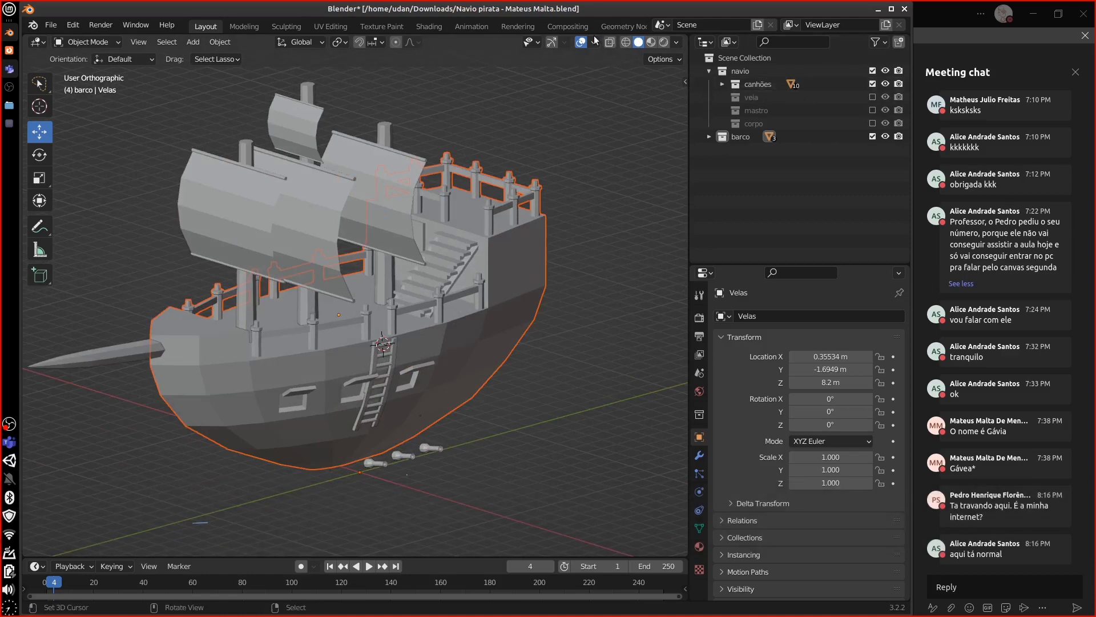
left_click(595, 42)
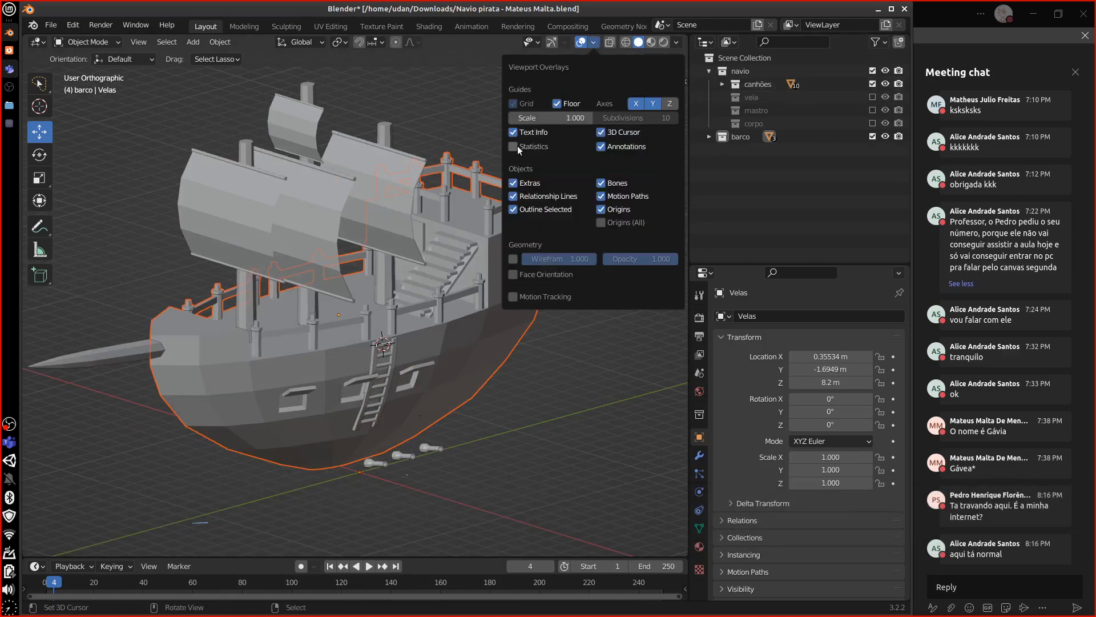
left_click(513, 146)
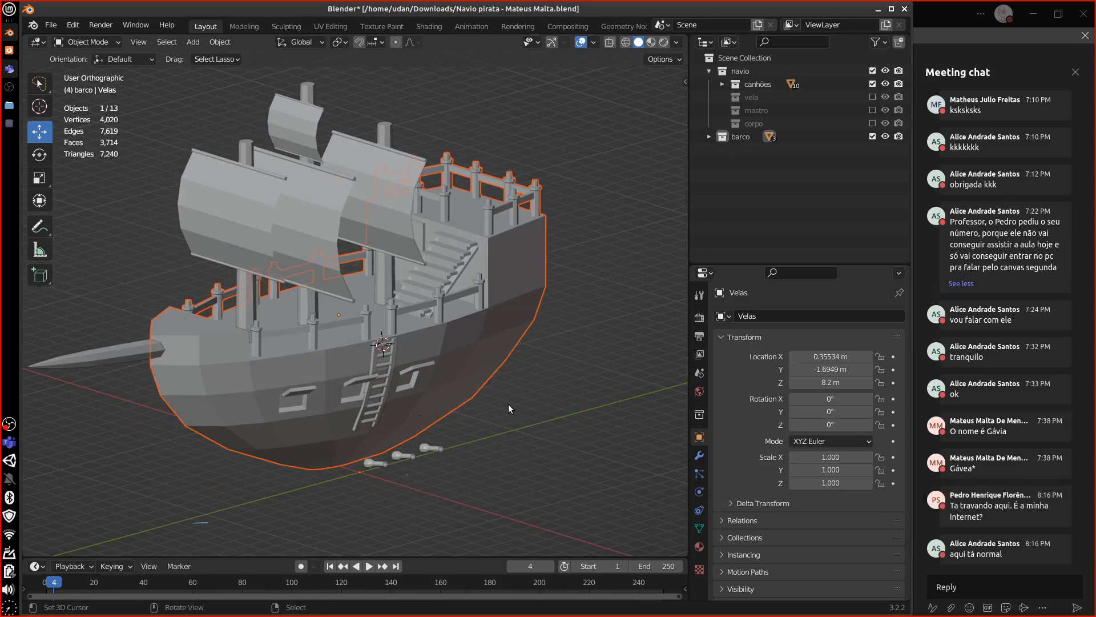
Isolate the Canhao3 cannon in local view and select its whole mesh in Edit Mode with vertex selection.
middle_click_drag(510, 409, 481, 409)
left_click(434, 466)
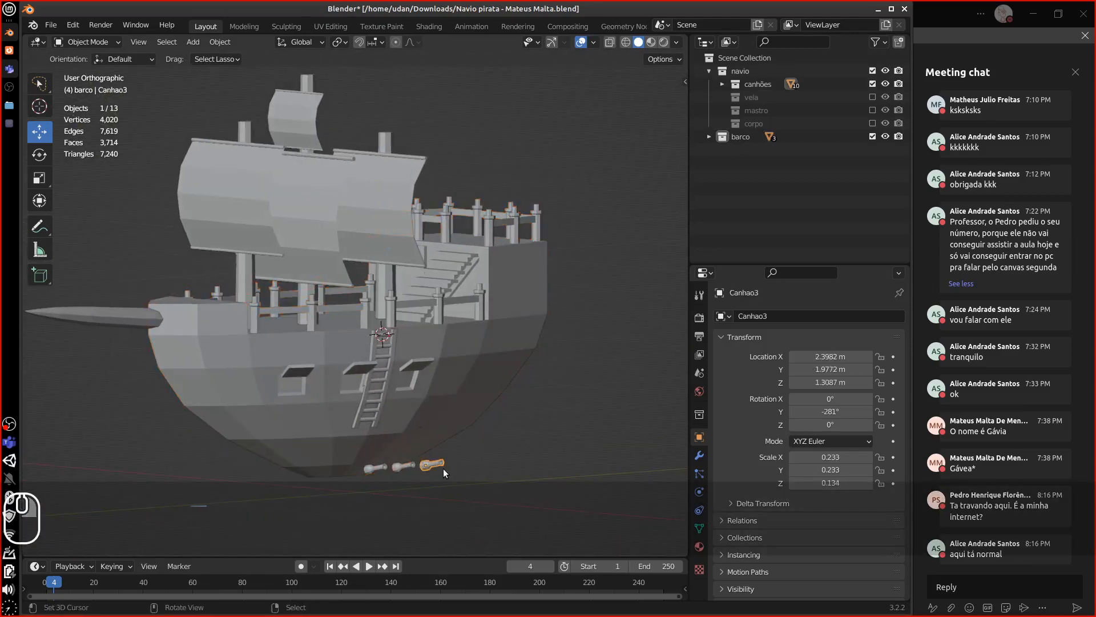
key("KP_Divide")
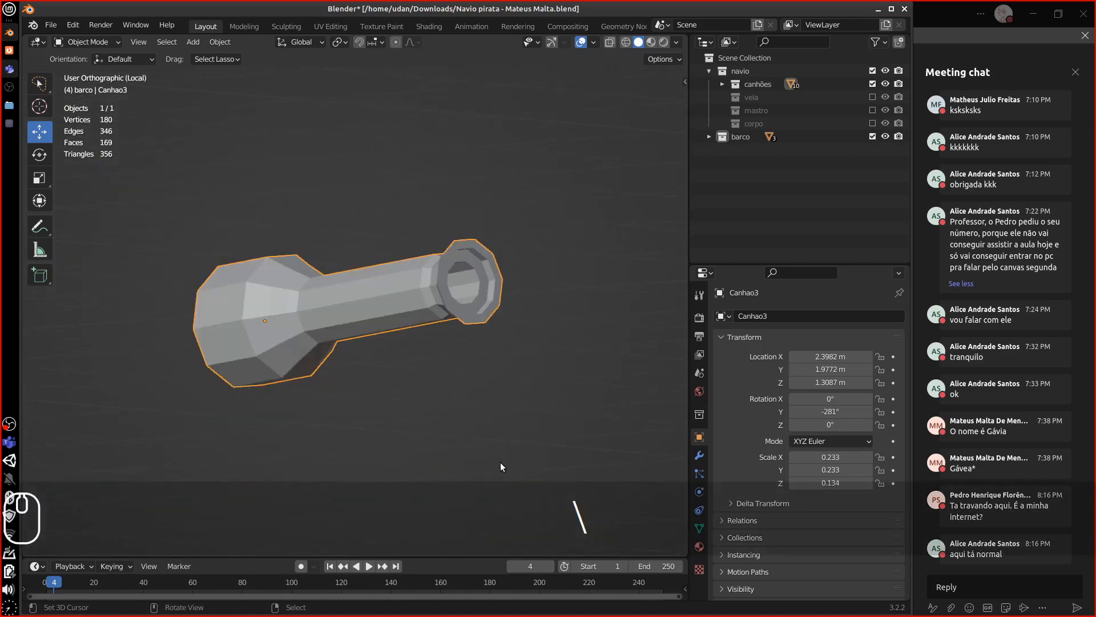
key("Tab")
key("a")
middle_click_drag(494, 372, 436, 354)
middle_click_drag(340, 334, 480, 328)
left_click(133, 43)
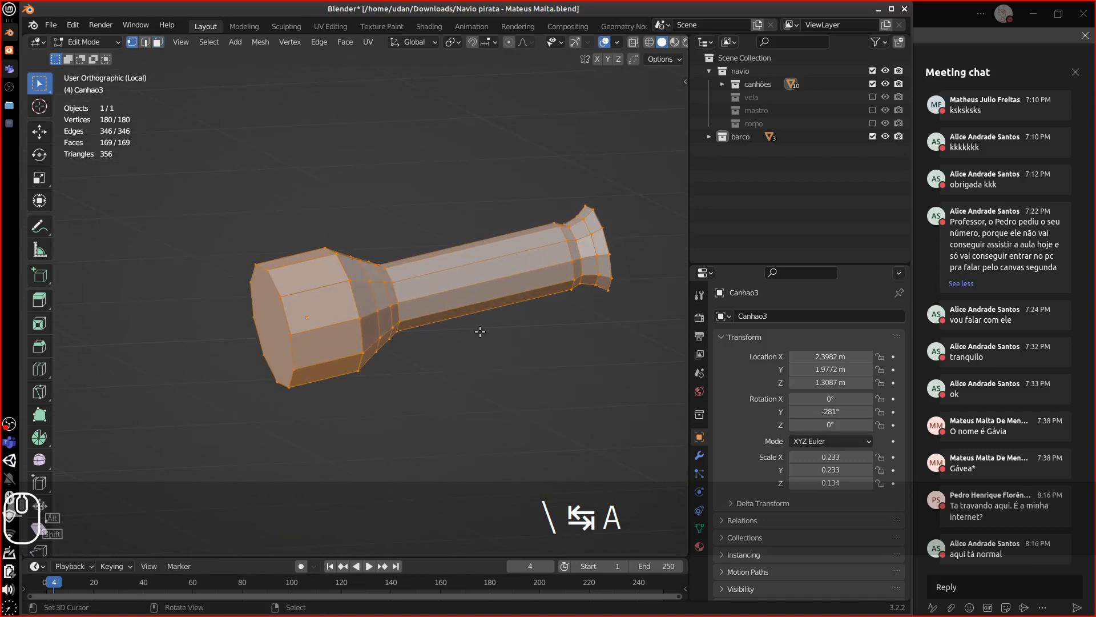
Select a single vertex on the cannon's shoulder ring, where the wide breech meets the tapered neck.
key("equal")
key("equal")
key("equal")
key("equal")
left_click(347, 252)
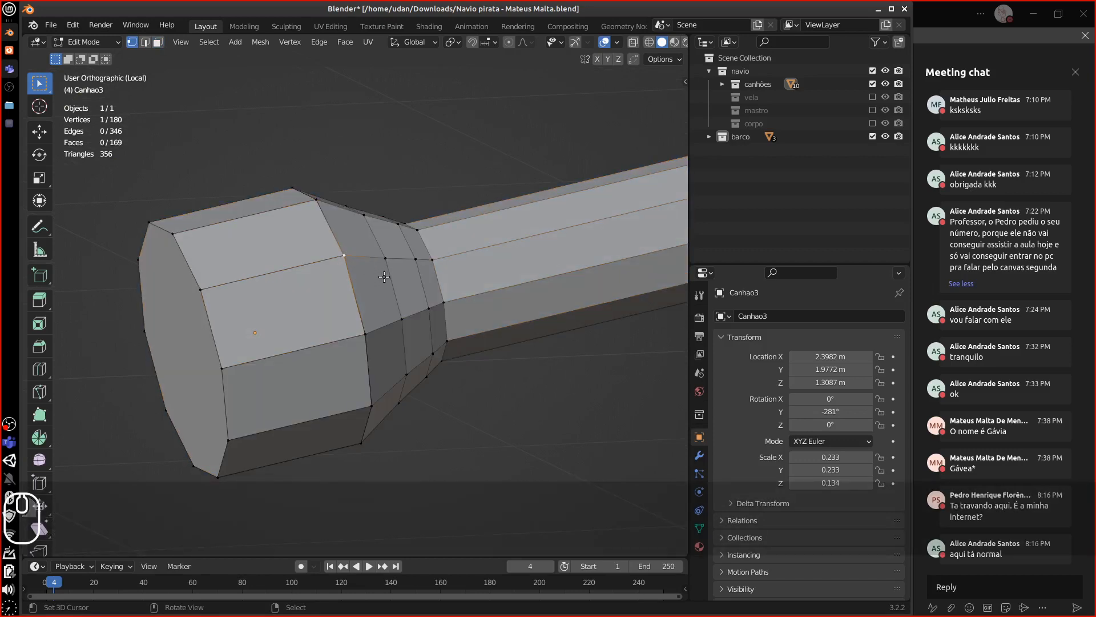
key("equal")
left_click_drag(377, 309, 406, 313, "alt")
key("equal")
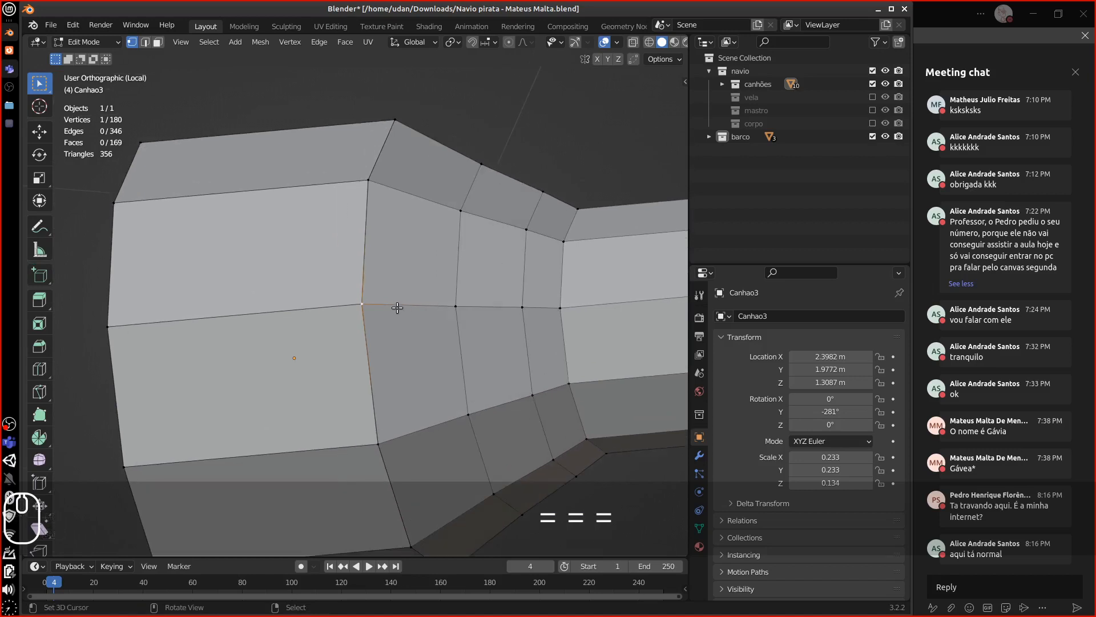
key("g")
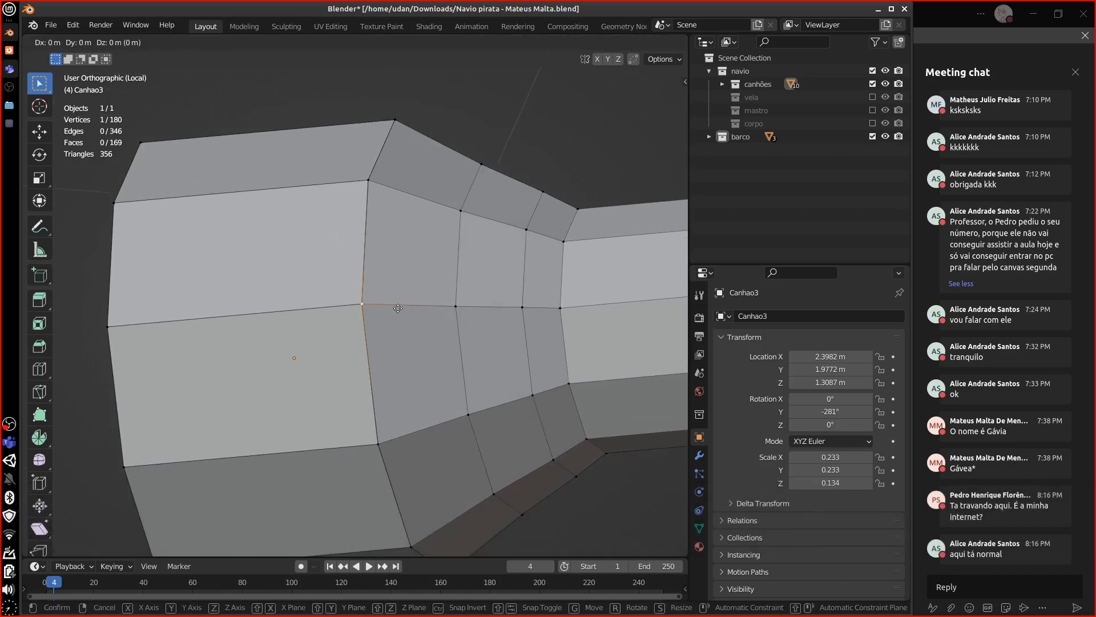
left_click(473, 379)
key("ctrl+z")
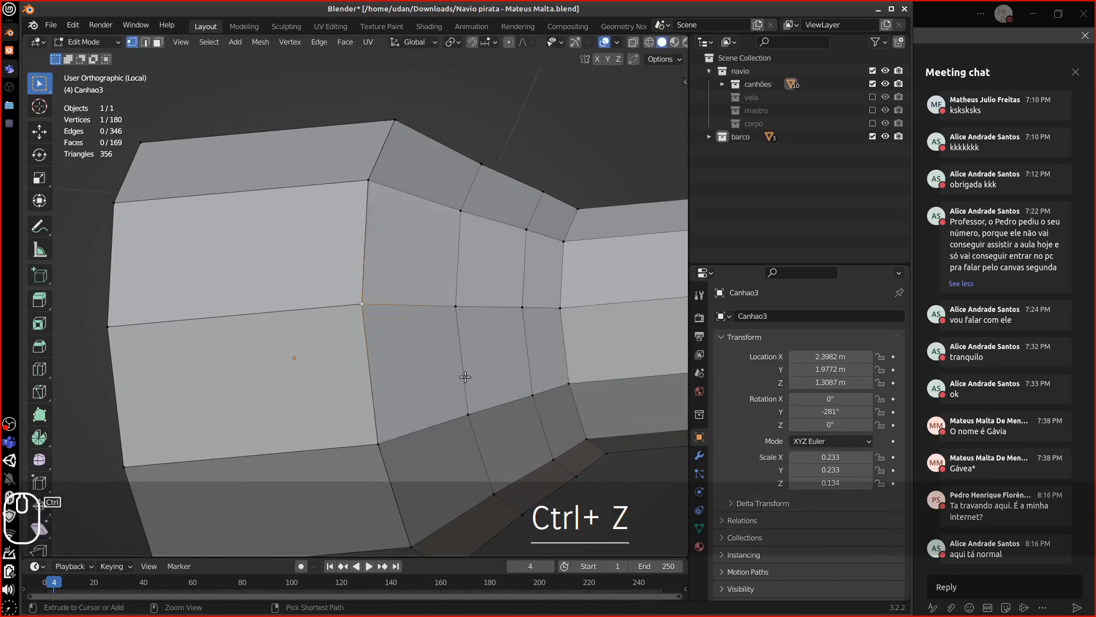
Move the selected shoulder vertex about 0.045 m along X and 0.008 m along Y, towards the cannon's neck.
key("g")
left_click(434, 315)
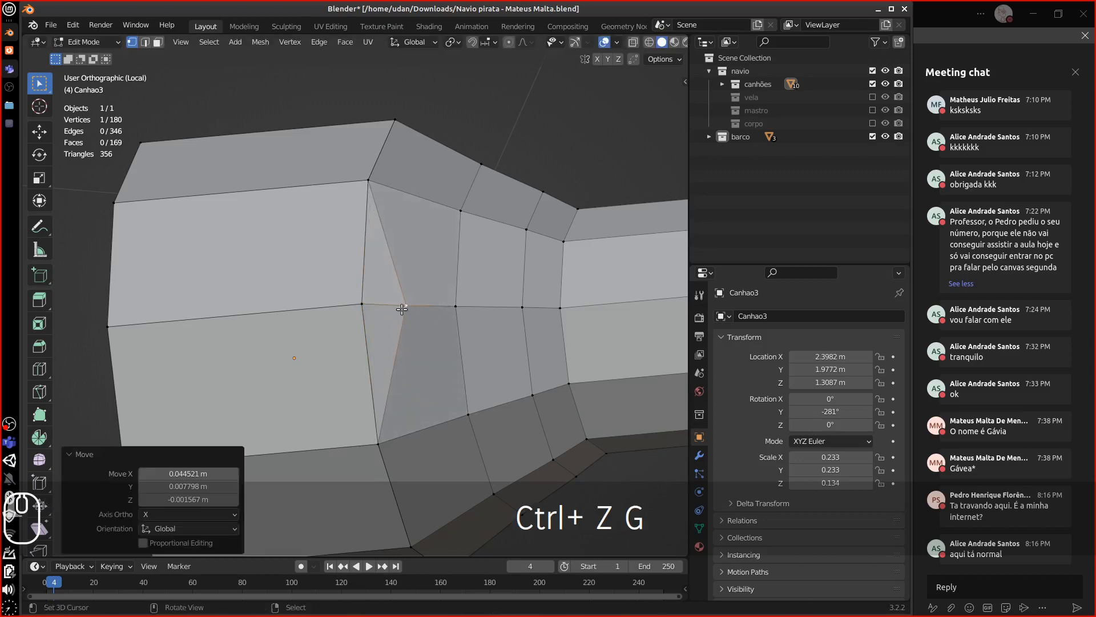
left_click(383, 311)
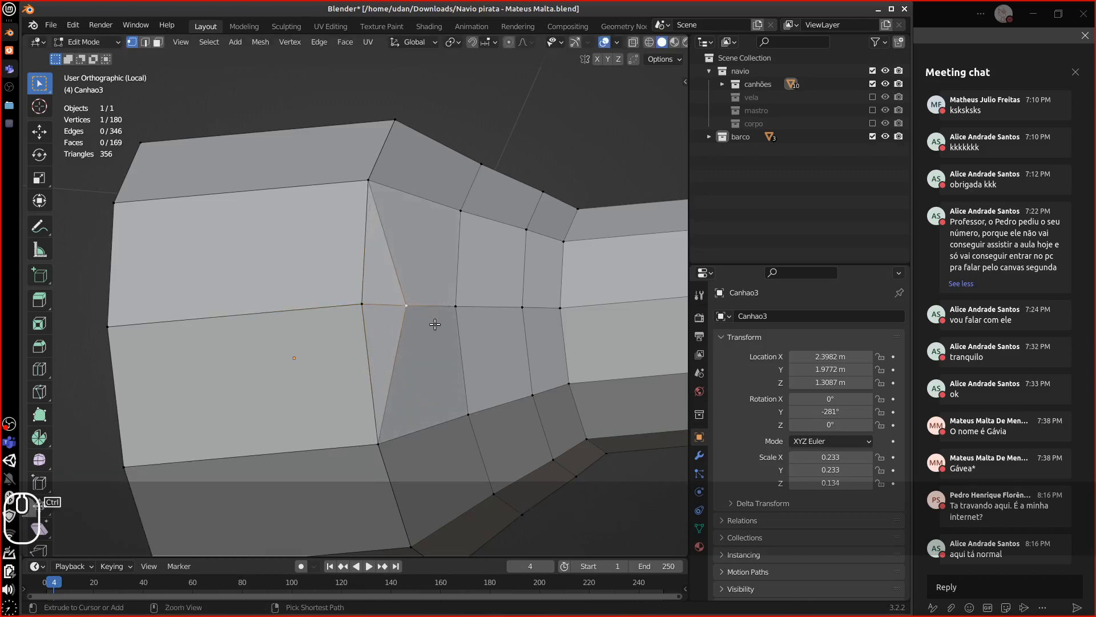
Undo the displacement of the shoulder vertex on the Canhao3 mesh.
key("ctrl+z")
key("ctrl+z")
key("ctrl+z")
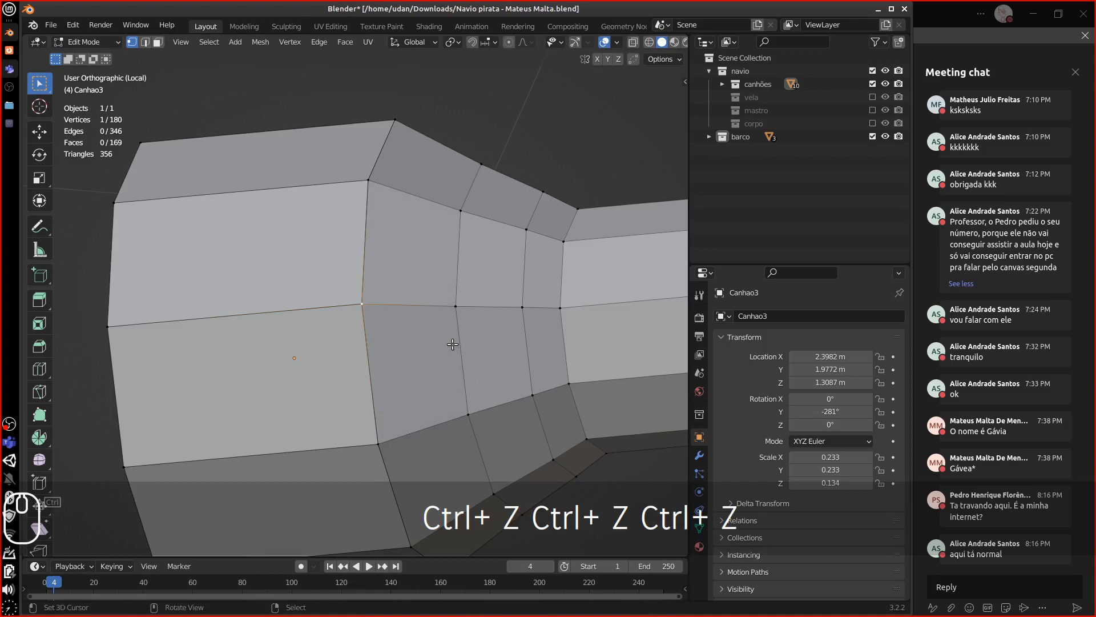
key("0")
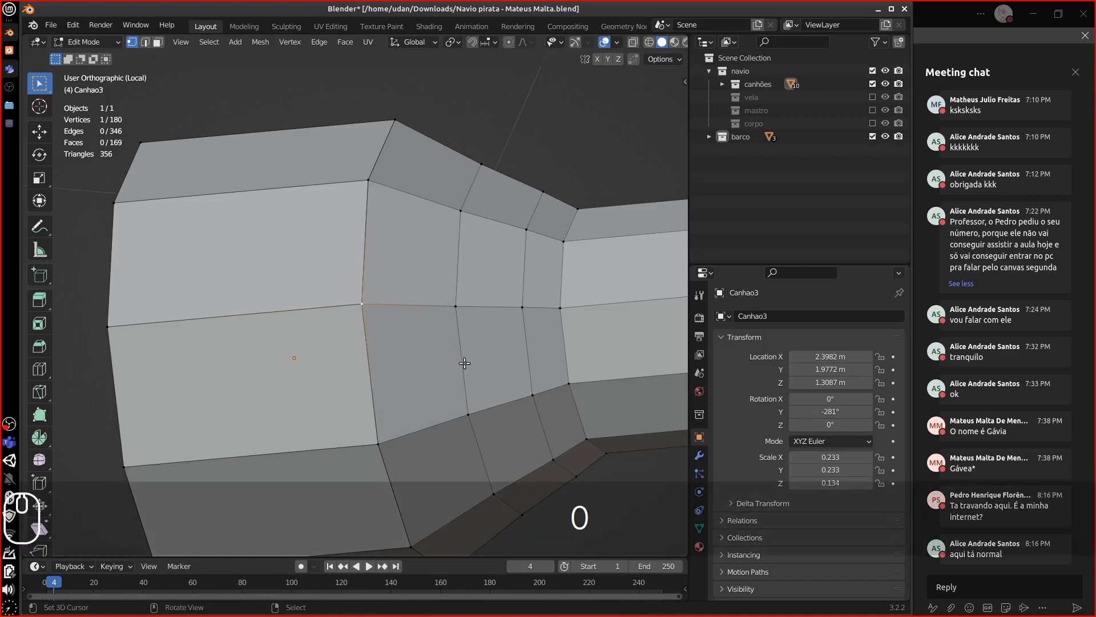
key("Escape")
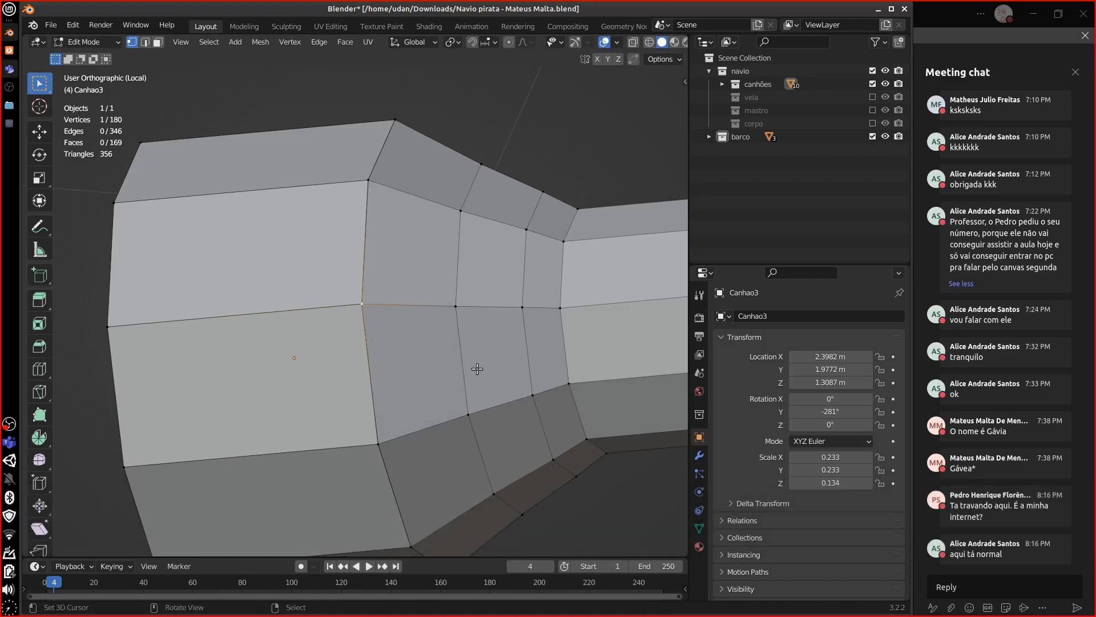
Merge the duplicate vertices of the whole Canhao3 mesh by distance.
key("a")
middle_click_drag(486, 294, 512, 374)
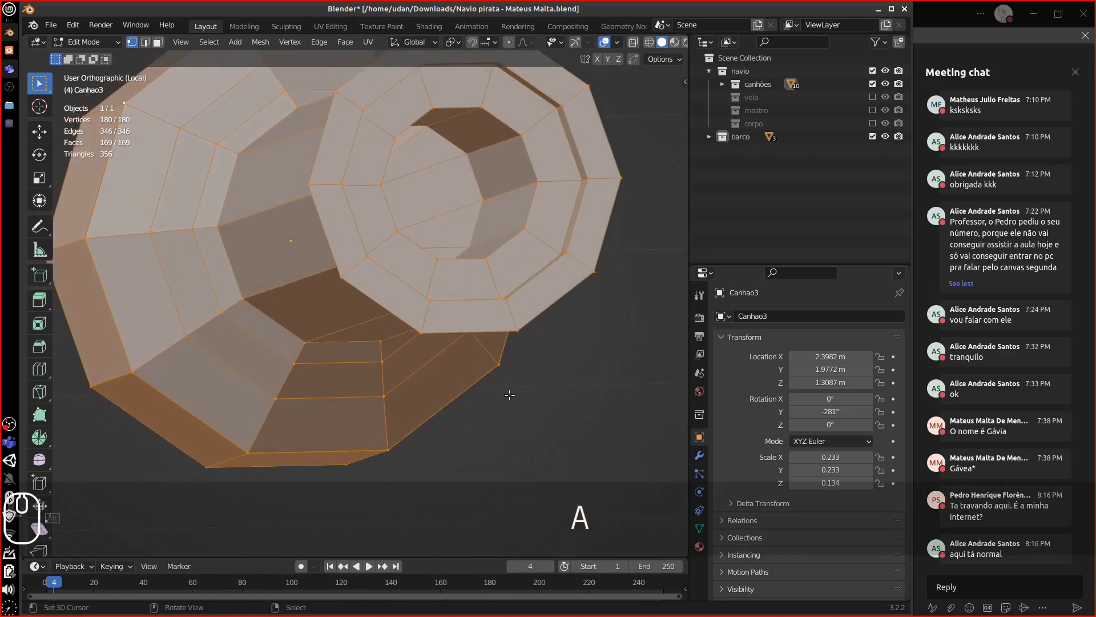
key("m")
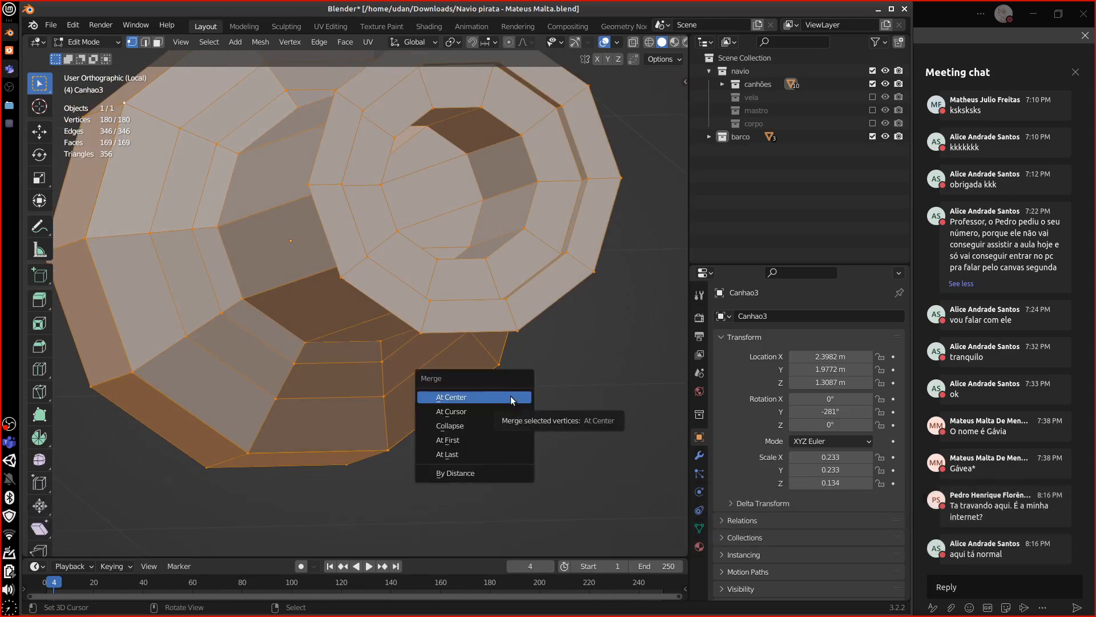
left_click(494, 471)
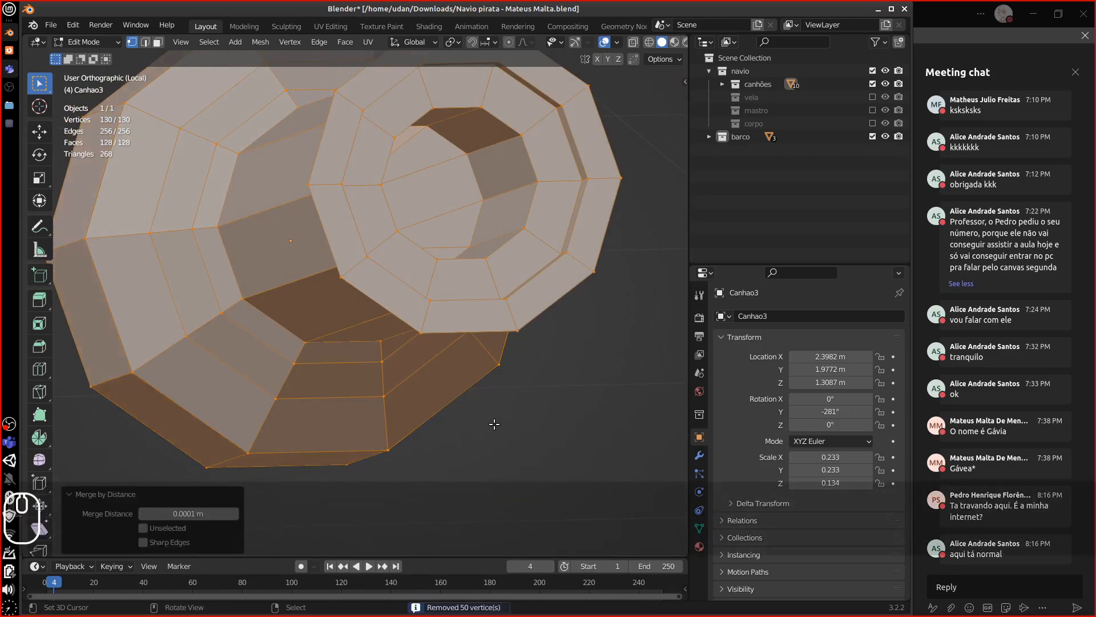
Delete the large ten-sided face that caps the breech end of Canhao3, using face selection.
middle_click_drag(494, 424, 452, 261)
left_click(158, 42)
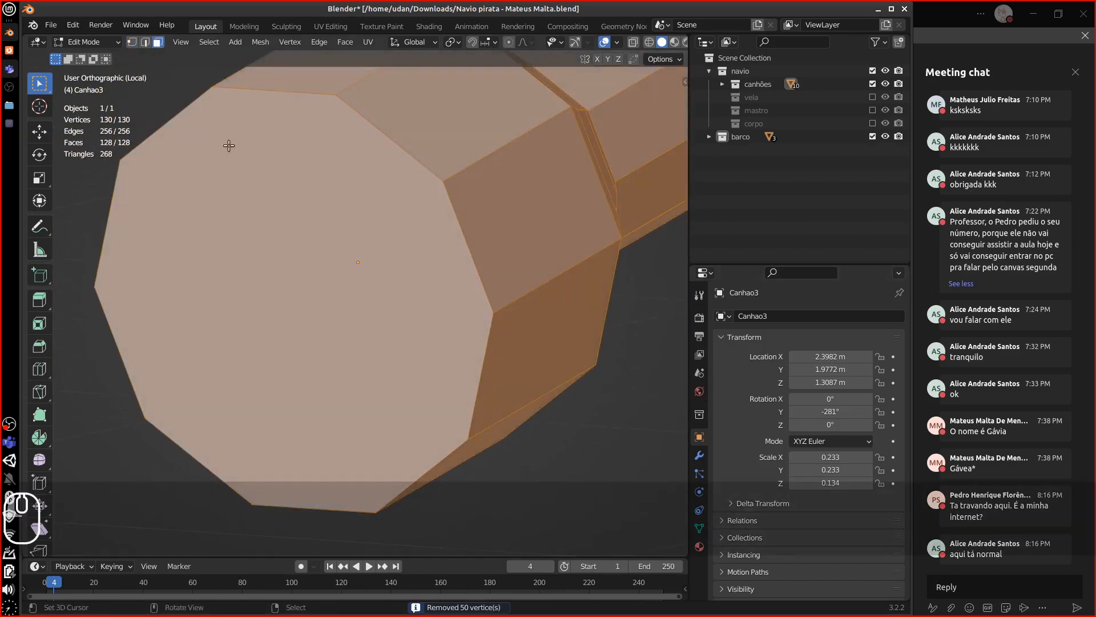
left_click(288, 330)
key("ctrl+z")
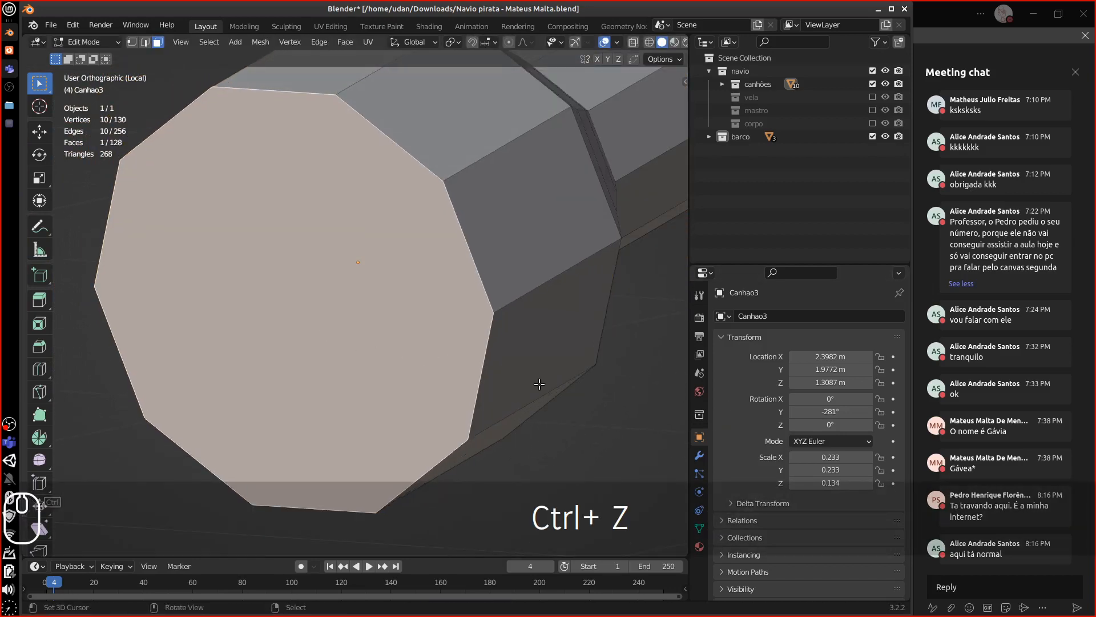
middle_click_drag(540, 384, 515, 379)
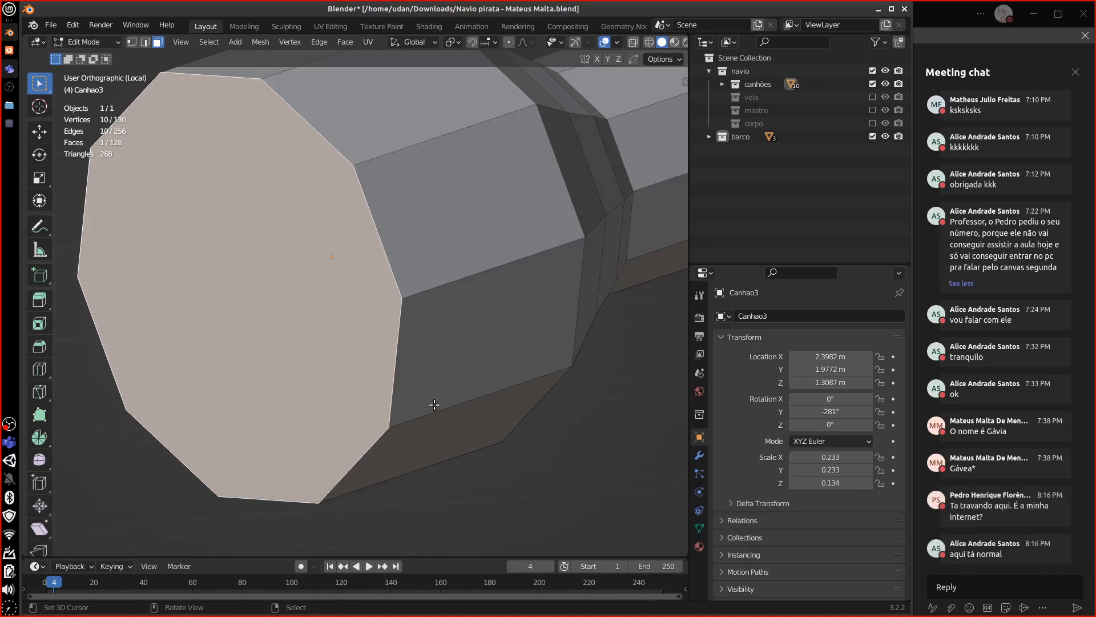
key("Delete")
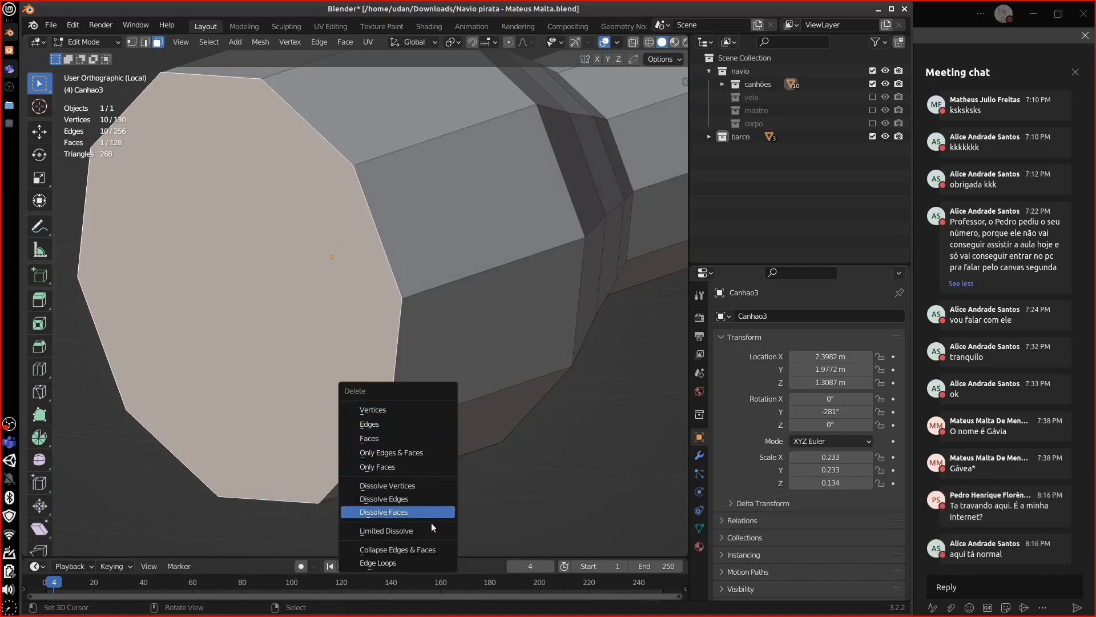
left_click(417, 438)
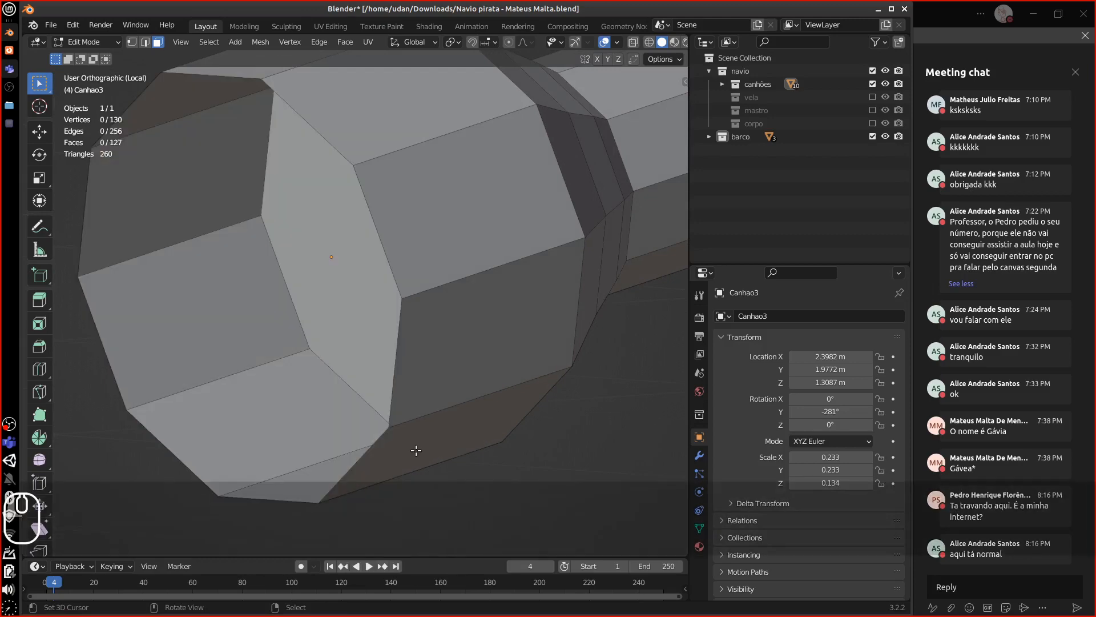
Delete the ten-sided internal face that closes off the inside of the Canhao3 breech.
middle_click_drag(416, 445, 515, 374)
right_click(451, 320)
mouse_move(512, 321)
middle_mouse_down()
mouse_move(396, 327)
mouse_move(575, 313)
mouse_move(318, 354)
mouse_move(291, 347)
mouse_move(368, 234)
mouse_move(629, 291)
mouse_move(526, 327)
mouse_move(505, 319)
middle_mouse_up()
key("Delete")
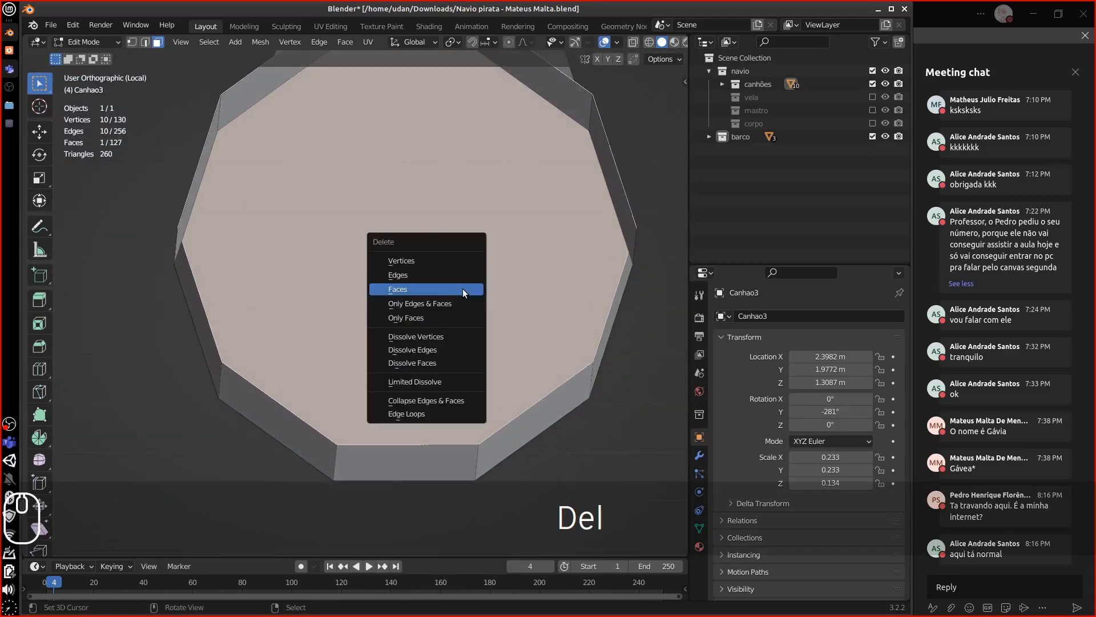
left_click(461, 289)
Delete the thin slanted four-sided face crossing the inside of the Canhao3 mesh.
middle_click_drag(461, 290, 488, 261)
left_click(468, 257)
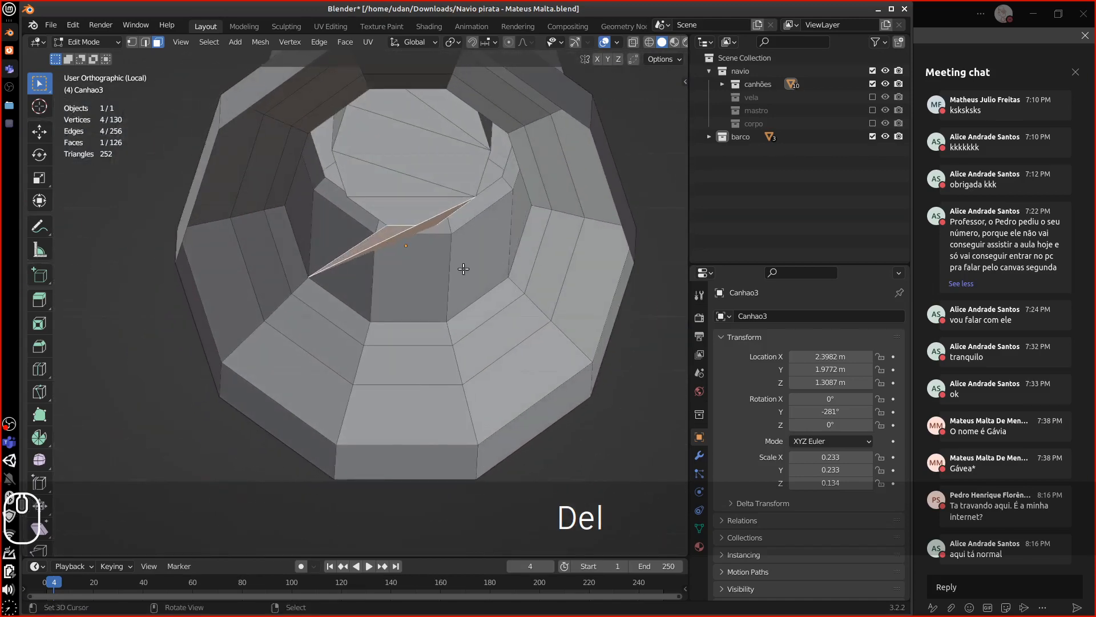
key("Delete")
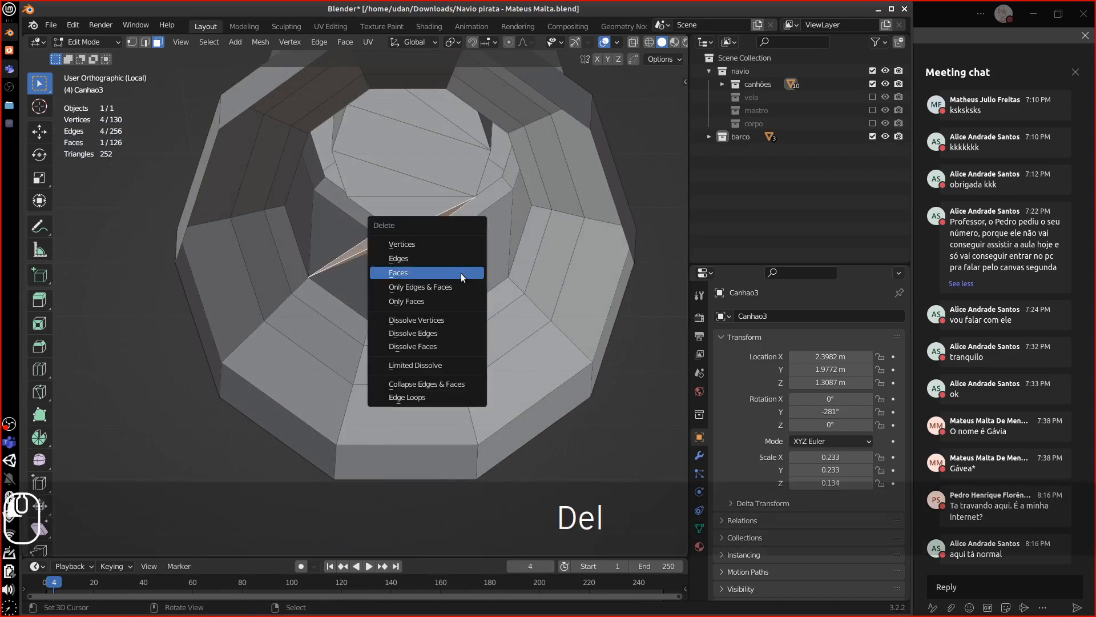
left_click(462, 275)
Select the triangular face inside the Canhao3 barrel, return to Object Mode and leave local view.
middle_click_drag(474, 328, 470, 267)
left_click(430, 249)
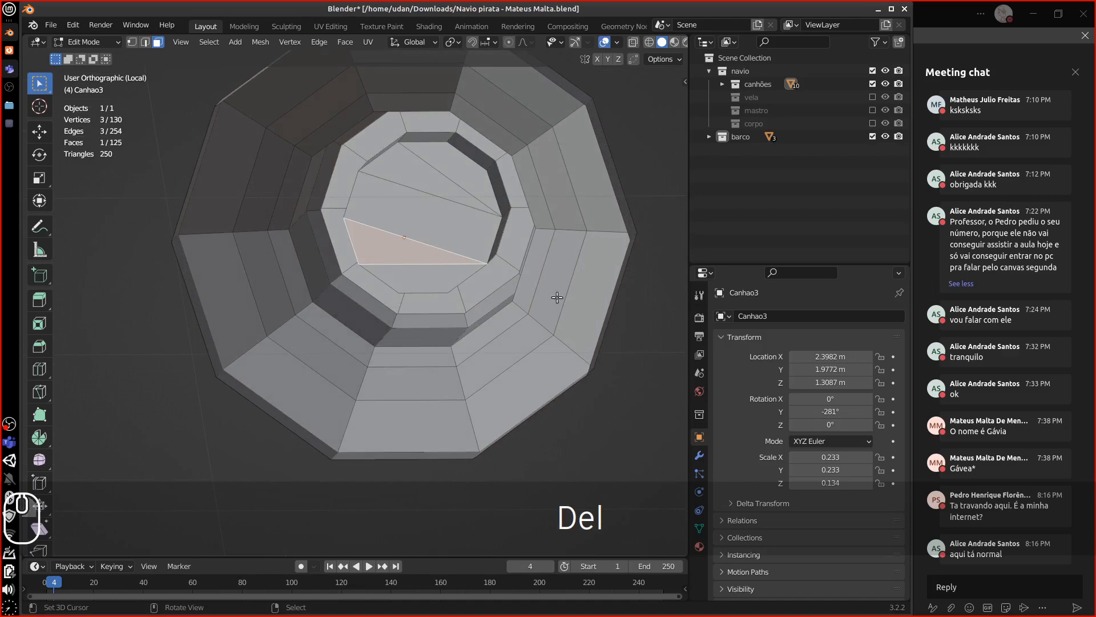
middle_click_drag(556, 297, 564, 399)
key("Tab")
scroll(556, 423, "up", 2)
scroll(545, 405, "down", 6)
scroll(560, 398, "down", 3)
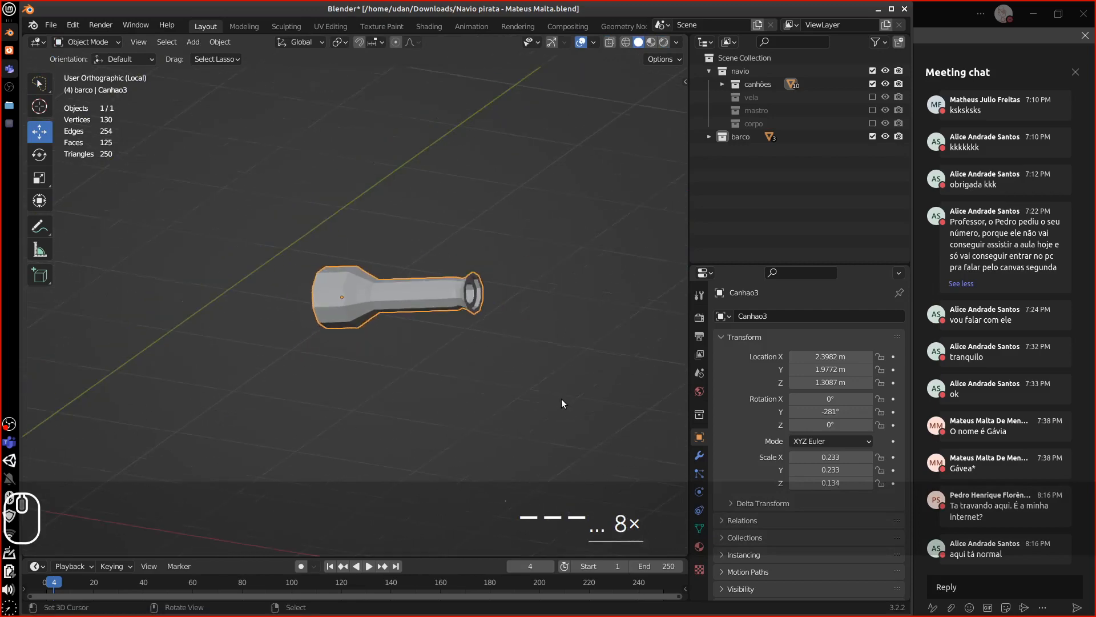
key("slash")
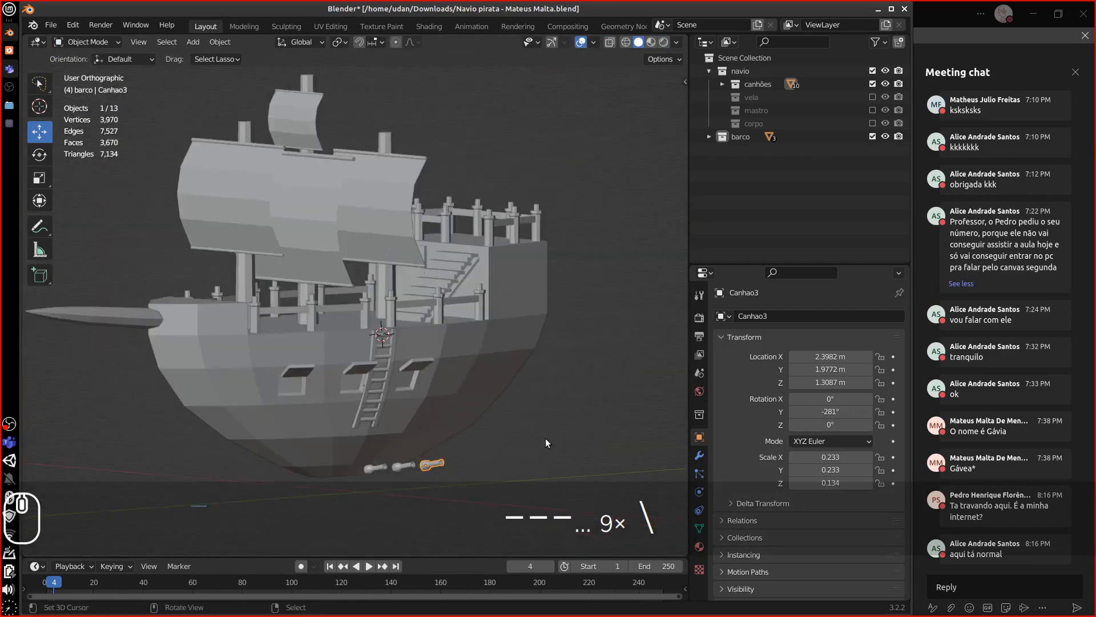
Delete five of the six simple cannons lying around the lower hull and select the remaining one, Canhao3.
left_click(407, 454)
left_click(372, 458, "shift")
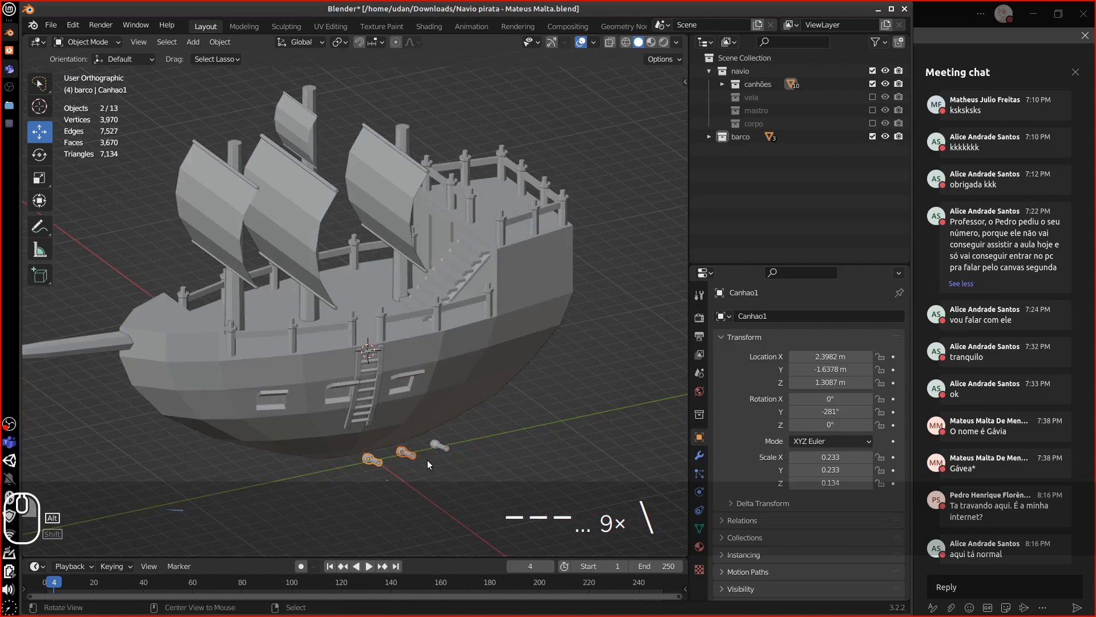
middle_click_drag(427, 460, 490, 459)
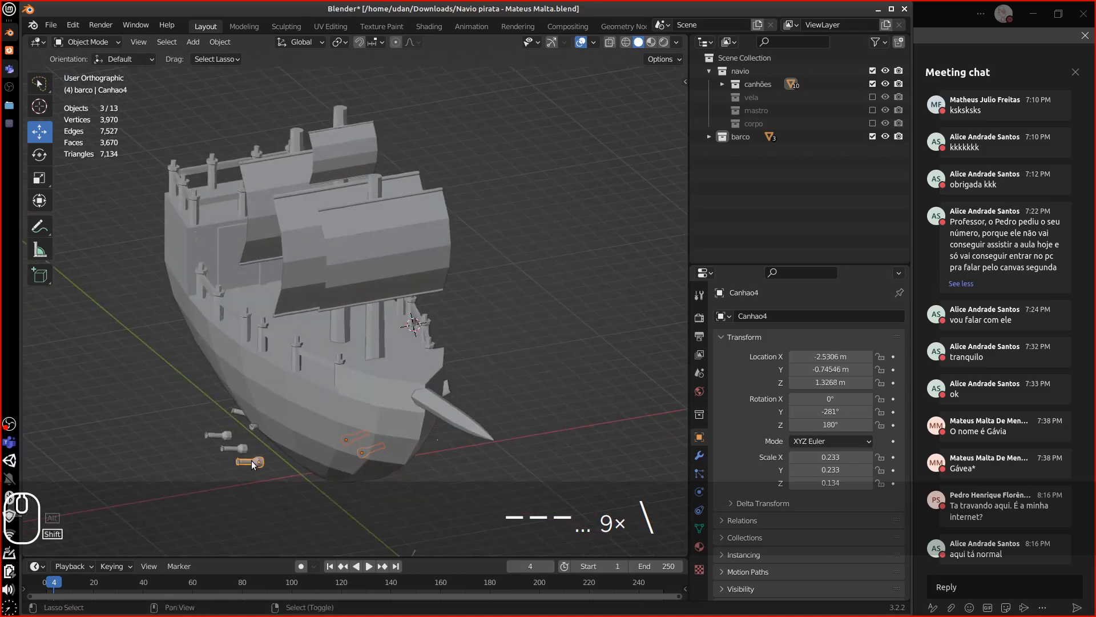
middle_click_drag(323, 457, 469, 435)
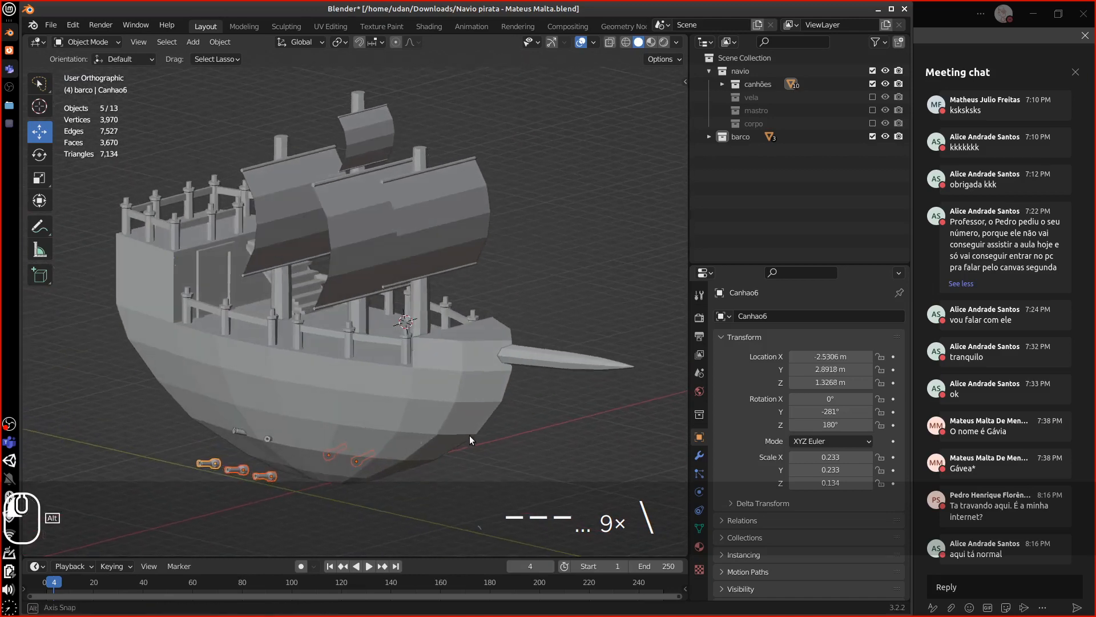
left_click(273, 440, "shift")
key("ctrl+z")
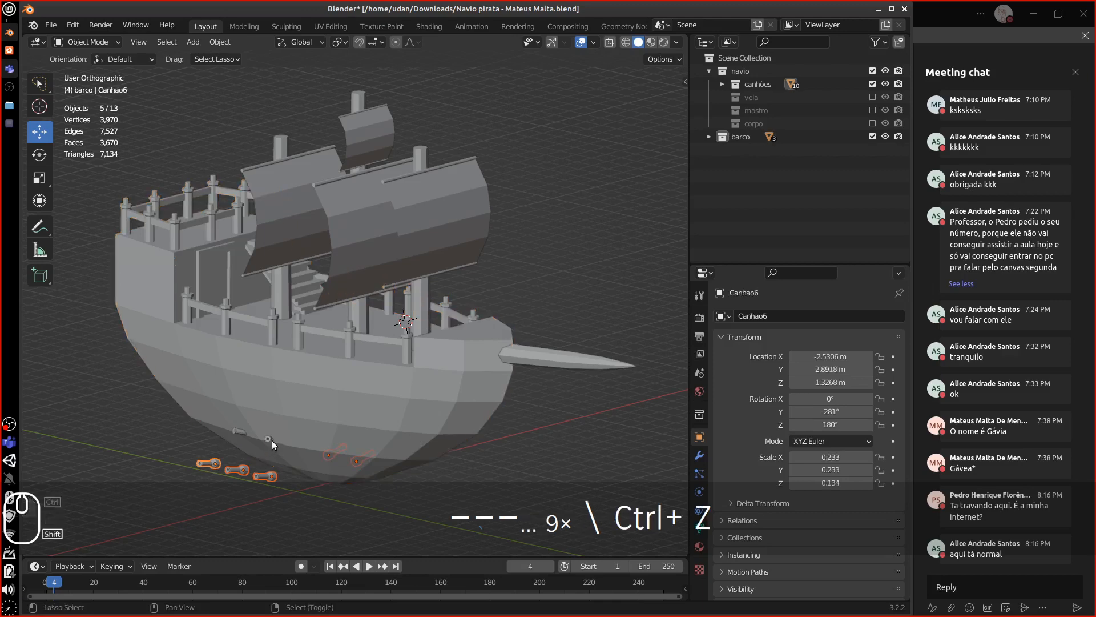
middle_click_drag(262, 443, 410, 457)
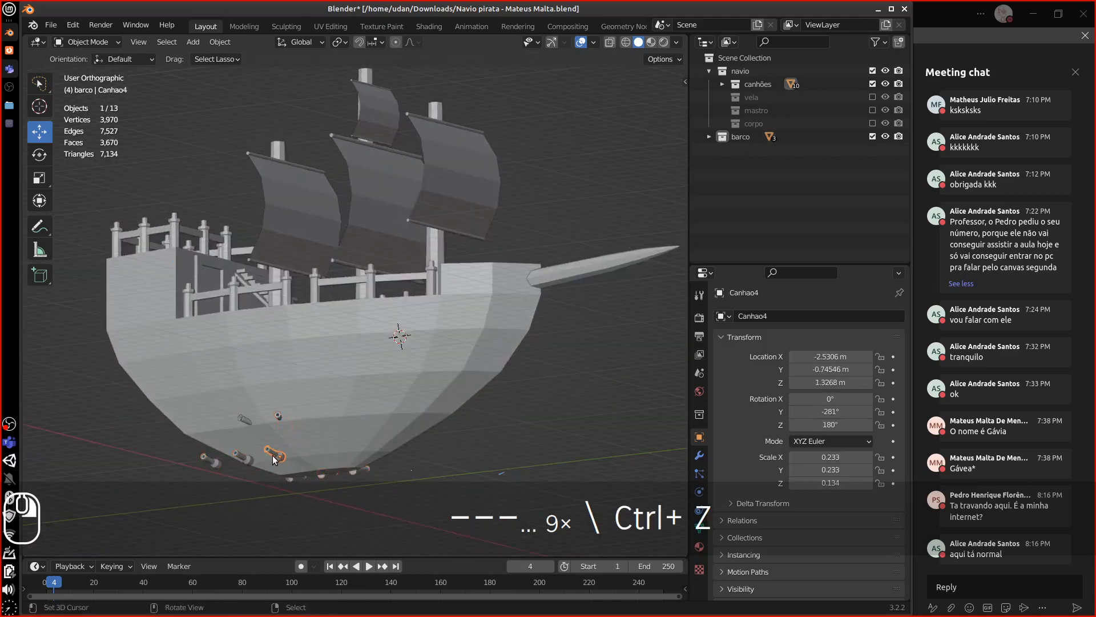
middle_click_drag(321, 463, 406, 470)
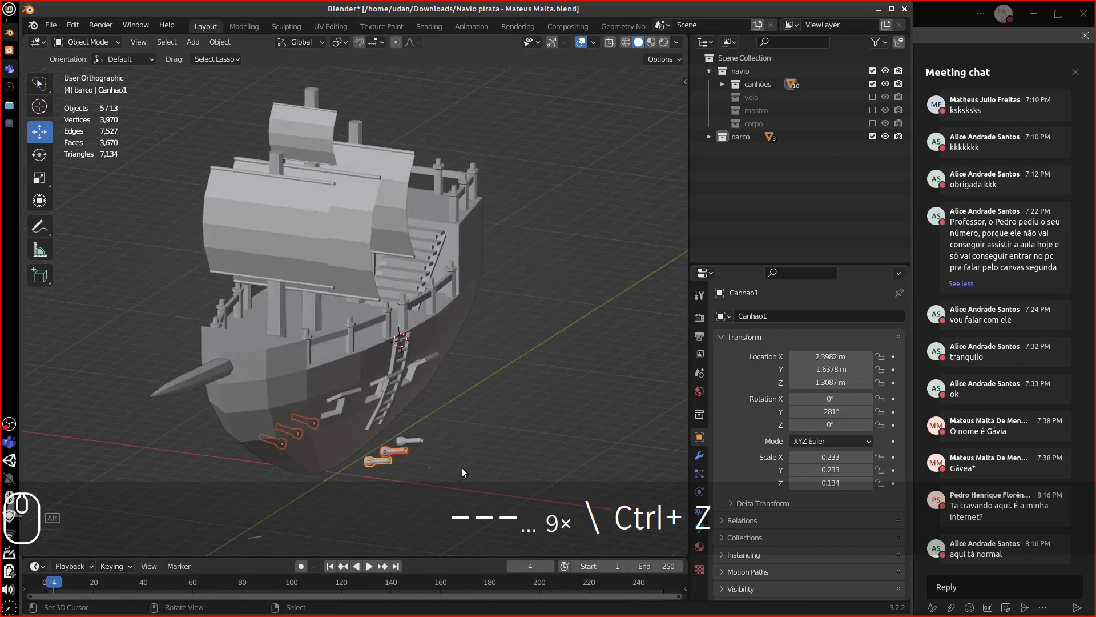
key("Delete")
left_click(428, 441)
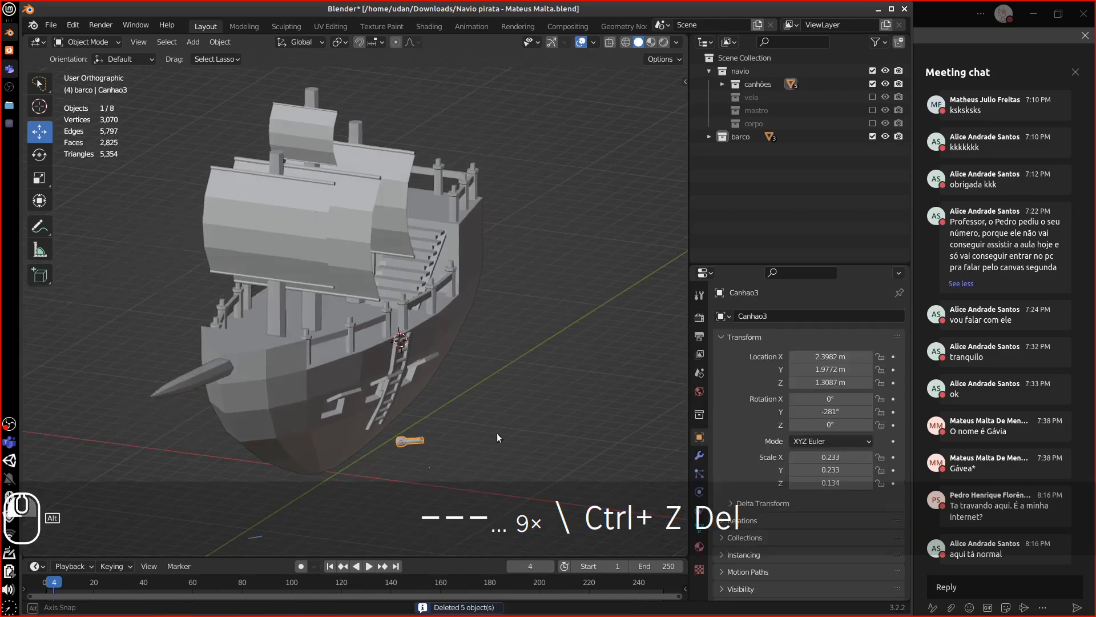
Select Canhao9 and the cannon beside it on the hull and move both up about 6.63 m along Z.
left_click_drag(497, 433, 594, 417, "alt")
right_click(269, 439)
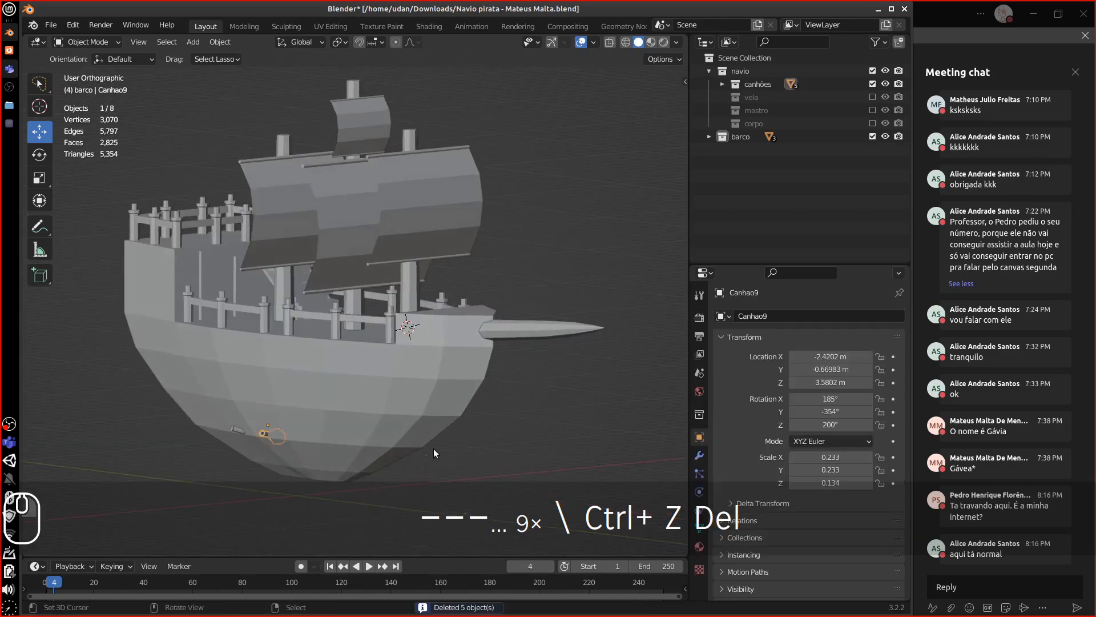
middle_click_drag(457, 437, 421, 422)
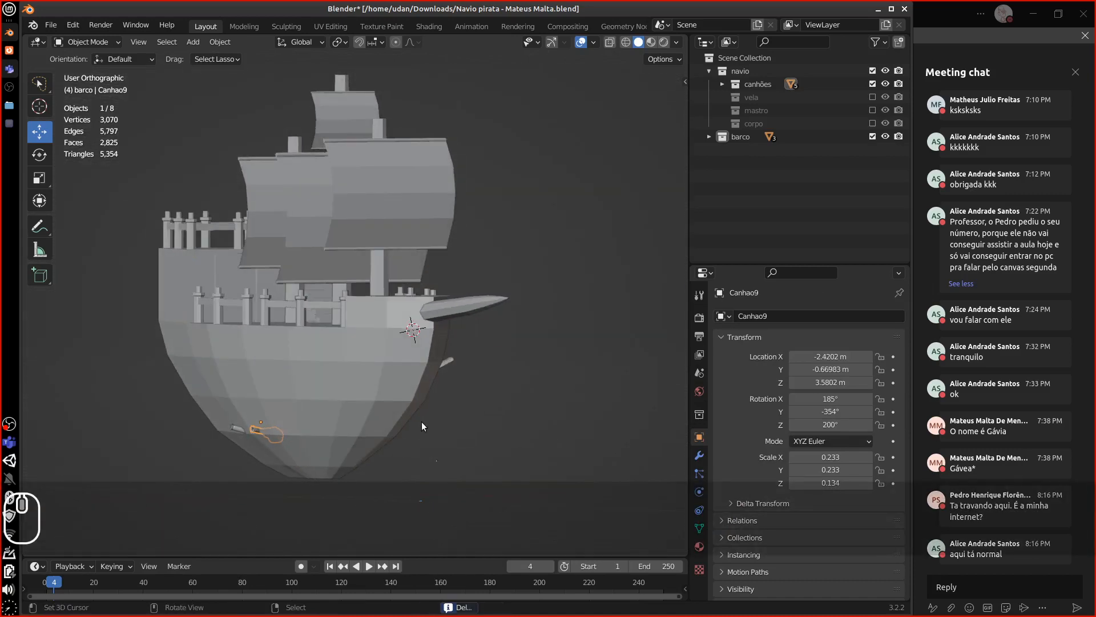
right_click(236, 435, "shift")
right_click(240, 429)
right_click(262, 430, "shift")
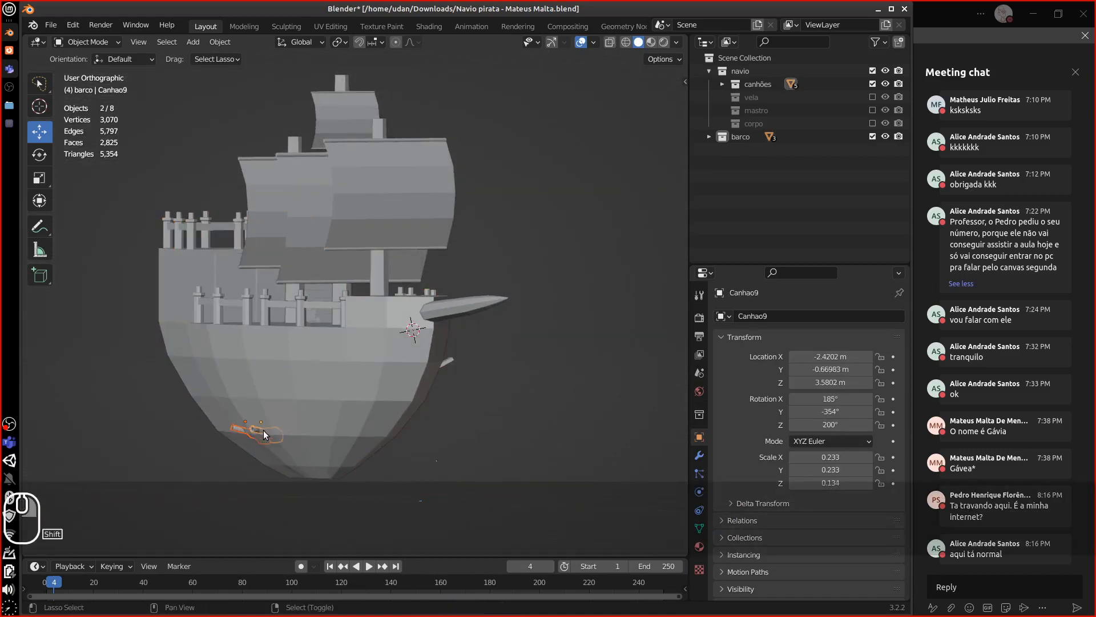
key("g")
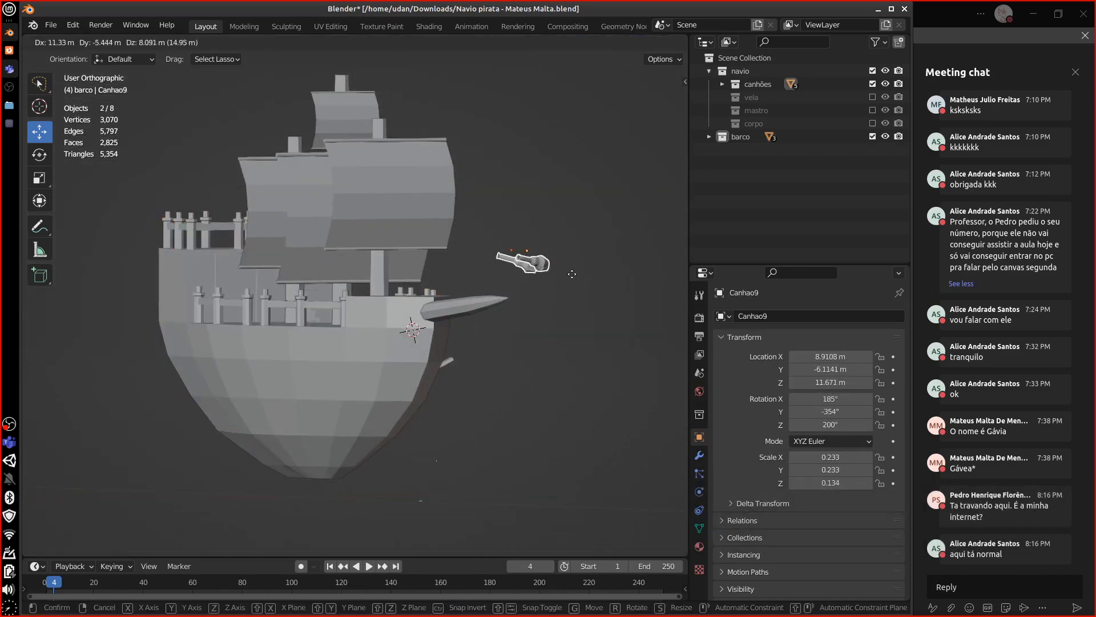
left_click(306, 304)
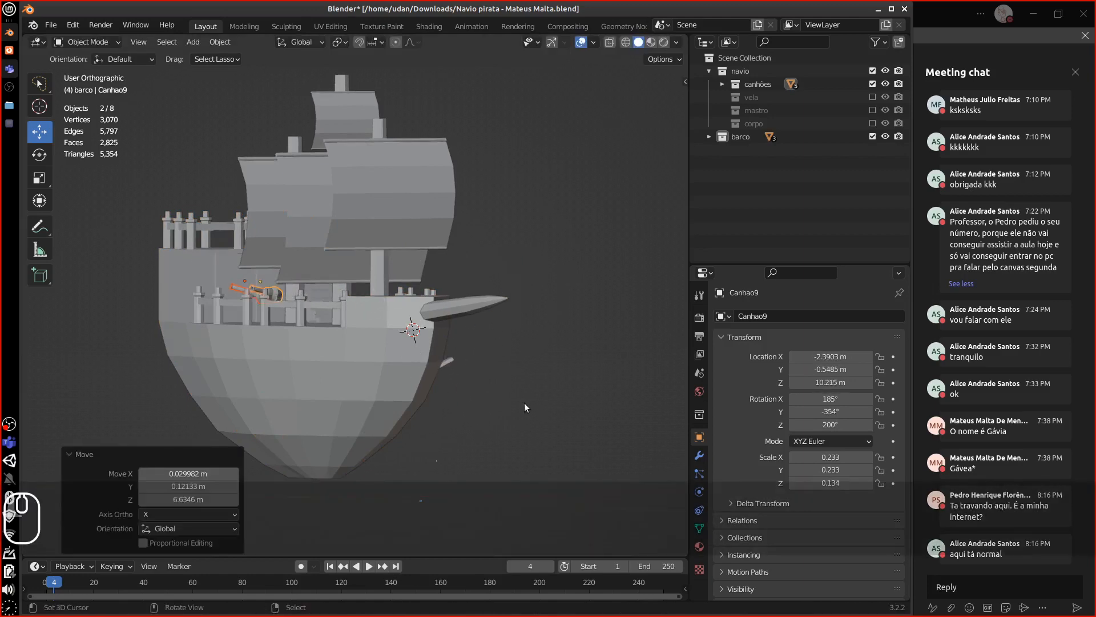
Exclude the barco collection and move Canhao8 and its neighbouring cannon about -1.27 m in X, 1.52 m in Y and 5.99 m in Z.
middle_click_drag(524, 402, 427, 435)
left_click(873, 136)
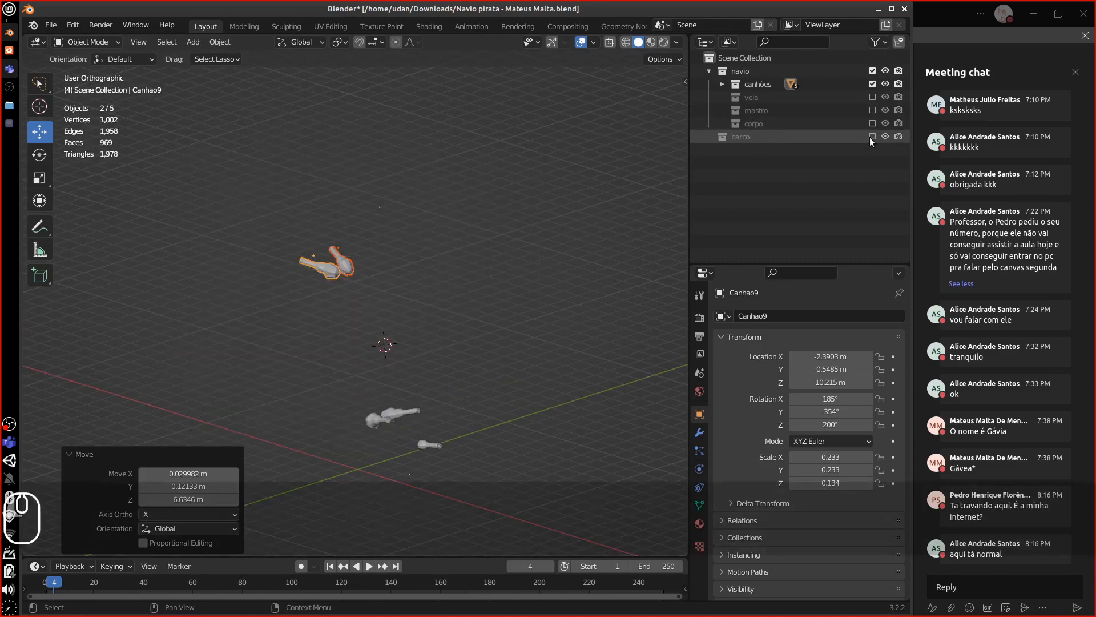
left_click(400, 415)
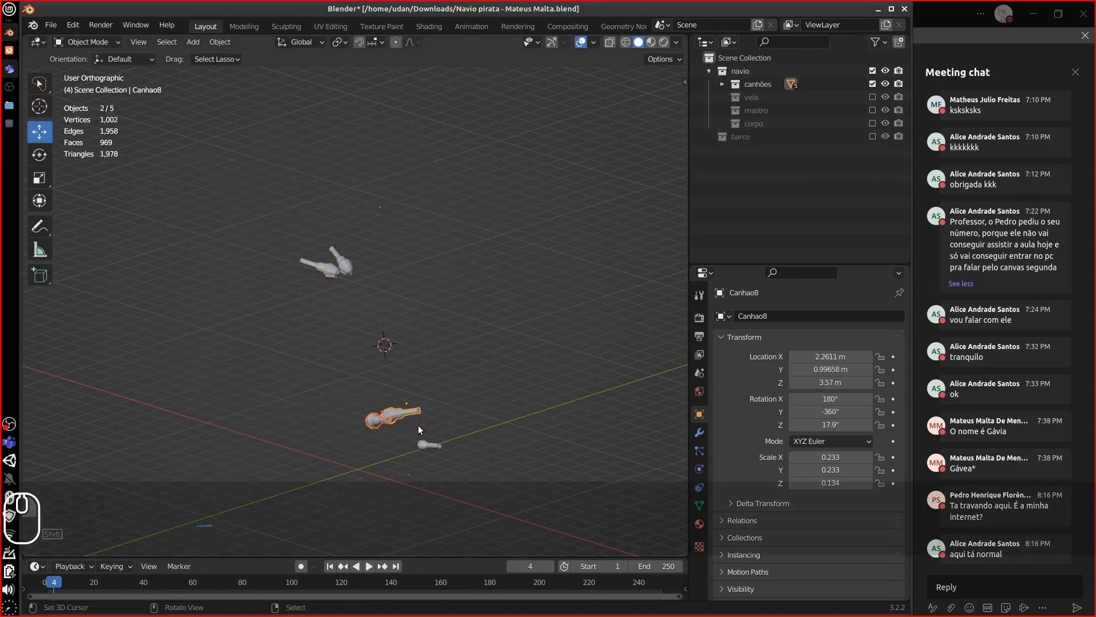
key("g")
left_click(420, 292)
Merge the duplicate vertices of Canhao8 and its neighbouring cannon by distance across both complete meshes.
middle_click_drag(420, 293, 490, 310)
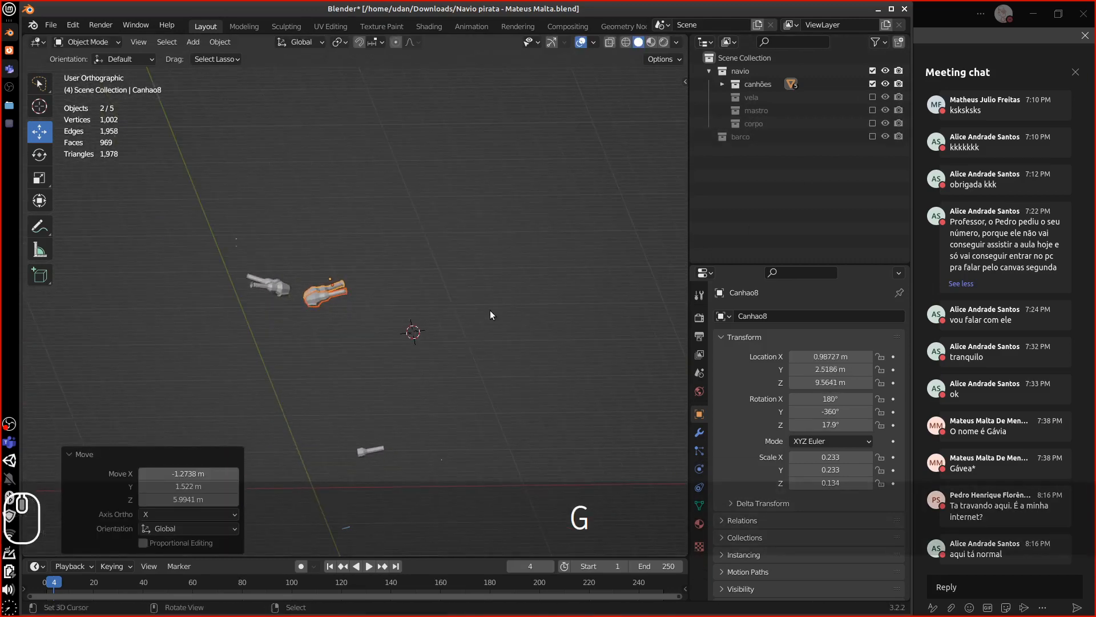
key("equal")
key("equal")
key("equal")
key("equal")
key("equal")
key("equal")
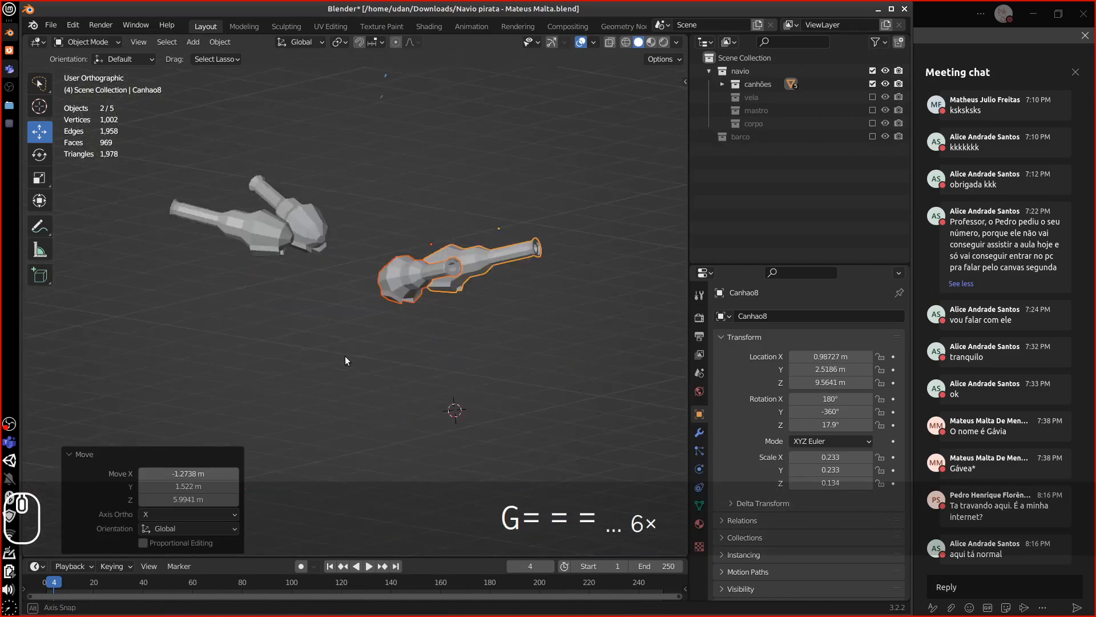
key("Tab")
middle_click_drag(508, 331, 448, 381)
key("a")
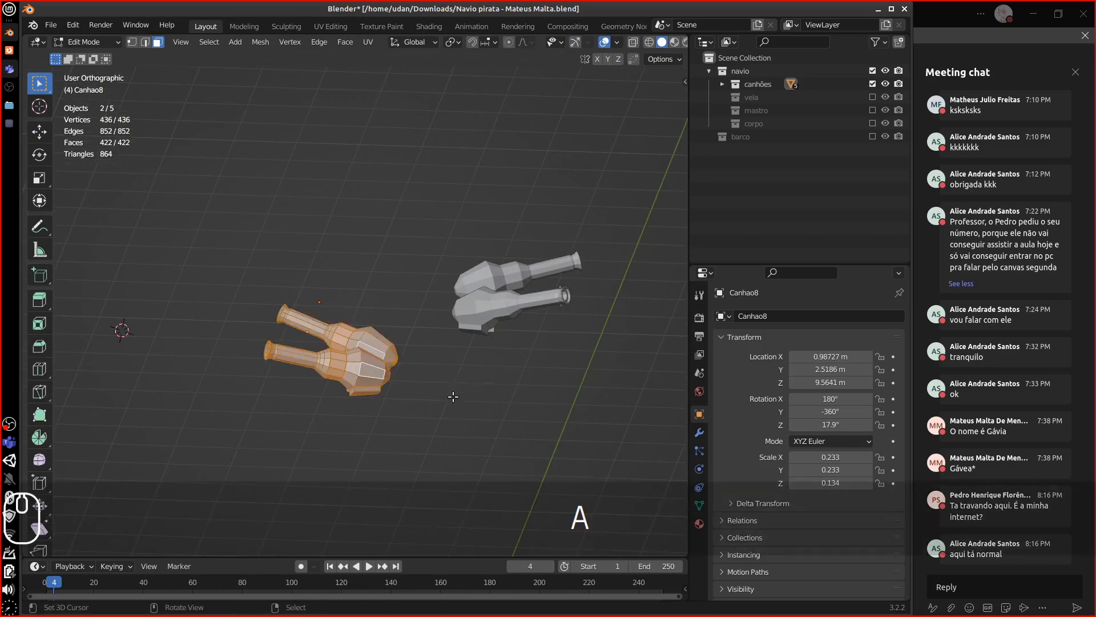
key("m")
left_click(456, 406)
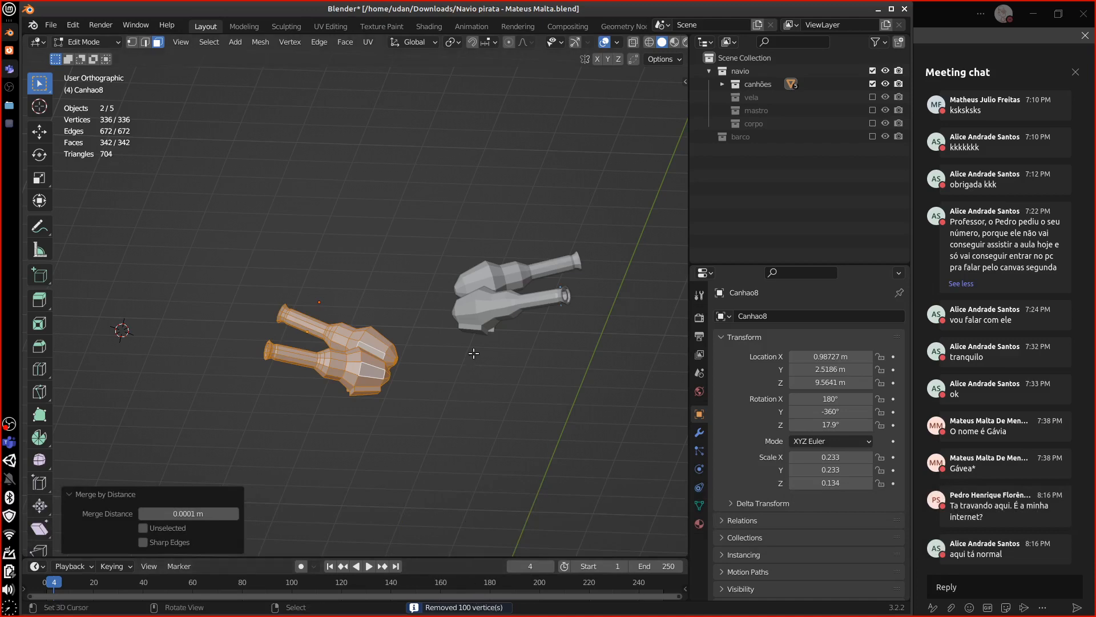
Check the Canhao10 mesh in Edit Mode and exclude the canhões collection.
key("Tab")
left_click(501, 312)
key("Tab")
middle_click_drag(477, 384, 508, 289)
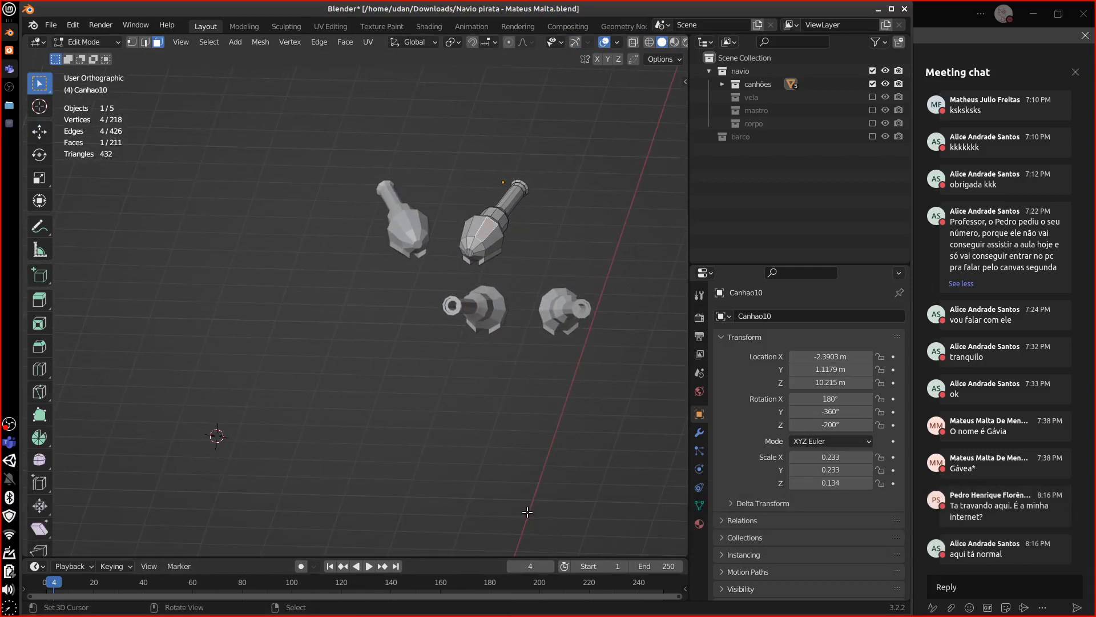
key("Tab")
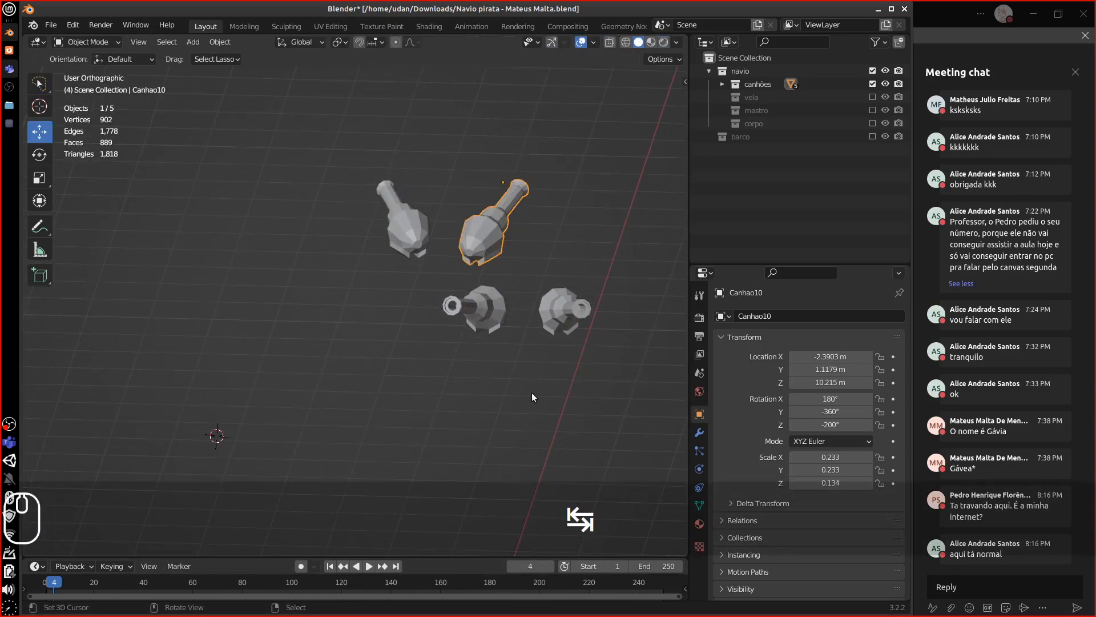
left_click(419, 231)
left_click(872, 84)
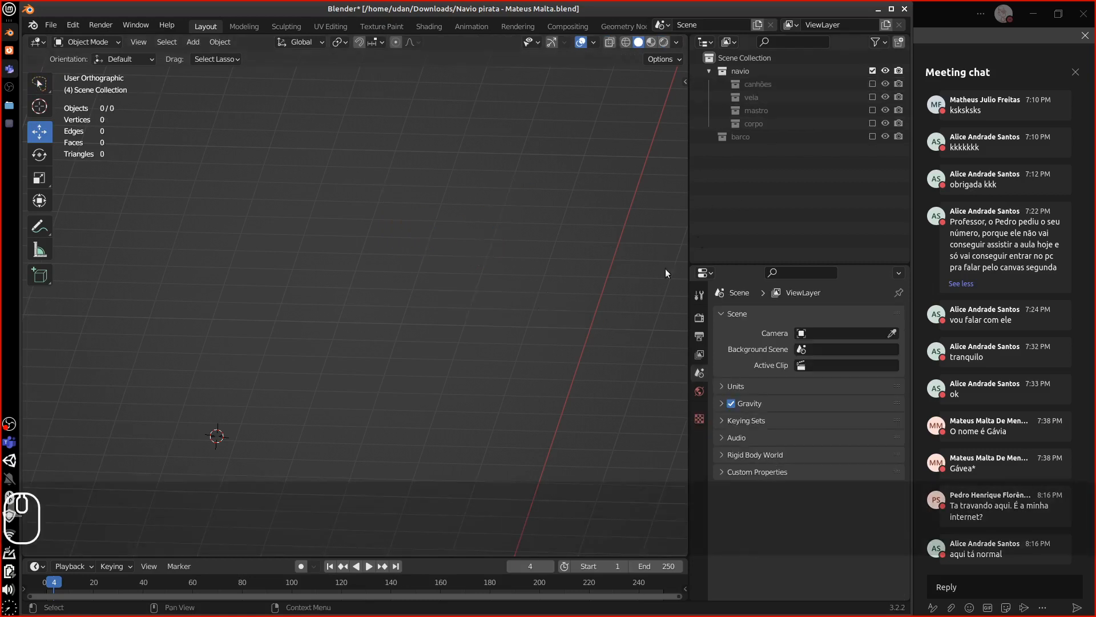
Include the corpo, mastro and vela collections and underline the scene's triangle count with an annotation stroke.
scroll(566, 368, "down", 4)
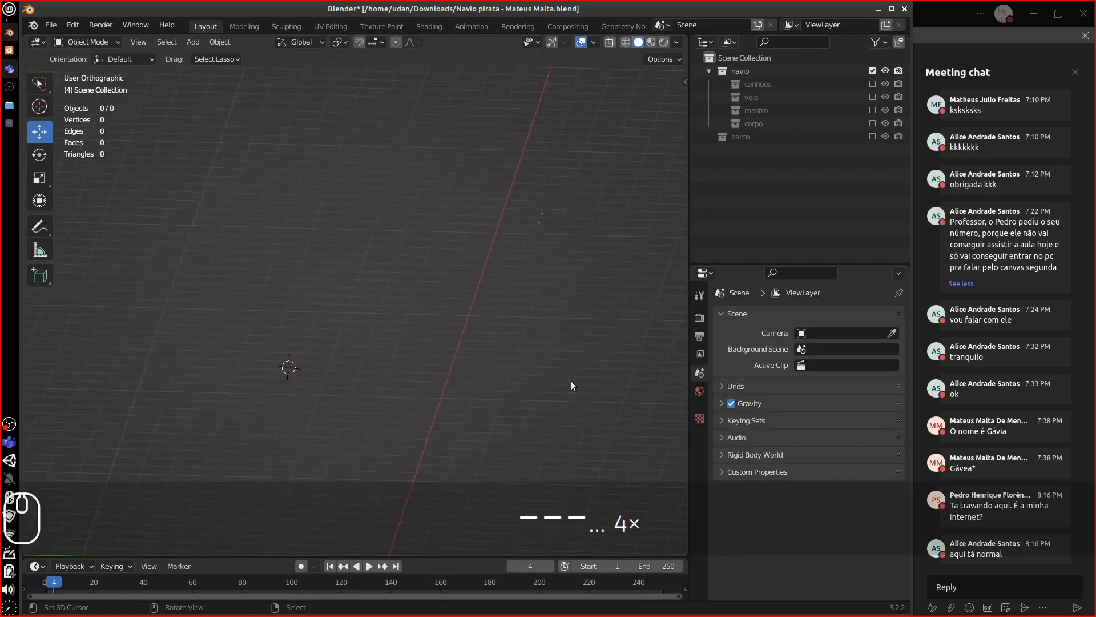
mouse_move(573, 362)
middle_mouse_down()
mouse_move(563, 379)
mouse_move(505, 275)
mouse_move(577, 389)
mouse_move(616, 317)
mouse_move(570, 364)
mouse_move(574, 345)
middle_mouse_up()
left_click(872, 124)
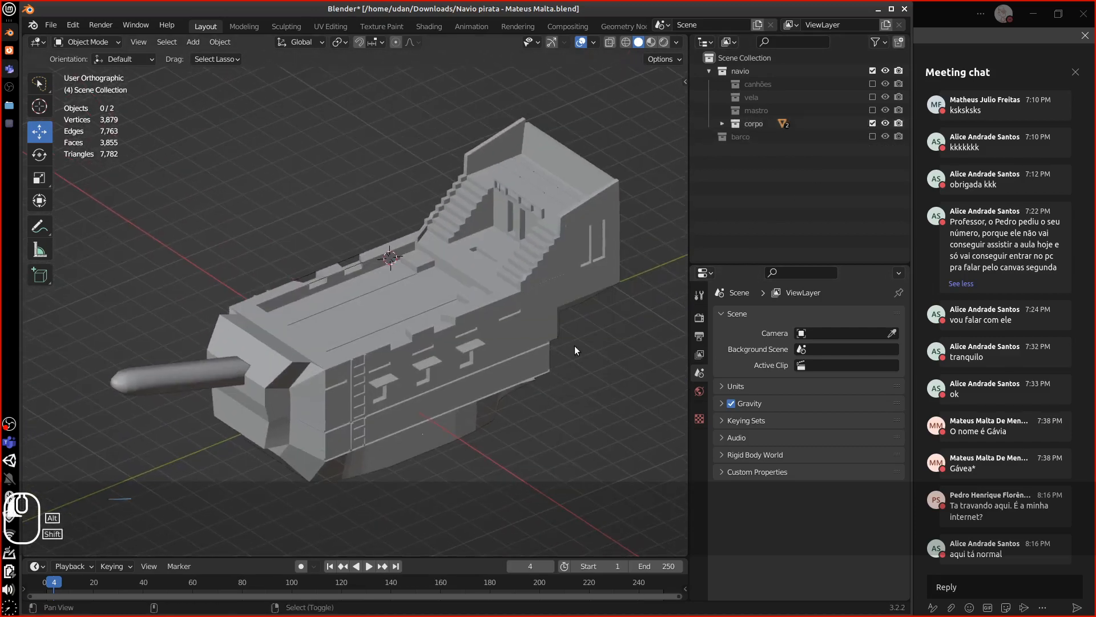
left_click(872, 109)
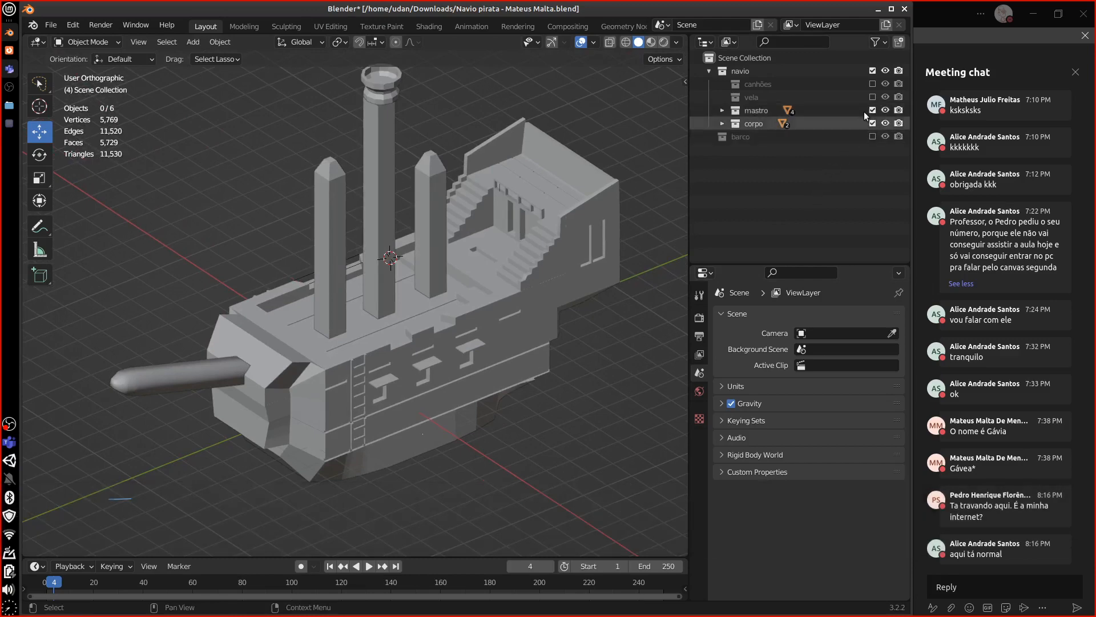
left_click(872, 97)
middle_click_drag(594, 376, 519, 430)
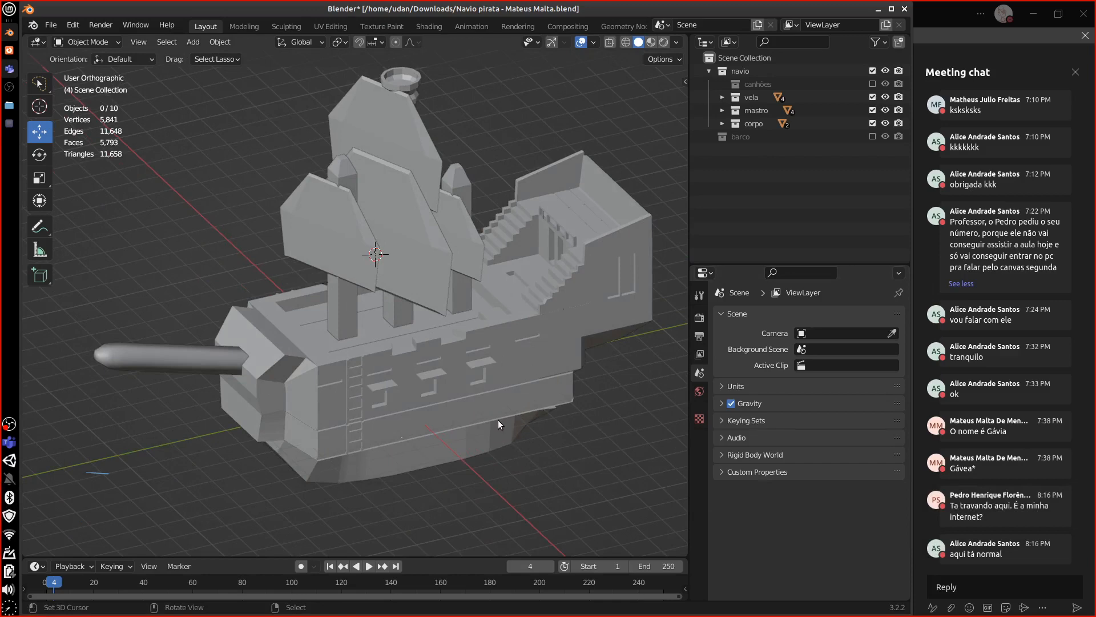
middle_click_drag(498, 420, 548, 417)
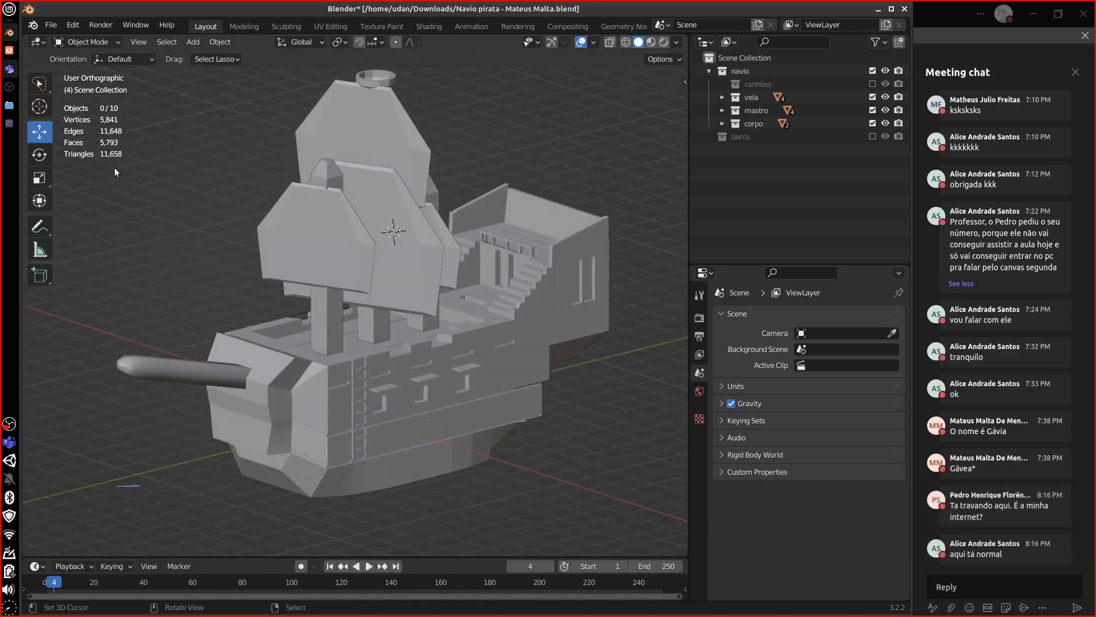
key("d")
left_click_drag(99, 163, 136, 163)
Merge the vertices of the CorpoNavio hull by distance across its complete mesh.
left_click(526, 379)
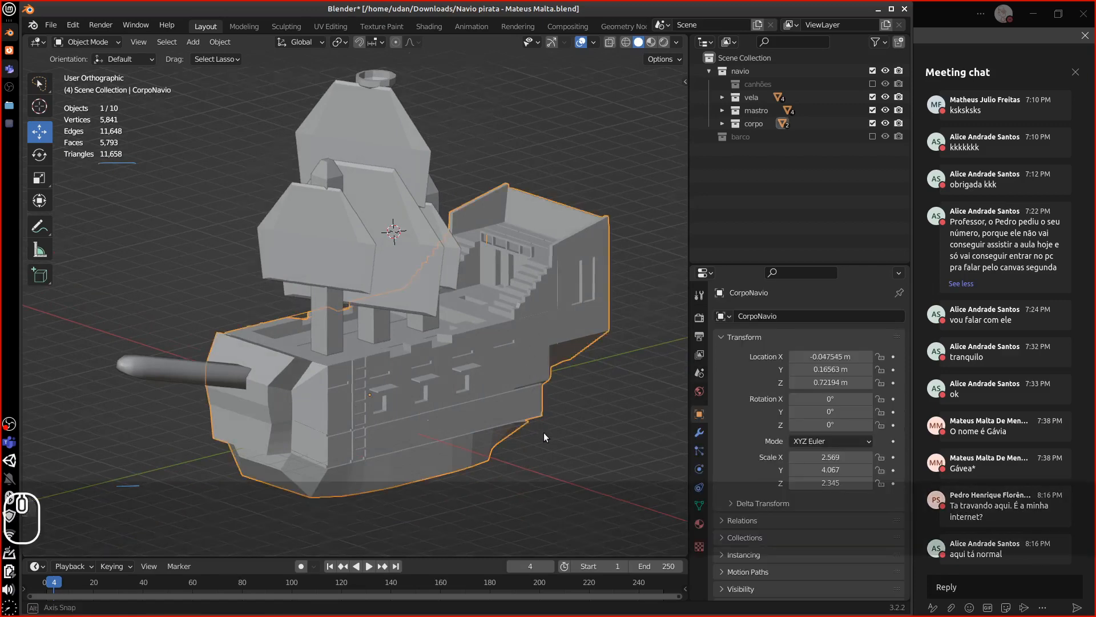
middle_click_drag(544, 433, 517, 431)
key("Tab")
key("a")
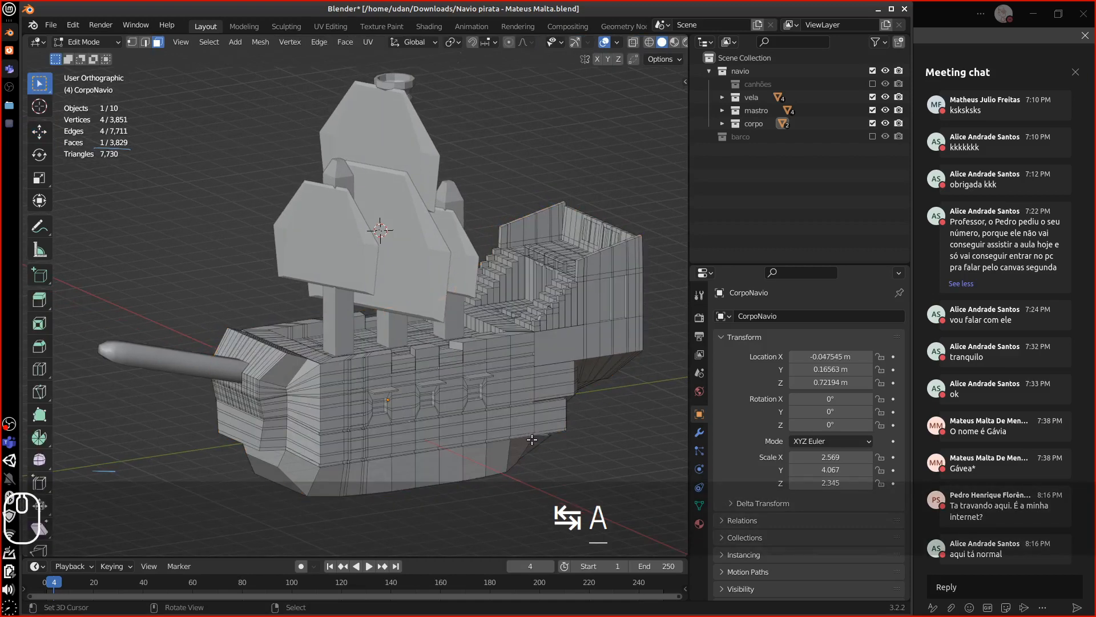
key("m")
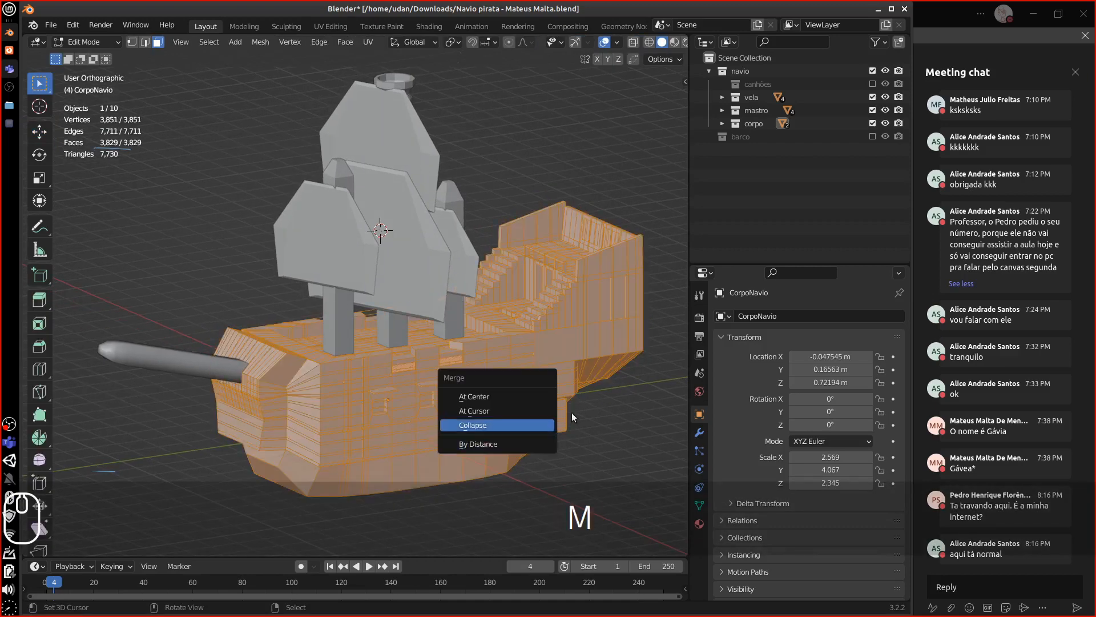
left_click(535, 448)
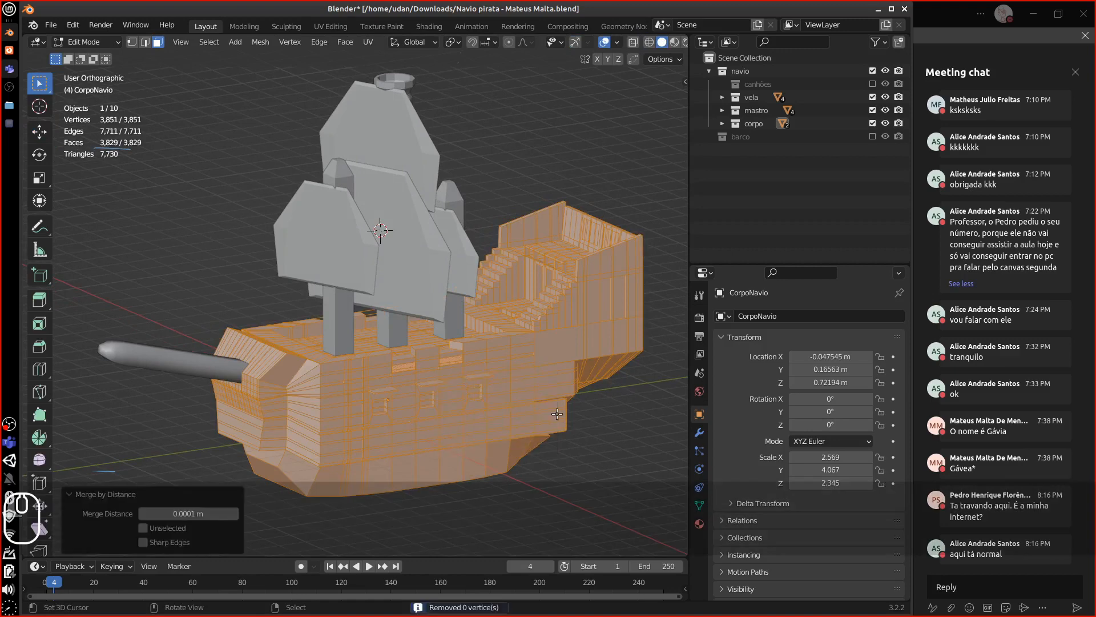
Examine the edge density of CorpoNavio's mesh around the side windows, ladder and deck.
middle_click_drag(557, 416, 528, 439)
key("equal")
key("equal")
key("equal")
key("equal")
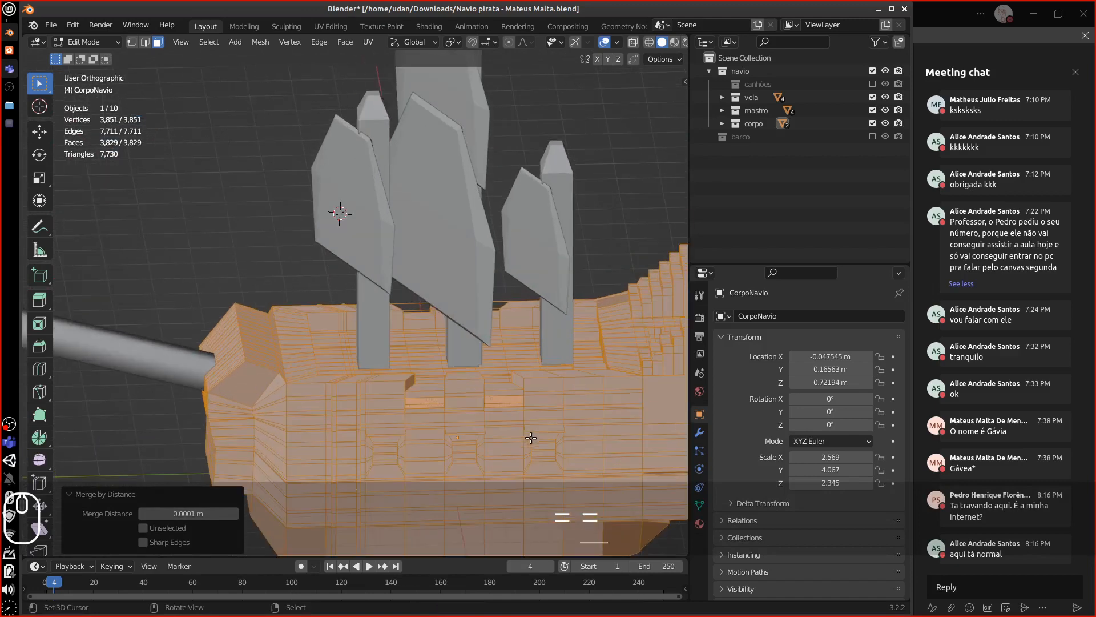
middle_click_drag(565, 406, 554, 347, "shift")
left_click_drag(554, 347, 530, 309, "alt+shift")
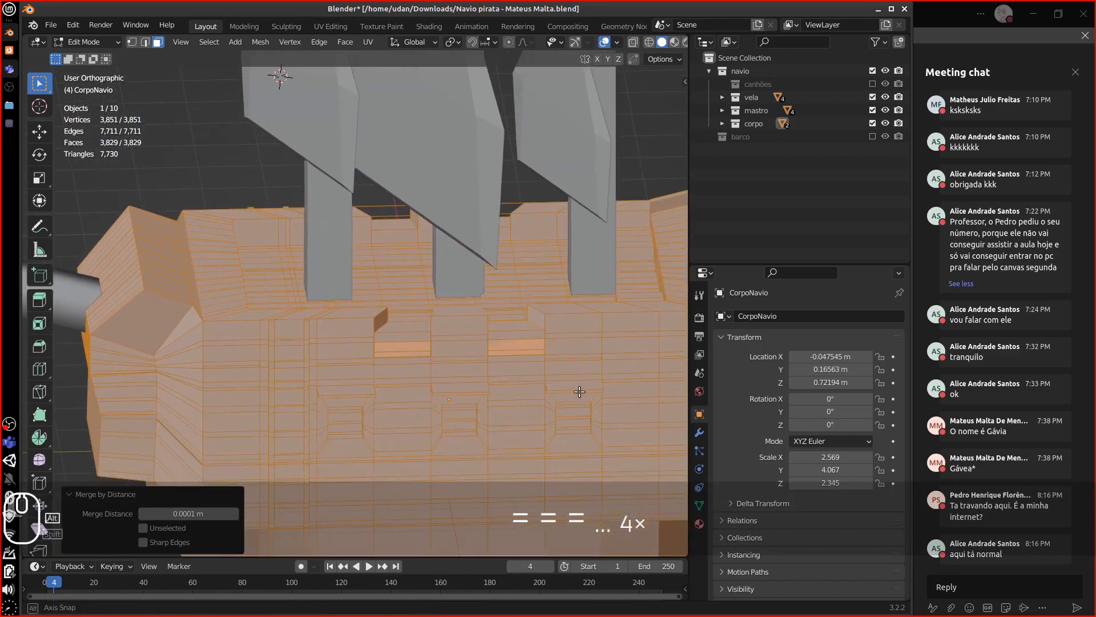
left_click_drag(580, 392, 609, 396, "alt")
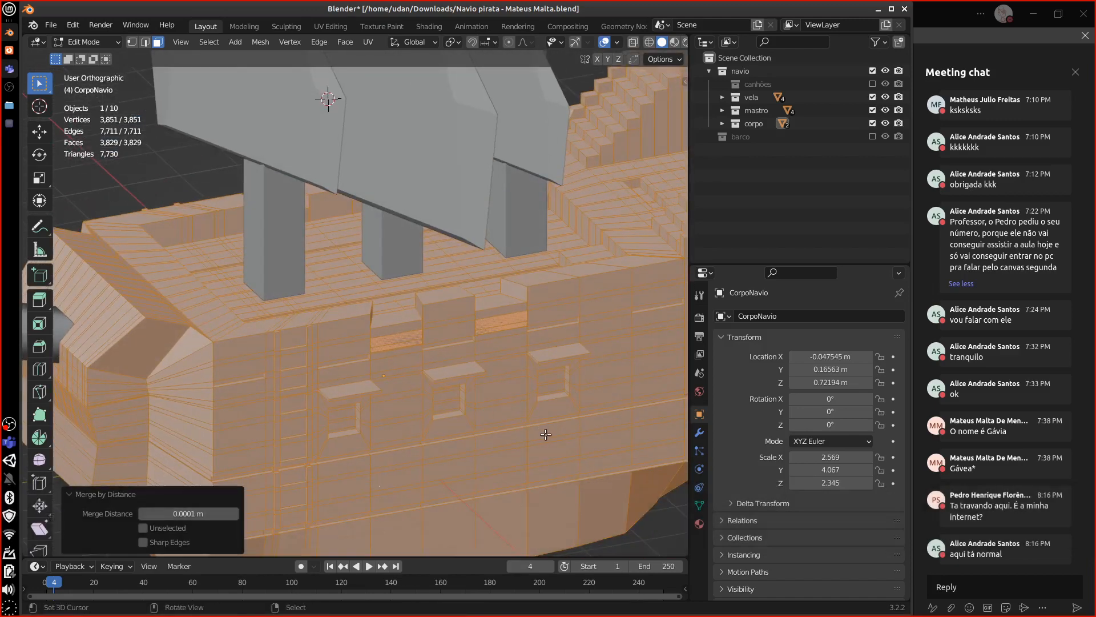
key("Tab")
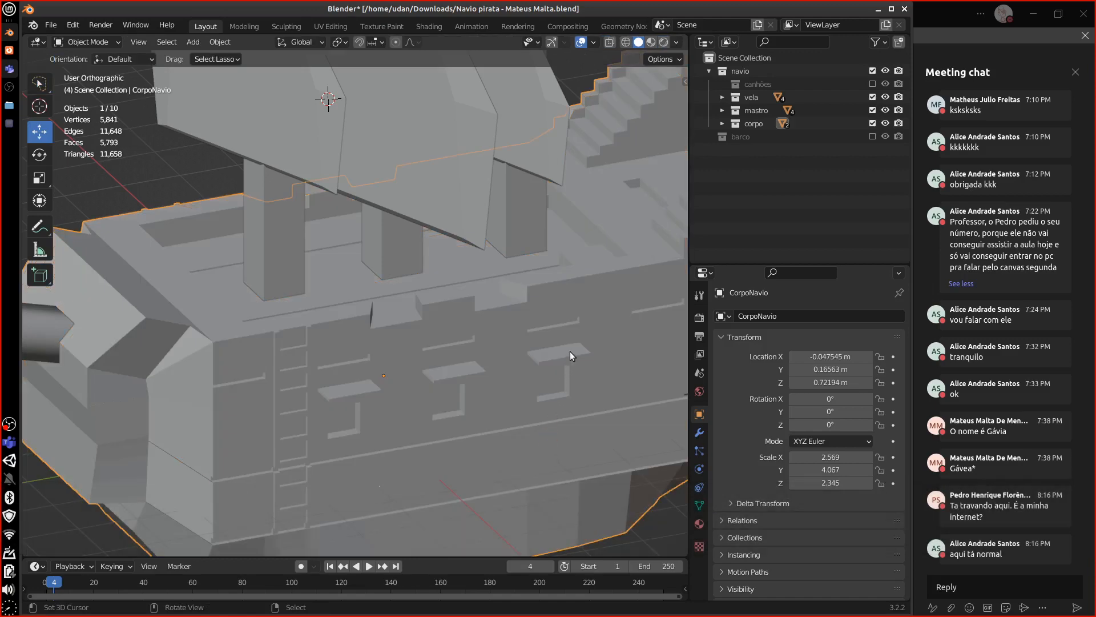
Exclude the corpo, mastro and vela collections and include barco to examine the other ship alone.
left_click(873, 123)
left_click(873, 110)
left_click(873, 136)
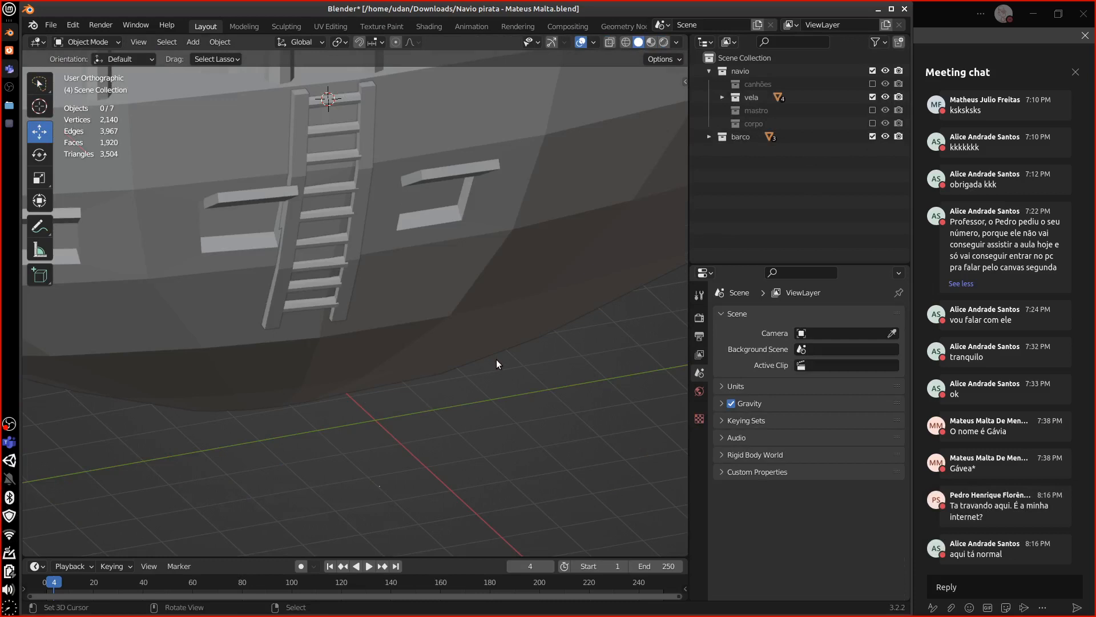
scroll(496, 362, "down", 7)
middle_click_drag(493, 341, 508, 399, "shift")
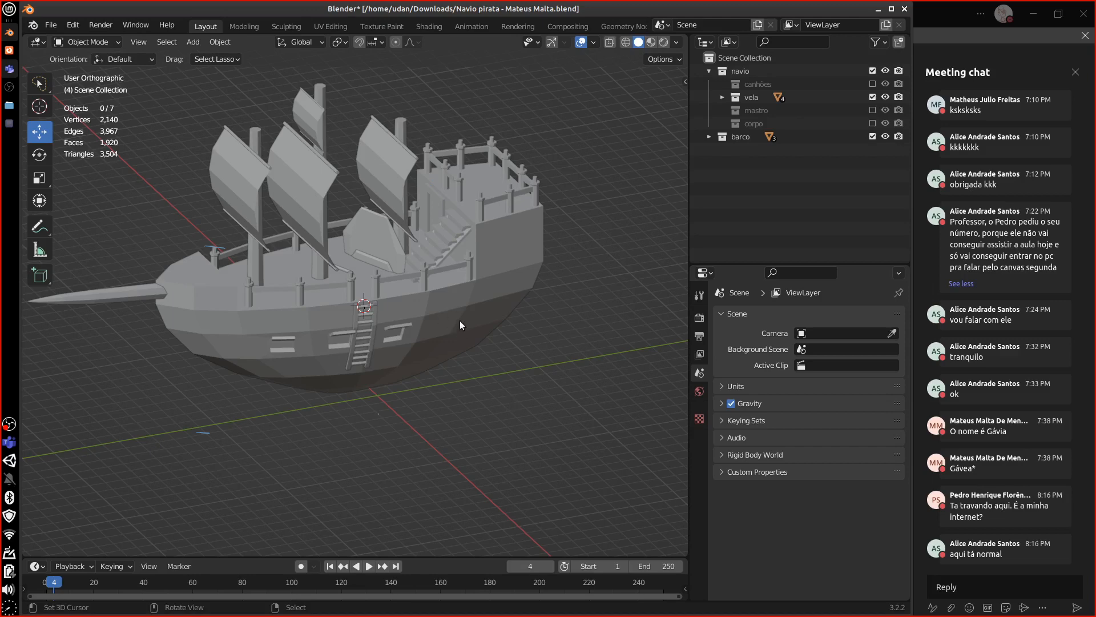
left_click(393, 245)
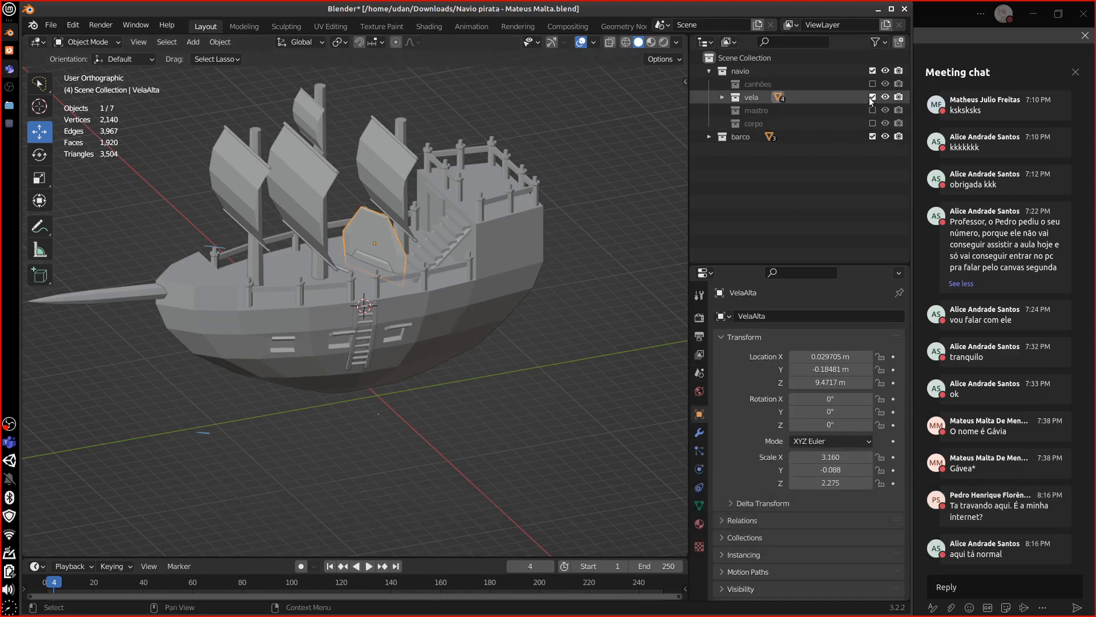
left_click(872, 97)
middle_click_drag(559, 337, 502, 372)
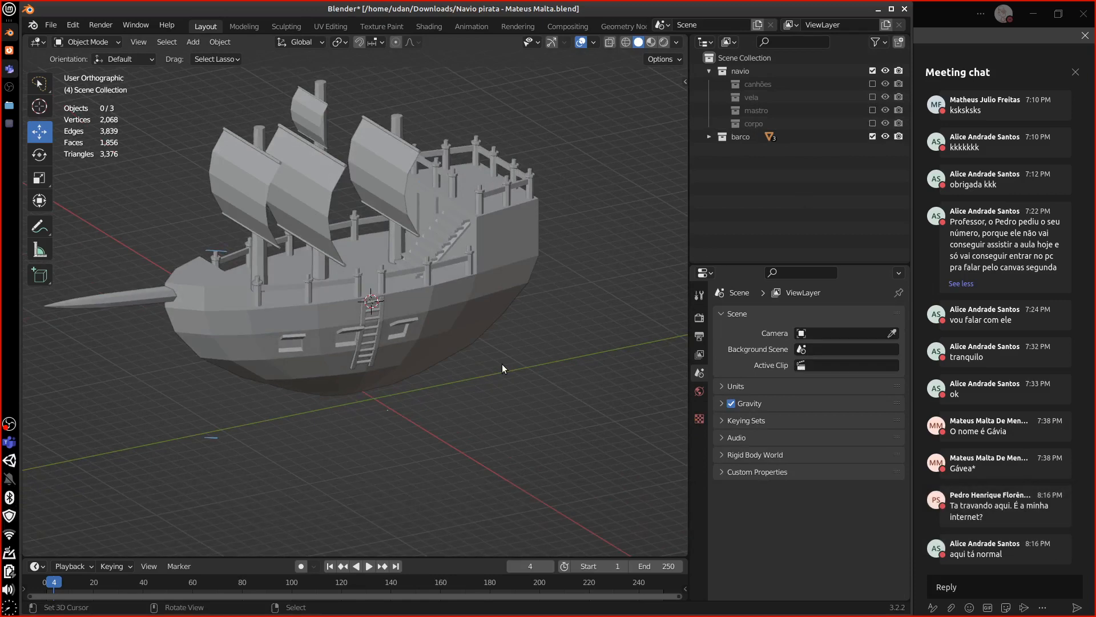
middle_click_drag(475, 392, 491, 387)
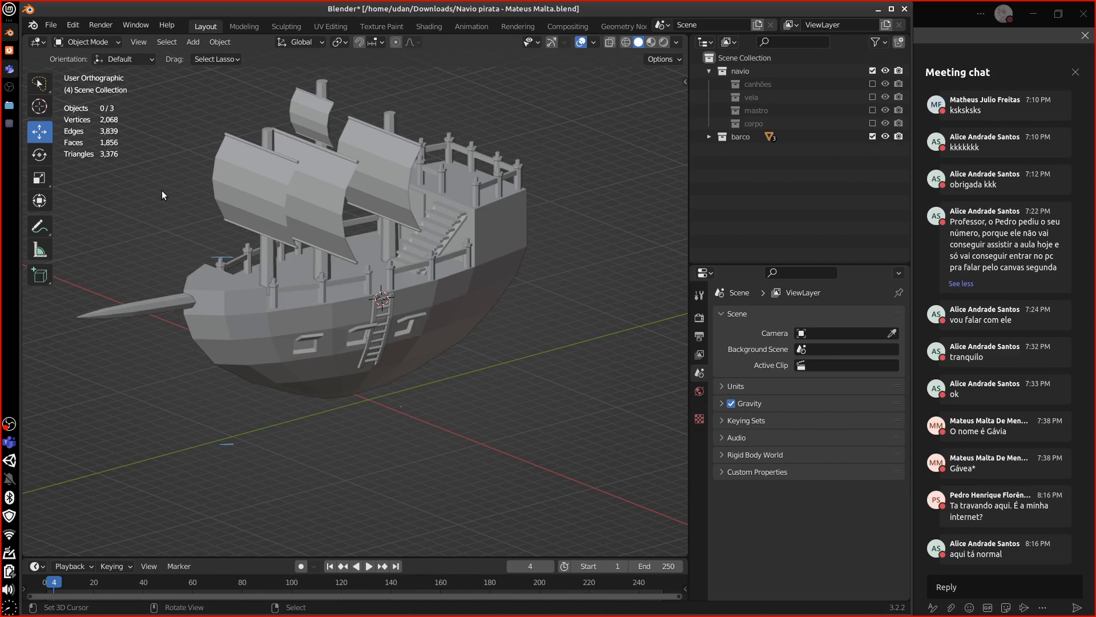
Exclude the barco collection, include corpo and select the CorpoNavio hull.
left_click(872, 137)
left_click(873, 97)
left_click(873, 97)
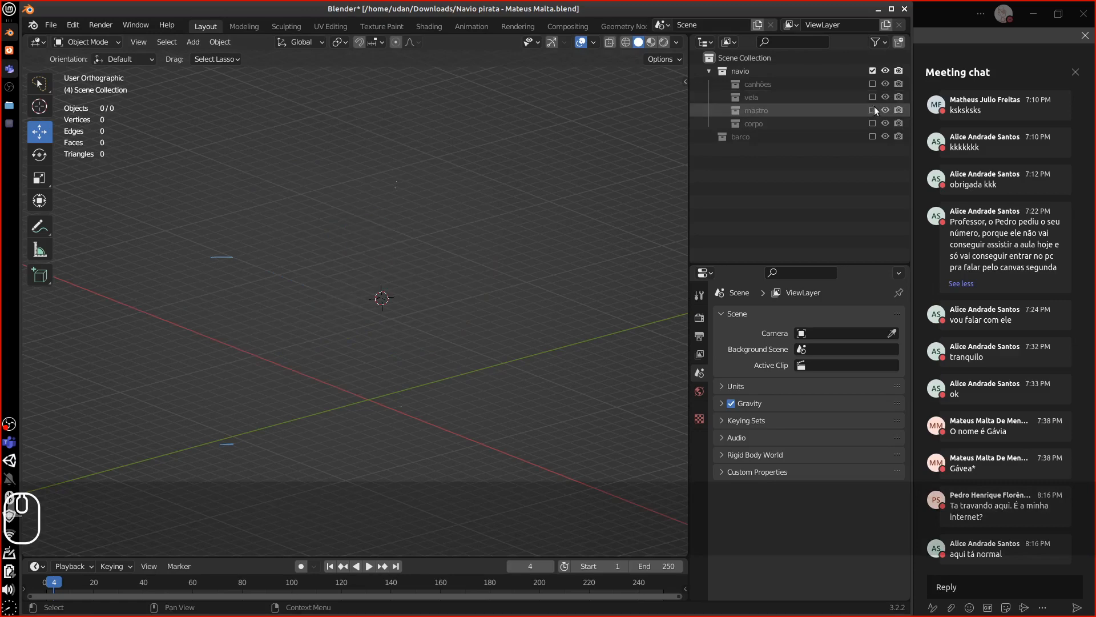
left_click(872, 110)
left_click(872, 110)
left_click(872, 123)
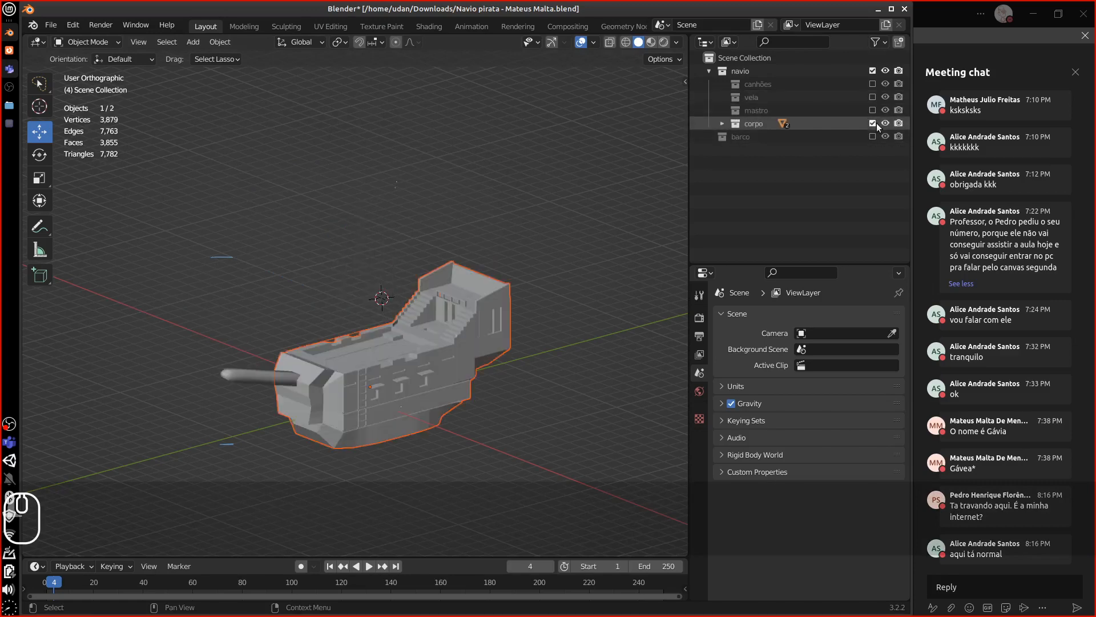
left_click(454, 376)
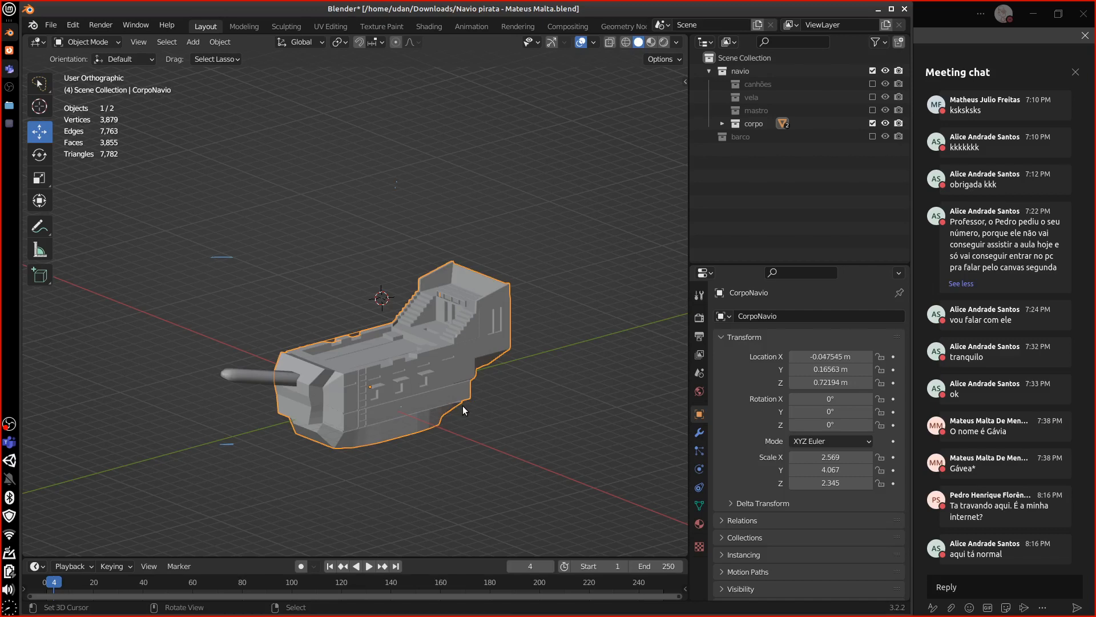
Open CorpoNavio for mesh editing in edge select mode and select the edges bounding the two gaps in its side rail.
middle_click_drag(481, 374, 470, 354)
scroll(413, 351, "up", 8)
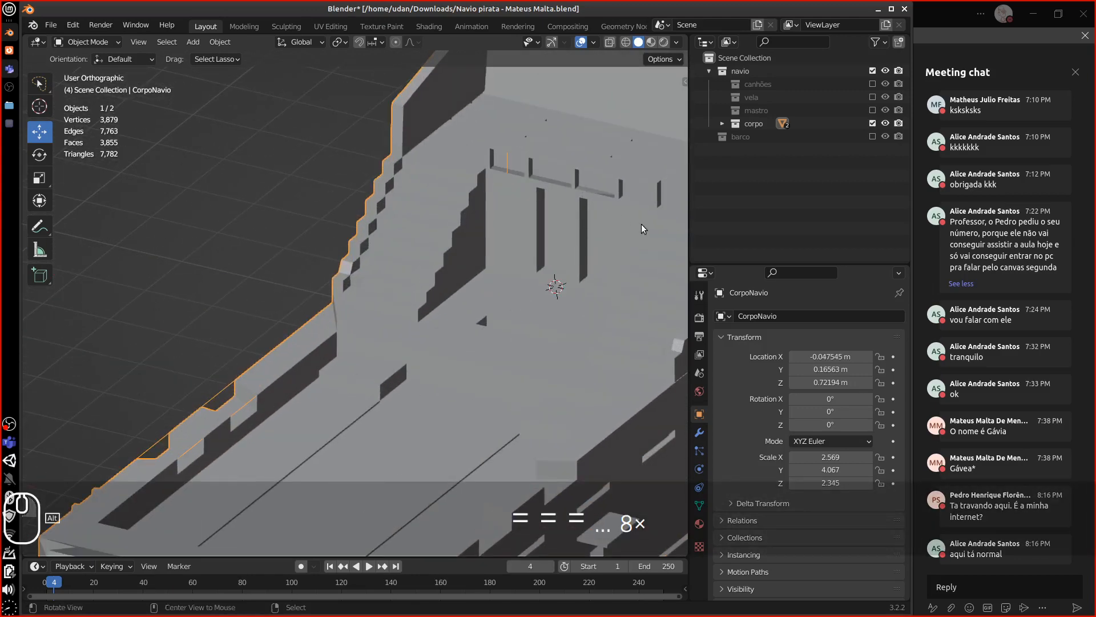
left_click_drag(642, 226, 562, 290, "alt")
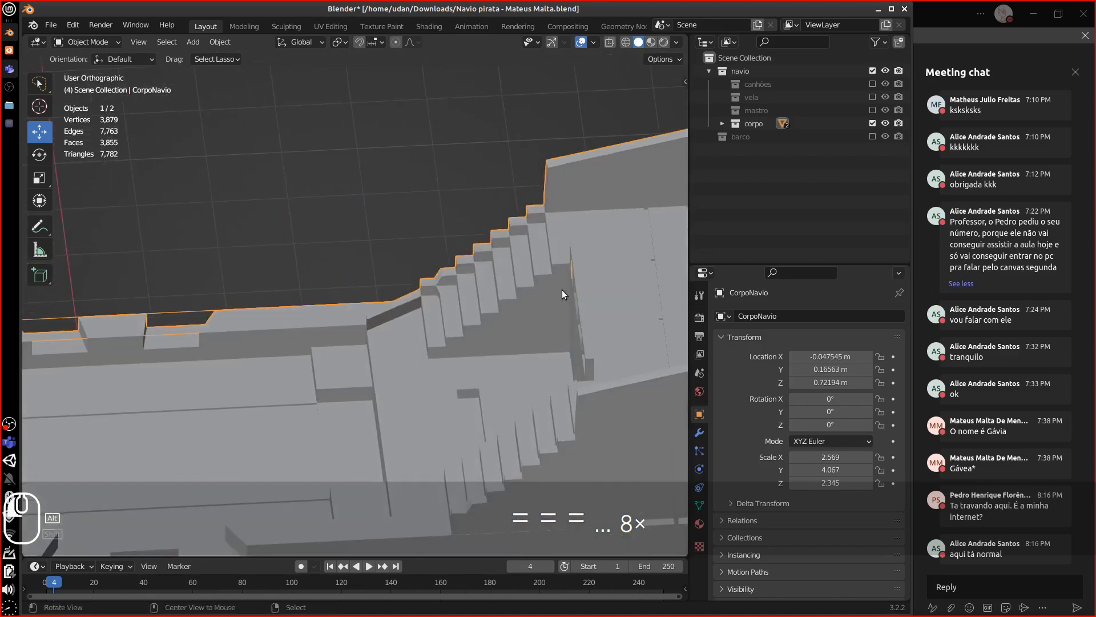
key("Tab")
key("alt+a")
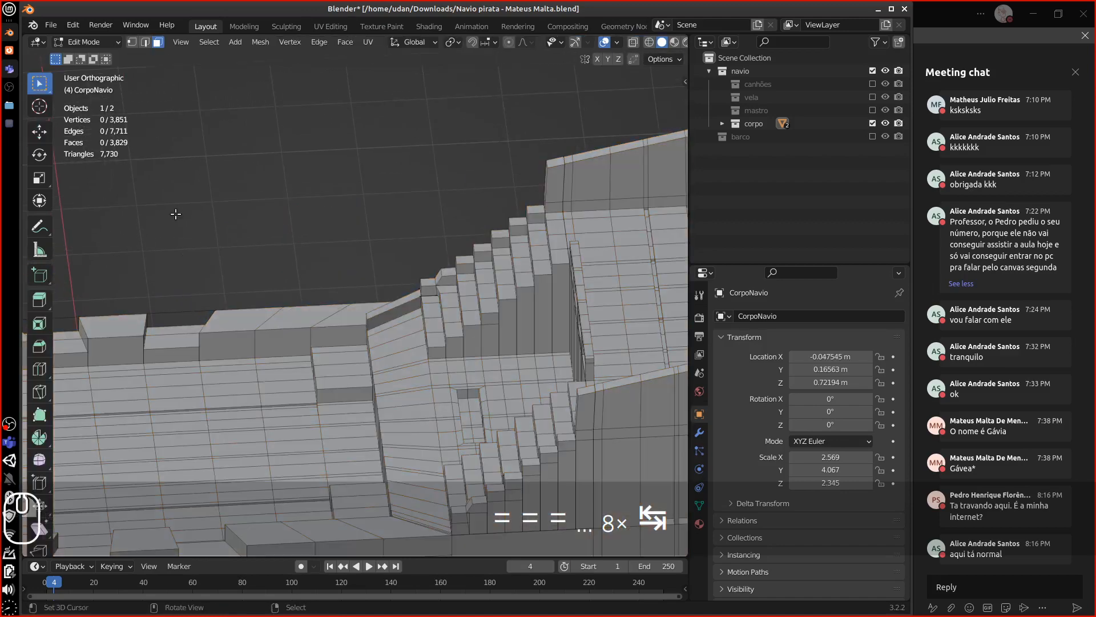
key("2")
right_click(175, 314)
left_click_drag(192, 351, 351, 329, "alt+shift")
right_click(339, 307, "shift")
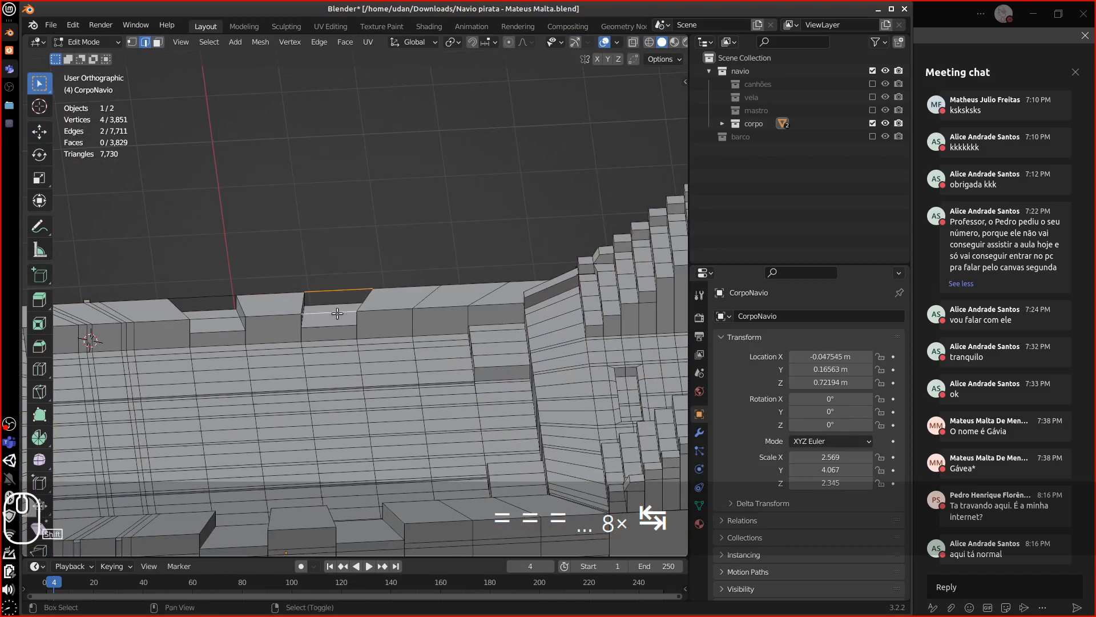
right_click(202, 297, "shift")
right_click(217, 317, "shift")
Try to select the geometry linked to an edge of the small railing above the stern cabin.
middle_click_drag(530, 415, 486, 380)
left_click_drag(486, 379, 457, 360, "alt")
right_click(453, 420)
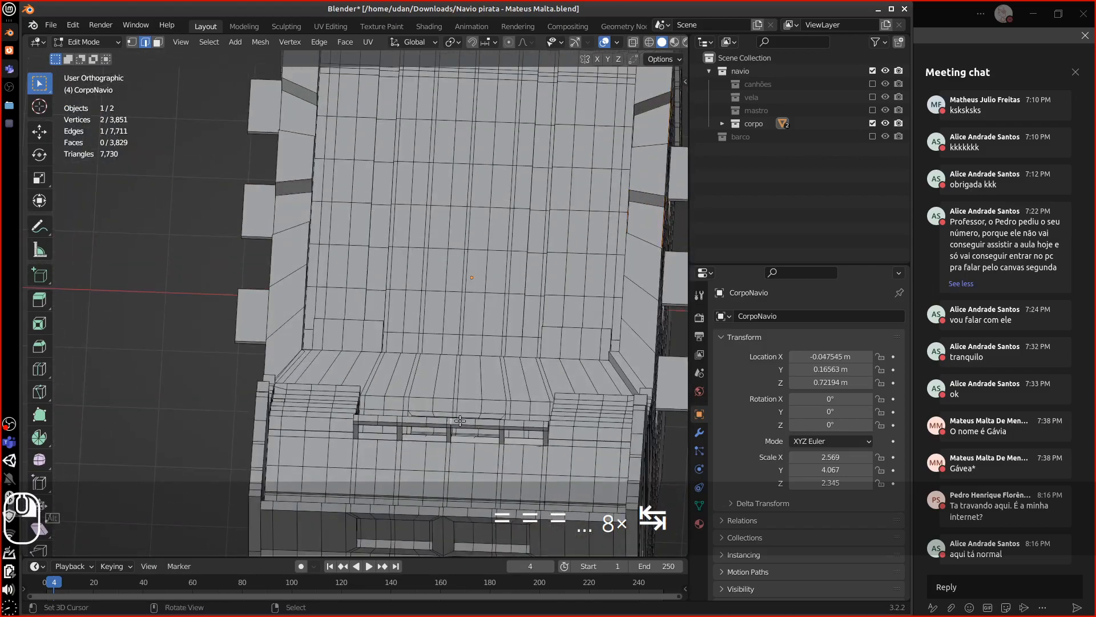
key("ctrl+l")
right_click(491, 427)
Examine the stern's windows, stairs and railing and the whole CorpoNavio mesh, ending in Object Mode.
left_click_drag(524, 445, 550, 355, "alt")
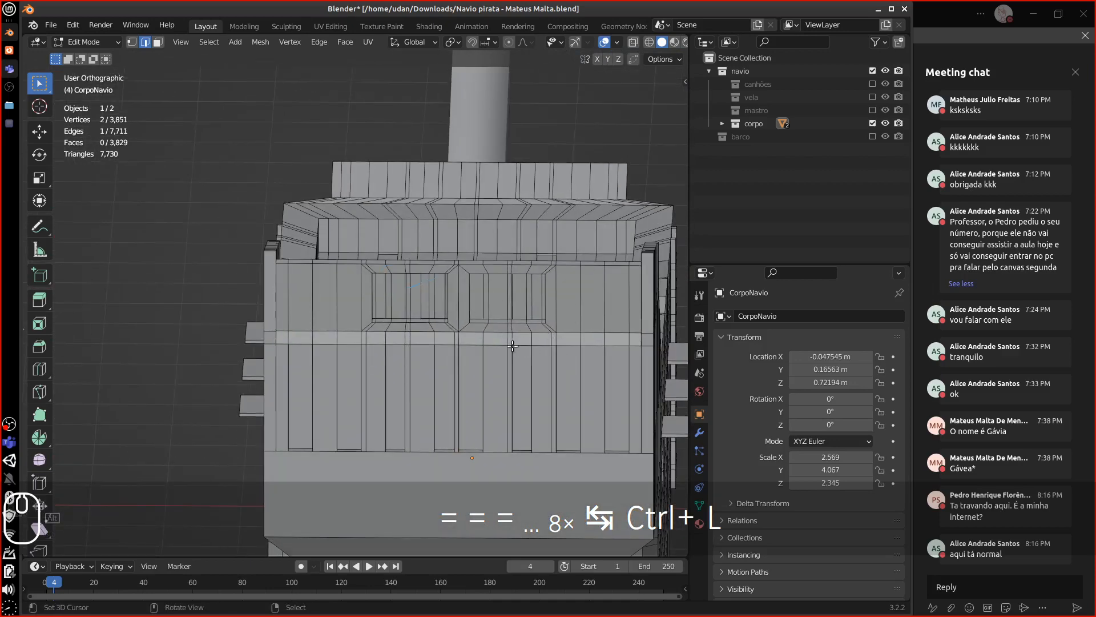
left_click_drag(471, 316, 579, 377, "alt")
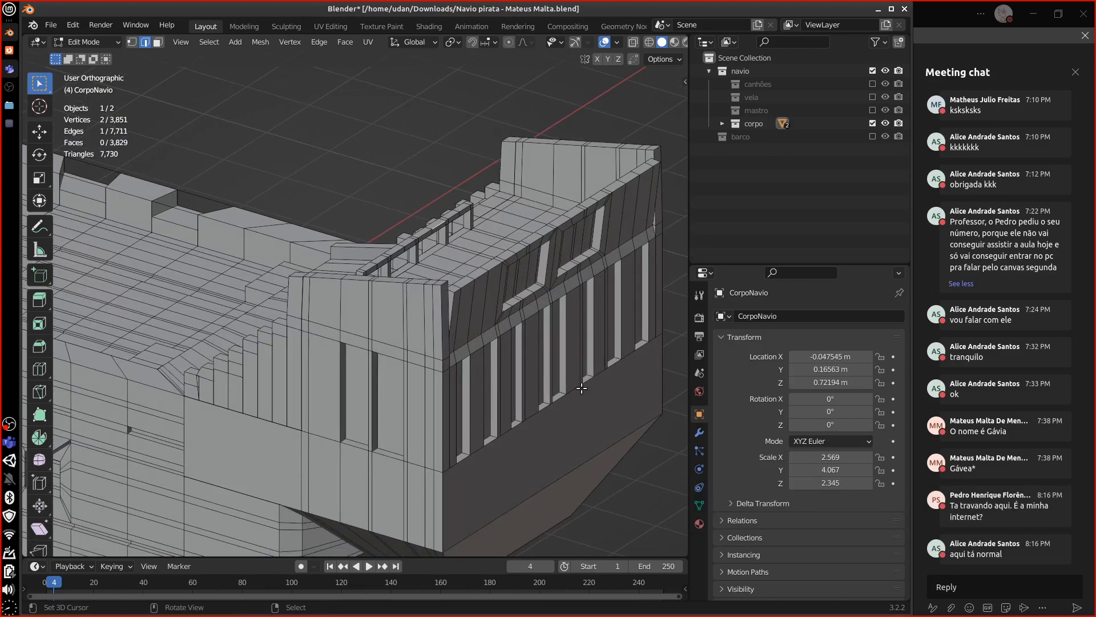
left_click_drag(582, 388, 608, 389, "alt")
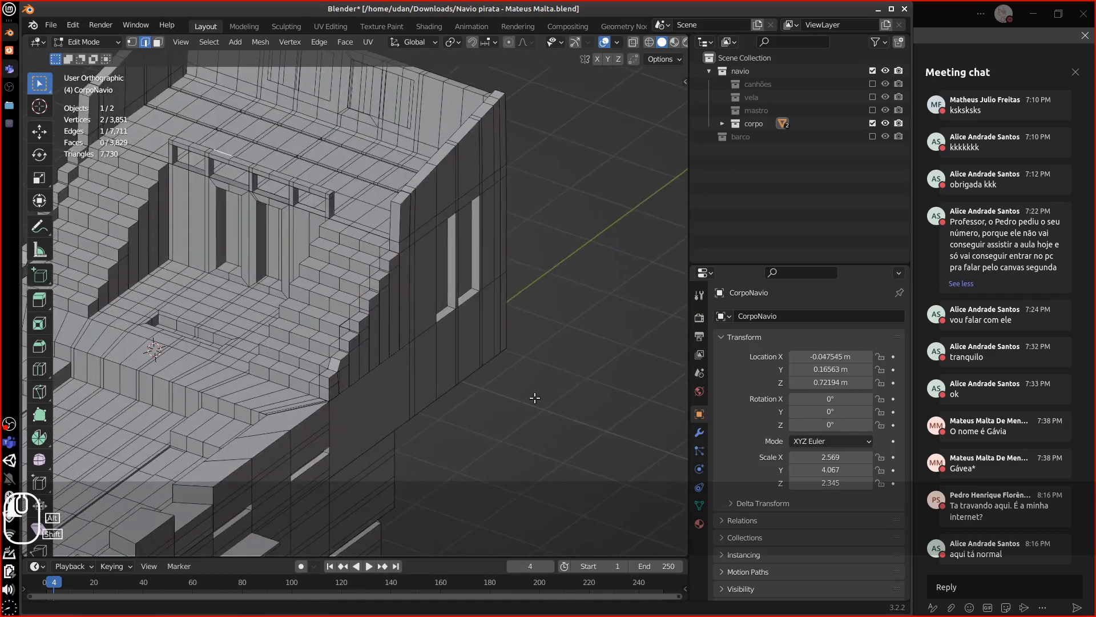
left_click_drag(485, 417, 606, 379, "alt+shift")
scroll(596, 386, "down", 5)
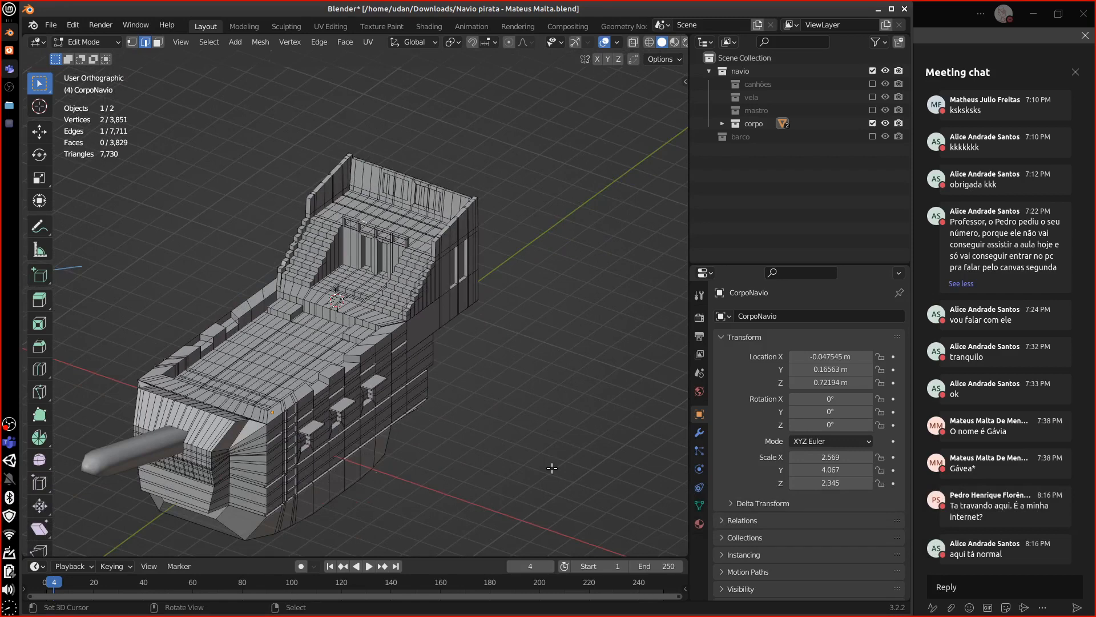
key("Tab")
Draw a freehand annotation of a rectangle with a curved arrow inside it beside the hull, and erase it.
middle_click_drag(530, 336, 476, 301, "shift")
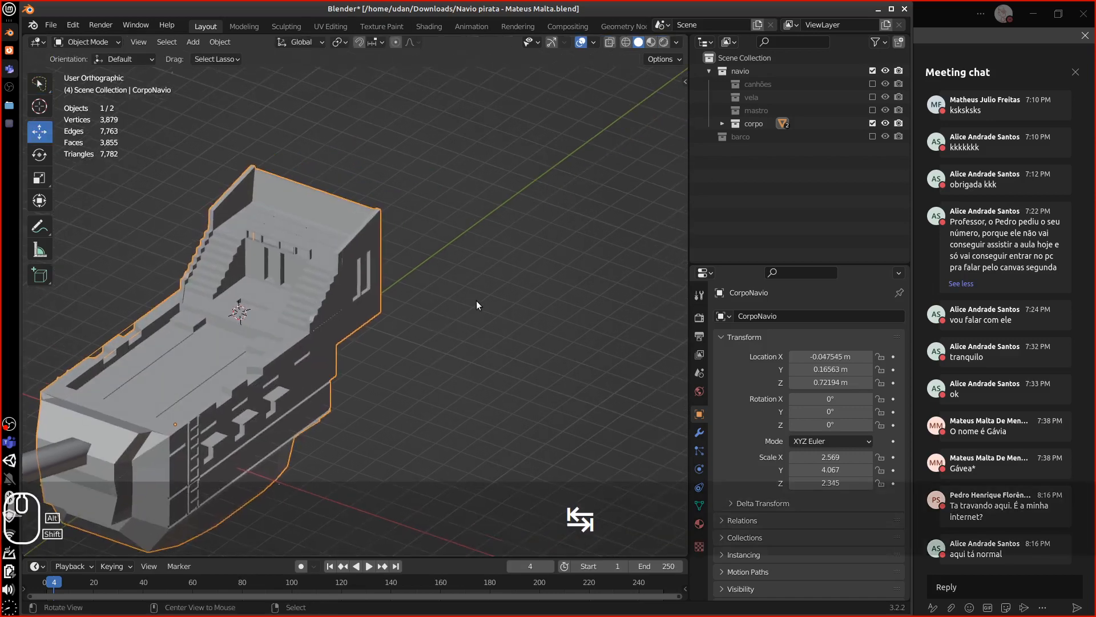
key("d")
mouse_move(482, 211)
left_mouse_down()
mouse_move(481, 368)
mouse_move(598, 194)
left_mouse_up()
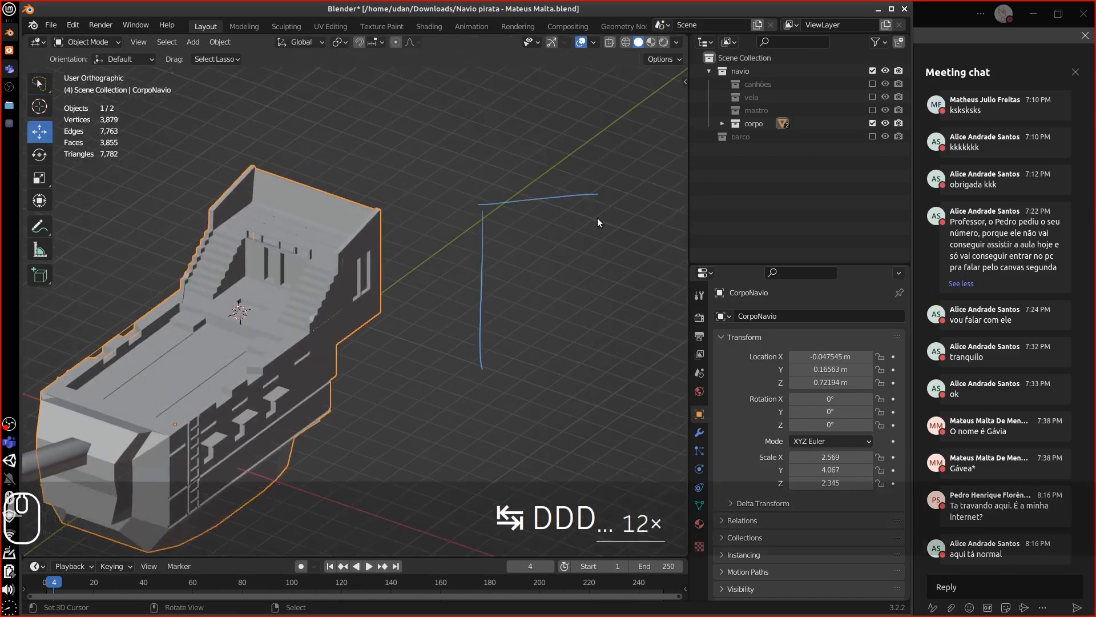
left_click_drag(474, 357, 613, 334)
left_click_drag(598, 194, 602, 327)
left_click_drag(500, 245, 598, 266)
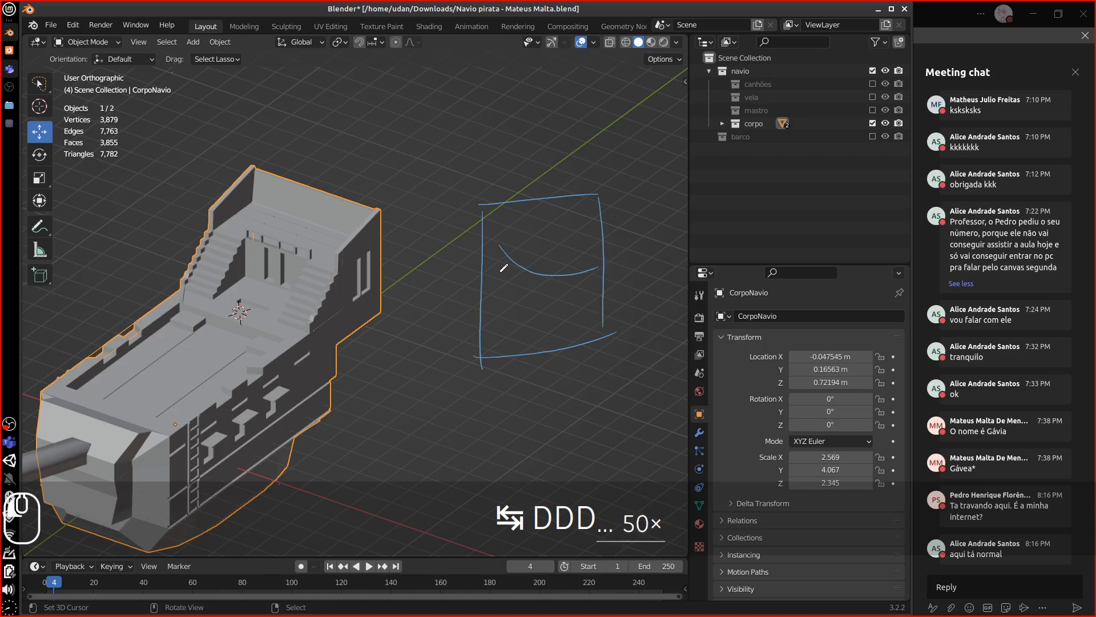
left_click_drag(500, 259, 583, 294)
left_click_drag(584, 278, 575, 302)
mouse_move(560, 231)
right_mouse_down()
mouse_move(485, 217)
mouse_move(511, 359)
mouse_move(594, 189)
mouse_move(580, 311)
mouse_move(514, 268)
mouse_move(527, 230)
right_mouse_up()
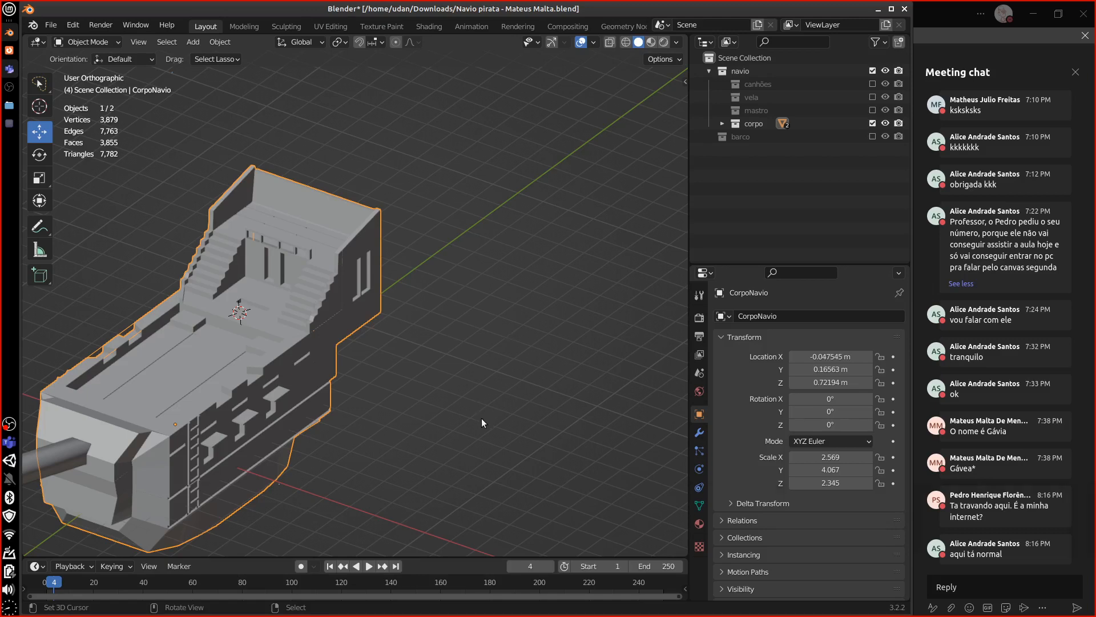
Exclude the corpo collection and include mastro so that only the masts are shown.
middle_click_drag(481, 418, 436, 402)
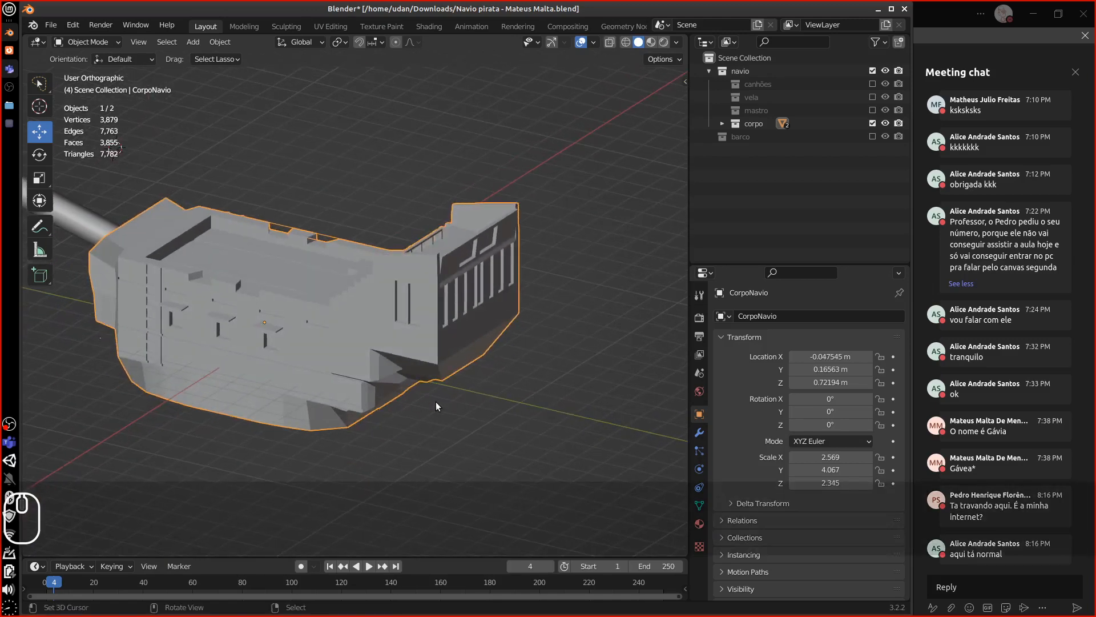
left_click(871, 123)
left_click(872, 110)
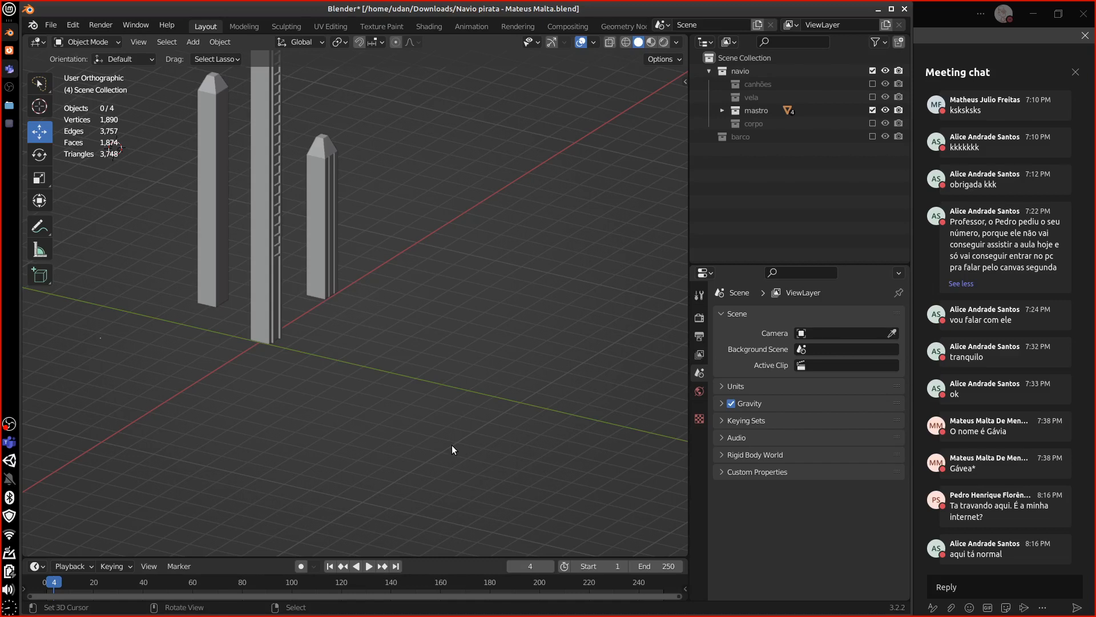
left_click(9, 50)
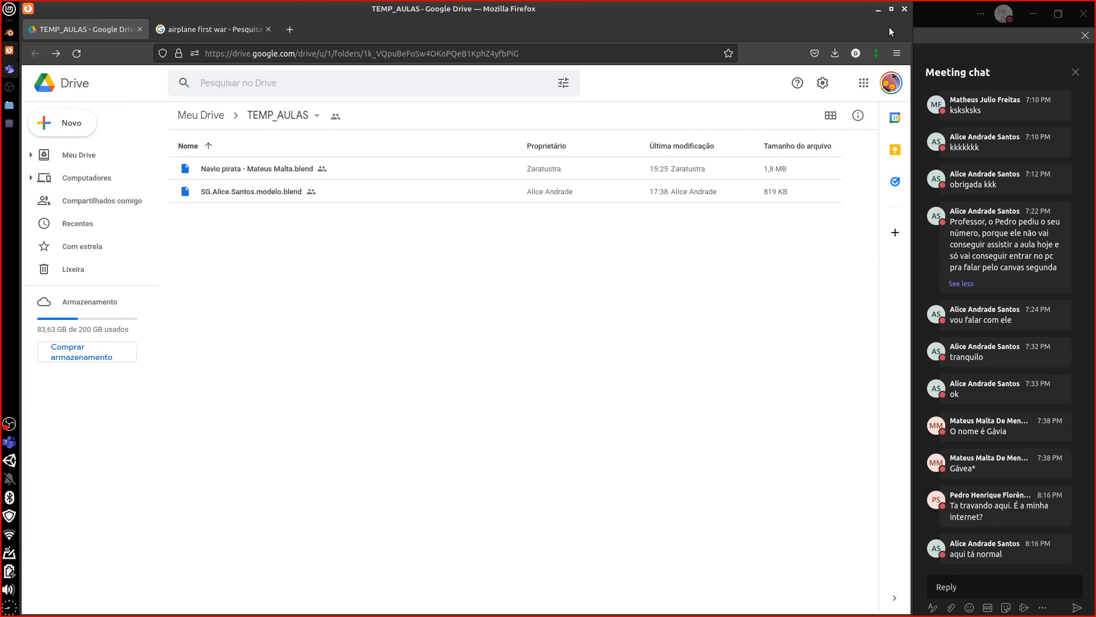
left_click(878, 9)
middle_click_drag(468, 360, 505, 382)
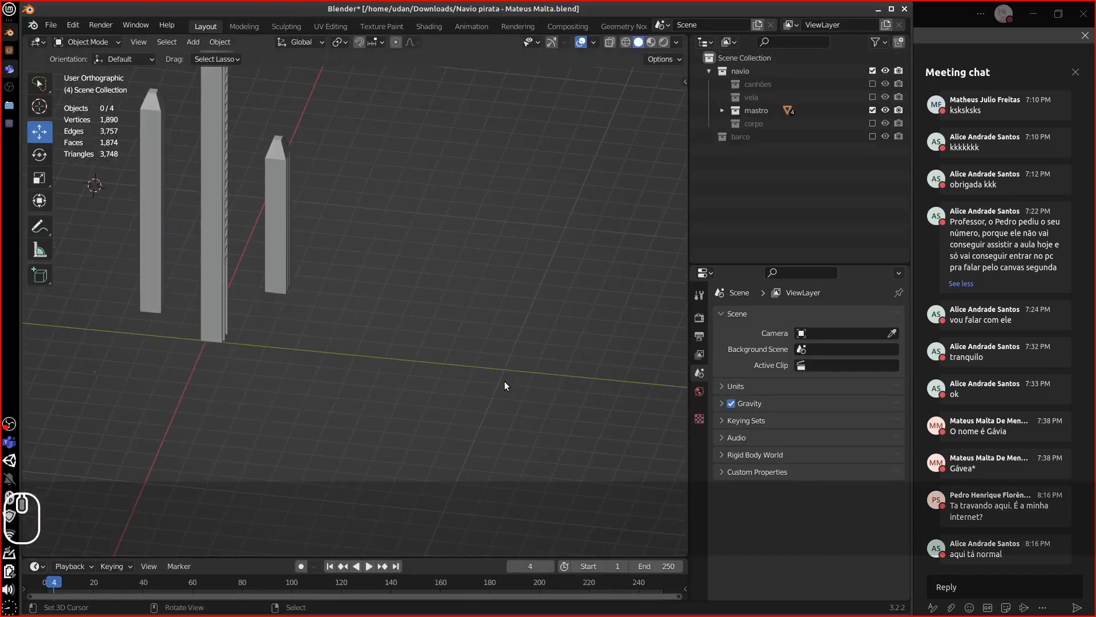
left_click_drag(461, 350, 505, 352, "alt+shift")
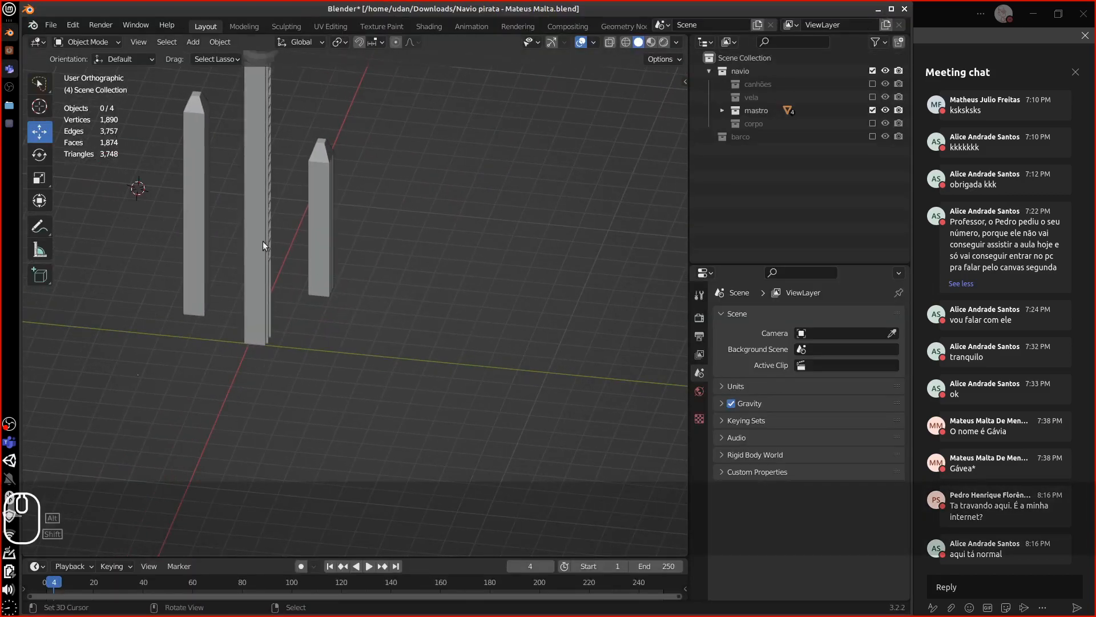
Switch to the assets1-txt notes, read the model evaluation criteria, and close the document without saving.
left_click(9, 123)
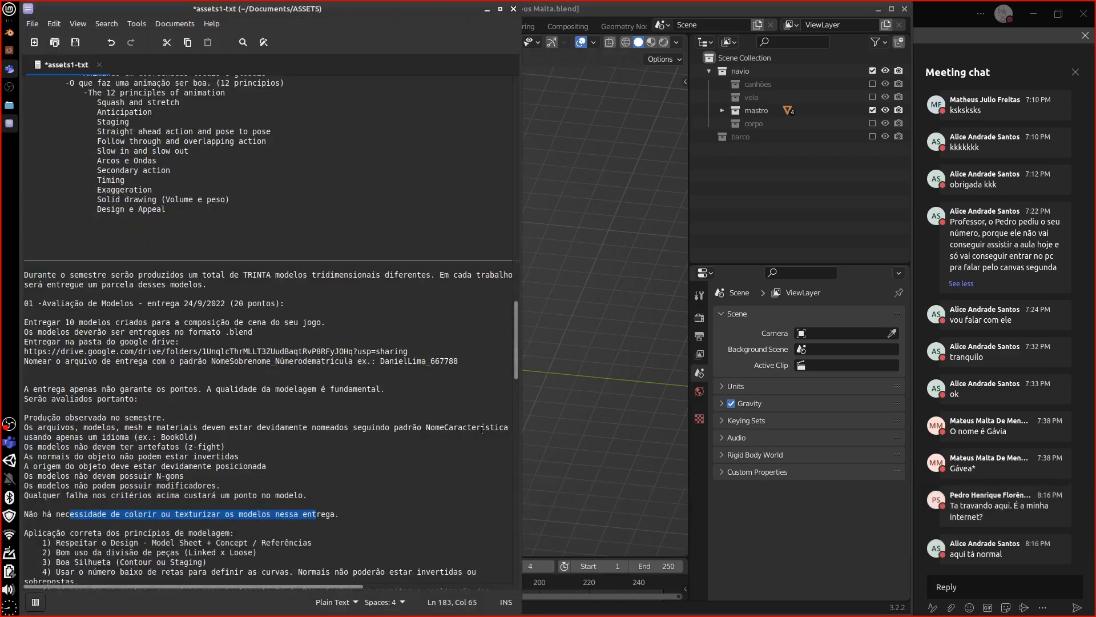
left_click_drag(514, 338, 513, 372)
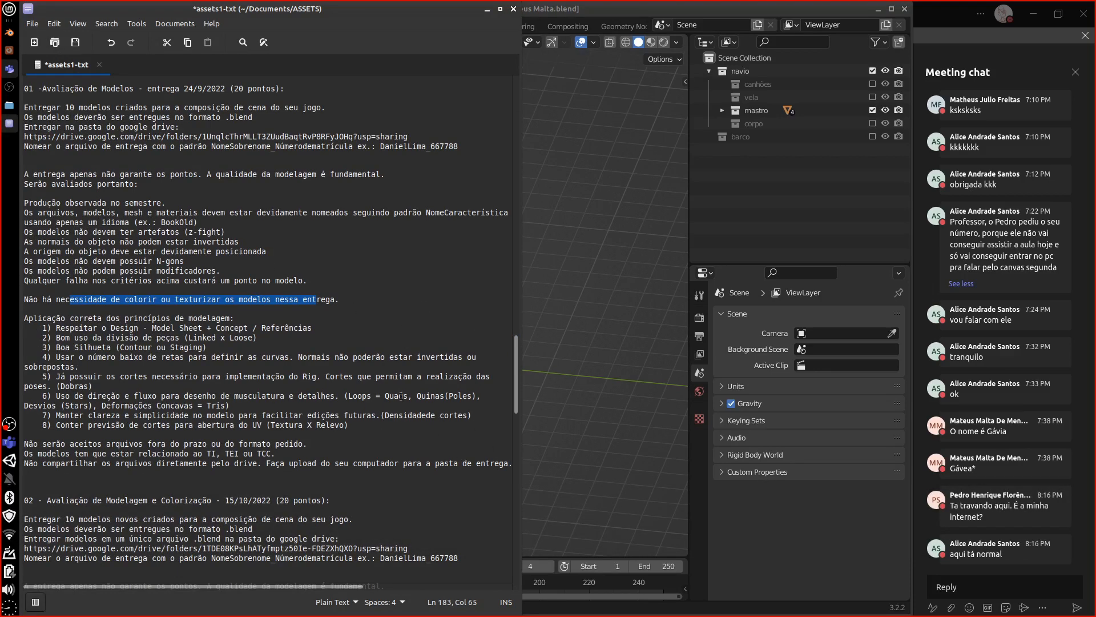
left_click_drag(512, 369, 513, 349)
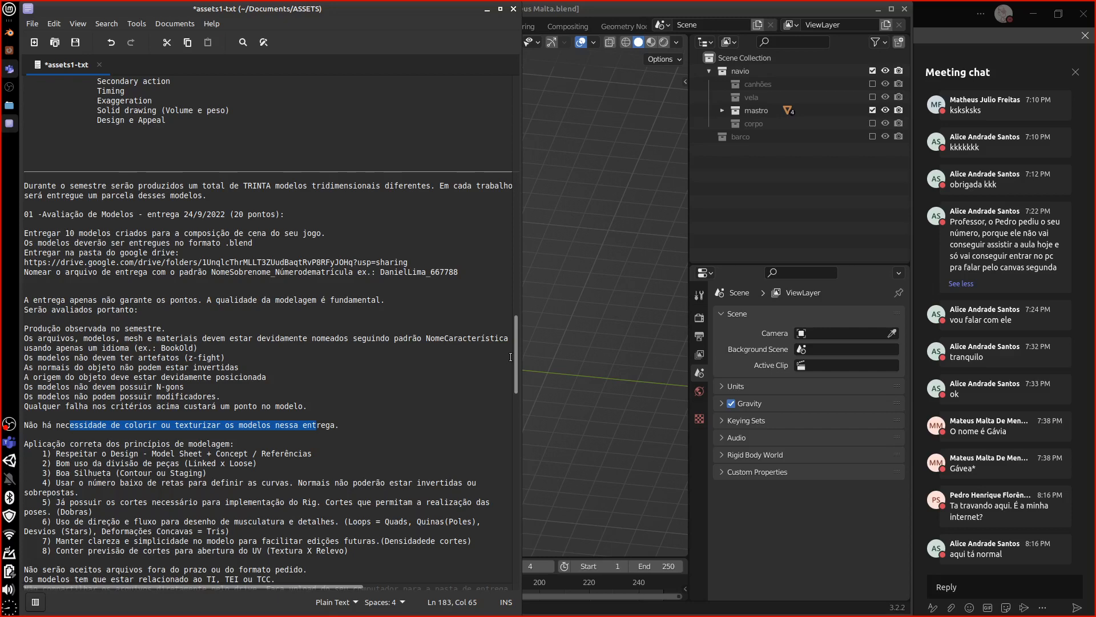
left_click(513, 9)
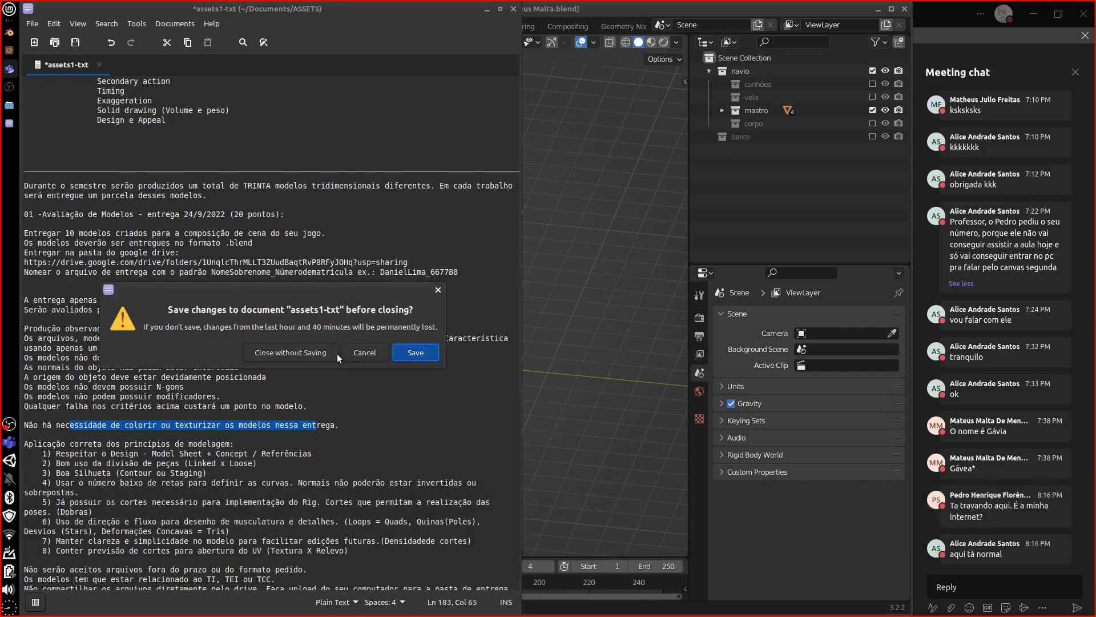
left_click(296, 352)
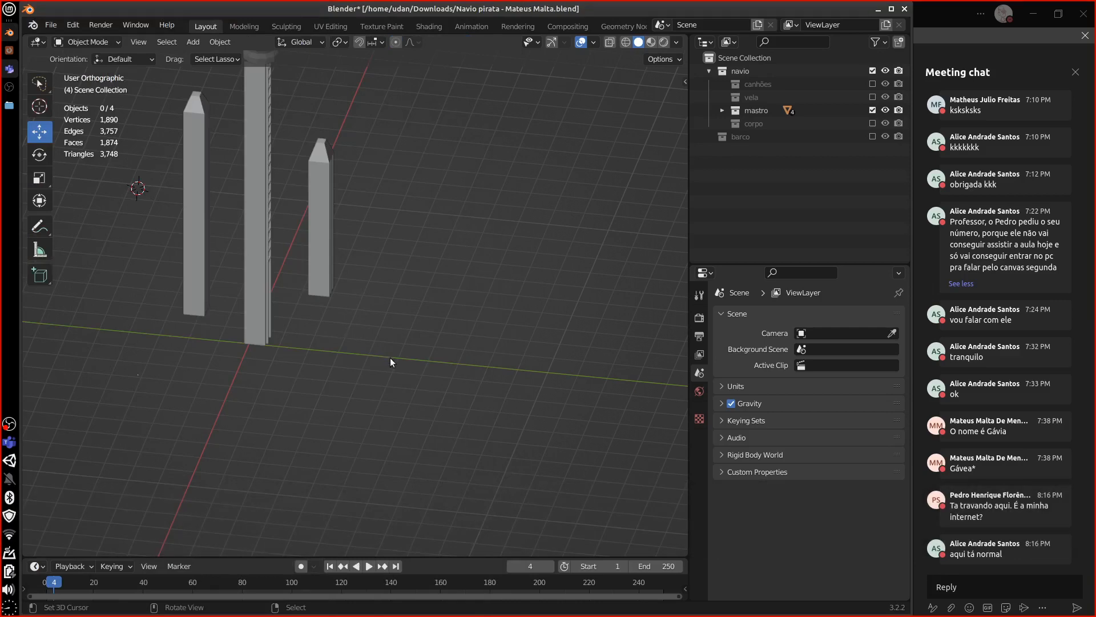
Switch to Firefox and preview the Royal Aircraft Factory S.E.5 picture in the "airplane first war" image results.
middle_click_drag(390, 361, 485, 399)
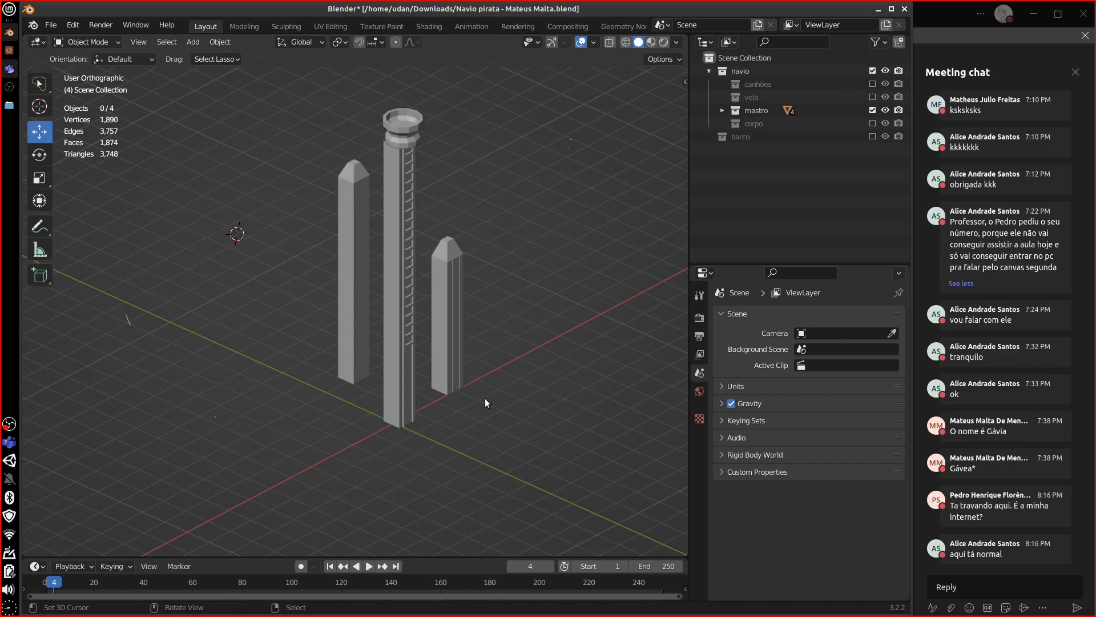
left_click(11, 50)
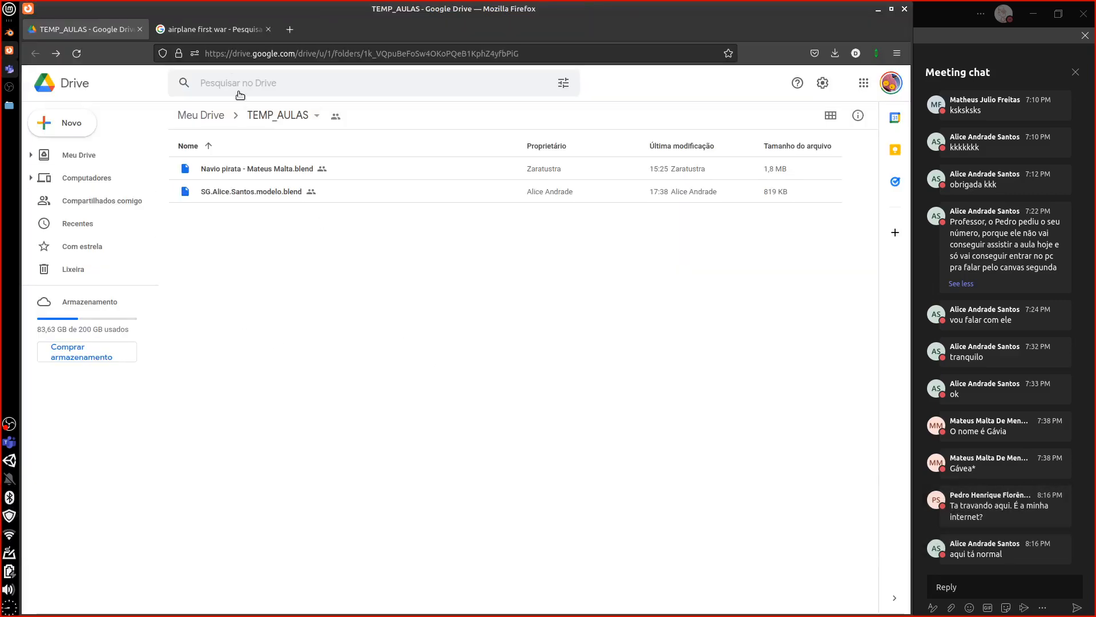
left_click(210, 29)
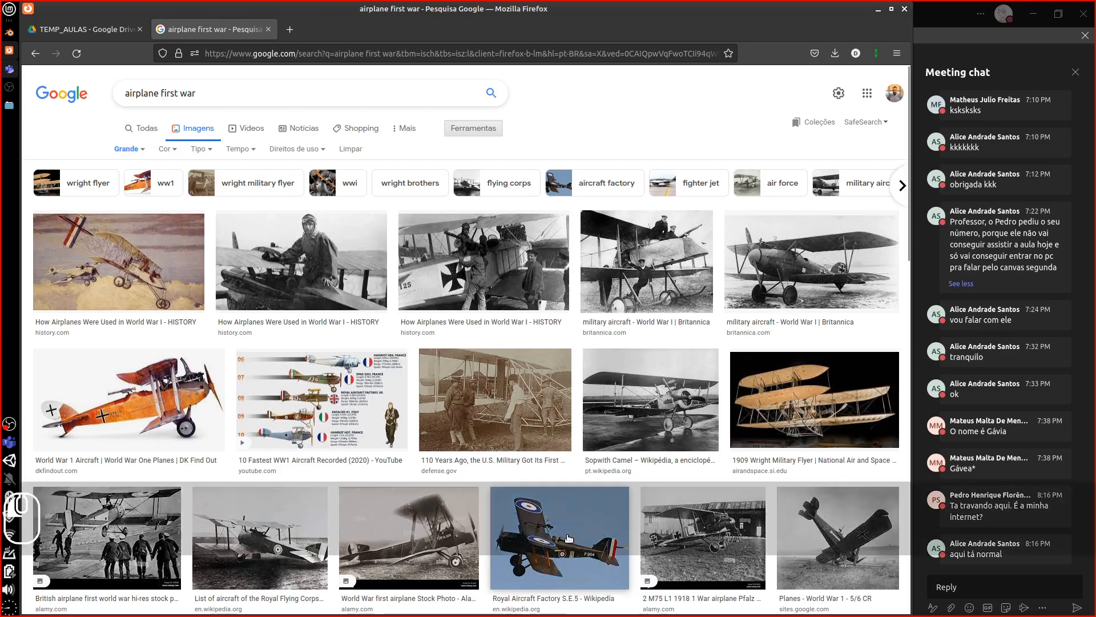
left_click(564, 545)
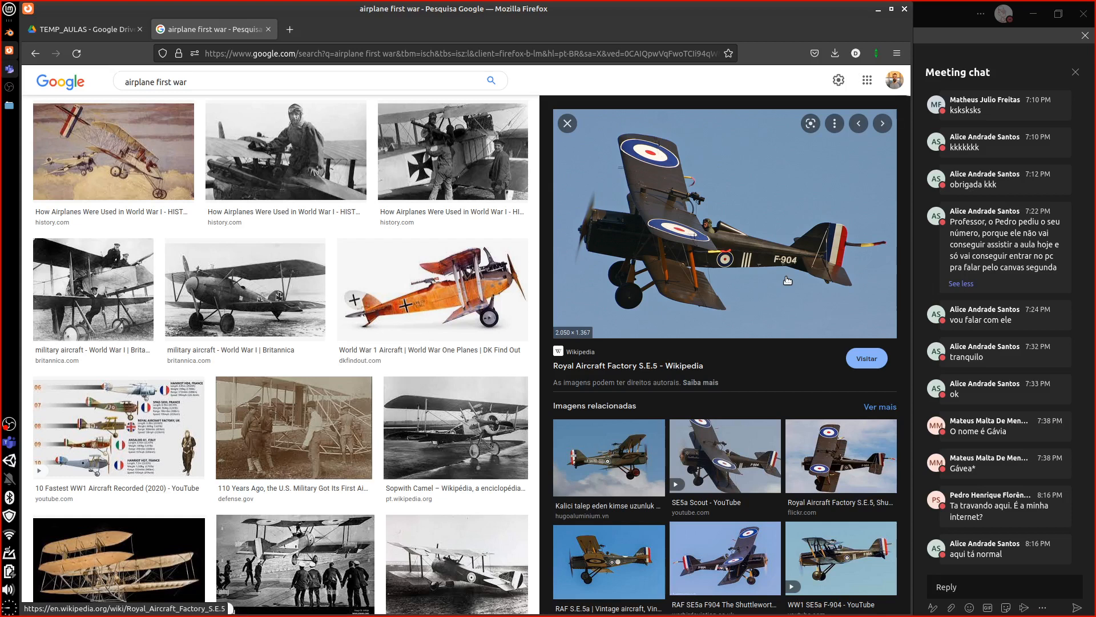
Switch back to Blender, include the vela, canhões and corpo collections, and inspect the complete ship from the bow.
key("alt+Tab")
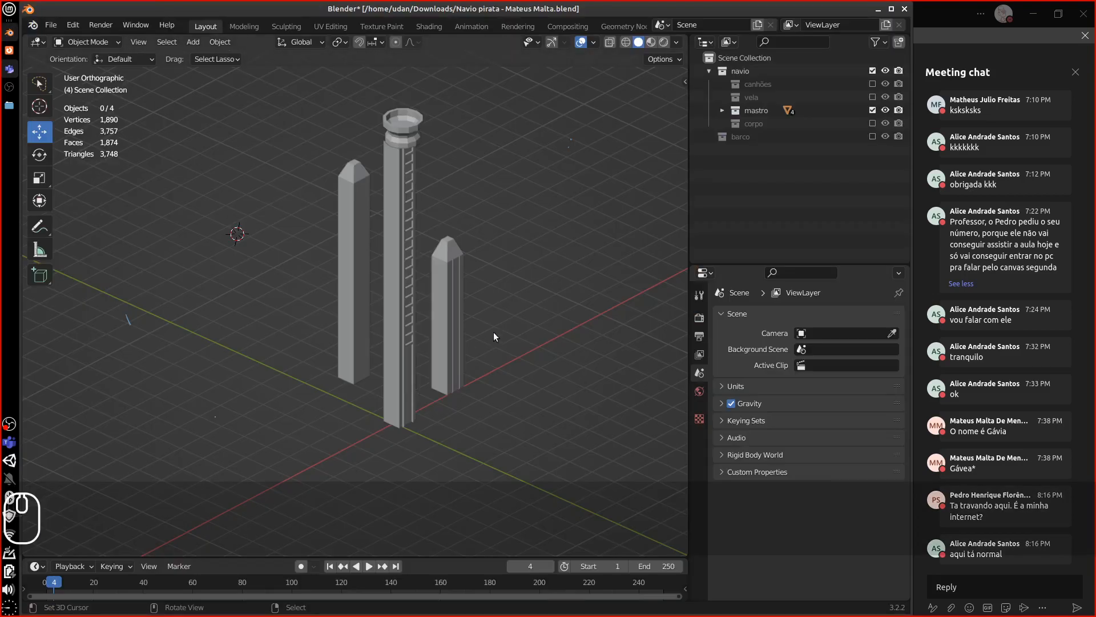
left_click(873, 97)
left_click(872, 84)
left_click(872, 123)
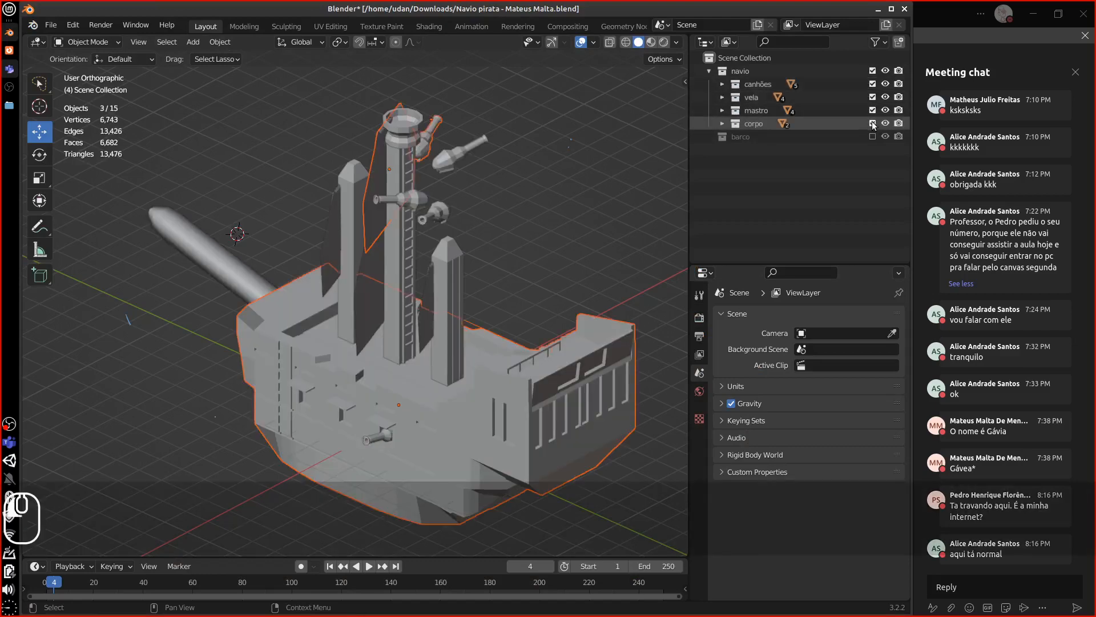
middle_click_drag(549, 354, 495, 361)
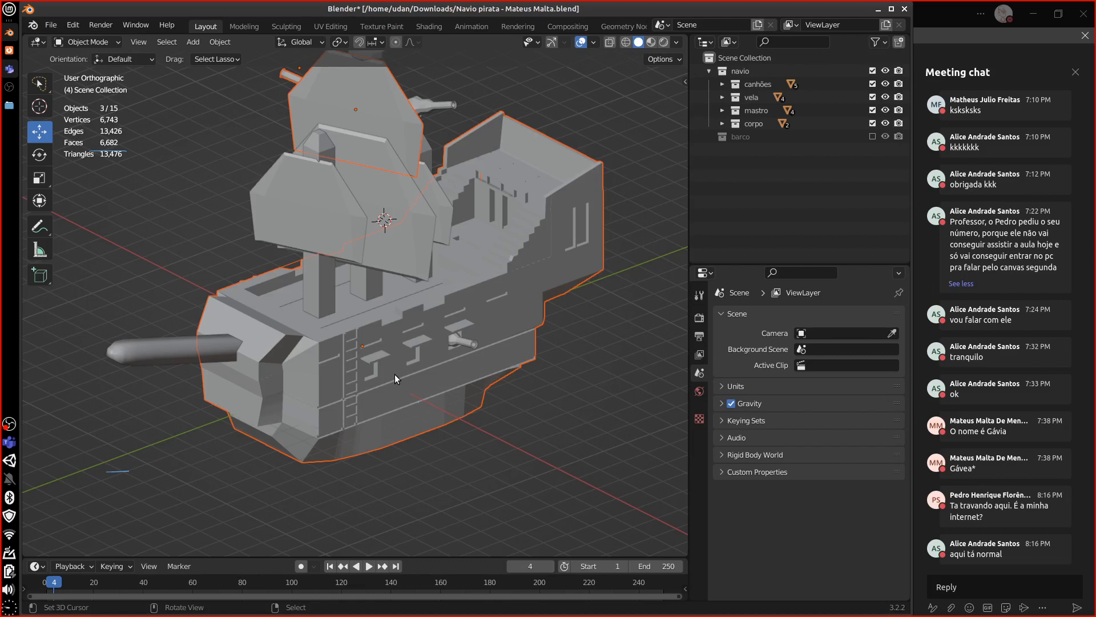
mouse_move(486, 420)
middle_mouse_down()
mouse_move(435, 430)
mouse_move(489, 415)
middle_mouse_up()
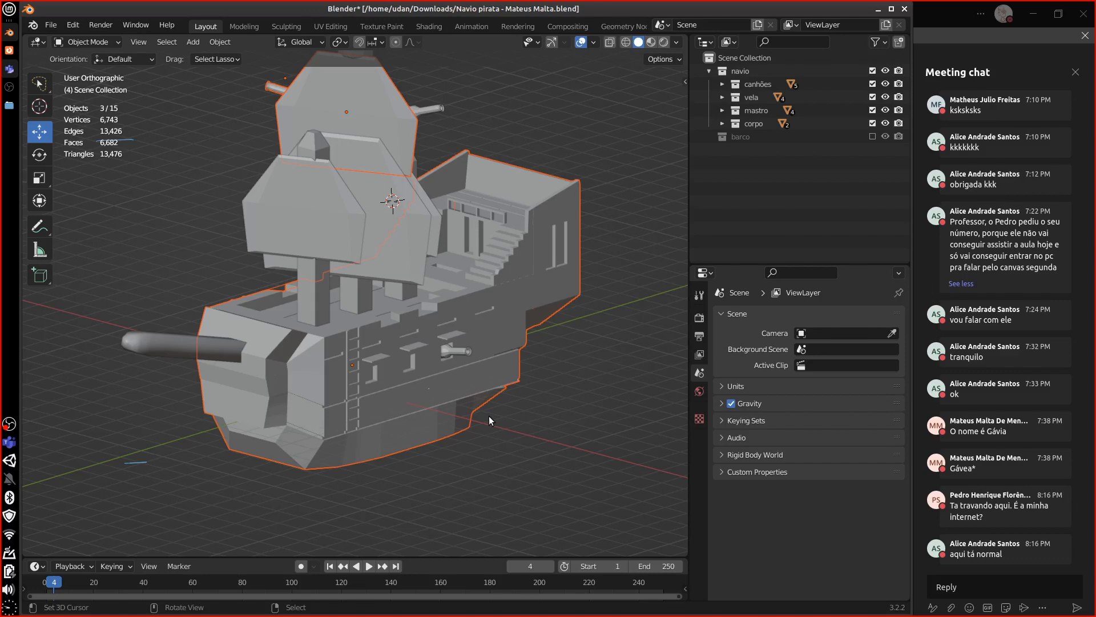
Look through the open windows and bring up the TEMP_AULAS folder of Google Drive in Firefox.
left_click(878, 9)
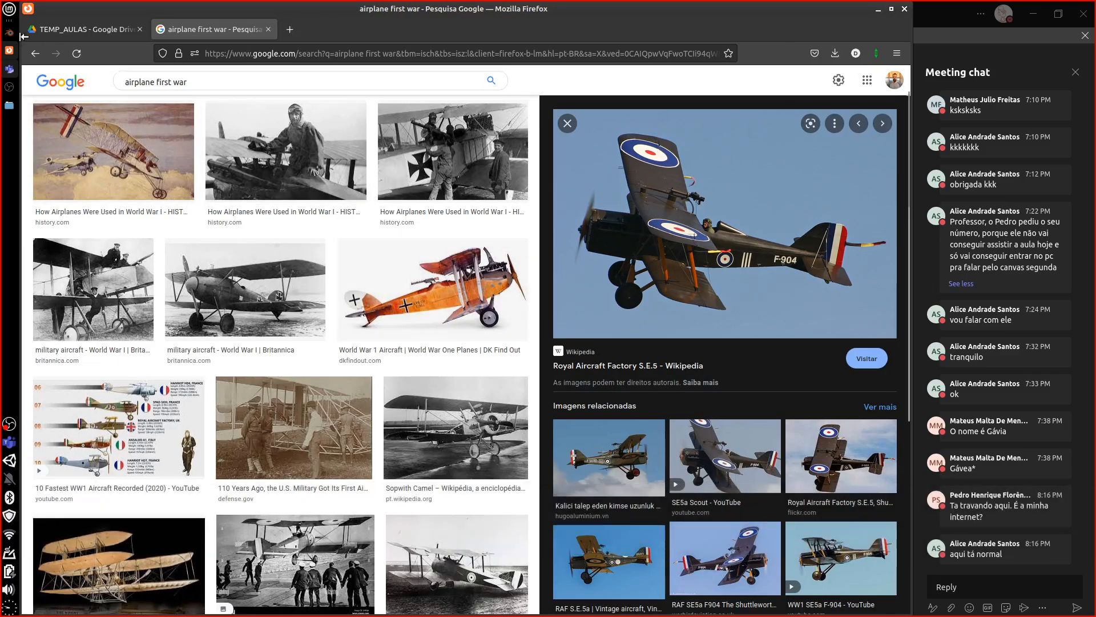
left_click(9, 33)
left_click(12, 88)
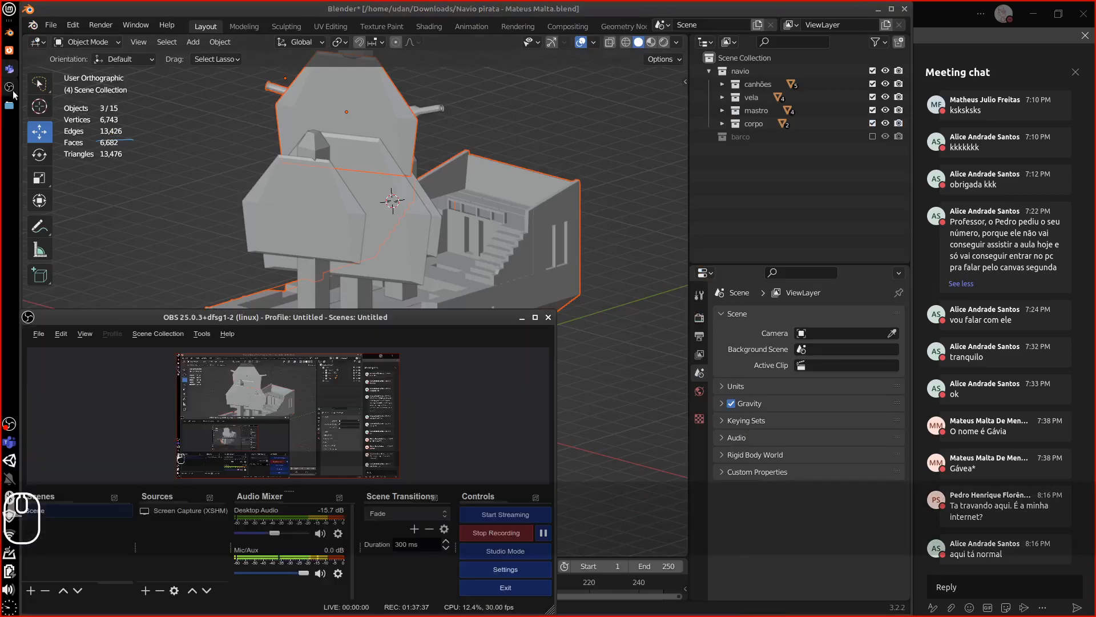
left_click(9, 105)
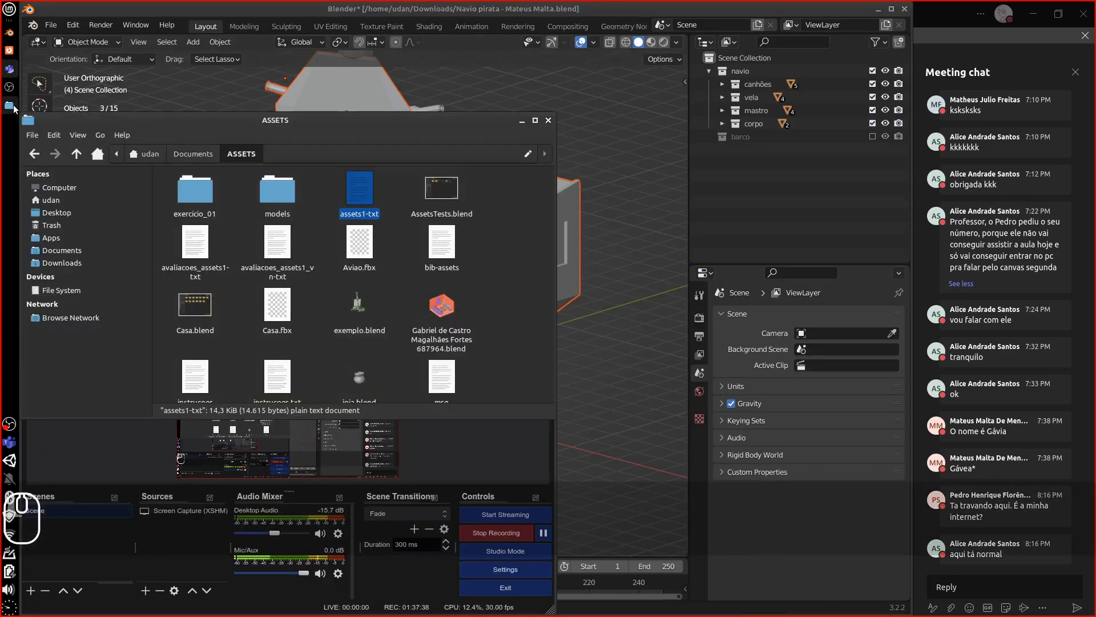
left_click(13, 53)
left_click(108, 29)
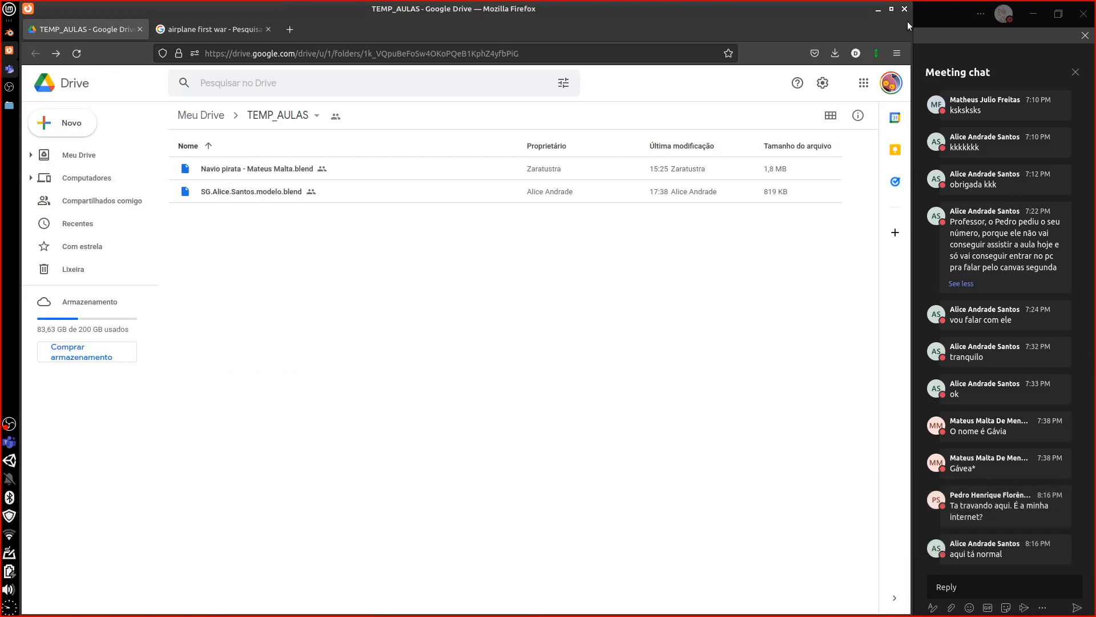
Switch to the Teams meeting to check the participant list and the chat, and return to the Drive folder in Firefox.
left_click(10, 71)
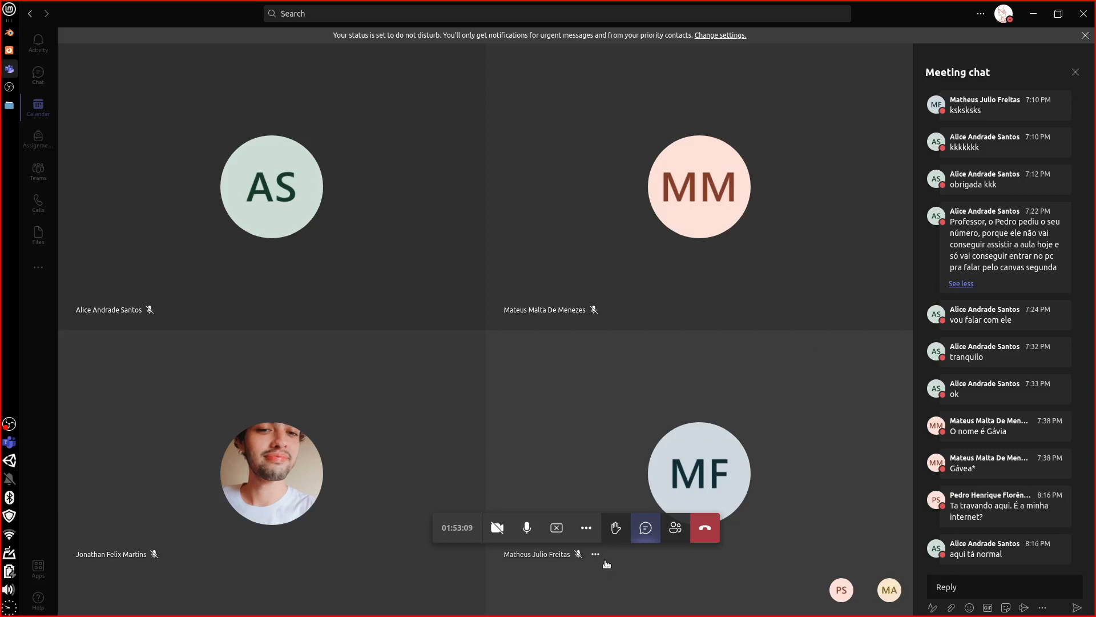
left_click(676, 527)
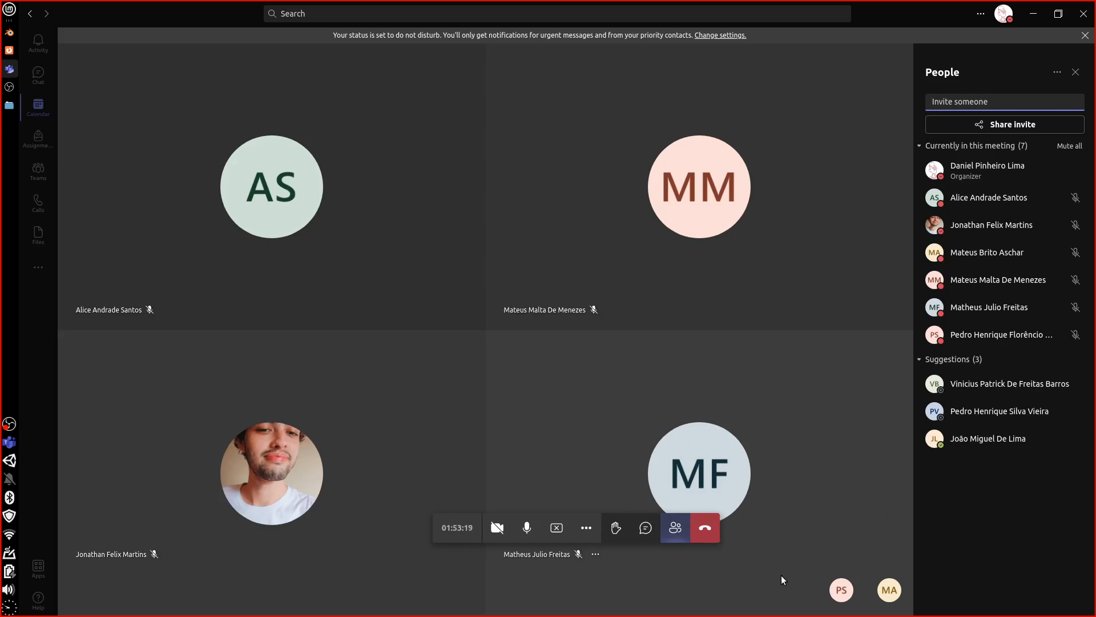
left_click(646, 530)
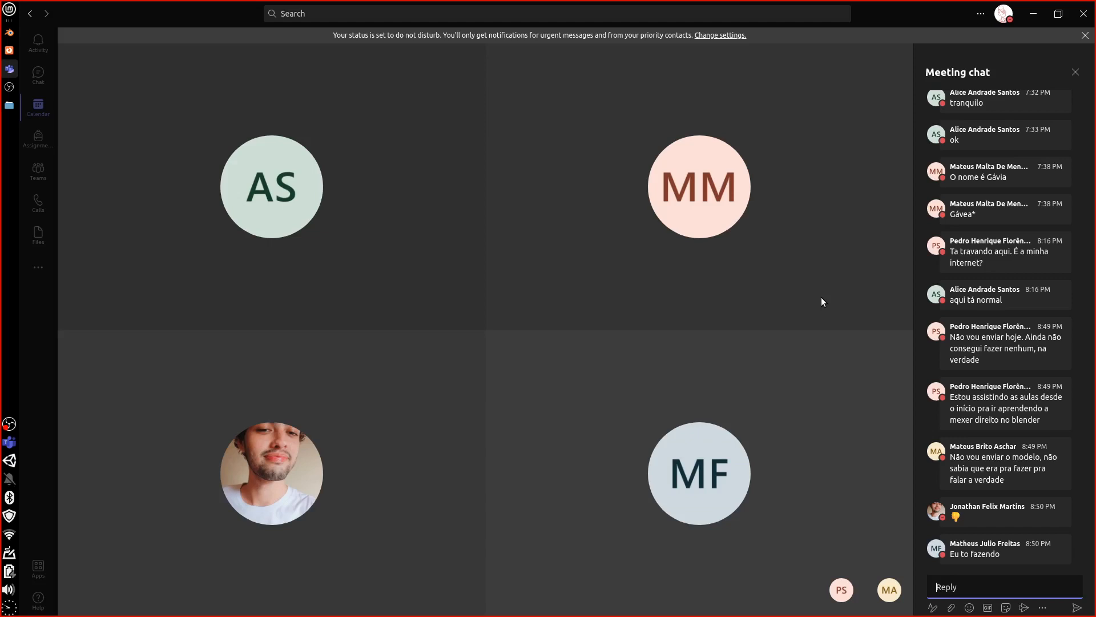
left_click(9, 51)
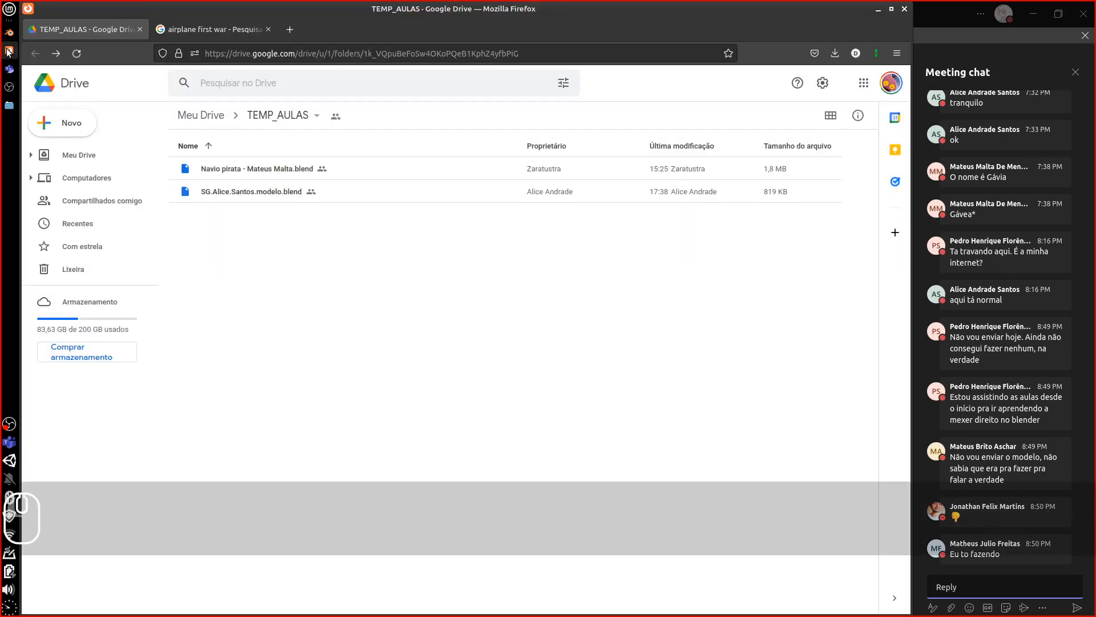